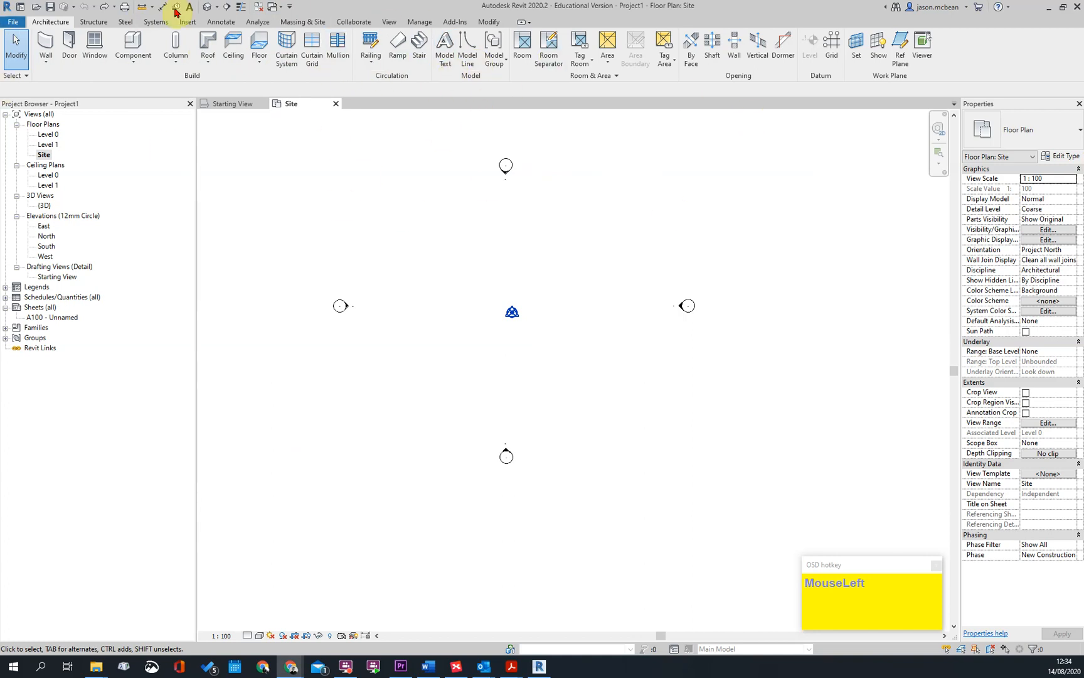
Switch to the browser's clickUP course page and look through the OKU 300 announcements
left_click(289, 668)
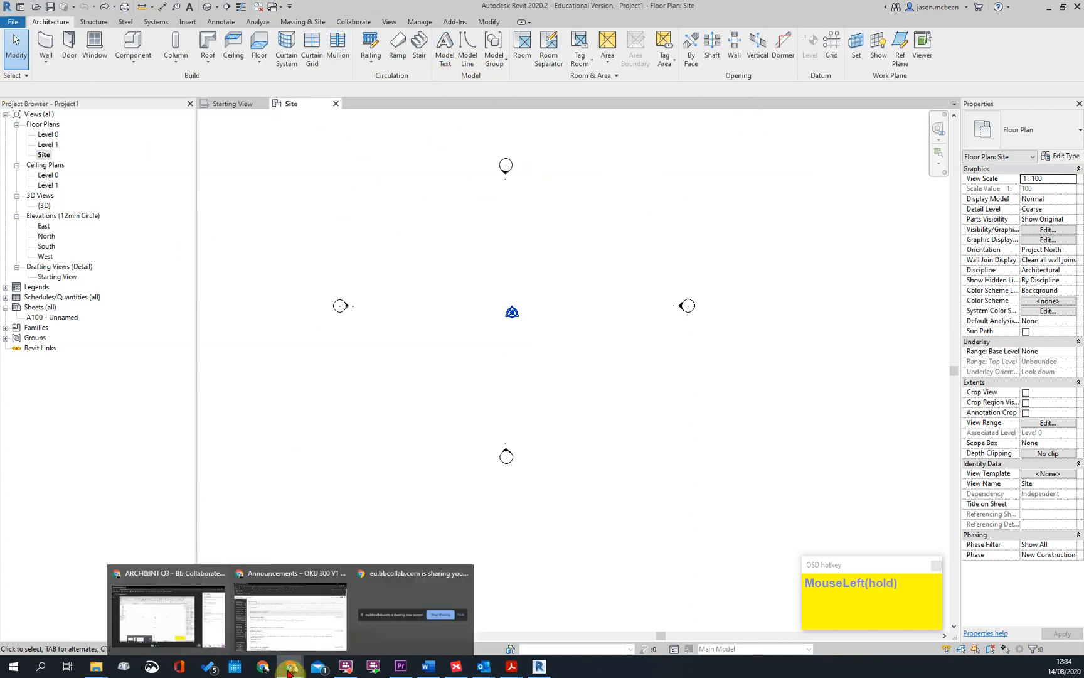
left_click(142, 618)
left_click(286, 671)
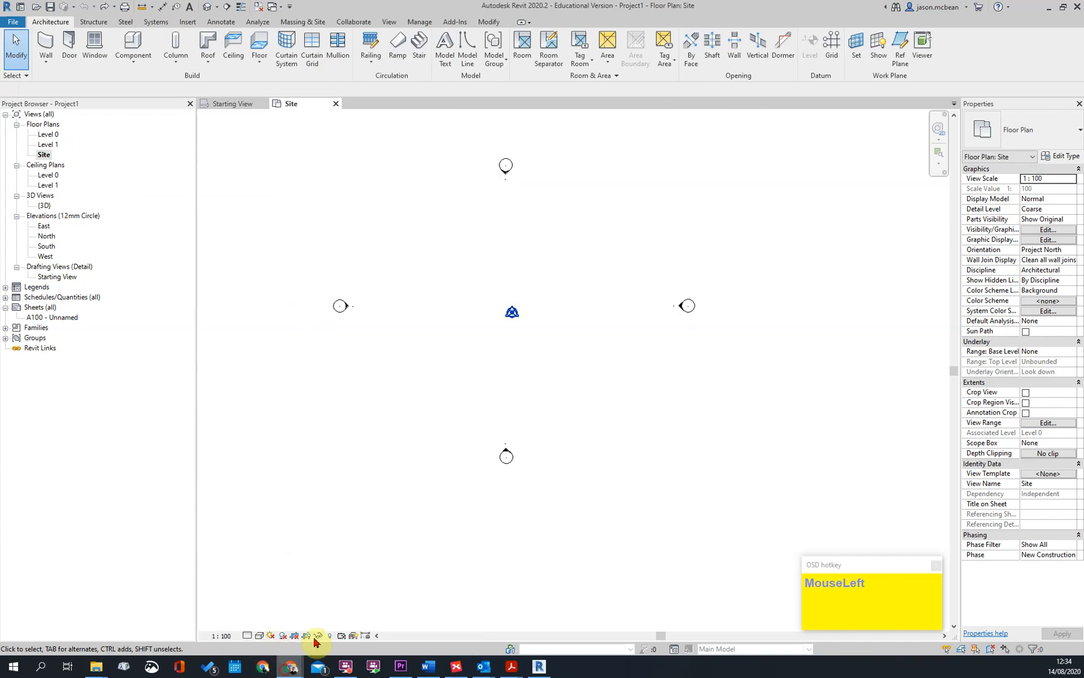
left_click(294, 615)
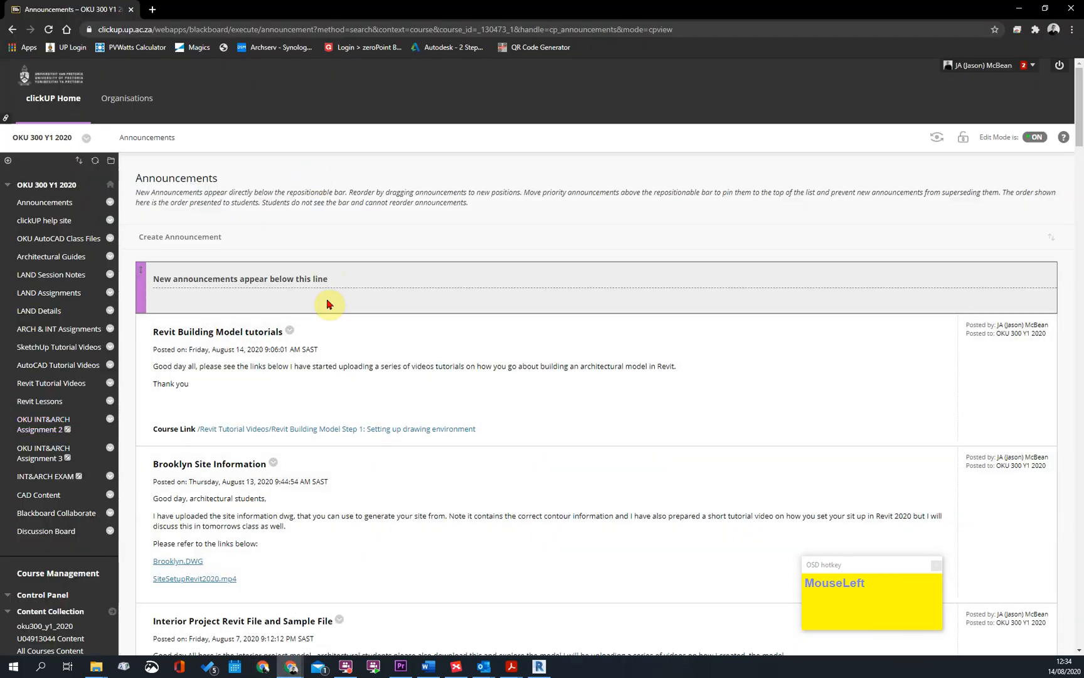
scroll(327, 304, "down", 3)
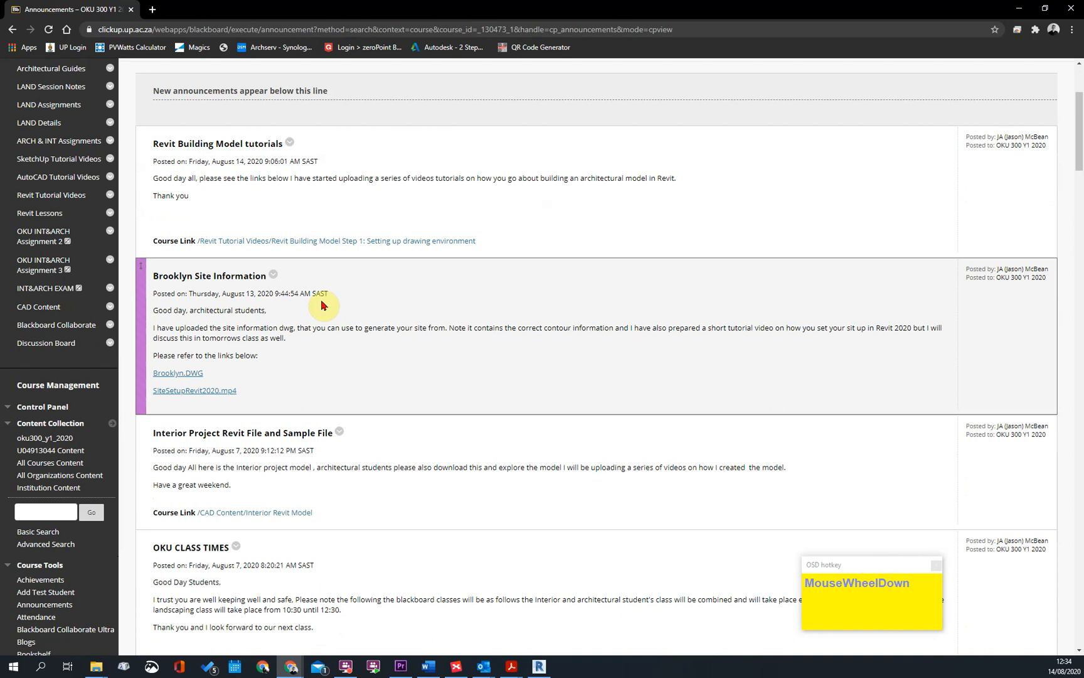
scroll(894, 351, "up", 1)
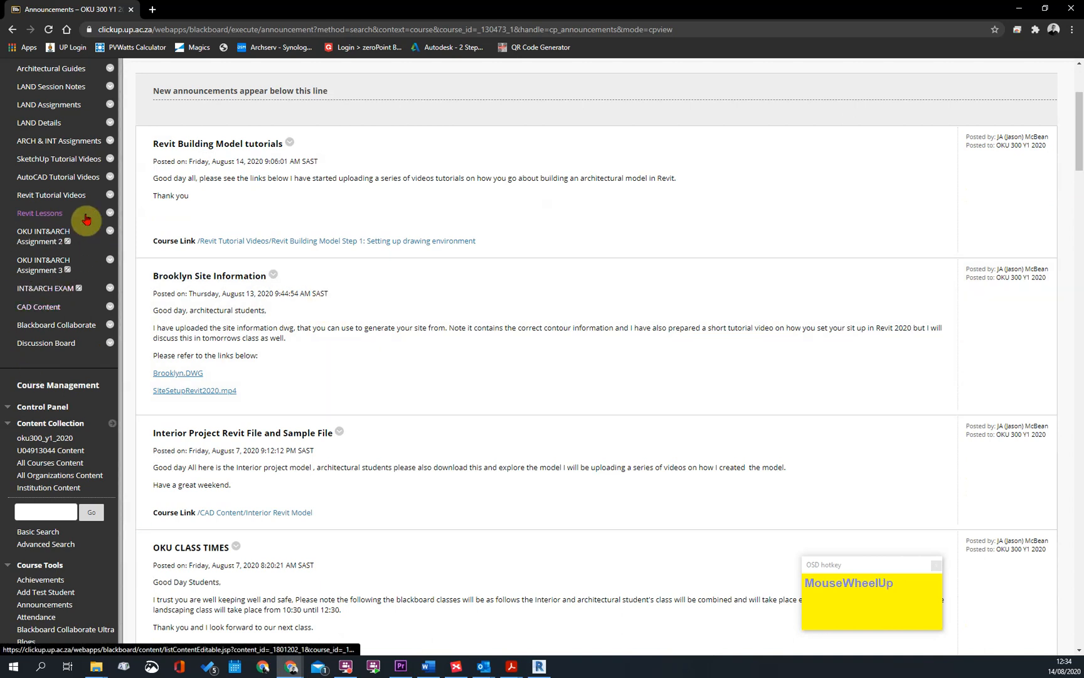
Open the Revit Tutorial Videos section and look through the tutorials down to Revit Building Model Steps 1 and 2
left_click(55, 197)
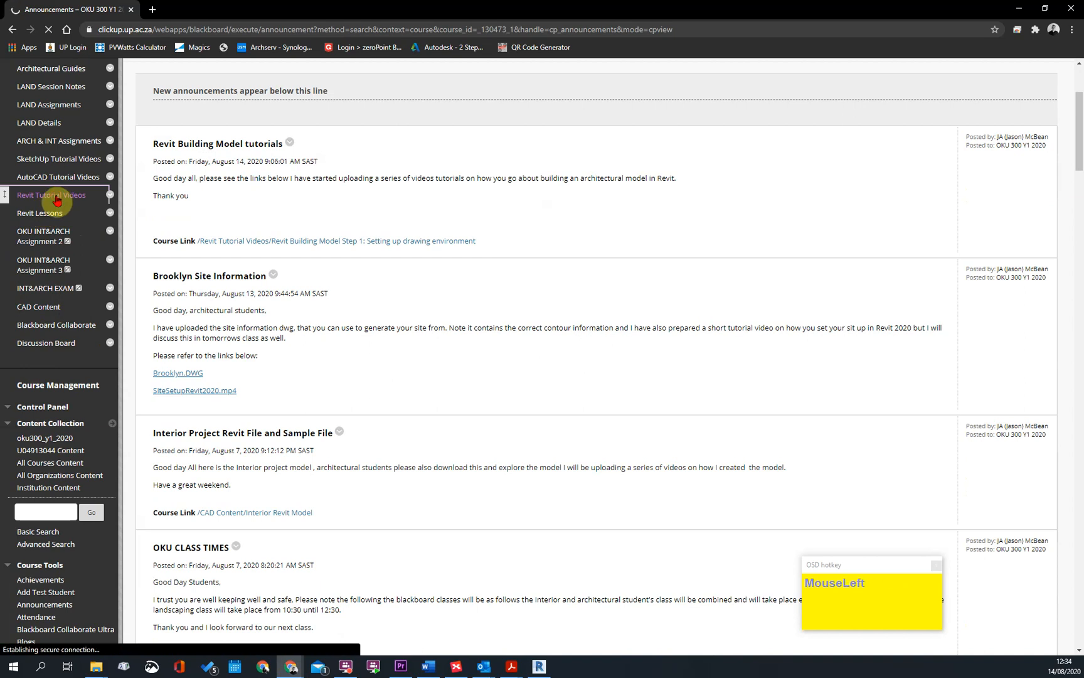
scroll(522, 451, "down", 4)
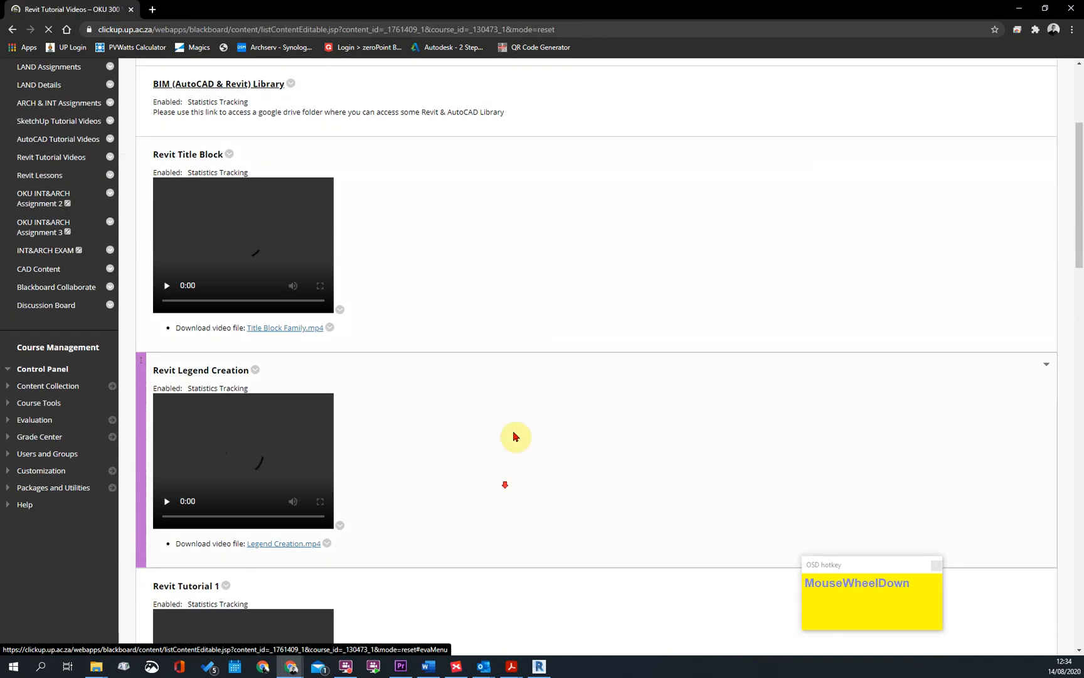
scroll(511, 409, "down", 15)
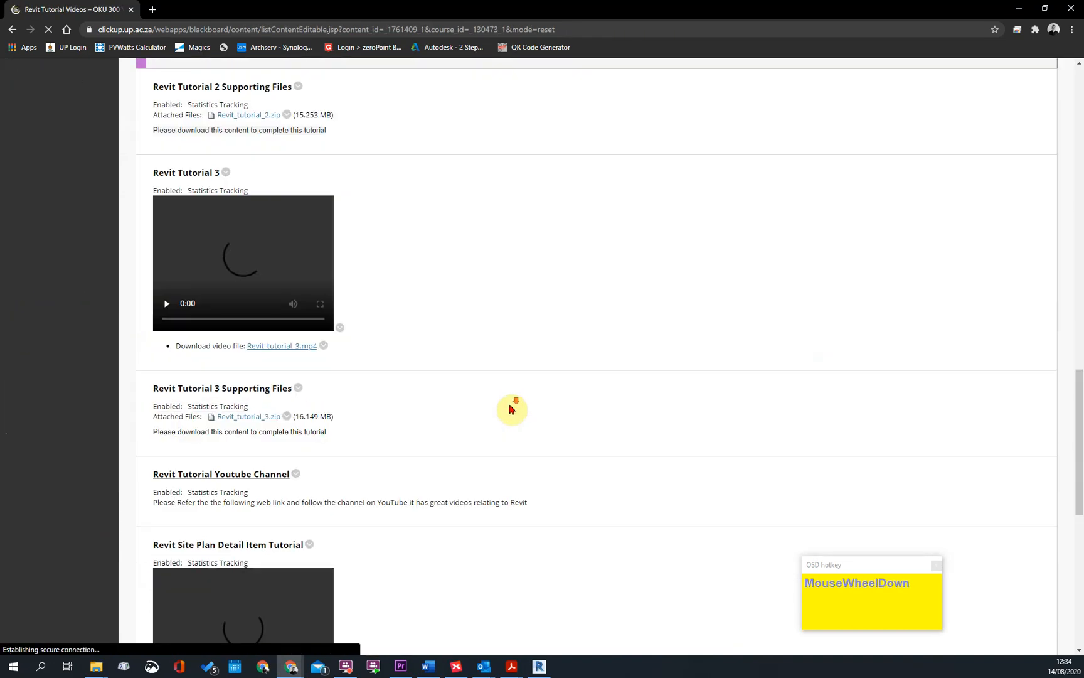
scroll(261, 339, "down", 8)
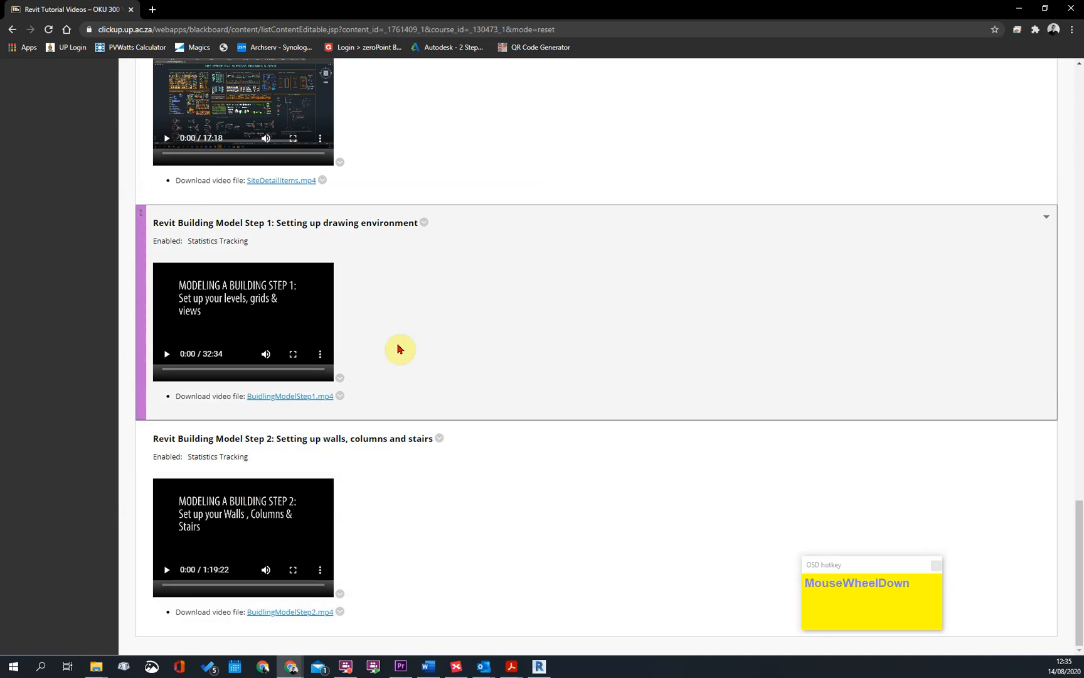
scroll(399, 346, "up", 3)
scroll(401, 357, "up", 11)
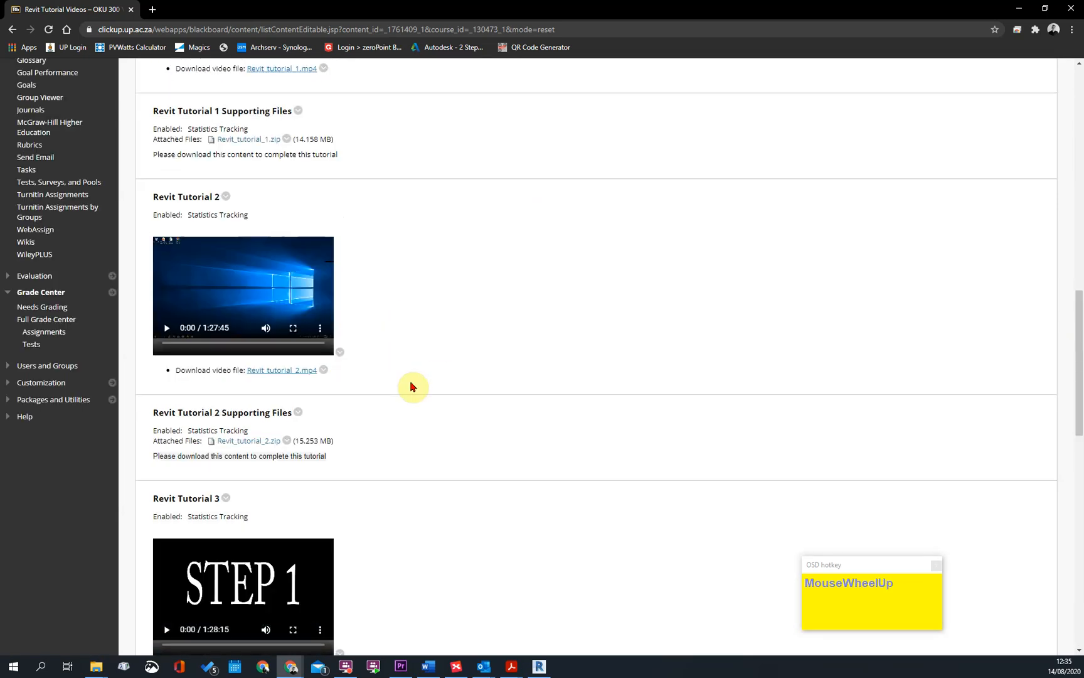
scroll(21, 494, "up", 7)
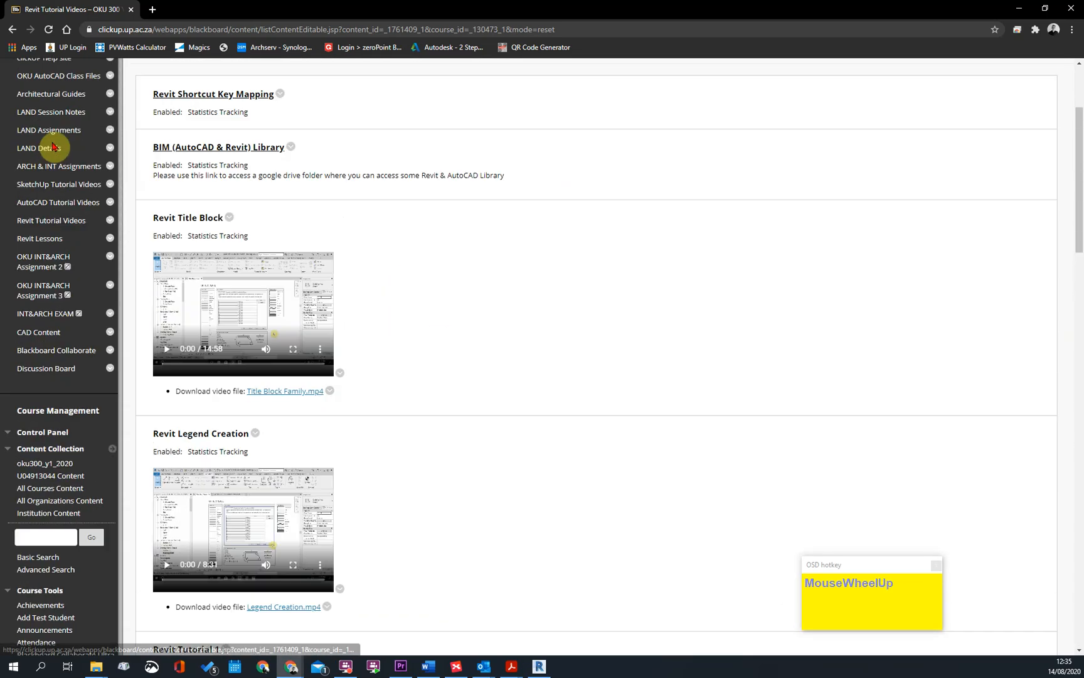
Open the Revit Lessons section and look through its lessons down to Lesson 6: Creating Floors
left_click(38, 241)
scroll(509, 380, "down", 18)
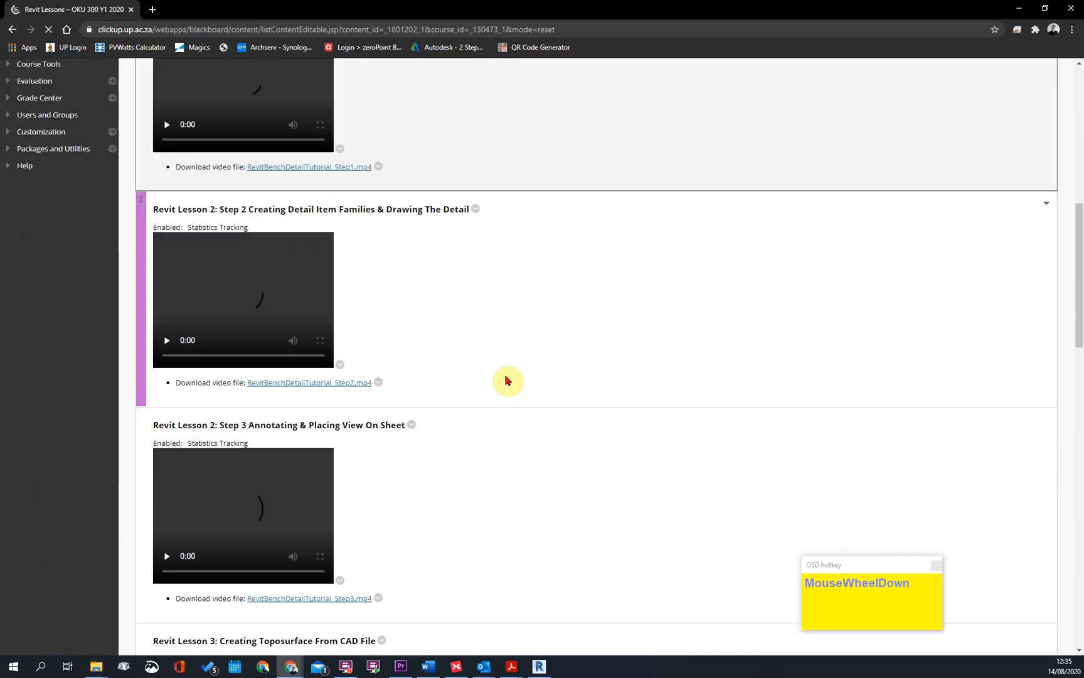
scroll(508, 380, "down", 8)
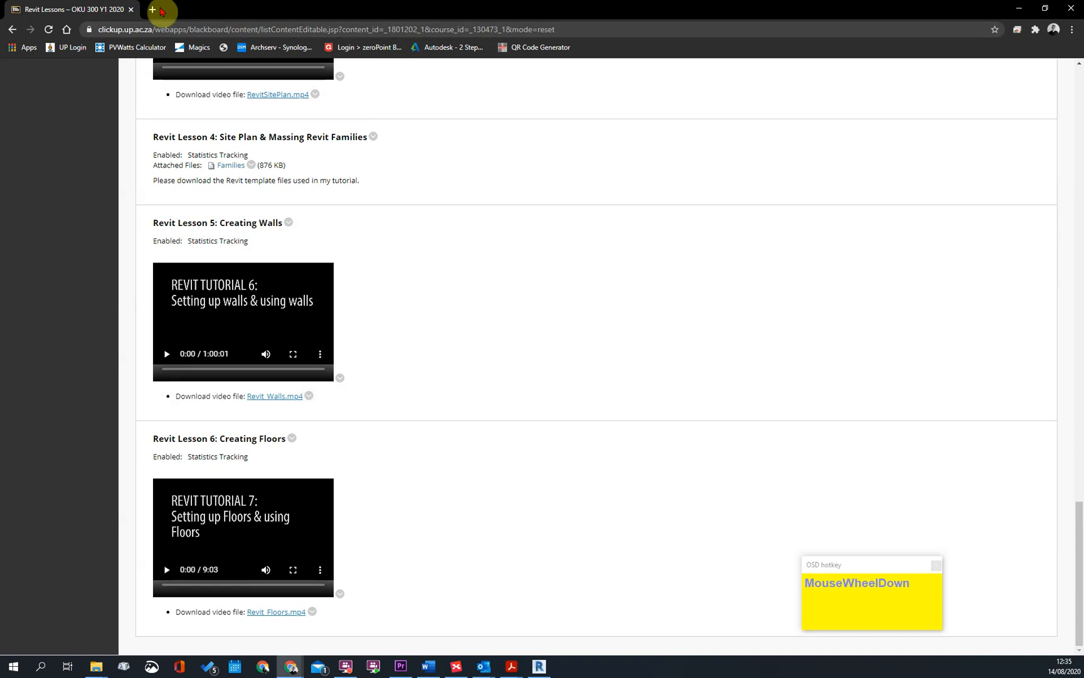
left_click(152, 10)
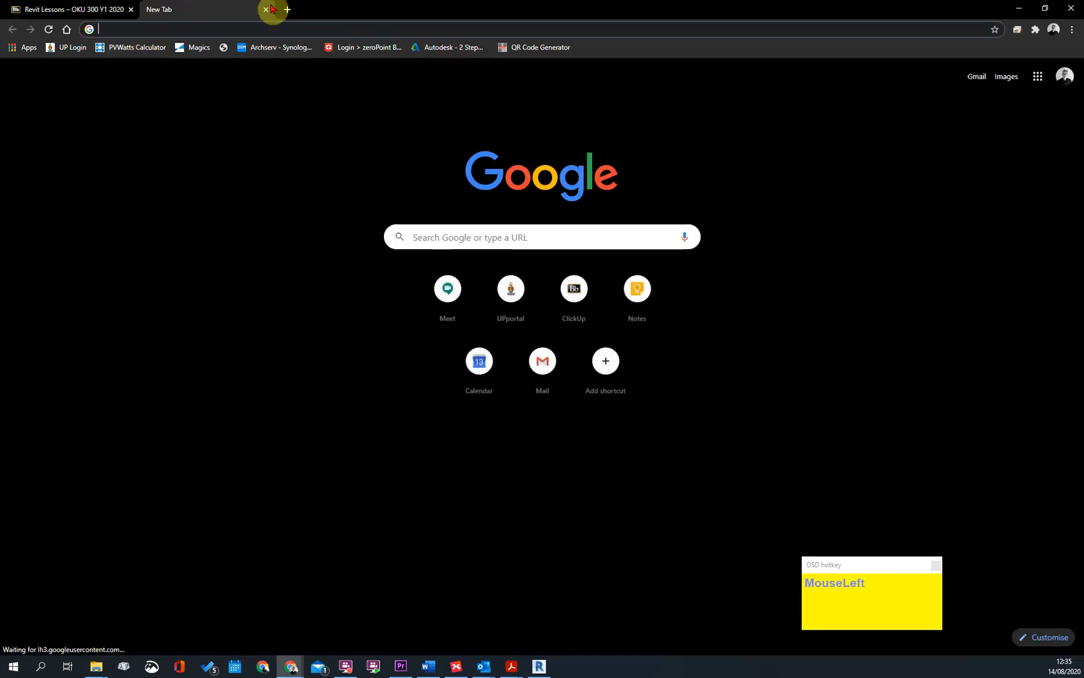
left_click(268, 10)
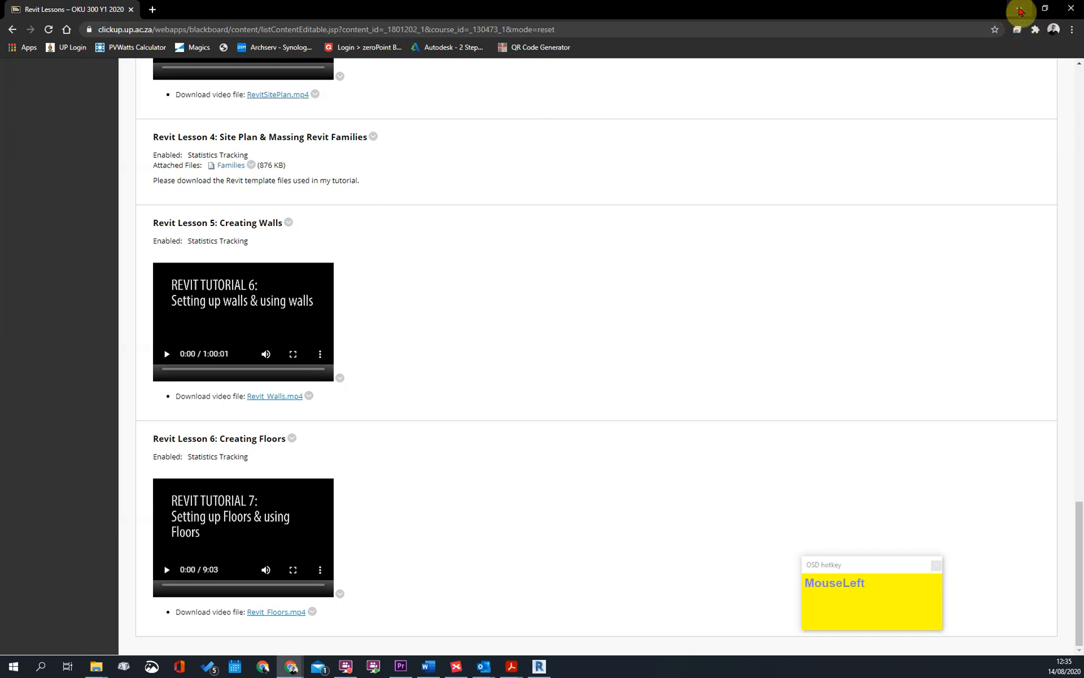
Switch back to Revit and look over the elevation markers and origin in the Site floor plan
left_click(1018, 9)
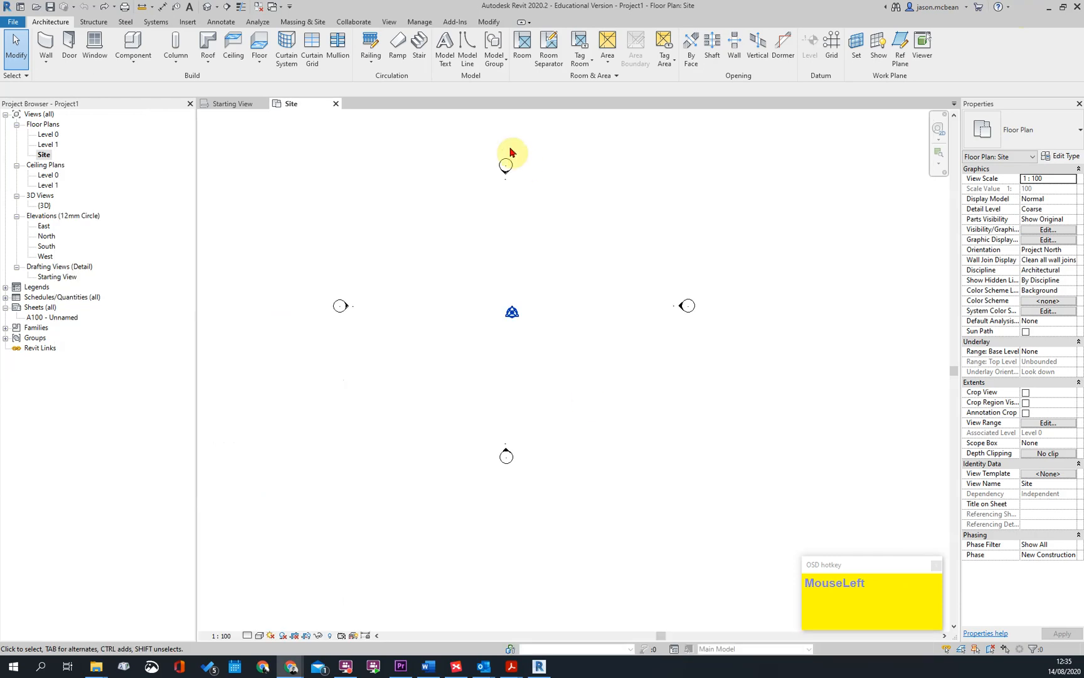
scroll(476, 280, "up", 3)
middle_click(583, 392)
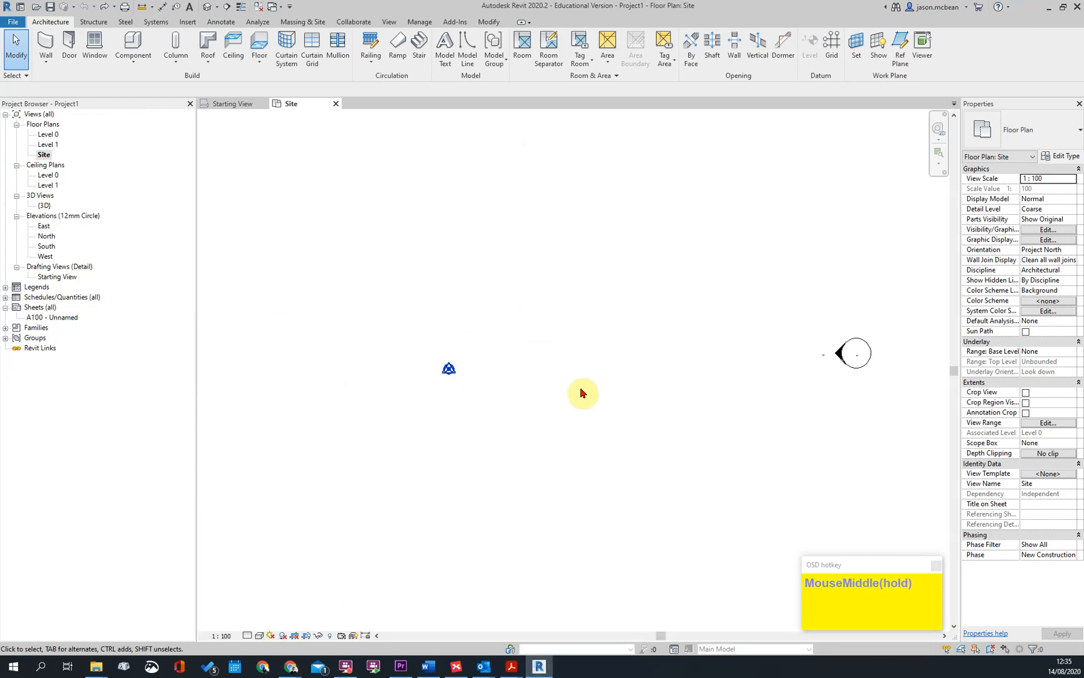
scroll(549, 344, "down", 2)
scroll(547, 344, "up", 1)
scroll(548, 345, "up", 1)
scroll(549, 345, "down", 1)
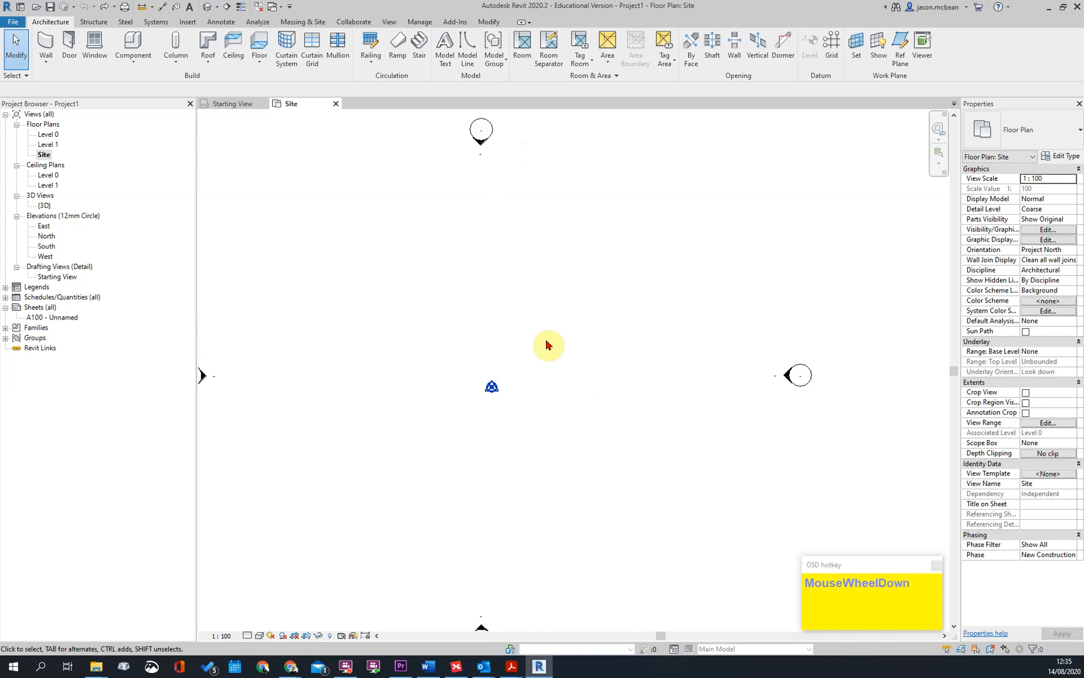
scroll(281, 670, "up", 1)
Return to the Revit Lessons page in the browser and review the entries for Lessons 4 to 6
mouse_move(281, 669)
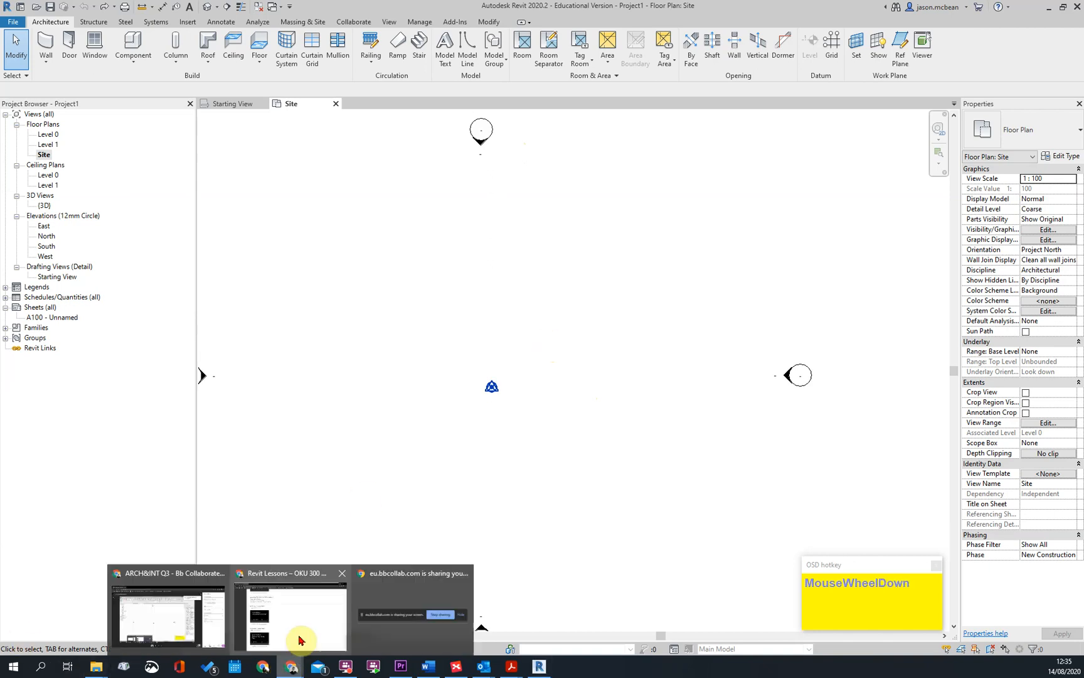
left_click(295, 634)
scroll(411, 251, "down", 1)
scroll(422, 258, "up", 3)
scroll(376, 248, "up", 1)
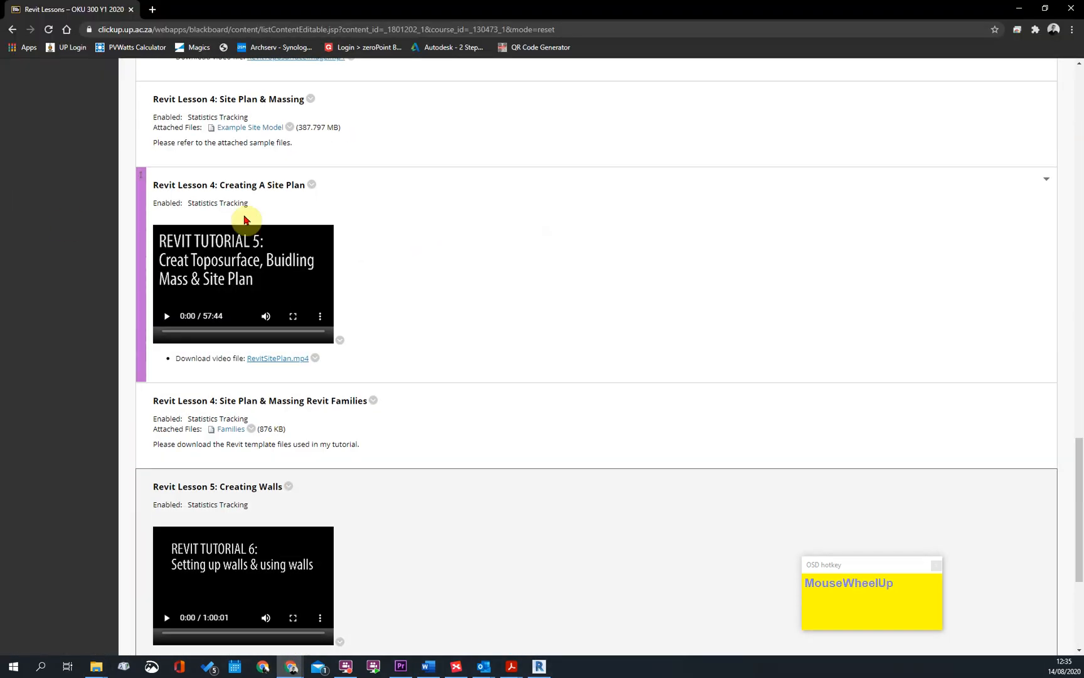
scroll(184, 237, "down", 1)
scroll(183, 237, "down", 3)
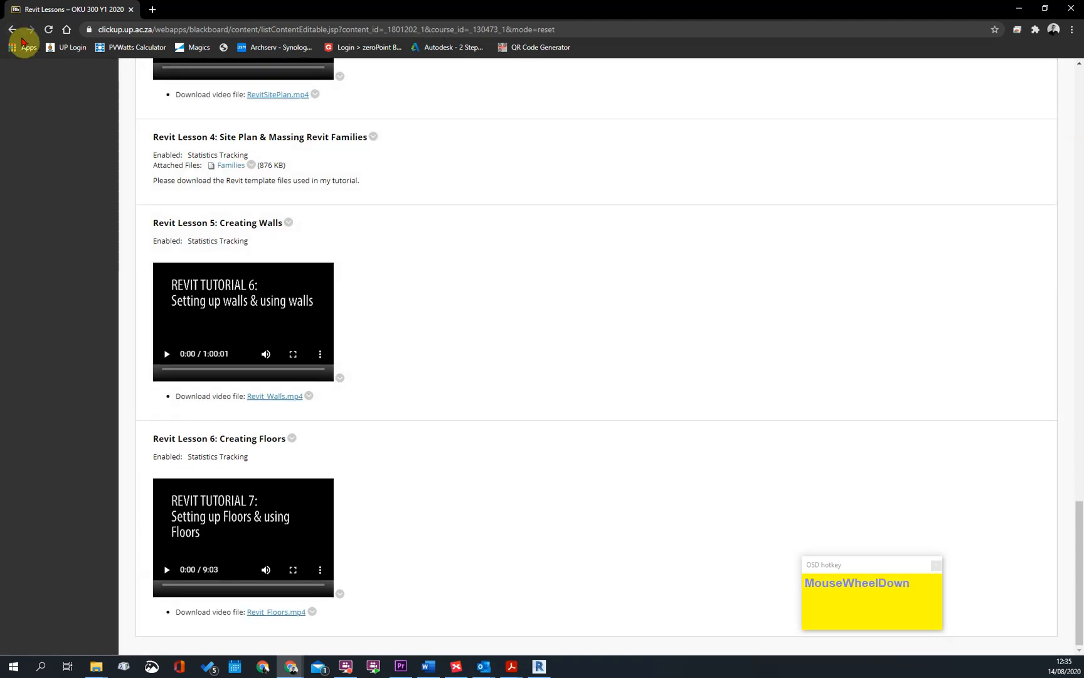
Open the course's CAD Content section to view the drawing set example and Interior Revit Model
scroll(359, 245, "up", 1)
scroll(360, 245, "up", 8)
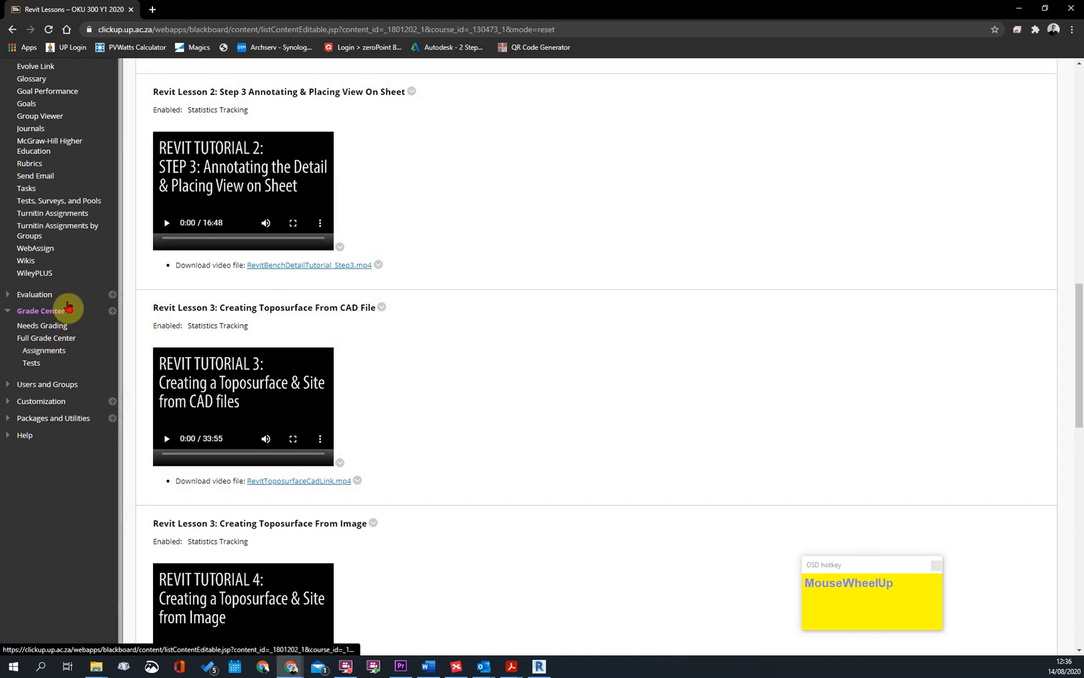
scroll(38, 339, "up", 8)
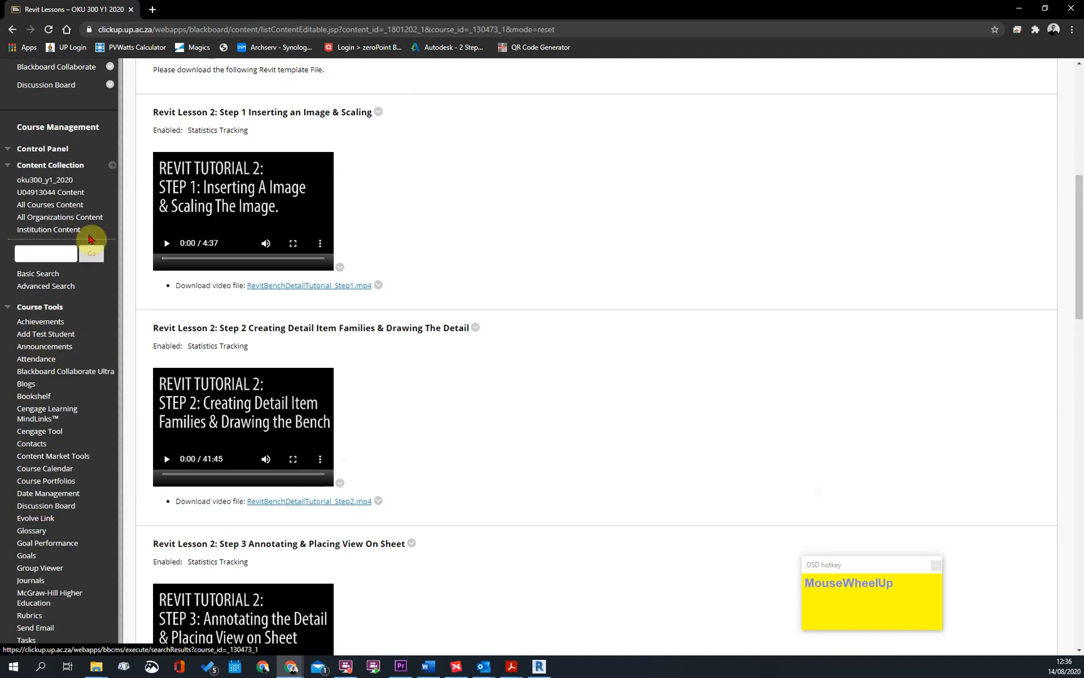
scroll(63, 338, "up", 3)
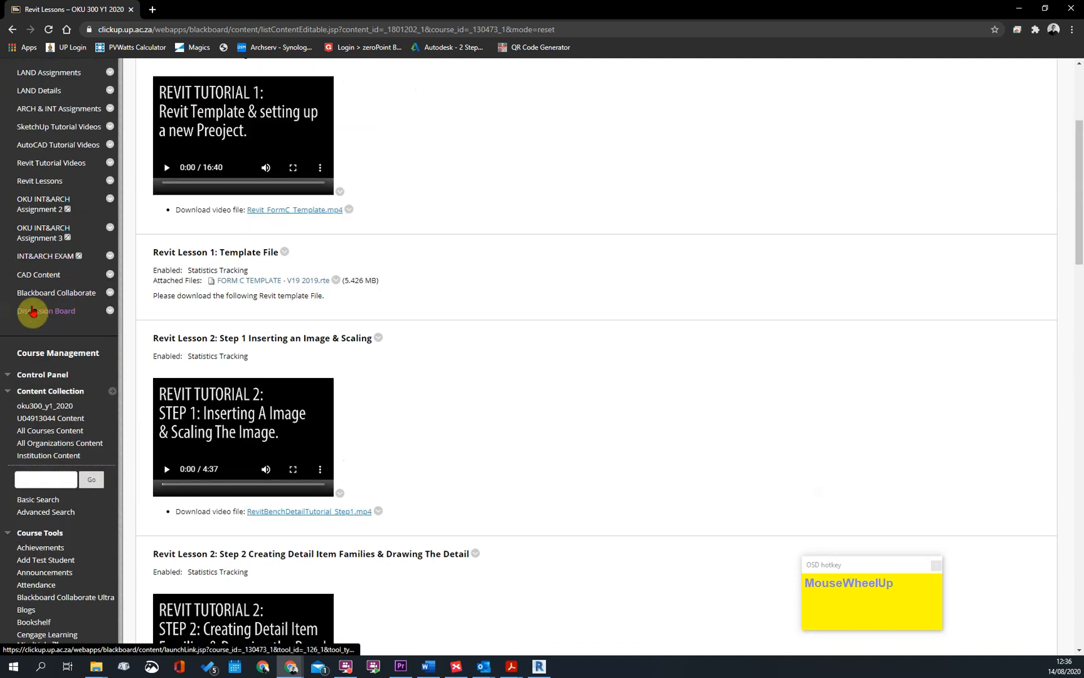
left_click(34, 278)
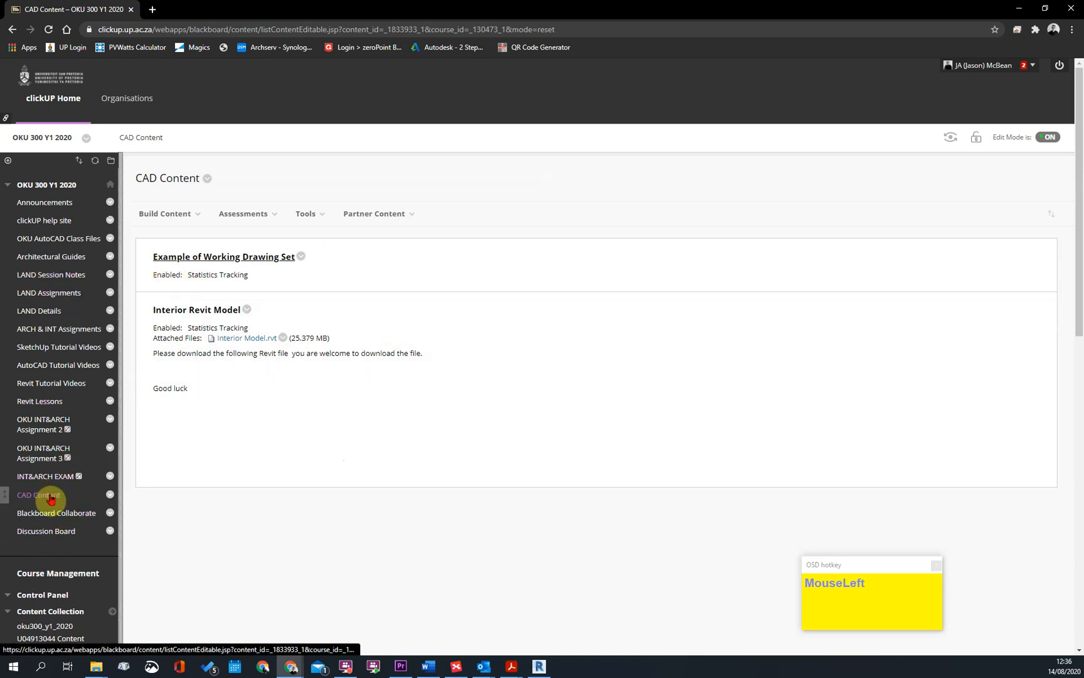
Download Brooklyn.DWG from the Brooklyn Site Information announcement and save it to the Desktop
left_click(42, 201)
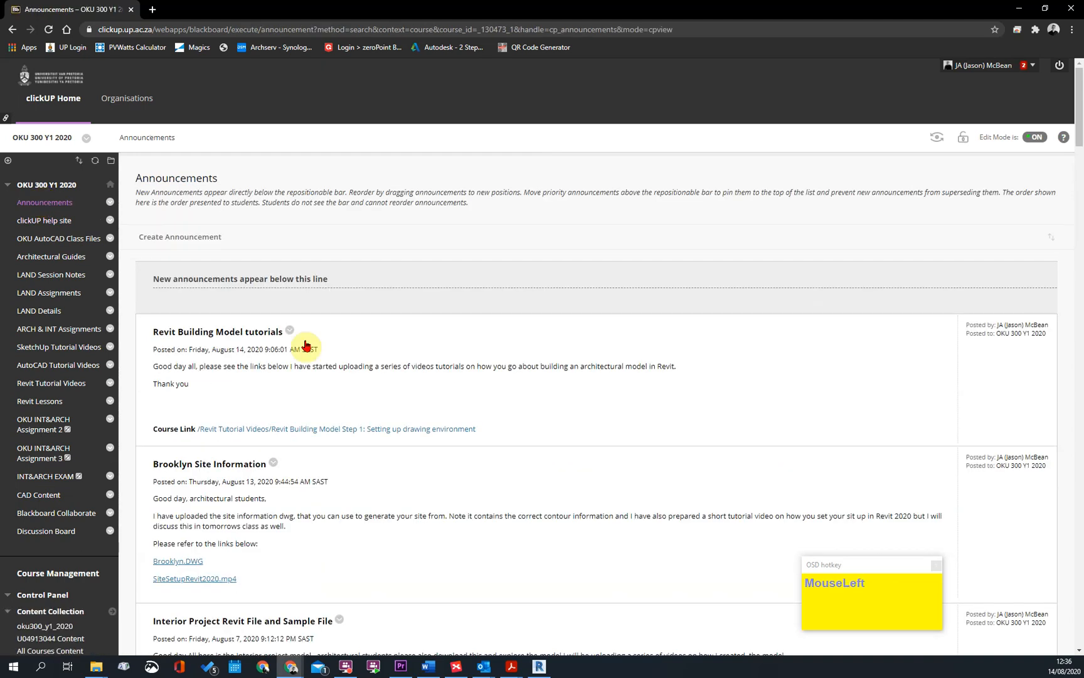
scroll(658, 339, "down", 3)
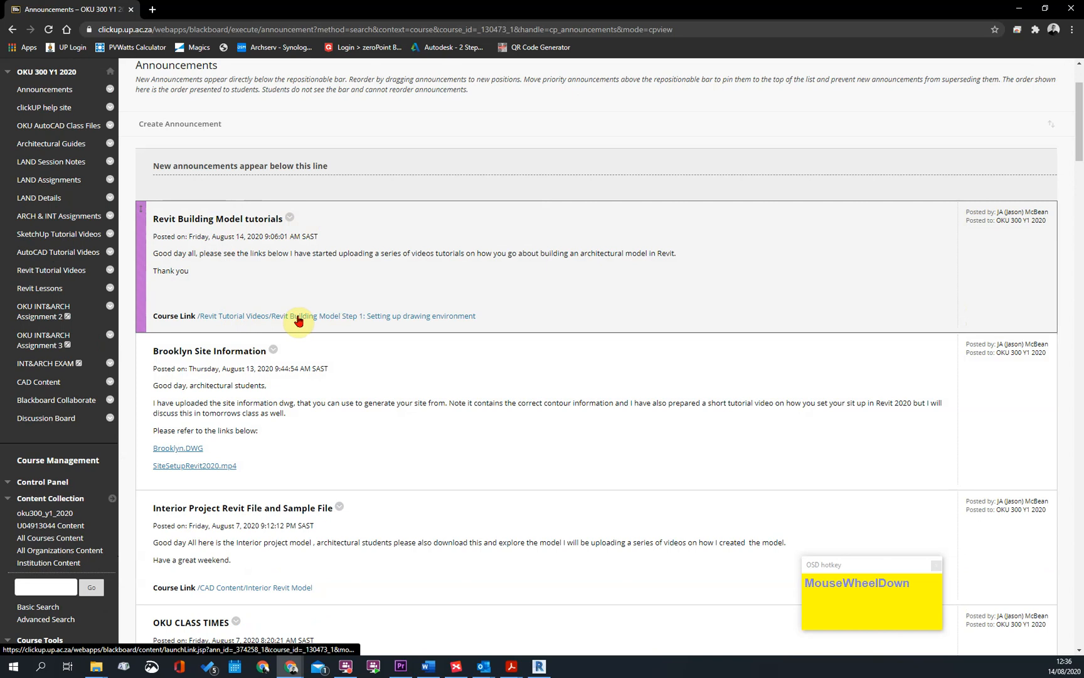
scroll(251, 416, "down", 1)
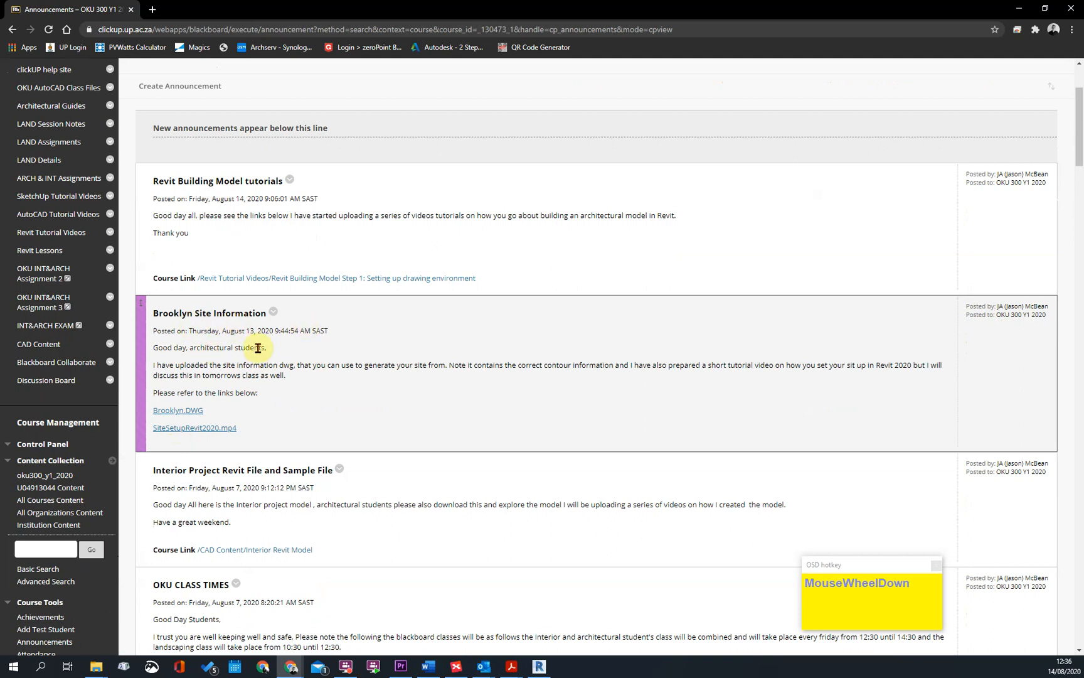
left_click(179, 411)
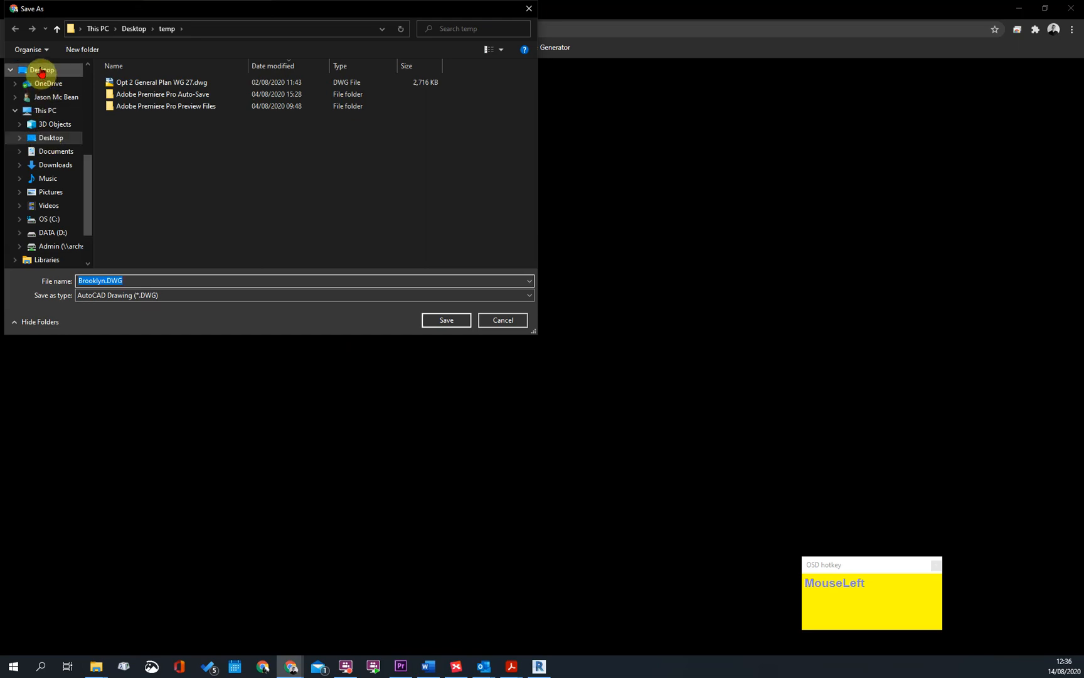
left_click(41, 71)
left_click(429, 319)
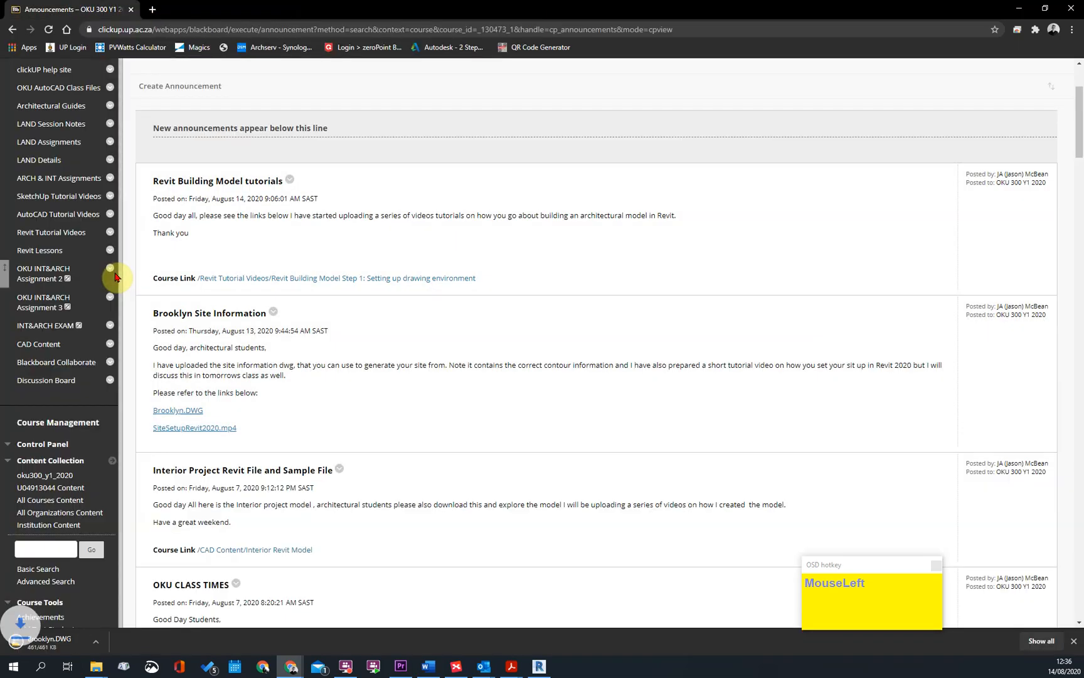
Switch back to Revit and select the project base point in the Site floor plan to inspect its coordinates
left_click(1019, 9)
scroll(485, 381, "up", 2)
scroll(555, 389, "down", 2)
middle_click_drag(593, 371, 570, 369)
scroll(565, 366, "up", 1)
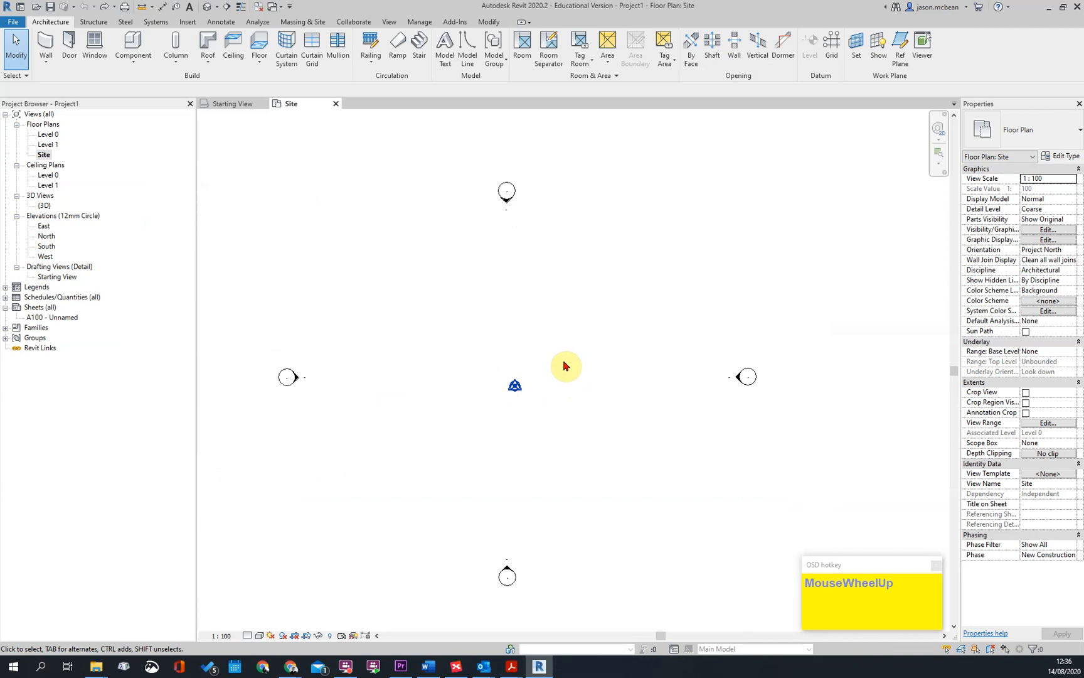
left_click(514, 385)
left_click(536, 389)
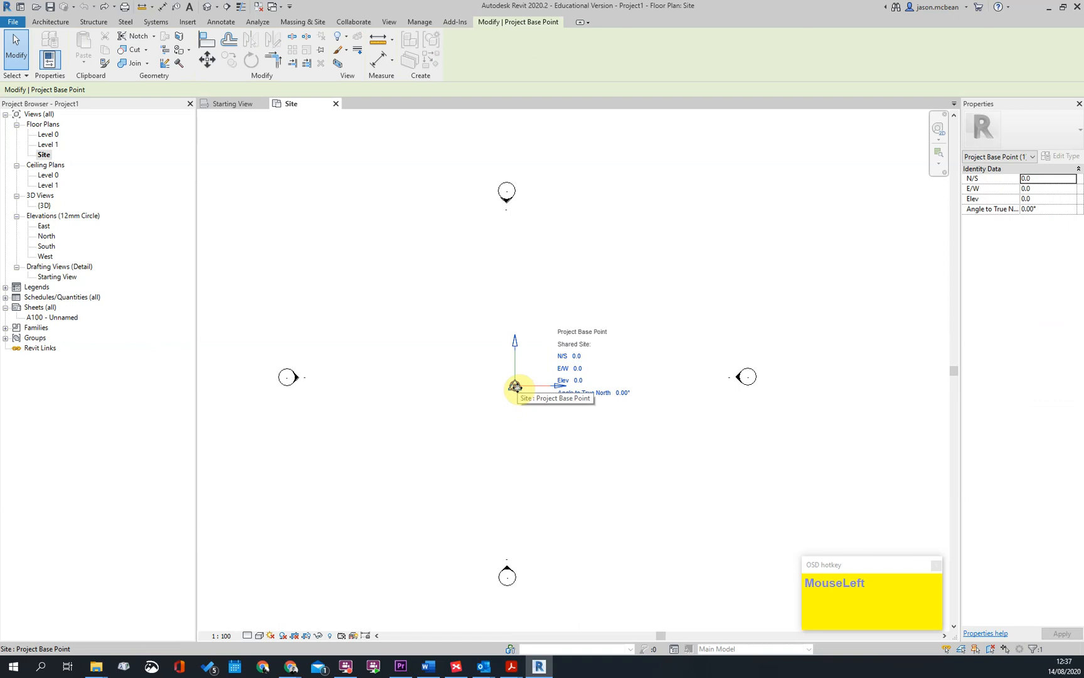
mouse_move(516, 388)
left_mouse_down()
mouse_move(414, 293)
mouse_move(495, 400)
mouse_move(516, 394)
mouse_move(511, 383)
mouse_move(521, 389)
left_mouse_up()
left_click(544, 445)
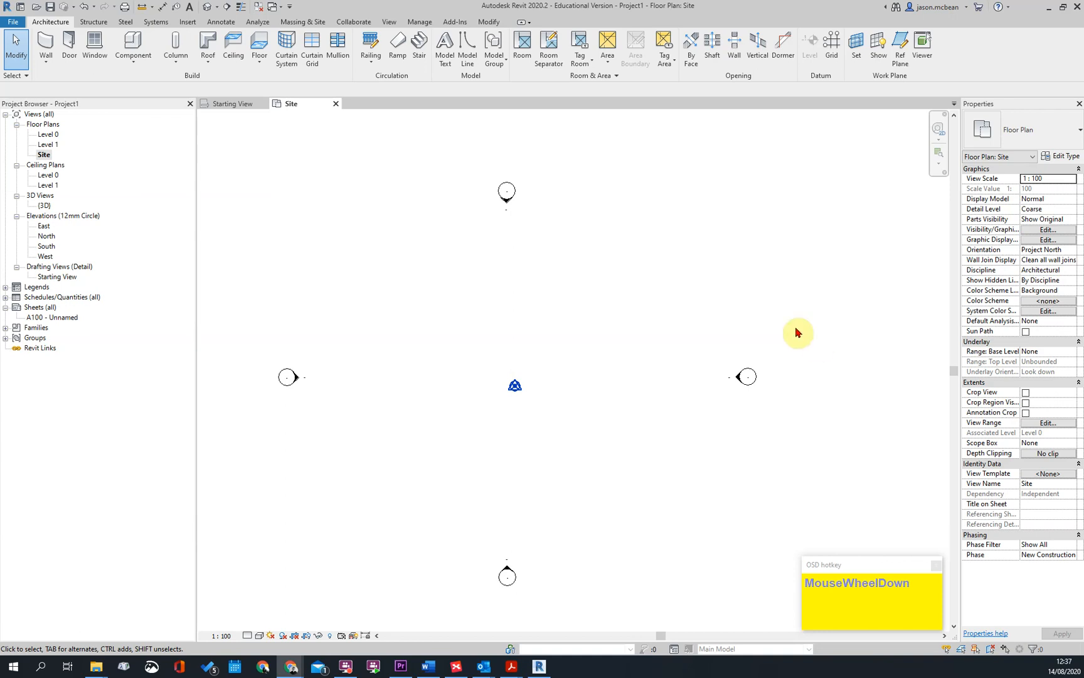
Clear the selection in Revit and switch to the course announcements page in the browser
left_click(533, 317)
mouse_move(297, 672)
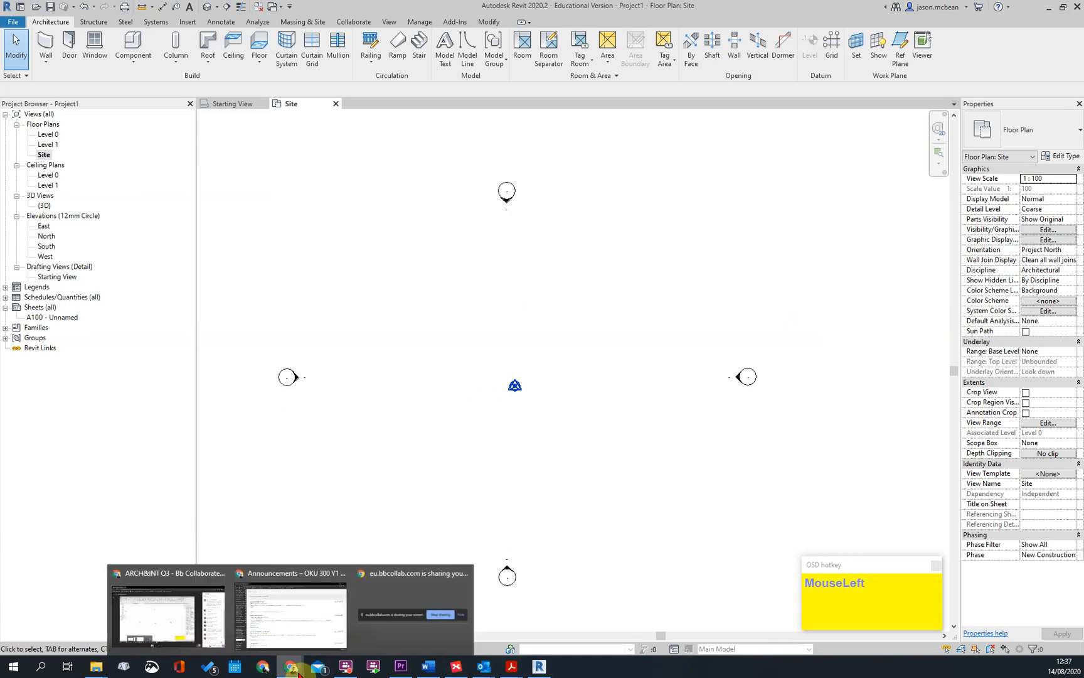
left_click(273, 624)
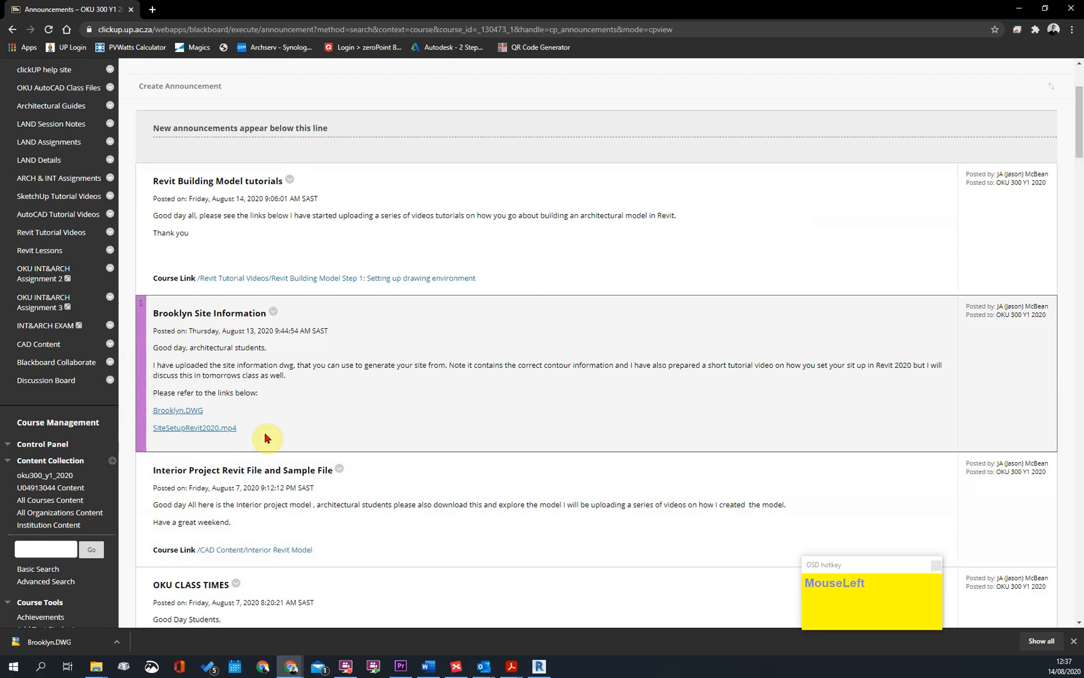
View the course's CAD Content section again, return to the announcements, and switch back to Revit
left_click(28, 347)
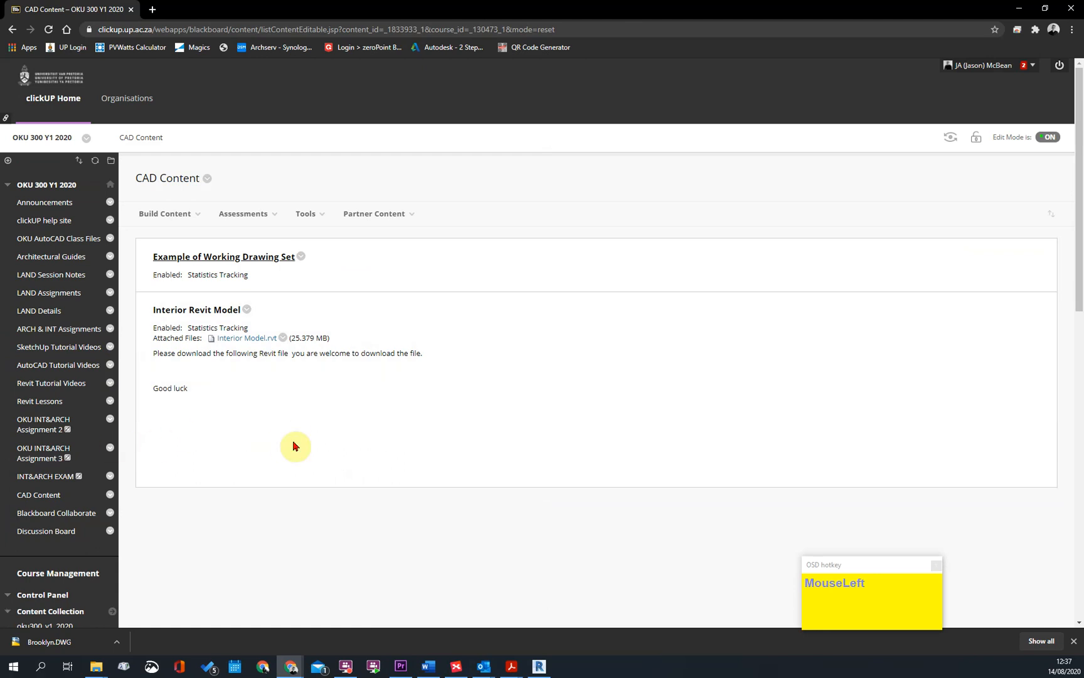
left_click(40, 203)
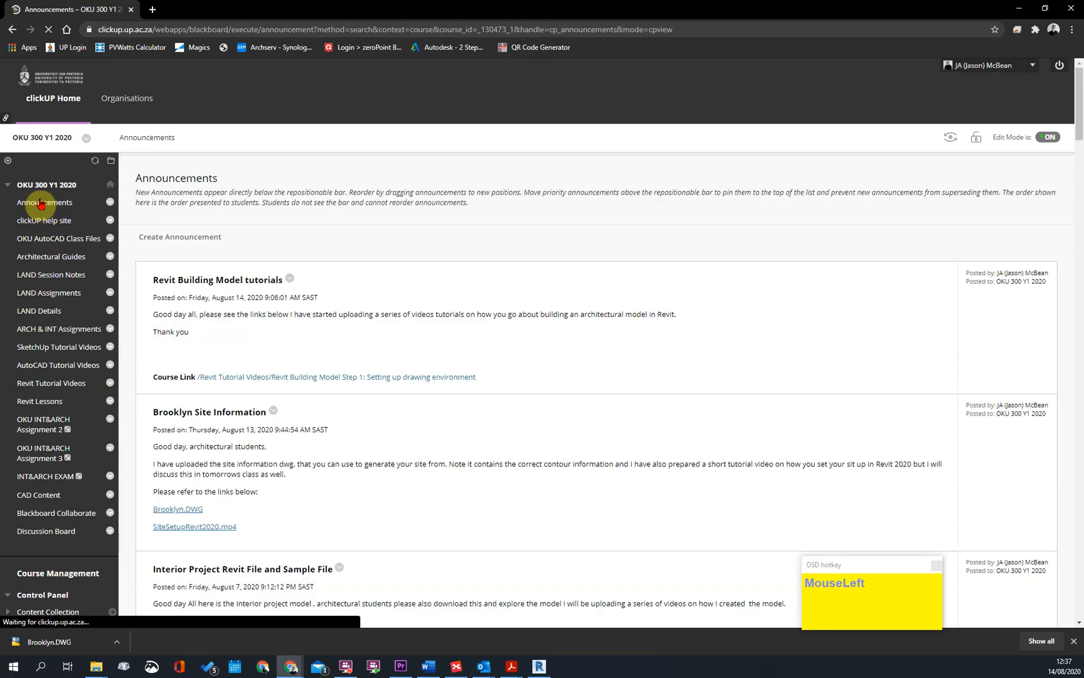
left_click(1020, 8)
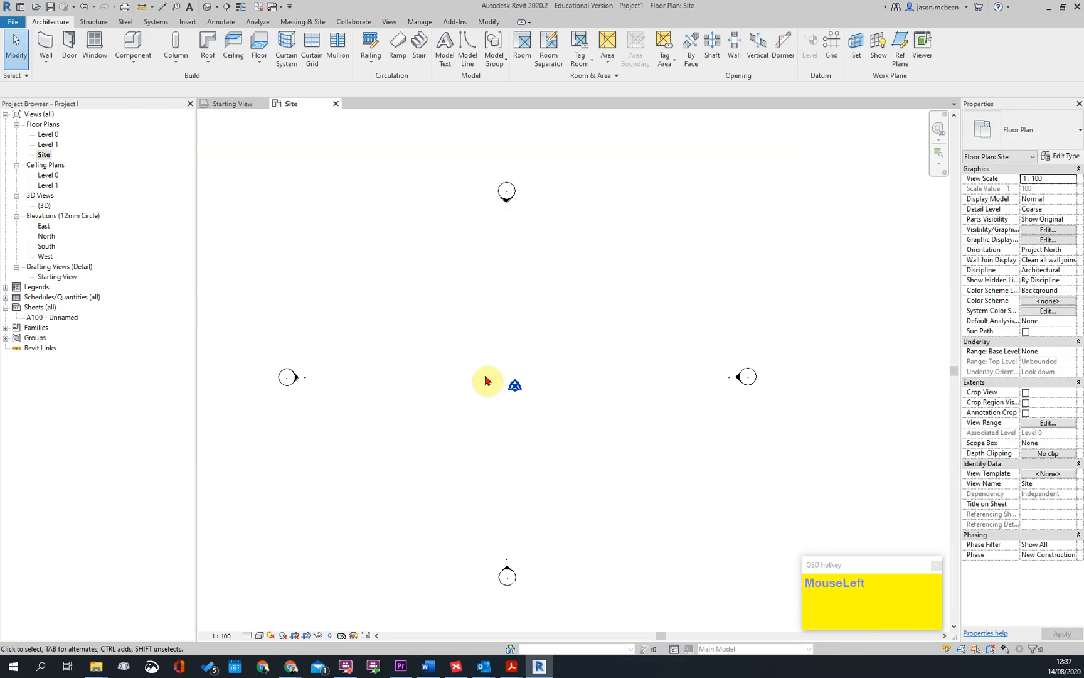
Start a CAD import in the Site floor plan and choose Brooklyn.DWG from the Desktop
scroll(449, 381, "down", 1)
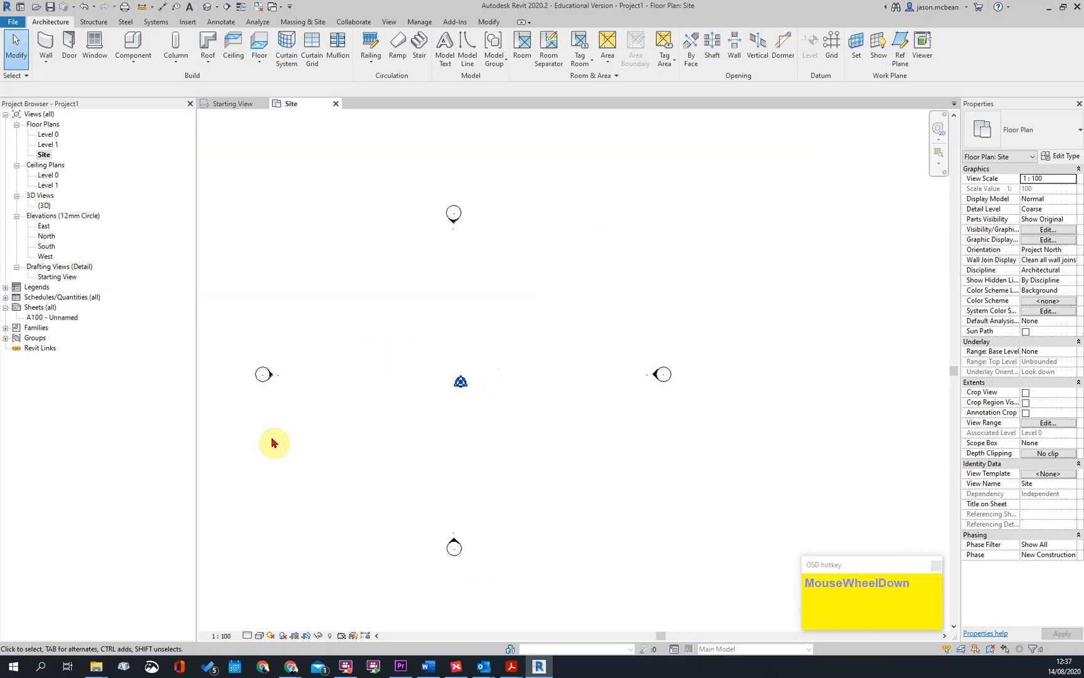
left_click(188, 22)
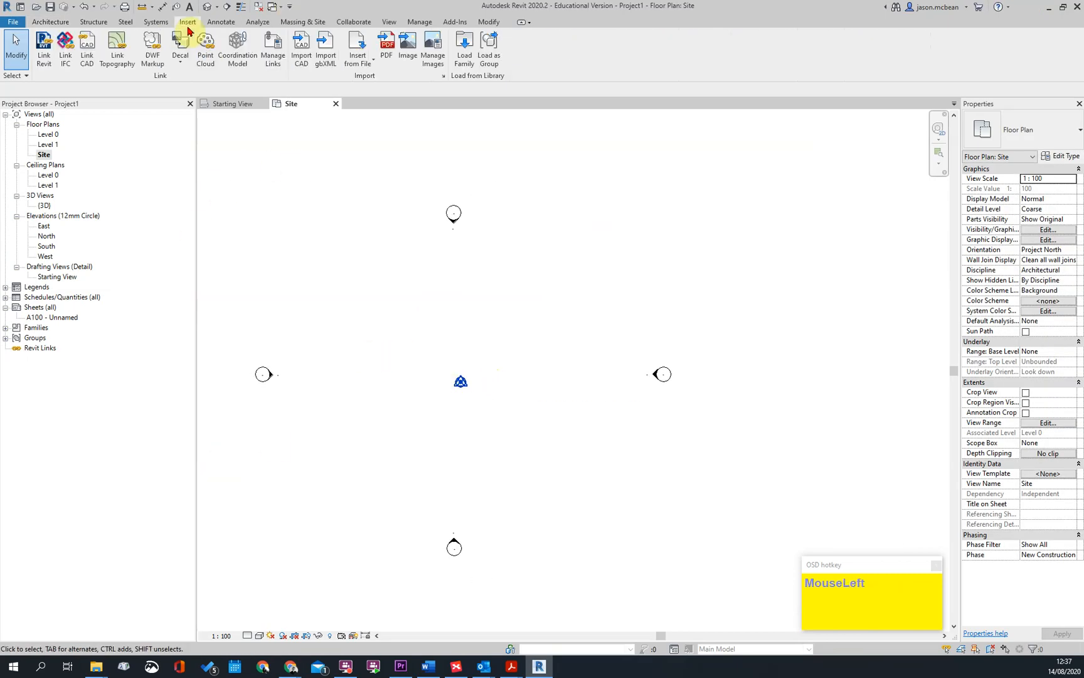
left_click(301, 56)
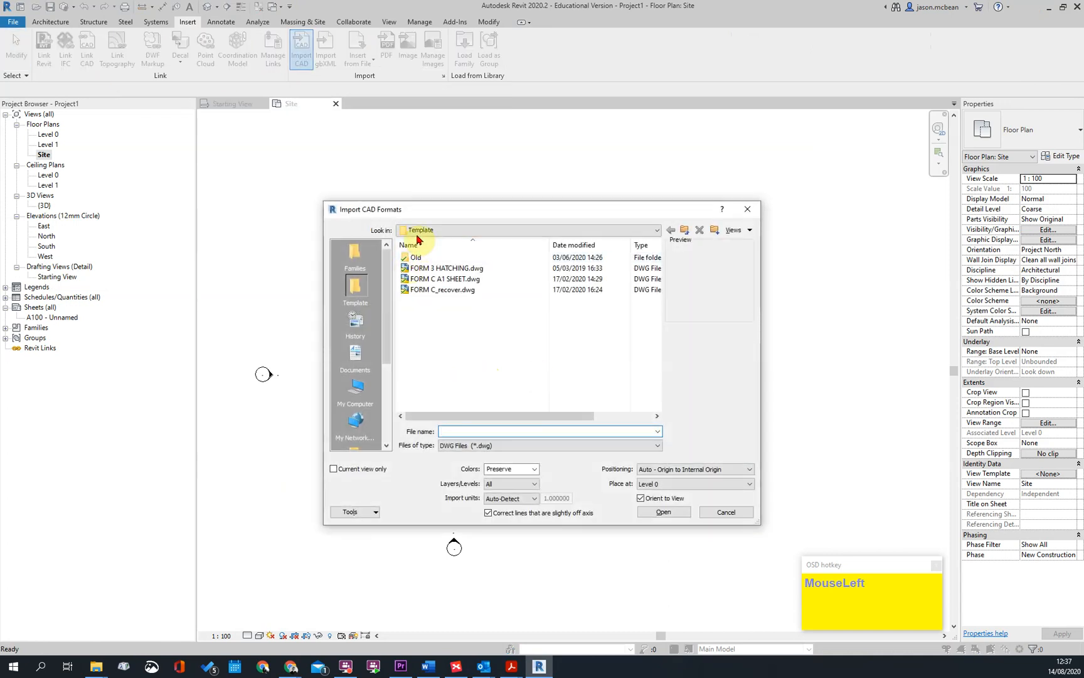
scroll(362, 376, "down", 4)
left_click(367, 360)
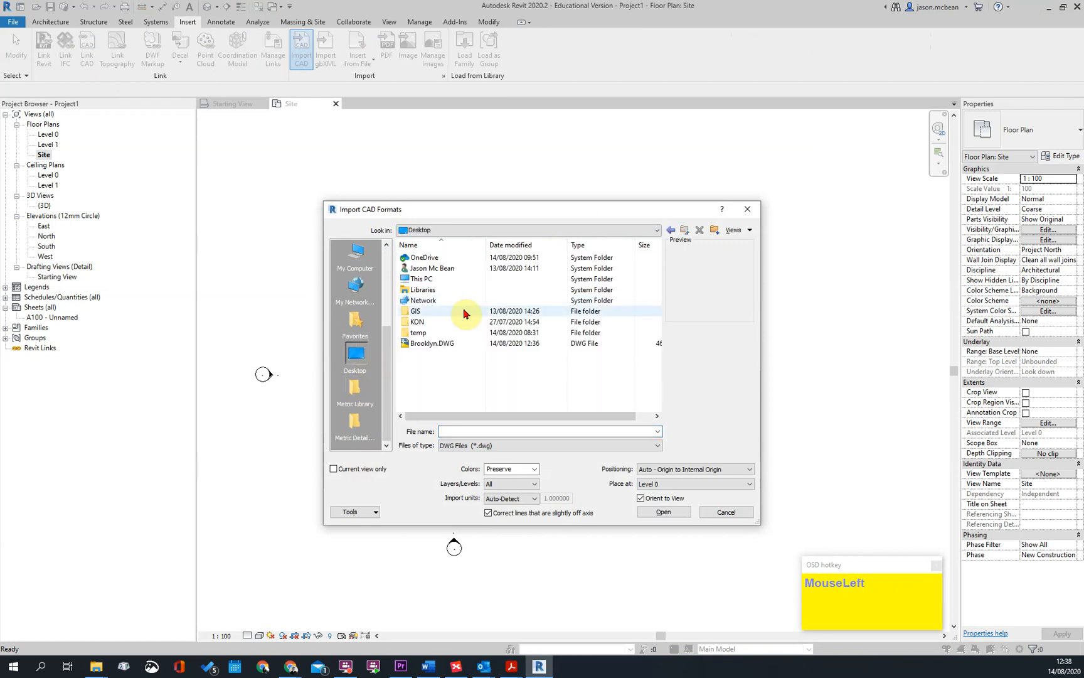
left_click(432, 343)
Import the drawing with units set to meter and positioning to Manual - Center, placing it around the project base point
left_click(675, 470)
left_click(675, 470)
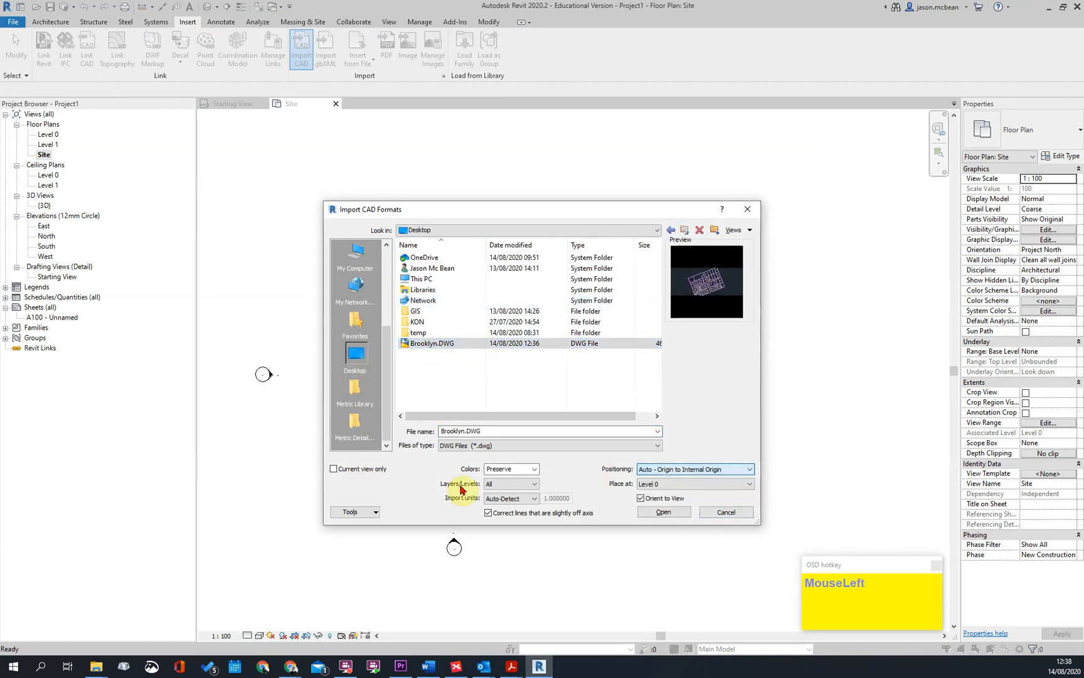
left_click(502, 499)
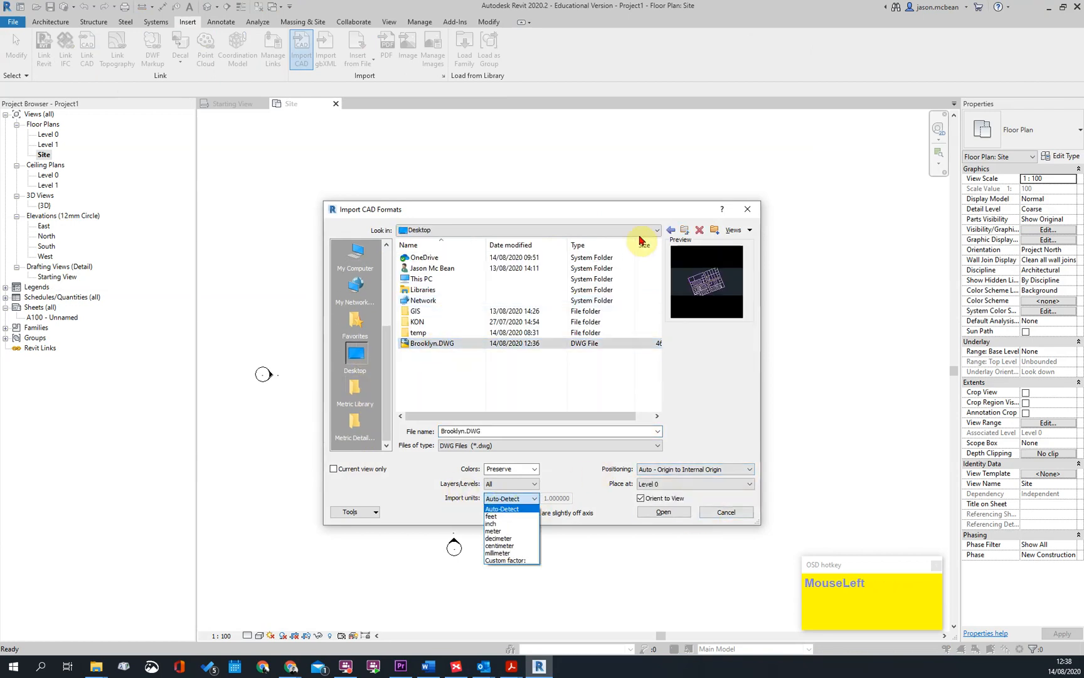
left_click(494, 531)
left_click(701, 469)
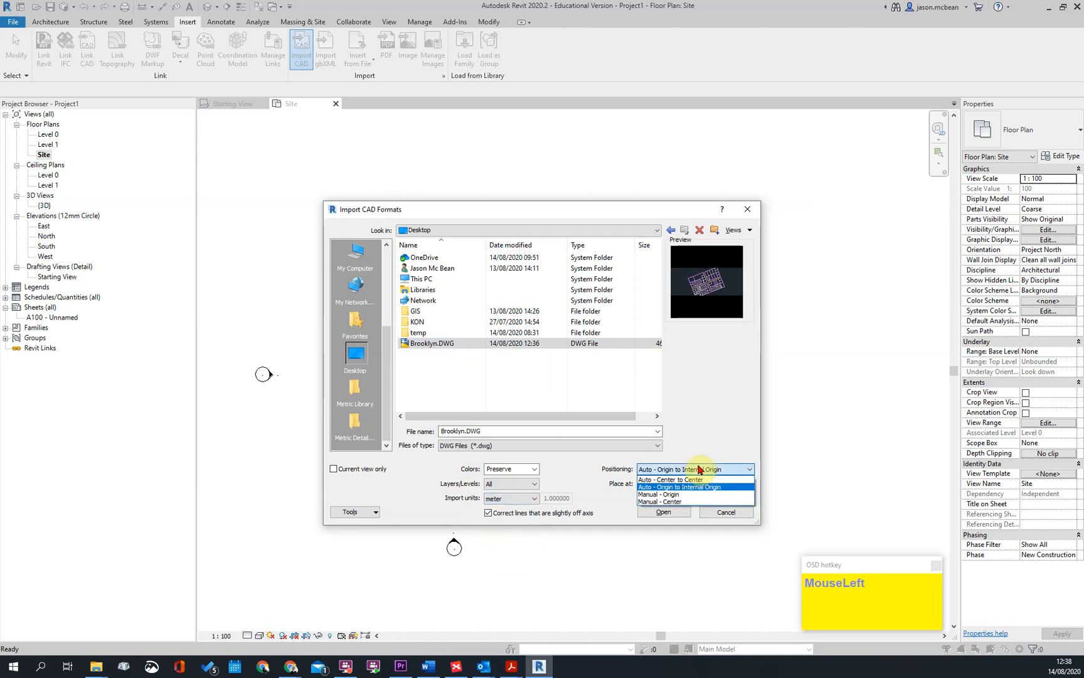
left_click(656, 502)
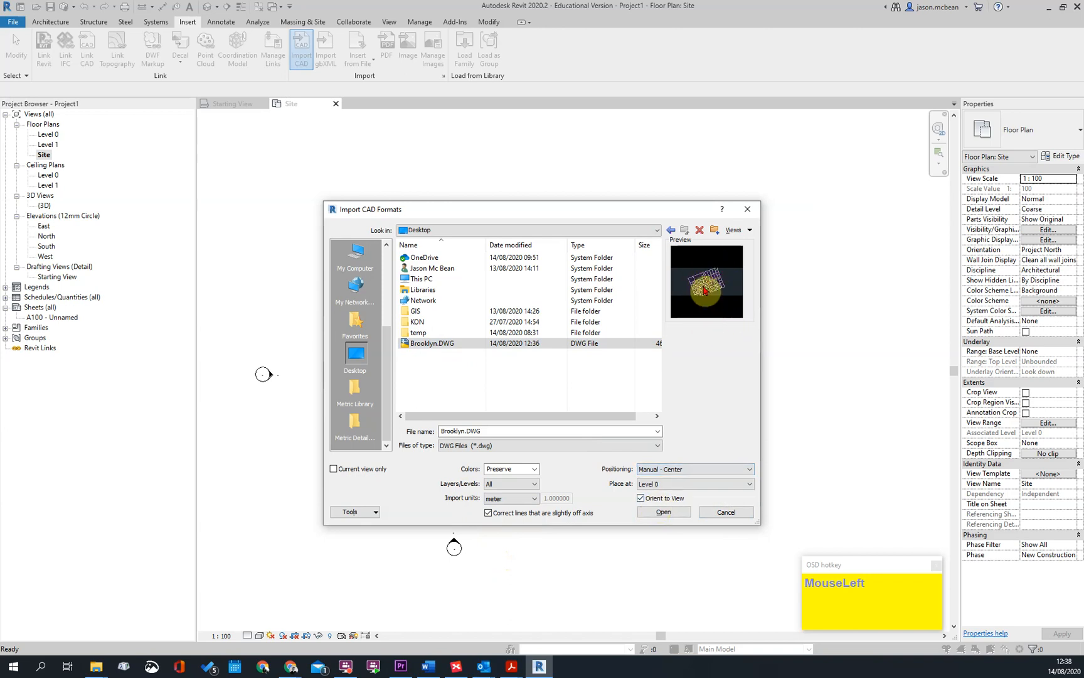
left_click(665, 511)
scroll(554, 412, "down", 5)
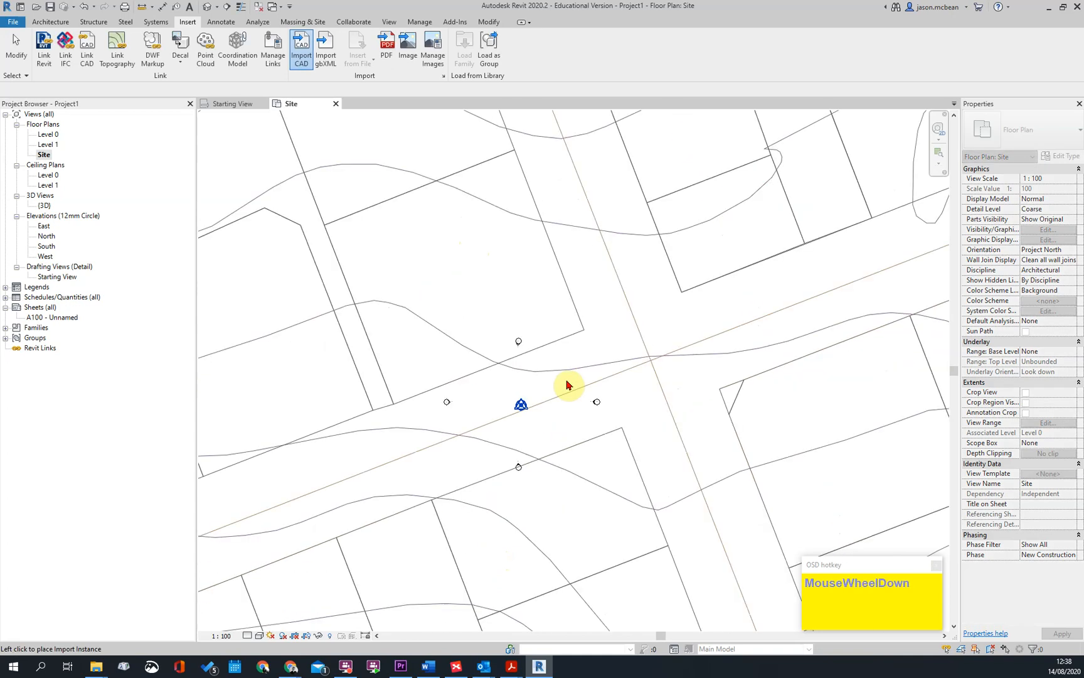
left_click(544, 339)
Examine the imported plot boundaries and contours around the street intersection near the project base point
scroll(532, 377, "up", 5)
scroll(577, 232, "up", 2)
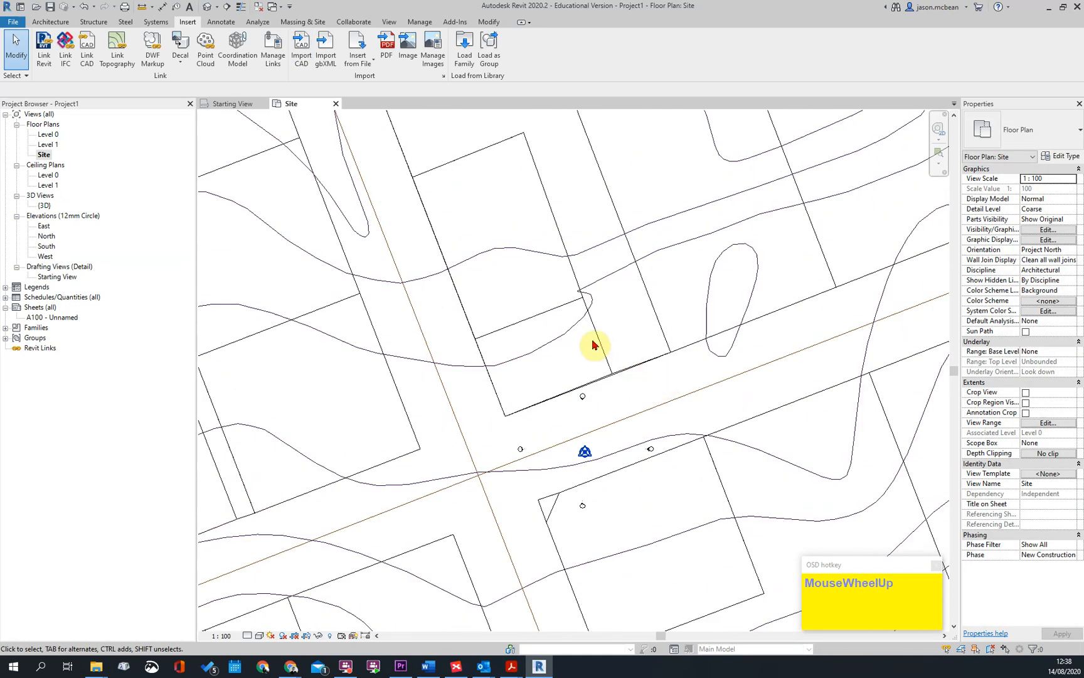
scroll(596, 345, "up", 3)
scroll(735, 442, "down", 2)
middle_click_drag(658, 224, 658, 261)
scroll(668, 290, "down", 2)
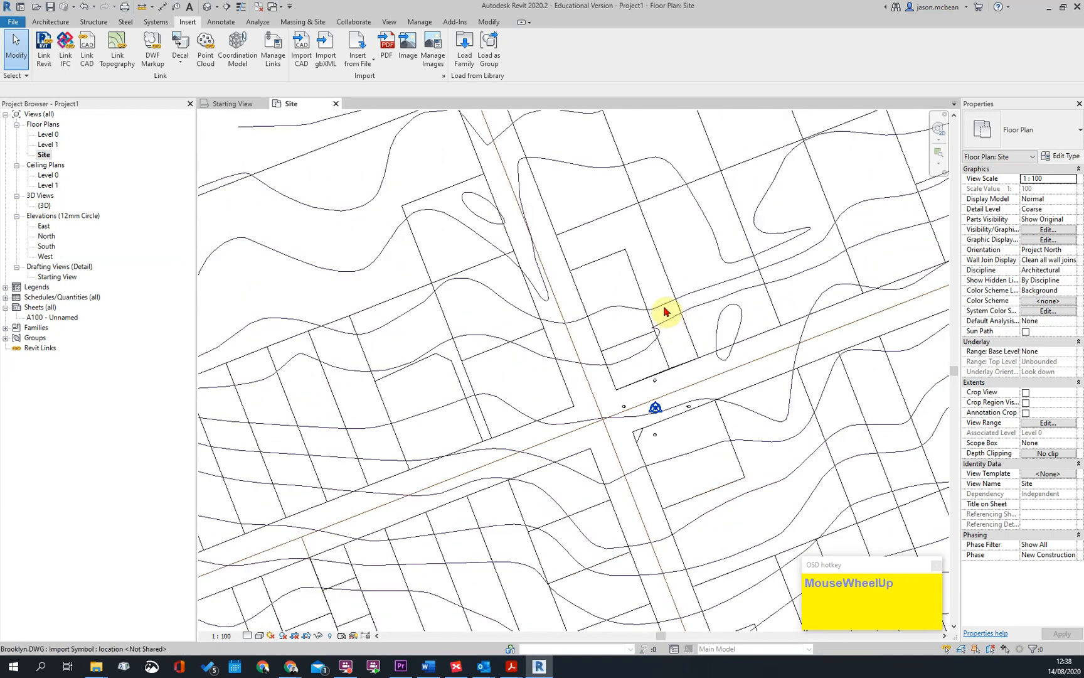
scroll(666, 314, "up", 2)
scroll(617, 457, "up", 2)
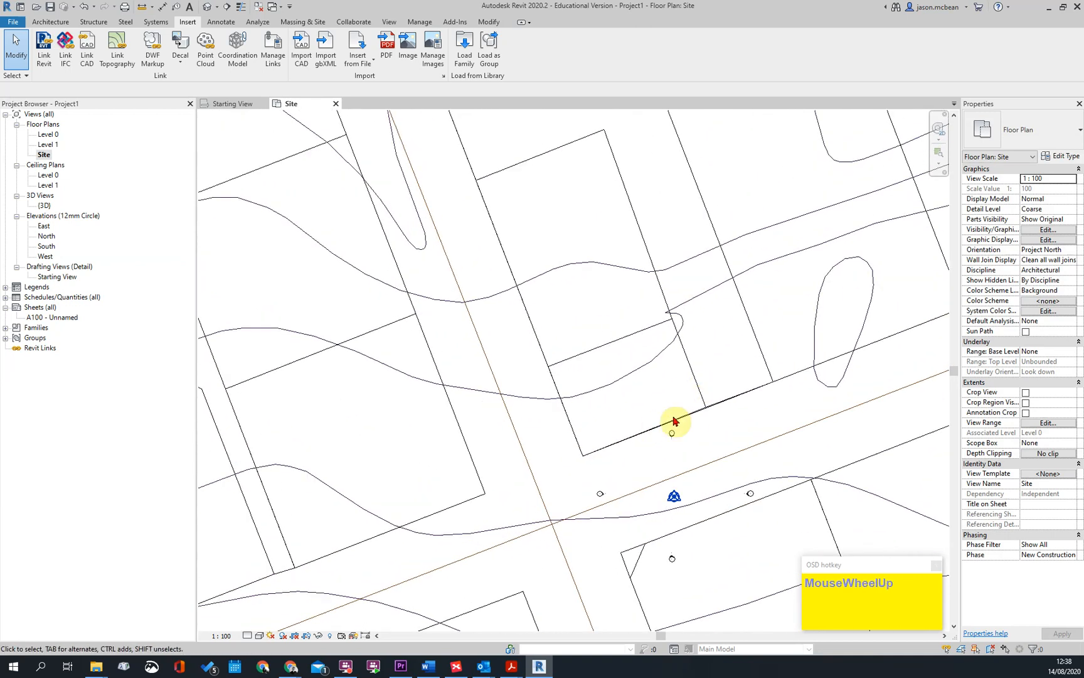
scroll(654, 435, "down", 2)
scroll(686, 411, "up", 2)
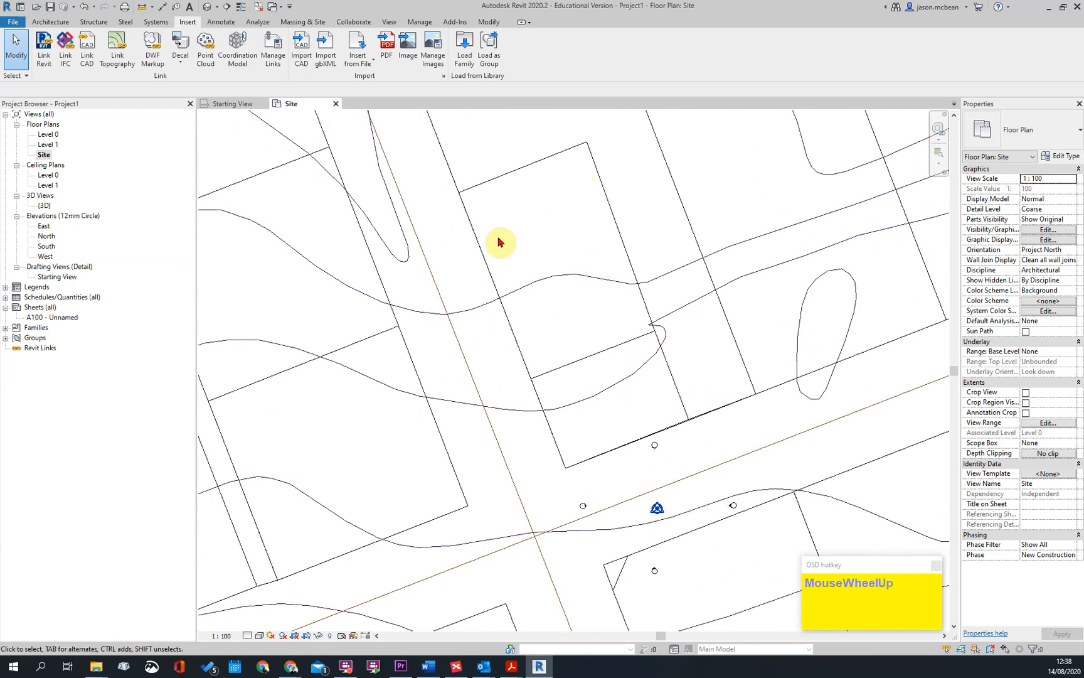
scroll(542, 344, "down", 2)
scroll(636, 370, "up", 2)
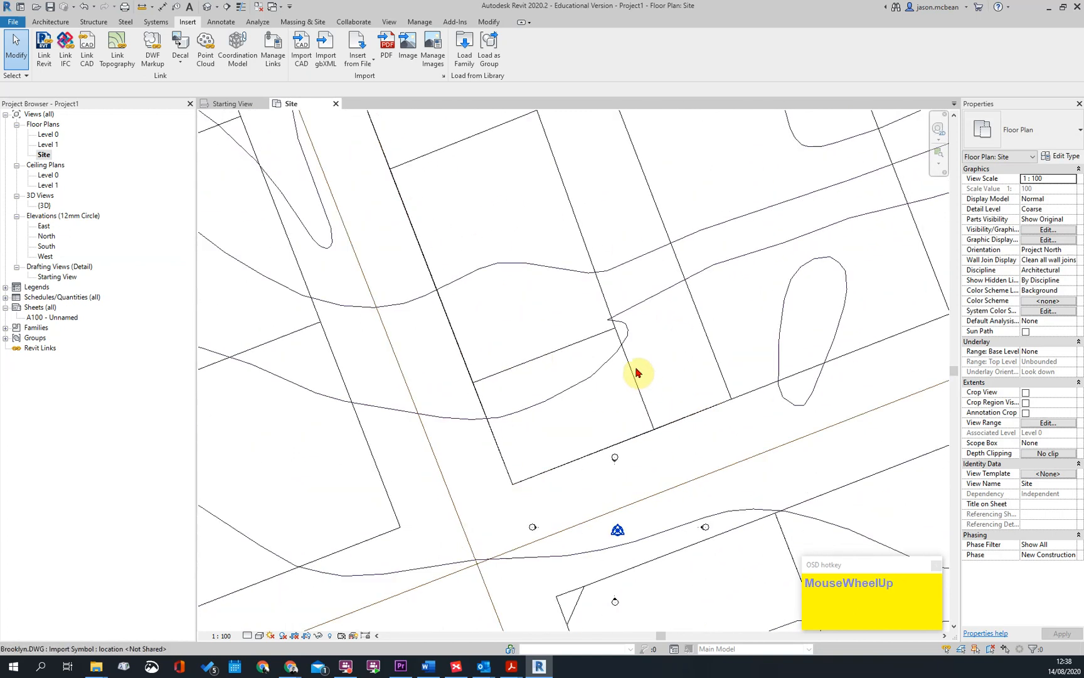
Measure the corner plot's street-facing boundary to check the scale of the imported drawing
left_click(634, 389)
middle_click_drag(540, 478, 584, 431)
scroll(555, 440, "up", 2)
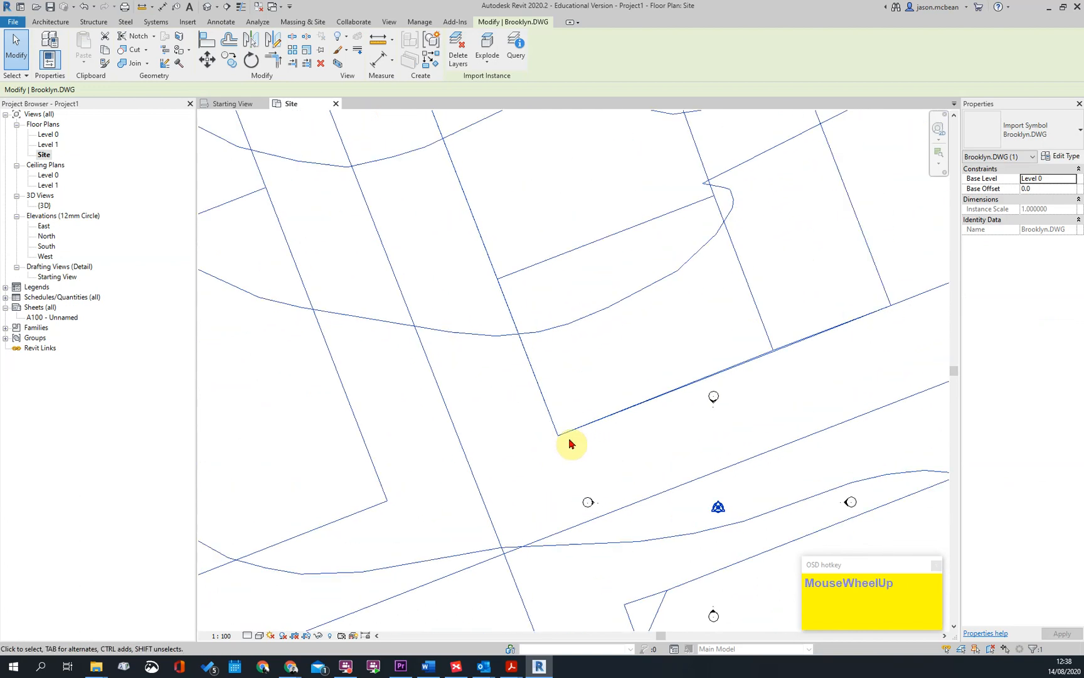
left_click(381, 43)
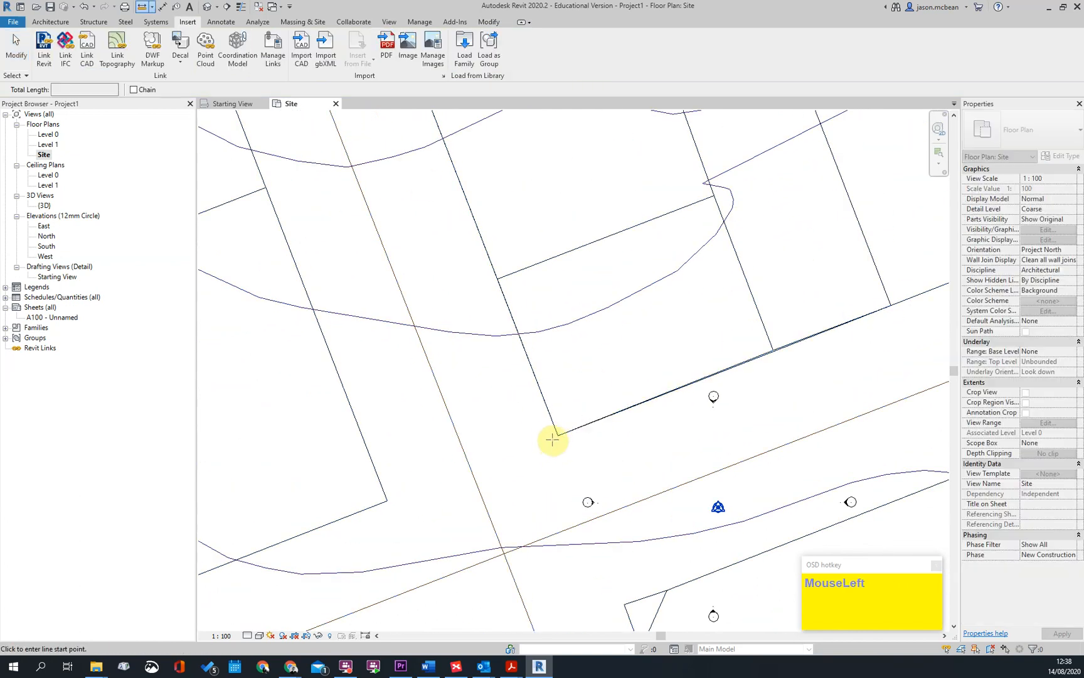
left_click(558, 433)
left_click(773, 352)
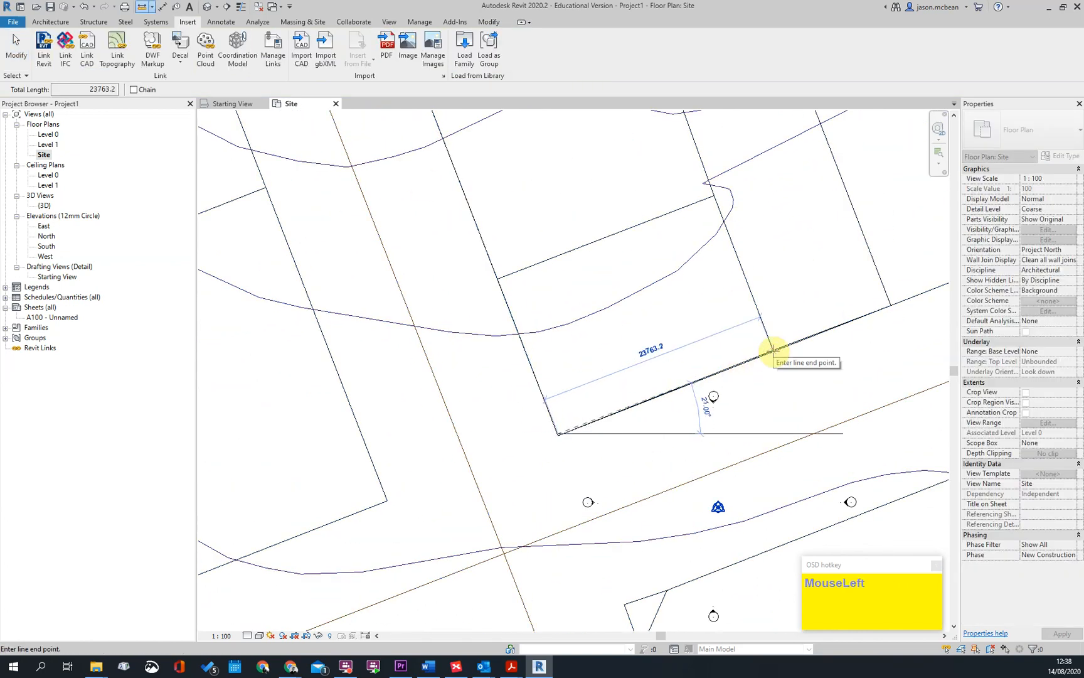
scroll(743, 375, "down", 2)
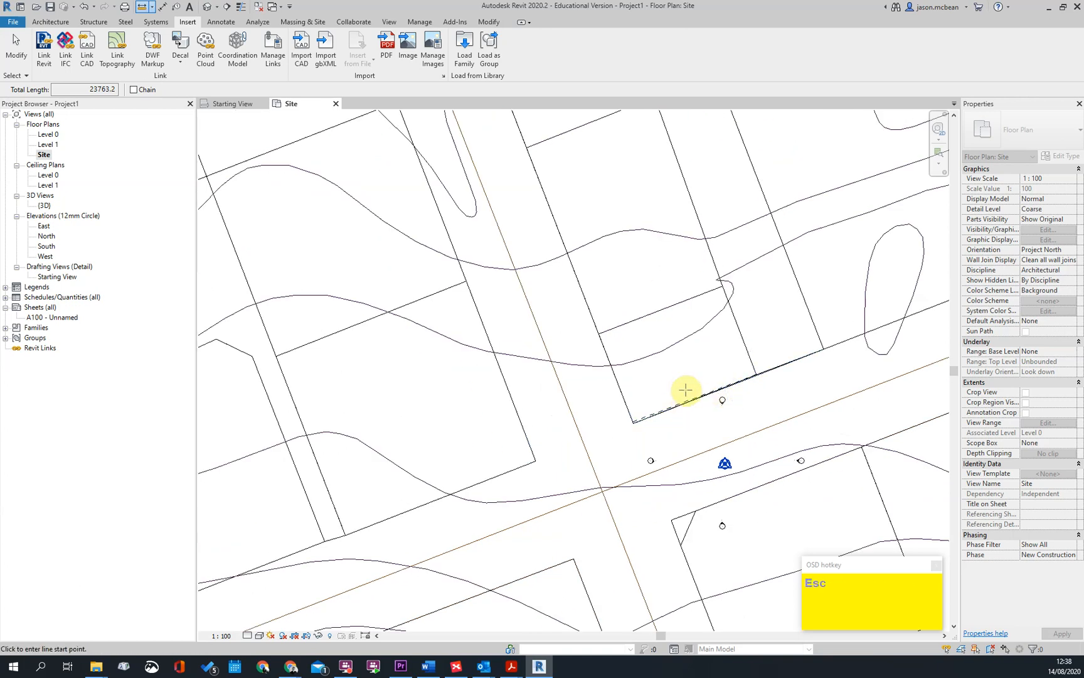
key("Escape")
Inspect the imported contours and plot layout in the default 3D view, and return to the Site floor plan
scroll(649, 343, "down", 3)
scroll(654, 412, "up", 2)
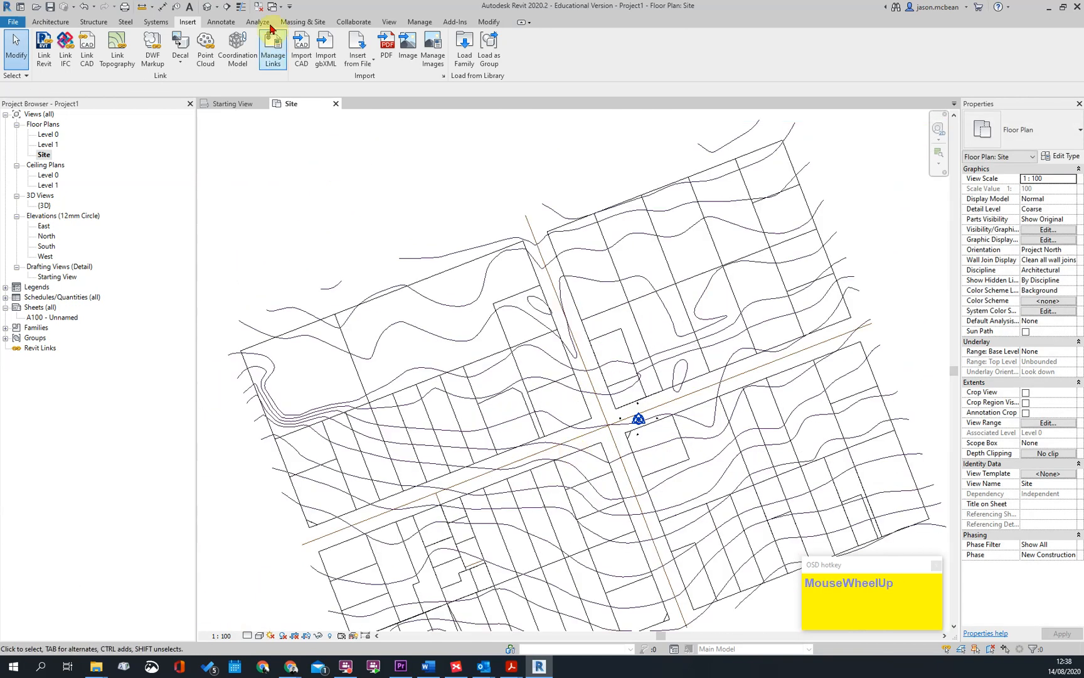
left_click(207, 10)
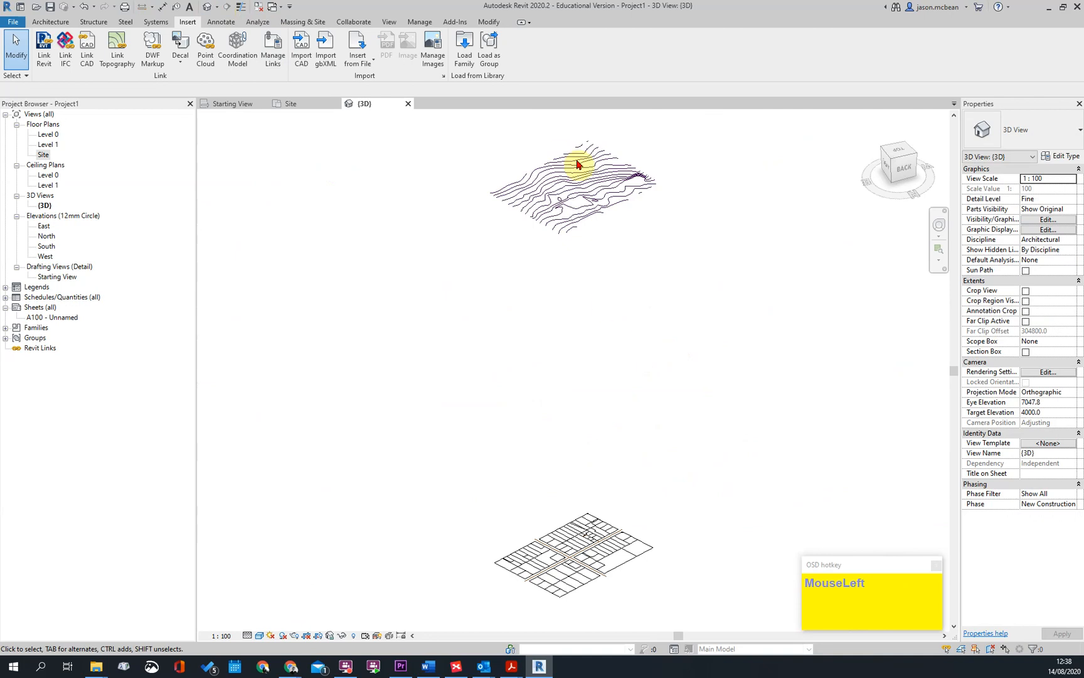
left_click(559, 188)
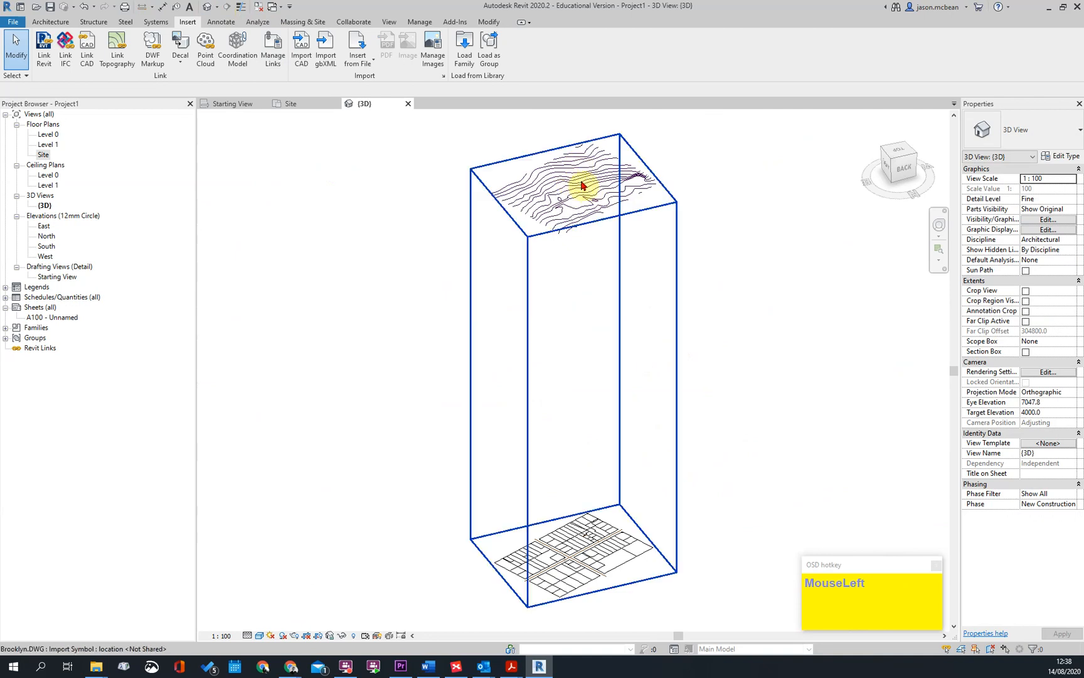
double_click(43, 154)
Move the imported Brooklyn.DWG so the corner plot's street-side corner at the intersection sits on the project base point
scroll(655, 393, "up", 4)
scroll(655, 393, "up", 1)
left_click(655, 398)
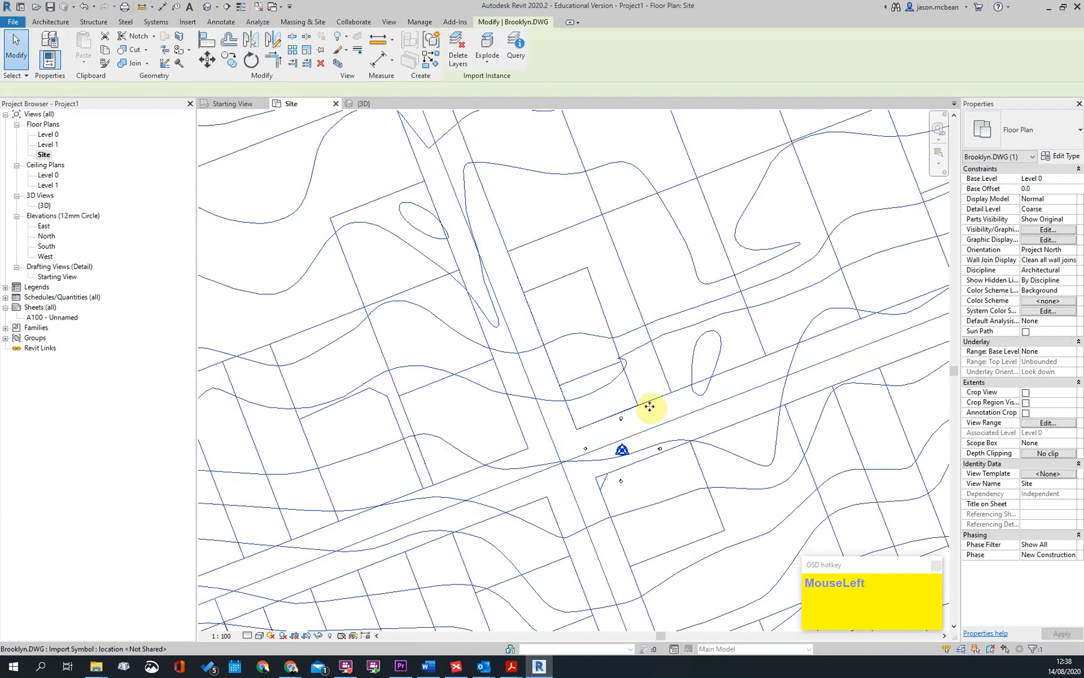
scroll(621, 402, "up", 3)
key("m")
key("v")
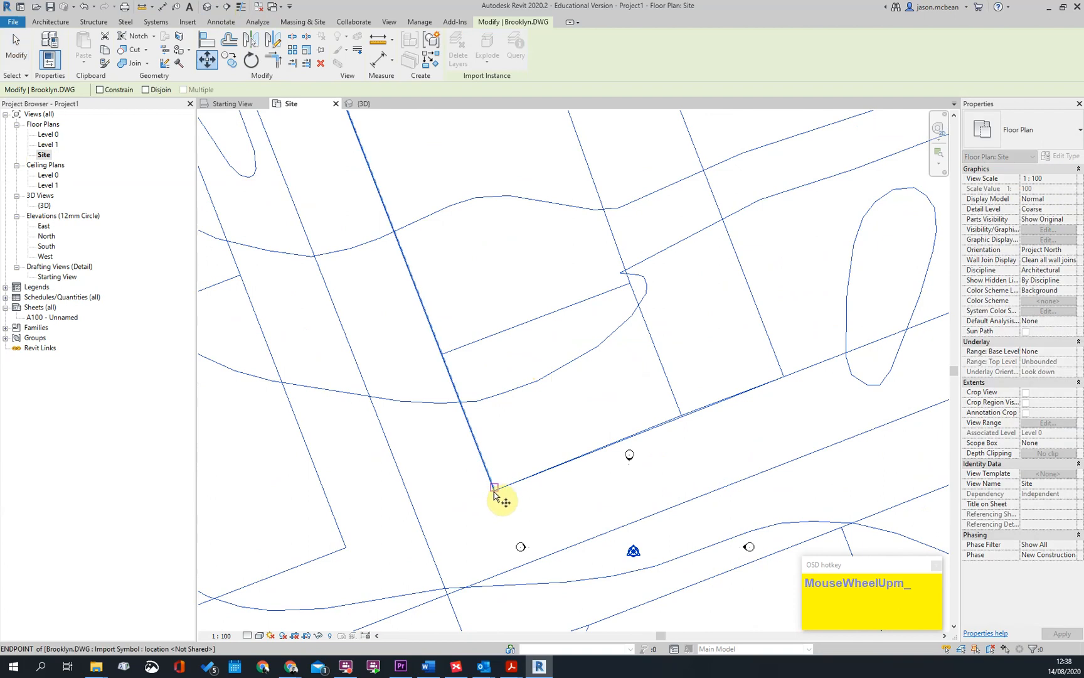
scroll(493, 494, "up", 3)
left_click(494, 494)
scroll(654, 351, "down", 3)
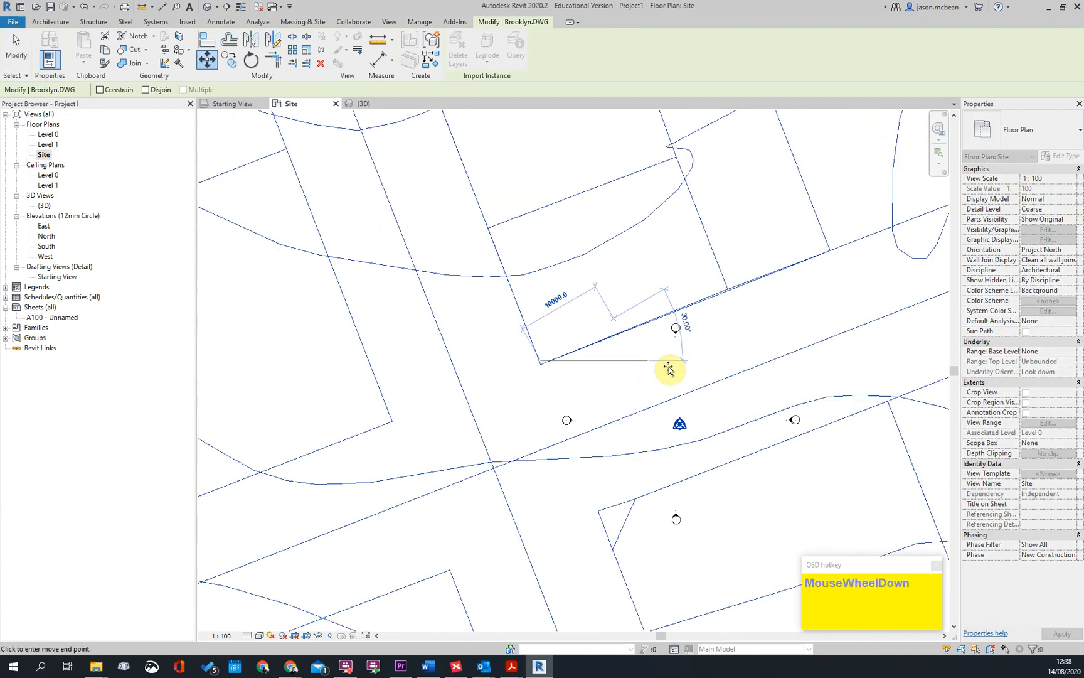
scroll(682, 427, "up", 2)
left_click(683, 427)
key("Escape")
key("Escape")
Check the alignment of the plot corner with the project base point in the Site floor plan
scroll(634, 297, "down", 3)
middle_click_drag(748, 353, 588, 366)
left_click(569, 361)
scroll(568, 387, "up", 2)
left_click(588, 351)
scroll(537, 379, "down", 3)
key("Escape")
scroll(525, 331, "up", 3)
scroll(496, 374, "up", 2)
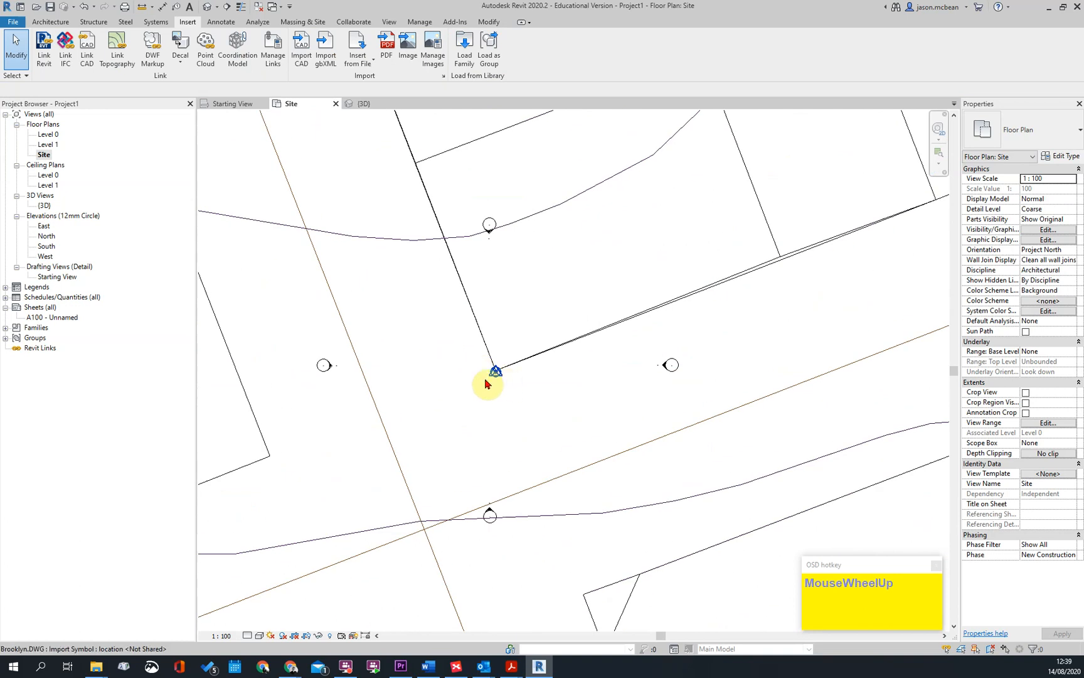
scroll(578, 340, "down", 3)
scroll(566, 330, "down", 5)
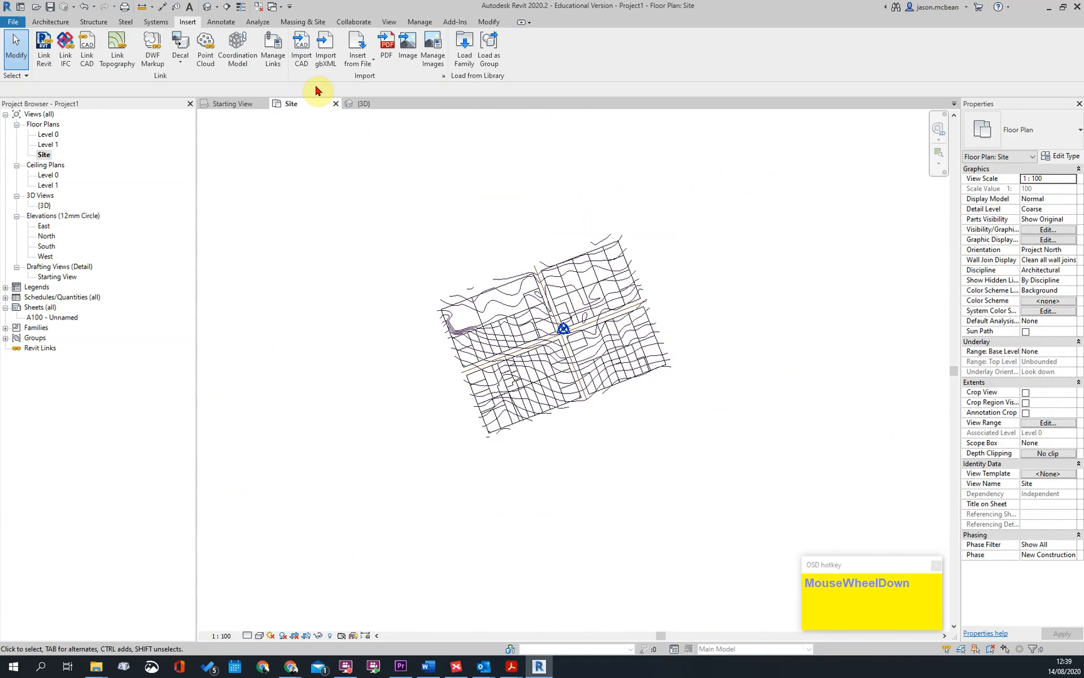
Start a toposurface in the 3D view and create it from the Brooklyn.DWG import instance
left_click(208, 7)
left_click(580, 197)
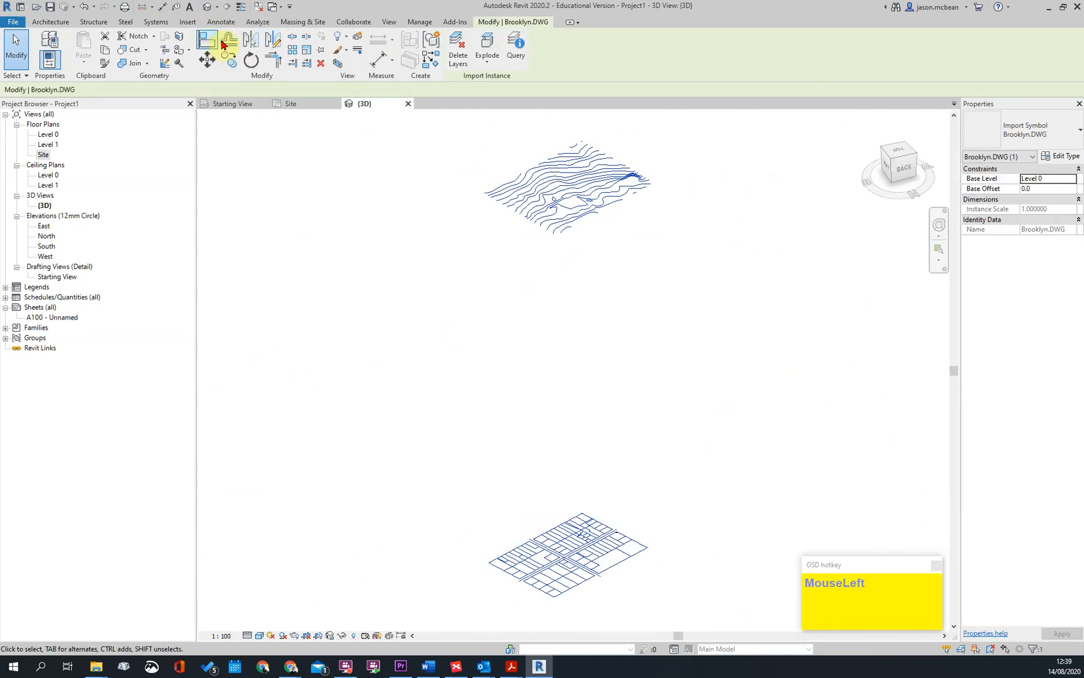
left_click(293, 23)
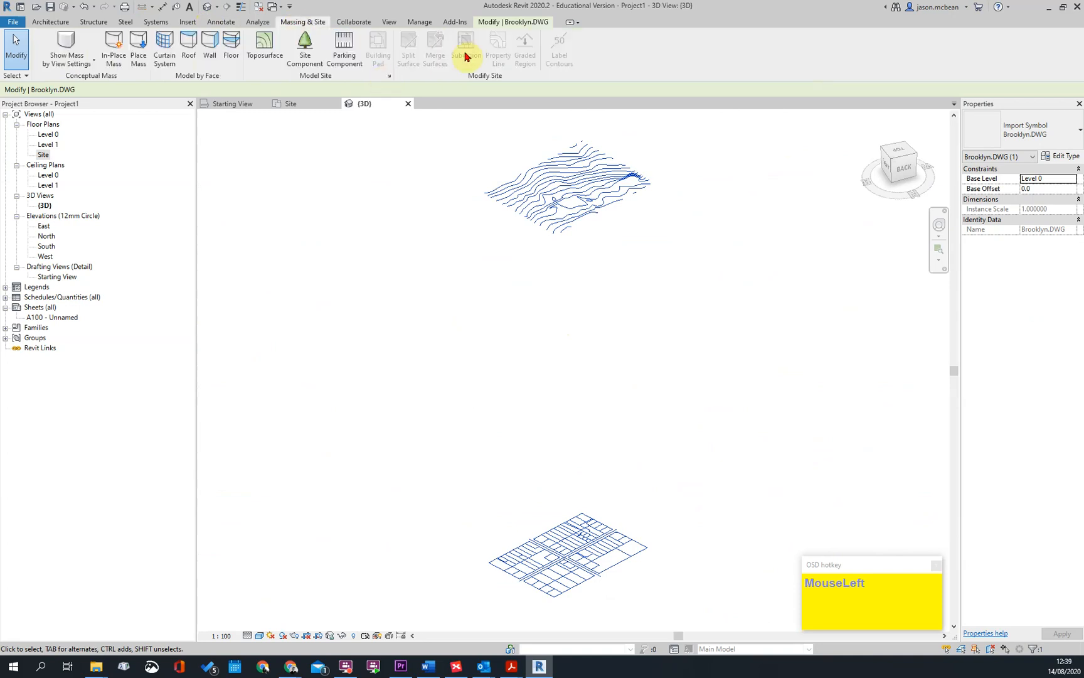
left_click(265, 45)
left_click(518, 50)
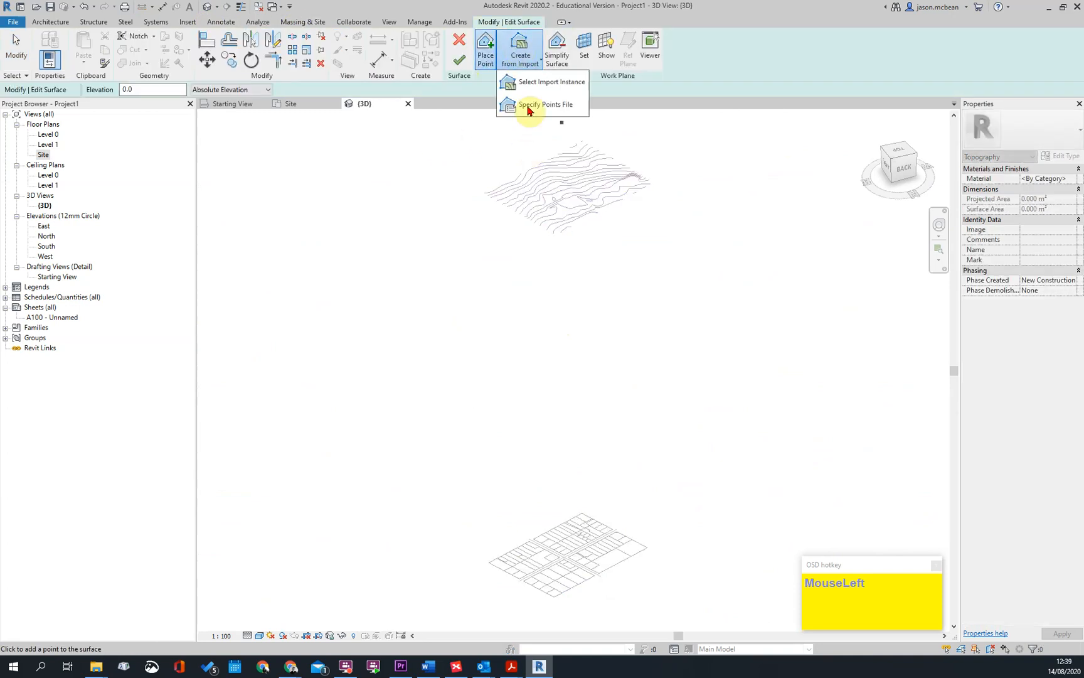
left_click(522, 82)
left_click(596, 201)
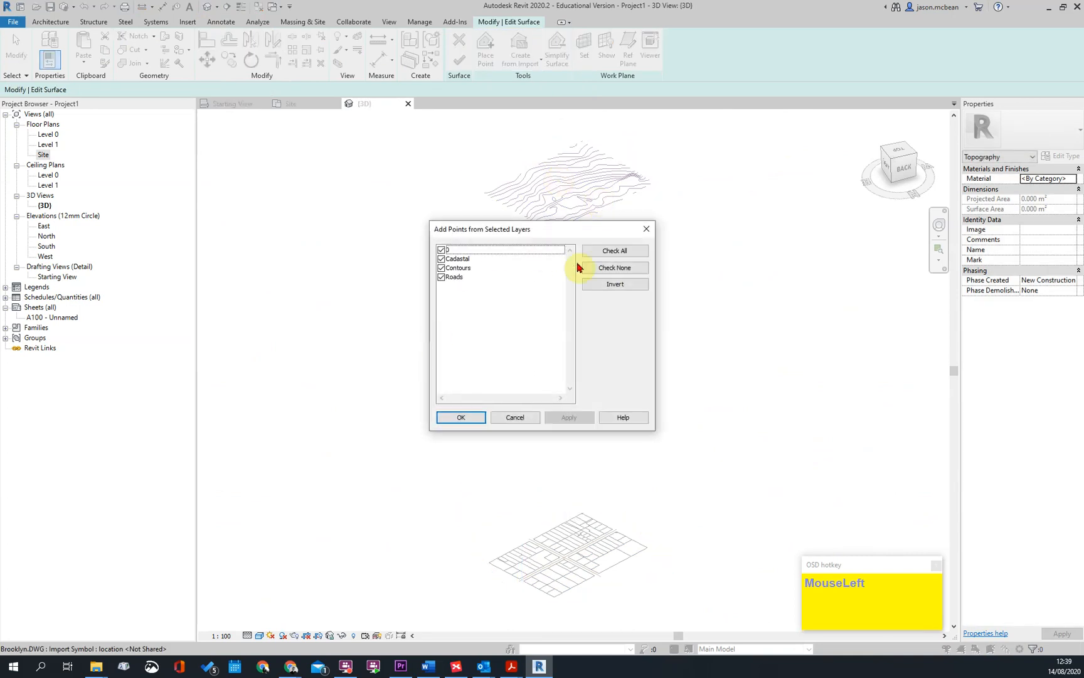
Generate the surface points from the Contours layer only, finish the toposurface, and clear the selection
left_click(606, 274)
left_click(441, 268)
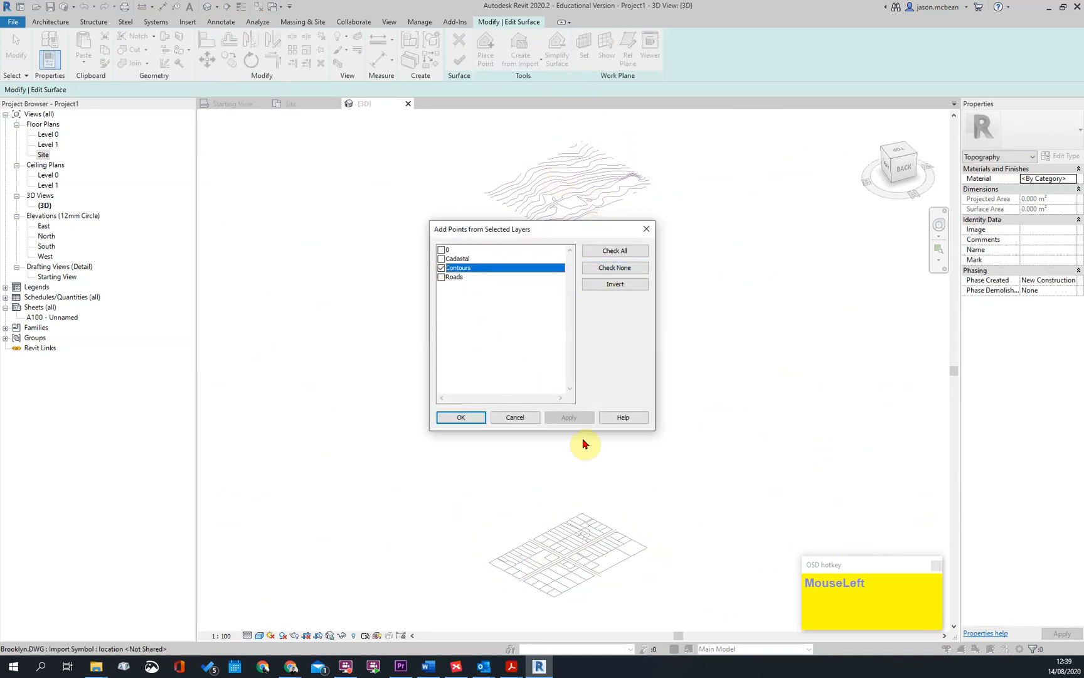
left_click(461, 419)
left_click(602, 211)
left_click(460, 59)
scroll(616, 158, "up", 5)
key("Escape")
left_click(643, 260)
key("Escape")
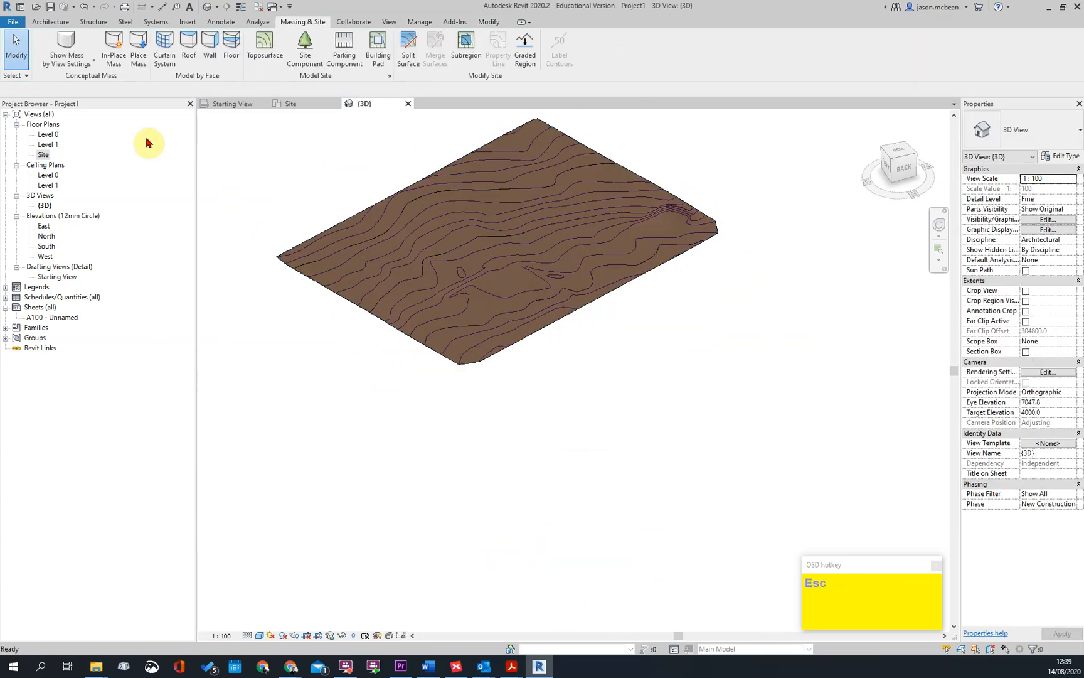
In the Site floor plan, set the view range's top and cut plane offsets to 1450000
double_click(43, 155)
scroll(596, 339, "up", 3)
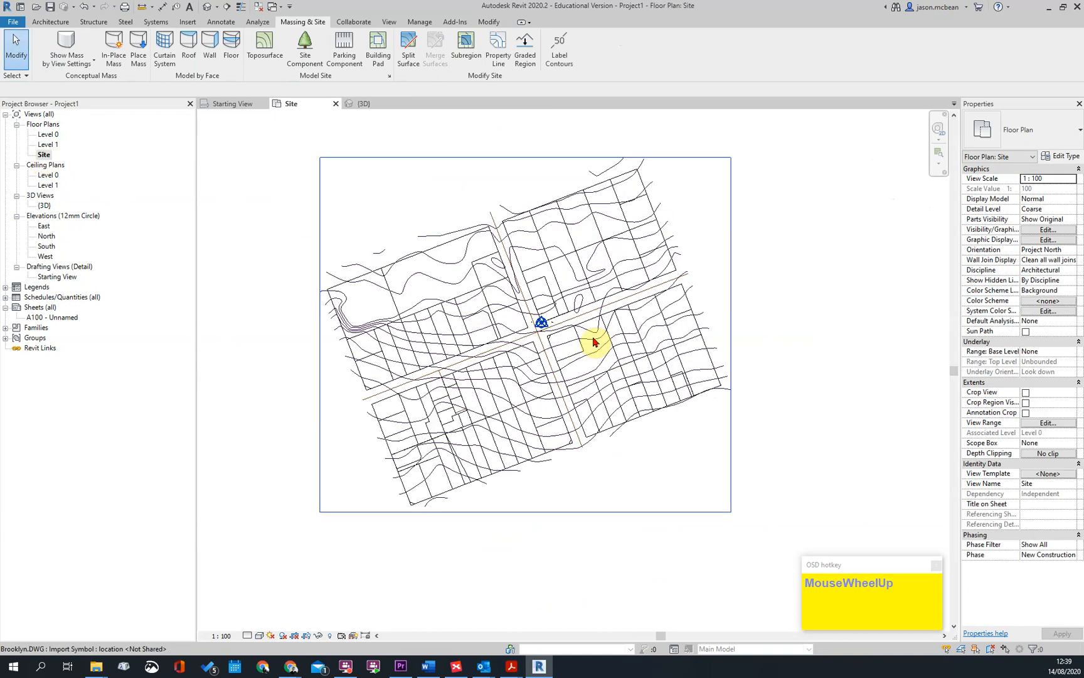
left_click(1048, 422)
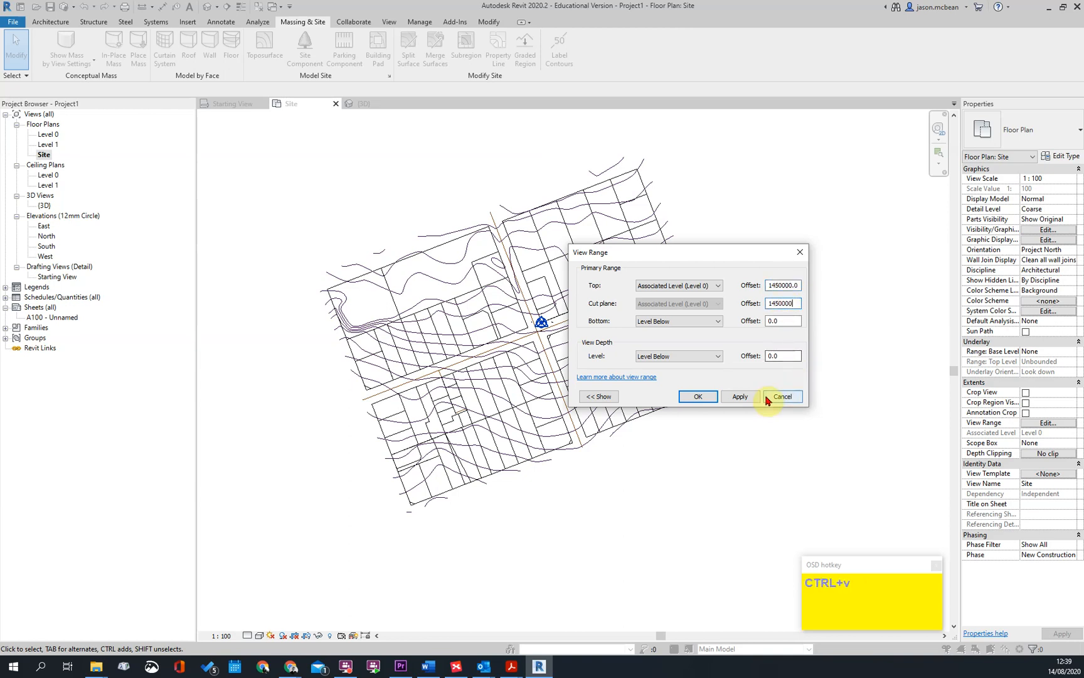
left_click(738, 396)
left_click(766, 396)
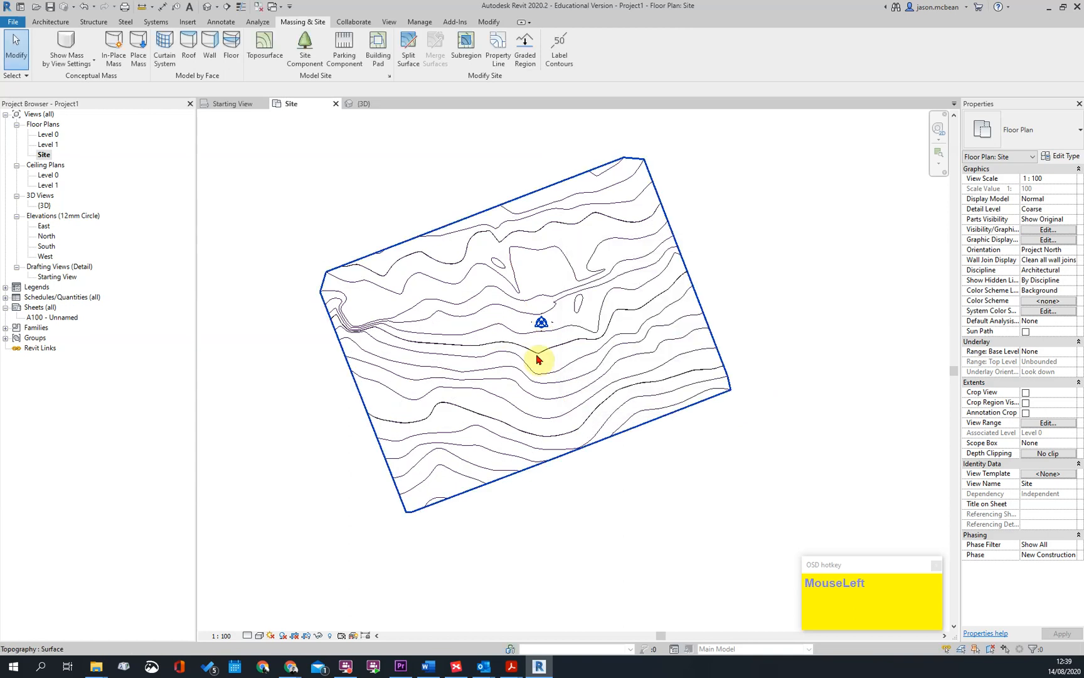
left_click(568, 350)
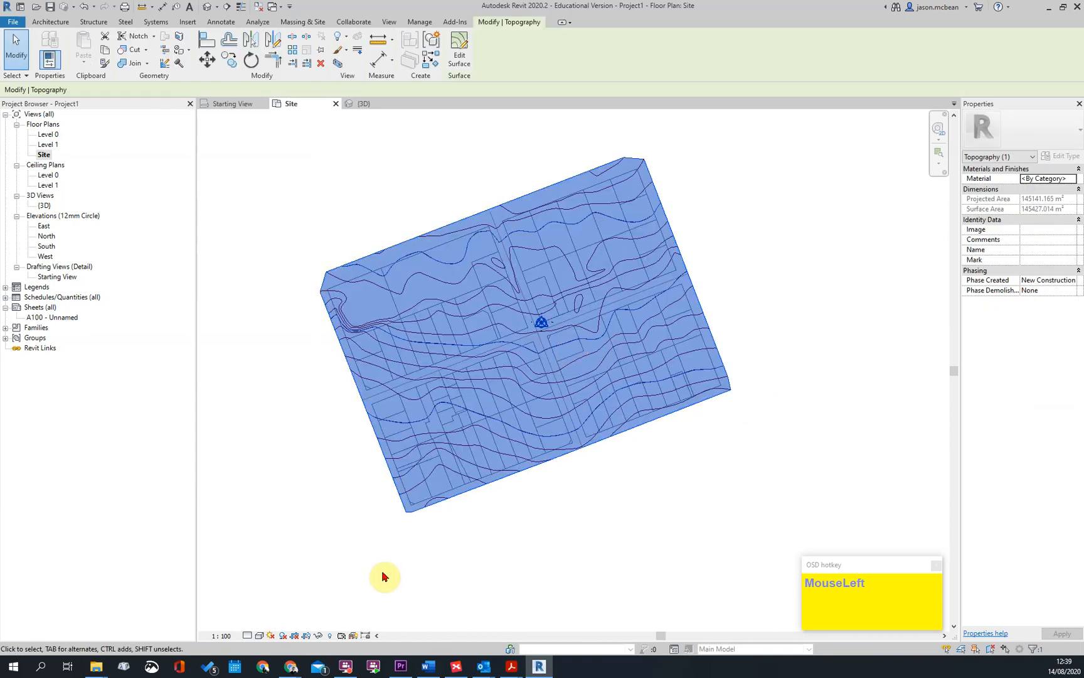
key("Escape")
Change the Site plan's visual style to Wireframe so the imported drawing shows through the toposurface
left_click(247, 635)
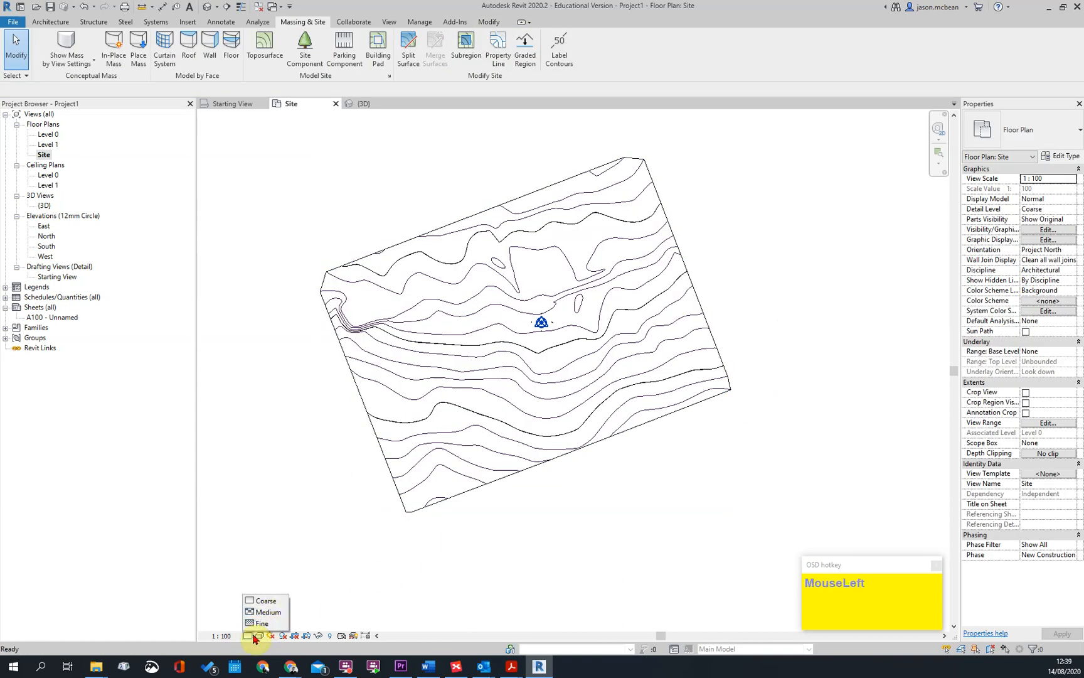
left_click(259, 636)
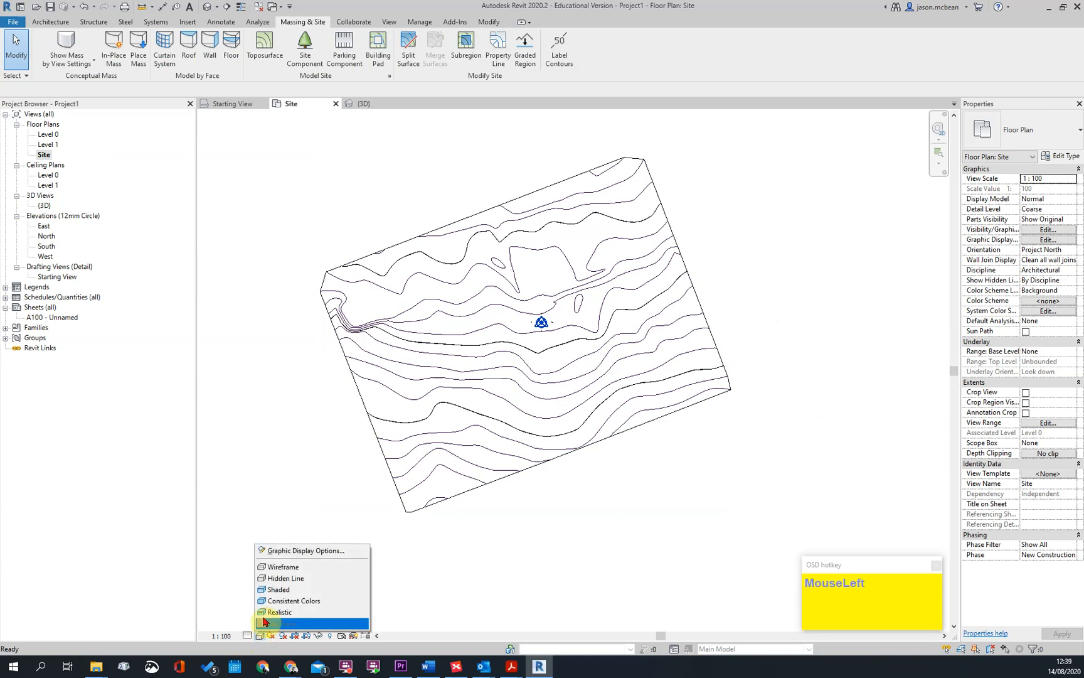
left_click(276, 568)
scroll(581, 363, "up", 5)
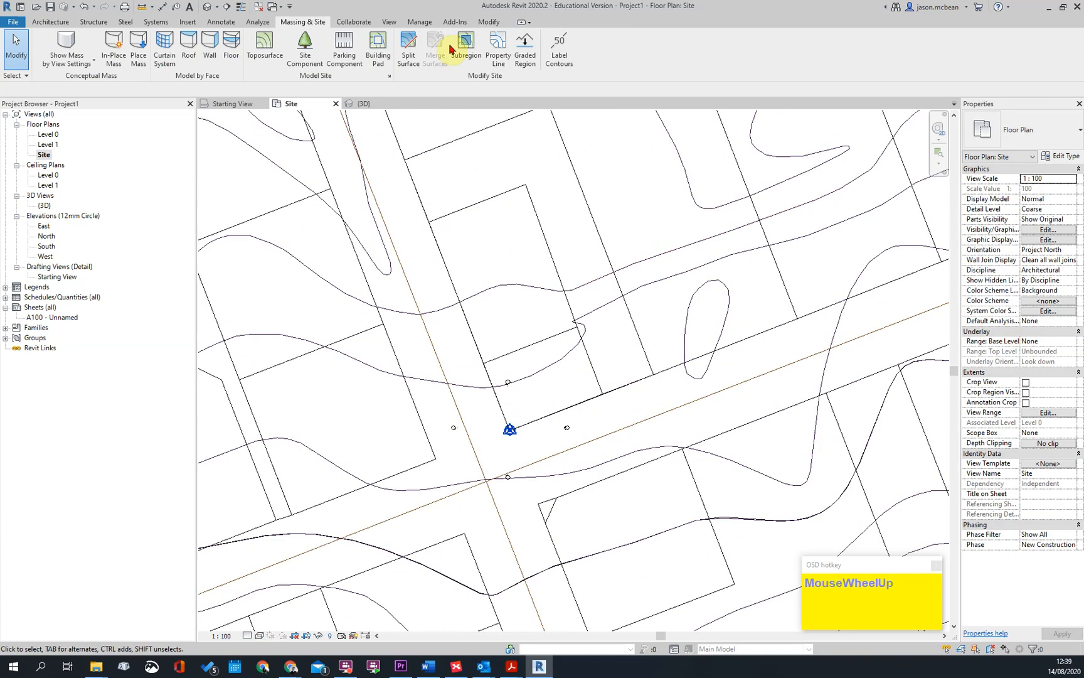
Label the contours along a line crossing the corner plot and the street beside the project base point
left_click(560, 40)
left_click(466, 130)
scroll(618, 434, "down", 3)
left_click(609, 569)
scroll(576, 383, "up", 8)
key("Escape")
scroll(552, 465, "up", 2)
scroll(492, 439, "down", 3)
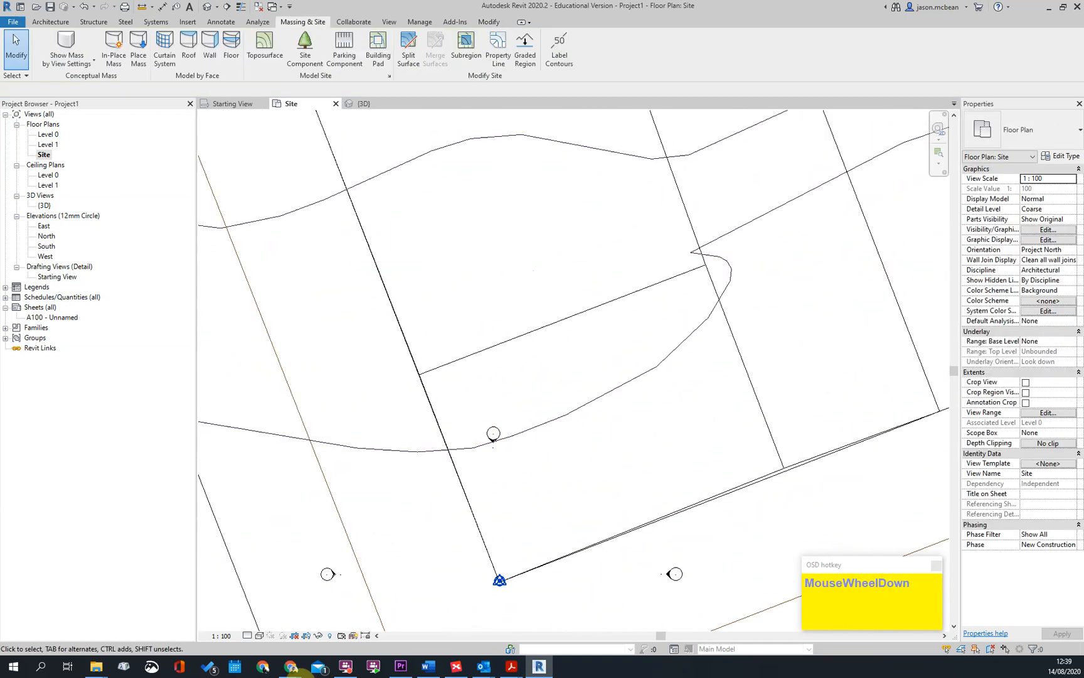
Set the Site plan's view scale to 1 : 1000
left_click(239, 631)
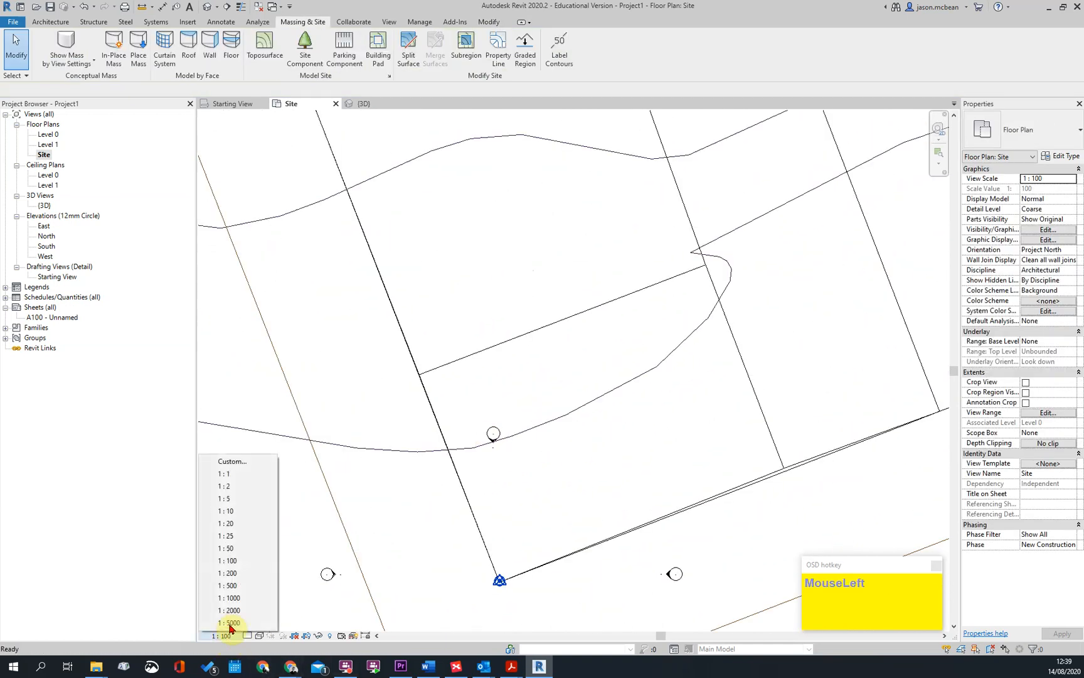
left_click(233, 598)
scroll(605, 356, "down", 4)
key("Escape")
Extend the contour label line's upper end northward along the plots above the project base point
scroll(648, 438, "down", 2)
scroll(647, 438, "up", 3)
left_click(605, 445)
scroll(588, 300, "down", 1)
left_click_drag(566, 242, 529, 117)
scroll(537, 198, "down", 3)
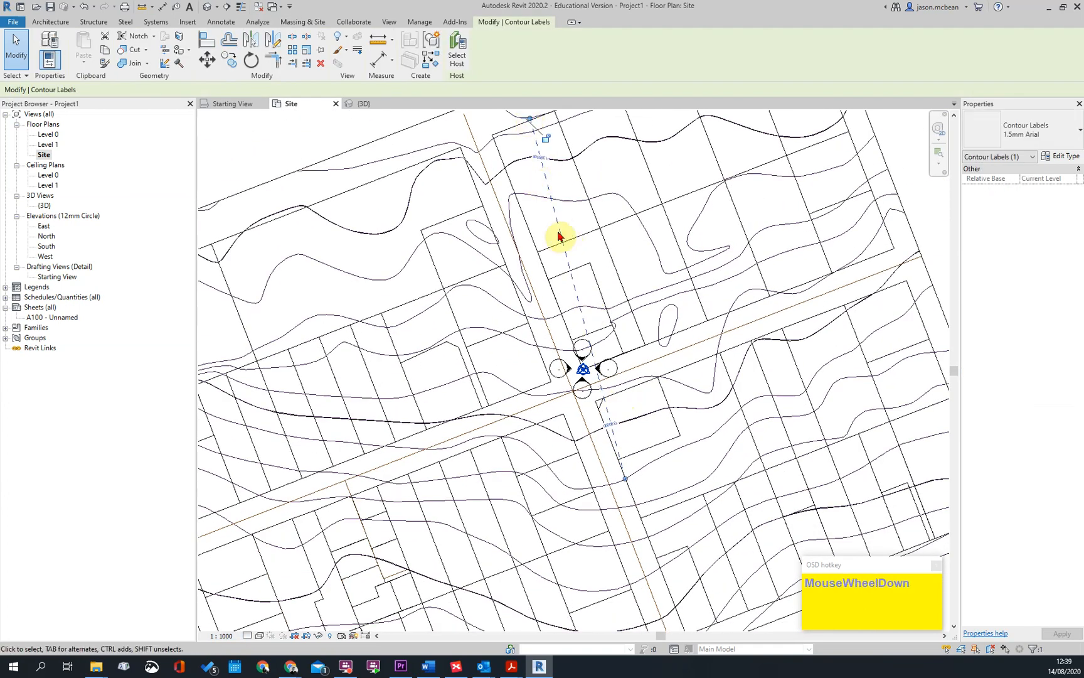
key("Escape")
In the site settings, set the existing additional contour range's stop to 1500000 and its subcategory to Primary Contours
left_click(568, 167)
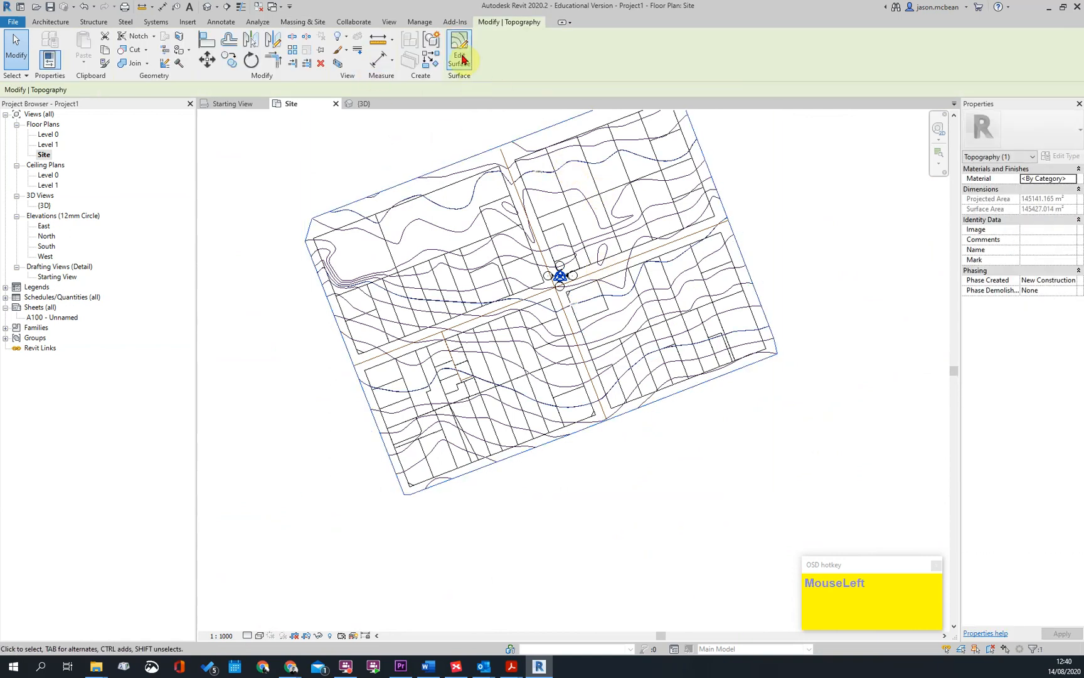
left_click(296, 22)
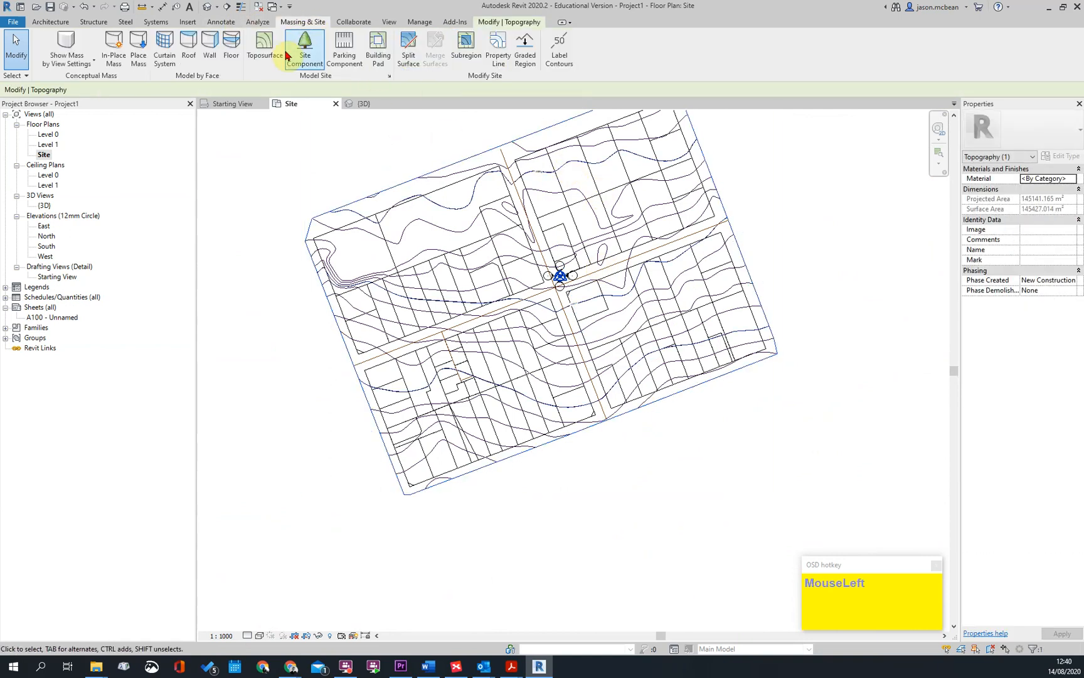
left_click(389, 77)
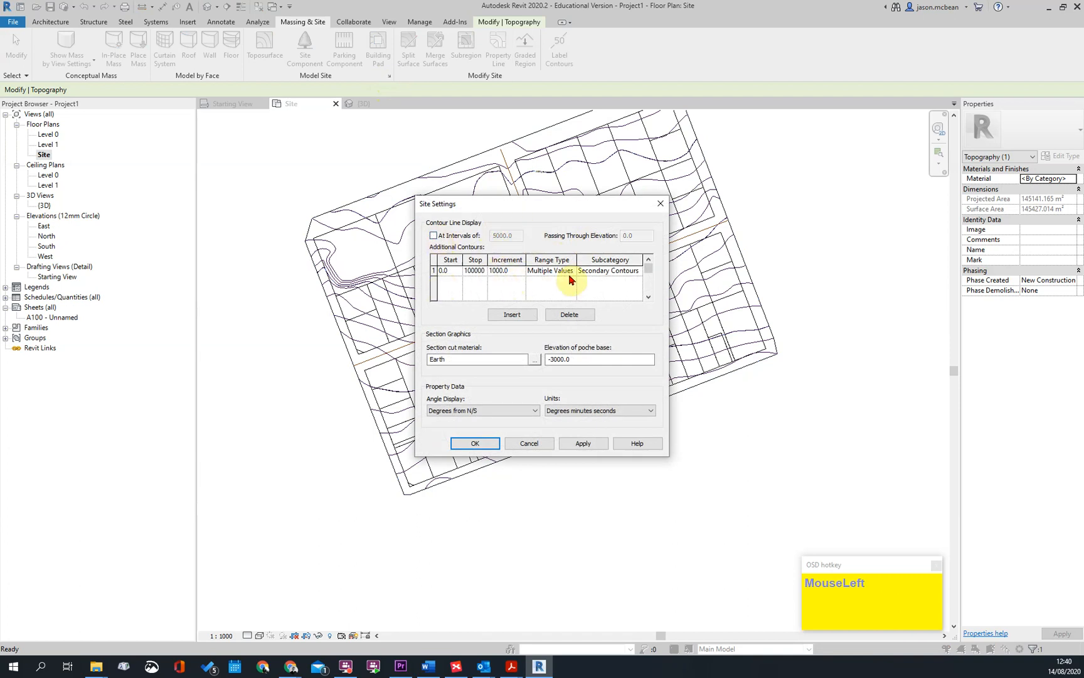
left_click(641, 271)
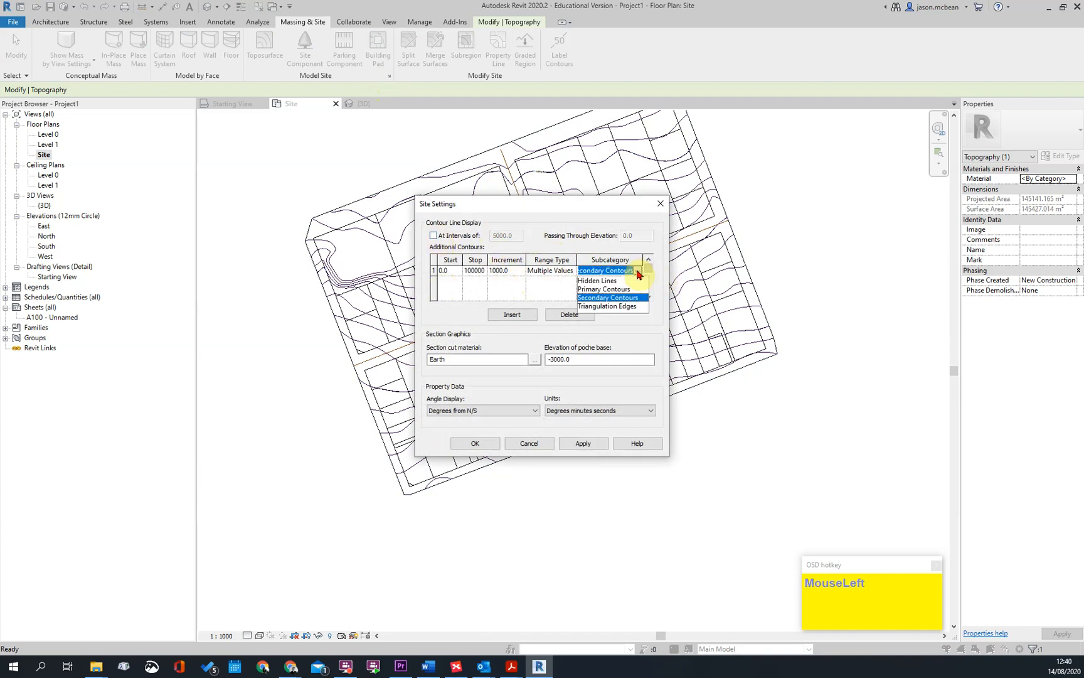
left_click(600, 289)
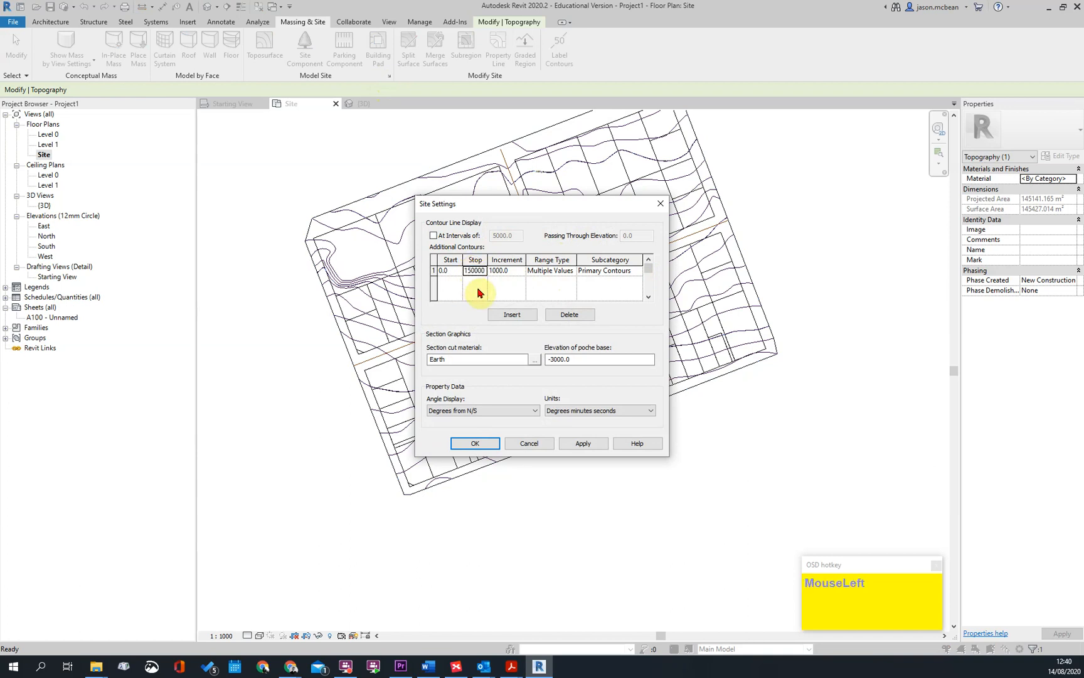
Add a Multiple Values contour range with stop 1500000, increment 250 and subcategory Secondary Contours, and apply the site settings
left_click(512, 316)
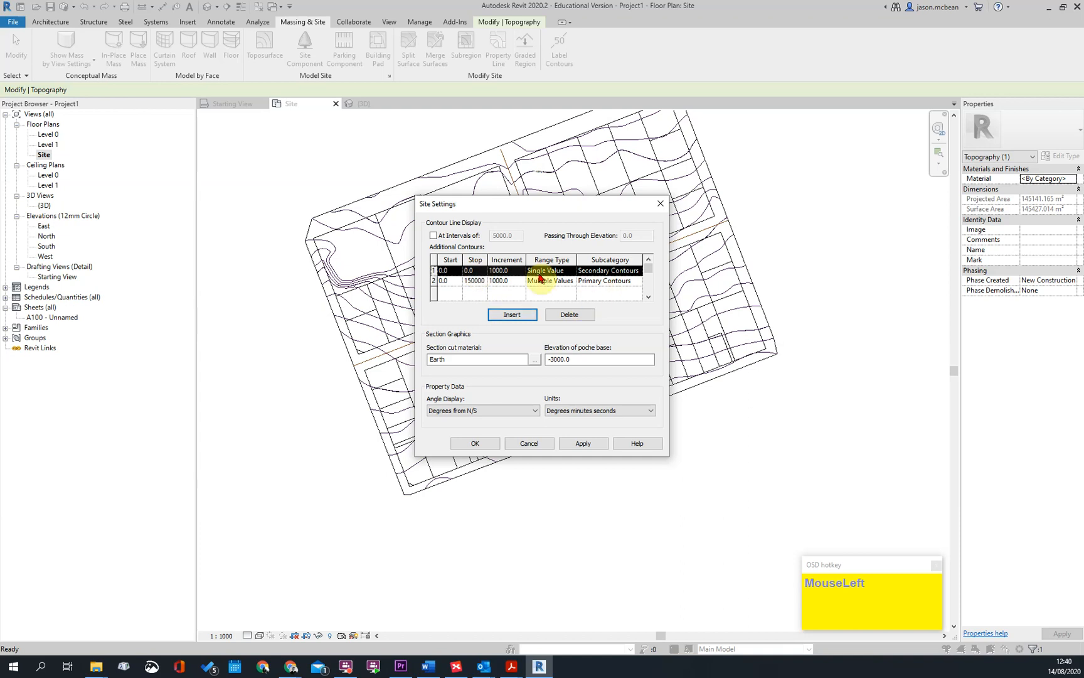
left_click(560, 272)
left_click(550, 289)
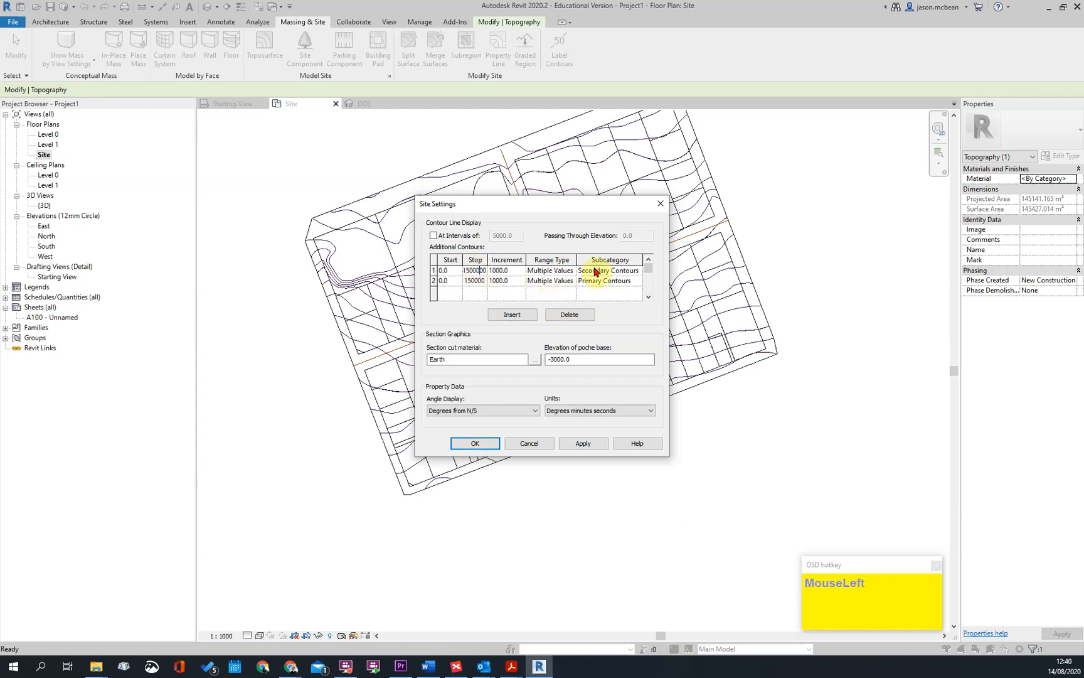
left_click(584, 443)
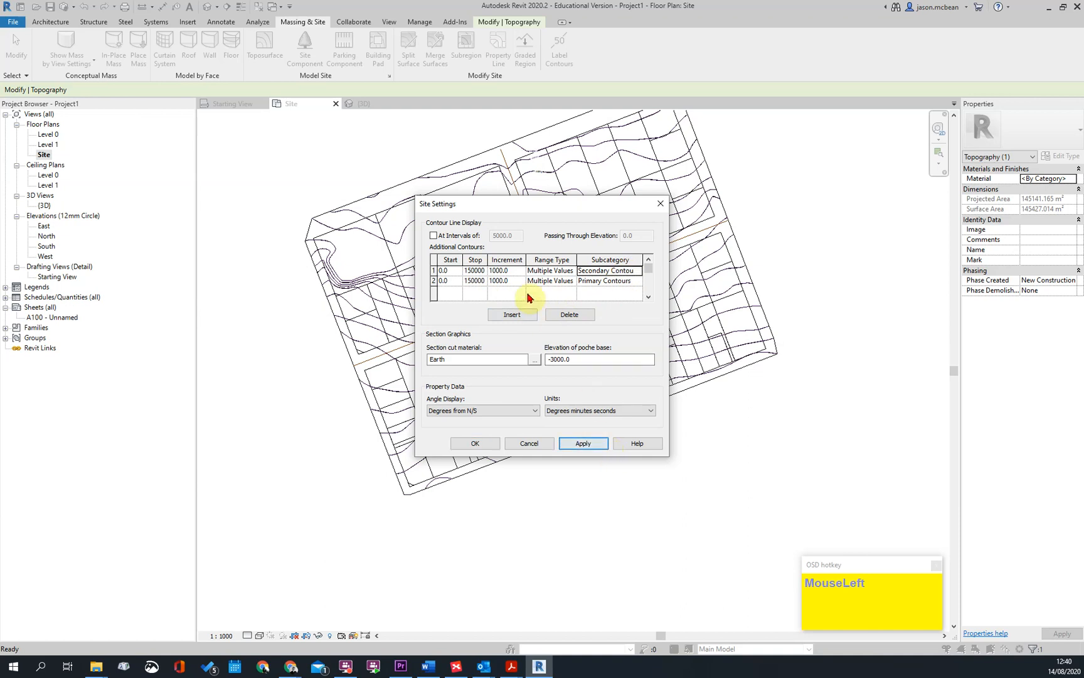
left_click(506, 272)
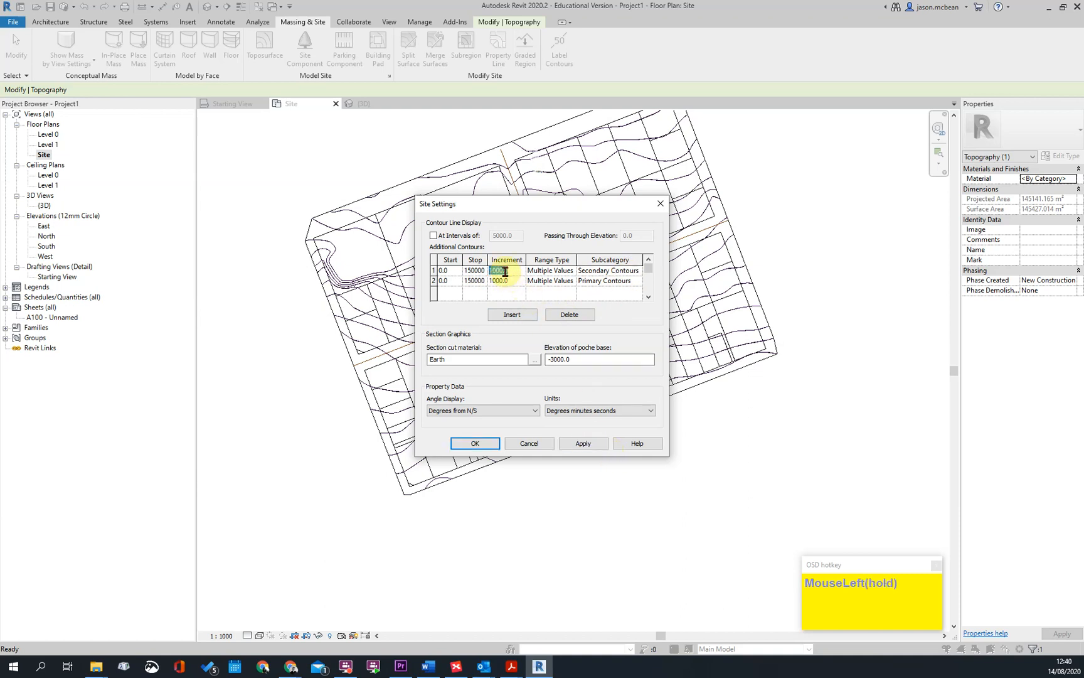
left_click(591, 443)
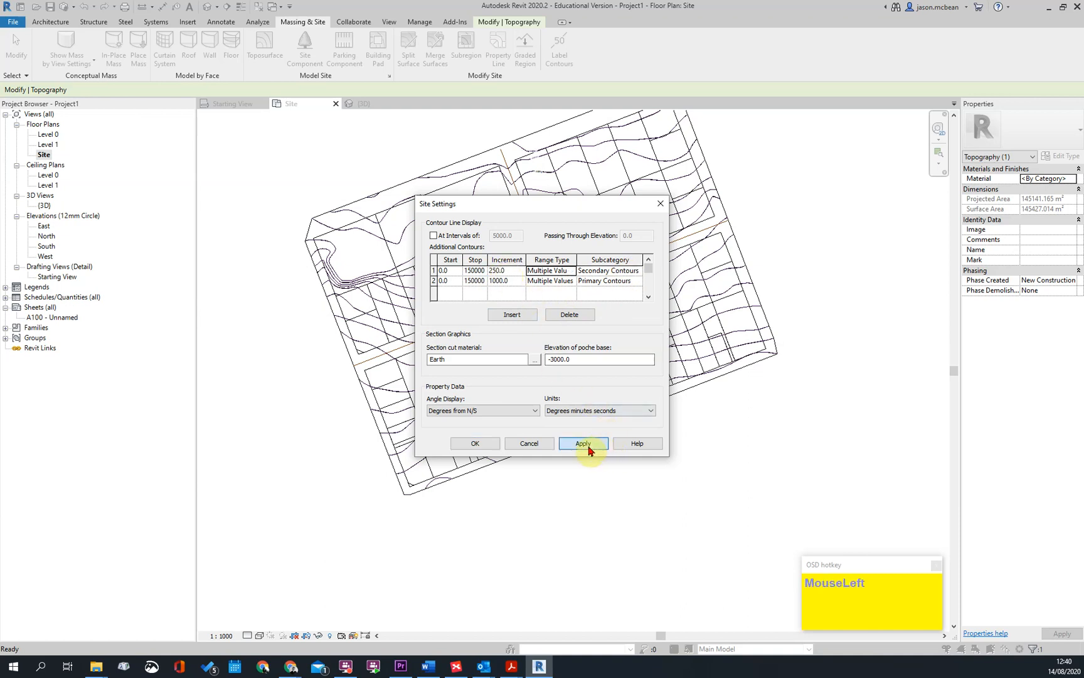
left_click(475, 443)
Override the project settings in the contour labels' units format and set the units to Meters
scroll(582, 264, "up", 2)
scroll(582, 263, "up", 3)
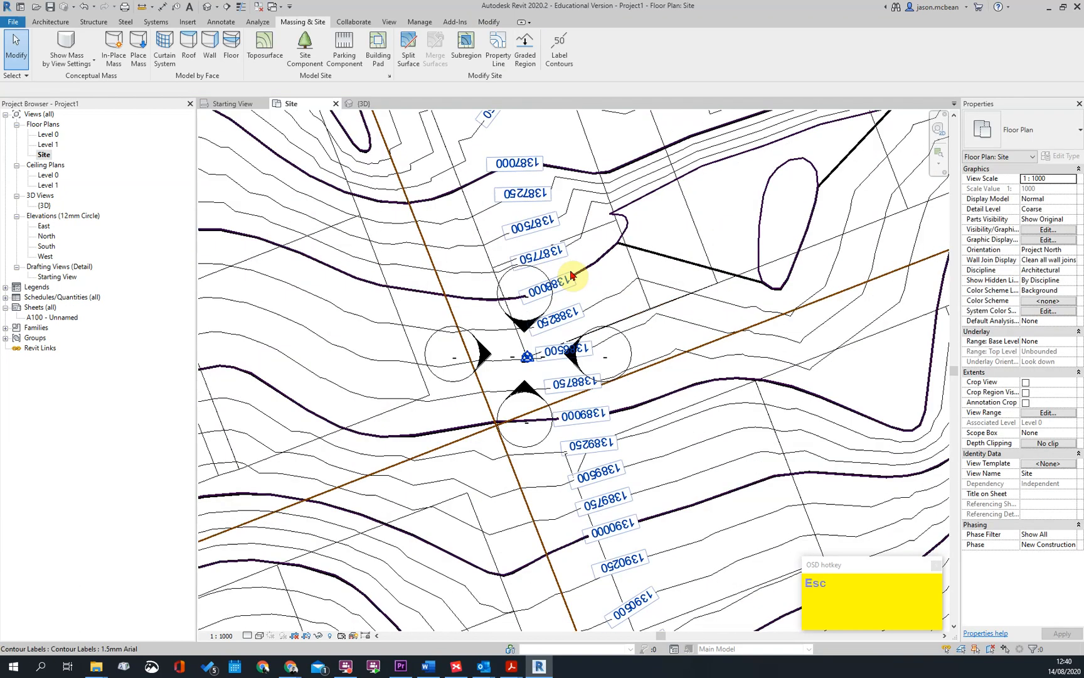
scroll(539, 384, "down", 1)
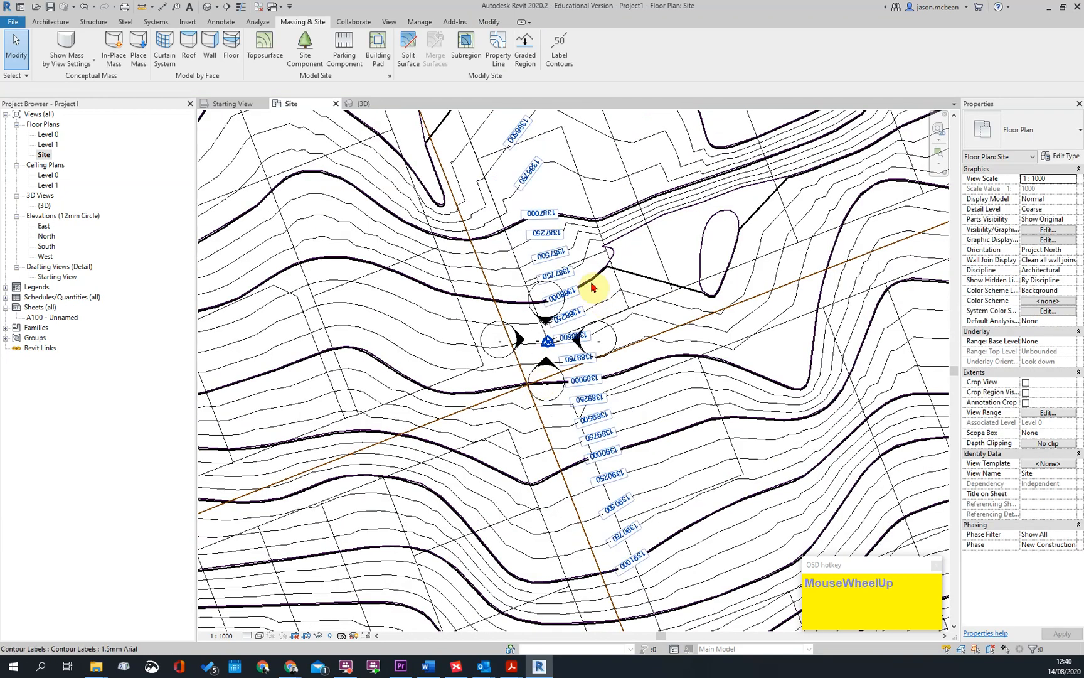
scroll(581, 295, "up", 2)
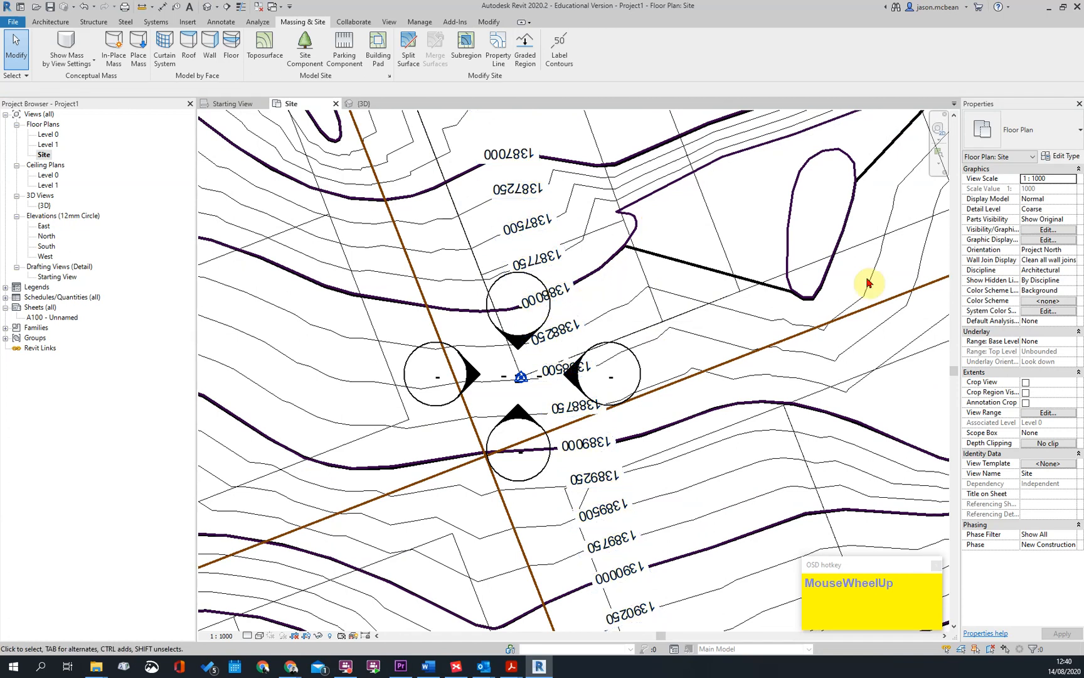
left_click(552, 299)
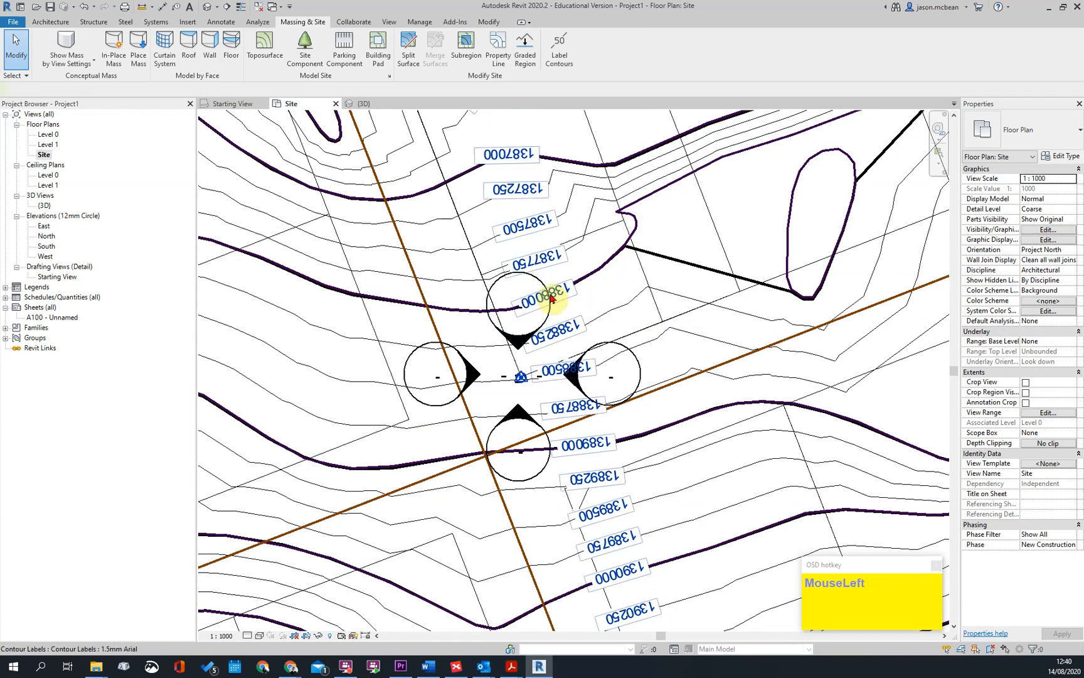
left_click(1060, 156)
left_click(656, 391)
left_click(569, 290)
left_click(665, 308)
left_click(653, 354)
Set the contour labels' rounding to 2 decimal places with no unit symbol, and apply the type properties
left_click(609, 337)
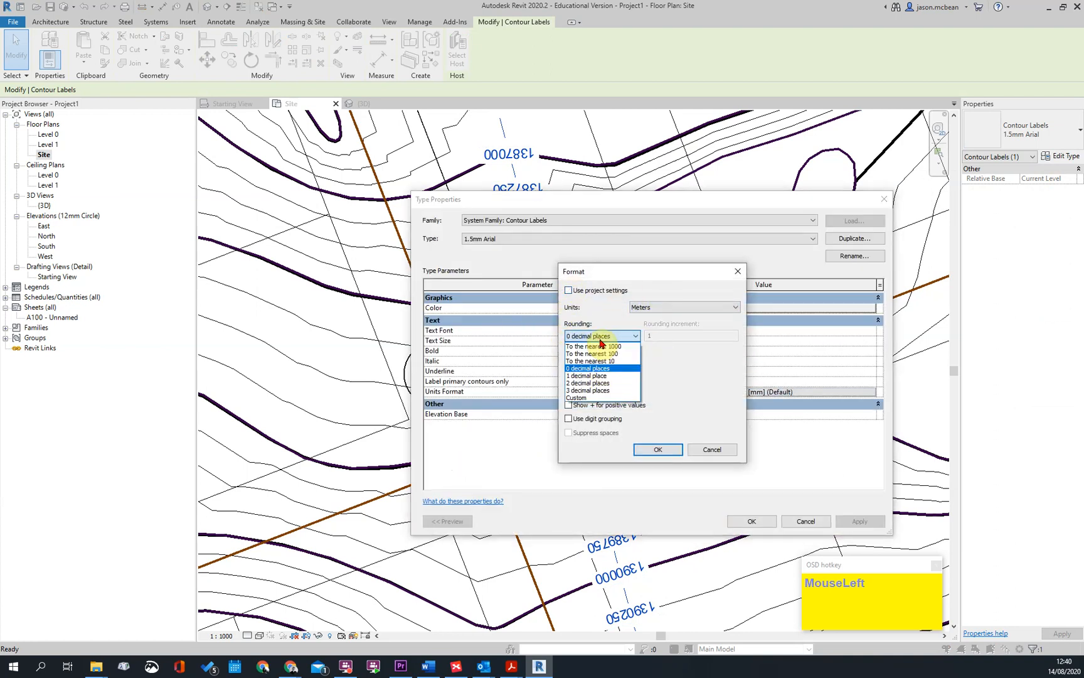
left_click(593, 377)
left_click(589, 365)
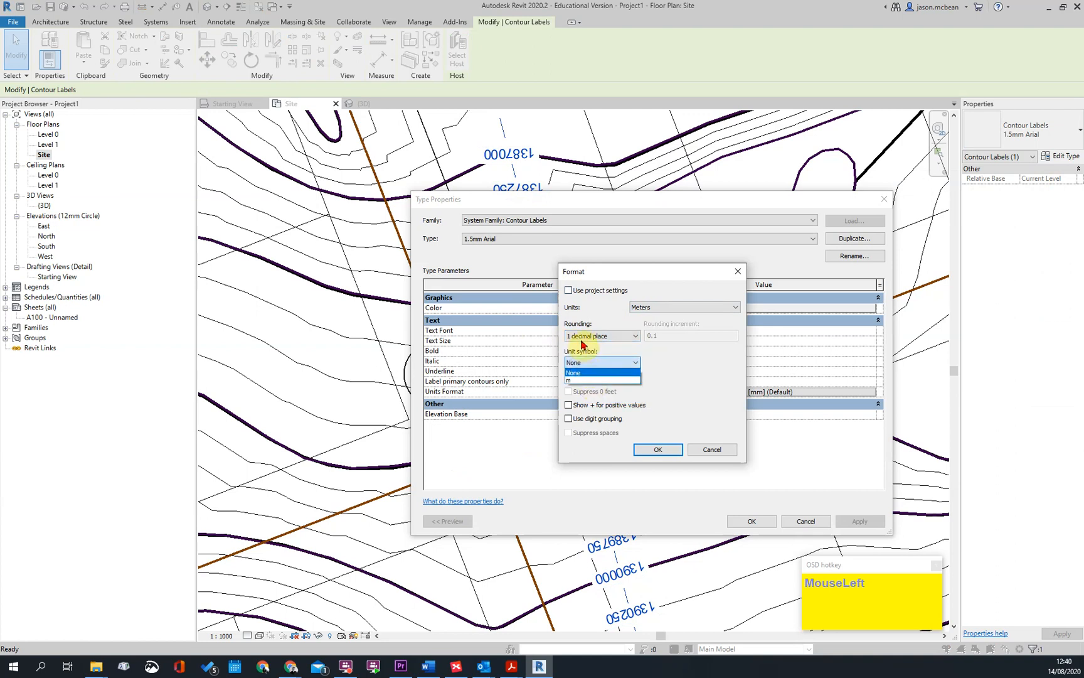
left_click(584, 337)
left_click(583, 383)
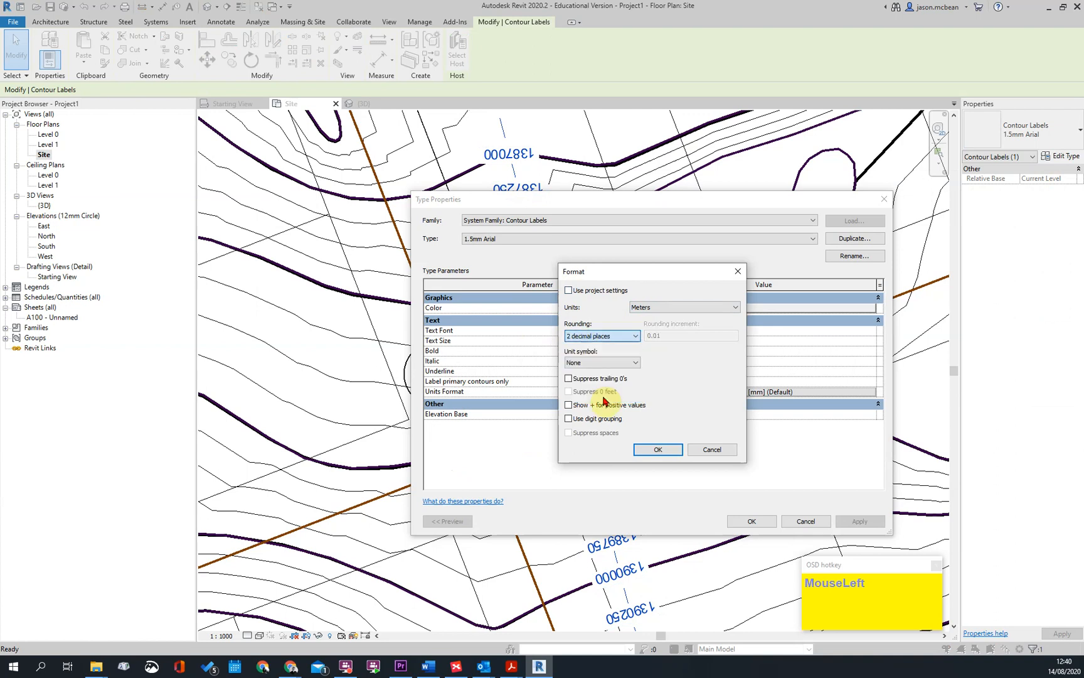
left_click(656, 451)
left_click(859, 522)
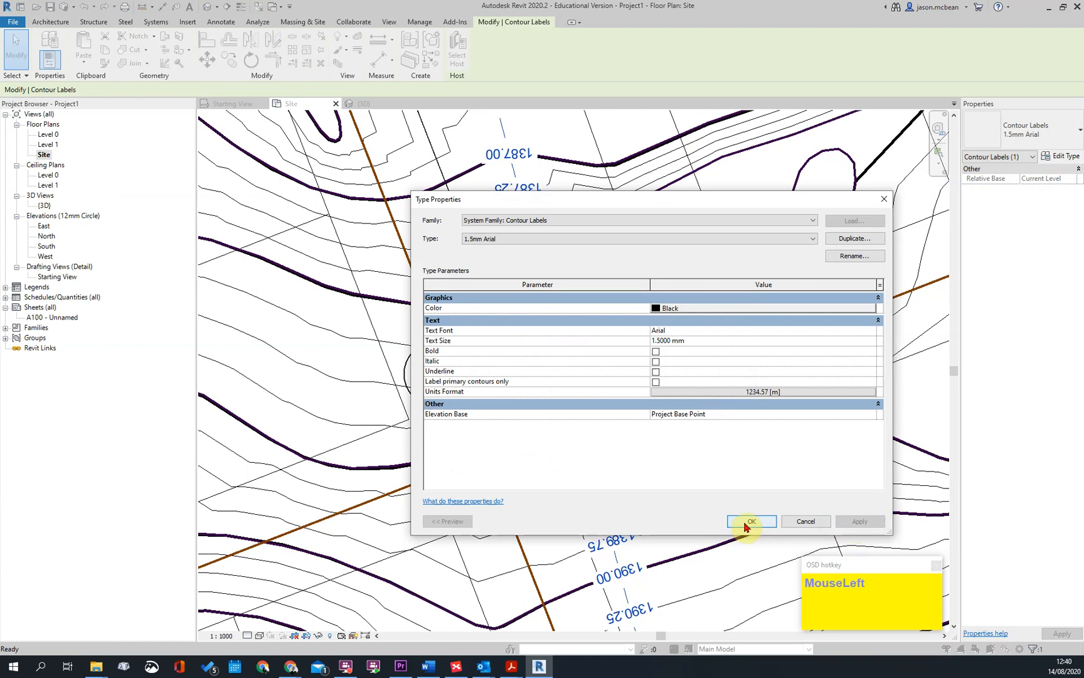
left_click(750, 522)
Examine the reformatted contour labels near the project base point
scroll(640, 279, "up", 2)
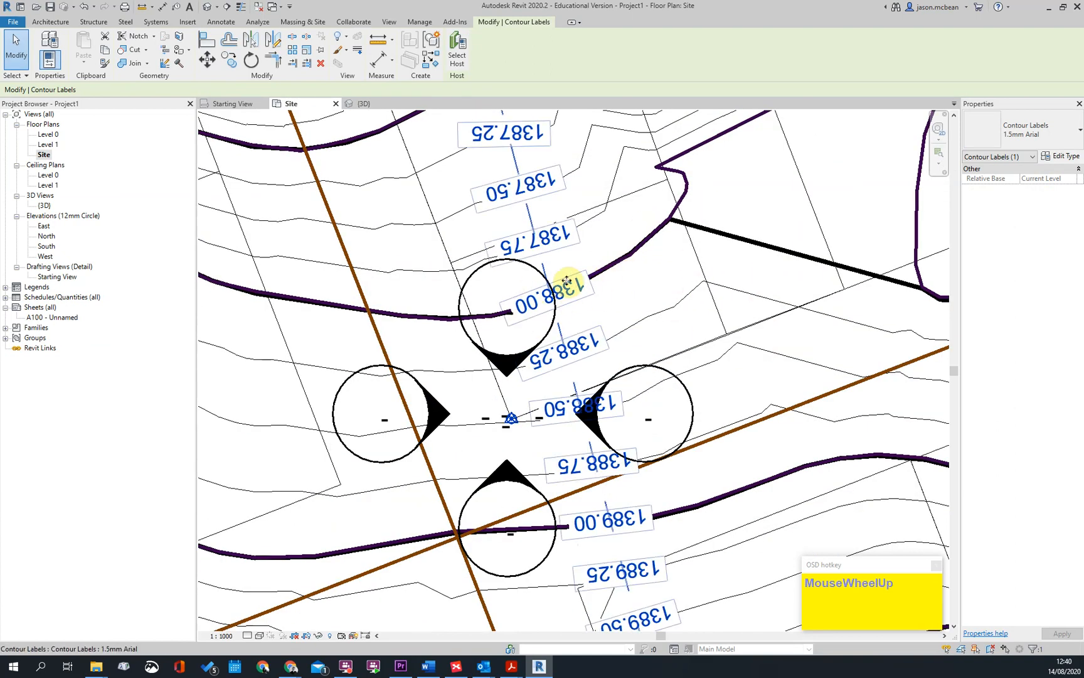
scroll(556, 295, "up", 2)
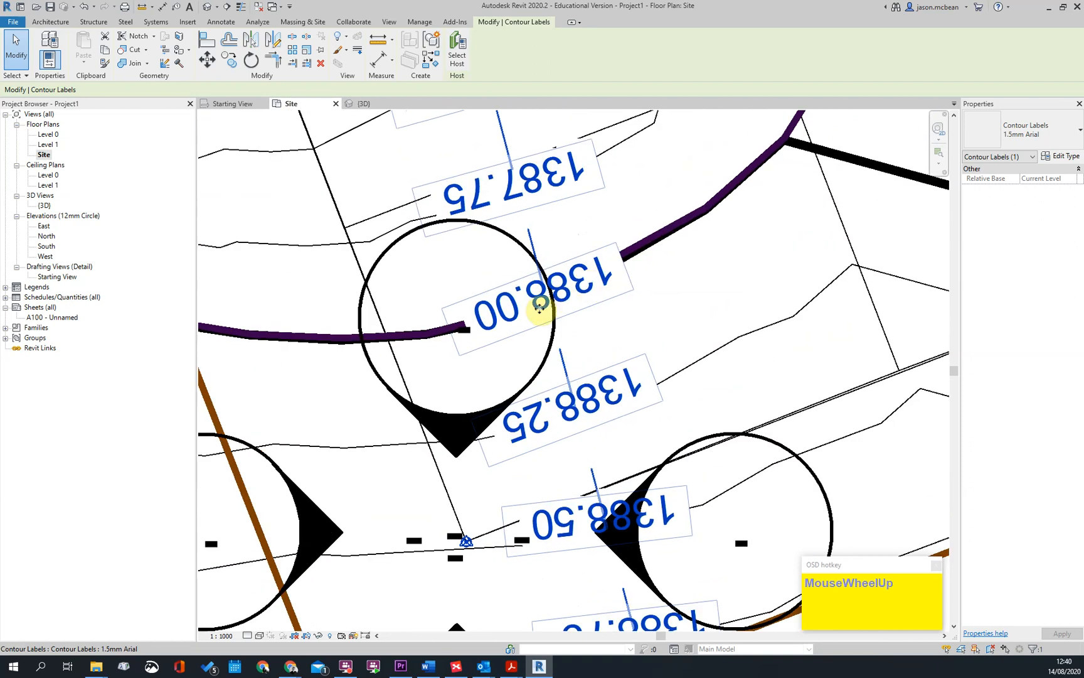
scroll(557, 304, "down", 5)
scroll(589, 289, "down", 3)
key("Escape")
Inspect the project base point and survey point coordinates and compare them with the surrounding contour elevations
scroll(575, 304, "up", 6)
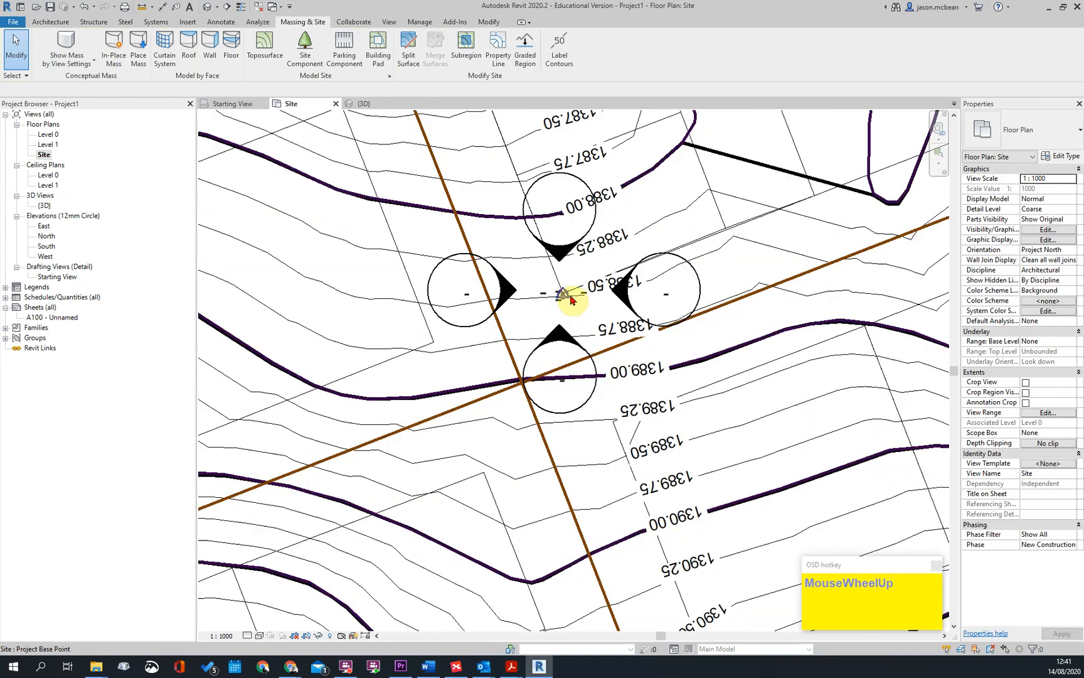
left_click(564, 298)
scroll(570, 295, "up", 3)
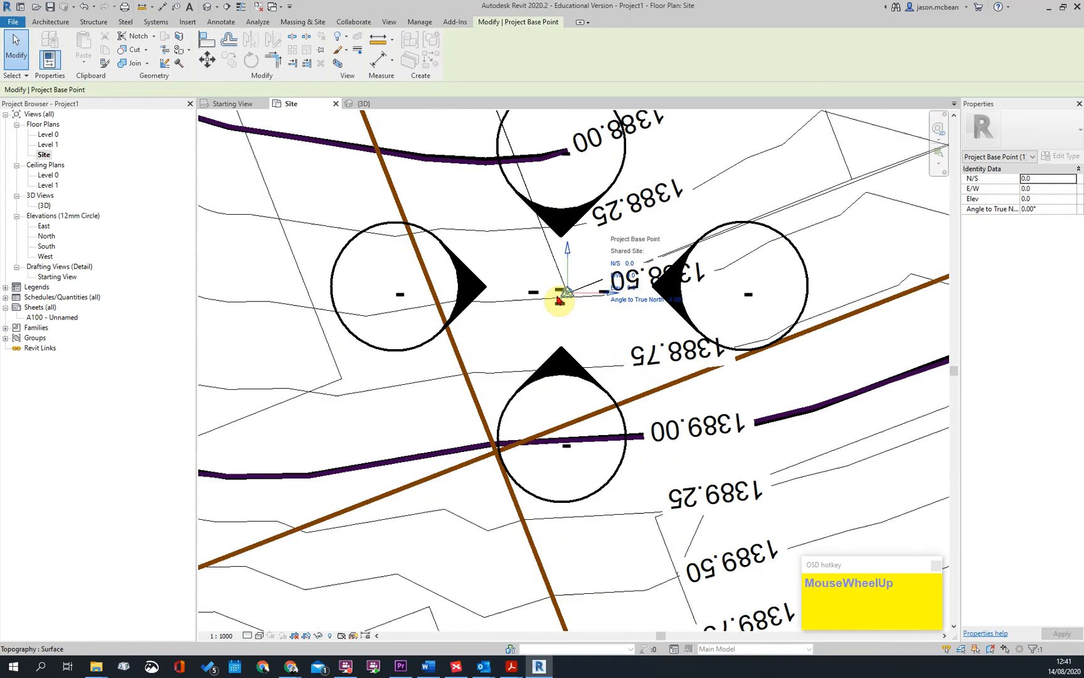
left_click(573, 295)
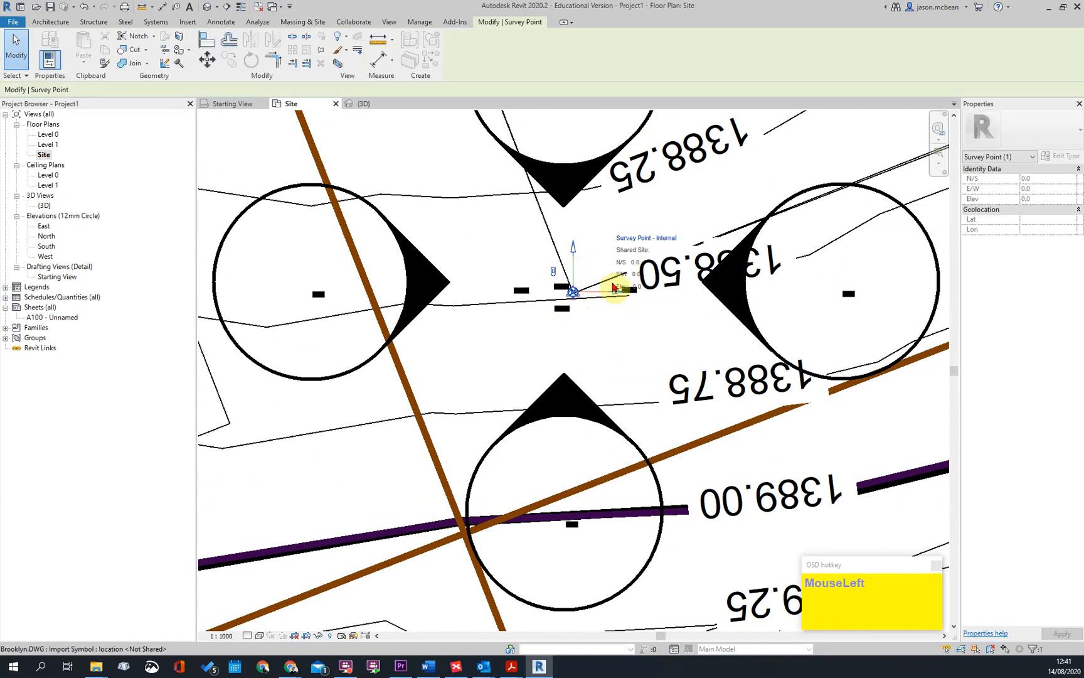
key("Escape")
scroll(612, 277, "down", 5)
middle_click_drag(603, 256, 539, 327)
scroll(540, 327, "up", 2)
key("Escape")
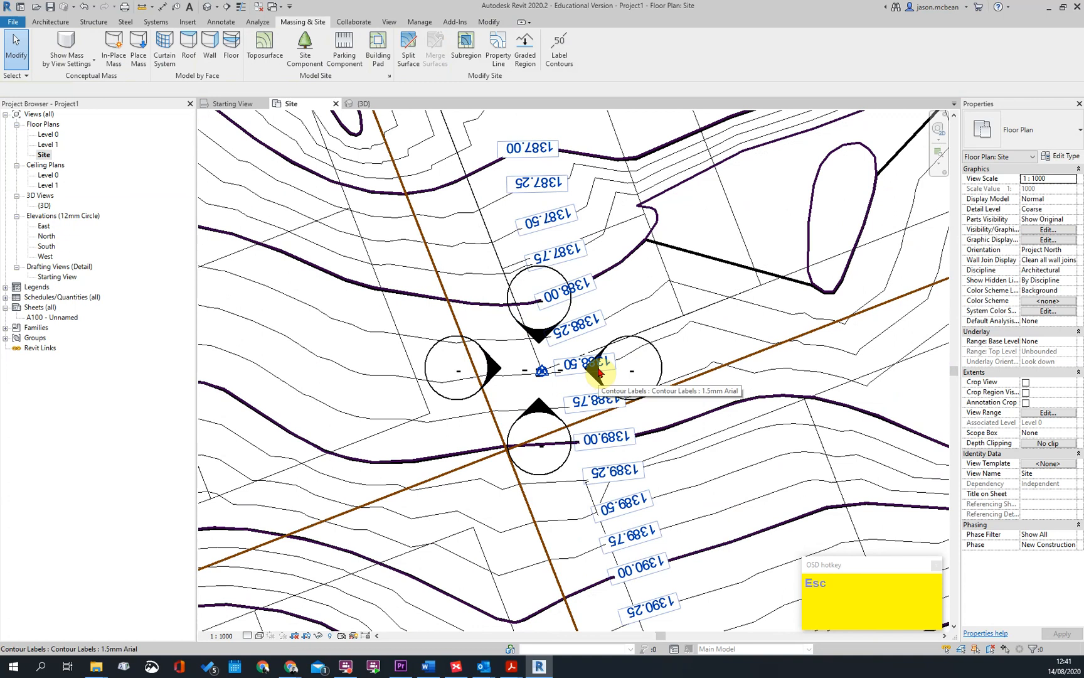
scroll(571, 334, "down", 3)
scroll(585, 290, "down", 3)
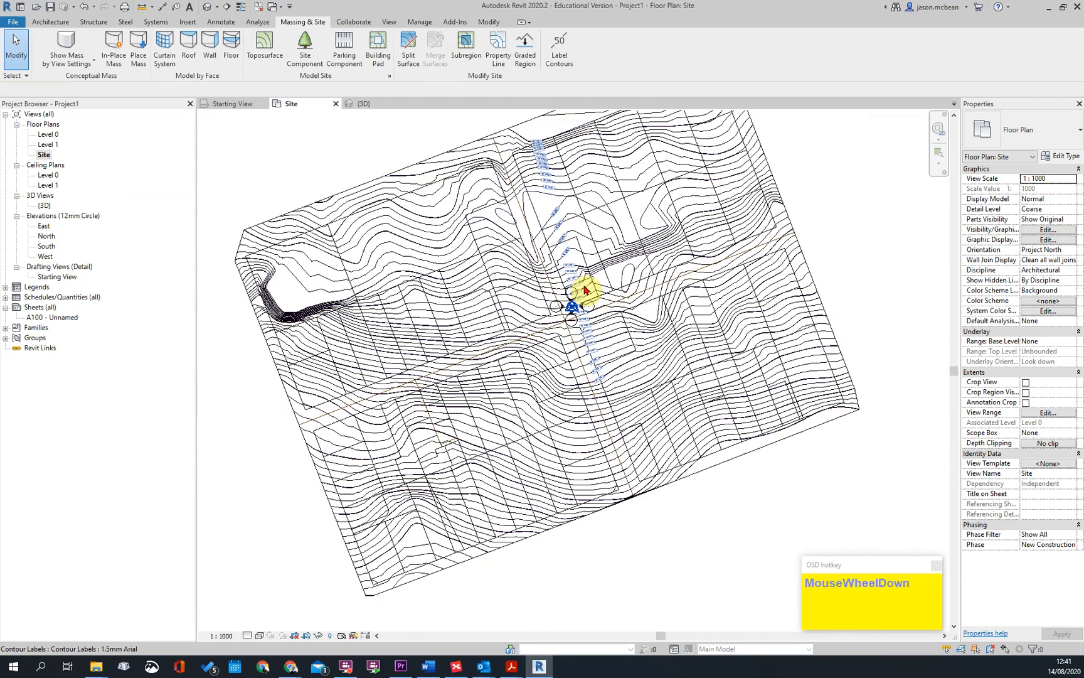
Open the North elevation and move the toposurface straight down by 1388000 mm
key("Escape")
left_click(46, 237)
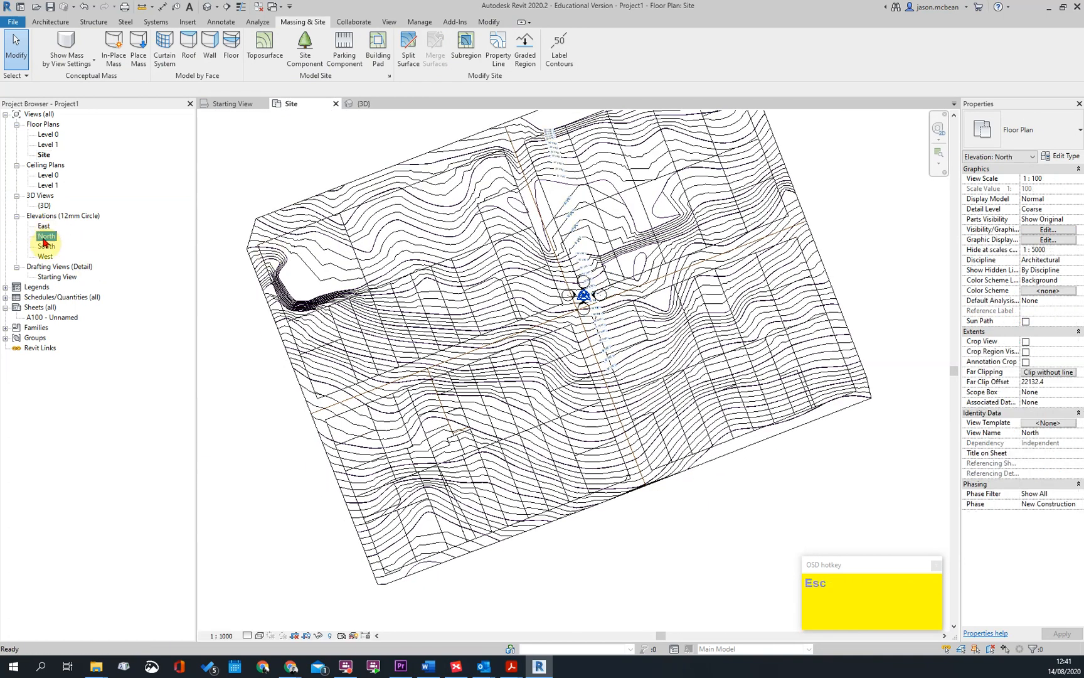
double_click(46, 241)
left_click(581, 141)
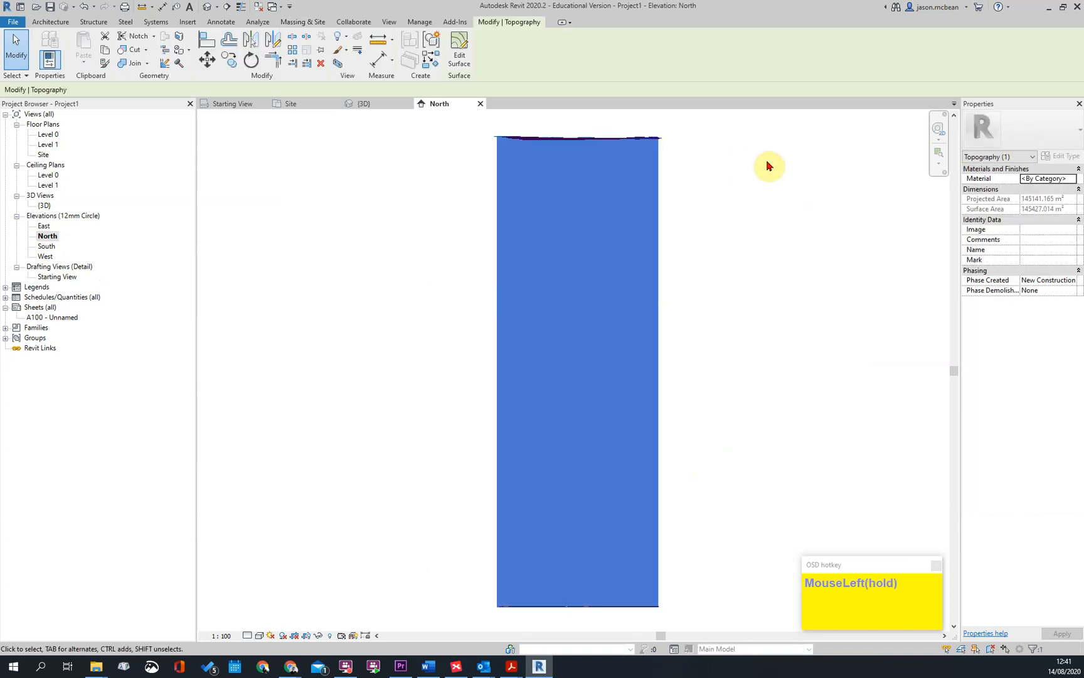
left_click(207, 60)
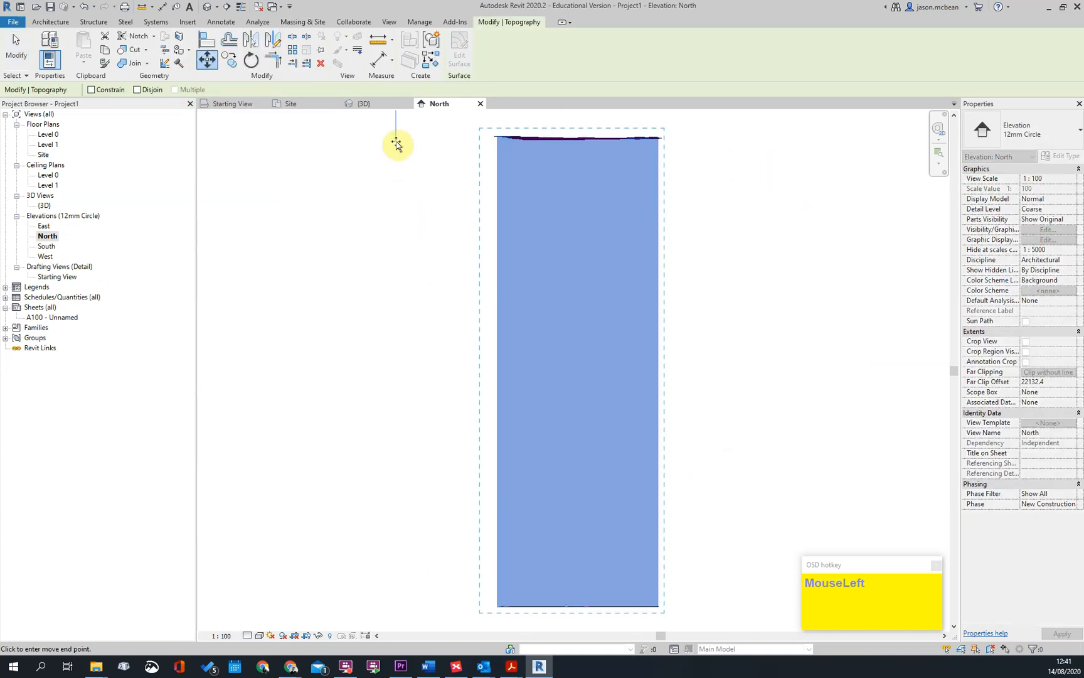
left_click(395, 141)
type("1388000")
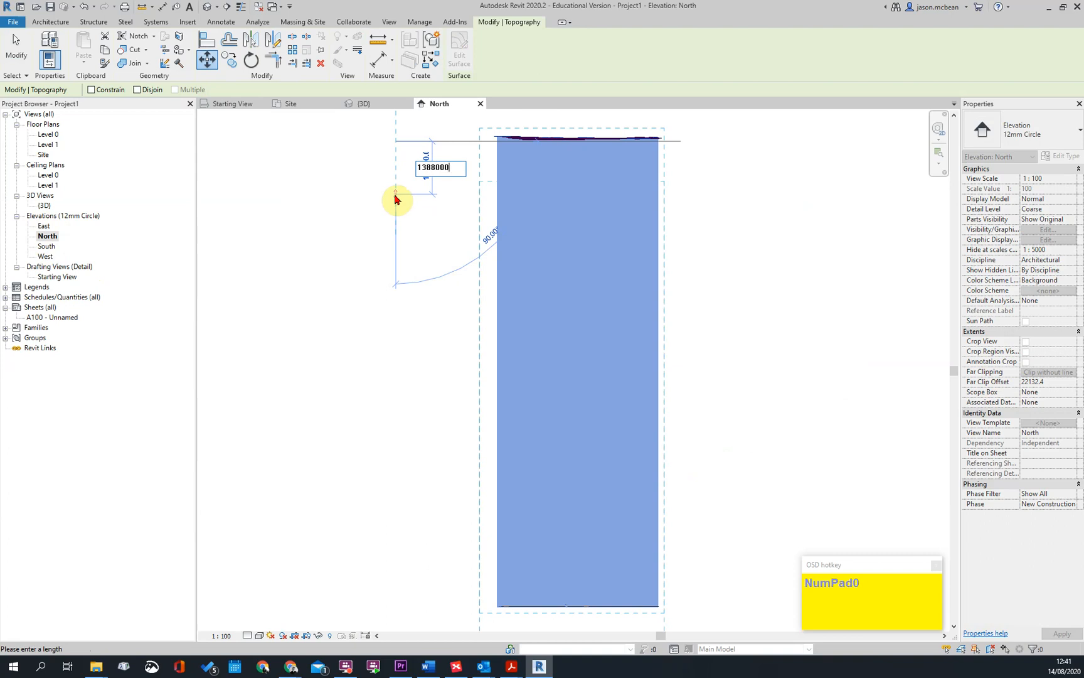
key("Return")
Examine the moved toposurface against the Level 0 and Level 1 lines in the North elevation
left_click(601, 290)
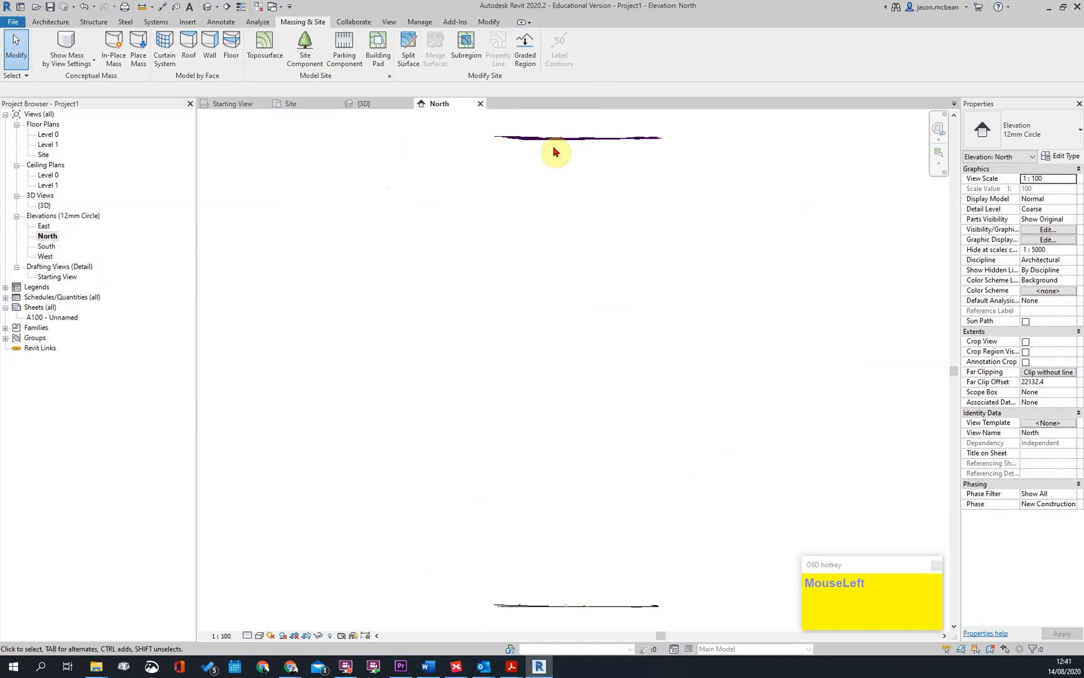
middle_click_drag(634, 446, 630, 297)
scroll(412, 452, "up", 5)
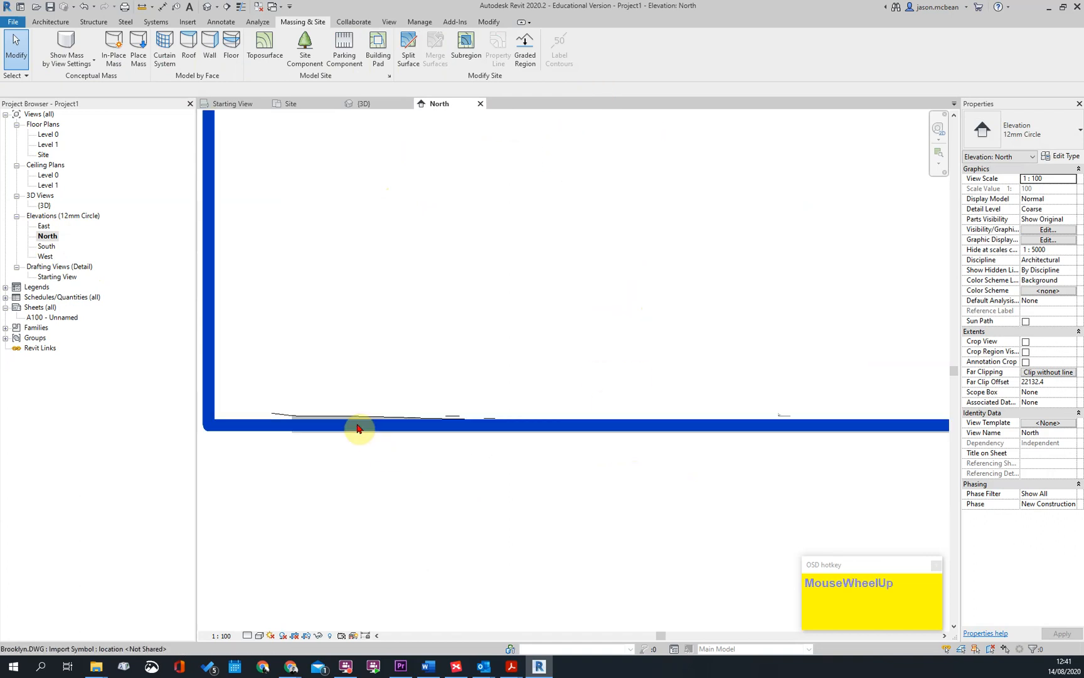
left_click(864, 448)
scroll(909, 429, "up", 3)
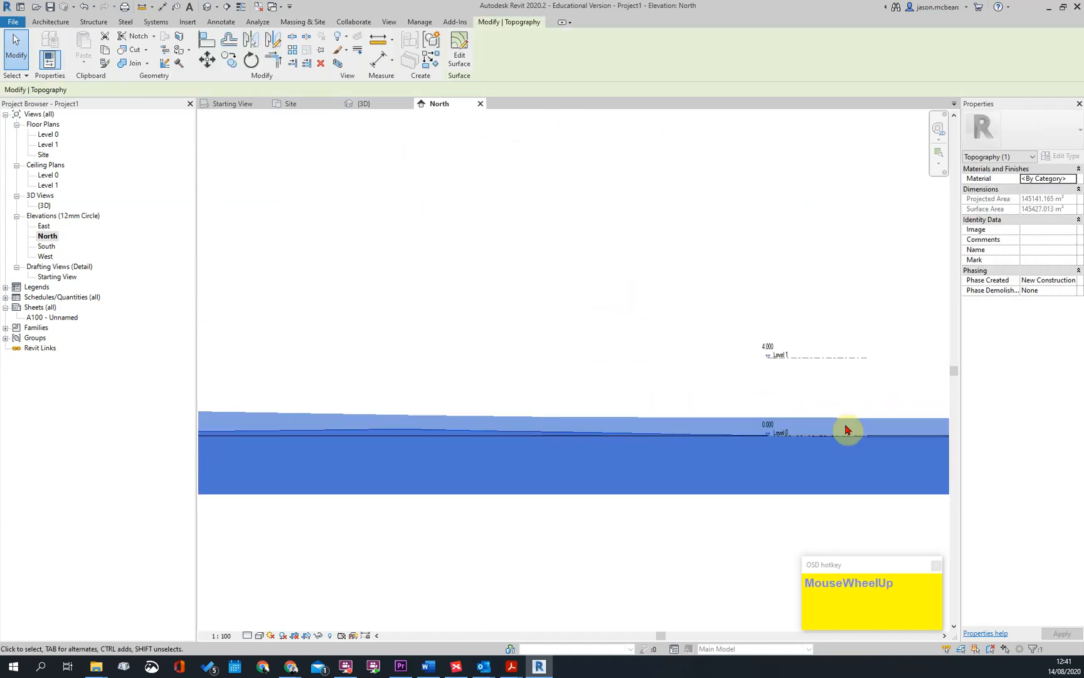
scroll(849, 427, "up", 4)
key("Escape")
scroll(665, 454, "down", 4)
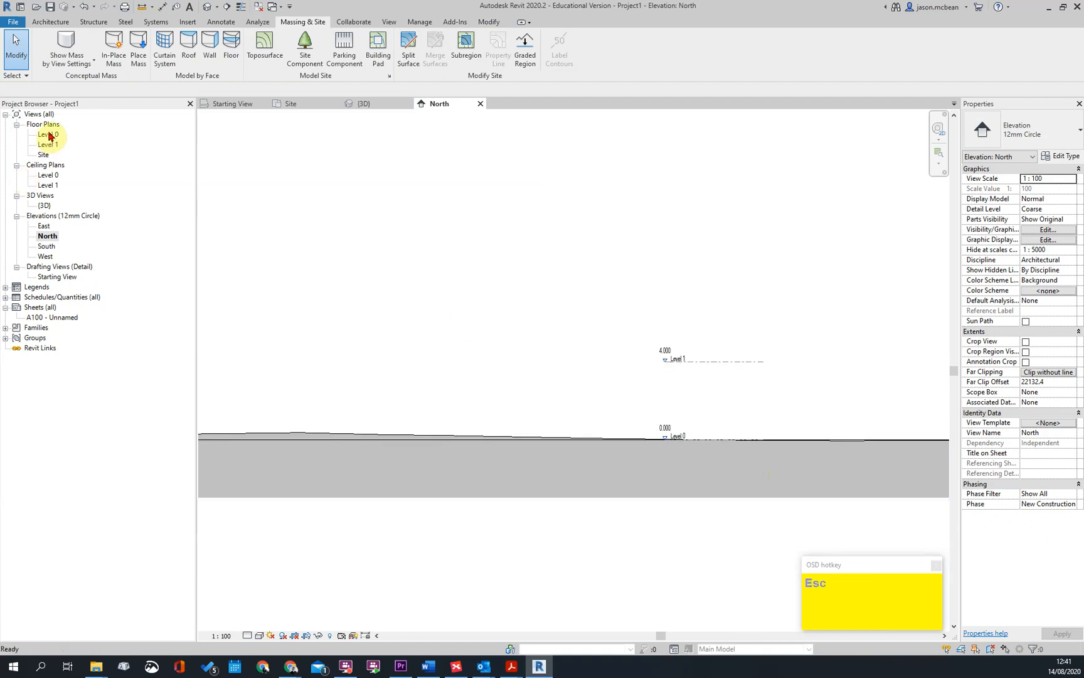
scroll(562, 275, "down", 5)
middle_click_drag(704, 257, 491, 259)
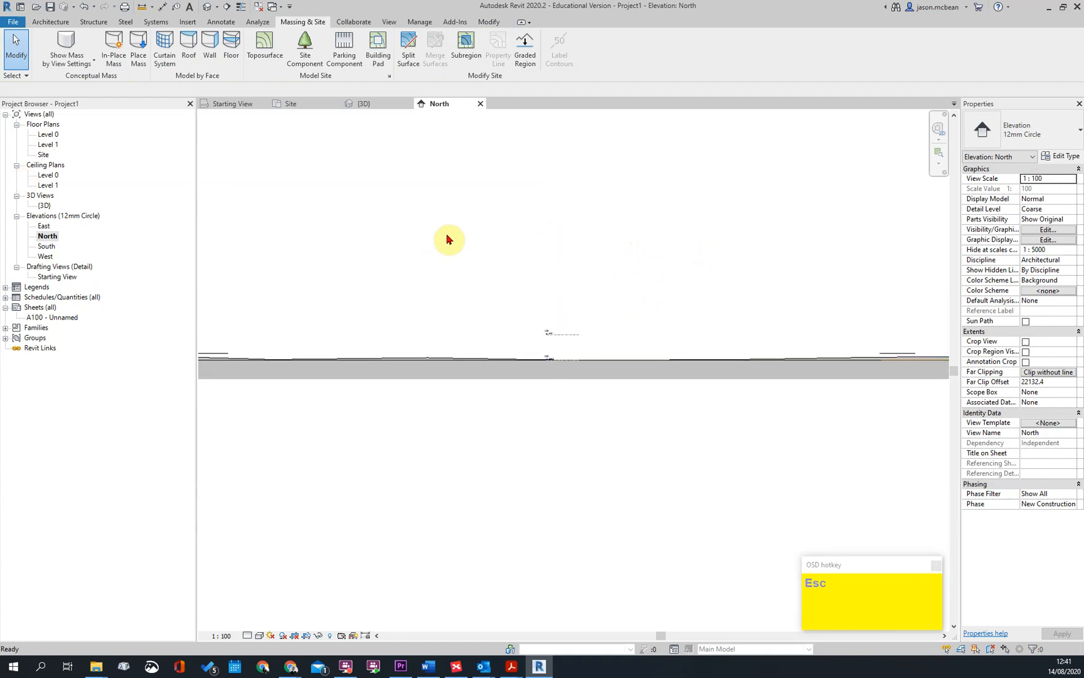
scroll(535, 372, "up", 2)
scroll(559, 339, "down", 4)
middle_click_drag(640, 290, 628, 296)
scroll(527, 339, "up", 2)
Make the Project Base Point subcategory of Site visible in the North elevation and inspect the point's coordinates
key("v")
key("g")
left_click(356, 357)
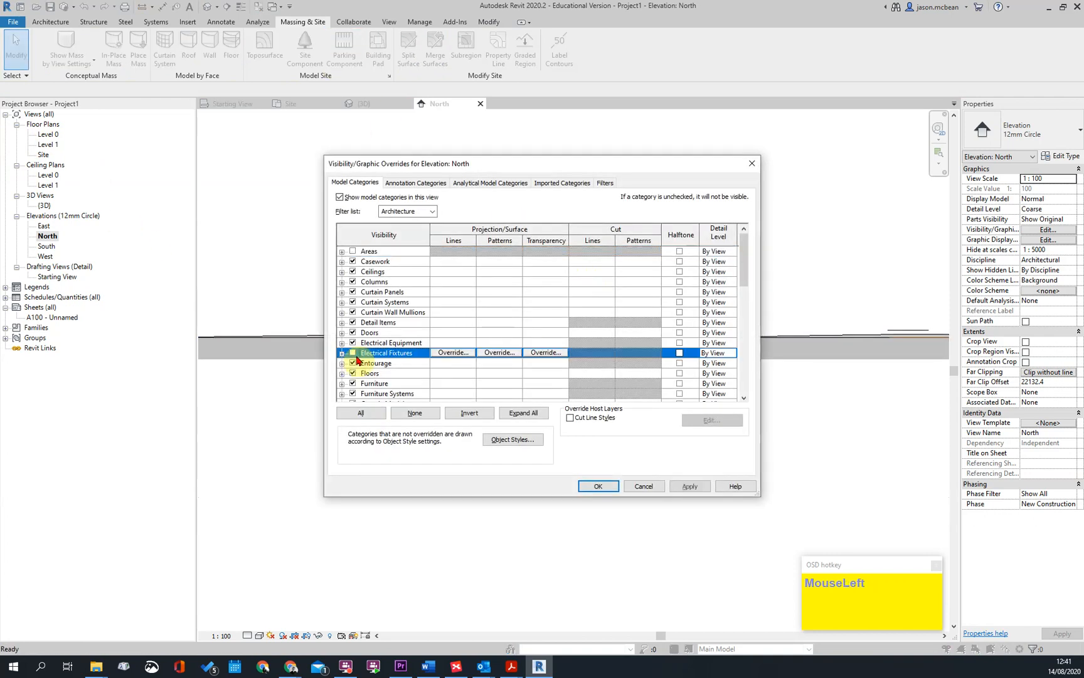
key("s")
scroll(339, 362, "down", 2)
left_click(342, 343)
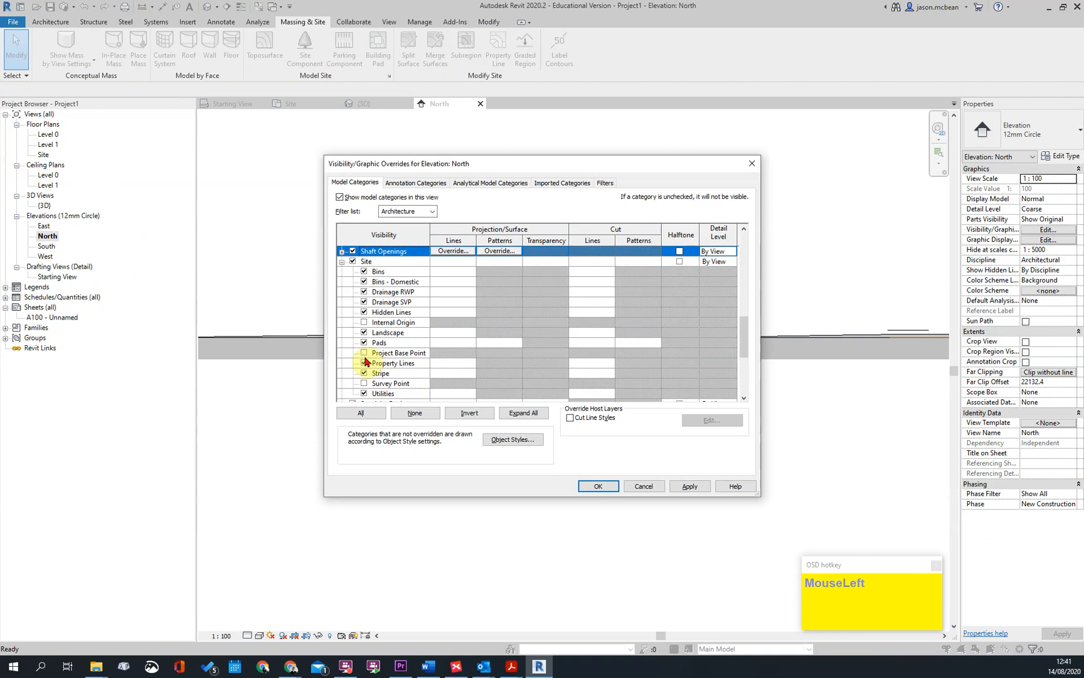
left_click(366, 354)
left_click(598, 486)
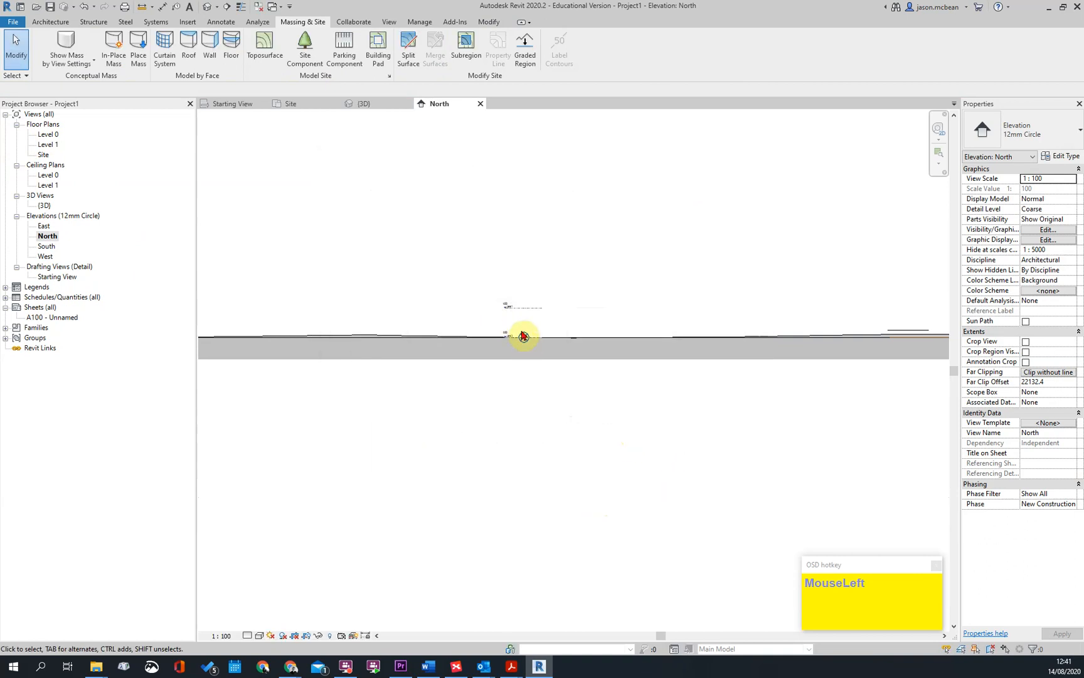
left_click(520, 322)
mouse_move(520, 322)
left_mouse_down()
mouse_move(518, 305)
mouse_move(554, 239)
left_mouse_up()
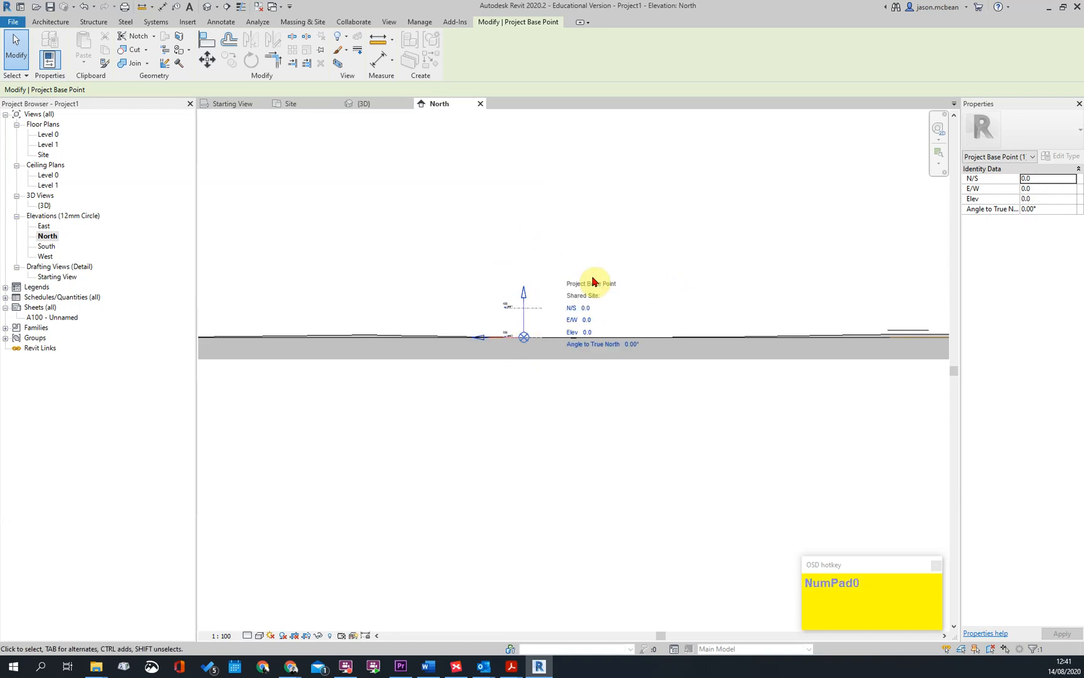
key("Escape")
scroll(652, 189, "up", 1)
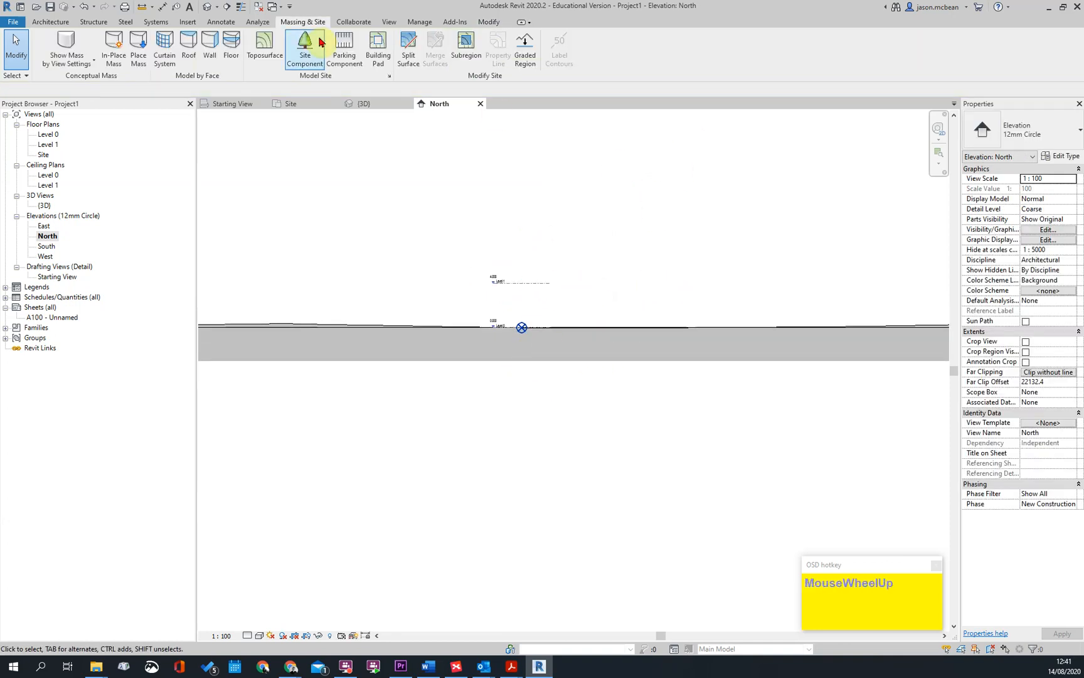
Relocate the project vertically upward by 1388000 mm, starting from the project base point
left_click(57, 22)
left_click(416, 22)
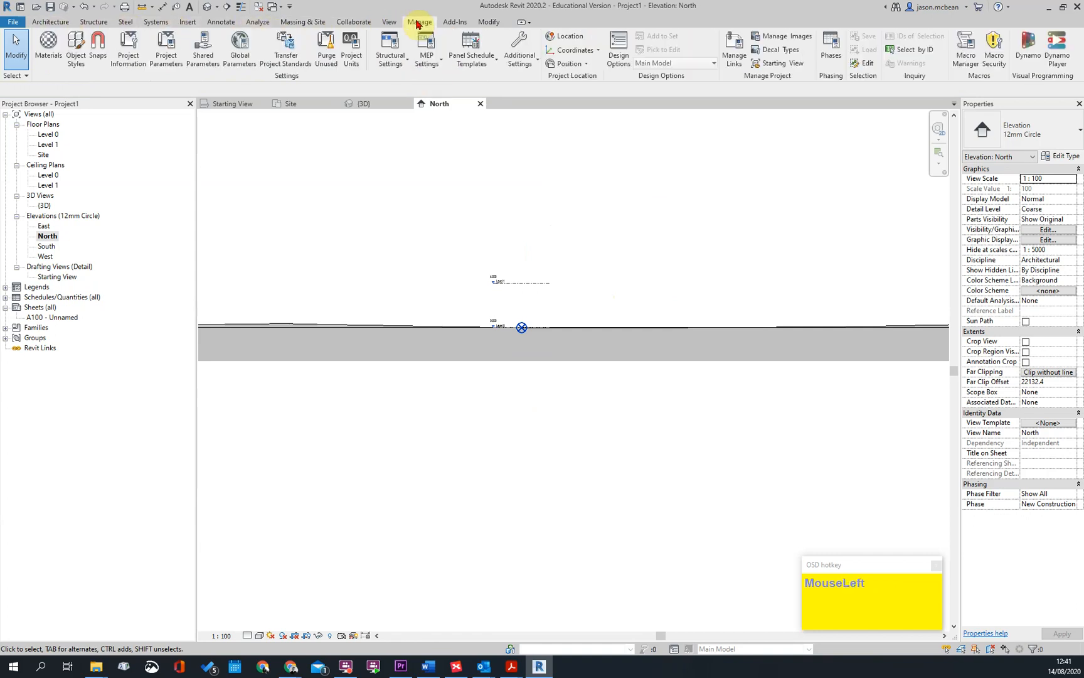
left_click(587, 64)
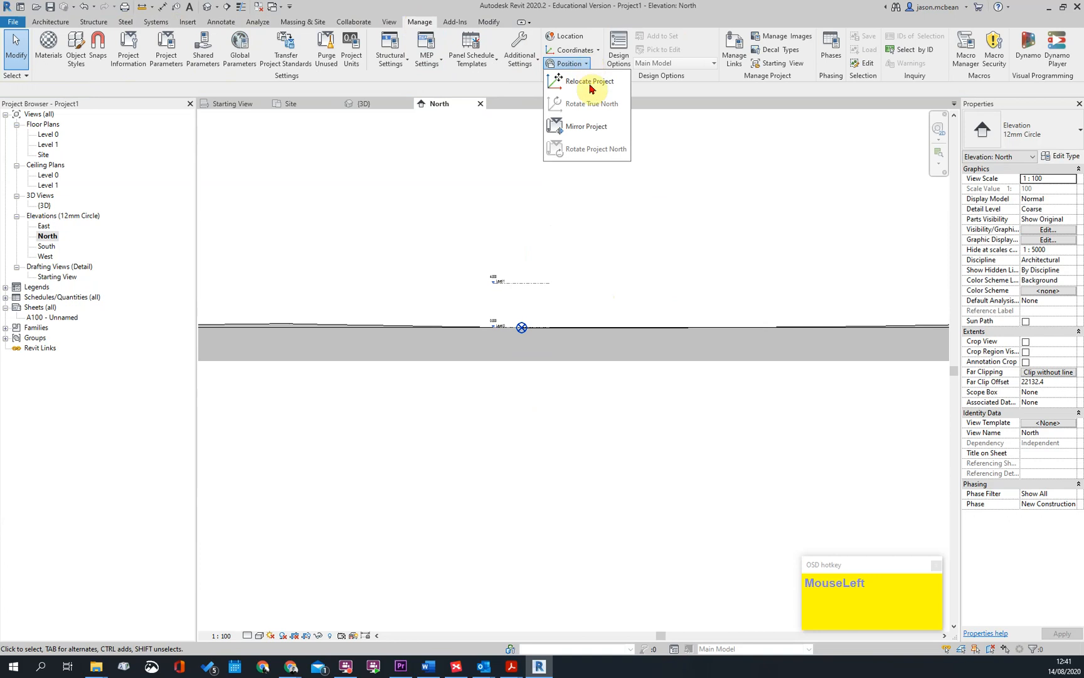
left_click(571, 86)
scroll(522, 330, "up", 3)
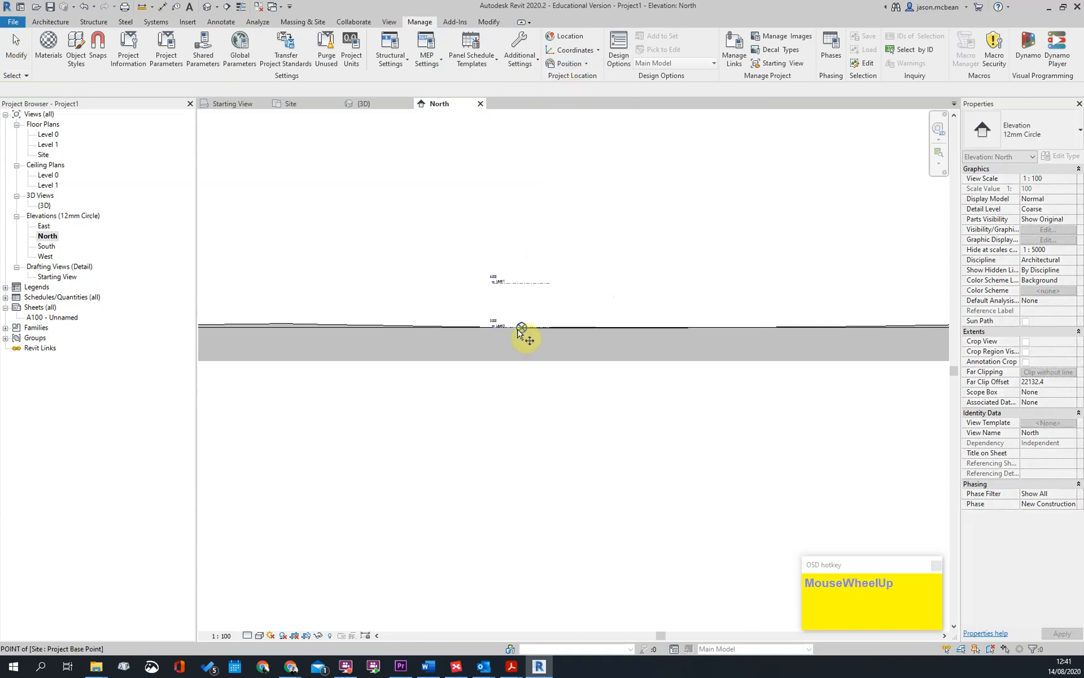
left_click(527, 325)
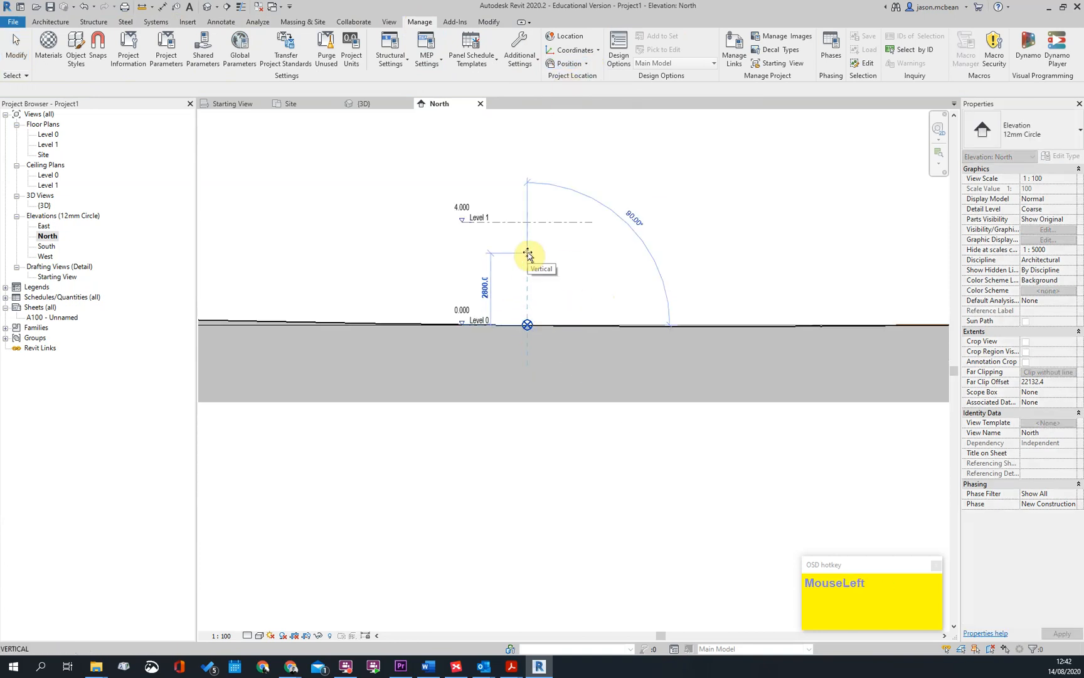
type("1388000")
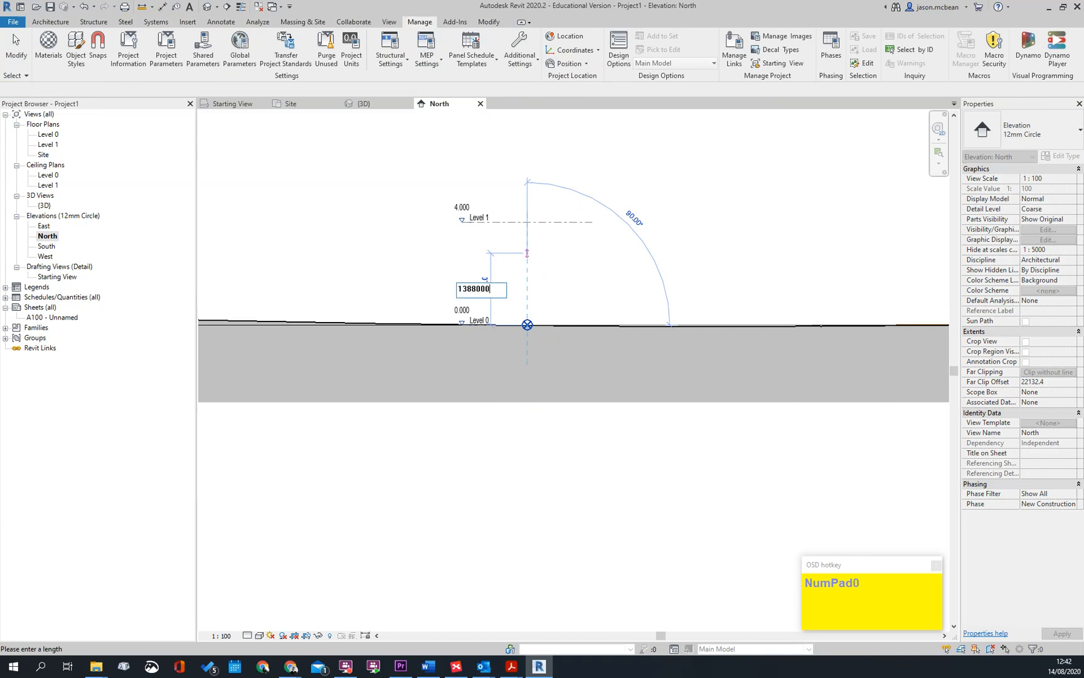
key("Return")
middle_click(529, 347)
middle_click(529, 347)
scroll(529, 347, "down", 1)
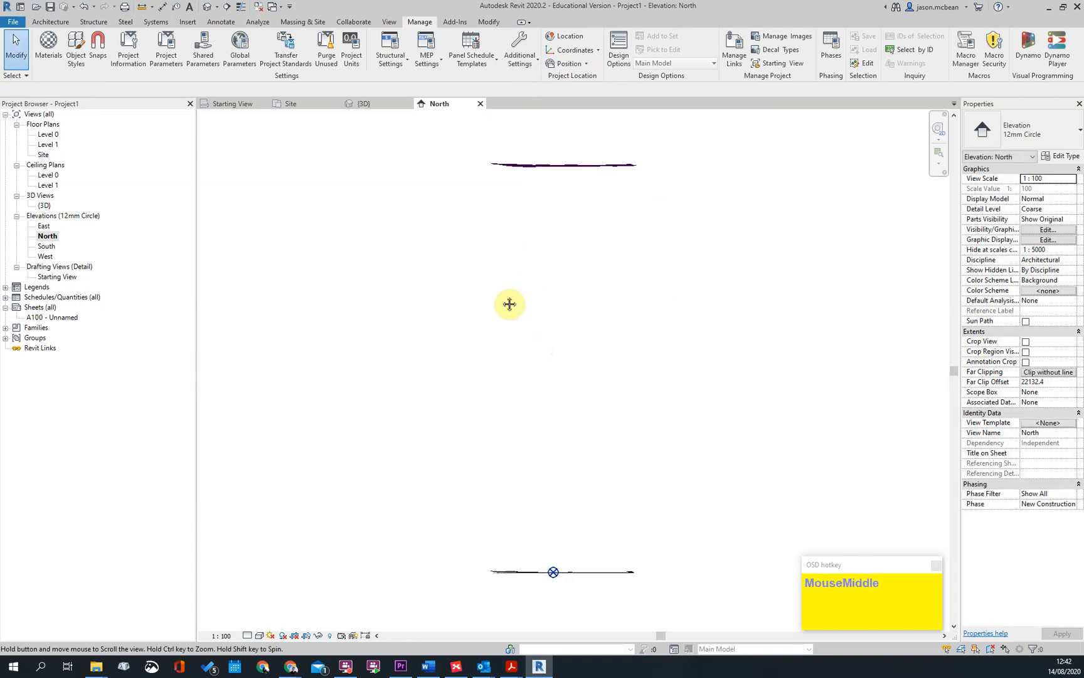
Open the Level 0 plan and the Site plan, and examine the contour labels around the project base point
double_click(48, 134)
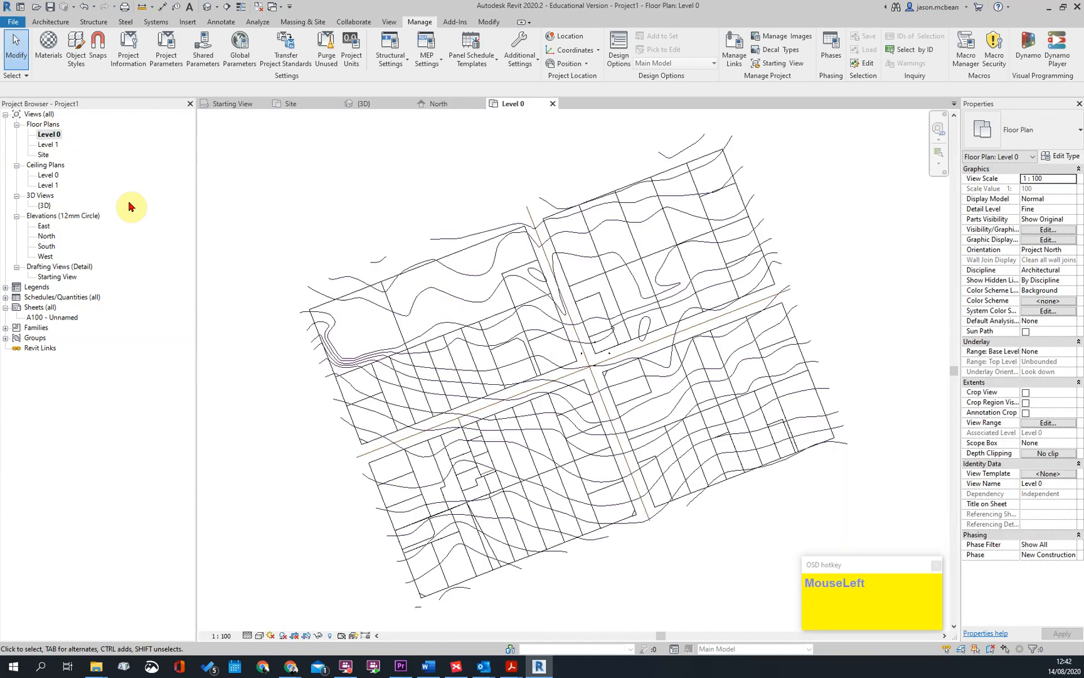
double_click(43, 154)
scroll(579, 314, "up", 3)
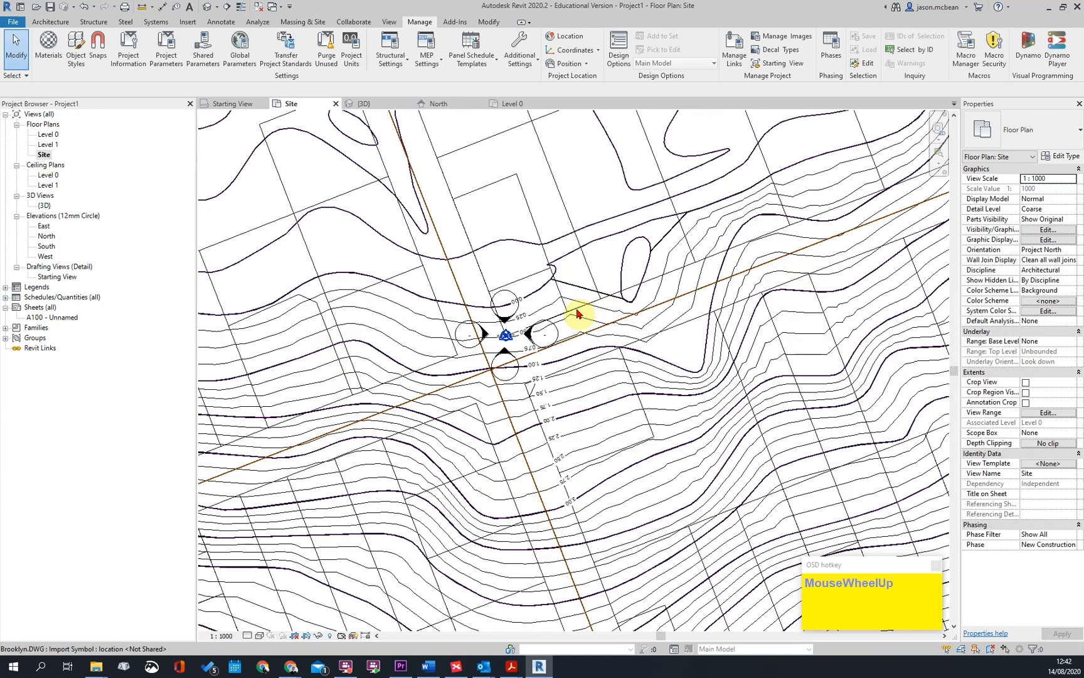
scroll(506, 310, "up", 5)
left_click(464, 407)
scroll(521, 451, "down", 2)
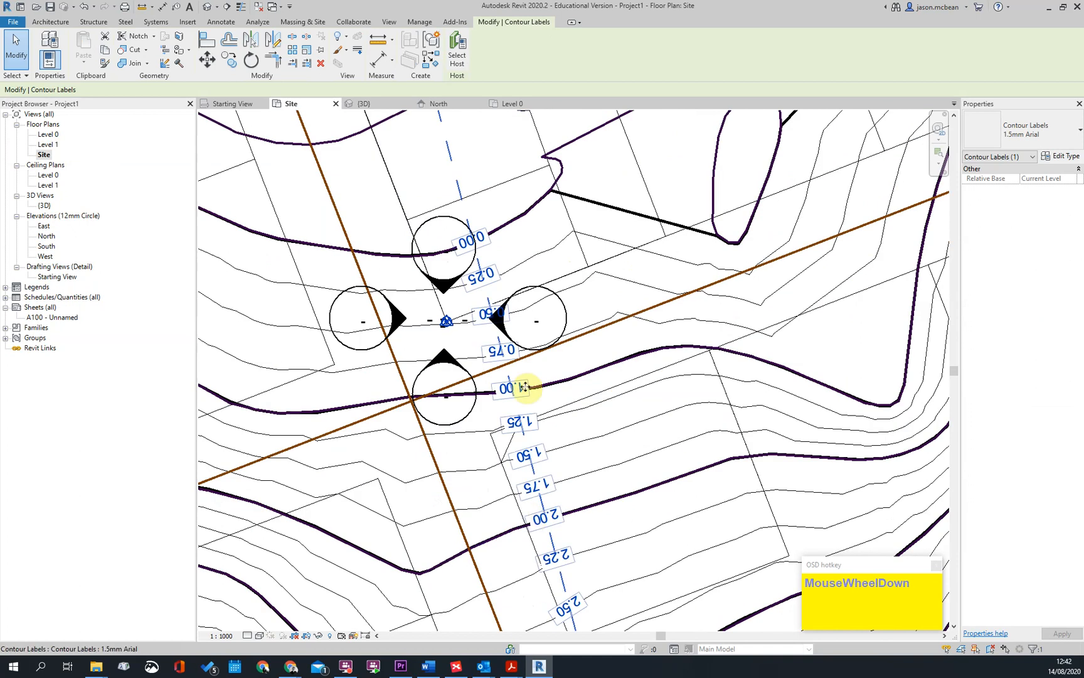
key("Escape")
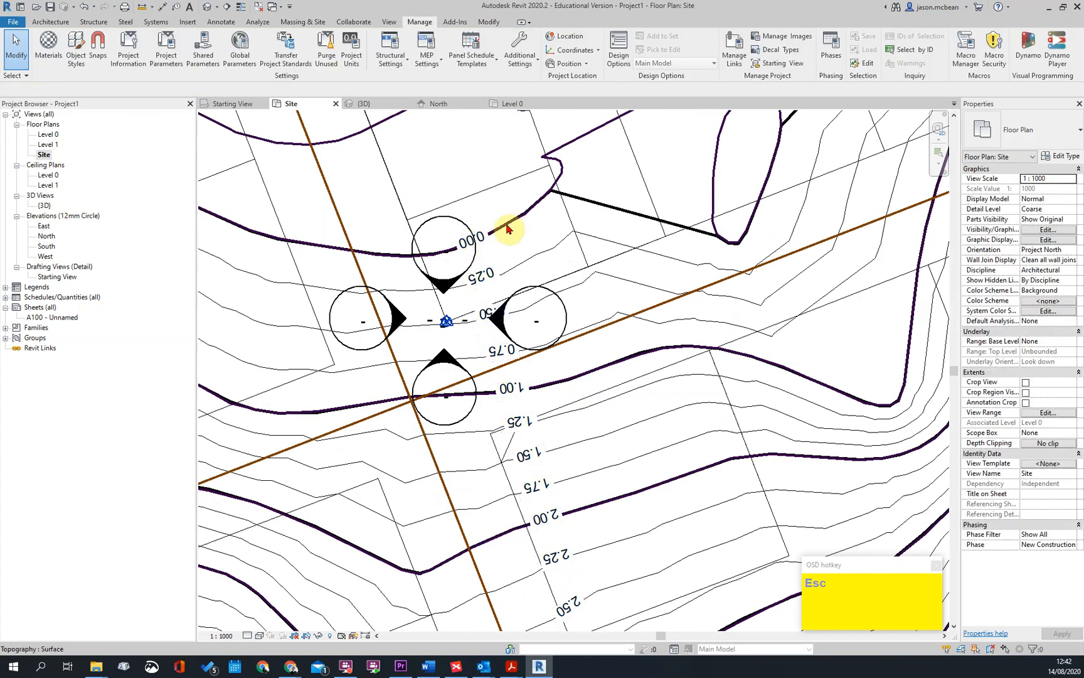
Set the contour label type's Elevation Base to Survey Point and apply the change
left_click(479, 273)
left_click(1077, 156)
left_click(776, 385)
left_click(876, 414)
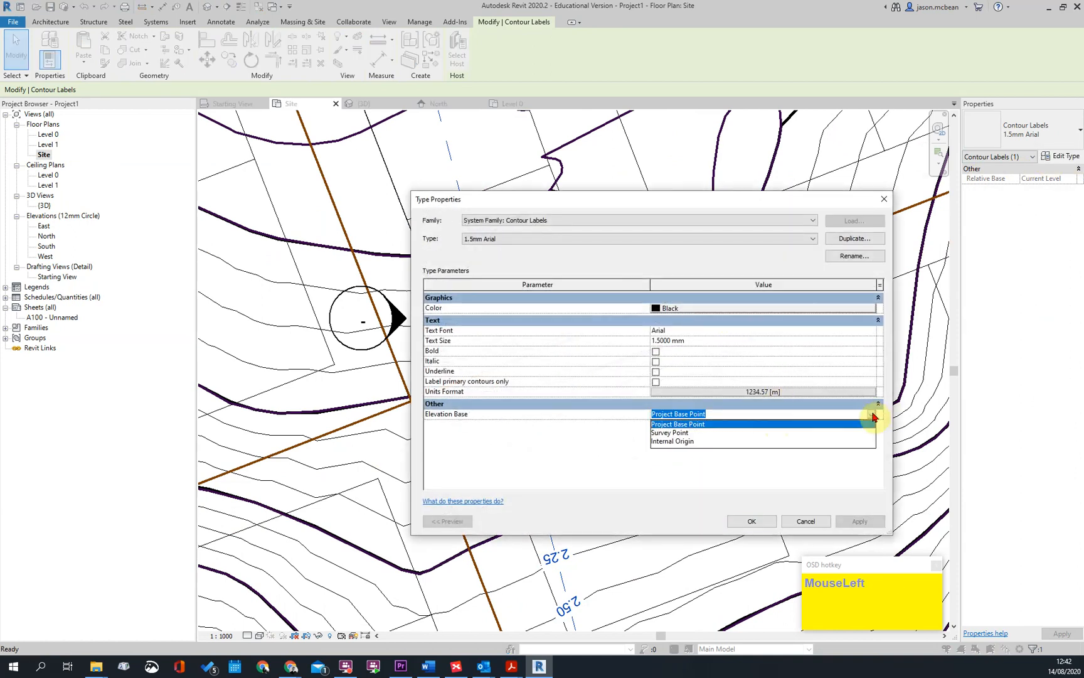
left_click(664, 432)
left_click(844, 523)
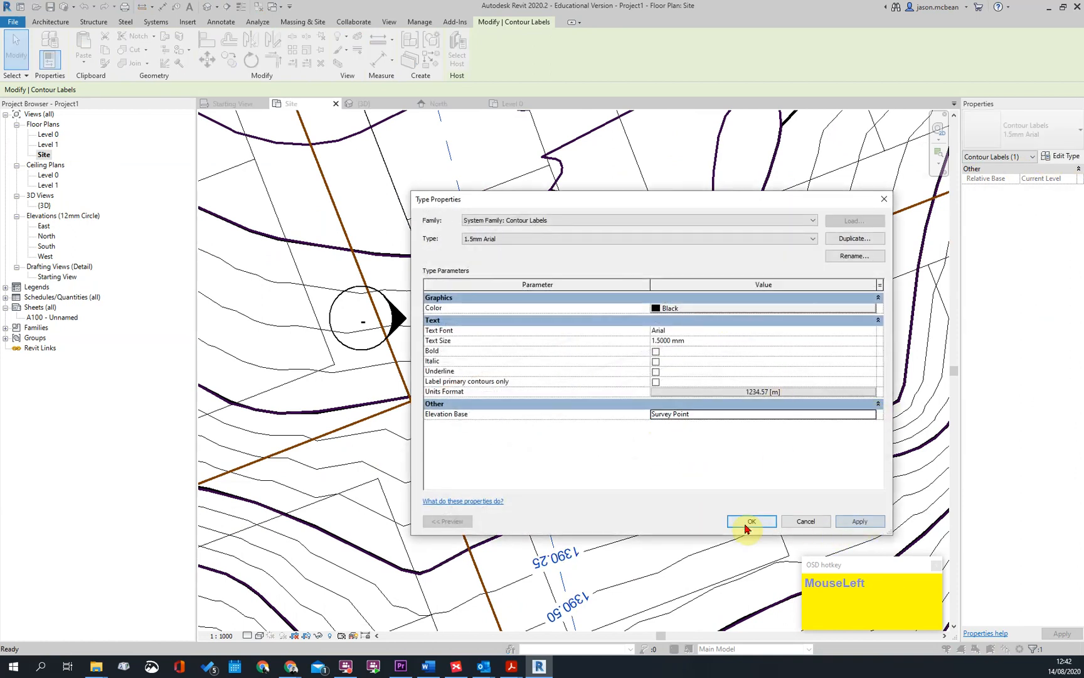
left_click(750, 521)
Examine the updated contour labels across the Site plan and check which contours the toposurface shows
scroll(491, 198, "up", 3)
key("Escape")
scroll(514, 229, "down", 3)
left_click(499, 242)
scroll(578, 273, "down", 4)
middle_click_drag(553, 160, 549, 223)
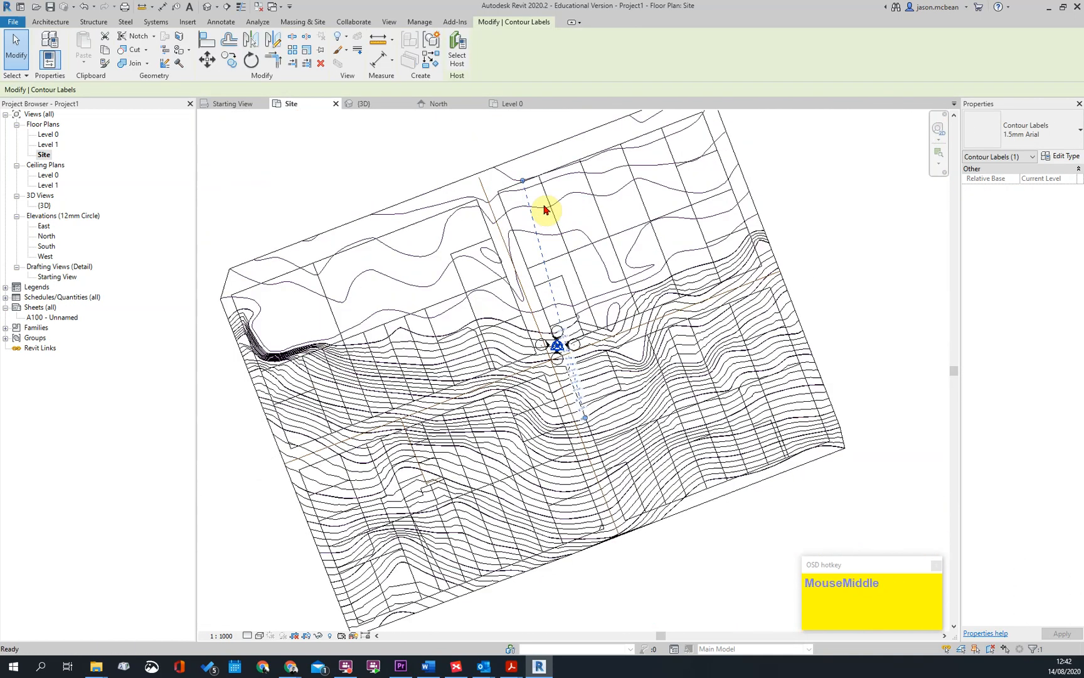
scroll(664, 316, "up", 2)
key("Escape")
left_click(615, 290)
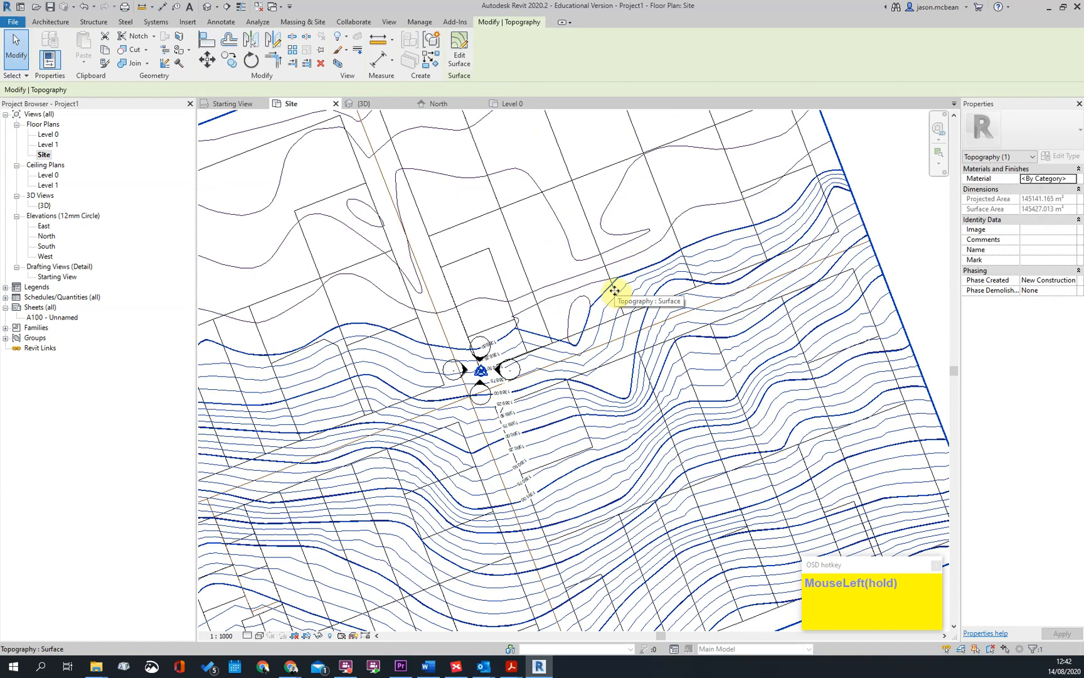
key("Escape")
scroll(581, 314, "down", 3)
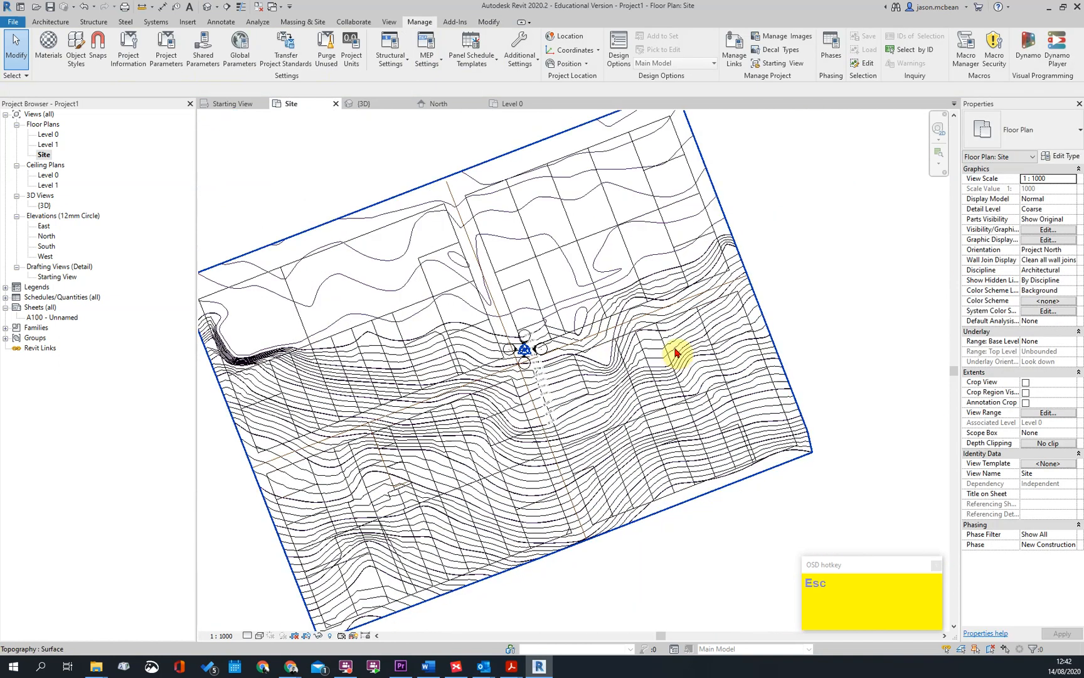
scroll(512, 373, "up", 4)
scroll(511, 374, "up", 2)
left_click(522, 371)
key("Escape")
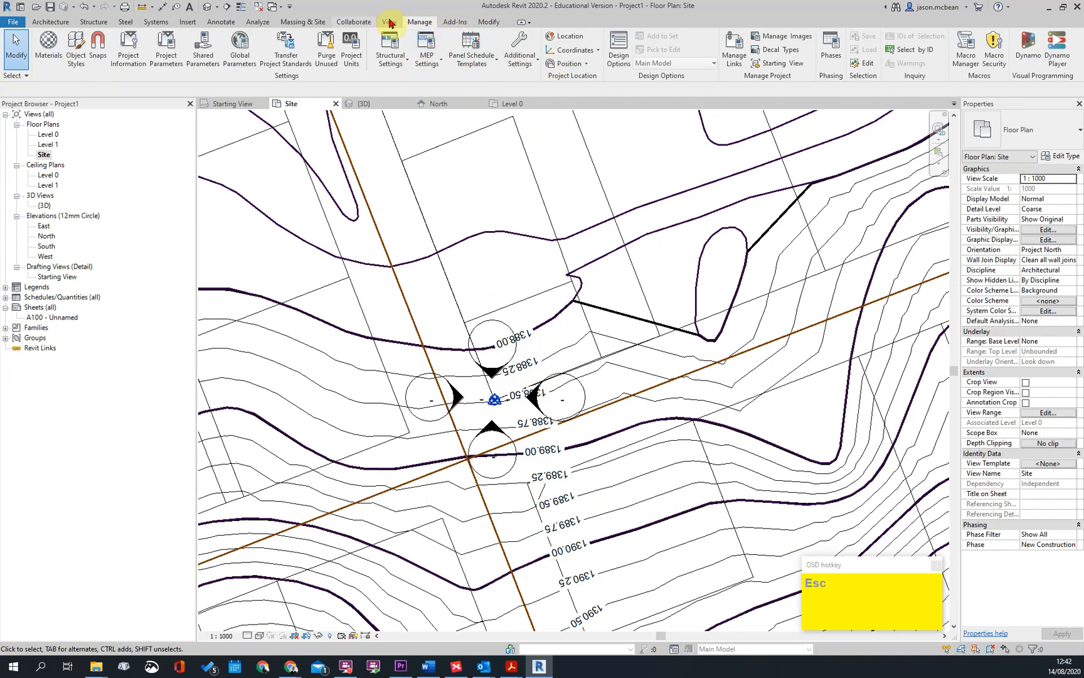
Set the start value of both the primary and secondary contours to -5000 mm in the Site Settings and apply it
left_click(303, 25)
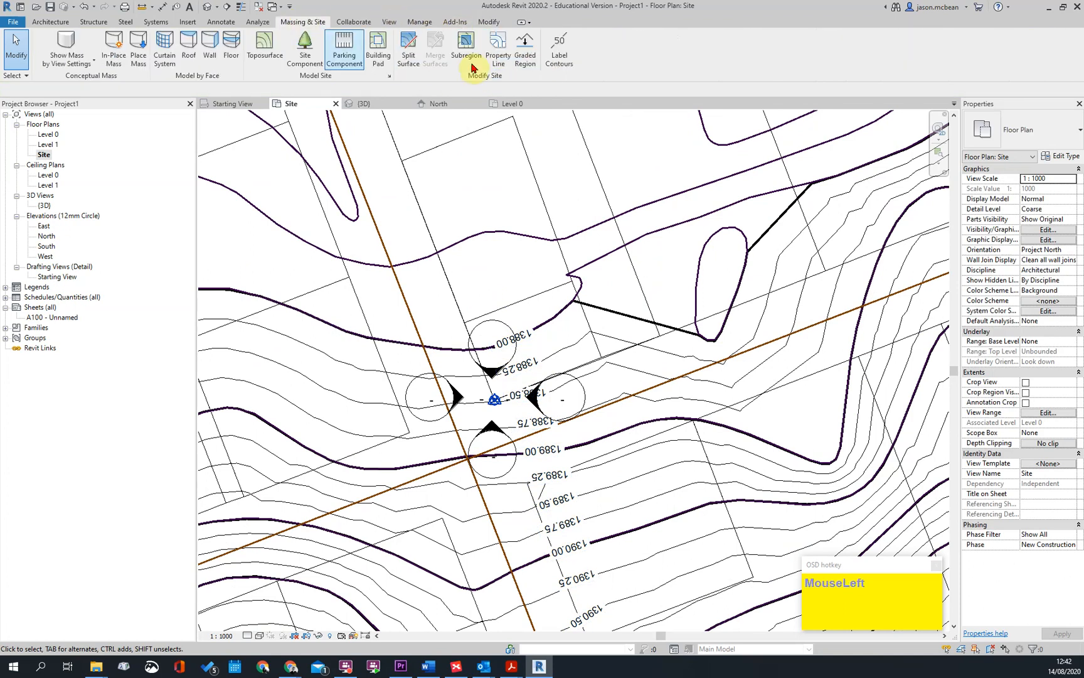
left_click(389, 76)
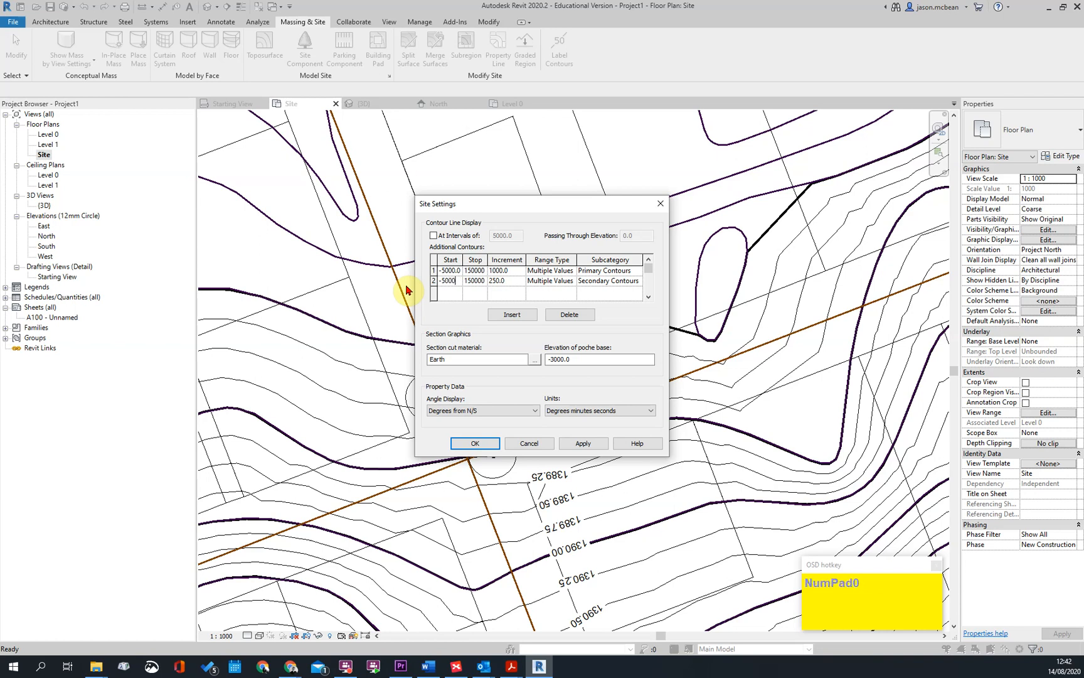
left_click(583, 443)
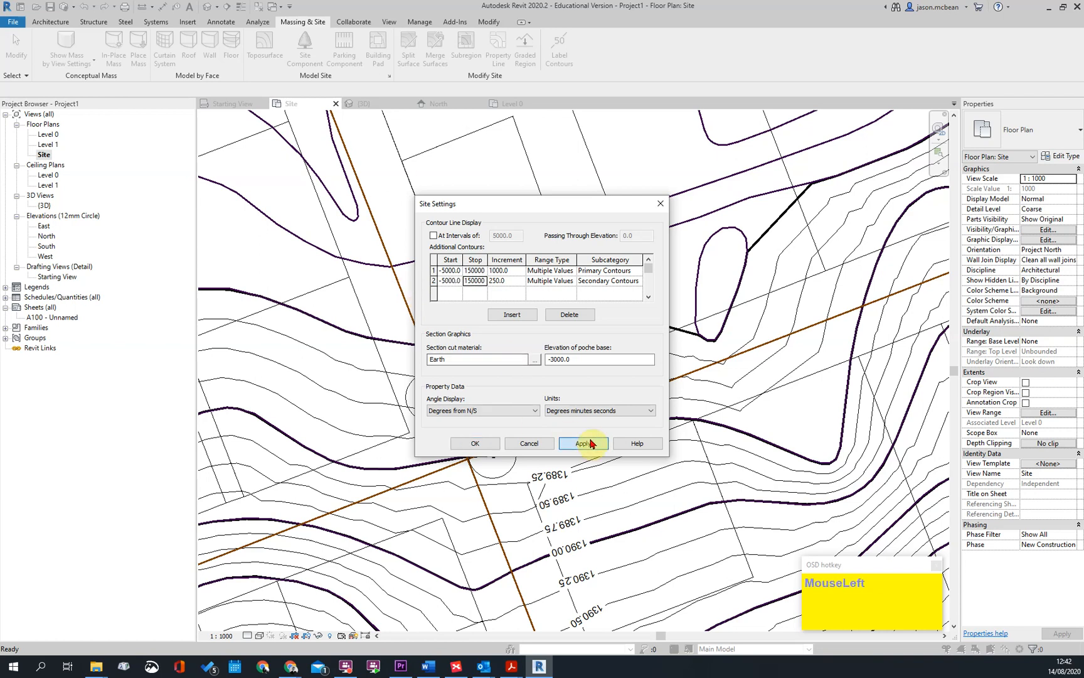
left_click(467, 443)
scroll(590, 452, "down", 1)
scroll(590, 452, "down", 3)
key("Escape")
scroll(518, 185, "up", 4)
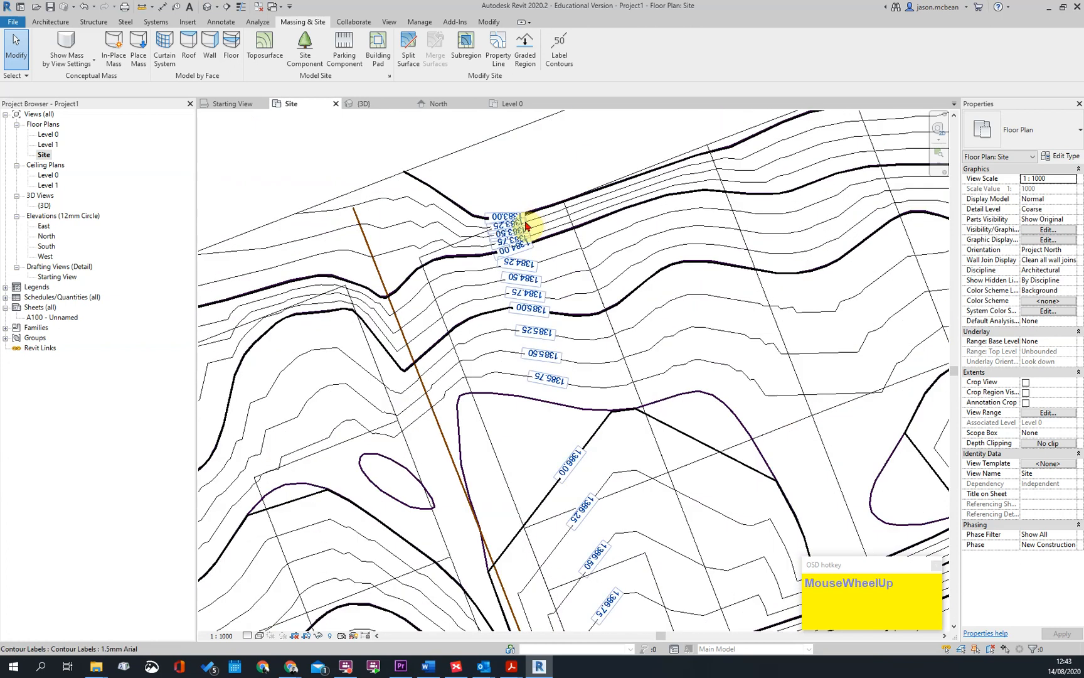
scroll(501, 180, "down", 3)
scroll(528, 302, "up", 2)
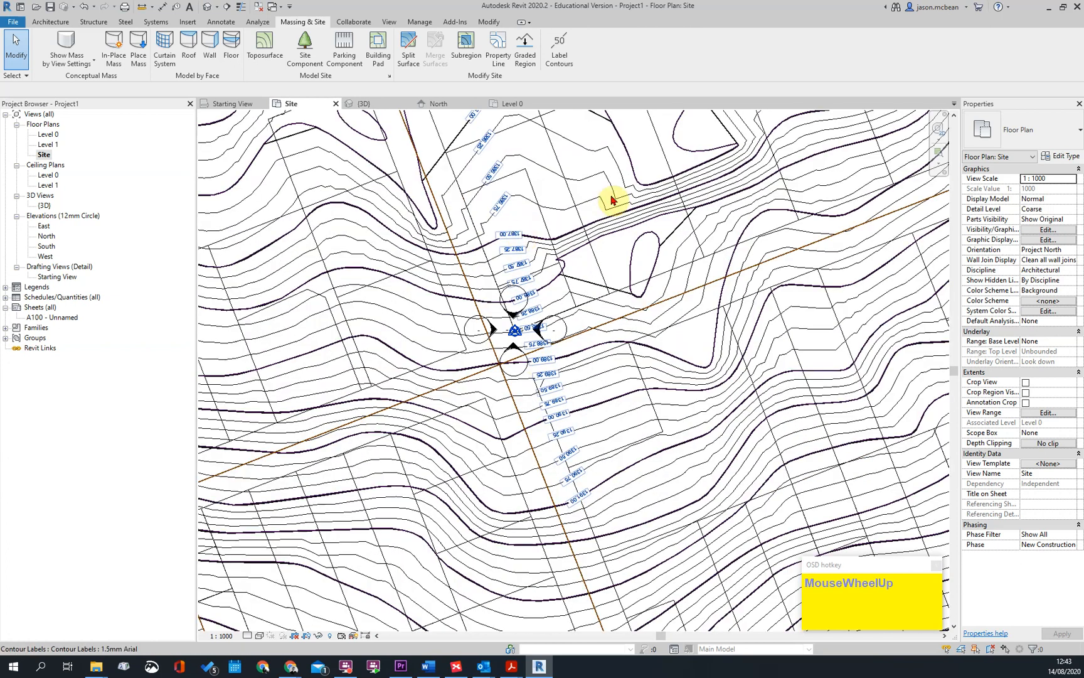
Set the Site plan's view scale to 1:200
scroll(627, 226, "up", 2)
scroll(716, 339, "up", 3)
scroll(496, 340, "down", 2)
middle_click_drag(598, 310, 584, 278)
scroll(561, 257, "down", 2)
scroll(532, 248, "up", 2)
scroll(532, 249, "up", 2)
middle_click_drag(443, 255, 550, 293)
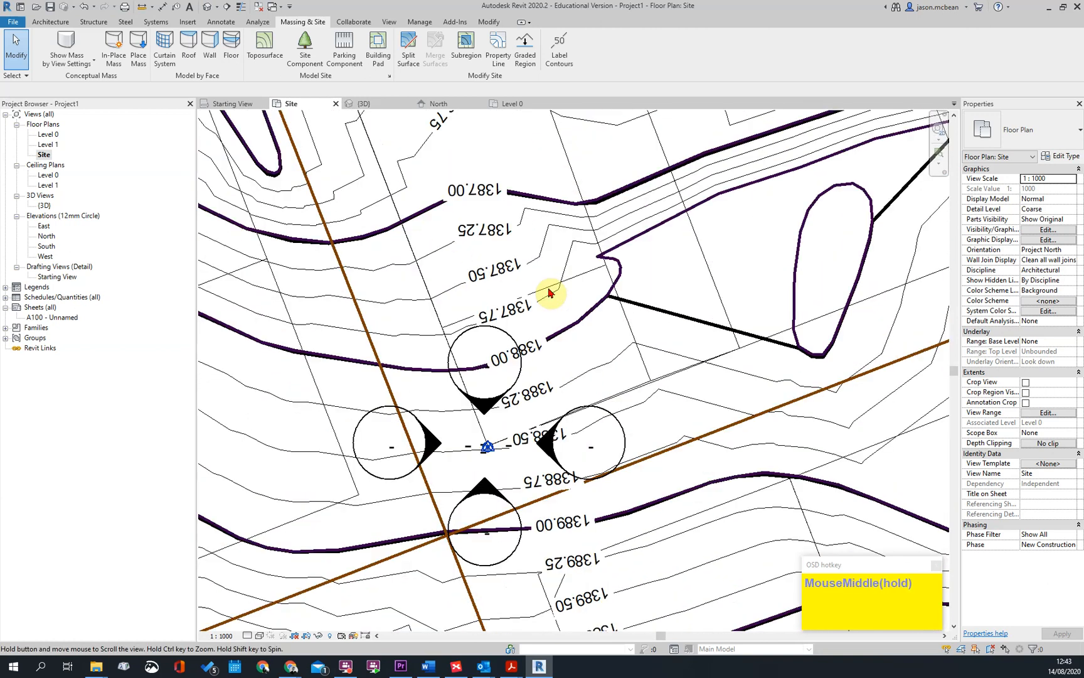
left_click(221, 635)
left_click(243, 574)
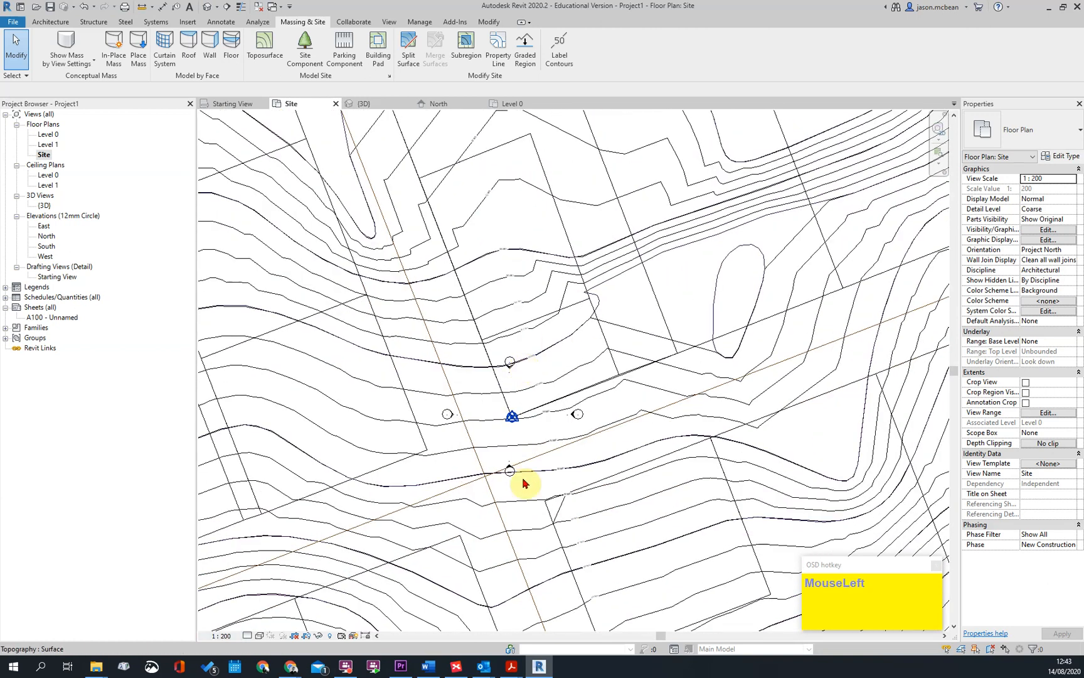
Examine the contour labels around the project base point and check the base point's elevation
scroll(517, 401, "up", 4)
scroll(598, 380, "down", 3)
key("Escape")
scroll(559, 415, "up", 3)
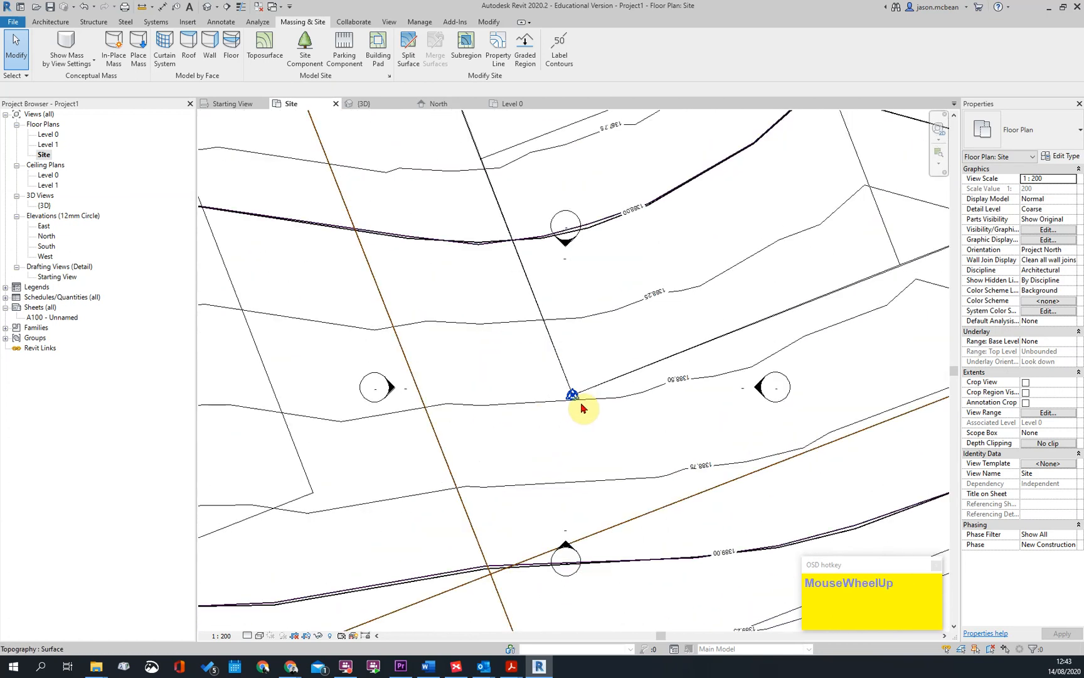
left_click(572, 395)
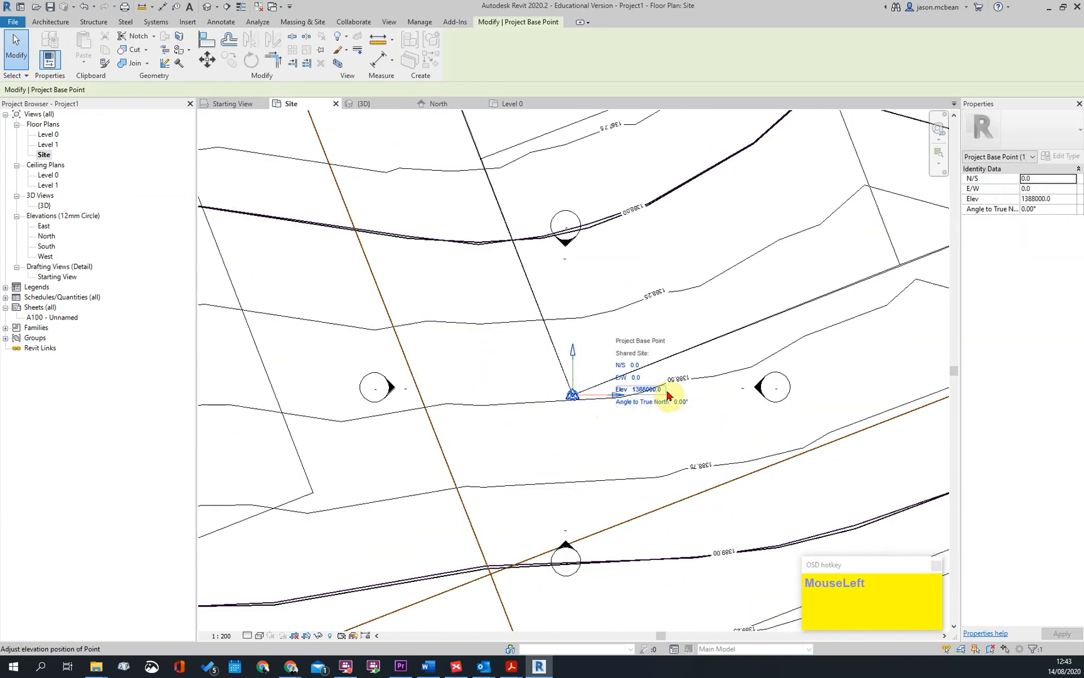
key("Escape")
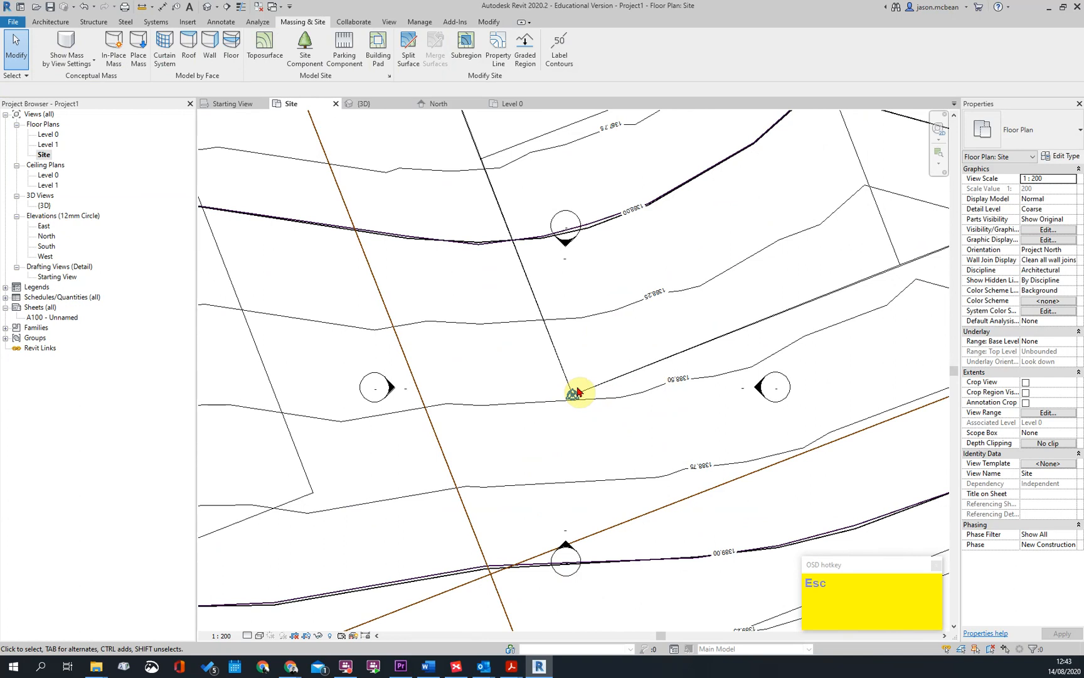
scroll(577, 393, "down", 5)
left_click(772, 271)
scroll(772, 271, "down", 1)
scroll(562, 363, "up", 8)
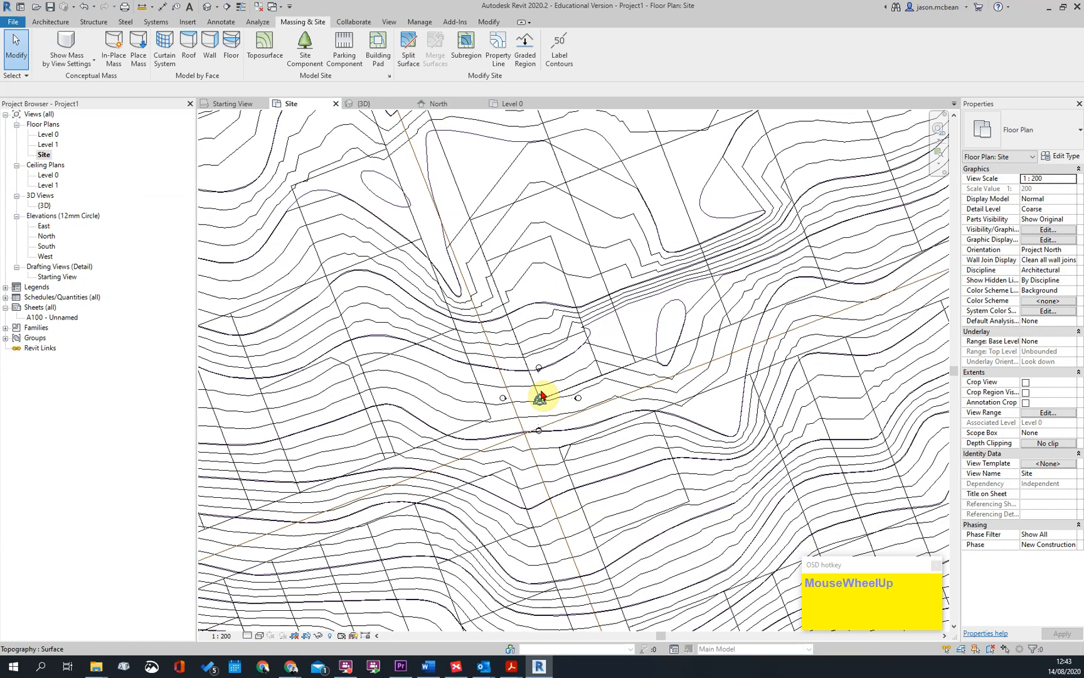
scroll(550, 450, "up", 5)
left_click(511, 363)
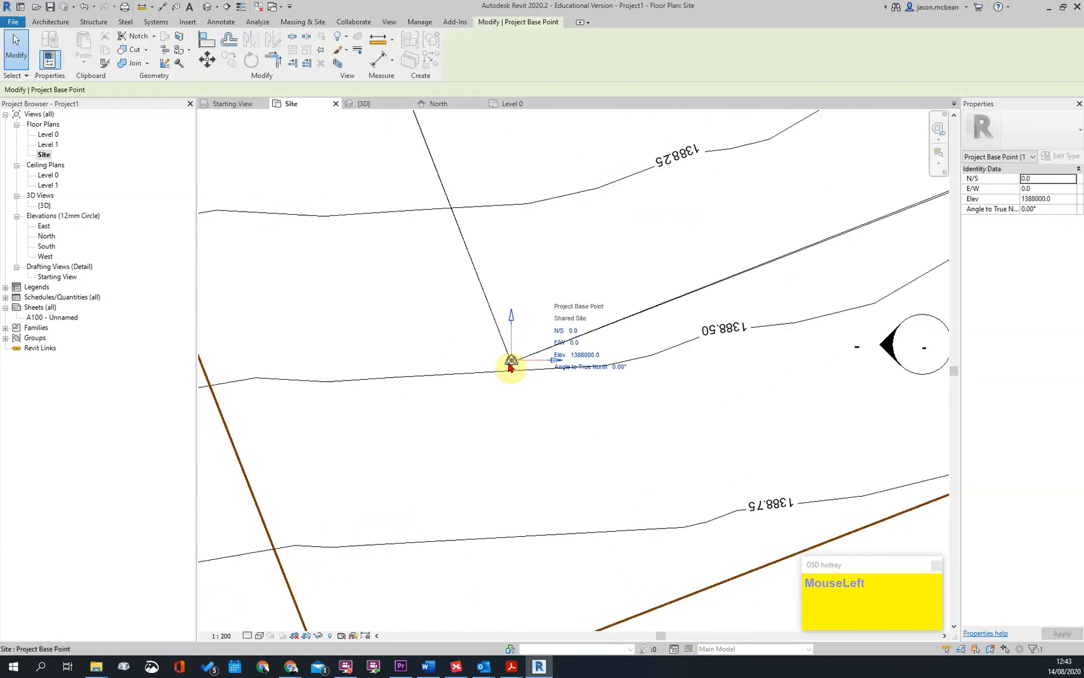
scroll(536, 381, "up", 3)
key("Escape")
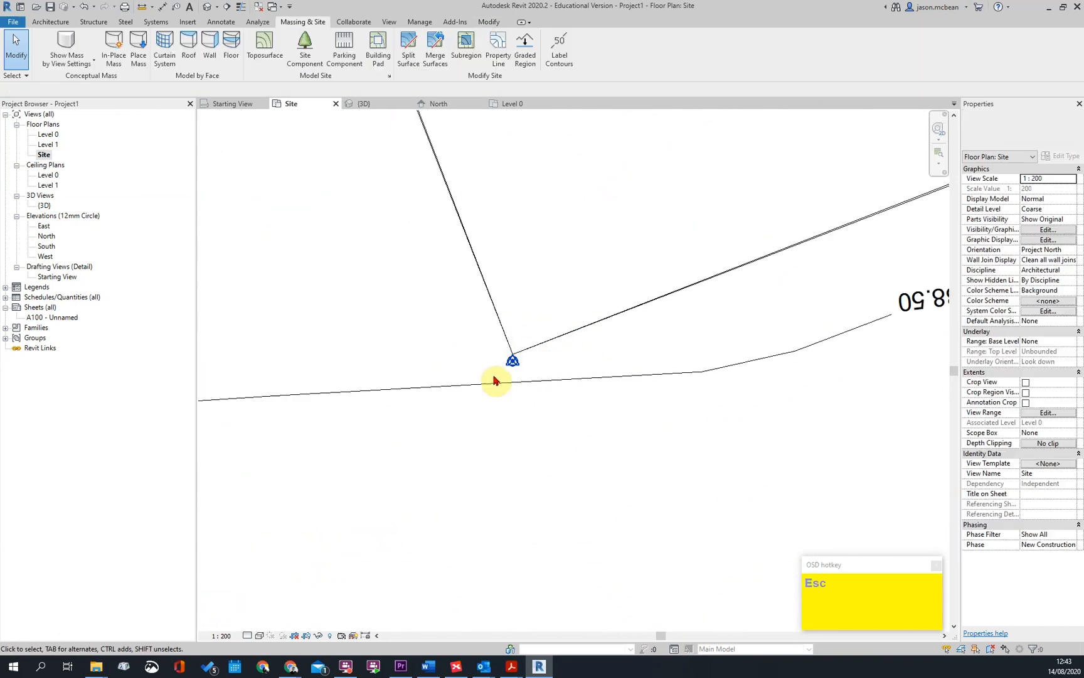
Open the 3D view and delete the imported site drawing, leaving the toposurface in place
scroll(526, 359, "down", 5)
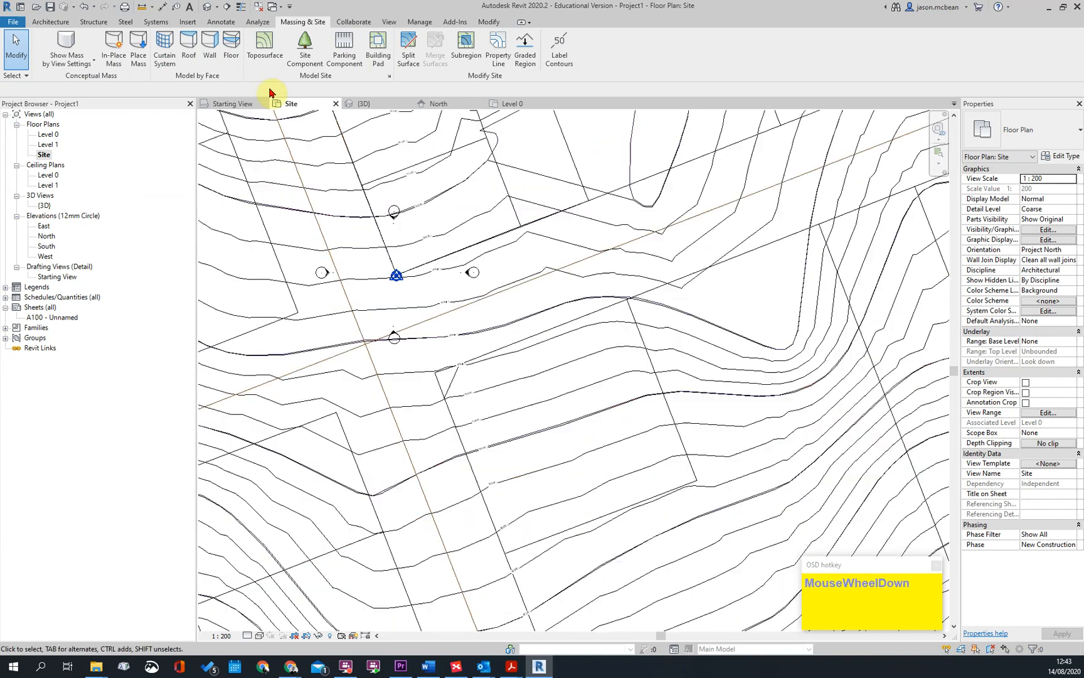
scroll(523, 383, "down", 4)
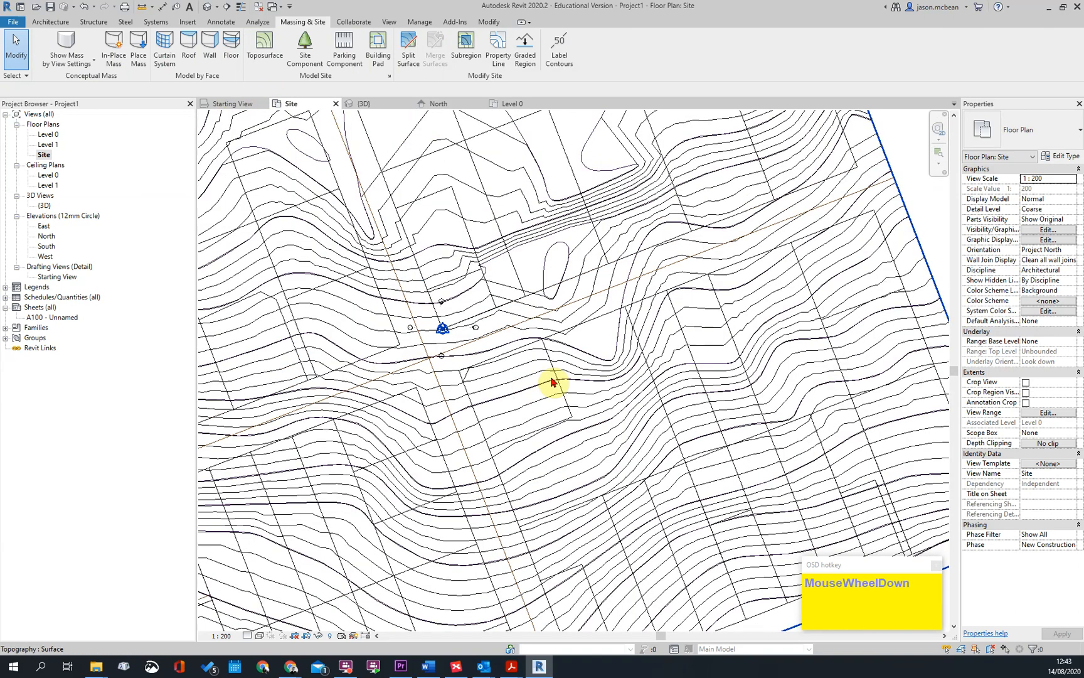
left_click(661, 252)
scroll(684, 291, "down", 3)
left_click(323, 301)
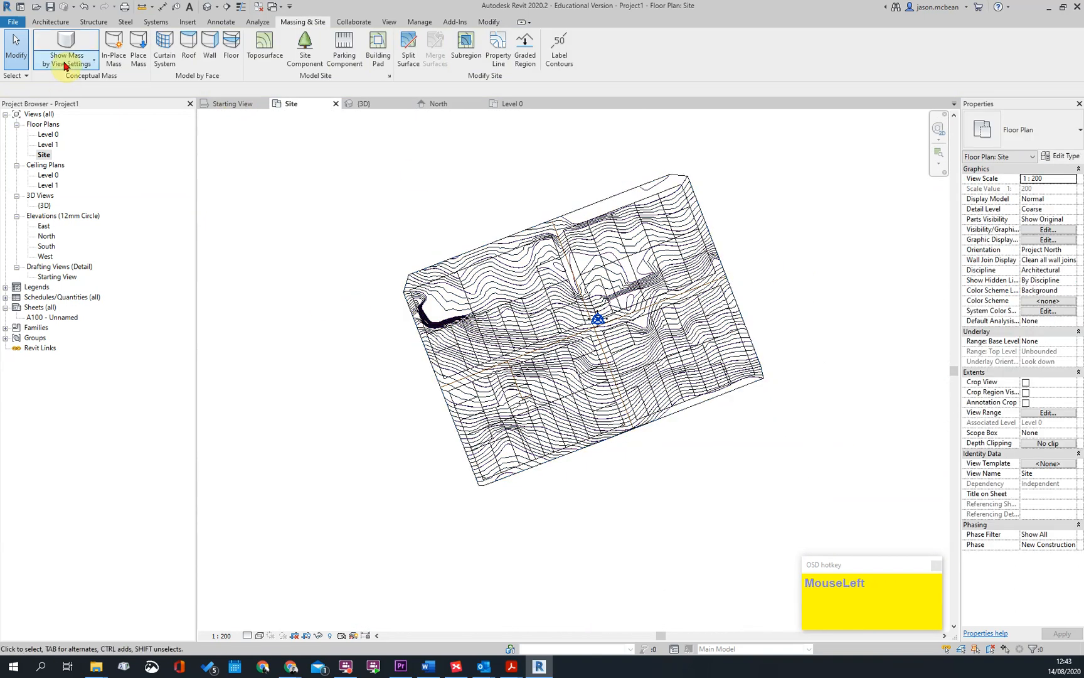
left_click(206, 9)
scroll(596, 431, "down", 3)
left_click(633, 310)
key("Delete")
Inspect the toposurface in the 3D view and compare what the Level 0 and Site plans show
middle_click_drag(638, 468, 714, 150)
scroll(639, 431, "up", 6)
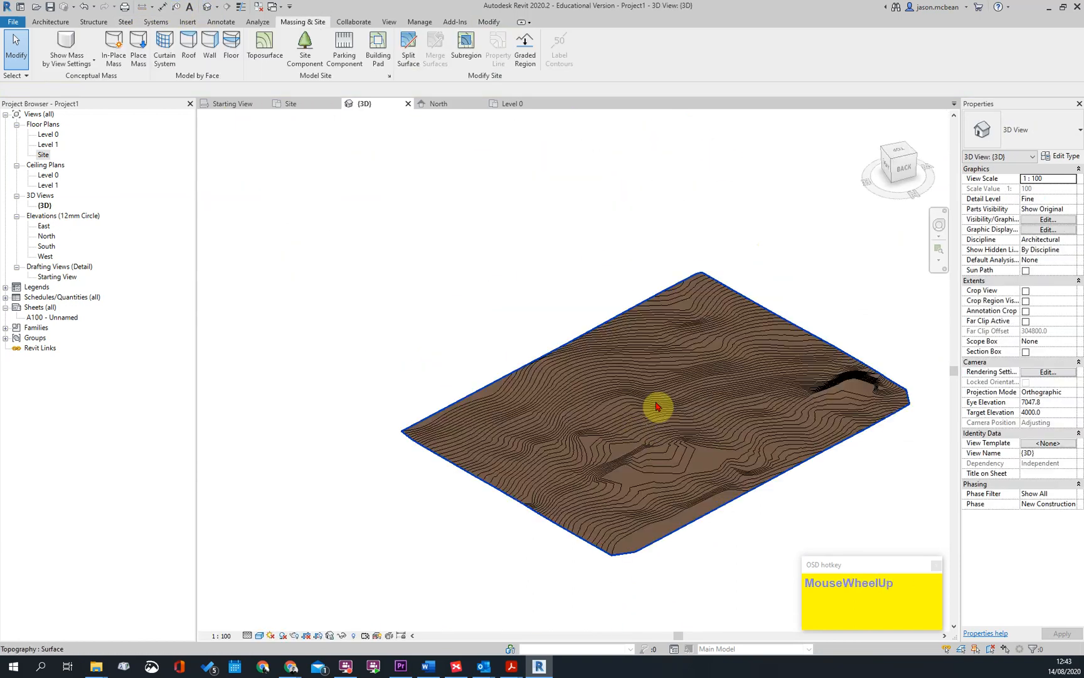
scroll(388, 349, "down", 5)
double_click(60, 134)
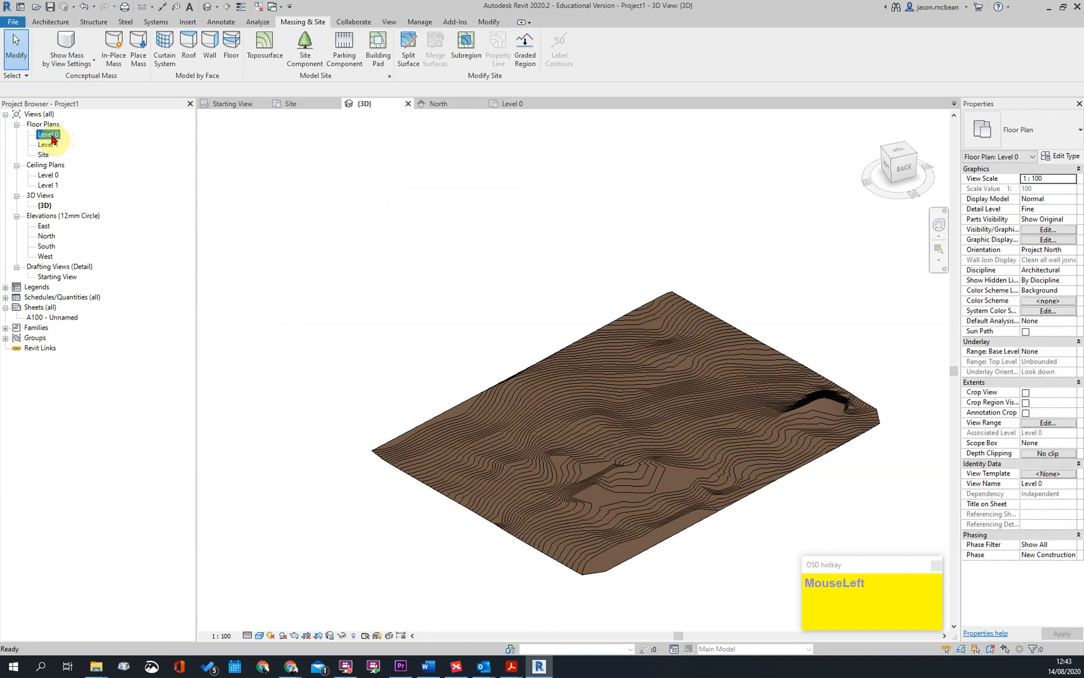
scroll(618, 317, "up", 3)
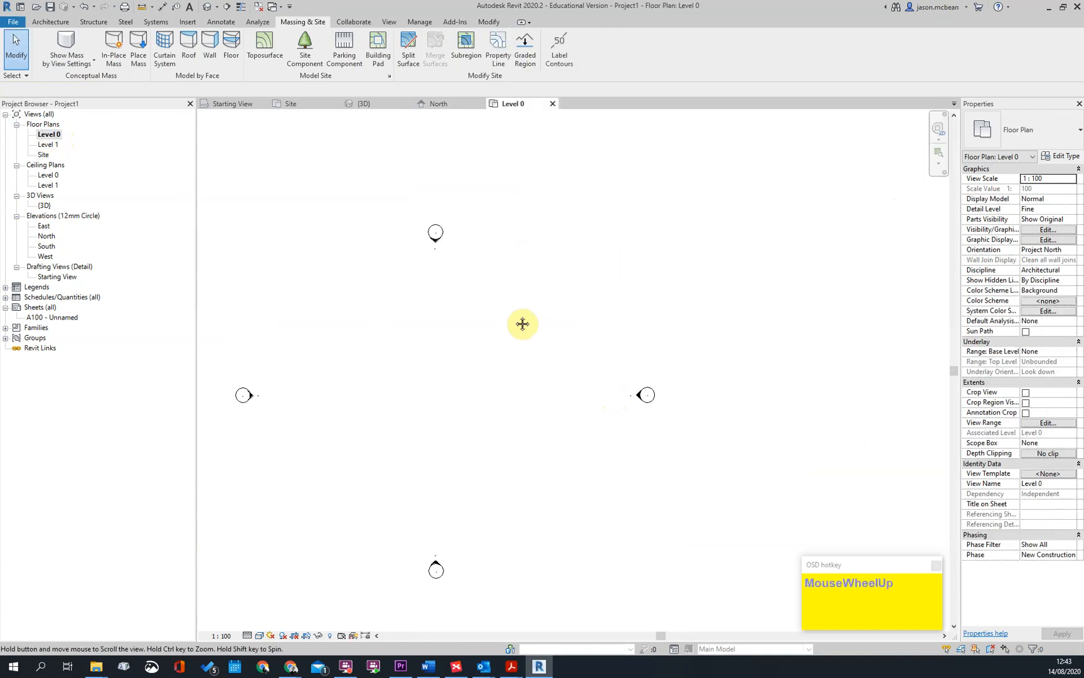
left_click(43, 154)
double_click(42, 154)
scroll(600, 351, "up", 6)
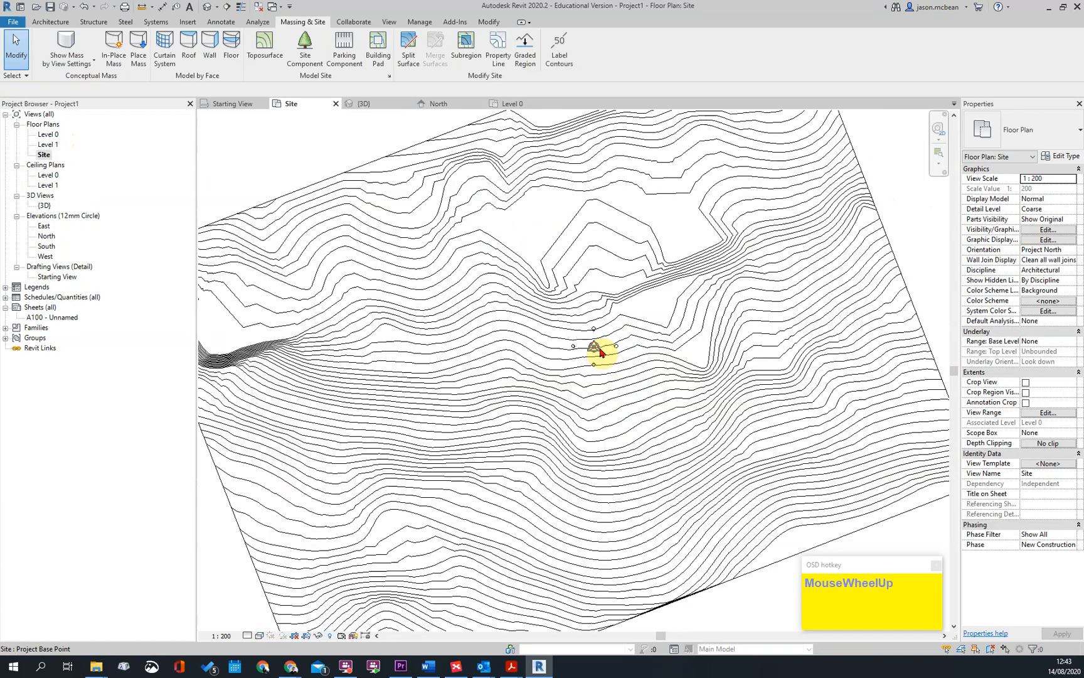
scroll(543, 332, "up", 3)
scroll(554, 262, "down", 2)
middle_click_drag(569, 458, 562, 390)
double_click(45, 134)
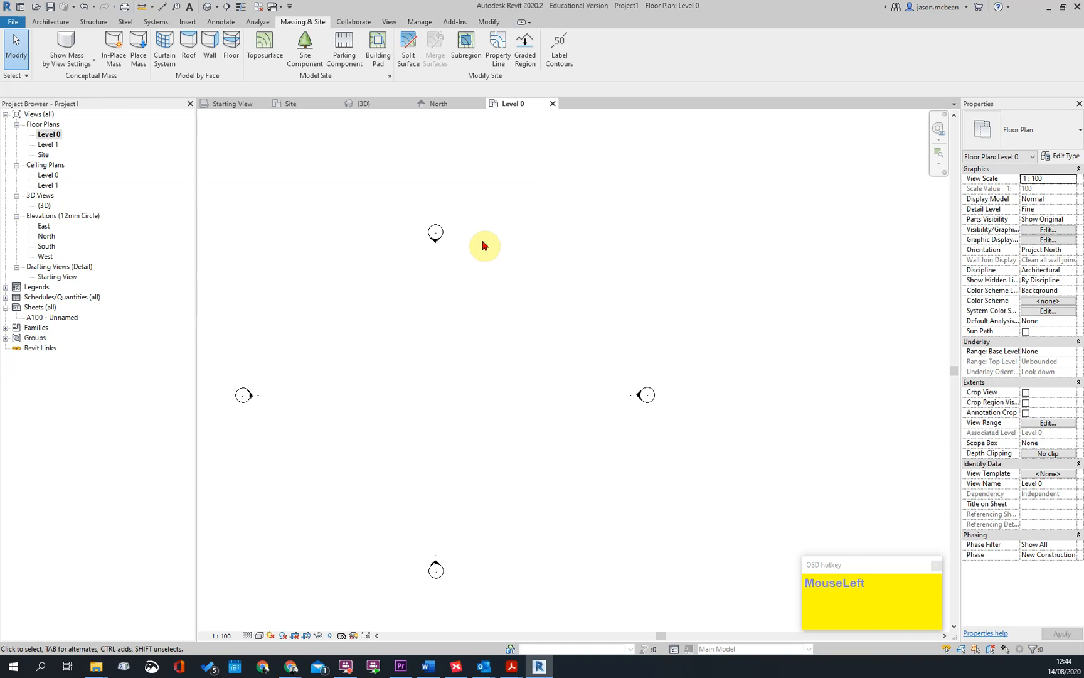
middle_click_drag(430, 340, 513, 273)
scroll(513, 321, "up", 2)
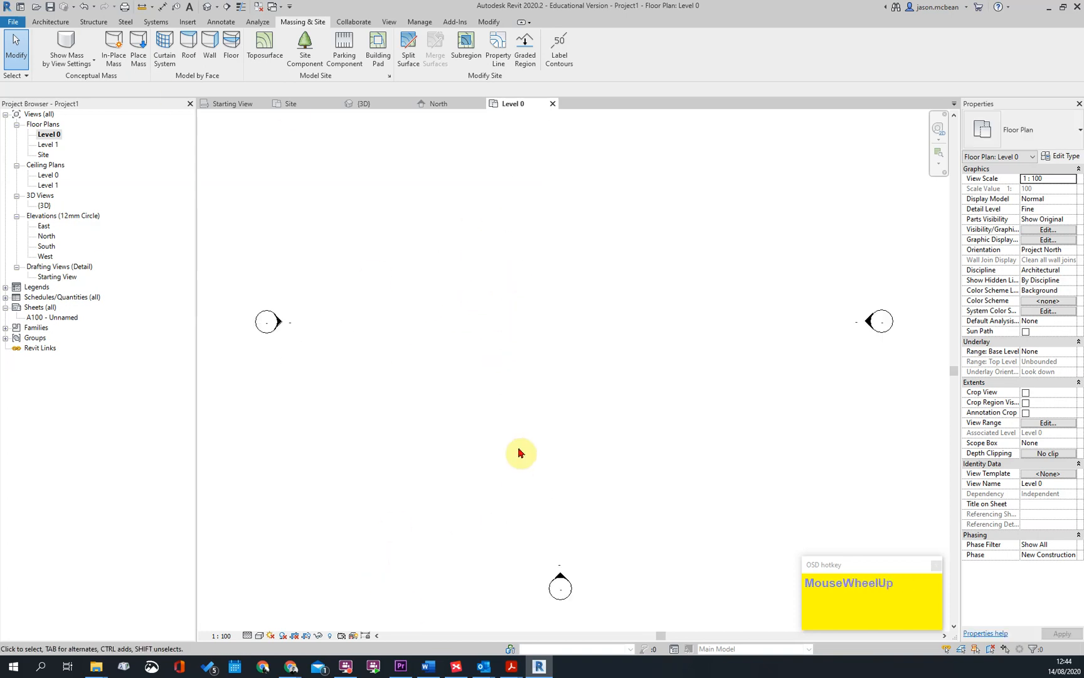
Switch to Adobe Acrobat Reader and bring up NORKEM APPROVED PLANS 251018.pdf
left_click(289, 668)
left_click(285, 609)
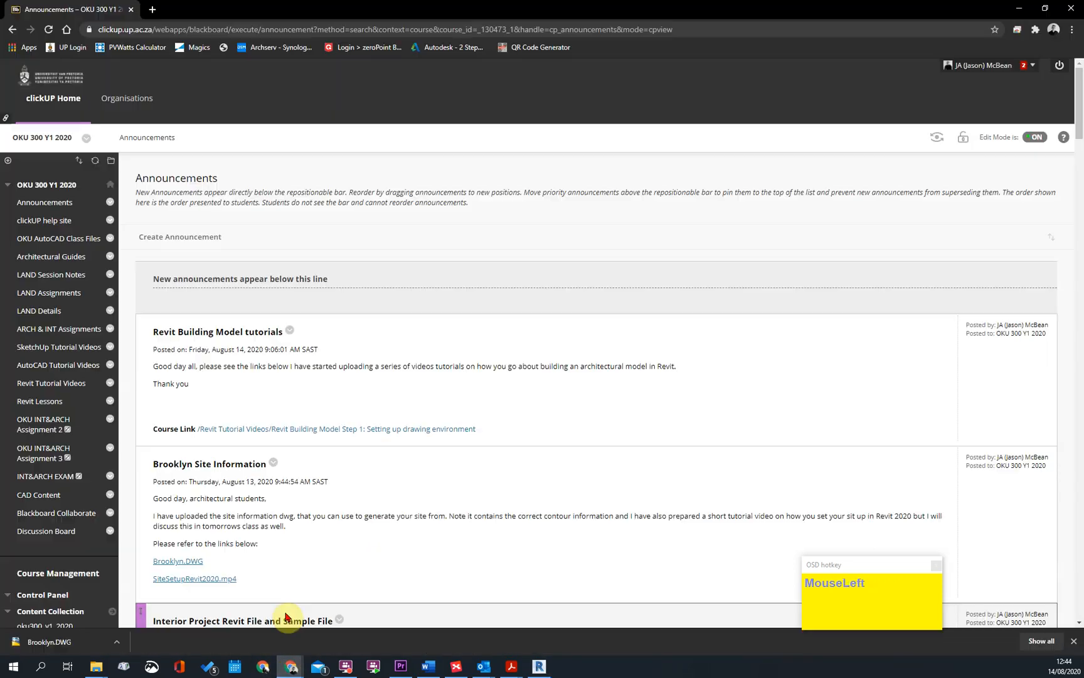
left_click(456, 668)
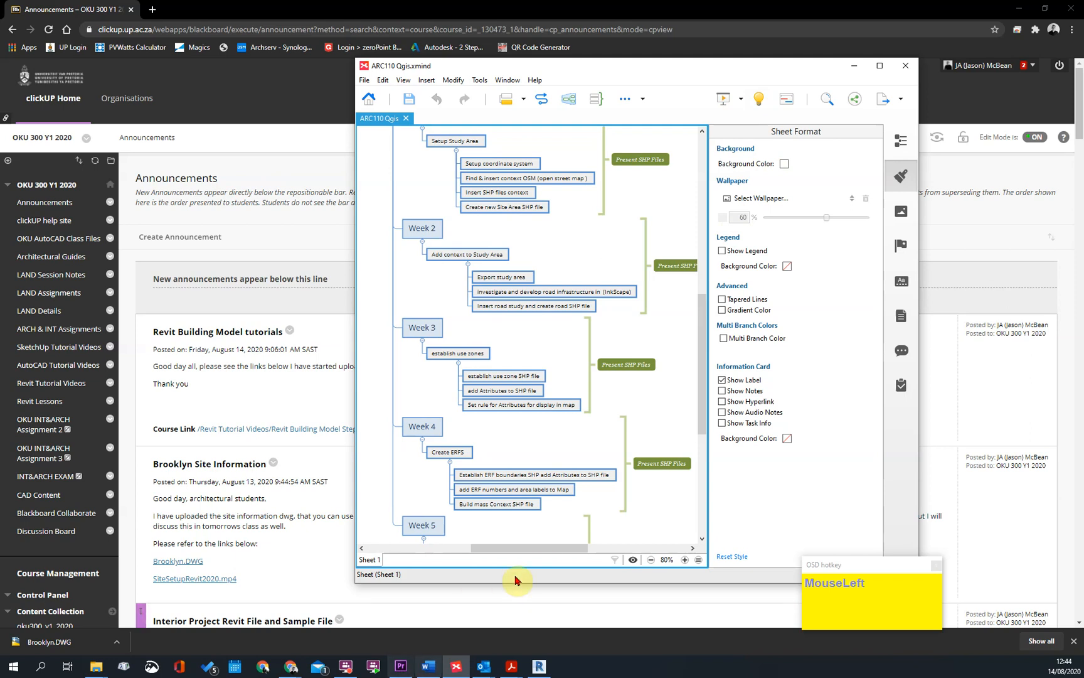
left_click(854, 65)
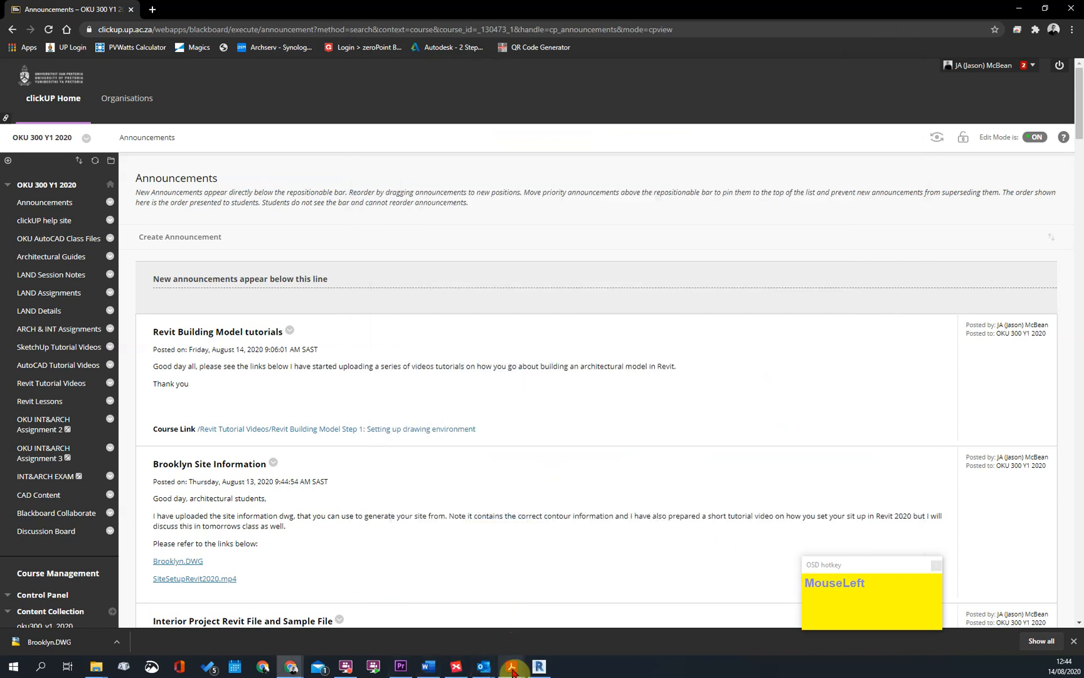
left_click(408, 621)
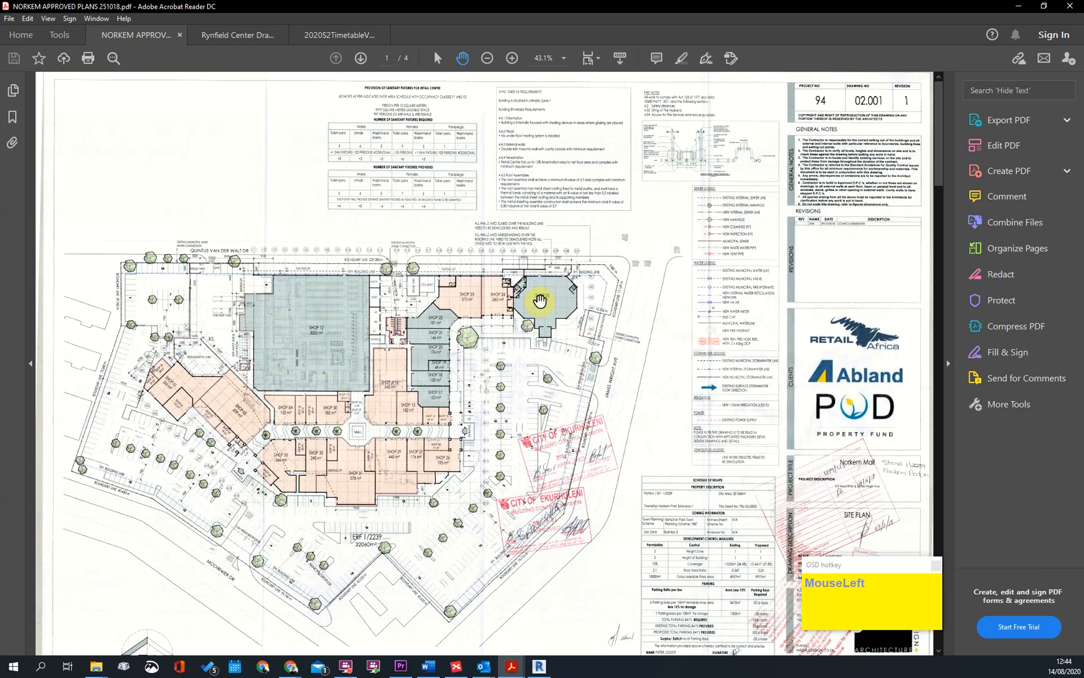
Examine the site plan on the first sheet, including the shop layout, parking and boundary lines
left_click_drag(540, 301, 487, 180)
scroll(436, 358, "down", 3)
scroll(437, 356, "up", 3)
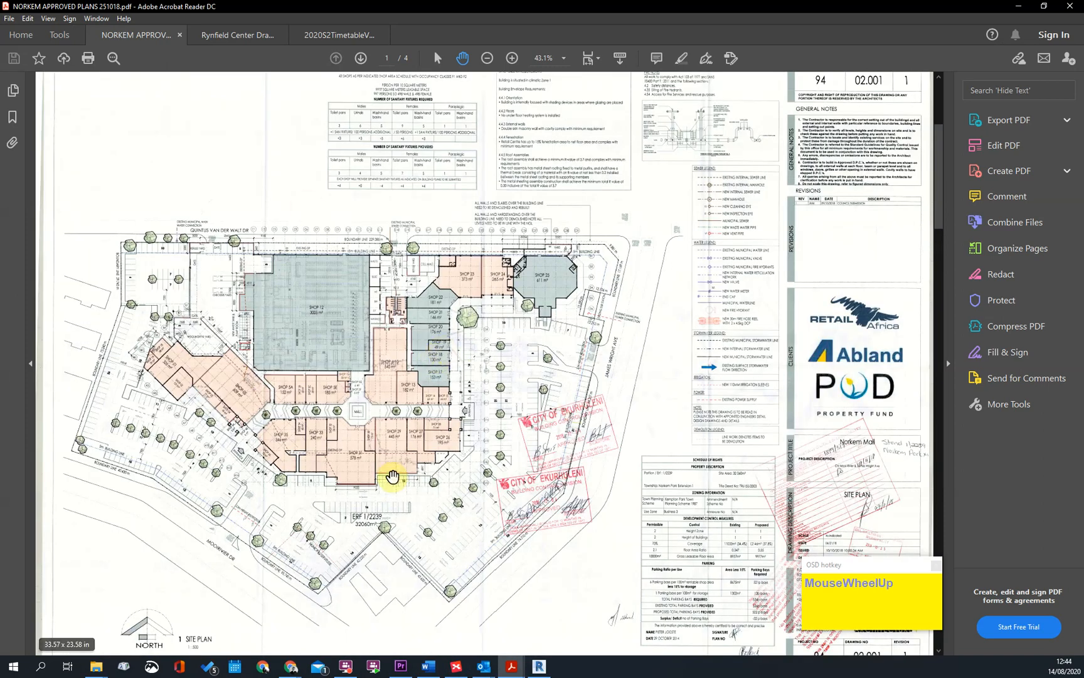
scroll(344, 431, "up", 3, "ctrl")
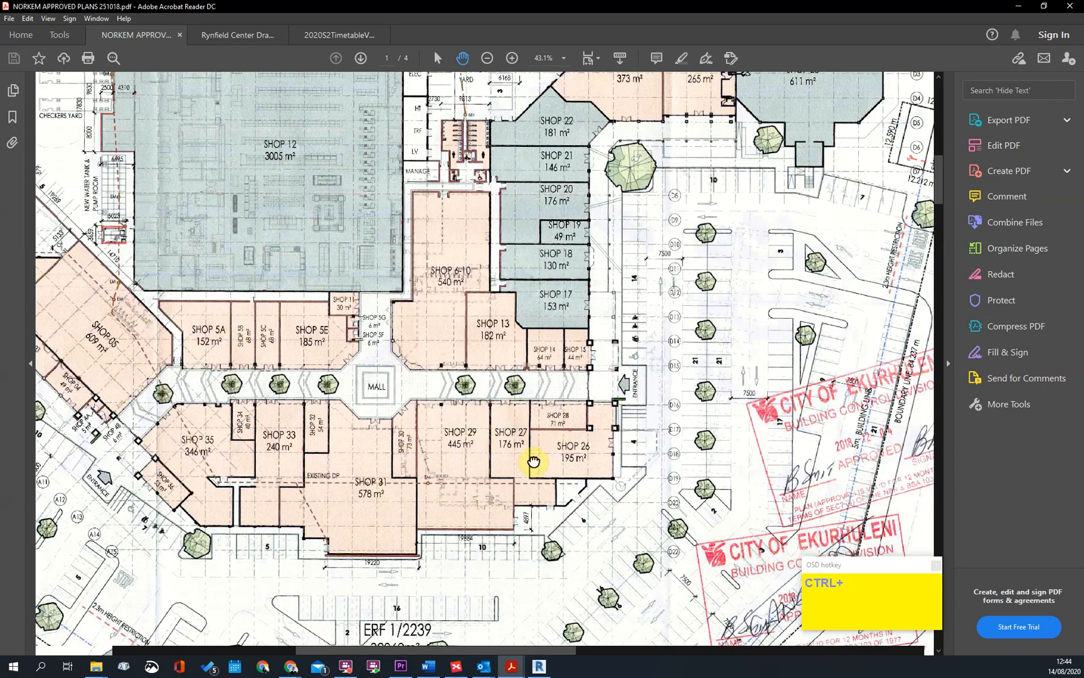
scroll(435, 139, "up", 3, "ctrl")
scroll(716, 308, "down", 1, "ctrl")
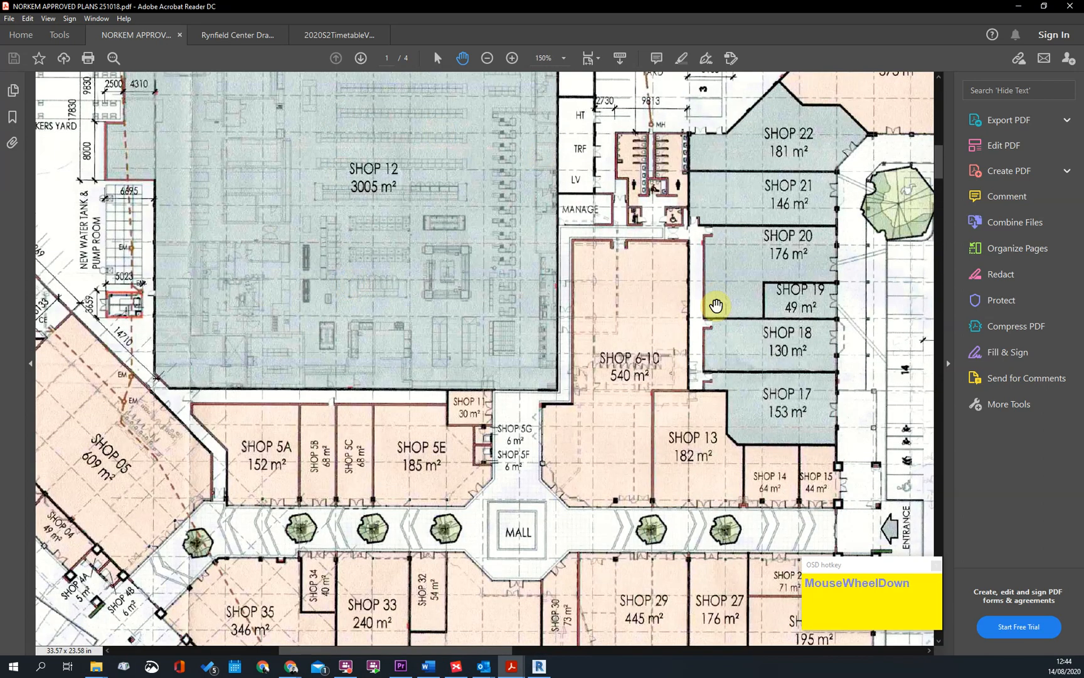
scroll(627, 382, "down", 3, "ctrl")
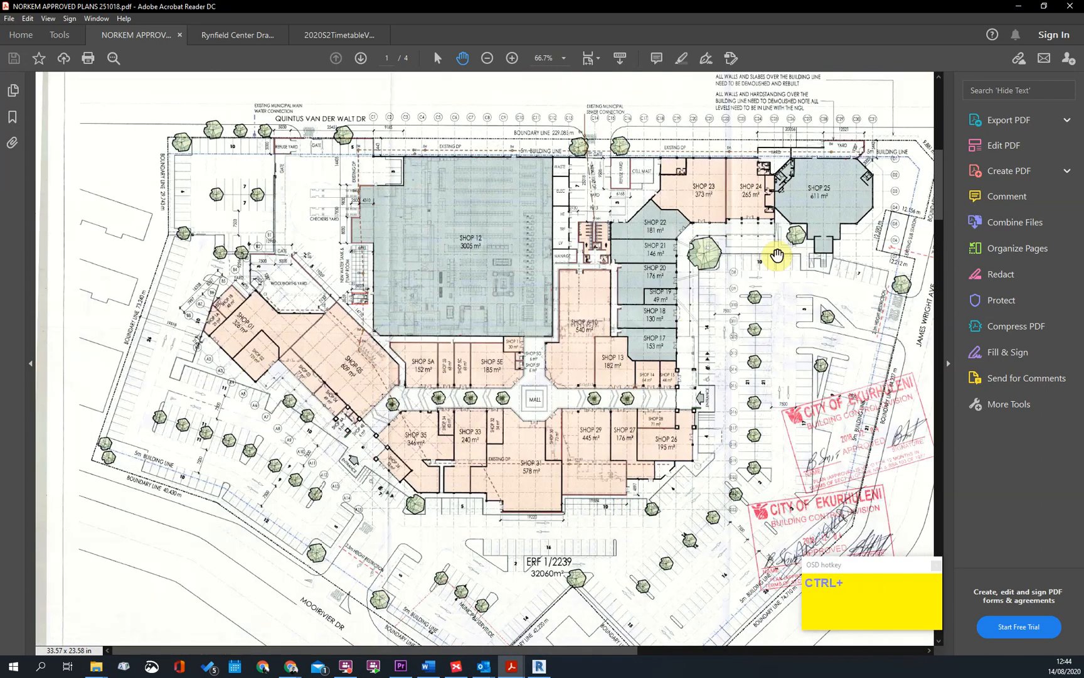
left_click_drag(511, 433, 450, 347)
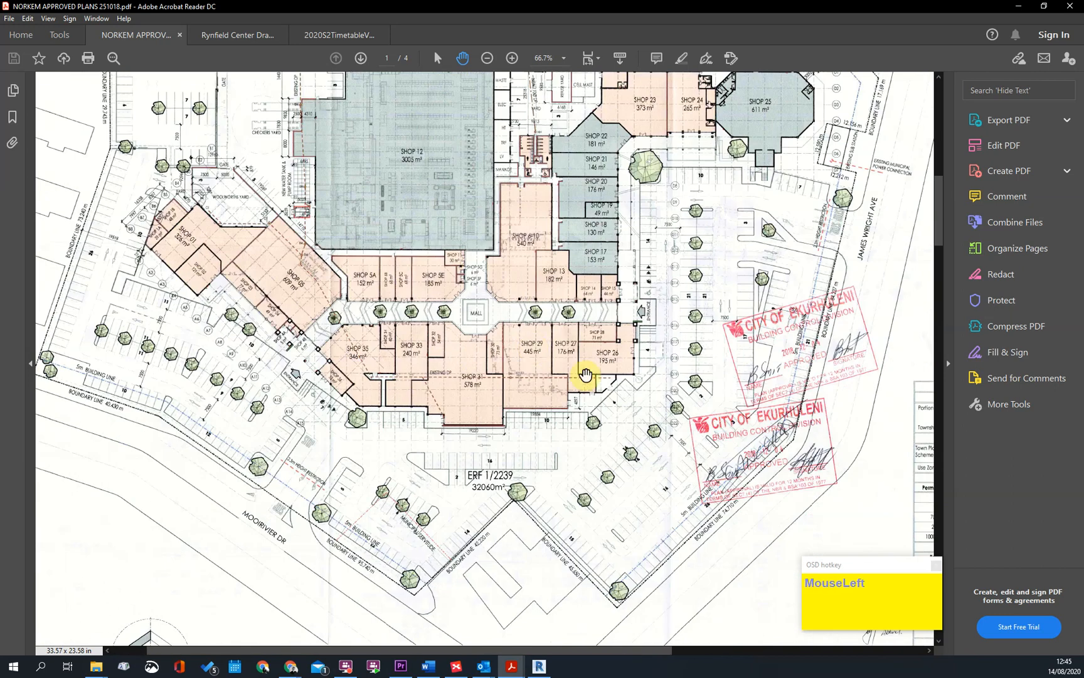
left_click_drag(585, 375, 343, 600)
left_click_drag(520, 267, 420, 96)
left_click_drag(365, 399, 753, 274)
scroll(569, 337, "down", 1, "ctrl")
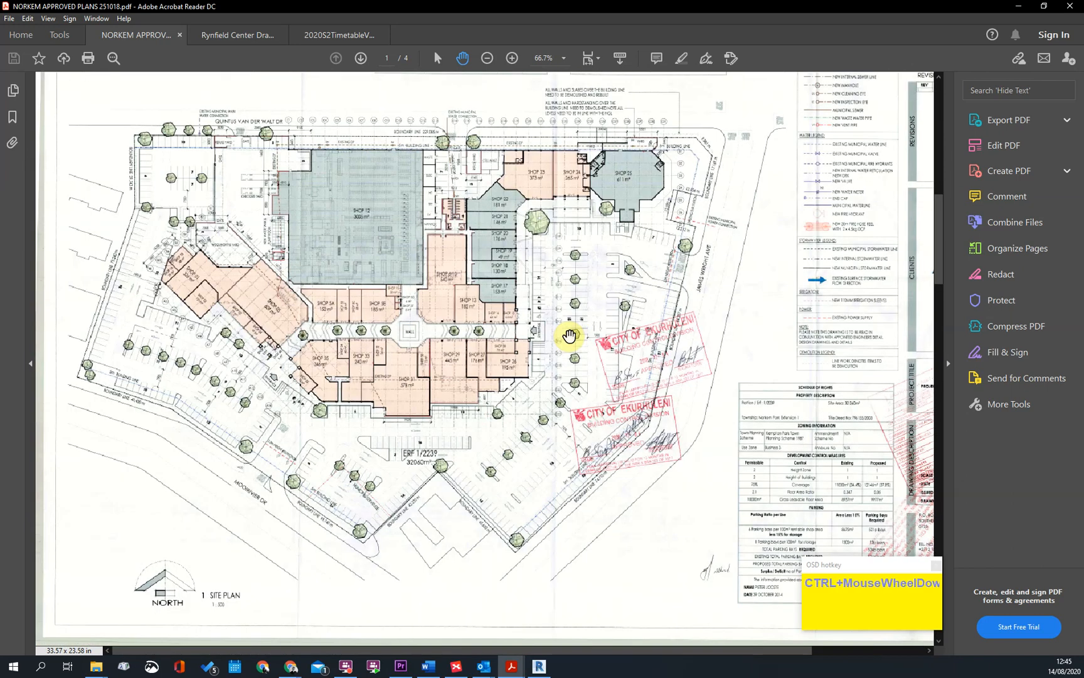
scroll(569, 337, "down", 2, "ctrl")
left_click(503, 351)
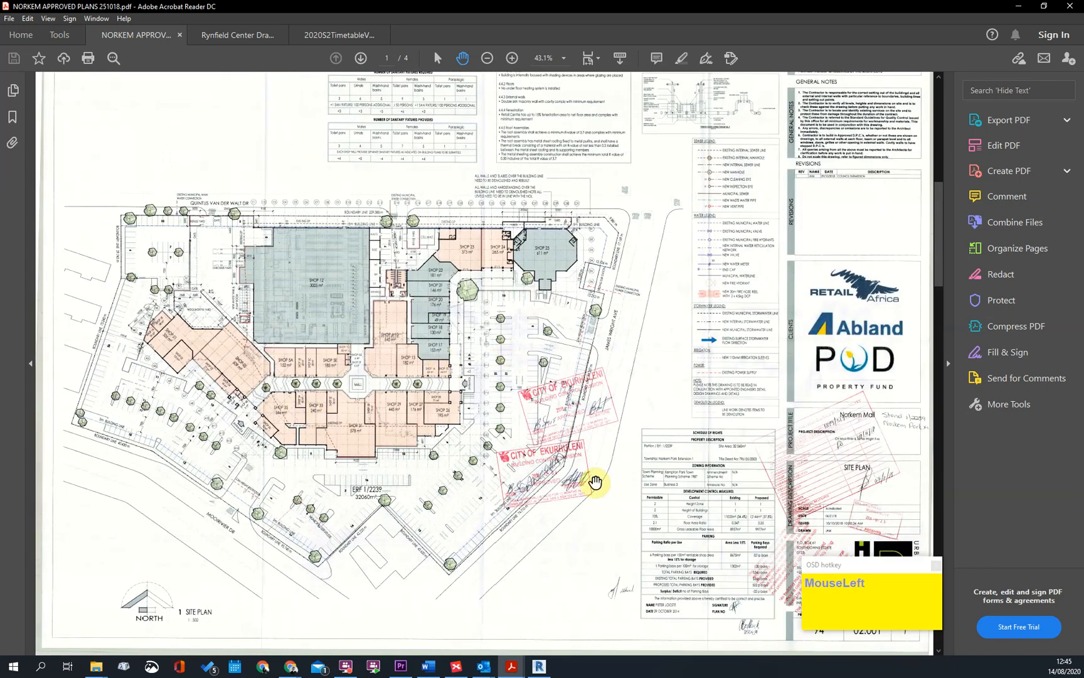
Examine the Schedule of Rights table with the zoning, development control and parking information
scroll(478, 263, "up", 2, "ctrl")
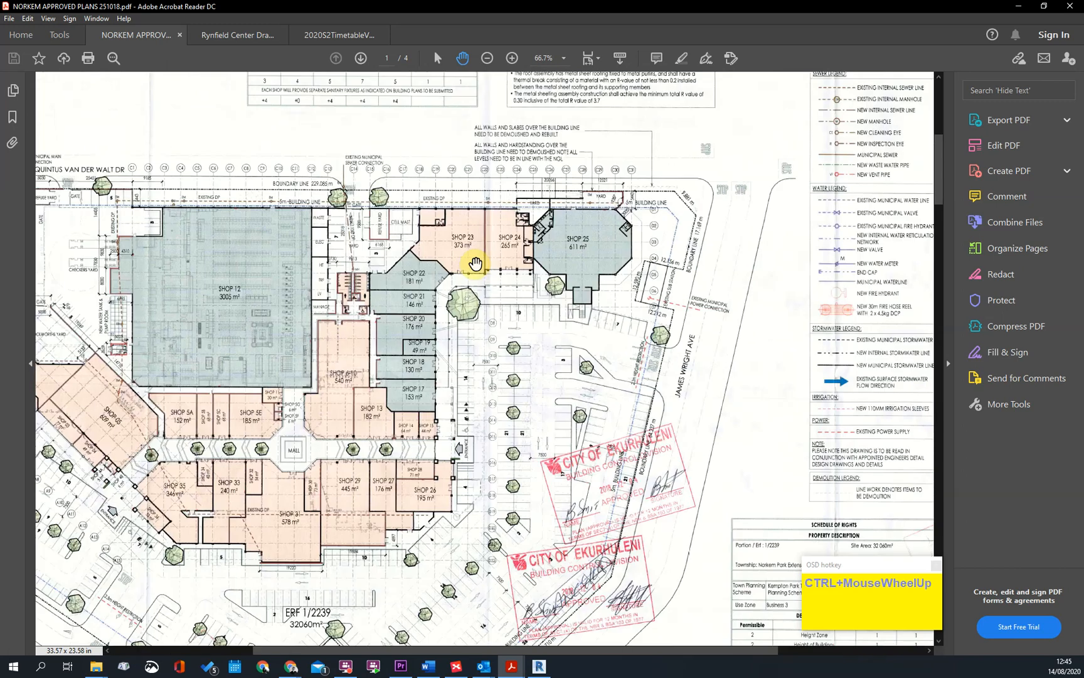
scroll(533, 311, "down", 1, "ctrl")
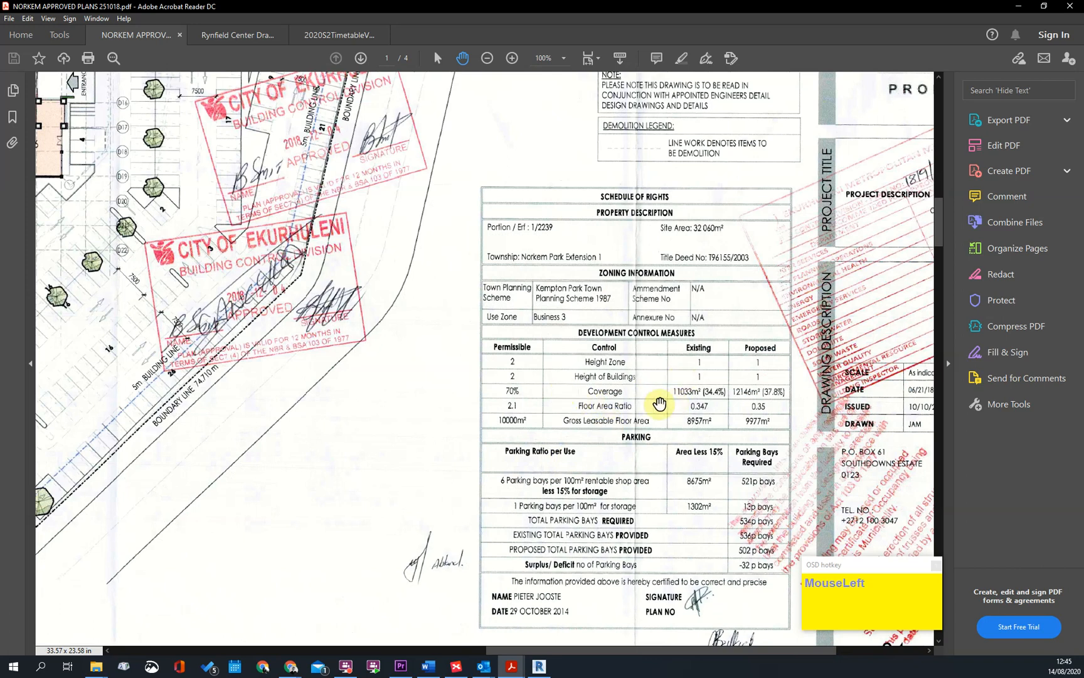
scroll(652, 354, "down", 1)
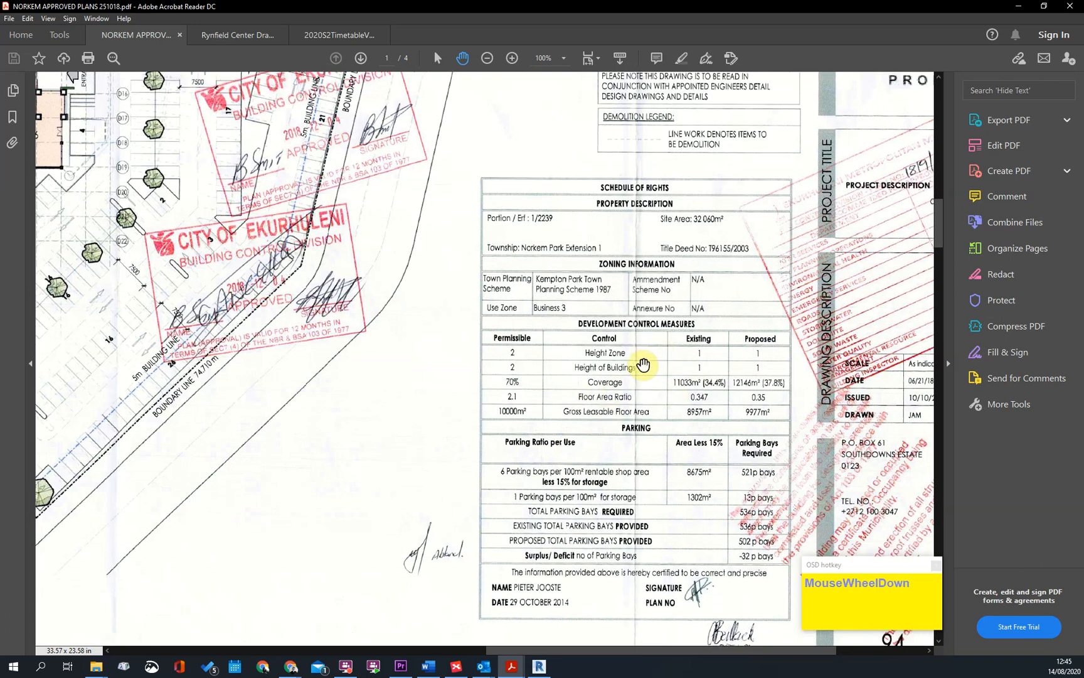
Review the floor plan and roof plan sheets, and examine the elevations and sections on page 4
scroll(576, 384, "down", 2, "ctrl")
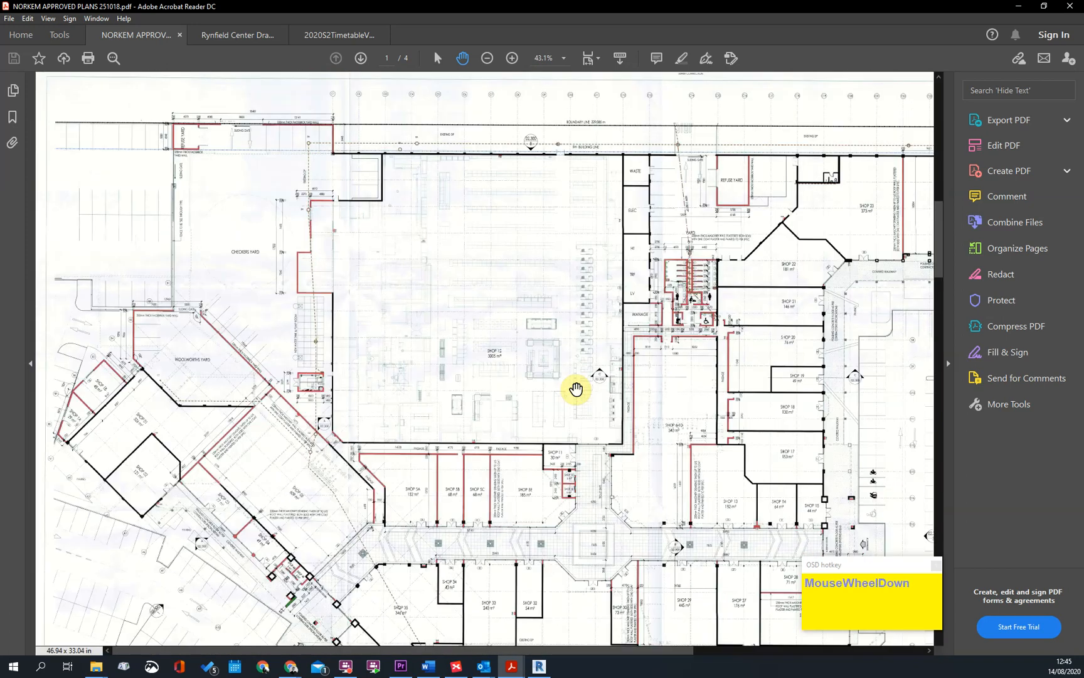
scroll(492, 379, "down", 3, "ctrl")
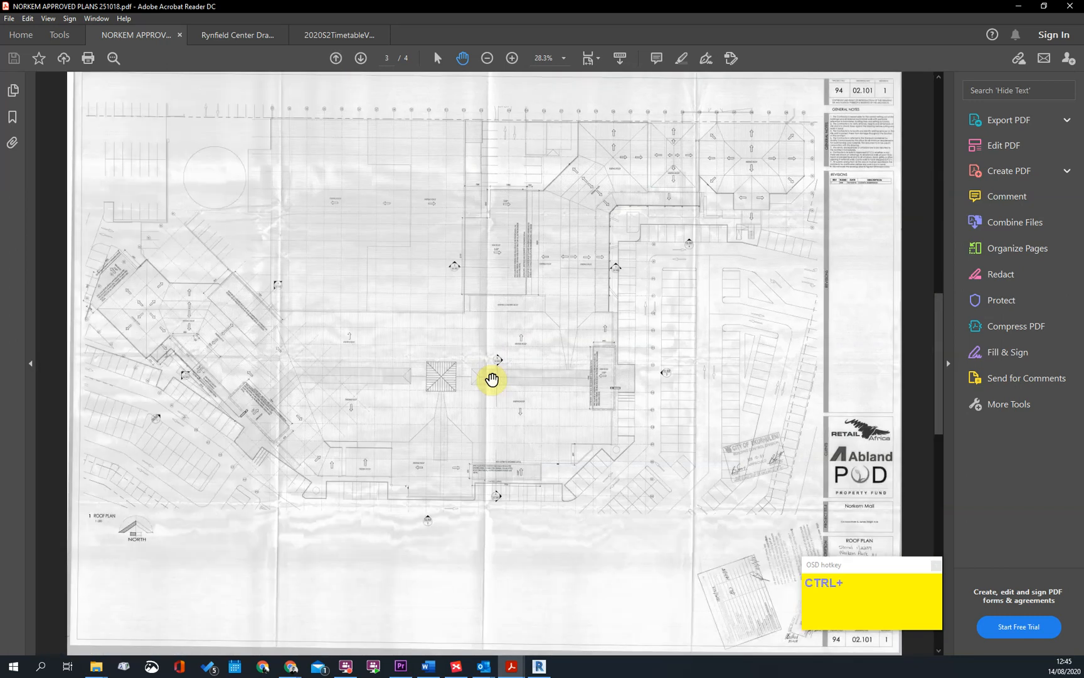
scroll(280, 164, "down", 1)
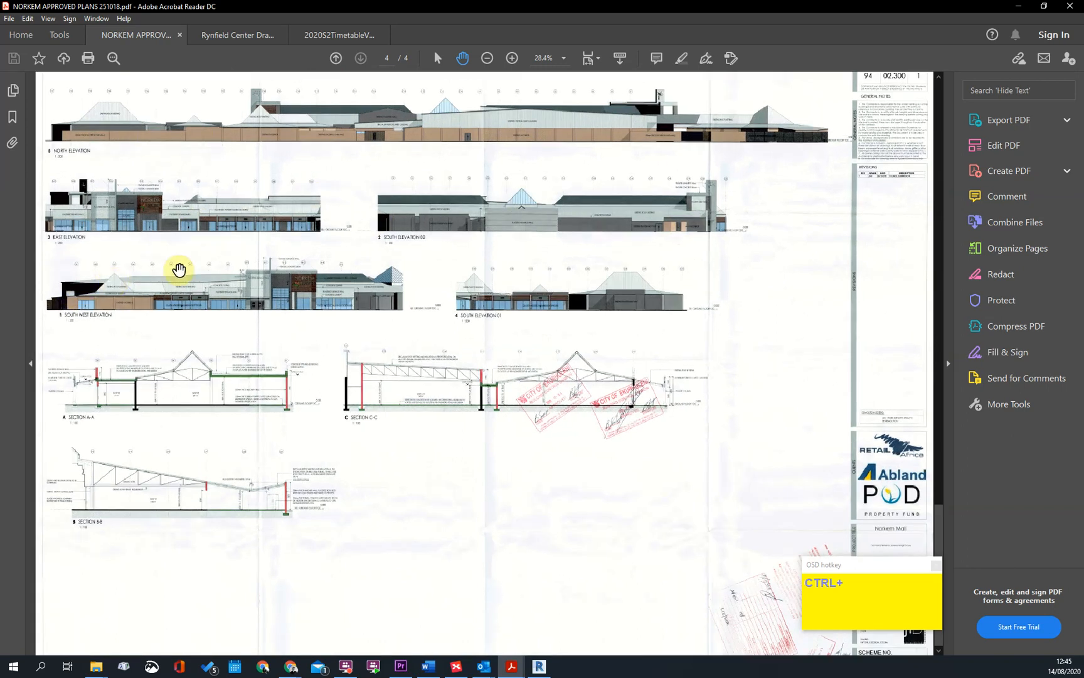
scroll(249, 291, "up", 3, "ctrl")
mouse_move(340, 332)
left_mouse_down()
mouse_move(621, 337)
mouse_move(604, 328)
left_mouse_up()
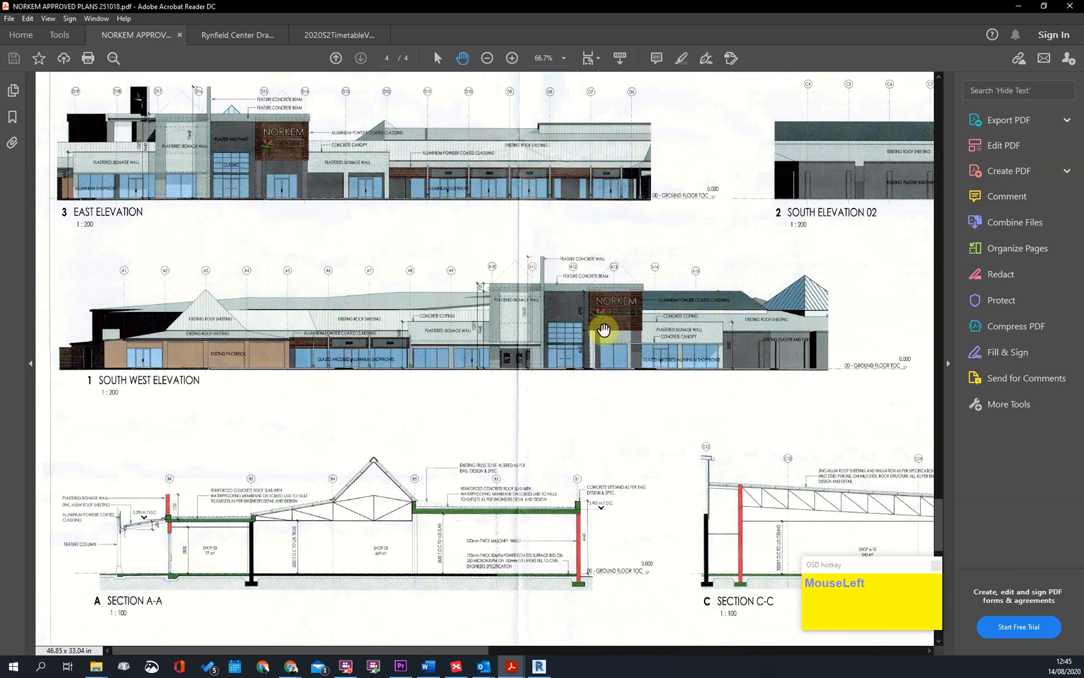
Switch to the Rynfield Center Drawings PDF and review its site development, roof and leasing plan sheets
scroll(604, 329, "down", 1, "ctrl")
scroll(271, 69, "down", 1, "ctrl")
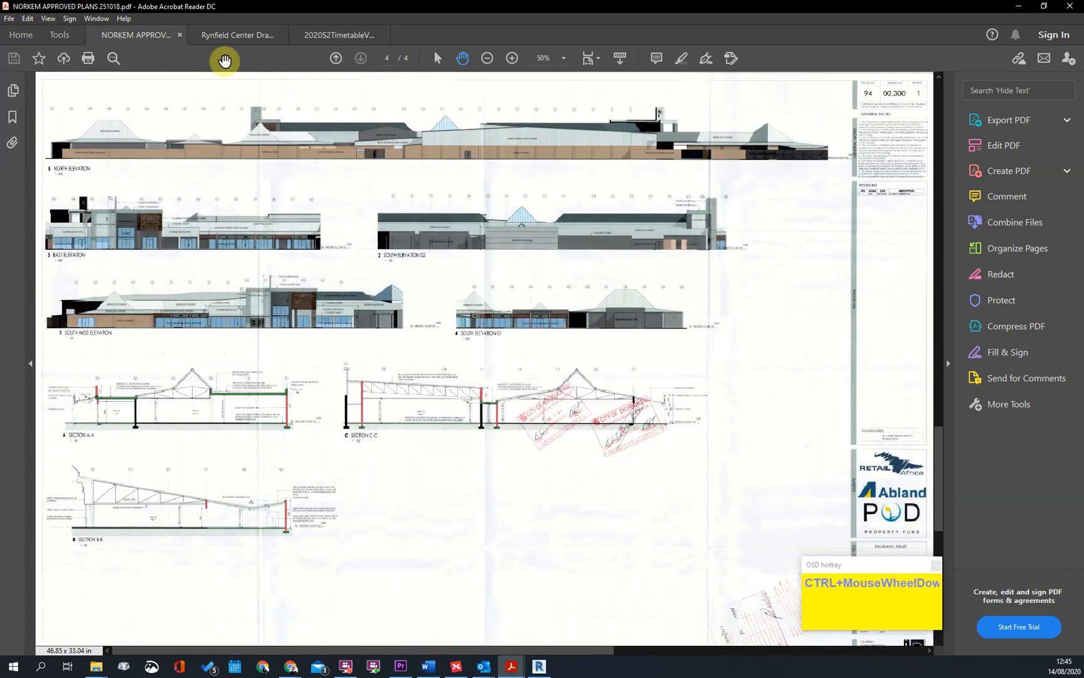
left_click(201, 42)
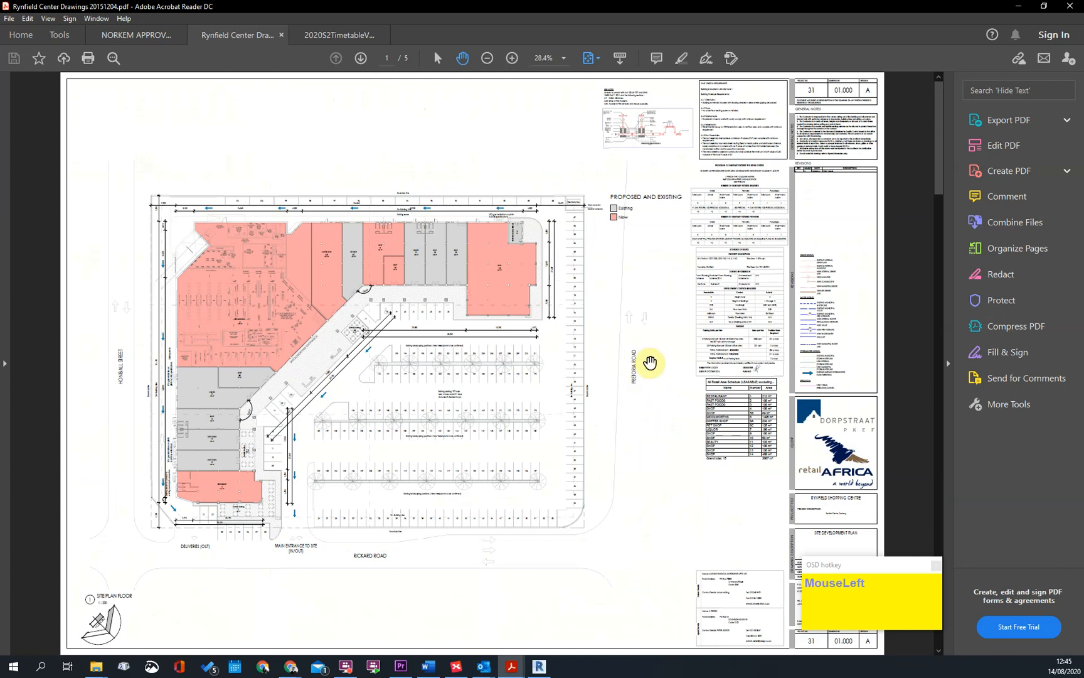
scroll(489, 343, "down", 3)
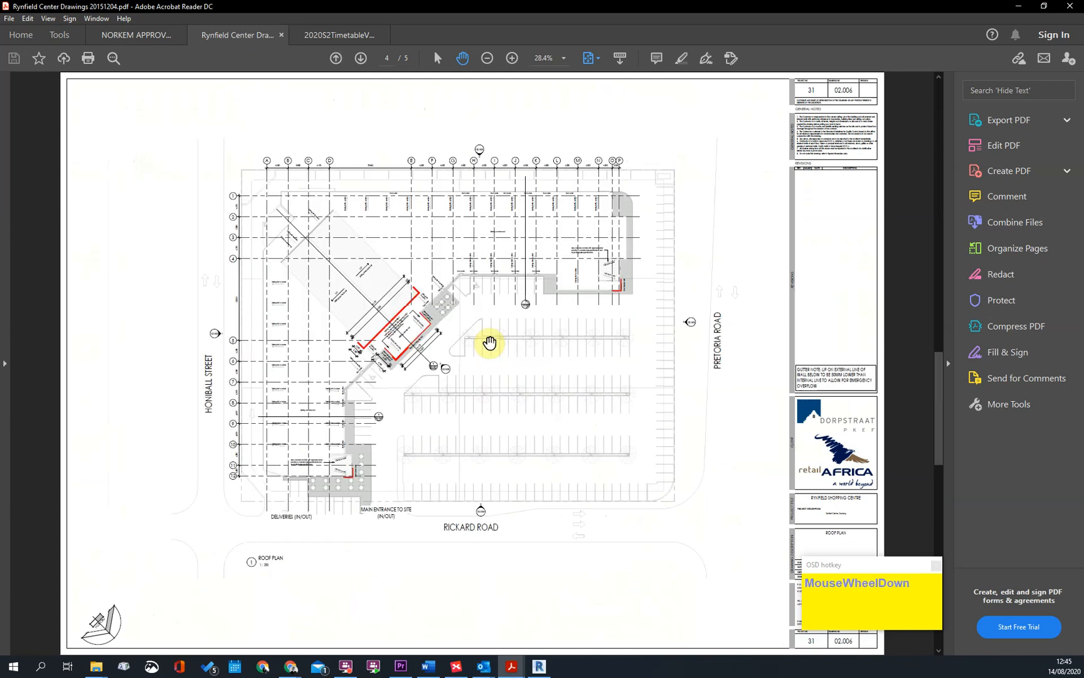
scroll(489, 342, "down", 1)
scroll(489, 342, "up", 4)
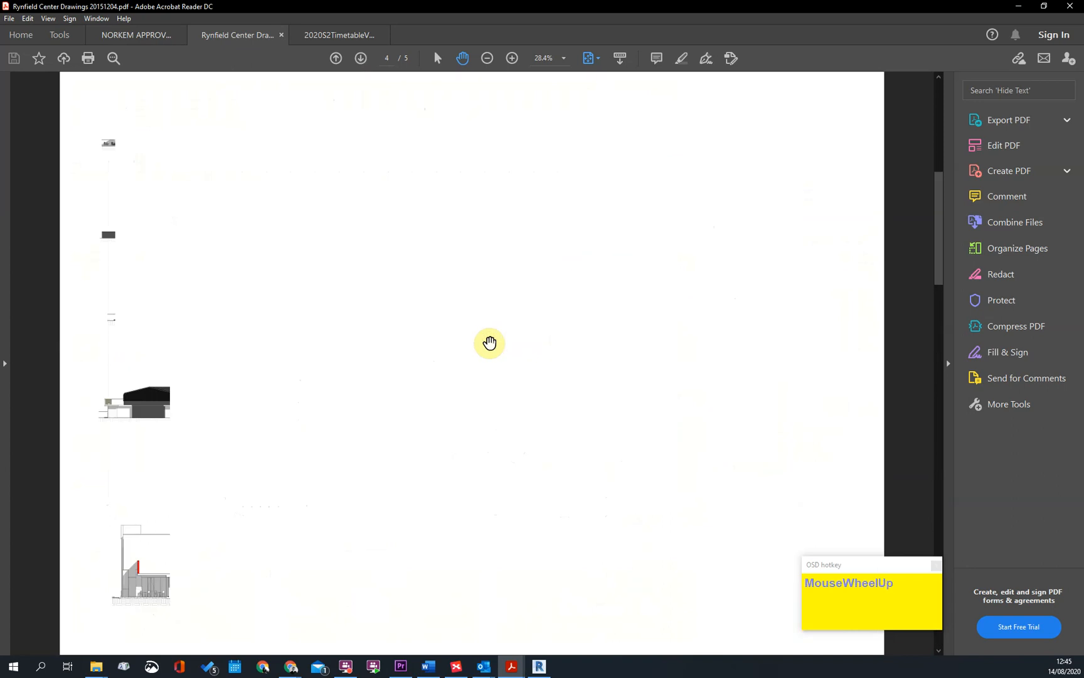
scroll(489, 342, "down", 4)
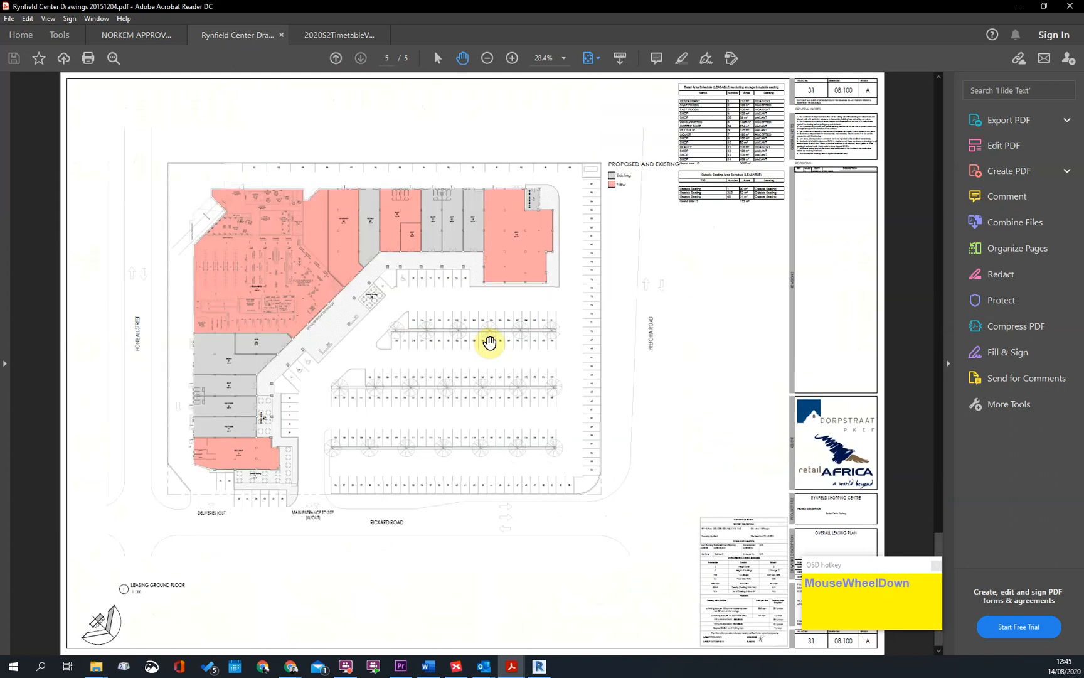
scroll(436, 335, "up", 2)
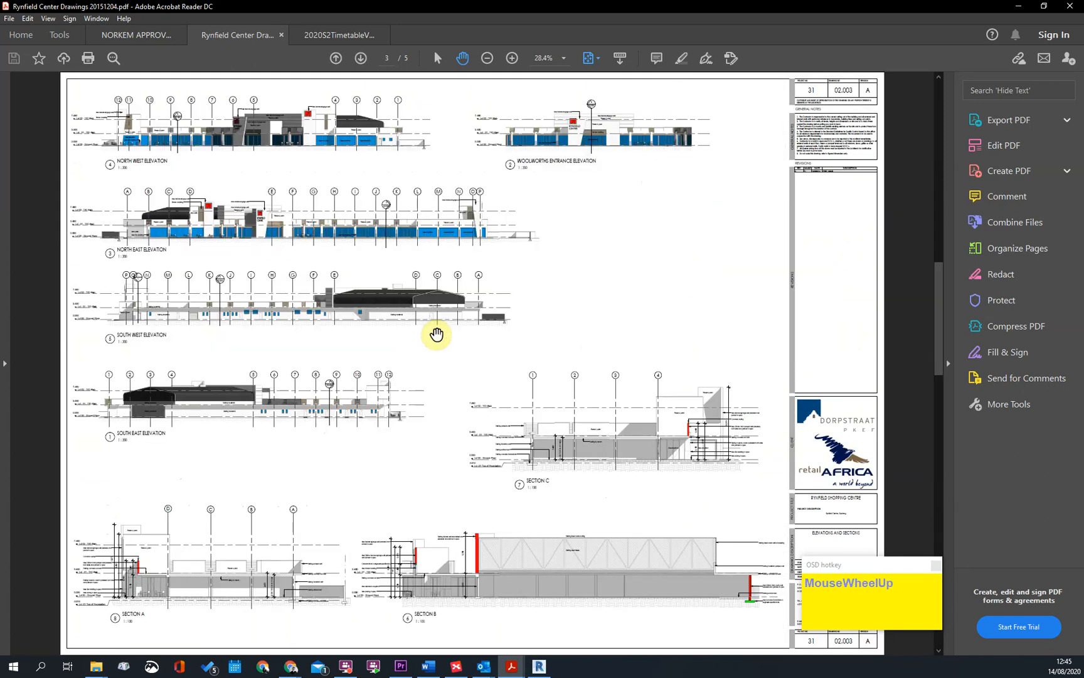
Examine the Rynfield elevations on page 3, including the North East elevation, and go back through the floor plan to page 1
scroll(286, 196, "up", 4, "ctrl")
left_click_drag(282, 277, 510, 297)
scroll(165, 279, "up", 1, "ctrl")
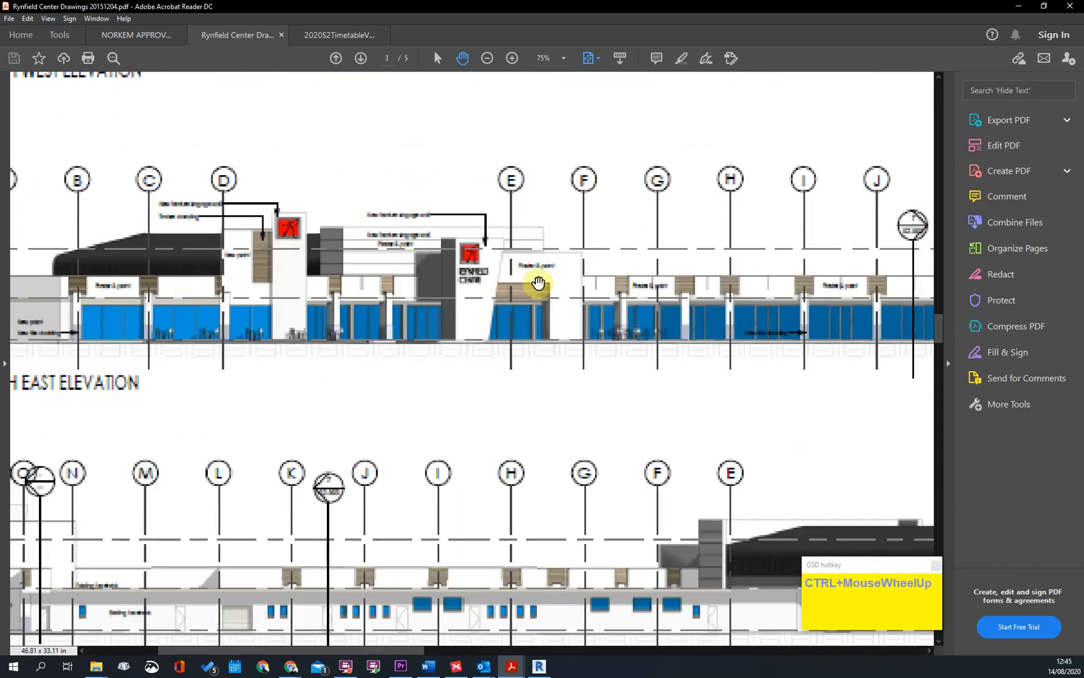
scroll(431, 297, "up", 1, "ctrl")
scroll(431, 297, "down", 4, "ctrl")
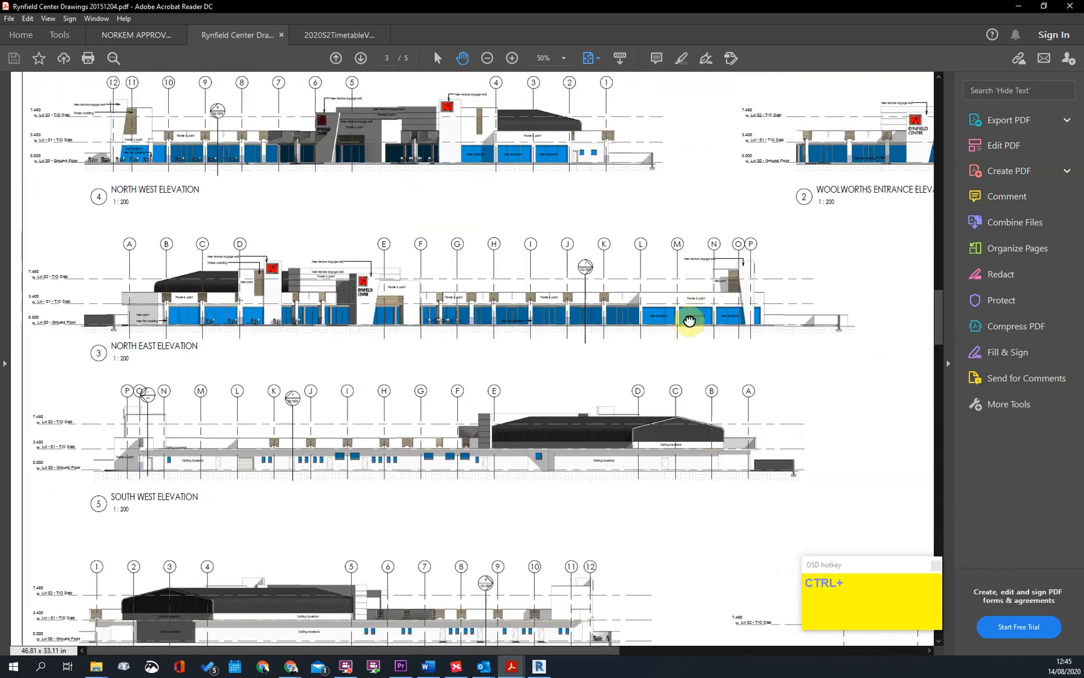
left_click_drag(687, 317, 373, 515)
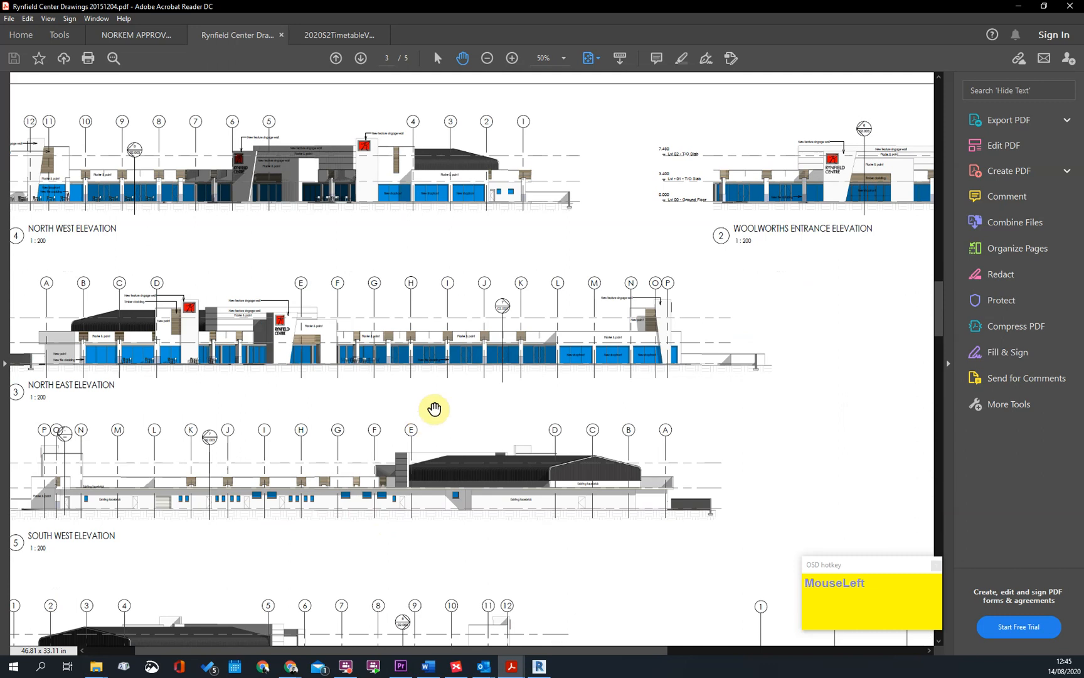
scroll(420, 416, "up", 5)
scroll(409, 332, "up", 2, "ctrl")
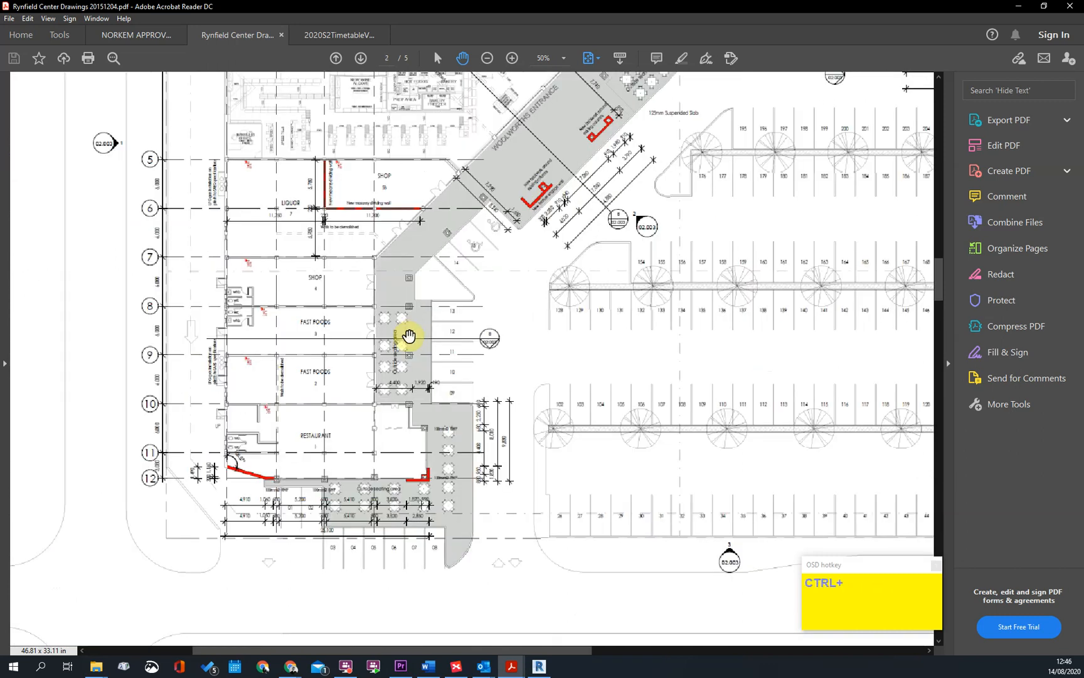
scroll(429, 286, "up", 2)
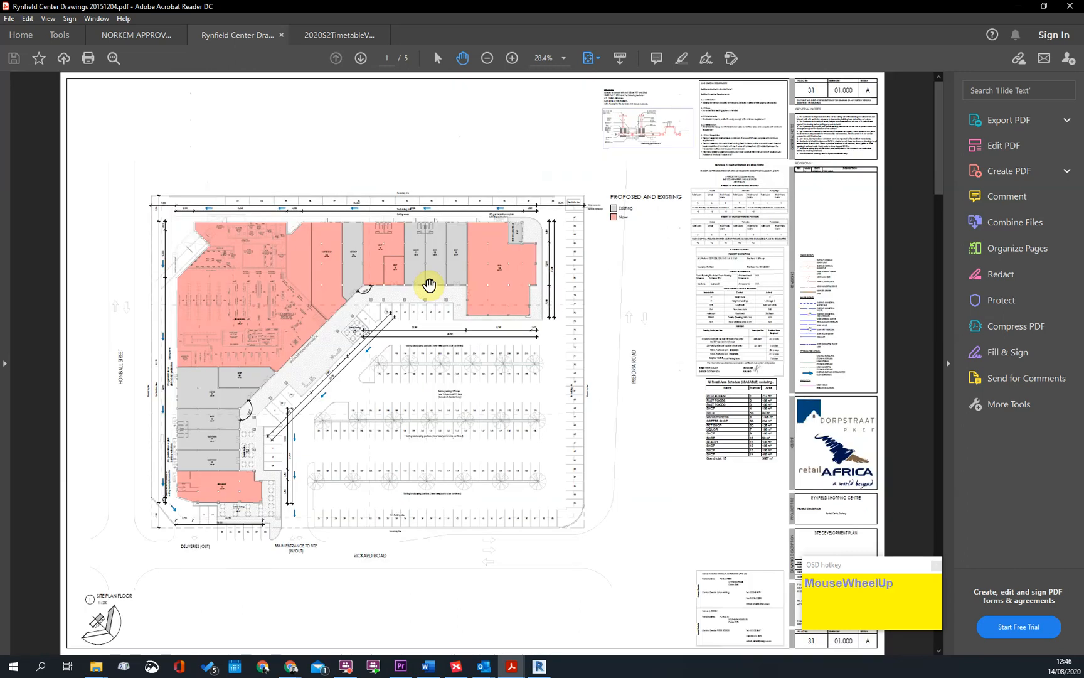
Compare the Norkem elevations and sections on page 4 with the Rynfield set, and return to the Norkem ground floor plan
left_click(134, 48)
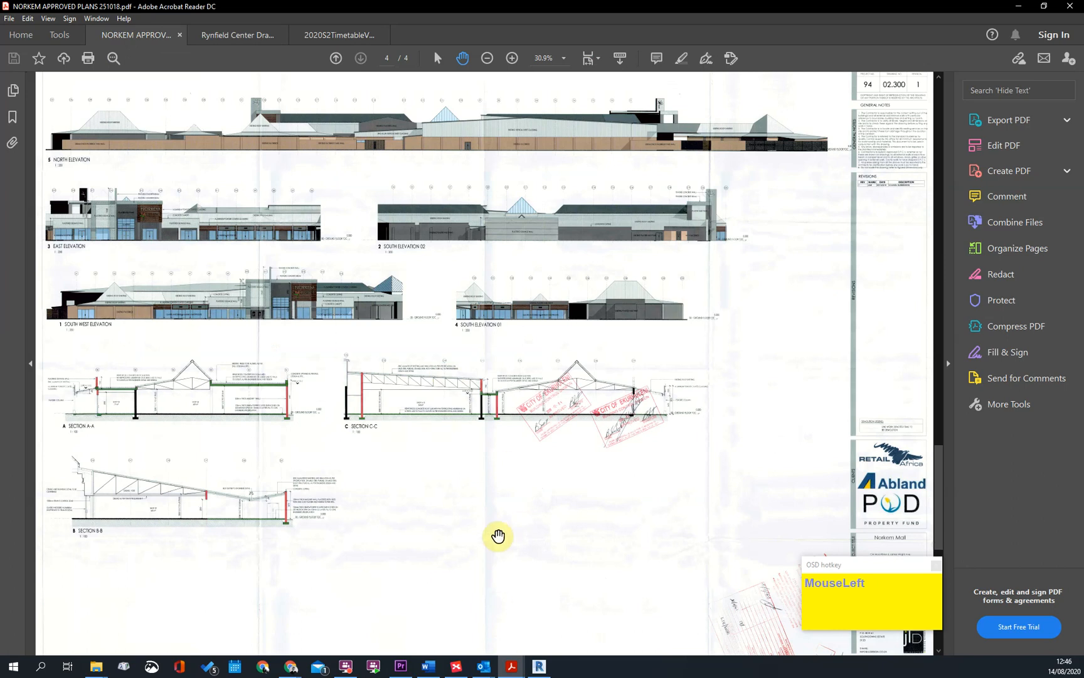
left_click_drag(404, 489, 404, 492)
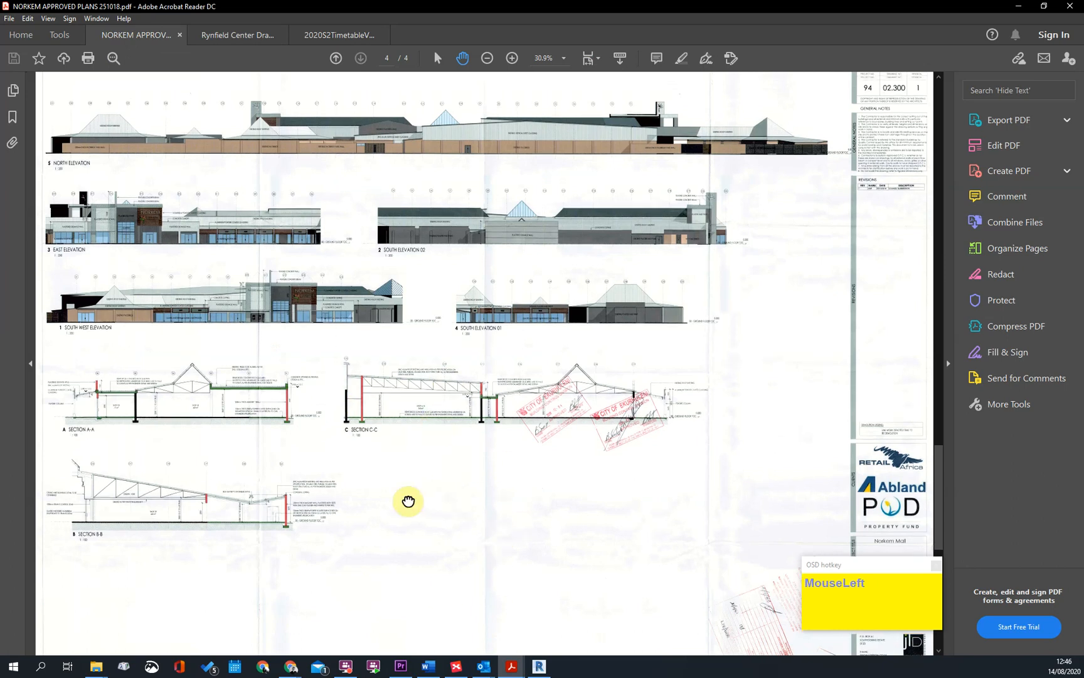
left_click_drag(292, 154, 292, 160)
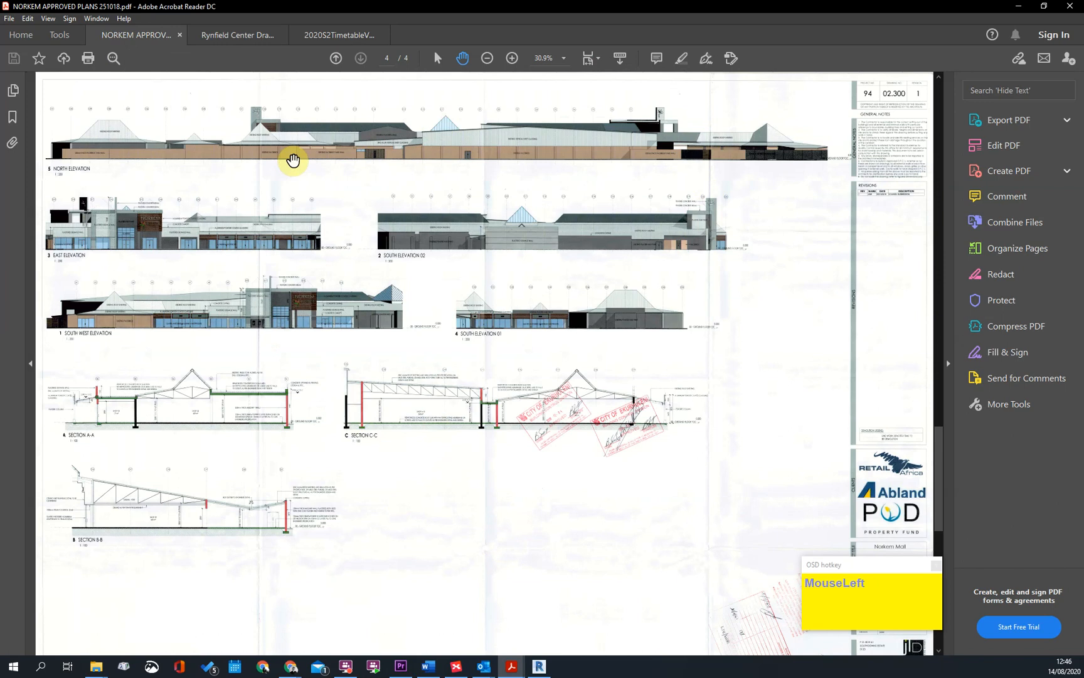
left_click(233, 38)
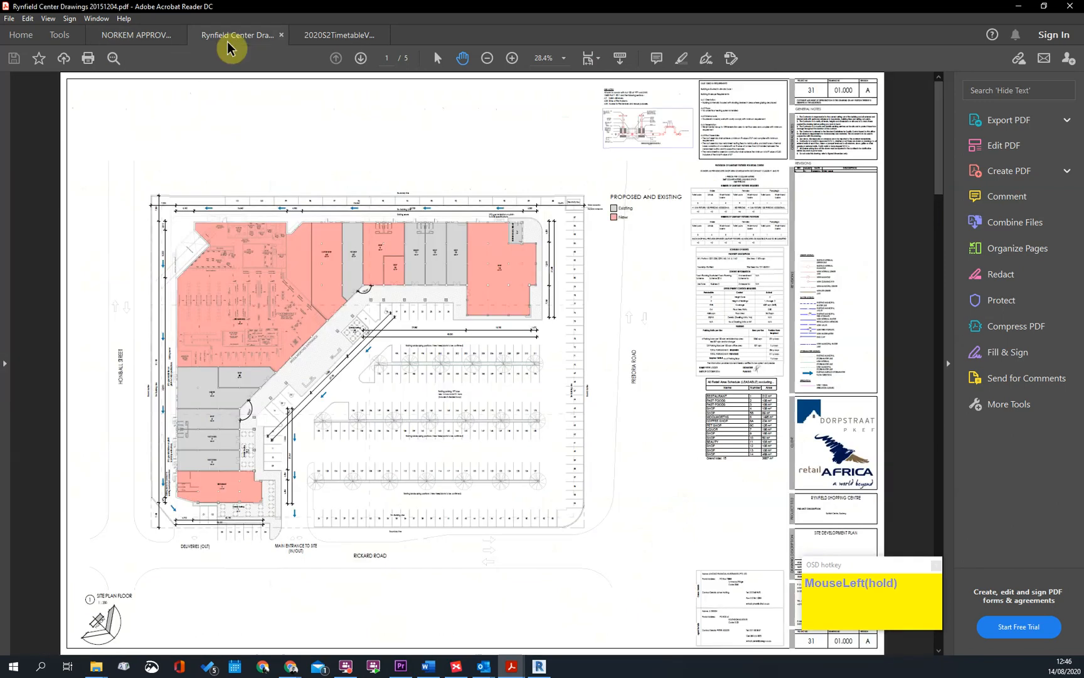
left_click(138, 38)
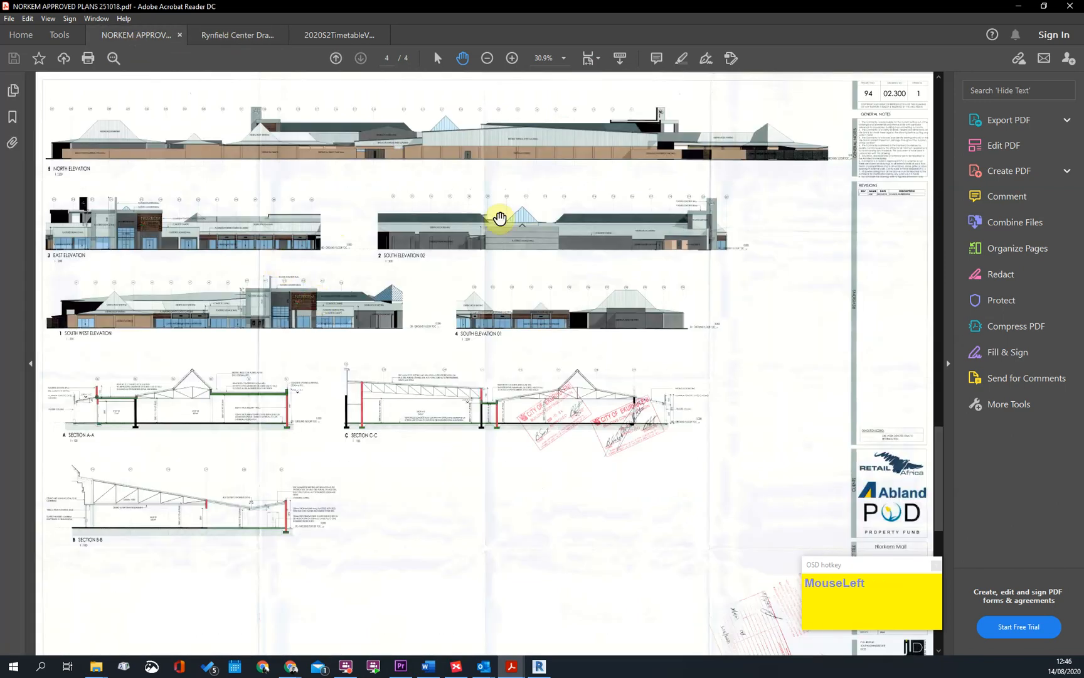
scroll(300, 183, "up", 2, "ctrl")
left_click_drag(482, 183, 457, 356)
scroll(574, 313, "down", 4, "ctrl")
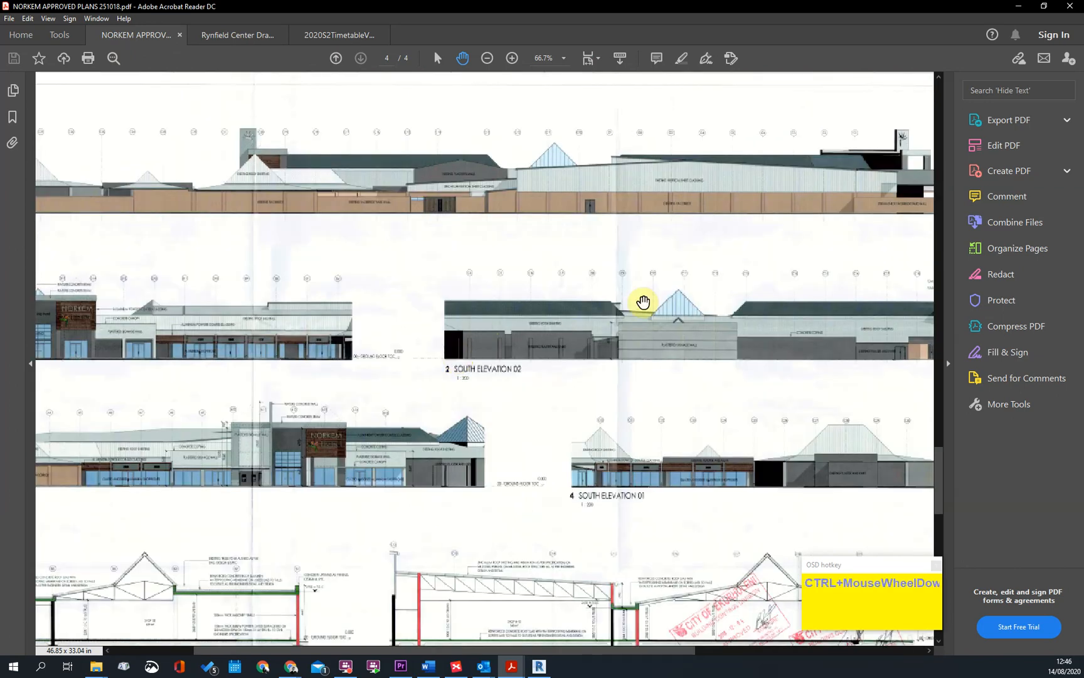
scroll(586, 315, "up", 2)
left_click(489, 367)
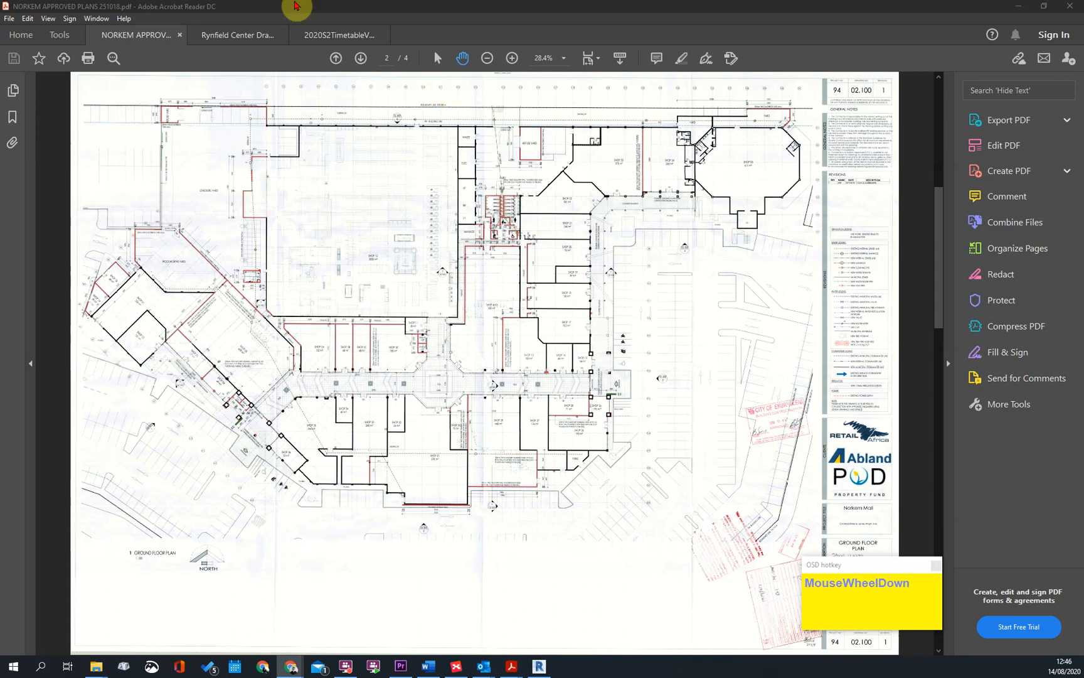
Close the Norkem and Rynfield drawing PDFs and switch to Chrome
left_click(179, 35)
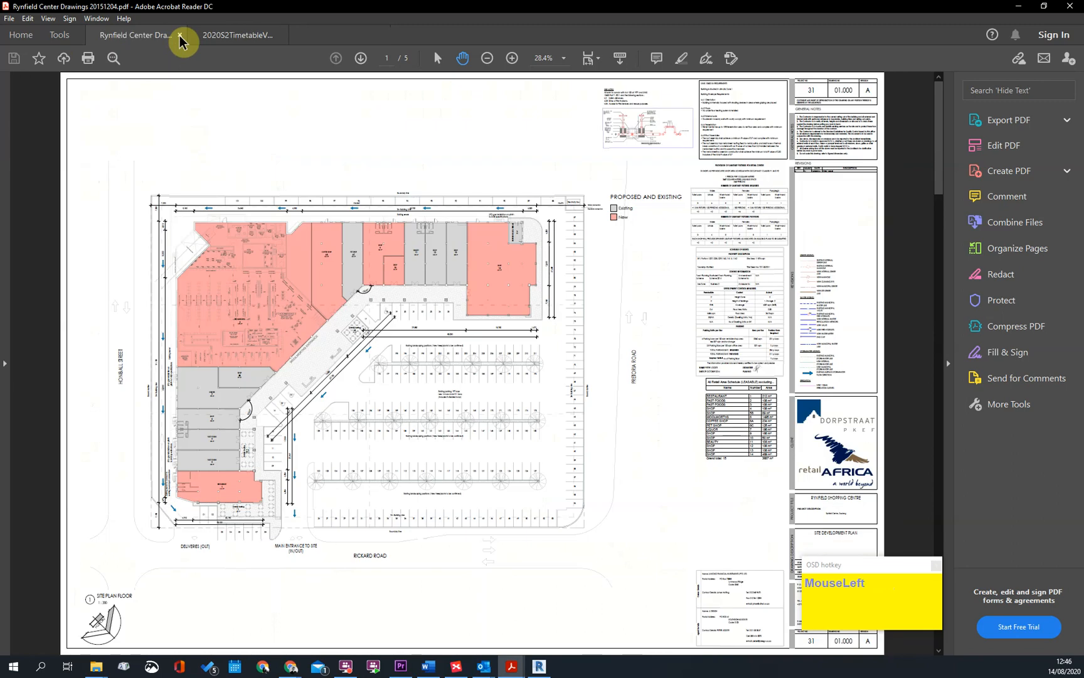
left_click(180, 35)
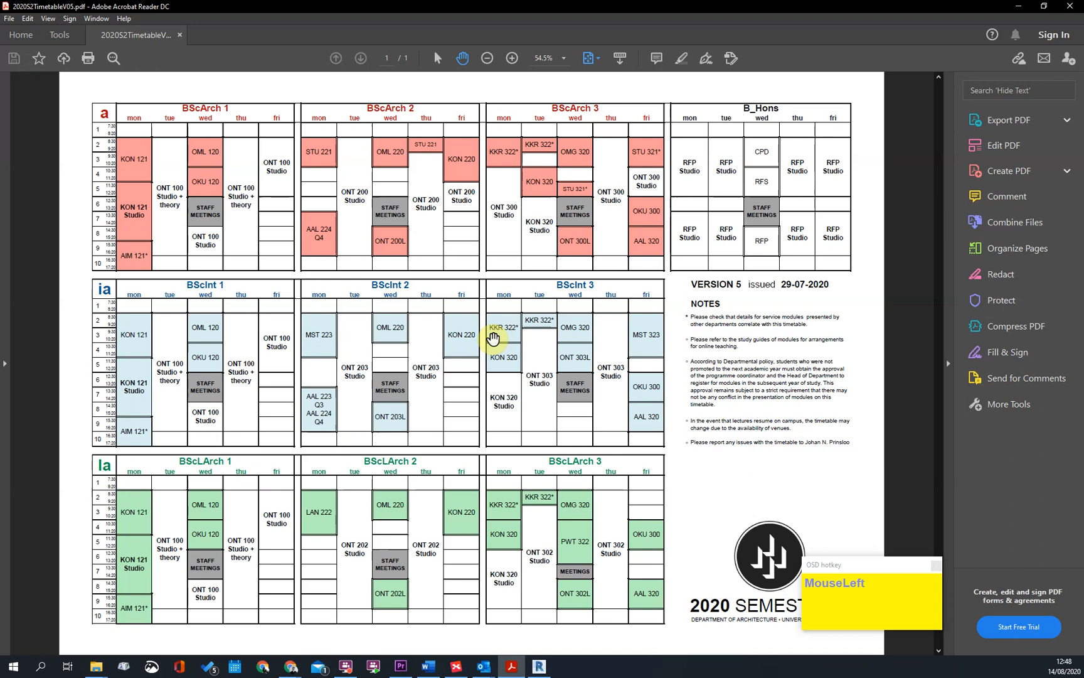
scroll(1017, 352, "up", 1)
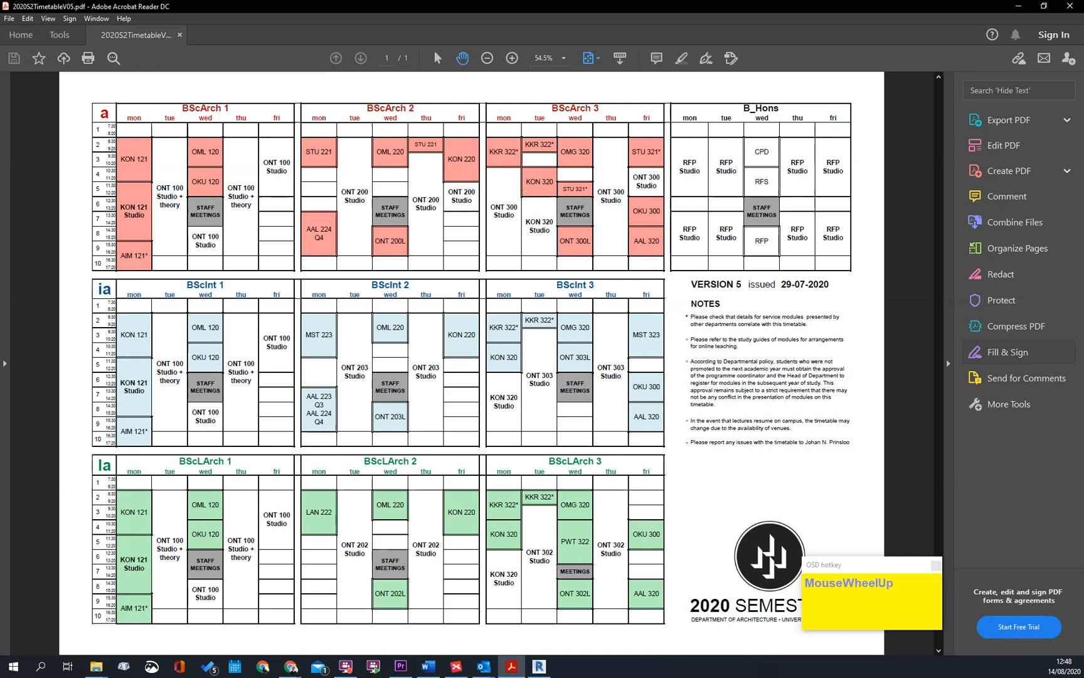
left_click(263, 667)
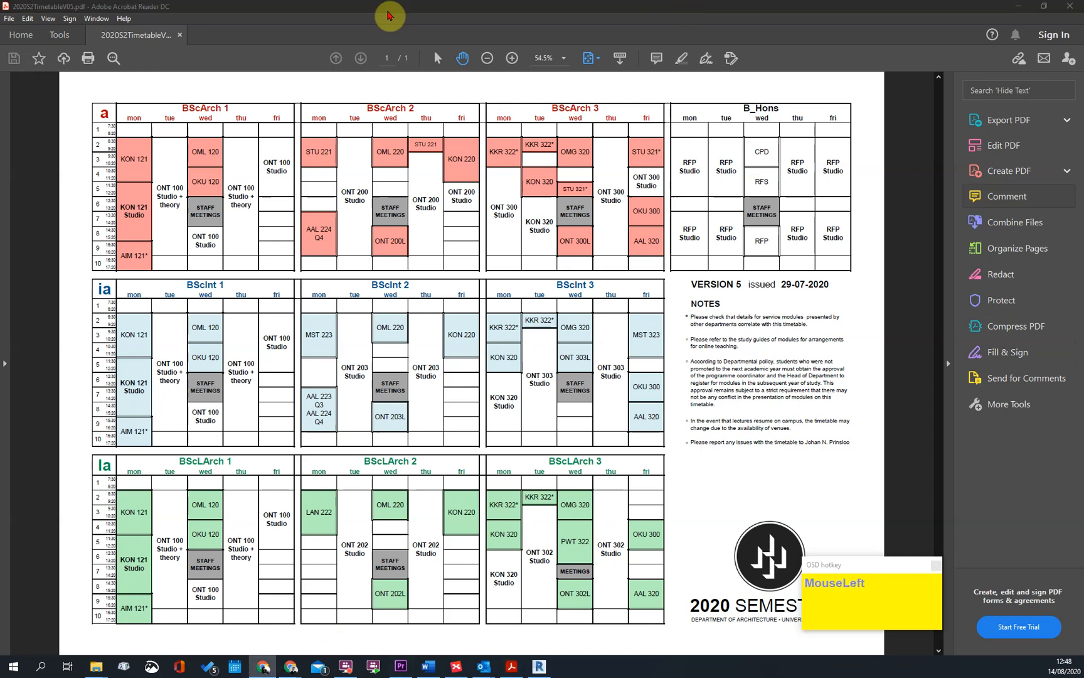
type("chgroi")
key("BackSpace")
key("BackSpace")
key("BackSpace")
key("BackSpace")
type("rome remote desktop")
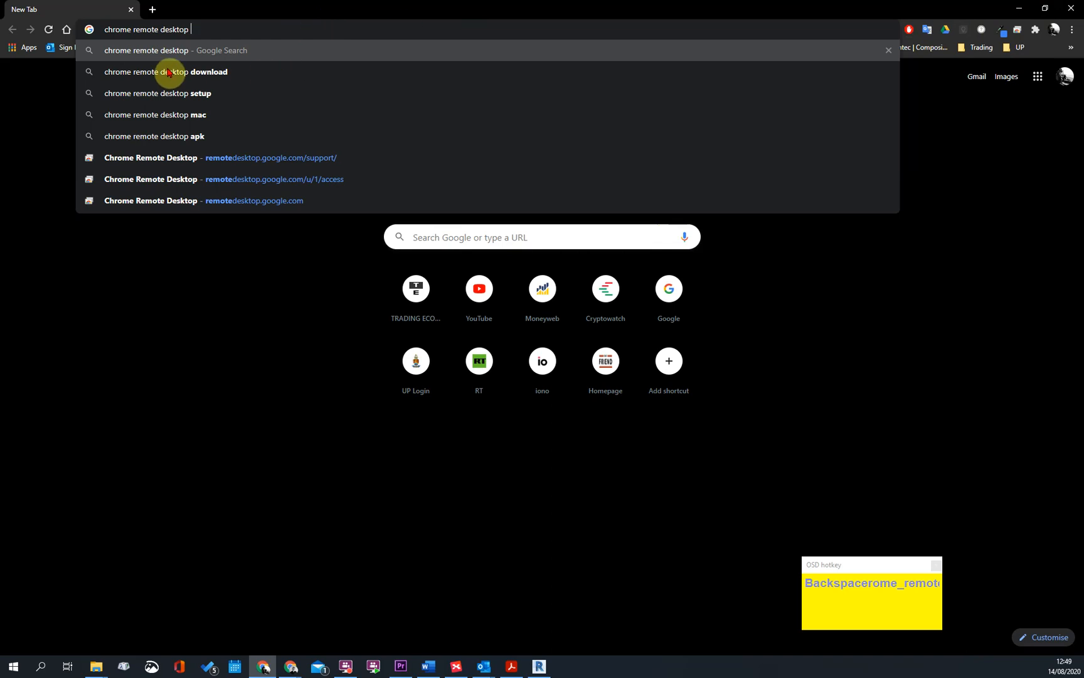
left_click(178, 49)
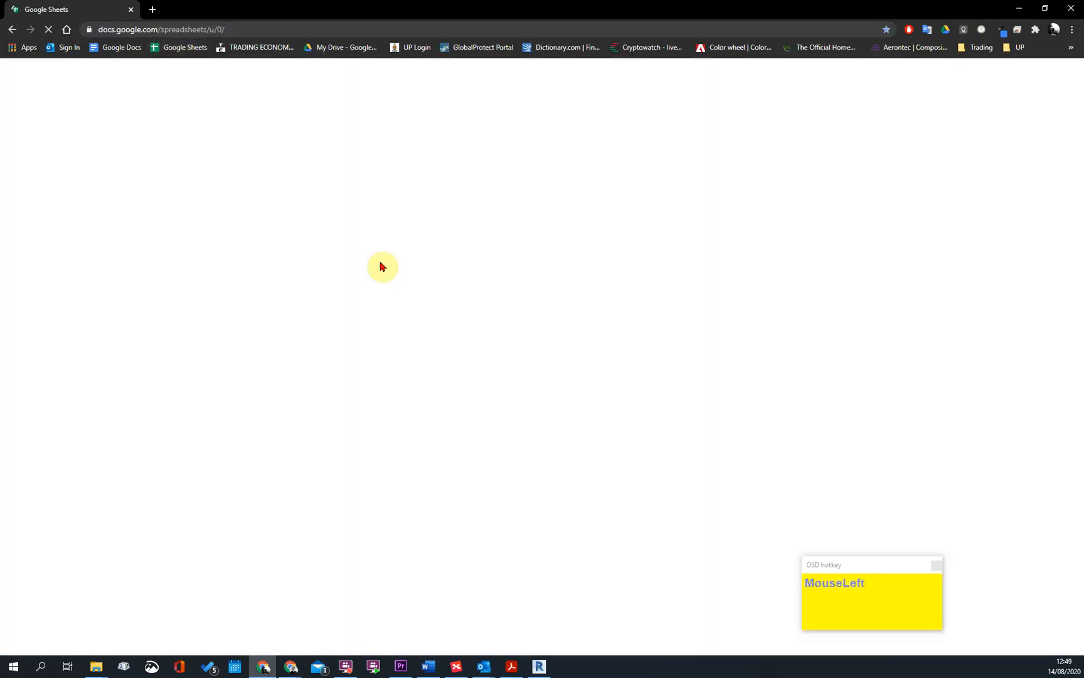
left_click(12, 29)
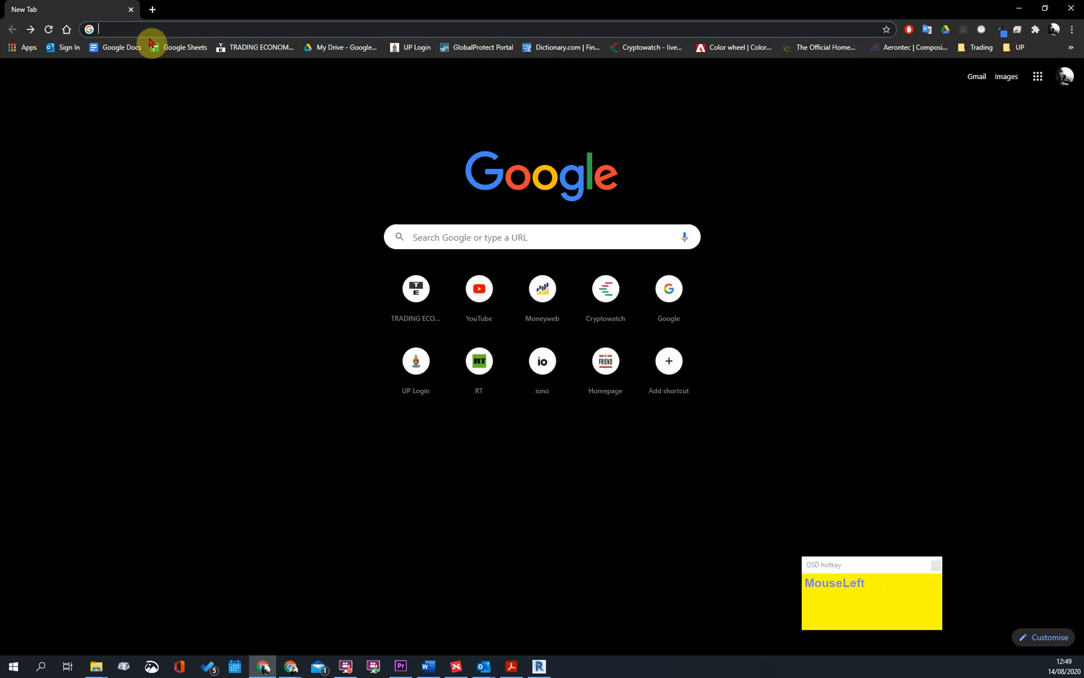
Search Google for "chrome remote desktop", using the corrected spelling
type("chroem r")
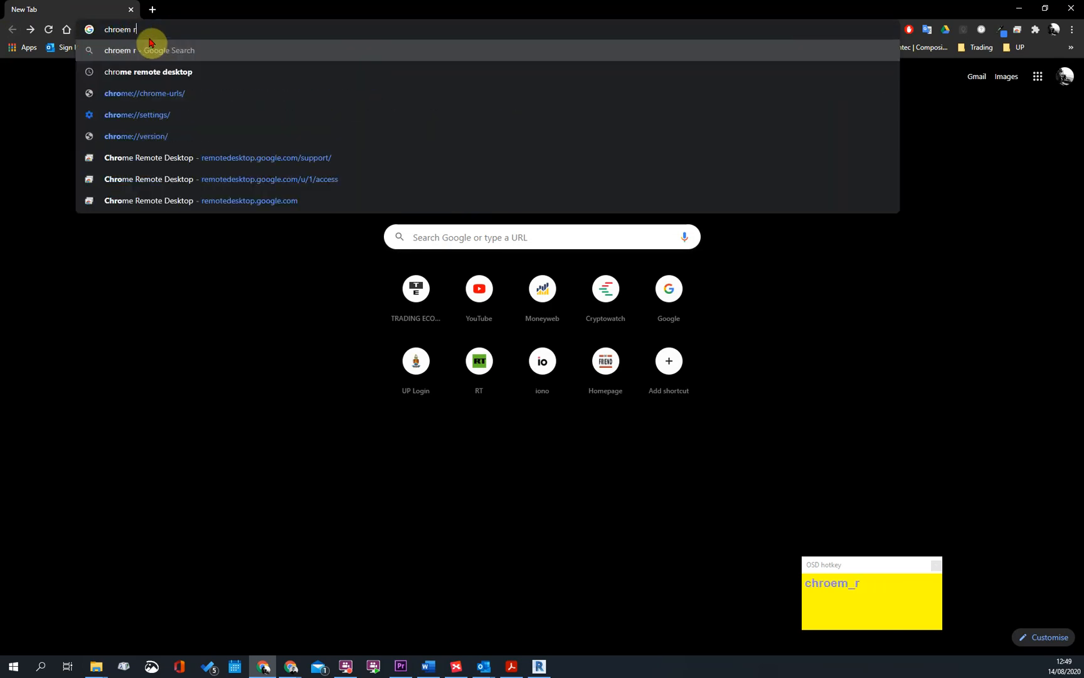
type("emote s")
key("BackSpace")
type("desktop")
key("Return")
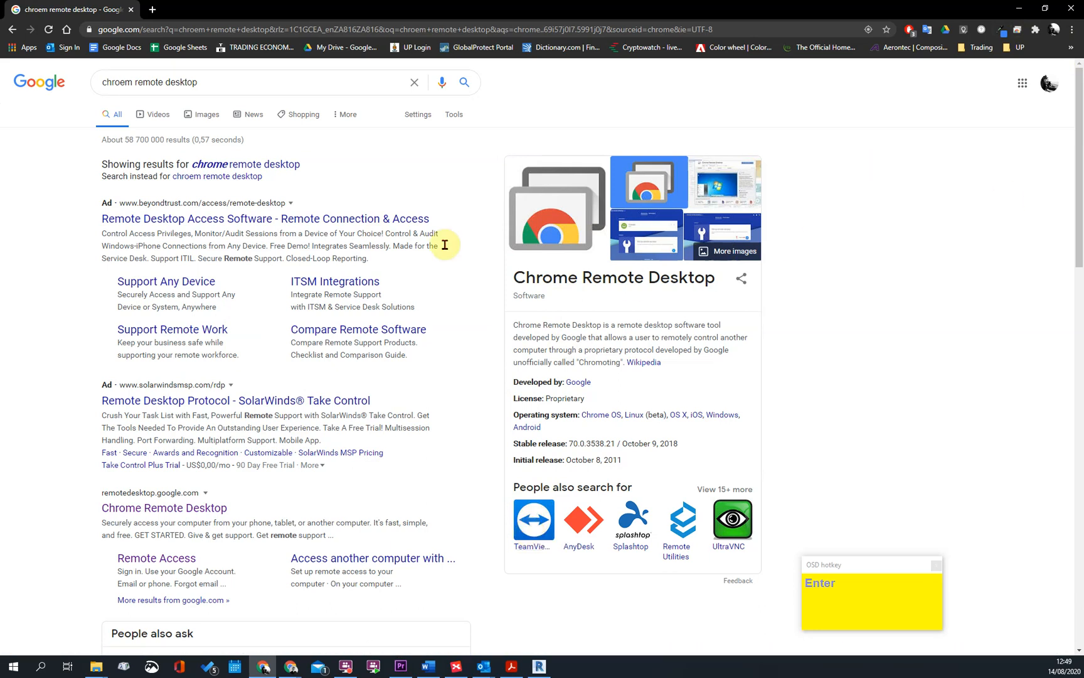
left_click(226, 165)
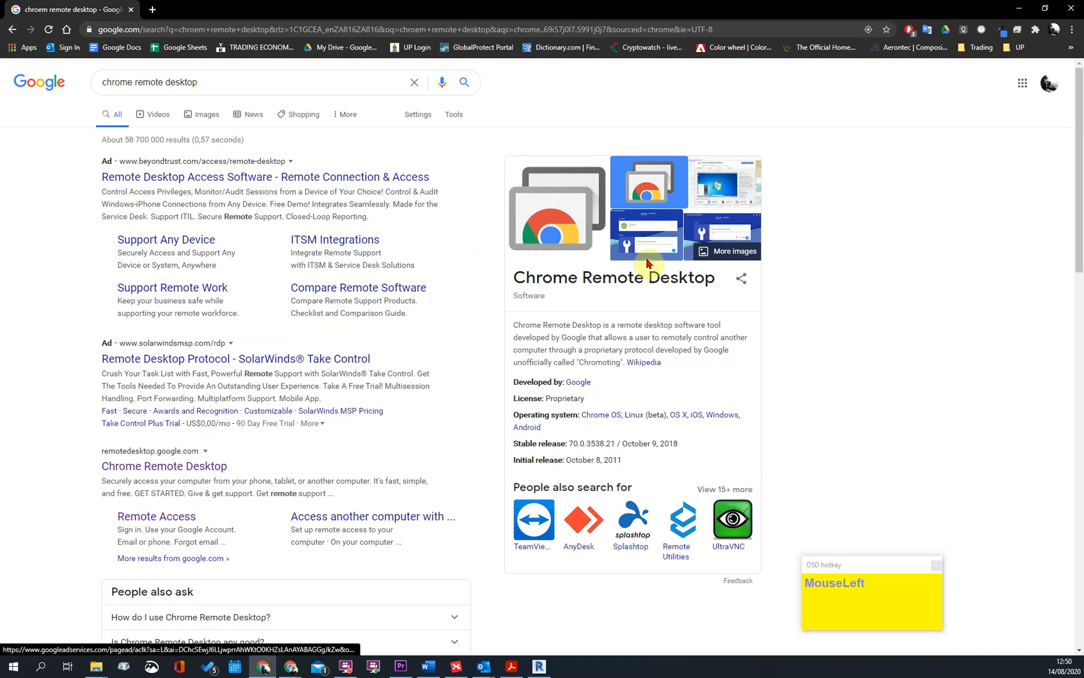
Open the Chrome Remote Desktop site from the results and again from its browser extension, and close the browser
left_click(160, 474)
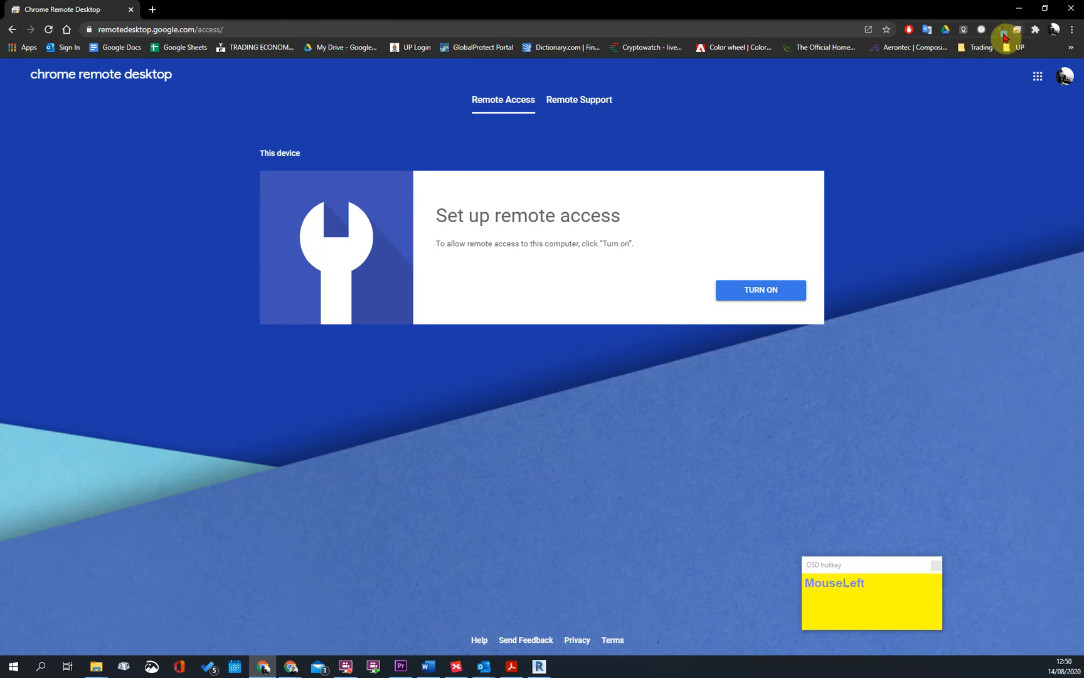
left_click(1018, 31)
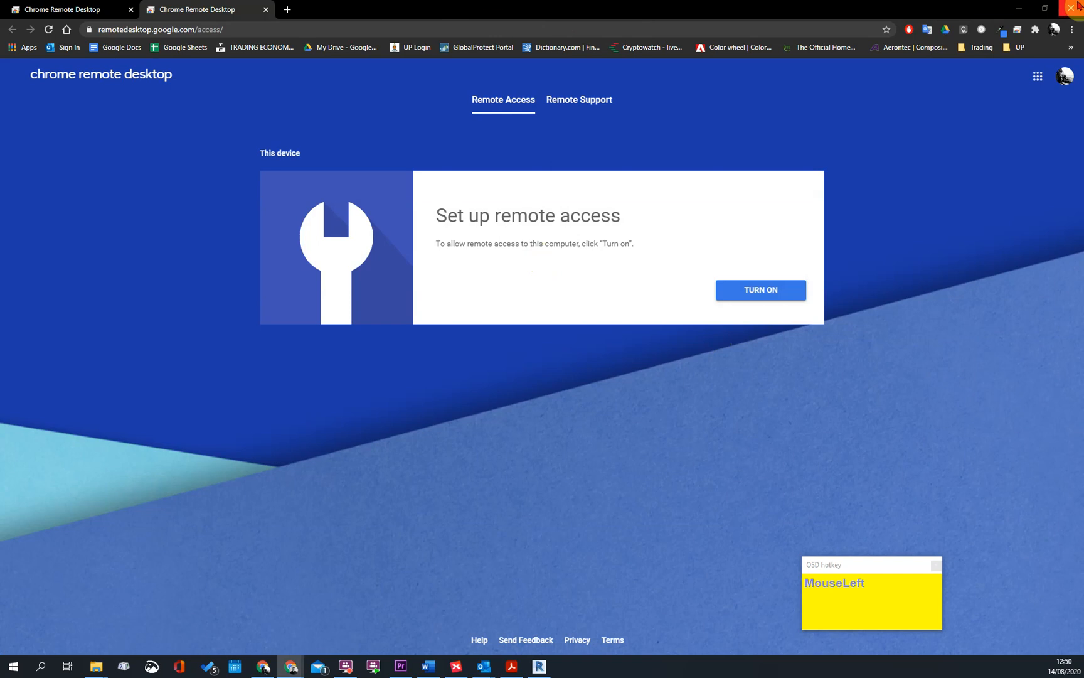
left_click(1076, 8)
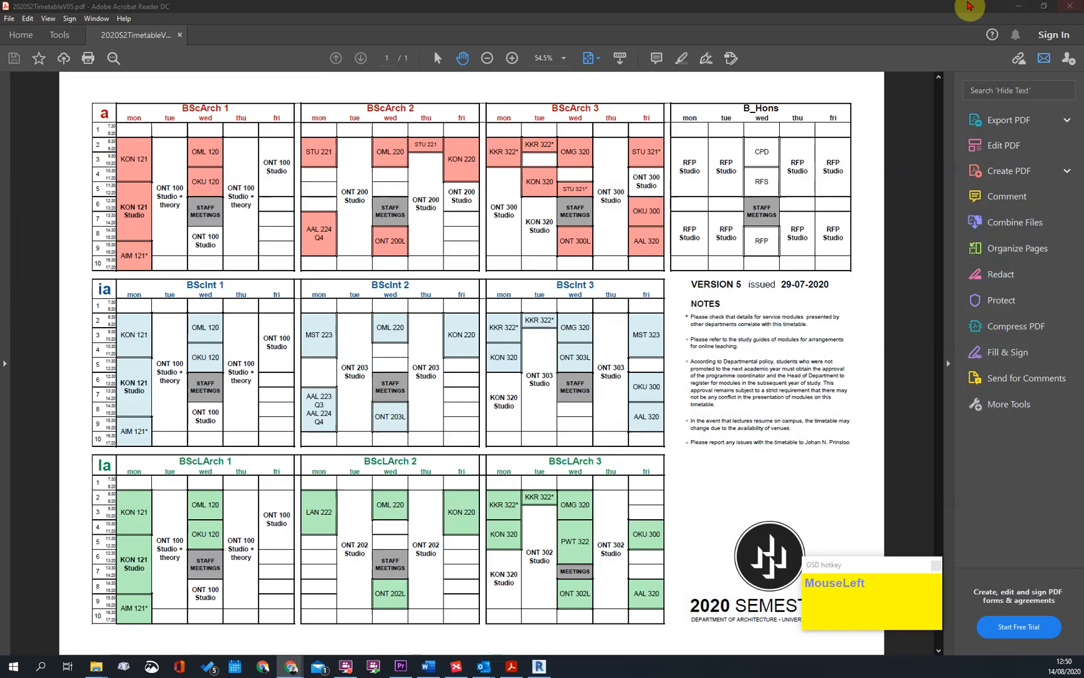
Switch to Revit's Level 0 floor plan and bring up the architecture tools
left_click(1018, 12)
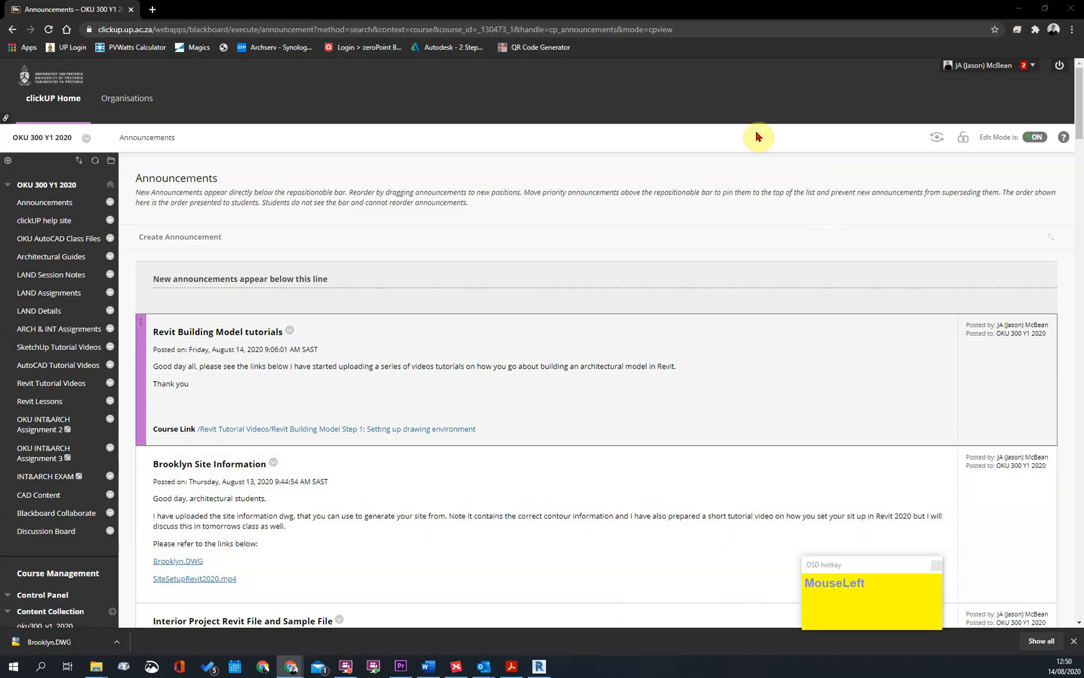
left_click(1021, 8)
scroll(627, 282, "down", 5)
middle_click_drag(599, 301, 506, 350)
scroll(450, 340, "up", 4)
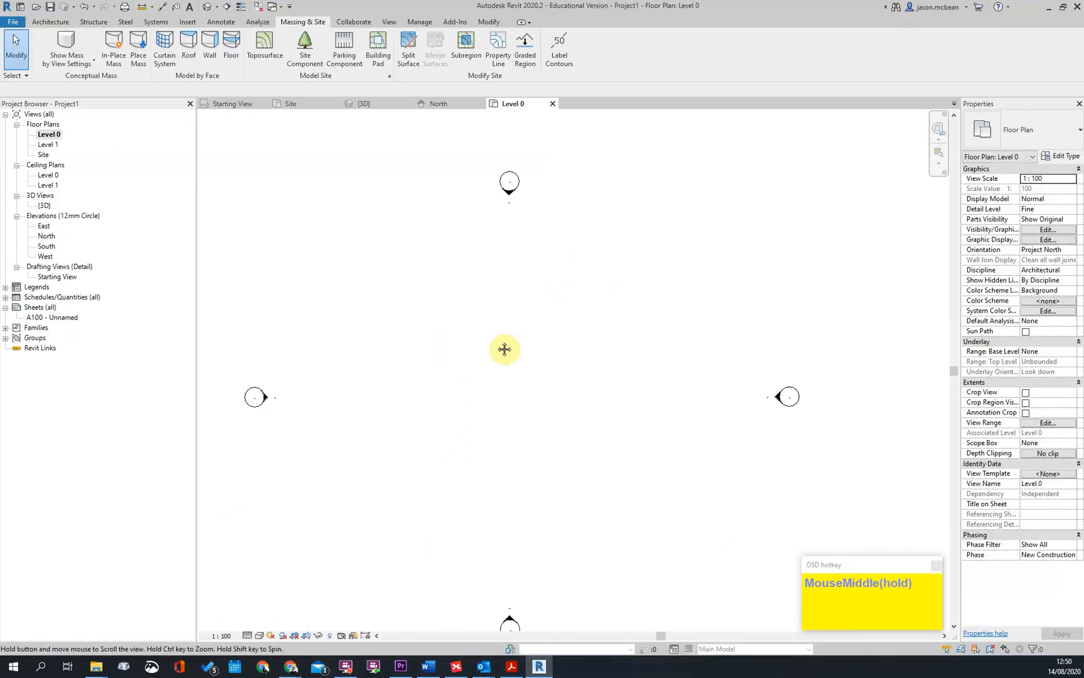
left_click(48, 23)
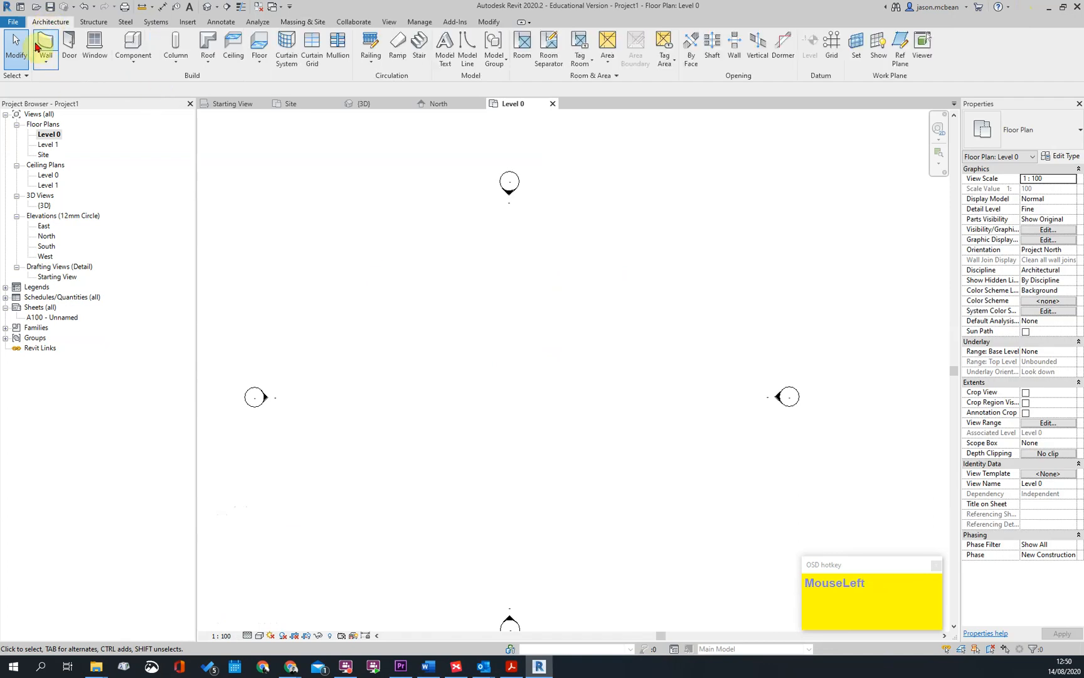
scroll(467, 304, "up", 2)
middle_click_drag(464, 305, 457, 306)
scroll(484, 320, "up", 2)
scroll(494, 322, "down", 3)
middle_click_drag(486, 344, 535, 350)
scroll(535, 350, "up", 1)
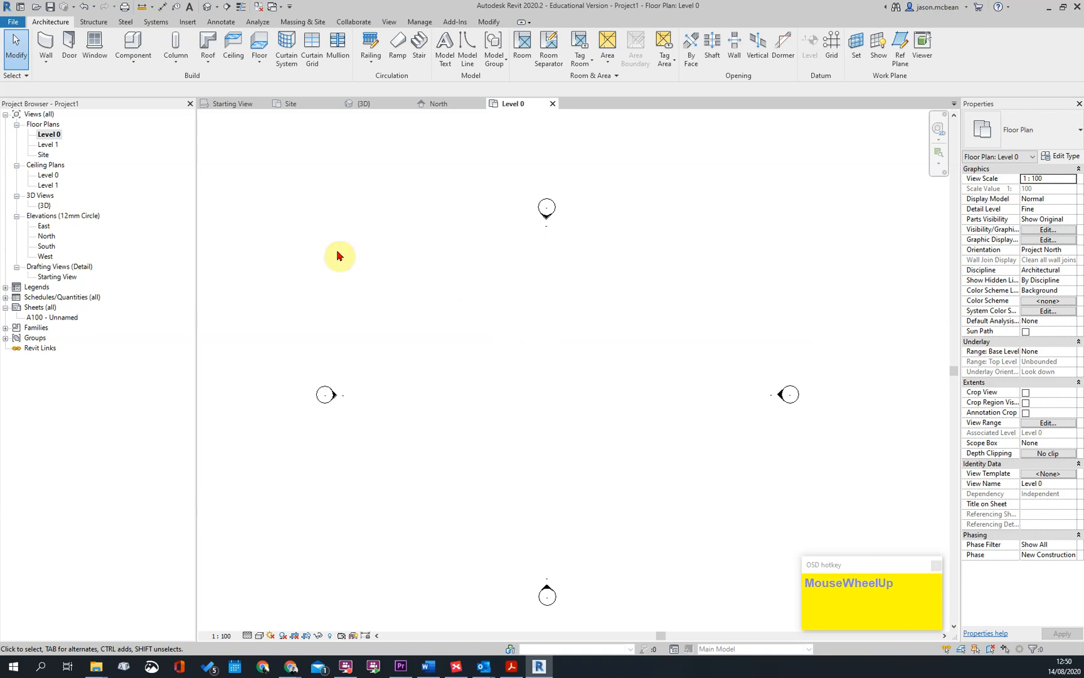
Open the North elevation at the existing Level 0 and Level 1 lines
double_click(45, 240)
scroll(552, 593, "up", 3)
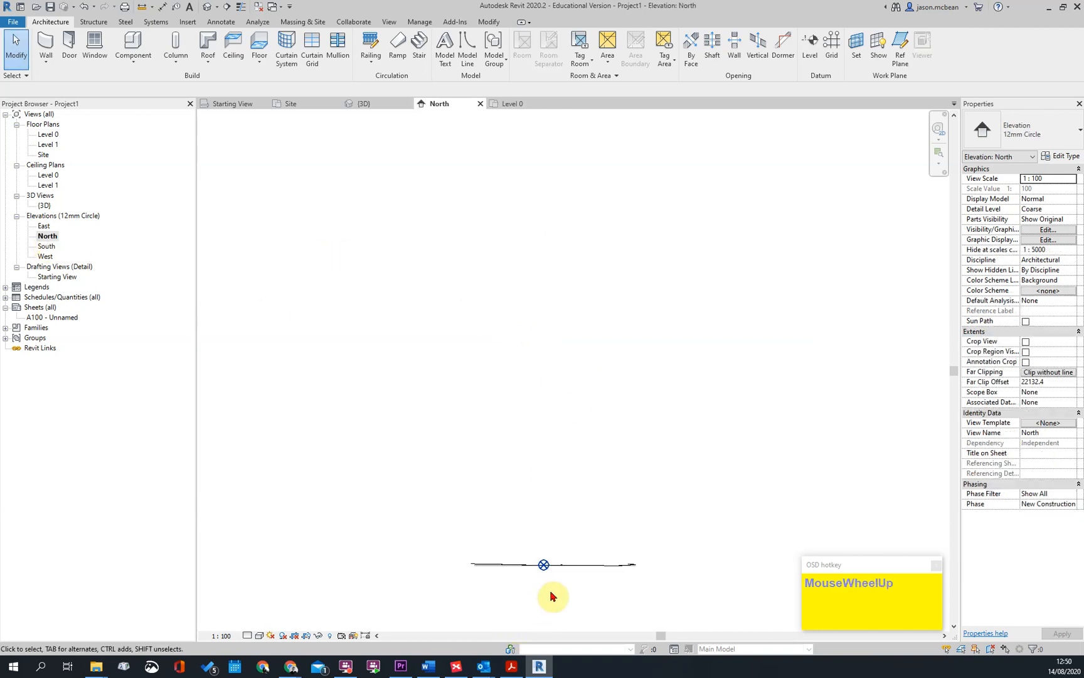
scroll(516, 501, "up", 8)
left_click(548, 458)
left_click(546, 471)
left_click(522, 293)
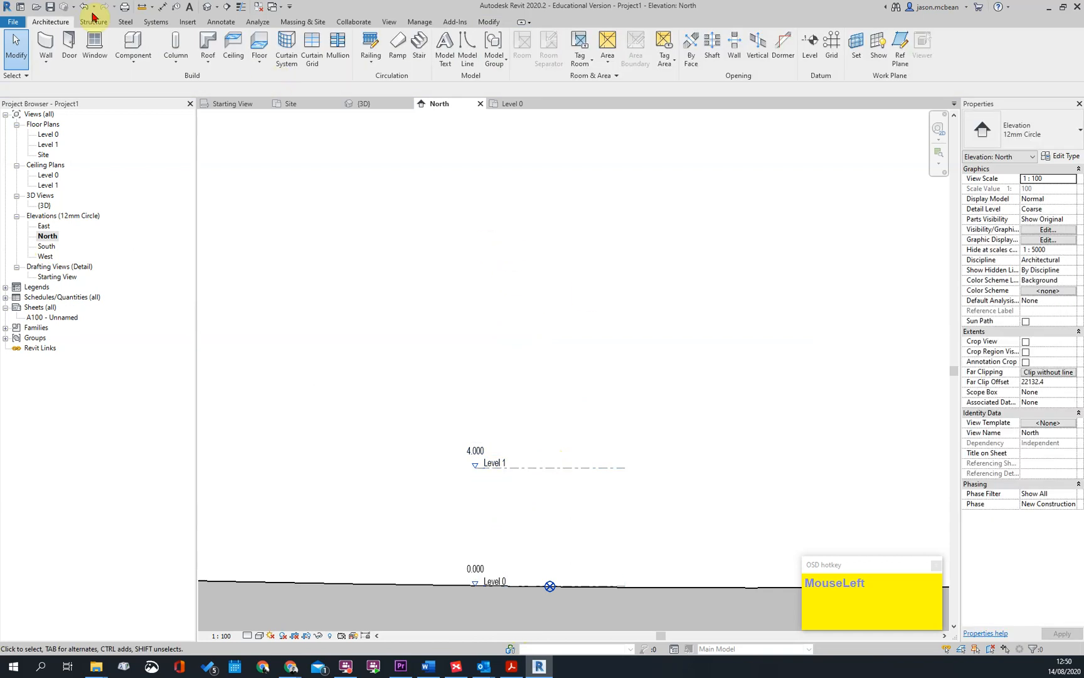
left_click(829, 50)
left_click(638, 349)
key("Escape")
key("Escape")
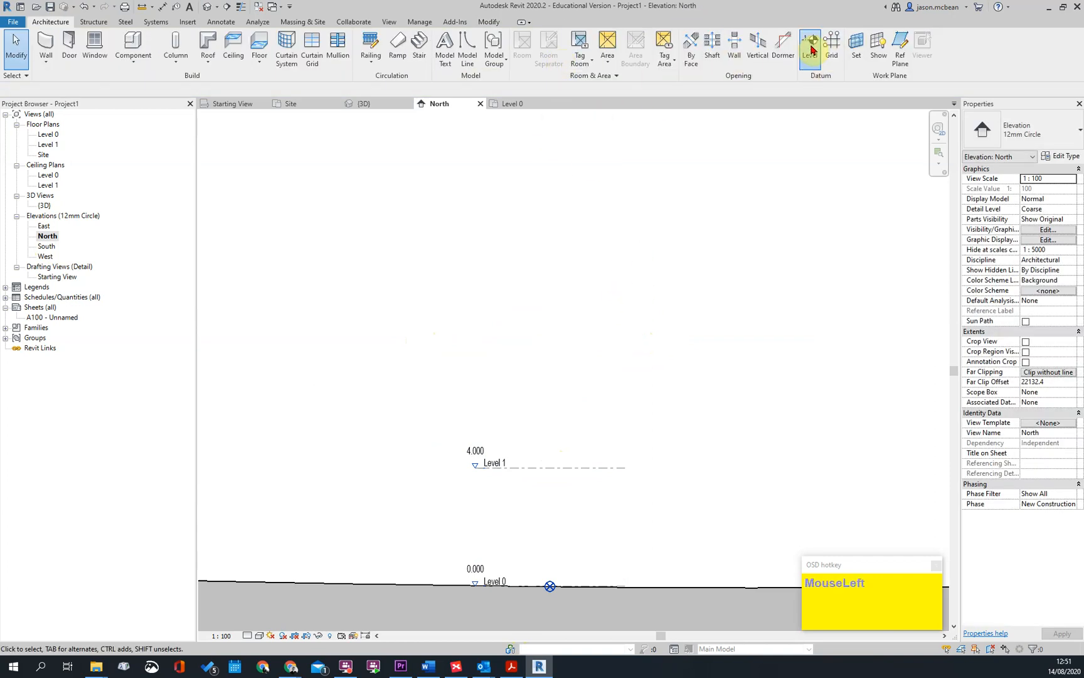
left_click(811, 51)
left_click(624, 405)
left_click(472, 382)
key("Escape")
key("Escape")
key("ctrl+z")
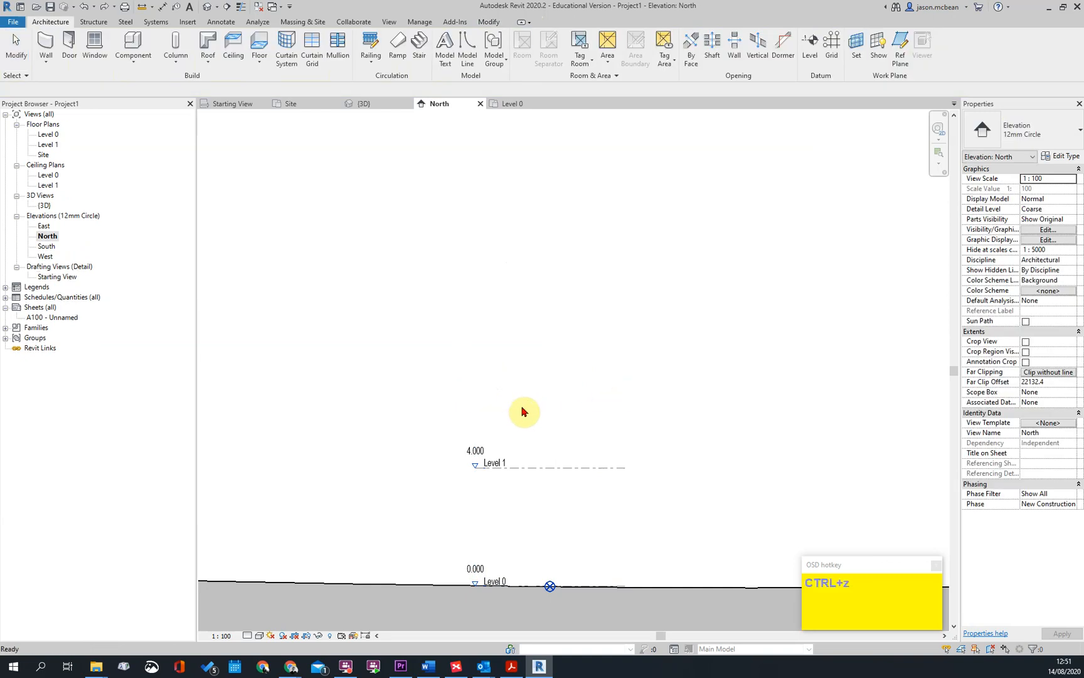
Draw a new level about 2600 mm above Level 1, aligned with both ends of the existing level lines
left_click(812, 50)
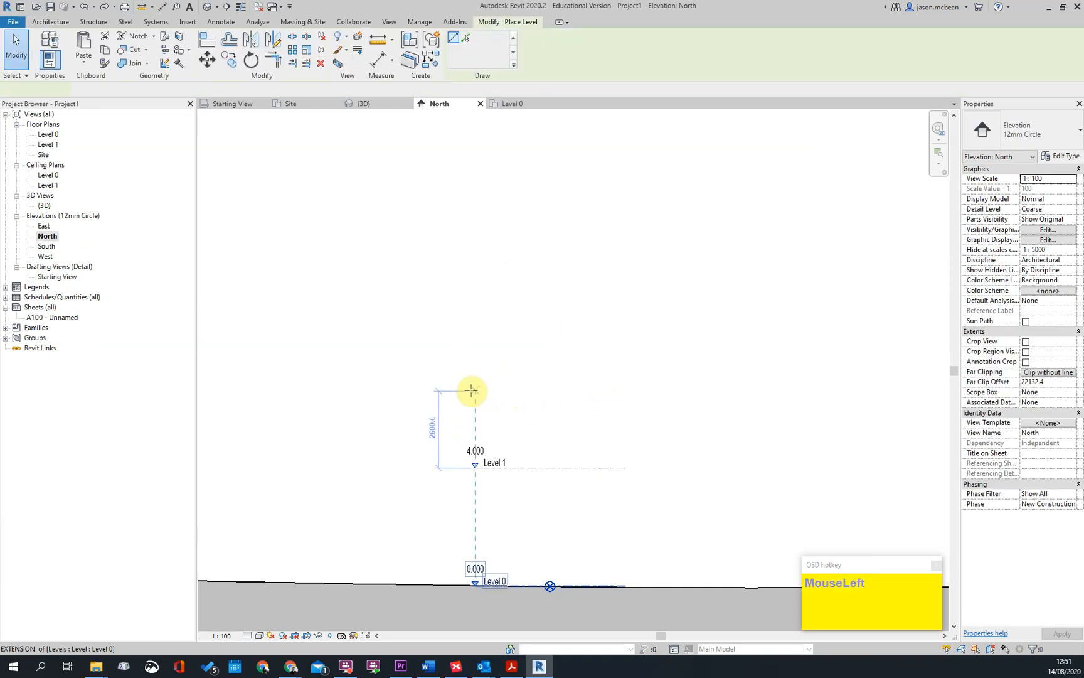
left_click(475, 390)
left_click(625, 391)
key("Escape")
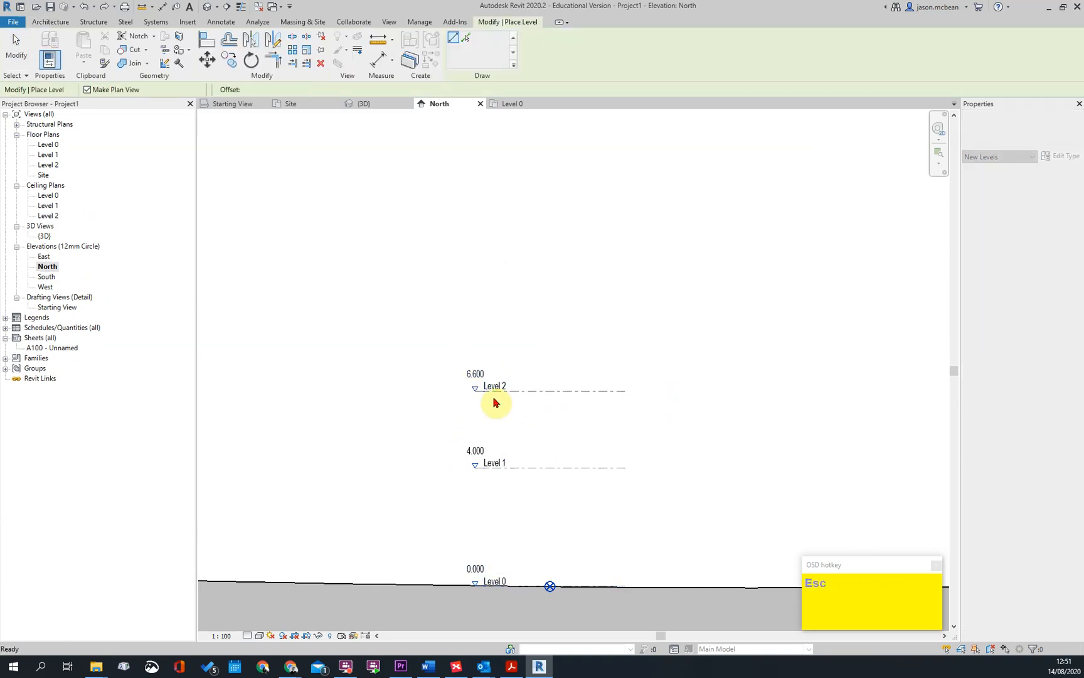
key("Escape")
Set the distance between Level 1 and Level 2 to 3.2 mm
left_click(477, 378)
left_click(495, 435)
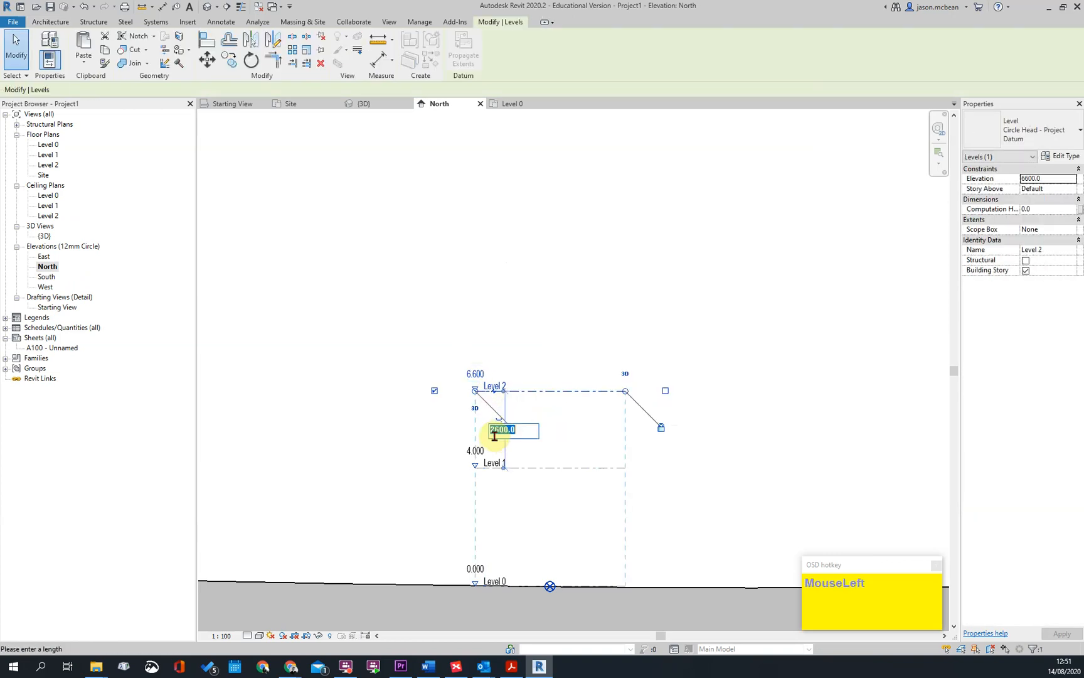
type("3.")
key("Return")
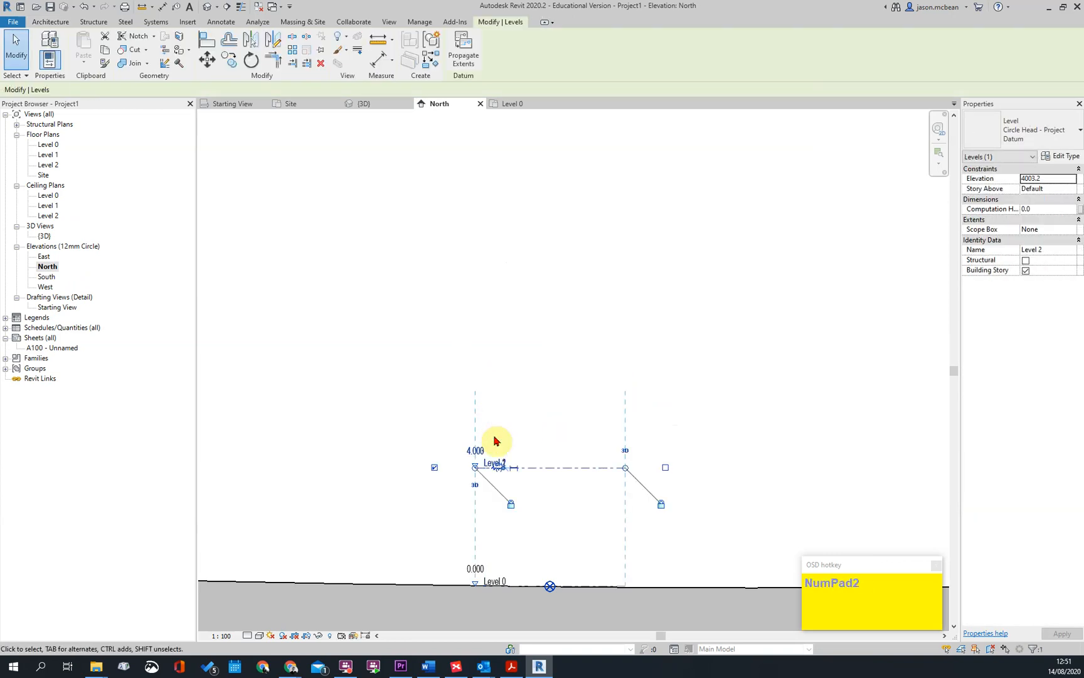
key("Escape")
Set the distance between Level 1 and Level 2 to 3200 mm and make that temporary dimension permanent
scroll(487, 443, "up", 3)
left_click(496, 414)
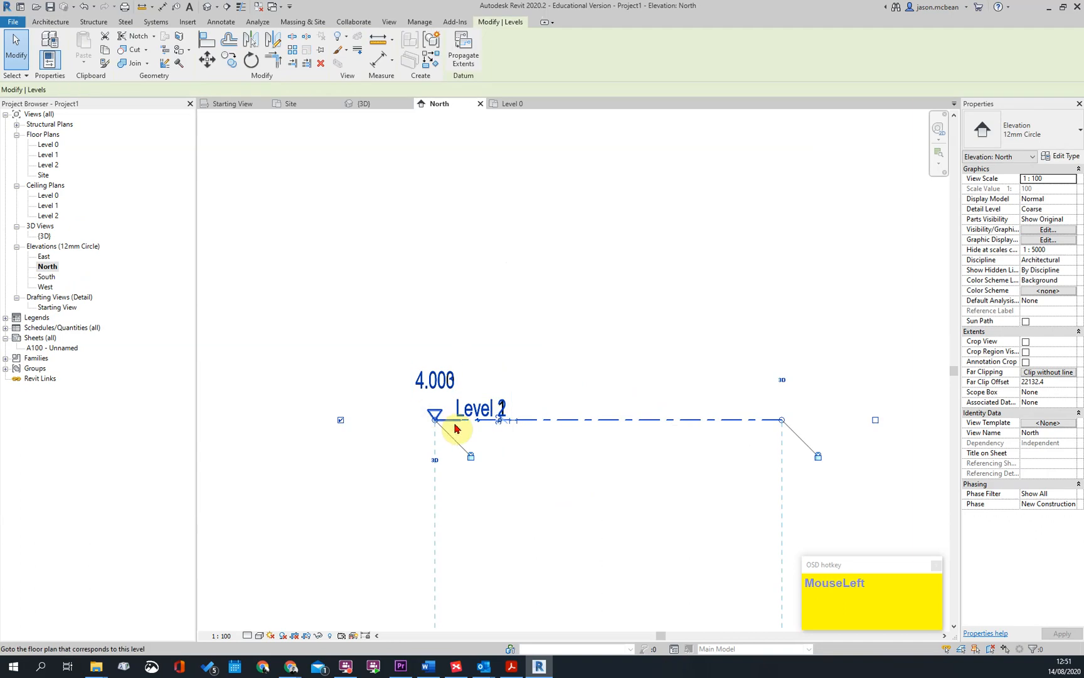
scroll(503, 420, "up", 5)
scroll(535, 416, "up", 5)
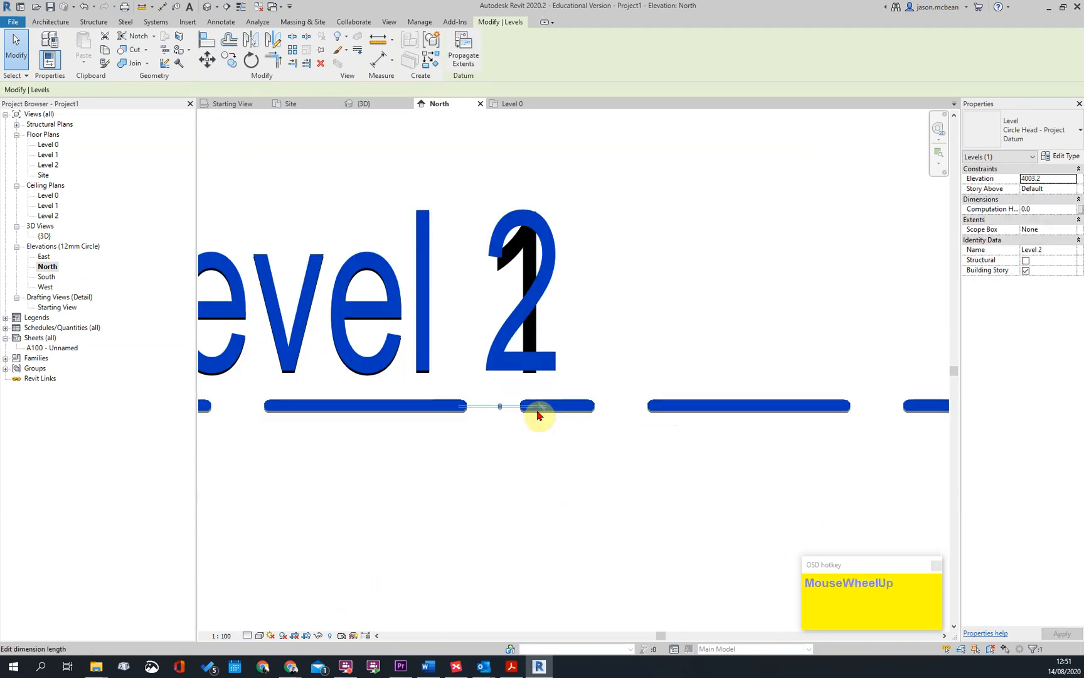
left_click(568, 406)
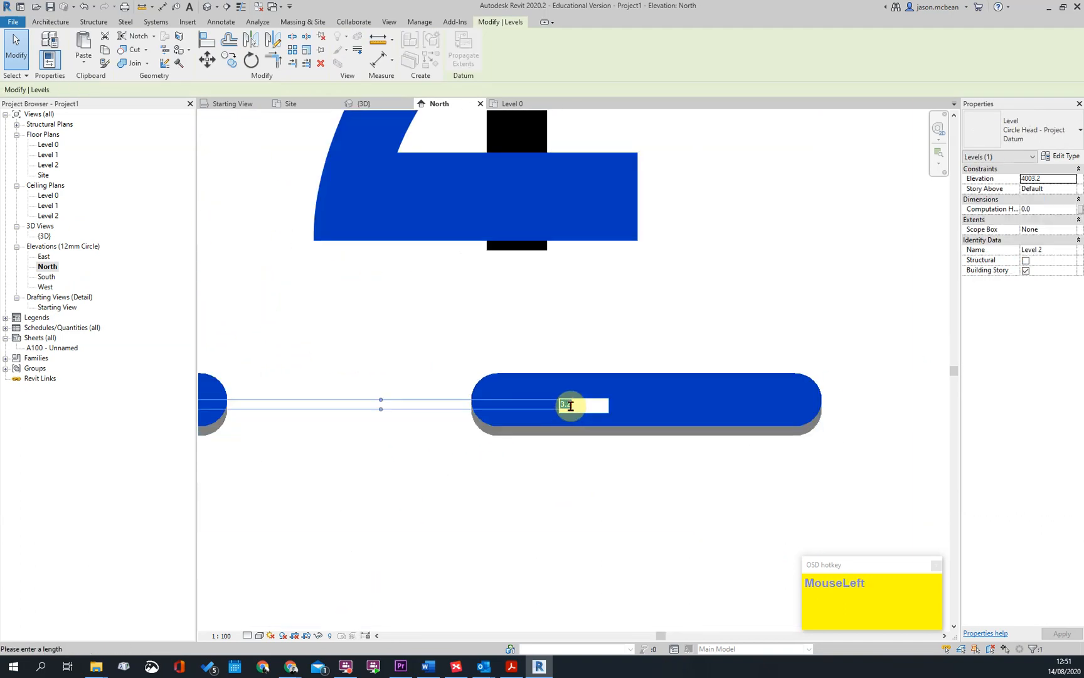
key("Return")
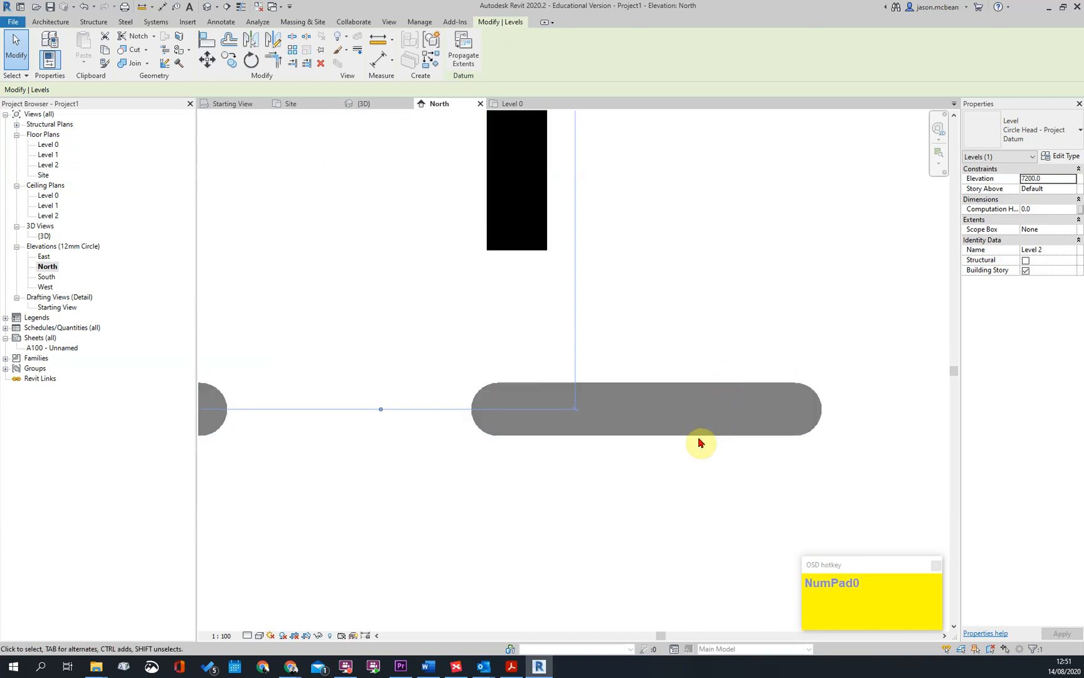
scroll(503, 375, "down", 5)
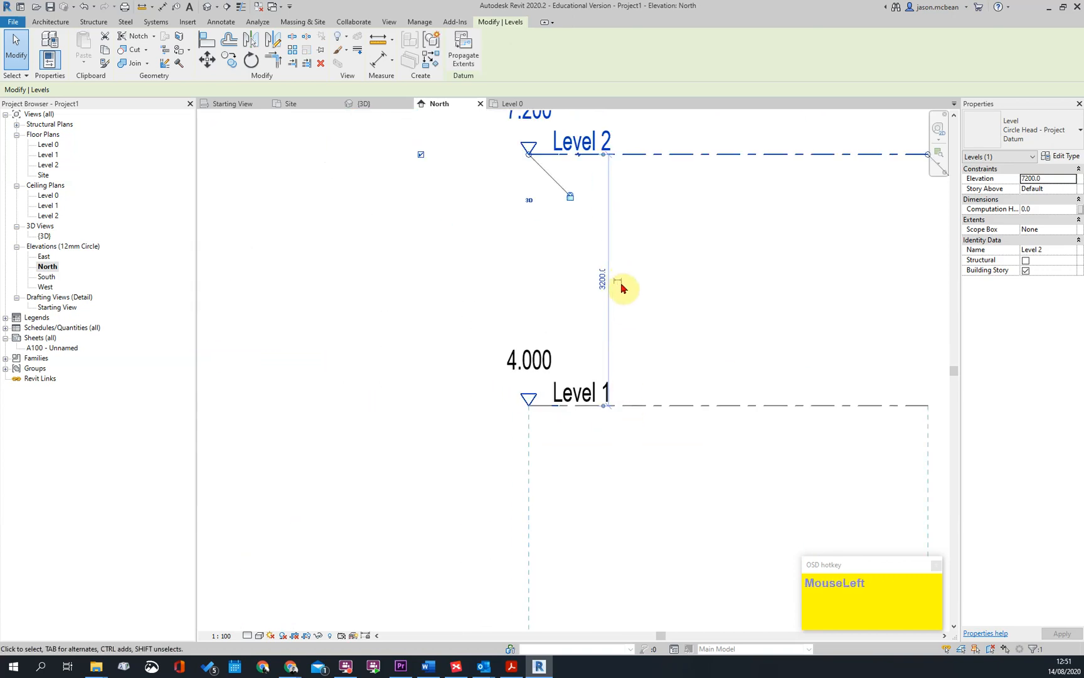
scroll(629, 327, "down", 2)
key("Escape")
Set the elevation of Level 1 to 3.2 m
left_click(570, 368)
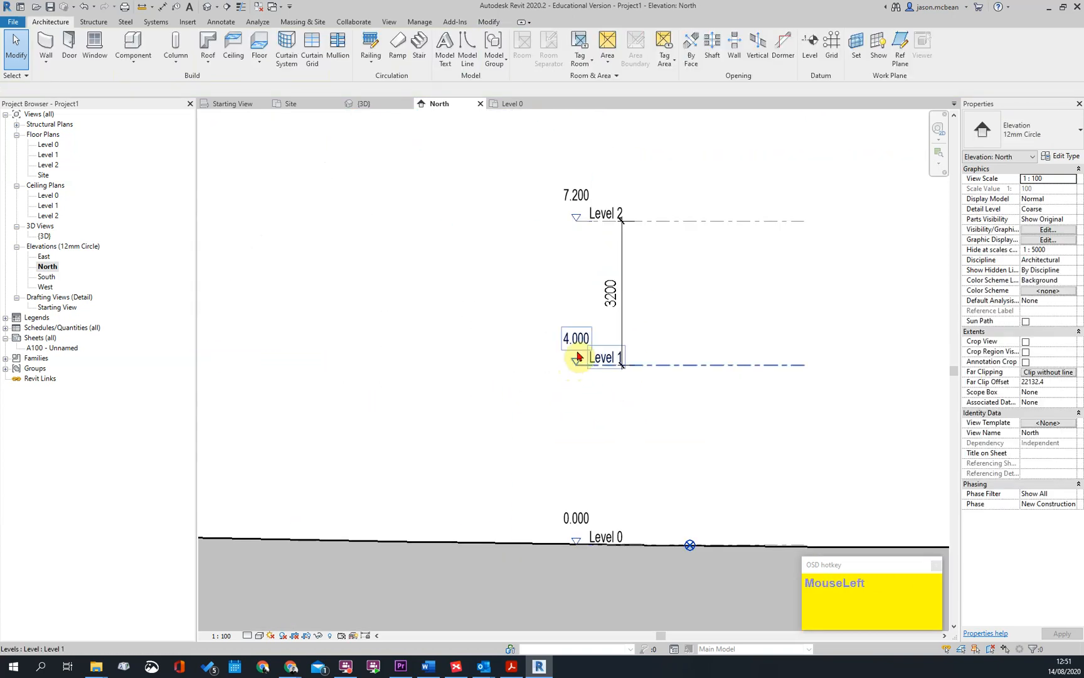
key("Escape")
left_click(572, 342)
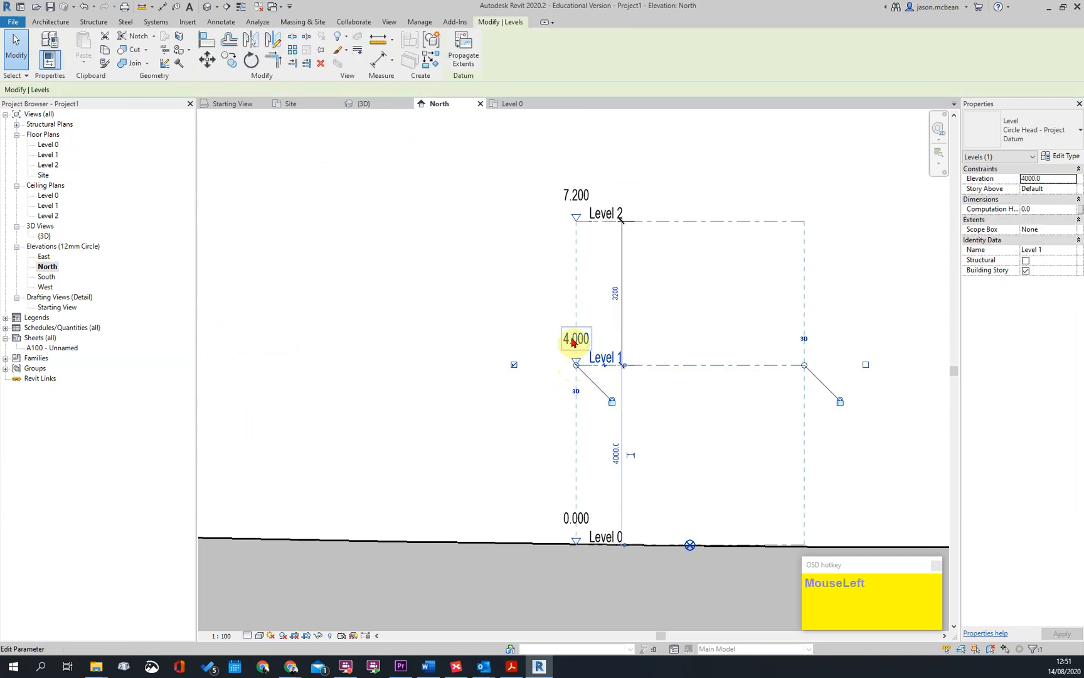
type("3.2")
key("Return")
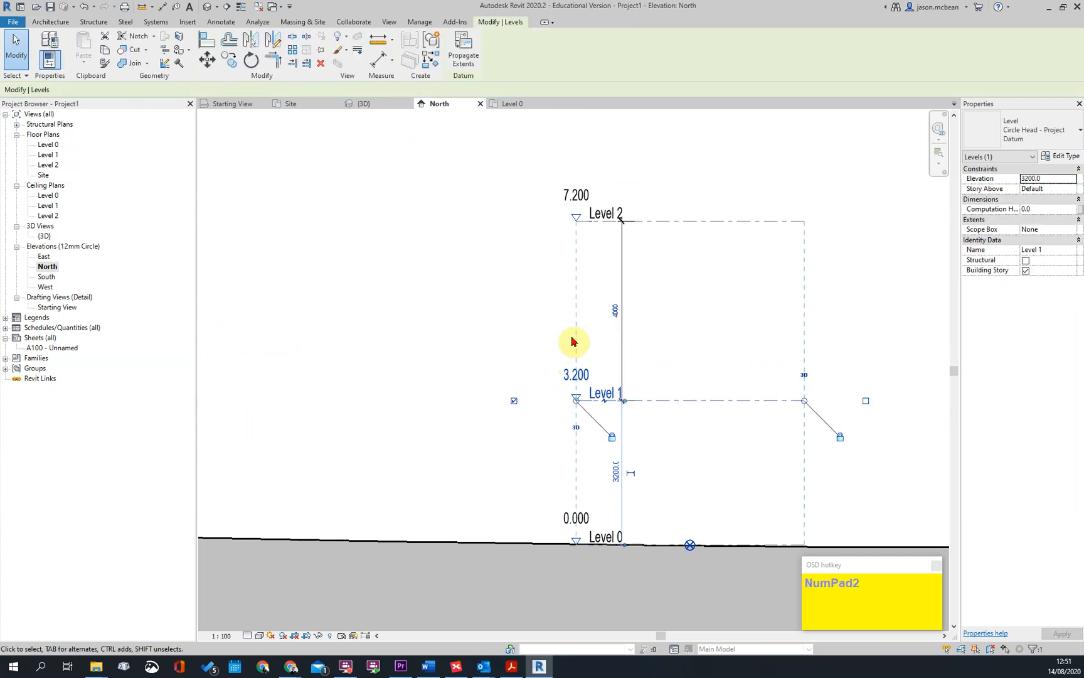
Set the elevation of Level 2 to 6.4 m
key("Escape")
left_click(576, 200)
left_click(578, 196)
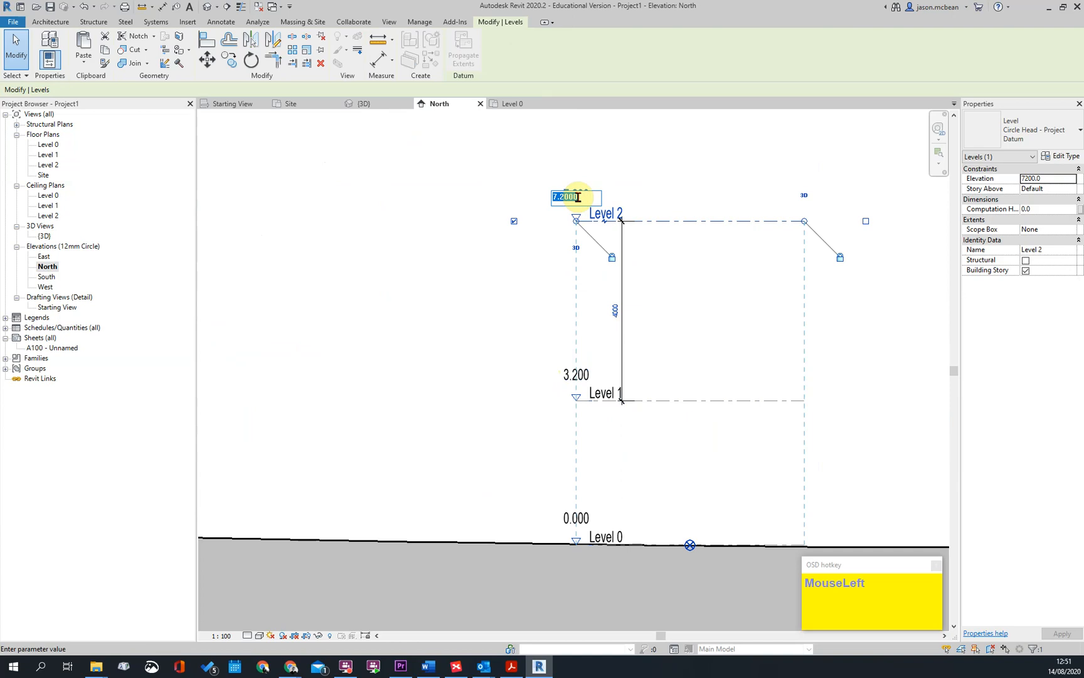
type("6.4")
key("Return")
key("Escape")
Delete the permanent dimension between Level 1 and Level 2
scroll(629, 295, "down", 2)
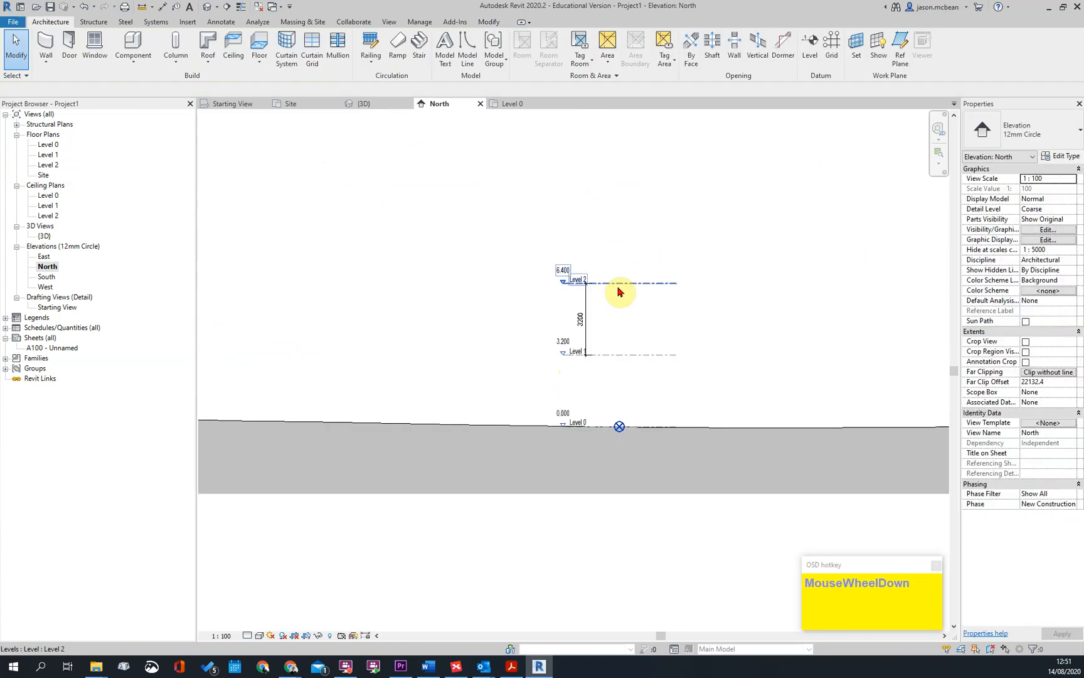
left_click(585, 310)
scroll(651, 384, "up", 1)
key("Delete")
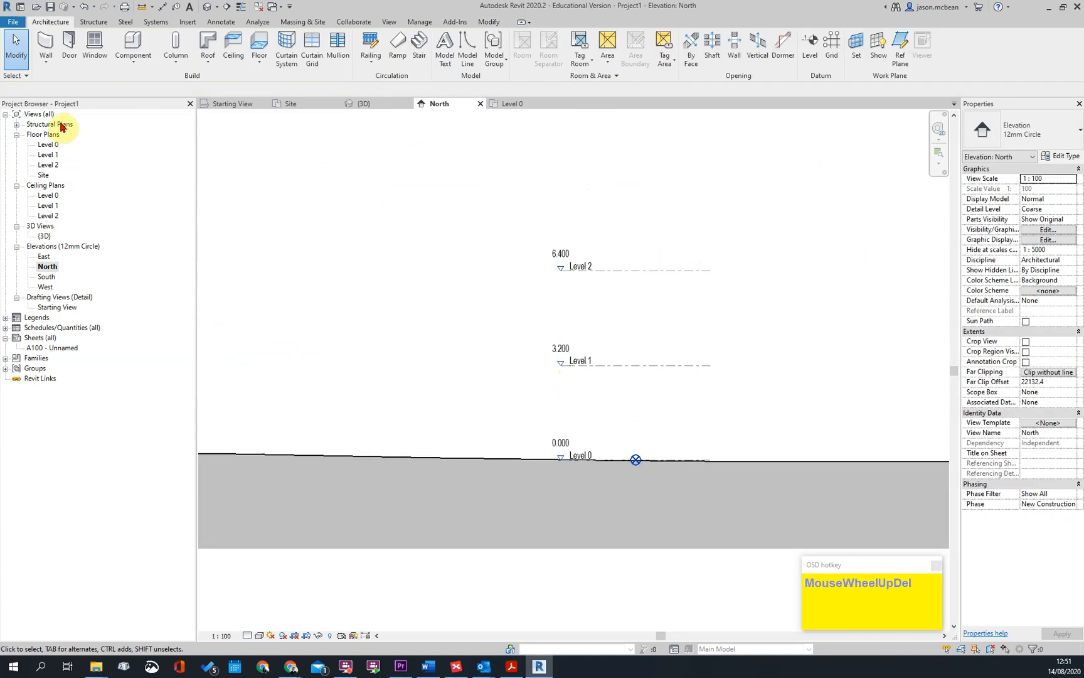
Open the Level 0 floor plan and start an architectural wall
double_click(49, 144)
middle_click_drag(591, 284, 600, 264)
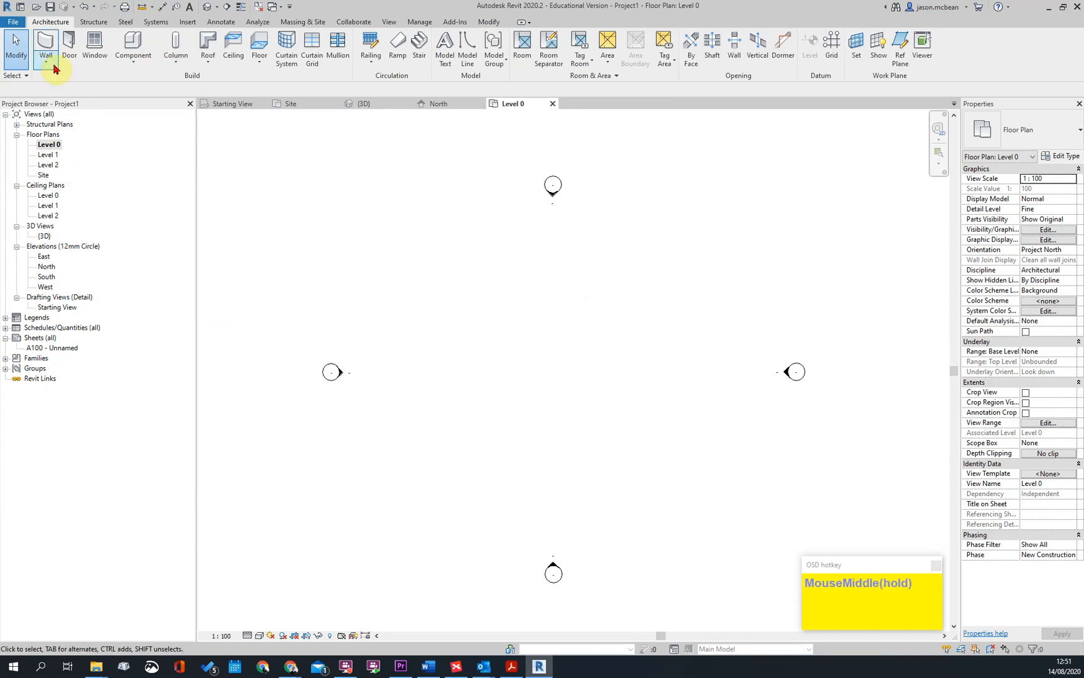
left_click(1039, 147)
left_click(1039, 148)
left_click(56, 61)
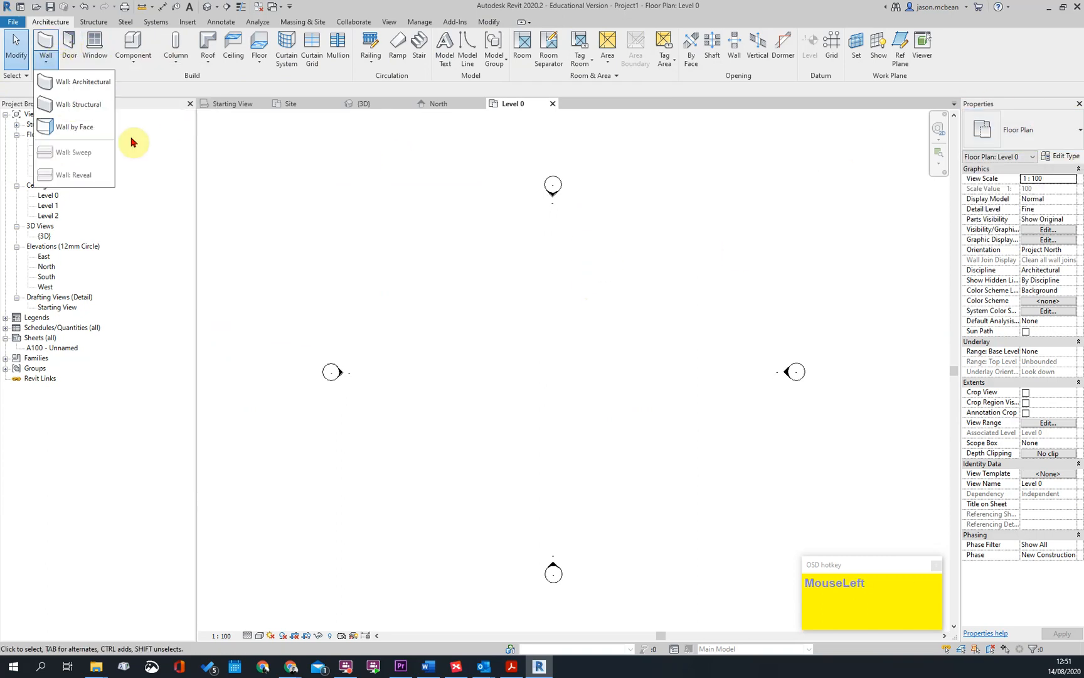
left_click(69, 82)
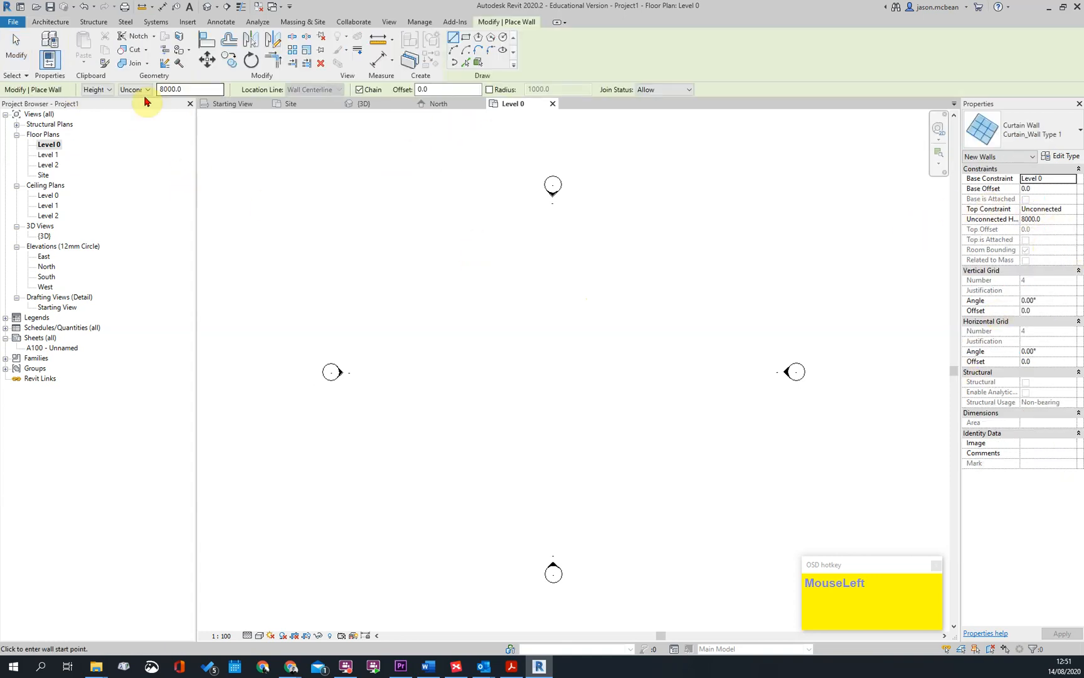
Set the new walls to type 220 Masonary Wall, height up to Level 1, with location line Core Face: Exterior
left_click_drag(137, 94, 141, 115)
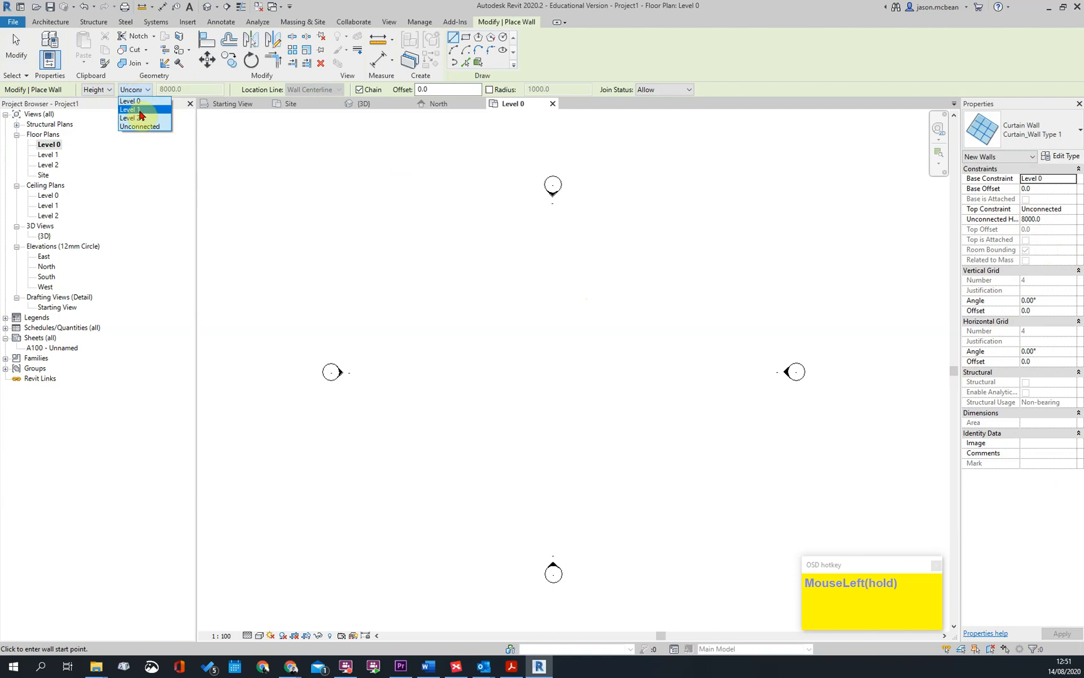
left_click(138, 118)
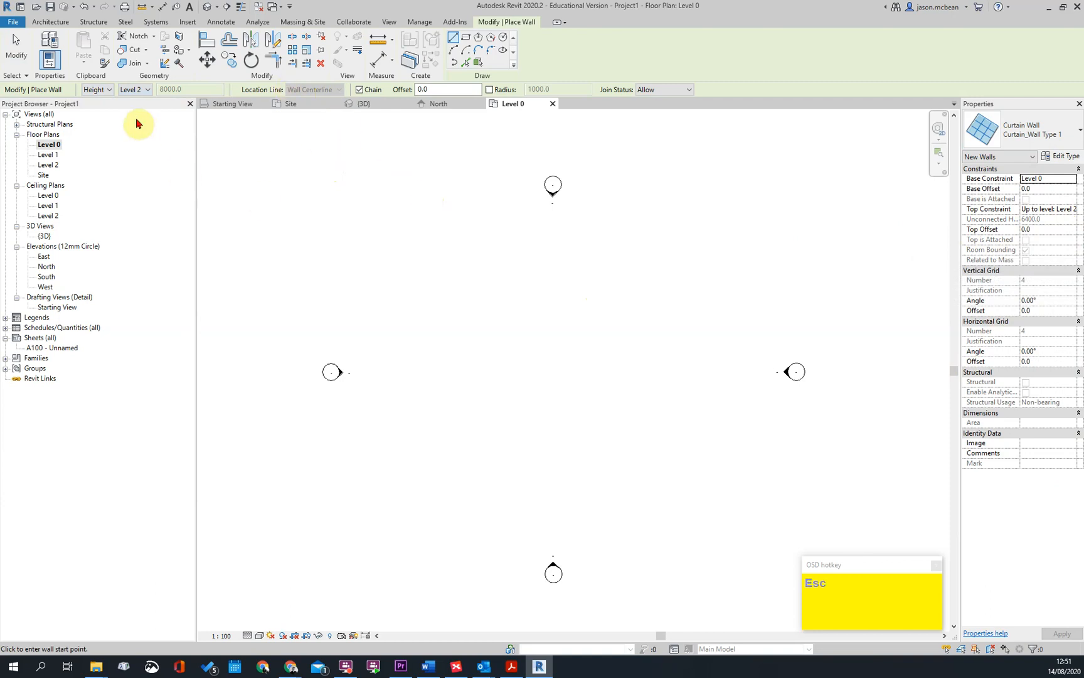
left_click(1010, 135)
left_click(970, 211)
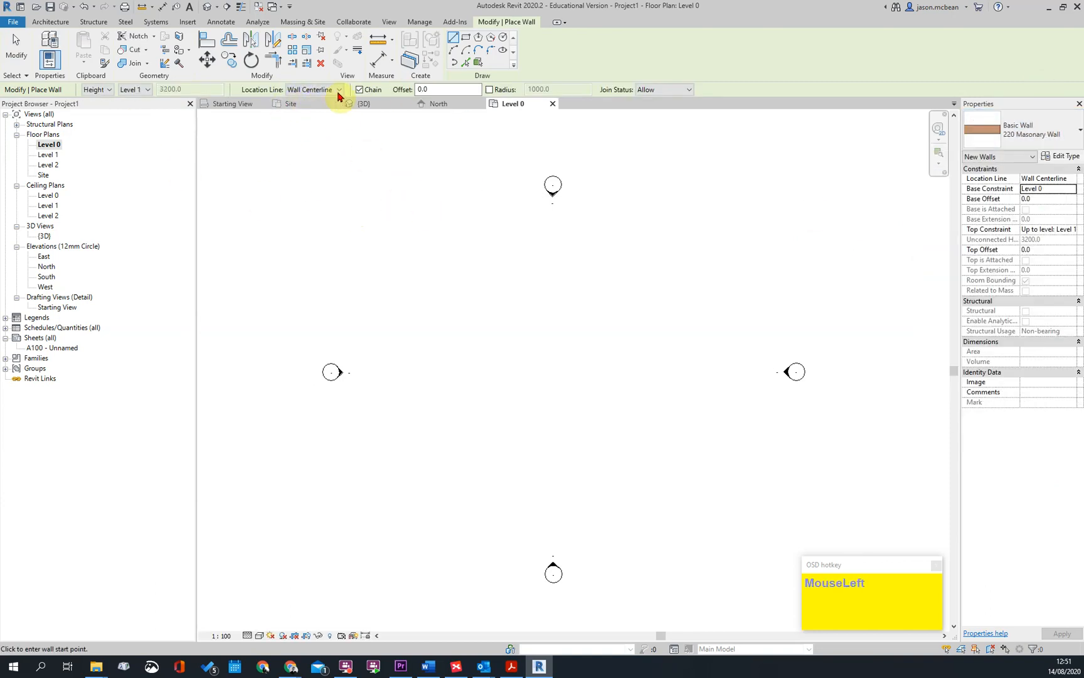
left_click(339, 90)
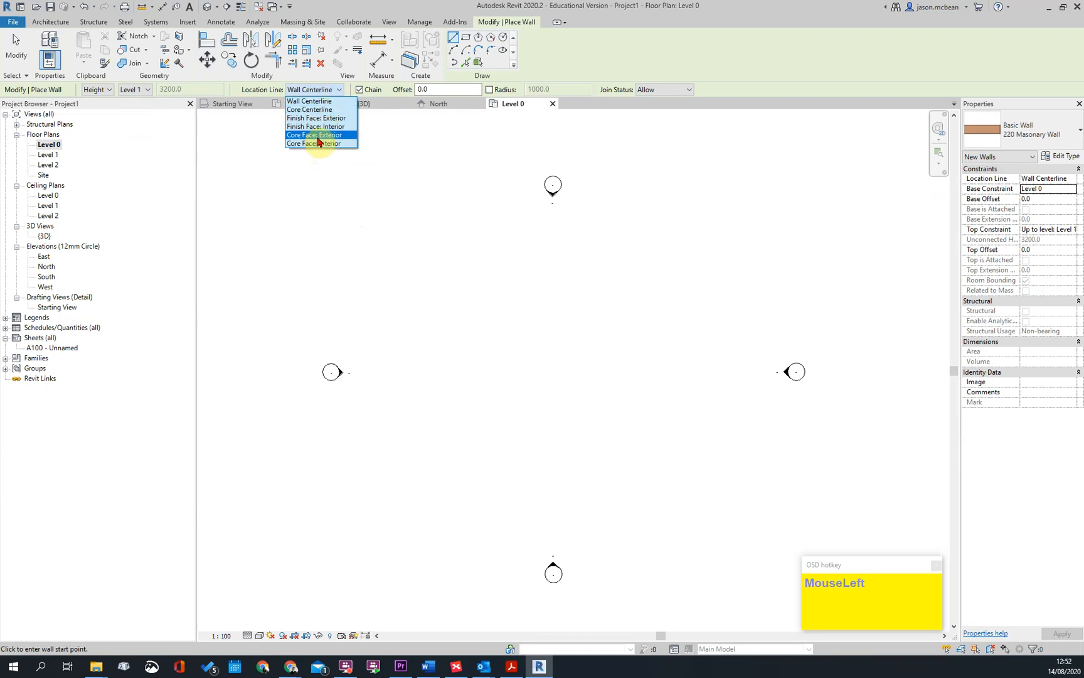
left_click(317, 135)
Draw a rectangle of walls about 12.9 m by 9.5 m between the four elevation markers
left_click(466, 42)
left_click(459, 305)
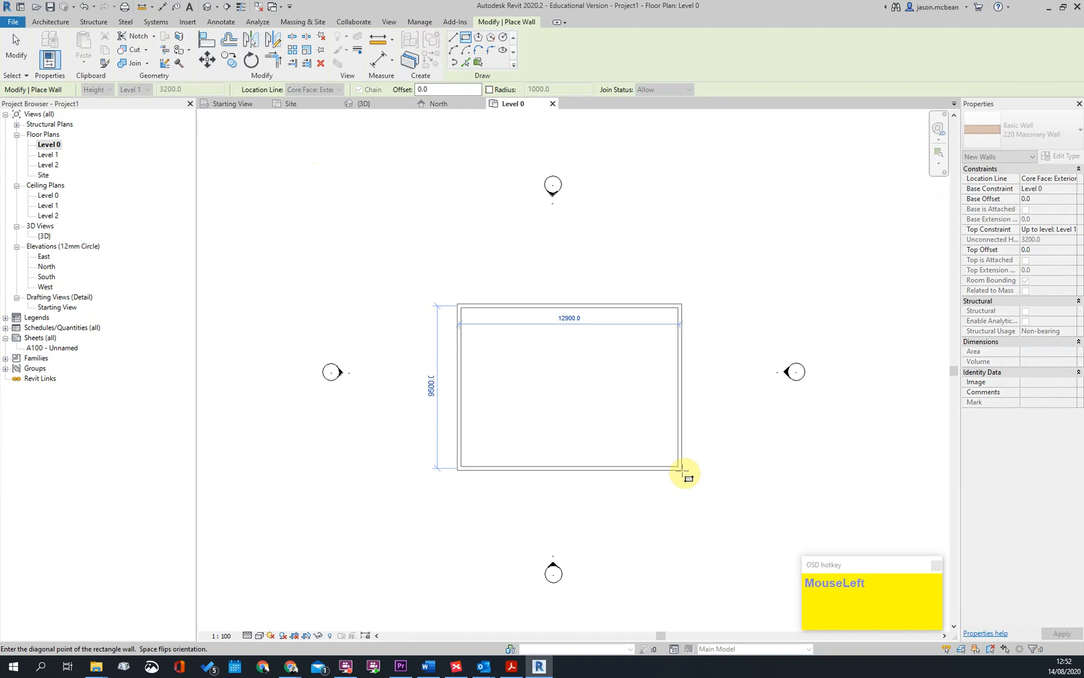
left_click(682, 469)
Set the wall rectangle's inner depth to 5000 mm and its inner width to 8000 mm
left_click(722, 387)
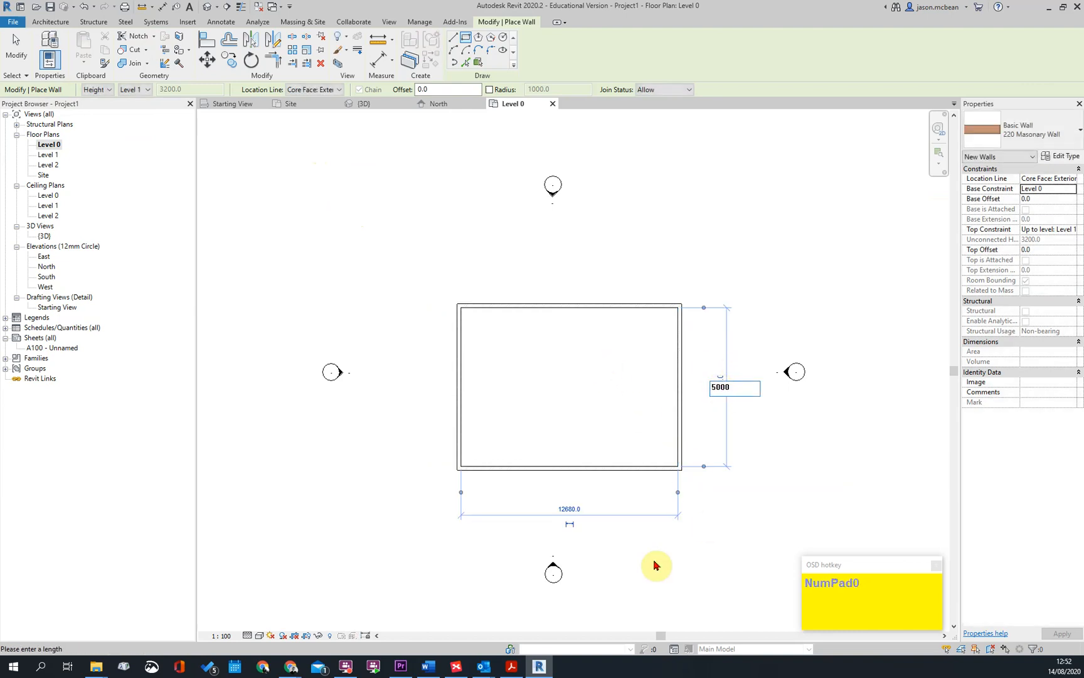
left_click(570, 508)
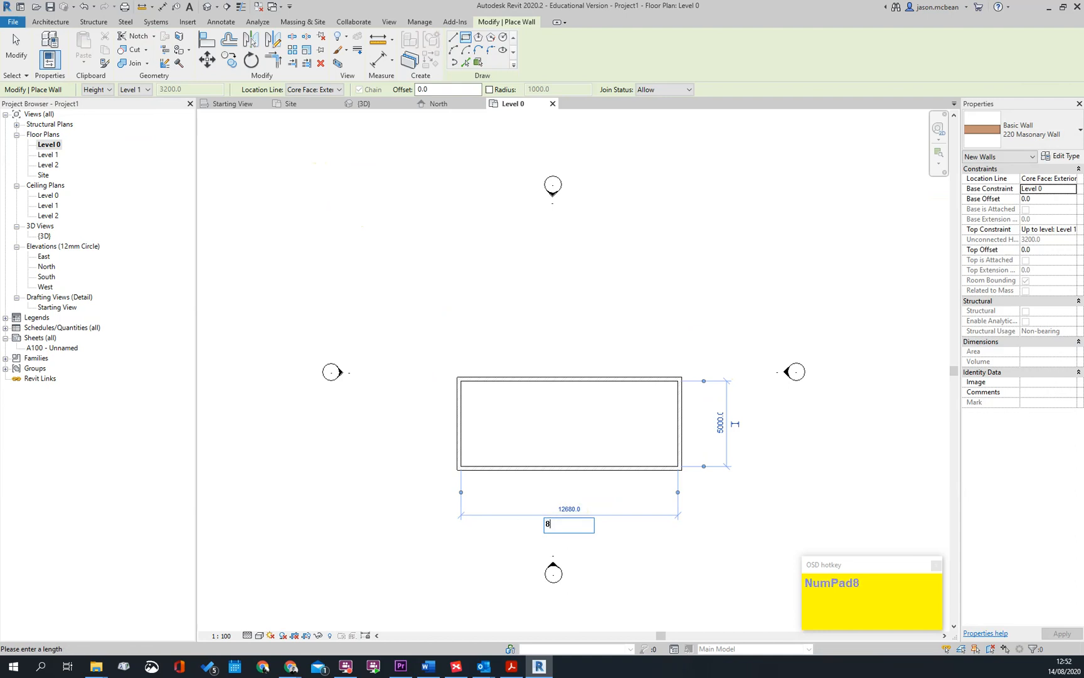
key("Return")
key("Escape")
key("Escape")
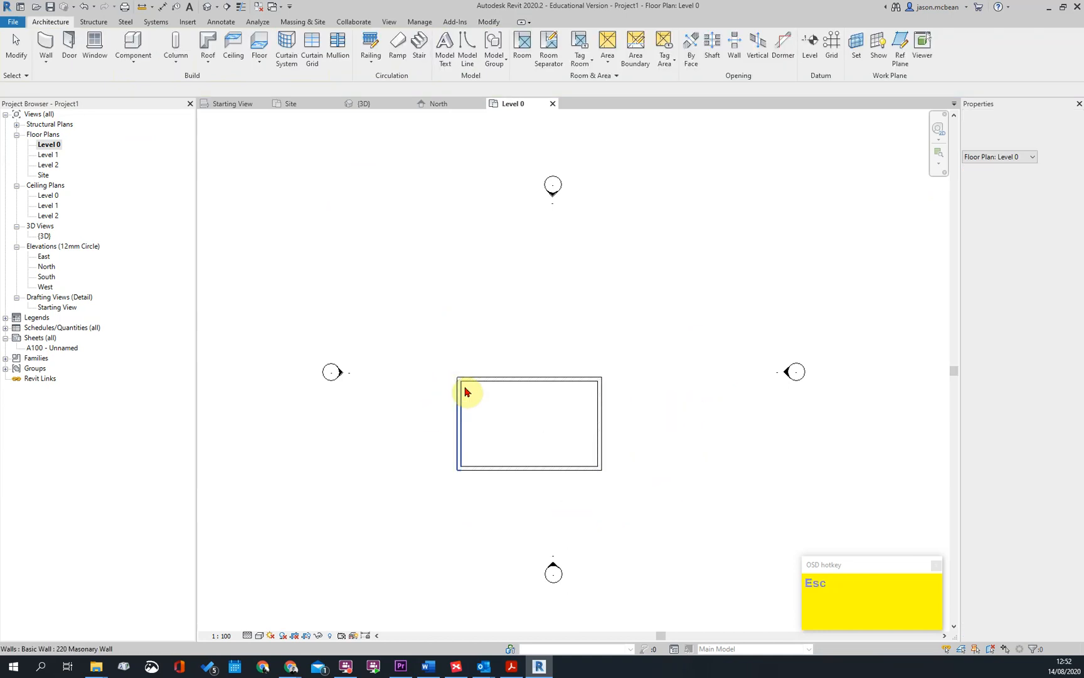
Set the base offset of all four walls to -510 mm
left_click(477, 380)
left_click_drag(507, 384, 528, 314)
left_click(581, 379)
scroll(559, 372, "up", 2)
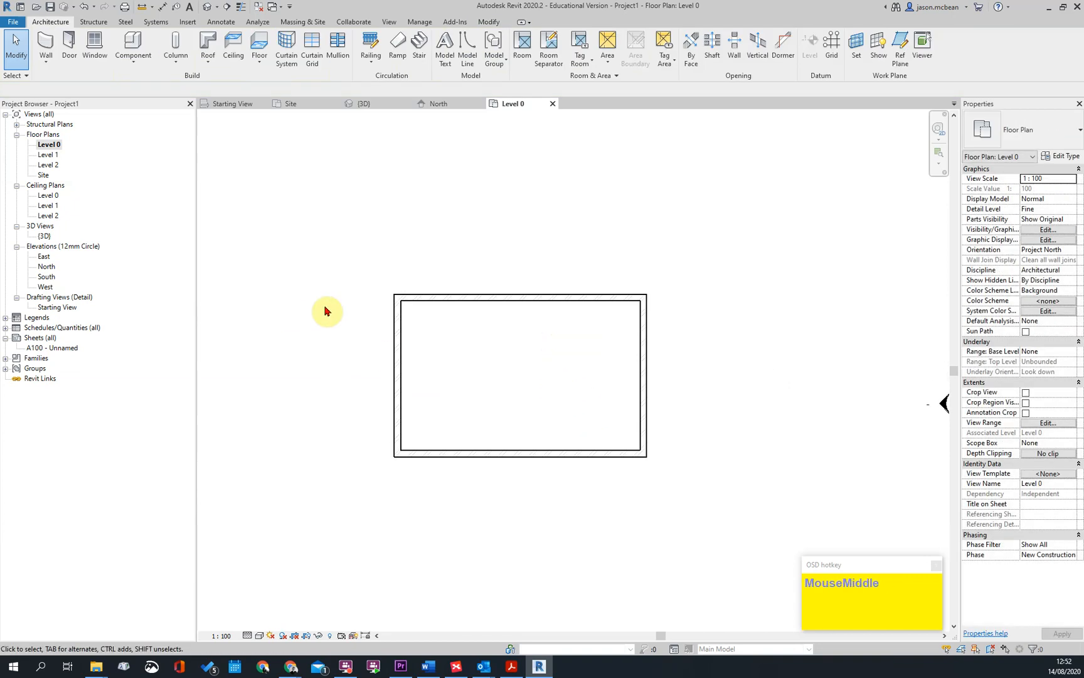
left_click_drag(704, 501, 293, 186)
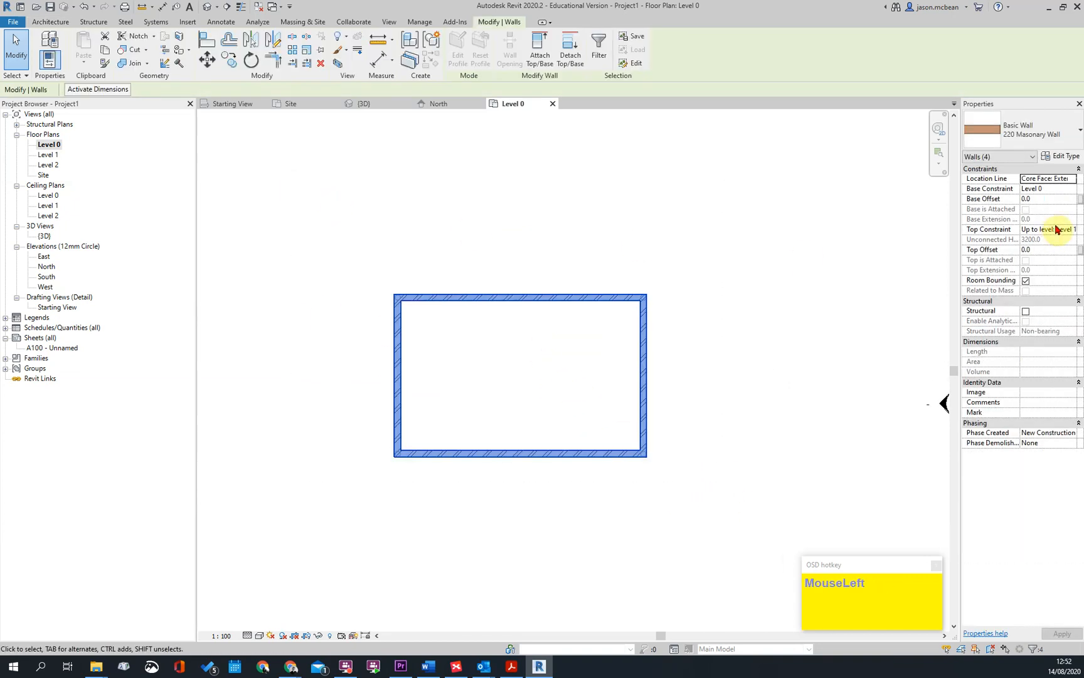
left_click(1050, 199)
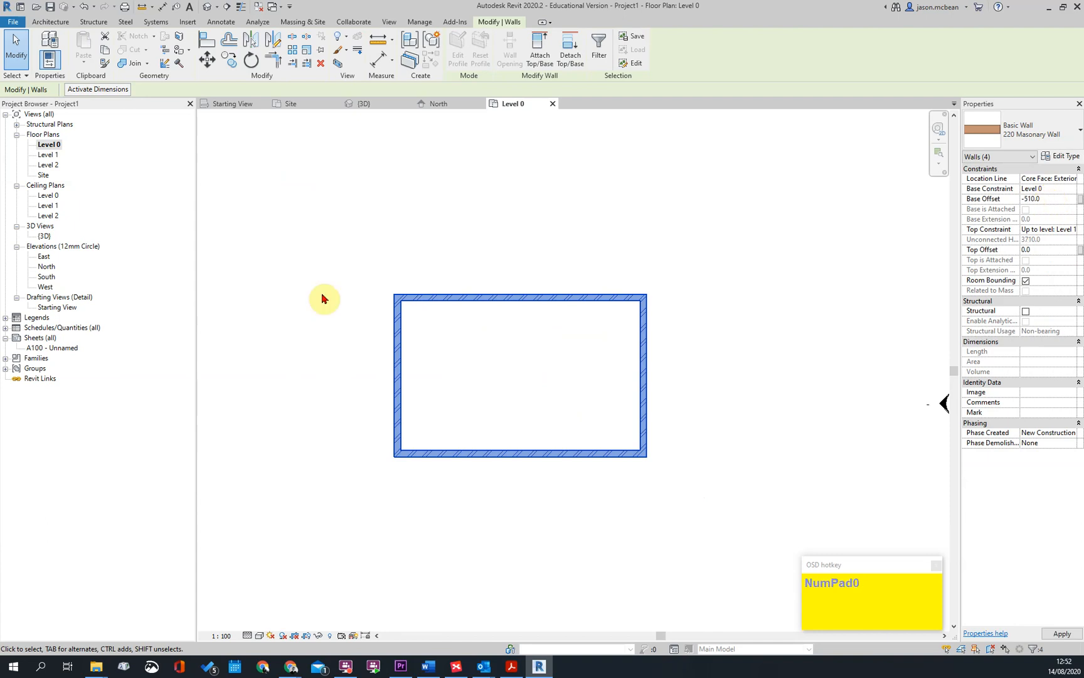
key("Escape")
Open the default 3D view and examine the four walls on the terrain
left_click(212, 13)
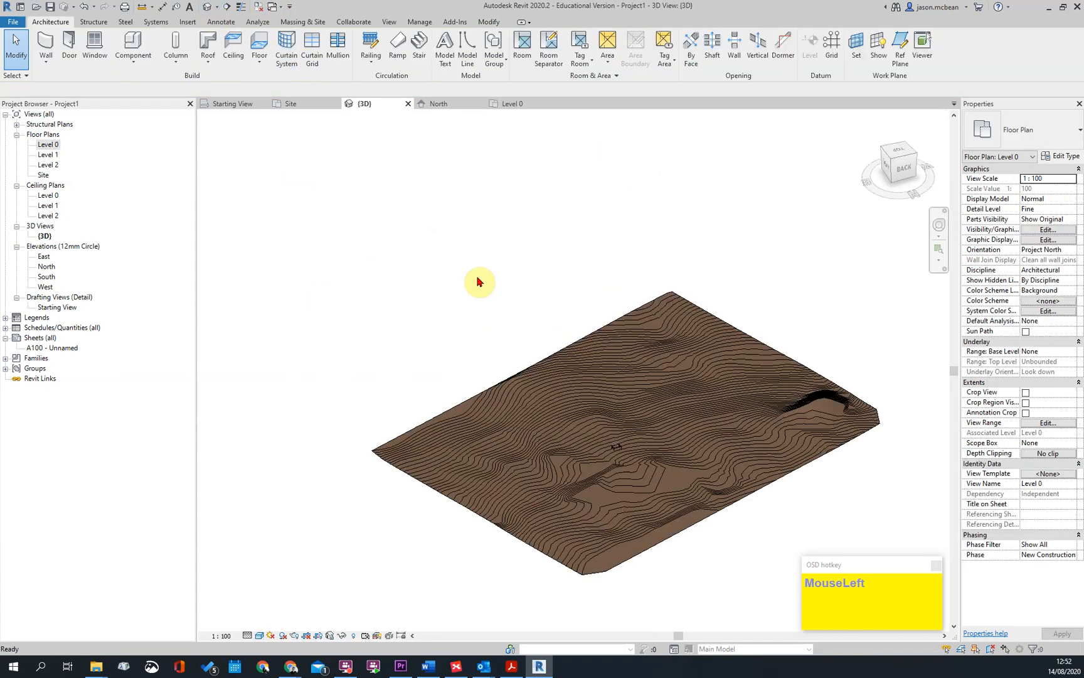
scroll(672, 501, "up", 6)
scroll(491, 319, "up", 4)
middle_click_drag(494, 362, 522, 399, "shift")
scroll(601, 287, "down", 4)
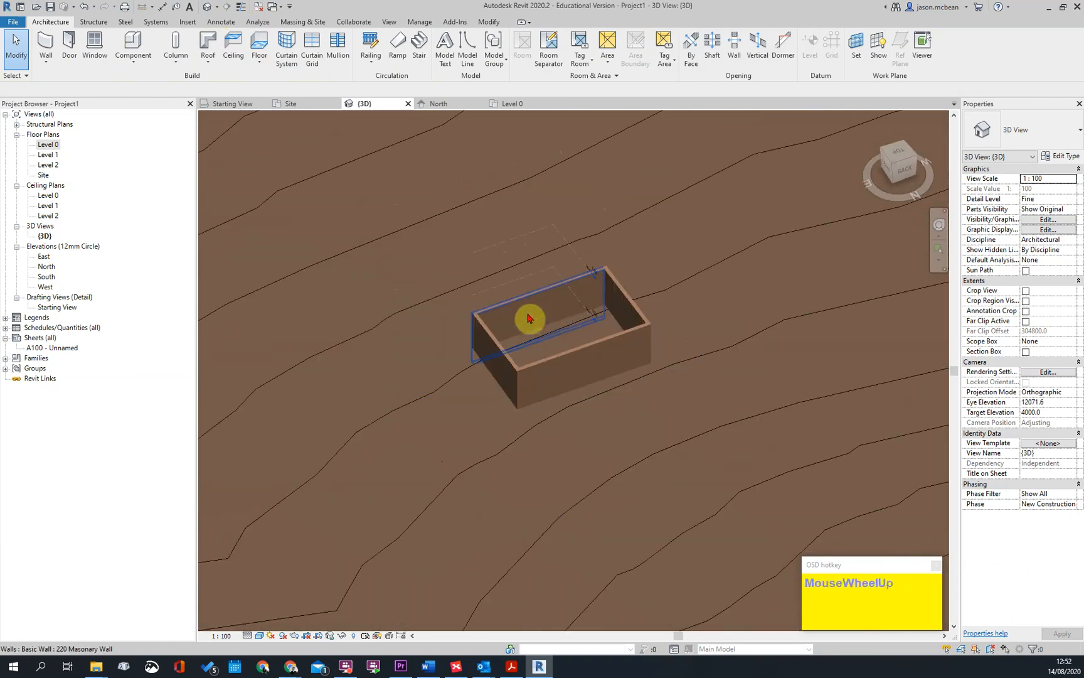
In the Level 0 floor plan's view range, set the view depth to Level Below with an offset of -500
key("Escape")
double_click(49, 145)
scroll(506, 332, "down", 2)
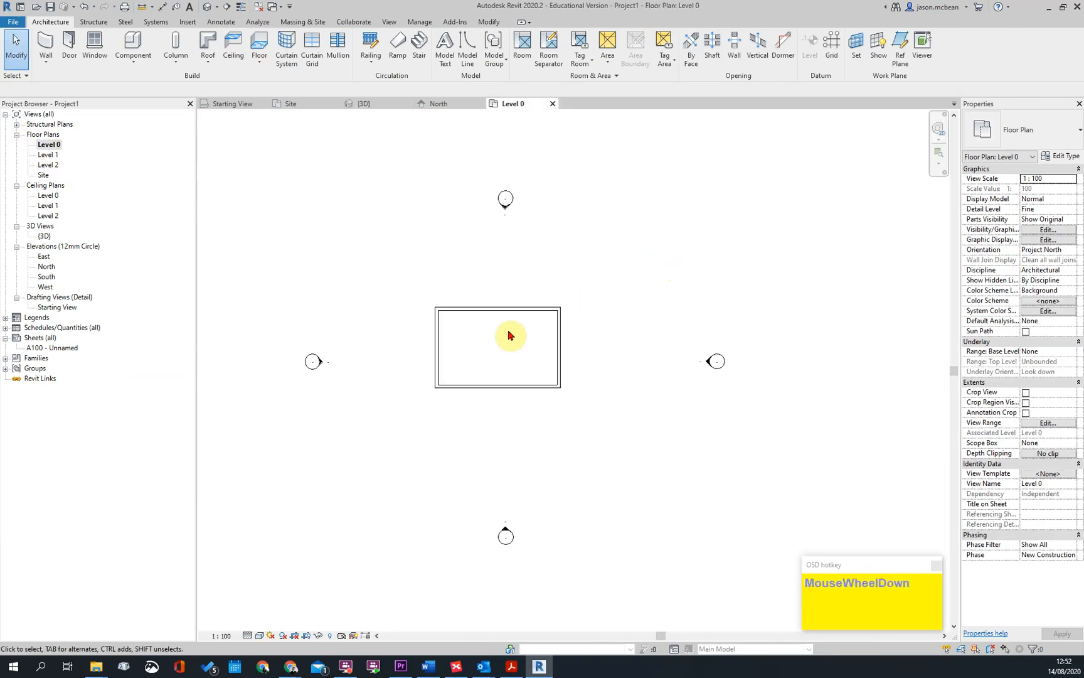
scroll(581, 350, "up", 2)
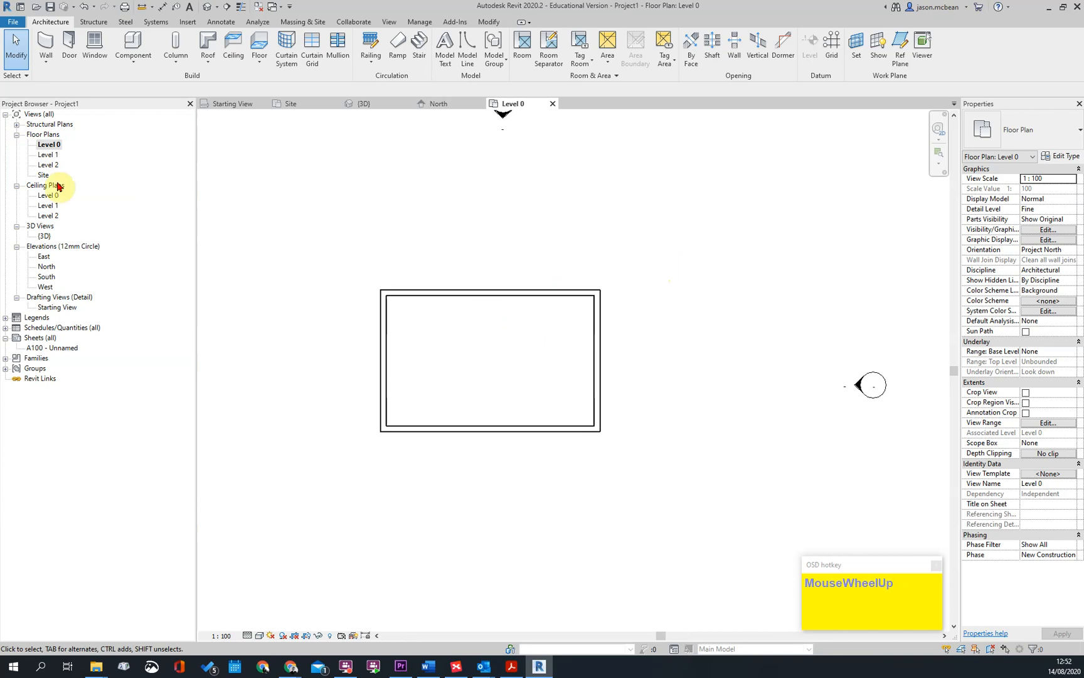
left_click(1027, 423)
left_click(710, 359)
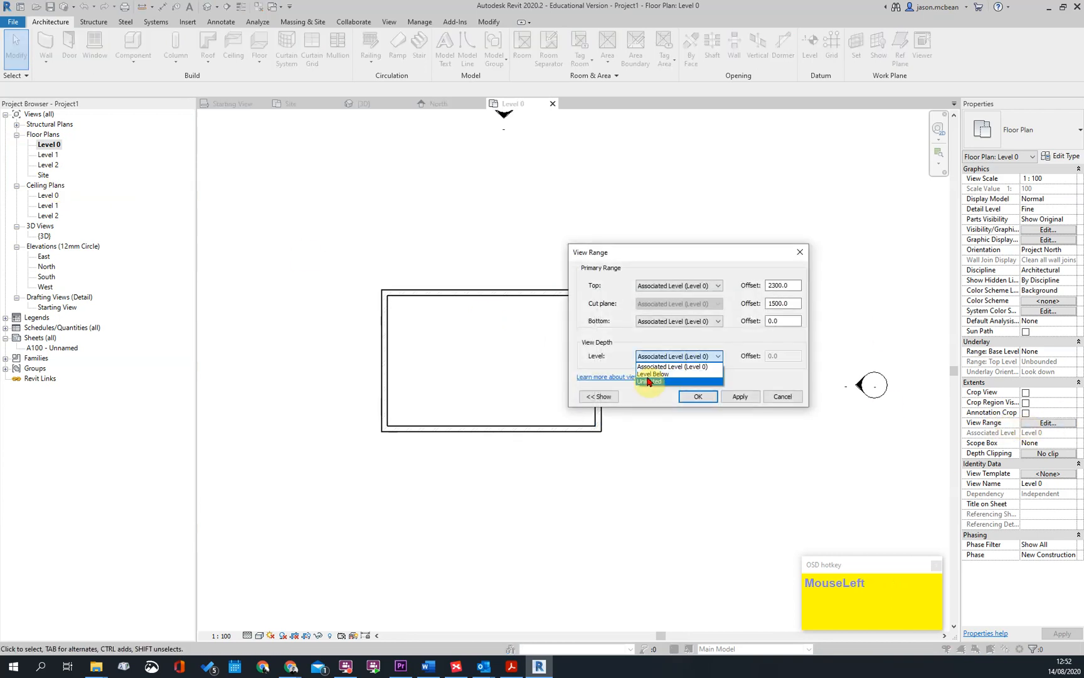
left_click(651, 374)
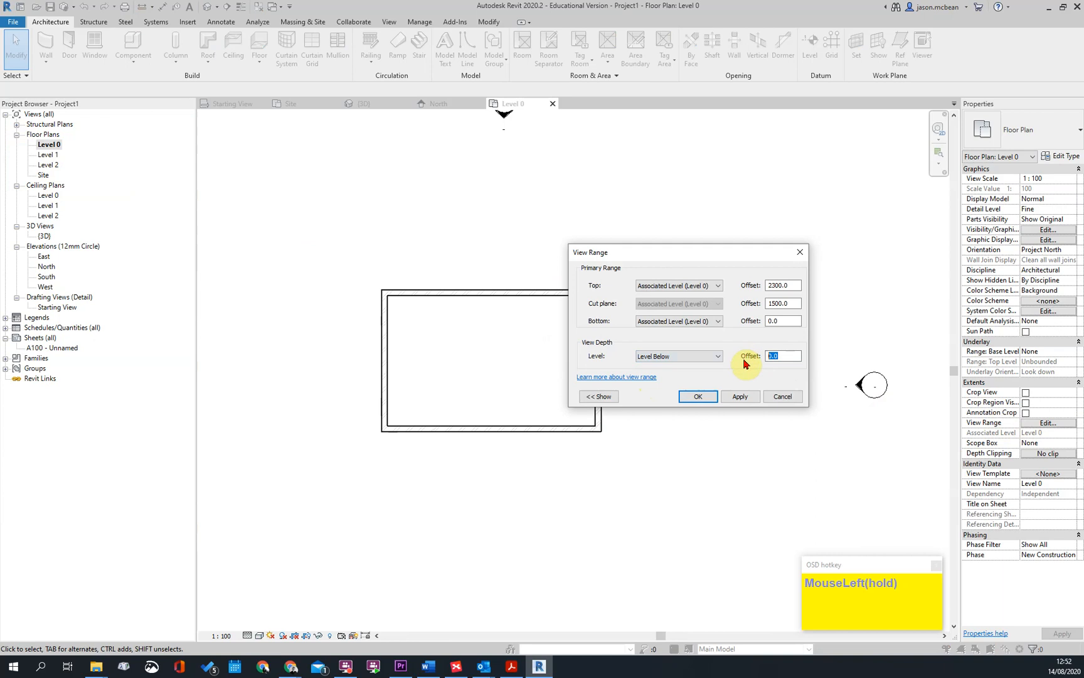
type("-500")
key("Return")
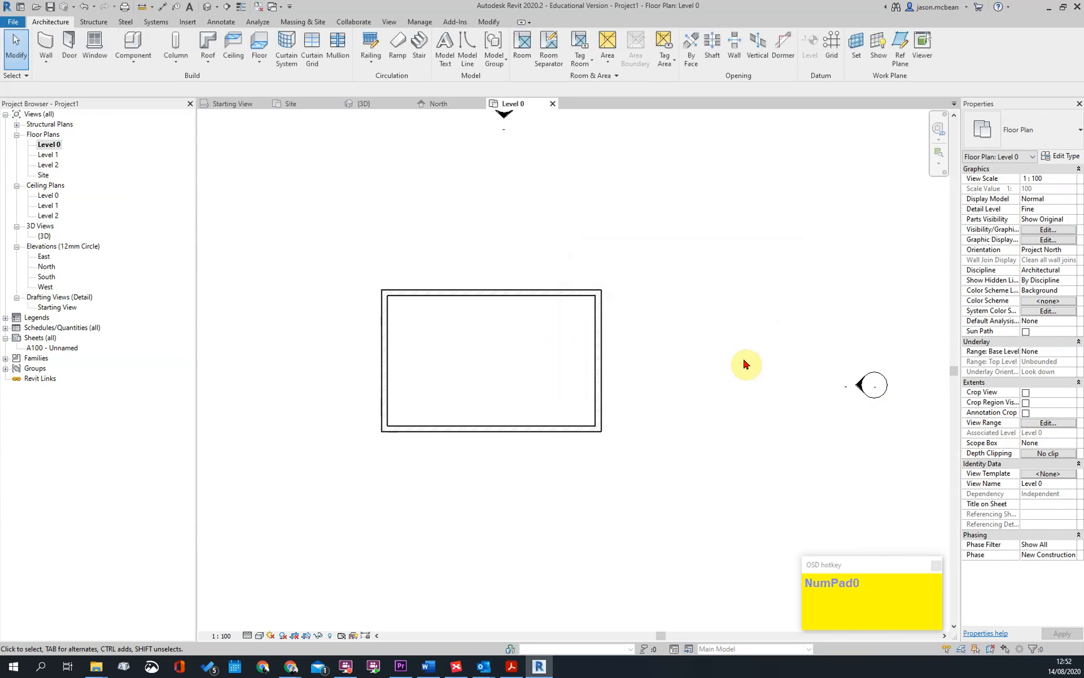
scroll(605, 356, "down", 3)
key("Escape")
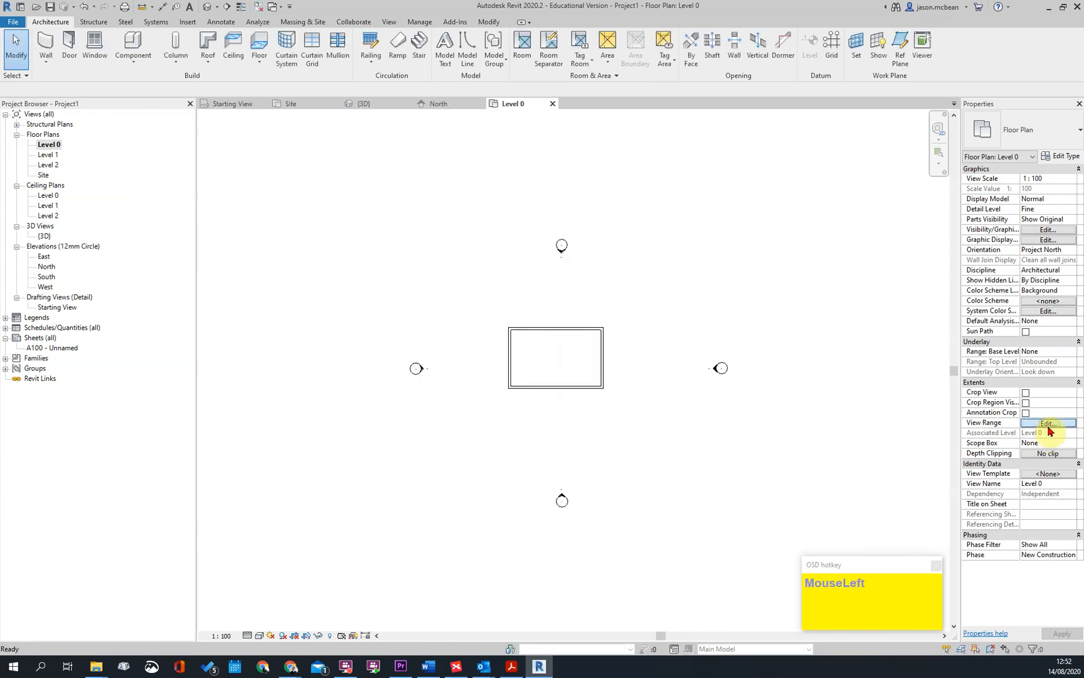
left_click(1049, 425)
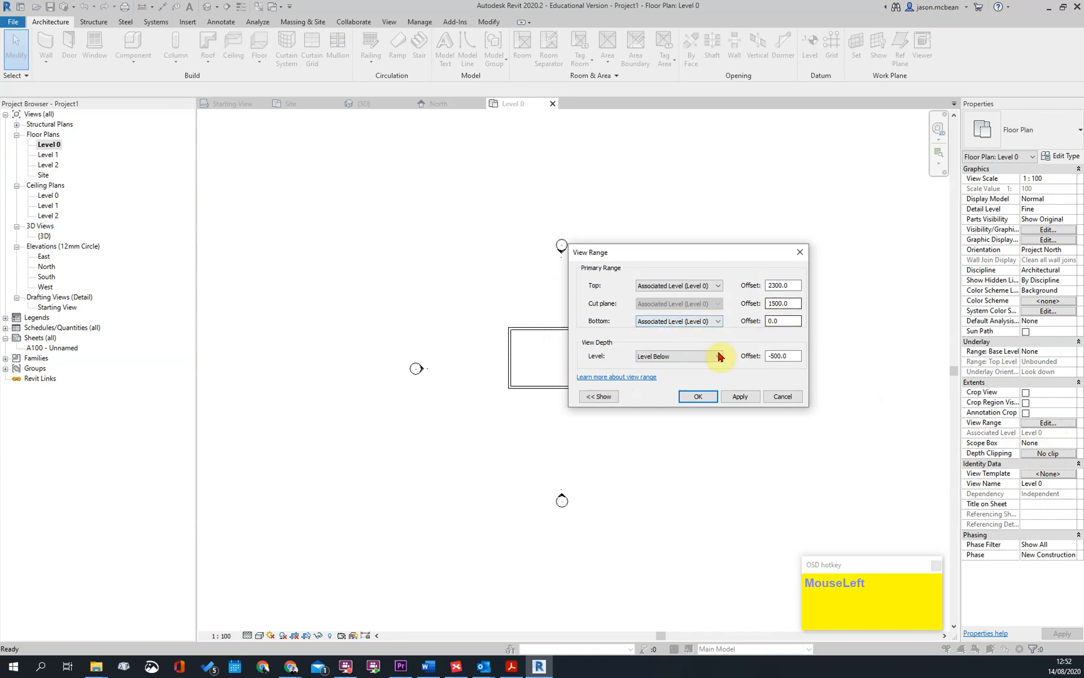
left_click(713, 399)
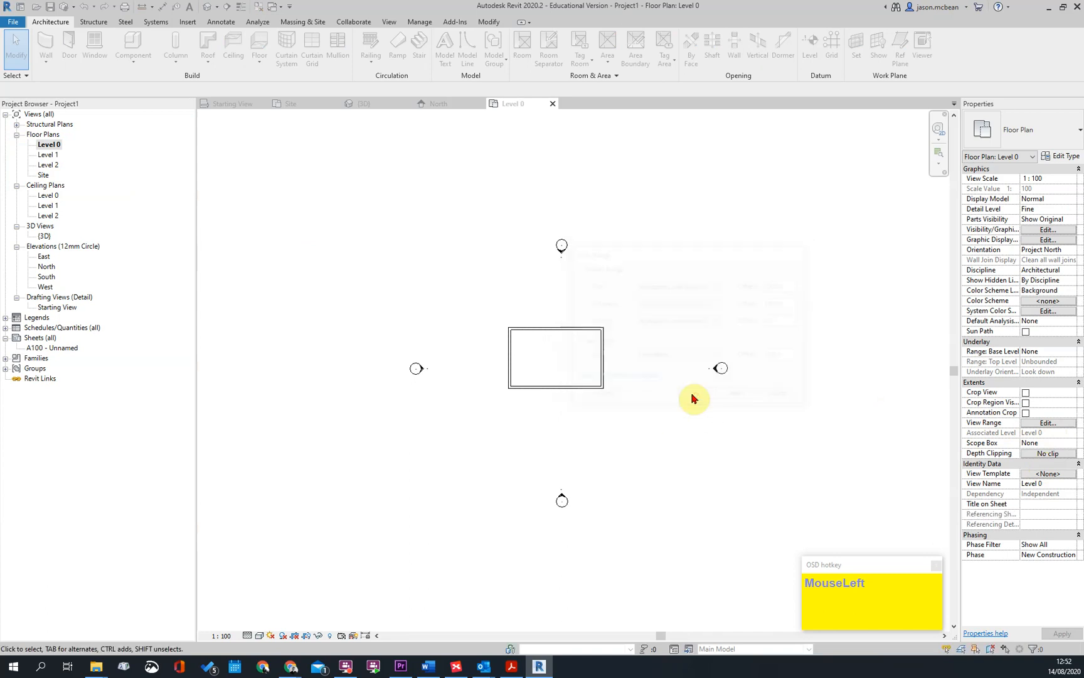
Turn on the Topography category in the visibility and graphic overrides of the Level 0 floor plan
middle_click_drag(558, 290, 494, 302)
key("v")
key("v")
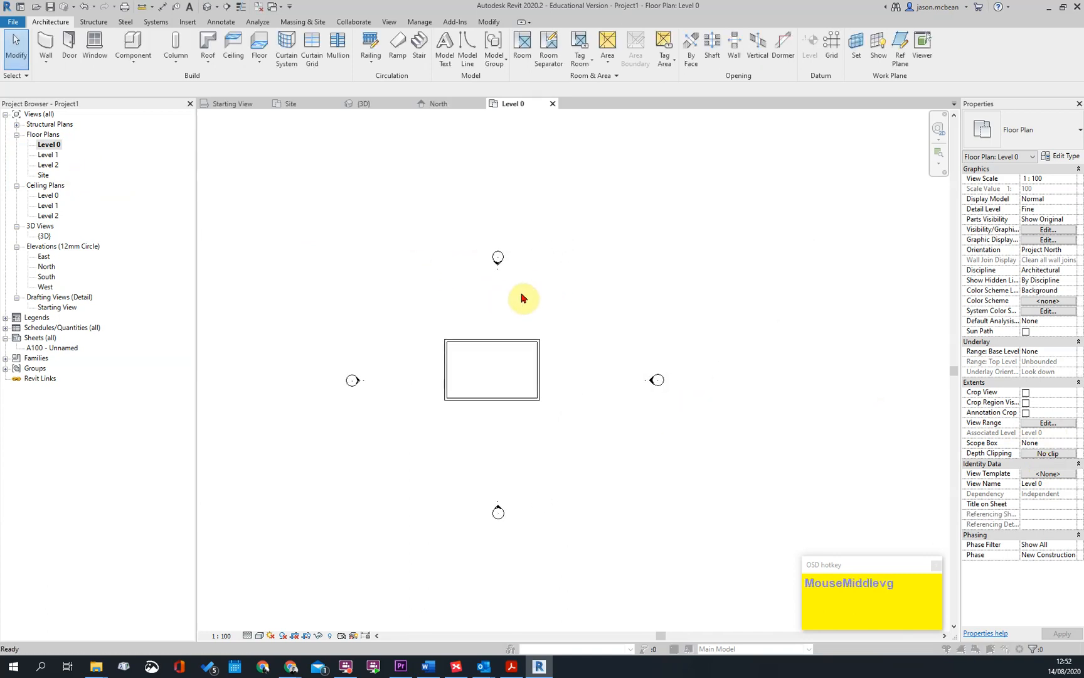
left_click(408, 325)
scroll(409, 328, "down", 8)
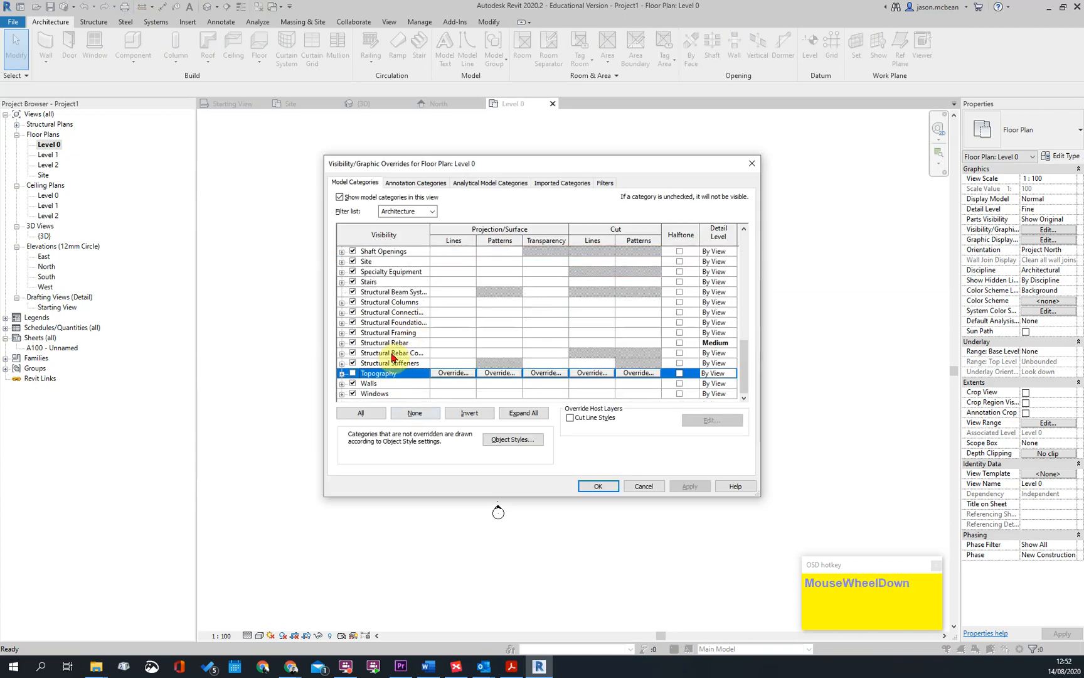
left_click(690, 485)
left_click(598, 486)
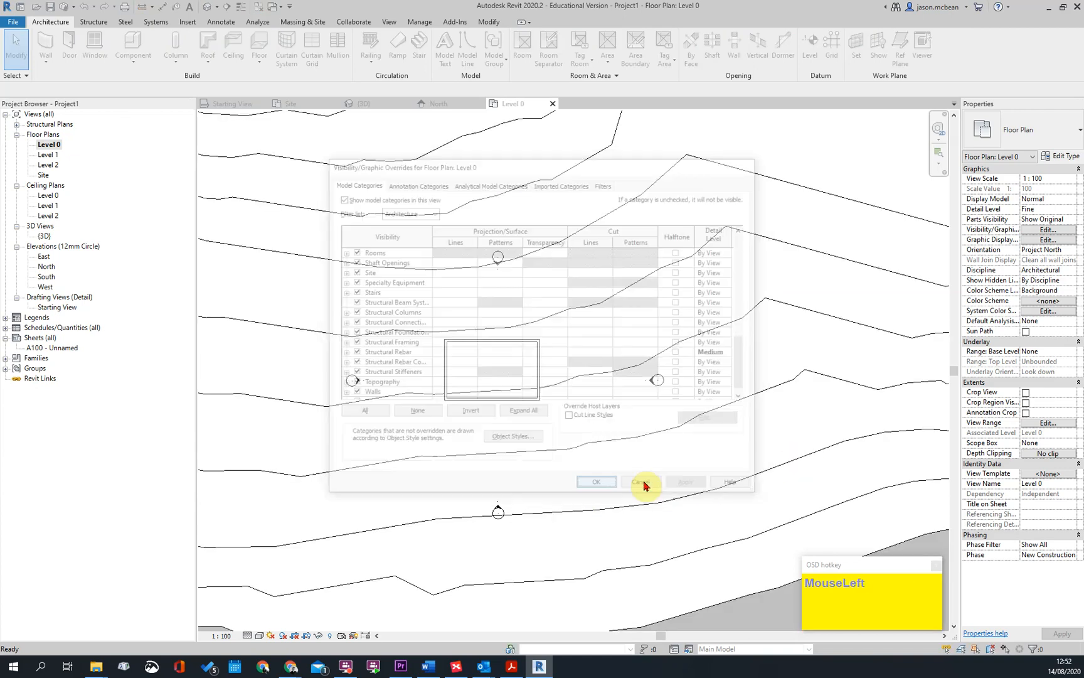
scroll(521, 414, "up", 3)
middle_click_drag(515, 401, 564, 397)
key("Escape")
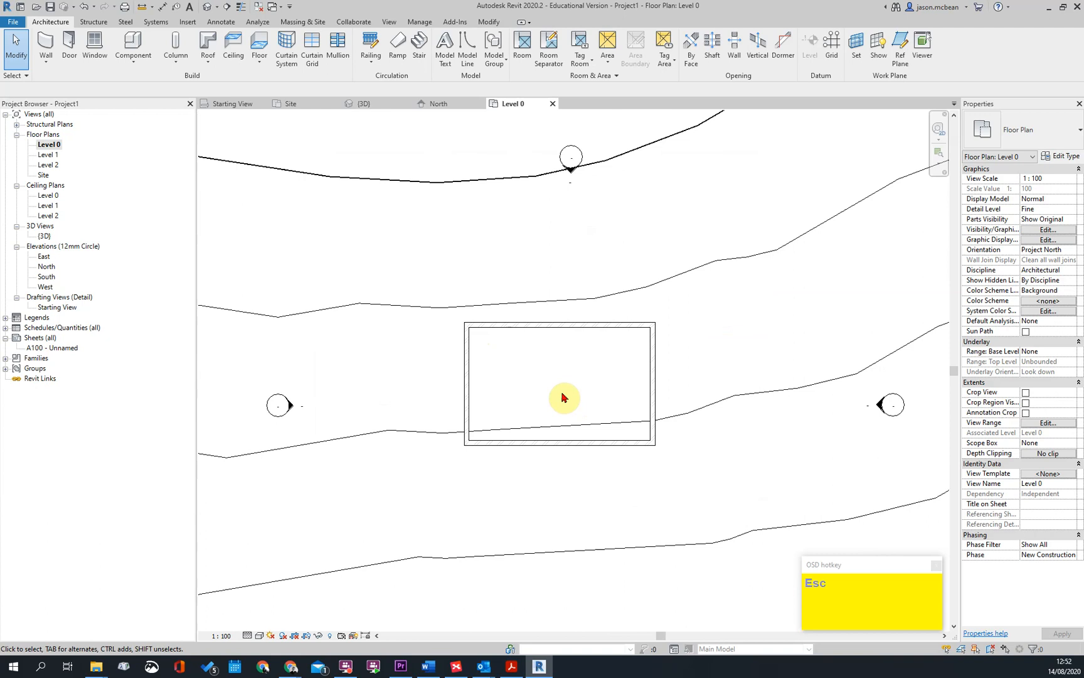
Create an architectural floor of type 125mm Surface Bed with an 8000 by 5000 mm rectangular boundary along the inner wall faces
scroll(563, 397, "up", 2)
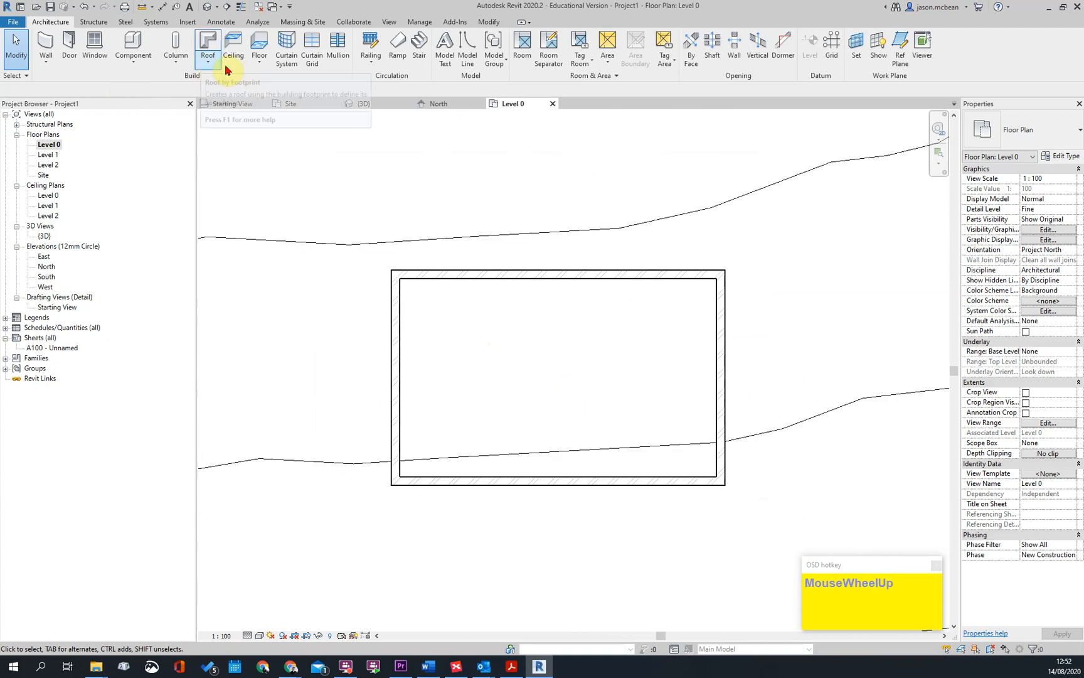
left_click(259, 62)
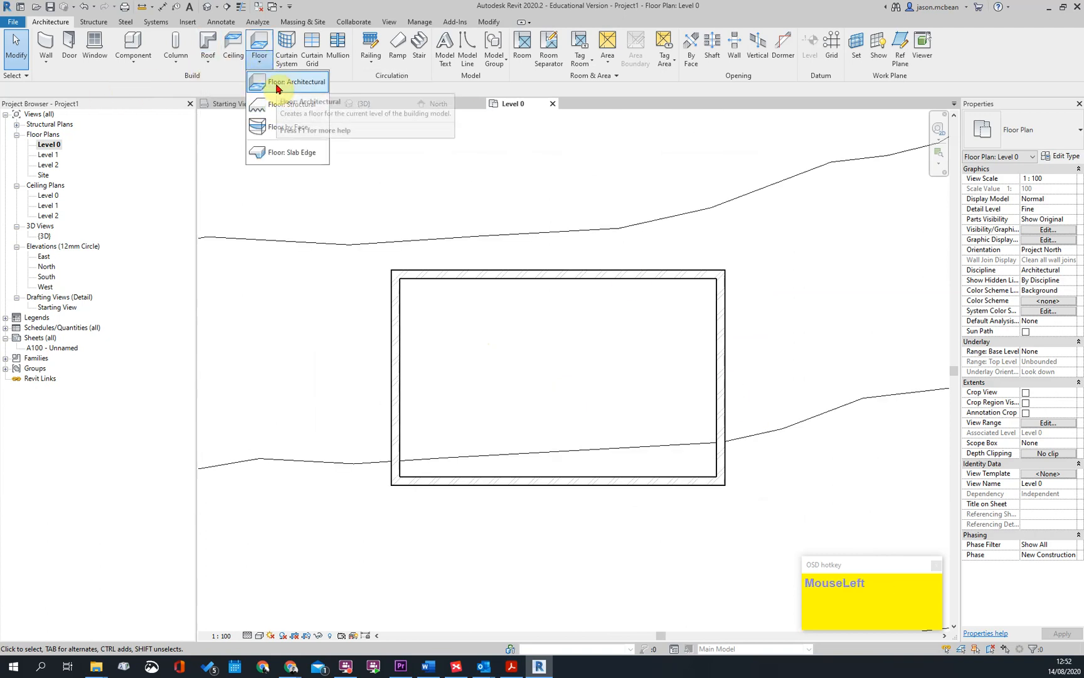
left_click(276, 83)
left_click(1029, 122)
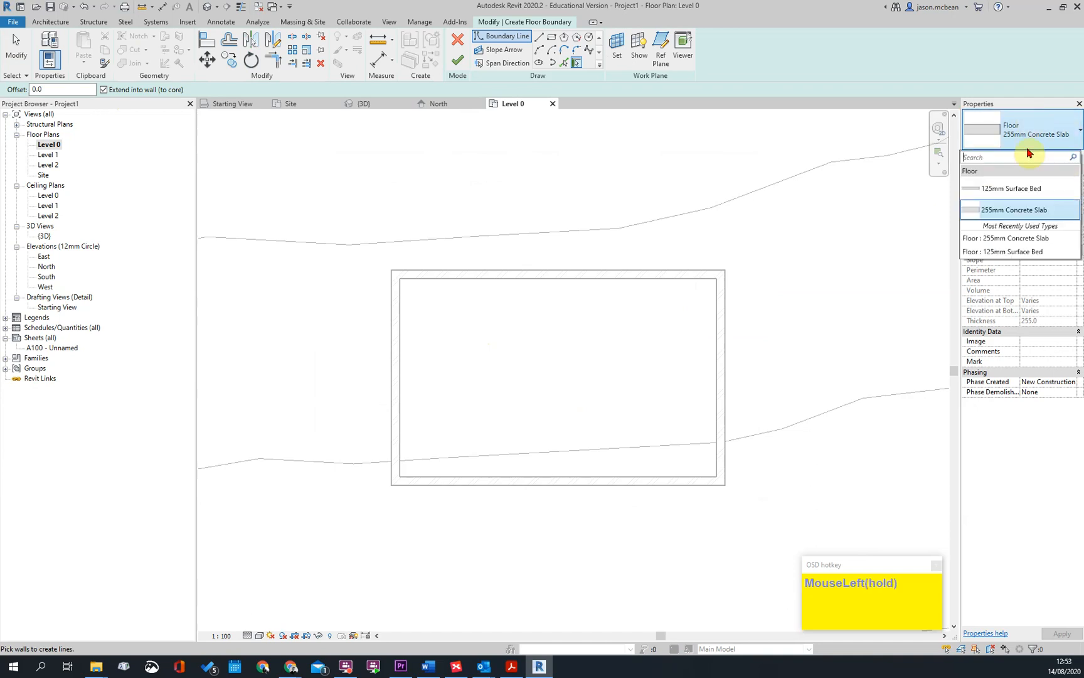
left_click(1026, 190)
left_click(552, 39)
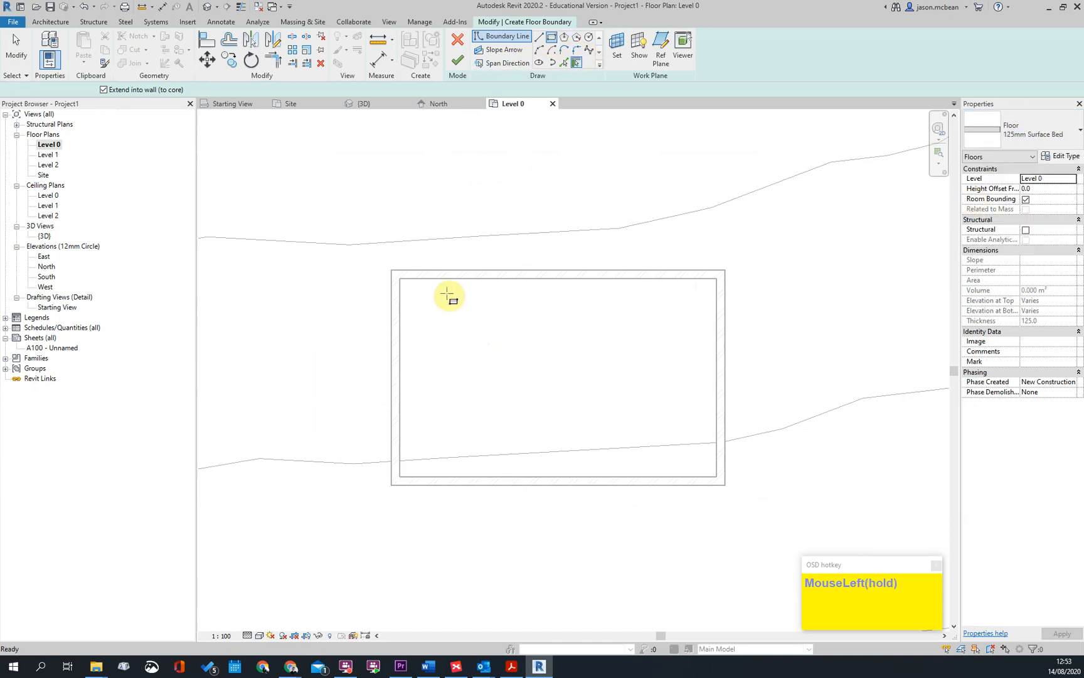
left_click(399, 279)
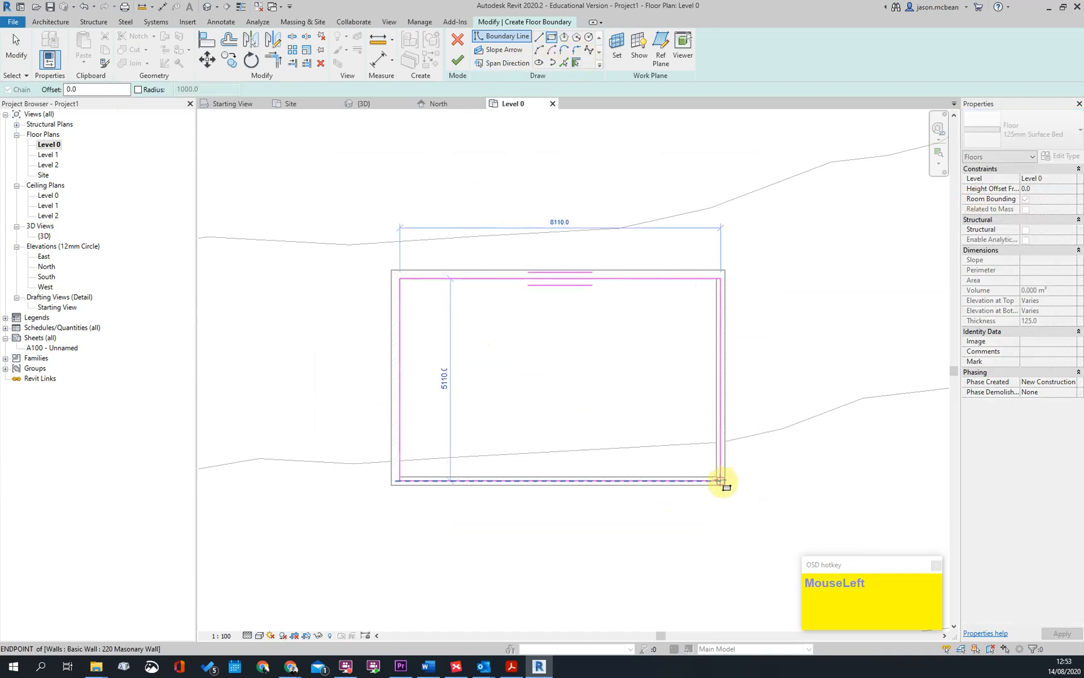
left_click(718, 478)
left_click(464, 61)
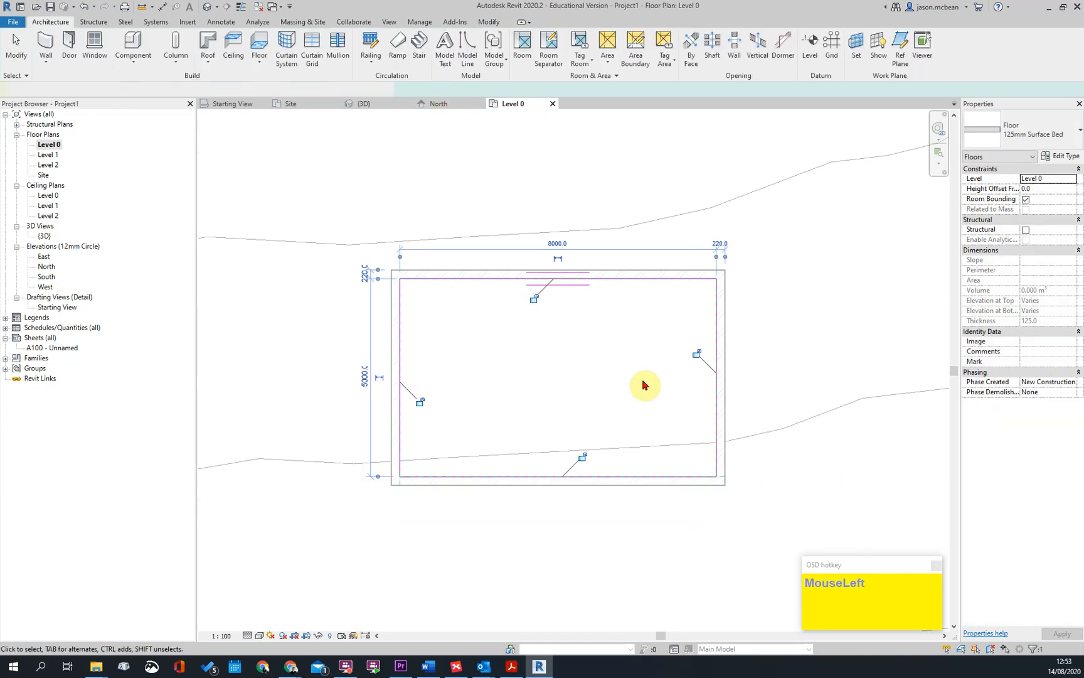
scroll(315, 201, "down", 2)
key("Escape")
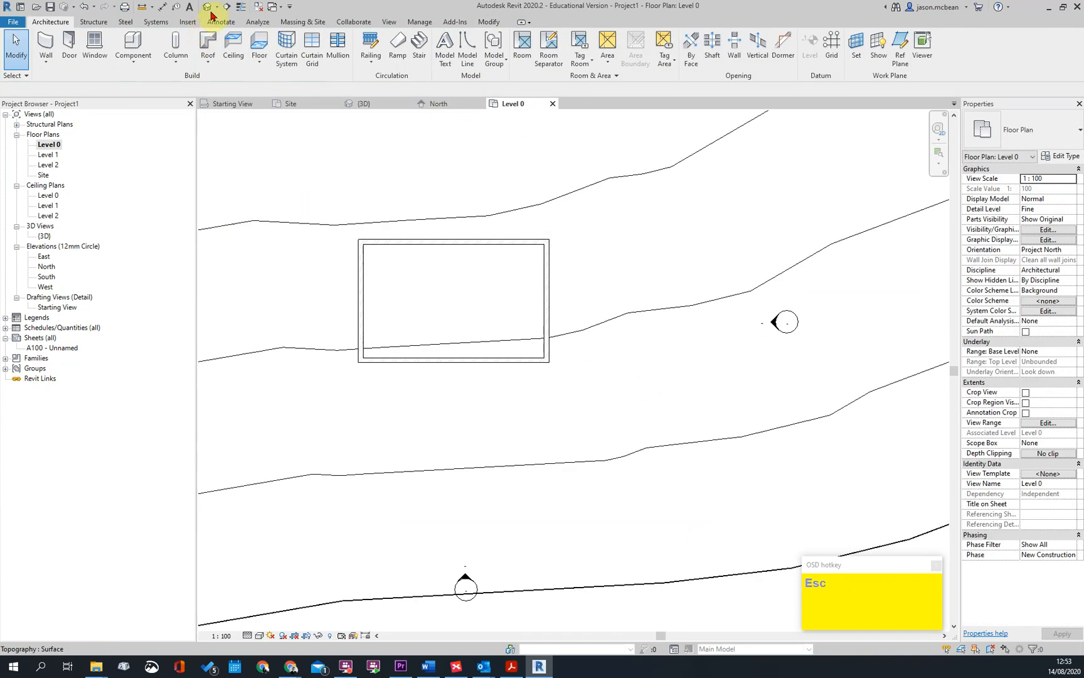
Move the view lines of the East, North, West and South elevations closer to the building
scroll(491, 314, "down", 2)
left_click(680, 318)
scroll(682, 325, "up", 2)
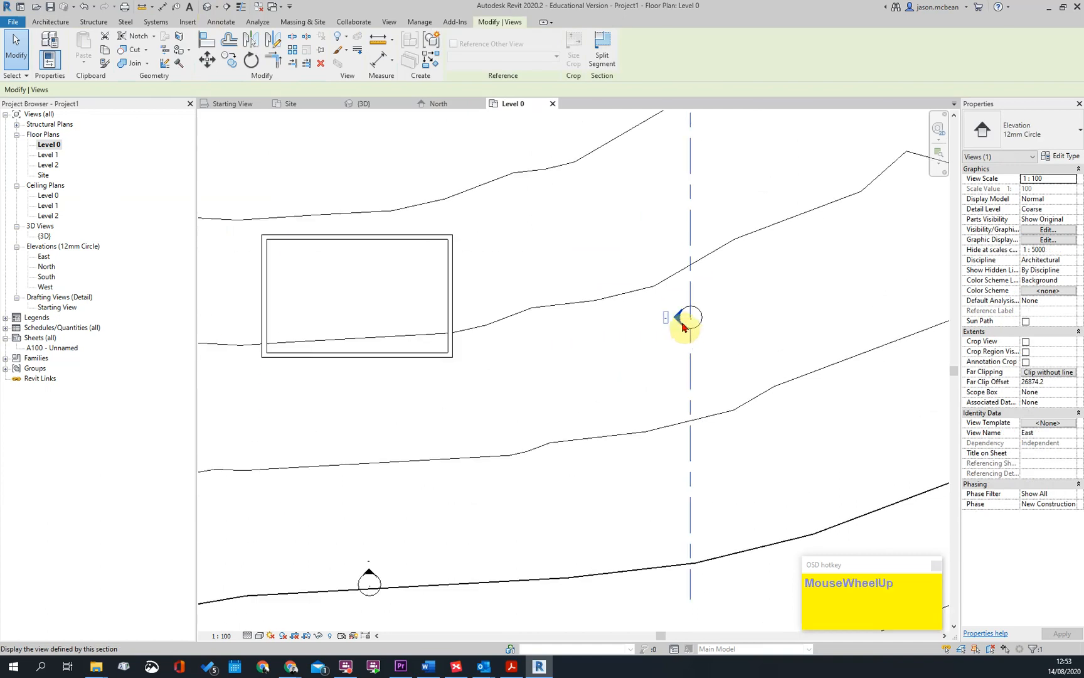
left_click_drag(689, 332, 512, 305)
scroll(546, 317, "down", 1)
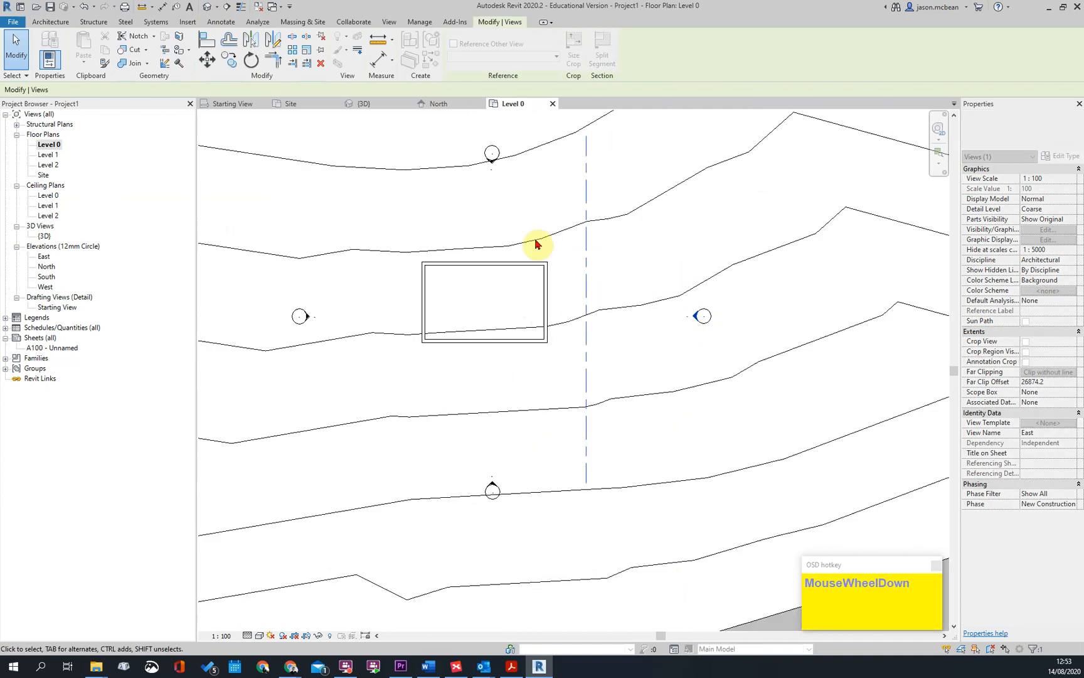
left_click(495, 164)
left_click_drag(533, 158, 507, 252)
left_click_drag(302, 352, 398, 339)
left_click(492, 486)
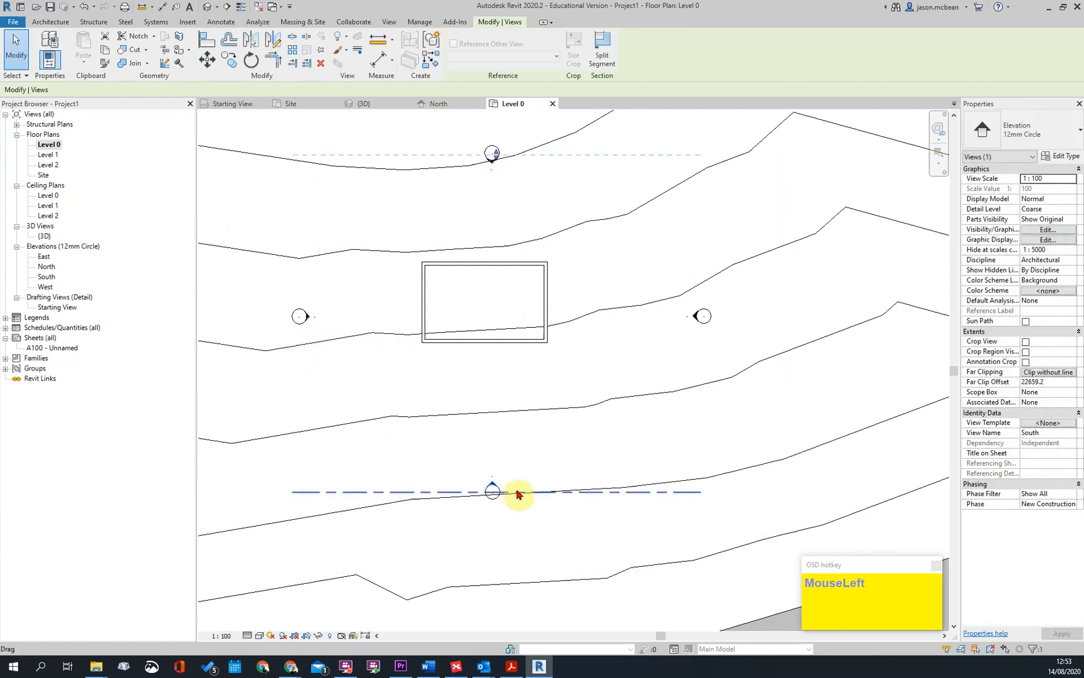
left_click_drag(518, 494, 518, 455)
key("Escape")
Move the south, east, north and west elevation markers close around the building walls
left_click_drag(450, 443, 570, 570)
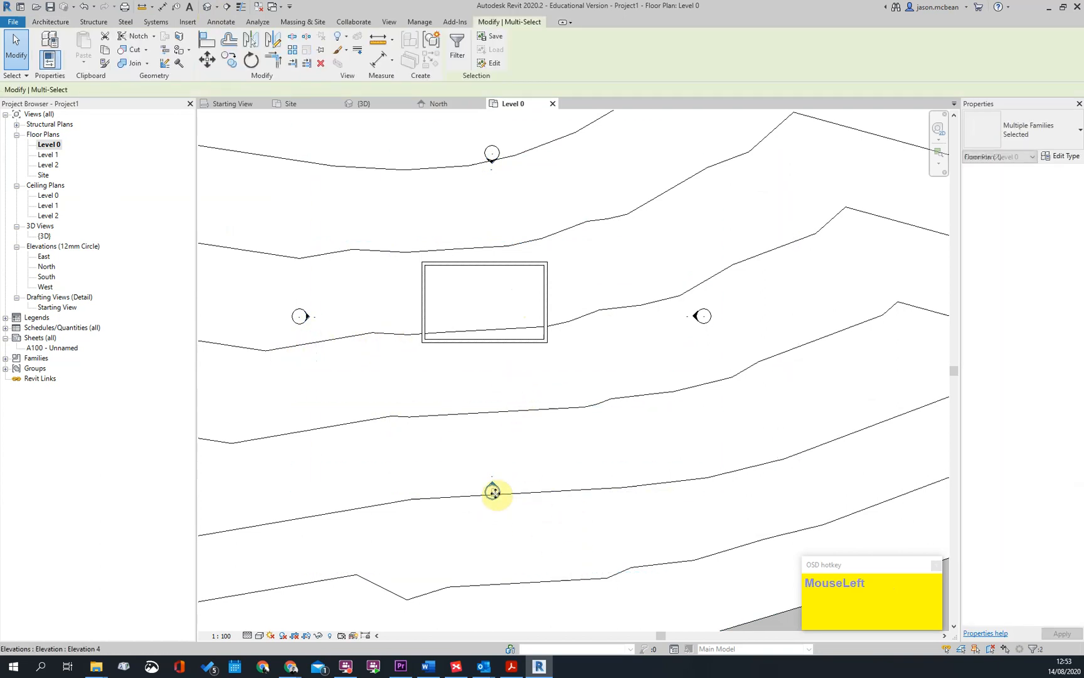
left_click_drag(484, 424, 482, 398)
left_click_drag(667, 216, 767, 390)
left_click_drag(704, 316, 596, 303)
left_click_drag(445, 121, 531, 205)
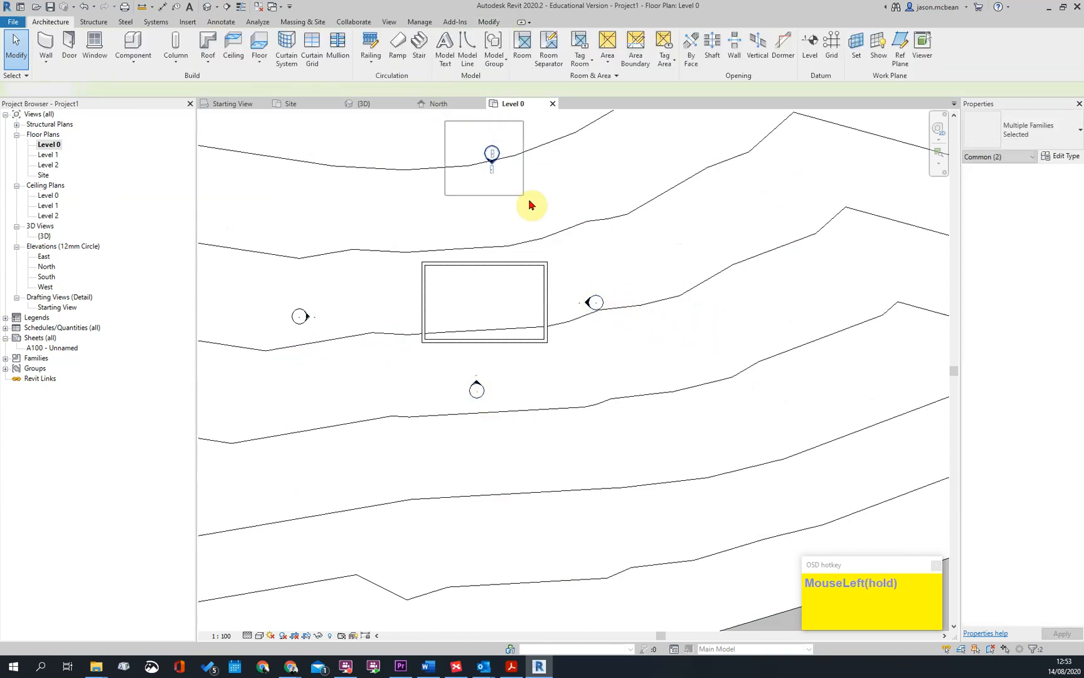
left_click_drag(489, 163, 484, 238)
mouse_move(252, 270)
left_mouse_down()
mouse_move(337, 342)
mouse_move(346, 364)
left_mouse_up()
left_click_drag(298, 317, 383, 304)
Open the South elevation to check its view of the building, and return to the Level 0 floor plan
scroll(530, 370, "up", 2)
key("Escape")
left_click(463, 393)
double_click(463, 392)
key("Escape")
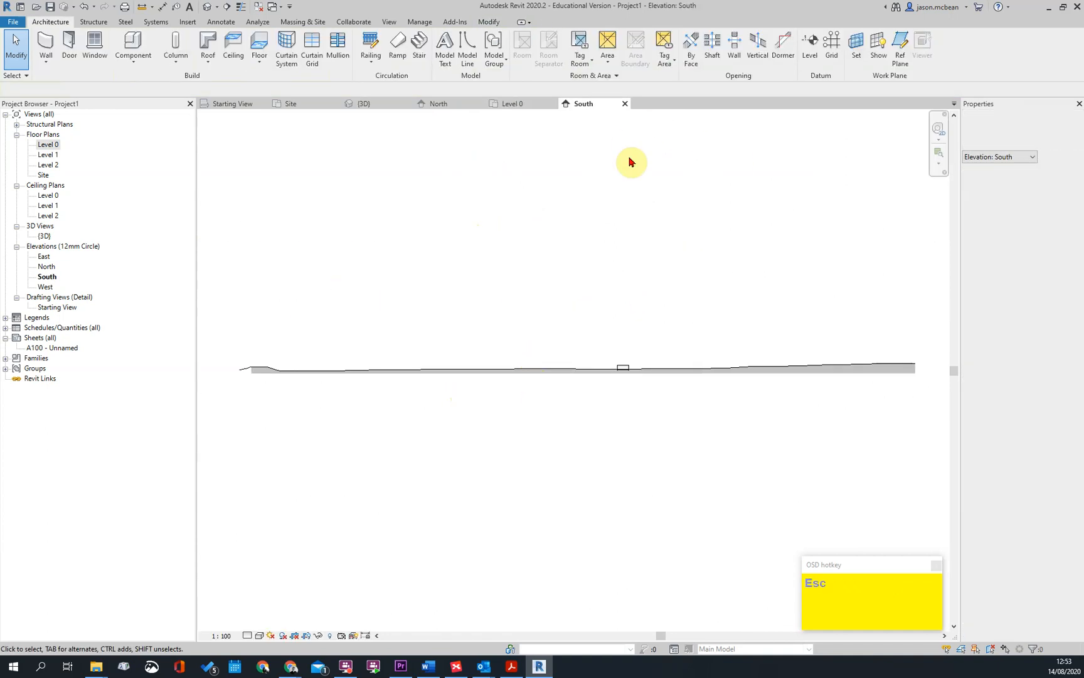
left_click(522, 104)
key("Escape")
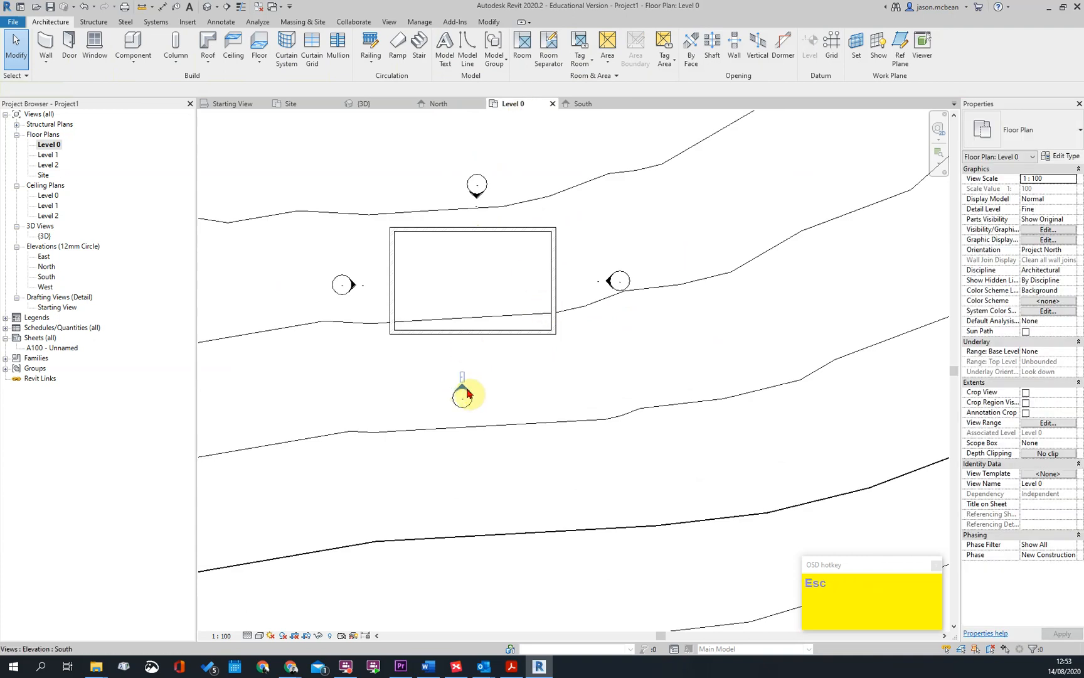
Move the view lines of the South, East, North and West elevations to just outside the building walls
left_click(463, 389)
left_click_drag(486, 240, 509, 345)
key("Escape")
left_click(615, 281)
mouse_move(600, 292)
left_mouse_down()
mouse_move(467, 303)
mouse_move(571, 304)
left_mouse_up()
left_click(478, 196)
key("Escape")
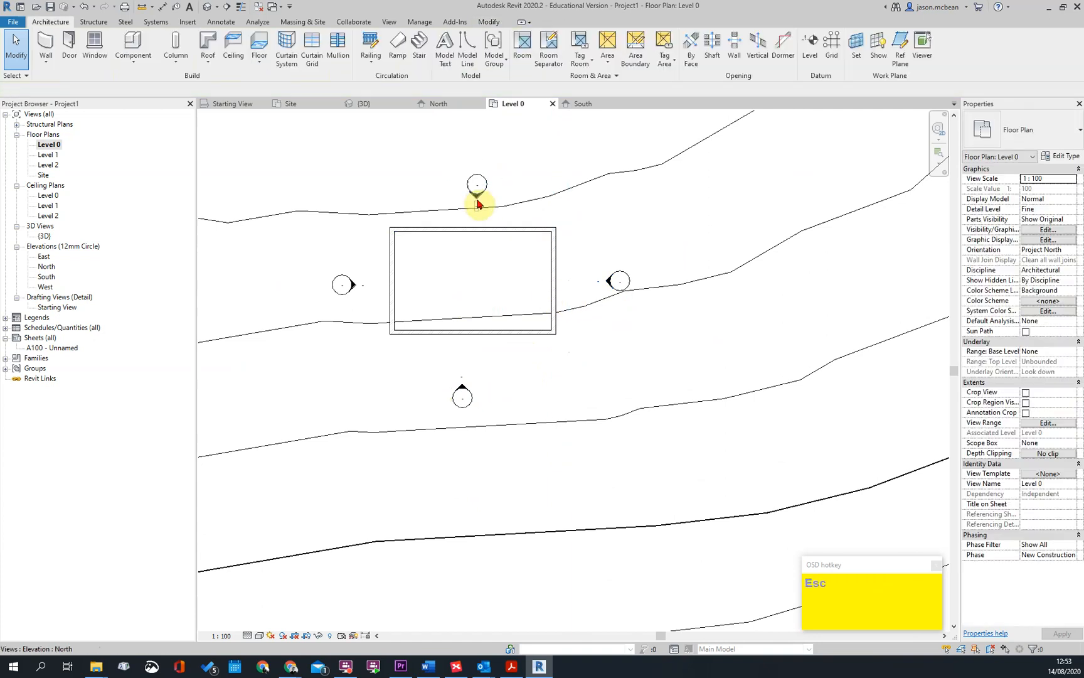
left_click(477, 196)
mouse_move(488, 307)
left_mouse_down()
mouse_move(528, 203)
mouse_move(525, 213)
left_mouse_up()
key("Escape")
left_click(353, 297)
left_click_drag(467, 293, 372, 289)
key("Escape")
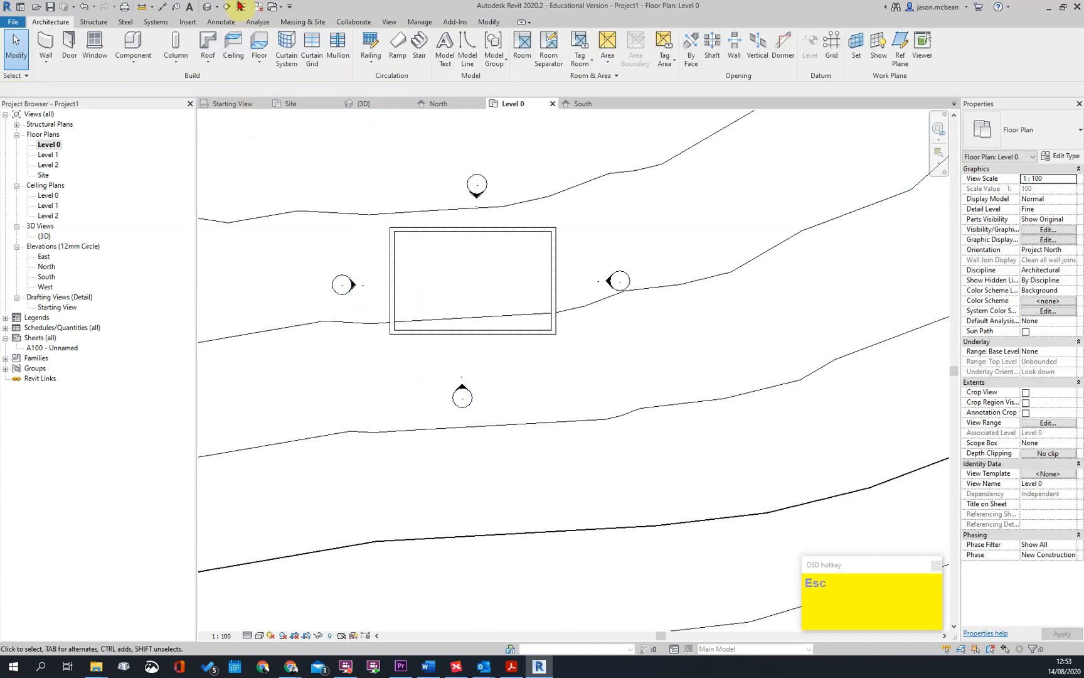
Cut an east-facing section through the building's north and south walls, and open it to examine the walls, floor and terrain
left_click(229, 11)
left_click_drag(451, 202, 451, 356)
key("Escape")
left_click(475, 205)
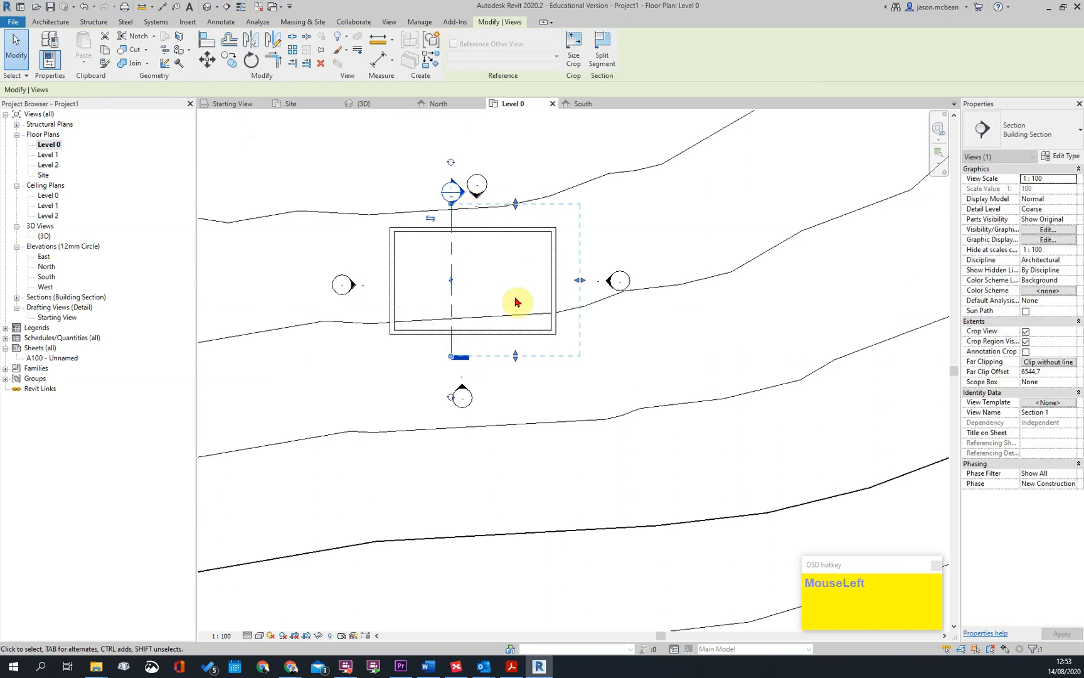
scroll(477, 449, "up", 5)
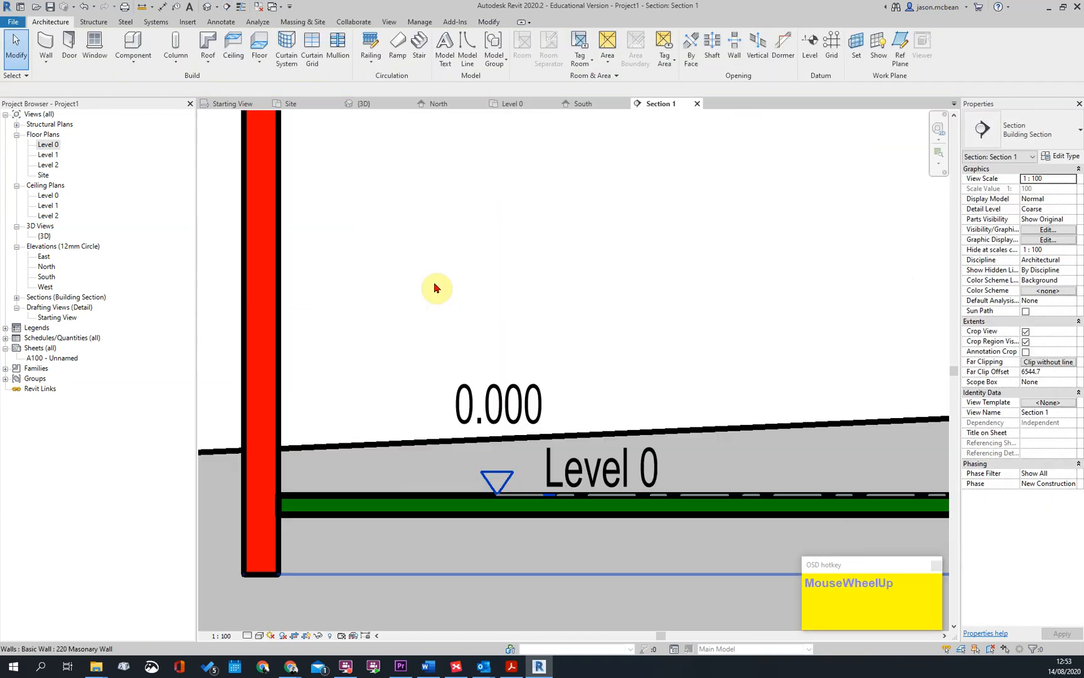
scroll(435, 286, "down", 6)
key("Escape")
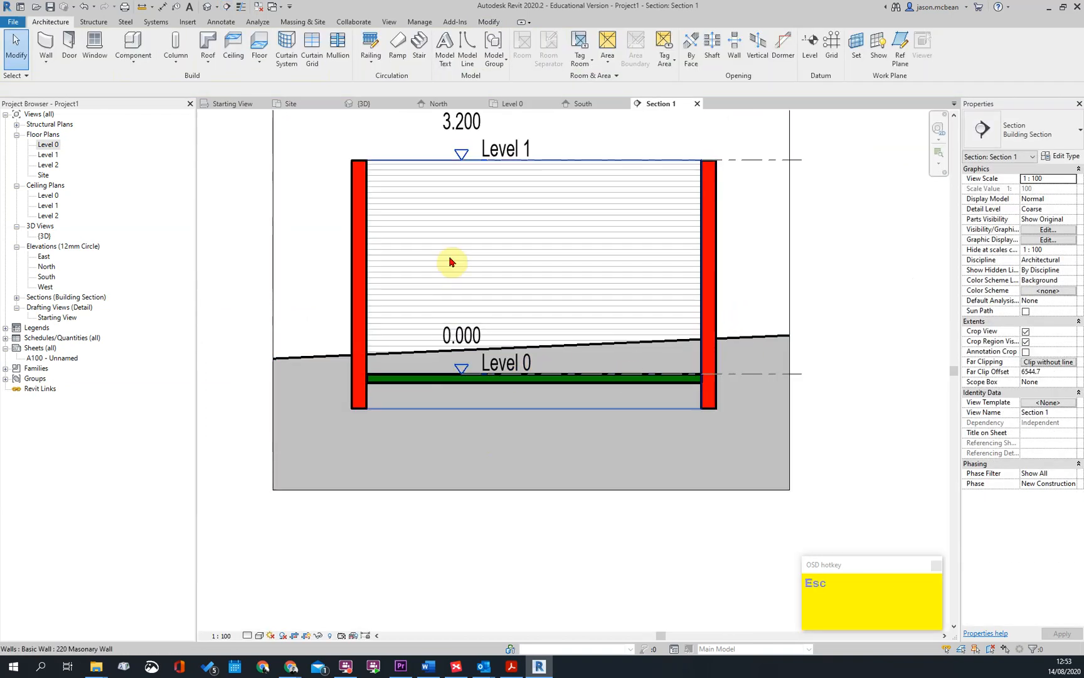
scroll(475, 307, "up", 3)
scroll(475, 308, "up", 2)
scroll(718, 344, "down", 2)
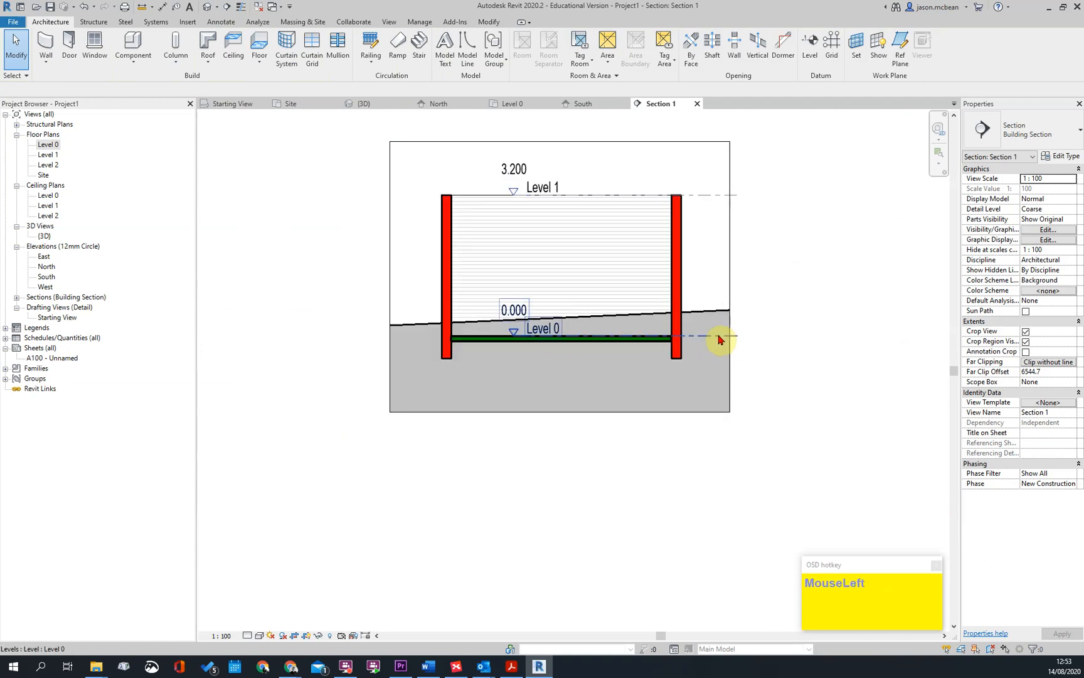
Move the Level 0 and Level 1 heads out of the building to beyond the section's crop boundary
left_click(522, 342)
left_click_drag(512, 336, 331, 343)
key("Escape")
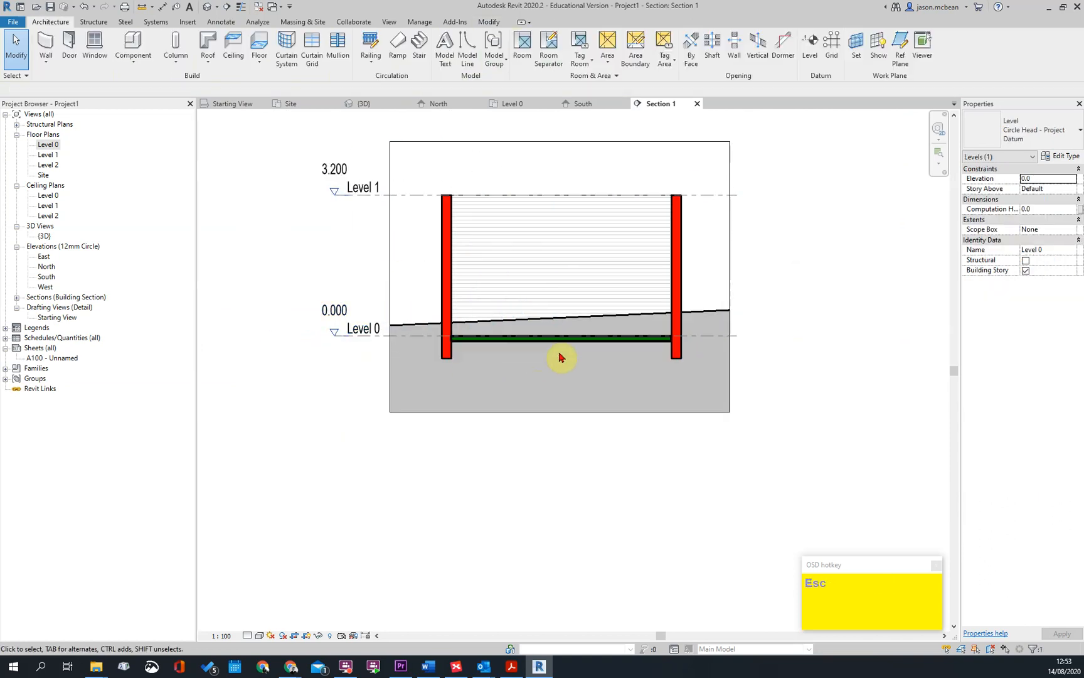
scroll(545, 352, "up", 2)
key("Escape")
Start a building pad in the Level 0 floor plan with its boundary along the inside faces of all four building walls
double_click(46, 145)
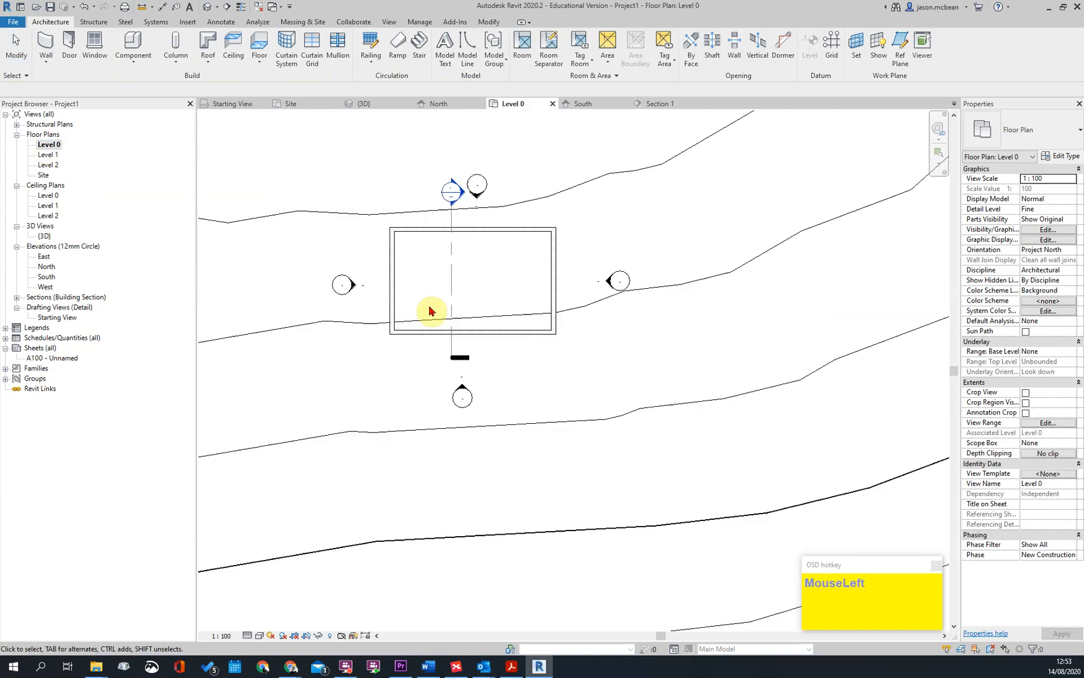
left_click(293, 25)
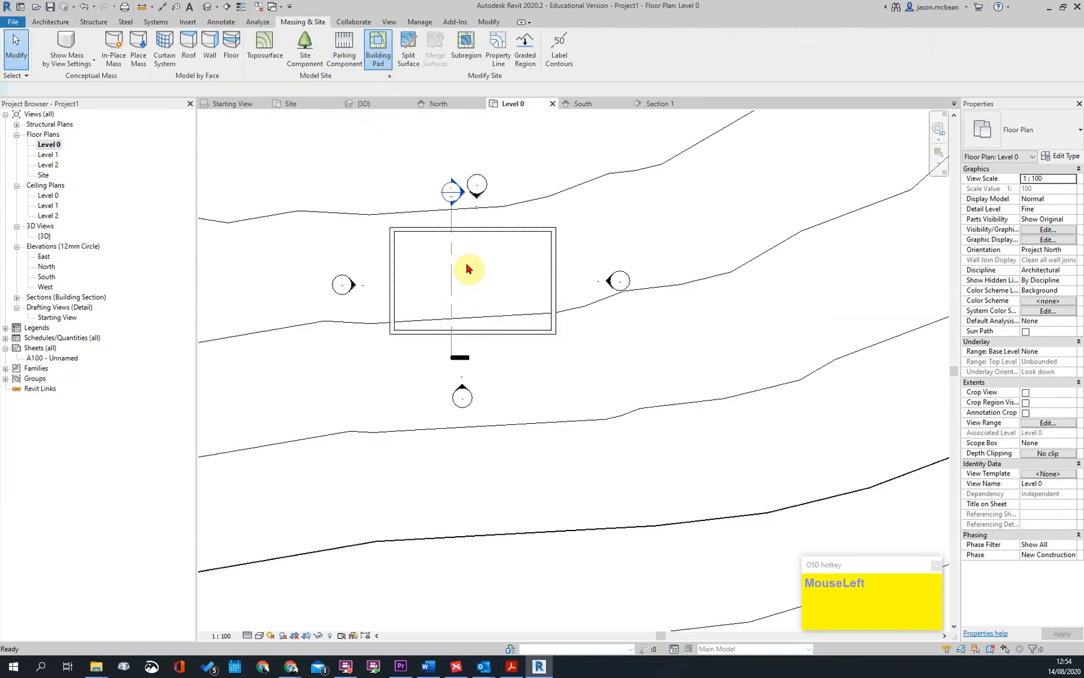
scroll(475, 223, "up", 3)
left_click(571, 65)
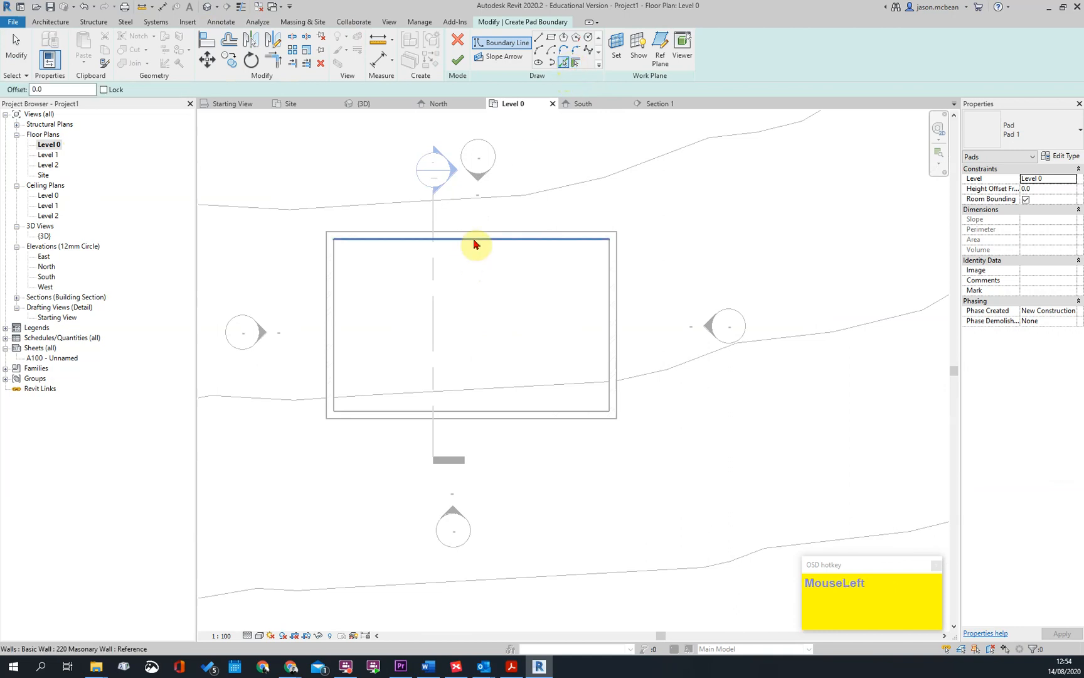
key("Tab")
key("Tab")
key("Tab")
key("Tab")
key("Tab")
key("Tab")
key("Tab")
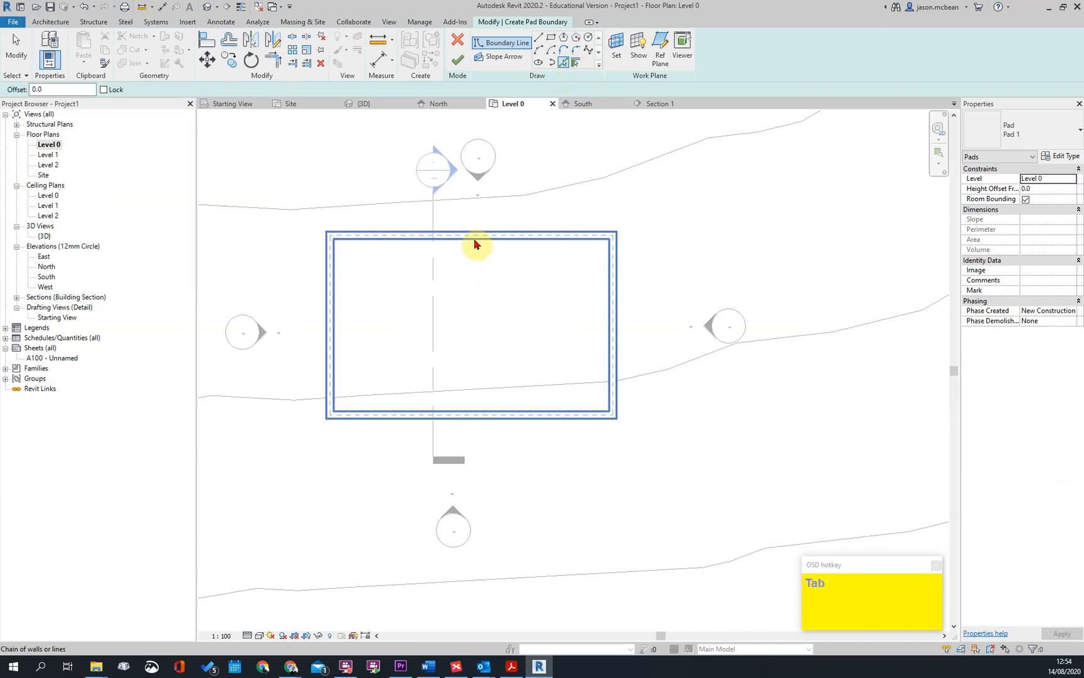
key("Tab")
key("Tab")
key("Tab")
key("Tab")
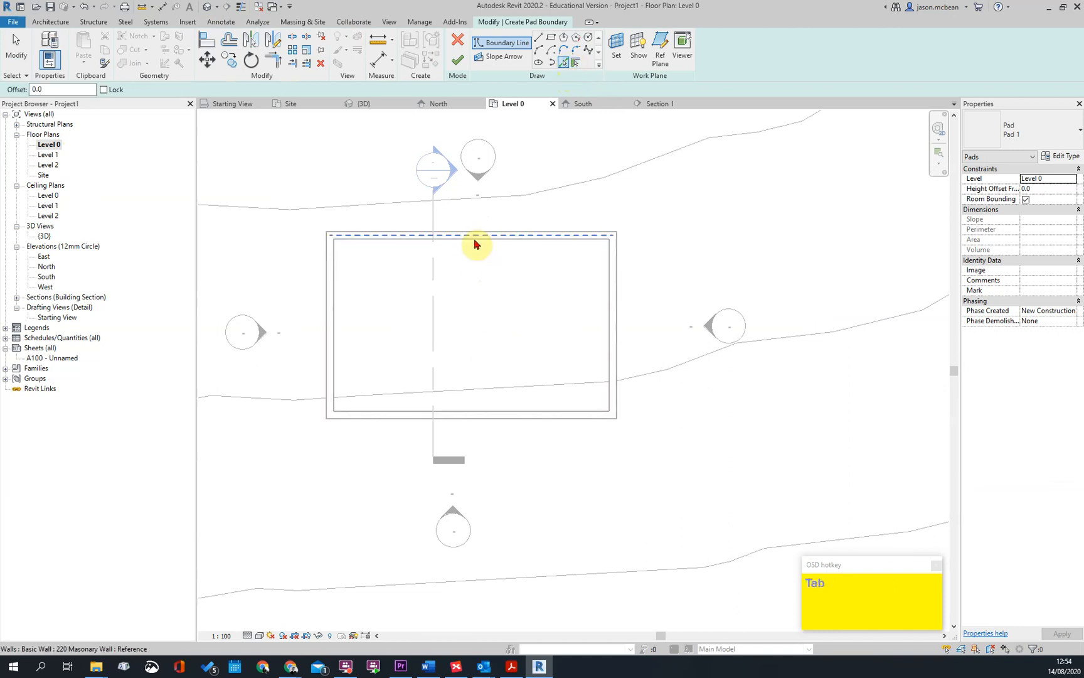
left_click(475, 244)
key("Escape")
Set the pad's height offset from Level 0 to -125 and finish the pad
left_click(1065, 191)
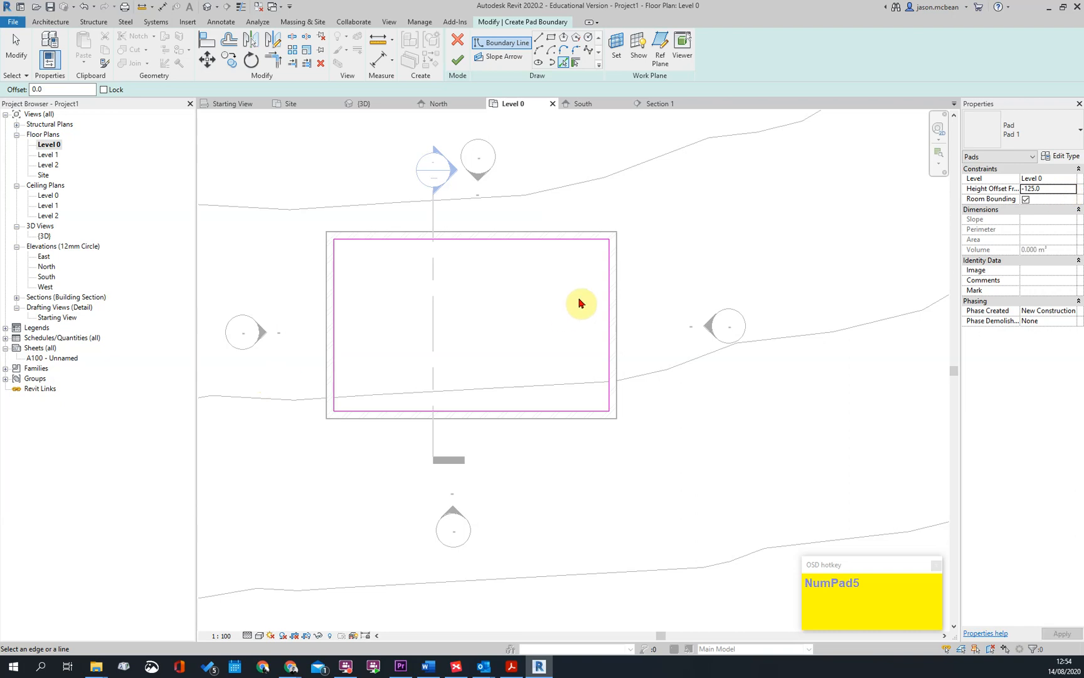
key("Escape")
left_click(463, 70)
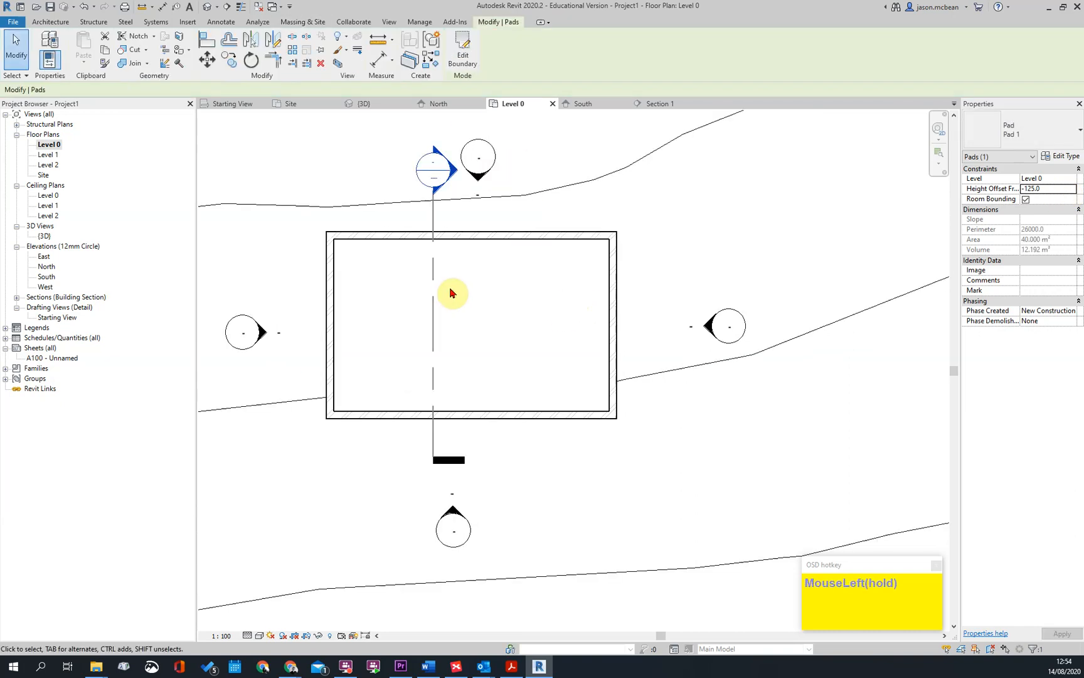
Open the building section from its plan marker and set the section's detail level to Fine
double_click(461, 170)
scroll(411, 370, "up", 3)
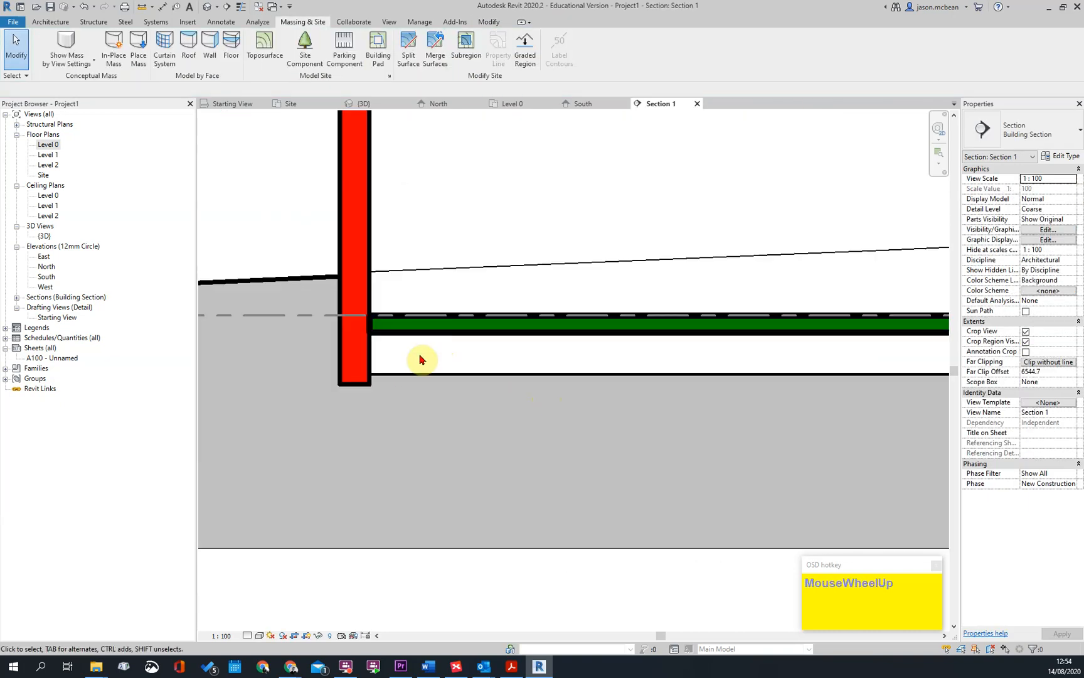
left_click(400, 374)
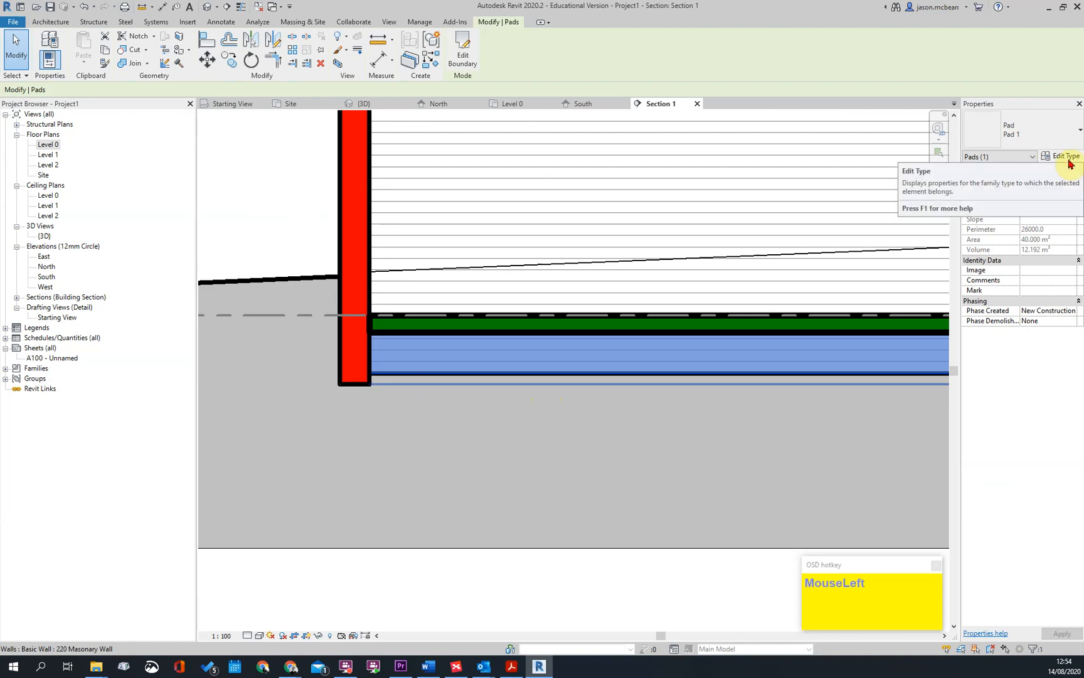
key("Escape")
scroll(330, 501, "down", 2)
left_click(247, 635)
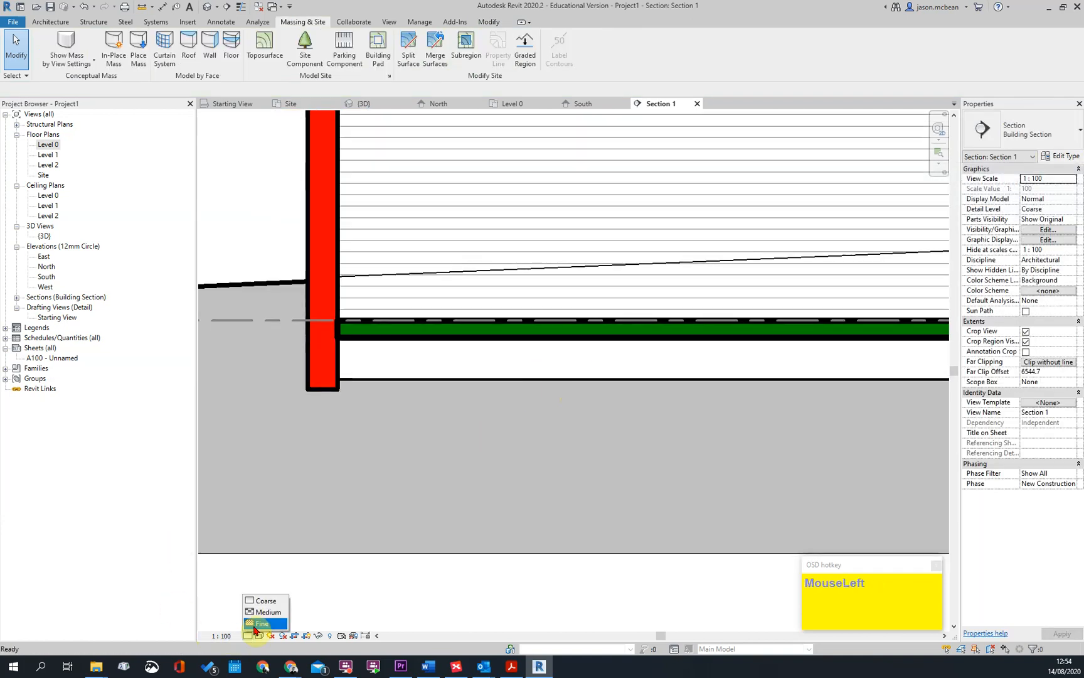
left_click(257, 623)
key("Escape")
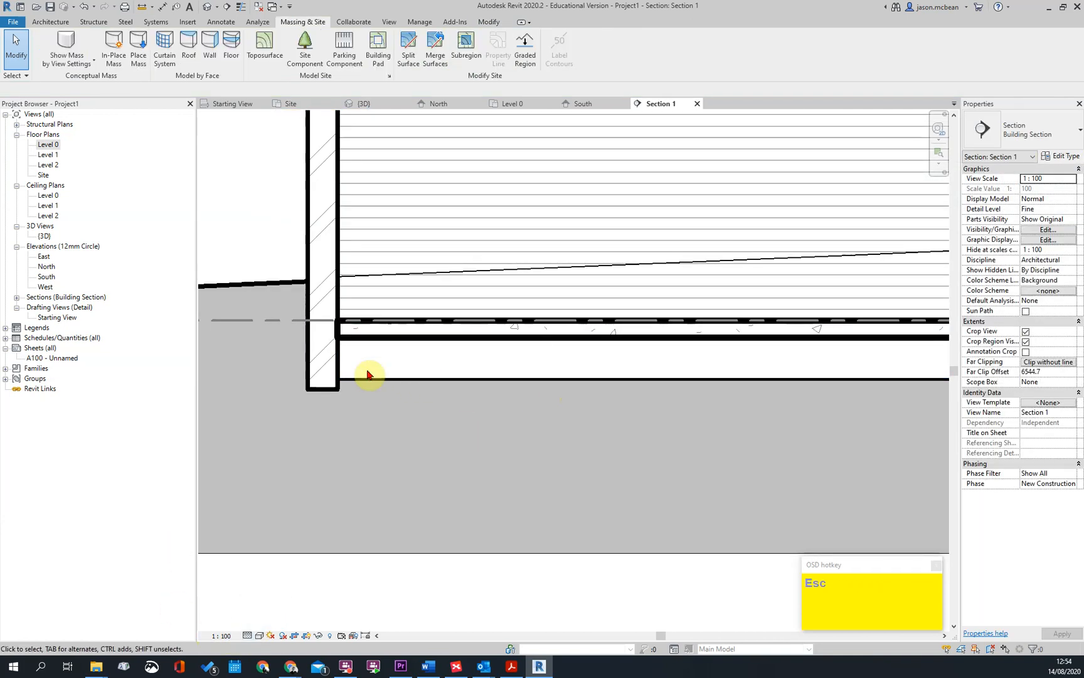
key("Tab")
Edit the building pad's type structure, setting its layer to a thickness of 150 and the function Substrate [2]
key("Tab")
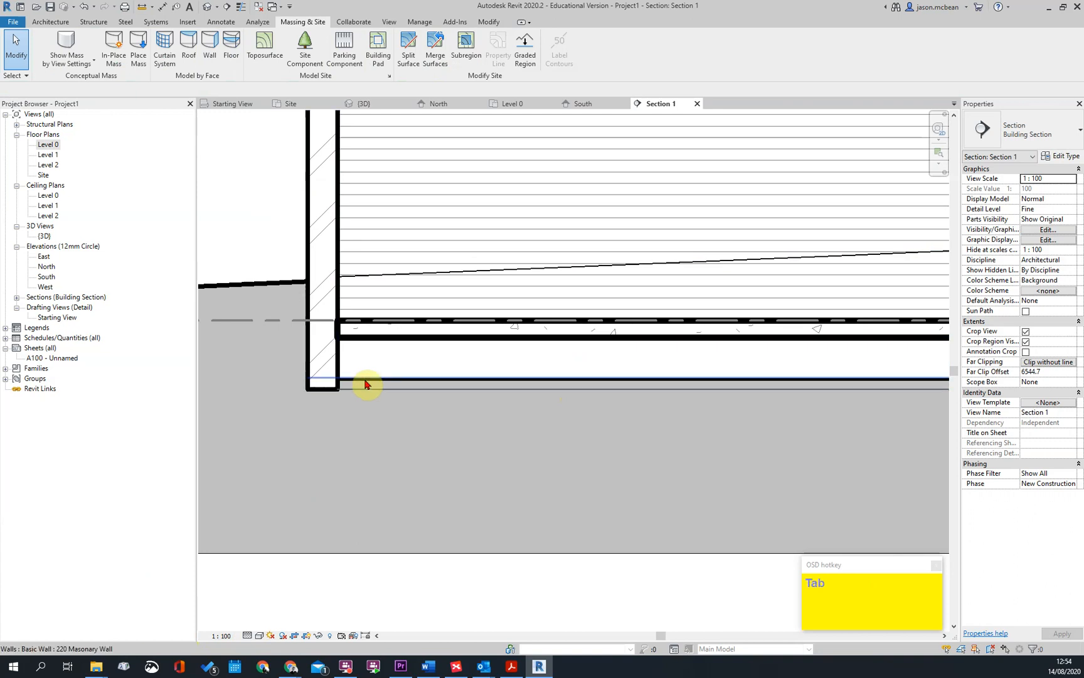
left_click(367, 384)
key("Escape")
key("Tab")
key("Tab")
key("Tab")
key("Tab")
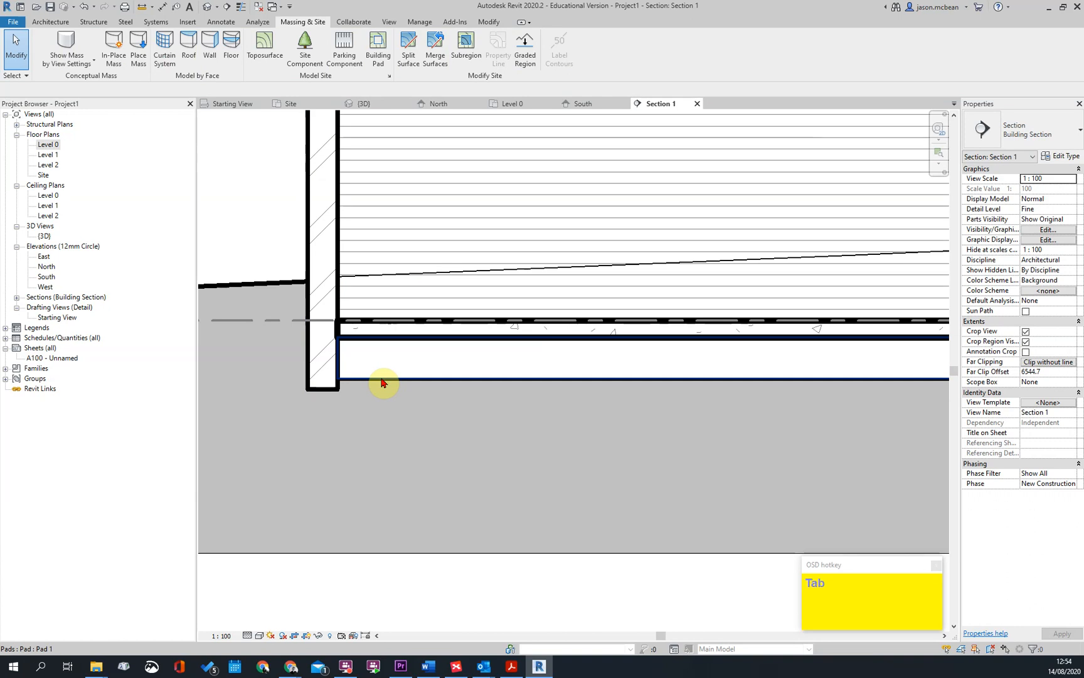
left_click(384, 381)
left_click(1063, 169)
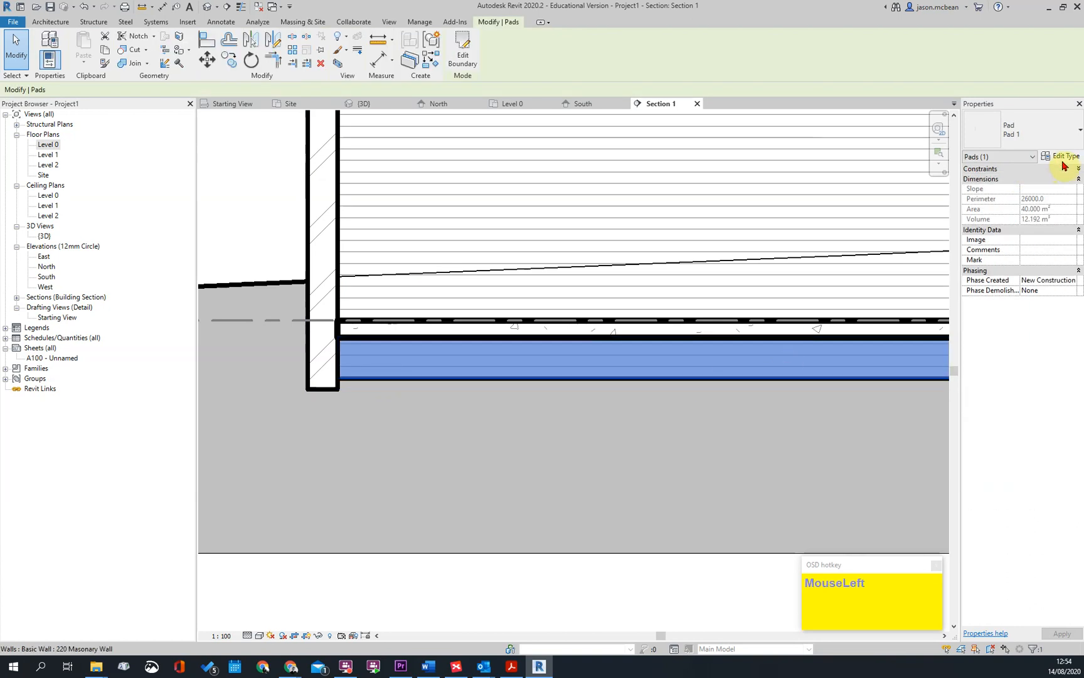
left_click(1063, 157)
left_click(753, 309)
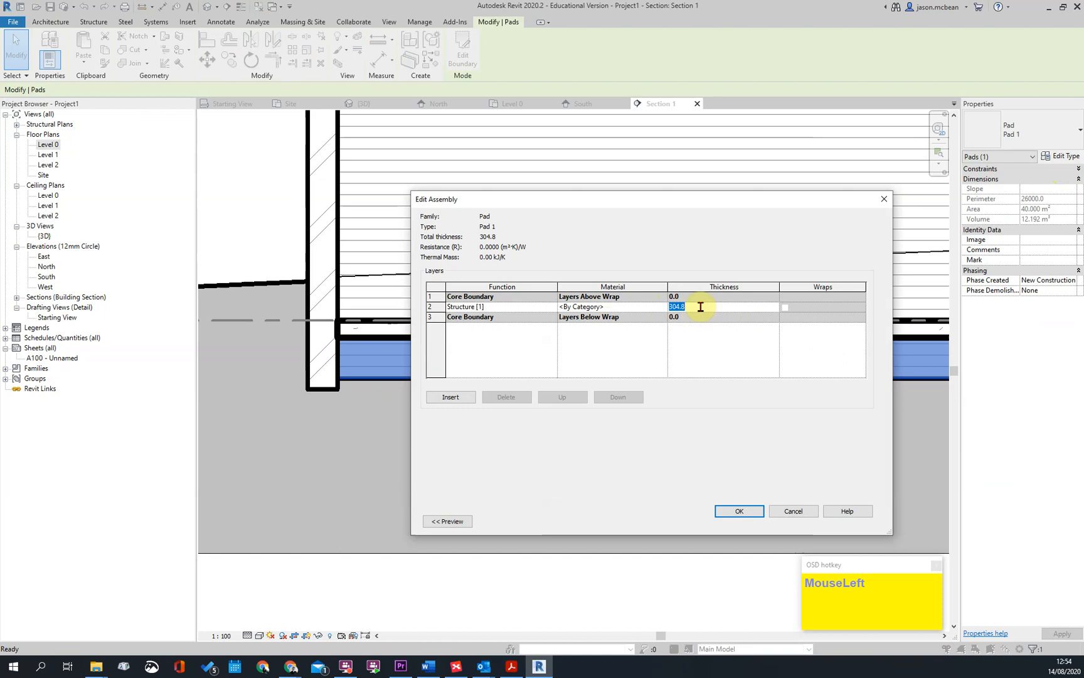
left_click(664, 310)
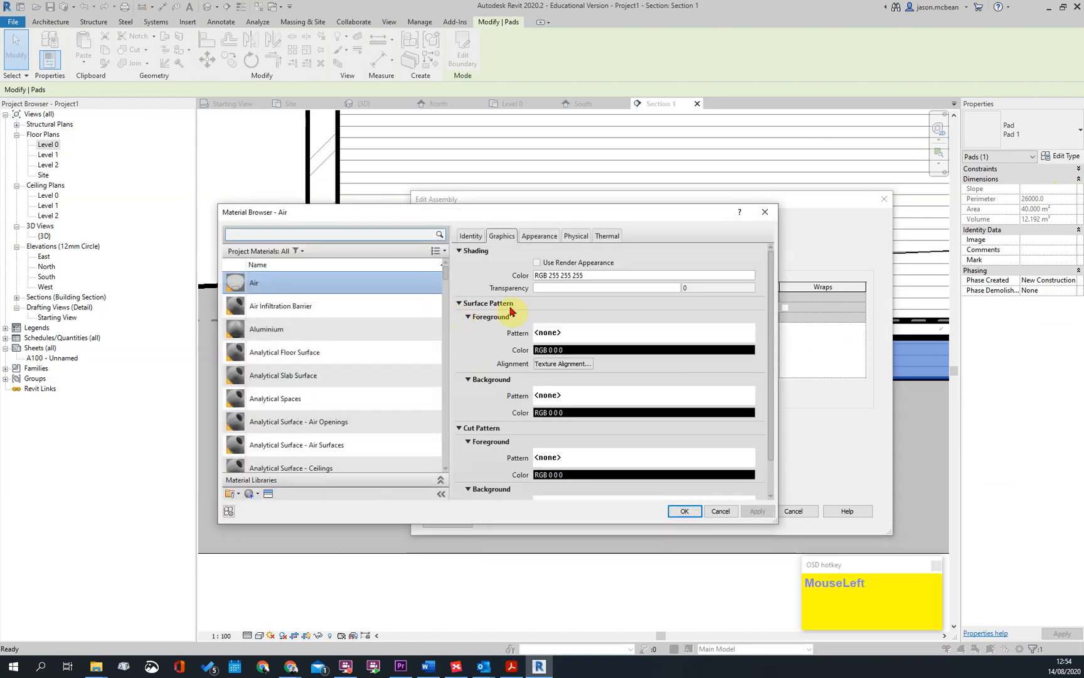
key("Escape")
left_click(545, 307)
left_click(468, 326)
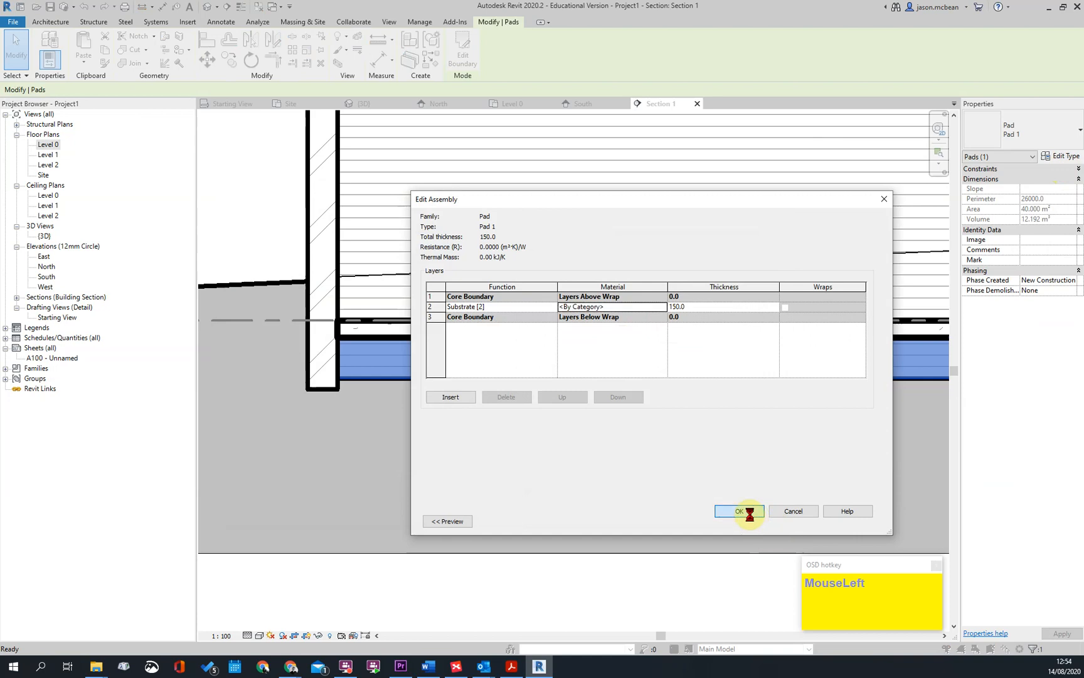
left_click(750, 515)
Reopen the pad type's structure and open the material selection for its Substrate layer
left_click(741, 298)
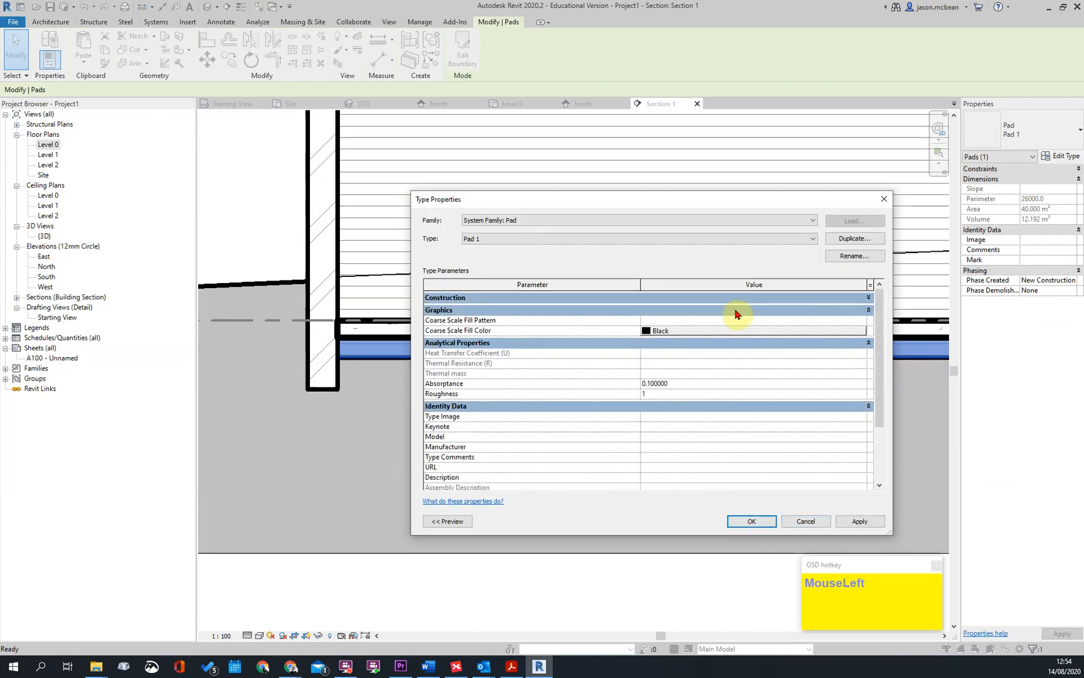
left_click(728, 299)
left_click(739, 309)
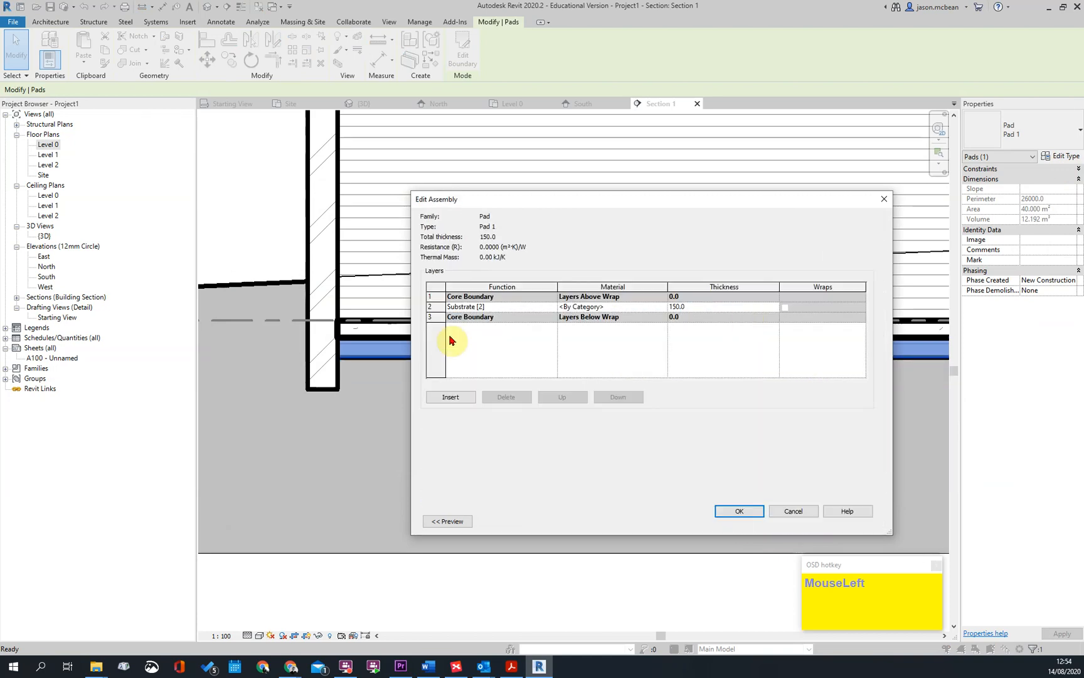
left_click(663, 308)
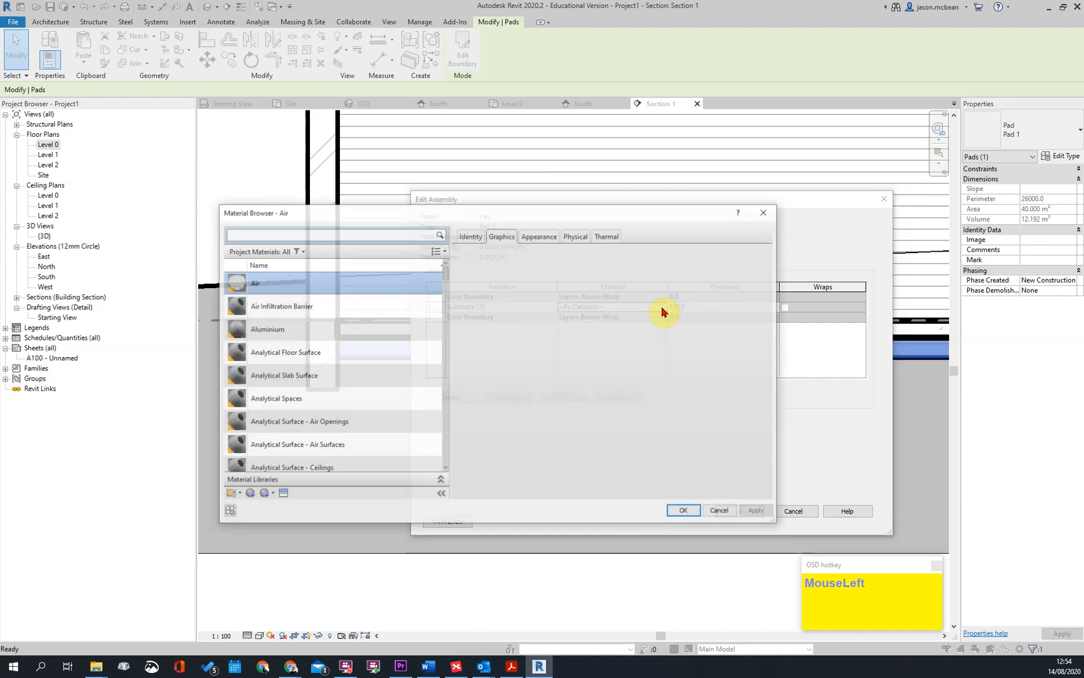
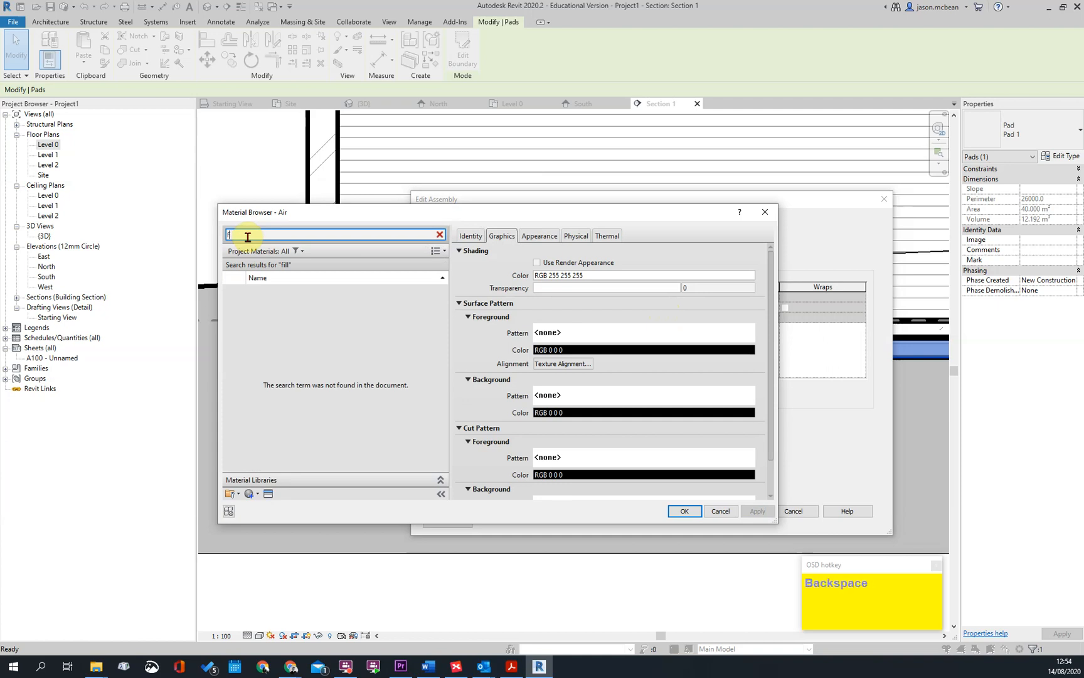
Abandon the pad's material search and close its assembly and type properties without keeping the edits
key("BackSpace")
left_click(719, 512)
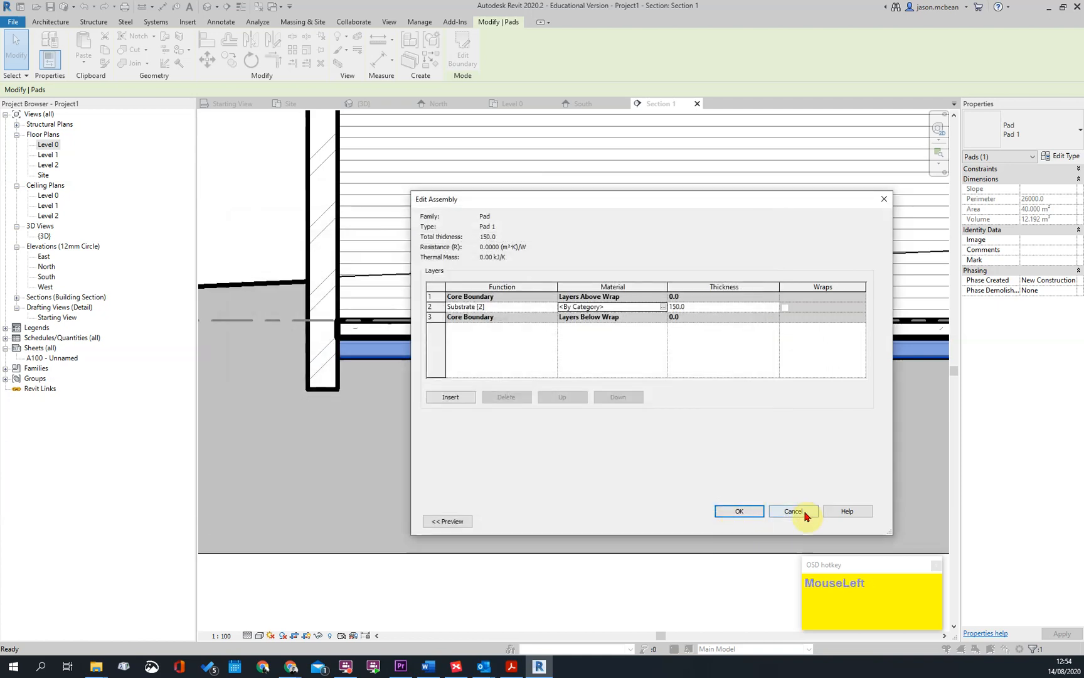
left_click(797, 515)
key("Escape")
key("Escape")
scroll(500, 353, "down", 5)
key("Escape")
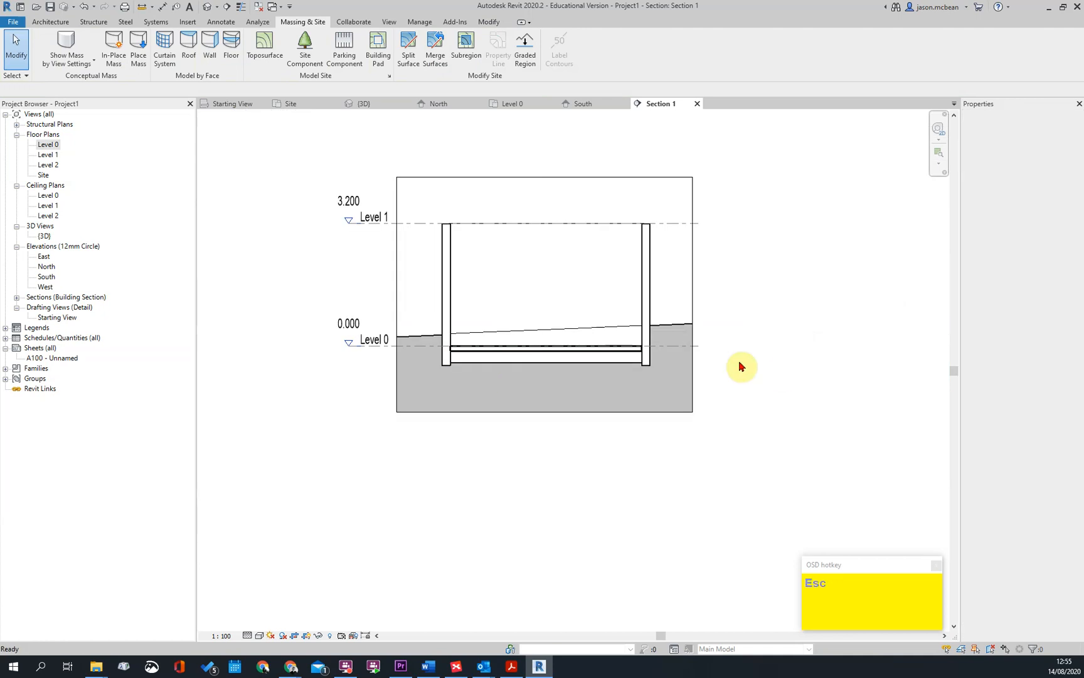
Edit the building pad type's structure, setting its Structure [1] layer to a thickness of 150
scroll(611, 355, "up", 2)
key("Tab")
key("Tab")
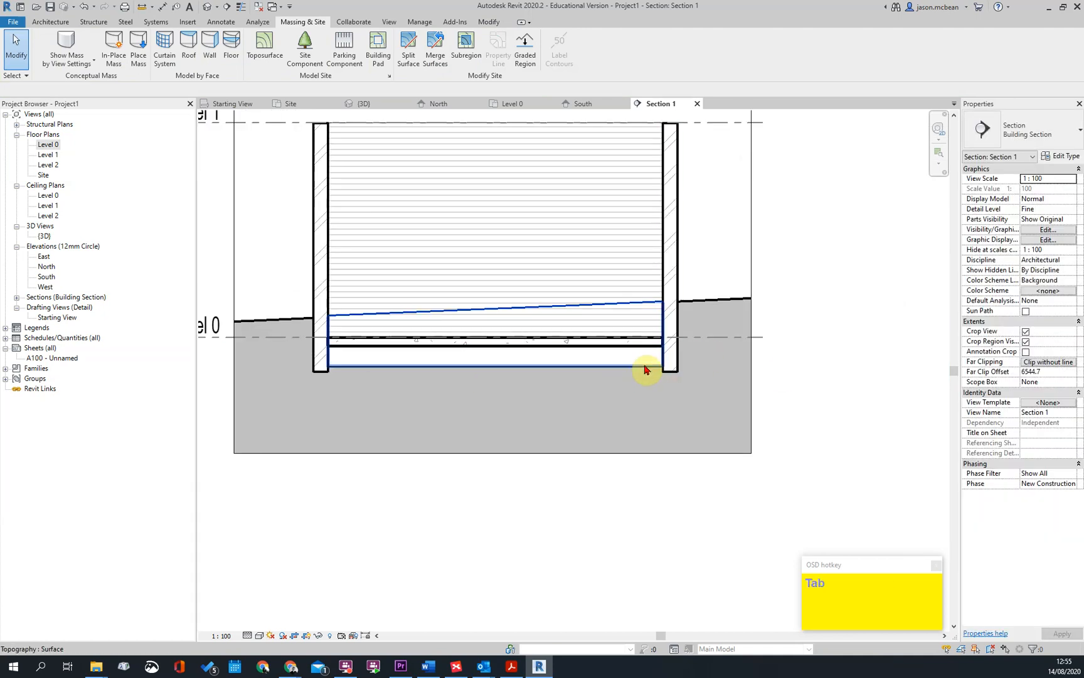
left_click(647, 370)
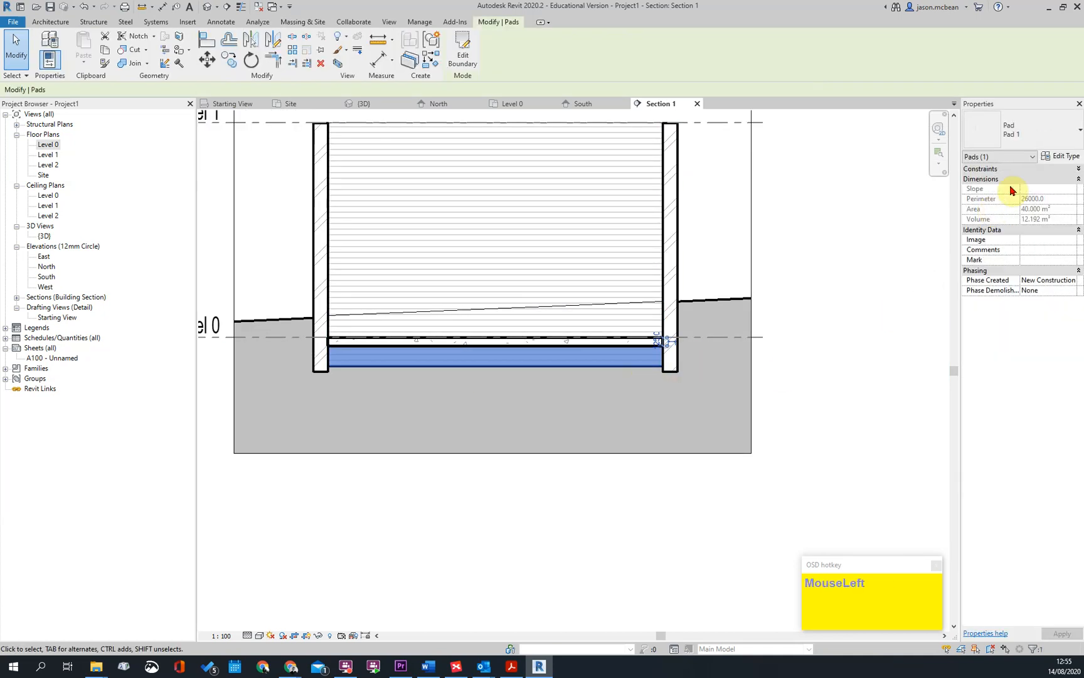
left_click(1060, 158)
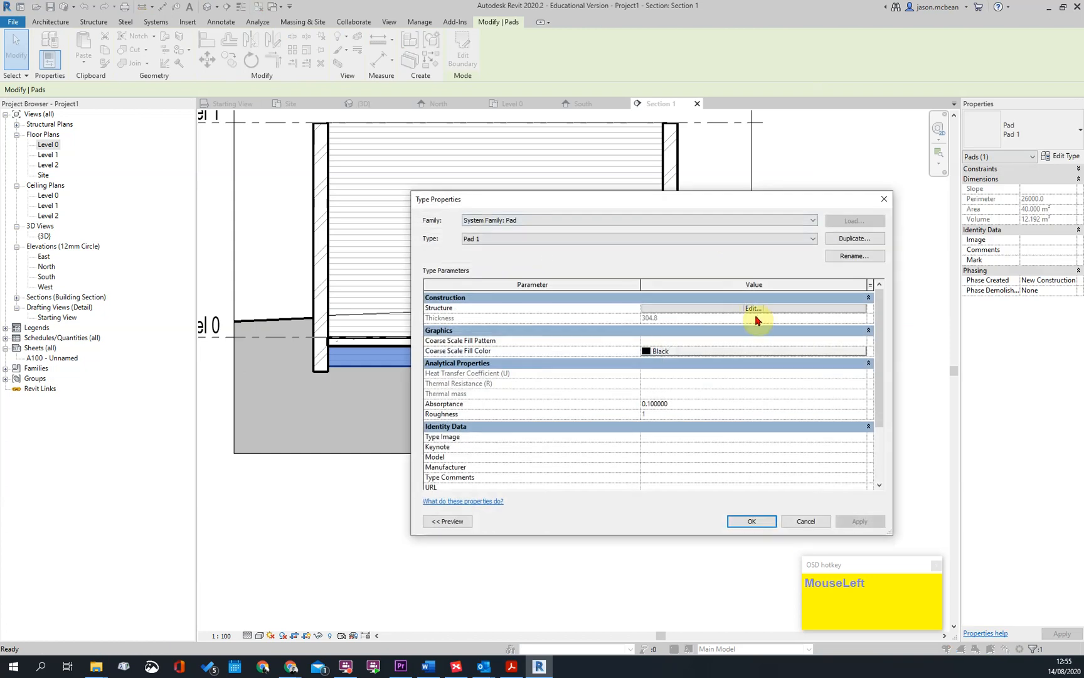
left_click(754, 309)
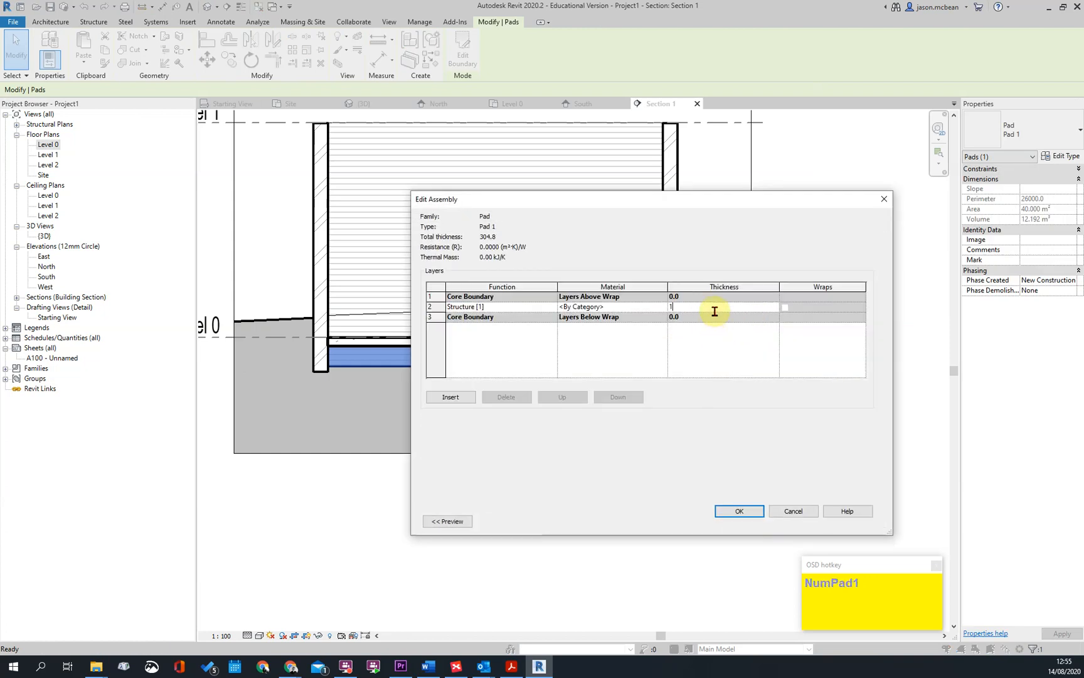
left_click(738, 512)
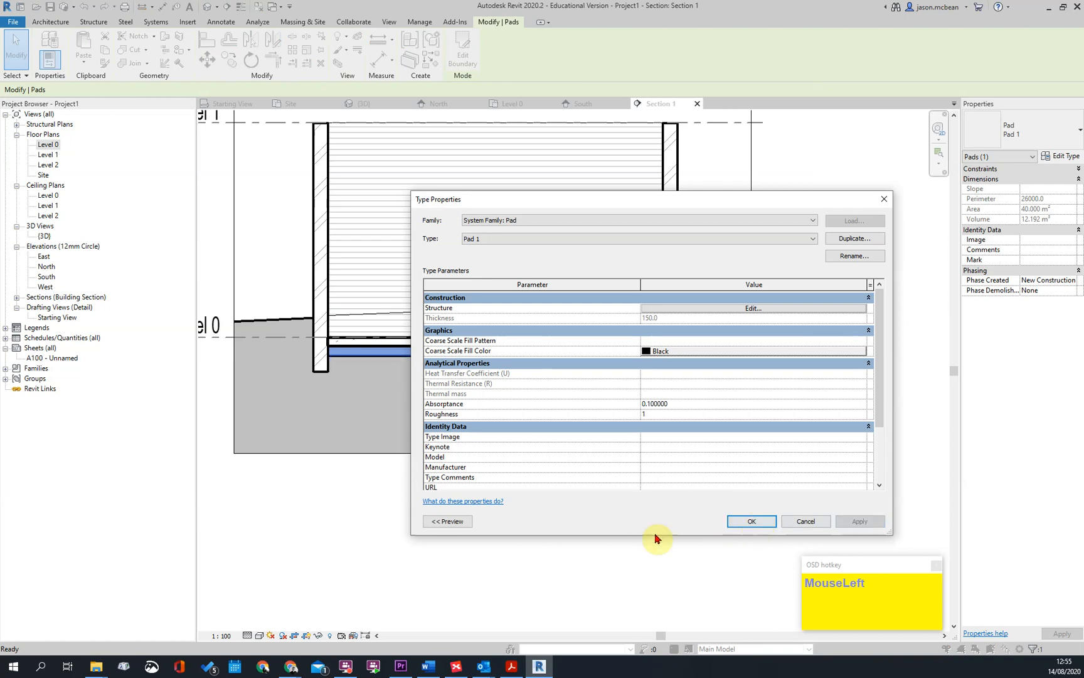
key("Escape")
key("Escape")
scroll(770, 404, "down", 4)
scroll(549, 370, "up", 7)
key("Escape")
left_click(488, 350)
key("Escape")
scroll(477, 363, "down", 5)
key("Tab")
left_click(475, 266)
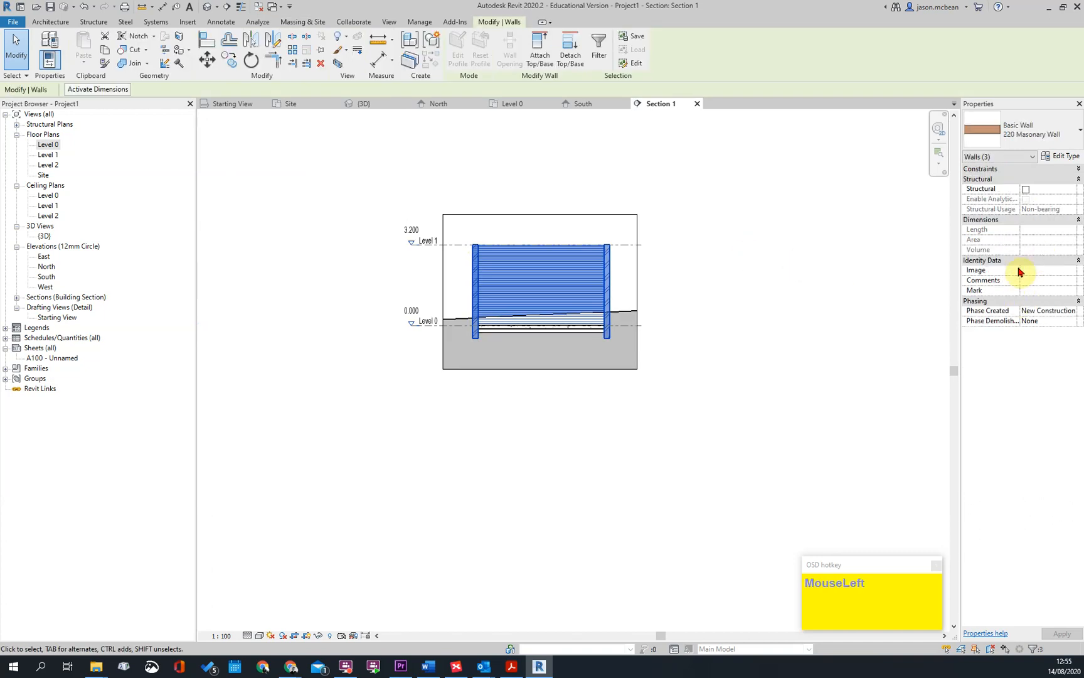
key("Escape")
left_click(612, 268)
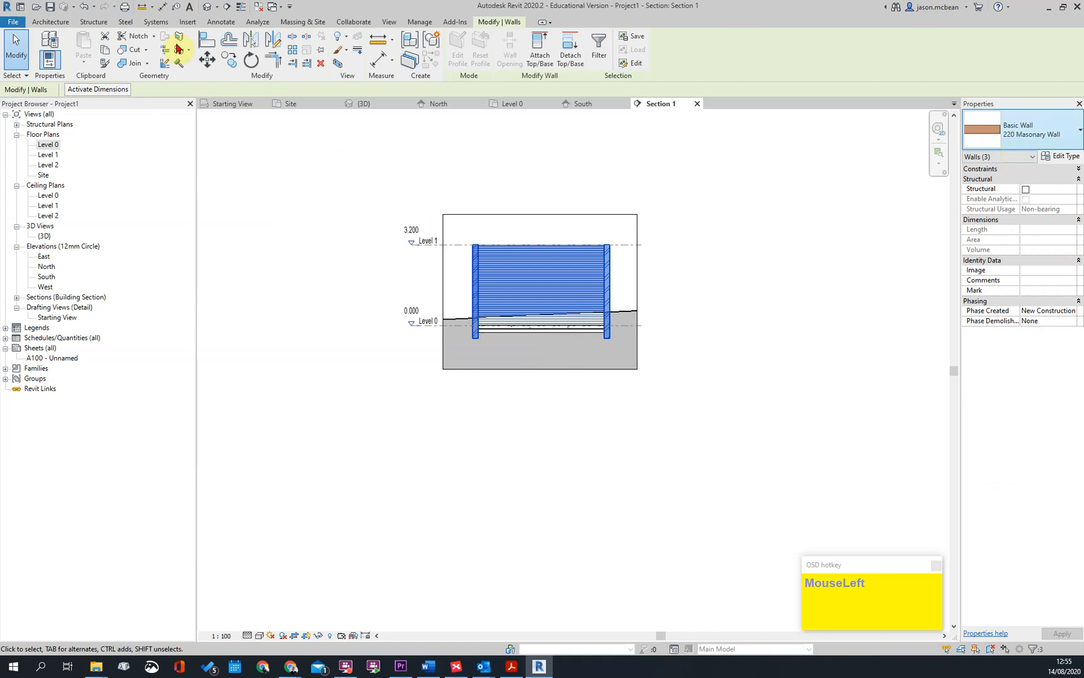
In the default 3D view, select all four connected masonry walls and set their top constraint up to Level 2
left_click(207, 8)
key("Tab")
left_click(588, 380)
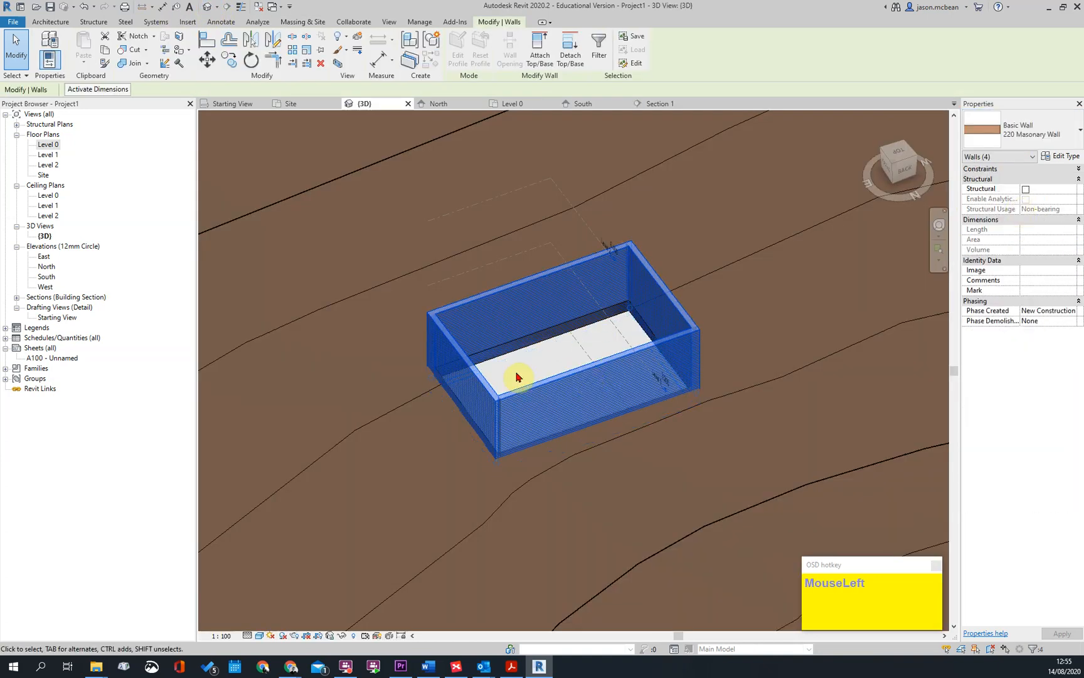
scroll(620, 308, "up", 3)
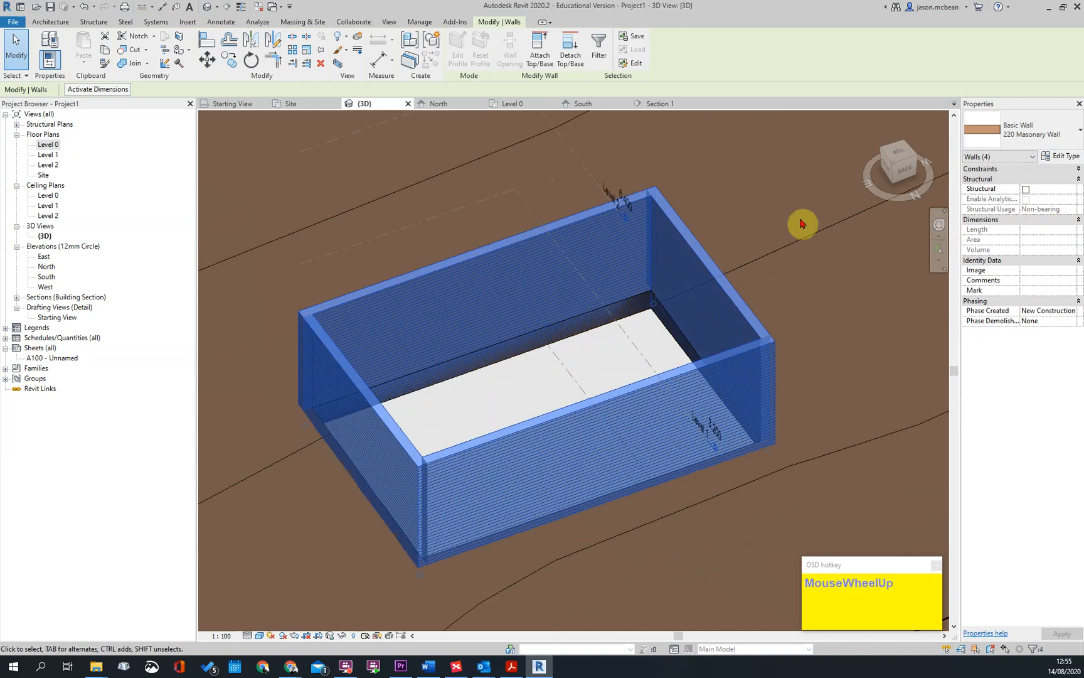
left_click(1077, 168)
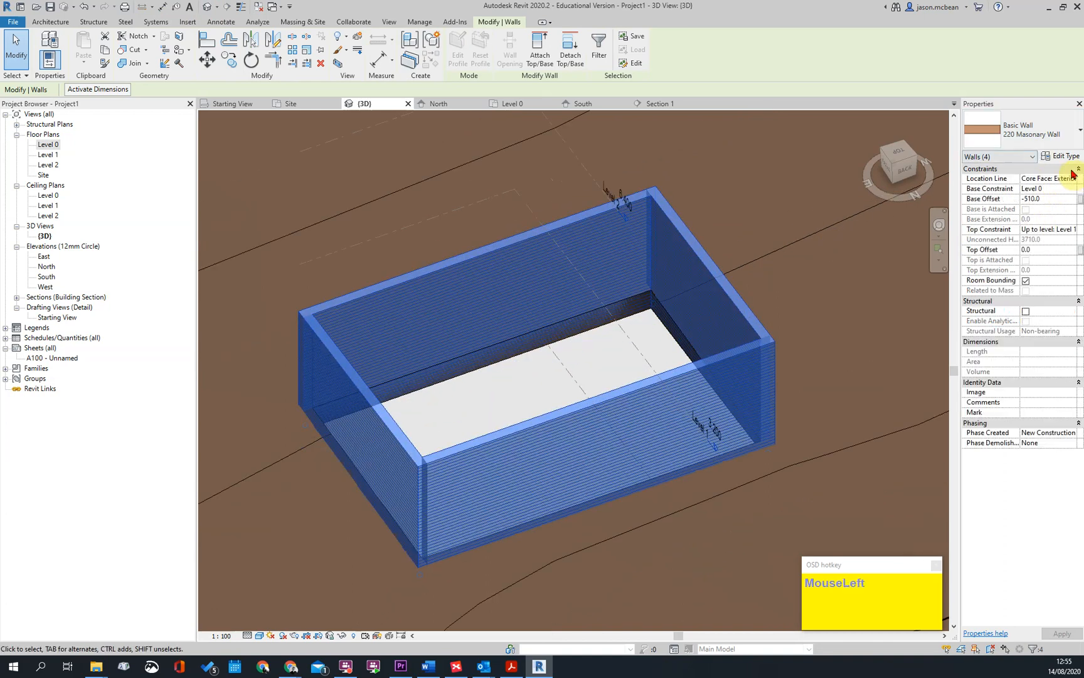
left_click(1075, 235)
left_click(1047, 256)
scroll(632, 306, "down", 2)
key("Escape")
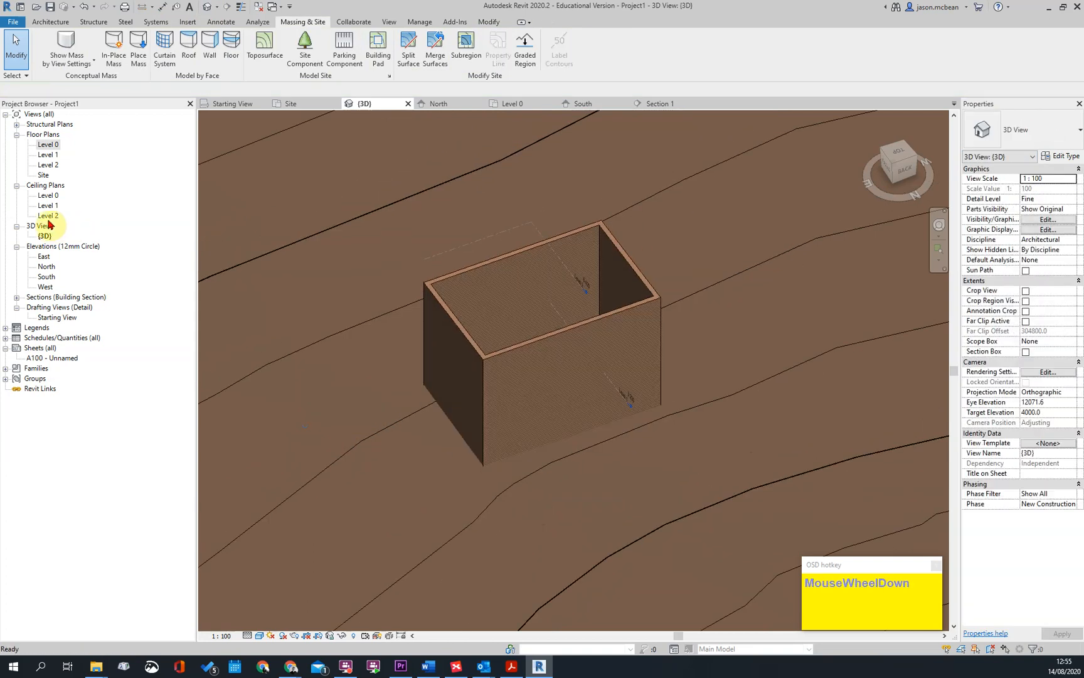
In the South elevation, extend both ends of the level lines outward beyond the building's walls
double_click(48, 267)
scroll(520, 460, "down", 1)
scroll(696, 439, "up", 1)
scroll(519, 314, "down", 1)
key("Escape")
double_click(45, 277)
scroll(600, 353, "up", 1)
scroll(599, 352, "up", 2)
key("Tab")
left_click(578, 365)
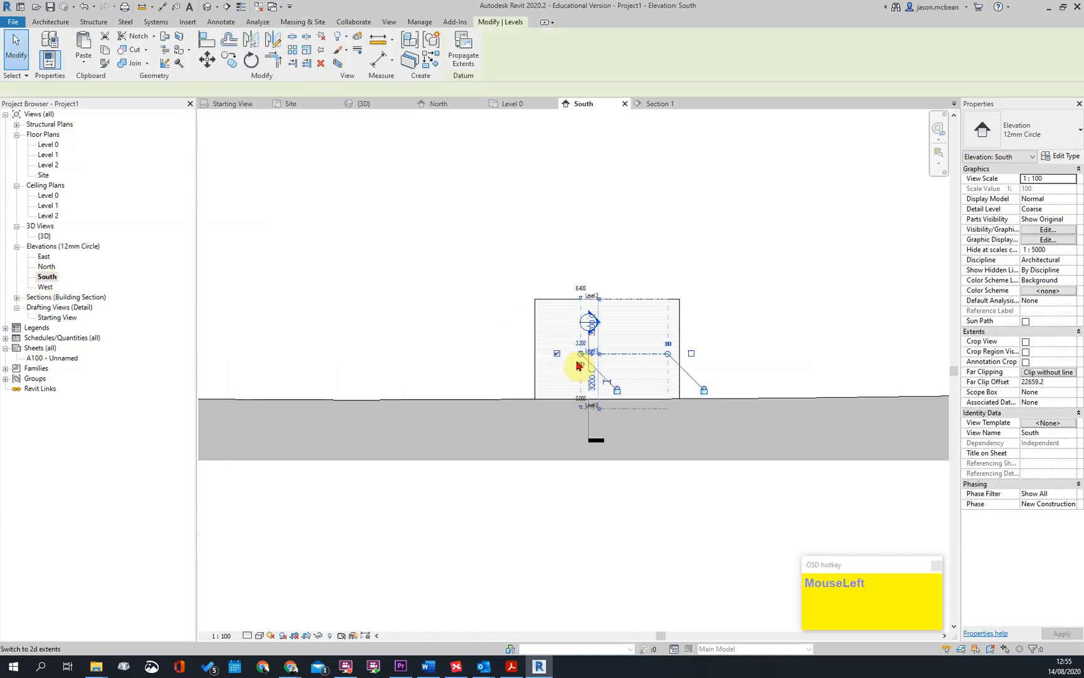
left_click_drag(578, 355, 500, 353)
scroll(656, 369, "up", 1)
left_click_drag(659, 363, 752, 363)
key("Escape")
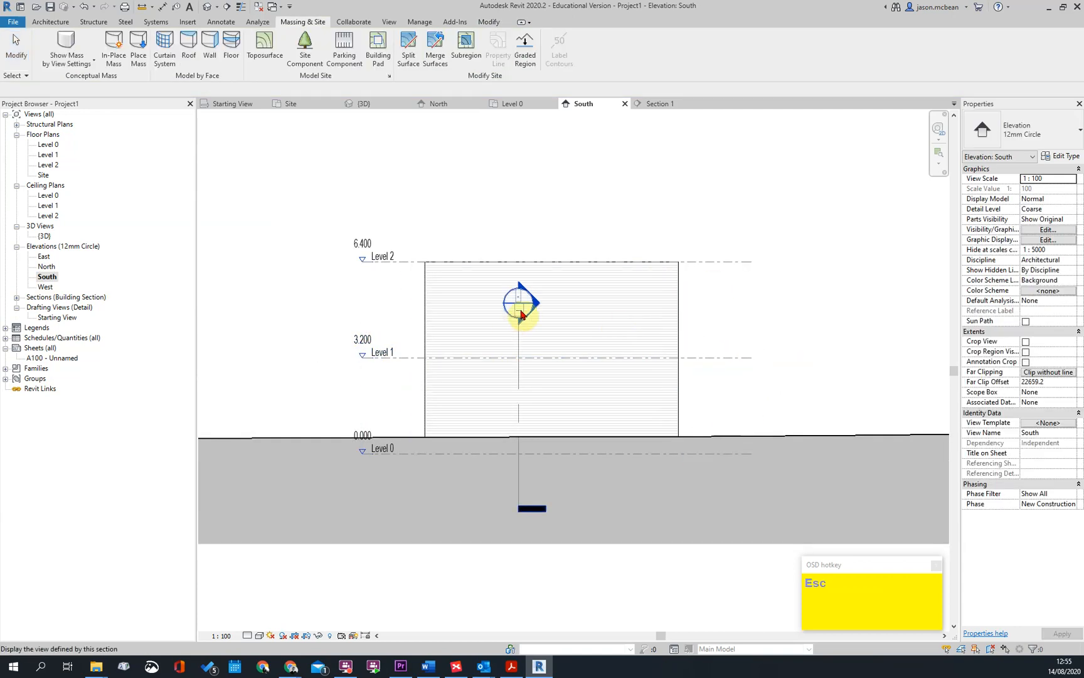
Stretch the section marker's head above Level 2 in the South elevation and open that section
left_click(516, 322)
left_click_drag(518, 320, 518, 222)
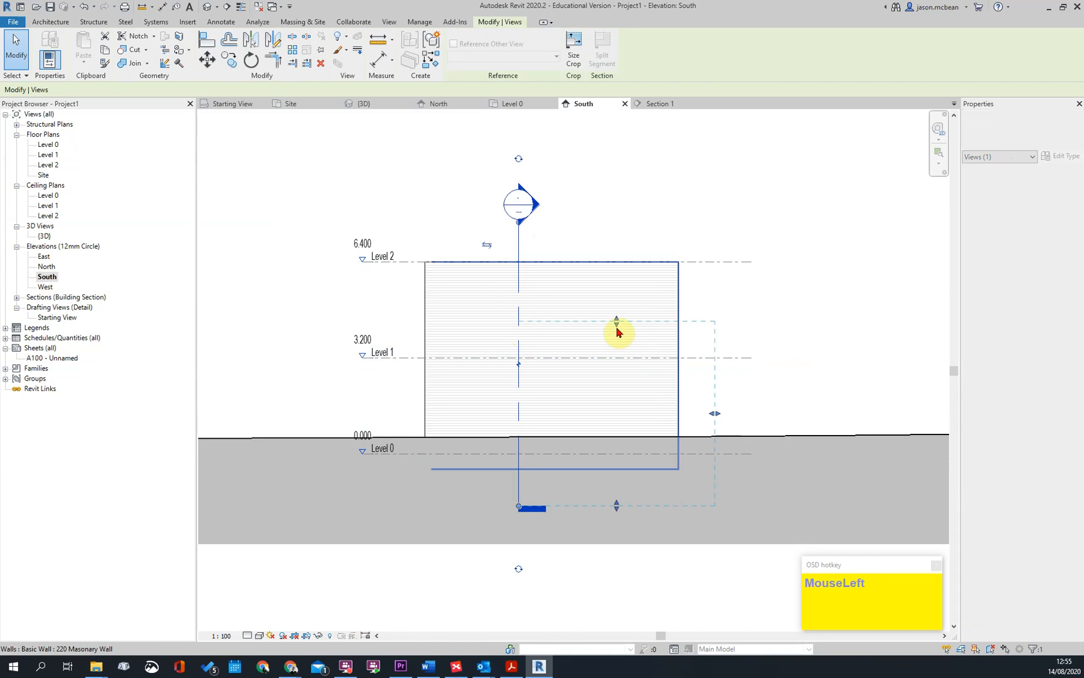
double_click(540, 210)
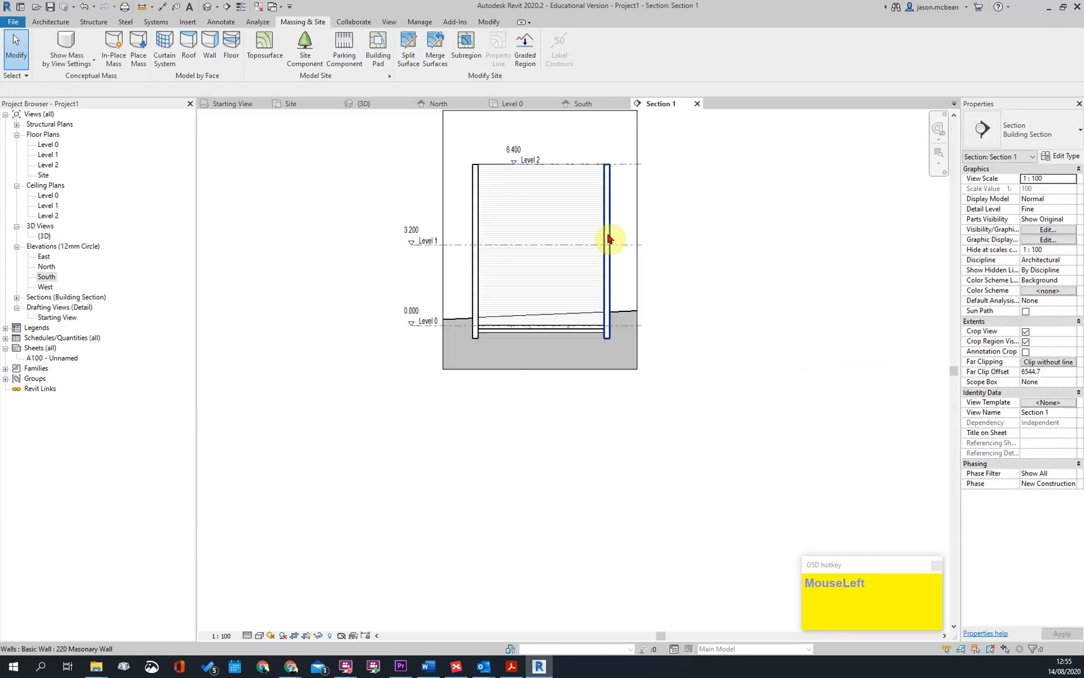
Align the Level 2 line's head with the Level 1 and Level 0 heads in the section
scroll(628, 326, "up", 3)
left_click(633, 336)
left_click_drag(466, 333, 303, 475)
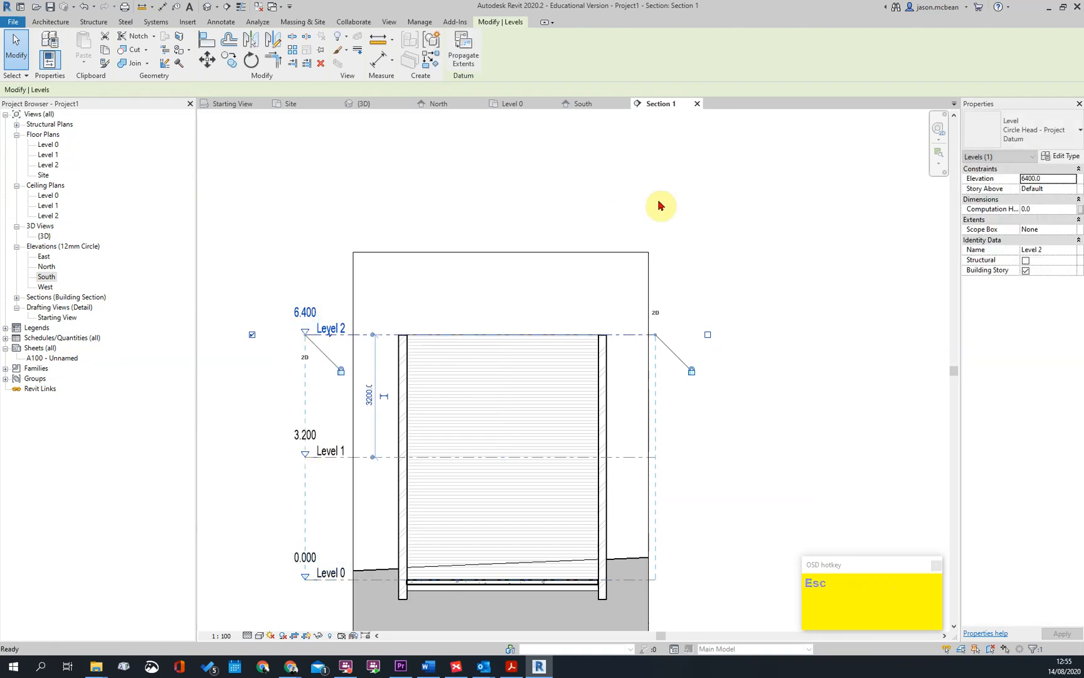
left_click(618, 211)
Copy the 125mm Surface Bed floor and paste it aligned to Level 1
scroll(593, 429, "up", 4)
left_click(495, 474)
scroll(809, 293, "down", 3)
middle_click_drag(808, 293, 752, 362)
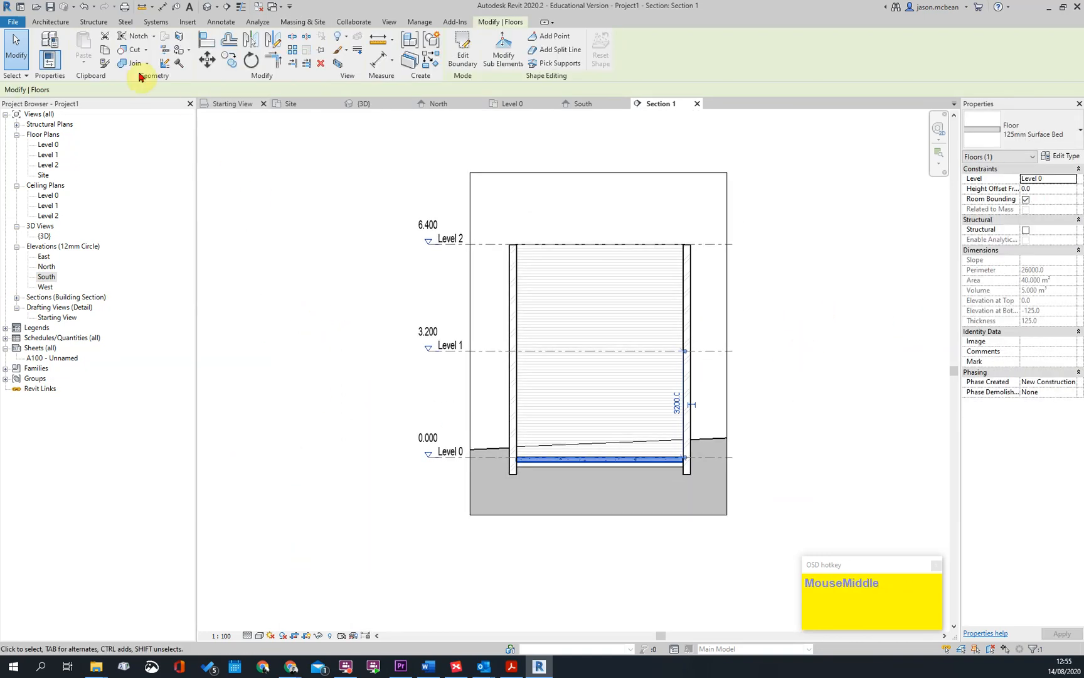
left_click(87, 61)
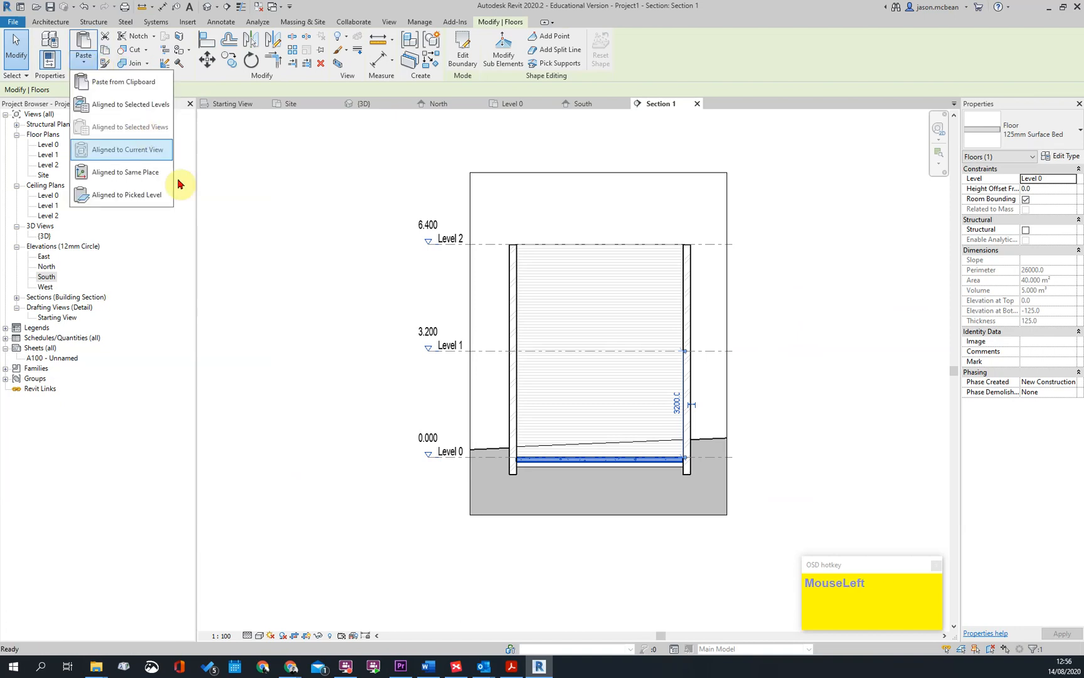
left_click(132, 104)
left_click(484, 266)
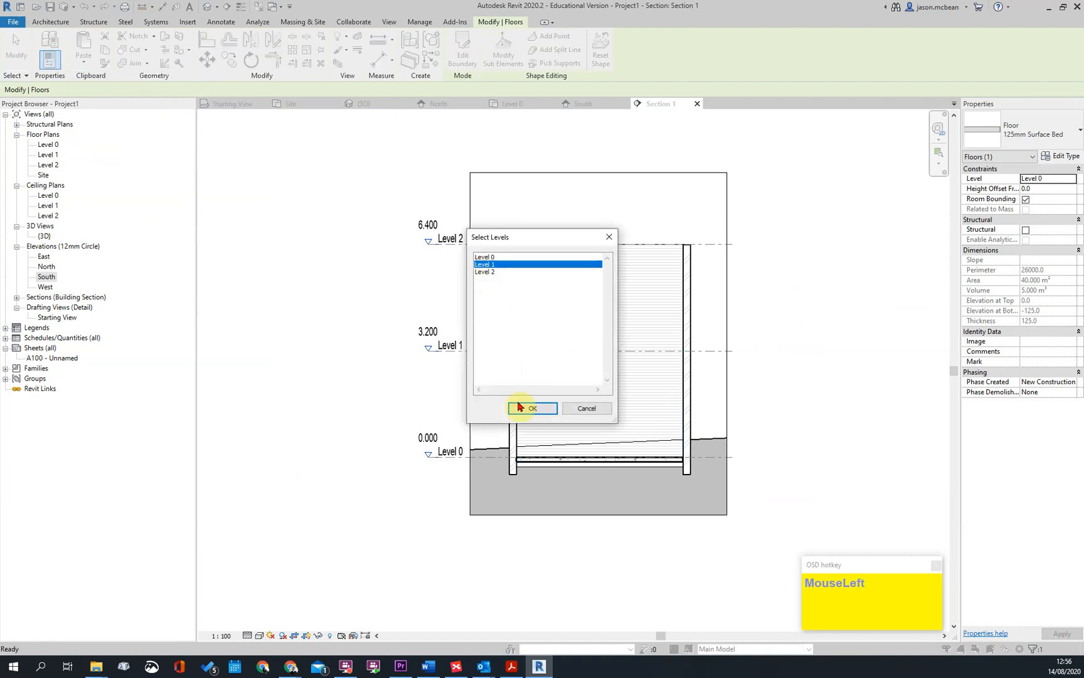
left_click(533, 409)
Change the pasted Level 1 floor's type to 255mm Concrete Slab
scroll(687, 359, "up", 3)
left_click(994, 207)
left_click(1039, 131)
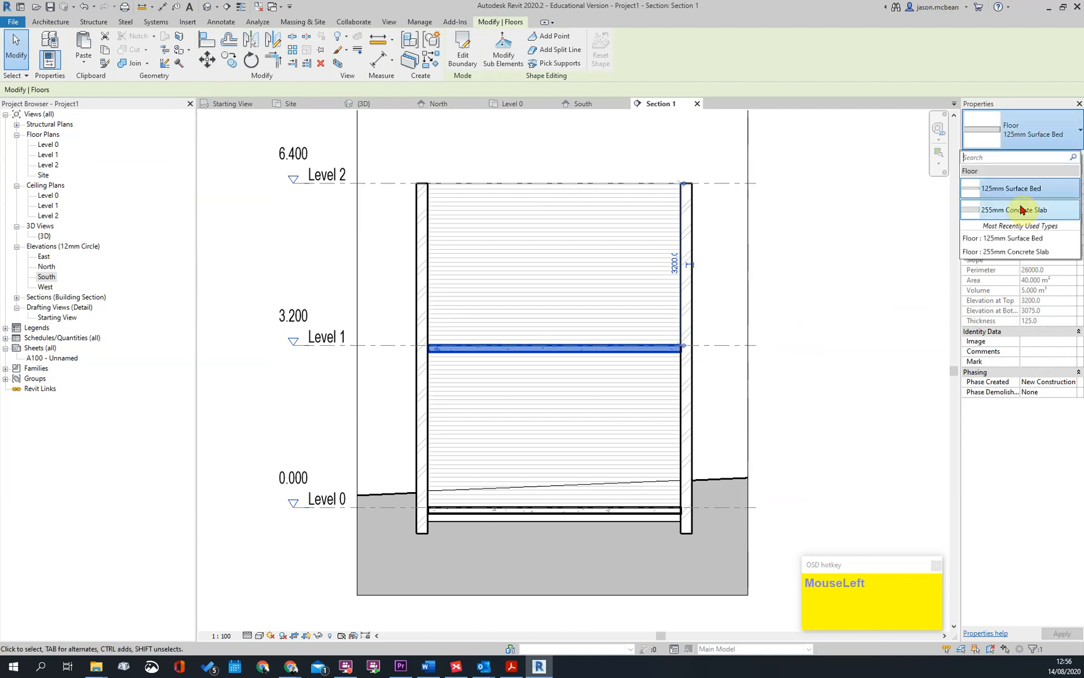
left_click(1028, 212)
key("Escape")
left_click(448, 353)
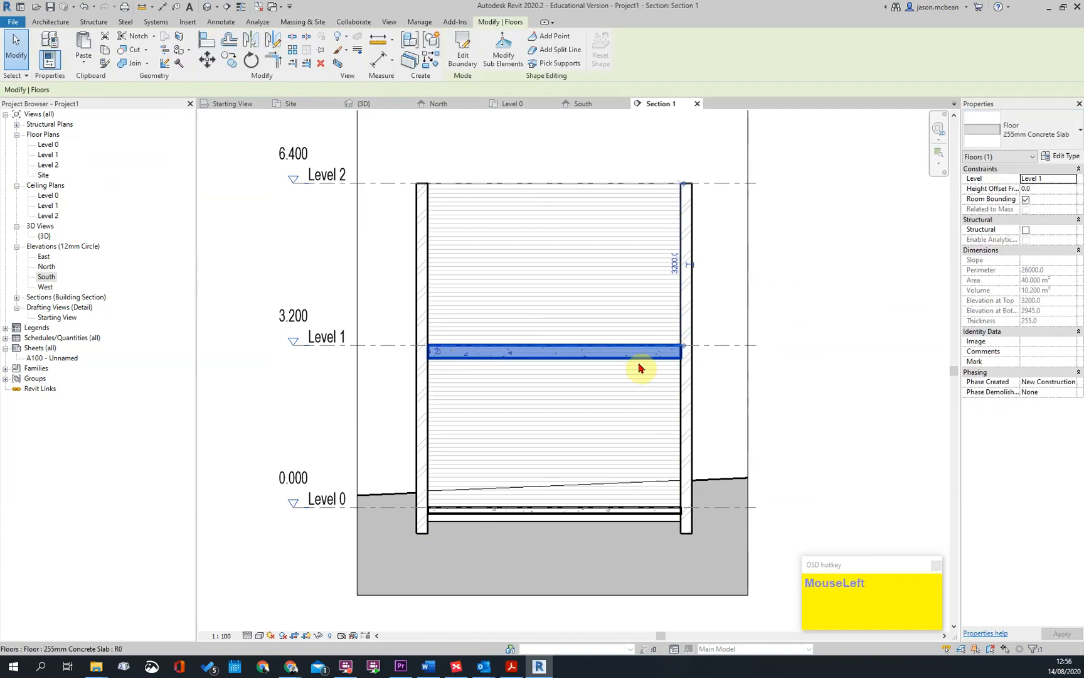
Examine in the section how the Level 1 concrete slab's edge meets the masonry wall
scroll(683, 346, "up", 4)
key("Escape")
scroll(694, 345, "down", 4)
scroll(697, 358, "up", 3)
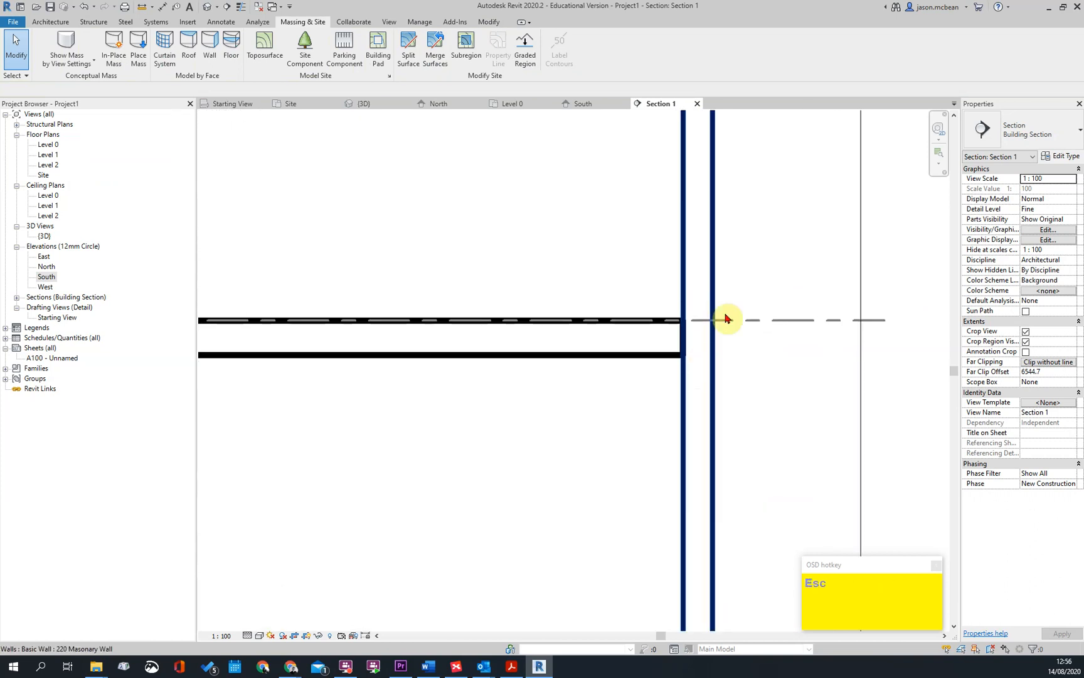
scroll(356, 341, "down", 3)
scroll(446, 325, "up", 3)
scroll(446, 325, "up", 2)
scroll(449, 327, "down", 3)
key("Escape")
scroll(463, 334, "up", 3)
scroll(460, 330, "down", 3)
Close all views except the Level 1 floor plan, and tile it side by side with the building section
double_click(49, 154)
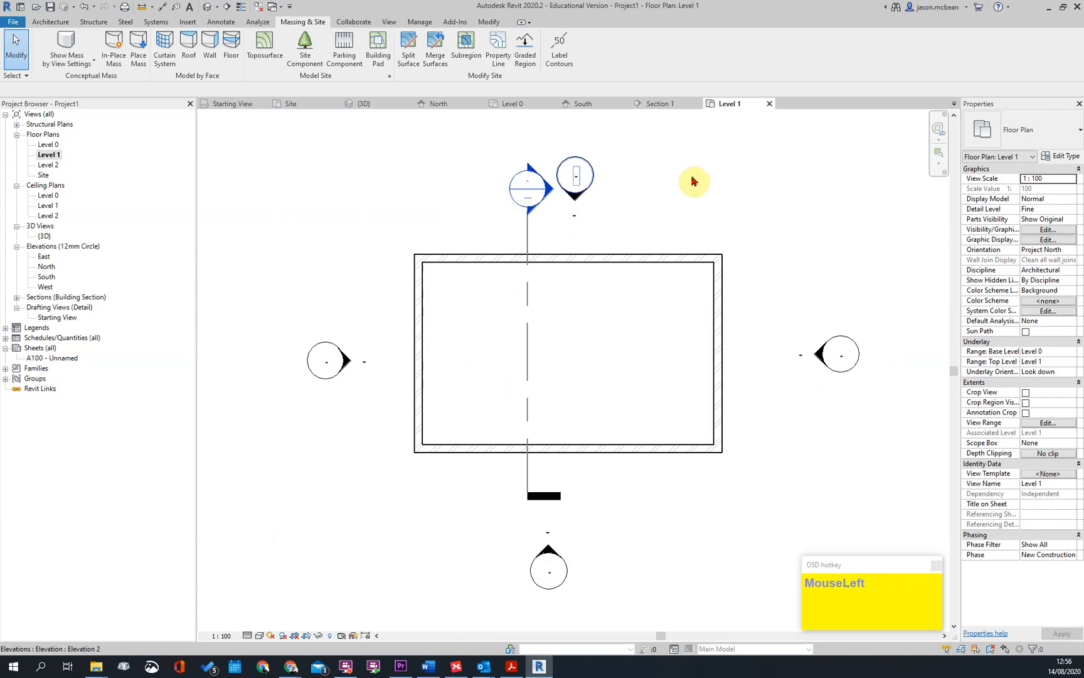
left_click(396, 24)
left_click(897, 61)
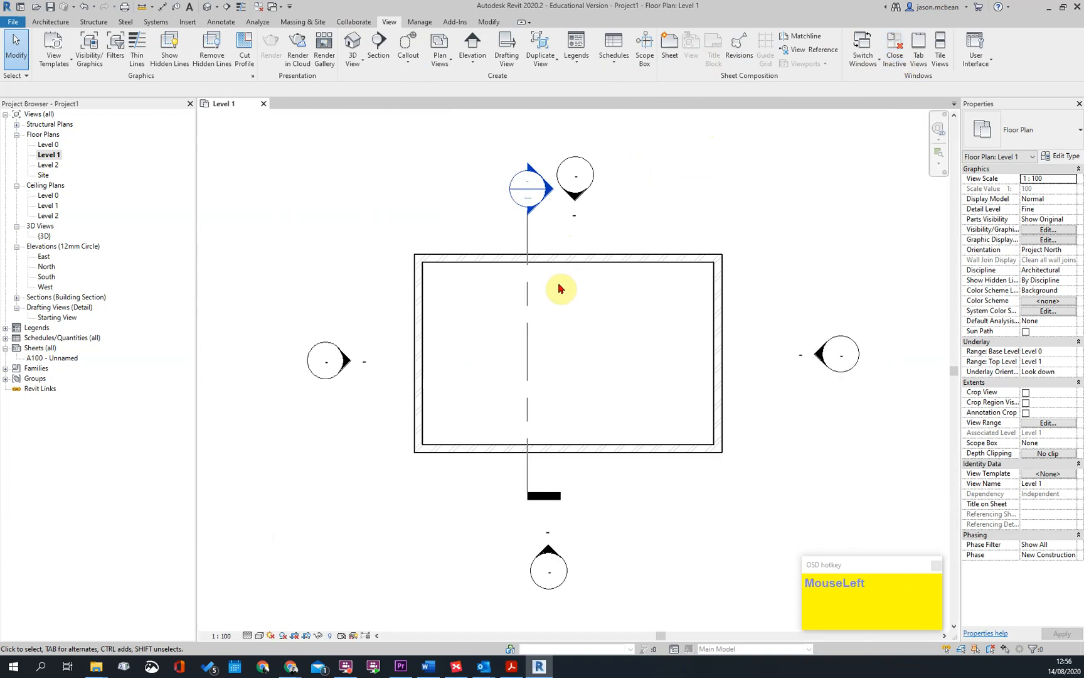
double_click(546, 191)
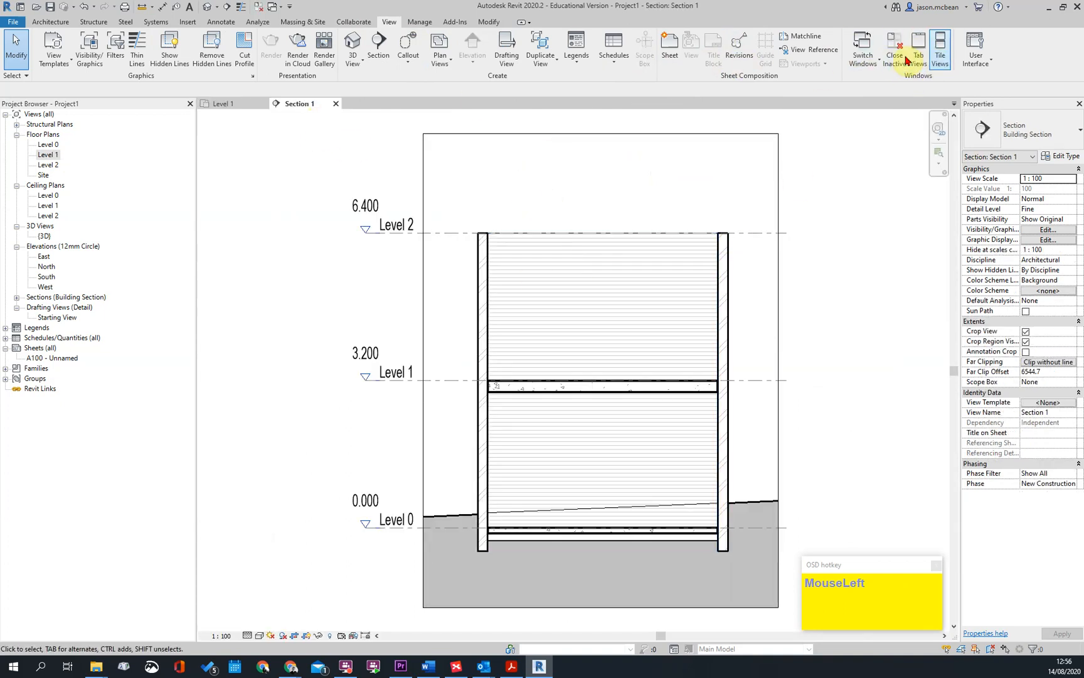
left_click(937, 53)
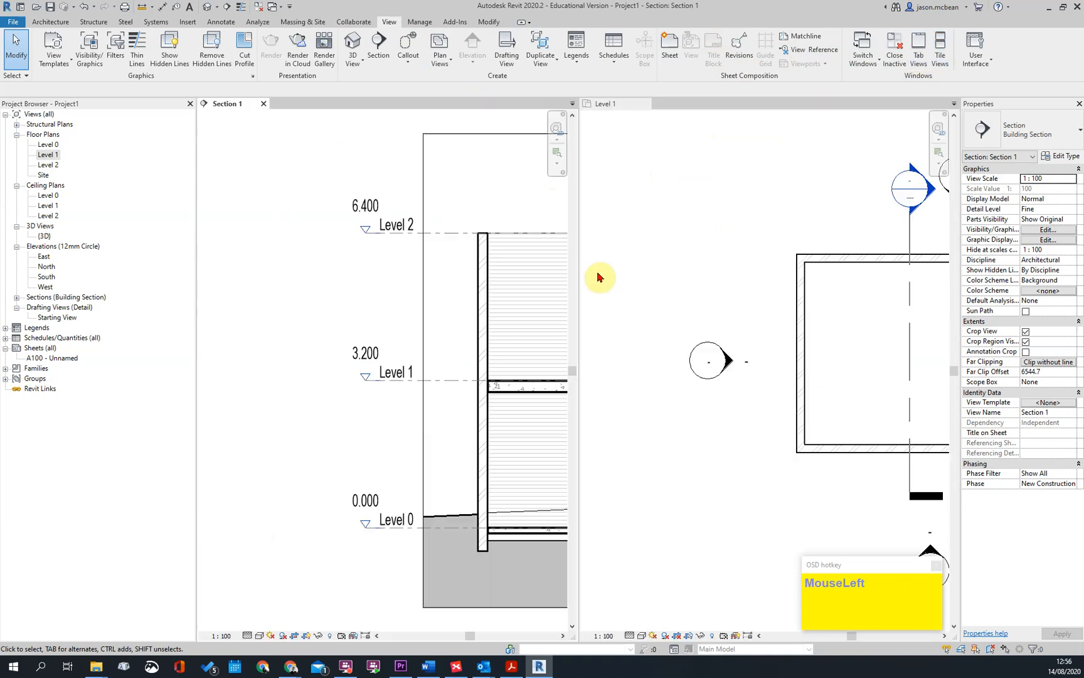
scroll(404, 291, "down", 2)
scroll(272, 380, "up", 2)
scroll(269, 378, "down", 3)
middle_click_drag(382, 367, 272, 352)
scroll(260, 337, "up", 4)
Start editing the Level 1 concrete slab's boundary sketch, closing the extra Level 0 plan to work in the Level 1 plan
left_click(880, 349)
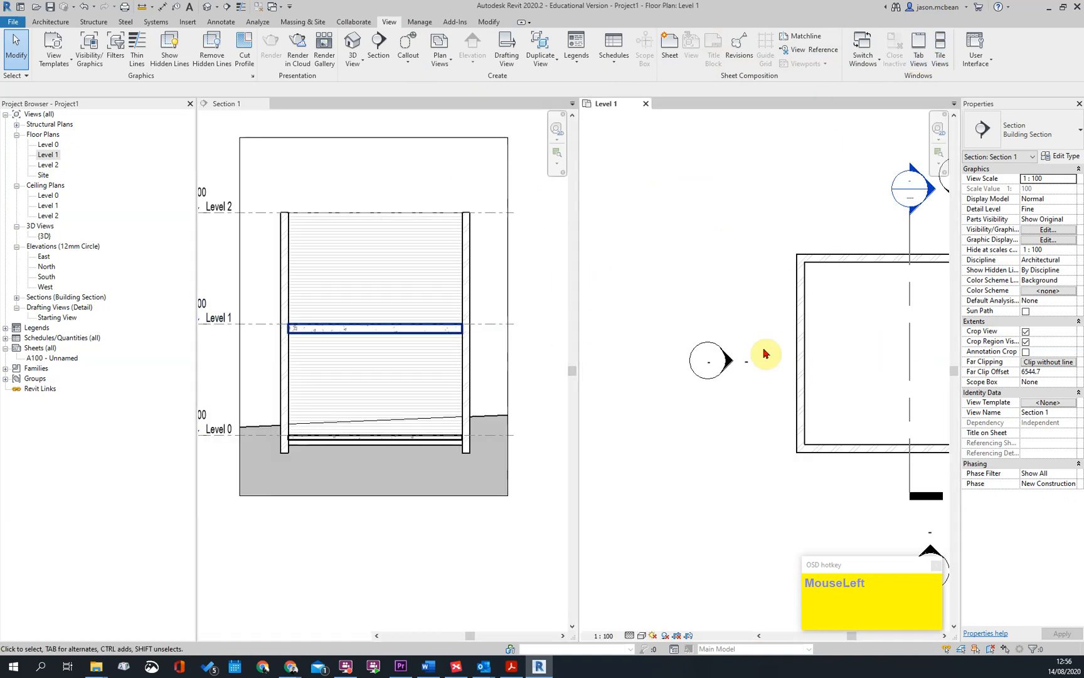
key("Escape")
left_click(367, 339)
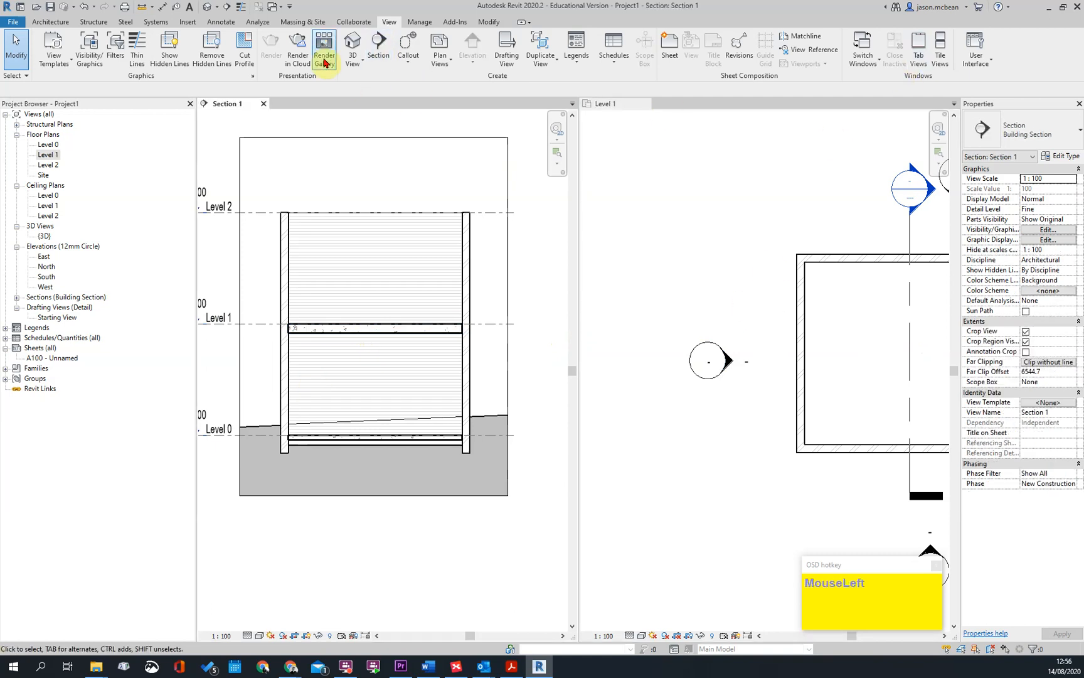
left_click(342, 339)
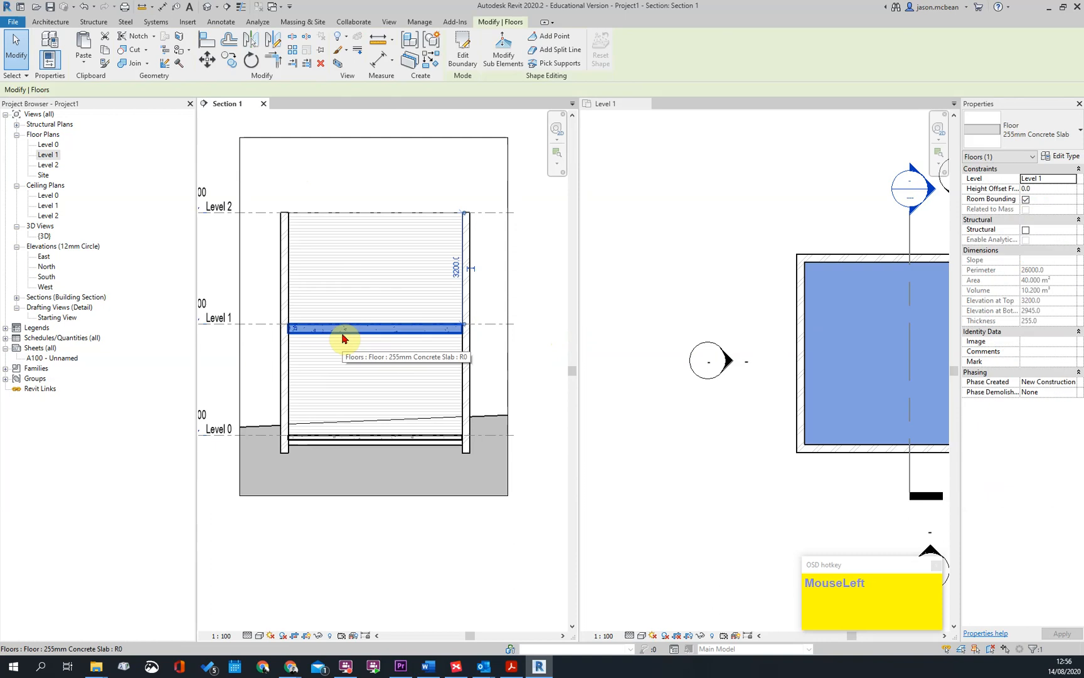
left_click(463, 54)
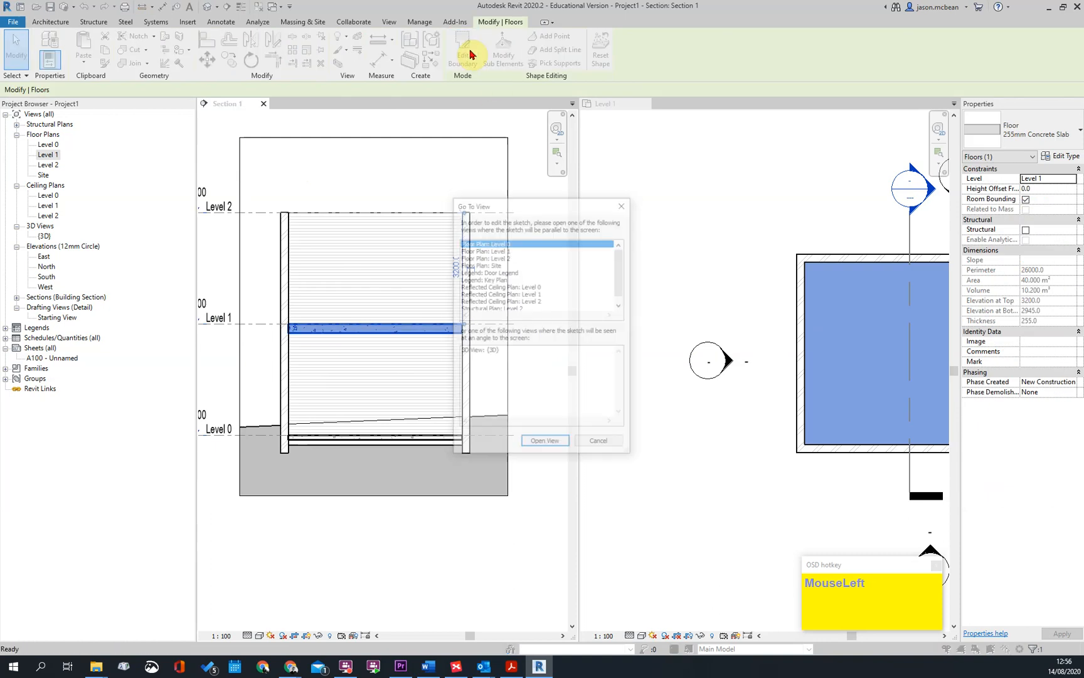
left_click(555, 447)
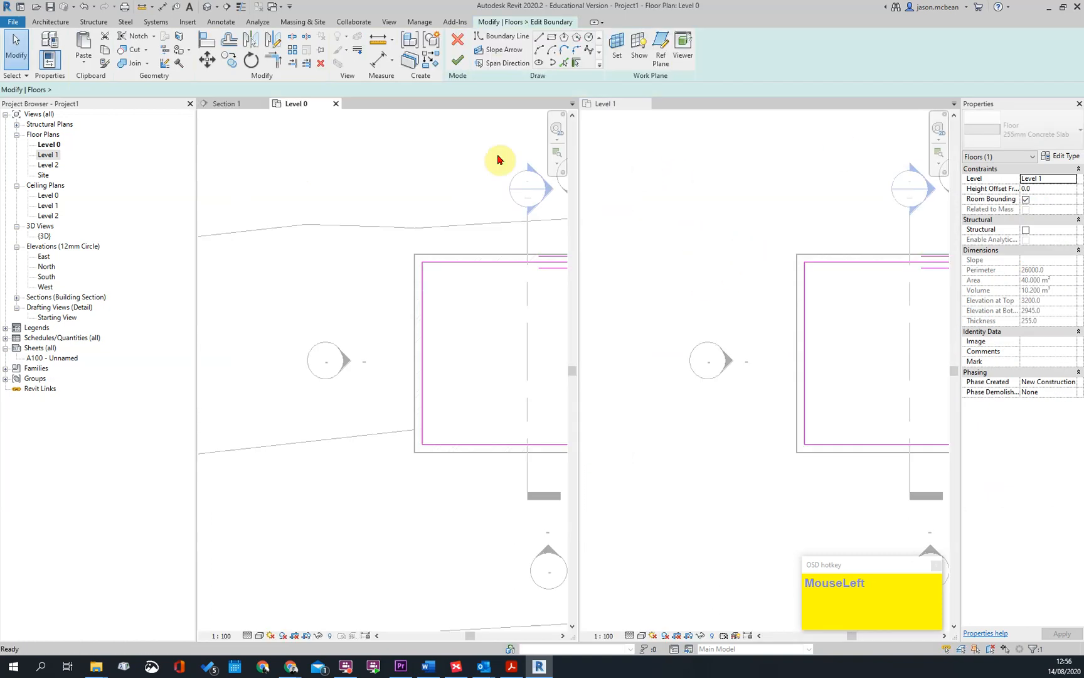
left_click(336, 112)
scroll(598, 336, "up", 5)
scroll(822, 245, "down", 3)
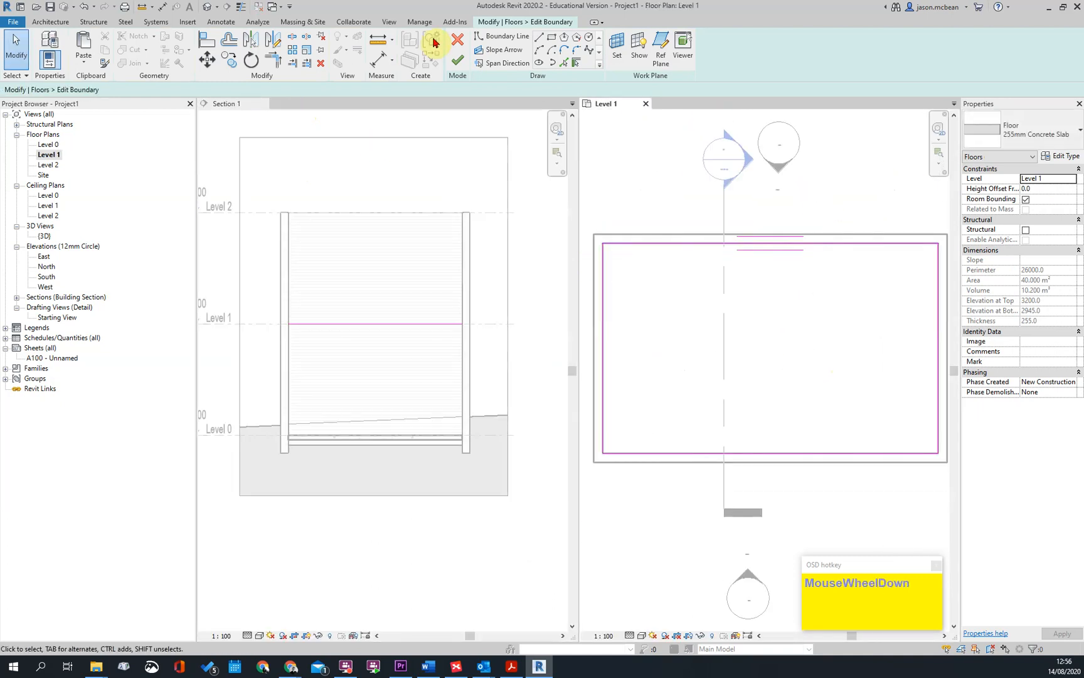
Offset the Level 1 slab's boundary loop 115 mm outward into the masonry walls without copying, and finish the floor sketch
left_click(229, 41)
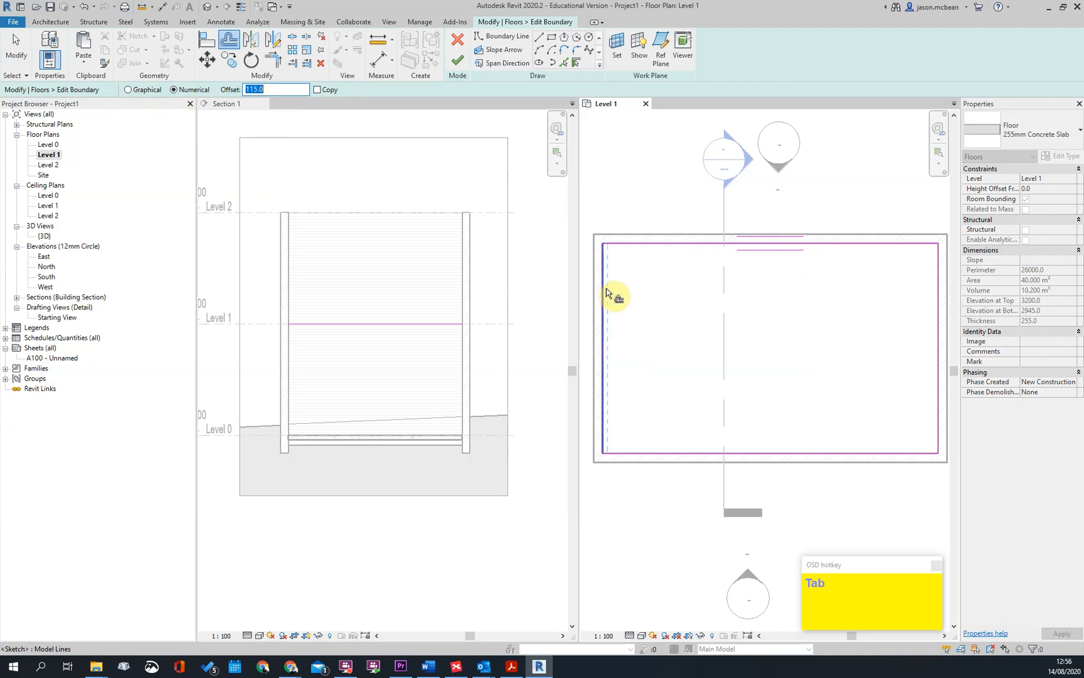
left_click(229, 43)
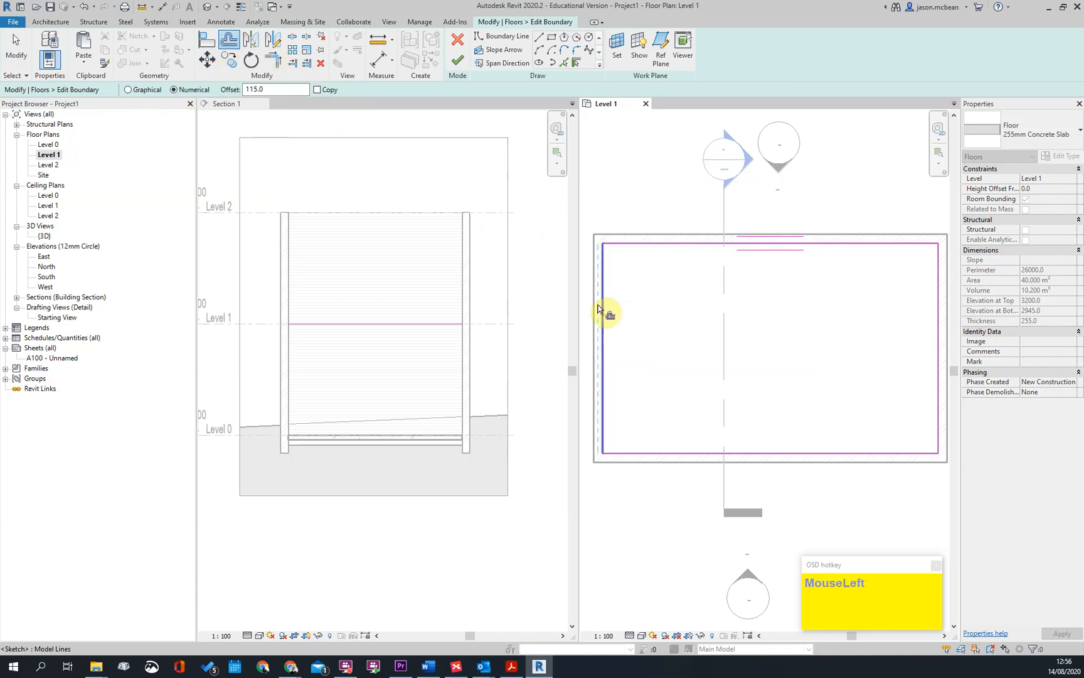
key("Tab")
left_click(605, 310)
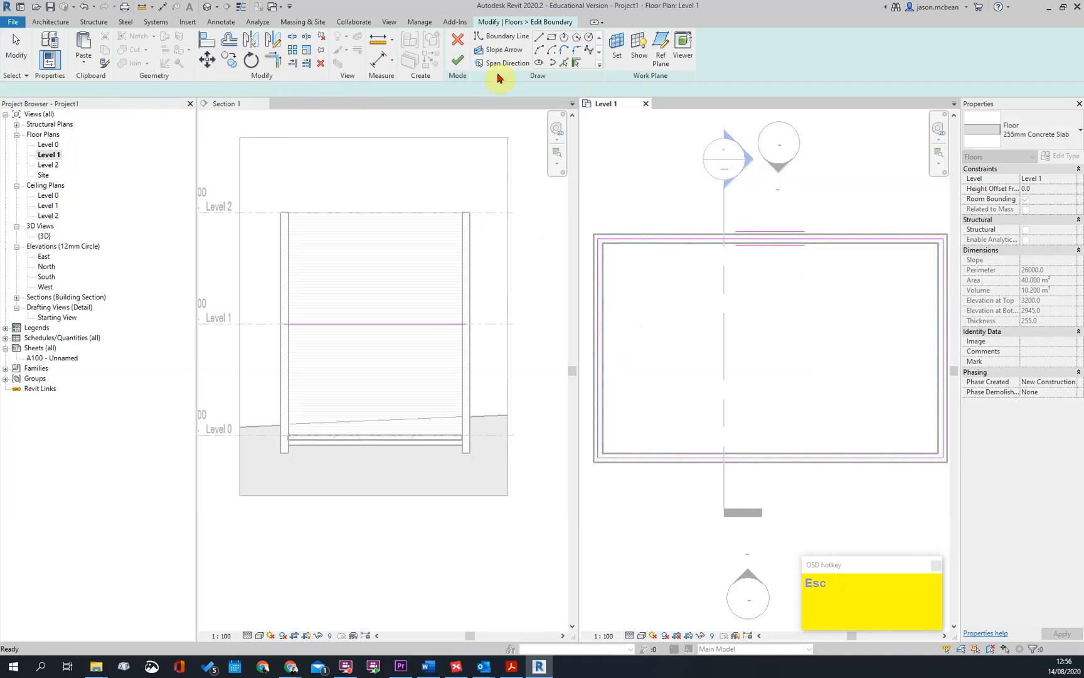
left_click(457, 60)
Join the Level 1 concrete slab's geometry with the masonry wall in the building section
scroll(351, 336, "up", 3)
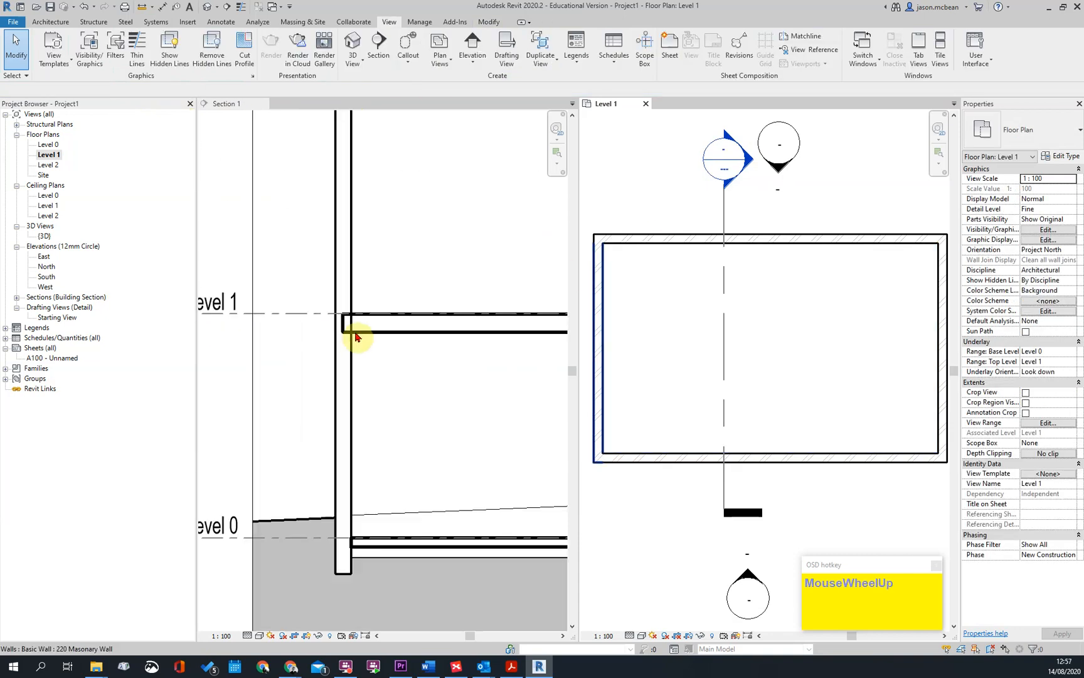
scroll(402, 325, "down", 3)
middle_click(447, 334)
key("Escape")
scroll(465, 334, "up", 1)
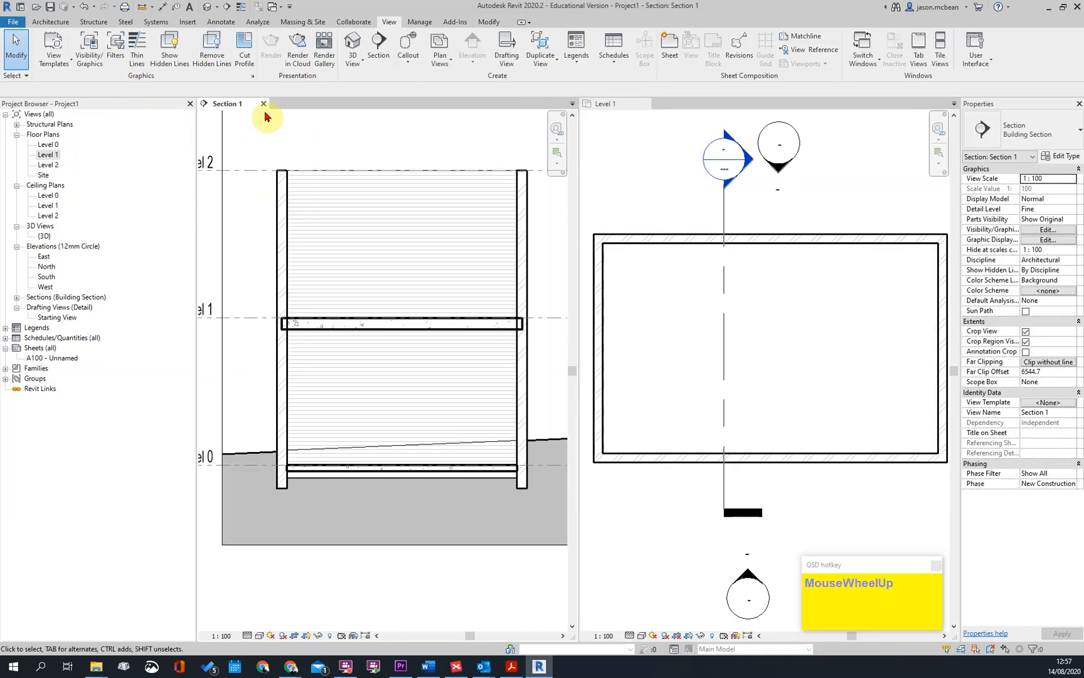
left_click(489, 22)
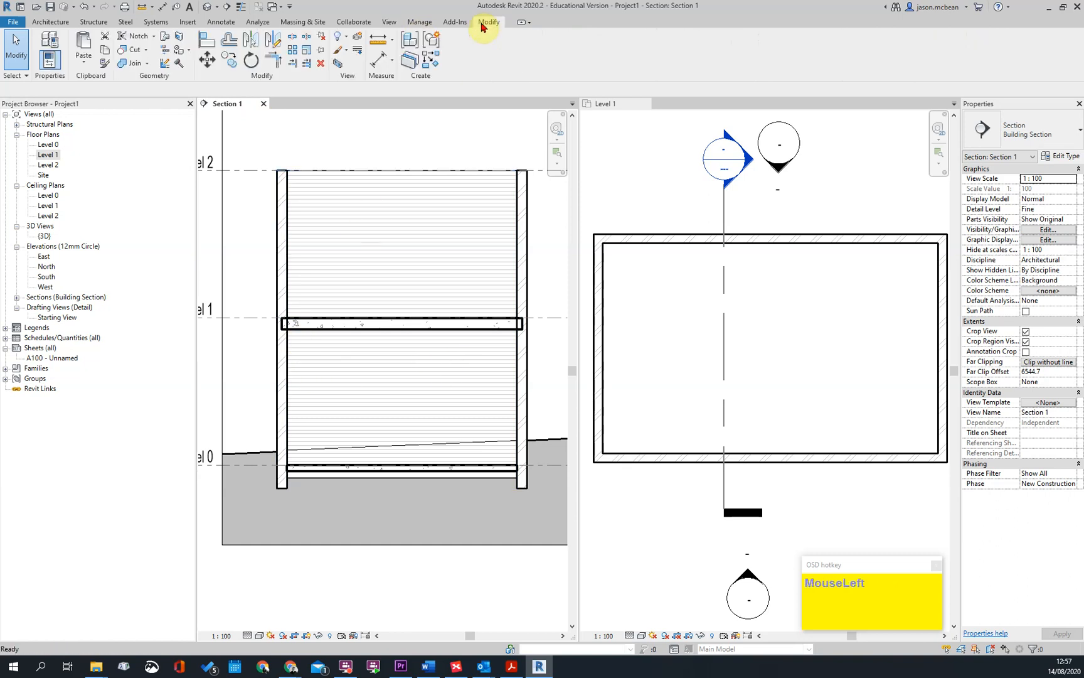
left_click(125, 65)
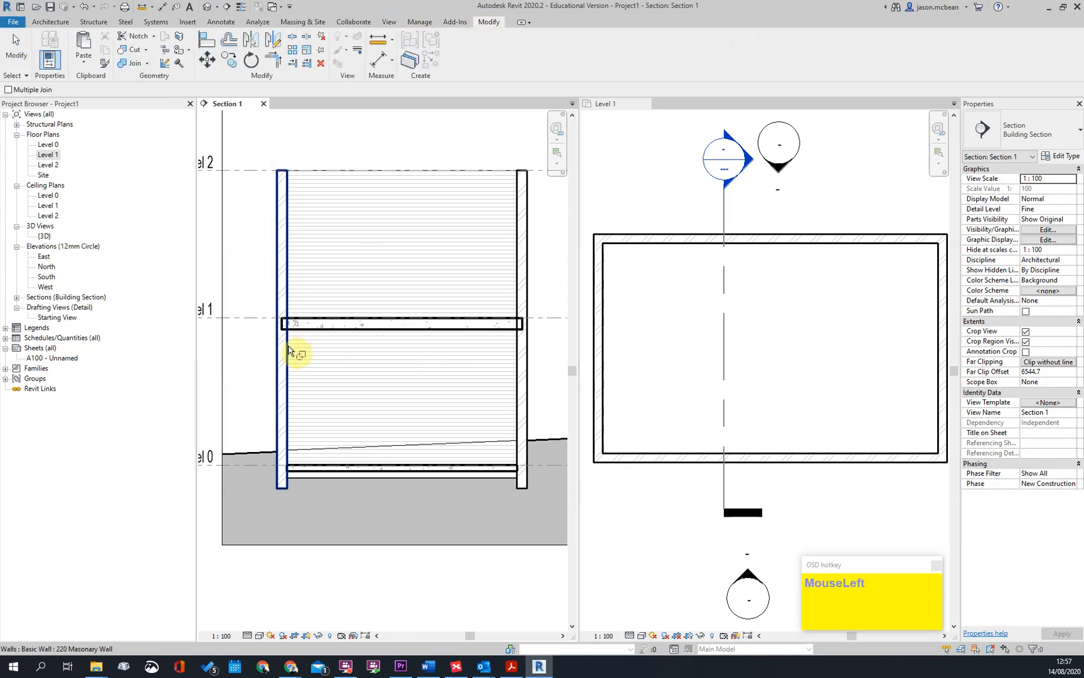
left_click(483, 334)
left_click(522, 355)
key("Escape")
Override the section's host layer cut line styles, with line weight 5 for Structure and 4 for Substrate
middle_click_drag(436, 317, 441, 296)
key("v")
key("g")
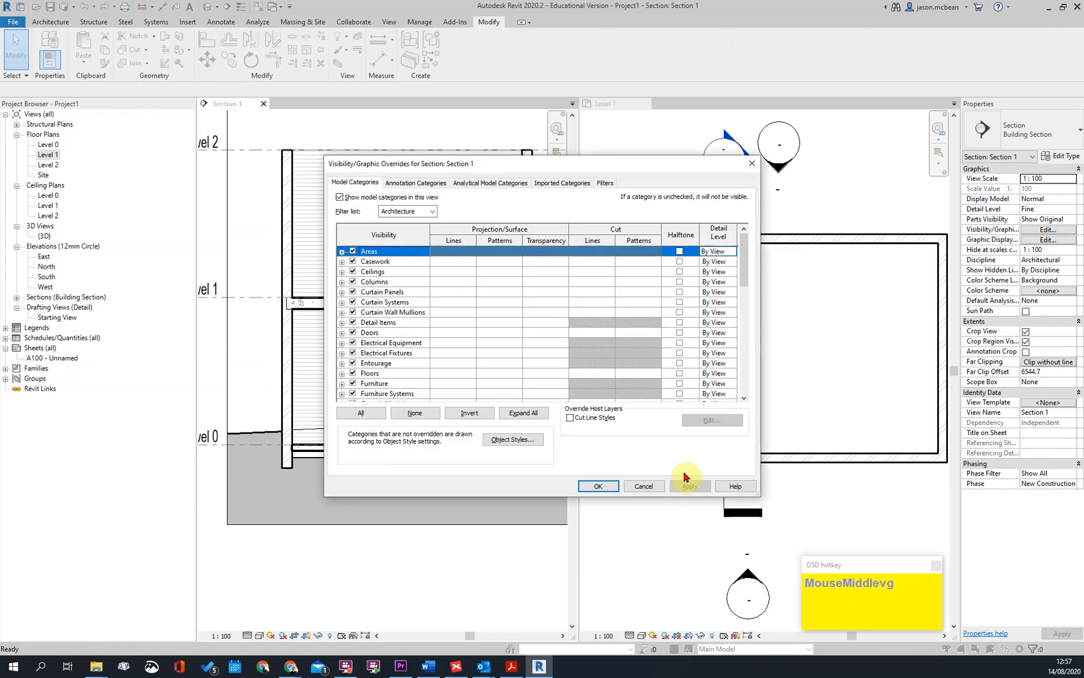
left_click(571, 418)
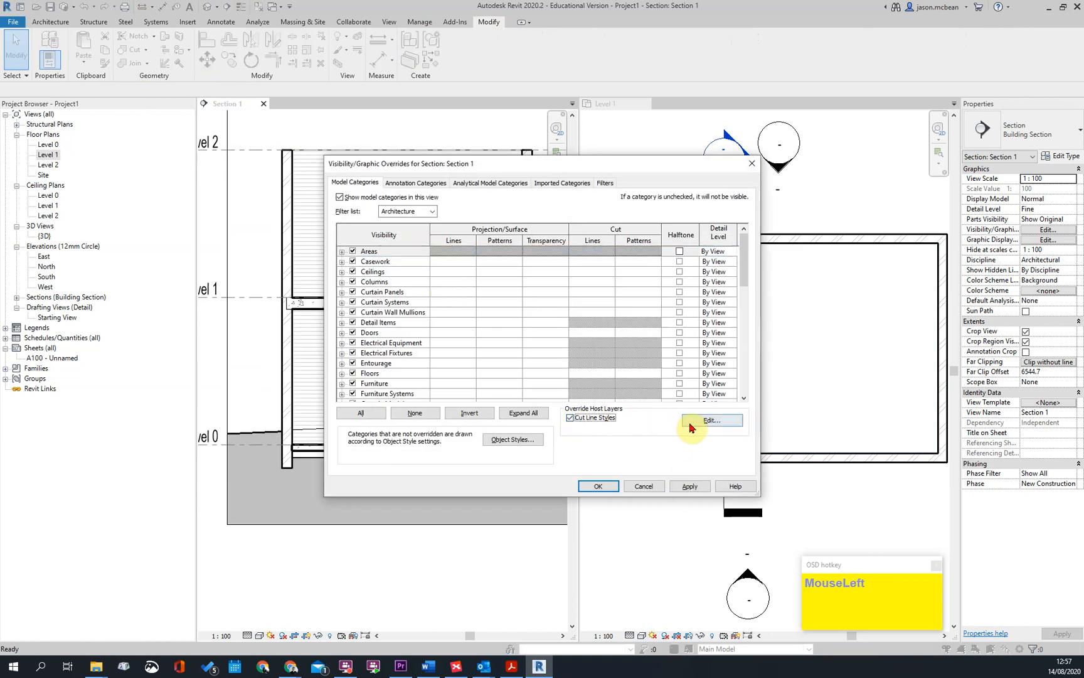
left_click(689, 421)
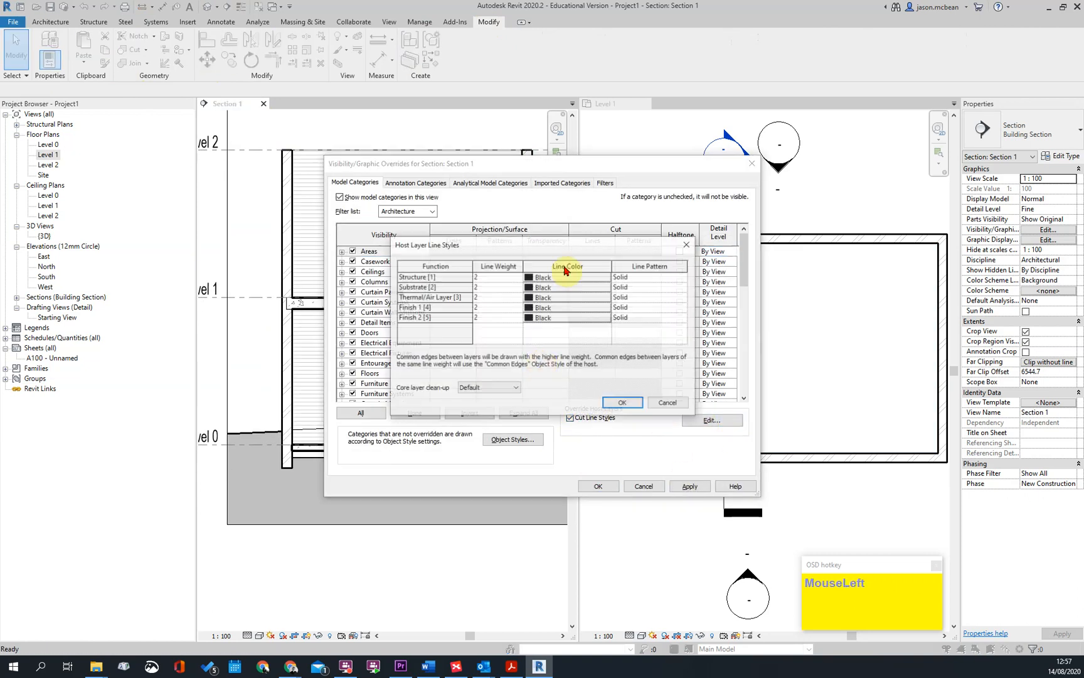
double_click(495, 280)
type("5")
left_click(496, 278)
type("4")
left_click(493, 286)
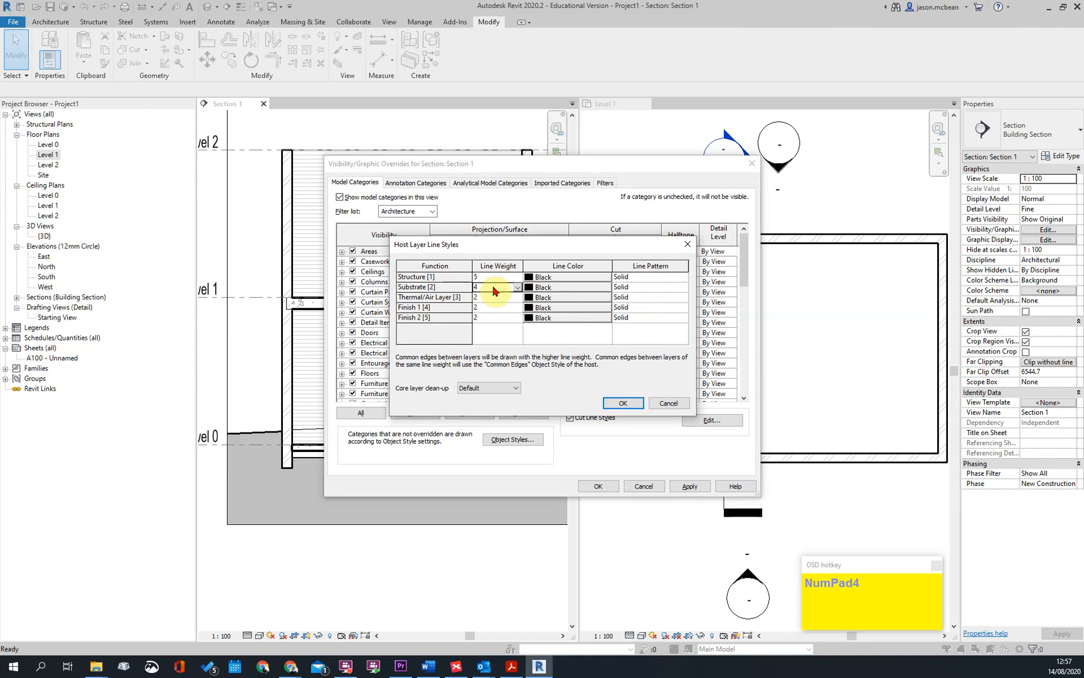
left_click(623, 404)
left_click(690, 486)
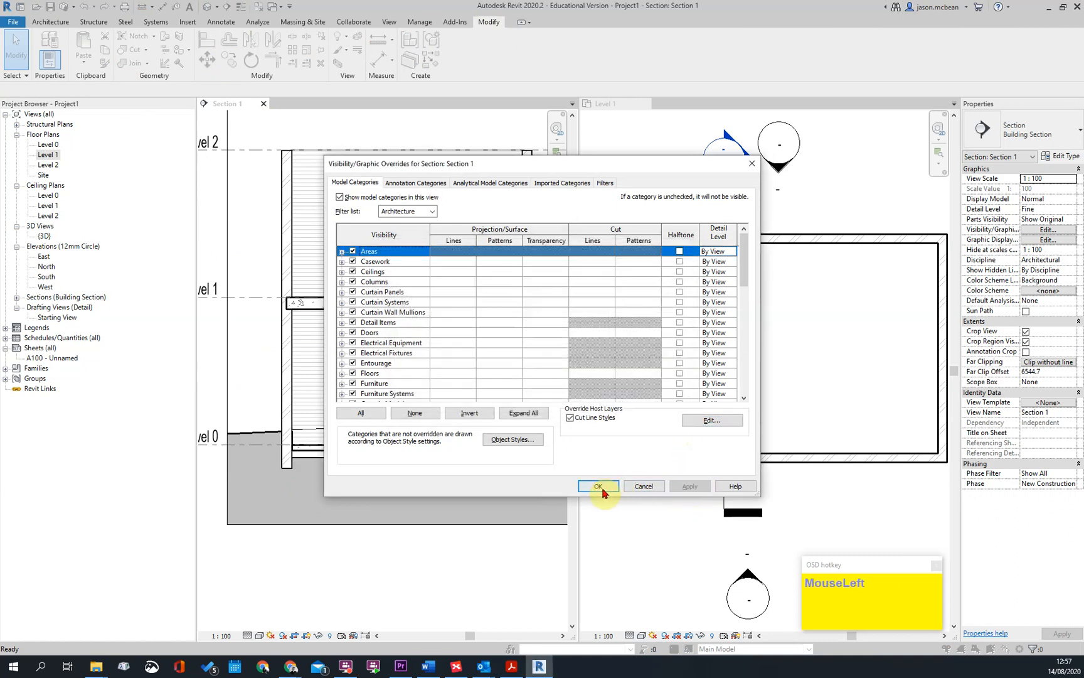
left_click(598, 486)
Examine the cut lines of the slab and walls in the section, and the wall outlines in the Level 1 plan
scroll(332, 322, "up", 2)
scroll(508, 351, "down", 2)
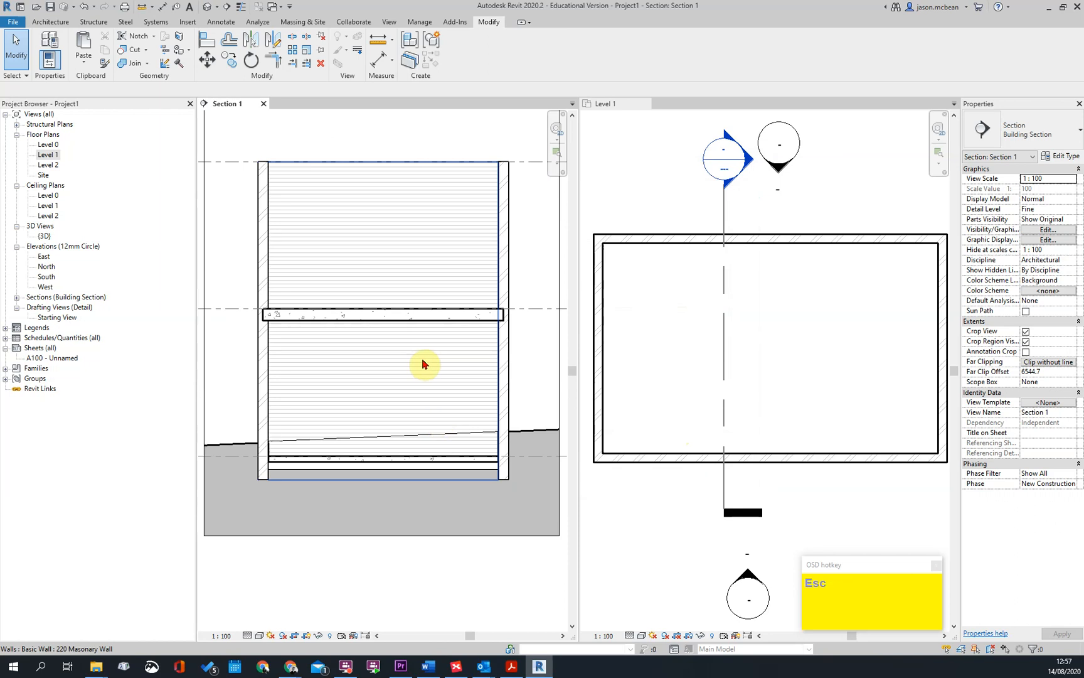
scroll(634, 313, "down", 2)
scroll(687, 296, "up", 1)
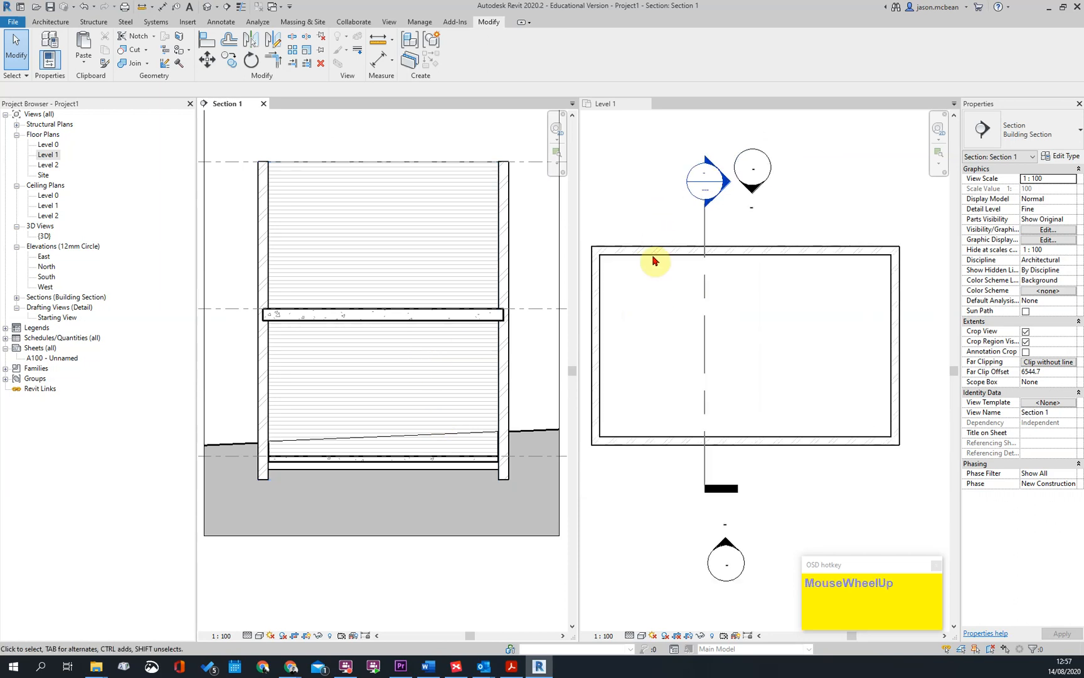
left_click(653, 260)
key("Escape")
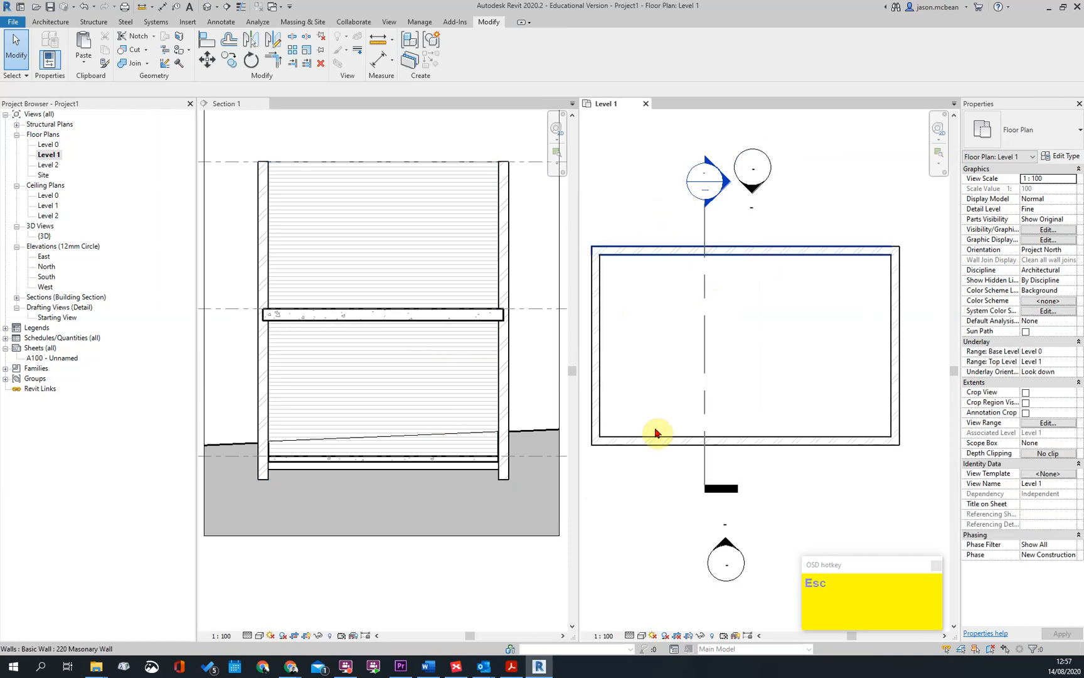
left_click(770, 359)
key("Escape")
scroll(710, 283, "down", 3)
scroll(780, 344, "up", 2)
scroll(778, 344, "down", 4)
middle_click(750, 375)
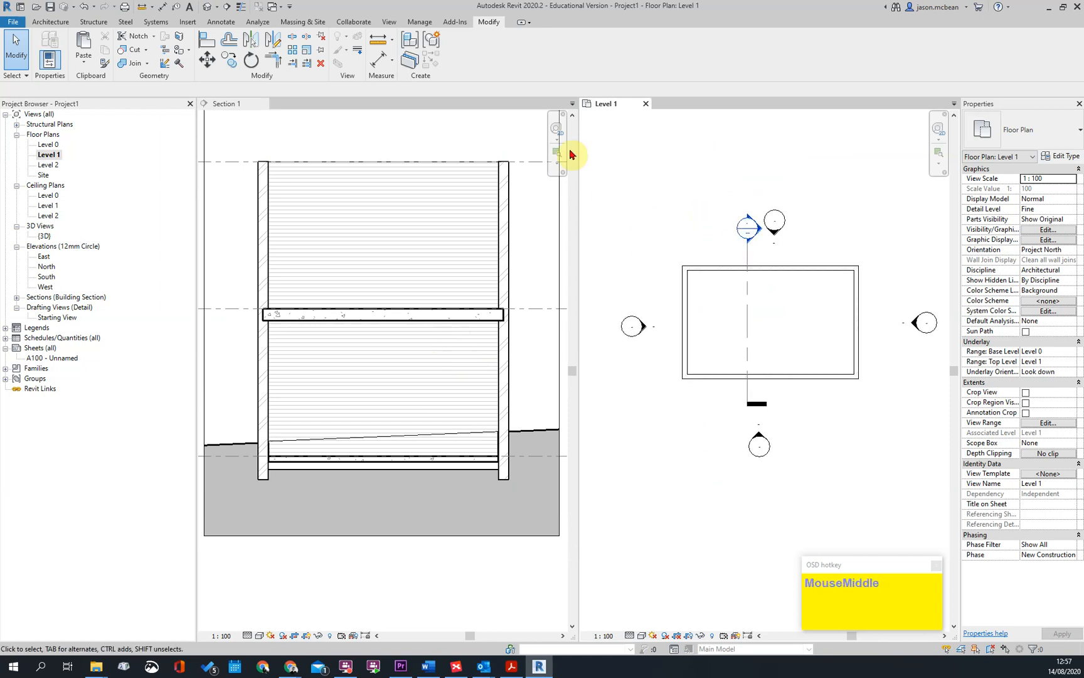
scroll(325, 141, "up", 1)
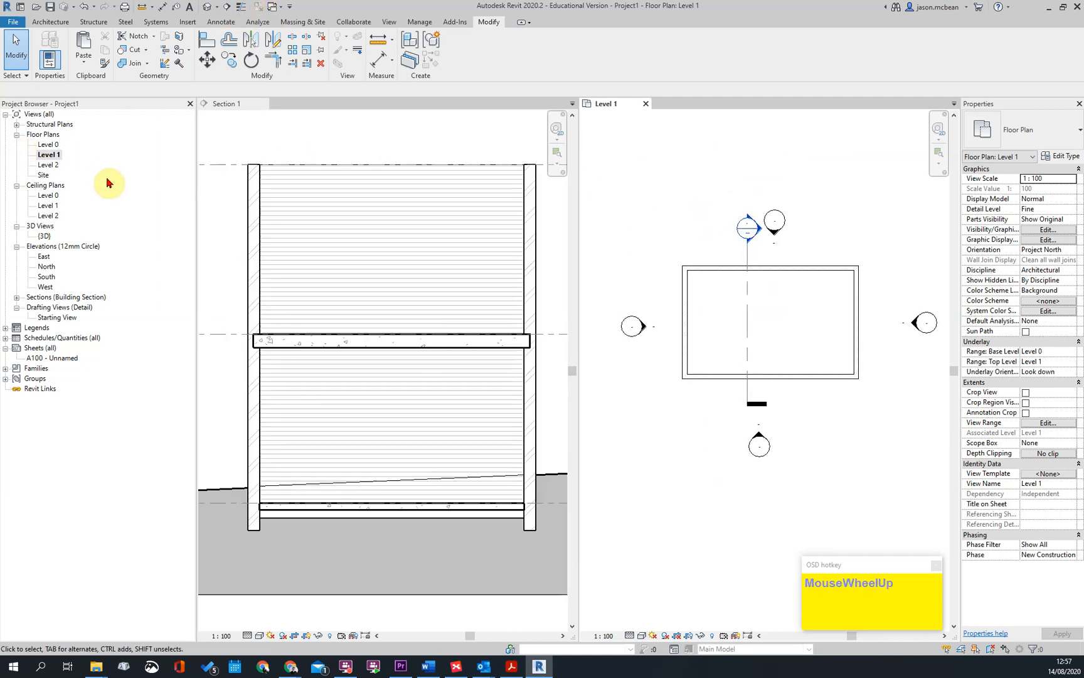
Open the Level 2 floor plan and switch the open views from tiled to tabbed
double_click(48, 165)
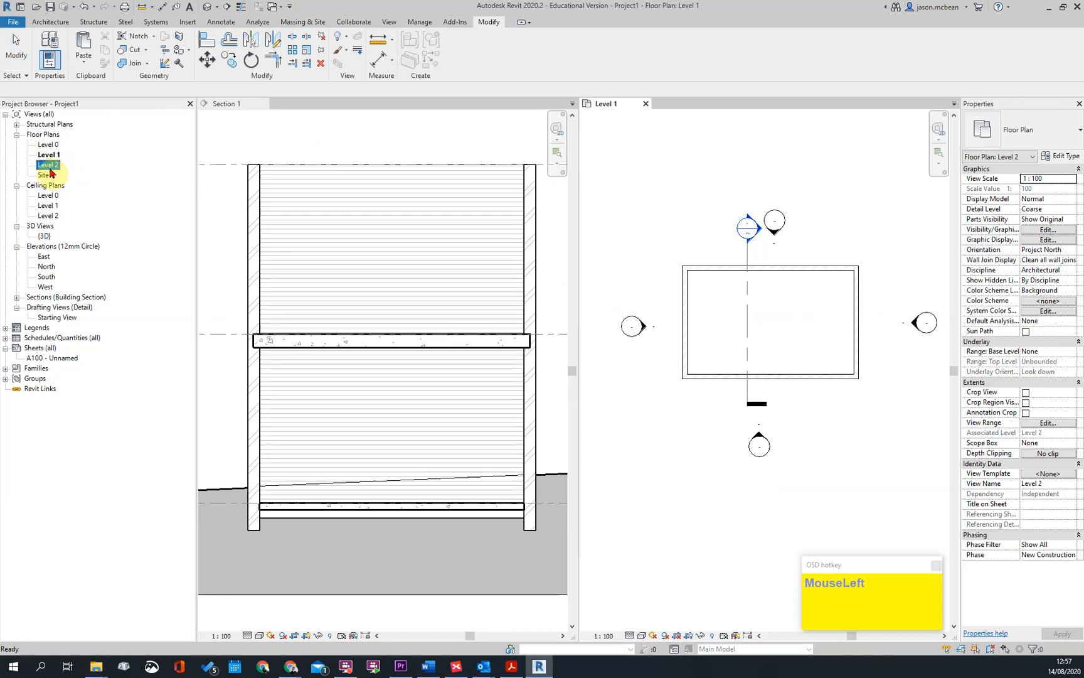
middle_click(413, 177)
left_click(684, 105)
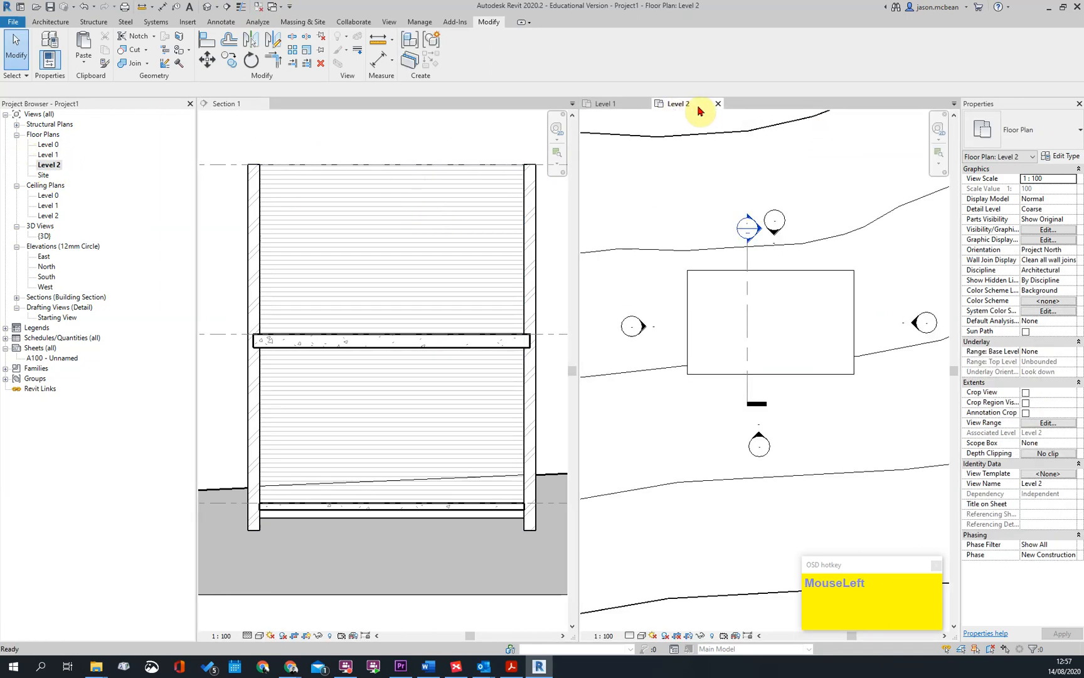
left_click(387, 24)
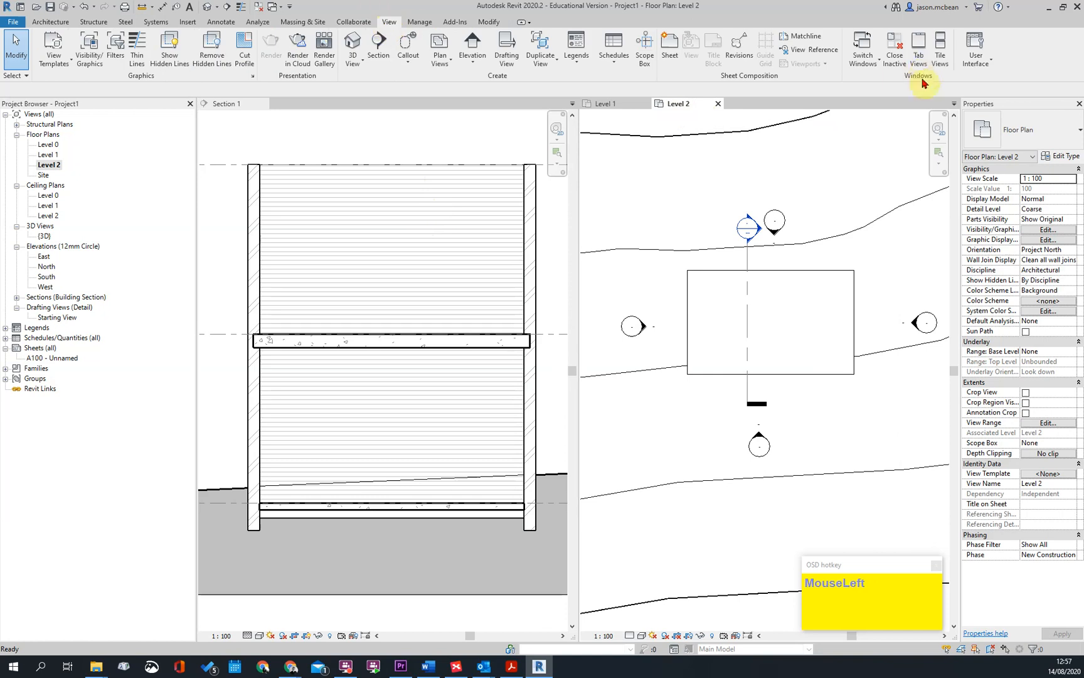
left_click(920, 60)
middle_click_drag(479, 242, 508, 351)
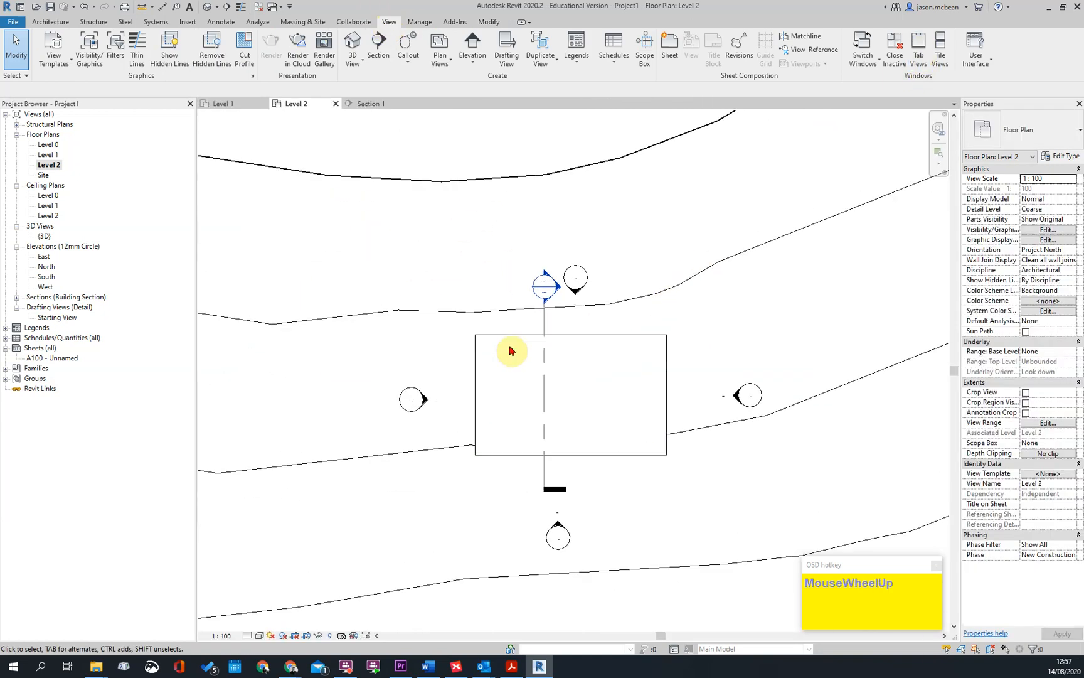
scroll(329, 207, "up", 3)
Check the Level 2 plan's view range settings and compare the plan with Level 1
left_click(59, 167)
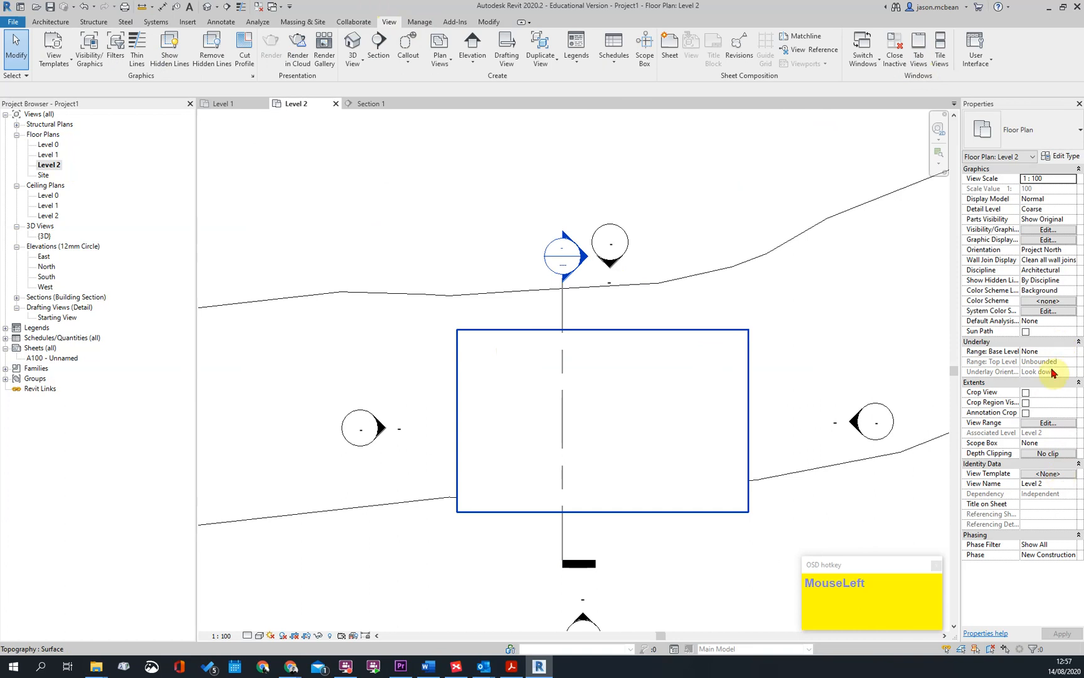
scroll(483, 334, "up", 2)
scroll(433, 317, "down", 2)
left_click(443, 311)
key("Escape")
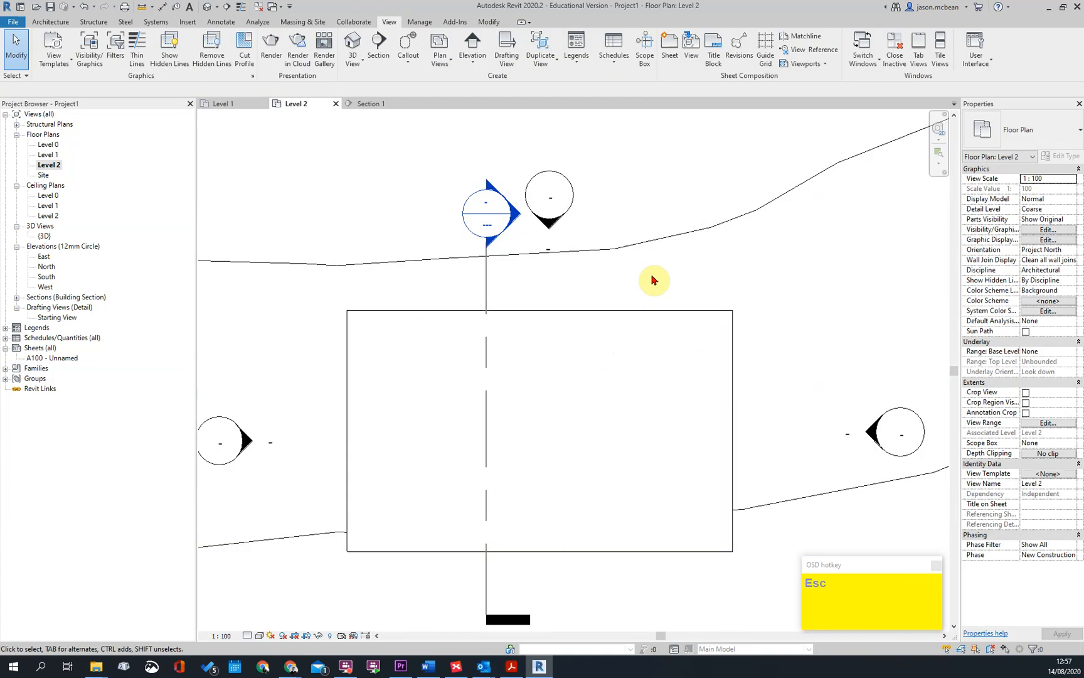
left_click(1046, 423)
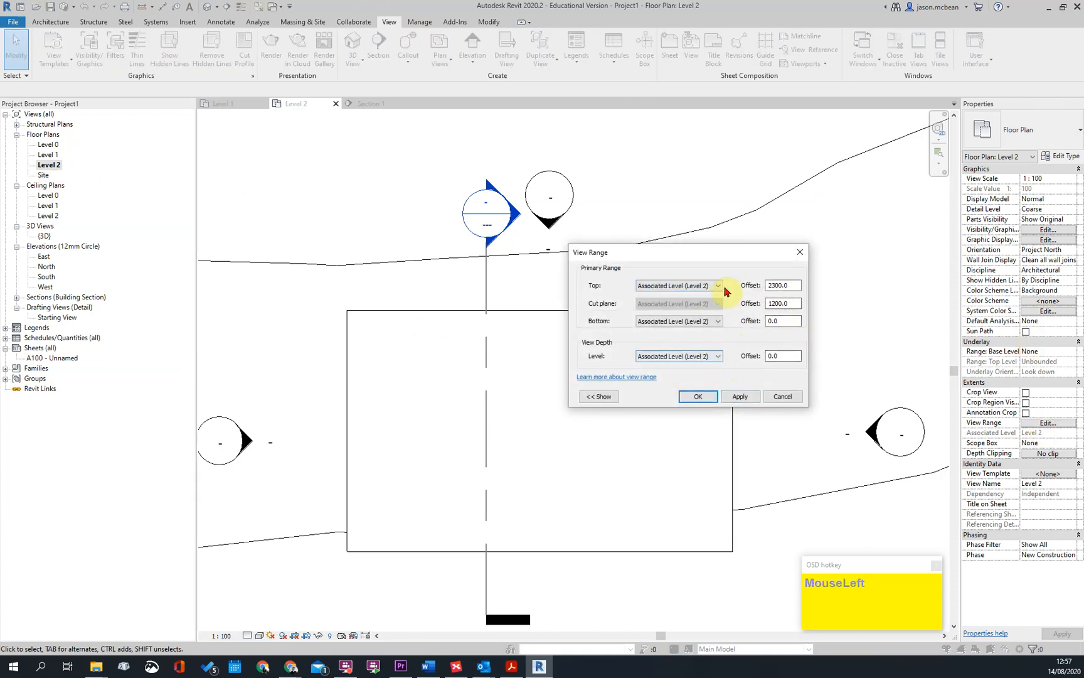
key("Escape")
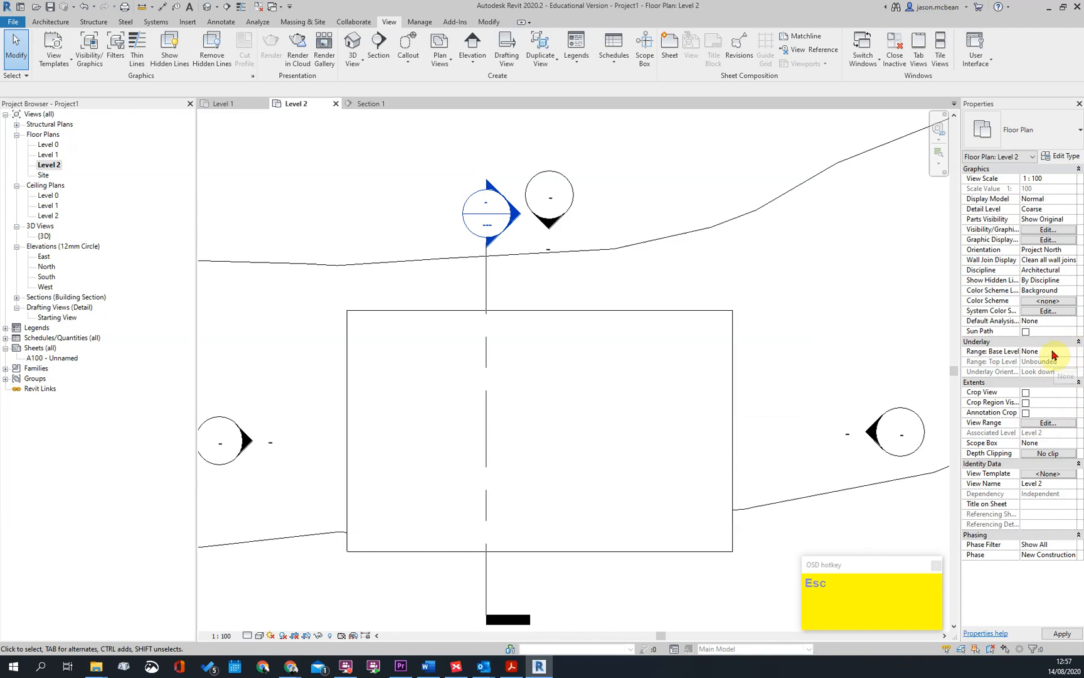
left_click(1046, 424)
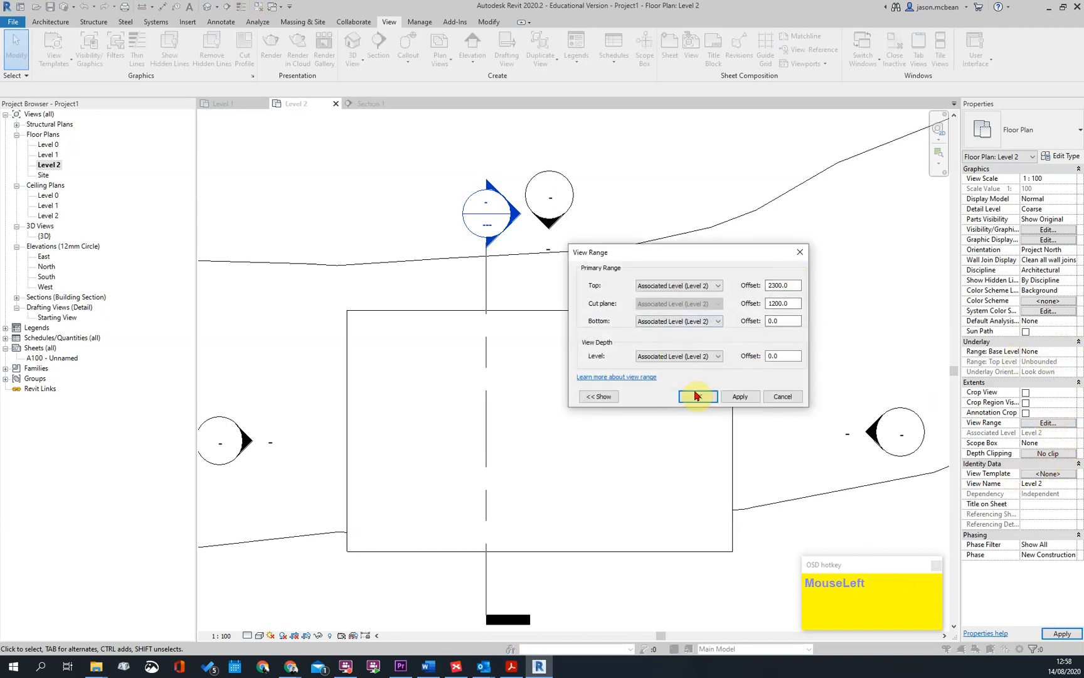
key("Escape")
left_click(253, 104)
left_click(287, 105)
key("Escape")
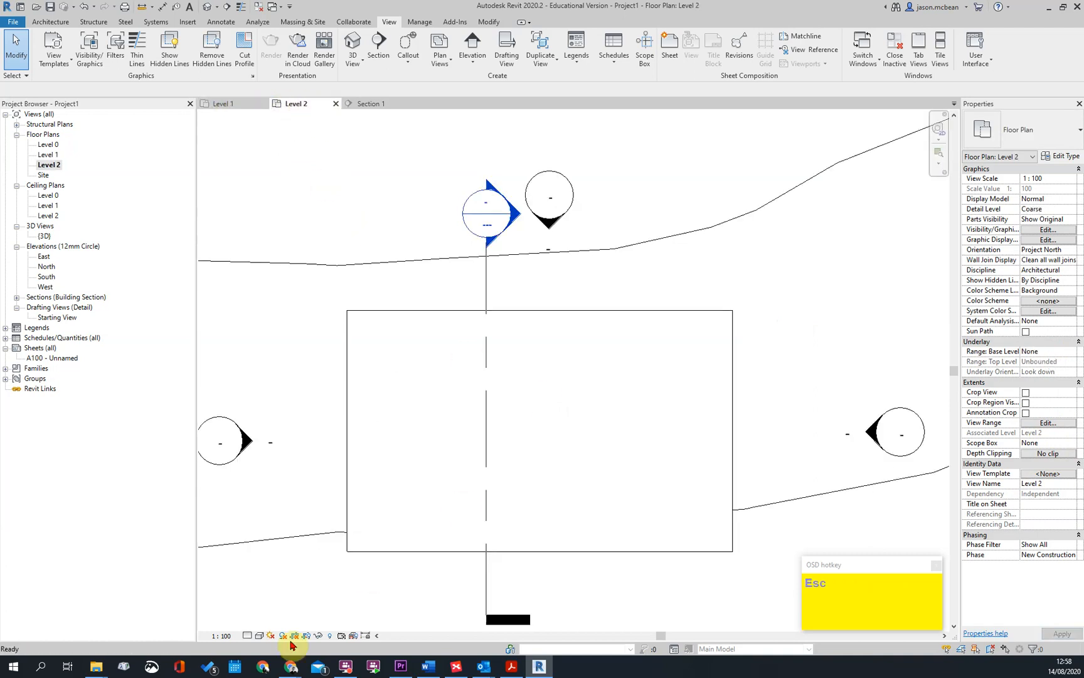
Set the Level 2 floor plan's detail level to Fine
left_click(251, 635)
key("Escape")
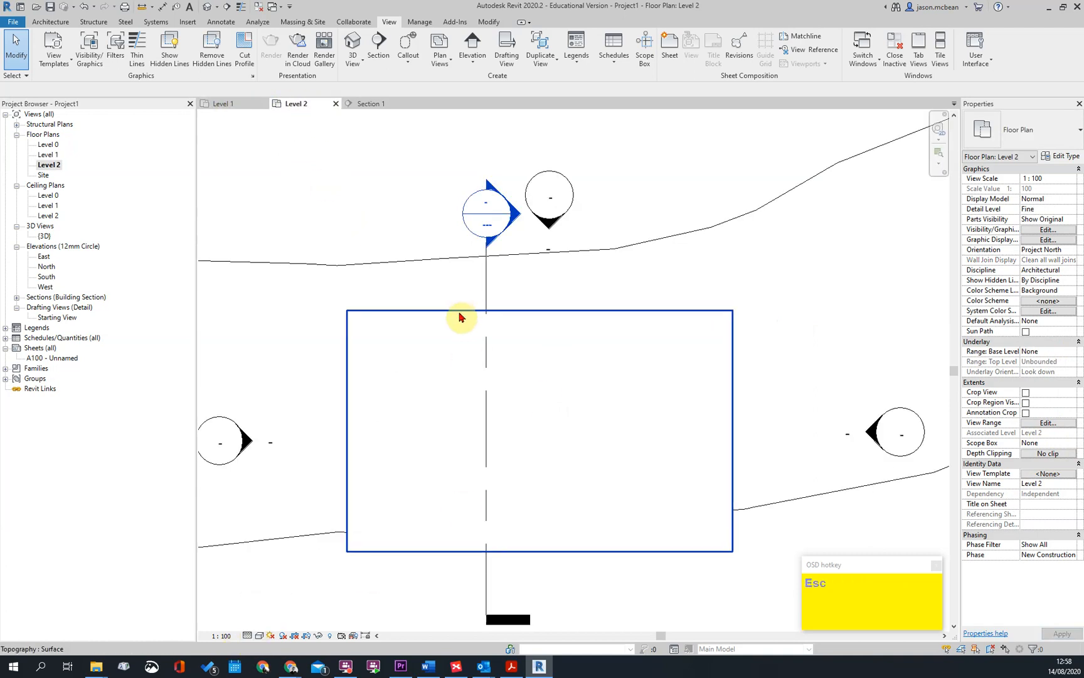
left_click(461, 317)
key("Escape")
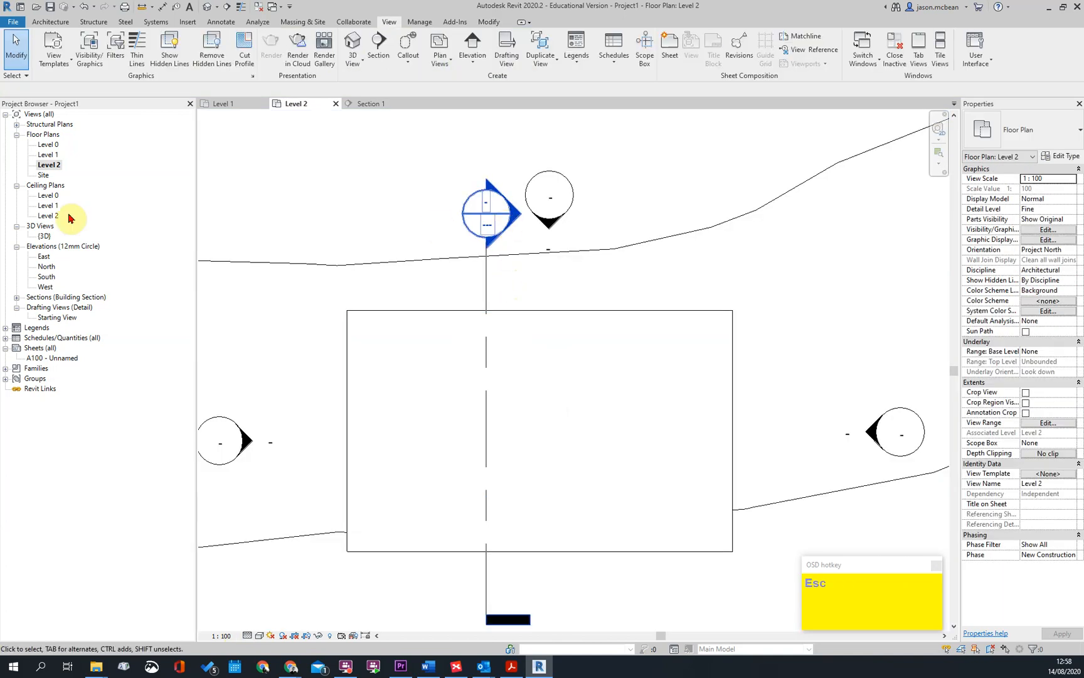
Start a Roof by Footprint in the Level 2 floor plan
double_click(51, 168)
key("Escape")
scroll(702, 249, "down", 2)
middle_click_drag(701, 283, 679, 306)
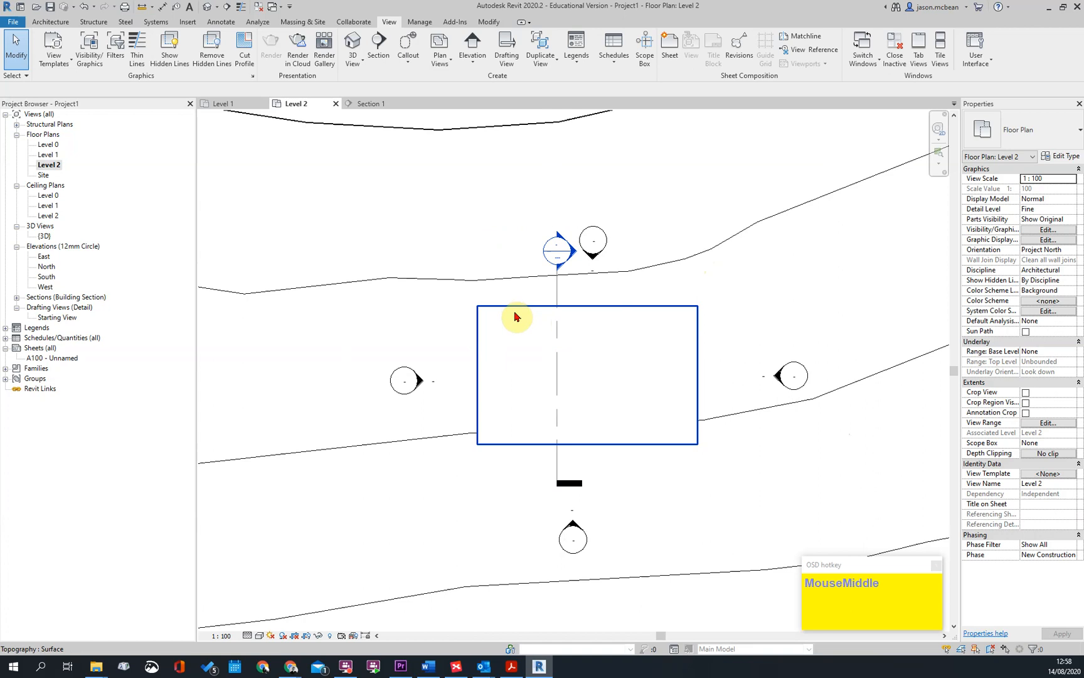
scroll(514, 315, "up", 1)
middle_click_drag(578, 371, 562, 358)
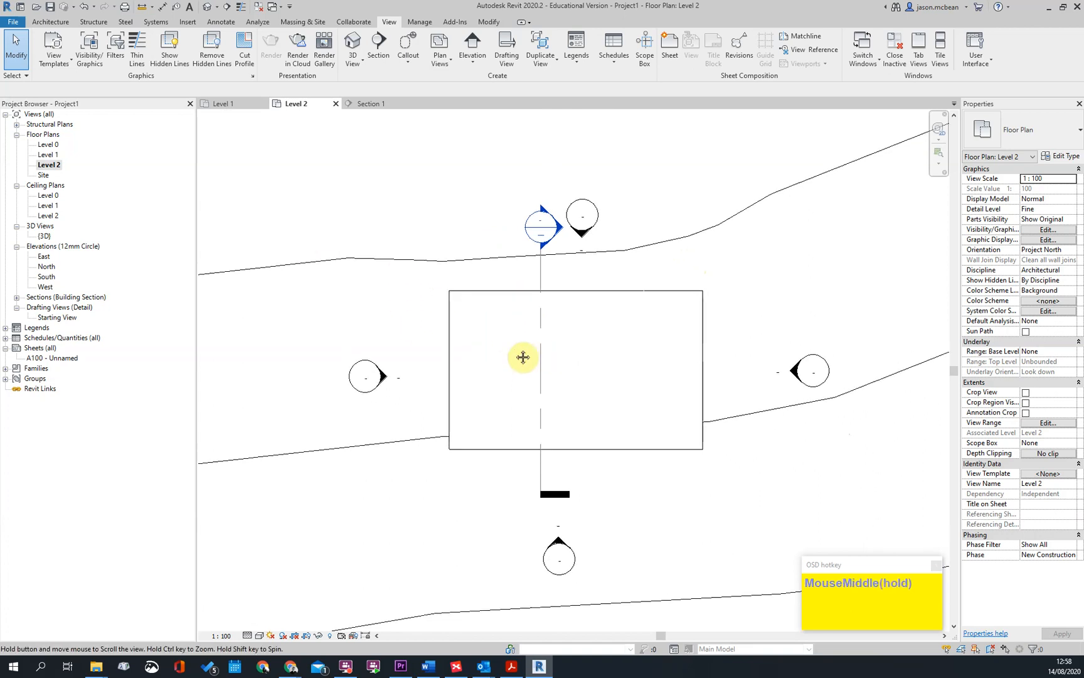
key("Escape")
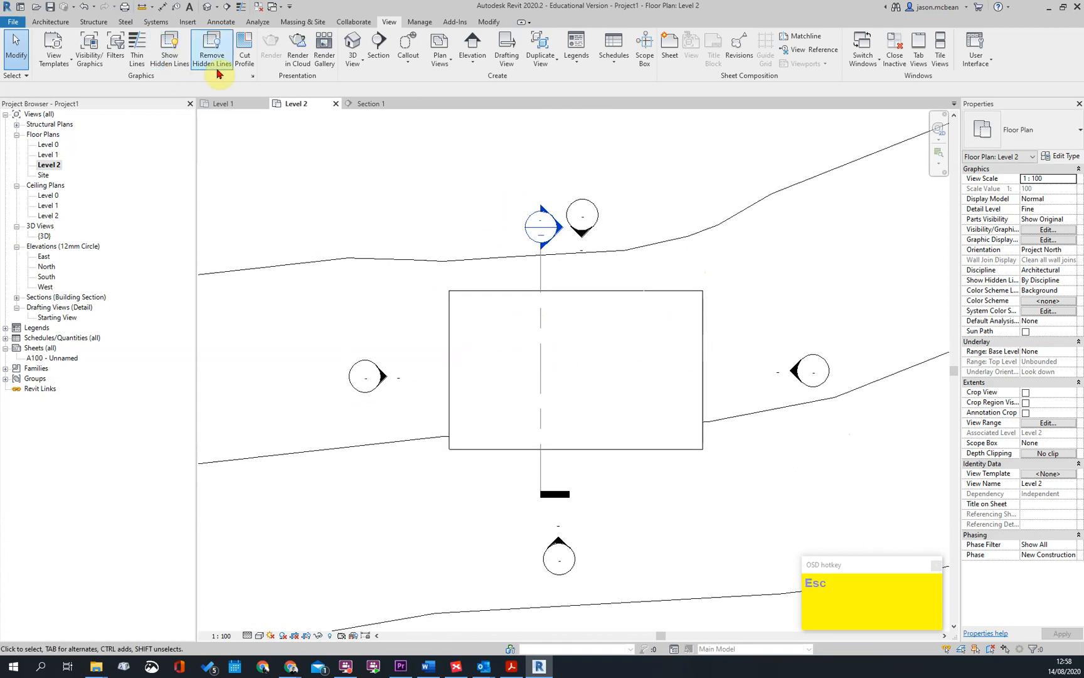
left_click(50, 21)
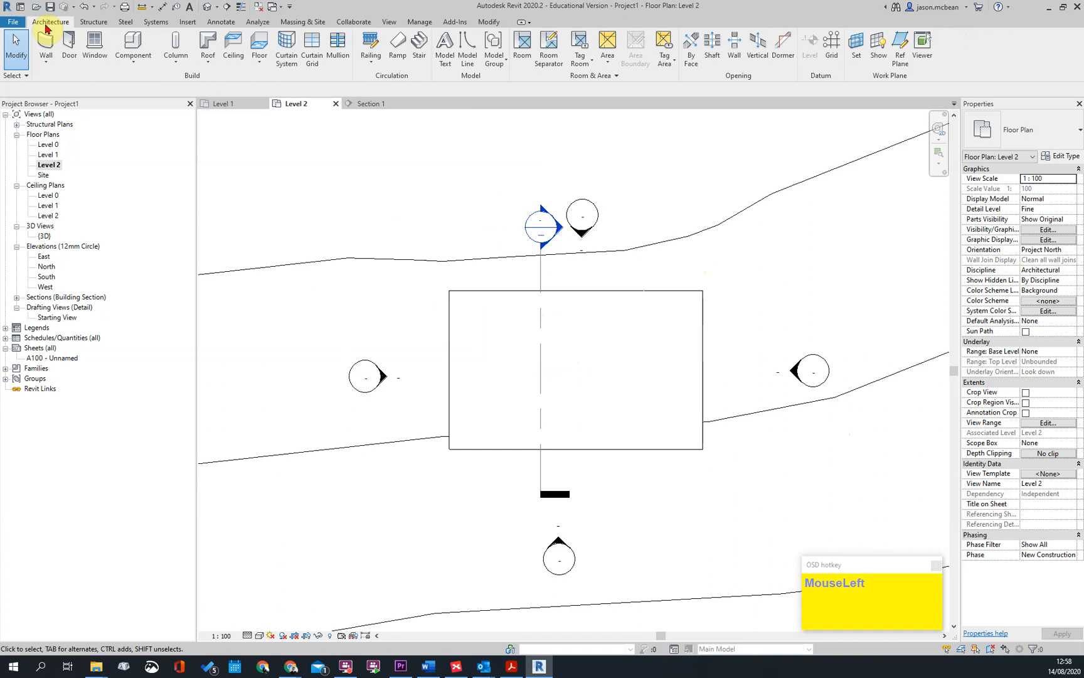
left_click(207, 63)
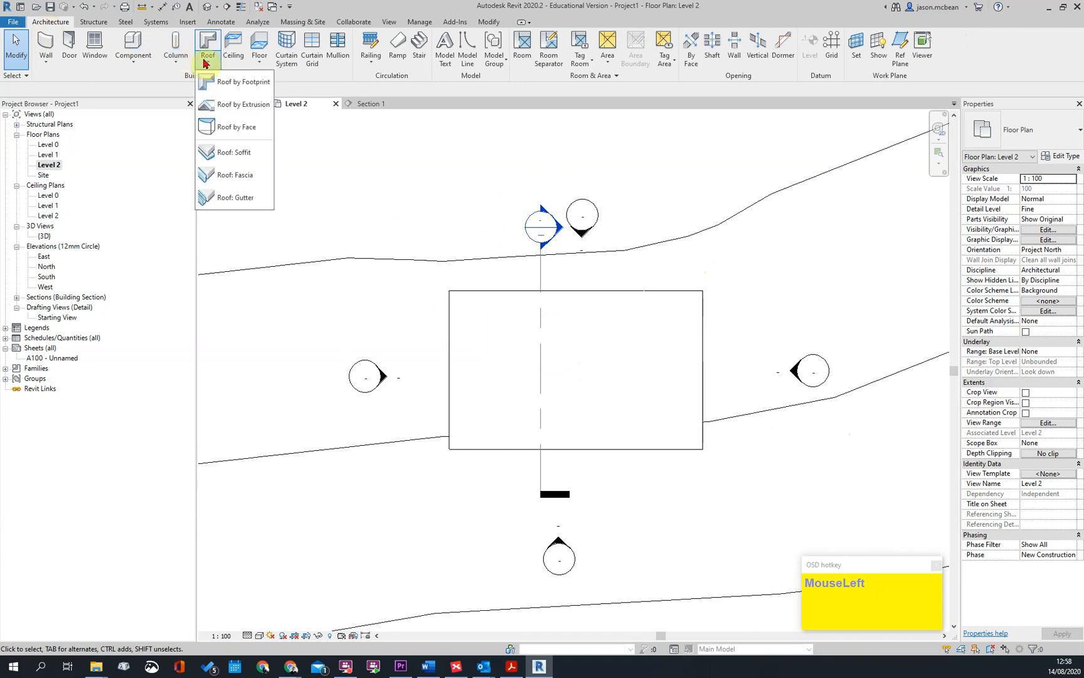
left_click(236, 89)
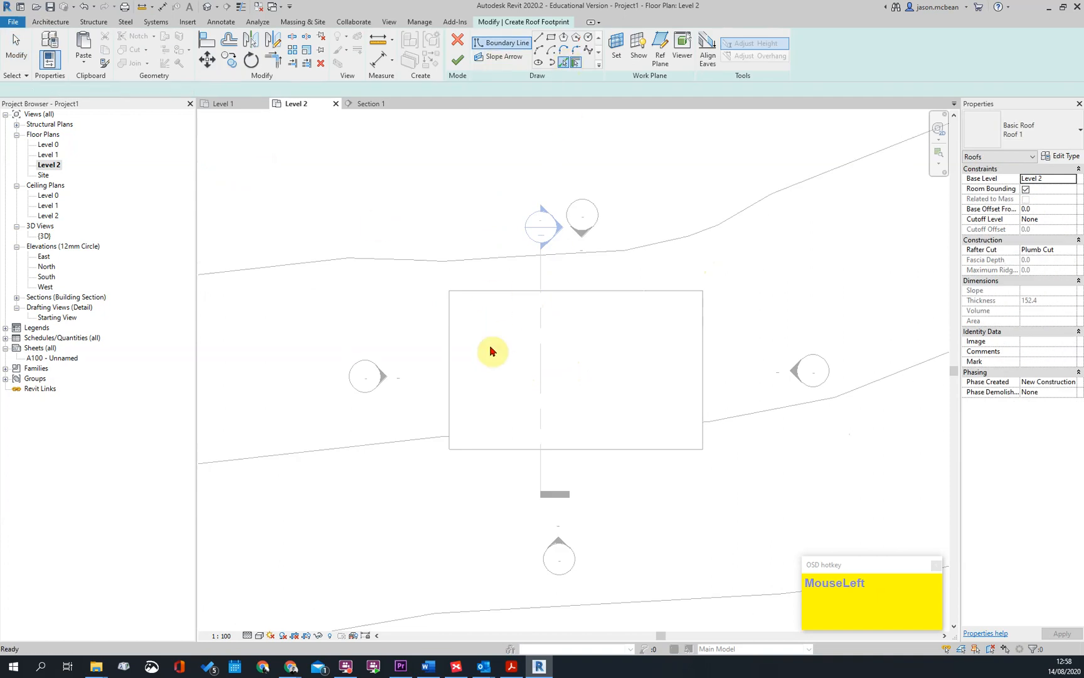
Switch the open roof sketch to the Level 1 floor plan and bring the wall outline into view
double_click(48, 156)
scroll(425, 270, "up", 3)
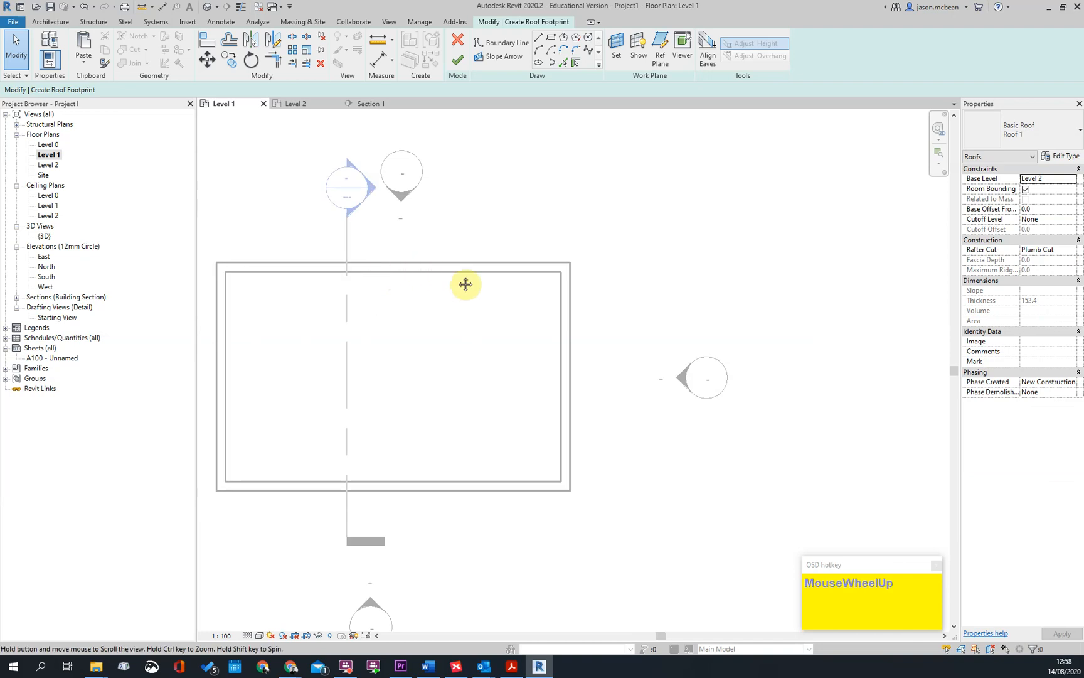
scroll(425, 270, "up", 1)
middle_click_drag(424, 270, 587, 289)
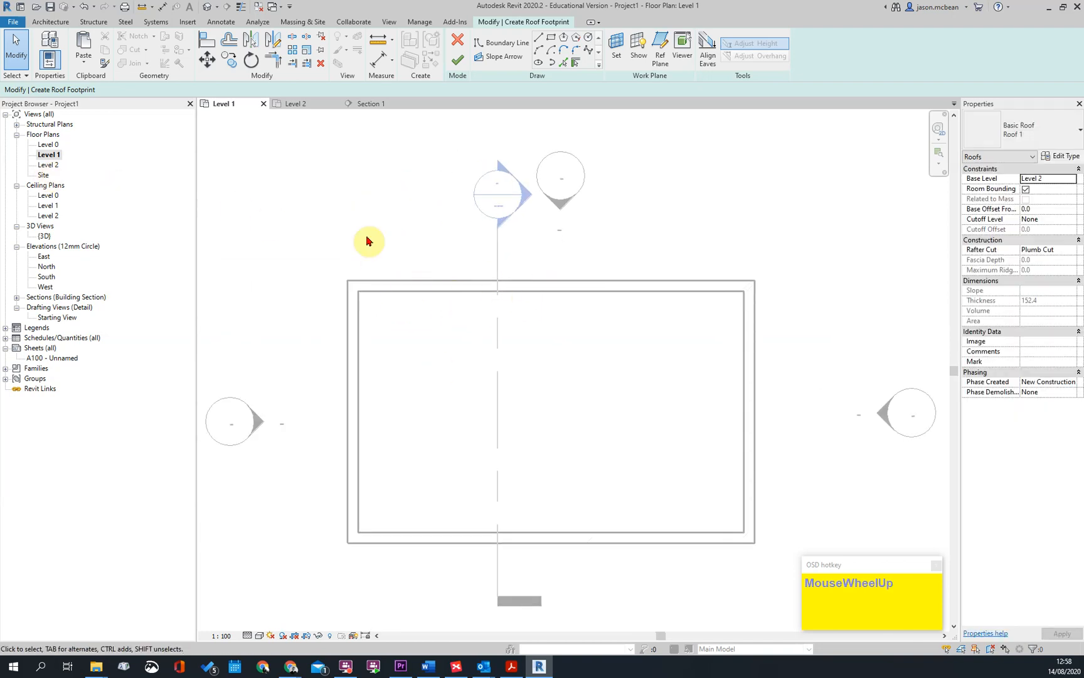
left_click(49, 165)
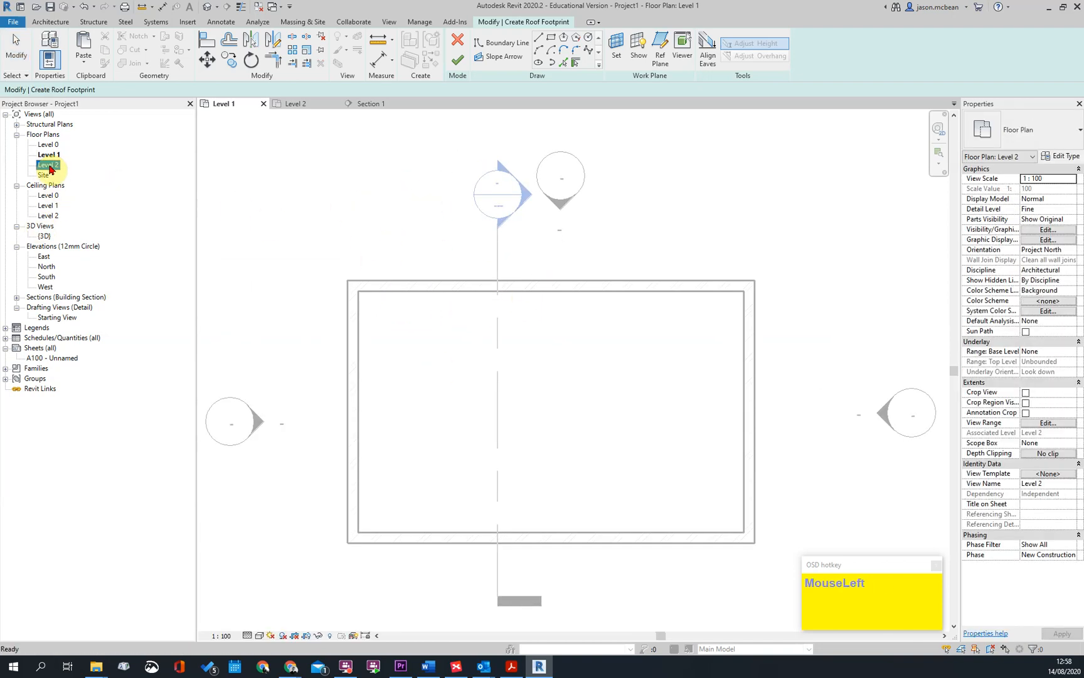
key("Escape")
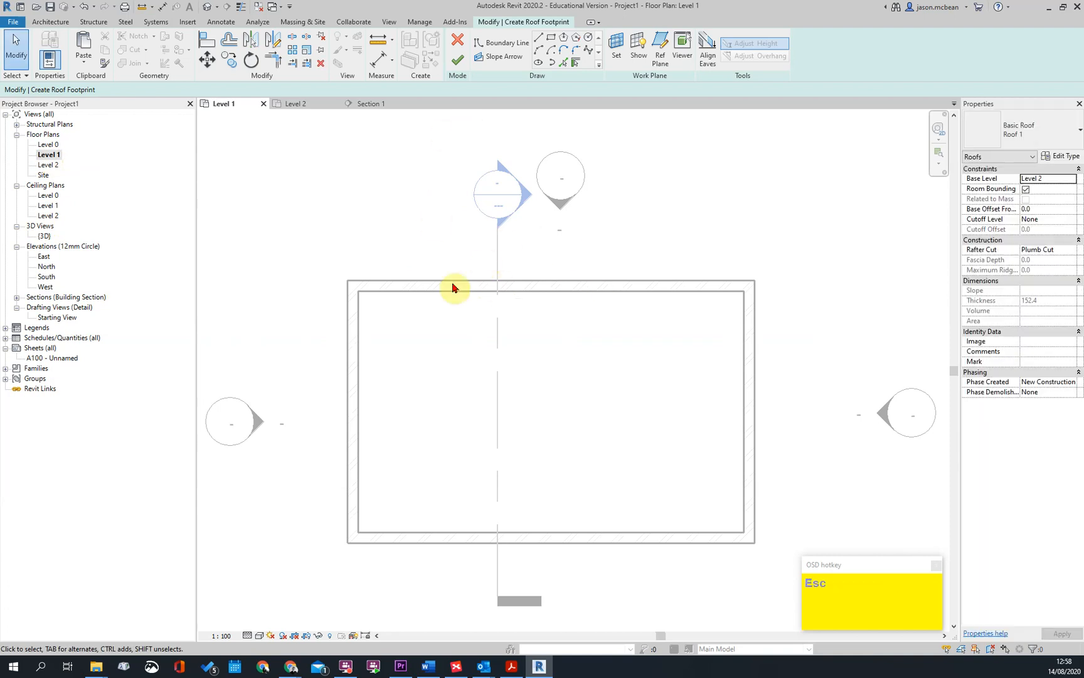
scroll(614, 411, "down", 1)
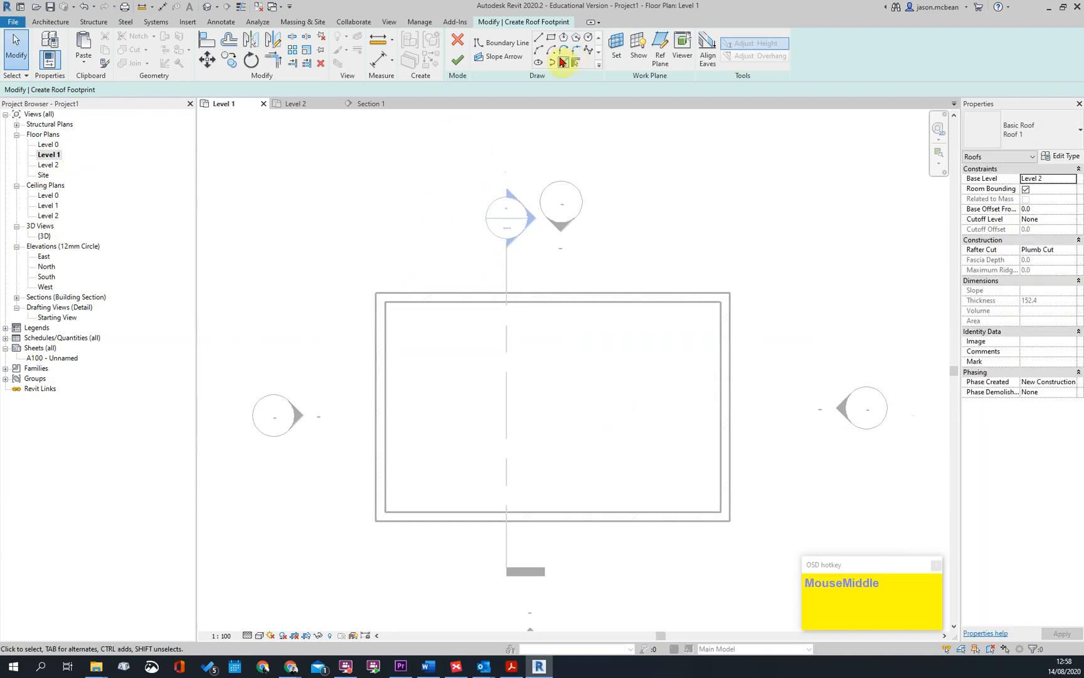
Create the slope-defining roof boundary by picking all four walls of the building with no overhang
left_click(562, 62)
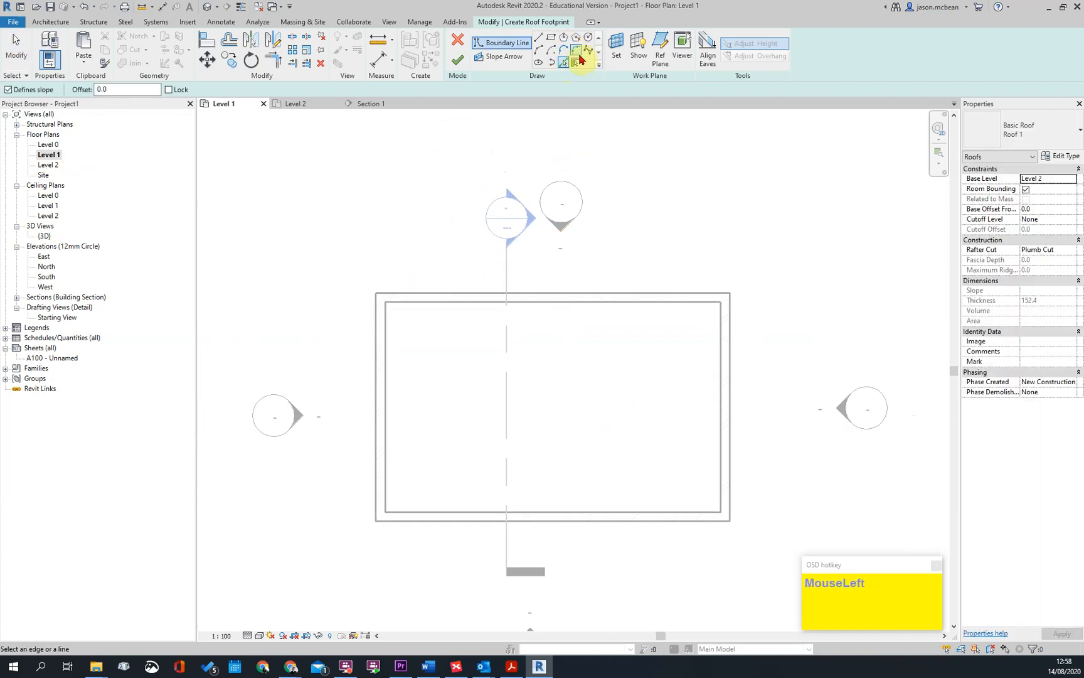
left_click(576, 64)
left_click(624, 303)
left_click(726, 378)
left_click(612, 514)
left_click(395, 451)
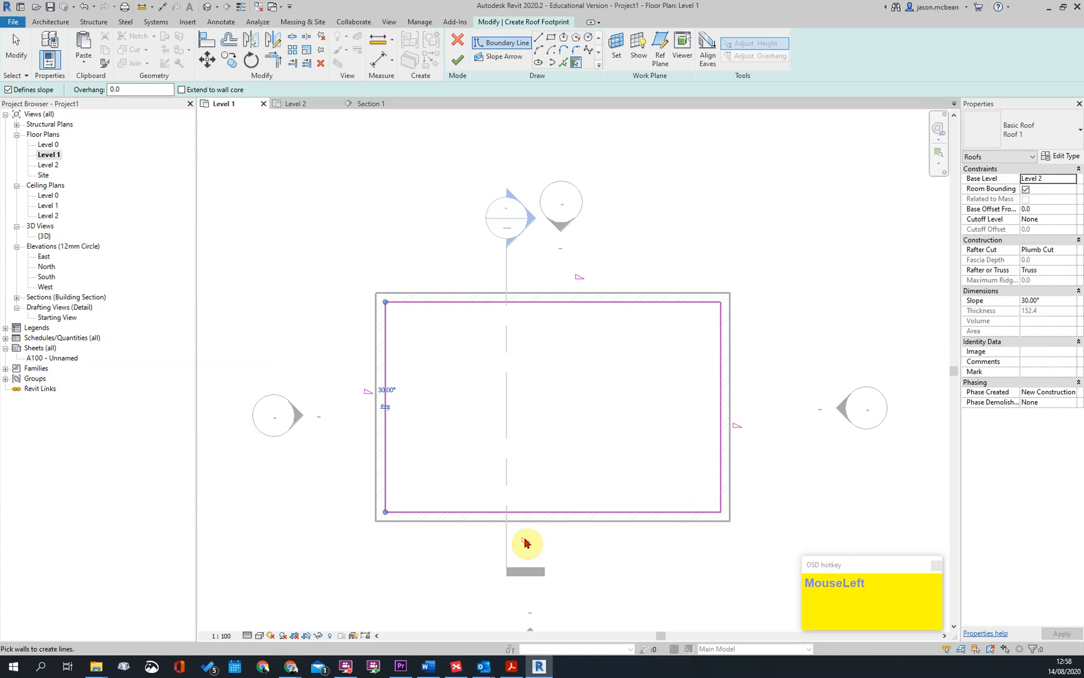
key("Escape")
key("Escape")
Flip the roof boundary lines from the inner to the outer faces of the walls
left_click(385, 414)
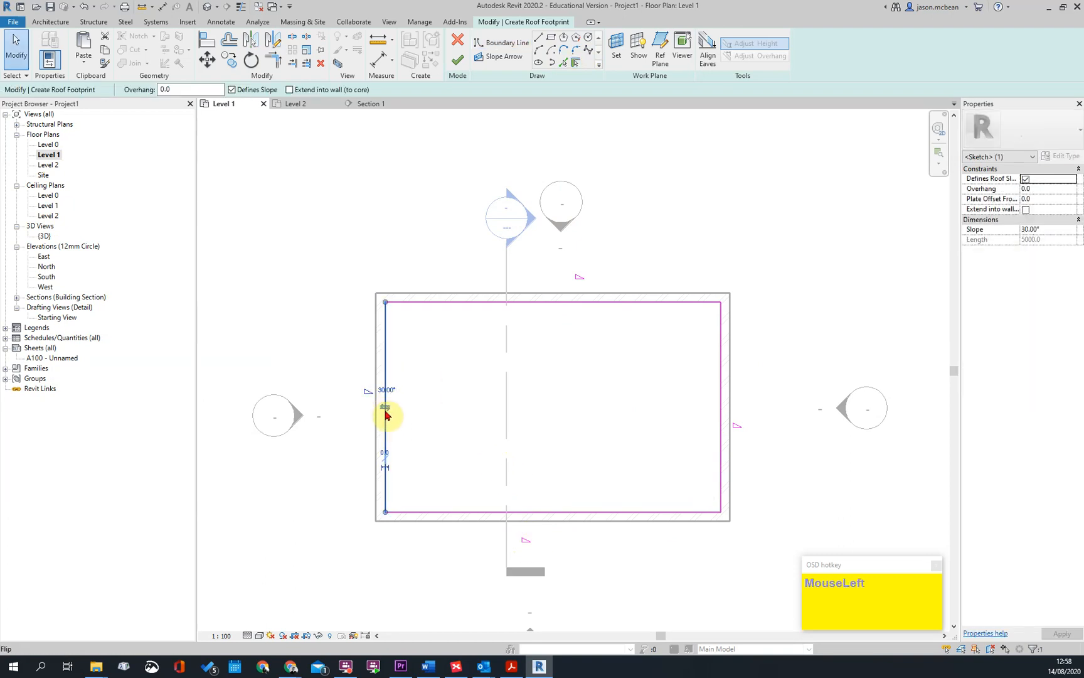
left_click(385, 409)
key("Escape")
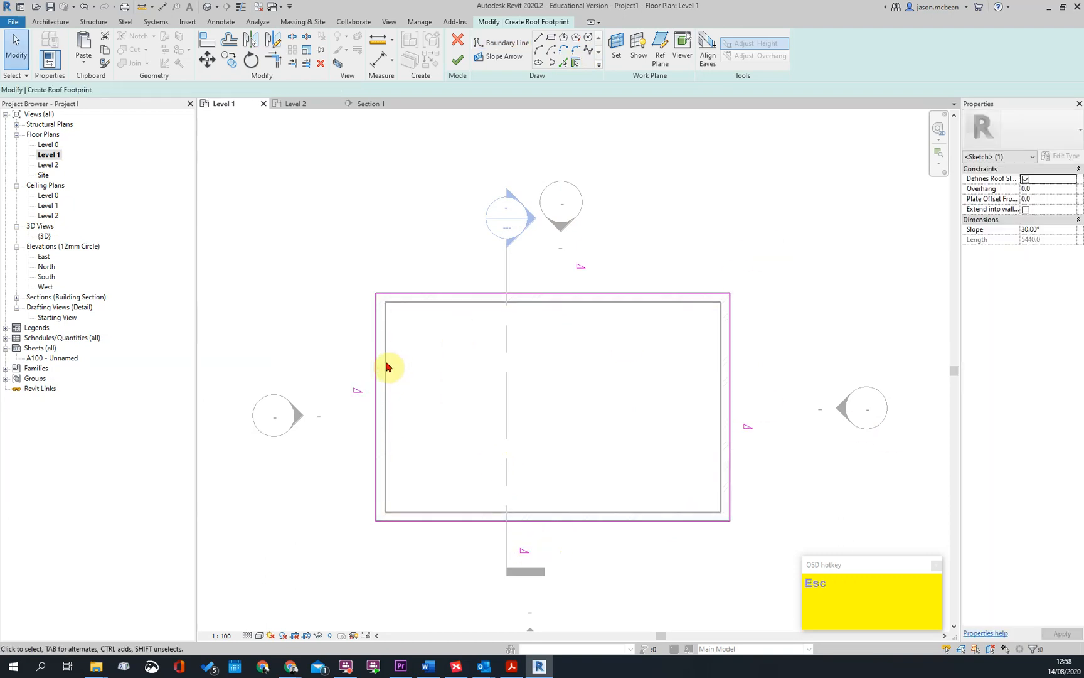
Set the overhang of the two short roof boundary lines to 150 mm
left_click(377, 367)
left_click(730, 388, "ctrl")
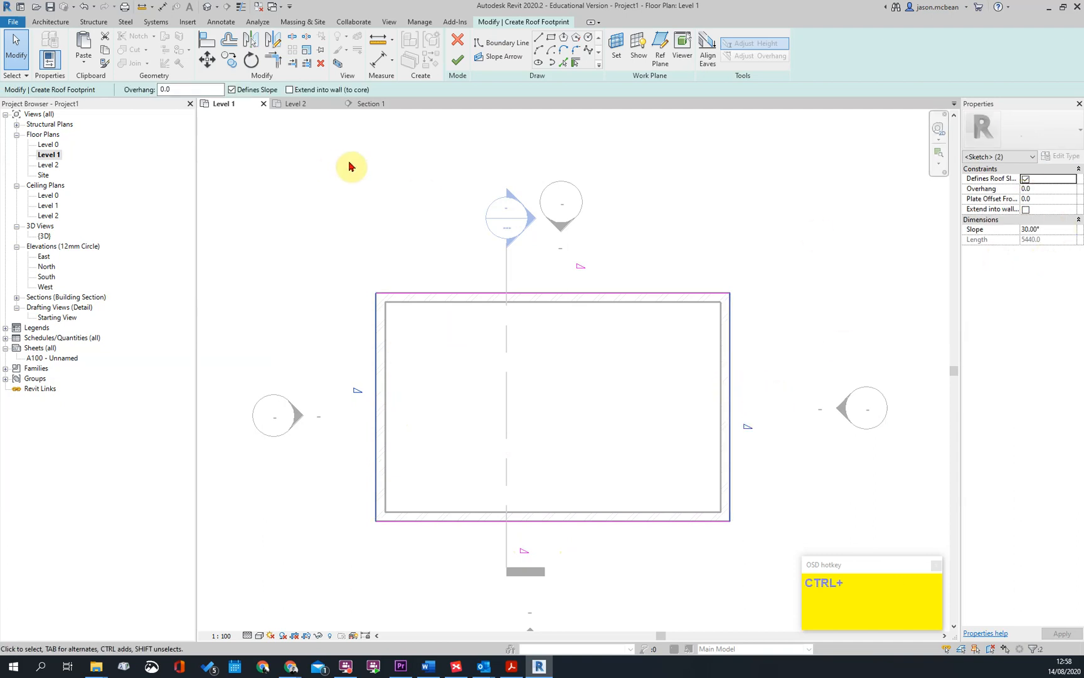
left_click(178, 93)
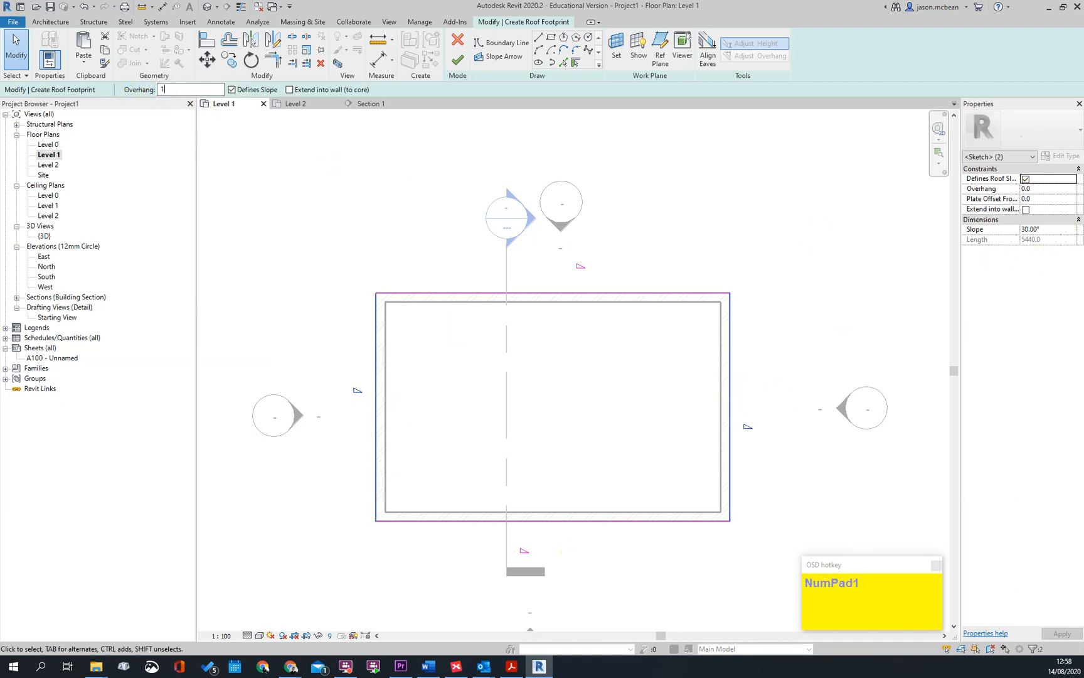
type("150")
left_click(687, 375)
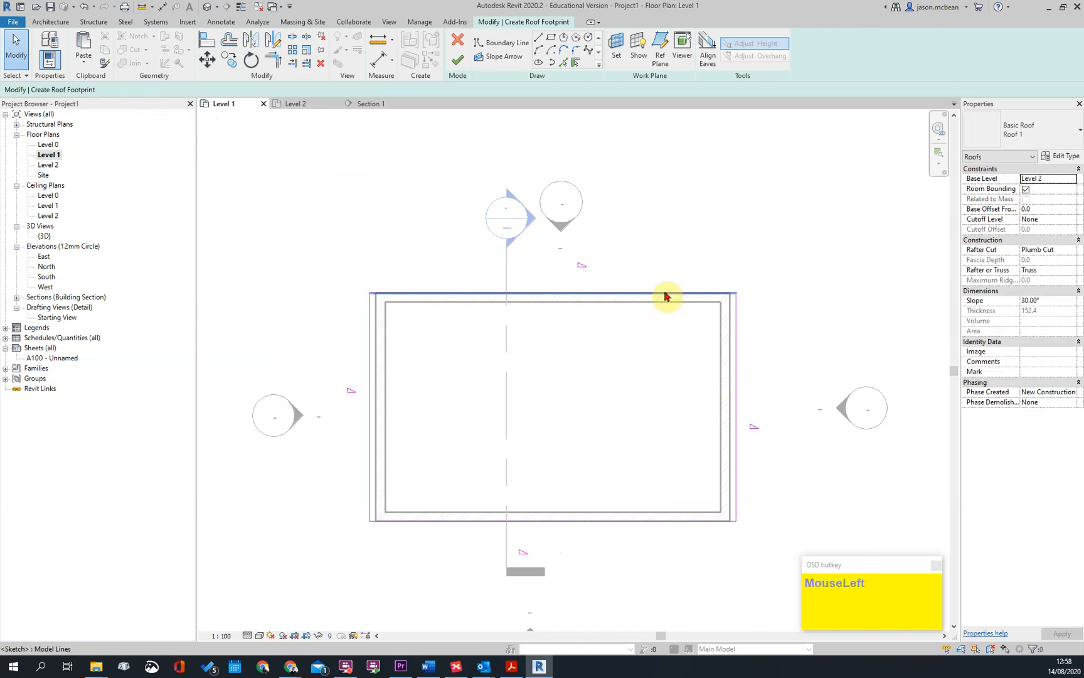
Set the overhang of the two long roof boundary lines to 350 mm
left_click(641, 521, "ctrl")
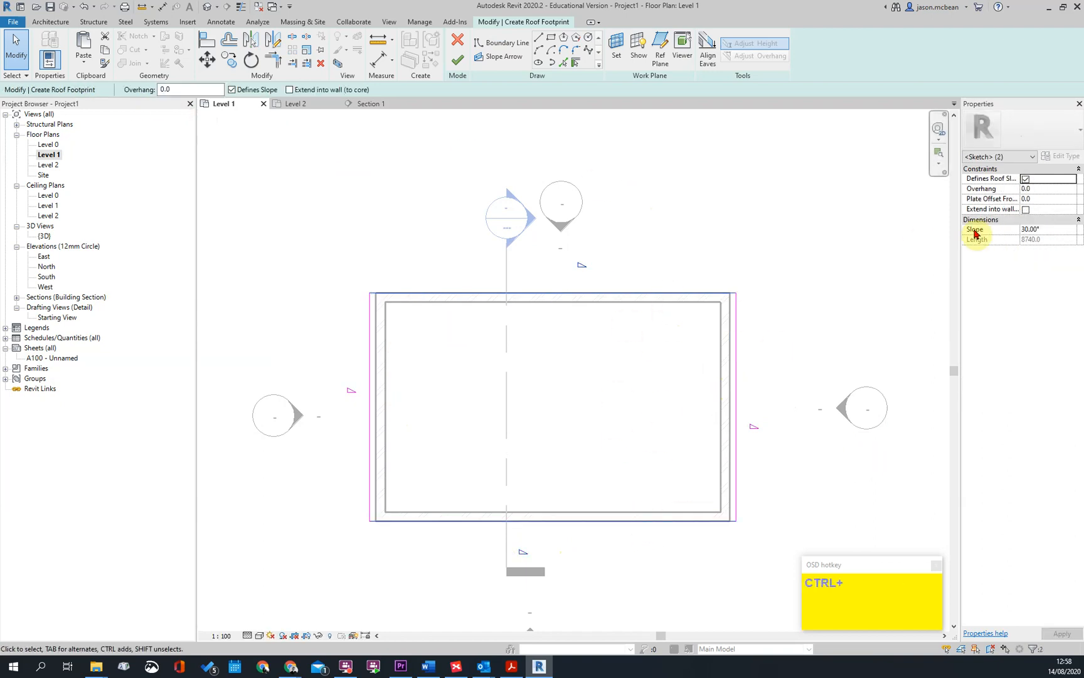
left_click_drag(189, 88, 128, 87)
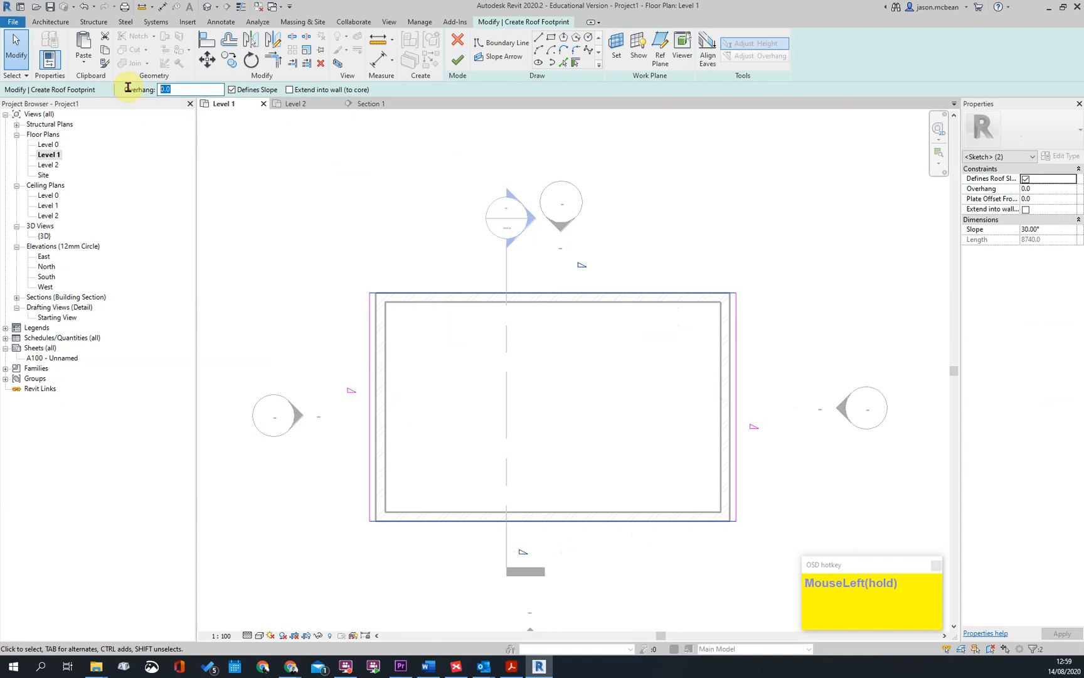
type("350")
key("Return")
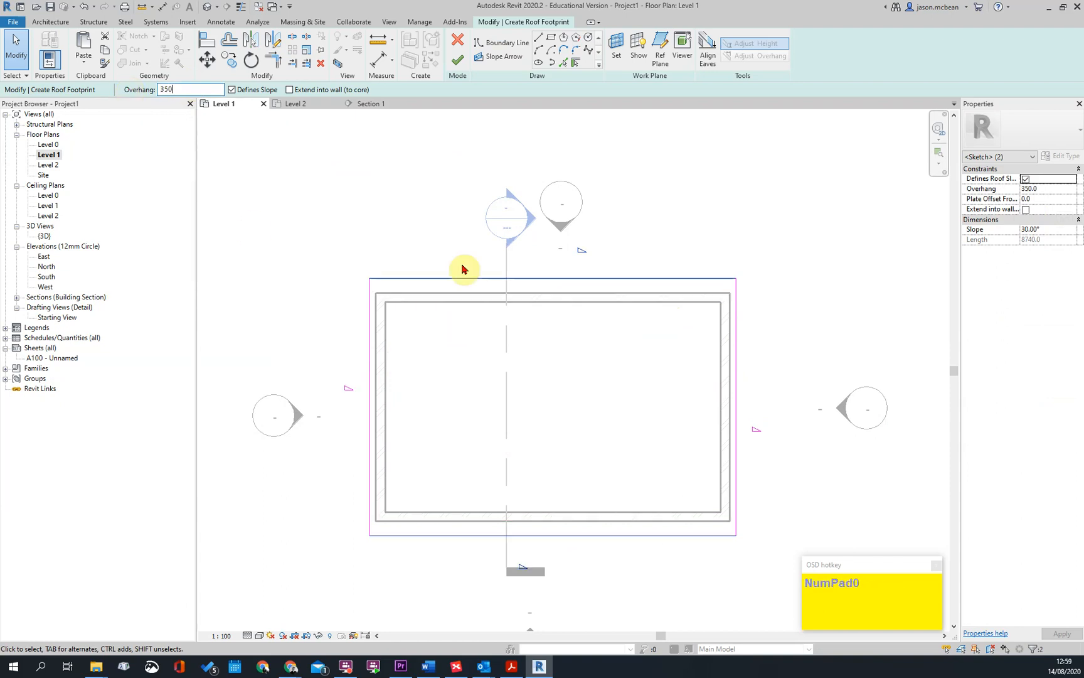
left_click(527, 281)
key("Escape")
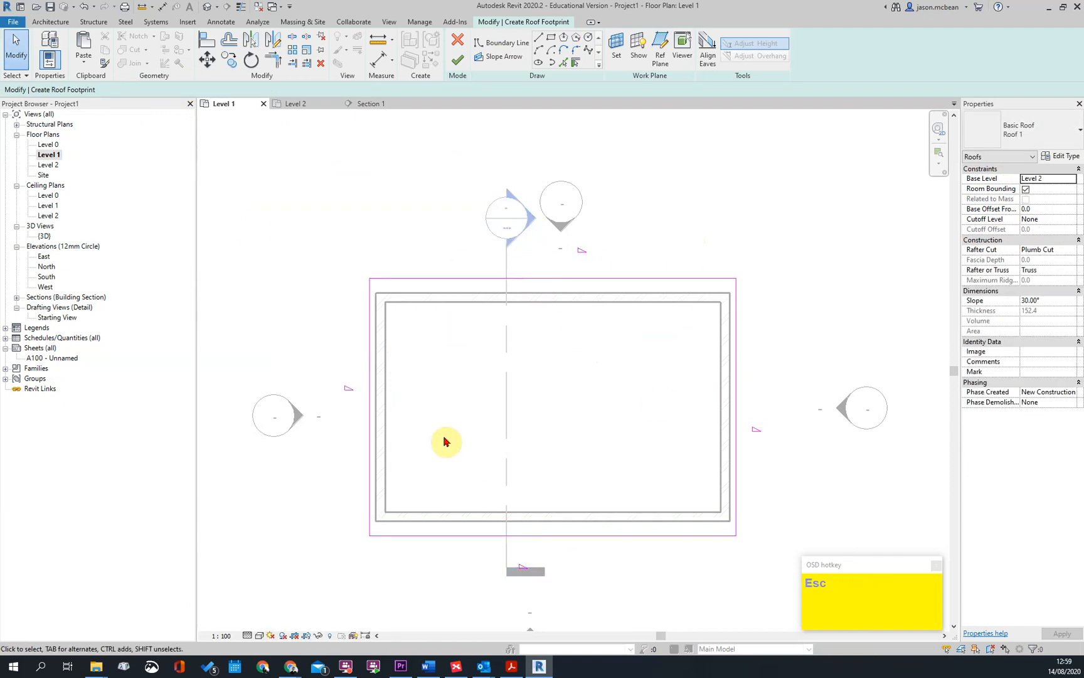
Turn off the slope definition for the two short boundary lines and finish the roof sketch
left_click_drag(795, 375, 336, 388)
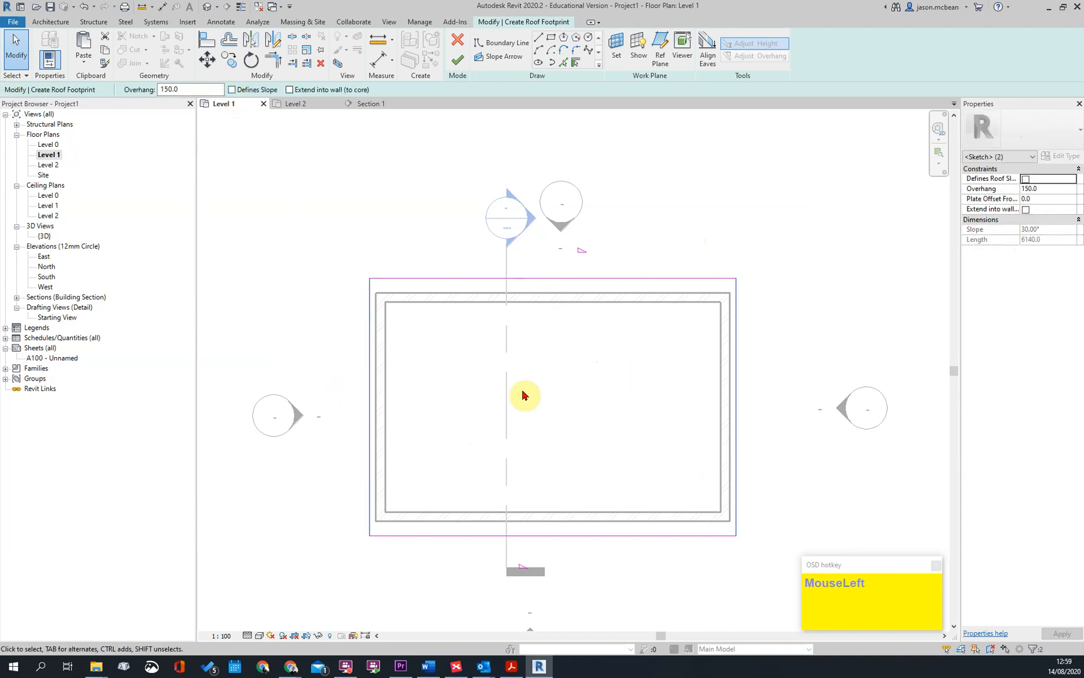
key("Escape")
left_click_drag(631, 572, 576, 250)
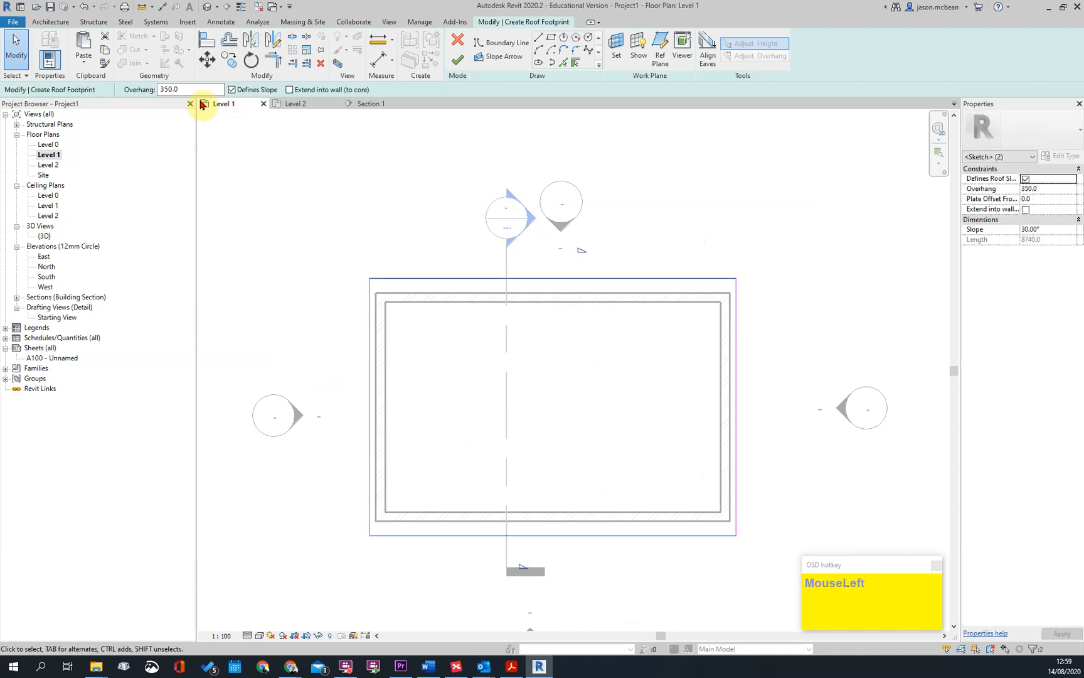
key("Escape")
left_click(457, 62)
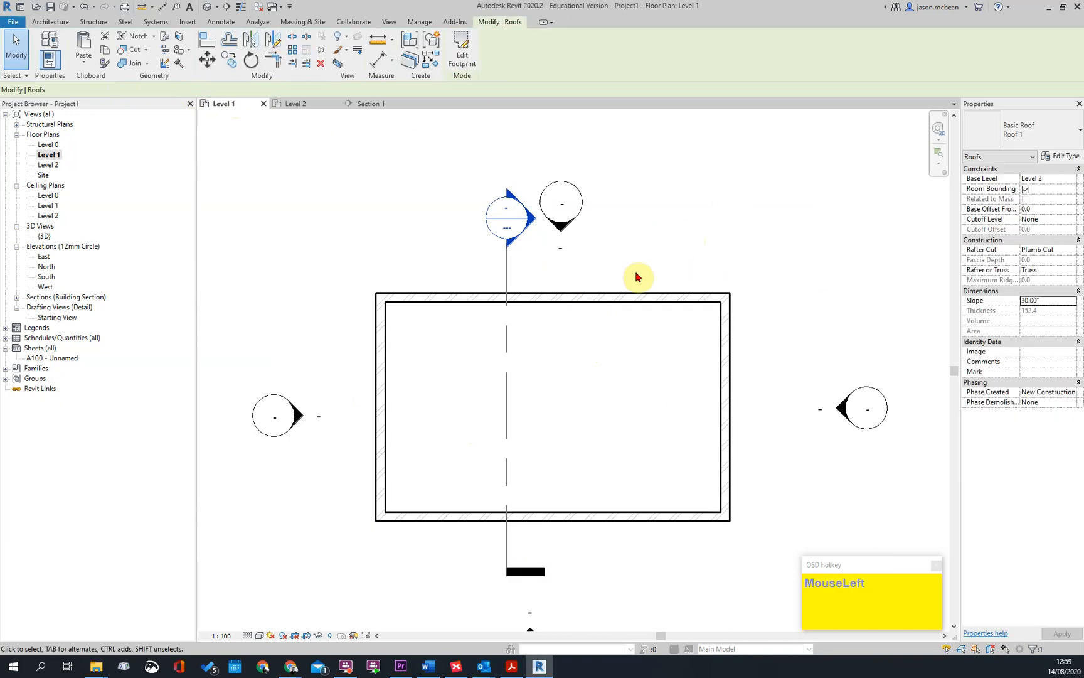
Open the default 3D view and examine the junction between the roof and the walls at the gable end
left_click(207, 6)
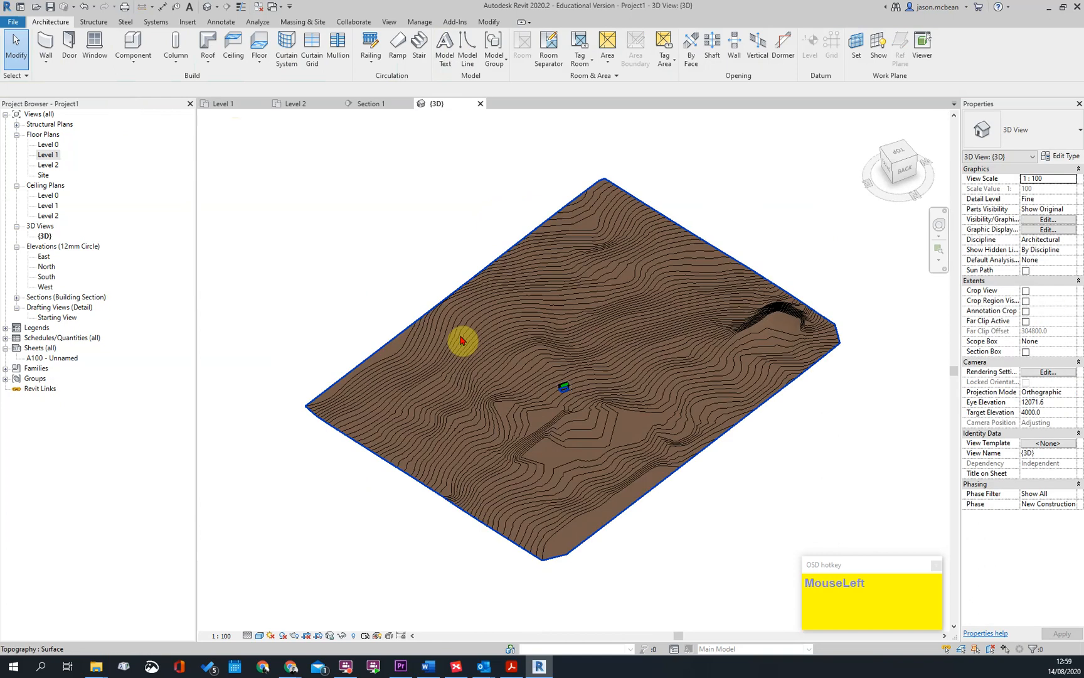
scroll(590, 384, "up", 4)
scroll(477, 405, "up", 5)
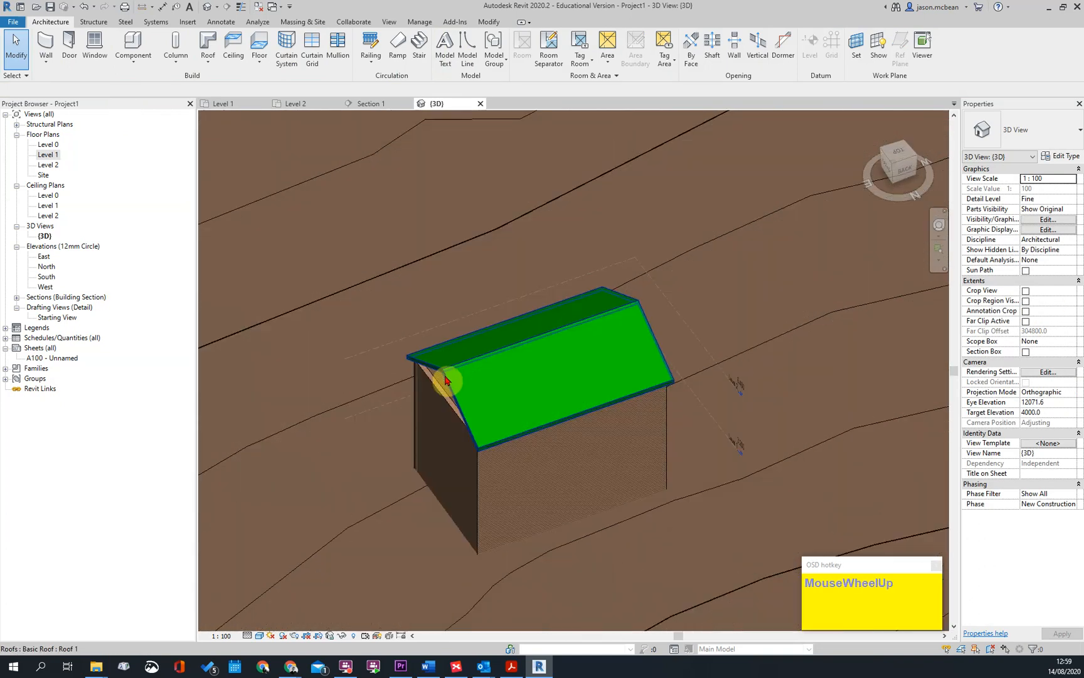
left_click(443, 380)
middle_click_drag(653, 436, 514, 353, "shift")
scroll(514, 353, "up", 4)
Rename the roof's type as Tiles
left_click(463, 396)
left_click(1068, 156)
left_click(765, 308)
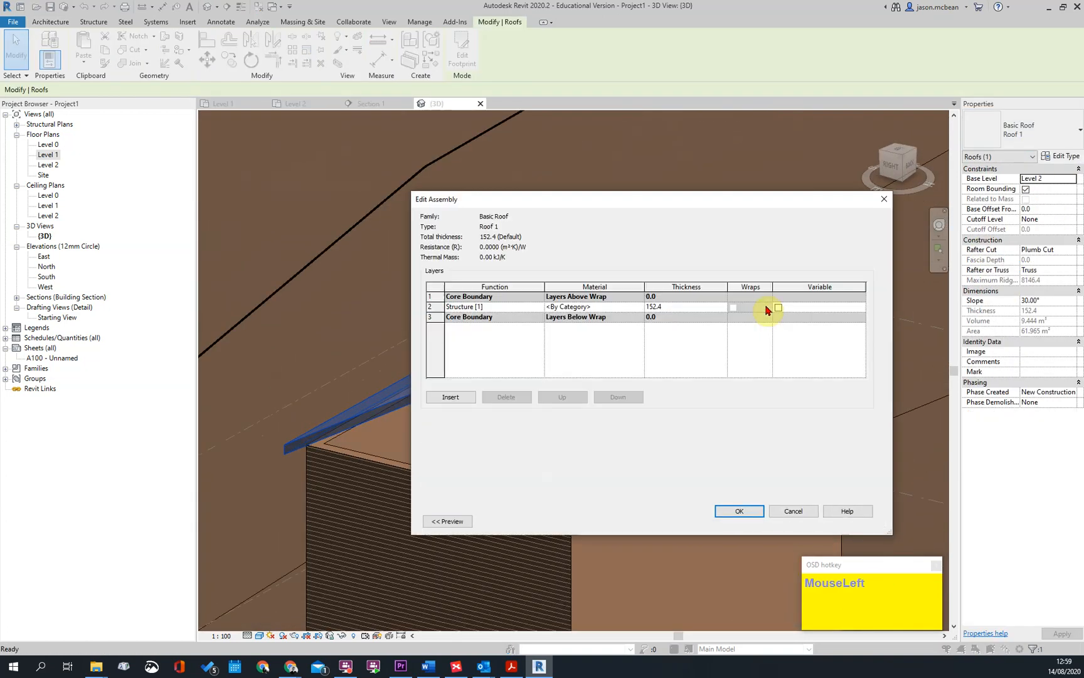
key("Escape")
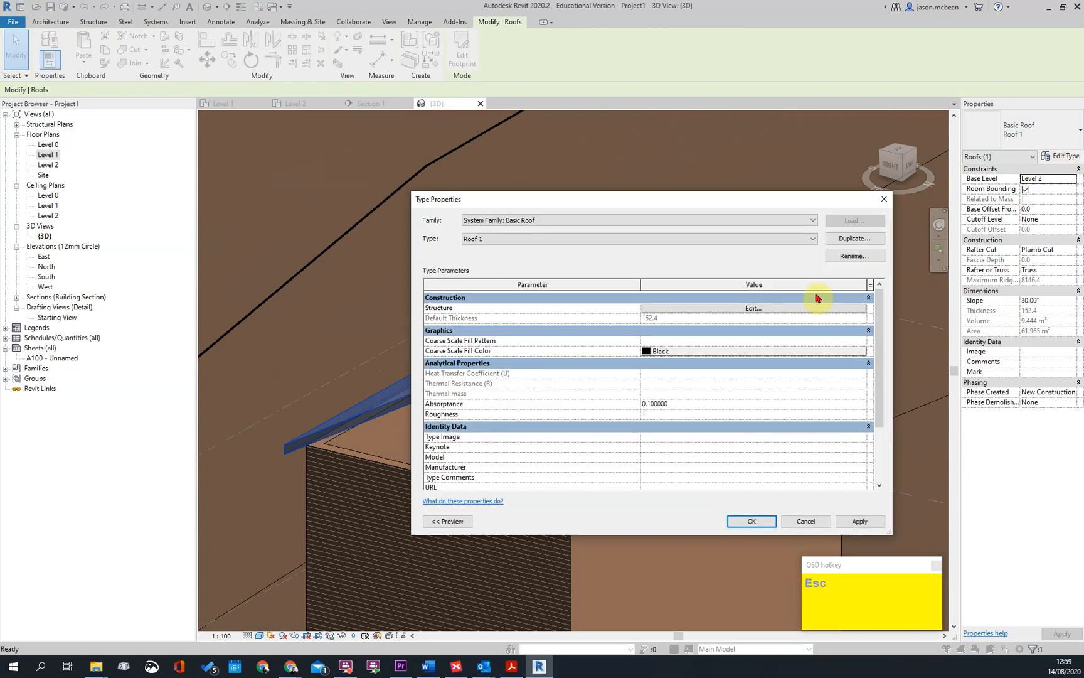
left_click(851, 257)
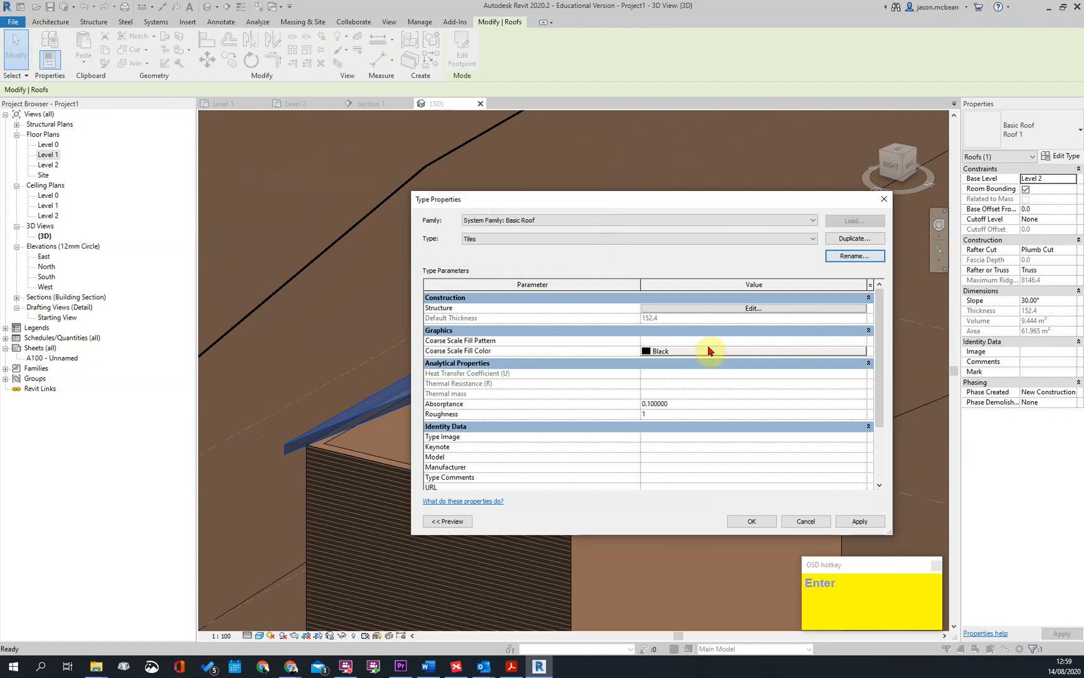
Change the Tiles roof's single layer to function Substrate [2] with a thickness of 50 mm
left_click(757, 309)
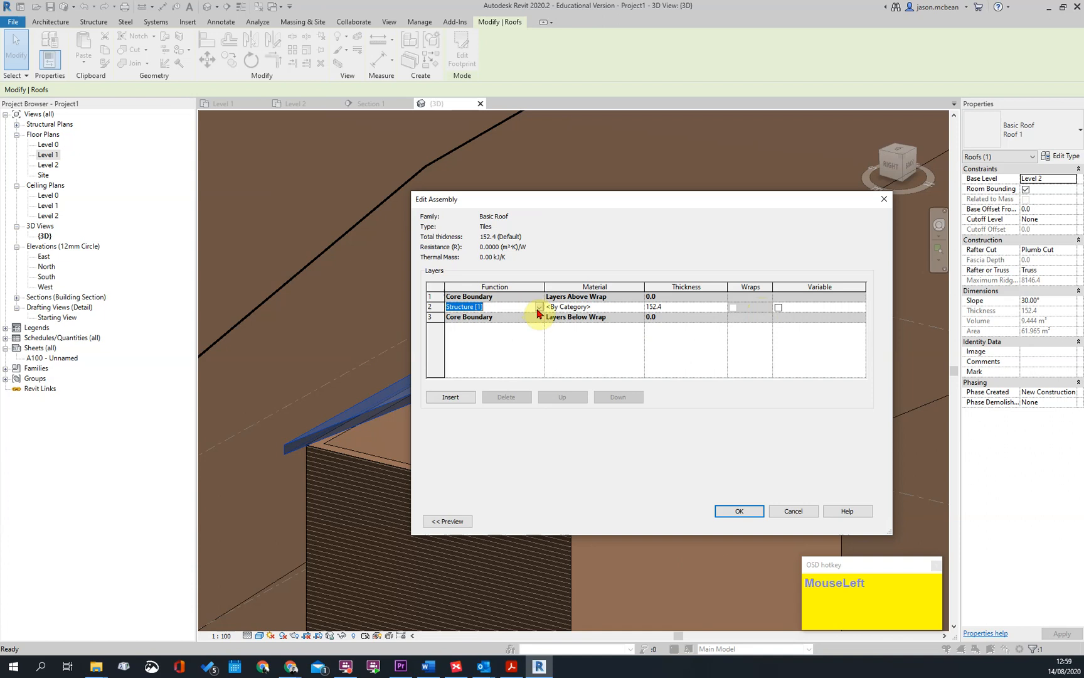
left_click(537, 309)
left_click(537, 309)
left_click(537, 309)
left_click(479, 325)
left_click(625, 307)
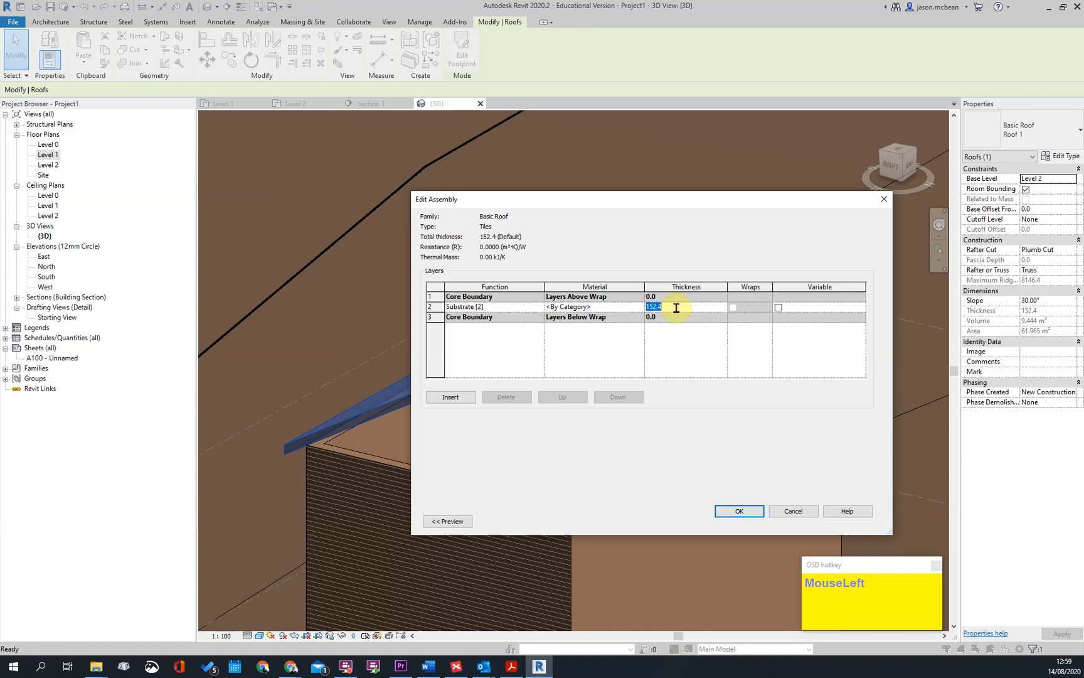
Assign the material Roofing, Tile to the 50 mm layer of the Tiles roof
left_click(634, 307)
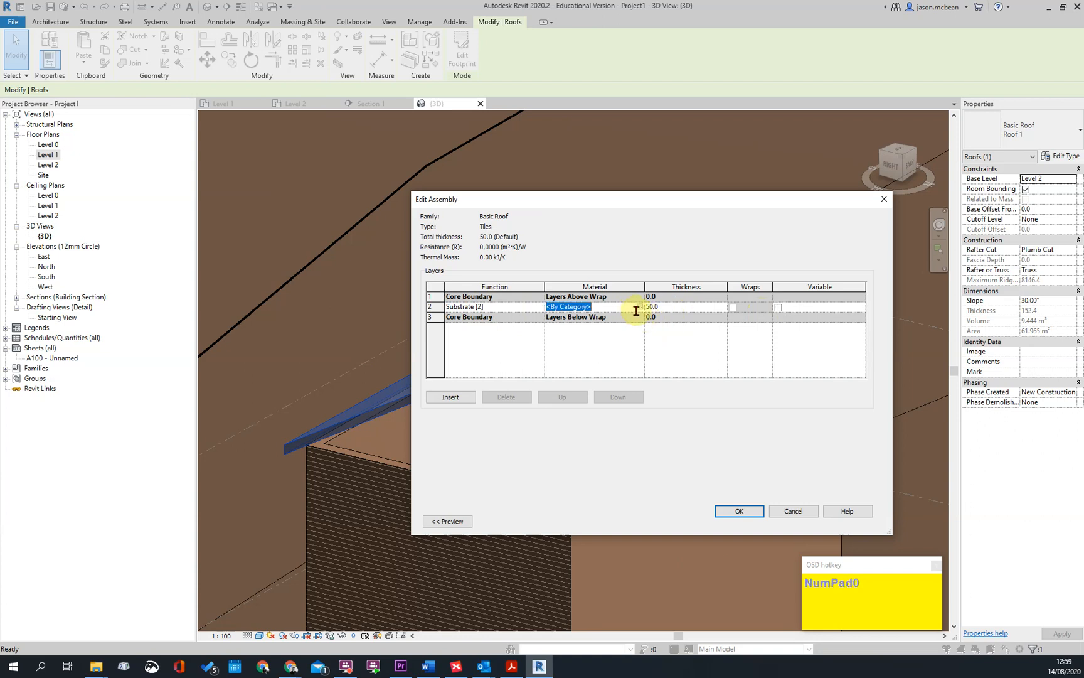
left_click(640, 308)
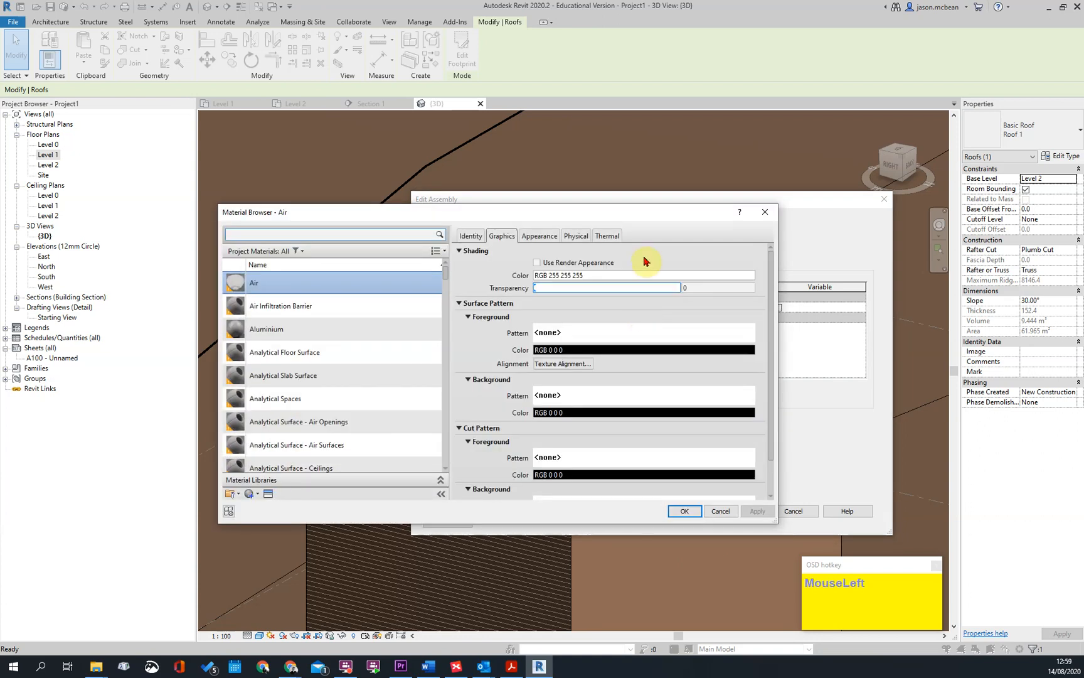
left_click(259, 234)
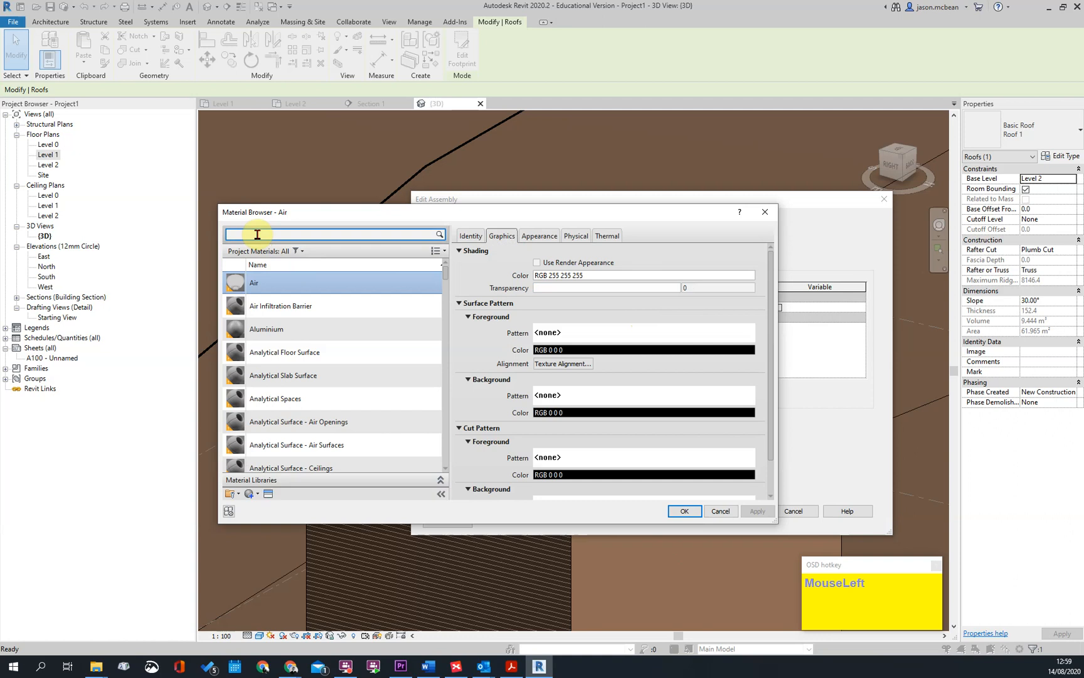
type("tile")
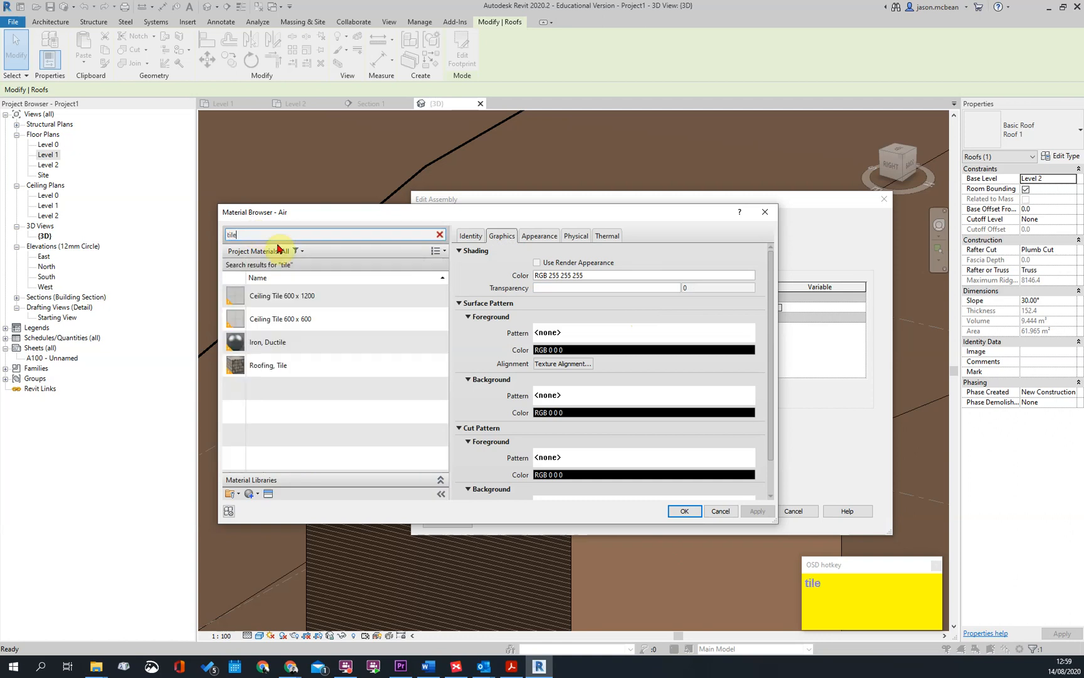
left_click(280, 363)
left_click(280, 364)
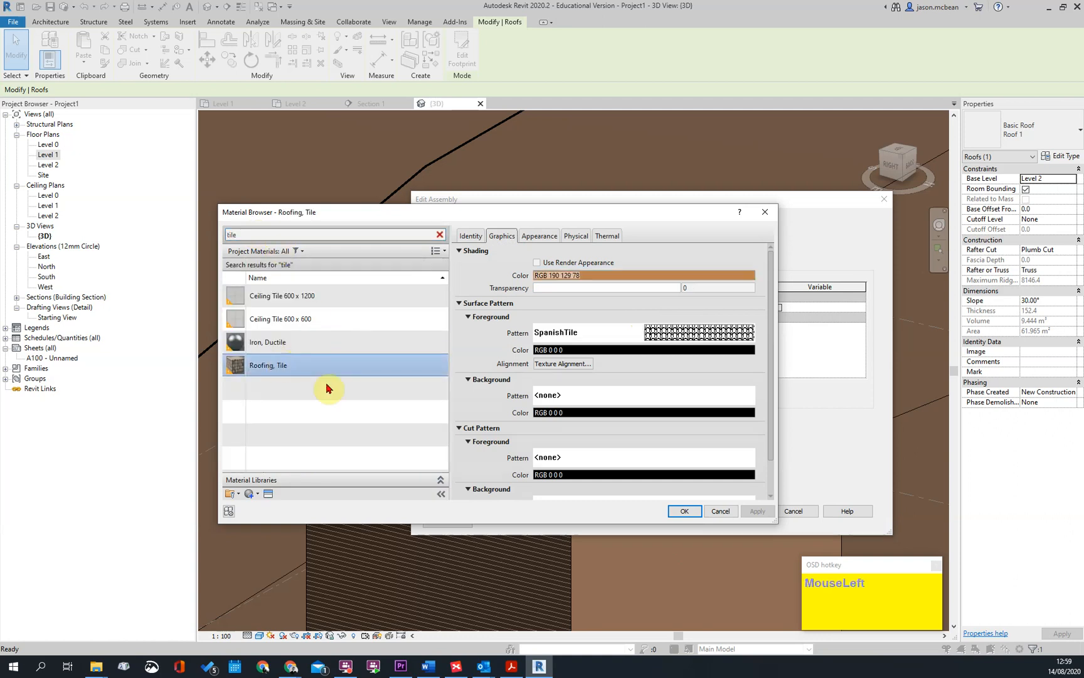
left_click(691, 512)
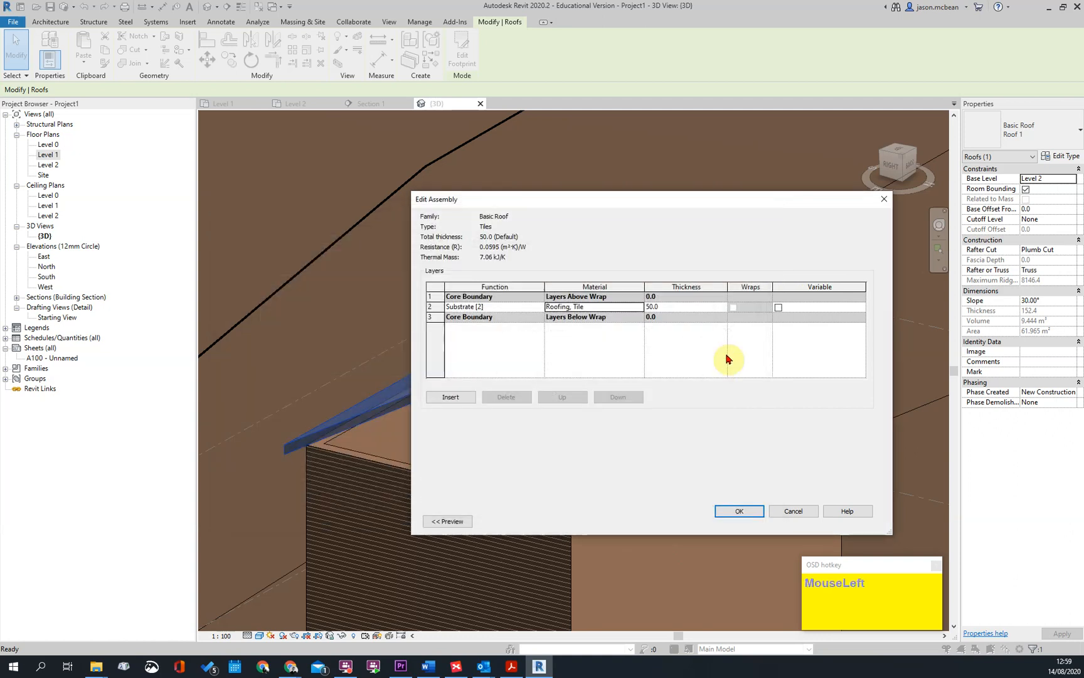
Insert a new layer in the roof assembly and place it directly below the Roofing, Tile layer
left_click(450, 397)
left_click(468, 305)
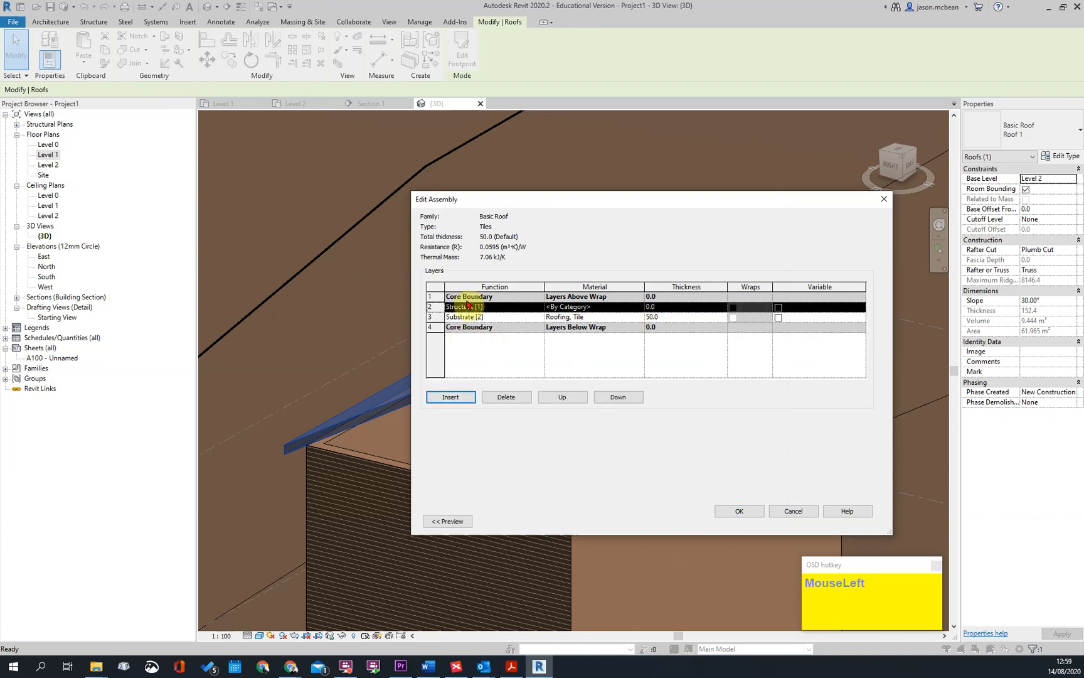
left_click(578, 406)
left_click(618, 398)
left_click(619, 398)
left_click(474, 319)
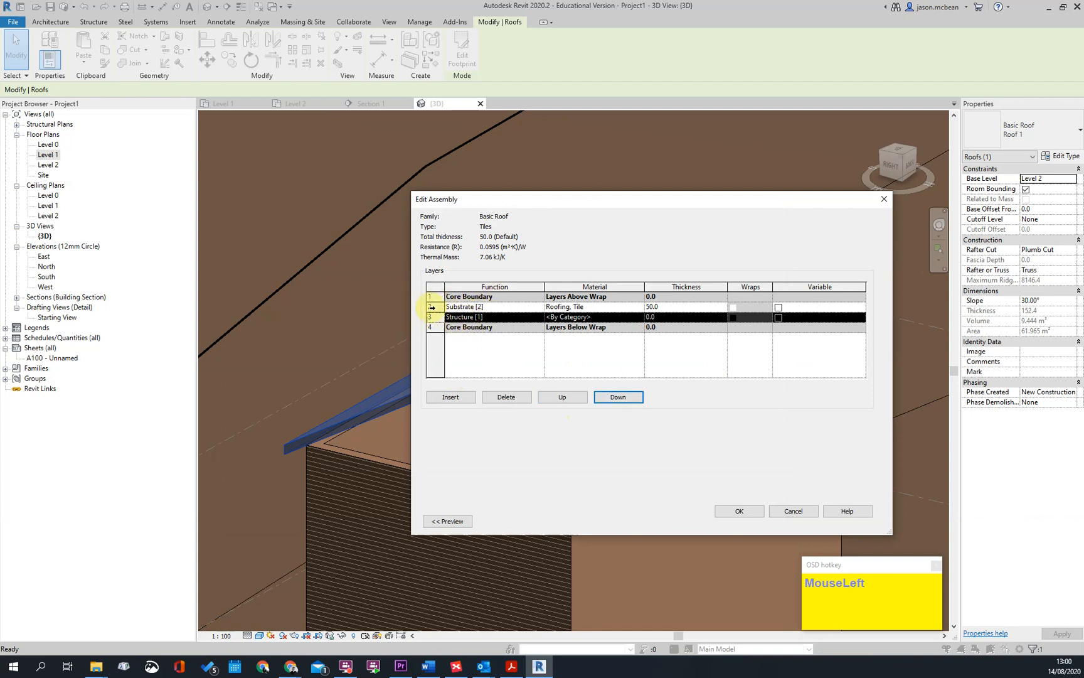
left_click(429, 306)
Set the new layer's function to Substrate [2] and its thickness to 38 mm
left_click(498, 318)
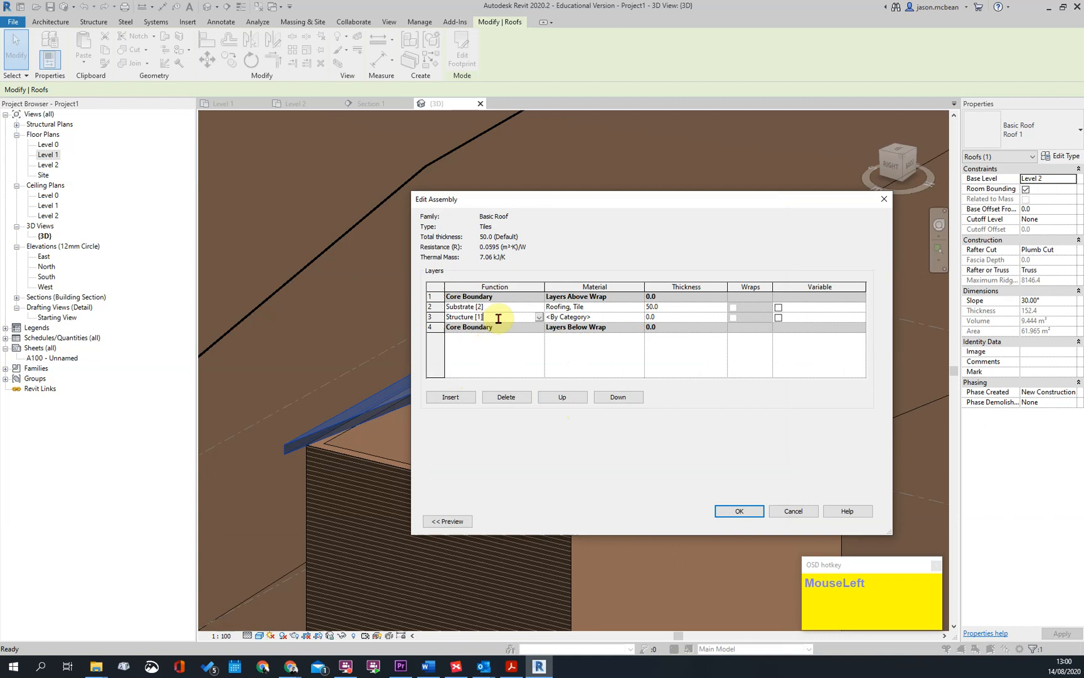
left_click(539, 318)
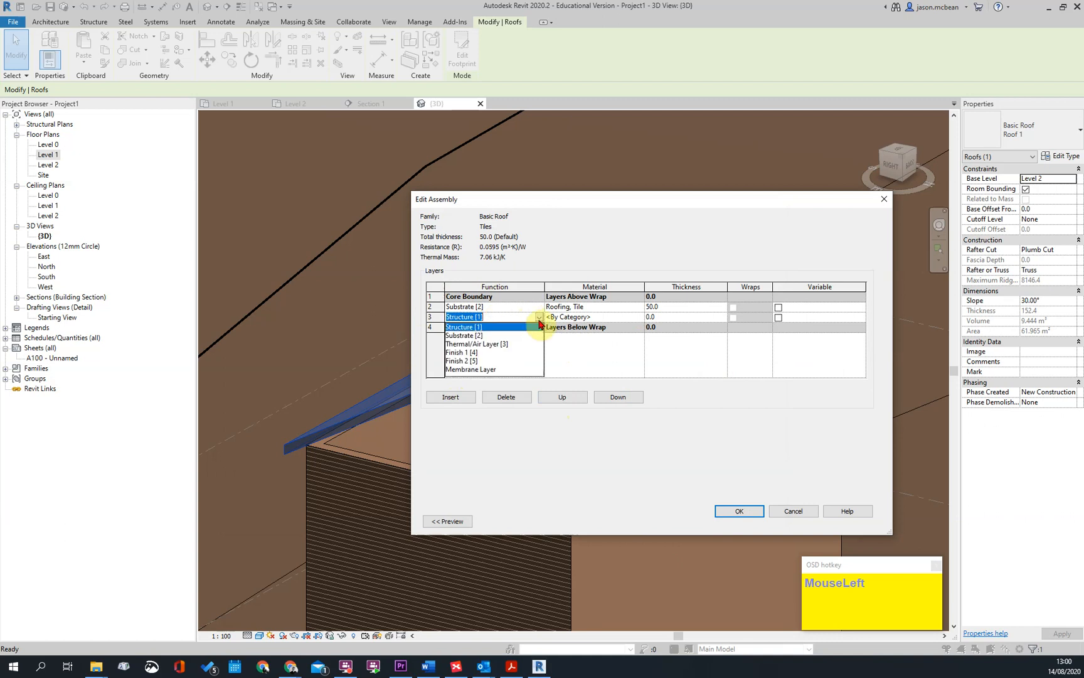
left_click(473, 337)
left_click(669, 319)
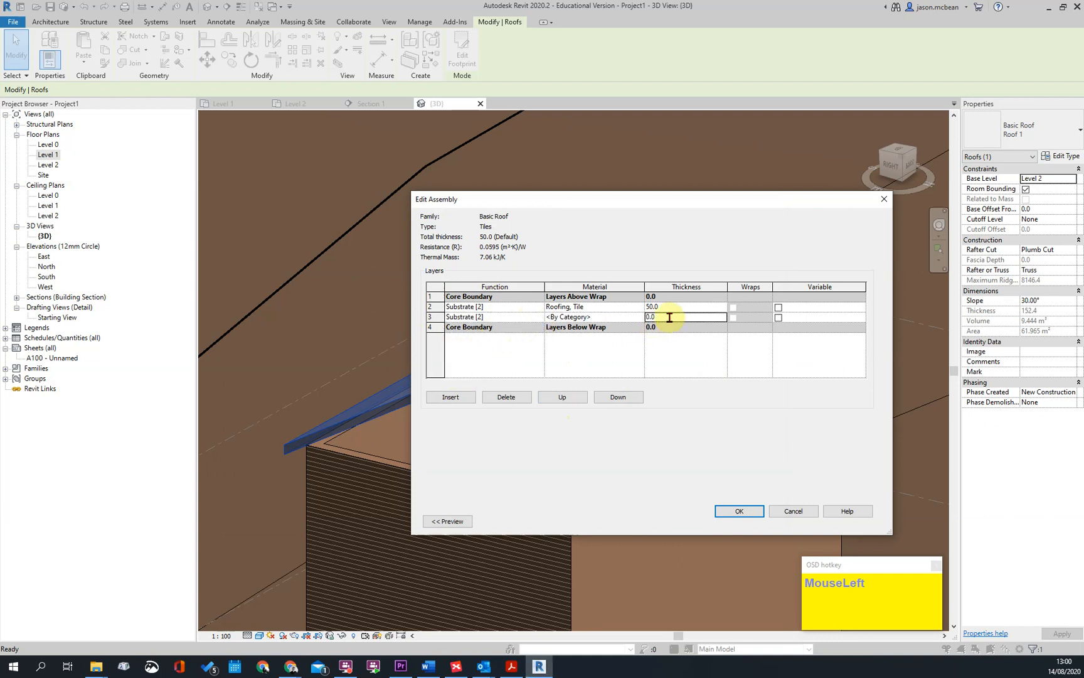
left_click(561, 326)
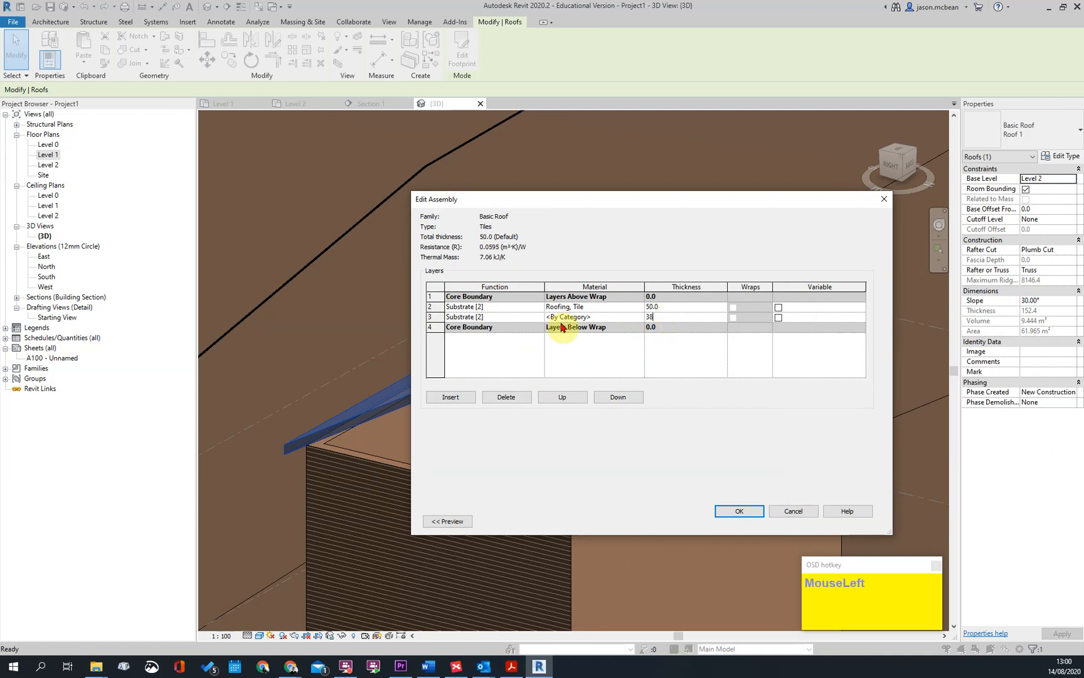
left_click_drag(669, 319, 502, 323)
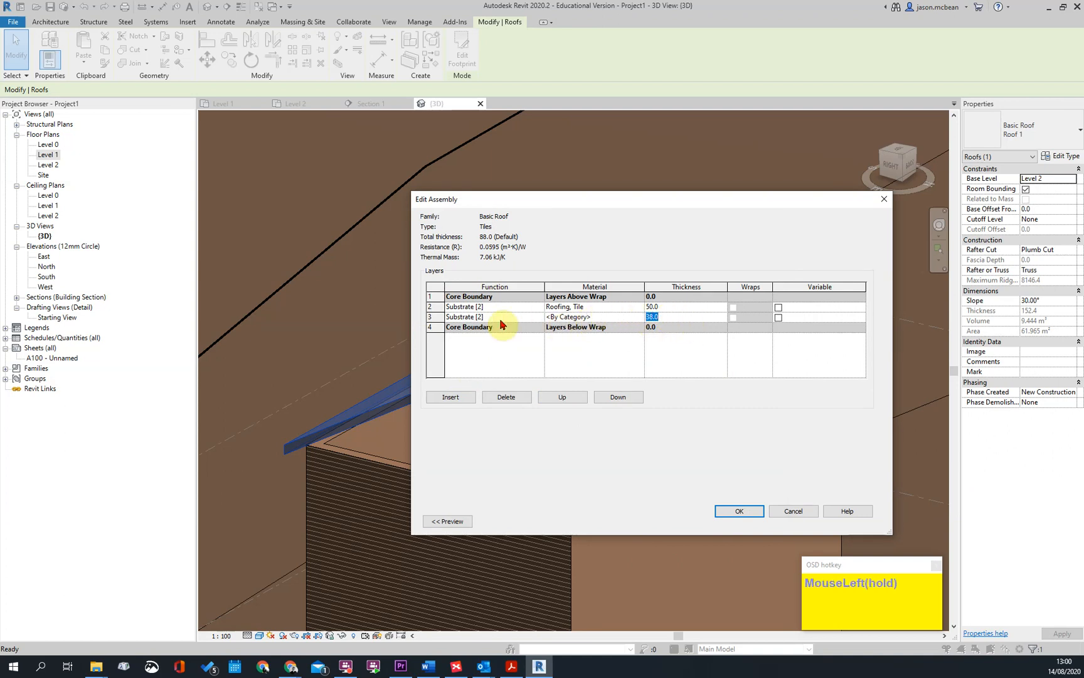
Add a third layer below the 38 mm layer with function Substrate [2] and a thickness of 114 mm
left_click(429, 317)
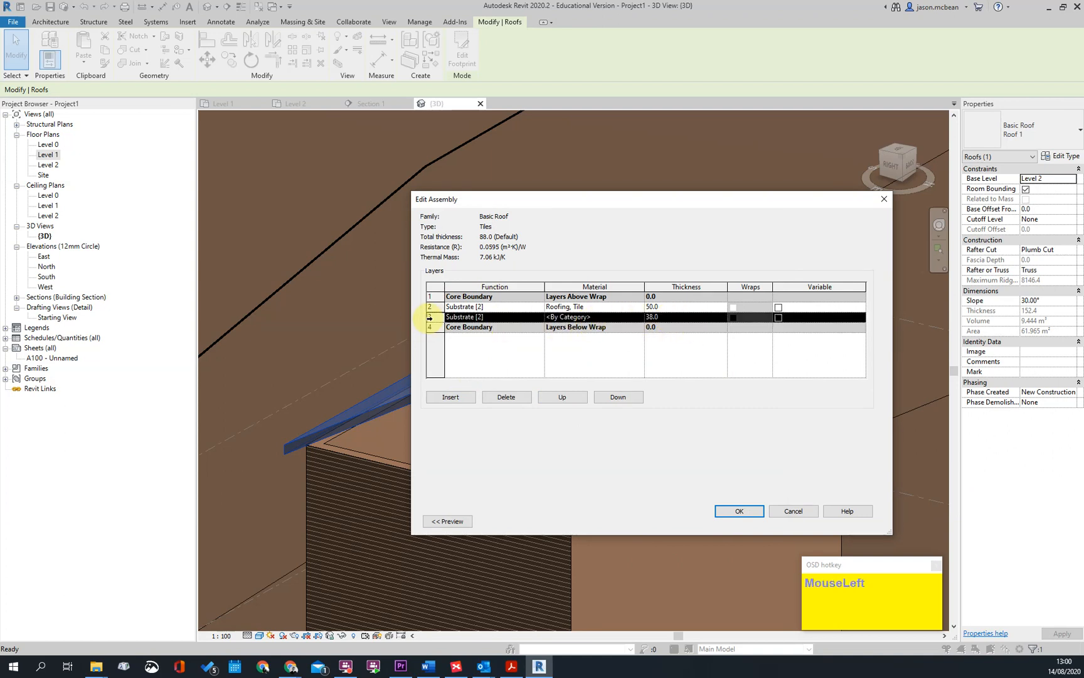
left_click(451, 397)
left_click(499, 318)
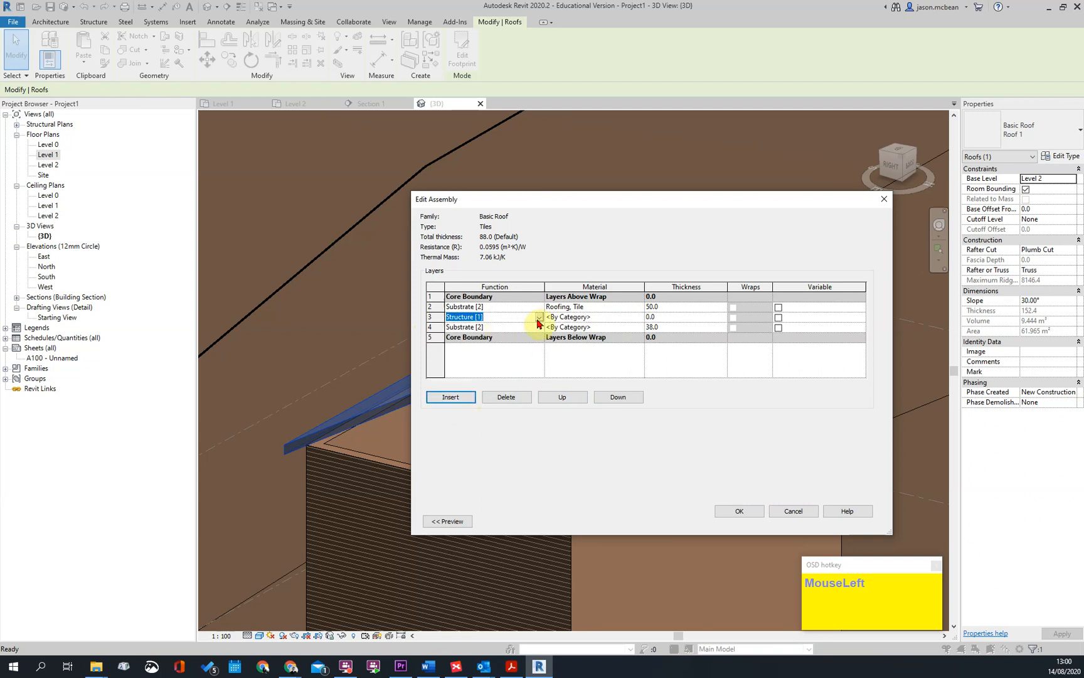
left_click(618, 399)
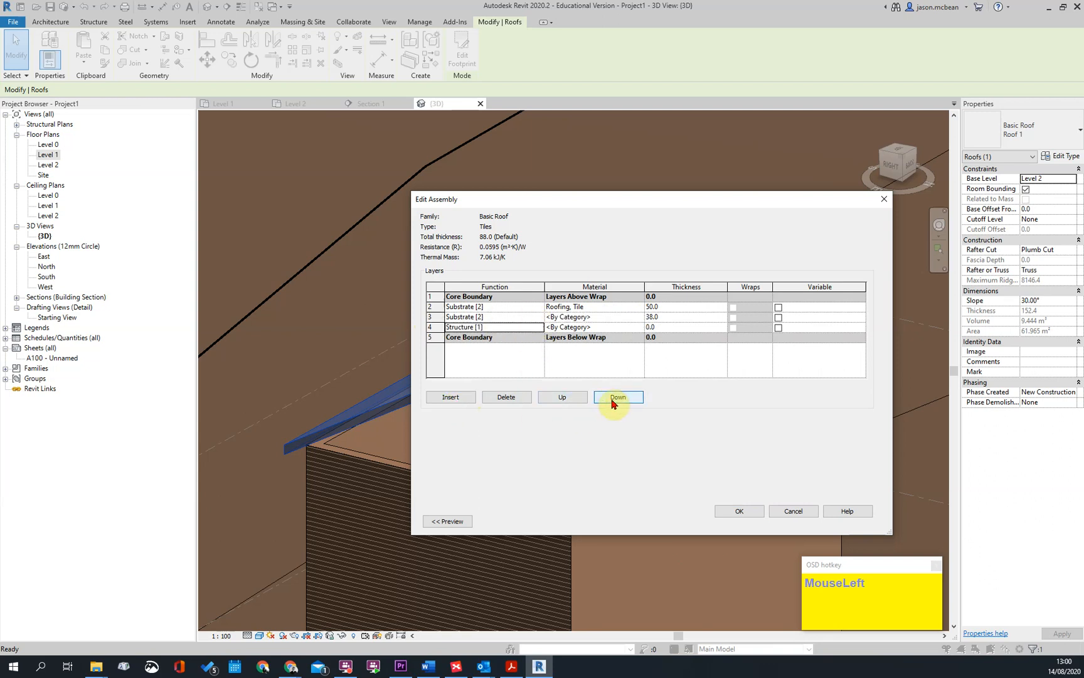
left_click(539, 327)
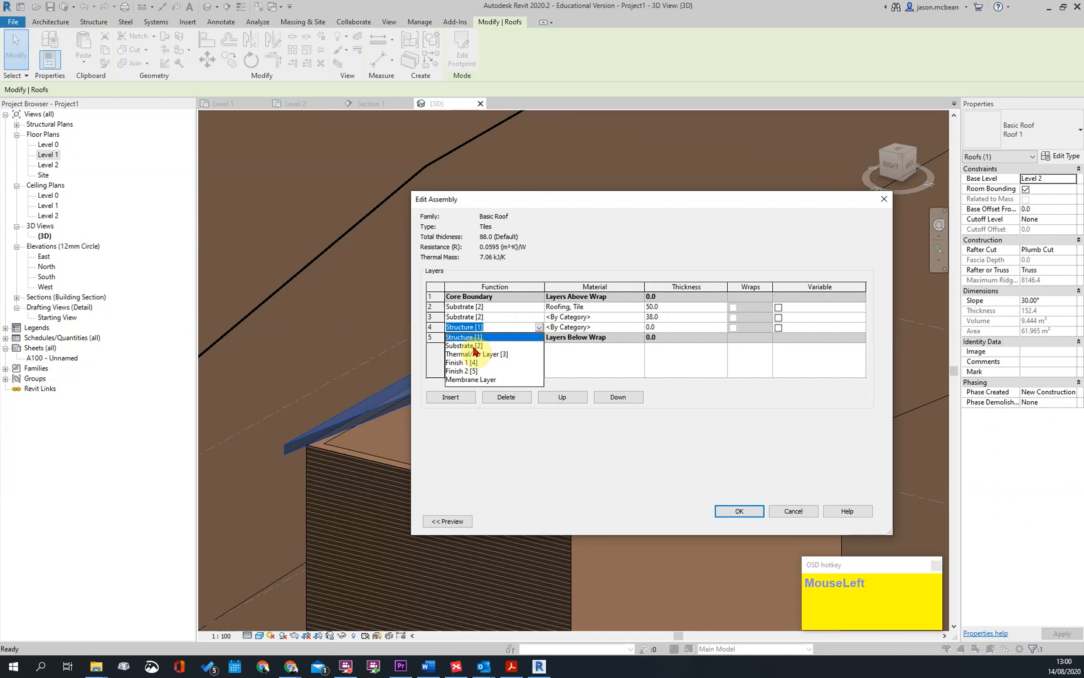
left_click(480, 346)
left_click(676, 325)
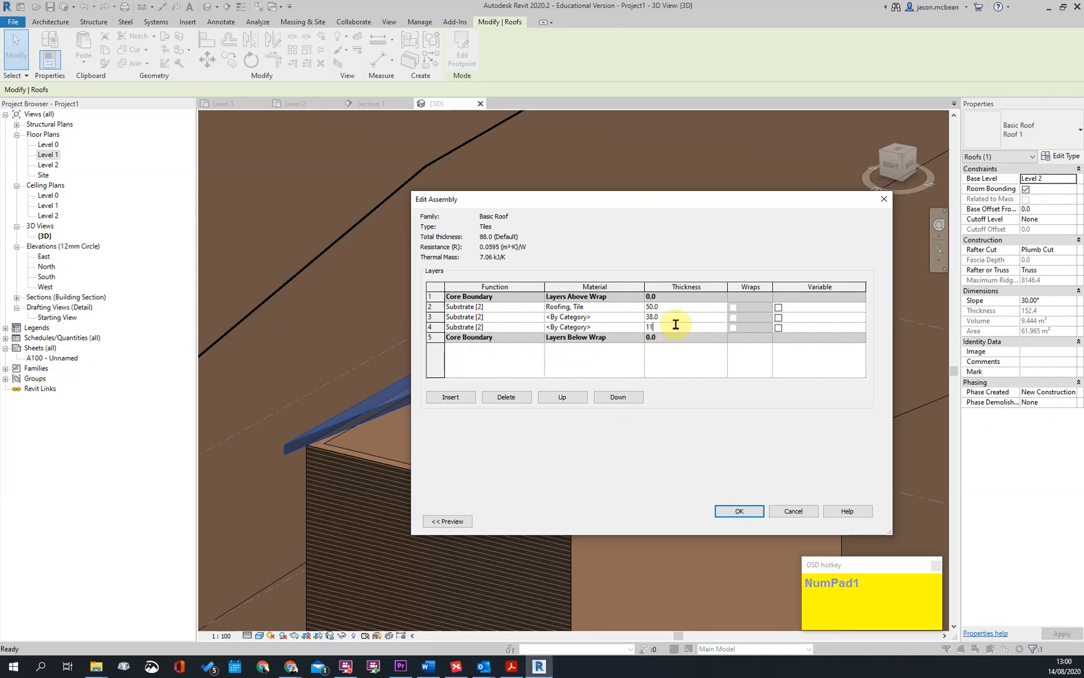
left_click(705, 362)
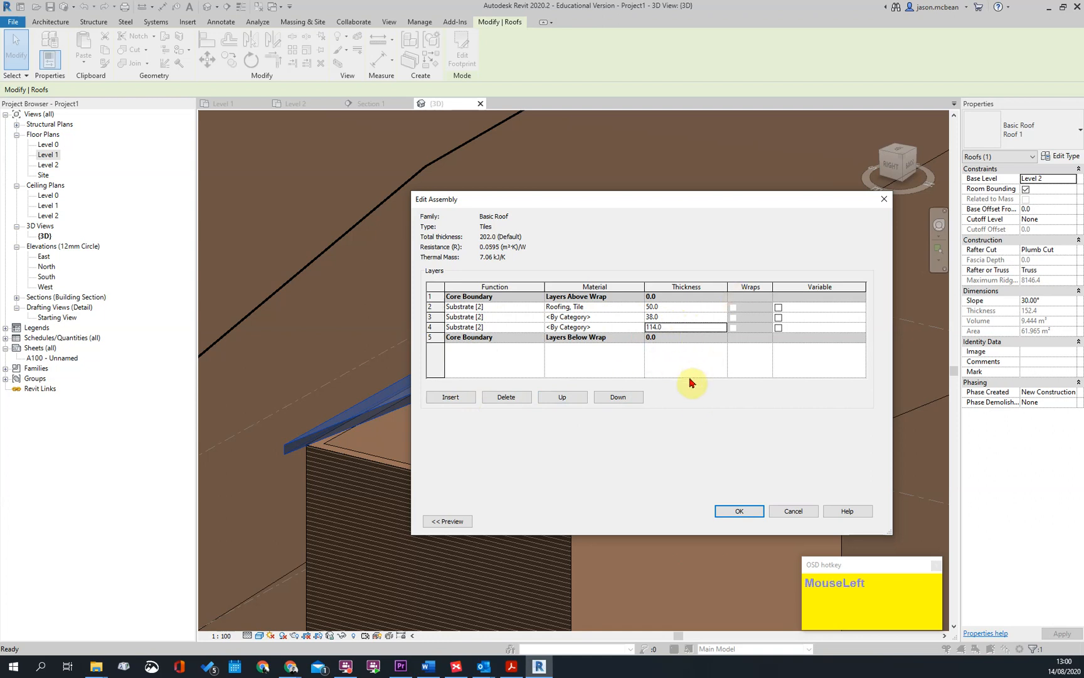
Assign the material Structure, Timber Joist/Rafter Layer to the 38 mm layer
left_click(636, 320)
left_click(639, 317)
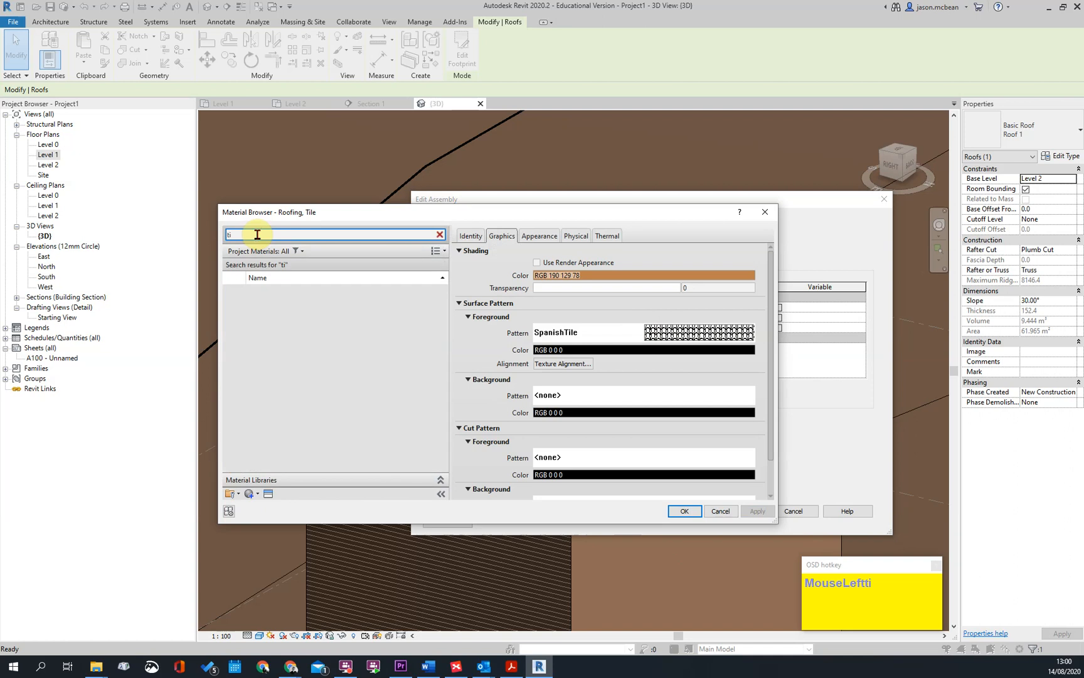
type("m")
double_click(291, 301)
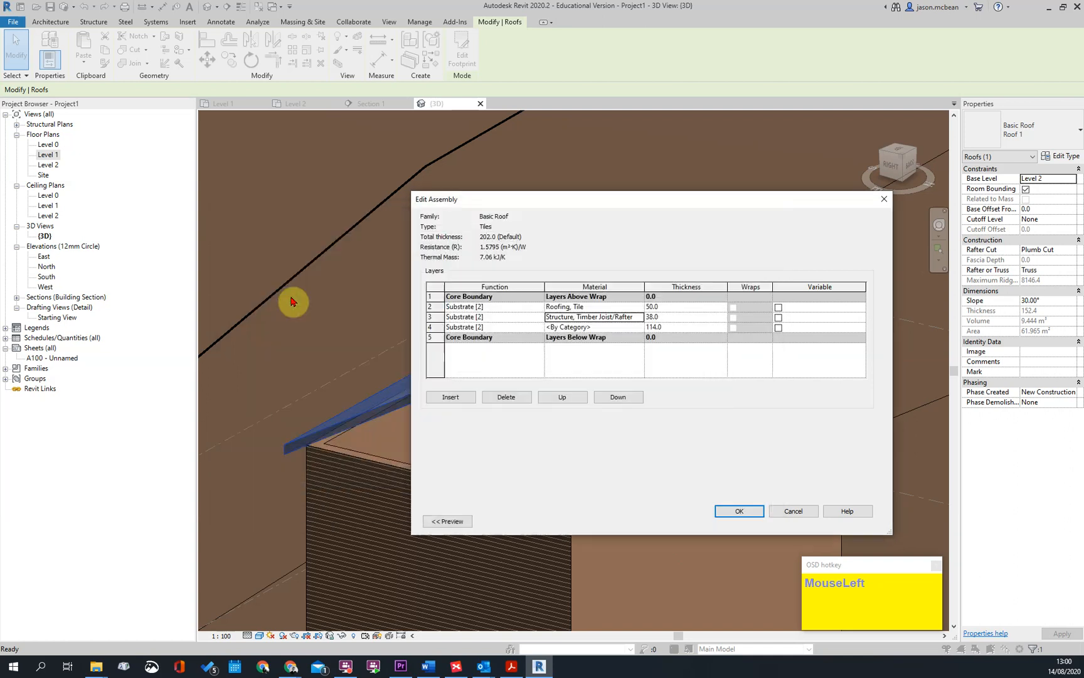
left_click(640, 318)
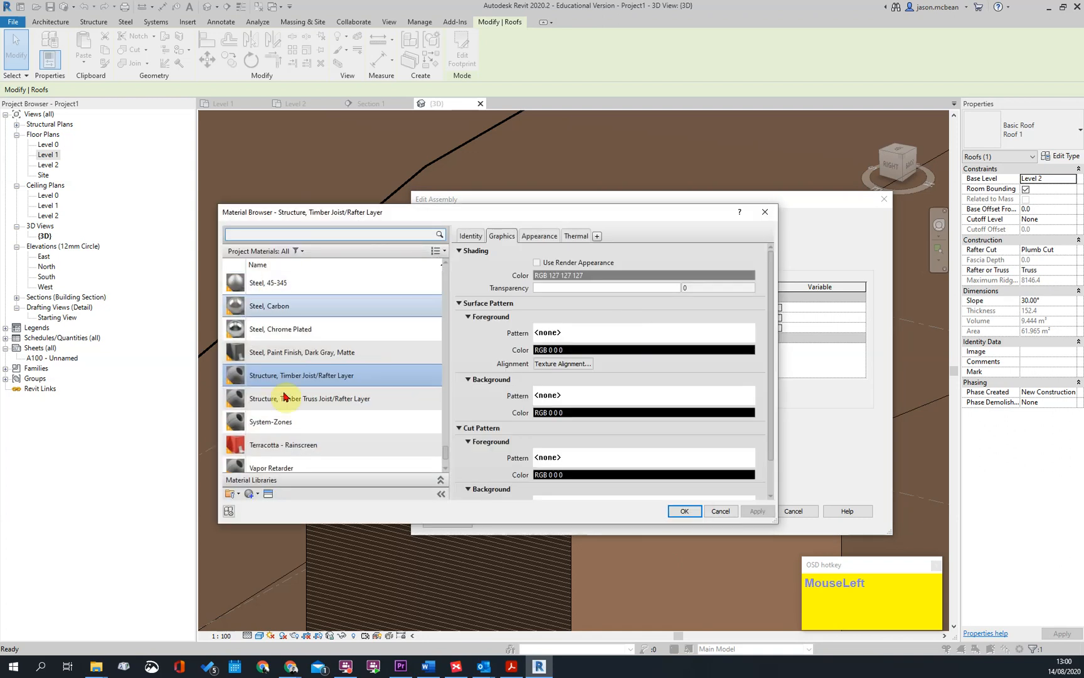
left_click(685, 511)
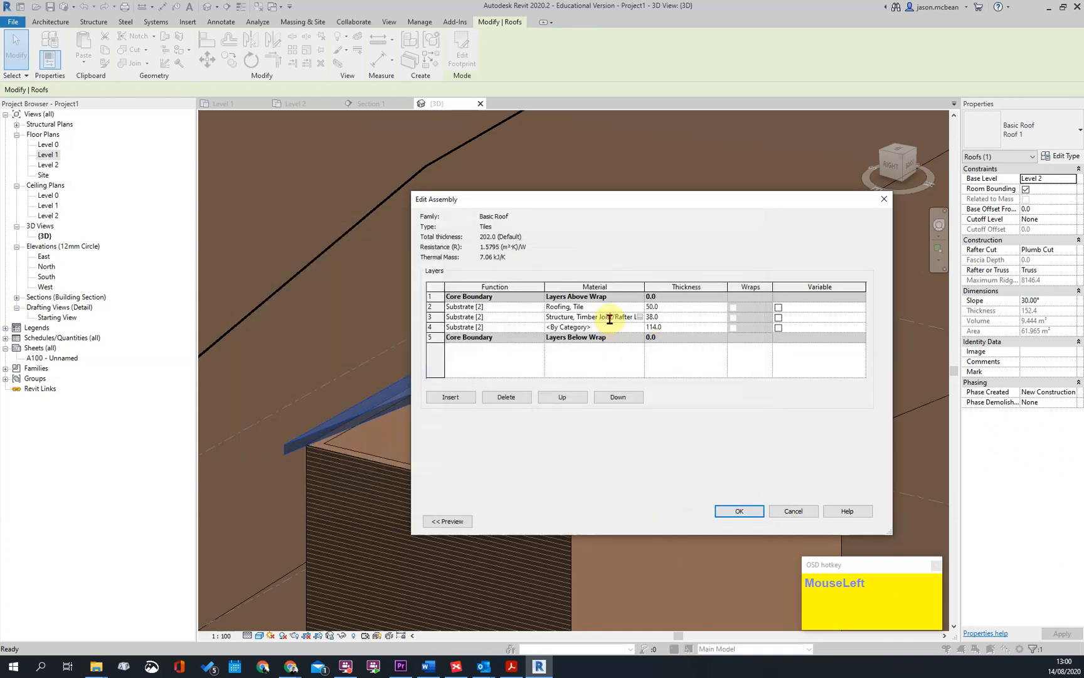
Try to copy the material name from the 38 mm layer to the 114 mm layer
left_click_drag(630, 317, 527, 317)
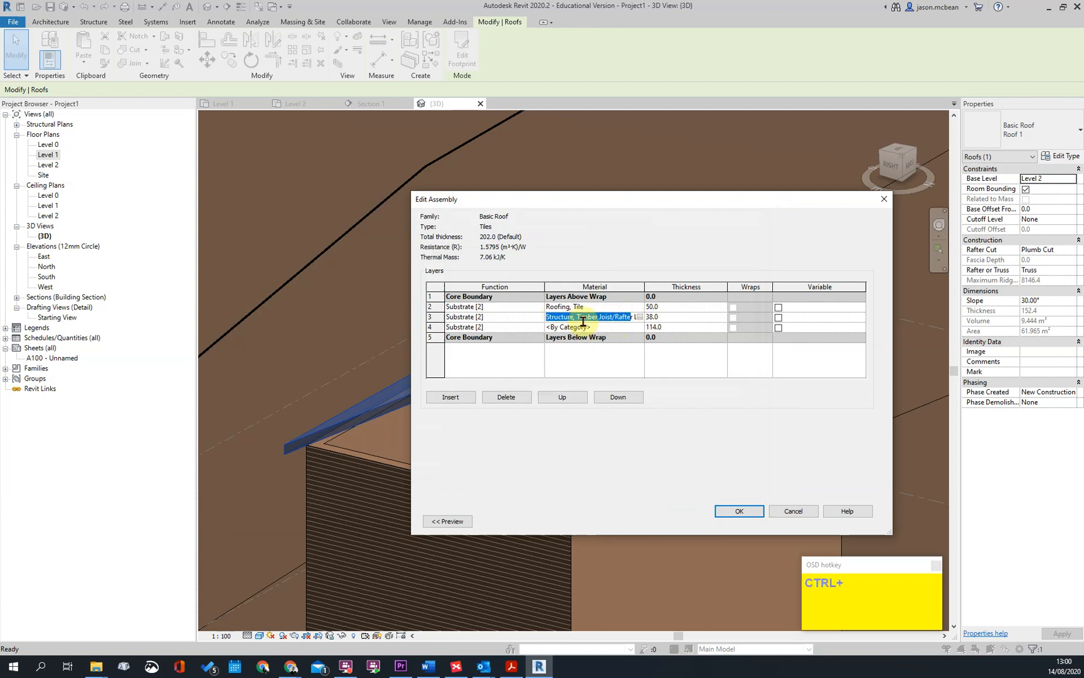
left_click(600, 329)
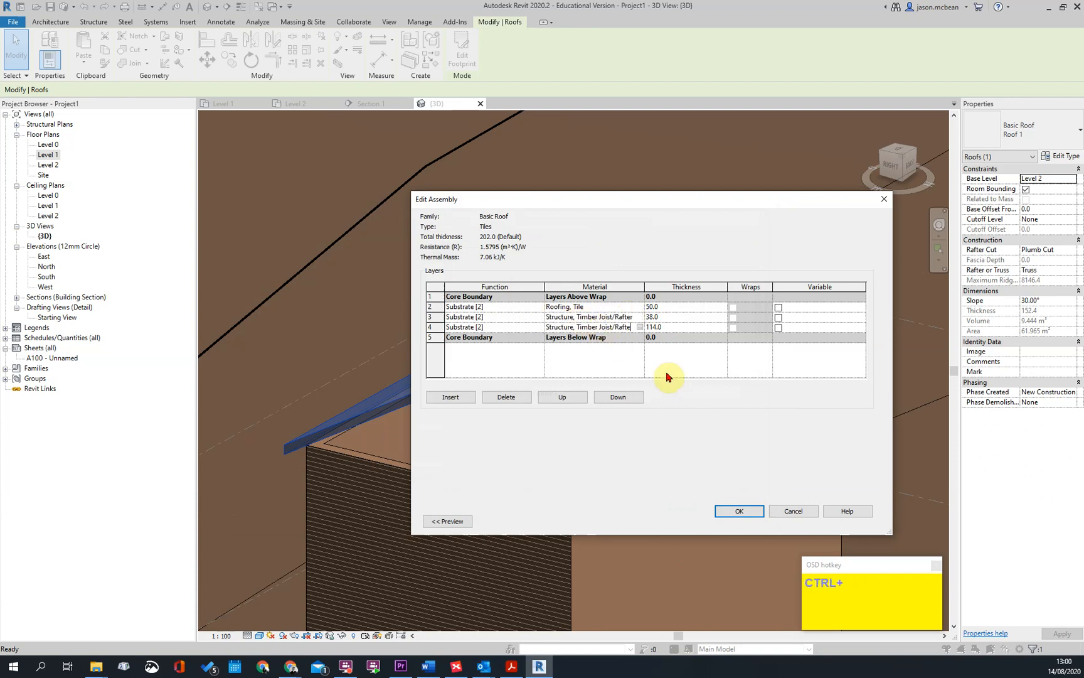
left_click(634, 347)
left_click(620, 334)
left_click(626, 321)
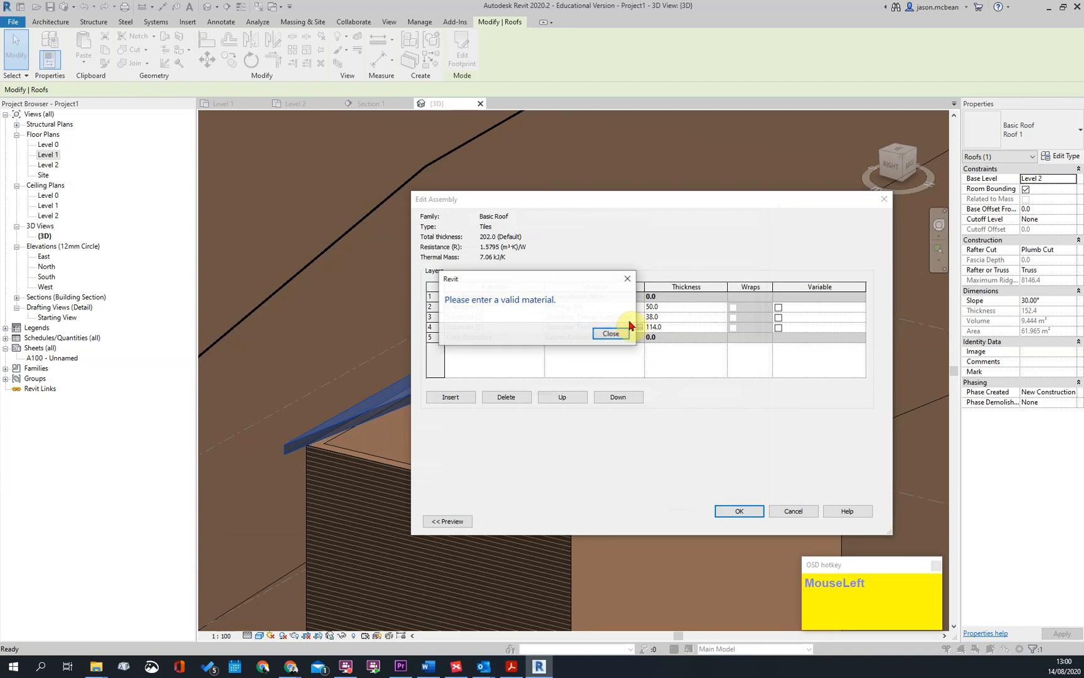
left_click(622, 333)
Assign the material Structure, Timber Joist/Rafter Layer to the 114 mm layer from the material library
left_click(638, 327)
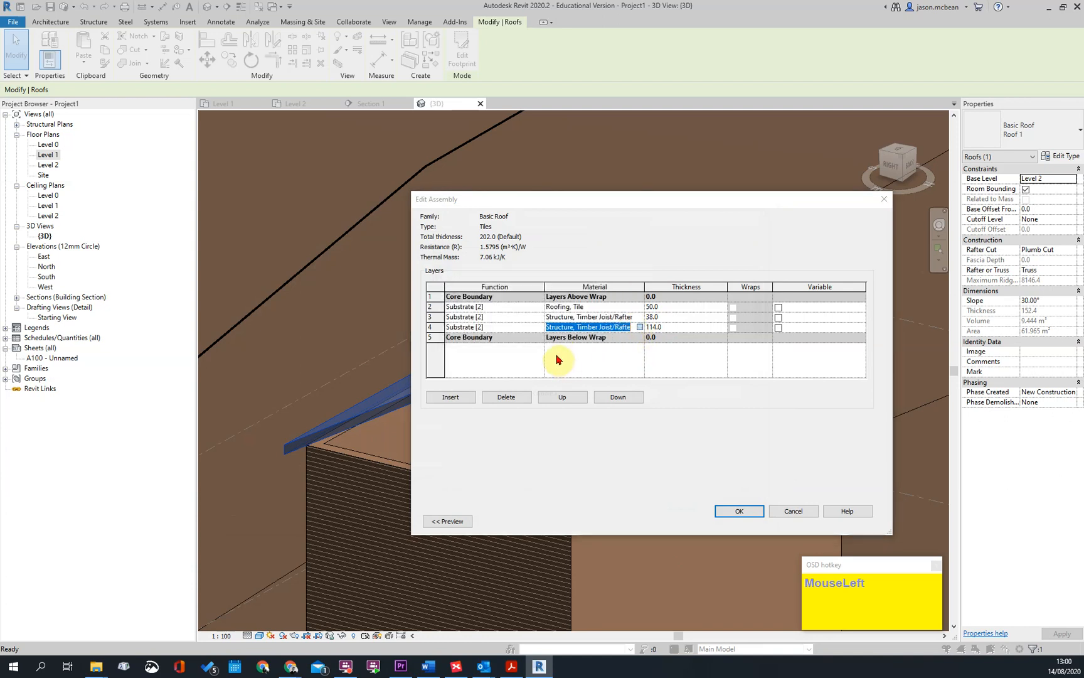
double_click(323, 371)
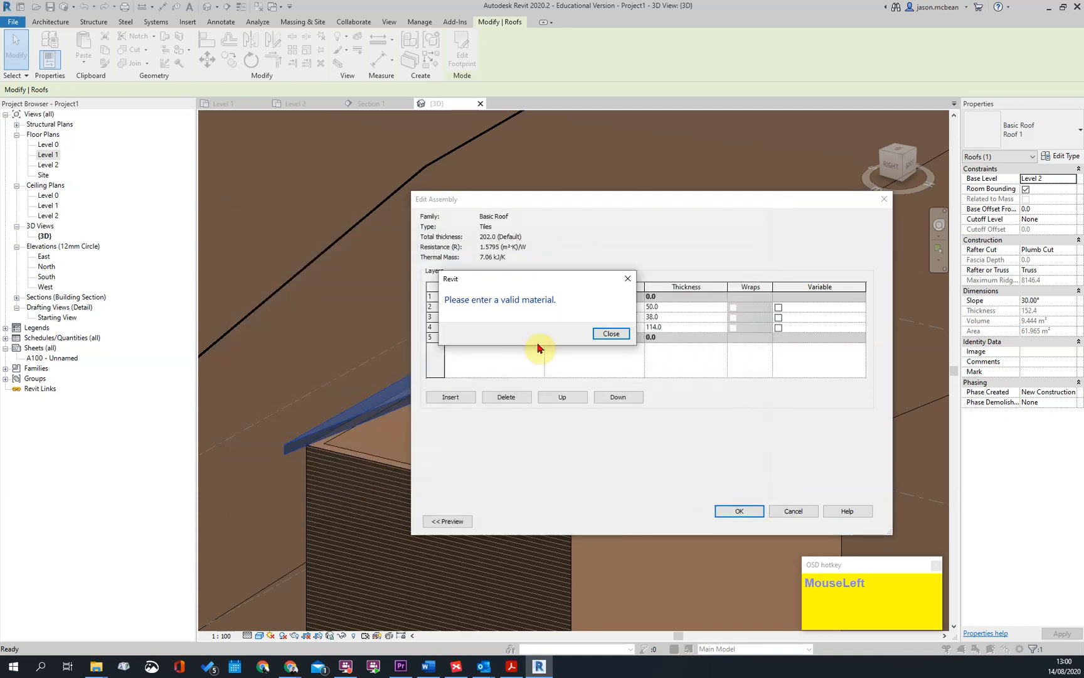
left_click(612, 335)
left_click(640, 328)
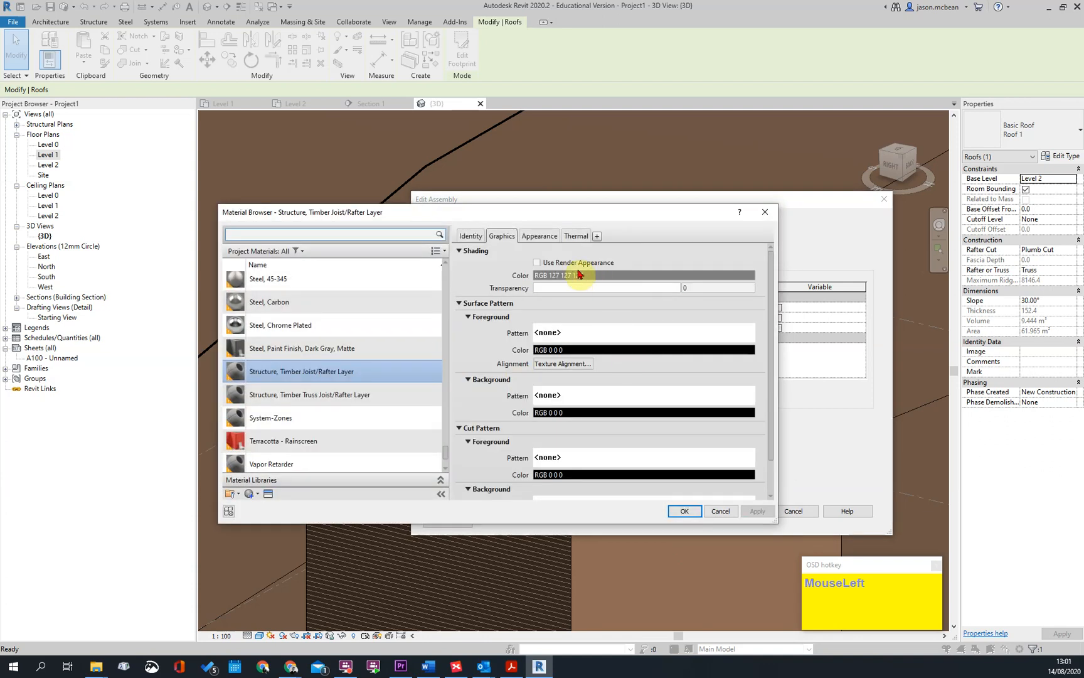
Remove the Air thermal asset from the Structure, Timber Joist/Rafter Layer material
left_click(539, 236)
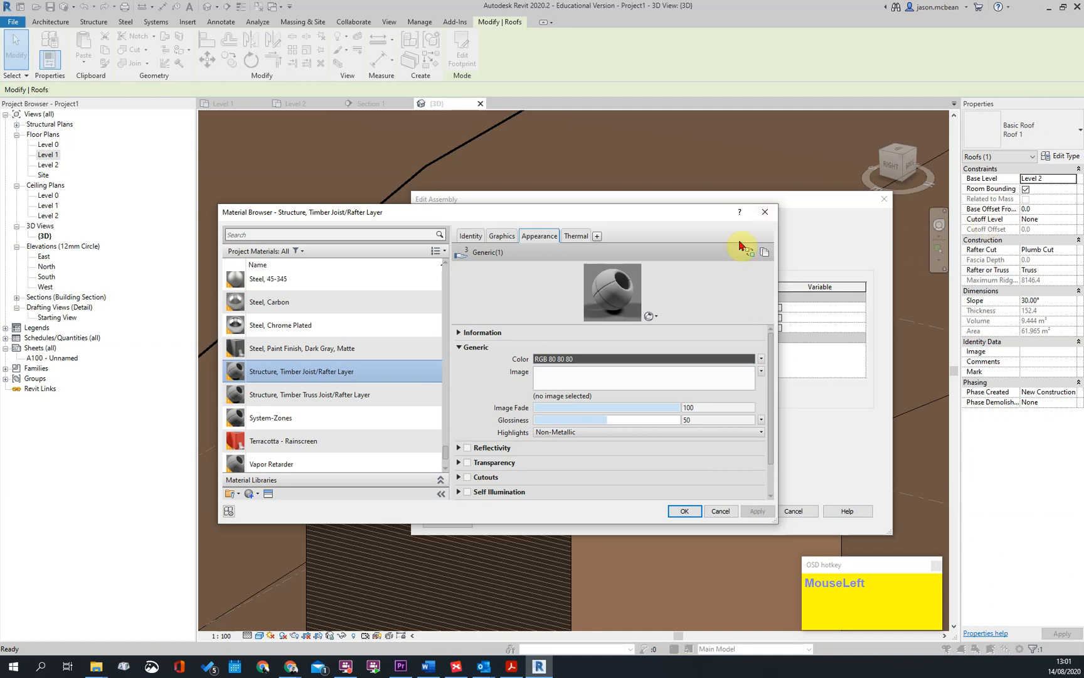
left_click_drag(587, 212, 462, 296)
left_click(472, 334)
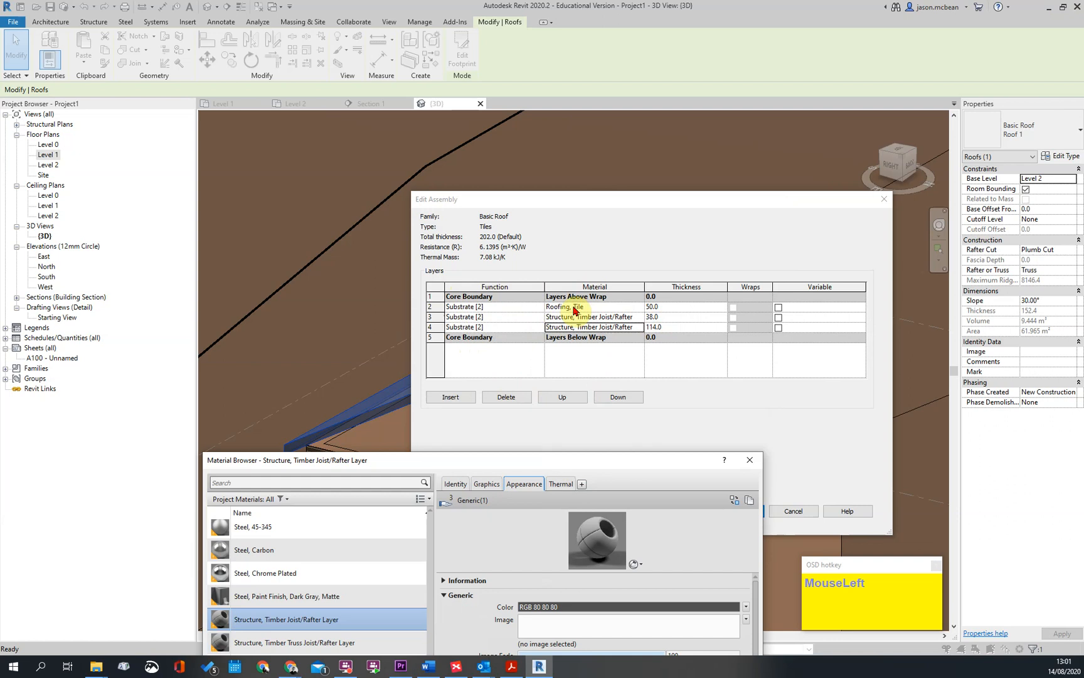
left_click_drag(599, 468, 643, 252)
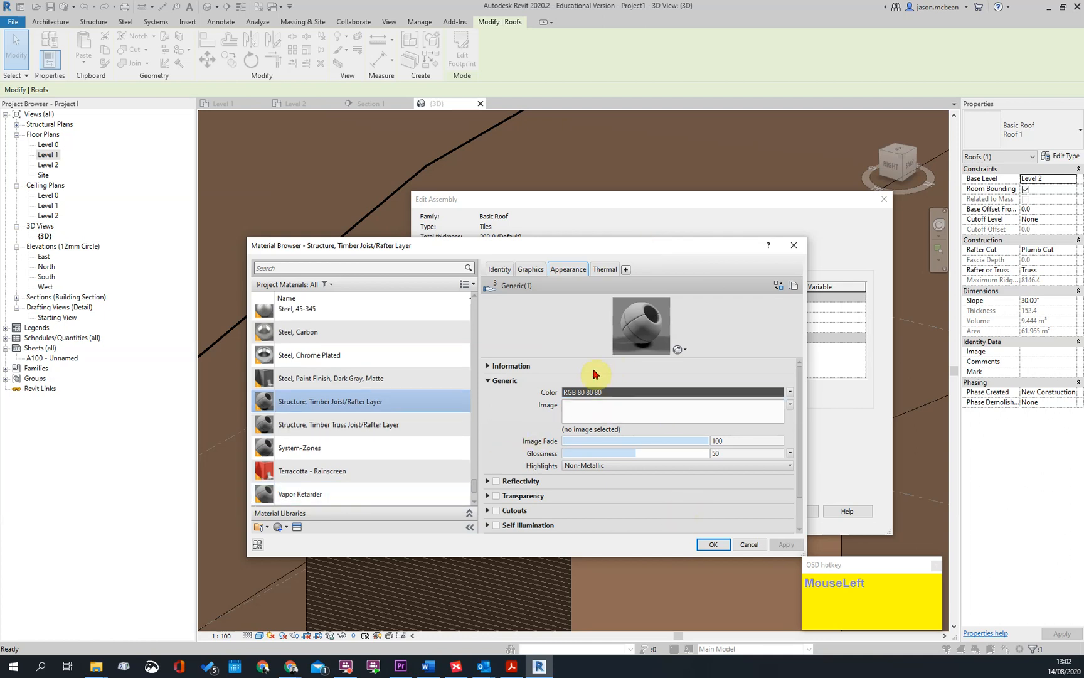
left_click(605, 271)
left_click(786, 284)
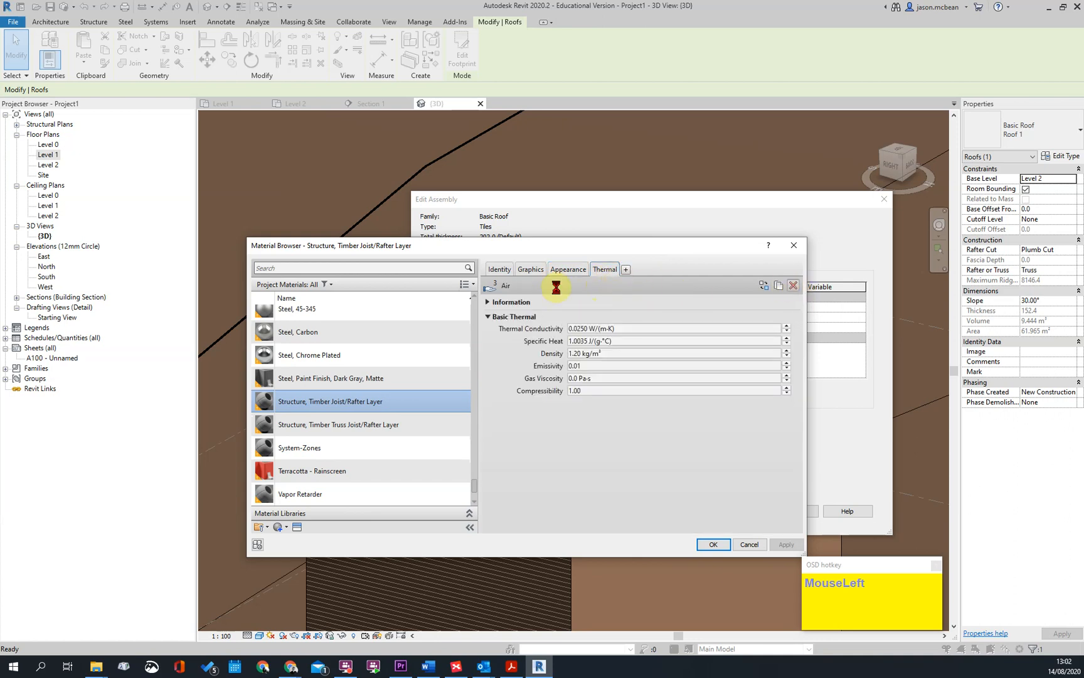
left_click(577, 339)
Replace the appearance asset of the Structure, Timber Joist/Rafter Layer material with Pine from the Appearance Library's Wood category and accept the material
left_click(570, 273)
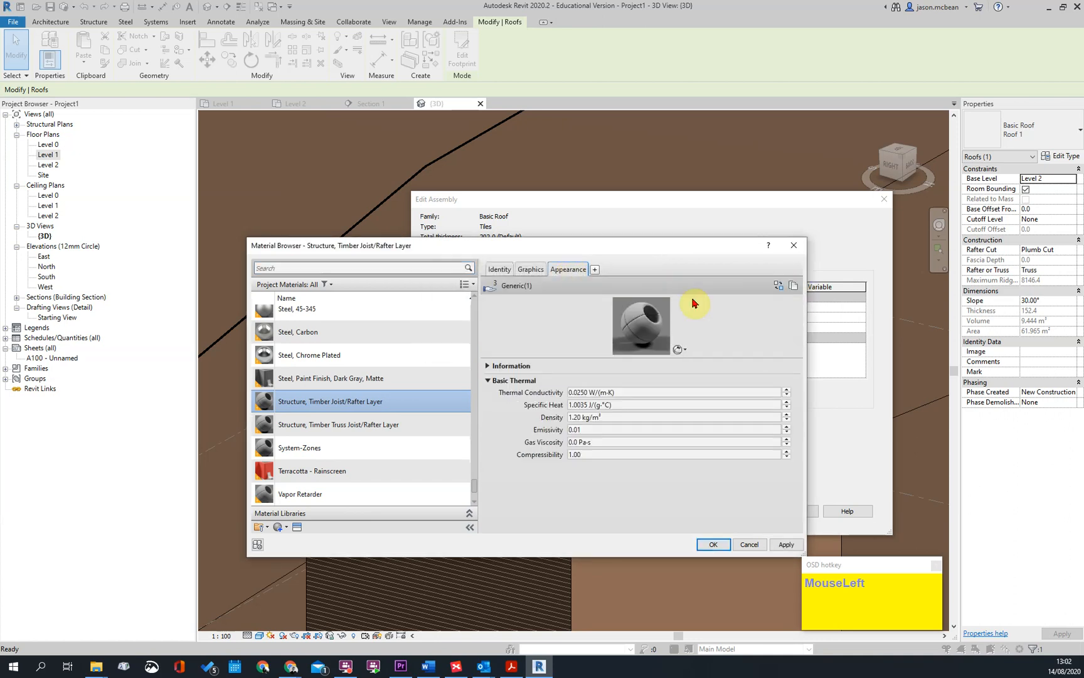
left_click(782, 288)
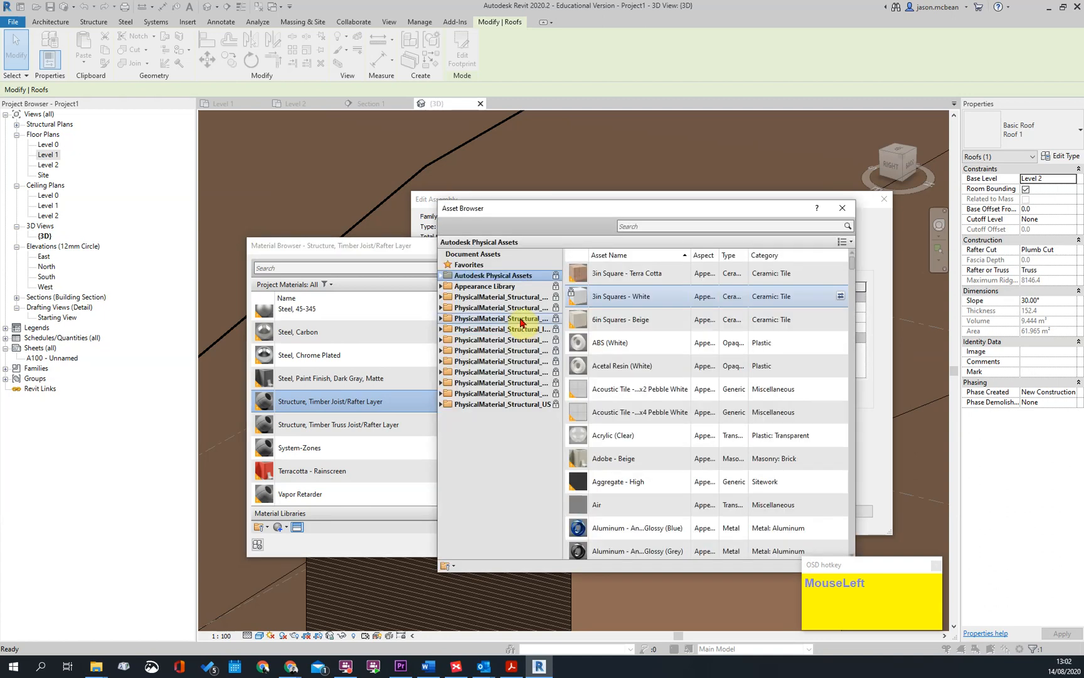
left_click(443, 286)
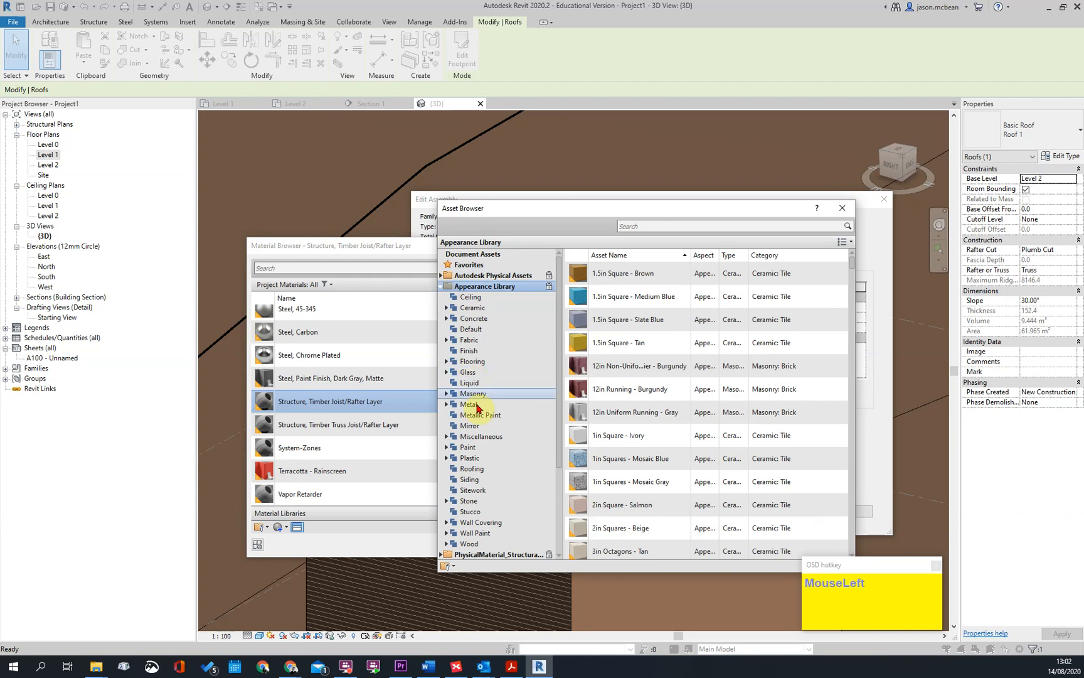
left_click(469, 543)
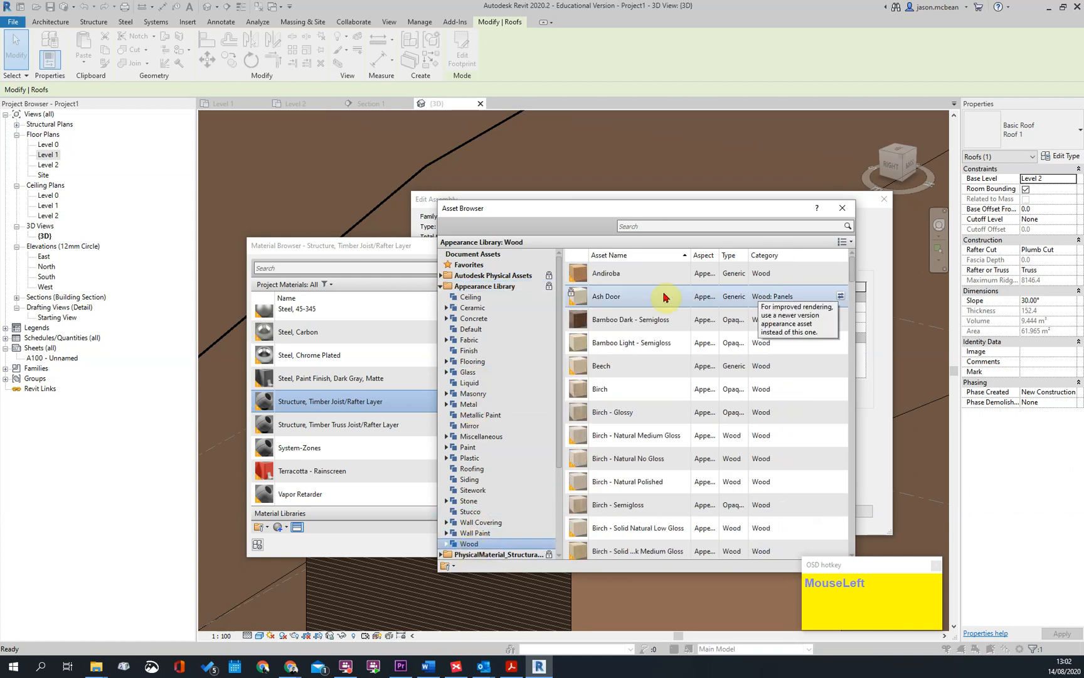
scroll(658, 439, "down", 5)
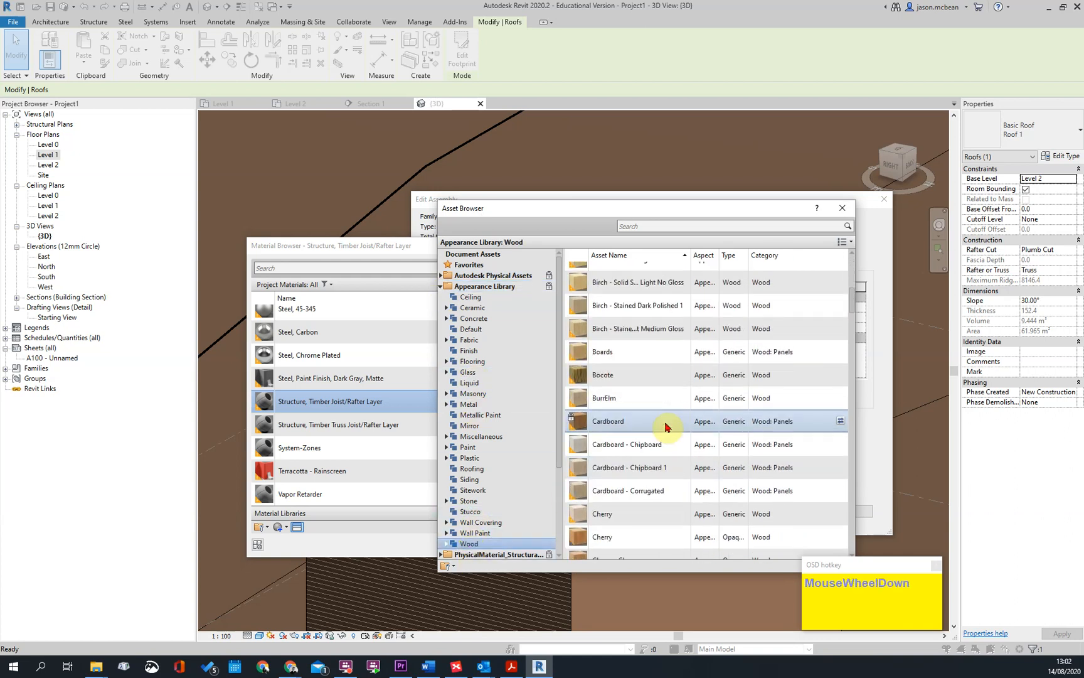
scroll(691, 433, "down", 10)
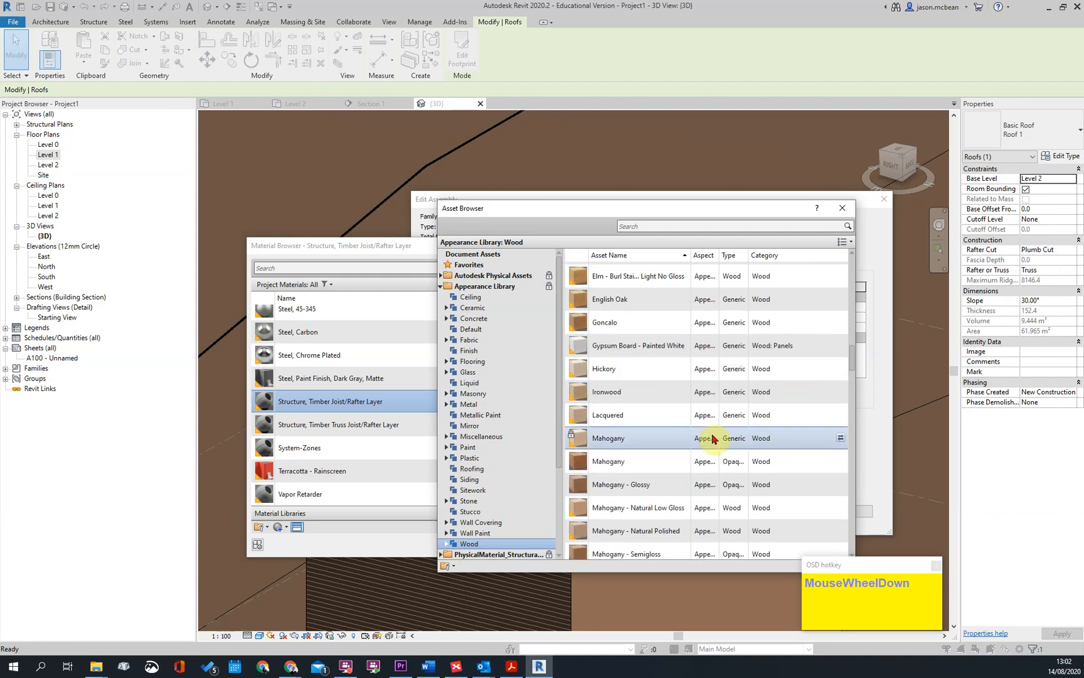
scroll(697, 408, "down", 5)
scroll(672, 376, "down", 10)
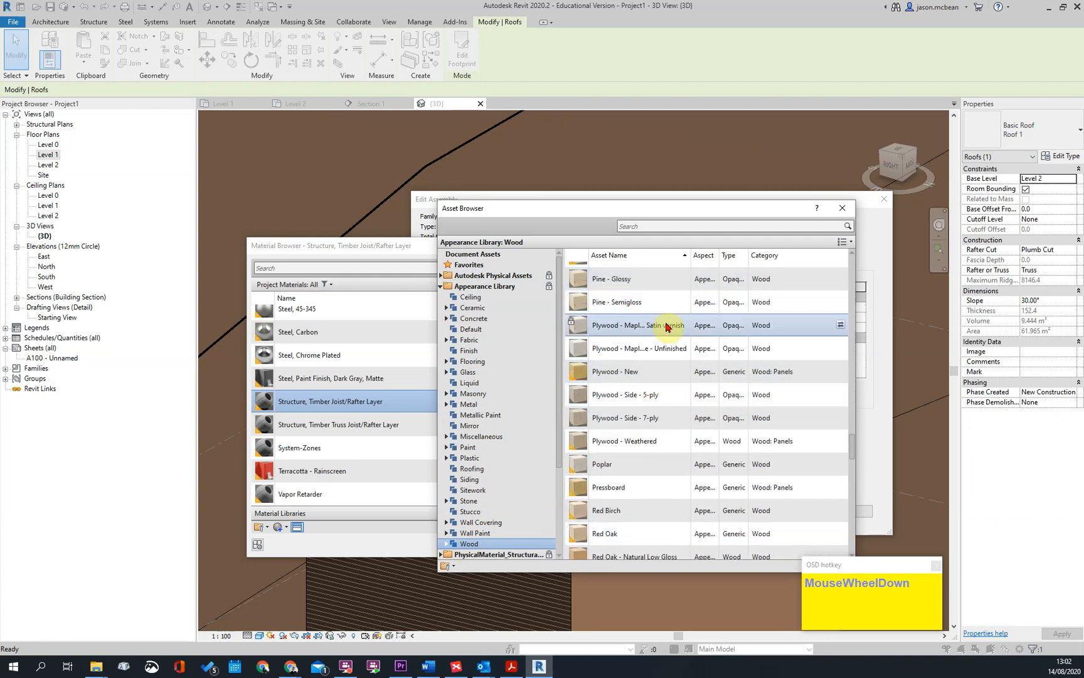
scroll(657, 409, "up", 3)
left_click(598, 301)
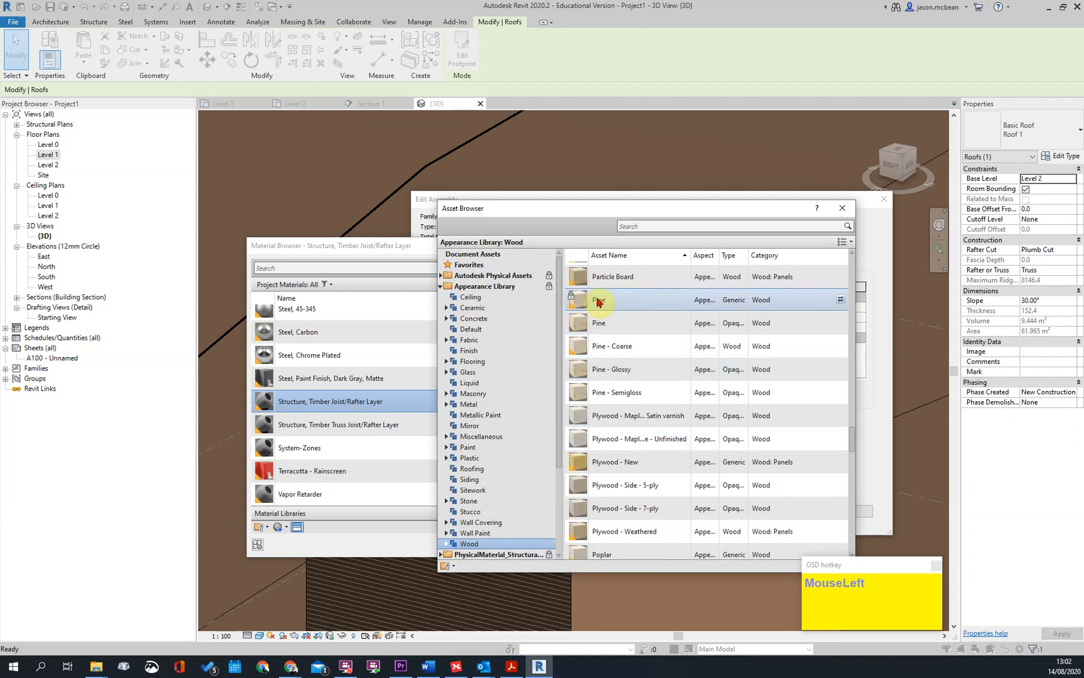
left_click(842, 208)
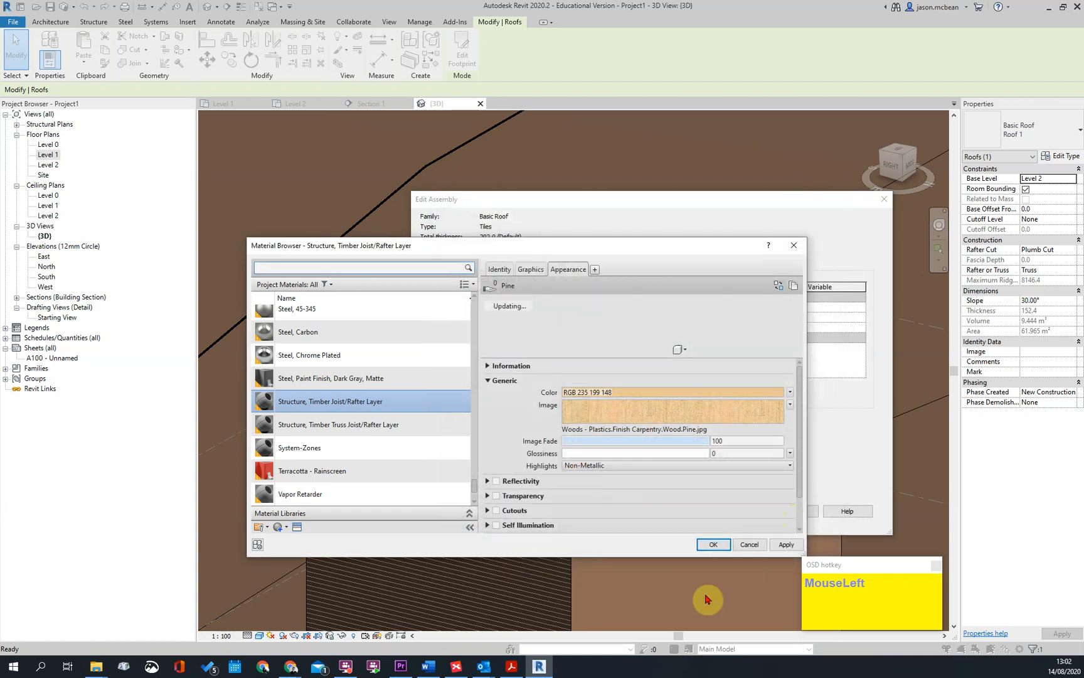
left_click(711, 543)
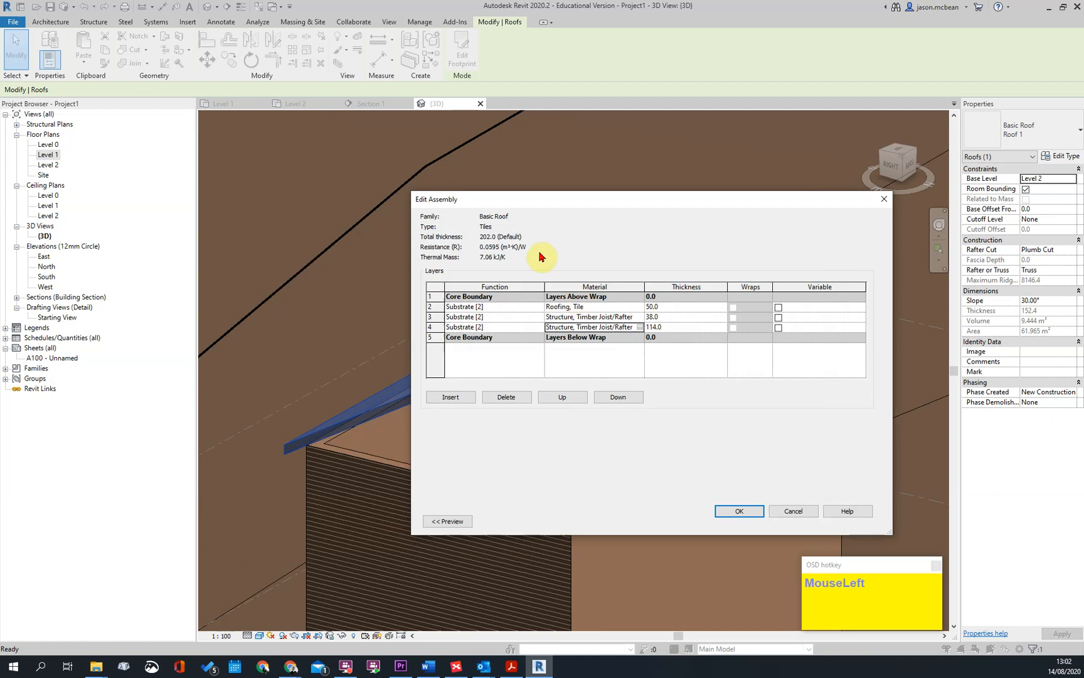
Recheck the 114 mm layer's material, accept the layer assembly, and apply the Tiles type to the roof
left_click(647, 304)
left_click(640, 327)
left_click(566, 296)
left_click(713, 545)
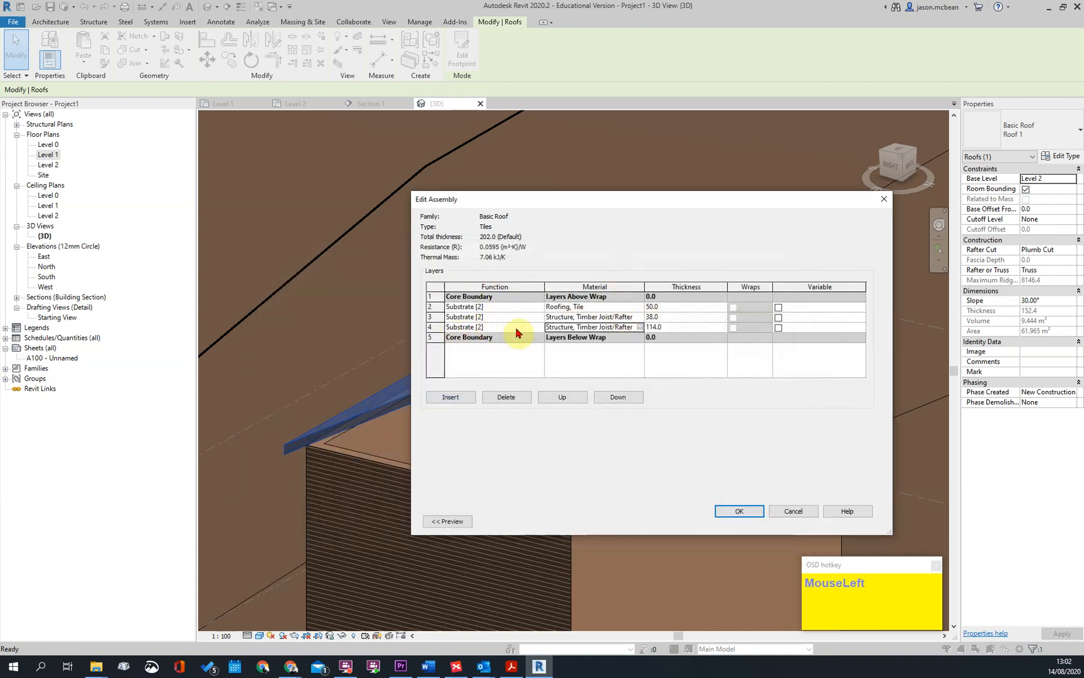
left_click(741, 511)
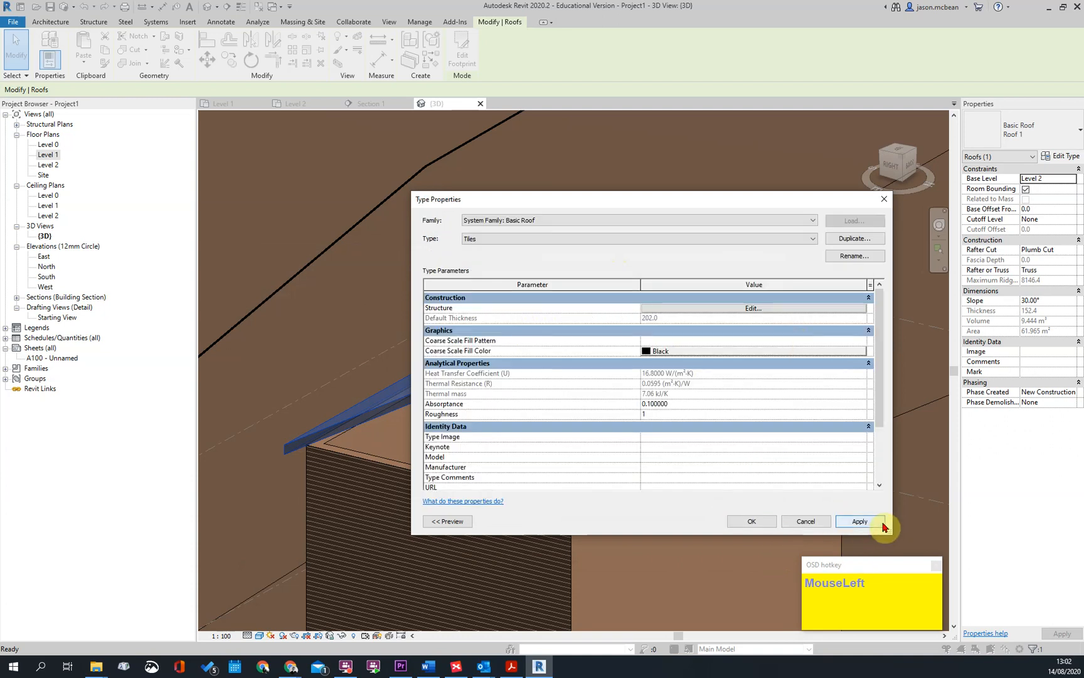
left_click(752, 521)
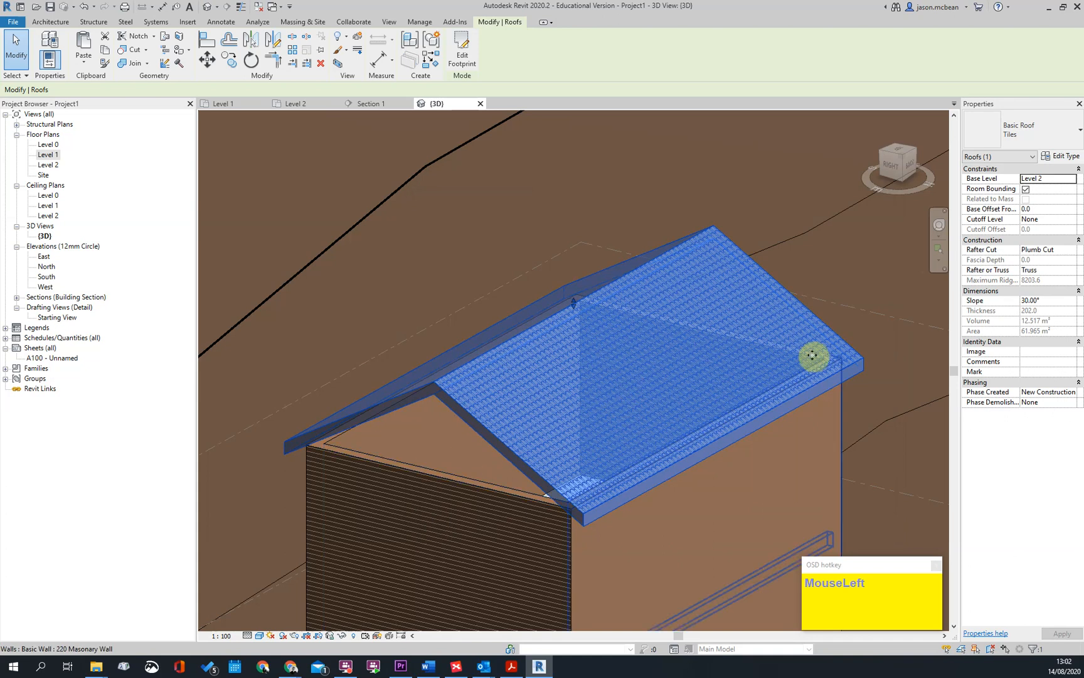
Open the Section 1 view and examine the roof layers at the ridge and eaves
left_click(856, 271)
scroll(508, 367, "up", 3)
scroll(641, 319, "down", 3)
middle_click_drag(642, 319, 234, 317, "shift")
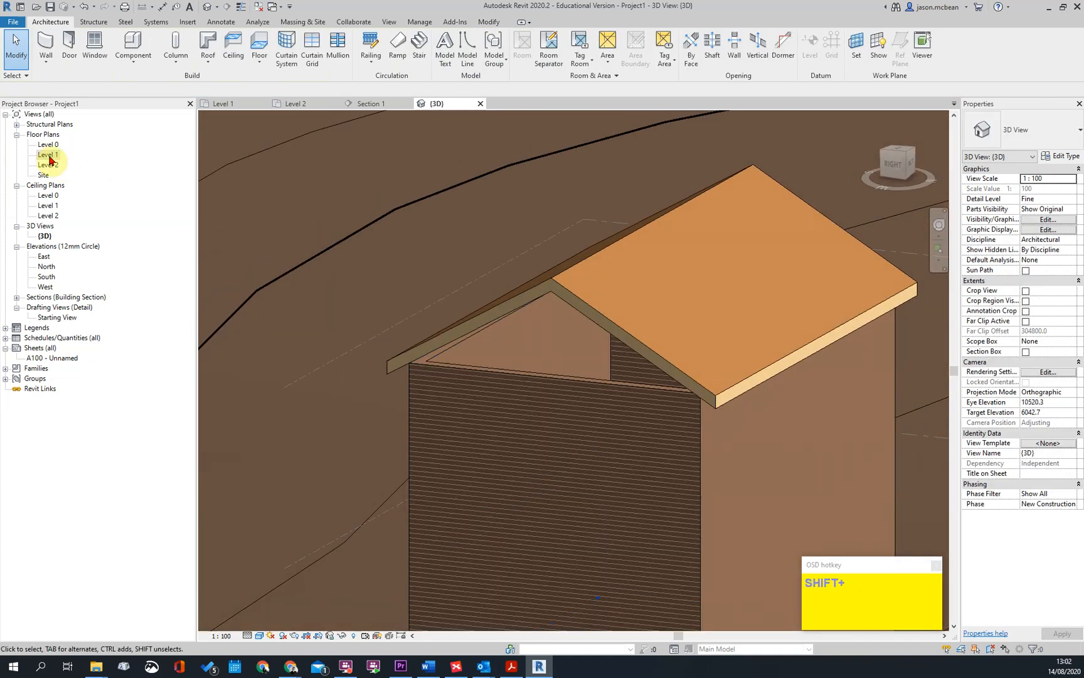
double_click(57, 317)
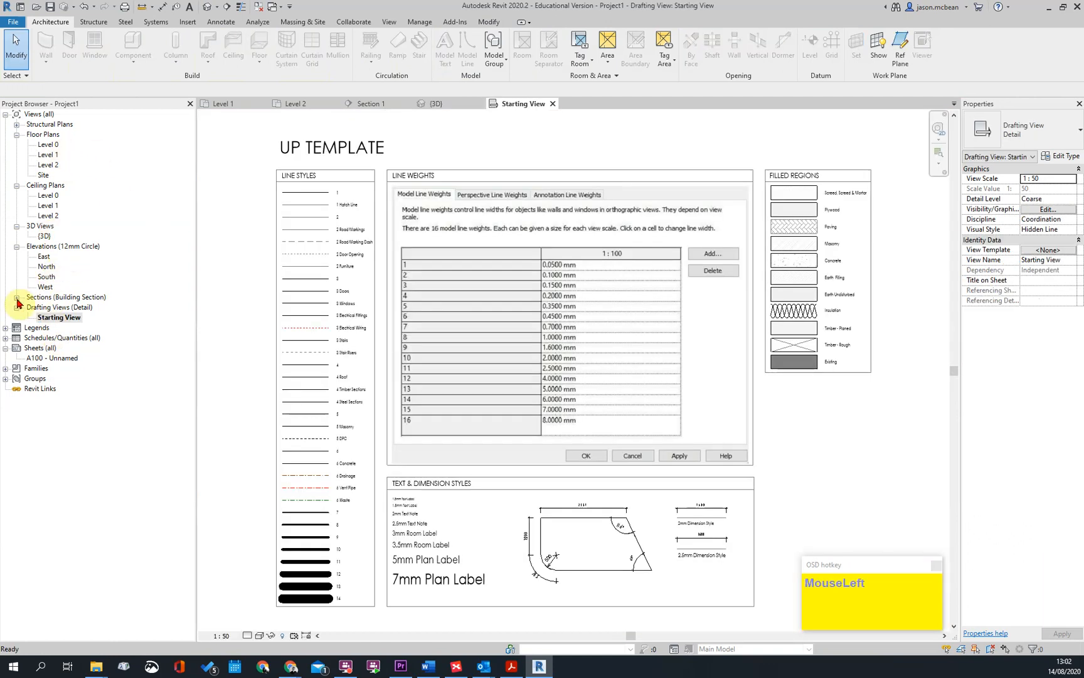
left_click(16, 297)
double_click(50, 307)
key("Escape")
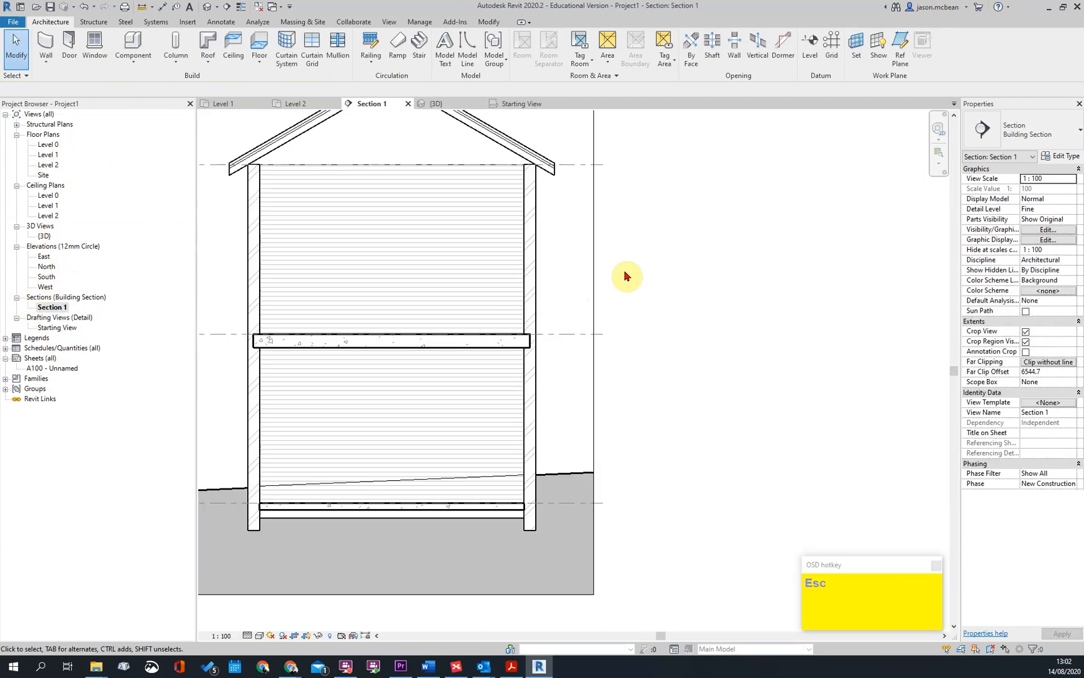
scroll(467, 308, "up", 2)
scroll(706, 367, "up", 3)
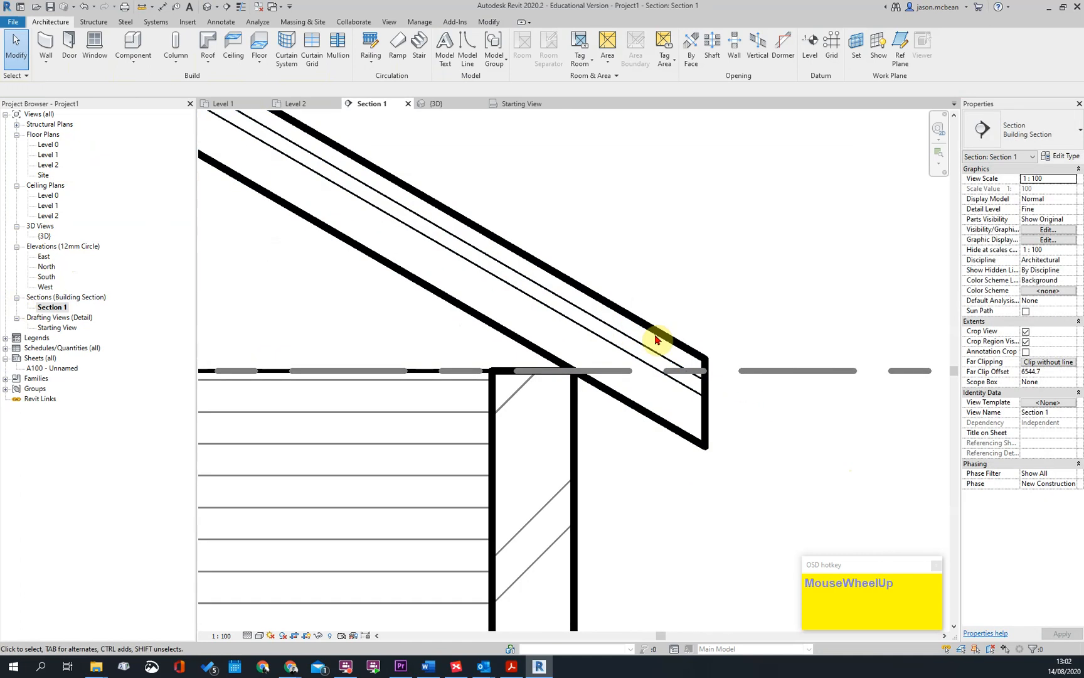
scroll(685, 298, "down", 5)
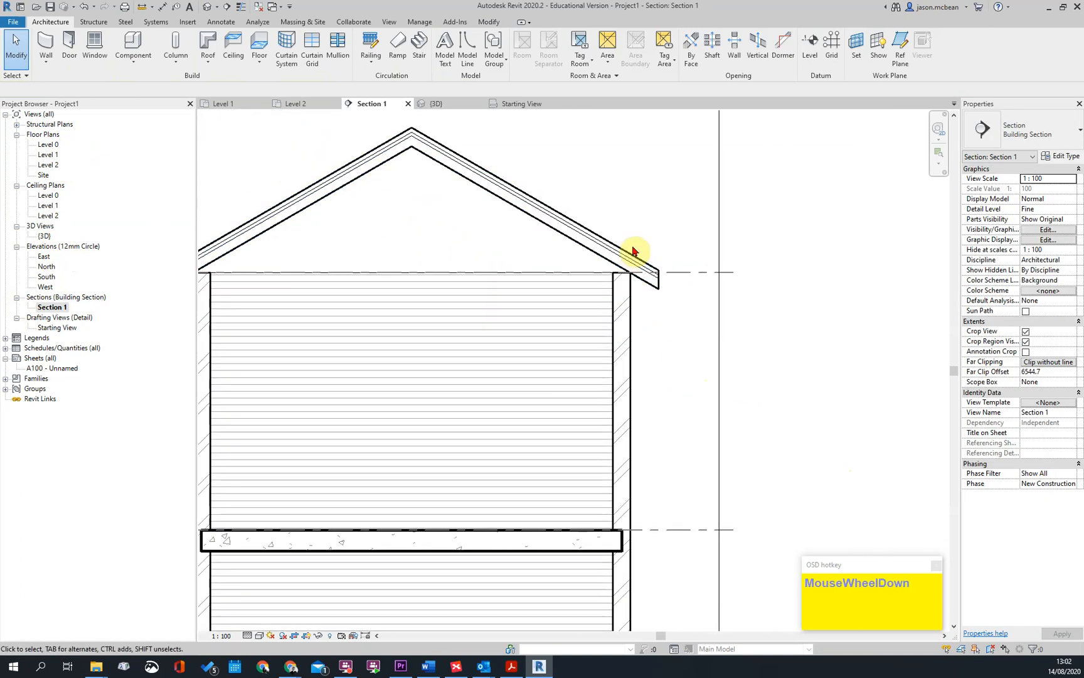
scroll(632, 251, "up", 2)
middle_click_drag(623, 281, 659, 283)
Review the host layer cut line styles in the Visibility/Graphic Overrides of Section 1
key("v")
key("g")
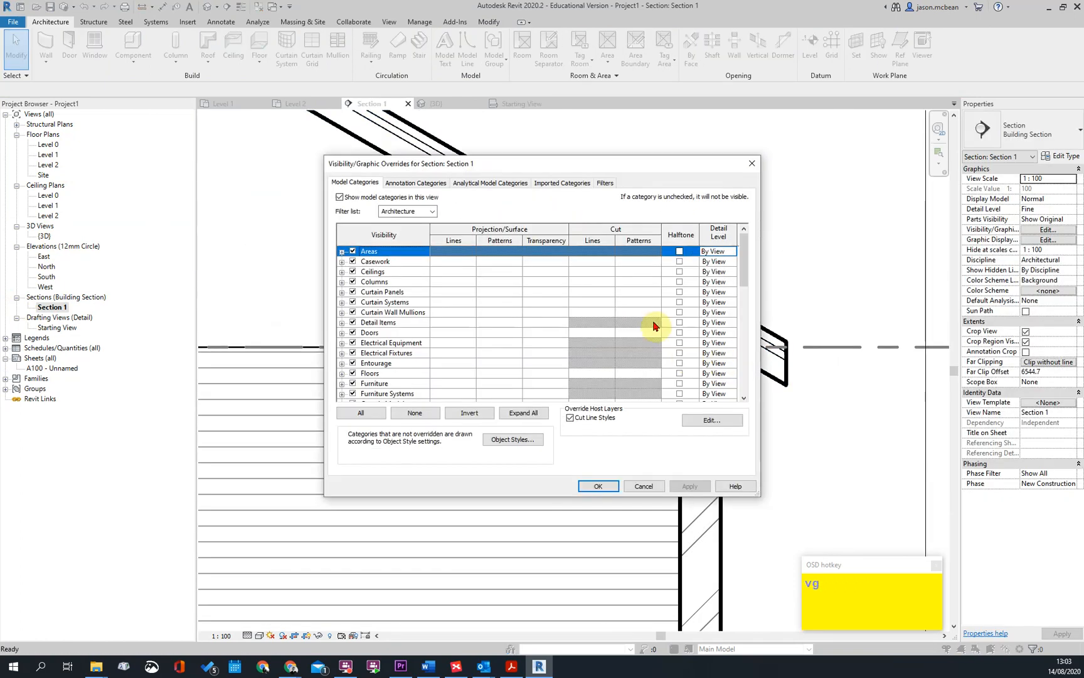
left_click(703, 421)
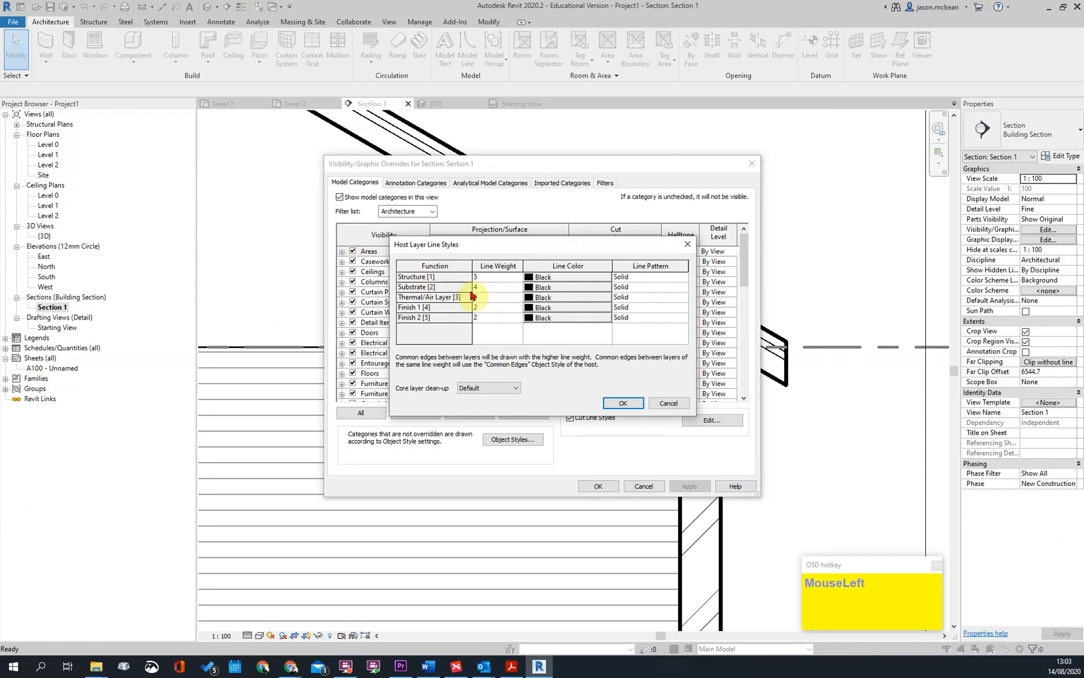
left_click(623, 403)
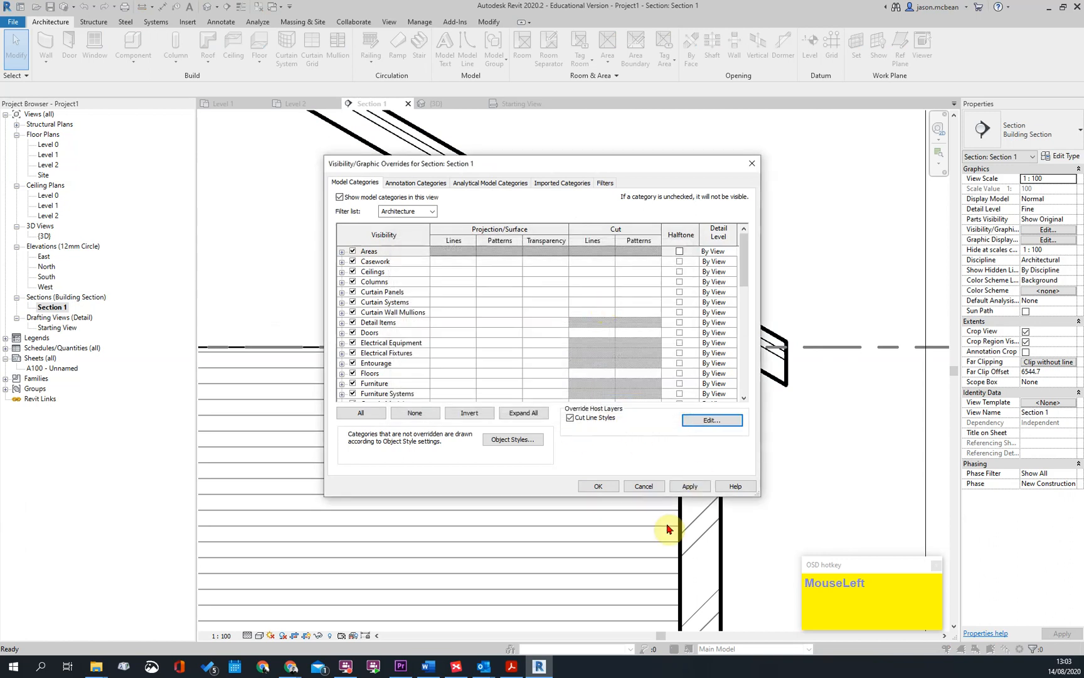
left_click(598, 486)
key("Escape")
Examine the cut roof and wall lines in Section 1, from the eaves up to the ridge
left_click(763, 350)
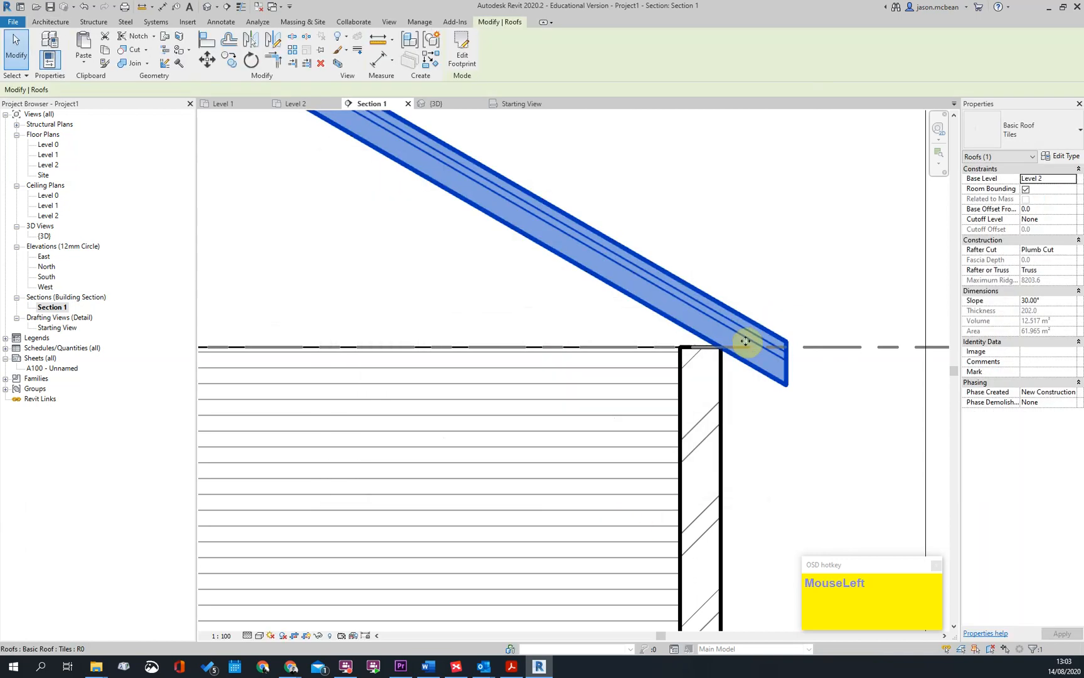
scroll(598, 314, "down", 4)
scroll(579, 448, "up", 2)
key("Escape")
middle_click_drag(581, 448, 528, 319)
middle_click_drag(636, 533, 524, 389)
key("Escape")
middle_click_drag(737, 375, 725, 457)
scroll(718, 285, "up", 2)
scroll(486, 234, "up", 2)
scroll(535, 194, "up", 1)
Check the model categories' cut line weights in Object Styles and leave both dialogs without making changes
left_click(511, 200)
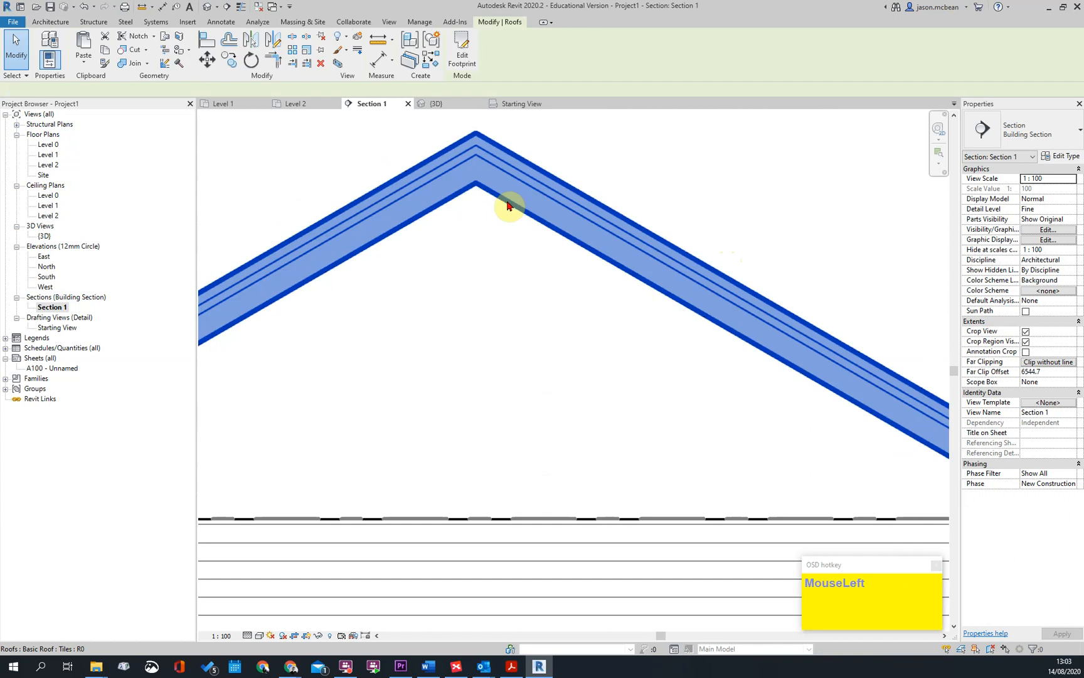
key("v")
key("g")
left_click(515, 442)
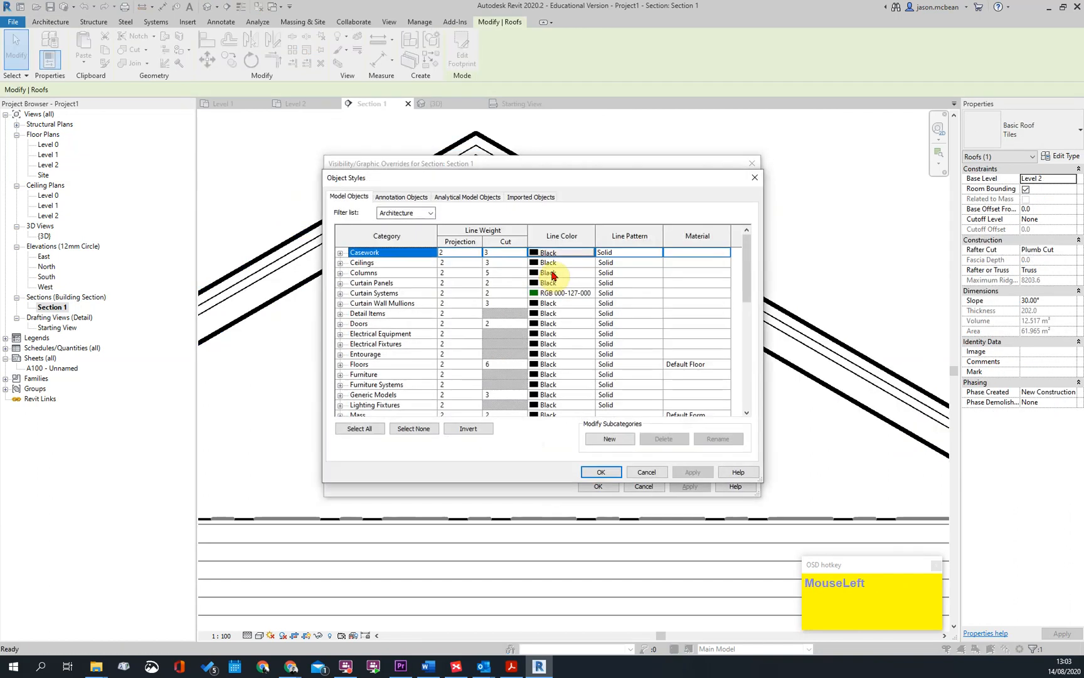
left_click(400, 200)
left_click(349, 196)
left_click(387, 355)
key("r")
scroll(389, 346, "down", 3)
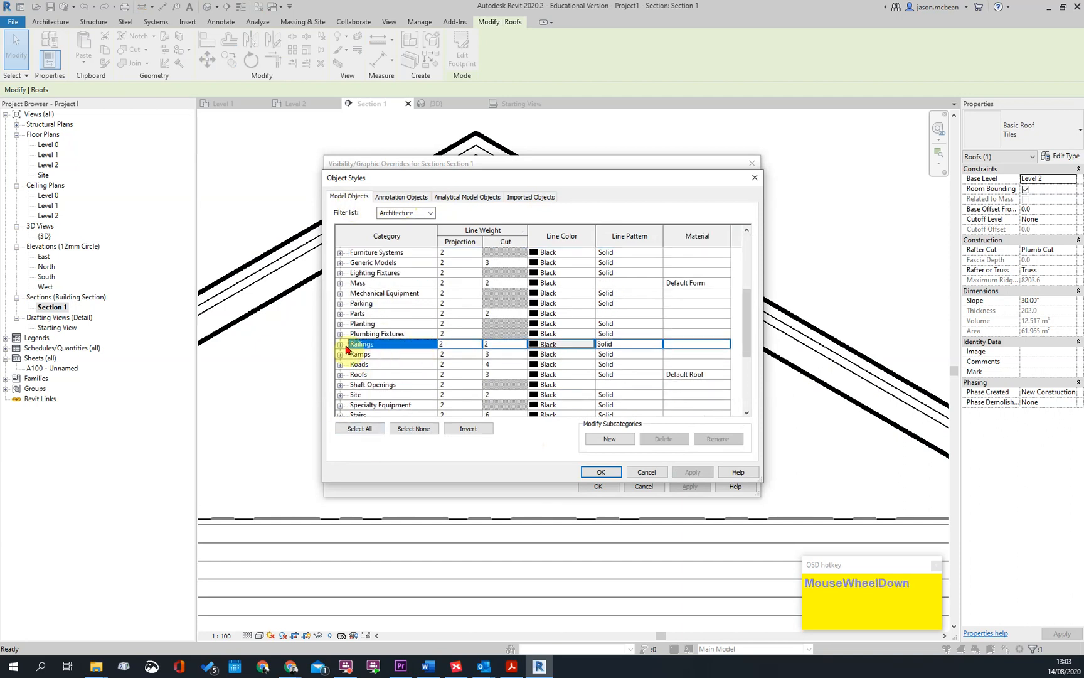
left_click(505, 365)
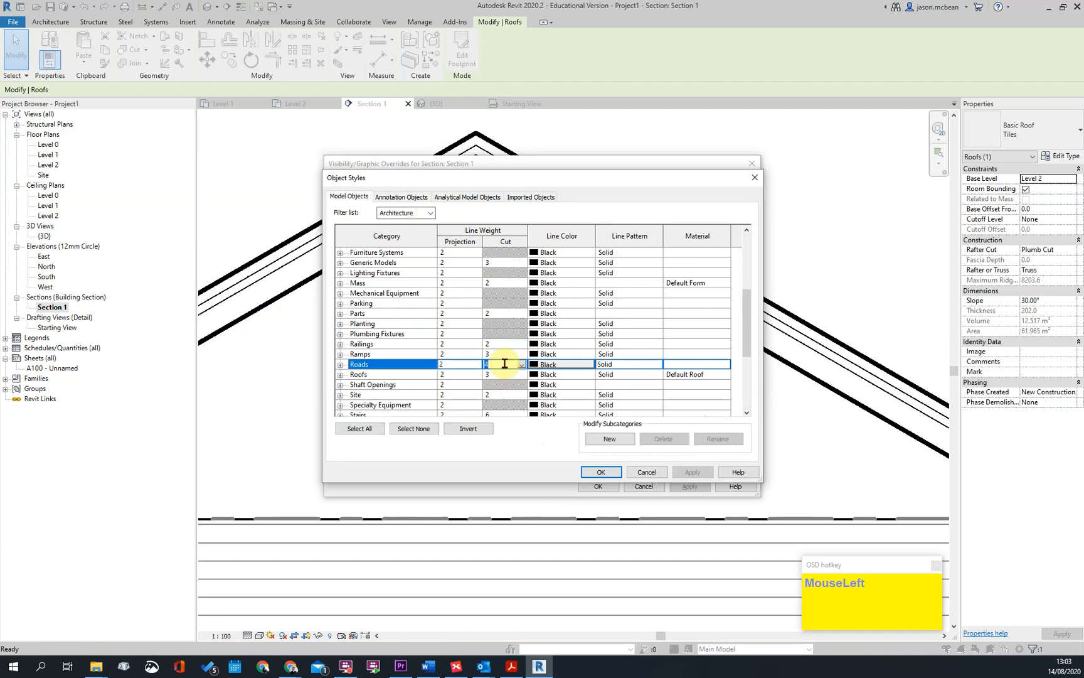
left_click(647, 472)
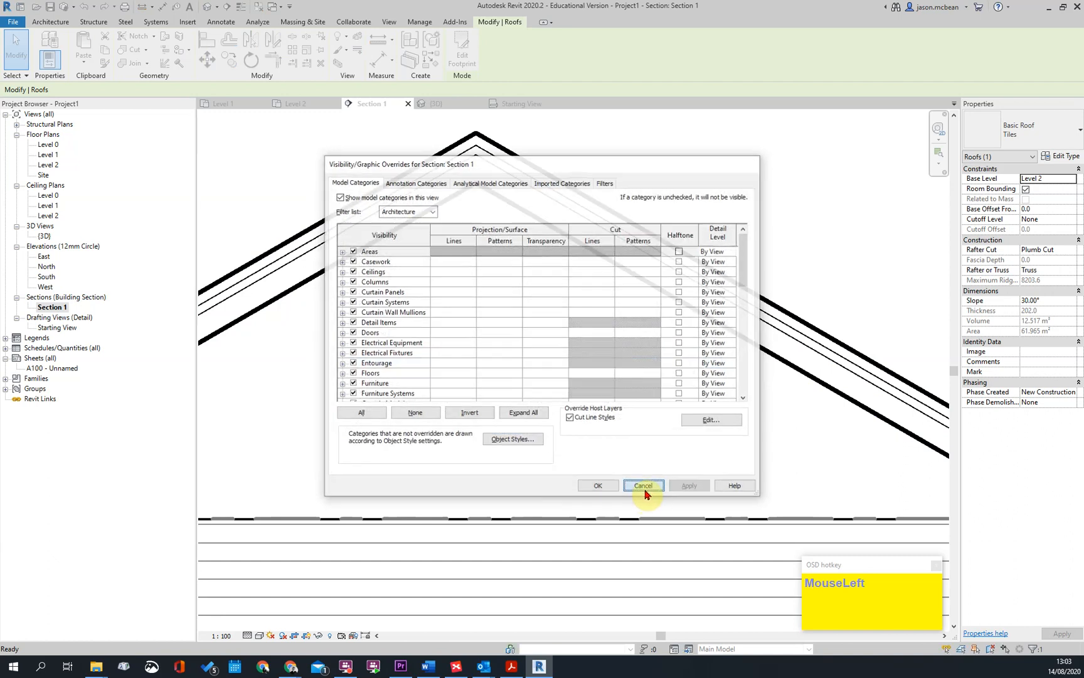
left_click(644, 486)
Select the roof in Section 1 and open its Tiles type's layer structure
key("Escape")
scroll(797, 280, "down", 3)
scroll(695, 289, "down", 2)
scroll(833, 369, "up", 2)
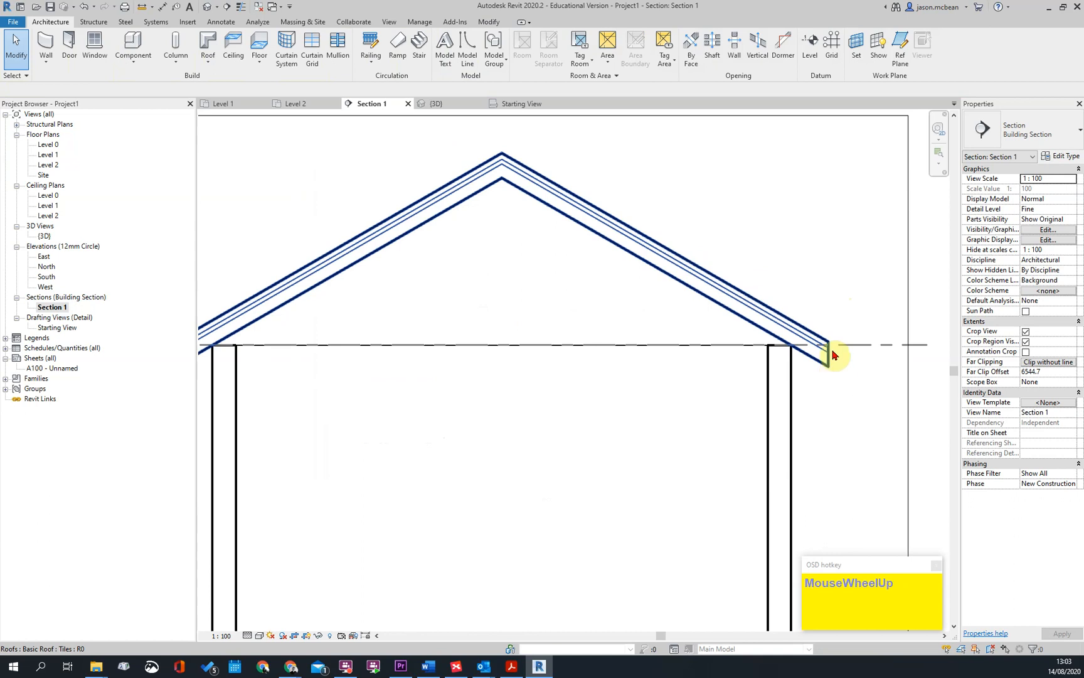
scroll(833, 351, "down", 1)
key("Escape")
scroll(847, 327, "up", 3)
left_click(761, 327)
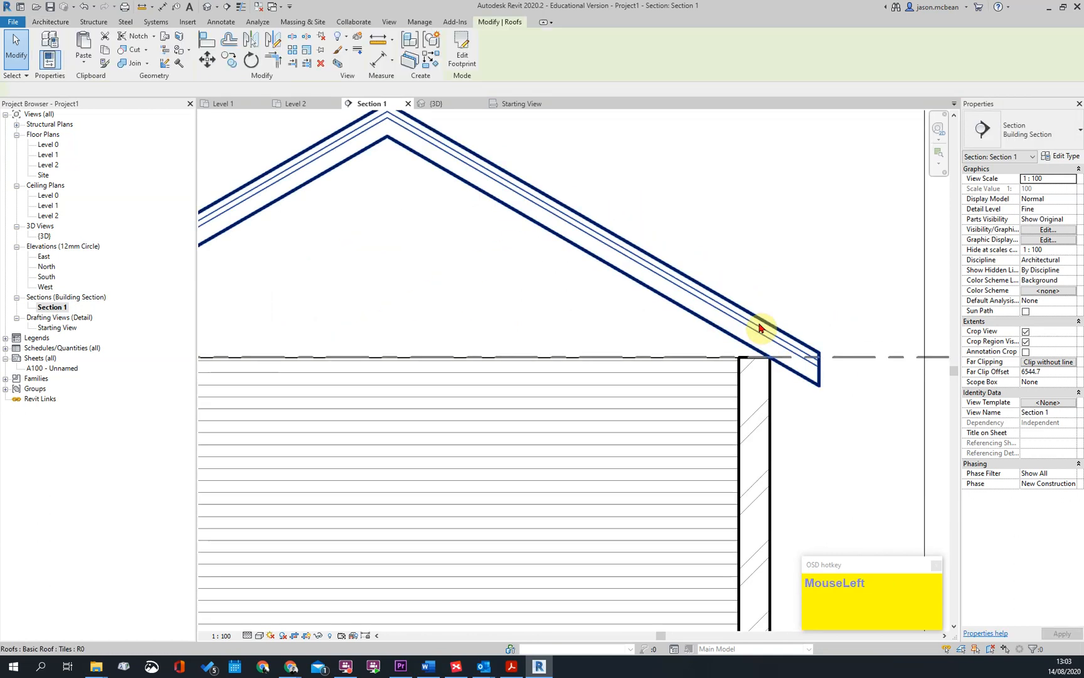
right_click(729, 323)
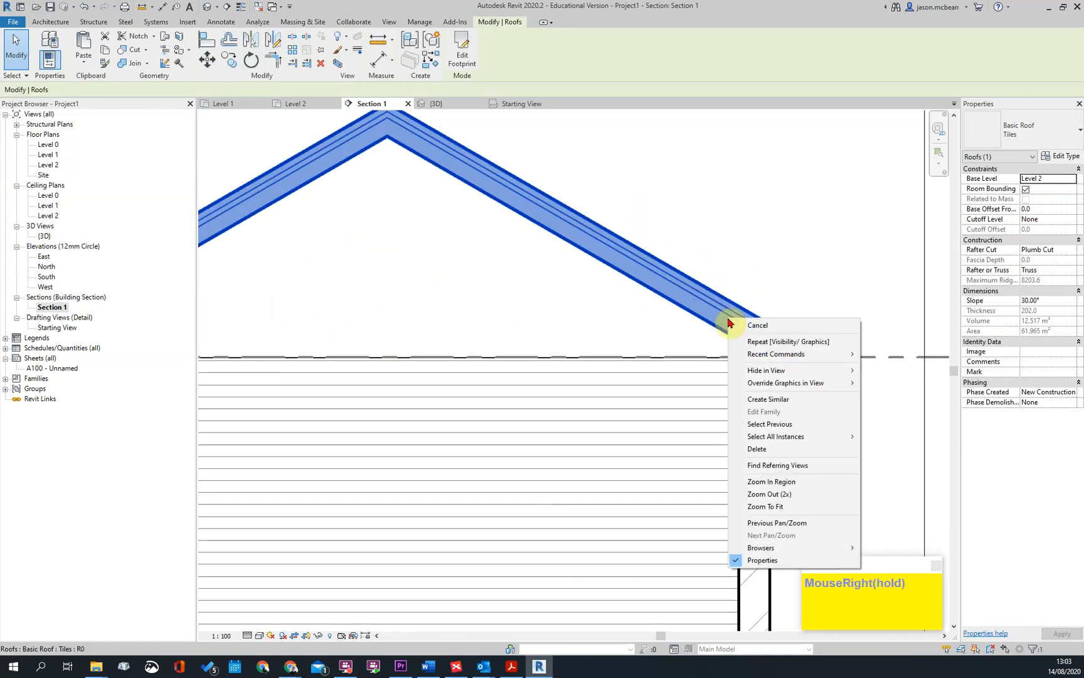
left_click(1065, 150)
left_click(1062, 155)
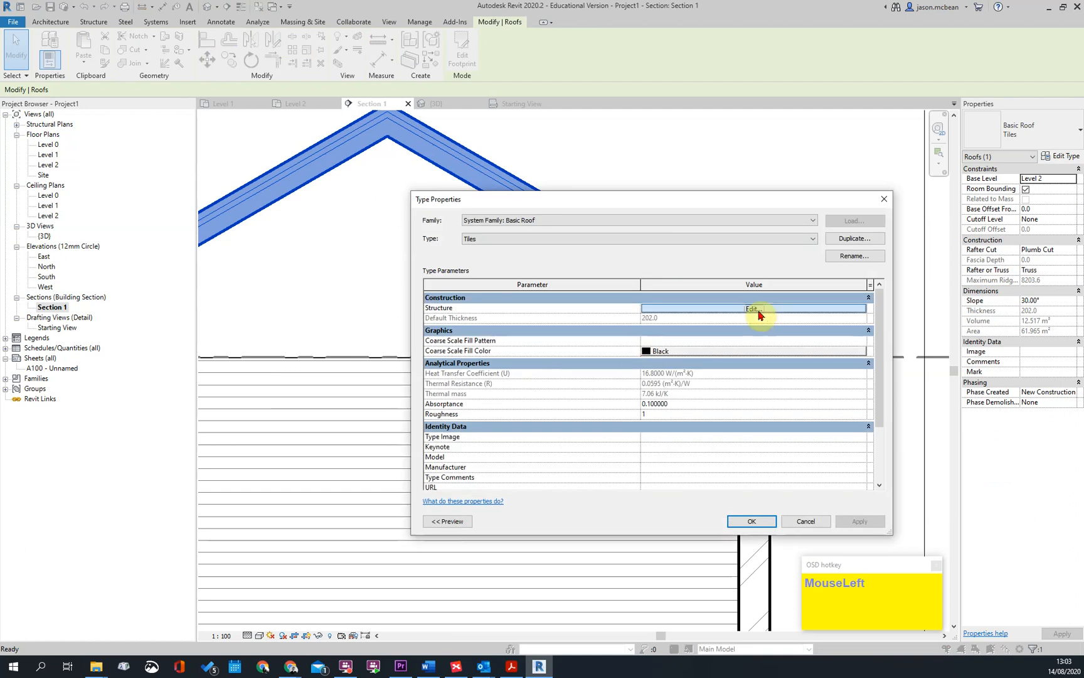
left_click(756, 308)
Set the function of the 38 mm timber layer to Finish 1 [4] and accept the assembly
left_click(534, 308)
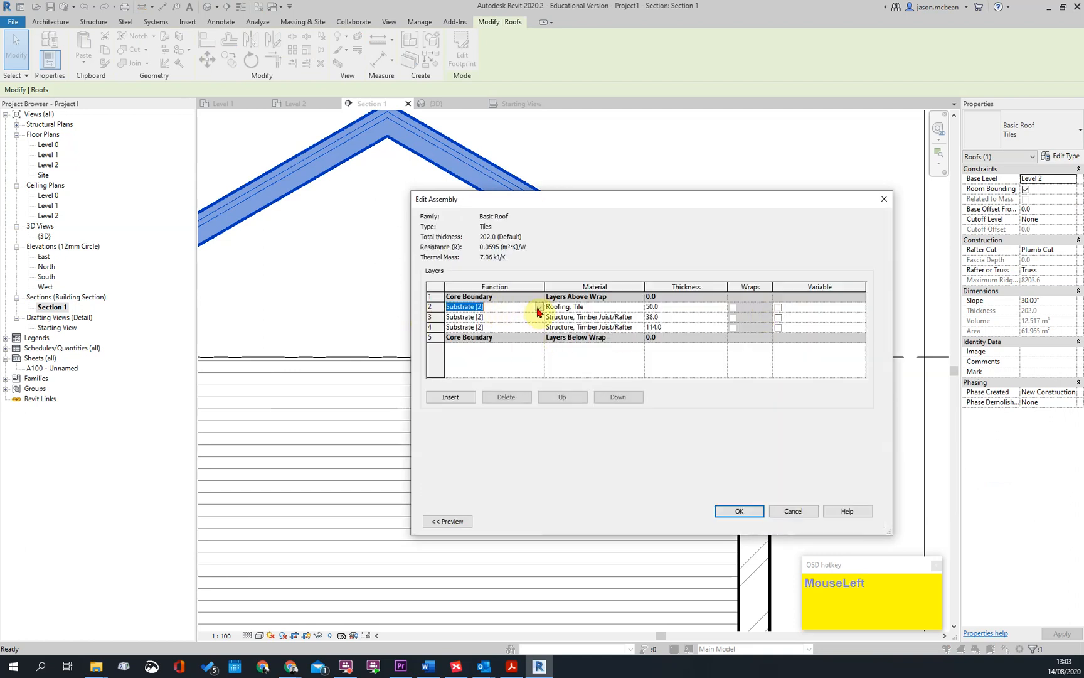
left_click(539, 308)
left_click(541, 310)
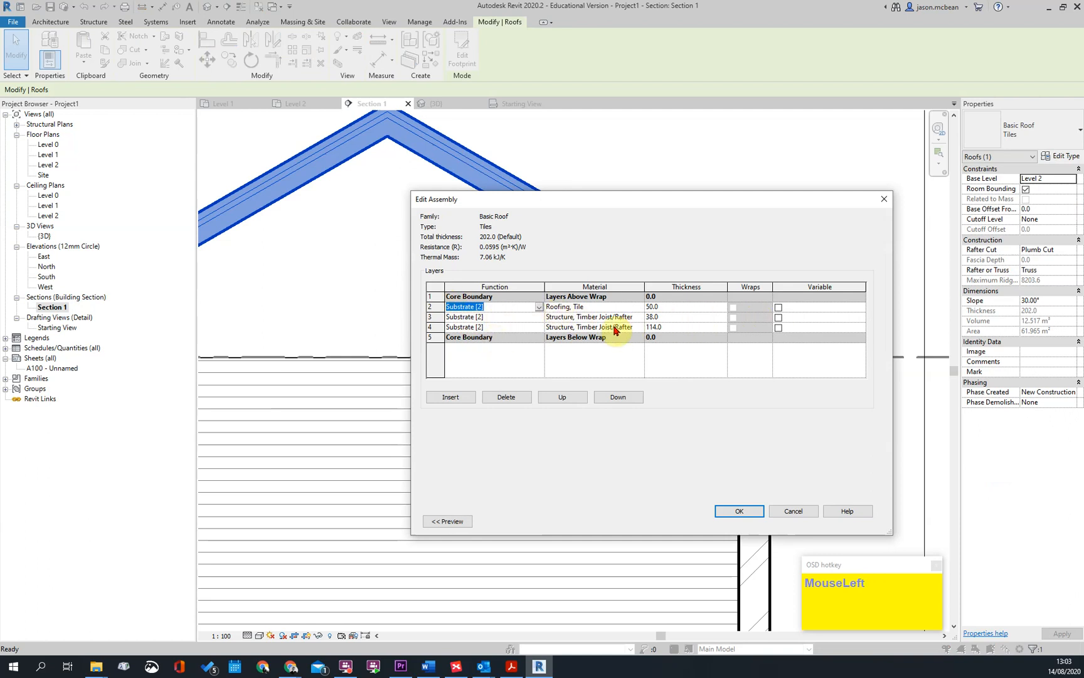
left_click(539, 318)
left_click(539, 318)
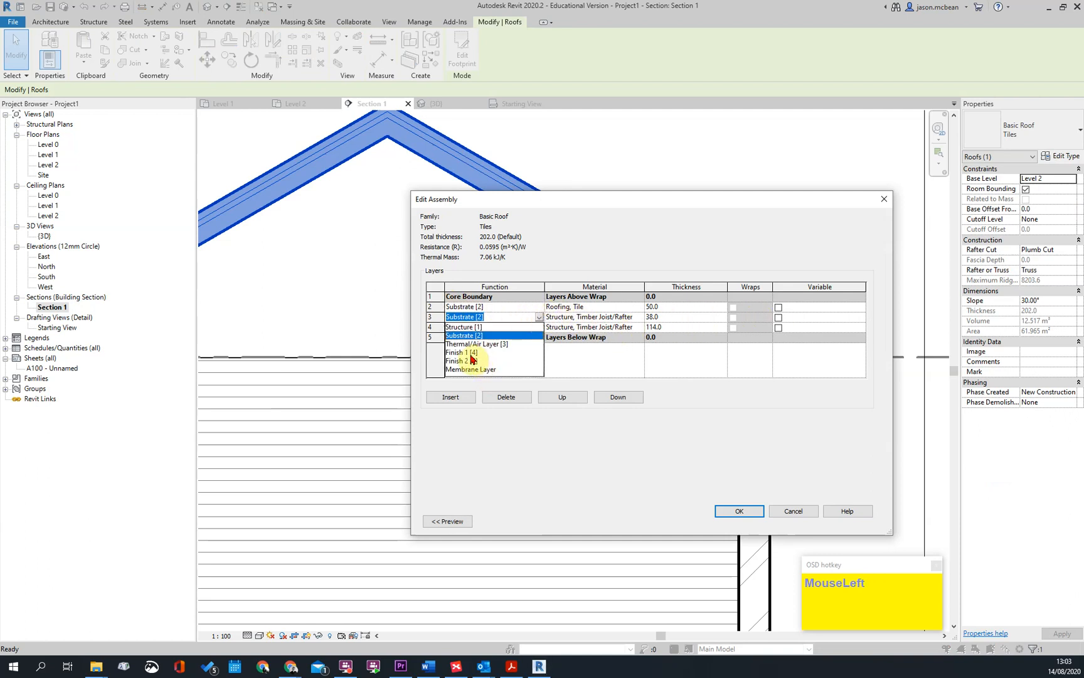
left_click(472, 354)
left_click(735, 511)
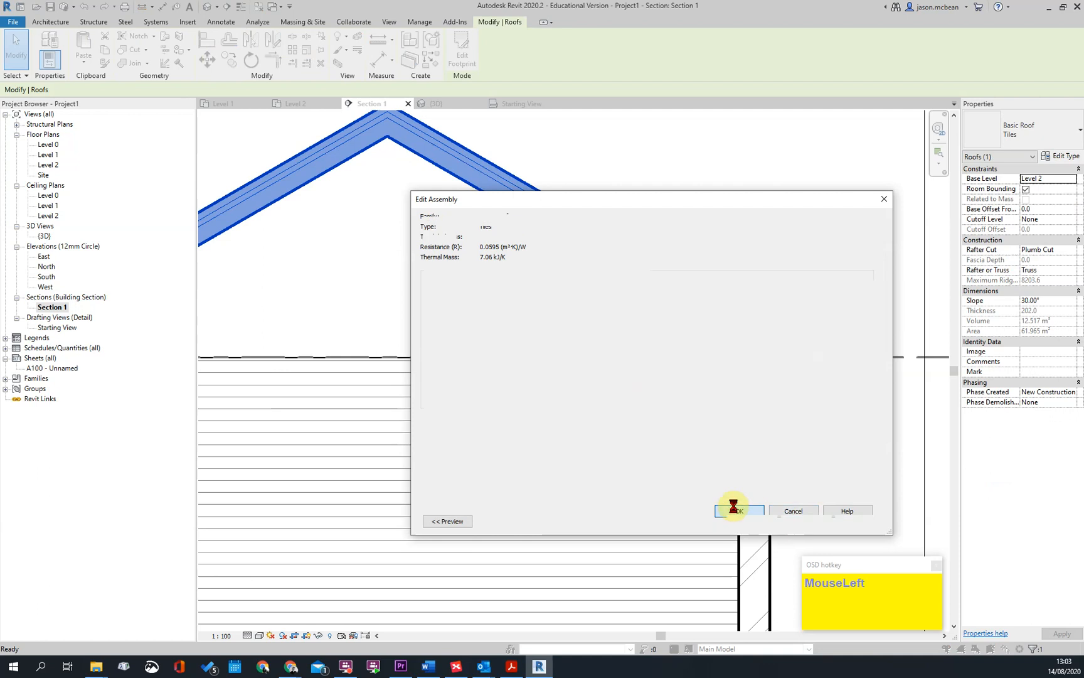
Apply the edited layer structure to the Tiles roof type and deselect the roof
left_click(860, 523)
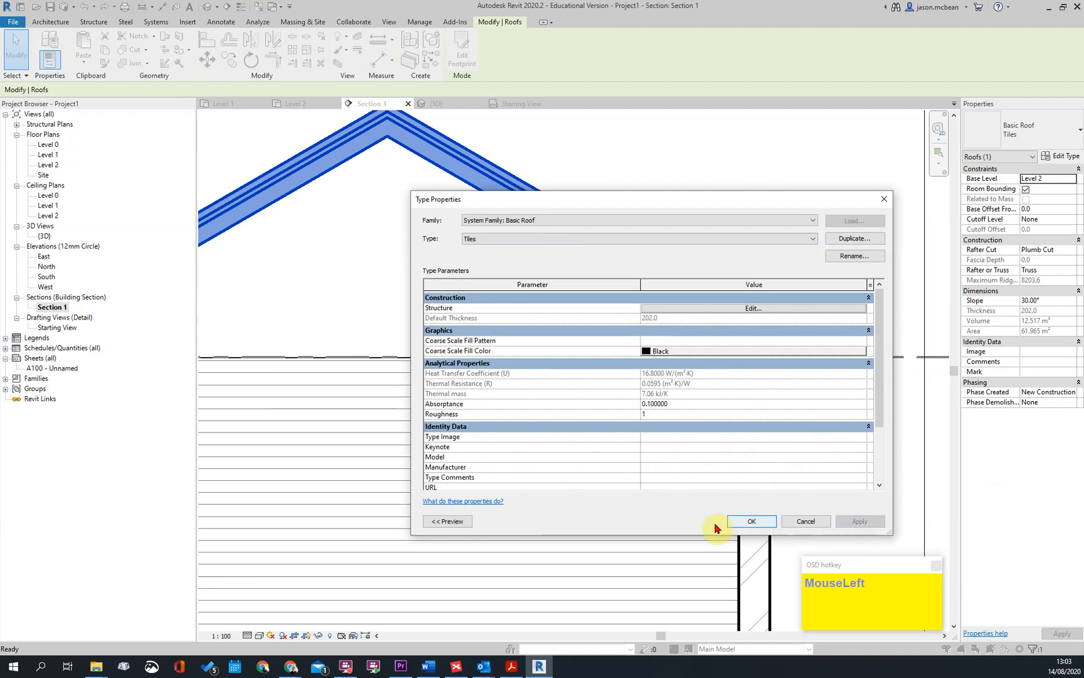
left_click(751, 521)
key("Escape")
Set the function of the Tiles roof's 114 mm timber layer to Finish 1 [4] and accept the type changes
scroll(820, 370, "up", 3)
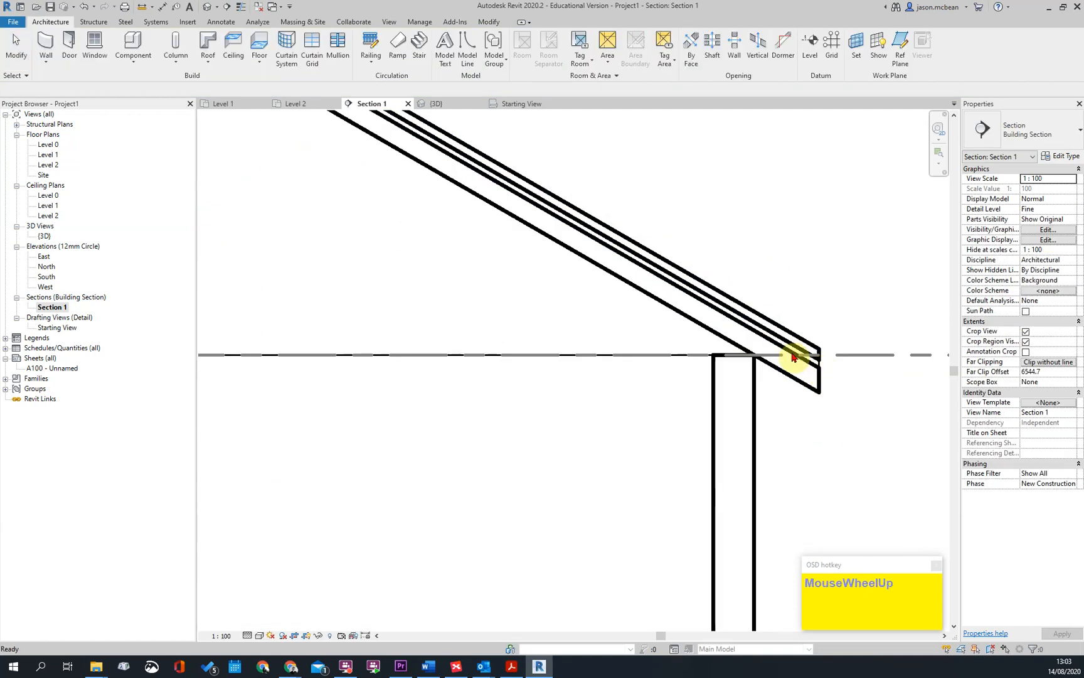
scroll(811, 300, "up", 1)
scroll(811, 310, "down", 4)
scroll(798, 232, "up", 5)
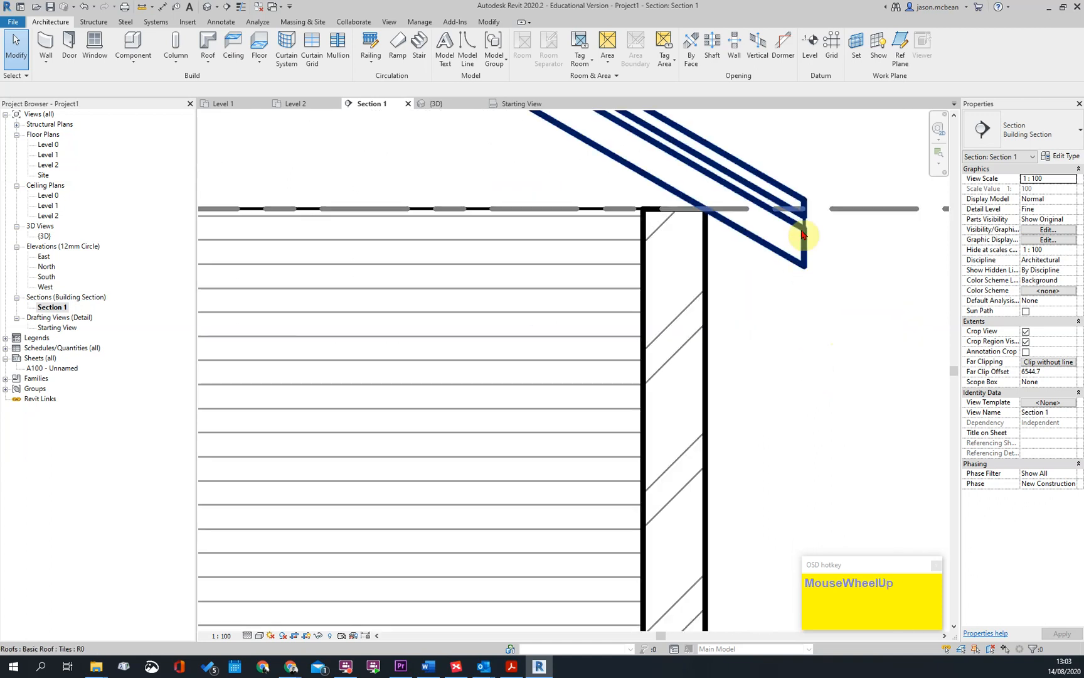
left_click(803, 256)
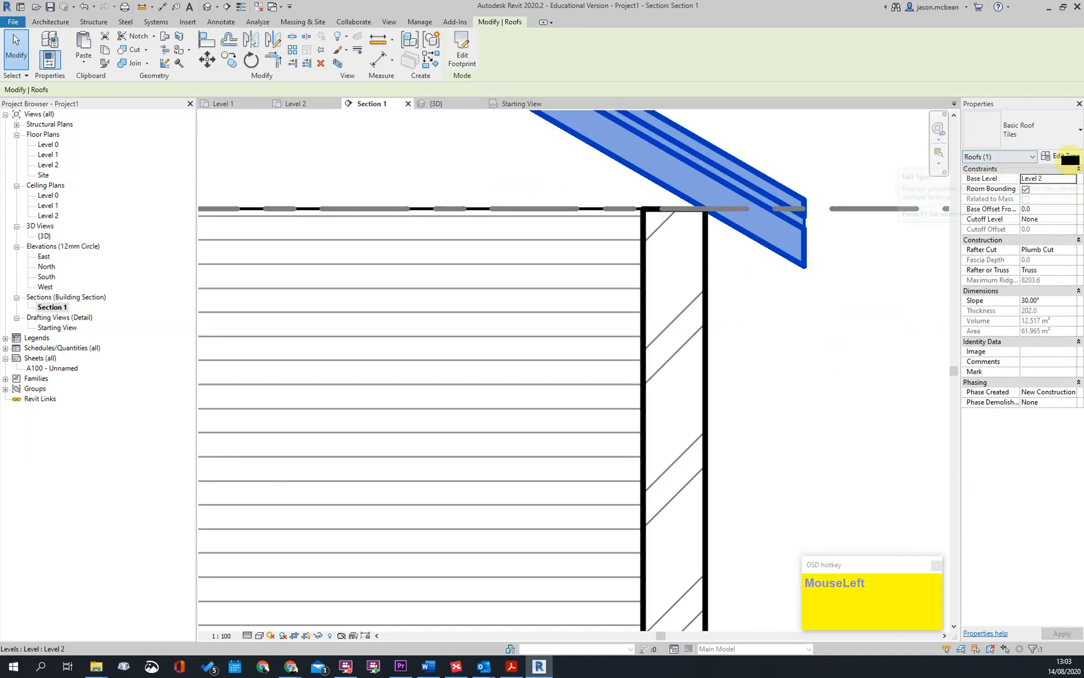
left_click(1070, 160)
left_click(757, 310)
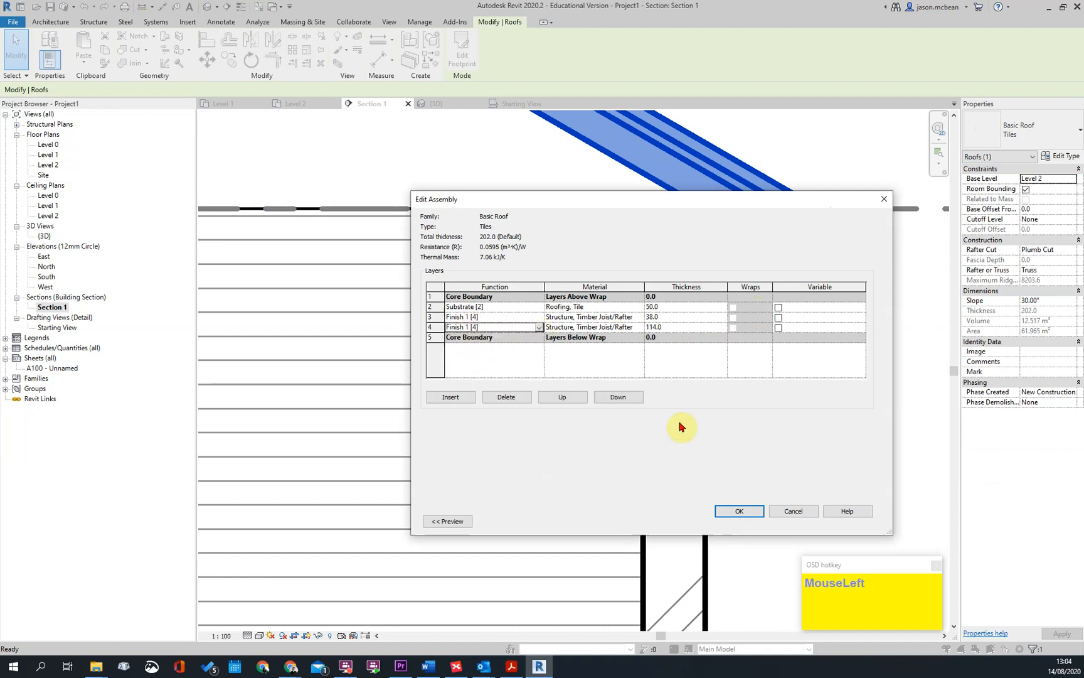
left_click(791, 511)
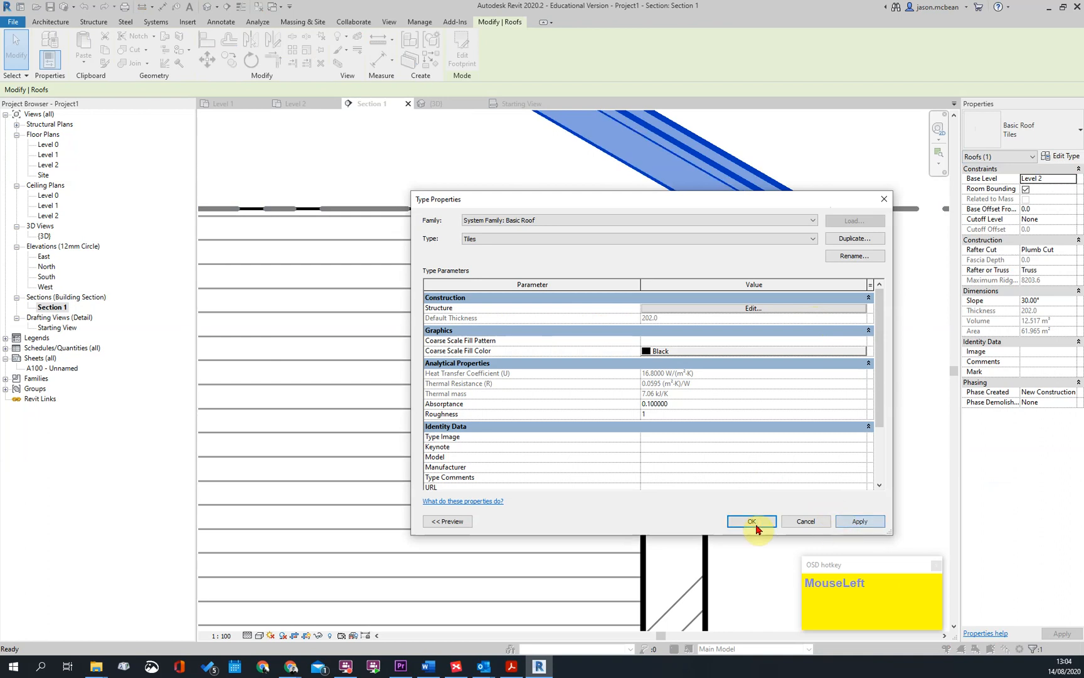
left_click(737, 521)
key("Escape")
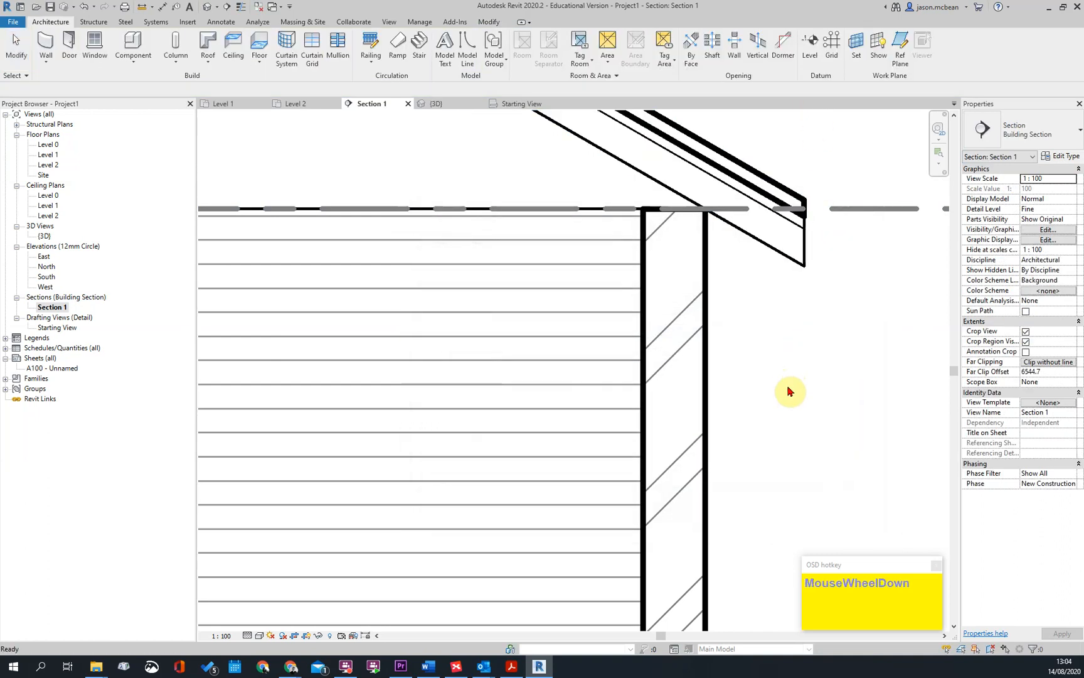
Examine the line thickness of the roof layers in Section 1, from the eaves across the whole gable
scroll(758, 274, "down", 3)
scroll(629, 230, "down", 2)
scroll(361, 311, "up", 2)
scroll(266, 314, "down", 3)
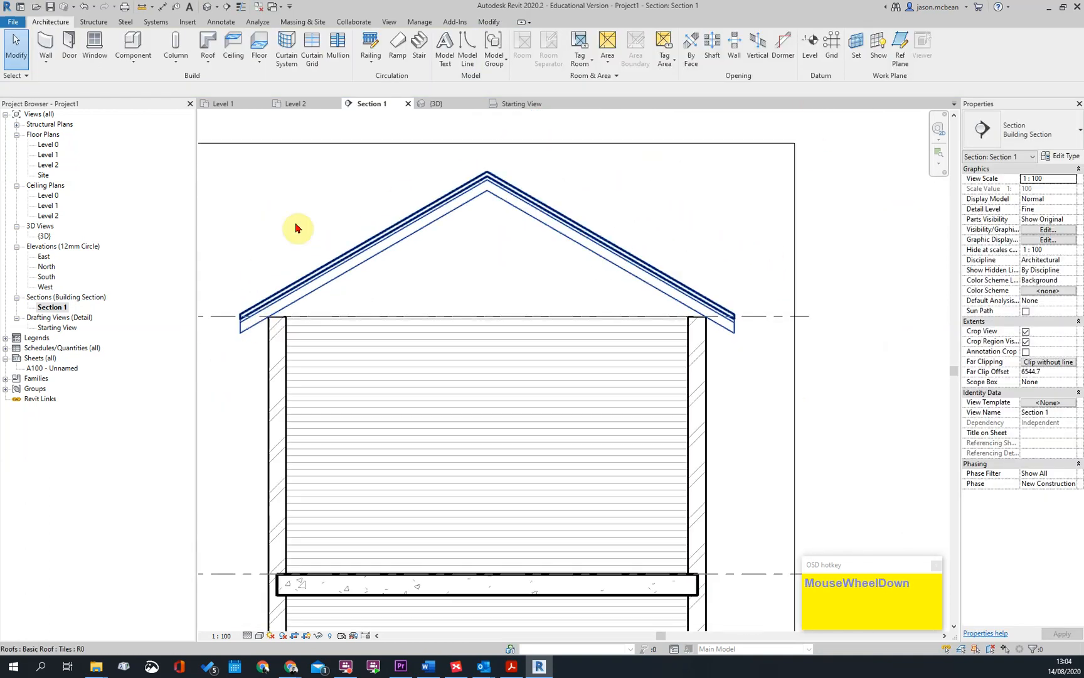
scroll(731, 358, "up", 4)
scroll(638, 317, "up", 2)
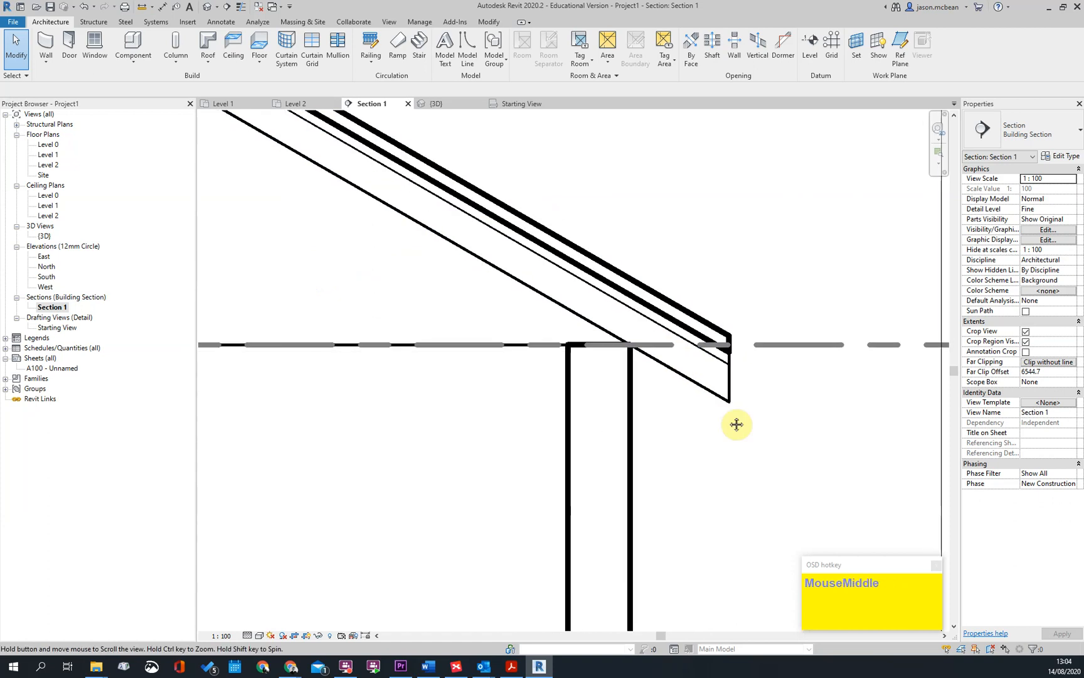
scroll(733, 417, "down", 2)
middle_click_drag(726, 423, 786, 421)
scroll(515, 310, "down", 1)
scroll(318, 406, "down", 1)
middle_click_drag(318, 406, 416, 364)
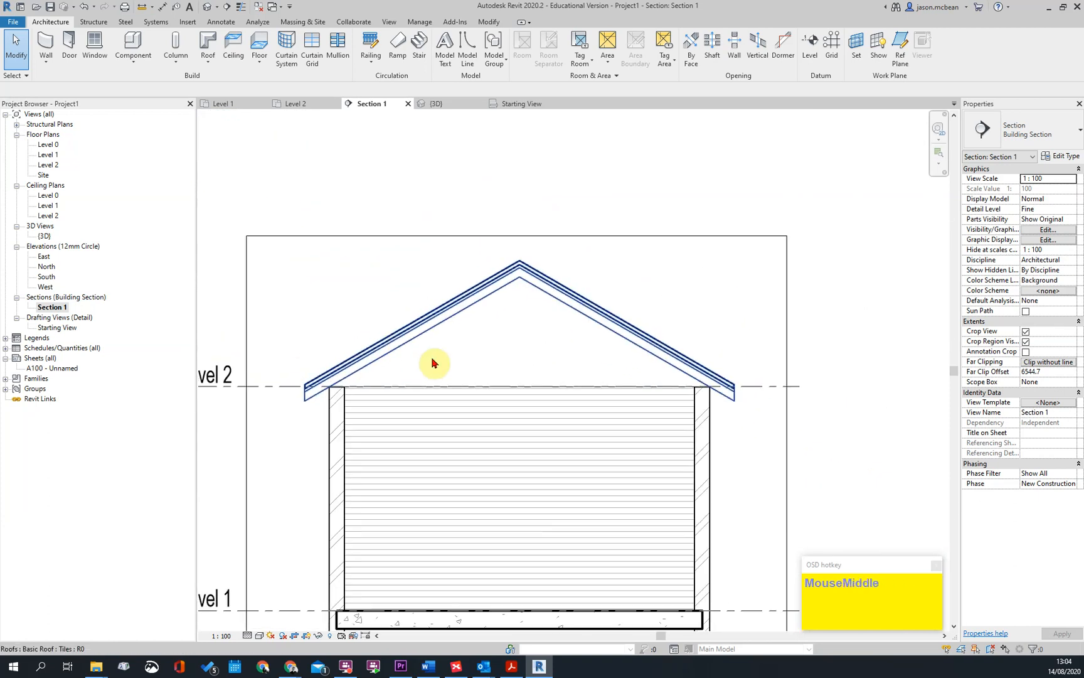
scroll(517, 319, "down", 1)
key("Escape")
scroll(680, 328, "up", 3)
scroll(623, 290, "down", 2)
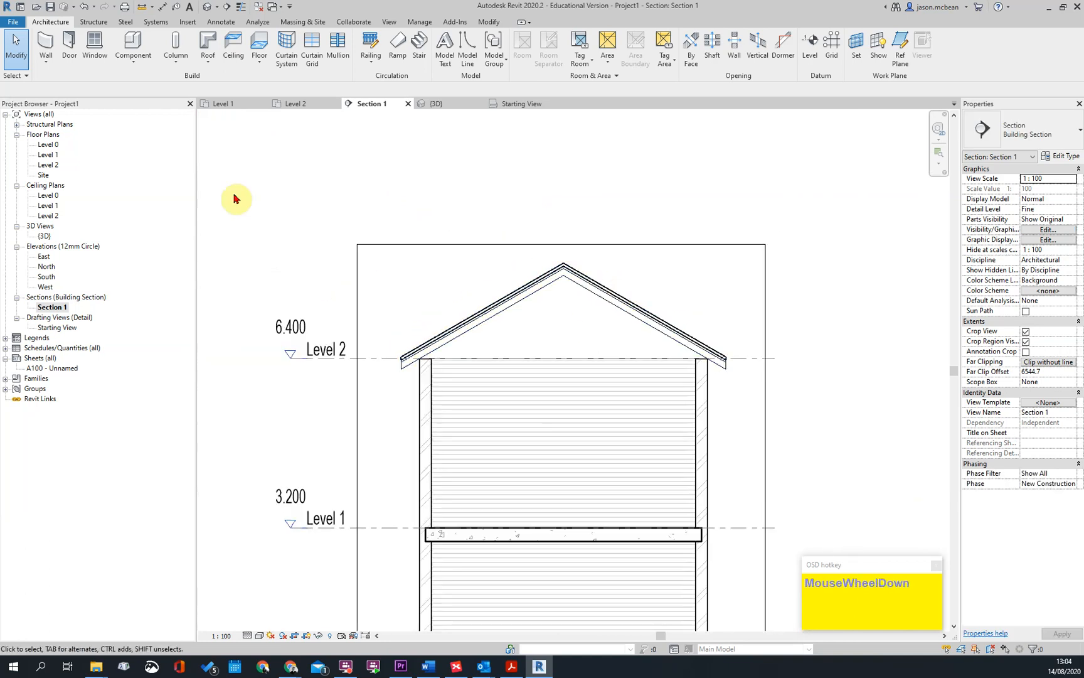
In the default 3D view, attach the tops of all four connected masonry walls to the gable roof
left_click(207, 9)
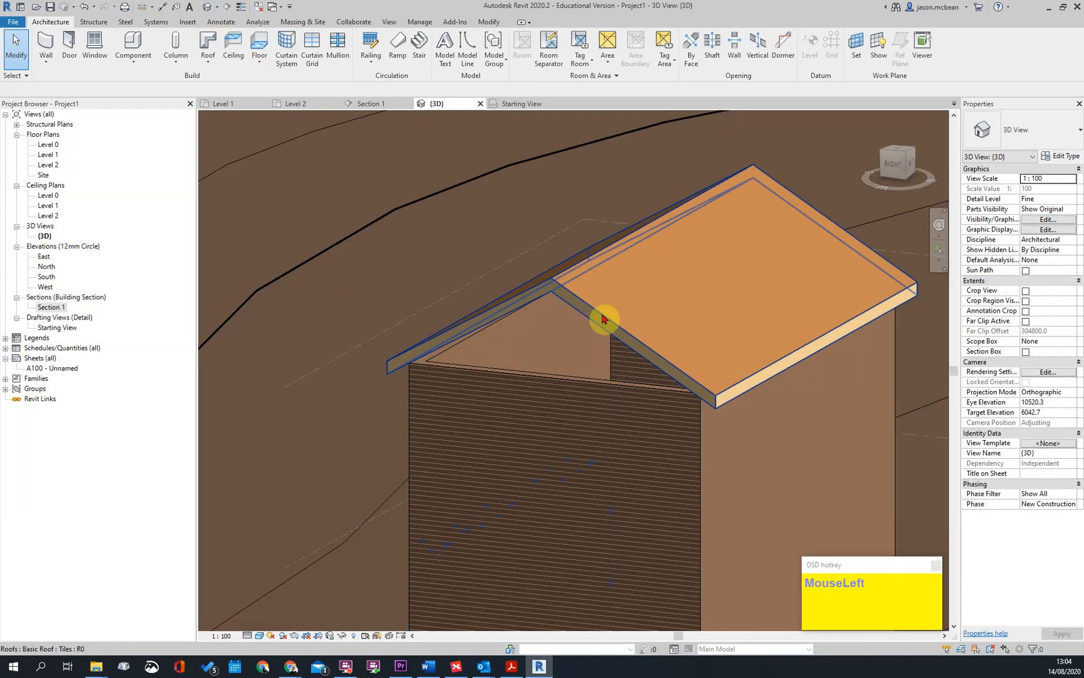
left_click(604, 319)
middle_click_drag(614, 416, 605, 331, "shift")
key("Escape")
key("Tab")
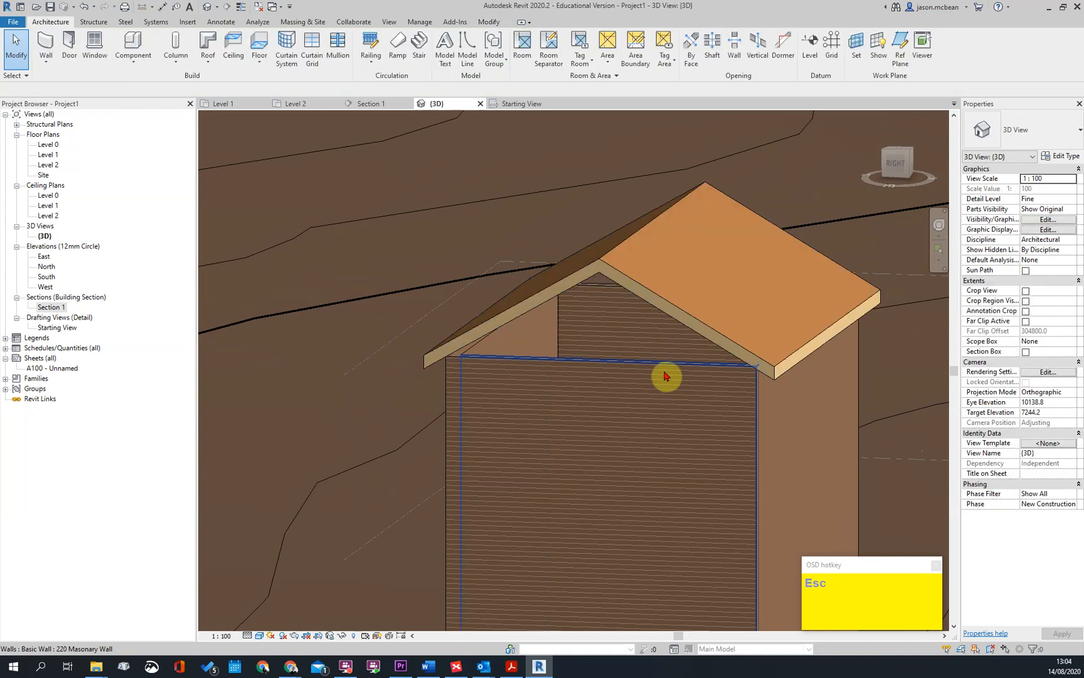
left_click(666, 372)
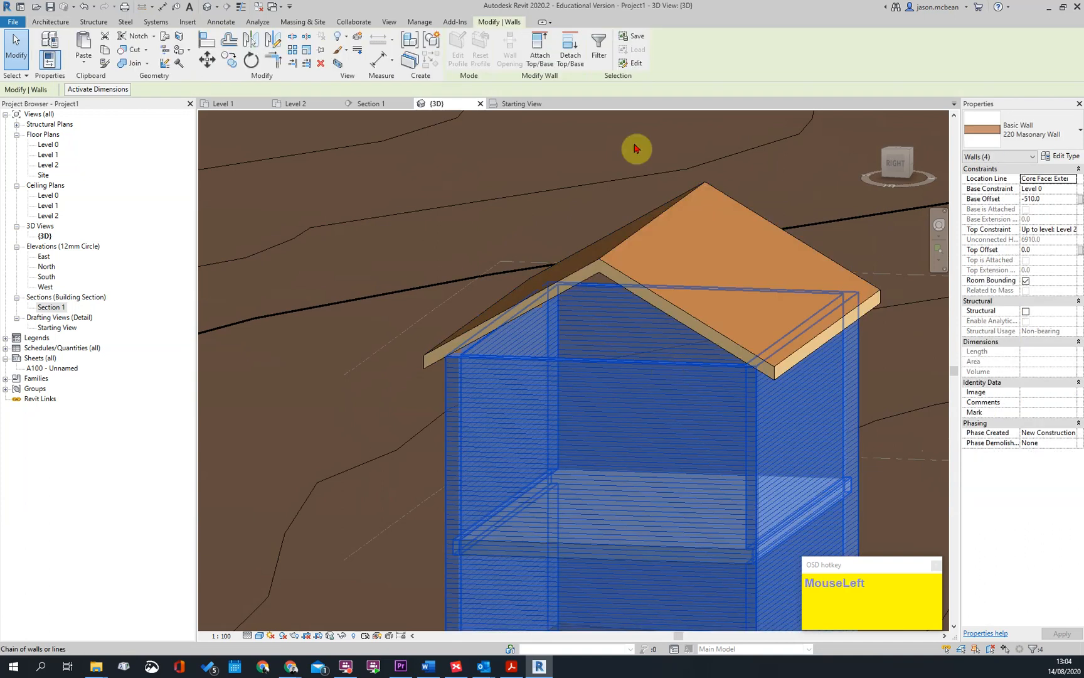
left_click(540, 52)
left_click(654, 273)
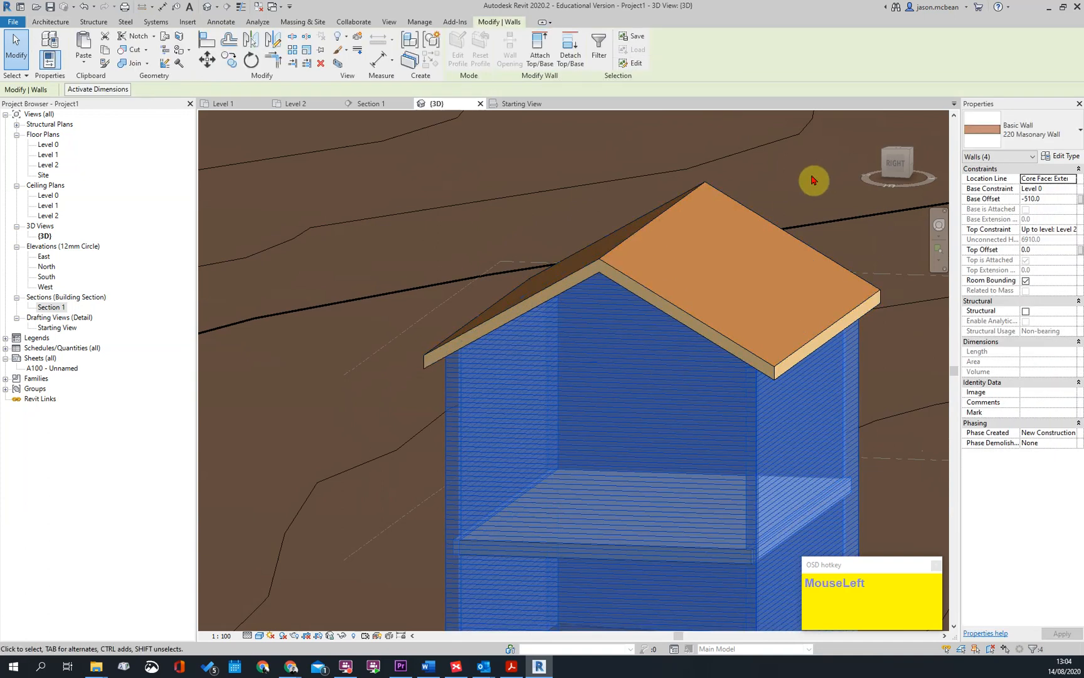
key("Escape")
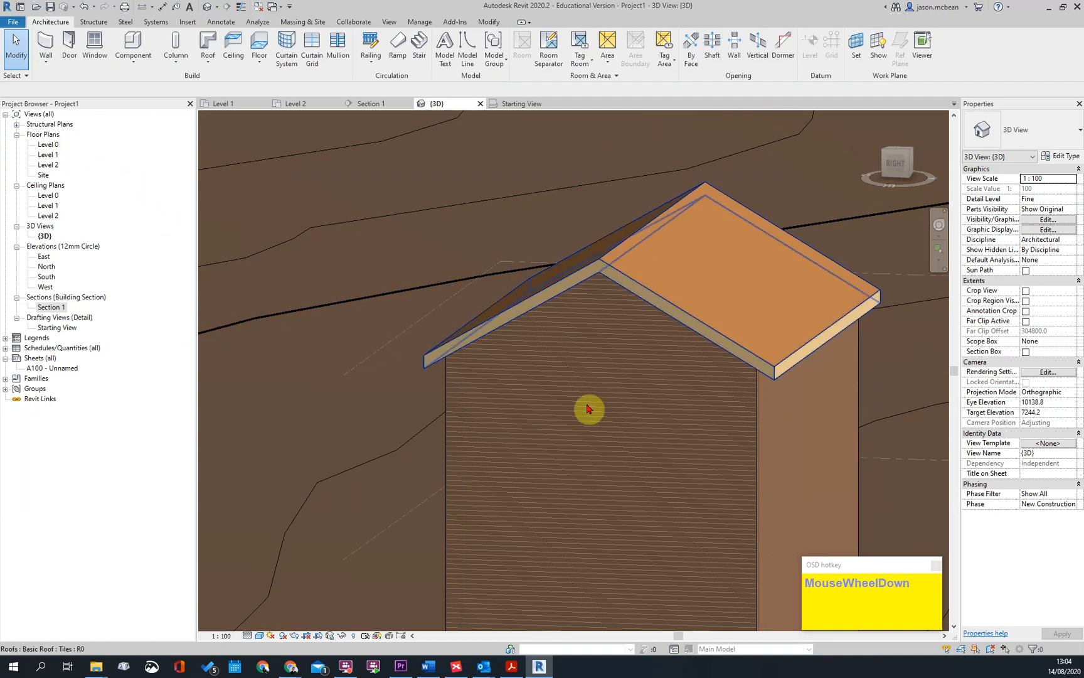
Delete the contoured toposurface surrounding the building in the 3D view
scroll(580, 394, "down", 2)
middle_click_drag(559, 365, 721, 411, "shift")
scroll(547, 342, "down", 2)
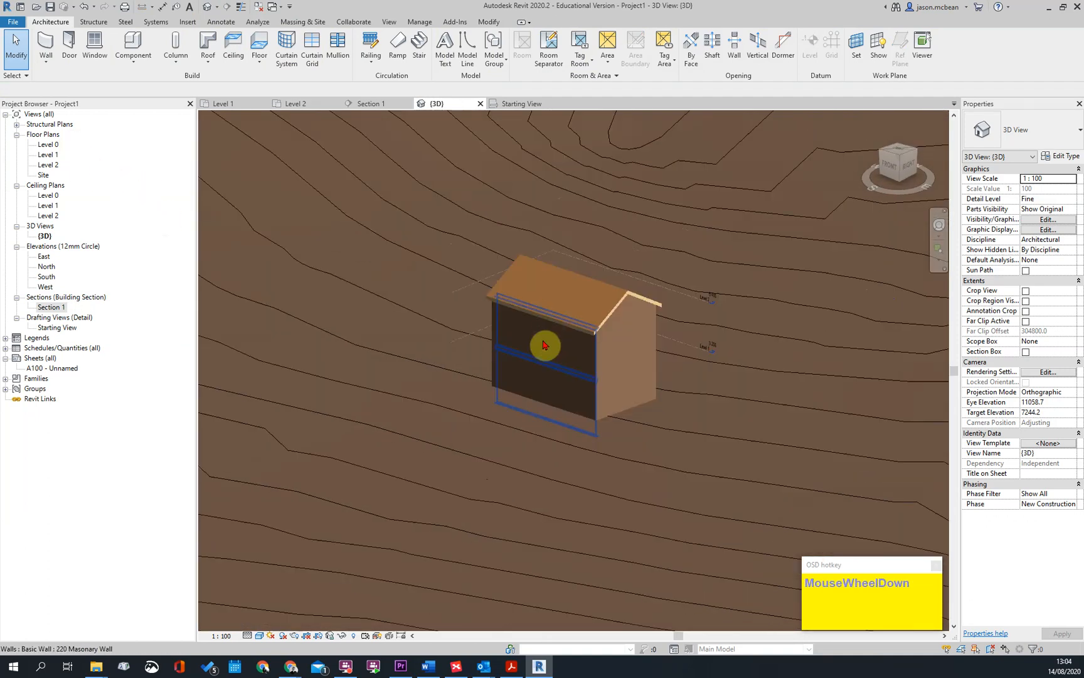
scroll(546, 342, "down", 3)
left_click(537, 204)
scroll(680, 298, "down", 2)
key("Delete")
scroll(653, 242, "up", 6)
mouse_move(757, 317)
middle_mouse_down("shift")
mouse_move(611, 221)
mouse_move(431, 238)
mouse_move(745, 317)
middle_mouse_up("shift")
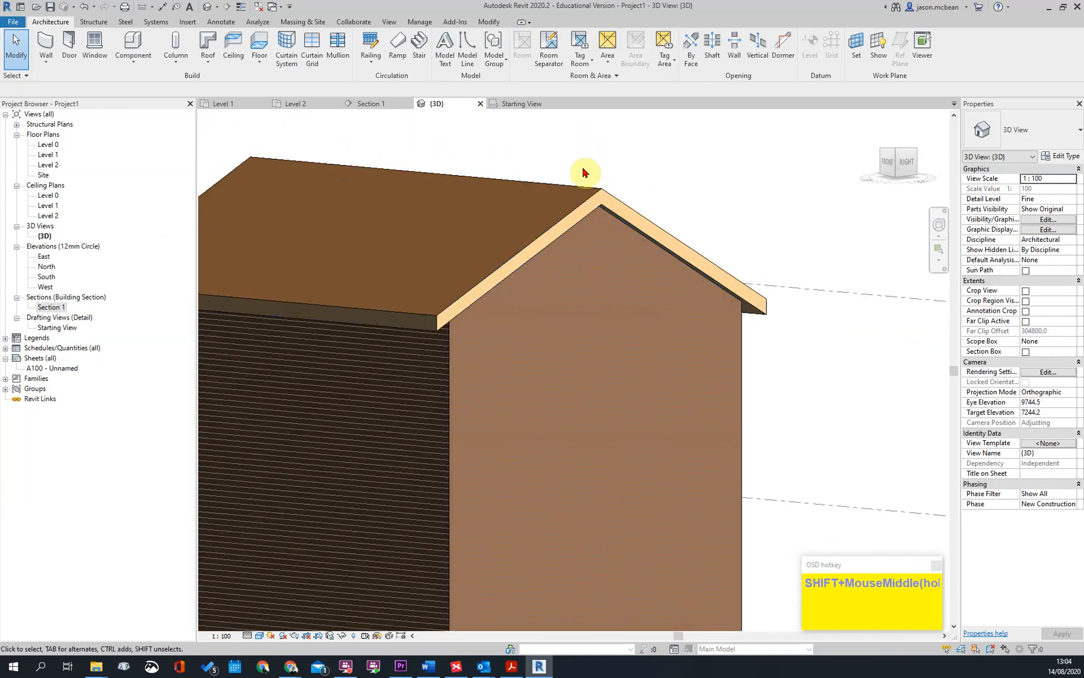
Open Section 1 and examine how the attached walls meet the roof layers at both eaves
key("Escape")
double_click(53, 310)
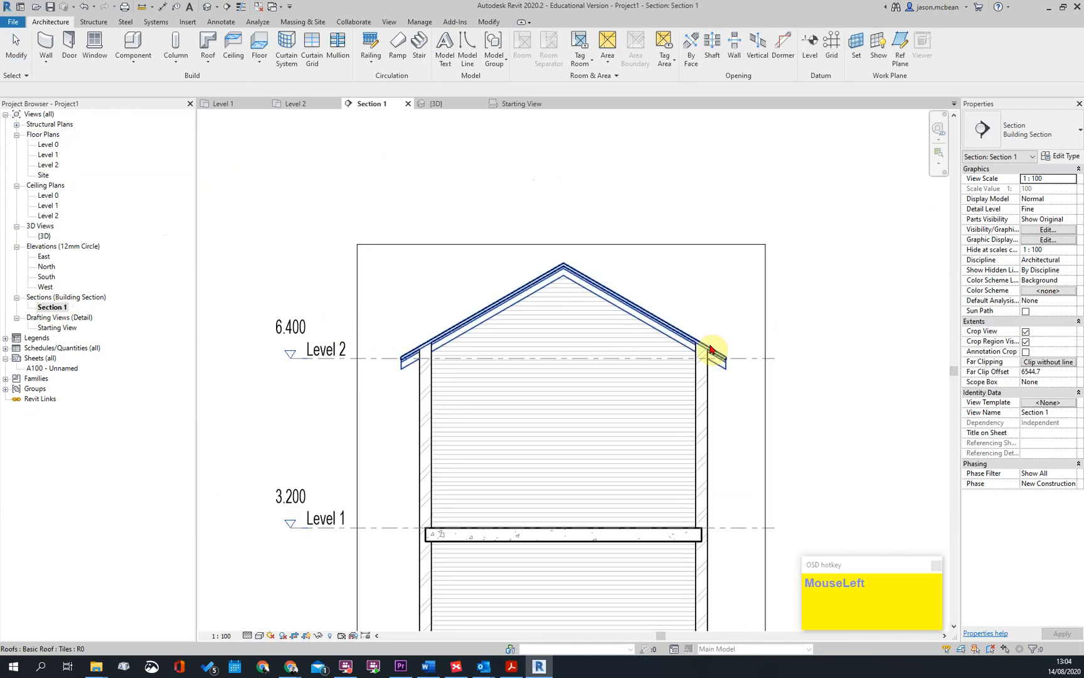
key("Escape")
scroll(389, 367, "up", 6)
scroll(389, 360, "down", 3)
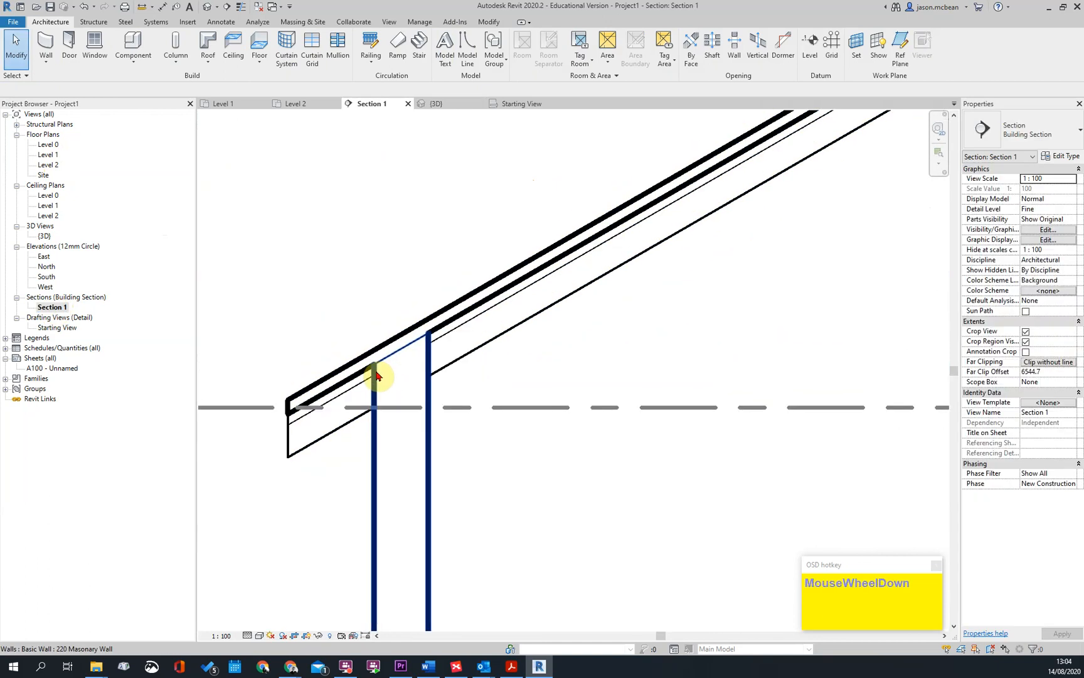
left_click(377, 383)
key("Escape")
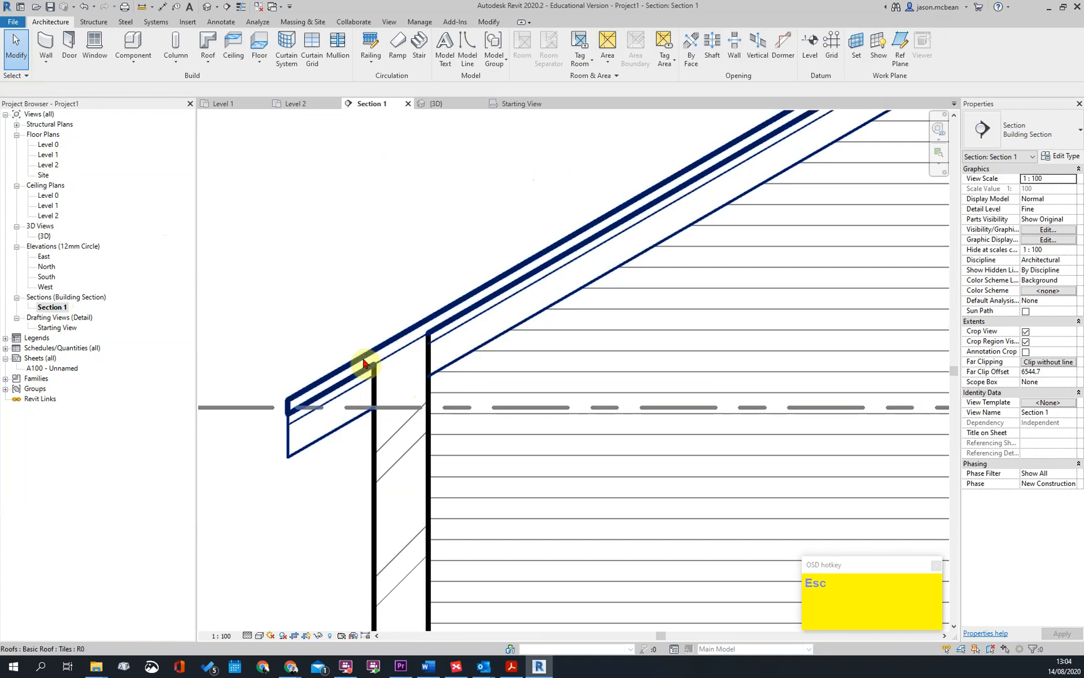
scroll(438, 370, "down", 4)
scroll(551, 336, "up", 5)
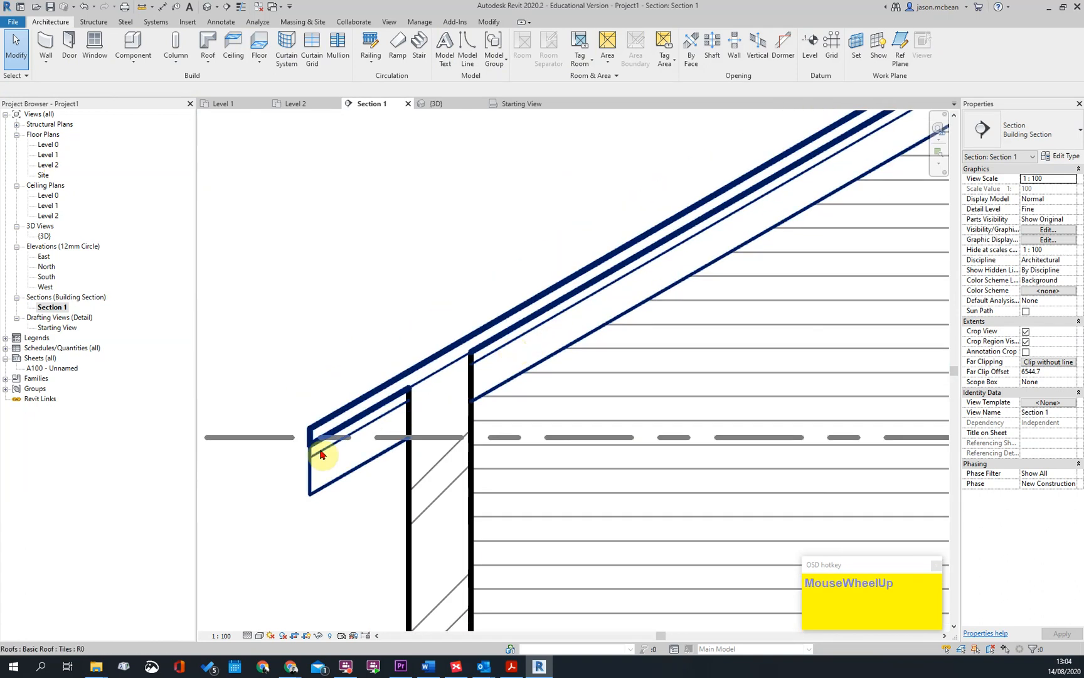
scroll(394, 420, "down", 4)
middle_click_drag(702, 358, 402, 346)
scroll(713, 407, "up", 5)
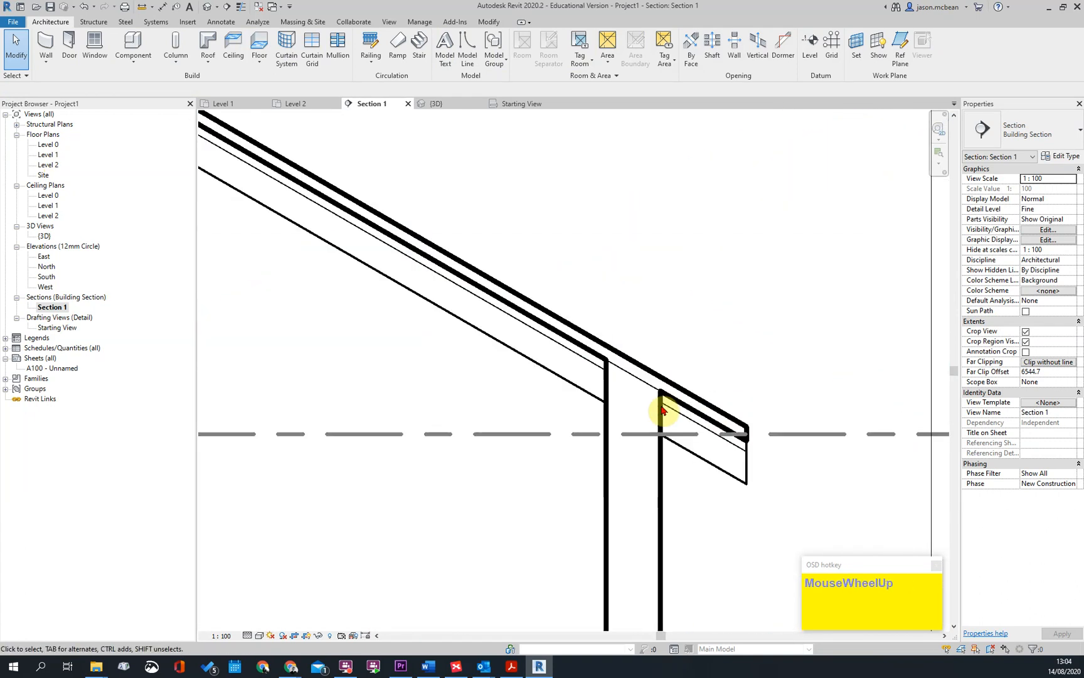
scroll(641, 367, "up", 2)
scroll(751, 453, "down", 4)
scroll(722, 401, "up", 2)
scroll(753, 419, "down", 1)
key("Escape")
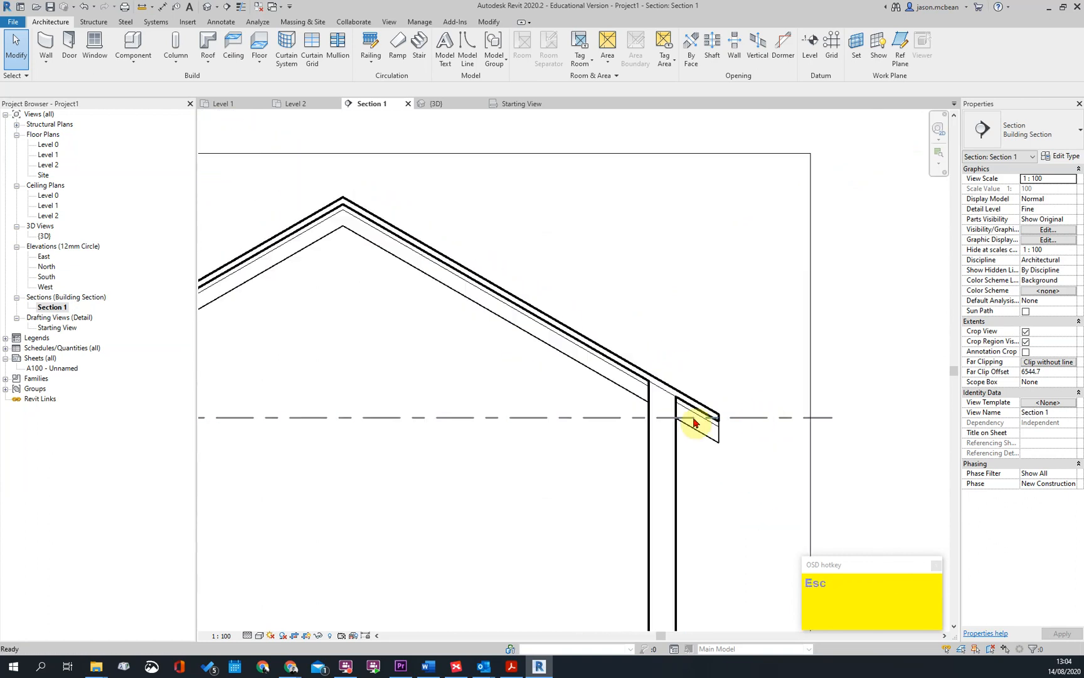
Inspect the wall-to-roof junctions, the ridge and the gable wall infill in Section 1
scroll(722, 414, "up", 6)
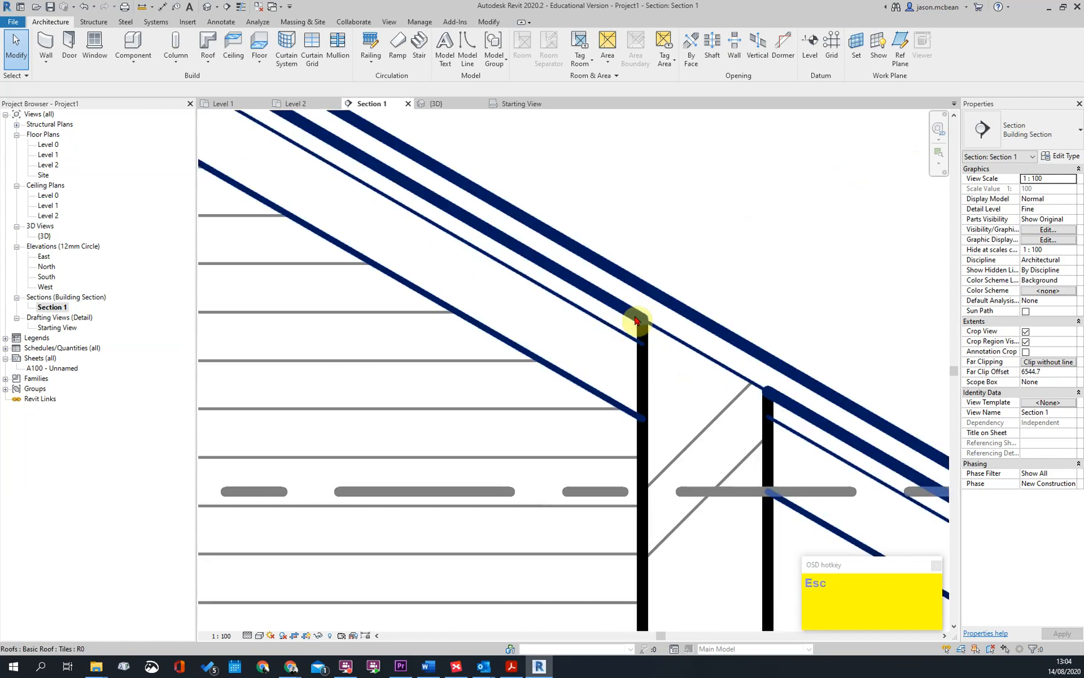
scroll(746, 387, "down", 3)
scroll(674, 358, "down", 3)
key("Escape")
scroll(721, 401, "down", 1)
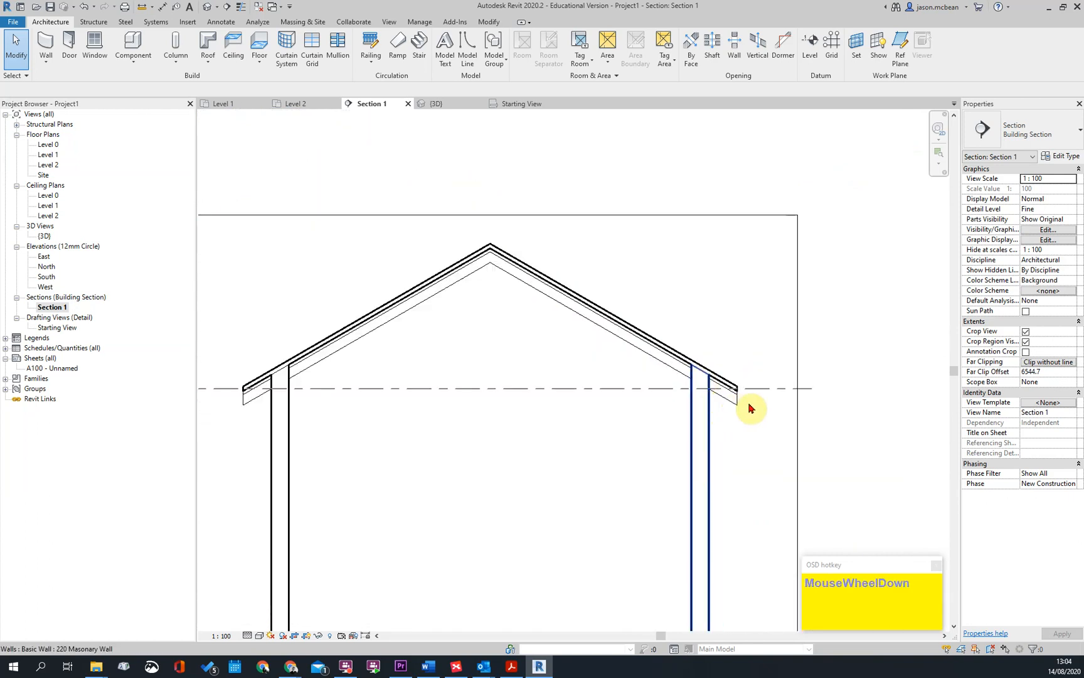
scroll(659, 363, "up", 3)
scroll(690, 352, "down", 4)
middle_click_drag(702, 370, 700, 333, "shift")
scroll(574, 189, "up", 5)
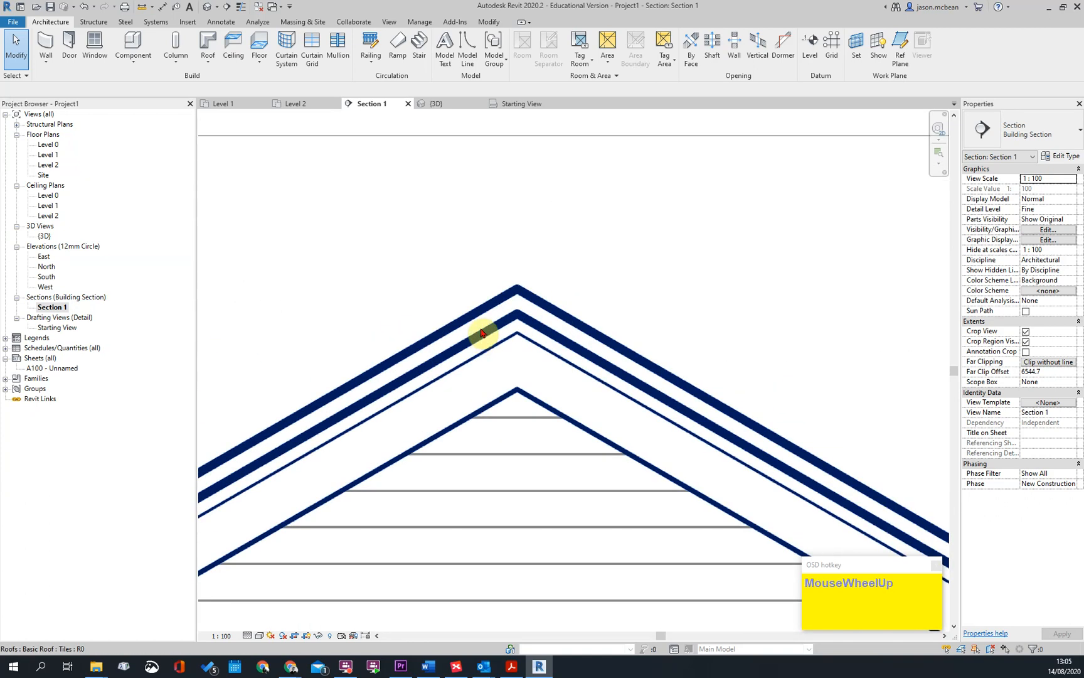
scroll(539, 301, "down", 4)
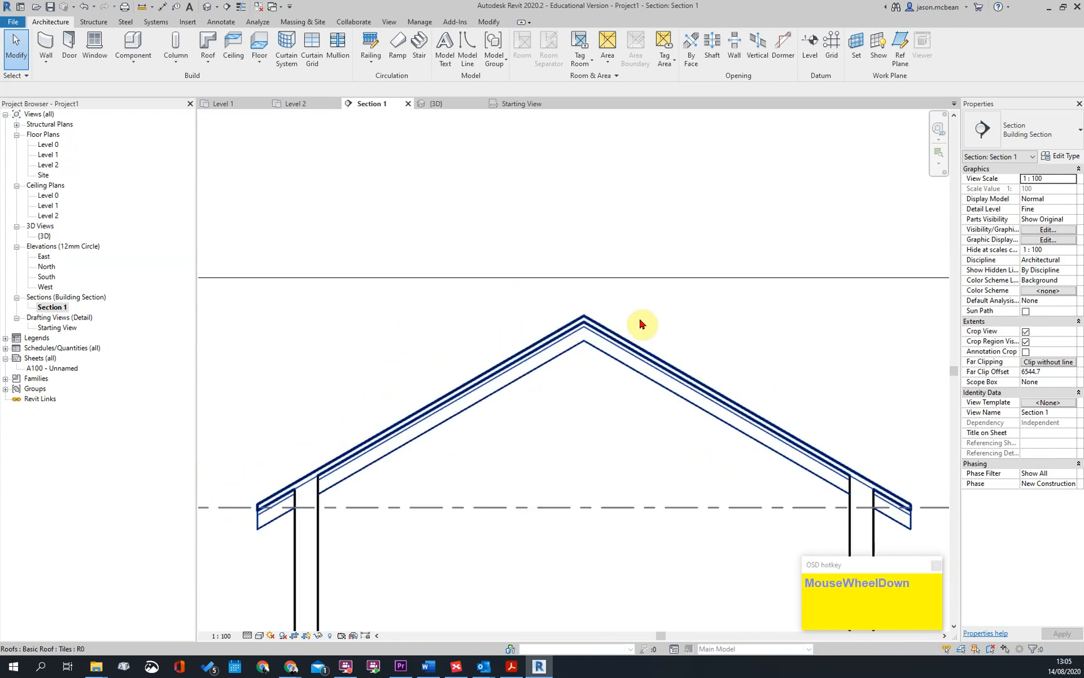
scroll(443, 332, "down", 3)
scroll(415, 397, "up", 5)
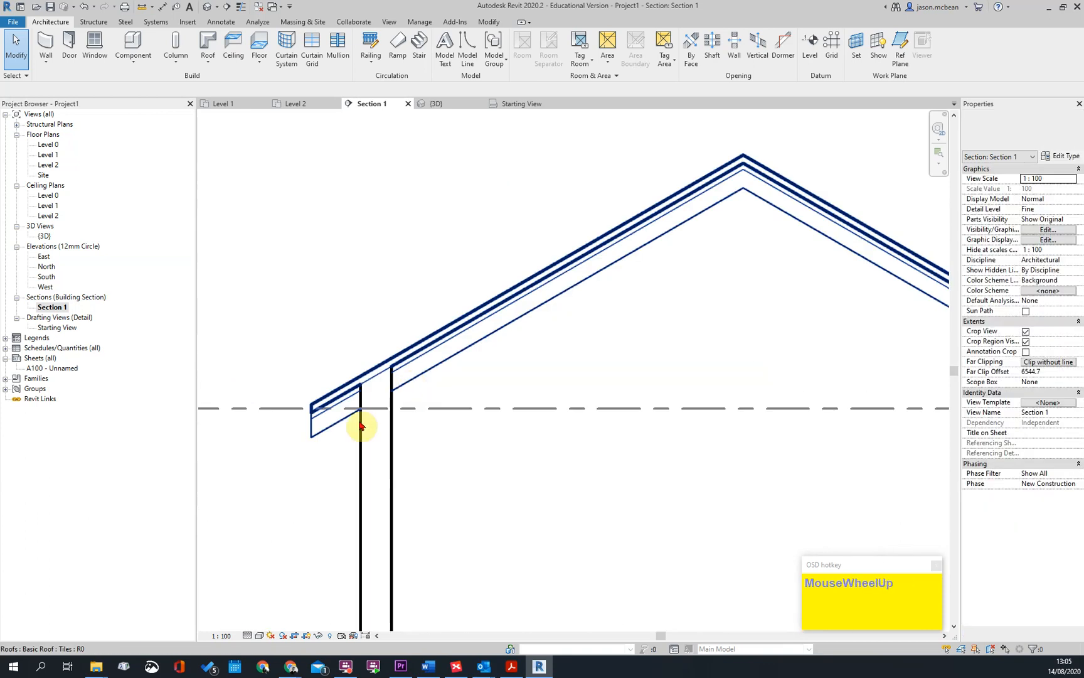
scroll(714, 404, "down", 4)
scroll(630, 394, "up", 3)
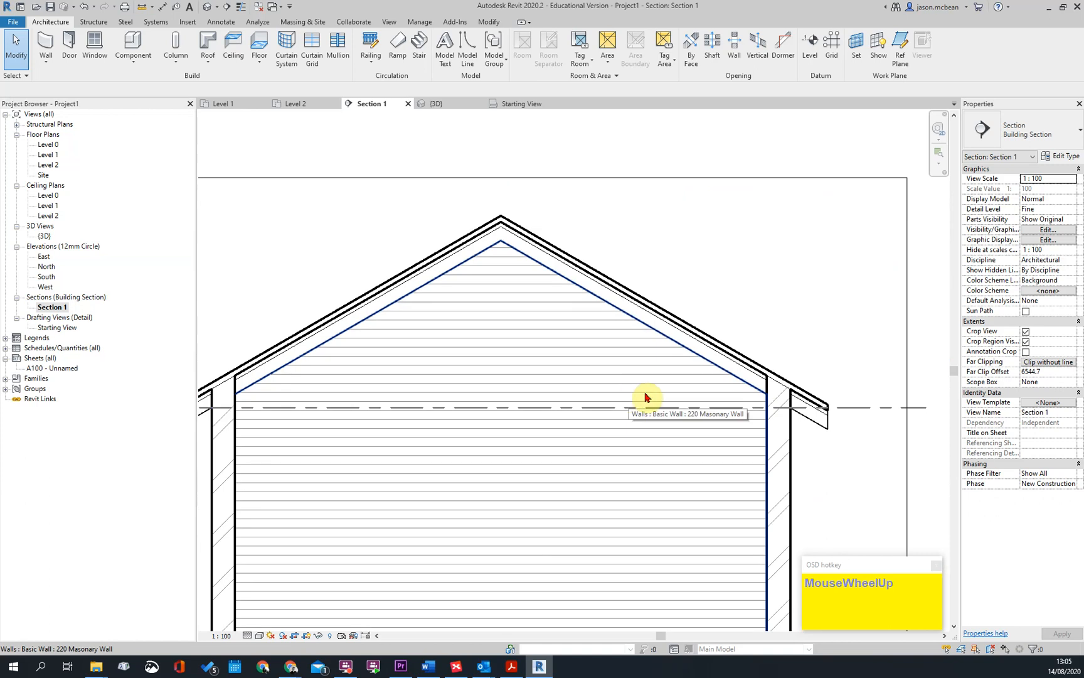
scroll(629, 395, "down", 3)
scroll(615, 376, "up", 3)
scroll(611, 285, "down", 3)
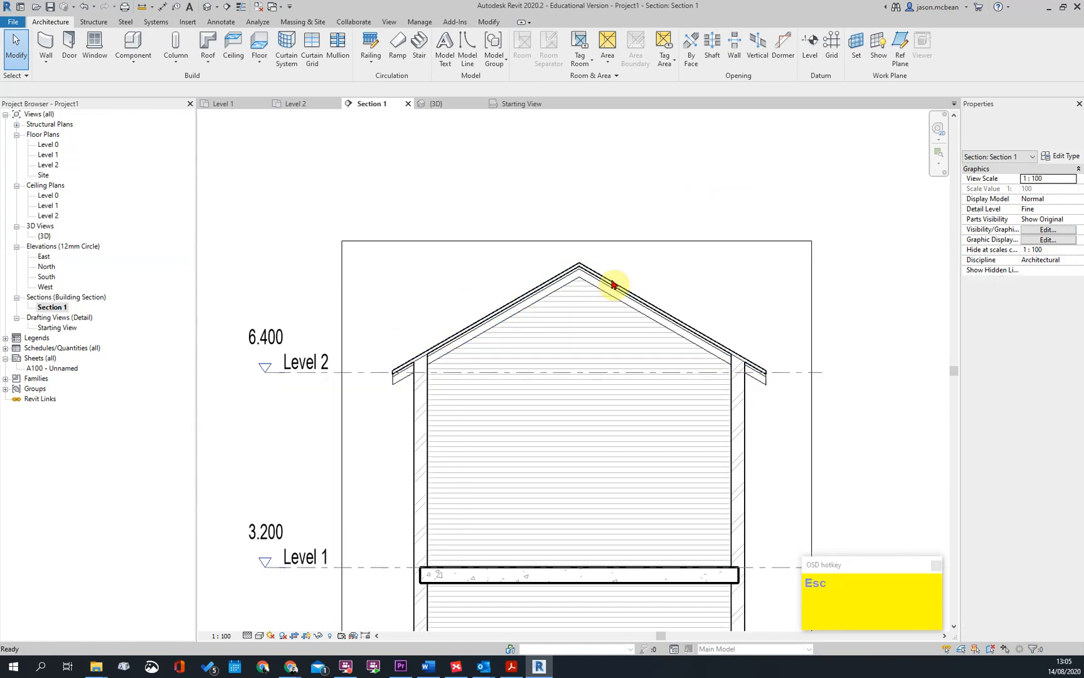
Review the roof slopes and layers above Level 2 in Section 1 and return to the eaves
left_click(598, 280)
key("Escape")
scroll(774, 387, "up", 3)
scroll(518, 275, "down", 1)
scroll(624, 254, "up", 2)
scroll(435, 351, "down", 3)
scroll(389, 398, "up", 3)
scroll(576, 302, "down", 2)
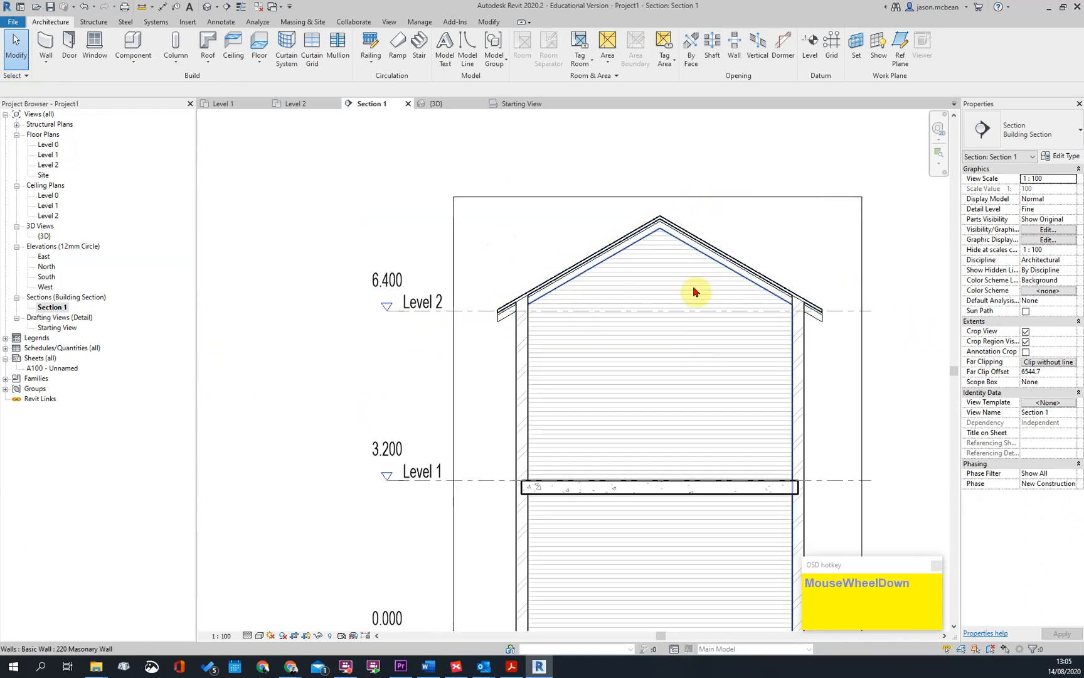
scroll(696, 290, "up", 3)
scroll(581, 333, "down", 2)
scroll(537, 249, "up", 3)
scroll(381, 439, "up", 2)
Dimension the roof's full thickness perpendicular to its slope near the eaves in Section 1 and delete that dimension
key("Escape")
scroll(295, 518, "up", 3)
key("d")
key("i")
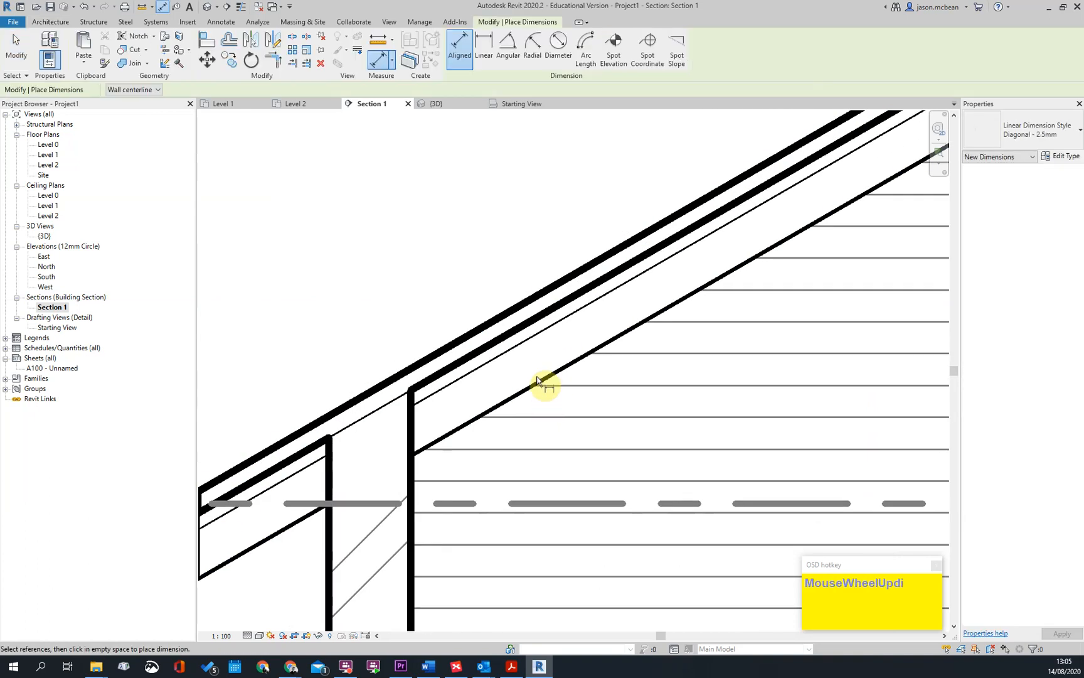
left_click(537, 380)
left_click(493, 323)
left_click(483, 257)
scroll(514, 314, "down", 3)
key("Escape")
key("Escape")
left_click(523, 337)
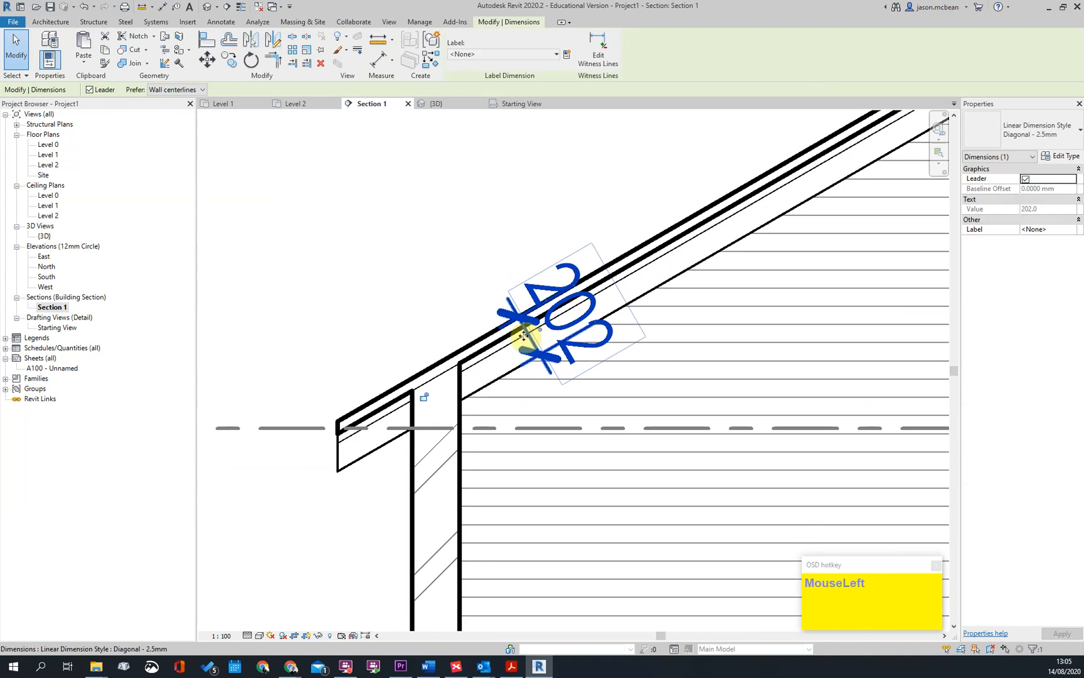
scroll(522, 337, "up", 5)
key("Delete")
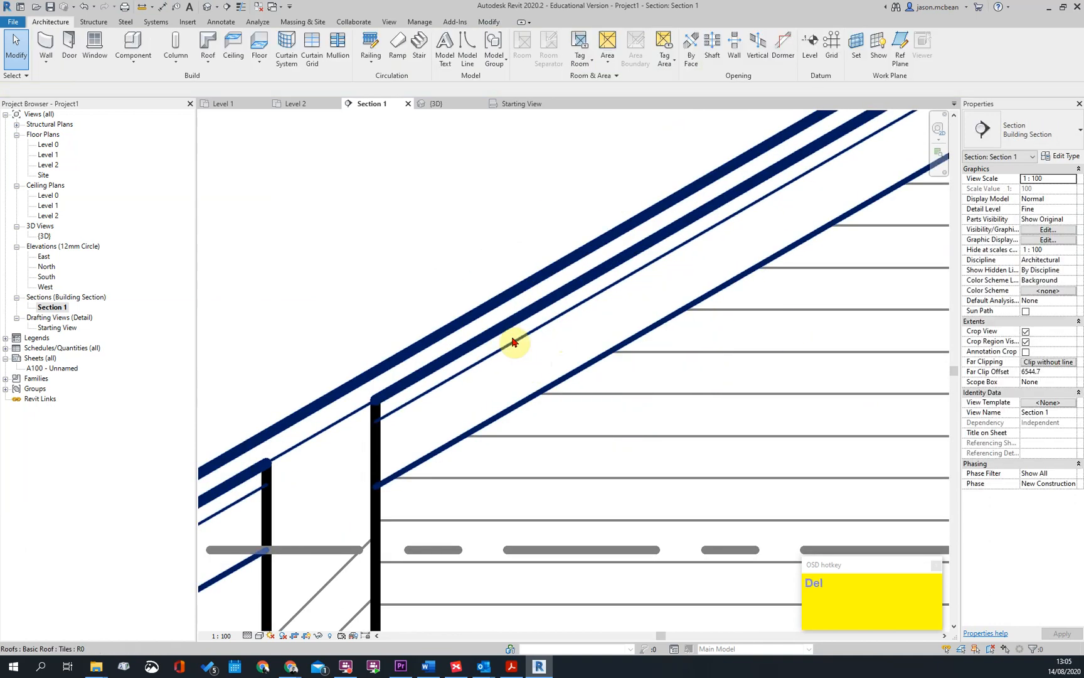
Place a 50x100mm Detail_Items_Timber_Stud detail component within the roof build-up near the eaves in Section 1
scroll(613, 308, "down", 3)
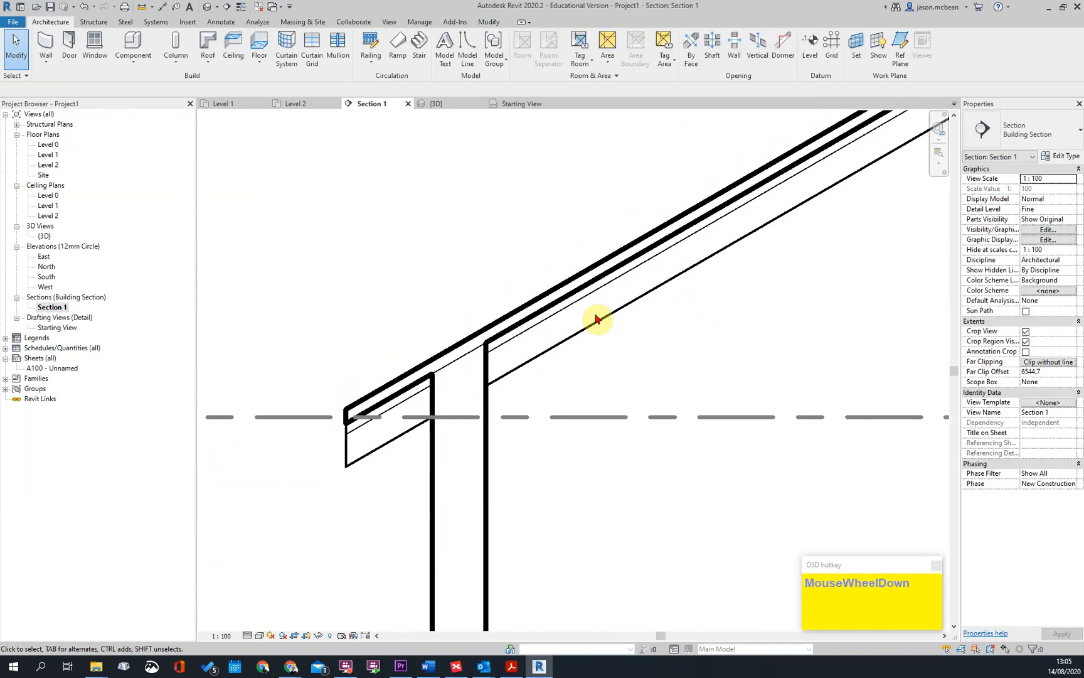
key("Escape")
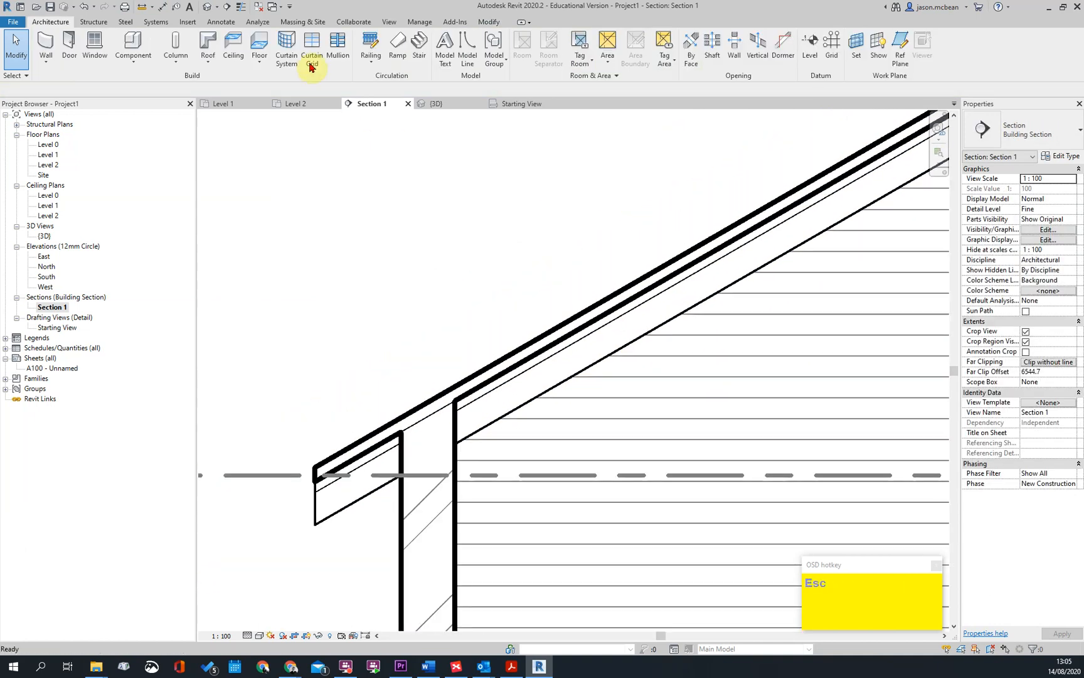
left_click(221, 23)
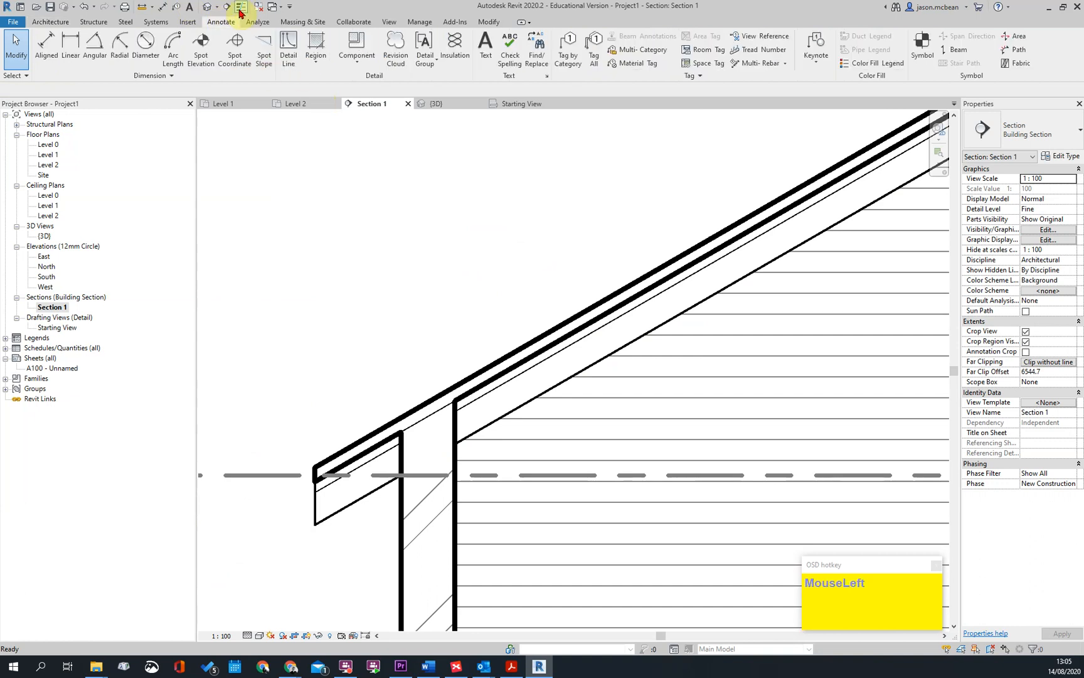
left_click(358, 66)
left_click(372, 81)
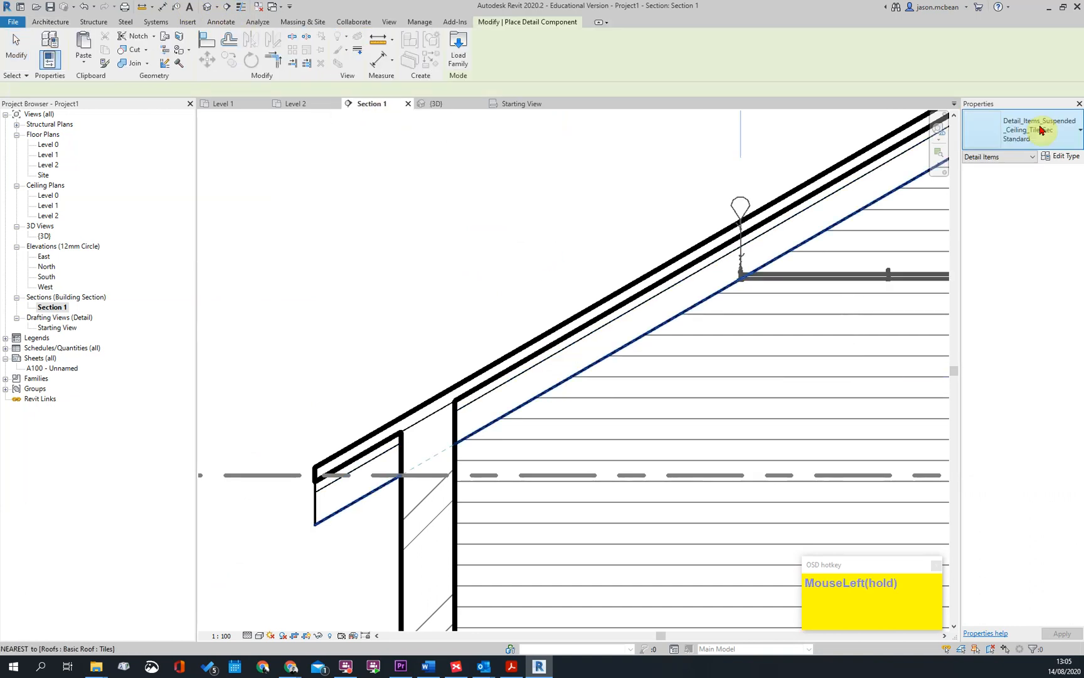
left_click(1045, 133)
left_click(1020, 139)
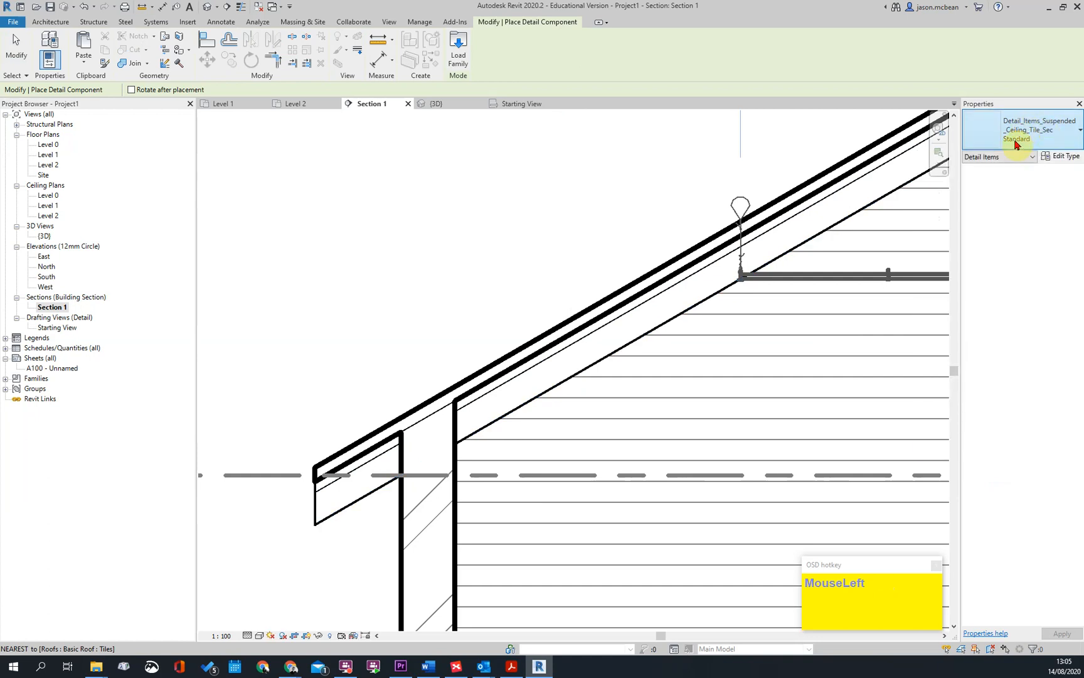
left_click(1011, 139)
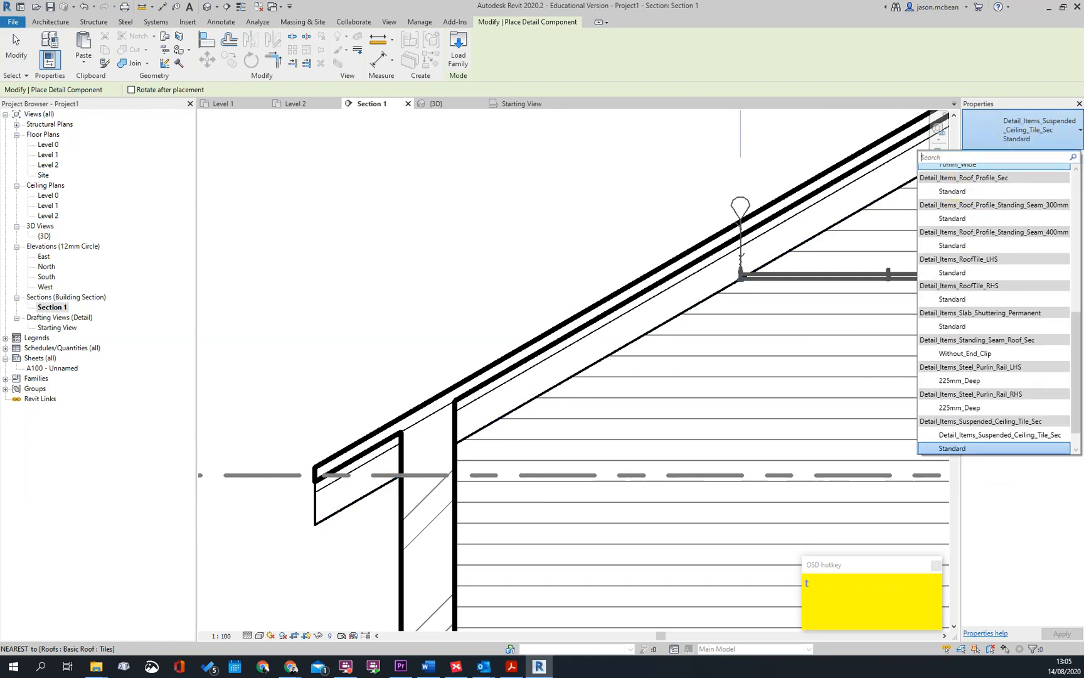
type("tim")
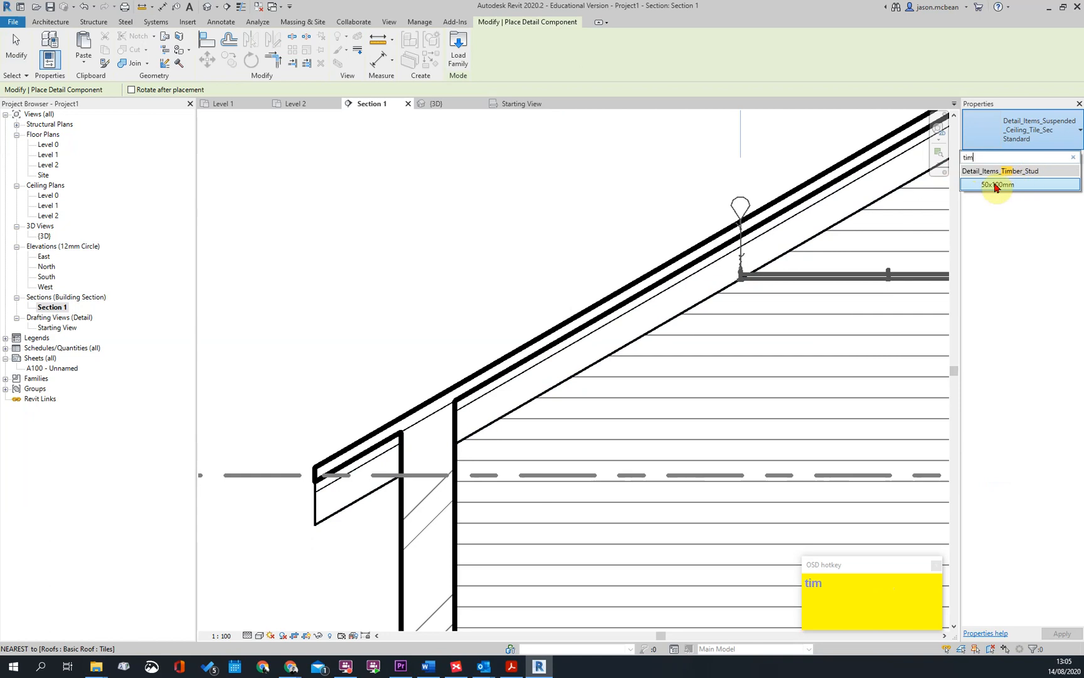
left_click(997, 185)
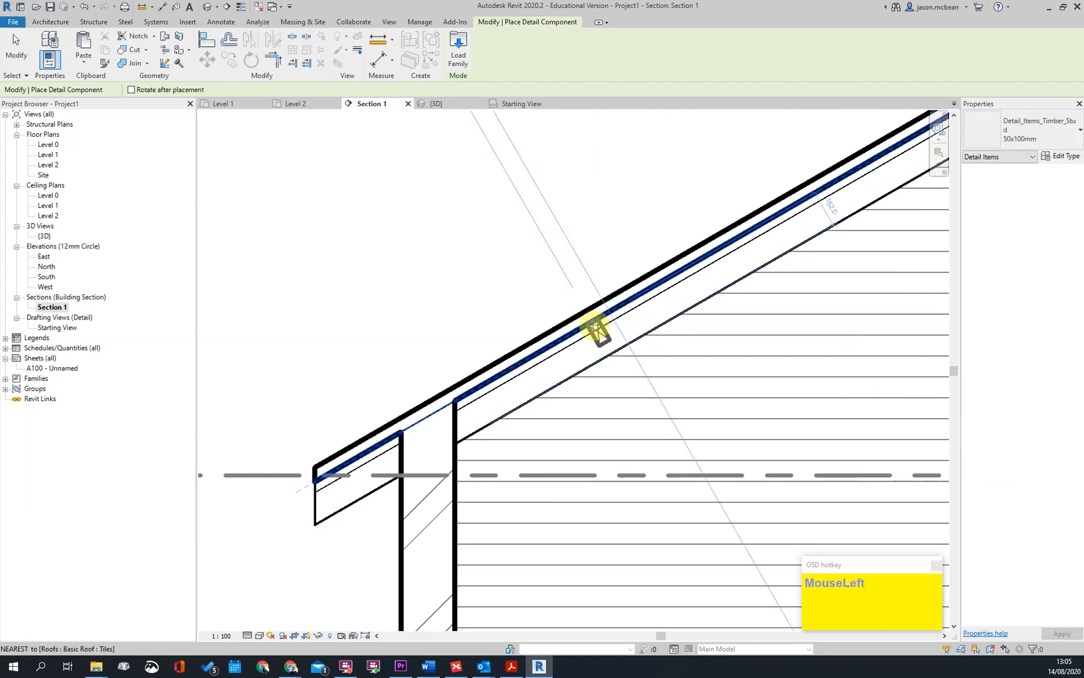
left_click(621, 299)
key("Escape")
Duplicate the placed timber stud's type as 38x38mm and set its width and depth to 38 mm
left_click(599, 332)
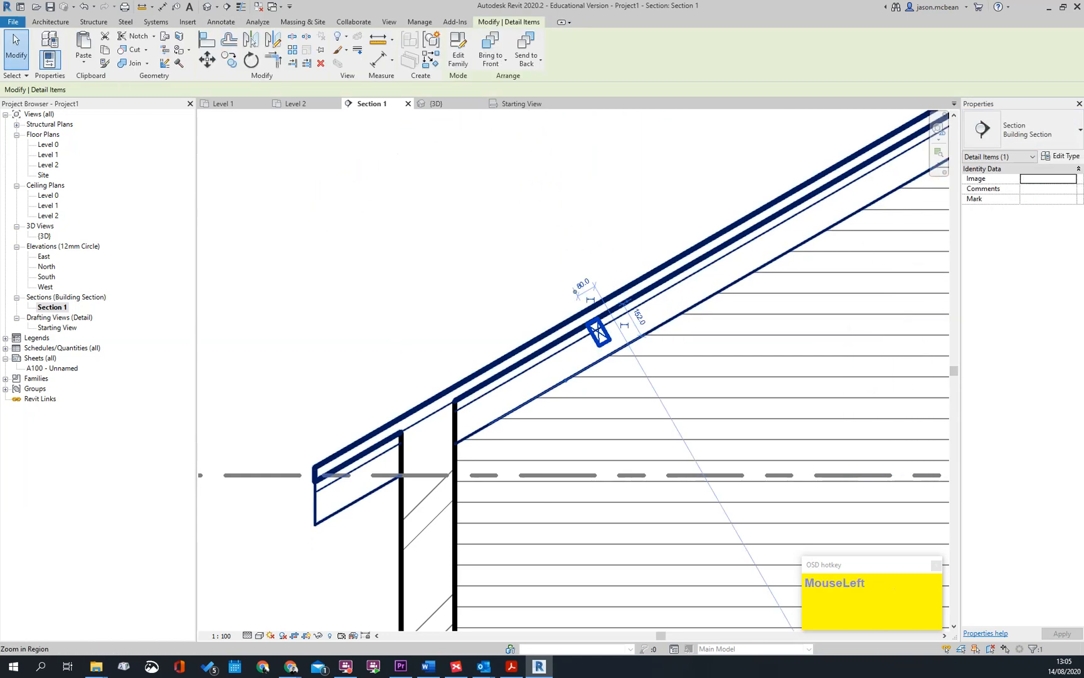
left_click(1062, 138)
left_click(1062, 138)
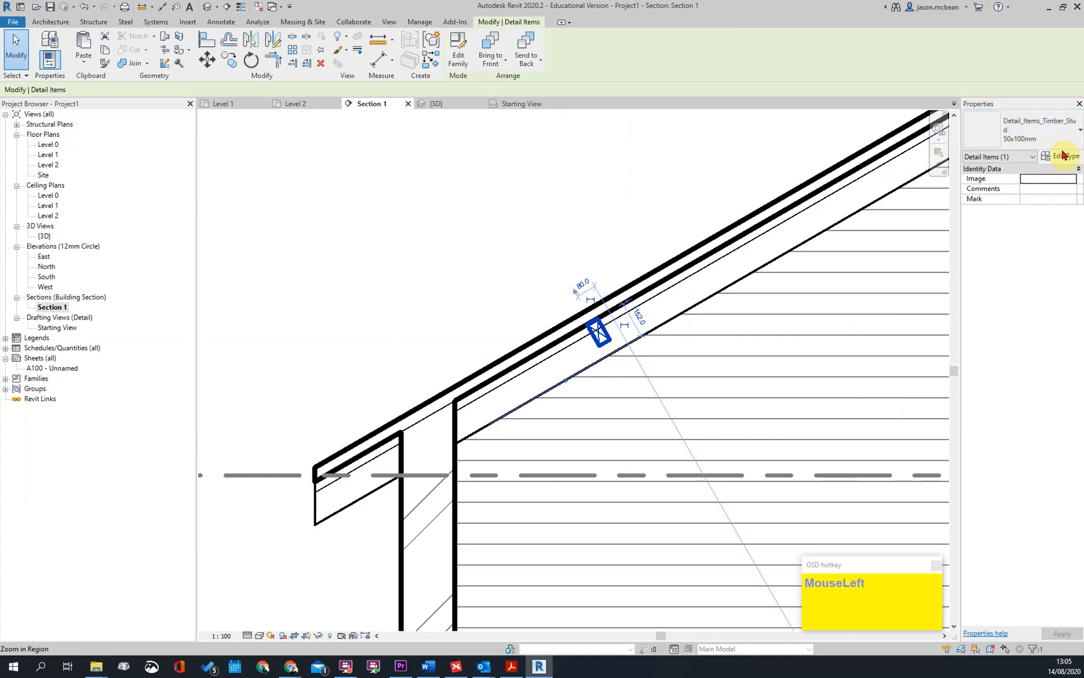
left_click(1063, 157)
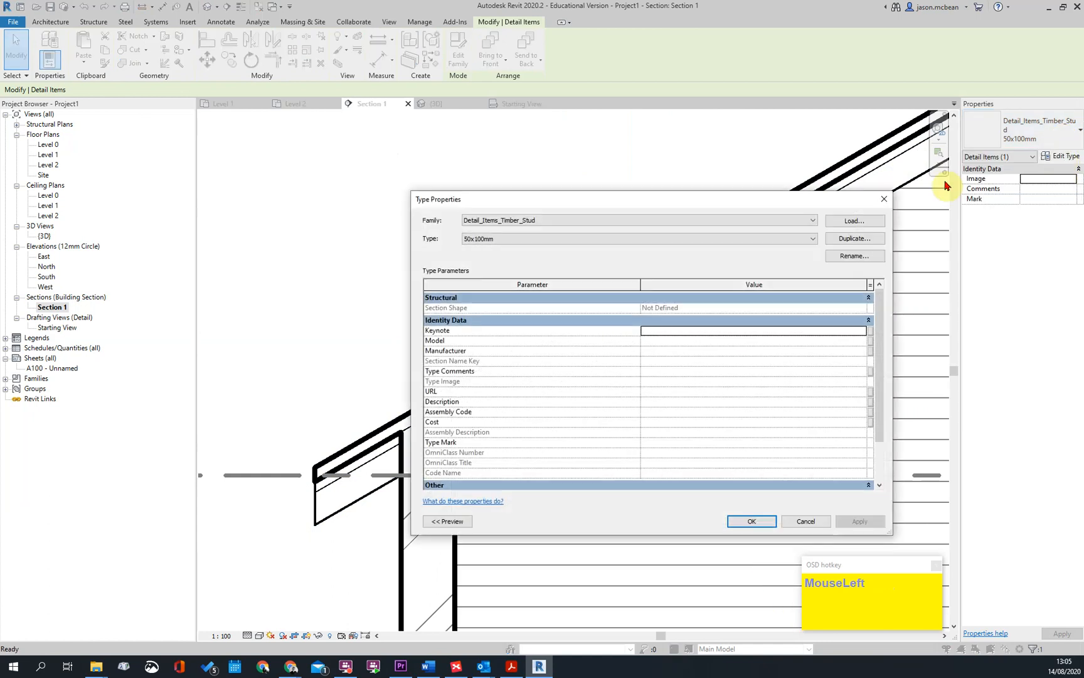
left_click(855, 238)
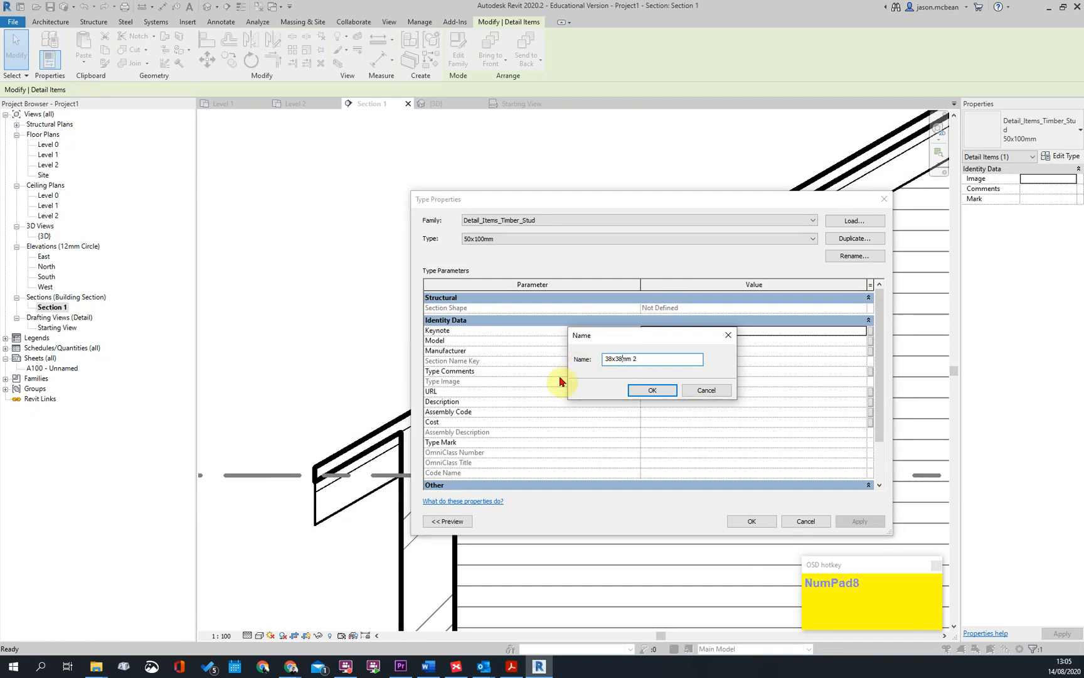
type("38x38mm")
left_click(653, 390)
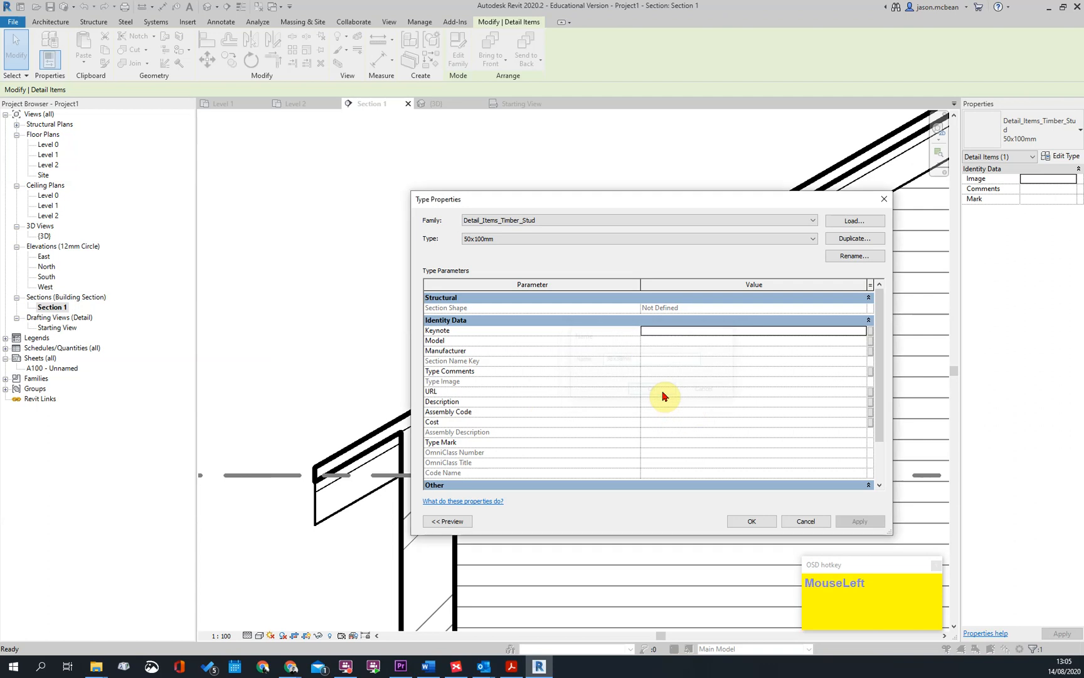
left_click_drag(880, 350, 874, 433)
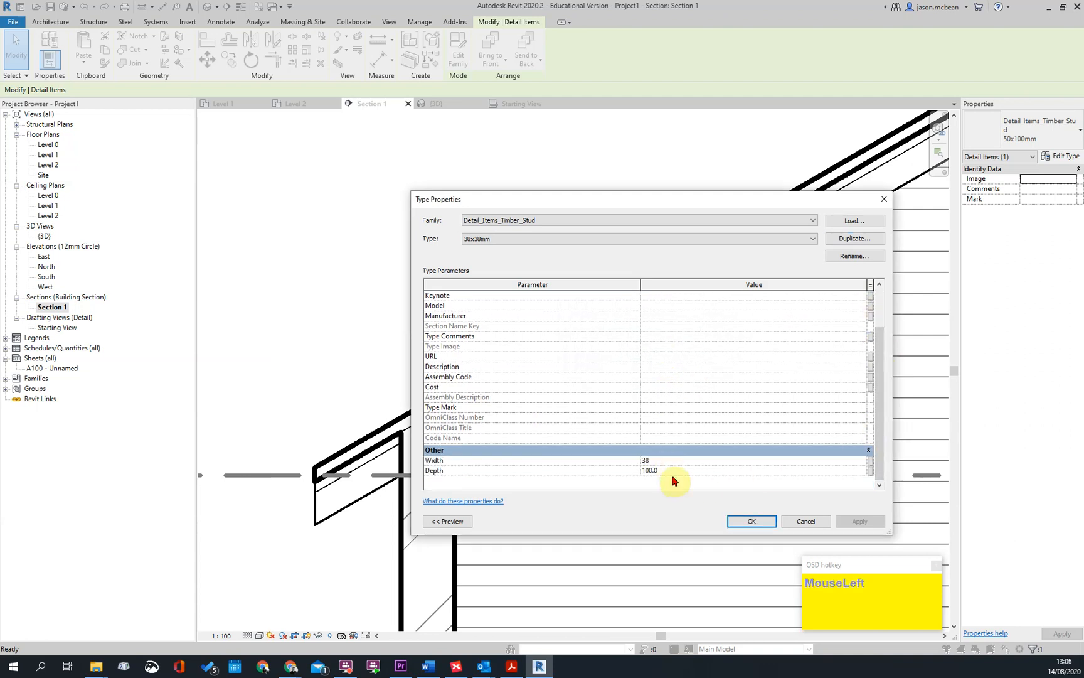
left_click(737, 518)
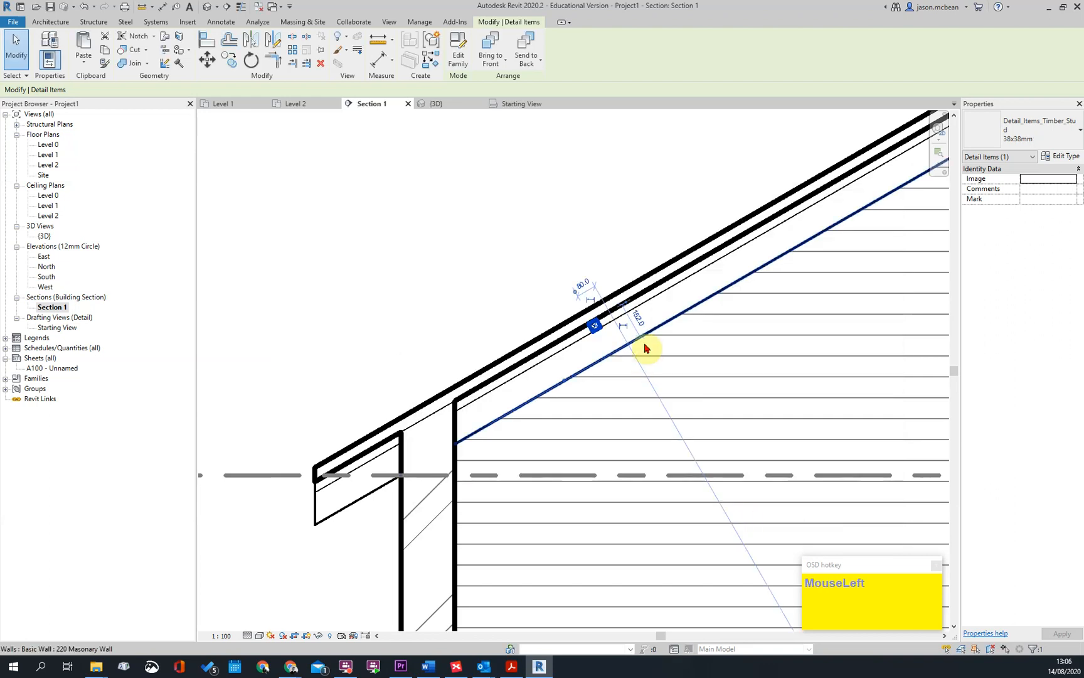
Check the resized timber stud against the roof layers and set Section 1's view scale to 1:50
key("Escape")
scroll(568, 351, "up", 6)
left_click(568, 351)
scroll(654, 277, "down", 6)
key("Escape")
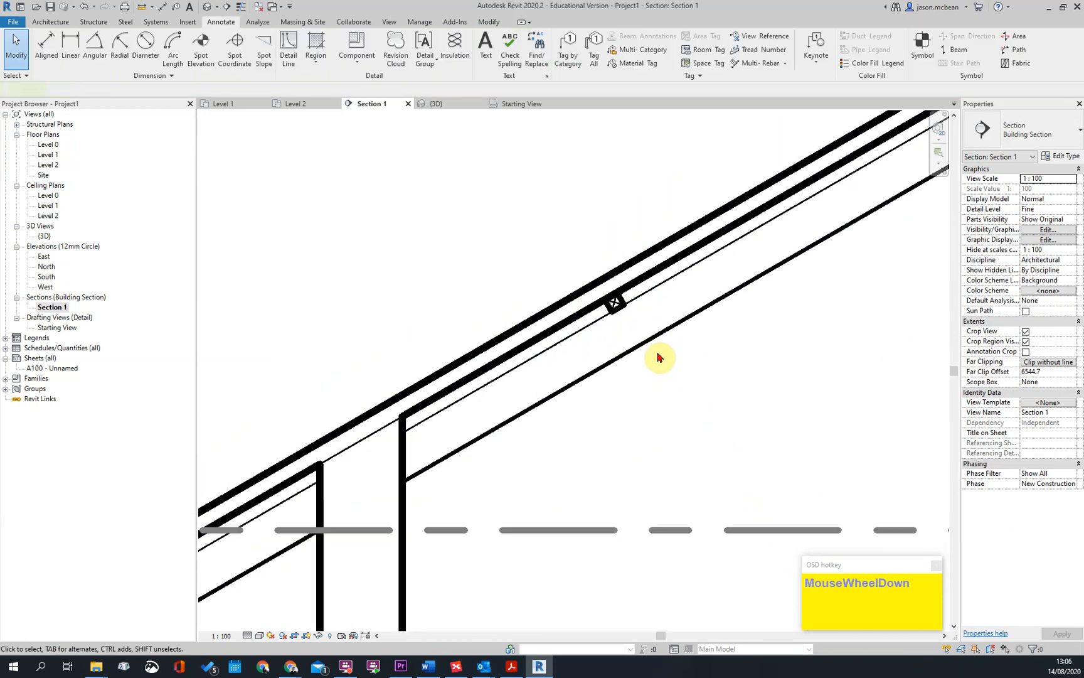
scroll(633, 317, "up", 3)
left_click(630, 313)
key("Escape")
left_click(216, 636)
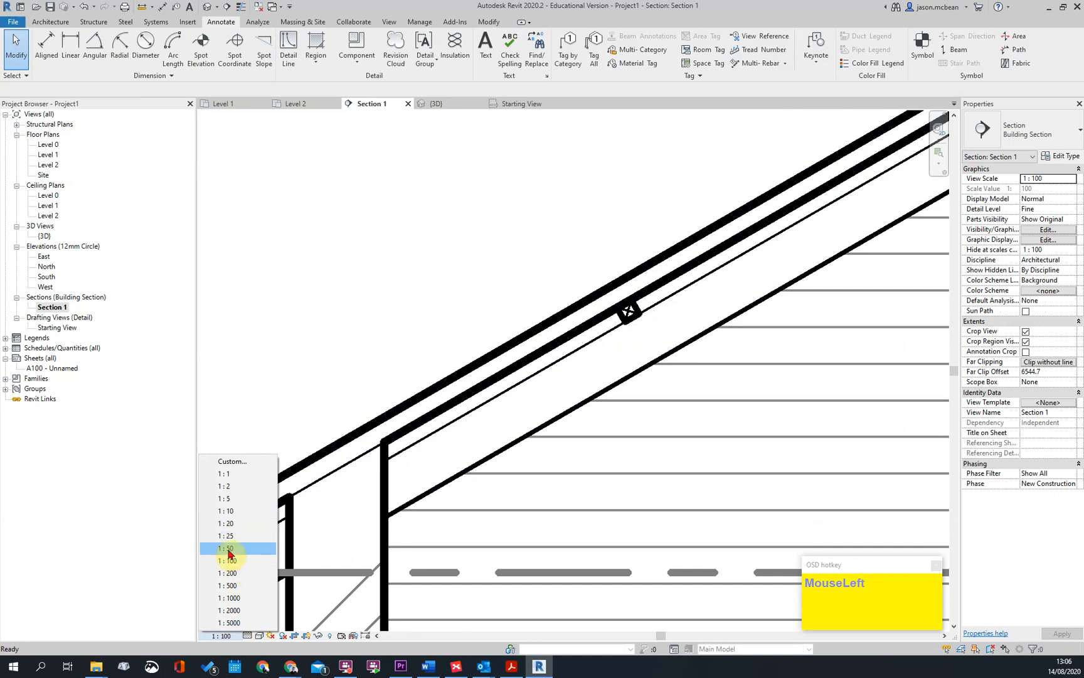
left_click(229, 549)
Move the 38x38mm timber stud down the roof slope to just inside the inner wall face near the eaves
scroll(628, 313, "up", 3)
left_click(656, 311)
scroll(659, 311, "up", 2)
scroll(661, 312, "down", 1)
key("m")
key("v")
left_click(644, 341)
scroll(719, 271, "down", 2)
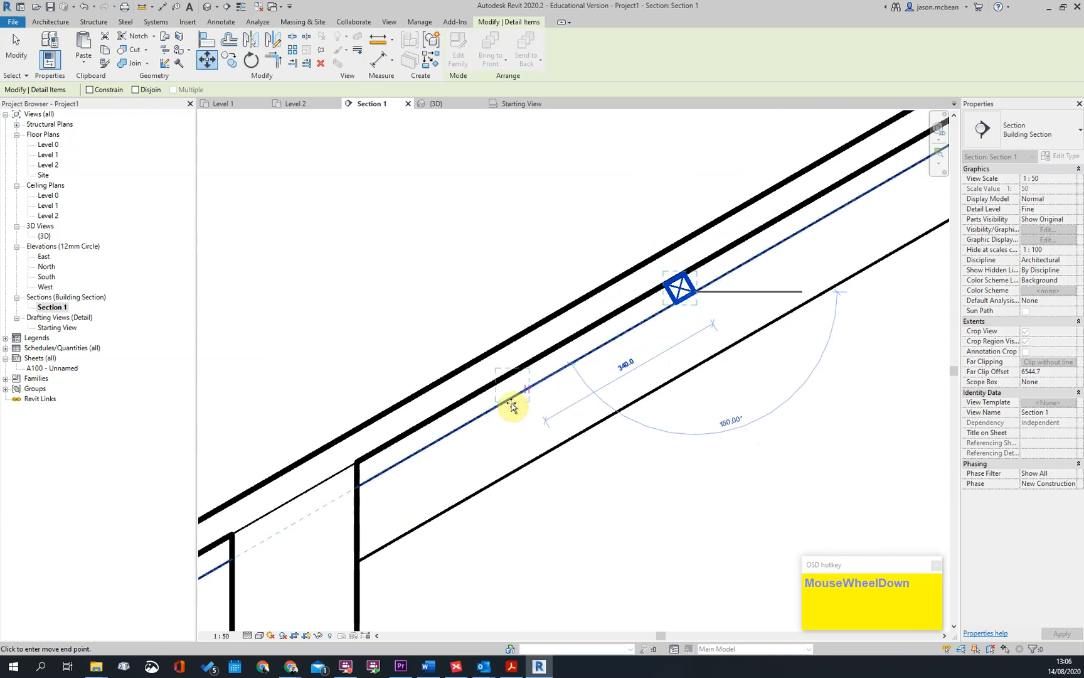
key("Escape")
key("Escape")
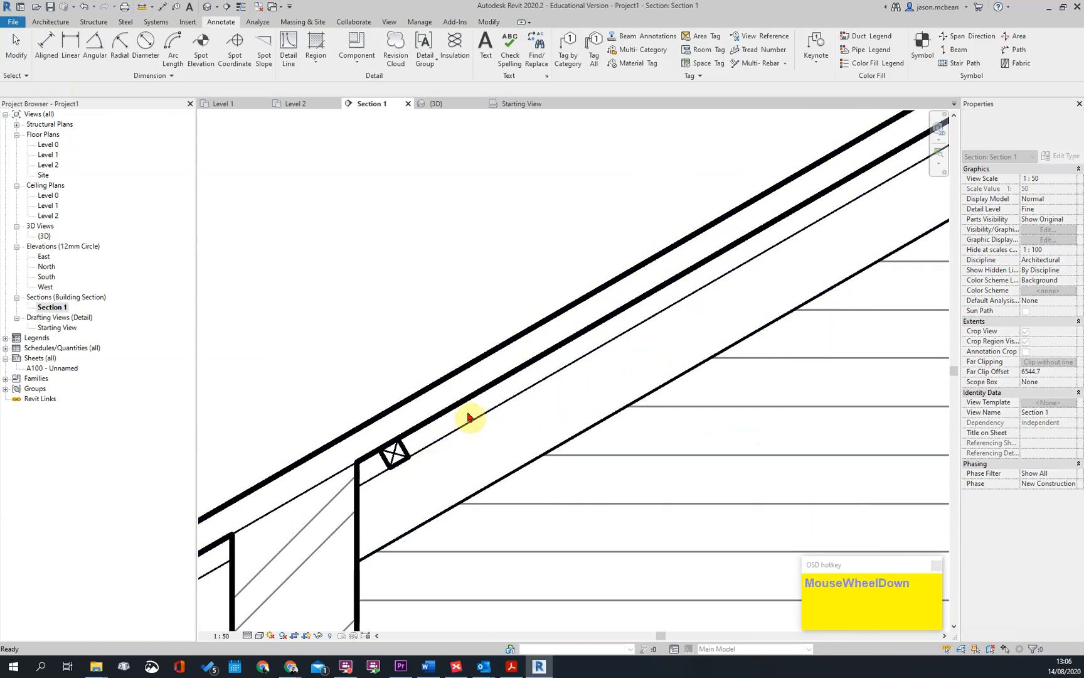
Examine the relocated timber stud and the overall roof and eaves in Section 1
scroll(472, 416, "down", 2)
left_click(433, 429)
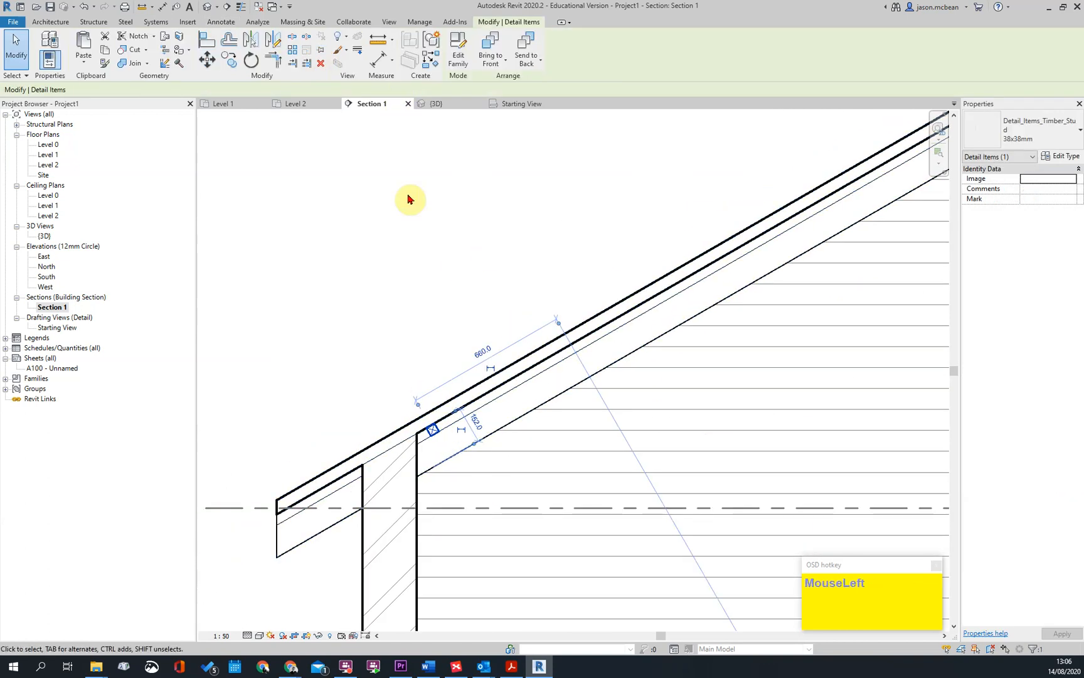
key("Escape")
scroll(619, 370, "down", 2)
middle_click_drag(618, 370, 559, 280)
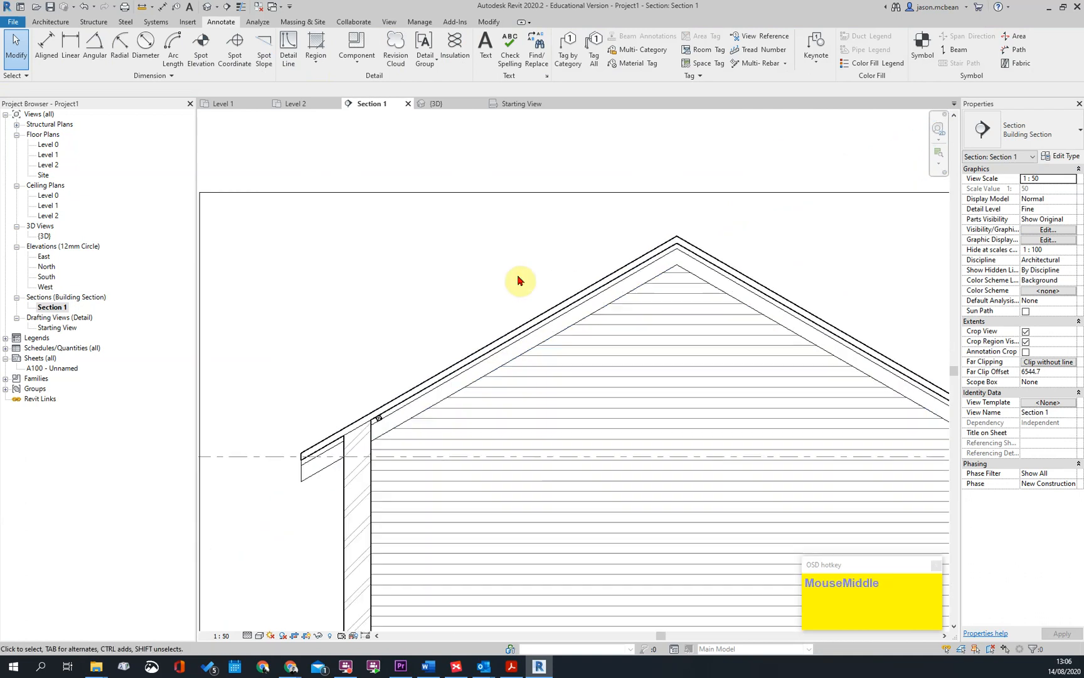
scroll(375, 433, "up", 4)
key("Escape")
left_click(383, 425)
scroll(505, 380, "down", 3)
key("Escape")
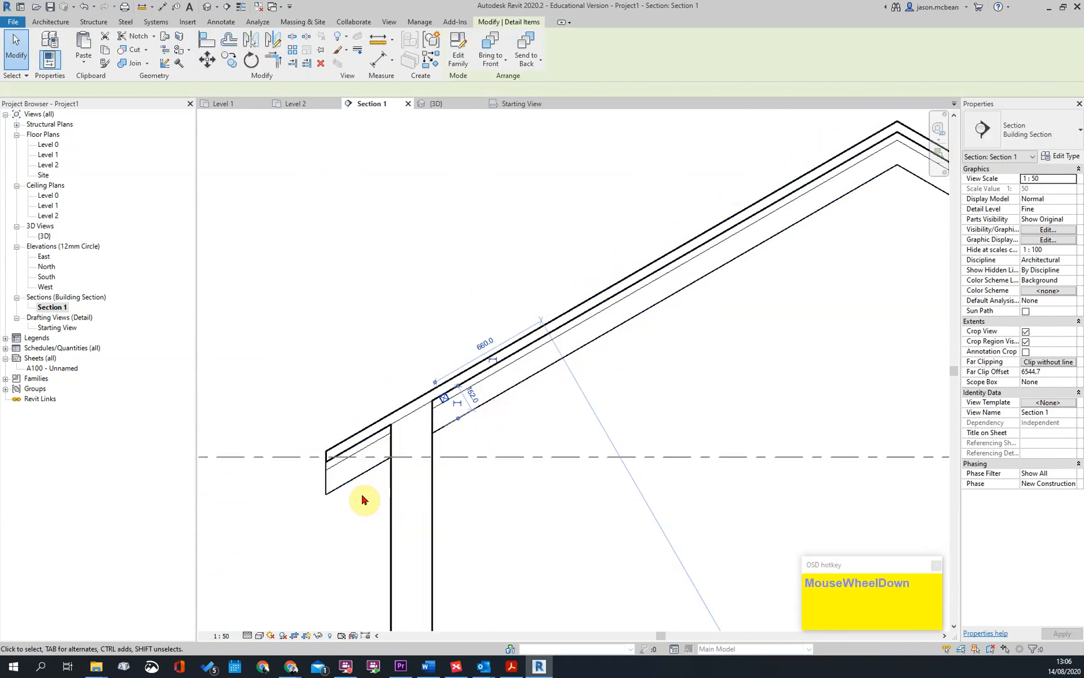
scroll(391, 401, "down", 4)
middle_click_drag(665, 286, 598, 224)
scroll(598, 223, "up", 1)
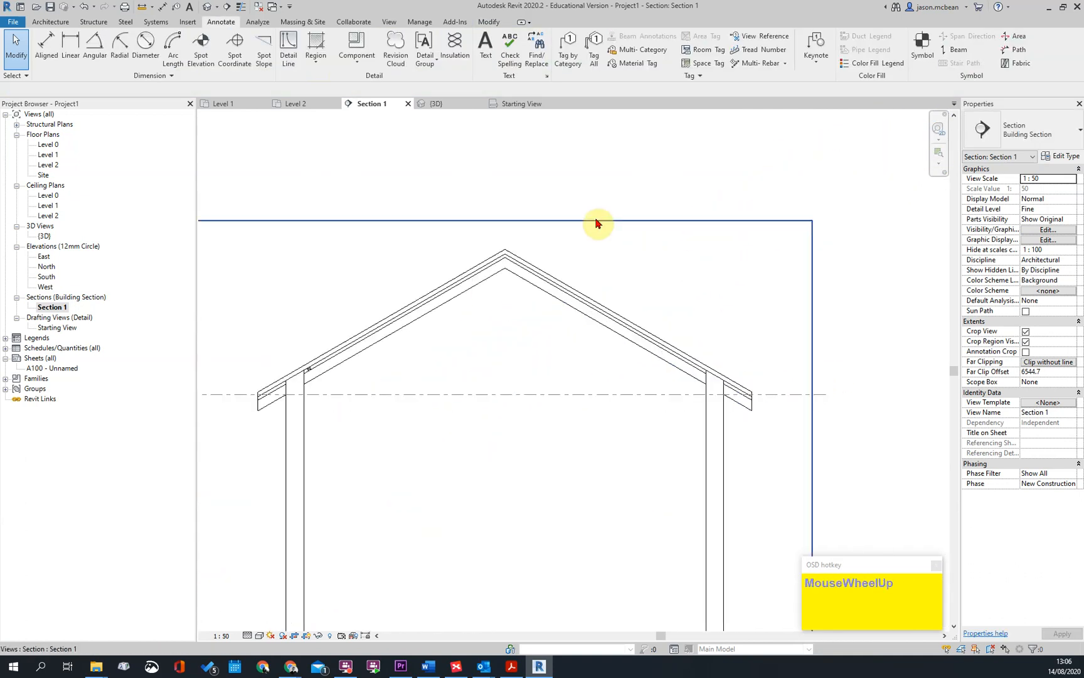
Open the 3D view and place a Standard gutter along the upper roof edge of one eave
left_click(209, 12)
scroll(758, 356, "down", 2)
middle_click_drag(757, 356, 442, 249, "shift")
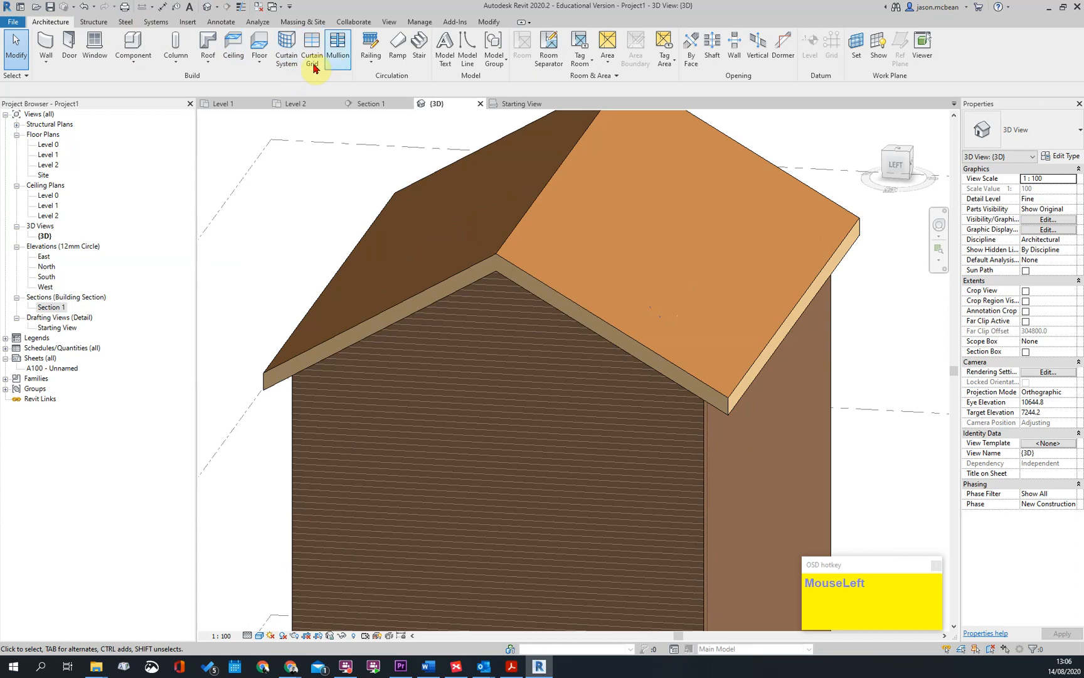
left_click(264, 66)
left_click(207, 61)
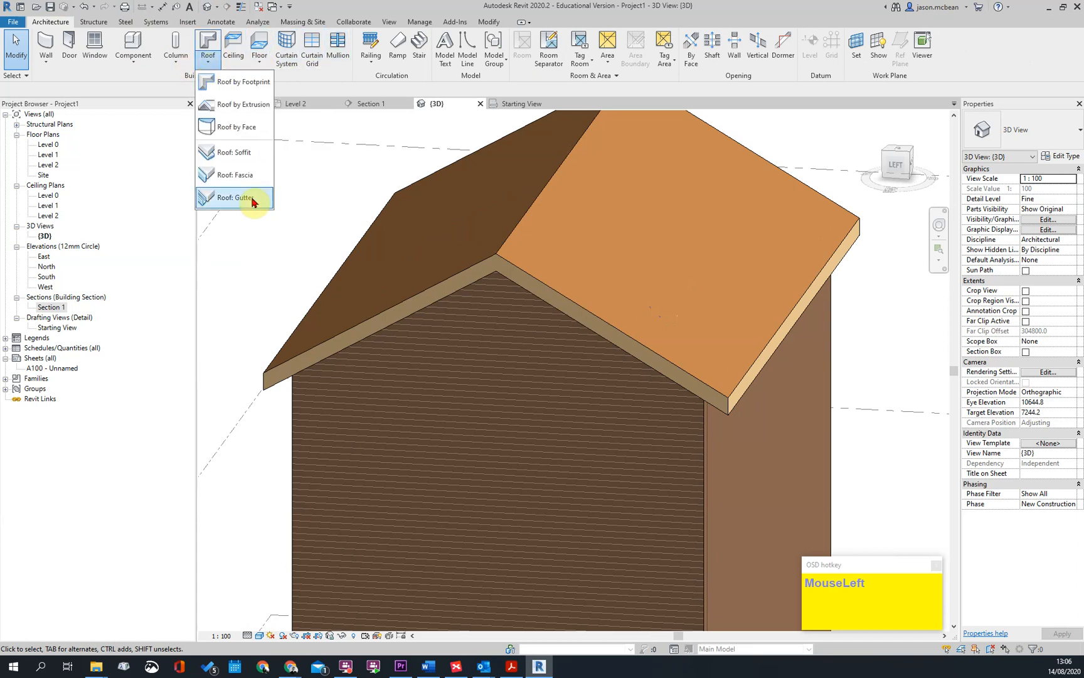
left_click(234, 198)
scroll(750, 370, "up", 5)
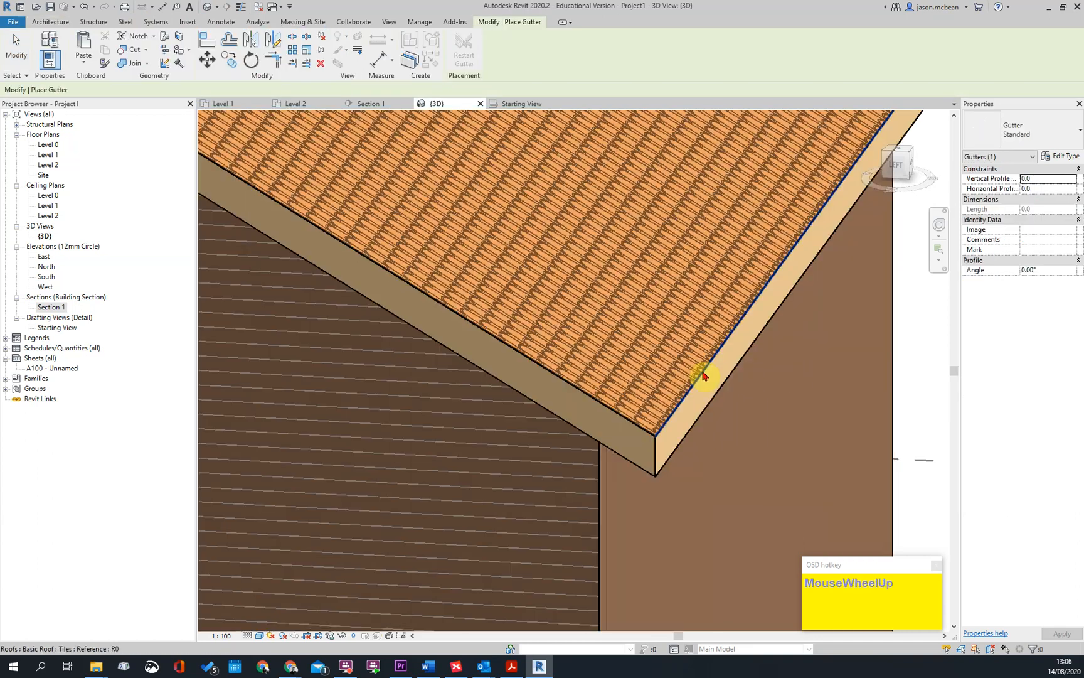
left_click(762, 354)
Add a matching gutter along the opposite eave and check both gutters from the gable end
scroll(630, 356, "down", 5)
middle_click_drag(629, 356, 681, 371, "shift")
scroll(666, 406, "up", 4)
left_click(663, 410)
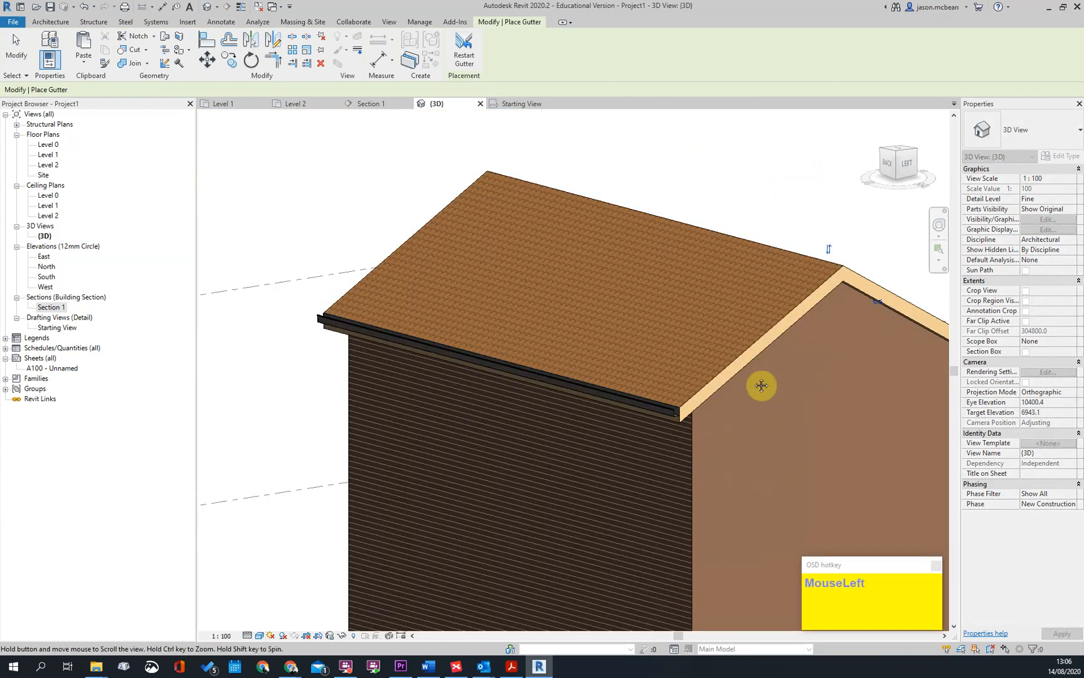
middle_click_drag(790, 376, 696, 389)
middle_click_drag(227, 241, 448, 234, "shift")
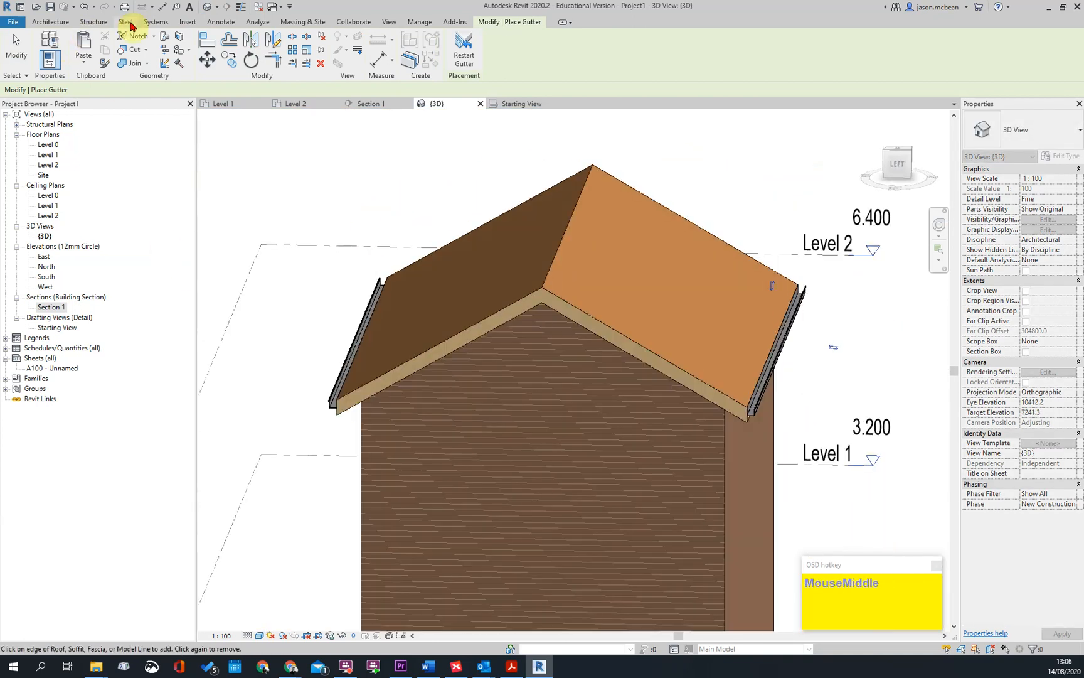
Add roof fascias along both sloping edges of the facing gable and the adjoining eave edge behind the gutter
left_click(55, 24)
left_click(207, 61)
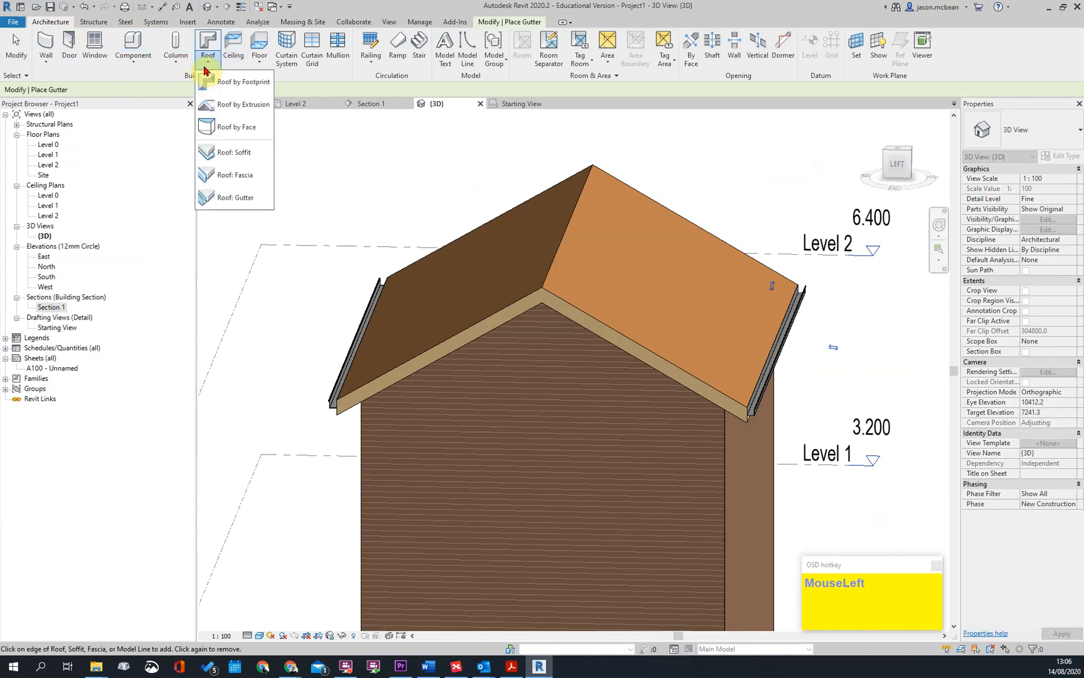
left_click(234, 175)
scroll(504, 293, "up", 3)
left_click(504, 293)
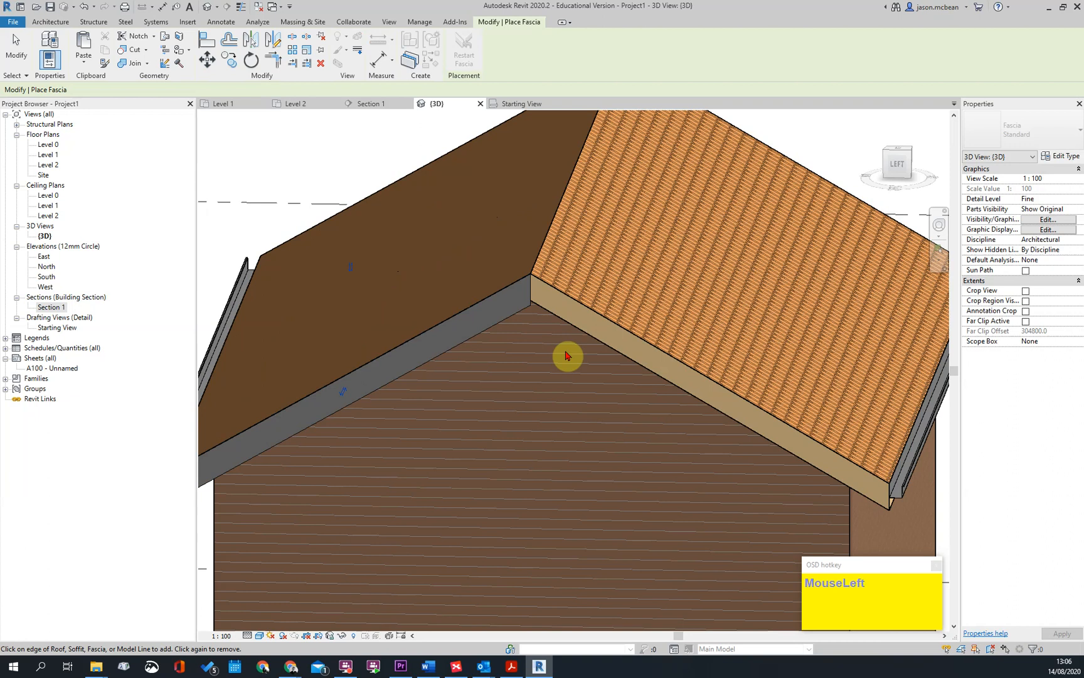
left_click(552, 287)
scroll(588, 303, "down", 2)
scroll(773, 414, "up", 4)
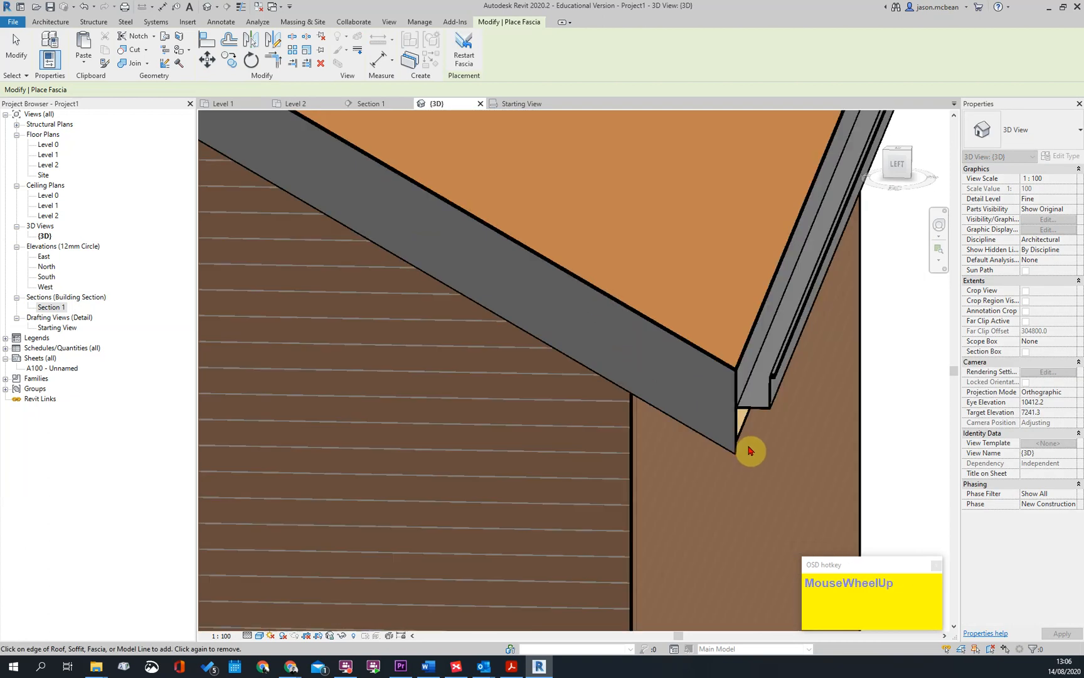
left_click(741, 359)
Add fascias along both sloping roof edges of the opposite gable end
middle_click_drag(714, 271, 658, 382, "shift")
scroll(717, 404, "down", 3)
middle_click_drag(717, 403, 508, 310, "shift")
scroll(483, 355, "up", 5)
left_click(488, 358)
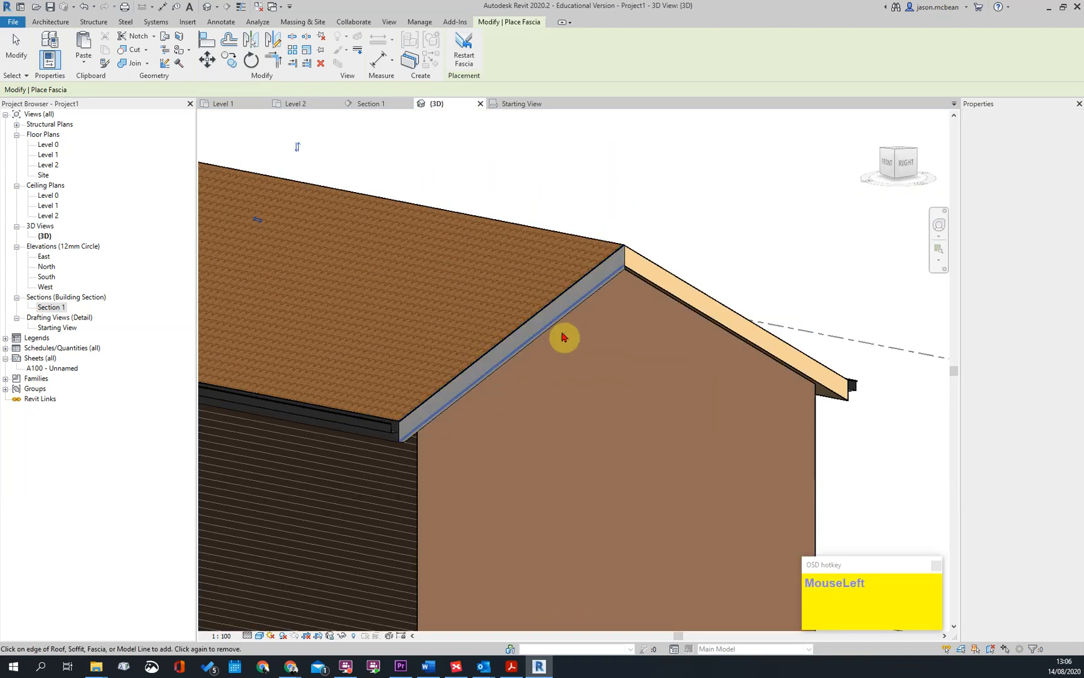
left_click(673, 282)
Add a fascia along the remaining eave edge behind the gutter and finish placing fascias
middle_click_drag(859, 376, 234, 390, "shift")
scroll(461, 333, "up", 5)
middle_click_drag(463, 333, 534, 401, "shift")
middle_click_drag(533, 402, 586, 276)
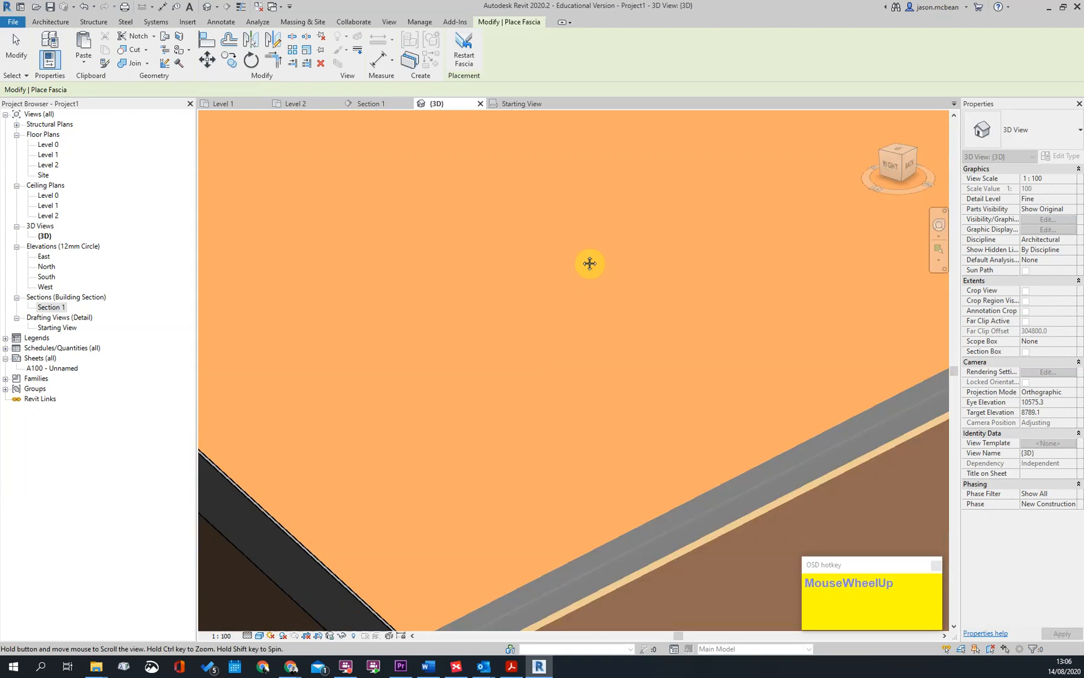
left_click(461, 471)
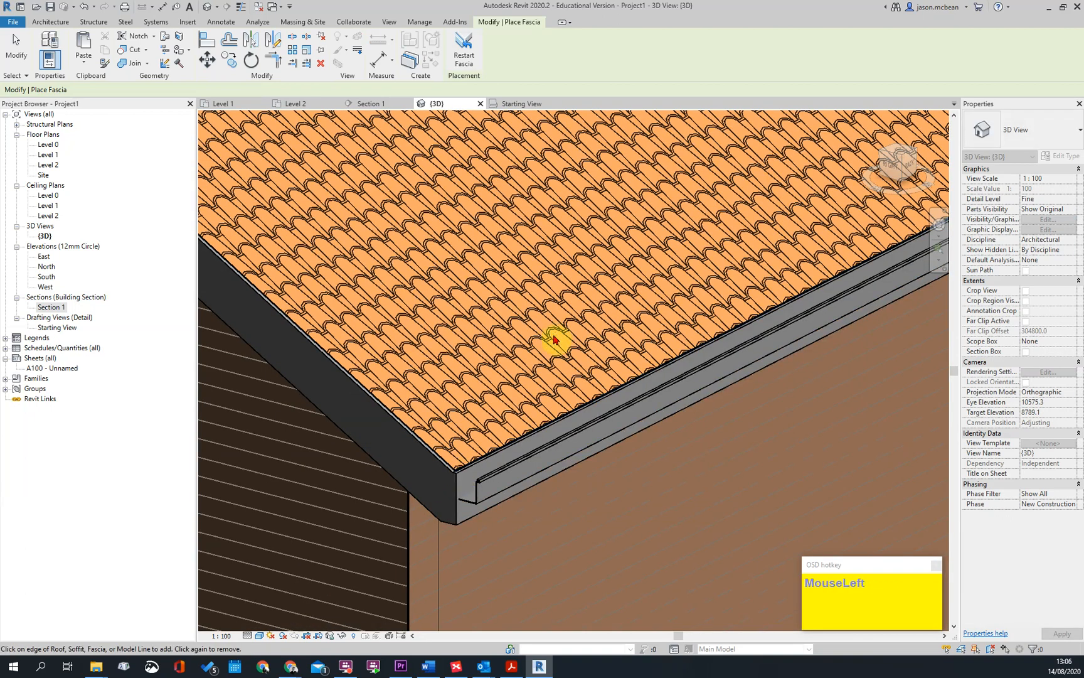
scroll(588, 363, "down", 3)
key("Escape")
key("Escape")
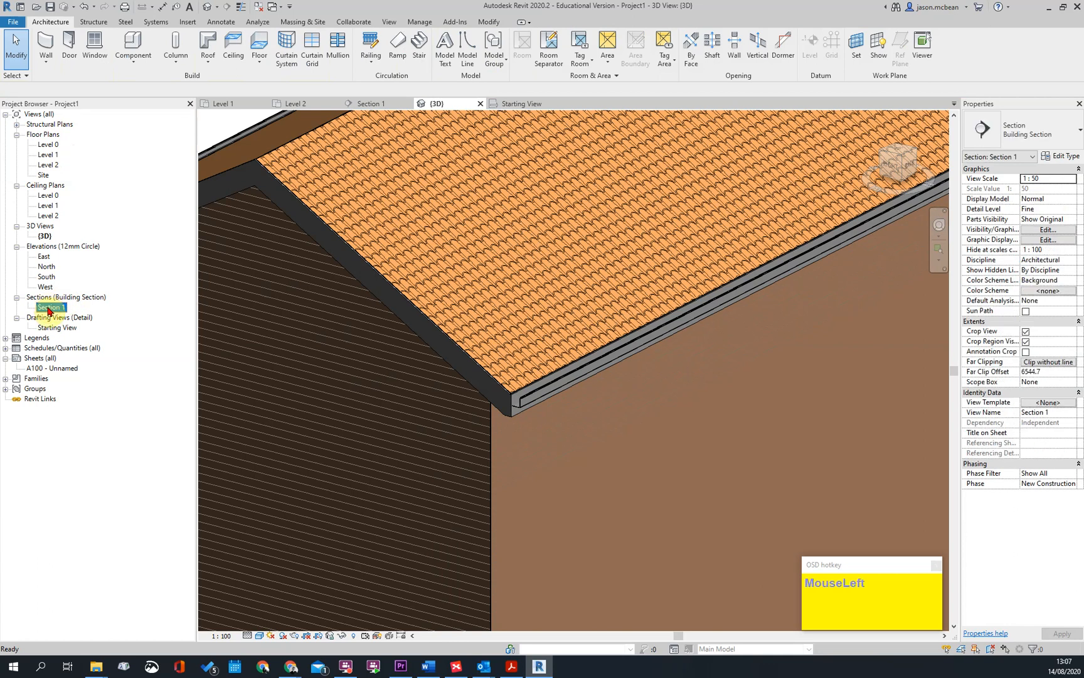
Open Section 1 and select the gutter that overlaps the fascia at the eaves
double_click(48, 307)
scroll(685, 399, "up", 5)
key("Escape")
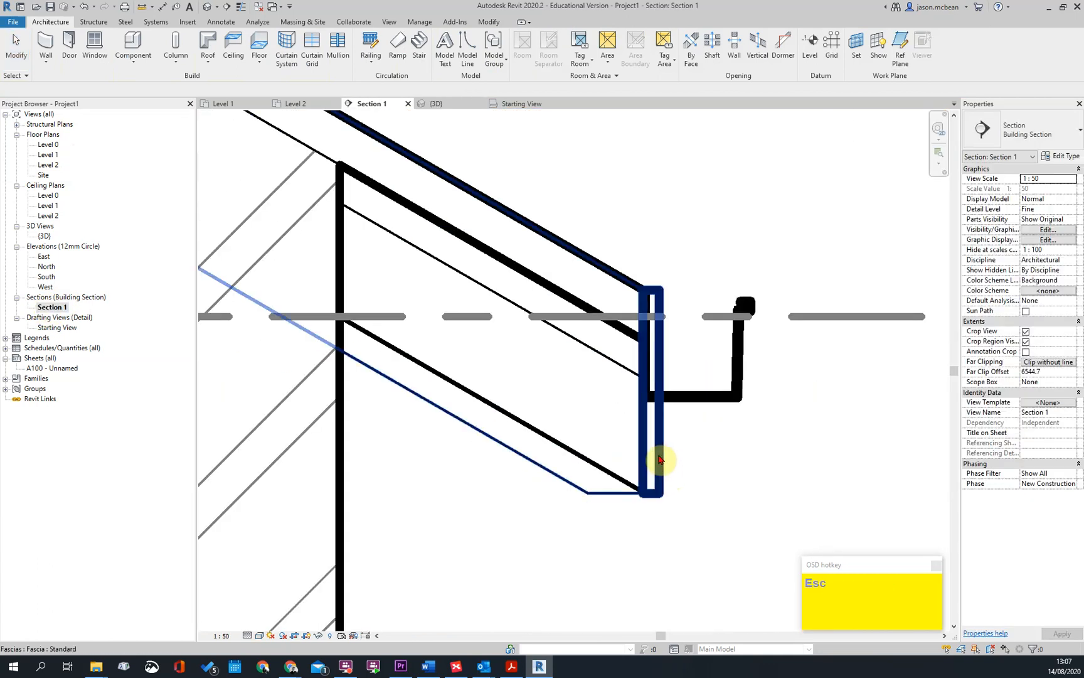
left_click(659, 460)
left_click(738, 392)
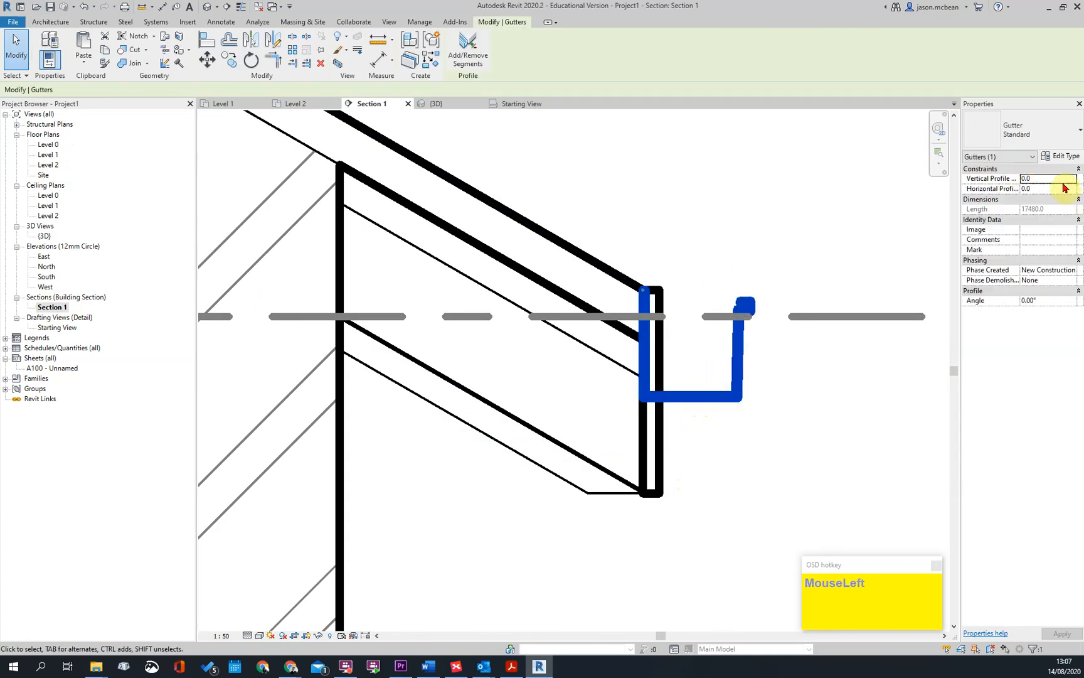
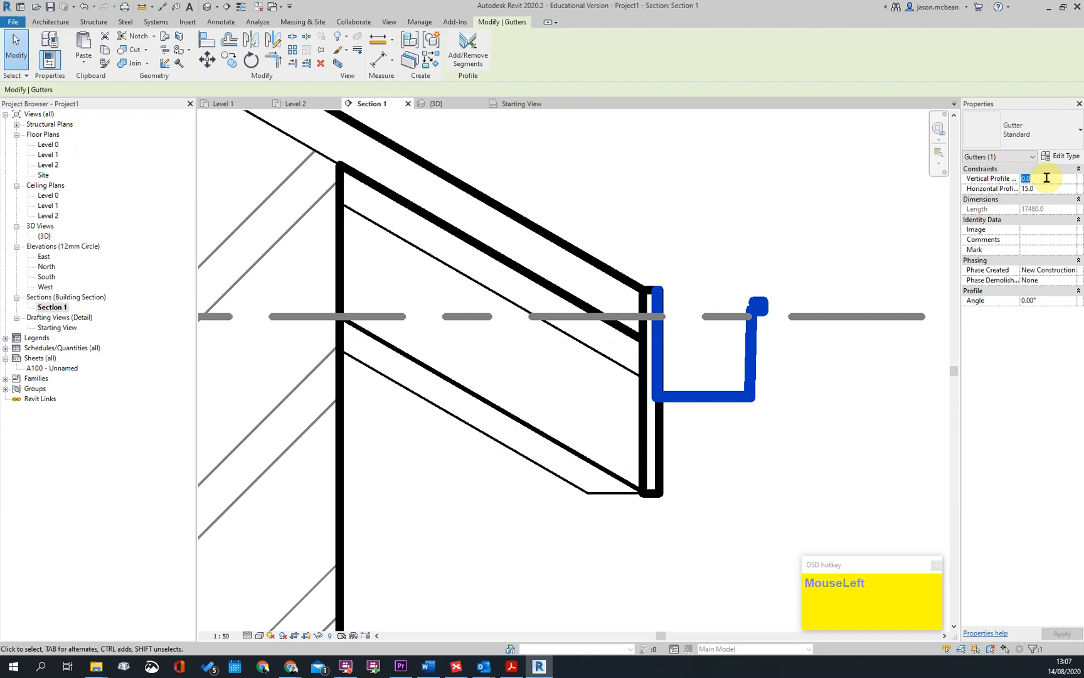
Set the vertical profile offset of the gutter at the eaves to -70 mm
scroll(685, 368, "down", 5)
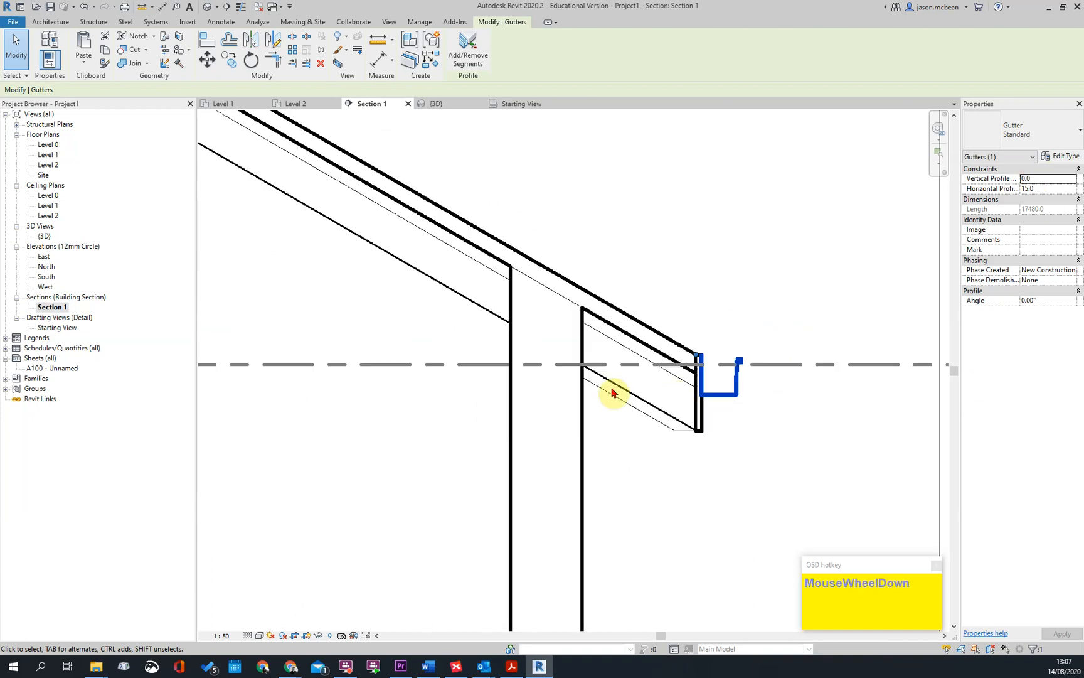
key("Escape")
scroll(634, 337, "up", 5)
key("Escape")
left_click(664, 329)
scroll(664, 329, "up", 3)
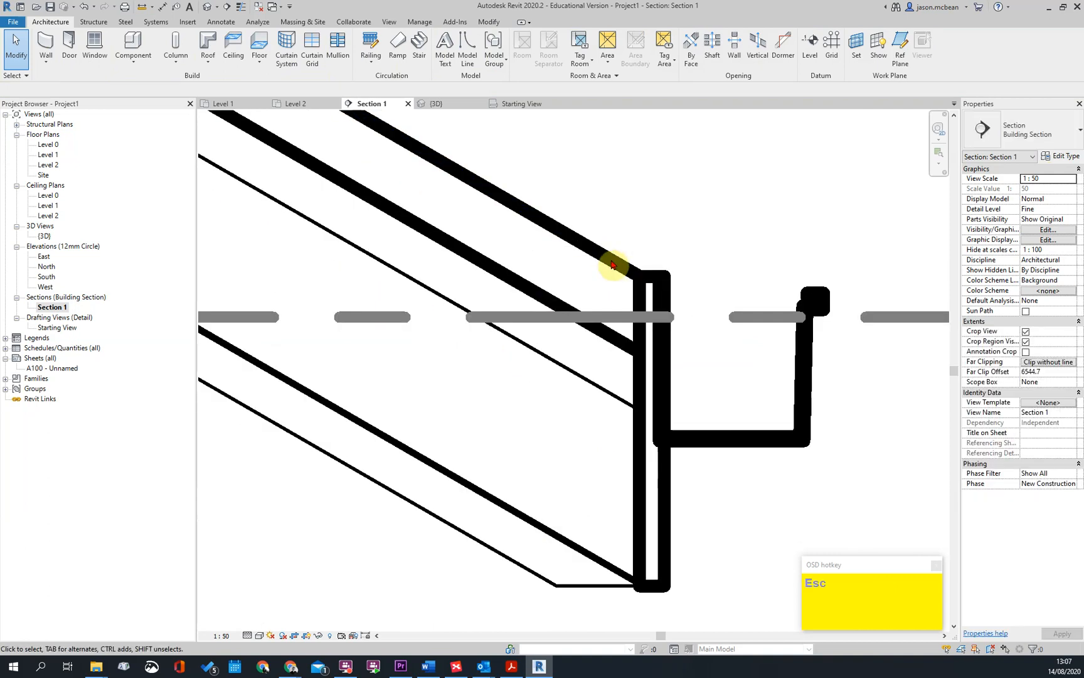
left_click(615, 278)
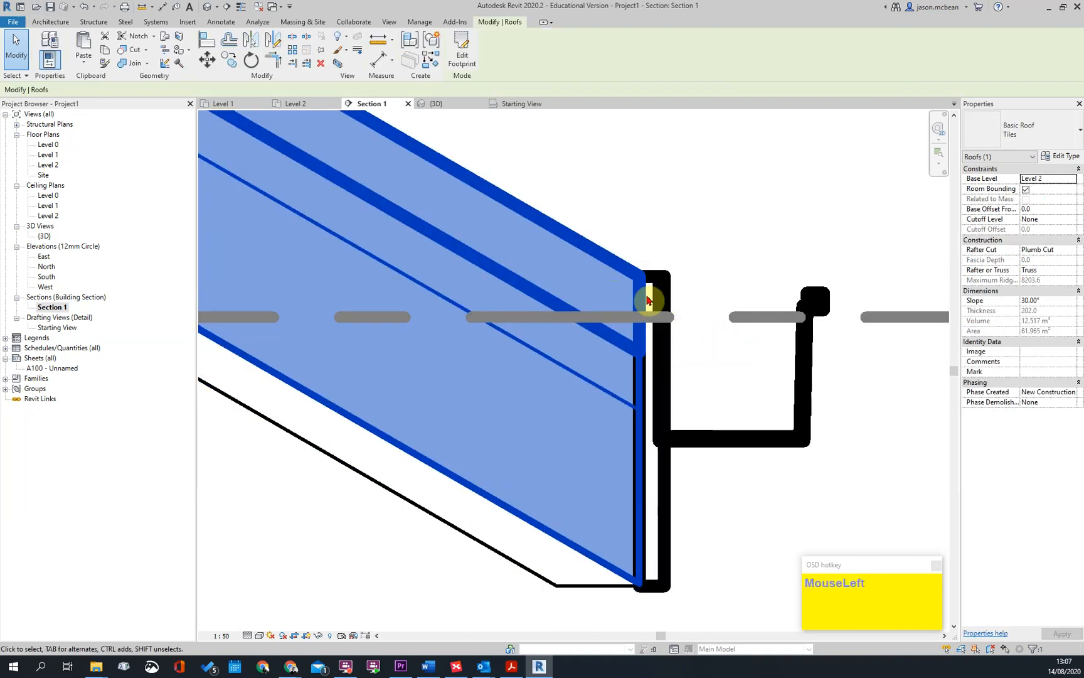
scroll(648, 302, "down", 3)
key("Escape")
left_click(687, 370)
scroll(653, 323, "up", 3)
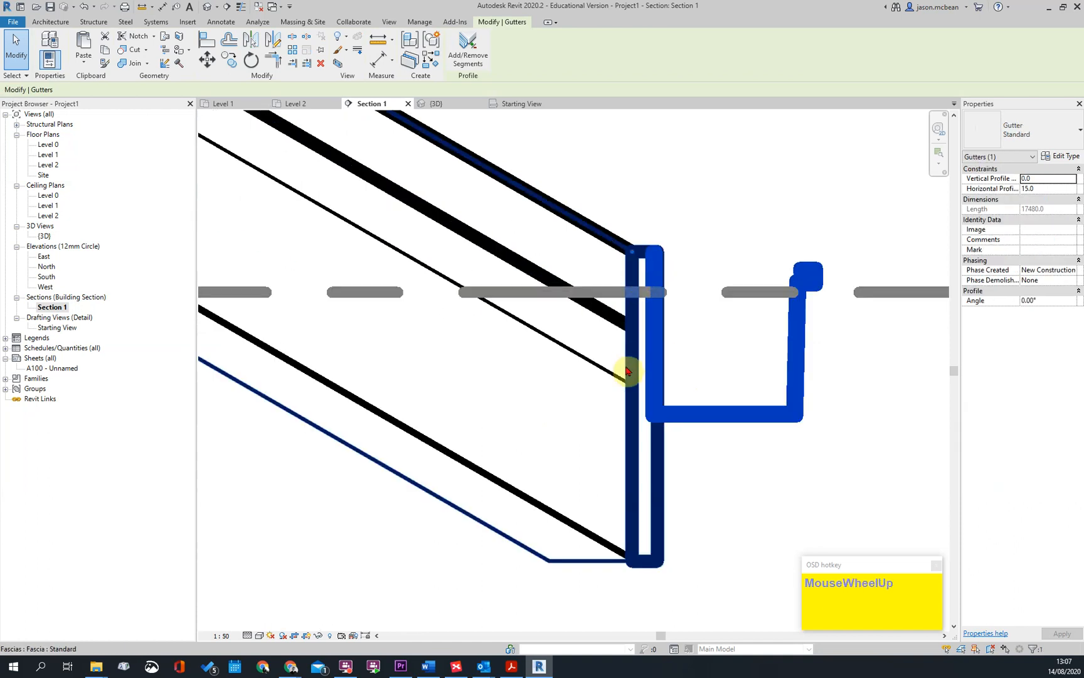
left_click(1049, 179)
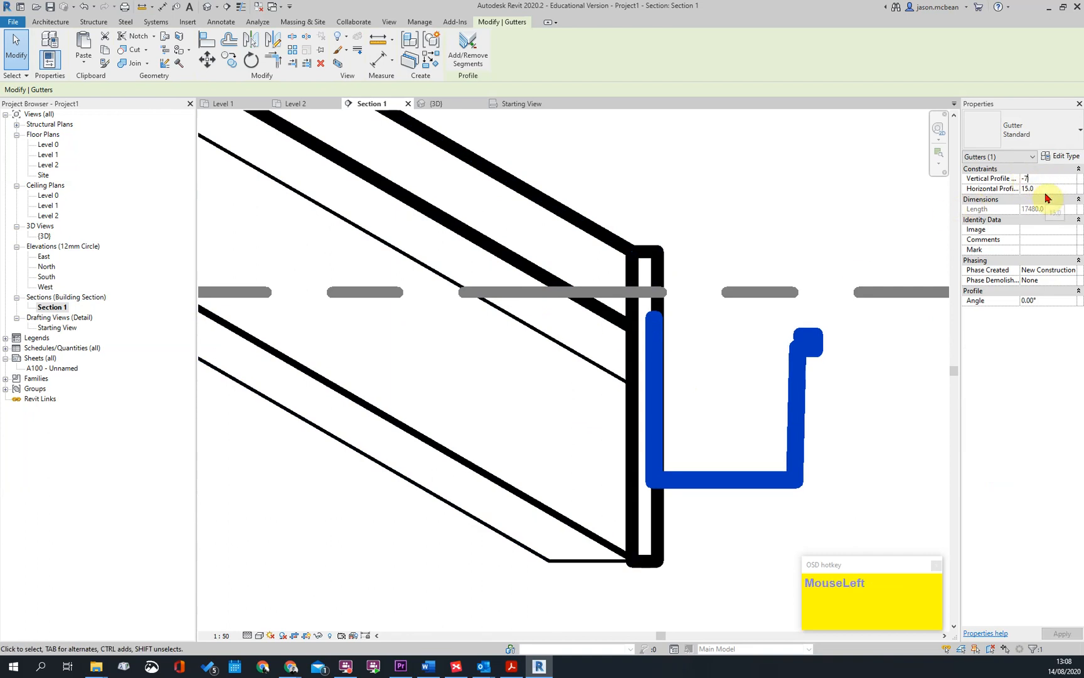
key("Escape")
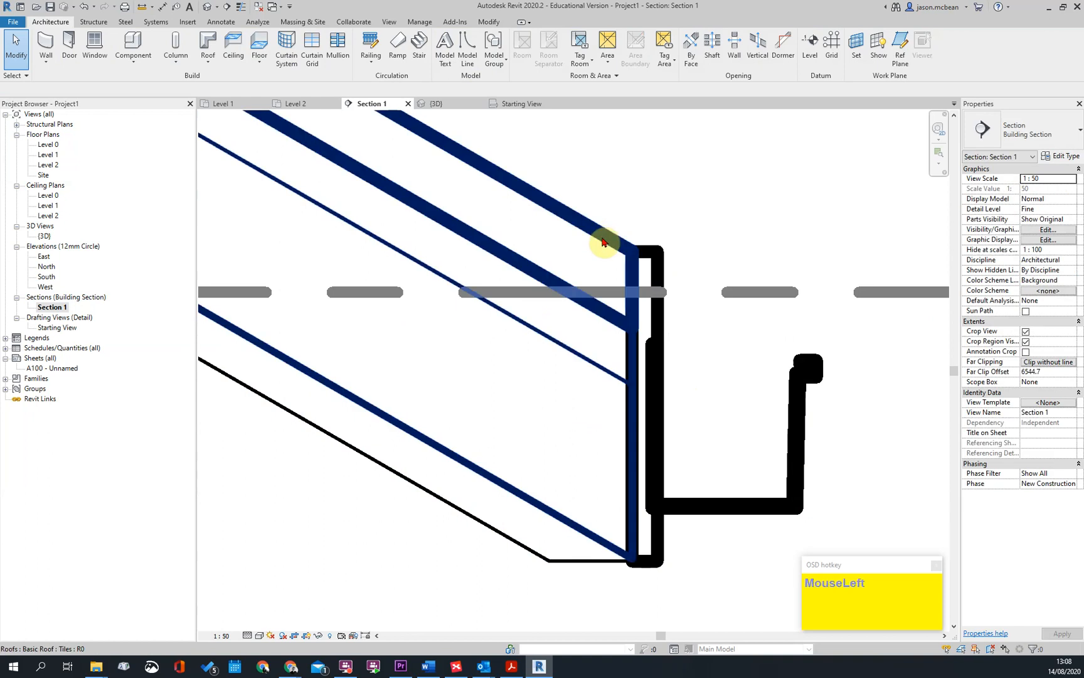
Set the eaves fascia's vertical profile offset to -70 mm and its horizontal profile offset to 0
left_click(607, 242)
key("Escape")
left_click(653, 321)
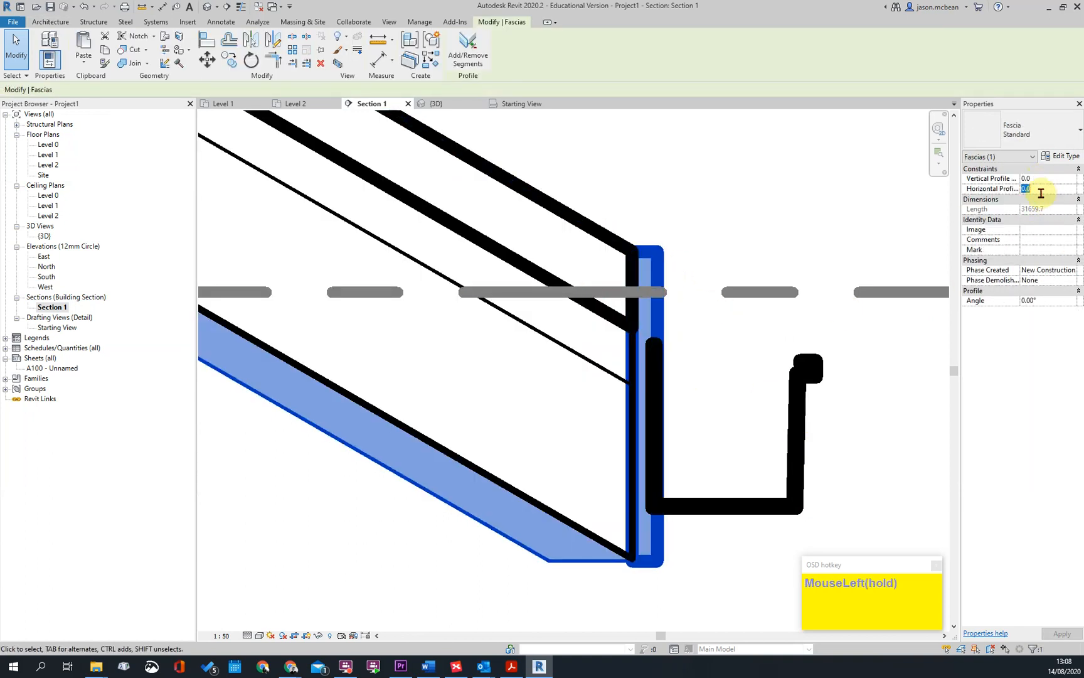
key("Return")
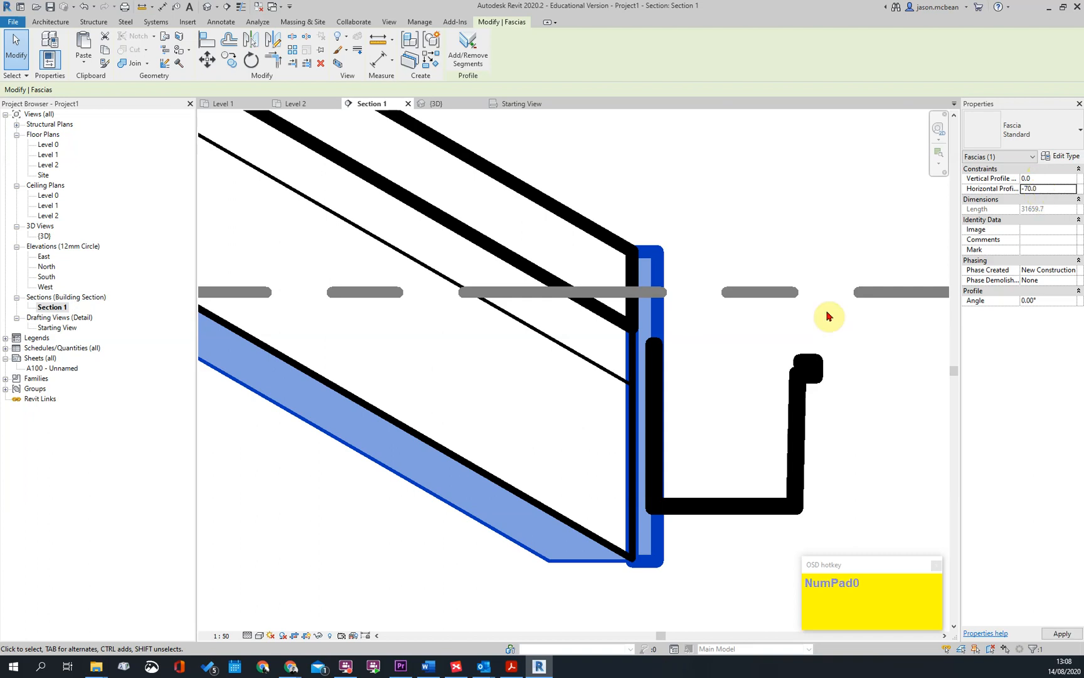
type("0.0")
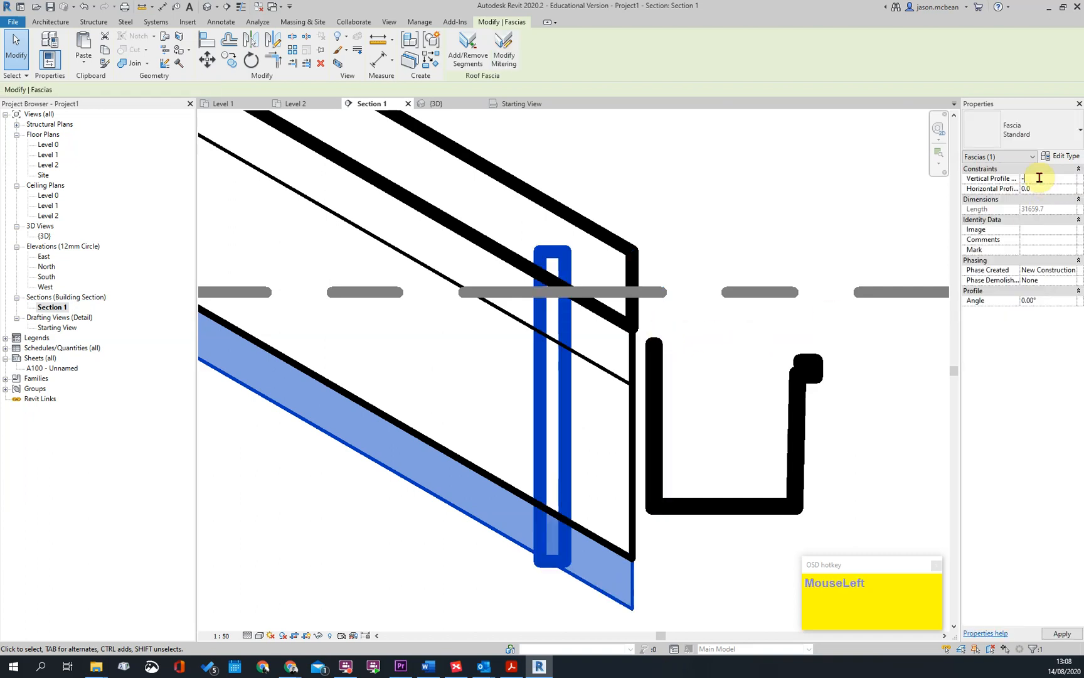
scroll(716, 335, "down", 3)
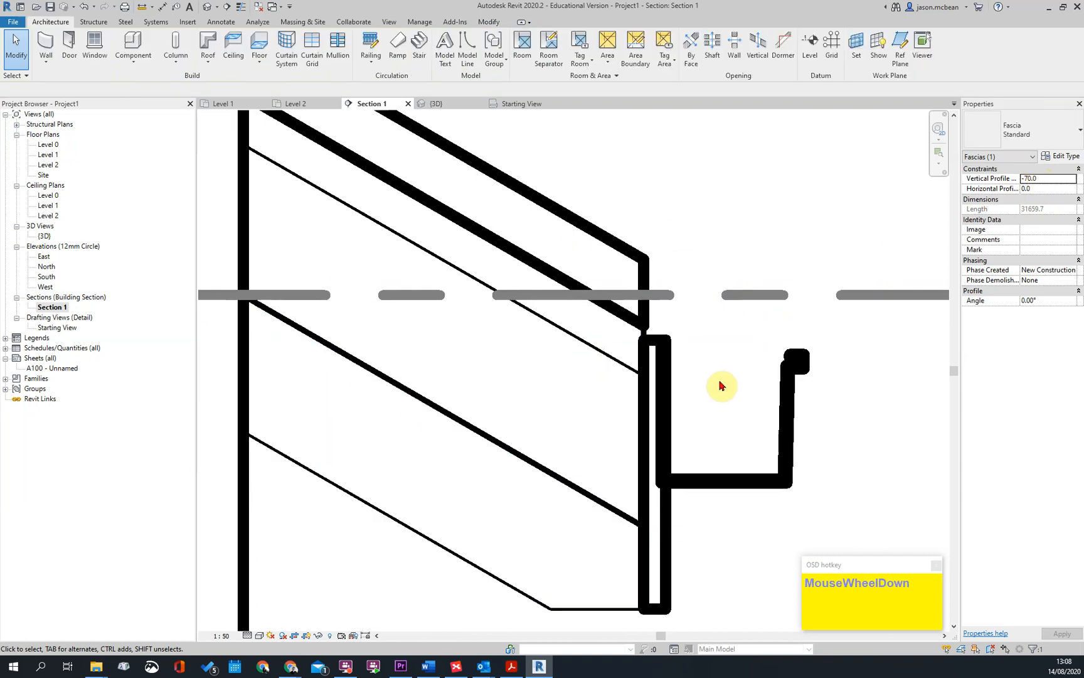
left_click(727, 364)
Examine the junction of roof edge, fascia and gutter in the section
scroll(727, 362, "down", 3)
scroll(704, 356, "up", 3)
left_click(699, 306)
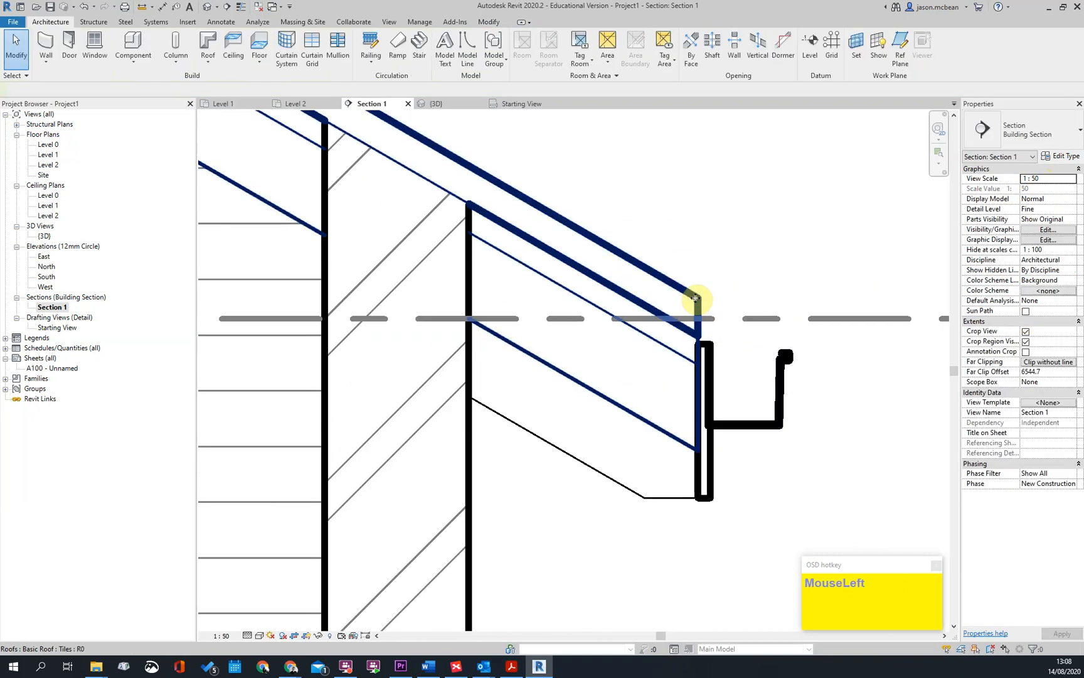
left_click(728, 327)
scroll(728, 328, "up", 1)
scroll(735, 423, "down", 2)
scroll(726, 384, "up", 2)
scroll(725, 384, "down", 2)
key("Escape")
Open the 3D view and inspect the fascia and gutter along the eaves, including from the back
left_click(207, 8)
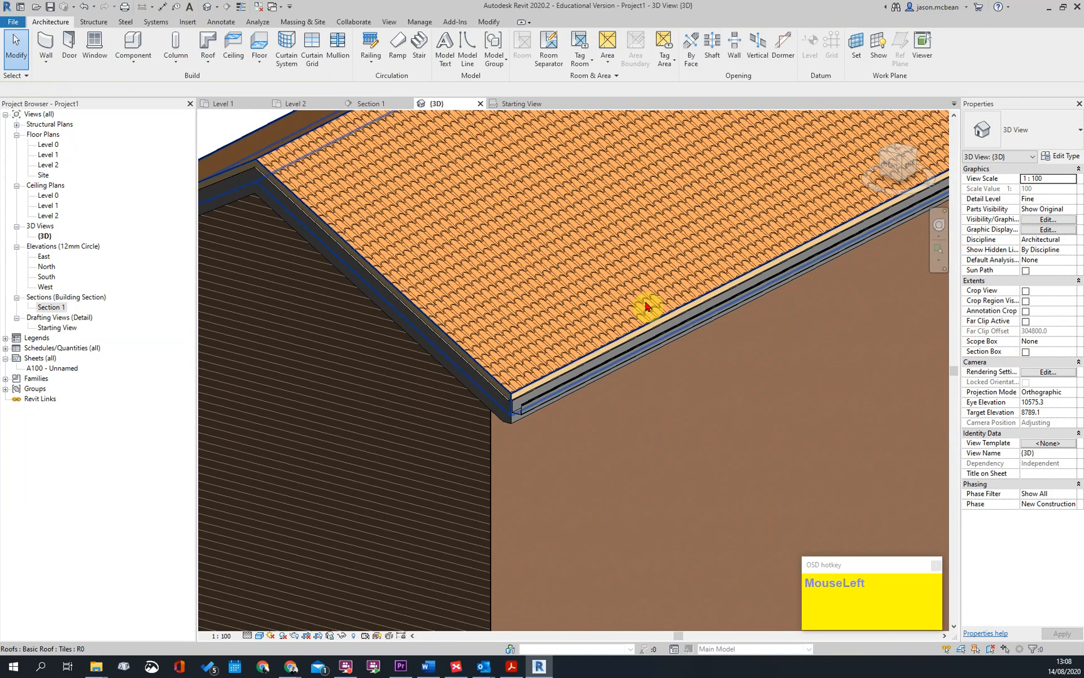
scroll(567, 359, "up", 3)
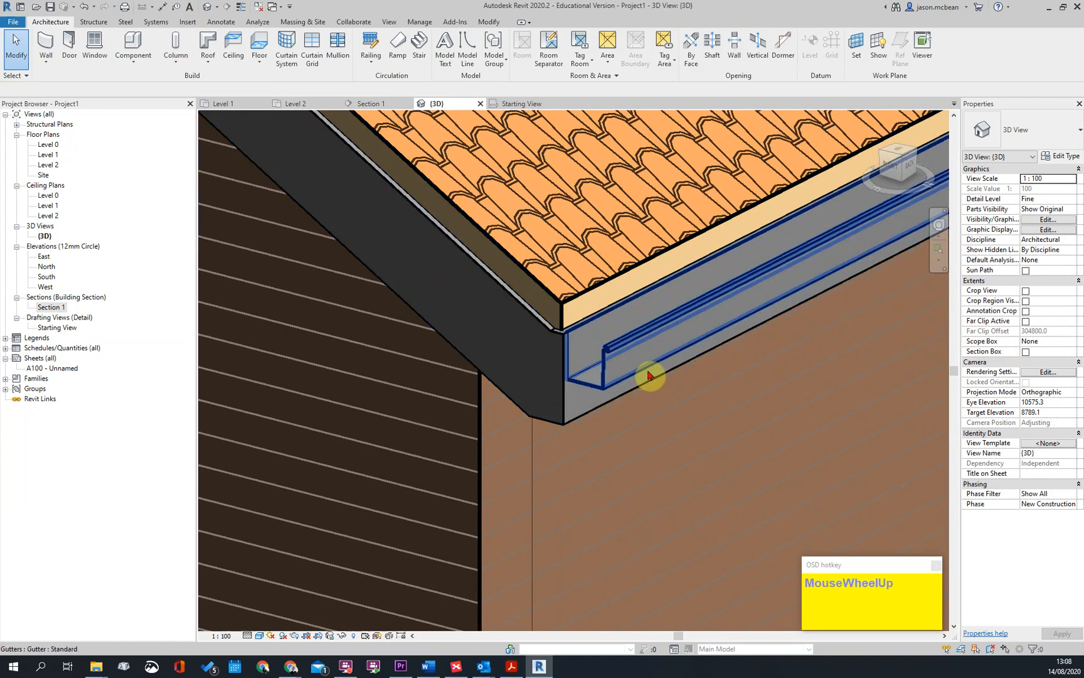
scroll(630, 390, "down", 2)
scroll(630, 390, "down", 3)
middle_click_drag(721, 395, 867, 203, "shift")
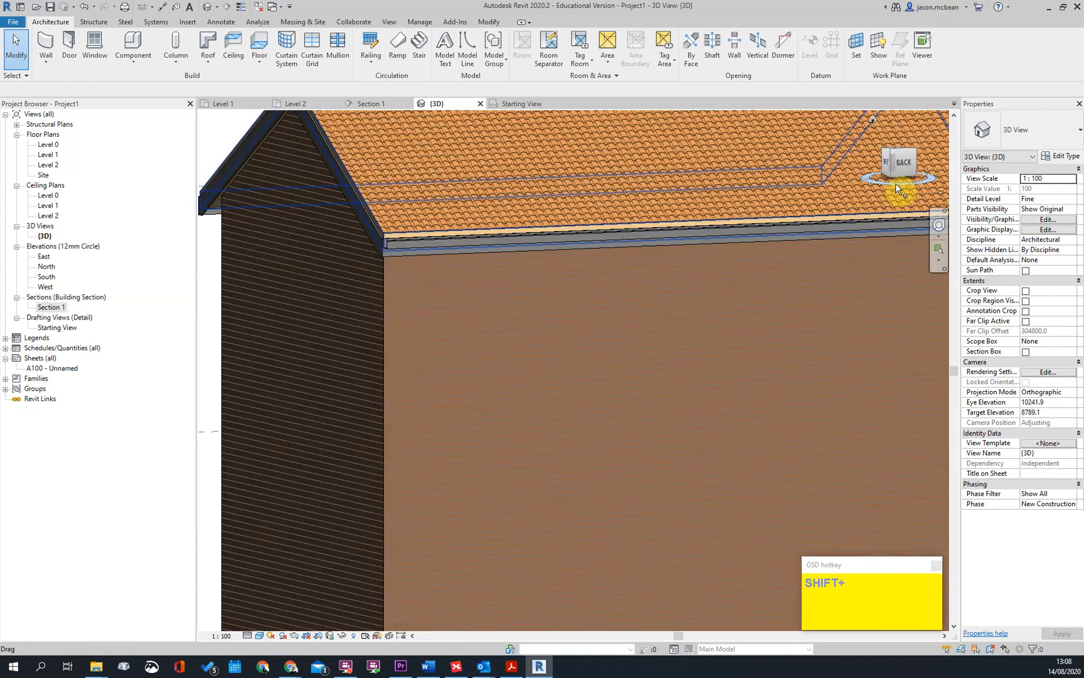
left_click(901, 163)
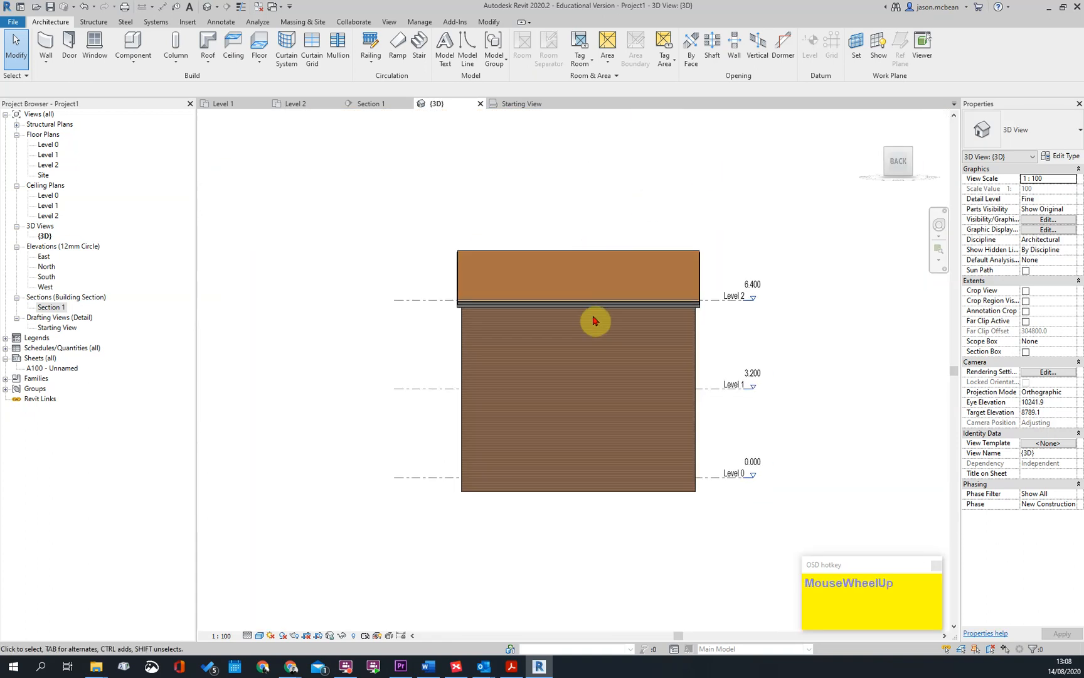
middle_click_drag(593, 317, 637, 383, "shift")
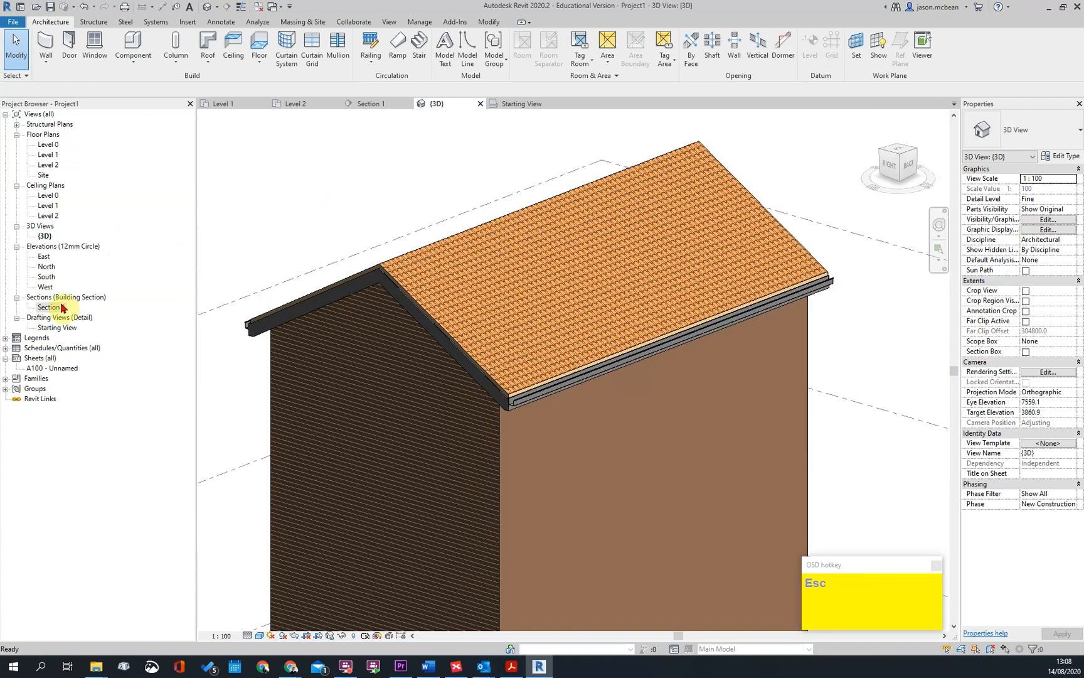
Return to Section 1 and examine the end of the roof's tile layer above the gutter
double_click(51, 307)
scroll(684, 382, "up", 4)
key("Escape")
left_click(707, 331)
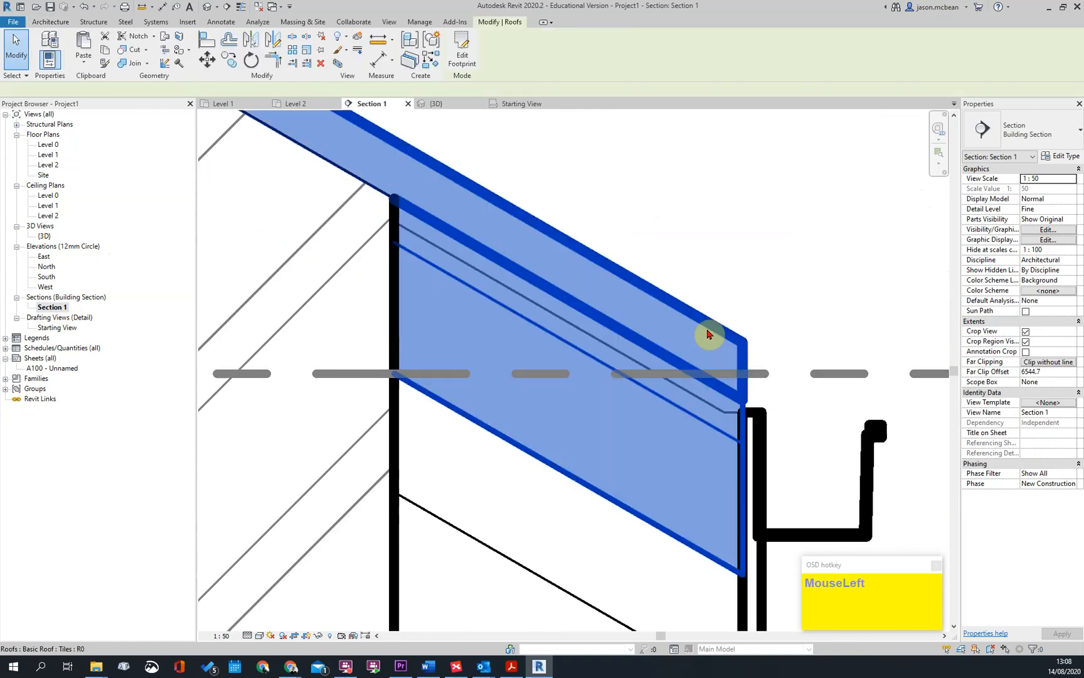
key("Escape")
scroll(753, 371, "down", 3)
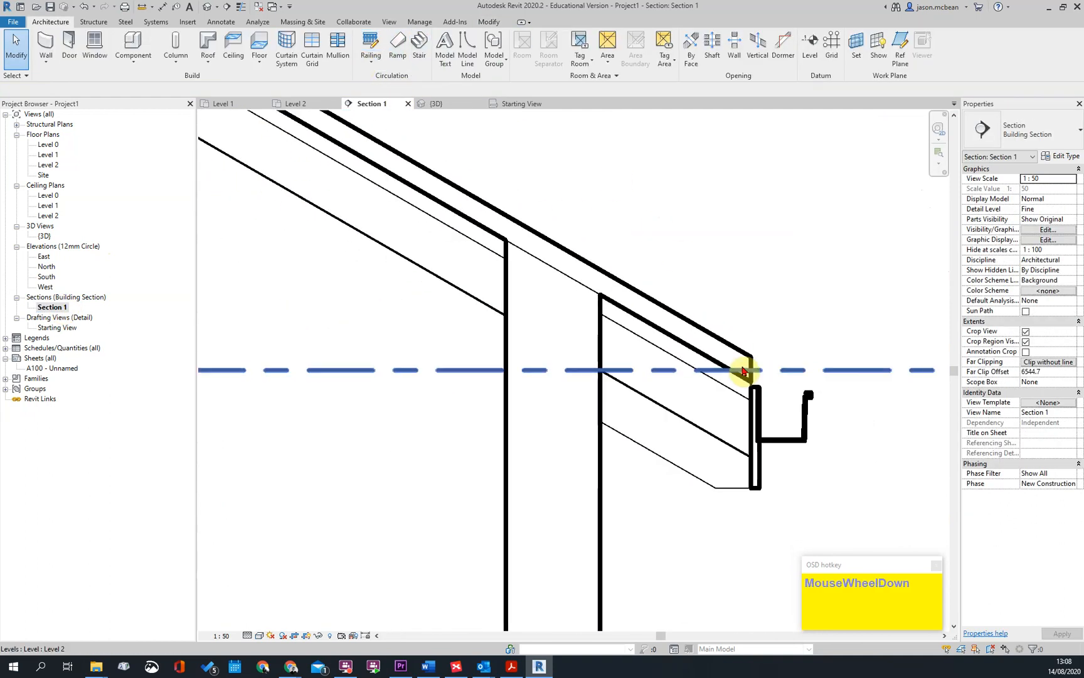
scroll(728, 370, "up", 1)
middle_click_drag(722, 364, 692, 392)
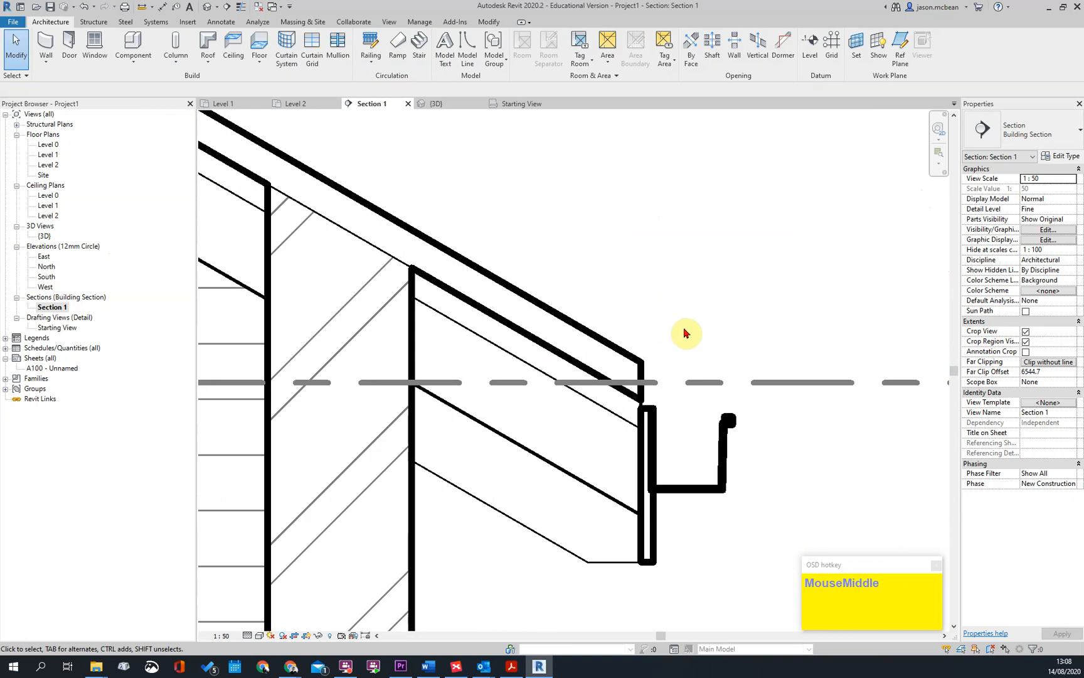
key("Escape")
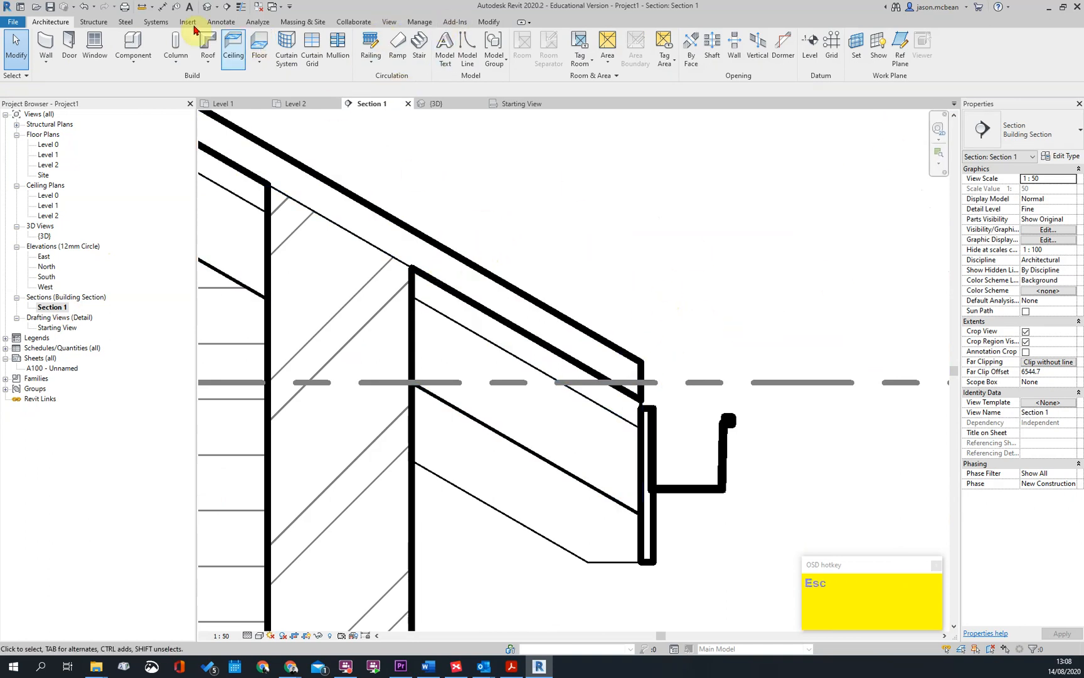
Use Cut Profile to extend the roof's tile layer about 45 mm down the slope over the gutter, with a perpendicular end about 50 mm deep
left_click(389, 23)
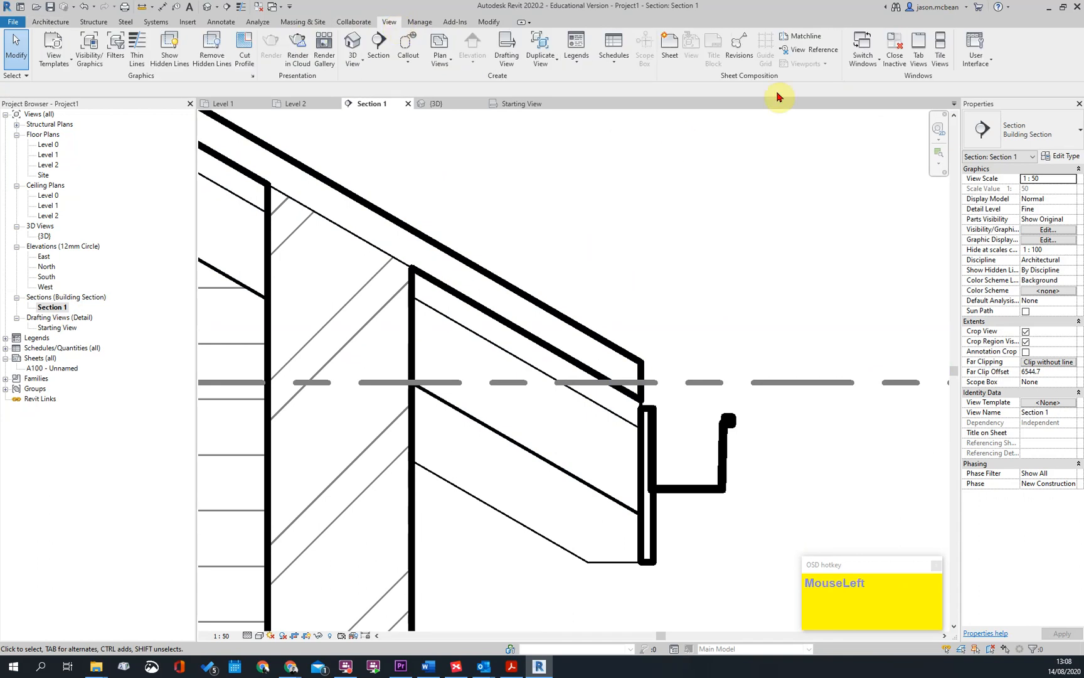
left_click(243, 51)
left_click(635, 370)
scroll(640, 402, "up", 2)
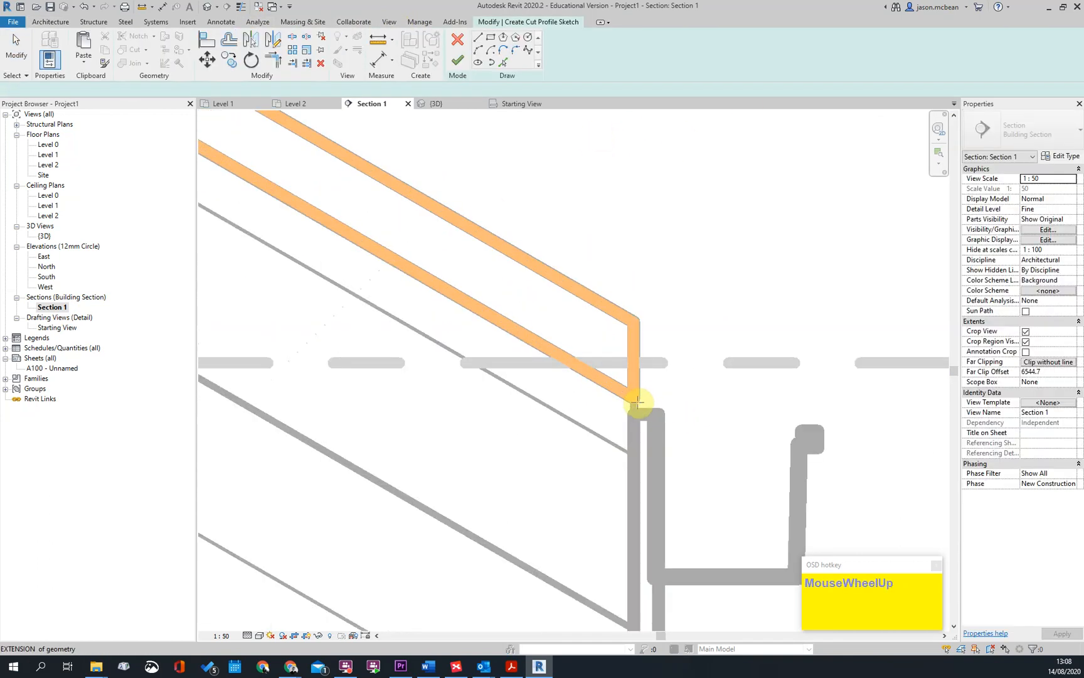
left_click(632, 397)
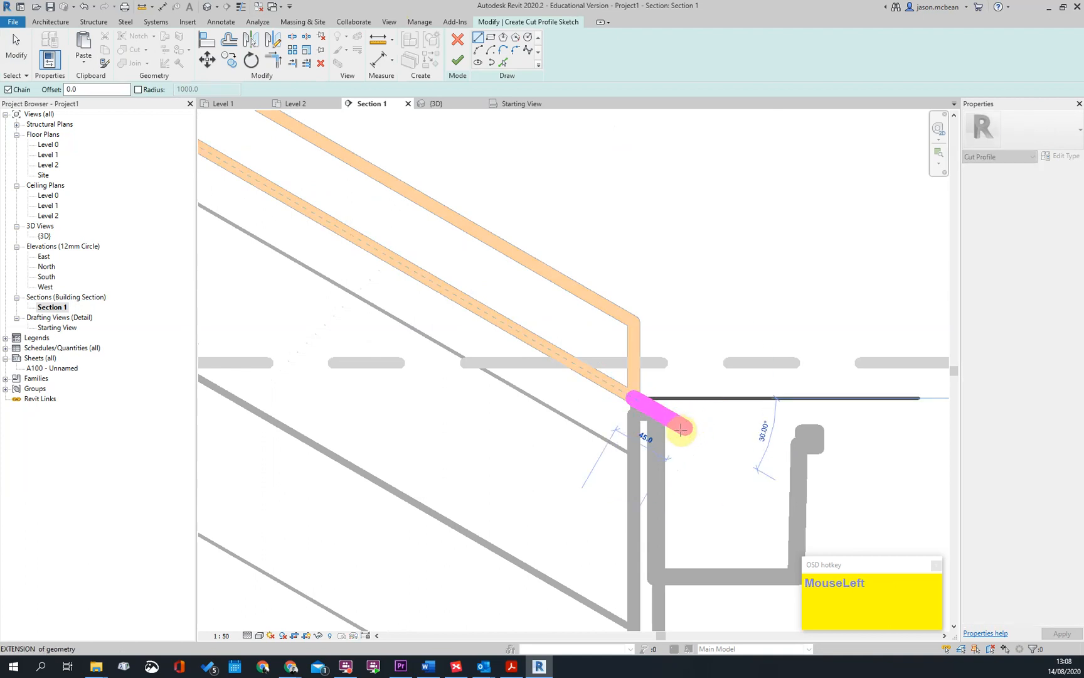
left_click(685, 428)
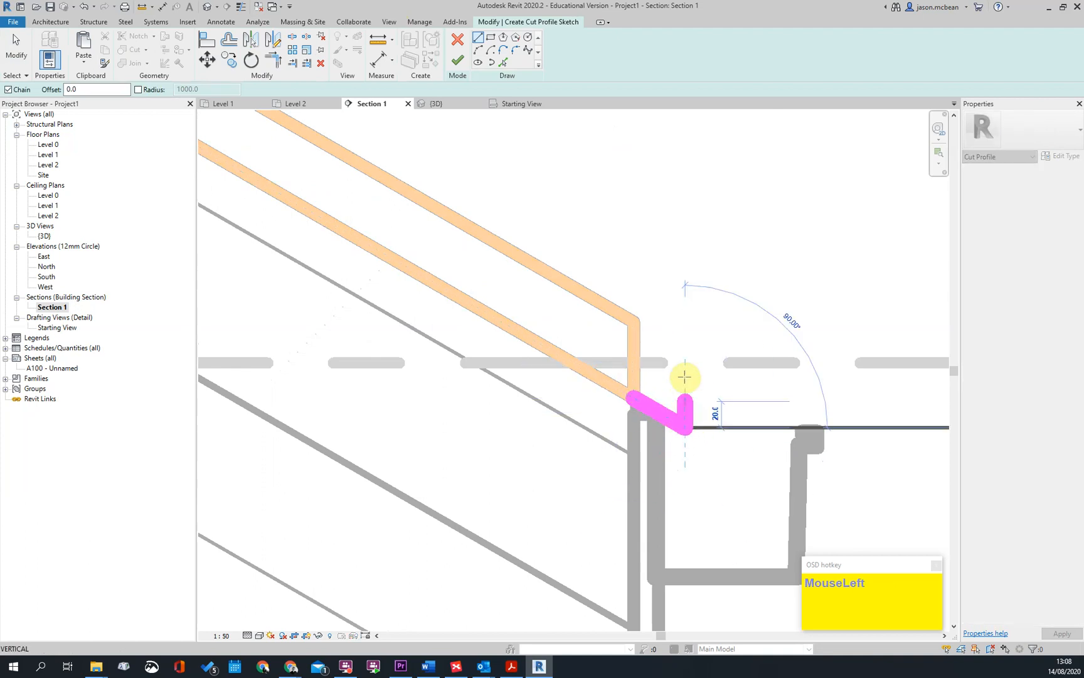
left_click(721, 370)
left_click(633, 320)
key("Escape")
key("Escape")
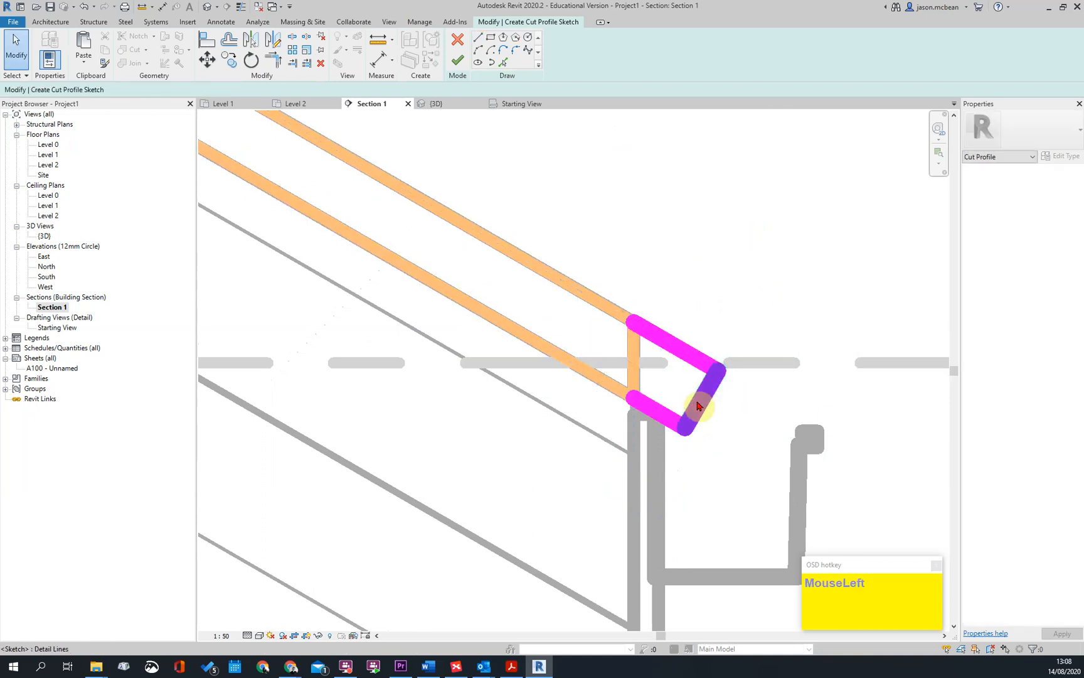
left_click(459, 61)
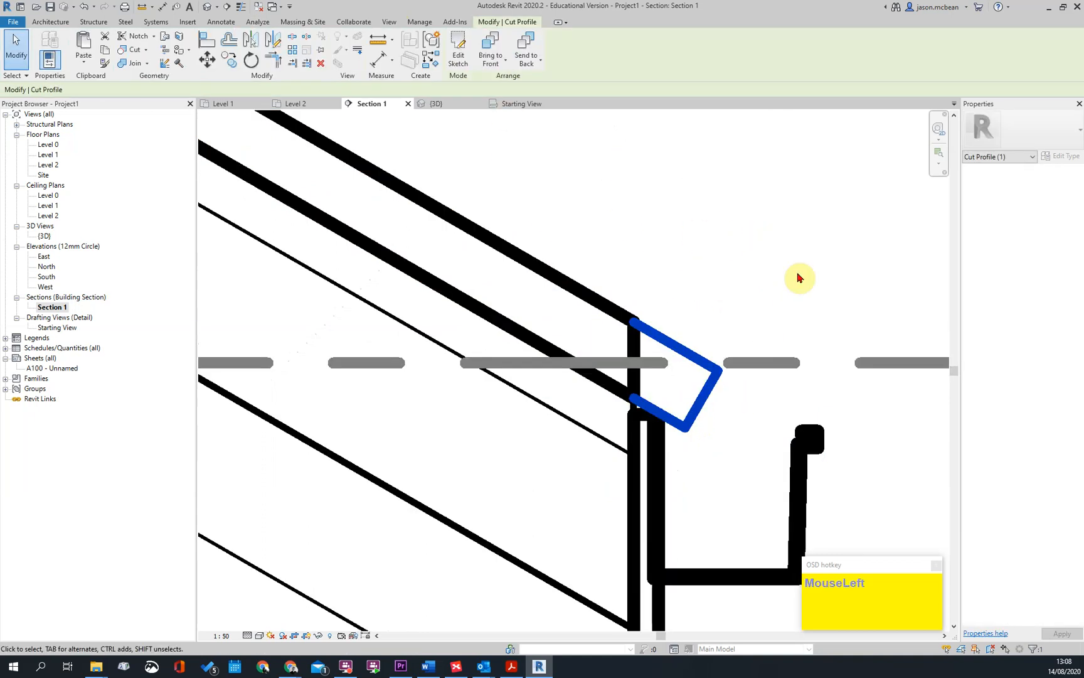
key("Escape")
Edit the tile layer's cut profile sketch and flip its direction arrow to the roof side, using thin lines while editing
left_click(675, 345)
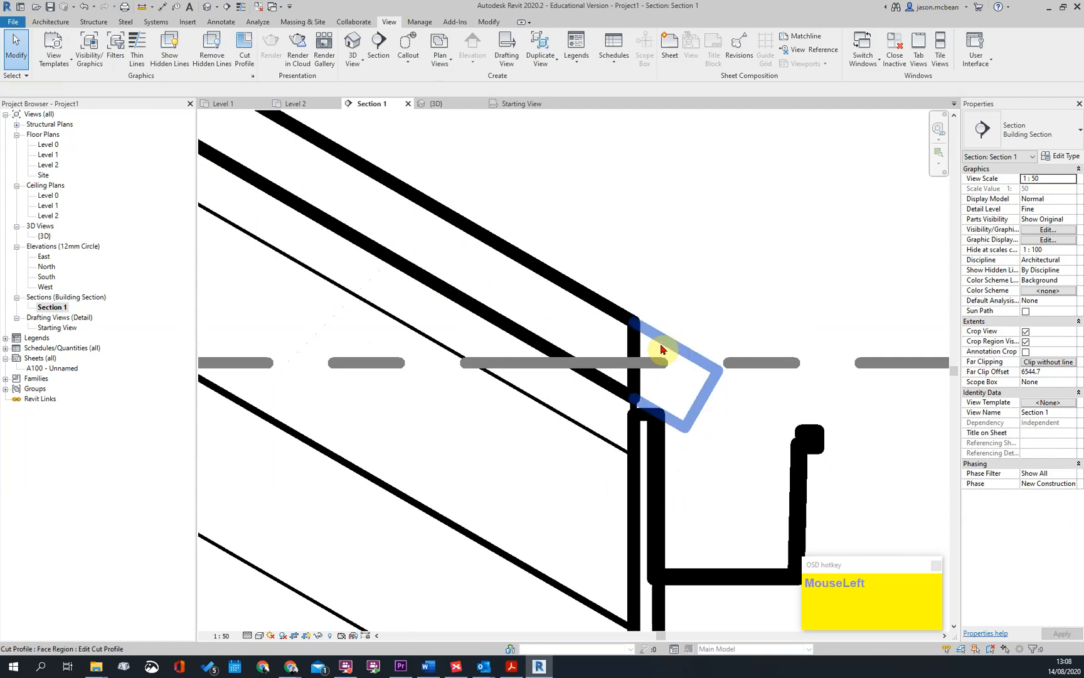
left_click(455, 59)
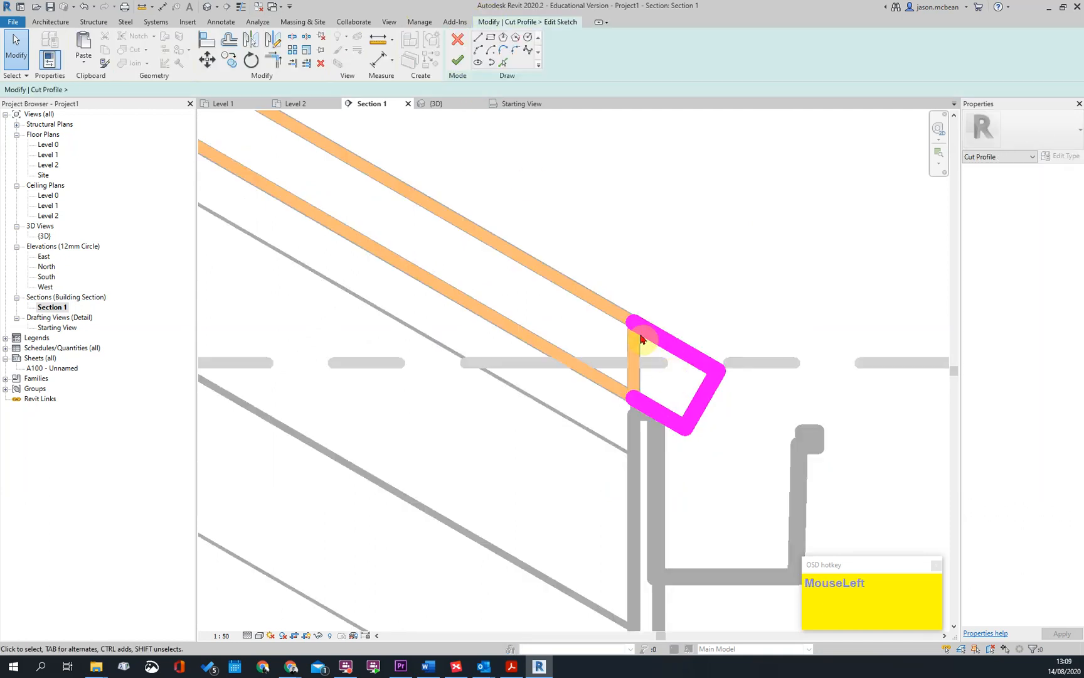
scroll(649, 330, "up", 2)
left_click(242, 11)
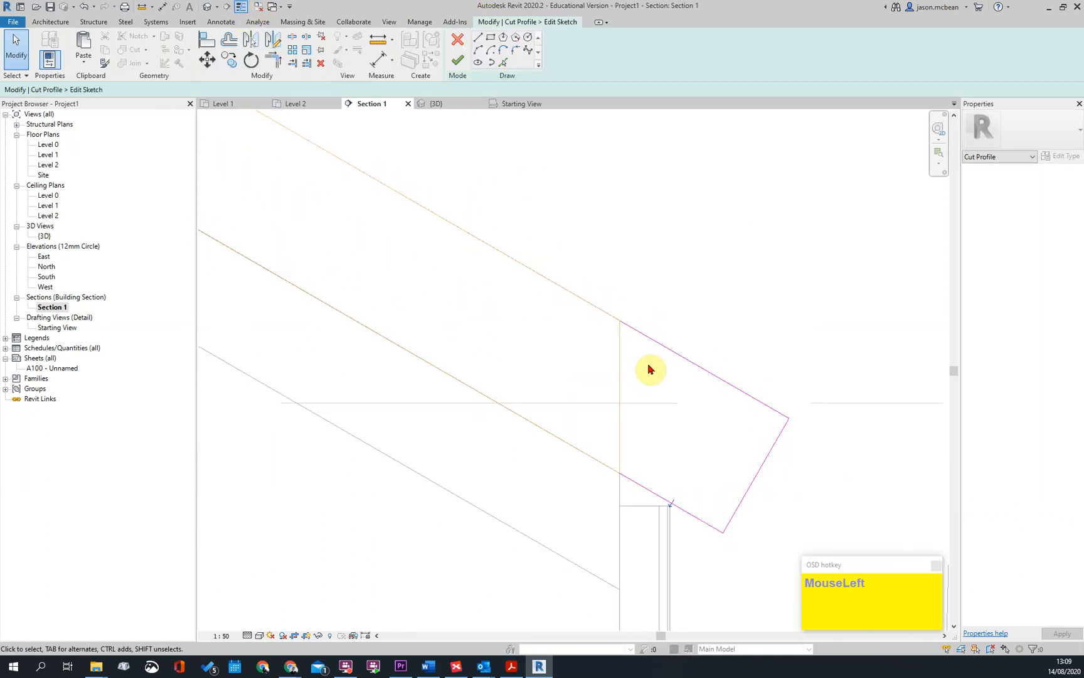
scroll(687, 517, "up", 2)
left_click(714, 464)
scroll(714, 465, "down", 2)
key("Escape")
left_click(458, 59)
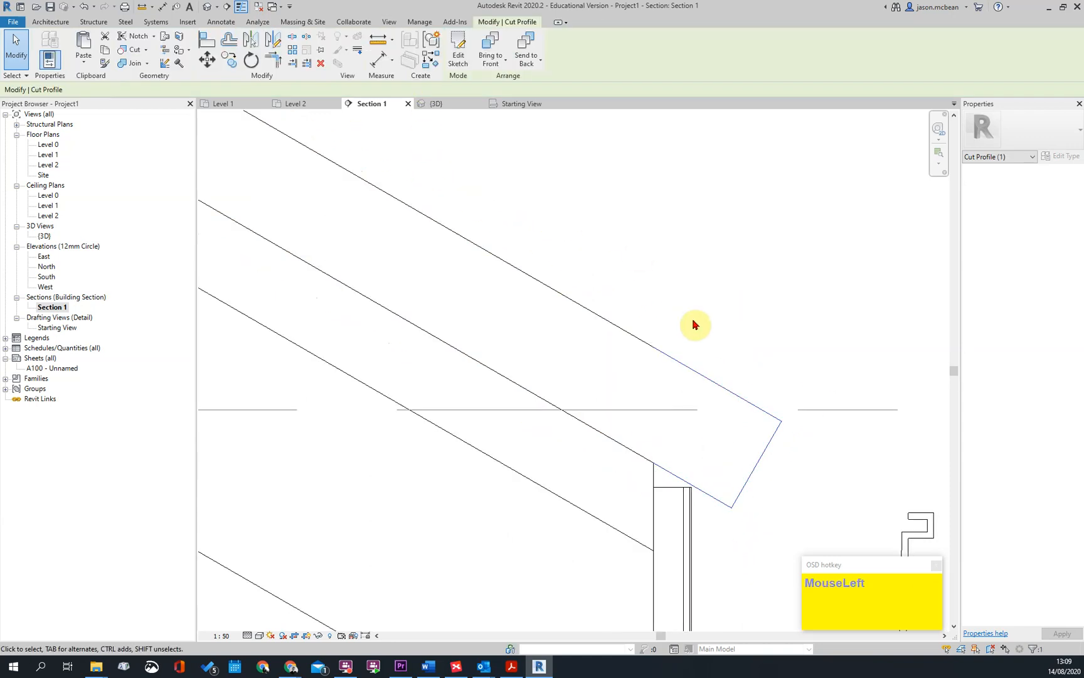
scroll(677, 399, "down", 2)
left_click(238, 12)
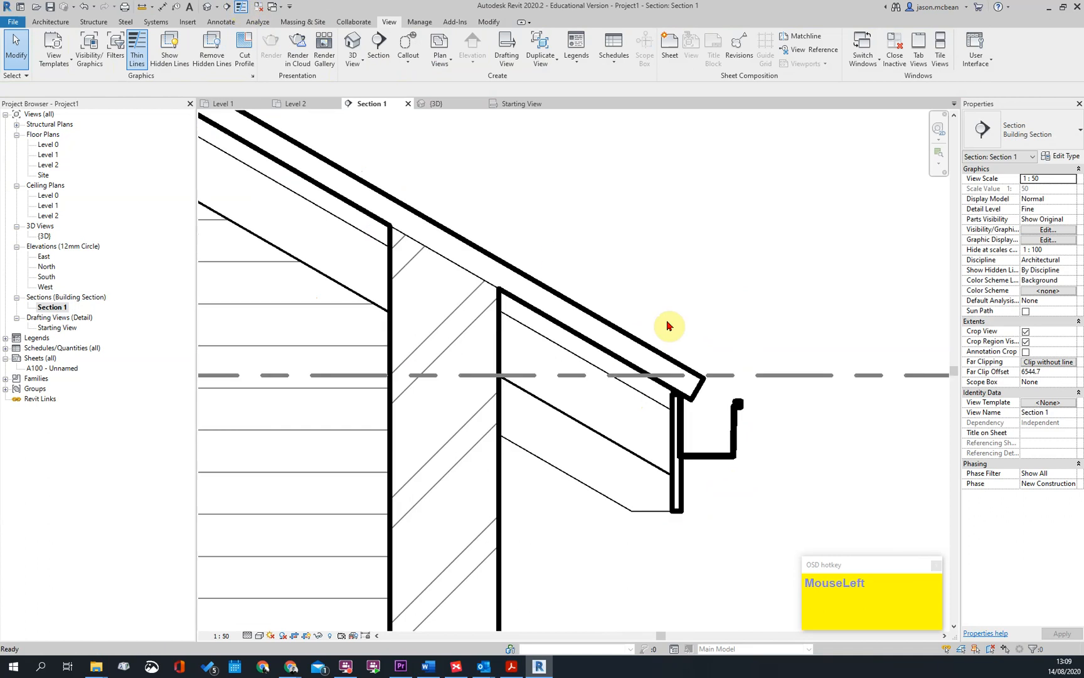
Examine the extended tile edge above the gutter and the opposite roof slope in Section 1
key("Escape")
scroll(754, 435, "down", 2)
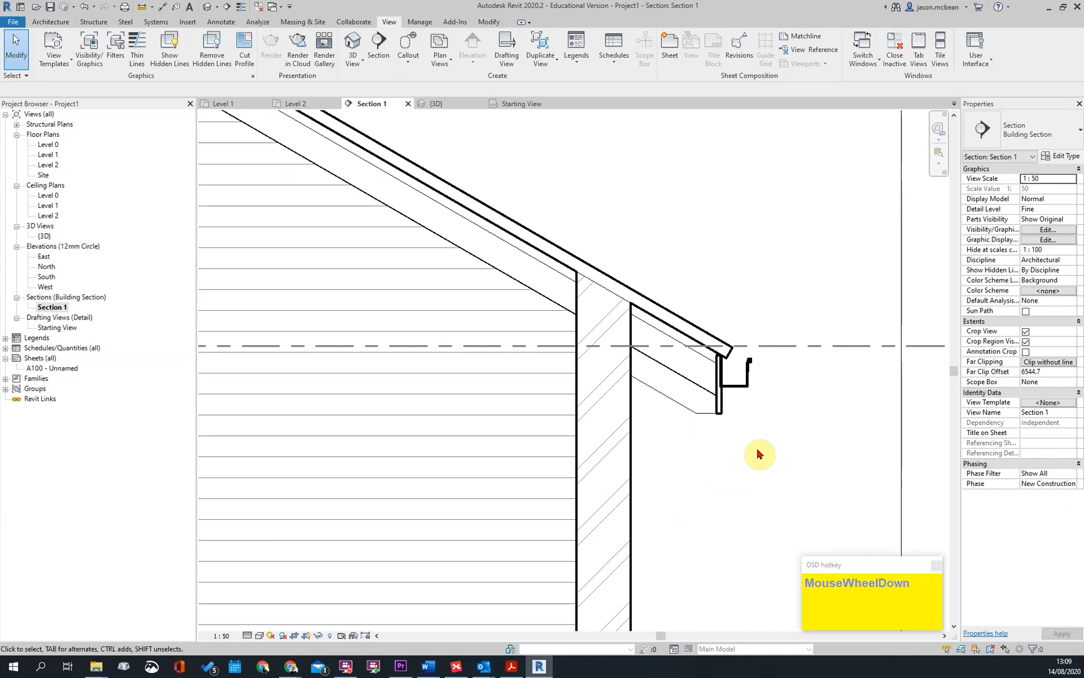
scroll(759, 453, "down", 3)
scroll(421, 407, "up", 6)
key("Escape")
Start a repeating detail component and duplicate the Brickwork - Section type under the name Timber stud
left_click(375, 484)
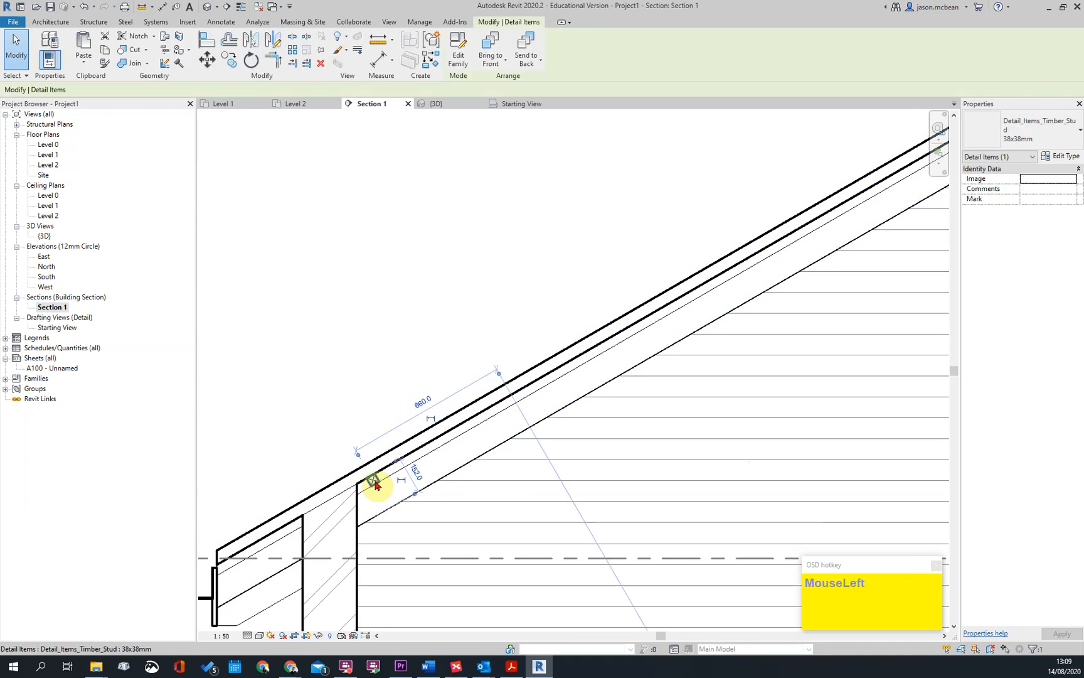
scroll(476, 433, "down", 2)
scroll(464, 420, "up", 2)
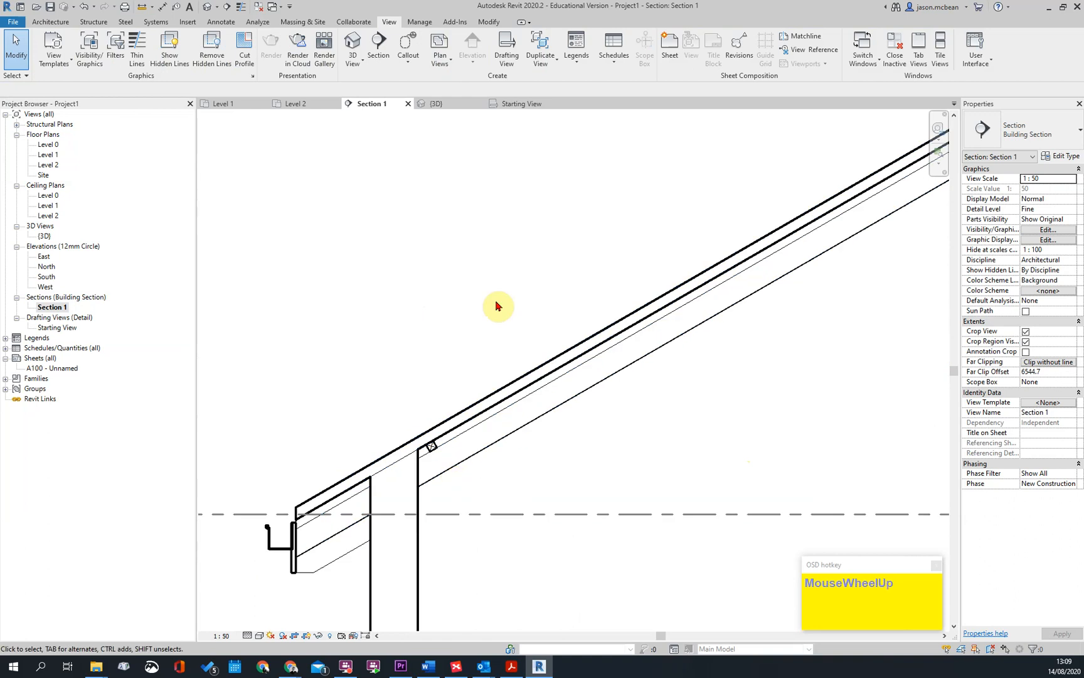
key("Escape")
left_click(223, 22)
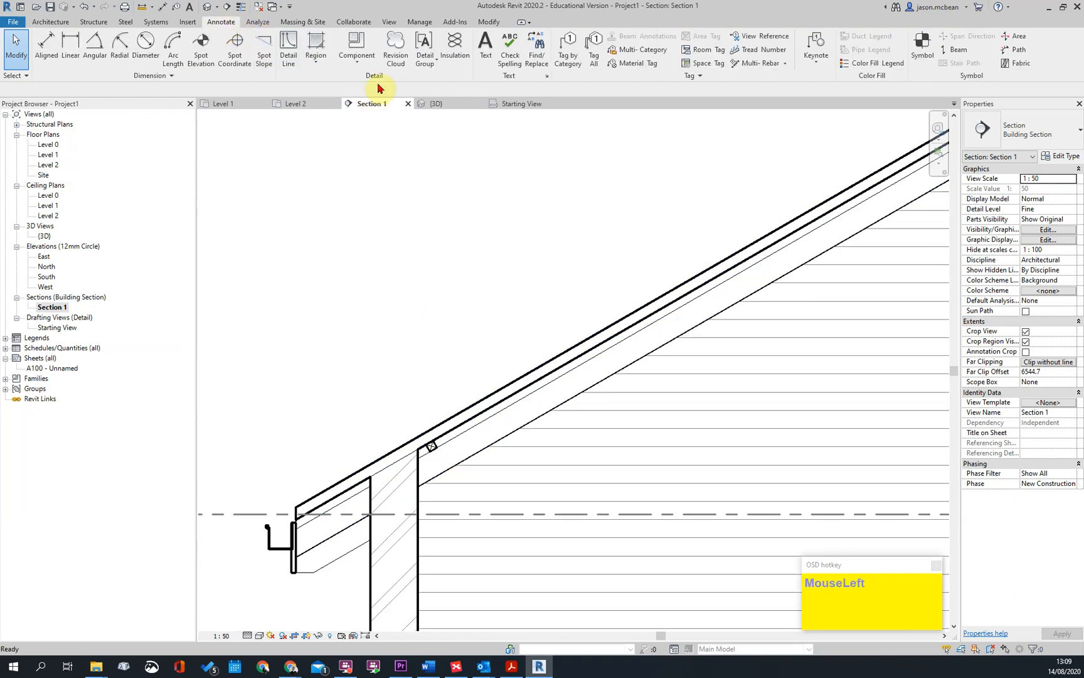
left_click(355, 56)
left_click(363, 103)
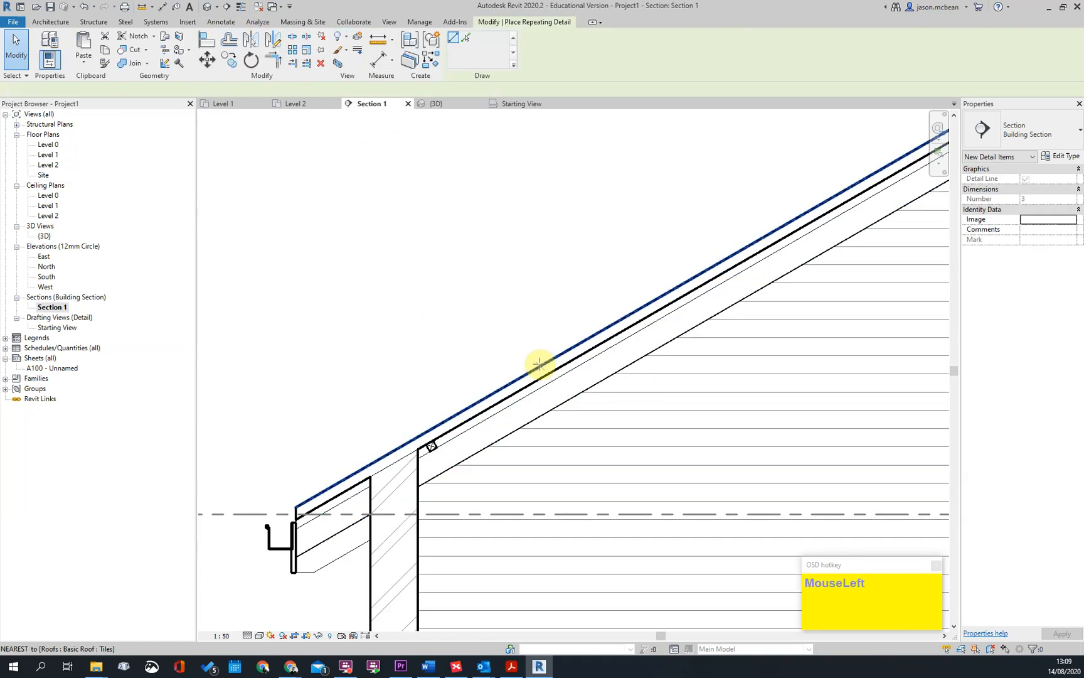
left_click(1064, 155)
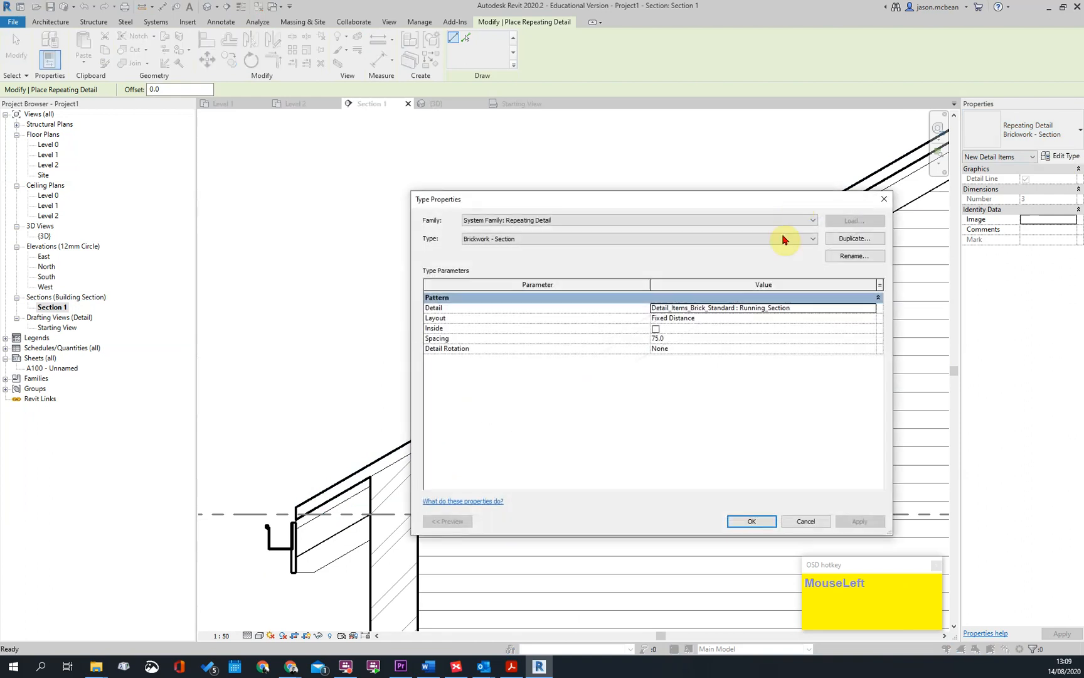
left_click(855, 239)
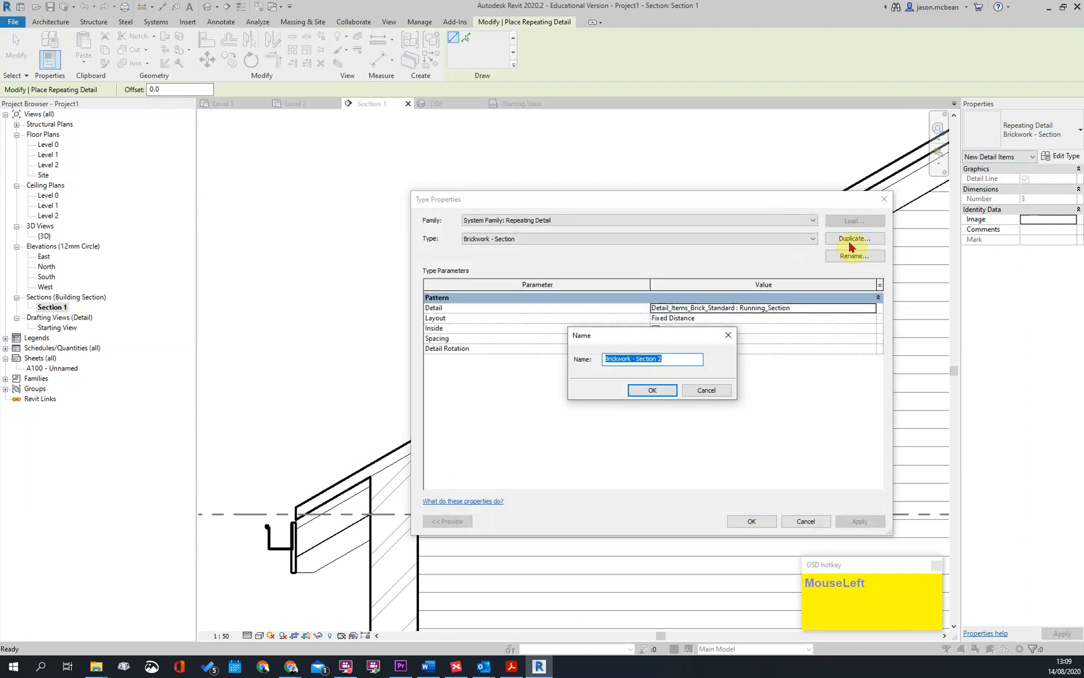
type("Timber")
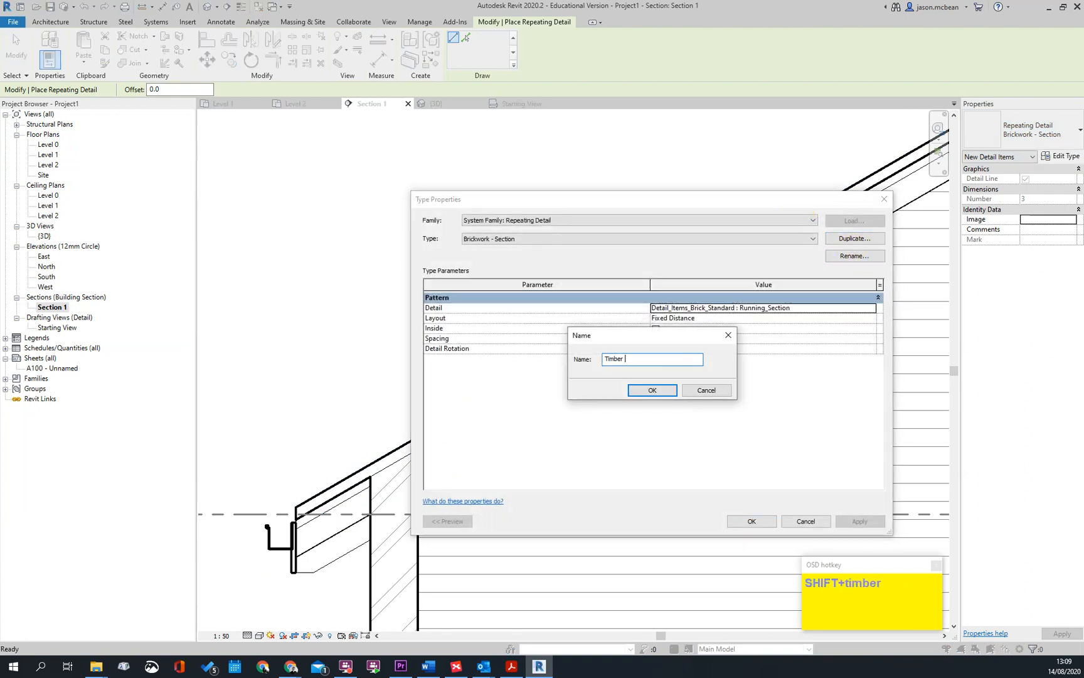
type(" stud")
key("Return")
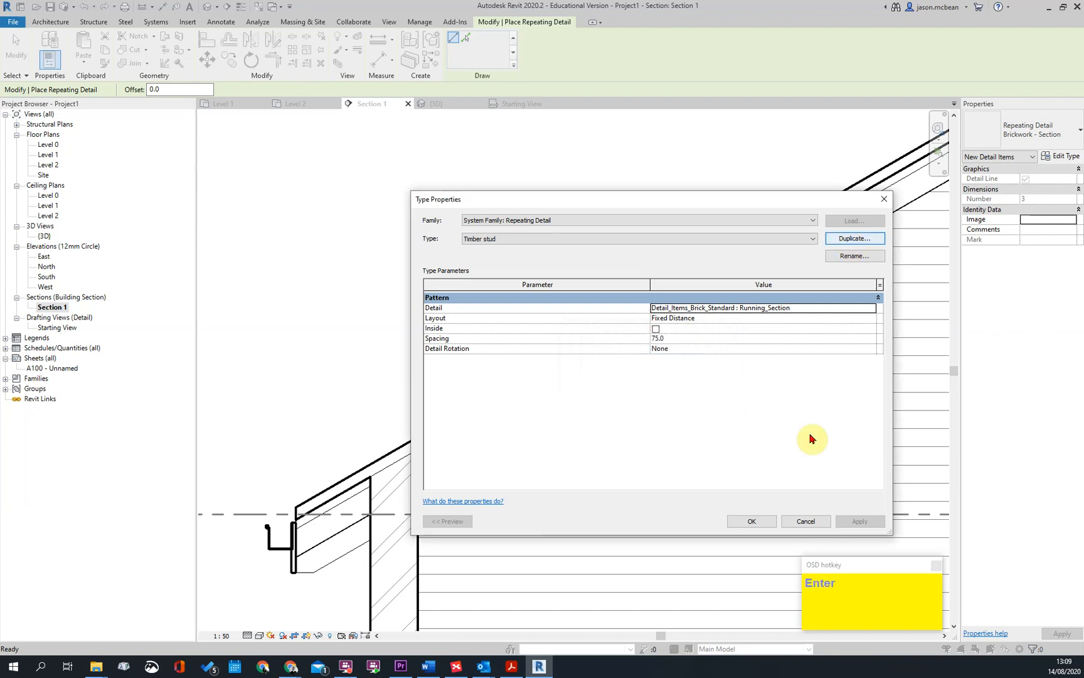
Set the Timber stud type's repeated detail to Detail_Items_Timber_Stud : 38x38mm
left_click(879, 307)
left_click(872, 308)
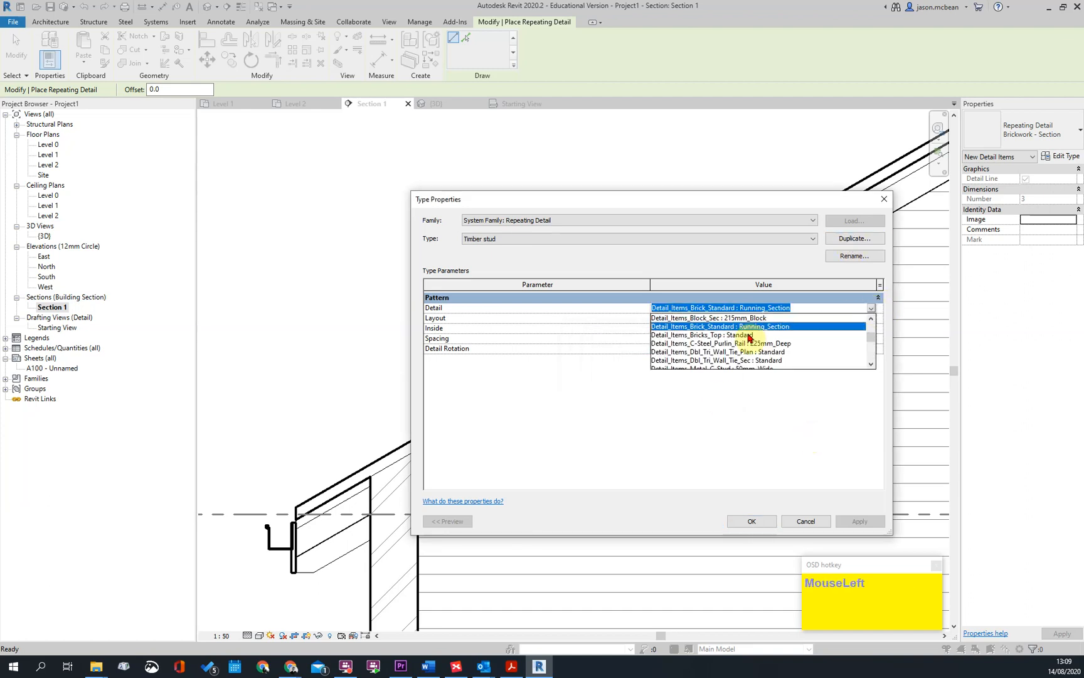
scroll(760, 337, "up", 3)
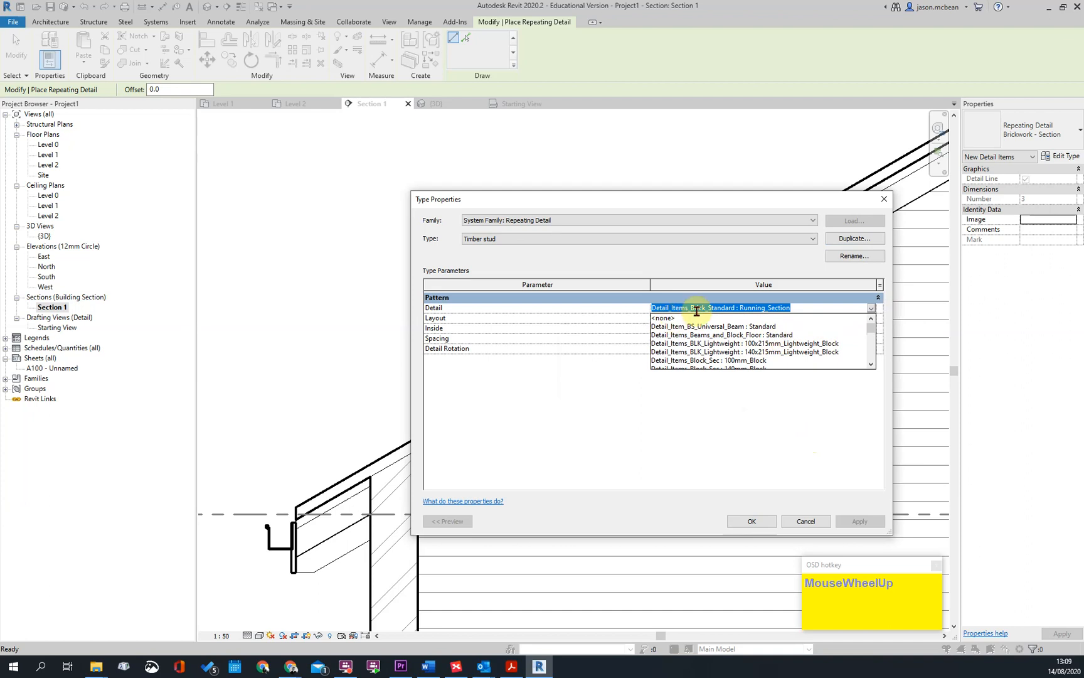
type("ti")
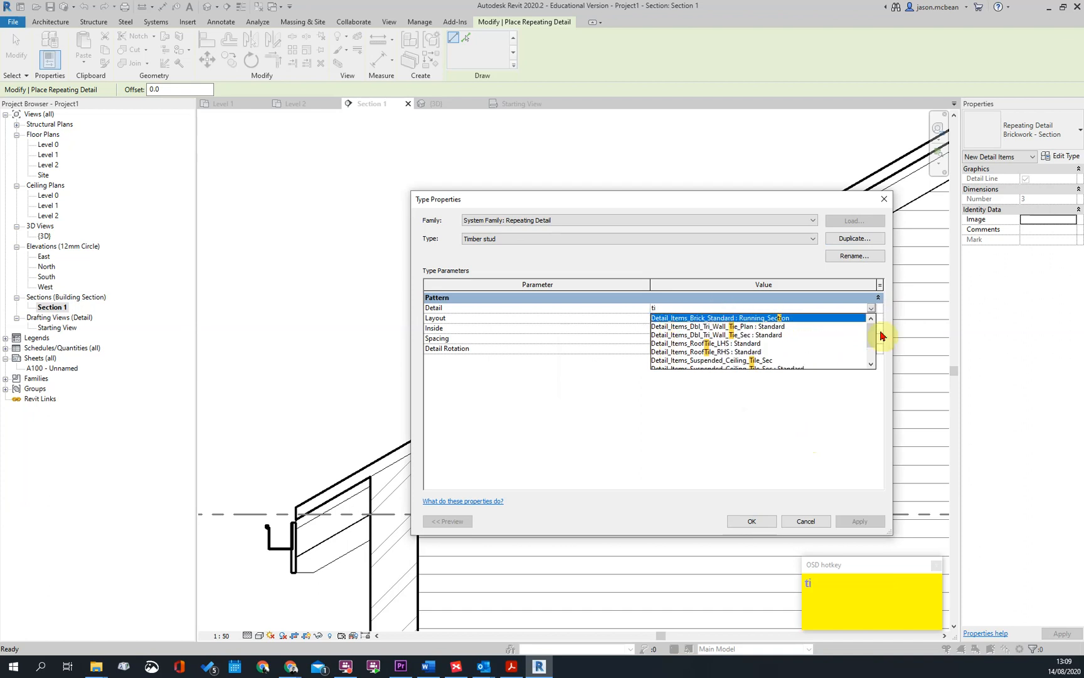
type("m")
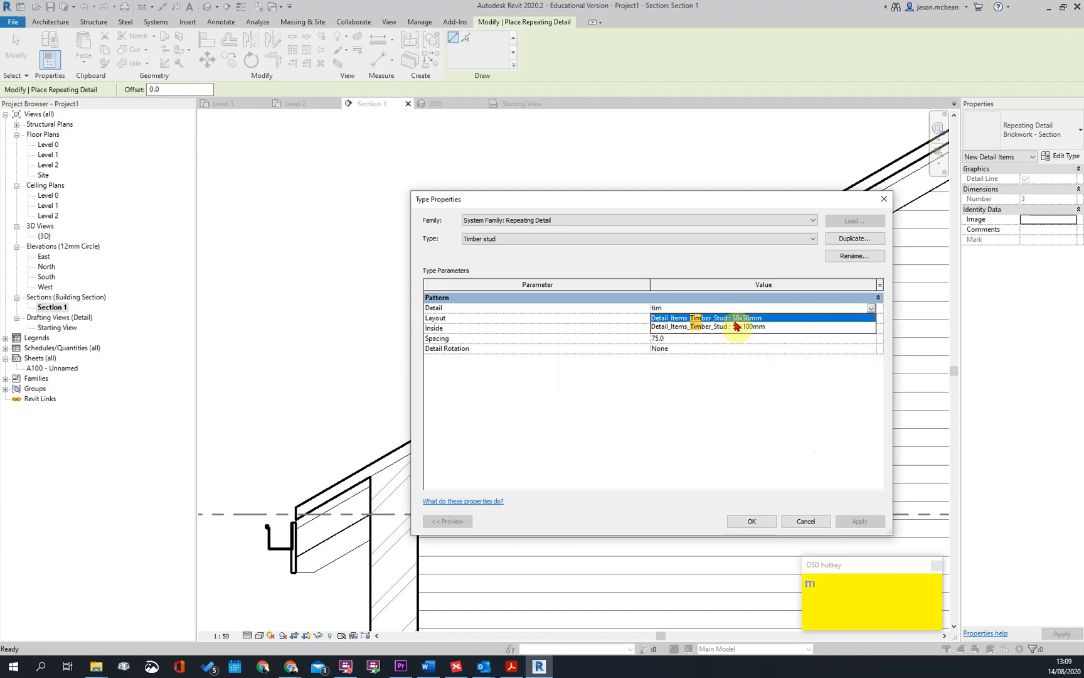
left_click(697, 319)
Set the Timber stud type's layout to Maximum Spacing with a spacing of 650 mm and accept the type properties
left_click(683, 337)
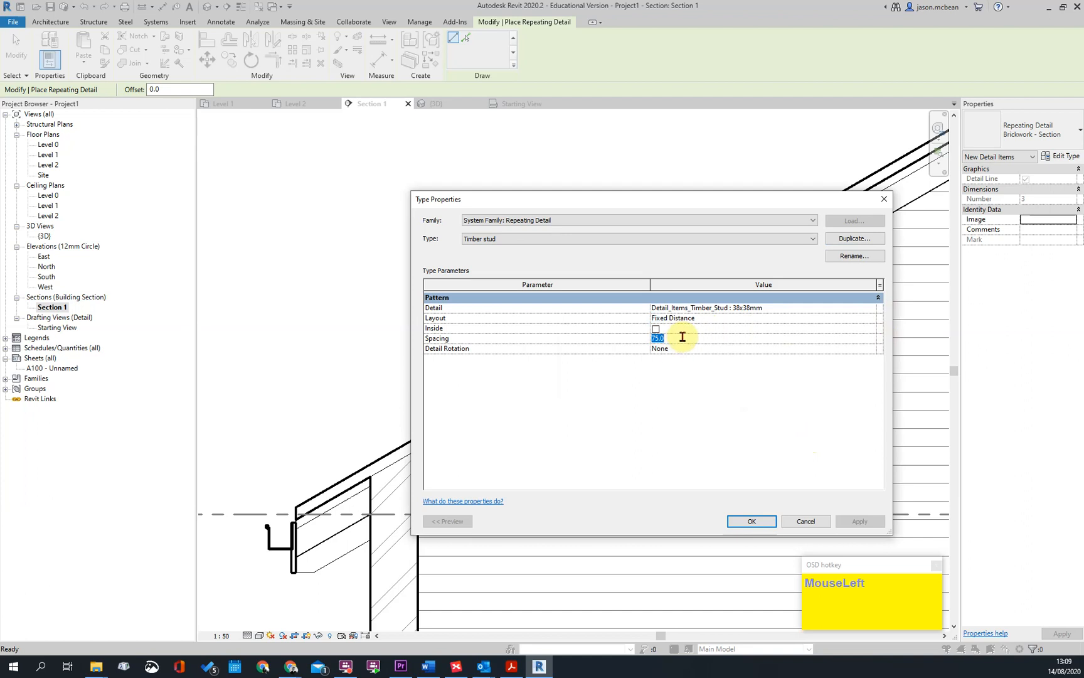
left_click(718, 319)
left_click(871, 320)
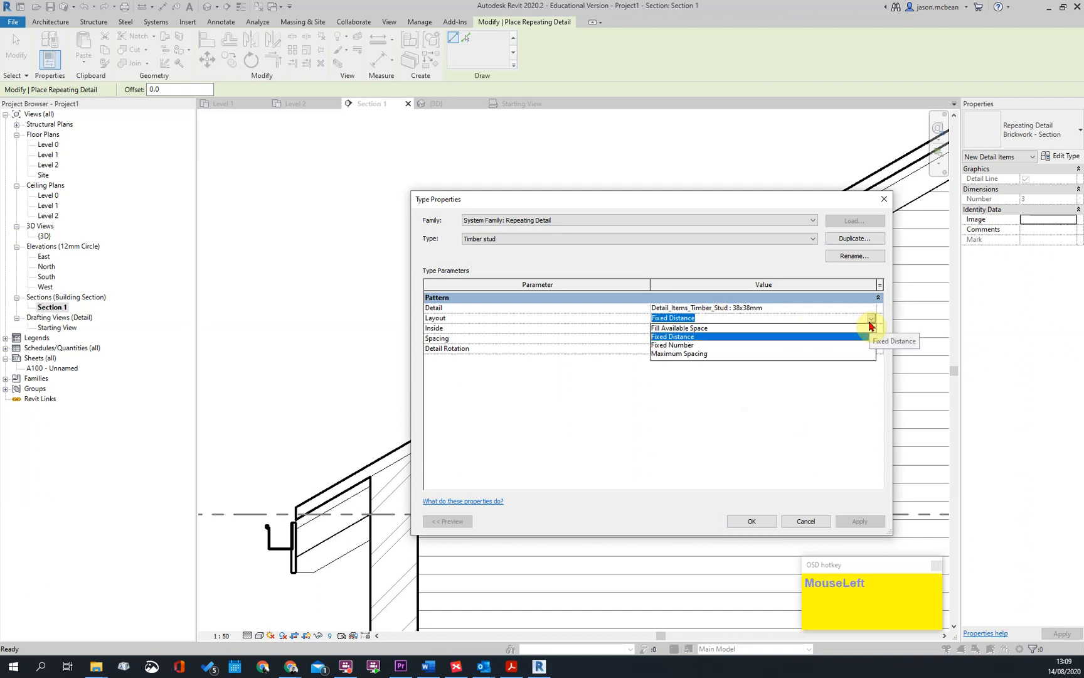
left_click(683, 355)
left_click(685, 339)
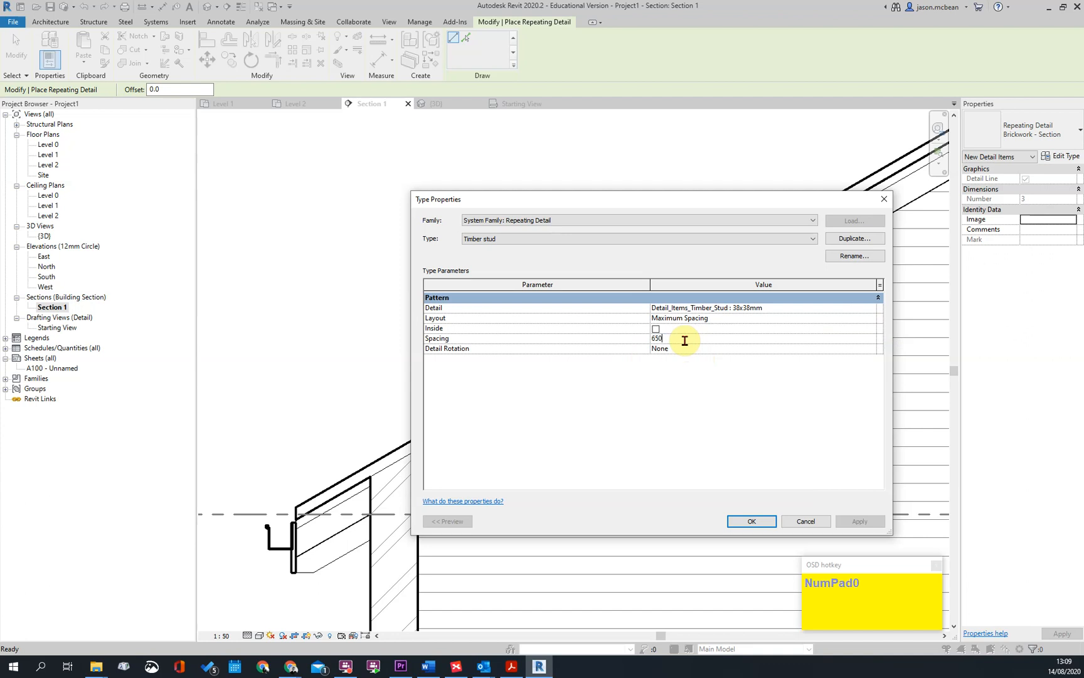
left_click(747, 526)
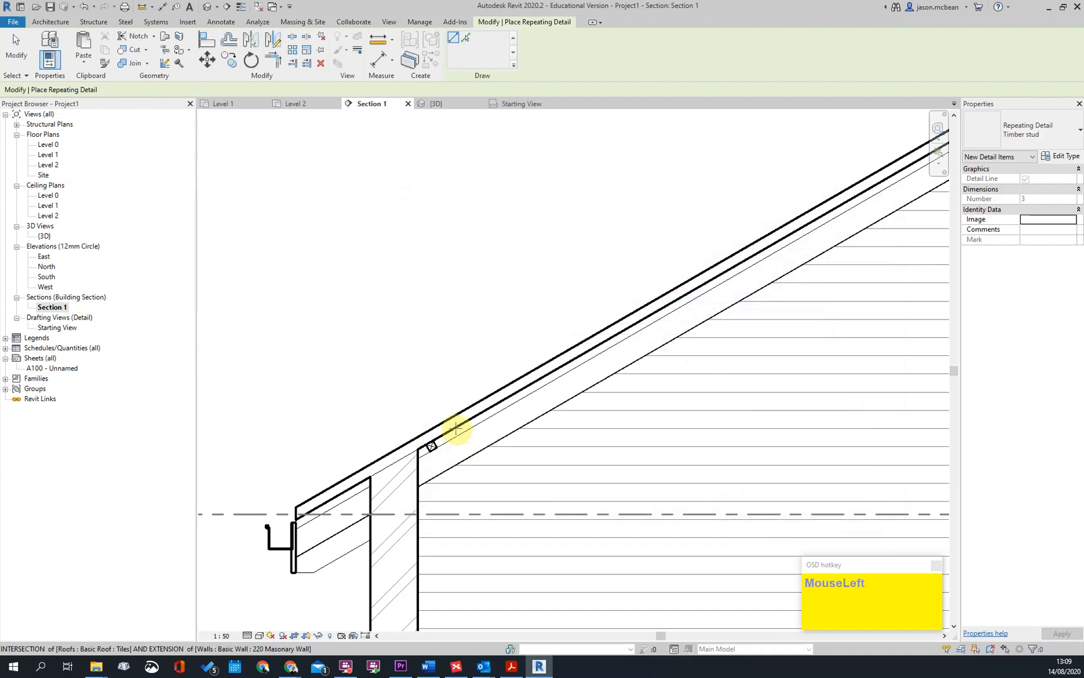
Place the repeating Timber stud detail along the underside of the tile layer, from beside the existing single stud up to near the ridge
scroll(447, 416, "up", 3)
left_click(444, 405)
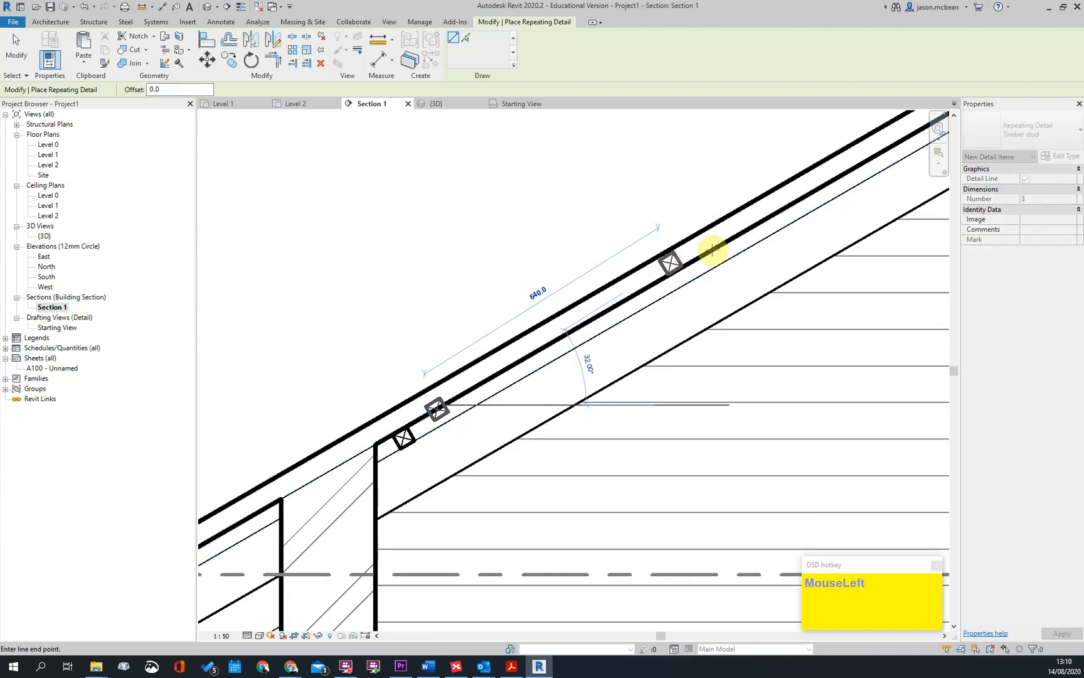
scroll(574, 307, "down", 4)
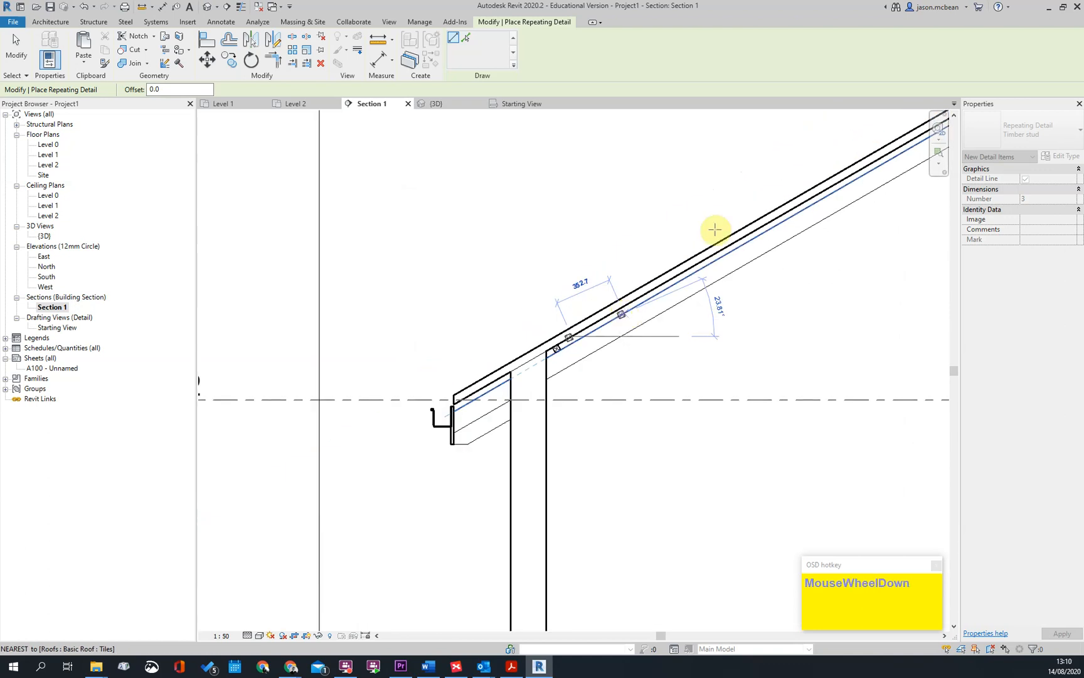
middle_click(342, 511)
scroll(584, 360, "up", 3)
left_click(581, 347)
key("Escape")
Move the repeating timber studs down so they sit directly beneath the thick line under the tile layer
scroll(584, 359, "up", 3)
left_click(577, 343)
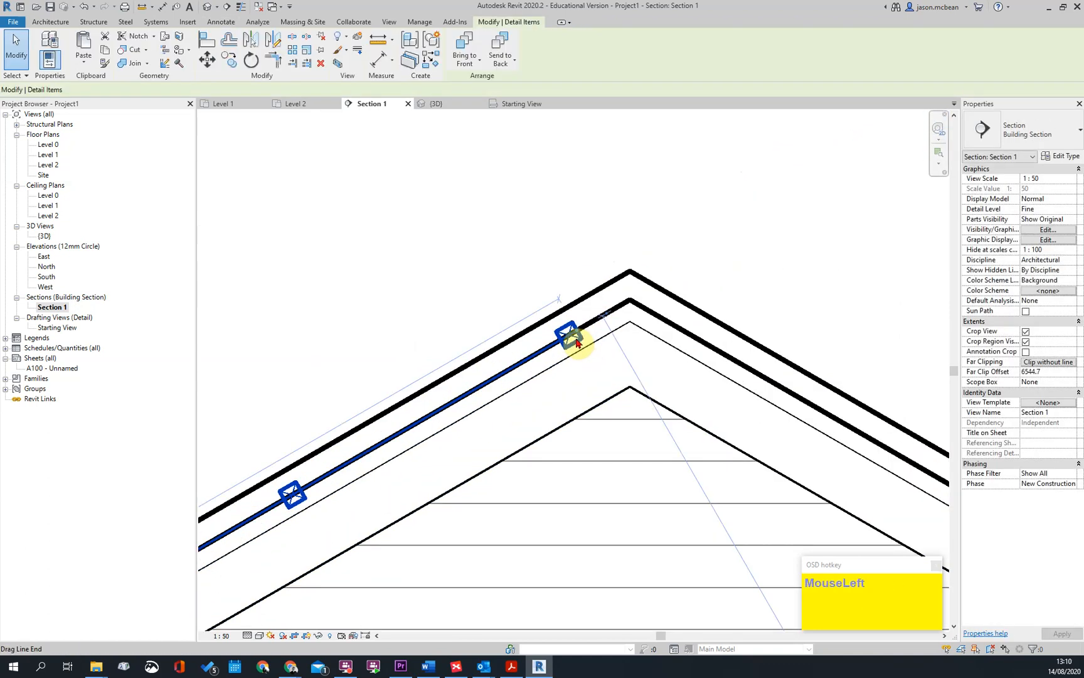
scroll(577, 343, "up", 3)
key("m")
key("v")
left_click(588, 345)
left_click(589, 361)
scroll(811, 266, "down", 5)
key("Escape")
Delete the original single 38x38mm timber stud beside the inner face of the masonry wall
scroll(527, 309, "up", 4)
left_click(501, 411)
scroll(556, 389, "up", 3)
key("Delete")
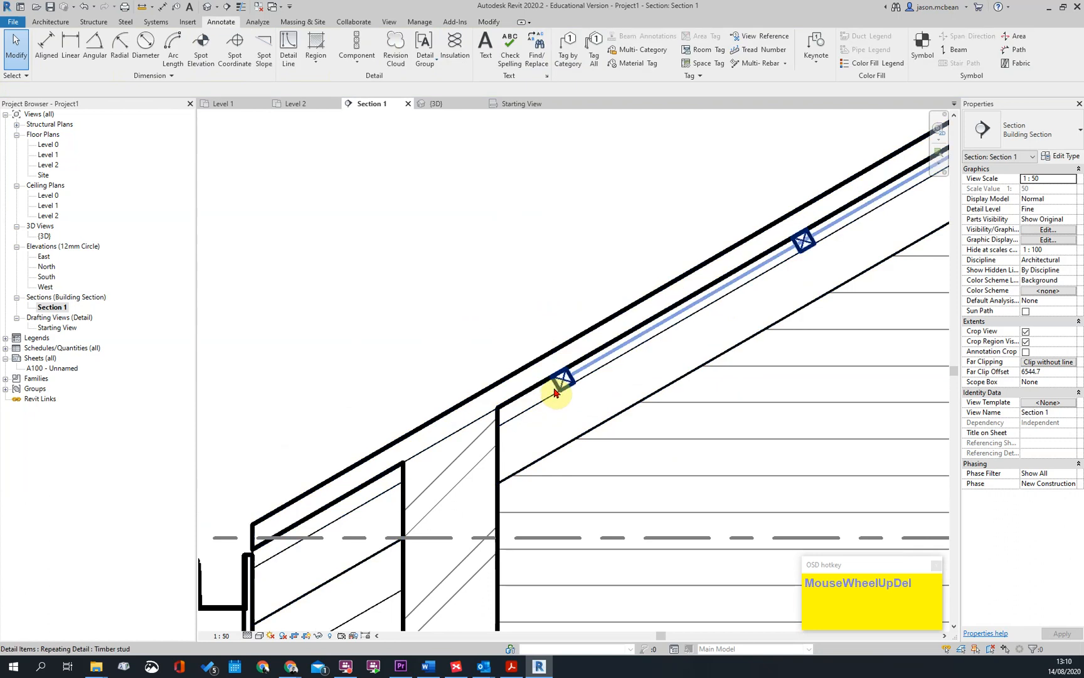
Stretch the repeating timber stud detail's lower end down the slope to the eaves, about 3340 mm long overall
left_click(555, 393)
scroll(561, 380, "down", 3)
left_click_drag(502, 424, 407, 472)
left_click(407, 442)
scroll(414, 457, "down", 6)
scroll(721, 295, "up", 4)
scroll(719, 306, "down", 6)
scroll(515, 437, "up", 5)
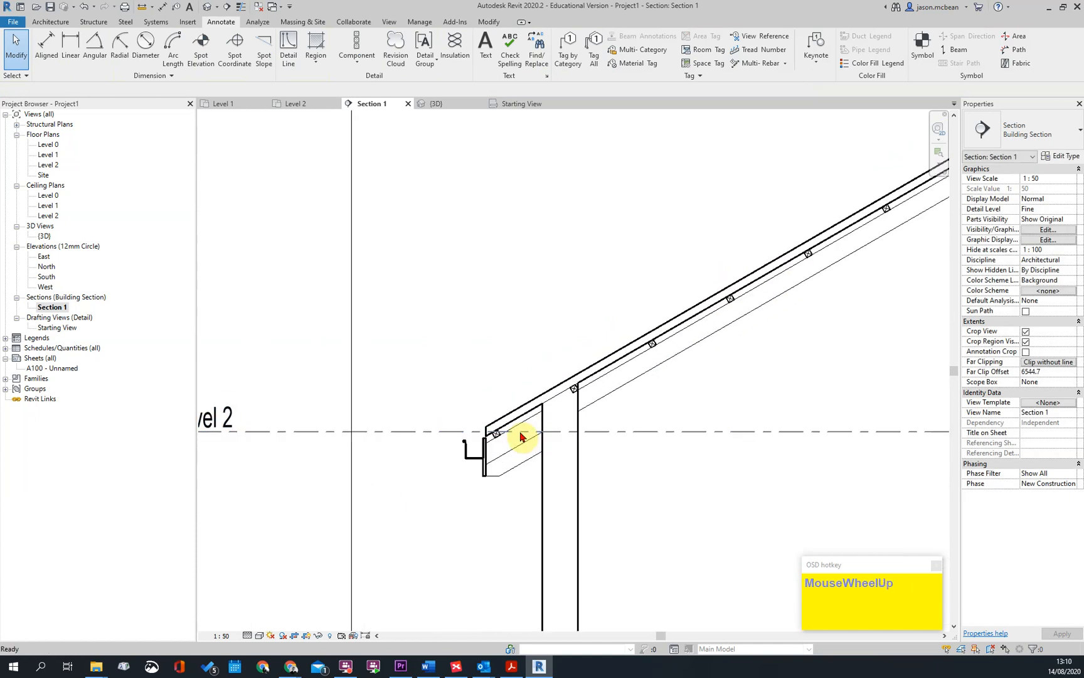
Pull the repeating detail's lower end back up to the inner face of the masonry wall, about 2700 mm long overall
scroll(521, 437, "up", 3)
key("Tab")
left_click(608, 357)
key("Escape")
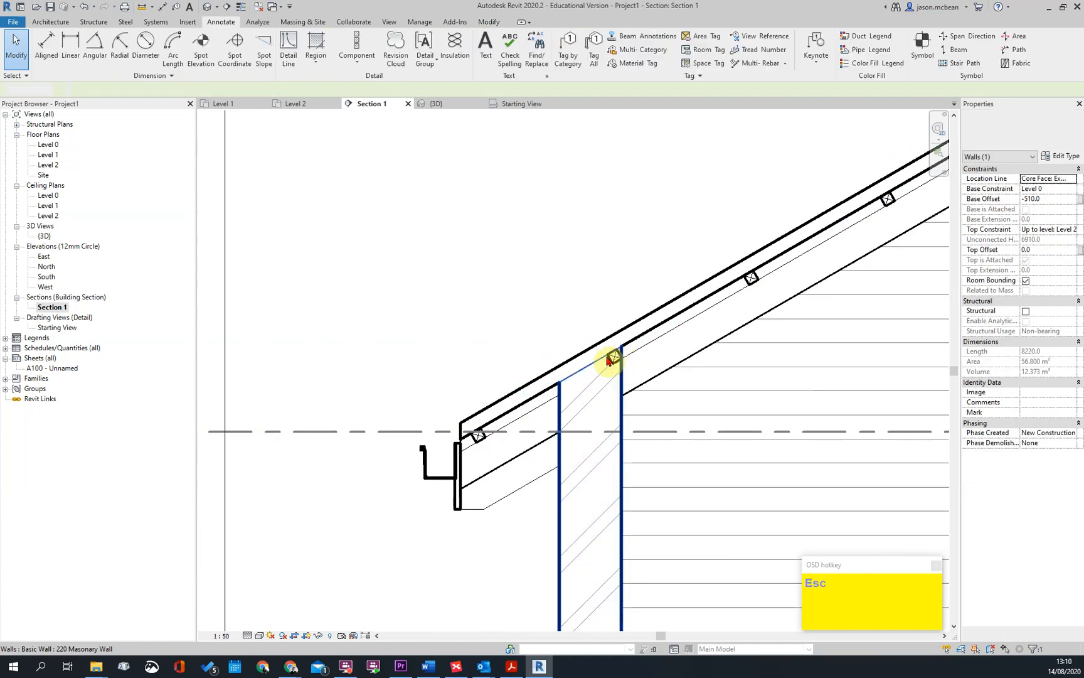
left_click(606, 356)
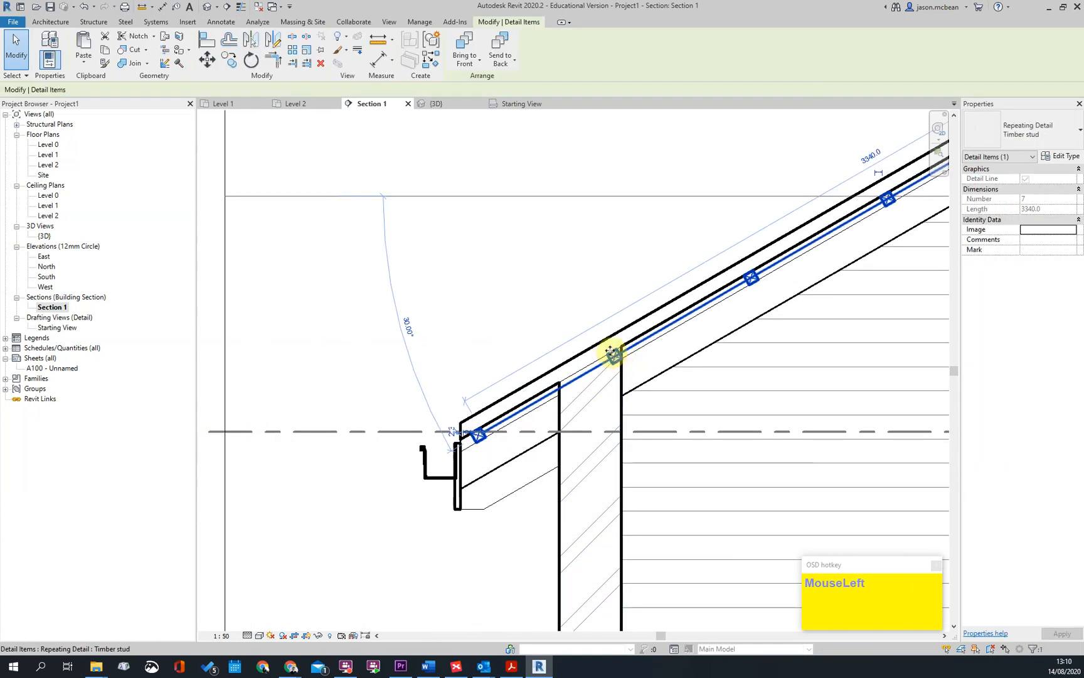
scroll(575, 371, "down", 2)
left_click_drag(522, 407, 614, 356)
left_click(677, 395)
scroll(689, 392, "up", 1)
middle_click_drag(690, 390, 583, 438)
scroll(397, 464, "down", 2)
scroll(634, 363, "up", 3)
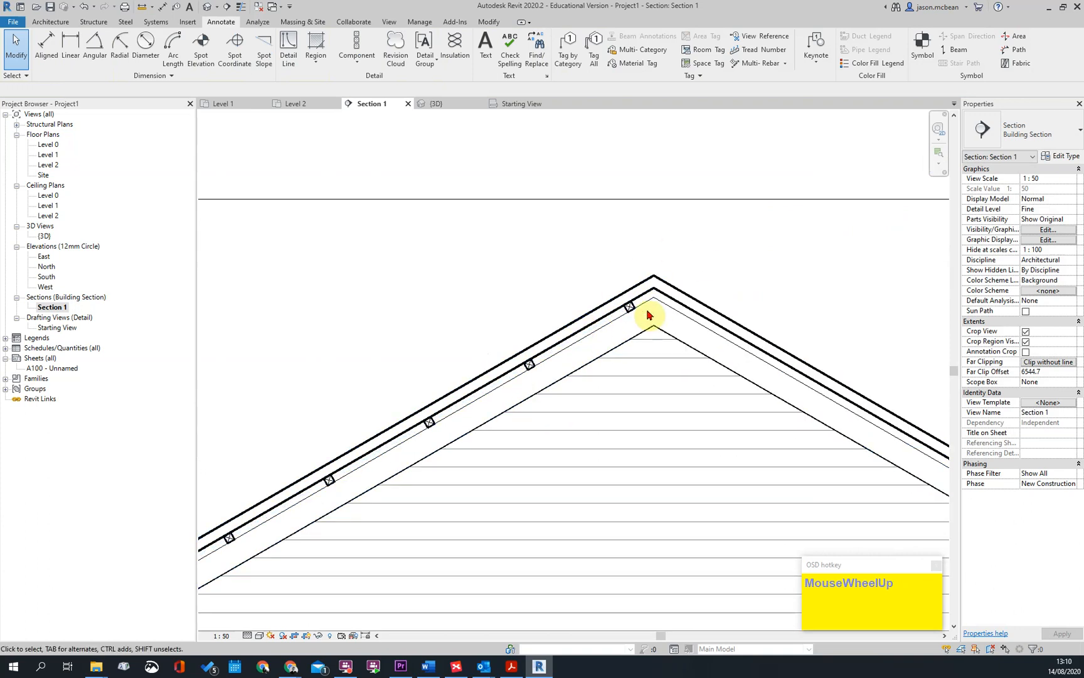
Mirror a copy of the repeating timber studs onto the opposite roof slope about a vertical axis drawn through the ridge
left_click(643, 301)
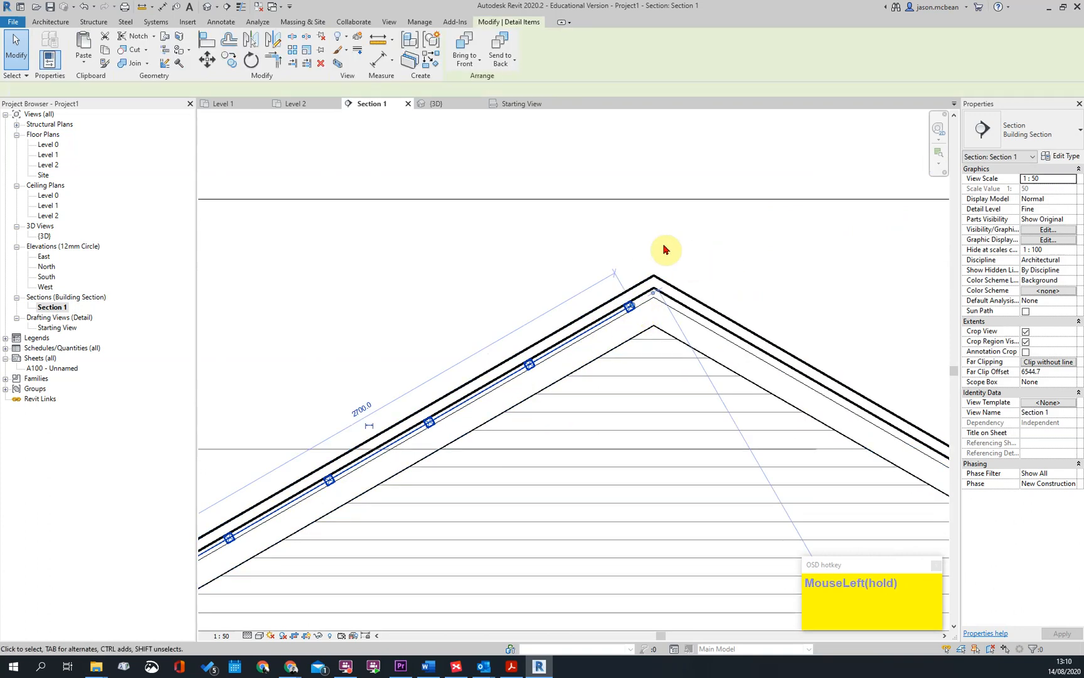
left_click(273, 43)
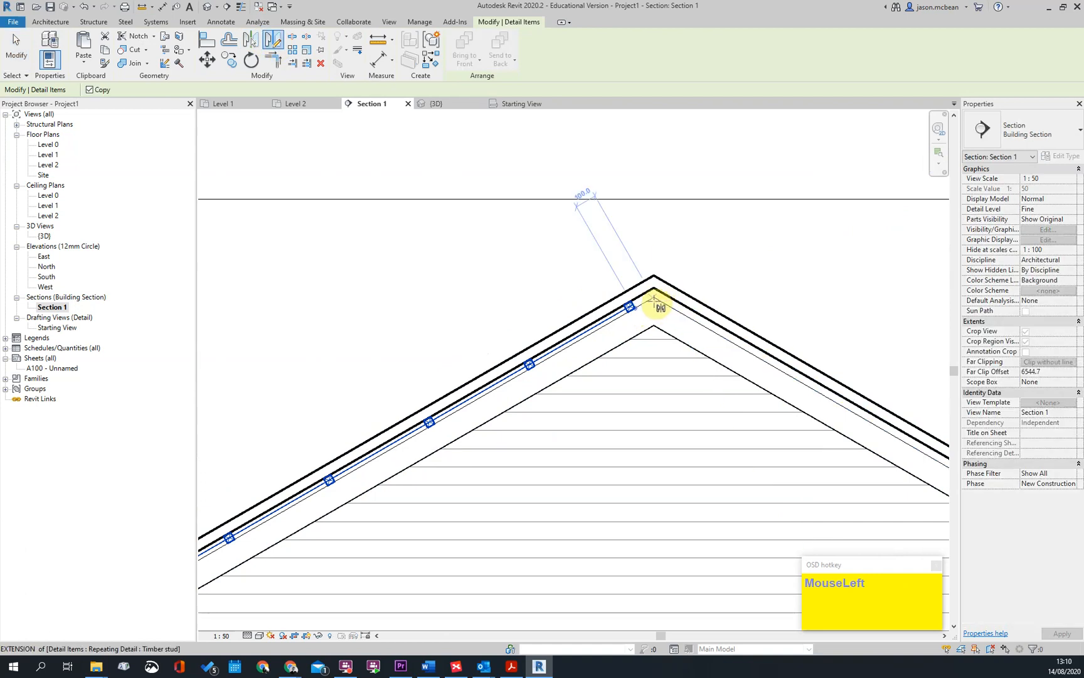
left_click(658, 241)
left_click(579, 296)
scroll(576, 298, "down", 3)
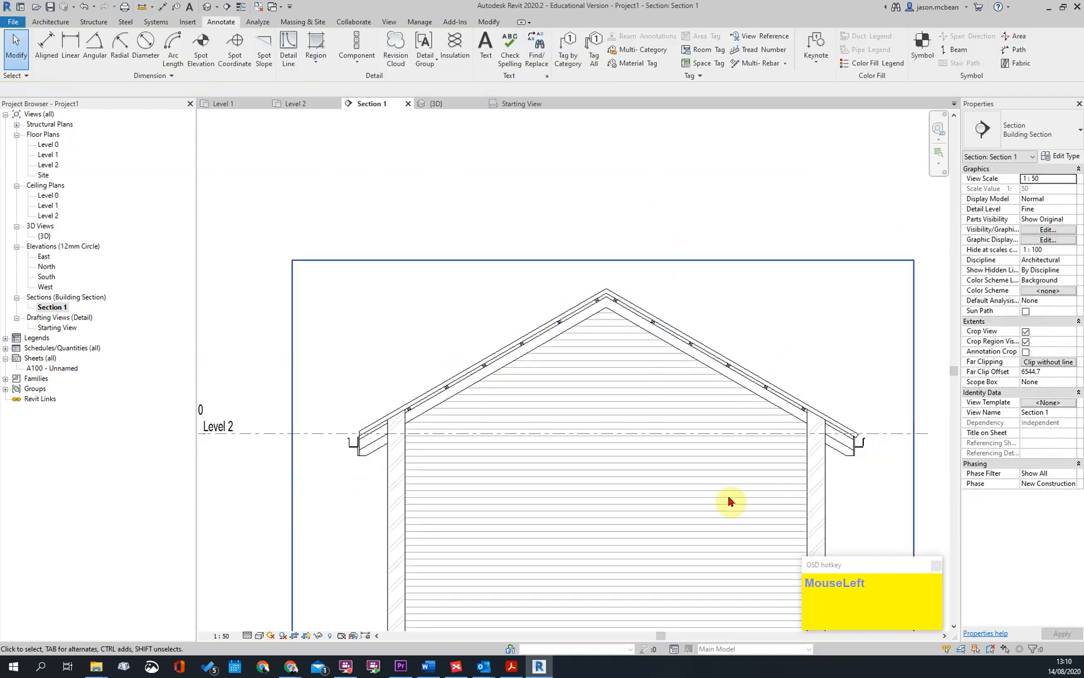
Examine the mirrored timber studs and the tile edge, fascia and gutter at the opposite eaves
middle_click_drag(737, 504, 717, 438)
scroll(713, 432, "up", 2)
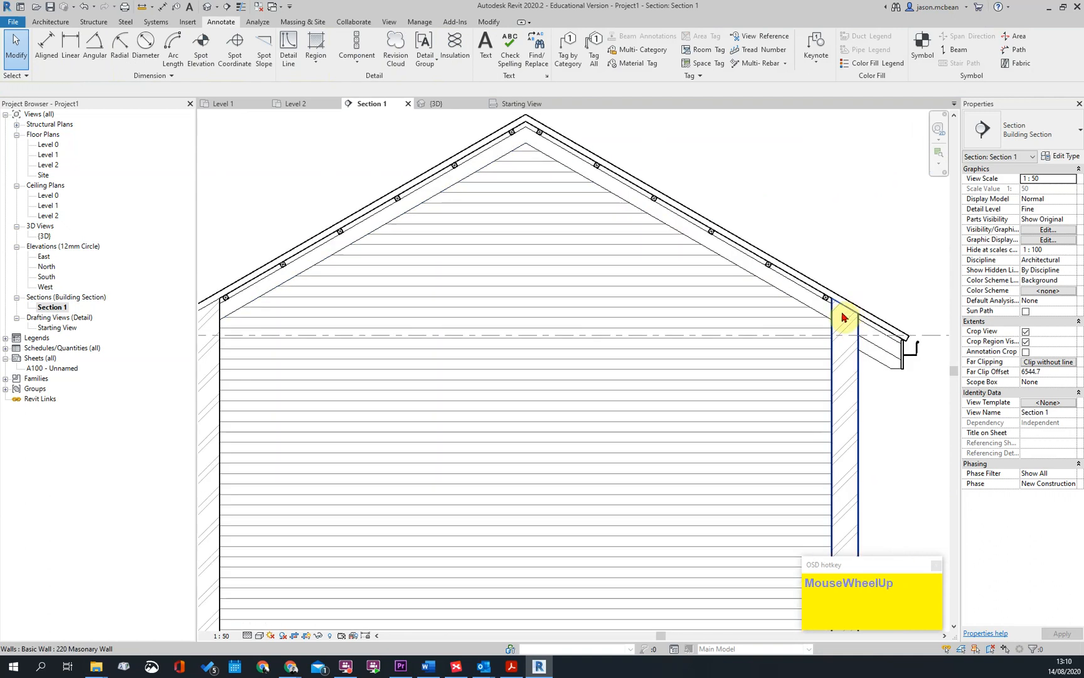
scroll(843, 315, "down", 2)
scroll(929, 351, "up", 2)
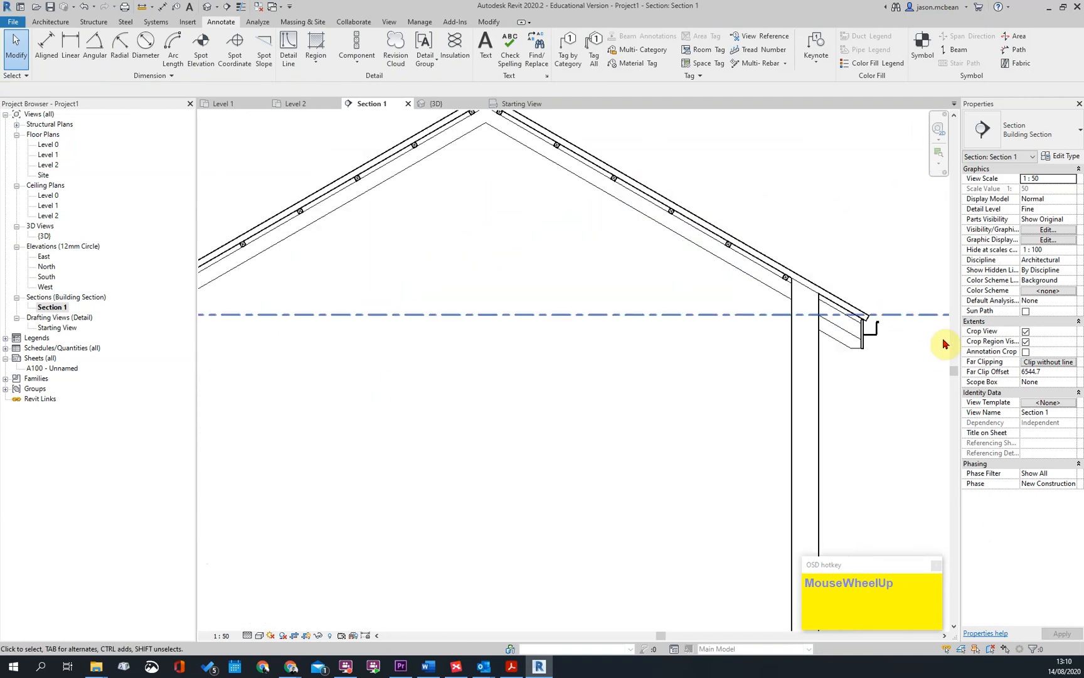
scroll(888, 307, "up", 5)
scroll(851, 251, "down", 2)
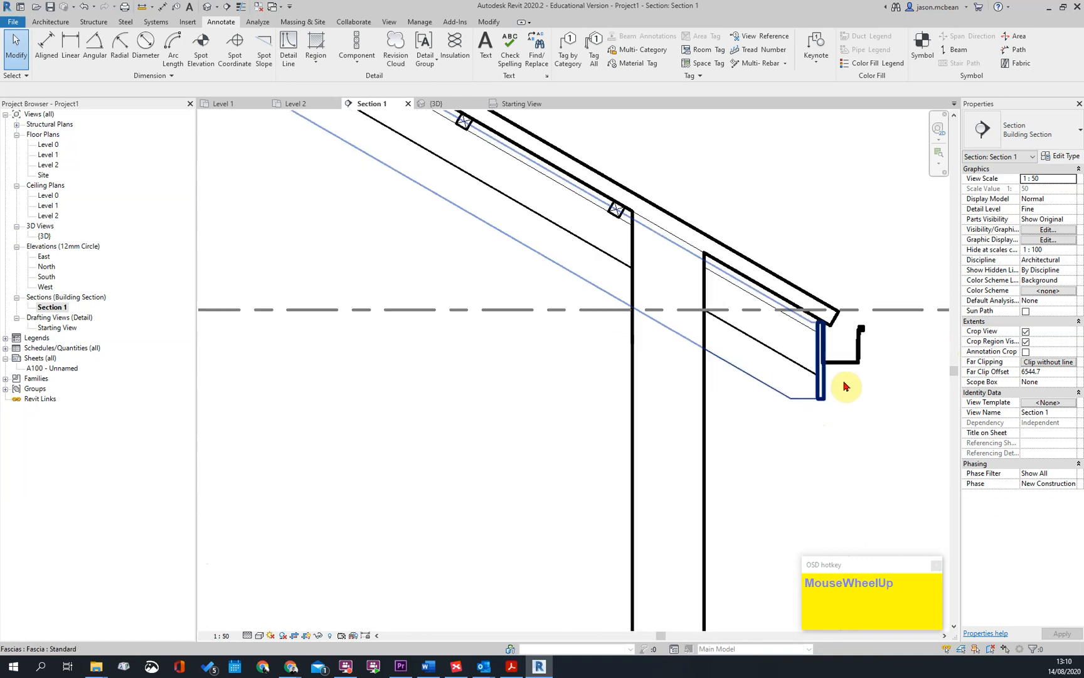
scroll(818, 406, "up", 2)
key("Escape")
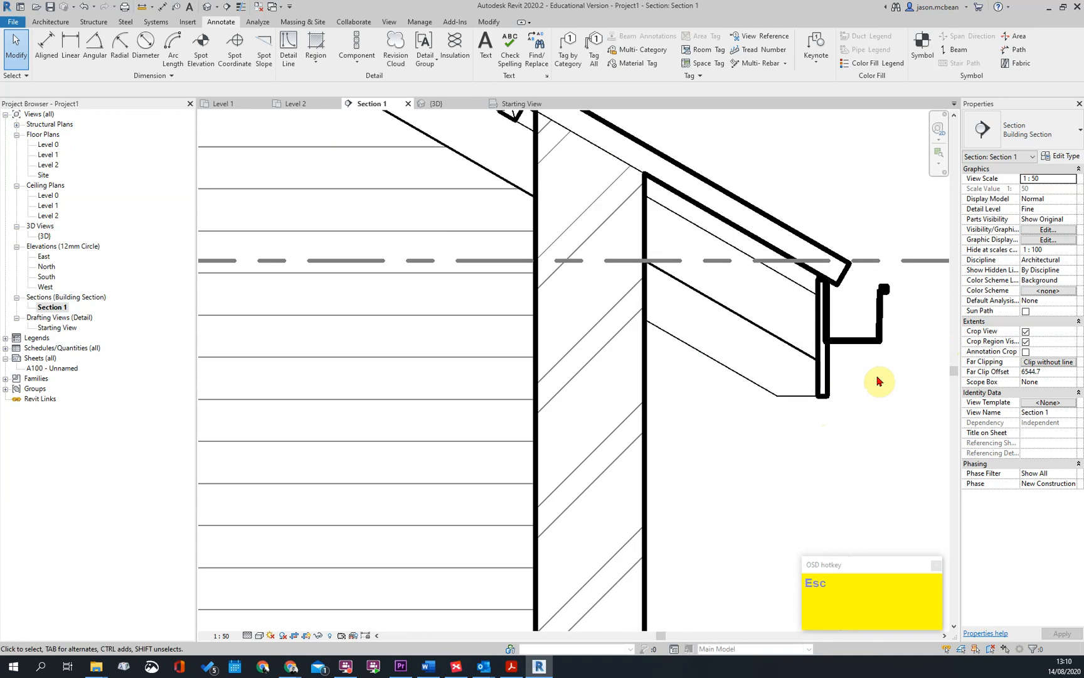
left_click(852, 342)
key("Escape")
scroll(765, 399, "down", 4)
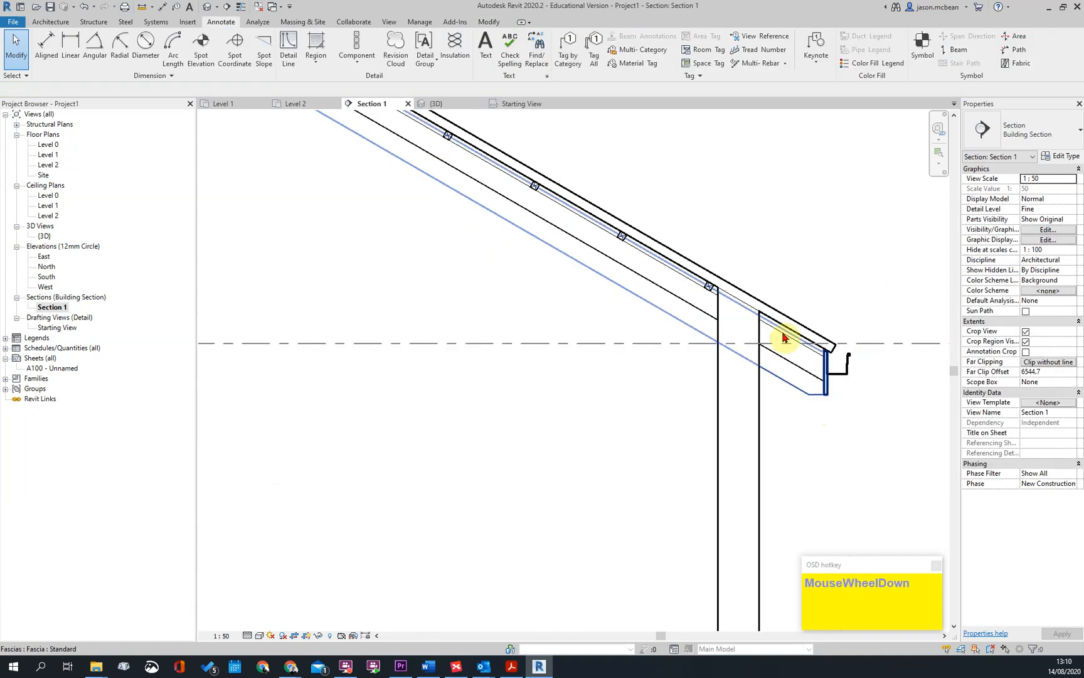
Open the 3D view and examine the roof's eaves and gable edges from several angles
left_click(208, 7)
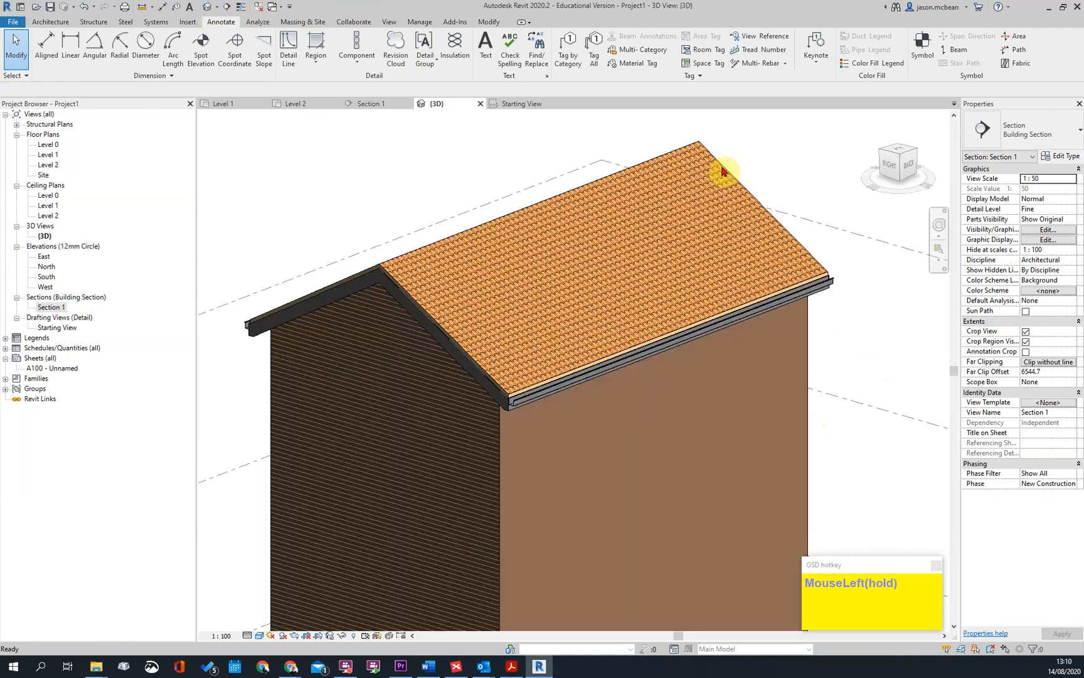
middle_click_drag(723, 170, 653, 356, "shift")
scroll(818, 314, "down", 2)
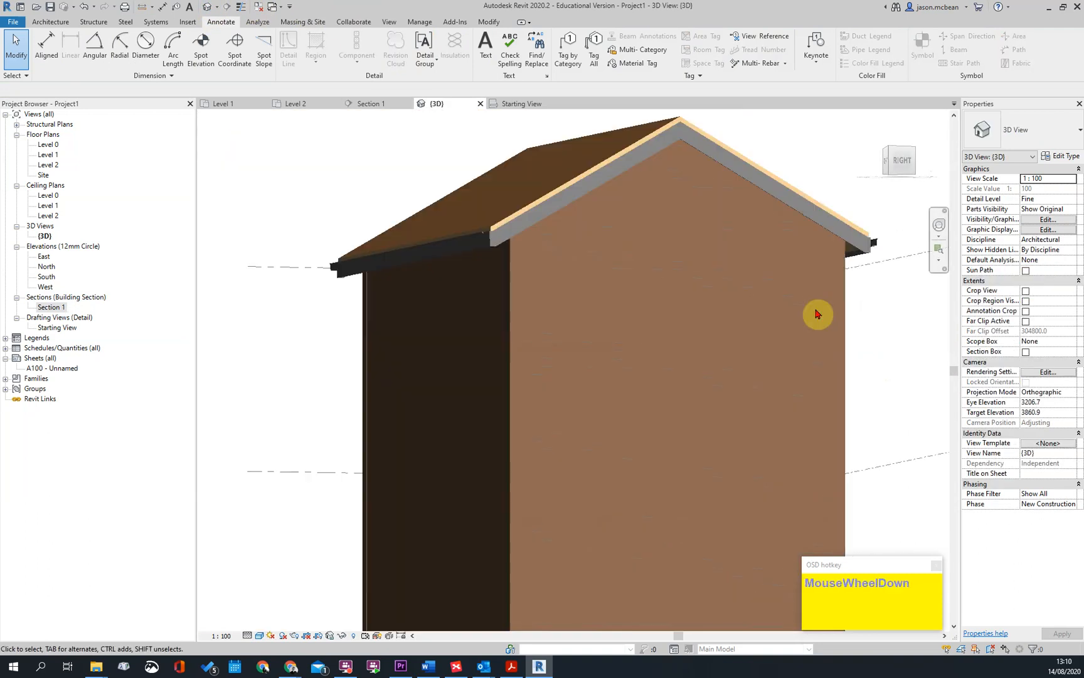
middle_click_drag(818, 313, 549, 286, "shift")
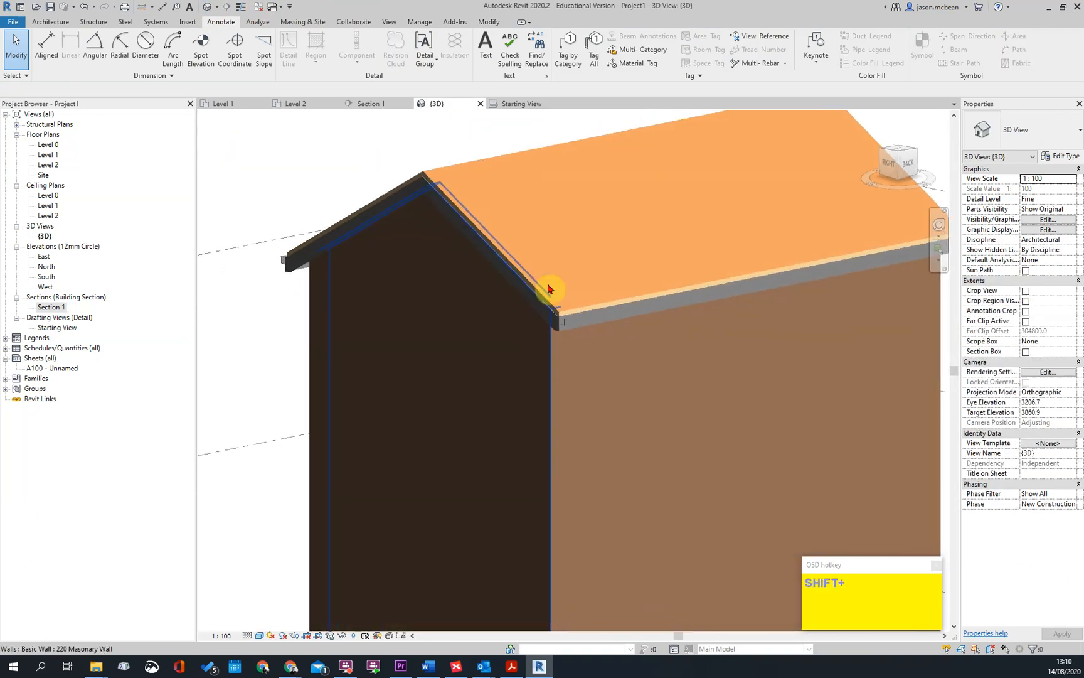
Examine the fascia, gutter end and tile edge at the gable corner, followed by the whole roof in 3D
scroll(573, 362, "up", 5)
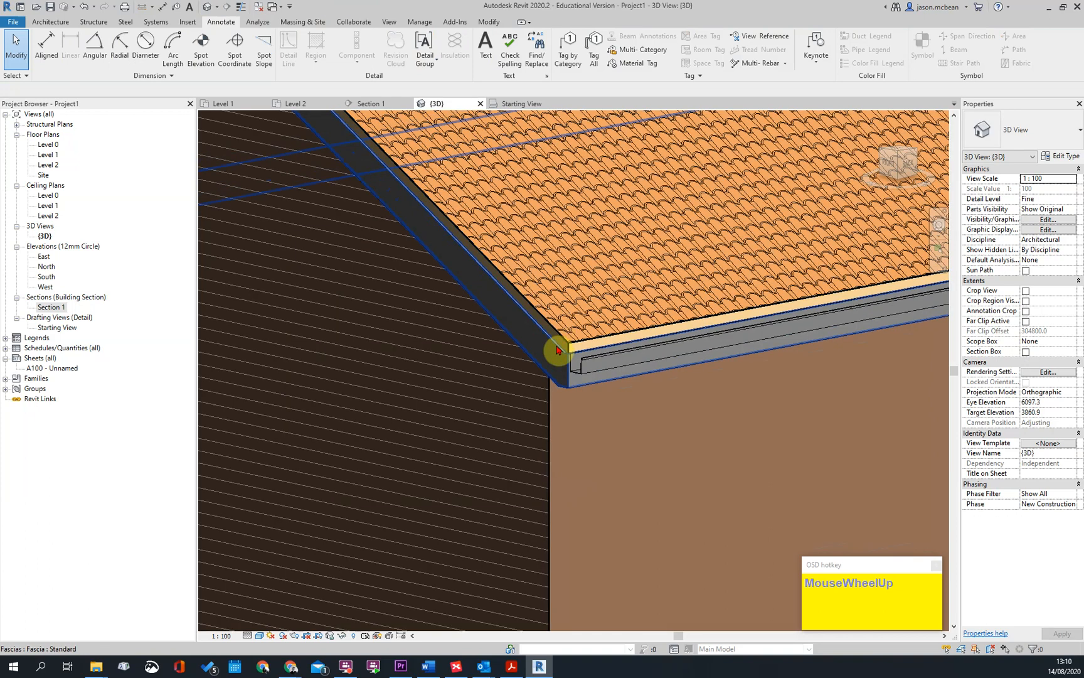
scroll(556, 351, "down", 5)
scroll(499, 373, "up", 7)
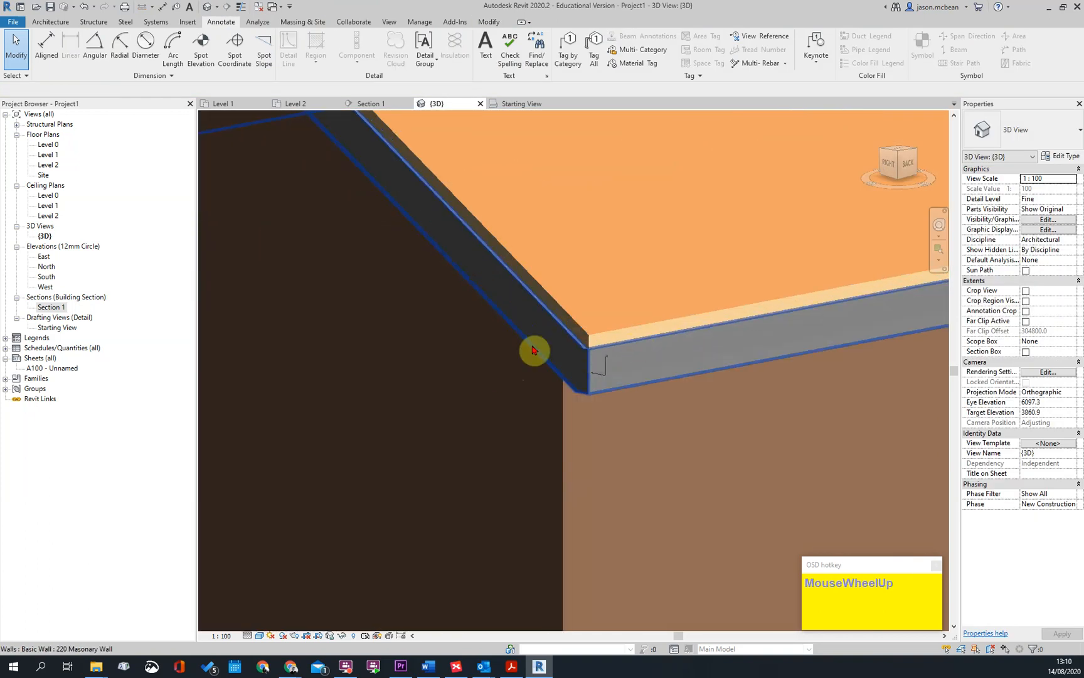
scroll(586, 339, "down", 5)
middle_click_drag(601, 353, 156, 181, "shift")
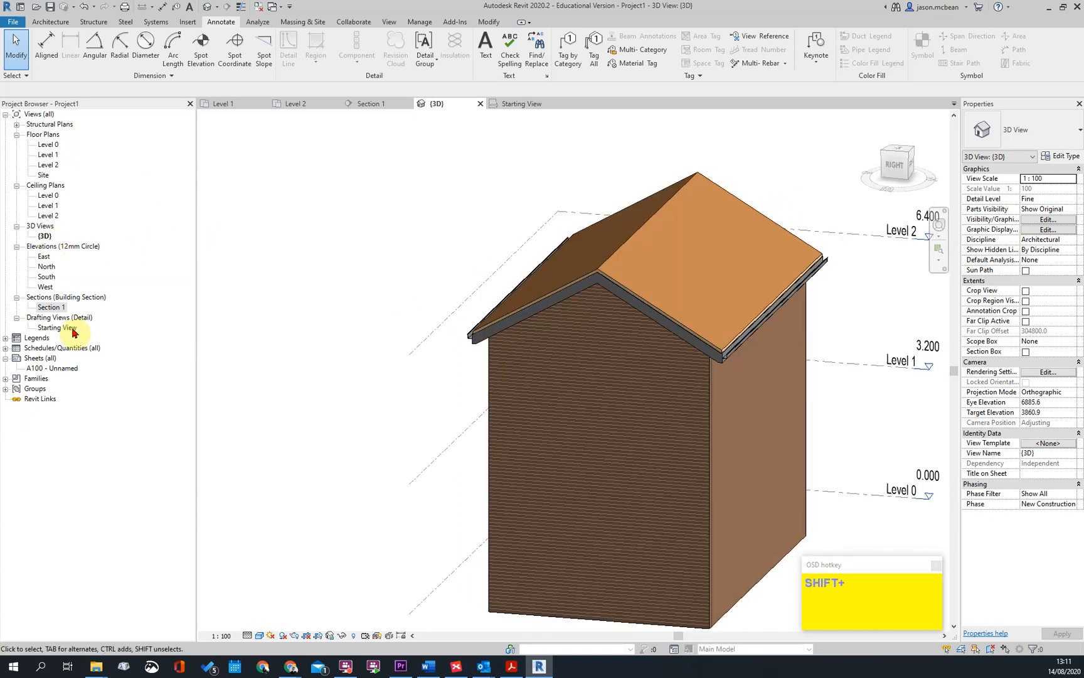
Open Section 1 and examine the fascia, gutter and tile edge at both eaves
double_click(52, 306)
scroll(771, 377, "up", 4)
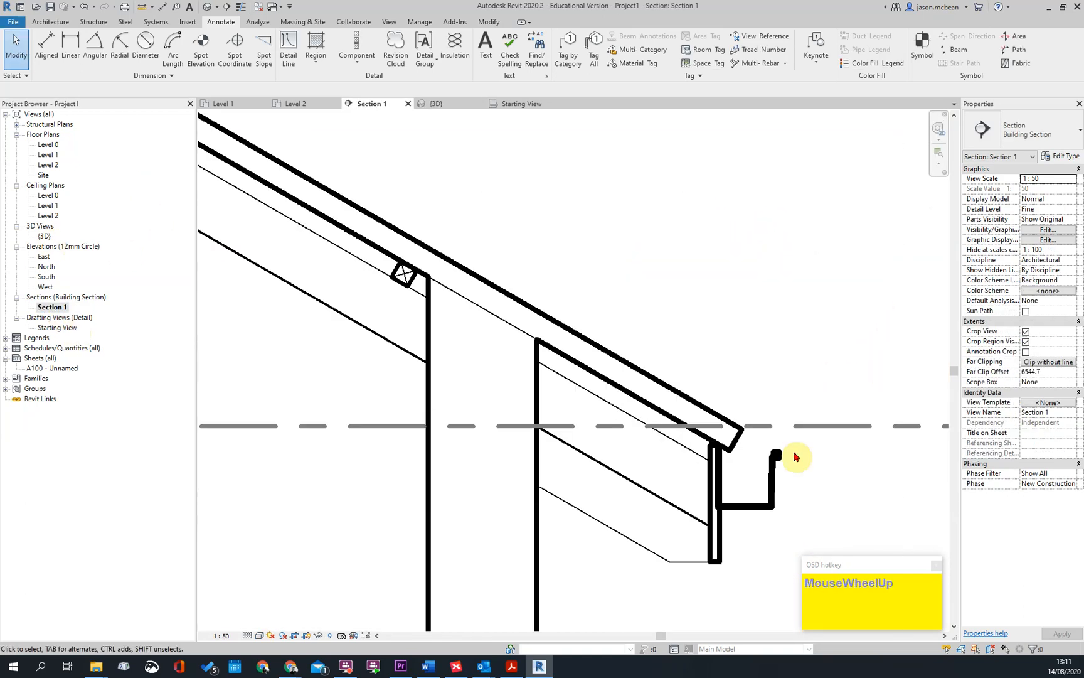
scroll(721, 276, "down", 3)
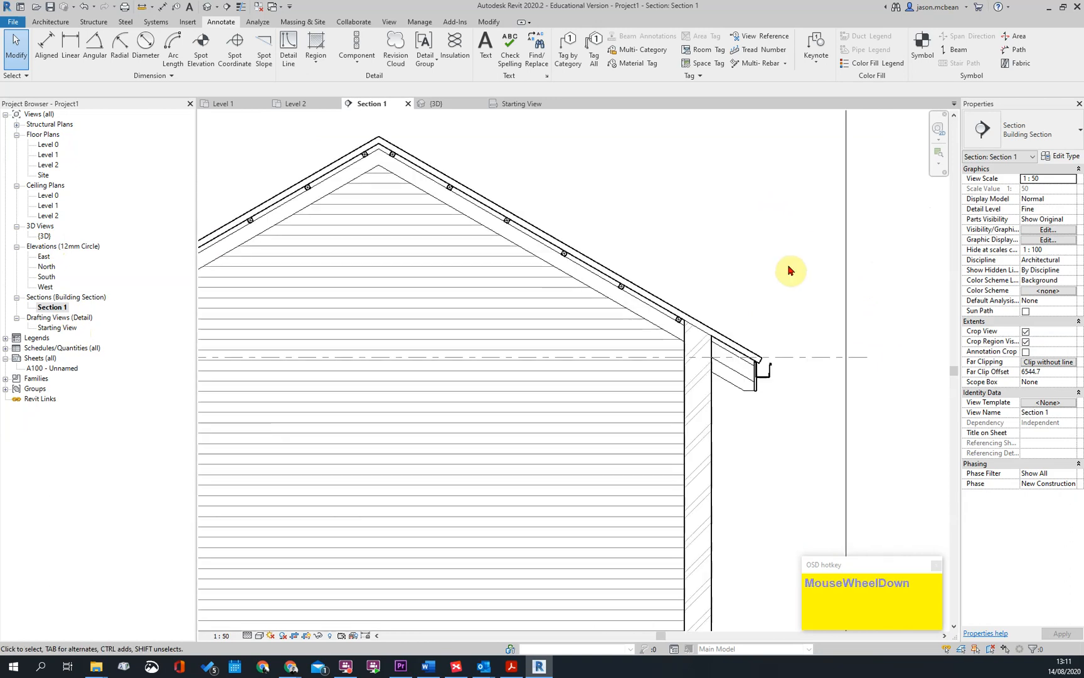
scroll(790, 270, "down", 1)
scroll(577, 251, "down", 2)
scroll(468, 308, "up", 6)
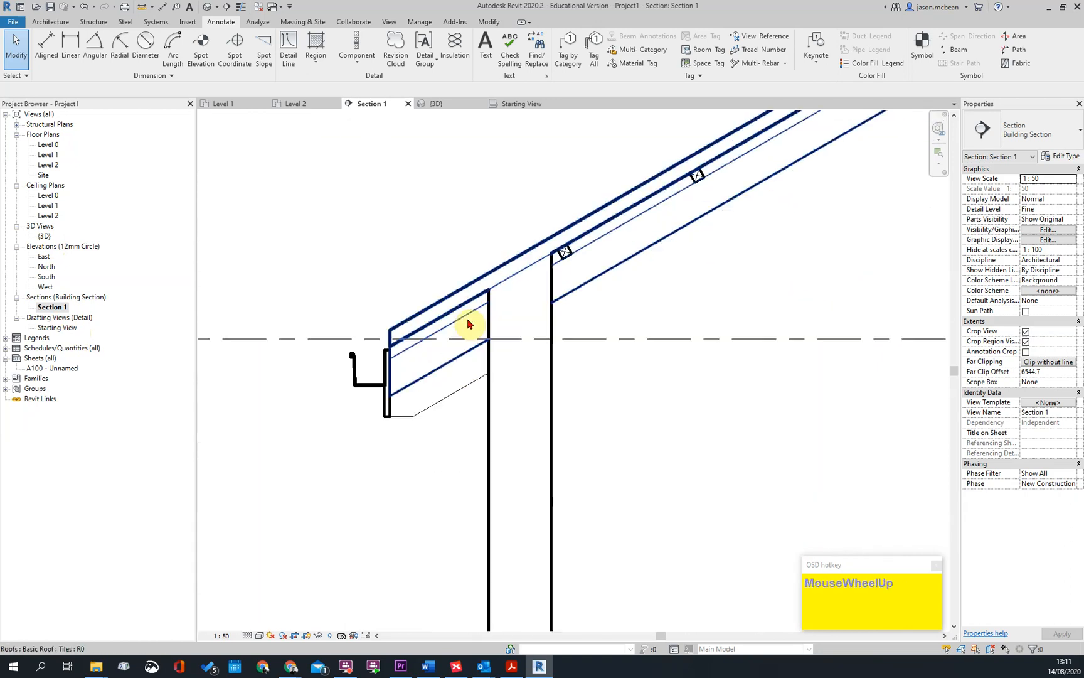
left_click(394, 371)
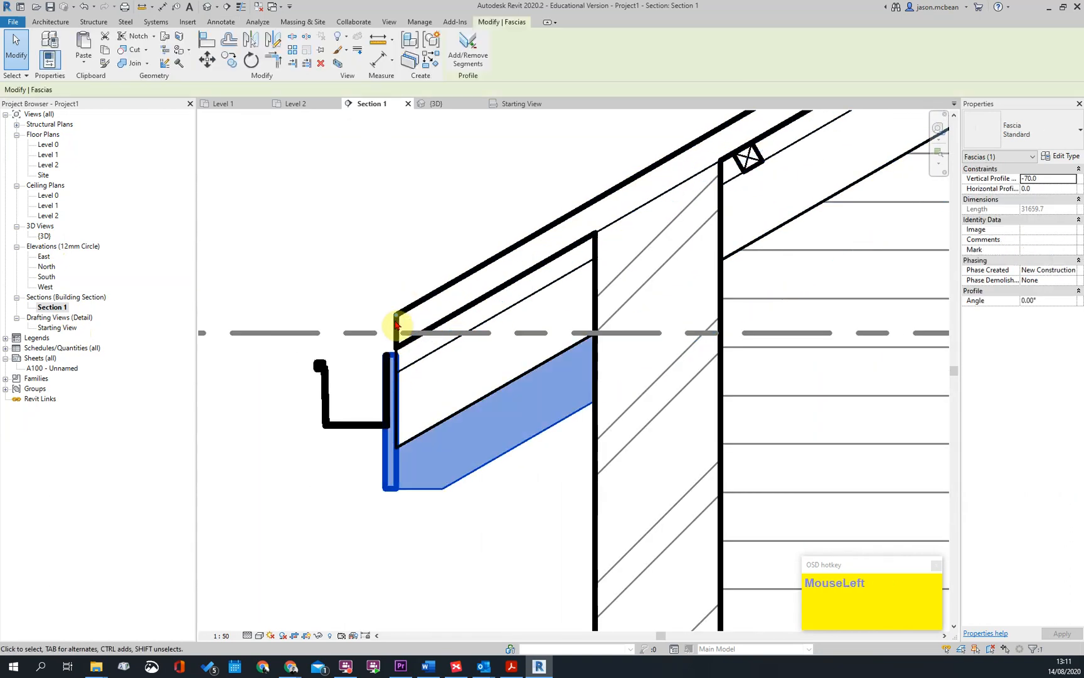
scroll(436, 302, "down", 4)
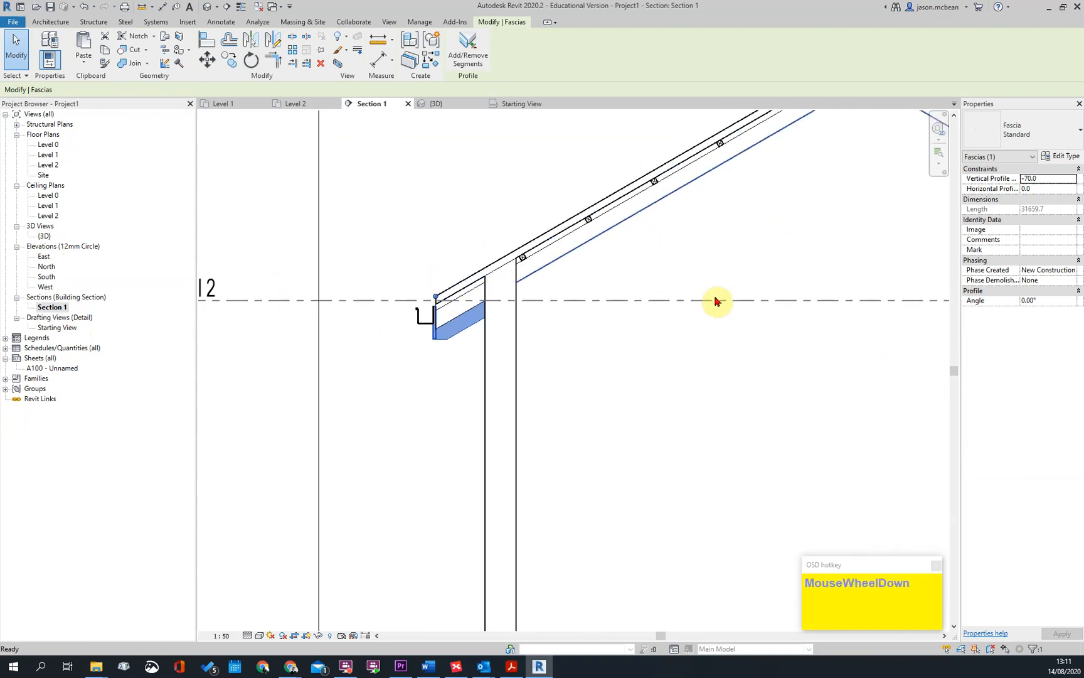
left_click(715, 302)
middle_click_drag(703, 302, 470, 341)
scroll(738, 376, "up", 4)
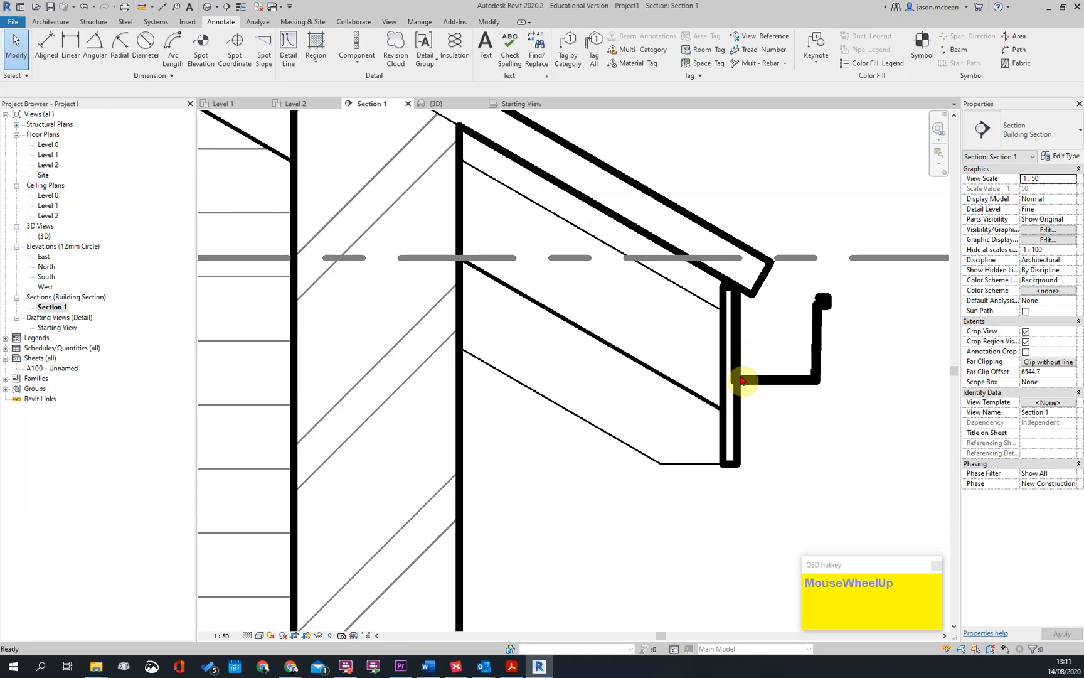
scroll(745, 375, "down", 3)
left_click(775, 243)
Examine the timber studs at the ridge, the intermediate floor slab and the overall building in Section 1
scroll(792, 314, "down", 2)
scroll(792, 314, "down", 2)
scroll(423, 249, "up", 2)
scroll(460, 317, "down", 2)
scroll(734, 339, "up", 4)
scroll(499, 283, "down", 4)
scroll(538, 218, "up", 3)
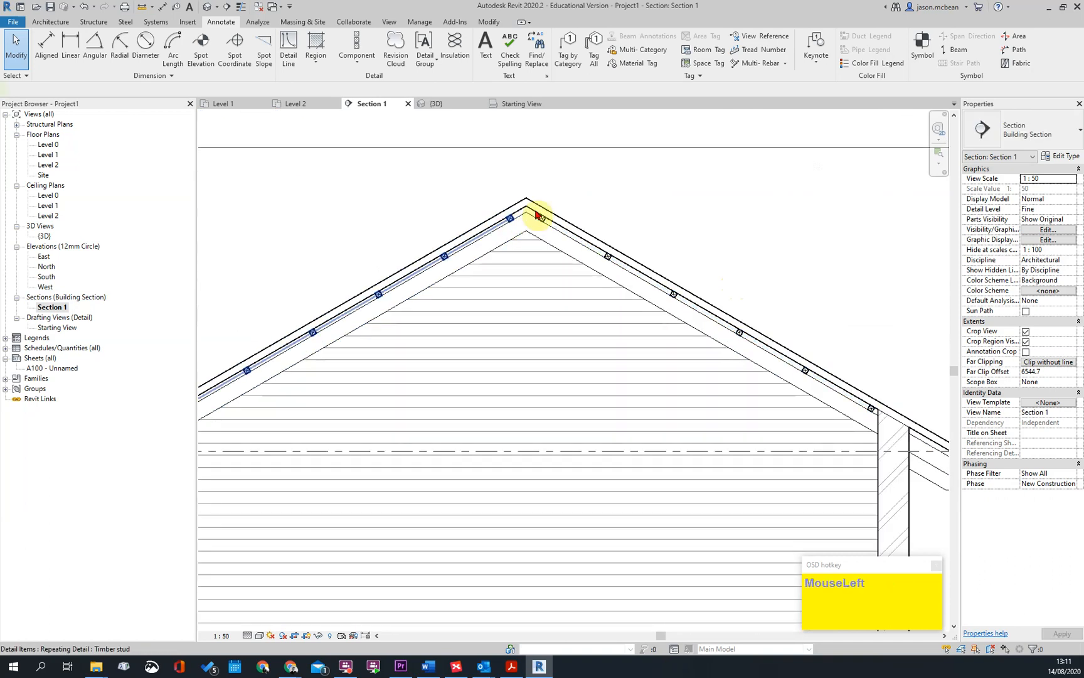
scroll(539, 215, "down", 2)
middle_click_drag(503, 627, 520, 576)
middle_click_drag(740, 567, 707, 462)
scroll(705, 458, "up", 2)
key("Escape")
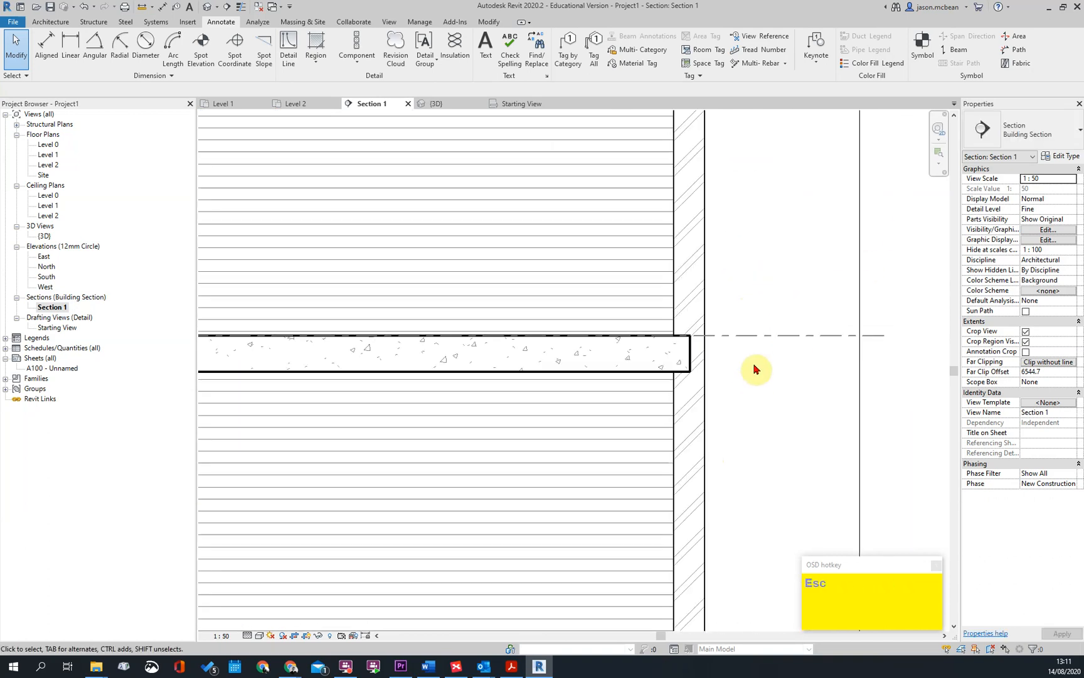
scroll(753, 375, "down", 3)
scroll(513, 506, "up", 2)
scroll(575, 396, "down", 3)
key("Escape")
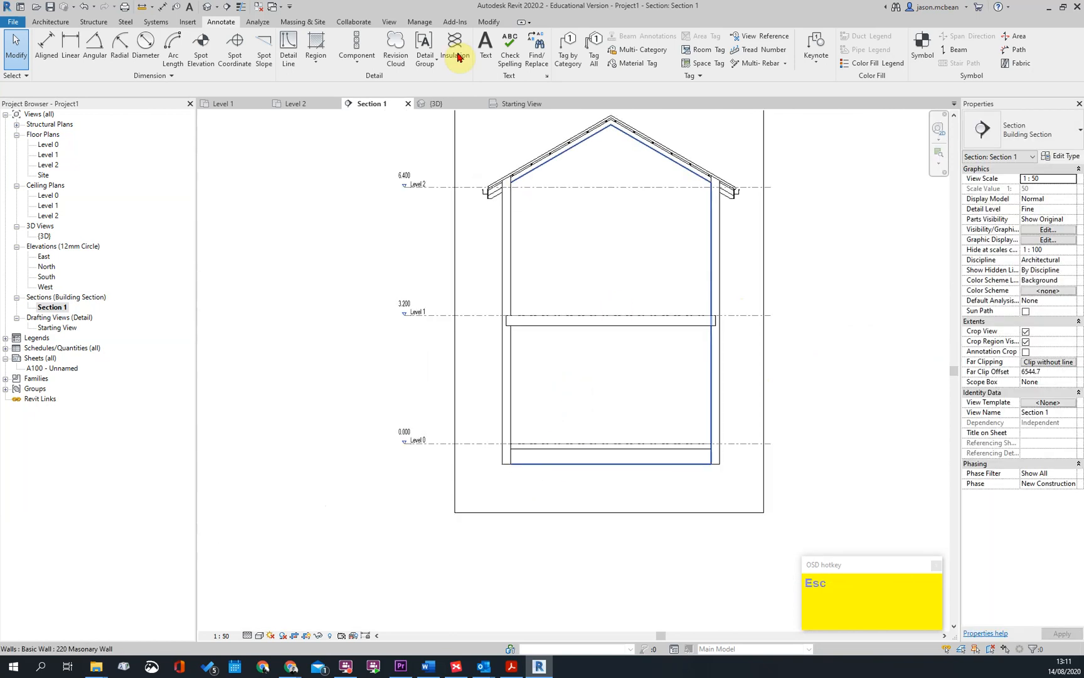
scroll(682, 227, "up", 3)
middle_click_drag(684, 231, 695, 349)
scroll(590, 259, "down", 4)
key("Escape")
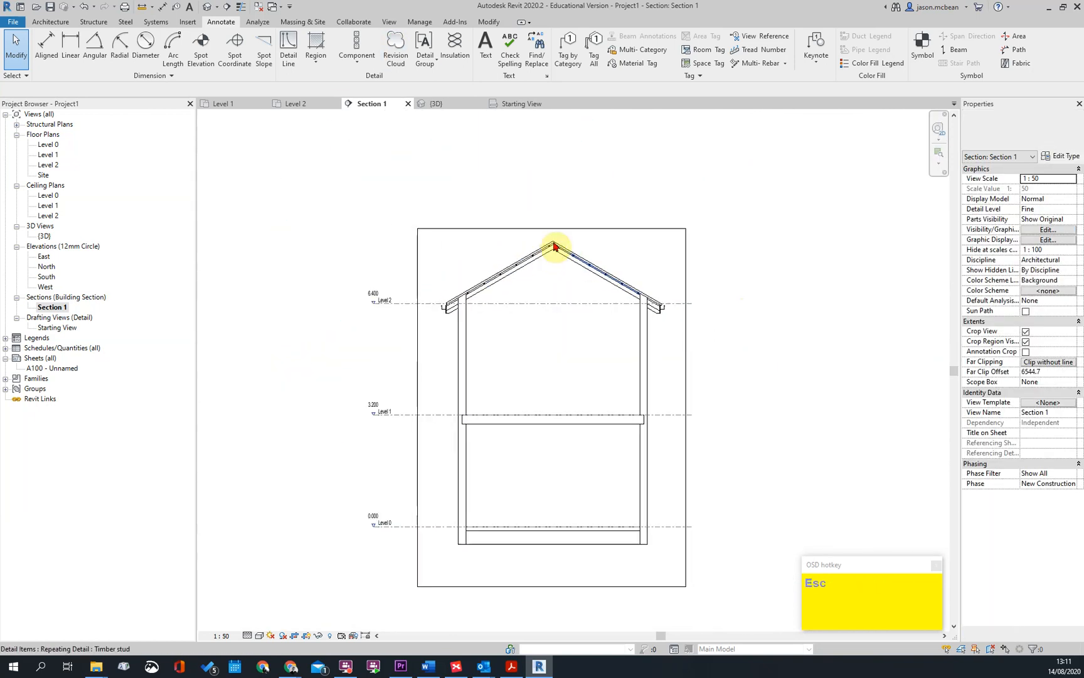
scroll(622, 249, "up", 3)
Try deleting the Tiles roof in the 3D view and undo the deletion
left_click(433, 103)
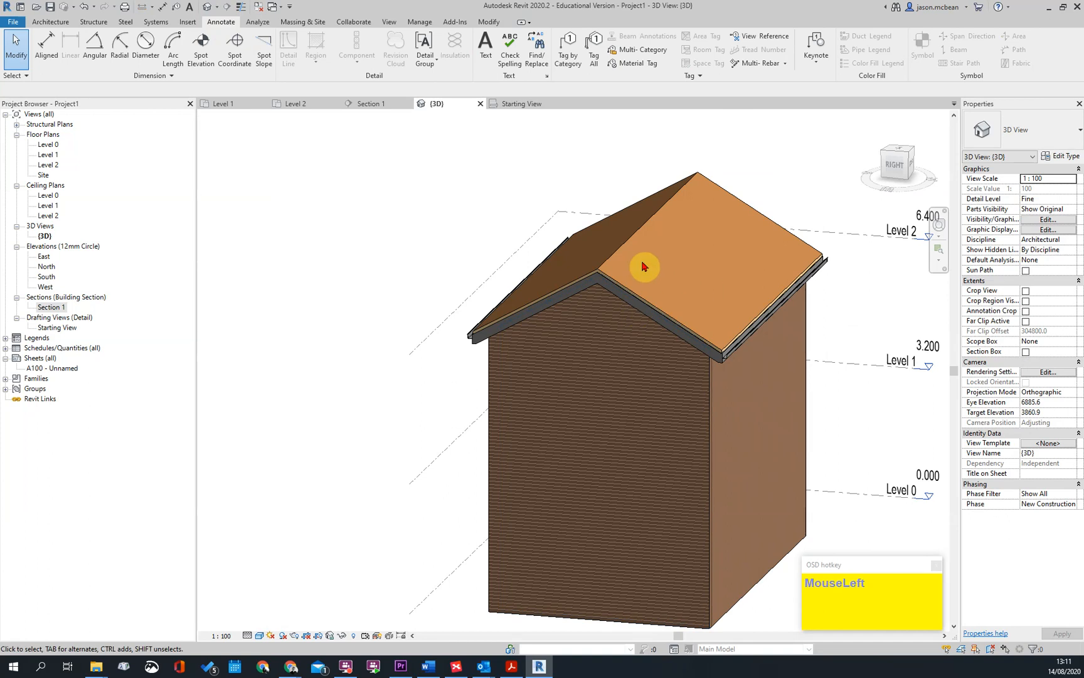
left_click(738, 339)
key("Delete")
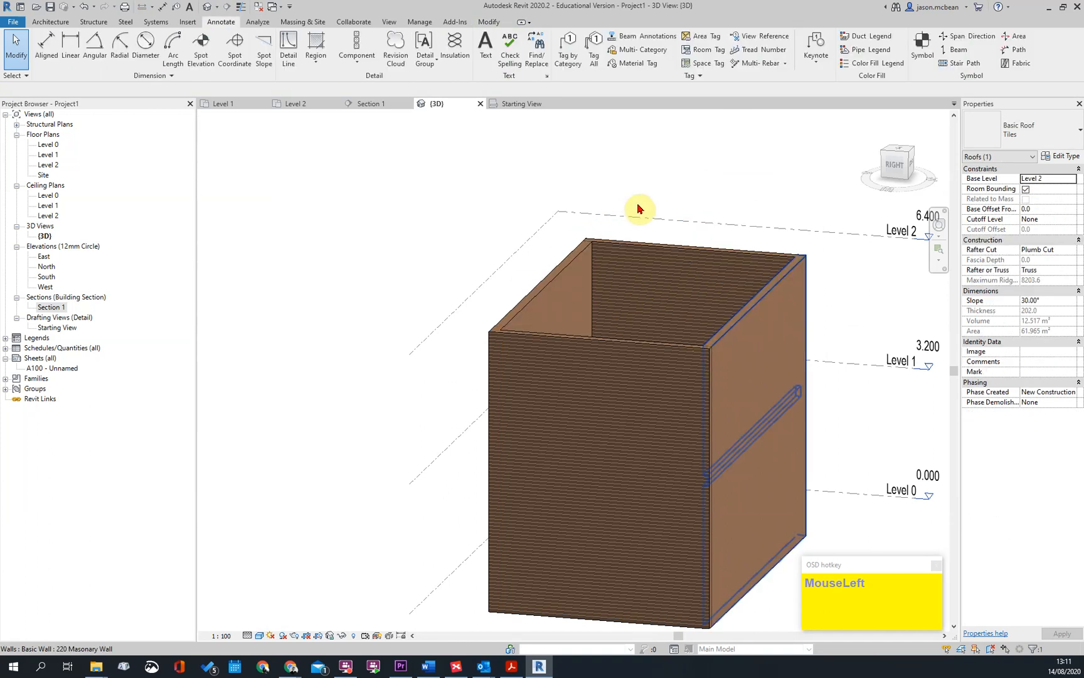
scroll(324, 122, "up", 1)
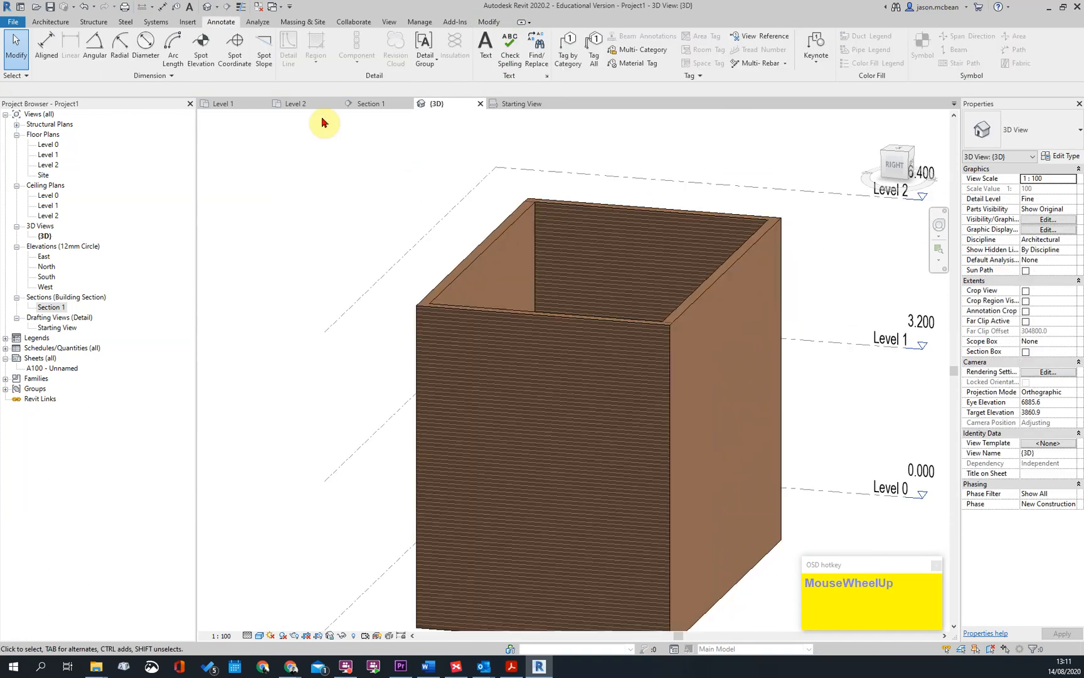
left_click(47, 22)
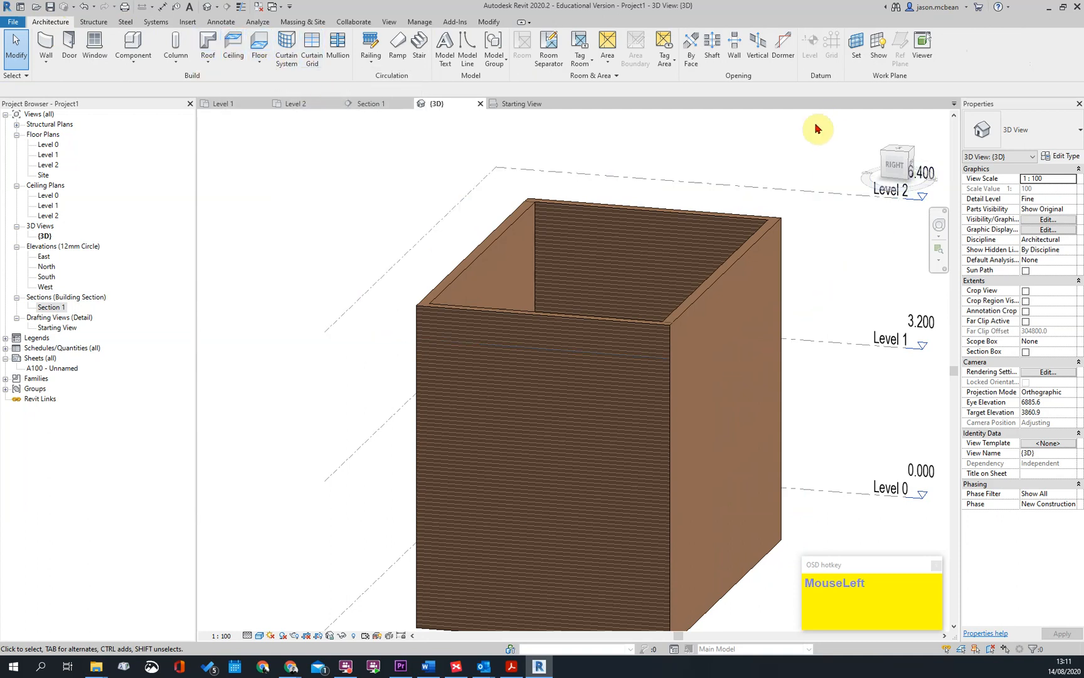
key("ctrl+z")
Edit the roof footprint in the Level 1 plan so both gable-end boundary lines define slope with a 350 mm overhang, and finish the sketch
left_click(697, 181)
left_click(463, 50)
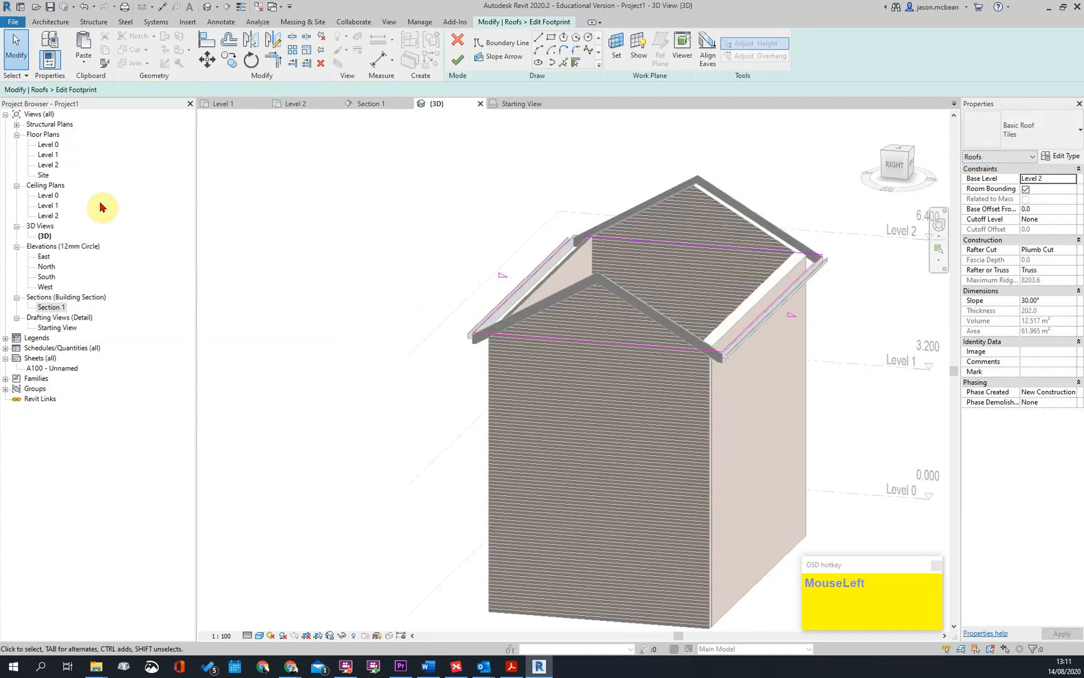
double_click(45, 156)
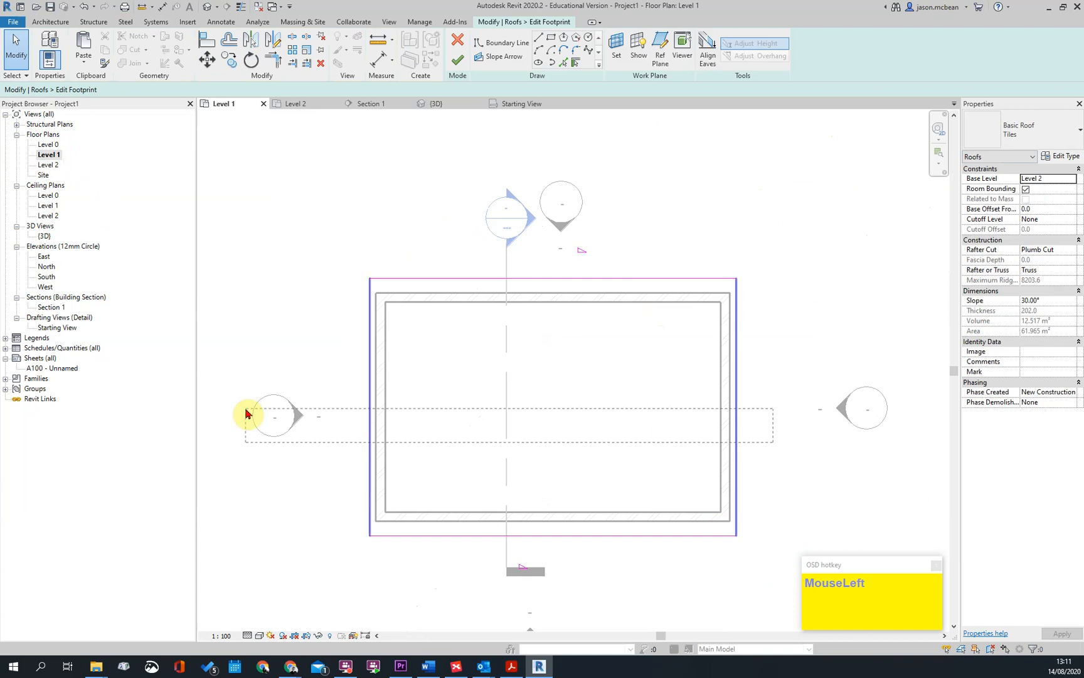
left_click_drag(468, 409, 745, 333)
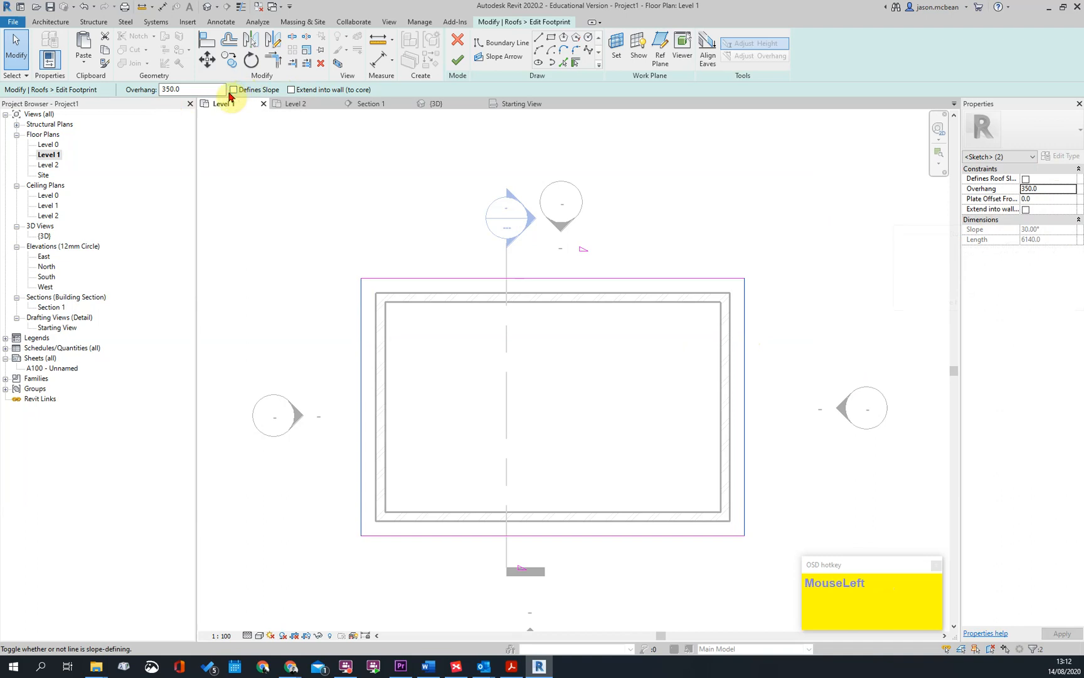
key("Escape")
left_click(458, 60)
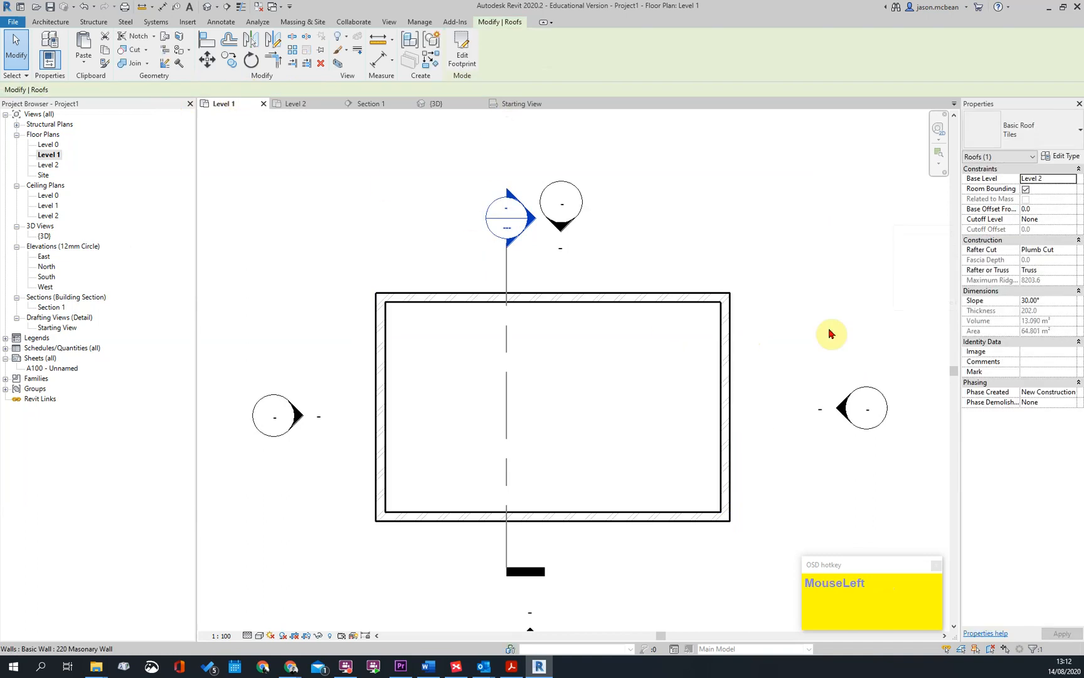
key("Escape")
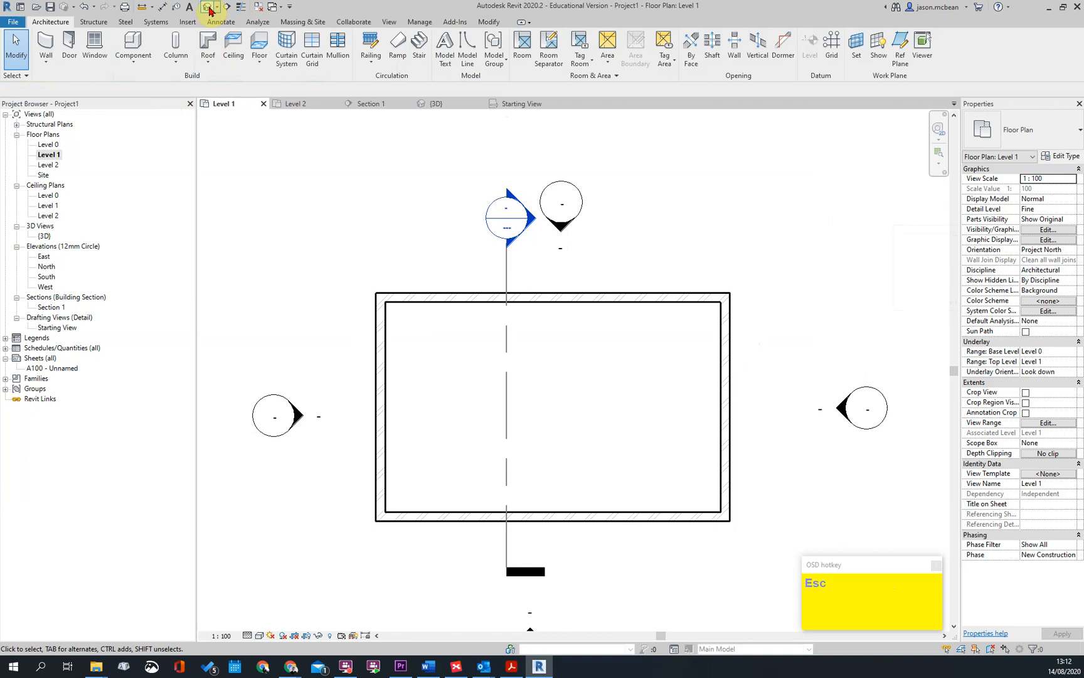
Extend the existing fascia in the 3D view by adding a segment along the first hipped end of the roof
left_click(209, 10)
middle_click_drag(763, 346, 572, 316, "shift")
middle_click_drag(476, 354, 788, 451, "shift")
scroll(695, 438, "up", 8)
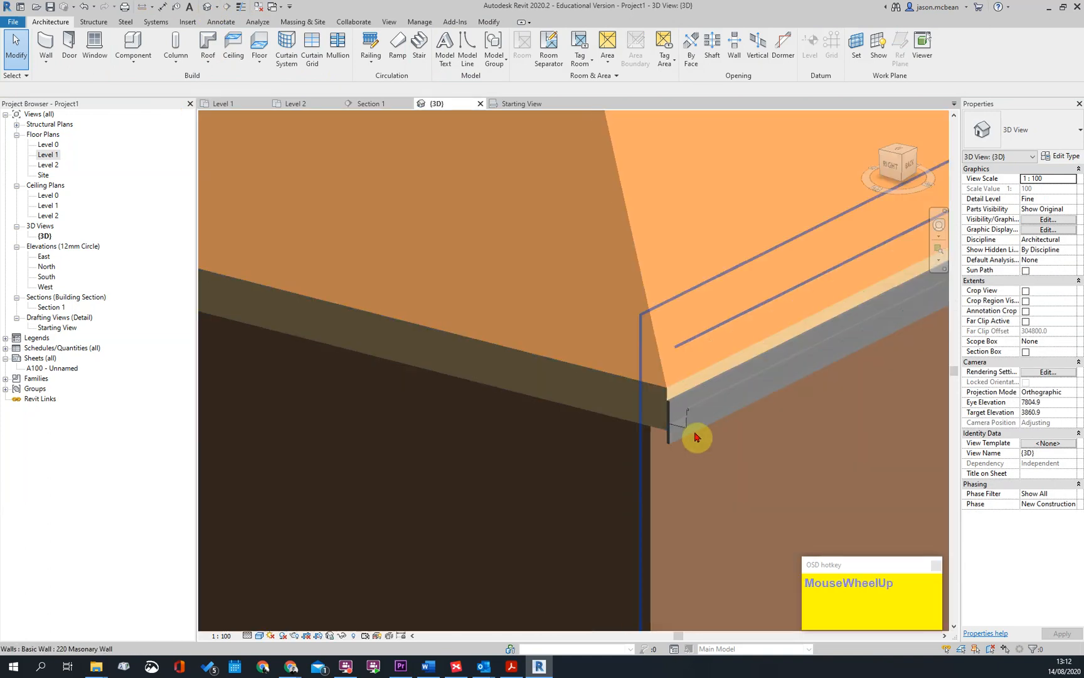
left_click(677, 441)
key("Escape")
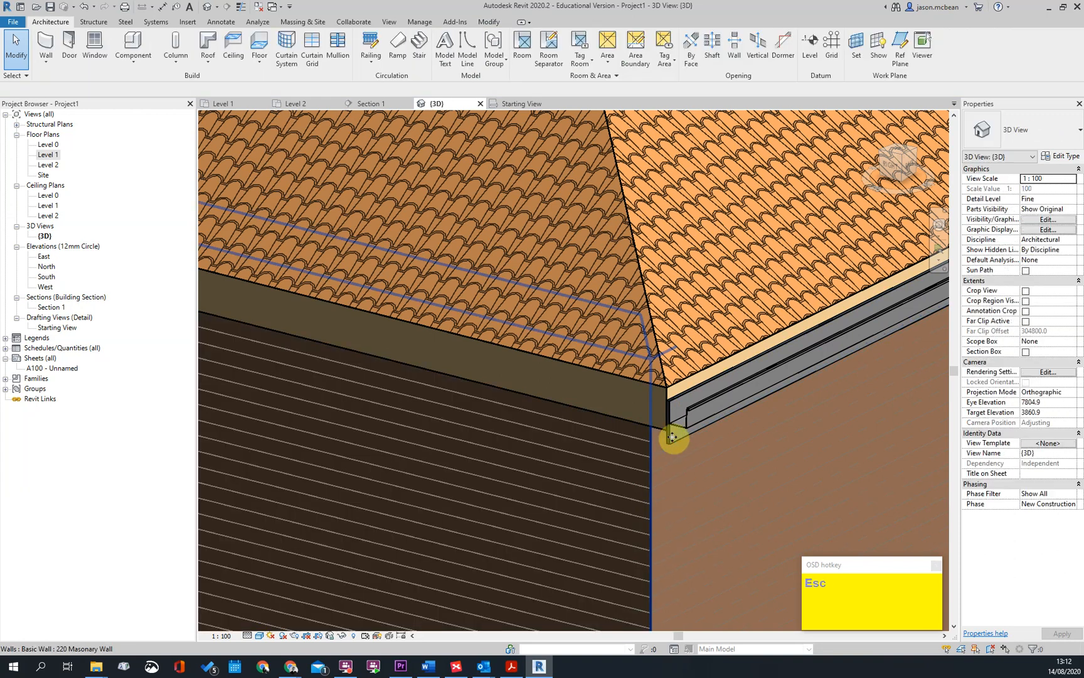
double_click(672, 416)
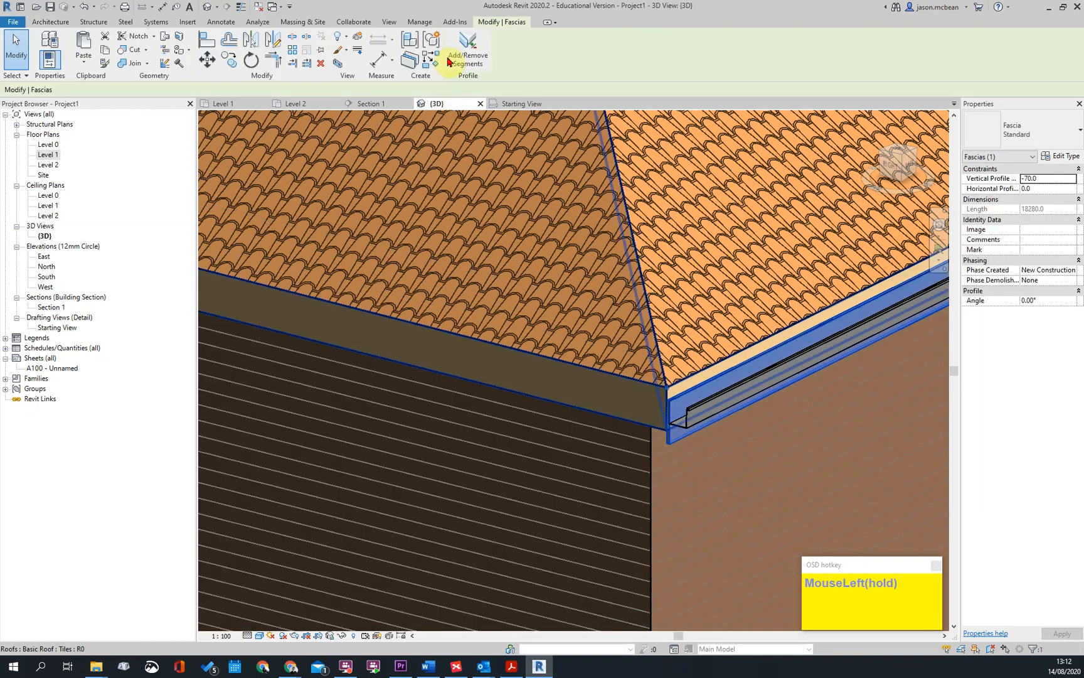
left_click(467, 51)
left_click(617, 373)
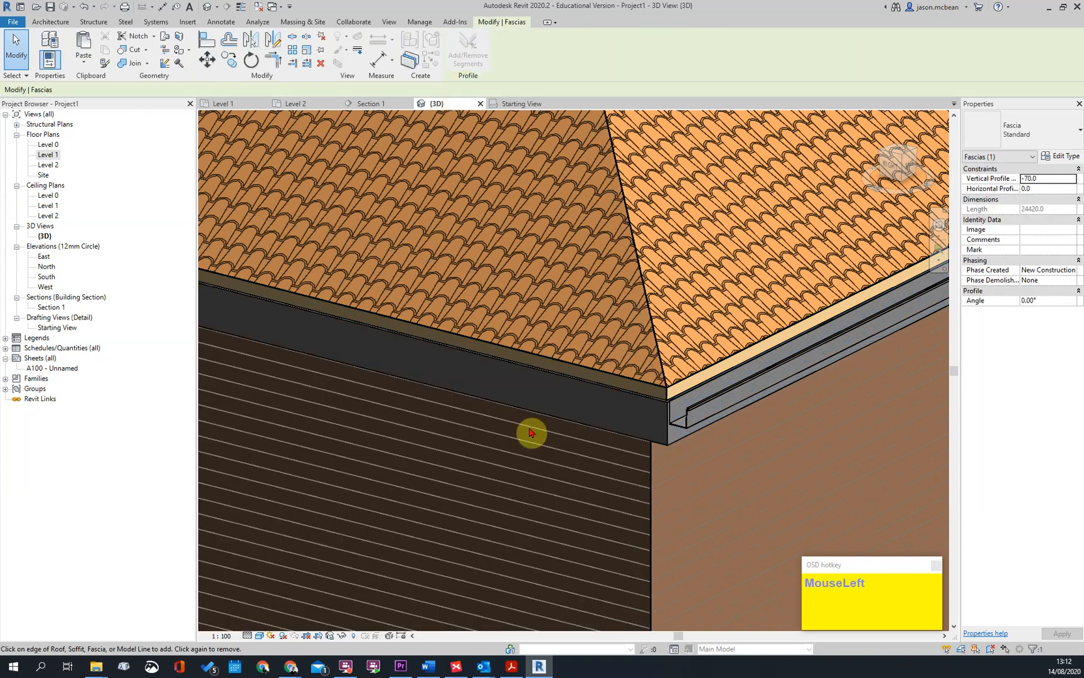
Add the fascia segment along the opposite hipped end so the fascia runs around the whole roof
scroll(530, 431, "down", 5)
middle_click_drag(725, 418, 642, 376, "shift")
left_click(554, 382)
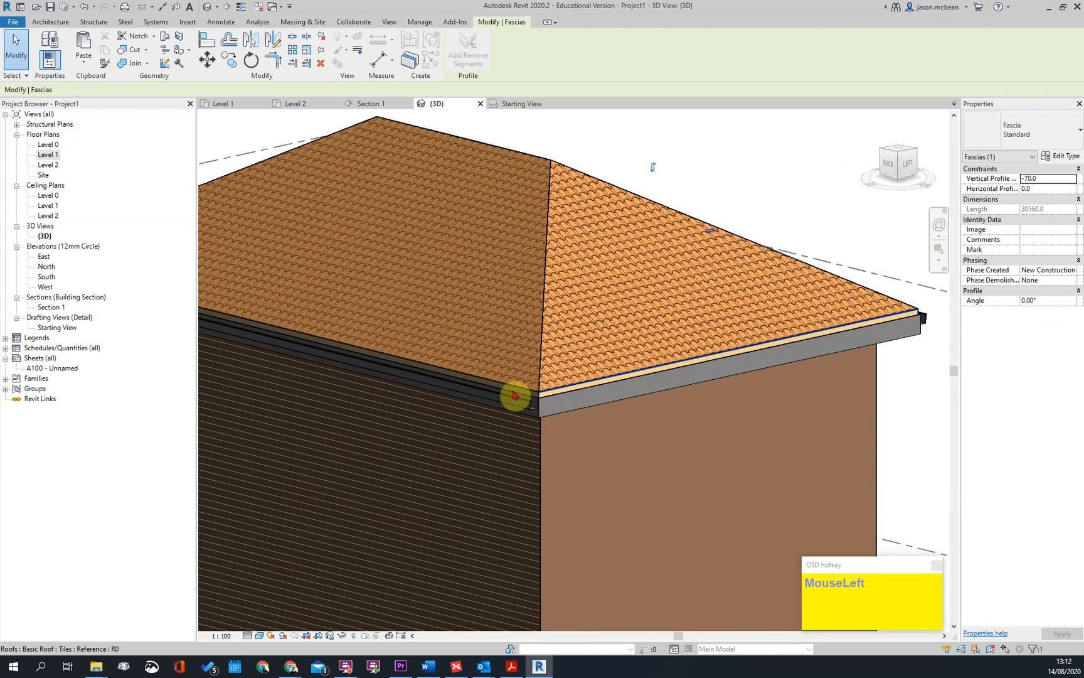
scroll(583, 411, "up", 5)
scroll(563, 411, "down", 5)
middle_click_drag(562, 411, 590, 438, "shift")
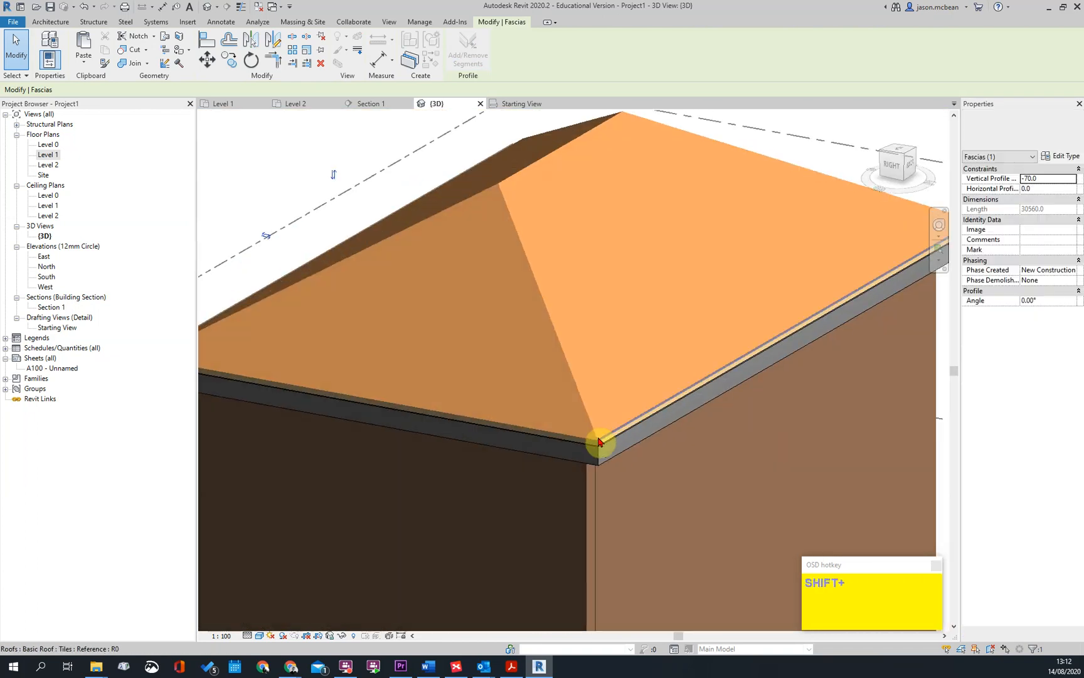
scroll(624, 472, "up", 4)
key("Escape")
Add gutter segments along both hipped ends so the gutter continues around the roof corners
scroll(625, 475, "up", 1)
left_click(618, 457)
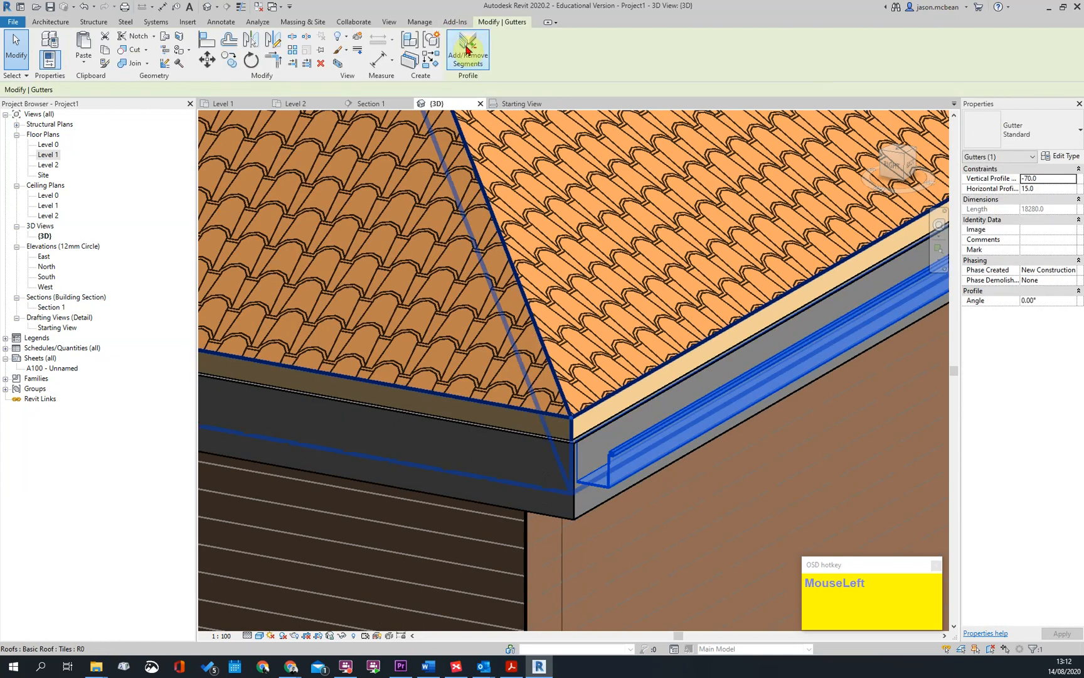
left_click(467, 48)
left_click(509, 408)
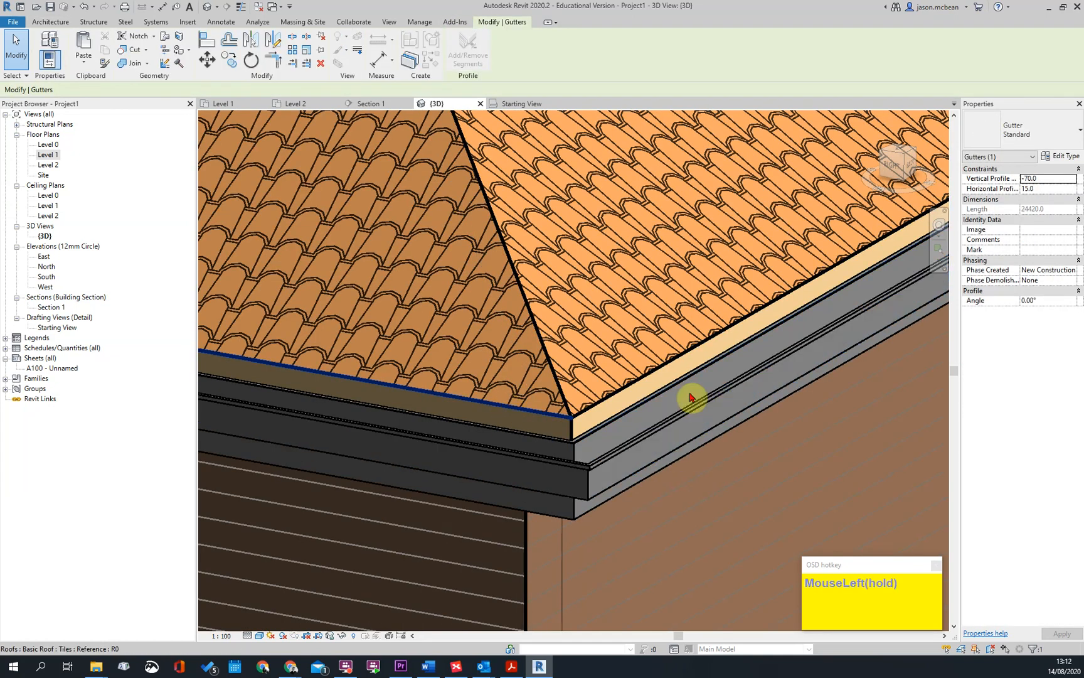
scroll(570, 421, "down", 5)
middle_click_drag(438, 370, 439, 341, "shift")
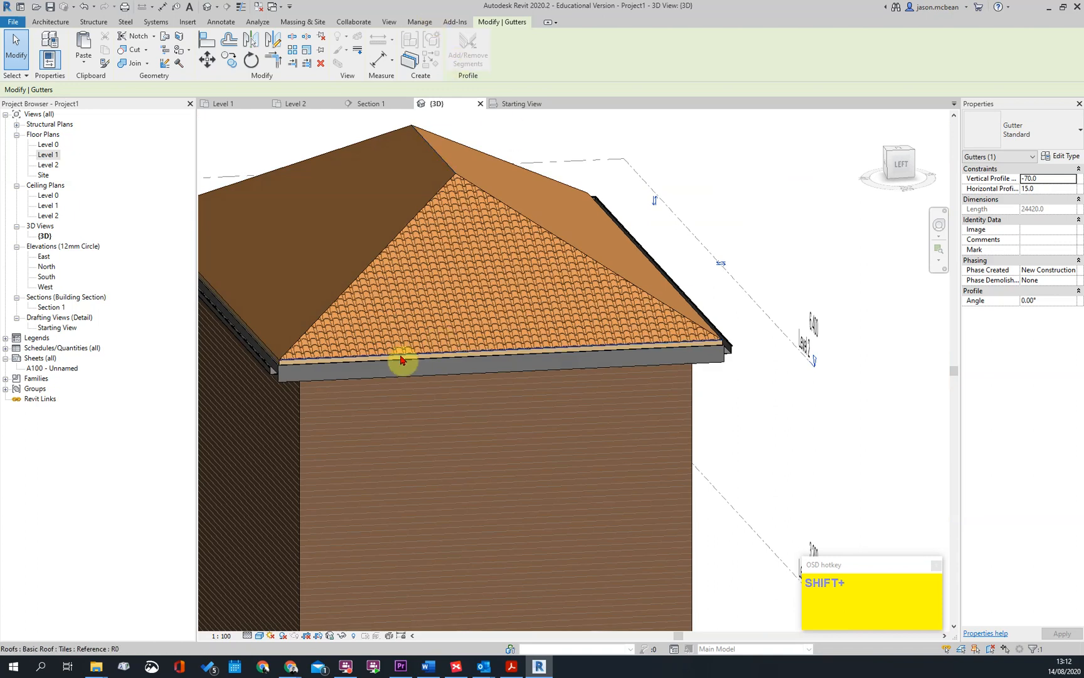
scroll(401, 358, "down", 3)
middle_click_drag(534, 480, 602, 226, "shift")
scroll(602, 225, "up", 5)
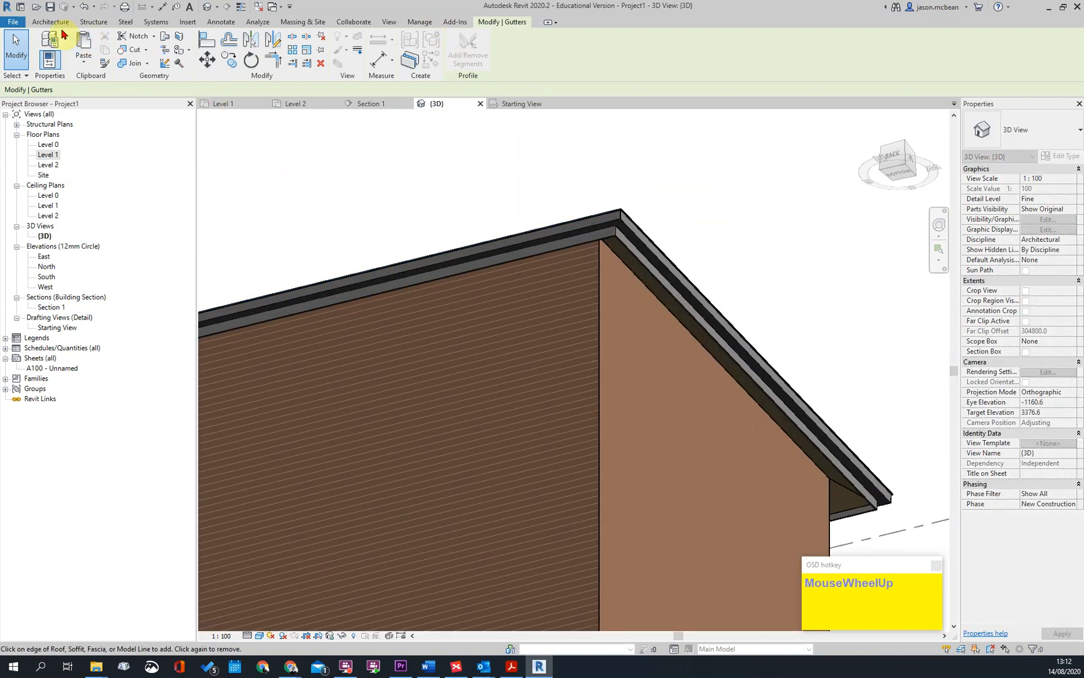
Start a roof soffit in the 3D view and assign it to Level 1
left_click(50, 22)
left_click(207, 70)
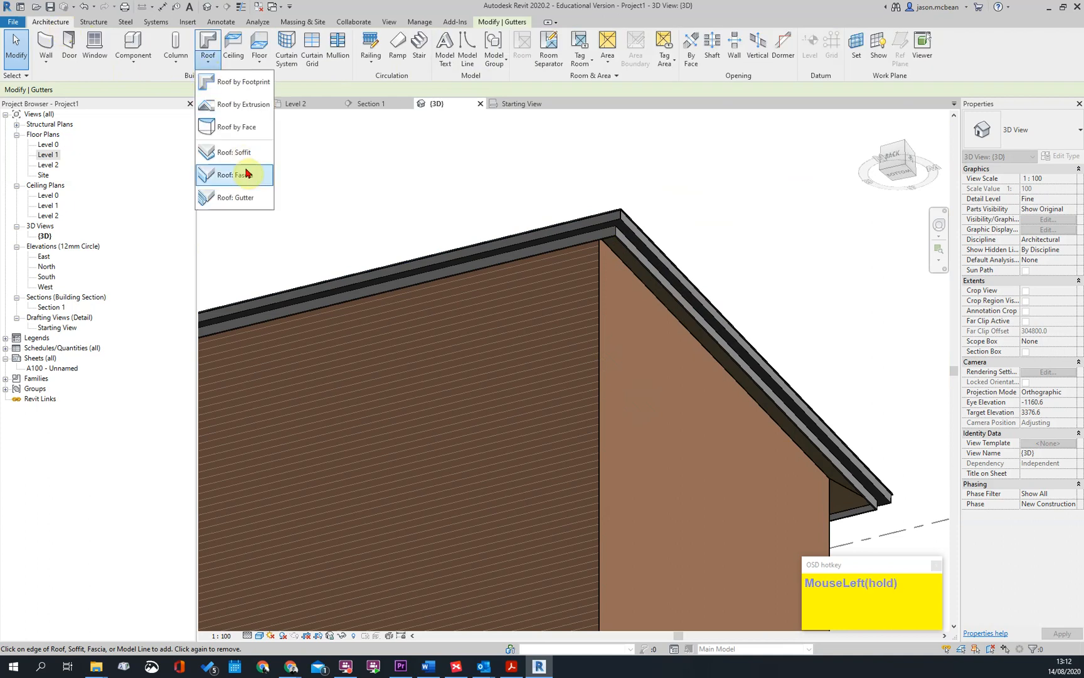
left_click(235, 158)
scroll(565, 306, "up", 1)
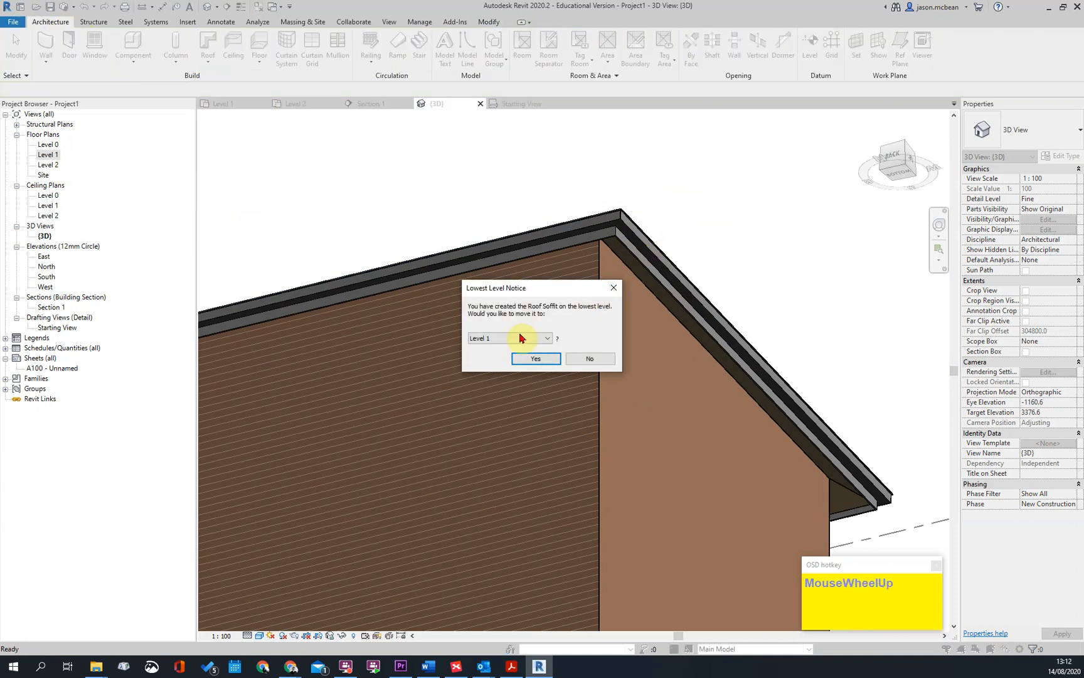
left_click(541, 367)
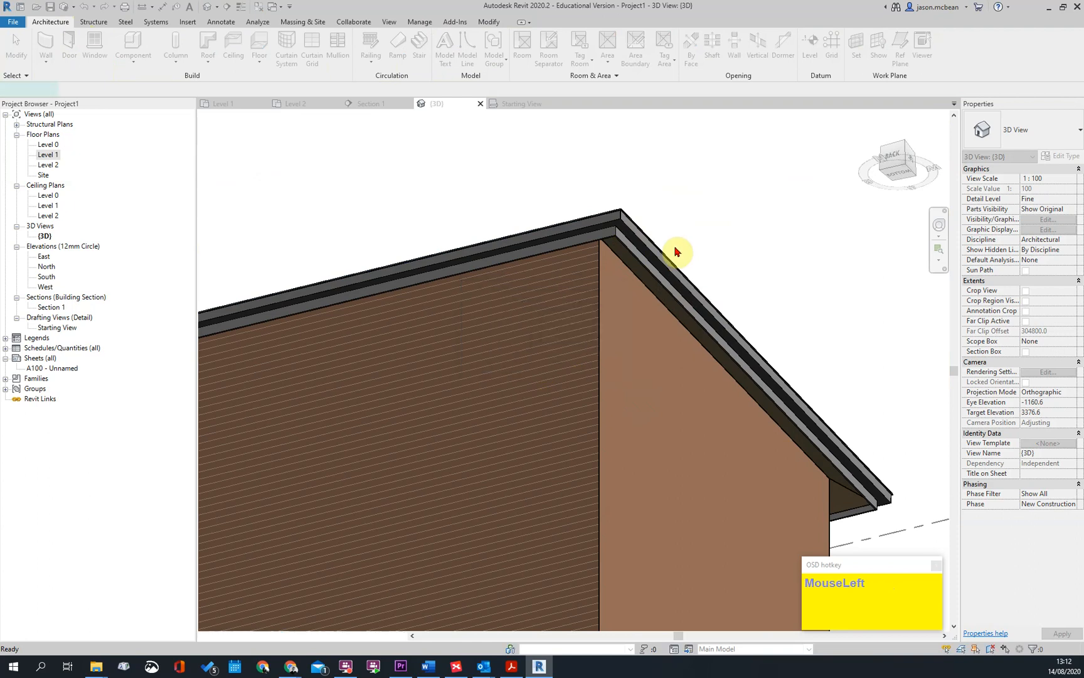
middle_click_drag(692, 189, 641, 327, "shift")
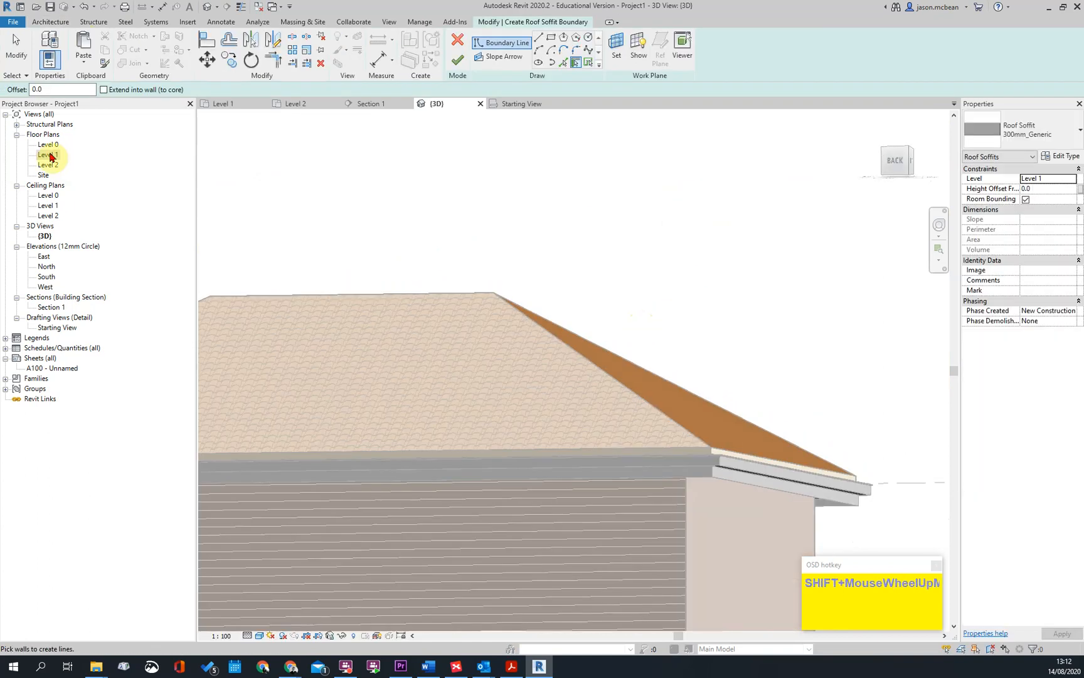
Open the Level 2 floor plan for the soffit sketch and set its visual style to Wireframe
double_click(48, 155)
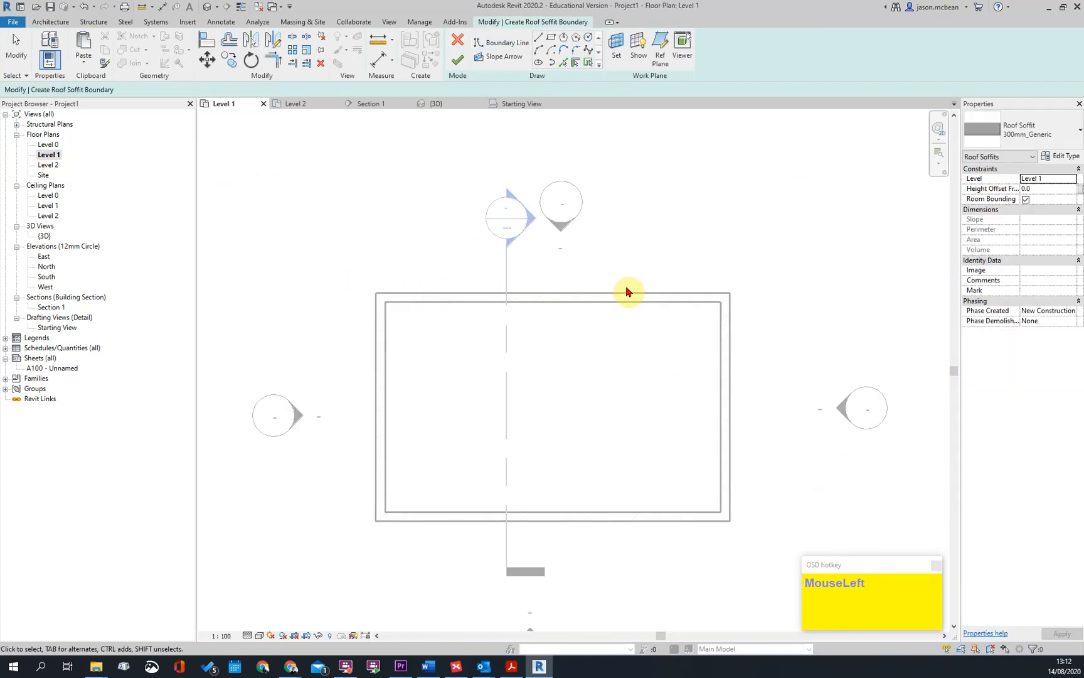
scroll(626, 291, "down", 1)
double_click(48, 165)
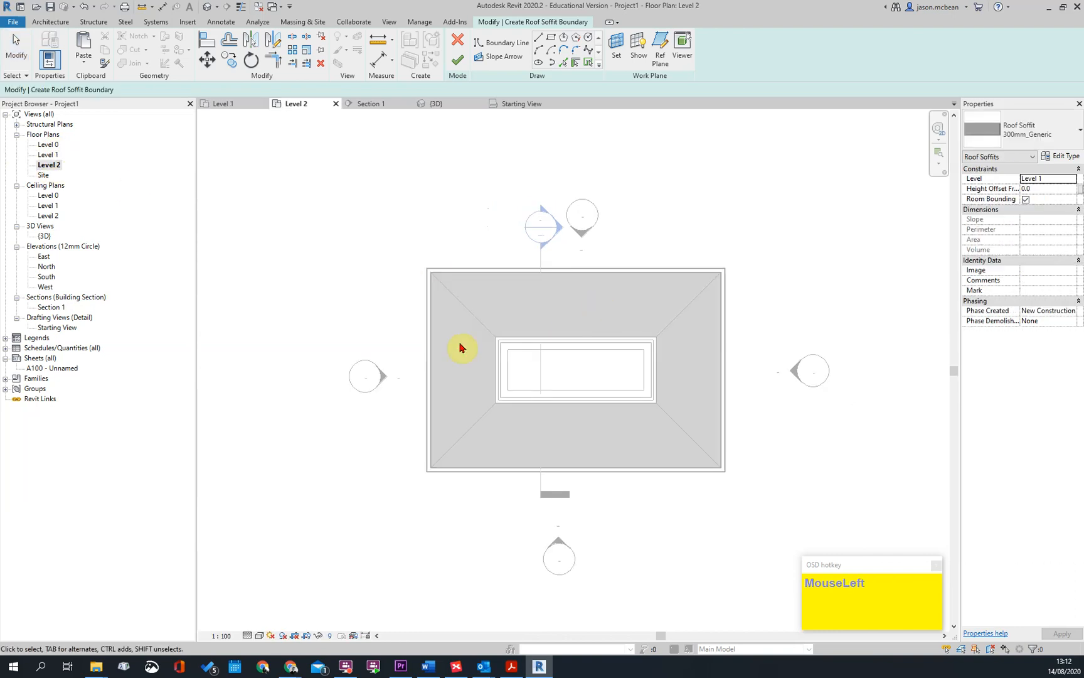
scroll(727, 355, "up", 2)
left_click(260, 636)
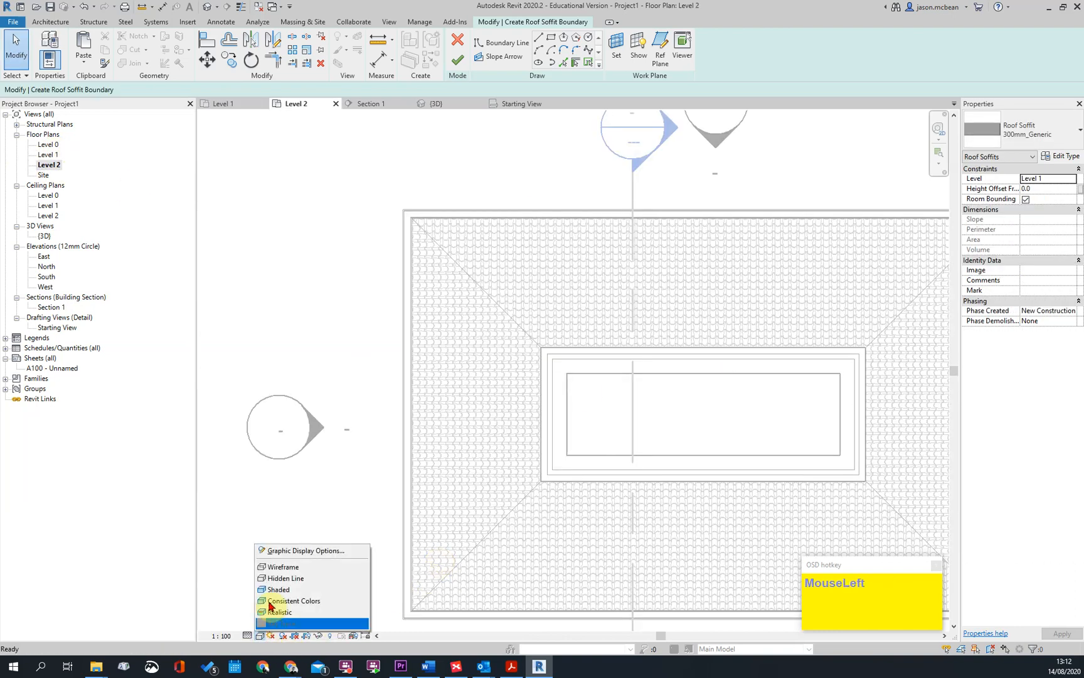
left_click(271, 564)
Pick the outer faces of the north and west masonry walls as inner boundary lines of the soffit
scroll(392, 302, "up", 2)
scroll(472, 302, "up", 1)
scroll(322, 244, "up", 1)
scroll(392, 313, "up", 1)
scroll(392, 312, "up", 1)
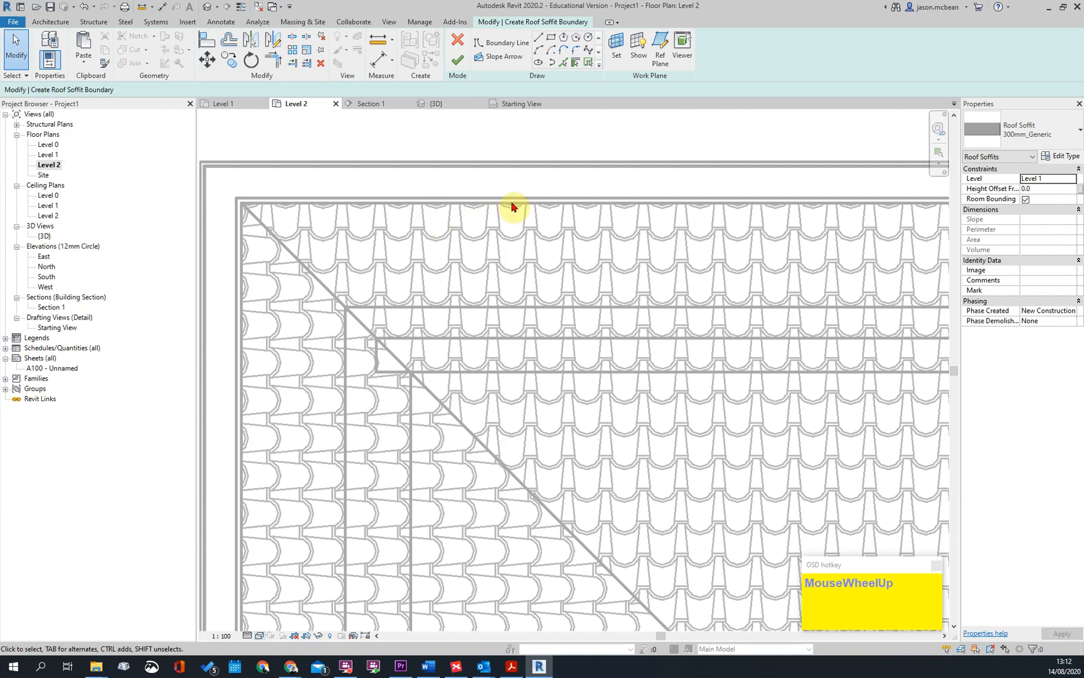
left_click(563, 65)
key("Tab")
key("Tab")
key("Tab")
key("Tab")
key("Tab")
key("Tab")
key("Tab")
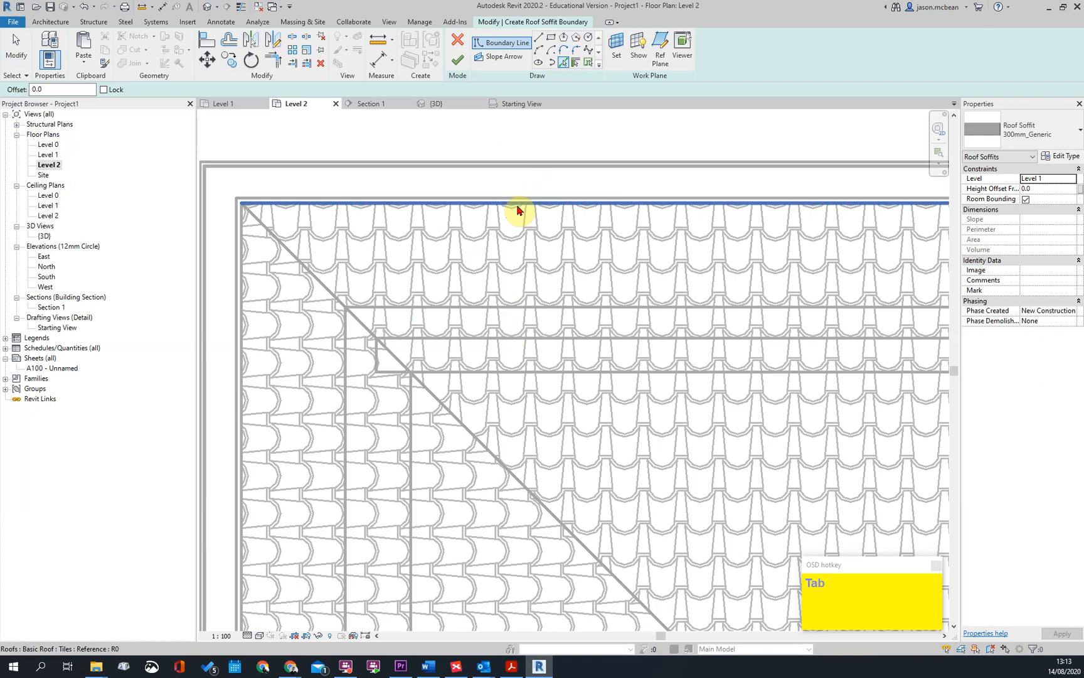
key("Tab")
key("Tab")
key("Tab")
key("Tab")
key("Tab")
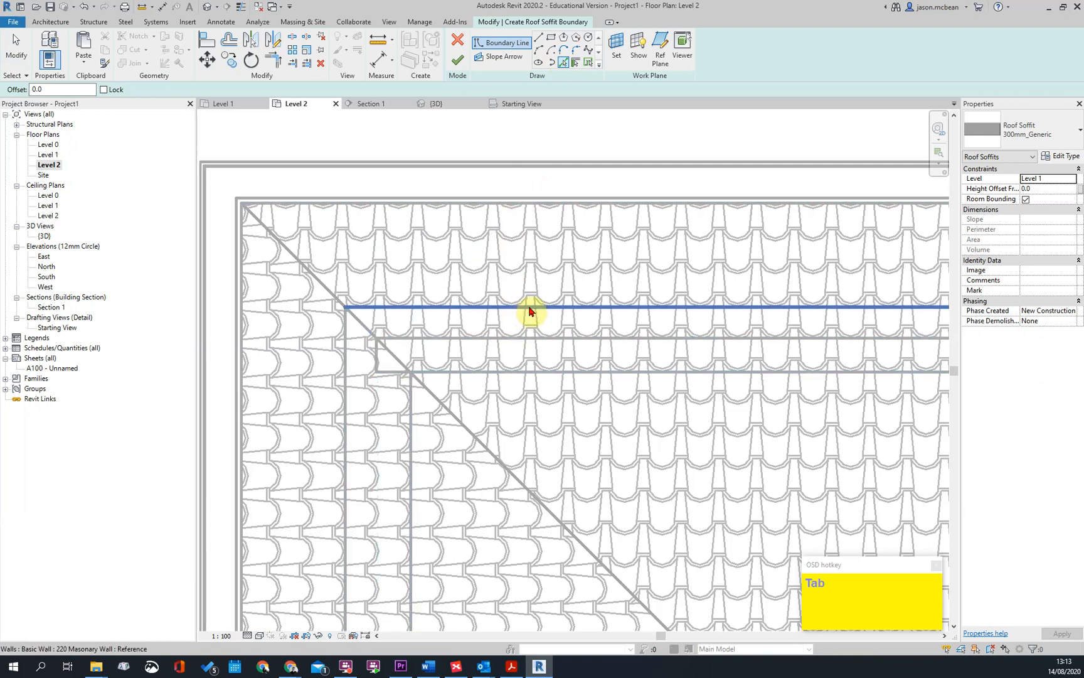
key("Tab")
left_click(519, 317)
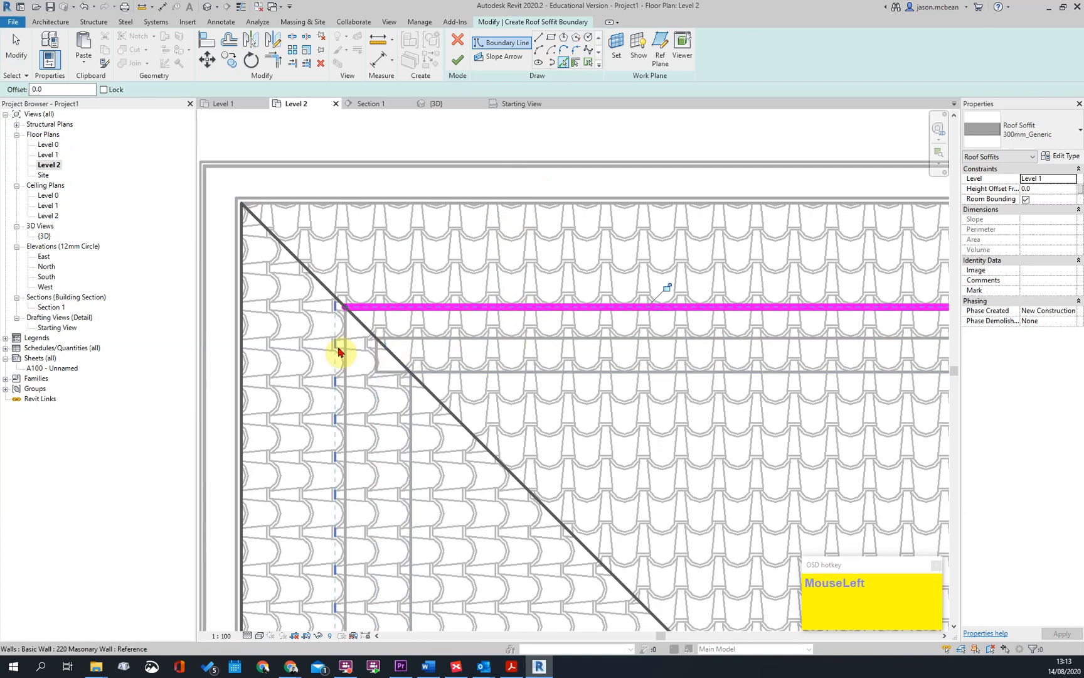
left_click(351, 497)
Pick the roof's east outer edge and the line beside the east wall face as soffit boundary lines
scroll(309, 274, "down", 5)
scroll(310, 274, "down", 2)
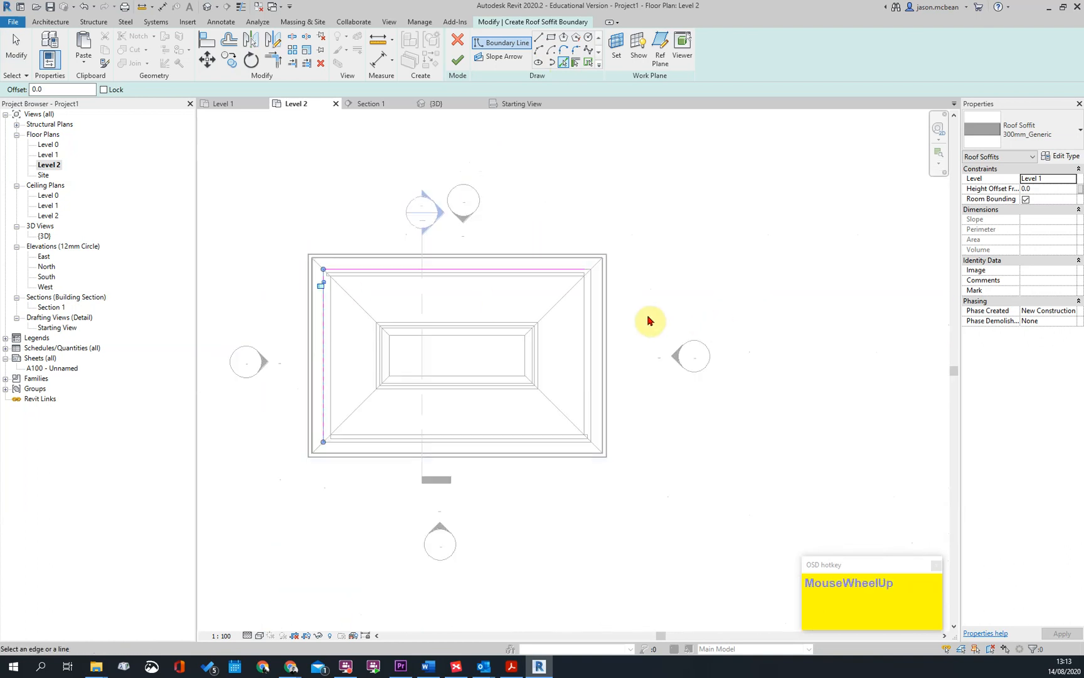
scroll(464, 290, "up", 6)
left_click(419, 309)
scroll(462, 342, "up", 2)
left_click(489, 342)
scroll(393, 382, "up", 3)
key("Escape")
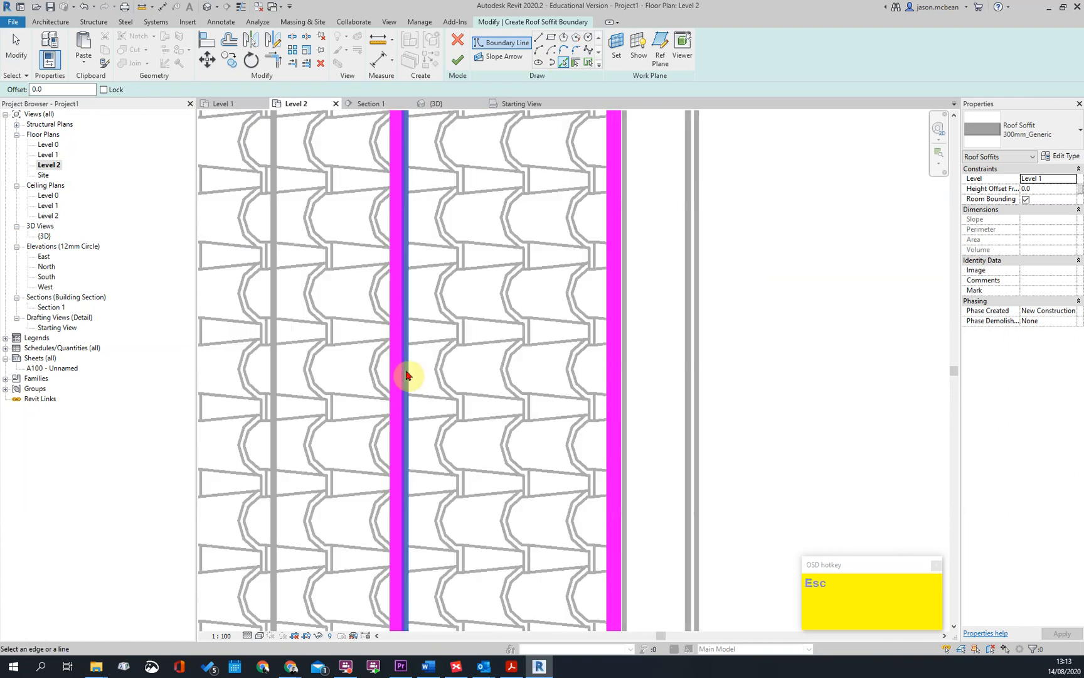
Turn on thin lines and remove the mispicked inner boundary line beside the east wall
left_click(240, 9)
scroll(497, 316, "down", 3)
left_click(511, 317)
left_click(672, 268)
scroll(675, 271, "down", 3)
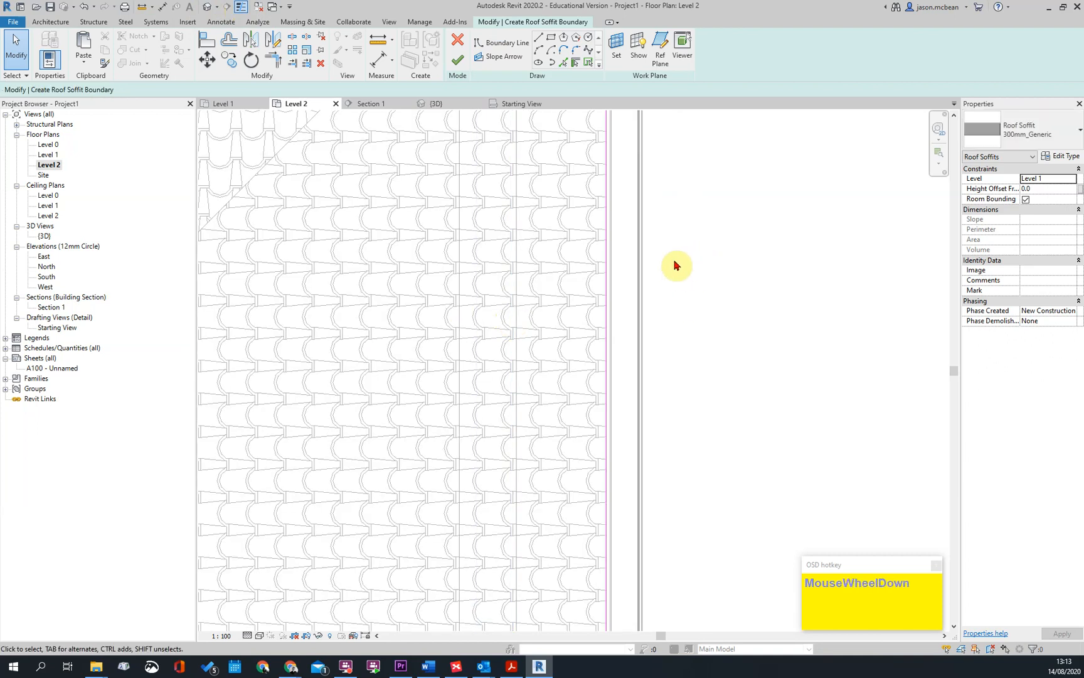
Pick the outer faces of the east and south walls as inner soffit boundary lines
left_click(563, 62)
scroll(637, 248, "up", 3)
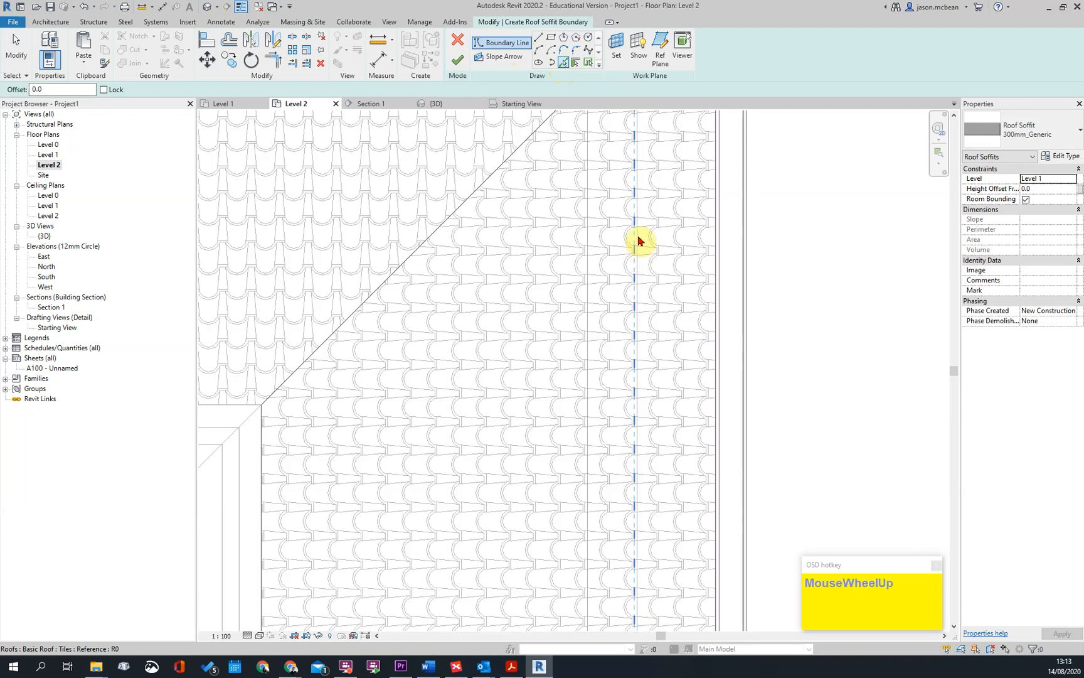
scroll(639, 240, "down", 5)
scroll(748, 418, "up", 4)
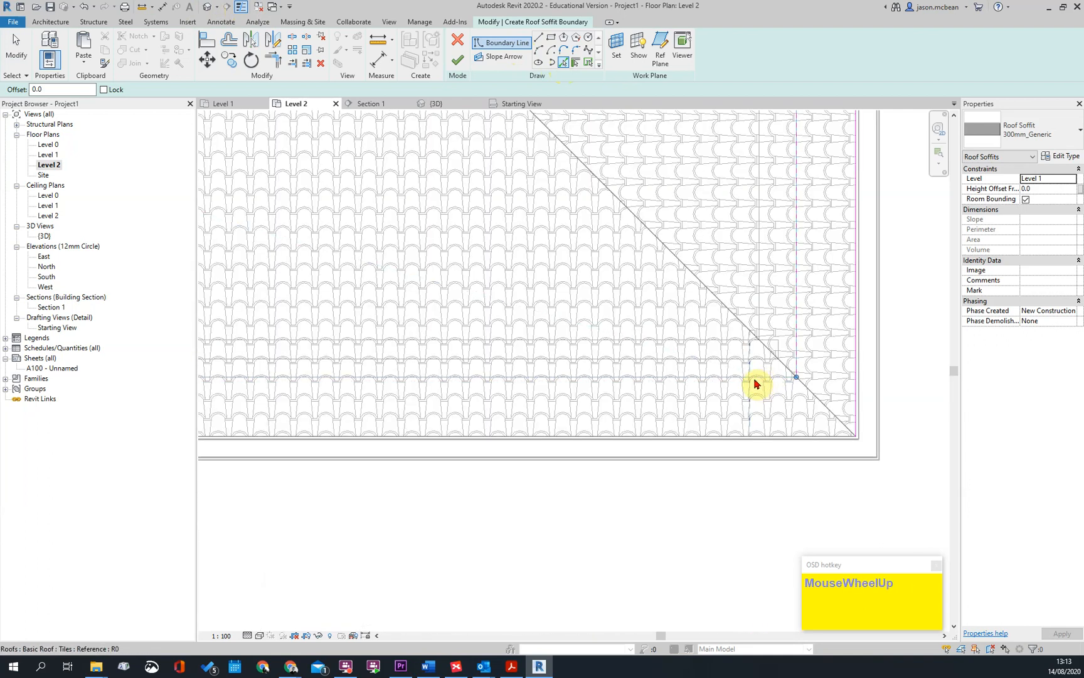
scroll(708, 384, "up", 3)
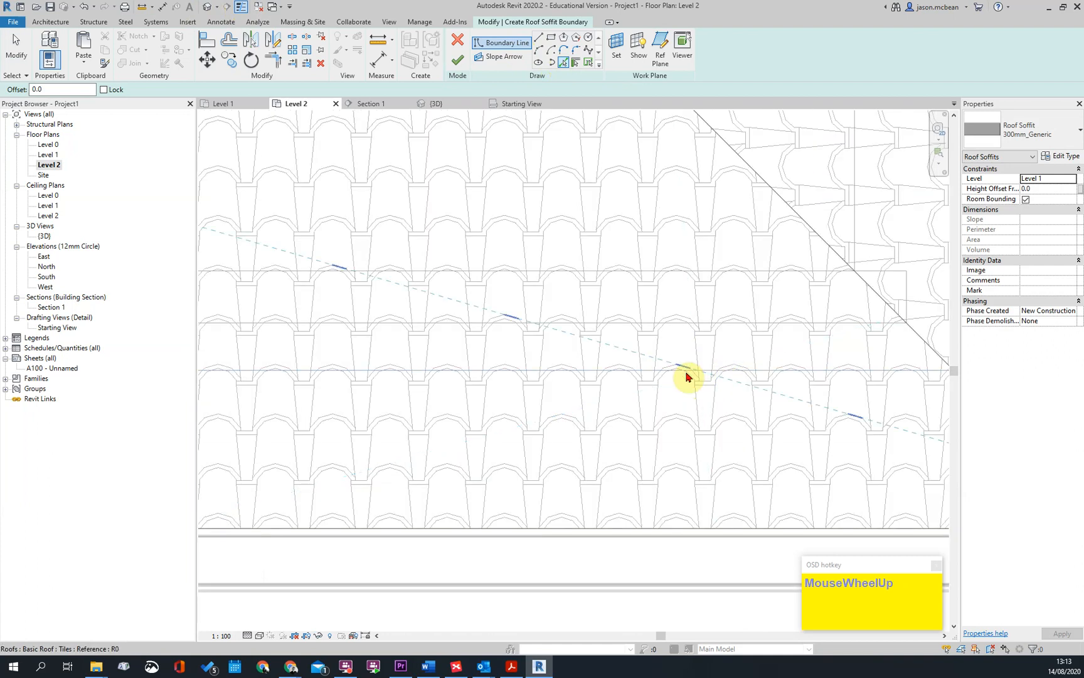
left_click(642, 374)
Pick the roof's south and west outer edges as outer soffit boundary lines
scroll(700, 346, "down", 3)
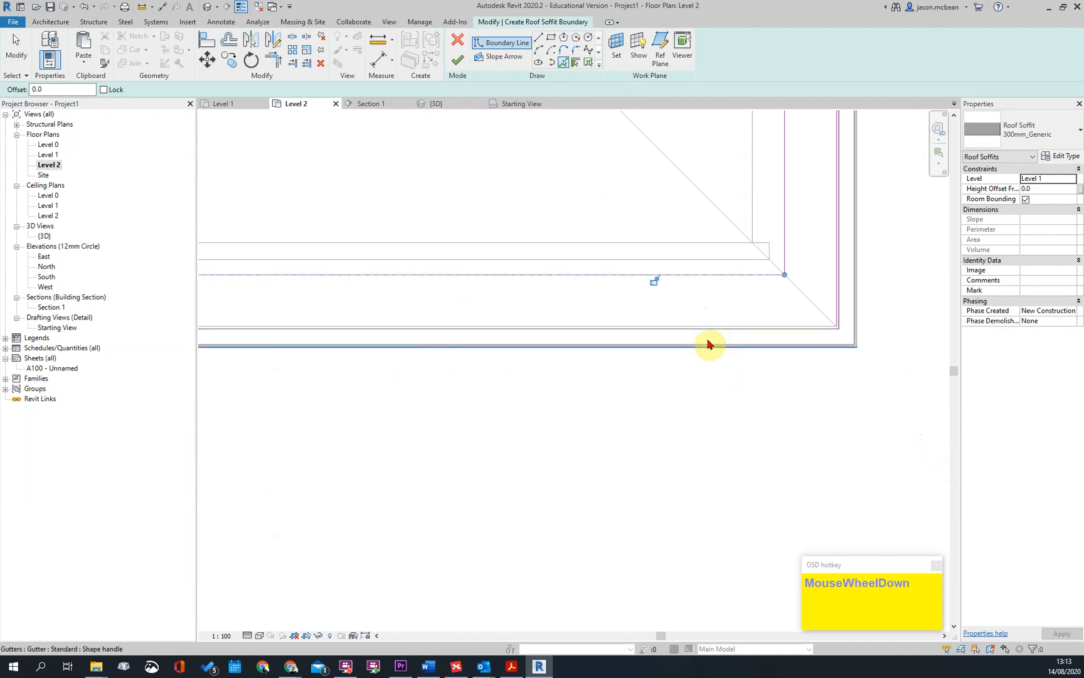
scroll(799, 322, "up", 4)
left_click(898, 364)
scroll(887, 367, "down", 4)
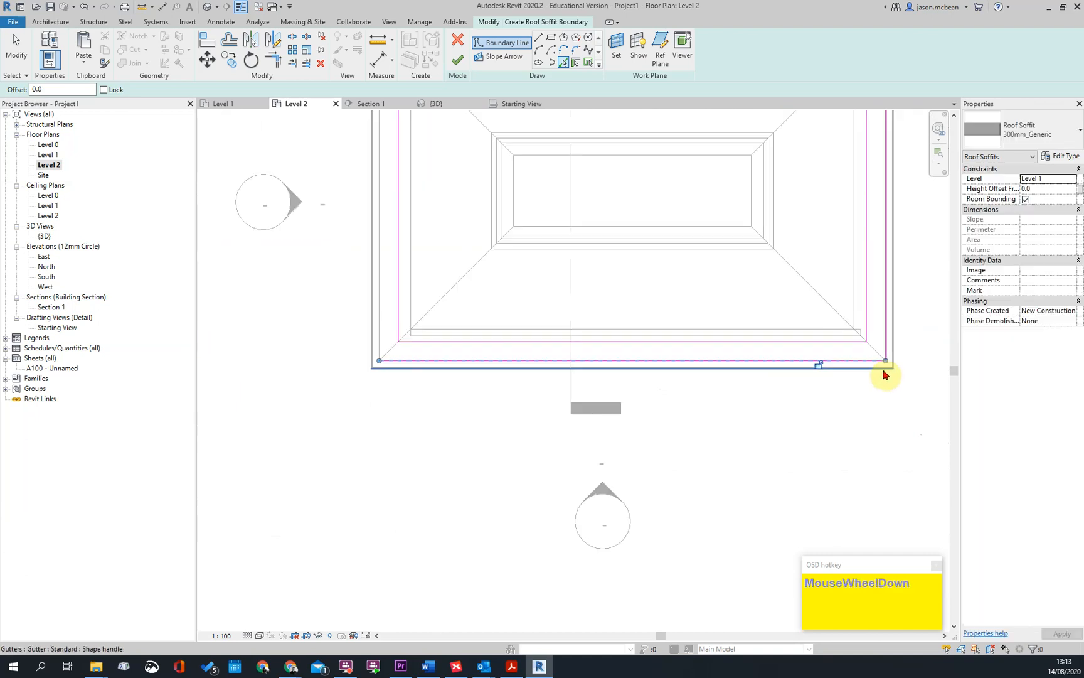
scroll(532, 368, "up", 5)
left_click(476, 384)
Pick the roof's north outer edge to complete the outer soffit boundary and try to finish the sketch
scroll(561, 426, "down", 3)
scroll(644, 266, "up", 1)
key("Escape")
scroll(612, 128, "up", 5)
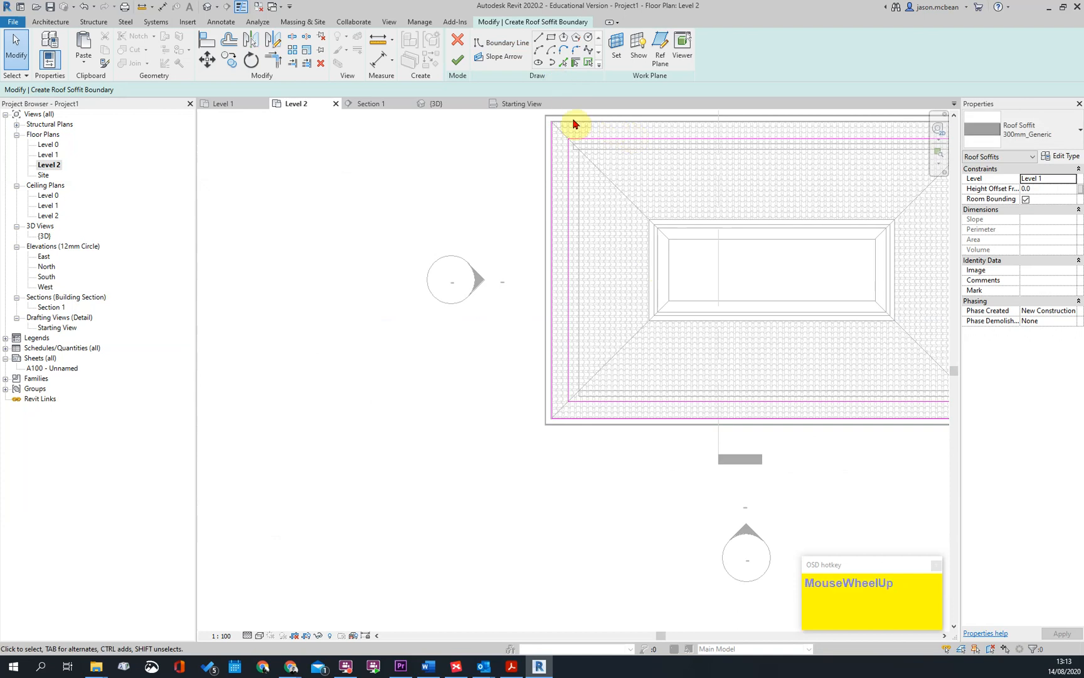
left_click(564, 64)
left_click(563, 155)
left_click(457, 60)
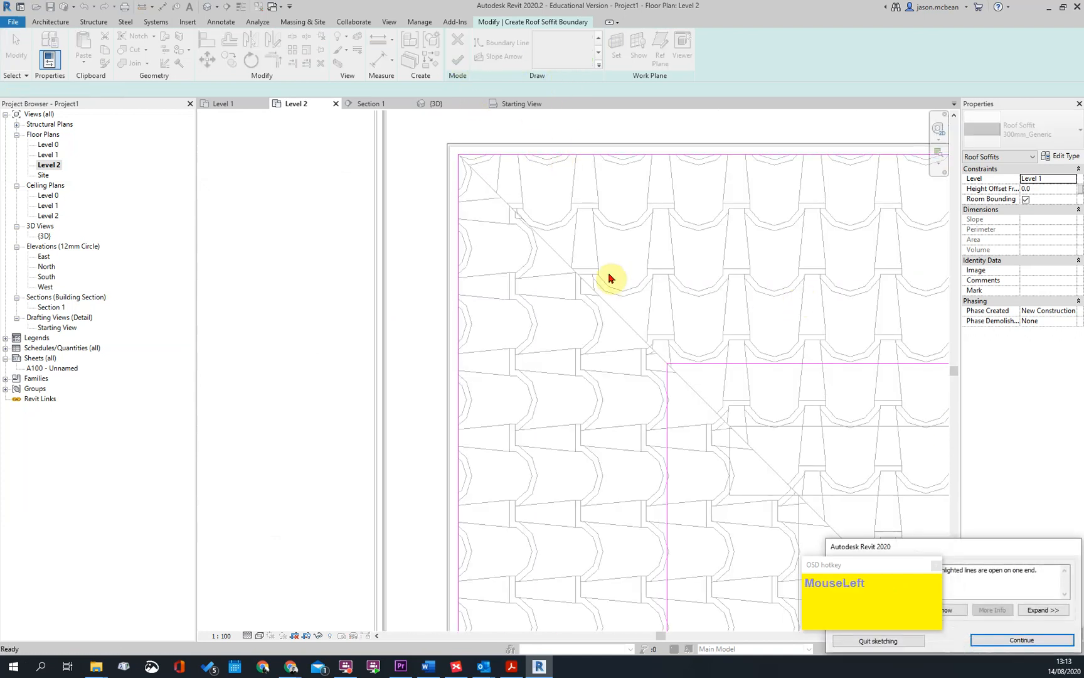
Examine the corners of the soffit boundary for sketch lines with open ends
scroll(618, 279, "down", 4)
middle_click_drag(551, 330, 594, 304)
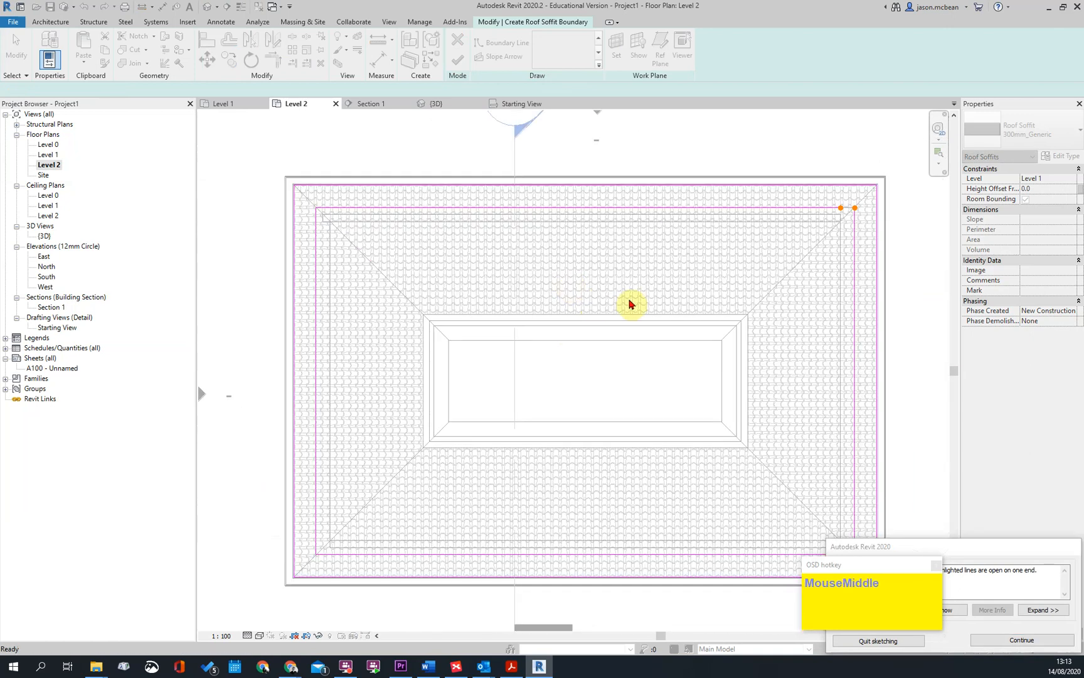
scroll(771, 221, "up", 5)
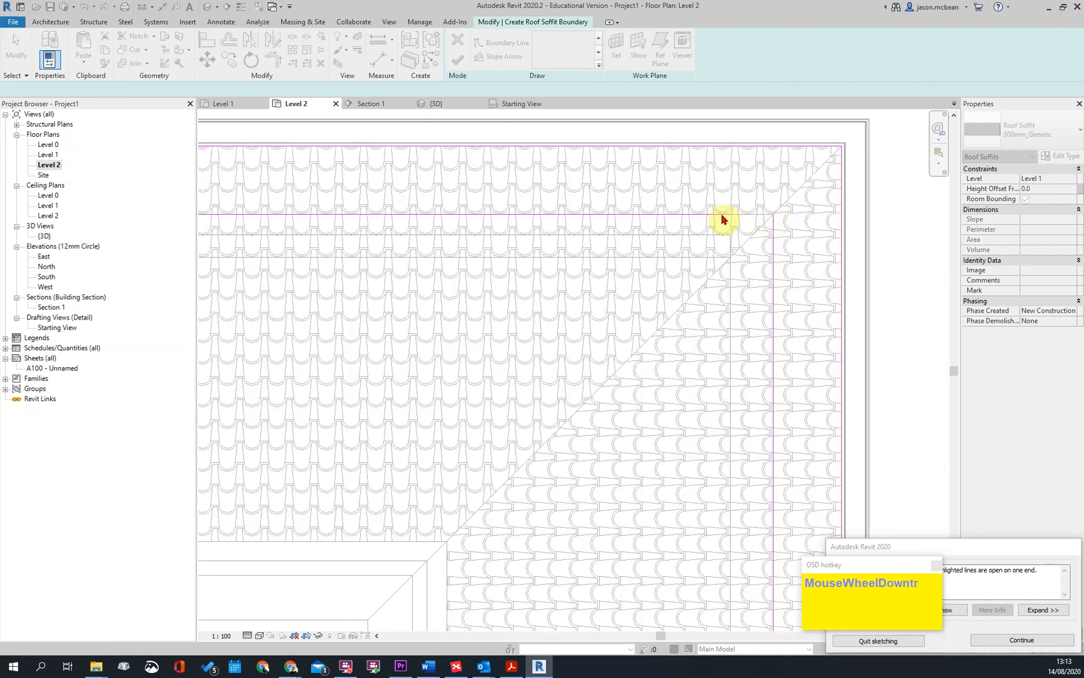
scroll(844, 287, "down", 3)
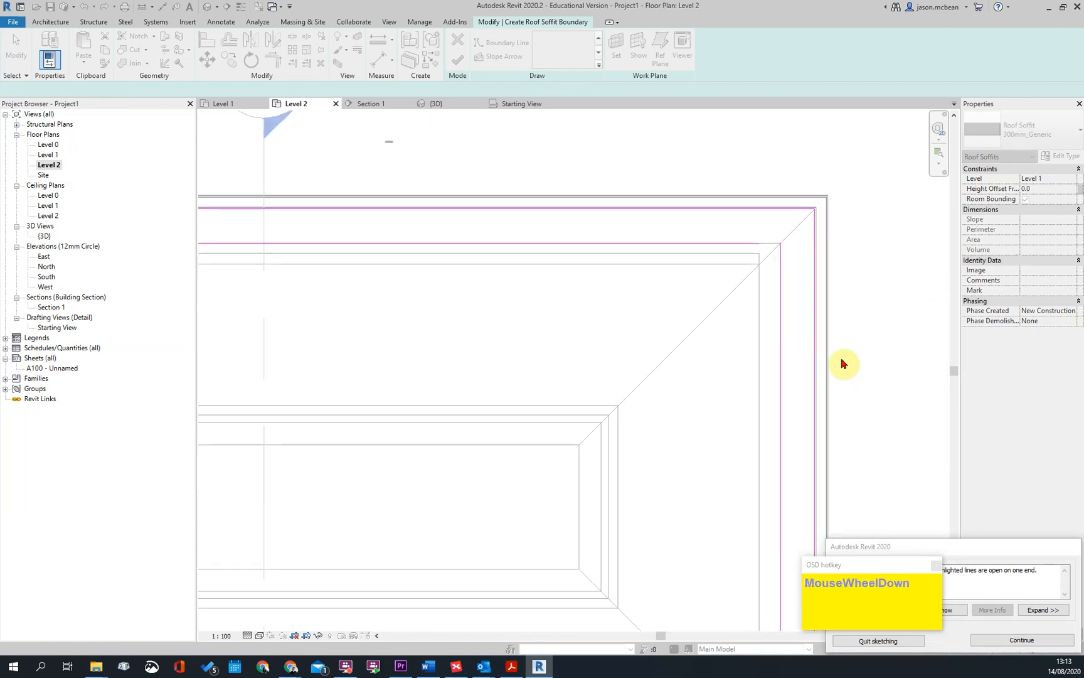
middle_click_drag(881, 468, 869, 299)
scroll(869, 298, "down", 4)
scroll(816, 460, "up", 3)
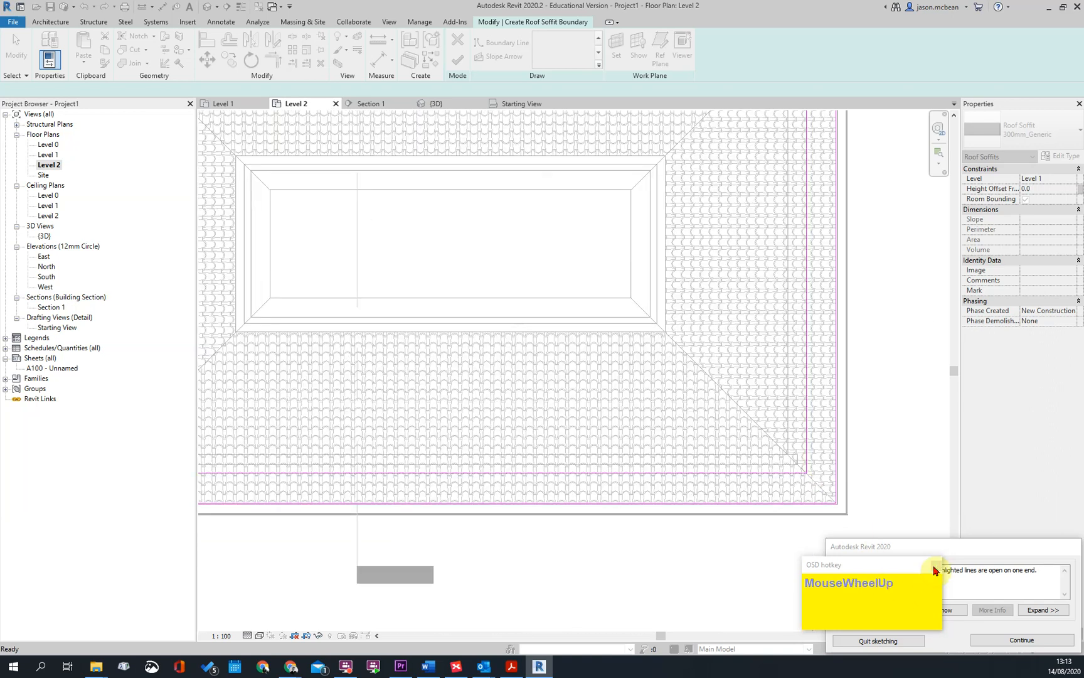
scroll(810, 226, "down", 3)
middle_click_drag(811, 182, 809, 204)
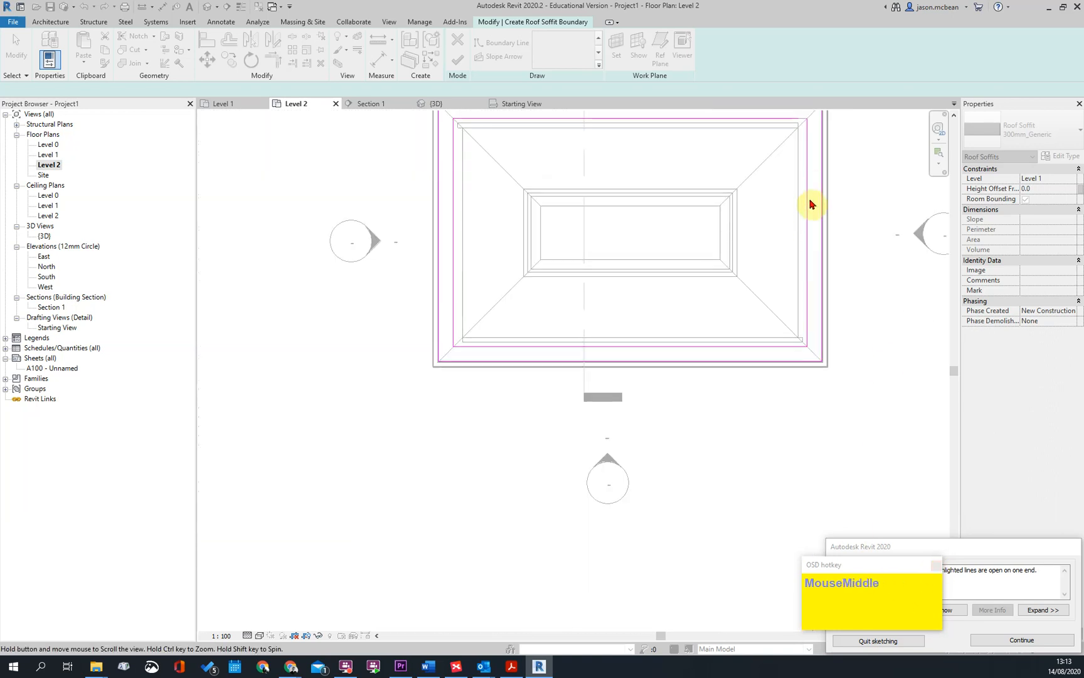
scroll(747, 212, "up", 3)
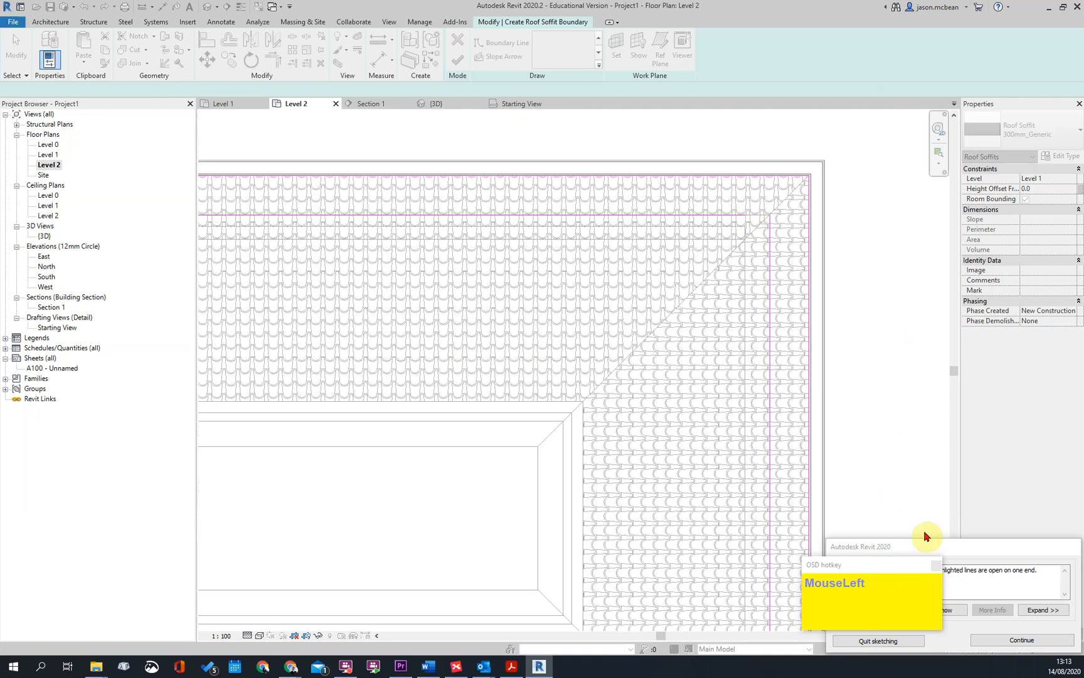
Trim the north and east inner boundary lines to a closed corner and finish the soffit sketch
left_click(1029, 644)
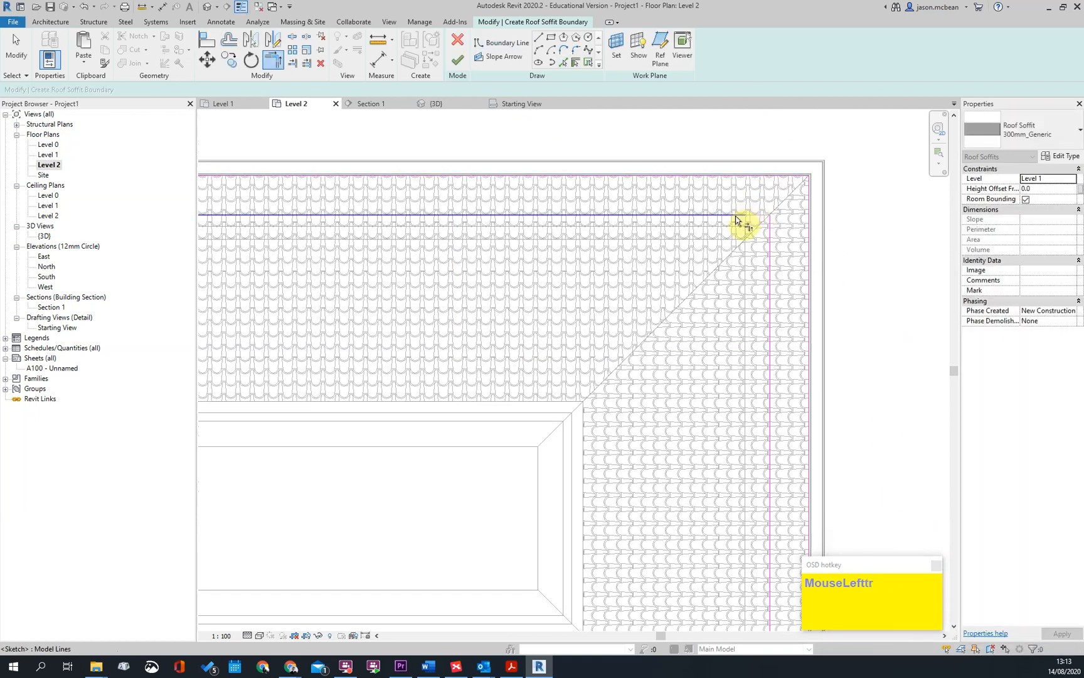
left_click(768, 227)
key("Escape")
left_click(457, 62)
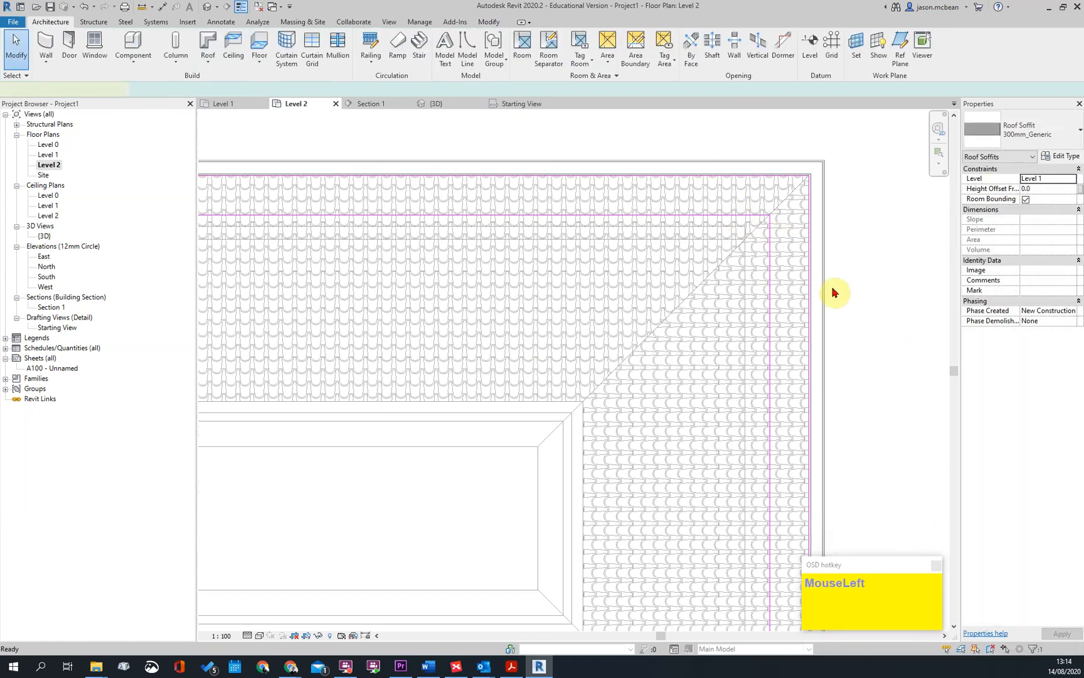
Open the Section 1 view from its section marker in the Level 2 plan and show the whole building section
key("Escape")
scroll(575, 211, "down", 5)
double_click(576, 210)
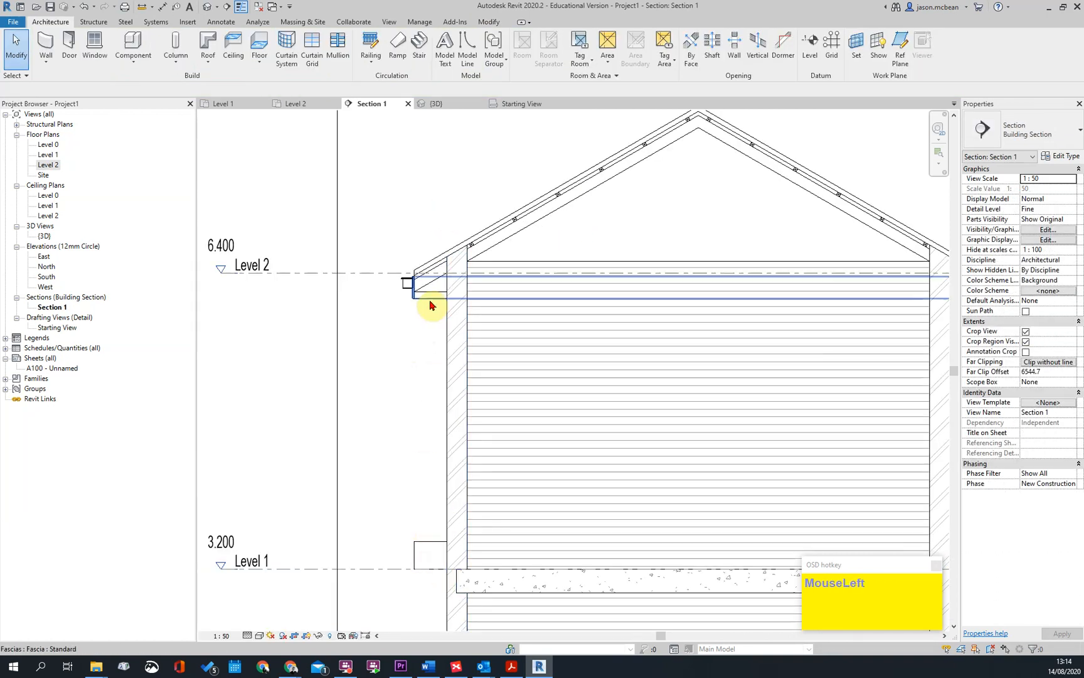
key("Escape")
scroll(433, 292, "down", 2)
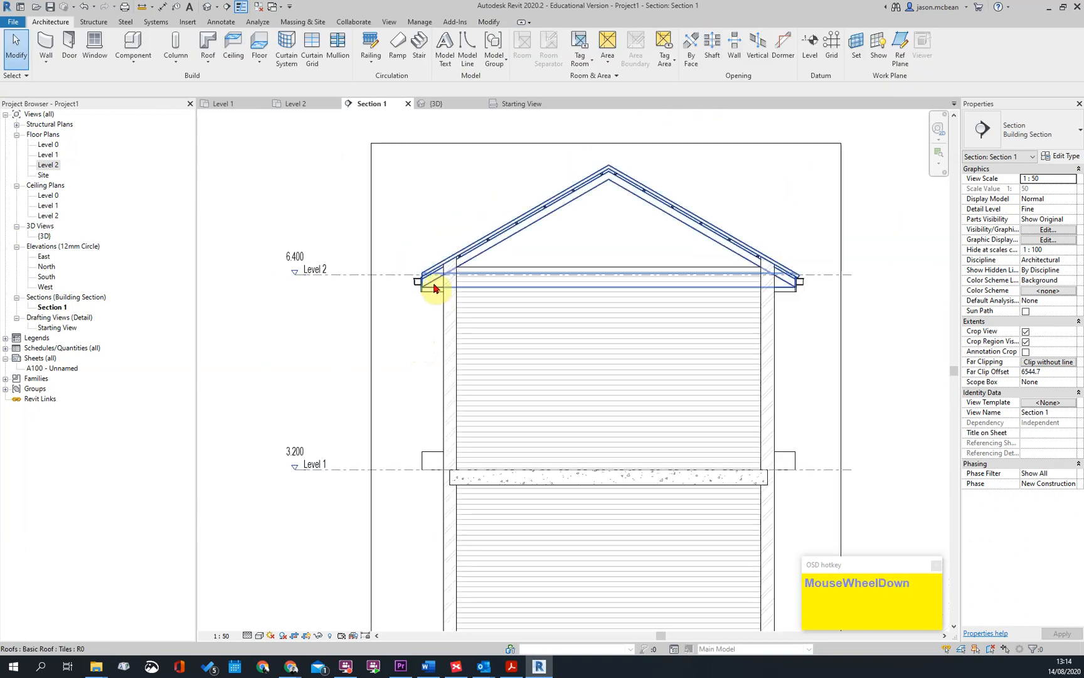
Set the structure layer of the soffit's 300mm_Generic type to a thickness of 15 mm
left_click(425, 460)
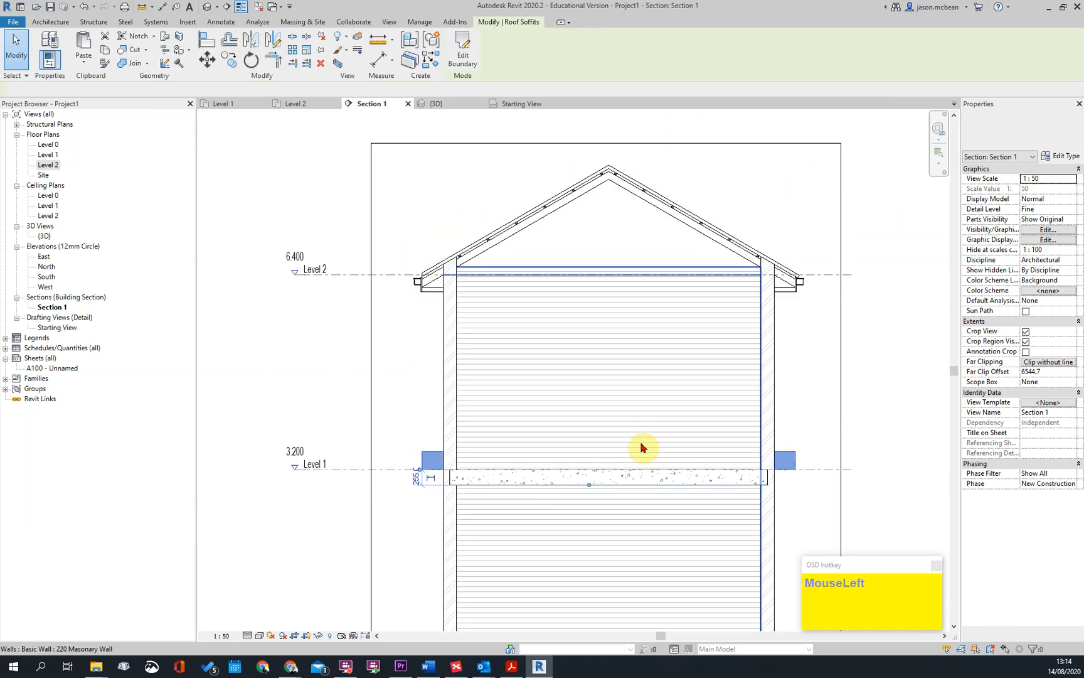
left_click(1045, 156)
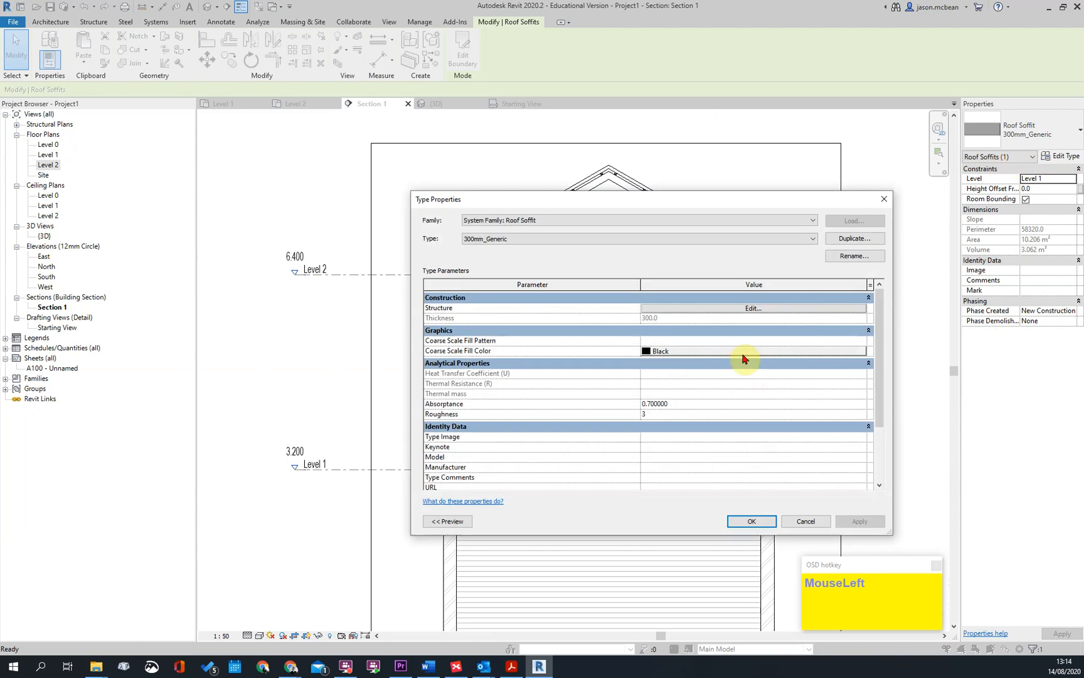
left_click(793, 312)
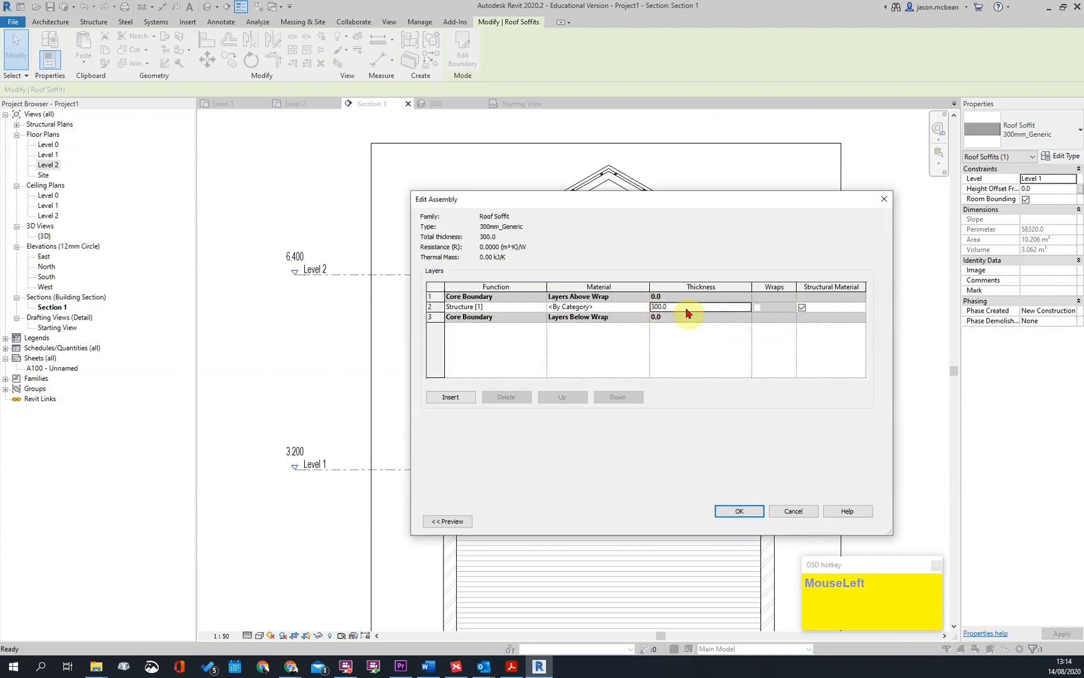
left_click(741, 511)
left_click(752, 522)
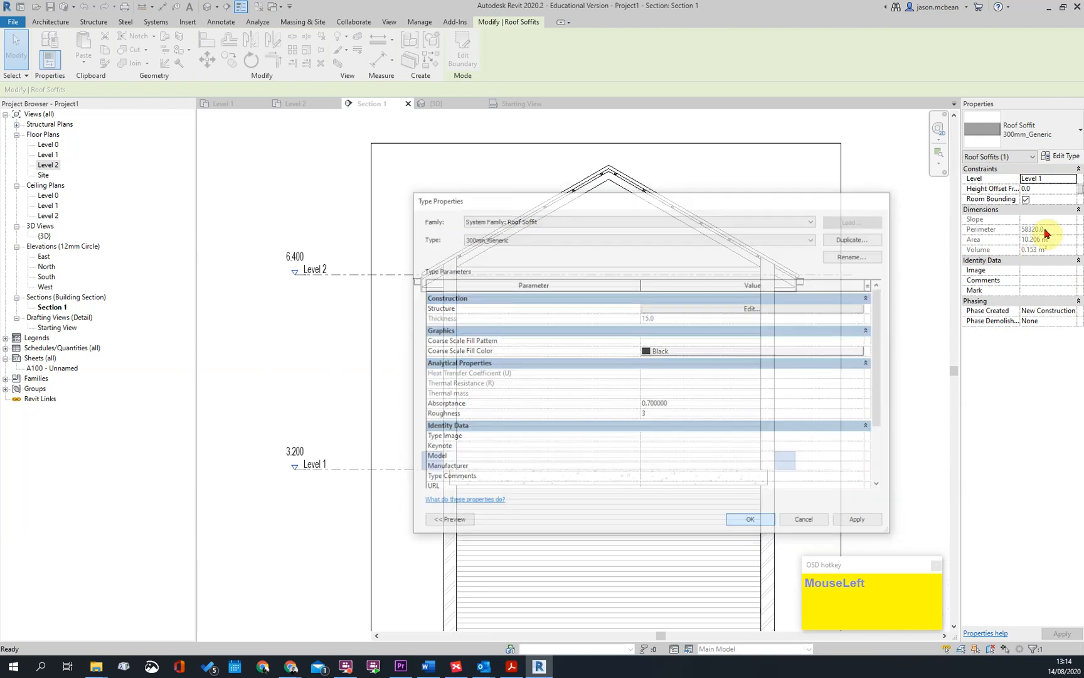
Assign the soffit to Level 2 and try height offsets of -100 and -200 mm
left_click(1075, 178)
left_click(1035, 198)
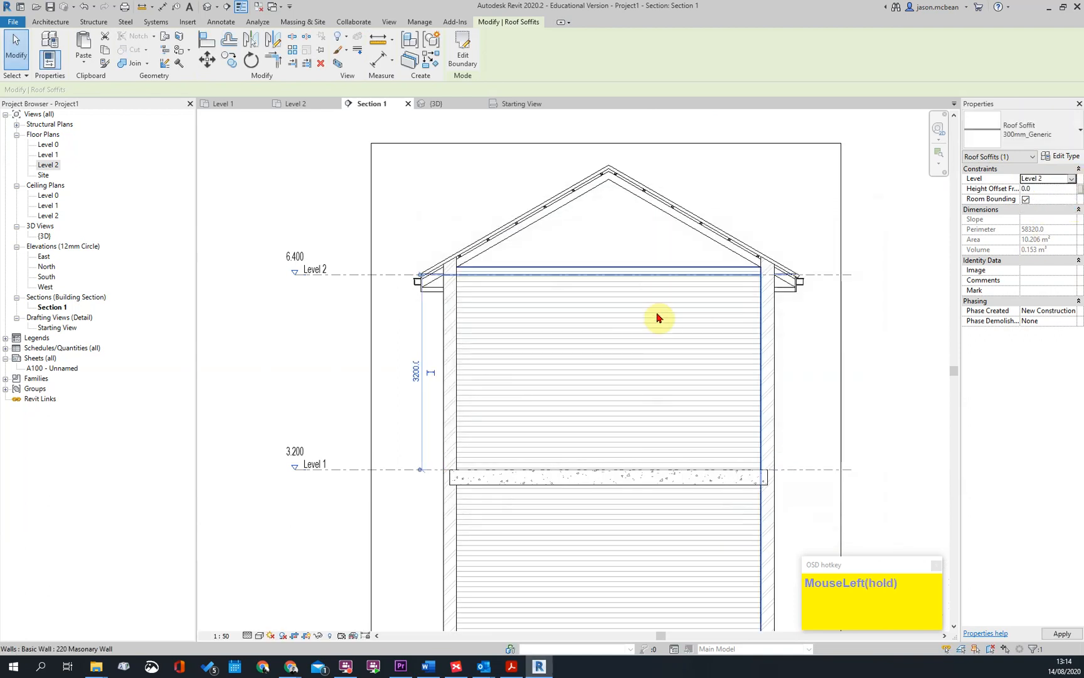
scroll(442, 281, "up", 5)
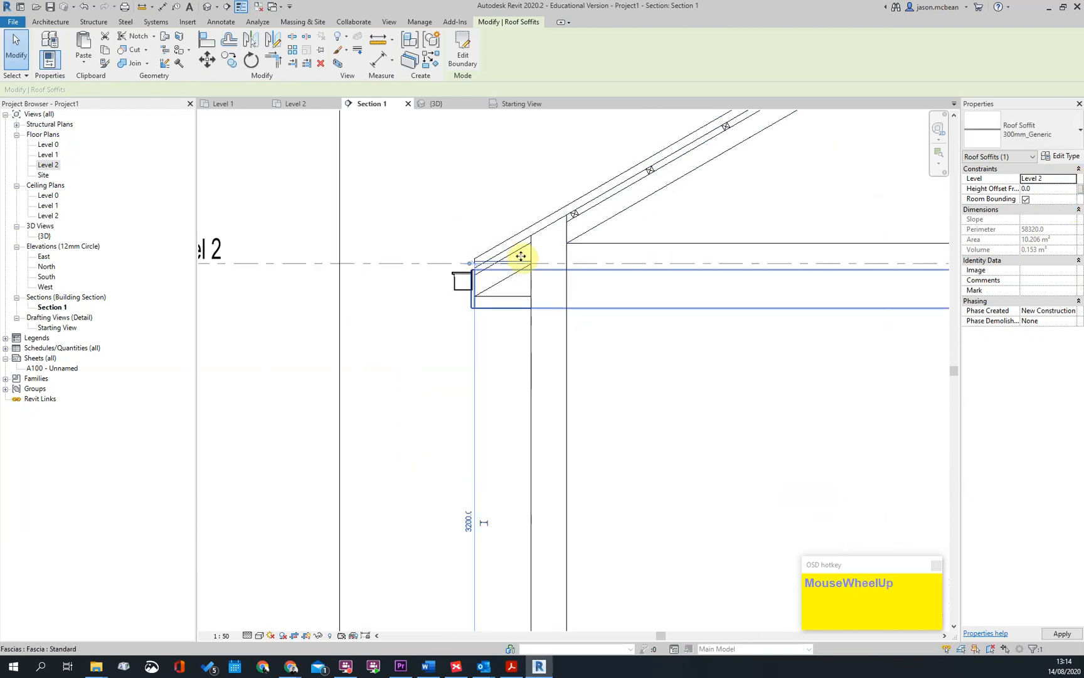
scroll(521, 256, "up", 3)
left_click(1048, 190)
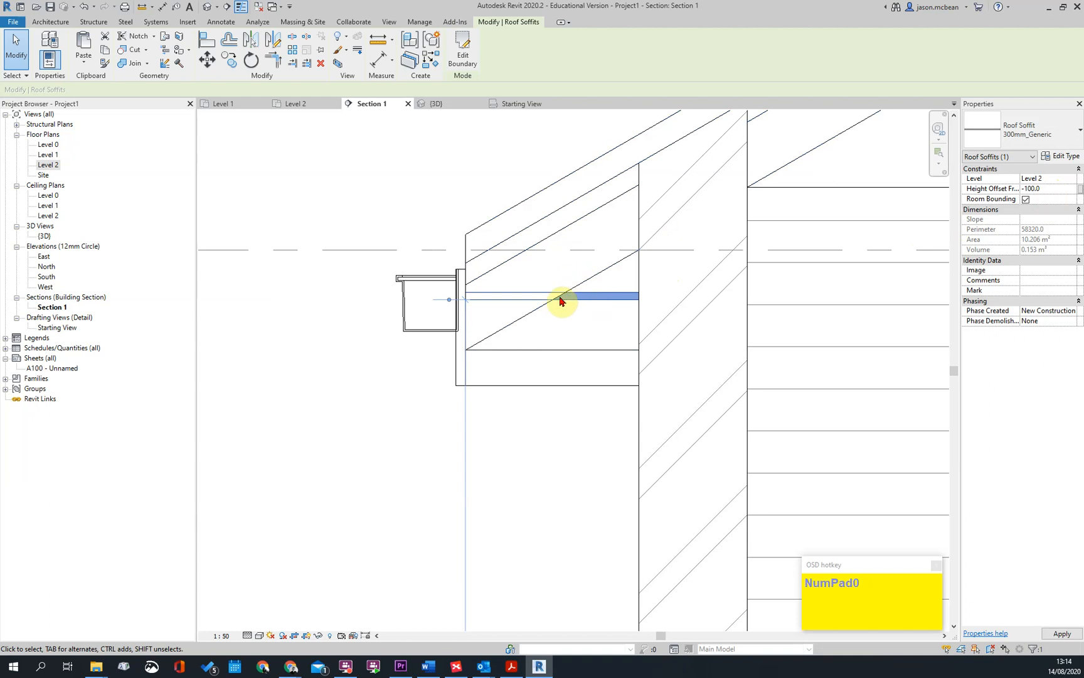
left_click(1029, 191)
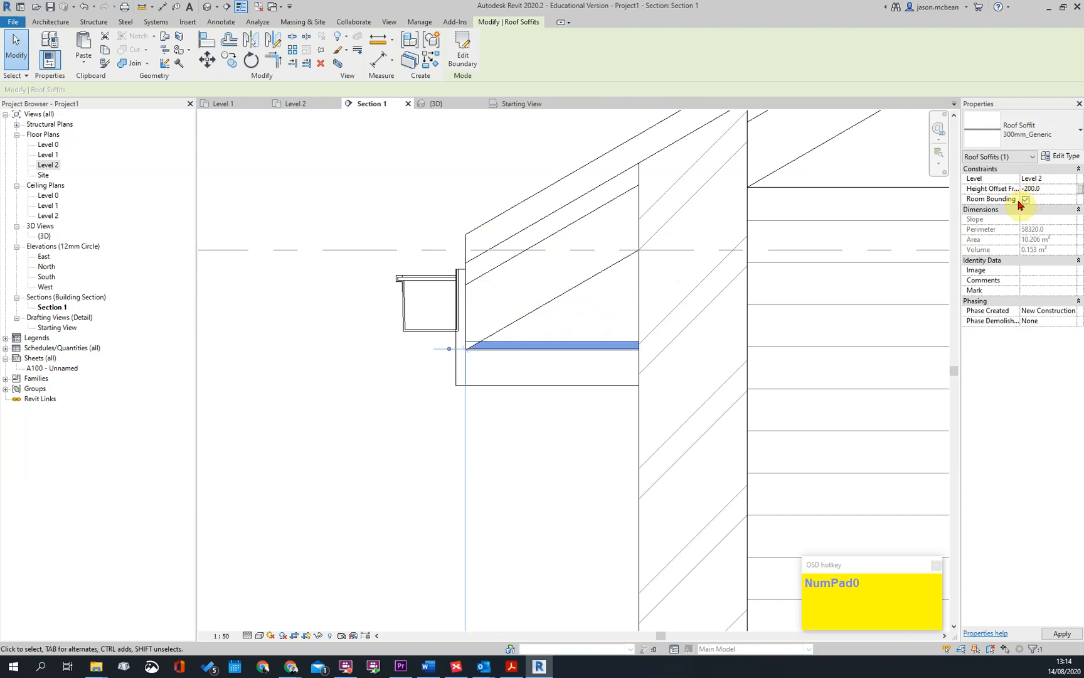
Set the soffit's height offset from Level 2 to -250 mm
key("Escape")
scroll(525, 351, "down", 3)
scroll(535, 356, "up", 3)
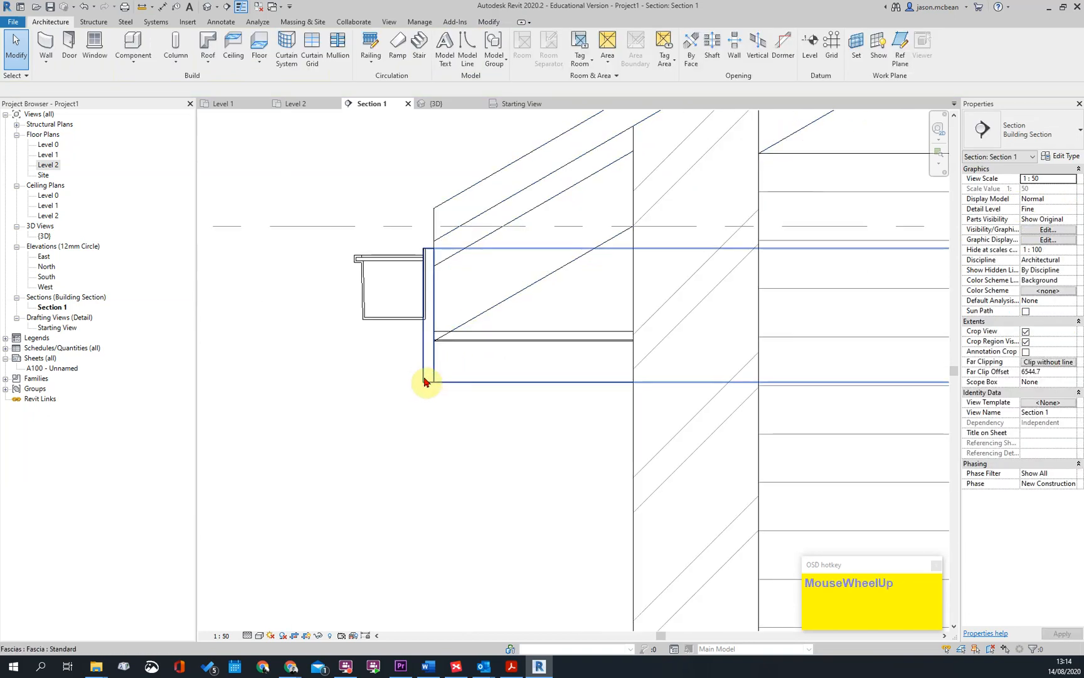
left_click(477, 337)
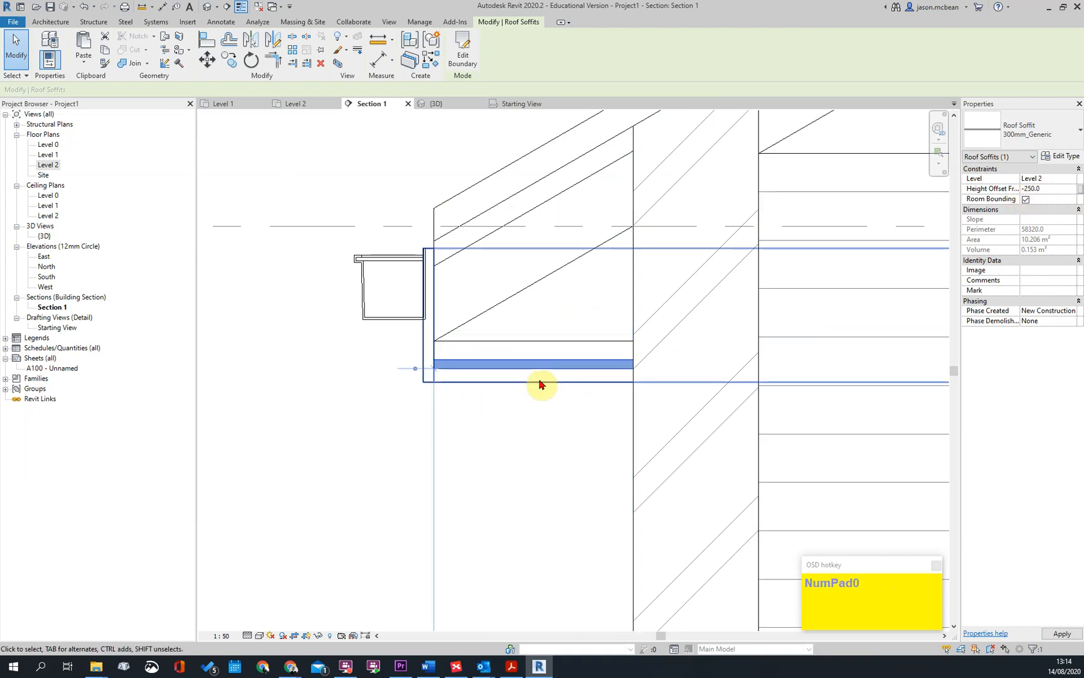
key("Escape")
scroll(483, 399, "down", 3)
scroll(486, 395, "up", 3)
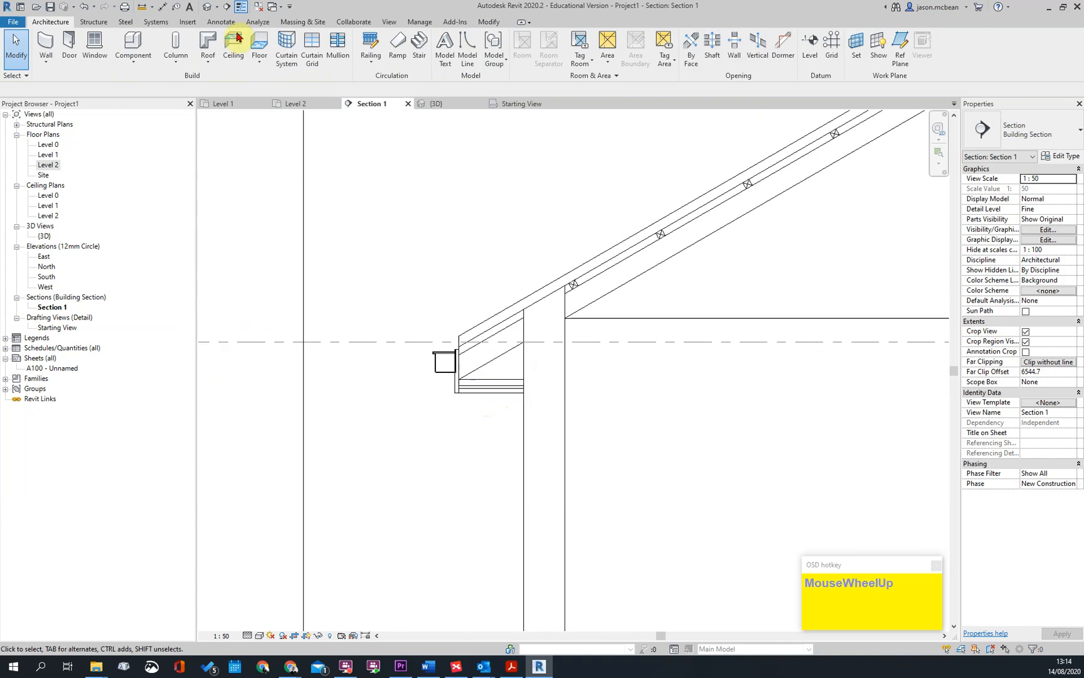
Open the 3D view, view the eaves from below and turn on the section box
left_click(206, 7)
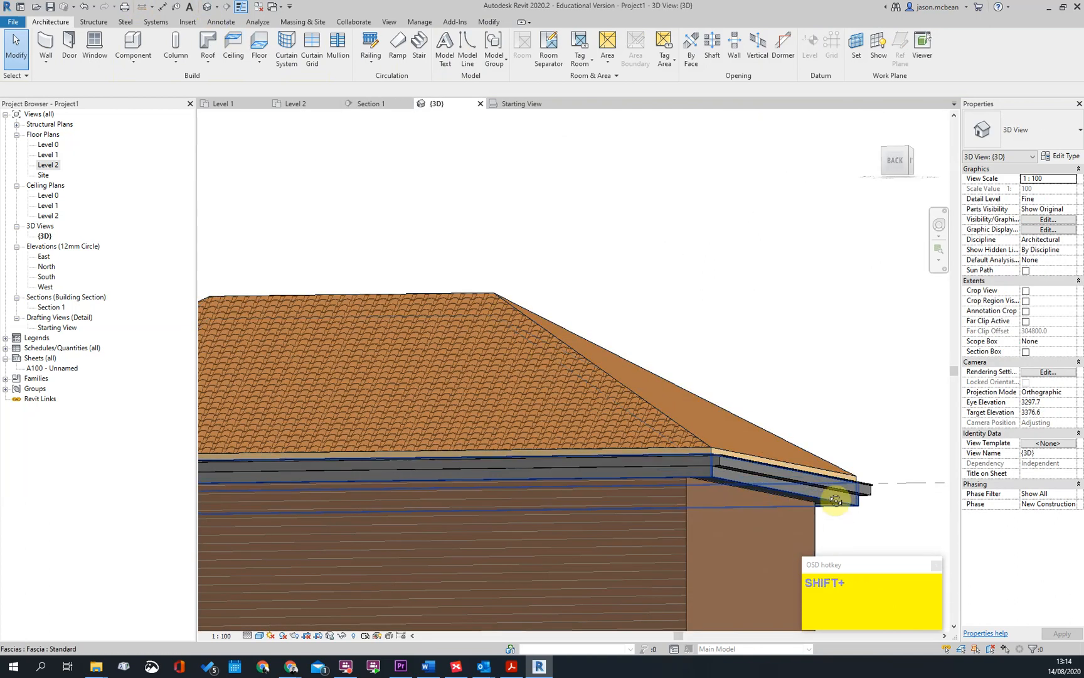
middle_click_drag(830, 503, 830, 375, "shift")
scroll(714, 262, "up", 3)
middle_click_drag(697, 184, 657, 489, "shift")
middle_click_drag(1009, 478, 1026, 364, "shift")
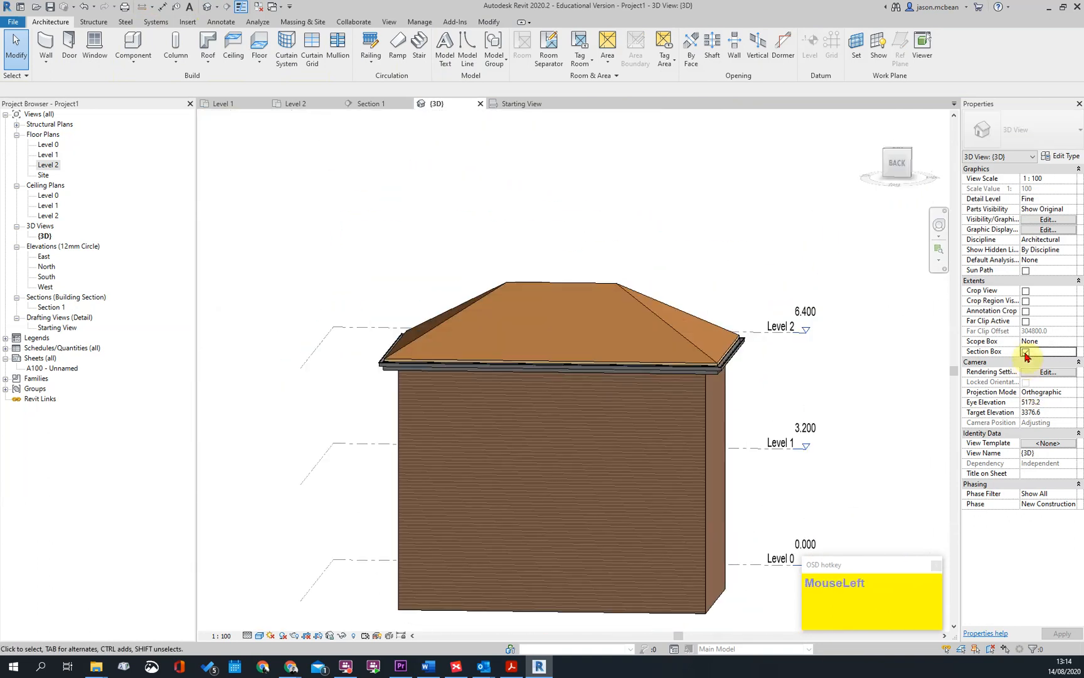
Pull one end face of the section box inward to cut across the building and its roof
scroll(788, 302, "down", 3)
left_click(788, 376)
left_click_drag(780, 400, 658, 450)
middle_click_drag(658, 450, 443, 390, "shift")
scroll(529, 331, "up", 1)
scroll(529, 331, "up", 5)
left_click(474, 384)
scroll(438, 450, "up", 2)
key("Escape")
left_click(375, 383)
key("Escape")
left_click(371, 383)
scroll(475, 361, "down", 3)
scroll(444, 313, "down", 1)
key("Escape")
Examine the cut eaves in 3D, checking how the roof, fascia, gutter and soffit meet the wall
scroll(403, 367, "up", 1)
middle_click_drag(443, 288, 454, 572)
scroll(404, 368, "up", 2)
key("Escape")
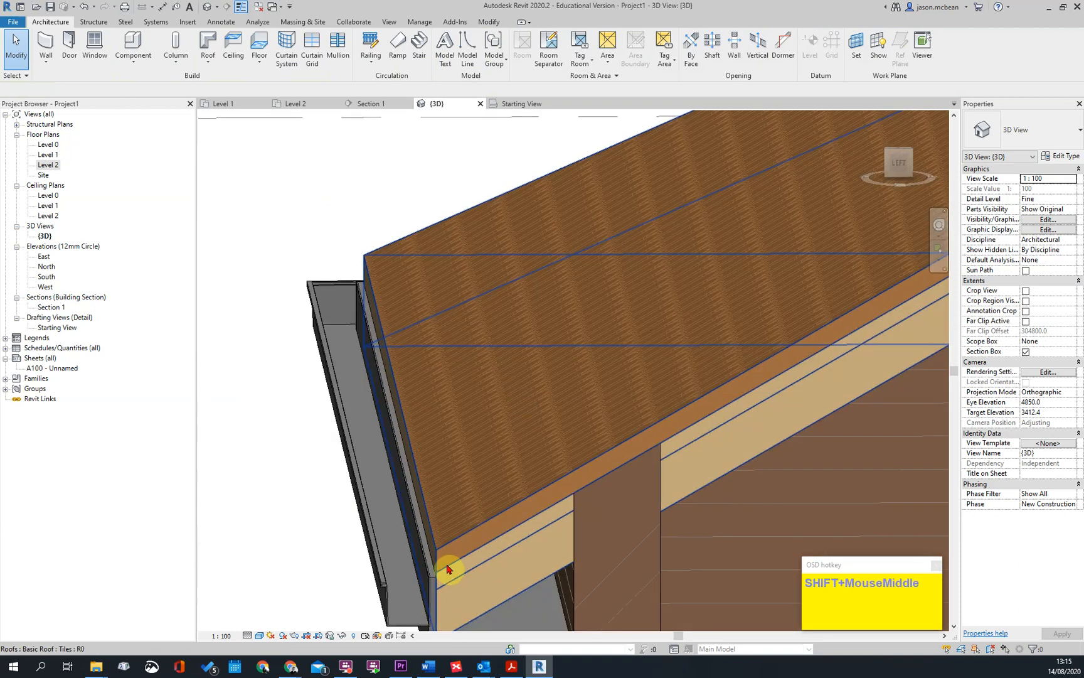
scroll(448, 547, "up", 2)
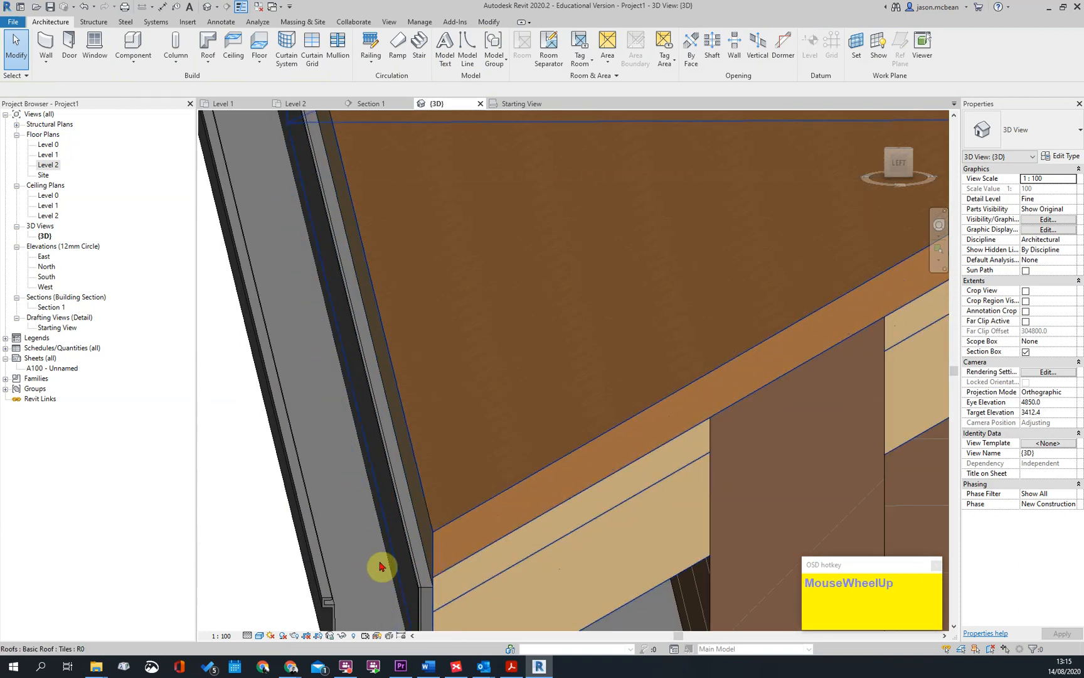
scroll(405, 551, "down", 1)
scroll(405, 546, "up", 1)
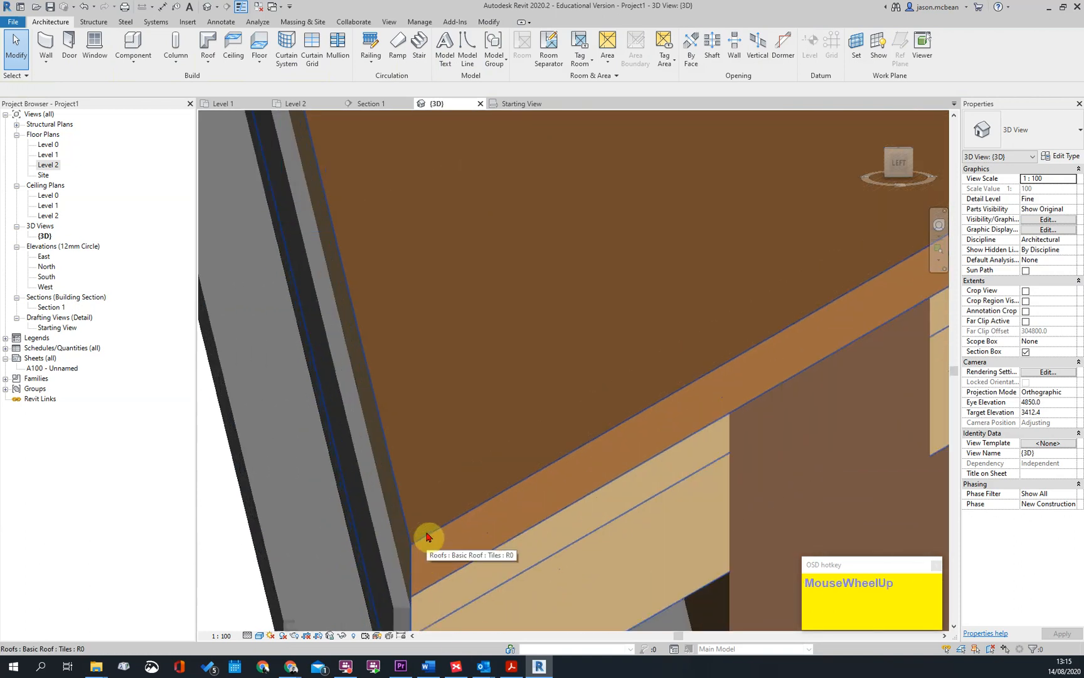
scroll(405, 544, "down", 3)
middle_click_drag(426, 398, 695, 416, "shift")
scroll(519, 408, "down", 3)
scroll(482, 412, "up", 5)
scroll(427, 439, "down", 4)
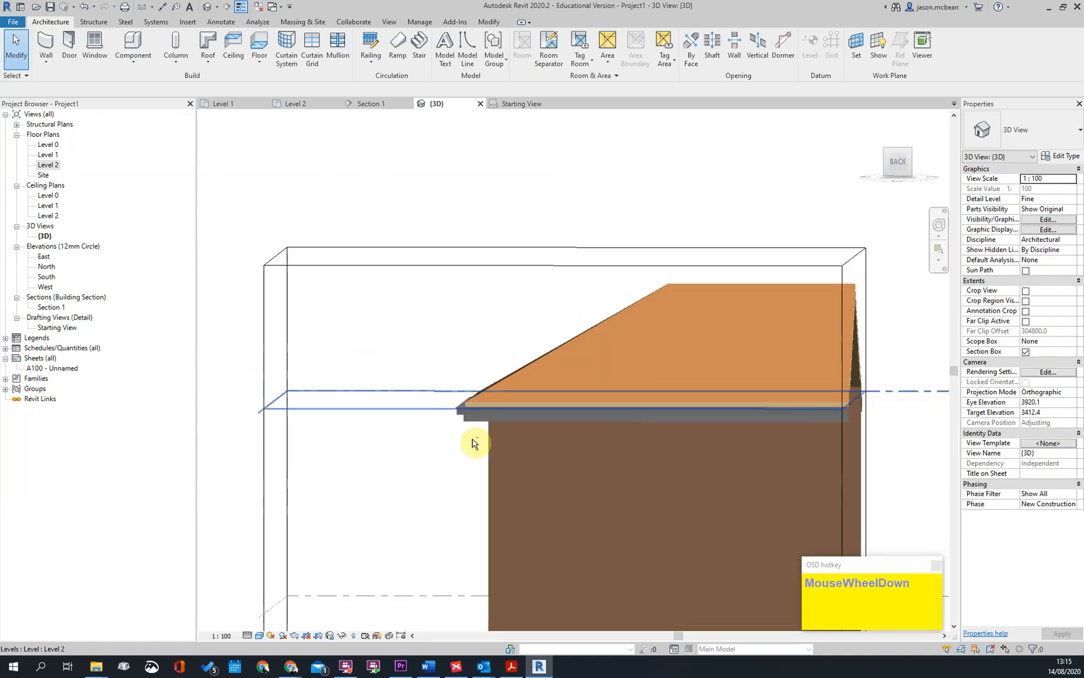
middle_click_drag(426, 513, 627, 379, "shift")
scroll(555, 405, "up", 4)
scroll(555, 405, "up", 3)
middle_click_drag(549, 462, 245, 419, "shift")
scroll(301, 394, "down", 3)
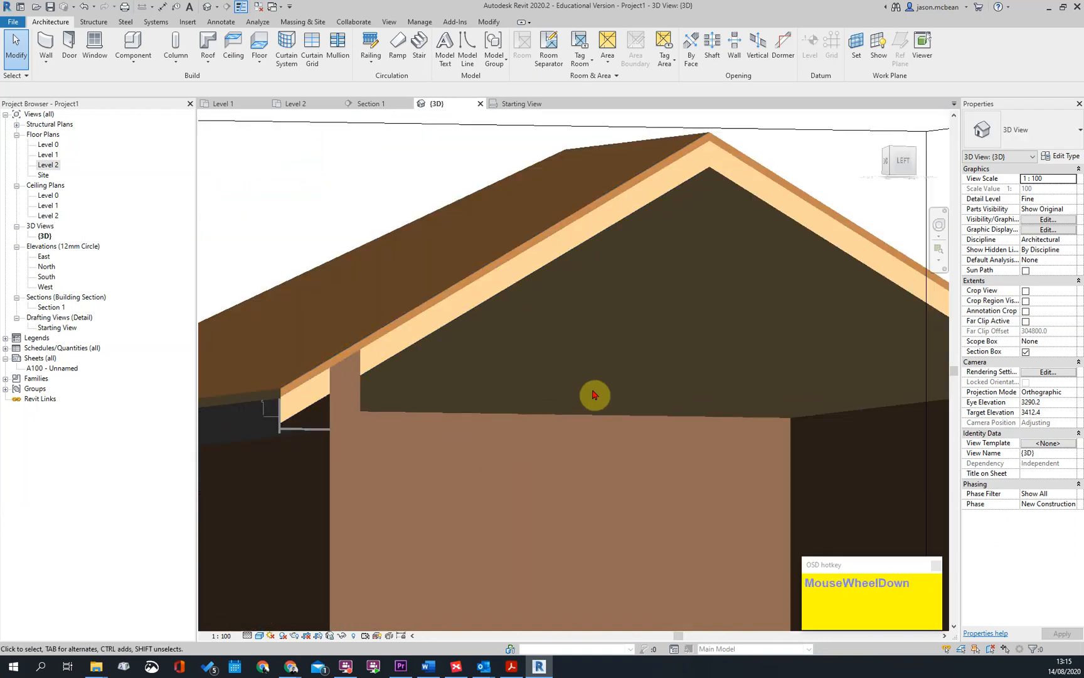
scroll(586, 399, "down", 2)
middle_click_drag(777, 412, 690, 429, "shift")
middle_click_drag(751, 355, 579, 475, "shift")
scroll(545, 455, "down", 3)
middle_click_drag(751, 407, 653, 379, "shift")
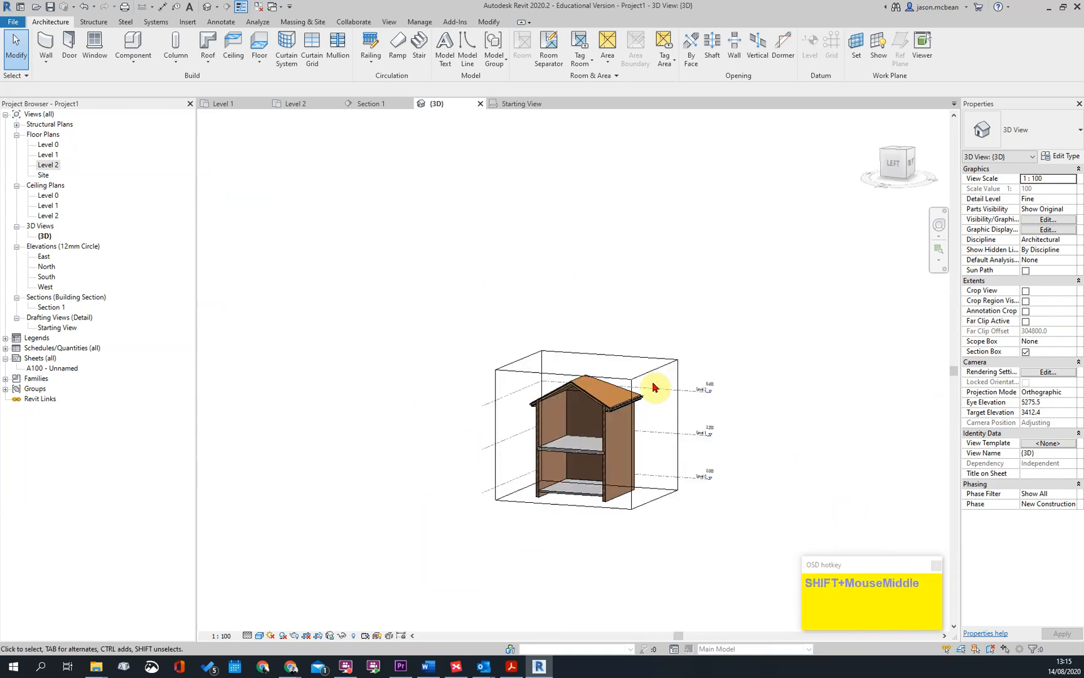
Extend the cut face of the section box outward until it encloses the whole building
left_click(677, 368)
scroll(564, 384, "up", 3)
left_click(733, 363)
left_click(699, 306)
left_click(784, 342)
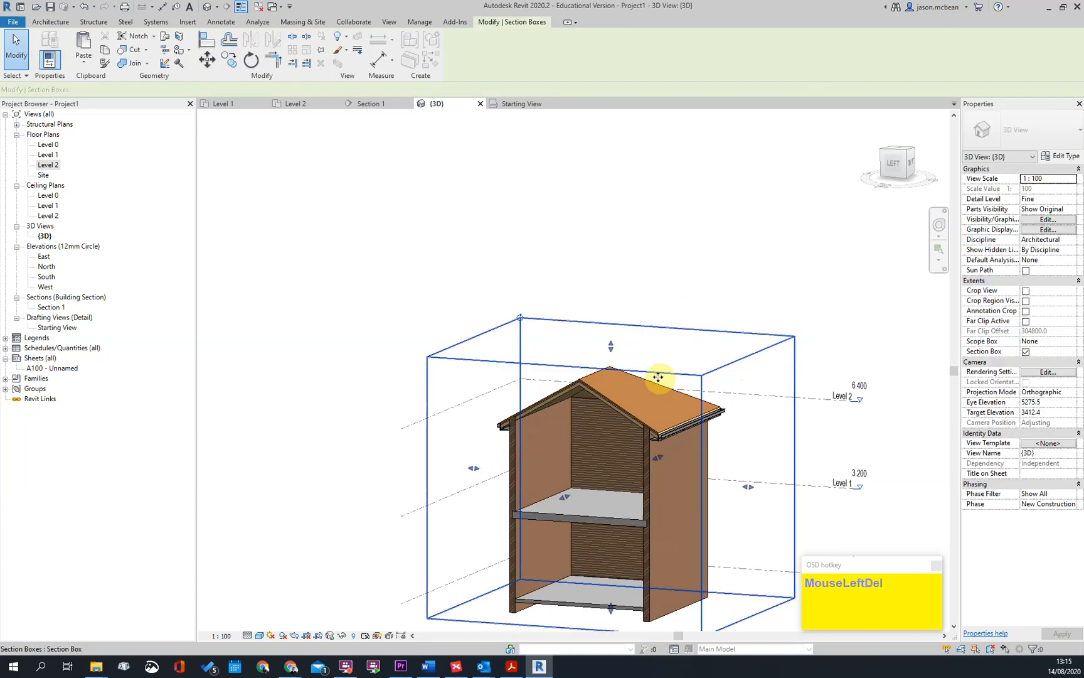
scroll(876, 362, "down", 2)
left_click_drag(602, 446, 428, 523)
Delete the Tiles roof and the soffit around the top of the walls
left_click(753, 413)
scroll(646, 393, "up", 2)
left_click(599, 399)
key("Delete")
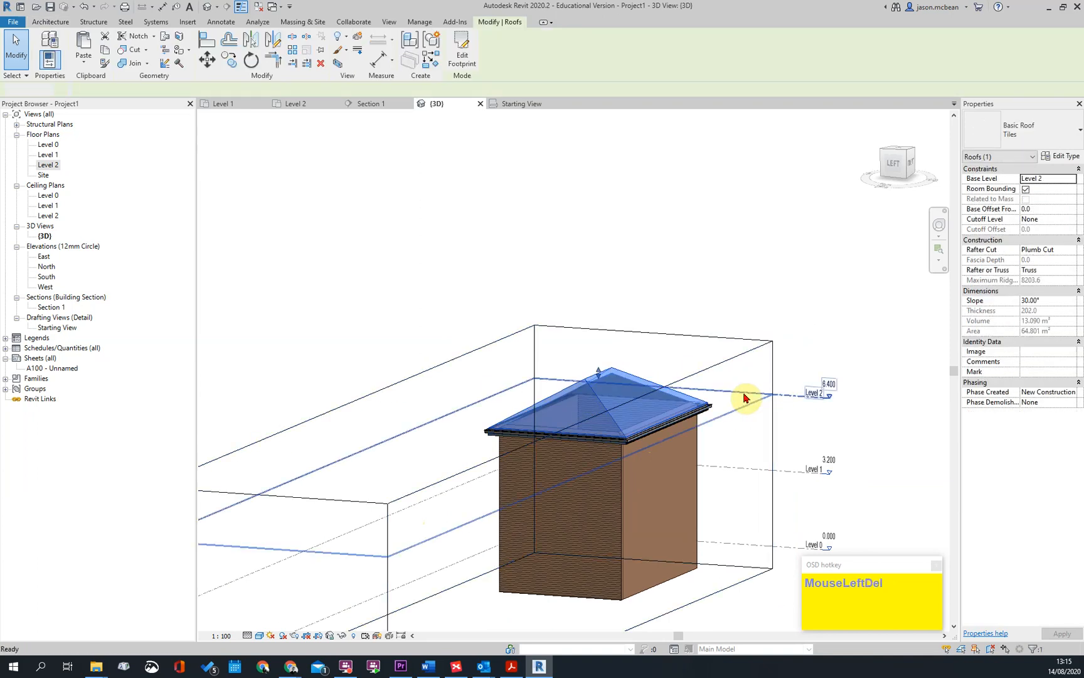
scroll(743, 404, "down", 2)
scroll(717, 449, "up", 4)
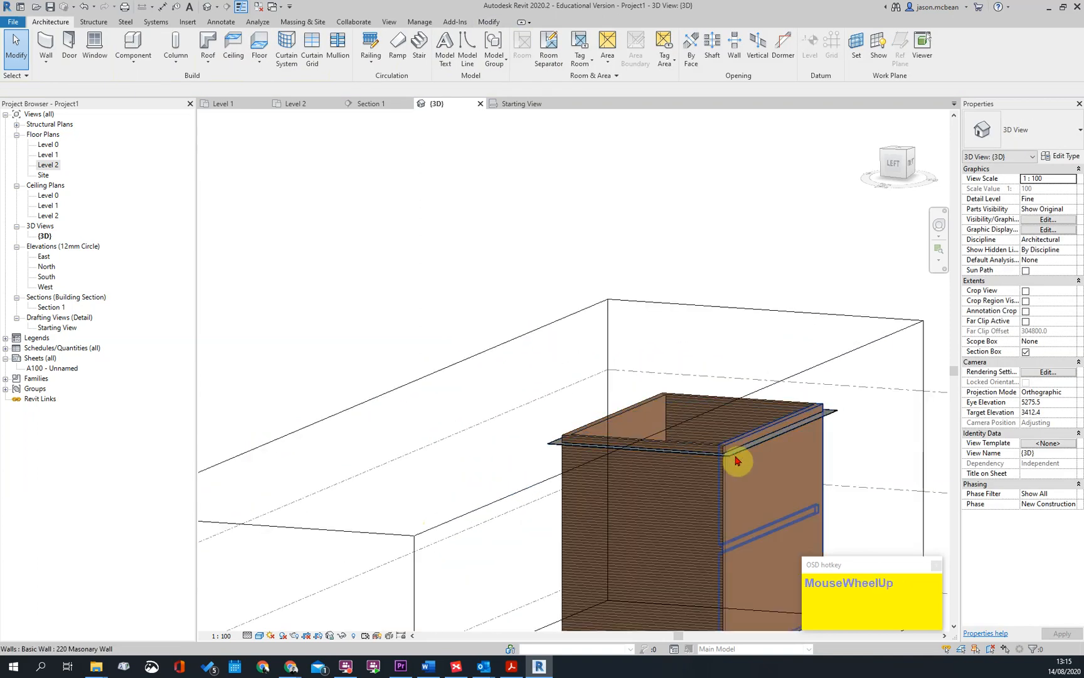
left_click(737, 458)
key("Delete")
scroll(731, 439, "down", 3)
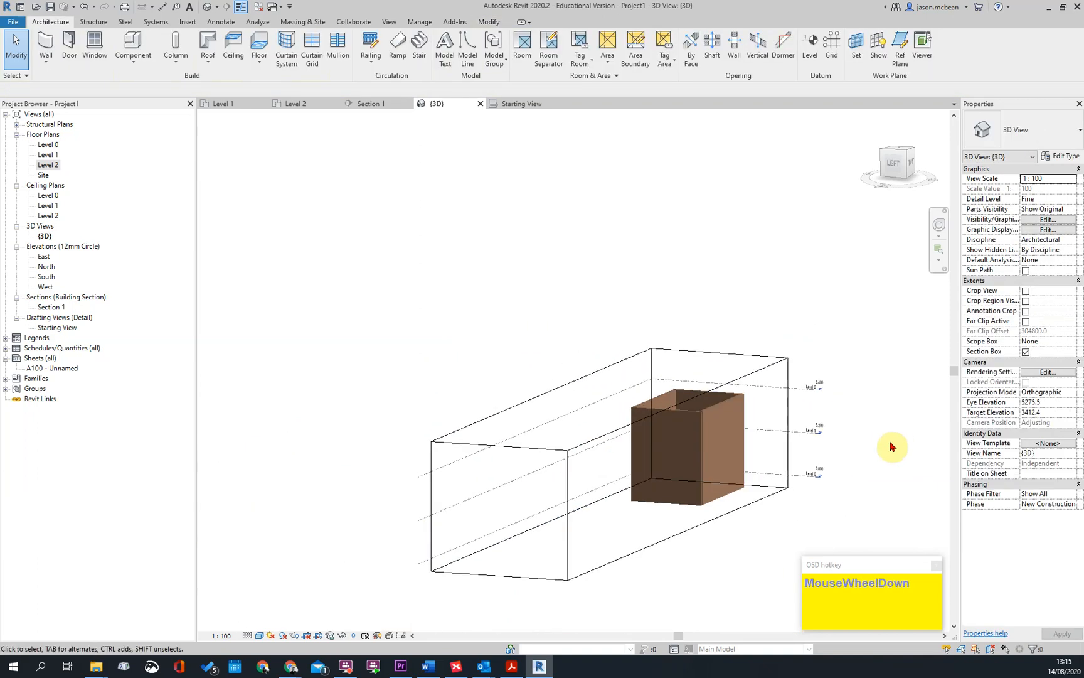
Pull the overextended face of the section box back in close to the building
middle_click_drag(731, 439, 736, 442, "shift")
left_click(768, 379)
scroll(743, 404, "down", 2)
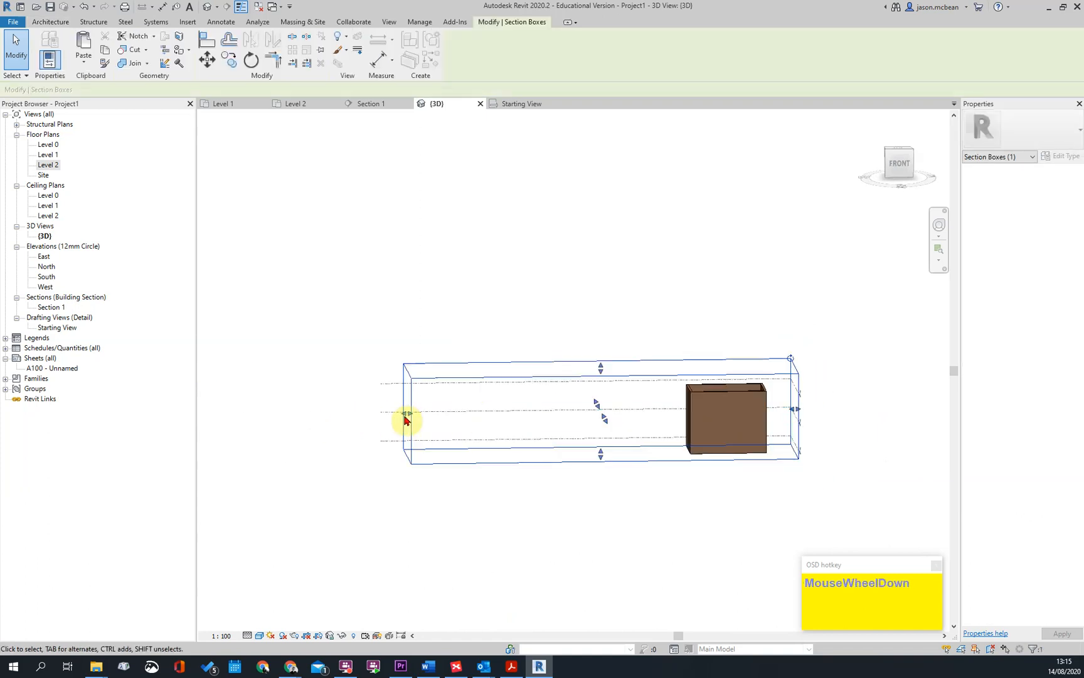
left_click_drag(581, 411, 663, 438)
middle_click_drag(725, 516, 490, 506, "shift")
scroll(788, 390, "up", 3)
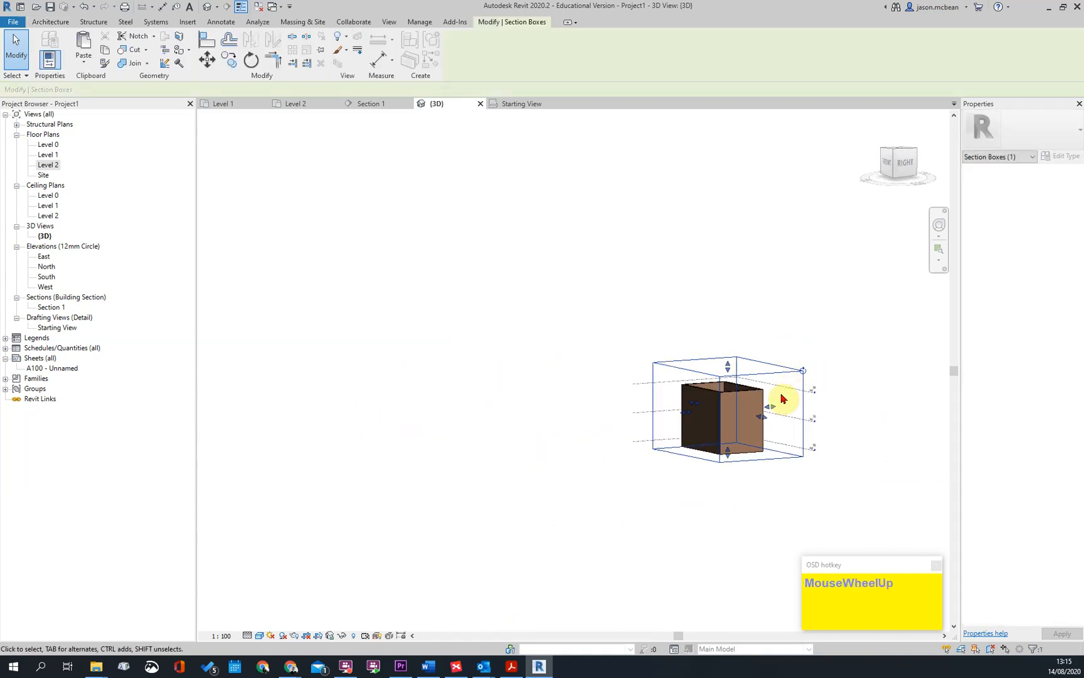
key("Escape")
scroll(655, 442, "up", 2)
middle_click_drag(685, 387, 414, 397, "shift")
scroll(414, 397, "down", 3)
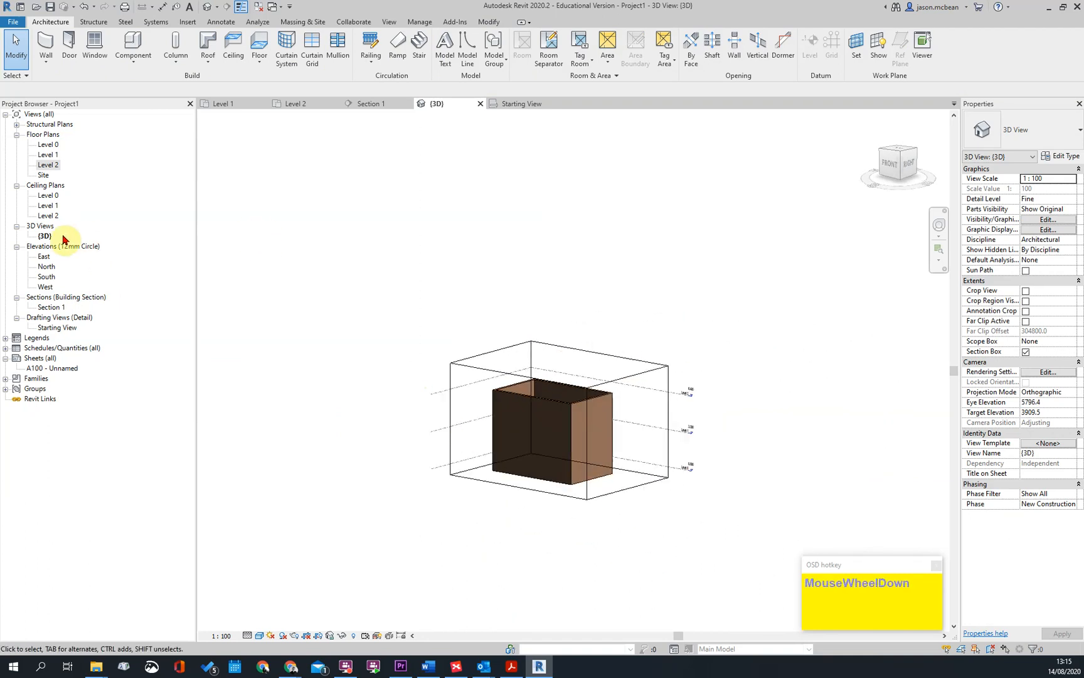
Draw a vertical reference plane just outside the west wall in the Level 0 floor plan
double_click(48, 145)
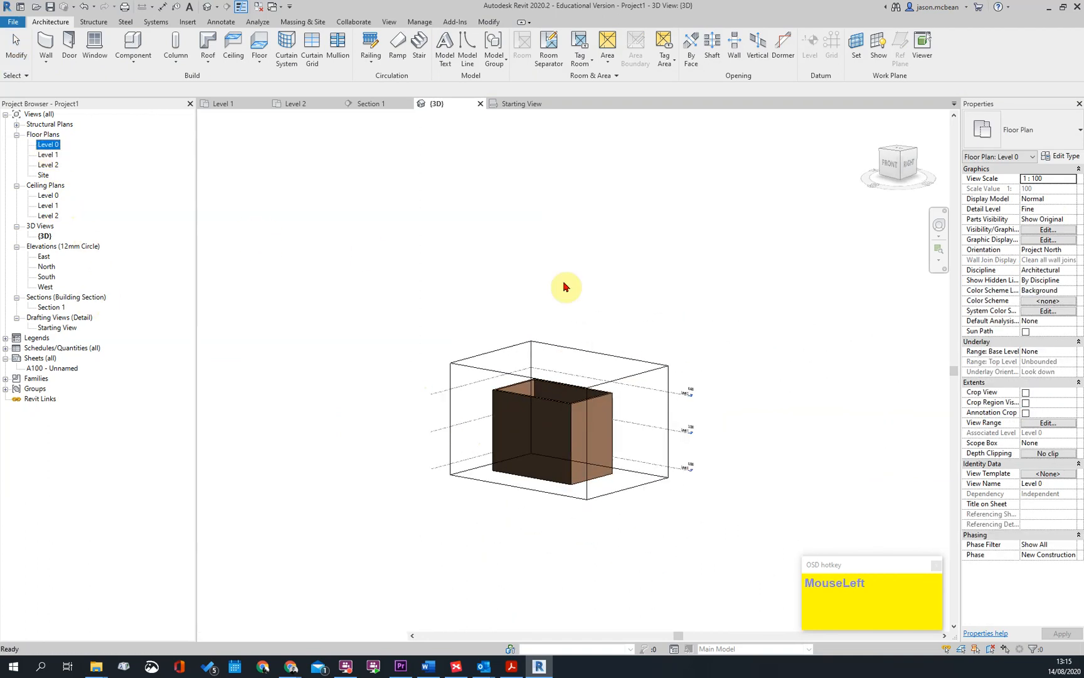
scroll(571, 374, "down", 2)
scroll(521, 305, "up", 2)
key("Escape")
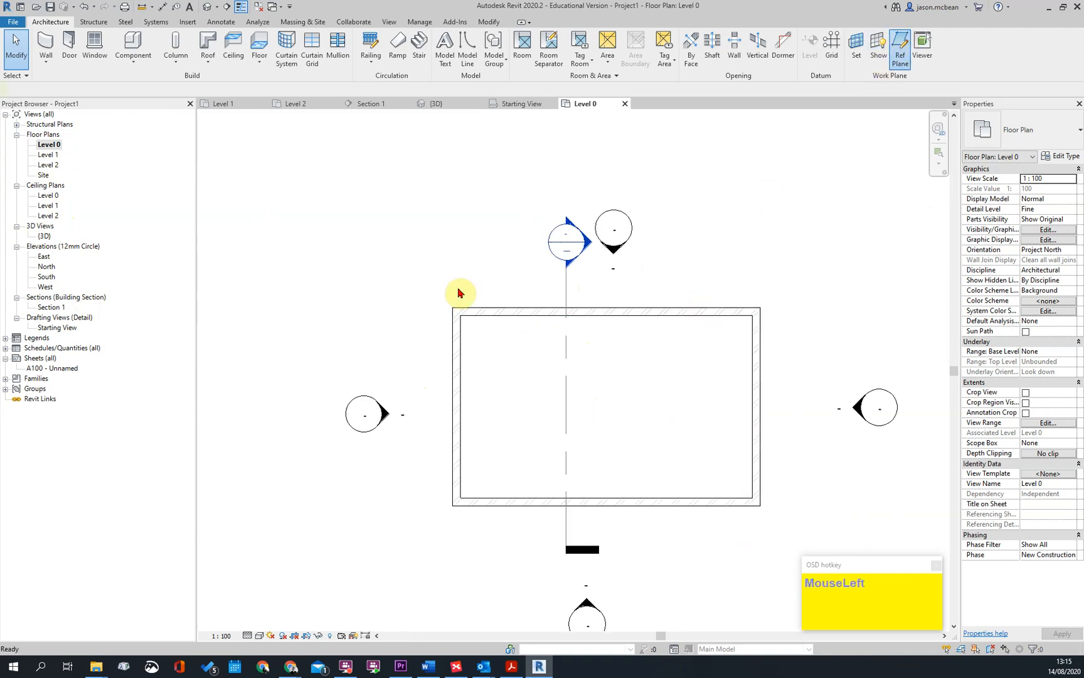
left_click(441, 356)
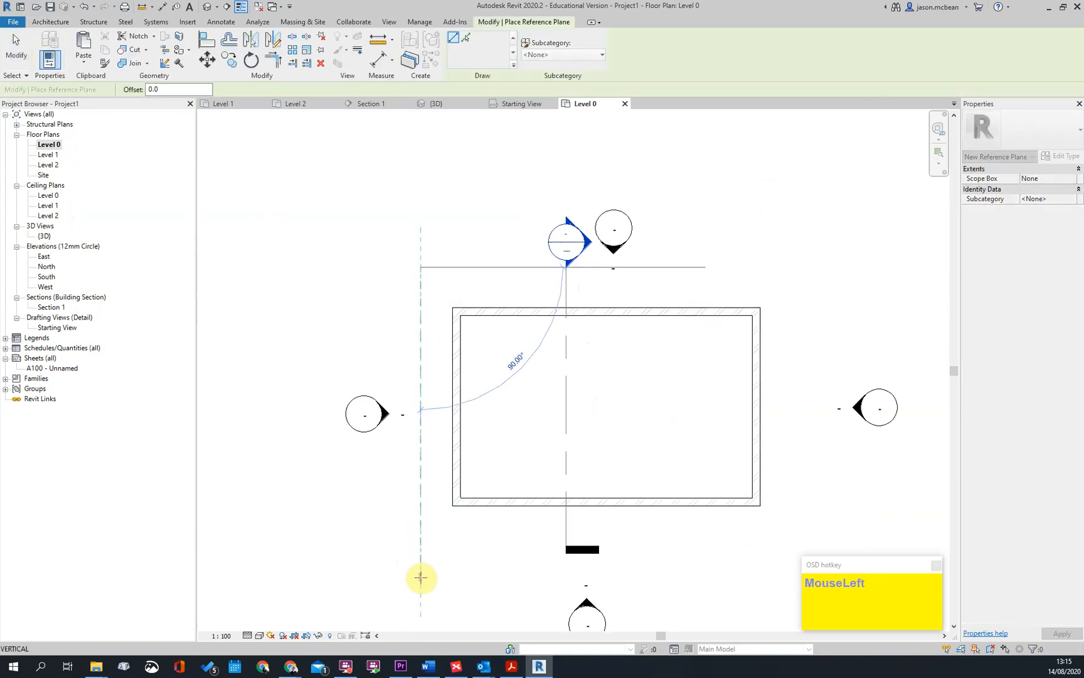
left_click(421, 577)
key("Escape")
key("Escape")
Name the new reference plane rOOF
left_click(417, 292)
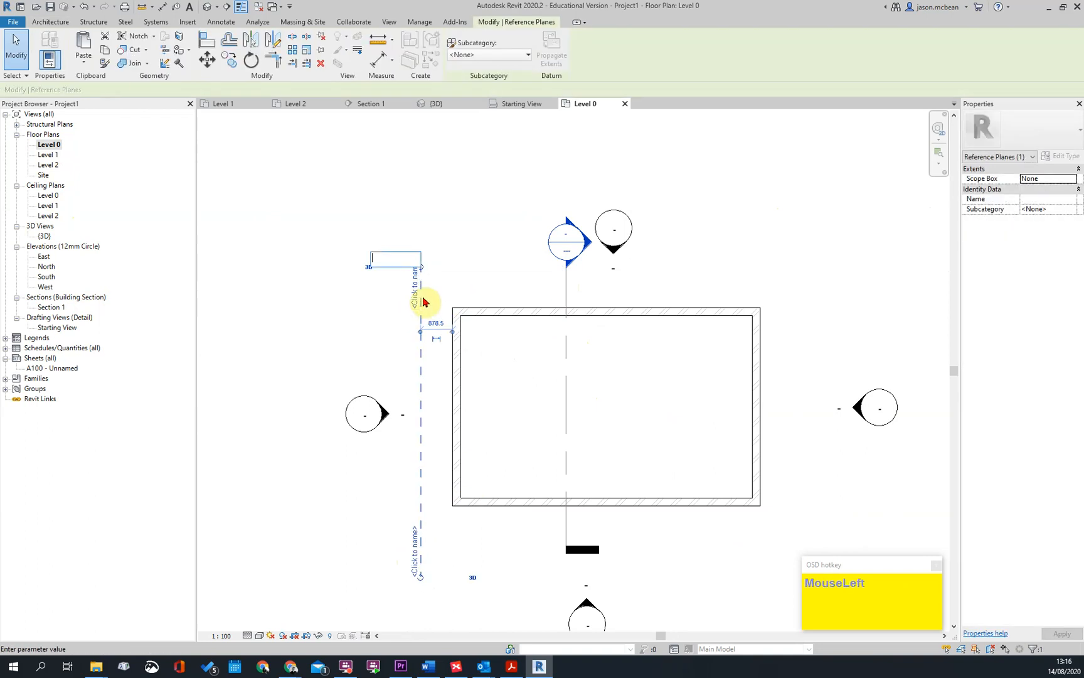
type("rOOF")
key("Return")
key("Escape")
scroll(466, 251, "down", 2)
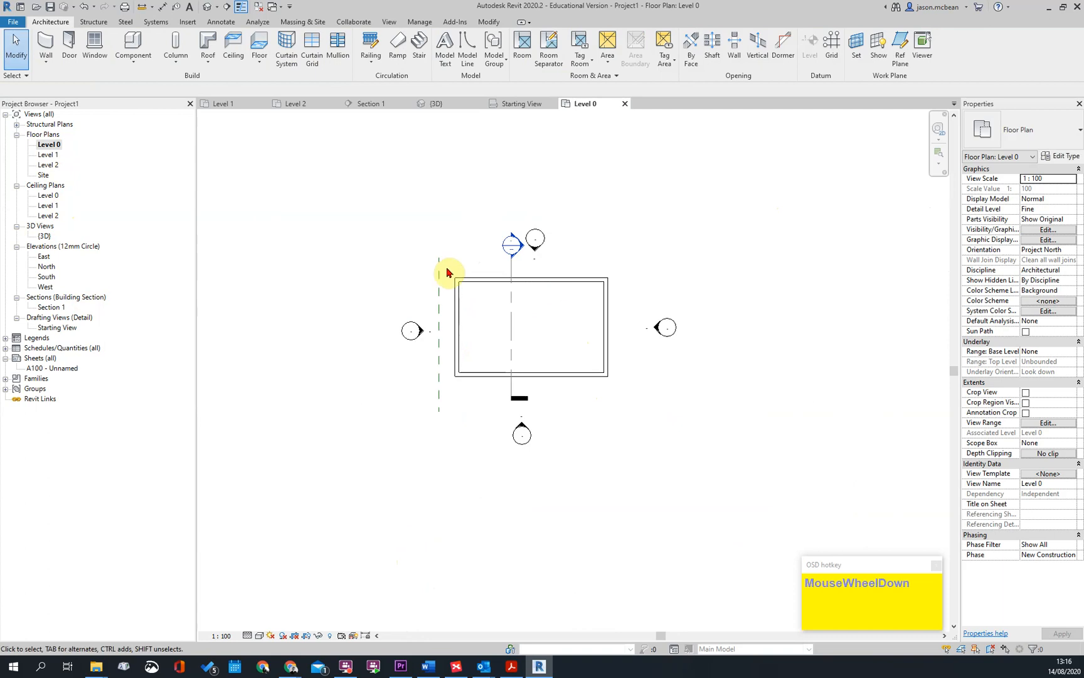
Set the current work plane in the 3D view to Reference Plane : rOOF
left_click(208, 7)
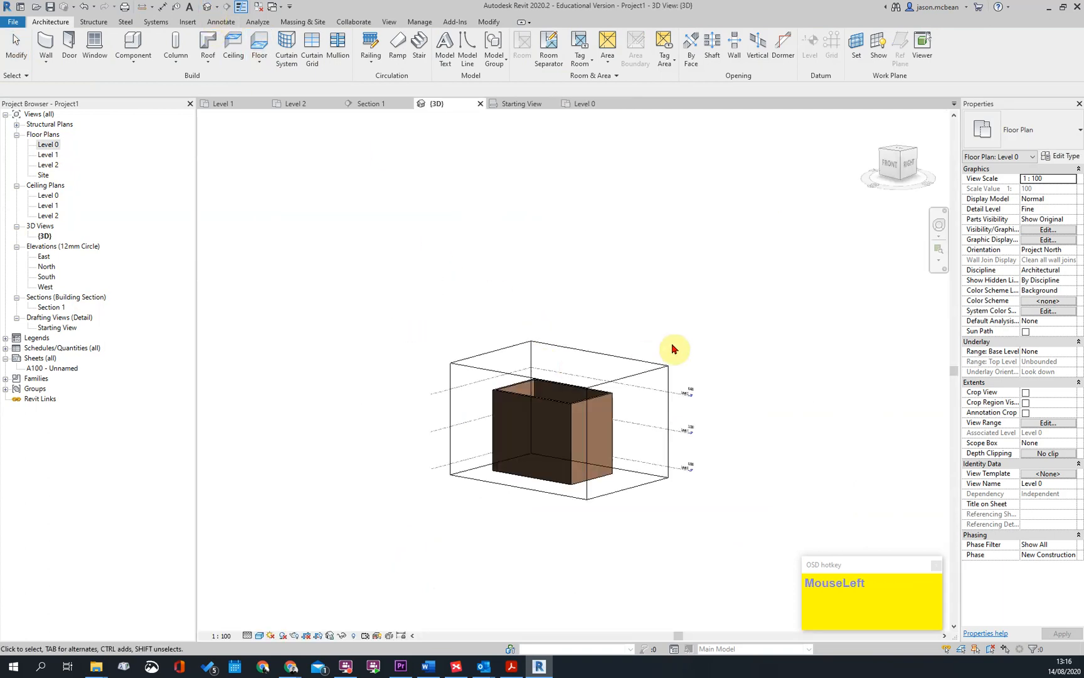
middle_click_drag(646, 356, 613, 344, "shift")
left_click(848, 51)
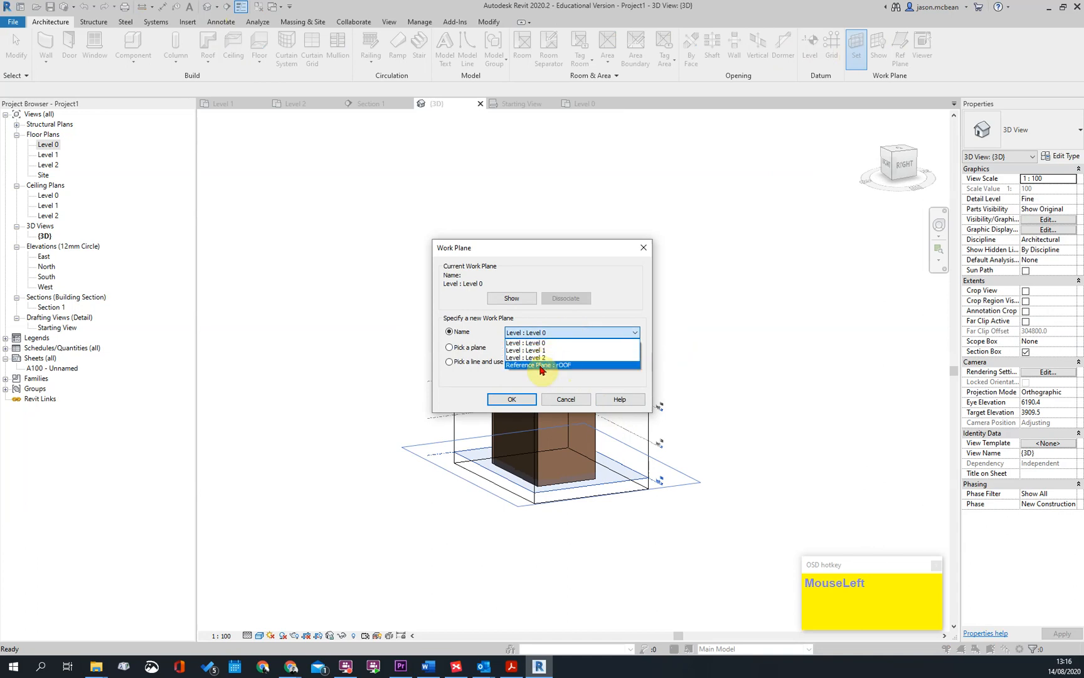
left_click(563, 369)
left_click(521, 399)
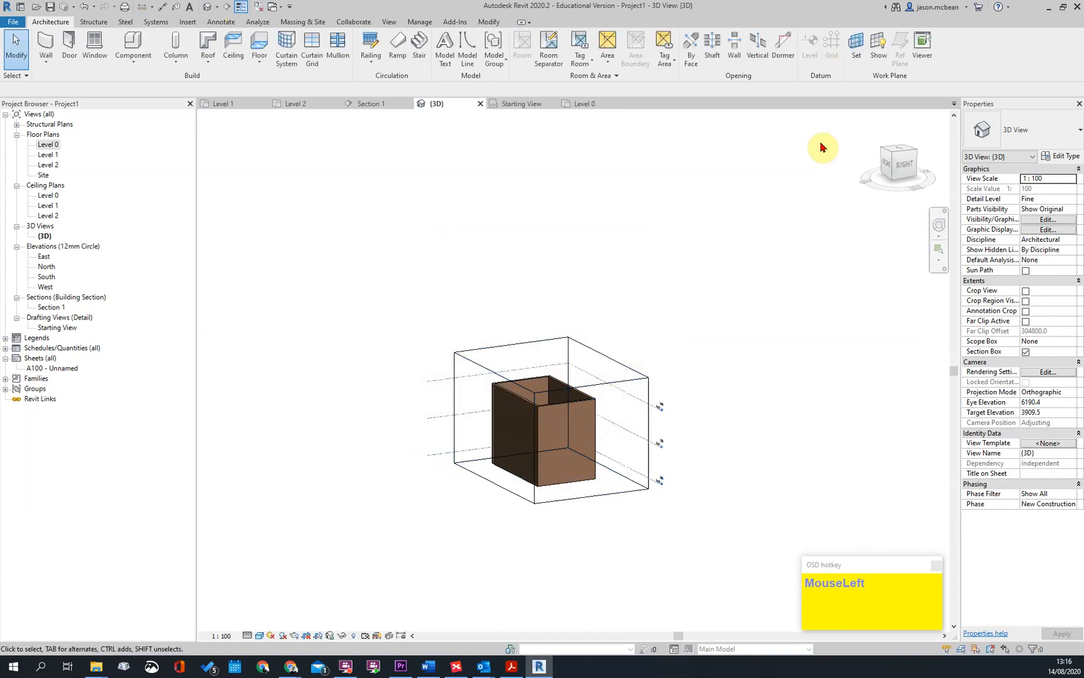
Show the active work plane in the 3D view and inspect its position beside the building
left_click(878, 53)
middle_click_drag(423, 423, 641, 412, "shift")
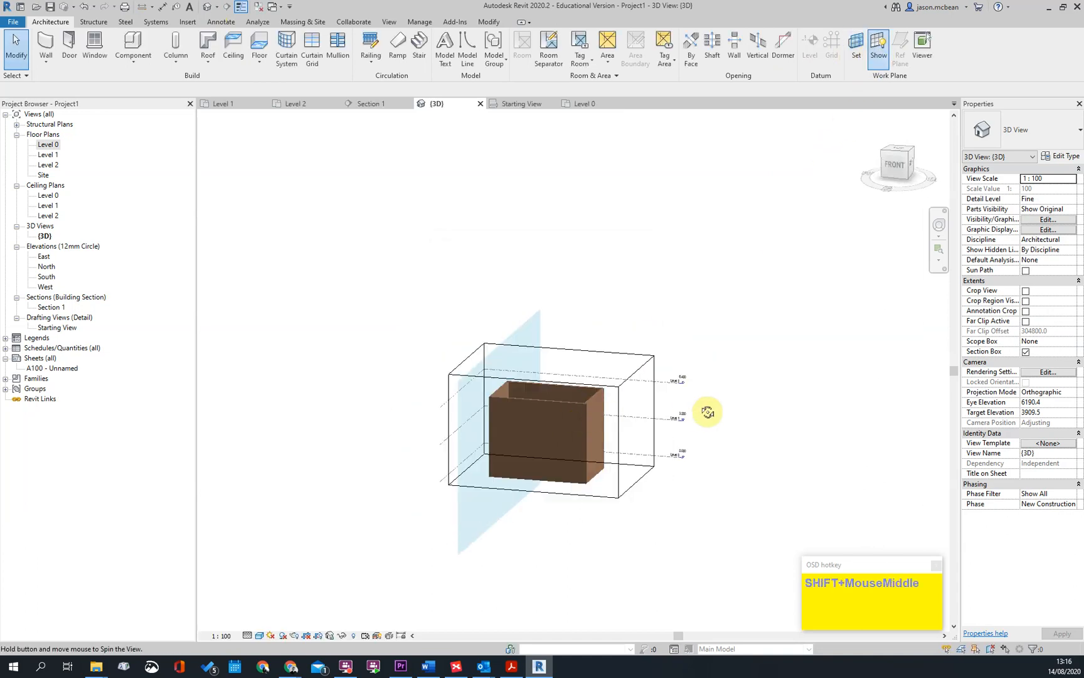
scroll(516, 419, "up", 3)
middle_click_drag(516, 418, 632, 450, "shift")
scroll(641, 358, "down", 3)
middle_click_drag(600, 367, 804, 435, "shift")
left_click(803, 434)
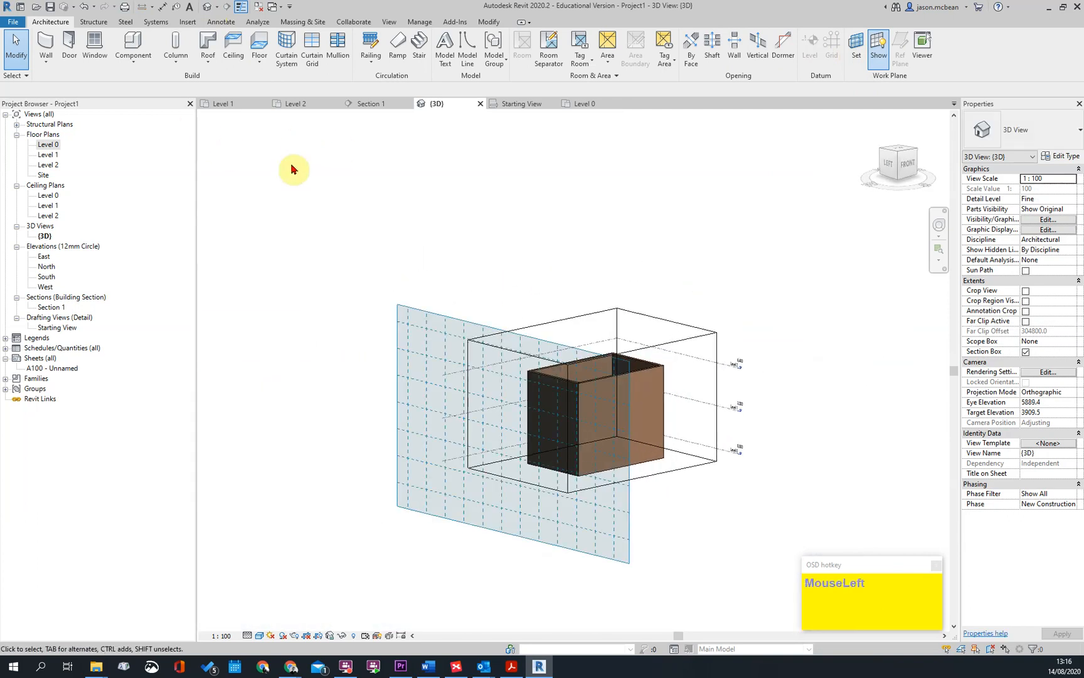
Open the North elevation to check the reference plane beside the walls, and return to the Level 0 plan
left_click(208, 63)
left_click(490, 176)
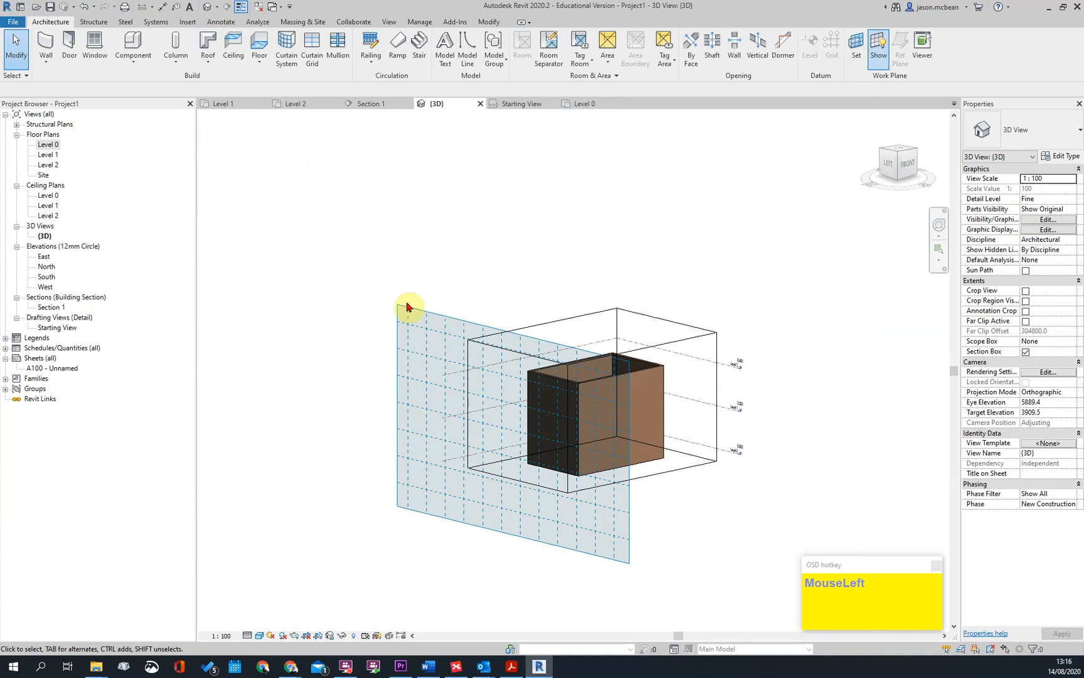
double_click(45, 267)
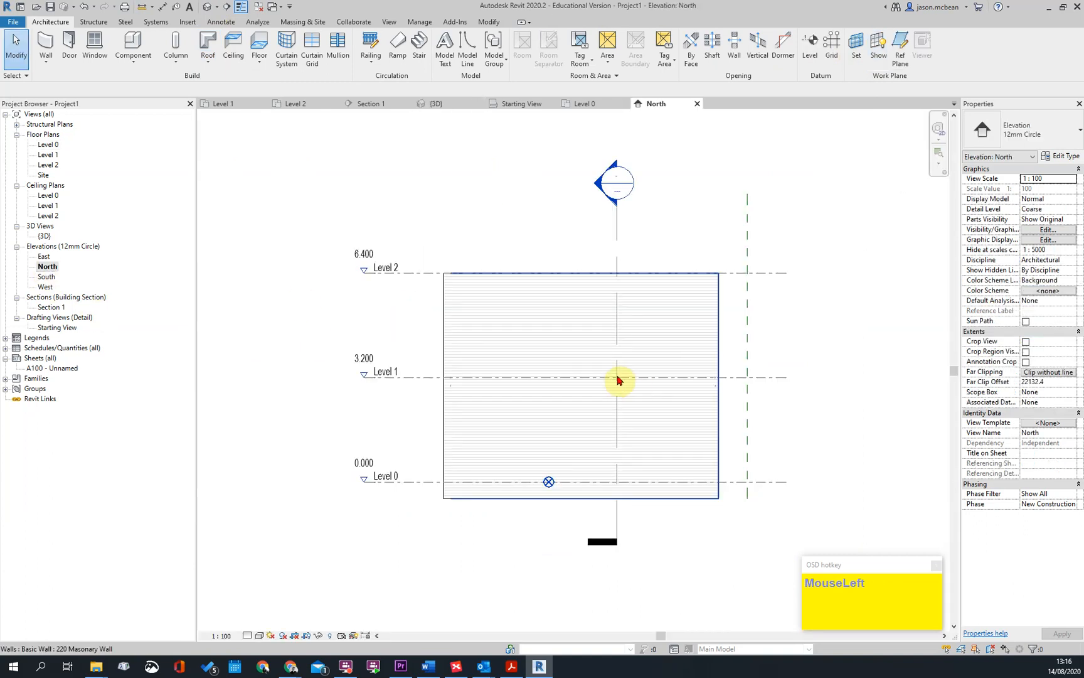
left_click(47, 145)
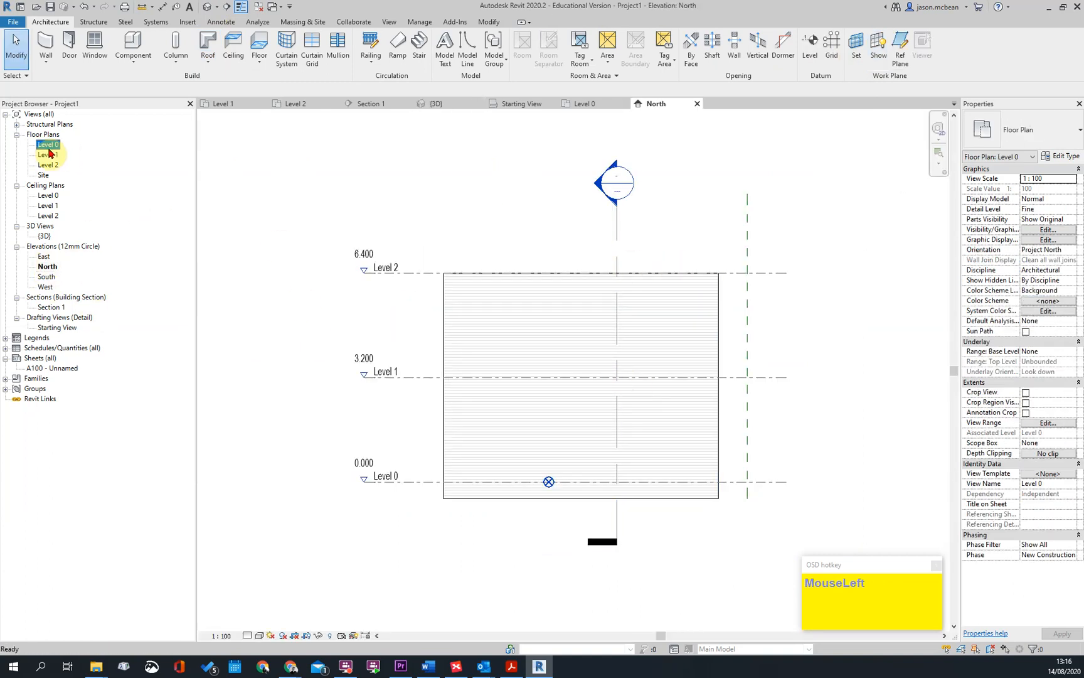
Open the East elevation and set its current work plane to Reference Plane : rOOF
double_click(44, 256)
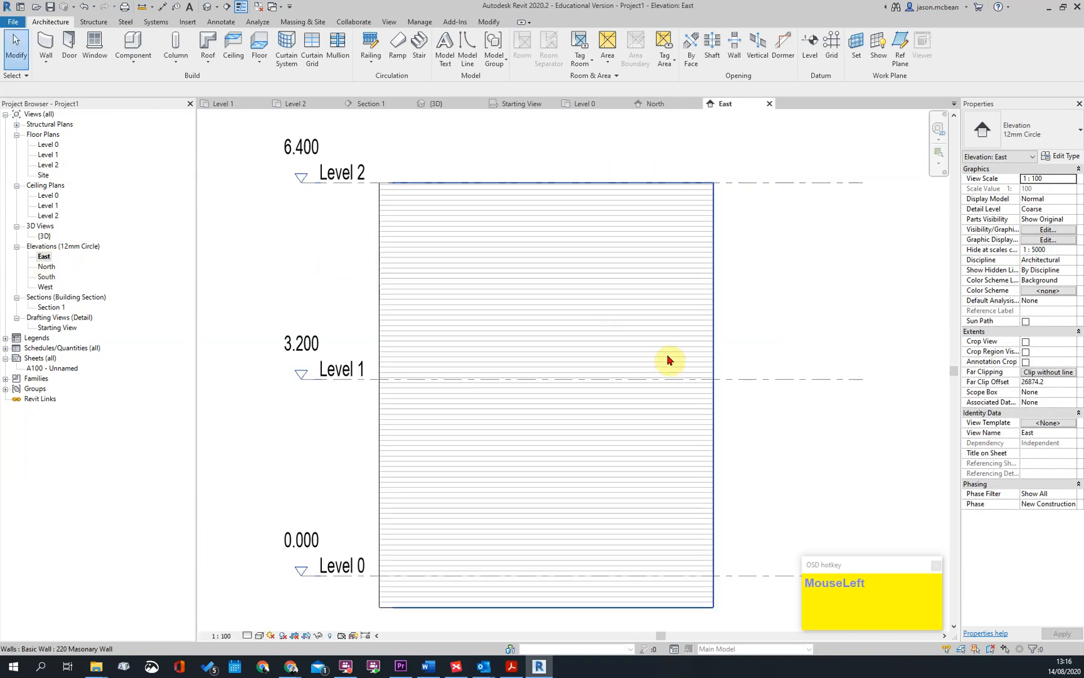
scroll(569, 322, "down", 2)
key("Escape")
left_click(854, 49)
left_click(545, 333)
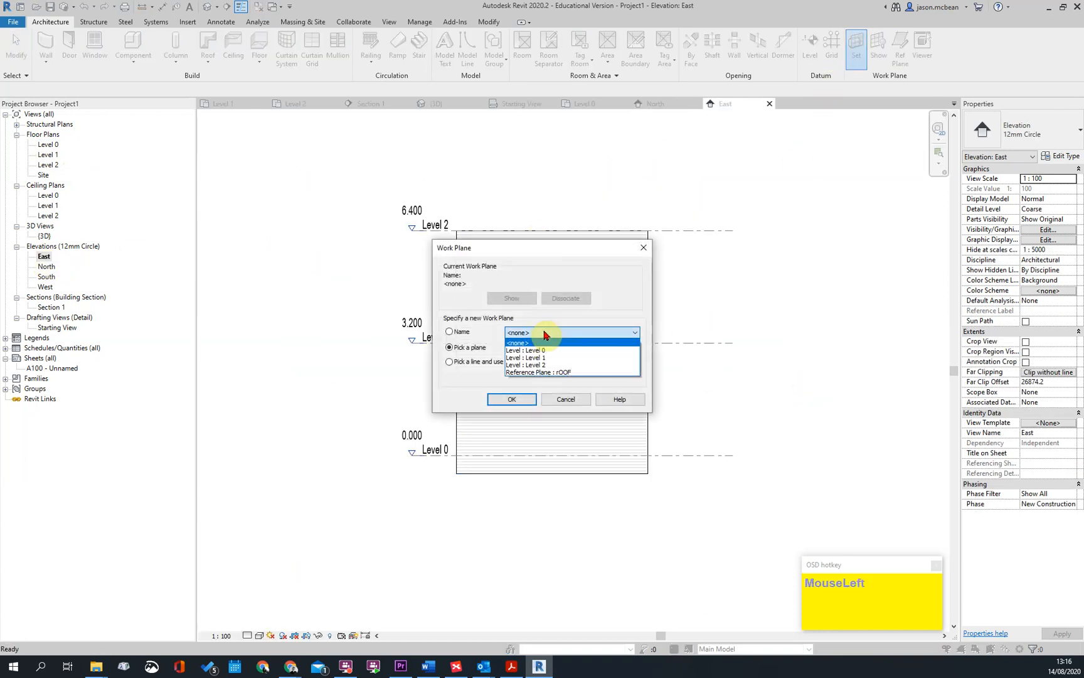
left_click(545, 373)
left_click(511, 400)
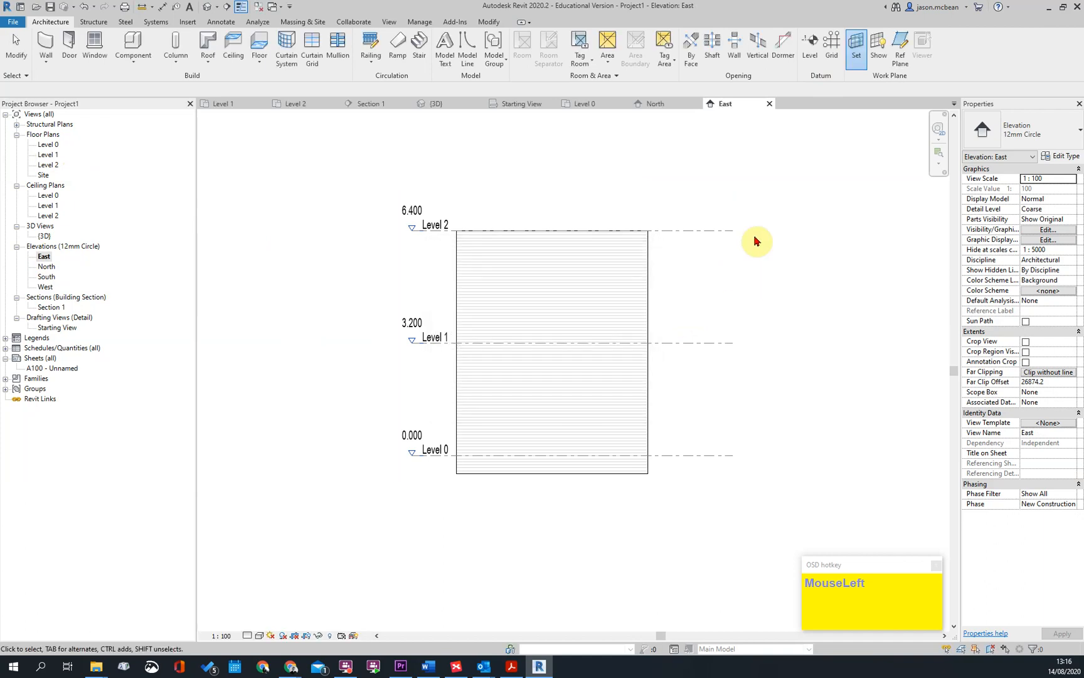
Show the active work plane in the East elevation and widen its grid on both sides of the building
left_click(900, 50)
key("Escape")
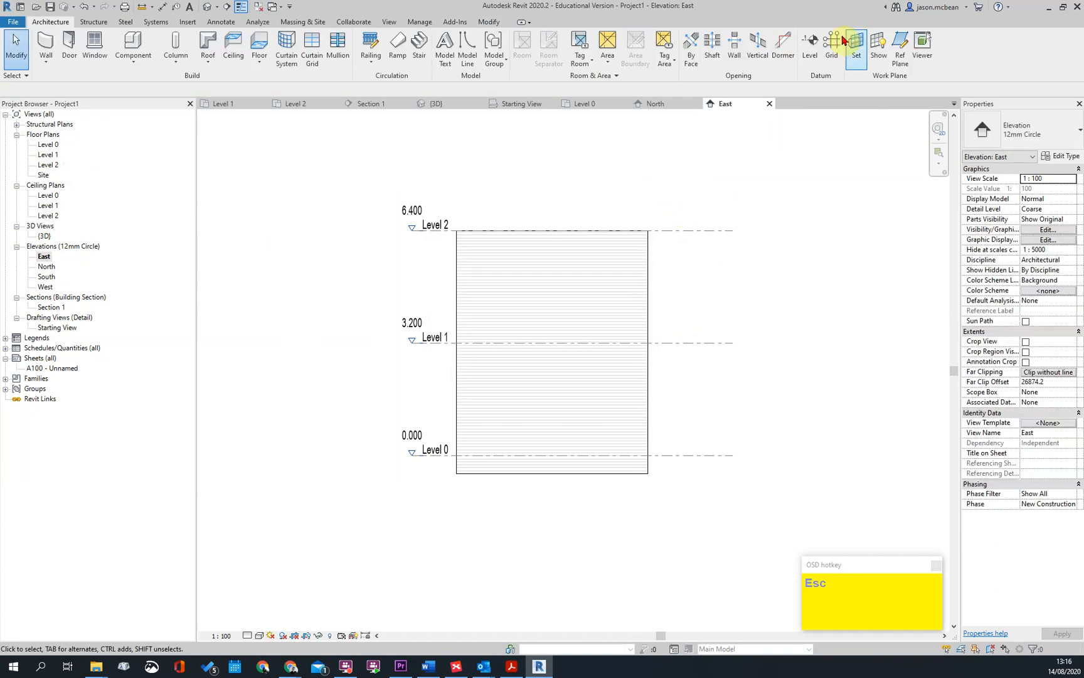
key("Escape")
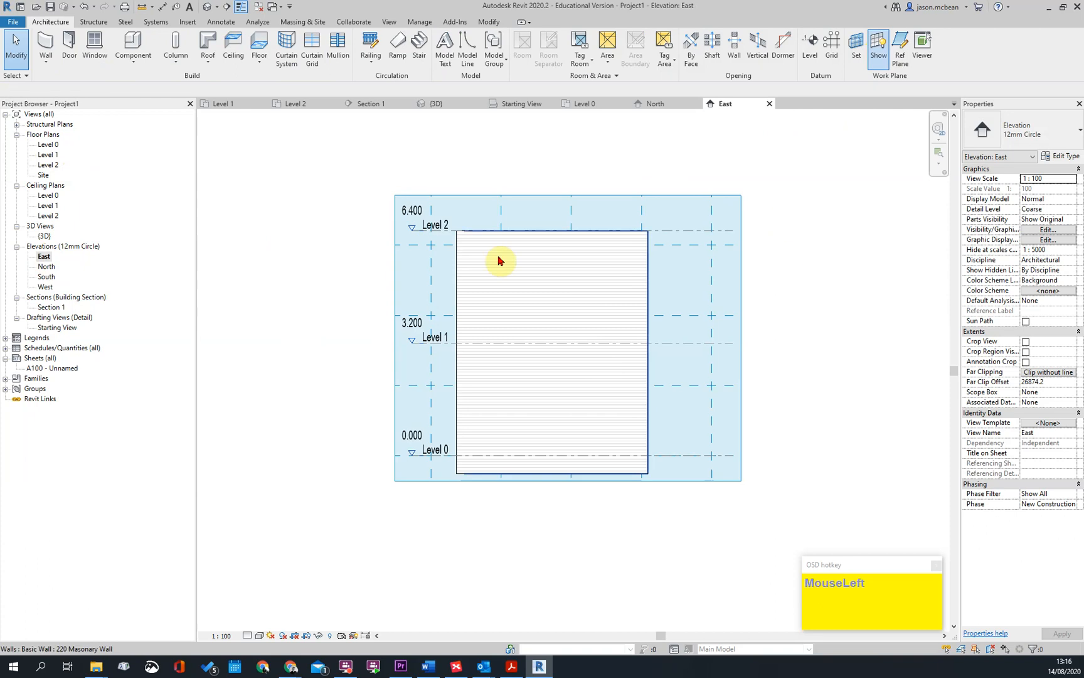
middle_click_drag(431, 235, 430, 307)
left_click(400, 267)
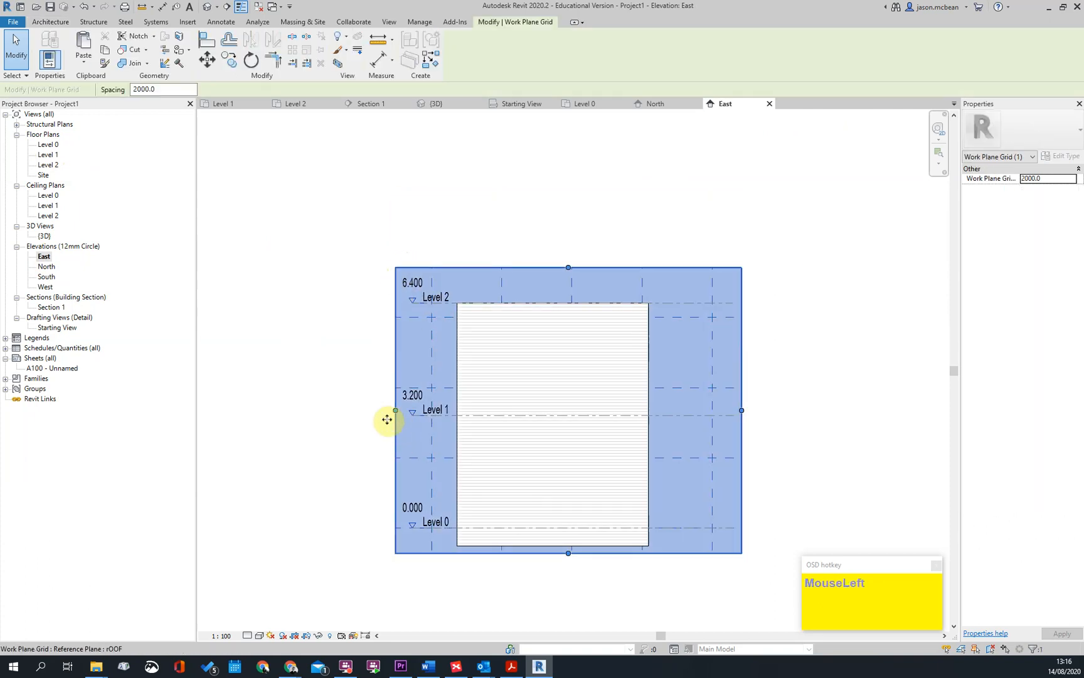
left_click_drag(396, 421, 349, 416)
left_click_drag(695, 405, 780, 405)
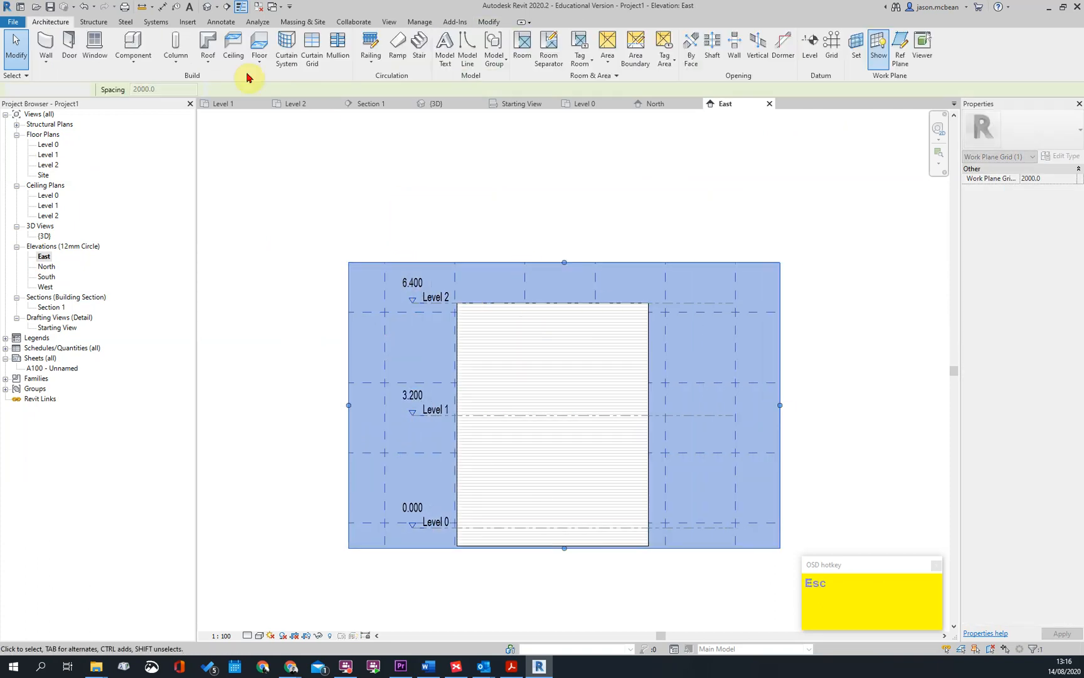
key("Escape")
Start a Roof by Extrusion on the rOOF work plane, with Level 2 as reference level and a 0.0 offset
left_click(211, 69)
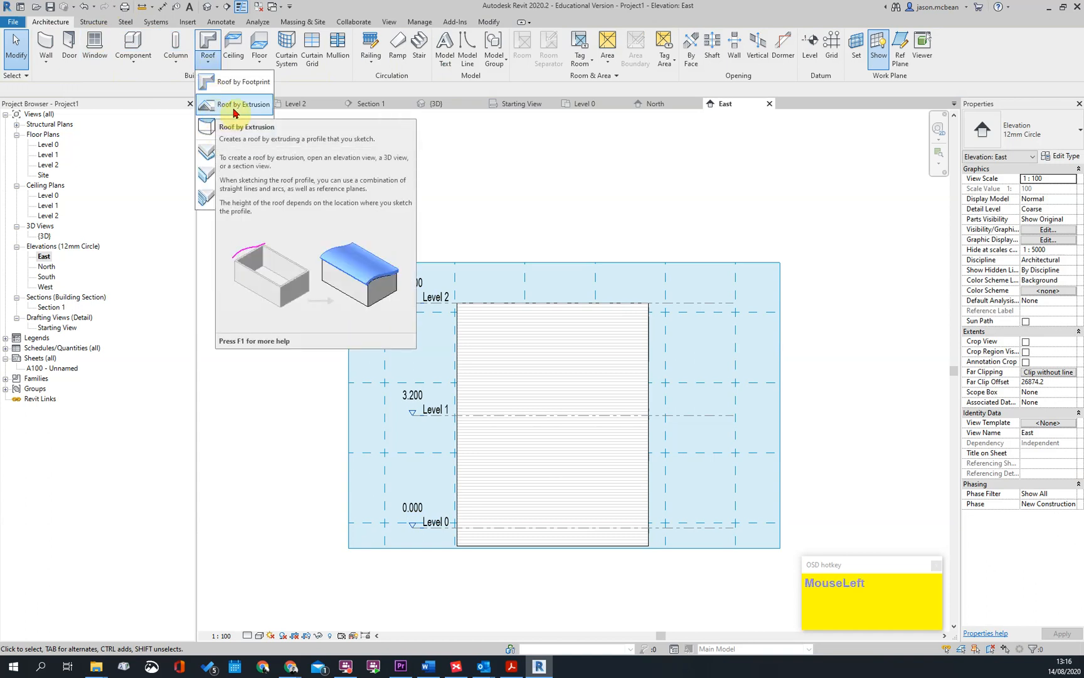
left_click(227, 107)
left_click(563, 315)
left_click(562, 315)
left_click(551, 357)
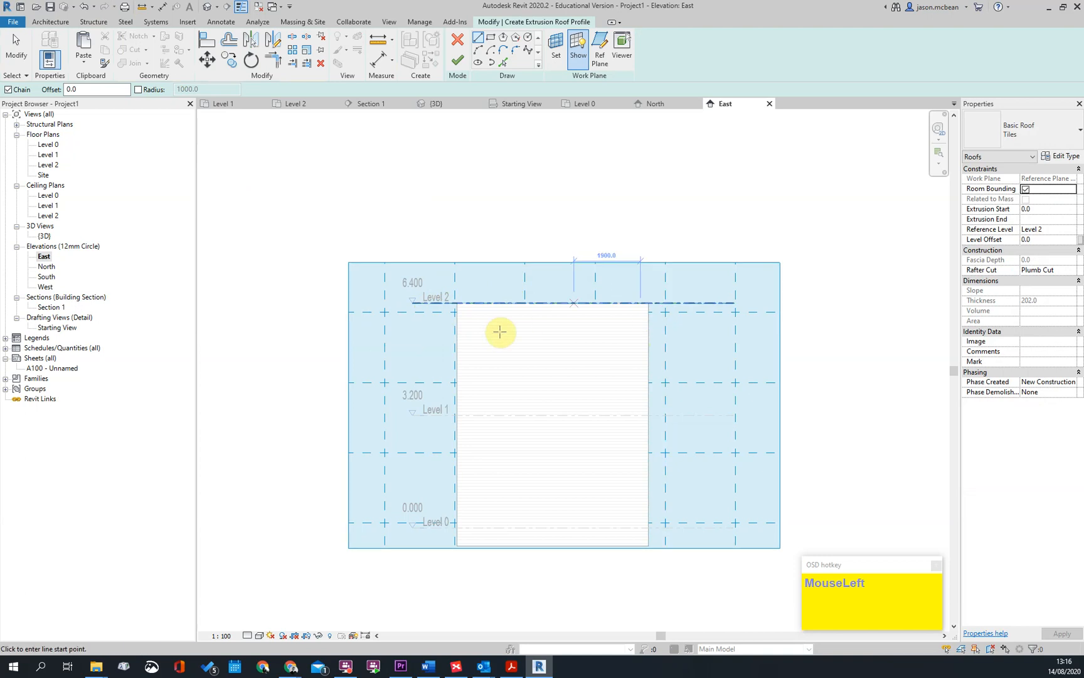
scroll(674, 314, "up", 2)
scroll(583, 223, "down", 2)
scroll(346, 305, "up", 2)
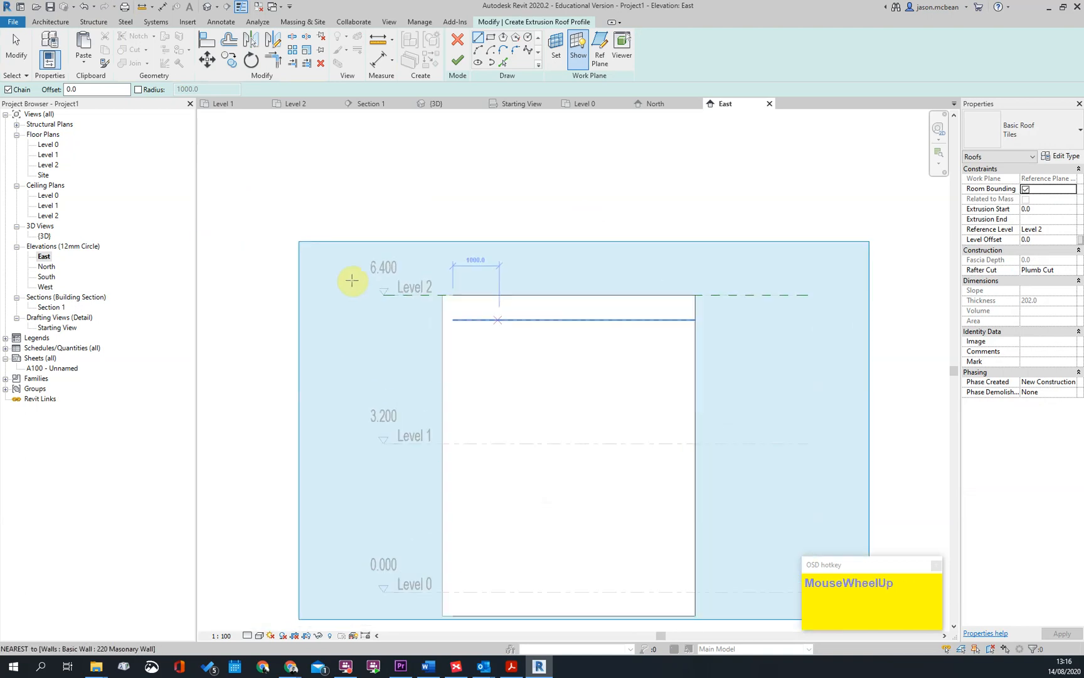
scroll(482, 249, "up", 1)
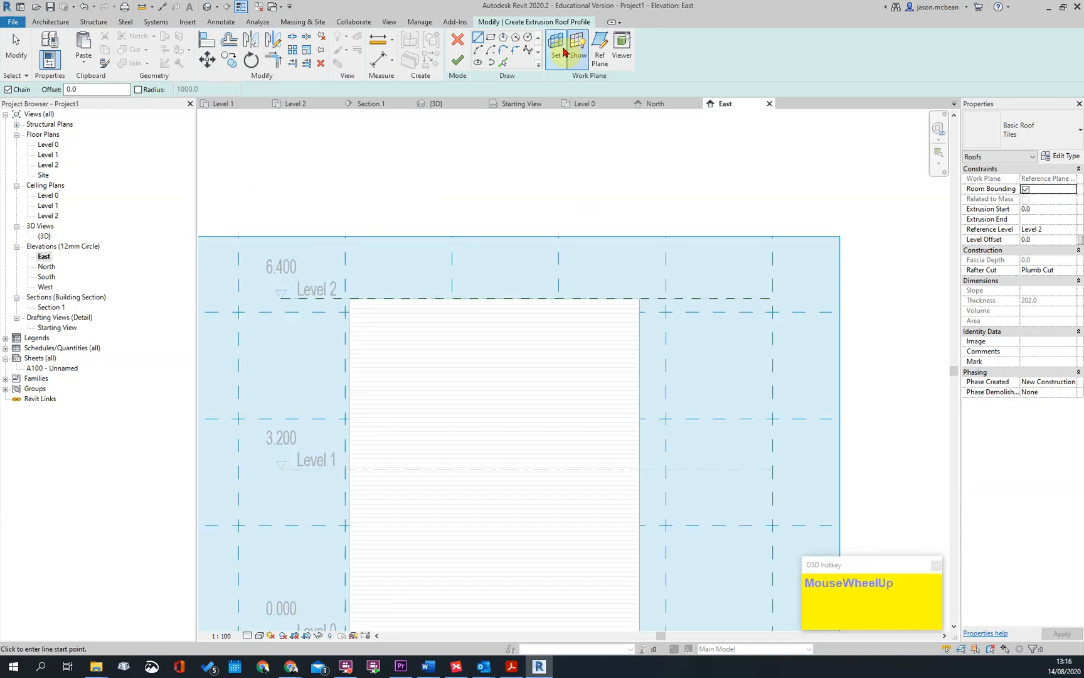
left_click(528, 53)
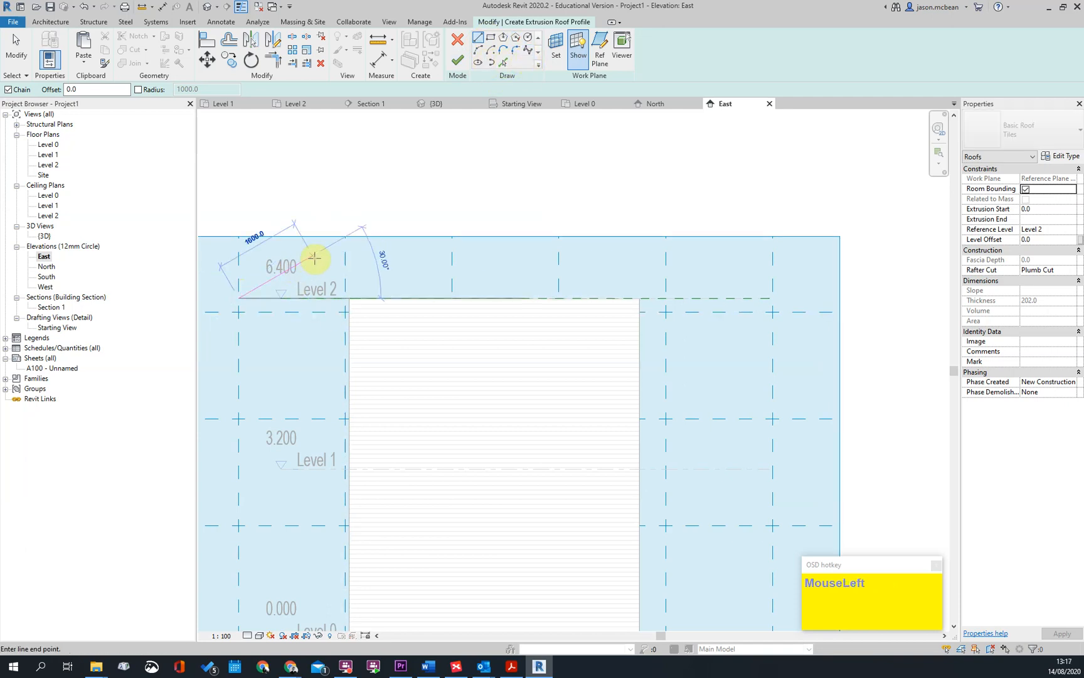
scroll(301, 257, "up", 1)
left_click(345, 258)
scroll(537, 271, "down", 1)
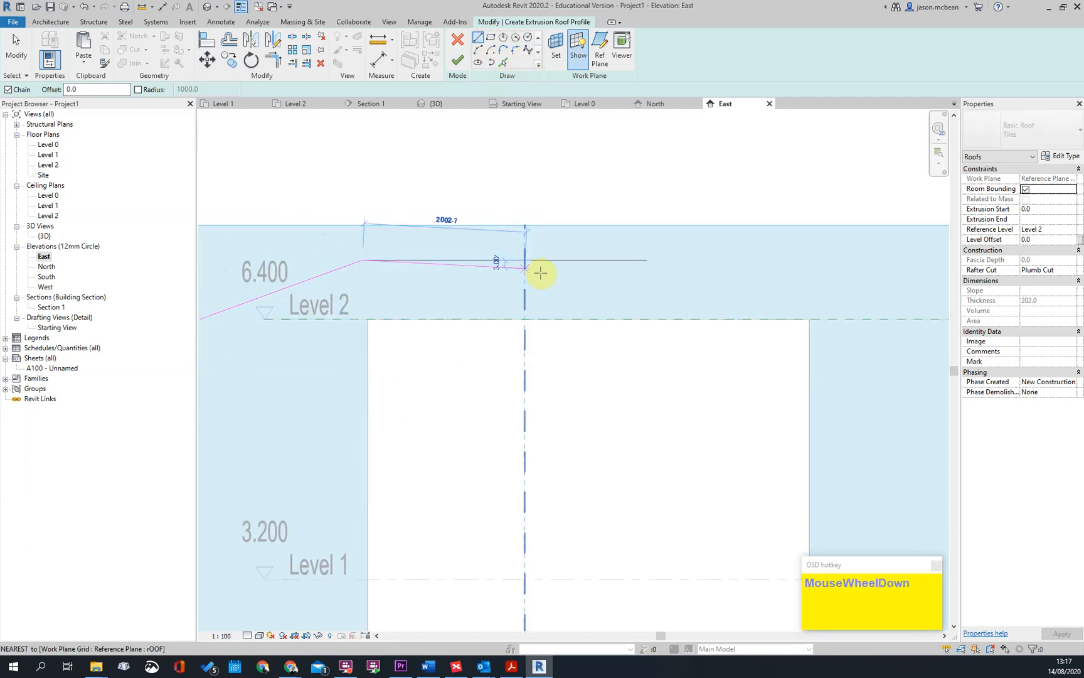
left_click(516, 44)
key("Escape")
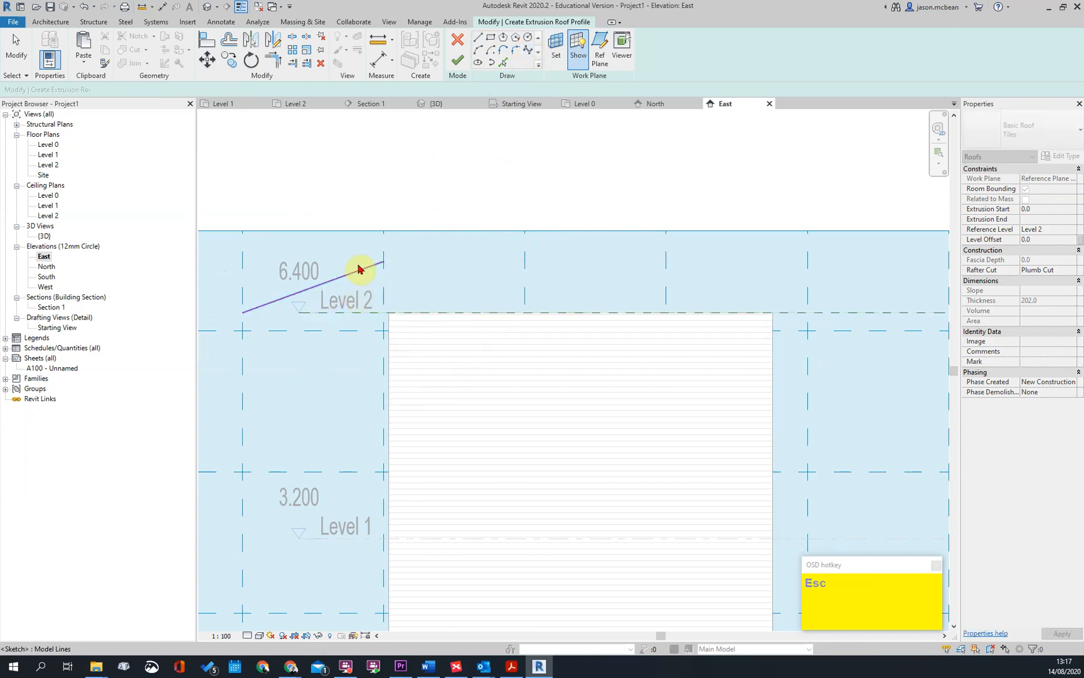
left_click(360, 270)
key("Delete")
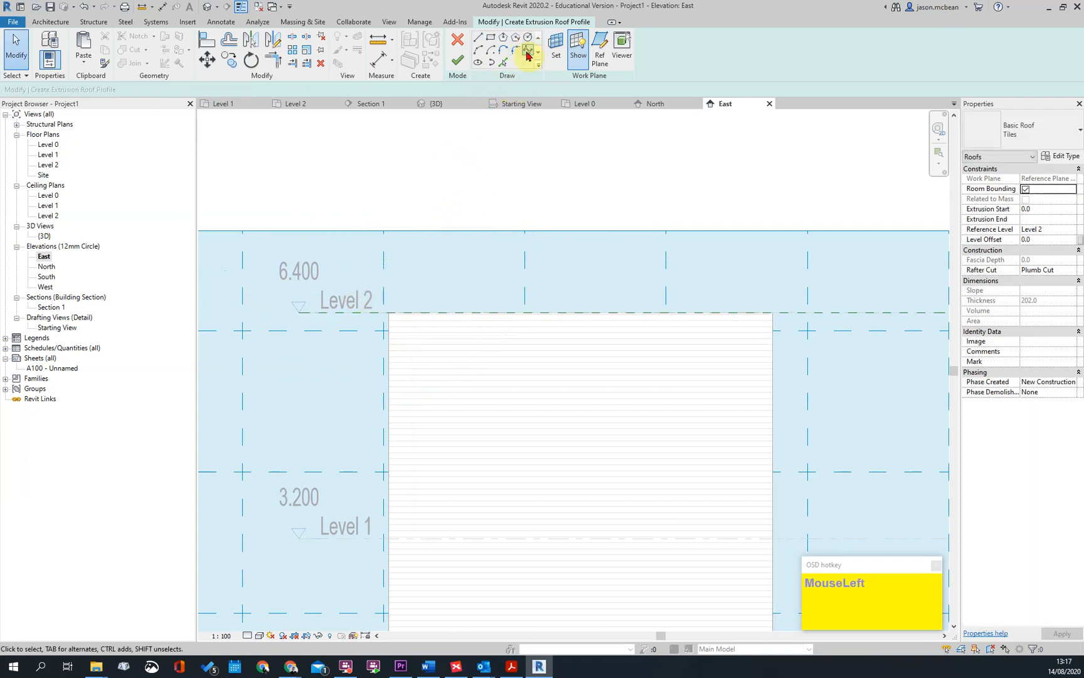
Sketch a wavy spline roof profile that rises over one side of the walls and dips past the other
left_click(430, 243)
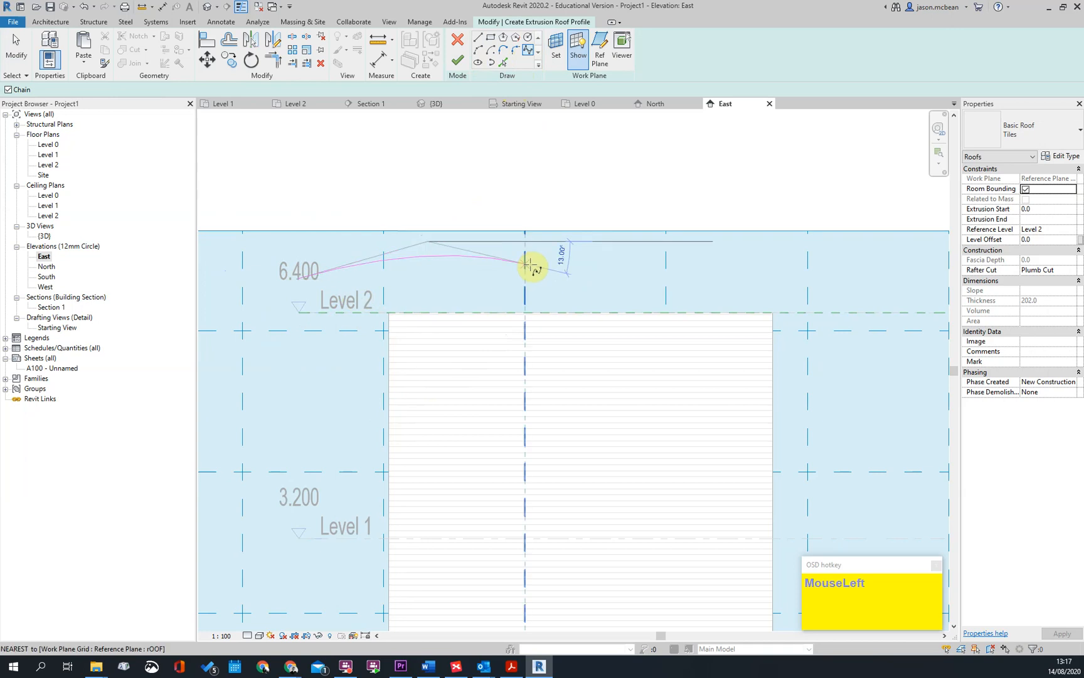
scroll(625, 308, "up", 1)
scroll(624, 308, "down", 2)
left_click(832, 378)
middle_click_drag(907, 332, 805, 356)
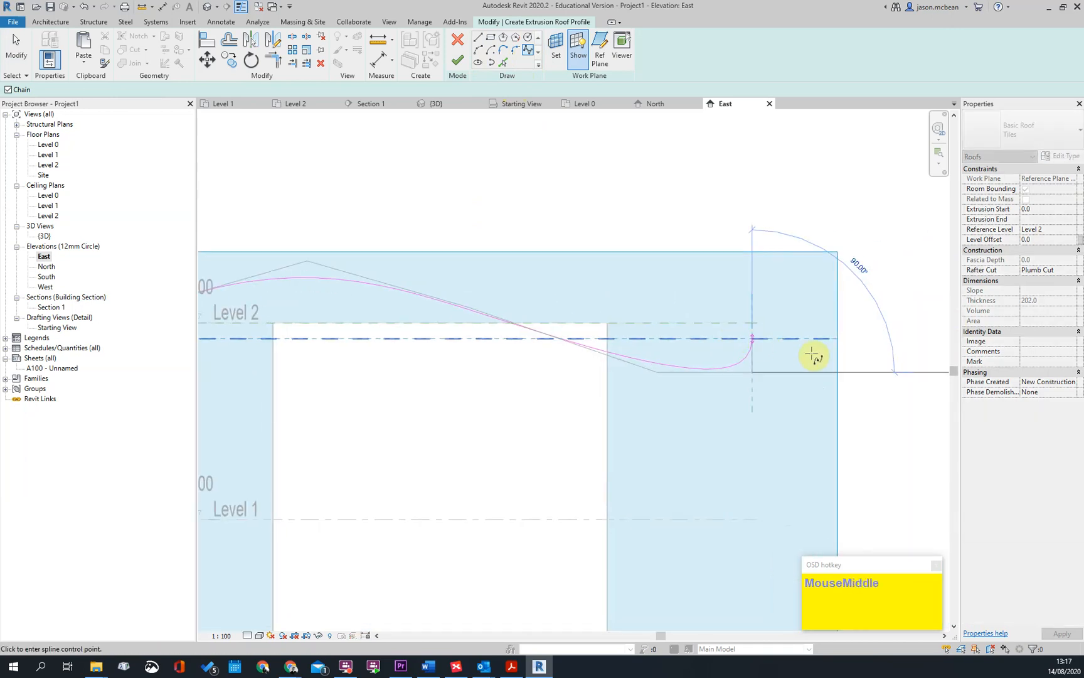
scroll(778, 351, "down", 2)
key("Escape")
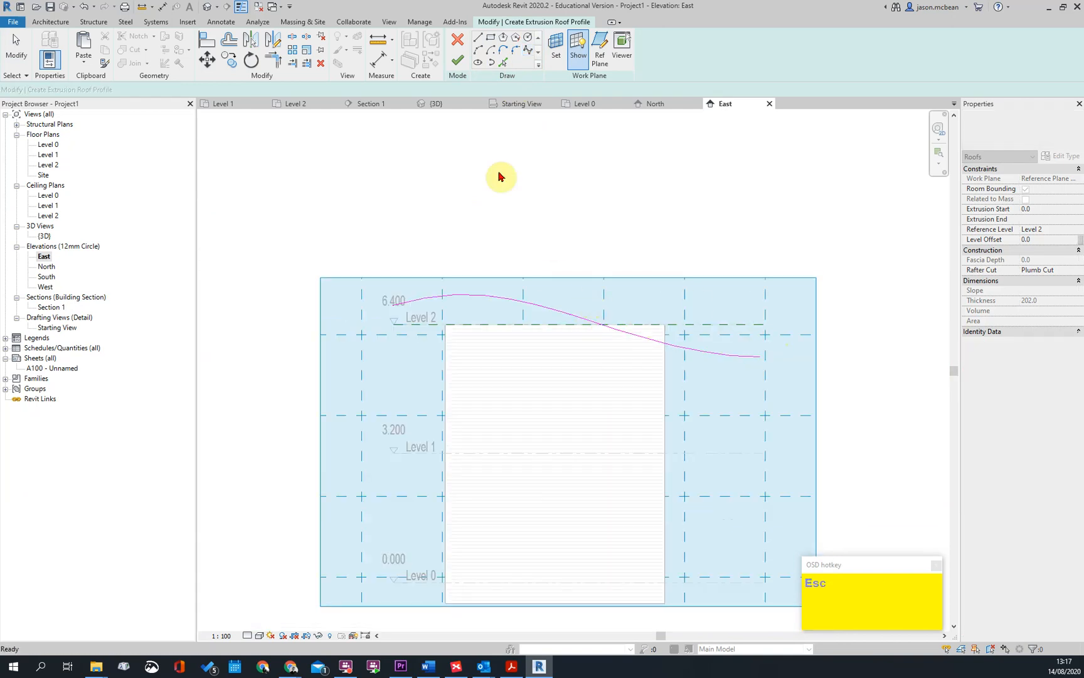
key("Escape")
In the 3D view, stretch the free end of the extruded roof past the end wall, to about 10200 mm
left_click(206, 8)
middle_click_drag(685, 364, 634, 379, "shift")
left_click(635, 381)
middle_click_drag(676, 439, 641, 382, "shift")
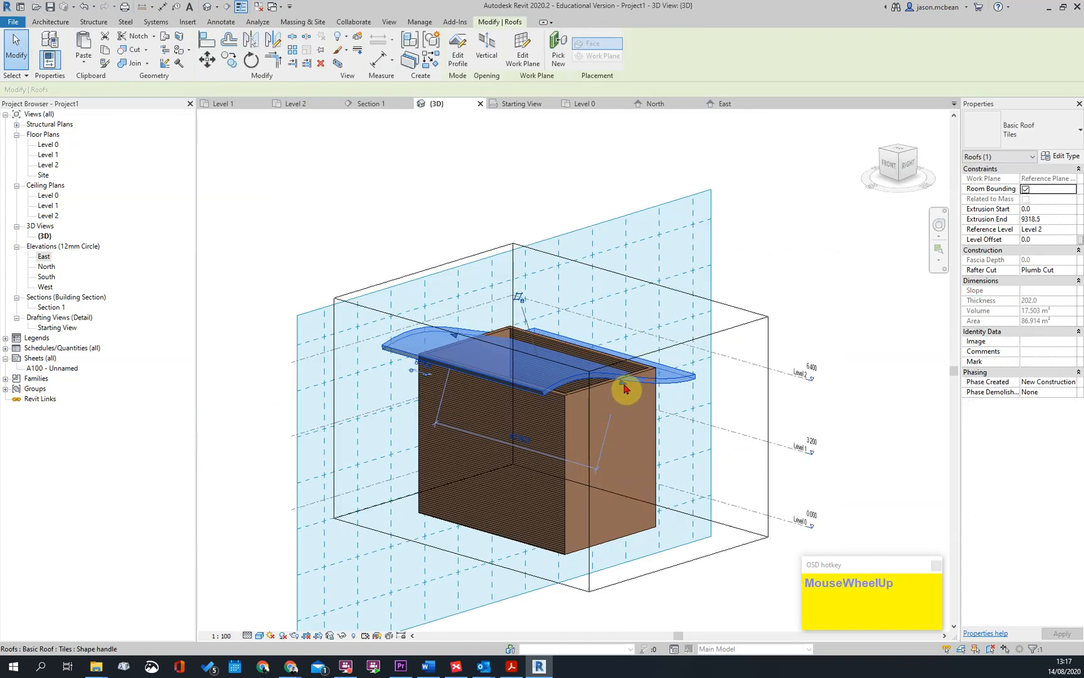
left_click(640, 393)
middle_click_drag(835, 486, 659, 440, "shift")
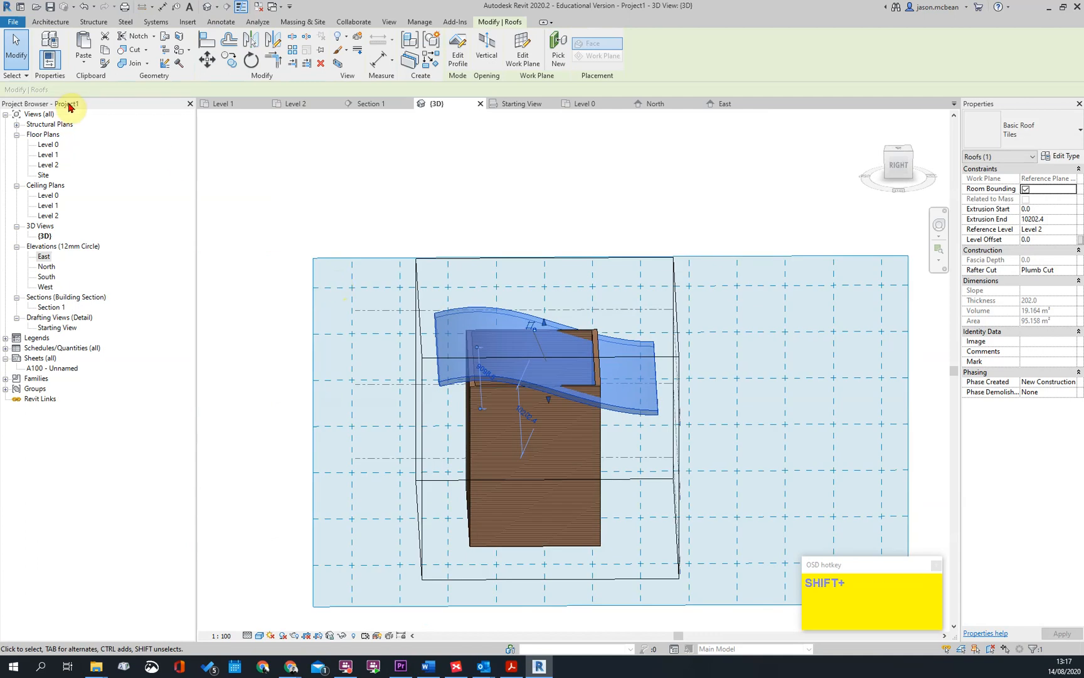
key("Escape")
Open the Level 2 floor plan and set its view range's View Depth level to Unlimited
double_click(51, 165)
scroll(575, 252, "up", 2)
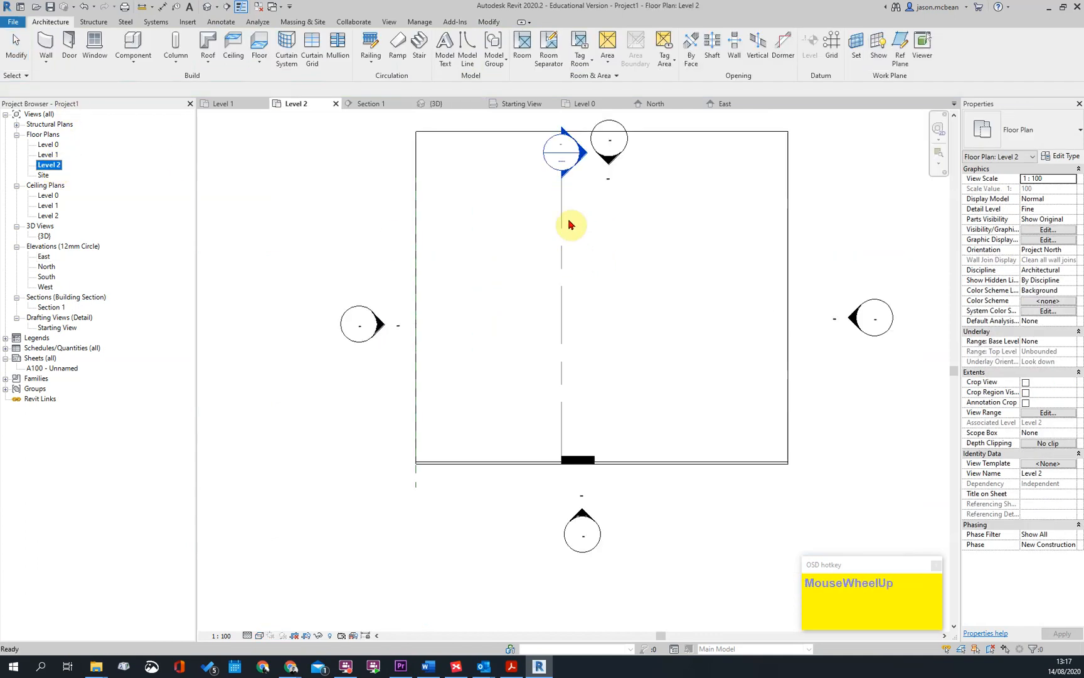
left_click(1057, 413)
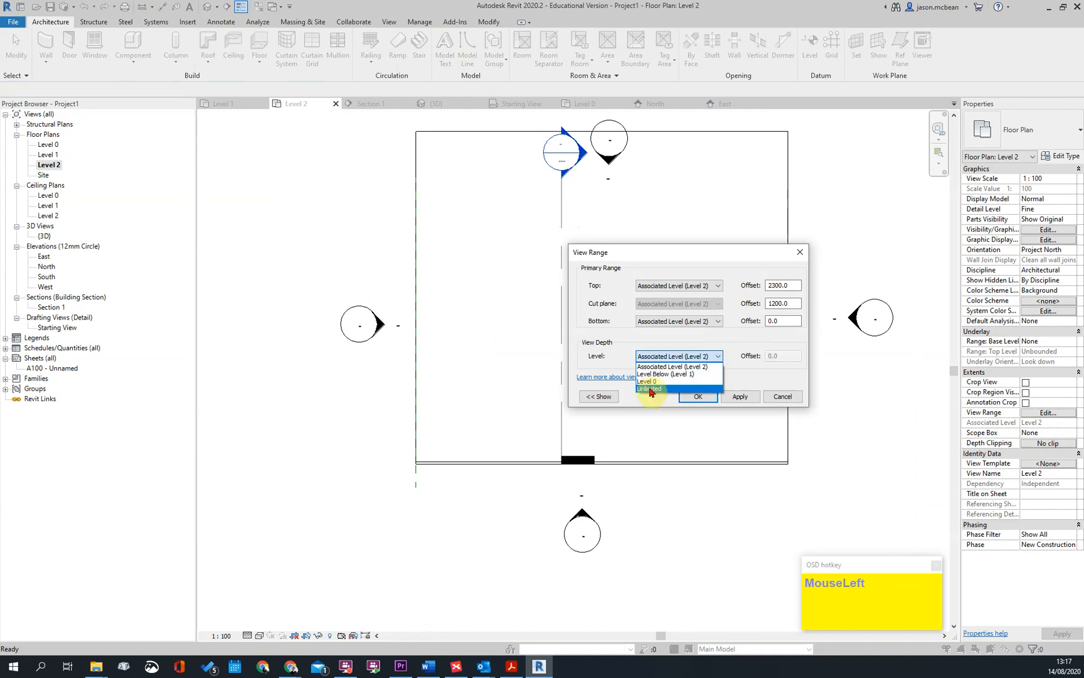
left_click(739, 396)
left_click(698, 397)
key("Escape")
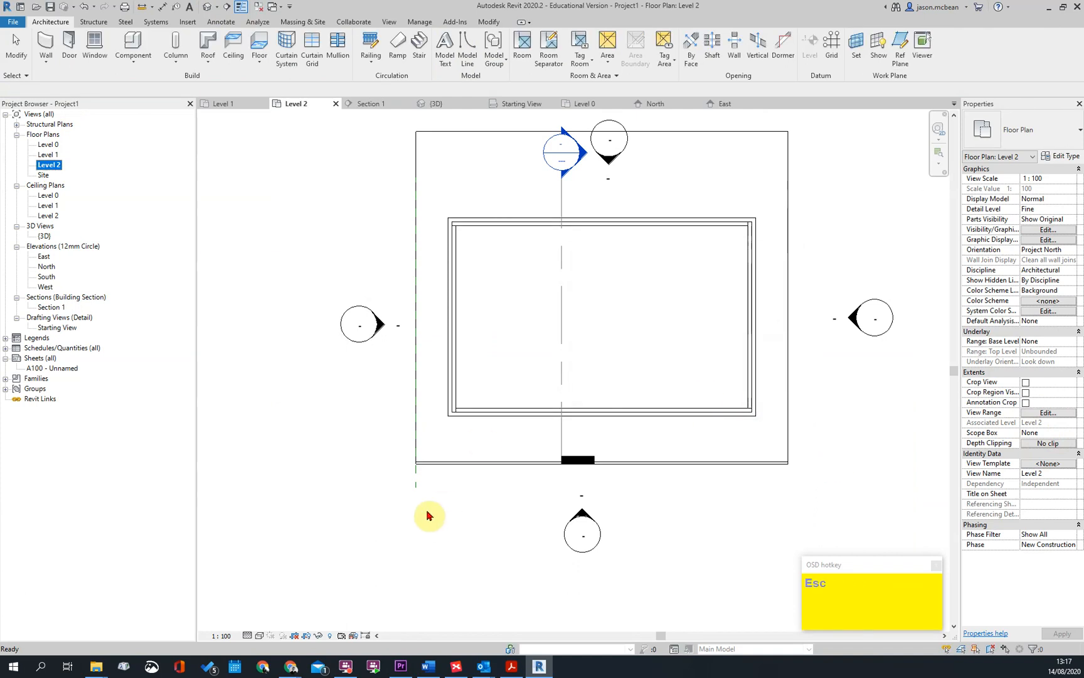
Pull the roof's east edge back towards the walls in plan, to an extrusion end of about 9700 mm
left_click(644, 341)
left_click(786, 367)
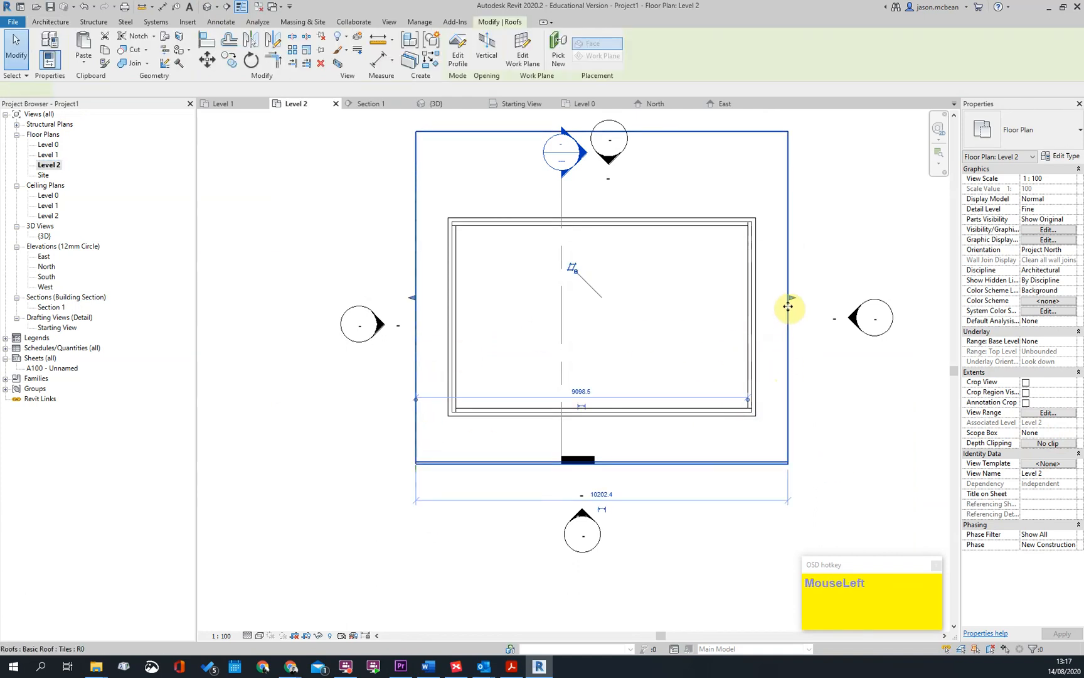
left_click_drag(751, 309, 780, 304)
scroll(760, 305, "up", 2)
key("Escape")
scroll(770, 380, "up", 3)
scroll(755, 404, "down", 5)
middle_click_drag(768, 410, 734, 416)
key("Escape")
In the Tiles roof type's structure, set the Roofing, Tile material's surface foreground pattern to the Vertical 250mm model pattern
left_click(731, 443)
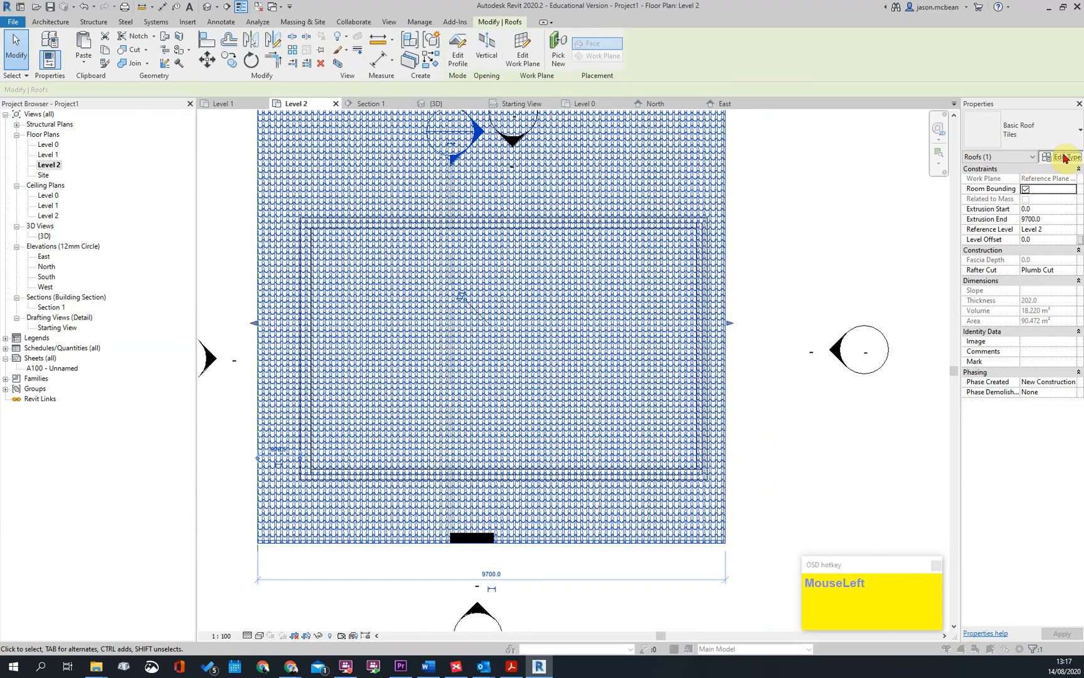
left_click(1065, 157)
left_click(775, 314)
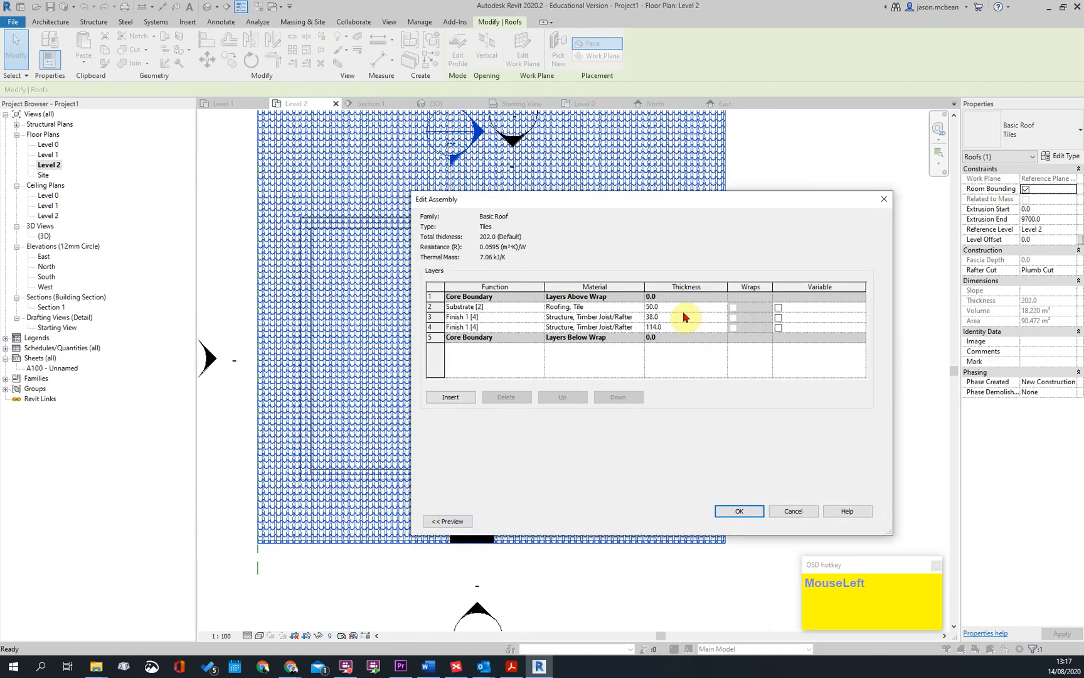
left_click(640, 307)
left_click(686, 369)
scroll(502, 408, "down", 3)
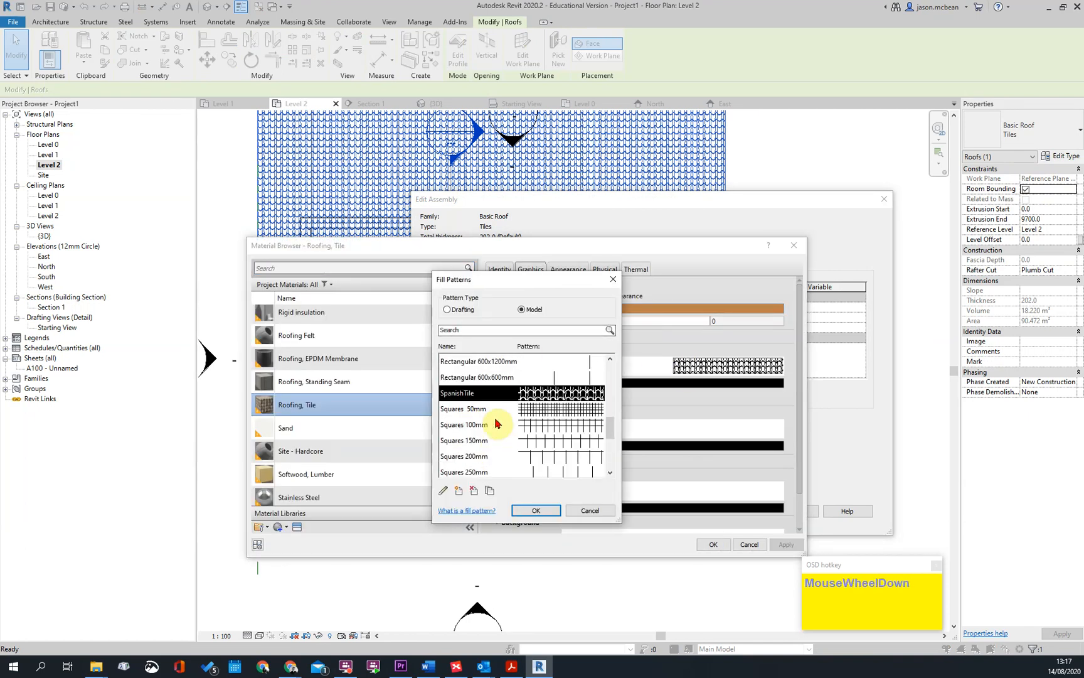
scroll(496, 418, "up", 2)
scroll(505, 423, "down", 2)
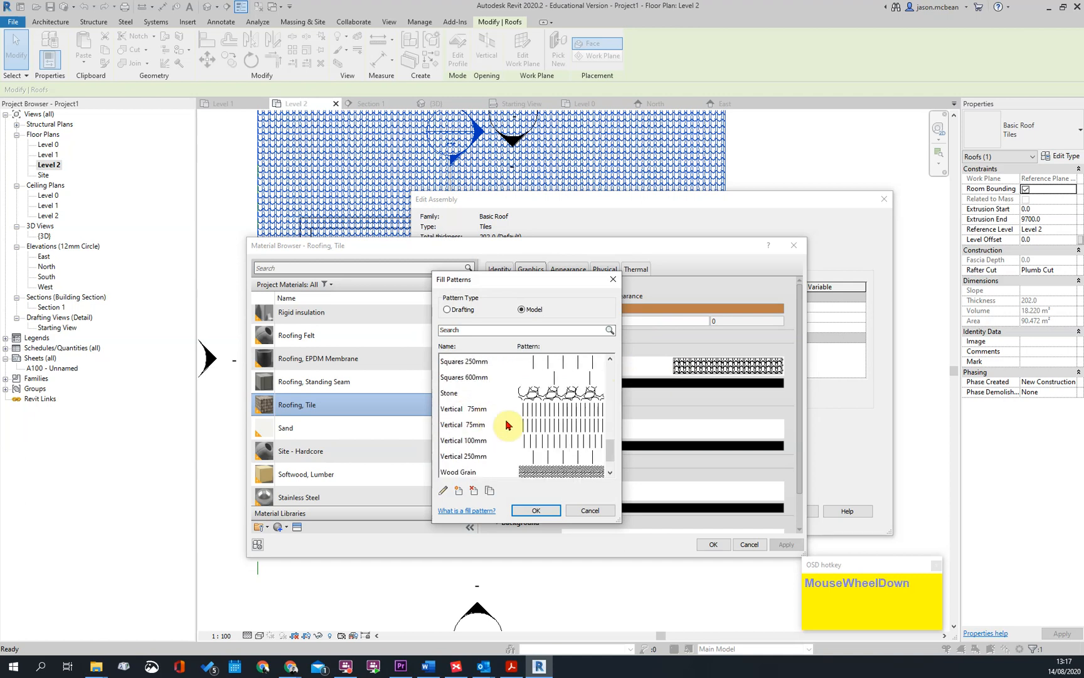
double_click(475, 459)
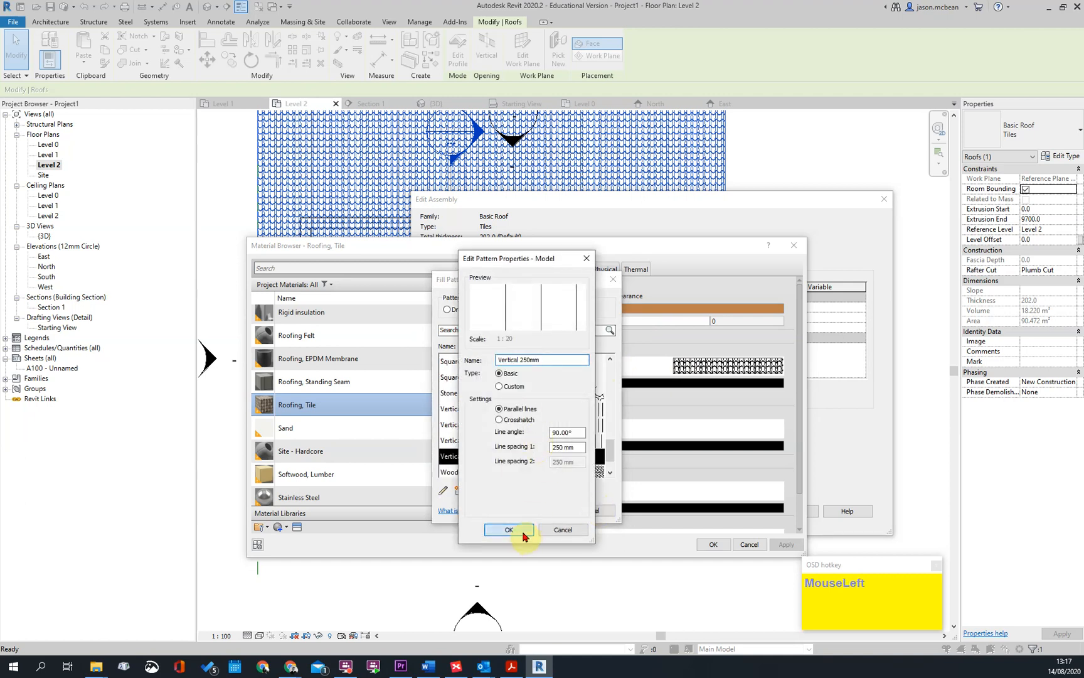
left_click(524, 534)
left_click(553, 512)
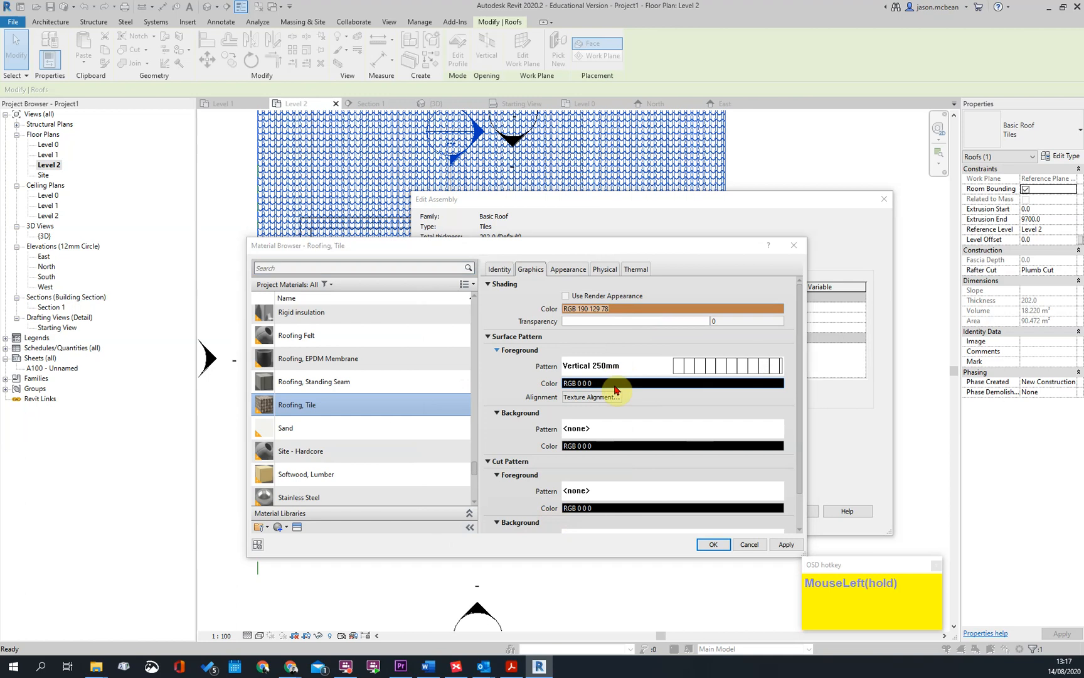
Set the surface foreground pattern's colour to RGB 128-128-128 and apply the material and roof type changes
left_click(615, 383)
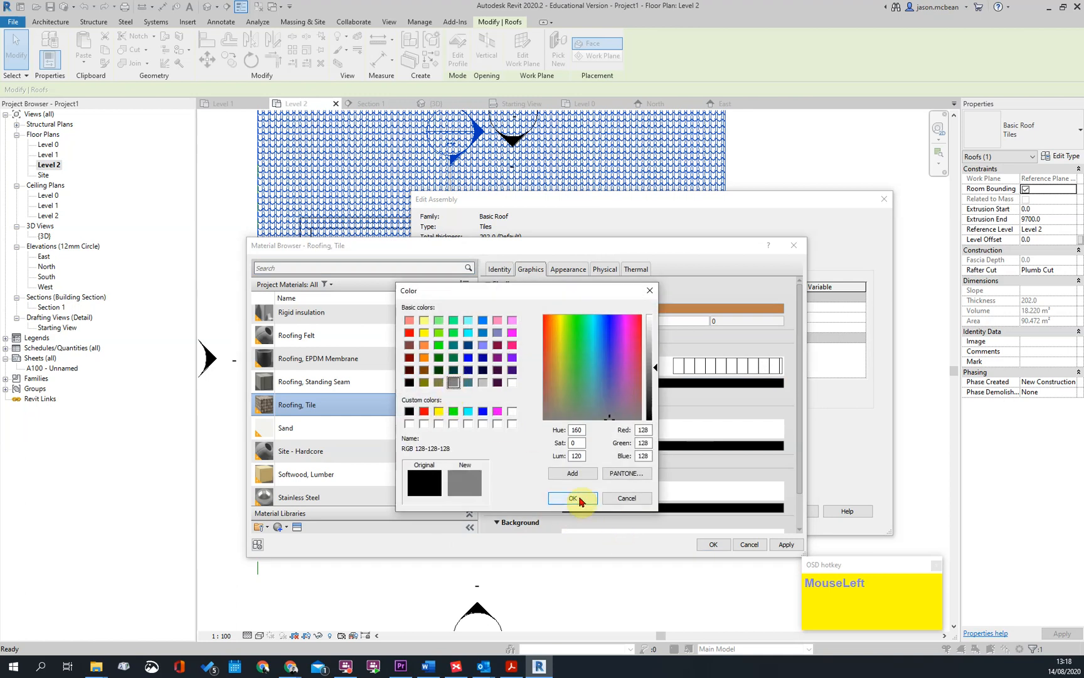
left_click(573, 498)
left_click(791, 546)
left_click(751, 544)
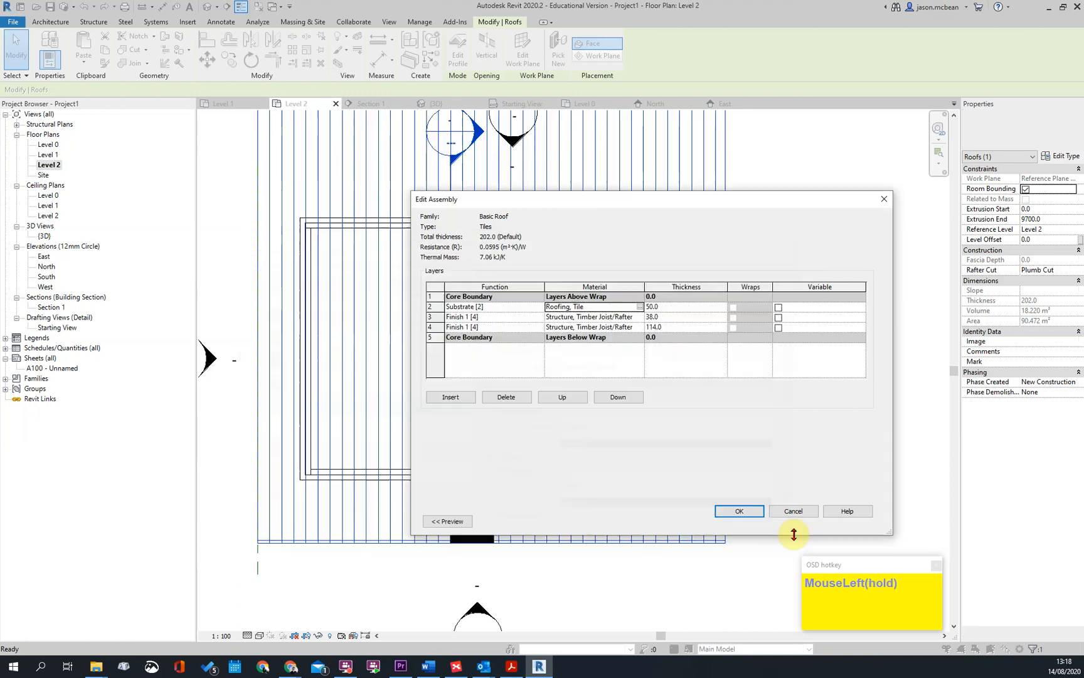
left_click(728, 511)
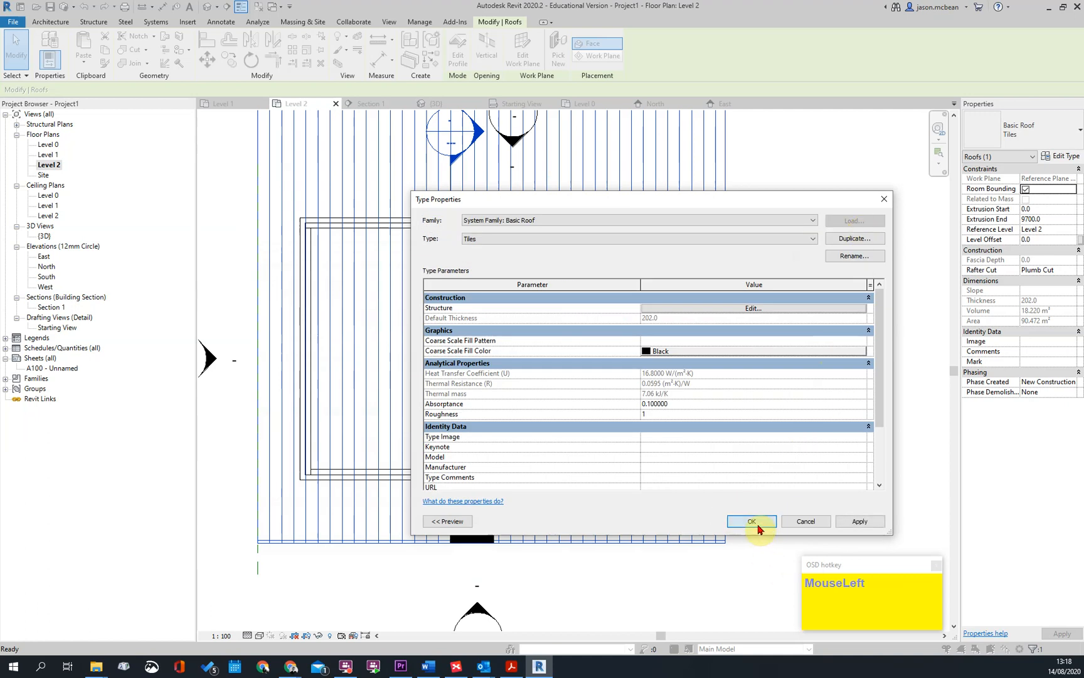
left_click(753, 521)
key("Escape")
scroll(768, 333, "down", 3)
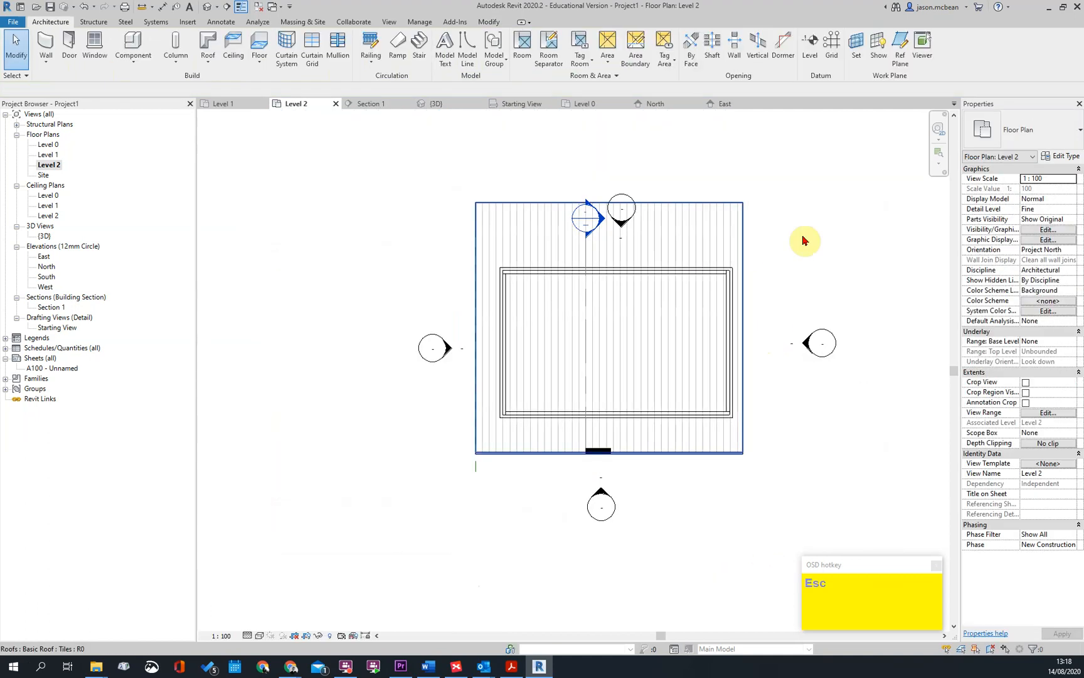
Place an aligned dimension between the east wall's outer face and the roof's east edge in the Level 2 plan
left_click(736, 254)
key("Escape")
scroll(746, 339, "up", 2)
left_click(738, 336)
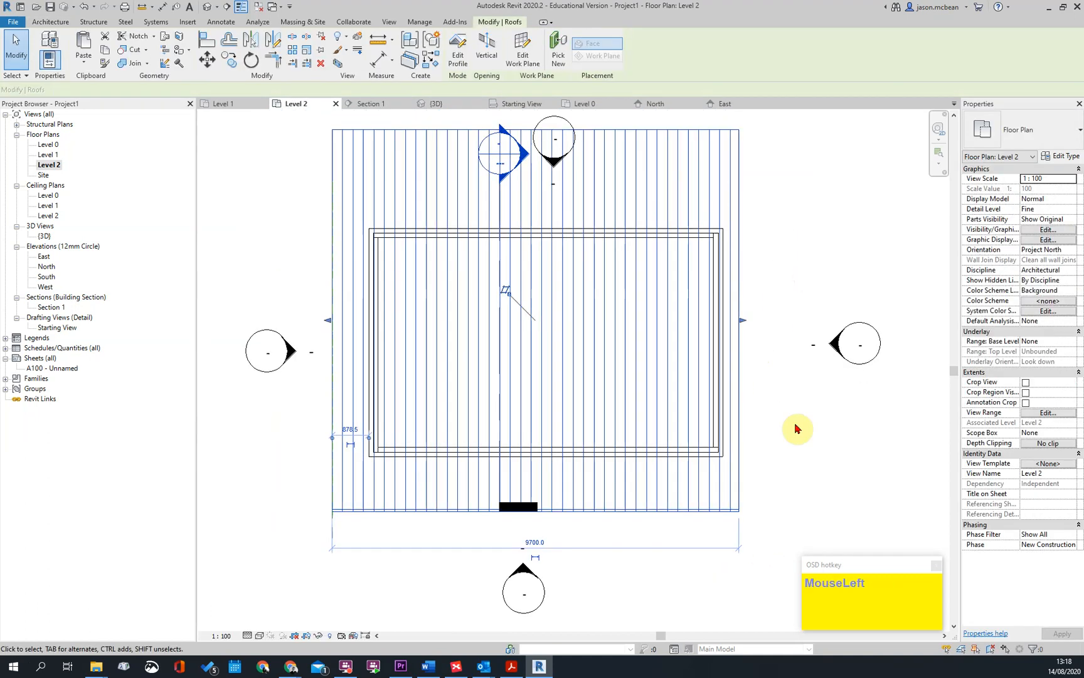
key("Escape")
scroll(771, 382, "up", 3)
key("i")
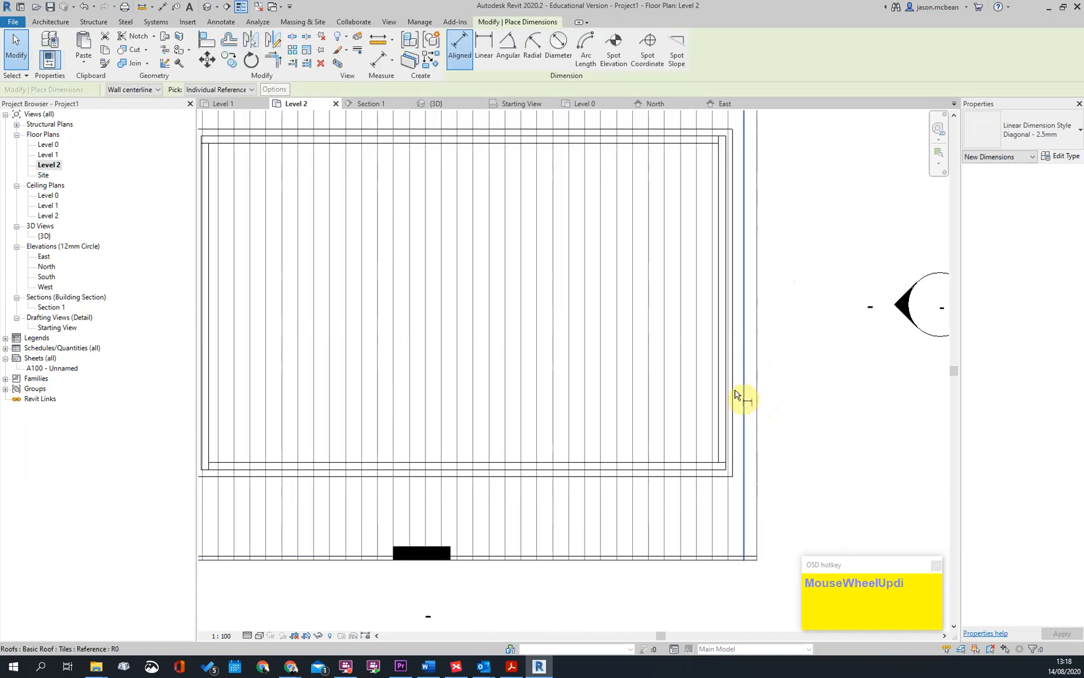
left_click(735, 394)
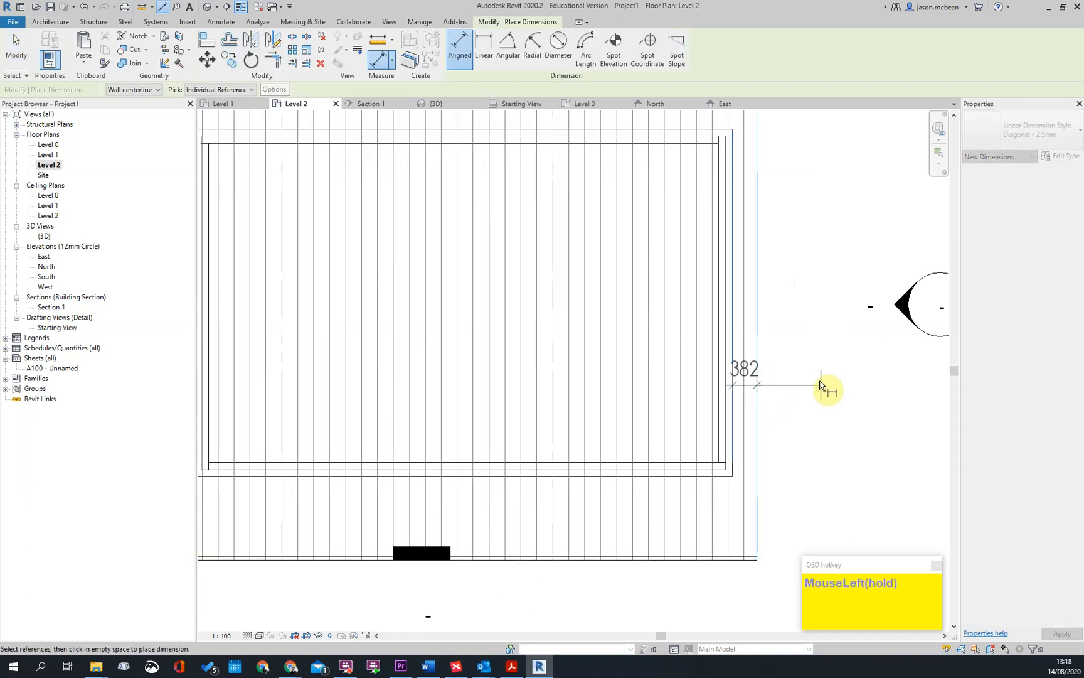
scroll(813, 392, "down", 2)
key("Escape")
key("Escape")
Set the roof's east edge overhang from the east wall's outer face to 150 mm
left_click(785, 183)
middle_click_drag(778, 111, 765, 176)
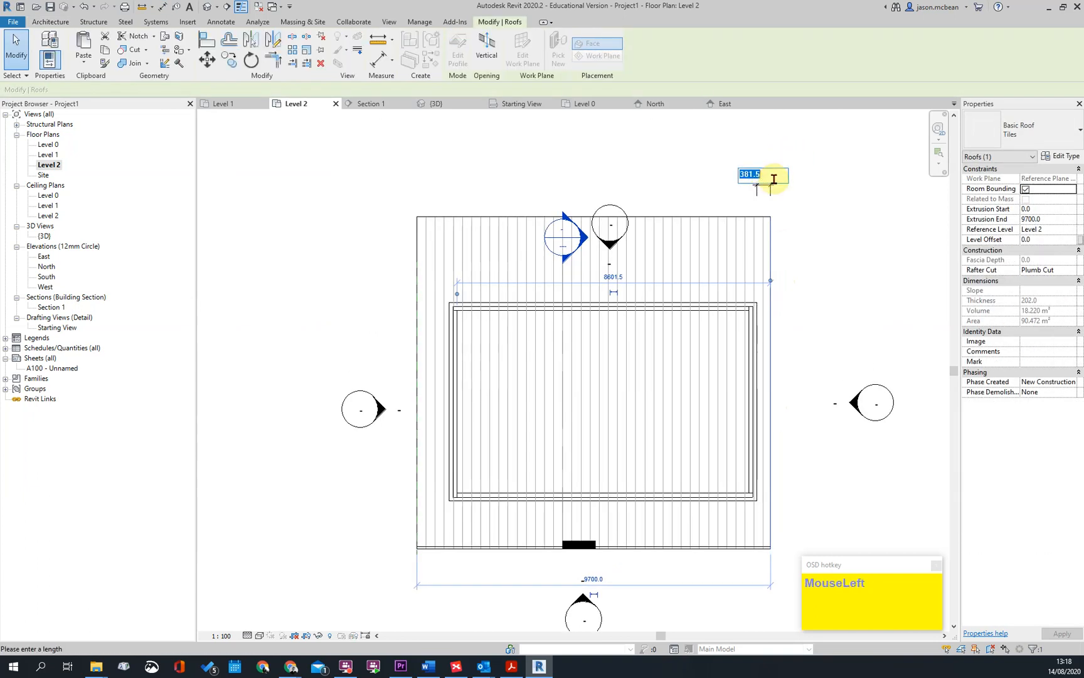
type("150")
key("Return")
key("Escape")
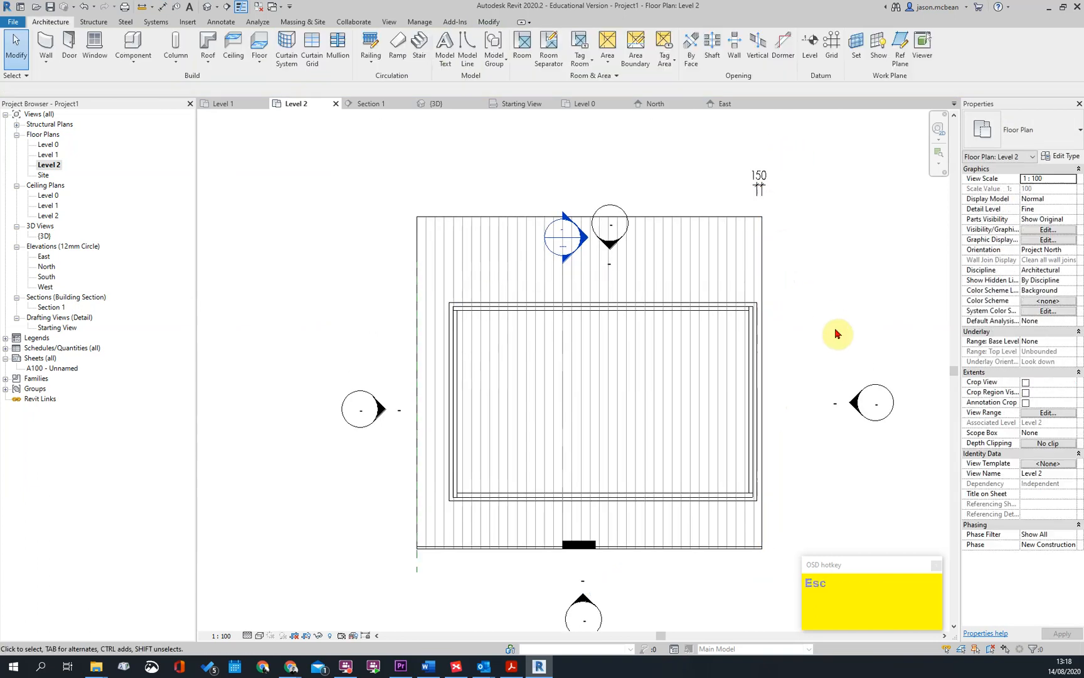
Set the roof's west edge overhang from the west wall's outer face to 150 mm
key("Tab")
left_click(417, 318)
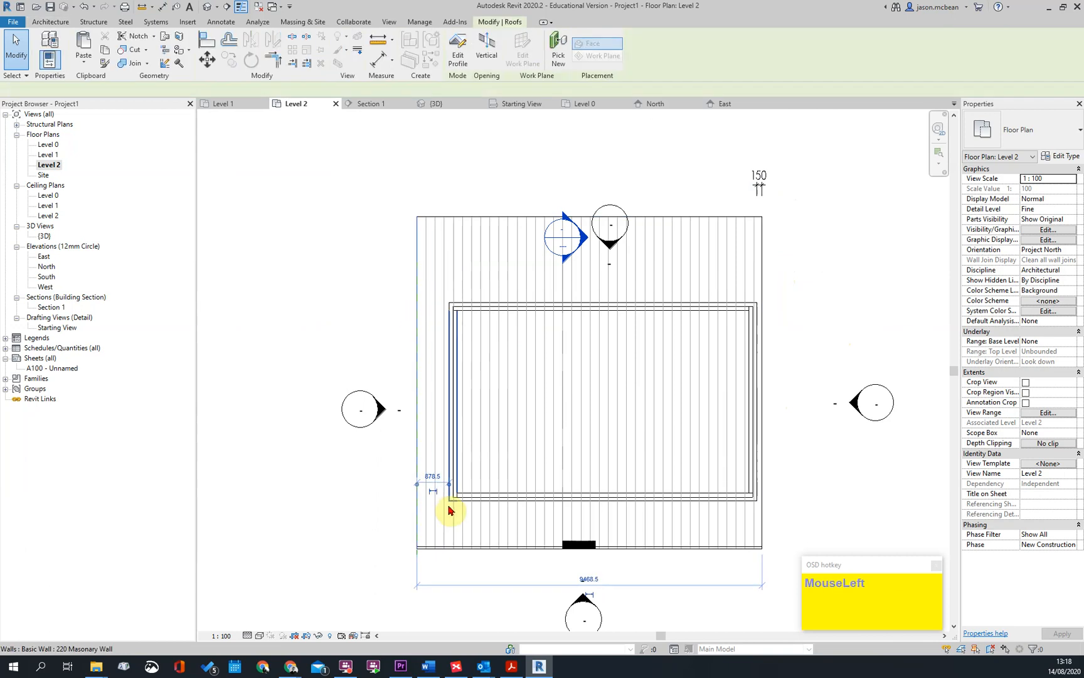
scroll(464, 506, "up", 5)
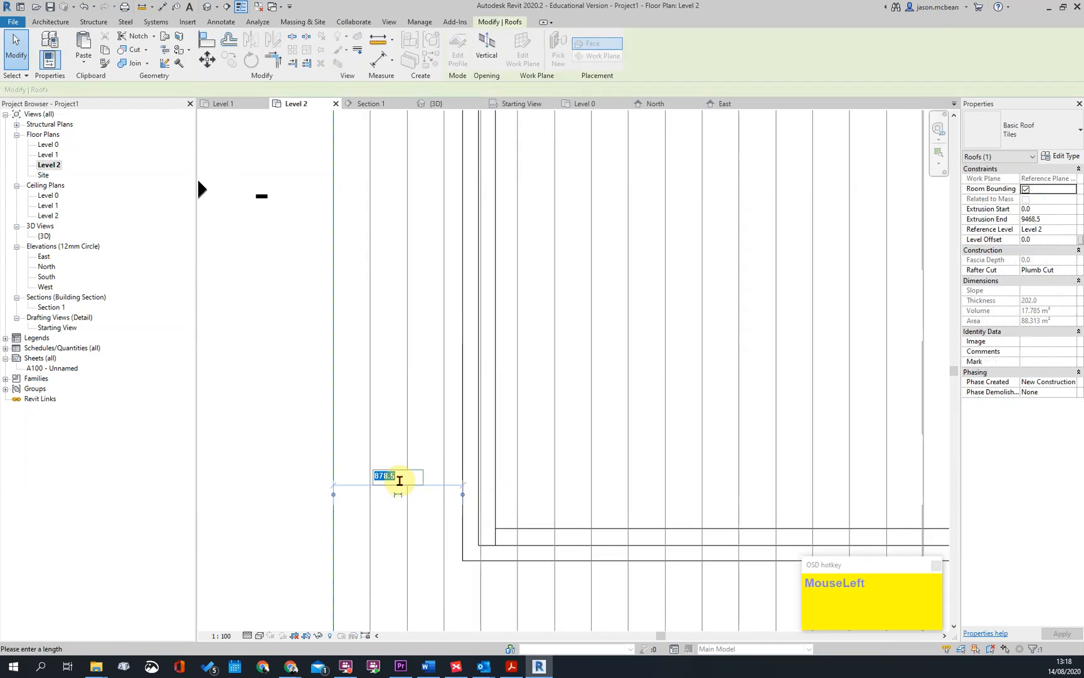
type("150")
key("Return")
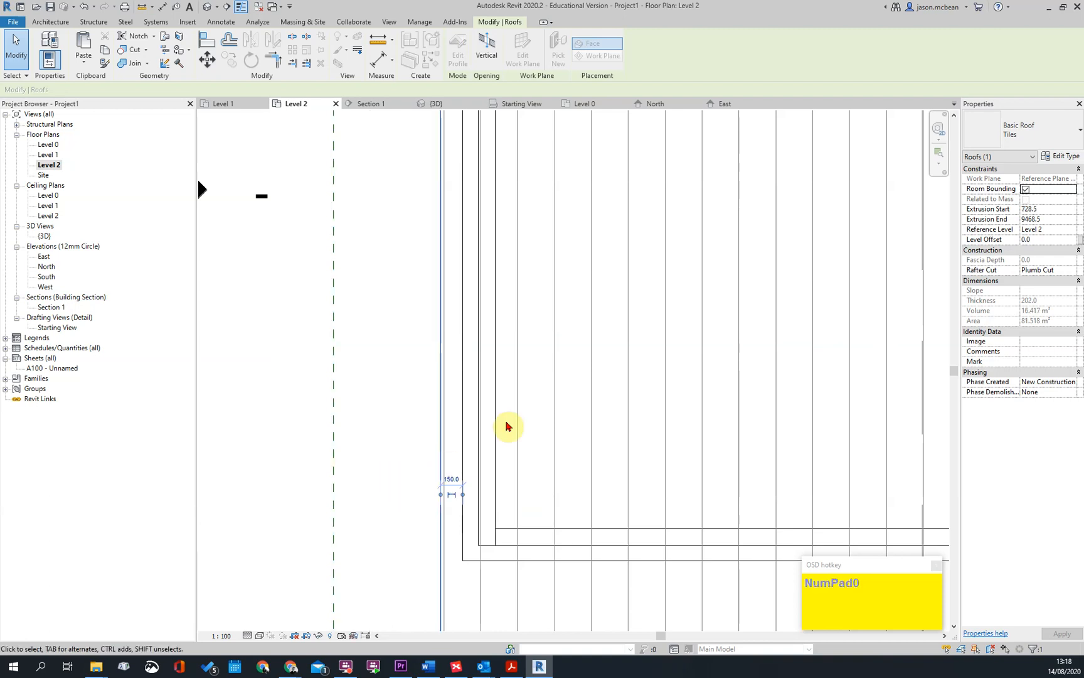
scroll(506, 370, "down", 4)
key("Escape")
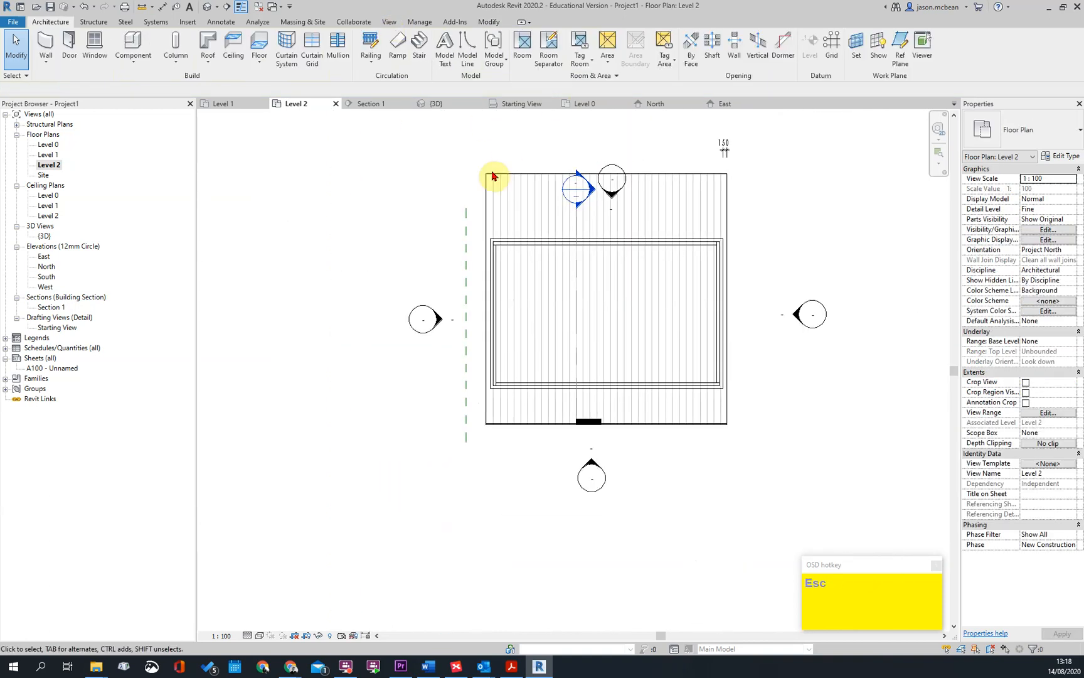
Attach the tops of the whole chain of exterior walls to the curved roof in the 3D view
left_click(207, 8)
middle_click_drag(588, 438, 588, 405, "shift")
scroll(467, 349, "up", 2)
left_click(475, 347)
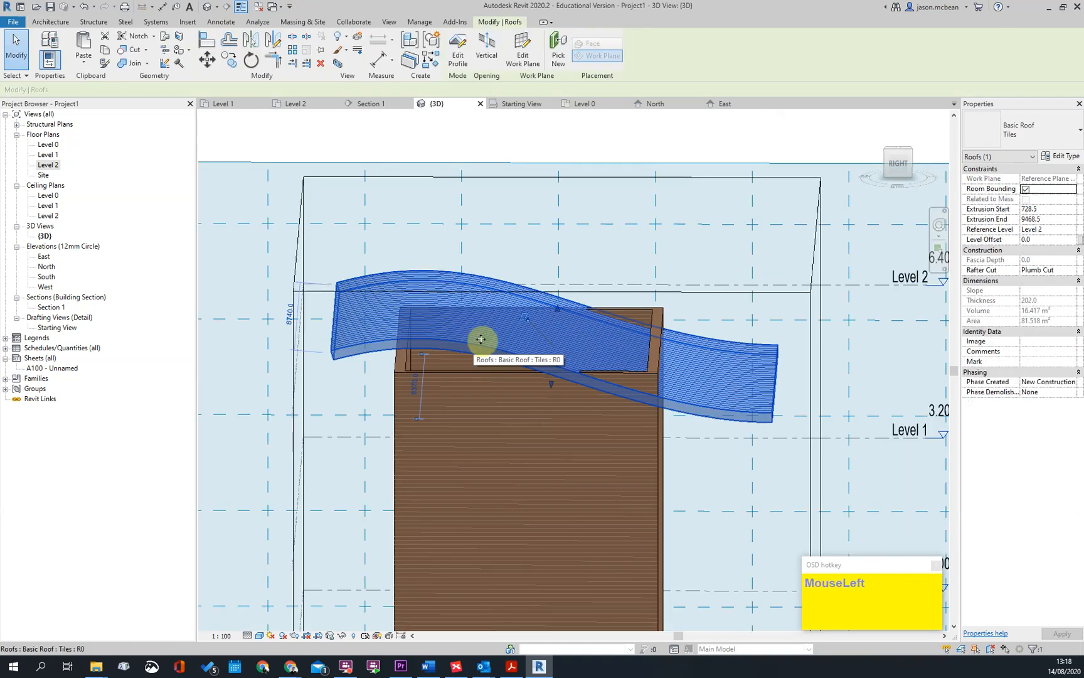
key("Escape")
key("Tab")
left_click(554, 413)
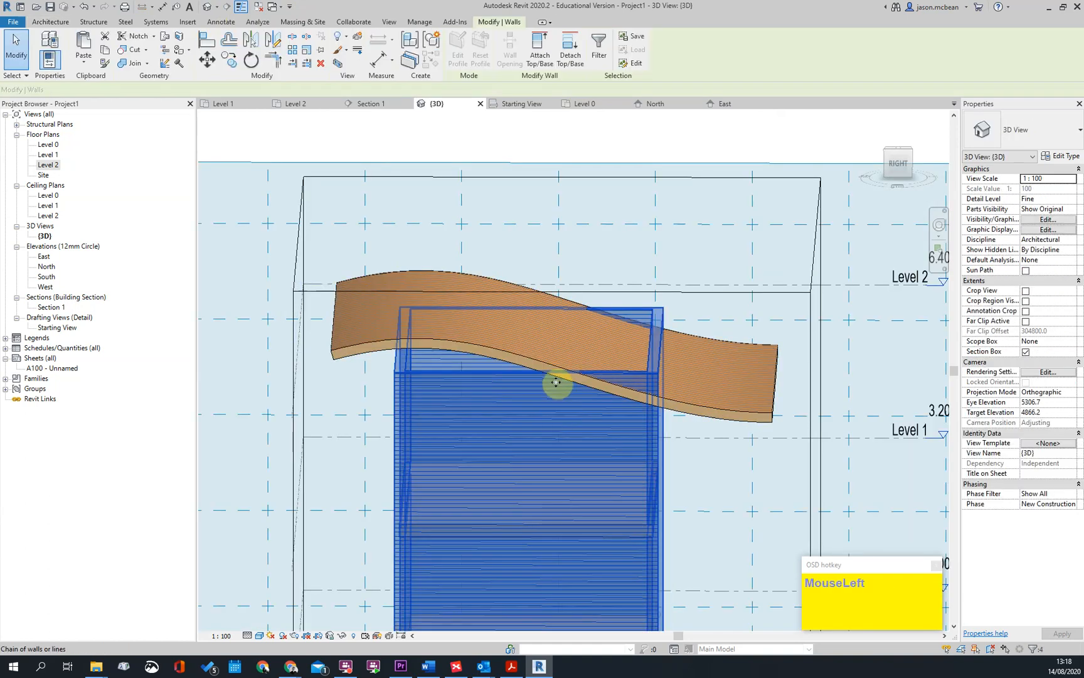
left_click(541, 57)
left_click(496, 351)
left_click(719, 191)
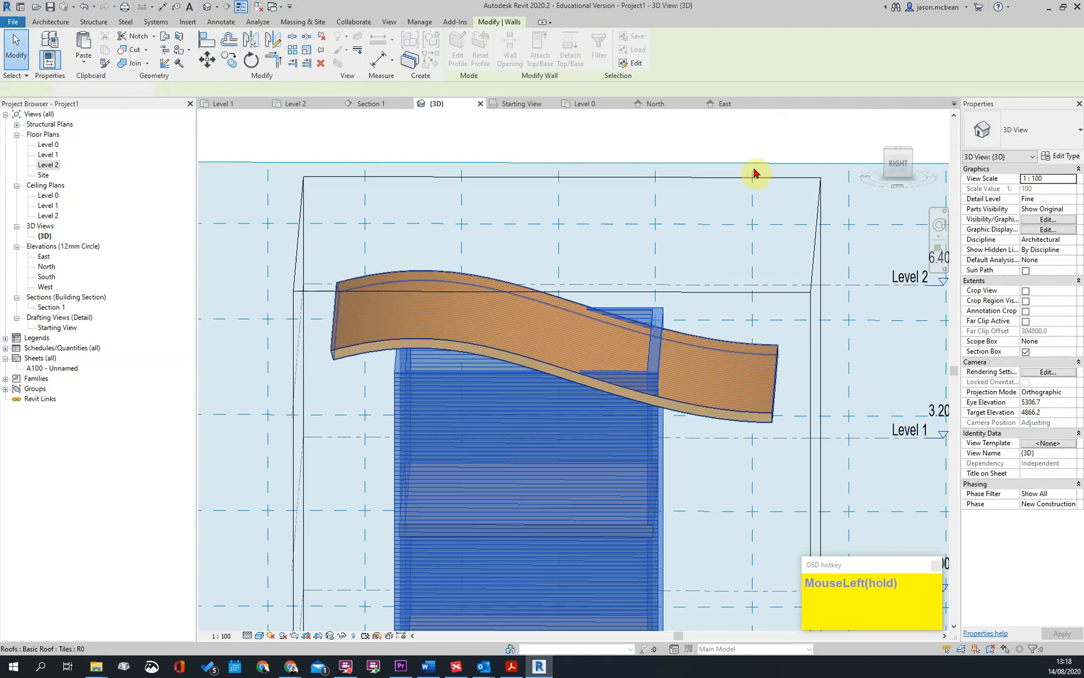
Stretch both ends of the curved roof outwards, to an extrusion start of about -128 mm and end of about 10191 mm
scroll(607, 332, "down", 1)
middle_click_drag(606, 332, 665, 337, "shift")
scroll(537, 313, "up", 3)
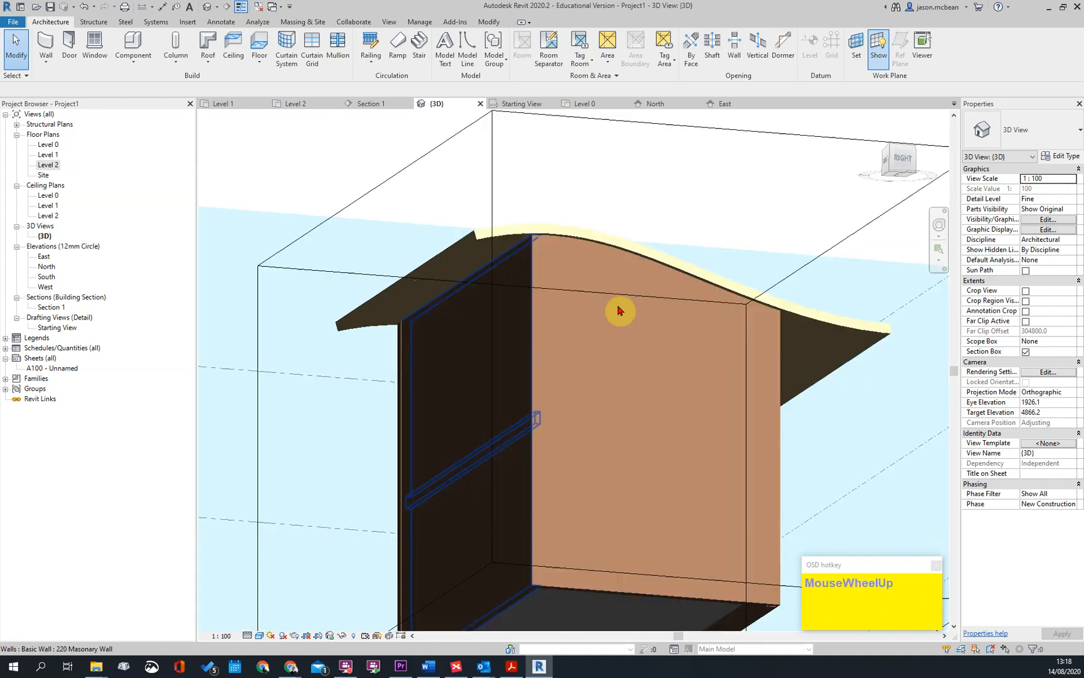
middle_click_drag(550, 278, 794, 310, "shift")
left_click(827, 249)
left_click(830, 310)
left_click_drag(830, 310, 873, 332)
middle_click_drag(542, 346, 598, 363, "shift")
left_click_drag(402, 323, 363, 325)
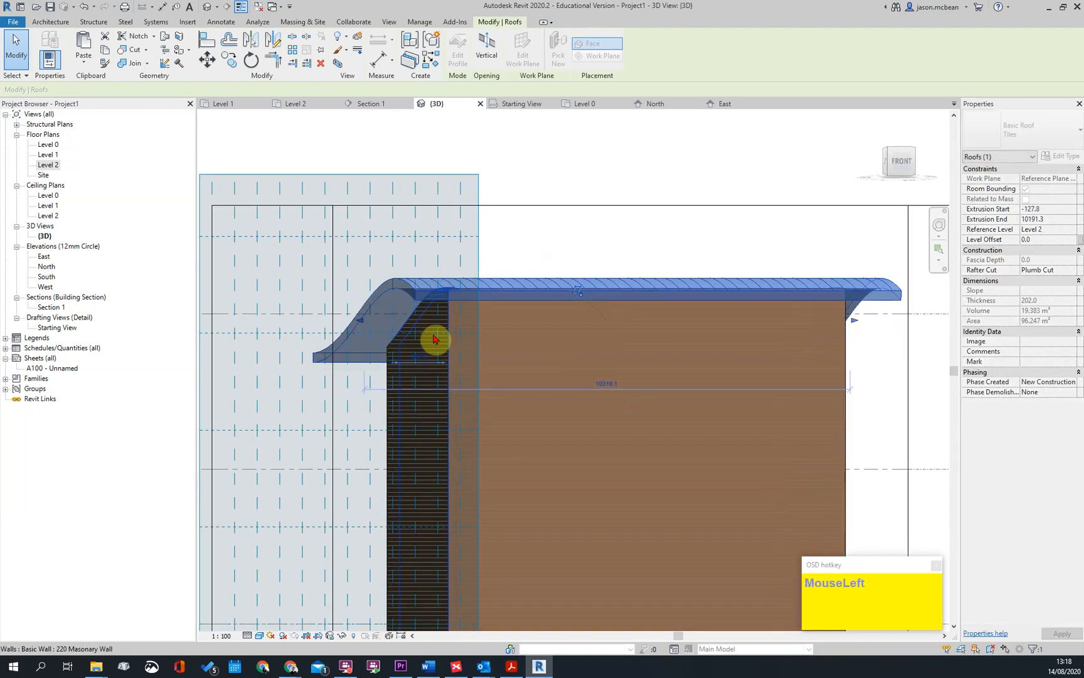
scroll(434, 337, "down", 2)
key("Escape")
Start editing the curved roof's profile and open the West elevation to work on it
left_click(519, 312)
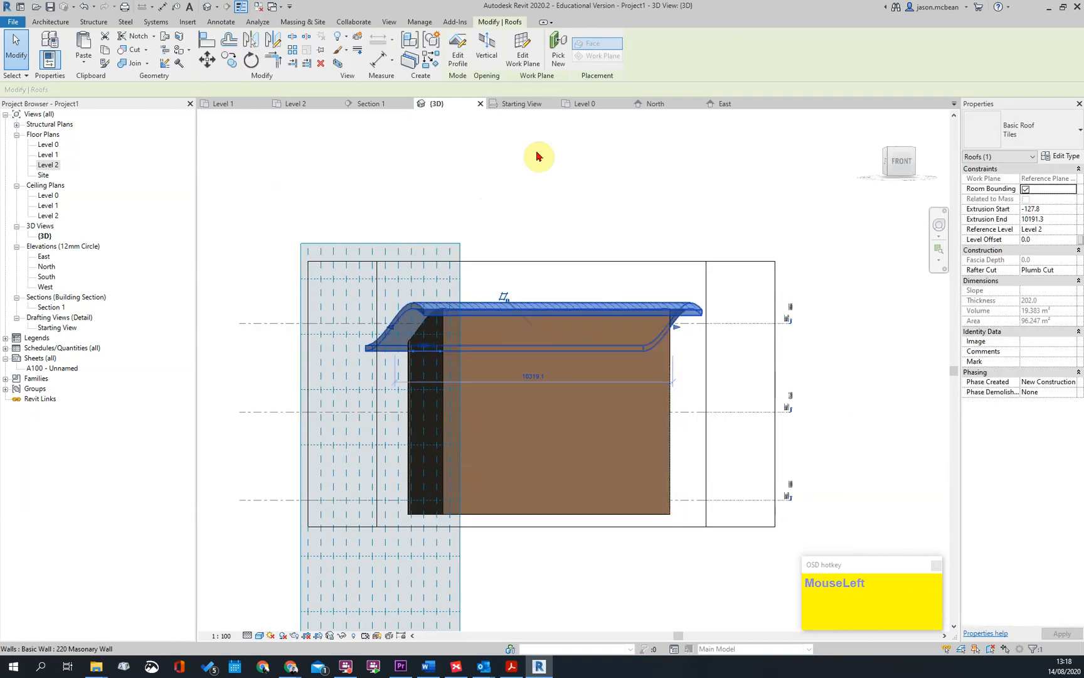
double_click(600, 344)
middle_click_drag(408, 315, 607, 384, "shift")
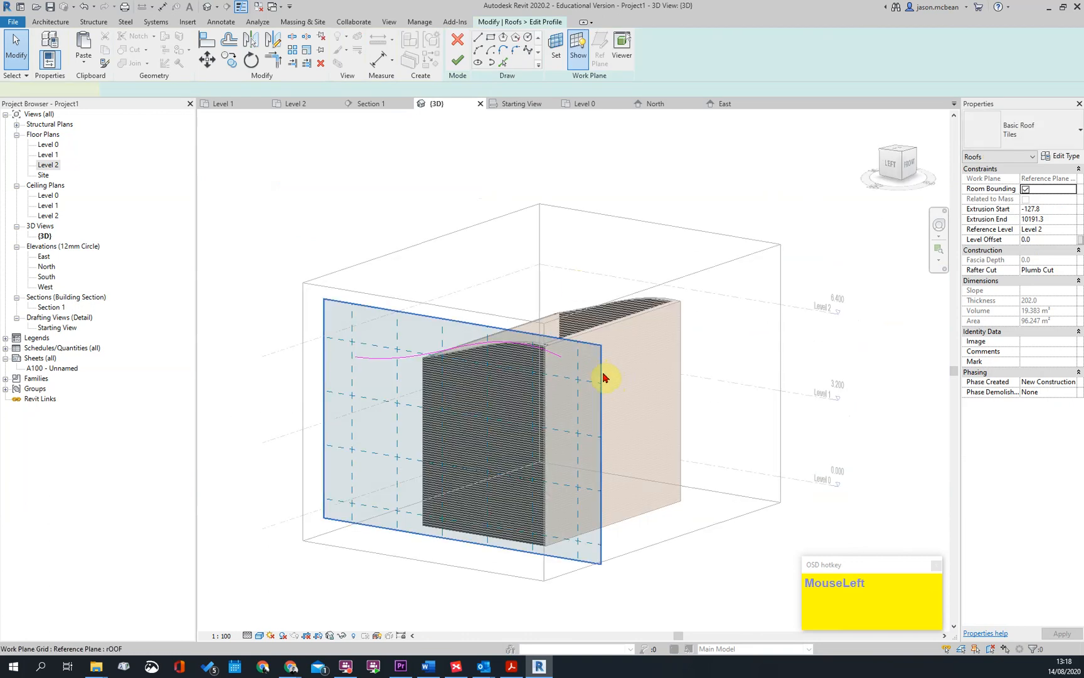
left_click(715, 521)
middle_click_drag(715, 521, 658, 523, "shift")
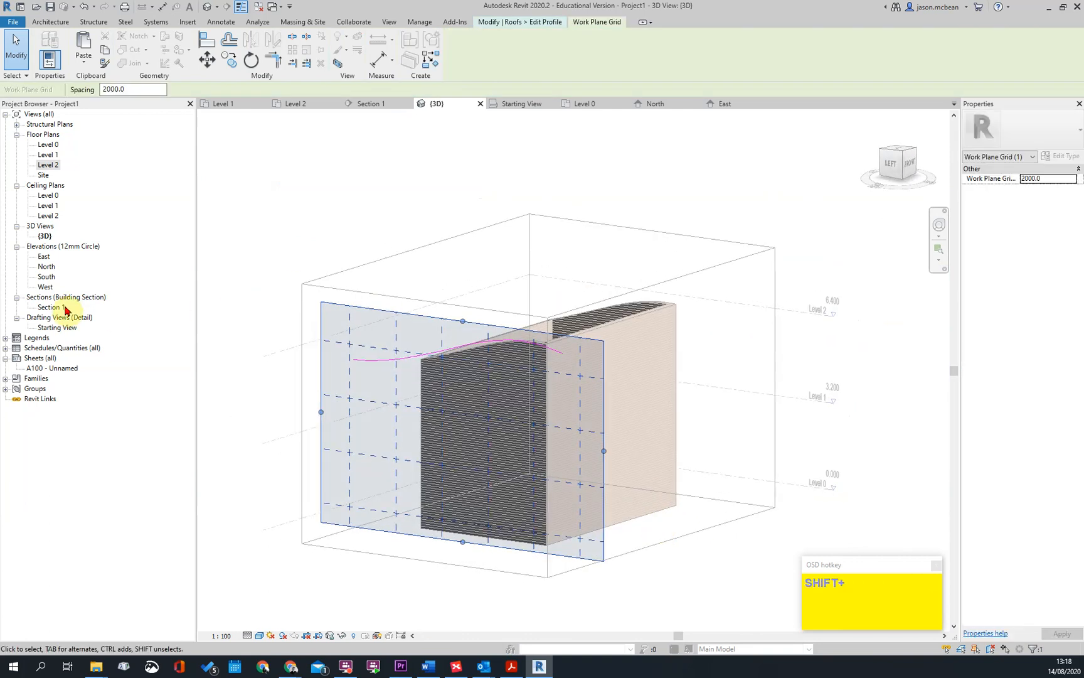
double_click(47, 287)
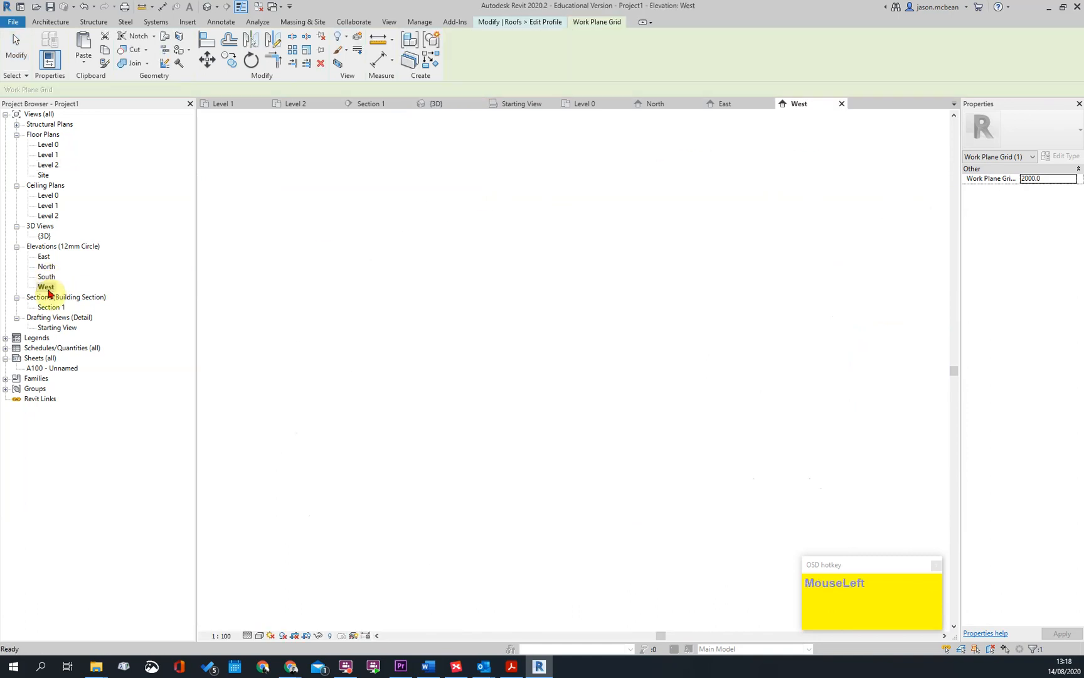
Reshape the roof profile spline by moving its end and control points for shorter eaves and a rounder crest, and finish the sketch
left_click(668, 166)
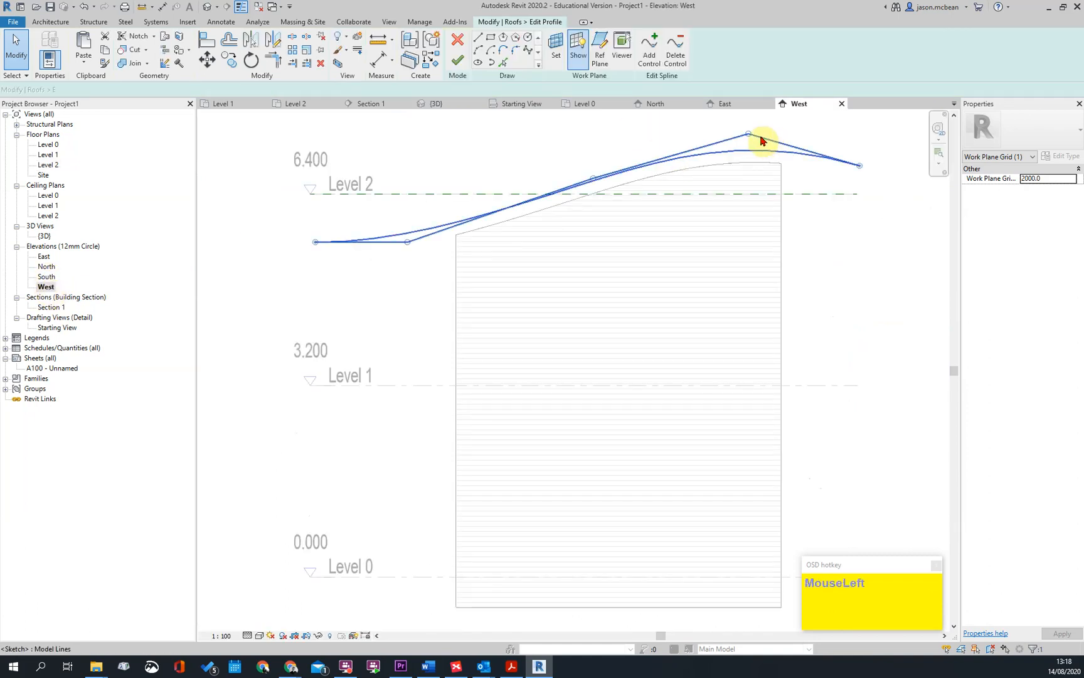
left_click_drag(749, 135, 754, 145)
left_click(520, 217)
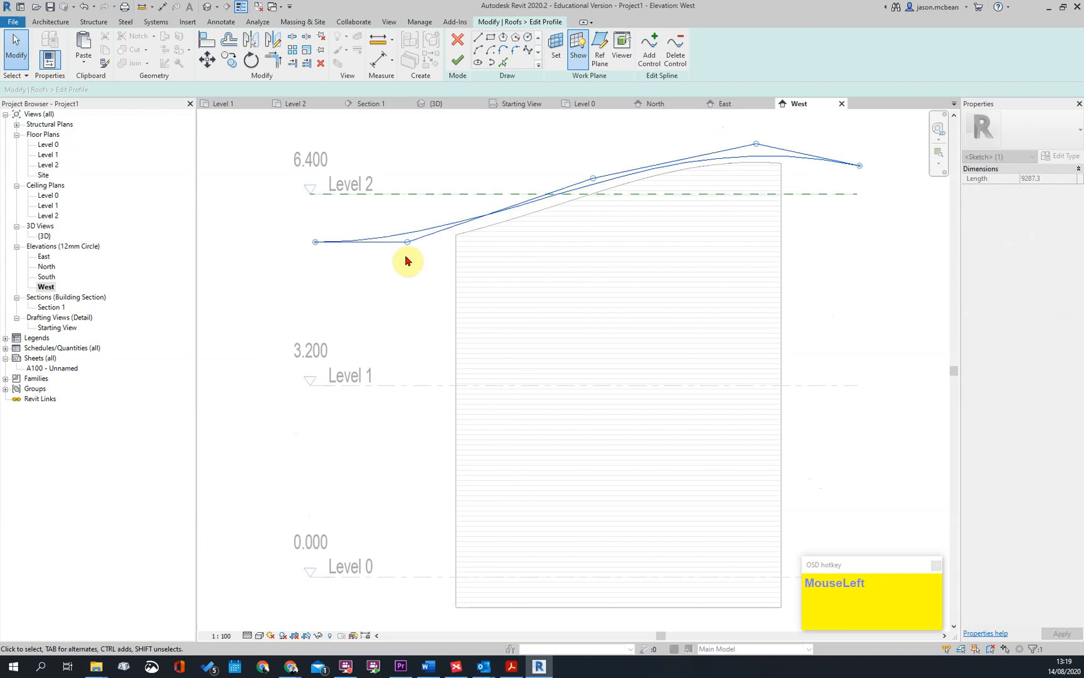
left_click_drag(314, 242, 396, 255)
left_click_drag(475, 252, 476, 246)
left_click_drag(858, 173, 850, 183)
left_click_drag(761, 171, 775, 135)
key("Escape")
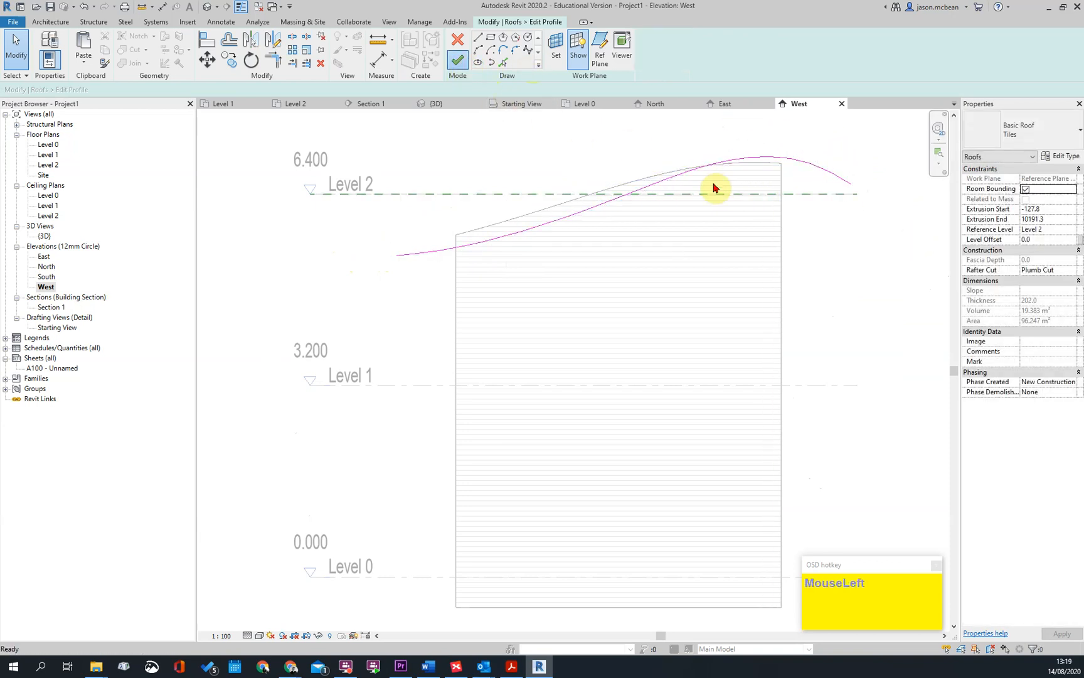
left_click(458, 63)
left_click(815, 196)
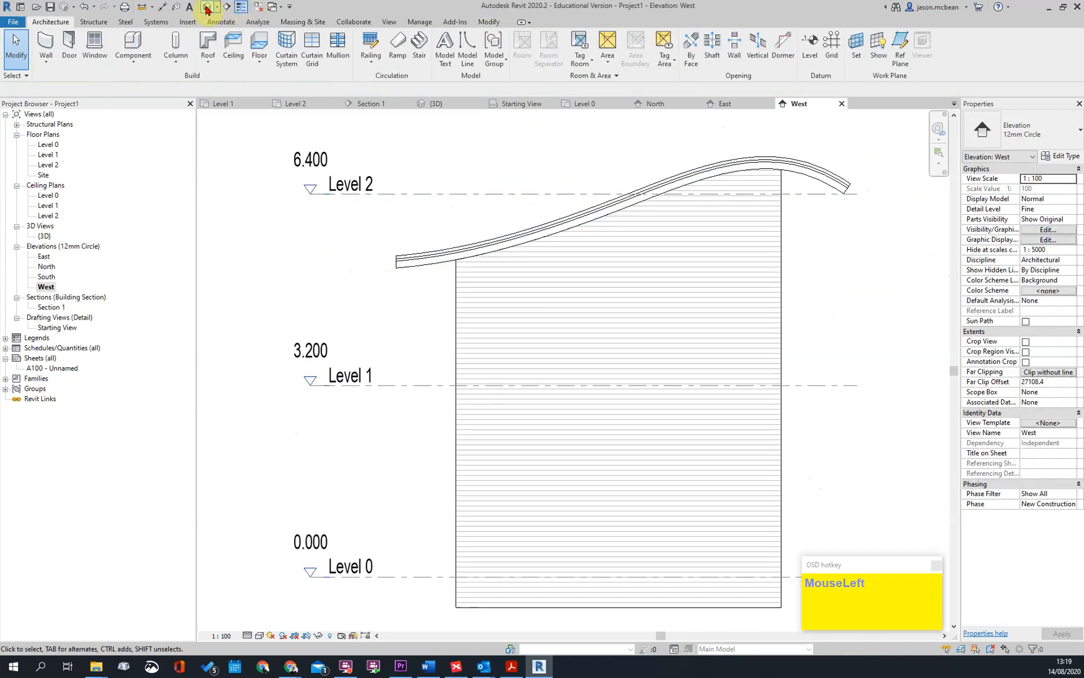
Return to the 3D view and switch it to perspective projection
left_click(206, 7)
middle_click_drag(697, 364, 446, 311, "shift")
middle_click_drag(357, 351, 768, 381, "shift")
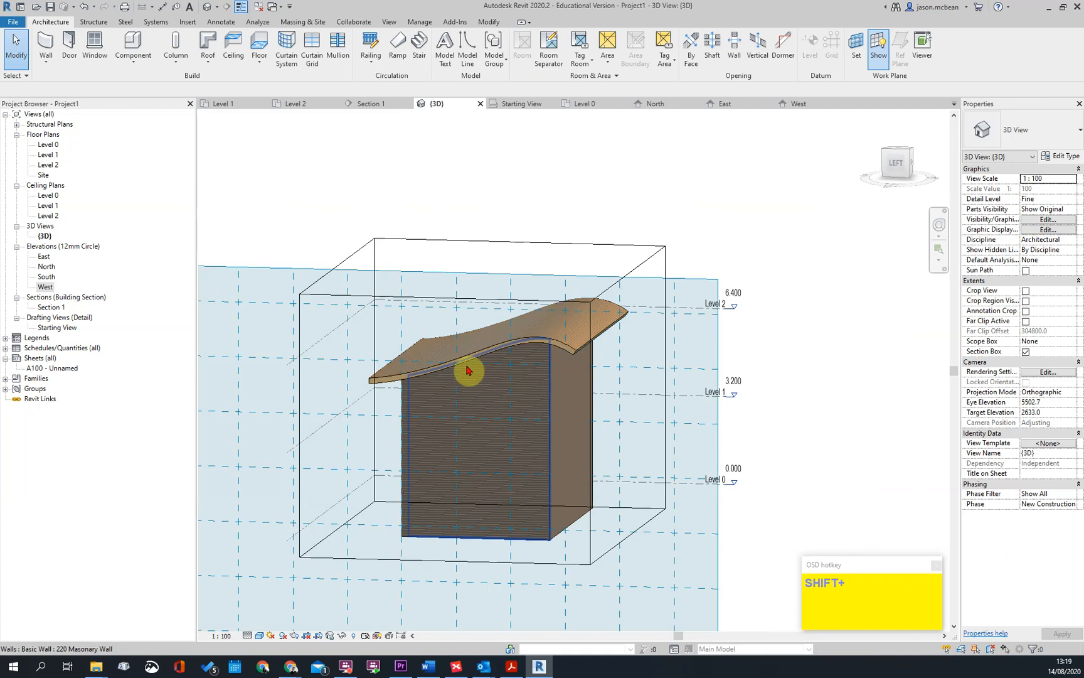
scroll(722, 285, "up", 3)
scroll(773, 305, "down", 3)
middle_click_drag(823, 426, 766, 402, "shift")
right_click(908, 173)
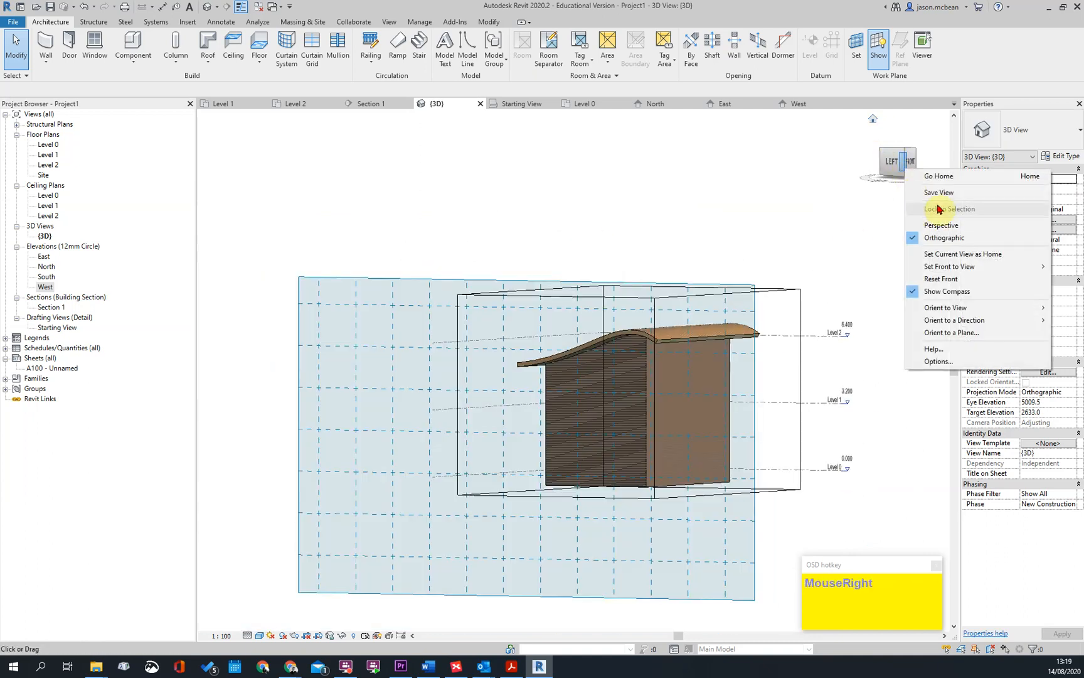
left_click(941, 229)
Examine the reshaped roof, its overhangs and the attached walls from several sides in the perspective view
scroll(637, 363, "down", 3)
middle_click_drag(637, 363, 574, 375, "shift")
scroll(591, 269, "up", 4)
left_click(588, 239)
middle_click_drag(588, 239, 716, 414)
middle_click_drag(669, 357, 834, 397, "shift")
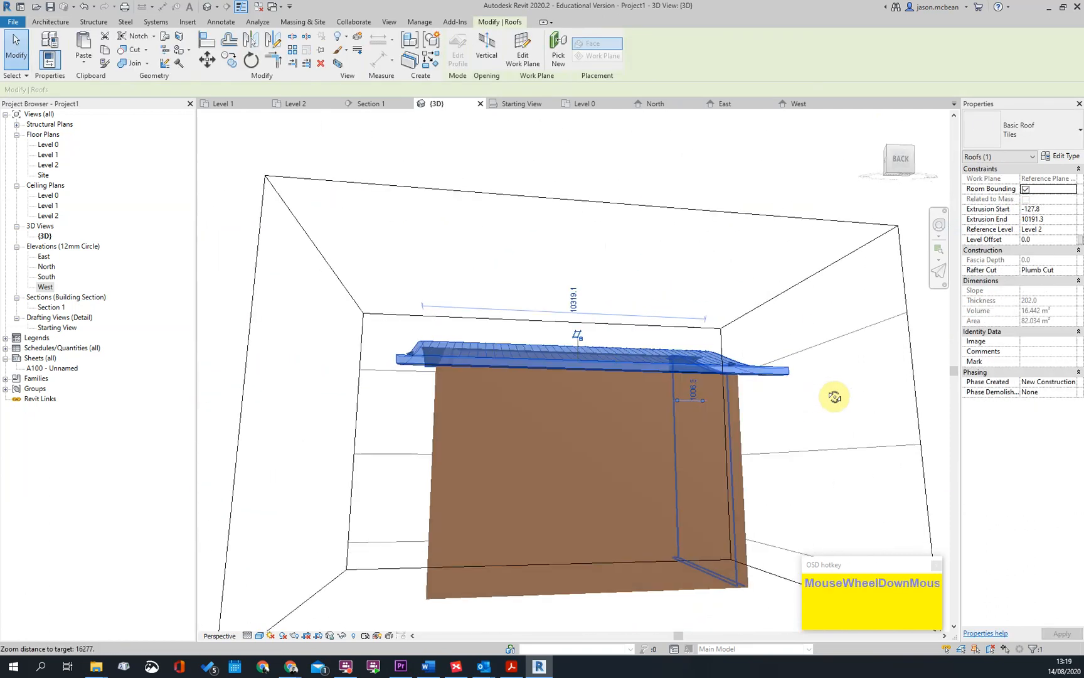
middle_click_drag(598, 438, 472, 380, "shift")
key("Escape")
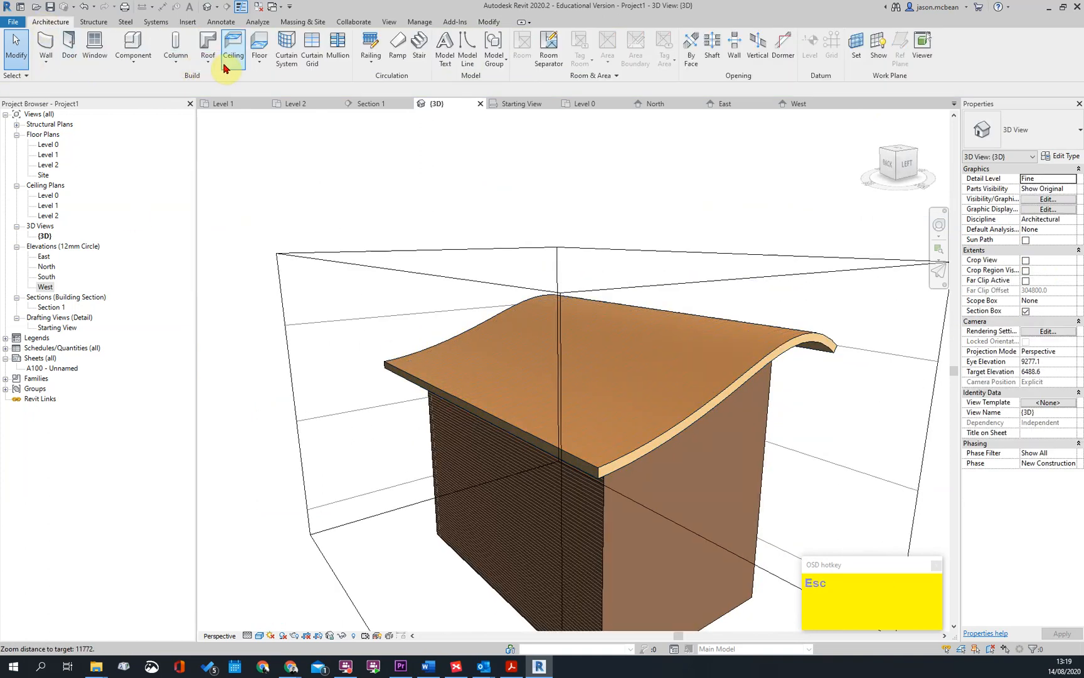
Try to place a Standard roof fascia along the roof's curved side edge
left_click(260, 61)
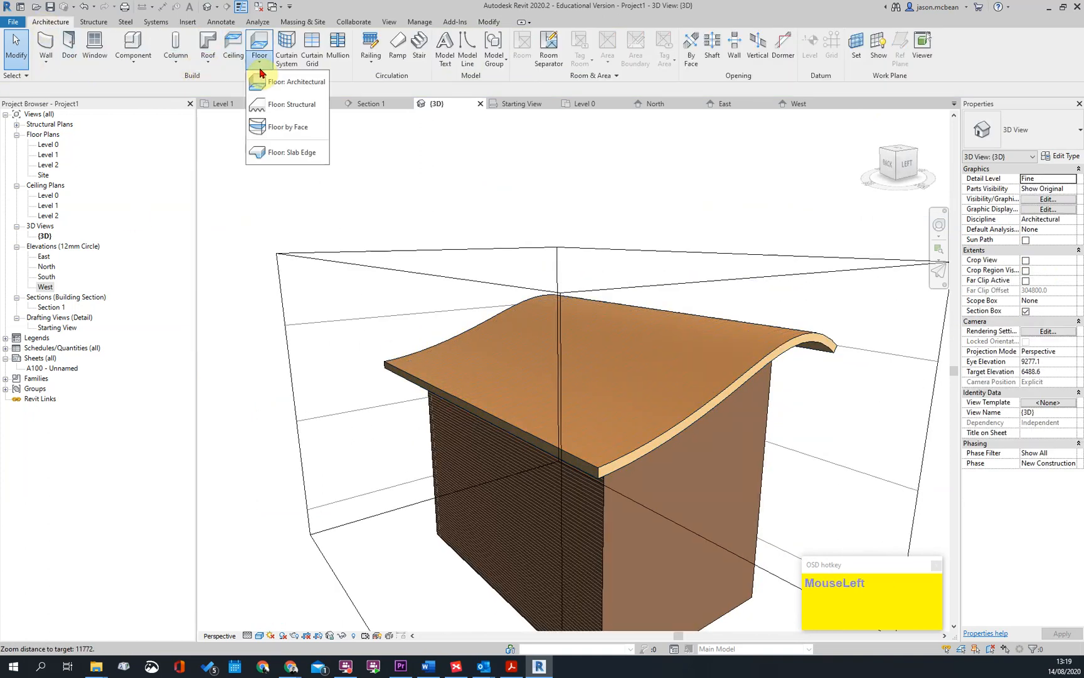
left_click(209, 66)
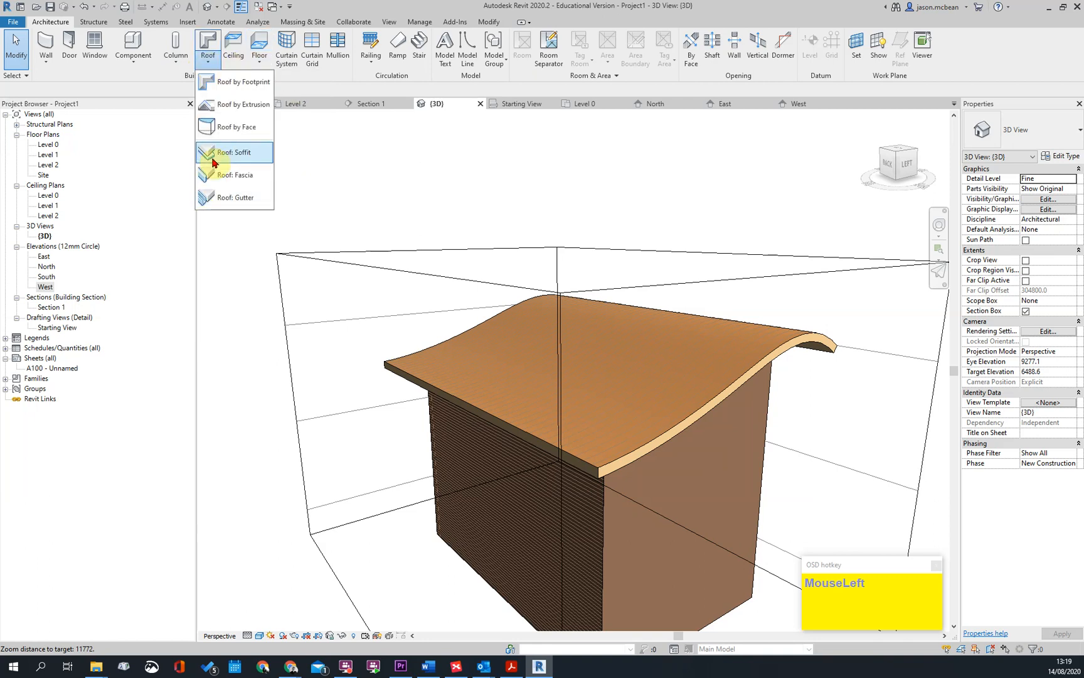
left_click(233, 175)
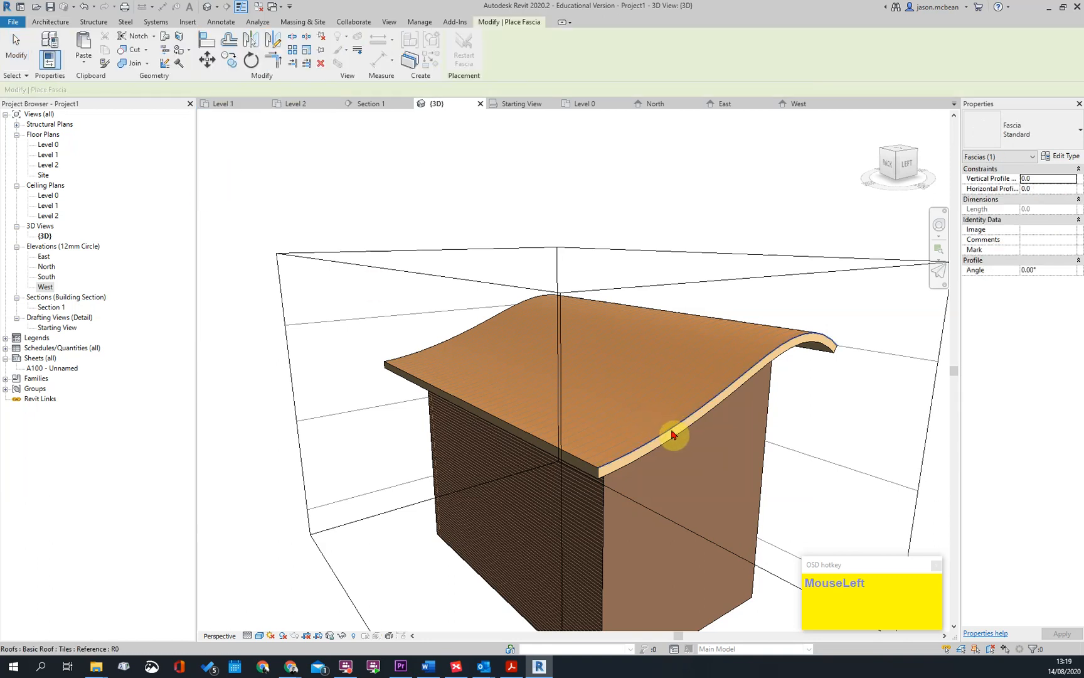
left_click(672, 434)
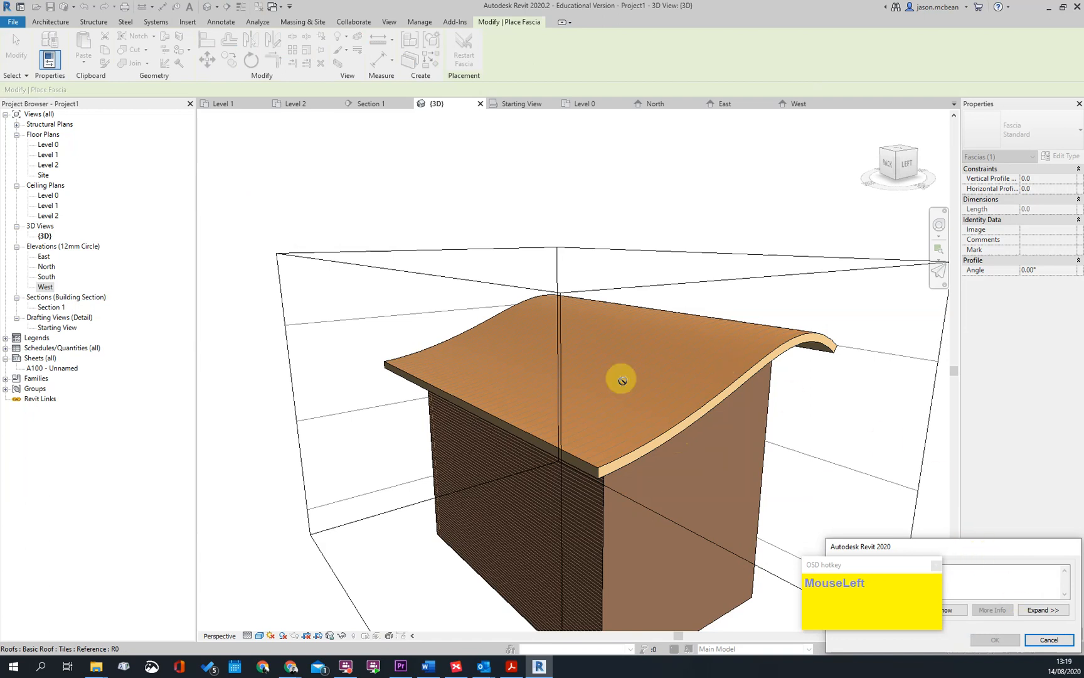
key("Escape")
Try a Standard fascia along the roof's low straight eave and undo it
left_click(593, 468)
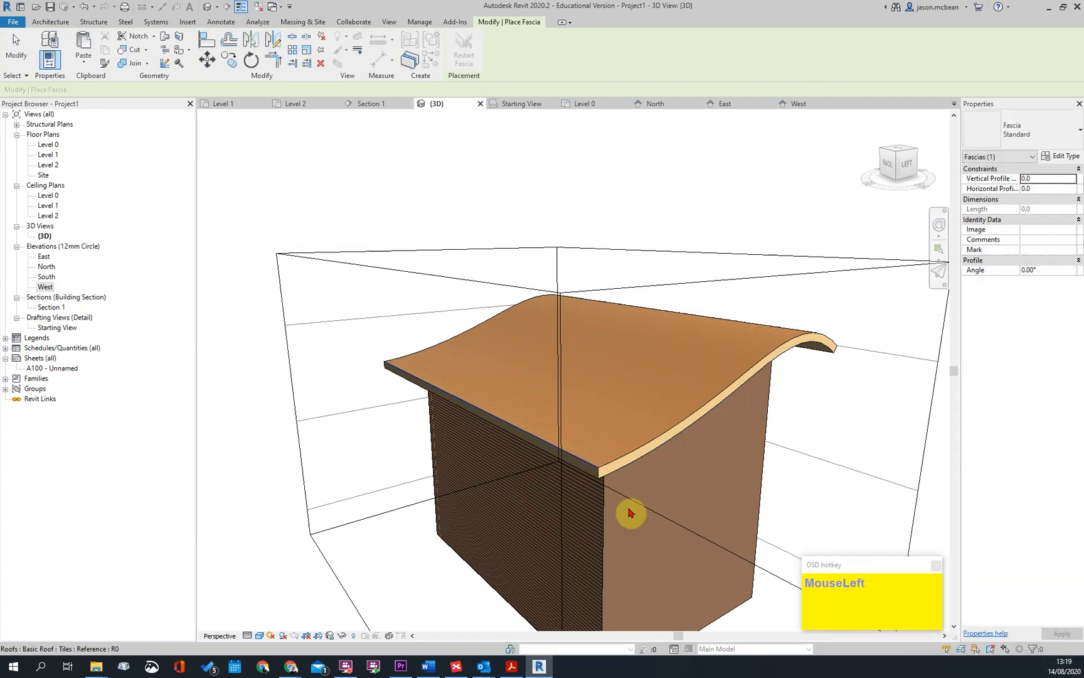
middle_click_drag(782, 470, 740, 521, "shift")
key("ctrl+z")
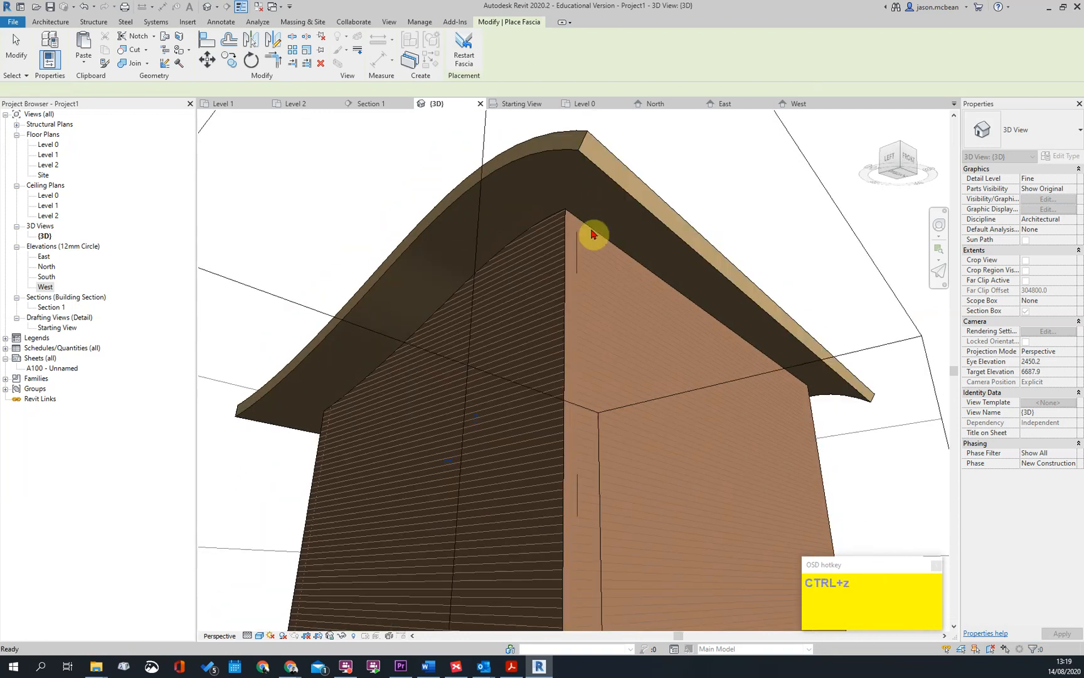
Place a Standard fascia along the roof's low straight eave and try to continue it along the adjoining curved edge
middle_click_drag(613, 242, 753, 294, "shift")
middle_click_drag(389, 411, 704, 439, "shift")
scroll(704, 439, "up", 1)
left_click(706, 412)
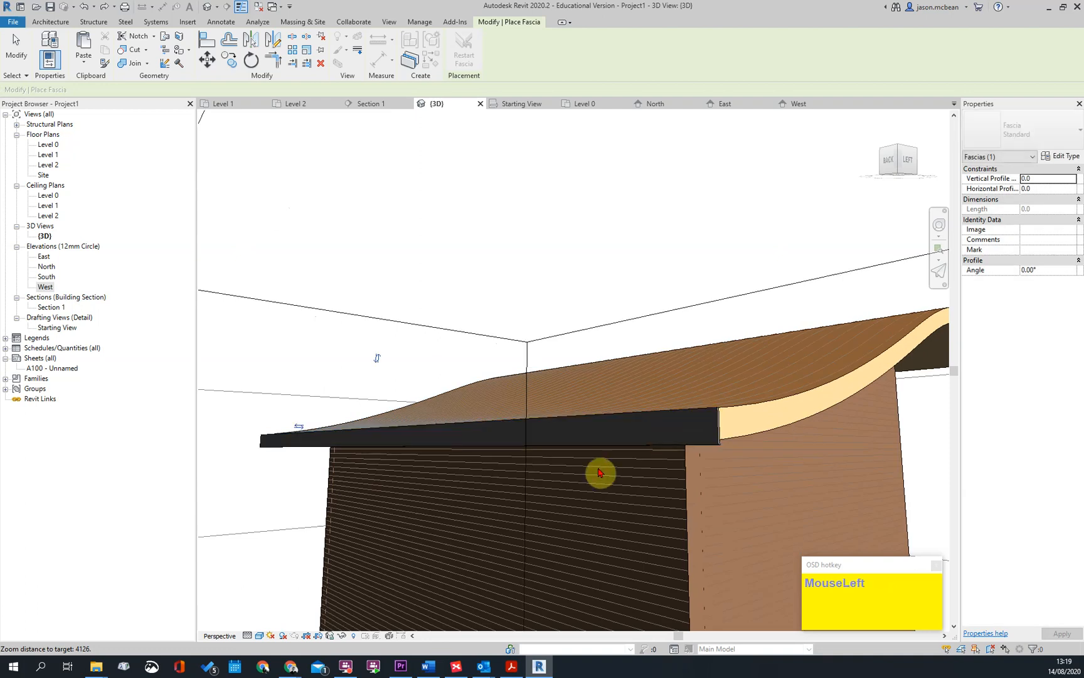
middle_click_drag(491, 328, 848, 375, "shift")
scroll(585, 395, "down", 1)
scroll(320, 470, "up", 1)
scroll(777, 390, "down", 3)
middle_click_drag(750, 394, 701, 423, "shift")
scroll(476, 502, "up", 2)
left_click(464, 483)
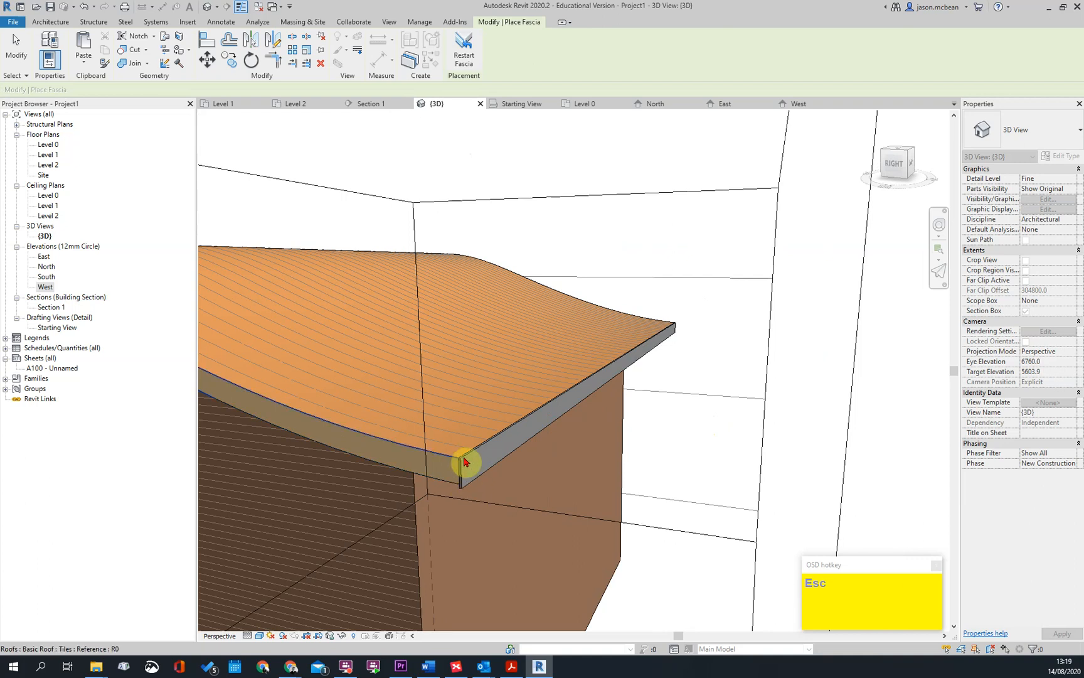
key("Escape")
Delete the fascia from the roof's low straight eave
left_click(467, 463)
key("Delete")
scroll(609, 455, "down", 1)
middle_click_drag(606, 456, 141, 121, "shift")
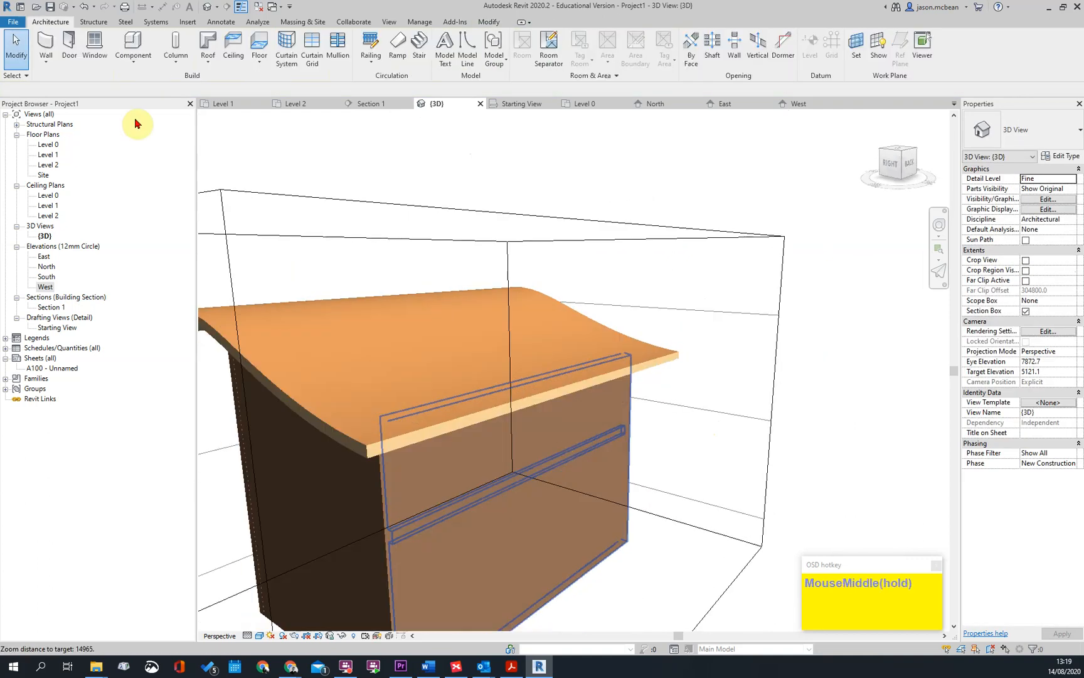
Place a Standard gutter along the roof's low straight eave and select it
left_click(203, 70)
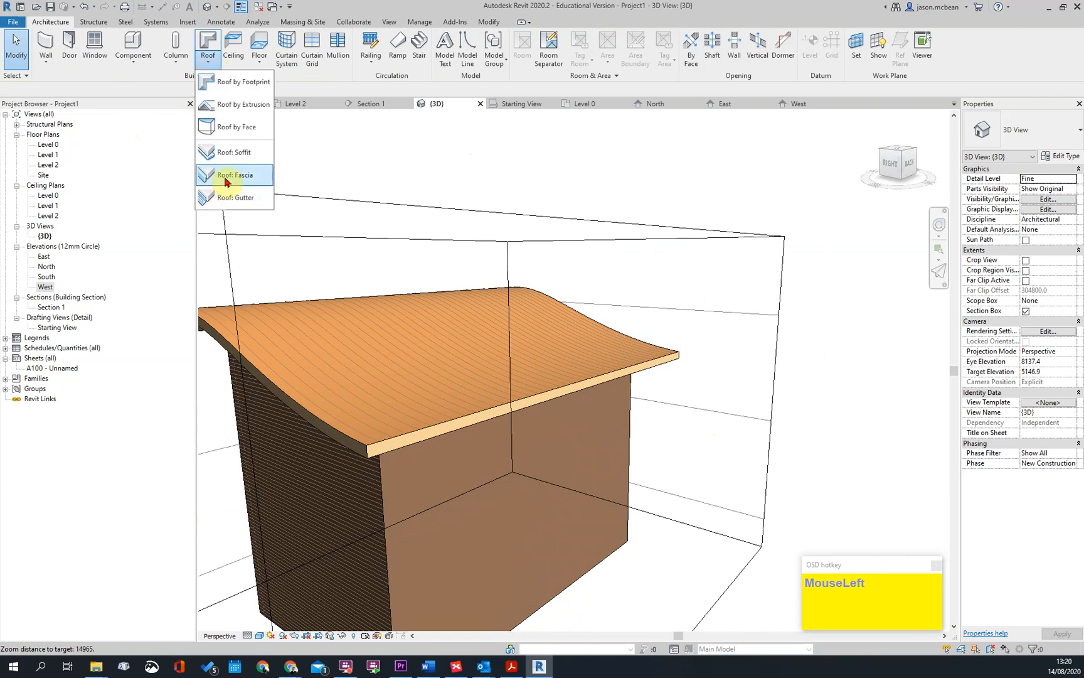
left_click(213, 202)
scroll(377, 460, "up", 2)
left_click(377, 450)
key("Escape")
scroll(358, 452, "up", 1)
left_click(412, 450)
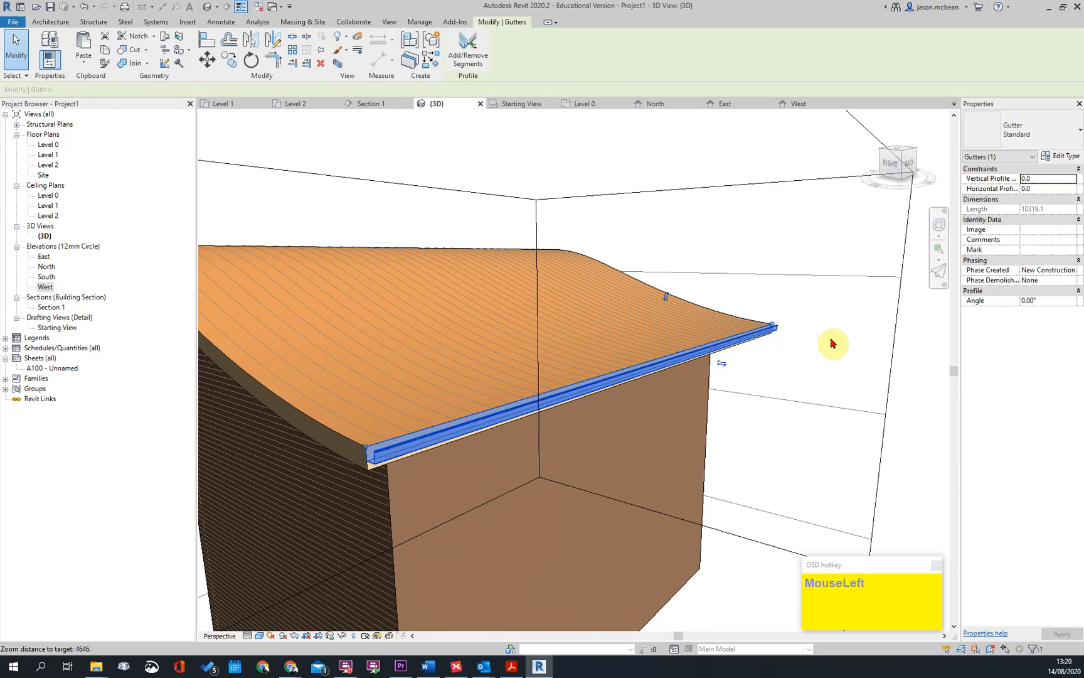
Check the gutter's profile offset properties and try flipping its orientation horizontally and vertically on the low eave
left_click(1046, 169)
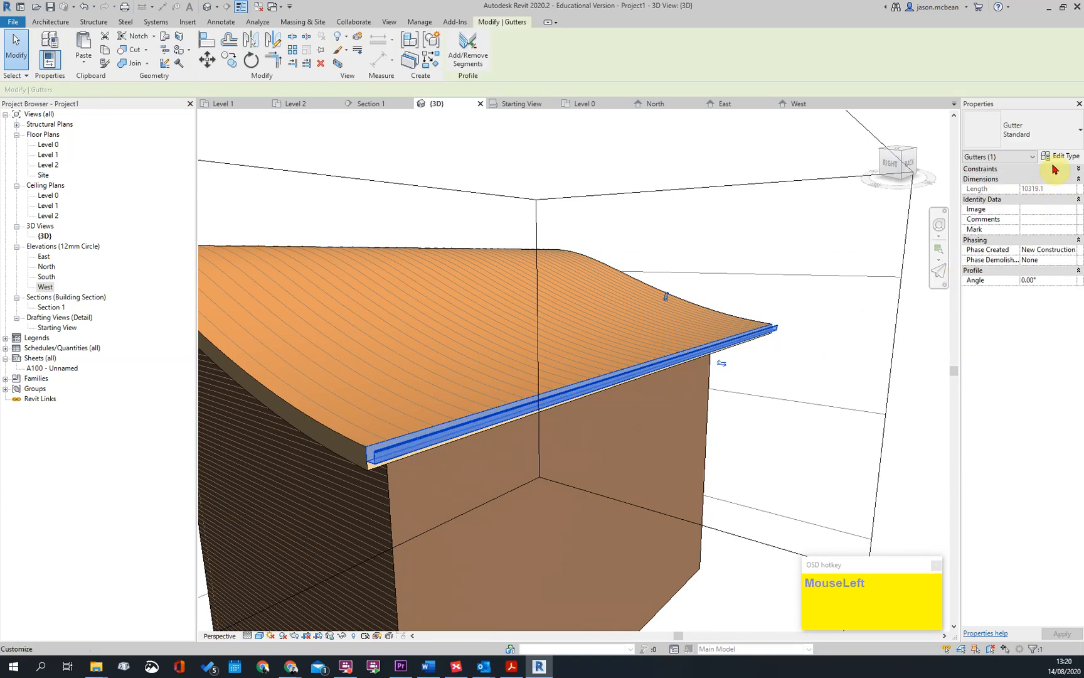
left_click(1053, 170)
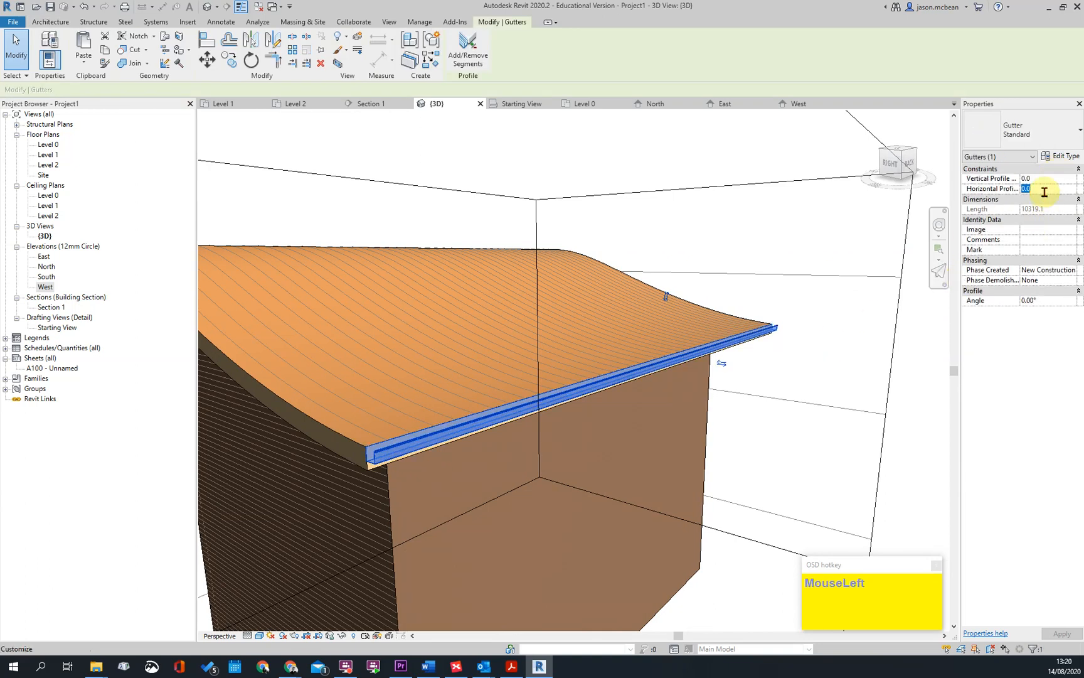
key("Escape")
scroll(805, 329, "down", 1)
left_click(728, 347)
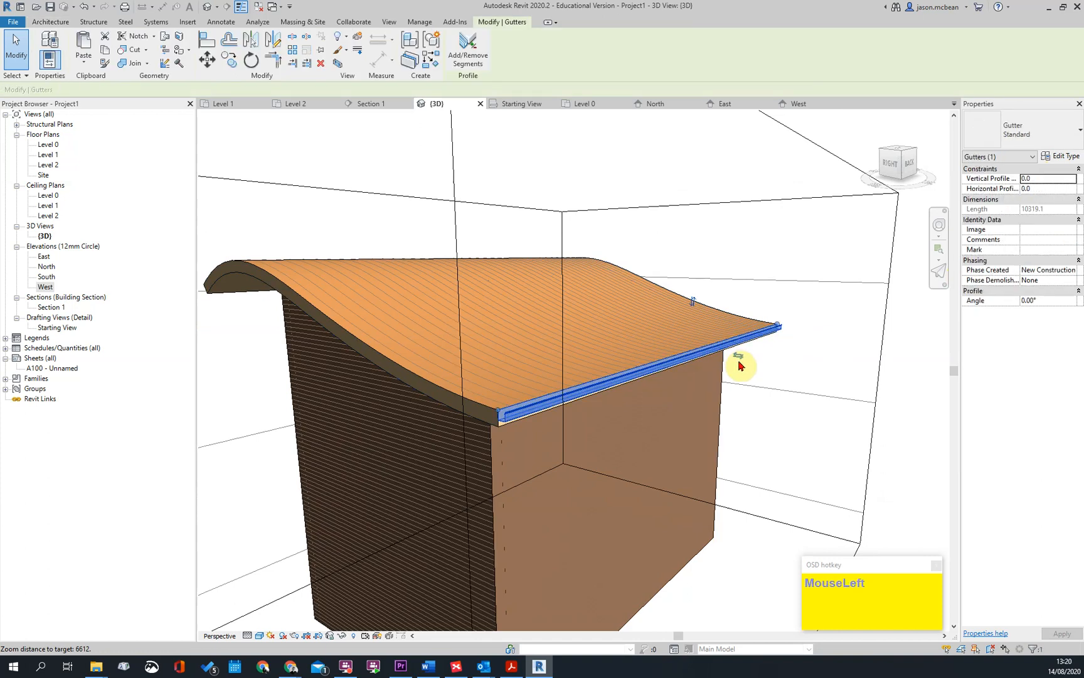
scroll(739, 364, "up", 1)
left_click(737, 365)
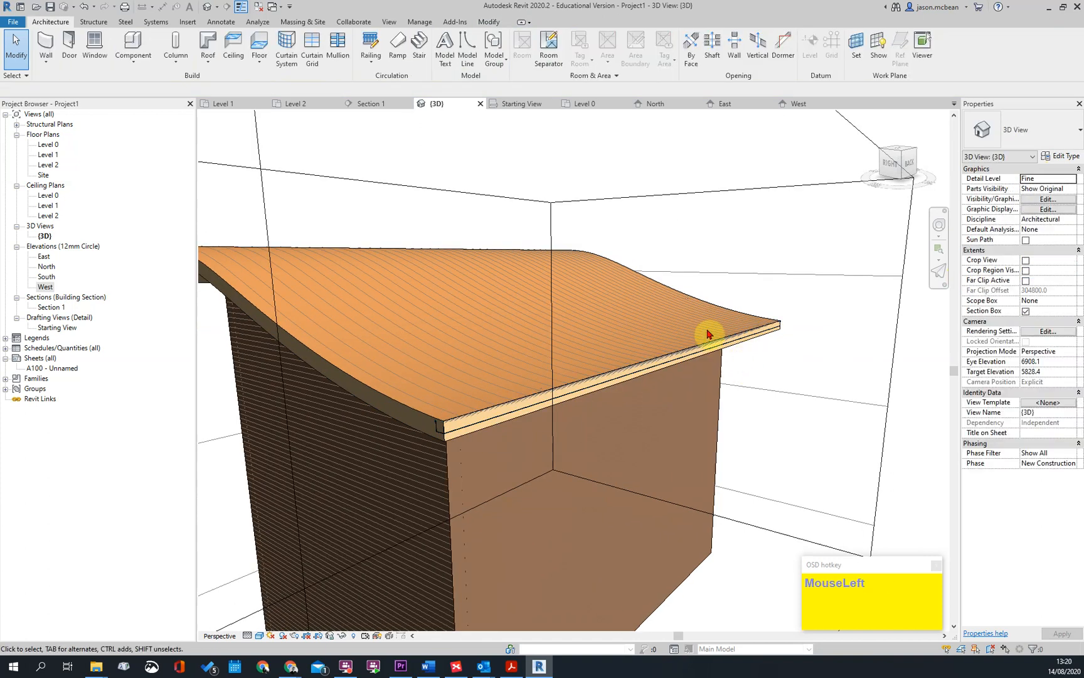
left_click(719, 348)
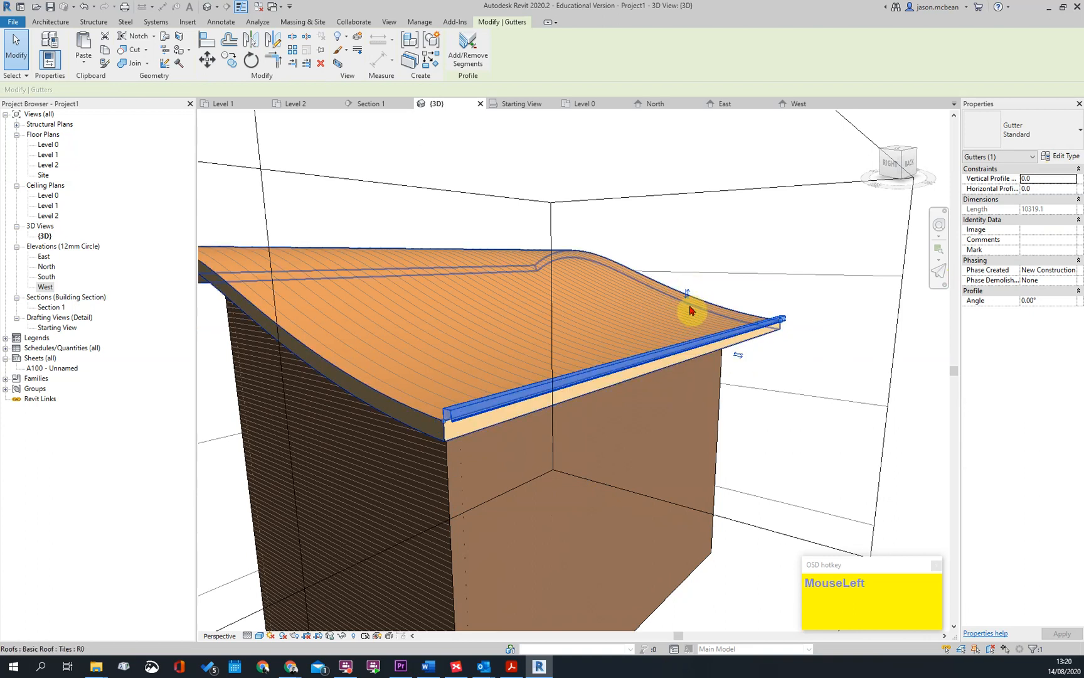
key("Escape")
scroll(732, 344, "down", 4)
scroll(649, 377, "up", 1)
scroll(634, 334, "down", 2)
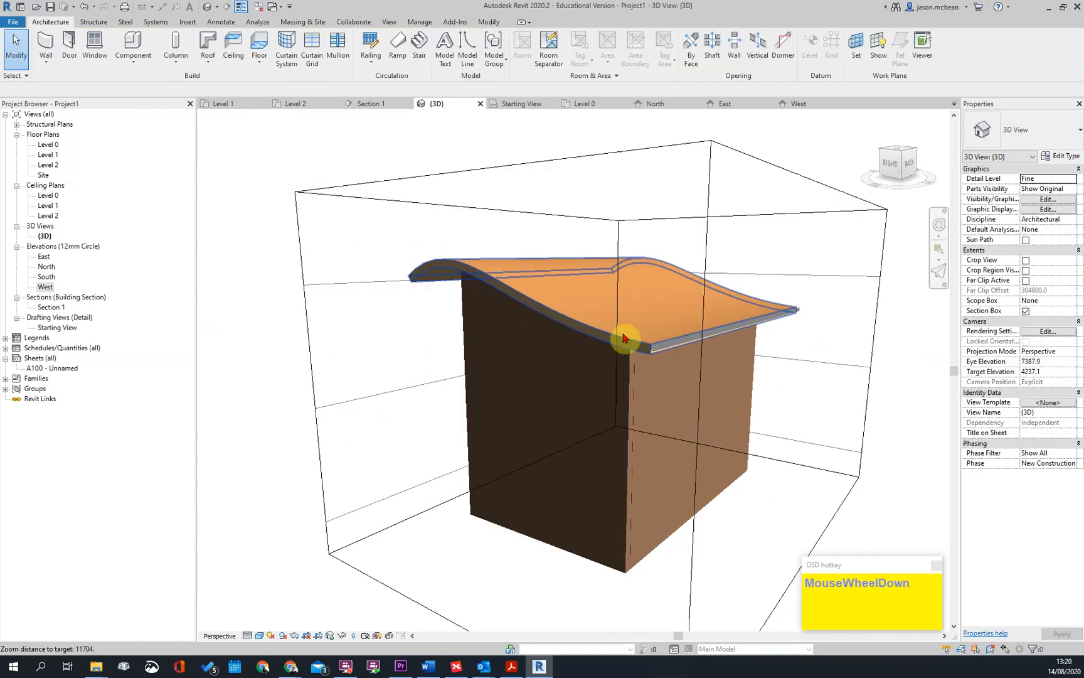
Open the Section 1 view and delete the row of stray markers above the curved roof
double_click(53, 307)
scroll(583, 264, "down", 2)
middle_click_drag(561, 302, 532, 358)
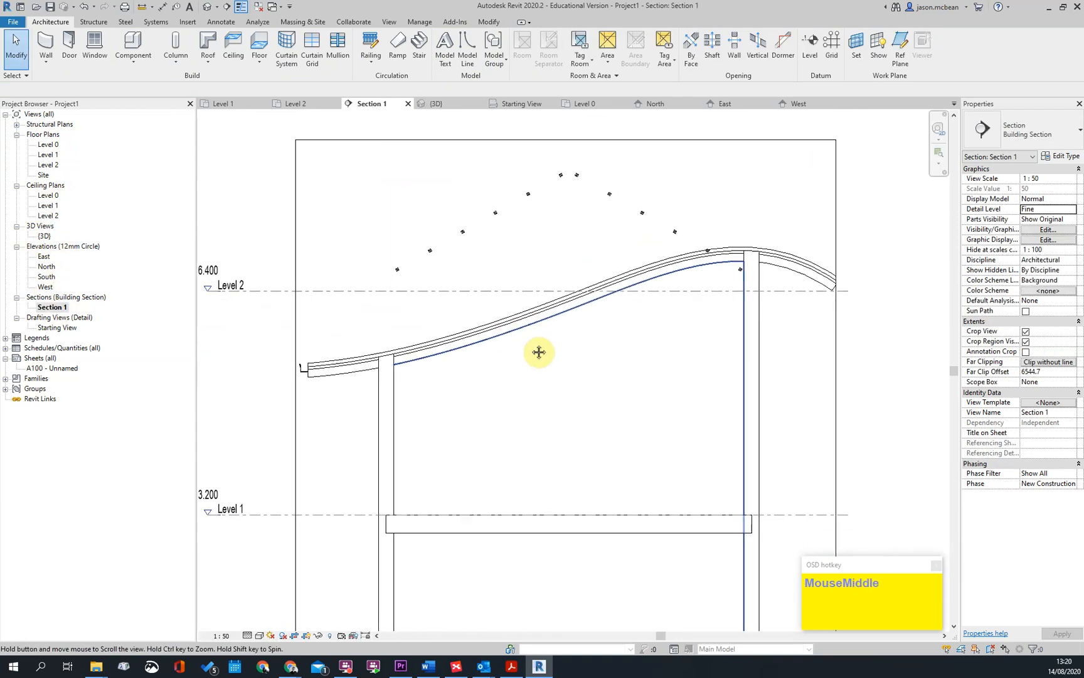
scroll(585, 237, "down", 2)
key("Tab")
left_click(598, 240)
key("Delete")
scroll(671, 282, "up", 1)
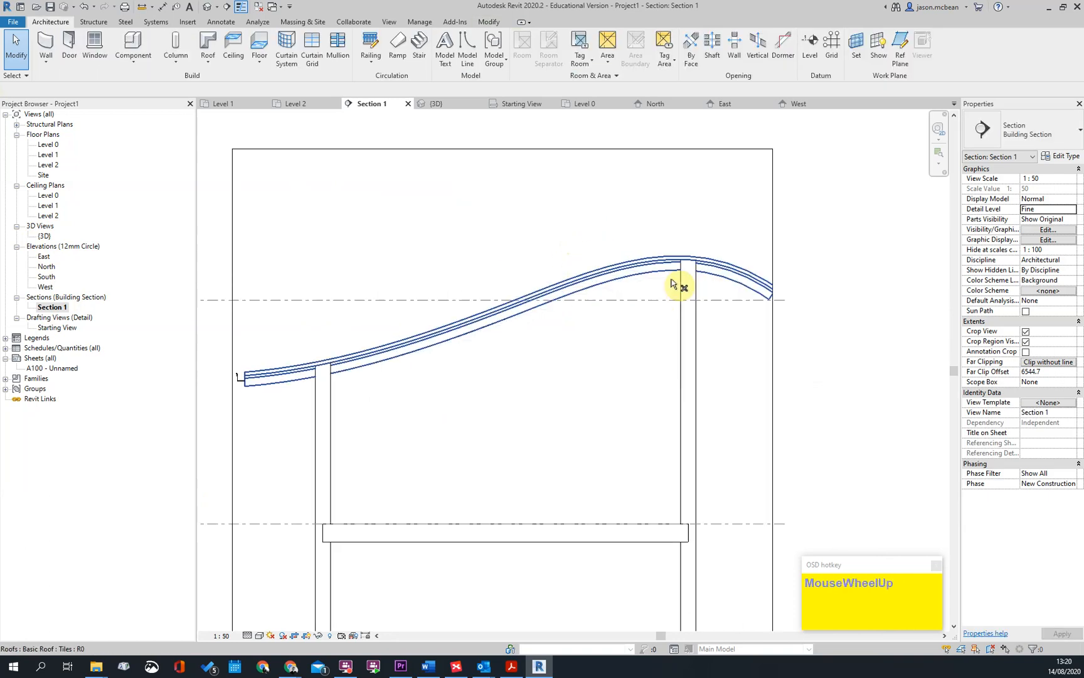
scroll(674, 264, "up", 2)
scroll(731, 305, "down", 3)
left_click(744, 411)
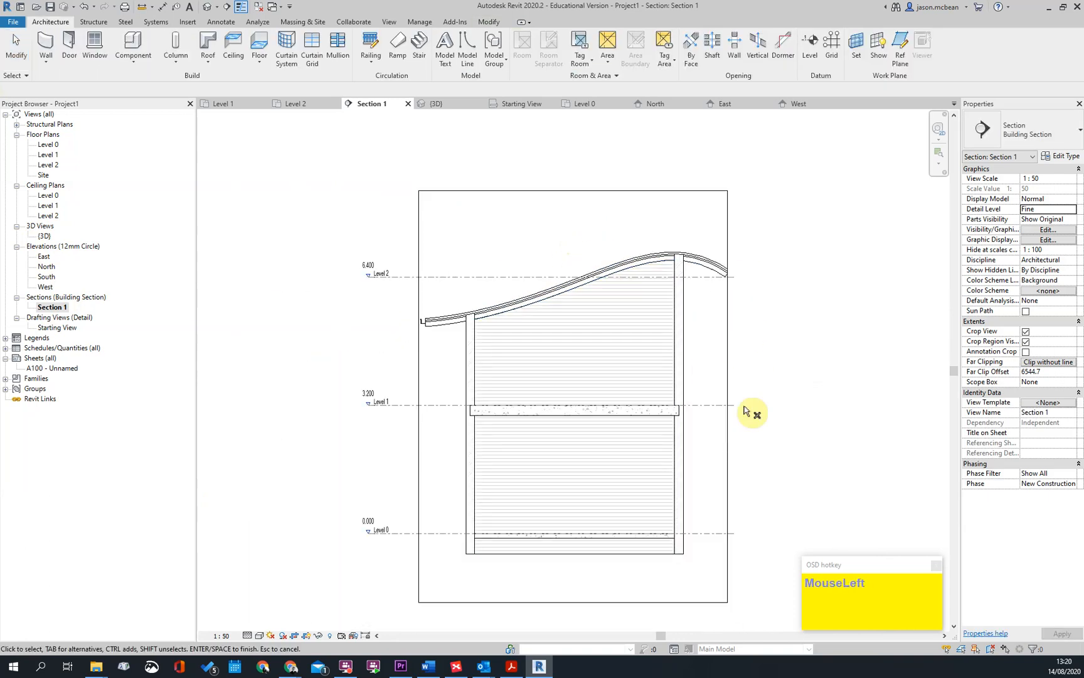
key("Escape")
Widen the Section 1 crop region on both sides to include the roof overhangs and the gutter
left_click(727, 380)
left_click_drag(728, 396, 750, 393)
key("Escape")
middle_click_drag(672, 303, 640, 323, "shift")
left_click(385, 333)
left_click_drag(382, 430, 353, 416)
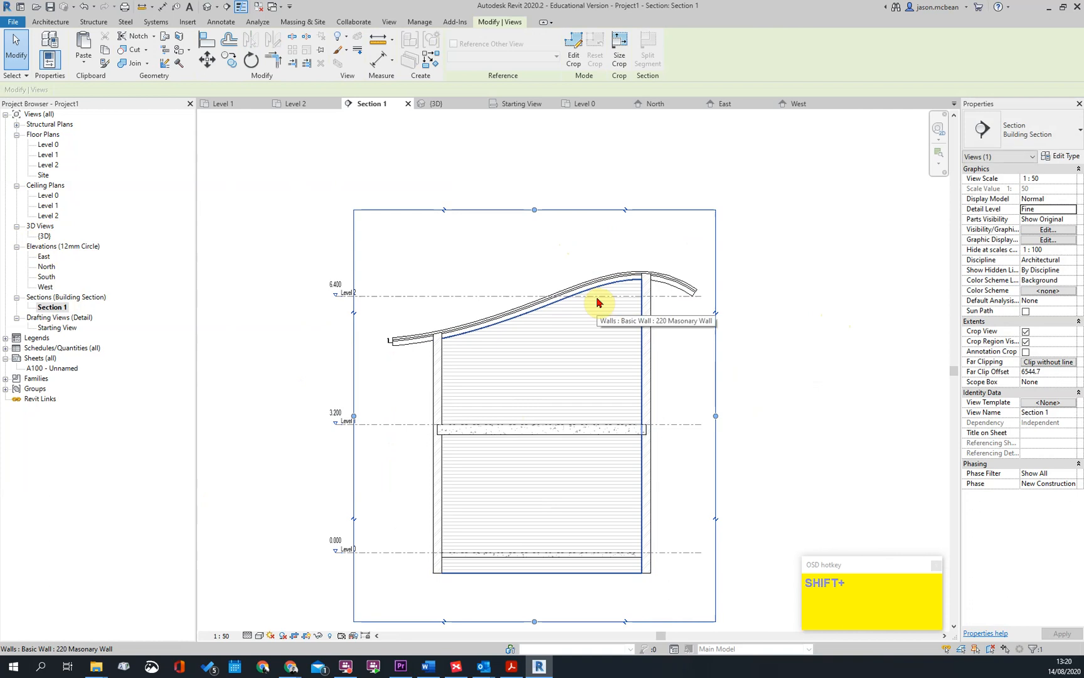
scroll(597, 302, "down", 2)
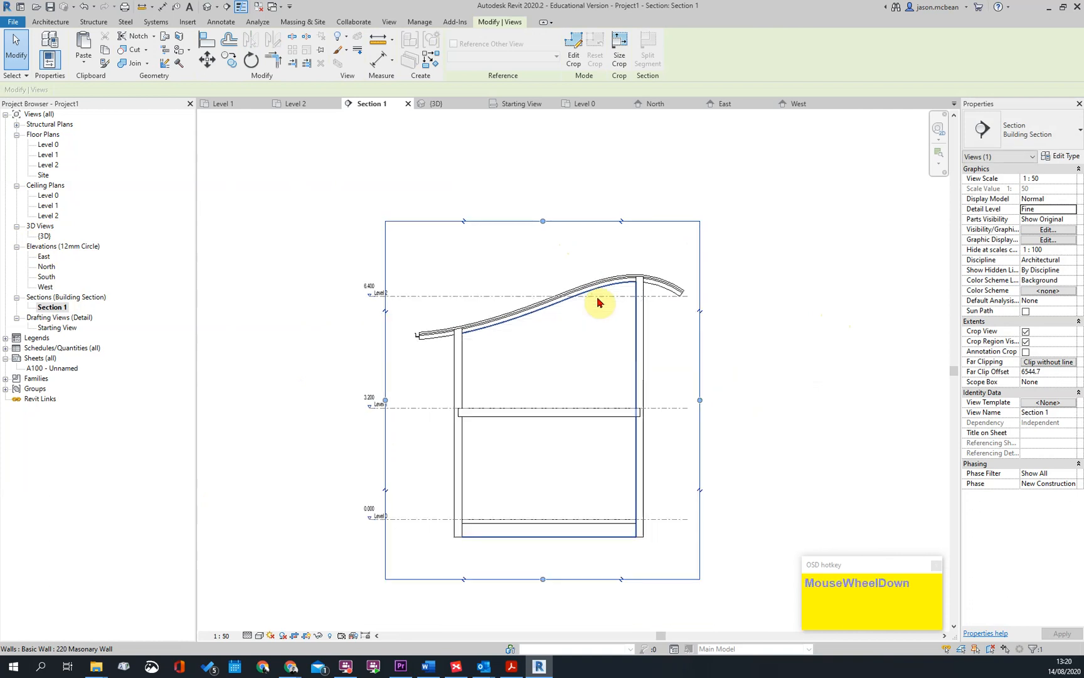
Look over the Level 0 floor plan and examine the curved roof from above in the 3D view
double_click(47, 145)
key("Escape")
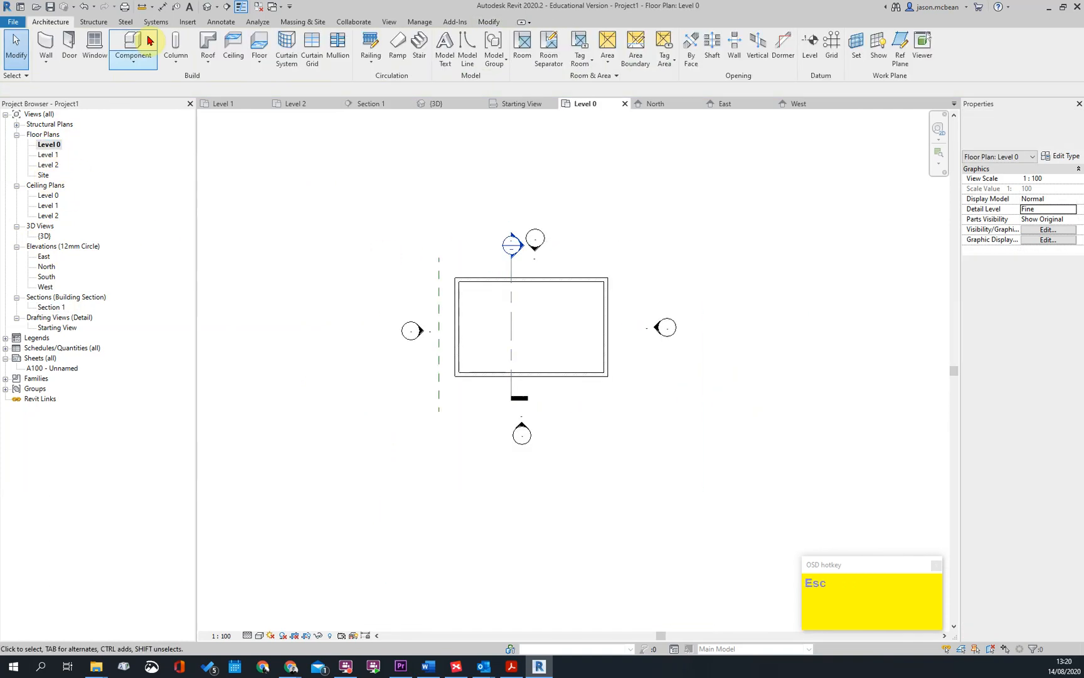
left_click(207, 8)
scroll(624, 359, "down", 2)
middle_click_drag(716, 395, 364, 221)
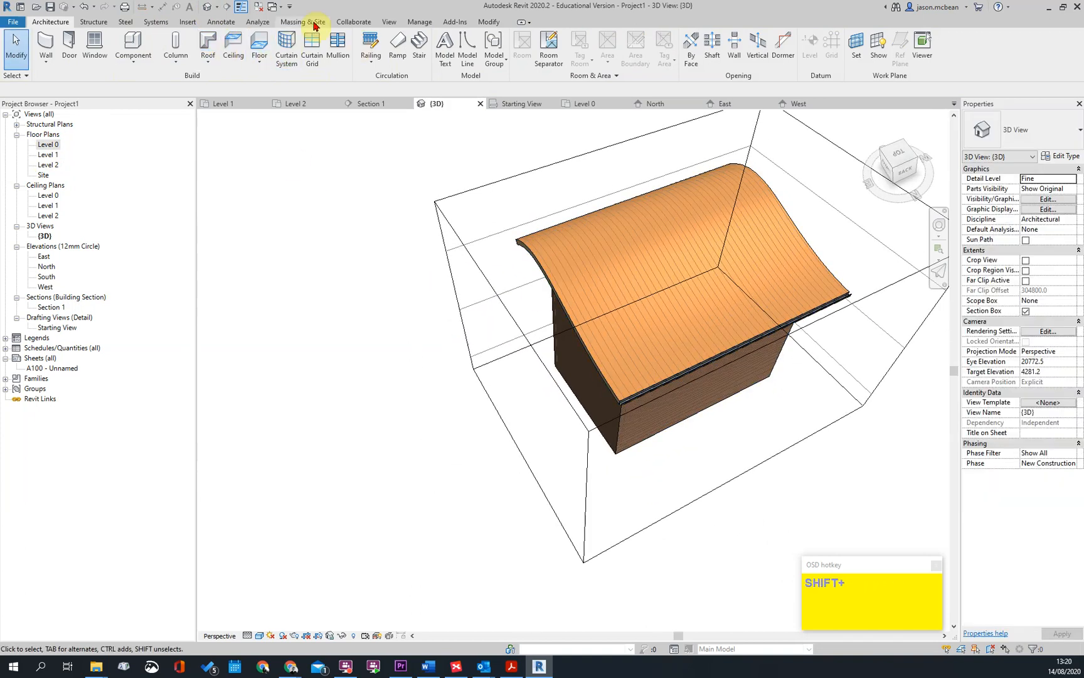
Start a new in-place mass with the name Mass 1, accepting the Show Mass mode
left_click(303, 21)
left_click(389, 76)
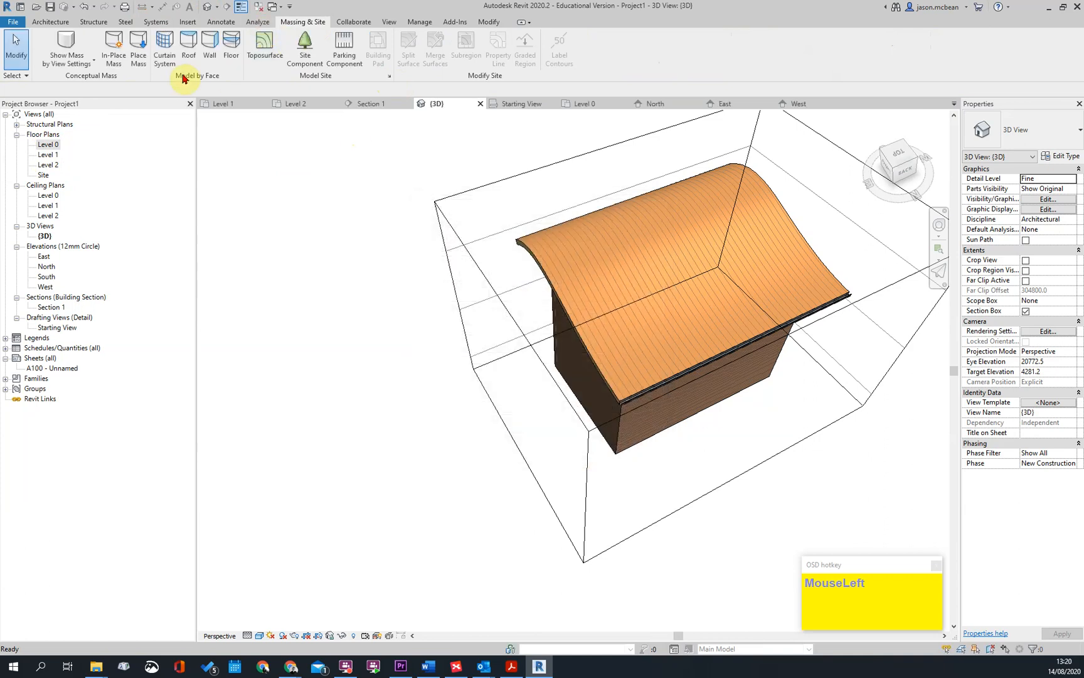
left_click(71, 71)
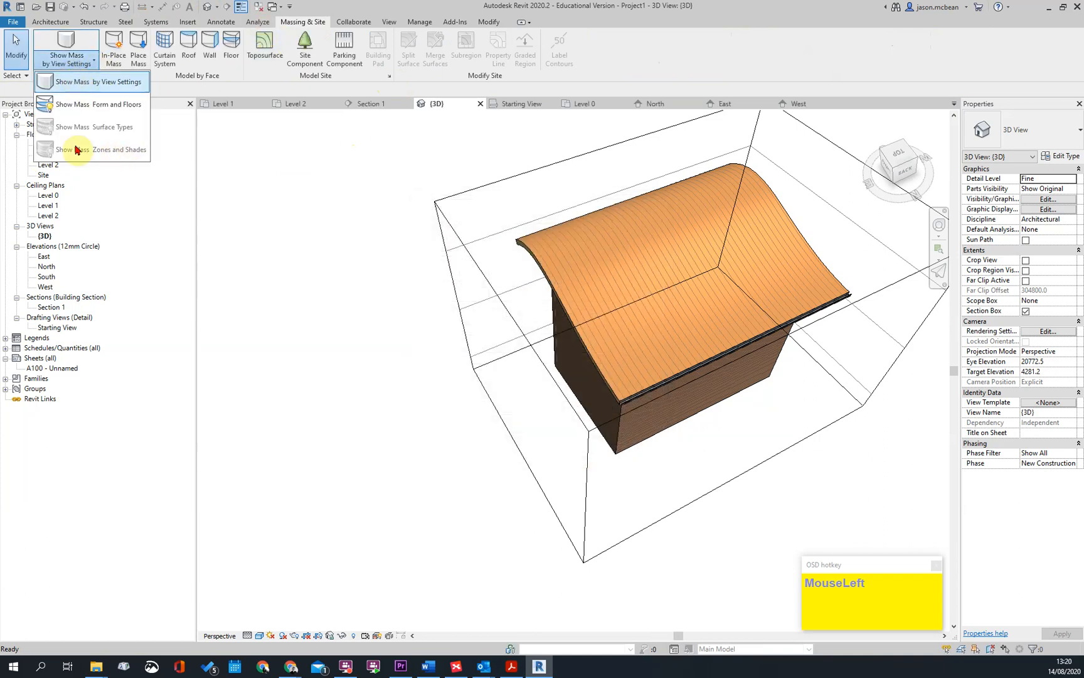
left_click(68, 66)
left_click(114, 50)
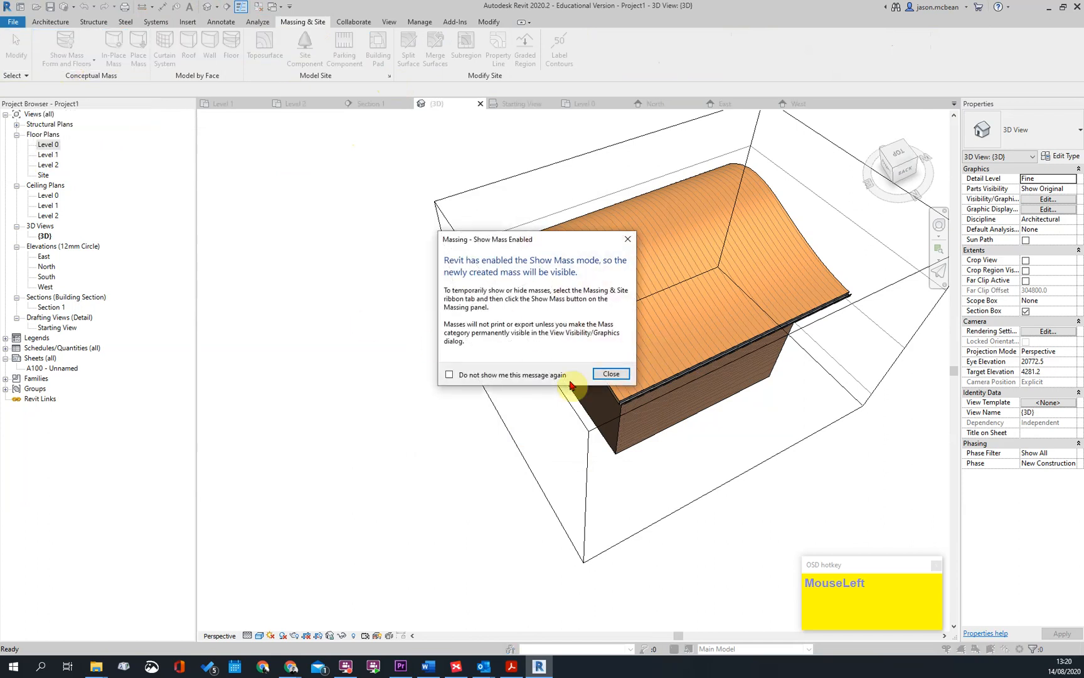
left_click(611, 374)
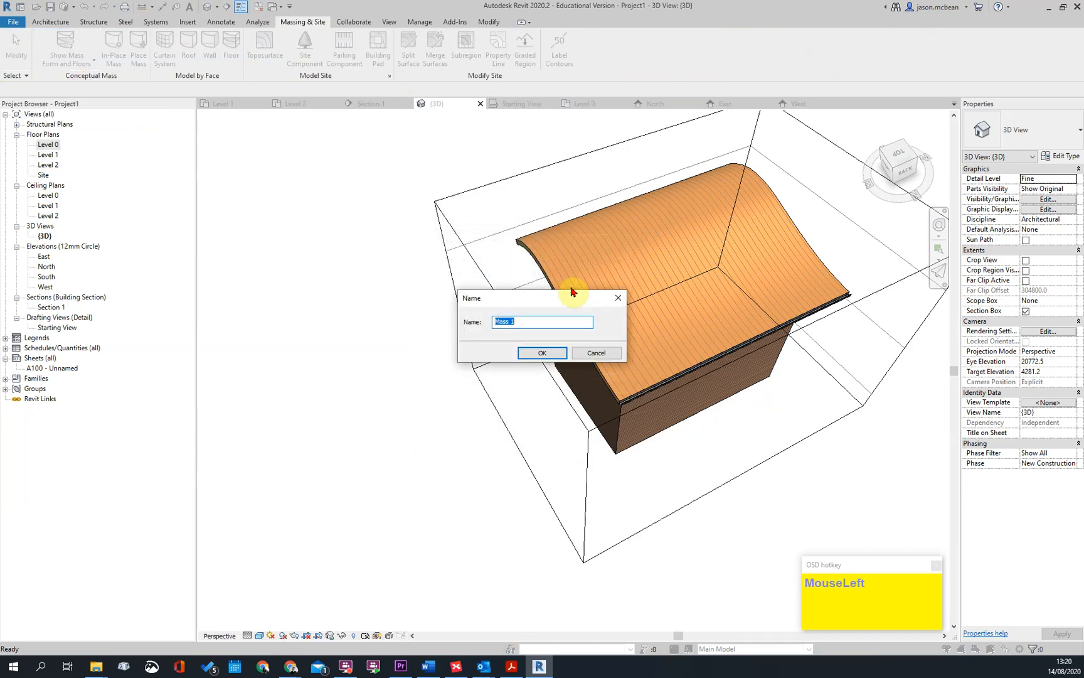
left_click(541, 355)
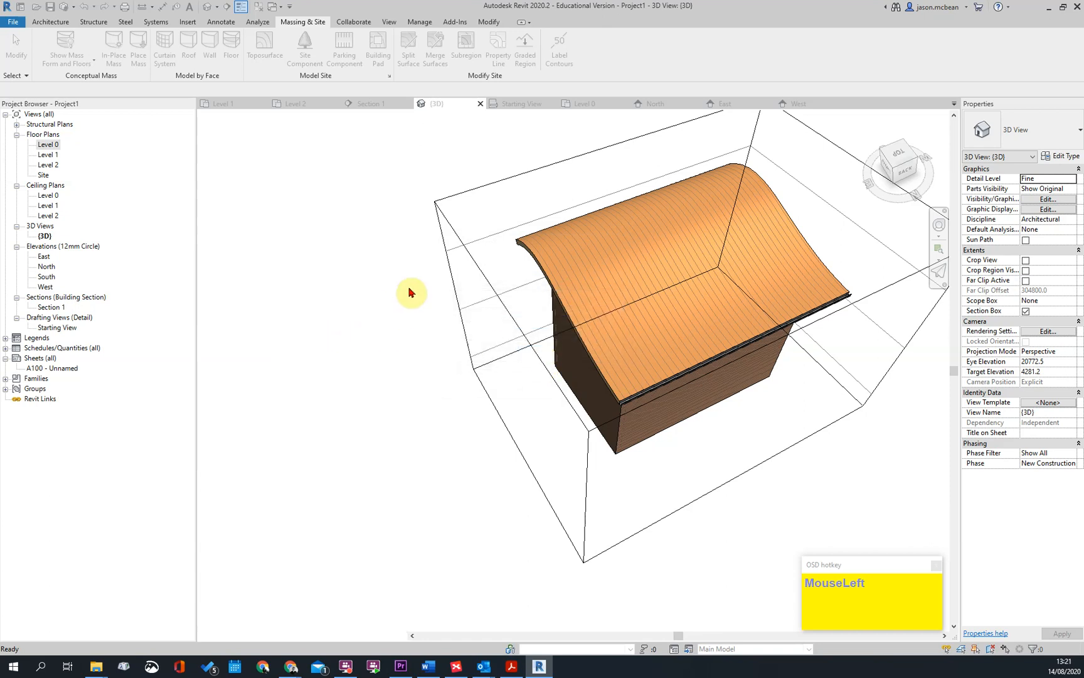
Open the Level 2 floor plan around the building outline while editing the in-place mass
double_click(50, 165)
scroll(443, 285, "down", 3)
middle_click_drag(658, 287, 658, 373)
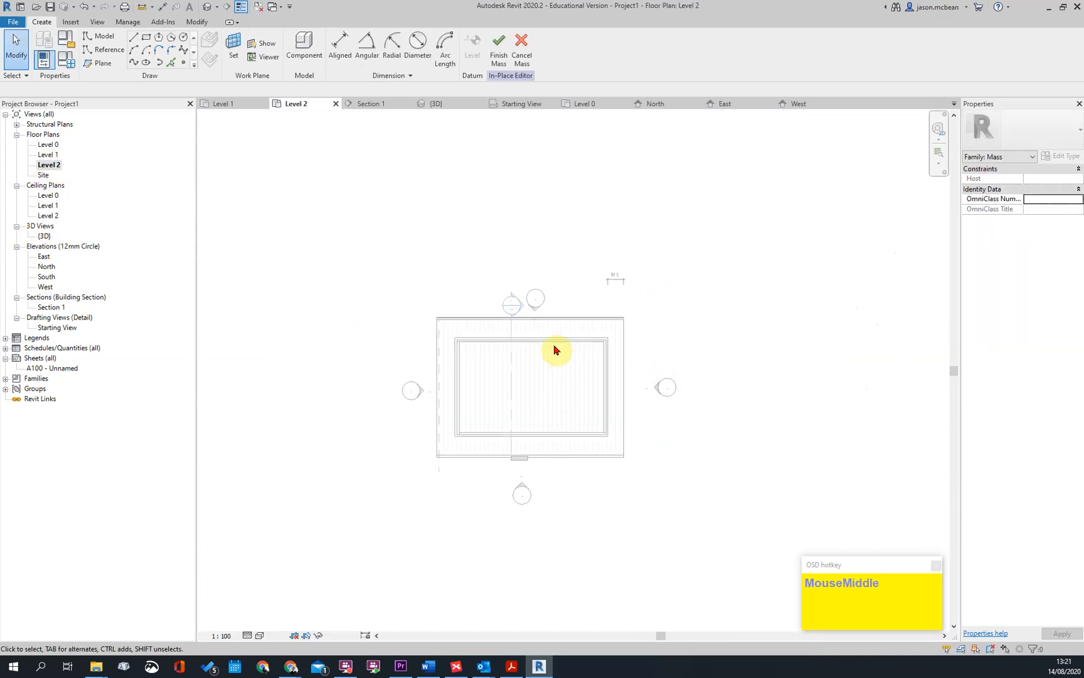
scroll(483, 378, "up", 2)
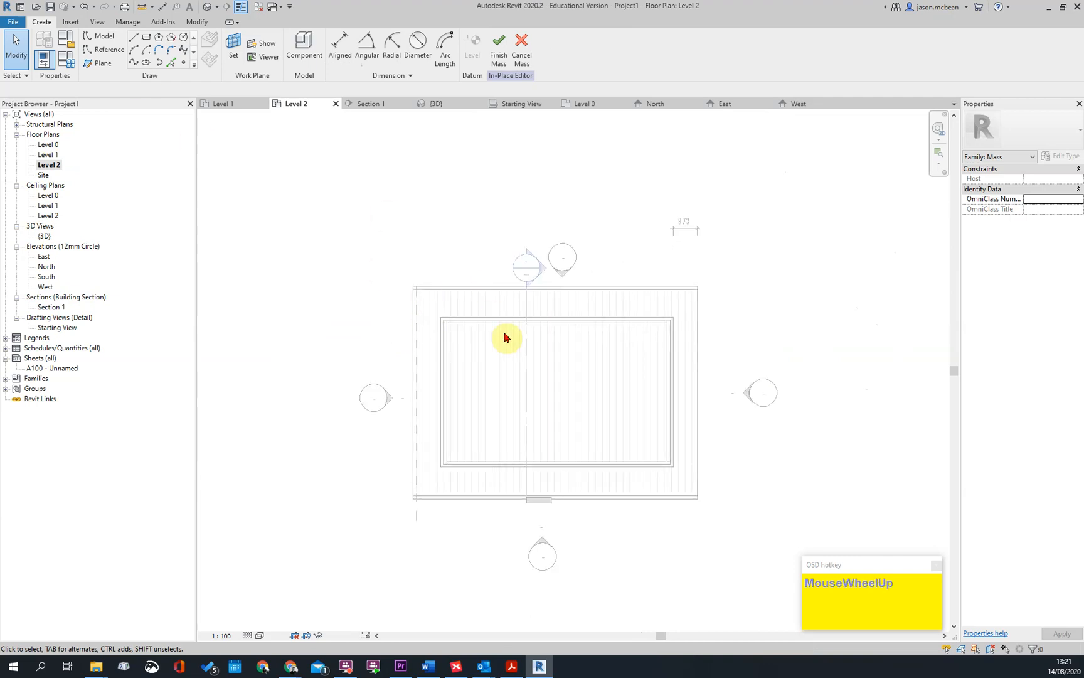
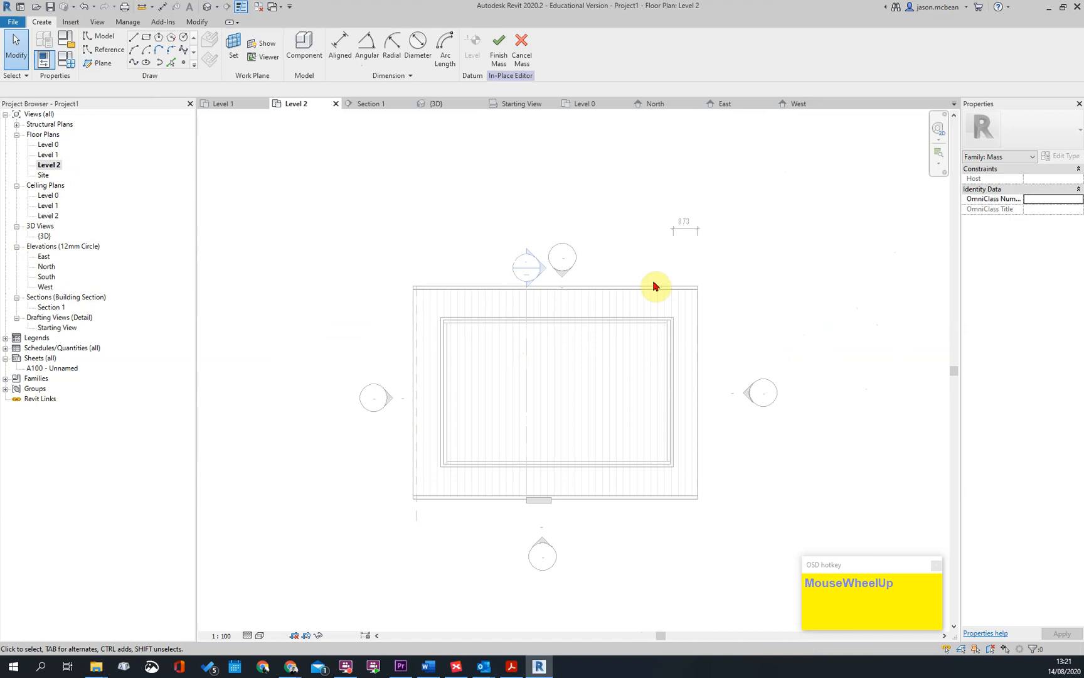
Draw a straight vertical spline reference line about 10893 mm long, just west of the building on Level 2
scroll(791, 332, "down", 2)
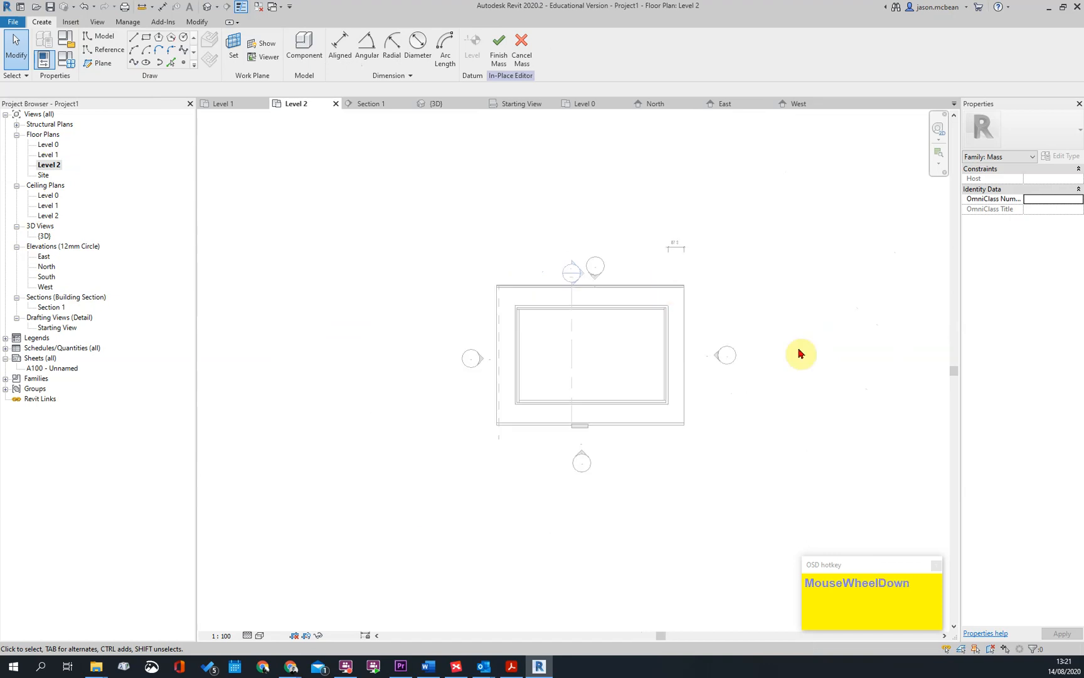
left_click(95, 58)
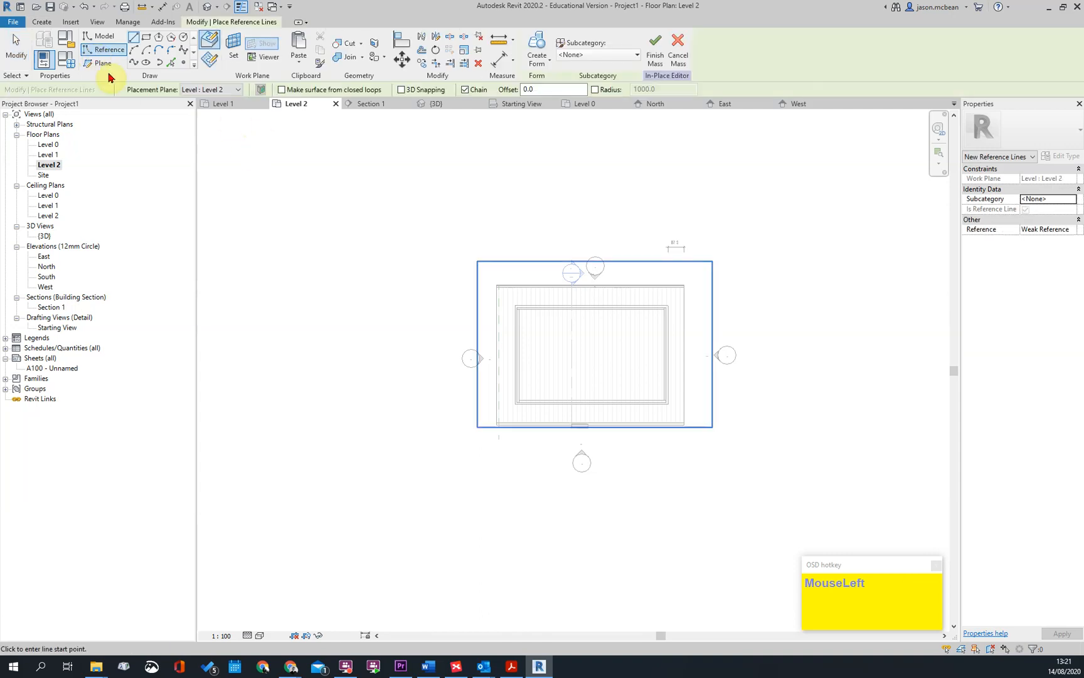
left_click(181, 52)
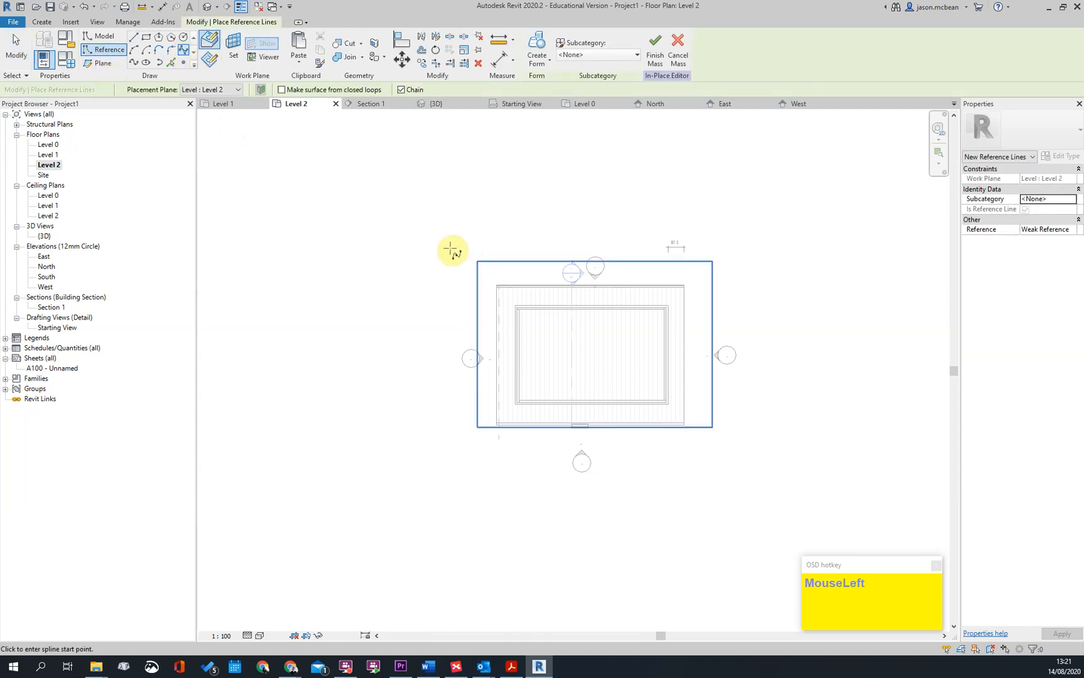
left_click(450, 244)
scroll(452, 305, "up", 2)
left_click(452, 288)
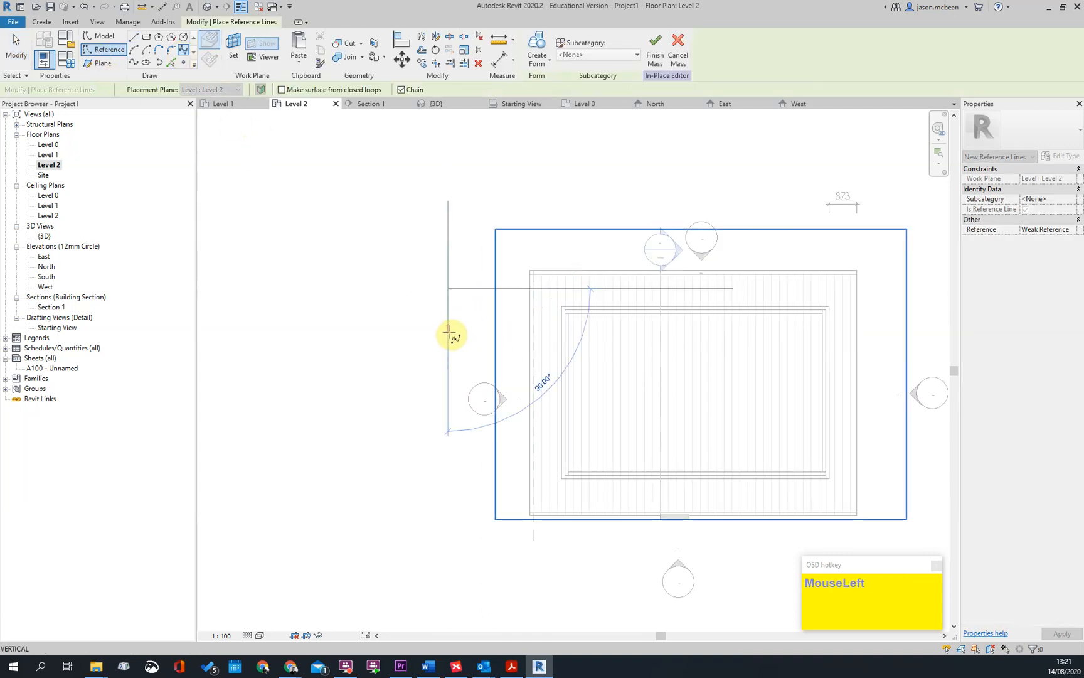
left_click(446, 349)
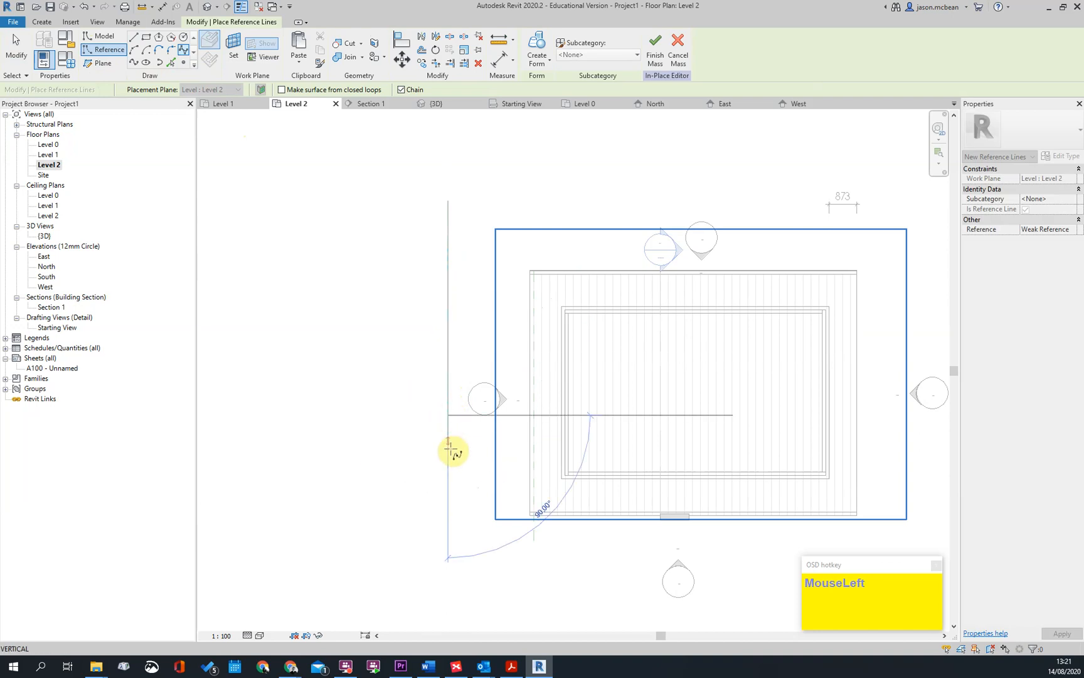
left_click(446, 491)
left_click(448, 547)
key("Escape")
key("Escape")
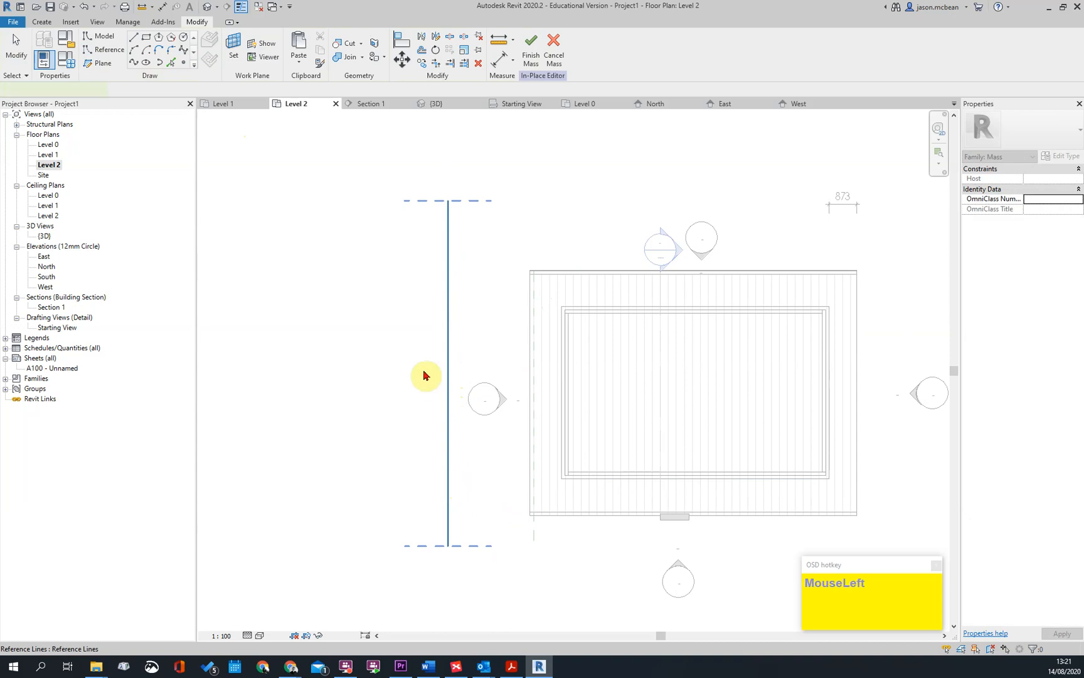
Copy the vertical spline reference line three times eastwards, spacing the copies across the building and just beyond its east edge
left_click(426, 375)
scroll(425, 375, "down", 2)
middle_click_drag(496, 405, 470, 393)
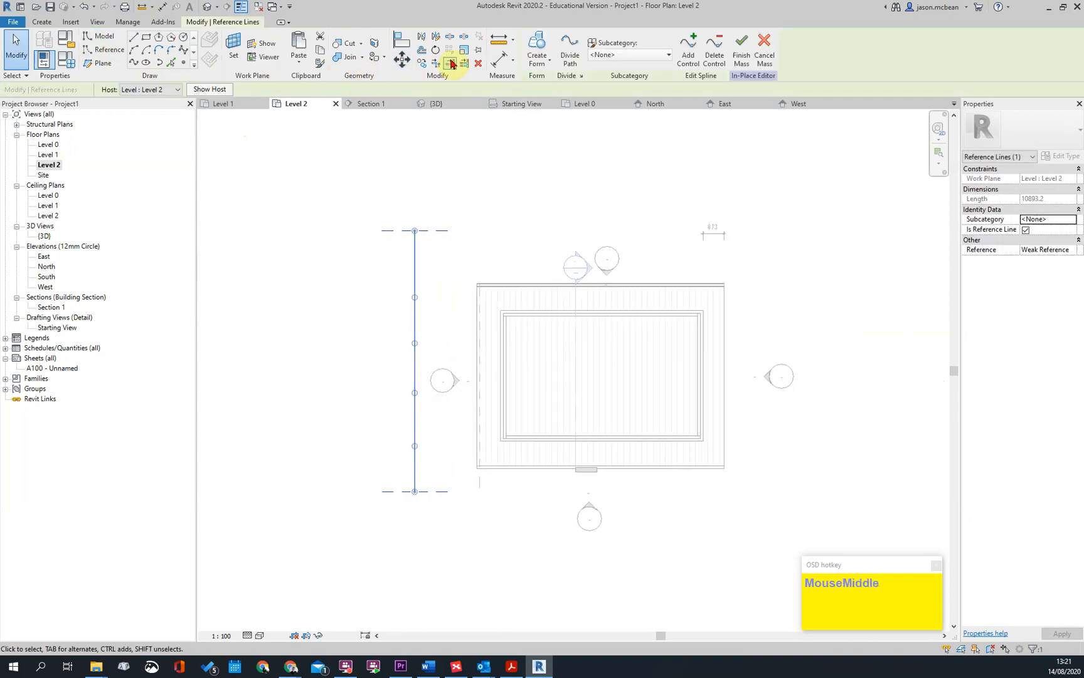
left_click(425, 69)
left_click(414, 492)
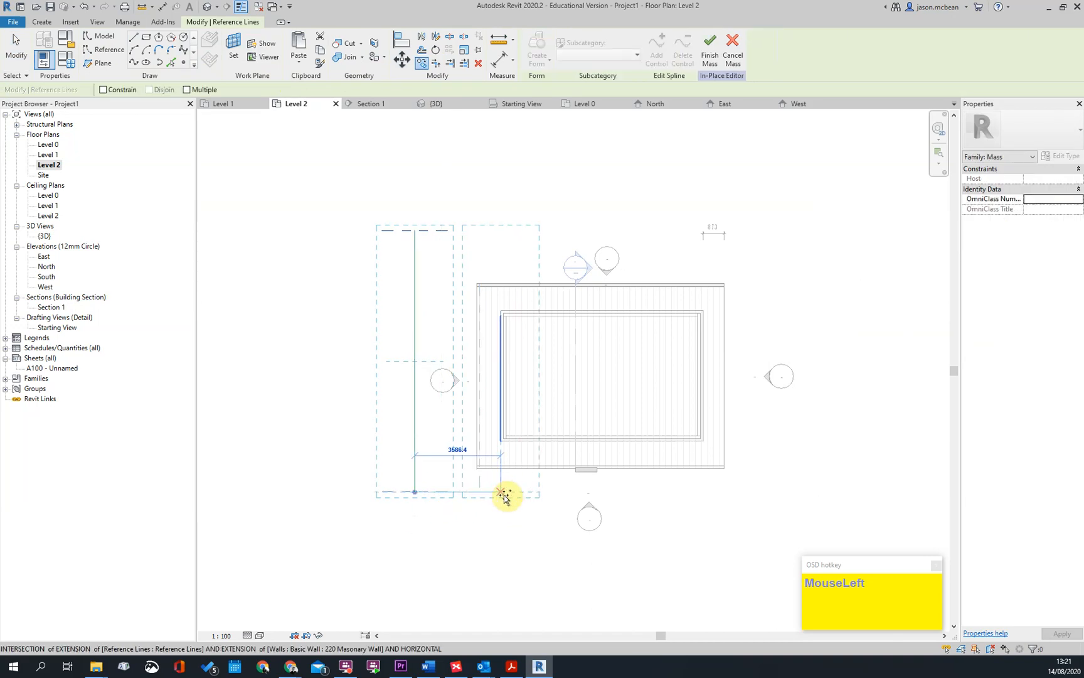
left_click(552, 502)
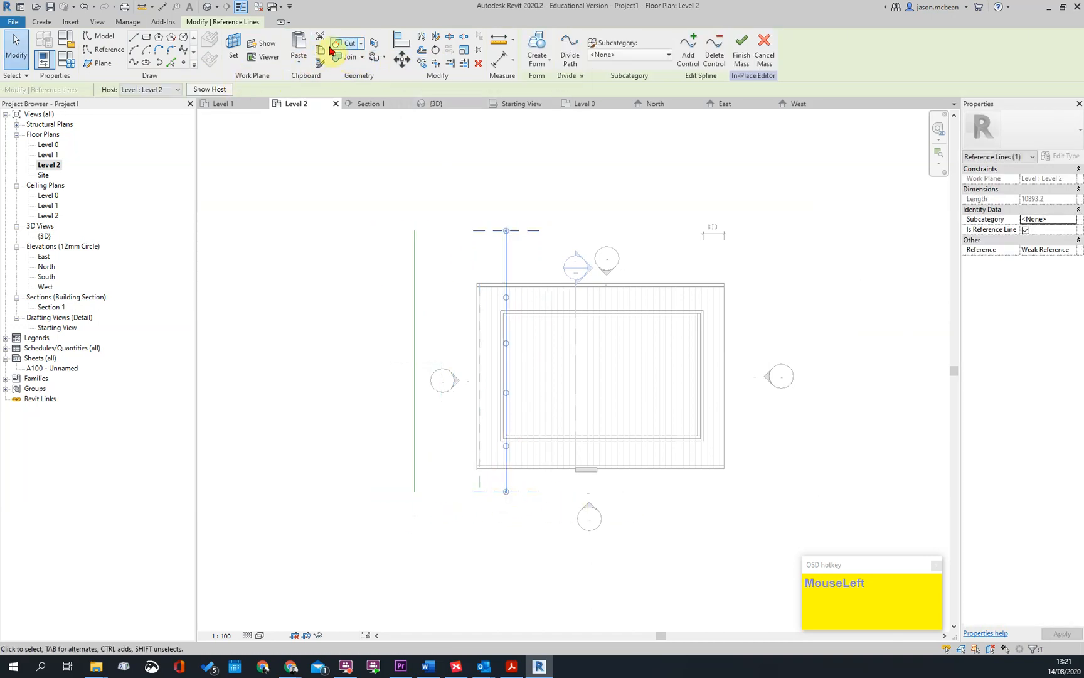
left_click(422, 65)
left_click_drag(505, 500, 751, 497)
key("Escape")
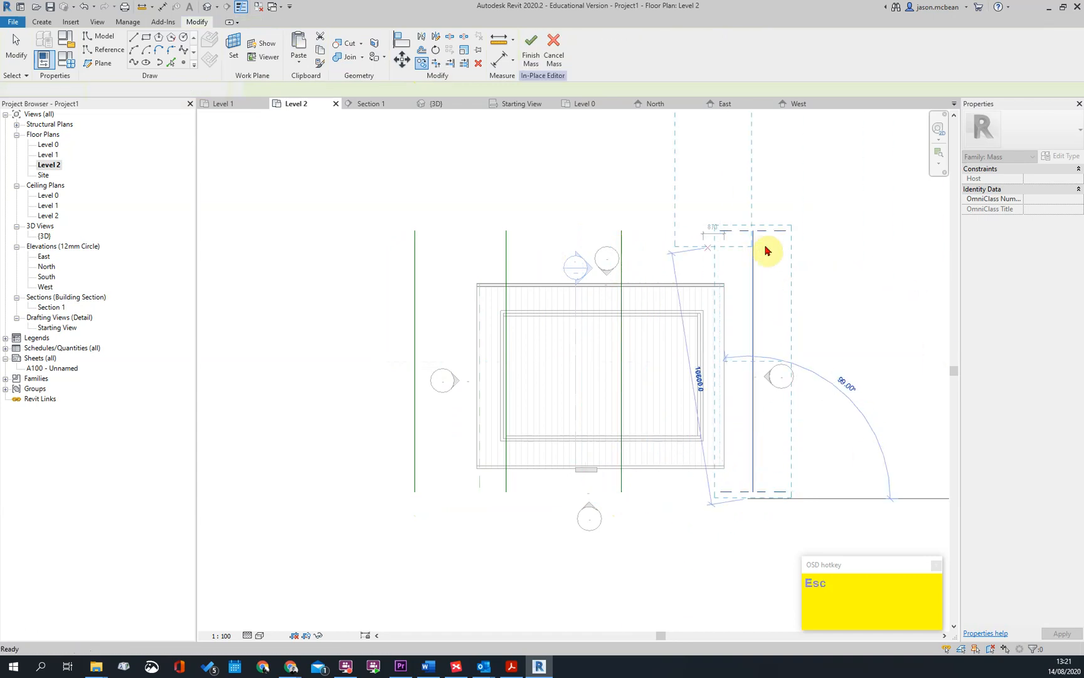
Create a surface form from all four parallel spline reference lines
left_click(753, 249)
left_click(623, 240, "ctrl")
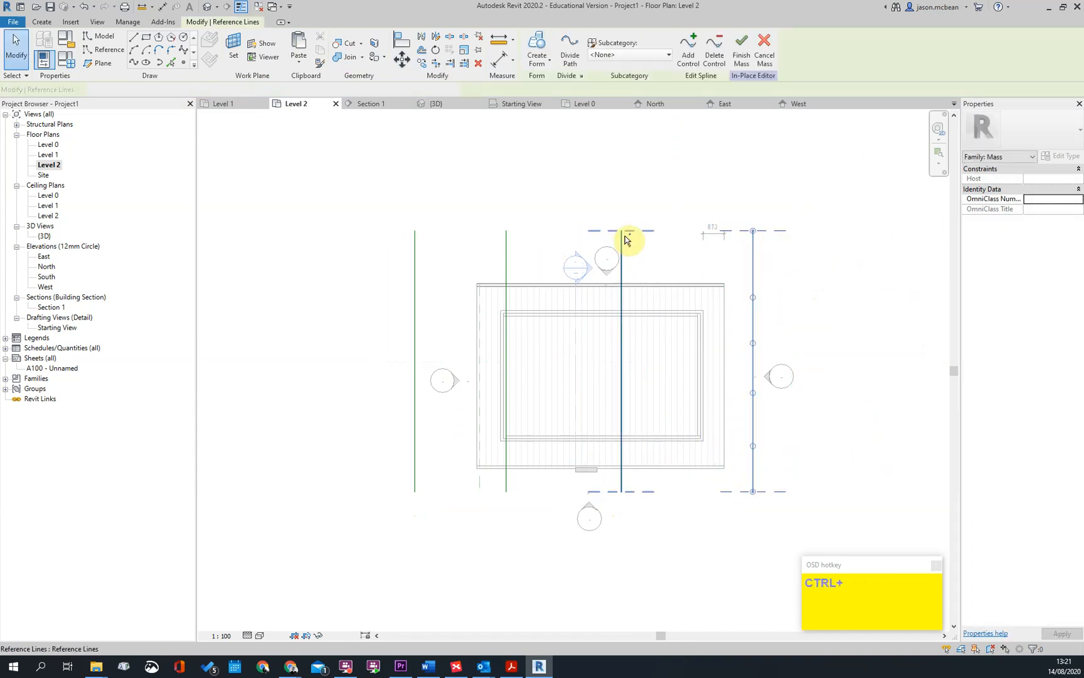
left_click(512, 249)
left_click(418, 243, "ctrl")
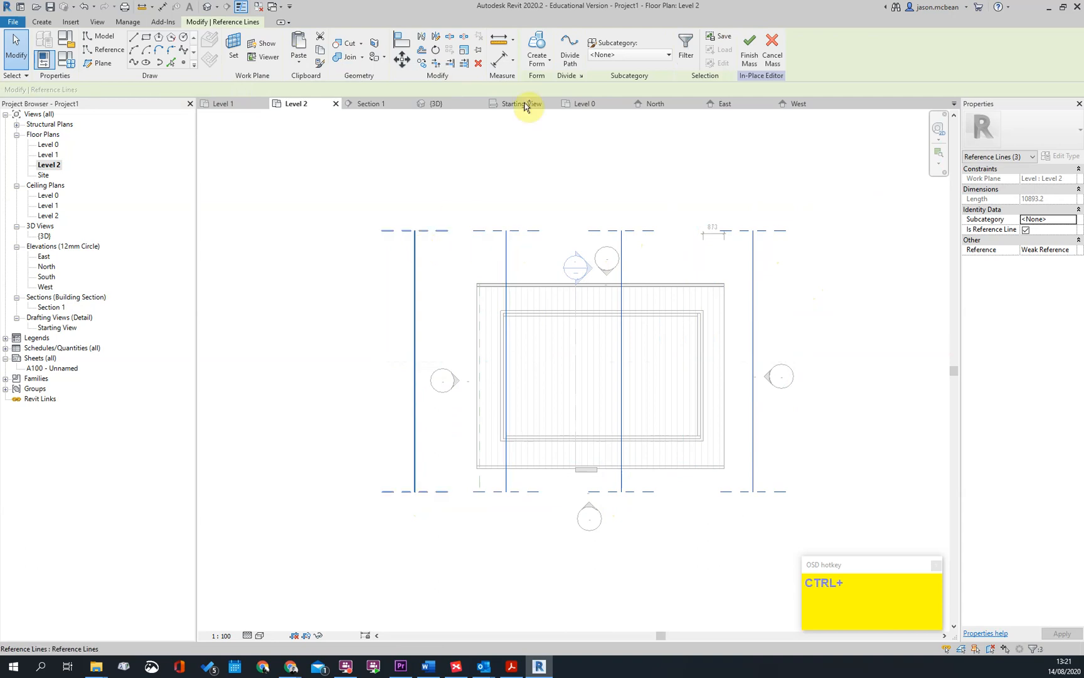
left_click(538, 46)
left_click(744, 341)
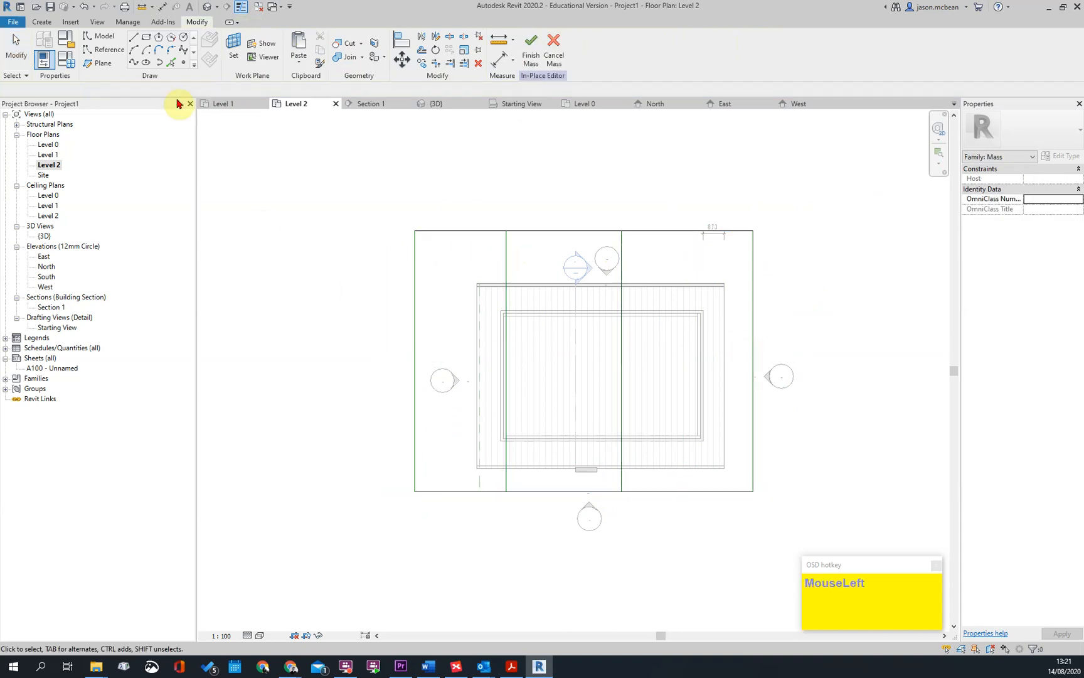
Try to reshape the form in 3D by moving the control points of its eastern spline reference line
left_click(209, 8)
middle_click_drag(588, 358, 683, 341, "shift")
scroll(693, 357, "up", 2)
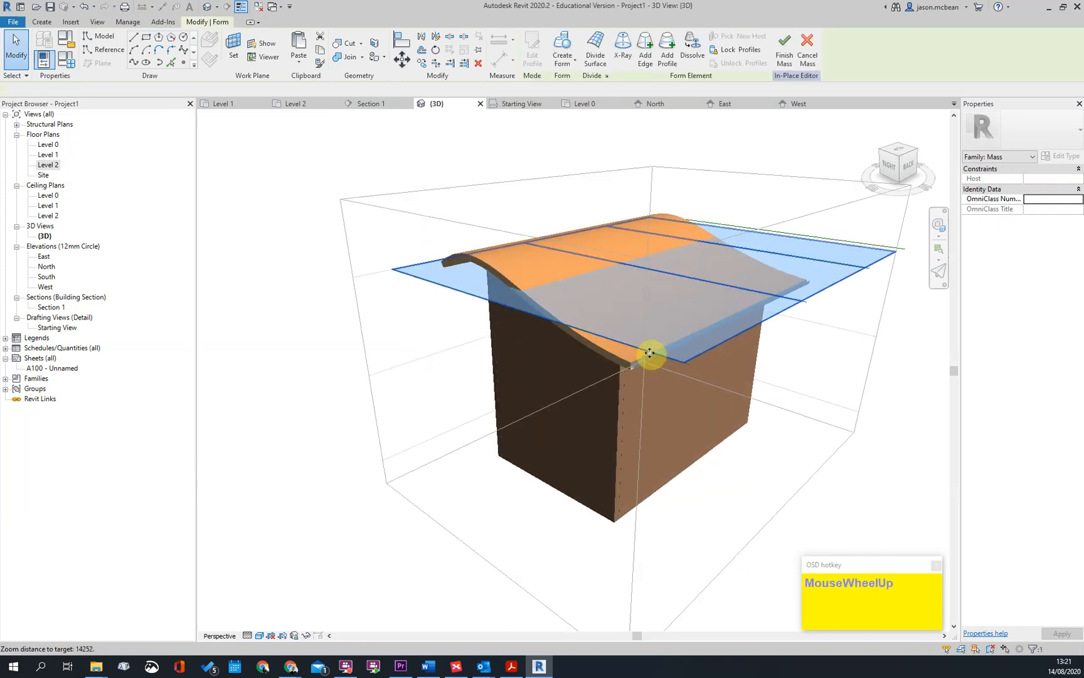
key("Escape")
left_click(631, 351)
left_click_drag(590, 339, 696, 356)
middle_click_drag(692, 357, 508, 327, "shift")
left_click_drag(484, 317, 477, 274)
middle_click_drag(476, 443, 621, 458, "shift")
Undo the control-point edits on the form's eastern spline reference line
key("ctrl+z")
key("ctrl+z")
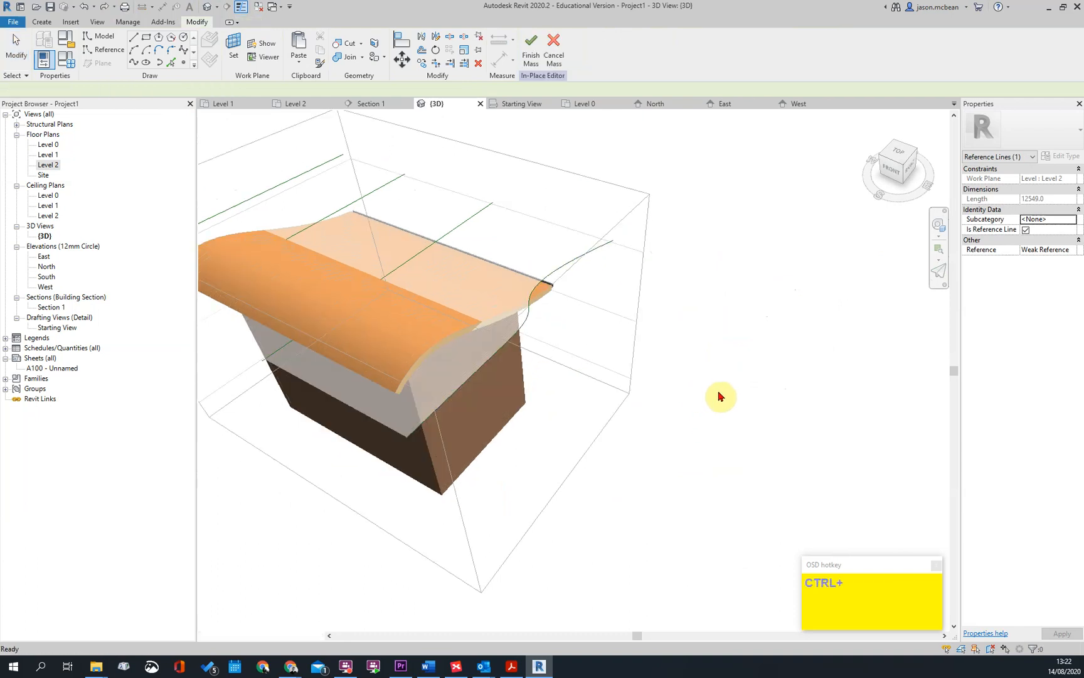
key("ctrl+z")
scroll(719, 394, "down", 2)
scroll(743, 317, "down", 1)
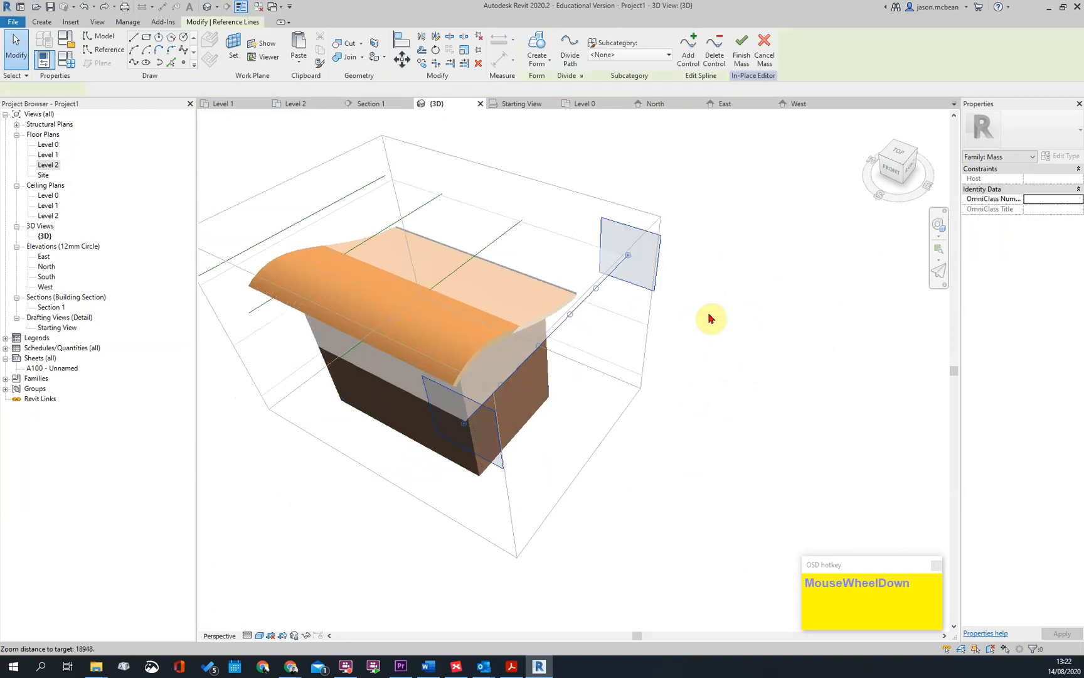
Delete the form's spline reference lines in 3D one by one, working from the east side westwards
key("Delete")
left_click(500, 240)
key("Delete")
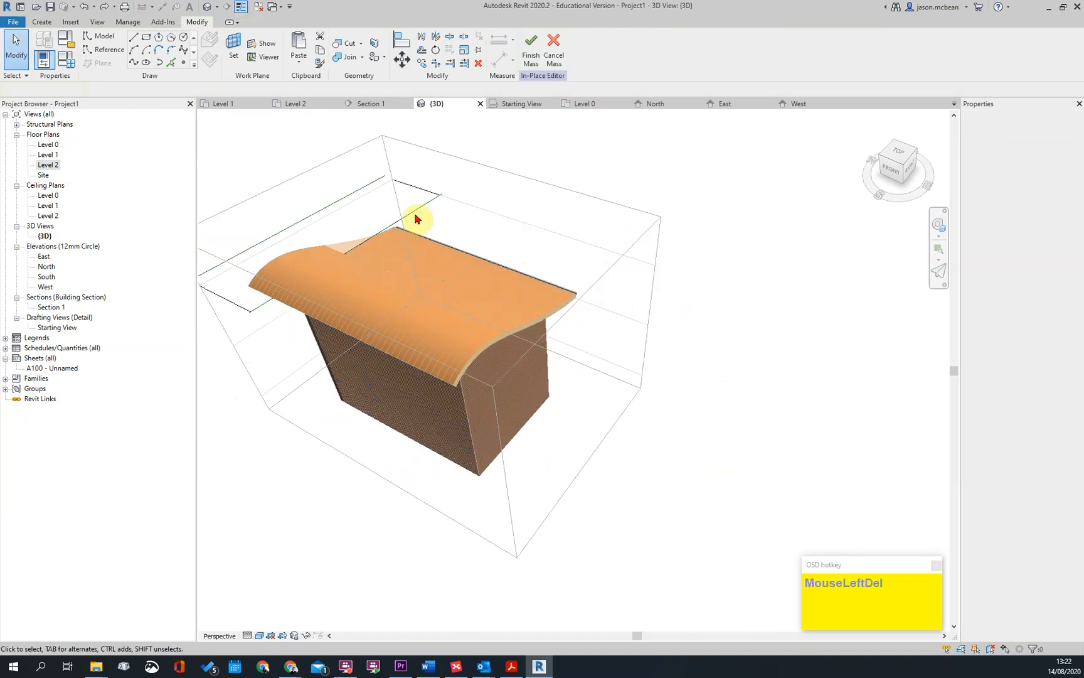
left_click(349, 202)
key("Delete")
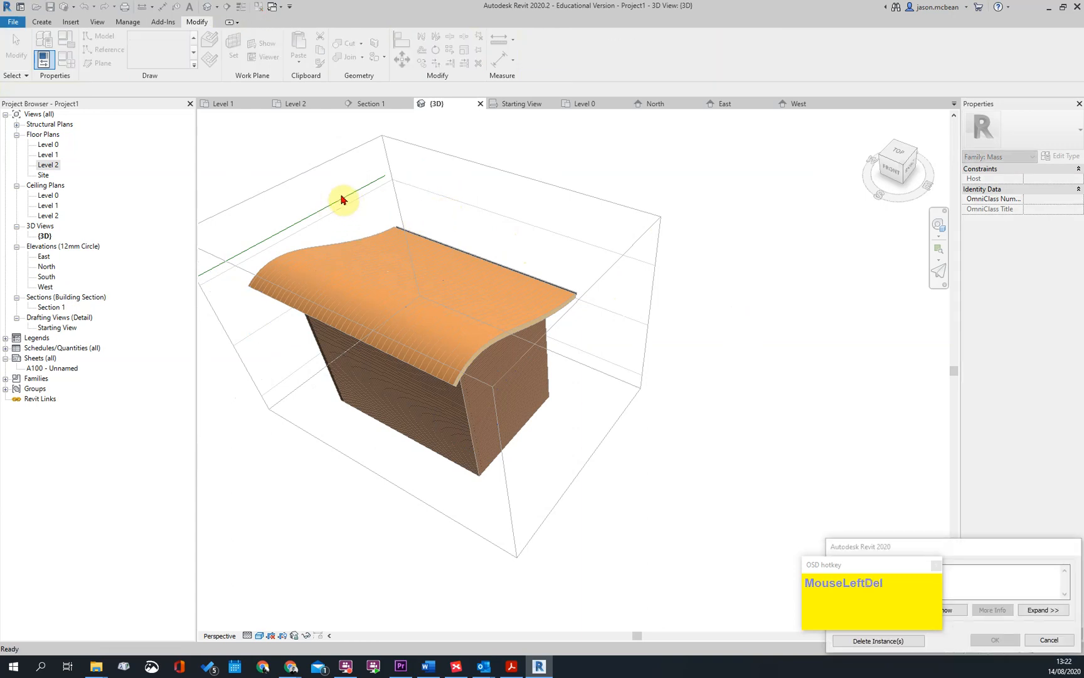
scroll(346, 202, "down", 1)
left_click(522, 310)
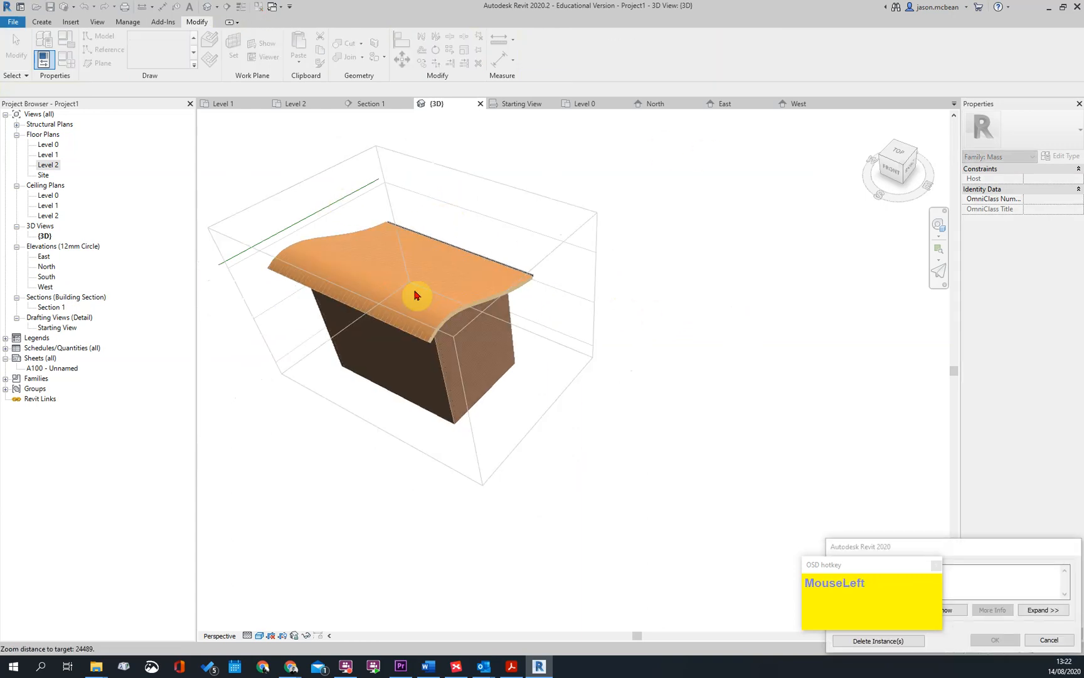
middle_click_drag(248, 293, 472, 288)
middle_click_drag(735, 383, 474, 367)
key("Escape")
left_click(167, 174)
scroll(696, 344, "down", 1)
left_click_drag(370, 212, 584, 387)
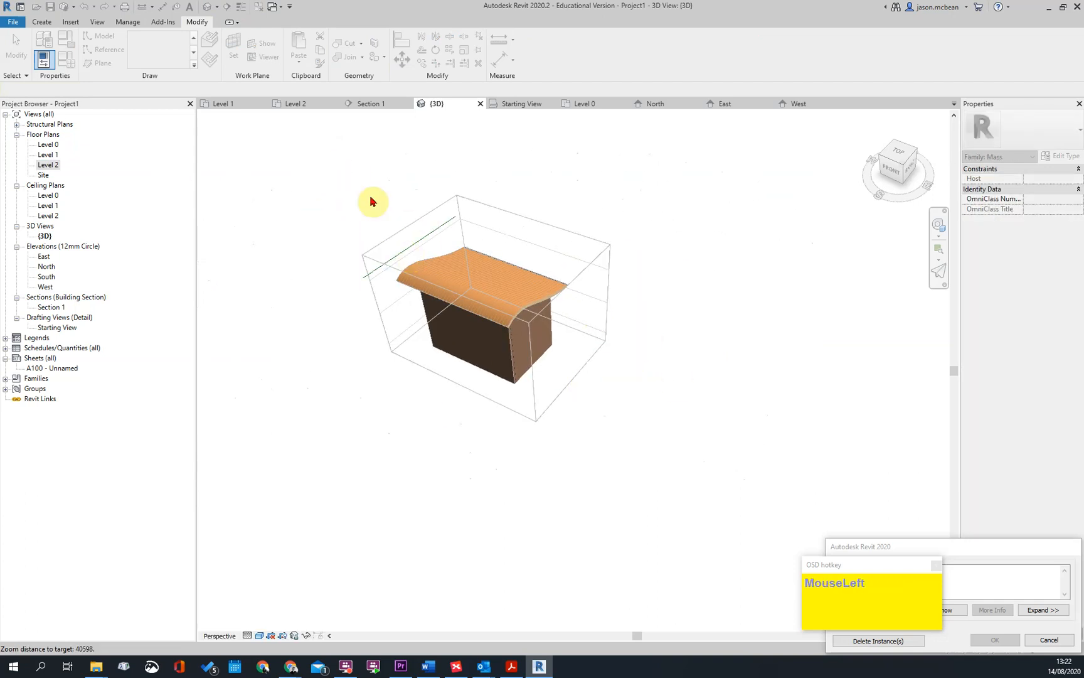
Open the Level 2 floor plan and cancel the pending deletion of the reference line
double_click(53, 168)
key("Escape")
left_click(413, 288)
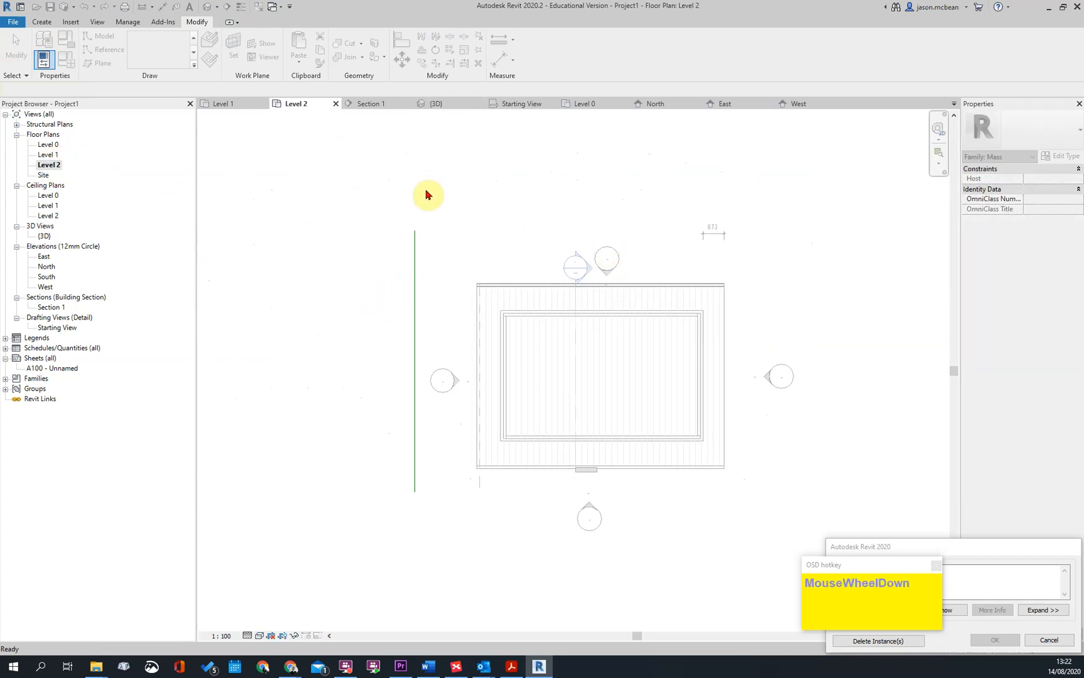
scroll(425, 192, "down", 2)
left_click(1049, 640)
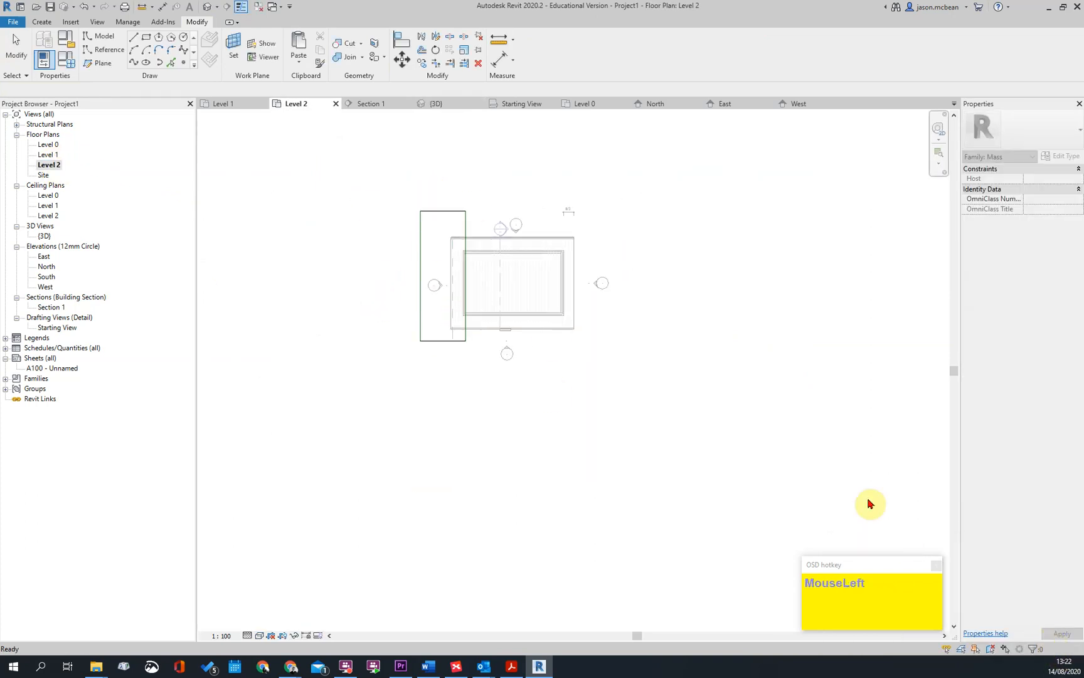
Delete the leftover form edges and the last two spline reference lines west of the building on Level 2
left_click(421, 327)
key("Delete")
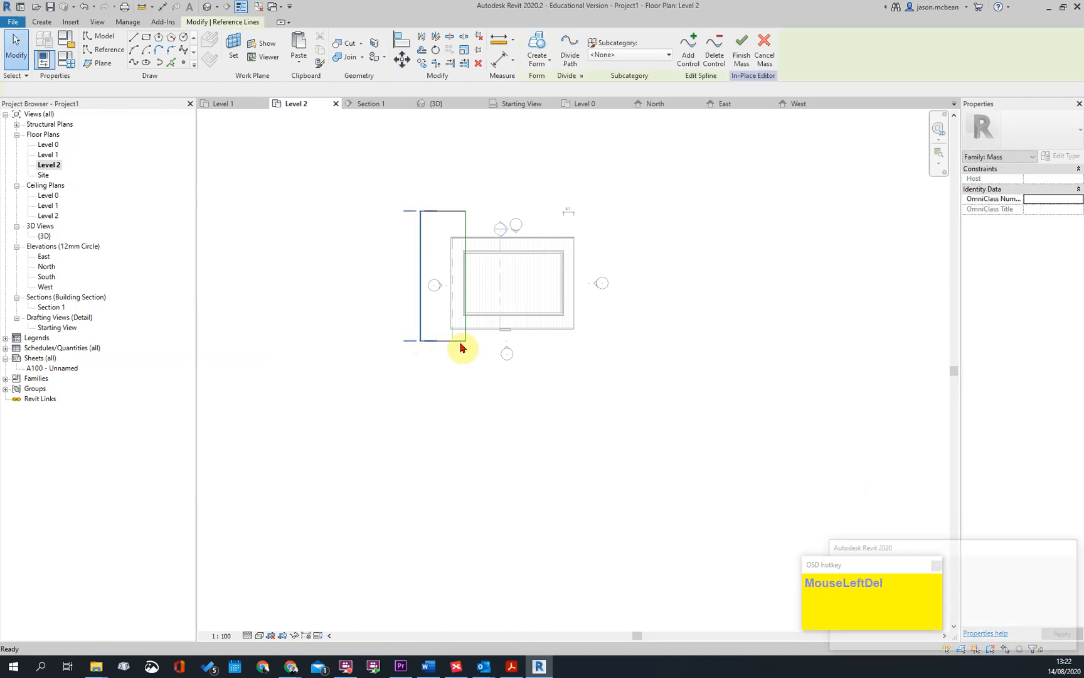
left_click(460, 343)
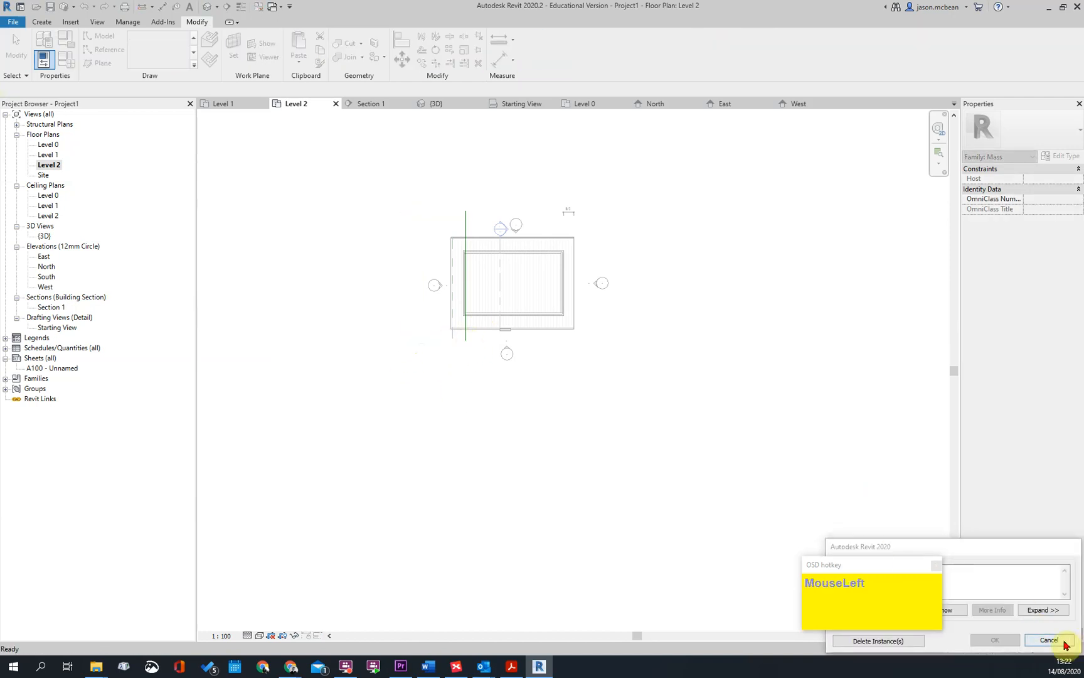
left_click(1070, 642)
left_click(451, 343)
key("Delete")
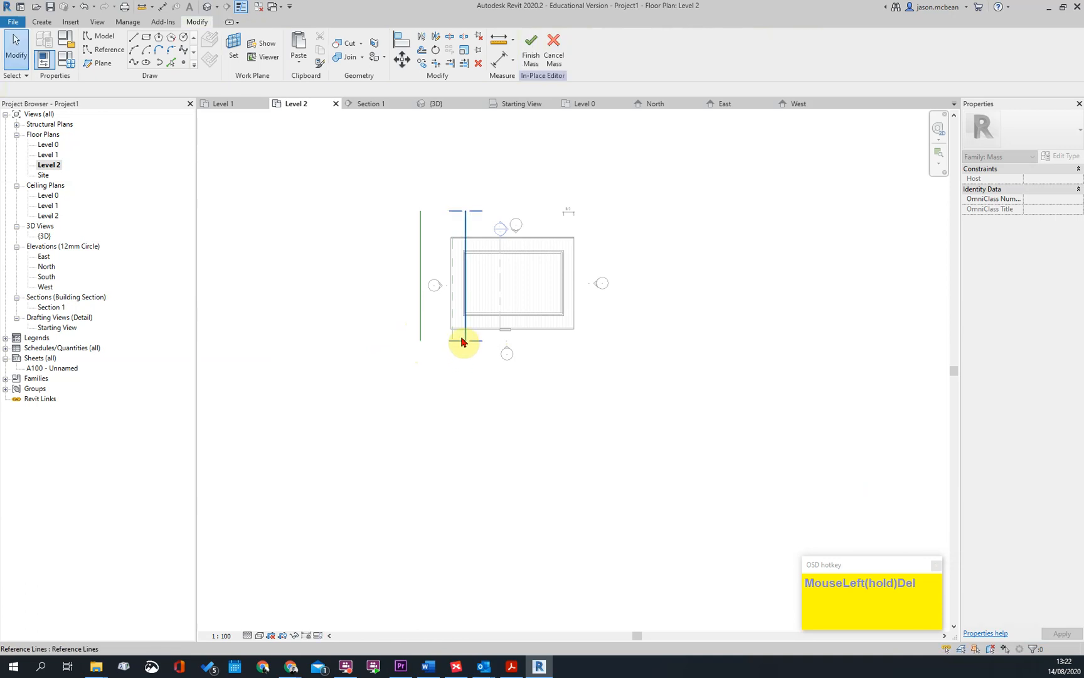
left_click(463, 342)
key("Delete")
left_click(421, 338)
key("Delete")
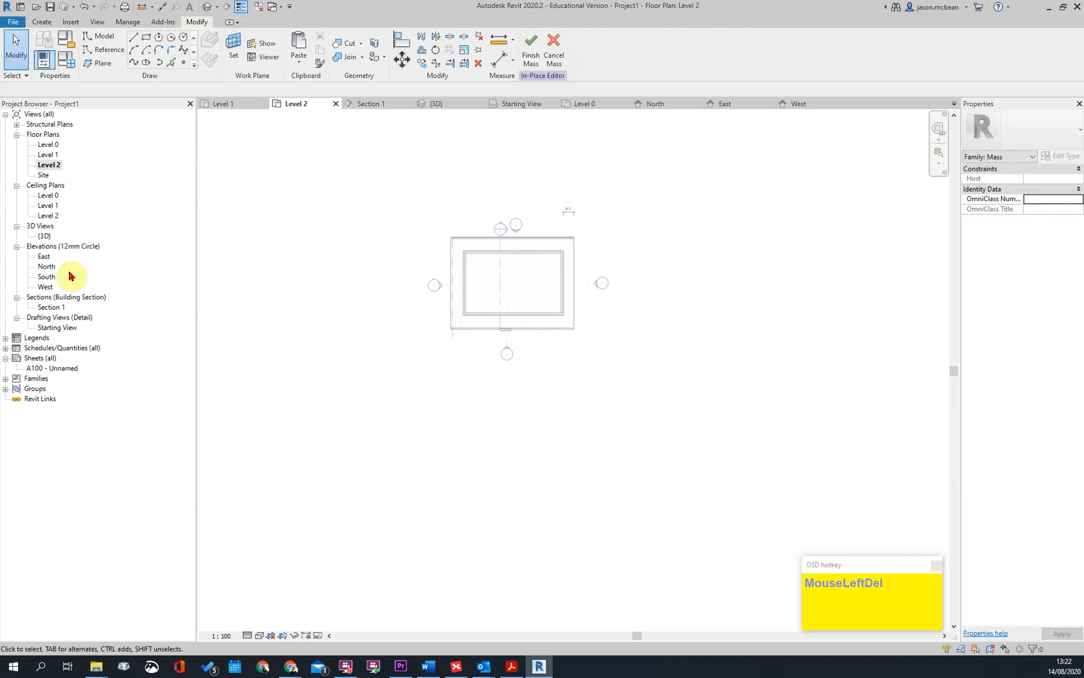
Open the East elevation and set the work plane to Reference Plane : rOOF
double_click(47, 266)
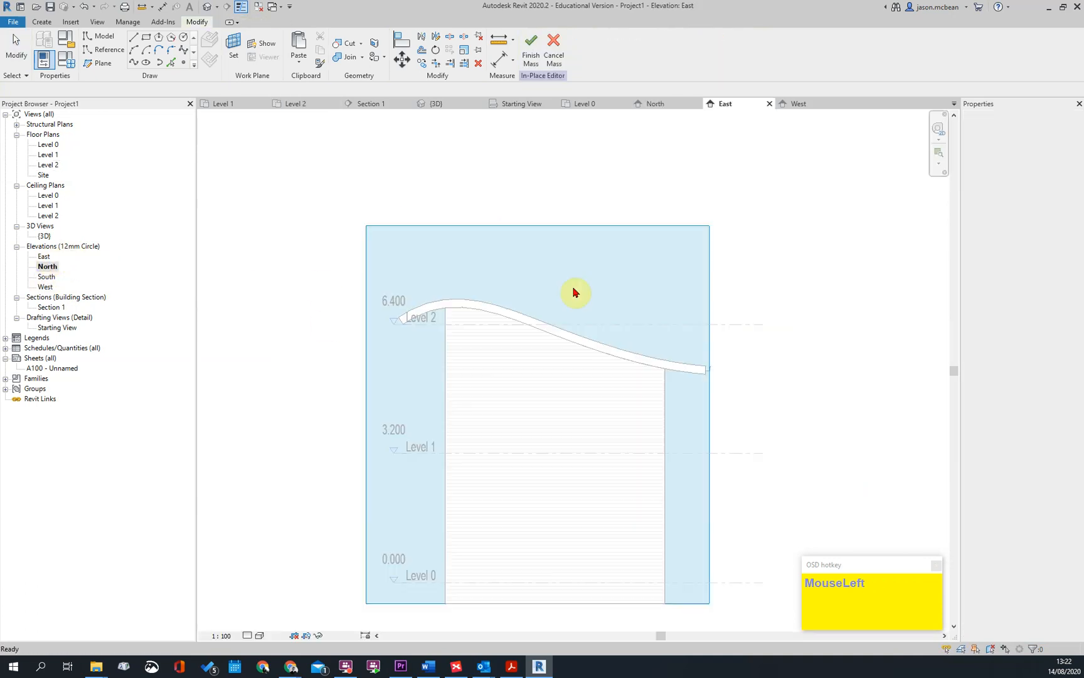
left_click(49, 23)
left_click(234, 53)
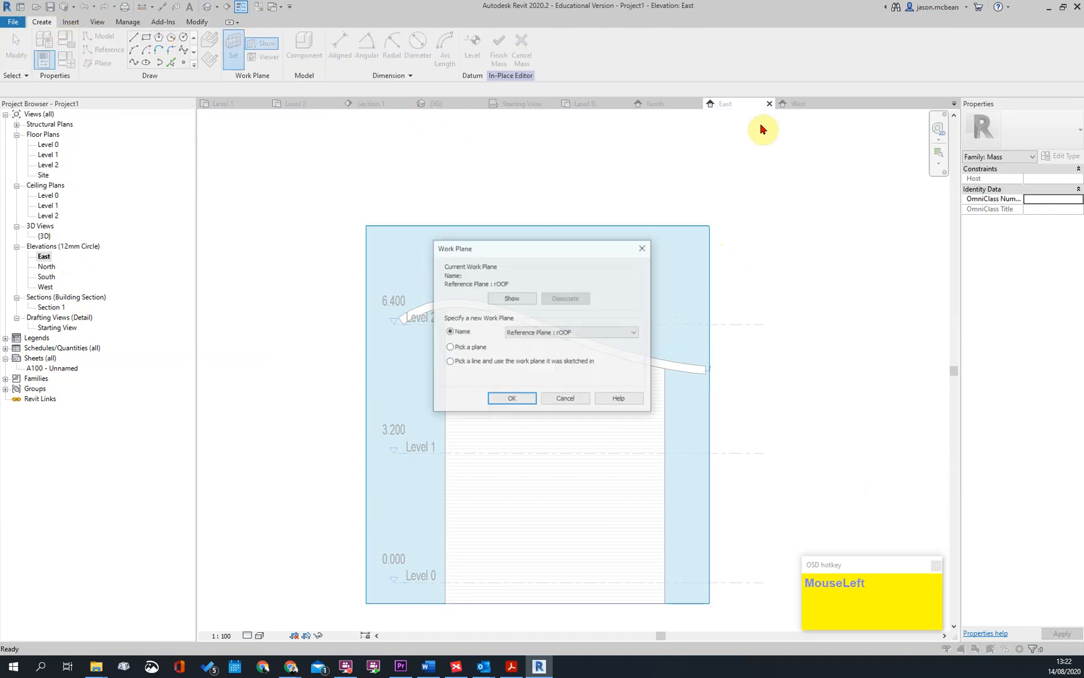
left_click(511, 400)
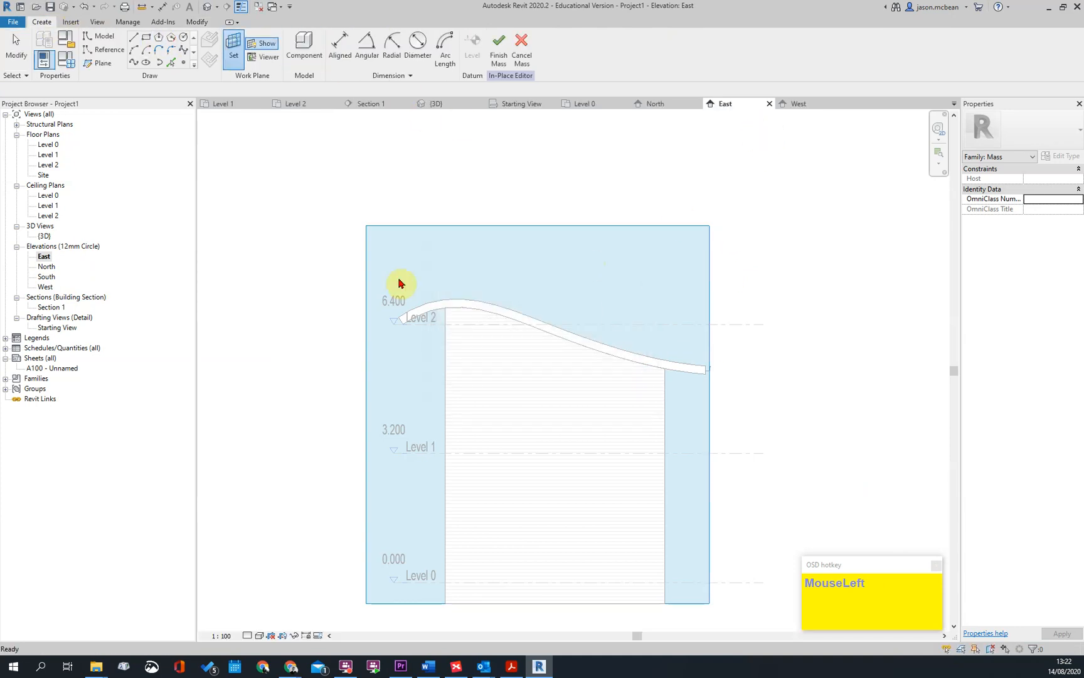
Draw a wavy spline reference line above the curved roof, running from the Level 2 eave to the gutter-side edge
scroll(481, 265, "up", 2)
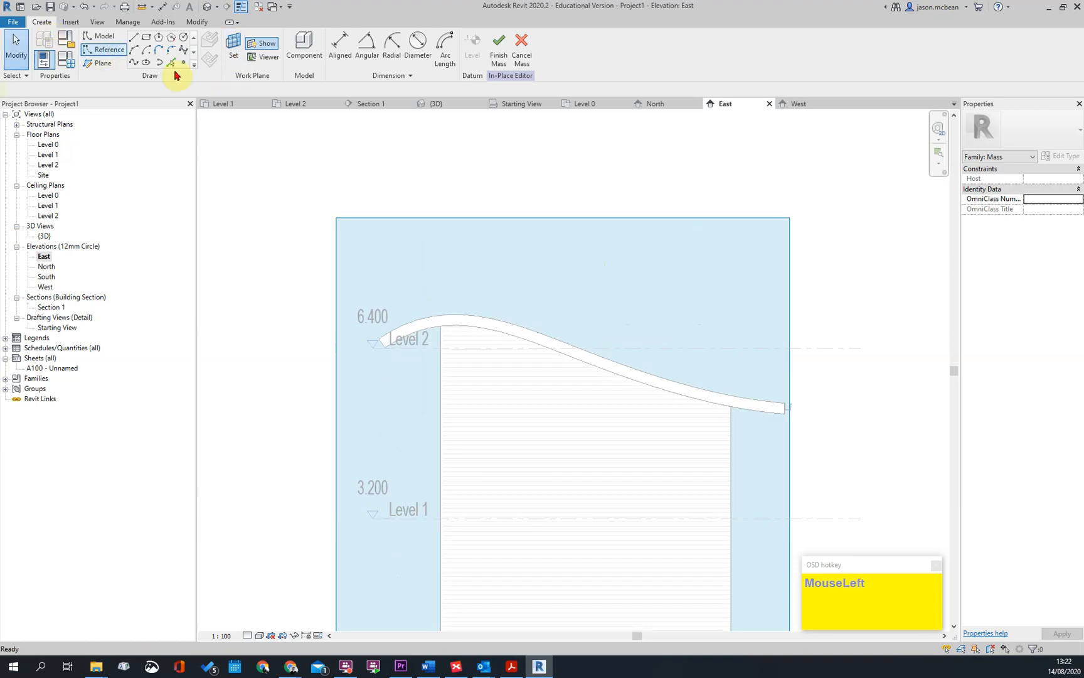
left_click(106, 50)
left_click(184, 50)
scroll(375, 315, "up", 3)
left_click(344, 340)
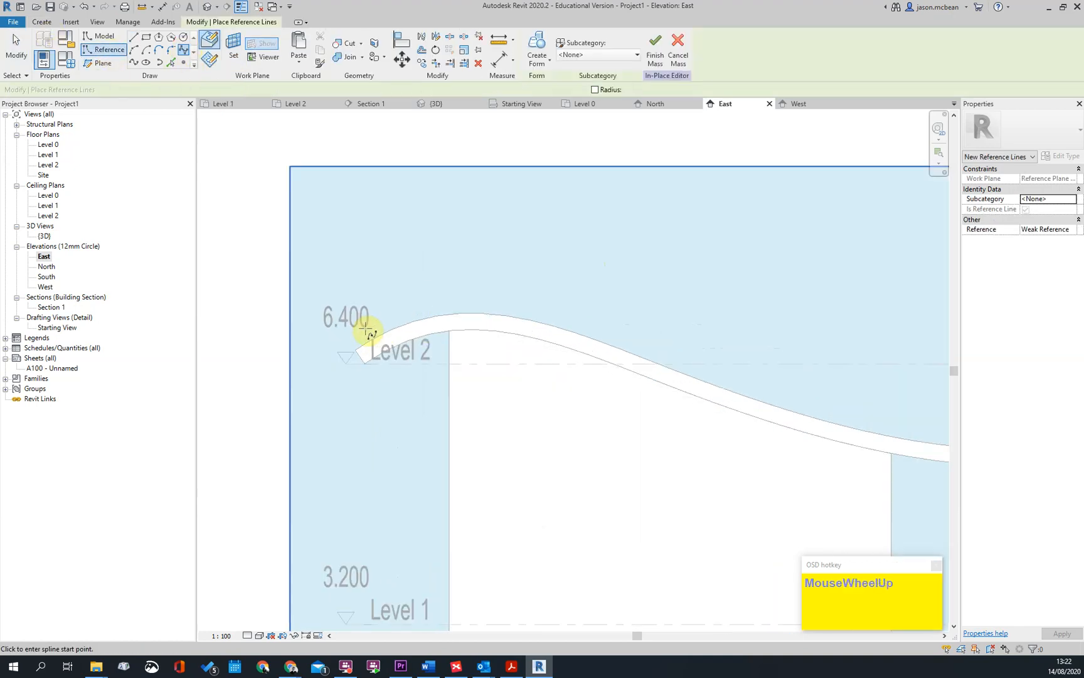
left_click(426, 285)
left_click(591, 294)
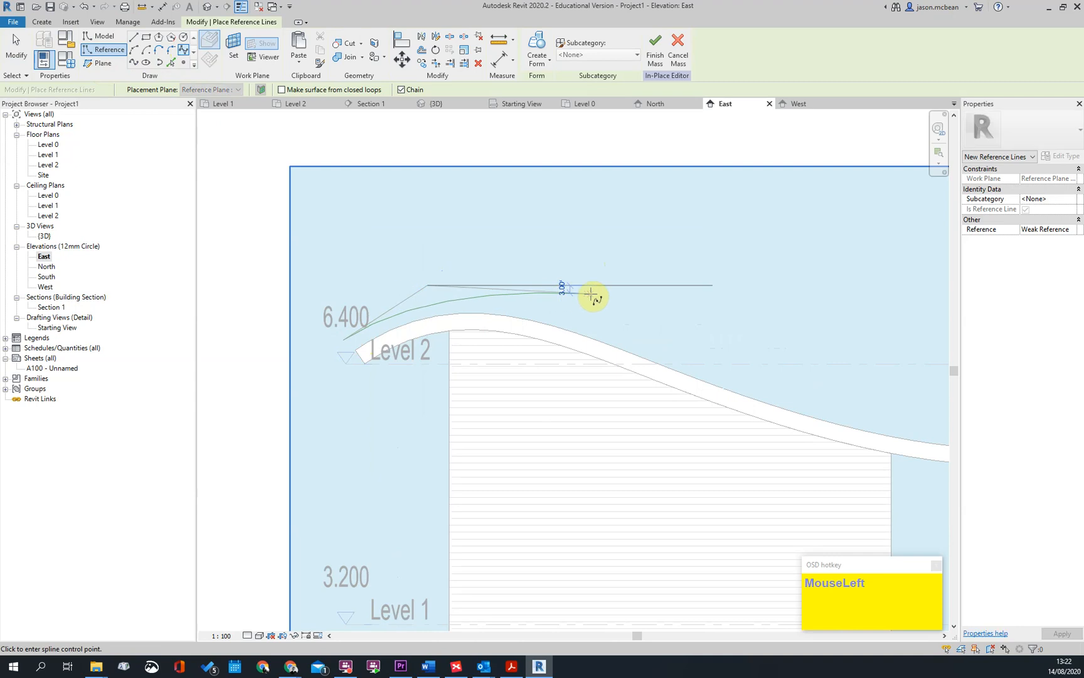
left_click(696, 352)
middle_click_drag(747, 370, 405, 323)
middle_click_drag(552, 320, 560, 318)
left_click(559, 306)
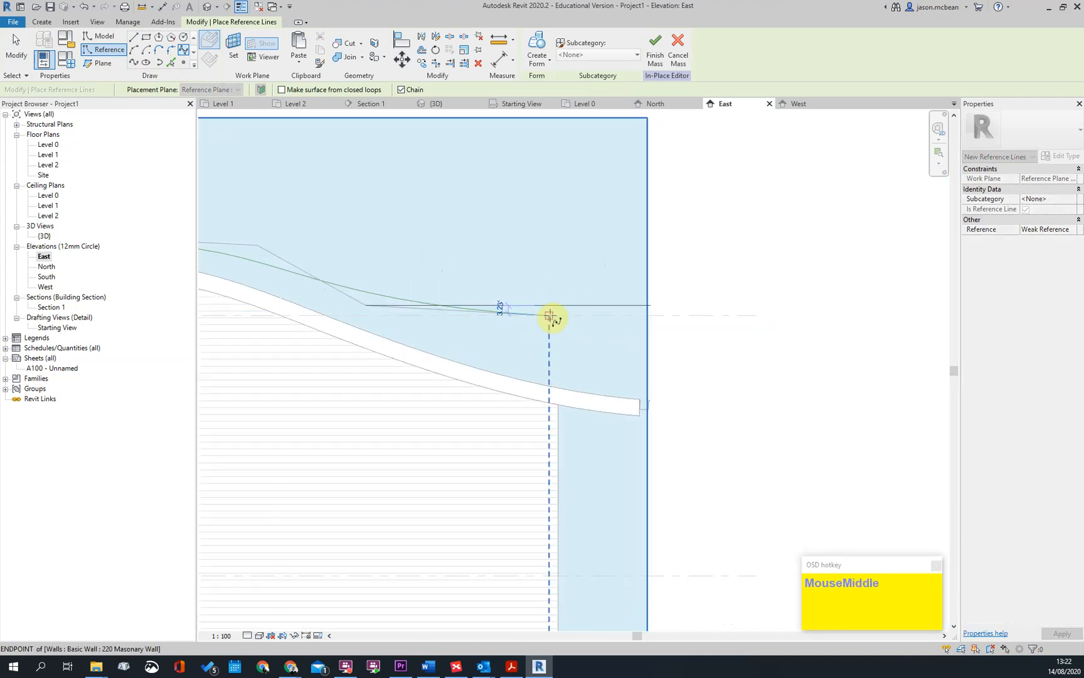
left_click(645, 306)
key("Escape")
key("Escape")
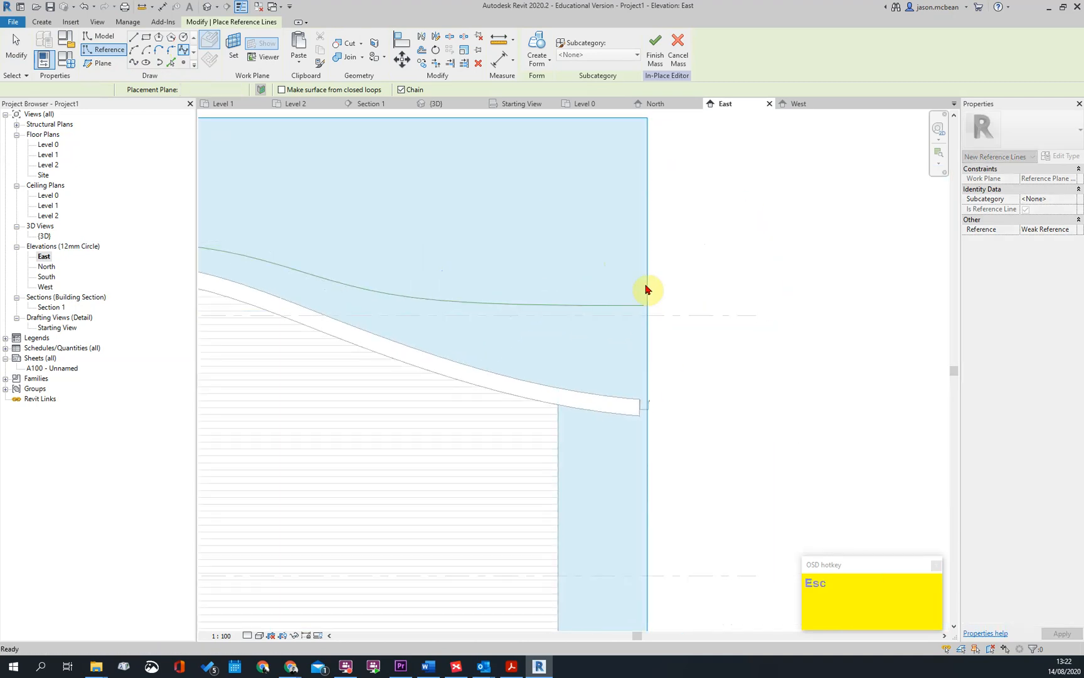
Open the North elevation view
scroll(719, 310, "down", 2)
double_click(41, 155)
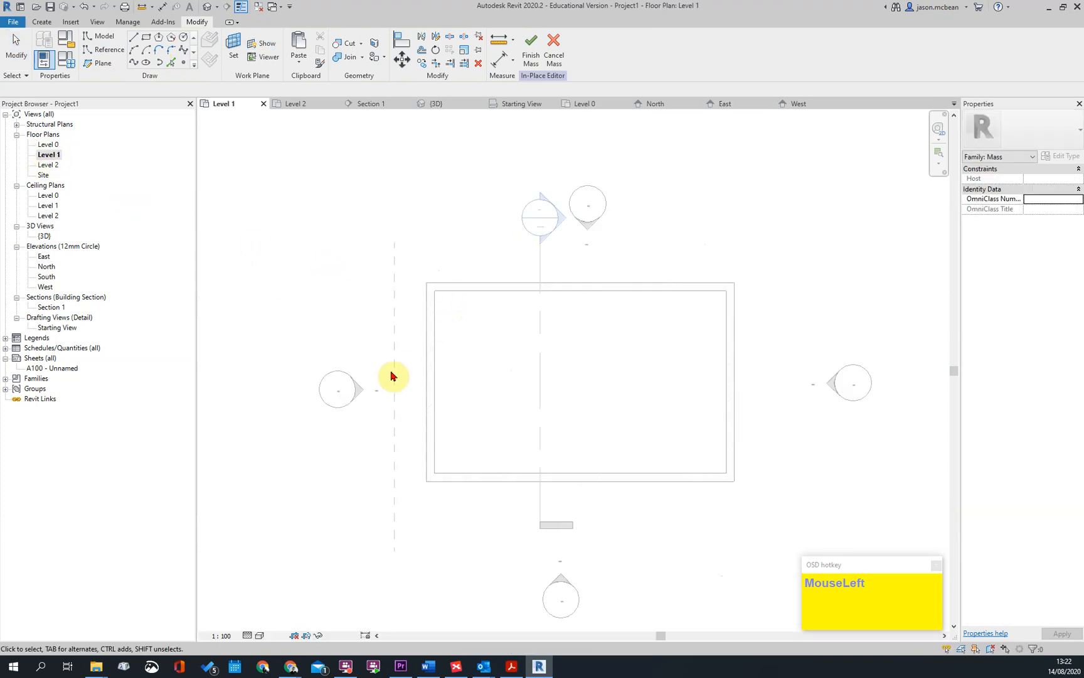
scroll(405, 356, "down", 3)
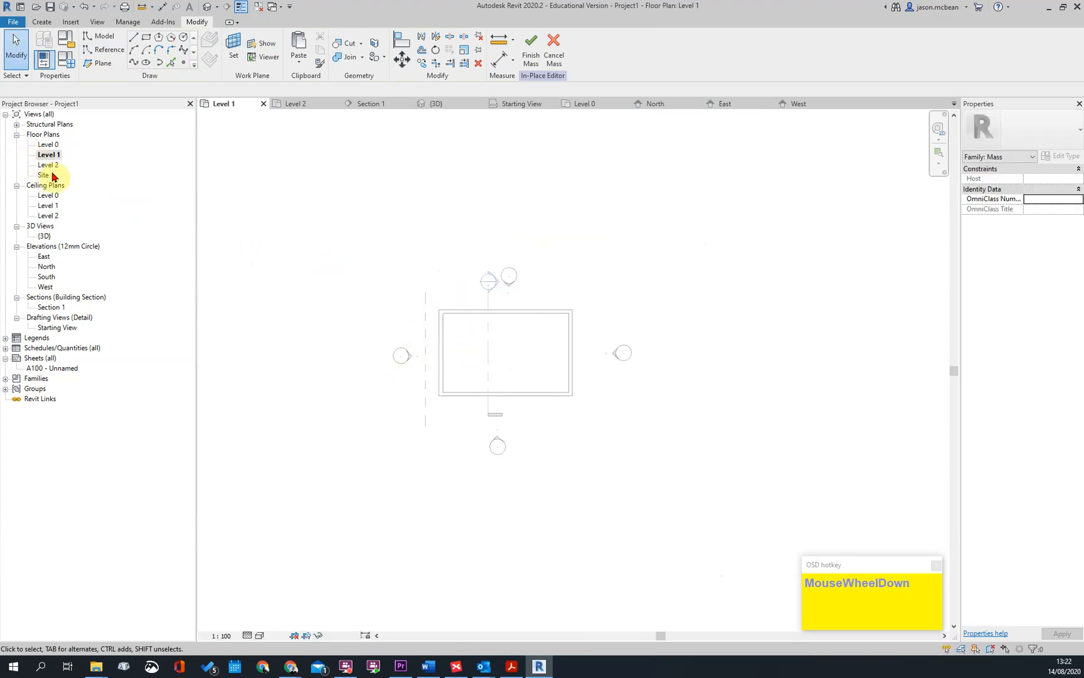
double_click(45, 266)
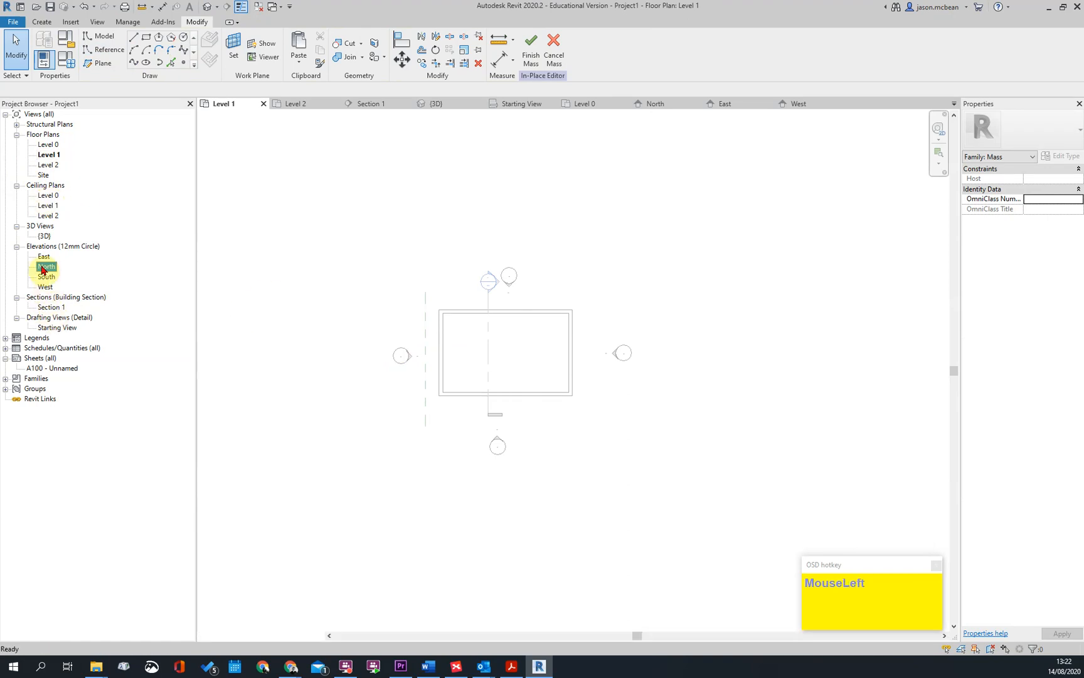
key("Escape")
Copy the wavy spline reference line with Multiple on, placing one copy beyond the east roof edge and two at spaced intervals between
left_click(716, 216)
left_click_drag(715, 216, 747, 260)
scroll(740, 257, "up", 3)
scroll(701, 276, "down", 3)
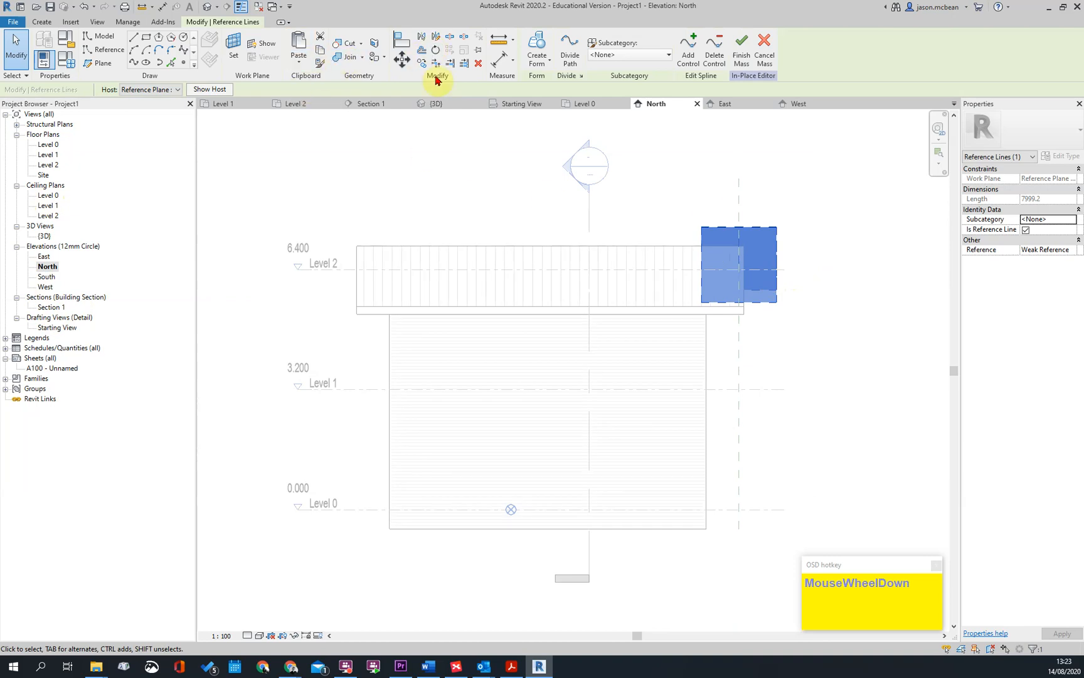
left_click(421, 64)
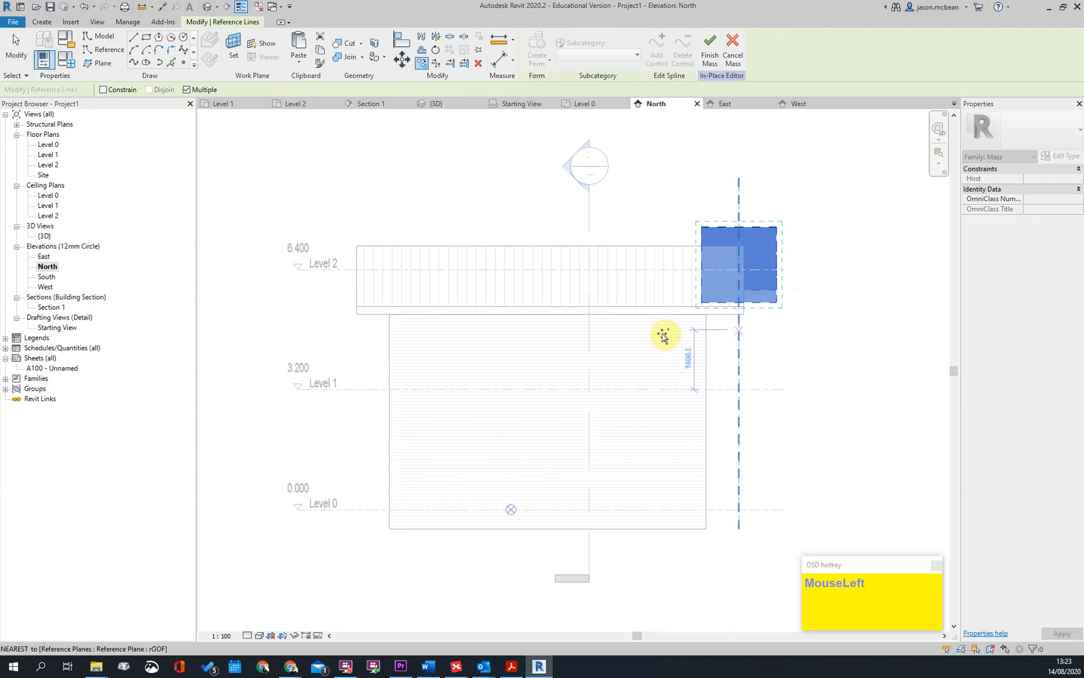
left_click(332, 324)
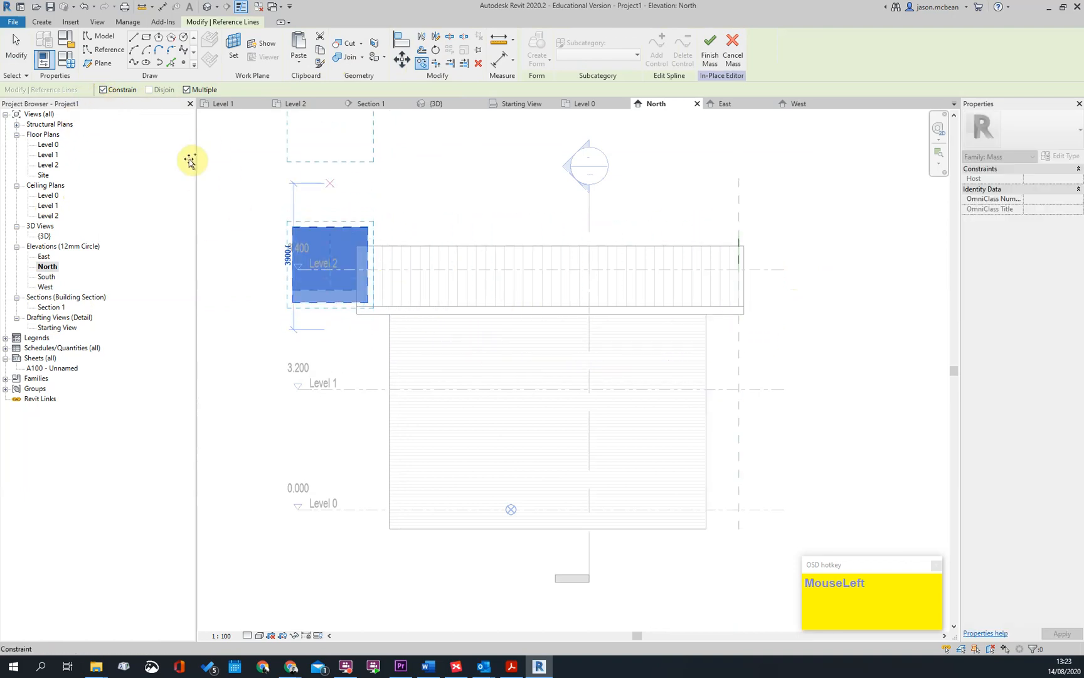
left_click(447, 337)
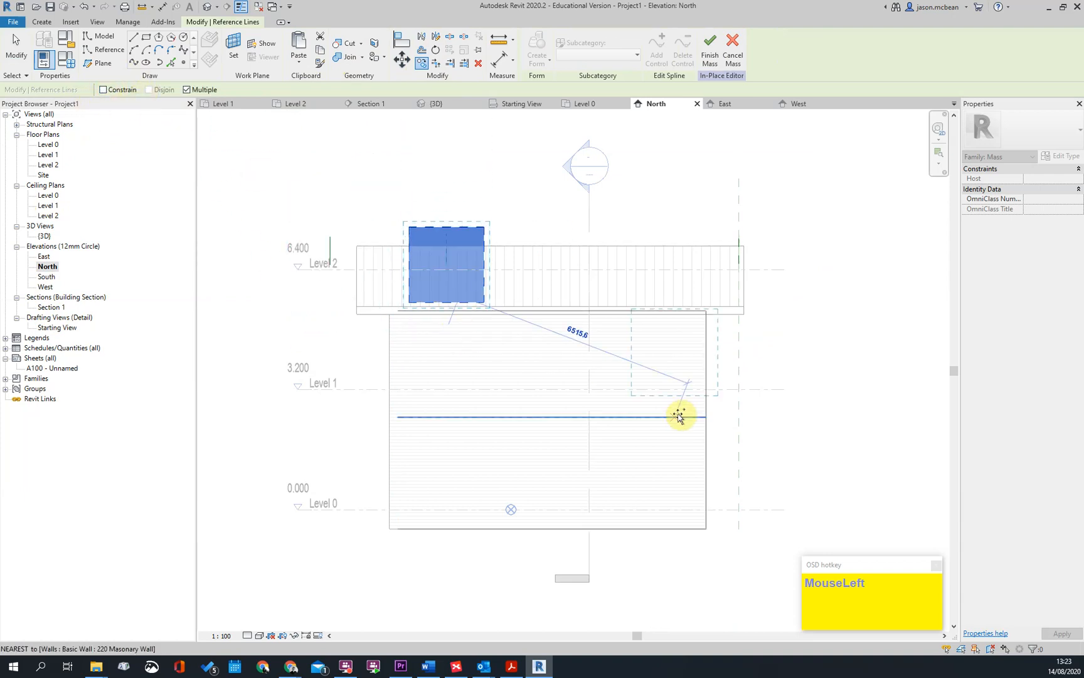
left_click(628, 327)
key("Escape")
key("Escape")
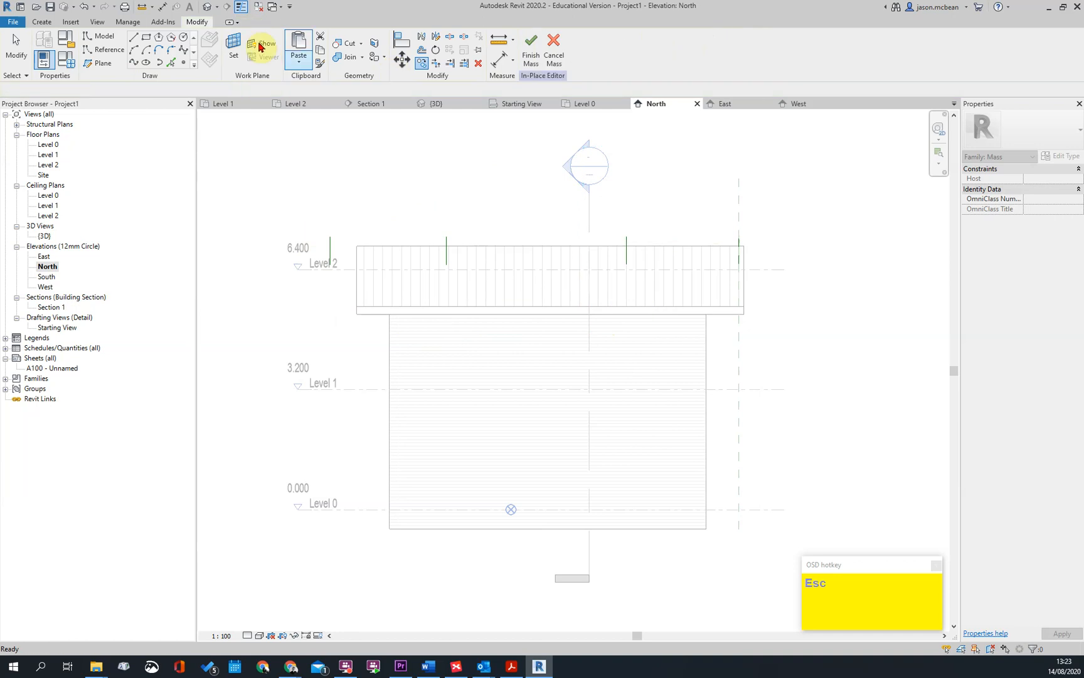
In the 3D view, create a surface form from all four spline reference lines
left_click(209, 7)
middle_click_drag(681, 388, 423, 317, "shift")
scroll(641, 344, "up", 4)
scroll(696, 351, "down", 3)
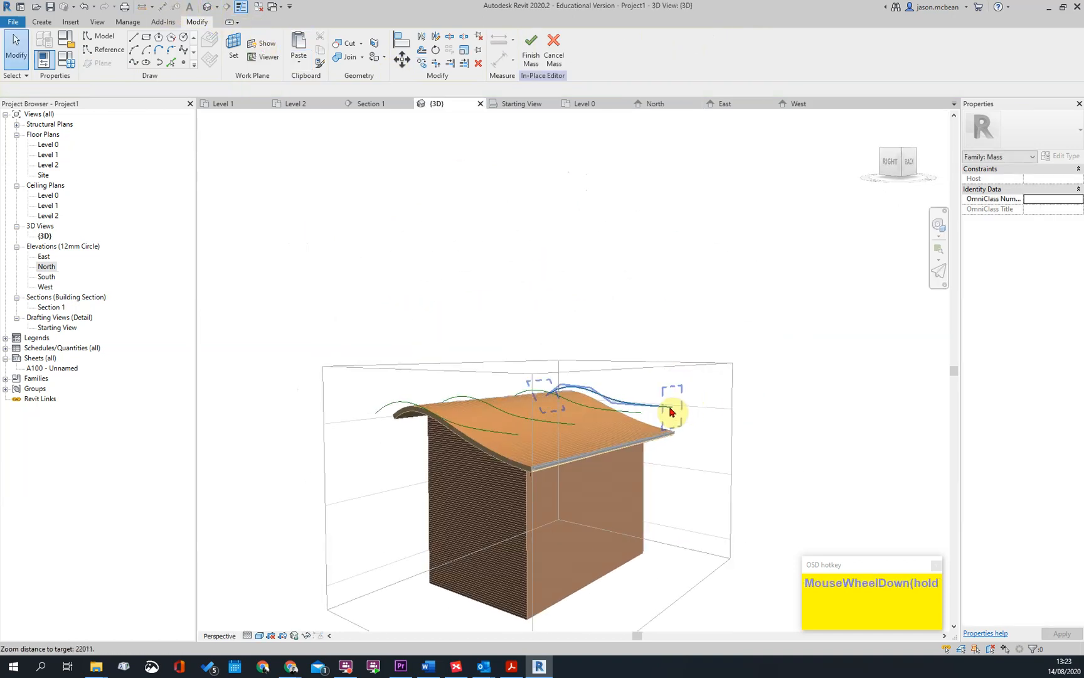
left_click(673, 408)
middle_click_drag(774, 426, 749, 444, "shift")
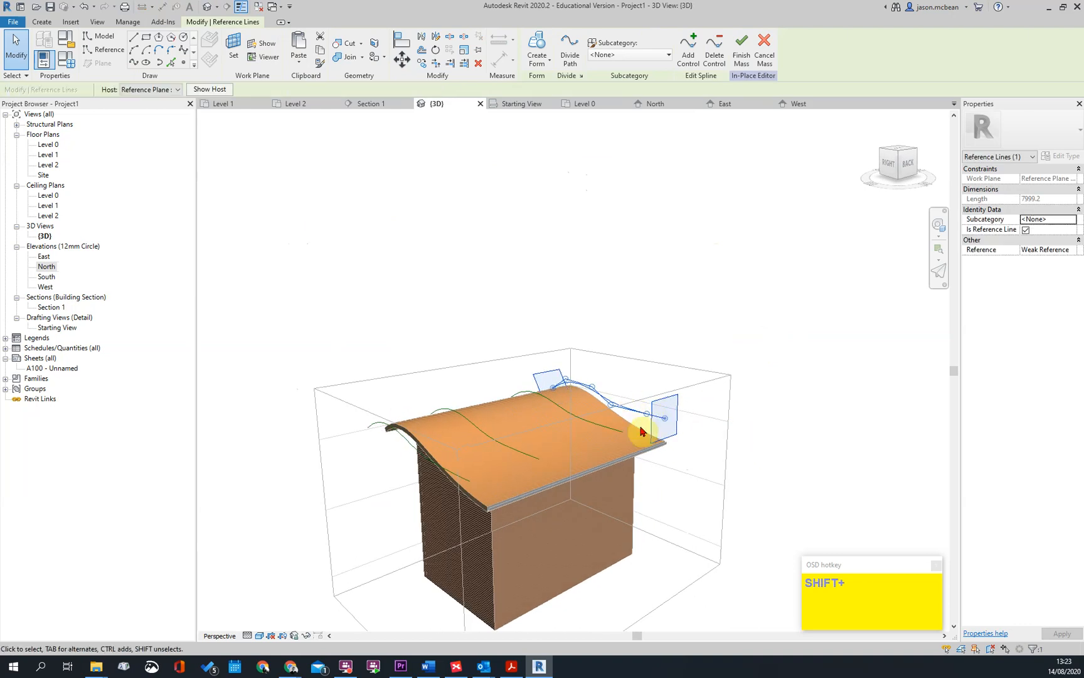
left_click(613, 431, "ctrl")
left_click(491, 480, "ctrl")
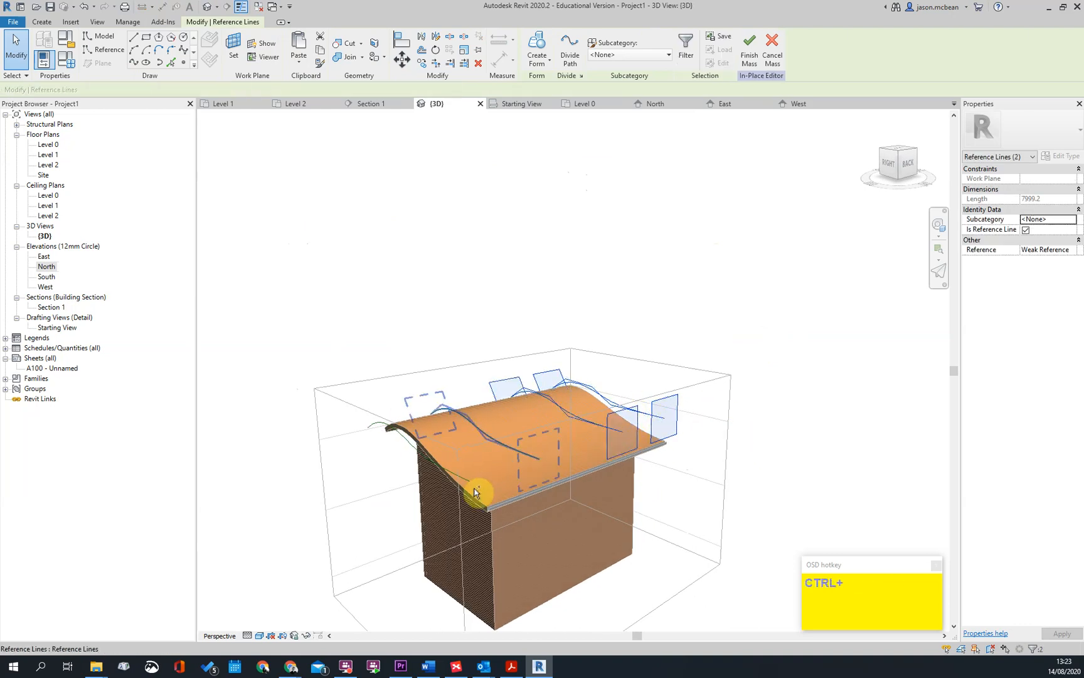
left_click(467, 485, "ctrl")
left_click(534, 55)
left_click(745, 348)
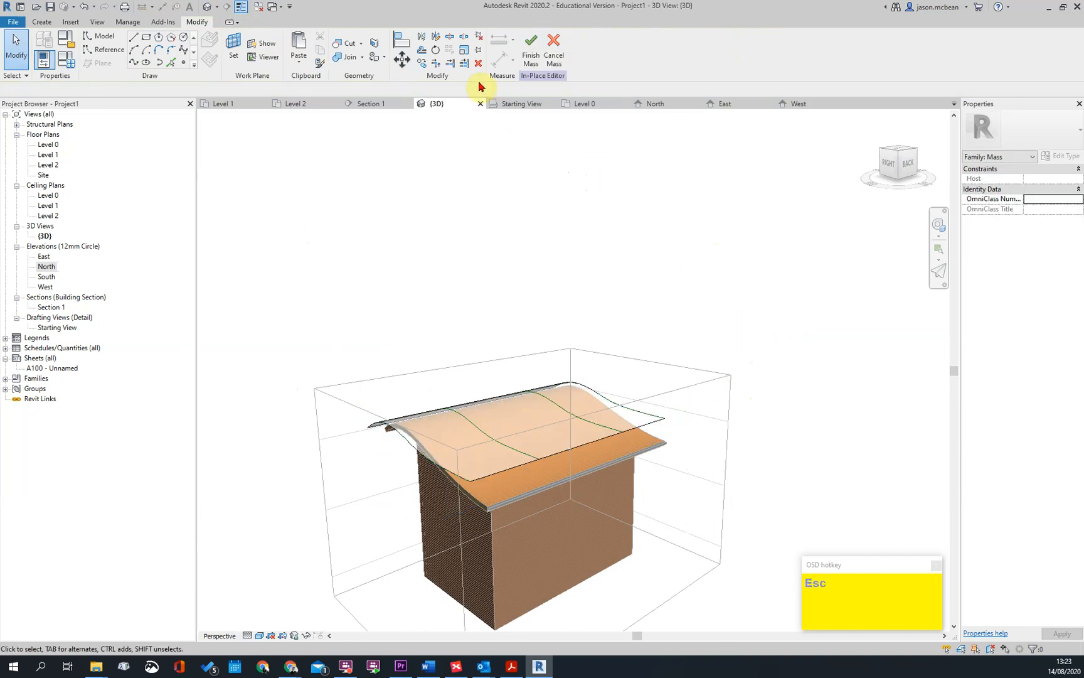
Finish the mass and delete the existing curved tile roof beneath it
left_click(541, 50)
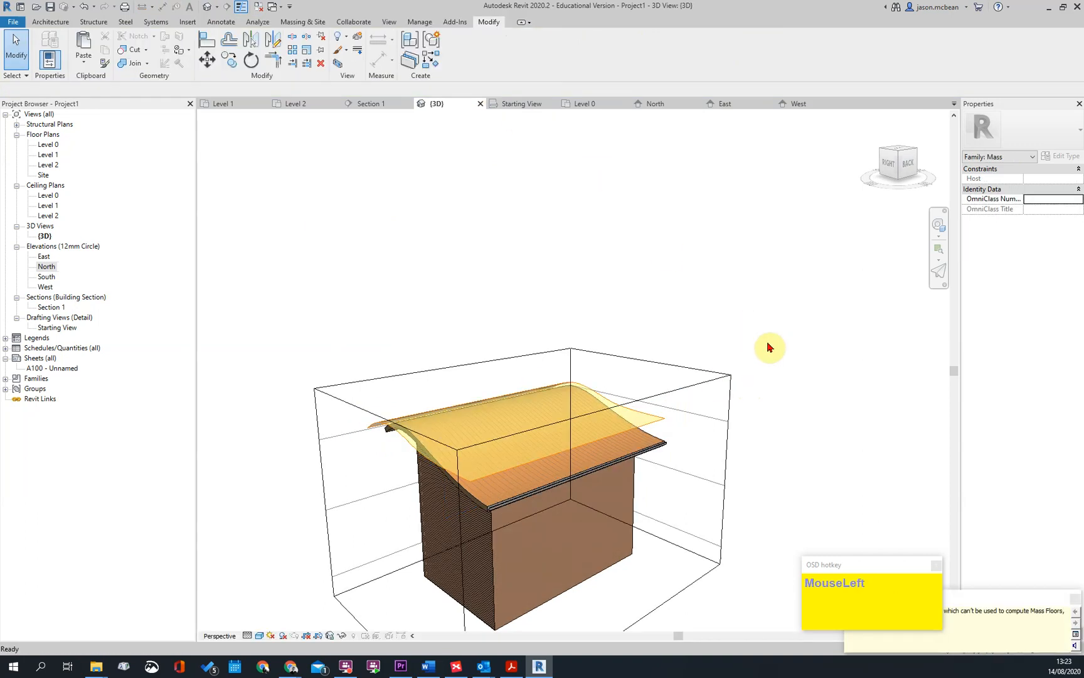
left_click(638, 447)
key("Delete")
Reopen the mass for in-place editing and raise control points of the interior spline nearest the east end to form a hump
left_click(633, 437)
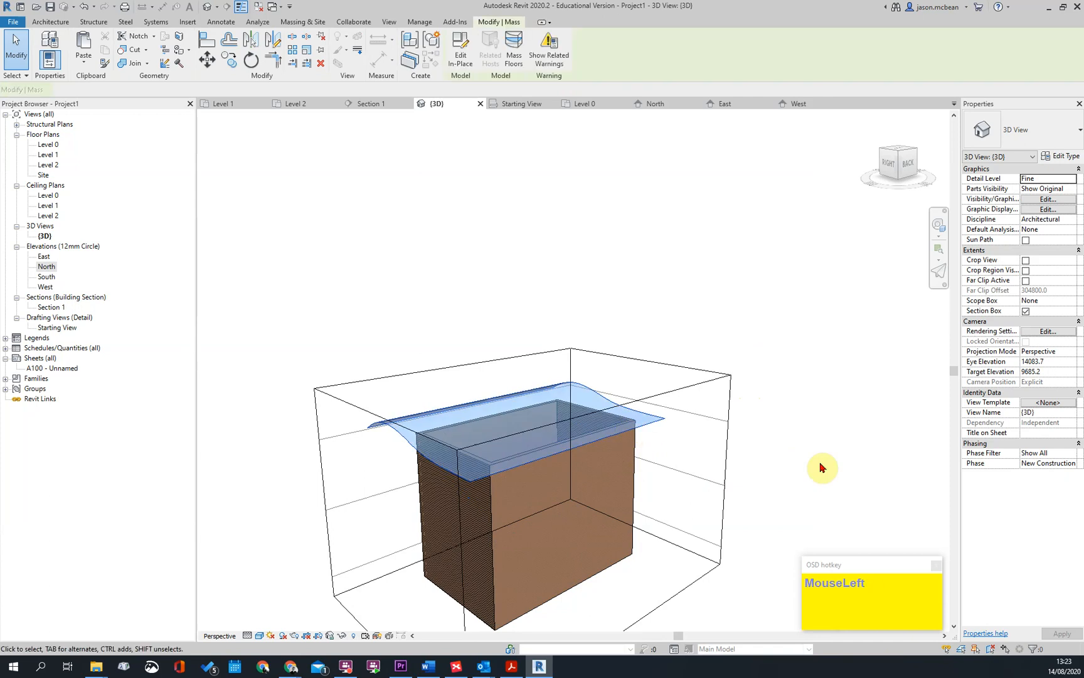
left_click(490, 445)
scroll(490, 446, "up", 1)
left_click_drag(493, 441, 491, 363)
left_click(552, 479)
middle_click_drag(552, 480, 596, 465, "shift")
left_click(596, 465)
left_click_drag(603, 469, 605, 483)
middle_click_drag(723, 544, 720, 475, "shift")
left_click(744, 486)
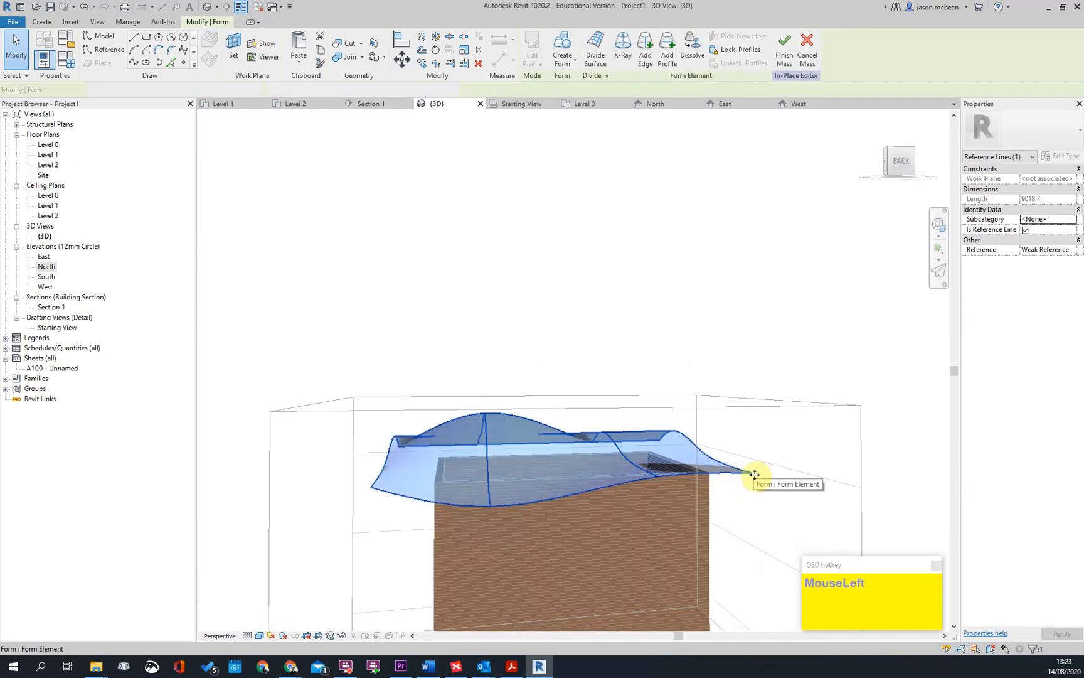
Reshape the west-end spline by raising a control point near its north end
key("Escape")
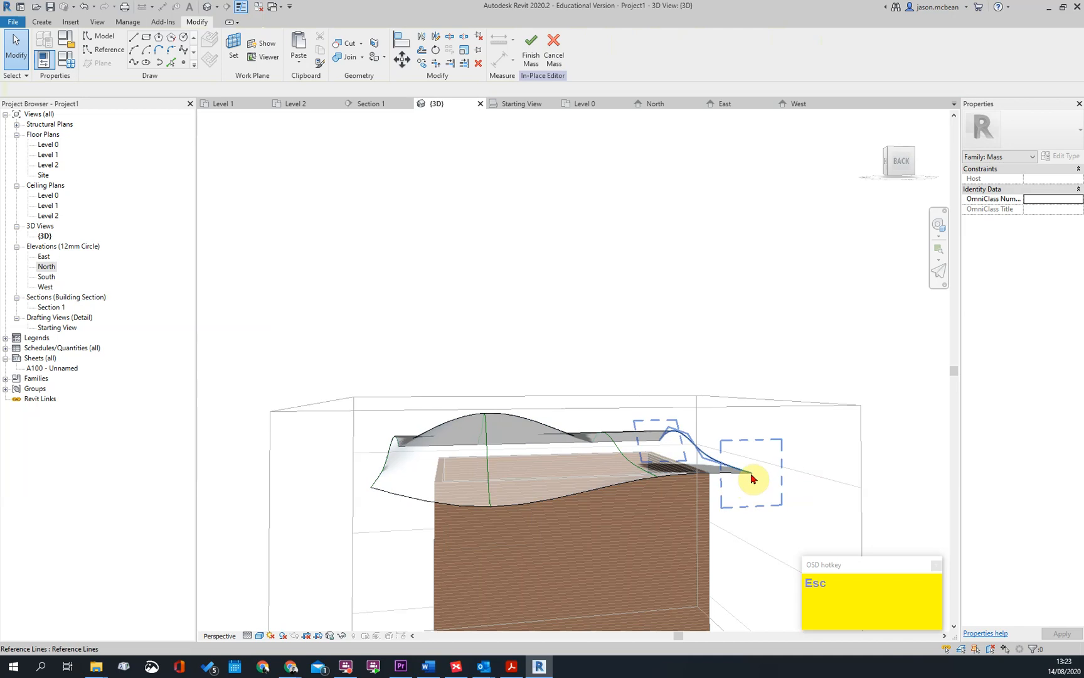
left_click(761, 486)
left_click_drag(754, 479, 743, 448)
scroll(769, 445, "down", 1)
scroll(767, 444, "down", 1)
left_click(836, 398)
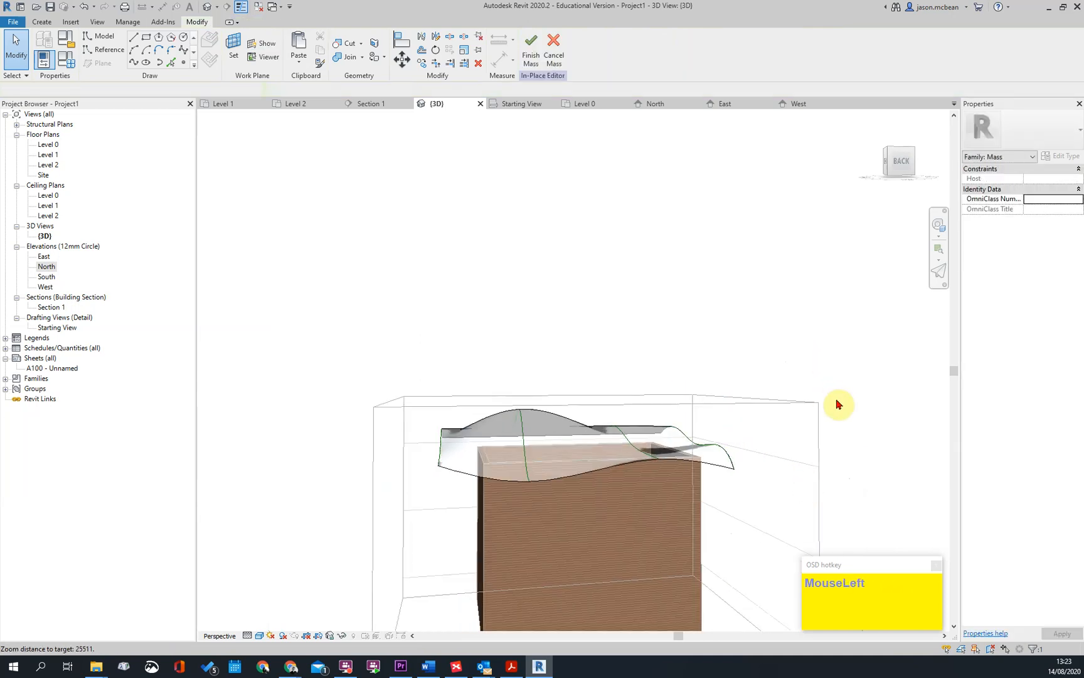
Raise the south end of the west-end spline together with its neighbouring control point
middle_click_drag(685, 443, 822, 427, "shift")
middle_click_drag(669, 429, 632, 472, "shift")
left_click(633, 471)
scroll(650, 476, "up", 2)
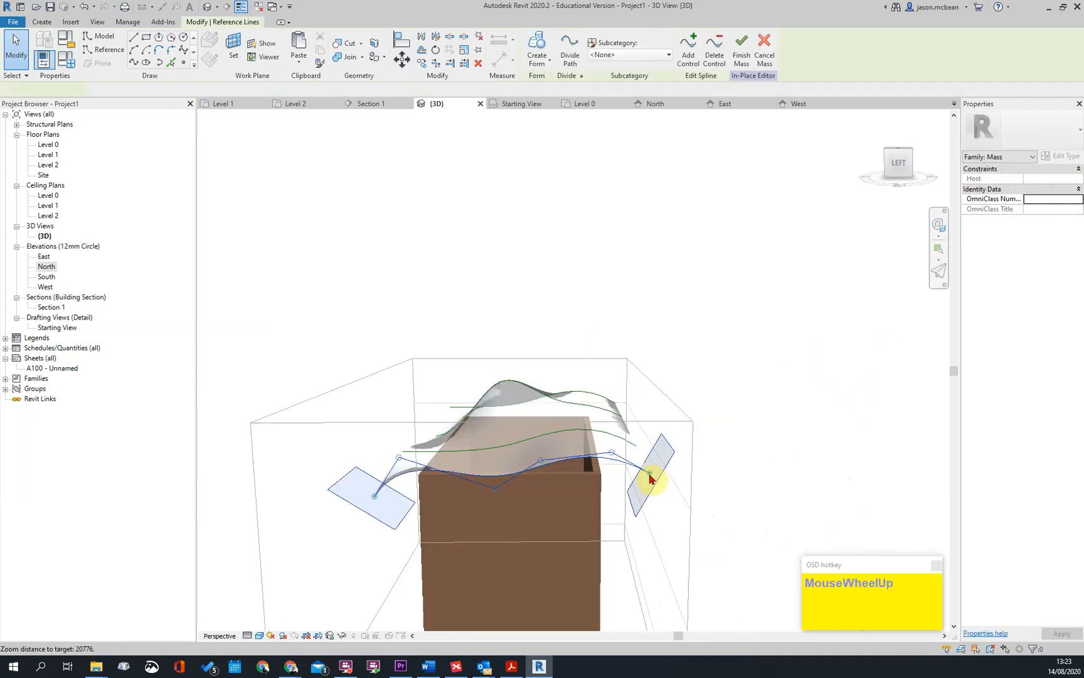
left_click_drag(649, 474, 613, 432)
left_click(613, 449)
left_click_drag(650, 474, 651, 434)
left_click(608, 406)
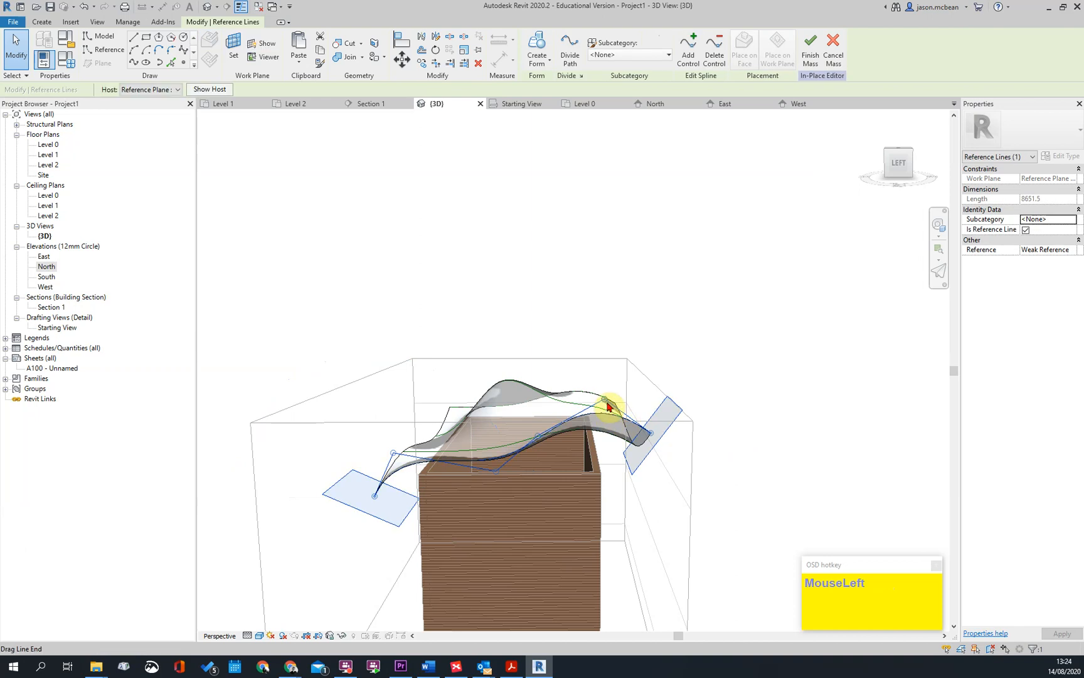
left_click(844, 428)
Check the reshaped surface from several sides and finish the mass
scroll(765, 443, "down", 2)
middle_click_drag(765, 443, 438, 441, "shift")
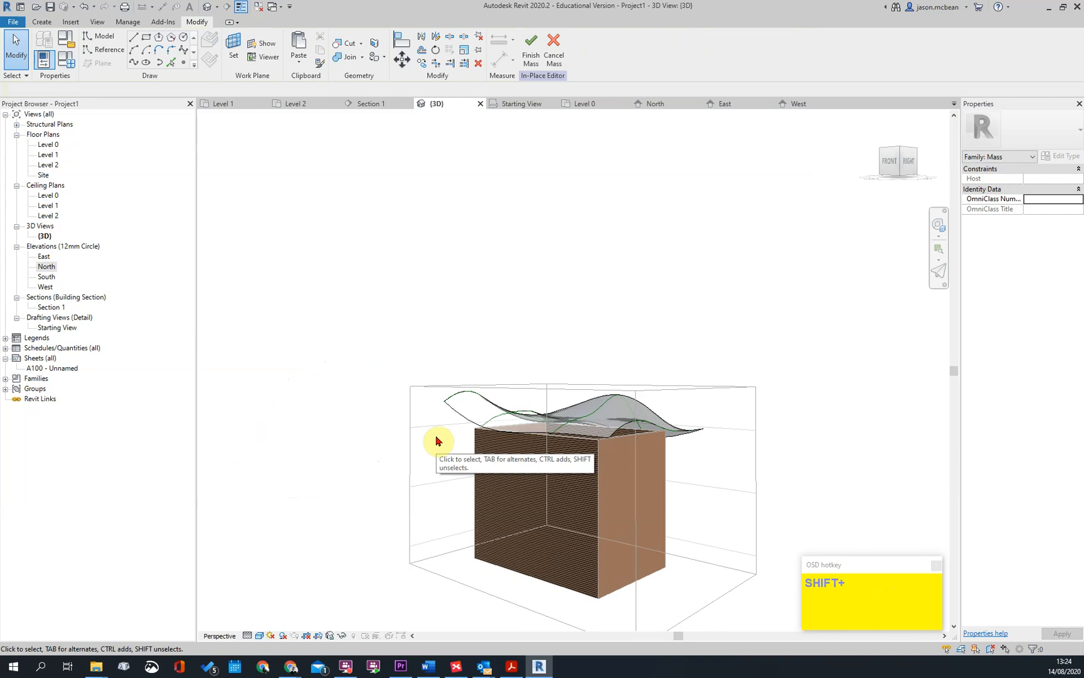
key("Escape")
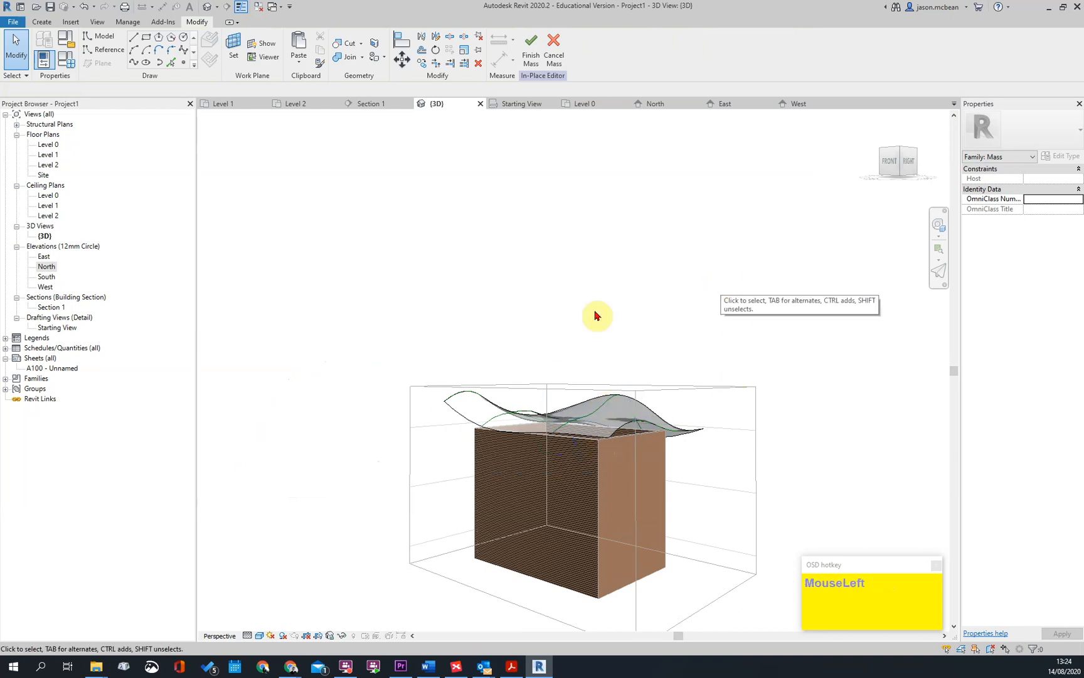
scroll(537, 349, "up", 3)
middle_click_drag(498, 364, 599, 379, "shift")
left_click(697, 278)
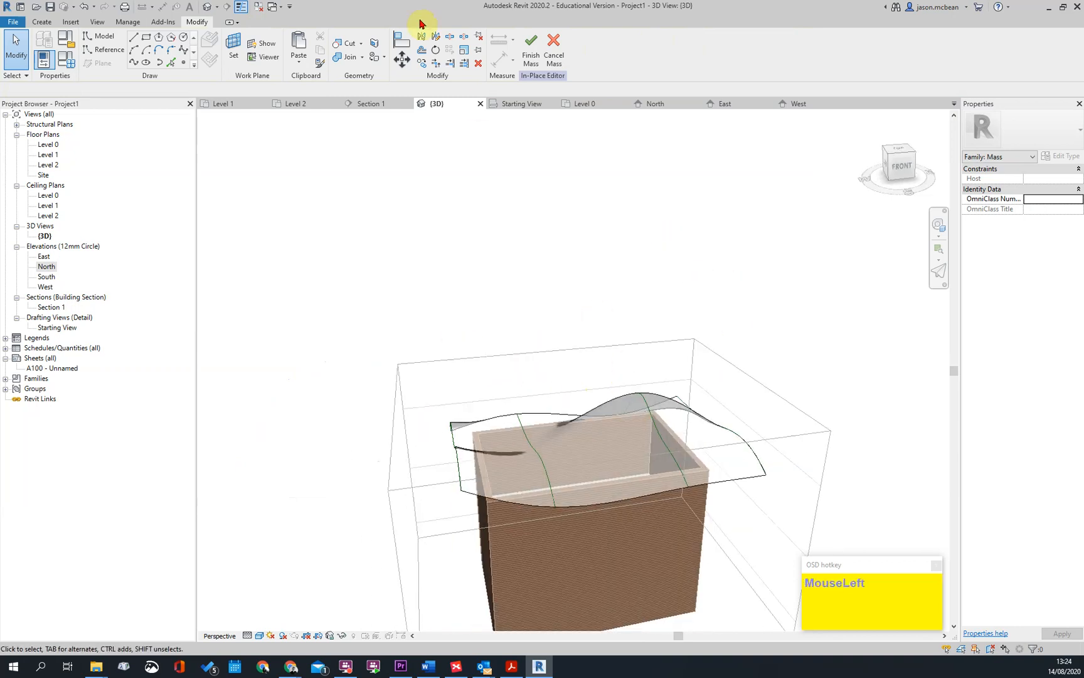
left_click(556, 46)
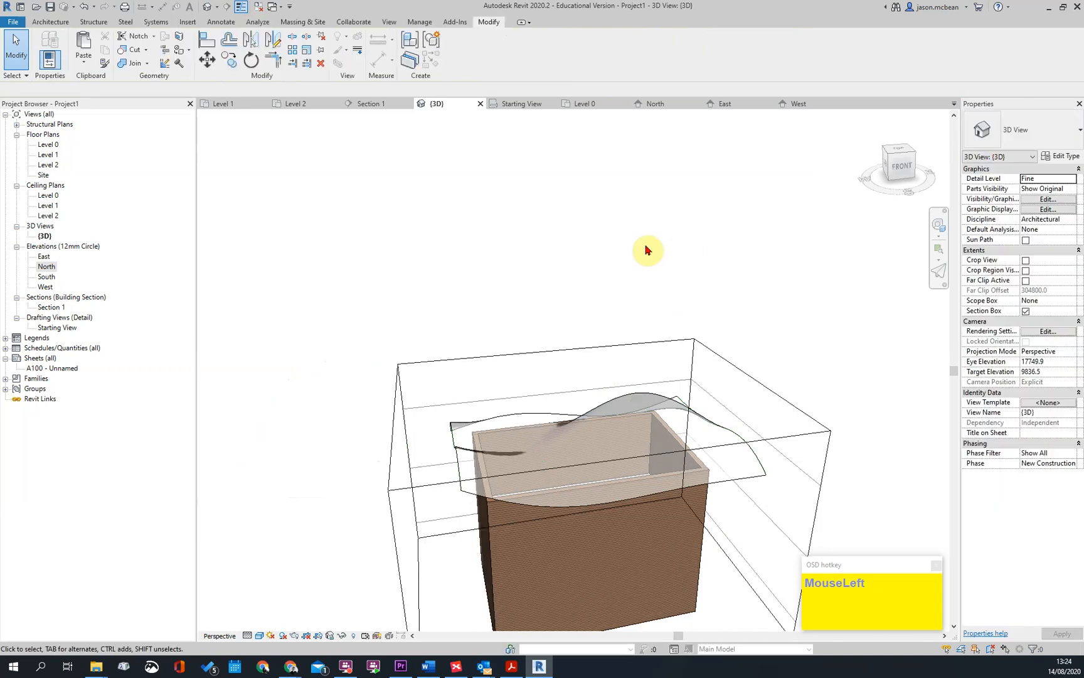
Create a Roof by Face on the mass surface using Basic Roof Tiles at Level 2
middle_click_drag(516, 526, 499, 301, "shift")
left_click(48, 24)
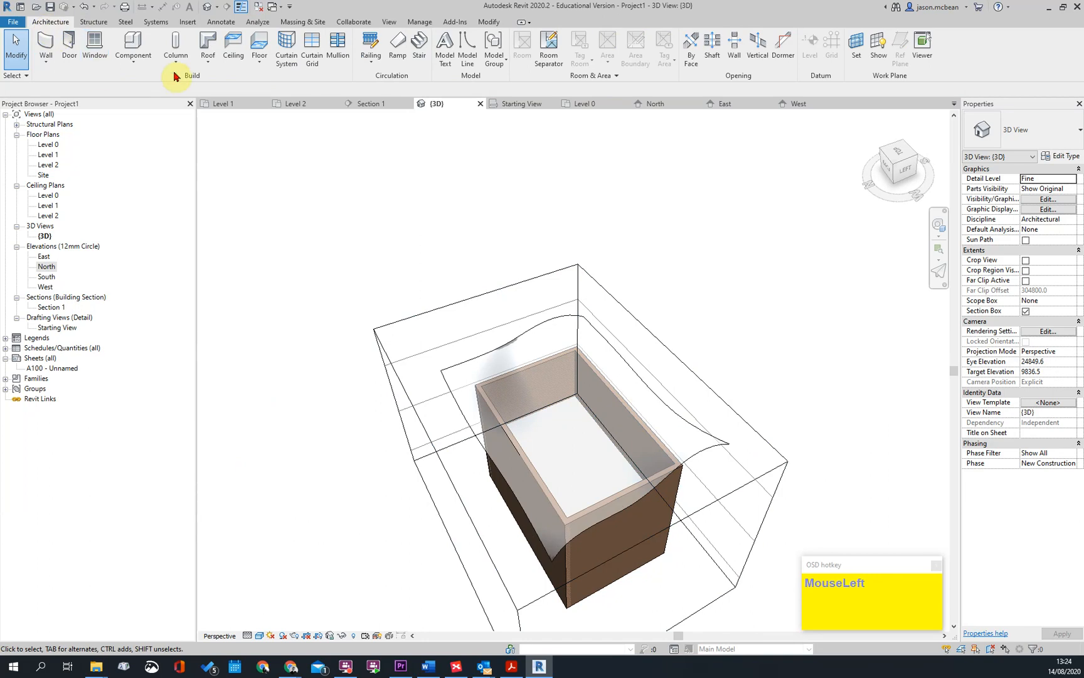
left_click(210, 66)
left_click(219, 128)
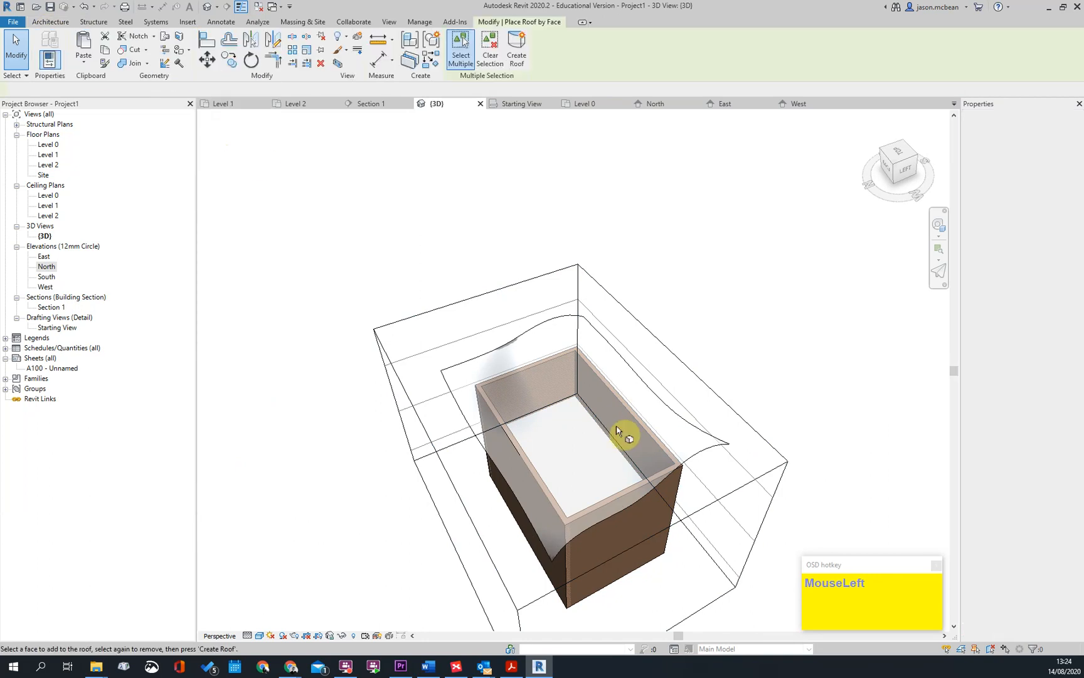
left_click(542, 318)
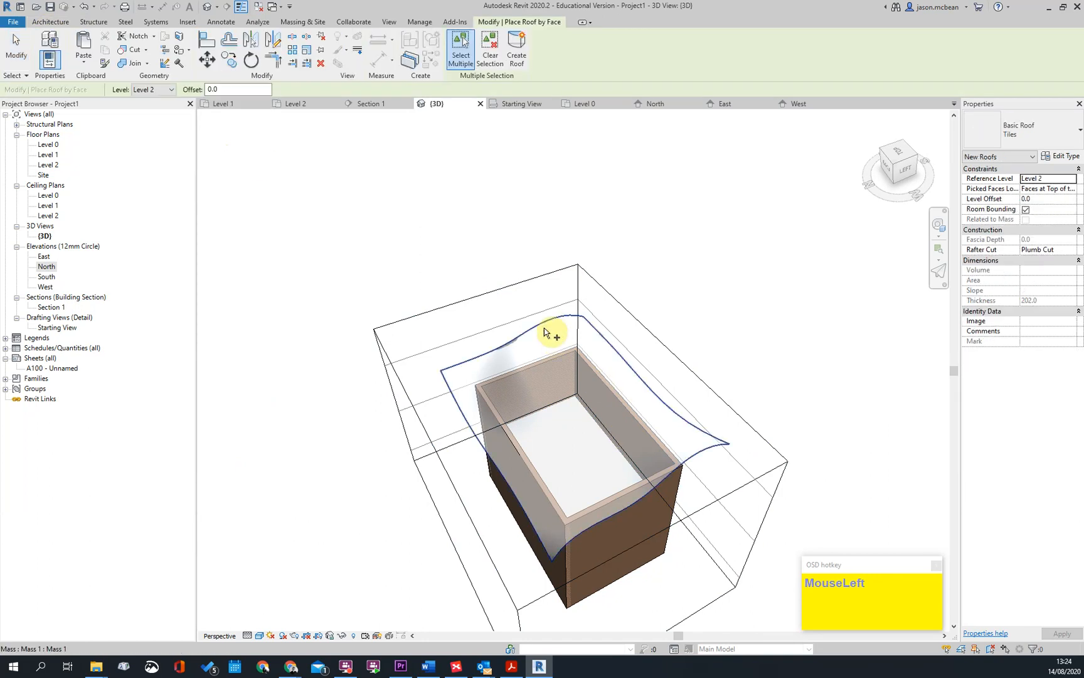
left_click(518, 47)
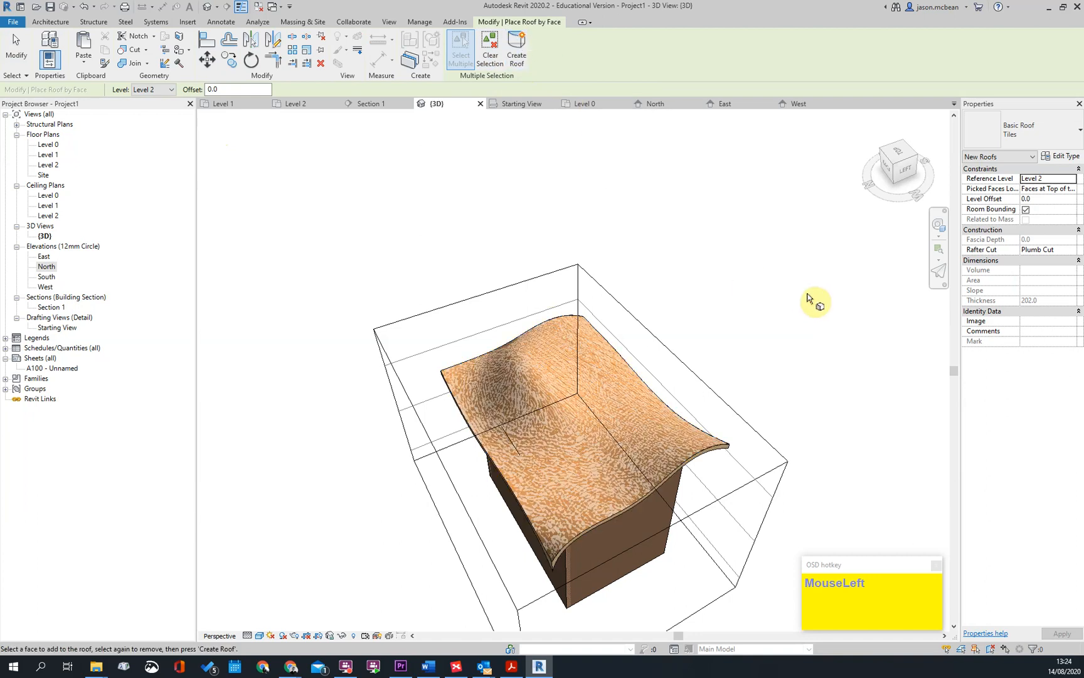
mouse_move(757, 414)
middle_mouse_down("shift")
mouse_move(695, 343)
mouse_move(758, 421)
middle_mouse_up("shift")
scroll(731, 492, "up", 1)
key("Escape")
mouse_move(531, 473)
middle_mouse_down("shift")
mouse_move(702, 448)
mouse_move(782, 503)
mouse_move(678, 467)
mouse_move(313, 525)
mouse_move(247, 506)
mouse_move(356, 514)
mouse_move(591, 293)
middle_mouse_up("shift")
key("Escape")
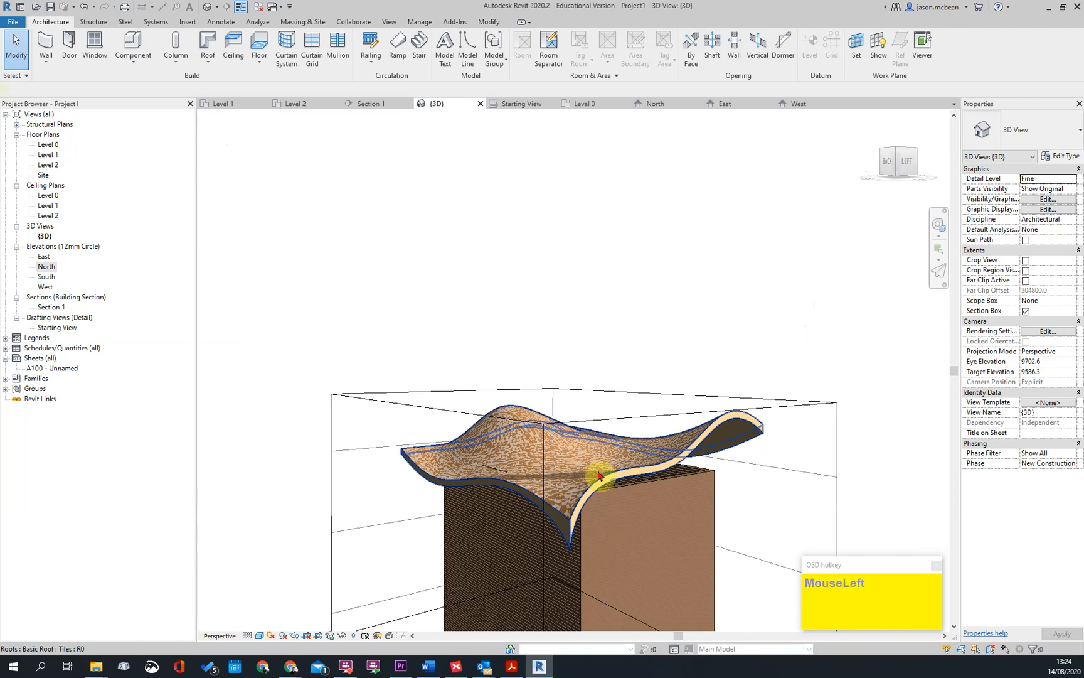
Select the mass under the new roof and reopen it for in-place editing
left_click(600, 475)
key("Escape")
left_click(713, 430)
left_click(464, 56)
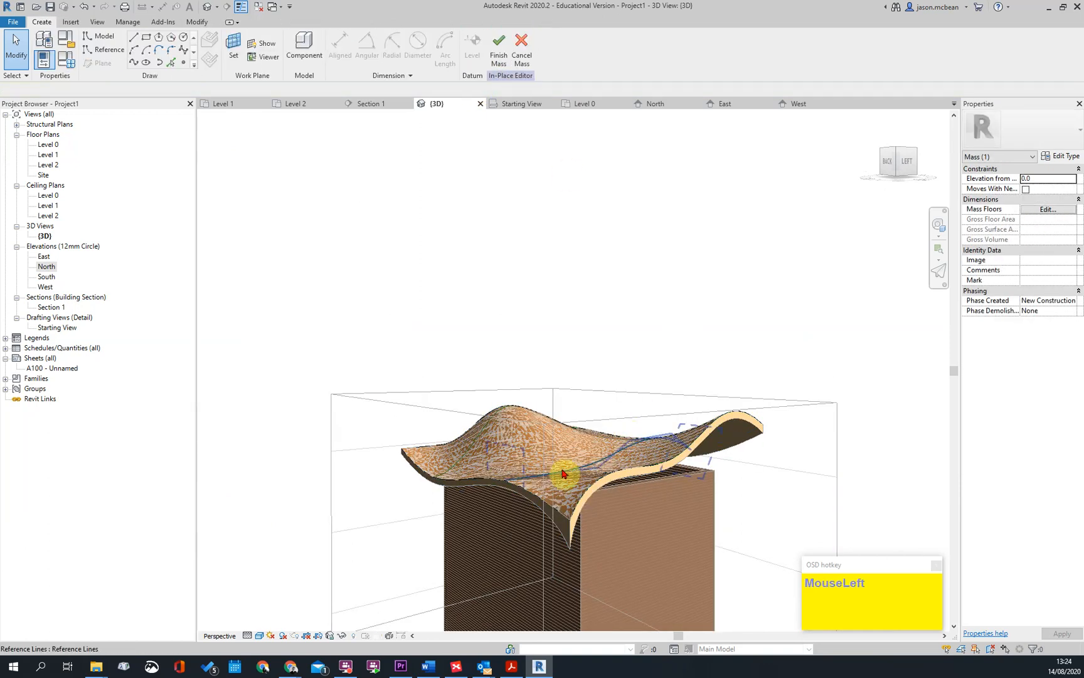
Raise a control point midway along the interior spline nearest the west end and finish the mass
left_click(584, 476)
scroll(596, 473, "up", 1)
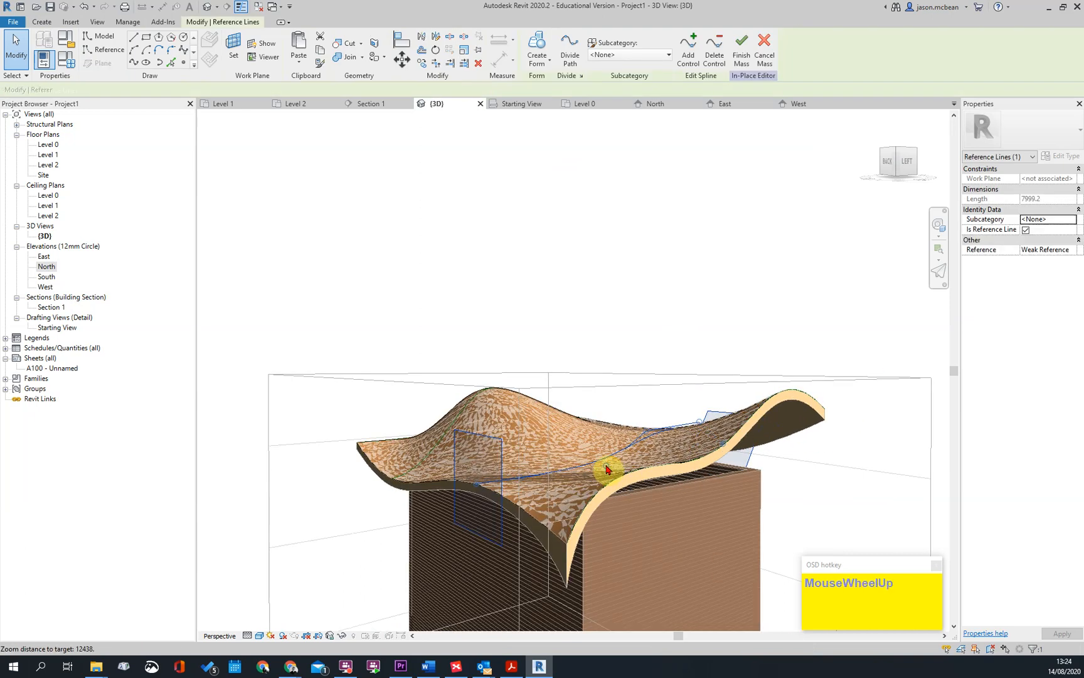
left_click_drag(607, 419, 606, 400)
left_click(695, 320)
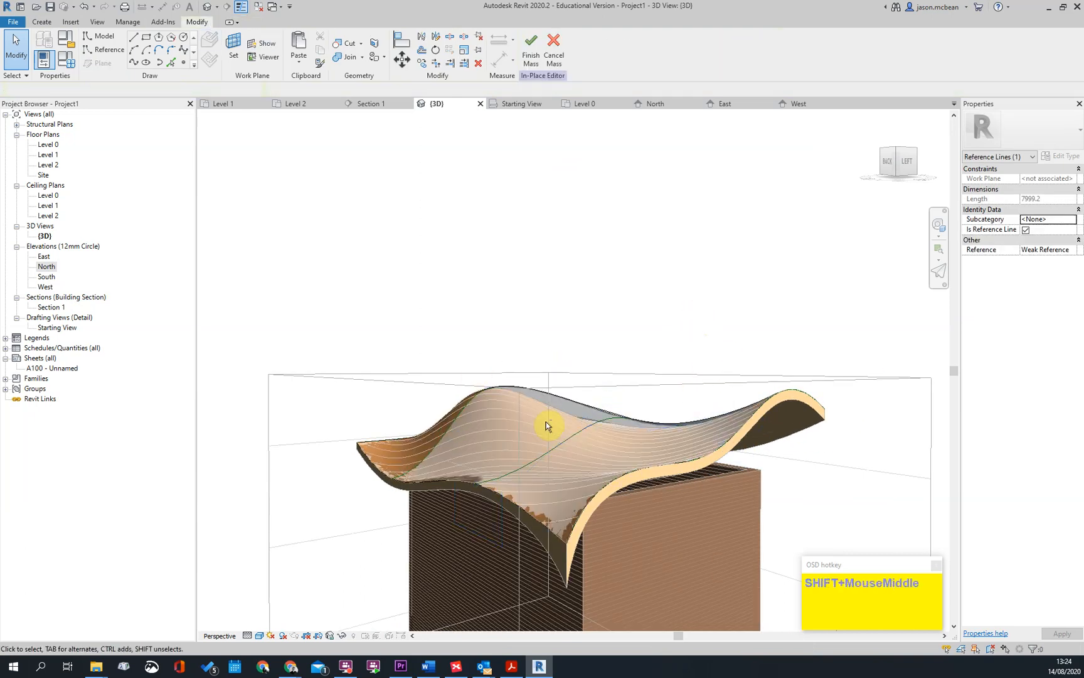
middle_click_drag(525, 414, 647, 430, "shift")
middle_click_drag(612, 382, 574, 382, "shift")
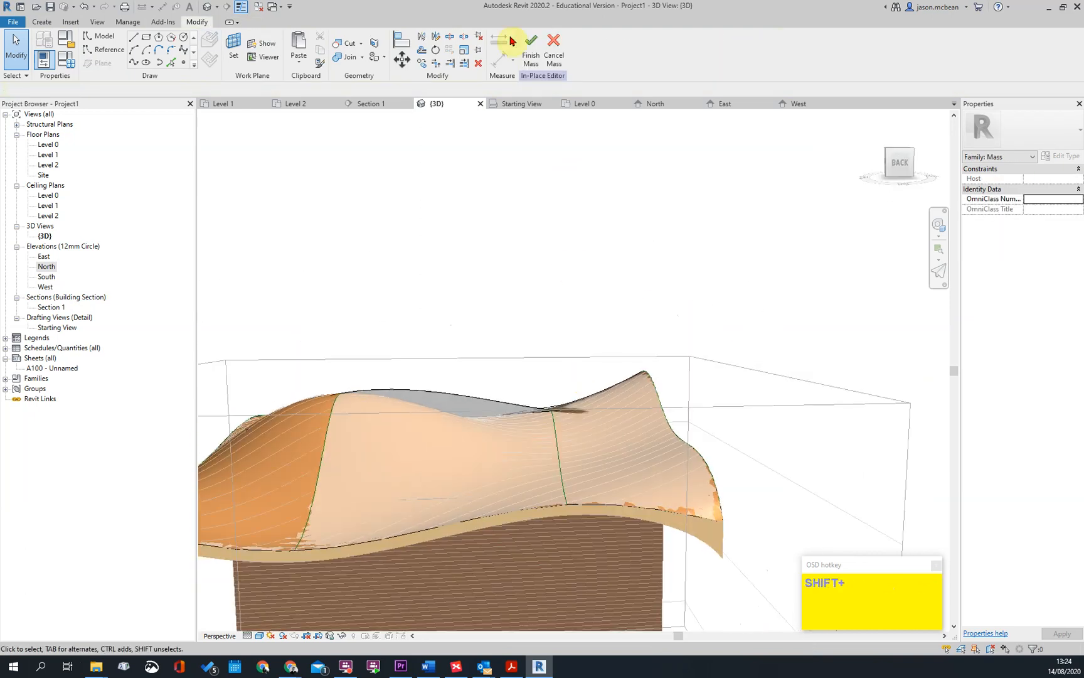
Update the tiled roof to match the edited mass face
left_click(646, 524)
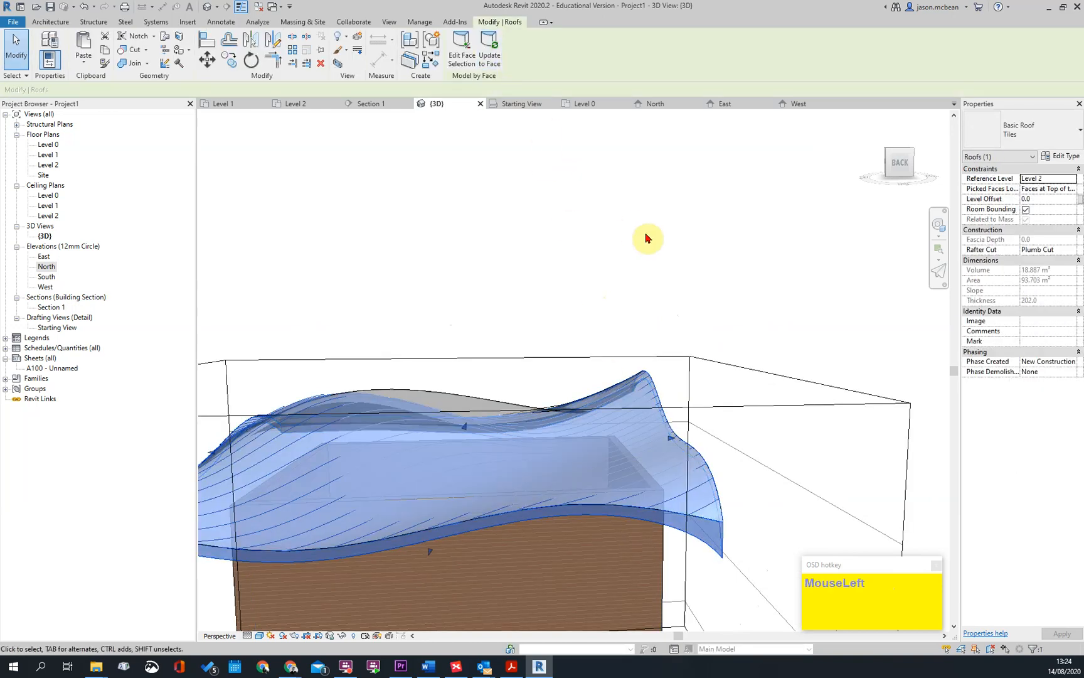
middle_click_drag(554, 361, 631, 432, "shift")
middle_click_drag(422, 420, 711, 454, "shift")
key("Escape")
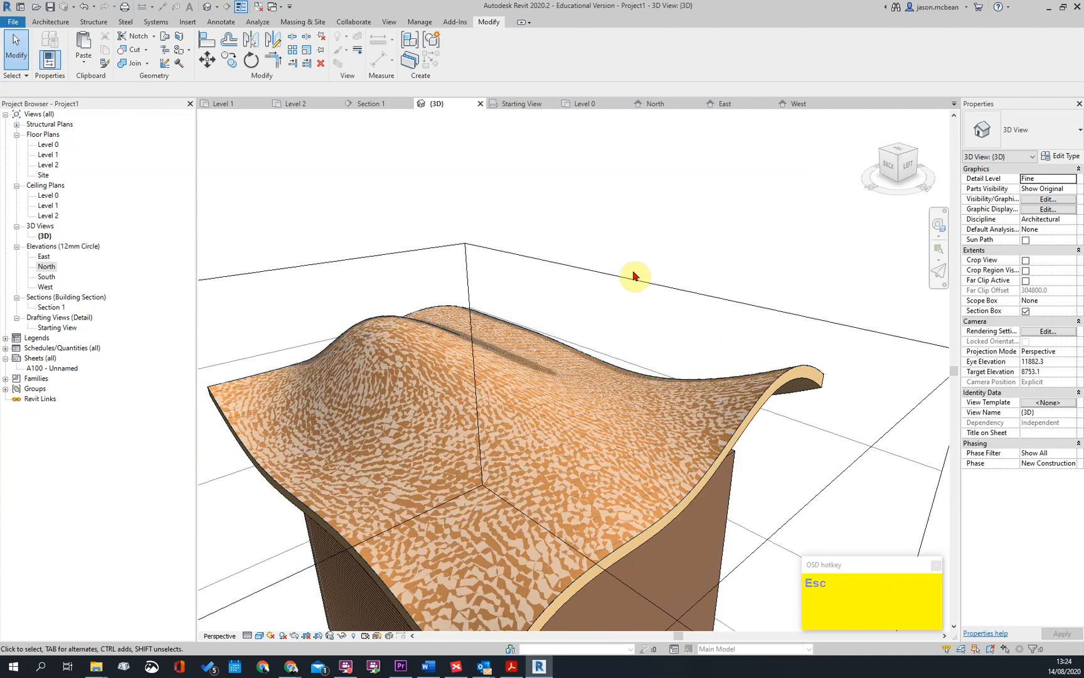
scroll(648, 389, "down", 3)
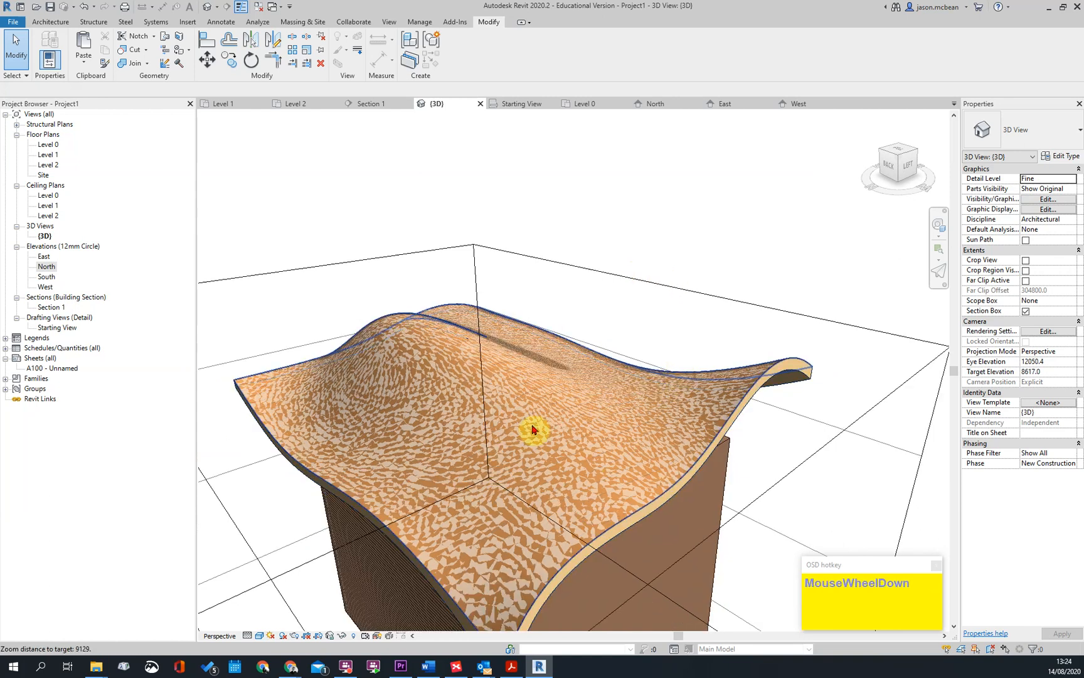
Switch the mass display to Show Mass by View Settings so only the tiled roof is drawn over the walls
middle_click_drag(517, 431, 561, 450, "shift")
scroll(715, 495, "up", 3)
scroll(664, 563, "up", 1)
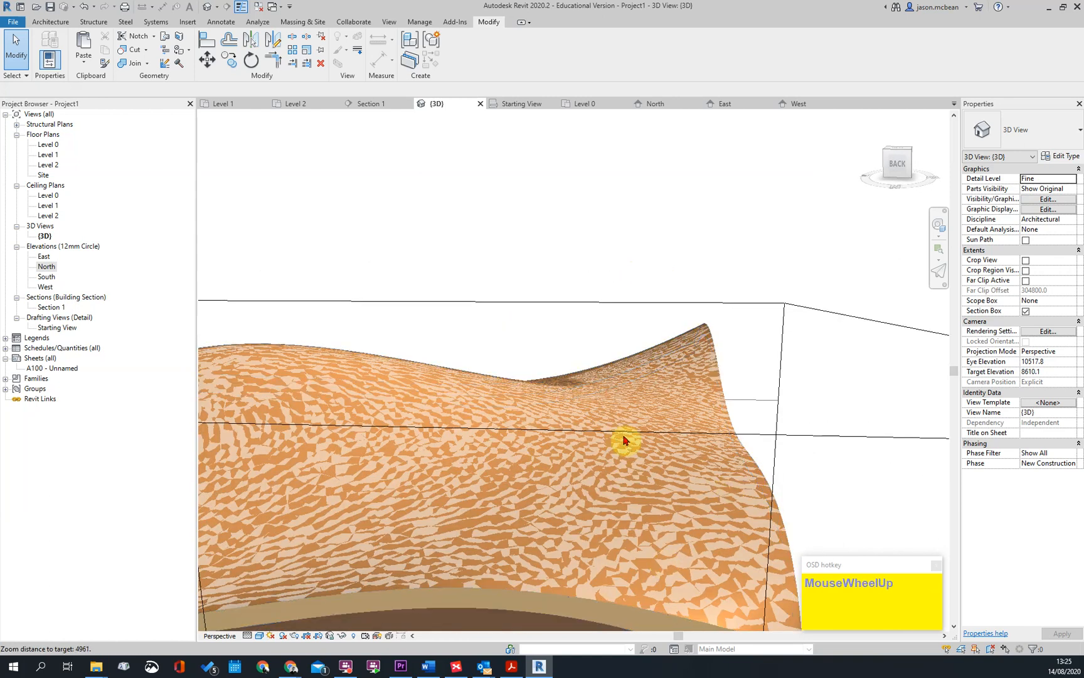
middle_click_drag(809, 503, 593, 431, "shift")
scroll(590, 411, "up", 2)
scroll(590, 411, "down", 1)
left_click(355, 13)
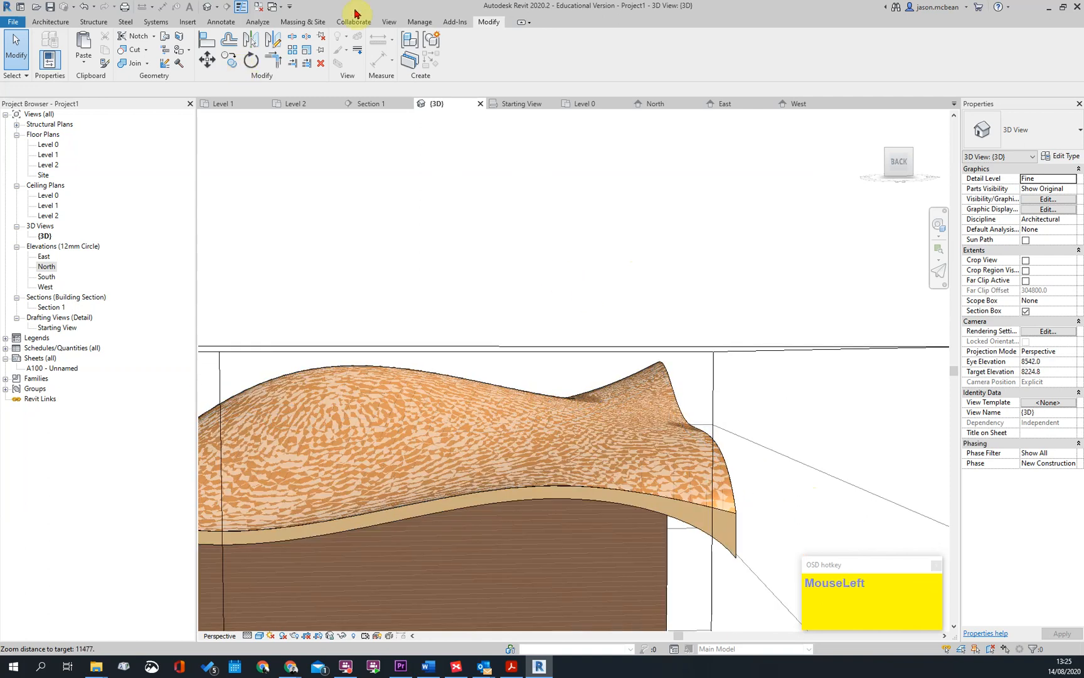
left_click(389, 24)
left_click(417, 23)
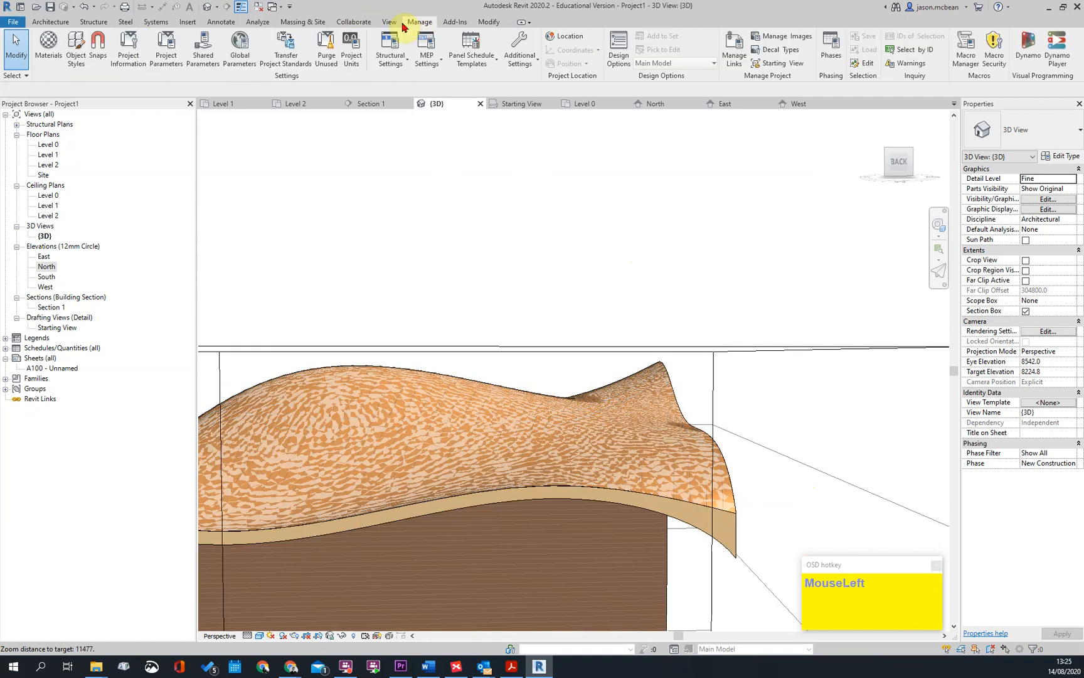
left_click(386, 23)
left_click(300, 20)
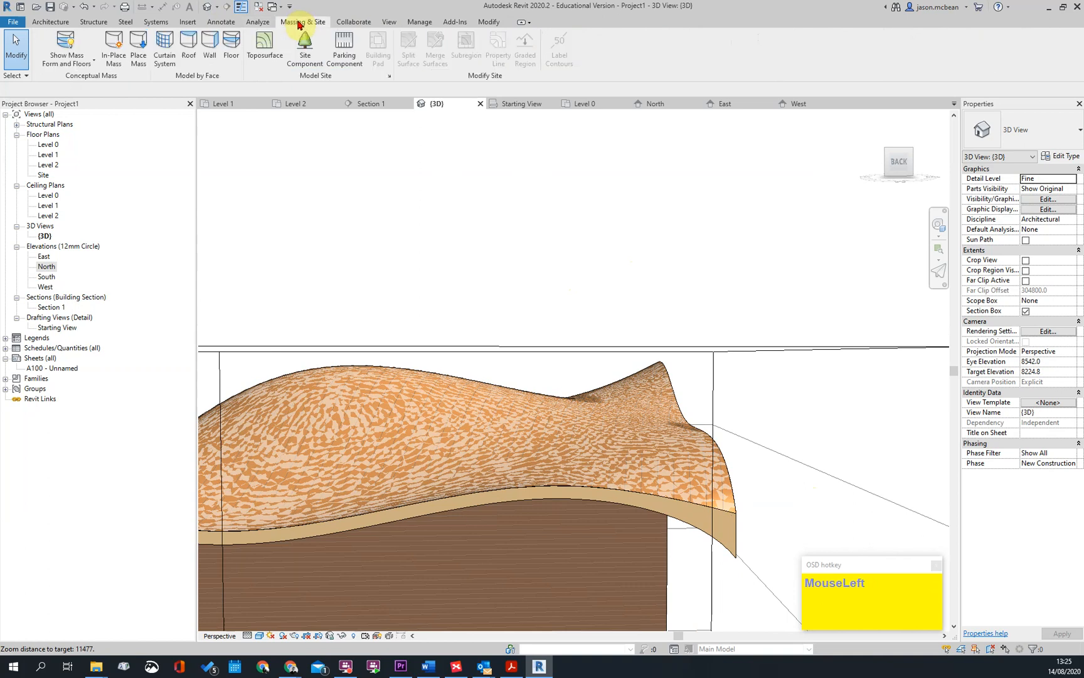
left_click(63, 49)
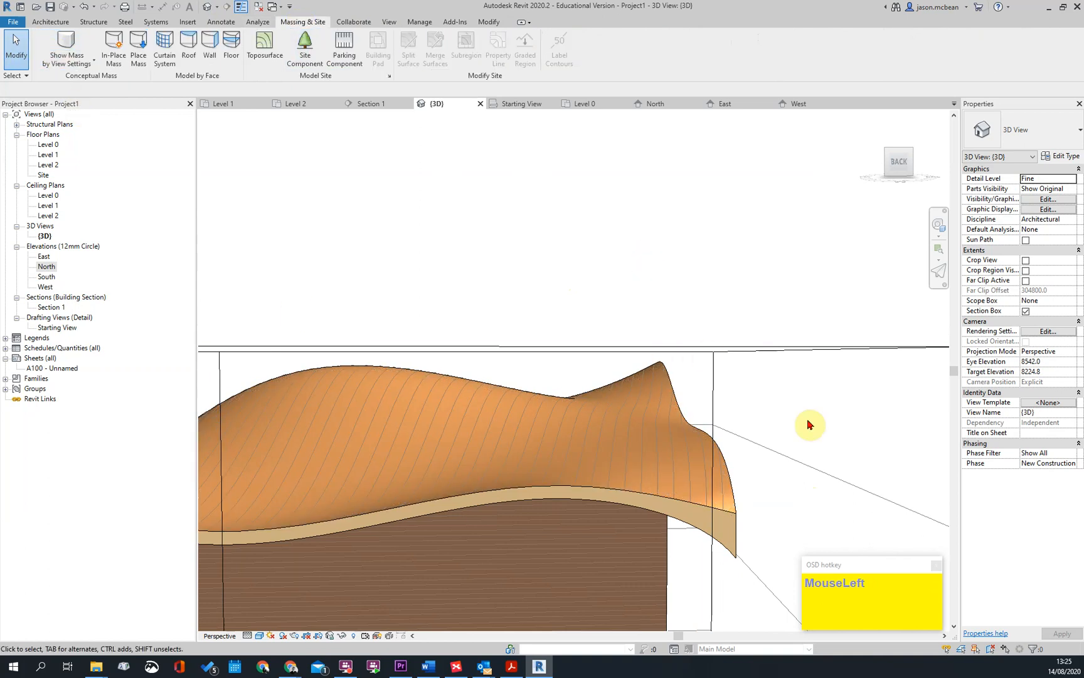
Examine the curved roof's surface, edges and fit over the walls from several sides in 3D
middle_click_drag(708, 515, 785, 485, "shift")
middle_click_drag(673, 470, 709, 516, "shift")
scroll(644, 610, "up", 3)
scroll(486, 477, "up", 3)
middle_click_drag(486, 476, 423, 545, "shift")
scroll(583, 411, "up", 2)
scroll(584, 412, "down", 3)
scroll(580, 448, "down", 2)
scroll(516, 484, "down", 1)
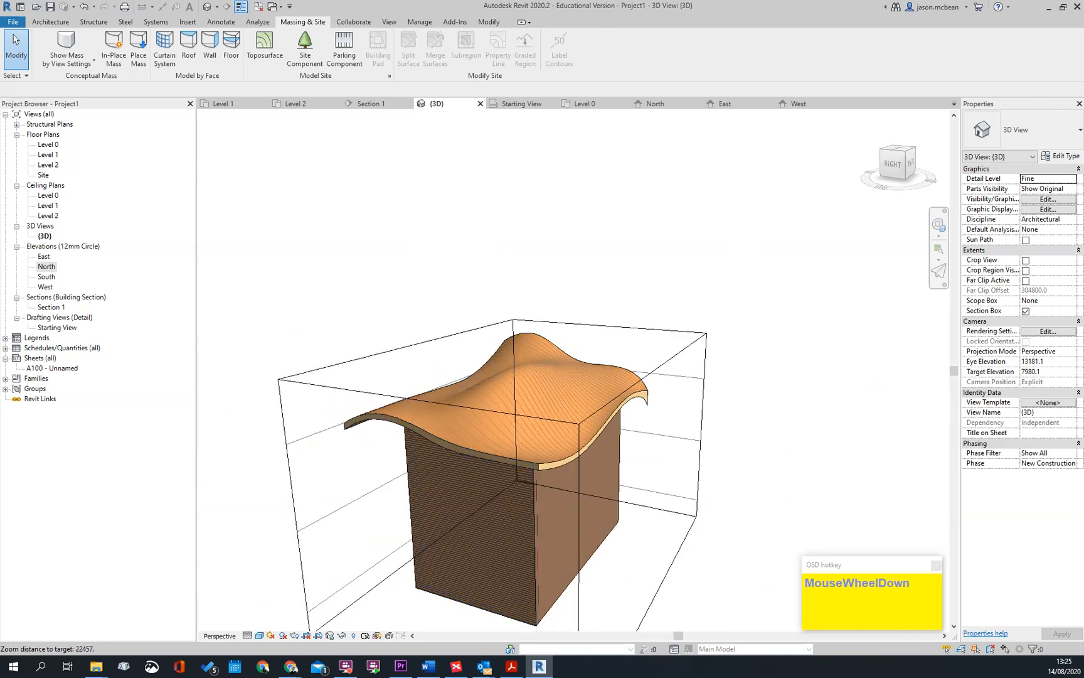
scroll(548, 419, "up", 2)
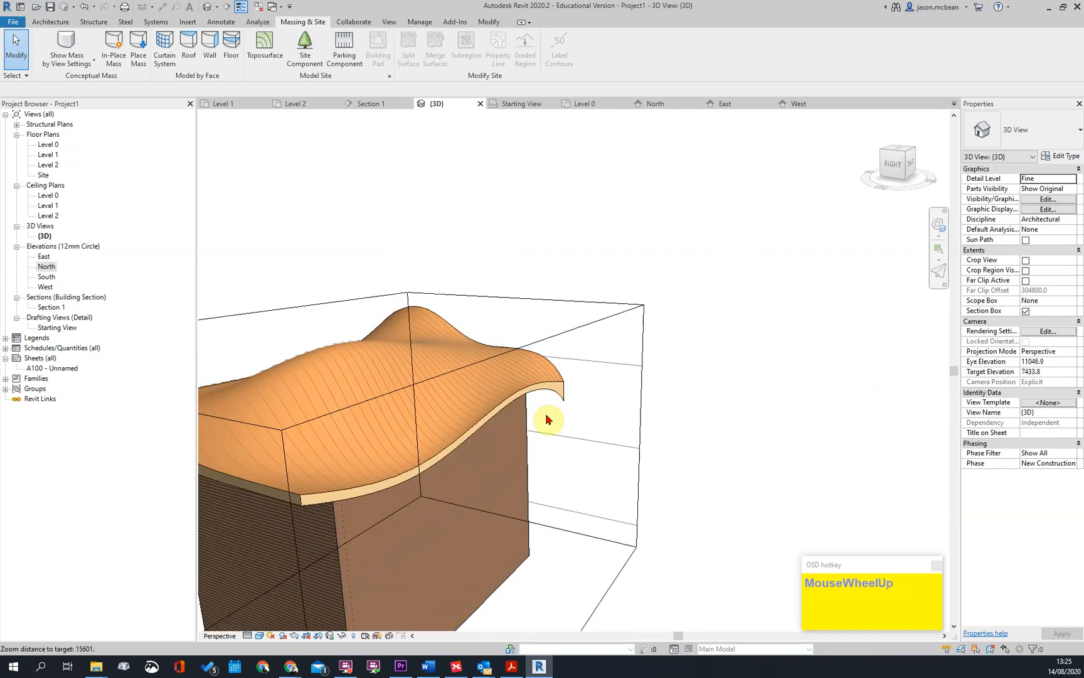
Select the whole chain of four exterior walls and attach their tops to the curved tiled roof
middle_click_drag(668, 451, 464, 443, "shift")
key("Tab")
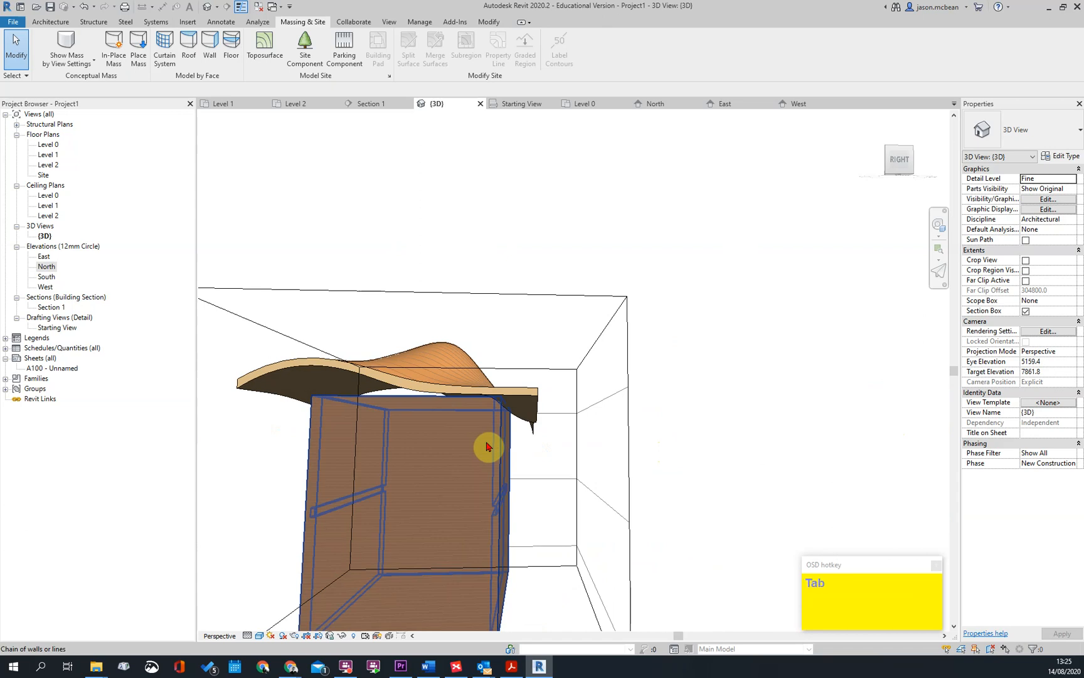
left_click(535, 468)
left_click(539, 56)
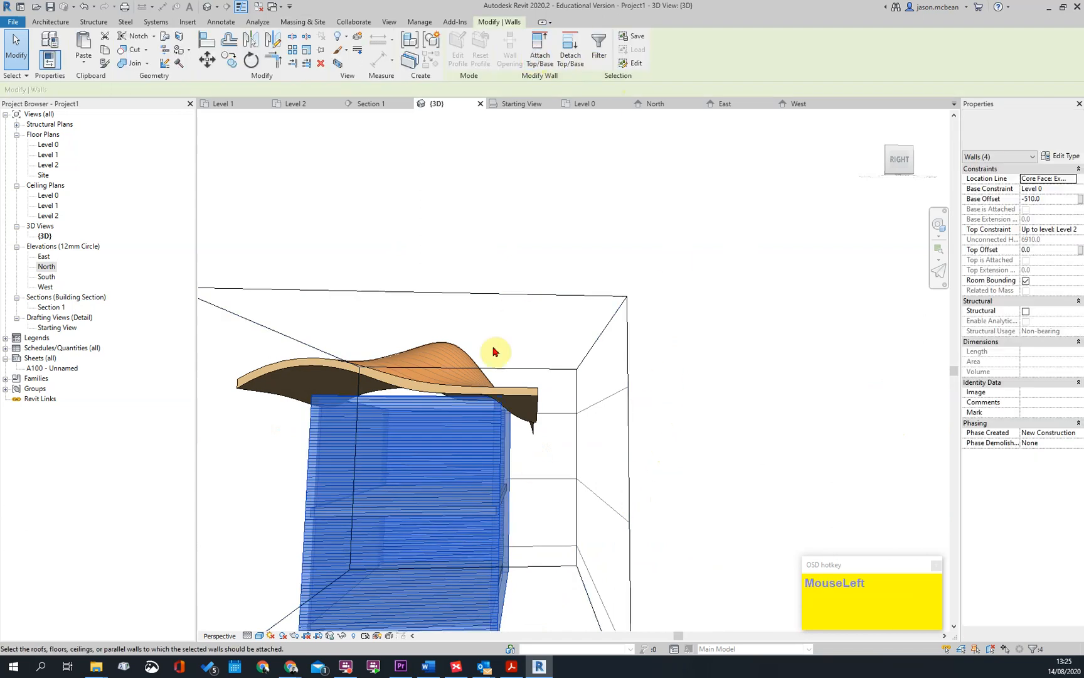
middle_click_drag(363, 435, 494, 387, "shift")
Pull the section box's east face inward to cut through the building and expose its interior
scroll(494, 387, "down", 5)
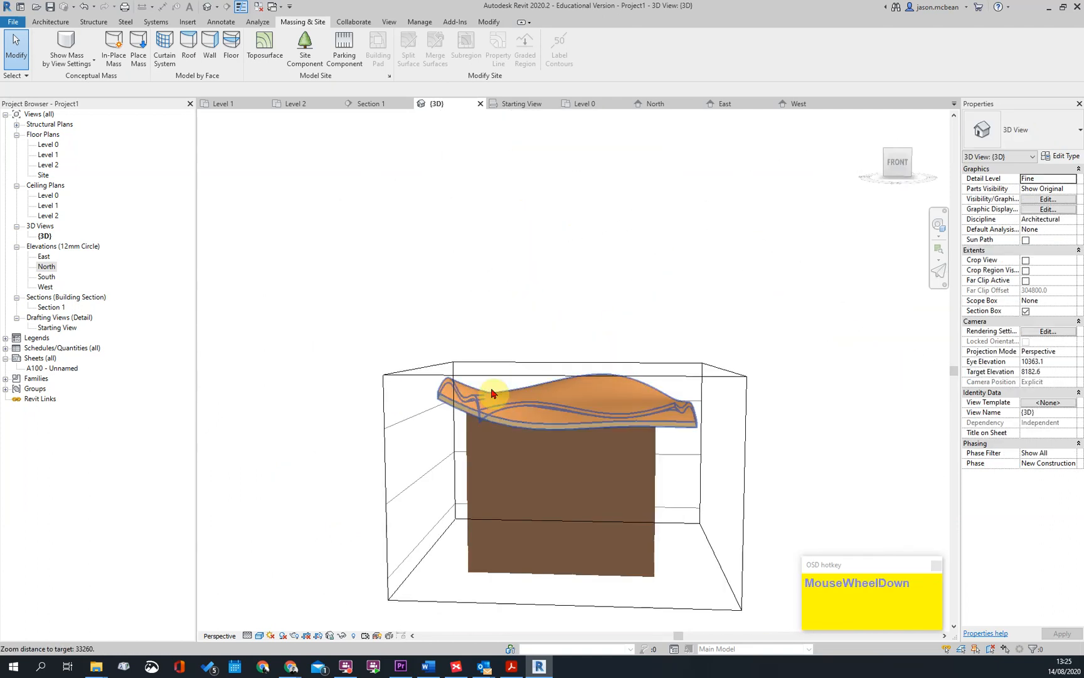
left_click(663, 448)
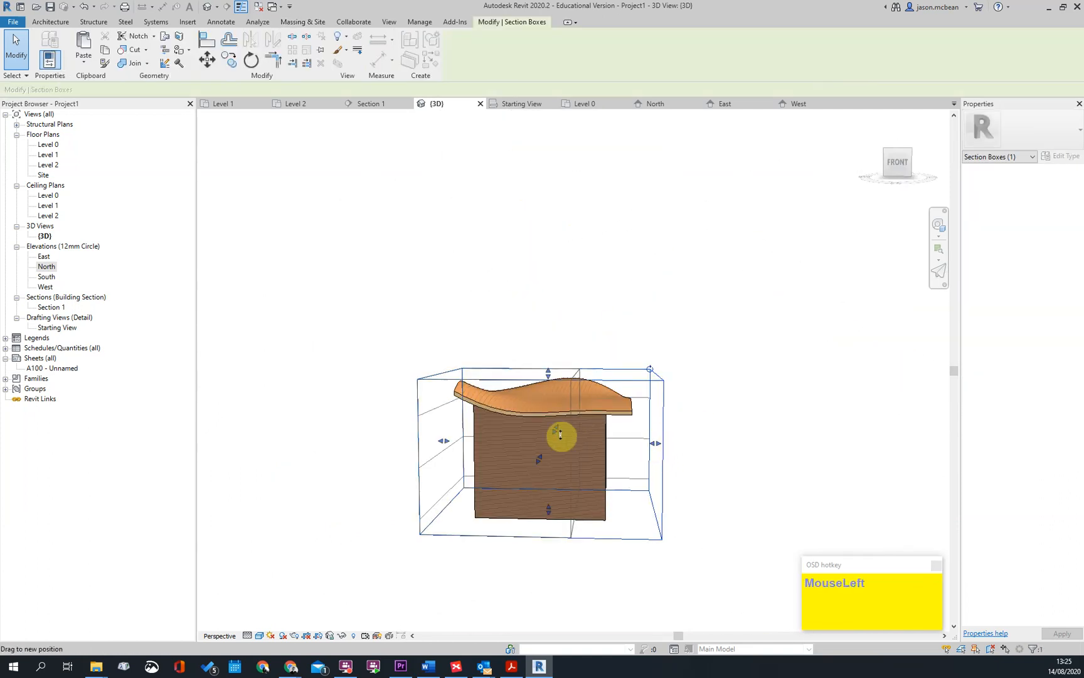
left_click_drag(579, 435, 575, 433)
Inspect how the cut walls meet the layered curved roof at its underside and overhangs
middle_click_drag(697, 499, 545, 501, "shift")
scroll(505, 502, "up", 10)
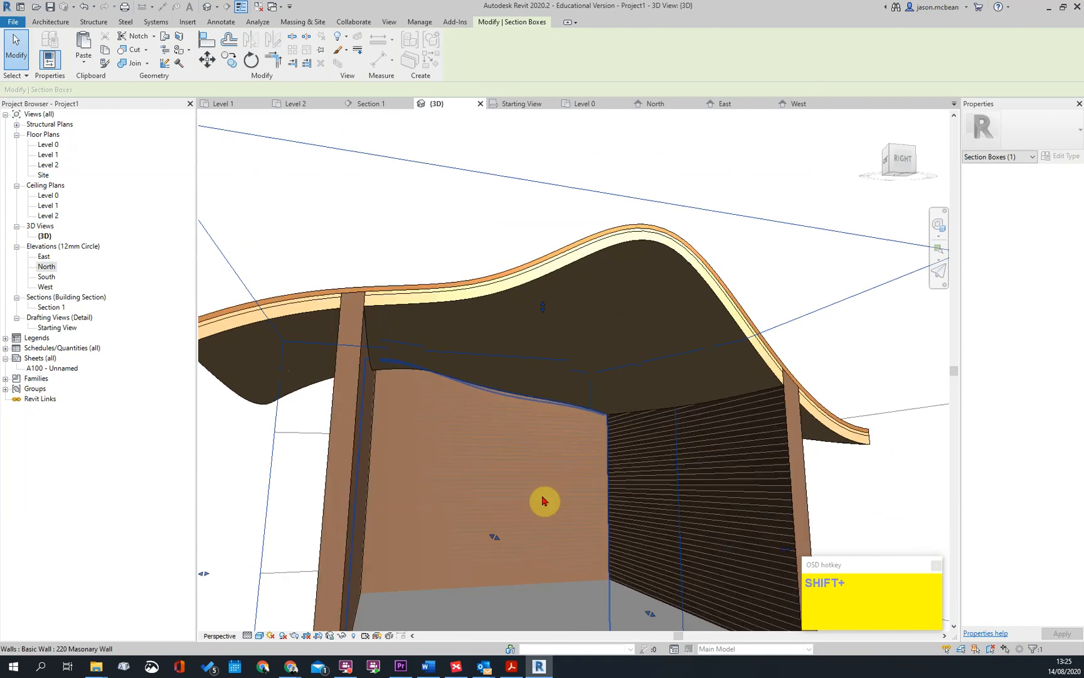
scroll(844, 399, "up", 5)
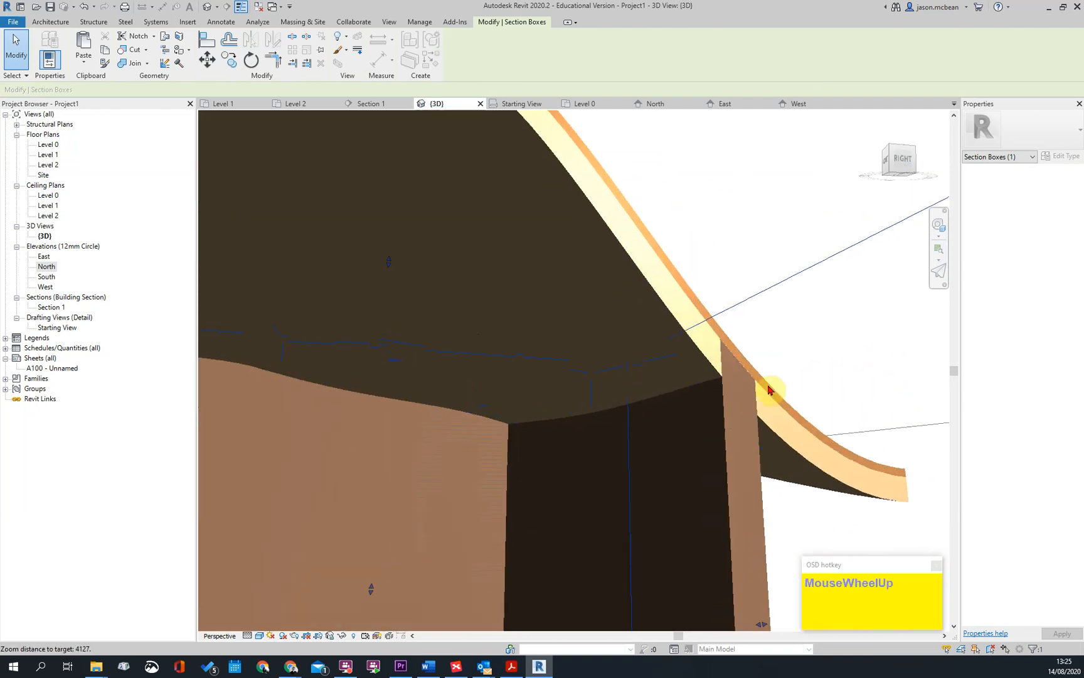
scroll(788, 421, "down", 5)
middle_click_drag(856, 348, 762, 370, "shift")
scroll(658, 358, "down", 2)
scroll(641, 359, "up", 2)
scroll(809, 399, "down", 2)
scroll(809, 399, "down", 3)
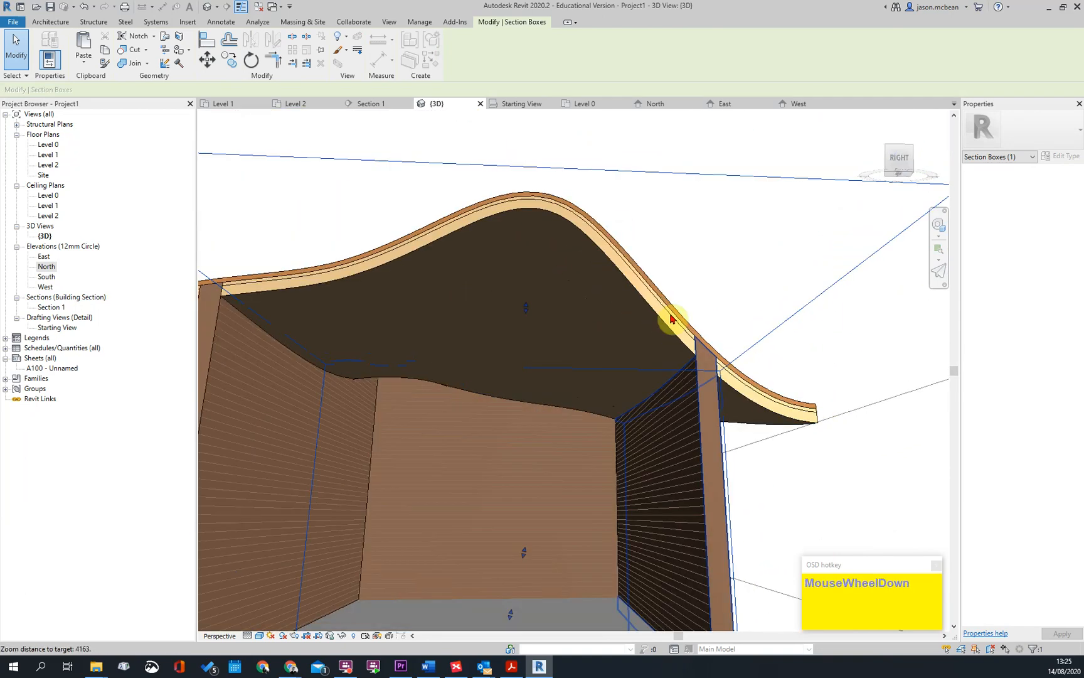
scroll(719, 364, "down", 5)
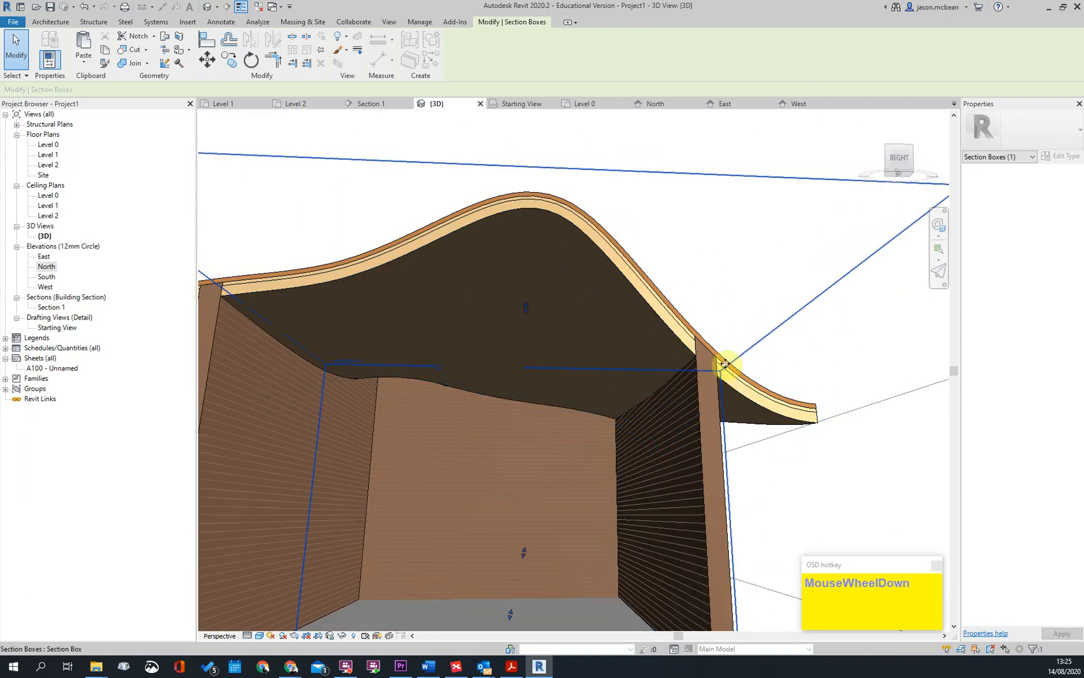
middle_click_drag(503, 286, 584, 321, "shift")
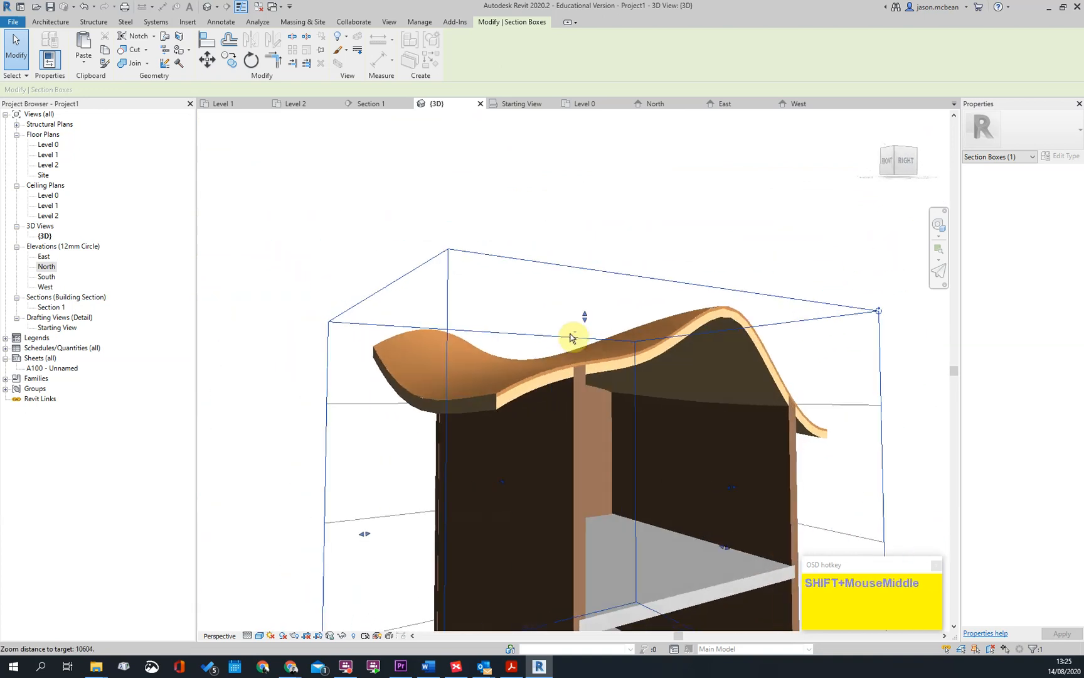
scroll(538, 395, "up", 3)
key("Escape")
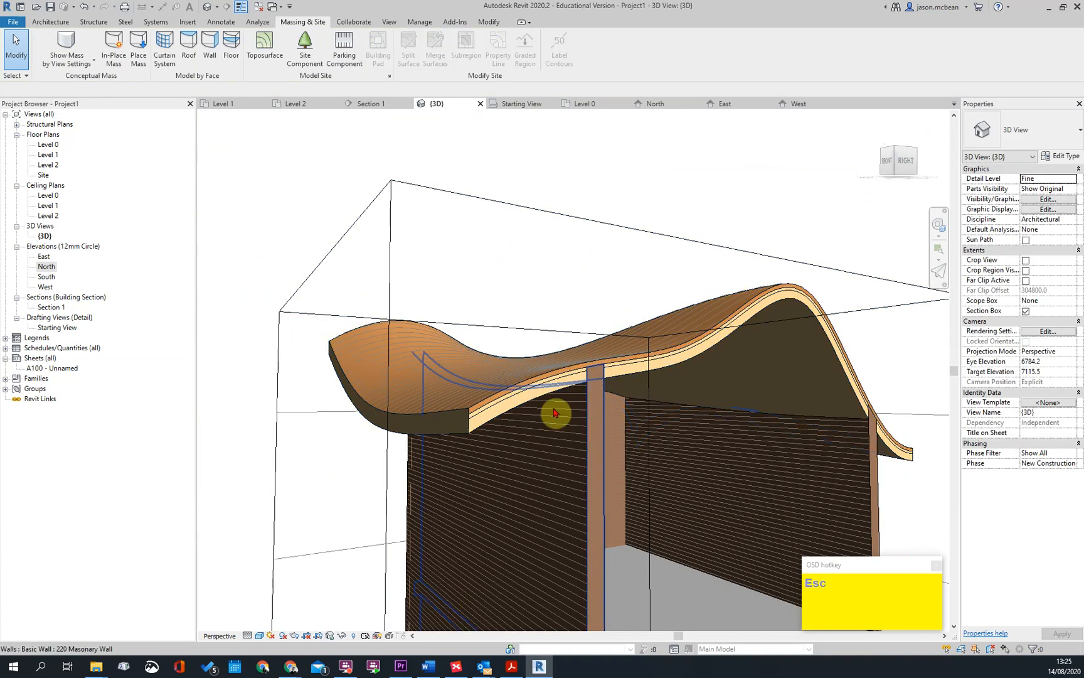
Select the tiled roof to review its properties and cut profile, clear the selection and view the building from below
scroll(584, 389, "down", 2)
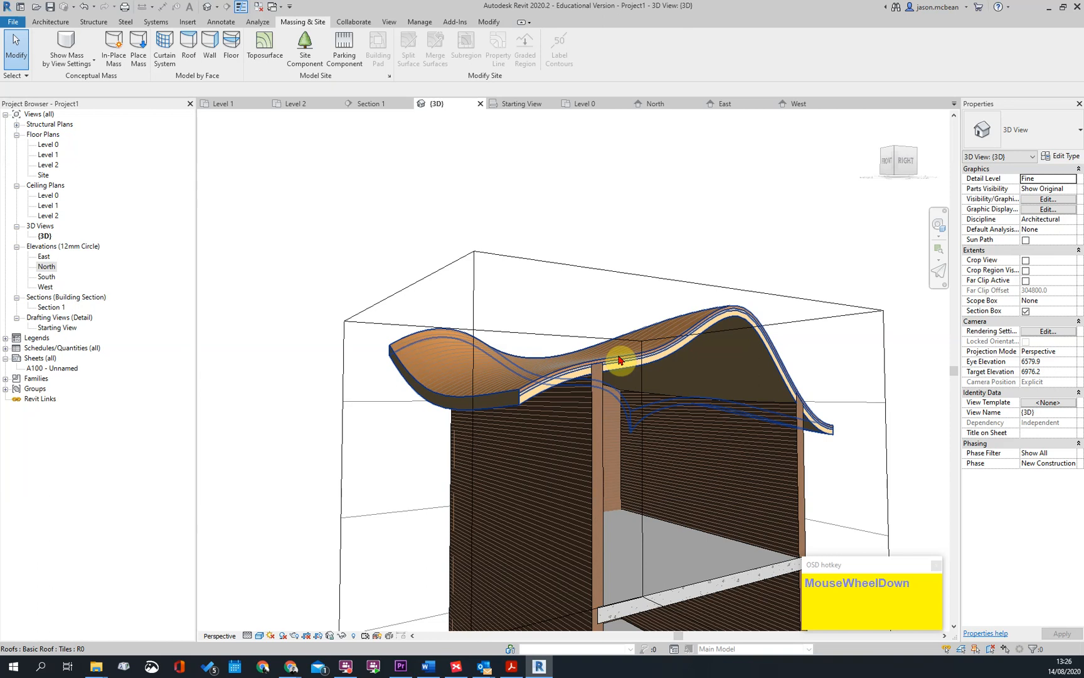
middle_click_drag(431, 339, 666, 395, "shift")
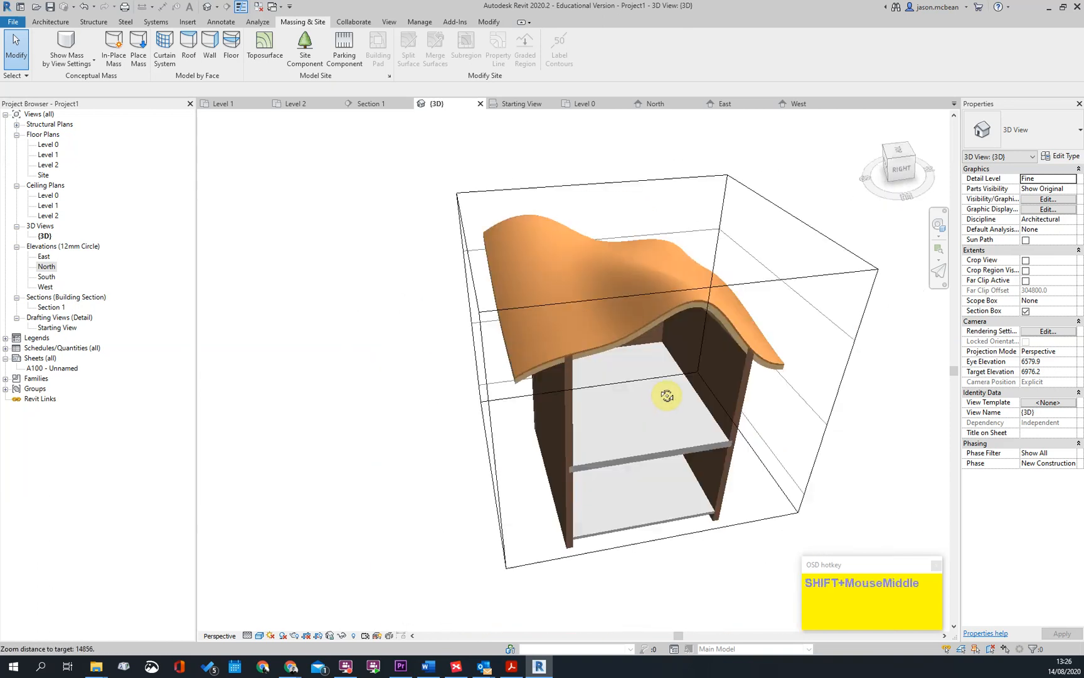
left_click(684, 304)
scroll(686, 308, "up", 3)
middle_click_drag(782, 426, 848, 377, "shift")
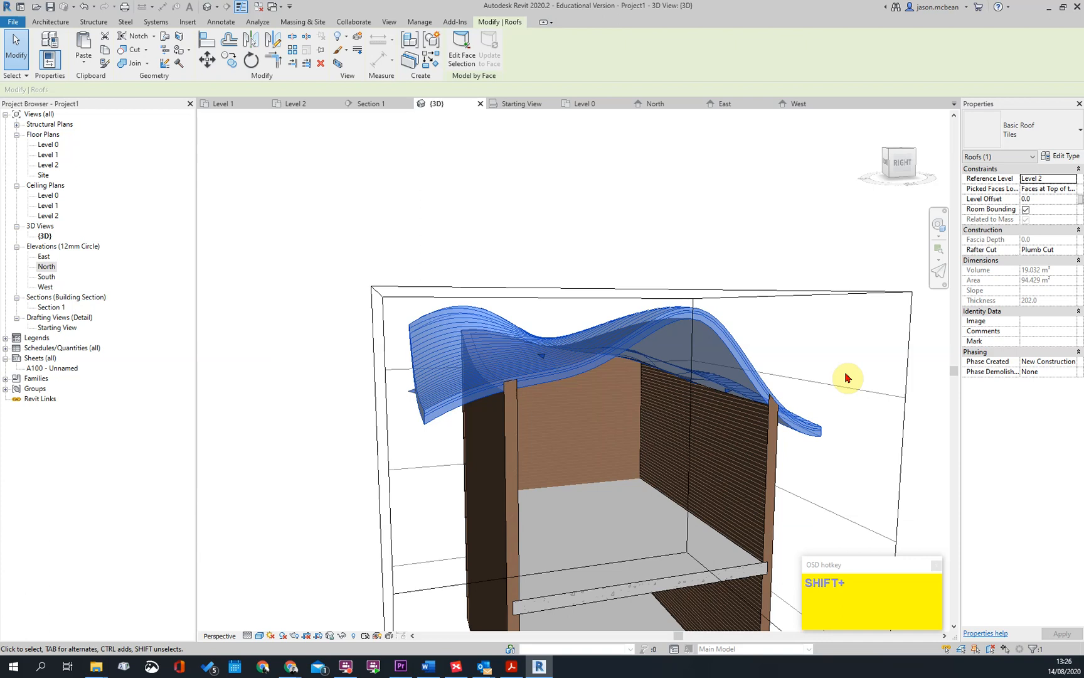
scroll(683, 409, "down", 3)
key("Escape")
middle_click_drag(702, 472, 280, 338, "shift")
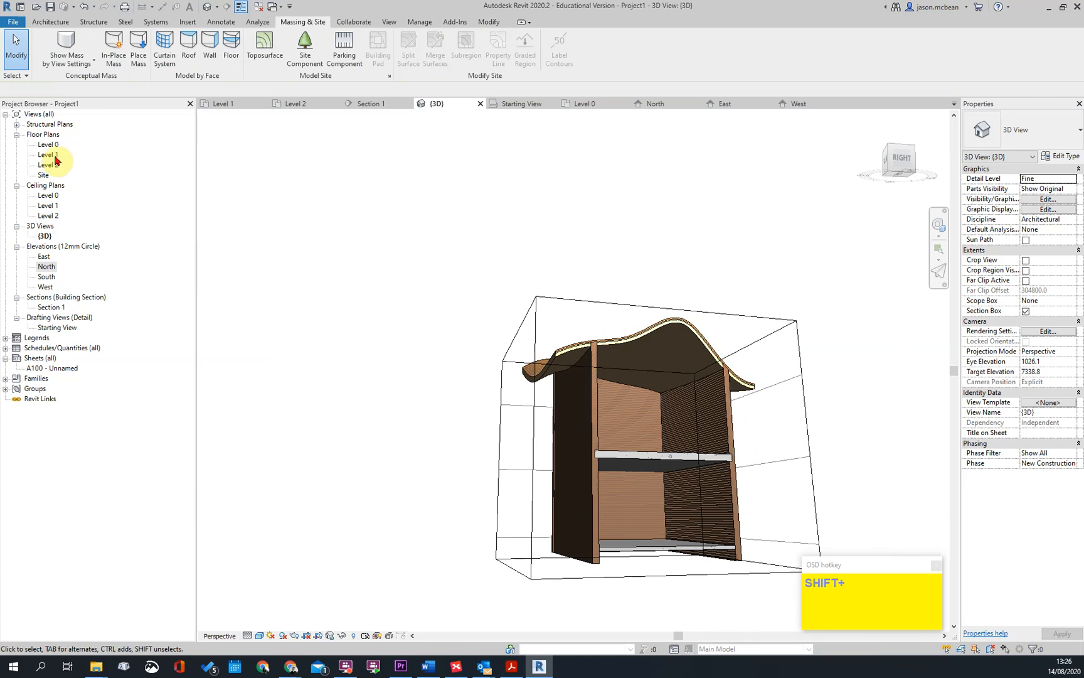
double_click(45, 155)
scroll(496, 307, "up", 3)
middle_click_drag(322, 249, 433, 306)
left_click(43, 23)
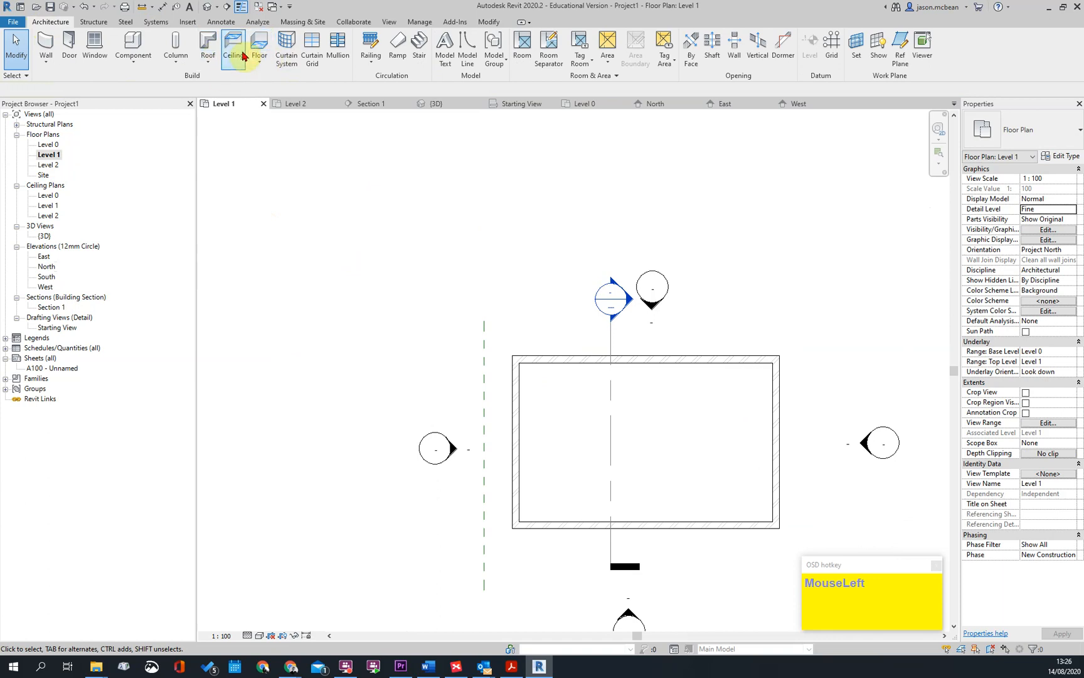
scroll(632, 389, "up", 4)
middle_click_drag(629, 421, 563, 352)
scroll(563, 352, "down", 3)
left_click(51, 155)
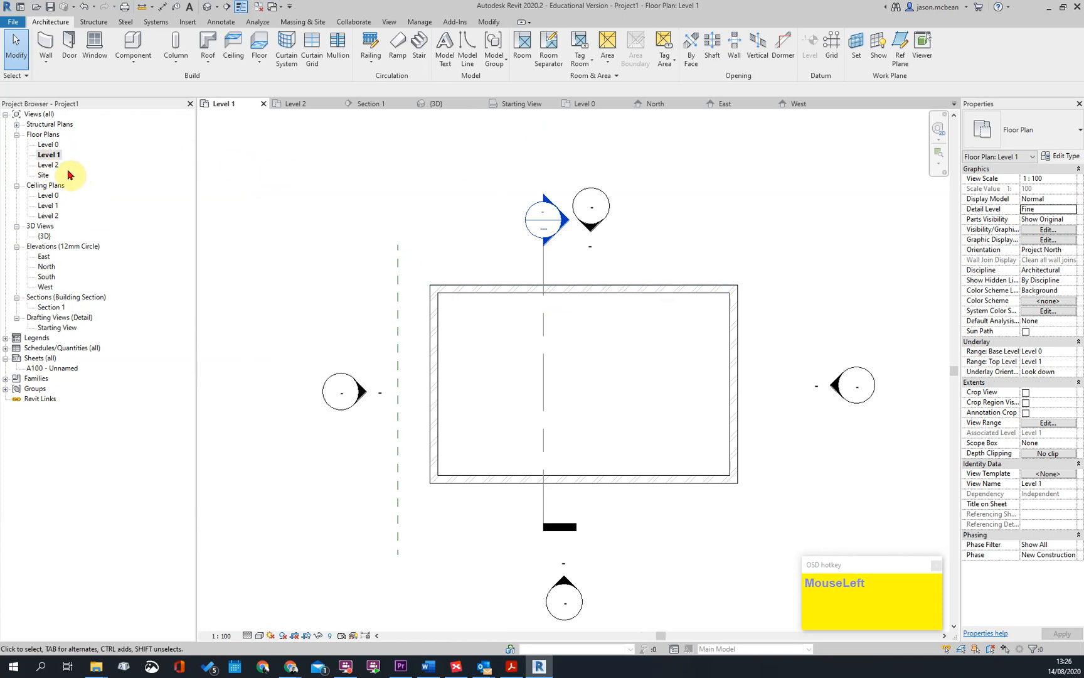
On the Level 0 floor plan, place an automatic 600x1200mm_Grid compound ceiling within the walls at a height offset of 2400
double_click(49, 146)
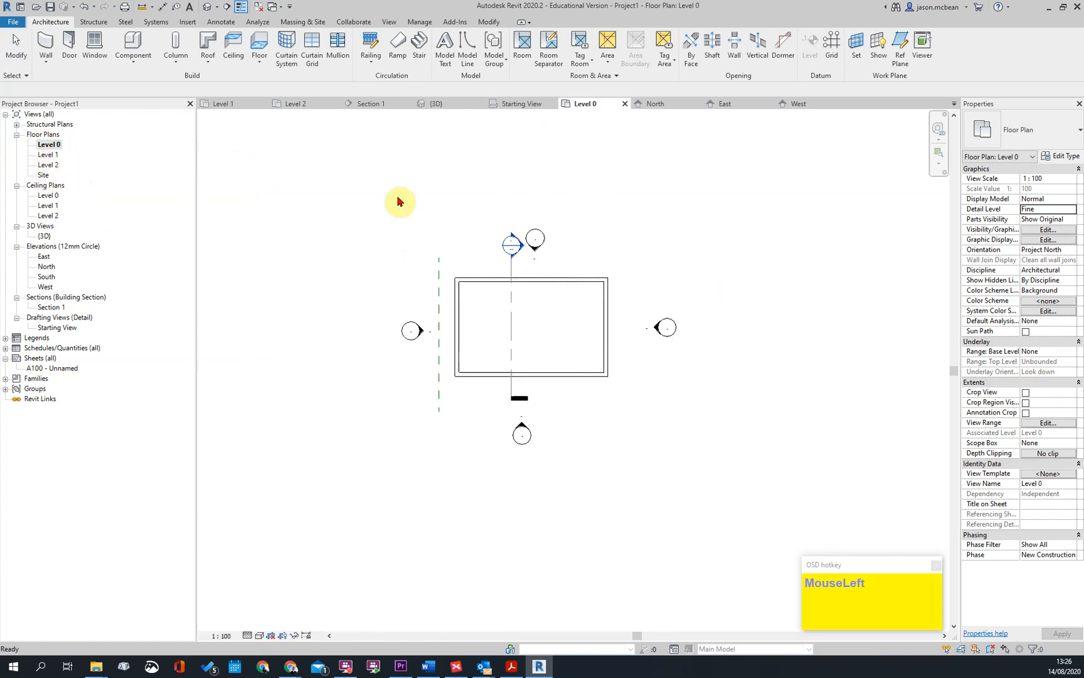
left_click(245, 55)
scroll(612, 321, "up", 2)
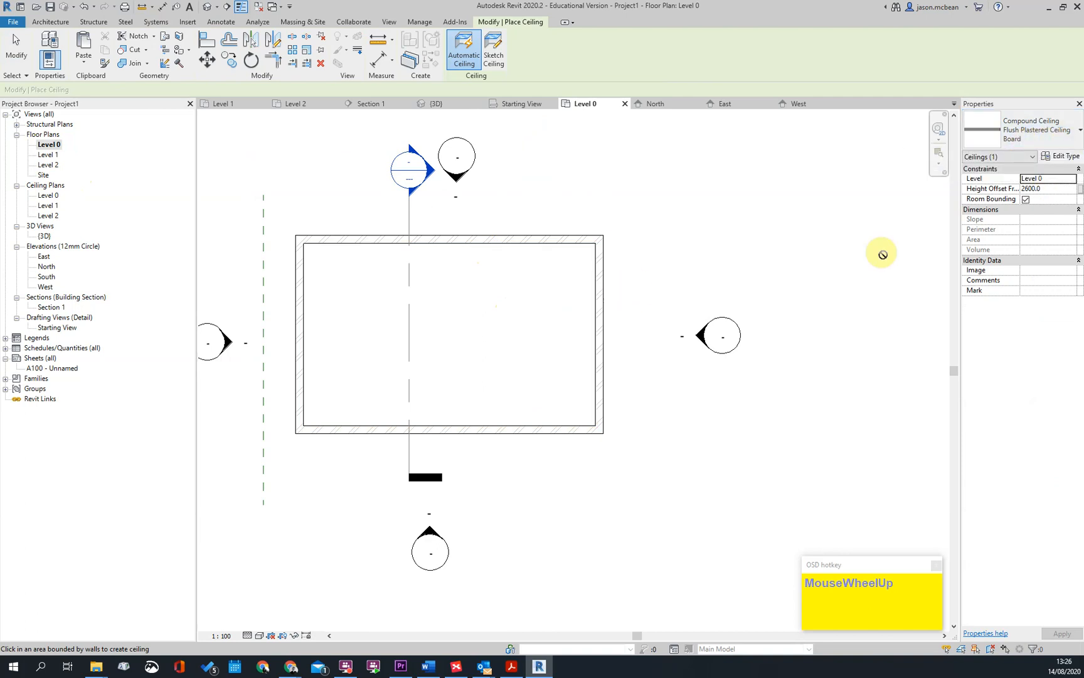
left_click(1058, 125)
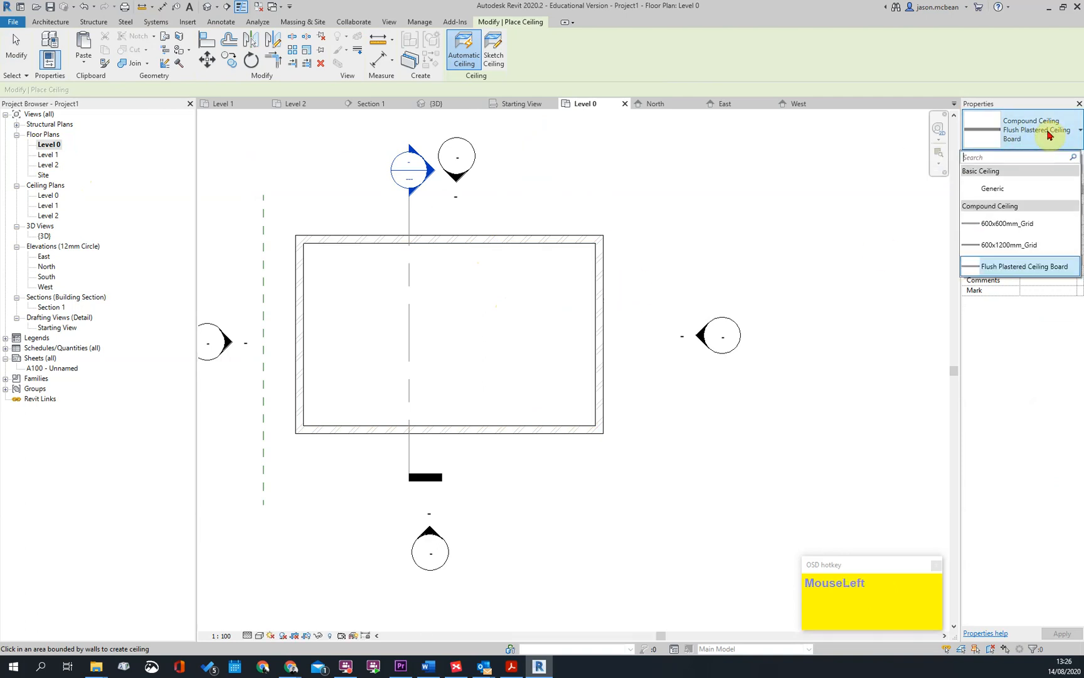
left_click(1012, 248)
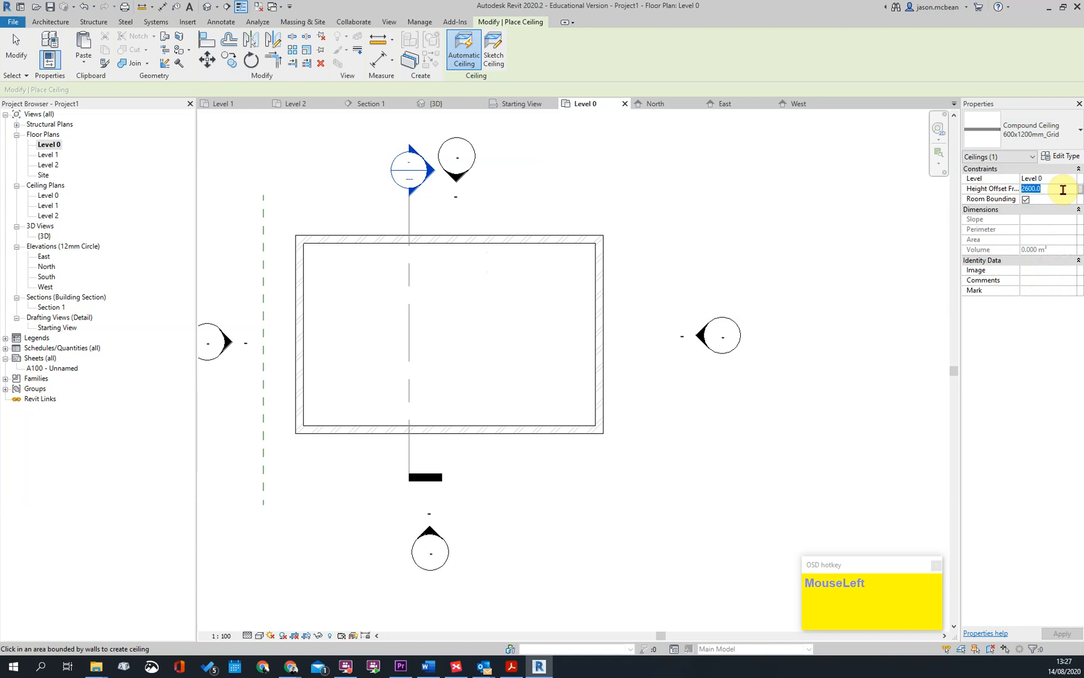
left_click(510, 246)
key("Escape")
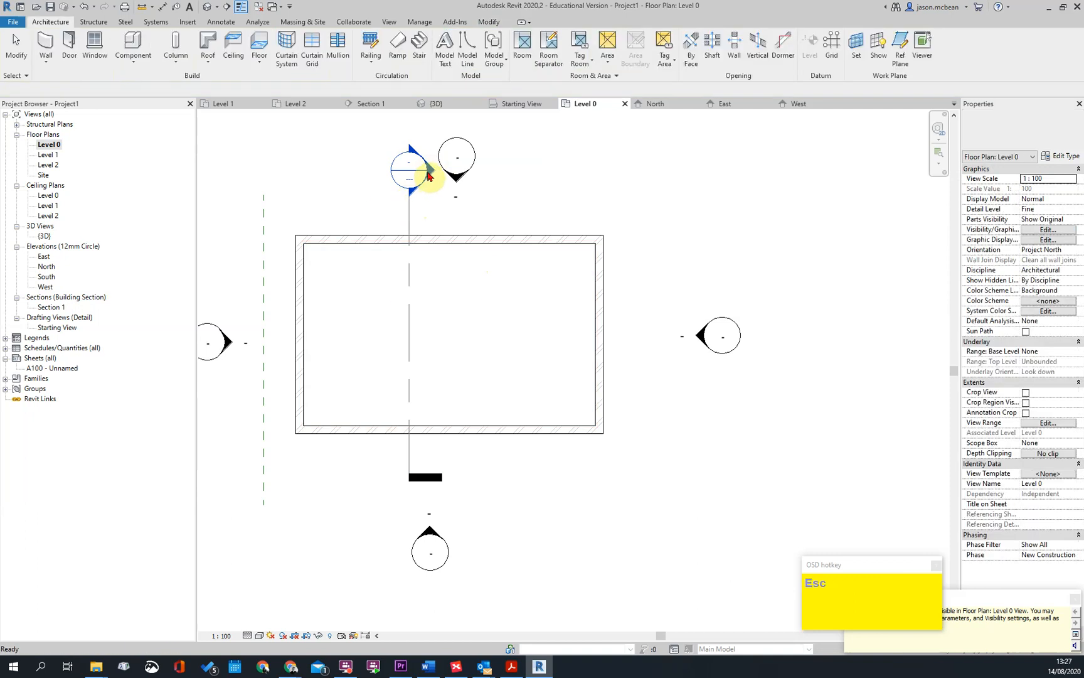
Open Section 1 from its section marker and check the new ceiling's position between Level 0 and Level 1
left_click(503, 333)
double_click(414, 209)
scroll(525, 392, "up", 5)
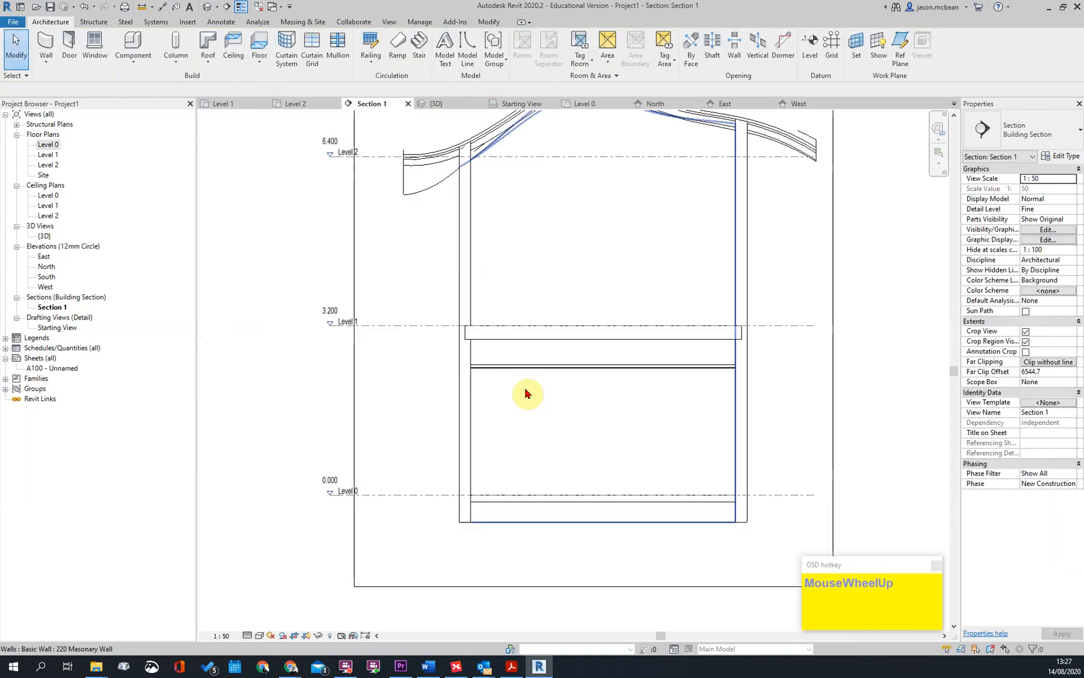
left_click(449, 346)
scroll(731, 358, "down", 5)
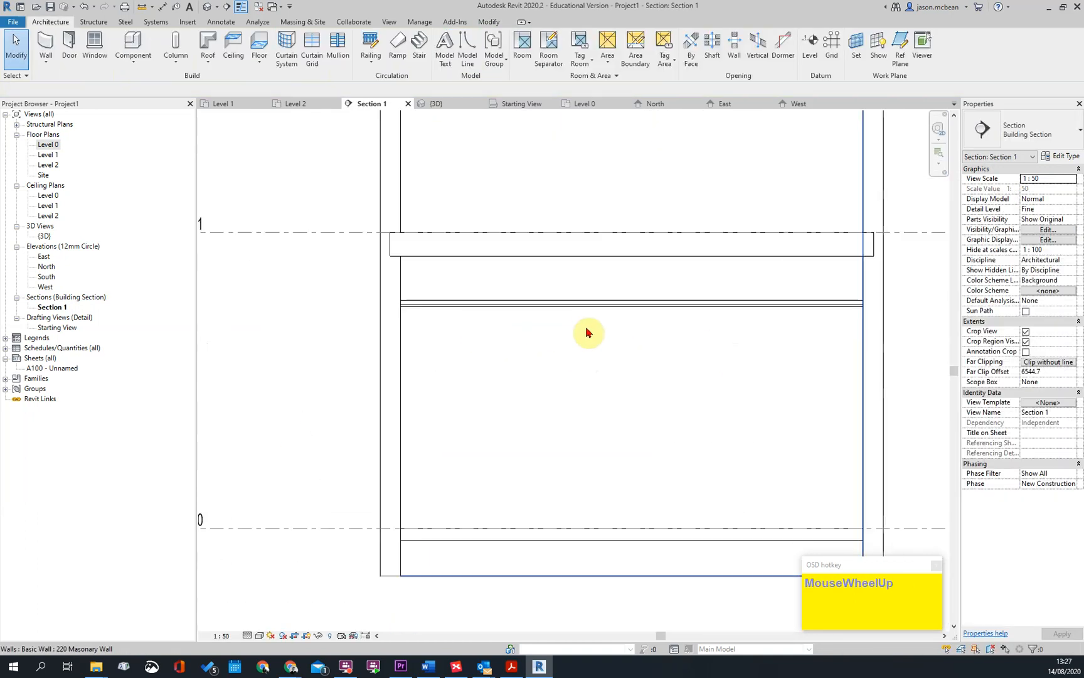
Return to the 3D view and examine the ceiling grid from below
left_click(207, 9)
middle_click_drag(576, 438, 686, 465, "shift")
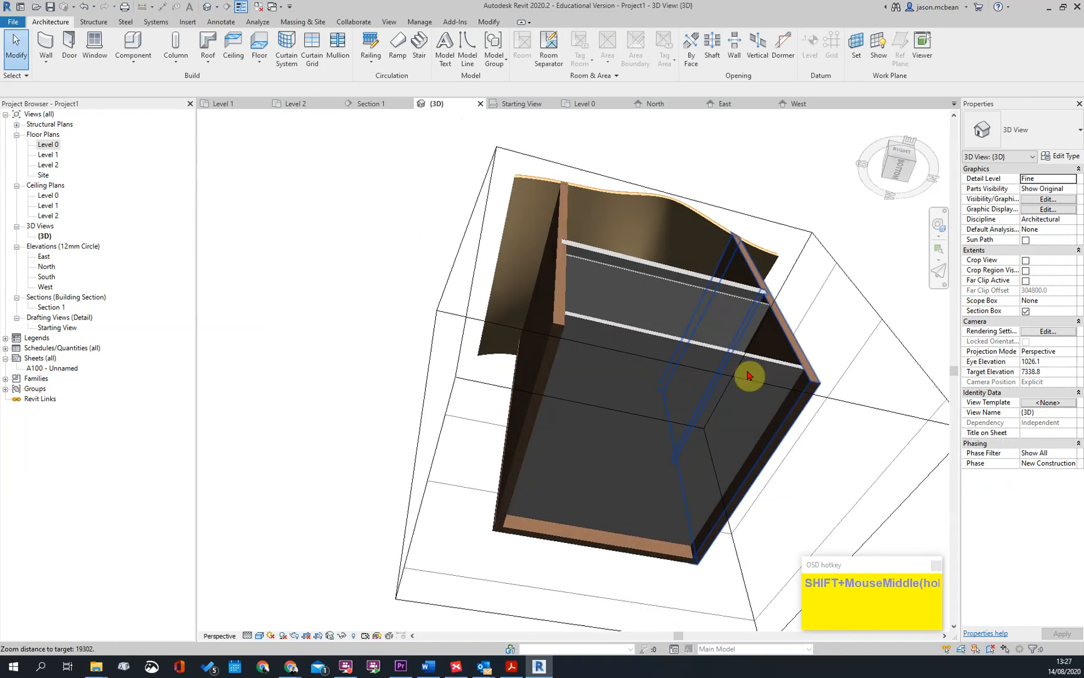
scroll(748, 375, "up", 5)
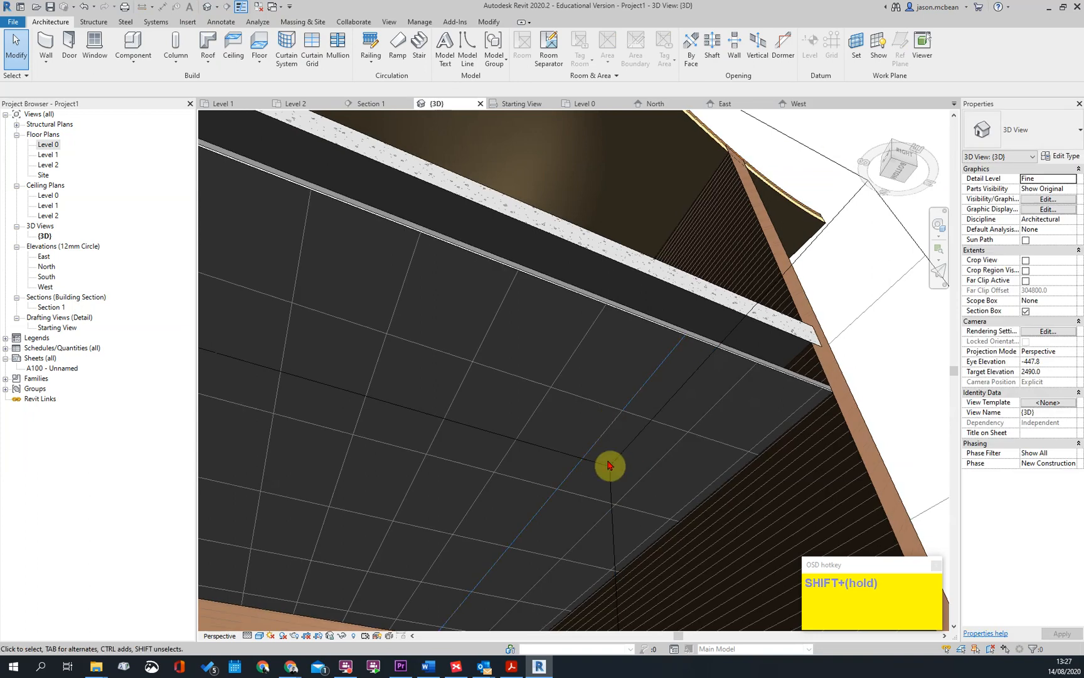
scroll(627, 433, "down", 4)
middle_click_drag(787, 408, 599, 414, "shift")
scroll(547, 354, "down", 2)
middle_click_drag(550, 353, 598, 320)
Set the 3D view's visual style to Consistent Colors and view the ceiling through the cut east side
left_click(269, 635)
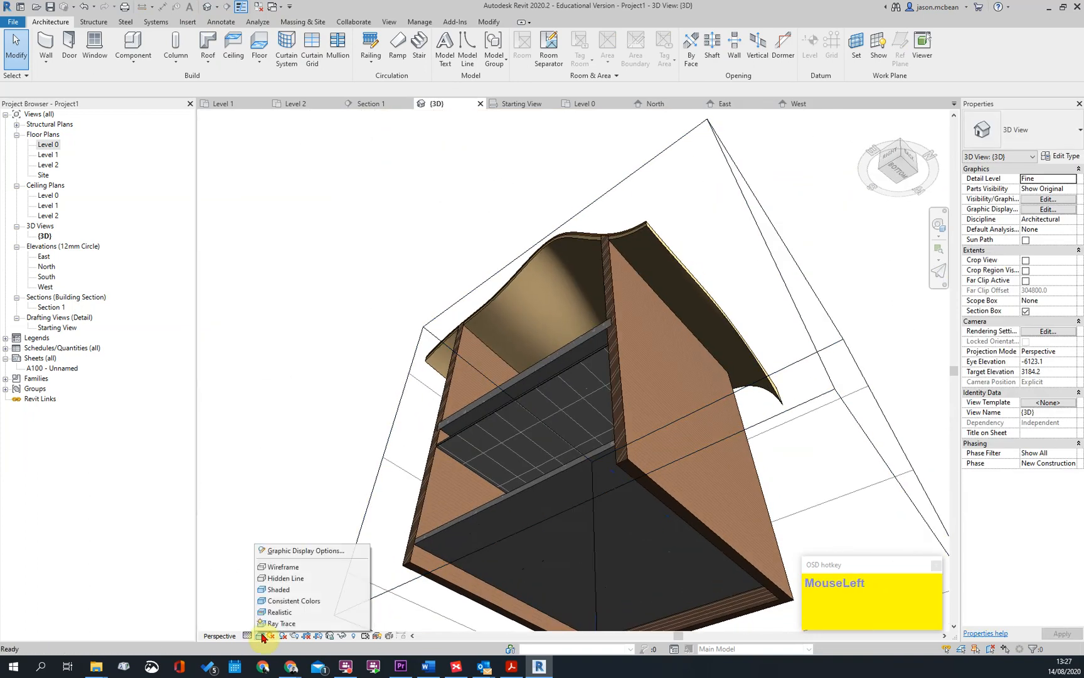
left_click(286, 602)
scroll(447, 464, "up", 3)
scroll(653, 242, "down", 3)
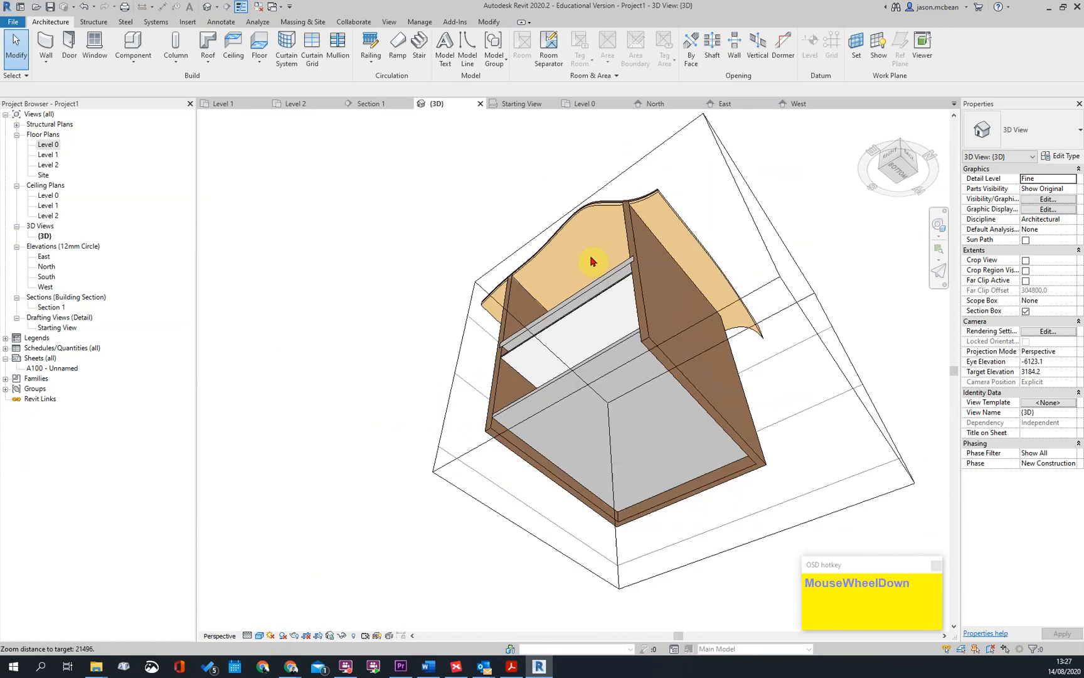
middle_click_drag(654, 242, 672, 310, "shift")
scroll(624, 449, "up", 3)
middle_click_drag(620, 512, 585, 293, "shift")
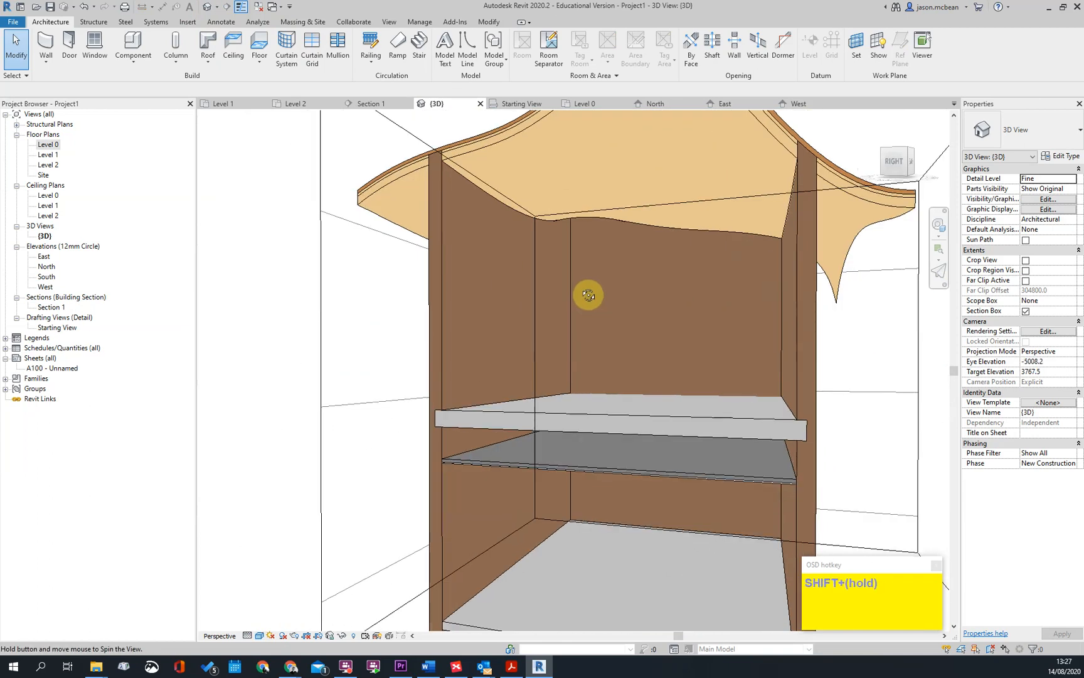
Open the layer structure of the 600x1200mm_Grid ceiling type and review its layers and thicknesses
scroll(562, 412, "up", 4)
left_click(663, 438)
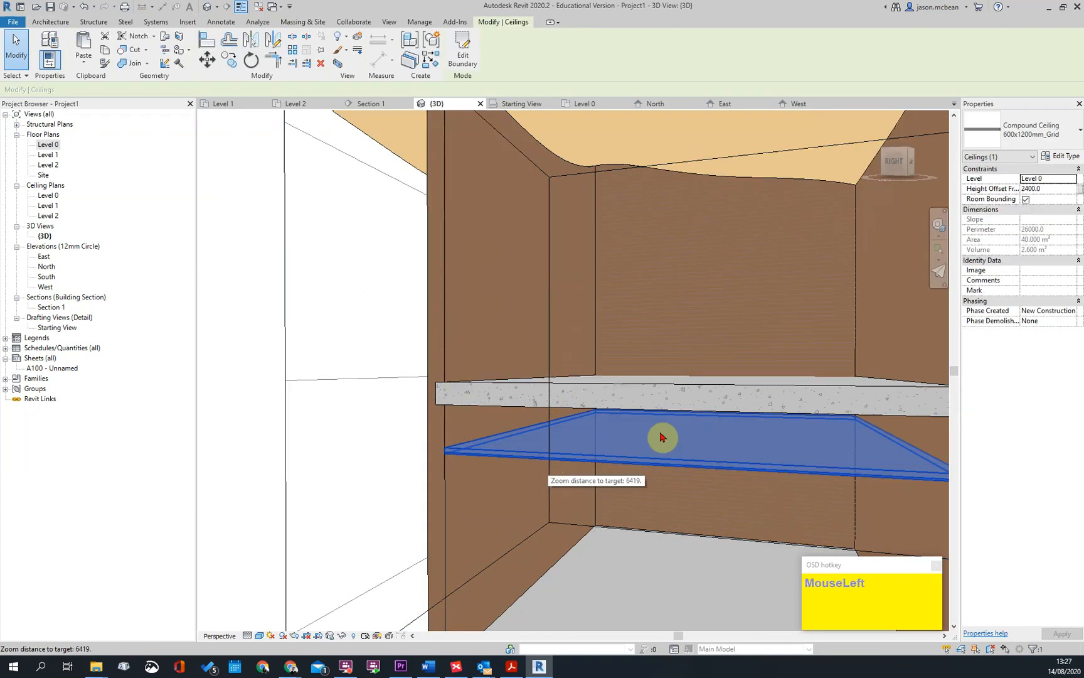
left_click(1061, 157)
left_click(755, 309)
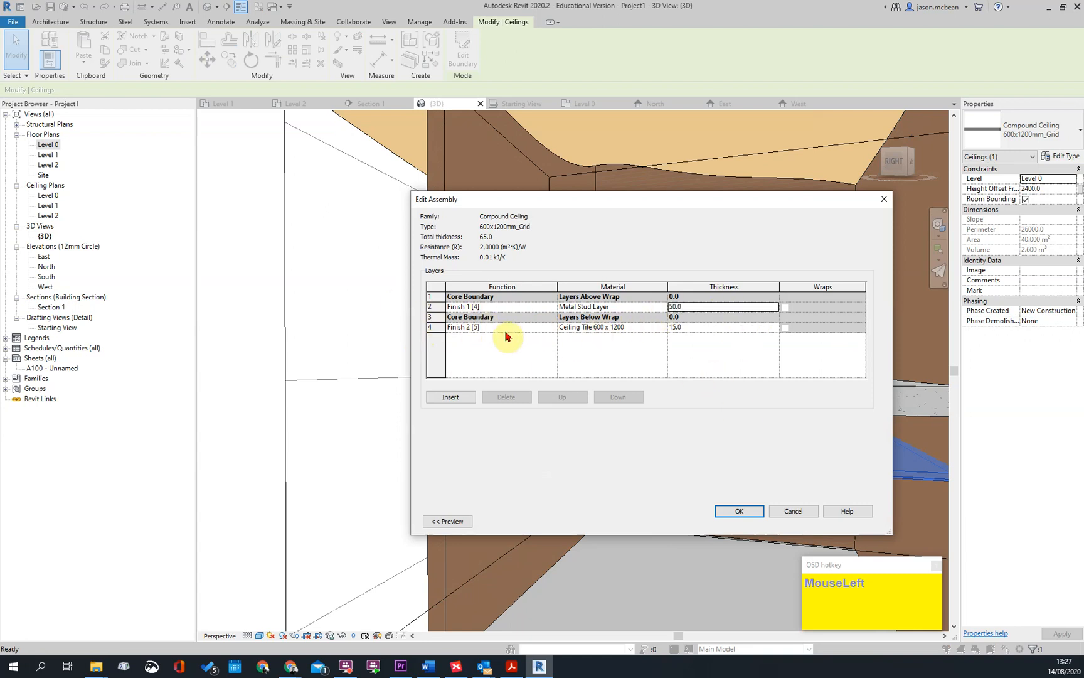
key("Escape")
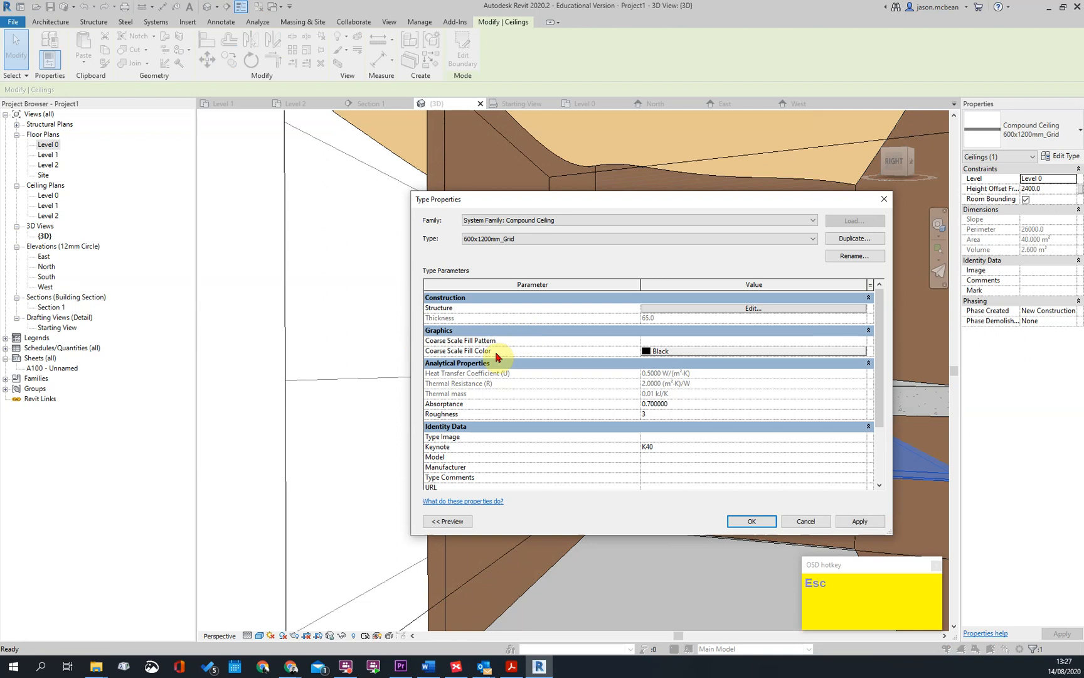
left_click(741, 308)
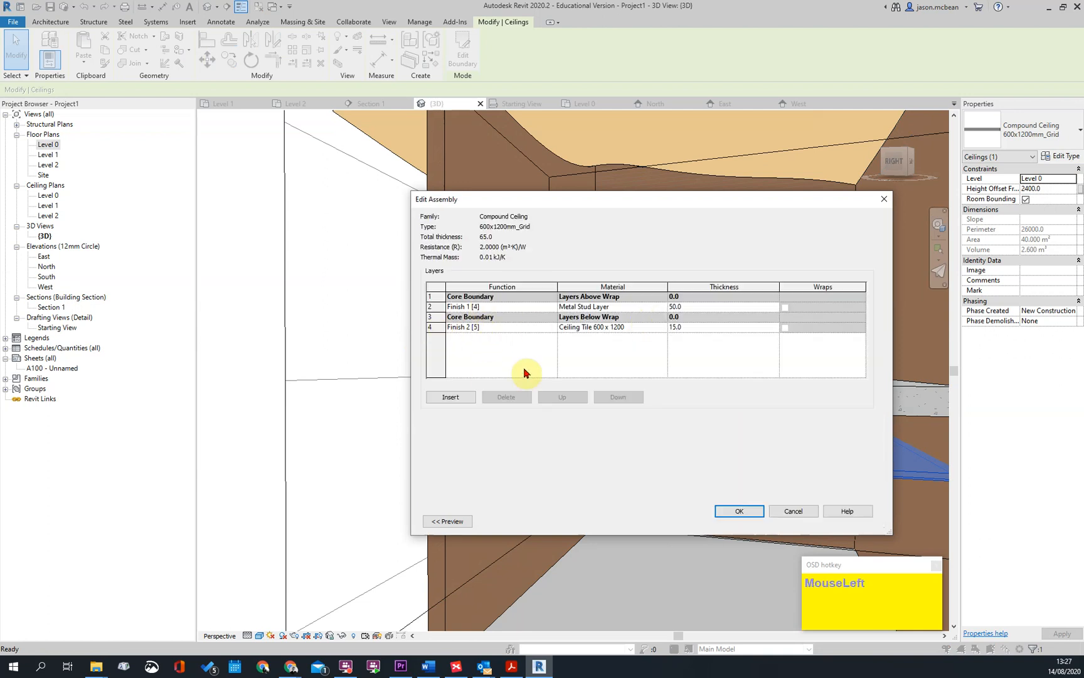
left_click(739, 511)
key("Escape")
key("Escape")
Examine the ceiling's edge and its position below the Level 1 slab in the 3D view
scroll(507, 435, "up", 3)
left_click(507, 434)
scroll(527, 429, "down", 3)
middle_click_drag(528, 429, 822, 295, "shift")
scroll(747, 320, "down", 3)
middle_click_drag(747, 320, 728, 402, "shift")
On the Level 1 floor plan, start a sketched 600x1200mm_Grid ceiling and trace its boundary along the walls' inner faces
double_click(57, 155)
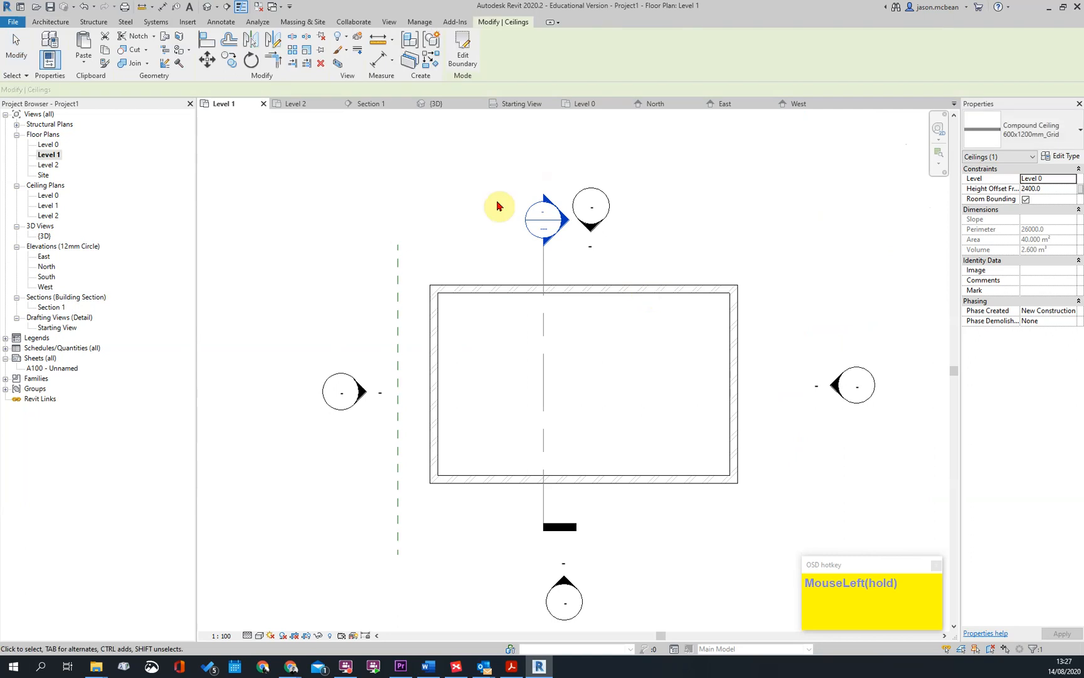
left_click(65, 24)
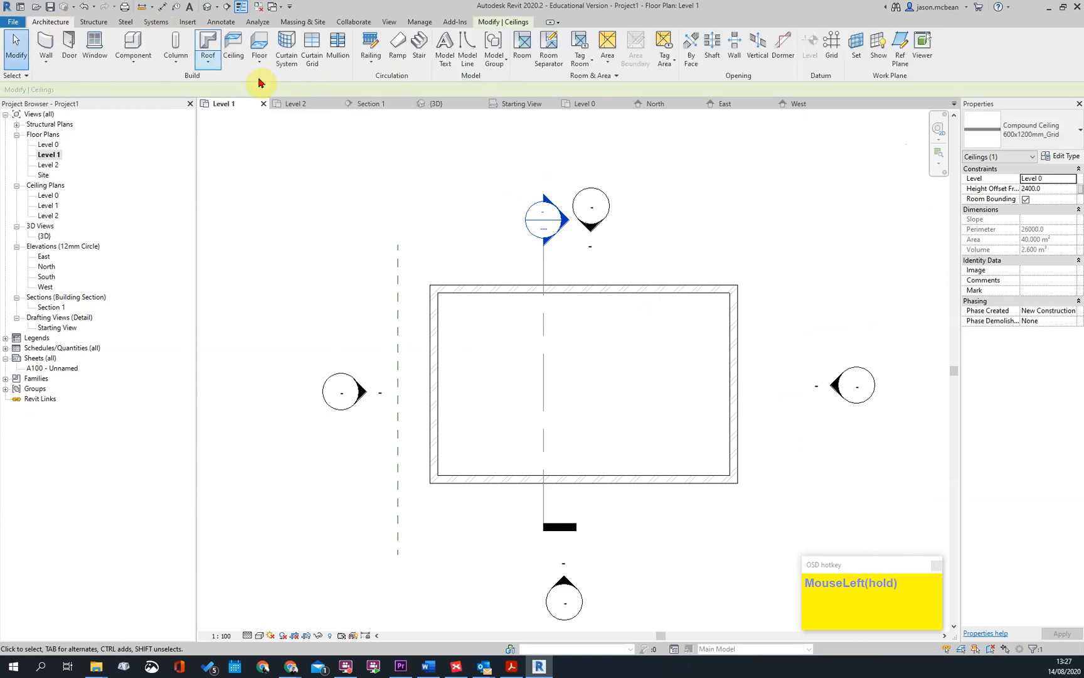
left_click(234, 50)
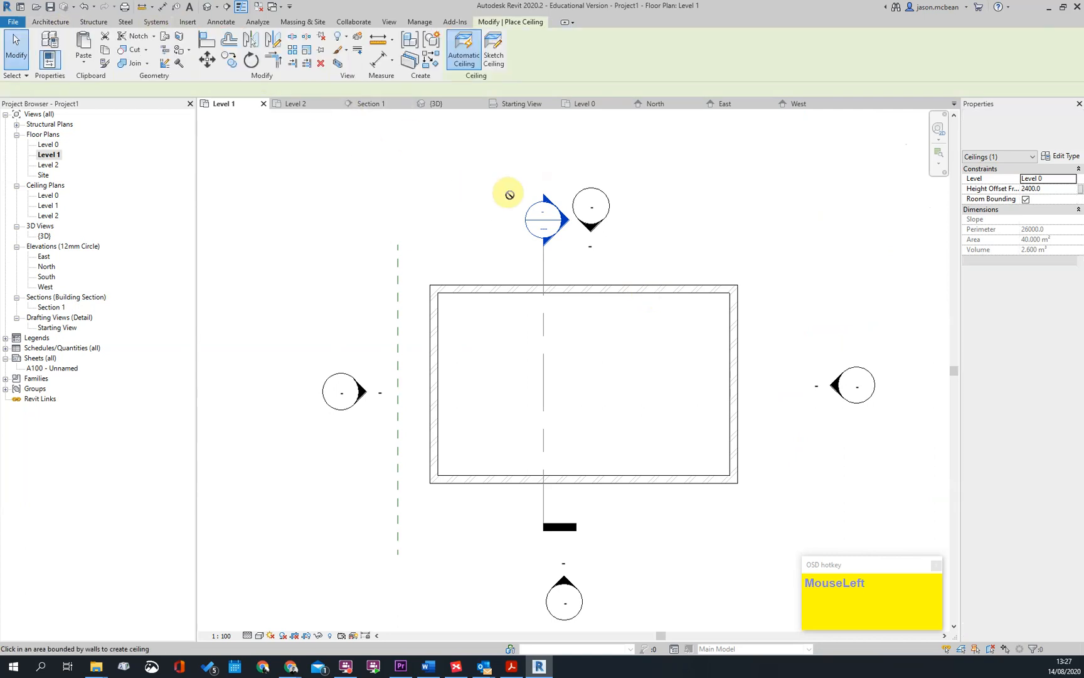
left_click(492, 52)
left_click(562, 60)
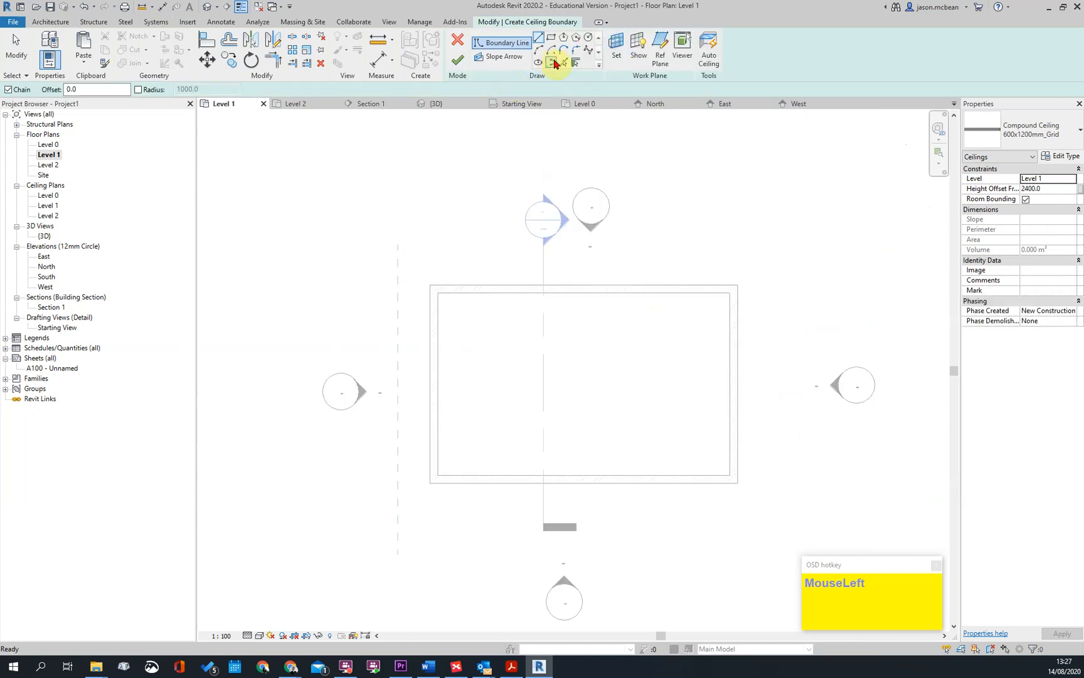
left_click(544, 294)
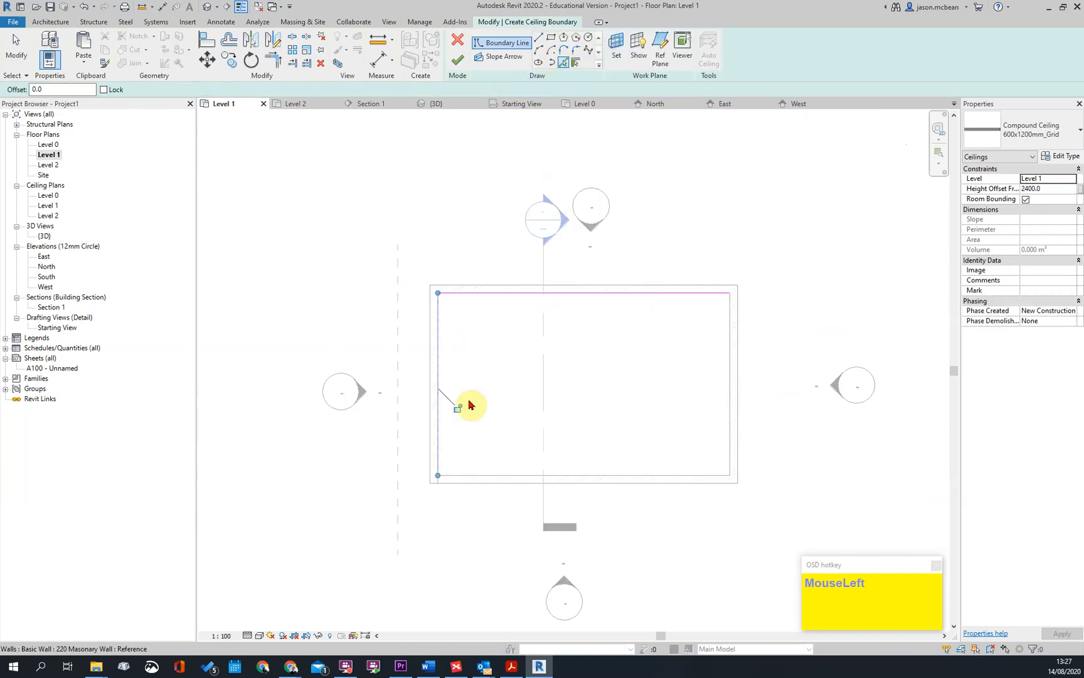
left_click(583, 478)
key("Escape")
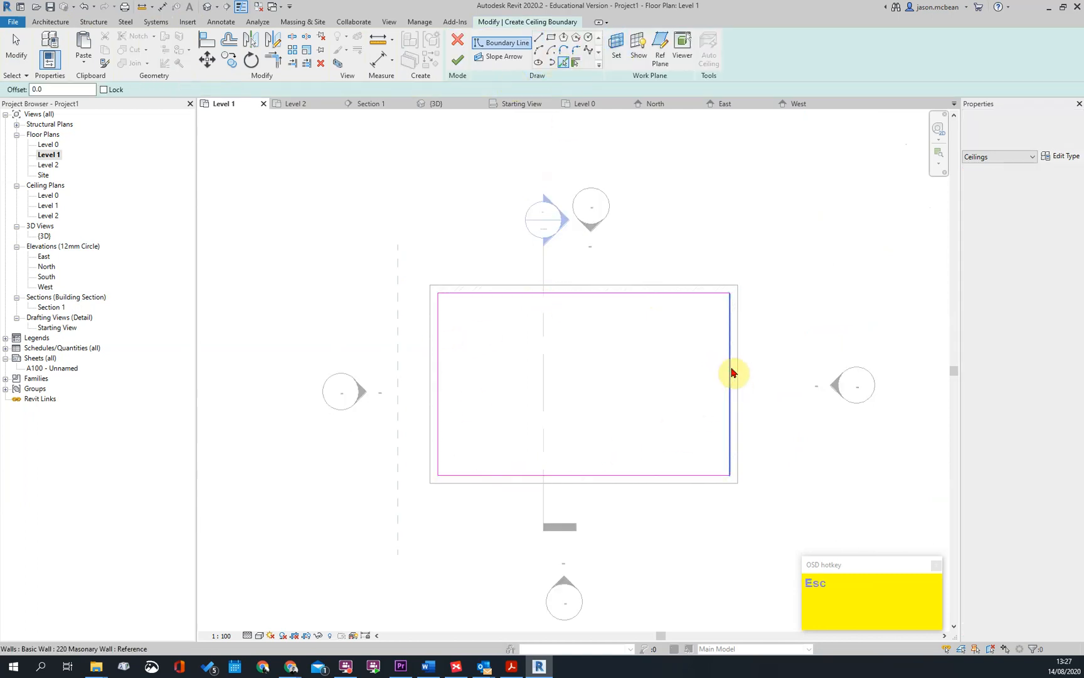
Move the ceiling sketch's east boundary line to 4100 mm from the west wall's inner face and finish the ceiling
left_click(728, 361)
left_click_drag(728, 375, 587, 370)
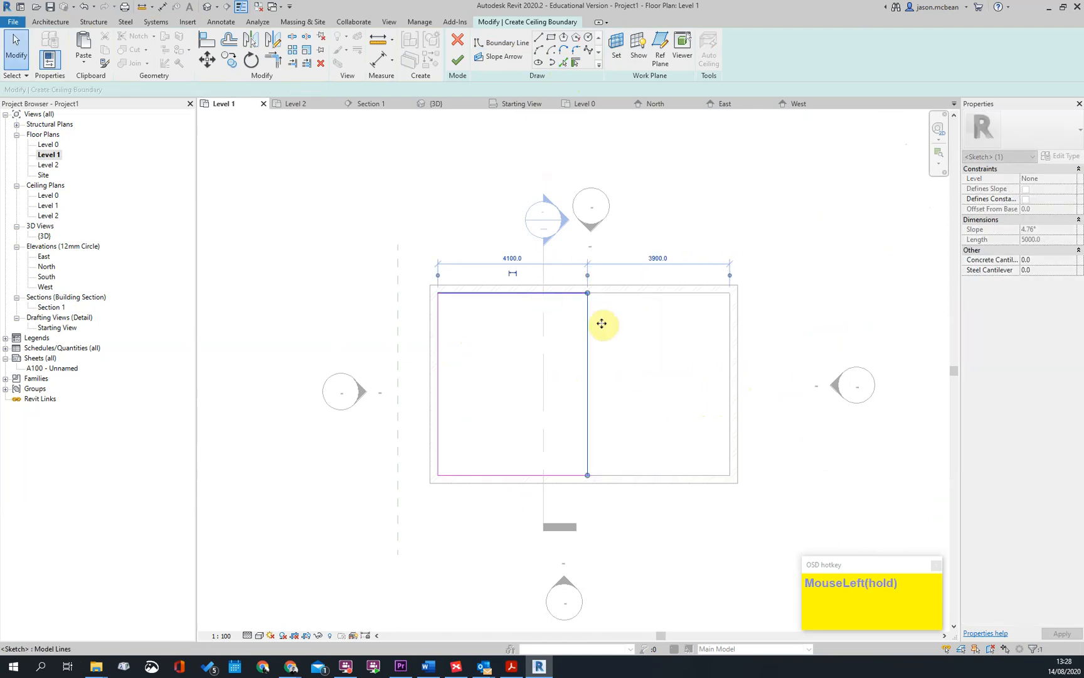
key("Escape")
left_click(457, 60)
key("Escape")
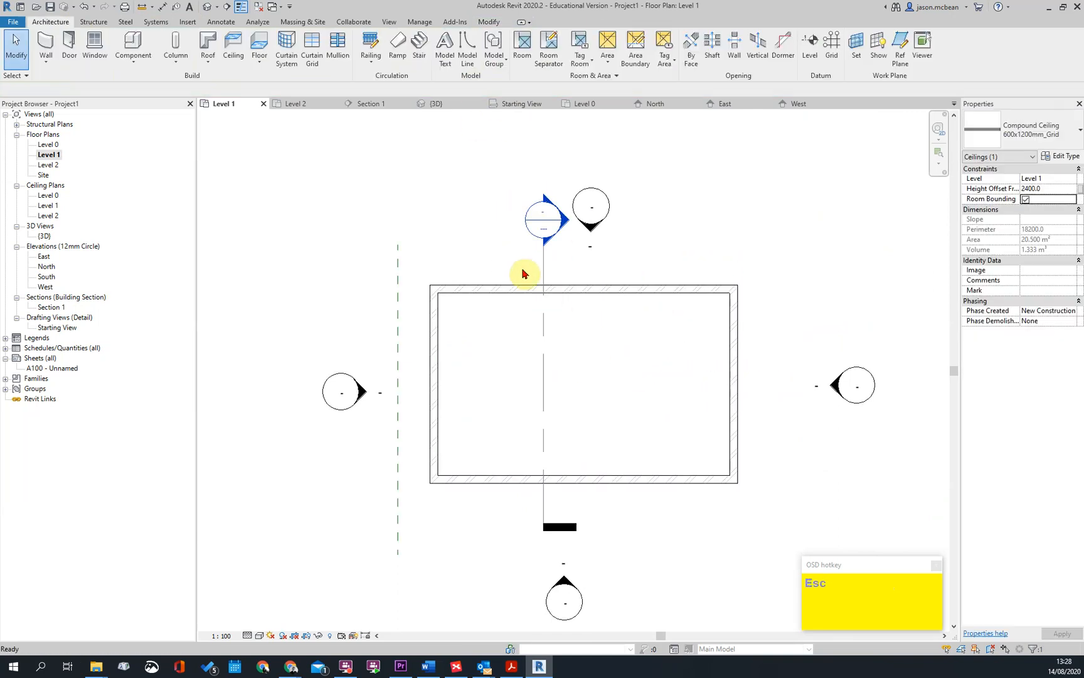
Create a building section running west to east across the Level 1 plan and open its view
scroll(564, 301, "down", 3)
left_click(226, 8)
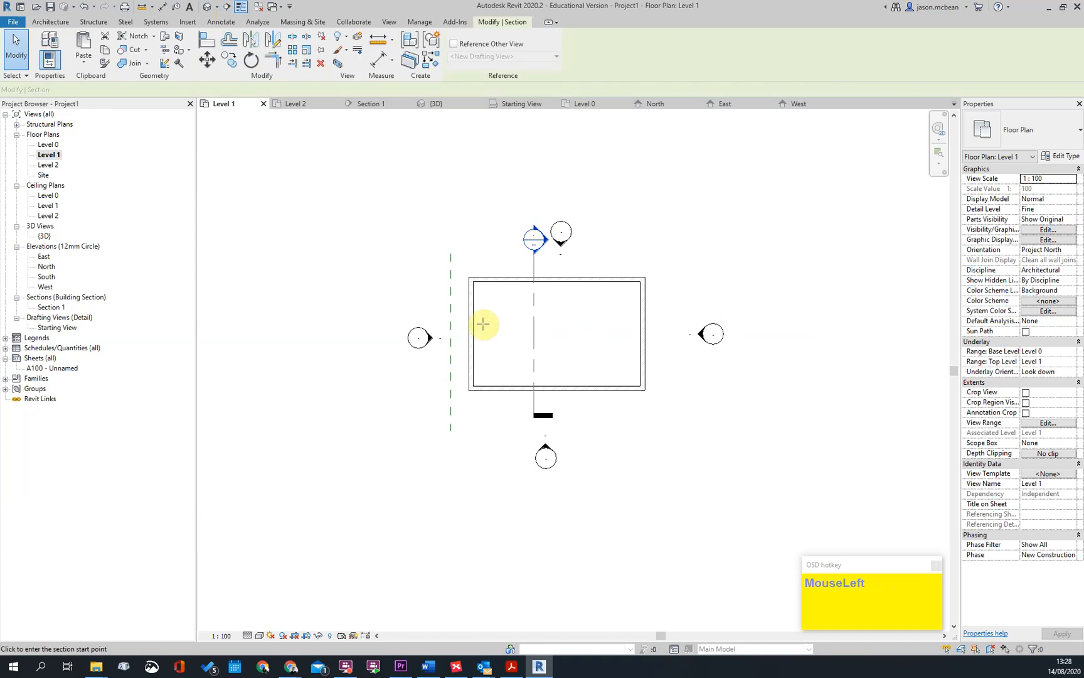
left_click(422, 310)
left_click(673, 317)
key("Escape")
key("Escape")
left_click(423, 301)
double_click(422, 301)
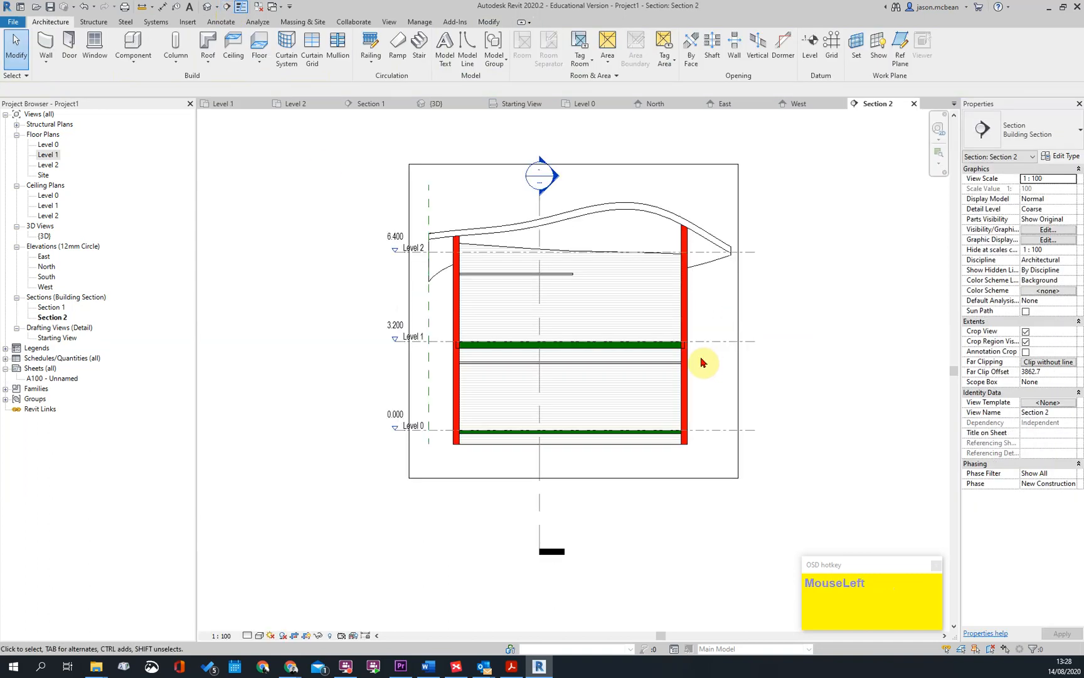
Set the new section's detail level to Fine and inspect the partial ceiling between Level 1 and Level 2
scroll(565, 270, "up", 5)
left_click(248, 639)
left_click(264, 625)
scroll(382, 363, "down", 5)
scroll(413, 401, "up", 5)
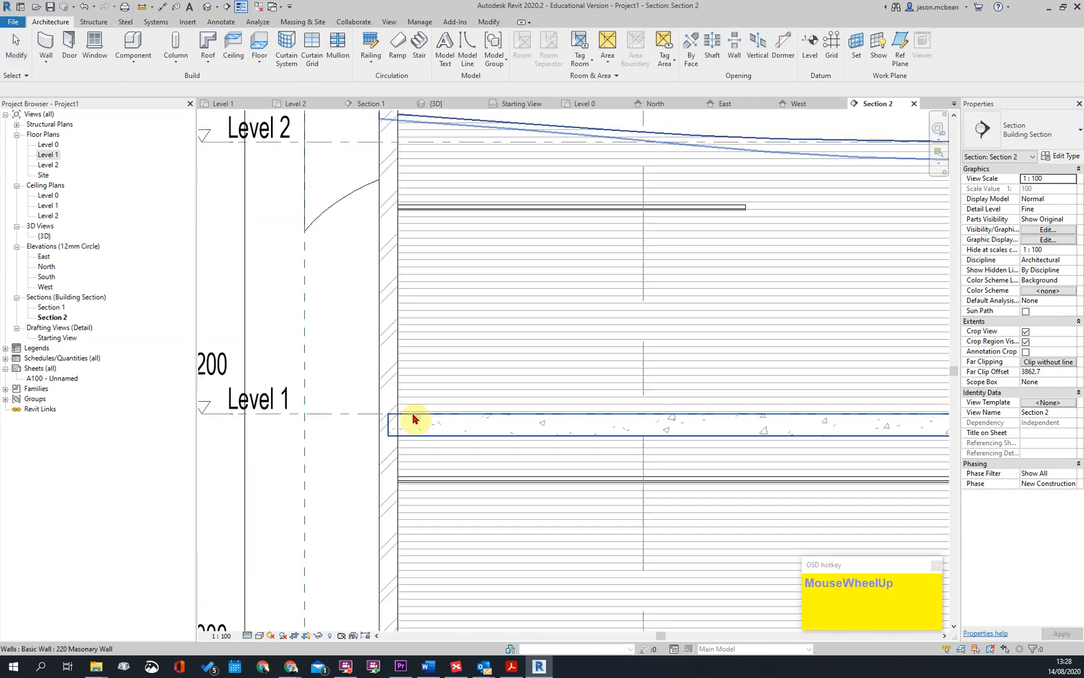
scroll(510, 164, "up", 4)
left_click(416, 273)
scroll(433, 327, "down", 1)
scroll(433, 326, "down", 3)
middle_click_drag(803, 345, 666, 367)
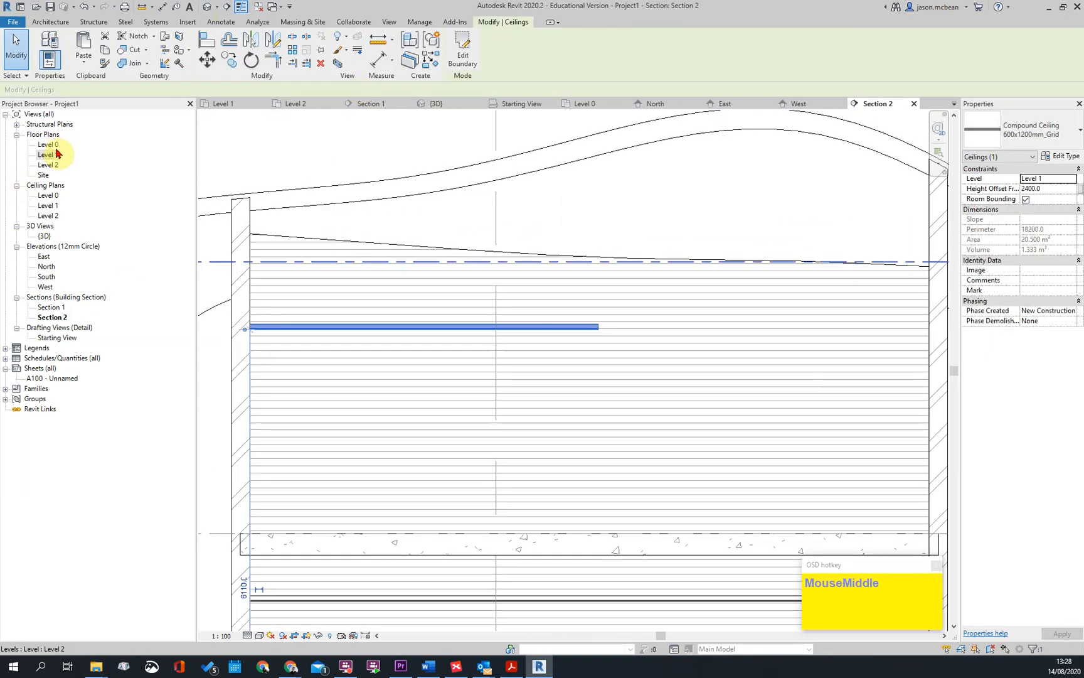
Open the Level 1 ceiling plan and set its detail level to Fine
double_click(58, 153)
key("Escape")
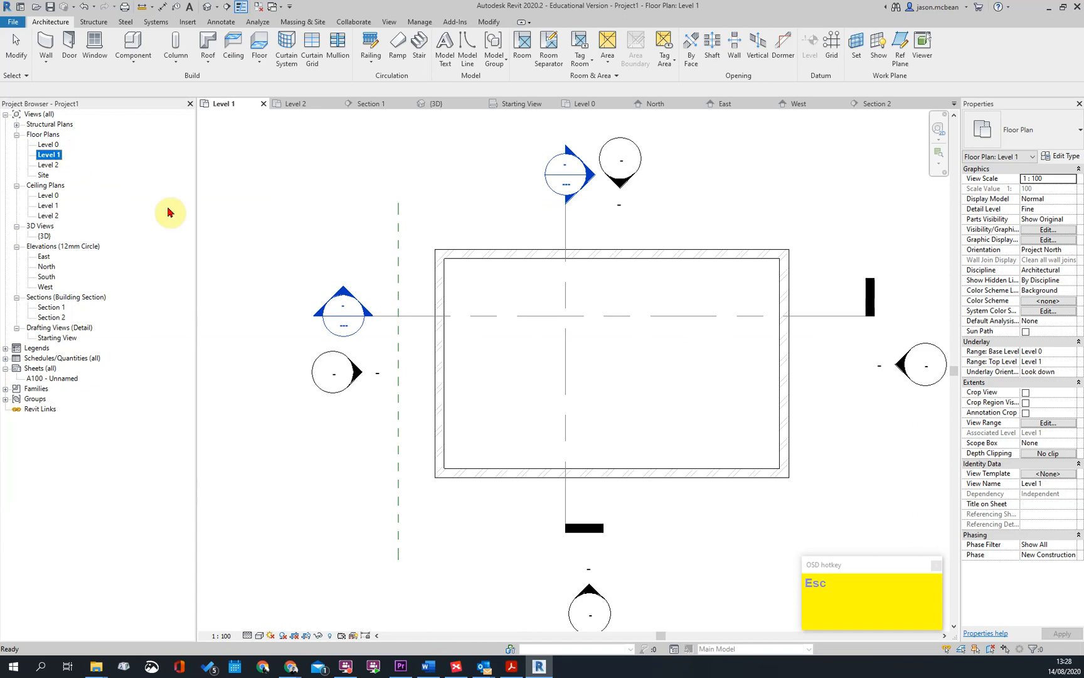
double_click(47, 206)
scroll(588, 363, "up", 3)
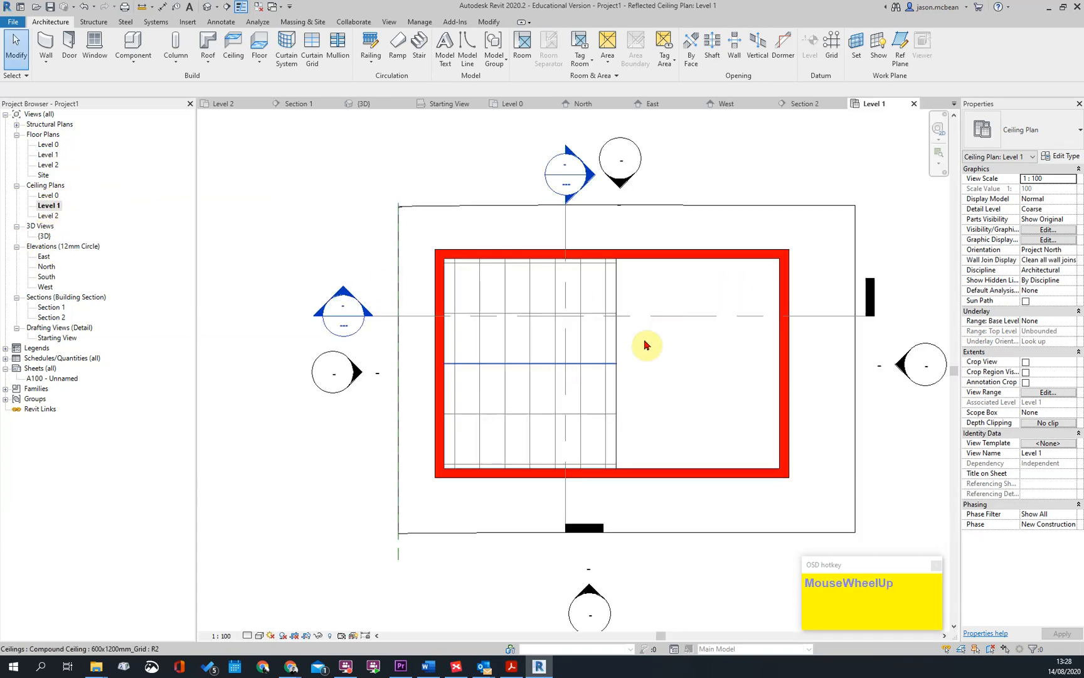
scroll(663, 328, "down", 2)
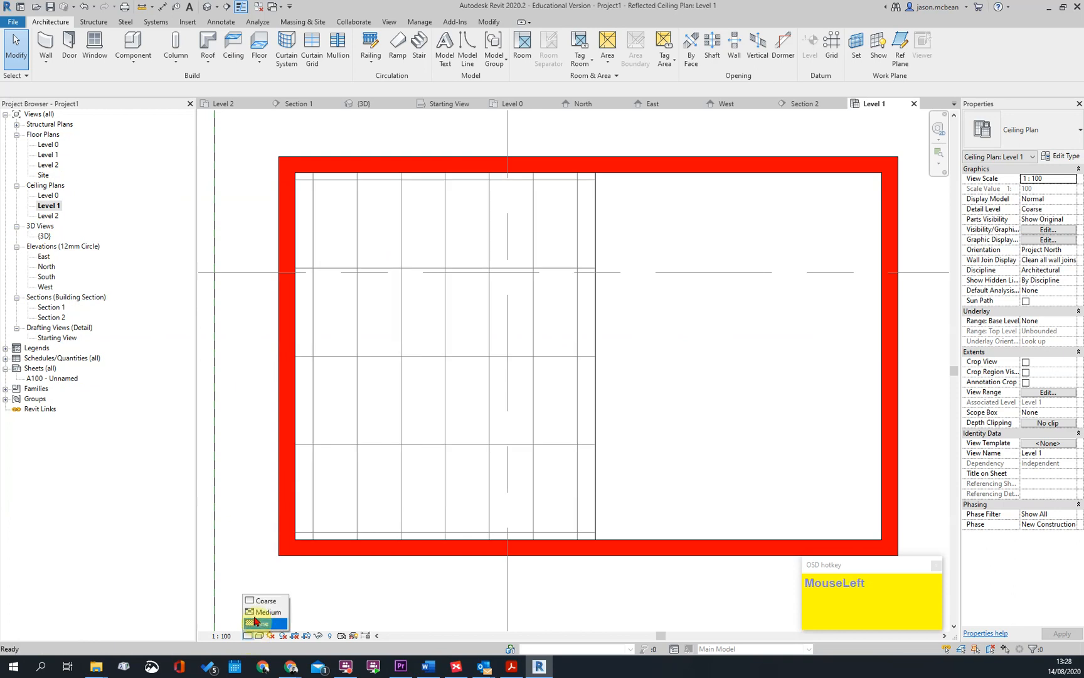
left_click(259, 623)
scroll(460, 274, "down", 1)
scroll(475, 256, "up", 3)
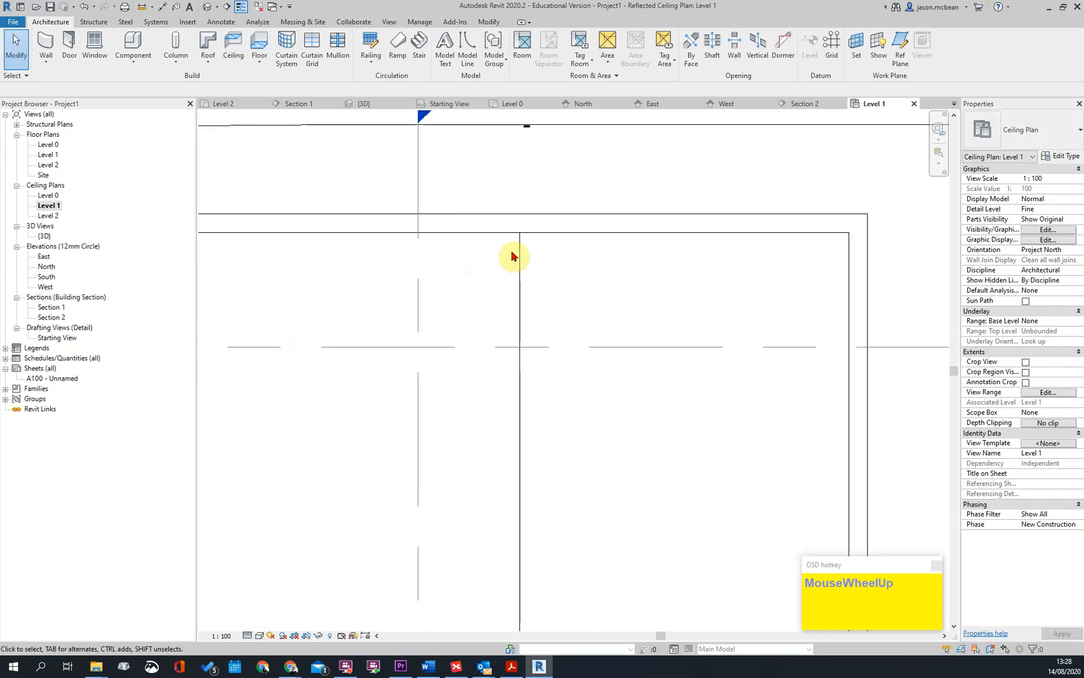
Edit the Level 1 ceiling's boundary, offsetting the whole loop of lines inward by 25 mm, and finish the sketch
left_click(523, 302)
scroll(597, 131, "down", 3)
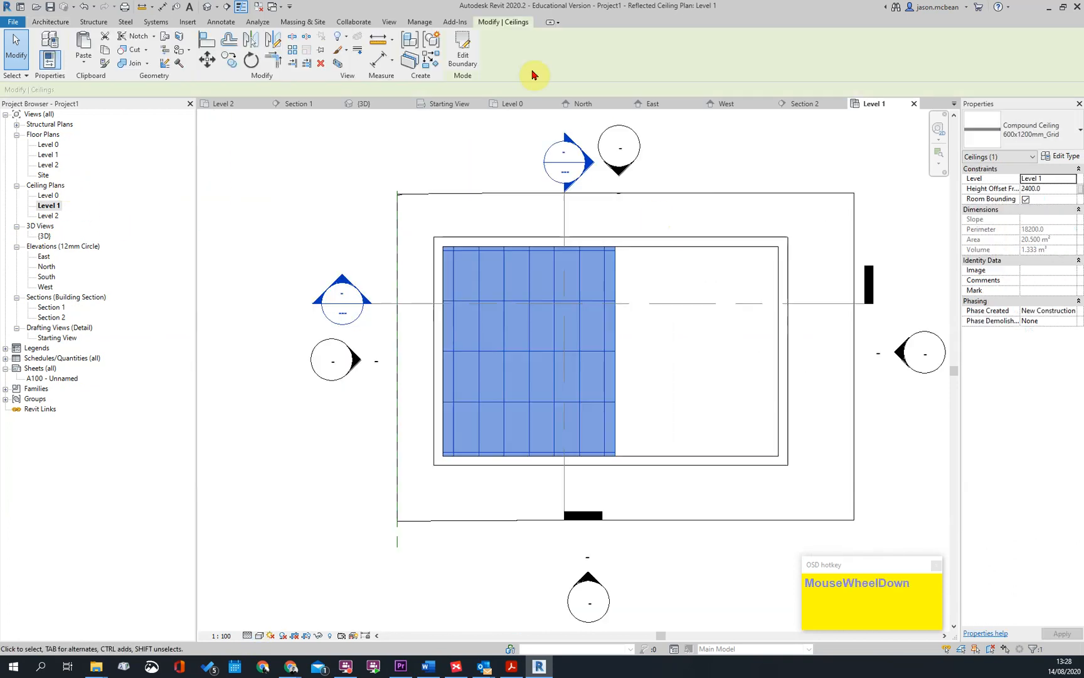
left_click(470, 60)
scroll(565, 264, "up", 2)
key("Tab")
left_click(614, 259)
scroll(685, 277, "up", 2)
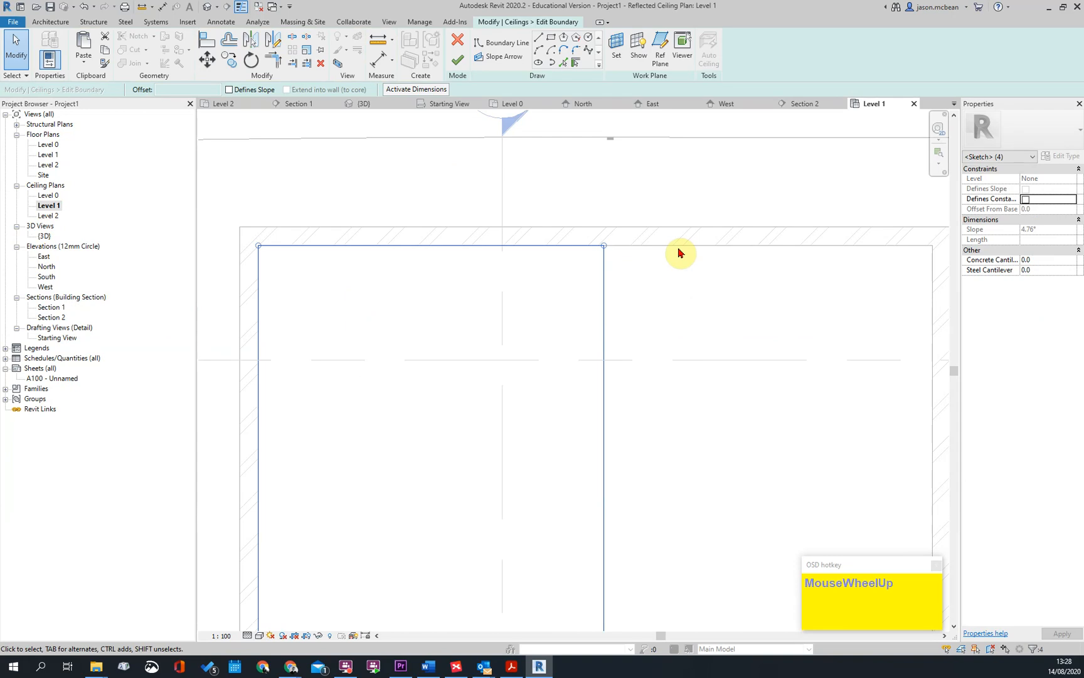
scroll(679, 252, "down", 2)
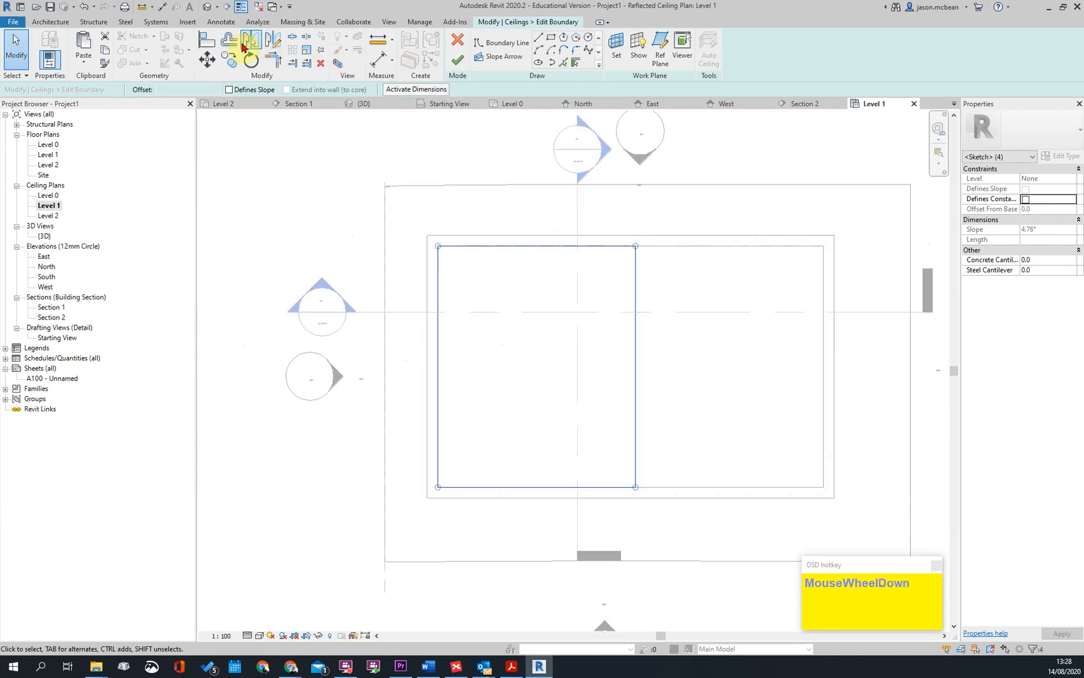
left_click(229, 40)
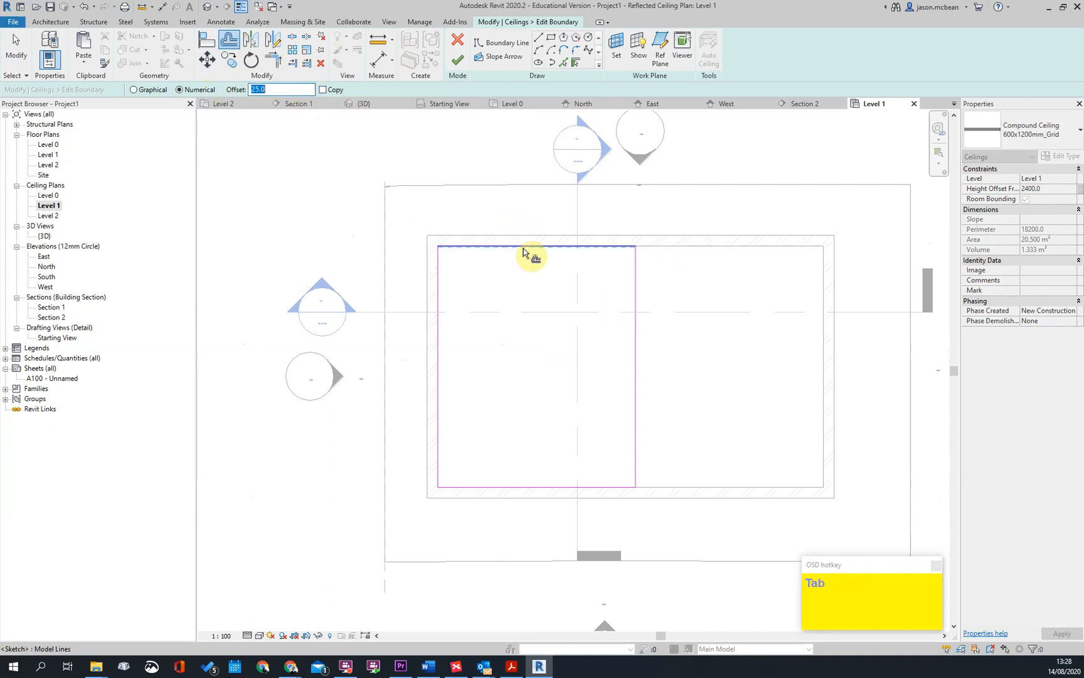
left_click(232, 44)
key("Tab")
left_click(558, 250)
key("Escape")
scroll(465, 238, "up", 3)
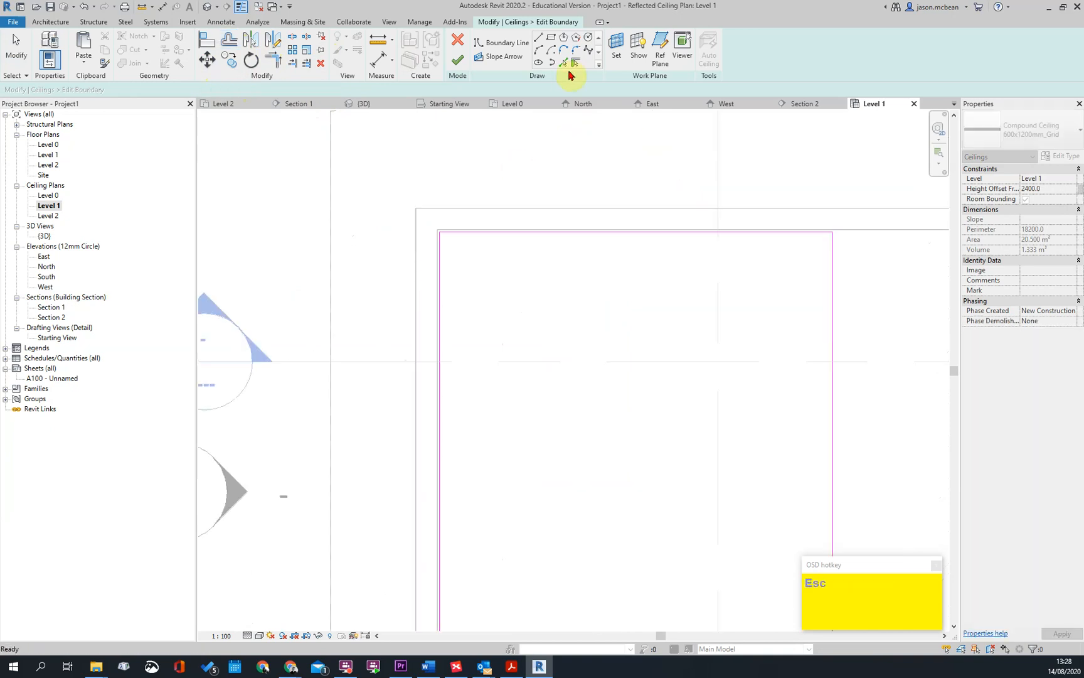
left_click(459, 60)
key("Escape")
scroll(504, 266, "down", 2)
key("Escape")
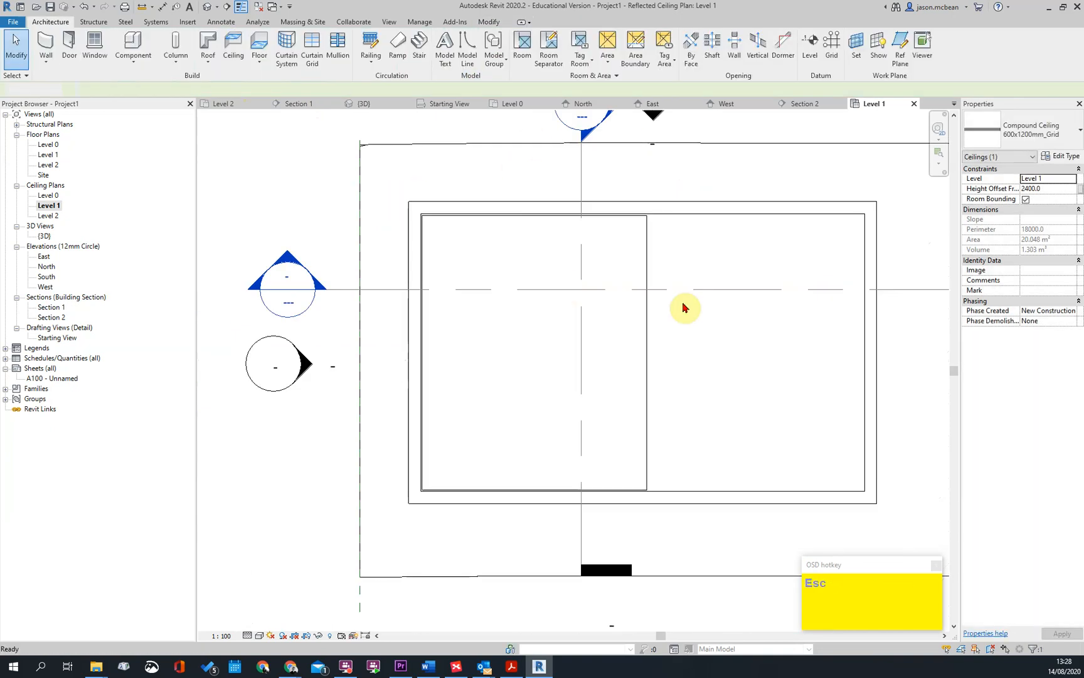
Inspect the gap between the ceiling and the walls and the cut tiles along the ceiling's edges
scroll(685, 308, "up", 3)
scroll(744, 288, "down", 3)
scroll(778, 376, "up", 6)
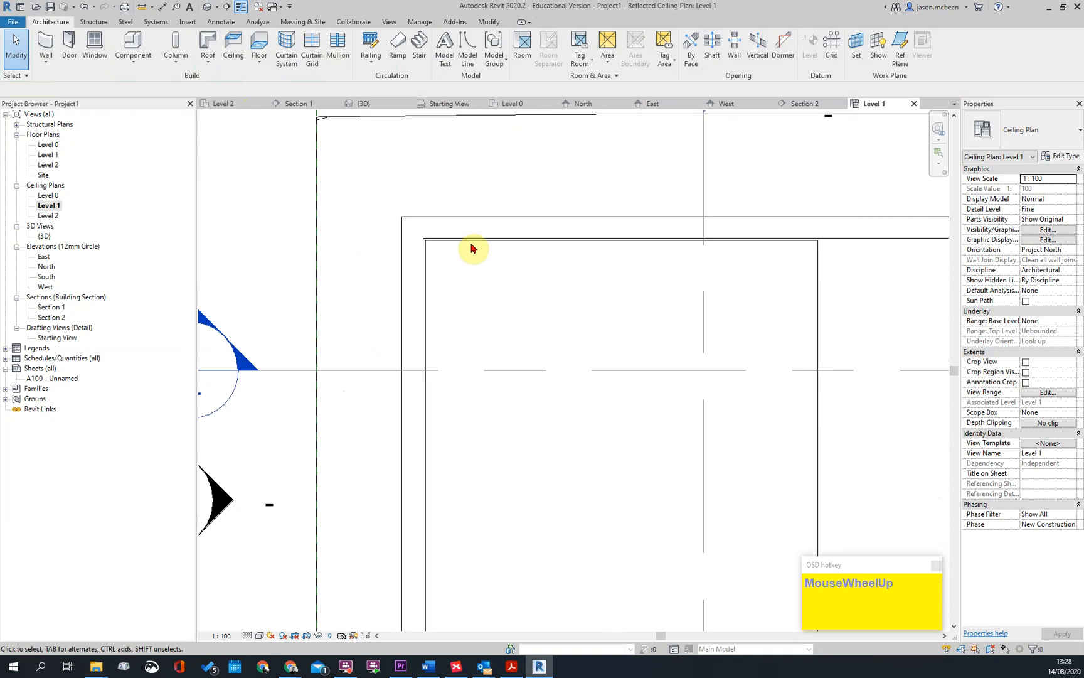
scroll(460, 383, "down", 3)
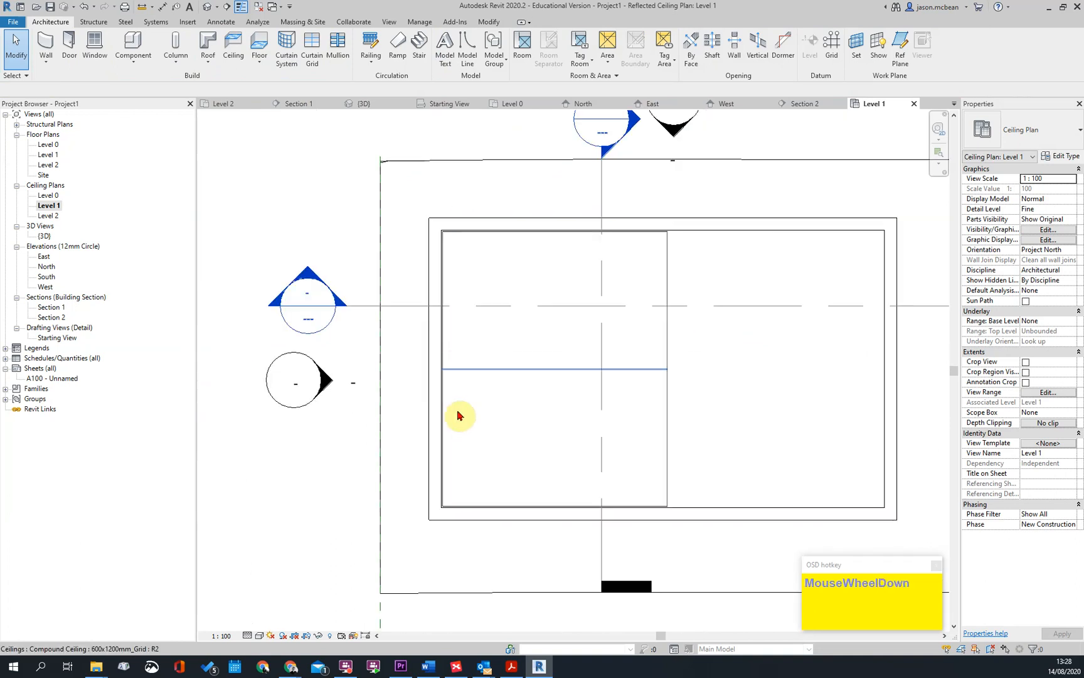
scroll(456, 252, "up", 3)
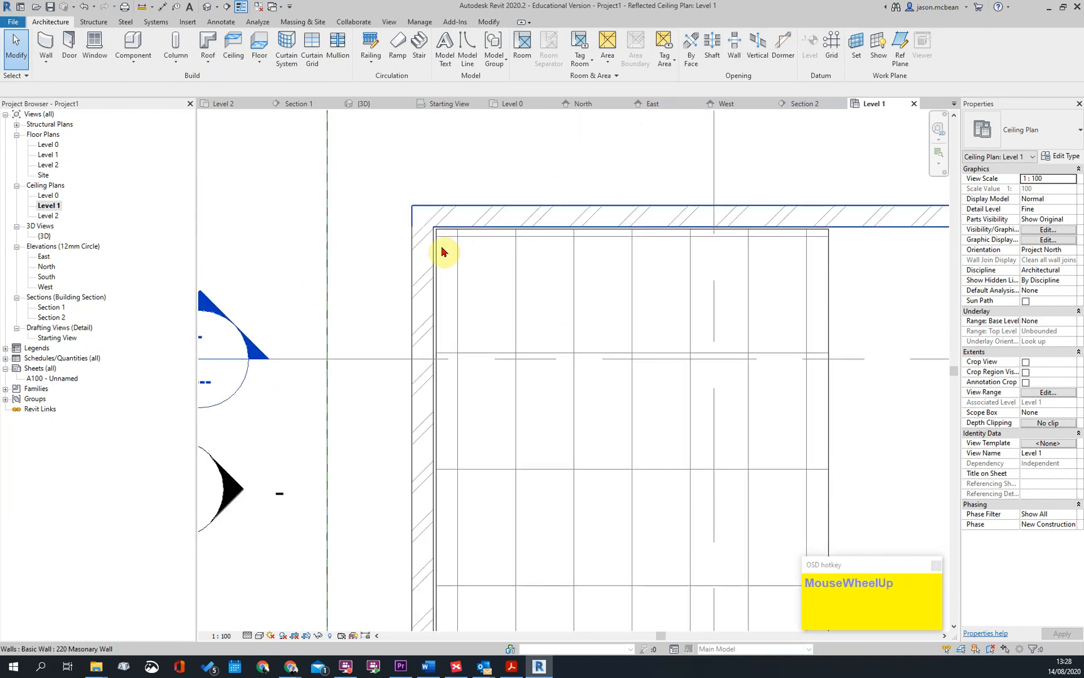
scroll(447, 242, "up", 1)
key("Escape")
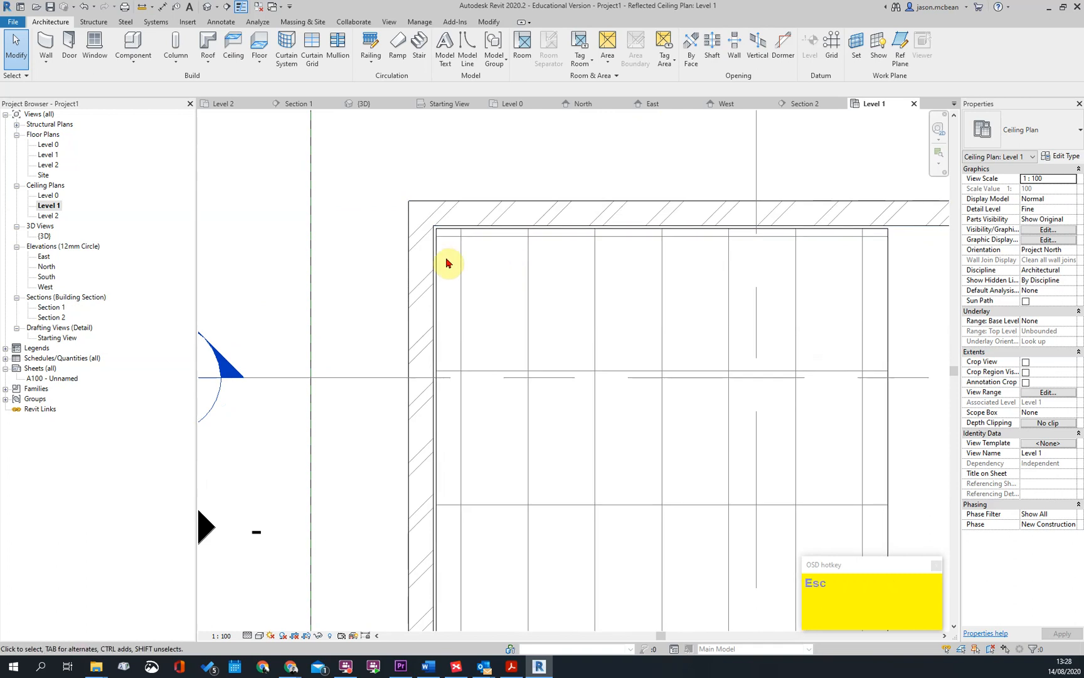
left_click(453, 231)
left_click(485, 237)
left_click(439, 273)
left_click(466, 281)
scroll(466, 280, "down", 3)
key("Escape")
key("Escape")
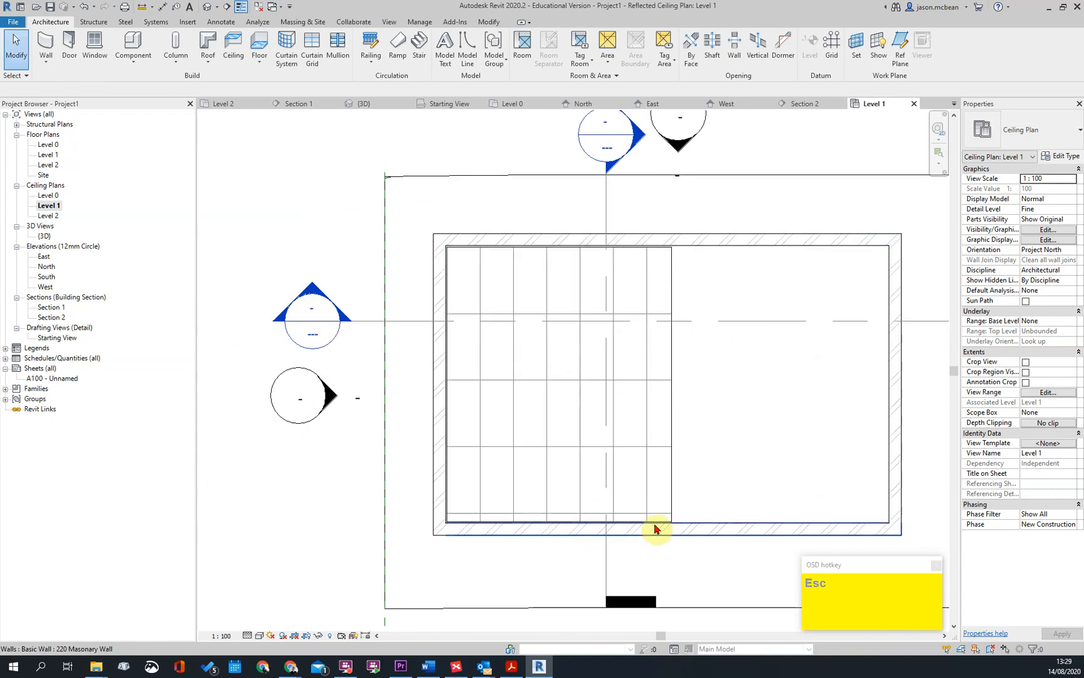
scroll(568, 524, "up", 2)
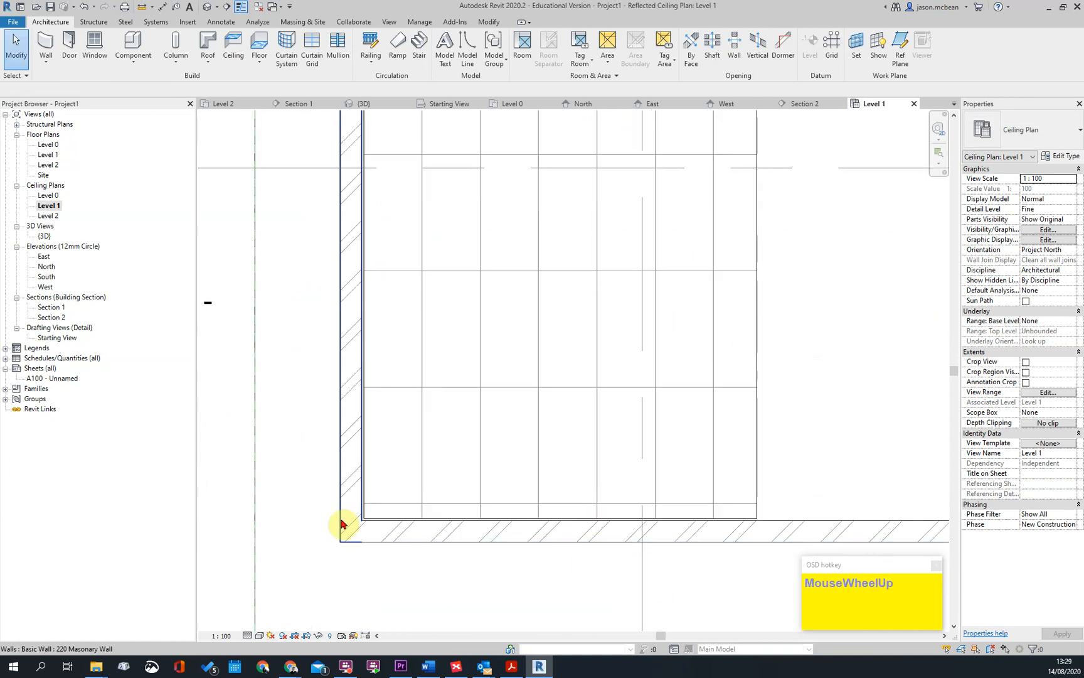
scroll(416, 476, "down", 3)
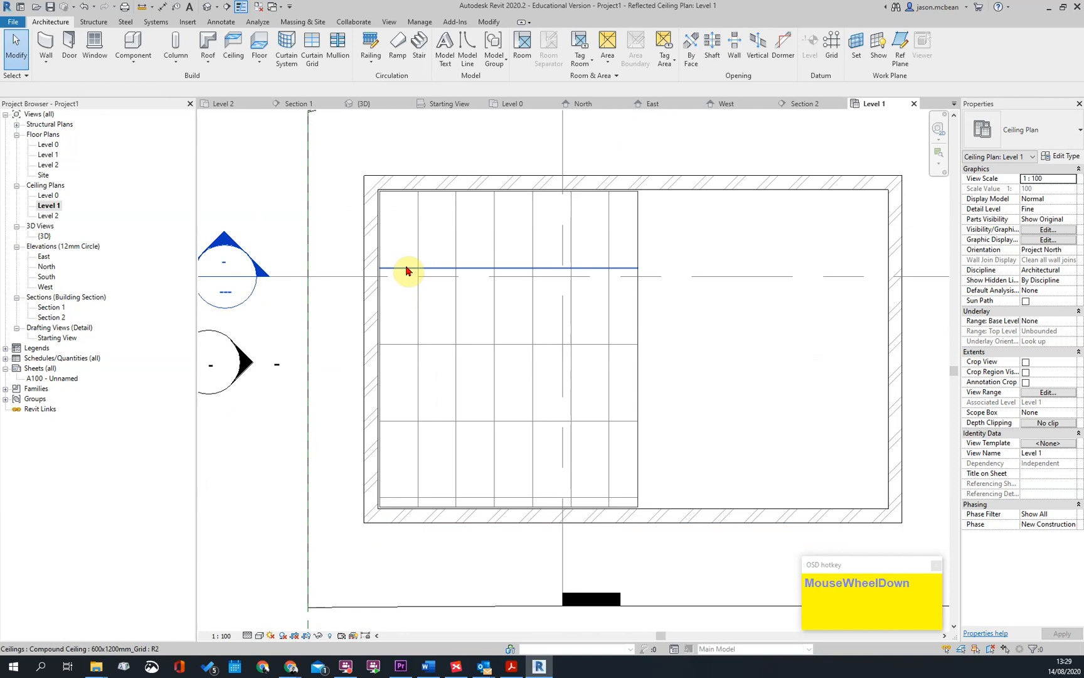
Shift the Level 1 ceiling's tile grid 600 mm south by moving one of its horizontal grid lines
left_click(480, 269)
key("m")
key("v")
left_click(690, 313)
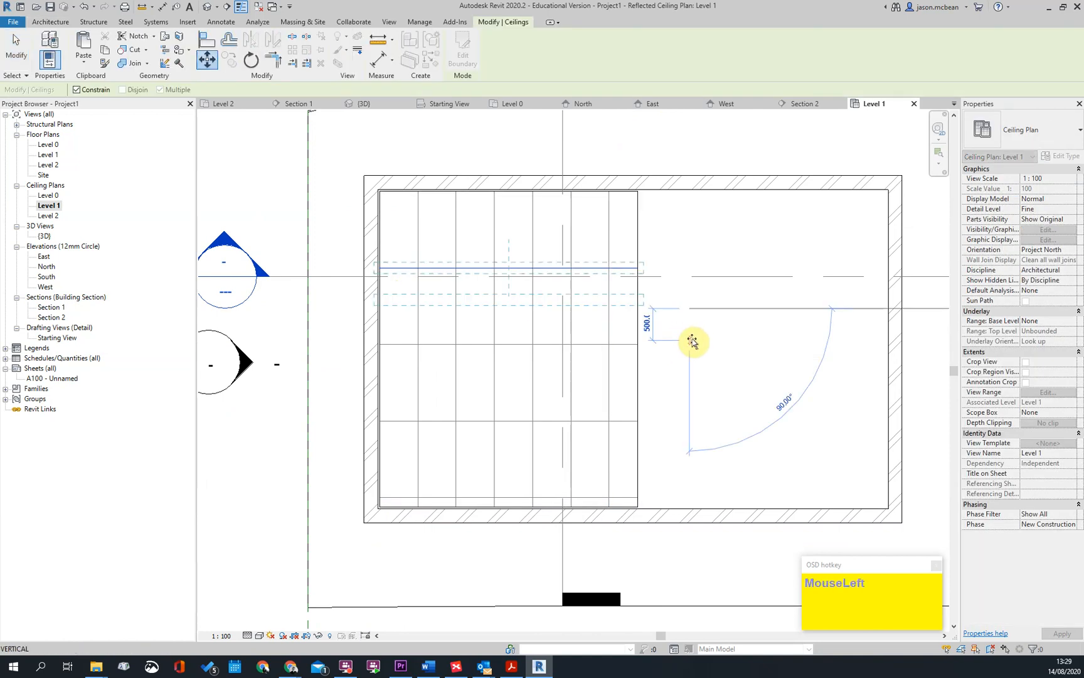
type("600")
key("Return")
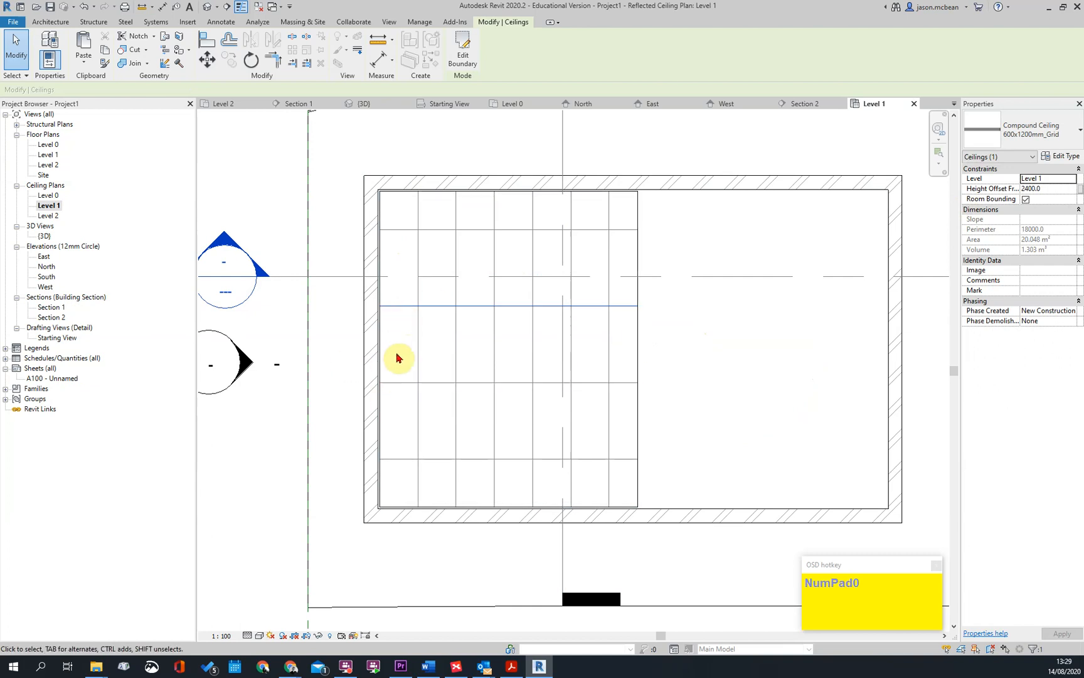
Compare the Level 1 floor plan with the Level 1 ceiling plan, checking the ceiling's tile grid
key("Escape")
scroll(671, 329, "down", 3)
left_click(602, 320)
key("Escape")
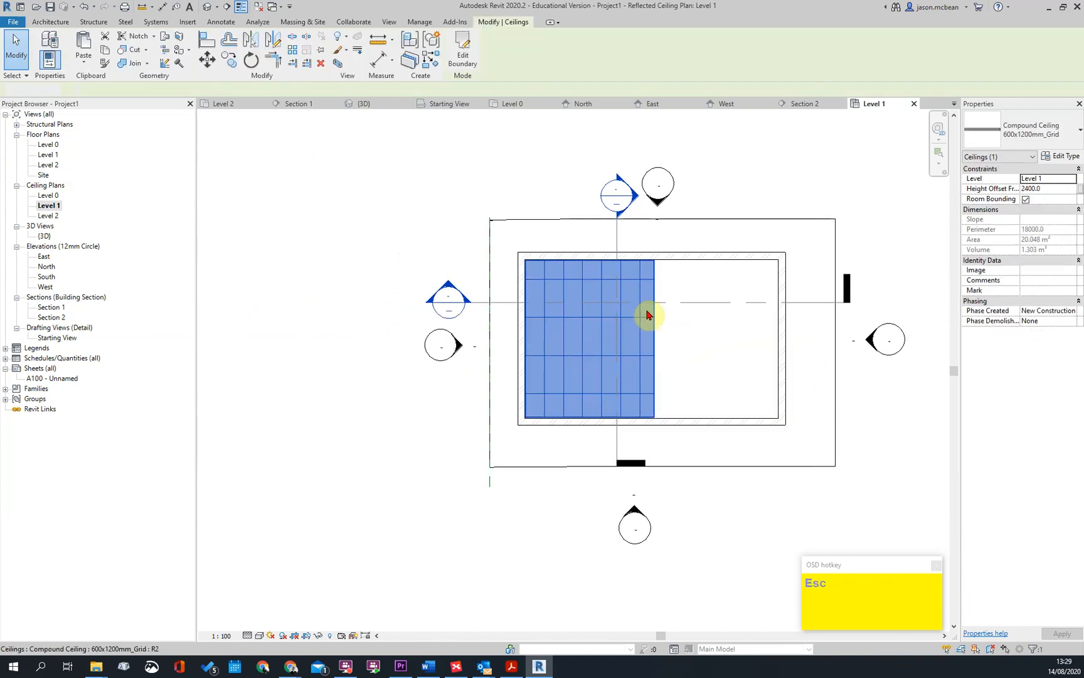
scroll(593, 307, "up", 2)
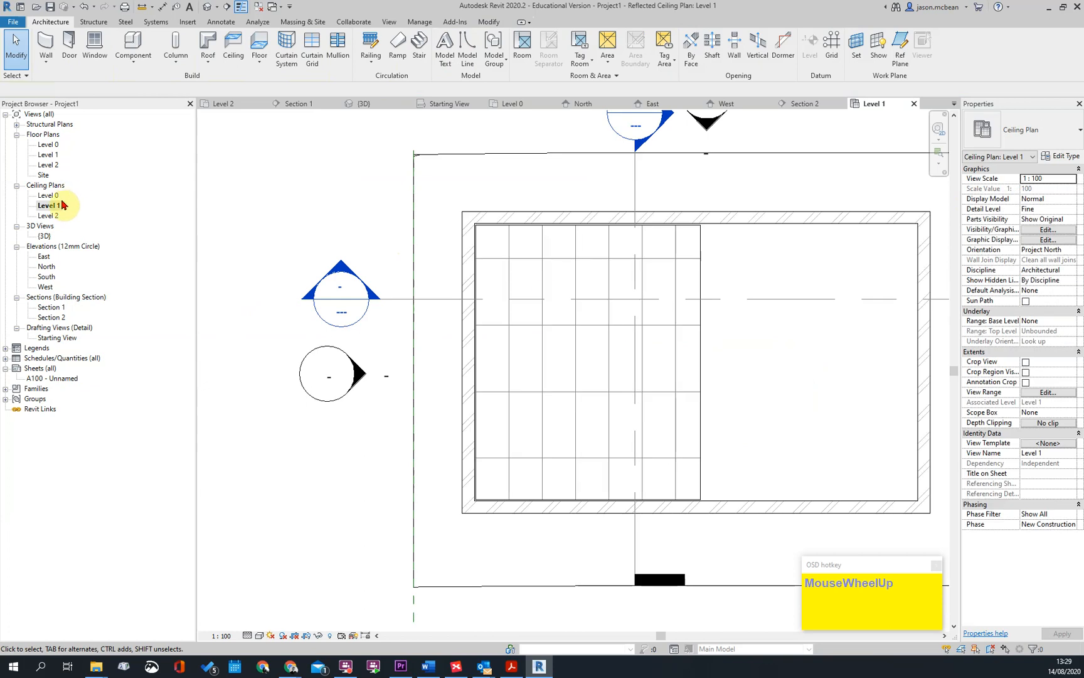
double_click(48, 155)
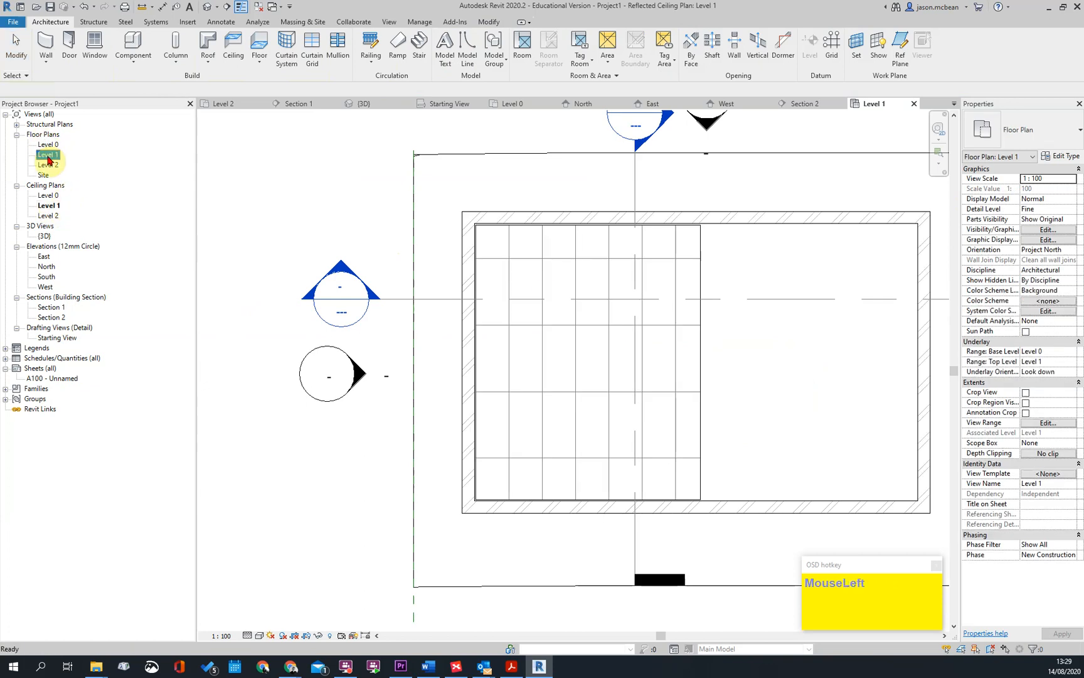
double_click(44, 206)
scroll(702, 346, "down", 2)
middle_click_drag(701, 346, 540, 350)
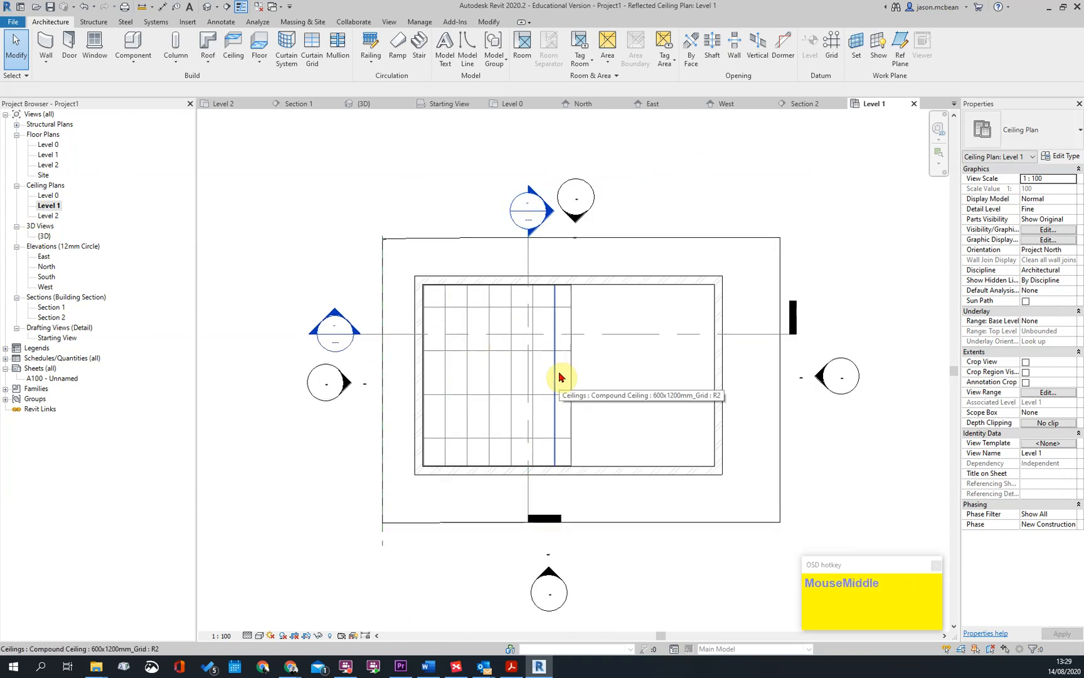
scroll(561, 377, "up", 1)
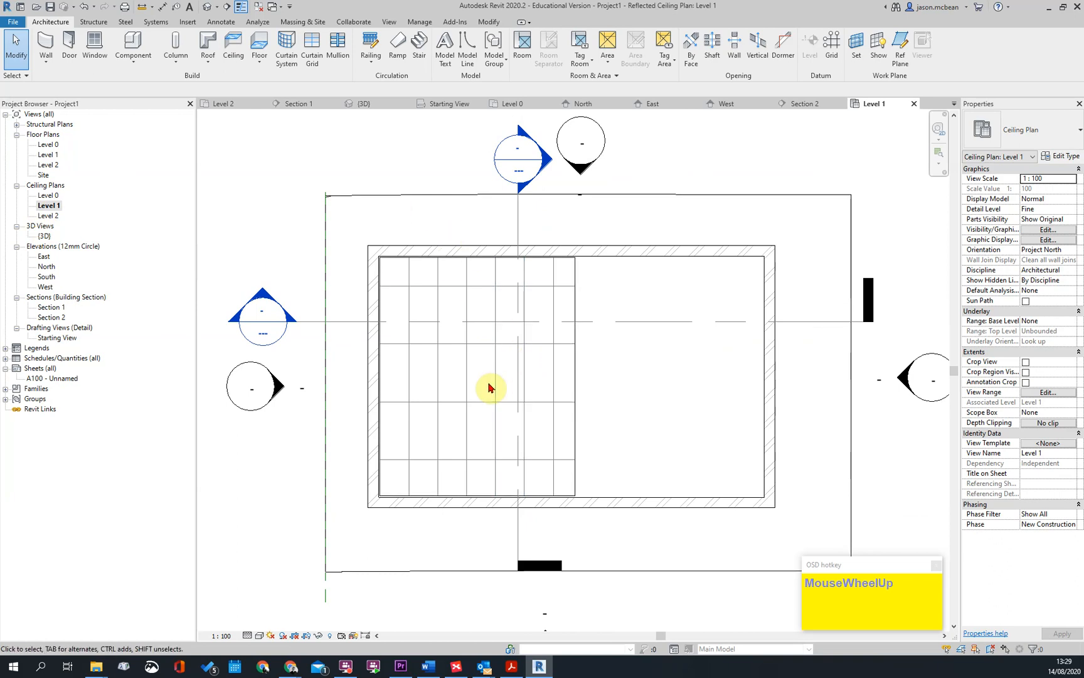
key("Escape")
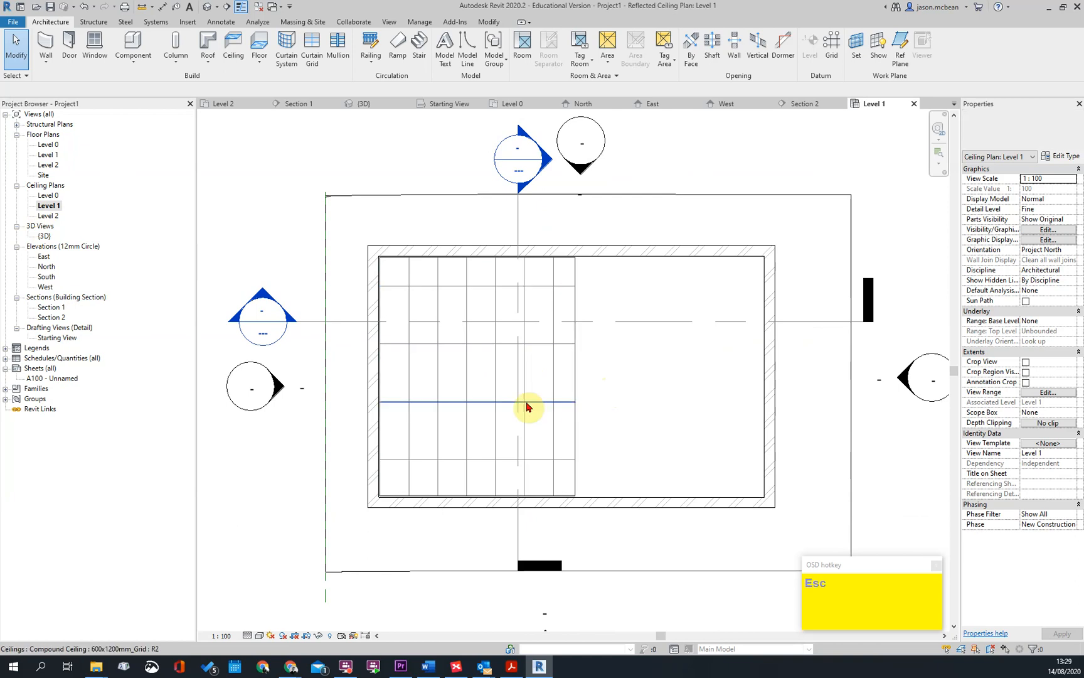
scroll(505, 377, "down", 2)
Open Section 2 and examine the ceiling below the Level 1 slab
double_click(401, 328)
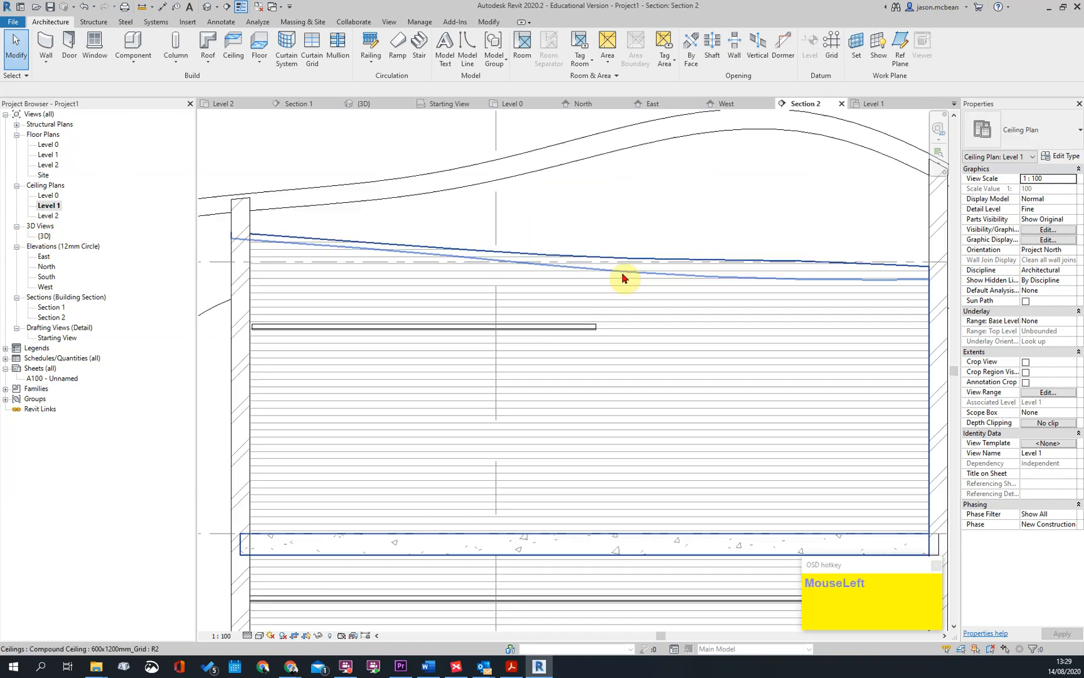
scroll(278, 300, "down", 5)
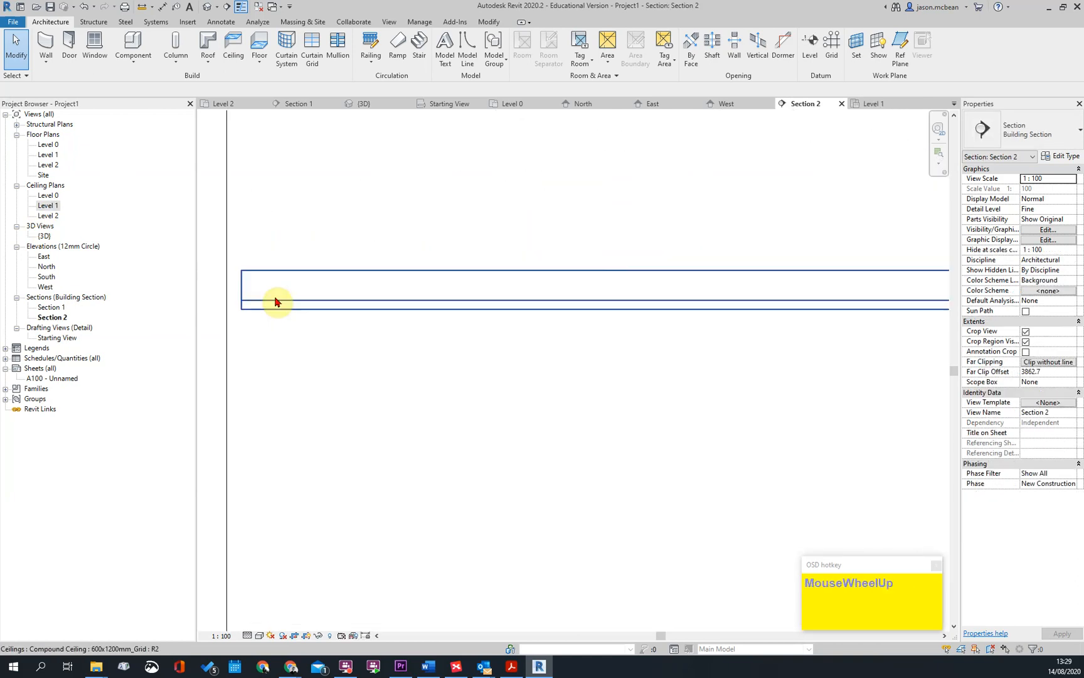
scroll(384, 307, "down", 2)
middle_click_drag(527, 493, 403, 372)
left_click(403, 372)
scroll(750, 375, "down", 2)
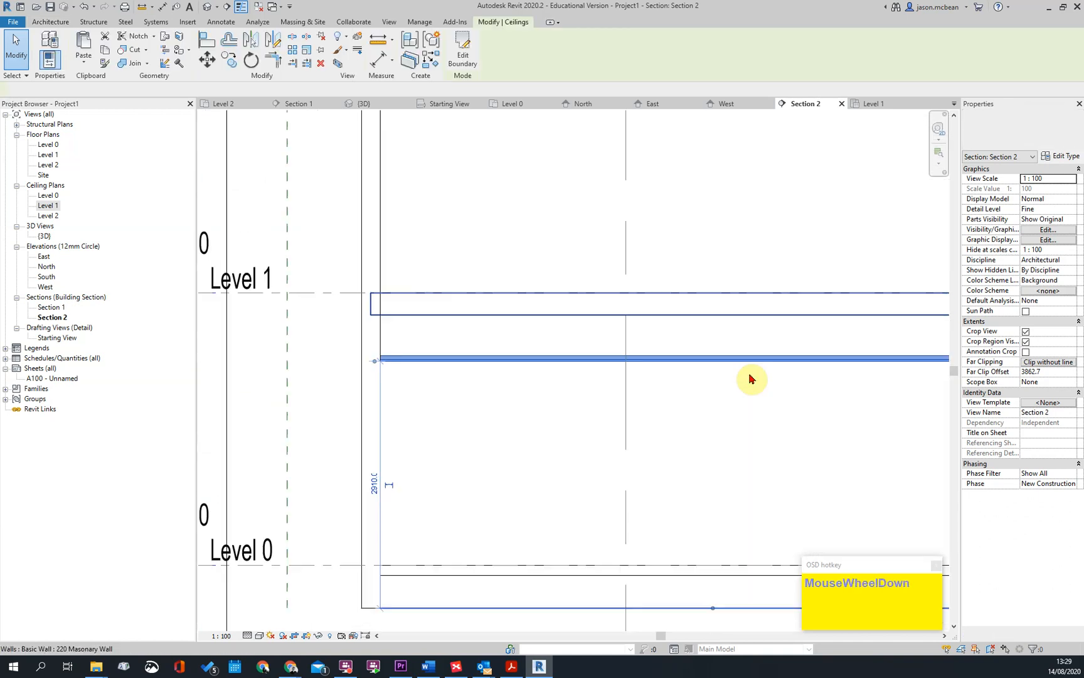
key("Escape")
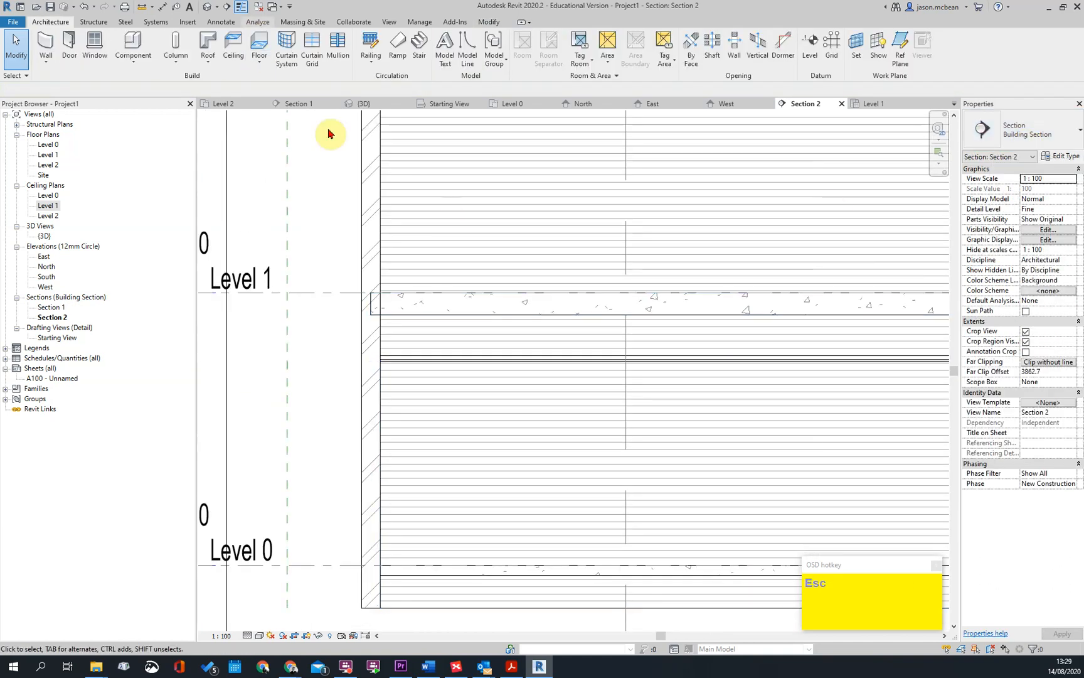
scroll(511, 377, "up", 2)
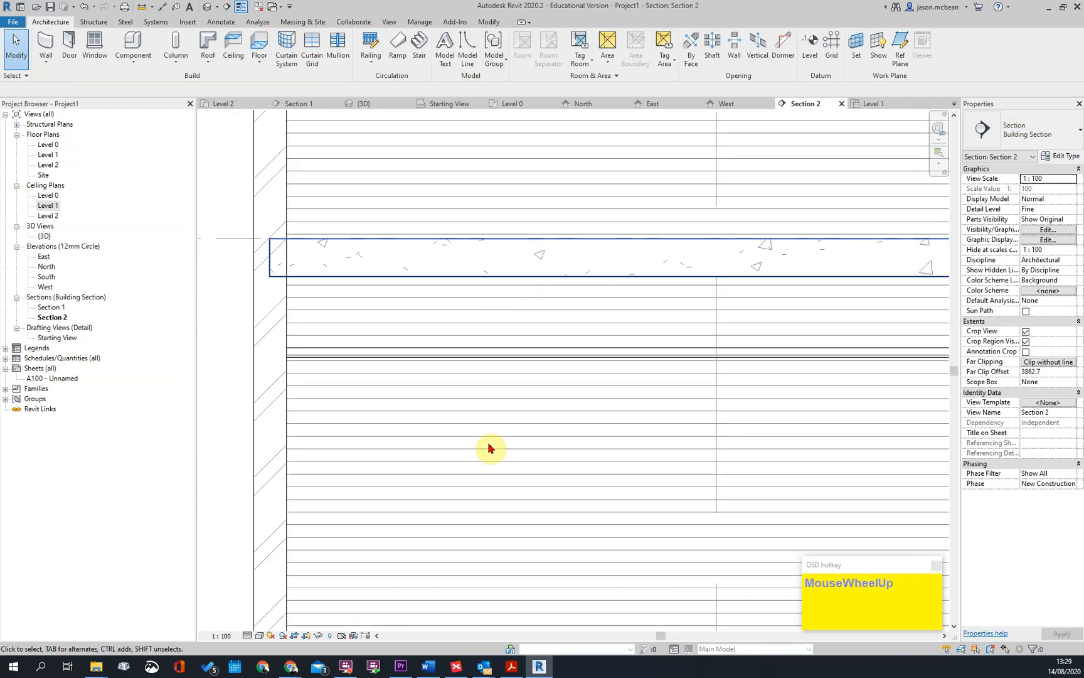
Place a Detail_Items_Suspended_Ceiling_Tile_Sec detail component on the ceiling line below the Level 1 slab
left_click(303, 25)
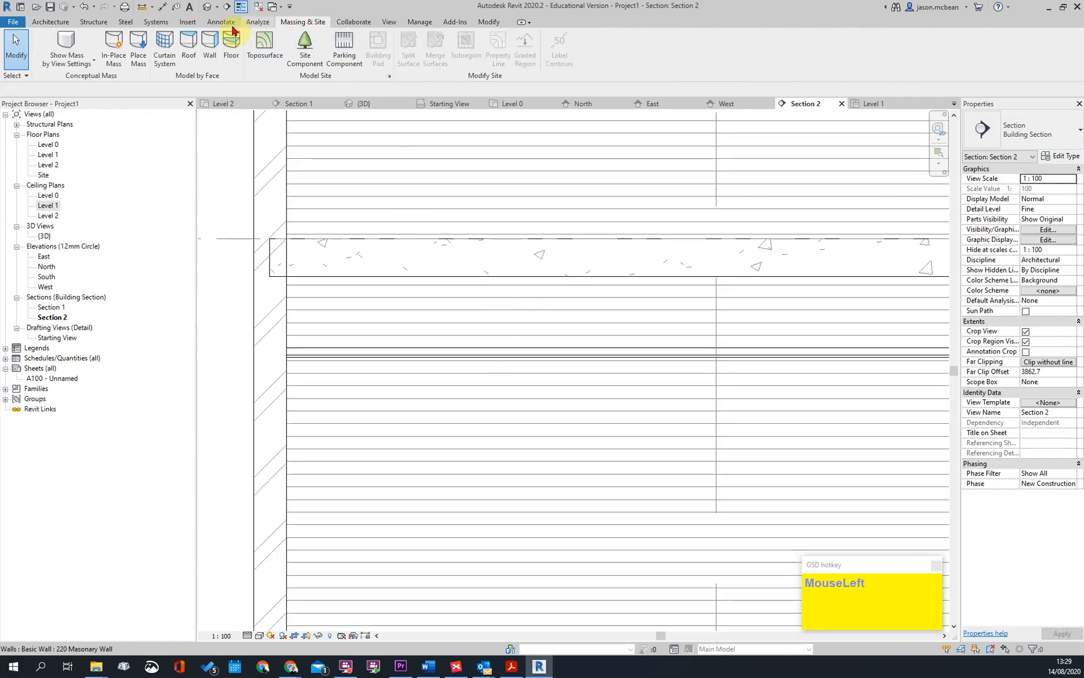
left_click(229, 27)
left_click(358, 68)
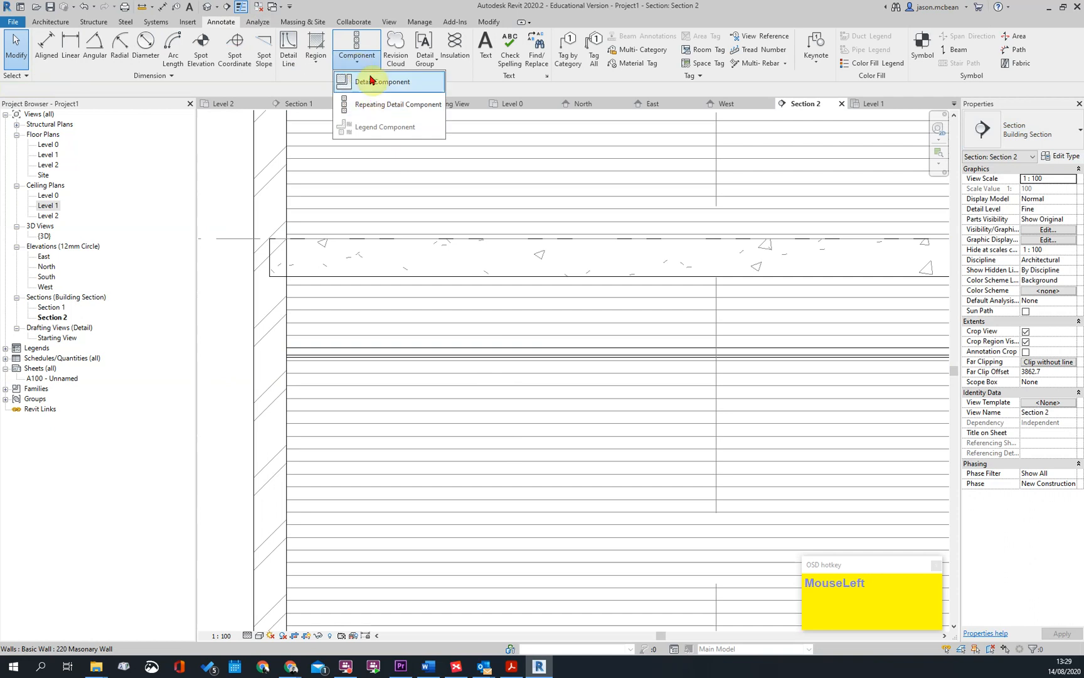
left_click(368, 81)
left_click(1046, 134)
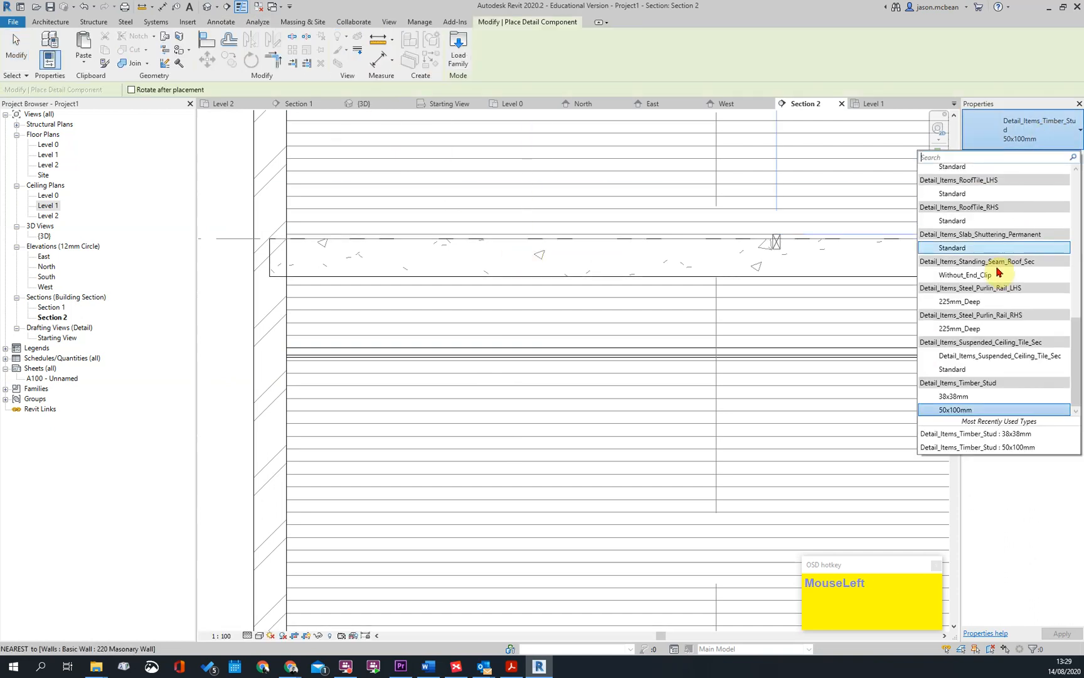
left_click(979, 367)
scroll(489, 416, "up", 3)
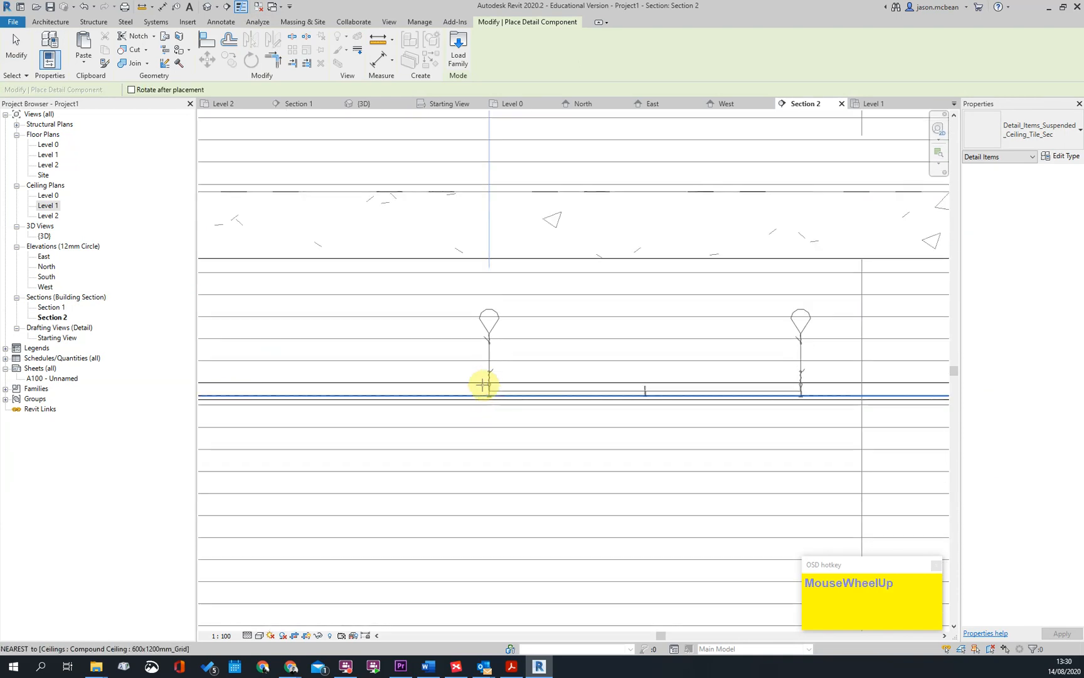
left_click(481, 392)
key("Escape")
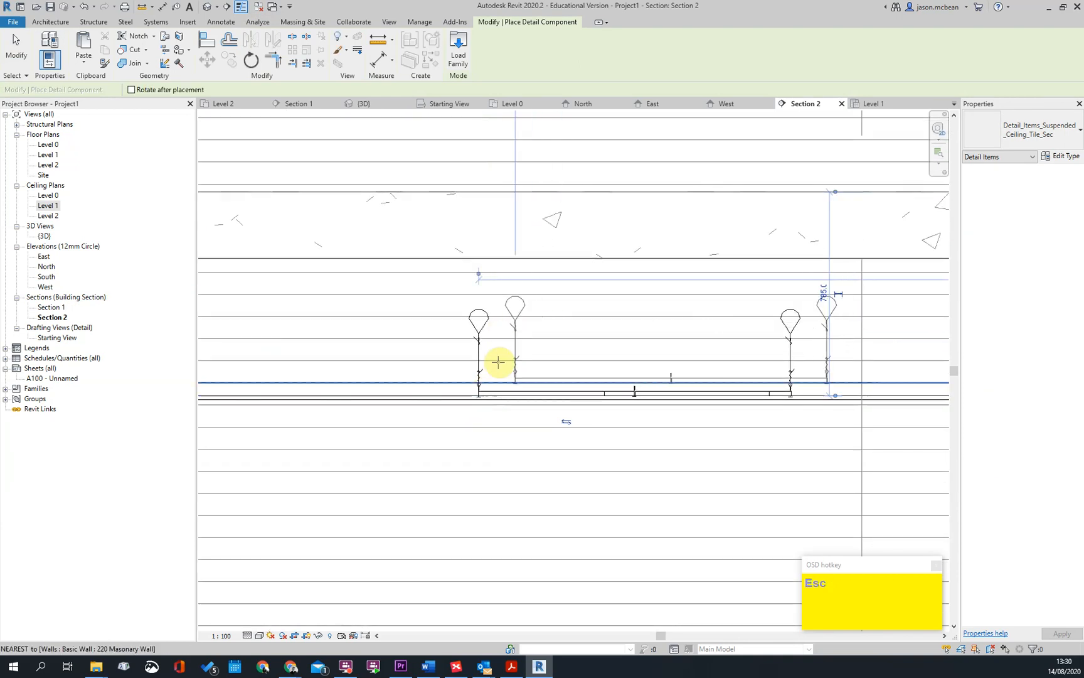
Nudge the suspended ceiling tile detail vertically to line it up with the ceiling in Section 2
left_click(480, 390)
scroll(486, 404, "up", 4)
scroll(496, 424, "up", 1)
scroll(503, 421, "down", 1)
key("Down")
key("Down")
key("Up")
scroll(503, 423, "down", 1)
scroll(499, 361, "down", 2)
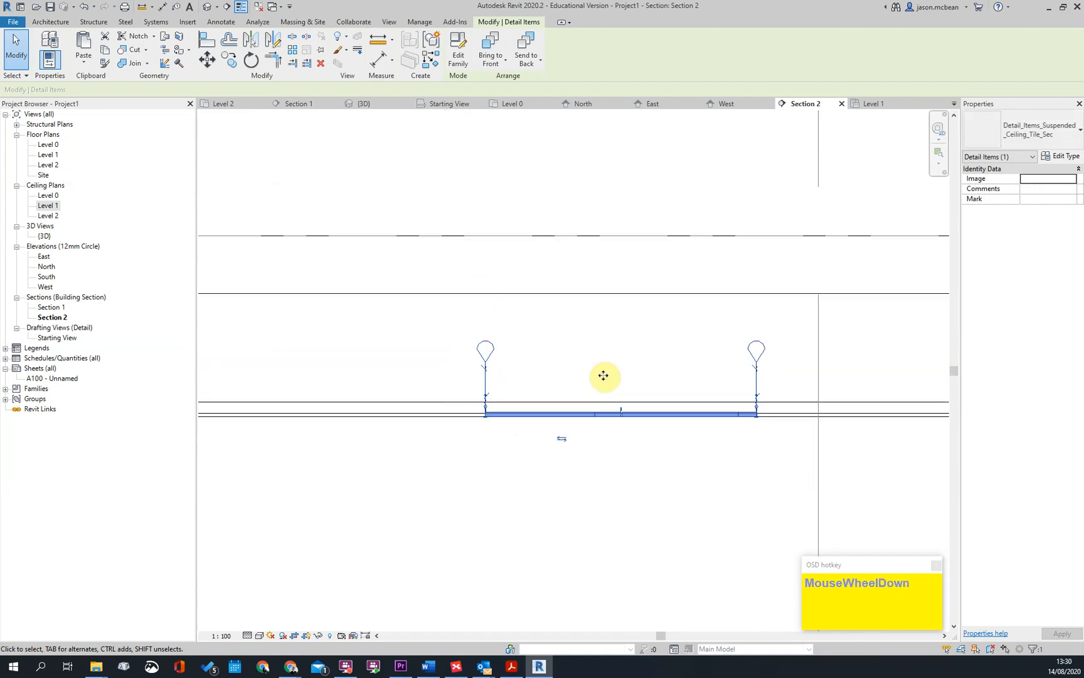
Examine the suspended ceiling tile detail's hangers relative to the Level 1 slab and the surrounding section
key("Escape")
left_click(486, 366)
left_click_drag(484, 305, 485, 308)
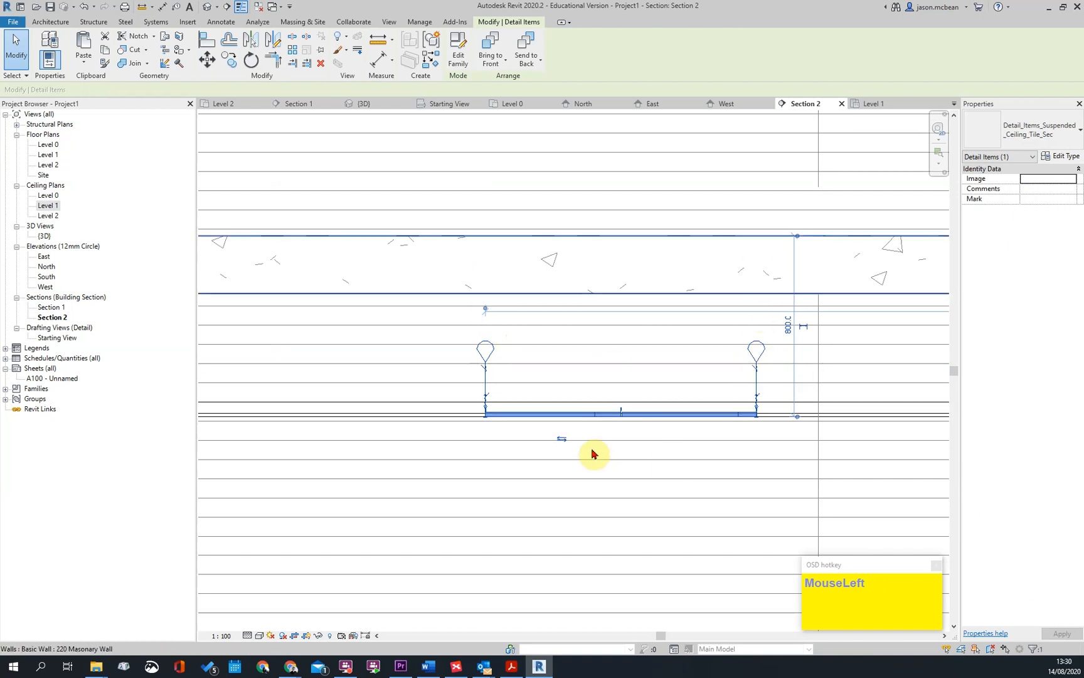
key("Escape")
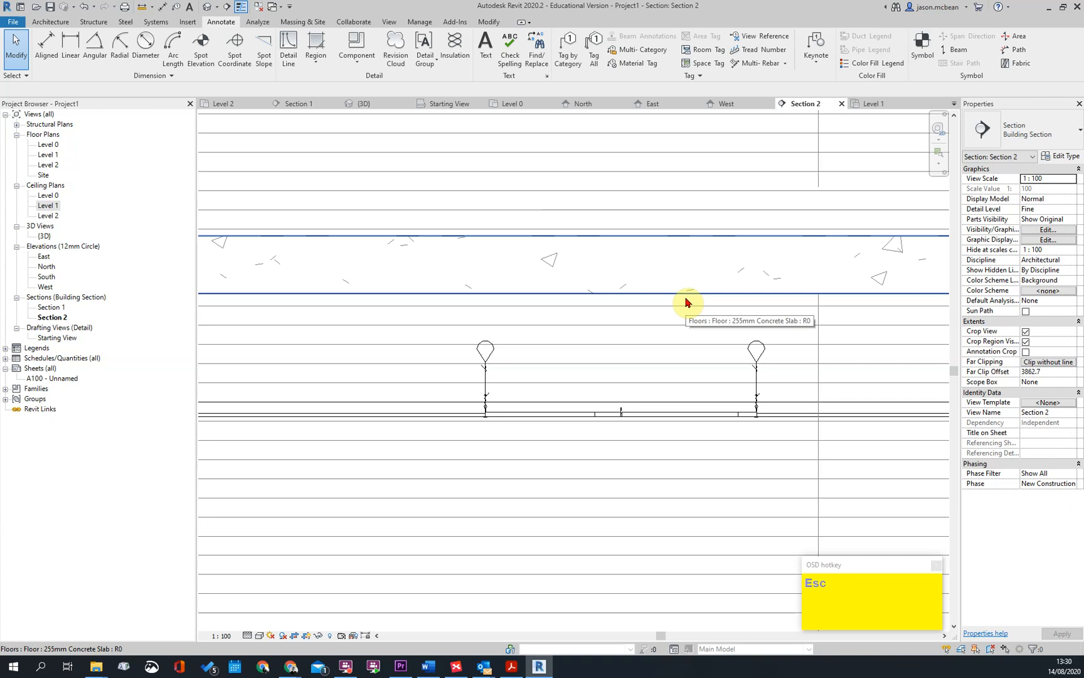
scroll(671, 346, "down", 3)
scroll(765, 416, "up", 1)
scroll(417, 279, "up", 3)
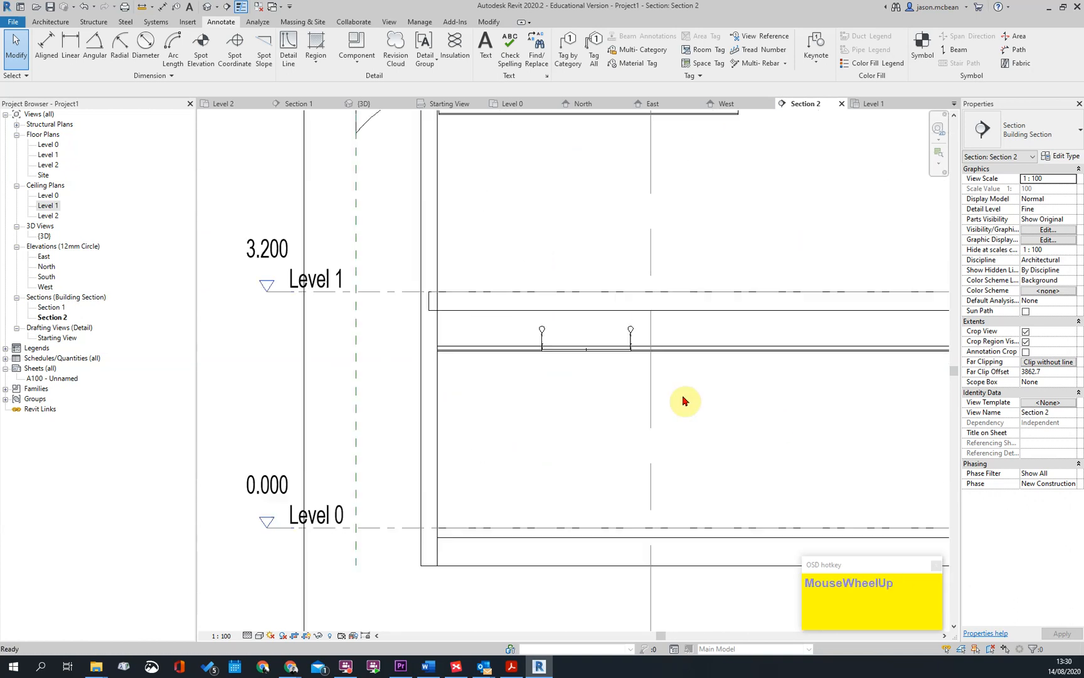
key("Escape")
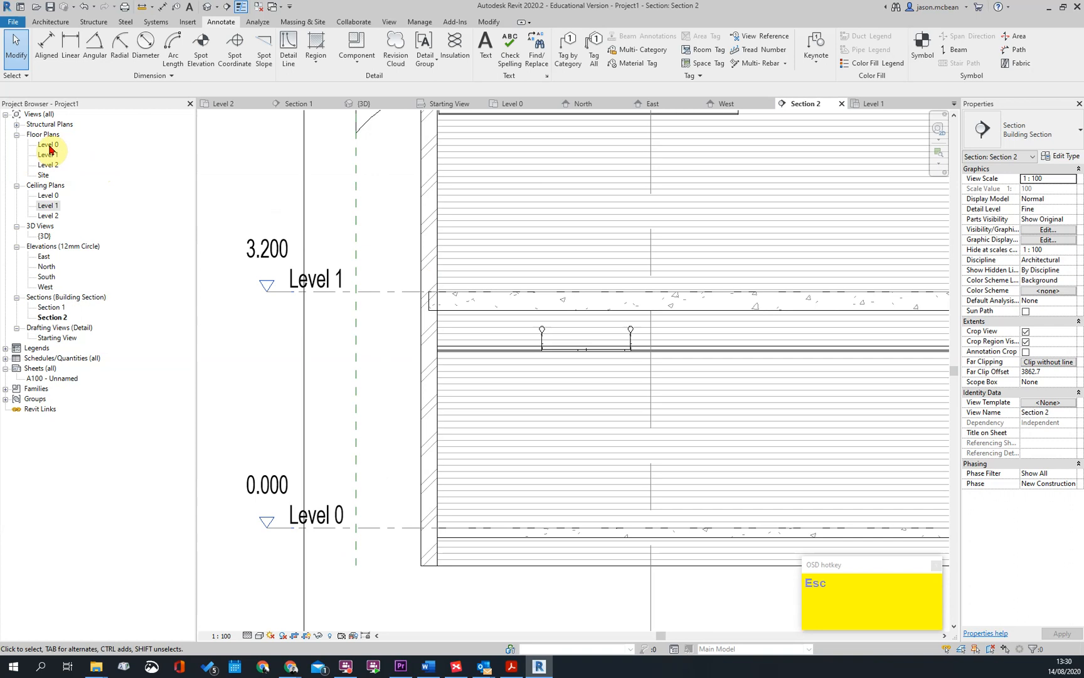
scroll(429, 291, "down", 1)
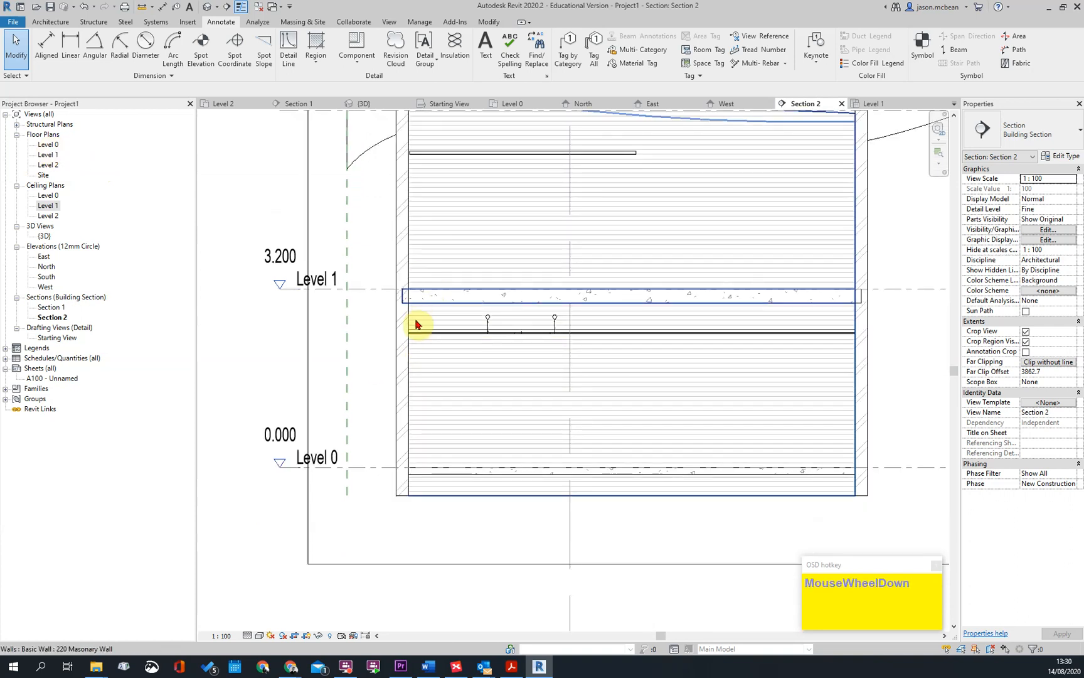
Check the Level 0 and Level 1 floor plans, ending in the Level 0 floor plan
double_click(48, 144)
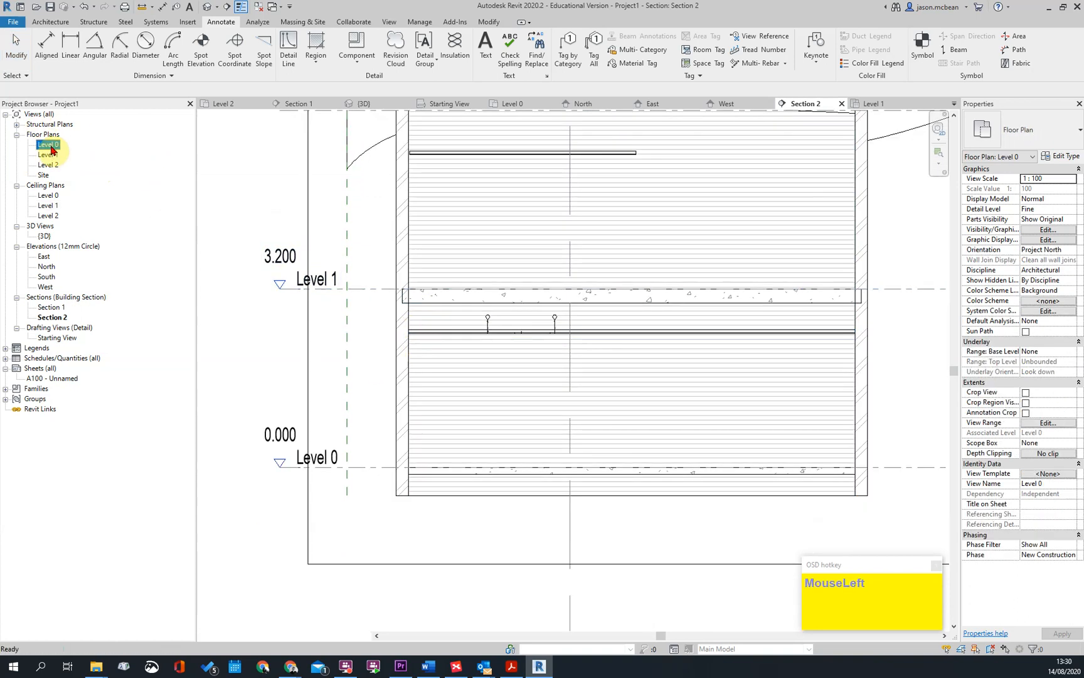
scroll(342, 289, "up", 2)
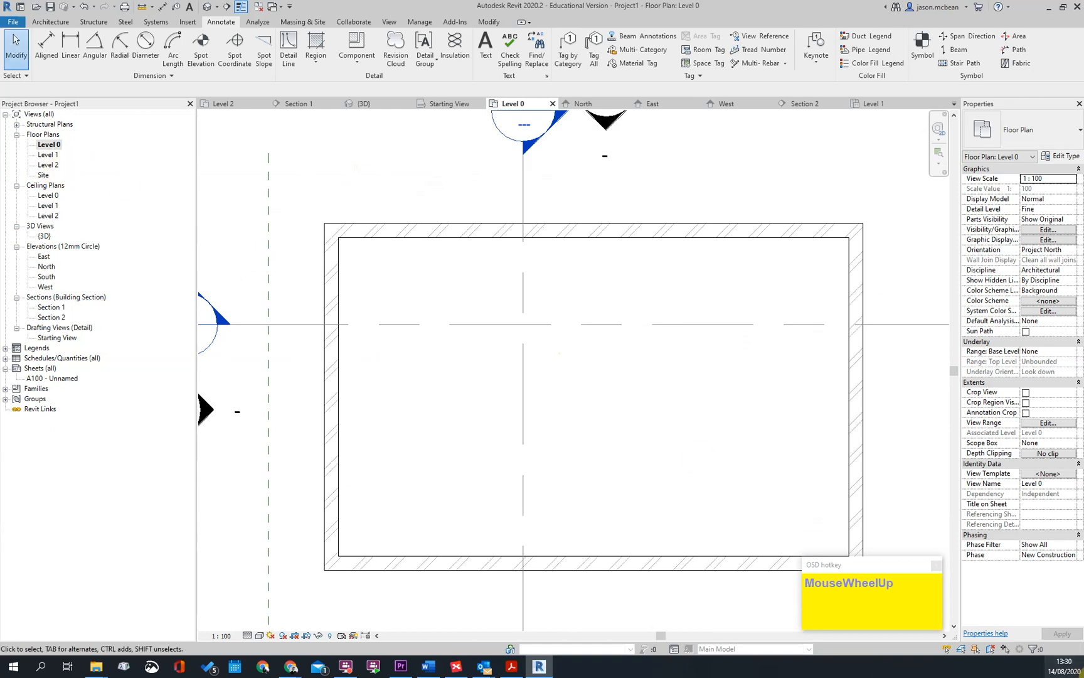
double_click(47, 154)
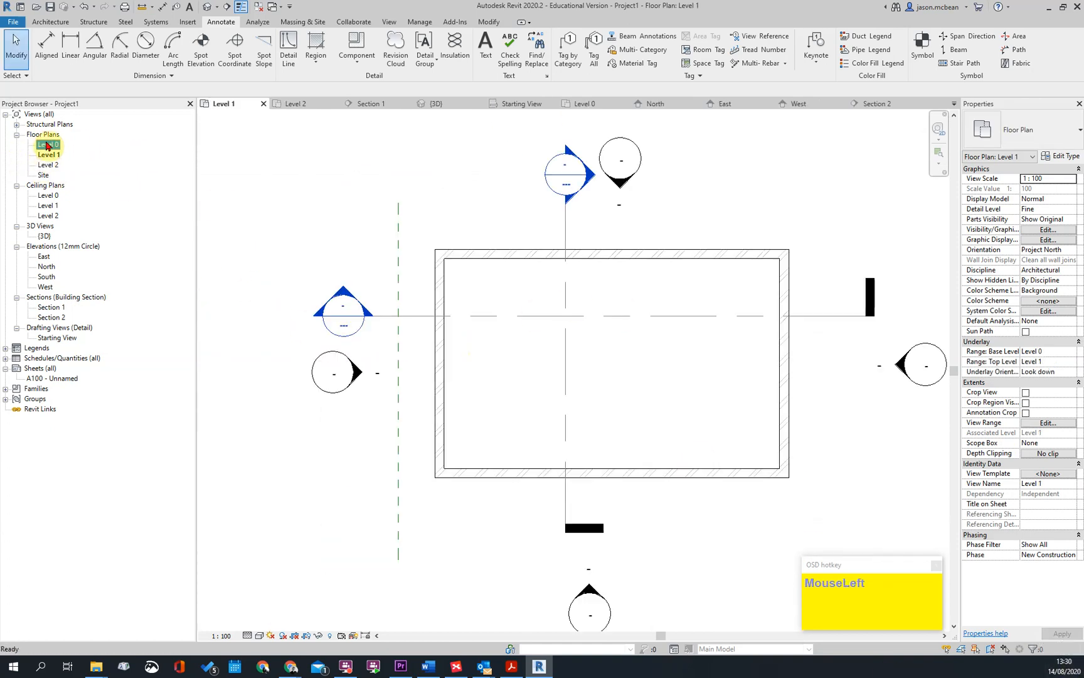
double_click(47, 145)
scroll(695, 399, "up", 3)
scroll(399, 356, "down", 5)
scroll(503, 382, "up", 5)
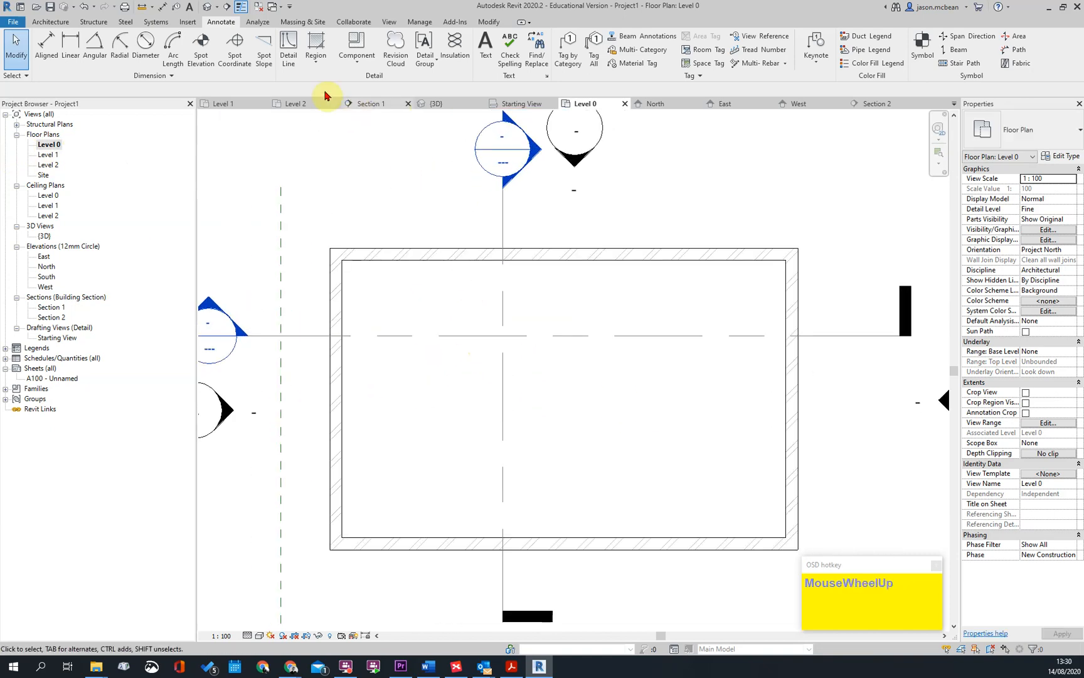
Set up a new Level 0 ceiling with a 2800 mm height offset and the Flush Plastered Ceiling Board type
left_click(52, 22)
left_click(233, 47)
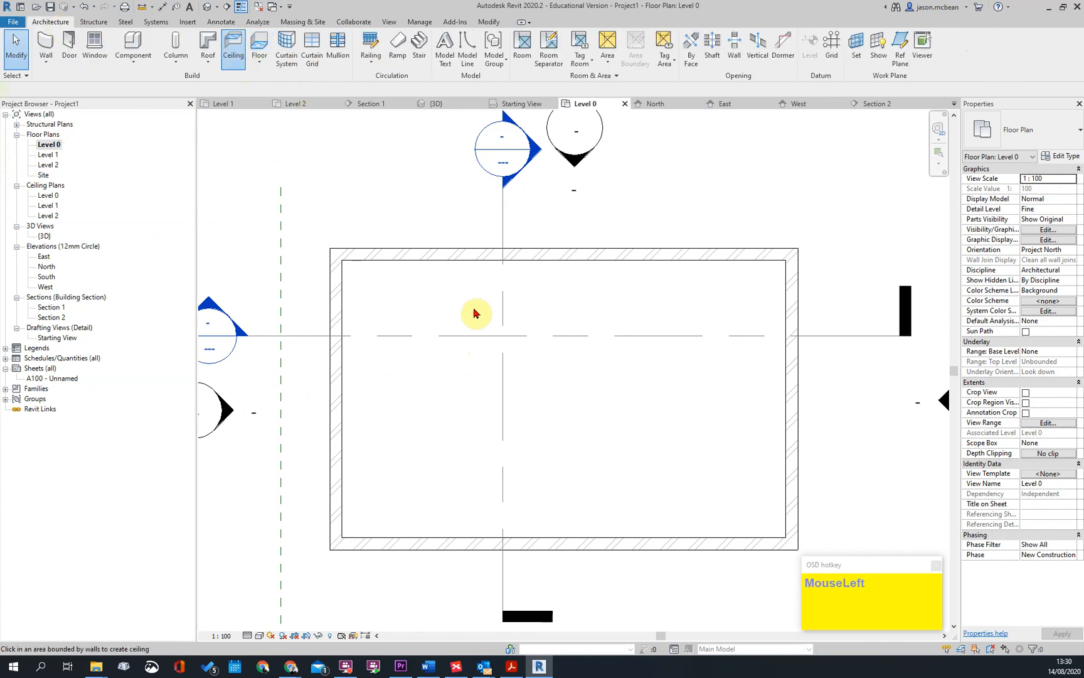
left_click(1056, 189)
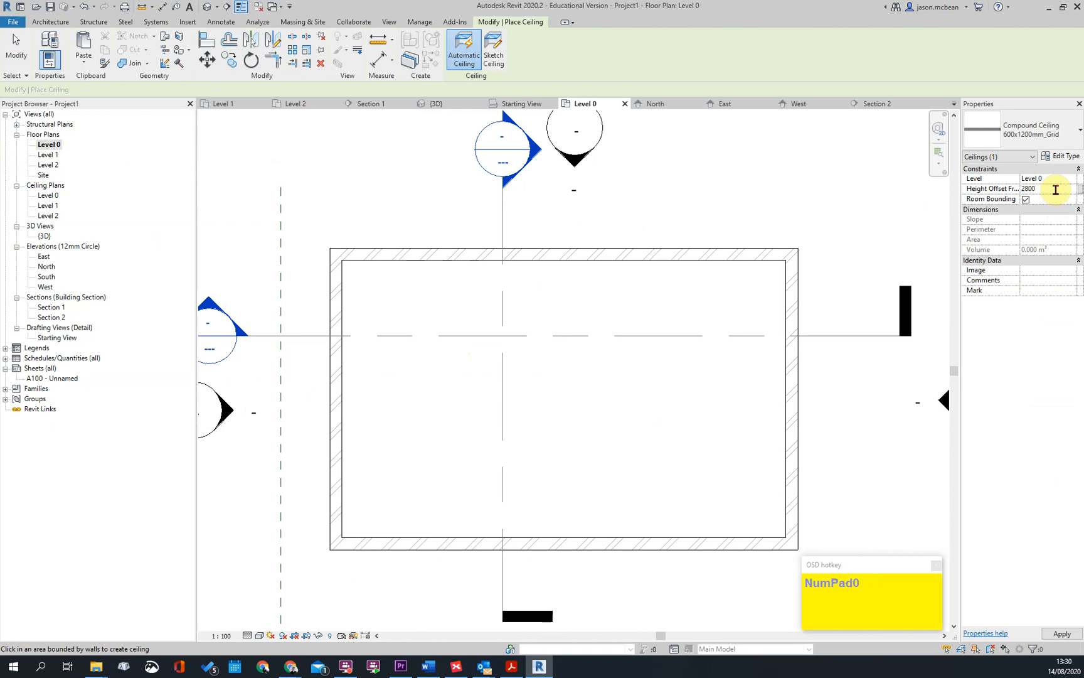
left_click(1041, 132)
scroll(1002, 245, "up", 1)
scroll(1002, 245, "down", 2)
left_click(1010, 266)
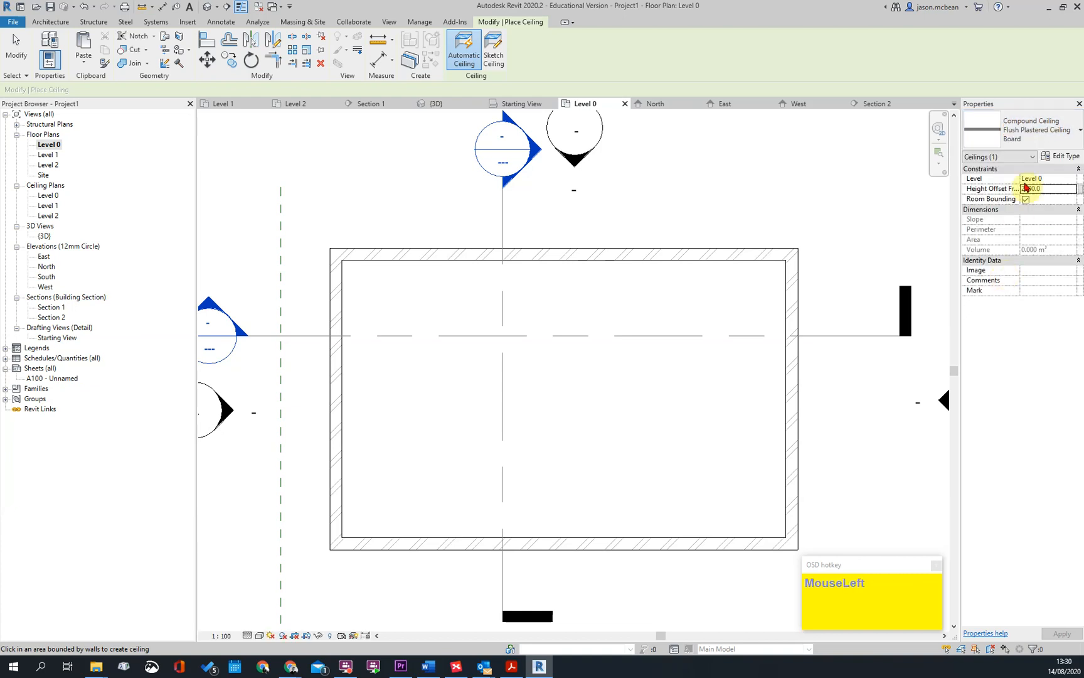
Sketch the Level 0 ceiling boundary by picking the whole loop of inner wall edges with a 25 mm inward offset
left_click(493, 52)
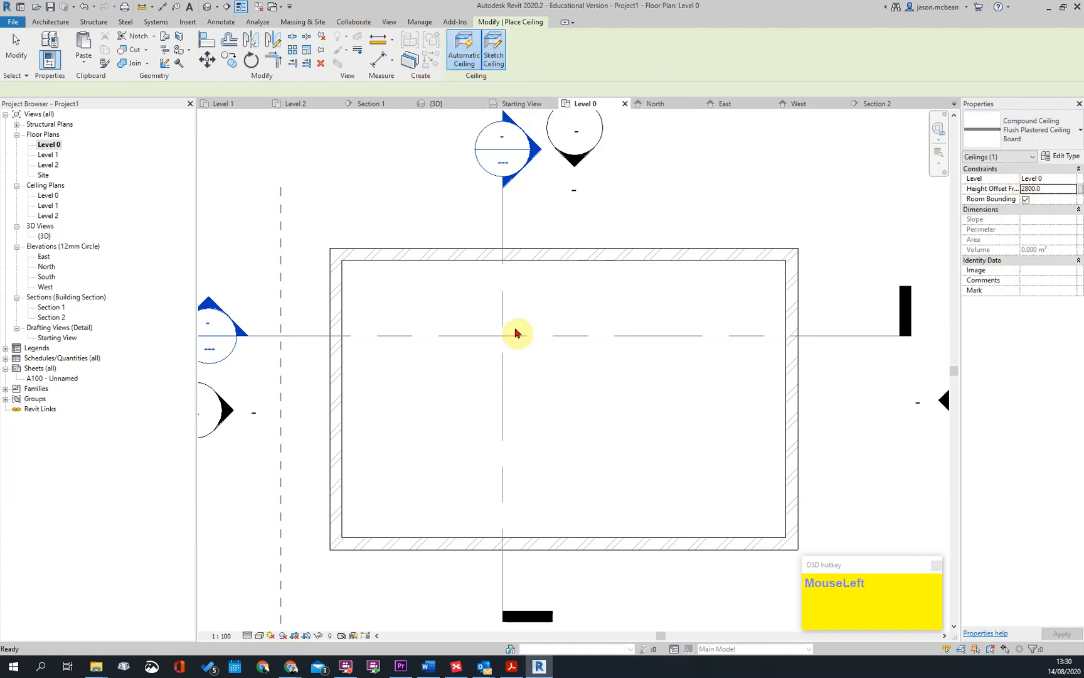
left_click(564, 64)
key("Tab")
key("Tab")
left_click(61, 89)
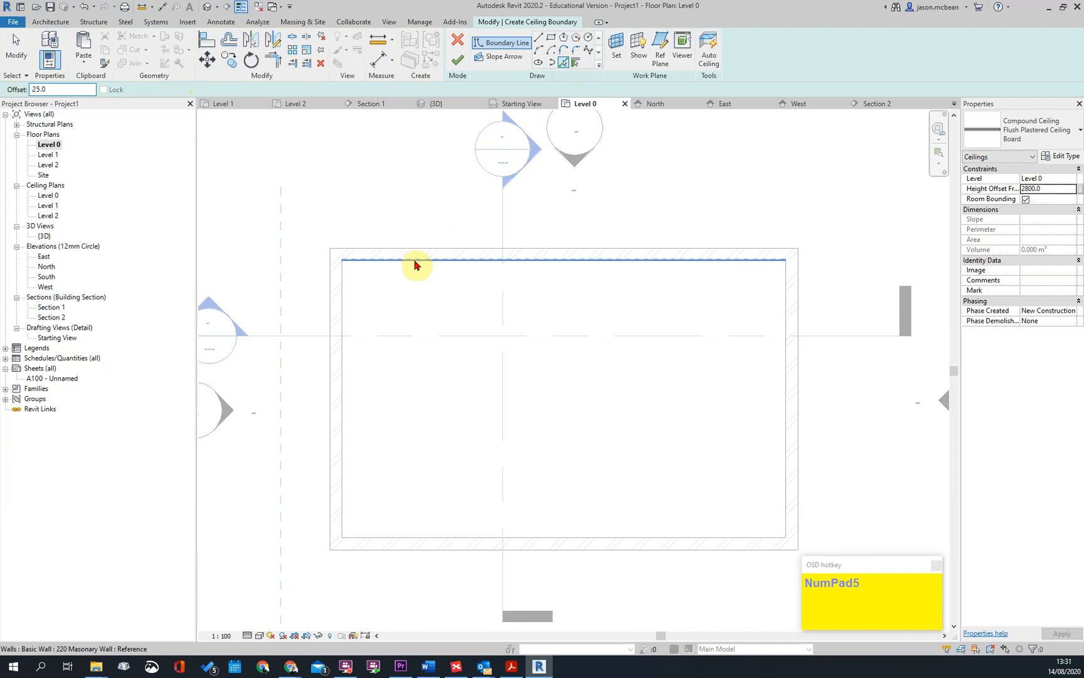
scroll(414, 265, "up", 3)
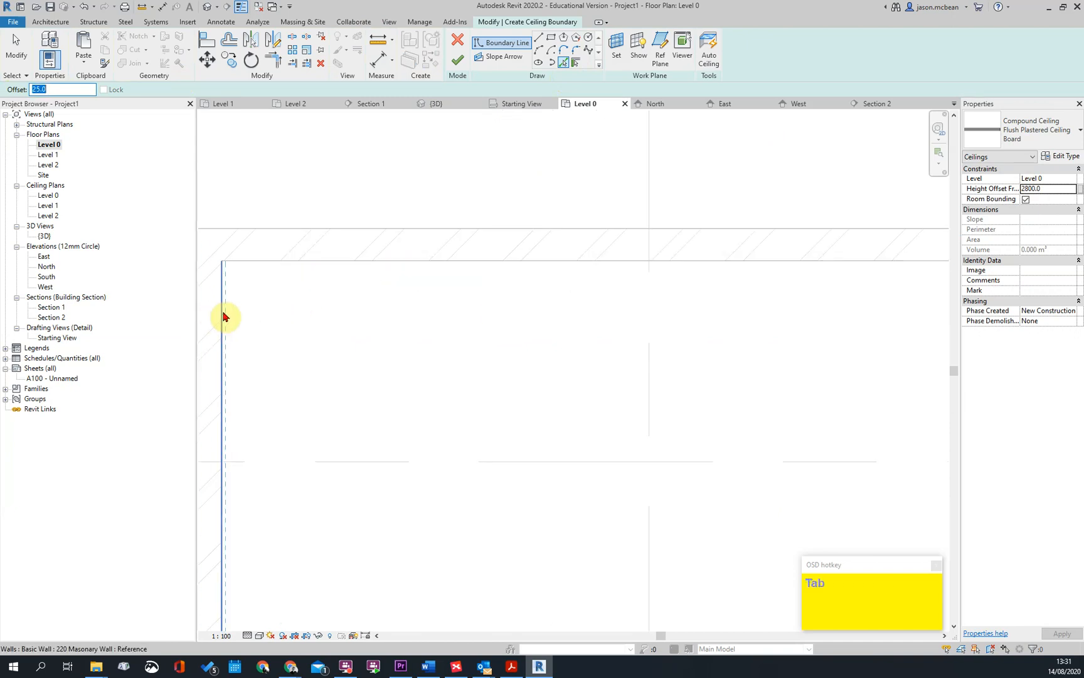
left_click(563, 65)
key("Tab")
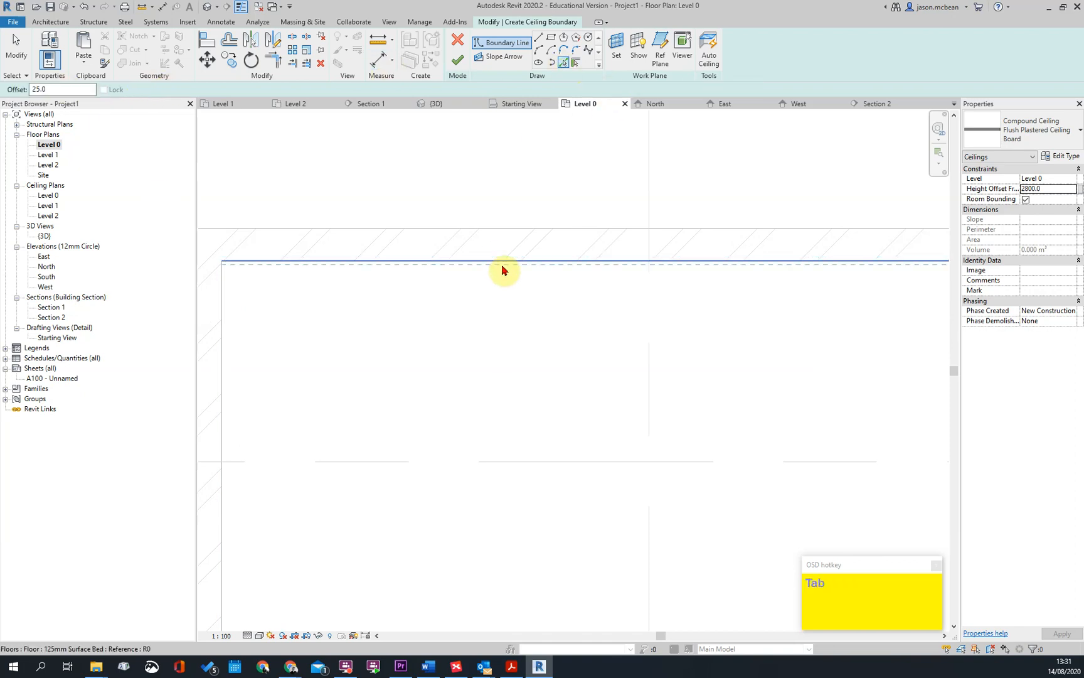
left_click(502, 270)
scroll(399, 346, "down", 3)
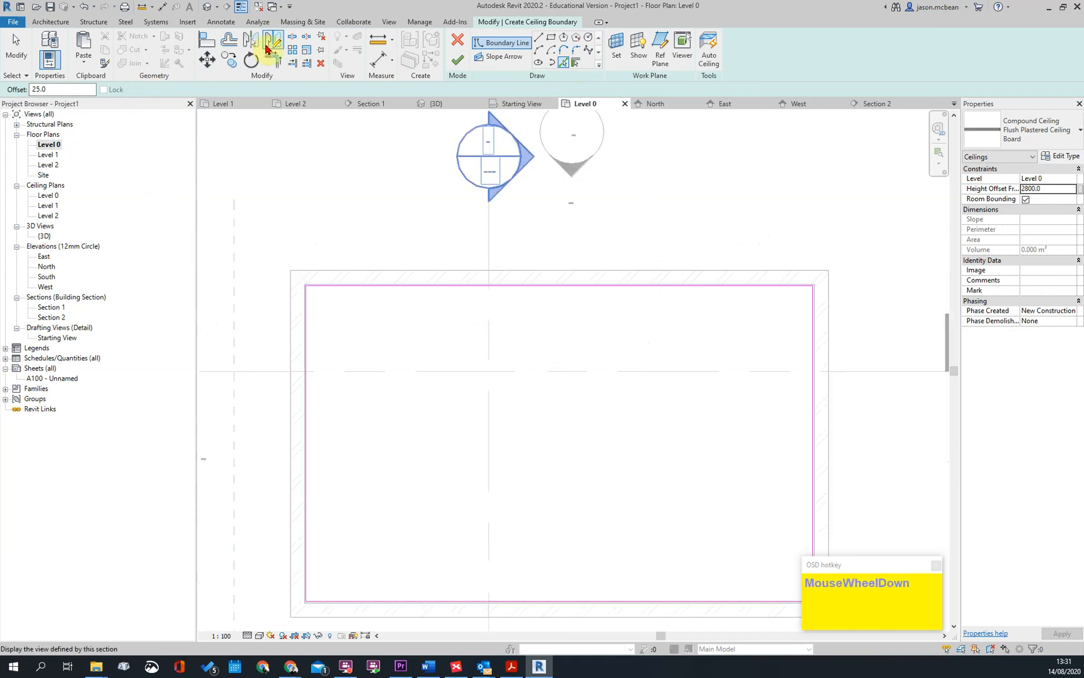
key("Escape")
left_click(229, 39)
scroll(310, 334, "up", 3)
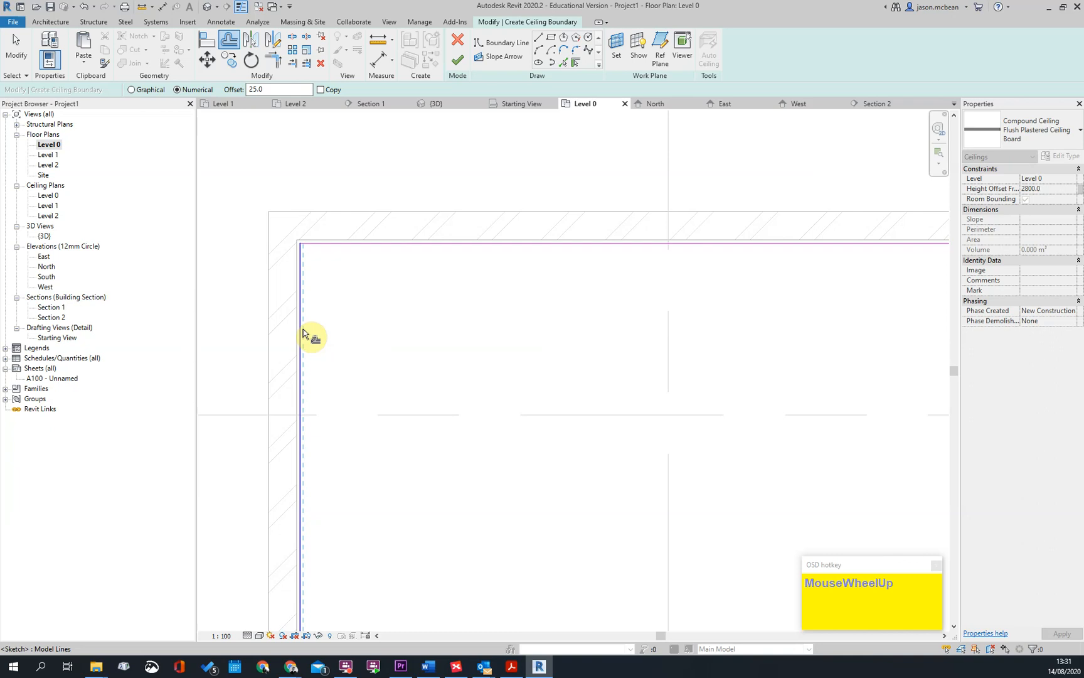
scroll(404, 295, "down", 3)
scroll(339, 313, "up", 3)
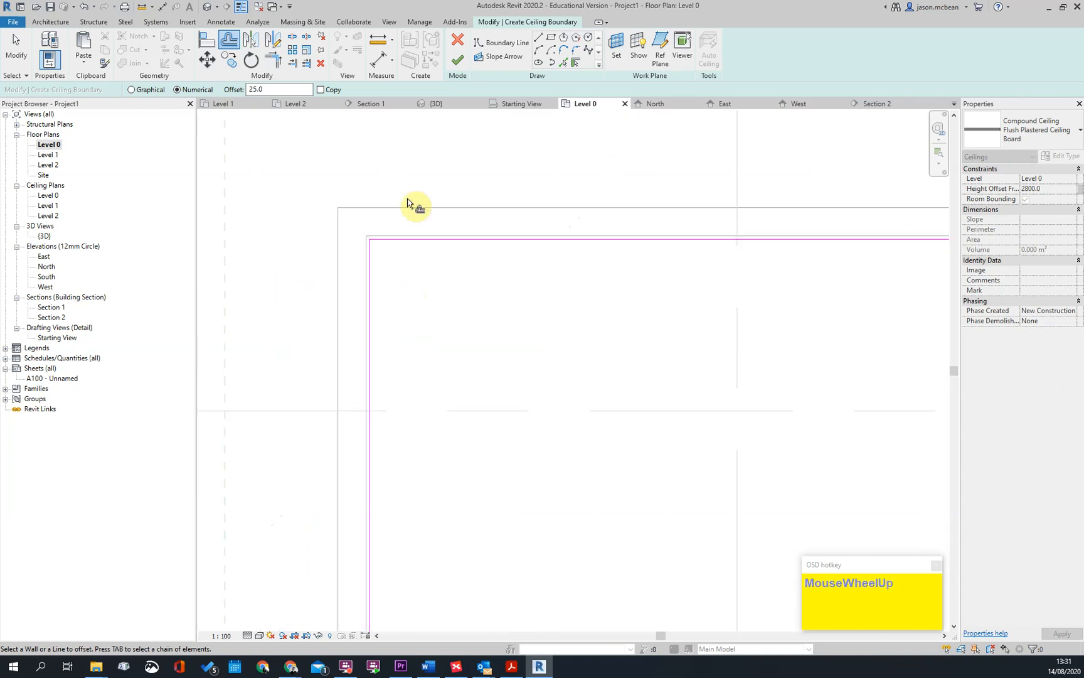
scroll(400, 340, "down", 2)
scroll(392, 339, "up", 2)
middle_click_drag(452, 361, 421, 378)
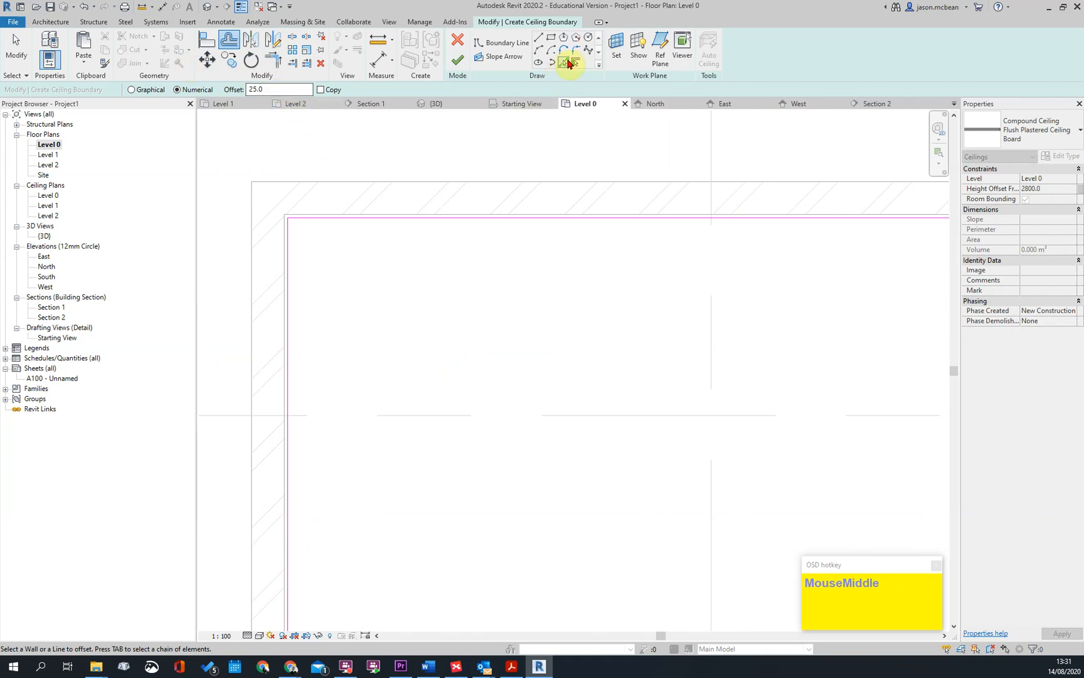
key("Escape")
Add an inner boundary loop offset 500 mm inward from the ceiling's boundary and finish the flush plastered ceiling sketch
left_click(565, 64)
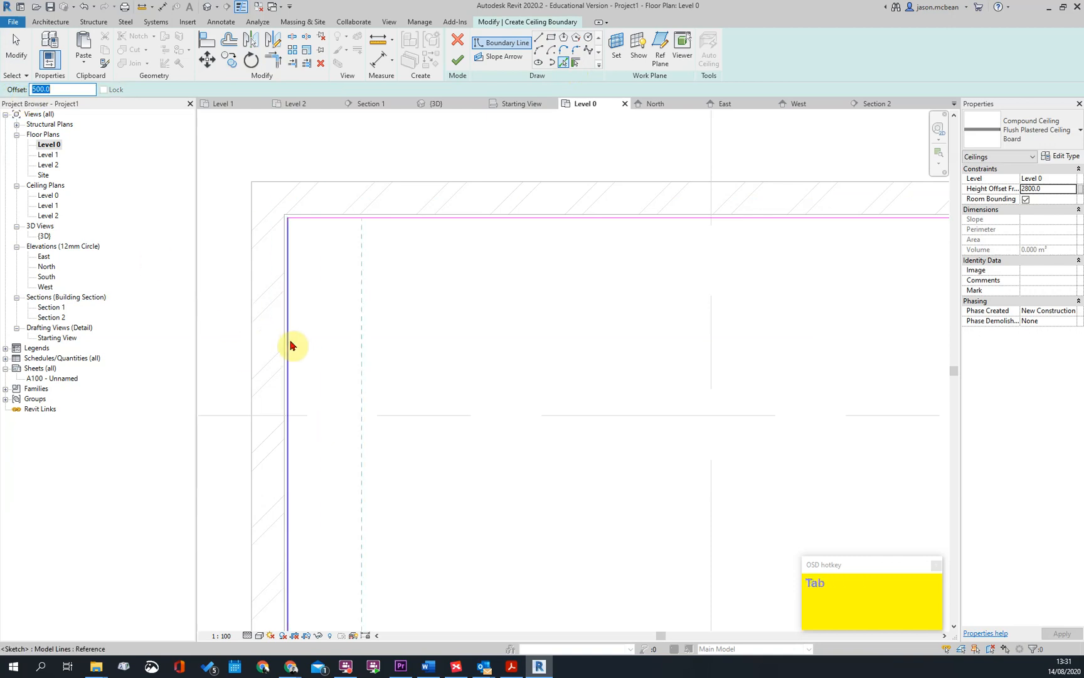
left_click(564, 62)
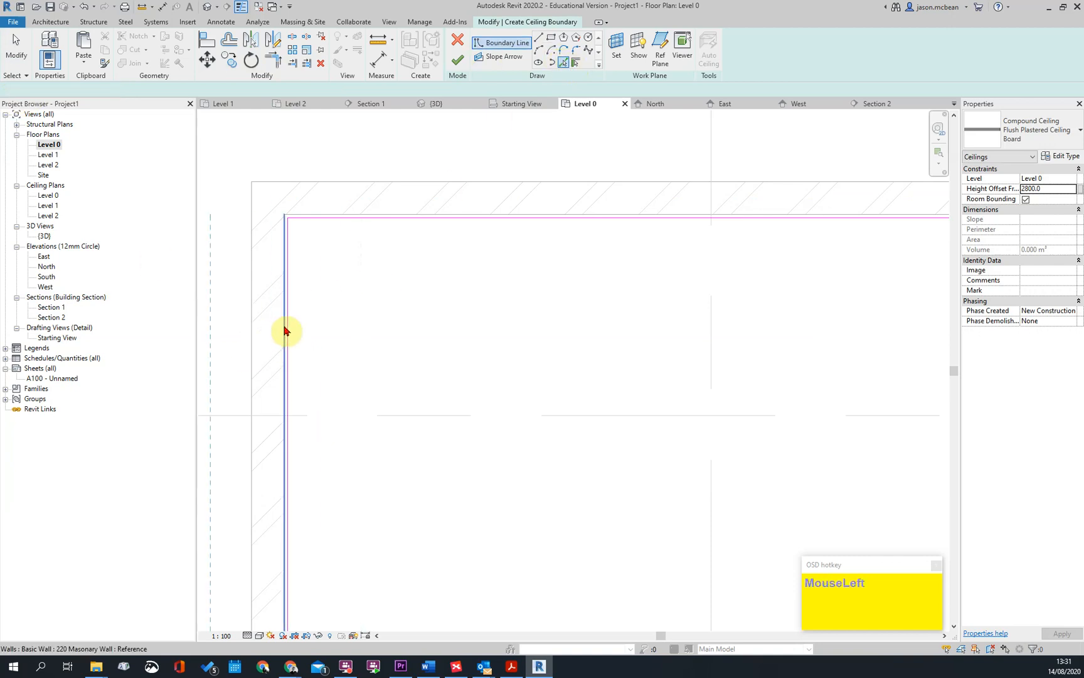
key("Tab")
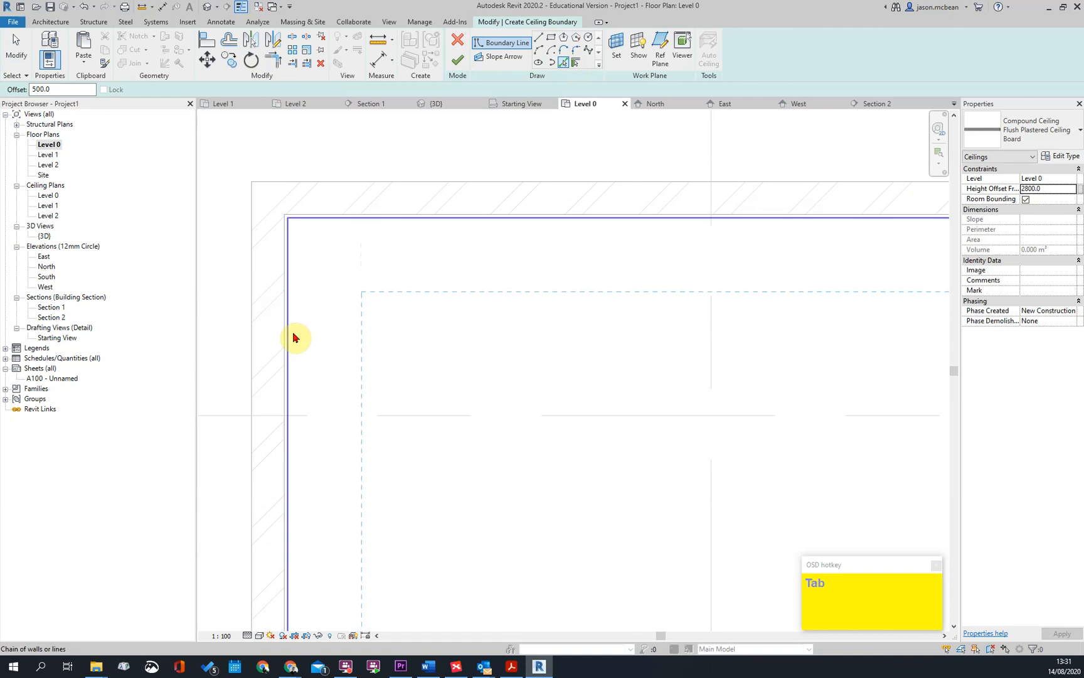
left_click(293, 337)
scroll(509, 327, "down", 3)
key("Escape")
left_click(576, 116)
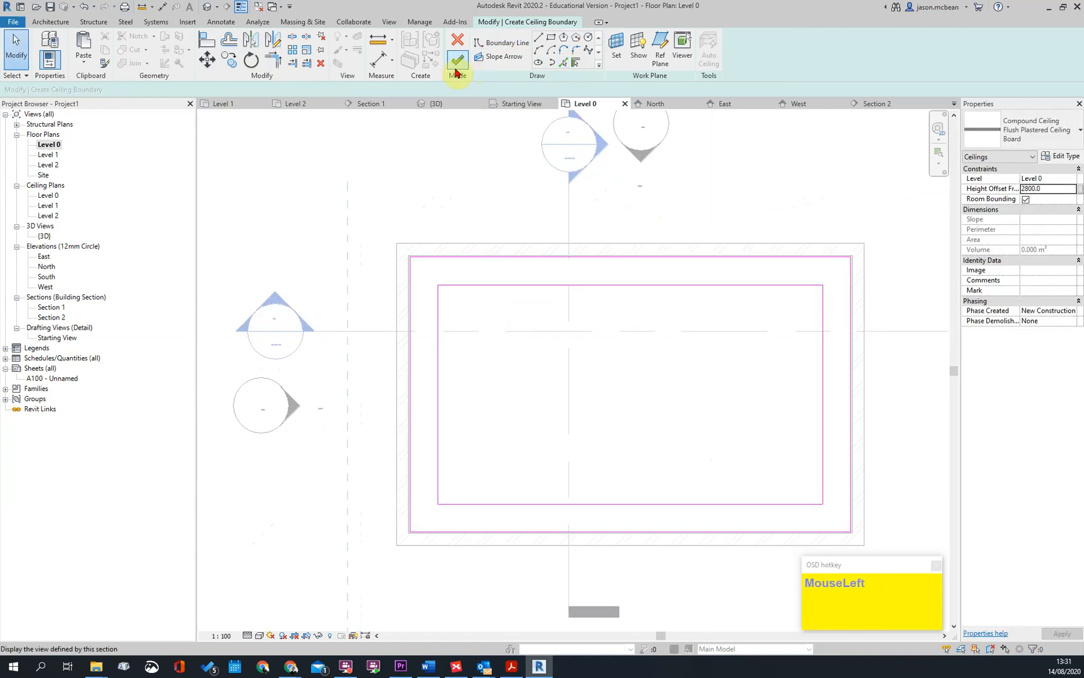
left_click(451, 73)
key("Escape")
Open Section 1 and inspect the new flush plastered ceiling beneath the Level 1 slab
double_click(571, 145)
scroll(594, 311, "up", 2)
scroll(593, 310, "up", 5)
left_click(503, 283)
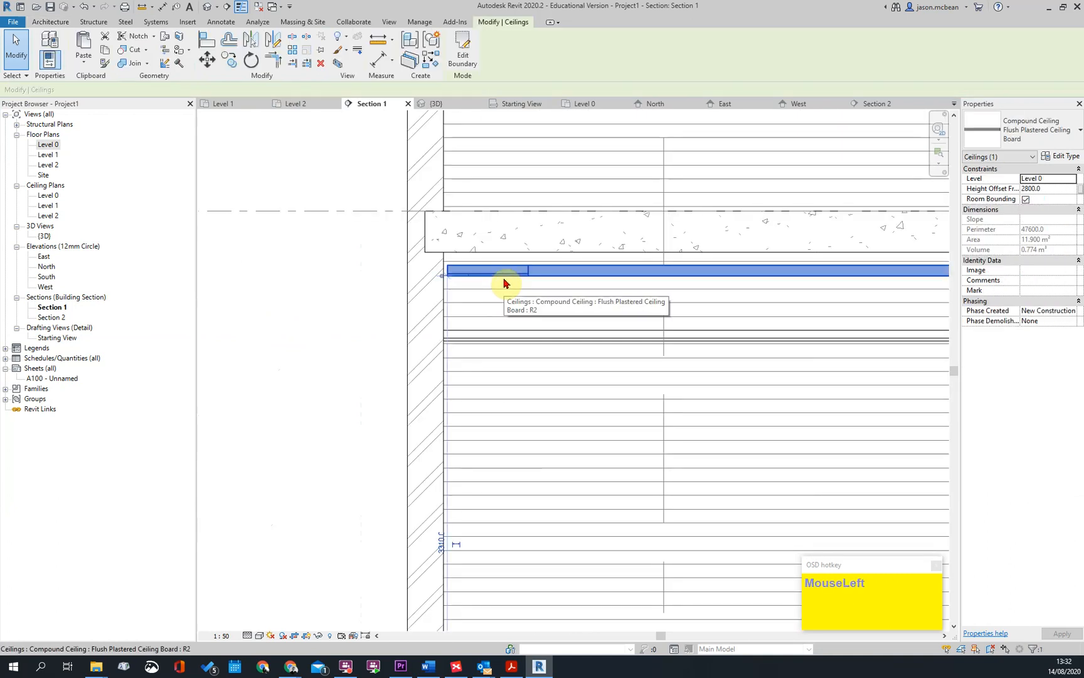
scroll(515, 280, "down", 2)
Start editing the 600x1200mm_Grid ceiling's boundary and switch to the Level 0 reflected ceiling plan
left_click(524, 344)
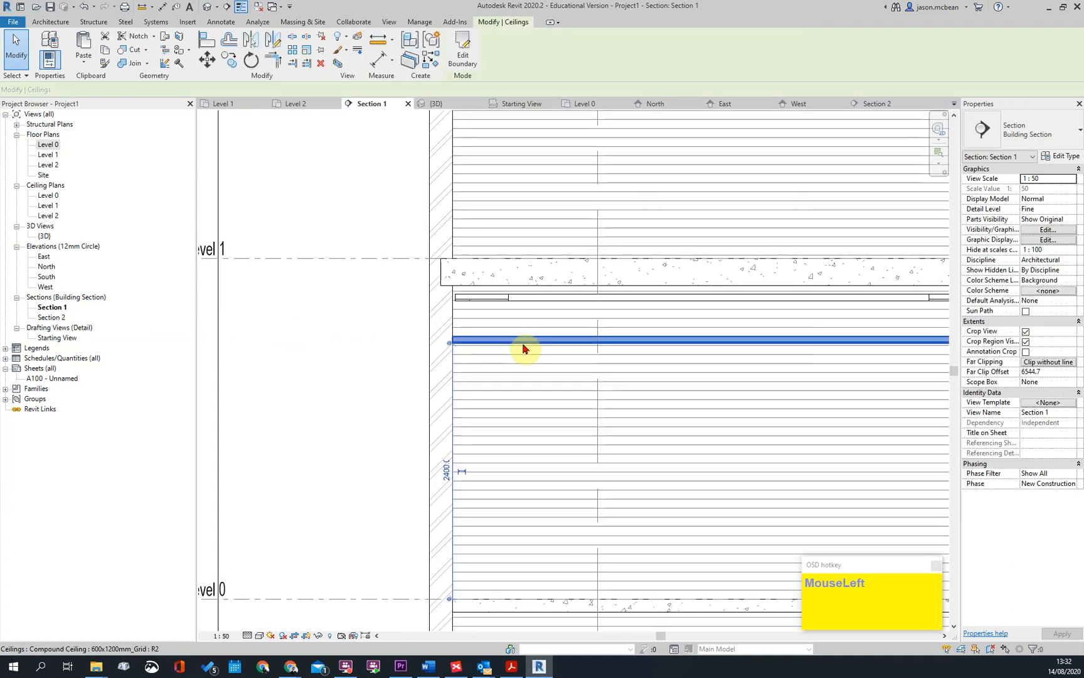
middle_click(489, 363)
scroll(455, 353, "up", 4)
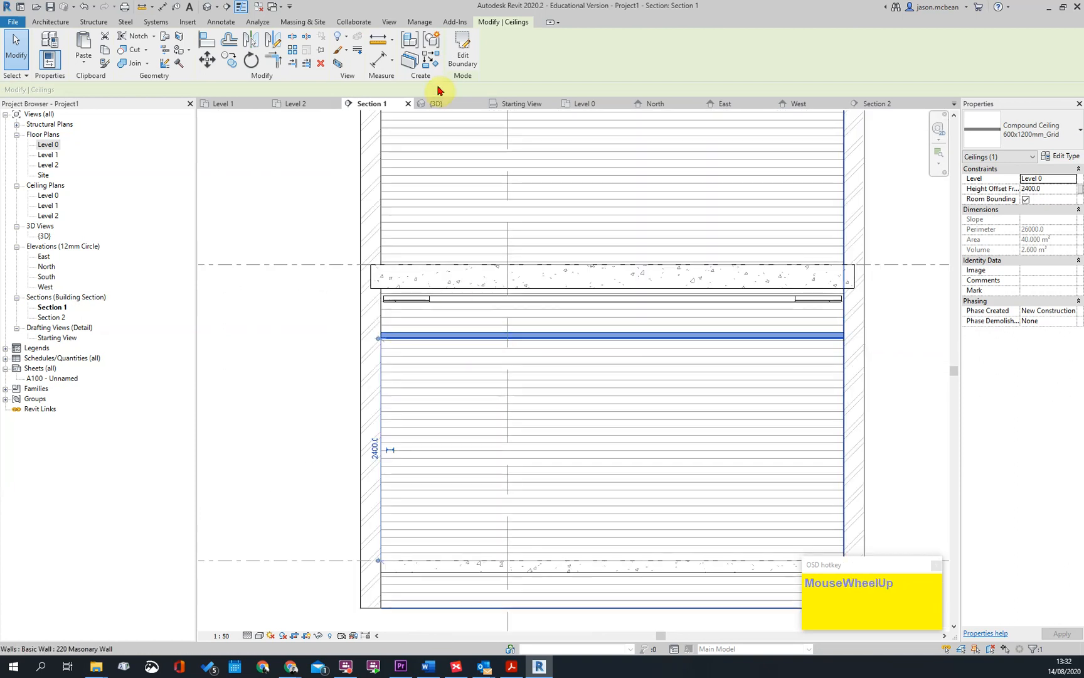
left_click(463, 55)
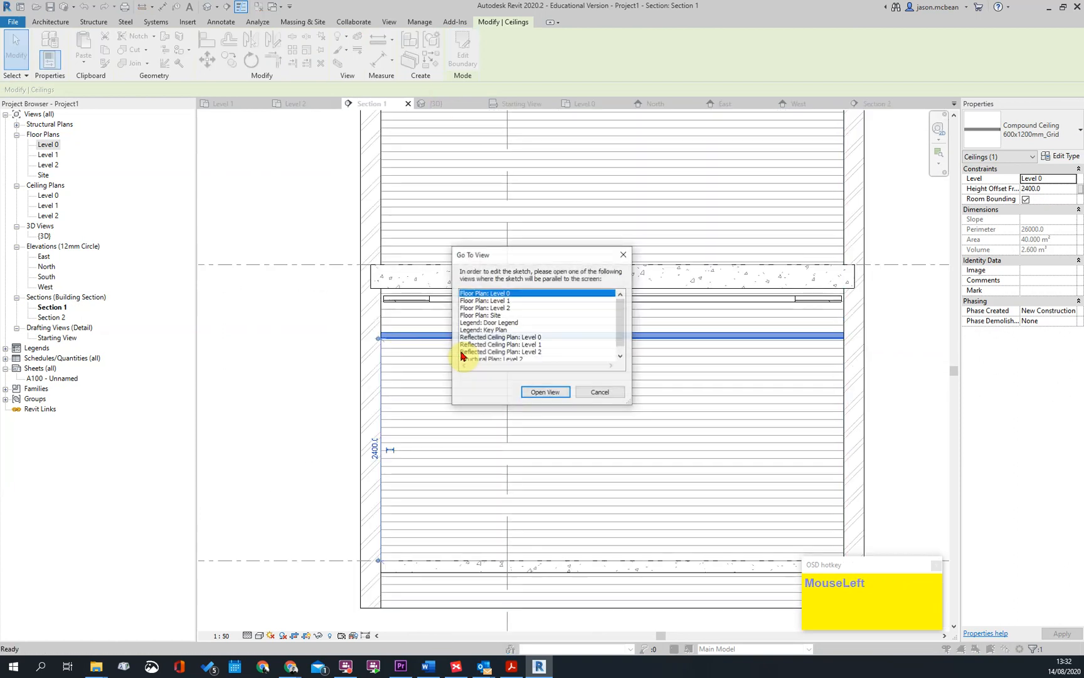
left_click(544, 391)
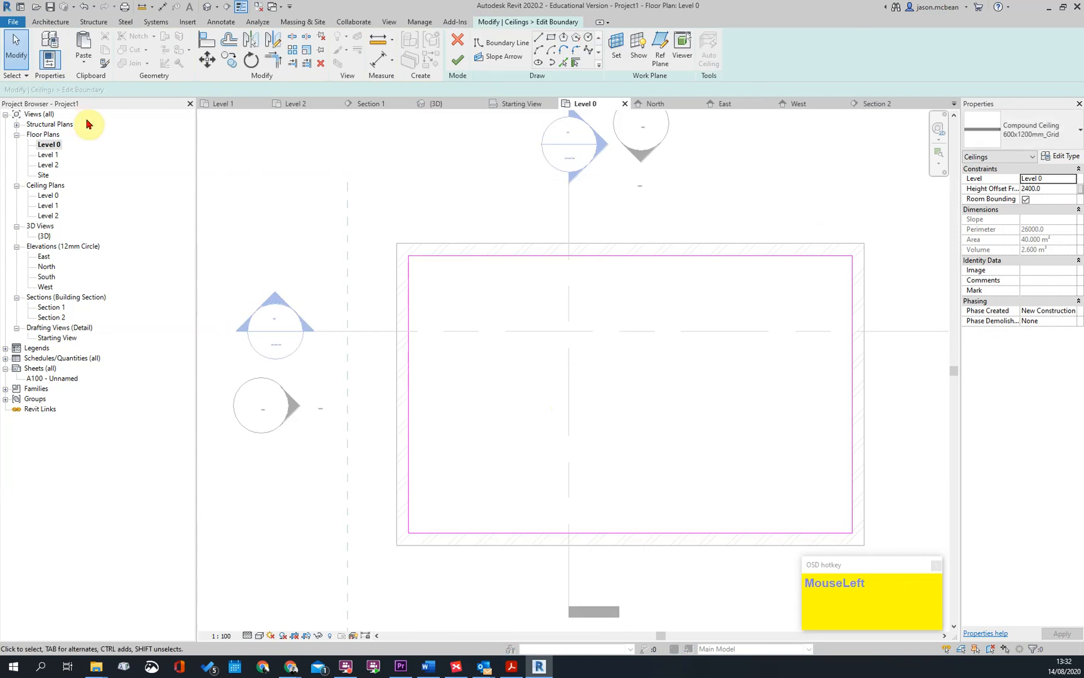
double_click(49, 195)
scroll(525, 343, "up", 1)
scroll(527, 344, "down", 1)
middle_click_drag(536, 344, 556, 347)
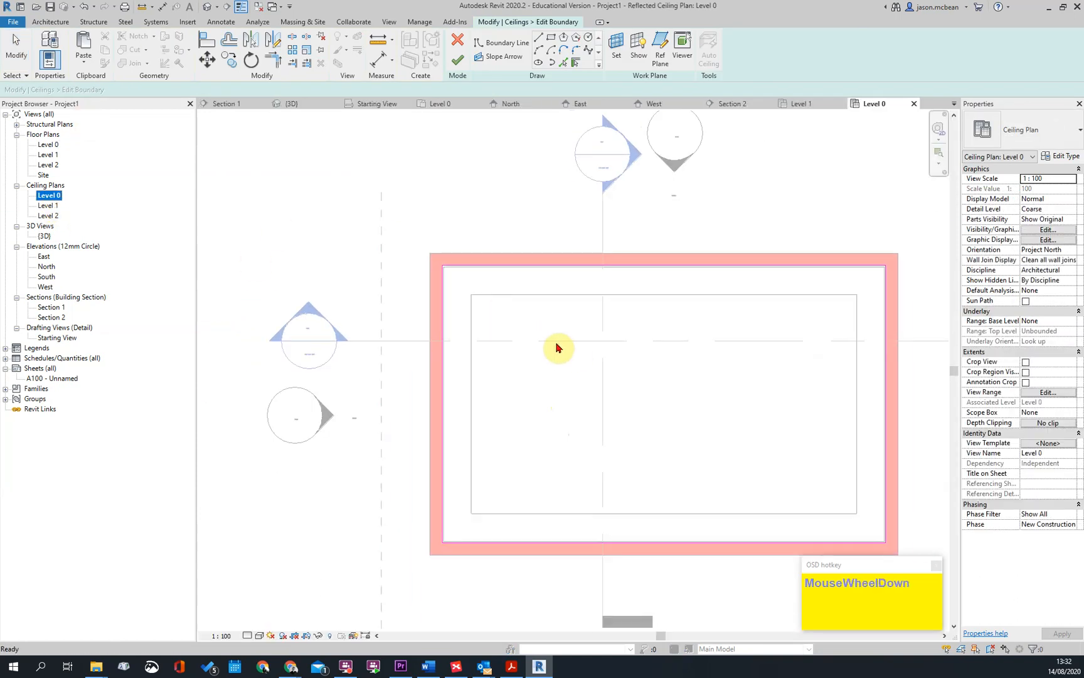
Add boundary lines to the grid ceiling along the four inner edges of the plastered ceiling's opening
left_click(563, 62)
left_click(473, 320)
left_click(493, 295)
left_click(854, 361)
left_click(814, 513)
key("Escape")
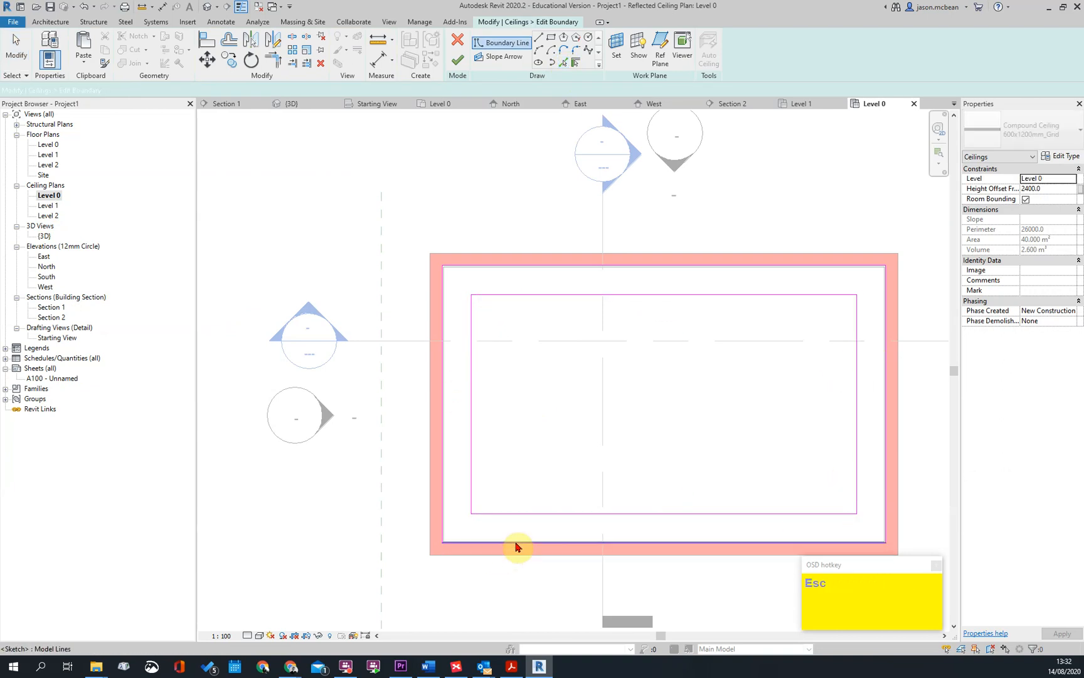
Delete the grid ceiling's outer boundary loop along the walls and finish the boundary edit
key("Tab")
left_click(515, 543)
key("Delete")
key("Delete")
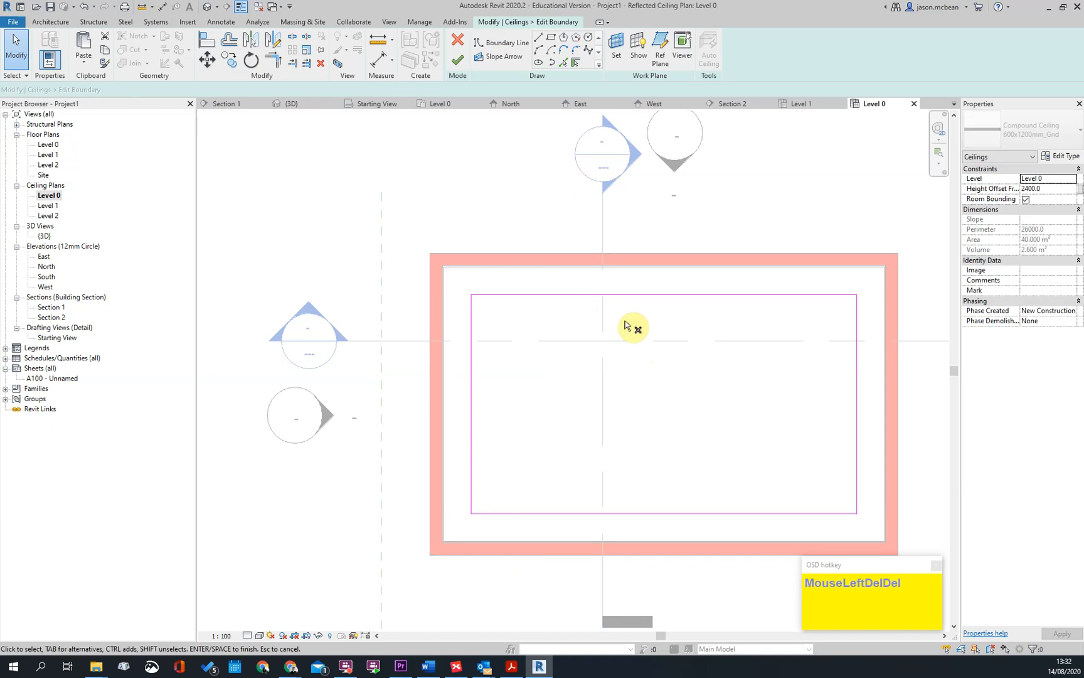
left_click(457, 59)
key("Escape")
Open Section 1 and examine how the edges of the grid ceiling line up with the plastered ceiling above
left_click(635, 179)
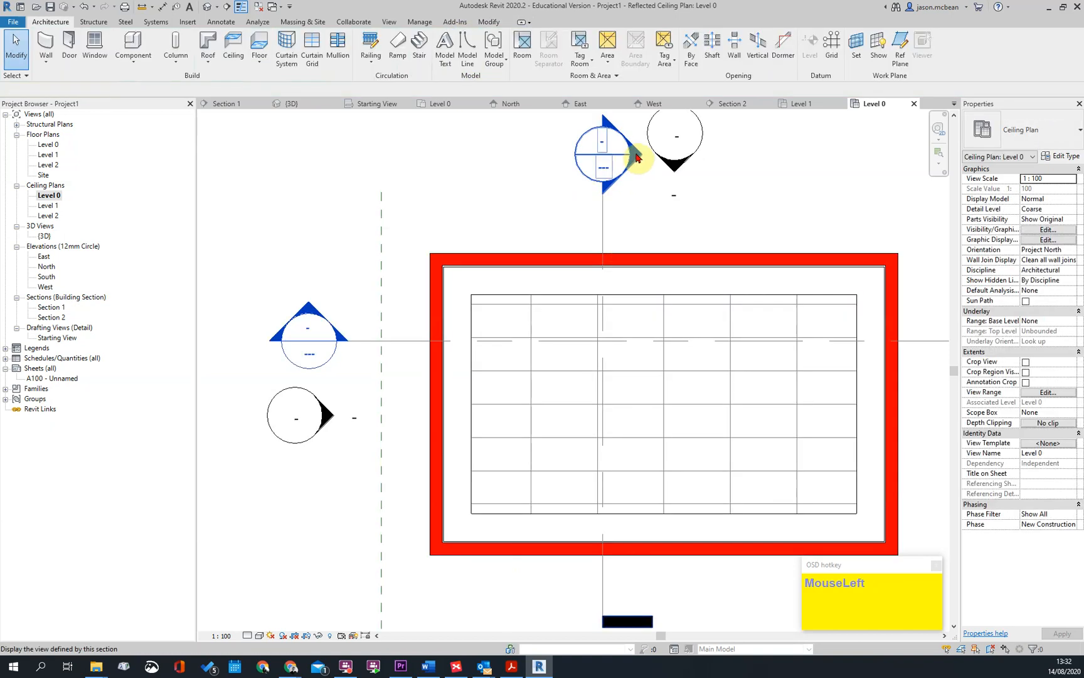
double_click(635, 157)
key("Escape")
scroll(453, 351, "up", 2)
left_click(443, 324)
key("Escape")
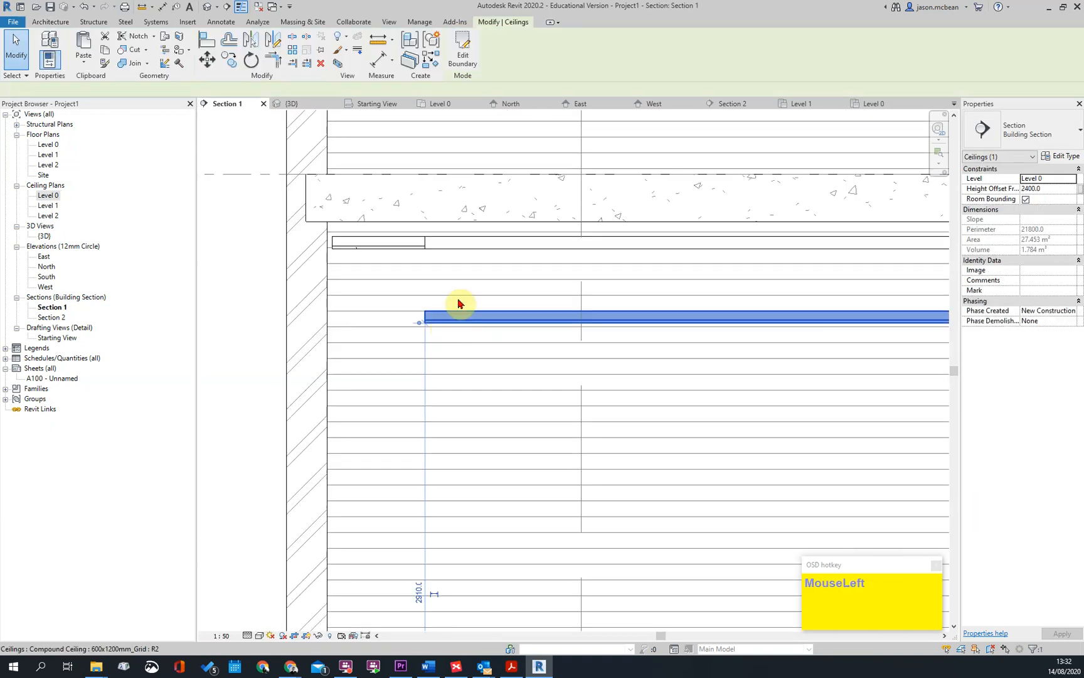
scroll(439, 277, "up", 2)
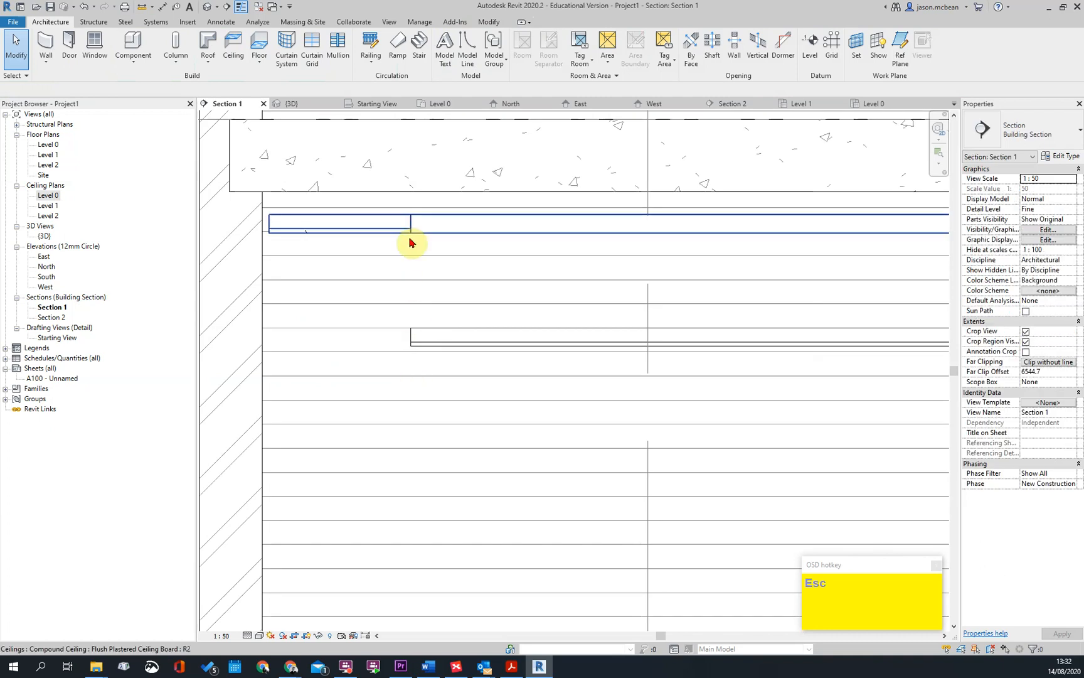
scroll(395, 262, "down", 3)
middle_click_drag(823, 305, 656, 303)
scroll(693, 245, "up", 2)
scroll(736, 272, "down", 1)
scroll(660, 337, "down", 3)
In the Level 0 floor plan, start an architectural wall and duplicate the 220 Masonary Wall type as Plaster Board
double_click(48, 144)
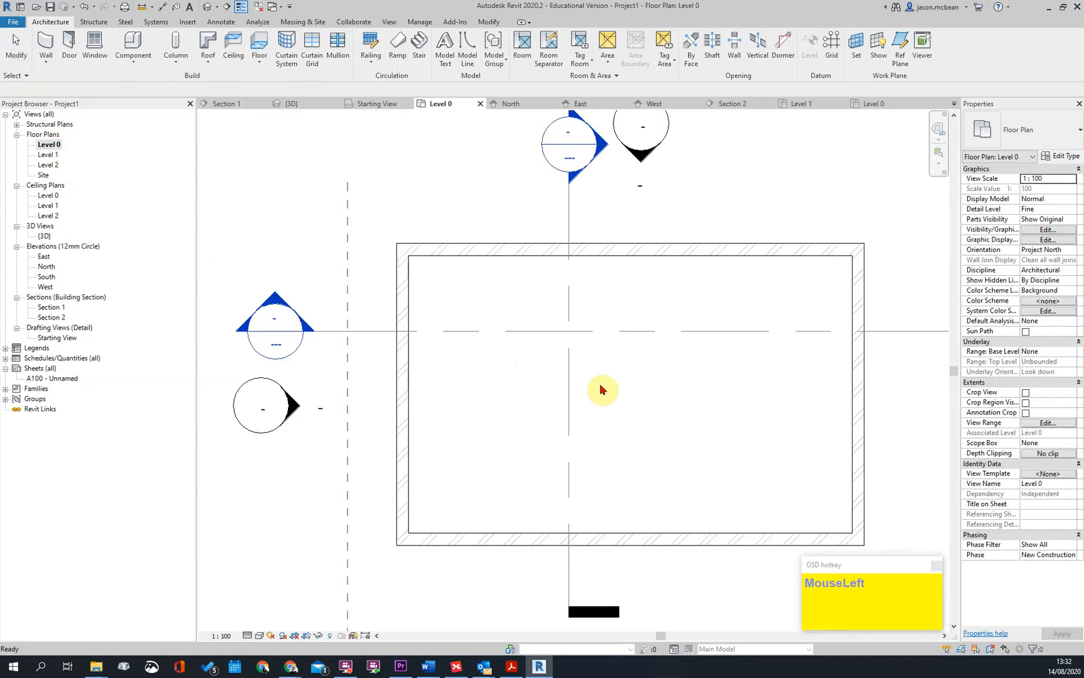
middle_click_drag(622, 331, 557, 307)
middle_click_drag(695, 362, 687, 402)
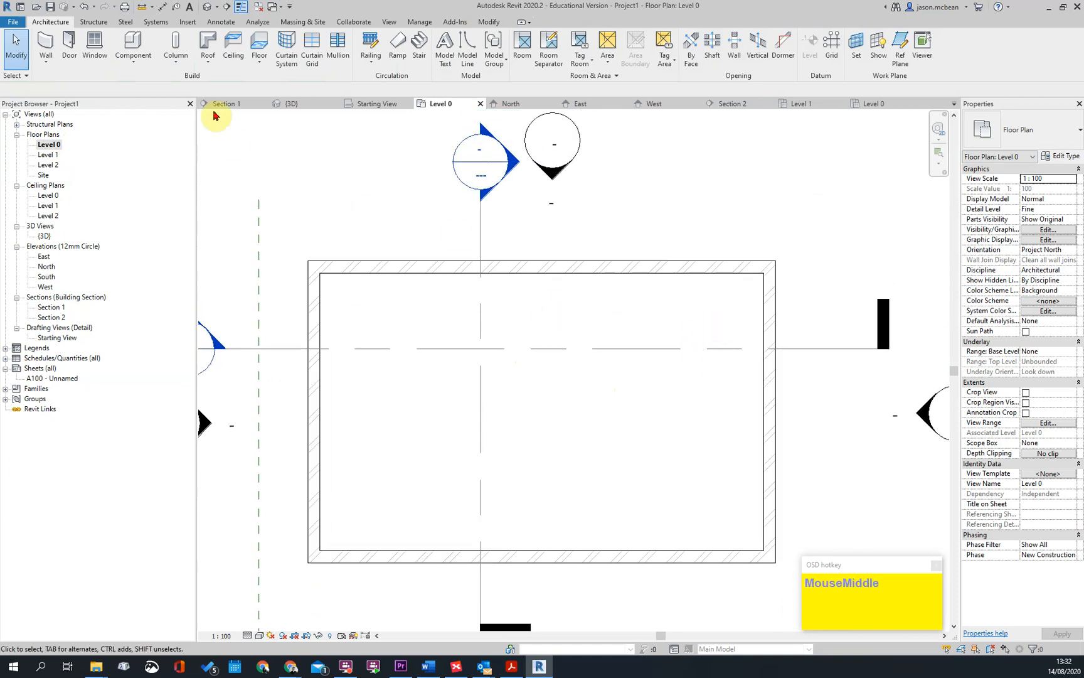
left_click(46, 61)
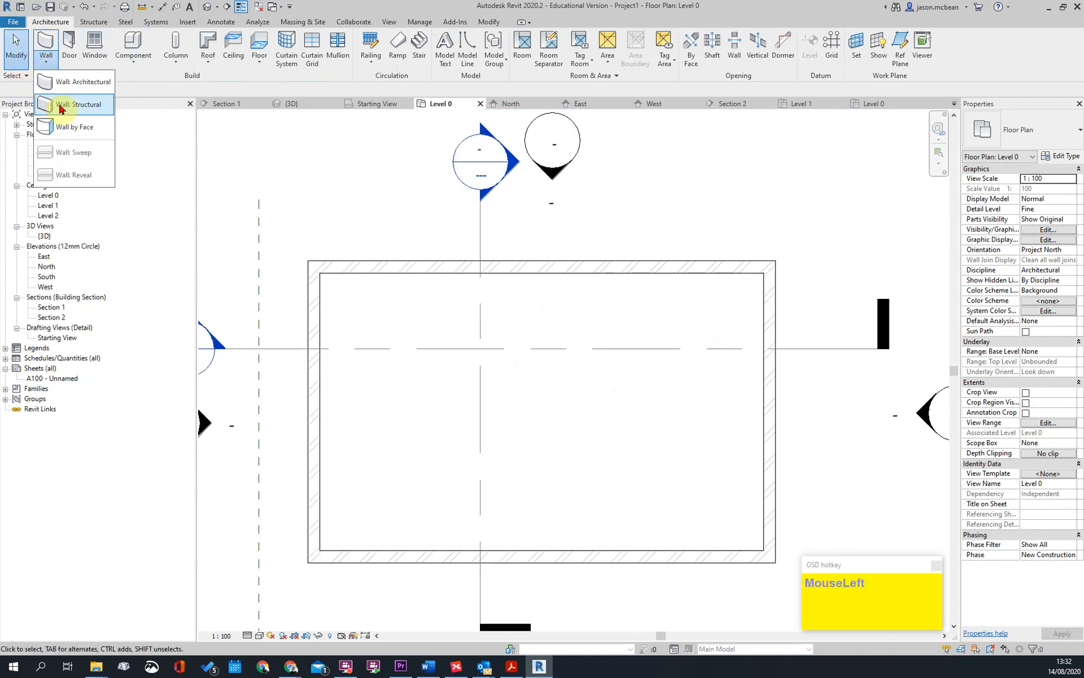
left_click(70, 82)
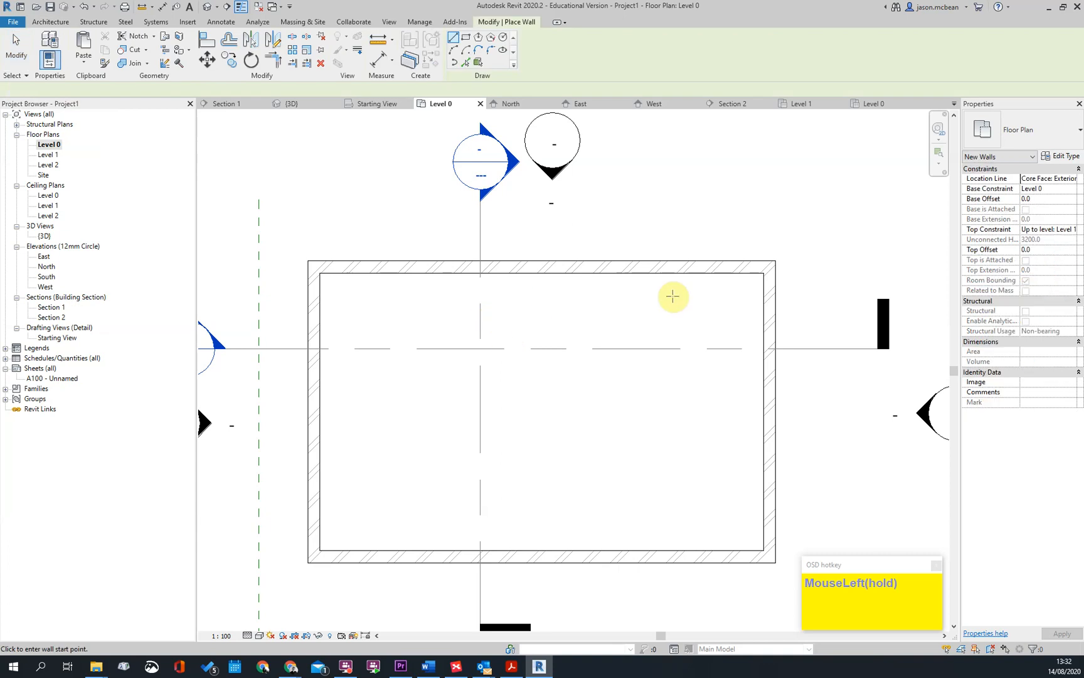
left_click(1054, 128)
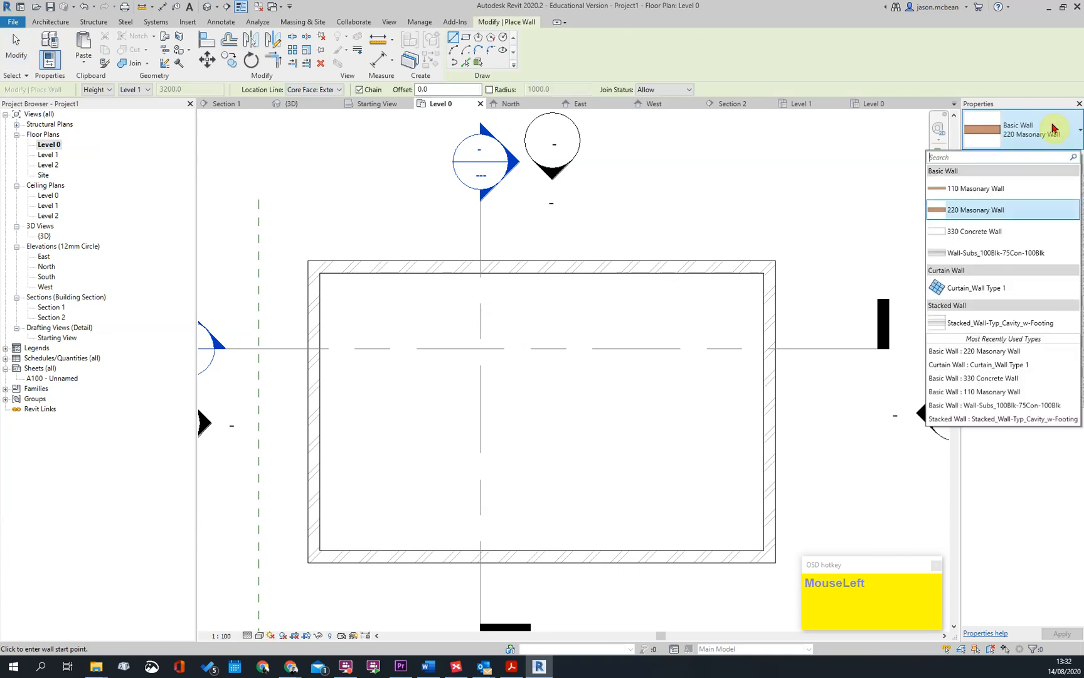
left_click(1054, 128)
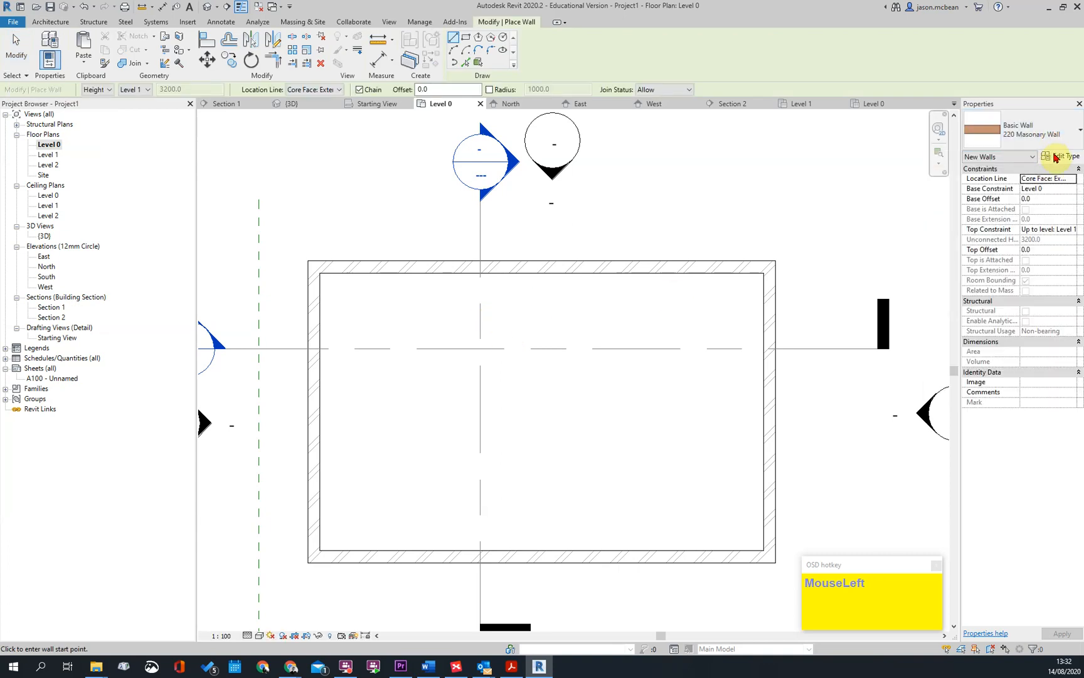
left_click(1056, 157)
left_click(840, 242)
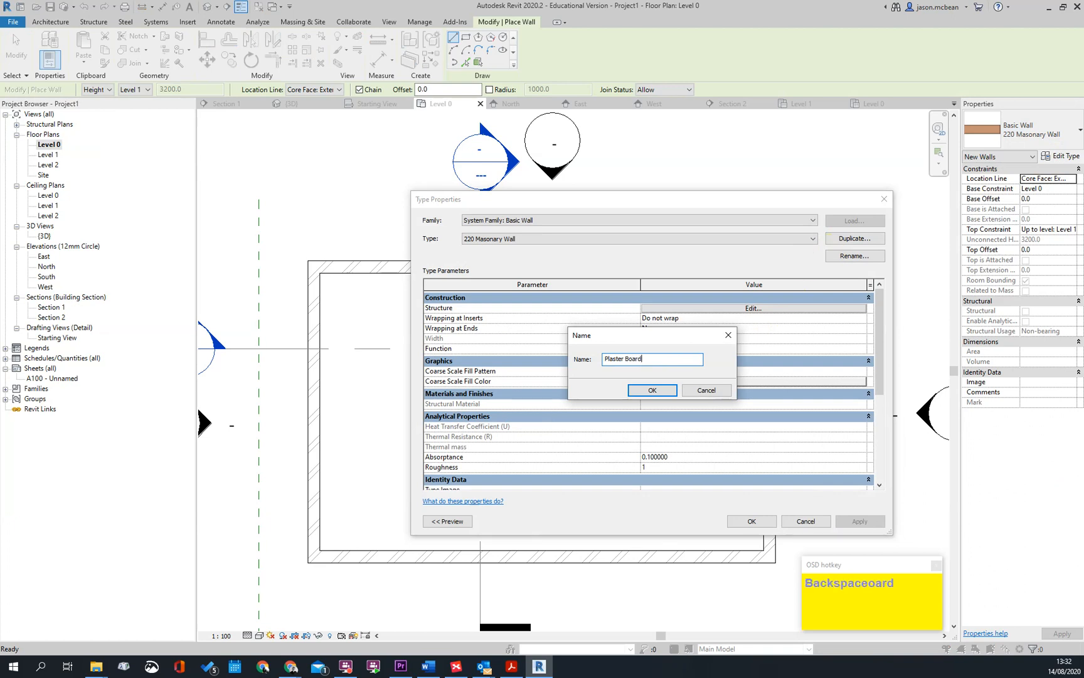
type("Plaster Board")
key("Return")
Set the Plaster Board wall type's function to Soffit
left_click(753, 308)
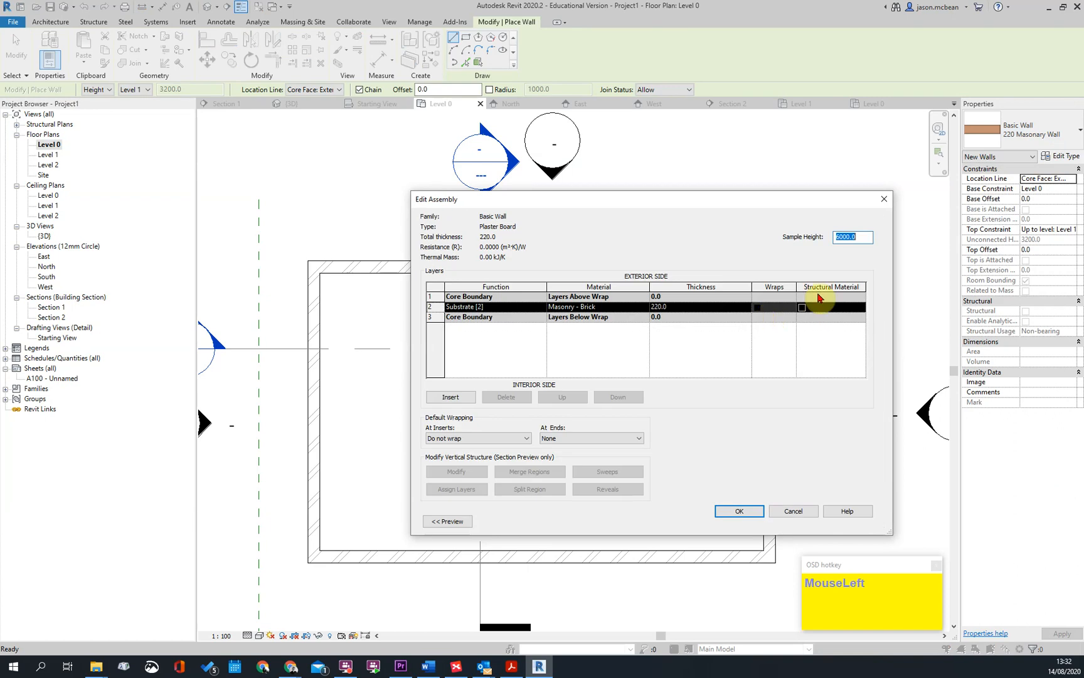
left_click(883, 201)
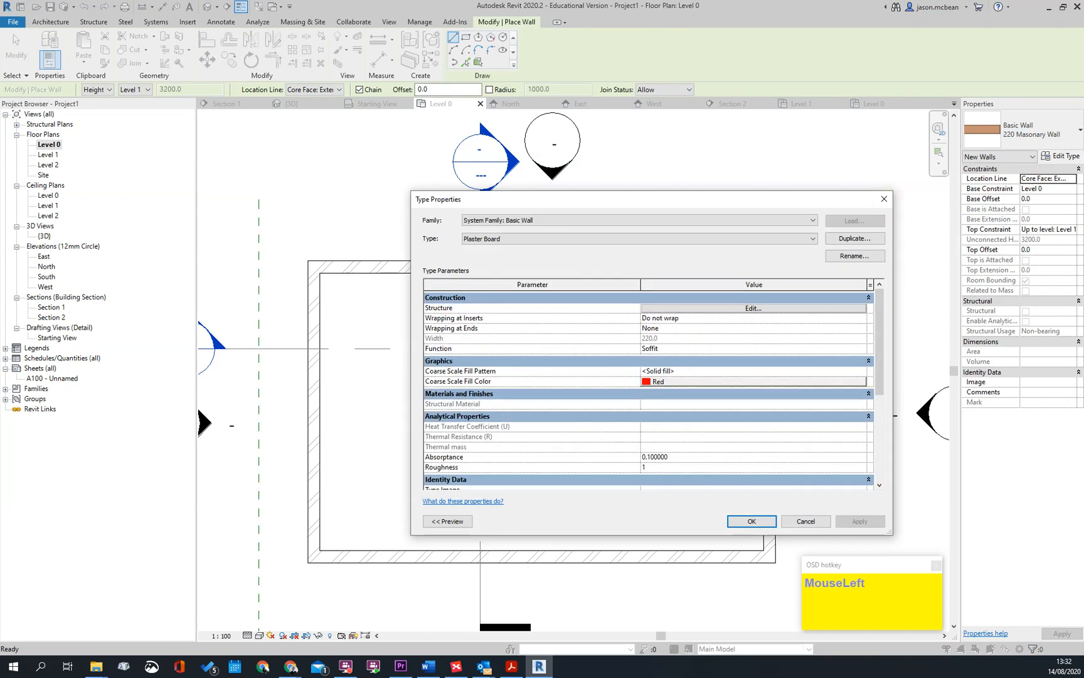
left_click(861, 348)
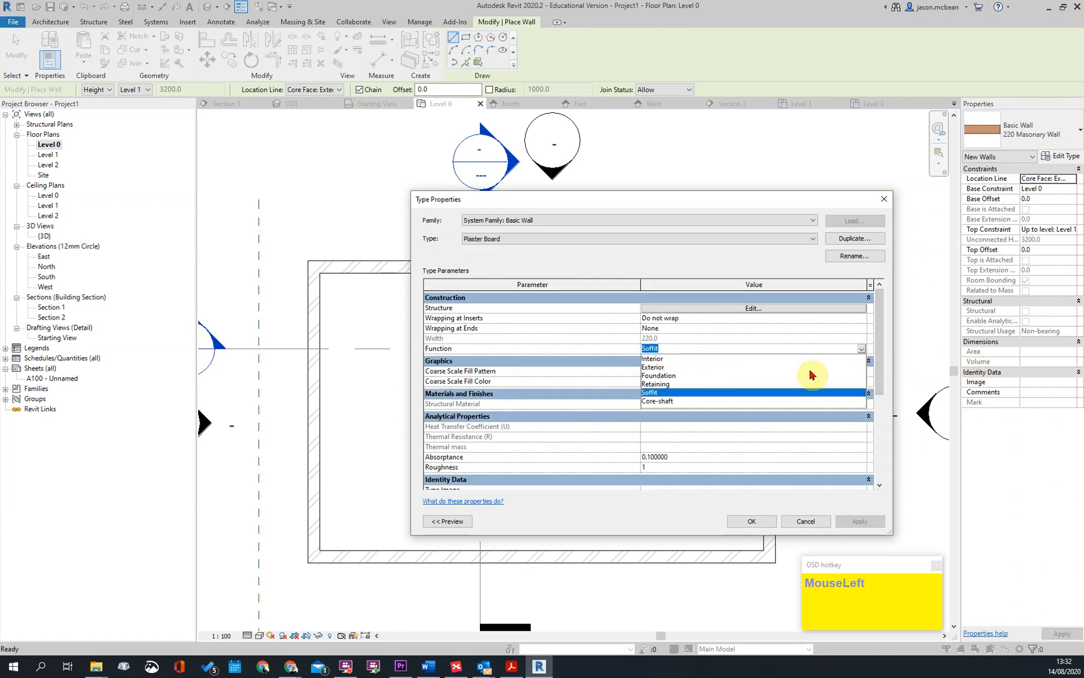
left_click(653, 393)
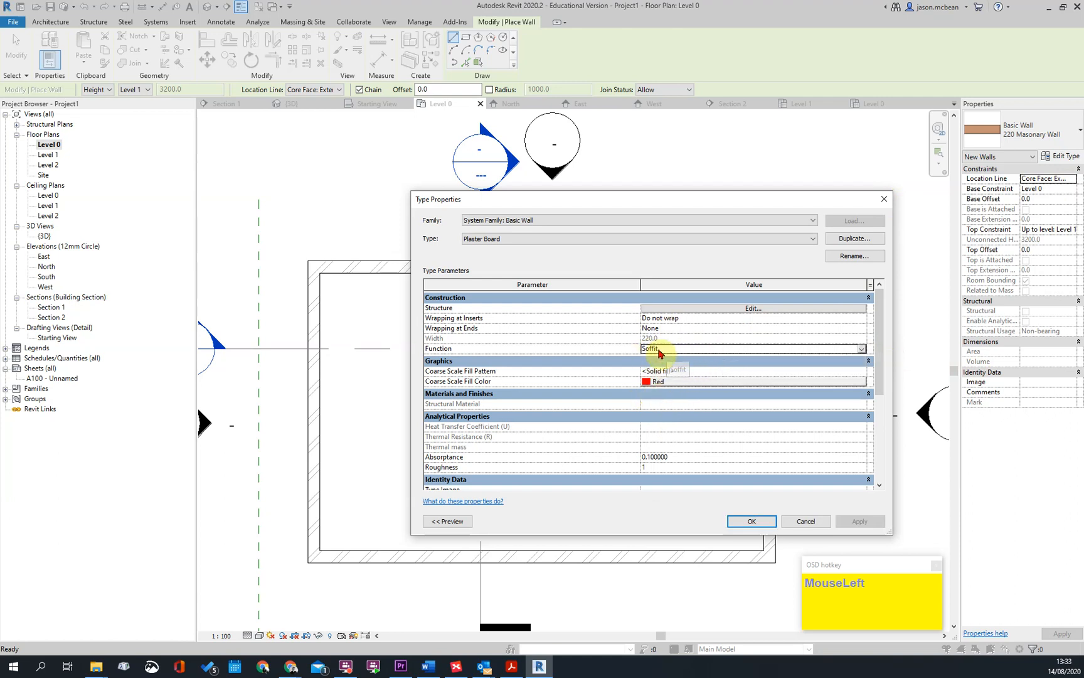
Open the Plaster Board wall's layer structure and set the brick layer's function to Finish 1 [4]
left_click(753, 307)
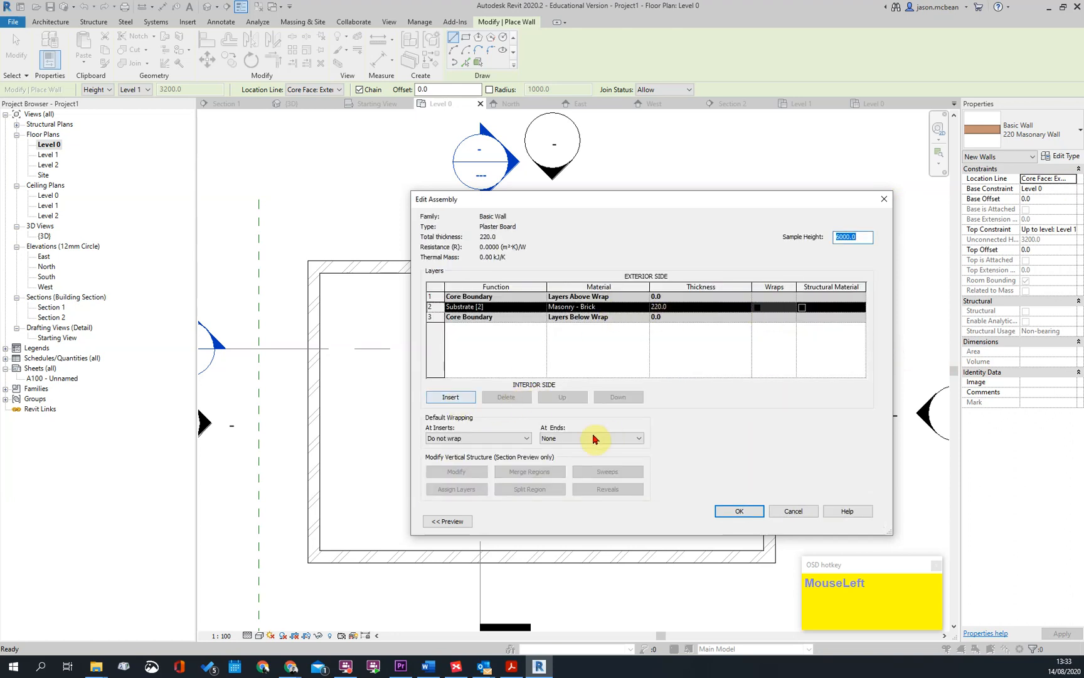
left_click(638, 306)
left_click(476, 306)
left_click(466, 343)
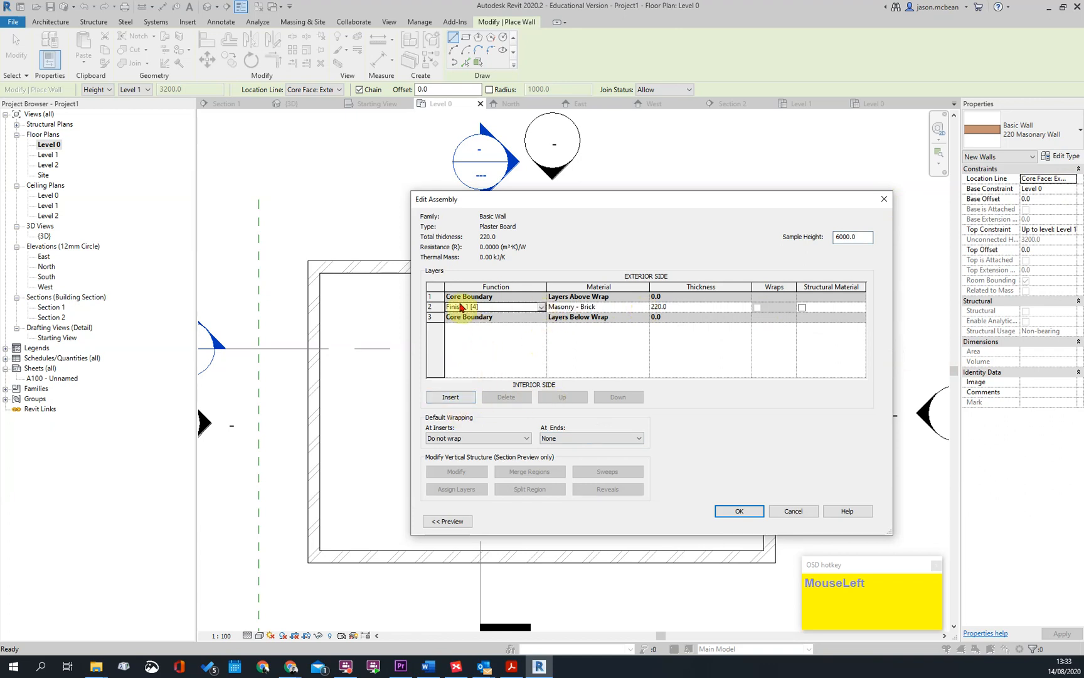
Insert a Substrate [2] layer above the brick finish layer and assign it the Metal Stud Layer material
left_click(431, 307)
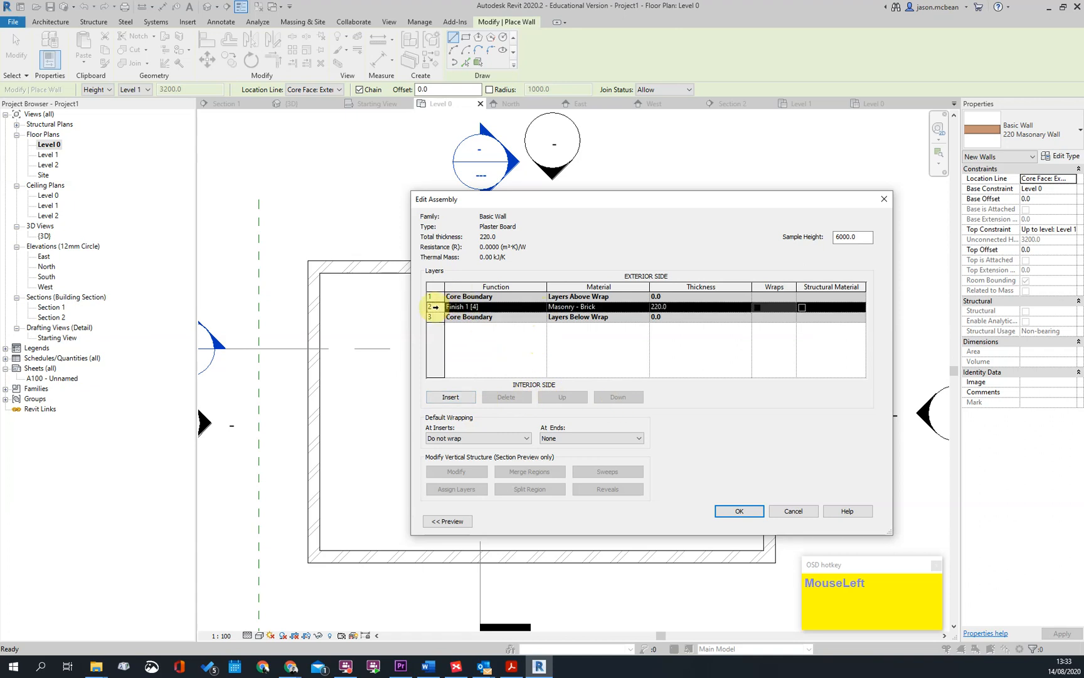
left_click(451, 397)
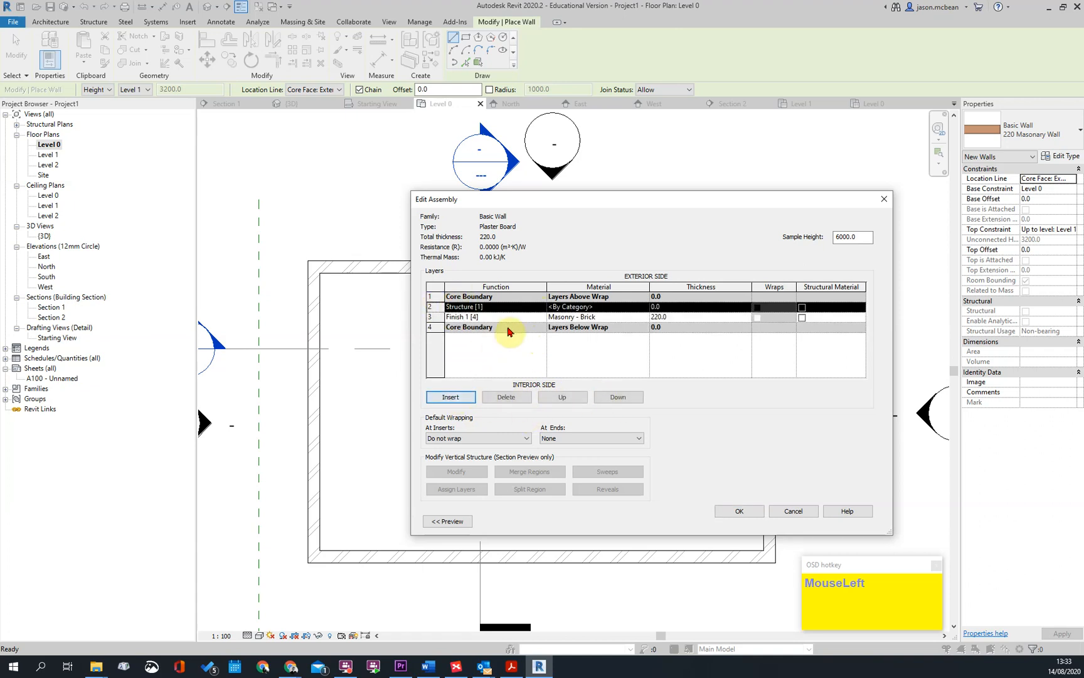
left_click(502, 315)
left_click(541, 306)
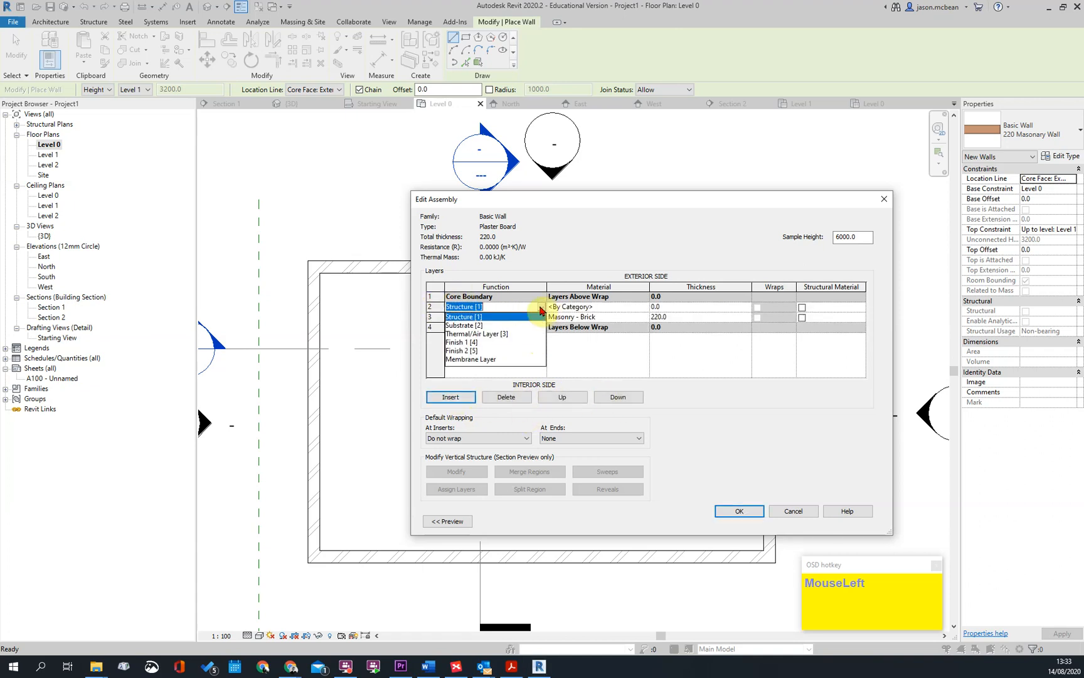
left_click(487, 333)
left_click(627, 307)
left_click(645, 306)
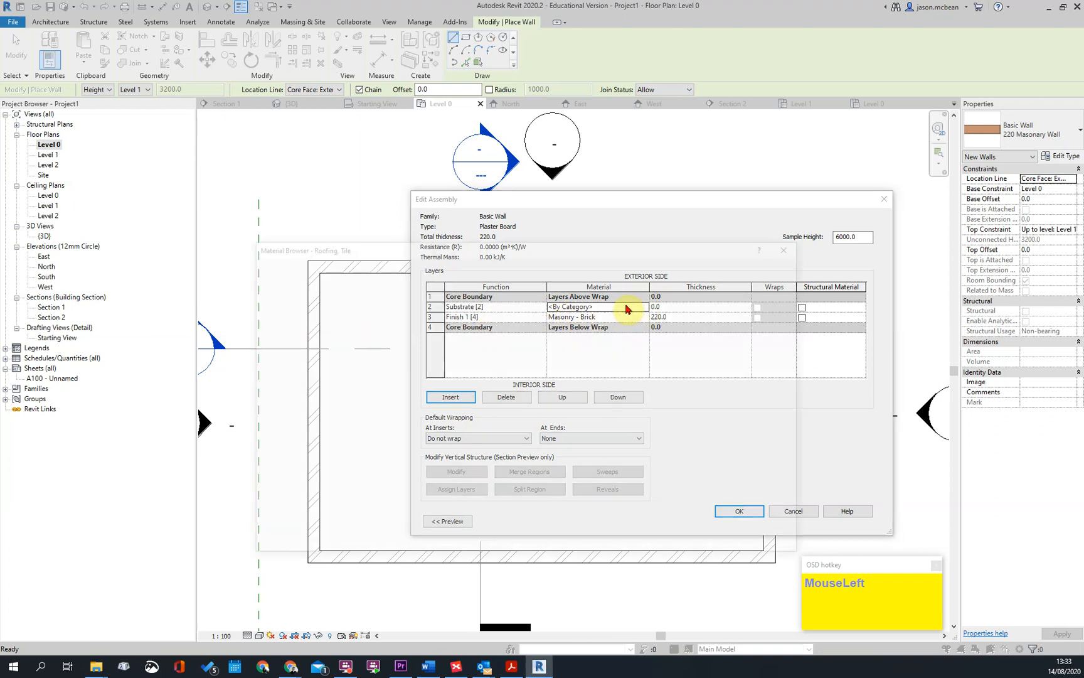
left_click(298, 269)
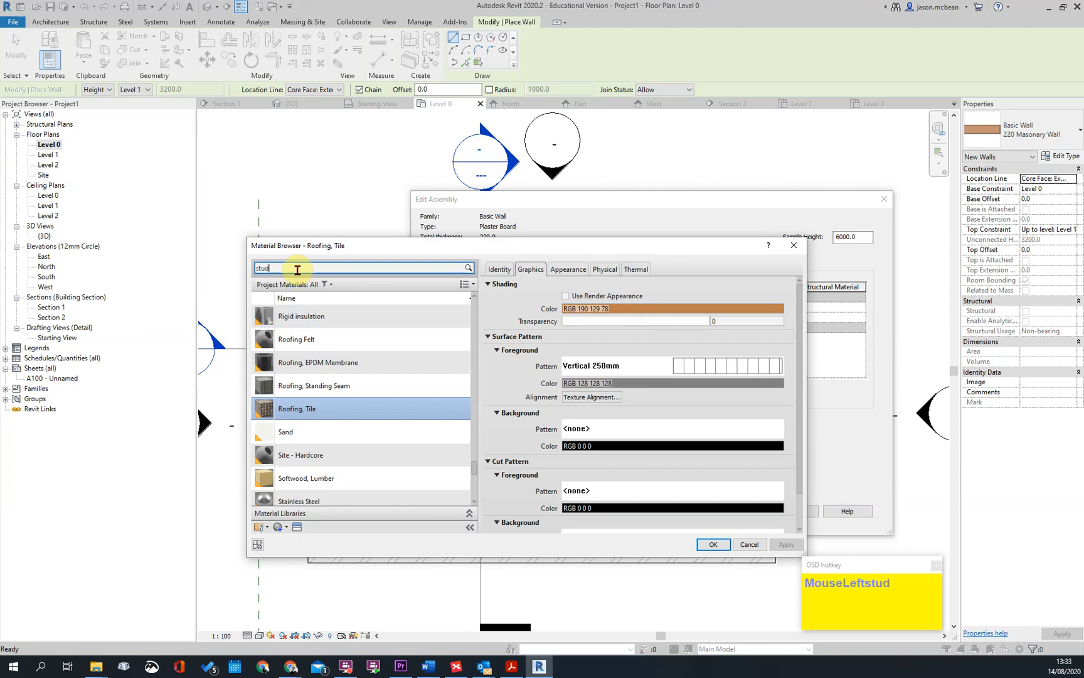
type("stud")
double_click(302, 318)
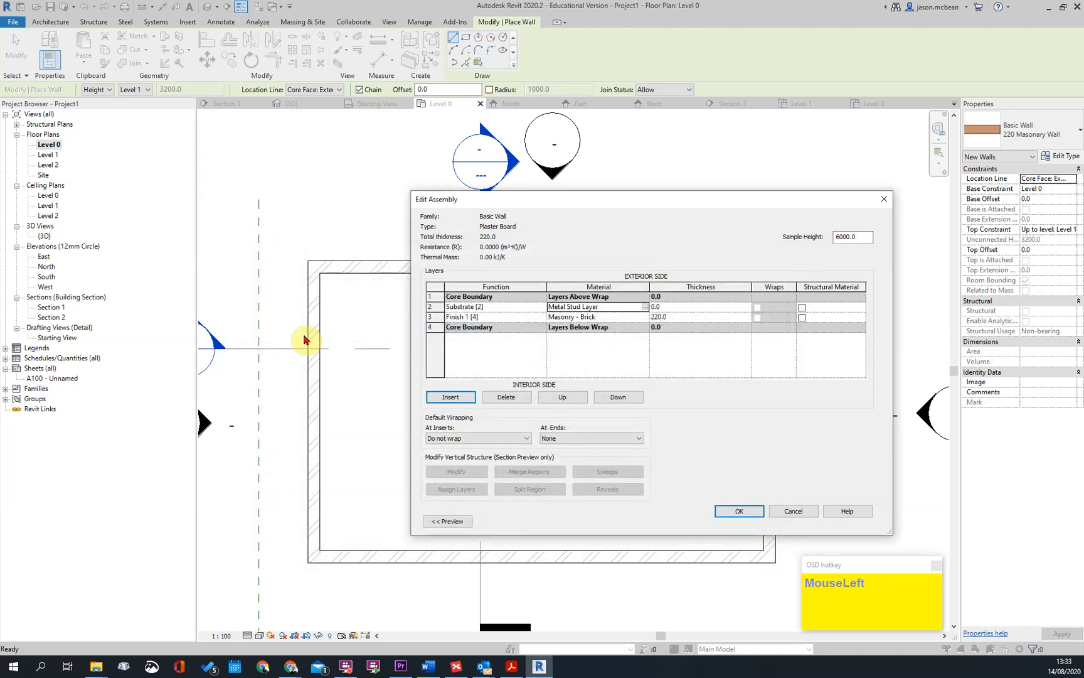
Set the stud layer to 50 mm and the finish layer to 12.5 mm, moving the finish outside the exterior core boundary
left_click(678, 308)
left_click(677, 317)
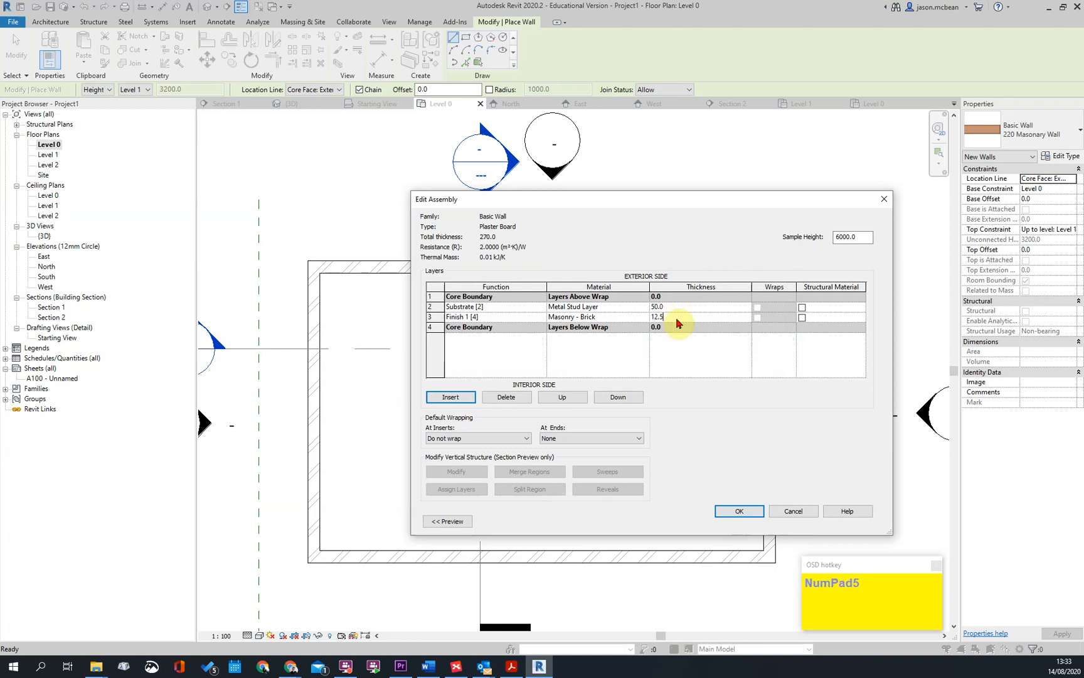
left_click(436, 319)
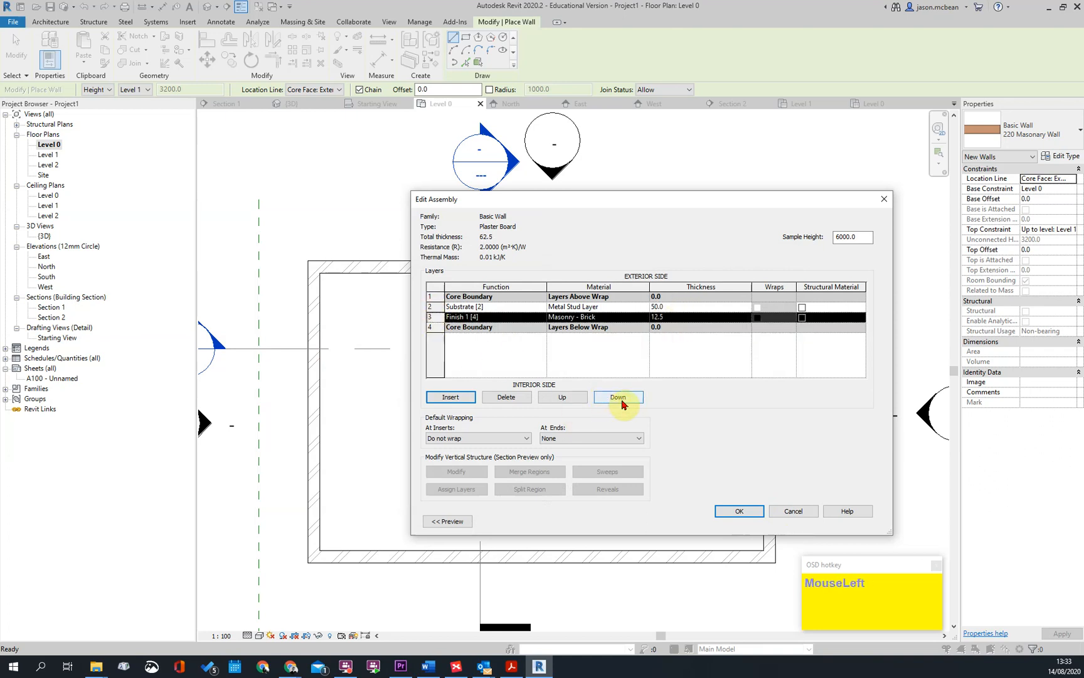
left_click(562, 397)
left_click(562, 397)
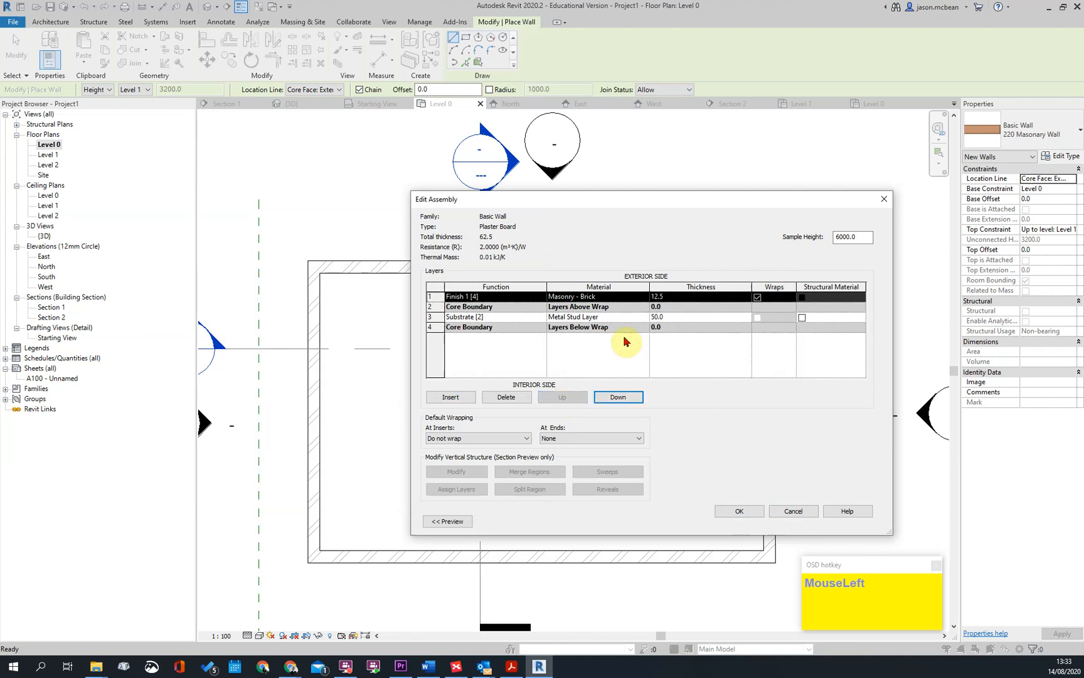
left_click(741, 511)
Set the Plaster Board type's coarse scale fill color to yellow and accept the type properties
left_click(650, 380)
left_click(549, 299)
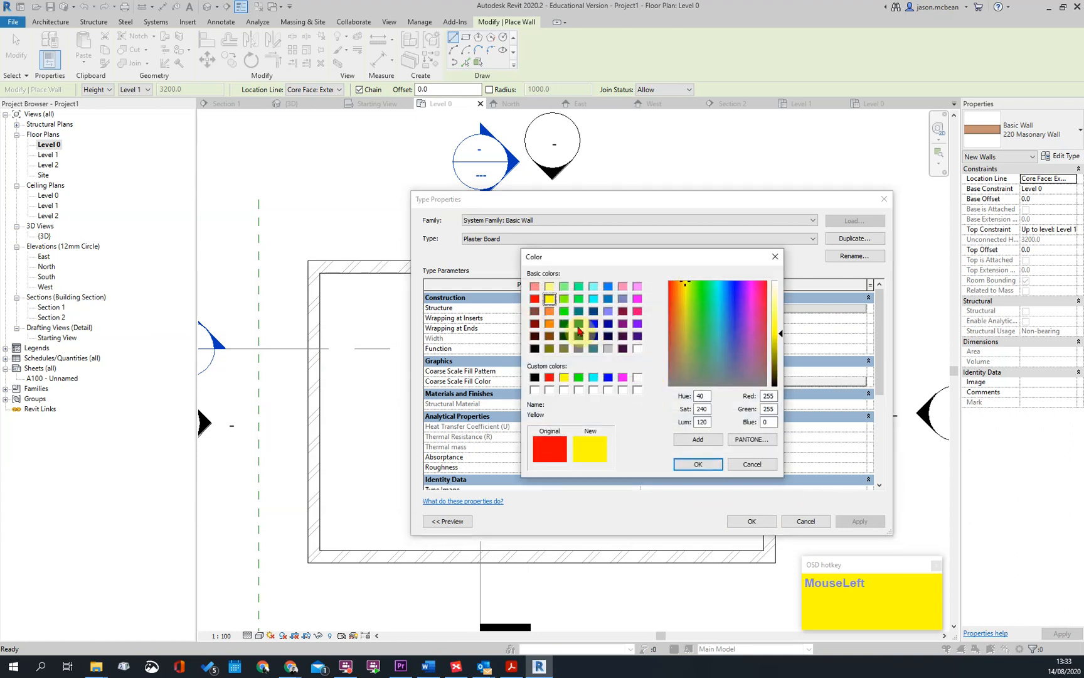
left_click(698, 463)
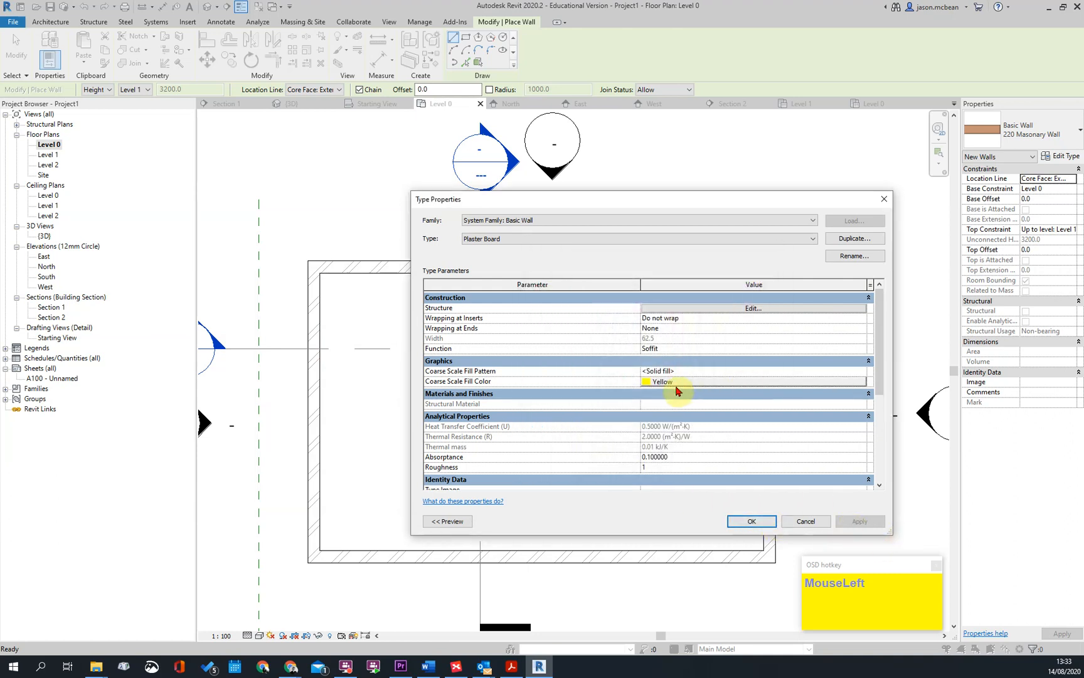
left_click(741, 525)
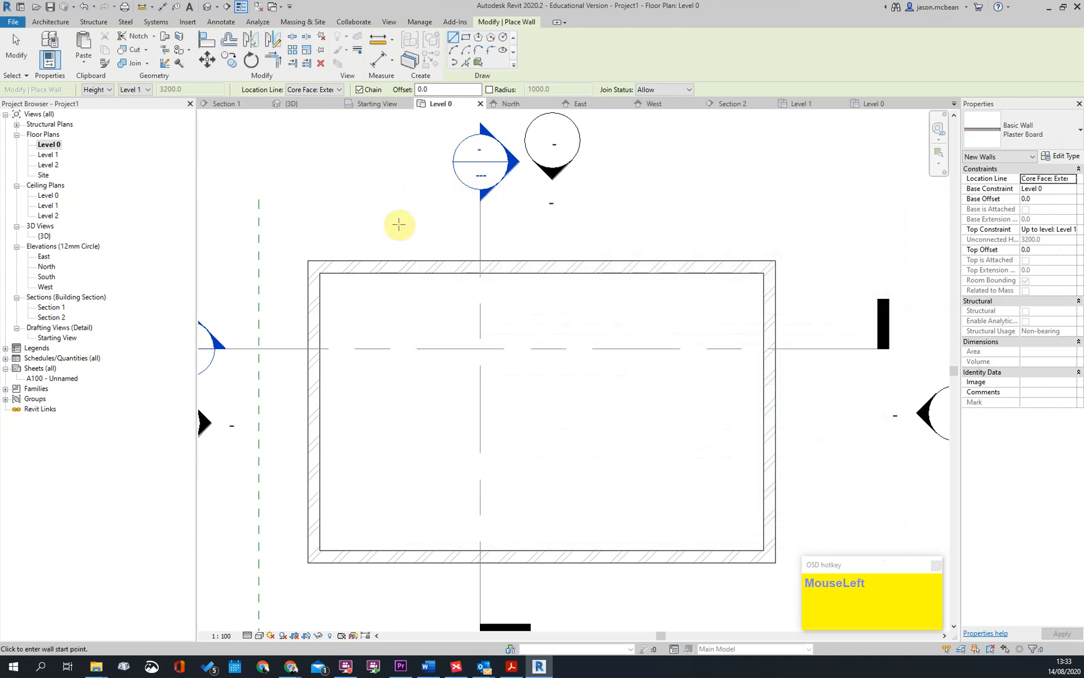
Set the new walls' location line to Finish Face: Exterior and review the Plaster Board layer structure
left_click(312, 99)
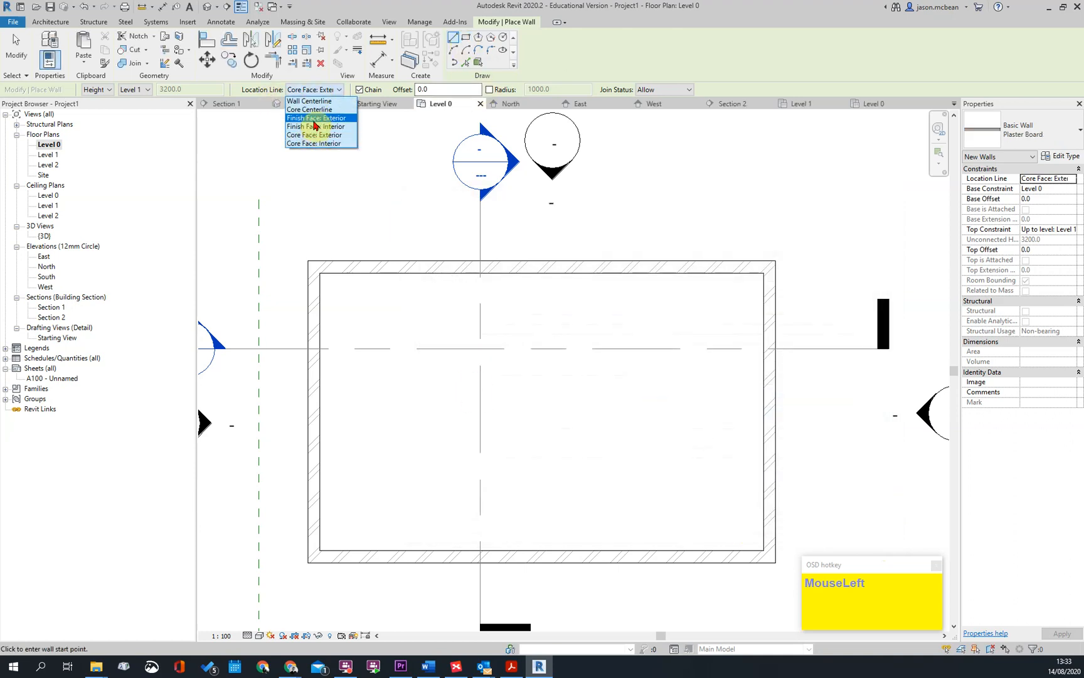
left_click(315, 118)
left_click(1065, 165)
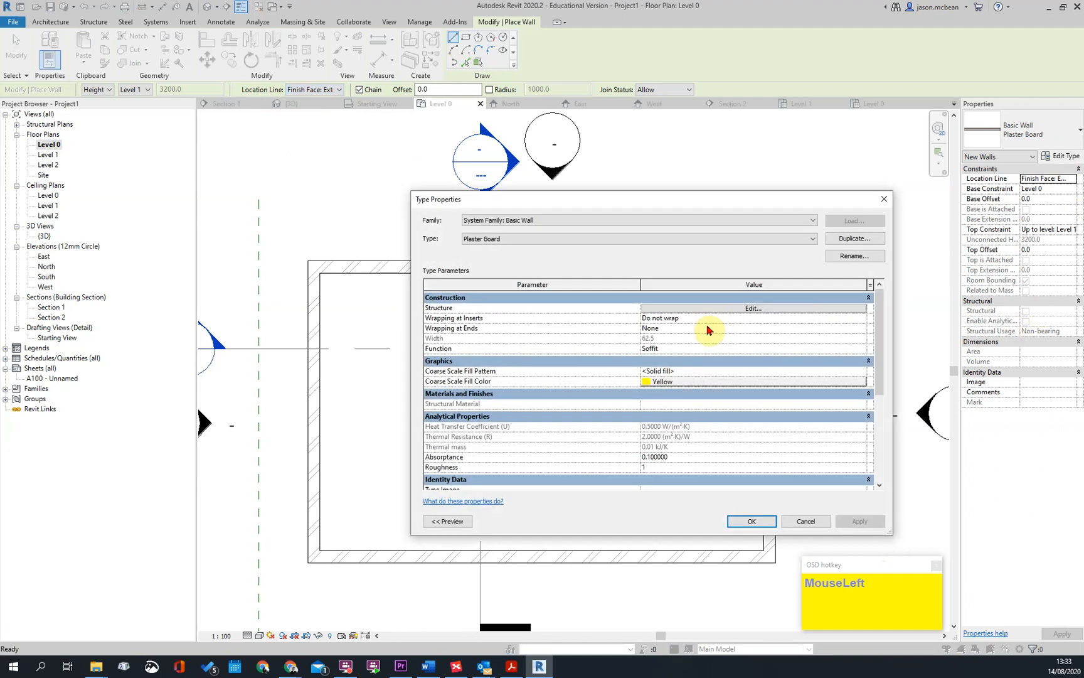
left_click(750, 313)
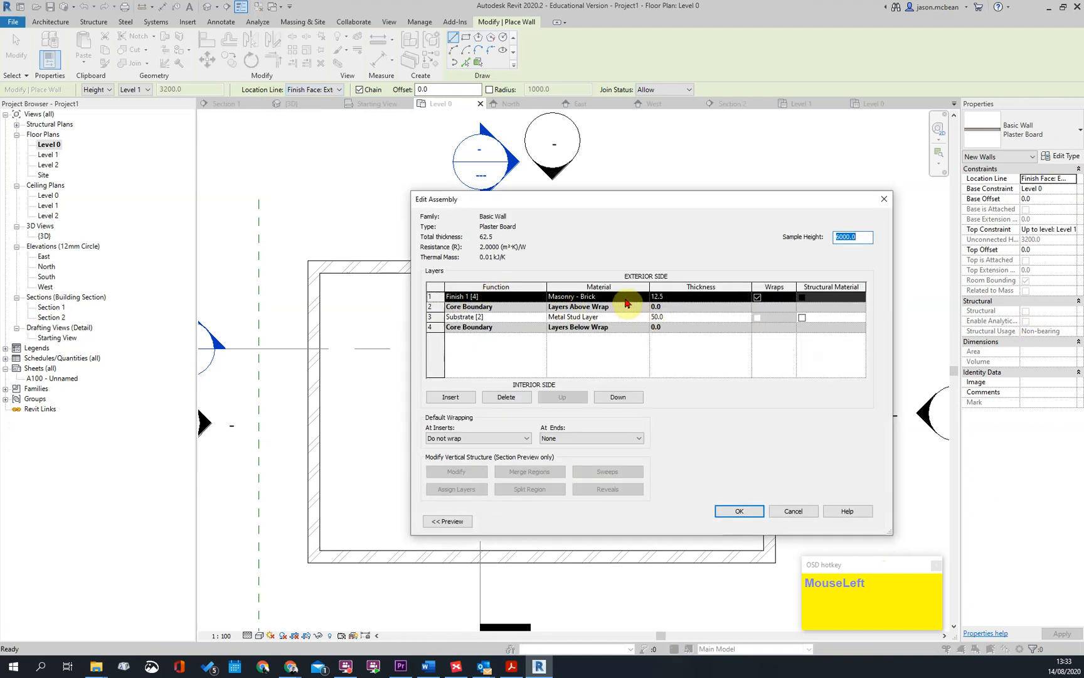
left_click(731, 511)
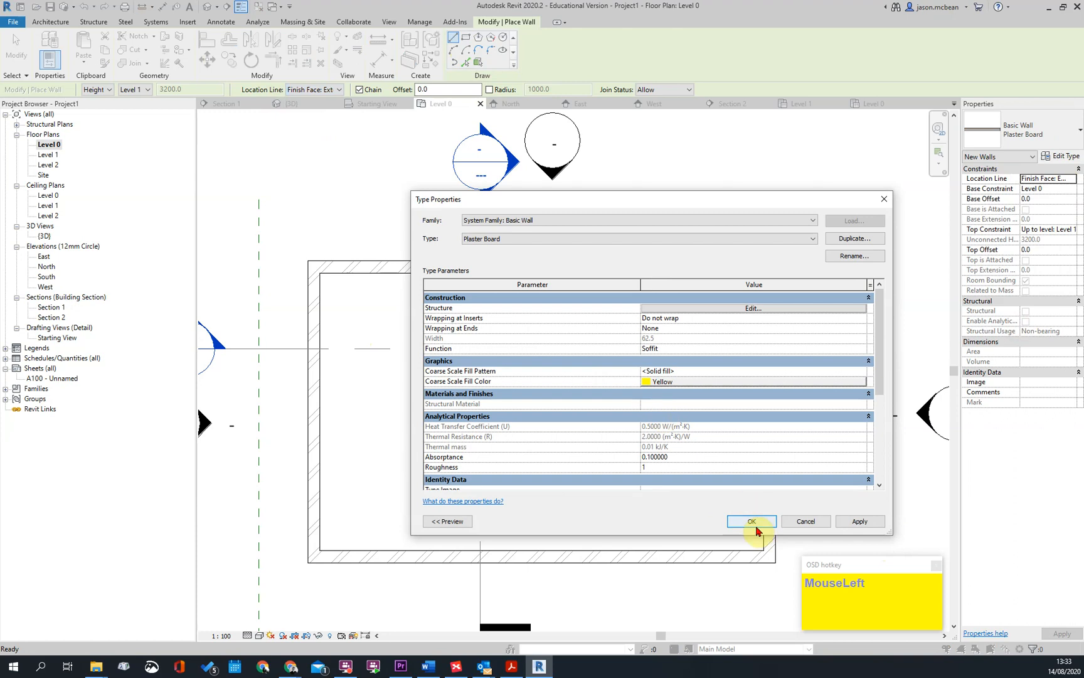
left_click(753, 522)
Draw a rectangle of Plaster Board walls about 7000 mm long inside the Level 0 masonry walls
left_click(365, 305)
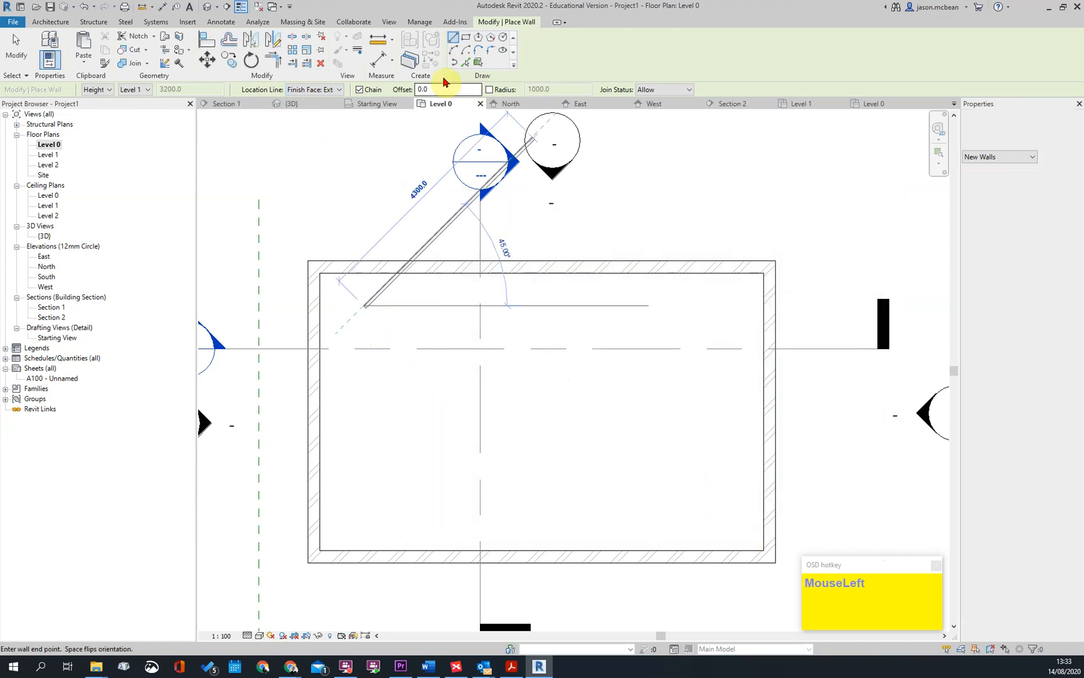
left_click(466, 37)
left_click(352, 301)
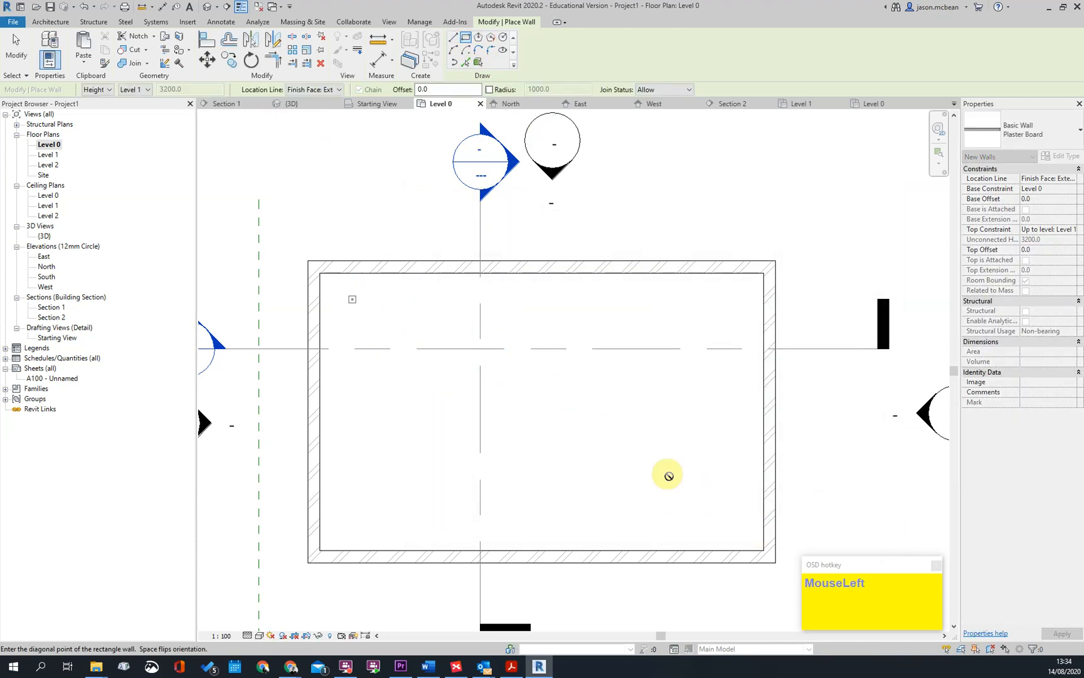
left_click(745, 532)
key("Escape")
key("Escape")
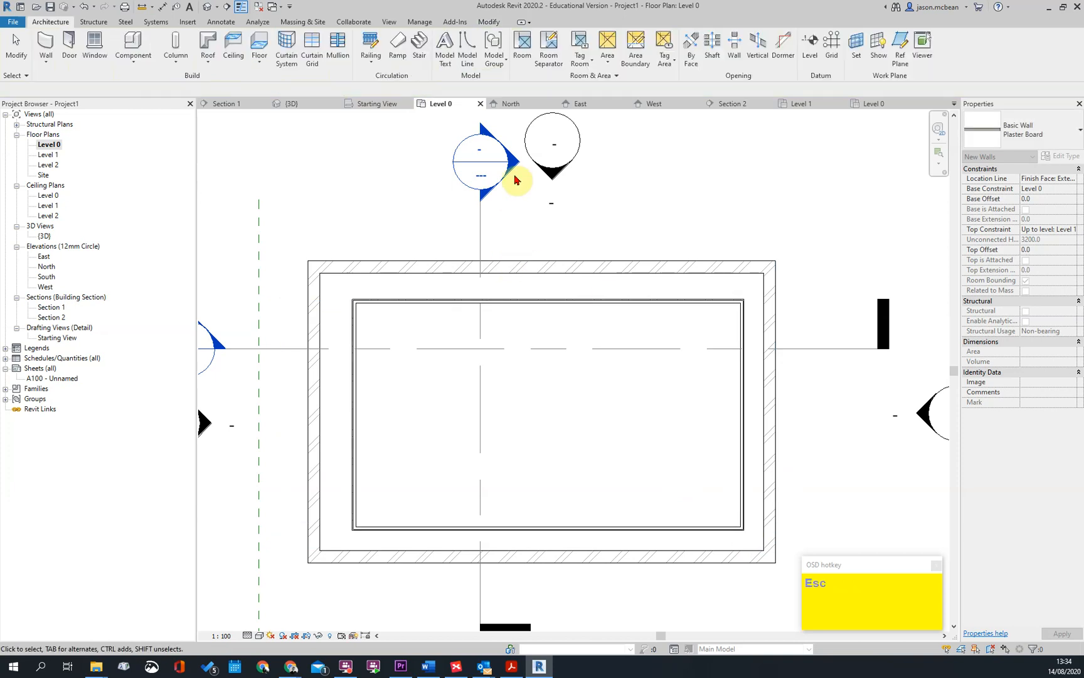
In Section 1, raise the base of the left soffit wall to the grid ceiling, at a base offset of about 2415 mm
double_click(513, 182)
scroll(387, 291, "down", 3)
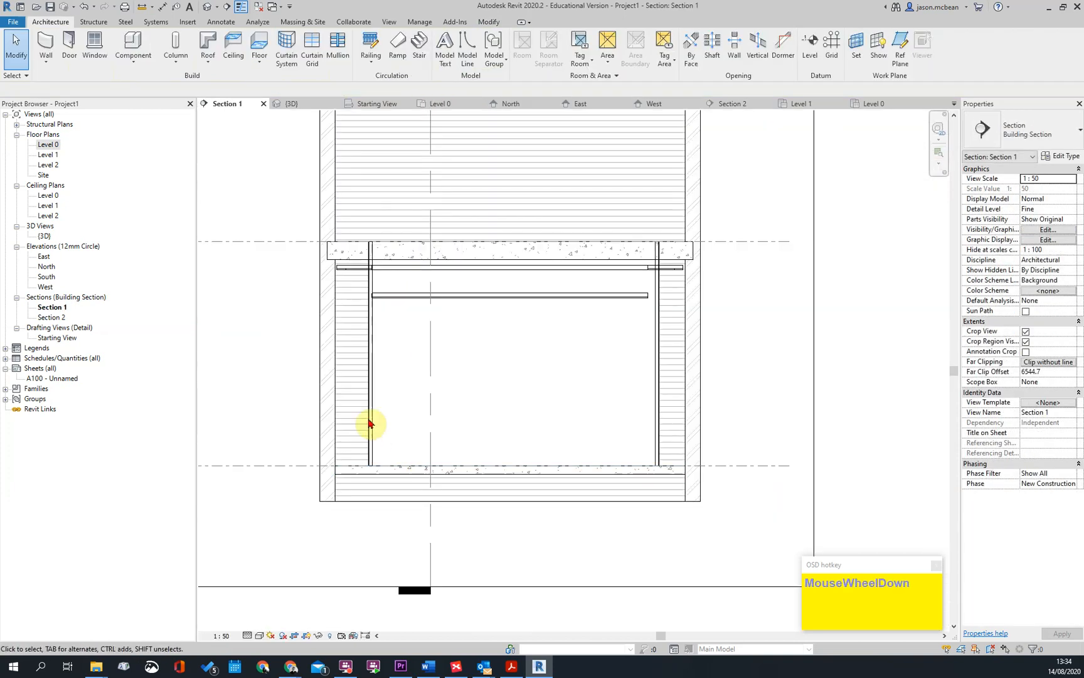
left_click(373, 417)
scroll(374, 479, "up", 2)
left_click_drag(369, 470, 377, 246)
scroll(377, 246, "up", 3)
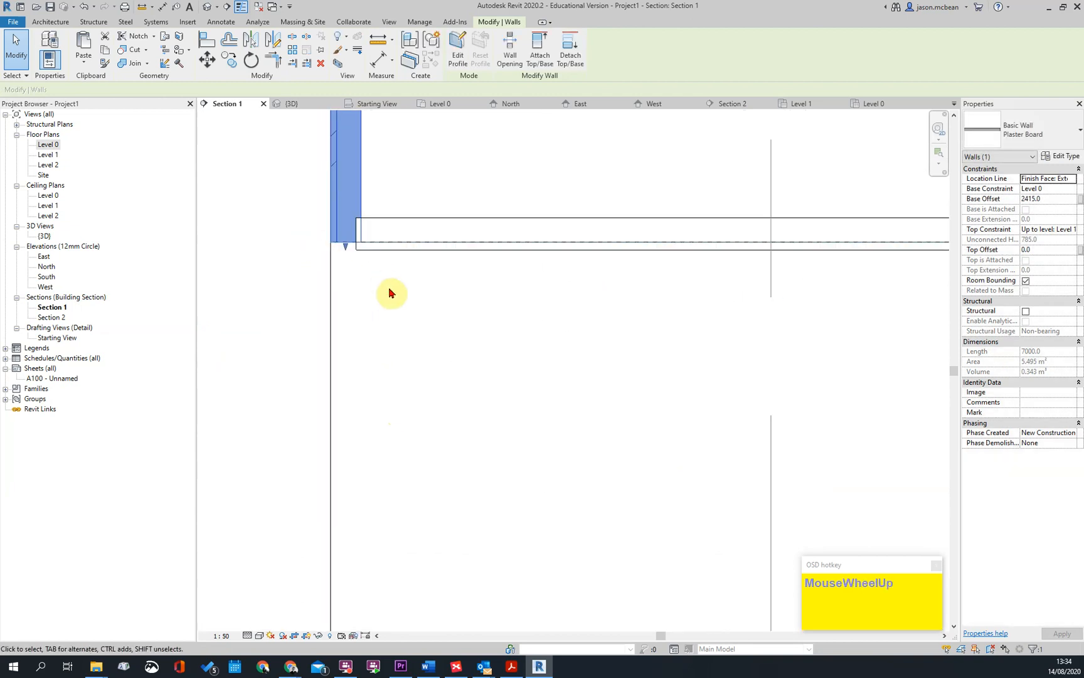
key("Escape")
Align the left soffit wall's outer face with the adjacent edge of the grid ceiling
scroll(386, 298, "up", 1)
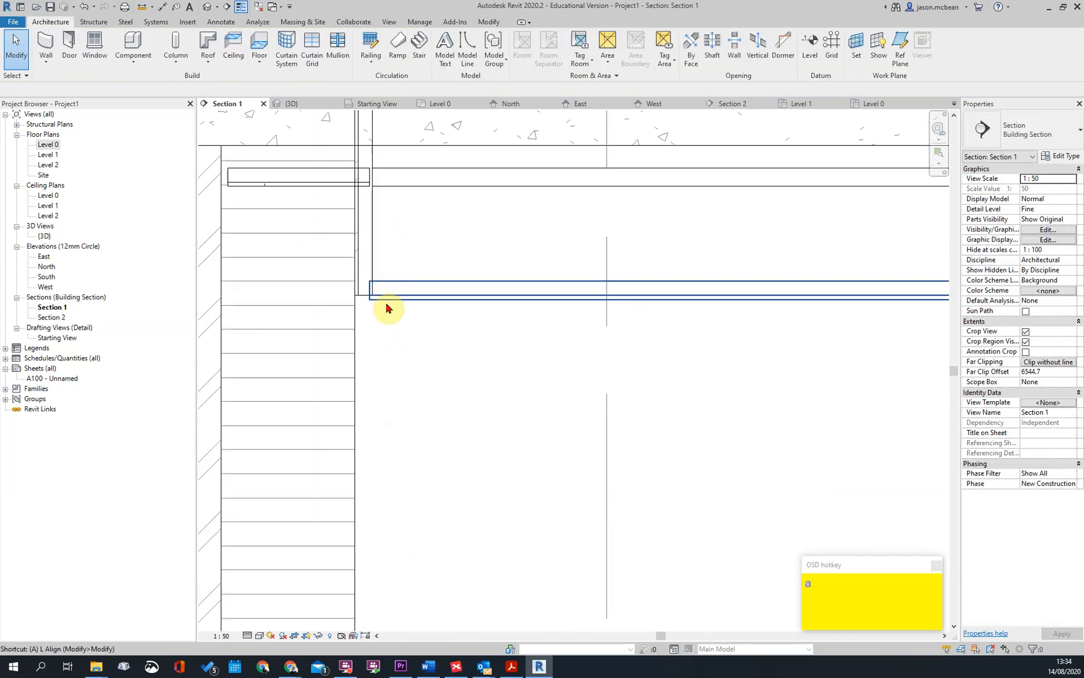
key("l")
scroll(373, 292, "up", 1)
left_click(368, 283)
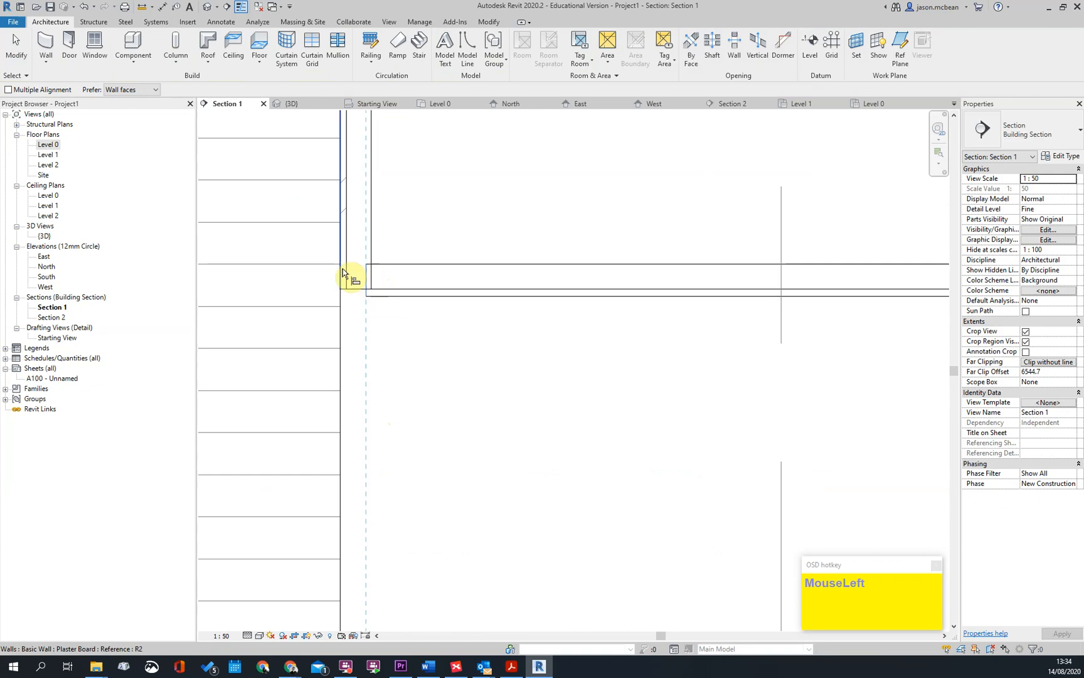
key("Escape")
Lower the top of the left soffit wall to the plastered ceiling, at a top offset of about -335 mm
scroll(462, 287, "down", 2)
scroll(462, 287, "up", 3)
left_click(416, 255)
left_click_drag(420, 181, 419, 271)
key("Escape")
left_click(430, 358)
left_click(431, 358)
left_click(1029, 199)
key("Escape")
key("Escape")
scroll(427, 375, "down", 6)
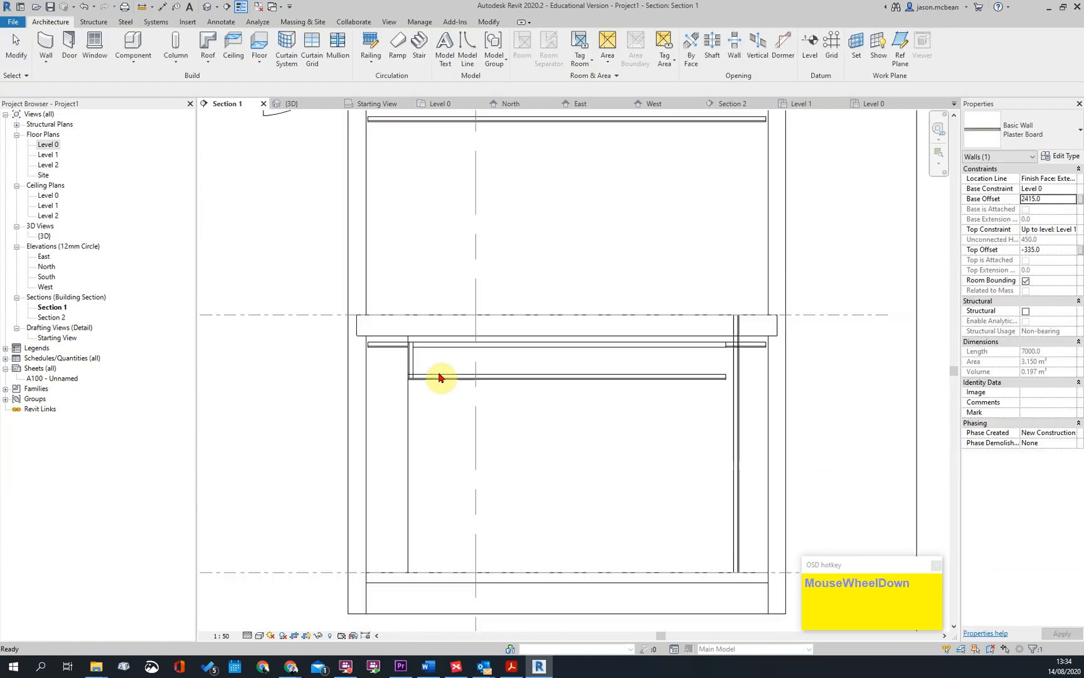
Check the soffit wall layout in the Level 0 floor plan and return to Section 1
double_click(50, 145)
key("Escape")
scroll(481, 256, "down", 1)
scroll(420, 280, "down", 1)
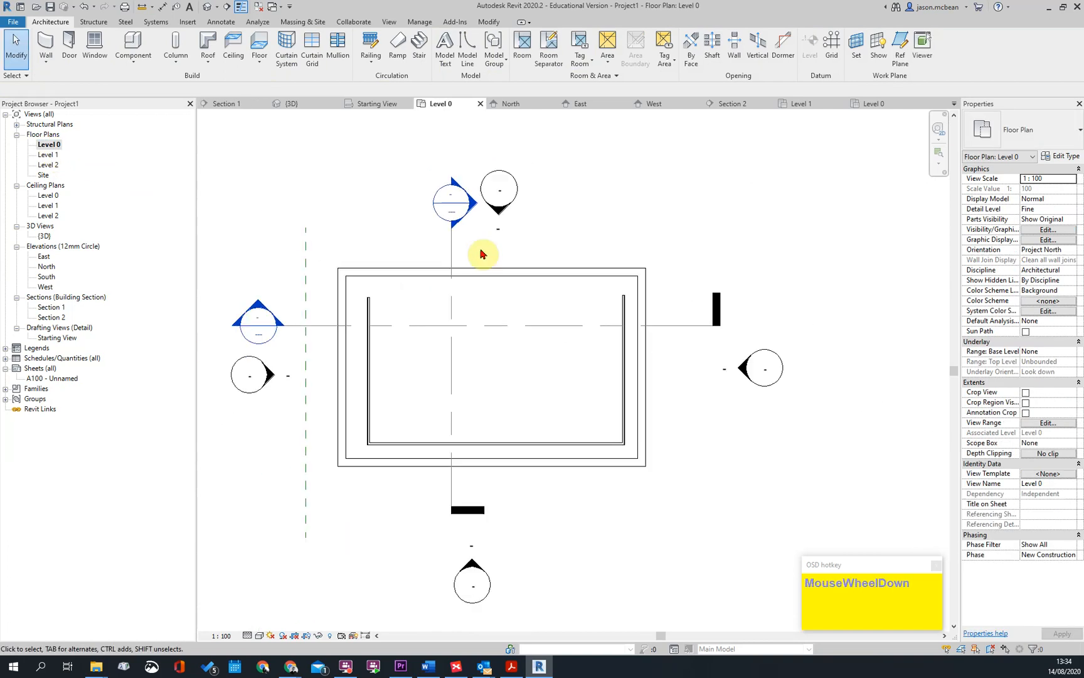
double_click(455, 213)
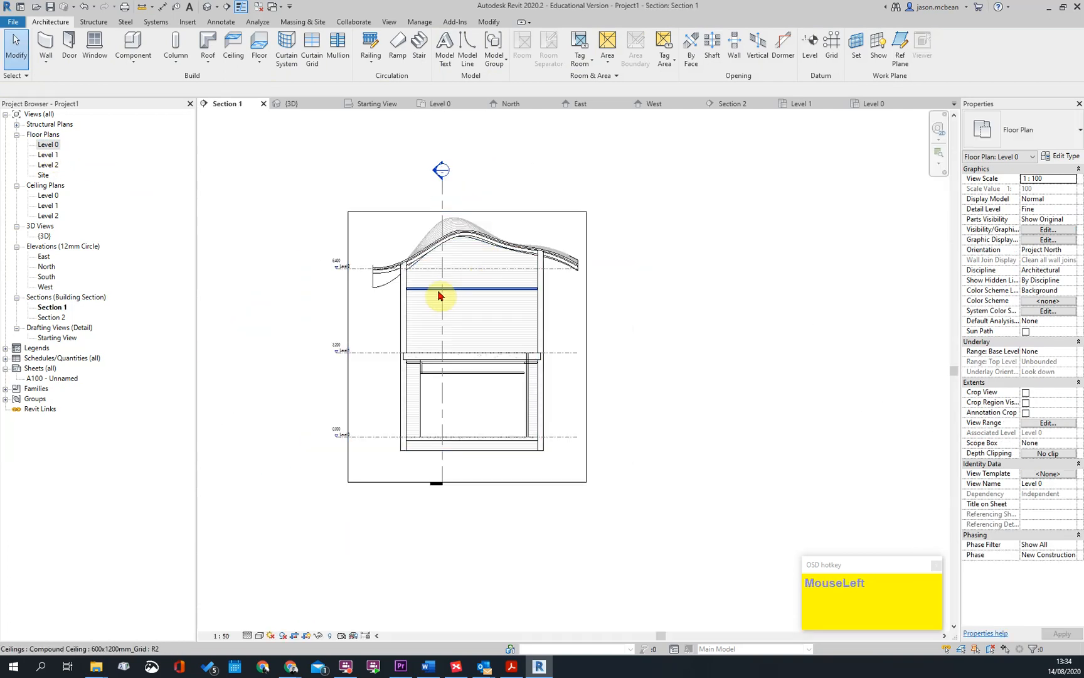
Use Match Type to copy the shortened left soffit wall's properties to the full-height wall at the opposite side
scroll(402, 440, "up", 4)
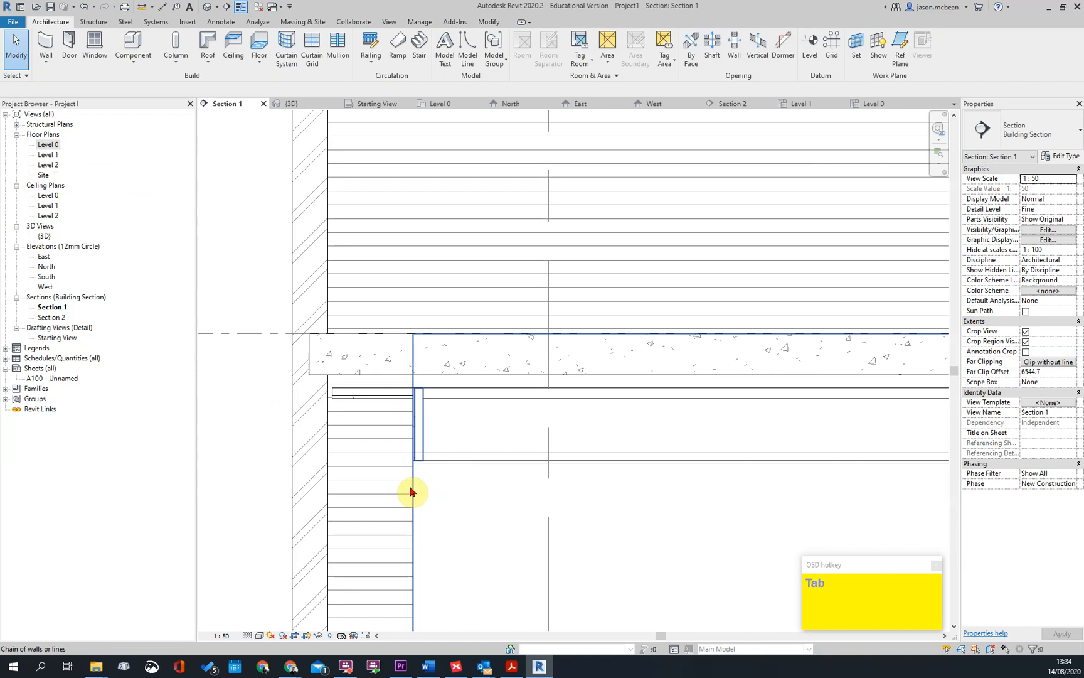
left_click(422, 445)
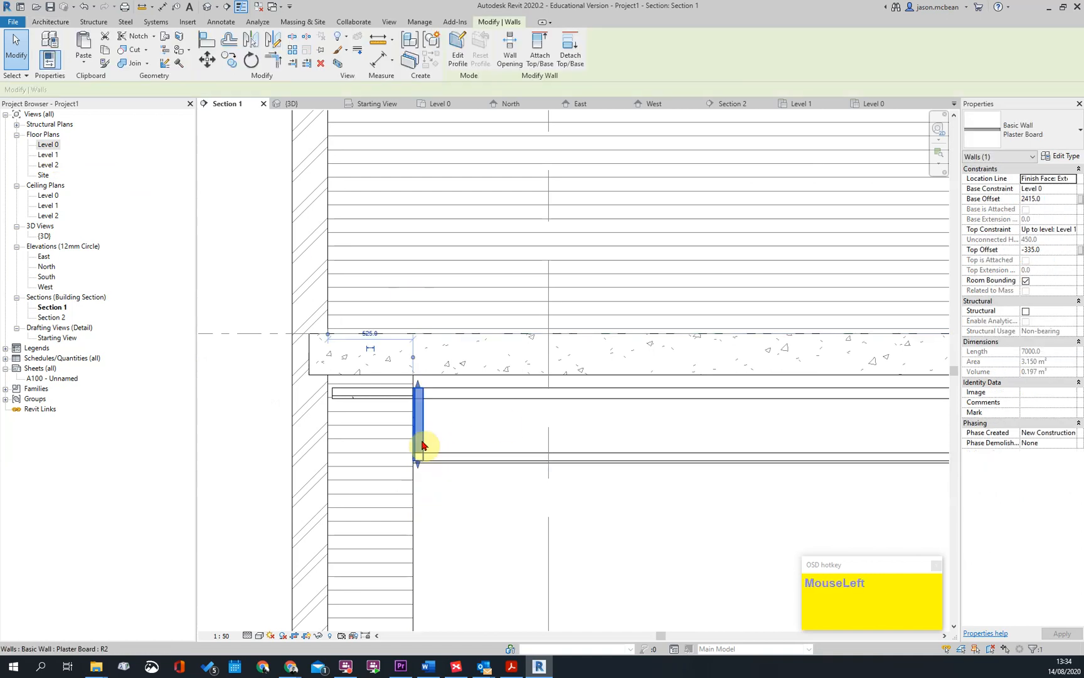
scroll(420, 445, "down", 4)
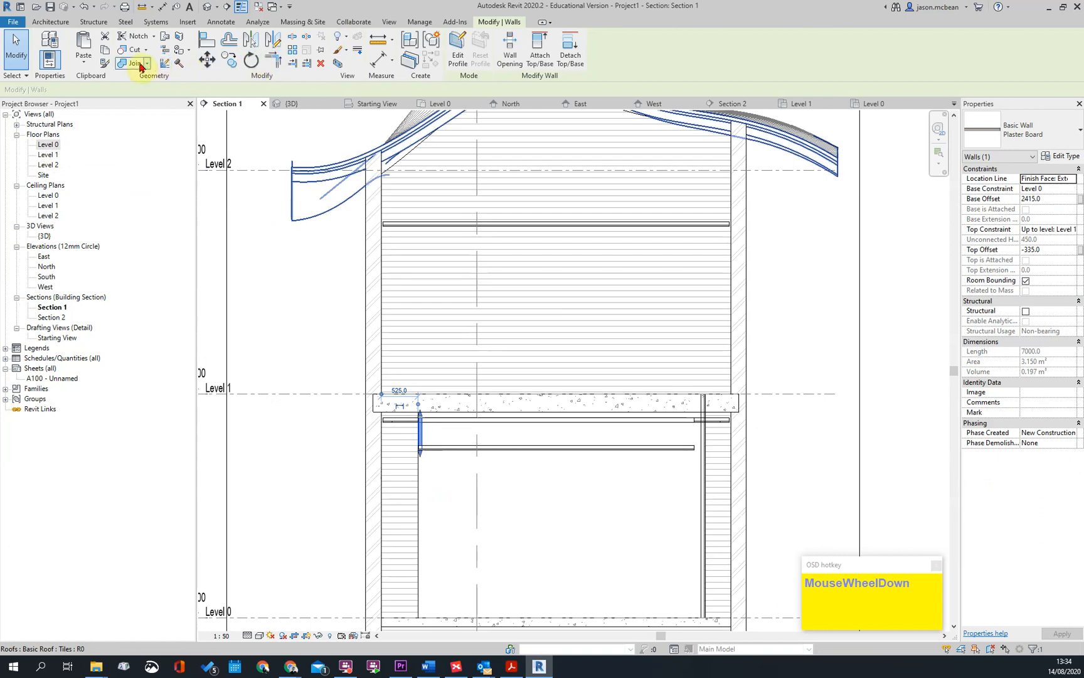
left_click(99, 64)
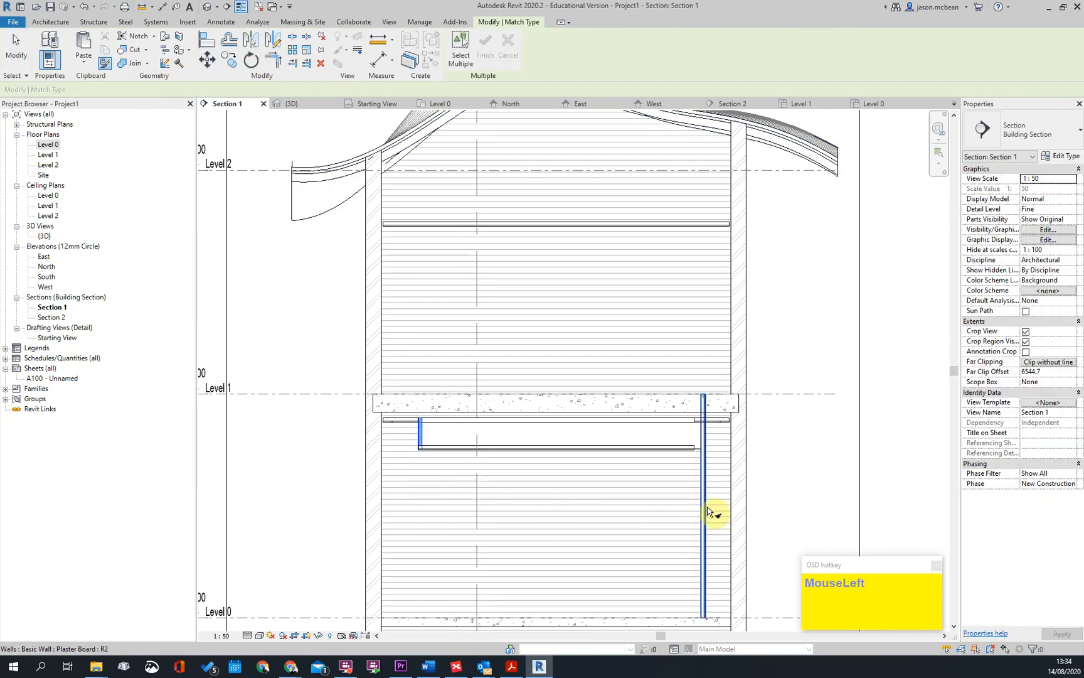
scroll(688, 453, "up", 5)
key("Escape")
Align the right soffit wall's outer face with the right edge of the grid ceiling
scroll(684, 458, "up", 2)
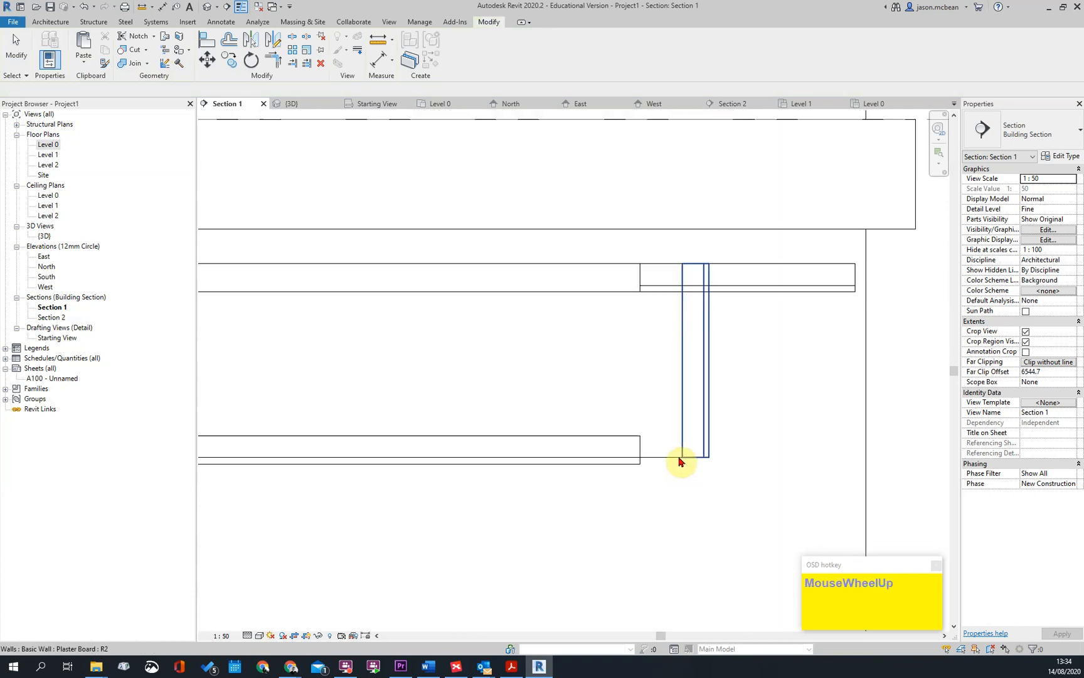
key("a")
key("l")
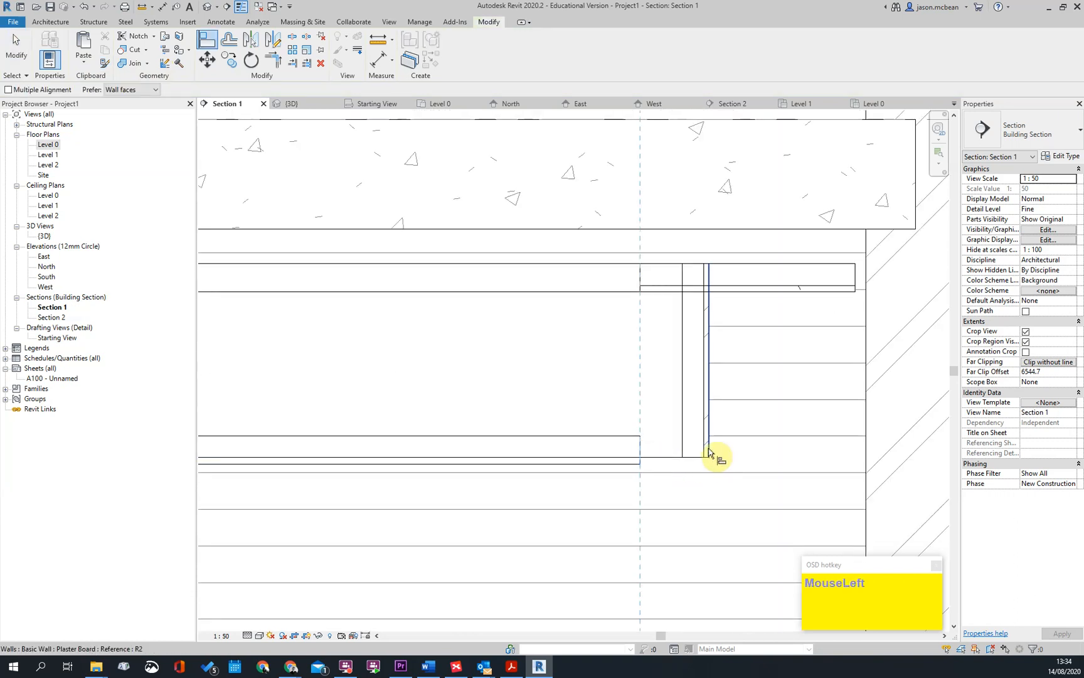
scroll(726, 459, "down", 4)
scroll(305, 472, "up", 2)
scroll(387, 375, "down", 2)
scroll(731, 363, "up", 2)
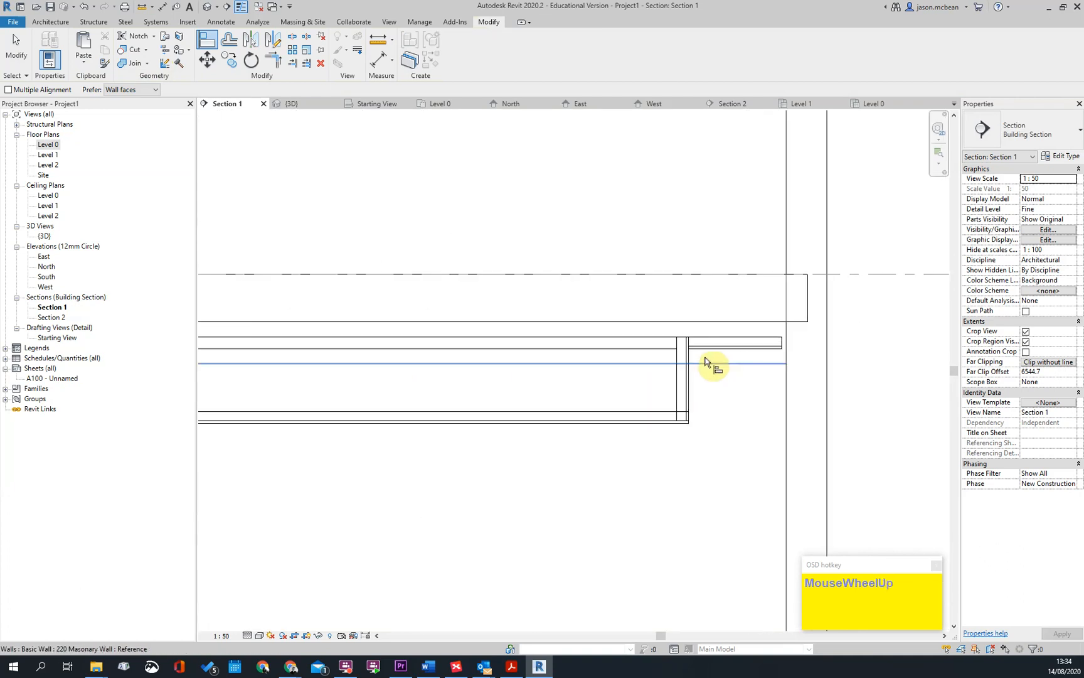
key("Escape")
In Section 2, use Match Type to copy the shortened soffit wall's properties to the full-height Plaster Board wall at the left end
scroll(651, 358, "down", 5)
double_click(562, 217)
scroll(466, 339, "up", 3)
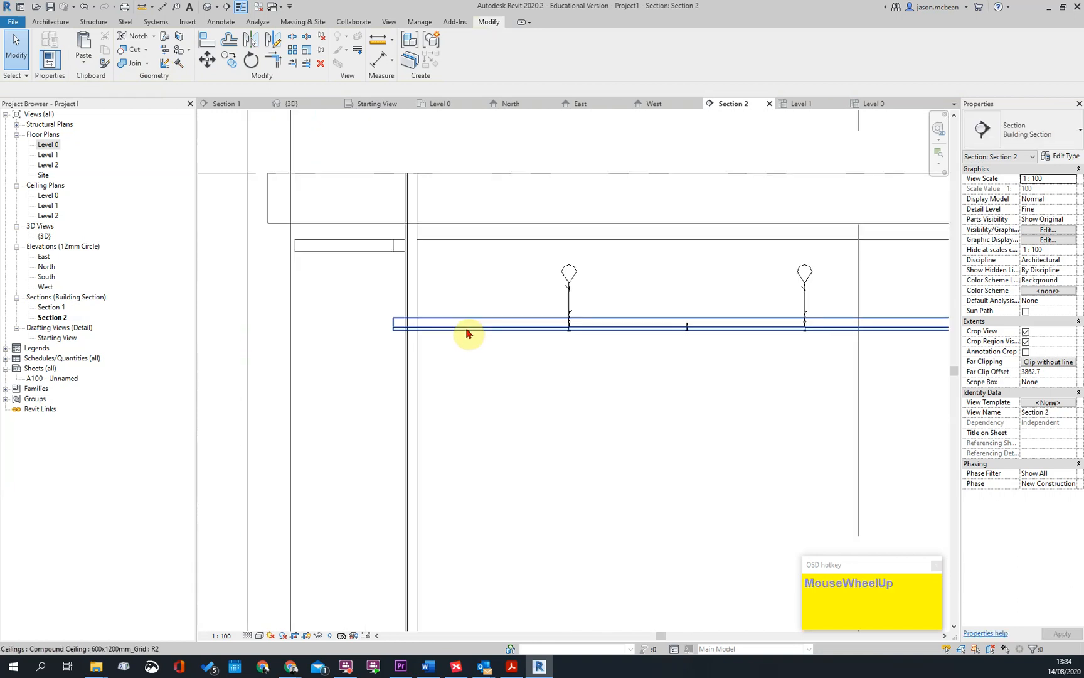
key("m")
key("a")
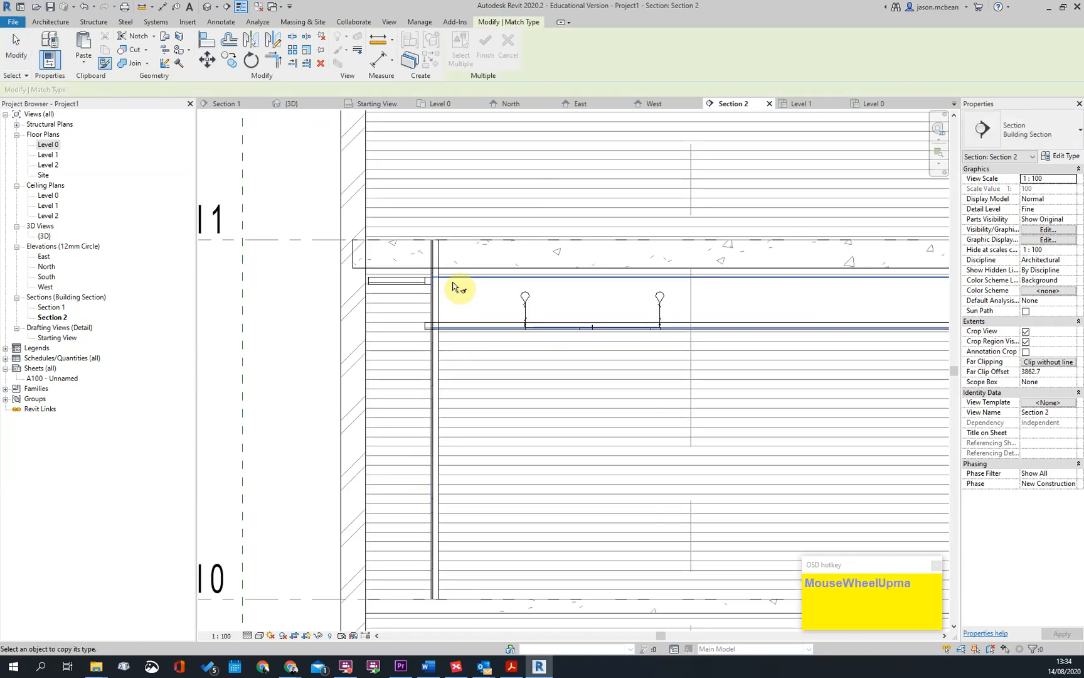
left_click(435, 310)
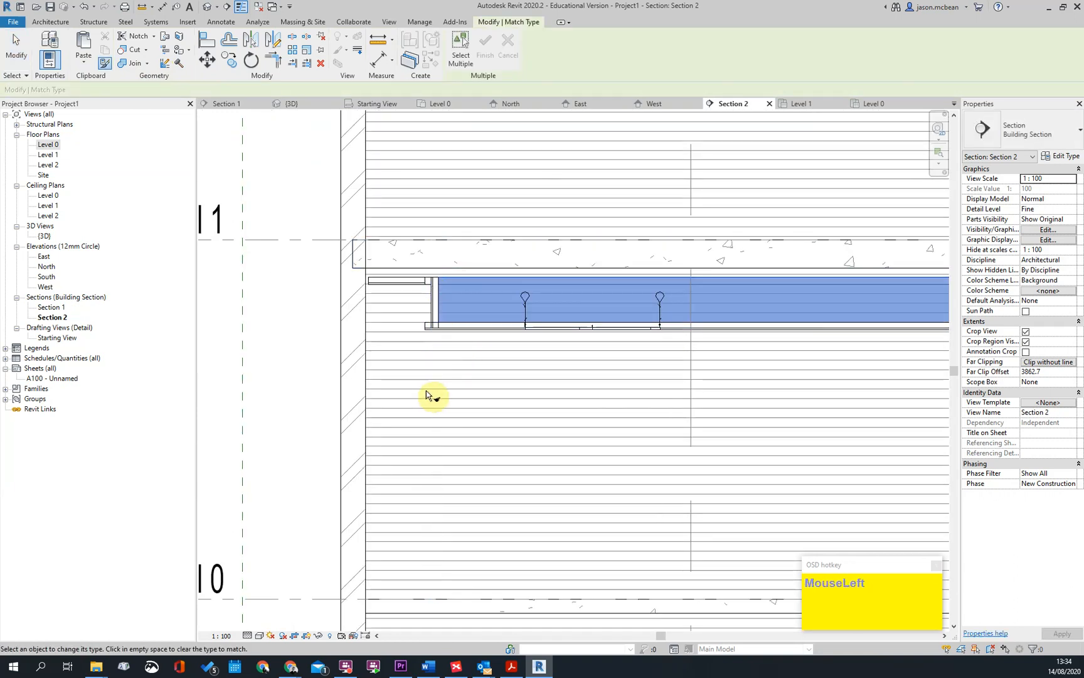
scroll(441, 395, "down", 3)
key("Escape")
key("Escape")
Align the right soffit wall's outer face with the right edge of the grid ceiling in Section 2
scroll(766, 369, "up", 7)
key("a")
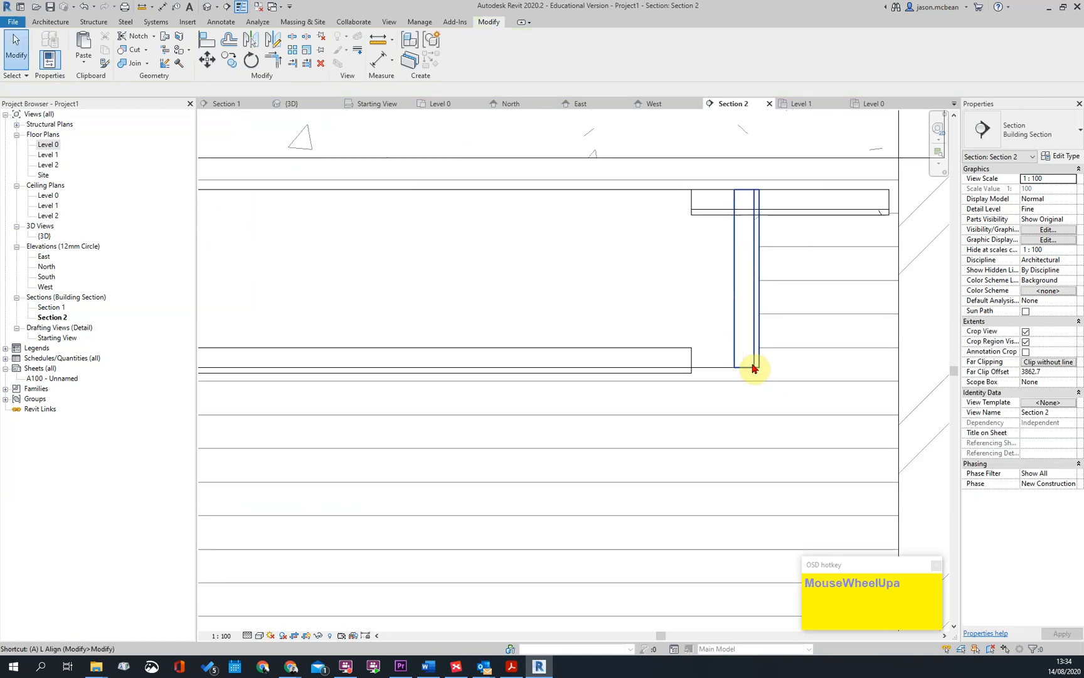
scroll(689, 367, "up", 2)
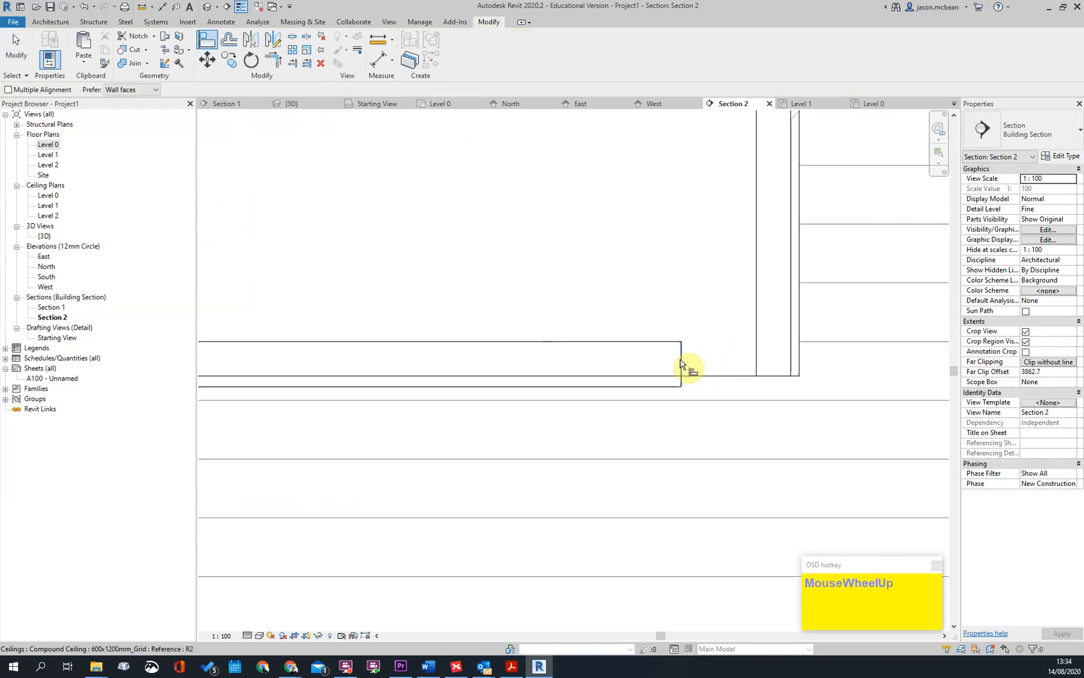
left_click(804, 367)
scroll(823, 439, "down", 4)
scroll(660, 411, "down", 2)
scroll(497, 448, "up", 5)
Try to align the left soffit wall's outer face and the grid ceiling's left edge
left_click(461, 427)
key("Escape")
key("Escape")
scroll(513, 360, "down", 5)
scroll(483, 397, "up", 1)
middle_click_drag(482, 397, 573, 443)
scroll(436, 407, "up", 2)
scroll(467, 416, "up", 2)
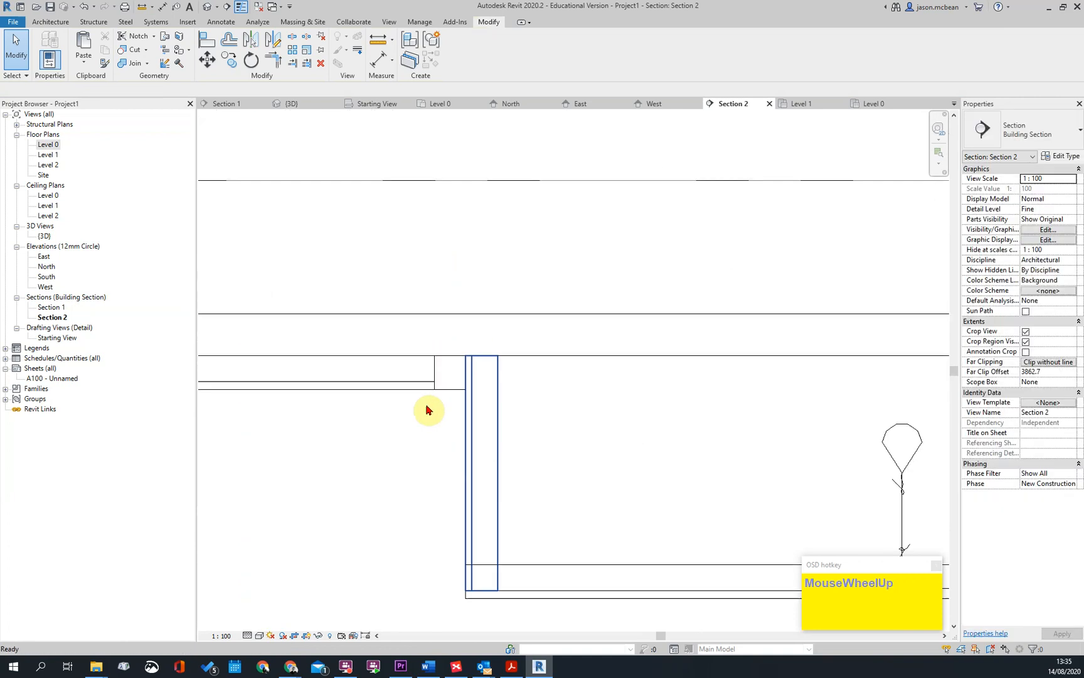
Examine how the soffit walls meet the plastered and grid ceiling edges at both ends of Section 2
key("Escape")
left_click(428, 384)
scroll(471, 389, "down", 3)
key("Escape")
scroll(462, 370, "down", 2)
scroll(659, 418, "up", 3)
scroll(605, 370, "up", 2)
scroll(609, 367, "up", 2)
key("Escape")
Align the grid ceiling's overhanging right edge with the outer face of the right soffit wall
left_click(561, 363)
scroll(669, 347, "down", 2)
scroll(669, 346, "up", 5)
key("a")
key("l")
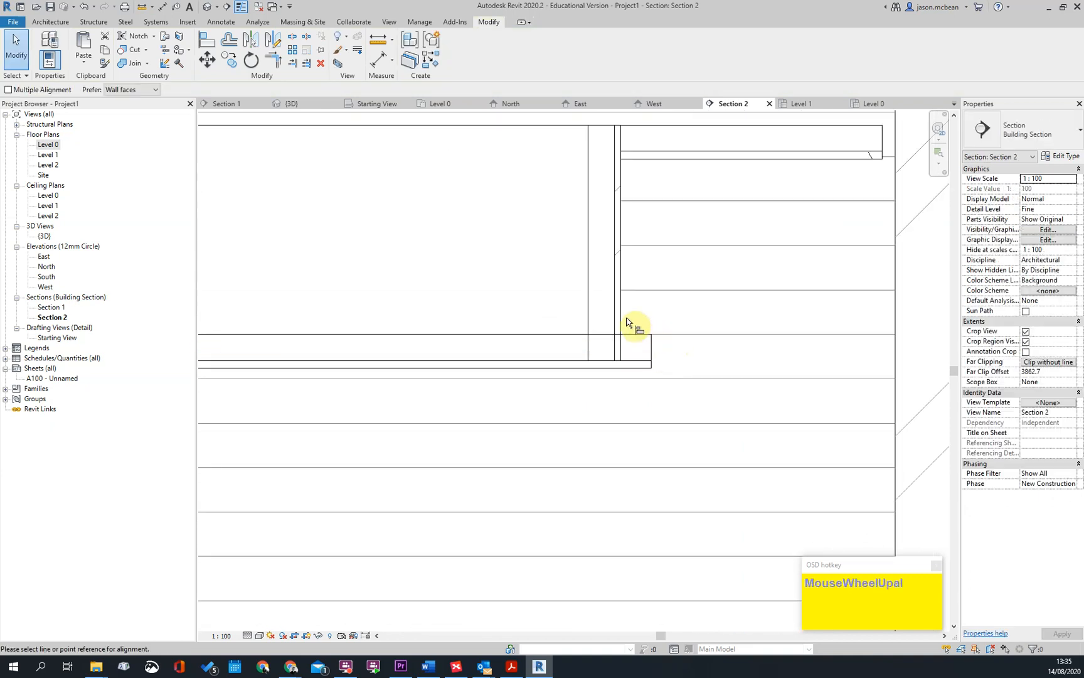
scroll(653, 358, "down", 2)
key("Escape")
Align the left soffit wall's outer face with the left edge of the grid ceiling
middle_click_drag(670, 271, 718, 407)
scroll(327, 357, "up", 6)
middle_click_drag(239, 351, 439, 390)
scroll(447, 444, "up", 3)
key("a")
key("l")
left_click(437, 430)
left_click(459, 377)
key("Escape")
scroll(443, 282, "down", 3)
key("Escape")
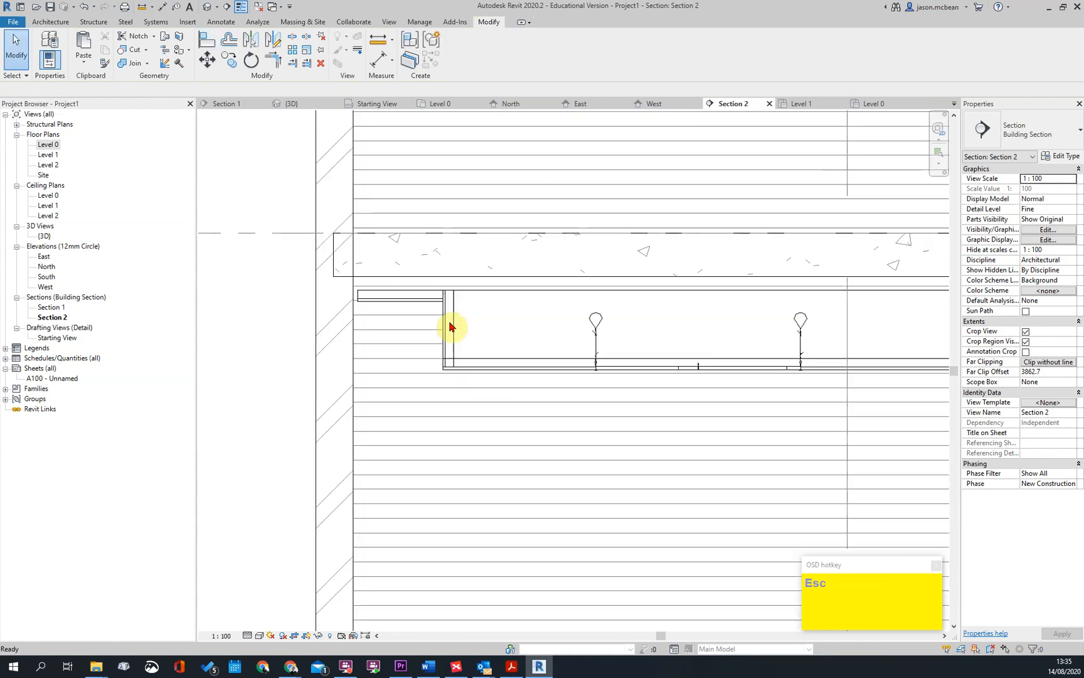
Join the geometry of the left soffit wall and the grid ceiling
scroll(458, 368, "up", 3)
scroll(458, 400, "up", 2)
key("j")
key("g")
left_click(474, 376)
left_click(489, 433)
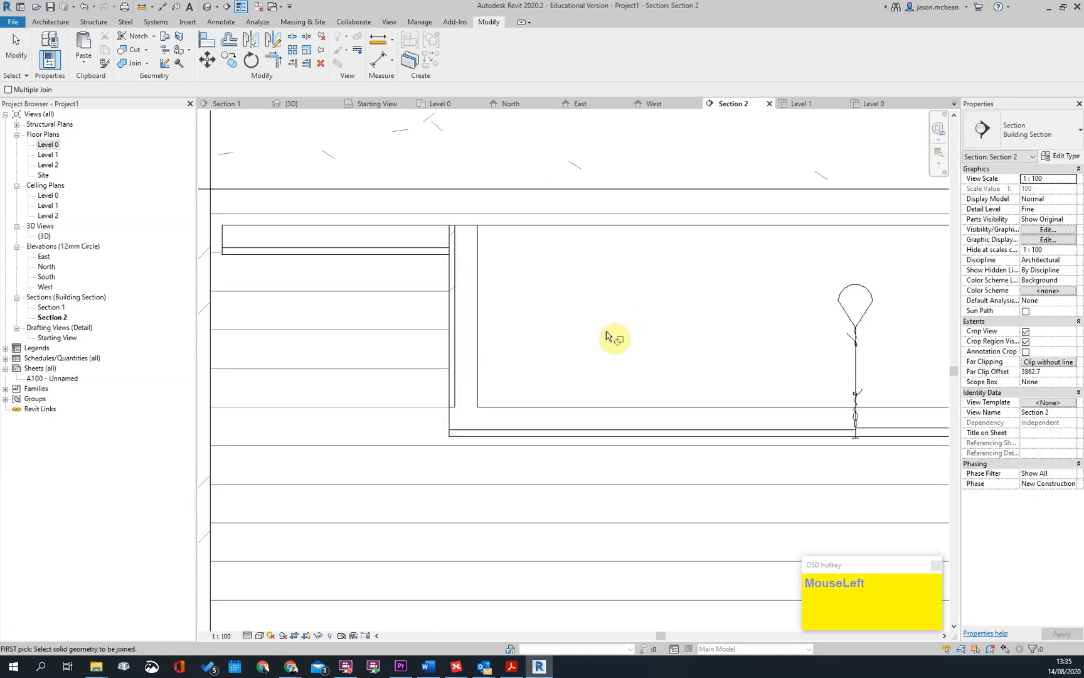
scroll(447, 465, "up", 3)
key("Escape")
Review the layer structure of the 600x1200mm_Grid ceiling type without changing it
left_click(675, 426)
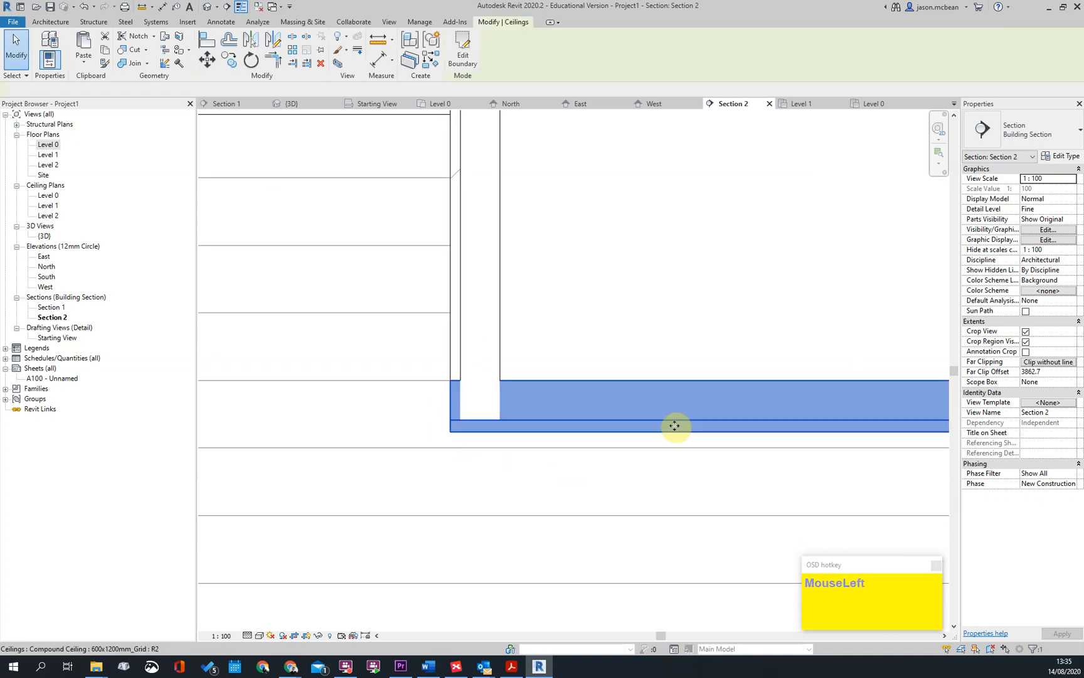
left_click(1062, 158)
scroll(746, 309, "down", 1)
scroll(737, 314, "up", 1)
left_click(736, 310)
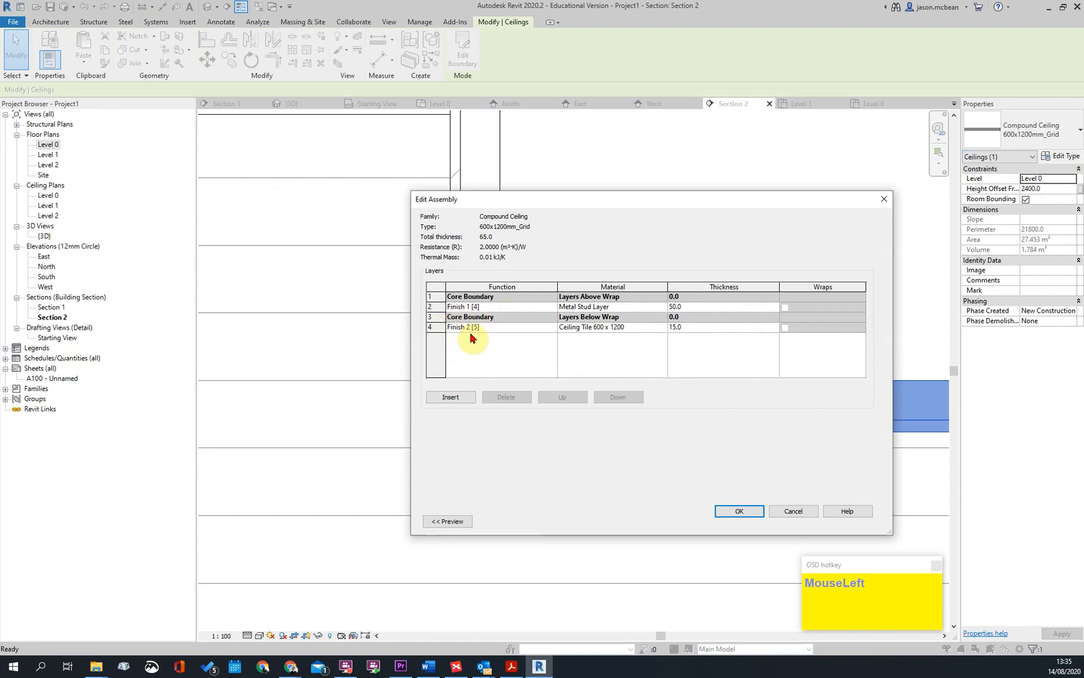
left_click(795, 512)
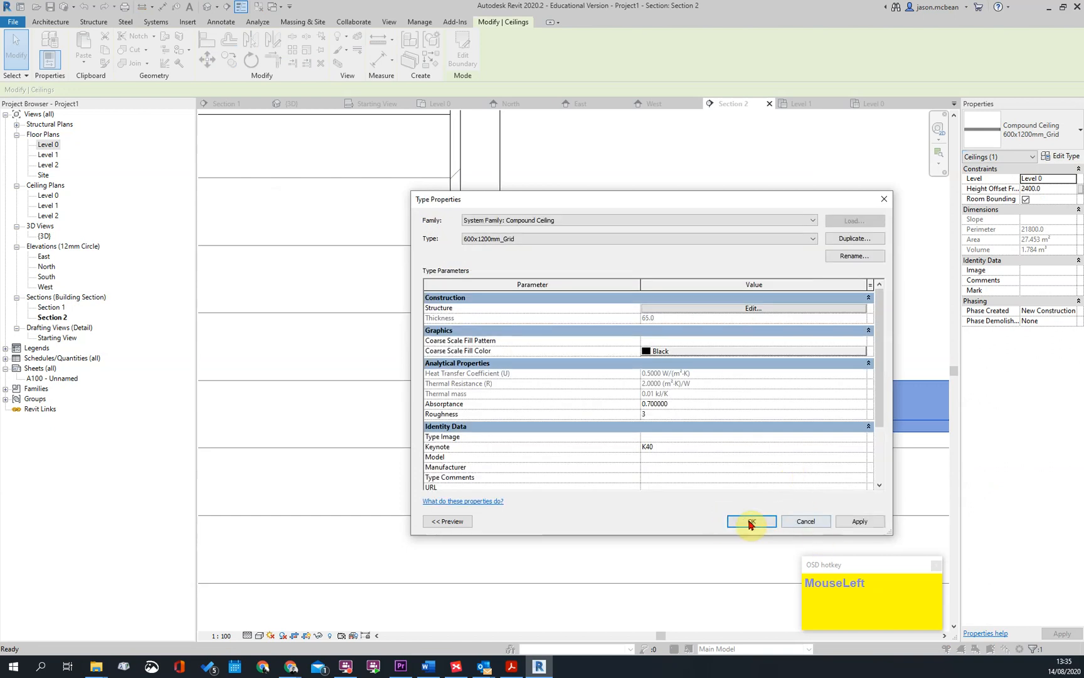
left_click(752, 521)
key("Escape")
Reorder the Plaster Board wall type's layers, placing Finish 1 inside the core boundaries and the Metal Stud Layer substrate below the core
left_click(455, 339)
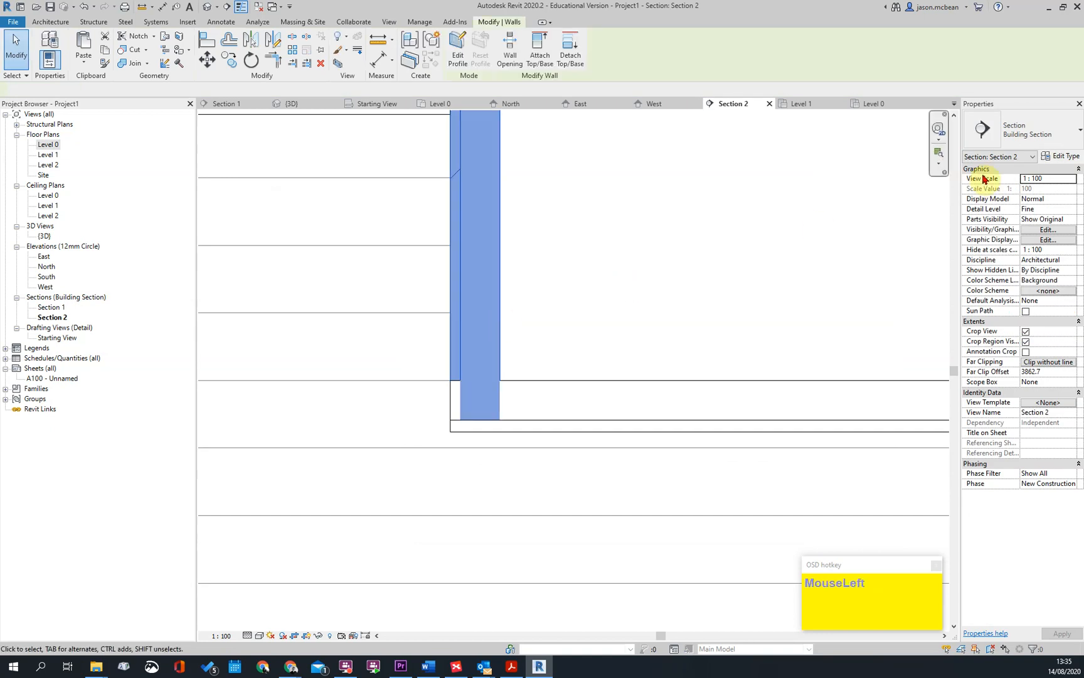
left_click(1071, 147)
left_click(1071, 146)
left_click(1070, 160)
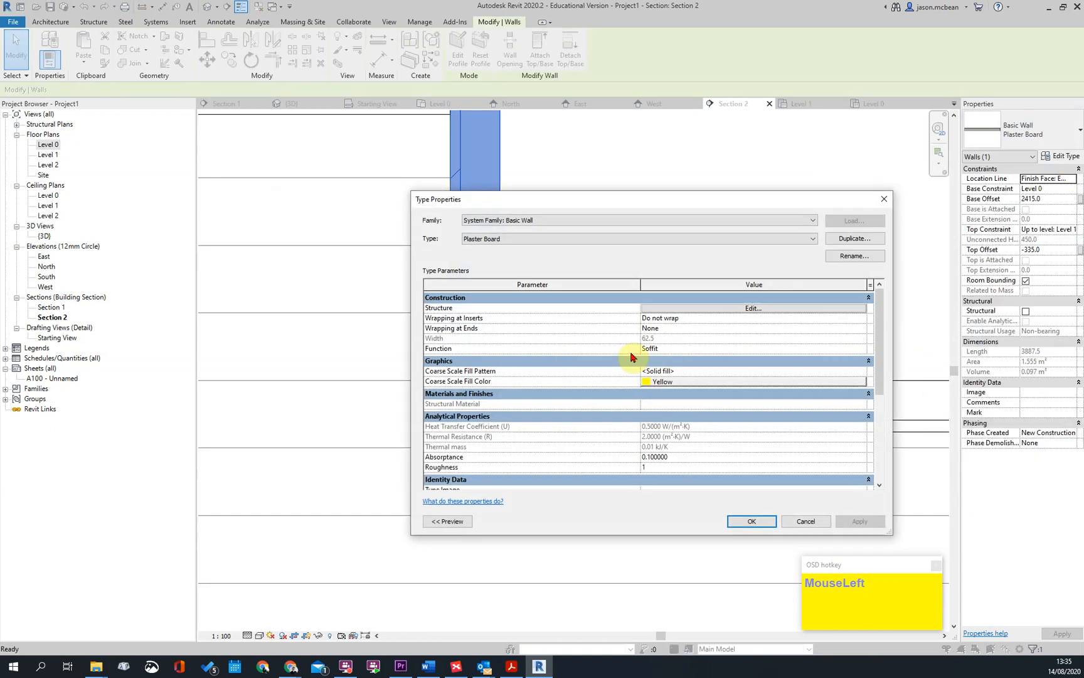
left_click(722, 309)
left_click(486, 320)
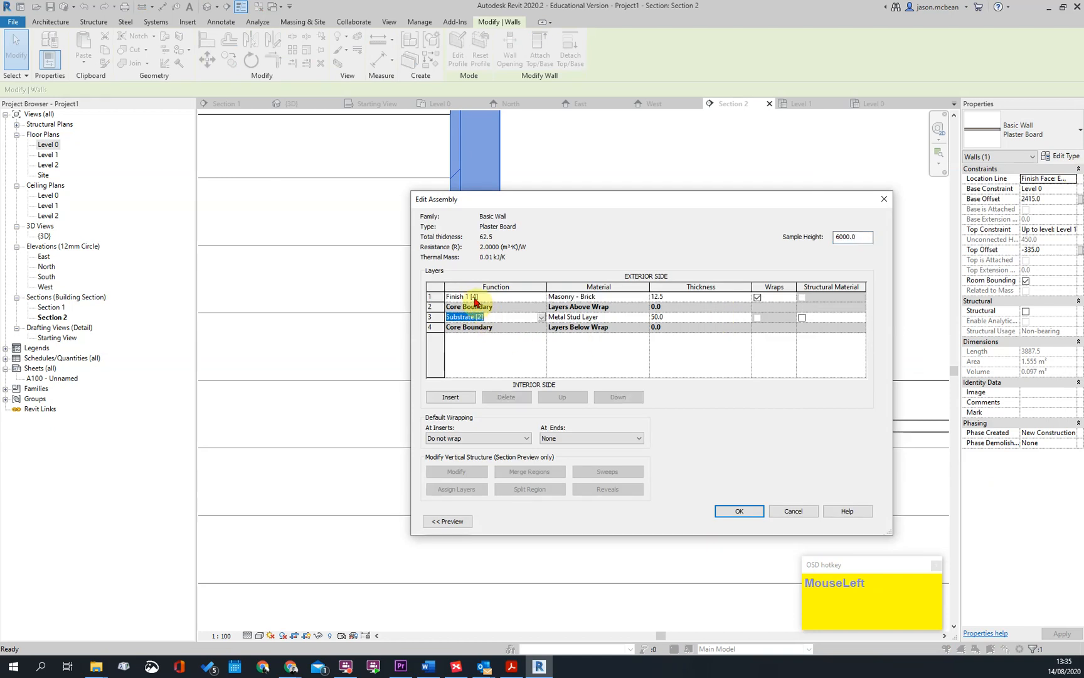
left_click(434, 297)
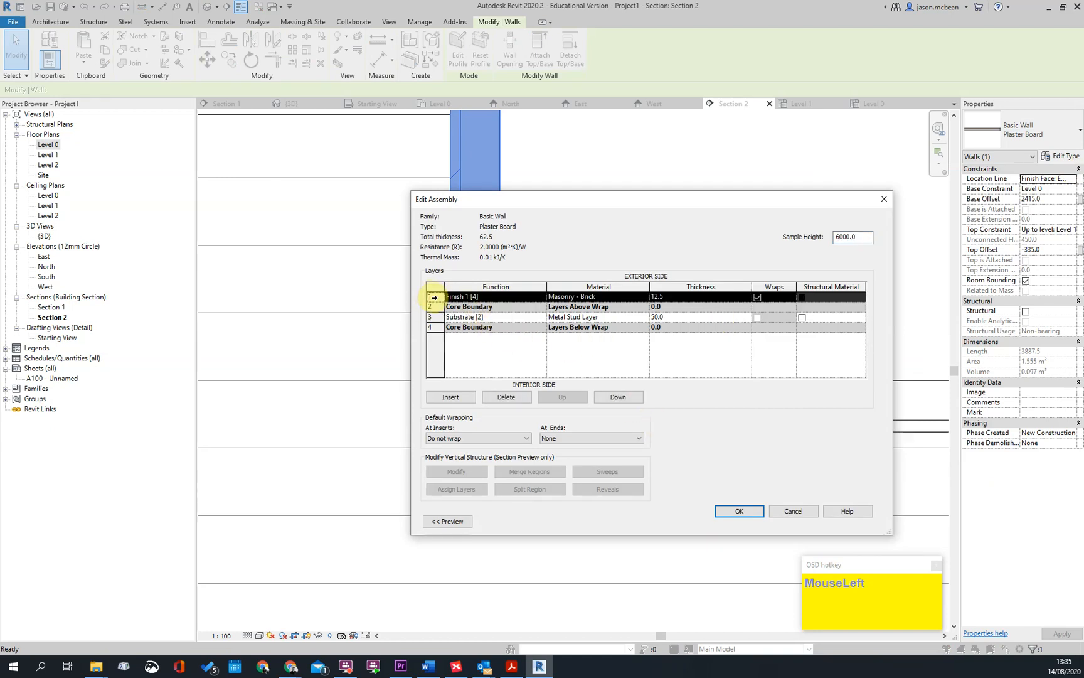
left_click(618, 397)
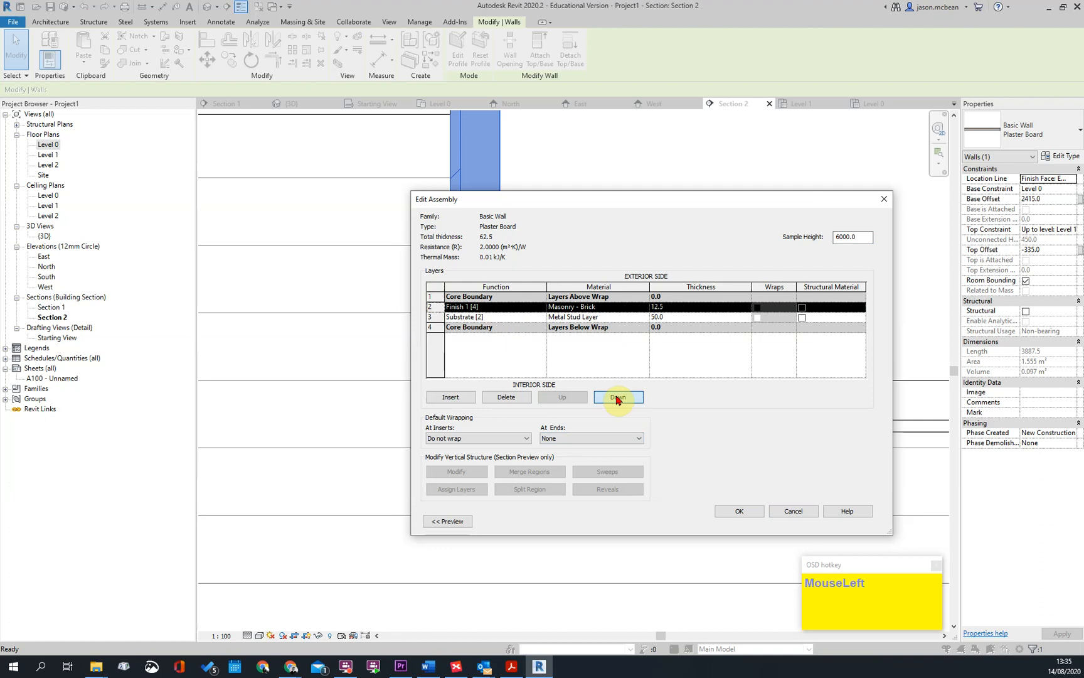
left_click(436, 317)
left_click(624, 399)
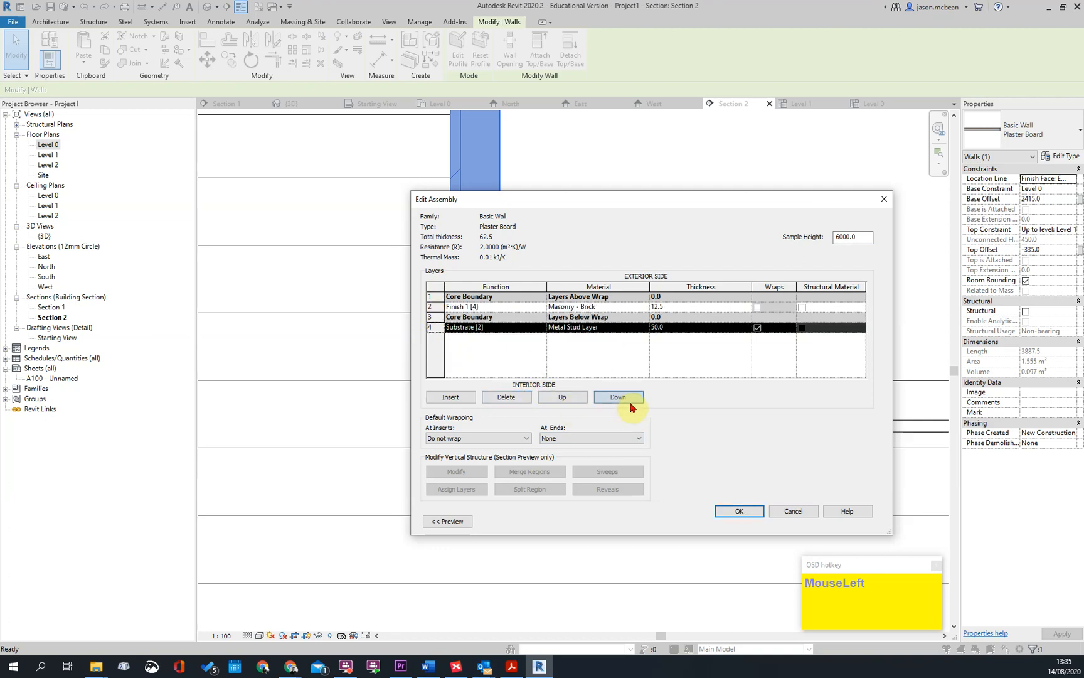
left_click(759, 513)
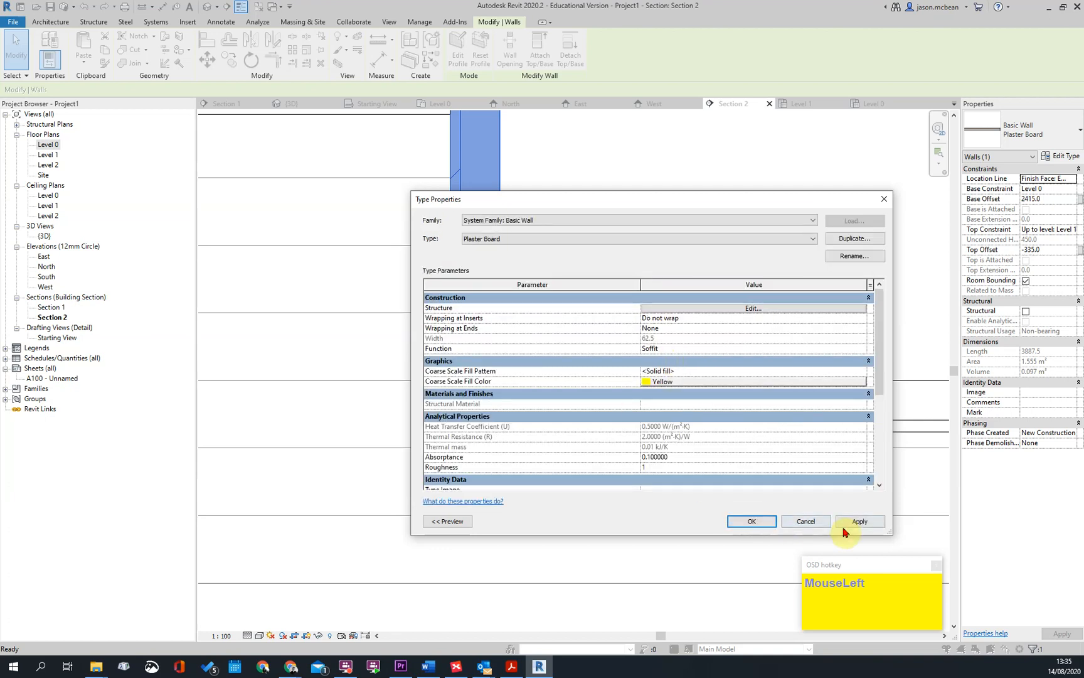
left_click(734, 526)
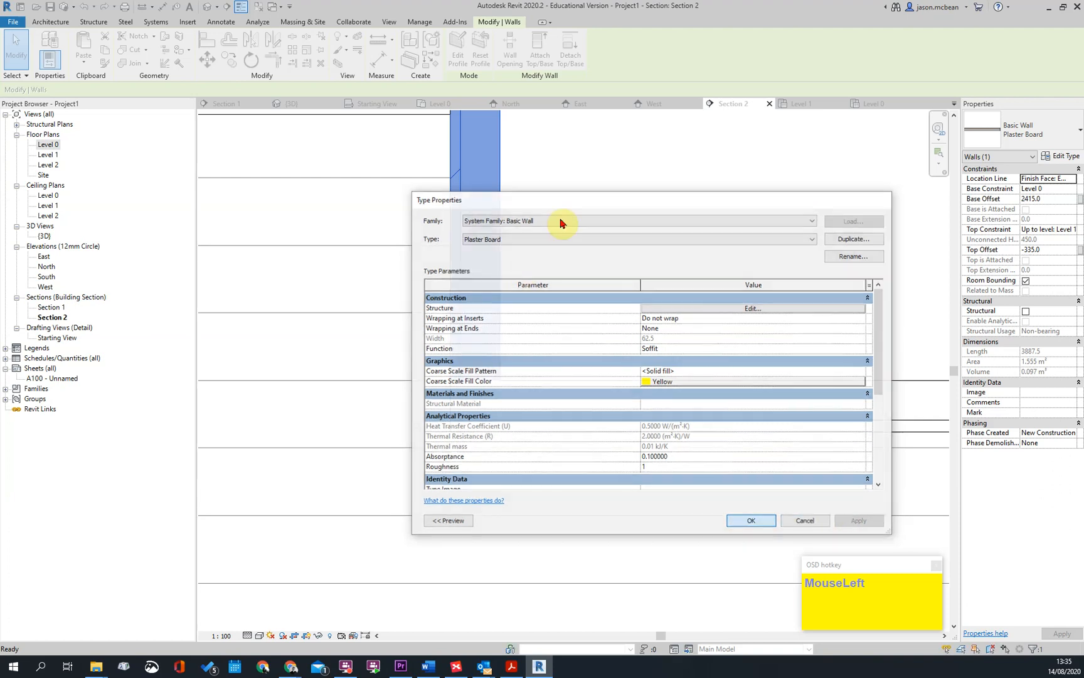
key("Escape")
left_click(519, 331)
key("Escape")
key("Return")
left_click(501, 333)
key("Escape")
scroll(511, 342, "down", 5)
key("Escape")
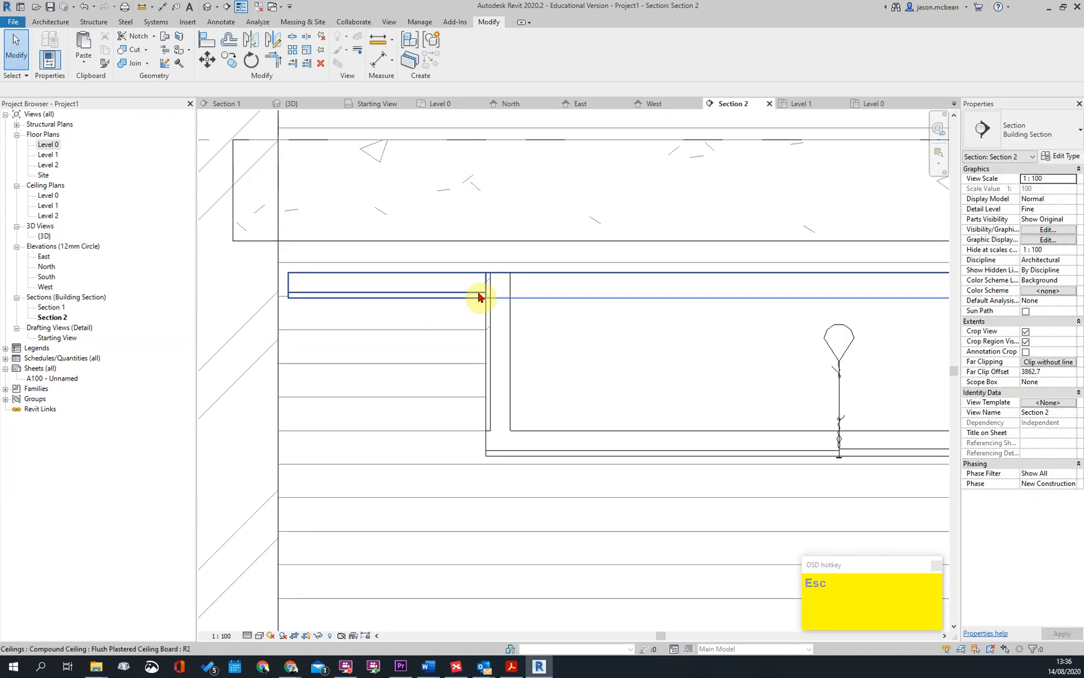
Join the geometry of the flush plastered ceiling and the left soffit wall
scroll(479, 295, "up", 2)
key("Return")
left_click(469, 301)
left_click(492, 327)
scroll(652, 316, "down", 2)
key("Escape")
Examine the junctions between the soffit wall, grid ceiling and plastered ceiling in the 3D view
scroll(583, 364, "down", 2)
left_click(292, 103)
middle_click_drag(704, 467, 764, 399, "shift")
scroll(684, 287, "up", 4)
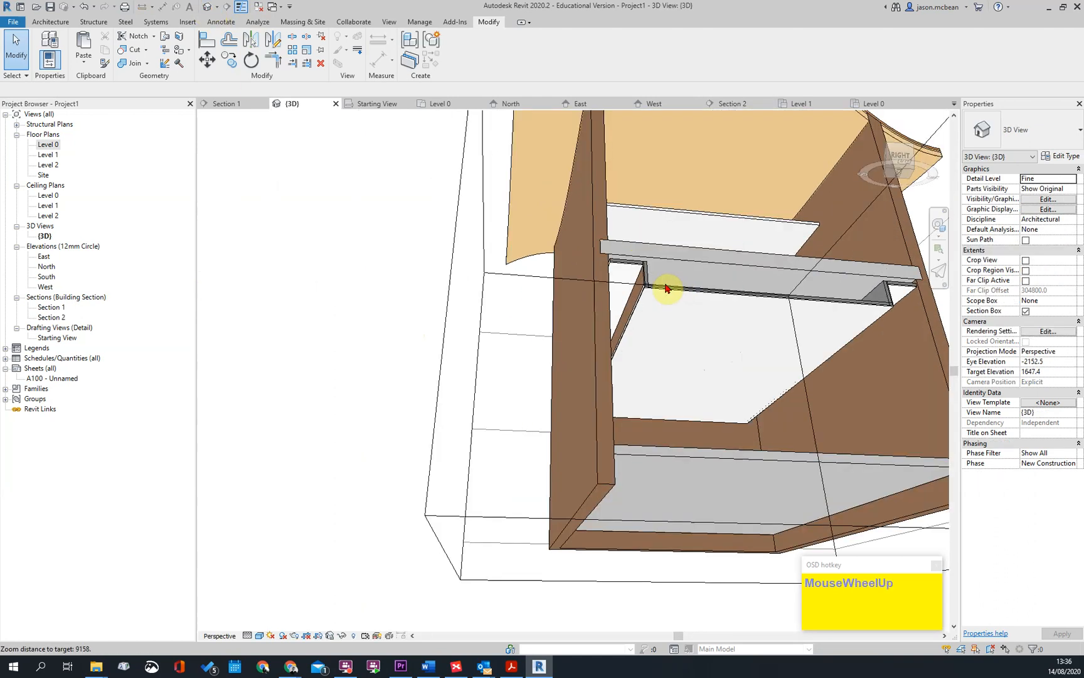
scroll(683, 287, "up", 2)
scroll(637, 285, "up", 2)
left_click(651, 268)
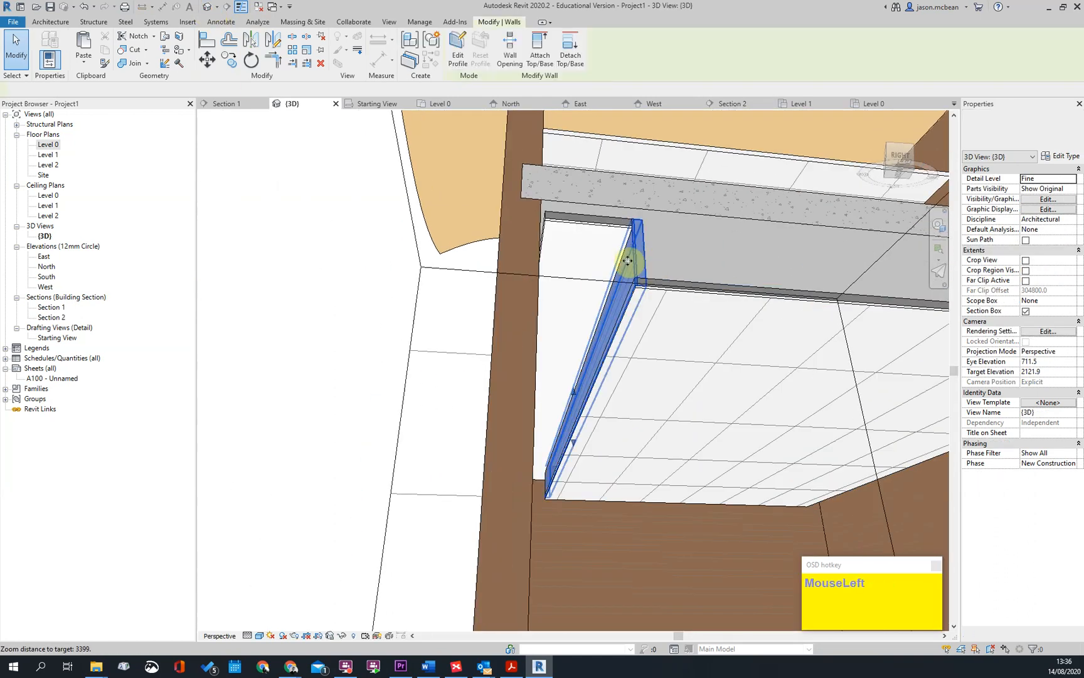
scroll(658, 271, "up", 2)
key("Escape")
scroll(670, 301, "down", 1)
middle_click_drag(670, 302, 698, 313, "shift")
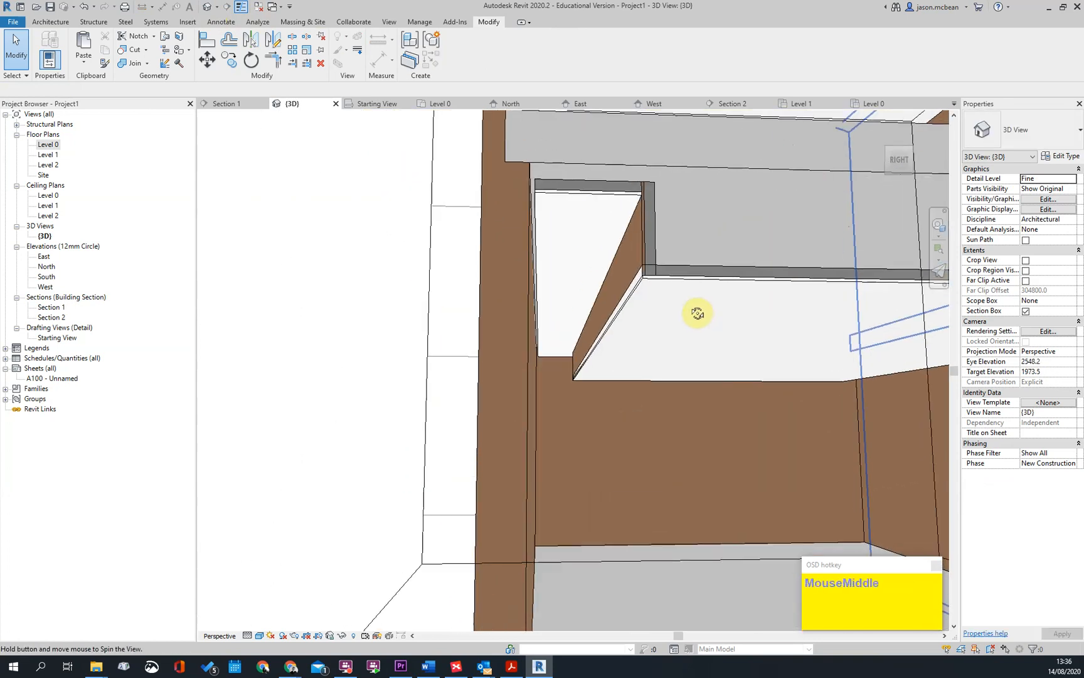
scroll(665, 285, "up", 2)
left_click(654, 283)
key("Escape")
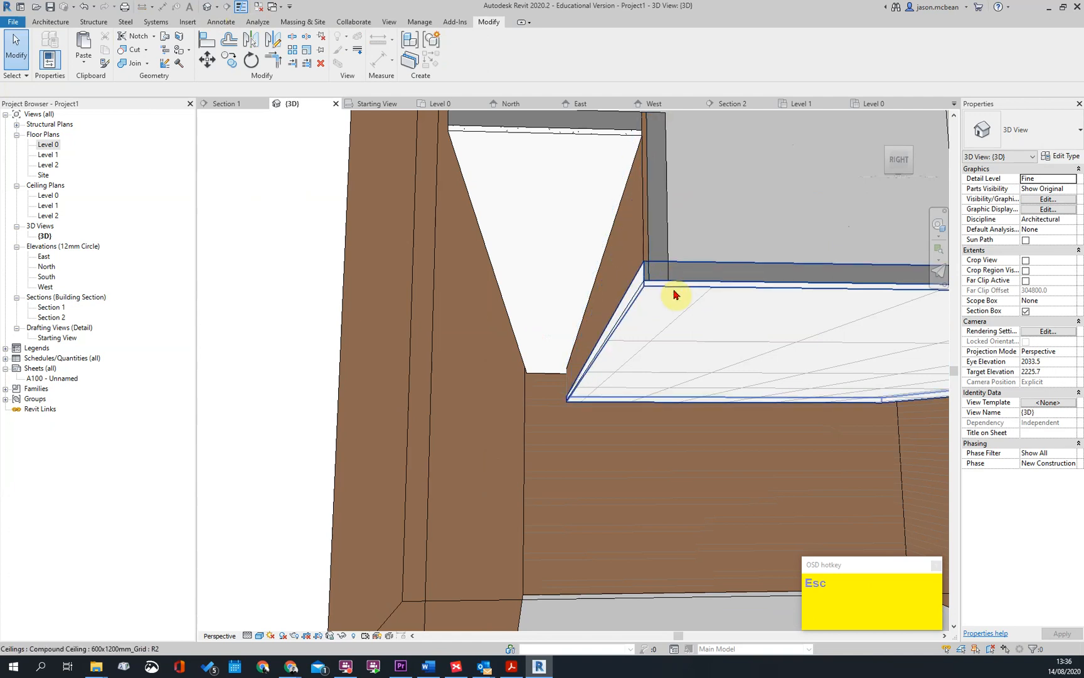
middle_click_drag(661, 266, 605, 334)
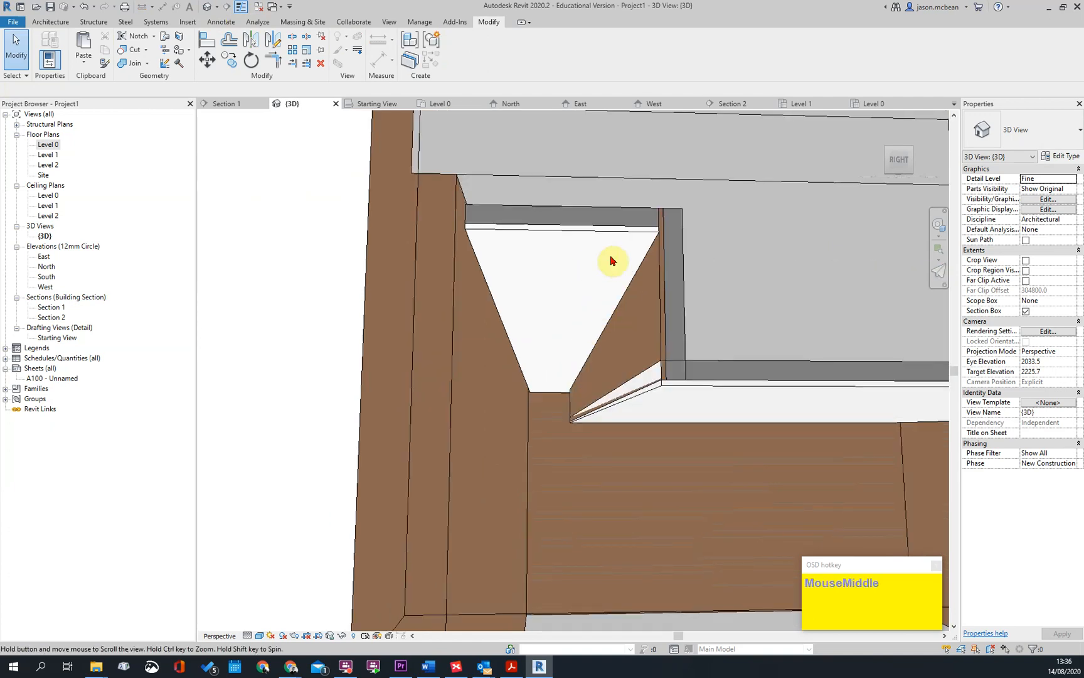
middle_click_drag(612, 260, 623, 291)
left_click(624, 291)
key("Escape")
Open the layer structure of the Flush Plastered Ceiling Board type to review its materials
left_click(639, 290)
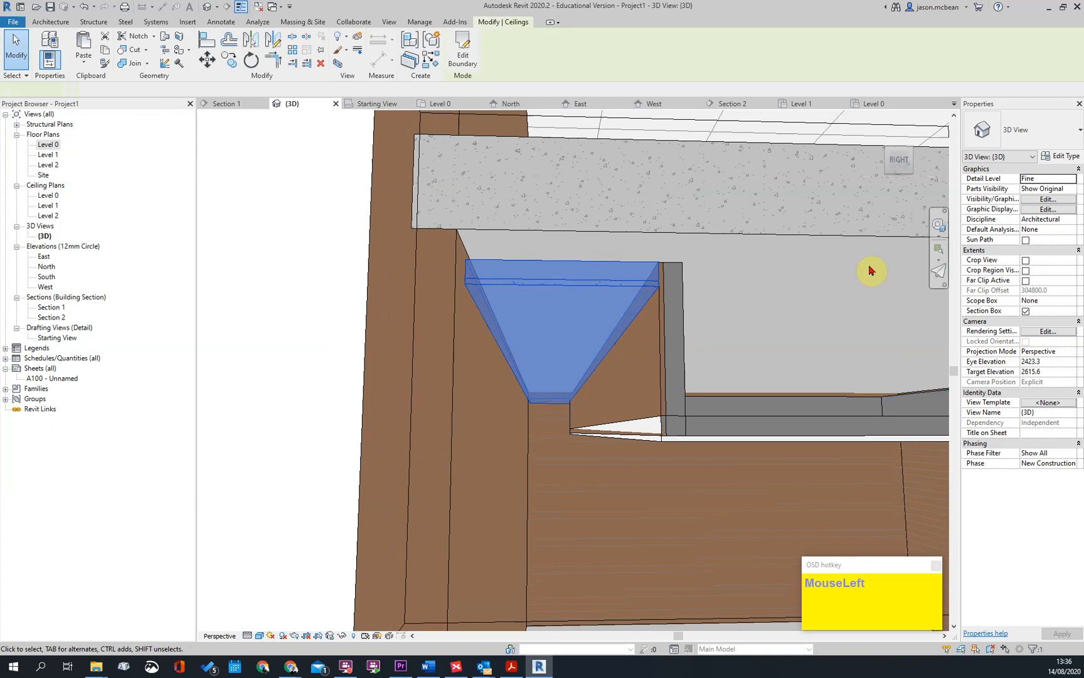
left_click(1062, 156)
left_click(709, 309)
left_click(721, 308)
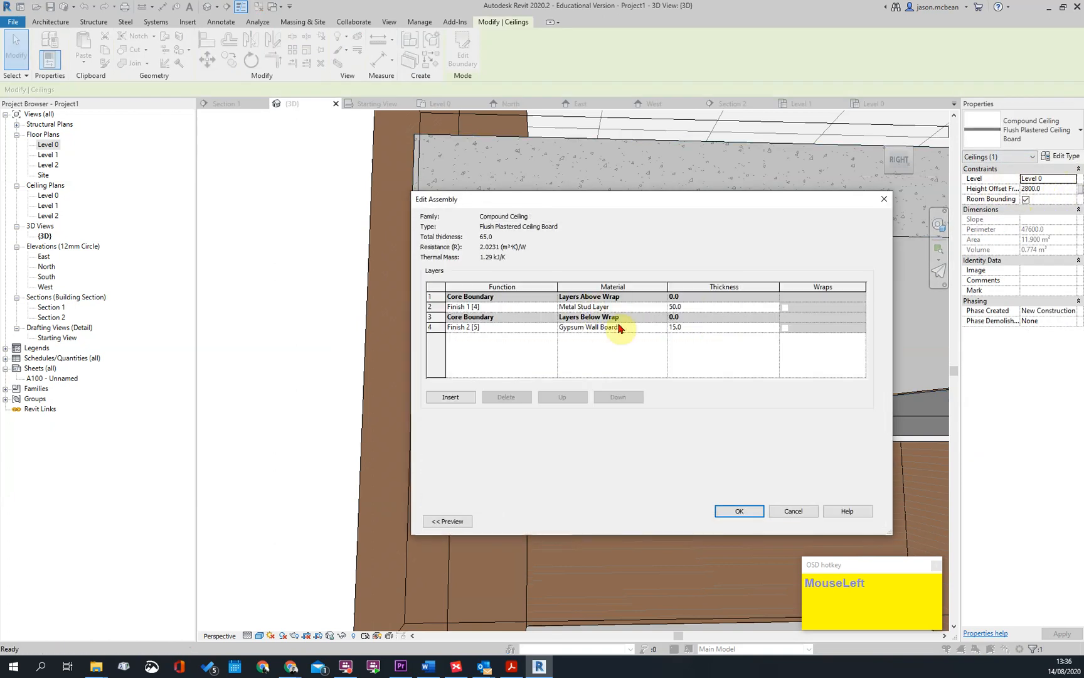
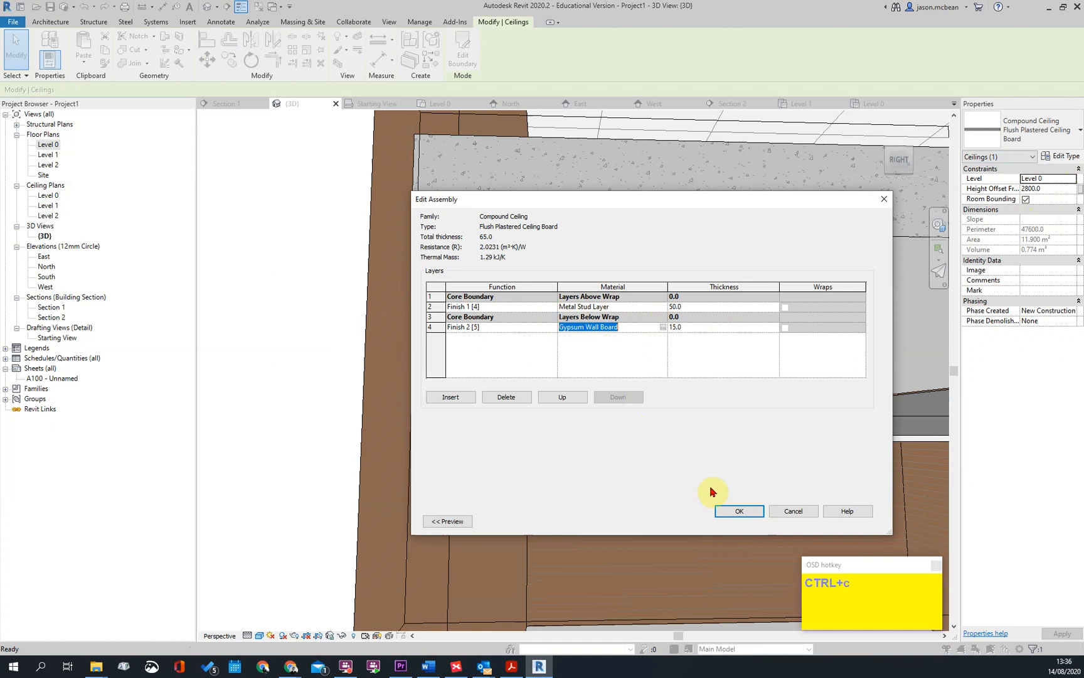
Apply the ceiling's Gypsum Wall Board material to the Finish 1 layer of the Plaster Board wall type
left_click(728, 510)
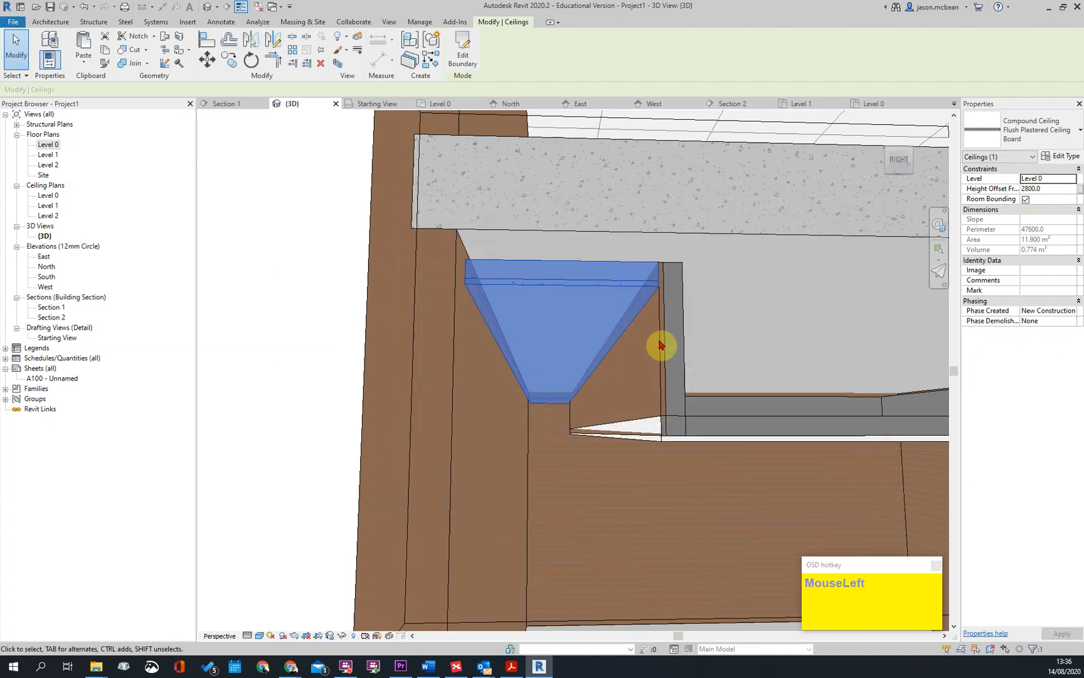
left_click(672, 352)
left_click(1059, 160)
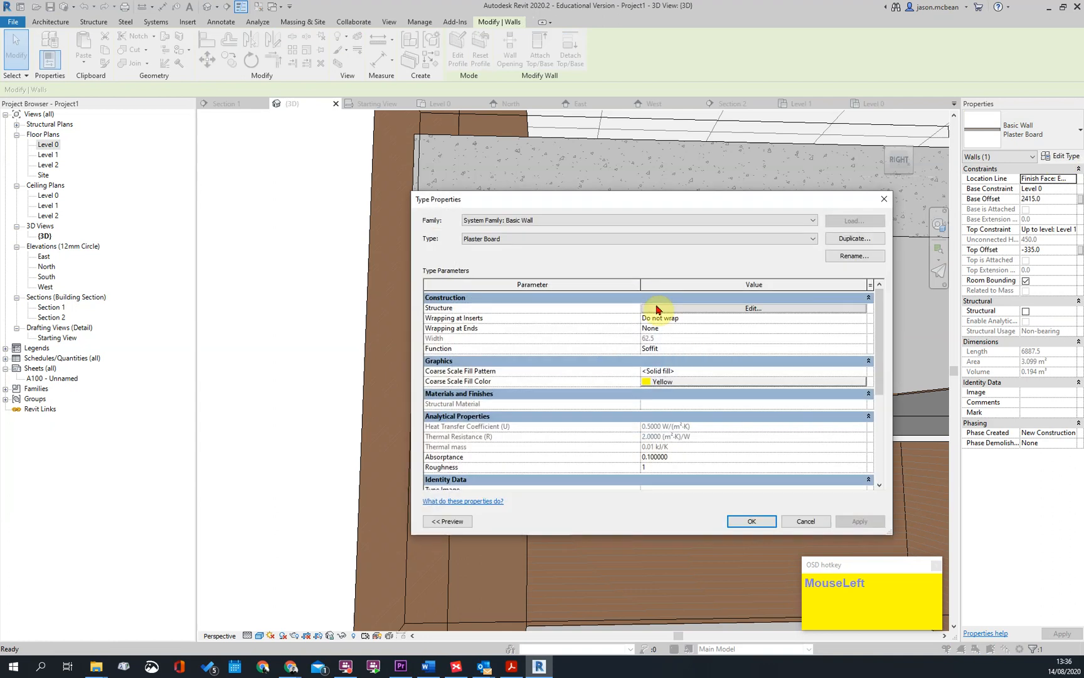
left_click(742, 309)
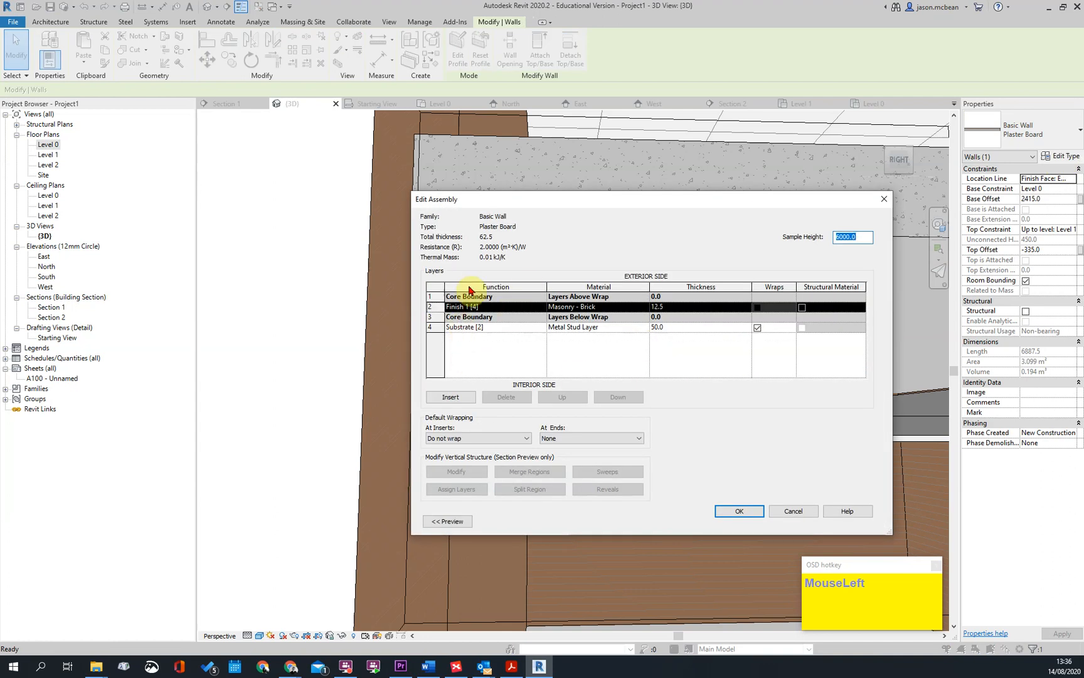
left_click(519, 328)
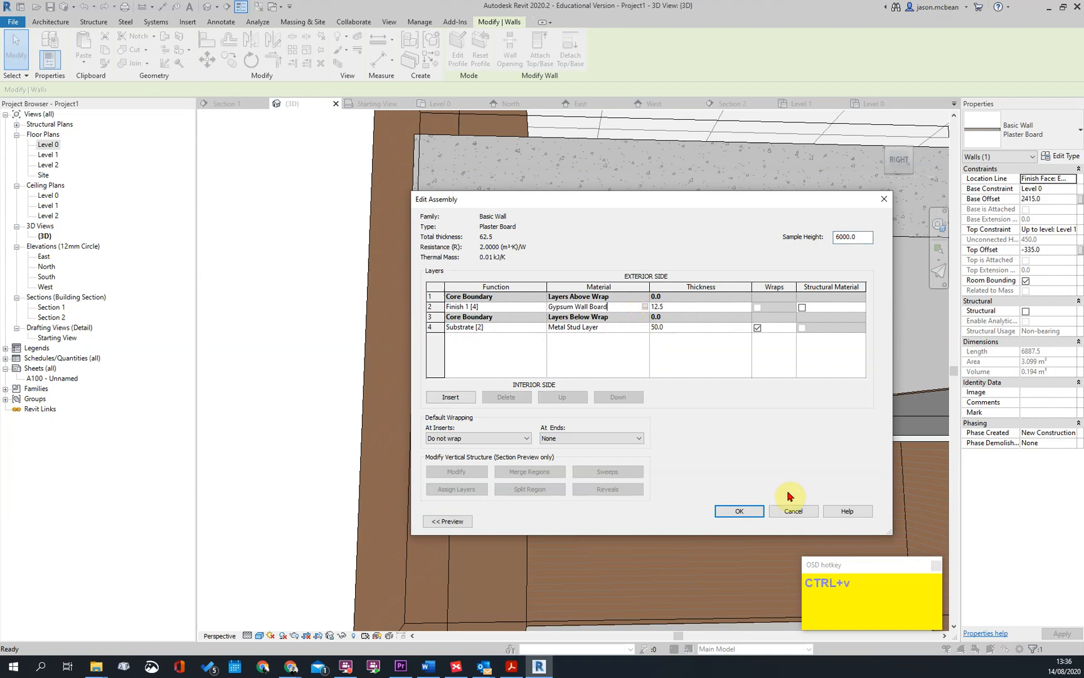
left_click(741, 511)
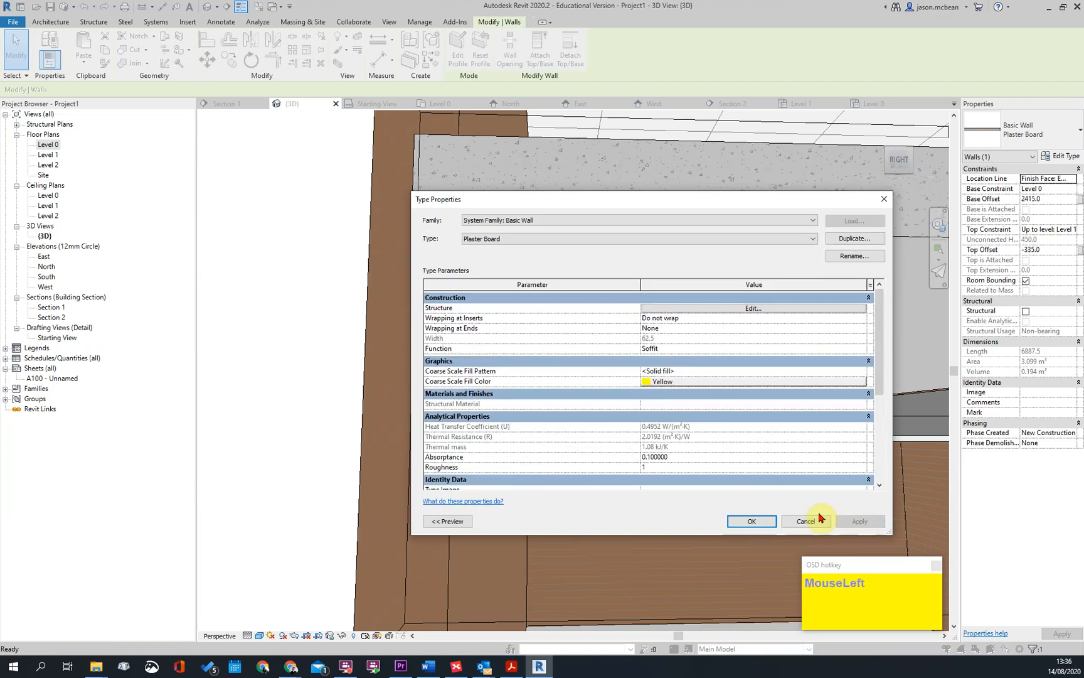
left_click(742, 522)
key("Escape")
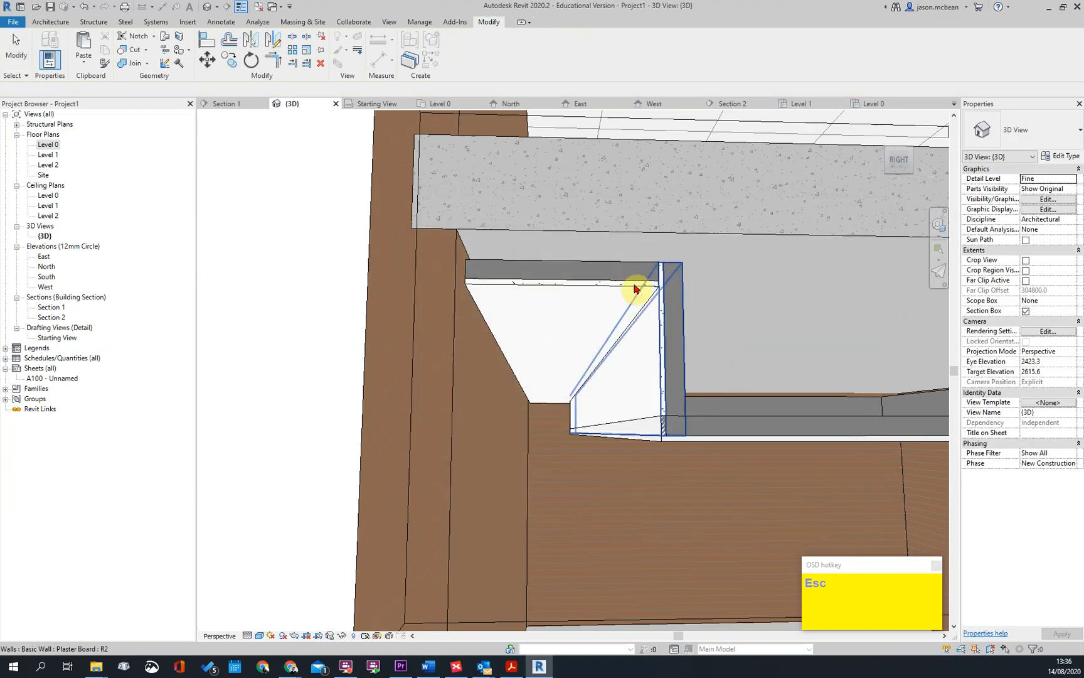
Check the layer order in the structure of the Flush Plastered Ceiling Board type
left_click(636, 289)
left_click(1060, 157)
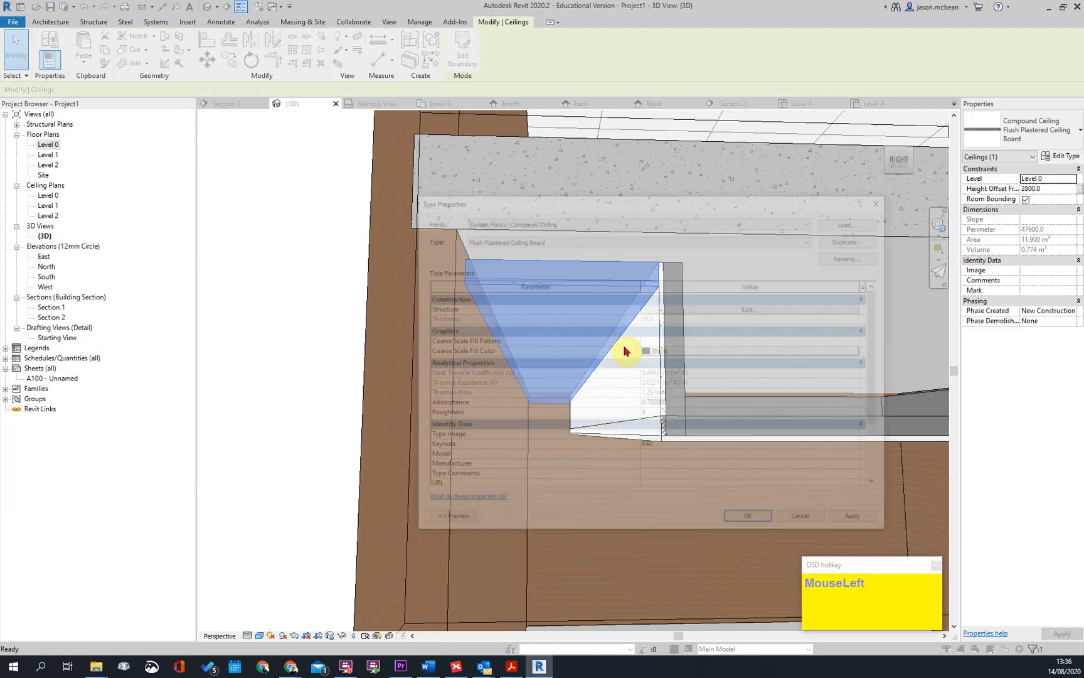
left_click(768, 312)
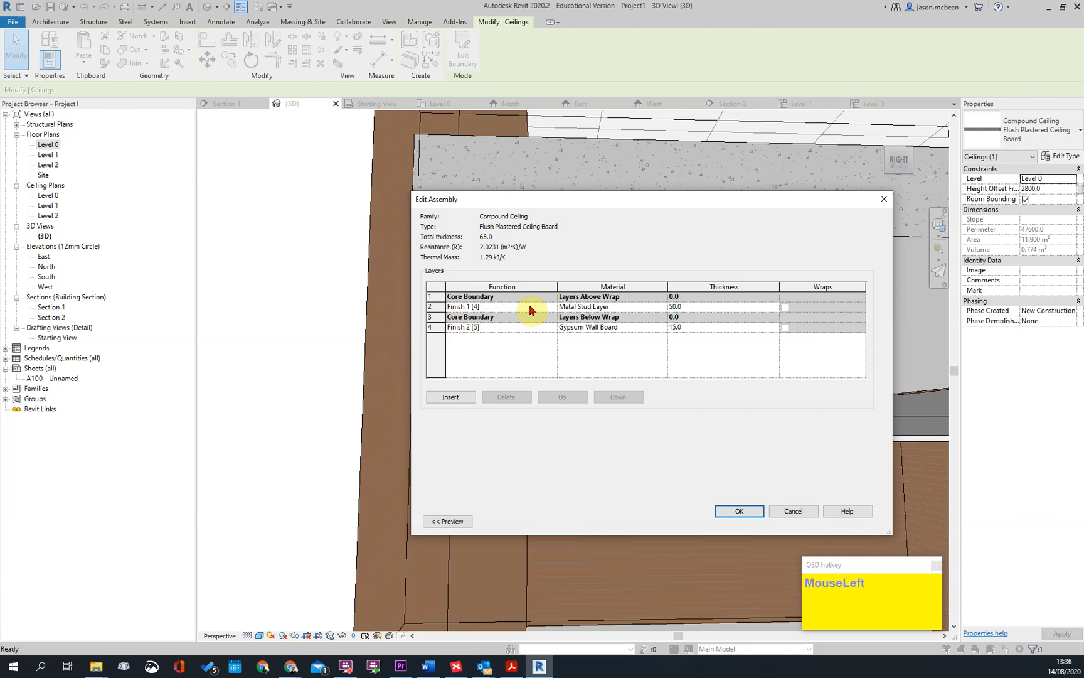
left_click(794, 511)
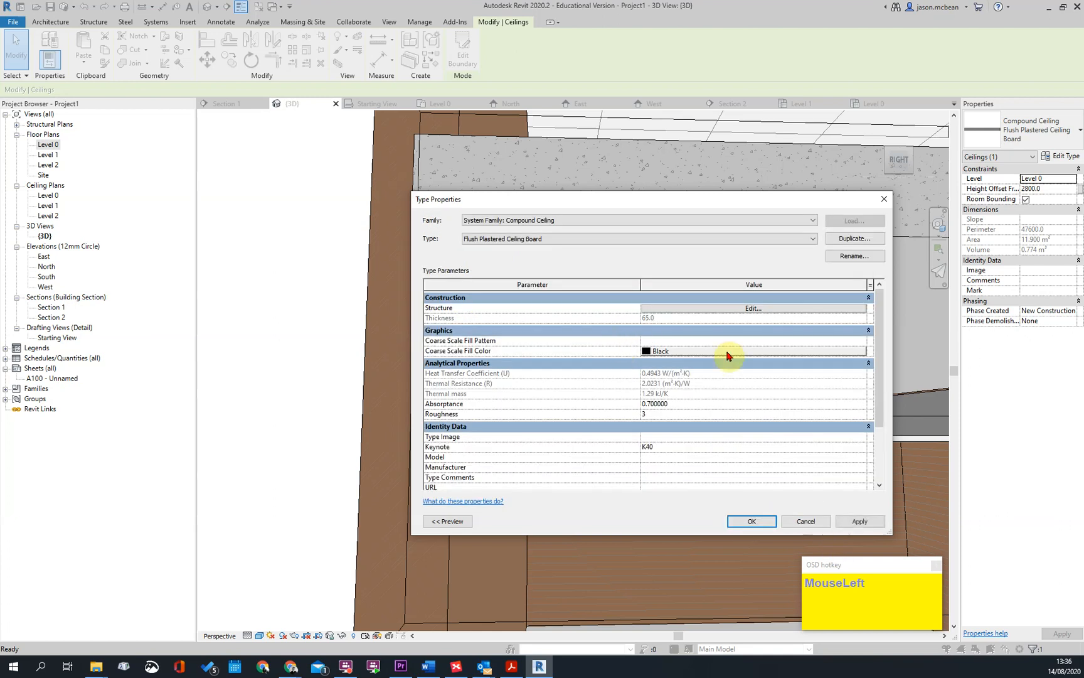
key("Escape")
Reorder the Plaster Board wall's layers so Metal Stud Layer sits within the core boundaries and Gypsum Wall Board sits below them
left_click(670, 319)
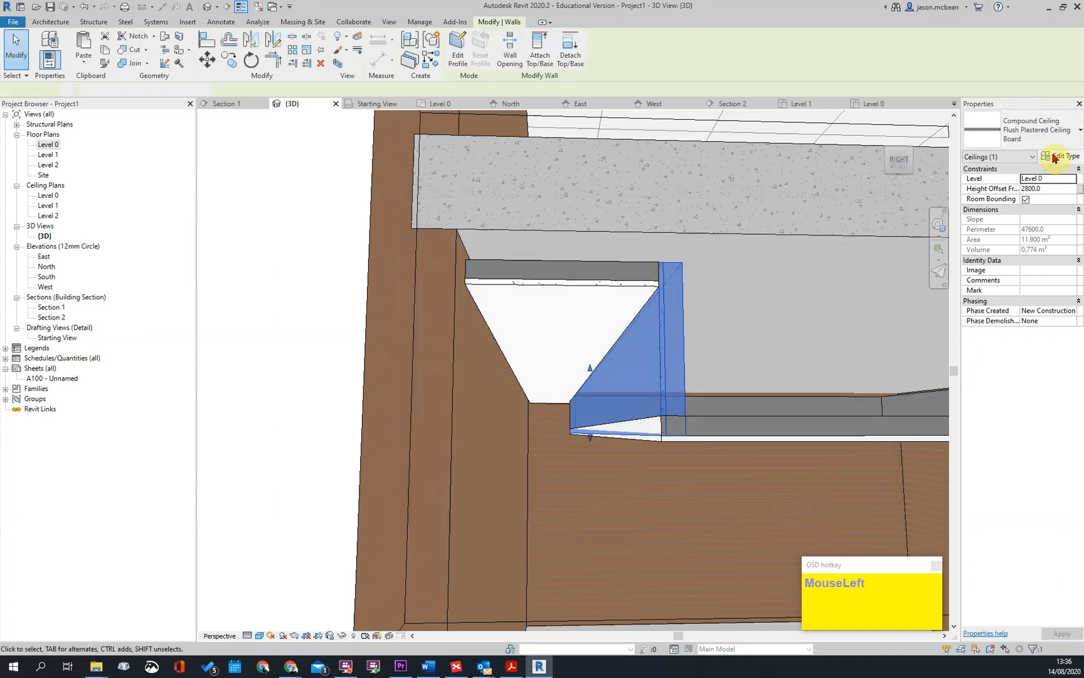
left_click(1060, 157)
left_click(746, 310)
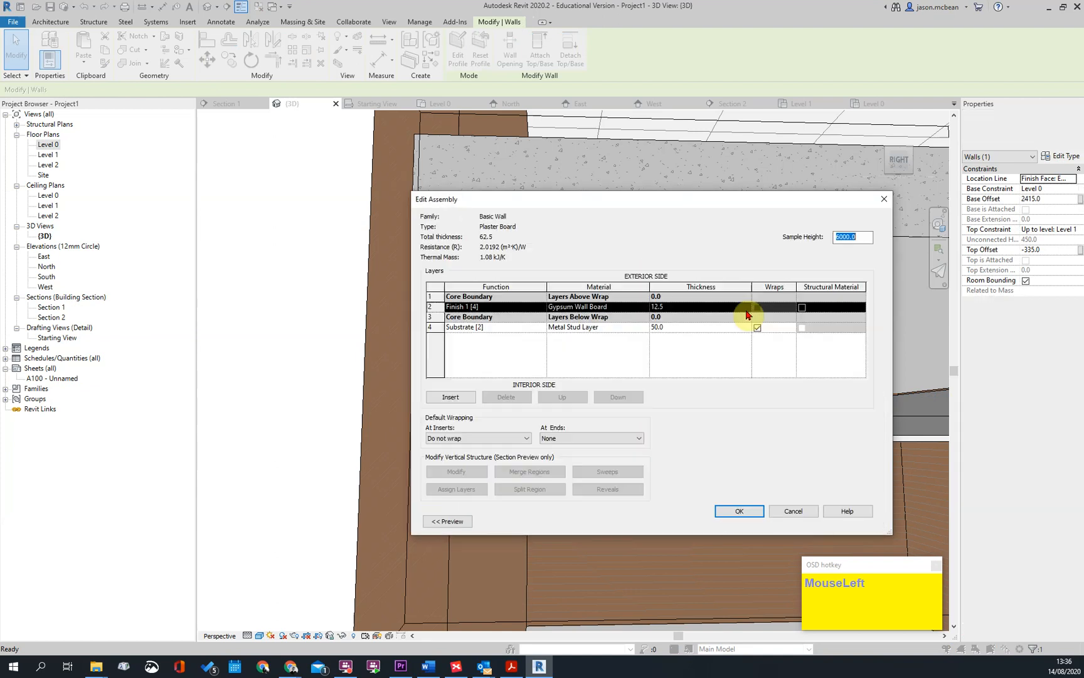
left_click(439, 327)
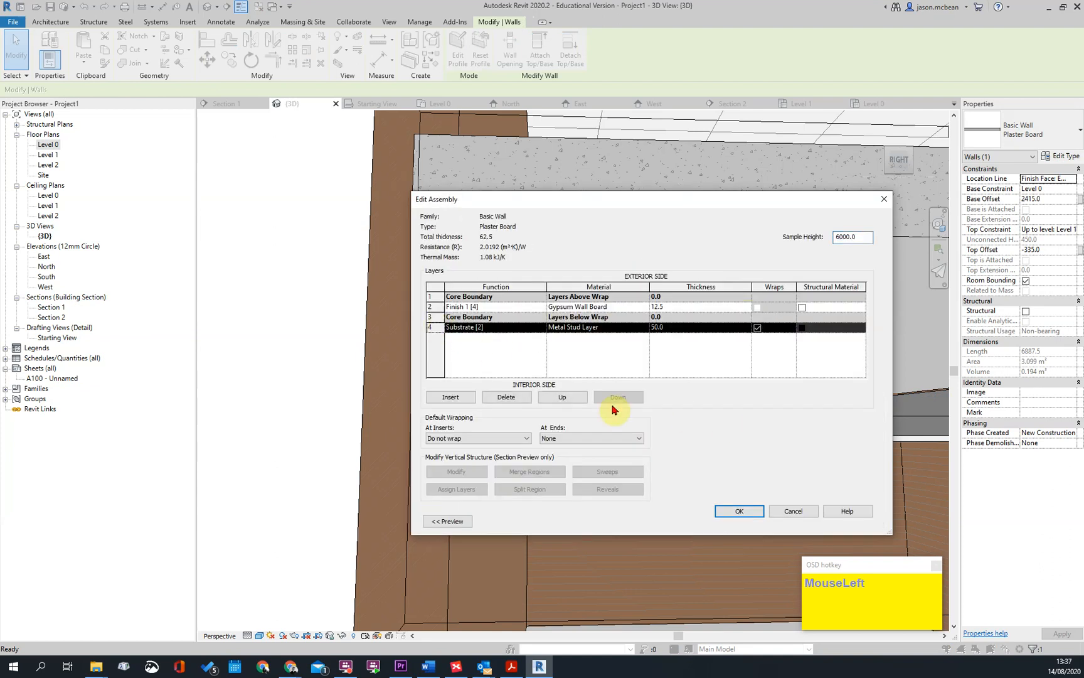
left_click(576, 401)
left_click(433, 308)
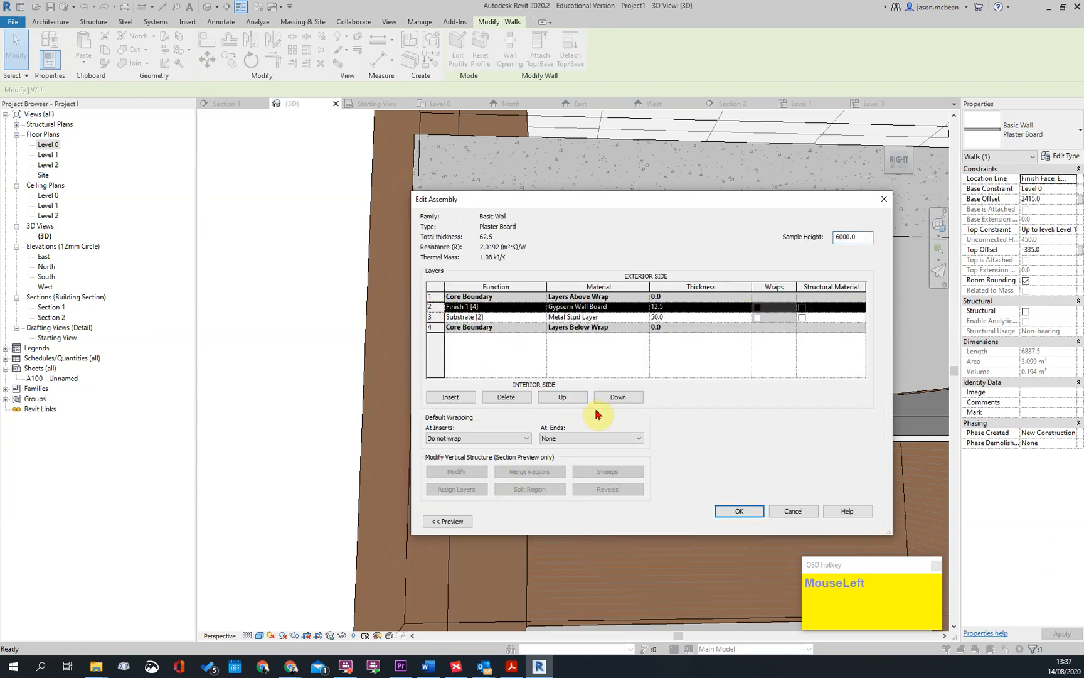
left_click(617, 397)
left_click(618, 396)
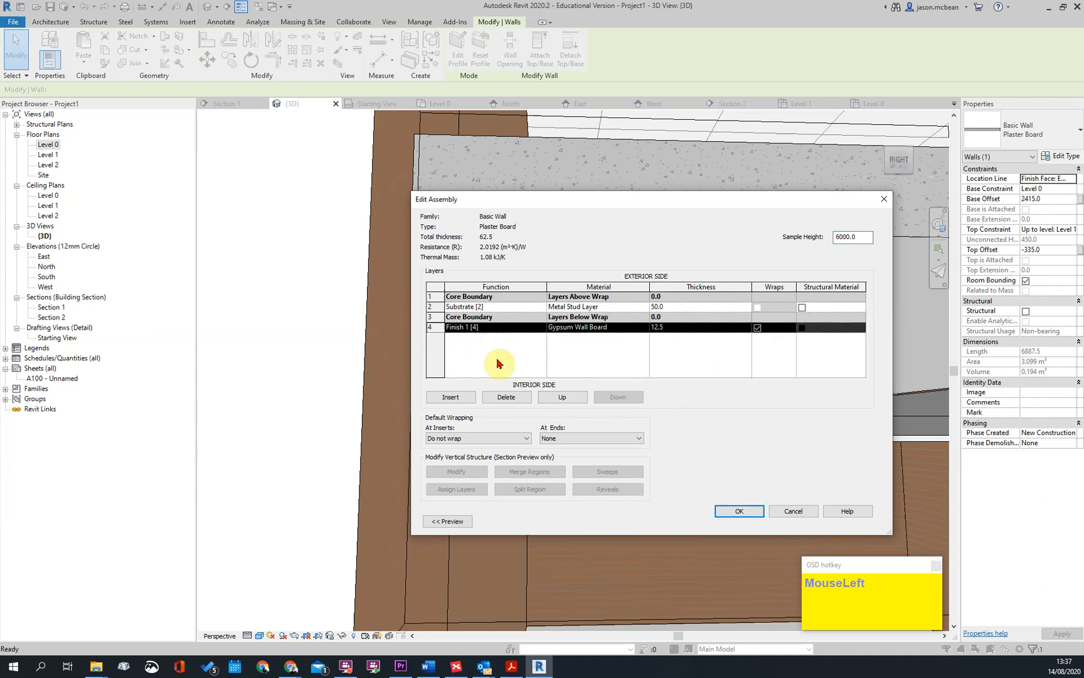
Set the wall's Gypsum Wall Board layer function to Finish 2 [5] and its Metal Stud Layer function to Finish 1 [4]
left_click(507, 309)
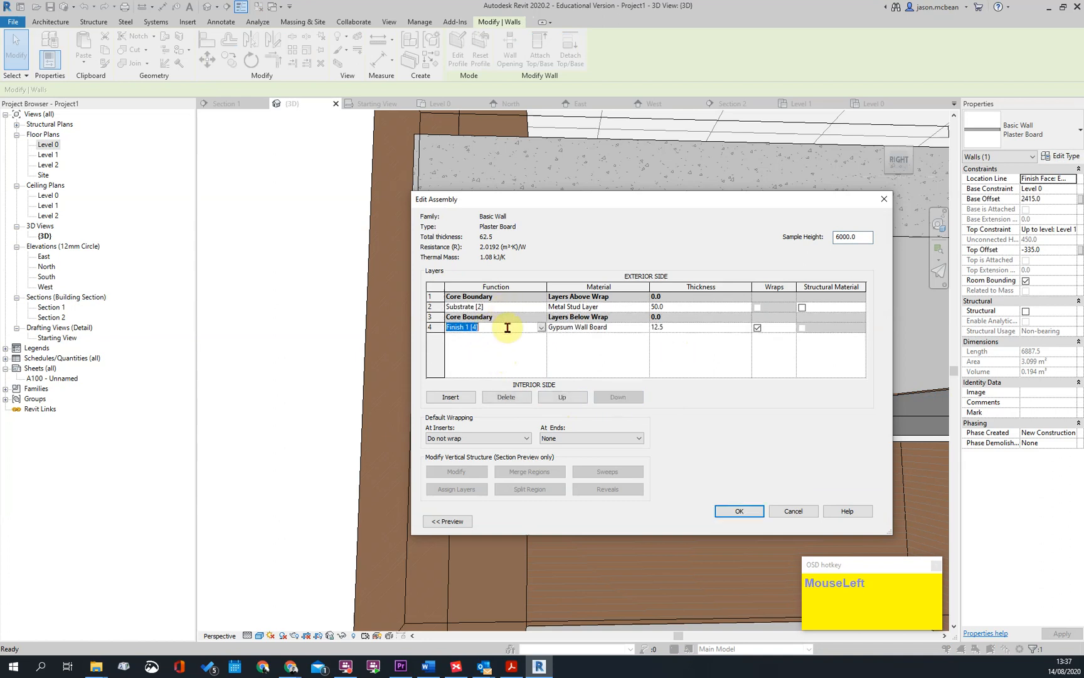
left_click(542, 328)
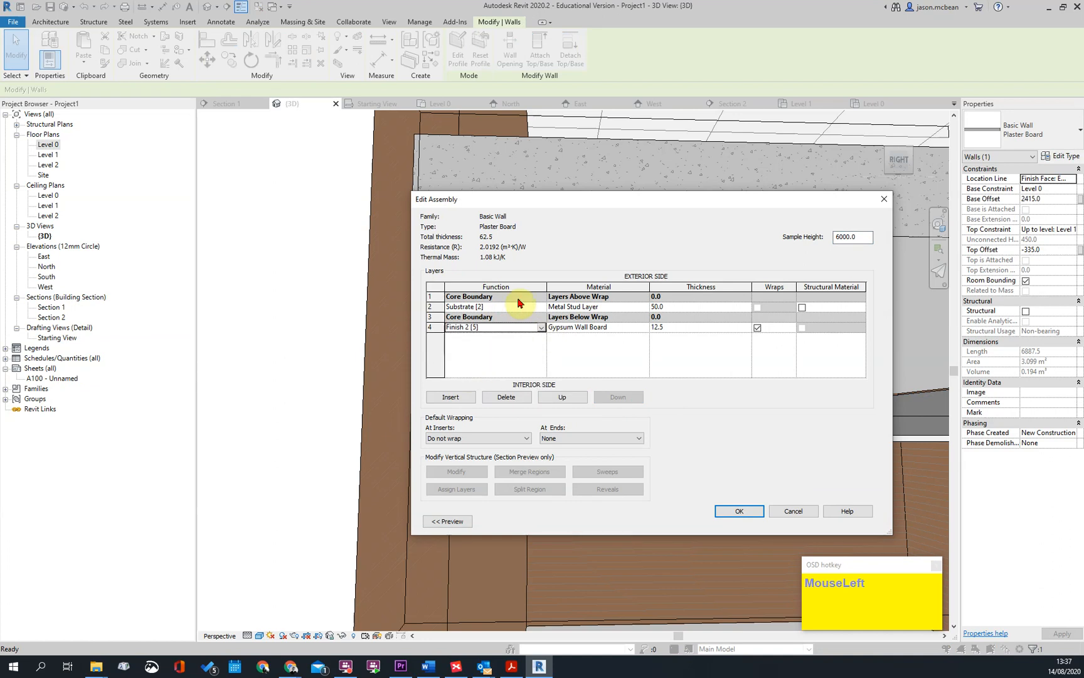
left_click_drag(542, 309, 466, 342)
left_click(781, 520)
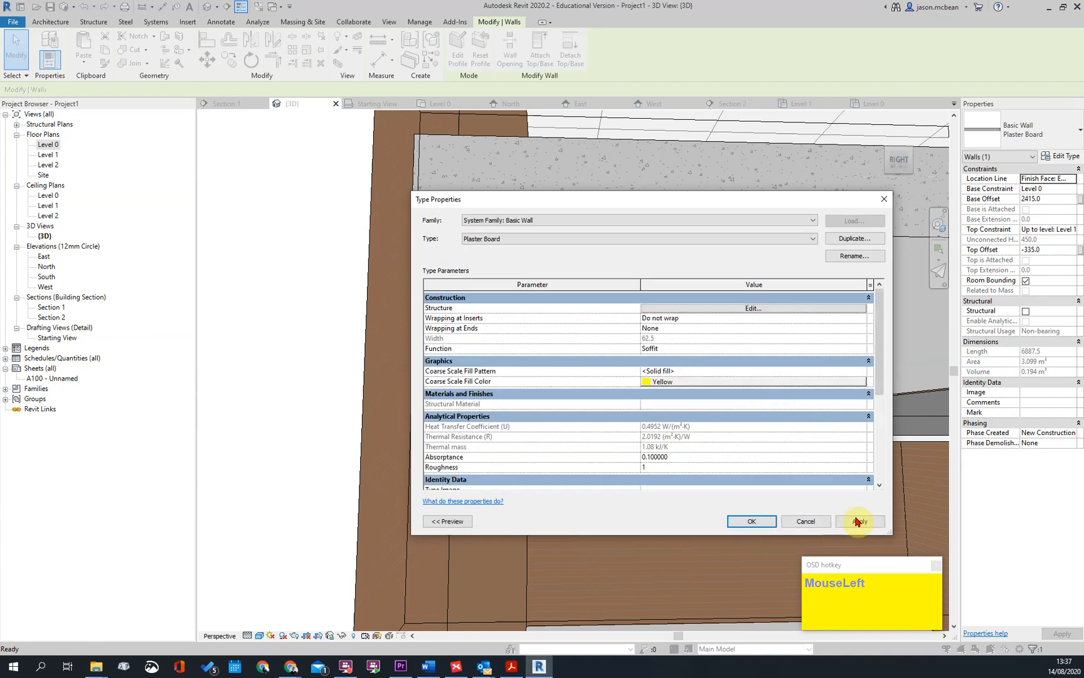
left_click(741, 521)
key("Escape")
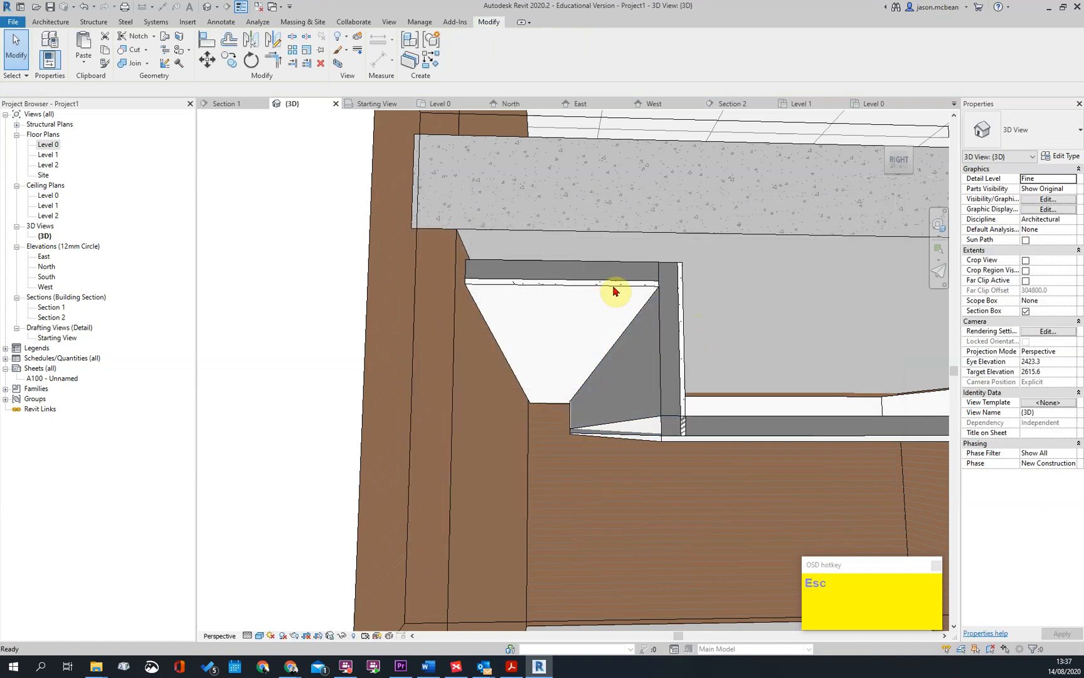
Select the chain of three connected Plaster Board walls and flip their orientation so the gypsum board faces the opposite side
left_click(612, 293)
key("Escape")
left_click(665, 368)
key("Escape")
key("Tab")
left_click(665, 368)
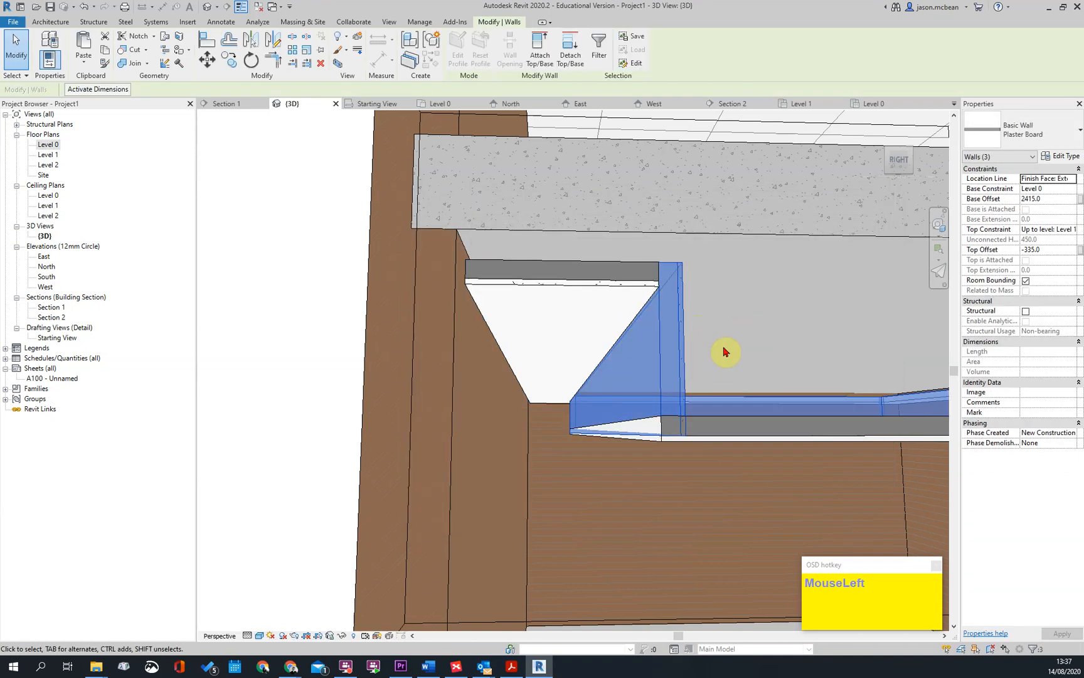
key("Escape")
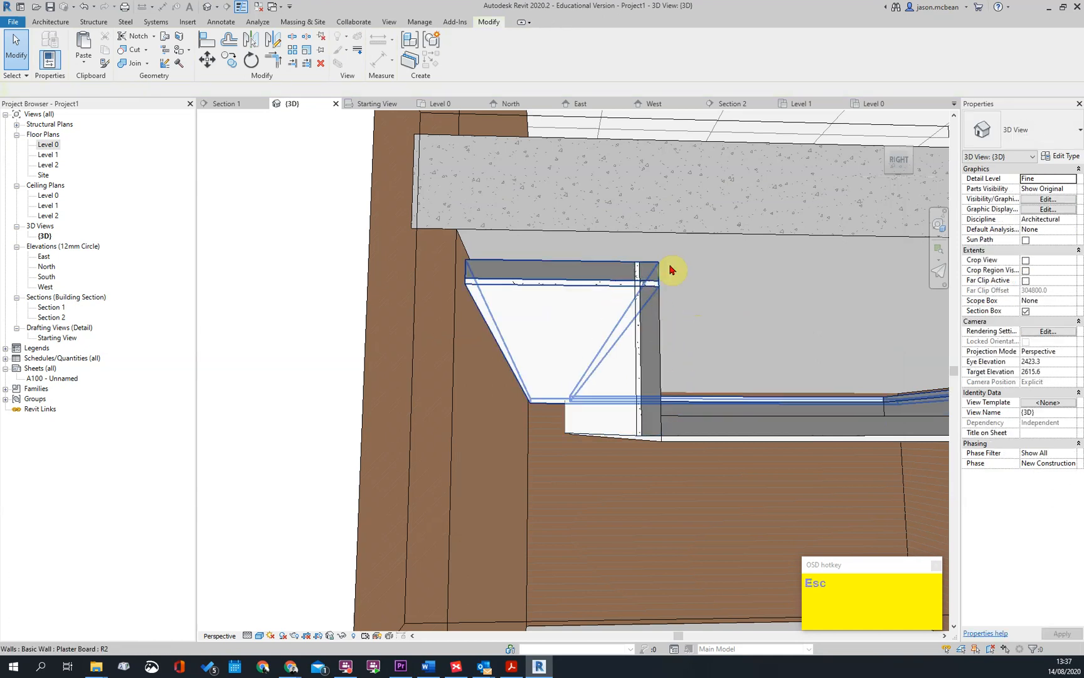
Align the gypsum face of the vertical Plaster Board wall with the end edge of the adjoining ceiling
middle_click_drag(736, 410, 716, 395, "shift")
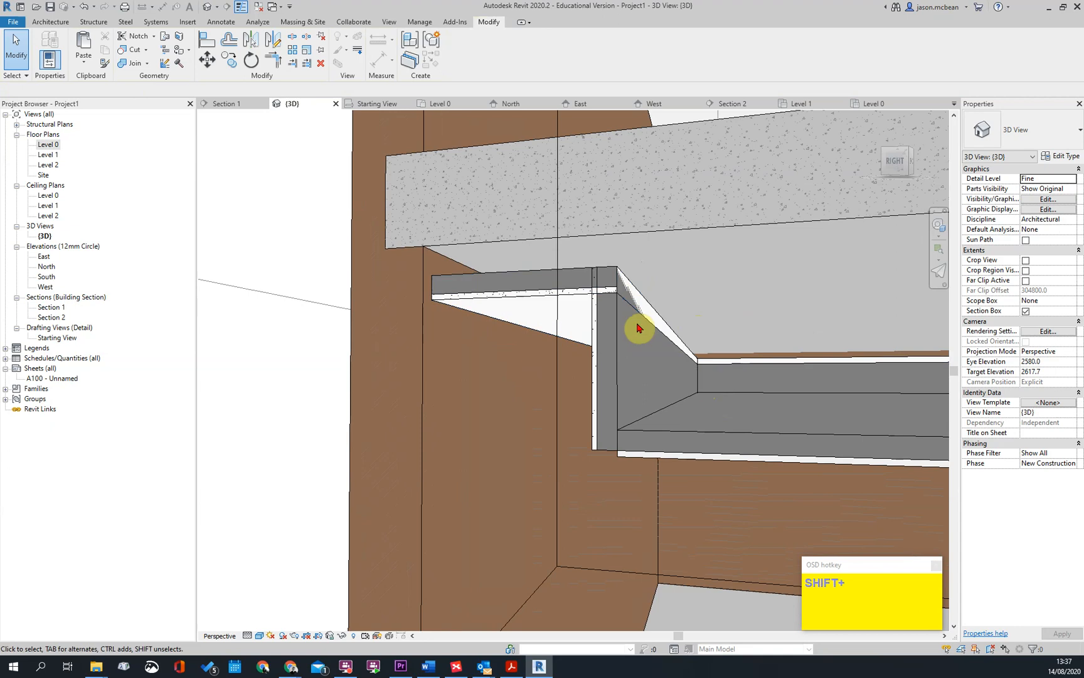
key("a")
key("l")
left_click(638, 298)
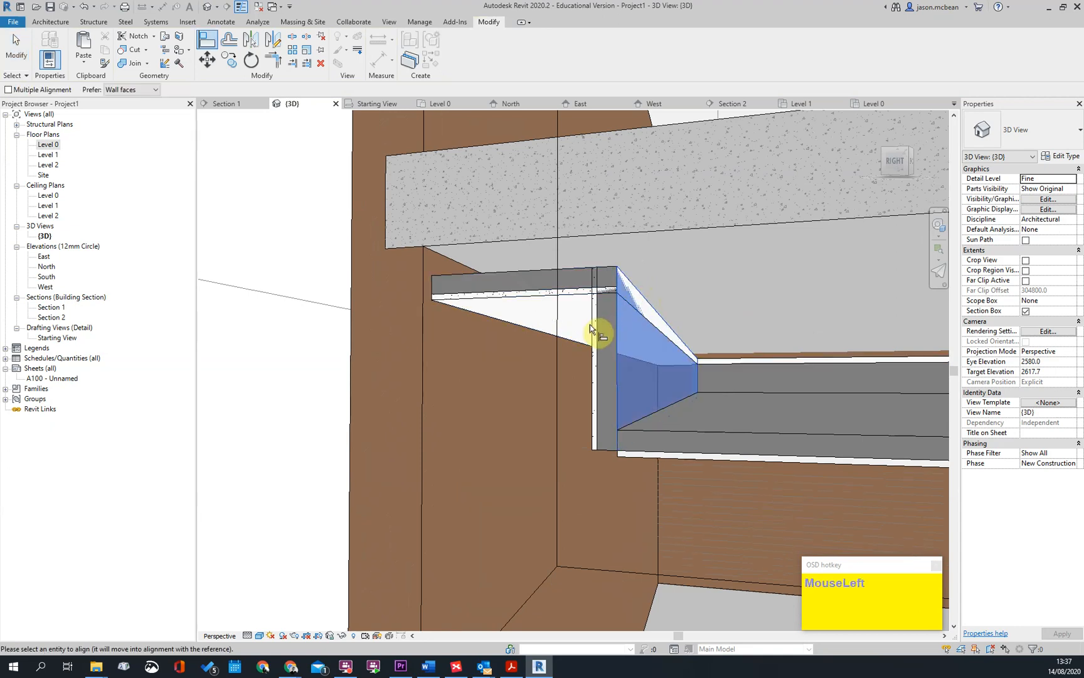
key("Escape")
key("Escape")
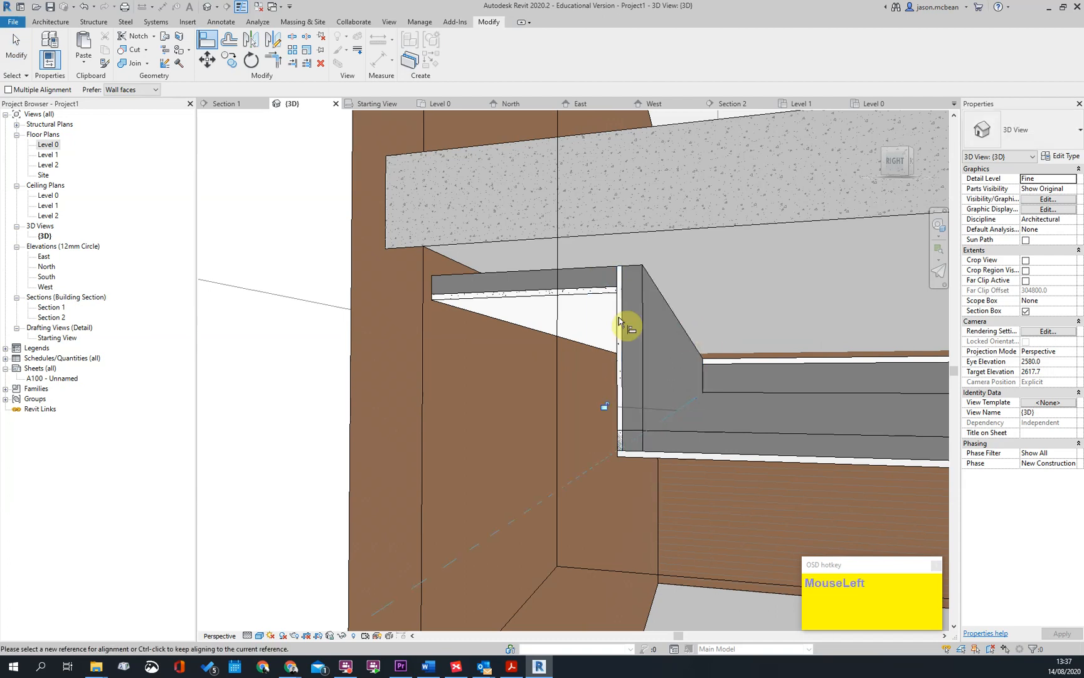
Check the gypsum layer thickness in the Flush Plastered Ceiling Board structure at the wall junction
scroll(642, 380, "down", 2)
scroll(709, 401, "down", 2)
scroll(738, 312, "up", 5)
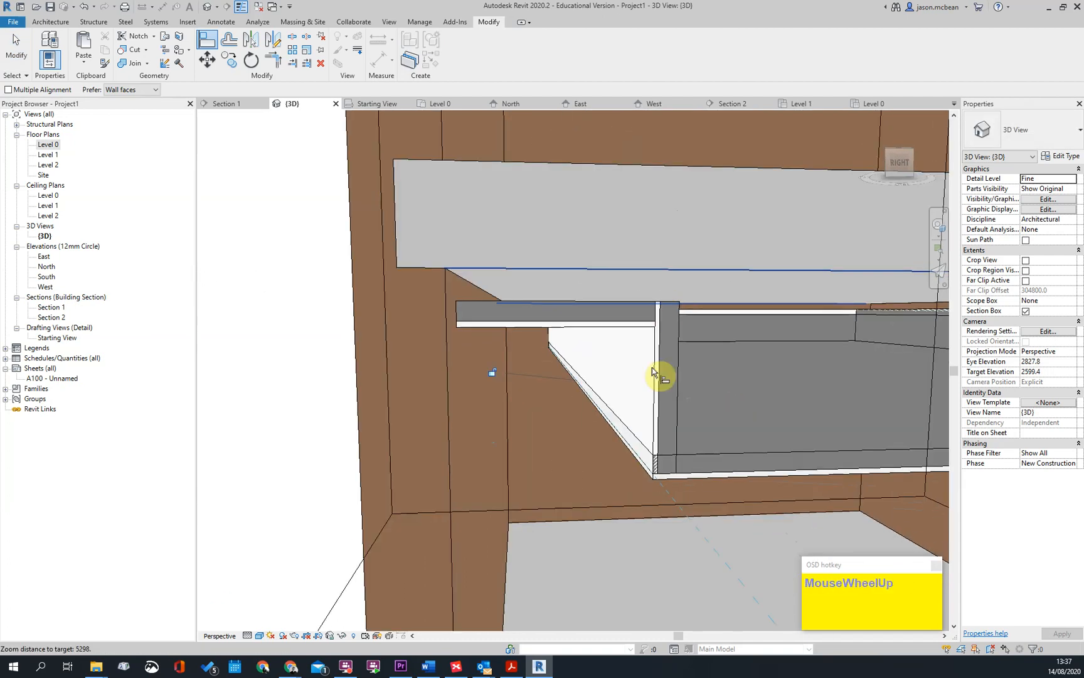
key("Escape")
left_click(601, 384)
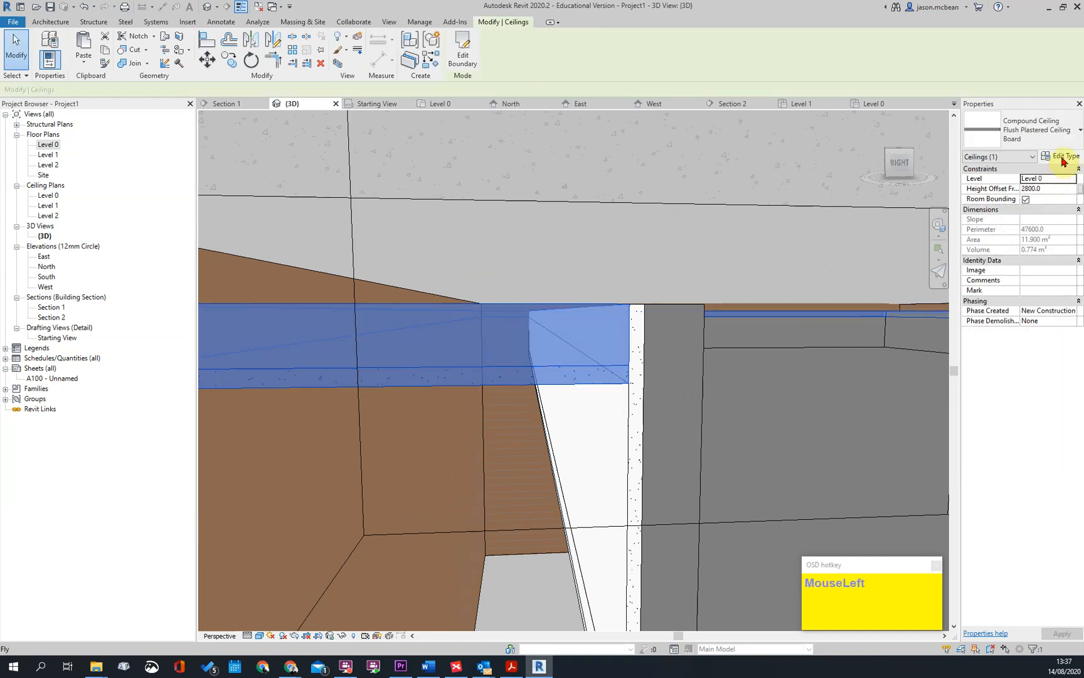
left_click(1062, 158)
left_click(741, 309)
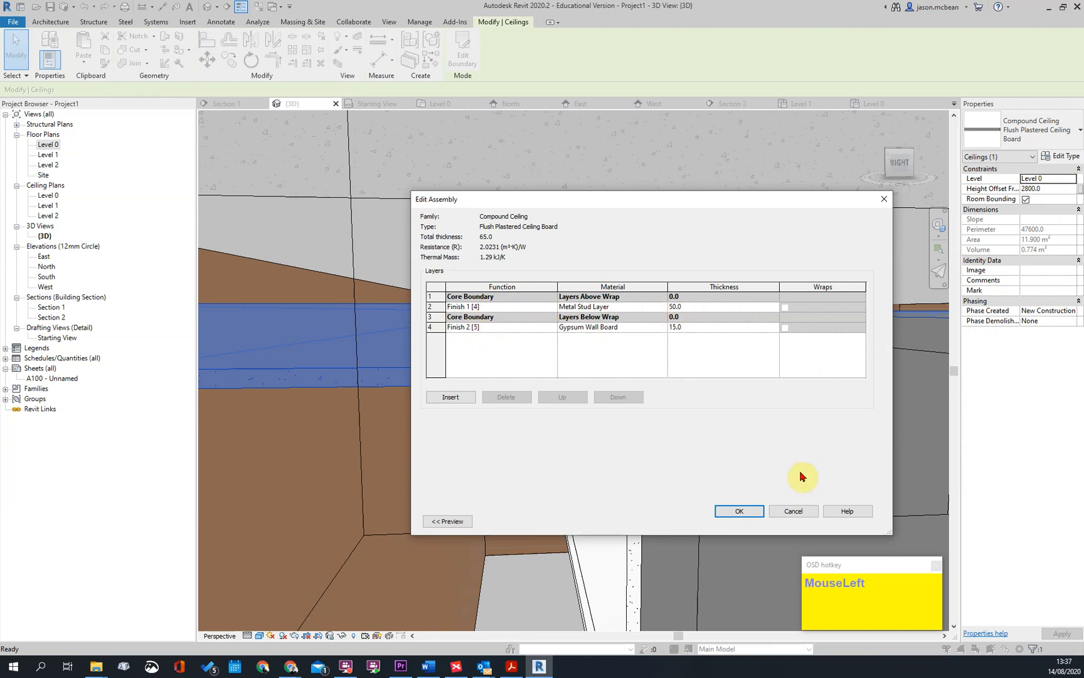
key("Escape")
key("Escape")
Set the Gypsum Wall Board layer thickness of the Plaster Board wall type to 15 mm
left_click(646, 416)
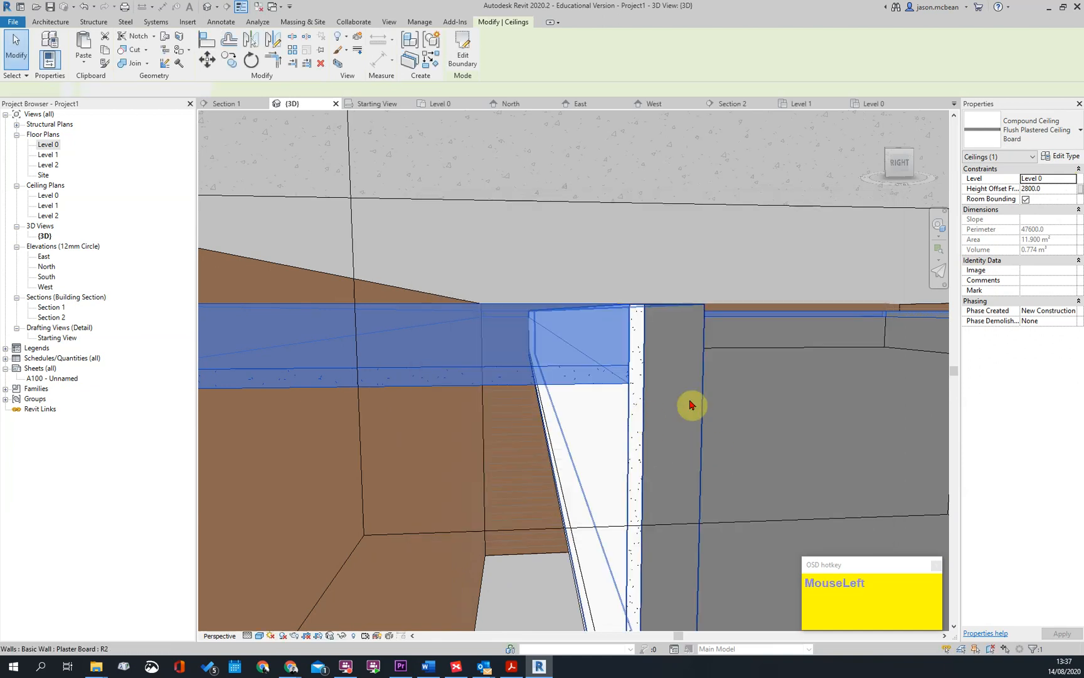
left_click(1042, 129)
key("Escape")
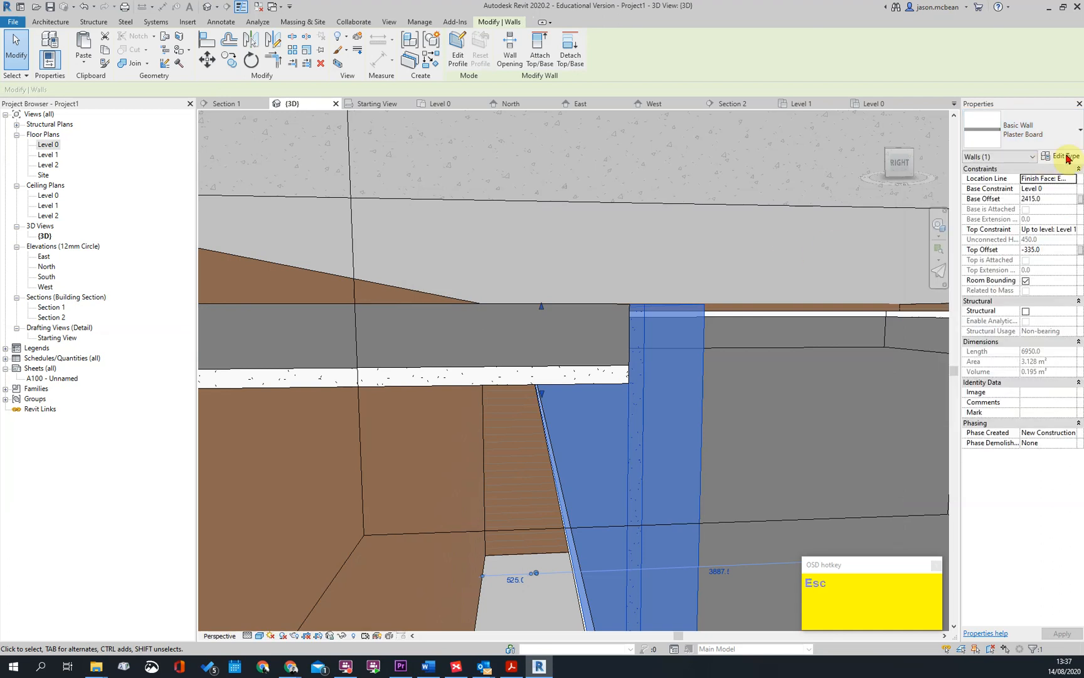
left_click(760, 314)
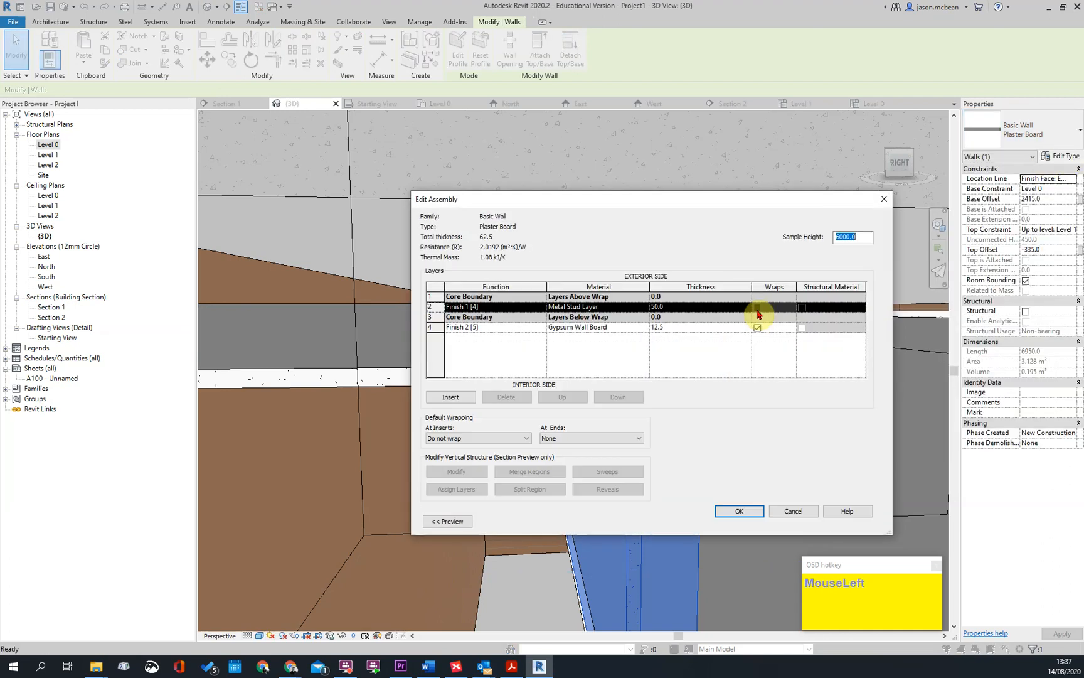
left_click(686, 328)
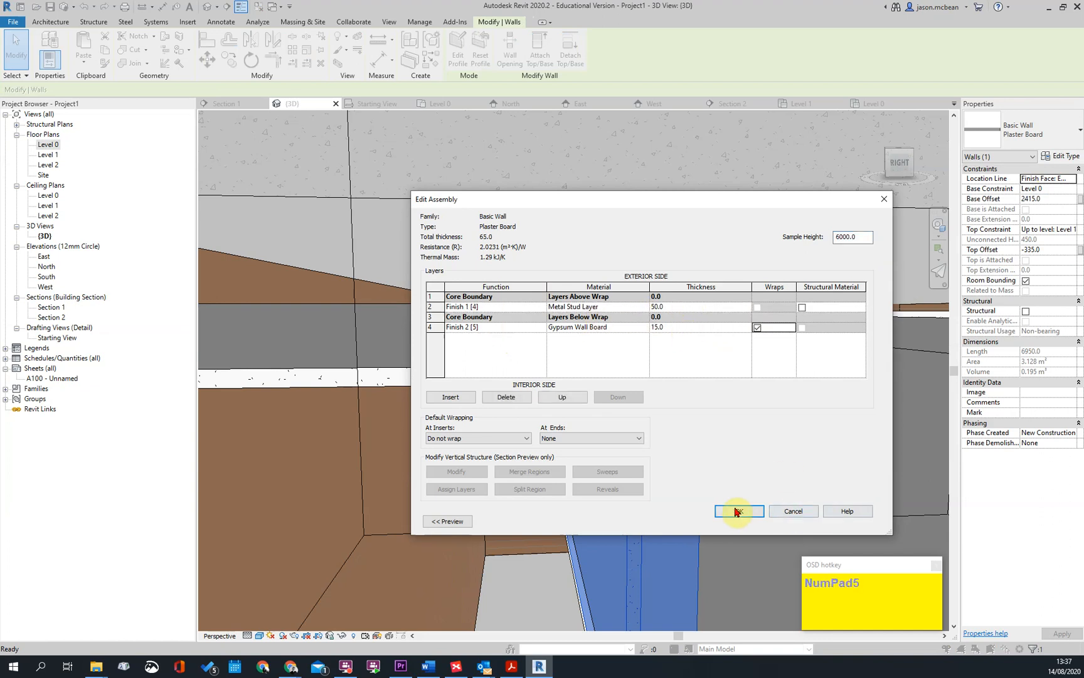
left_click(736, 511)
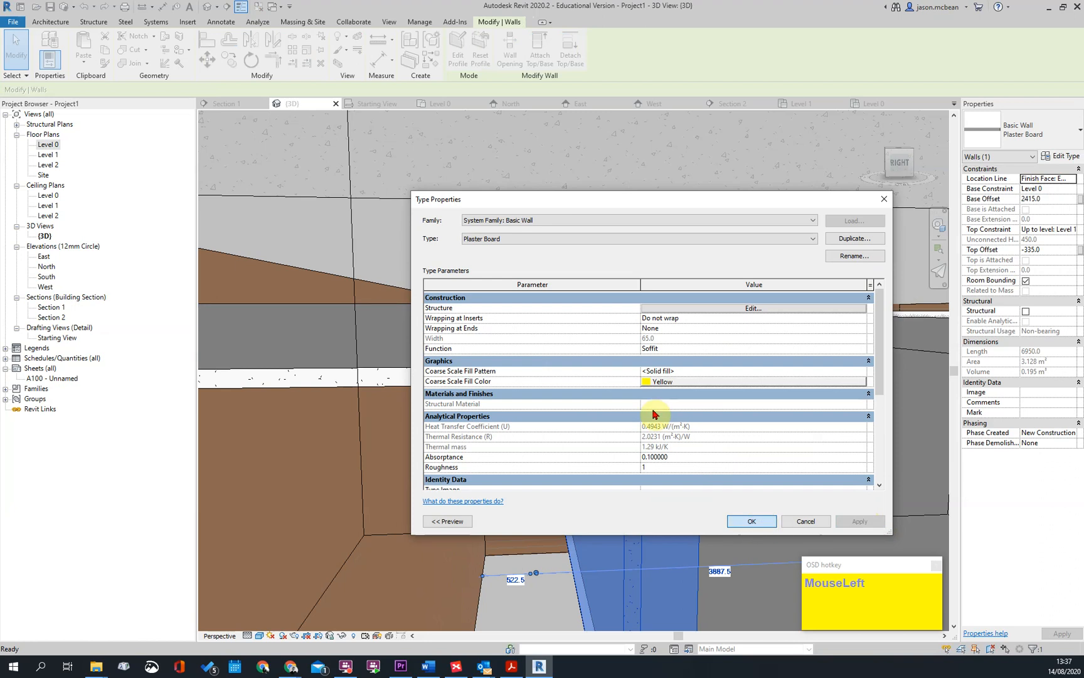
key("Escape")
Realign the thickened Plaster Board wall's gypsum face with the end of the upper ceiling
scroll(653, 399, "down", 3)
key("Escape")
scroll(718, 435, "up", 4)
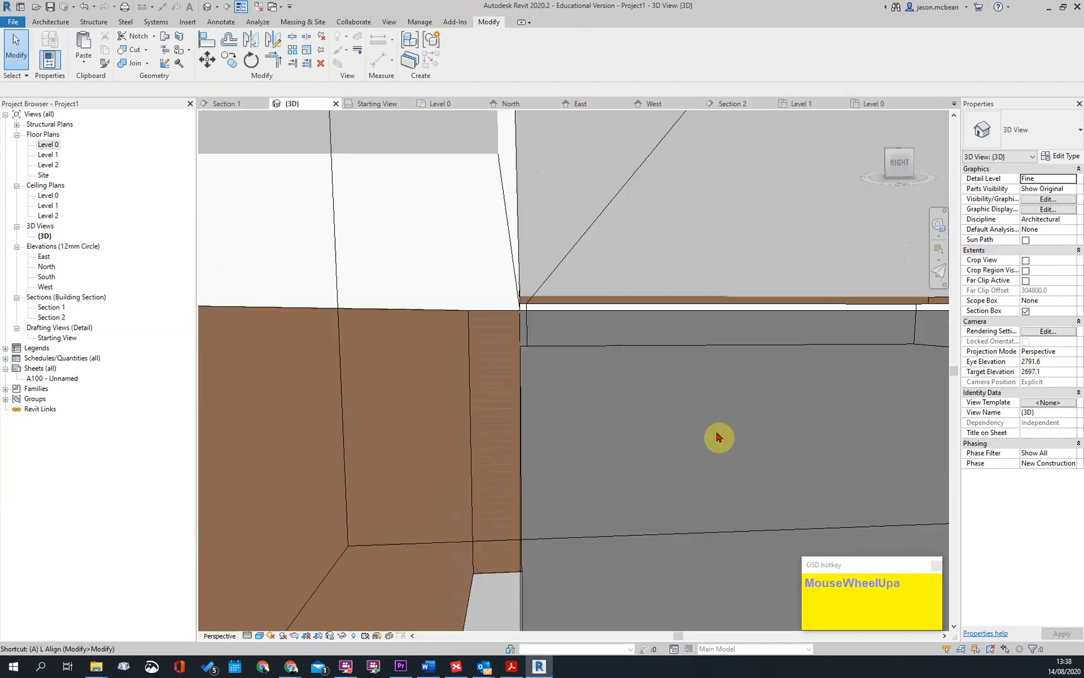
key("a")
key("l")
scroll(602, 367, "down", 2)
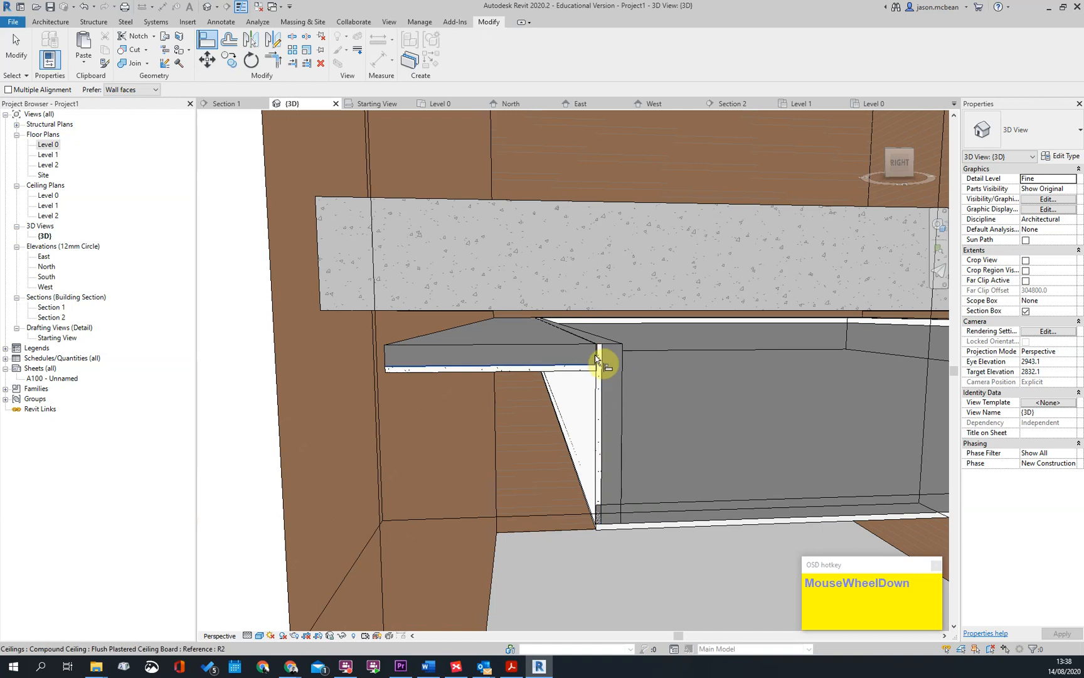
scroll(596, 361, "down", 2)
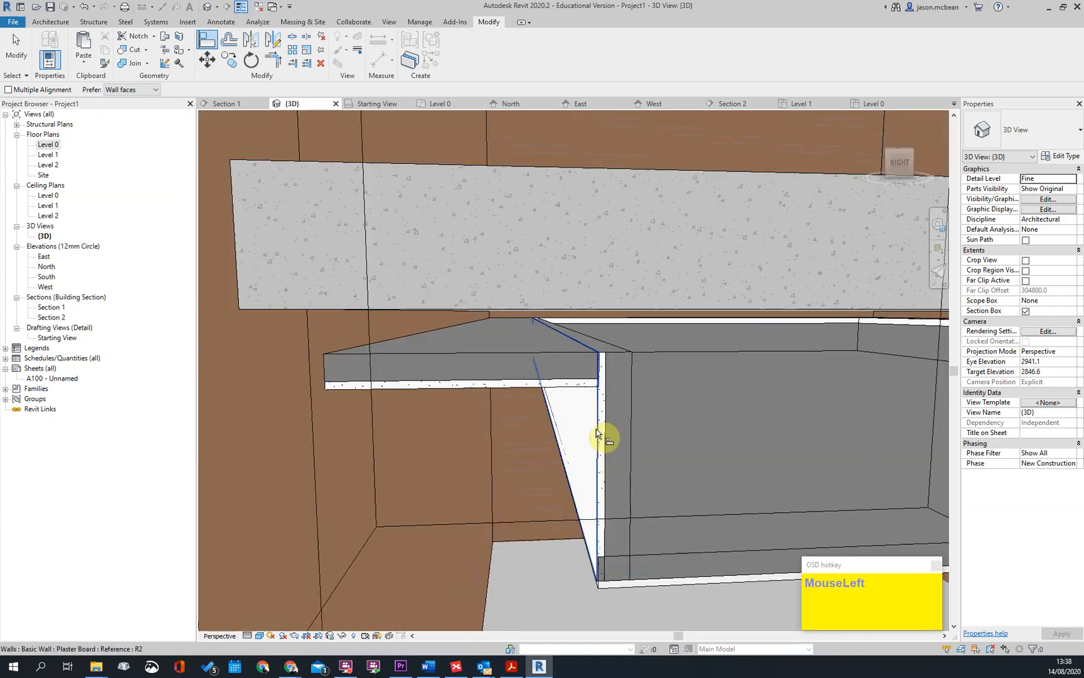
key("Escape")
left_click(582, 387)
left_click(609, 430)
scroll(621, 432, "down", 2)
middle_click_drag(585, 441, 581, 380, "shift")
scroll(595, 390, "up", 3)
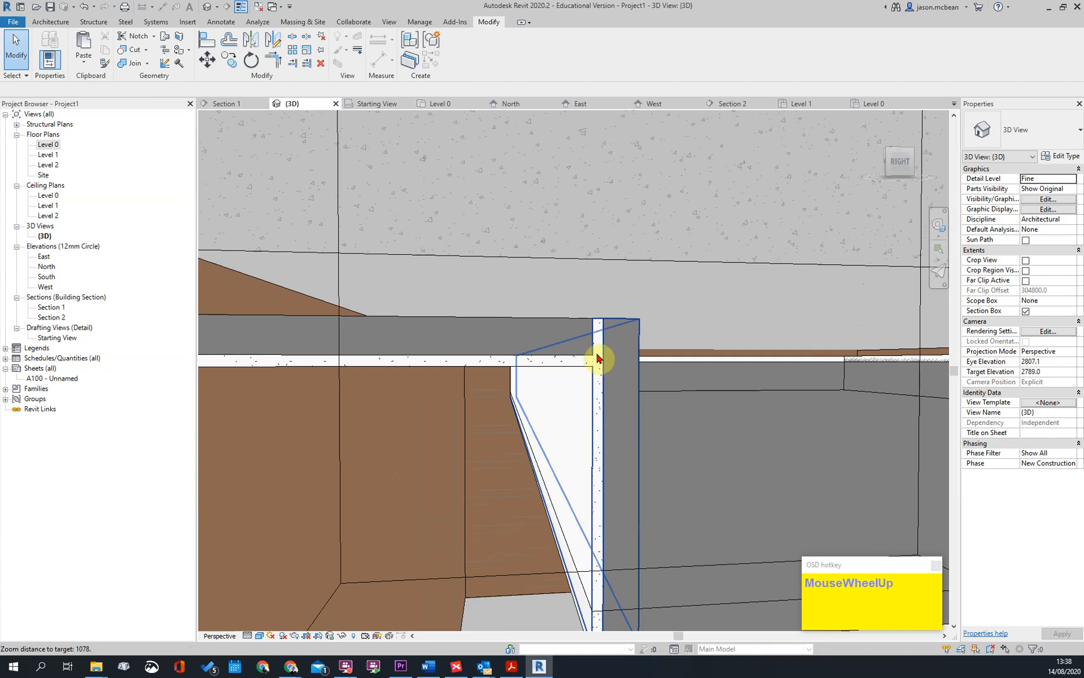
scroll(598, 359, "down", 2)
left_click(599, 377)
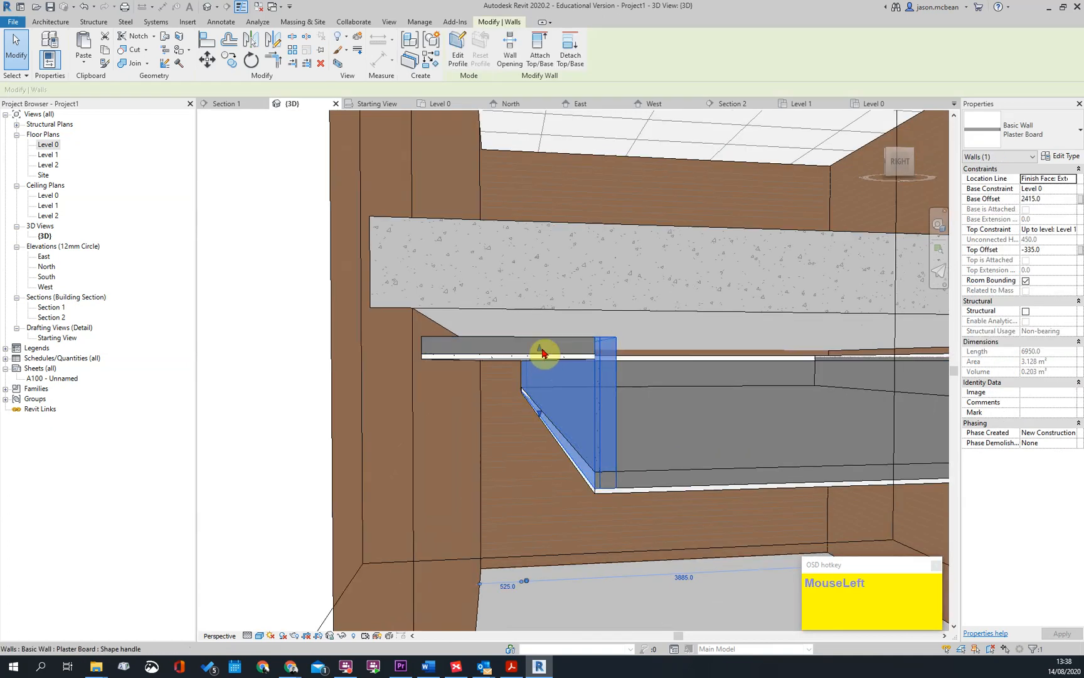
left_click_drag(545, 381, 593, 404)
key("Escape")
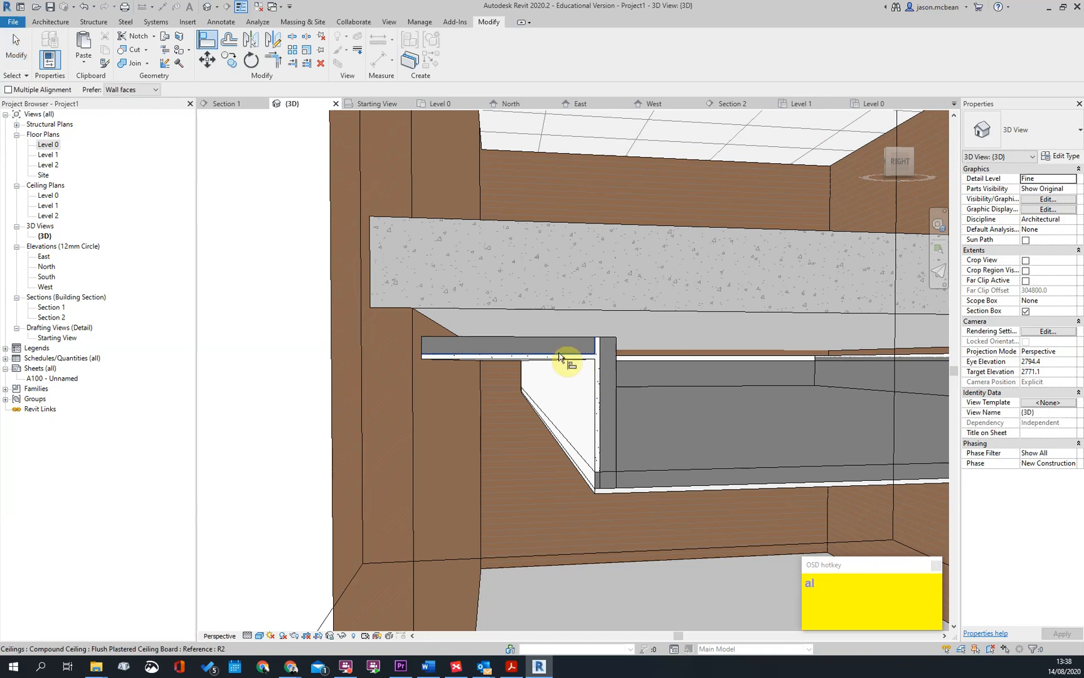
scroll(552, 367, "down", 2)
key("Escape")
Examine the suspended ceilings and vertical plasterboard walls from below and above in the 3D view
scroll(717, 463, "down", 3)
middle_click_drag(716, 463, 774, 328, "shift")
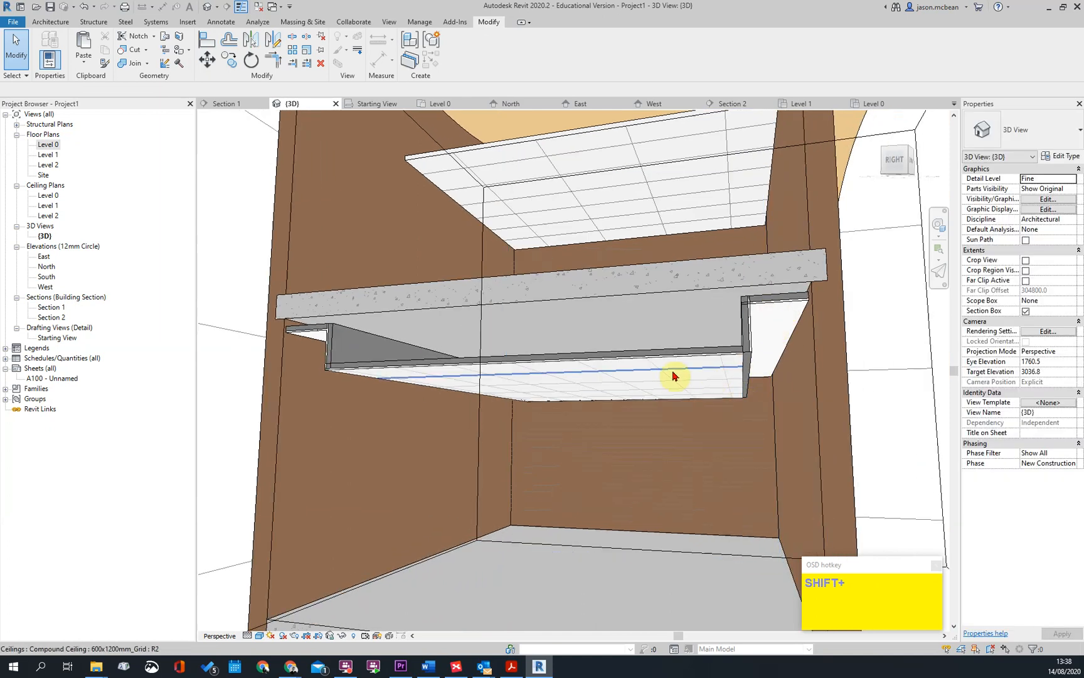
scroll(677, 409, "up", 3)
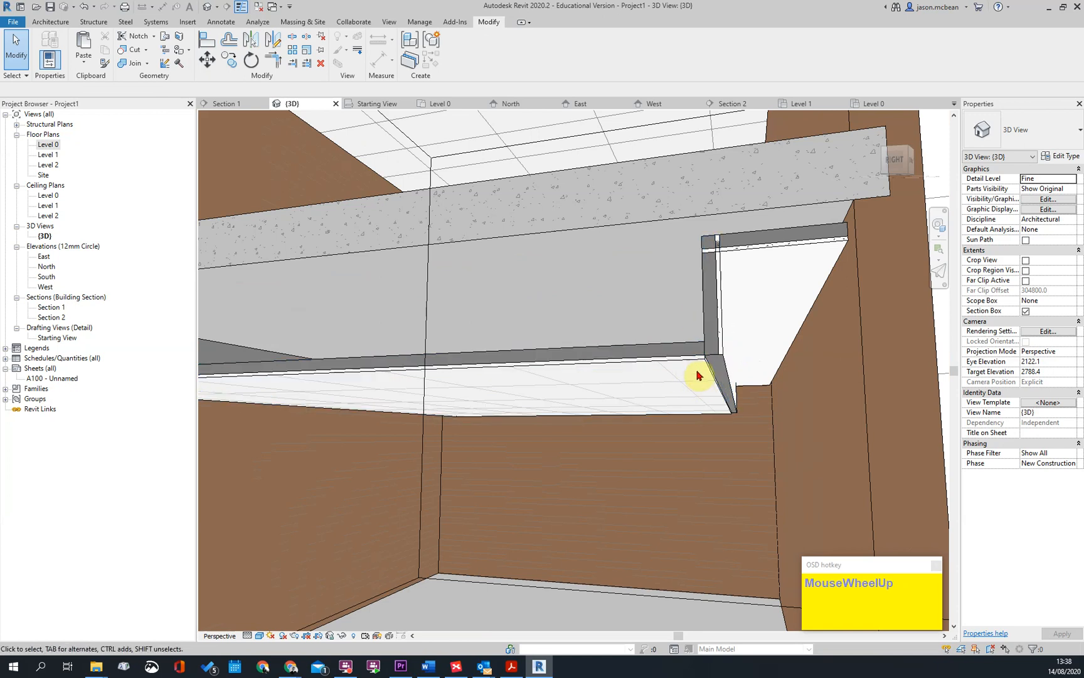
scroll(697, 378, "down", 3)
scroll(704, 411, "up", 3)
left_click(662, 389)
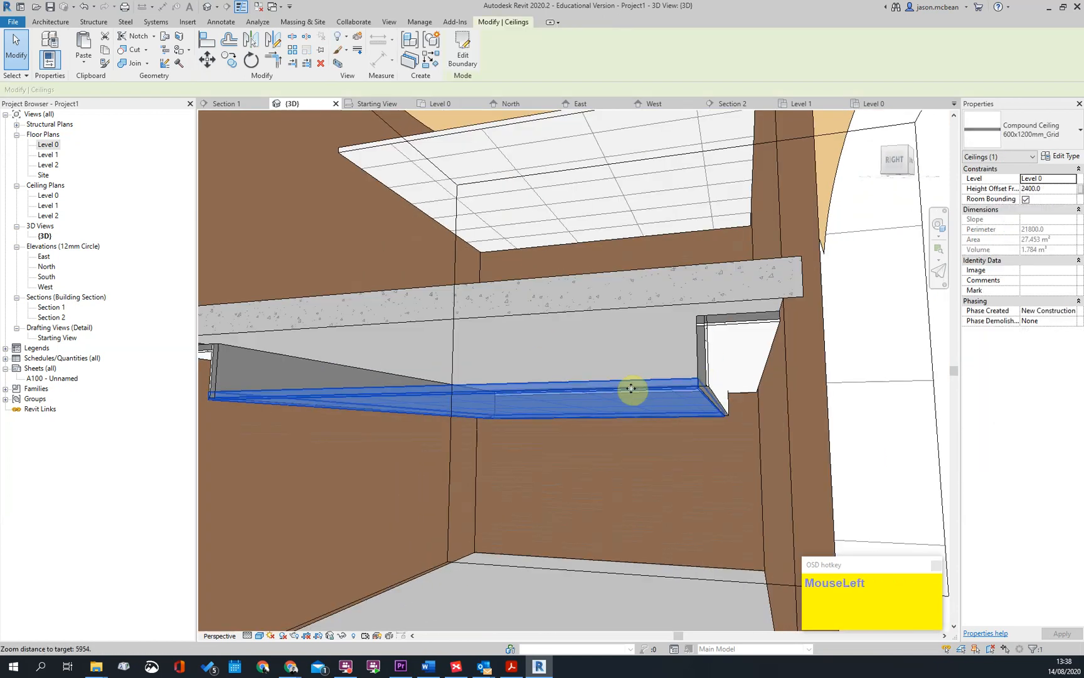
scroll(634, 443, "down", 2)
middle_click_drag(633, 443, 213, 290, "shift")
key("Escape")
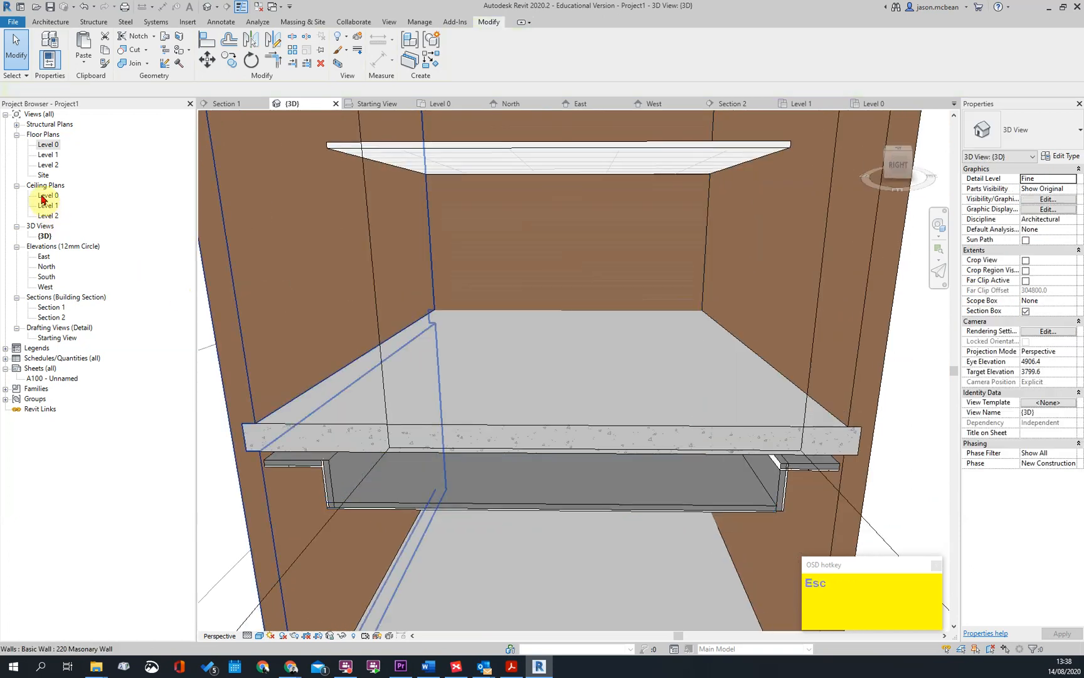
Open Section 1 from its section marker in the Level 0 ceiling plan
double_click(47, 205)
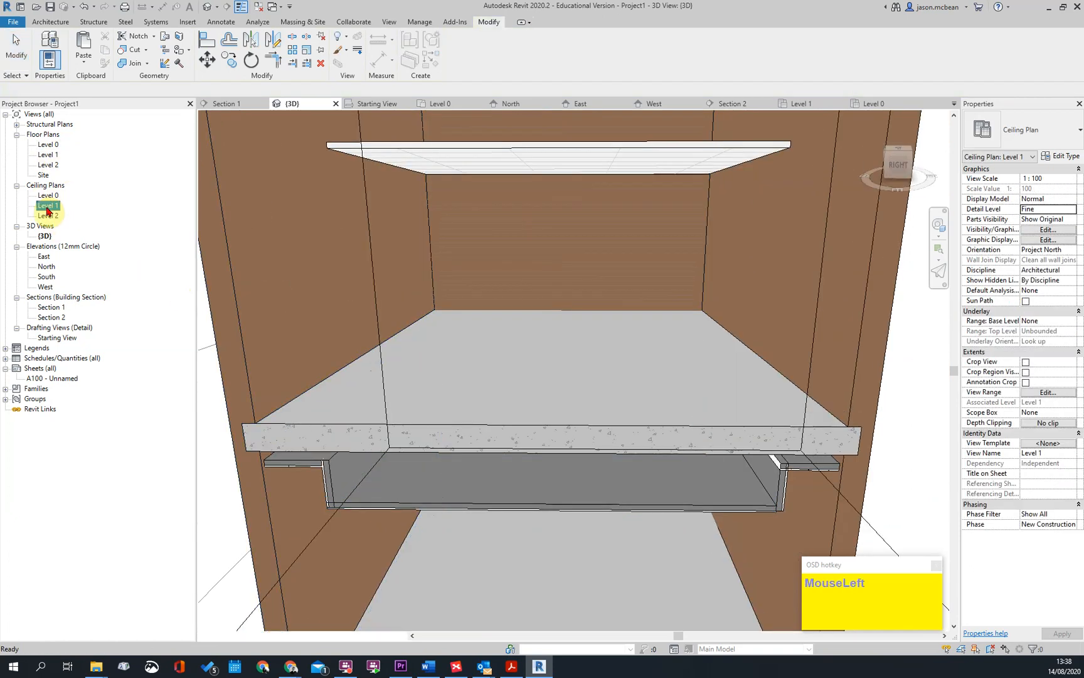
scroll(516, 327, "up", 4)
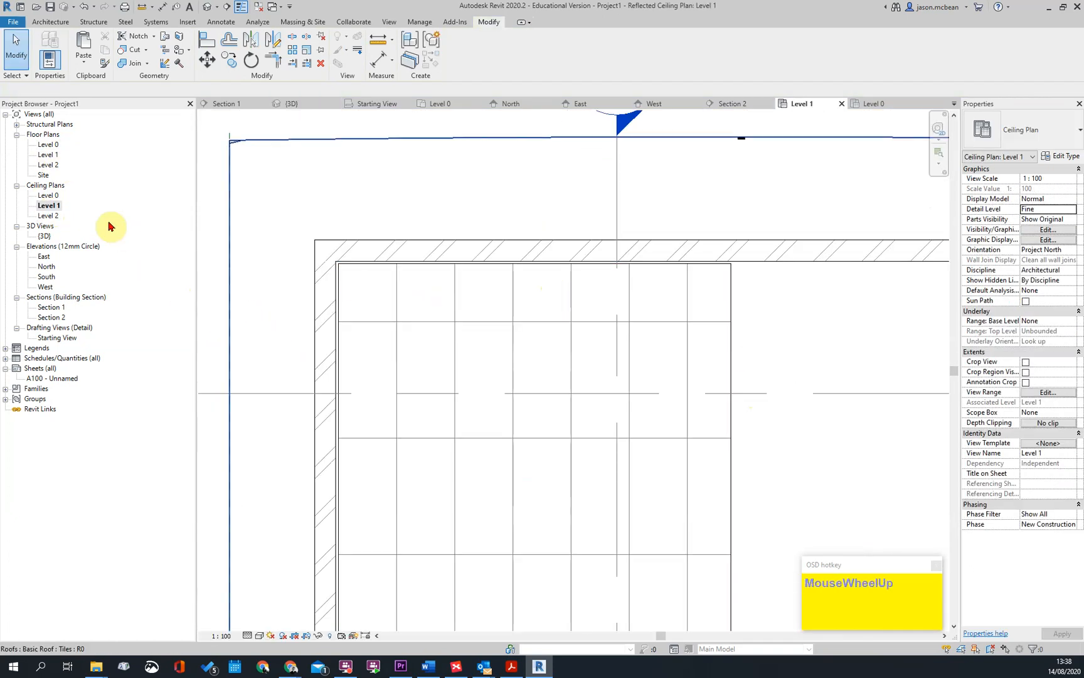
double_click(55, 197)
scroll(448, 288, "up", 2)
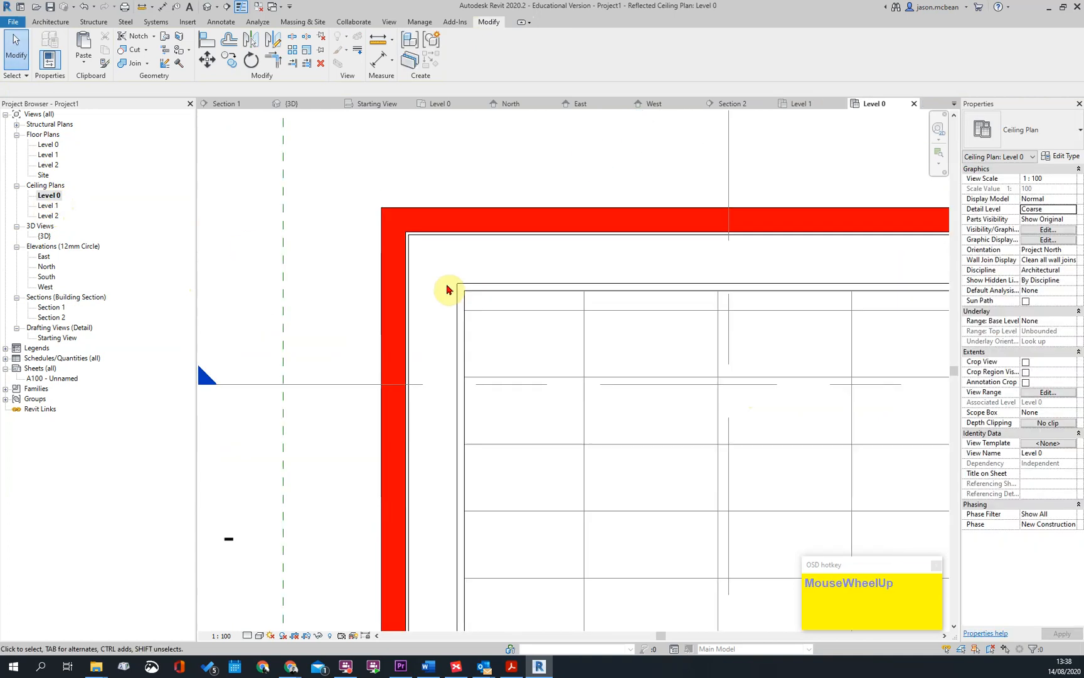
scroll(433, 410, "down", 2)
scroll(876, 305, "up", 3)
scroll(750, 300, "down", 2)
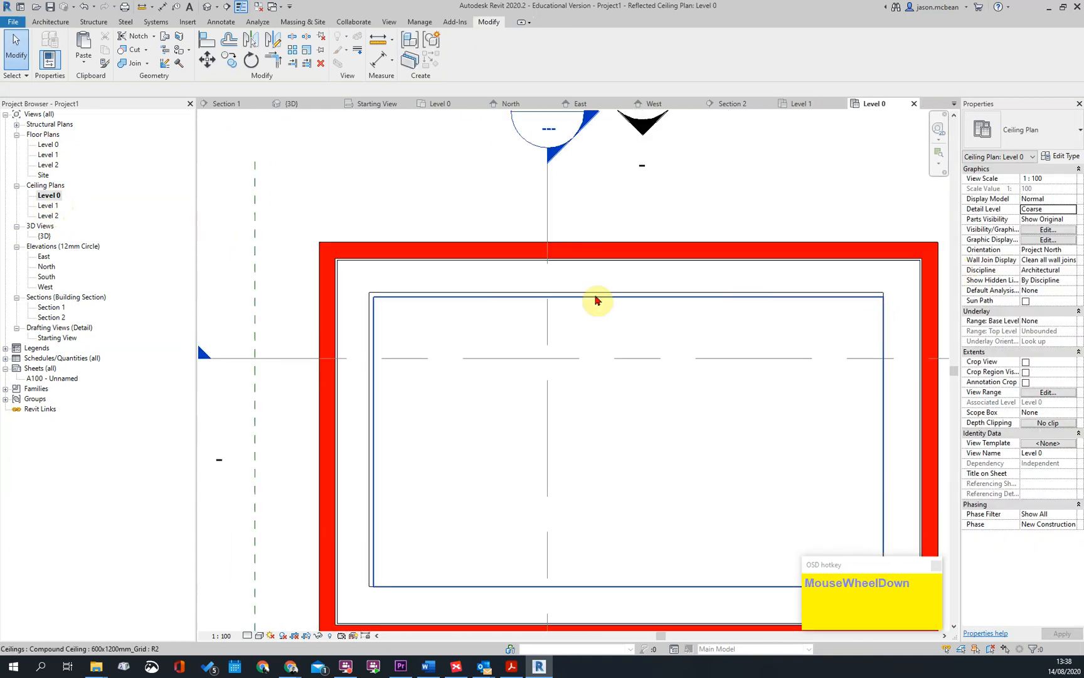
scroll(384, 334, "down", 3)
key("Escape")
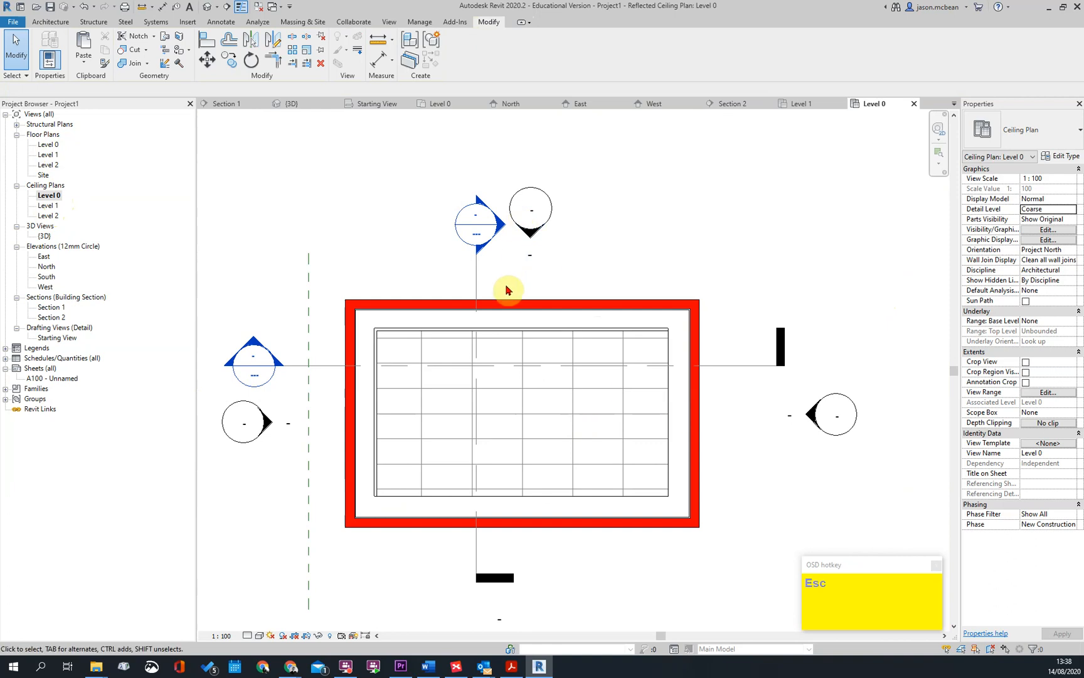
double_click(502, 231)
Join the left-hand vertical Plaster Board wall with the upper Flush Plastered Ceiling Board at their corner in Section 1
scroll(533, 346, "up", 4)
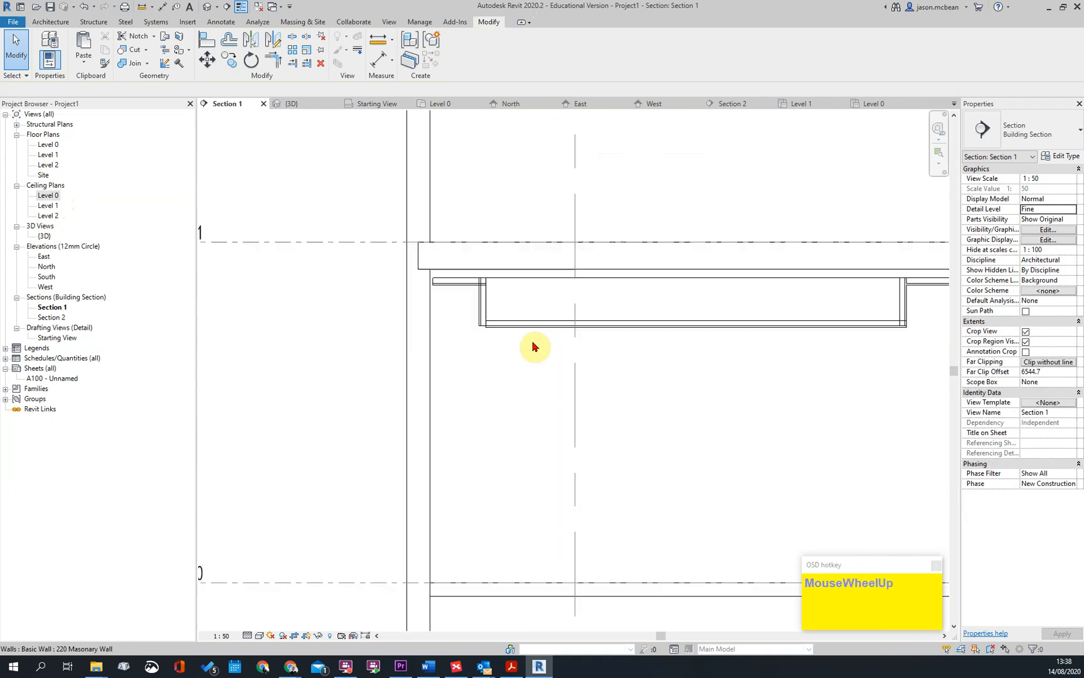
scroll(433, 263, "up", 4)
key("Escape")
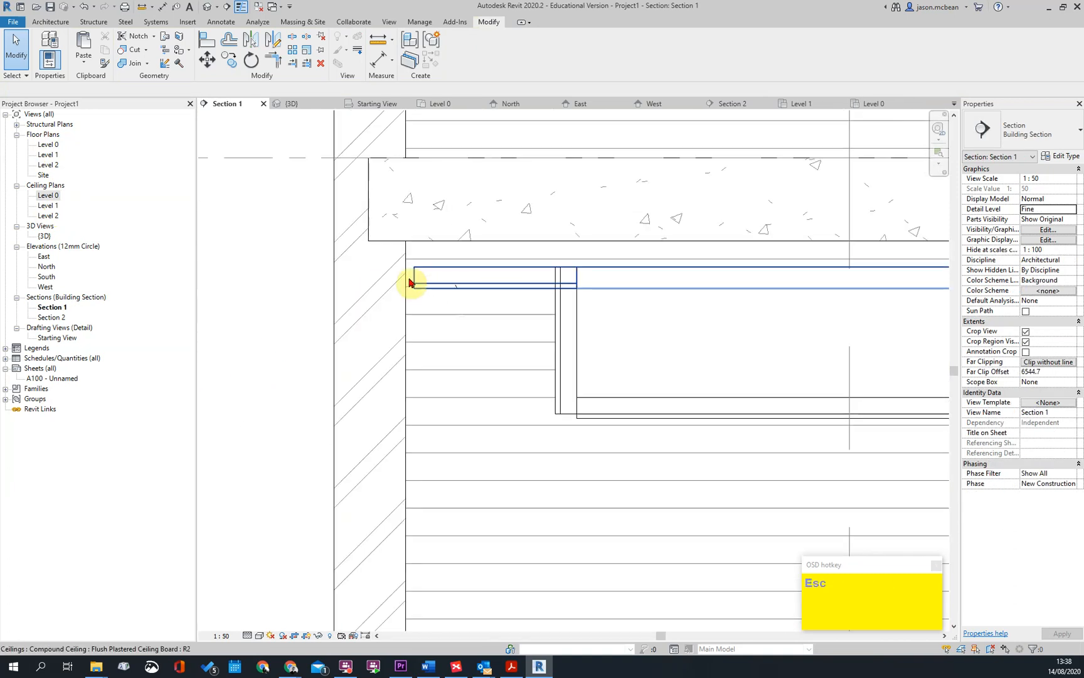
scroll(500, 299, "up", 3)
scroll(716, 350, "up", 2)
middle_click_drag(475, 335, 364, 349)
scroll(497, 310, "down", 3)
middle_click_drag(685, 383, 435, 351)
scroll(432, 281, "down", 4)
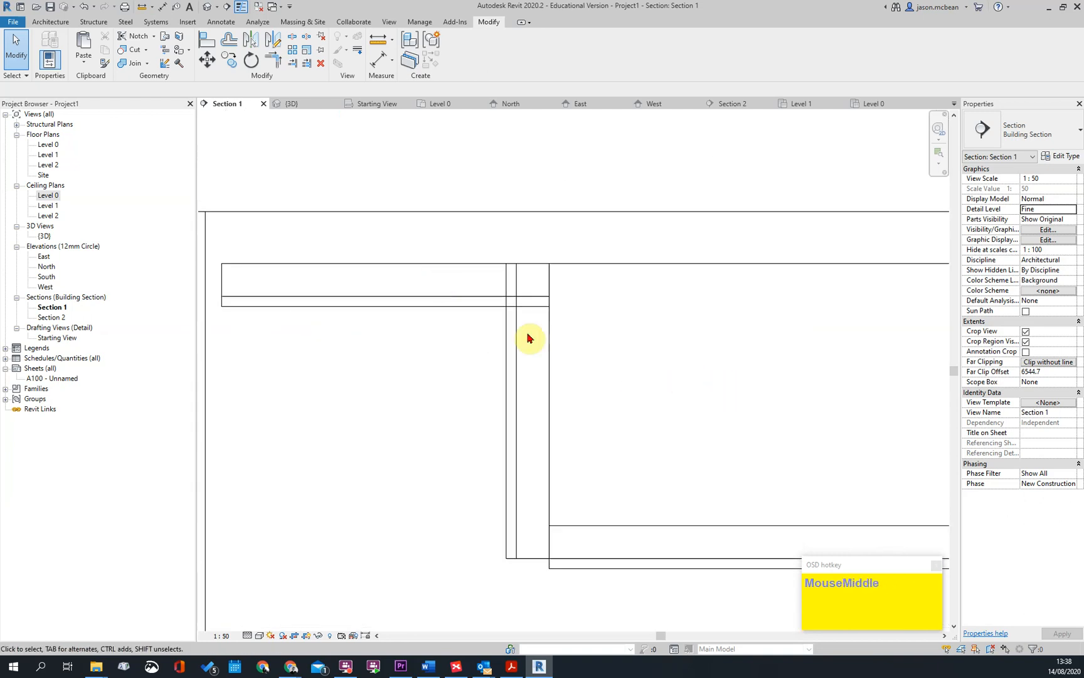
key("Escape")
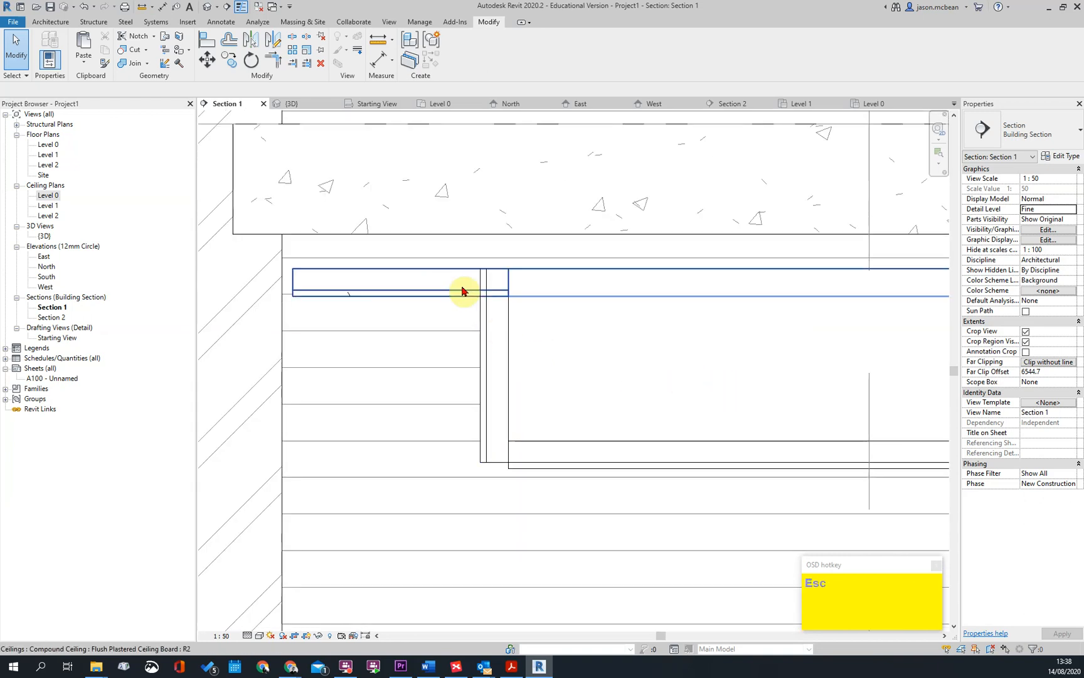
left_click(484, 320)
left_click(461, 291)
left_click(472, 295)
left_click(482, 306)
key("Escape")
scroll(510, 301, "down", 2)
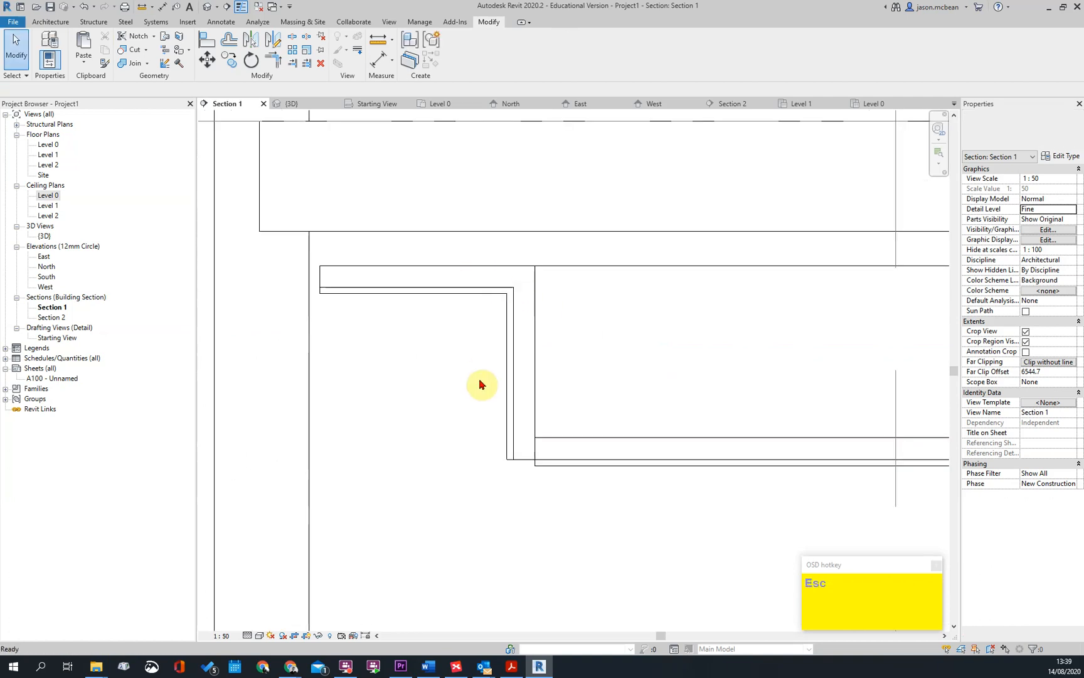
Set the visual style of Section 1 to Shaded
left_click(261, 636)
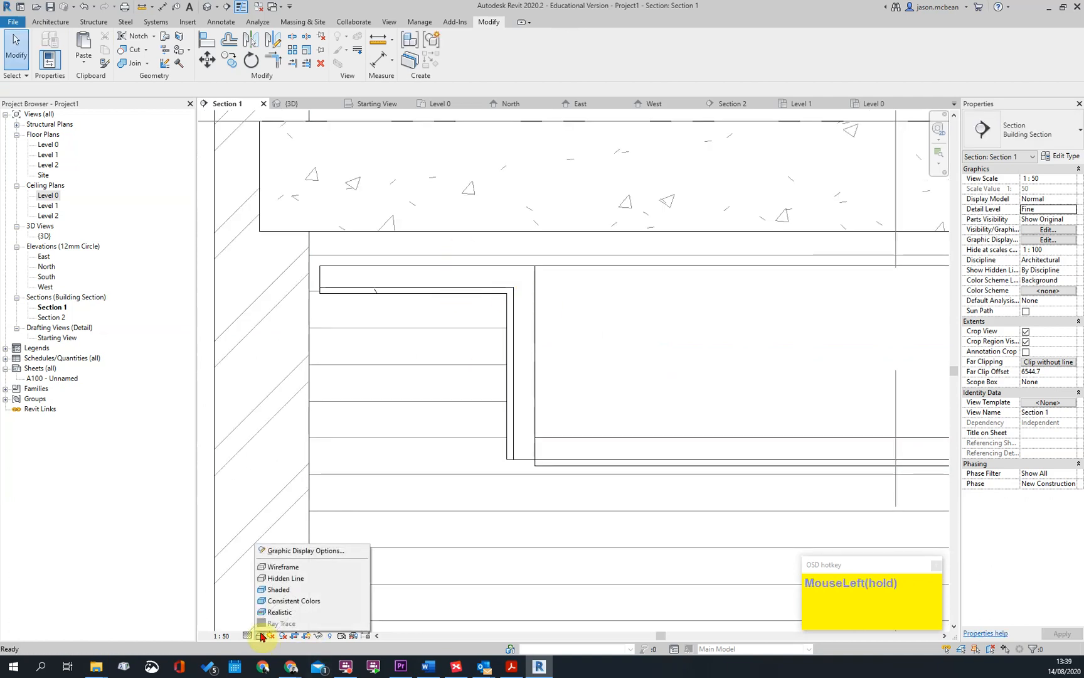
left_click(276, 579)
left_click_drag(258, 636, 258, 613)
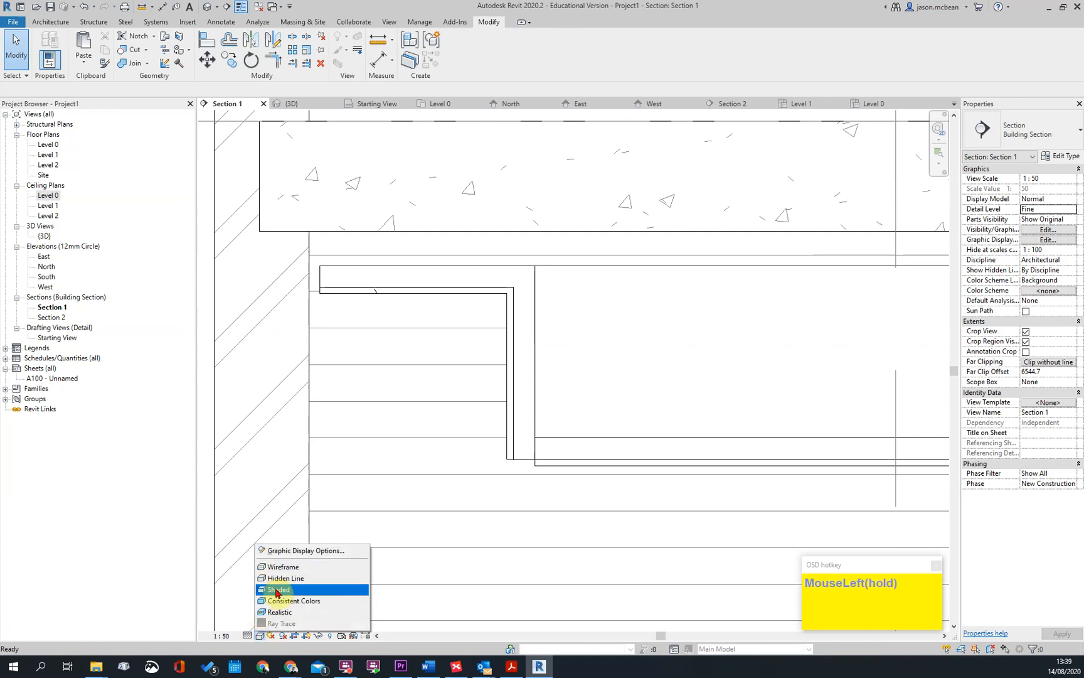
left_click(276, 590)
scroll(547, 344, "up", 3)
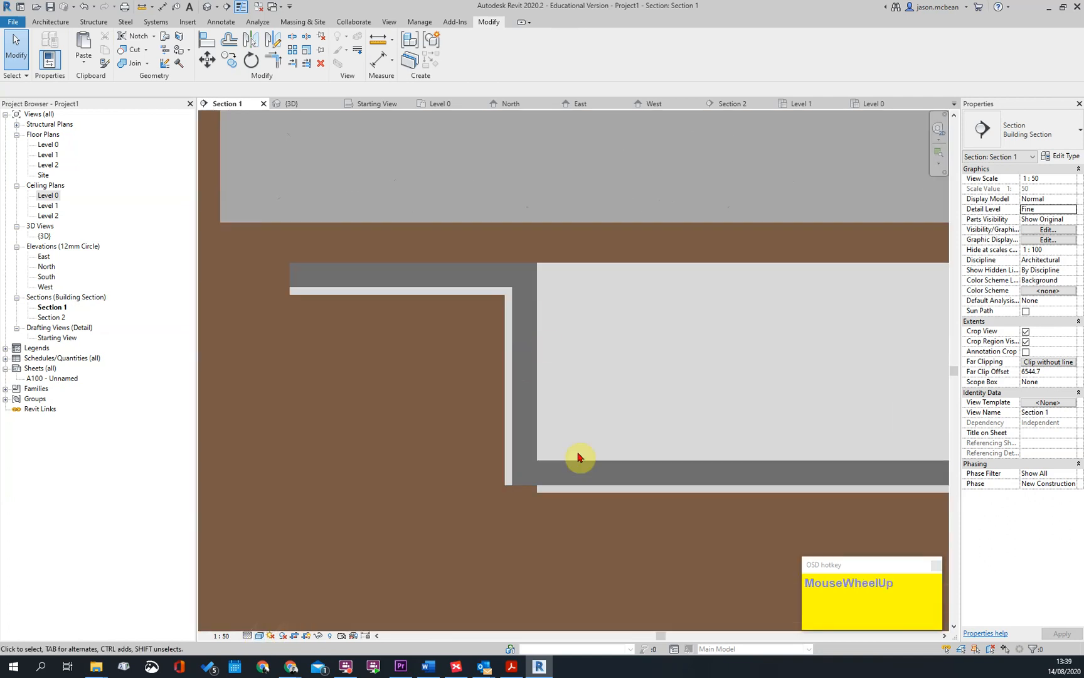
key("Escape")
left_click(516, 334)
key("Escape")
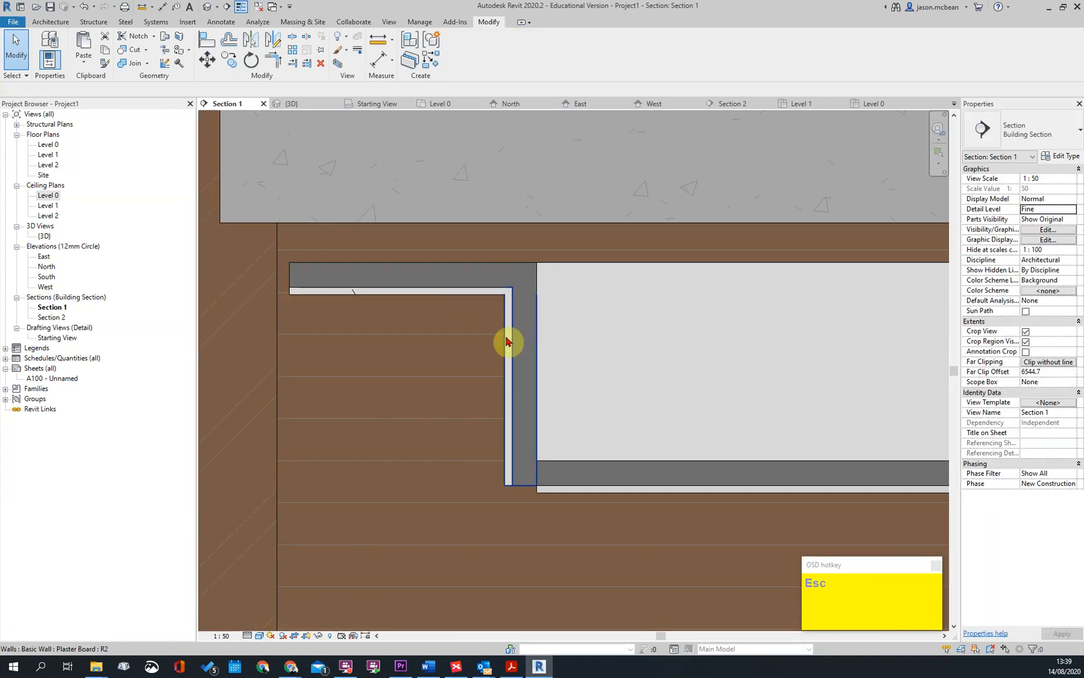
Stretch the base of the left-hand Plaster Board wall slightly below the underside of the lower 600x1200mm grid ceiling
scroll(477, 323, "down", 2)
key("Escape")
scroll(546, 408, "up", 2)
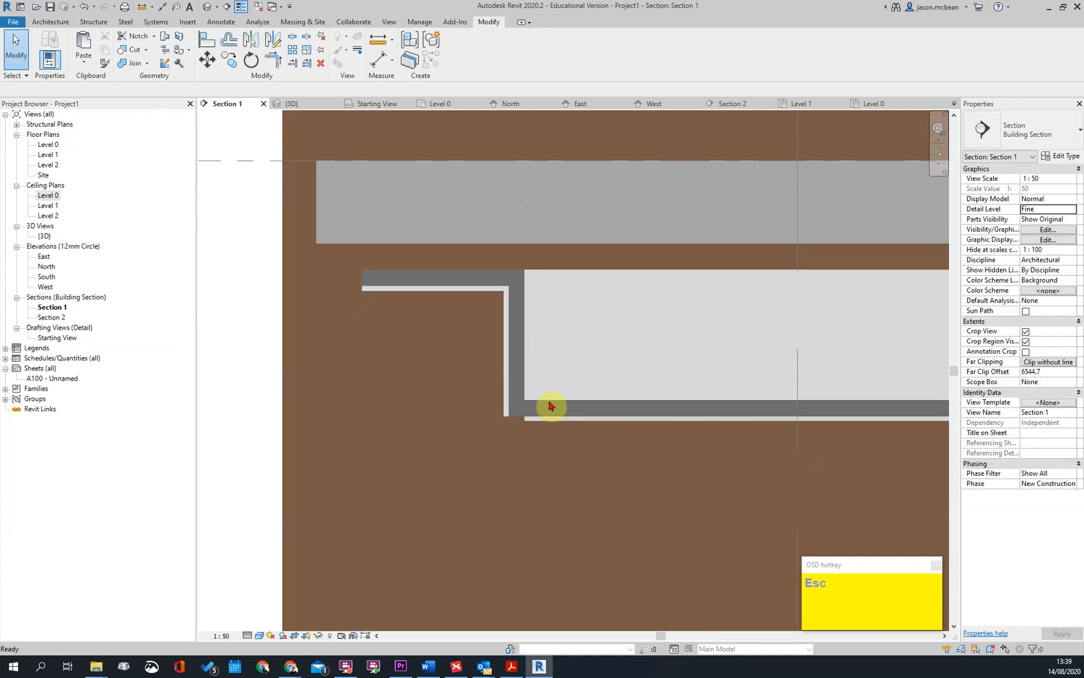
left_click(516, 416)
scroll(529, 398, "up", 2)
key("Escape")
left_click(515, 408)
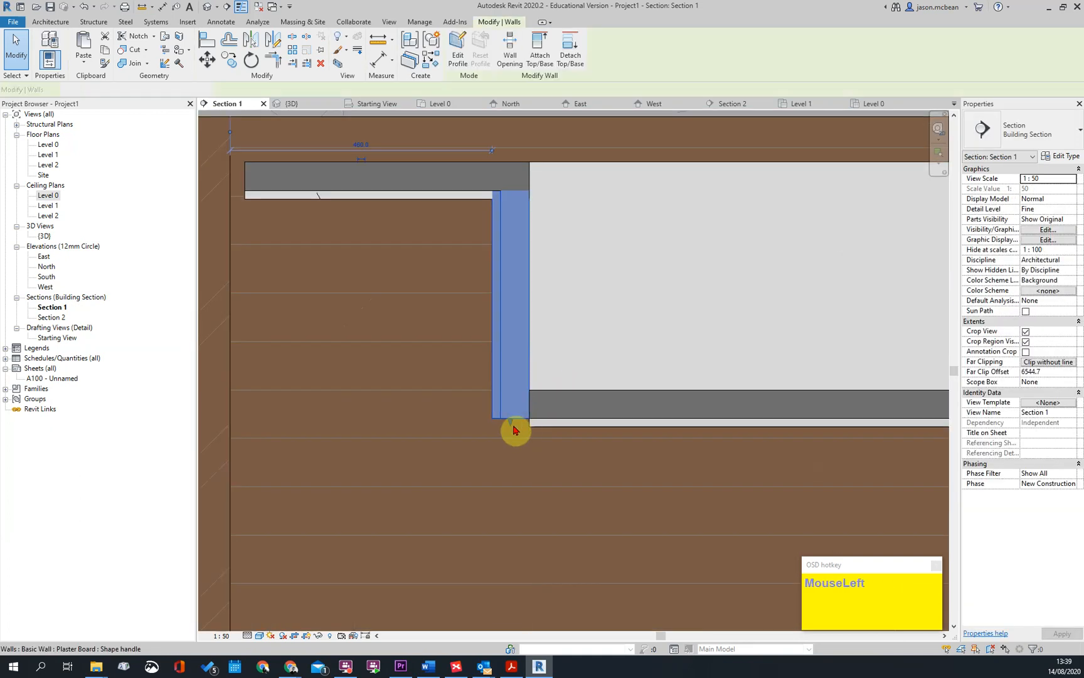
key("Escape")
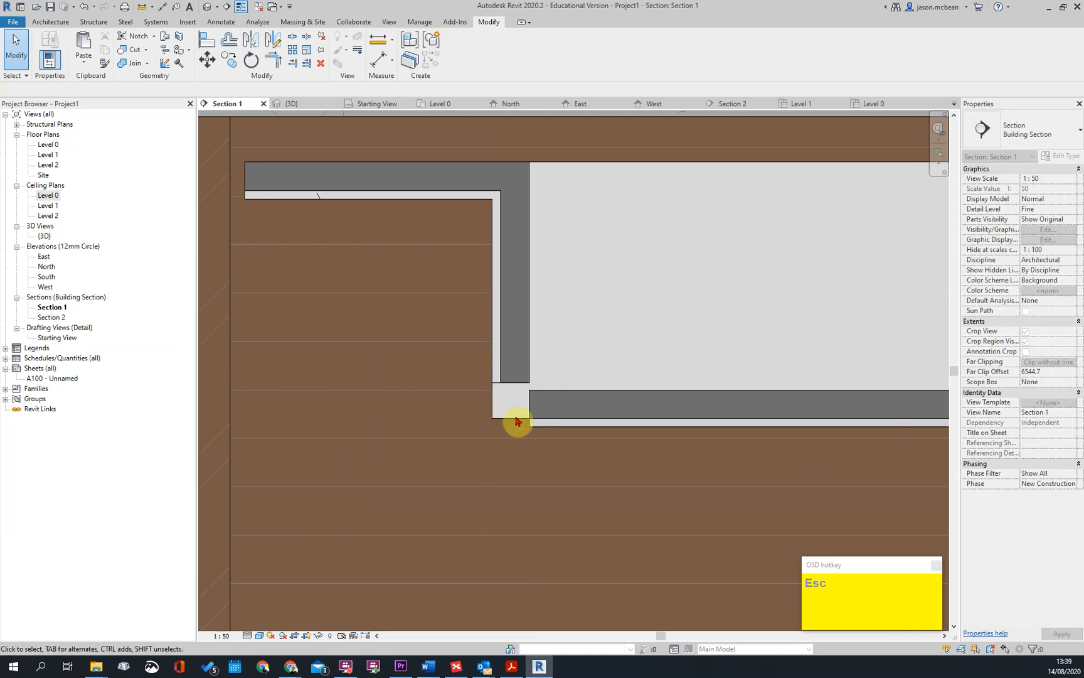
left_click(502, 383)
left_click_drag(510, 393, 549, 438)
Align the base of the left-hand Plaster Board wall with the underside of the lower grid ceiling
scroll(549, 438, "up", 2)
key("Escape")
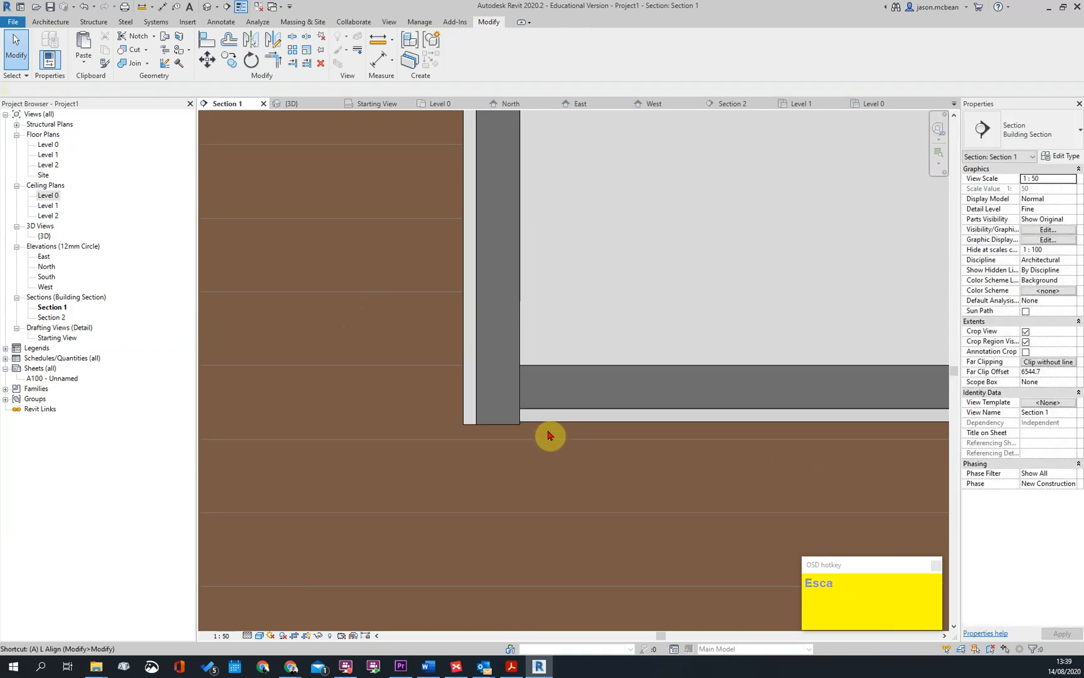
scroll(503, 427, "down", 3)
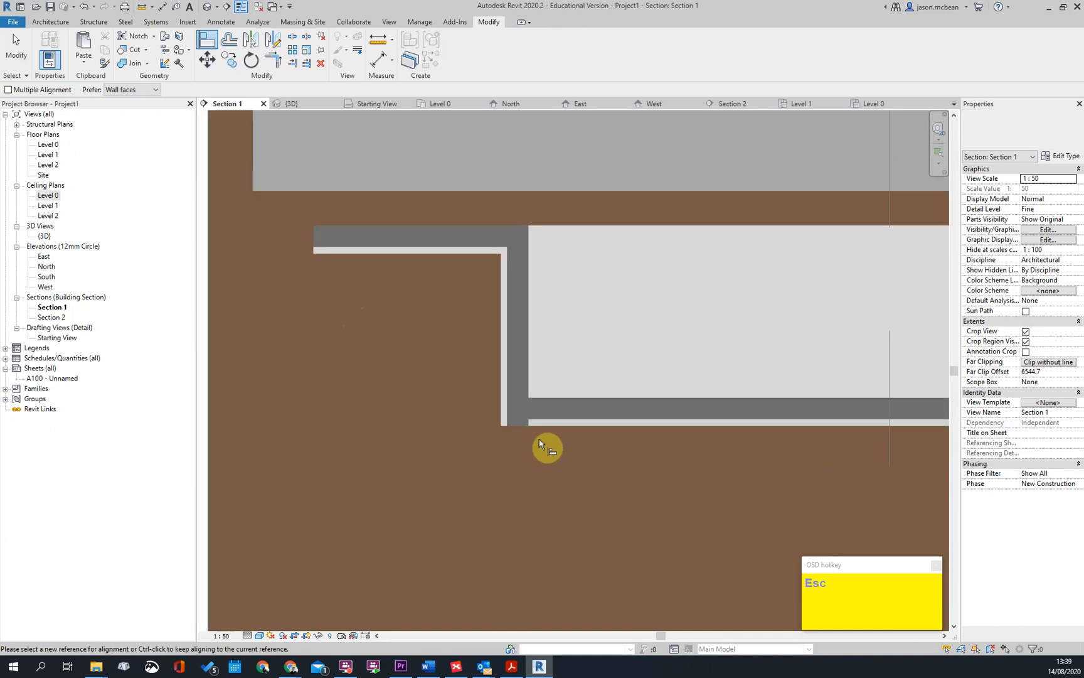
Check how the lower grid ceiling meets the vertical Plaster Board walls at both ends of the section
left_click(552, 408)
scroll(745, 399, "down", 2)
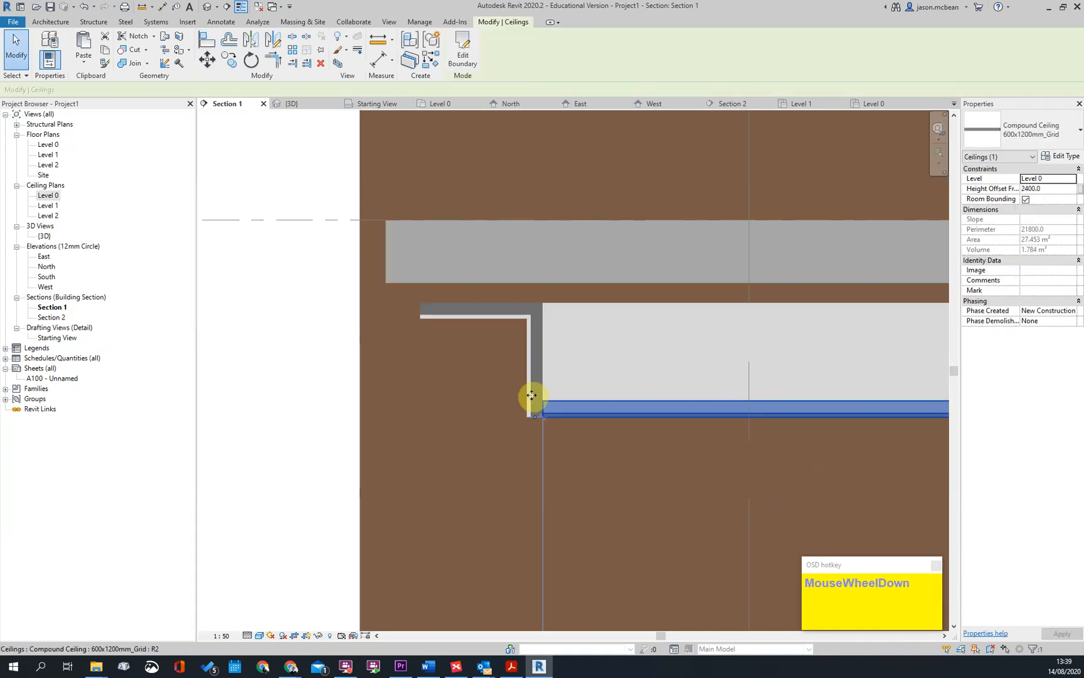
key("Escape")
scroll(708, 423, "down", 2)
middle_click_drag(708, 425, 551, 424)
scroll(409, 387, "down", 1)
key("Escape")
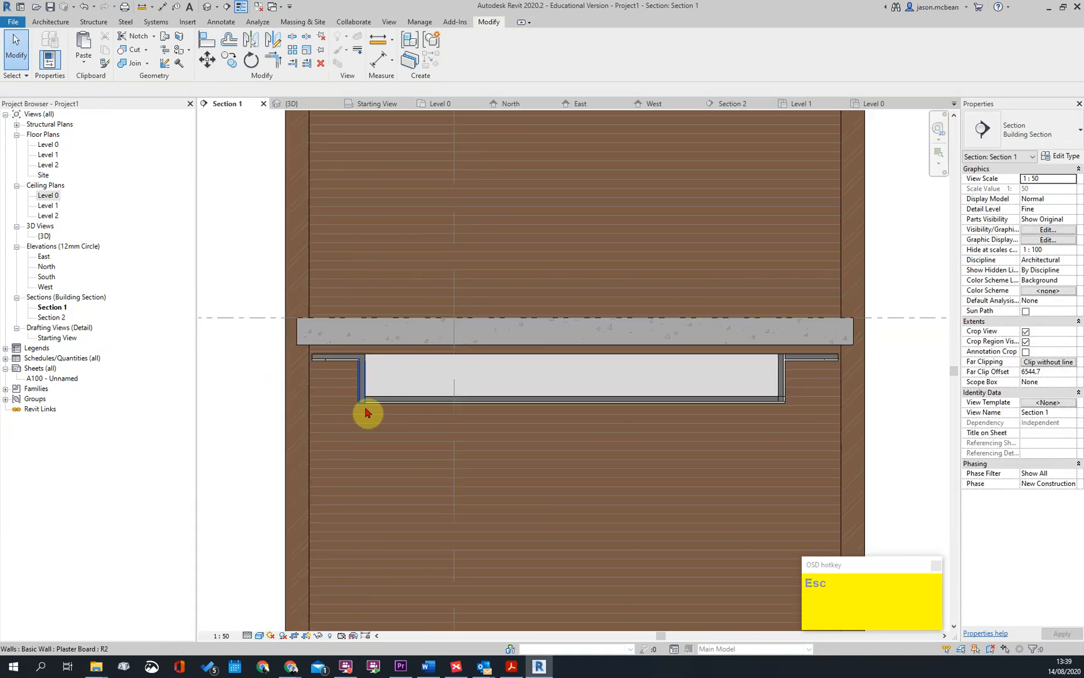
scroll(764, 399, "up", 3)
left_click(804, 406)
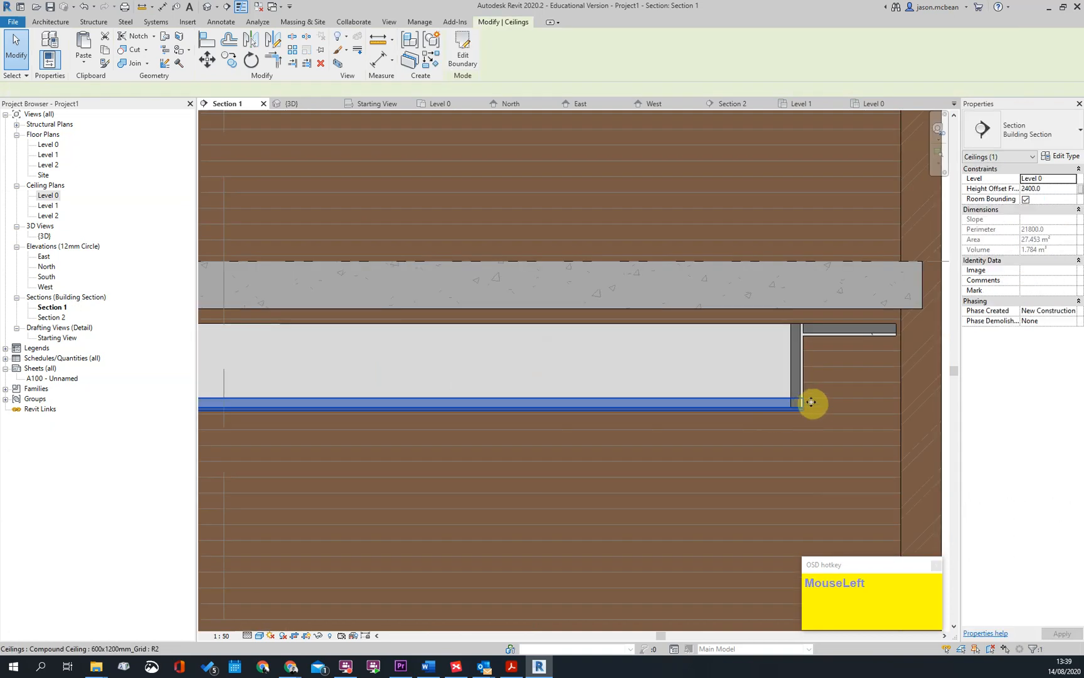
key("Escape")
Nudge the right-hand Plaster Board wall outward toward the masonry wall at its junction with the upper ceiling
left_click(799, 351)
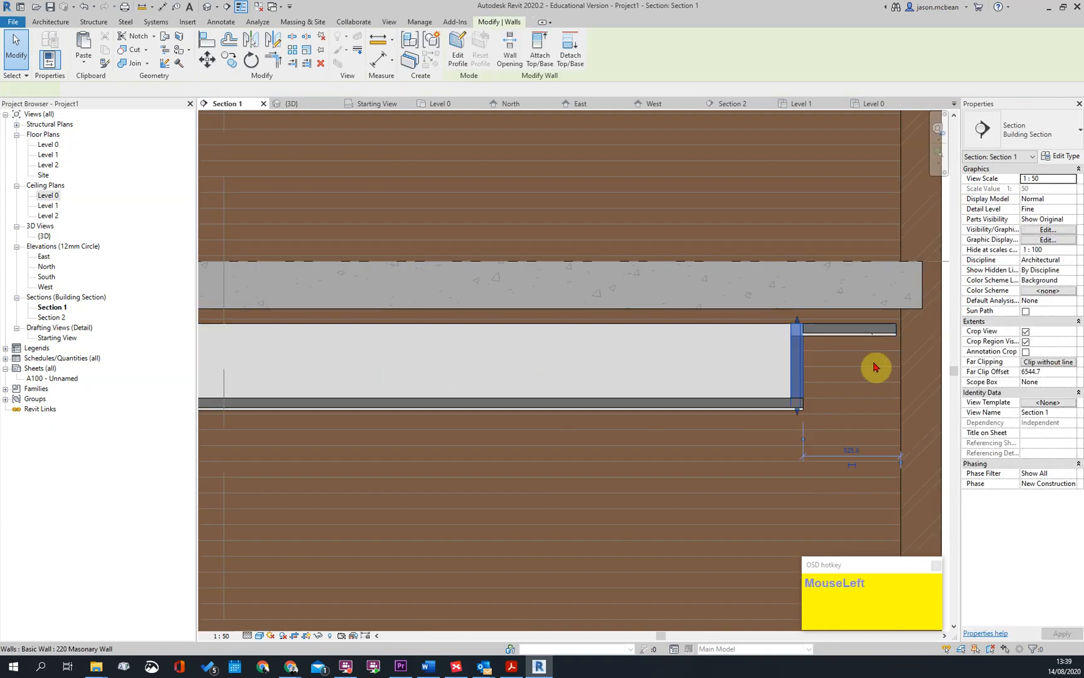
key("Right")
key("Right")
scroll(823, 334, "up", 2)
key("Escape")
left_click(803, 353)
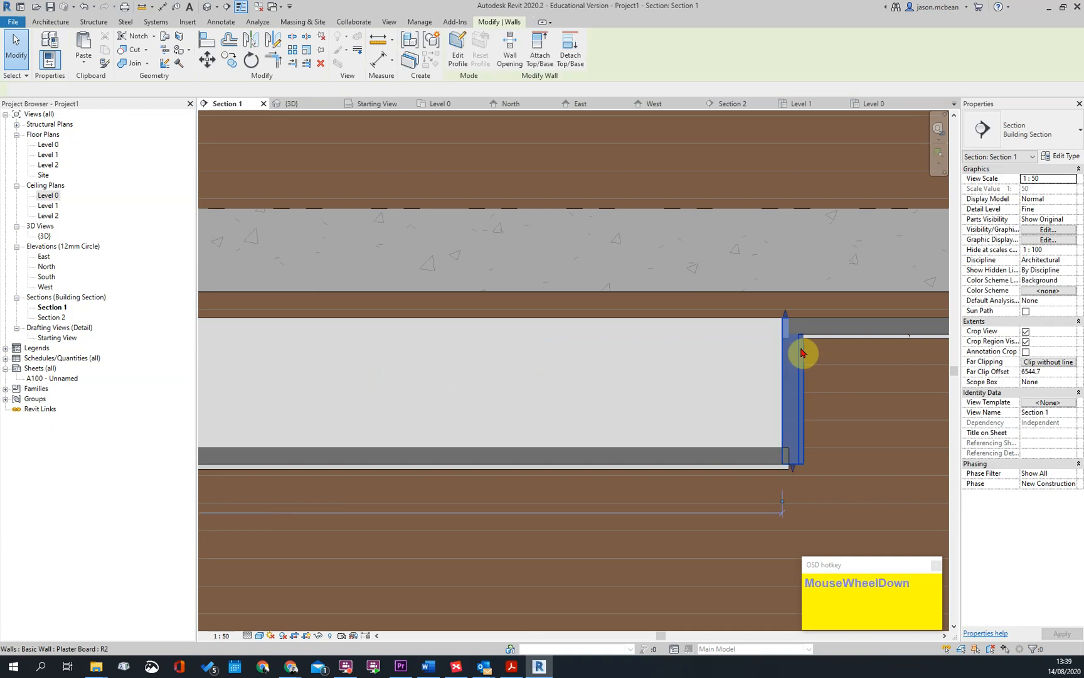
scroll(805, 353, "down", 3)
key("Escape")
scroll(821, 355, "down", 2)
scroll(423, 364, "up", 2)
key("Escape")
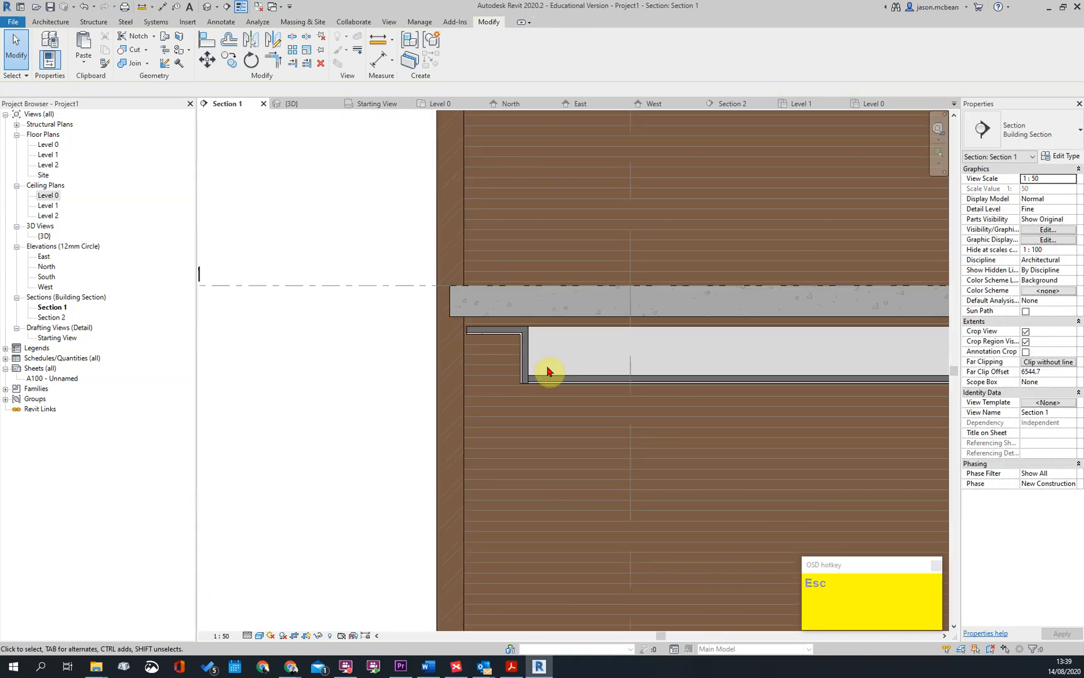
Set the visual style of Section 1 to Hidden Line
scroll(699, 295, "up", 3)
left_click(261, 635)
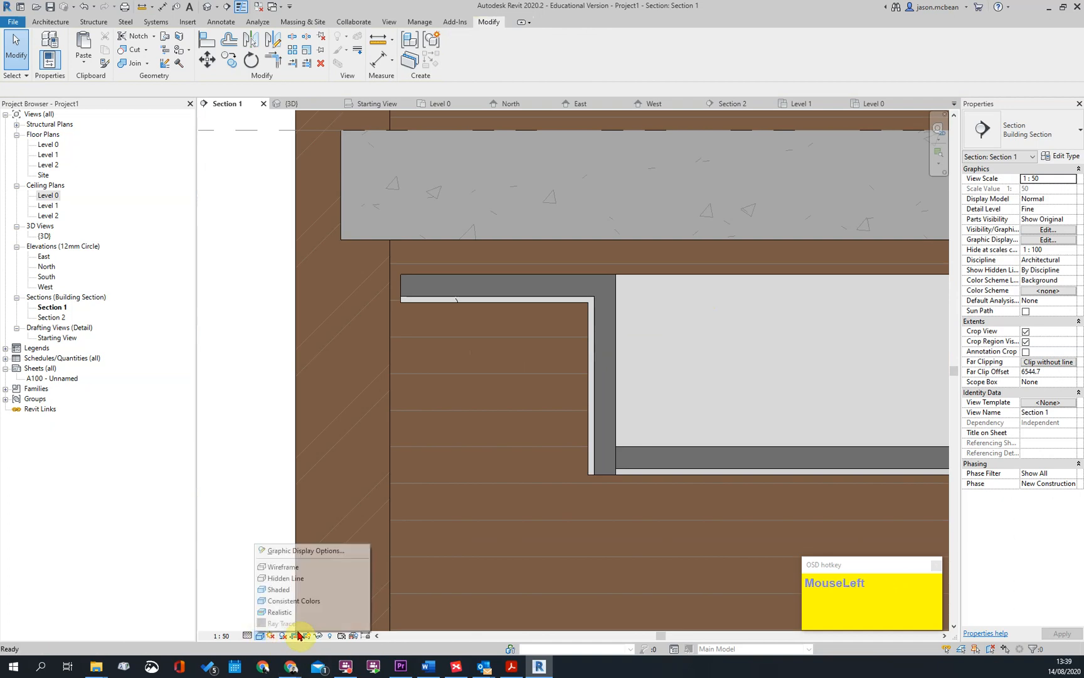
left_click(295, 577)
middle_click_drag(693, 469, 530, 474)
scroll(367, 364, "down", 2)
scroll(378, 363, "up", 5)
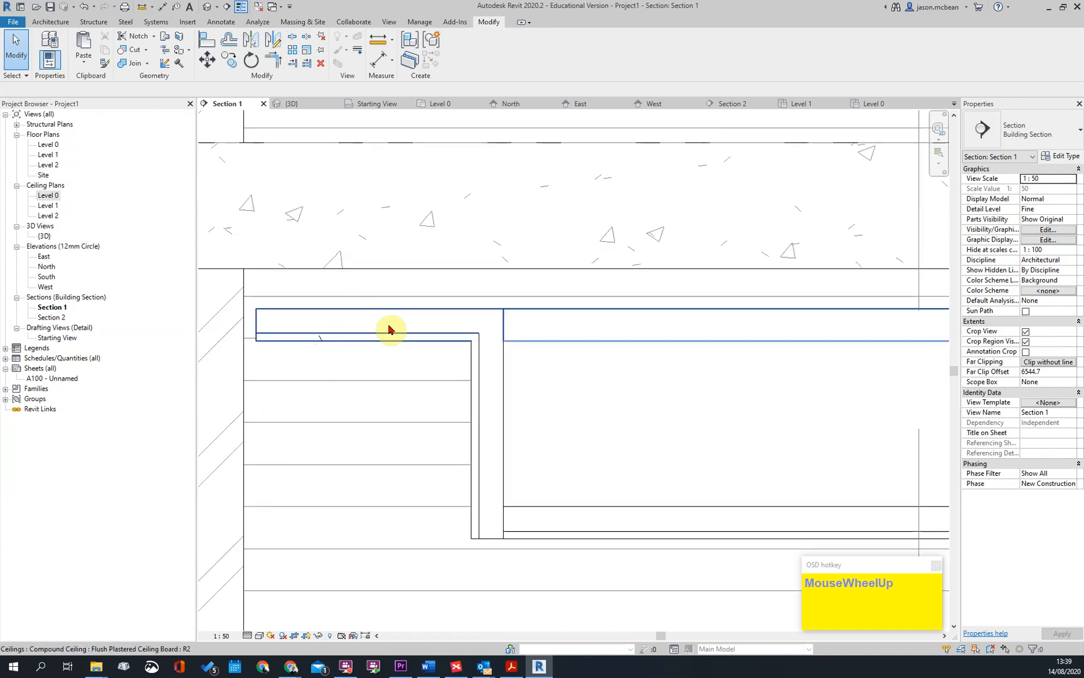
Try placing a Detail_Items_Suspended_Ceiling_Tile_Sec component at the upper ceiling in Section 1, and delete it
left_click(62, 24)
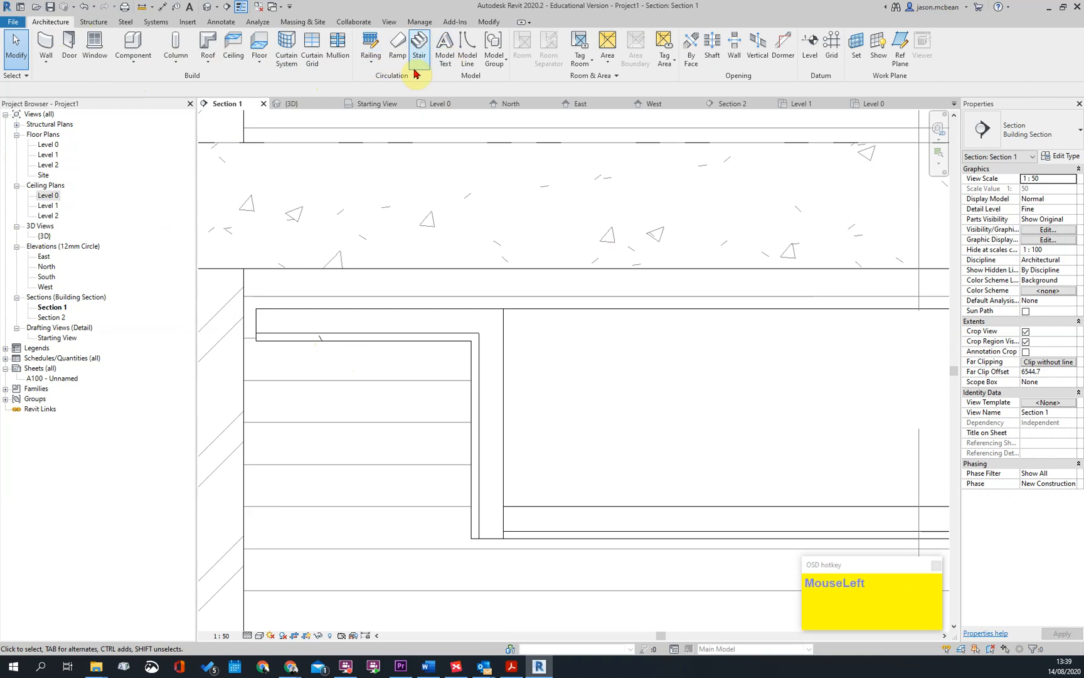
left_click(219, 23)
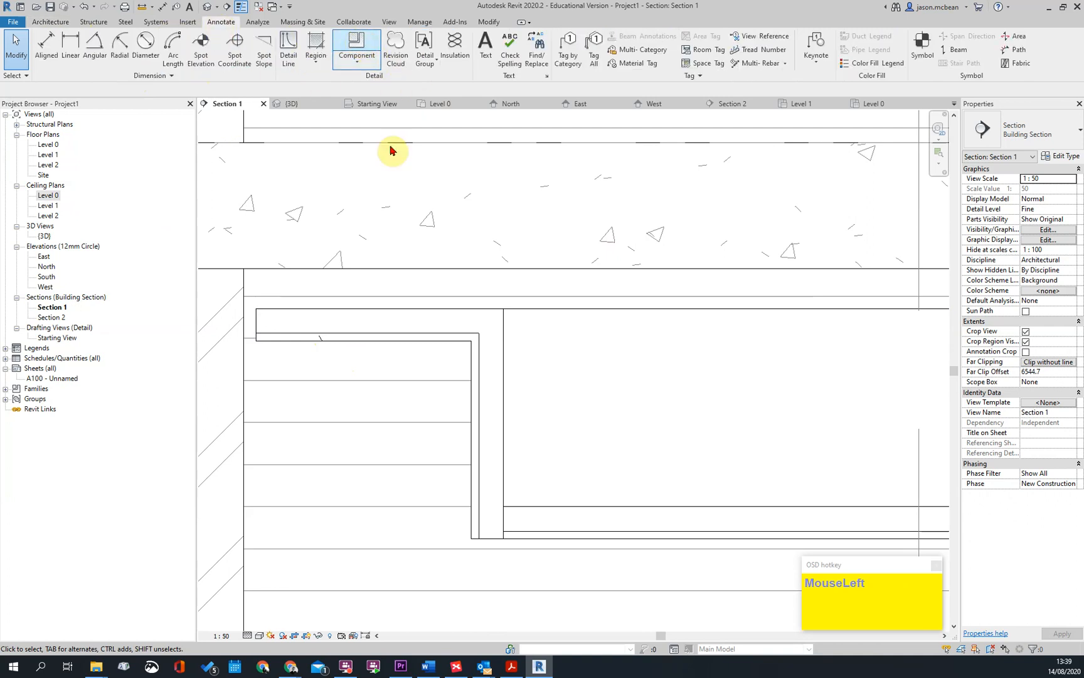
left_click(356, 44)
scroll(408, 341, "up", 3)
scroll(492, 308, "down", 3)
scroll(583, 334, "down", 2)
key("Escape")
left_click(622, 331)
key("Escape")
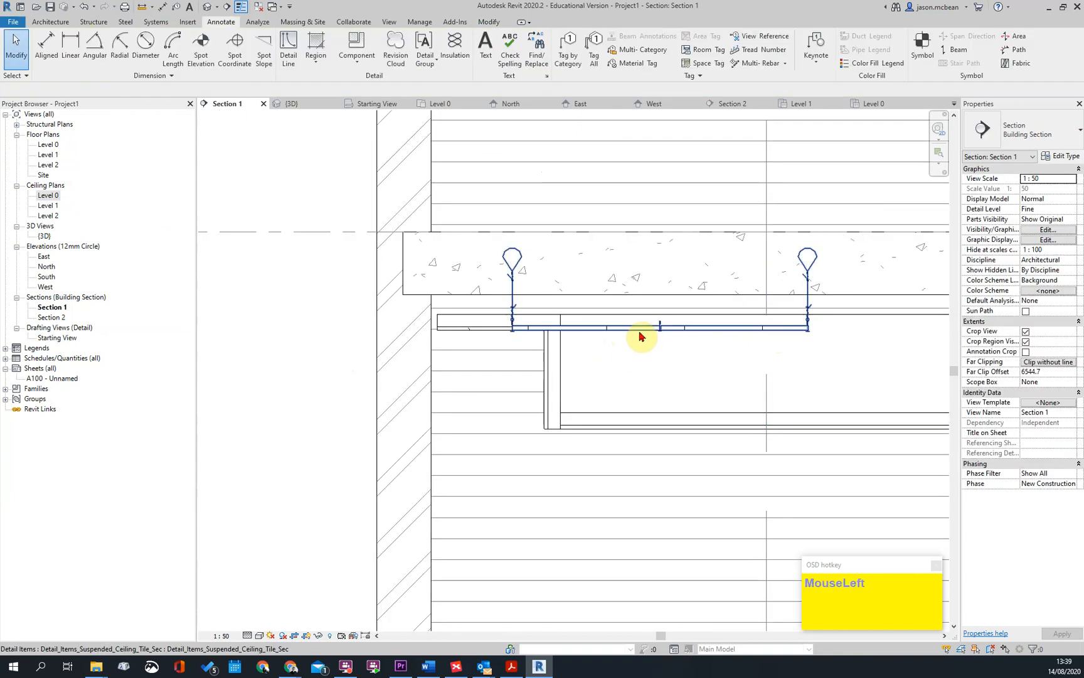
left_click(641, 331)
key("Delete")
Look through the available detail component types for block, stud, roof profile and timber items
middle_click_drag(636, 379, 460, 390)
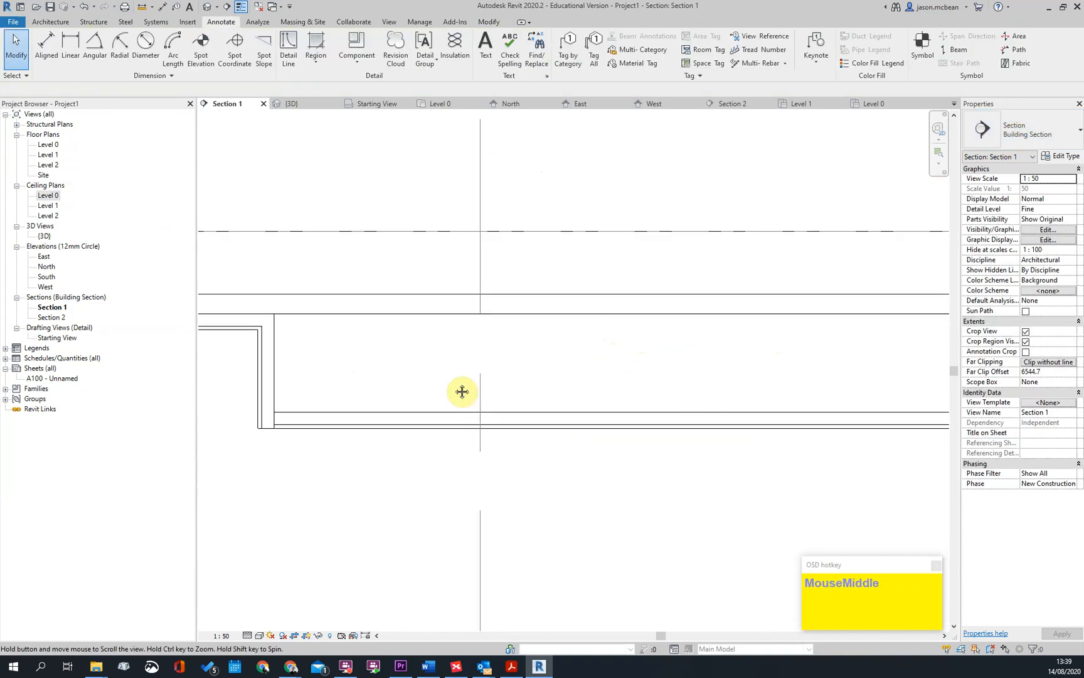
left_click(368, 45)
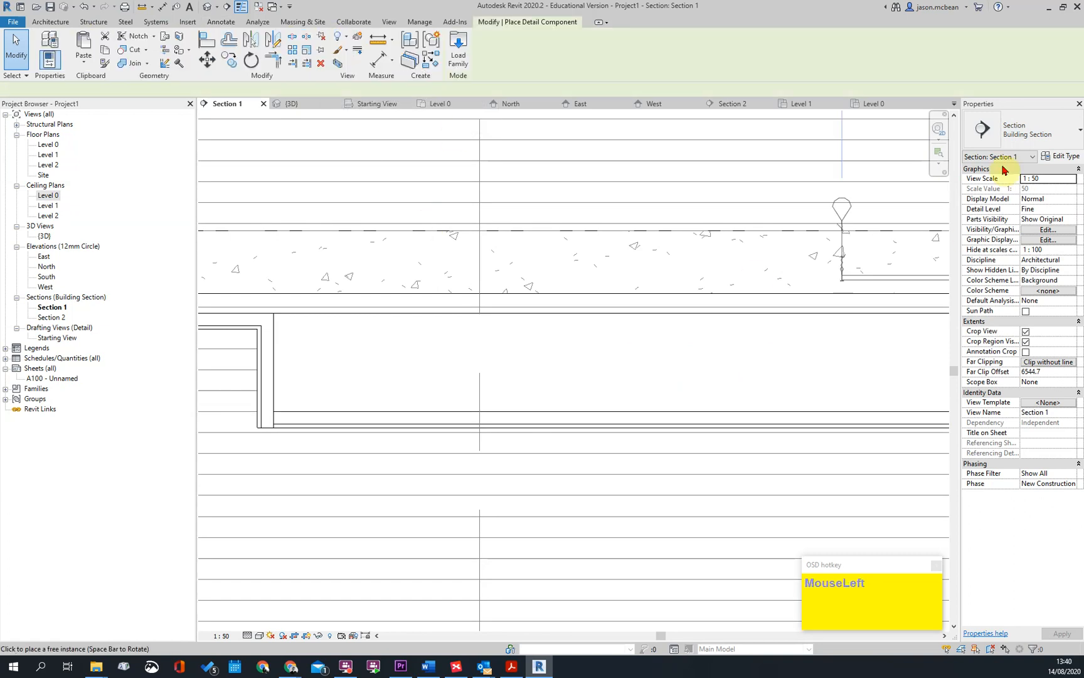
left_click(1018, 129)
scroll(922, 396, "down", 2)
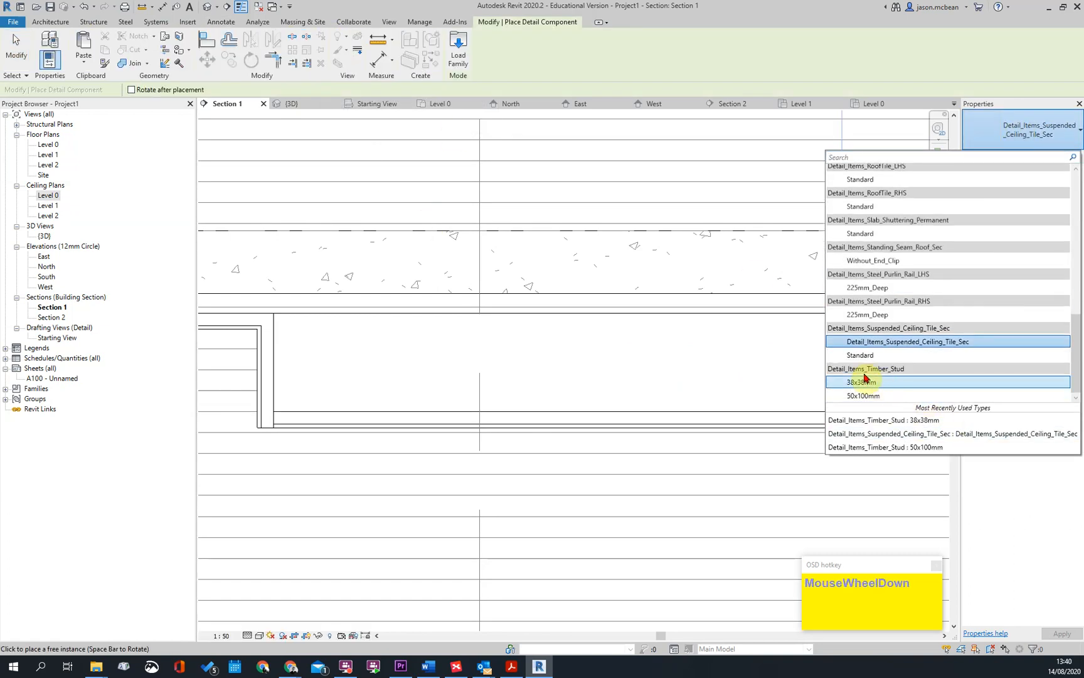
scroll(929, 299, "up", 4)
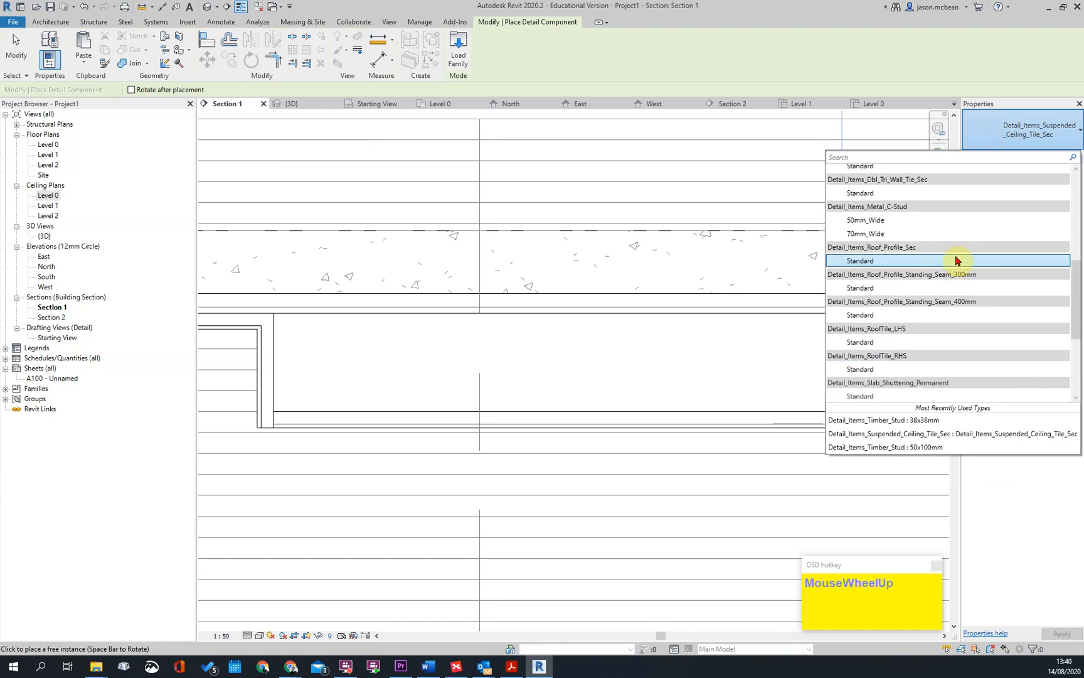
scroll(941, 257, "up", 5)
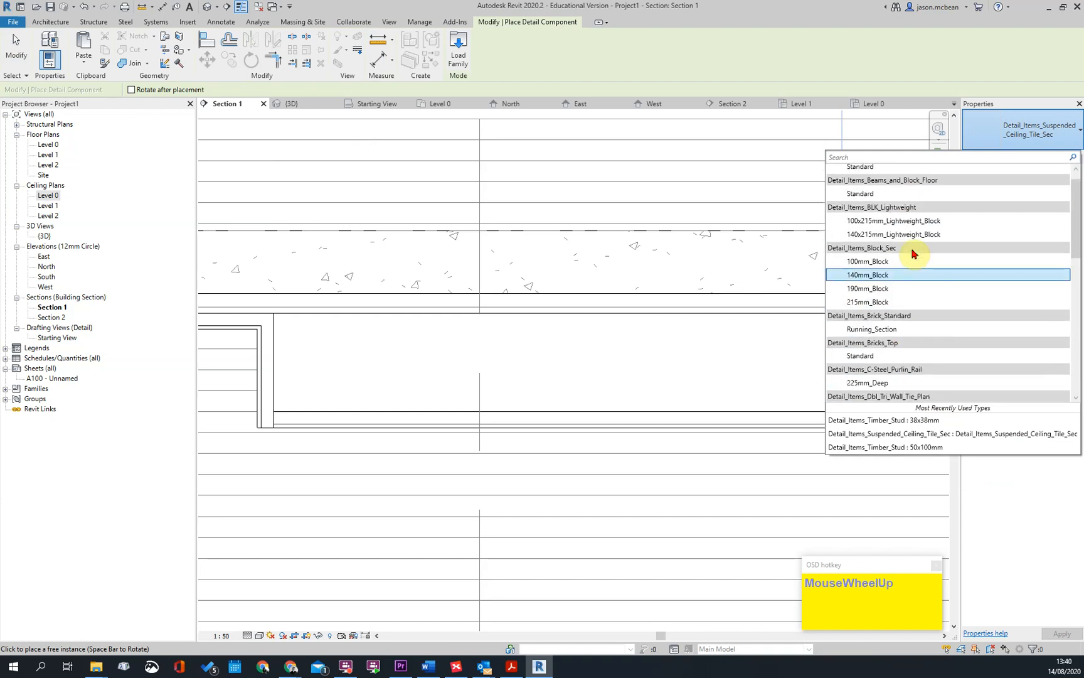
scroll(919, 248, "up", 1)
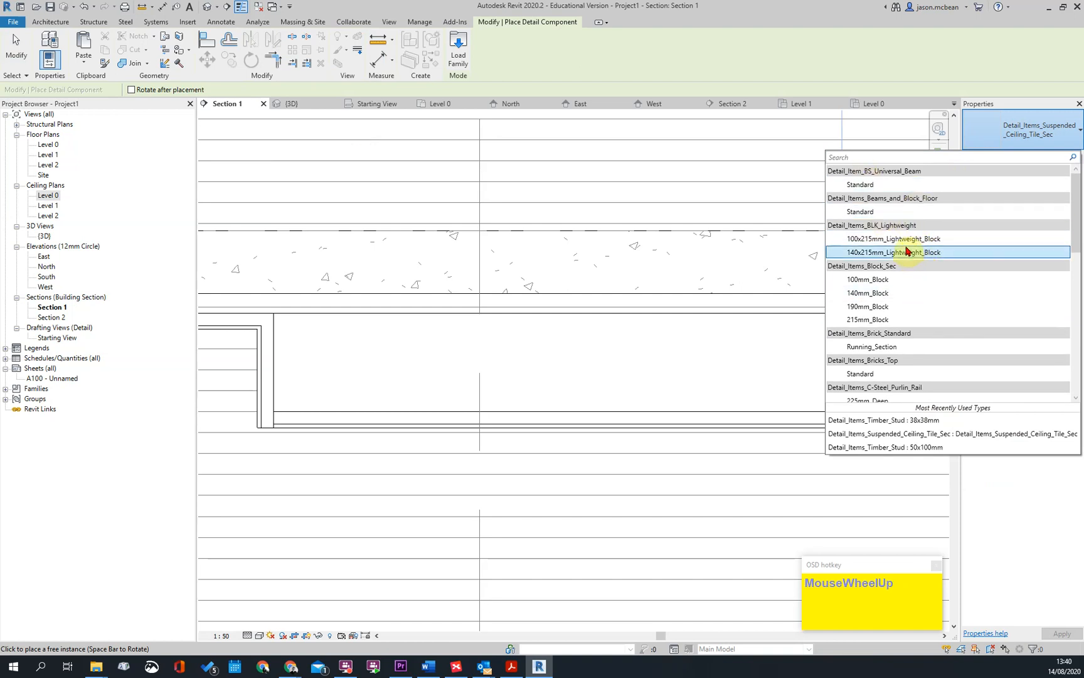
scroll(912, 364, "down", 2)
scroll(912, 360, "down", 2)
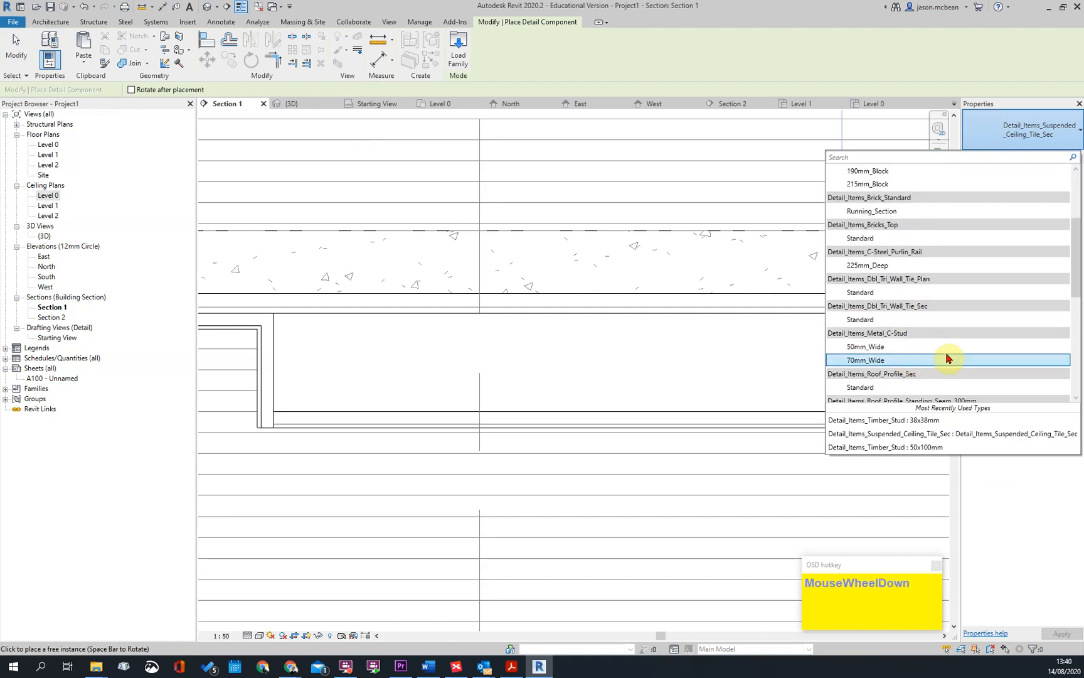
Try placing a Standard Detail_Items_Roof_Profile_Sec component over the concrete slab, and delete it
left_click(877, 360)
scroll(677, 295, "up", 2)
left_click(639, 249)
key("Escape")
key("Escape")
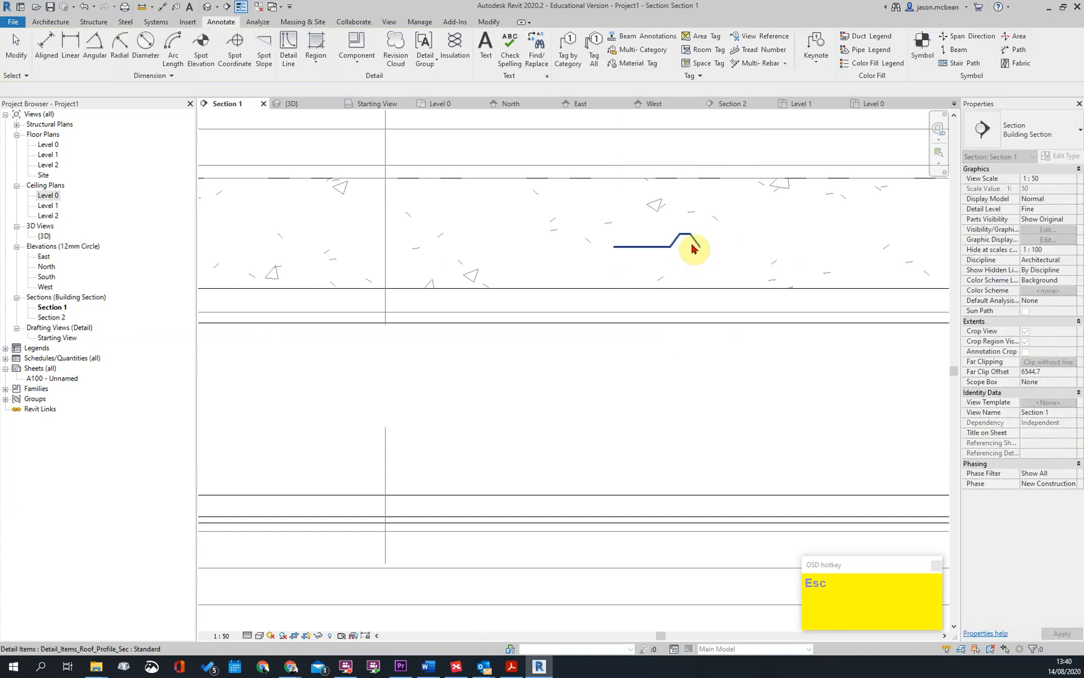
left_click(692, 246)
scroll(769, 277, "down", 3)
scroll(527, 329, "down", 4)
key("Escape")
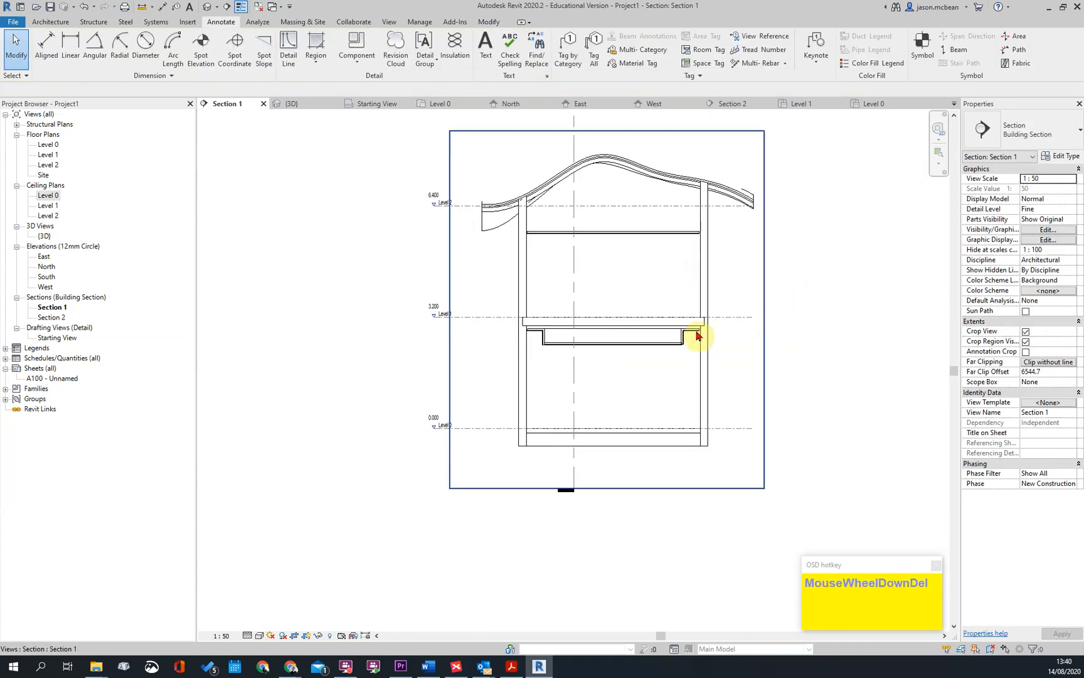
Examine how the stepped plasterboard soffit meets the ceilings and masonry walls at both ends of Section 1
scroll(719, 322, "up", 2)
key("Escape")
scroll(690, 333, "up", 2)
scroll(694, 368, "down", 3)
key("Escape")
left_click(476, 133)
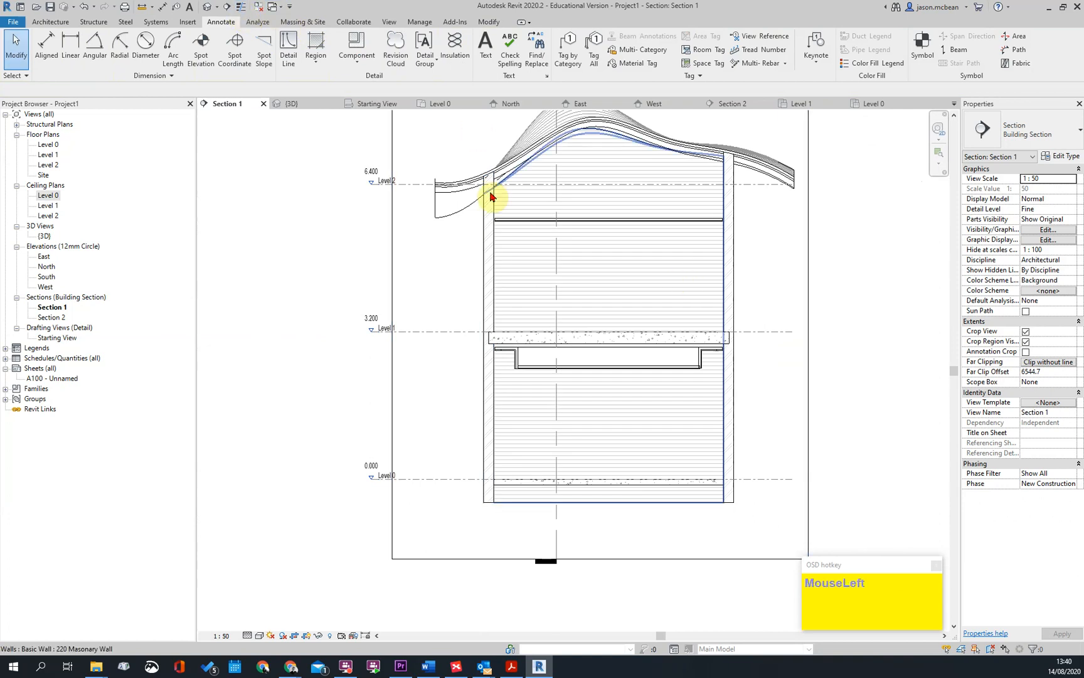
middle_click_drag(591, 310, 548, 378)
scroll(646, 439, "up", 6)
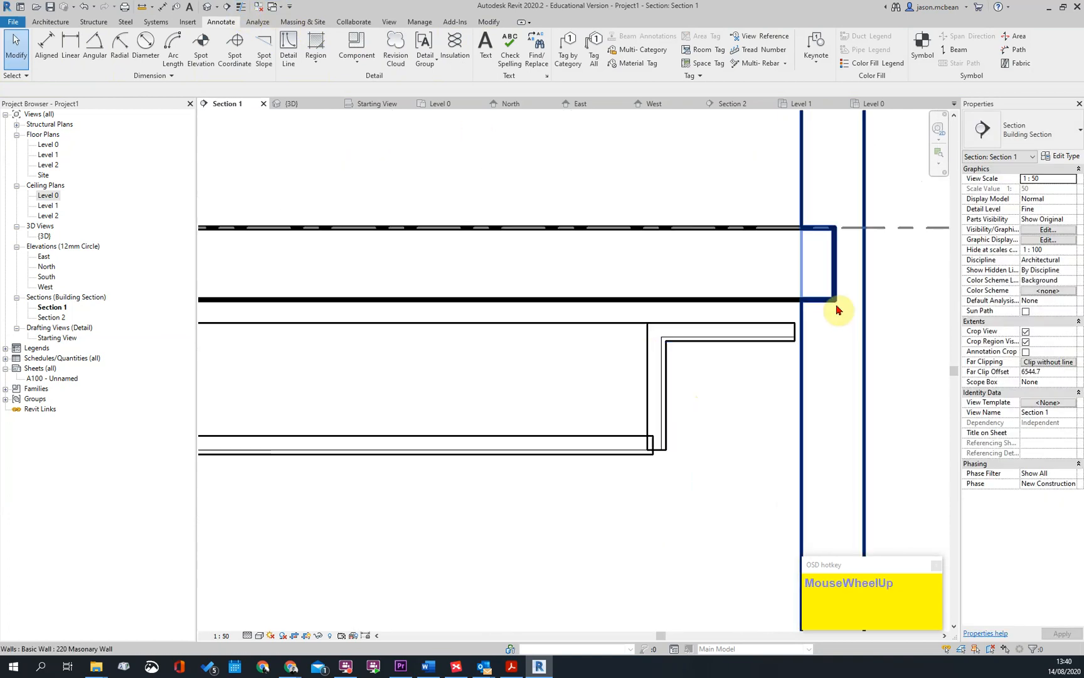
scroll(838, 309, "up", 2)
scroll(695, 310, "down", 4)
middle_click_drag(491, 484, 514, 362)
scroll(709, 339, "up", 2)
key("Escape")
scroll(635, 354, "up", 2)
scroll(537, 271, "down", 1)
scroll(392, 242, "up", 2)
scroll(467, 266, "down", 1)
scroll(484, 262, "up", 2)
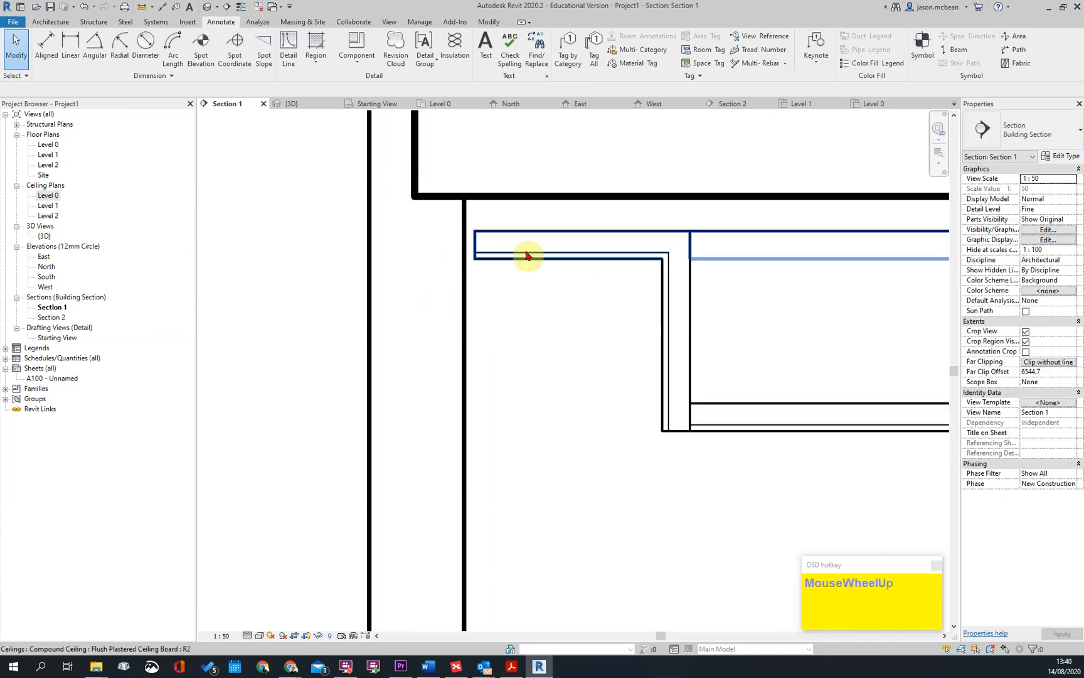
scroll(609, 327, "down", 2)
scroll(358, 285, "up", 4)
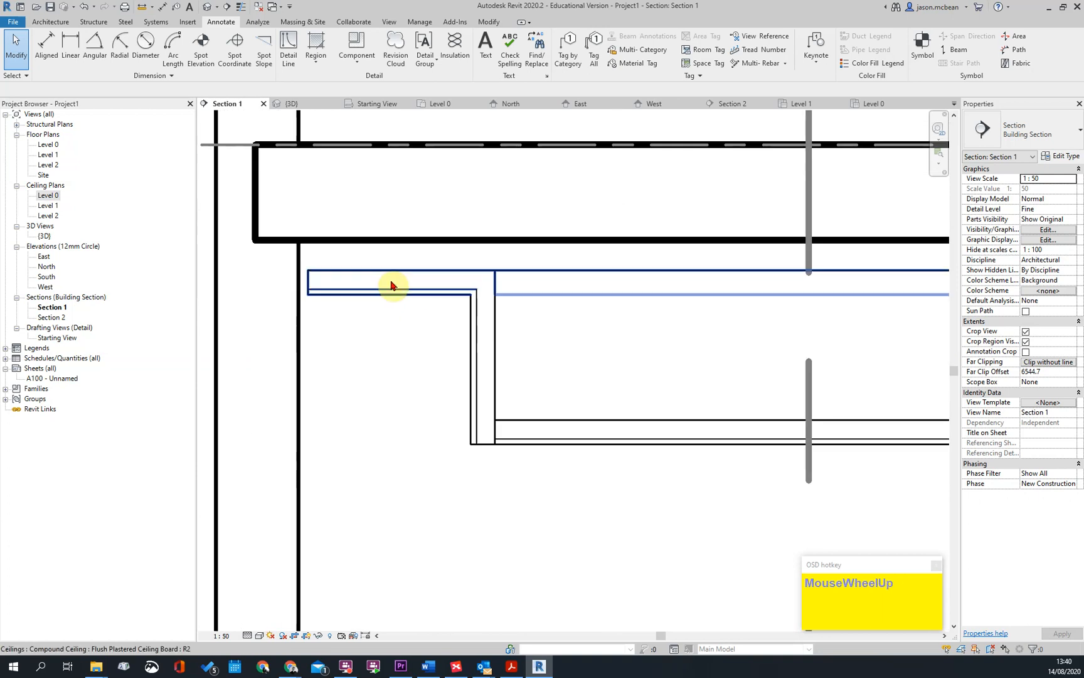
Review the whole of Section 1, from the stepped ground-floor ceiling up to the upper ceiling and roof
scroll(431, 294, "down", 2)
key("Escape")
scroll(477, 325, "down", 3)
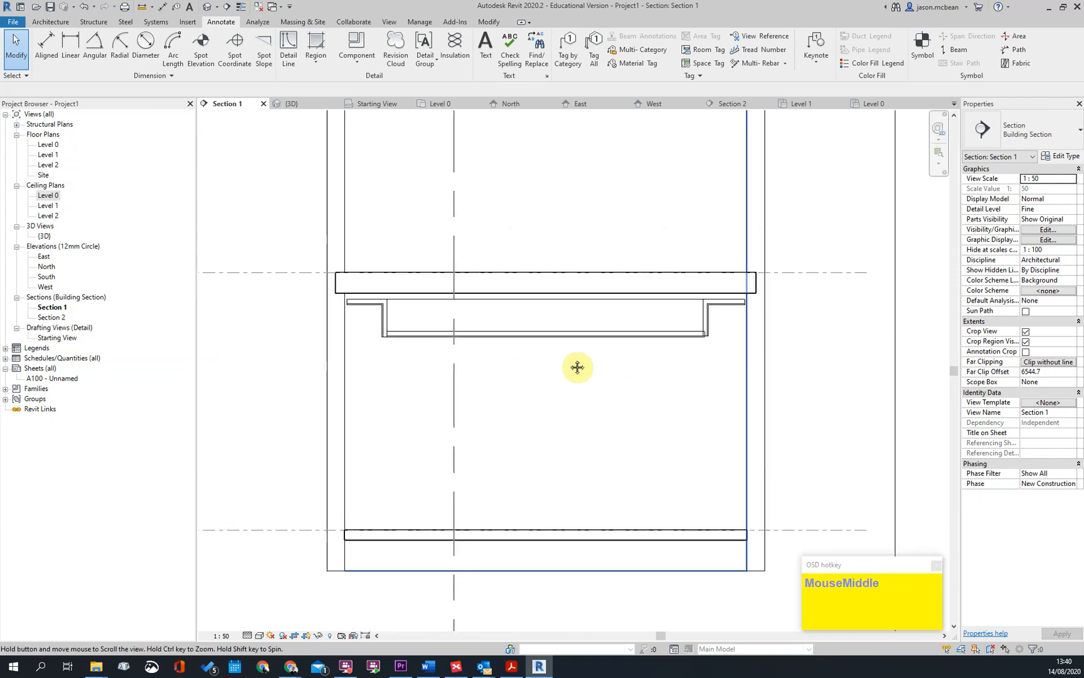
scroll(731, 323, "down", 2)
middle_click_drag(513, 218, 487, 334)
scroll(837, 395, "up", 2)
scroll(765, 342, "down", 3)
middle_click_drag(765, 342, 712, 357)
key("Escape")
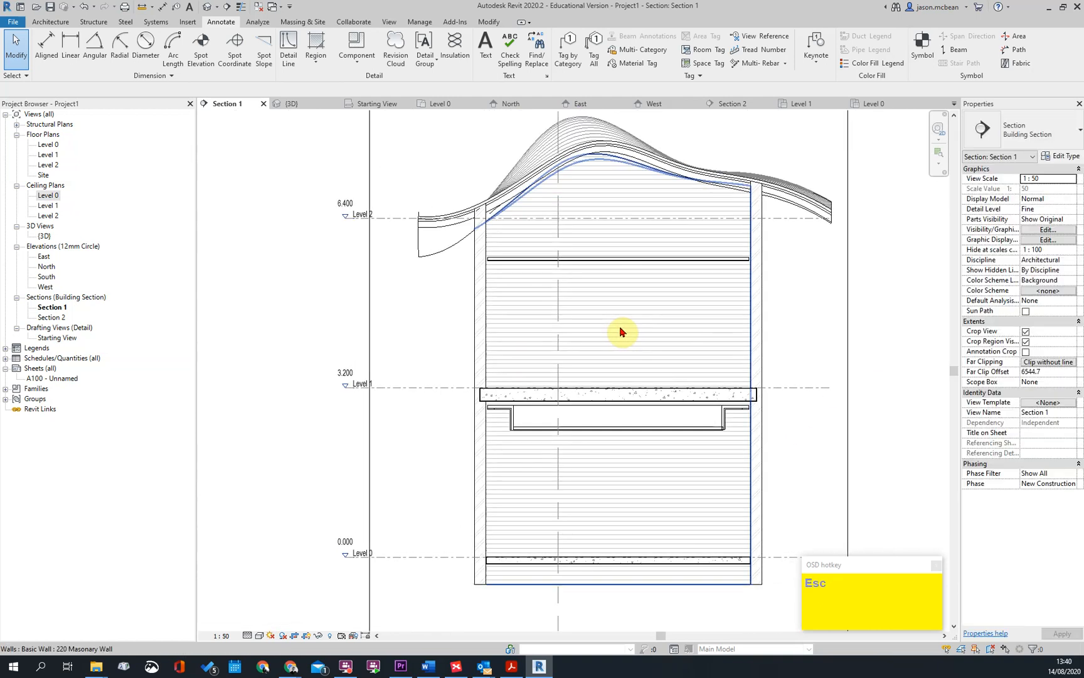
Open Section 2 and set its view scale to 1:50
scroll(621, 331, "down", 3)
double_click(582, 179)
key("Escape")
scroll(646, 438, "down", 3)
middle_click_drag(646, 438, 570, 439)
key("Escape")
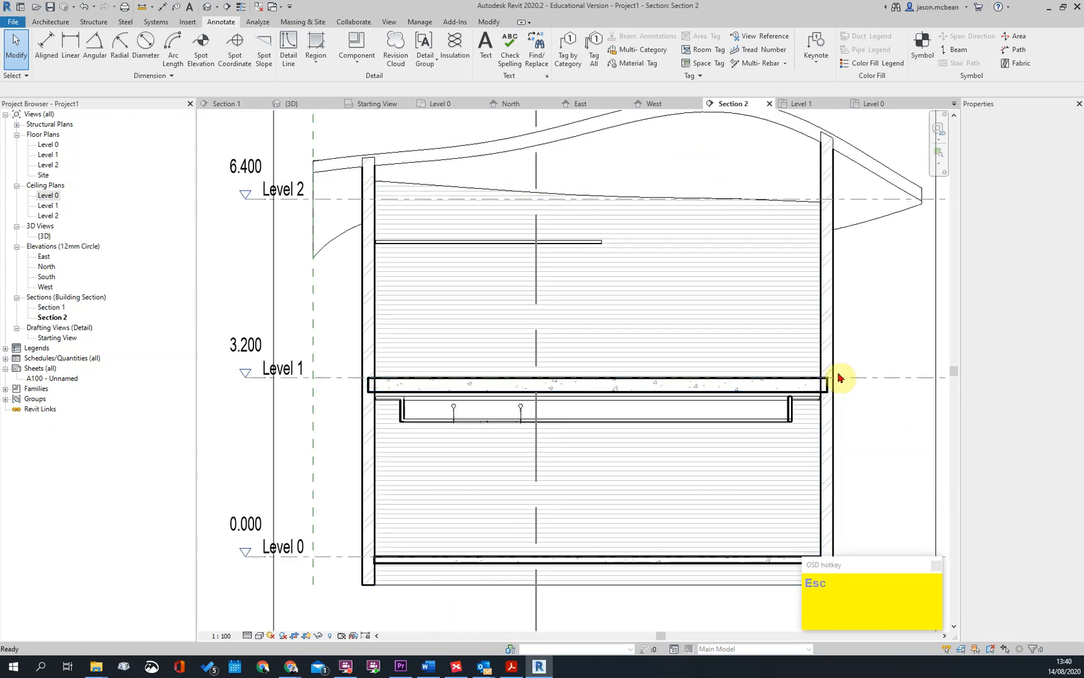
left_click(229, 636)
left_click(227, 548)
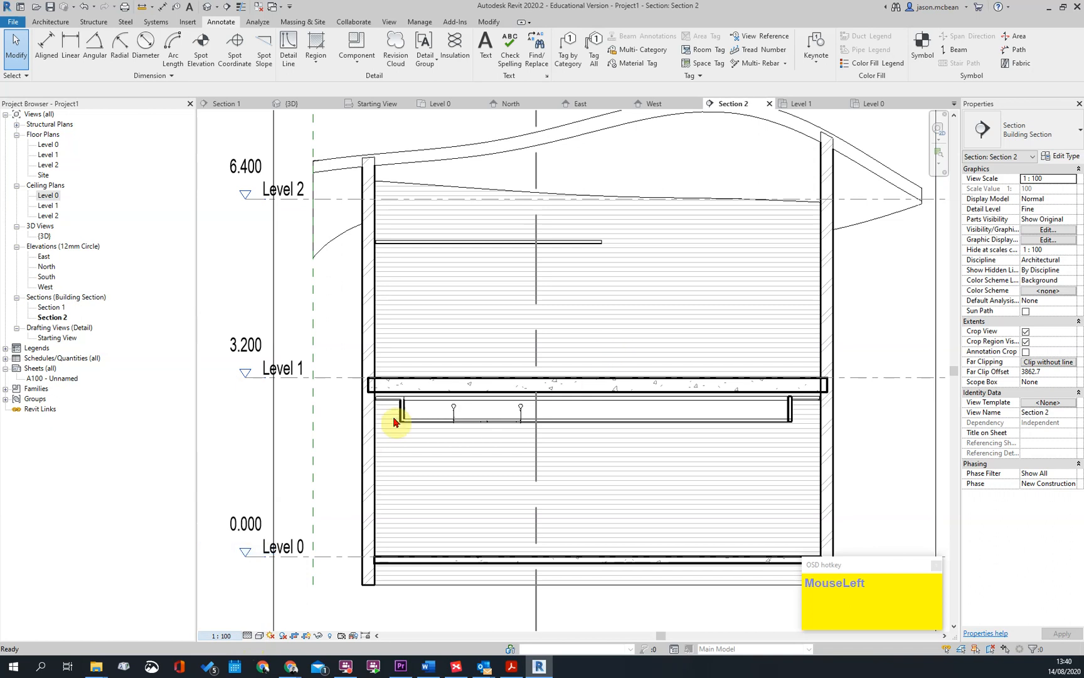
Delete the suspended ceiling tile detail item from the lower ceiling in Section 2
scroll(387, 408, "up", 4)
key("Escape")
scroll(397, 399, "down", 3)
key("Escape")
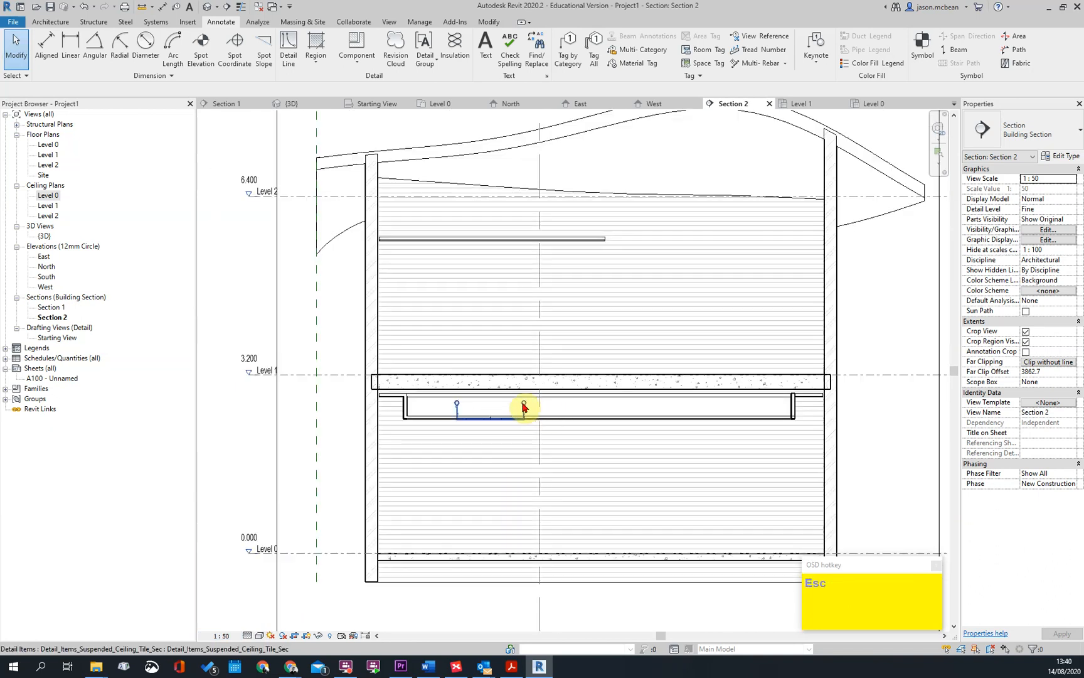
left_click(521, 414)
key("Escape")
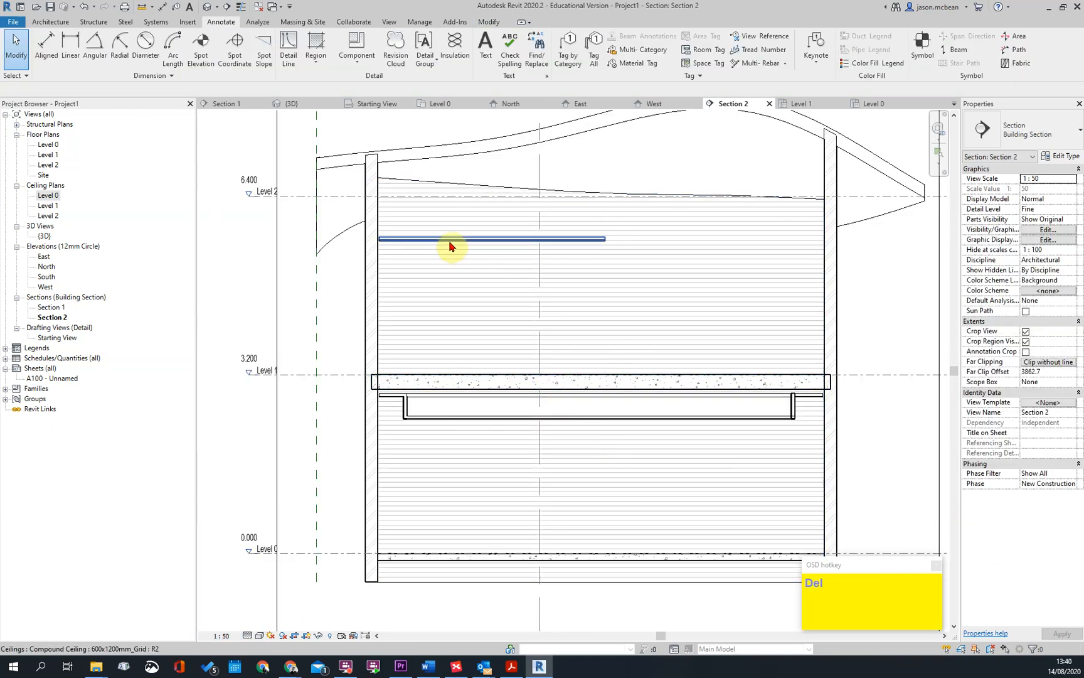
Open the boundary sketch of the upper 600x1200mm Grid ceiling for editing in Floor Plan: Level 0
left_click(448, 239)
middle_click_drag(599, 249, 574, 333)
key("Escape")
scroll(551, 306, "down", 2)
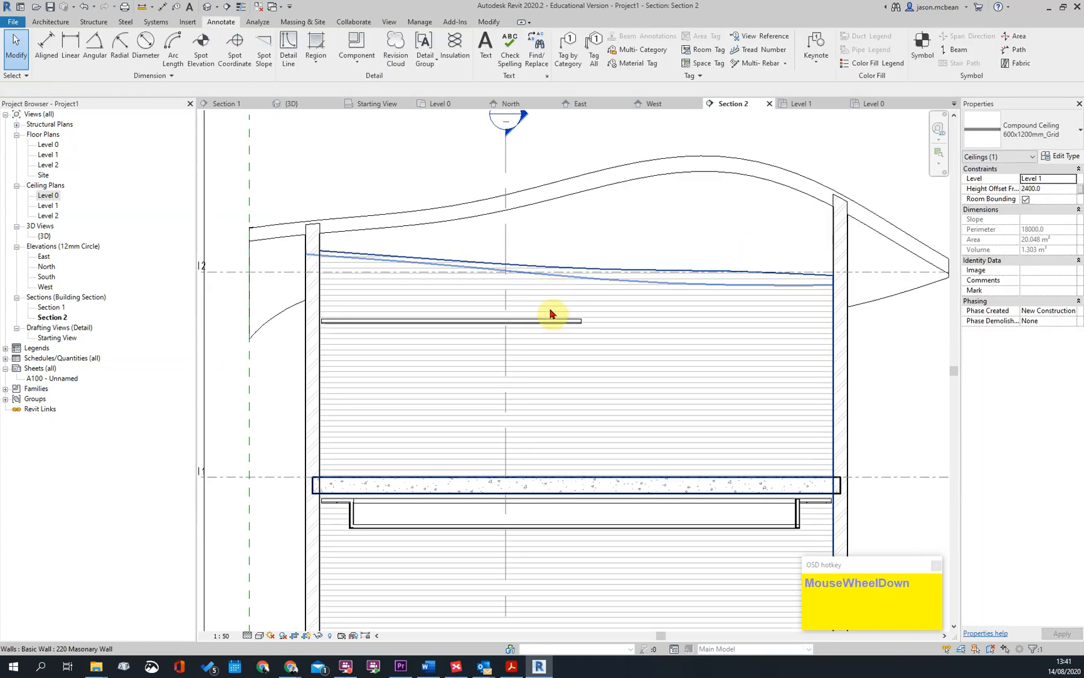
key("Escape")
left_click(552, 312)
left_click(463, 57)
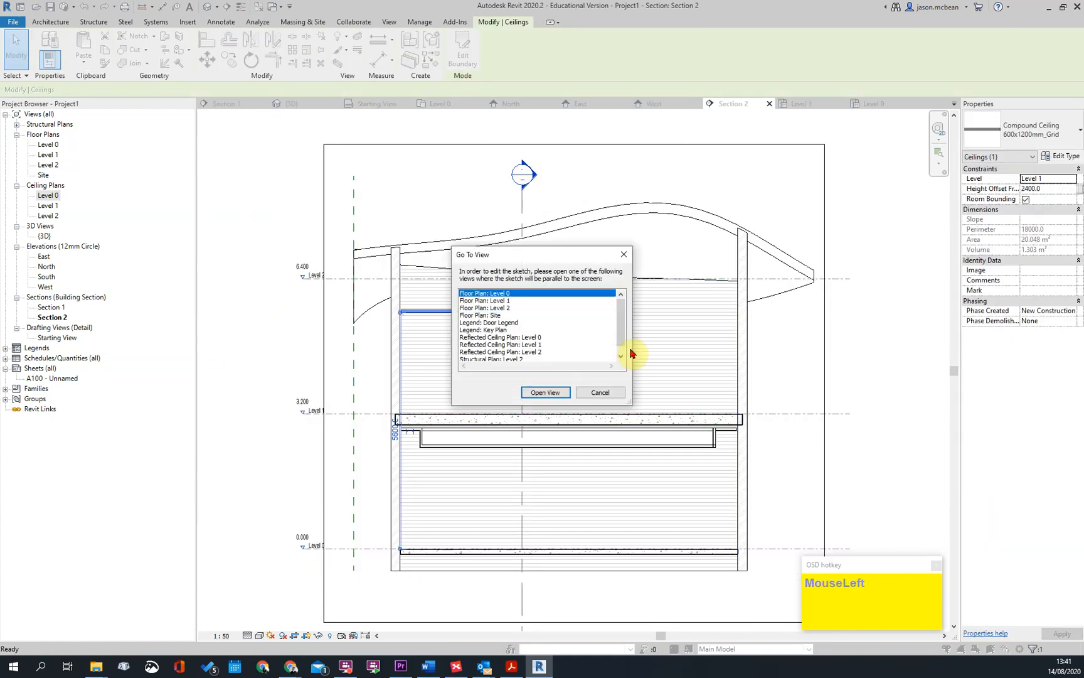
left_click(545, 392)
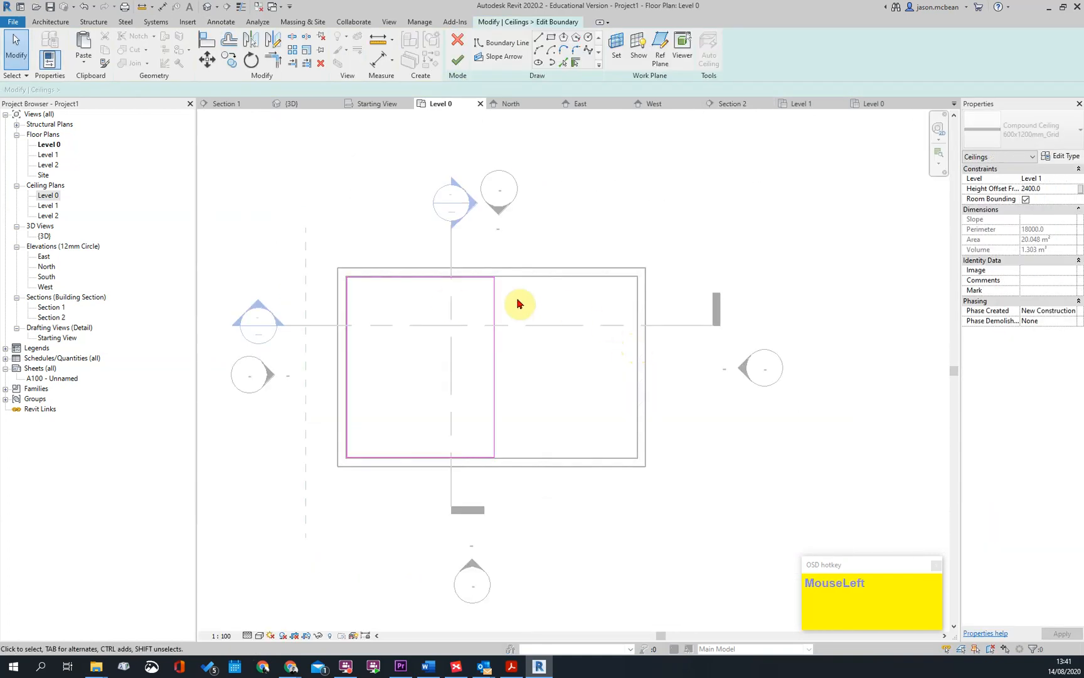
Add a horizontal slope arrow about 3500 mm long to the ceiling sketch, pointing toward the left-hand wall, and finish the sketch
middle_click_drag(448, 300, 509, 259)
left_click(480, 58)
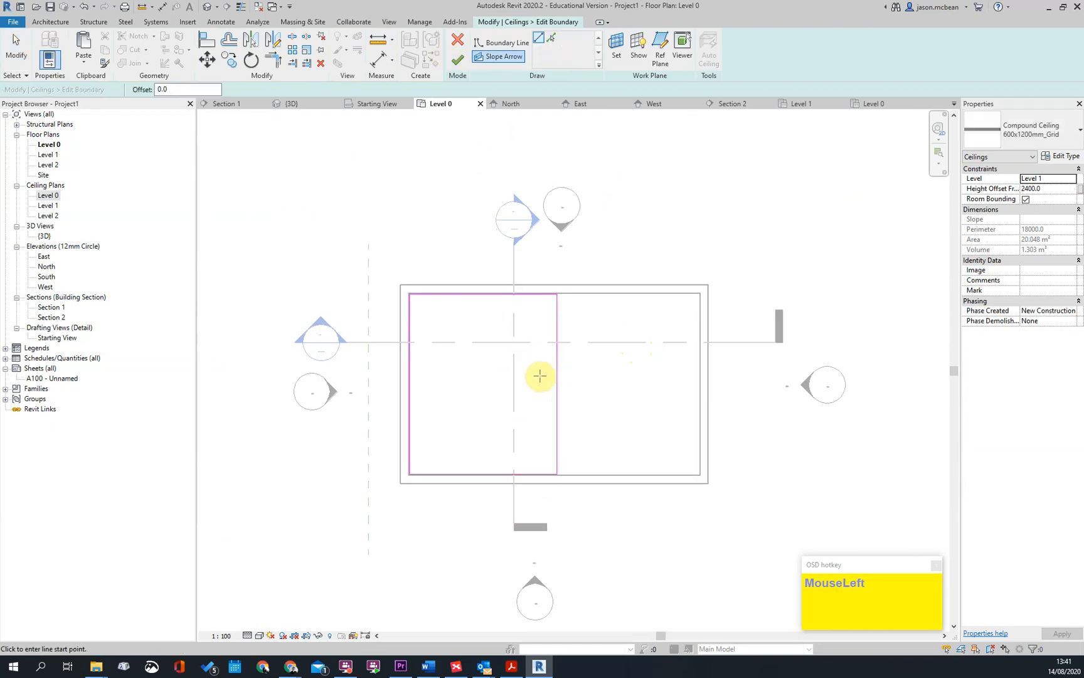
left_click(551, 375)
left_click(423, 375)
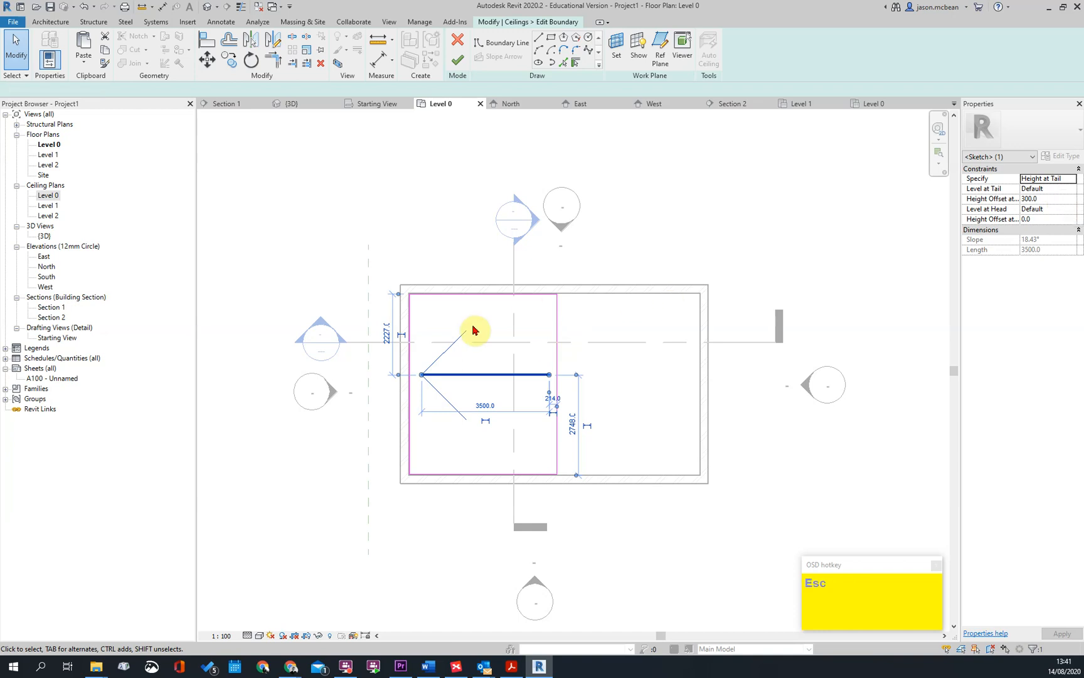
left_click(486, 261)
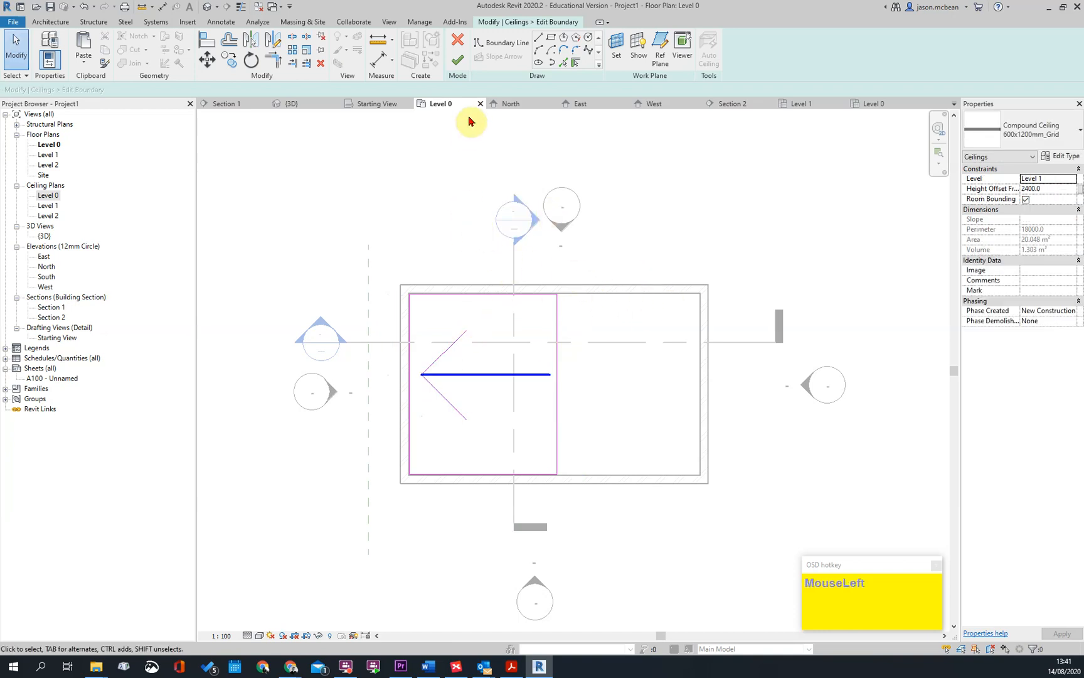
left_click(458, 66)
key("Escape")
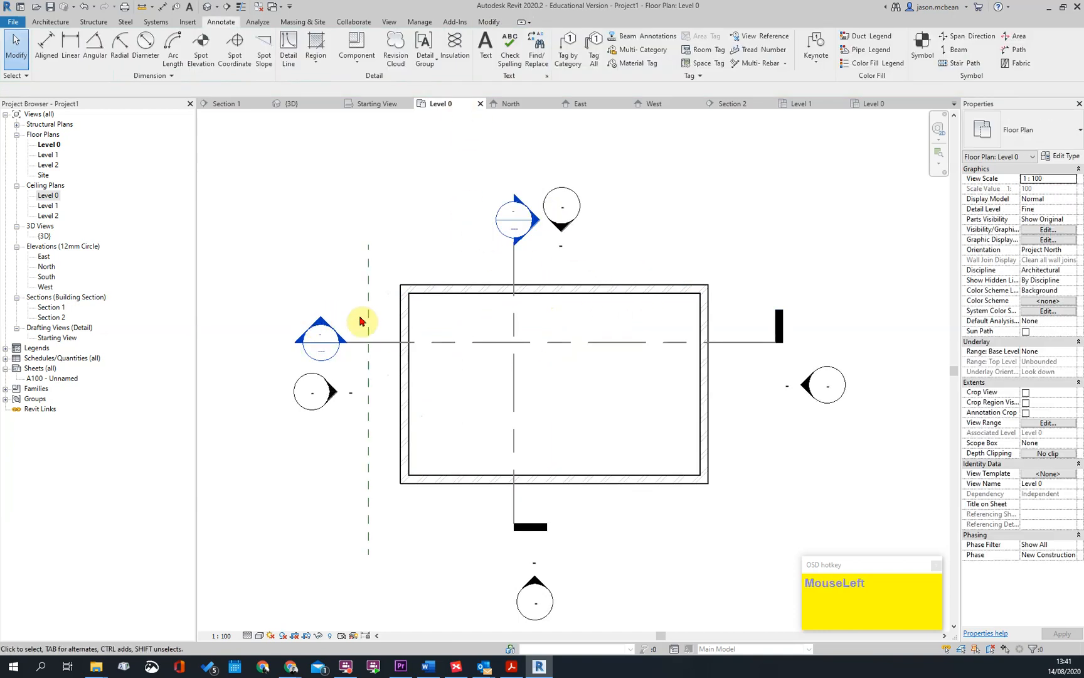
Return to Section 2 and examine the sloping upper grid ceiling in relation to the walls and curved roof
double_click(319, 333)
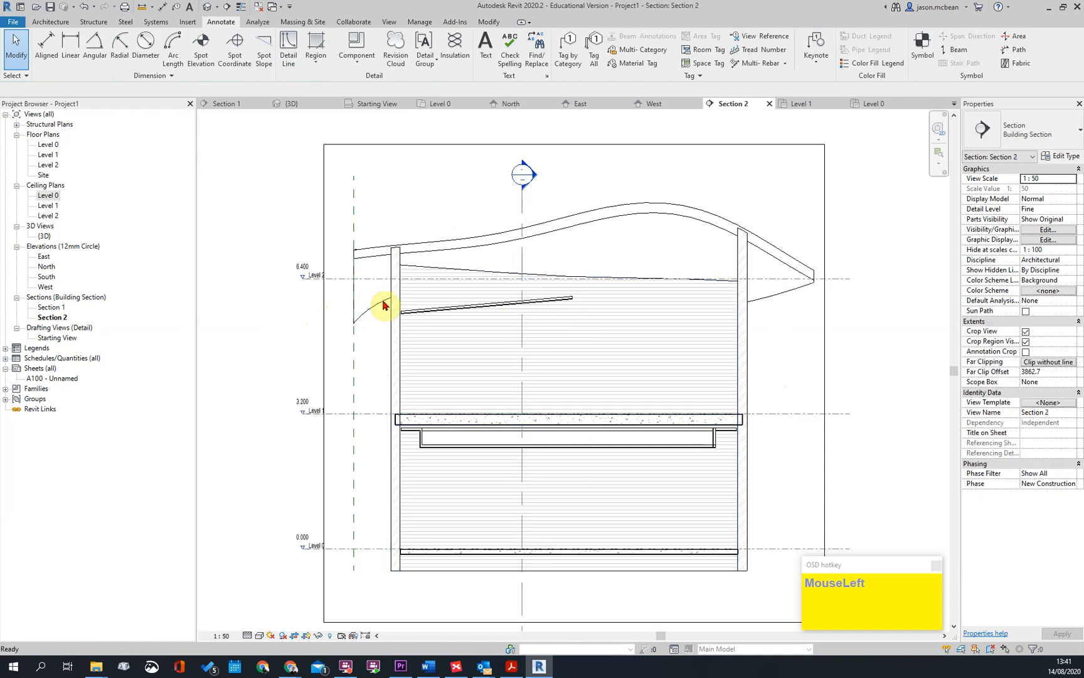
scroll(449, 320, "up", 3)
key("Escape")
left_click(450, 320)
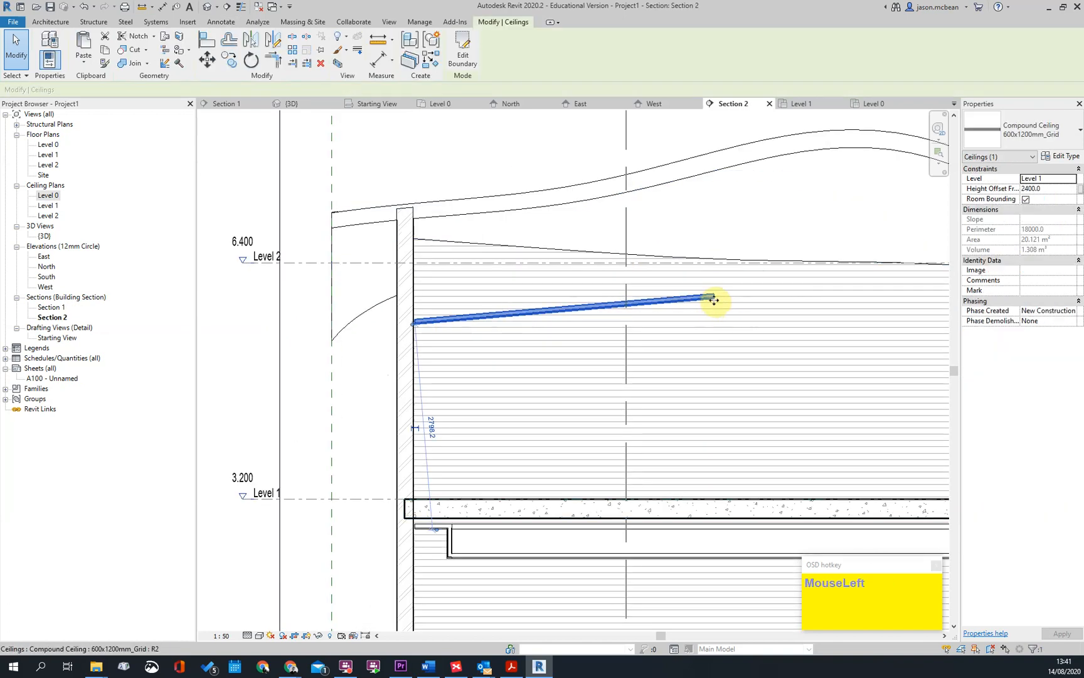
scroll(395, 377, "down", 2)
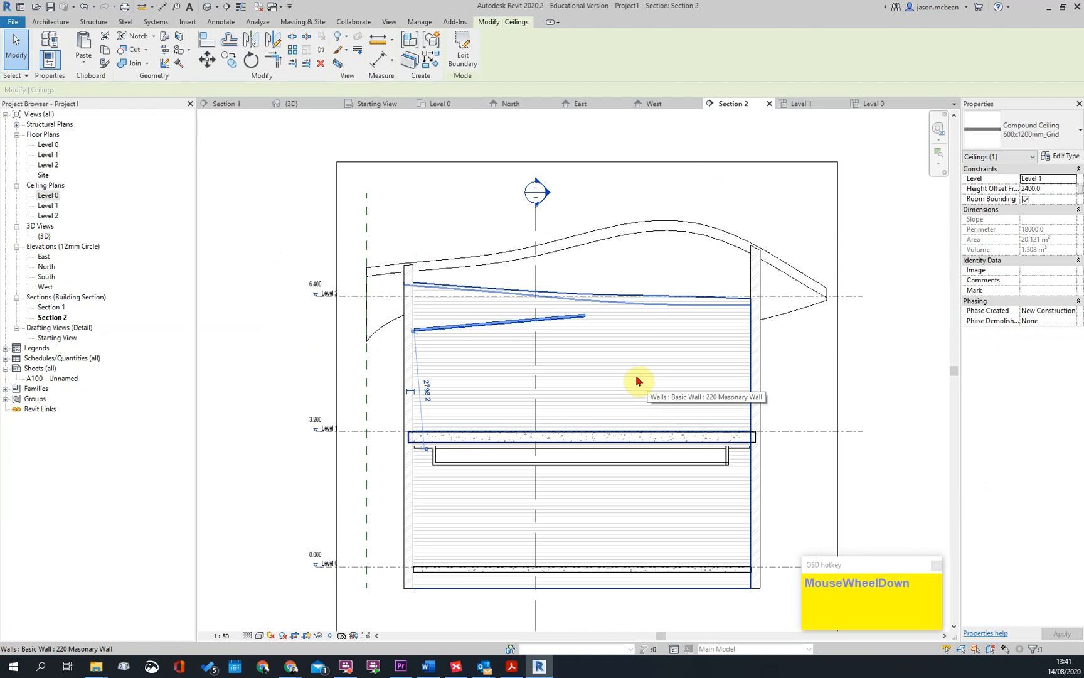
key("Escape")
scroll(600, 302, "up", 2)
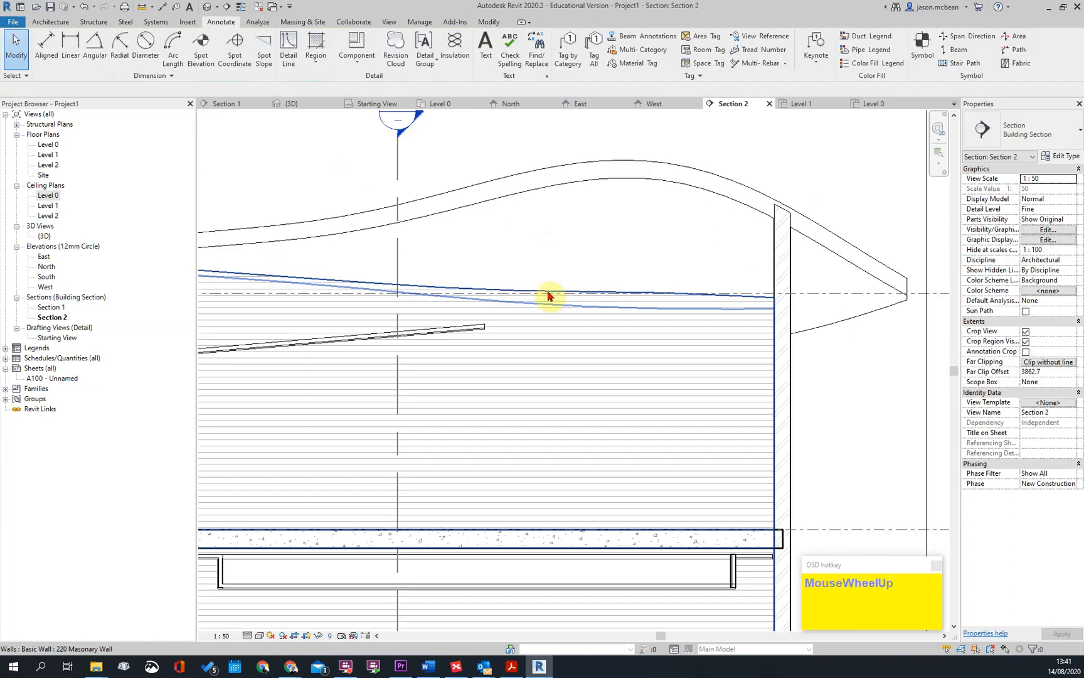
scroll(511, 304, "down", 3)
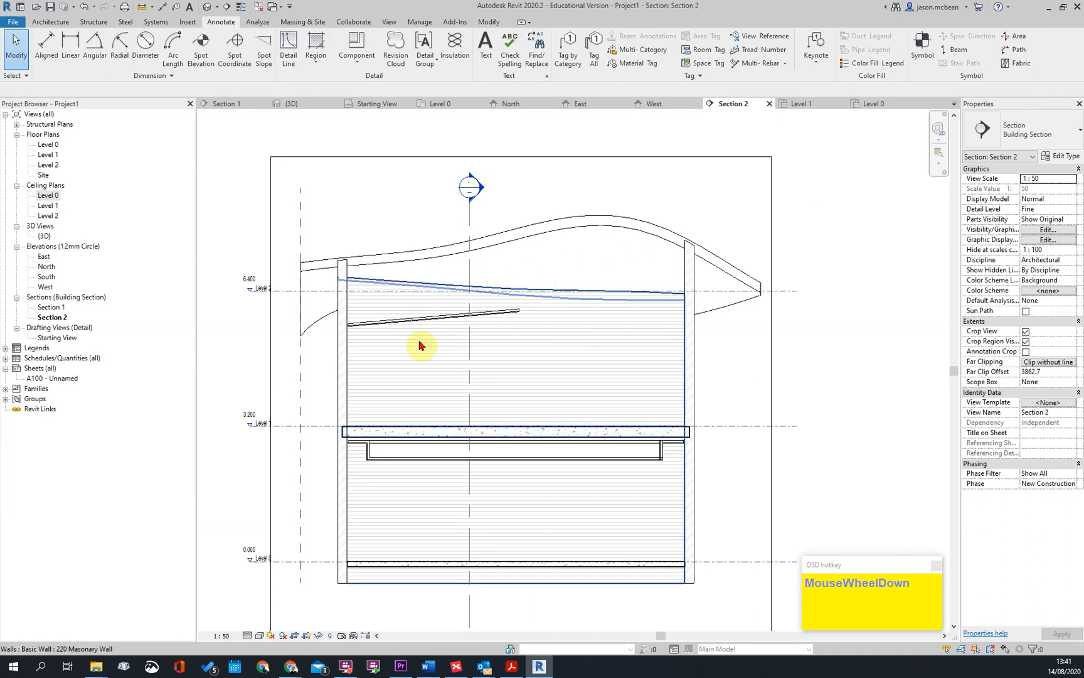
scroll(420, 345, "up", 2)
left_click(544, 310)
scroll(552, 324, "down", 2)
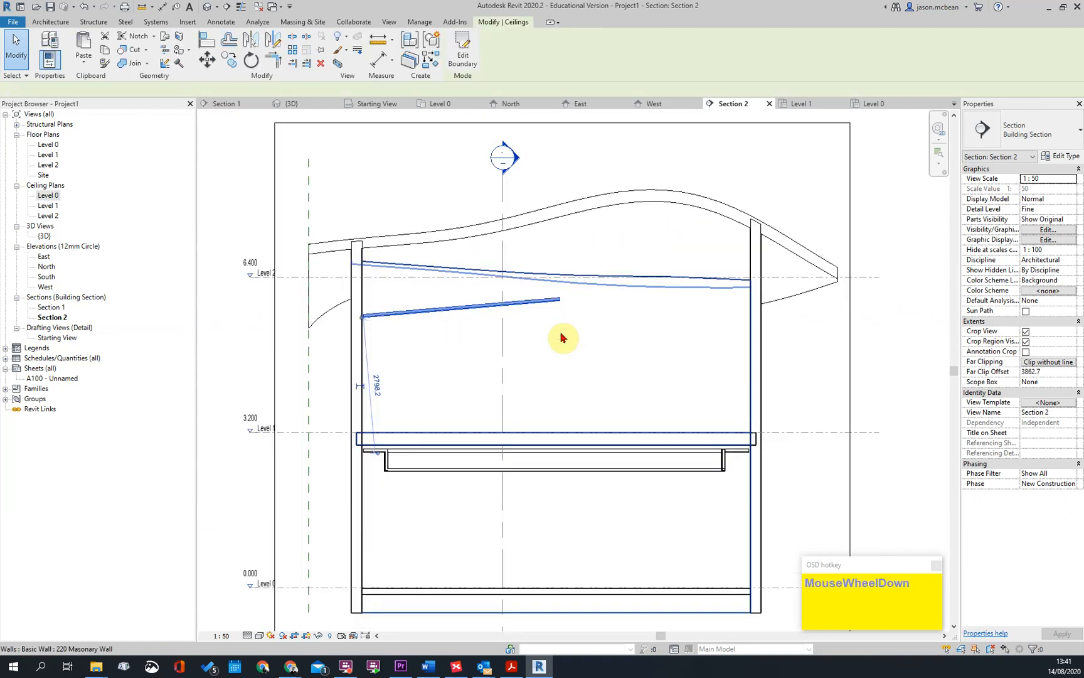
Reopen the boundary sketch of the upper 600x1200mm Grid ceiling for editing in Floor Plan: Level 0
left_click(447, 64)
key("Escape")
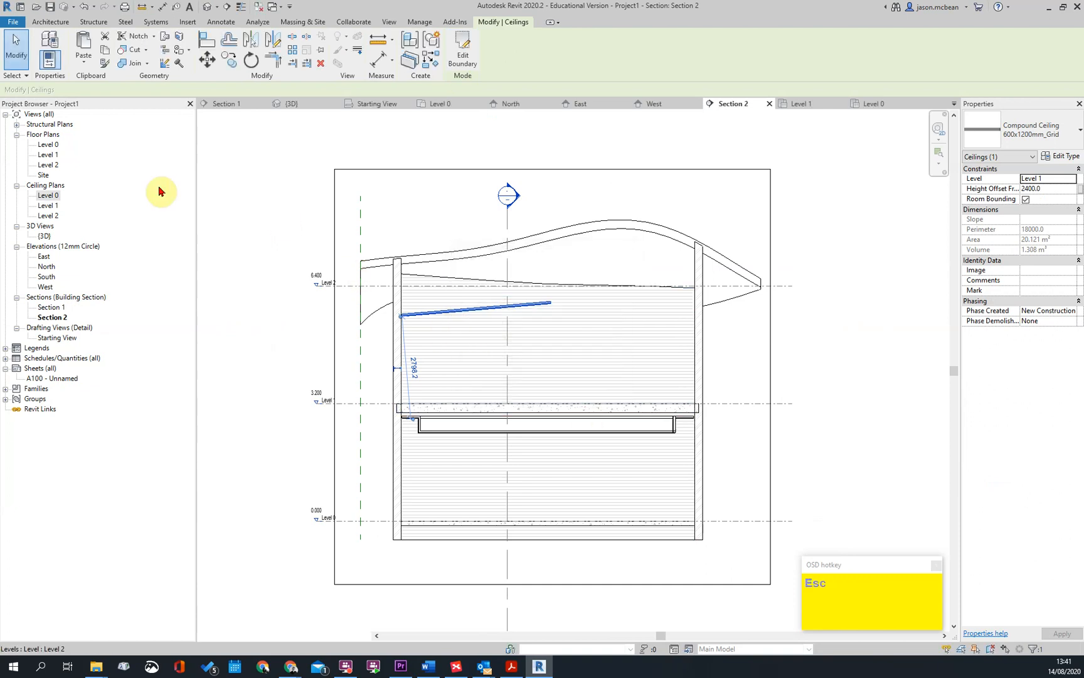
key("Escape")
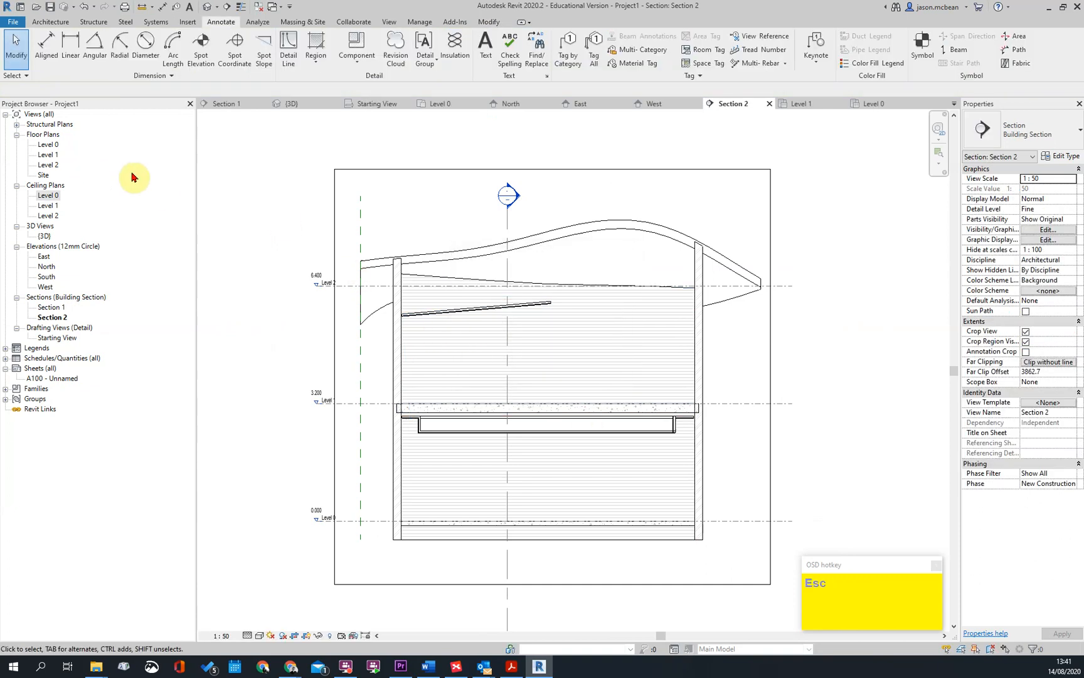
left_click(455, 307)
left_click(465, 56)
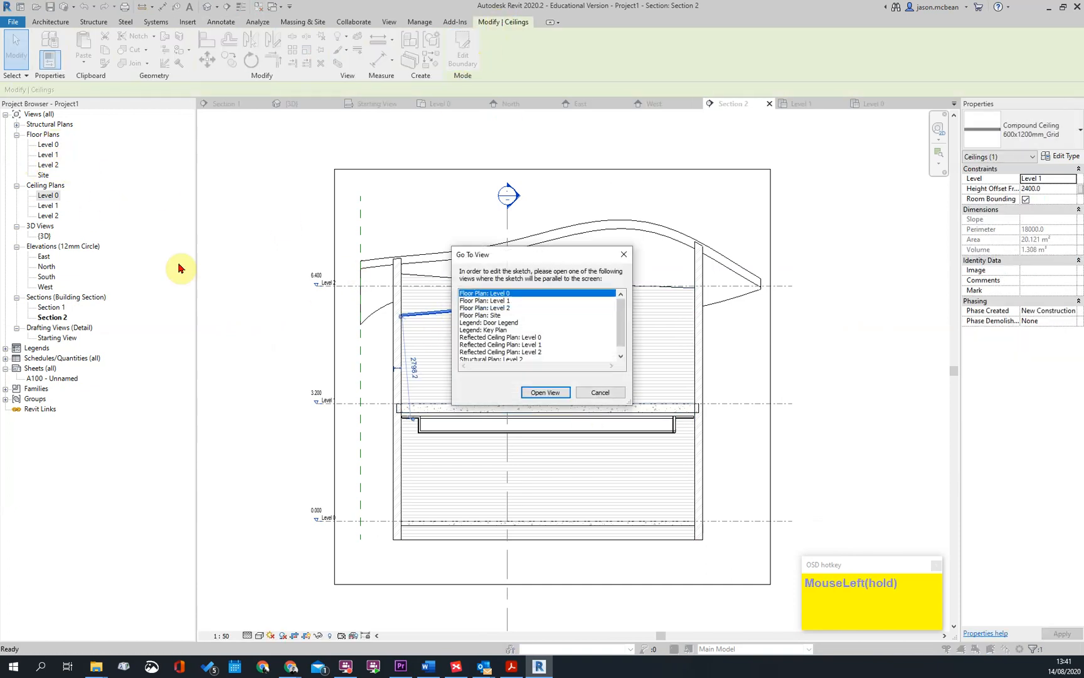
left_click(547, 396)
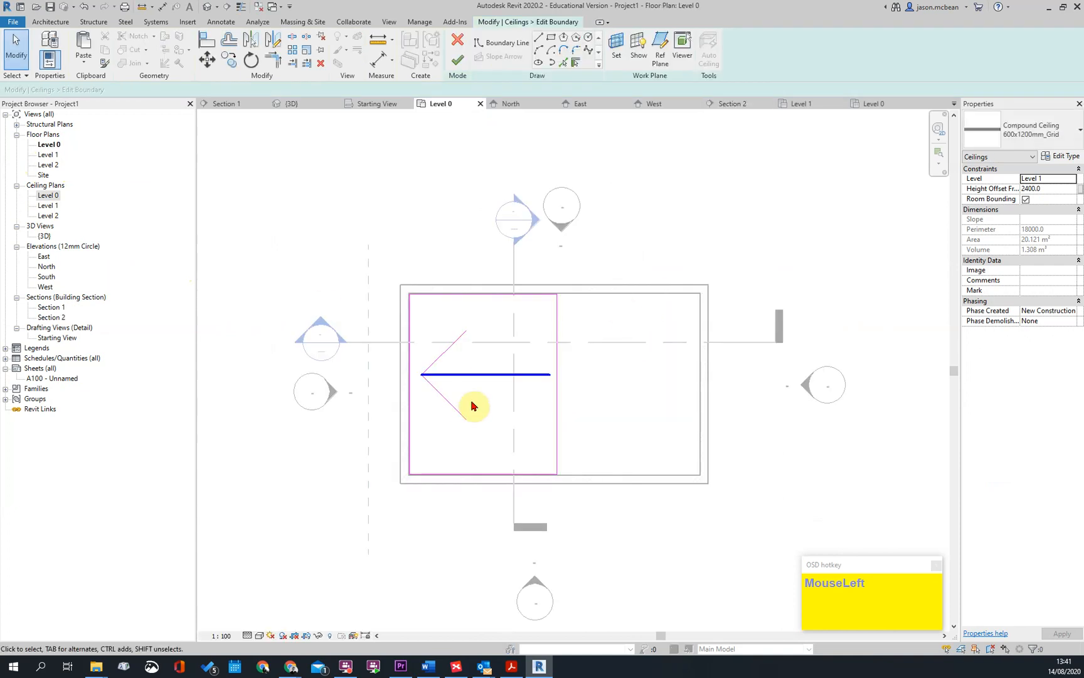
scroll(506, 367, "down", 2)
scroll(505, 367, "down", 1)
scroll(395, 370, "up", 2)
key("Escape")
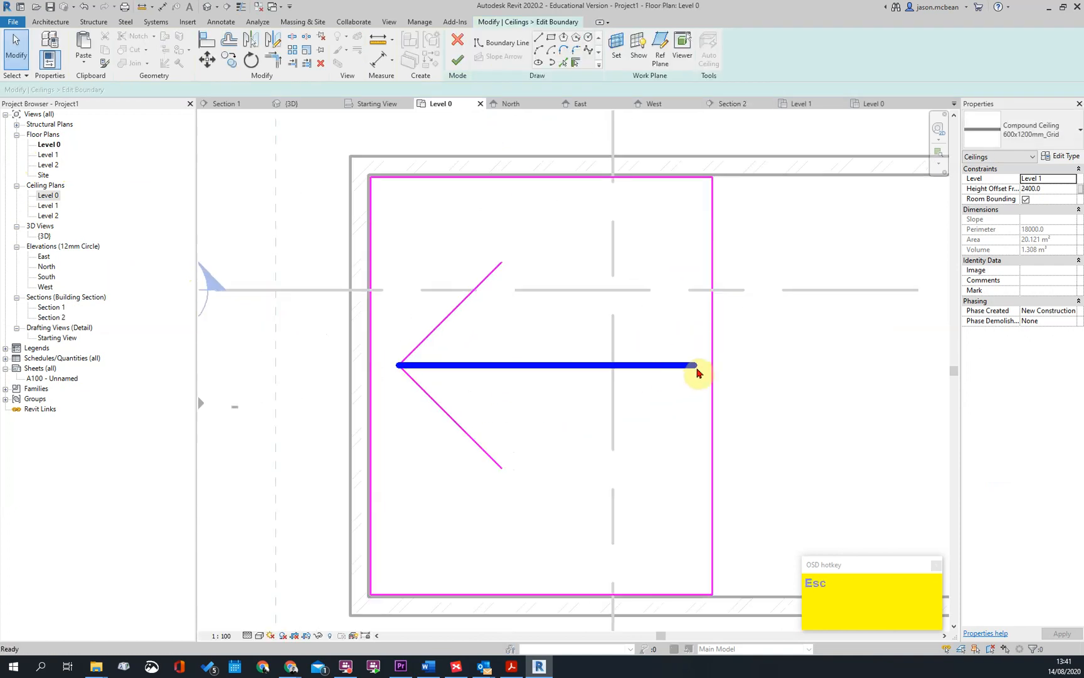
Specify the ceiling's slope arrow by Slope instead of Height at Tail, set it to 30°, and finish the sketch
left_click(696, 369)
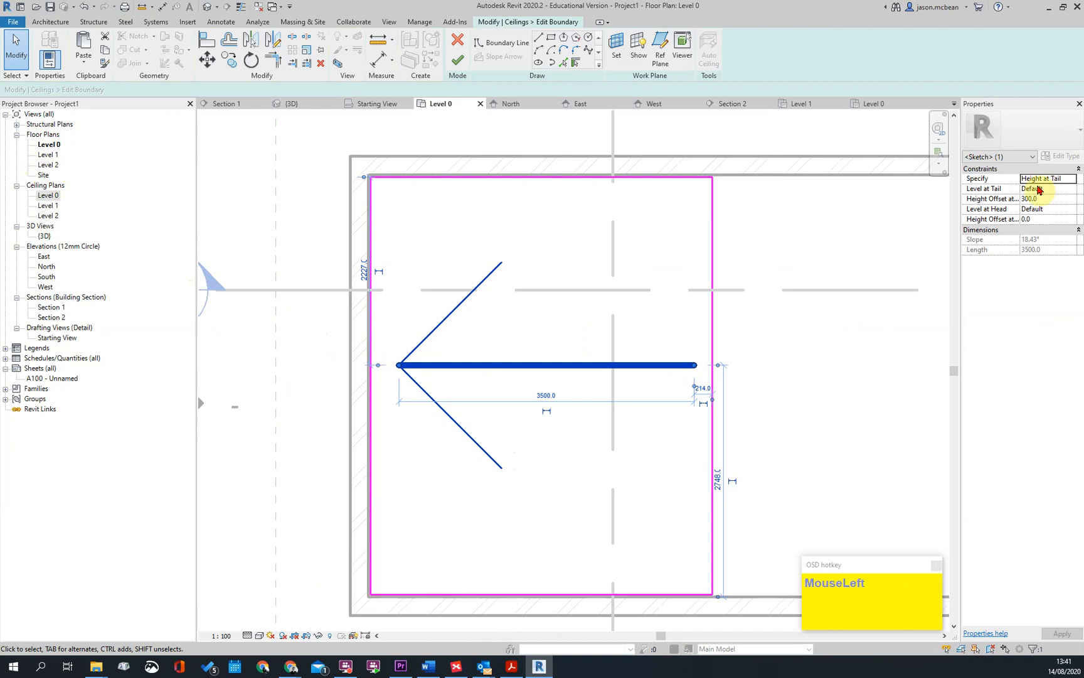
left_click(1073, 180)
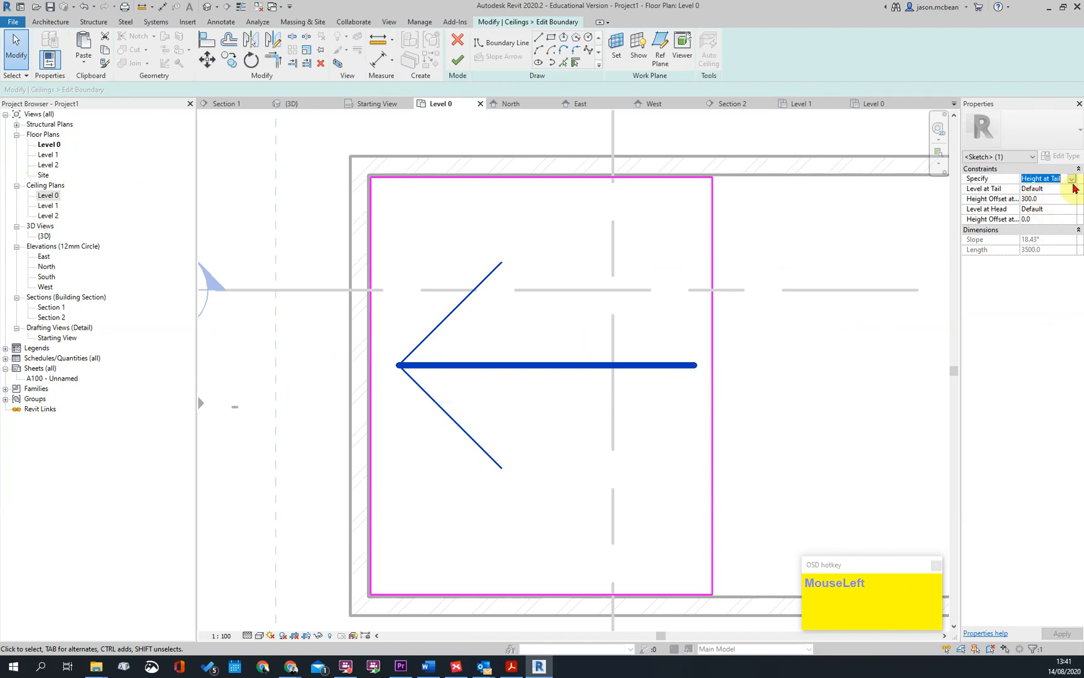
left_click(1041, 197)
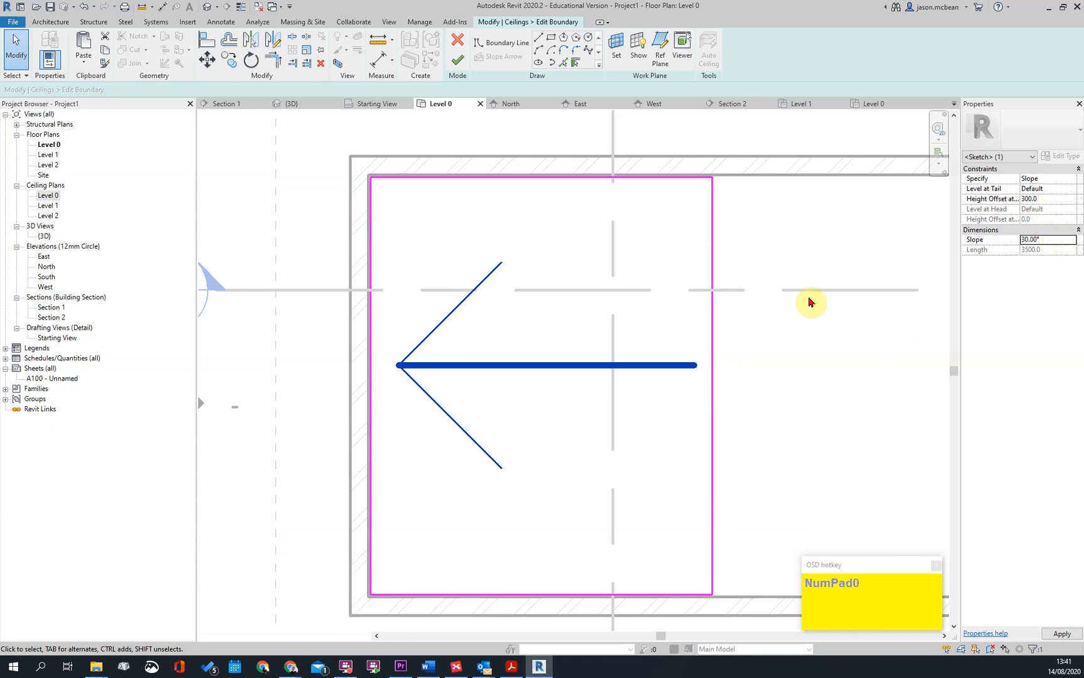
left_click(593, 271)
left_click(458, 59)
Return to Section 2 and check the tilt of the upper grid ceiling against the curved roof
scroll(661, 273, "down", 3)
key("Escape")
double_click(450, 258)
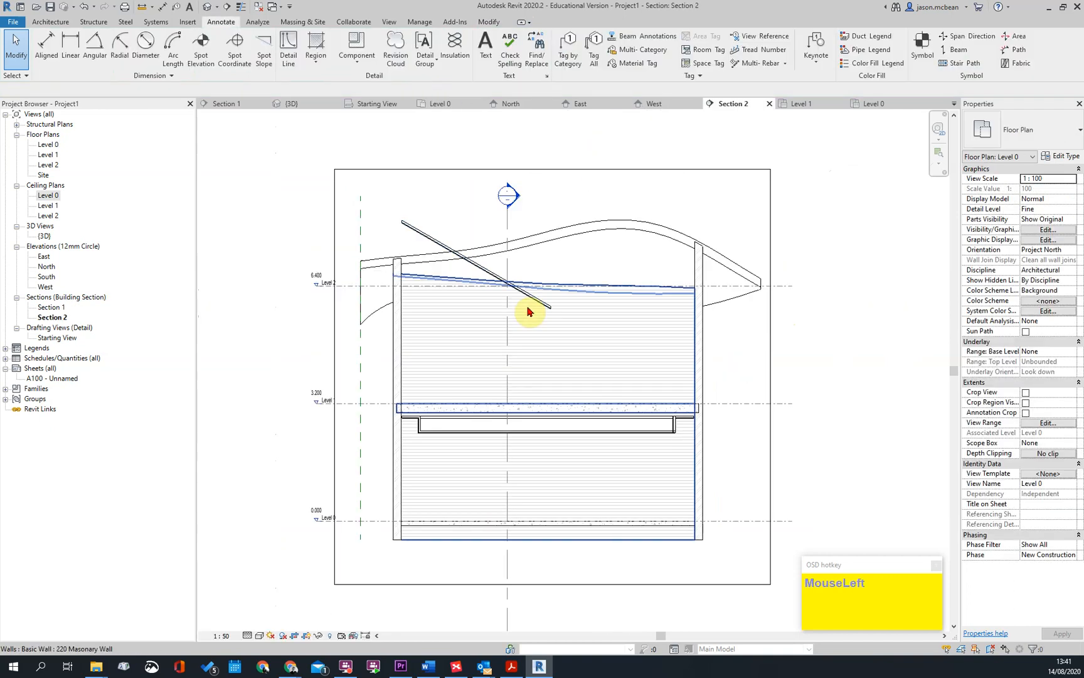
key("Escape")
Select the sloping grid ceiling in Section 2 and open its boundary sketch in Floor Plan: Level 0
left_click(485, 273)
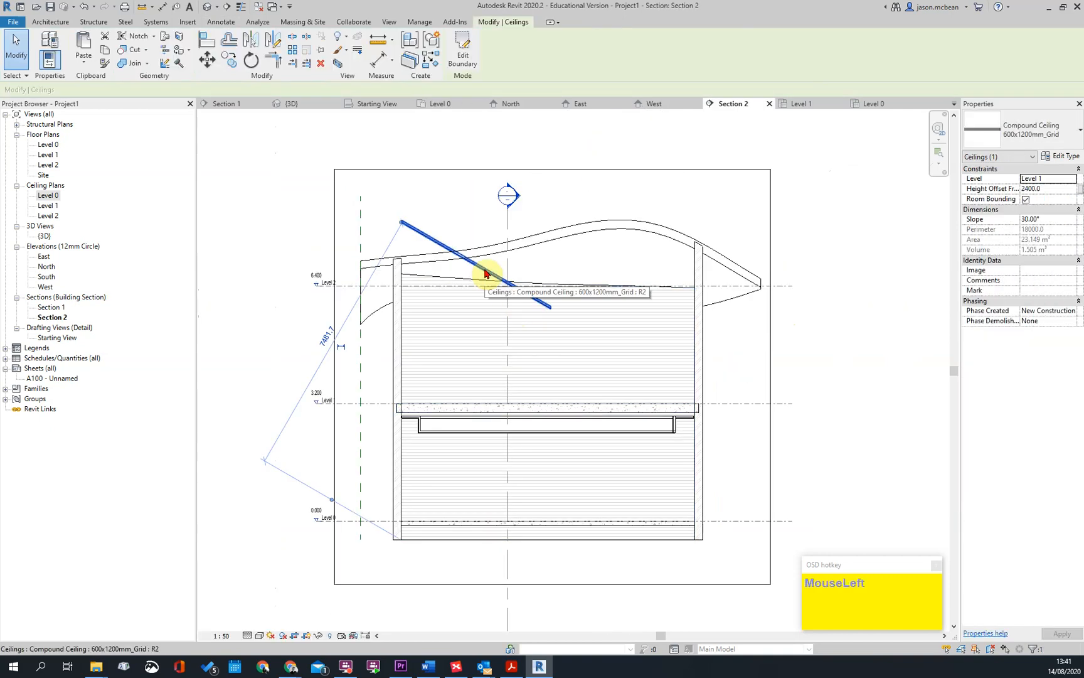
left_click(466, 53)
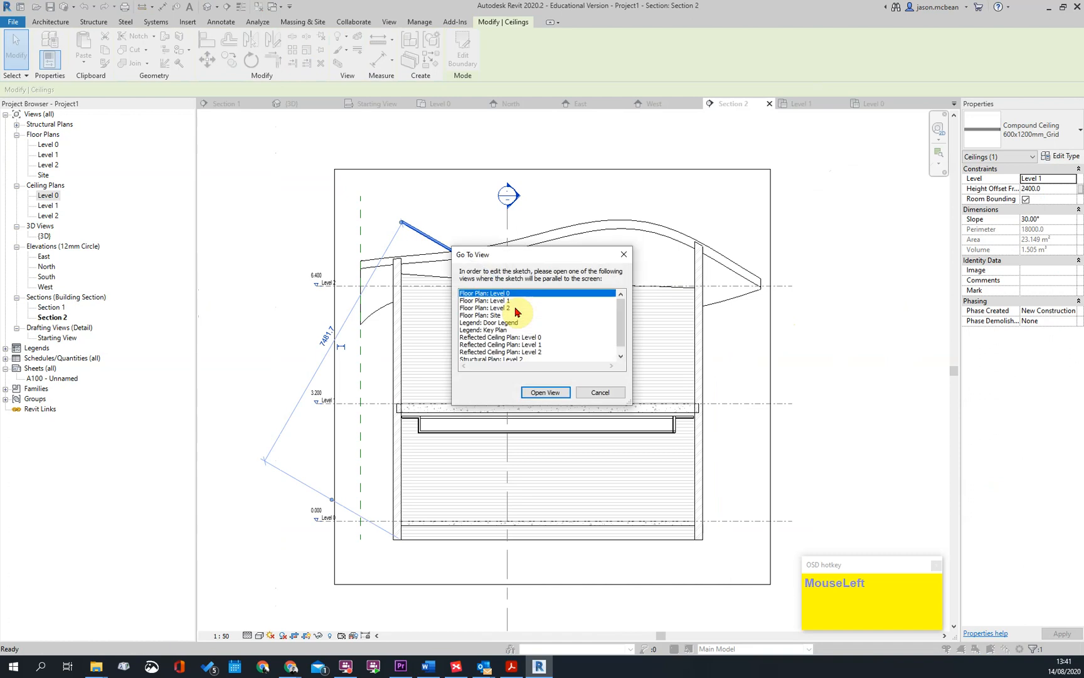
left_click(552, 394)
key("Escape")
mouse_move(520, 251)
left_mouse_down()
mouse_move(595, 356)
mouse_move(590, 318)
left_mouse_up()
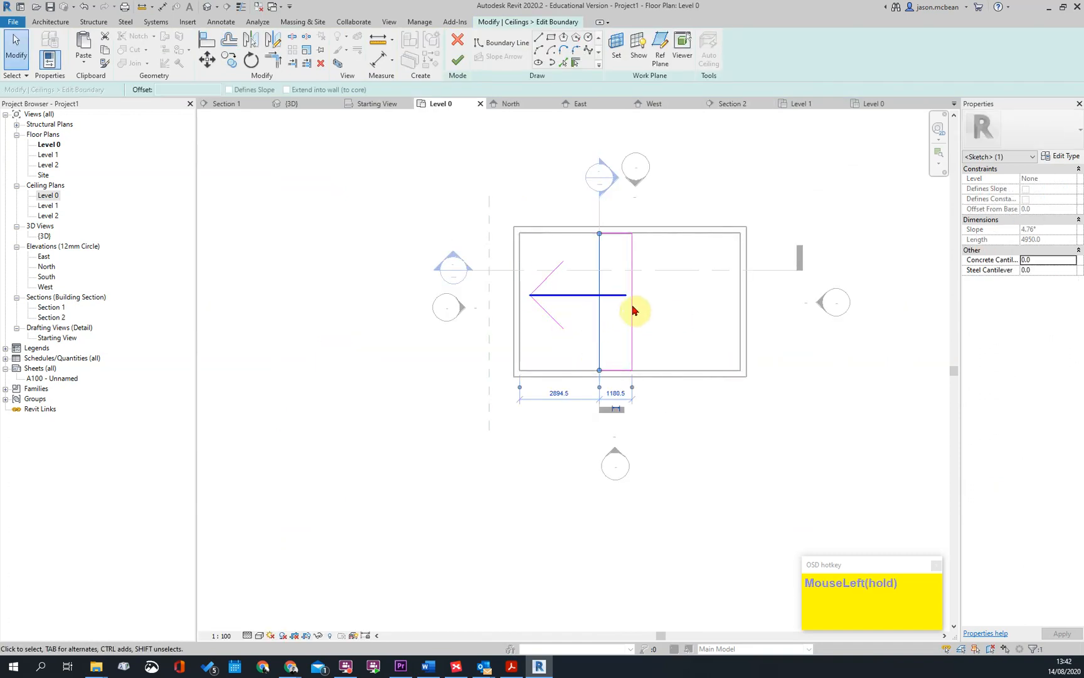
key("Escape")
key("ctrl+z")
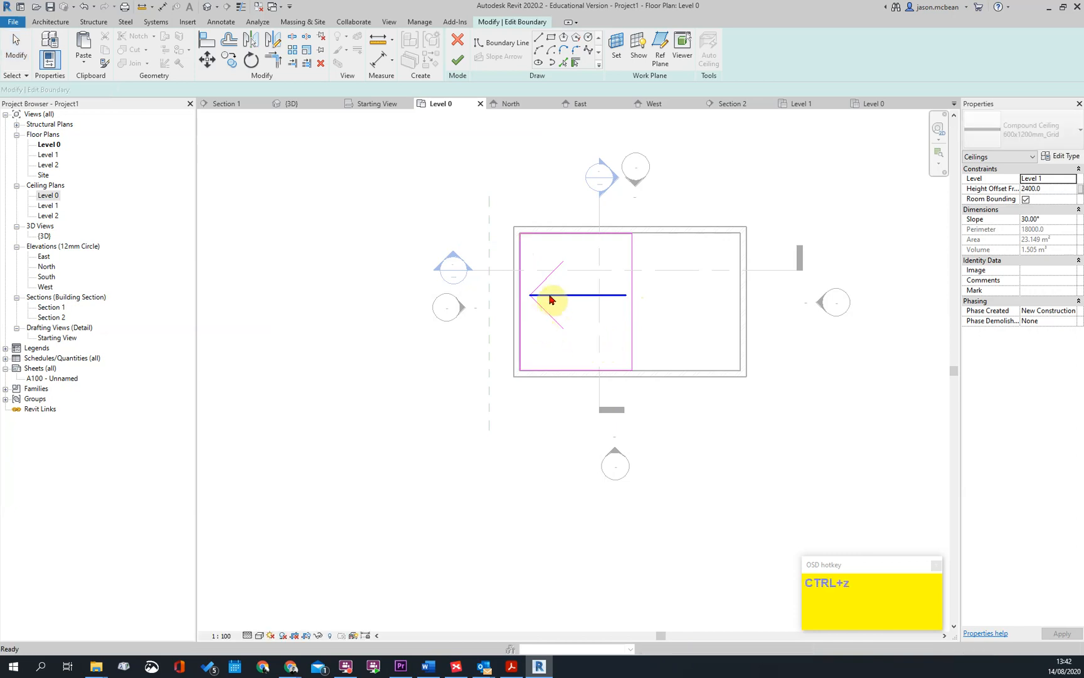
Delete the slope arrow, make the ceiling sketch's right-hand boundary line slope-defining, and finish the sketch
left_click(556, 295)
key("Delete")
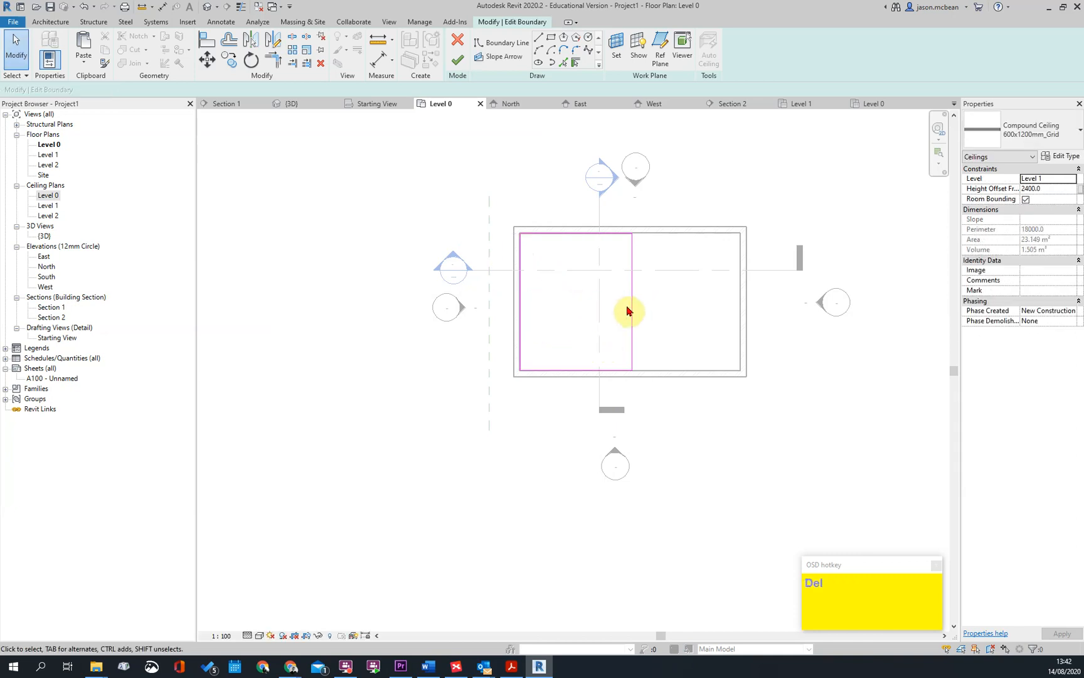
double_click(631, 308)
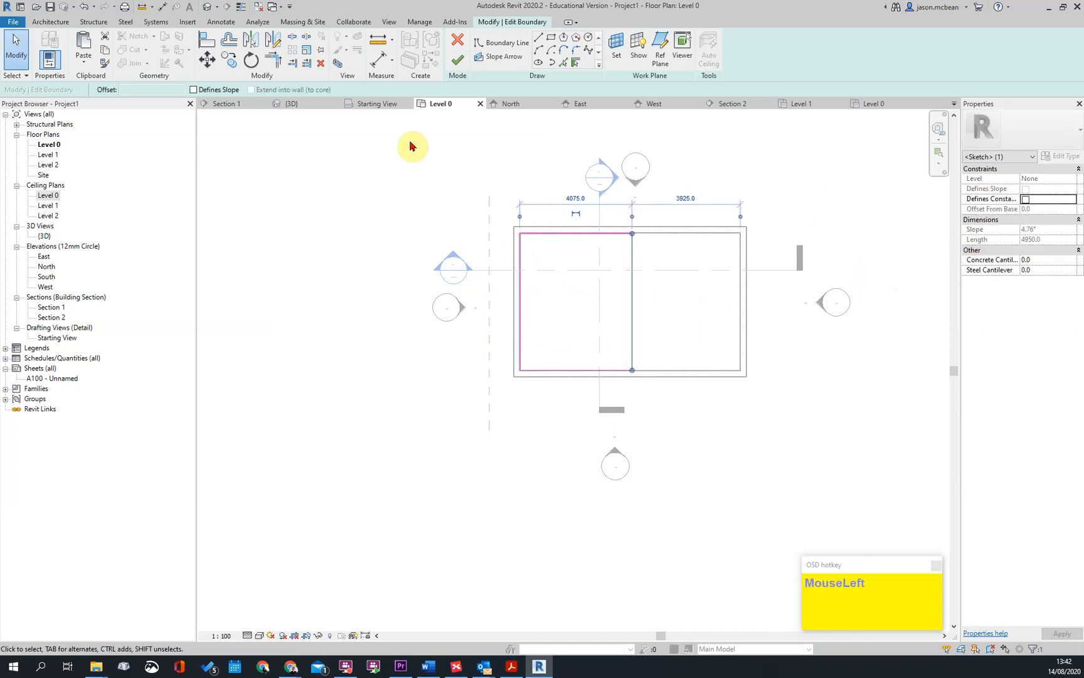
key("Escape")
left_click(520, 283)
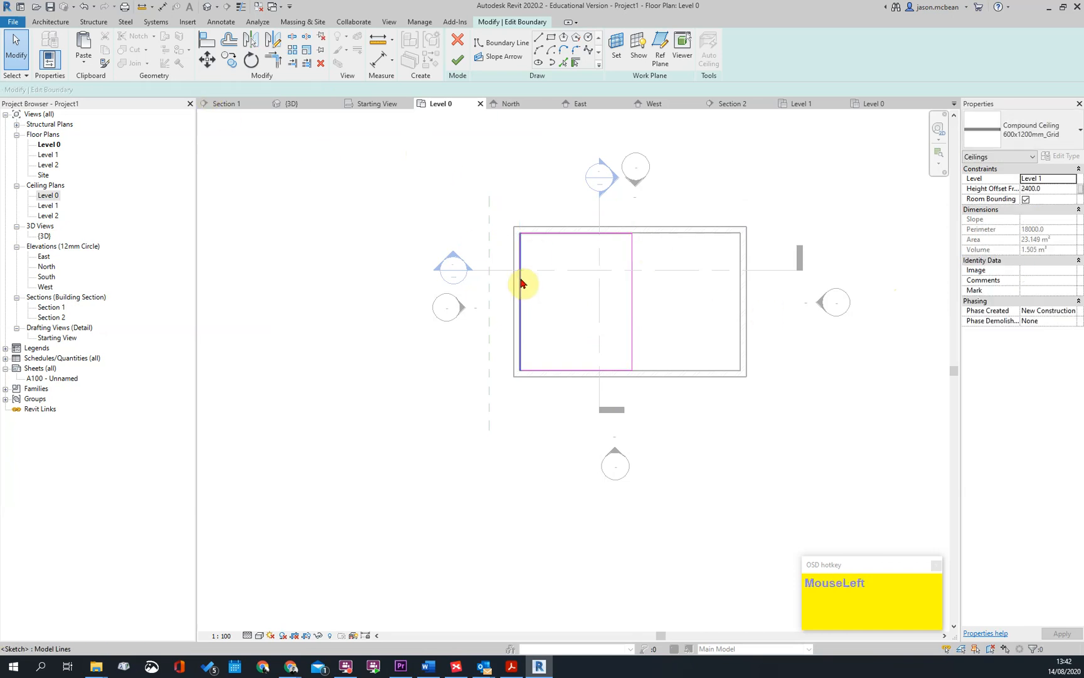
key("Escape")
left_click(567, 235)
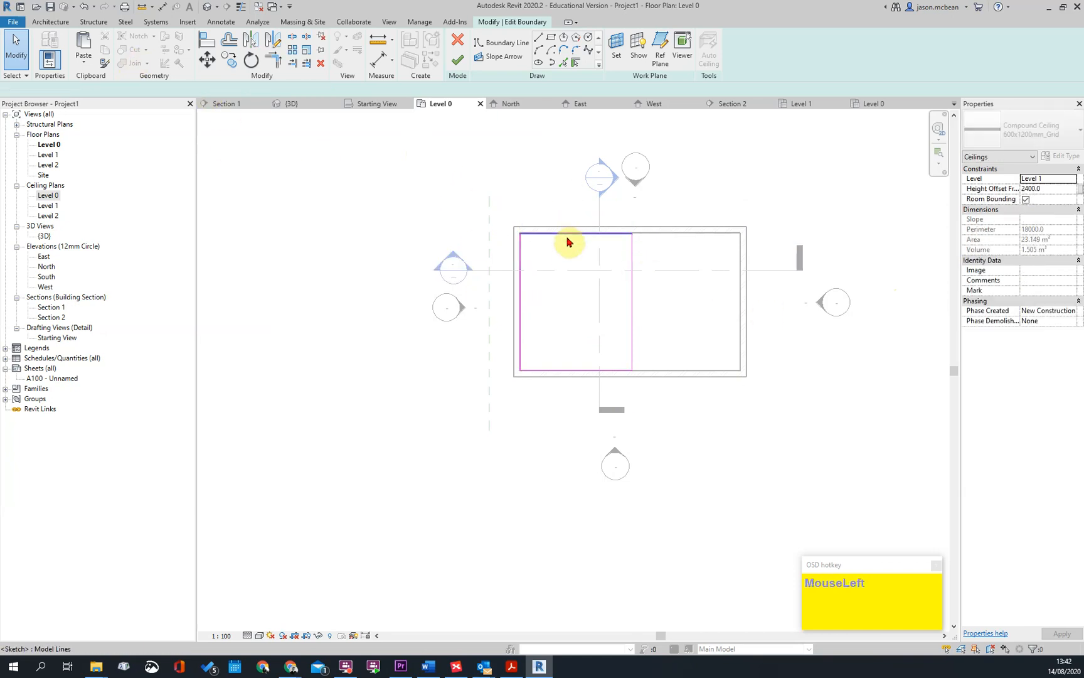
key("Escape")
left_click(633, 305)
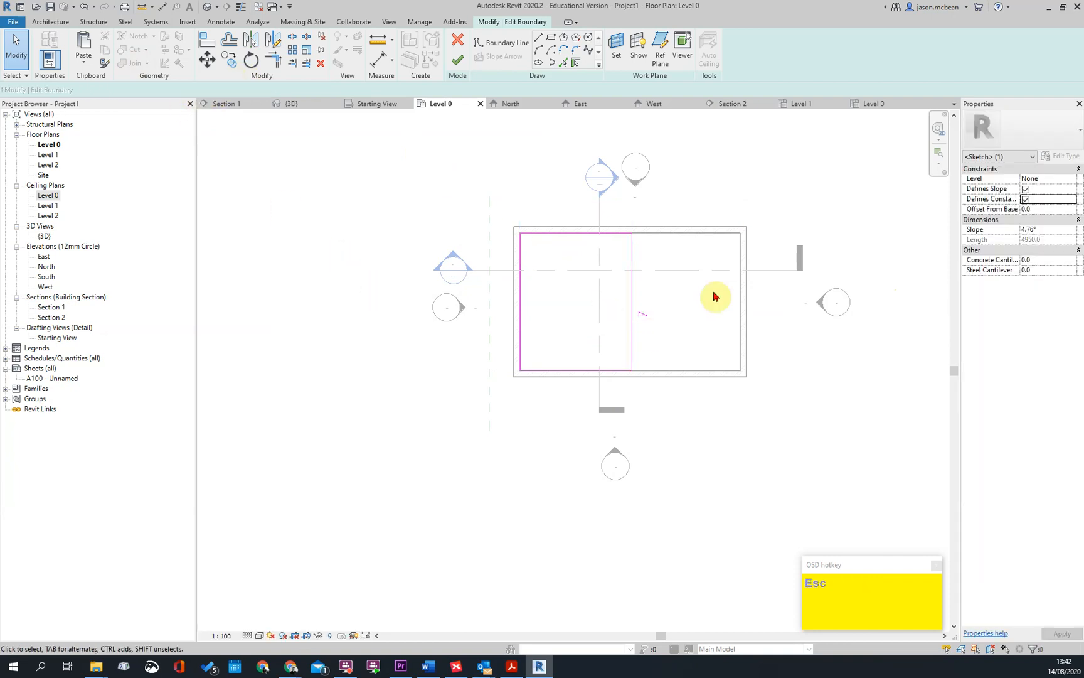
key("Escape")
left_click(456, 61)
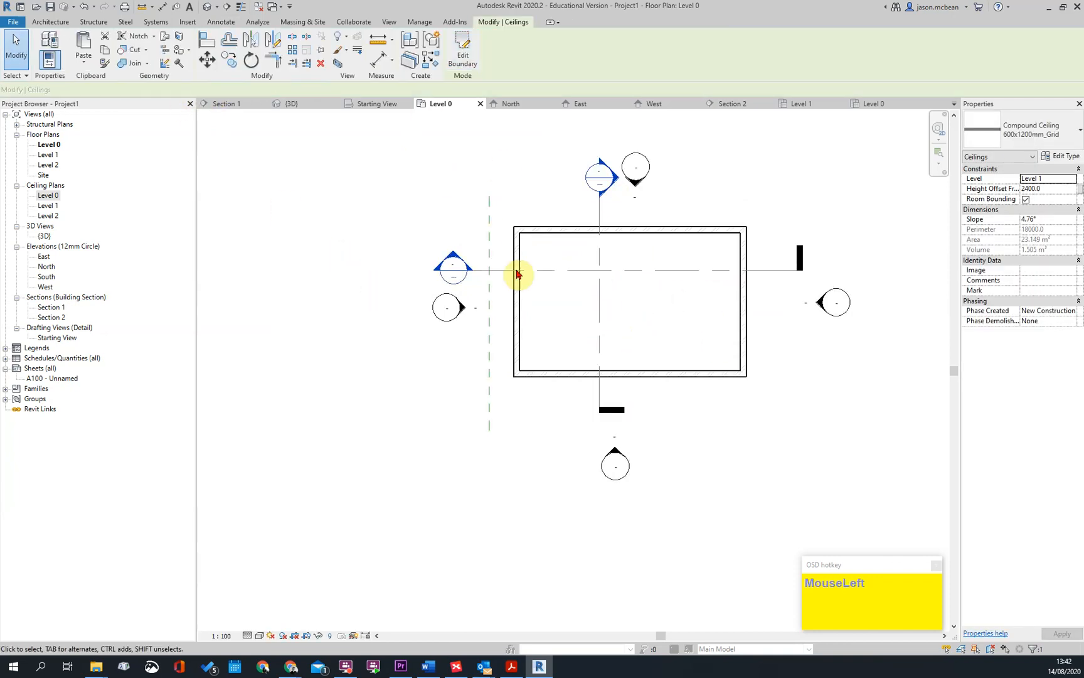
Return to Section 2 and set the upper grid ceiling's slope to 30°
scroll(461, 260, "down", 2)
double_click(461, 260)
key("Escape")
left_click(486, 311)
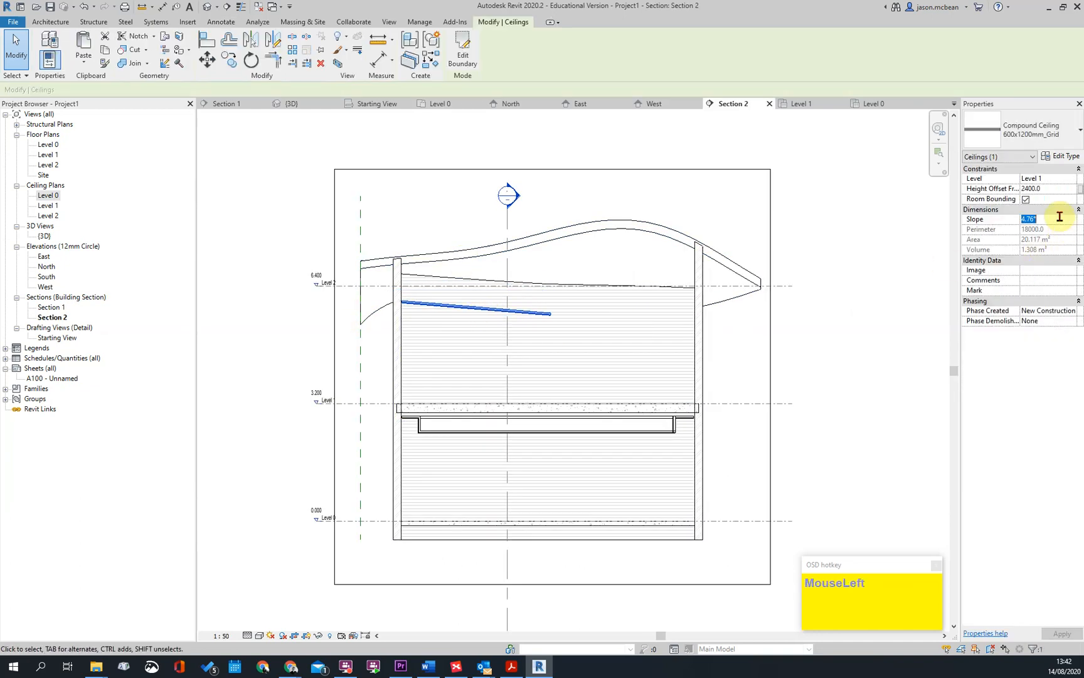
key("Escape")
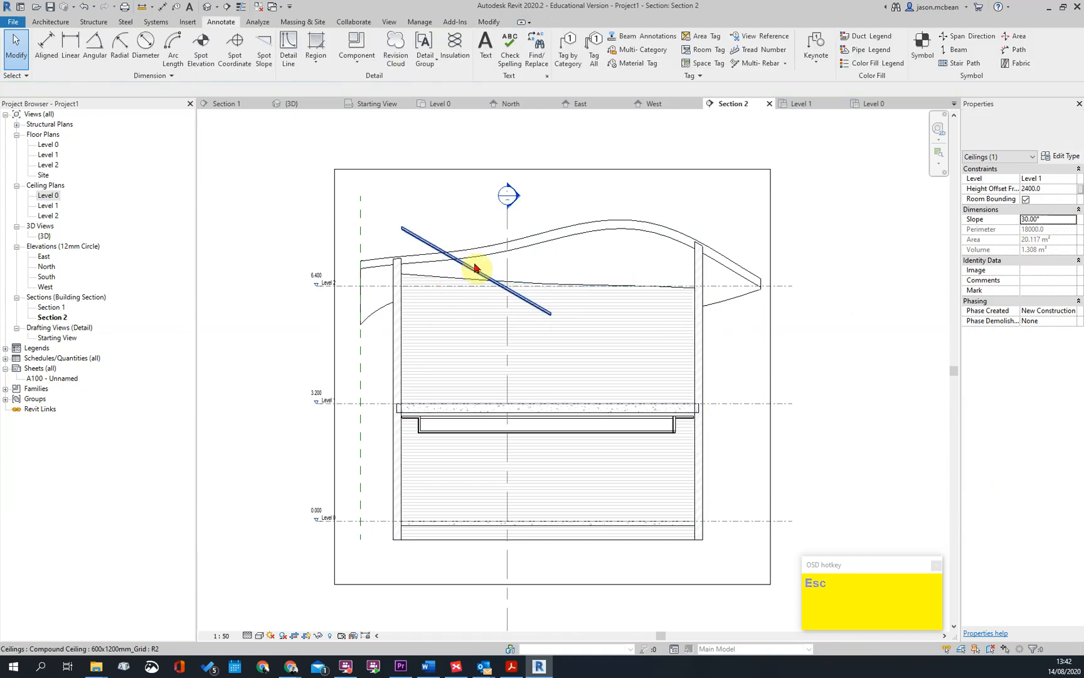
left_click(468, 274)
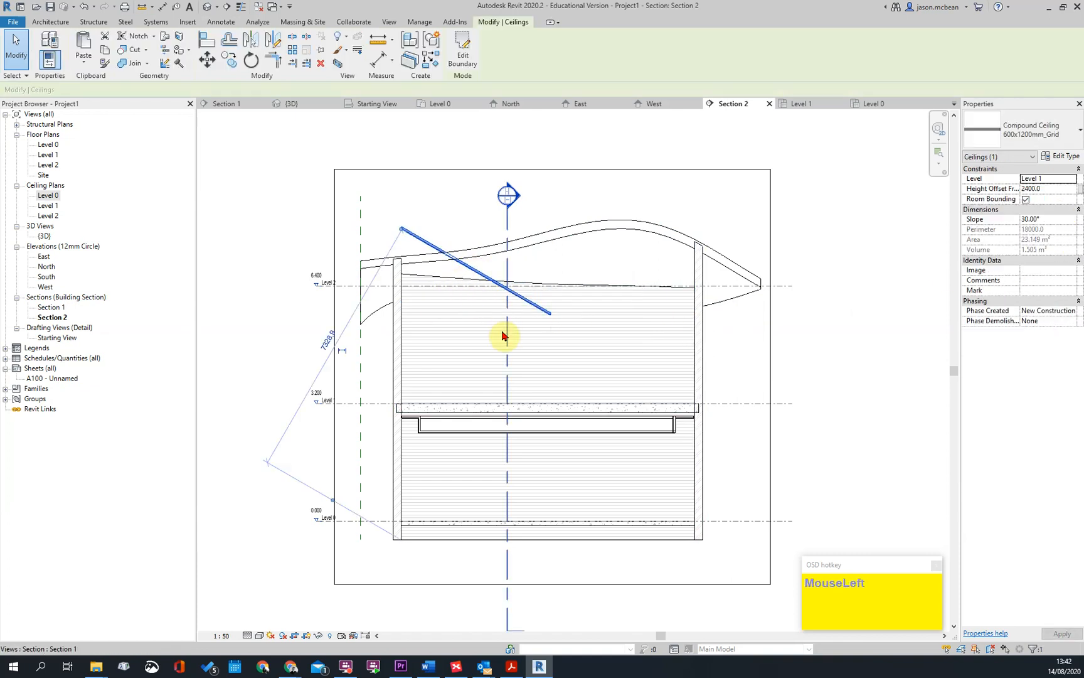
key("Escape")
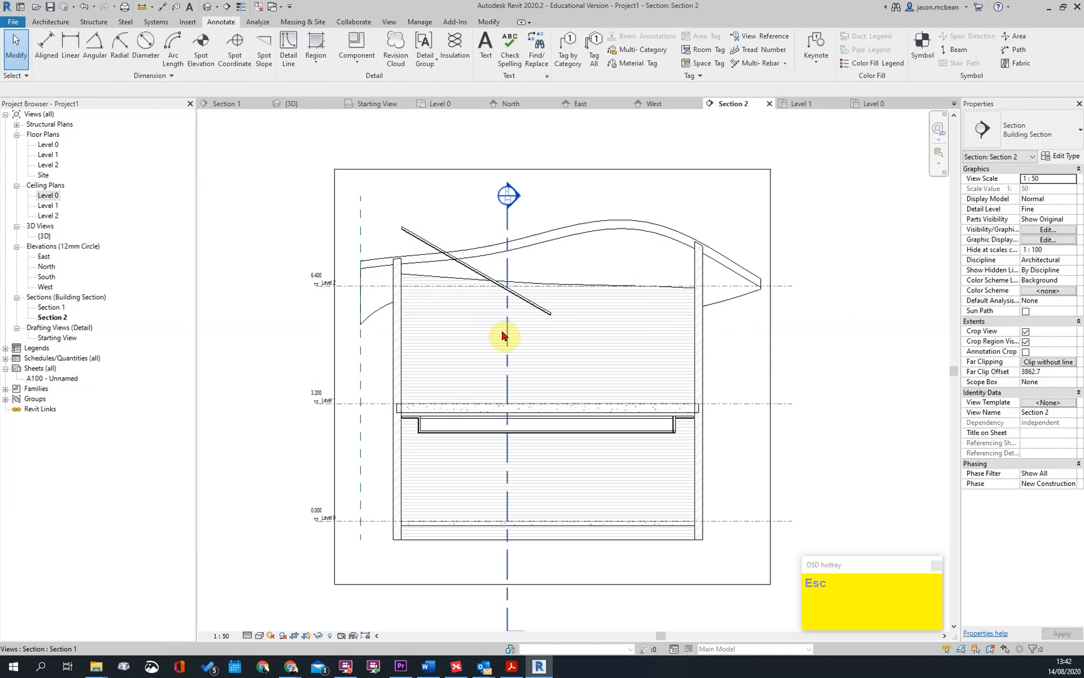
Delete the sloping upper grid ceiling and the curved tiled roof in Section 2
left_click(467, 269)
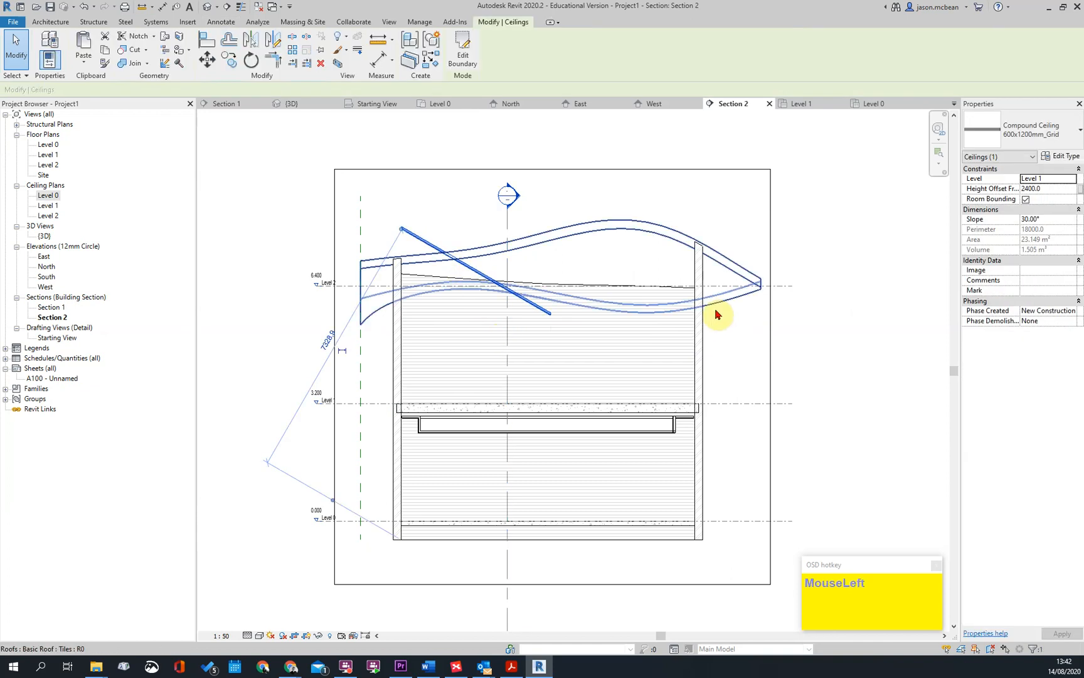
scroll(727, 311, "down", 3)
left_click(653, 276)
scroll(655, 317, "down", 1)
key("Delete")
scroll(723, 293, "up", 3)
scroll(658, 300, "down", 3)
scroll(659, 278, "up", 3)
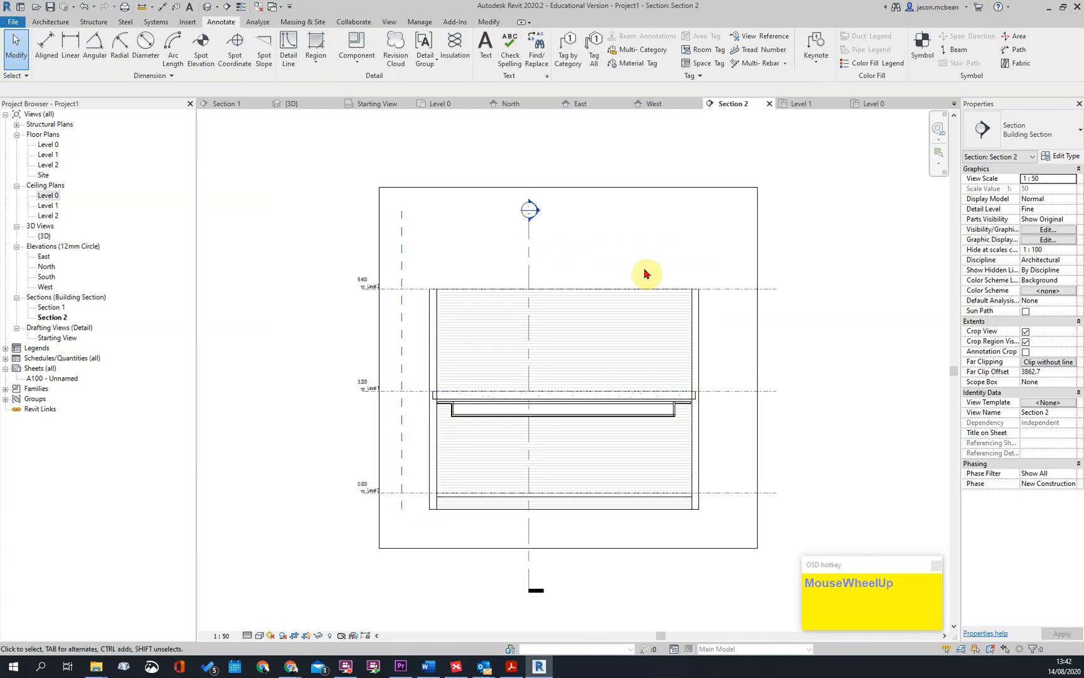
scroll(646, 251, "down", 2)
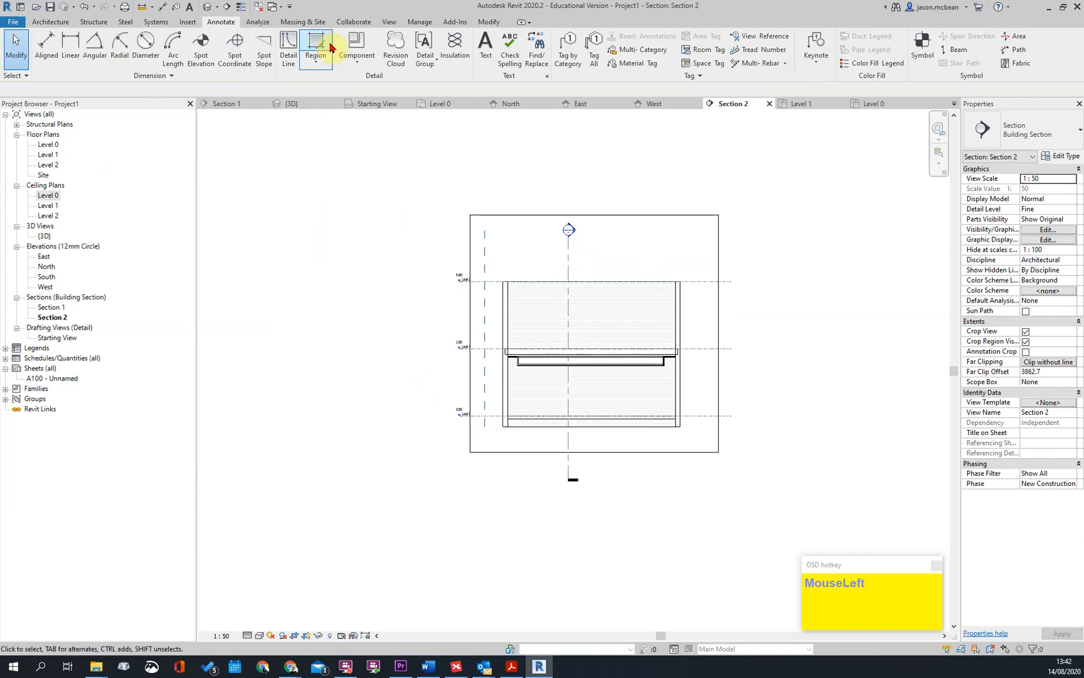
Start a Roof by Footprint and open Floor Plan: Level 2 for its sketch
key("Escape")
left_click(316, 59)
key("Escape")
left_click(50, 22)
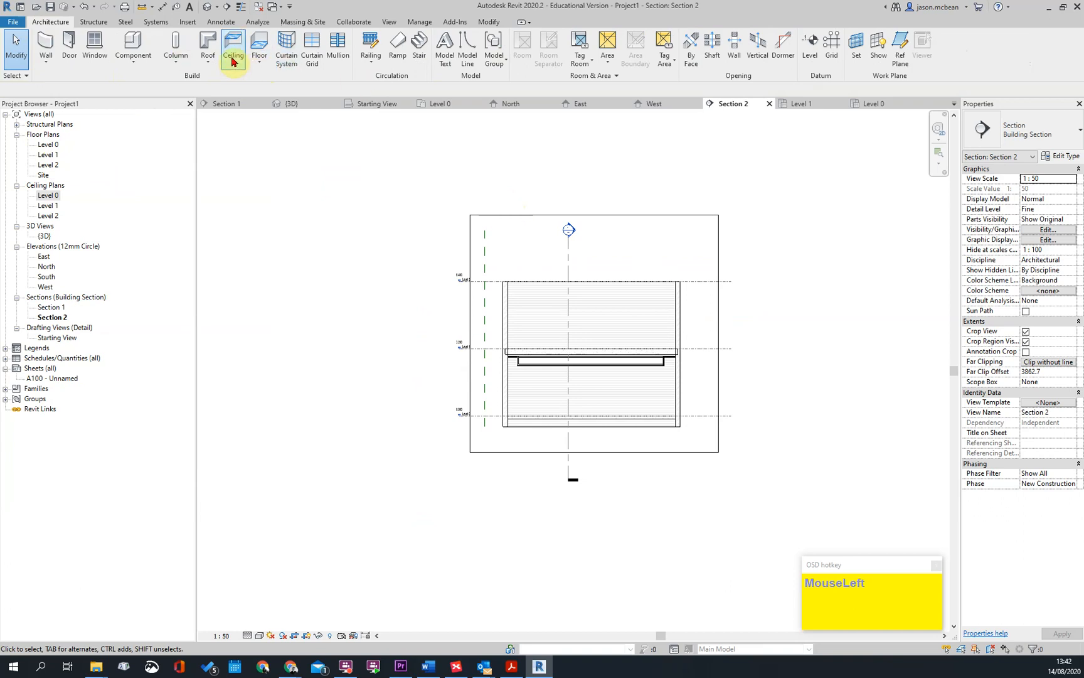
left_click(209, 58)
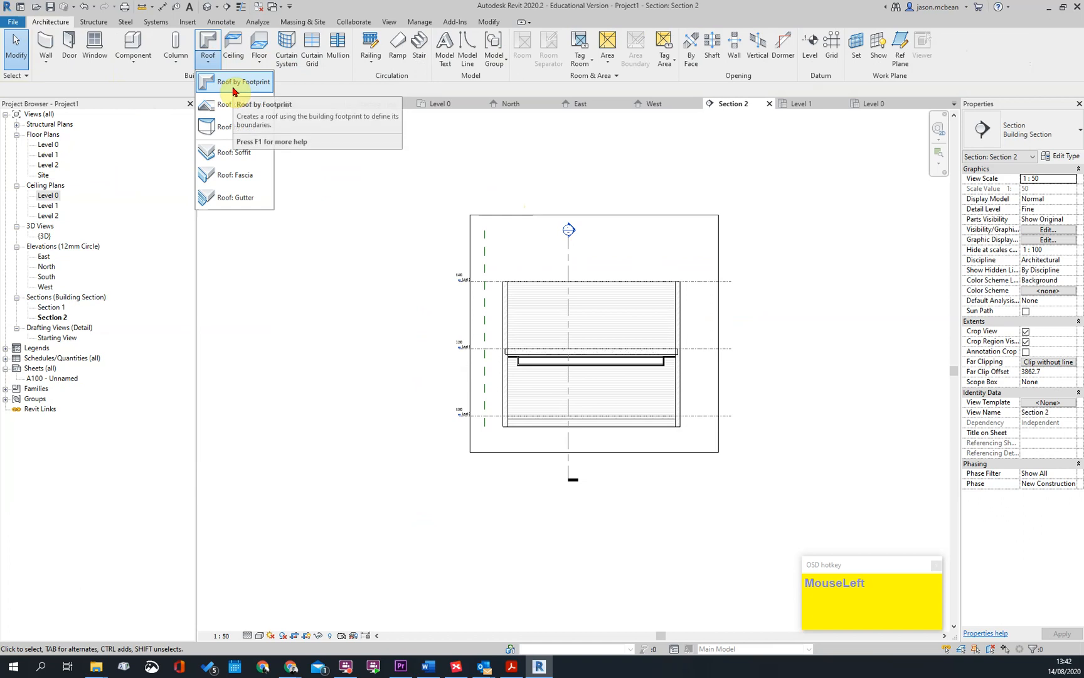
left_click(233, 92)
double_click(500, 307)
scroll(435, 213, "up", 2)
scroll(434, 214, "up", 3)
scroll(487, 212, "down", 3)
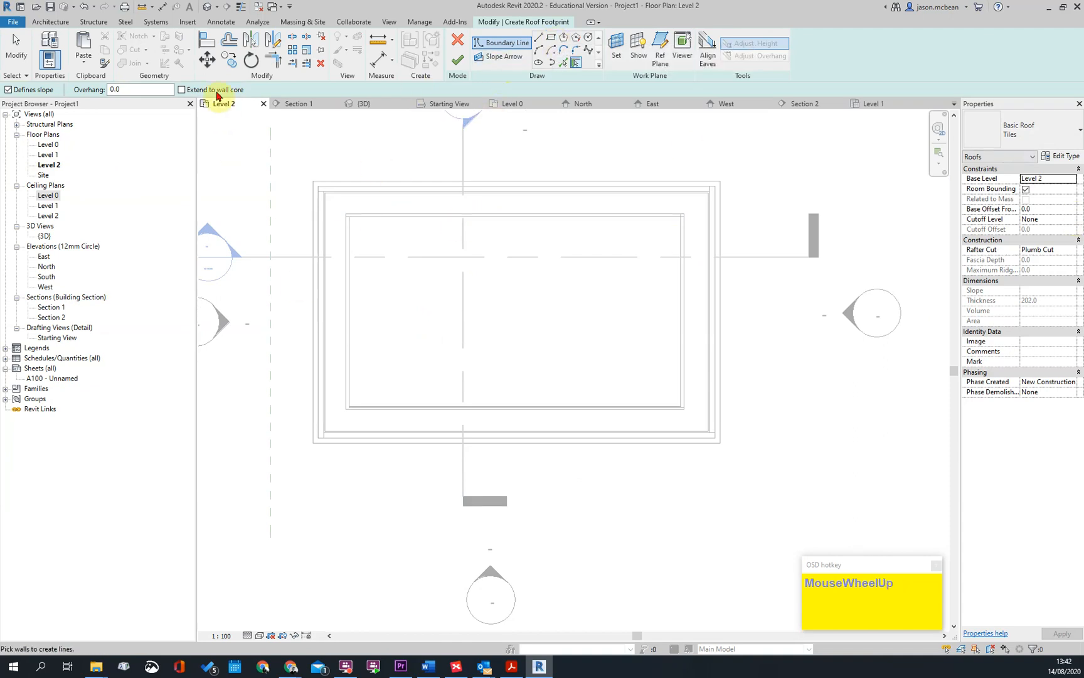
Cancel the roof footprint sketch without drawing any boundary lines, remaining in the Level 2 floor plan
key("Escape")
scroll(331, 175, "down", 2)
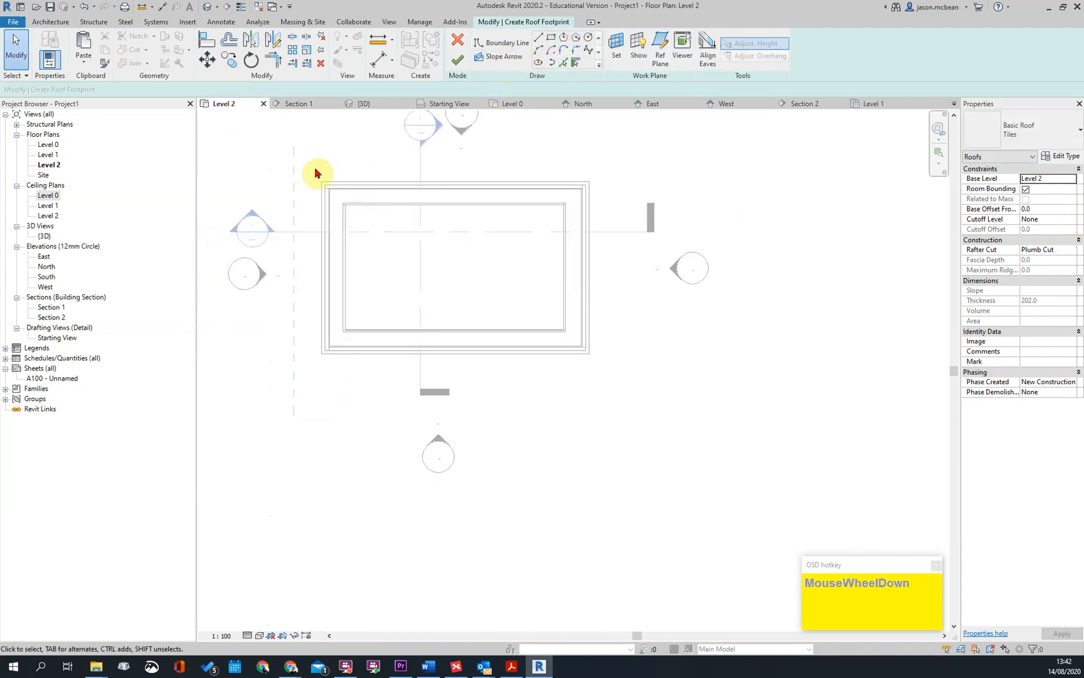
middle_click_drag(307, 170, 310, 242)
left_click(55, 22)
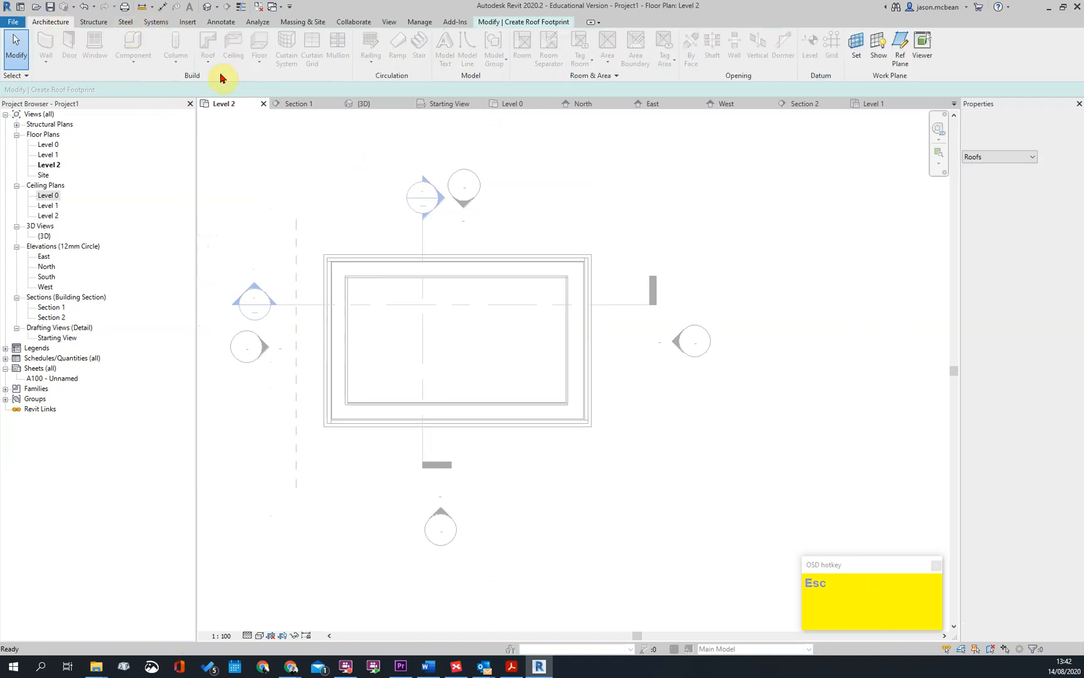
left_click(169, 36)
key("Escape")
left_click(826, 128)
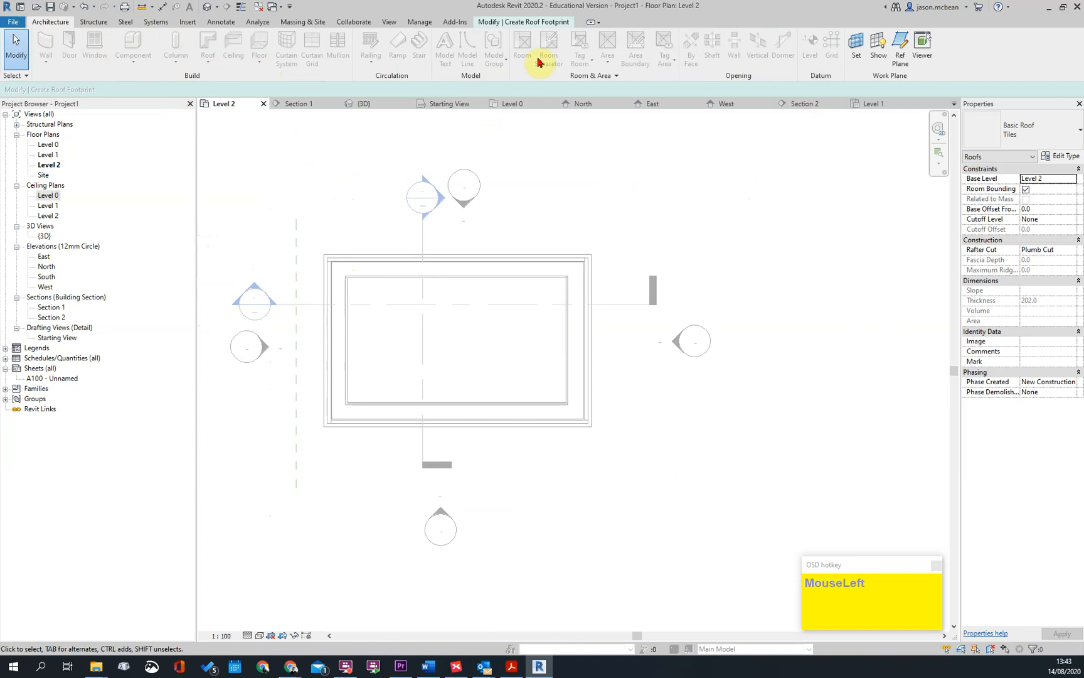
middle_click_drag(446, 180, 511, 200)
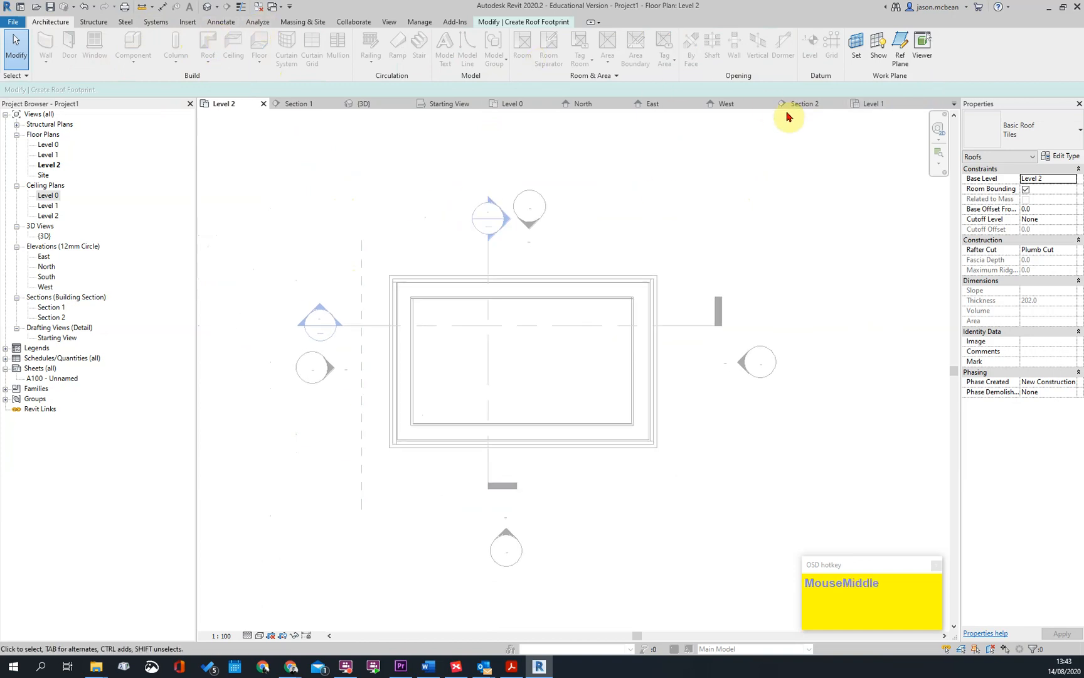
left_click(539, 22)
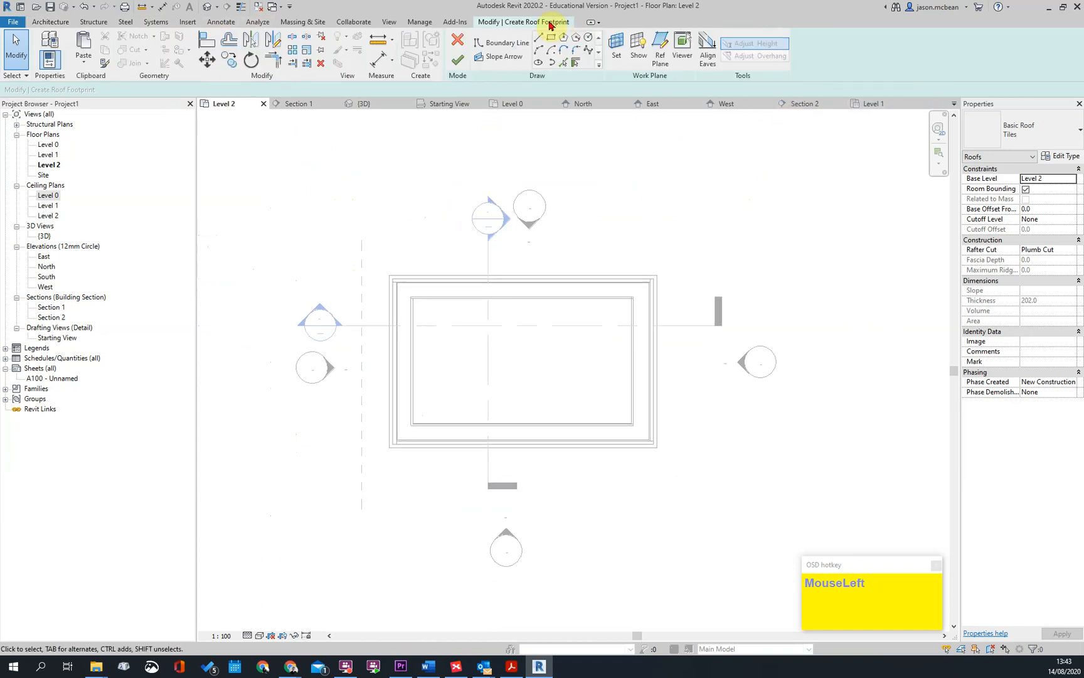
left_click(458, 42)
Create an architectural floor on Level 2, picking the four outer wall edges as its boundary, and finish the sketch
scroll(233, 130, "up", 1)
left_click(202, 67)
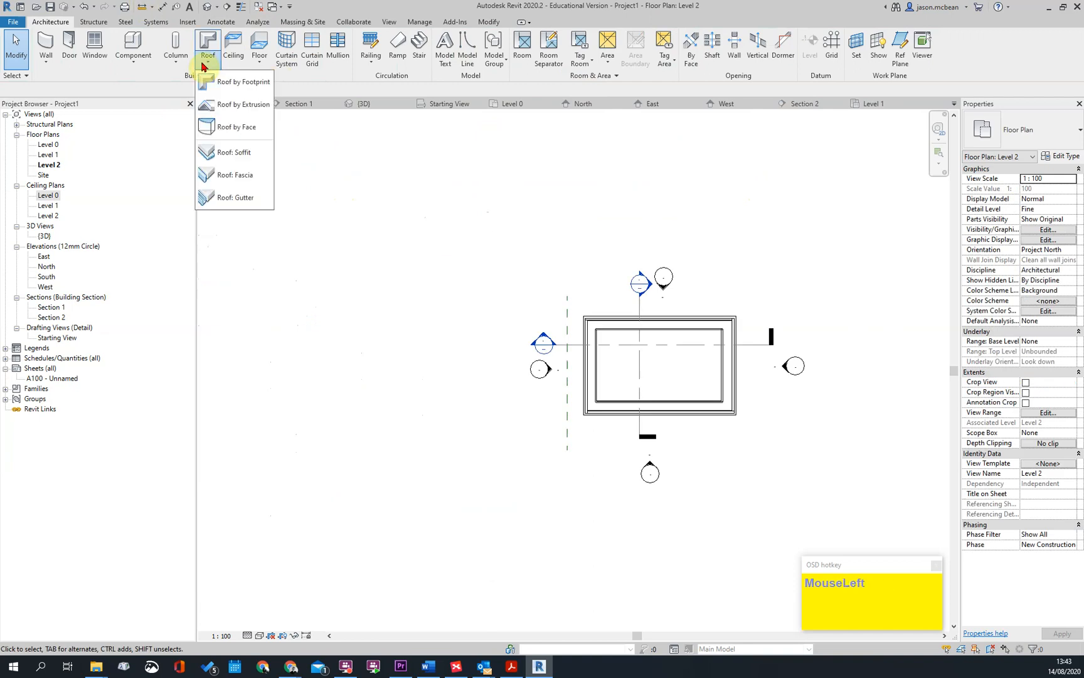
left_click(262, 60)
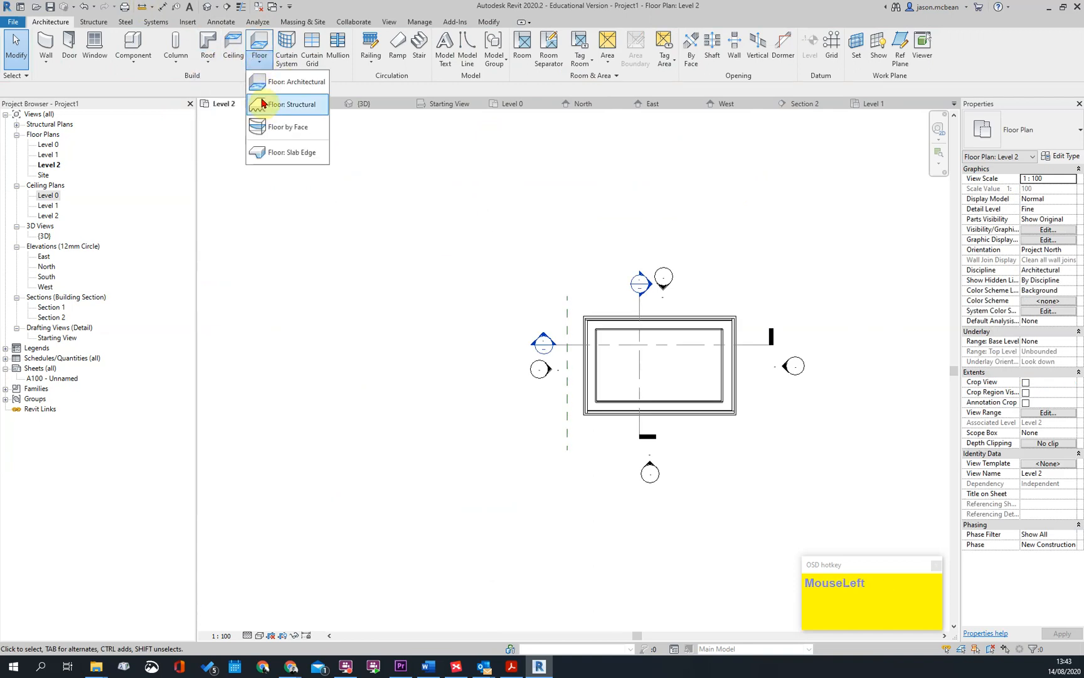
left_click(280, 85)
scroll(747, 329, "up", 3)
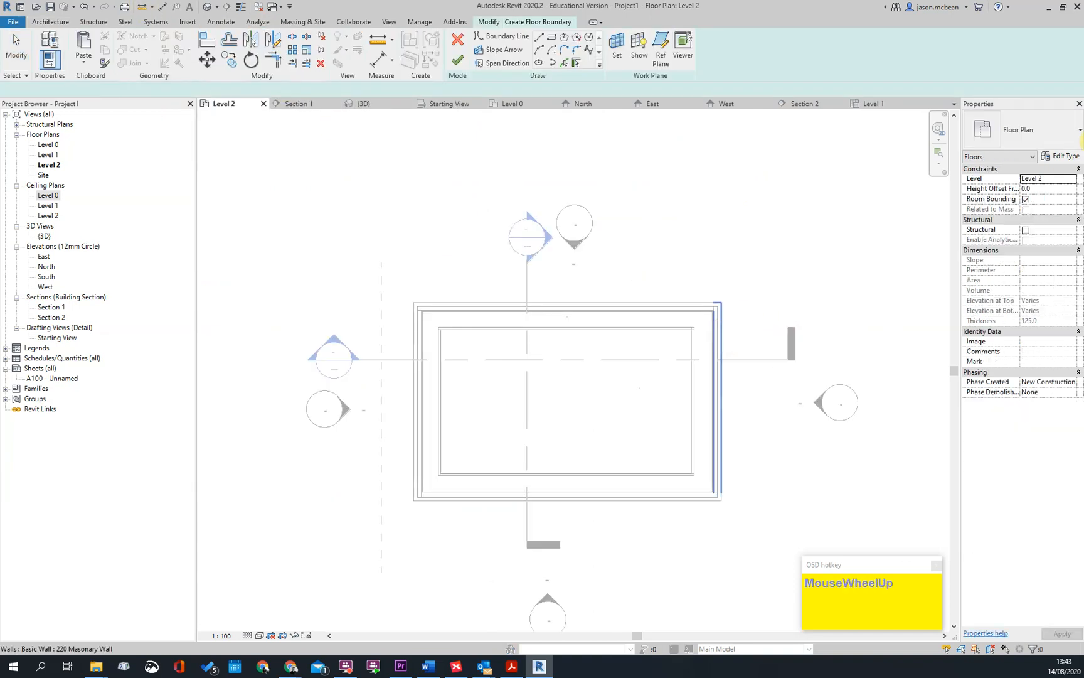
left_click(562, 63)
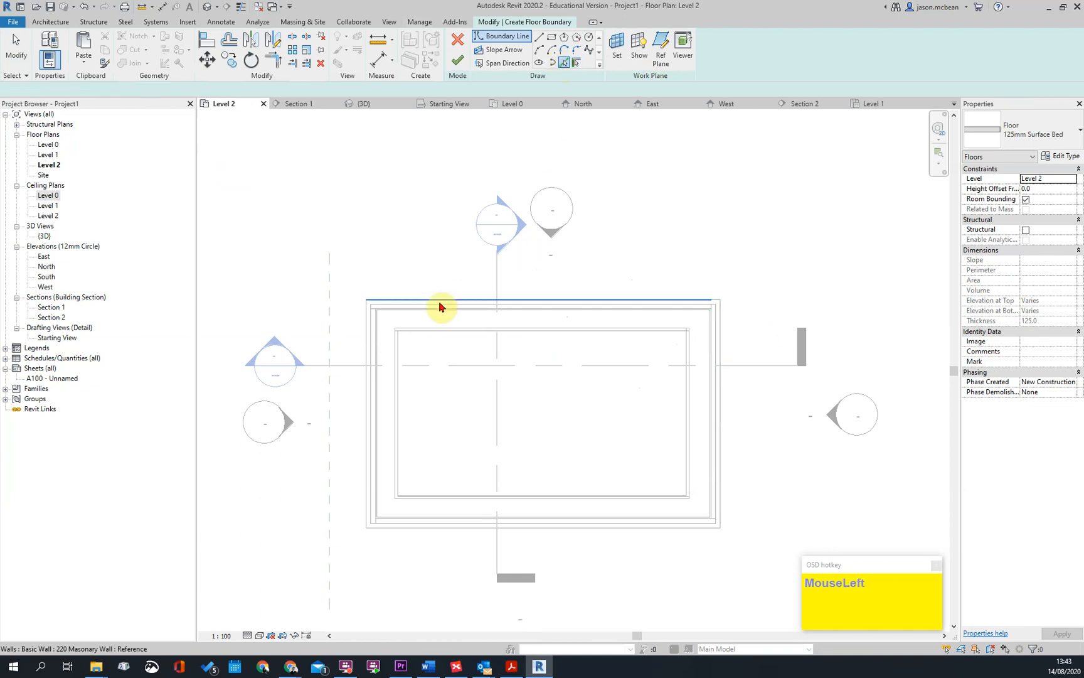
key("Tab")
key("Tab")
key("Tab")
key("Tab")
key("Tab")
key("Tab")
key("Tab")
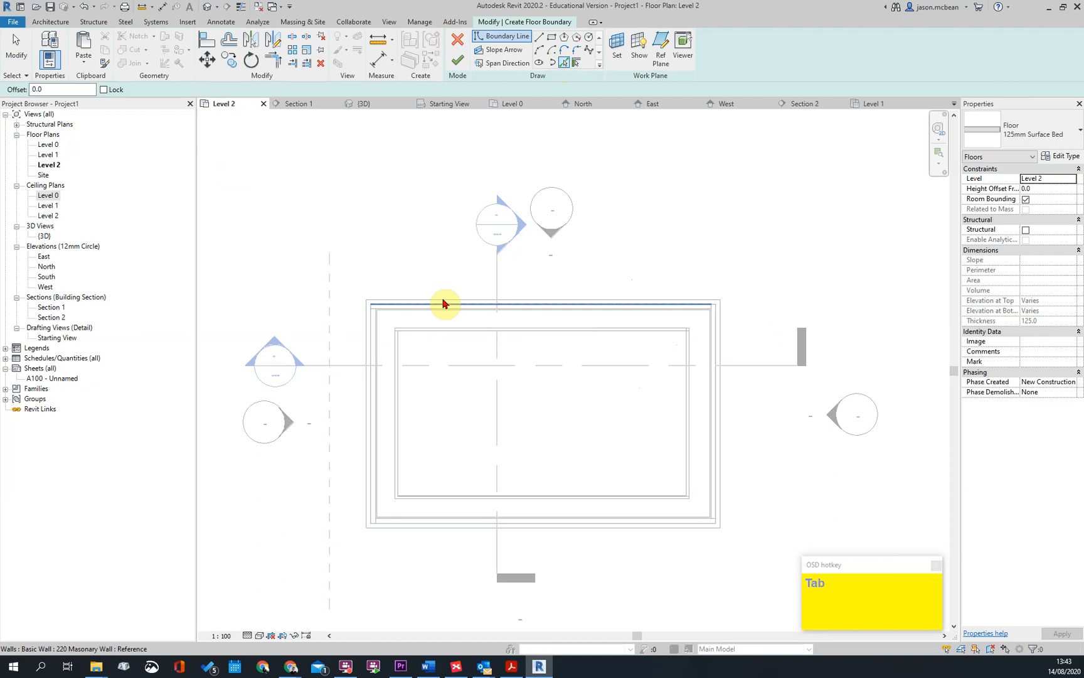
left_click(365, 346)
left_click(722, 340)
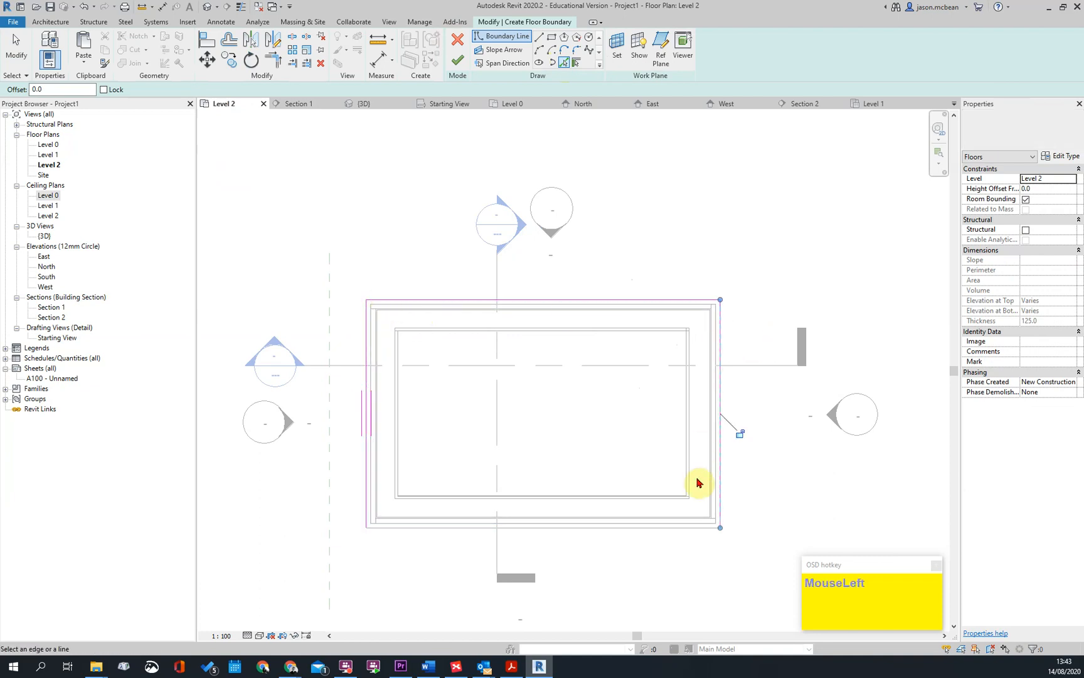
left_click(687, 528)
key("Escape")
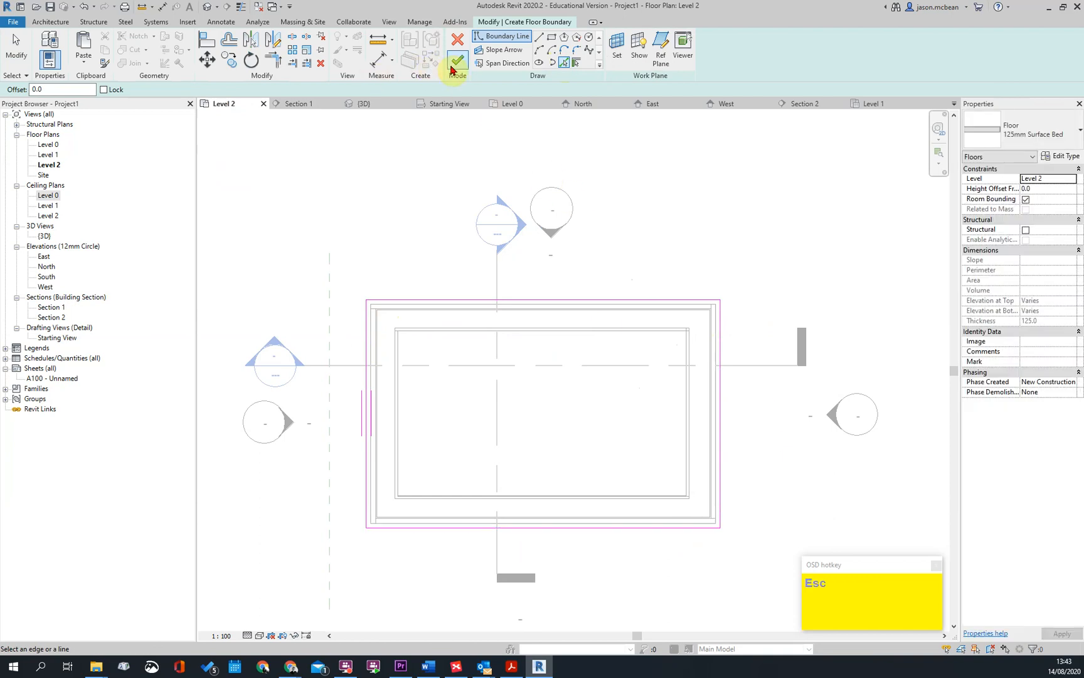
left_click(455, 61)
key("Escape")
Open Section 1 and change the Level 2 floor's type to 255mm Concrete Slab
double_click(512, 230)
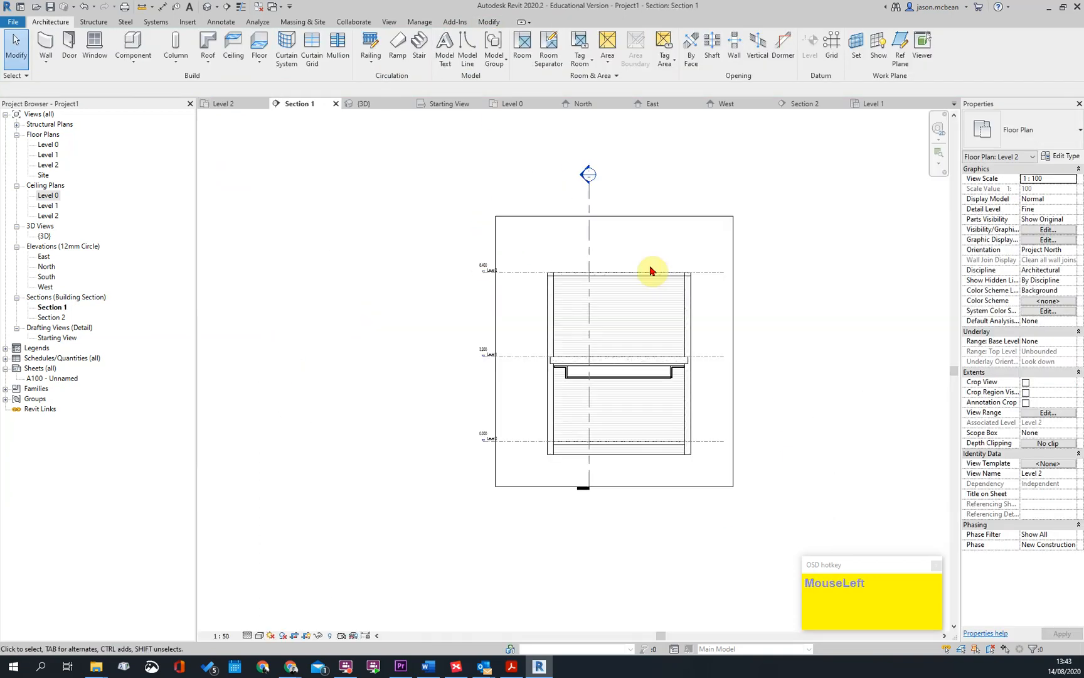
scroll(641, 268, "up", 4)
scroll(747, 258, "up", 3)
left_click(746, 258)
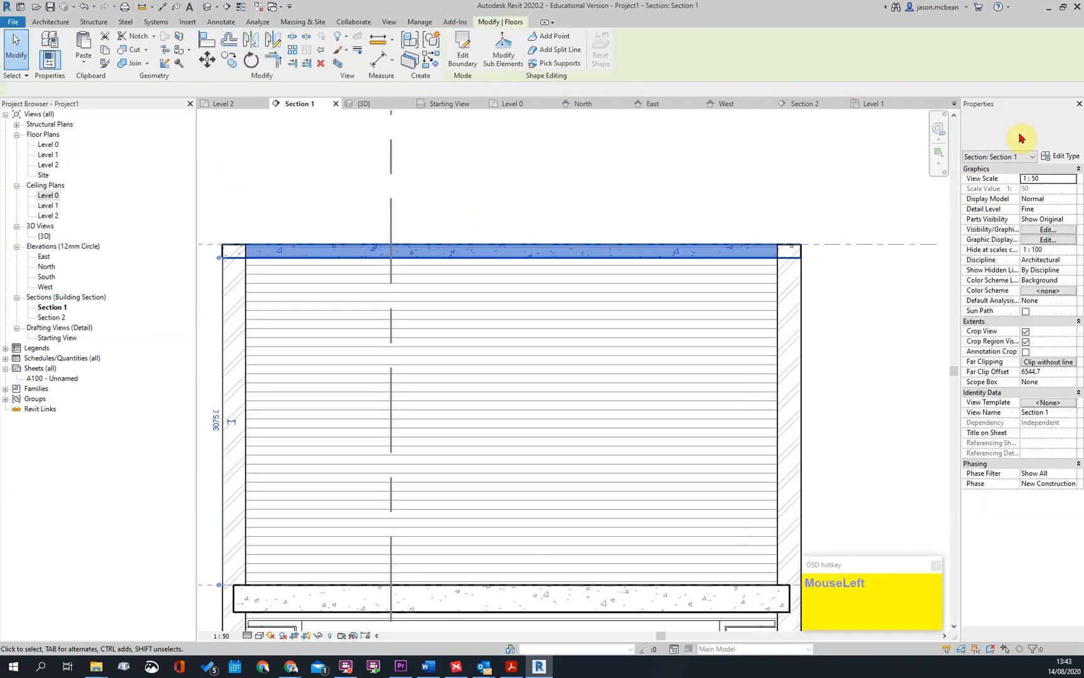
left_click(1019, 135)
left_click(1009, 211)
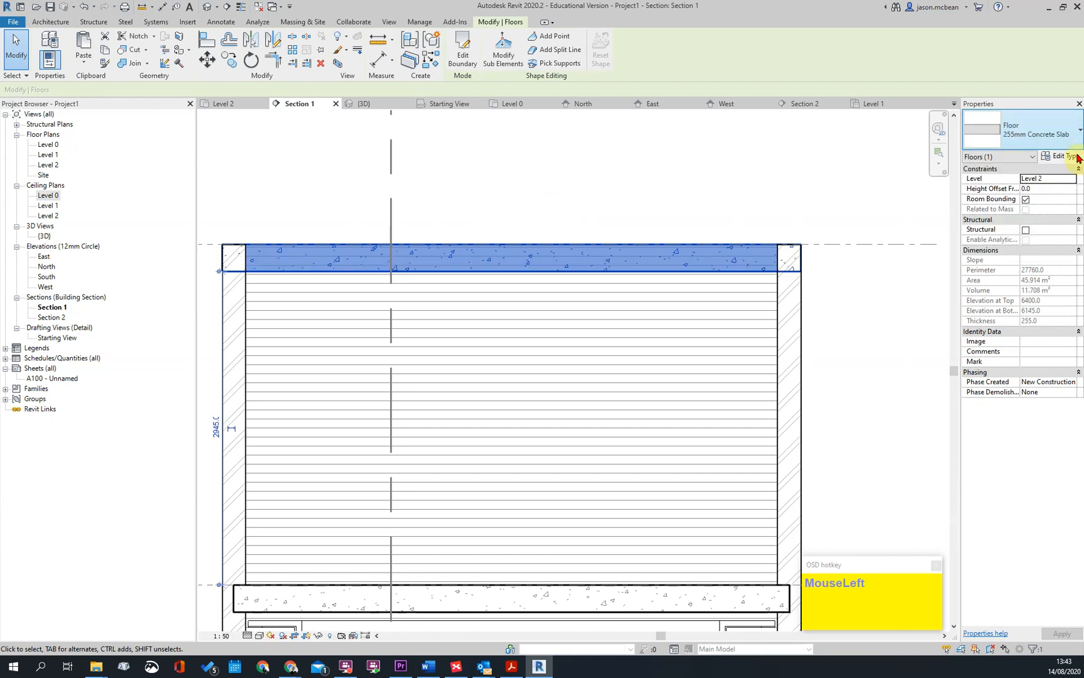
Duplicate the Level 2 slab's floor type as "255mm Concrete Slab ROOF SLAB"
left_click(1062, 156)
left_click(852, 240)
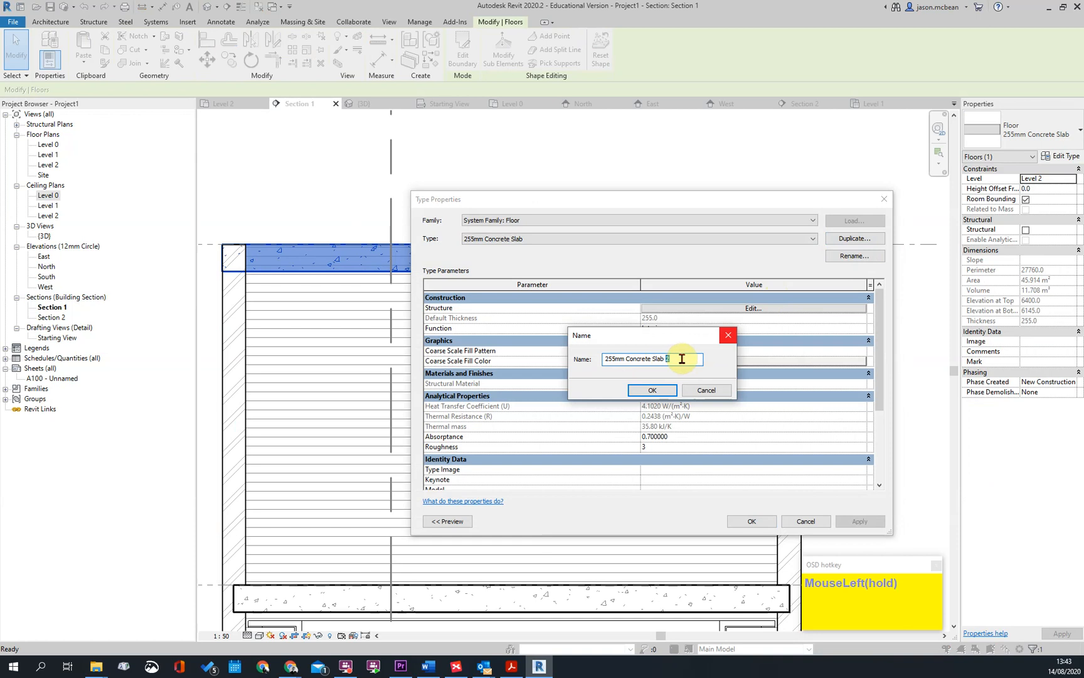
type("ROOF SLAB")
key("Return")
Add a 50 mm variable Finish 1 [4] layer in PLASTER above the roof slab type's core boundary and apply it
left_click(783, 307)
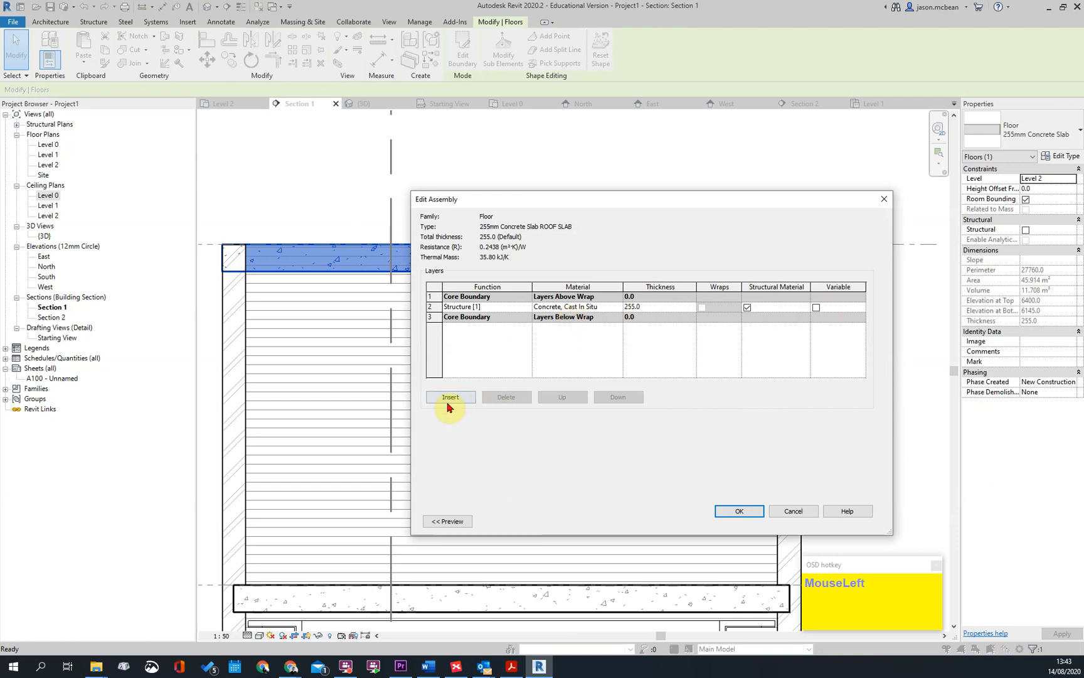
left_click(450, 397)
left_click(565, 400)
left_click(564, 400)
left_click(564, 401)
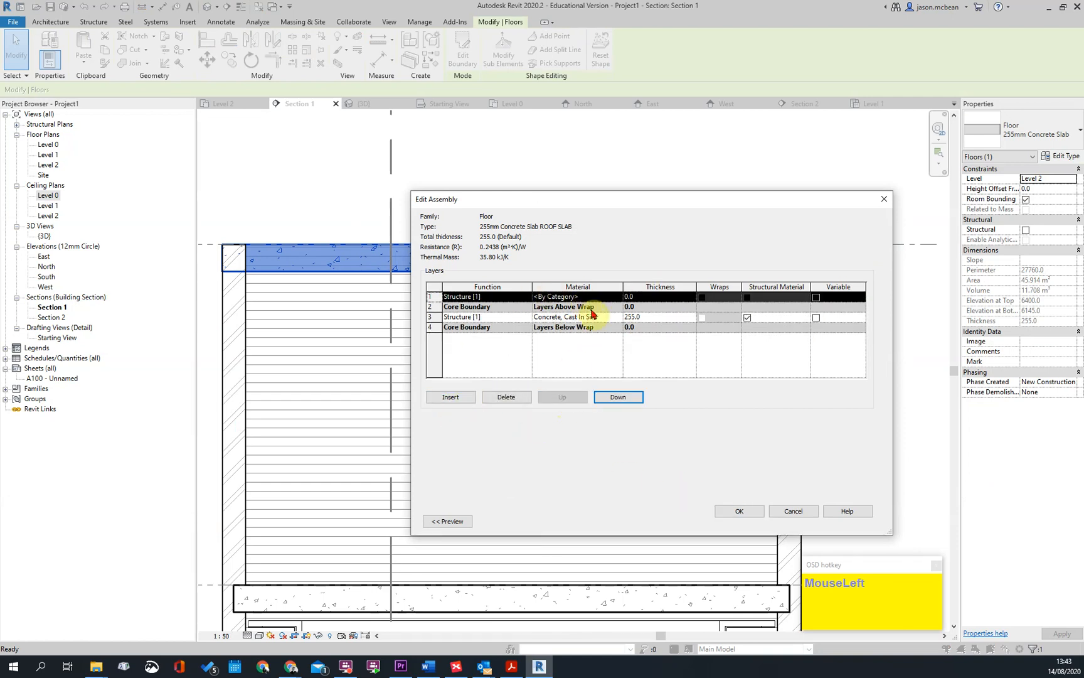
left_click(645, 296)
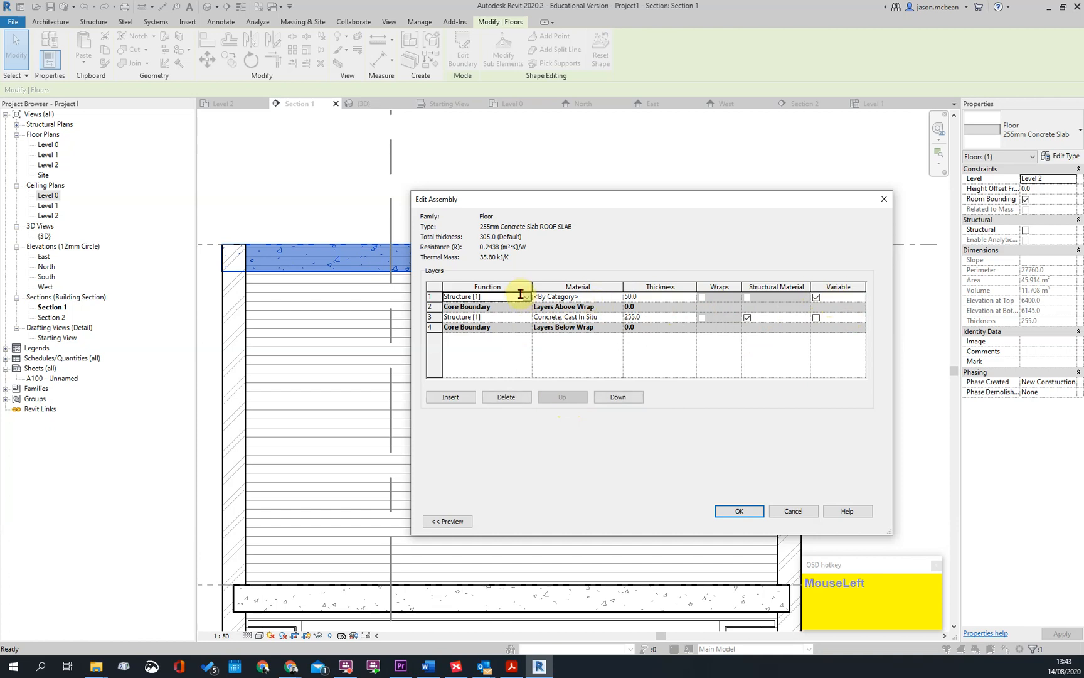
left_click(527, 297)
left_click(468, 332)
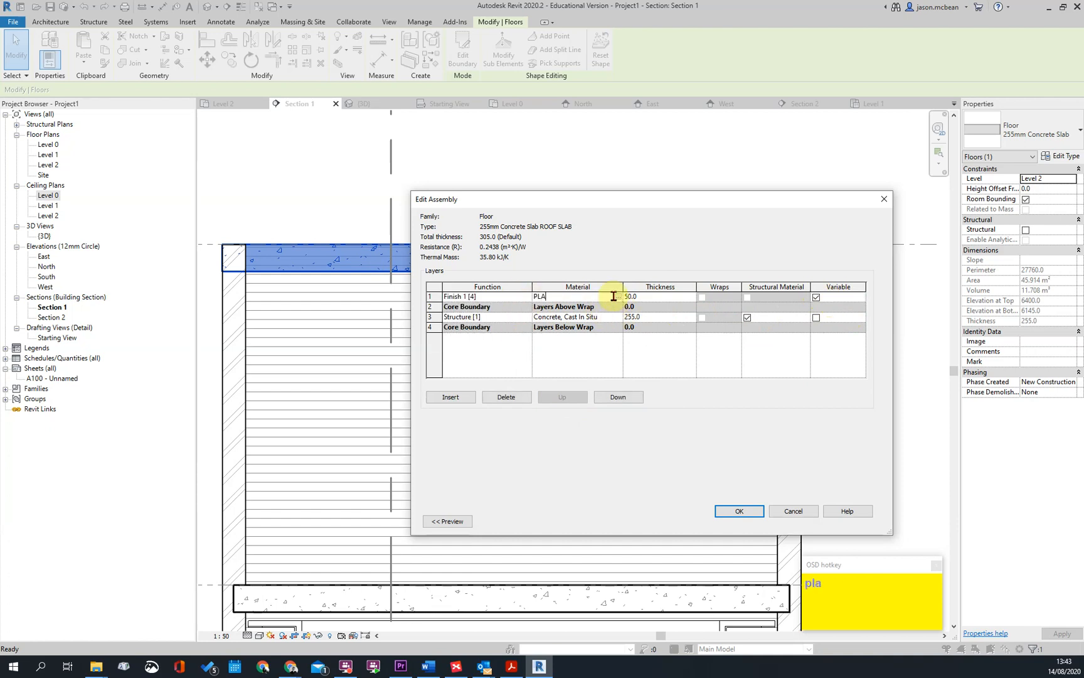
left_click(751, 522)
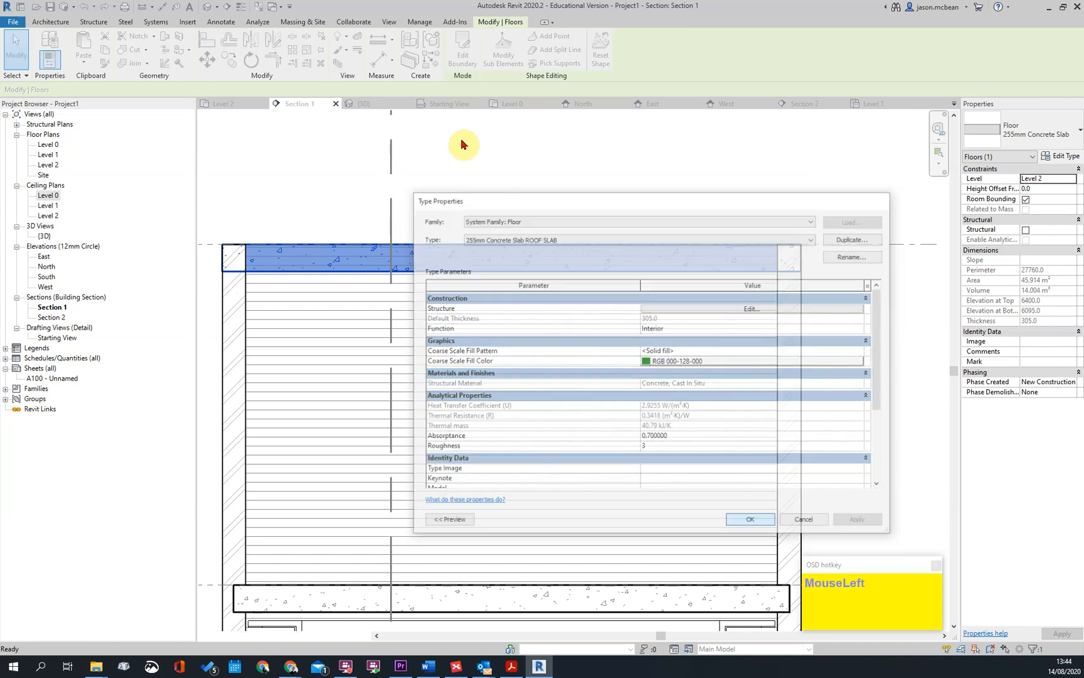
Set the roof slab's height offset from Level 2 to 50 mm
scroll(316, 248, "up", 3)
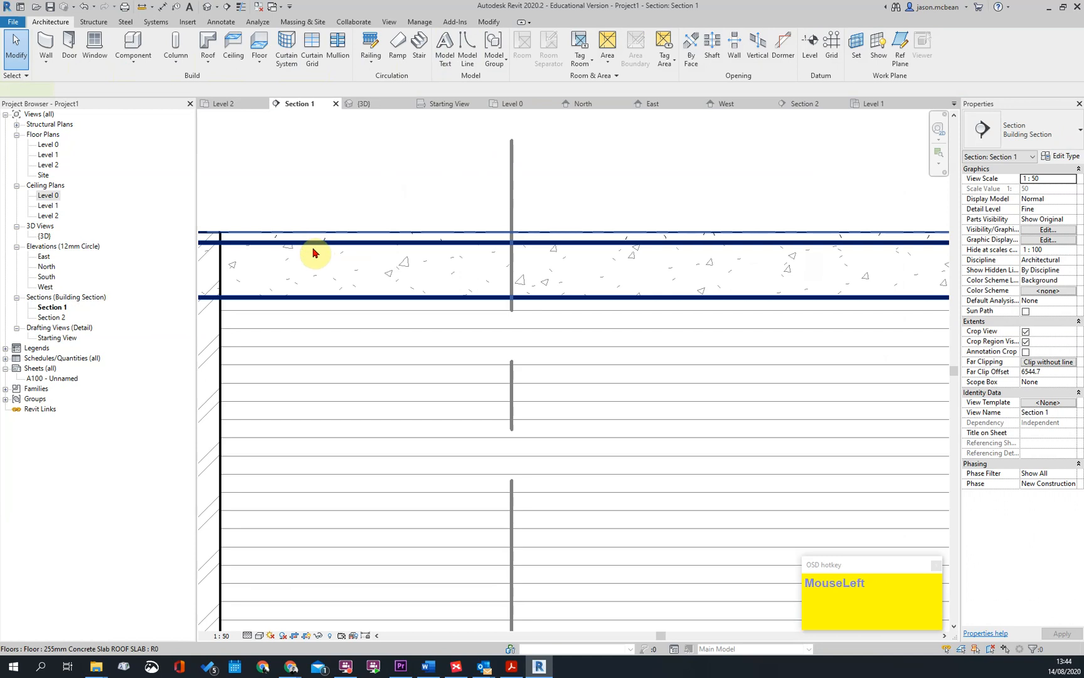
left_click(315, 253)
scroll(632, 262, "down", 3)
left_click(1037, 190)
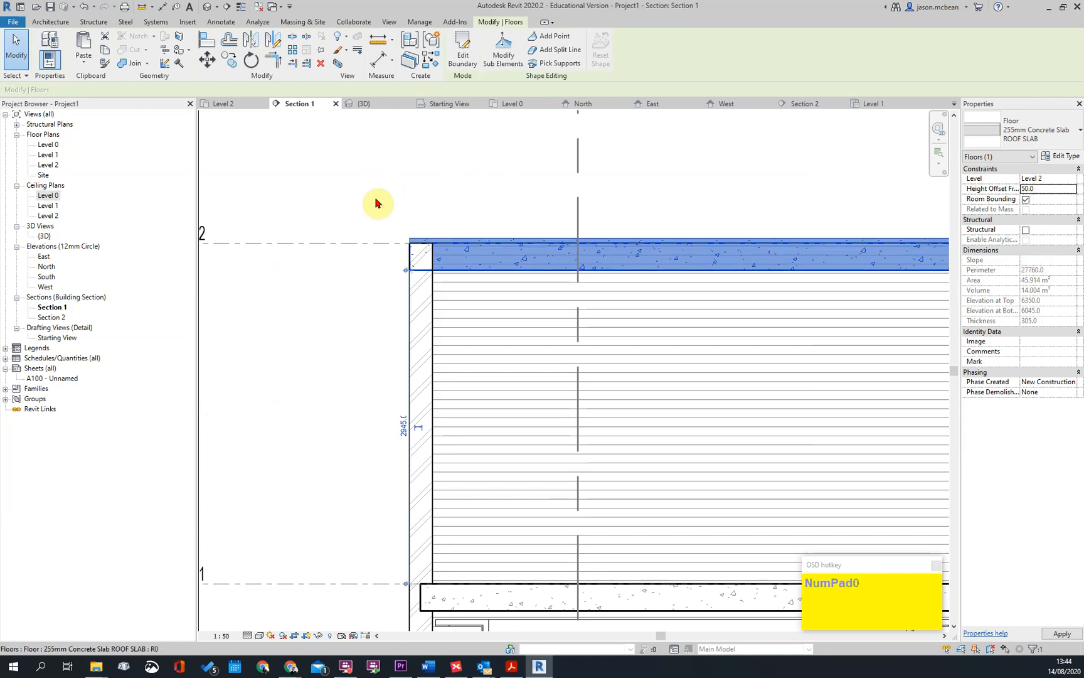
scroll(313, 264, "up", 3)
key("Escape")
scroll(464, 274, "up", 2)
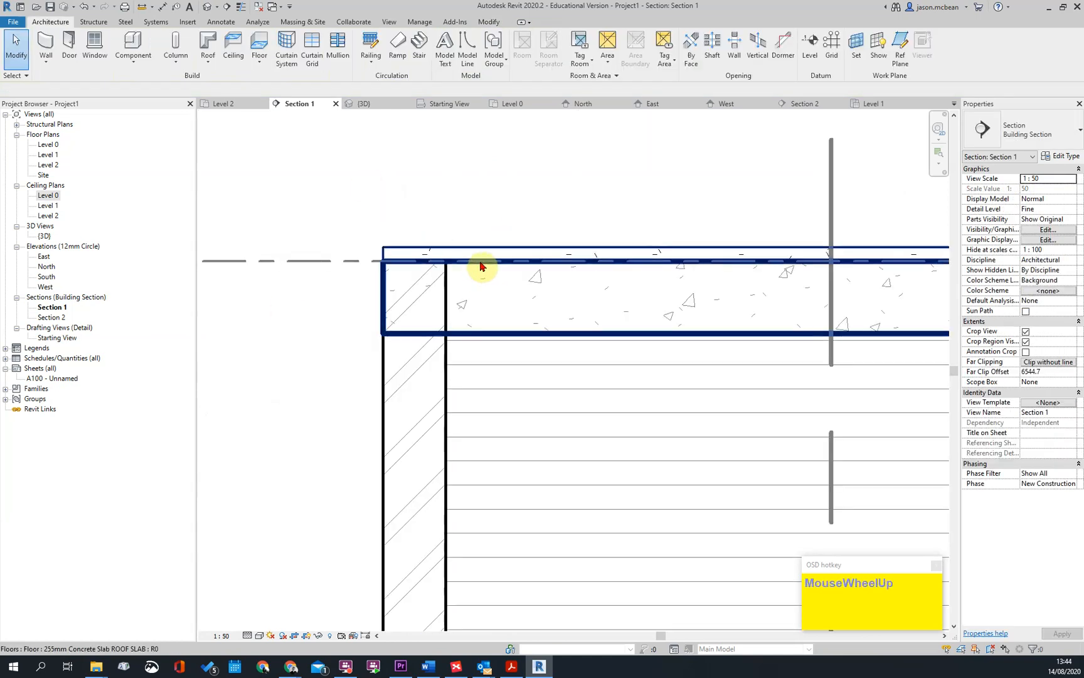
Examine the roof slab's finish layer and its position relative to the Level 2 line in Section 1
left_click(561, 252)
scroll(563, 252, "down", 3)
left_click(833, 191)
middle_click_drag(593, 318, 471, 344)
scroll(471, 344, "down", 2)
scroll(725, 307, "up", 2)
scroll(675, 331, "down", 4)
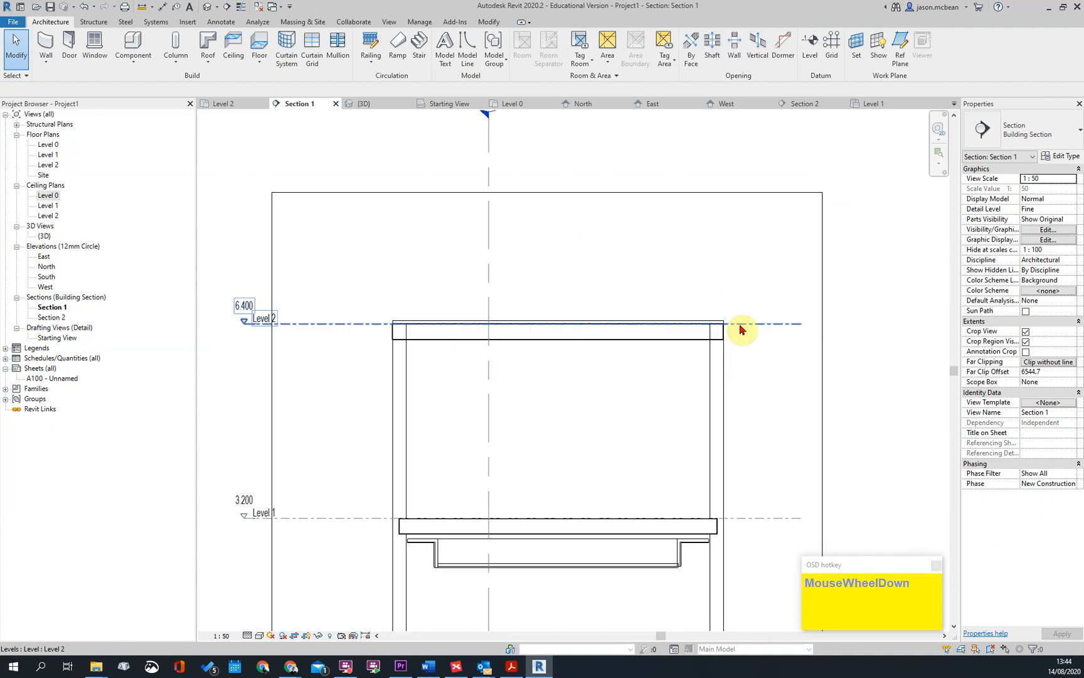
scroll(439, 352, "up", 5)
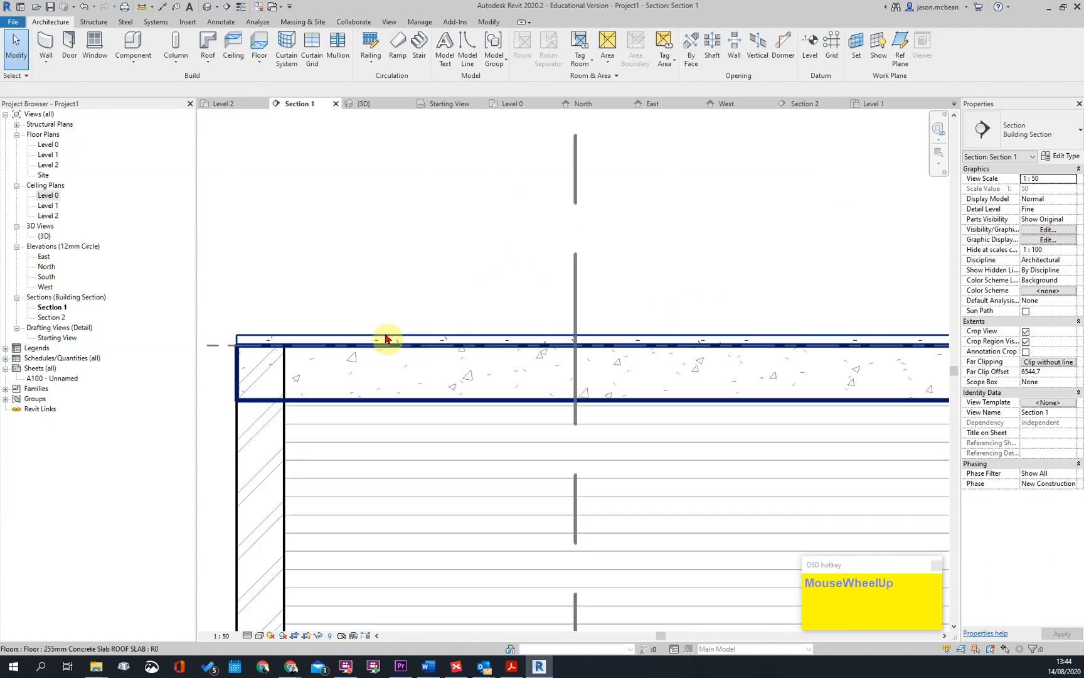
left_click(380, 351)
scroll(556, 350, "down", 1)
scroll(557, 350, "down", 2)
key("Escape")
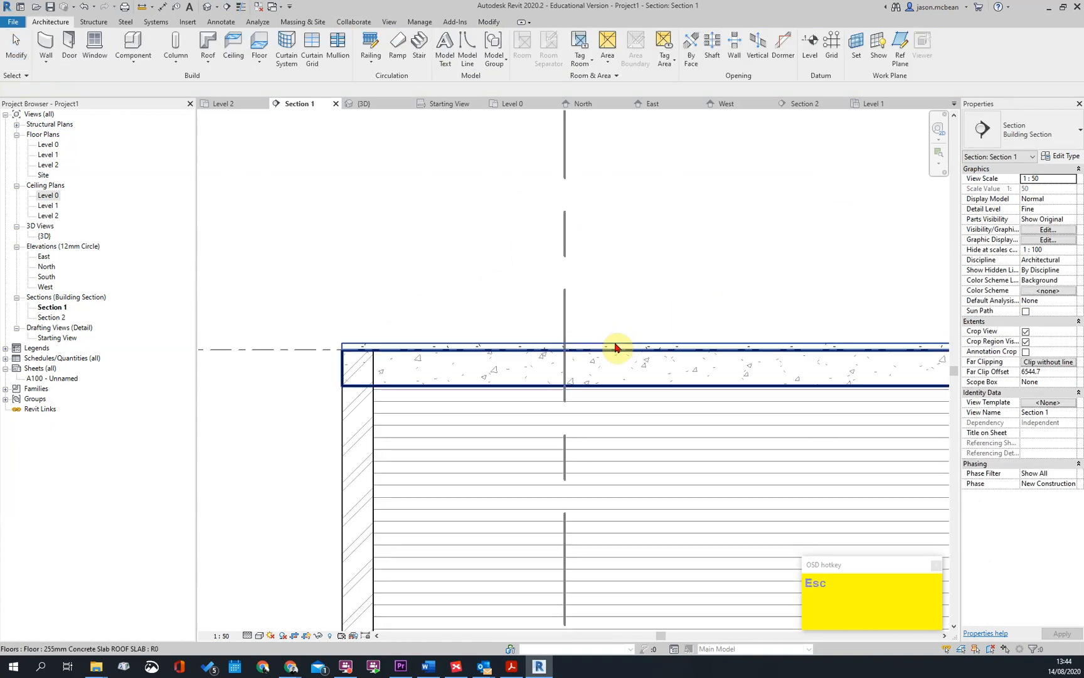
scroll(625, 343, "down", 2)
Open the 3D view and add a shape-editing point near the centre of the roof slab's top surface
left_click(211, 8)
scroll(581, 346, "down", 2)
middle_click_drag(632, 253, 582, 312, "shift")
scroll(459, 266, "up", 2)
scroll(615, 186, "up", 1)
middle_click_drag(615, 187, 552, 386)
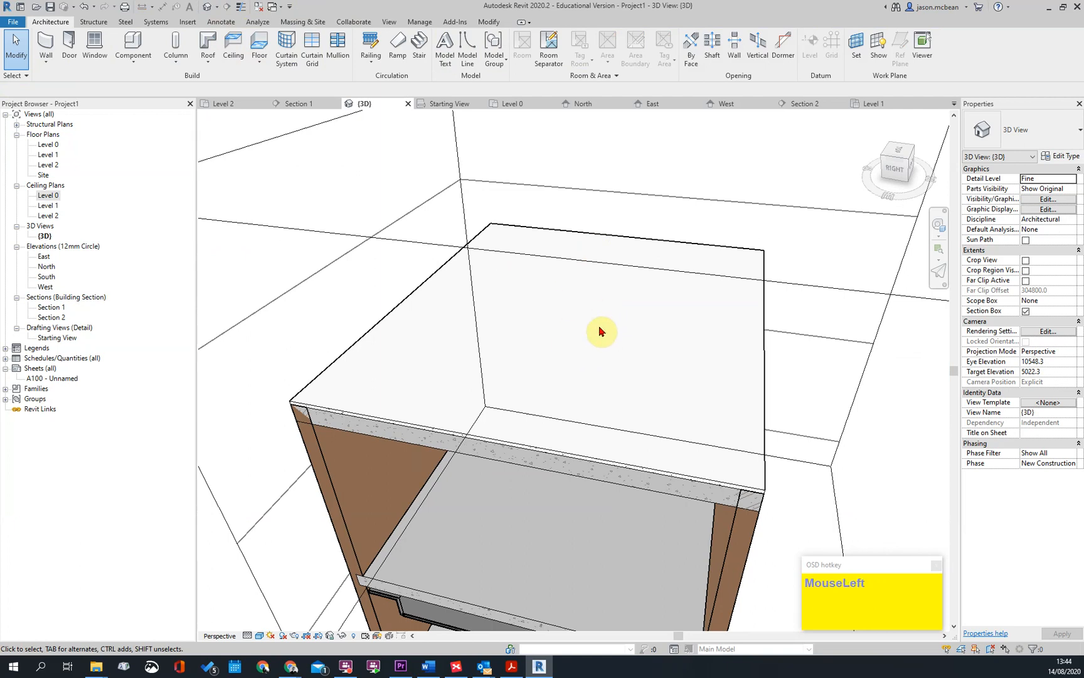
scroll(592, 320, "down", 2)
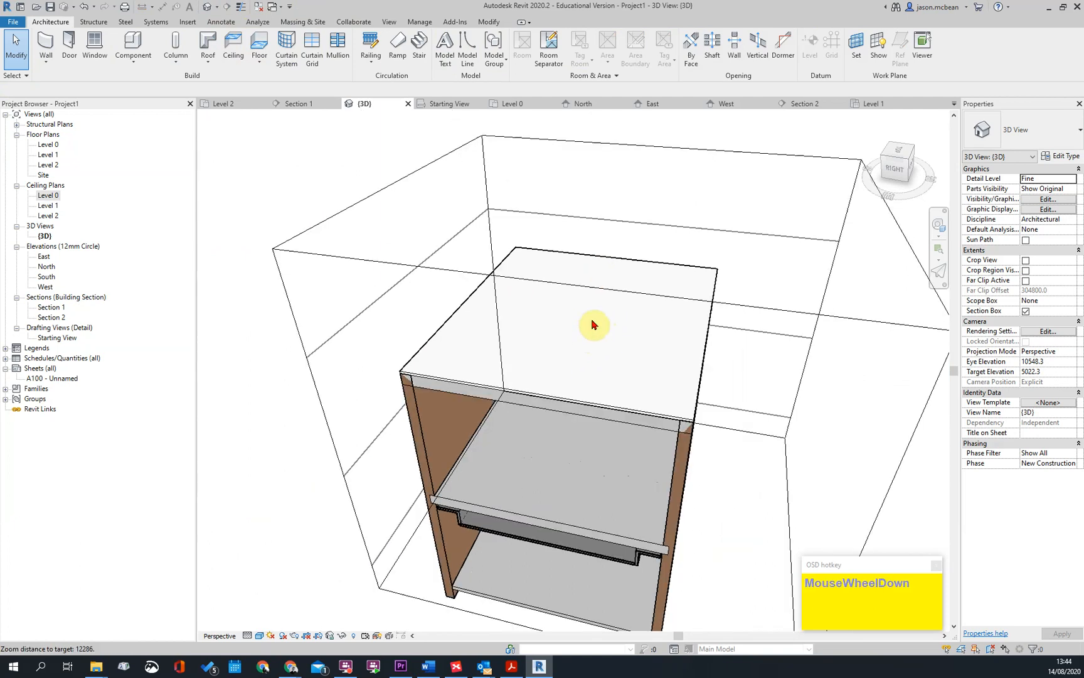
left_click(538, 400)
left_click(504, 55)
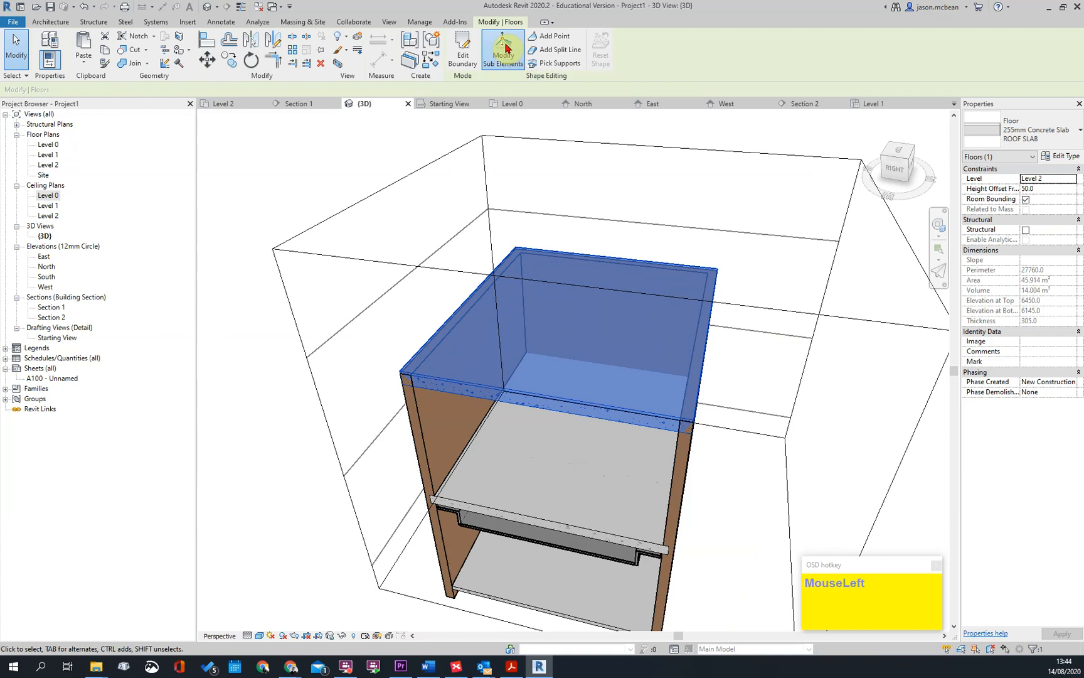
left_click(545, 37)
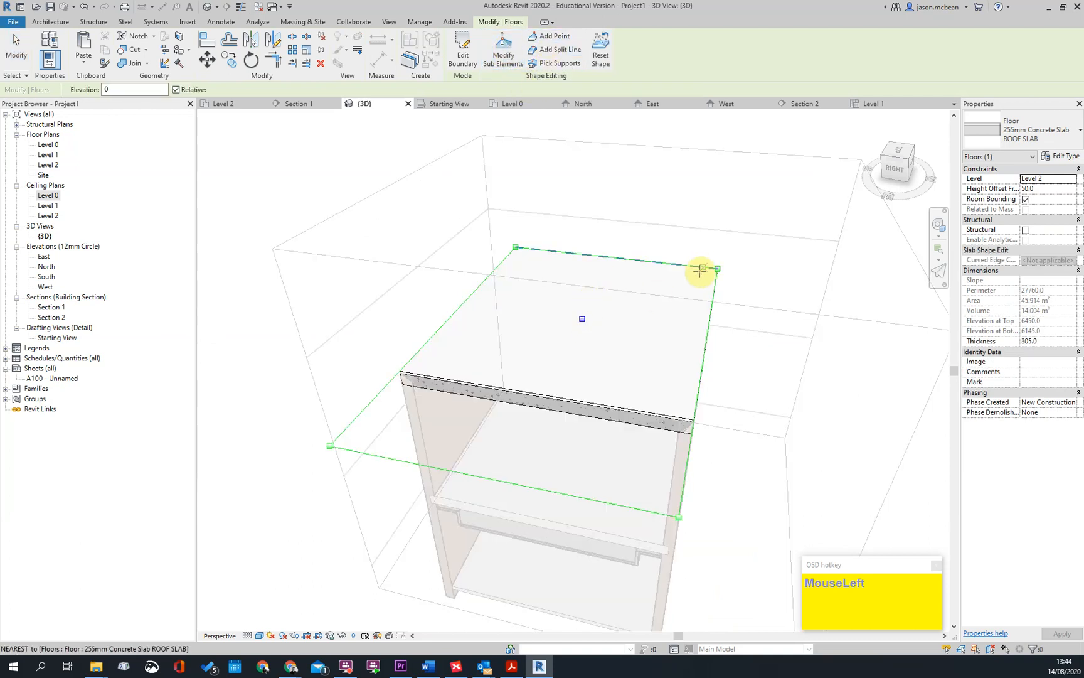
scroll(617, 234, "up", 5)
key("Escape")
key("Escape")
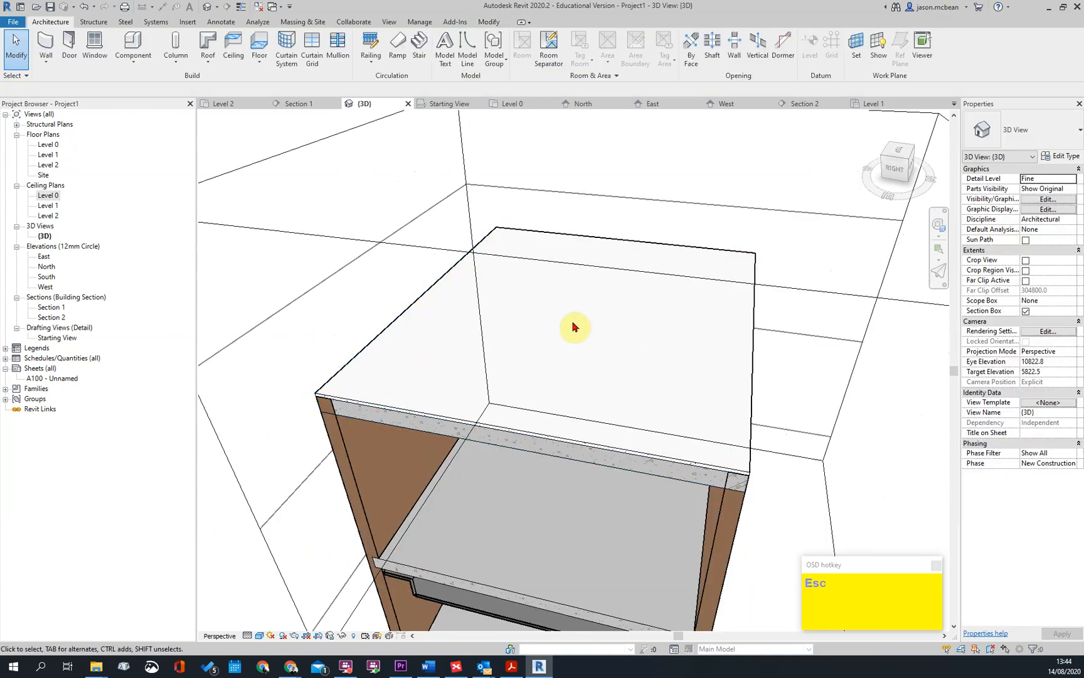
Modify the roof slab's sub-elements, raising its perimeter edges so the top surface falls towards the central point
left_click(499, 229)
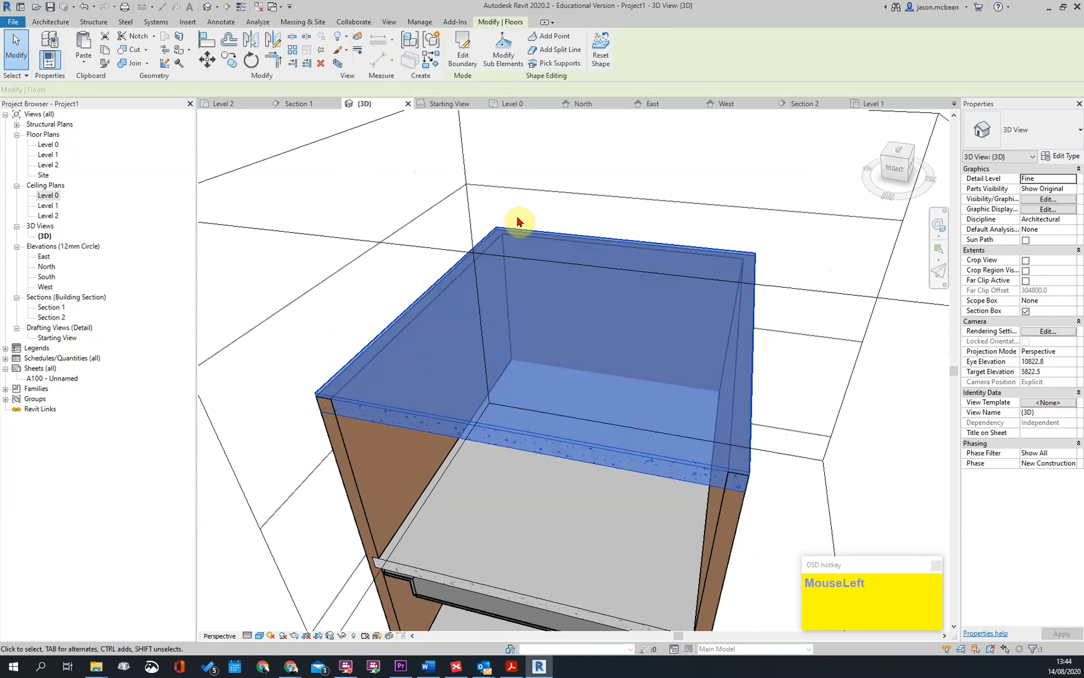
left_click(502, 50)
left_click(500, 227)
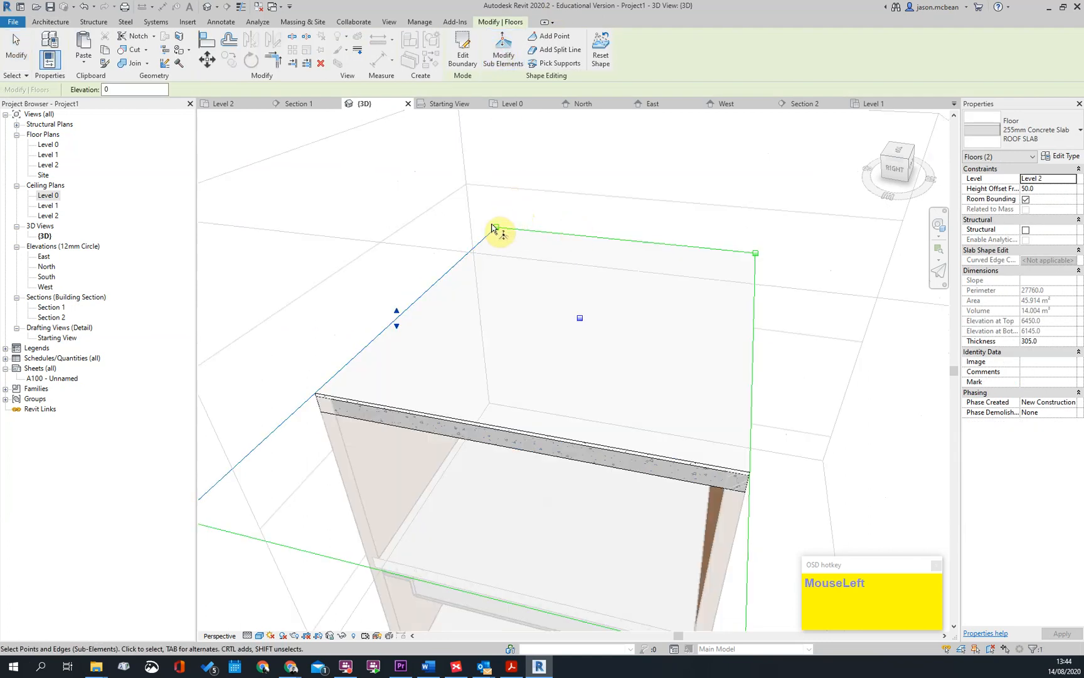
left_click(650, 244)
left_click_drag(619, 237, 709, 245)
middle_click_drag(699, 239, 434, 278, "shift")
left_click(434, 278)
left_click_drag(431, 266, 680, 262)
key("Escape")
scroll(542, 319, "down", 3)
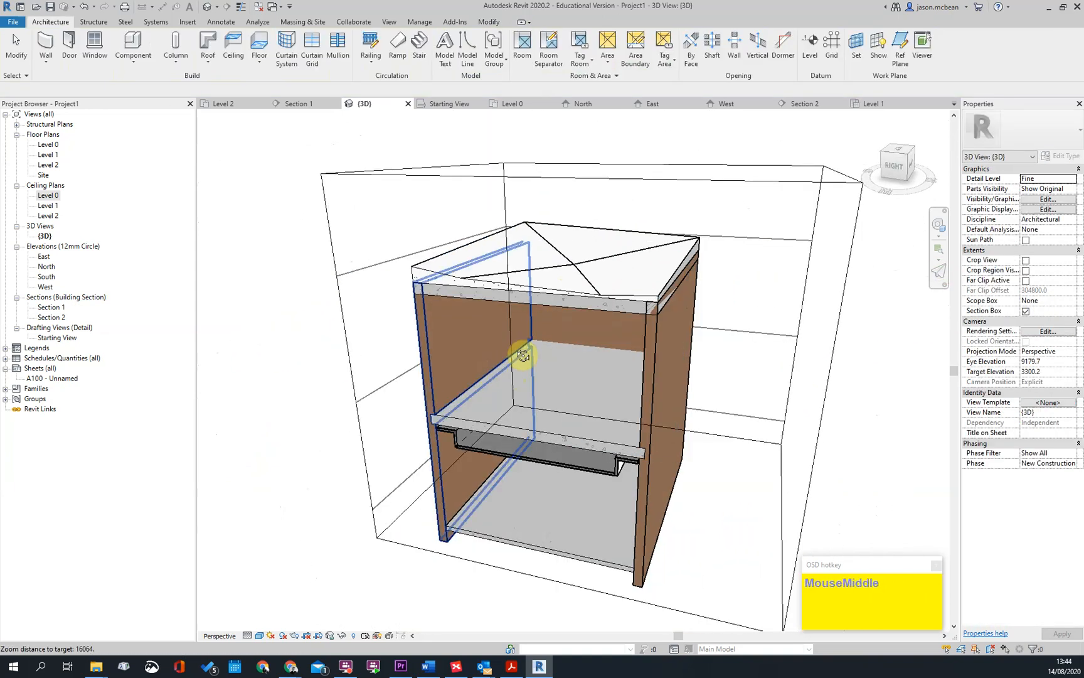
Examine the roof slab's falls and the varying thickness of its finish layer along the cut face and from above
middle_click_drag(496, 368, 496, 200, "shift")
scroll(508, 269, "up", 3)
scroll(508, 270, "up", 4)
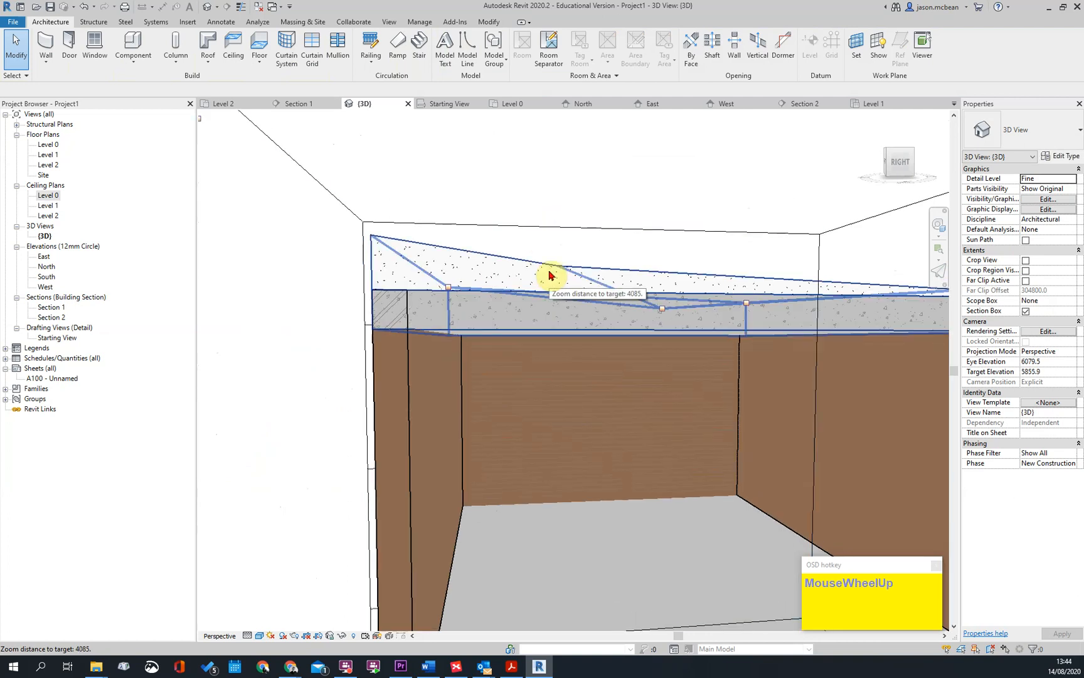
key("Escape")
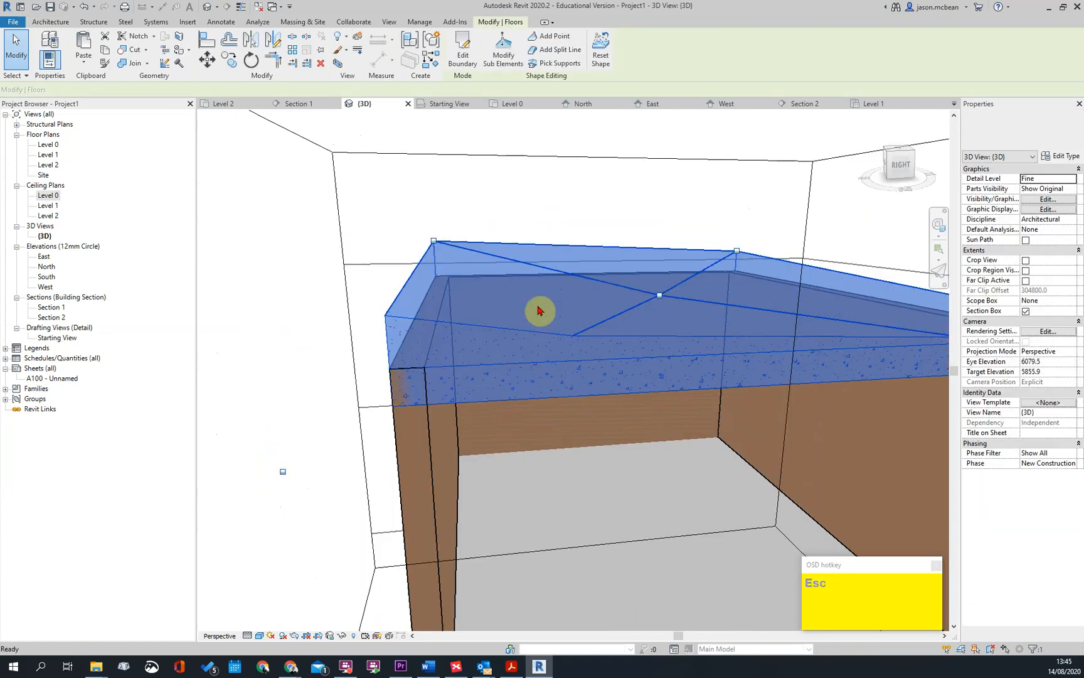
scroll(627, 348, "down", 1)
middle_click_drag(728, 367, 767, 295, "shift")
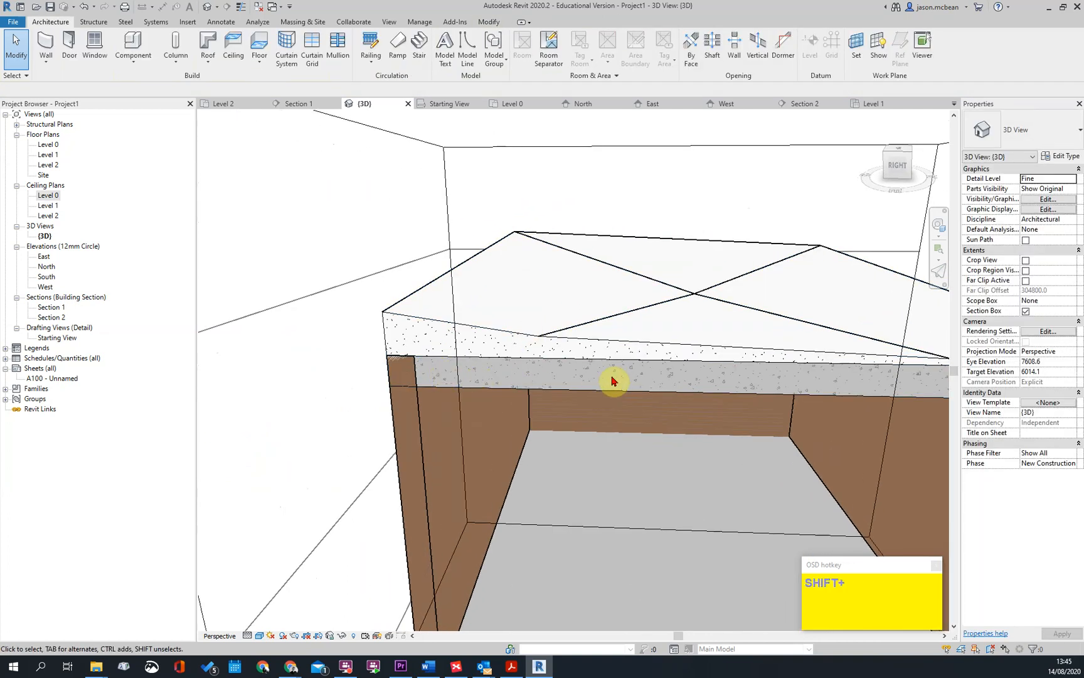
middle_click_drag(623, 373, 624, 343, "shift")
scroll(546, 367, "down", 1)
middle_click_drag(544, 367, 201, 335)
middle_click_drag(452, 314, 653, 327)
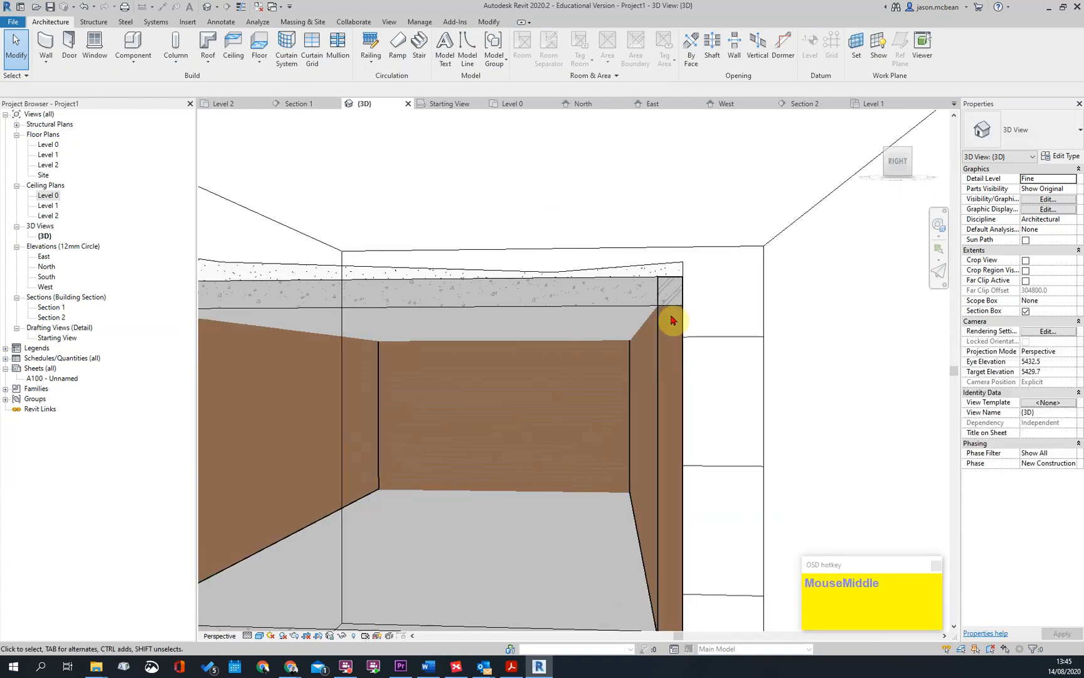
scroll(654, 312, "down", 1)
key("Escape")
middle_click_drag(445, 315, 596, 370, "shift")
key("Escape")
middle_click_drag(659, 428, 615, 458, "shift")
scroll(717, 223, "down", 2)
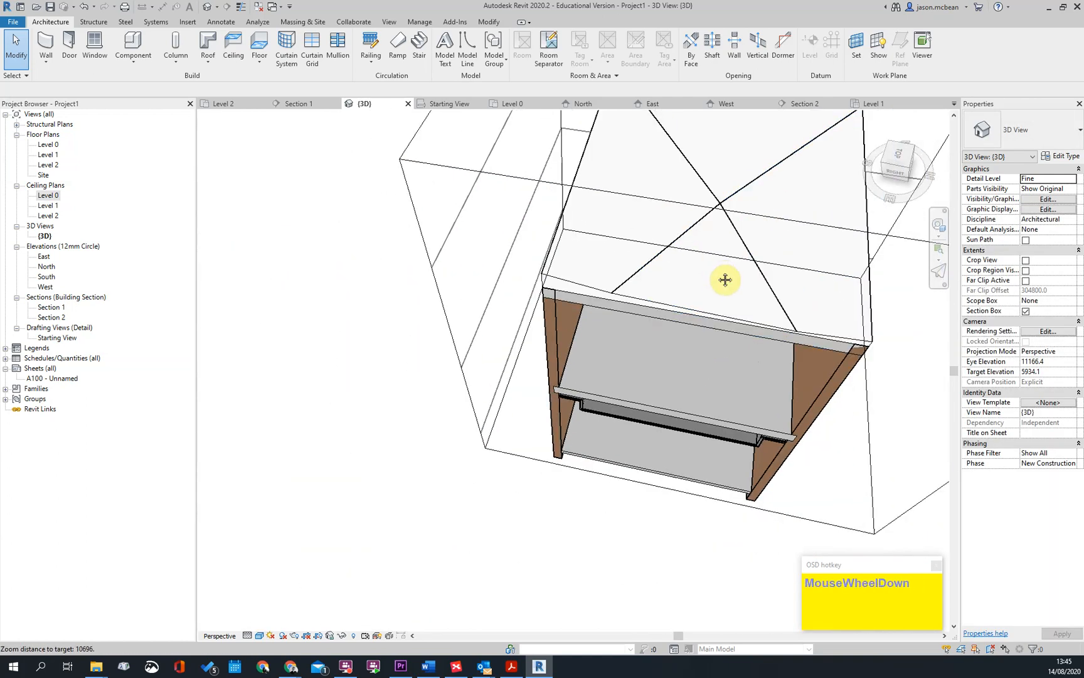
middle_click_drag(721, 274, 651, 335)
scroll(517, 228, "up", 1)
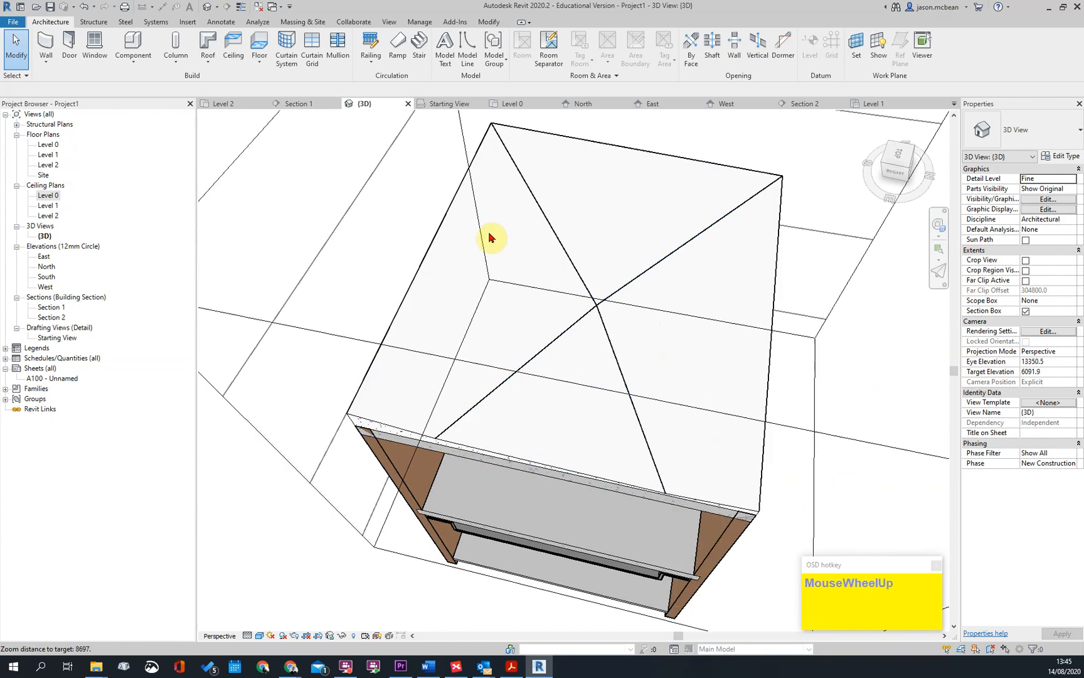
Open Section 1 and inspect the roof slab's finish layer around its low point
middle_click_drag(623, 406, 512, 377, "shift")
key("Escape")
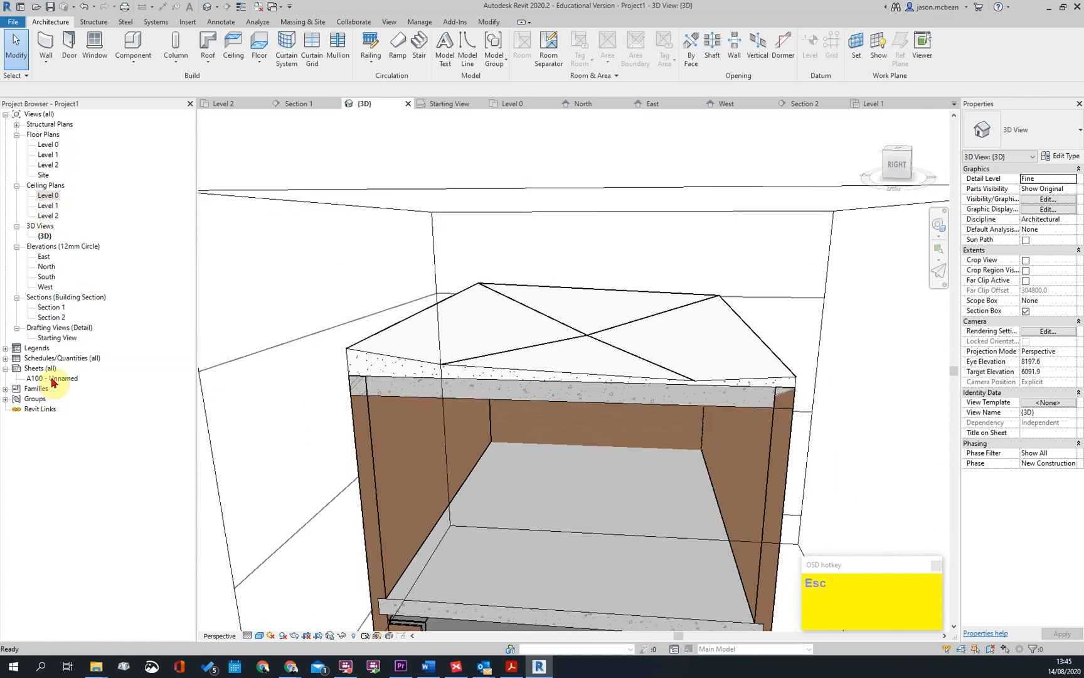
double_click(53, 307)
scroll(709, 342, "up", 3)
left_click(688, 331)
key("Escape")
scroll(591, 348, "up", 6)
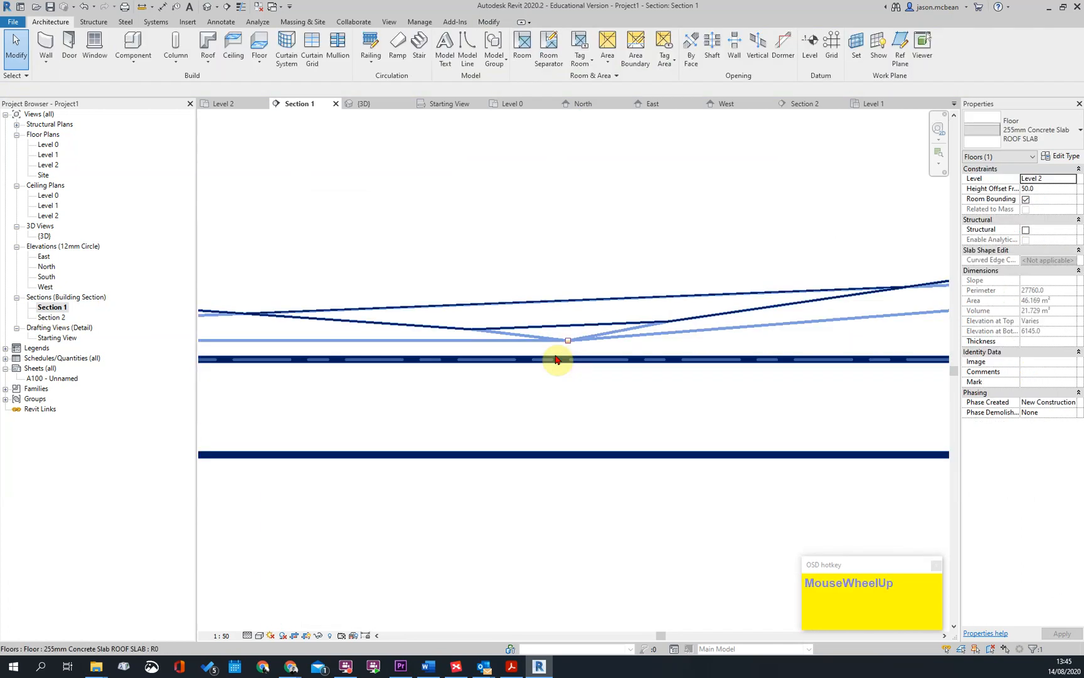
Try to place an aligned dimension between the Level 2 line and the roof slab's top surface at its low point
key("d")
key("i")
scroll(483, 372, "down", 2)
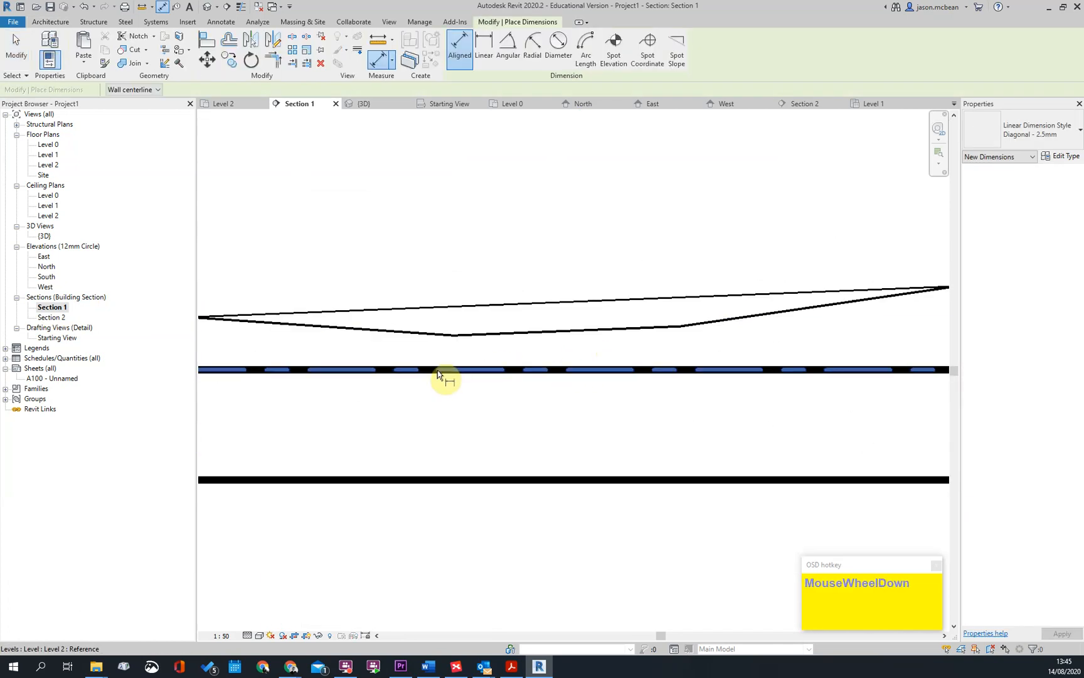
left_click(455, 345)
scroll(411, 316, "down", 2)
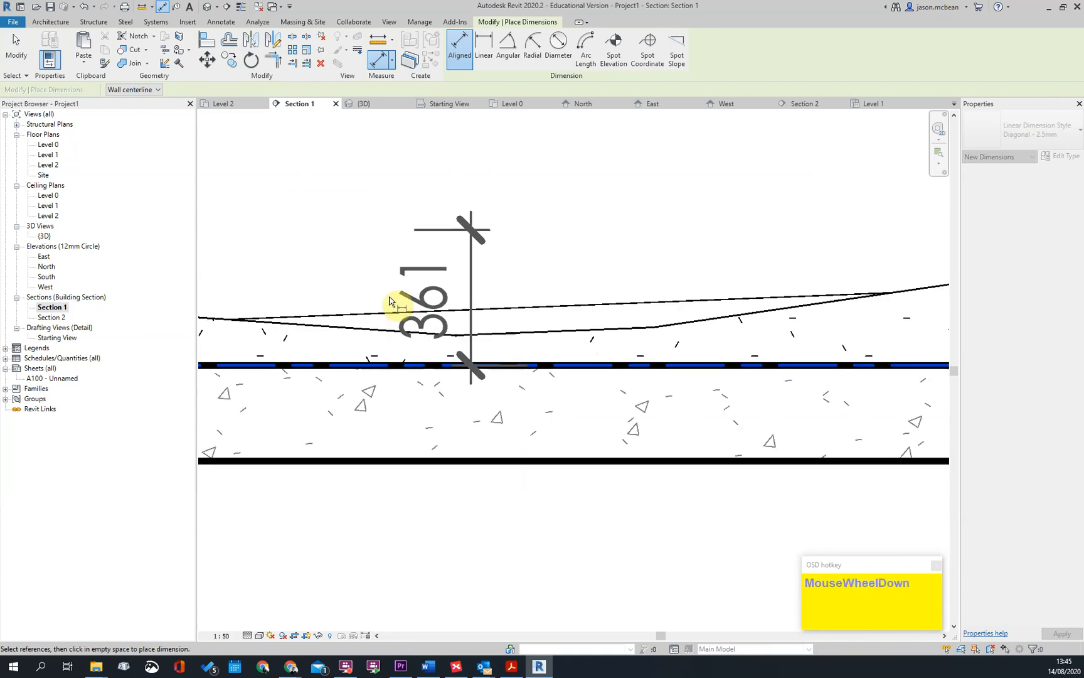
key("Escape")
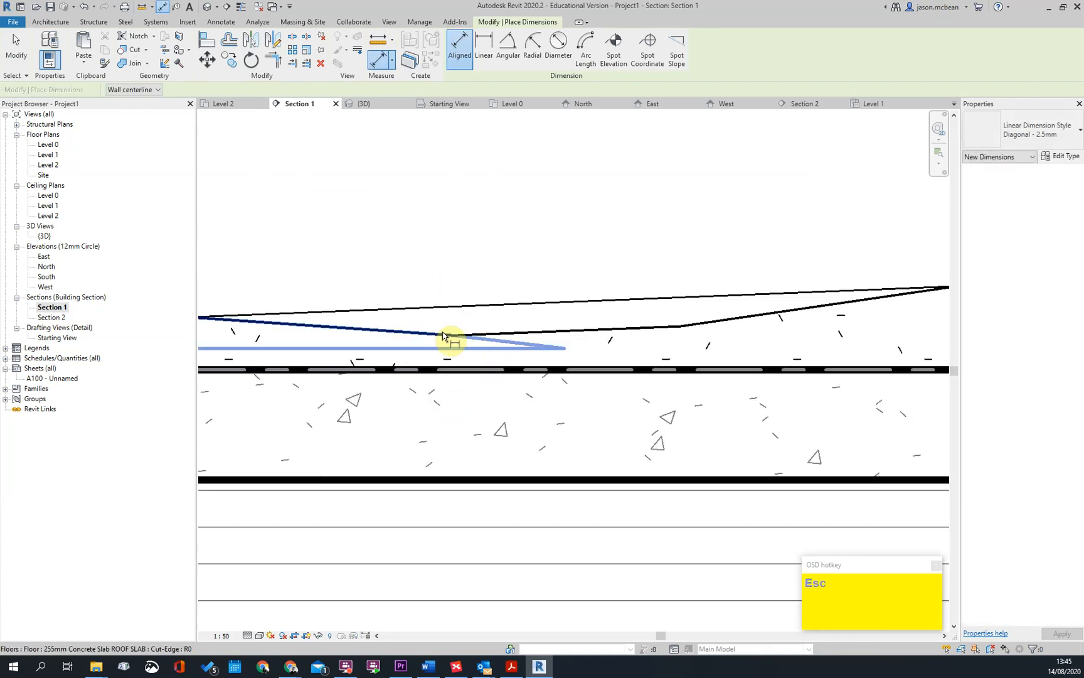
scroll(519, 374, "down", 4)
middle_click_drag(297, 366, 389, 382)
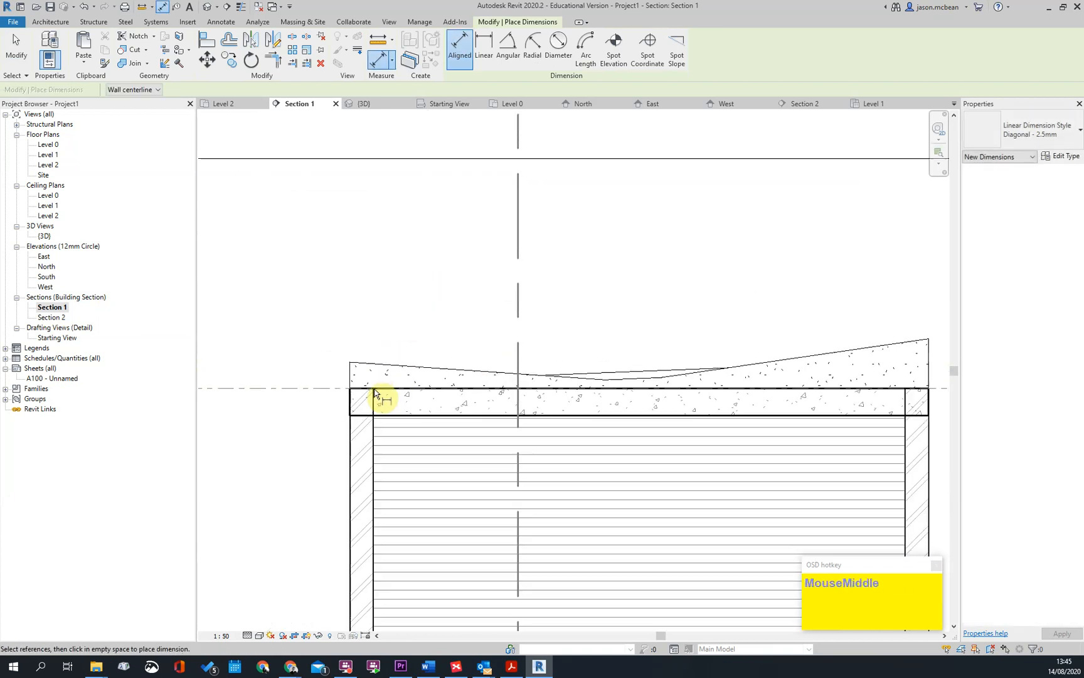
scroll(365, 361, "up", 2)
key("Escape")
Return to the 3D view and set the top offset of the connected 220 masonry walls to -255 mm
scroll(568, 380, "down", 3)
scroll(757, 366, "up", 2)
scroll(757, 367, "down", 2)
scroll(758, 369, "down", 1)
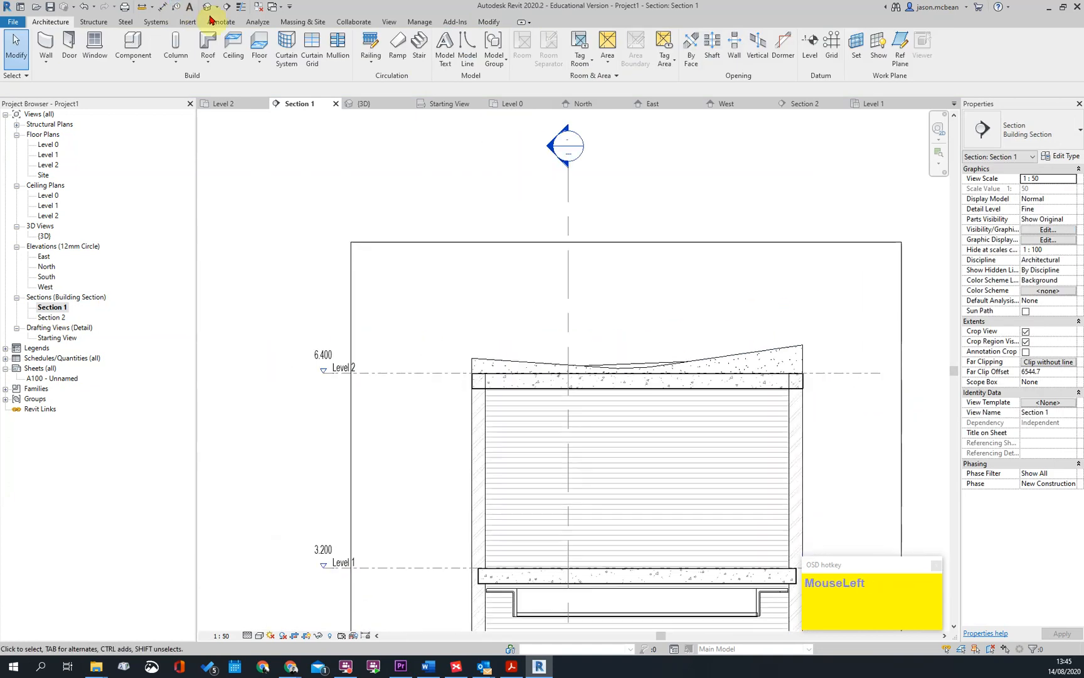
middle_click_drag(492, 302, 576, 396, "shift")
left_click(508, 395)
scroll(435, 404, "down", 1)
key("Escape")
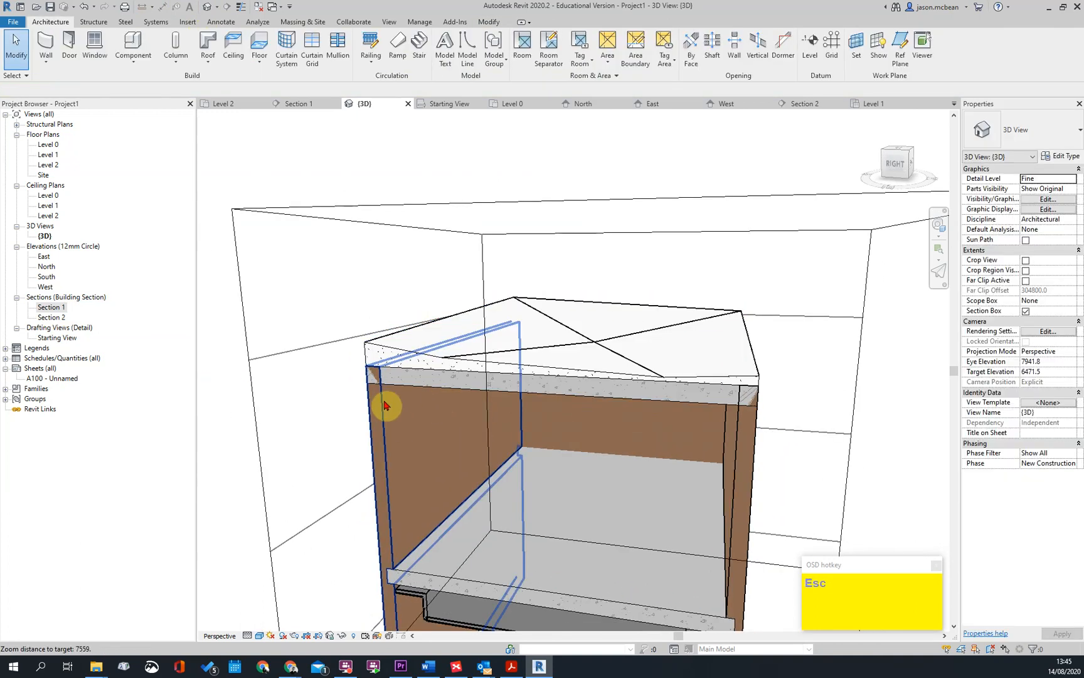
key("Tab")
left_click(384, 405)
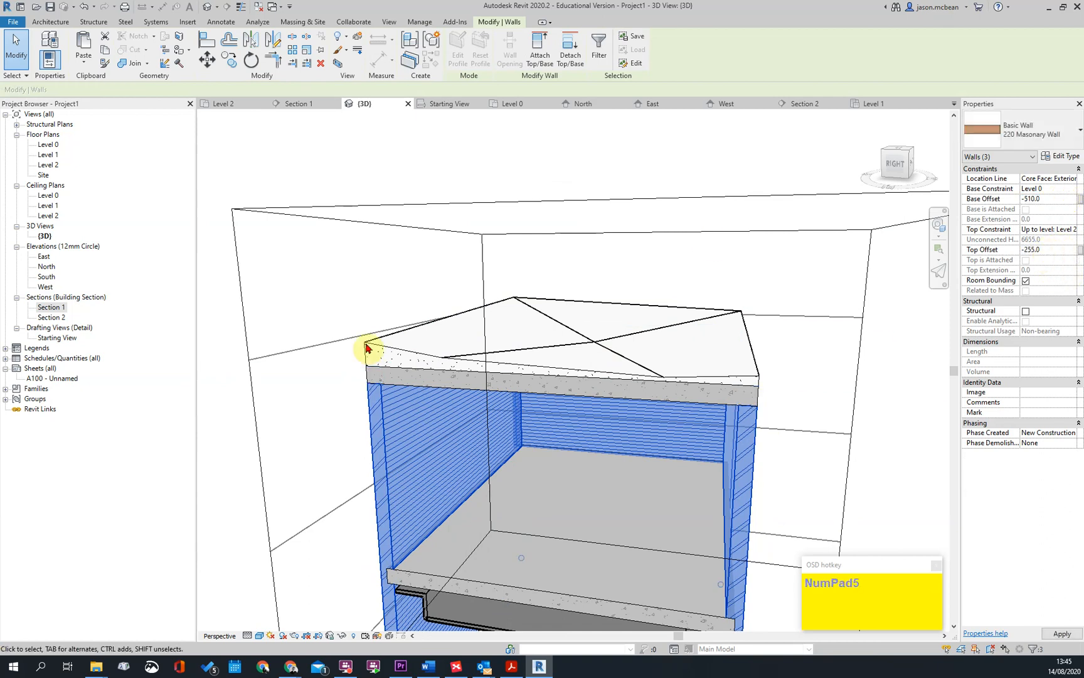
key("Escape")
Try to add an UPSTAND slab edge along the roof slab's lower front edge, unjoining the overlapping elements
middle_click_drag(514, 426, 496, 404, "shift")
key("Escape")
middle_click_drag(820, 460, 750, 465, "shift")
scroll(472, 404, "down", 2)
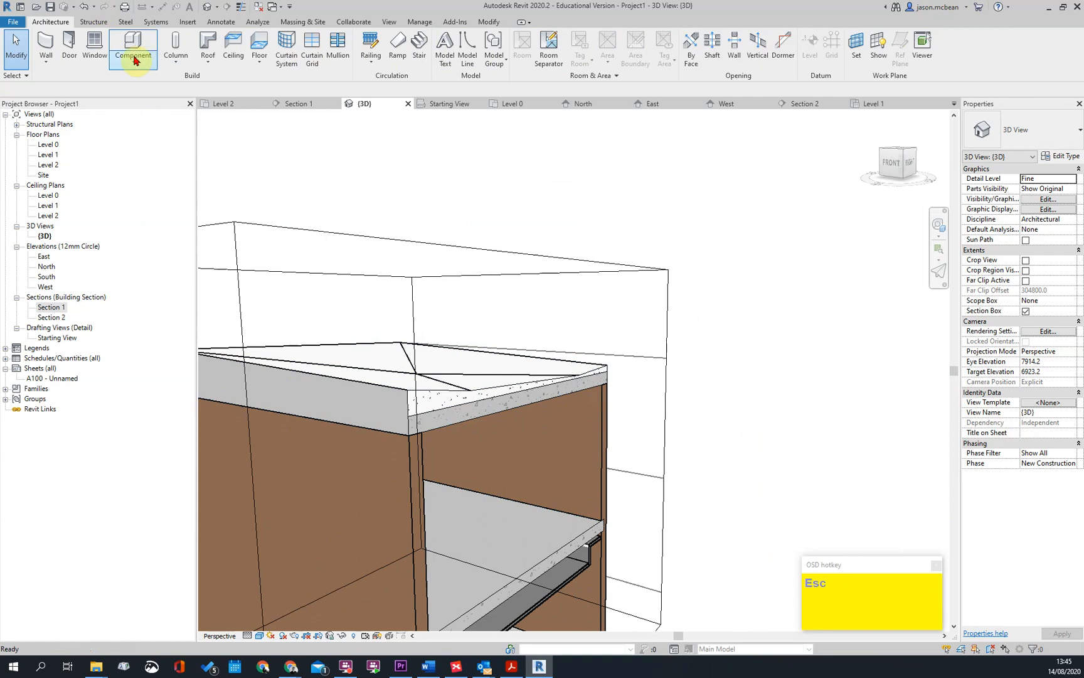
left_click(213, 66)
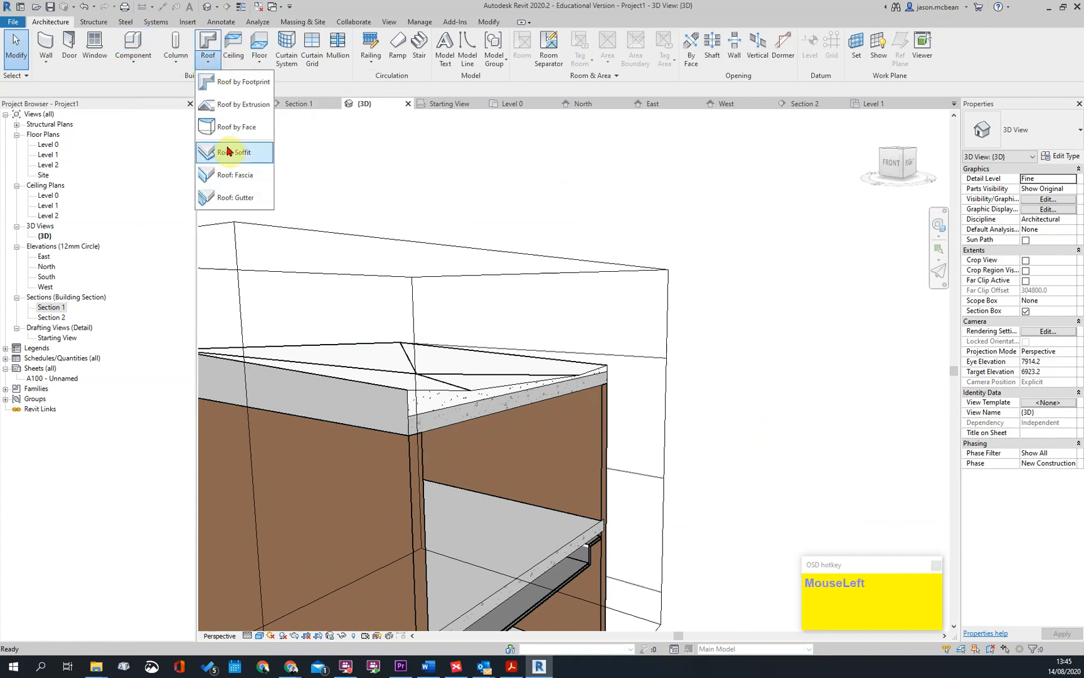
left_click(257, 69)
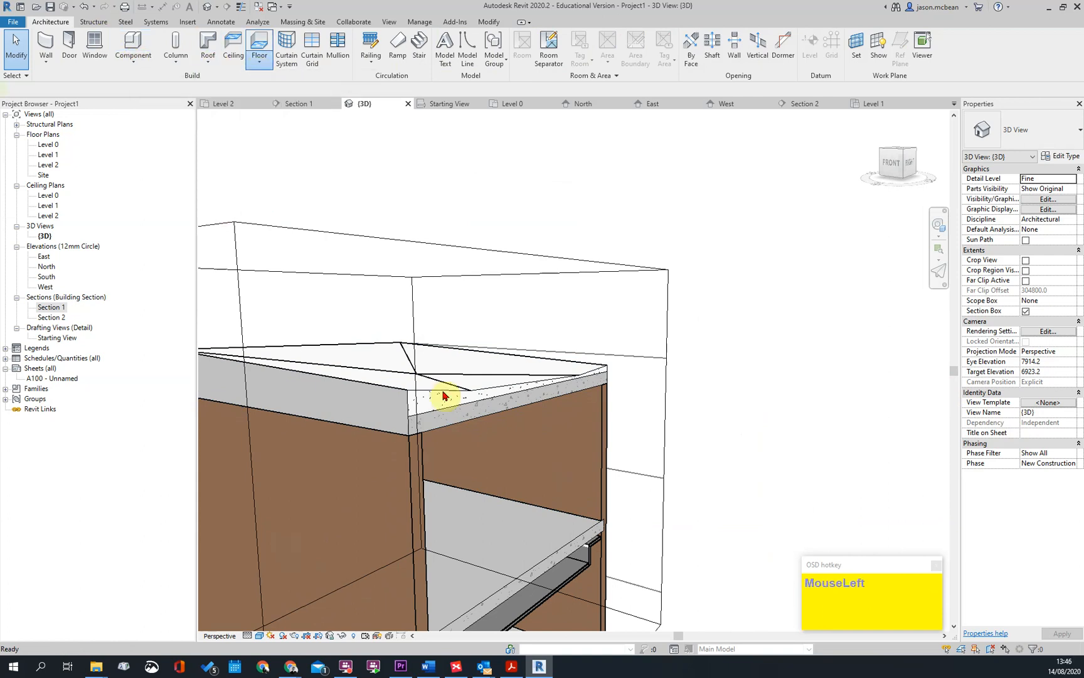
left_click(274, 153)
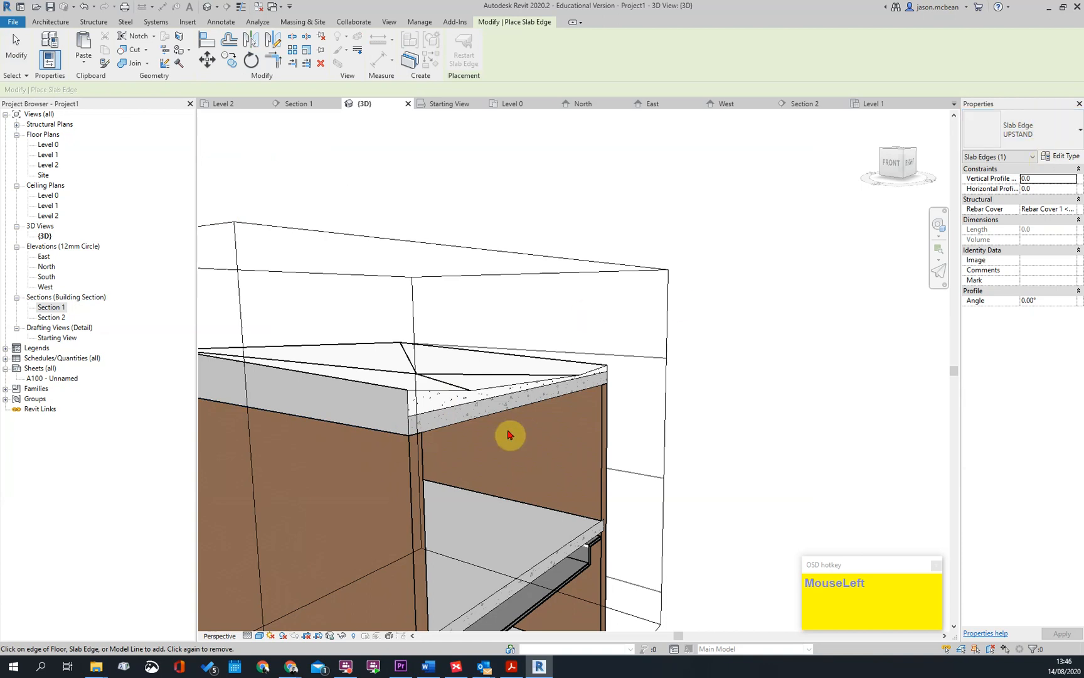
left_click(387, 435)
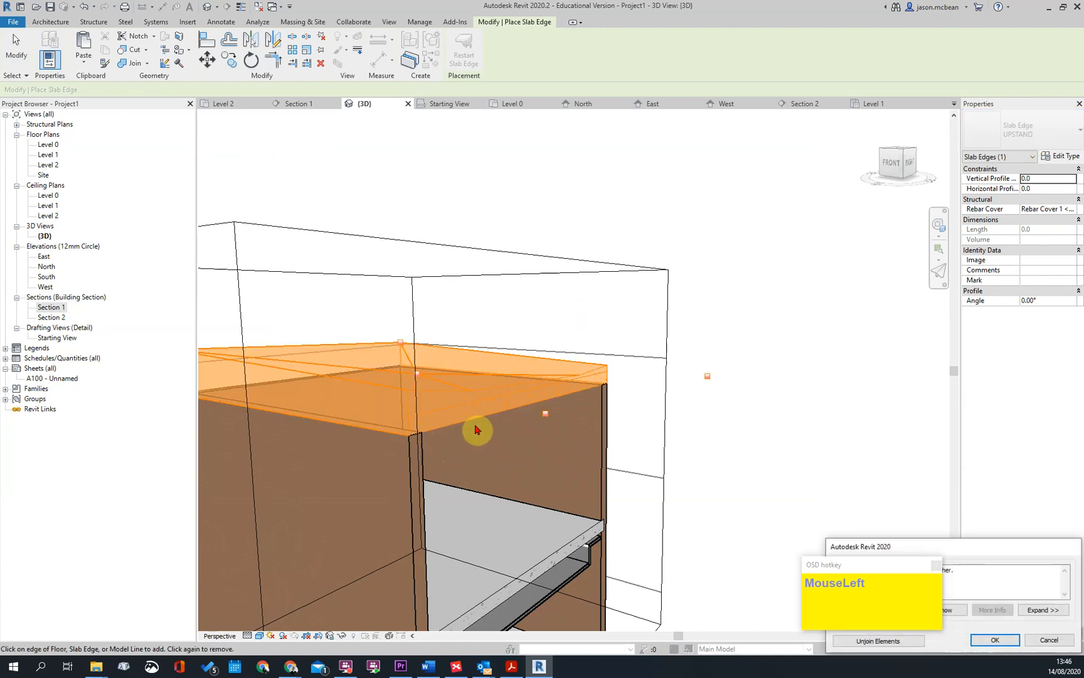
scroll(644, 430, "down", 2)
scroll(644, 430, "down", 1)
left_click(877, 641)
middle_click_drag(610, 438, 478, 431, "shift")
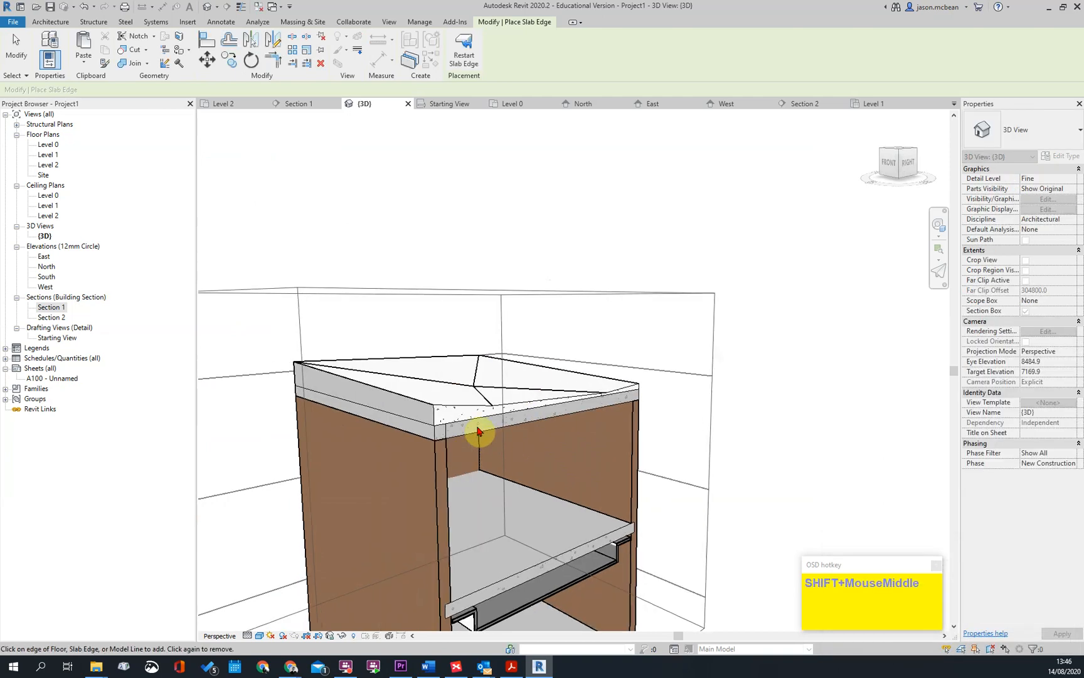
Delete the UPSTAND slab edge from the front of the roof slab
middle_click_drag(701, 413, 448, 448, "shift")
key("Escape")
left_click(448, 448)
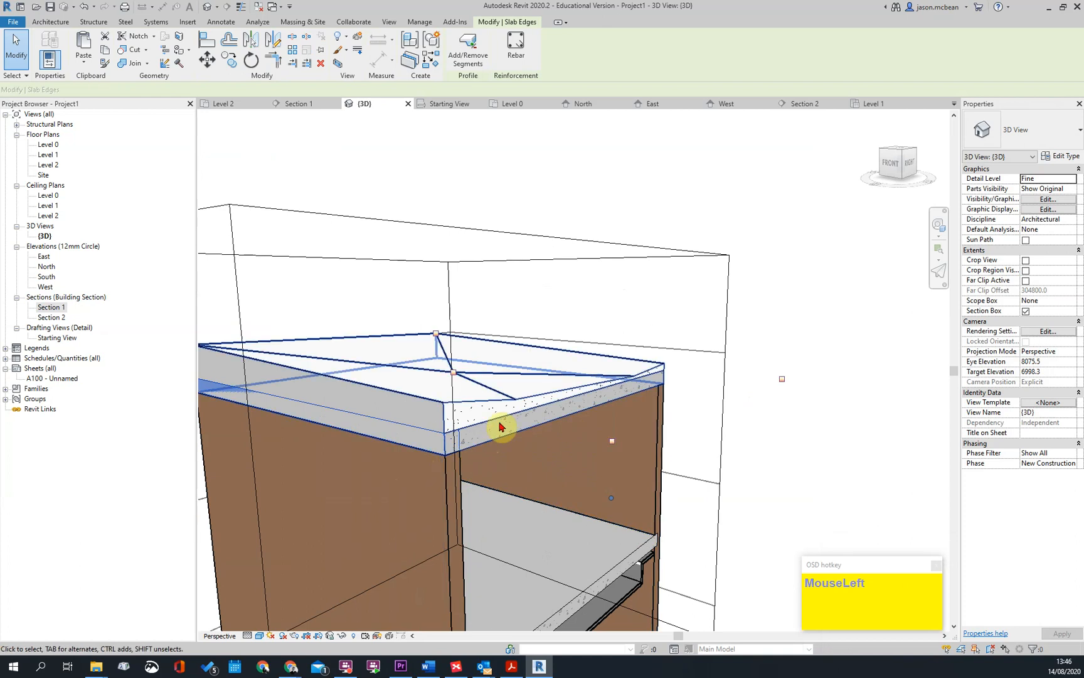
scroll(508, 429, "down", 2)
key("Delete")
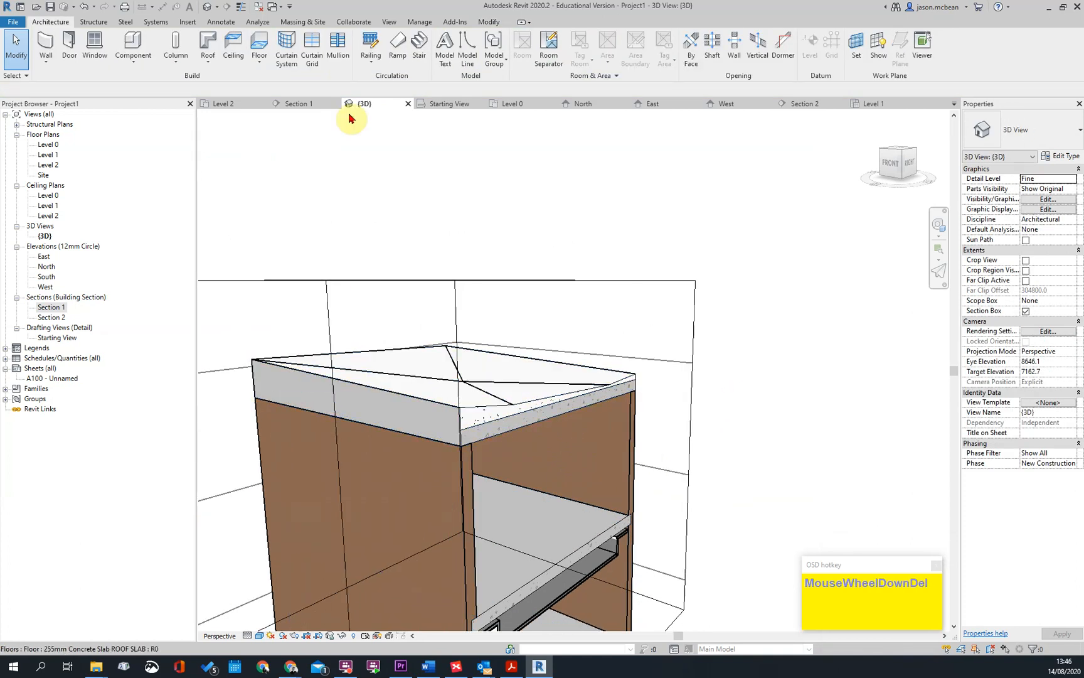
Add an UPSTAND slab edge to the roof slab's lower front edge again, keeping the elements joined, and inspect the slab corner
left_click(258, 61)
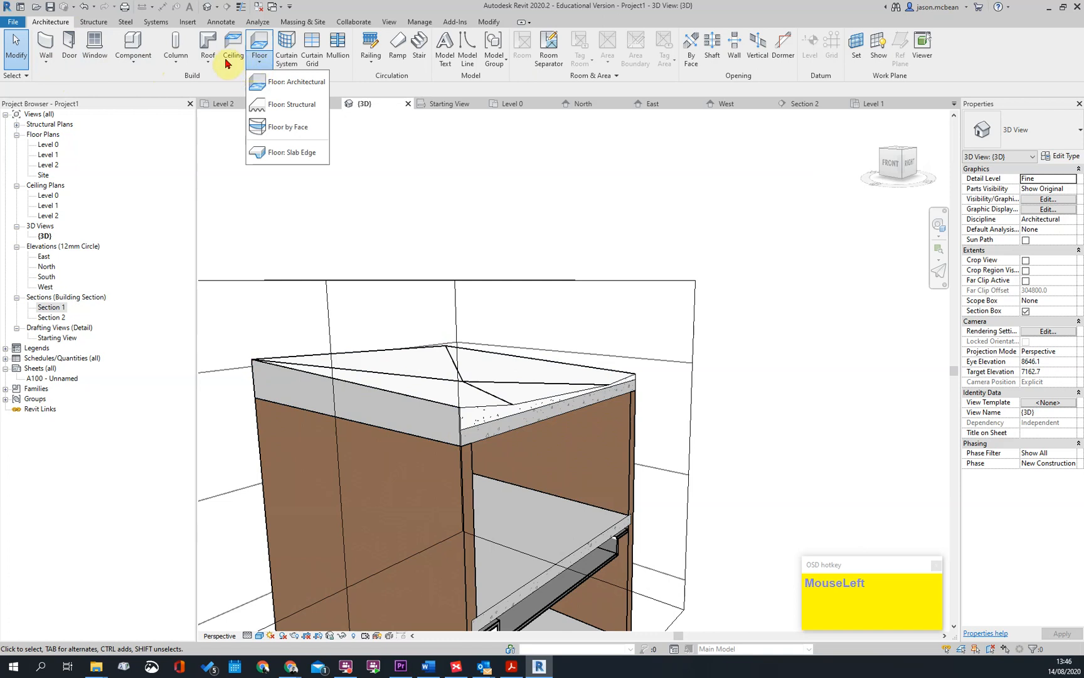
left_click(285, 152)
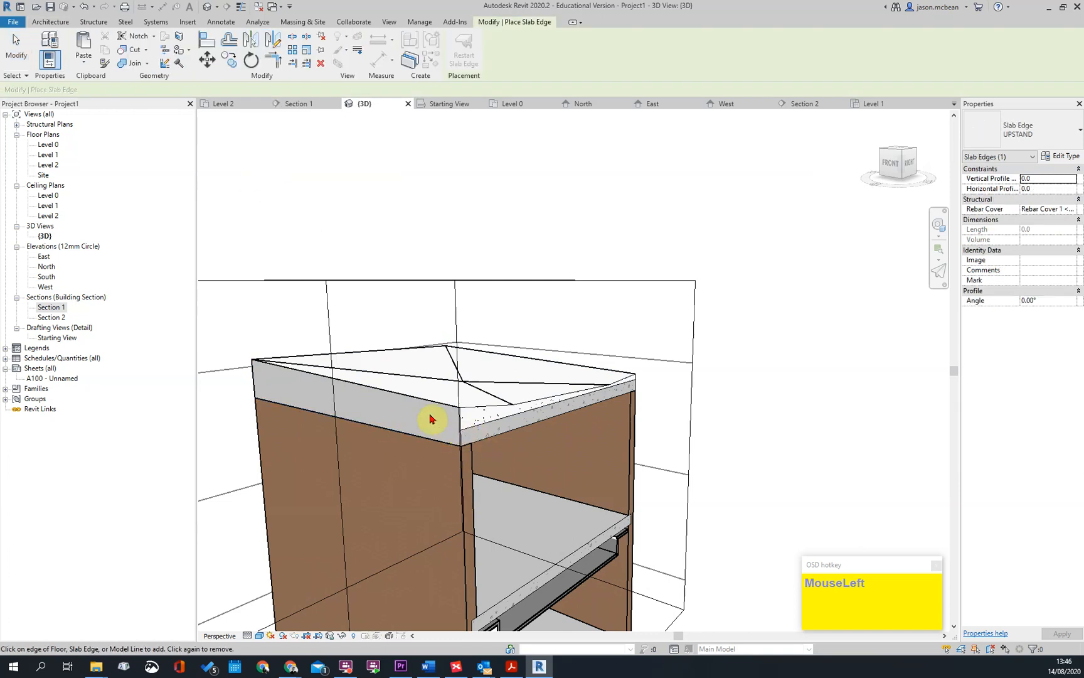
left_click(418, 438)
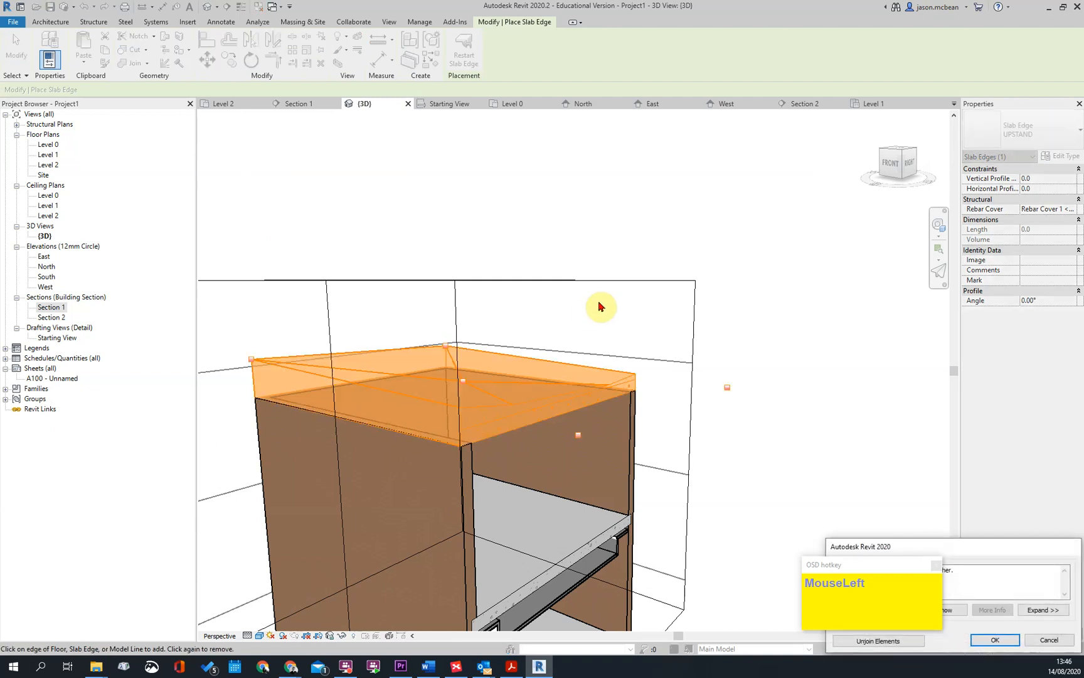
left_click(995, 639)
key("Escape")
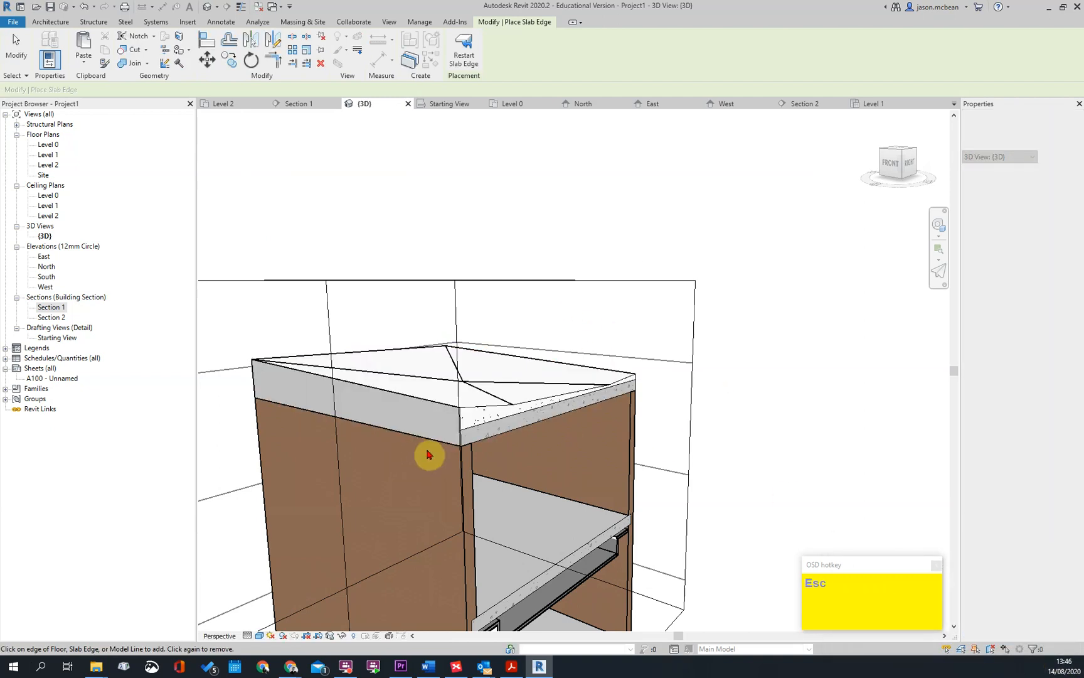
scroll(472, 441, "up", 2)
middle_click_drag(471, 440, 507, 450, "shift")
middle_click_drag(486, 376, 467, 437, "shift")
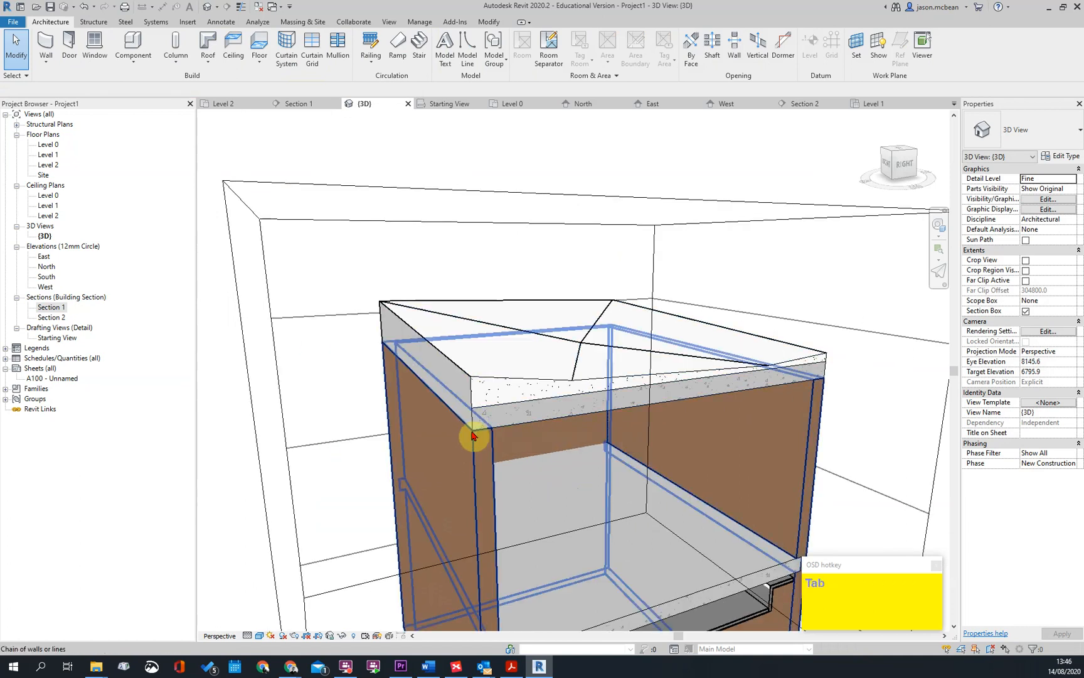
scroll(397, 339, "down", 1)
key("Escape")
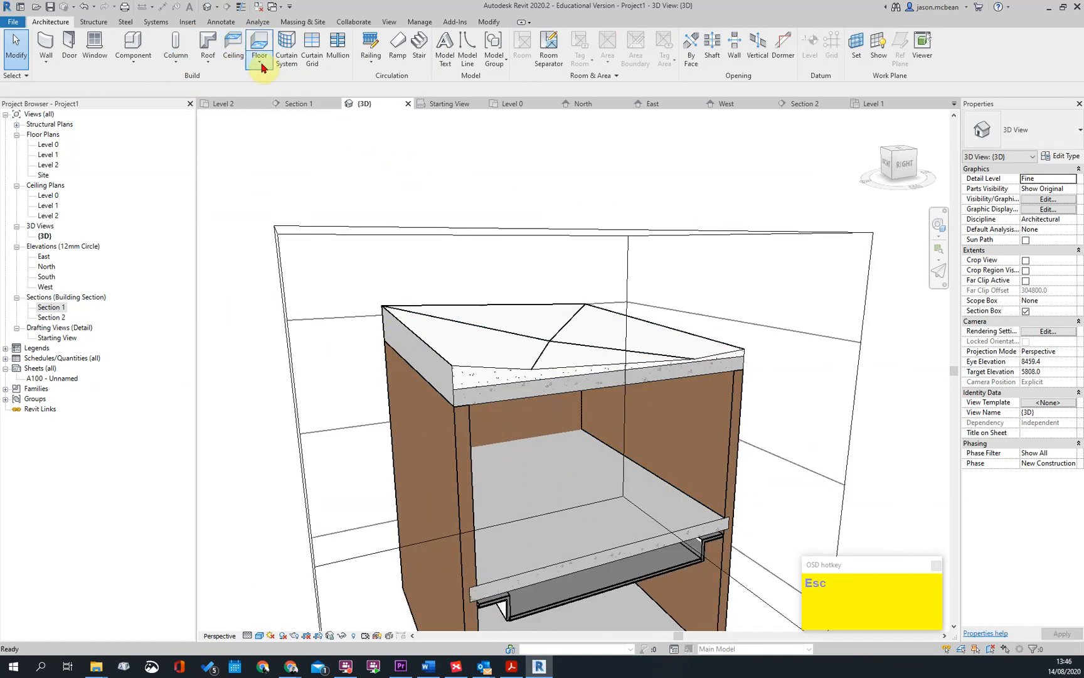
Add an UPSTAND slab edge along the roof slab's lower edge on the side opposite the front
left_click(259, 58)
left_click(283, 164)
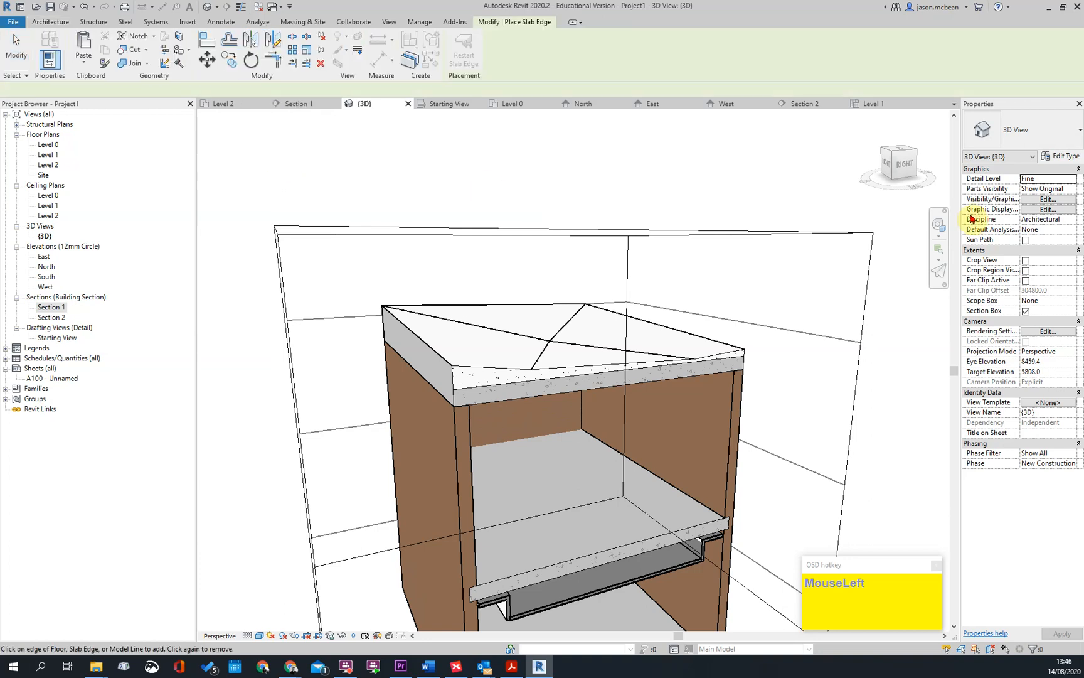
left_click(1057, 140)
left_click(995, 197)
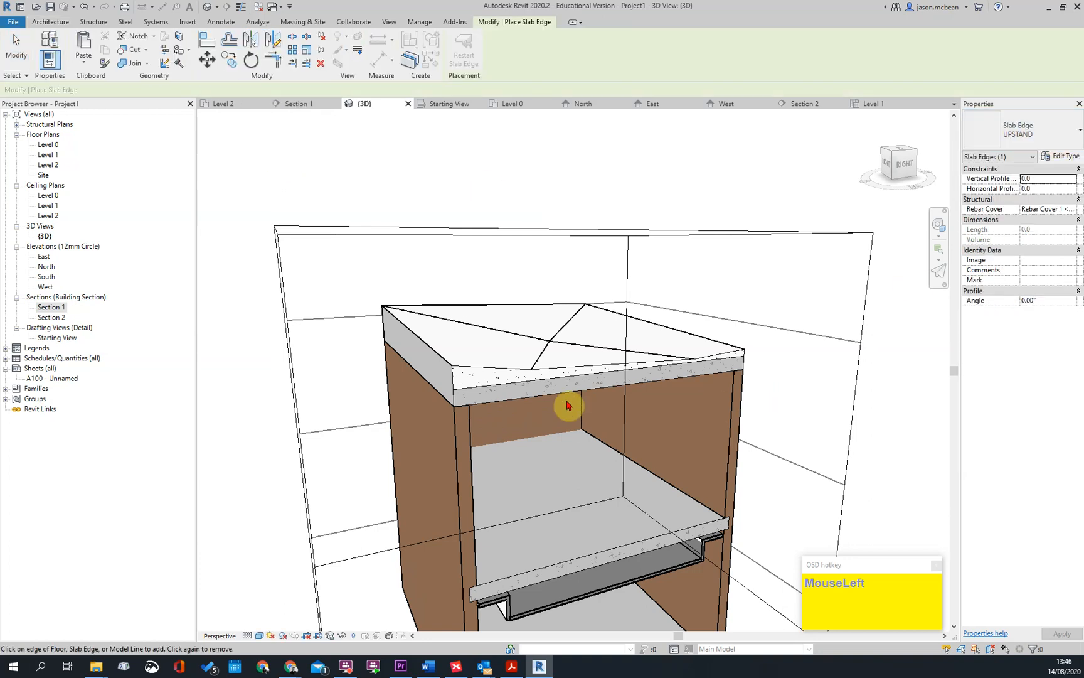
middle_click_drag(781, 402, 408, 424)
scroll(247, 438, "up", 1)
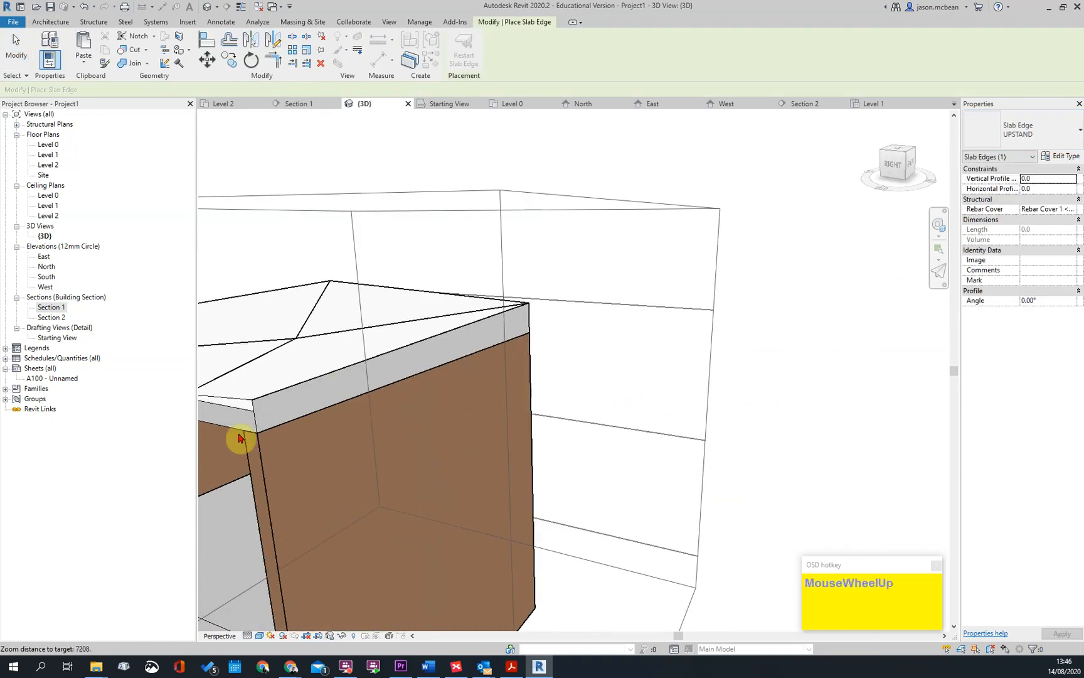
left_click(274, 431)
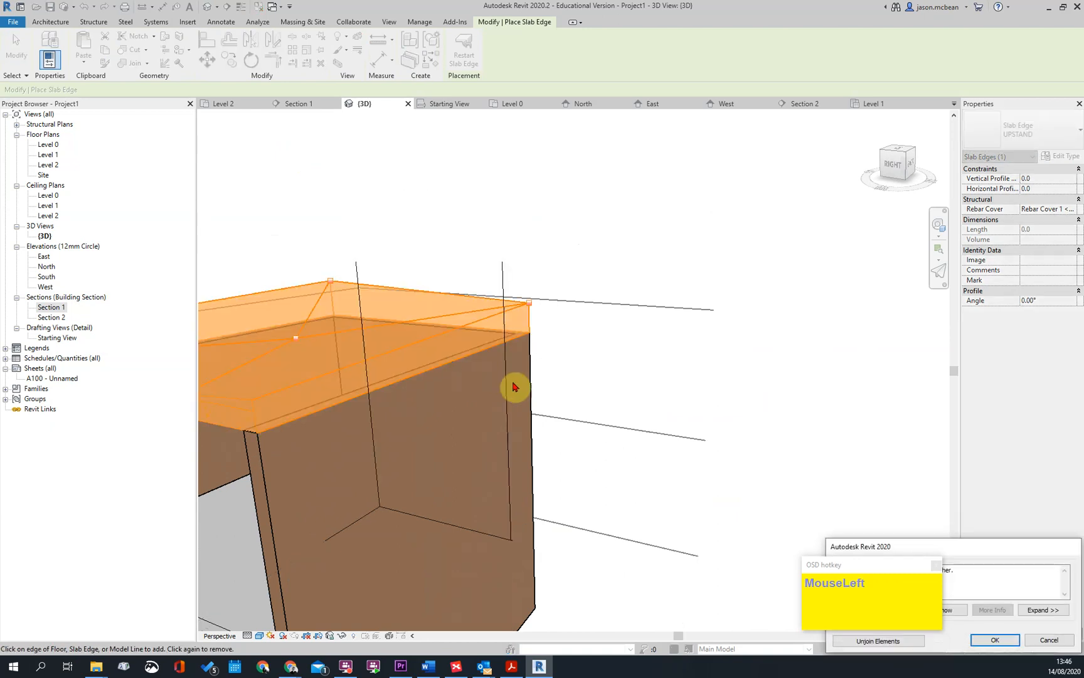
left_click(997, 645)
middle_click_drag(402, 381, 497, 390, "shift")
middle_click_drag(405, 448, 475, 442, "shift")
key("Escape")
Reset the roof slab's shape to remove the falls and make its top surface flat
key("Tab")
key("Tab")
key("Tab")
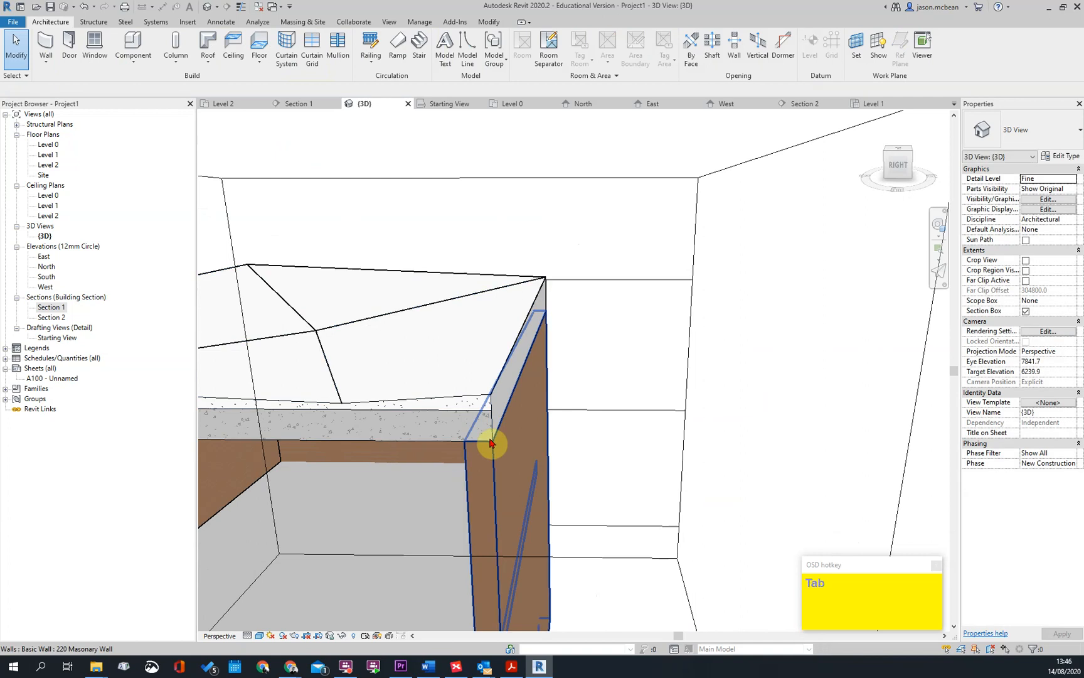
left_click(489, 439)
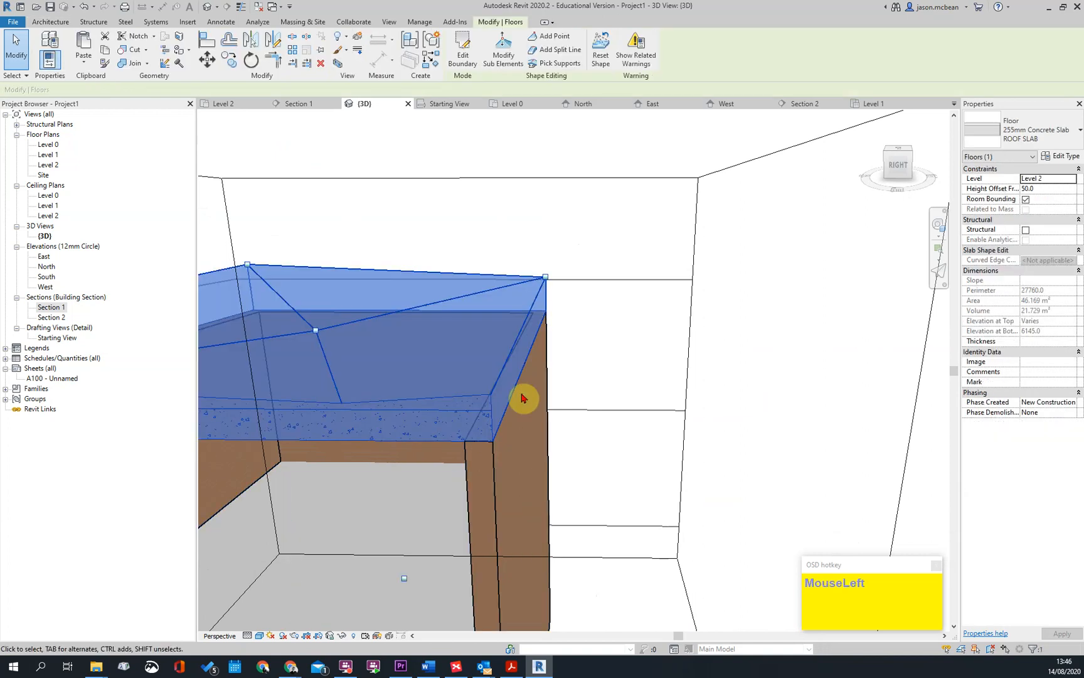
scroll(520, 389, "down", 2)
key("Escape")
left_click(496, 404)
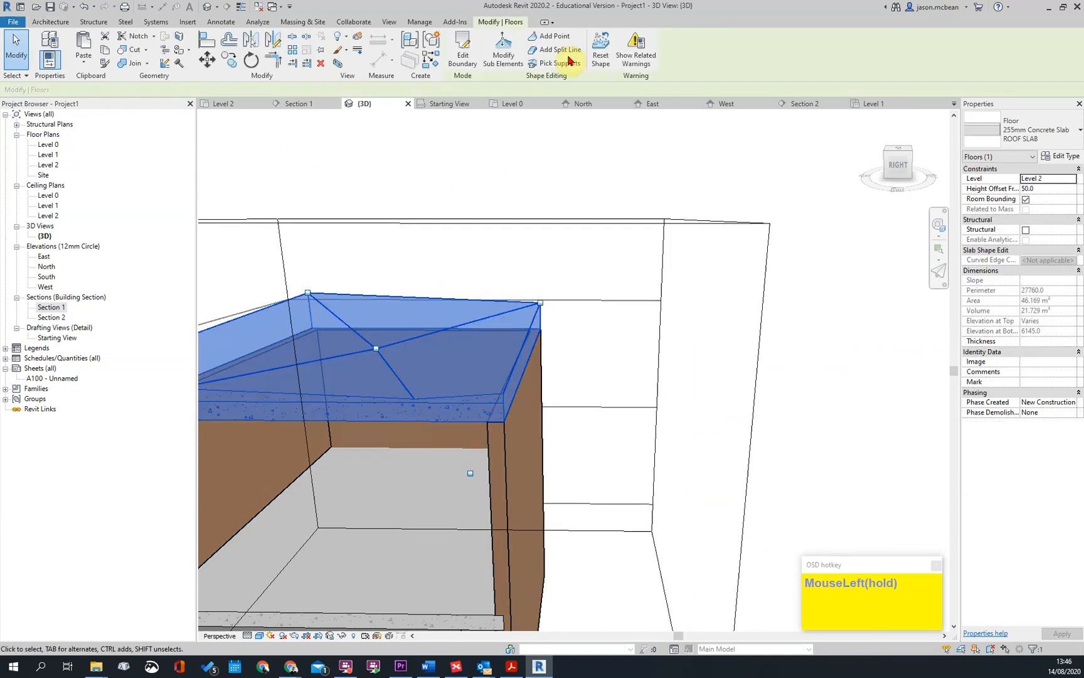
left_click(597, 58)
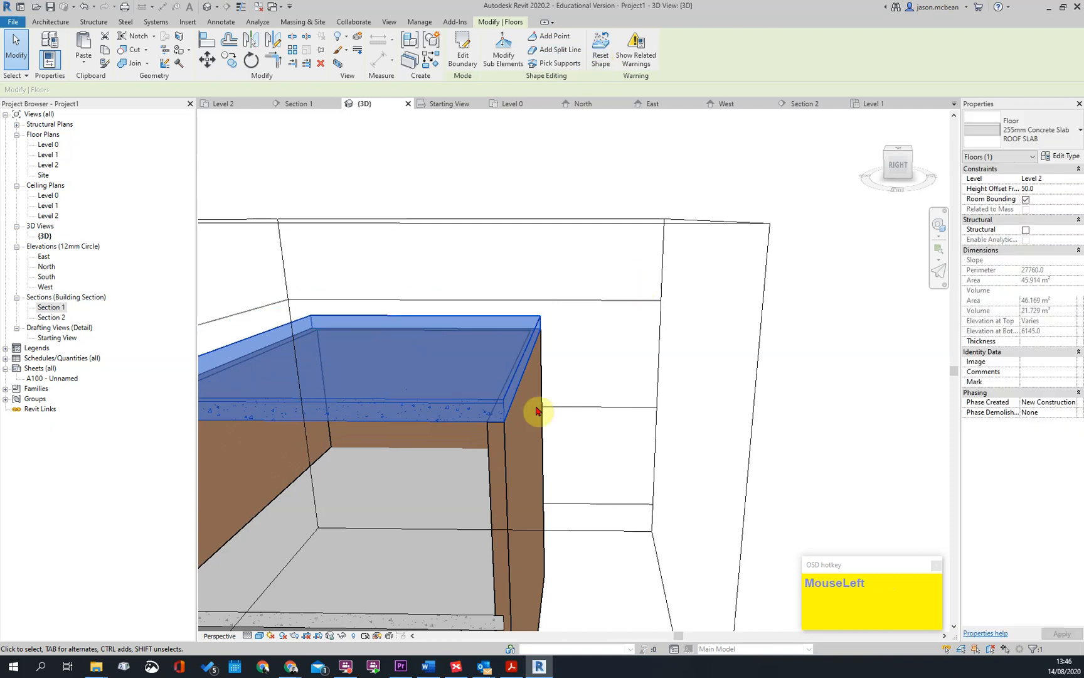
key("Escape")
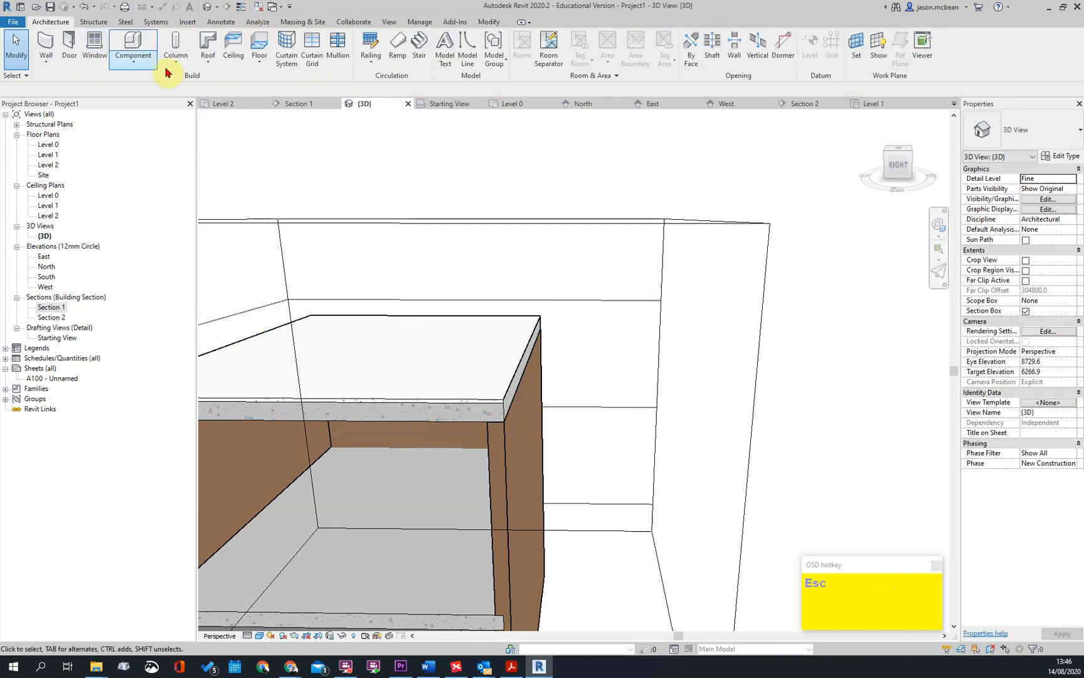
Add an UPSTAND slab edge along the roof slab's lower side edge above the brown wall, unjoining the overlapping elements
left_click(212, 65)
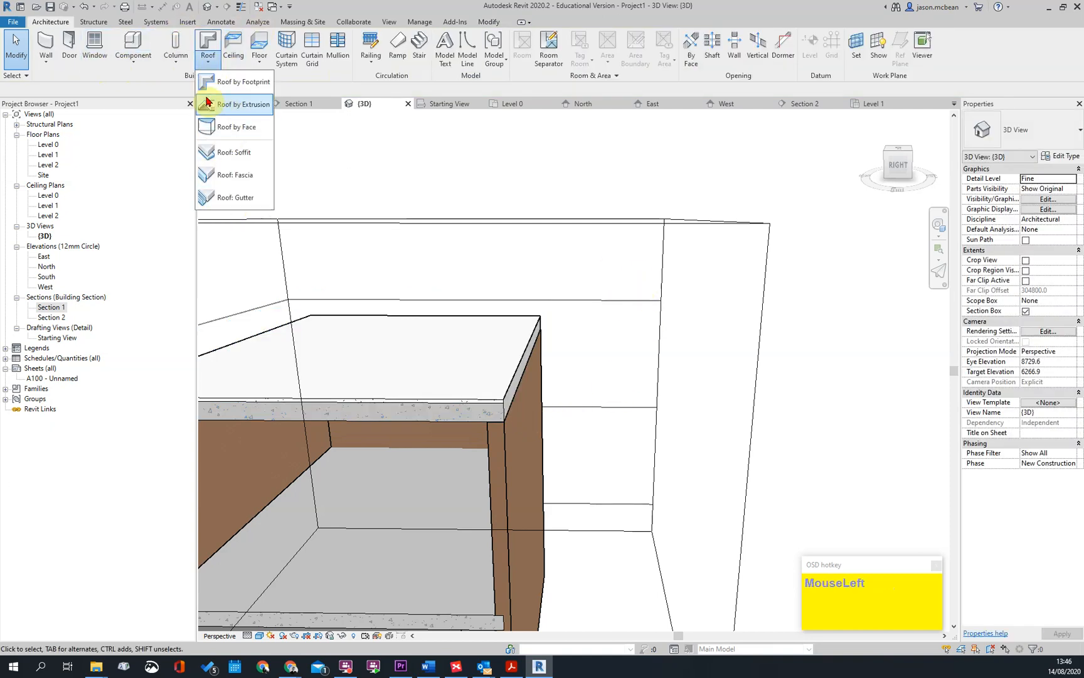
left_click(258, 62)
left_click(270, 150)
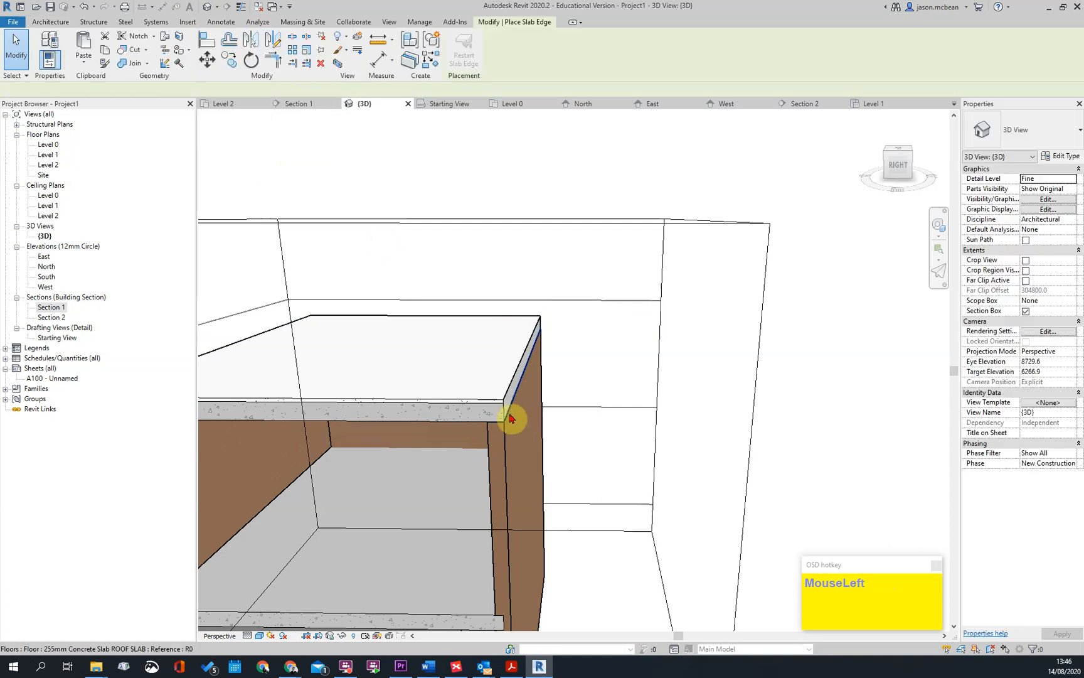
left_click(509, 416)
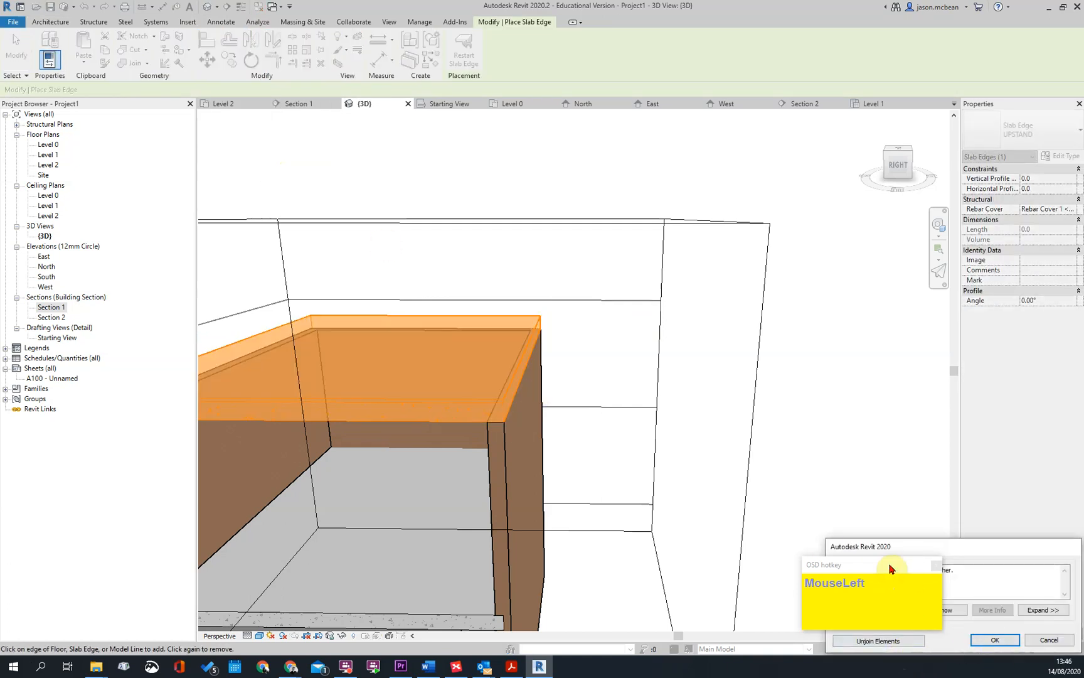
left_click(885, 640)
scroll(508, 405, "up", 2)
key("Escape")
Check which profile the new slab edge's UPSTAND type uses, leaving the type unchanged
left_click(506, 425)
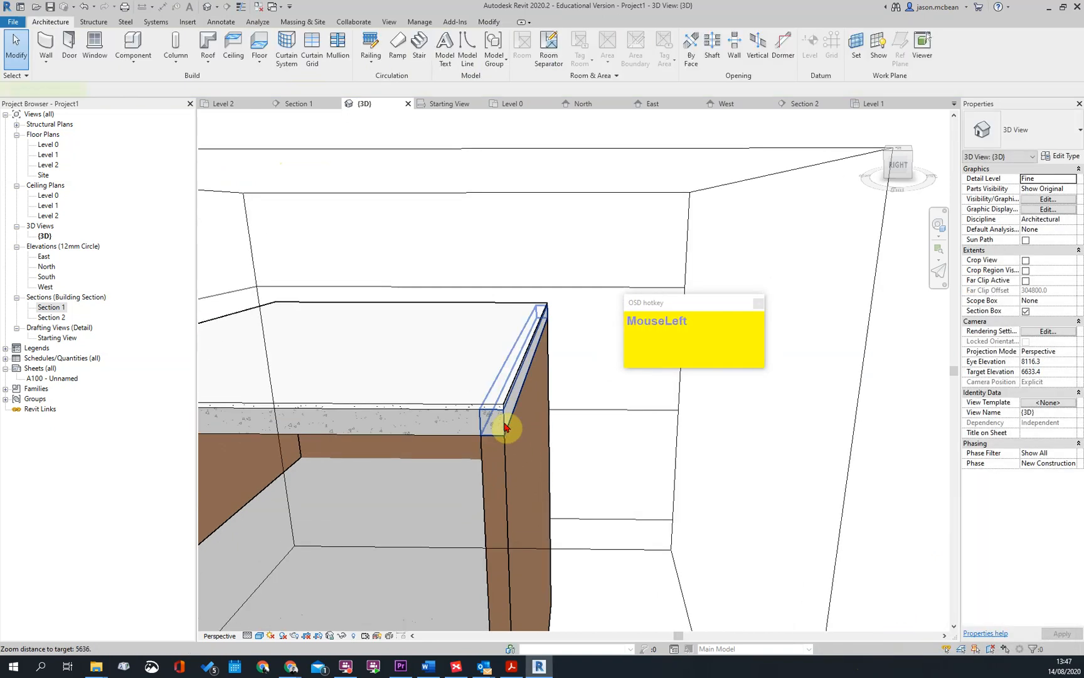
scroll(537, 320, "up", 1)
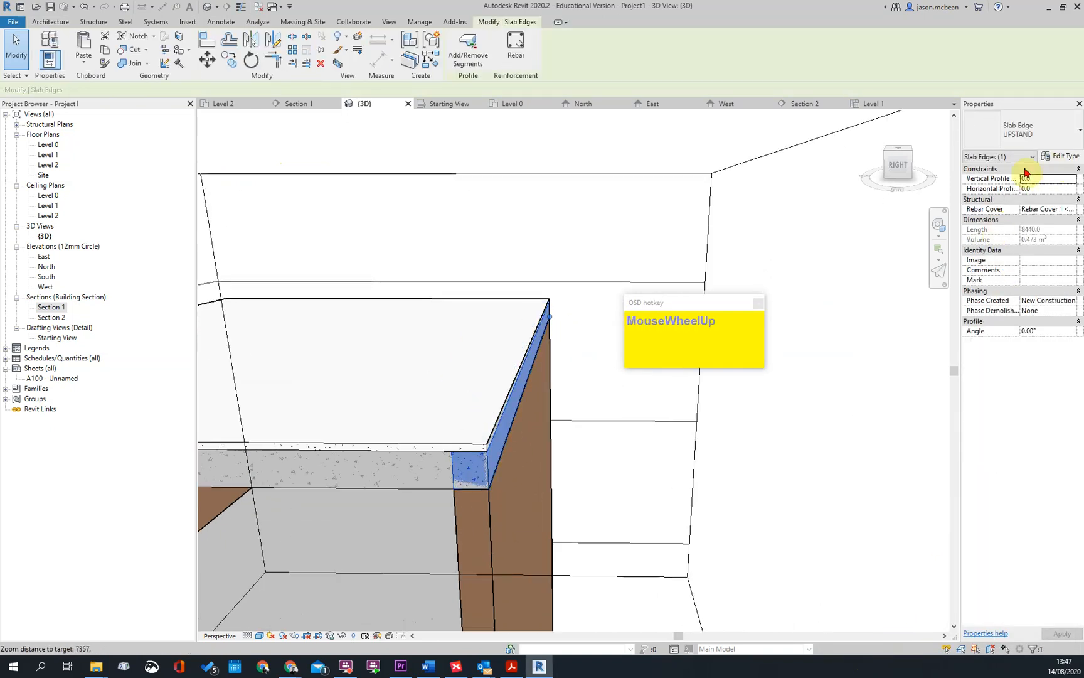
left_click(1064, 157)
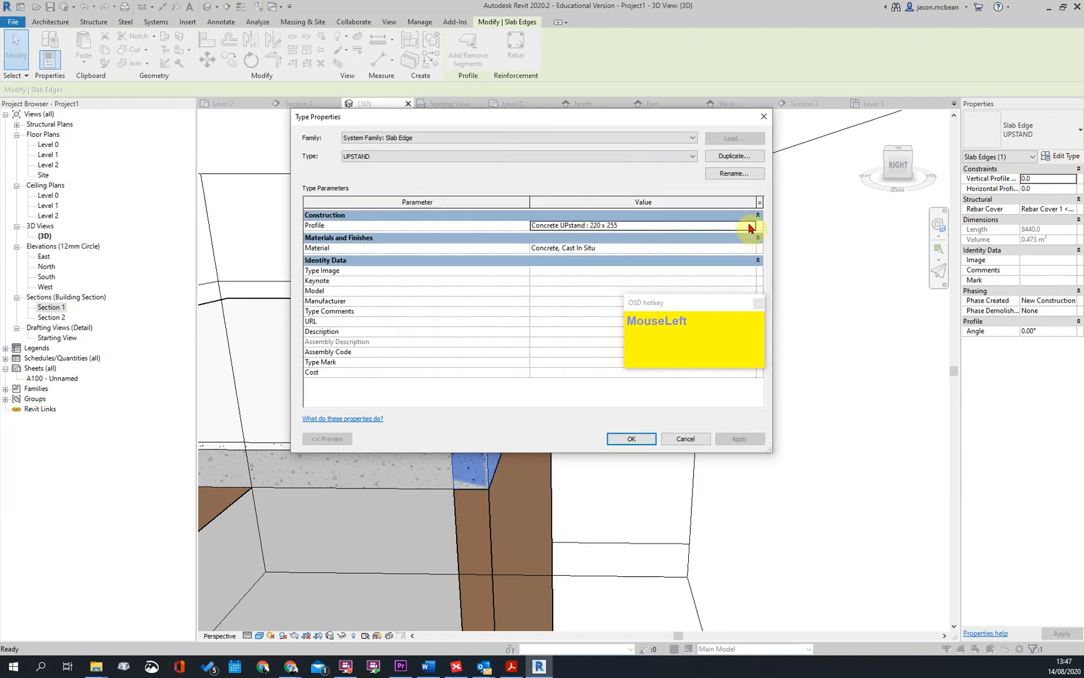
left_click(750, 227)
left_click(750, 228)
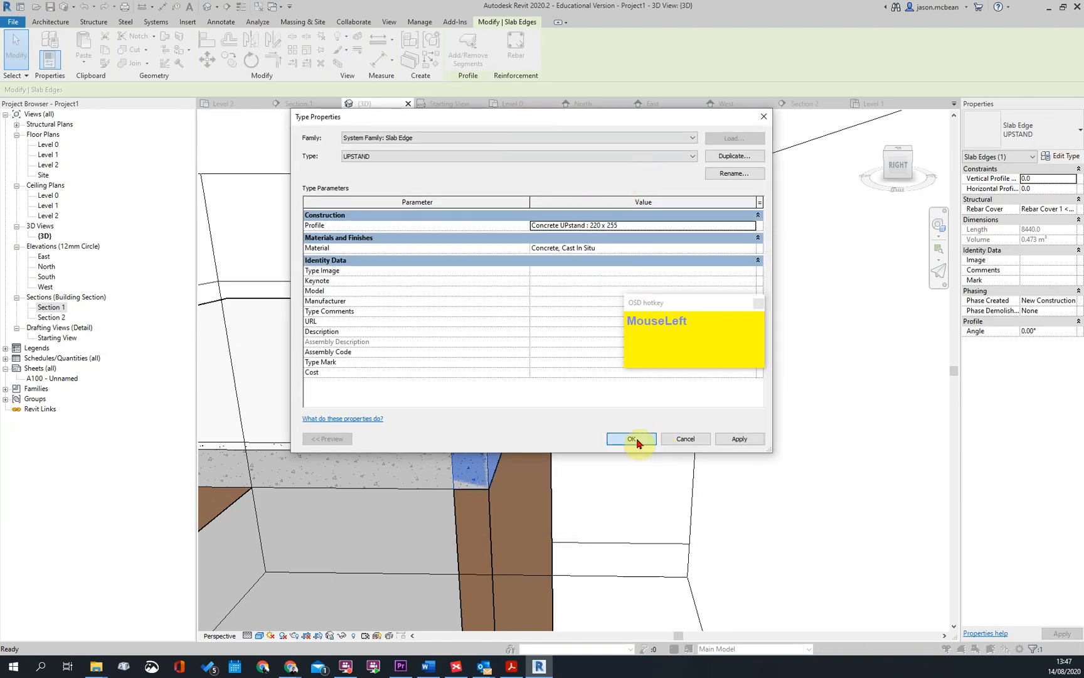
left_click(636, 444)
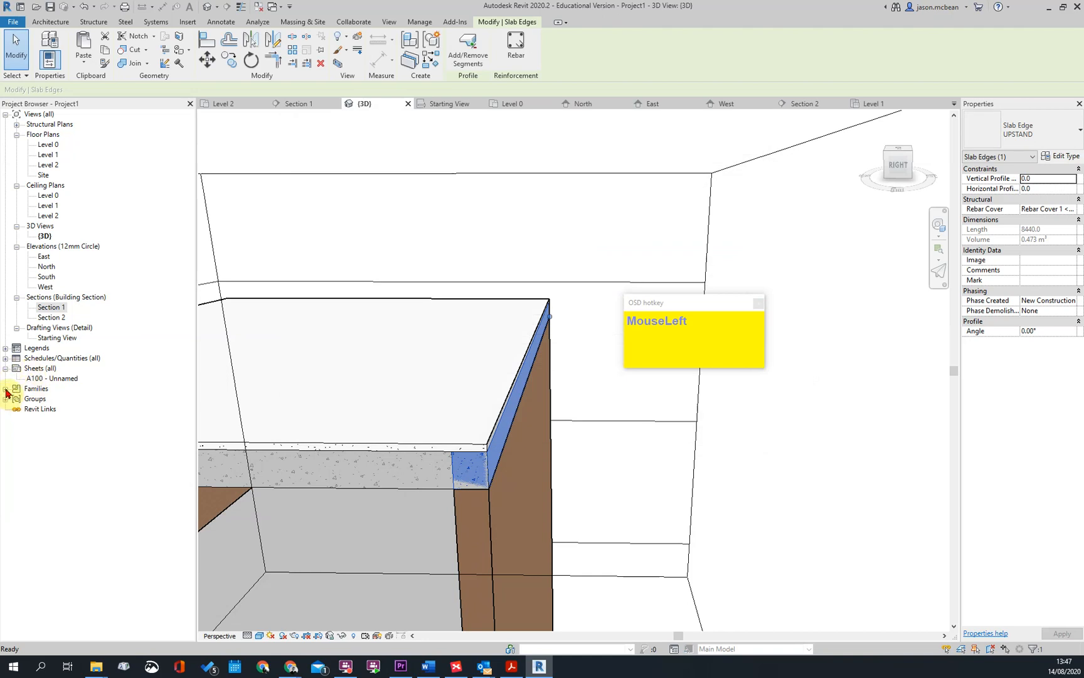
Locate the profile families in the project and compare them with the profile assigned to the UPSTAND slab edge type
left_click(5, 389)
scroll(95, 482, "down", 5)
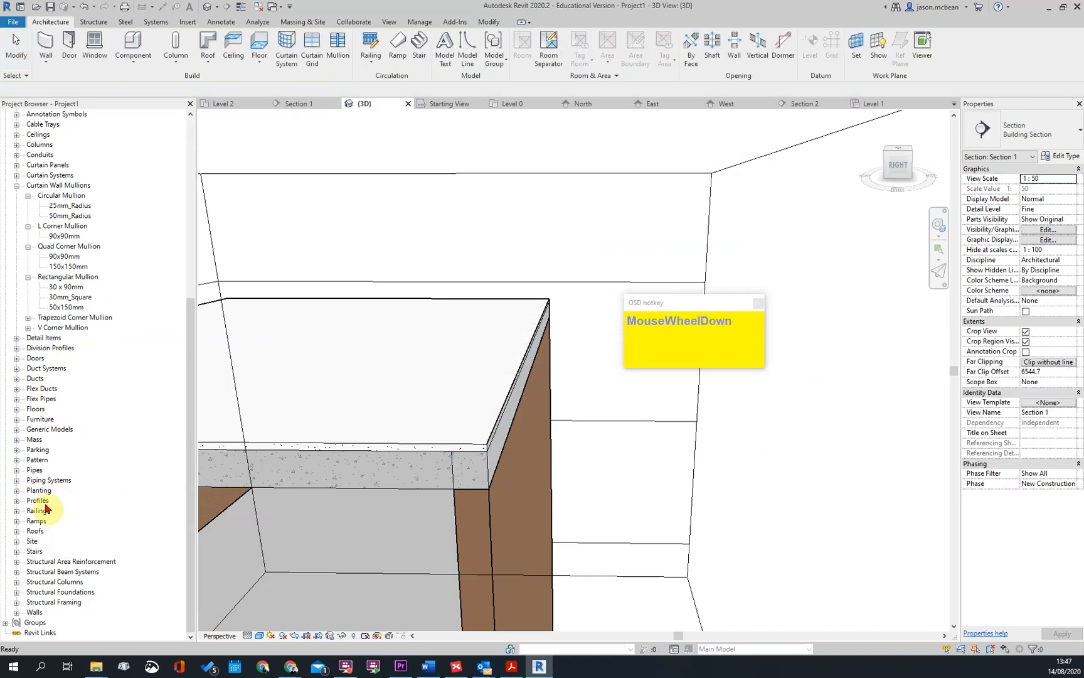
left_click(16, 500)
scroll(70, 510, "down", 2)
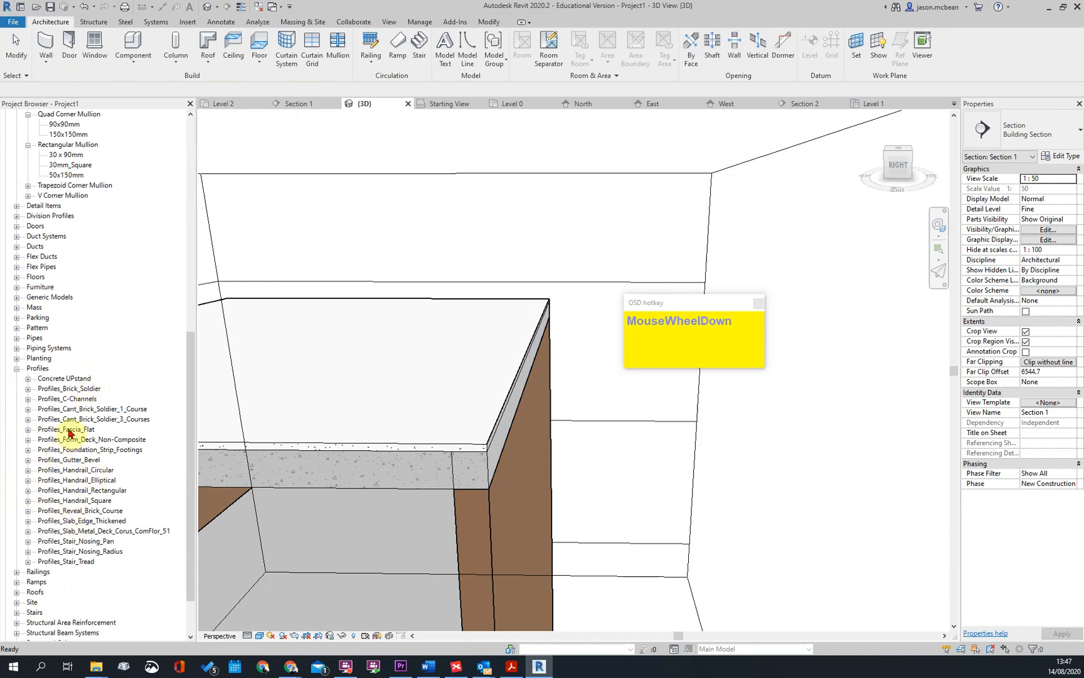
left_click(101, 450)
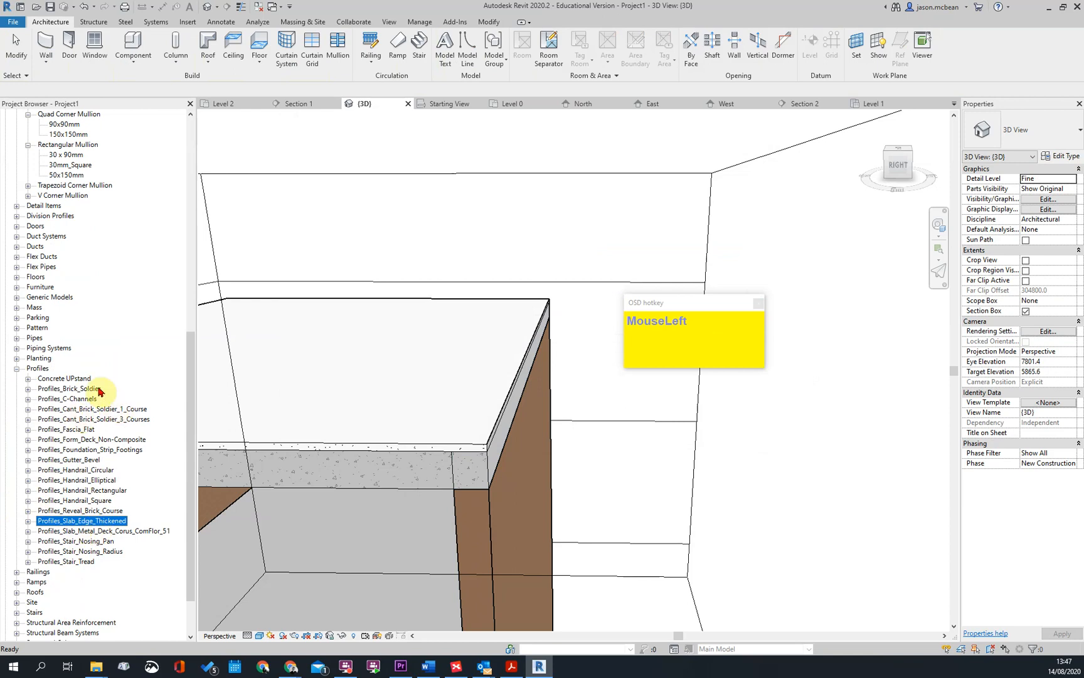
left_click(519, 417)
key("Escape")
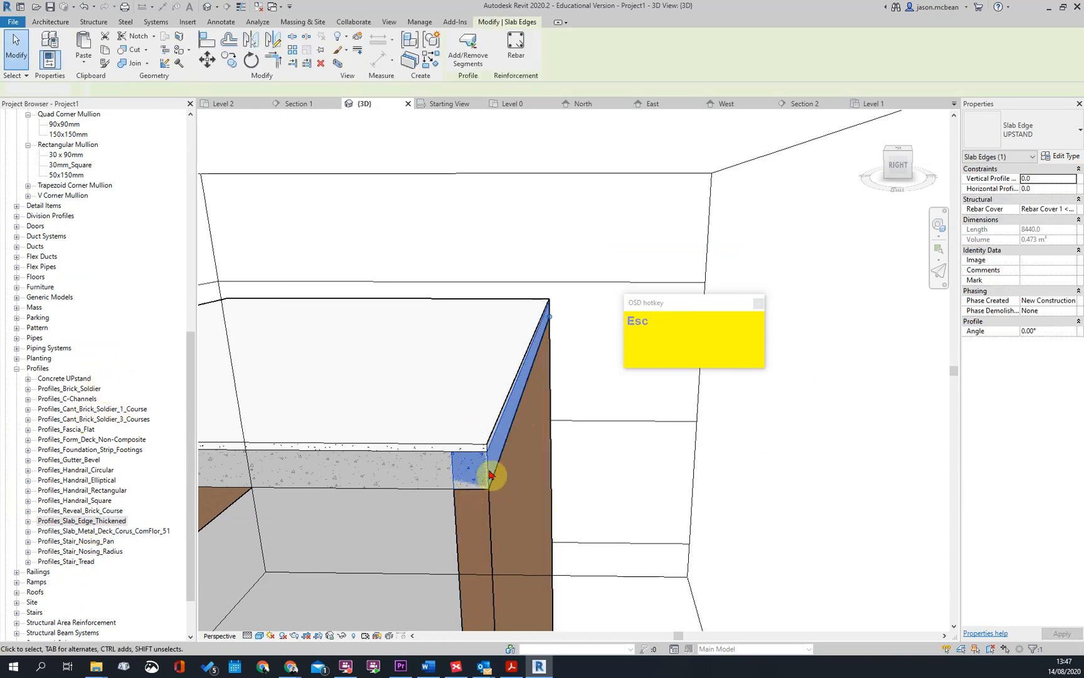
left_click(489, 473)
left_click(1063, 158)
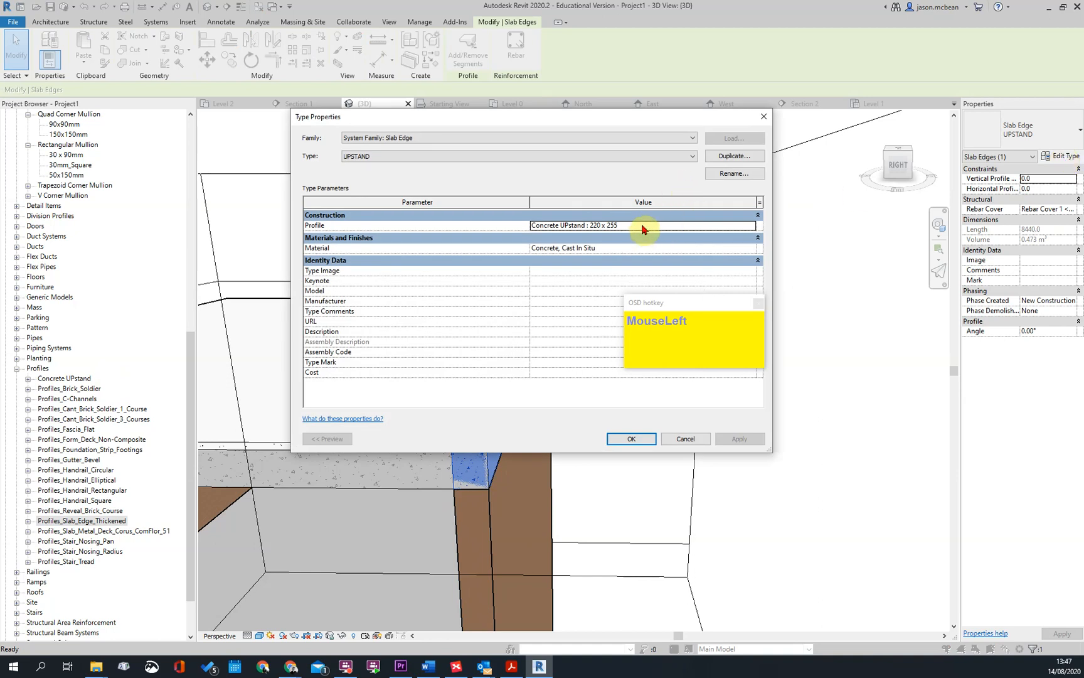
key("Escape")
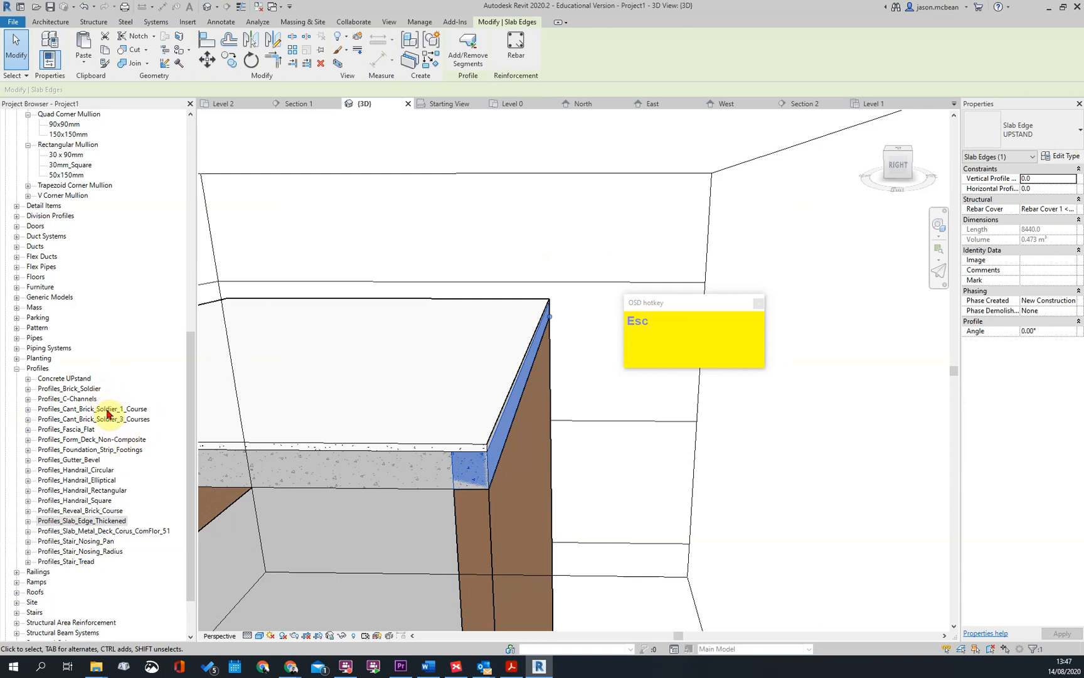
Set the thickness of the Concrete UPstand profile type 220 x 255 to 510
double_click(64, 379)
left_click(60, 388)
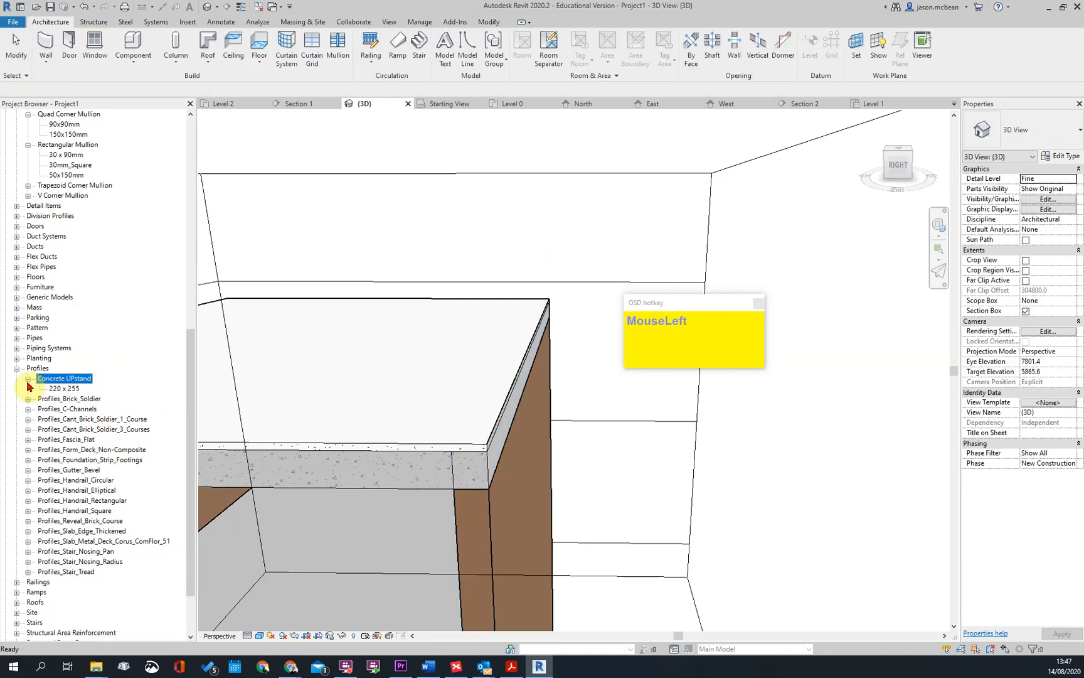
right_click(58, 390)
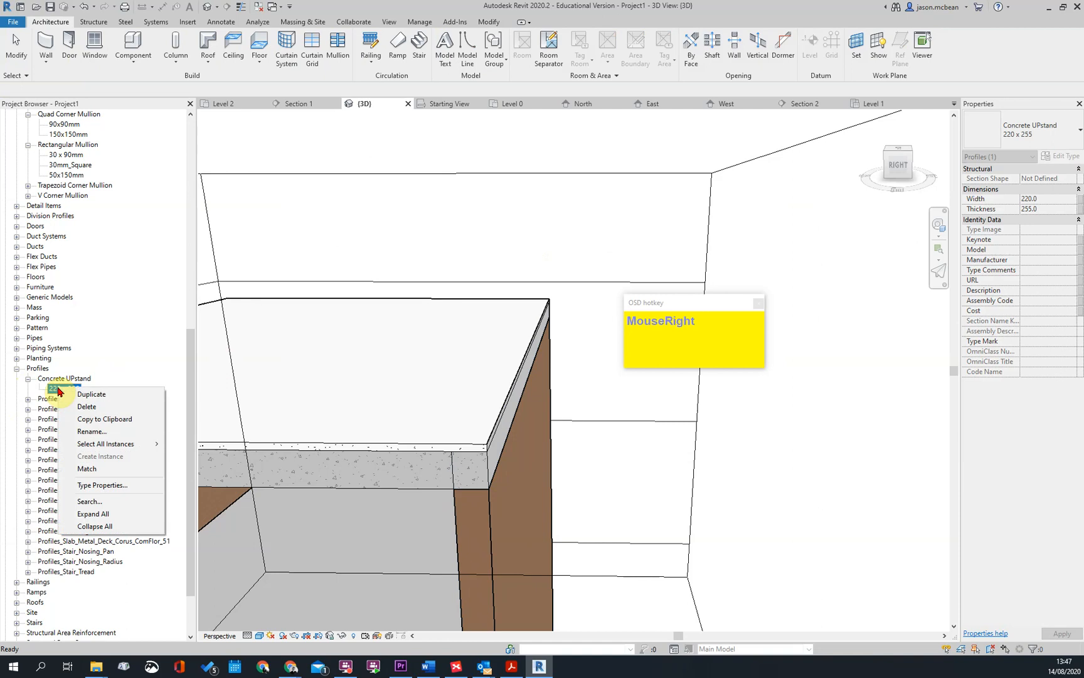
left_click(101, 486)
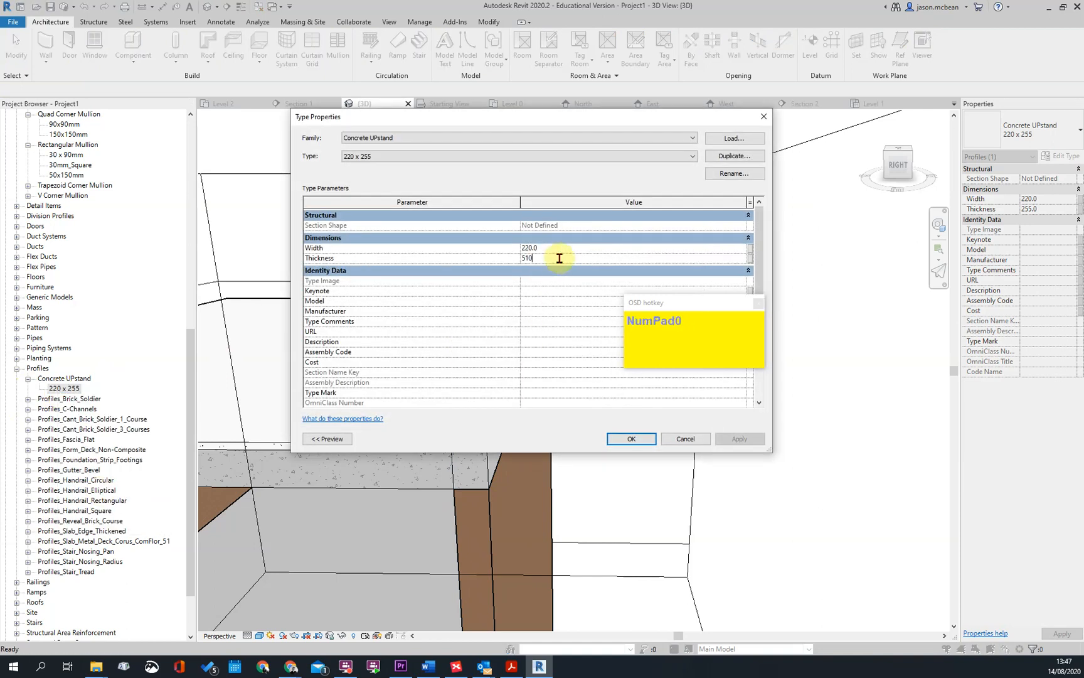
left_click(627, 439)
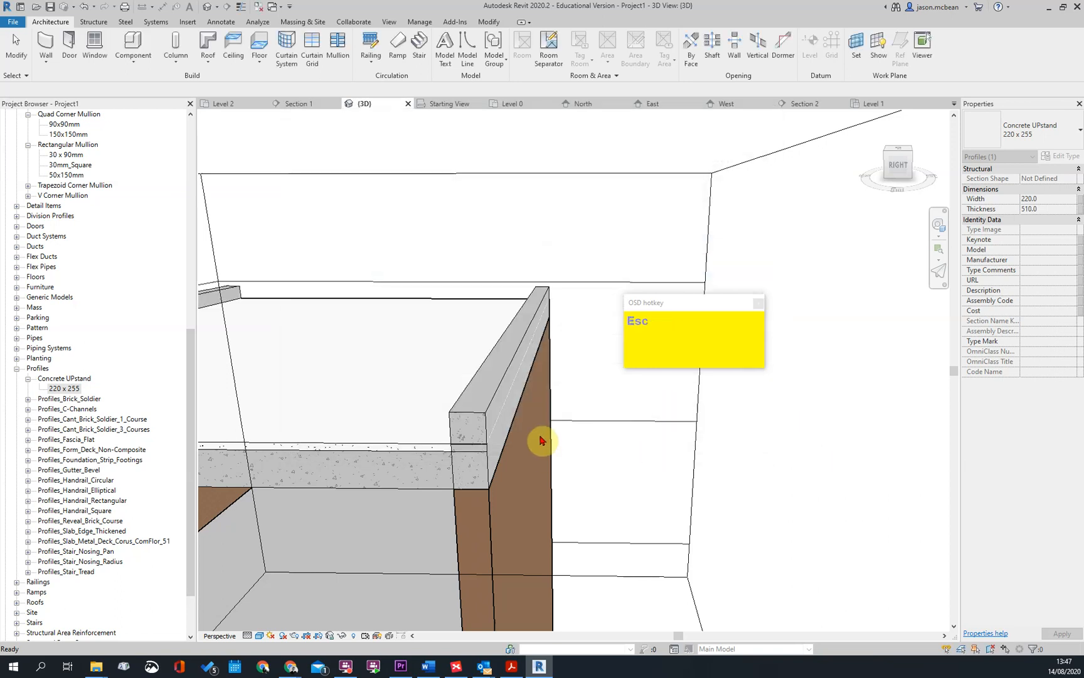
Join the new UPSTAND slab edge with the roof slab
scroll(542, 452, "up", 3)
left_click(568, 427)
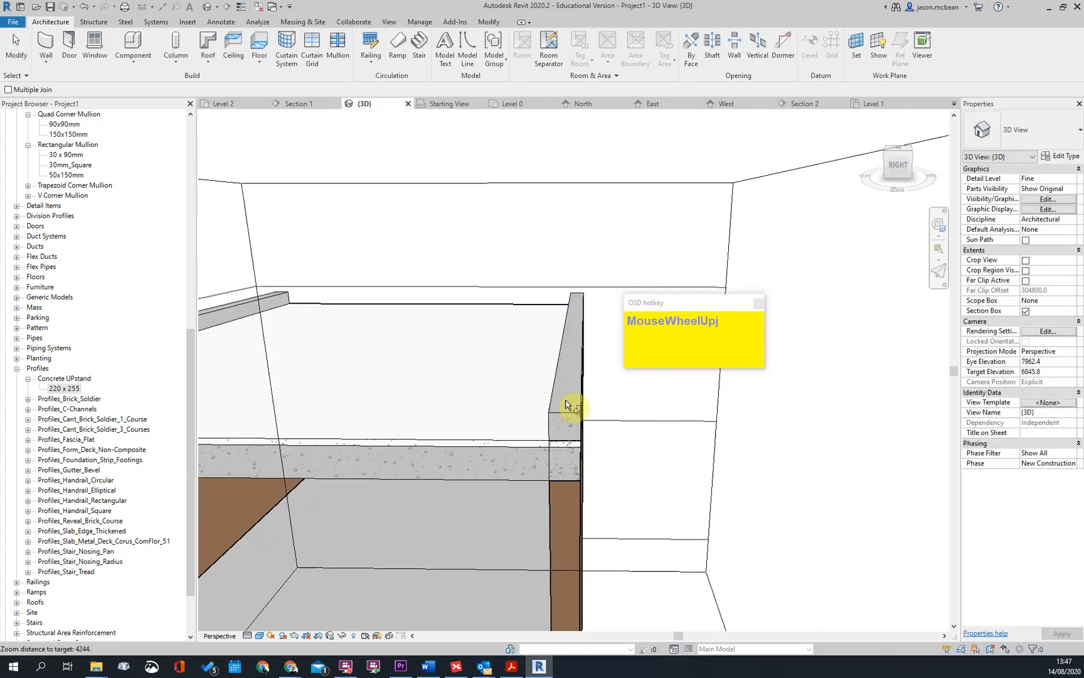
key("Escape")
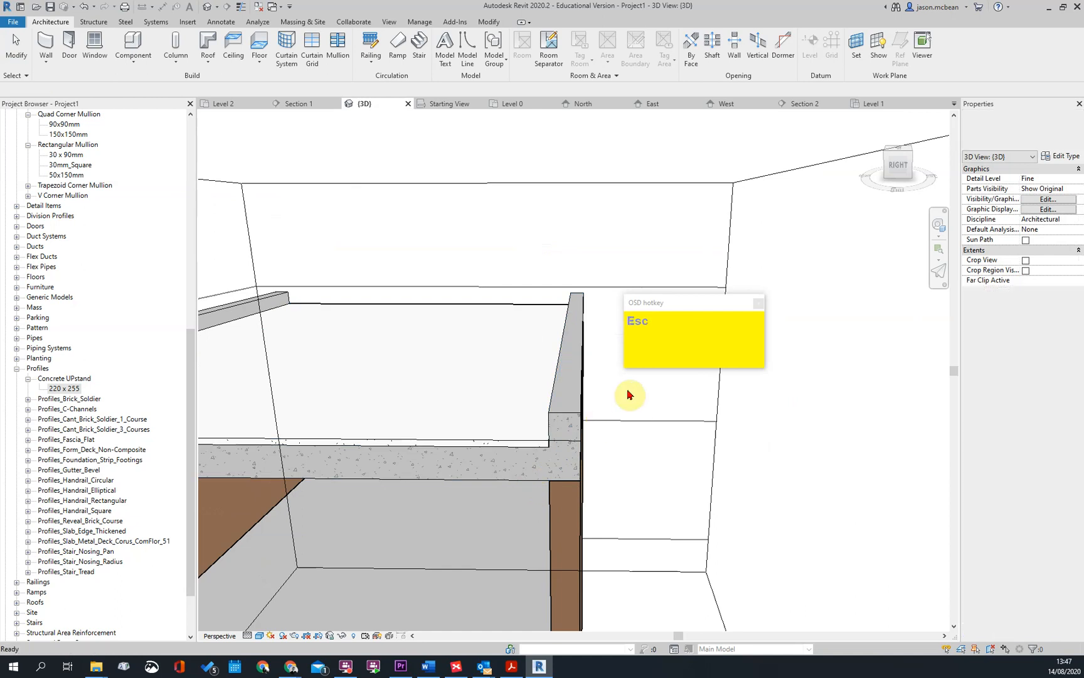
Examine the two raised upstands along opposite sides of the roof slab from several angles
scroll(506, 438, "down", 3)
middle_click_drag(593, 474, 528, 441, "shift")
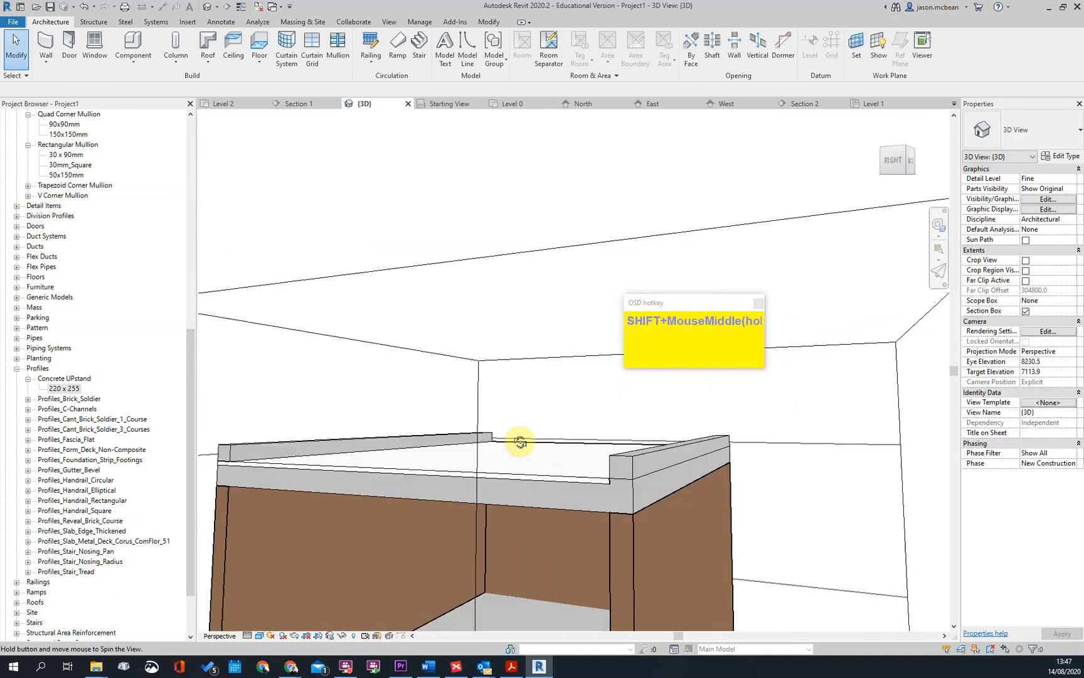
middle_click_drag(341, 448, 290, 460)
scroll(390, 443, "up", 3)
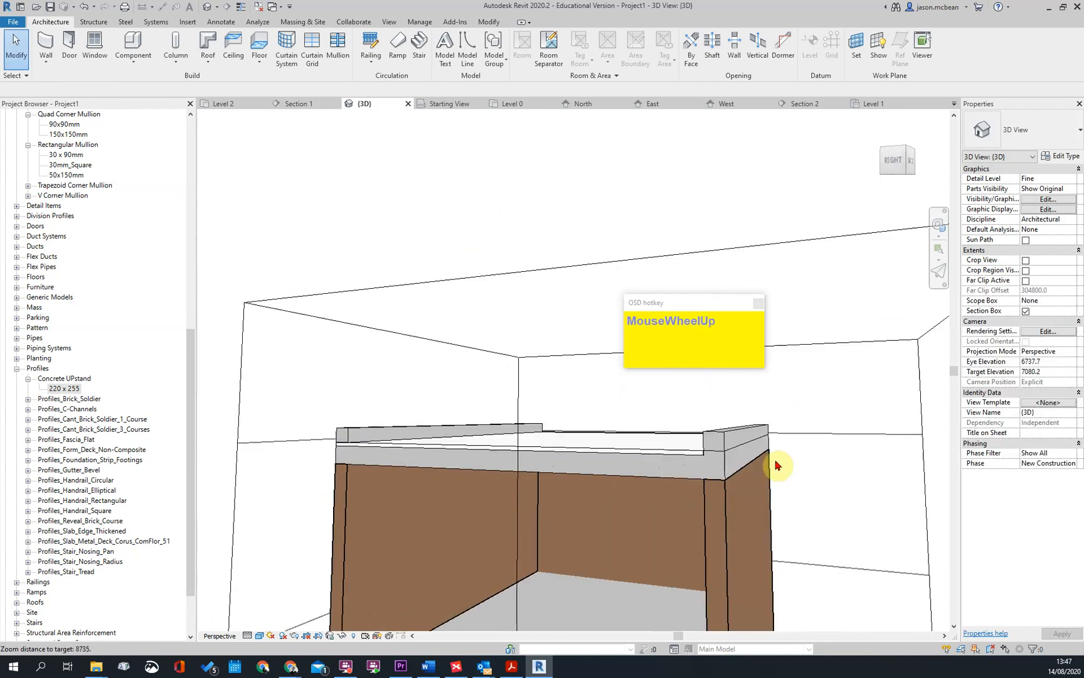
scroll(777, 465, "up", 2)
left_click(709, 433)
middle_click_drag(649, 445, 325, 443, "shift")
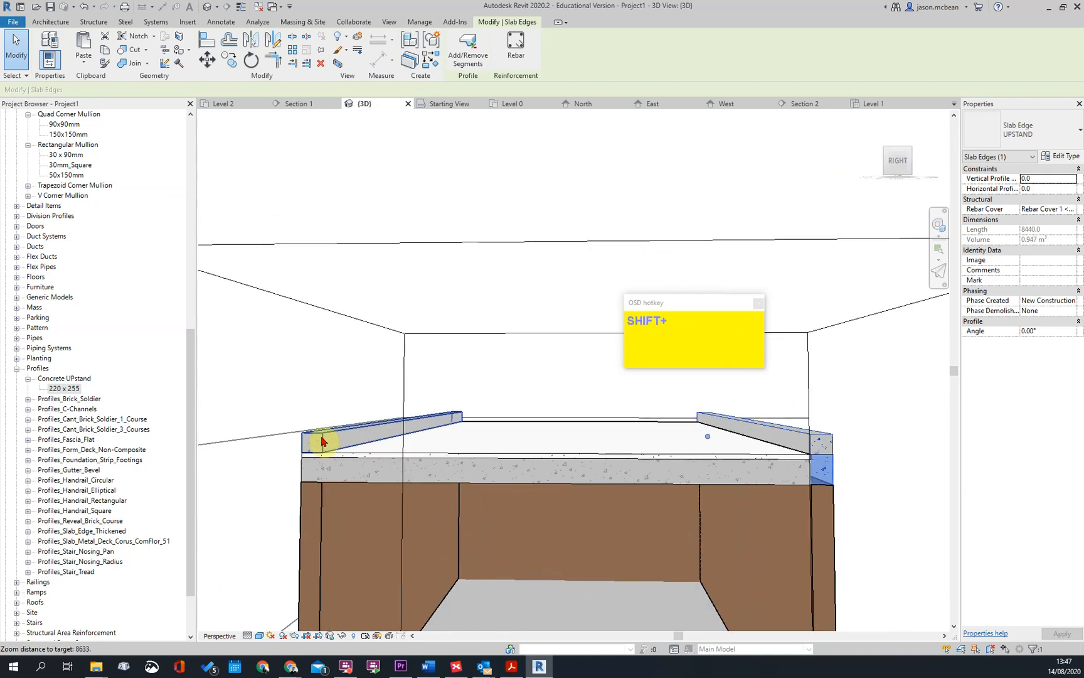
middle_click_drag(527, 494, 494, 498, "shift")
scroll(490, 447, "up", 2)
key("Escape")
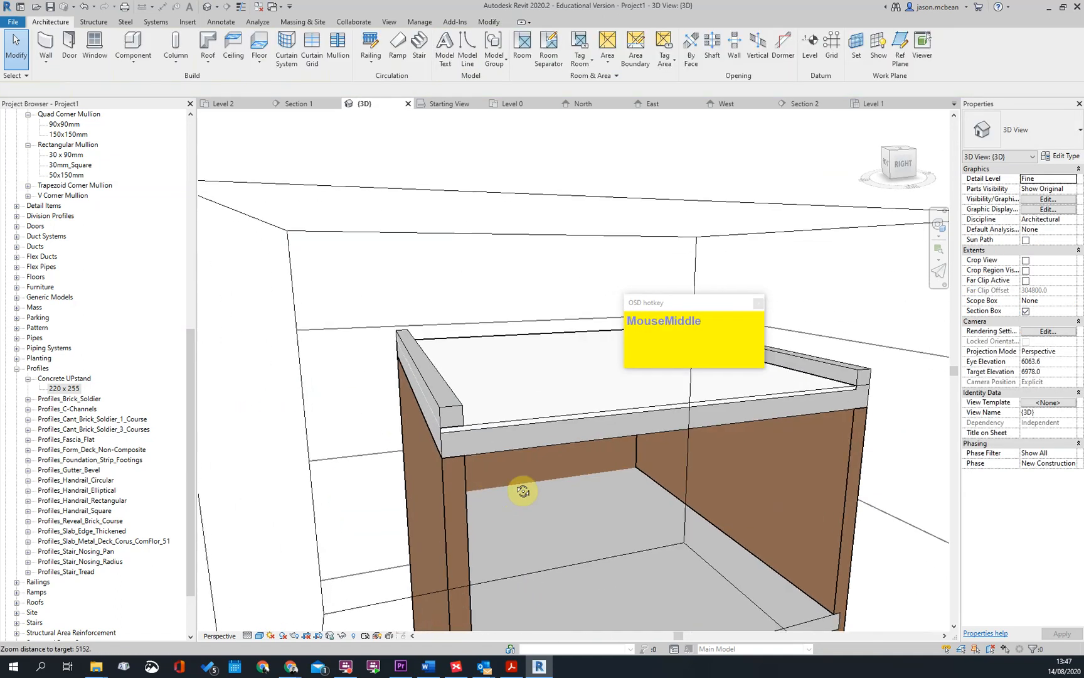
Inspect the junction between the roof slab and the upstand opposite the joined one
scroll(878, 365, "up", 3)
scroll(861, 399, "down", 3)
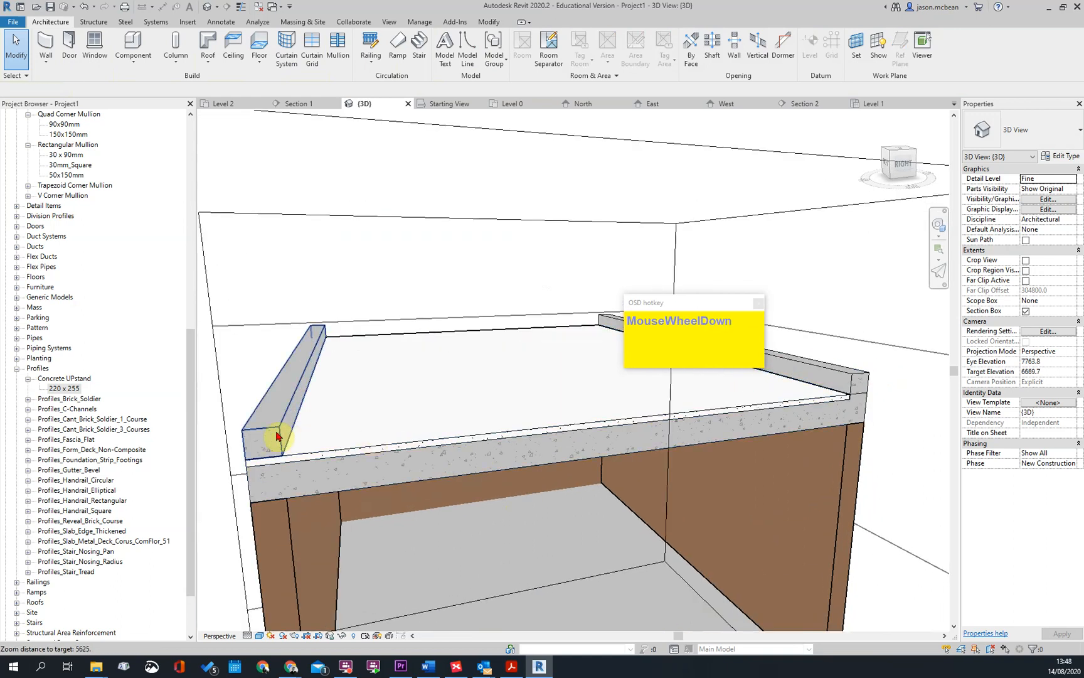
left_click(312, 453)
scroll(685, 477, "down", 2)
middle_click_drag(685, 476, 620, 441, "shift")
key("Escape")
middle_click(698, 453)
middle_click_drag(698, 453, 554, 411, "shift")
left_click(554, 412)
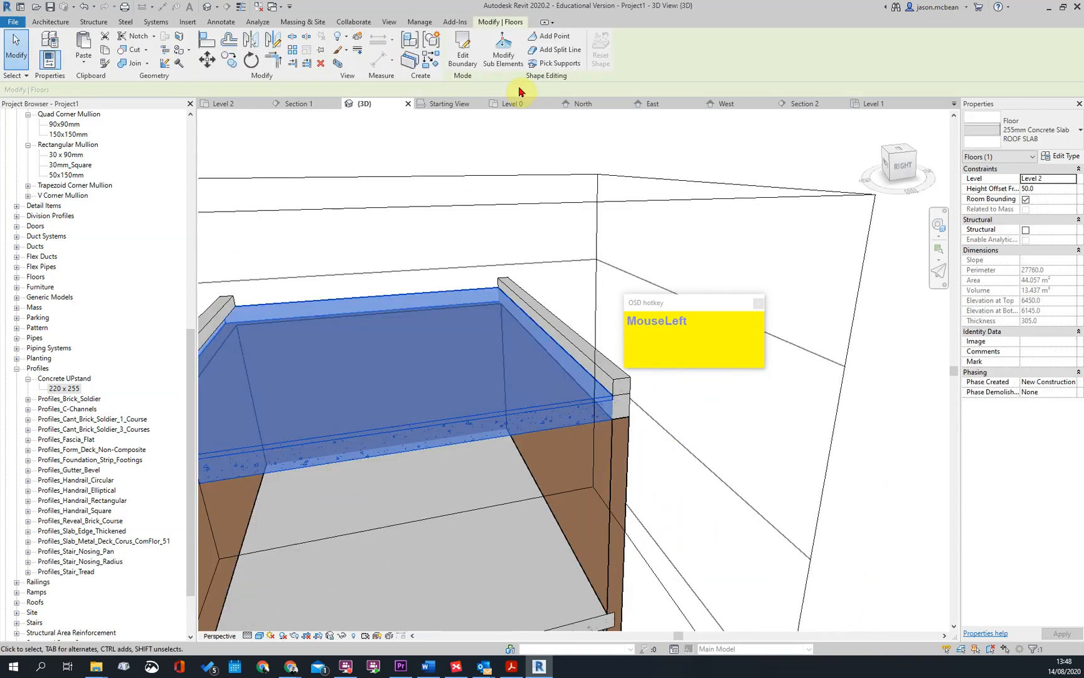
left_click(465, 61)
scroll(507, 352, "down", 2)
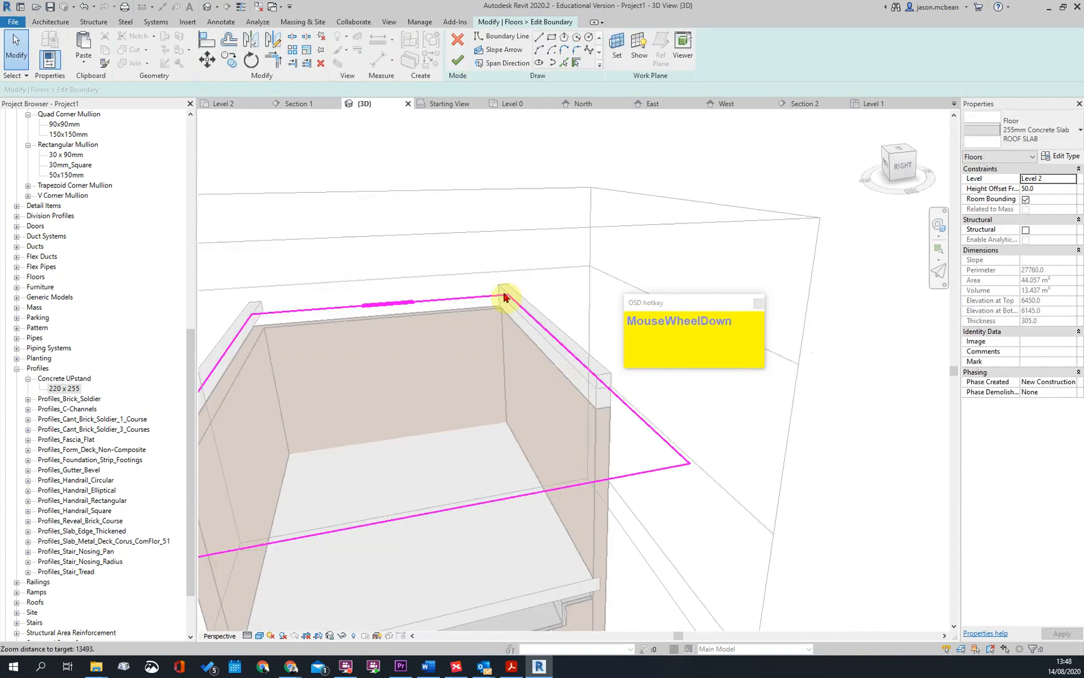
left_click(458, 61)
key("Escape")
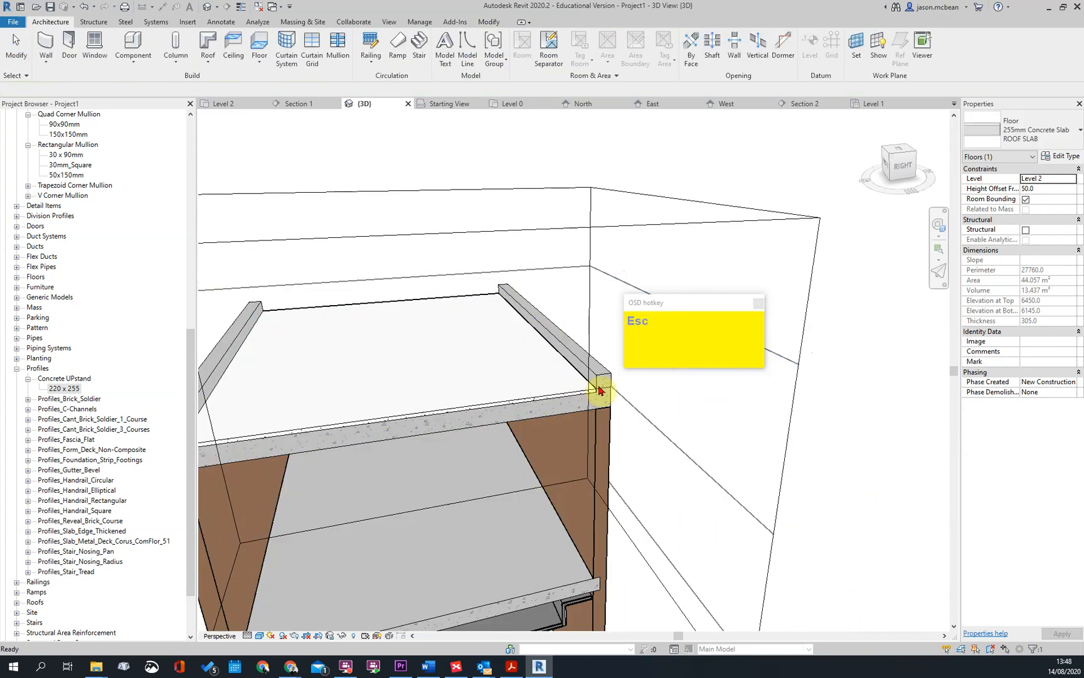
Inspect the cut corner where the joined upstand meets the concrete and top layer of the roof slab
scroll(583, 388, "up", 3)
middle_click_drag(547, 399, 552, 302, "shift")
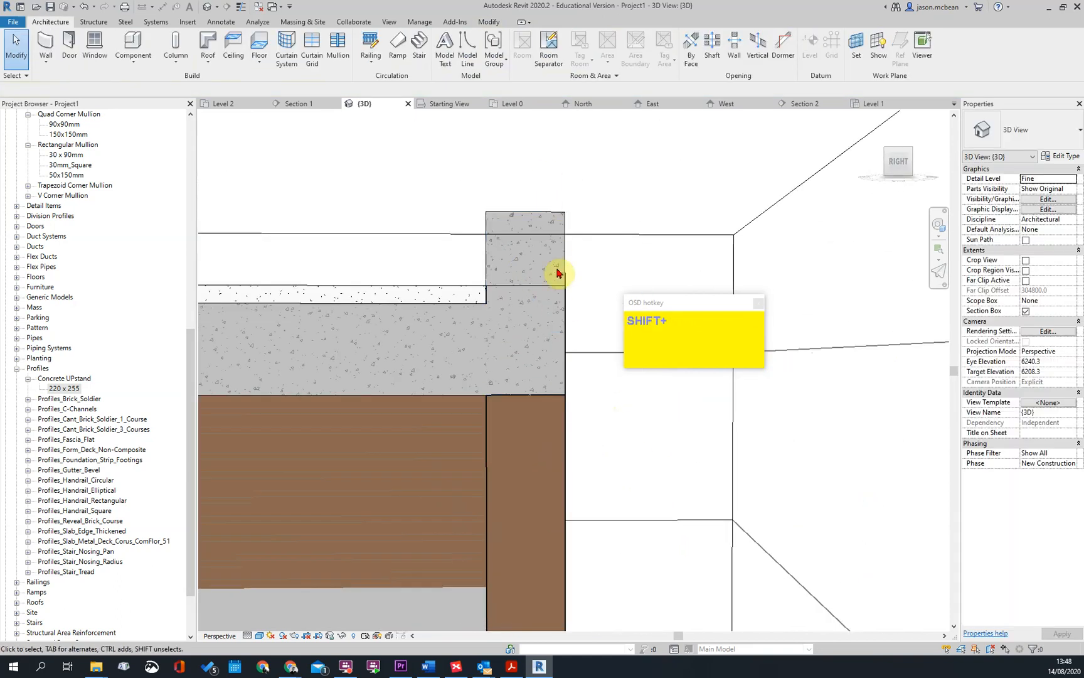
scroll(554, 358, "down", 1)
middle_click_drag(554, 359, 516, 392, "shift")
scroll(612, 344, "down", 2)
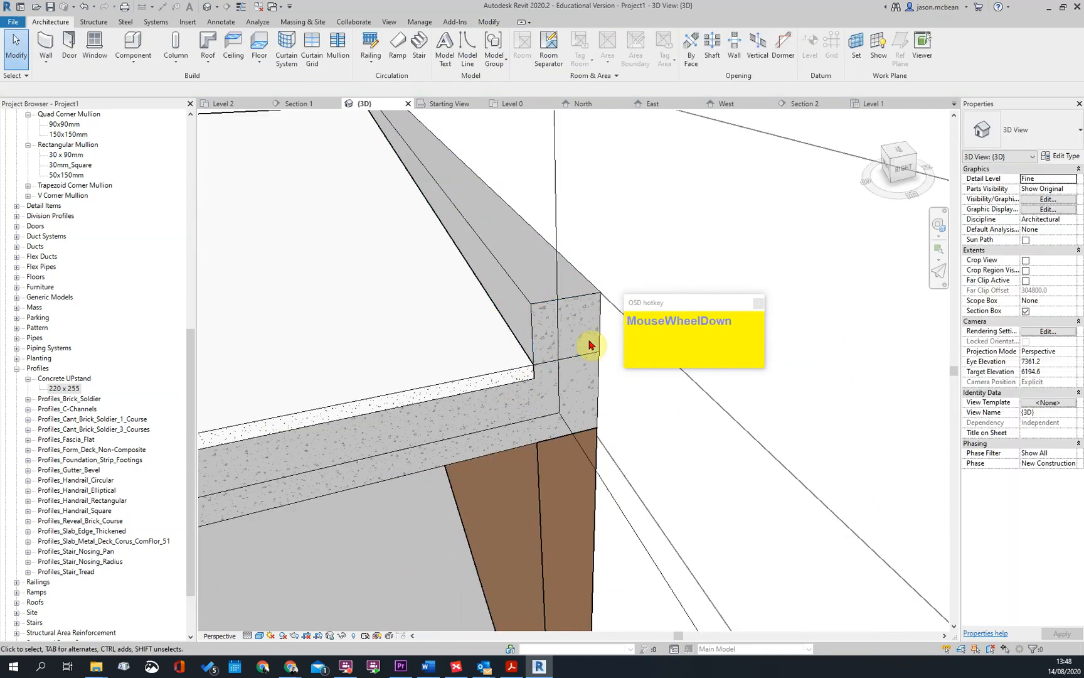
scroll(636, 365, "down", 1)
scroll(549, 339, "up", 2)
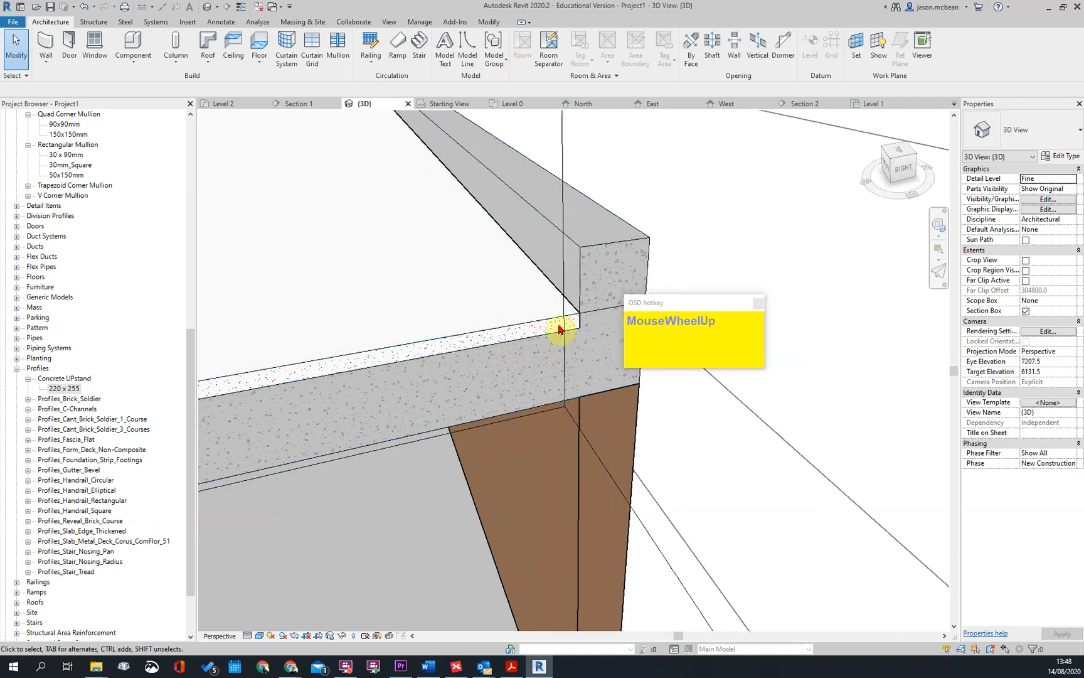
scroll(585, 286, "down", 2)
left_click(585, 290)
scroll(530, 315, "down", 3)
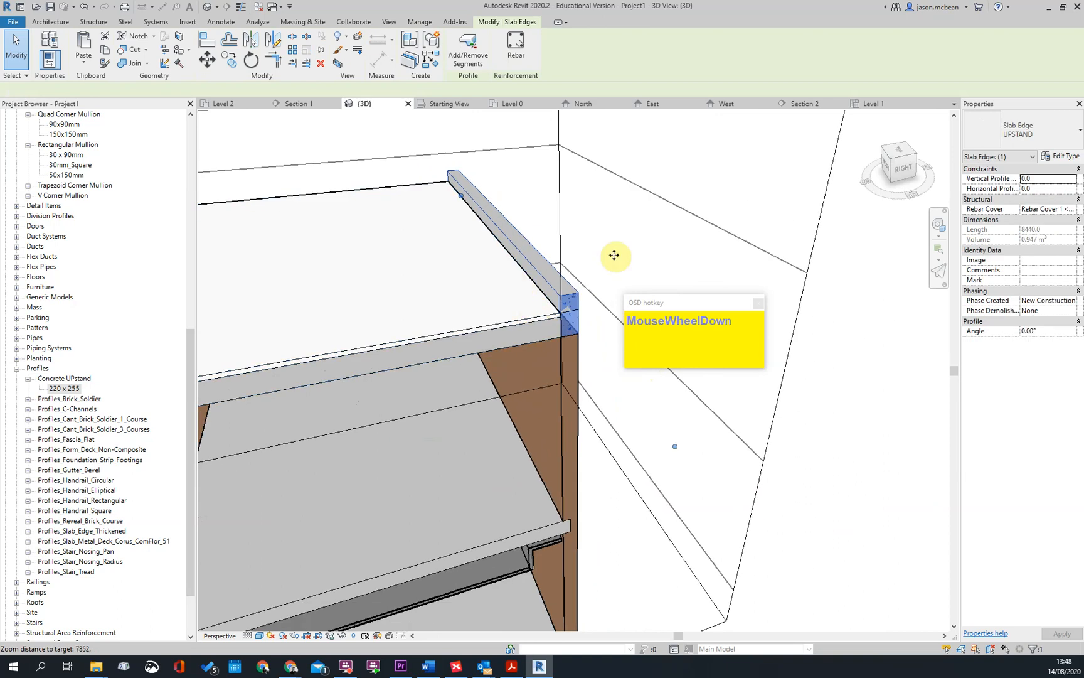
Delete the UPSTAND slab edge on the side of the roof slab opposite the joined upstand
scroll(564, 251, "down", 3)
left_click(636, 212)
scroll(345, 308, "down", 1)
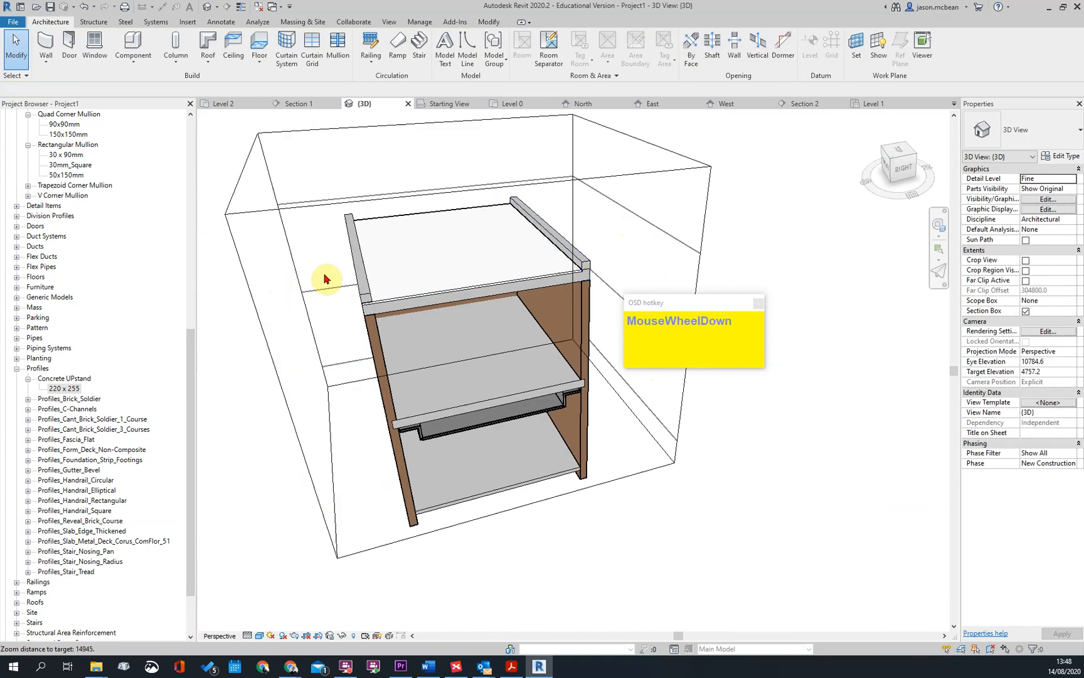
left_click(367, 296)
key("Delete")
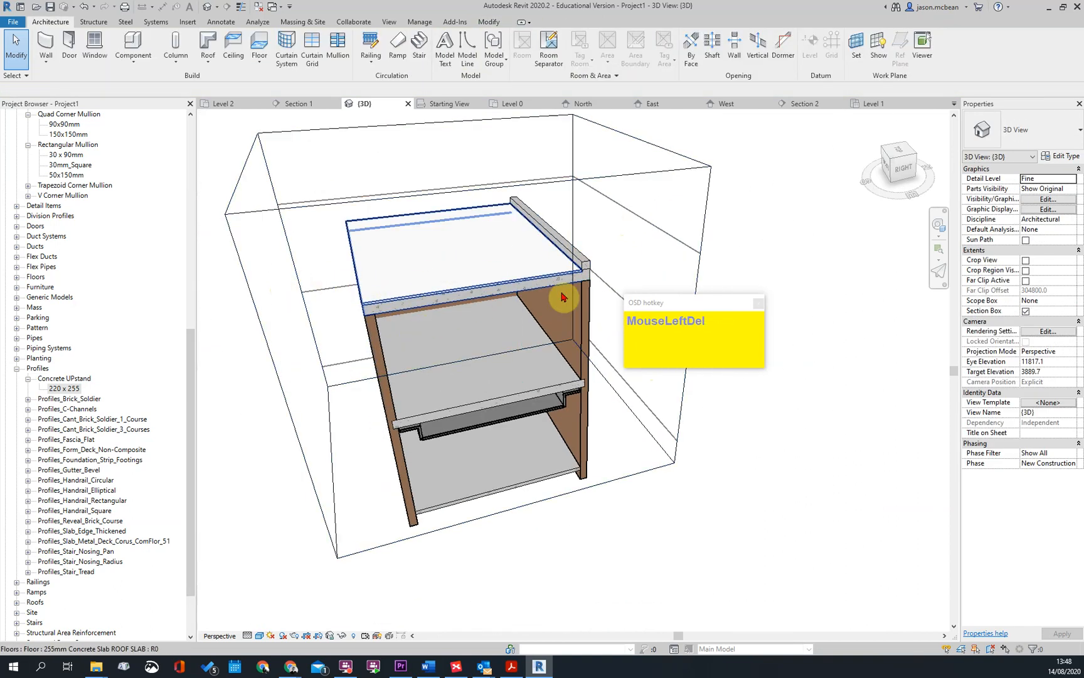
Examine the remaining upstand's junction with the roof slab and select the slab
scroll(552, 276, "up", 5)
middle_click_drag(553, 257, 548, 224, "shift")
left_click(569, 216)
key("Escape")
left_click(505, 256)
key("Escape")
scroll(543, 367, "down", 2)
middle_click_drag(544, 367, 509, 208, "shift")
left_click(511, 258)
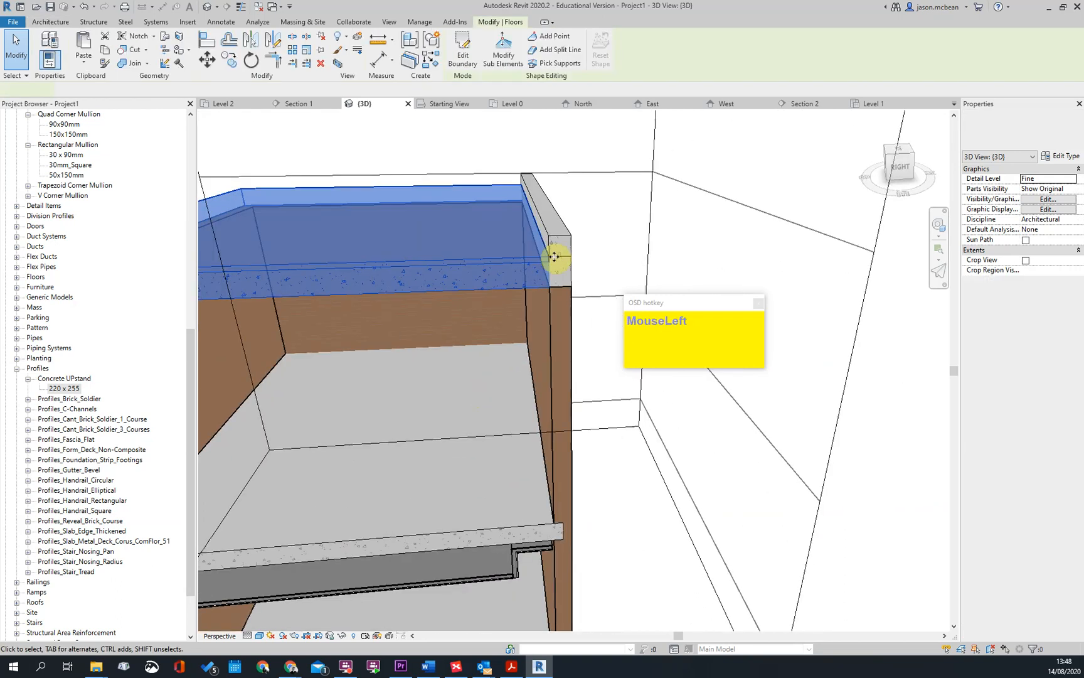
scroll(430, 253, "down", 1)
key("Escape")
middle_click_drag(430, 253, 340, 296, "shift")
scroll(340, 296, "down", 1)
scroll(339, 296, "up", 2)
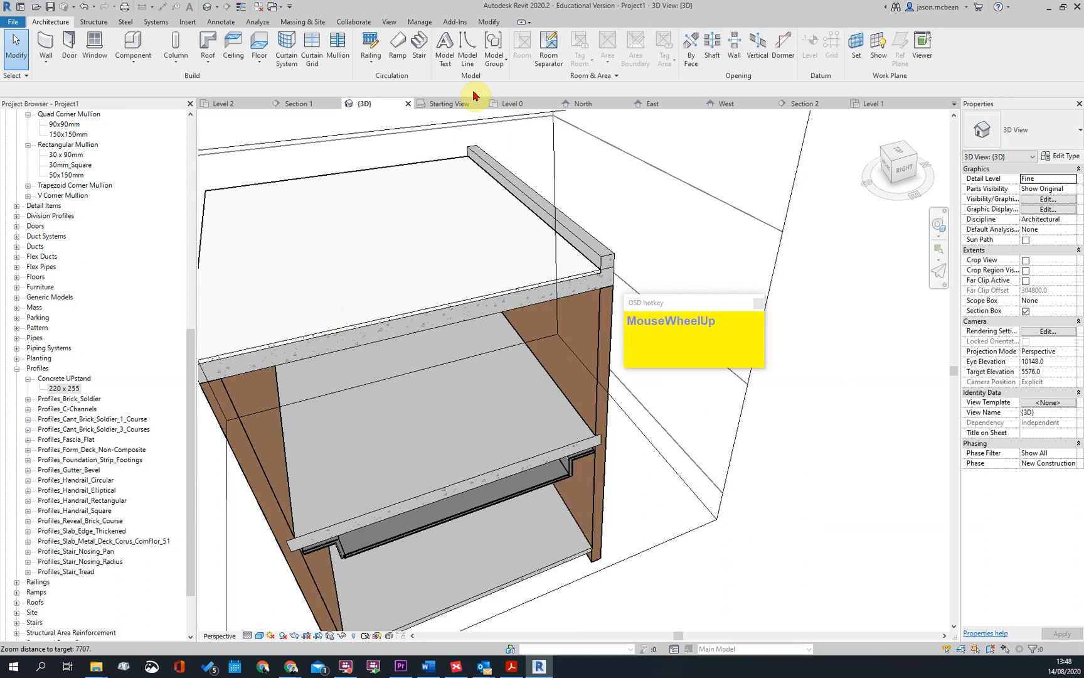
left_click(412, 319)
left_click(510, 50)
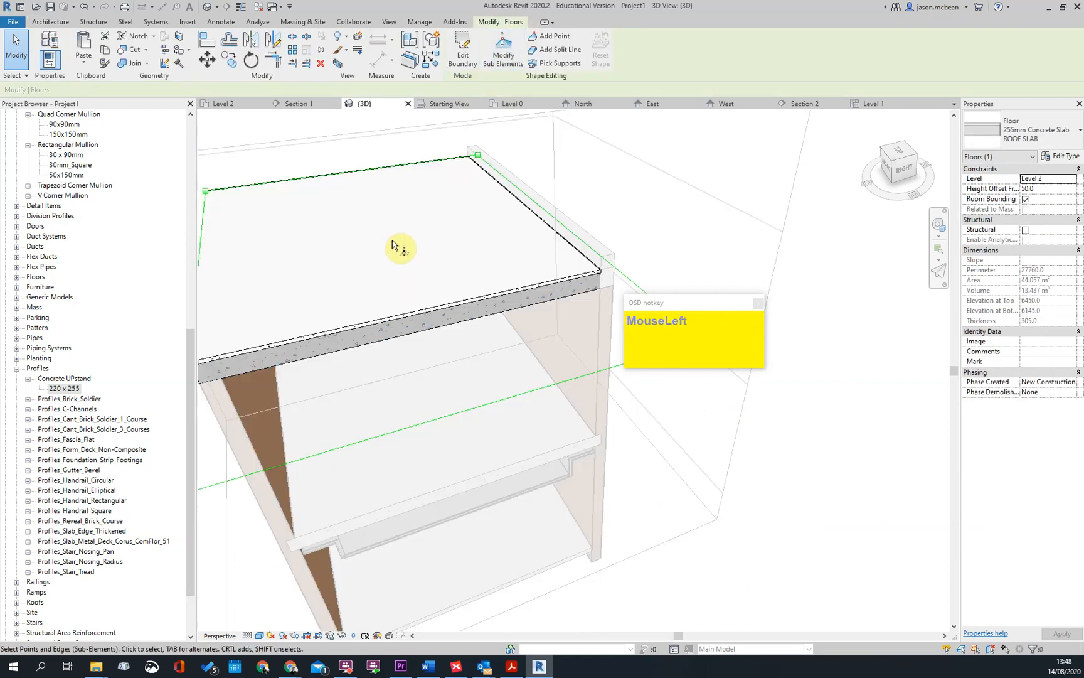
left_click(543, 37)
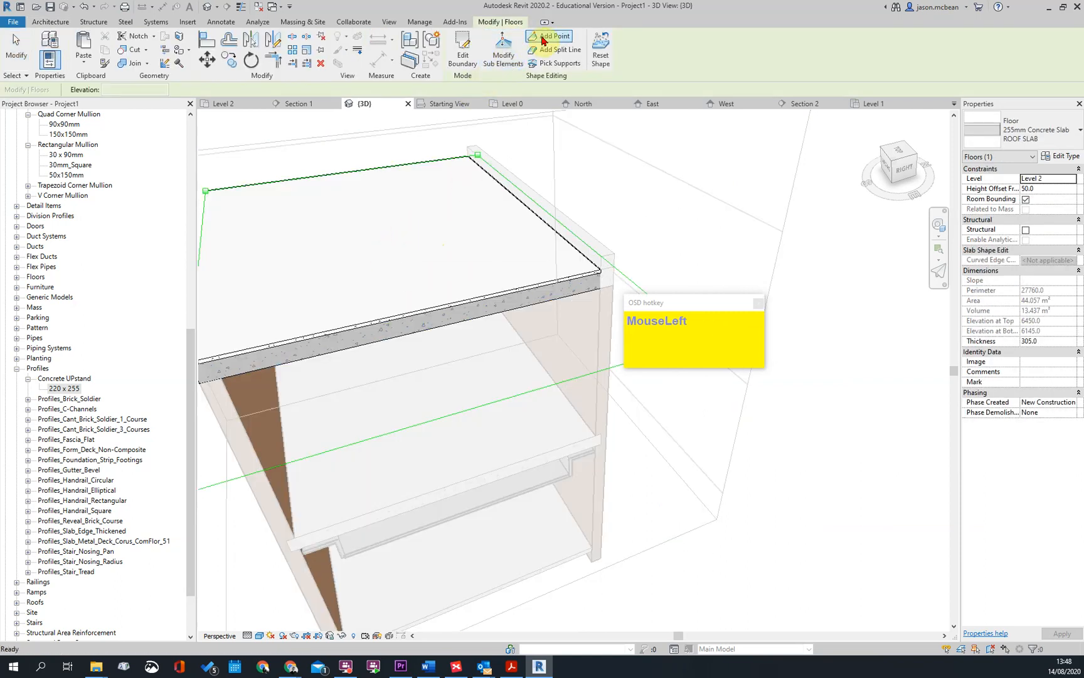
key("Escape")
key("Escape")
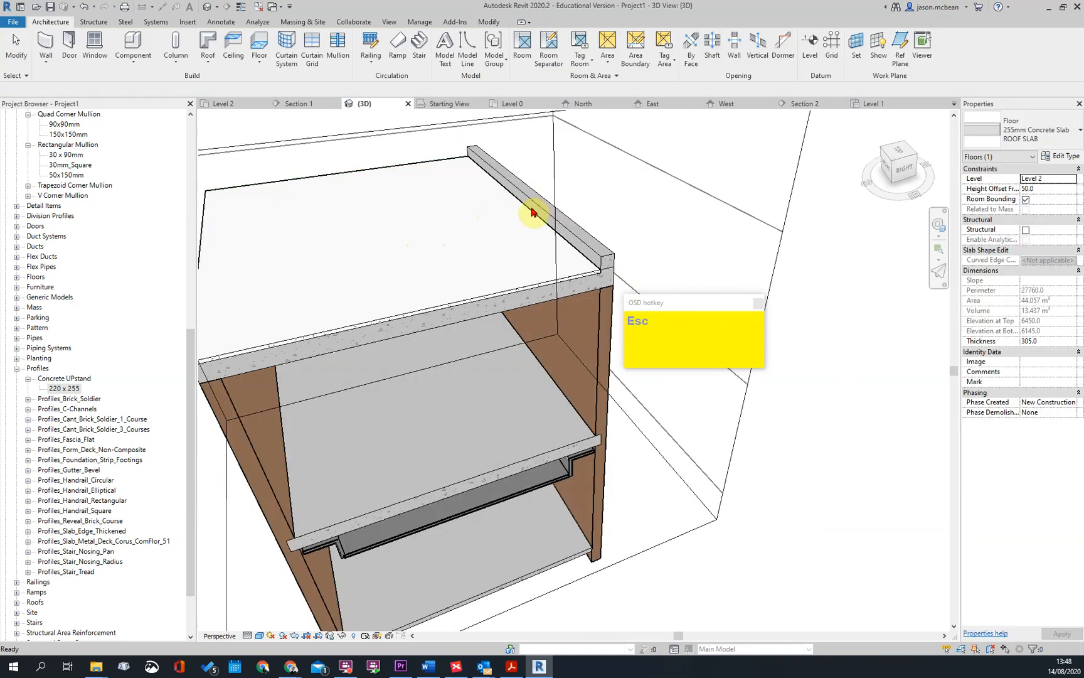
Raise the roof slab edge alongside the upstand to an elevation of 205 with Modify Sub Elements
scroll(457, 279, "down", 2)
left_click(448, 293)
middle_click_drag(542, 263, 452, 259)
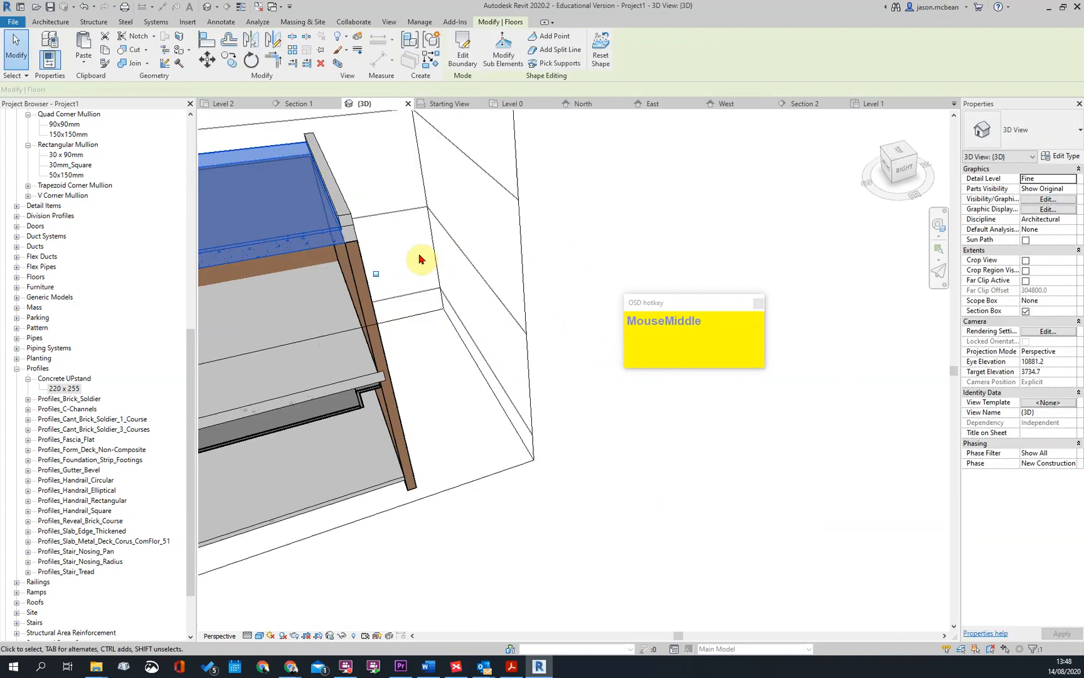
scroll(467, 274, "down", 2)
middle_click_drag(367, 213, 541, 220)
left_click(503, 51)
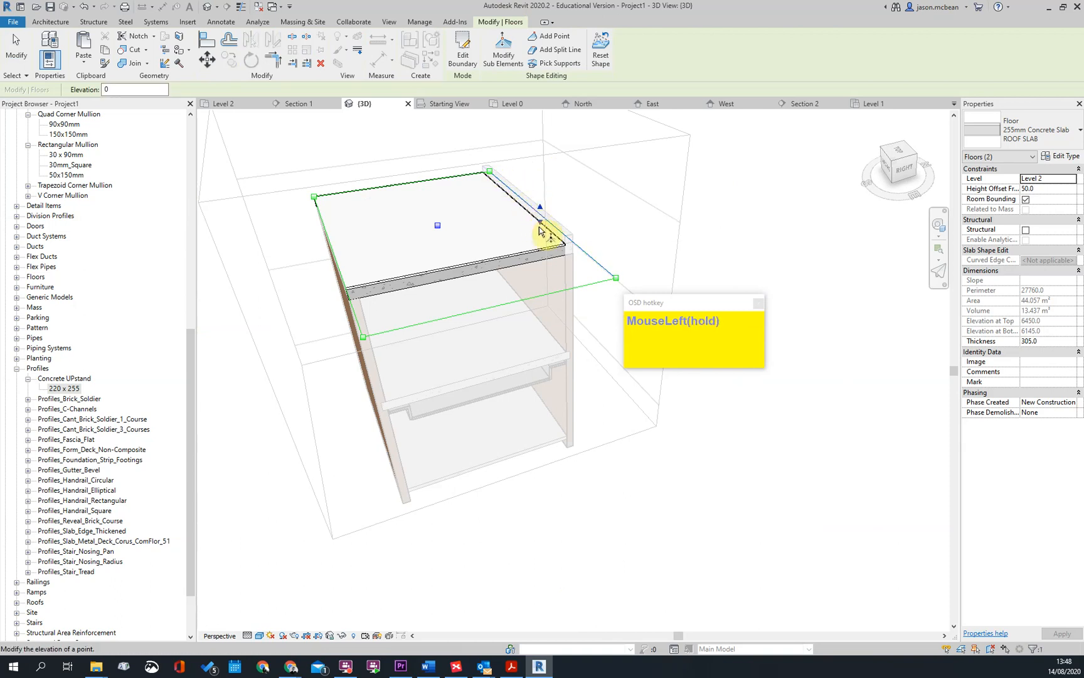
left_click_drag(544, 212, 557, 217)
Enter a lower elevation for the raised slab edge alongside the upstand and finish the sub-element editing
scroll(561, 200, "up", 2)
middle_click_drag(560, 199, 580, 261, "shift")
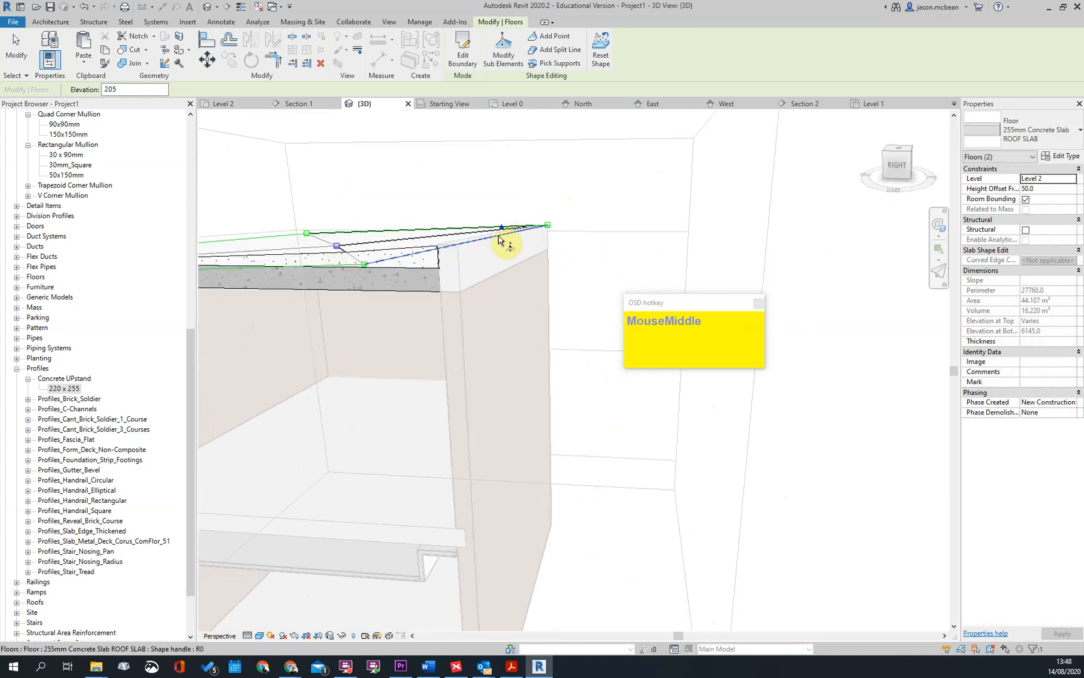
key("Return")
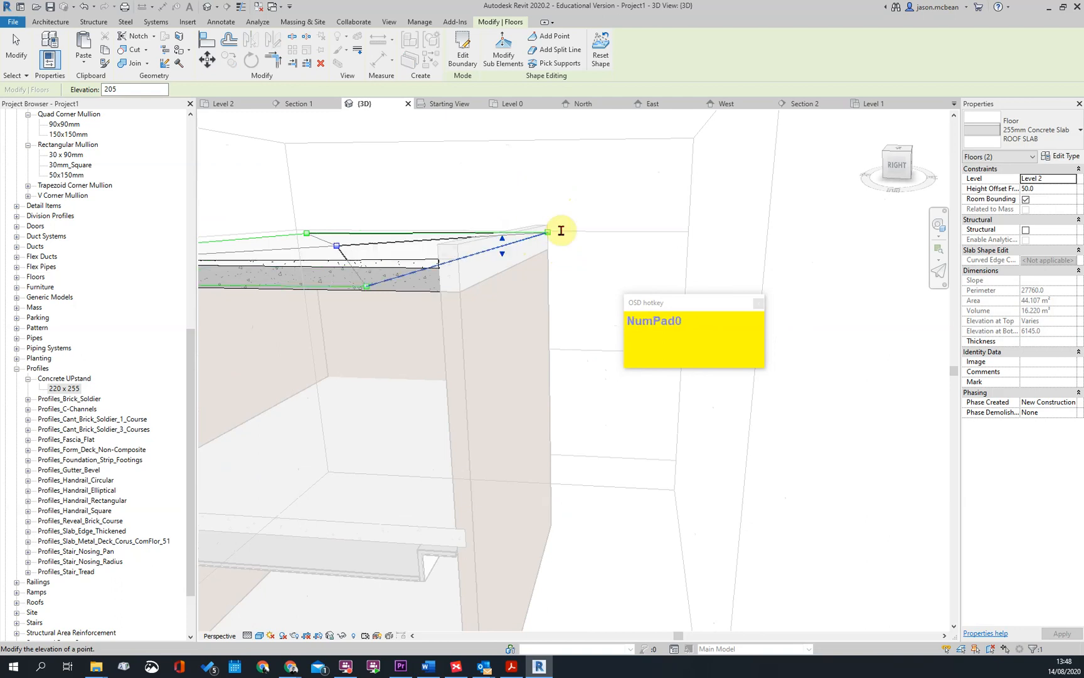
scroll(641, 206, "down", 3)
key("Escape")
Inspect the junction between the sloped roof slab and the upstand, and select the slab
left_click(457, 231)
scroll(456, 231, "up", 3)
middle_click_drag(457, 232, 504, 261, "shift")
middle_click_drag(562, 221, 574, 265, "shift")
scroll(489, 194, "down", 4)
left_click(500, 246)
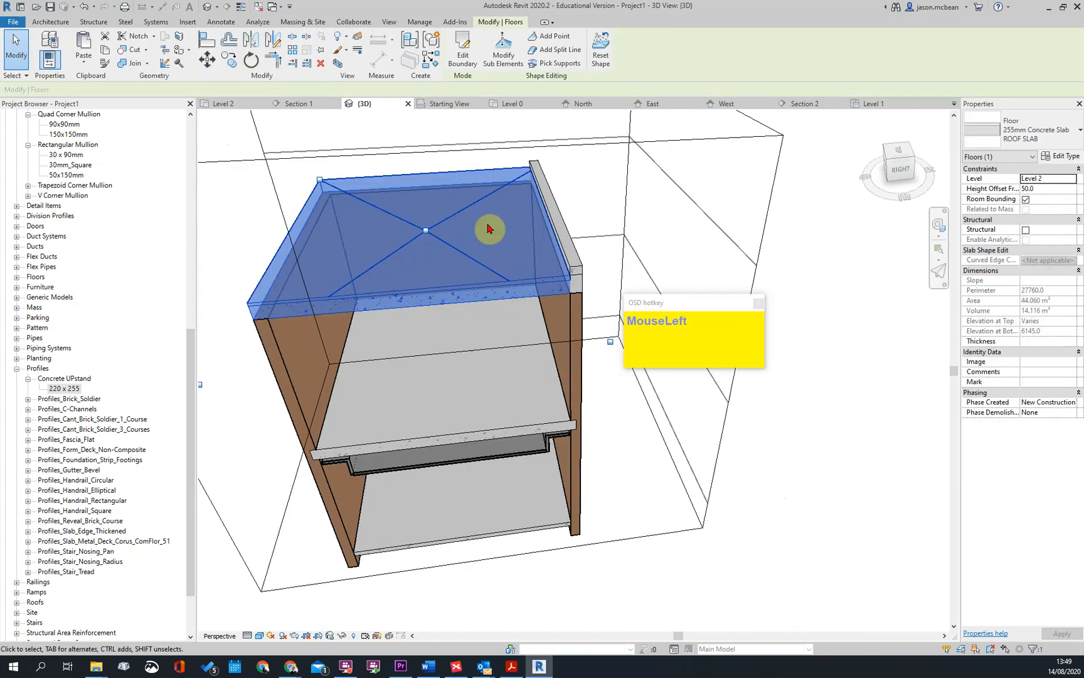
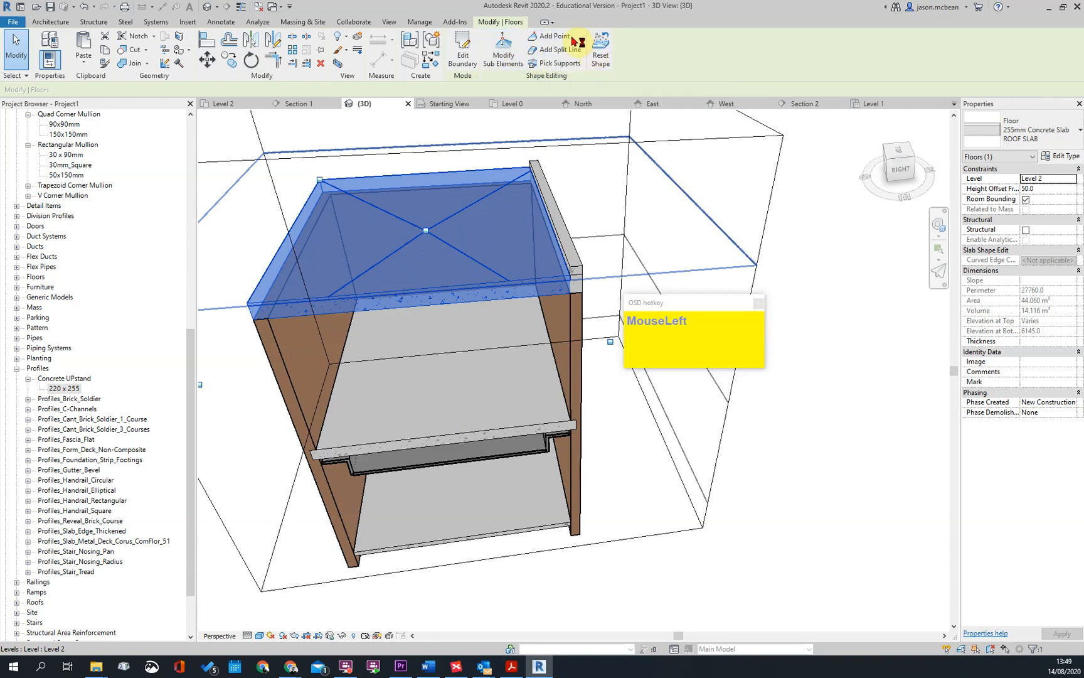
Set the roof slab edge alongside the upstand to an elevation of 100 with Modify Sub Elements and finish the editing
left_click(504, 50)
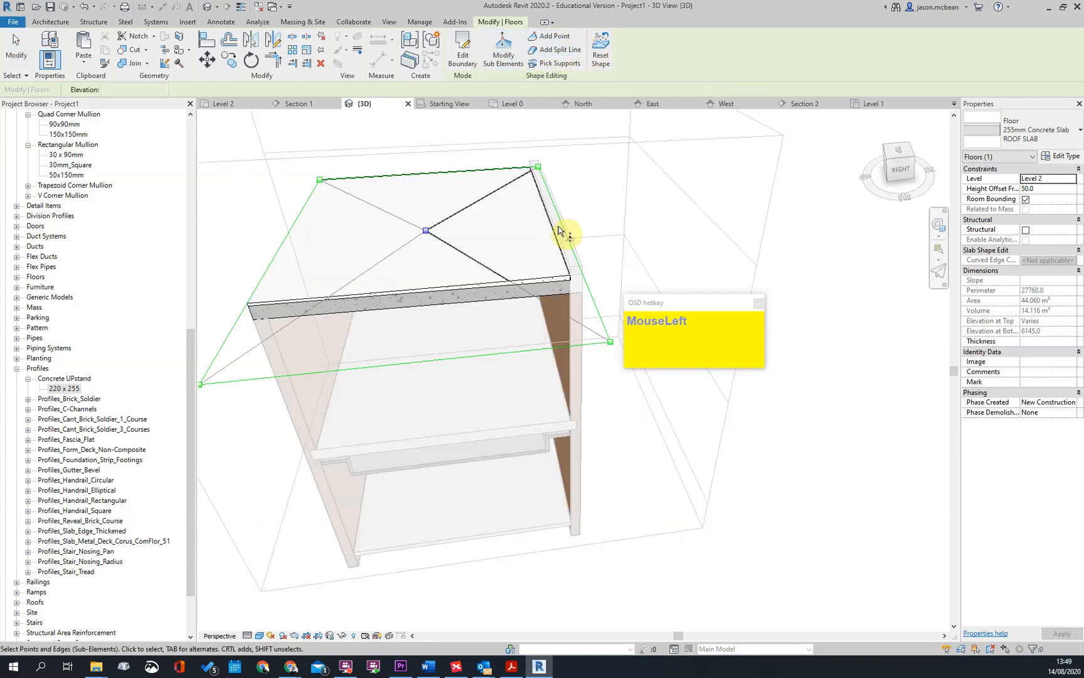
middle_click_drag(636, 264, 491, 289)
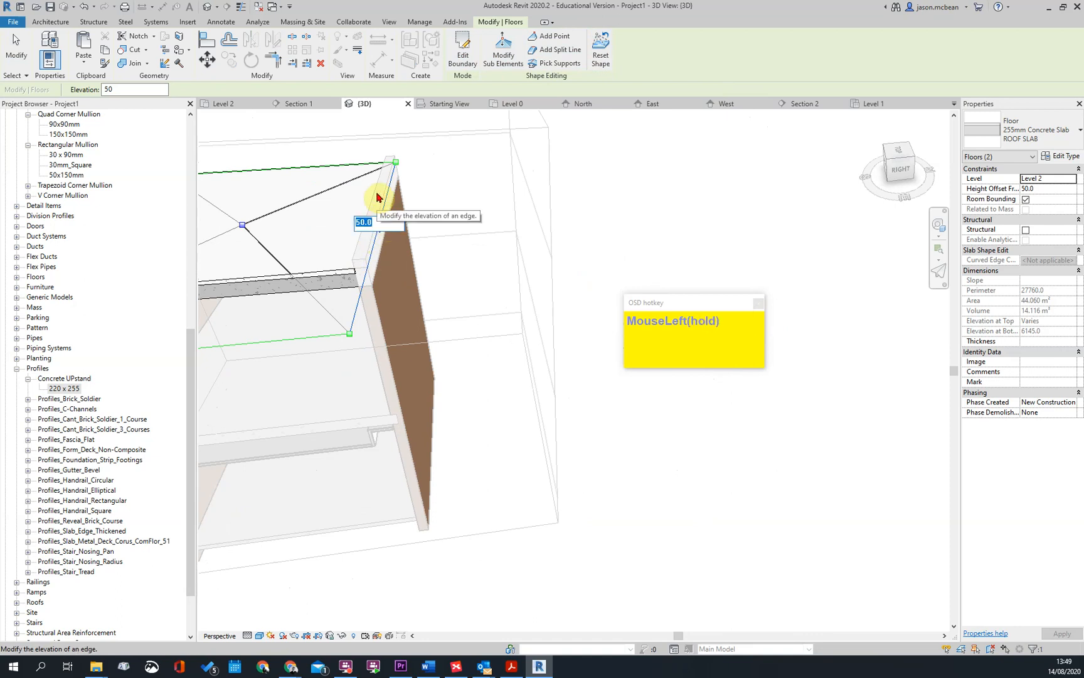
key("Return")
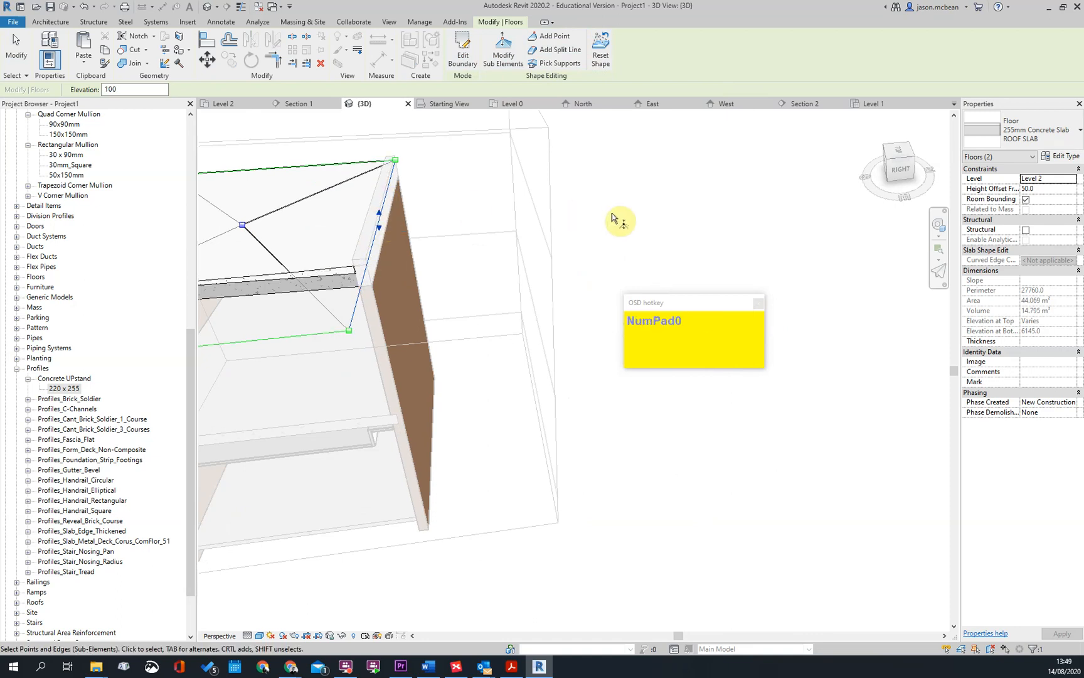
left_click(647, 232)
scroll(649, 263, "down", 3)
key("Escape")
scroll(221, 290, "down", 2)
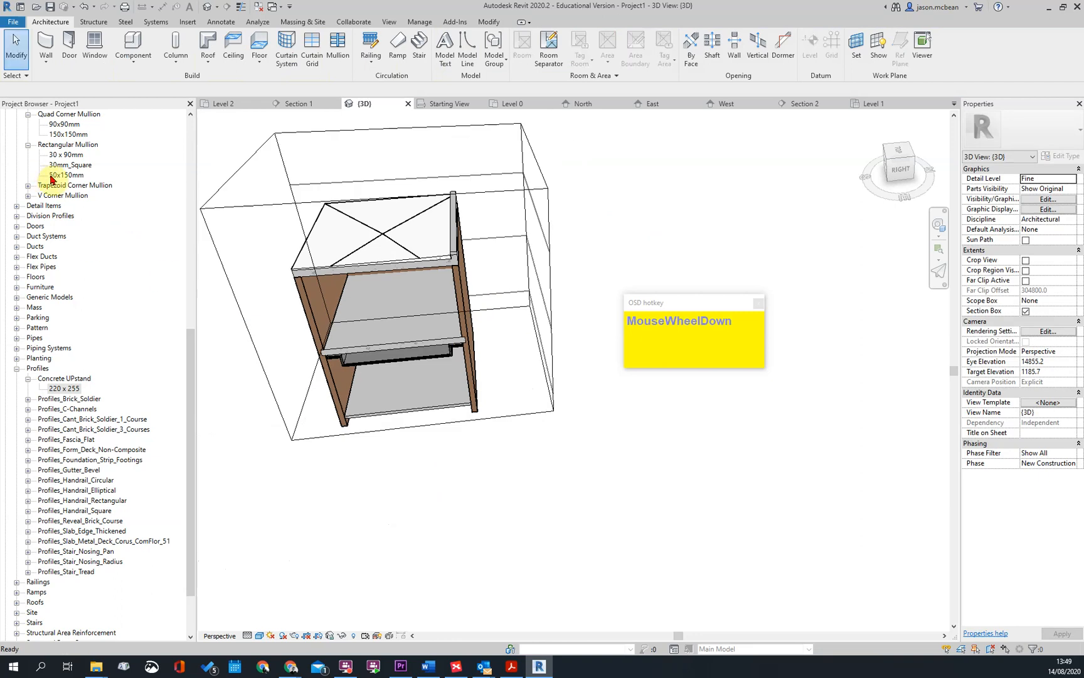
Reorient the 3D model and open Section 2 and Section 1 through the roof slab
scroll(491, 371, "down", 2)
middle_click_drag(491, 371, 461, 368, "shift")
scroll(175, 157, "up", 10)
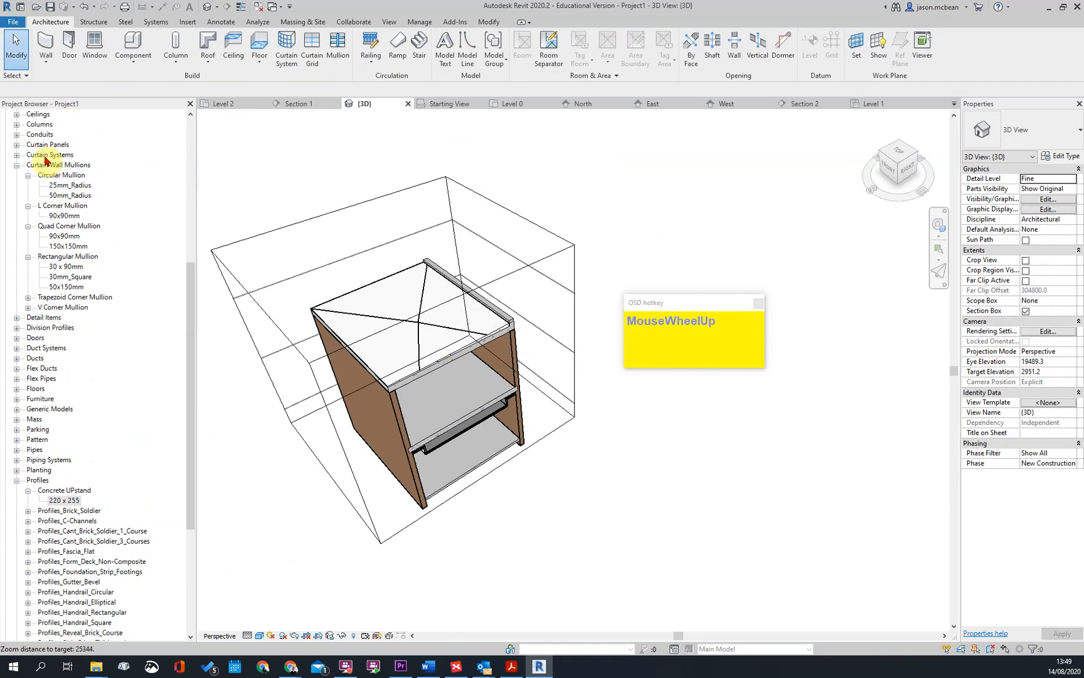
double_click(51, 287)
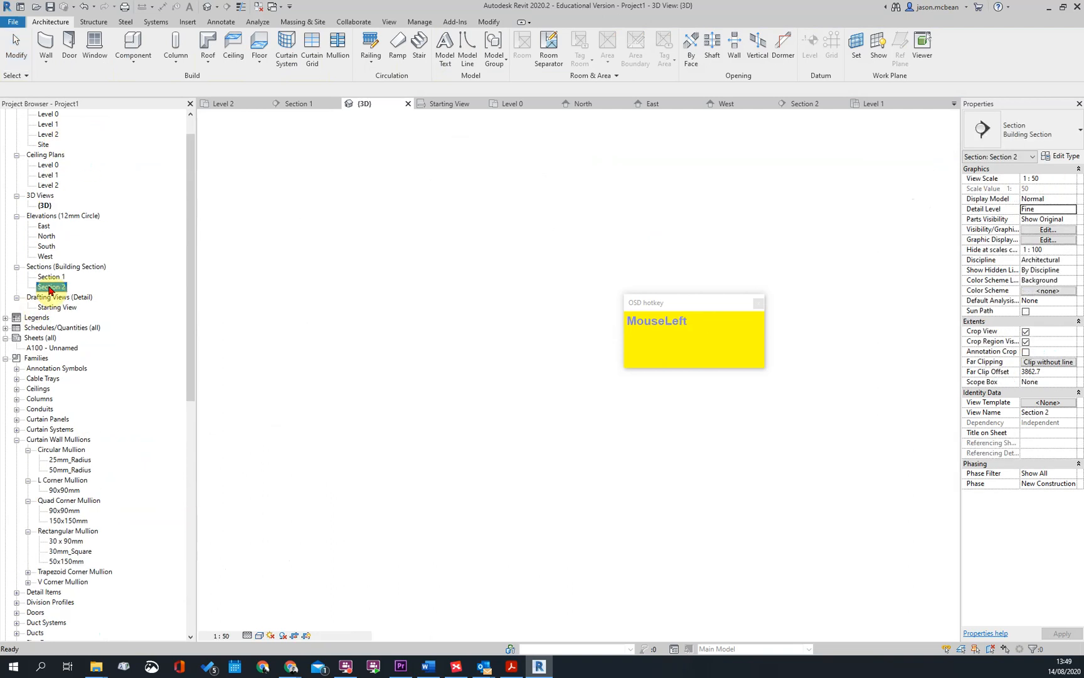
middle_click_drag(638, 457, 471, 481)
scroll(362, 318, "up", 4)
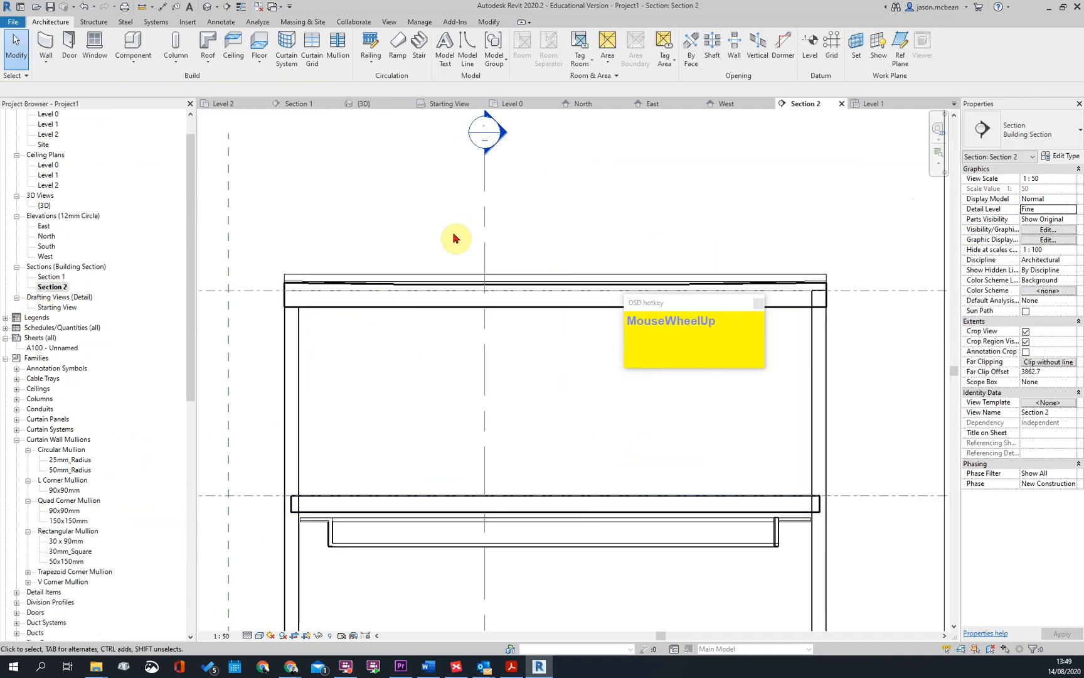
double_click(503, 134)
middle_click_drag(555, 402, 379, 351)
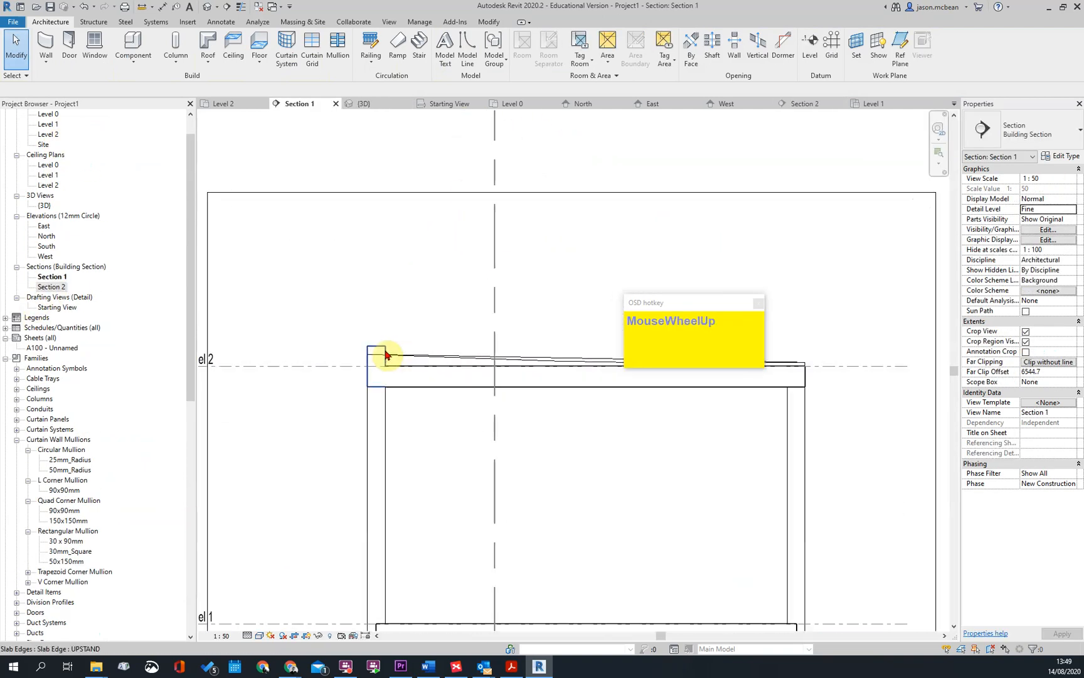
Examine in Section 1 how the upstand meets the raised edge of the sloped roof slab
scroll(500, 322, "up", 5)
left_click(384, 354)
scroll(387, 402, "down", 3)
key("Escape")
left_click(365, 408)
key("Escape")
left_click(393, 413)
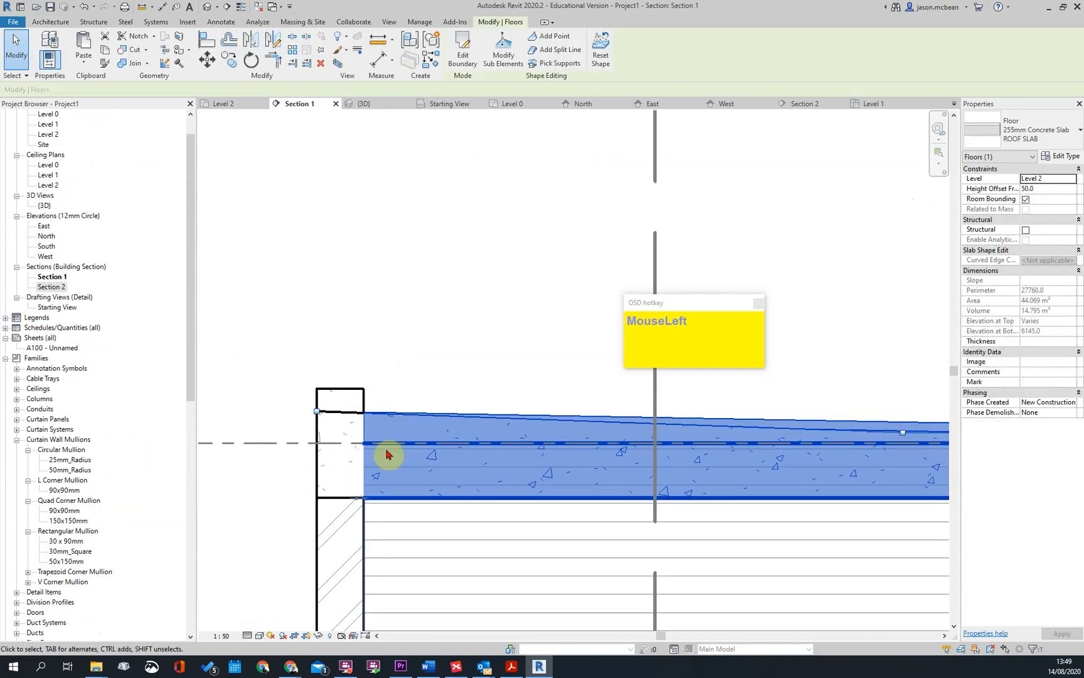
scroll(367, 404, "down", 2)
key("Escape")
left_click(395, 410)
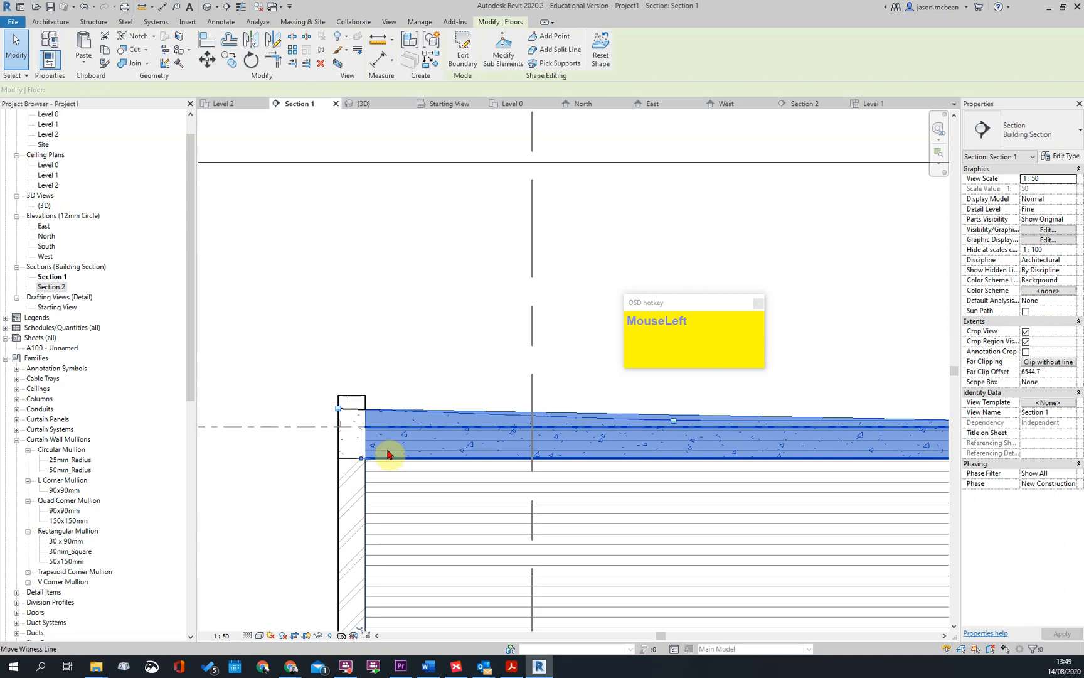
scroll(346, 404, "up", 4)
key("Escape")
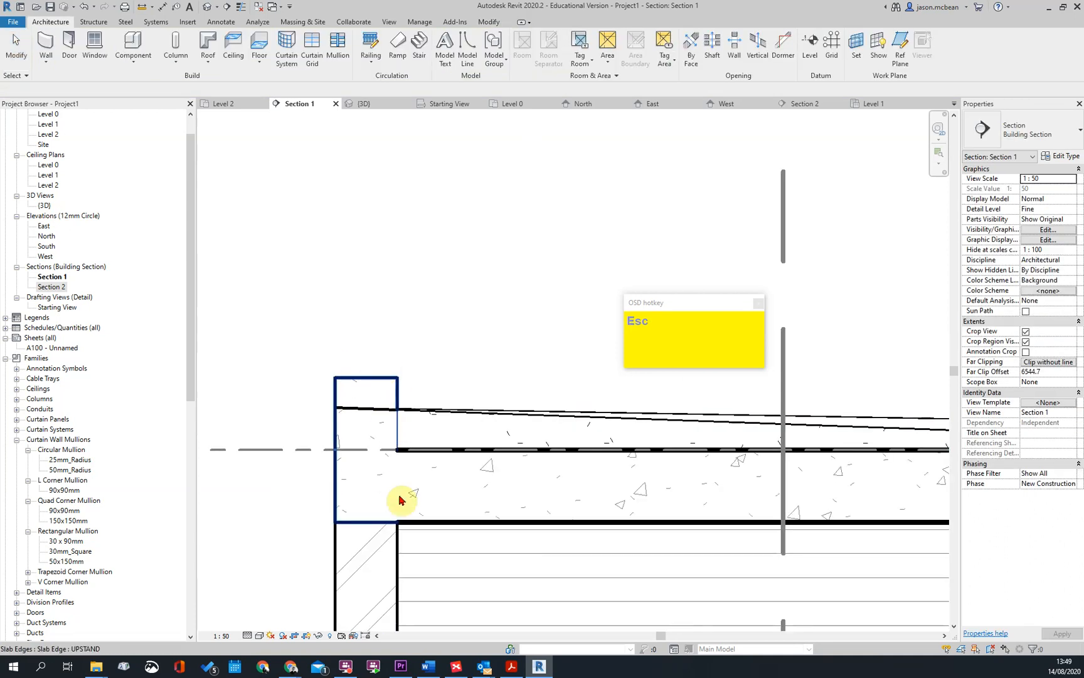
scroll(464, 439, "down", 2)
key("Escape")
scroll(368, 429, "up", 3)
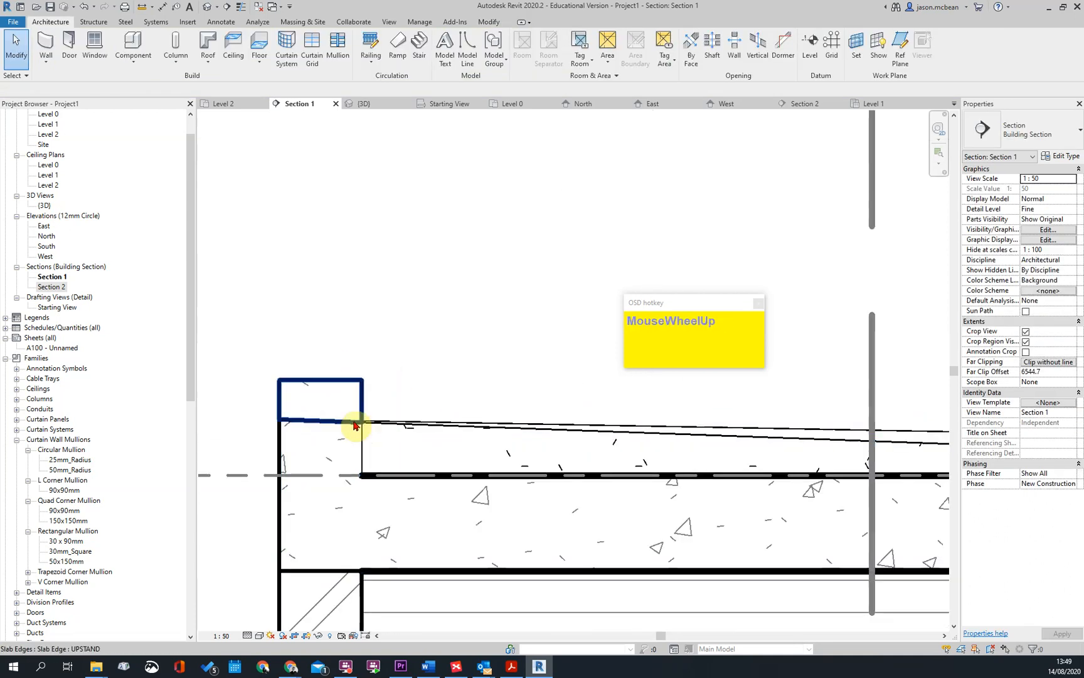
scroll(355, 425, "down", 5)
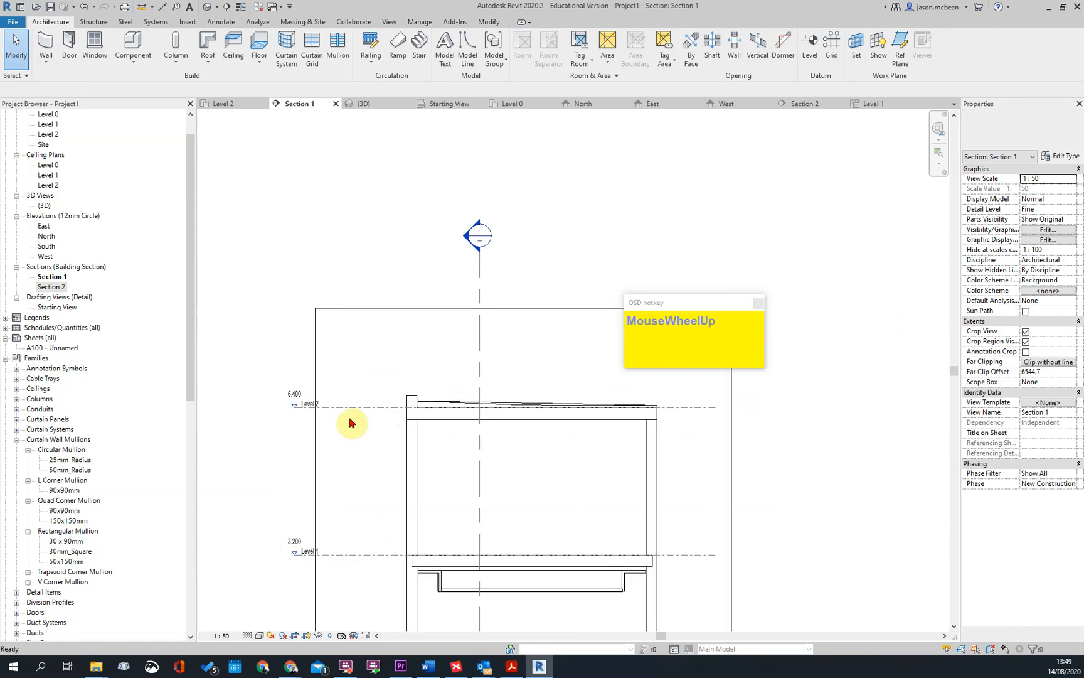
scroll(350, 423, "up", 3)
left_click(483, 396)
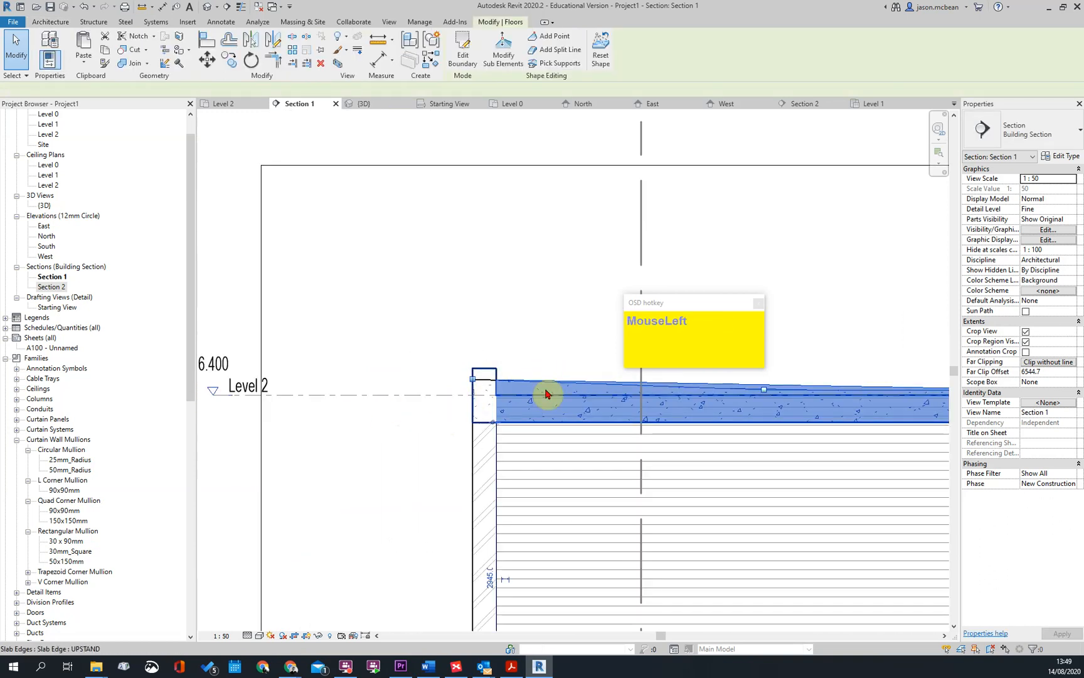
key("Escape")
scroll(455, 395, "down", 2)
scroll(437, 402, "up", 2)
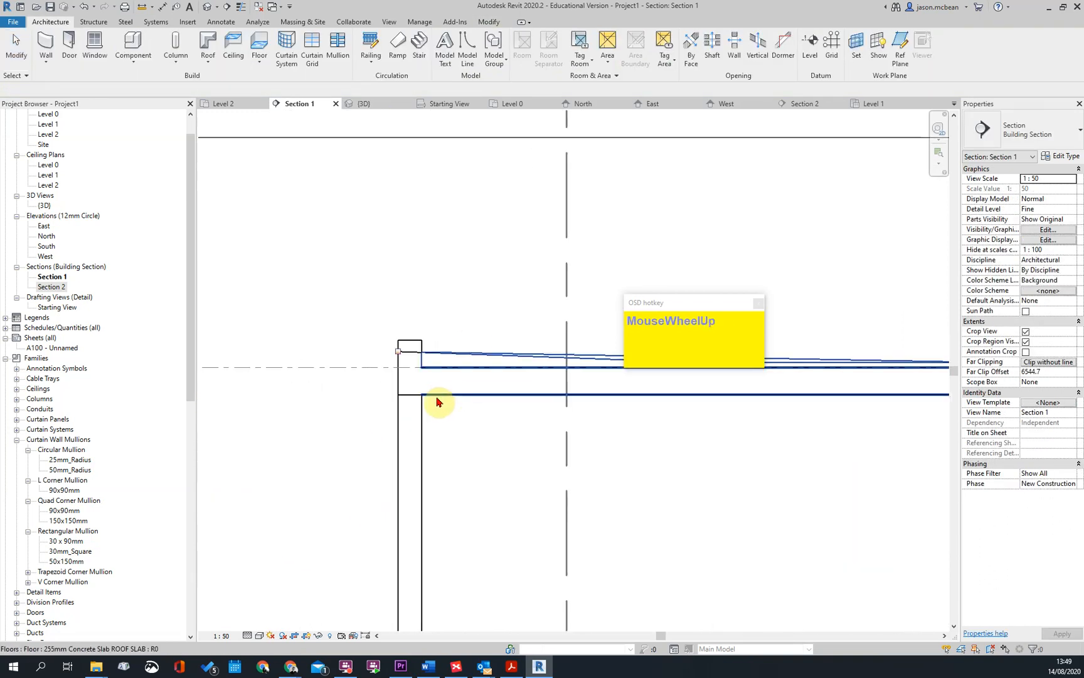
scroll(438, 402, "down", 2)
left_click(465, 388)
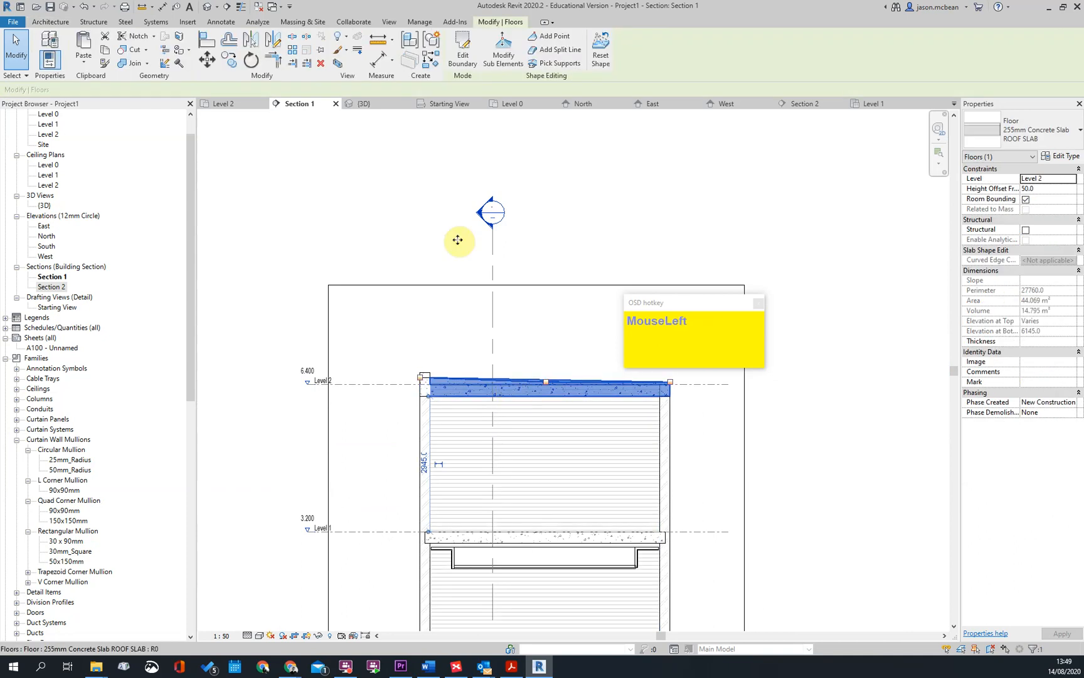
left_click(466, 59)
key("Escape")
key("Escape")
scroll(430, 407, "up", 3)
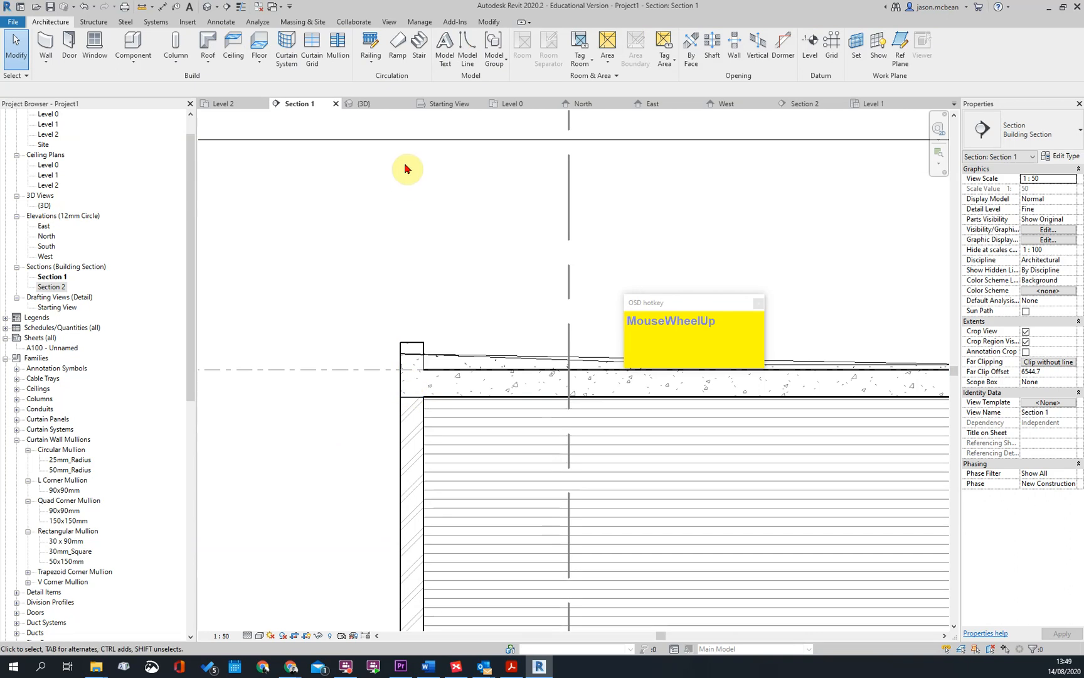
scroll(431, 416, "down", 3)
key("Escape")
left_click(444, 418)
scroll(443, 421, "up", 1)
scroll(443, 411, "down", 3)
middle_click_drag(436, 335, 467, 429, "shift")
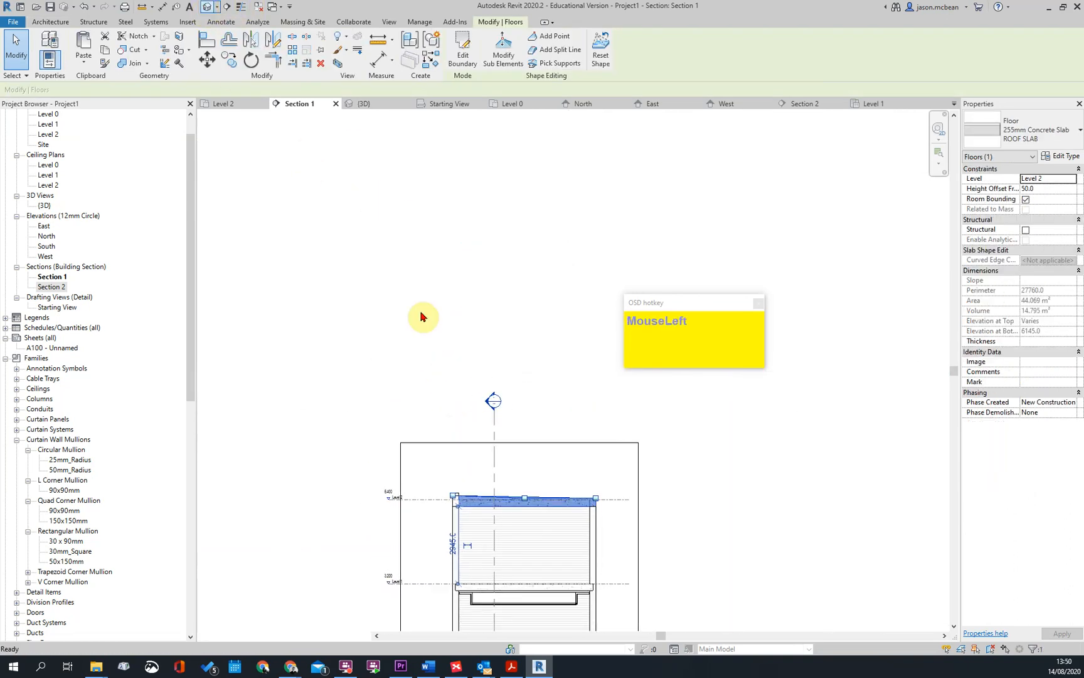
In the 3D view, edit the roof slab's boundary, align the sketch line on the upstand side with the masonry wall's inner face, and finish
left_click(363, 104)
scroll(472, 383, "up", 2)
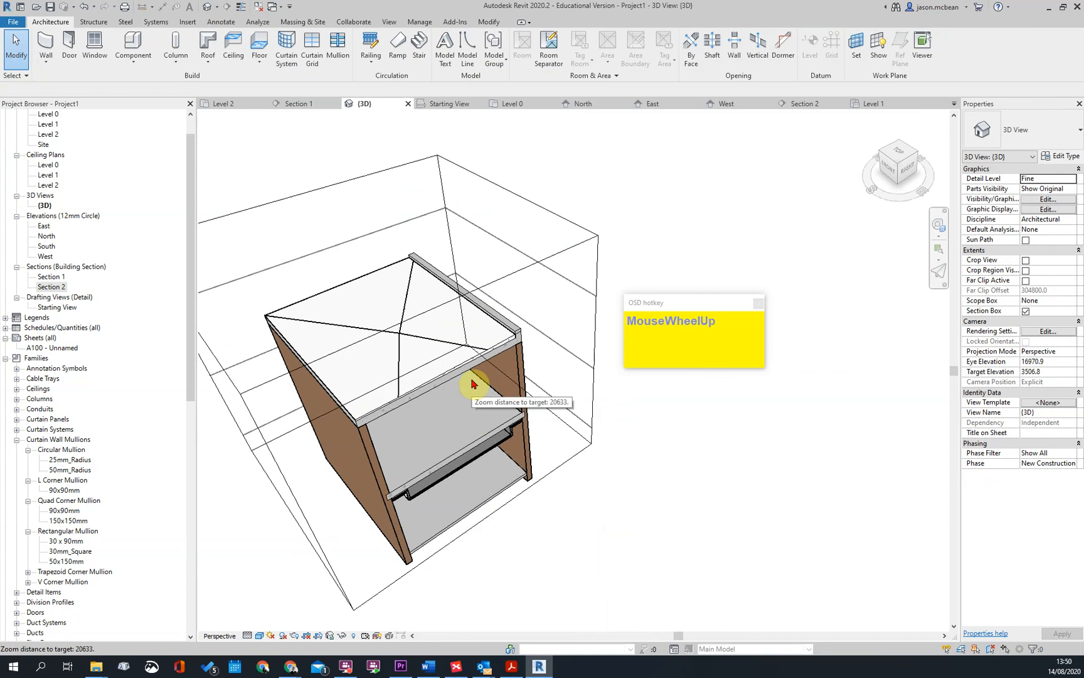
left_click(463, 377)
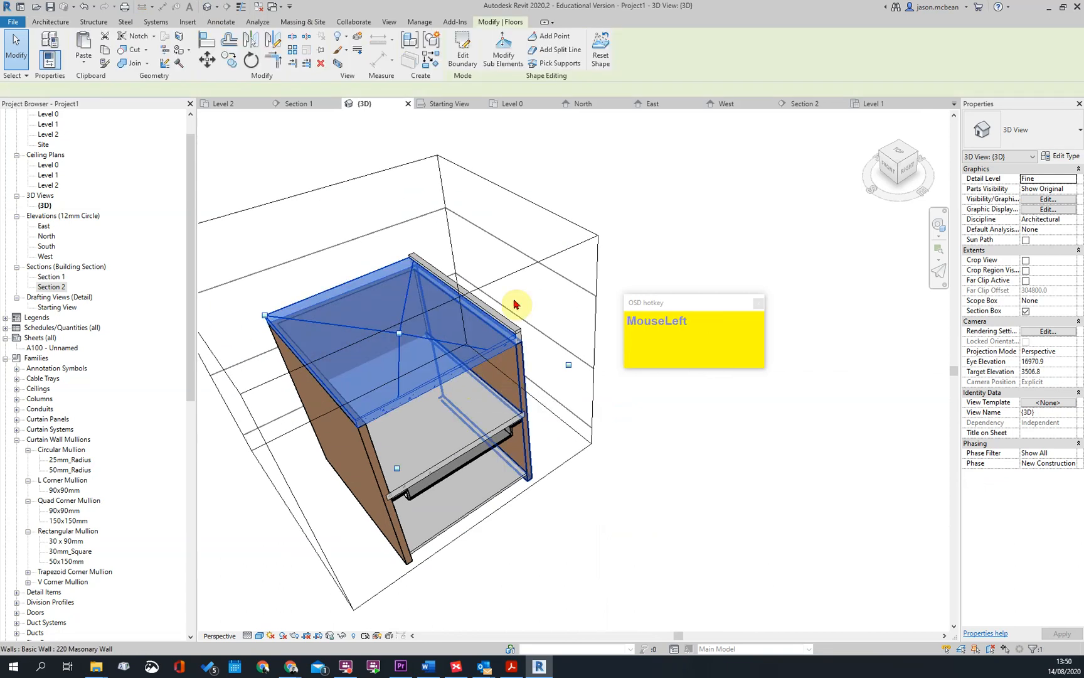
scroll(516, 358, "up", 1)
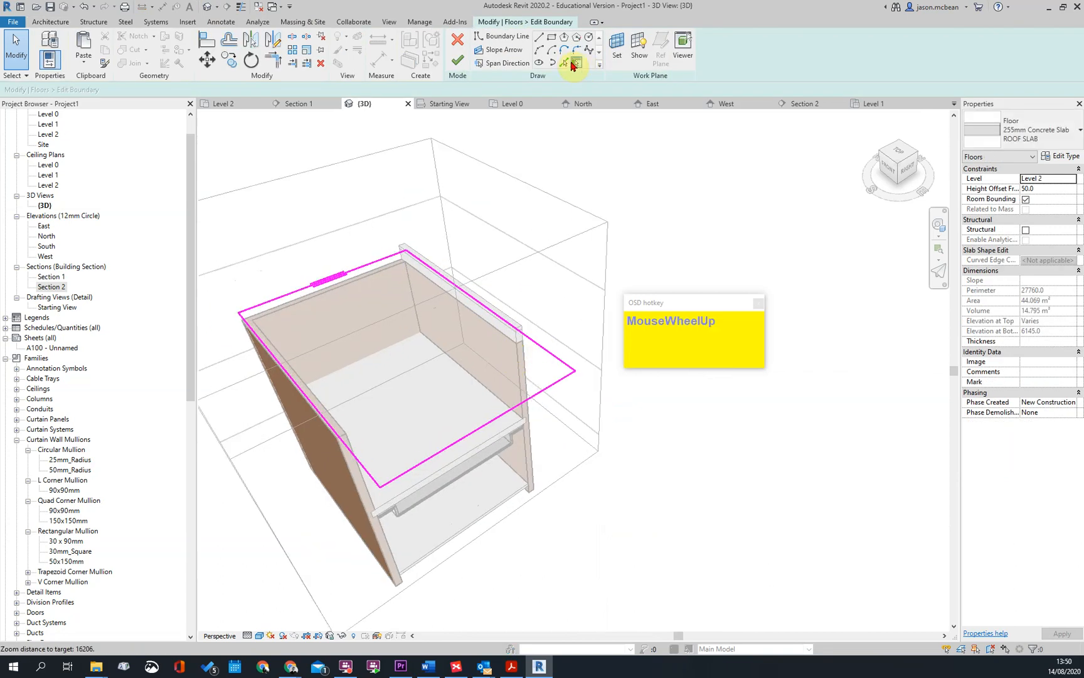
key("Escape")
left_click(532, 278)
scroll(519, 355, "up", 2)
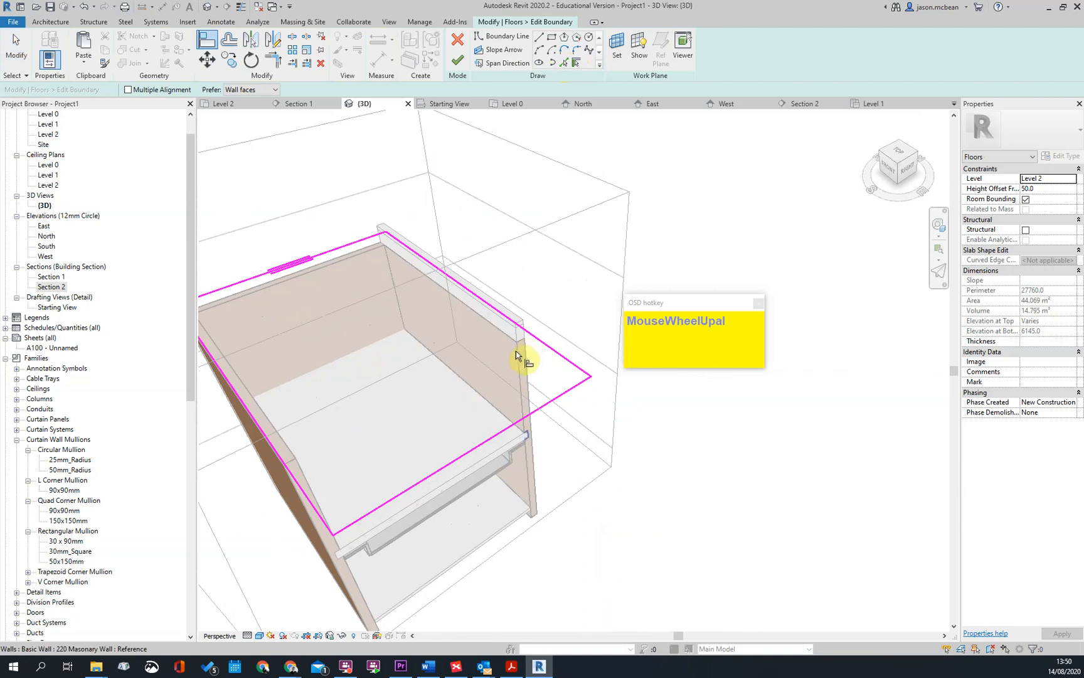
left_click(534, 339)
key("Escape")
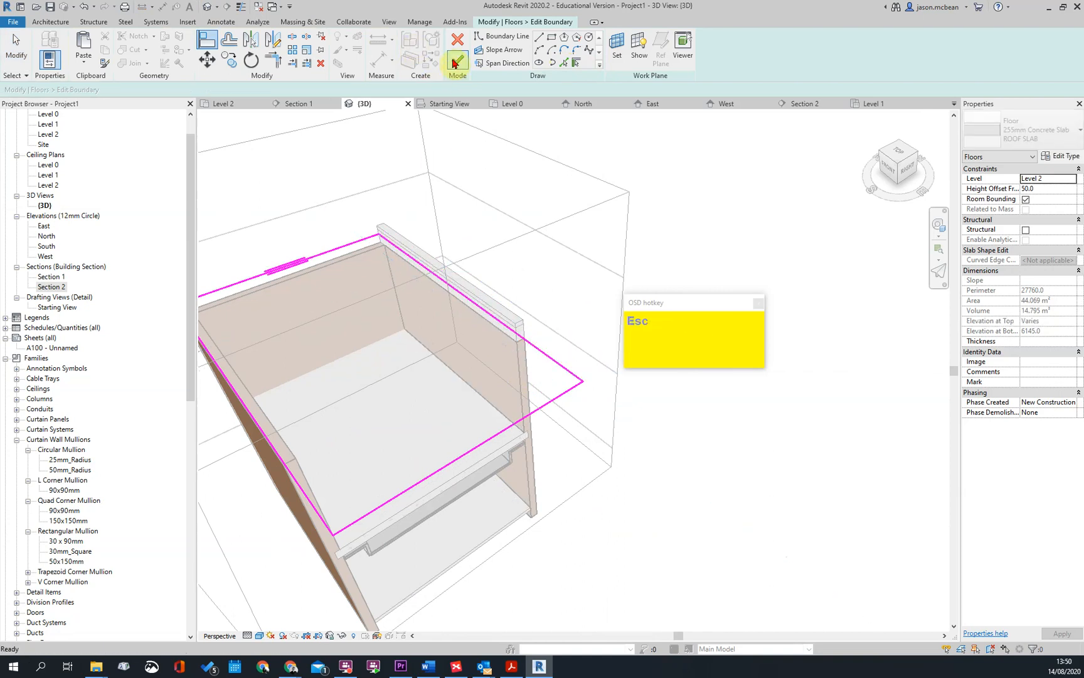
left_click(458, 59)
Select the upstand and check its vertical and horizontal profile offsets
left_click(514, 339)
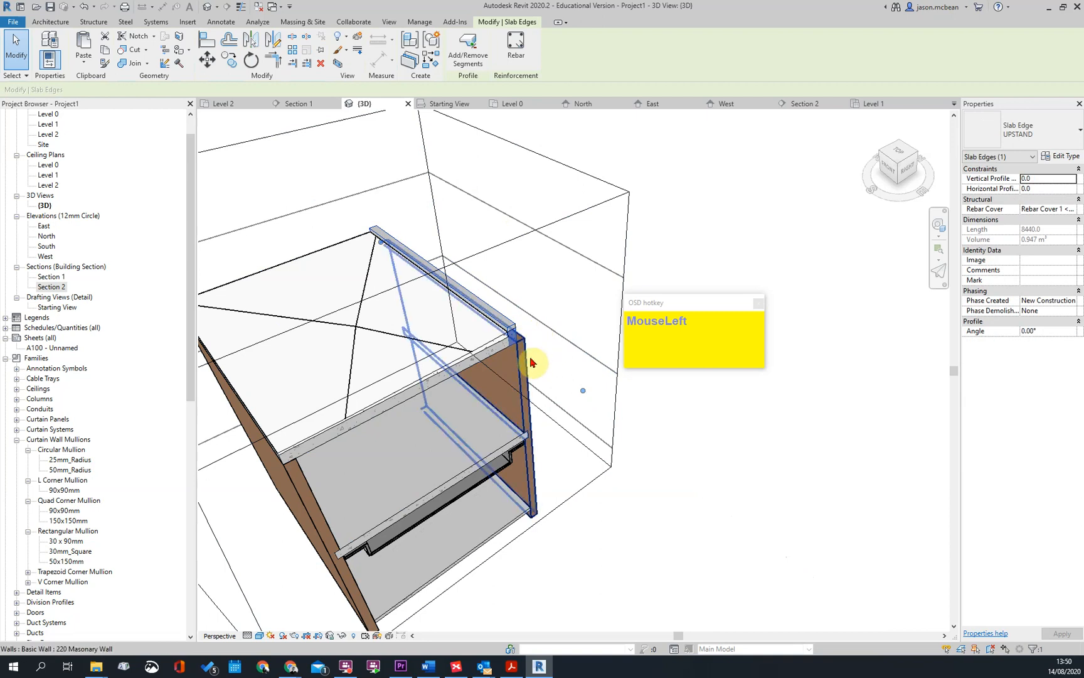
scroll(525, 342, "up", 1)
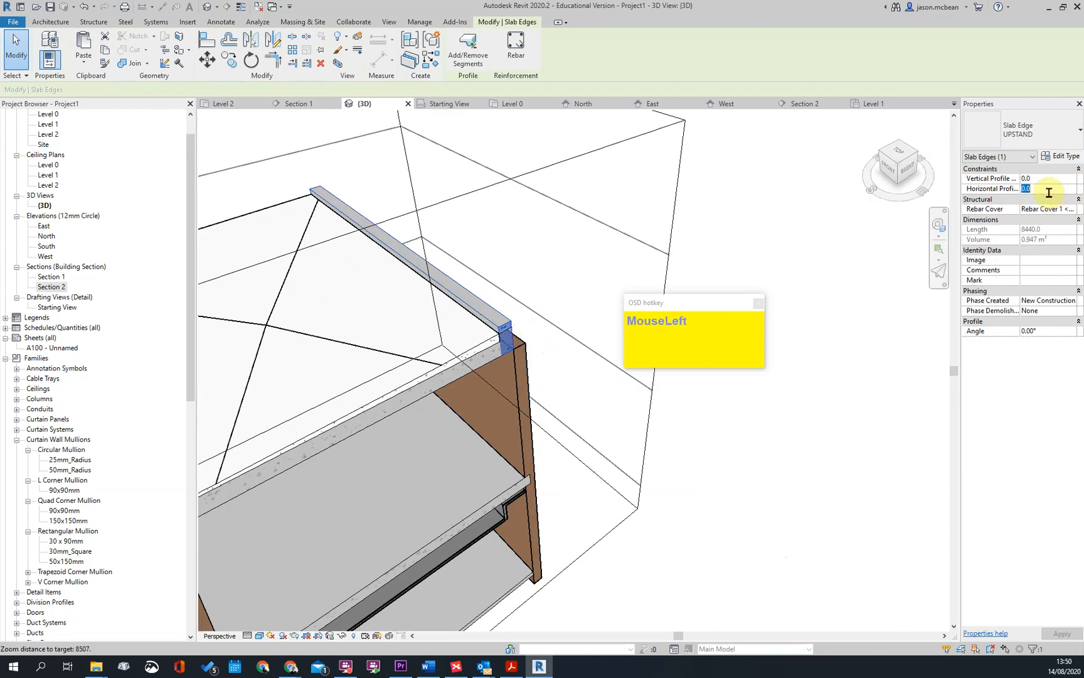
left_click(1051, 171)
key("Escape")
Examine the relocated upstand's junction with the roof slab and the masonry wall in the 3D view
scroll(505, 331, "up", 2)
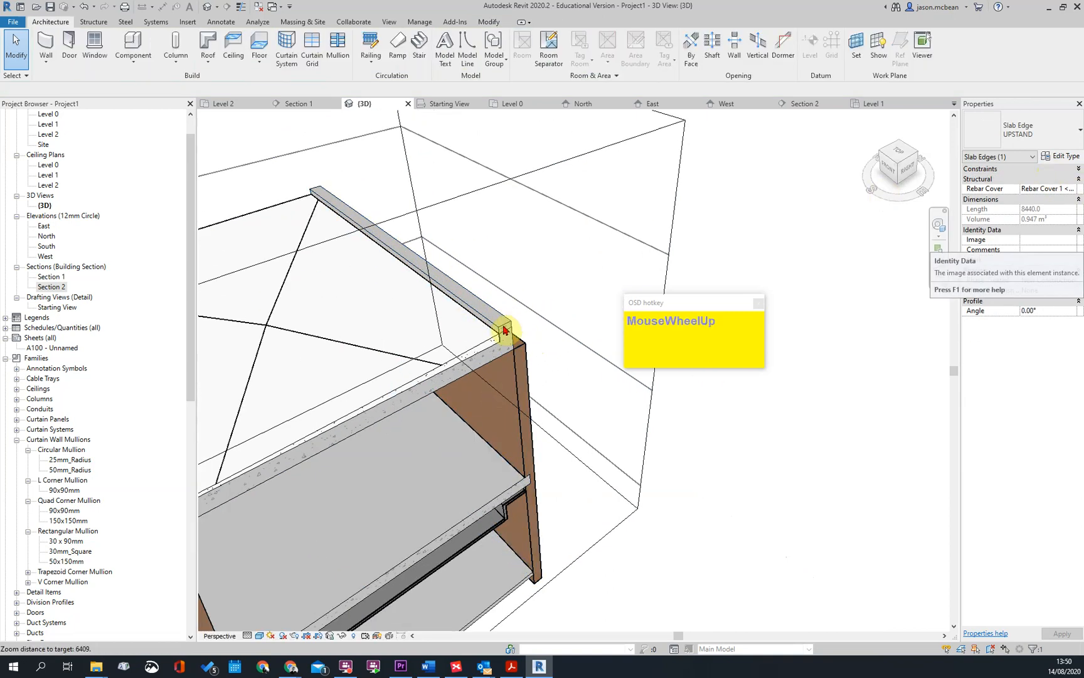
left_click(506, 334)
scroll(540, 364, "down", 1)
middle_click_drag(607, 405, 523, 441, "shift")
scroll(413, 358, "up", 2)
scroll(466, 356, "down", 1)
middle_click_drag(467, 356, 467, 302, "shift")
key("Escape")
left_click(463, 305)
middle_click_drag(588, 344, 491, 368, "shift")
key("Escape")
scroll(500, 333, "down", 2)
left_click(489, 320)
middle_click_drag(471, 331, 496, 317)
scroll(508, 354, "up", 1)
scroll(505, 356, "down", 1)
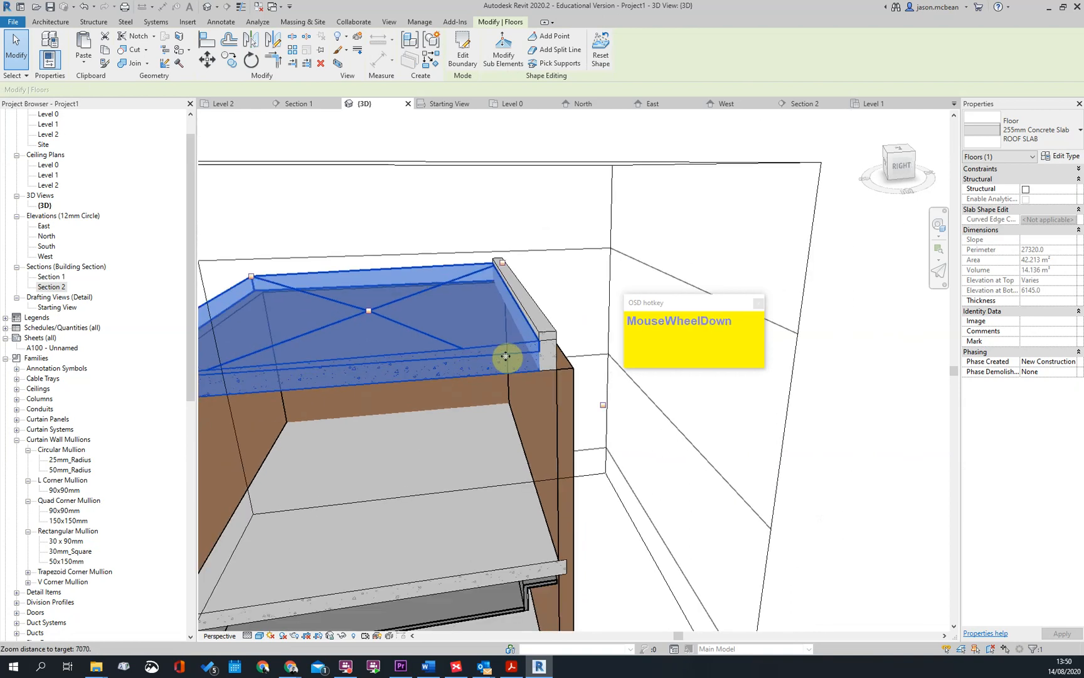
scroll(506, 356, "down", 1)
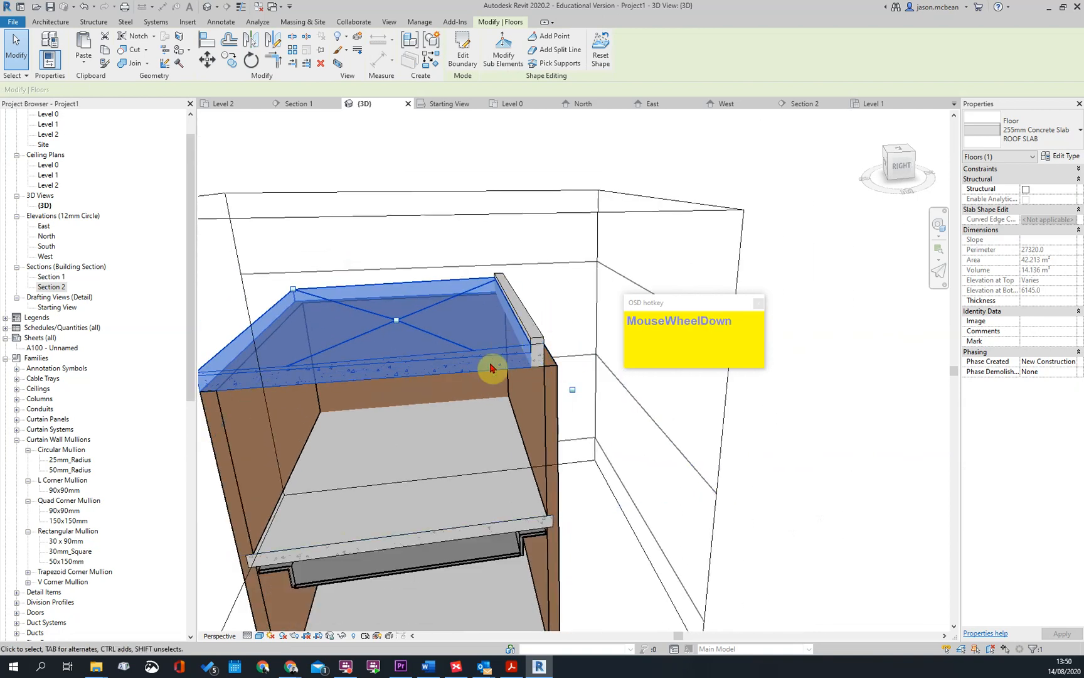
key("Escape")
scroll(537, 294, "up", 4)
key("Escape")
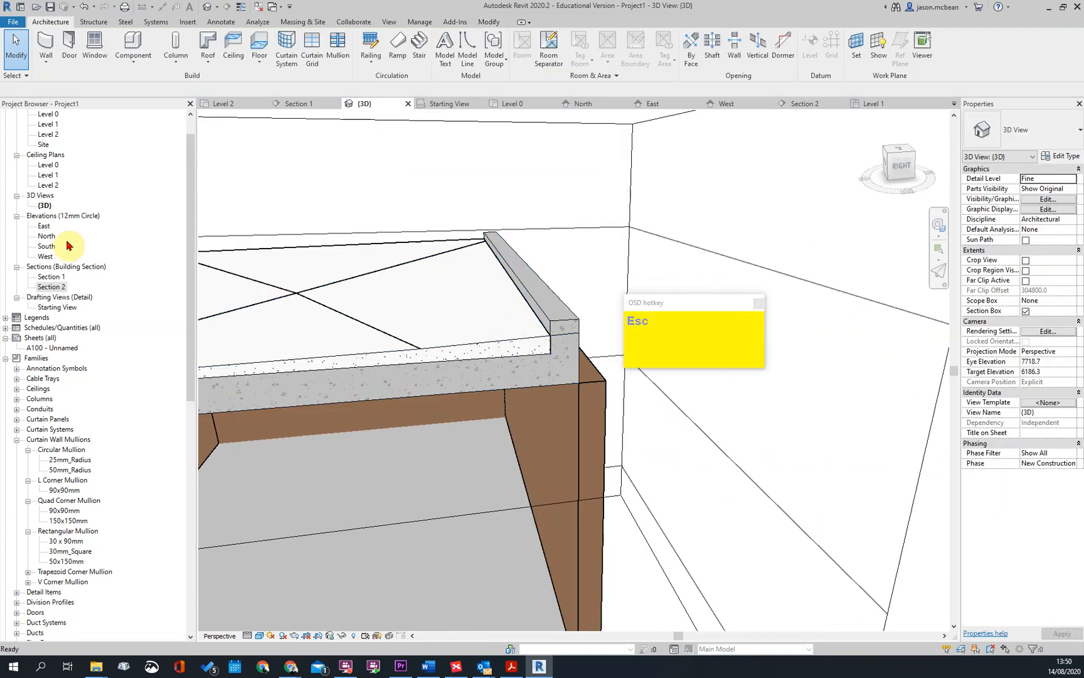
Open Section 2 and Section 1 to inspect the relocated upstand and the roof slab edge
double_click(55, 292)
key("Escape")
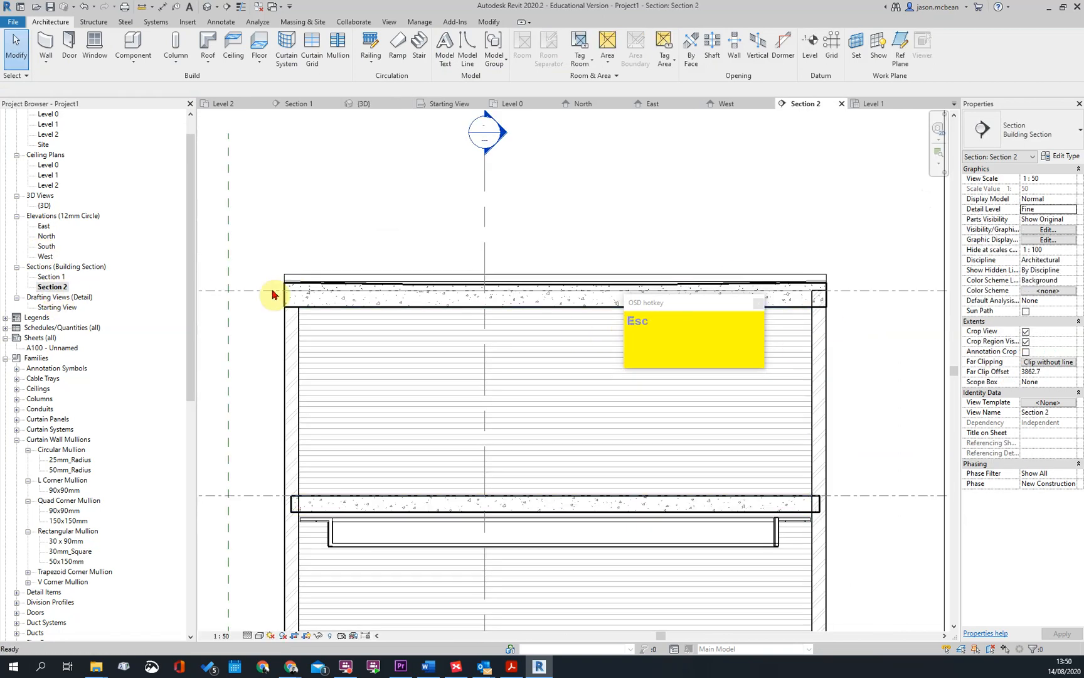
scroll(295, 287, "up", 6)
scroll(349, 267, "down", 1)
scroll(407, 364, "down", 3)
scroll(482, 223, "up", 2)
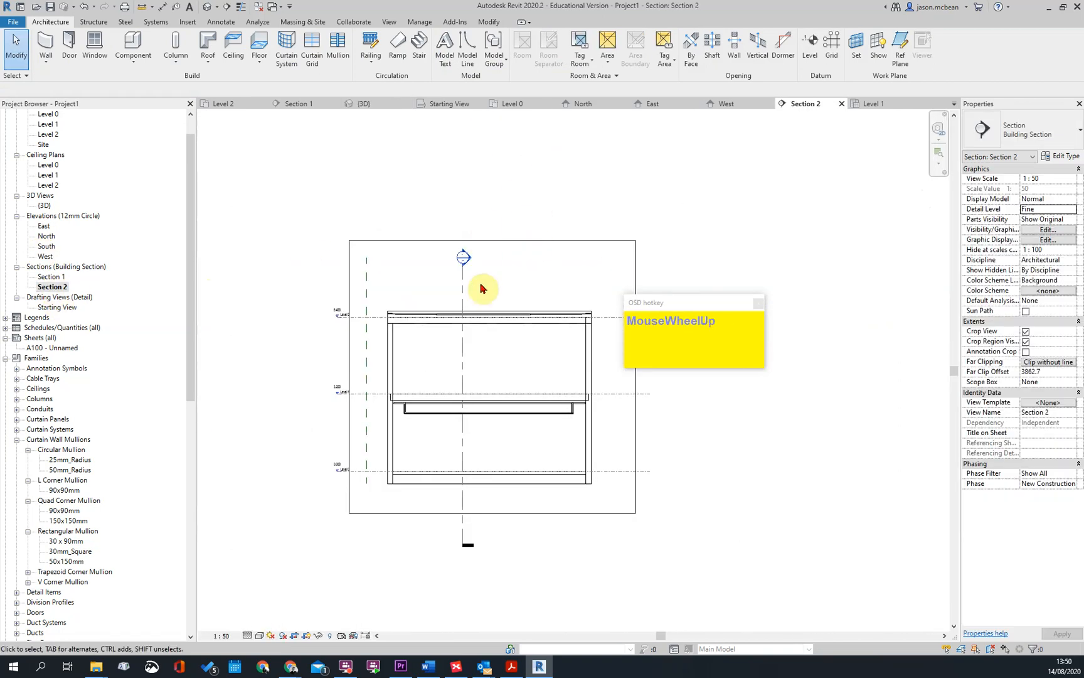
key("Escape")
left_click(456, 263)
double_click(456, 263)
scroll(475, 498, "up", 5)
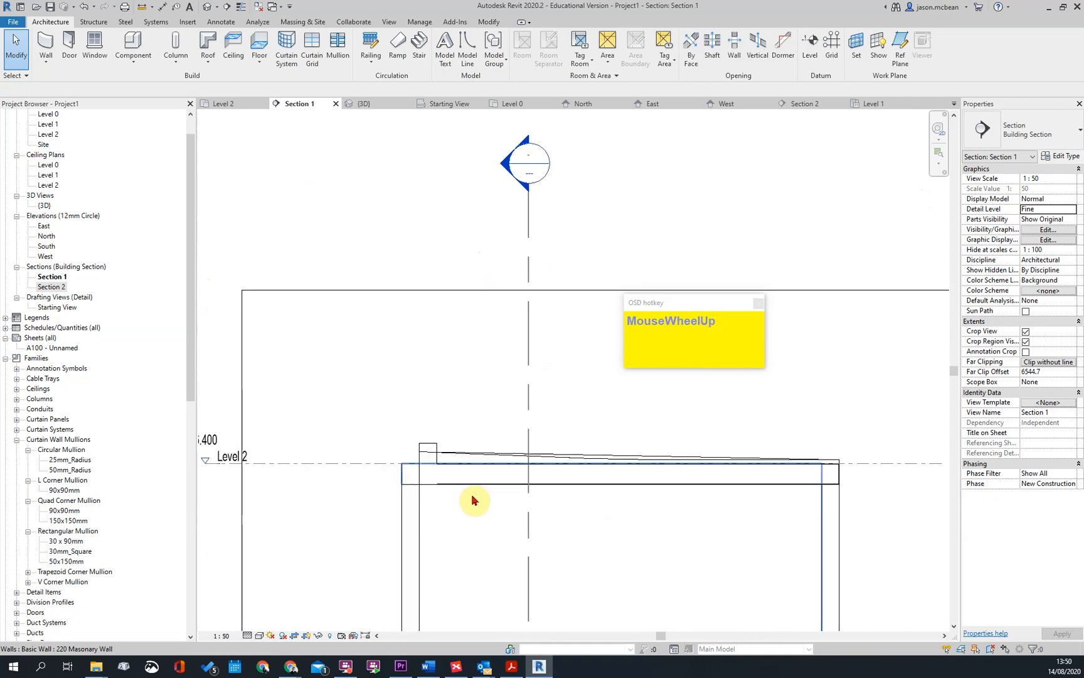
key("Escape")
Check the layer build-up of the 255mm Concrete Slab ROOF SLAB type, and leave its structure as it is
left_click(424, 406)
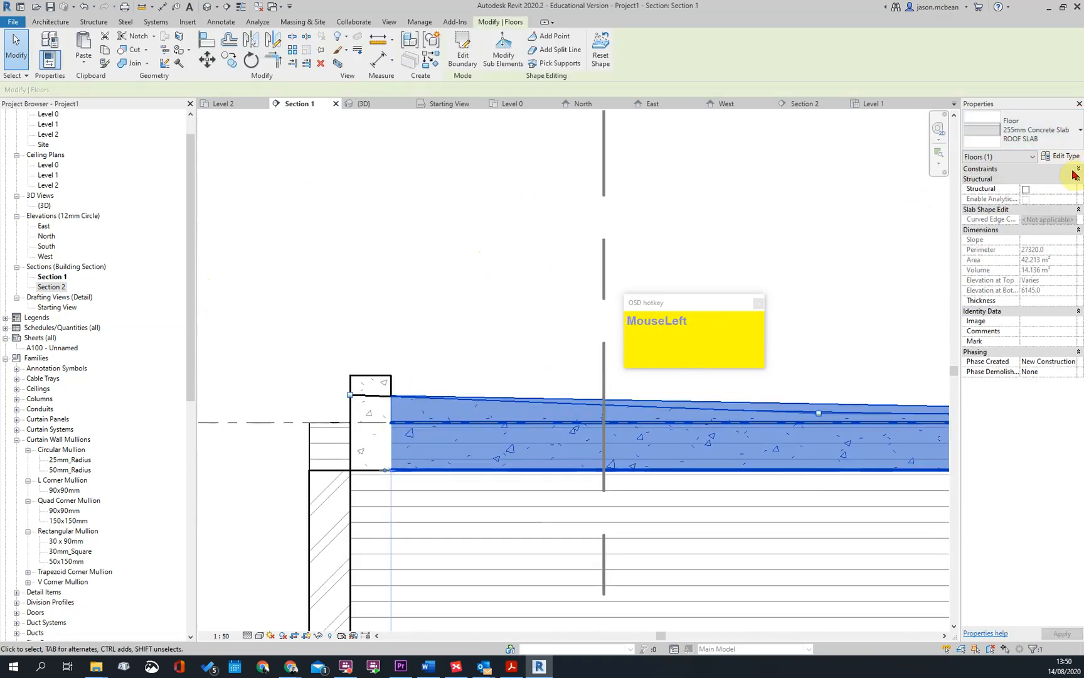
left_click(1061, 156)
left_click(632, 227)
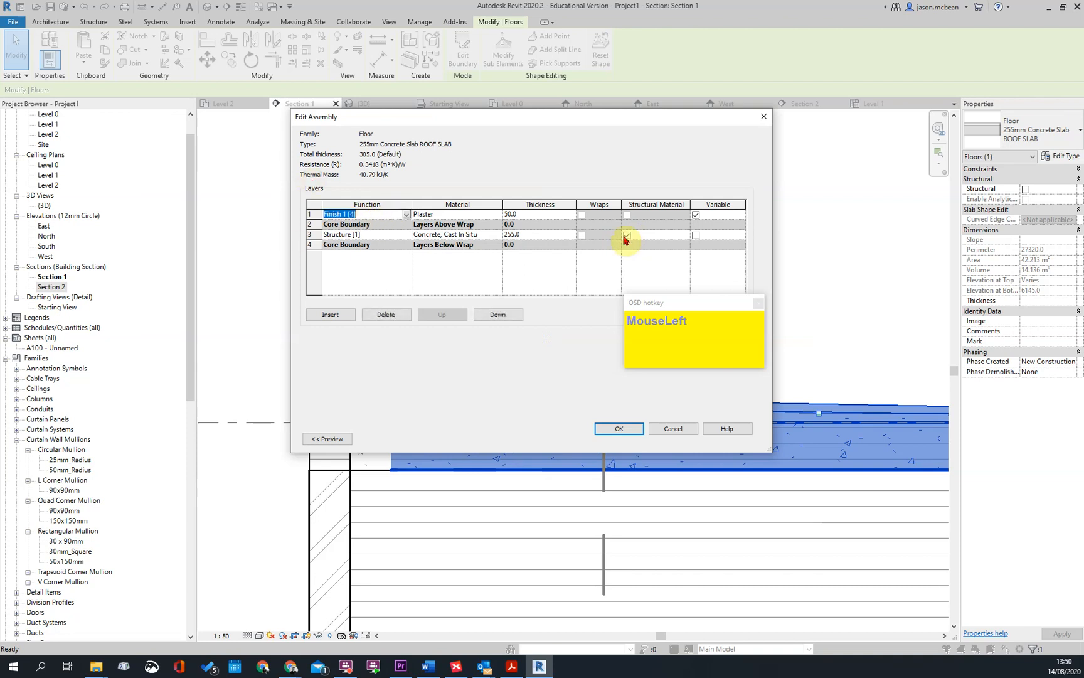
left_click(309, 234)
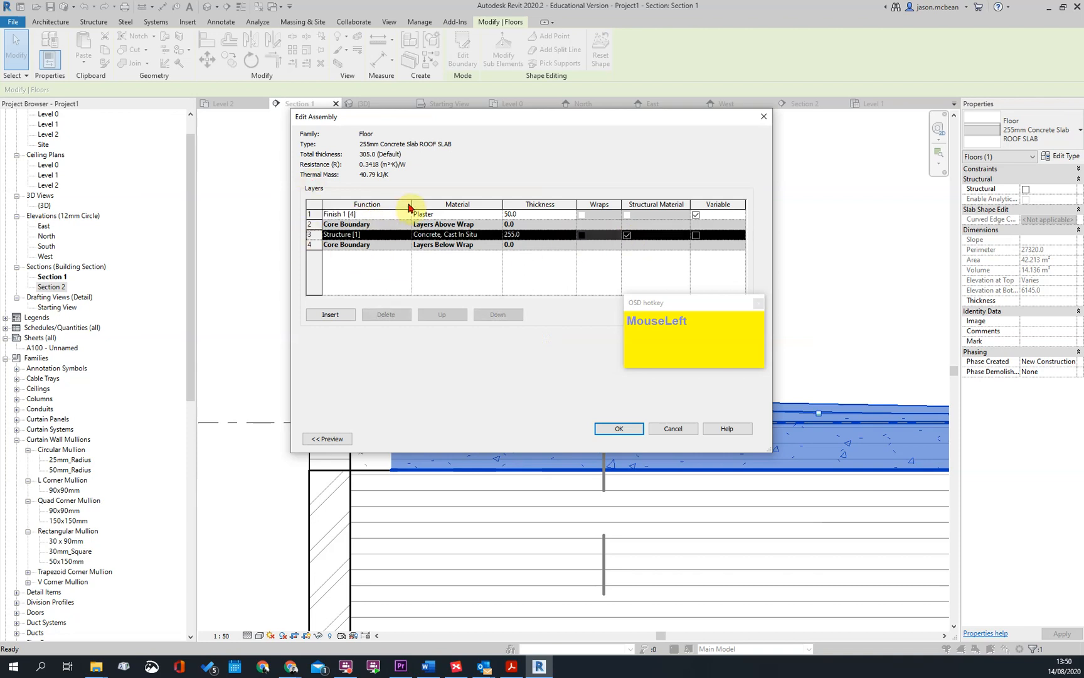
left_click(619, 430)
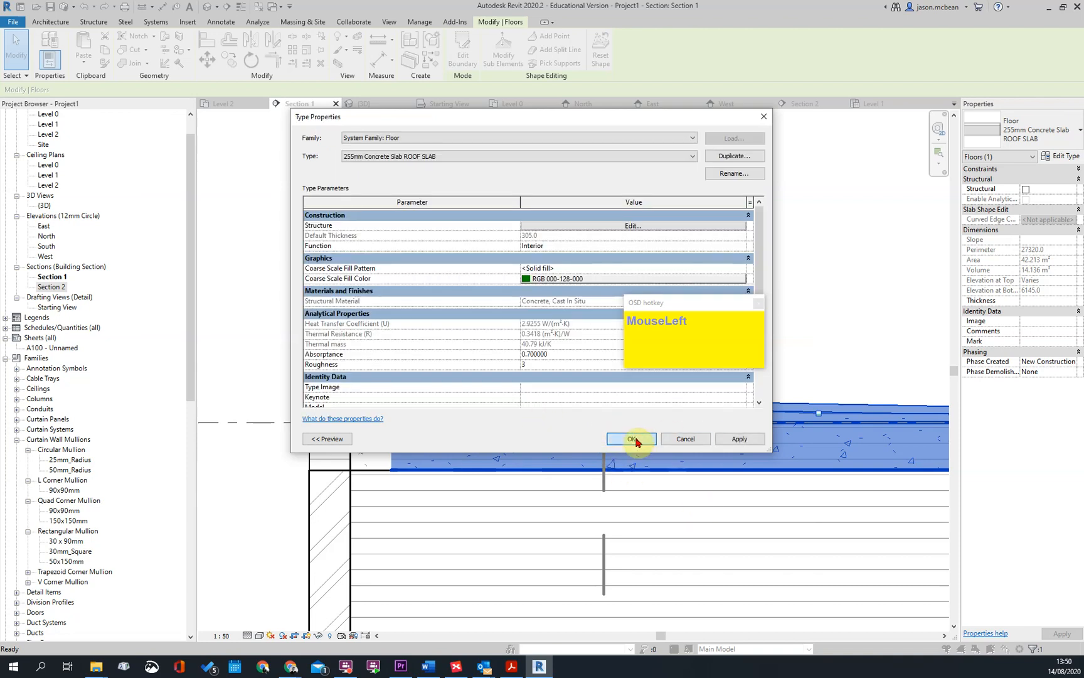
left_click(634, 439)
Examine how the upstand meets the sloped roof slab and the masonry wall in Section 1
left_click(407, 331)
scroll(414, 364, "up", 5)
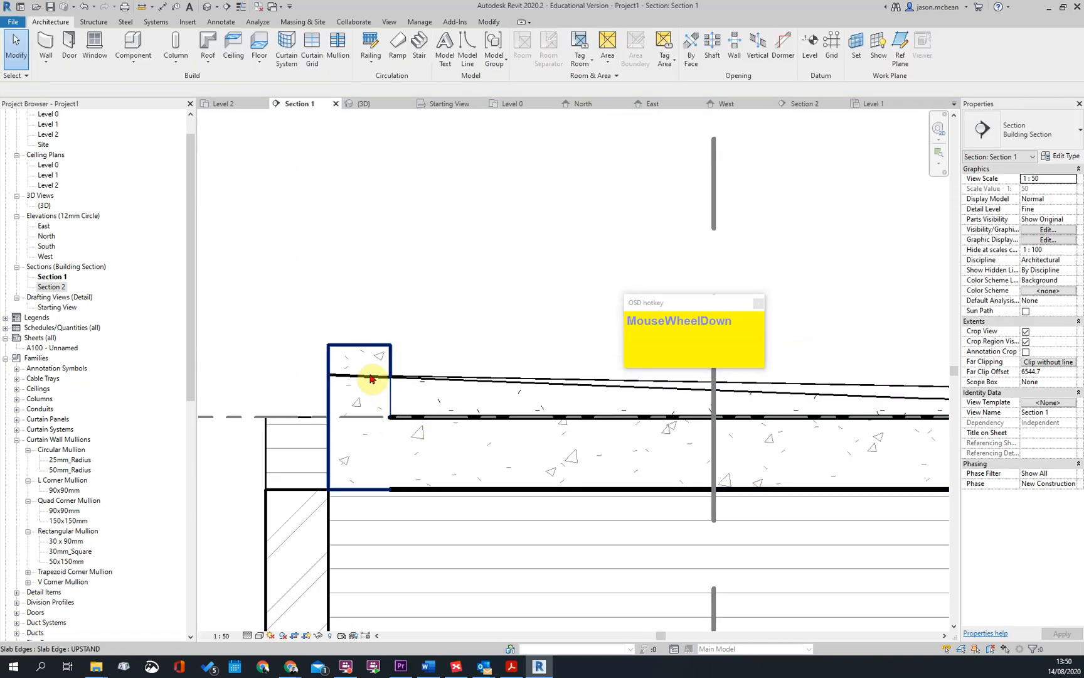
scroll(389, 351, "down", 6)
key("Escape")
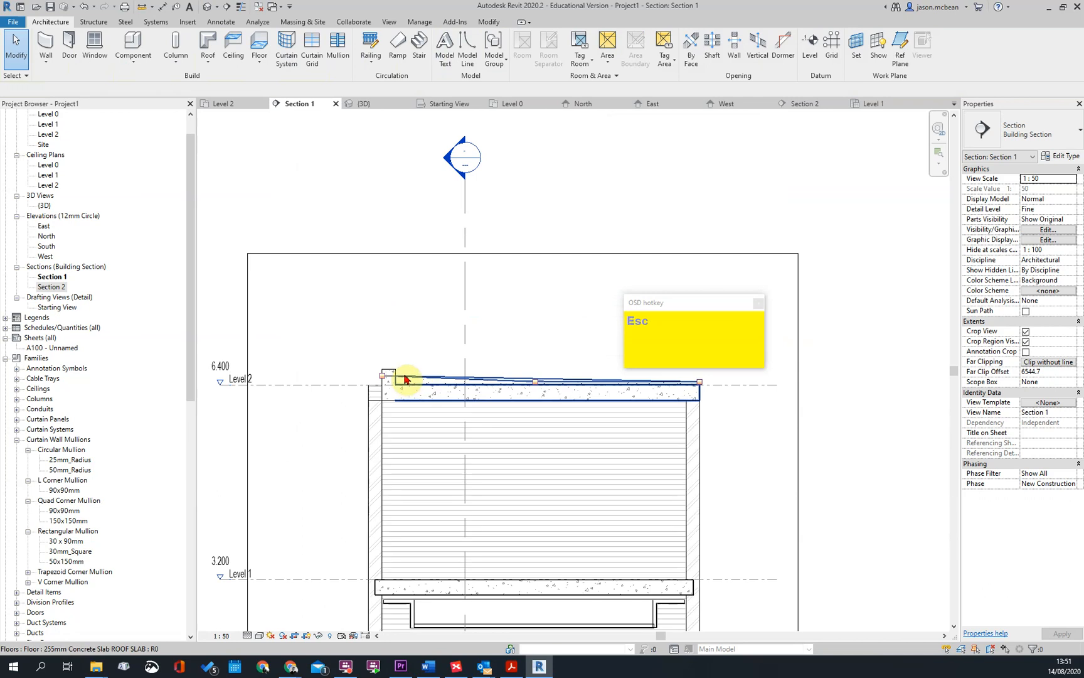
left_click(405, 379)
scroll(440, 383, "up", 3)
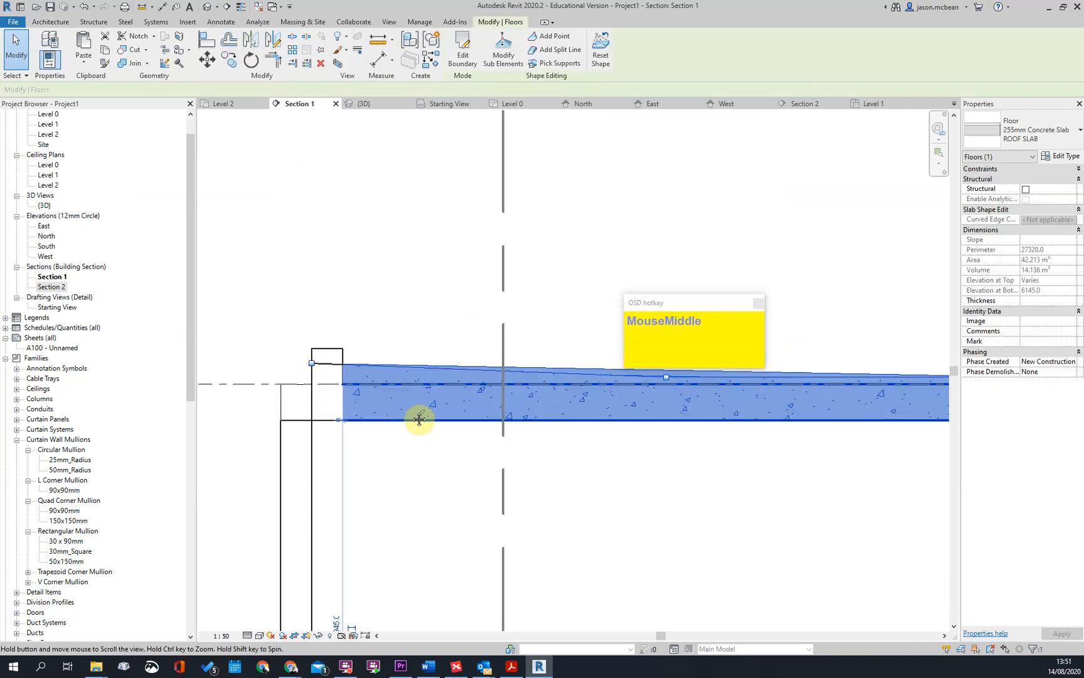
key("Escape")
scroll(349, 392, "down", 4)
Delete the slab-edge upstands from the roof slab in Section 1
left_click(342, 383)
key("Delete")
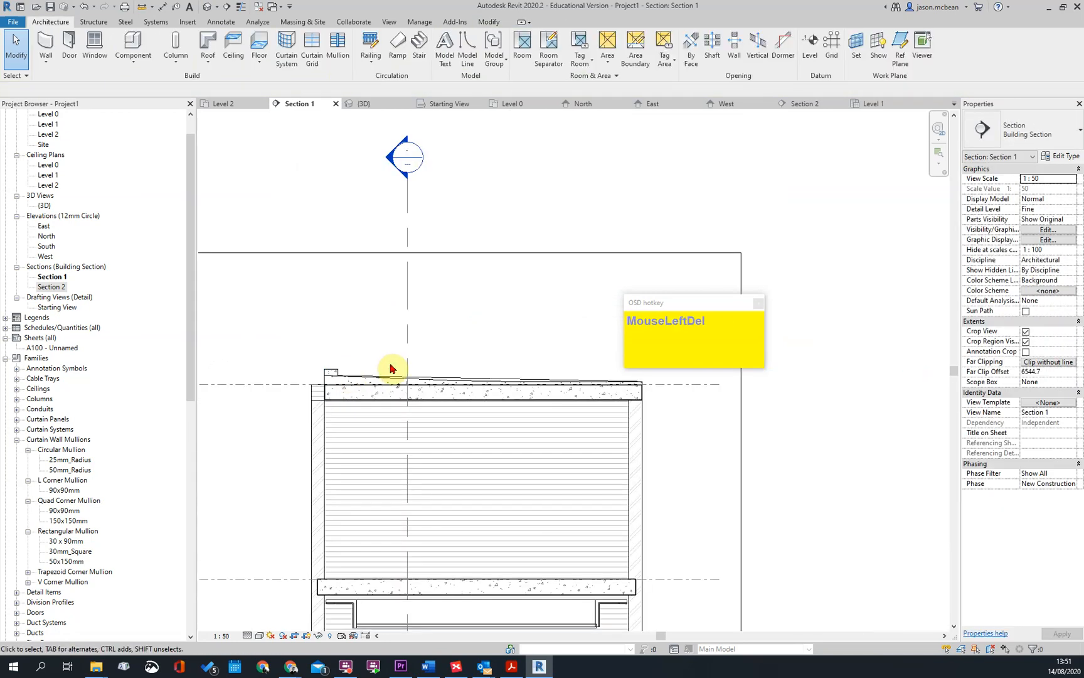
left_click(342, 375)
scroll(344, 375, "up", 5)
middle_click_drag(344, 375, 373, 356)
key("Delete")
Delete the sloped concrete roof slab above the masonry walls at Level 2
scroll(364, 369, "down", 1)
left_click(361, 370)
scroll(230, 360, "down", 4)
middle_click_drag(230, 360, 322, 342)
scroll(283, 405, "up", 3)
key("Escape")
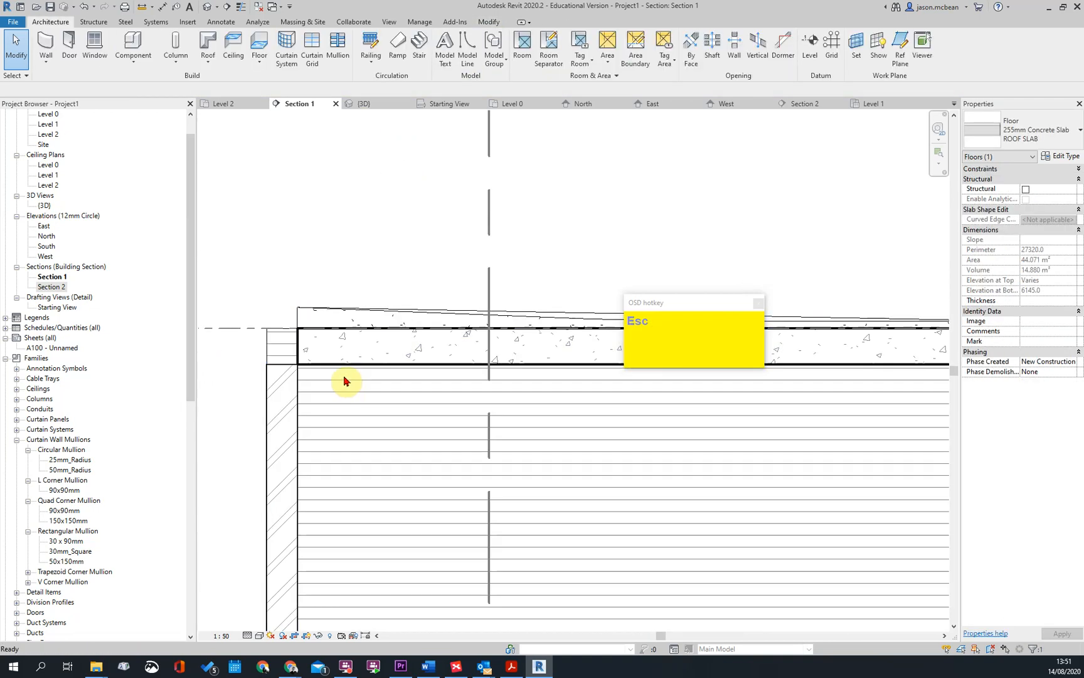
scroll(349, 380, "down", 6)
scroll(439, 360, "up", 1)
left_click(440, 373)
scroll(439, 373, "down", 4)
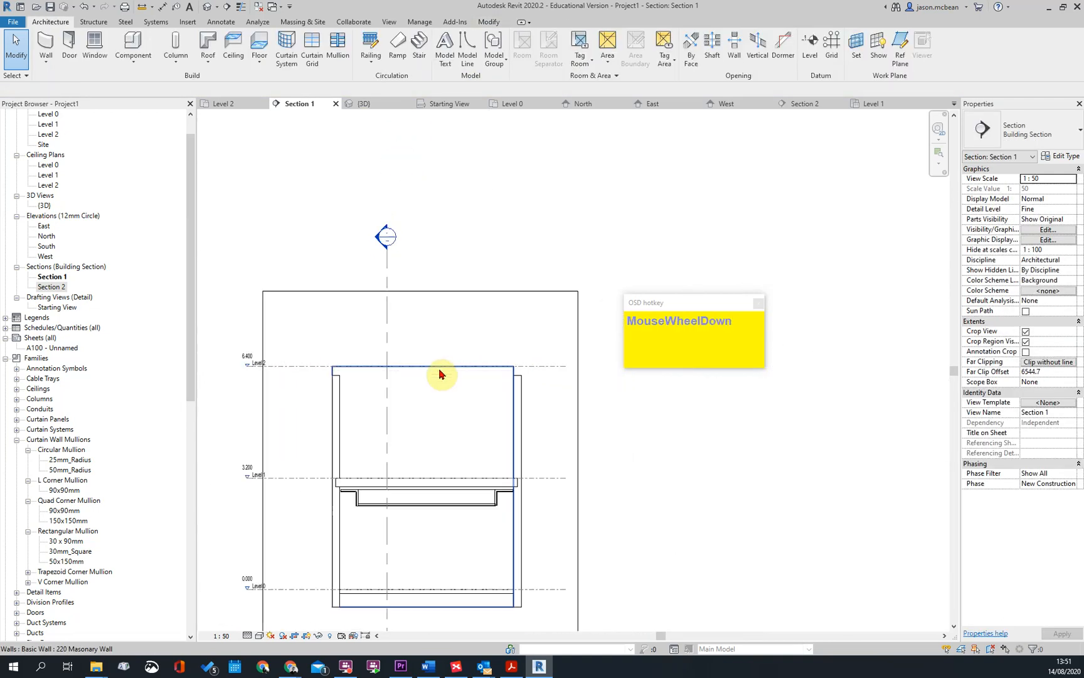
scroll(411, 376, "up", 3)
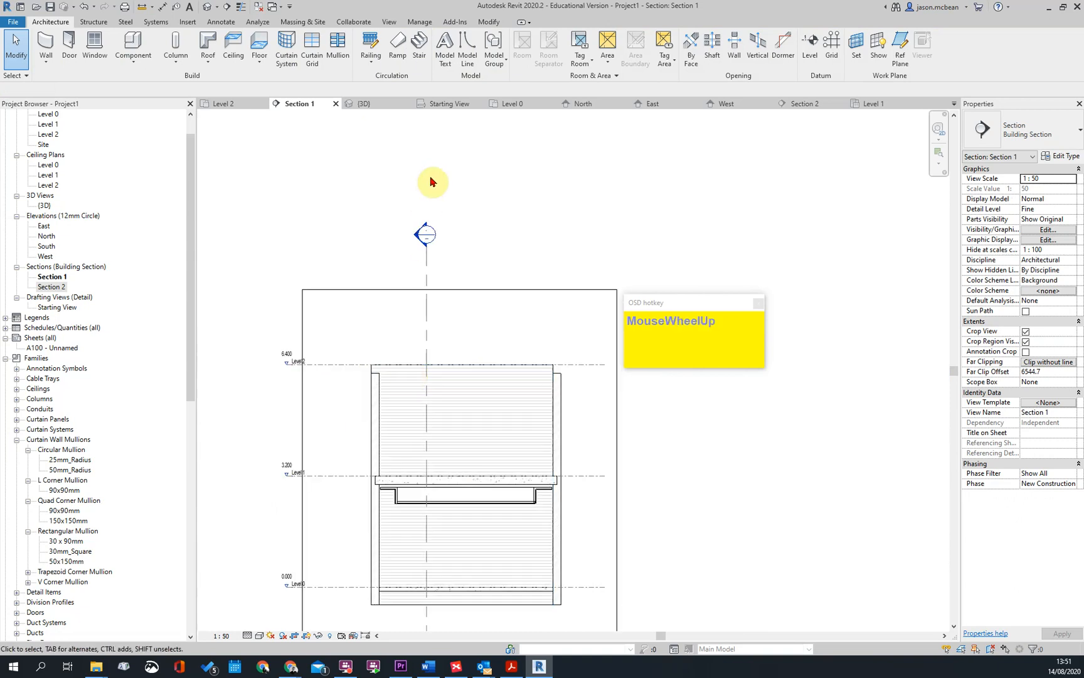
scroll(443, 339, "down", 3)
scroll(464, 280, "up", 3)
key("Escape")
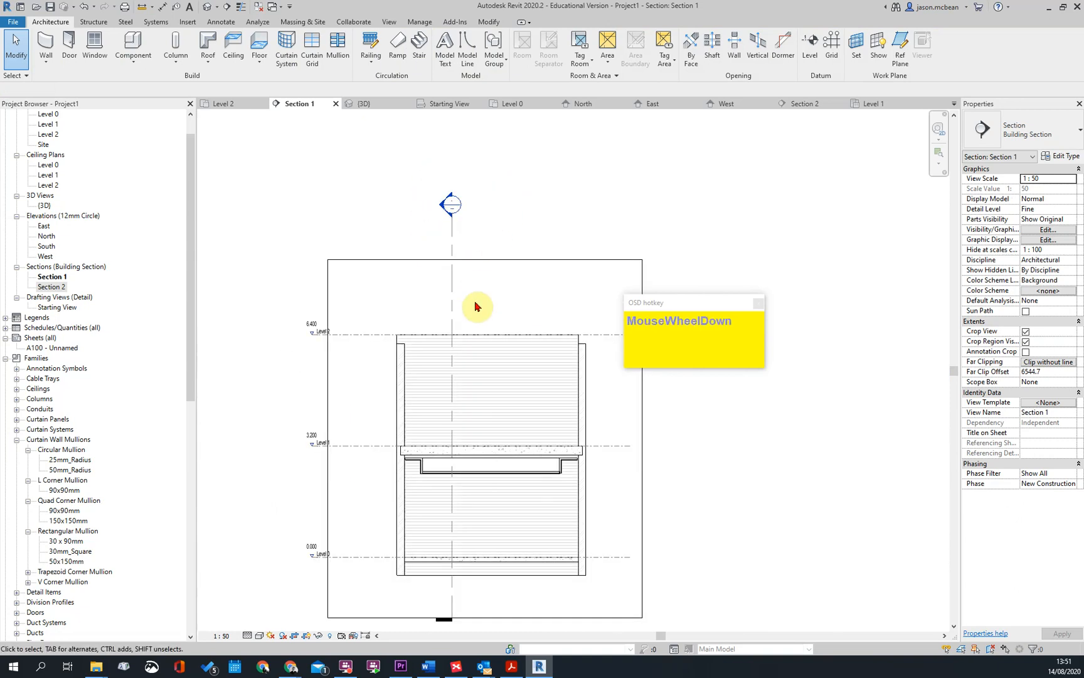
Undo the deletions and all the flat roof slab work, back to the model with the curved roof
key("ctrl+z")
key("ctrl+z")
key("ctrl+z")
key("ctrl+z")
key("ctrl+z")
key("ctrl+z")
key("ctrl+z")
key("ctrl+z")
key("ctrl+z")
key("ctrl+z")
key("ctrl+z")
key("ctrl+z")
key("ctrl+z")
key("ctrl+z")
key("ctrl+z")
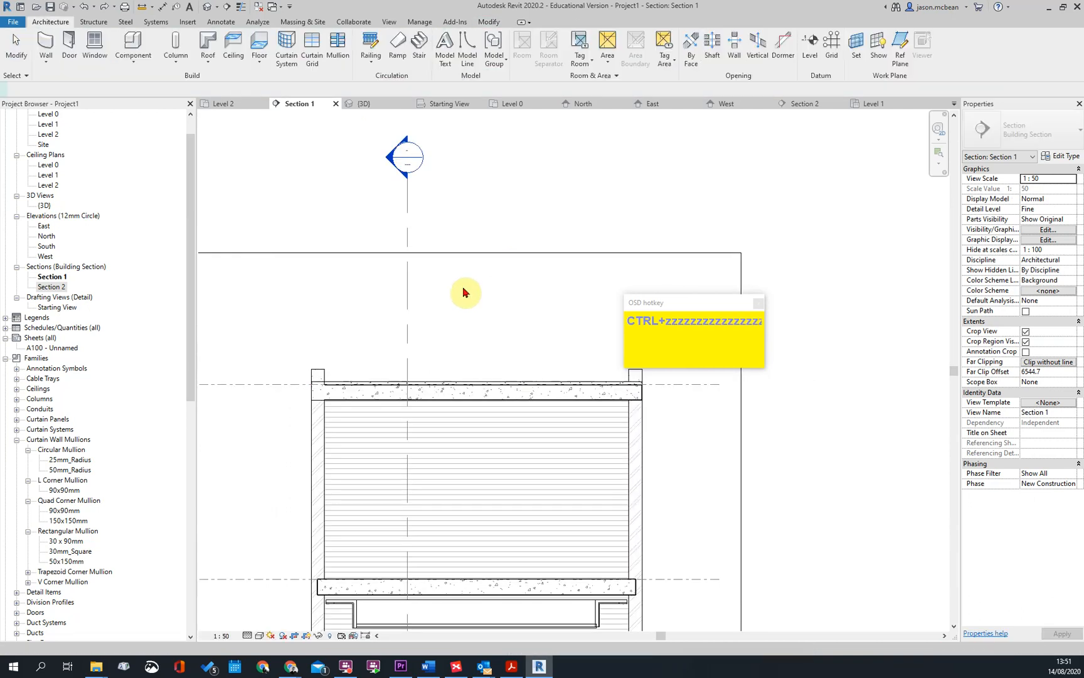
key("ctrl+z")
key("ctrl+z")
key("ctrl+z")
key("ctrl+z")
key("ctrl+z")
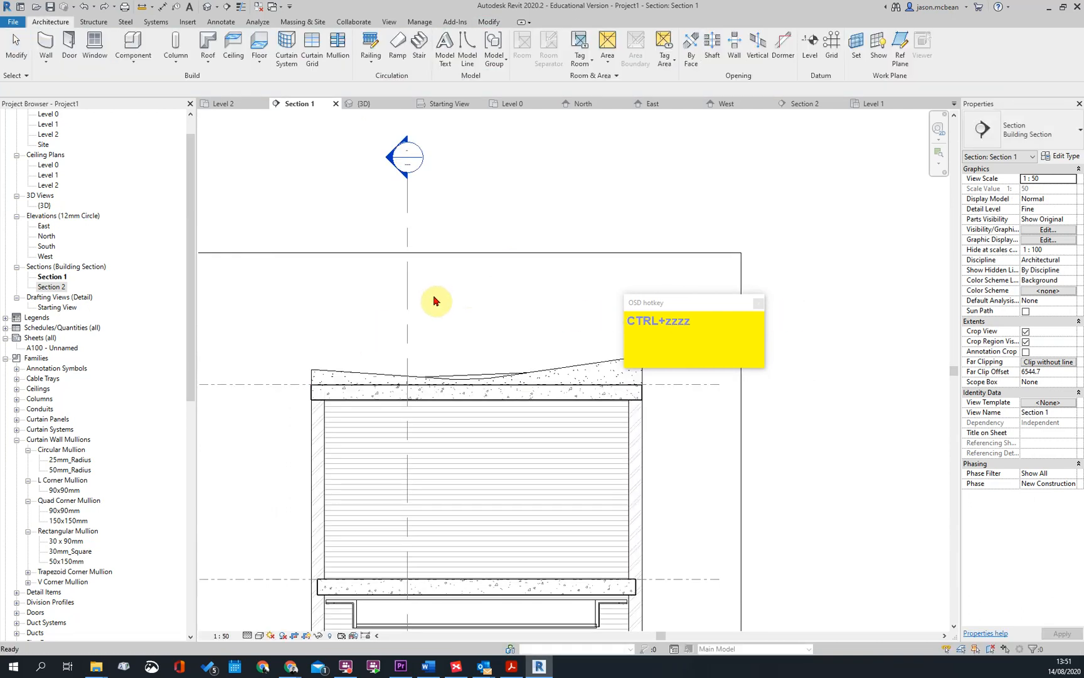
key("ctrl+z")
key("ctrl+z")
key("ctrl+z")
key("ctrl+z")
key("ctrl+z")
key("ctrl+z")
key("ctrl+z")
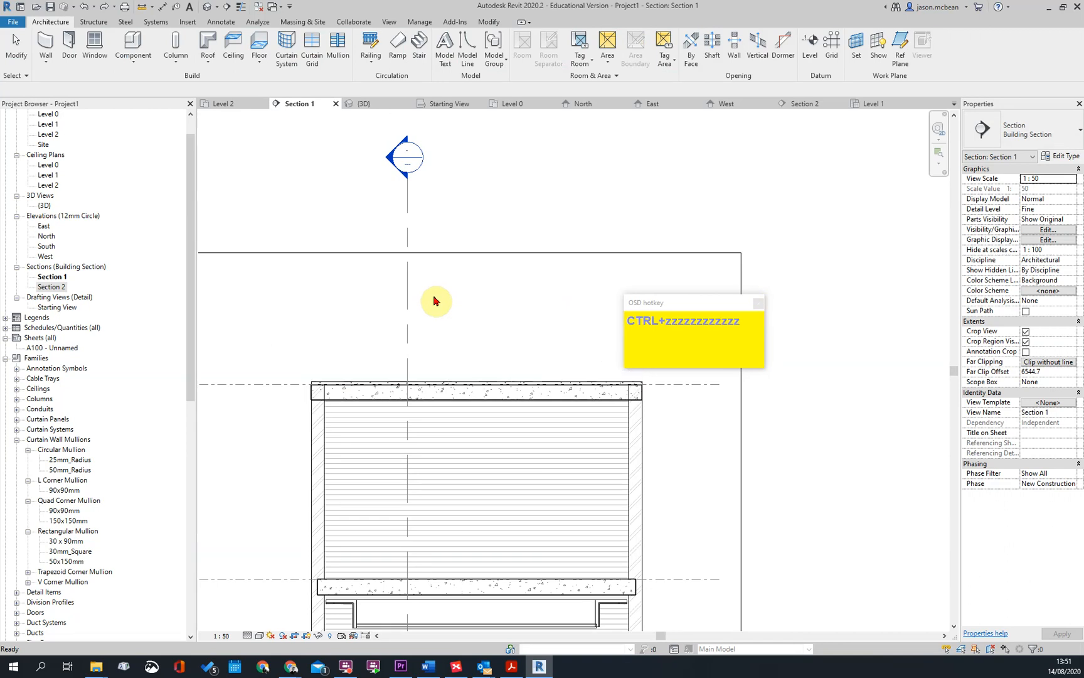
key("ctrl+z")
key("ctrl+z")
key("ctrl+z")
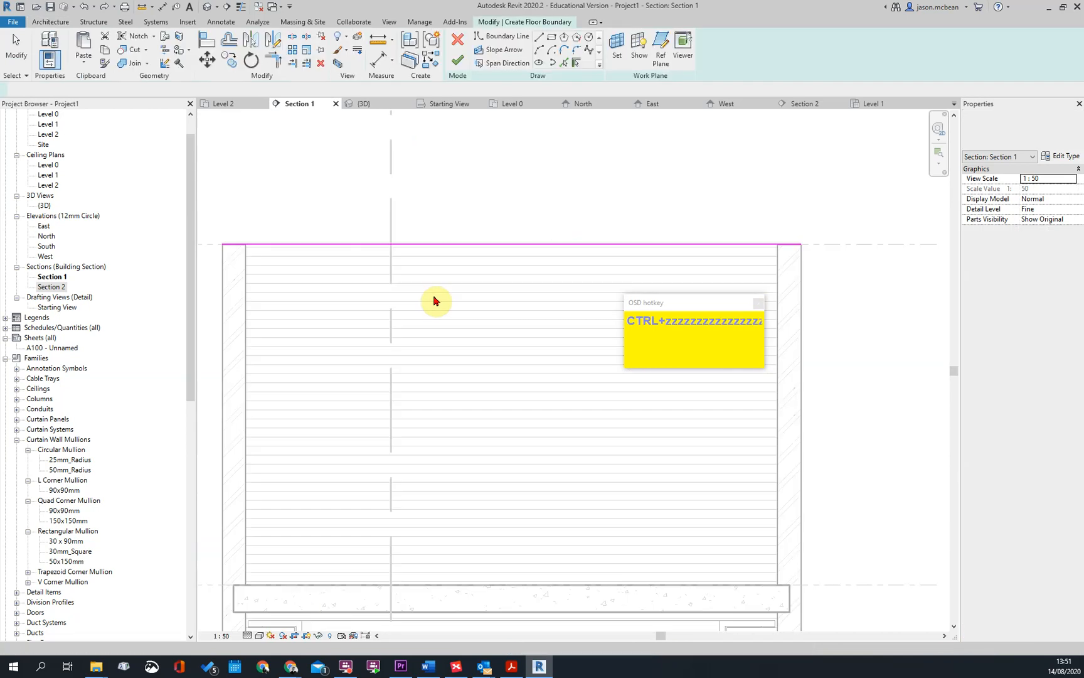
key("ctrl+z")
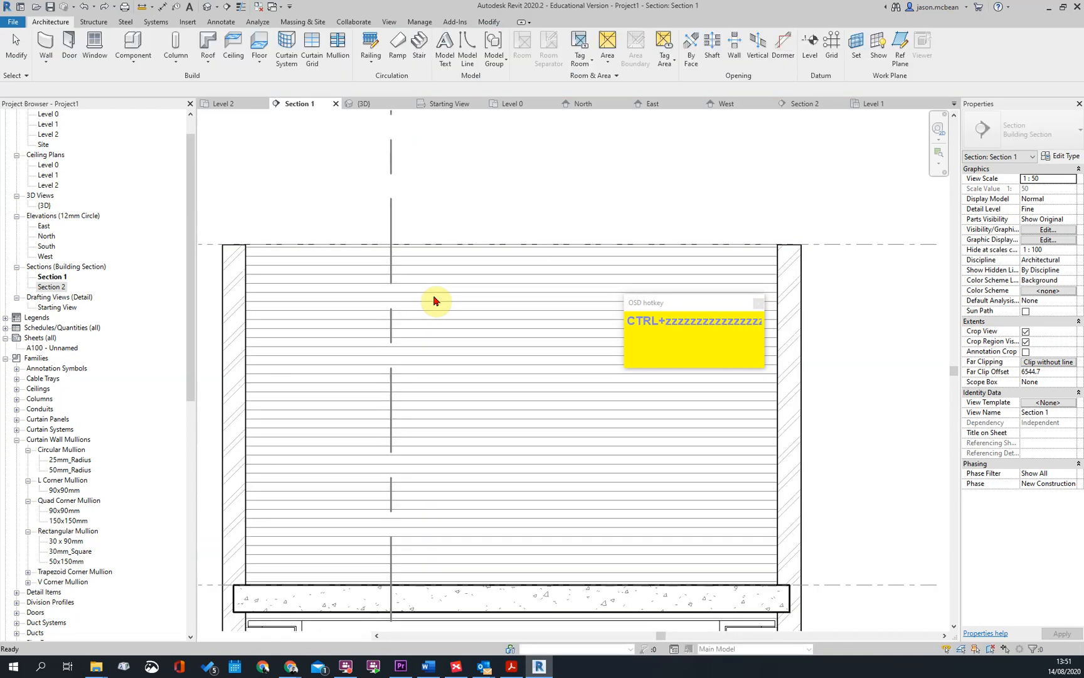
key("ctrl+z")
Delete the lowered ceiling and its plasterboard drop beneath the Level 1 slab in Section 1
scroll(449, 357, "down", 3)
middle_click_drag(511, 300, 460, 443, "shift")
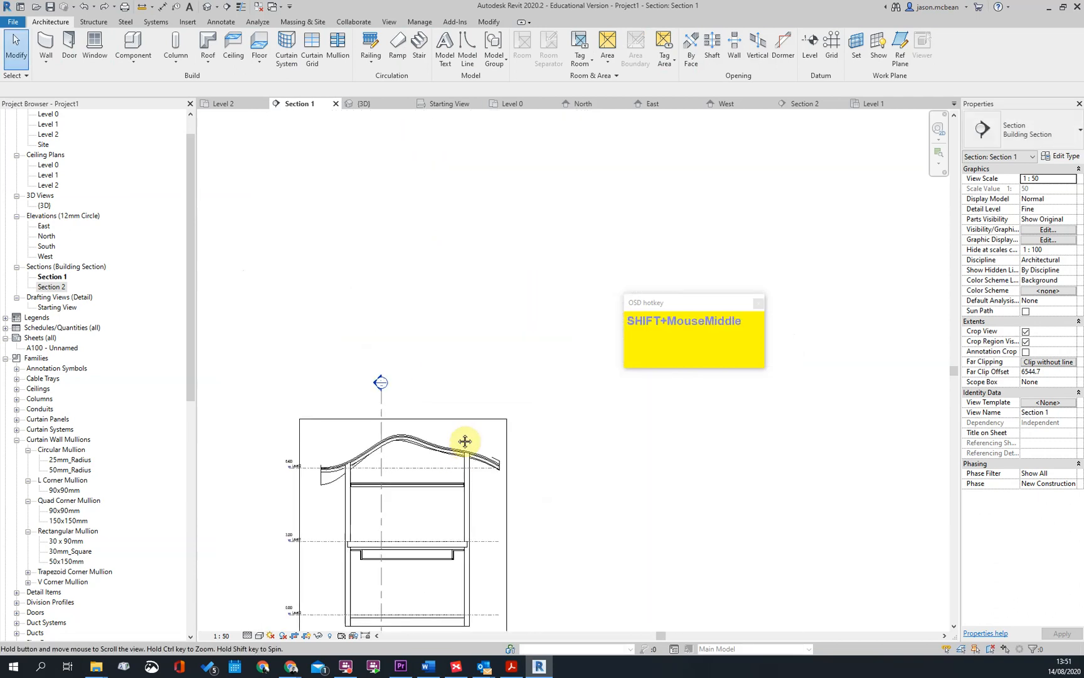
scroll(450, 315, "down", 2)
key("Escape")
scroll(403, 400, "up", 3)
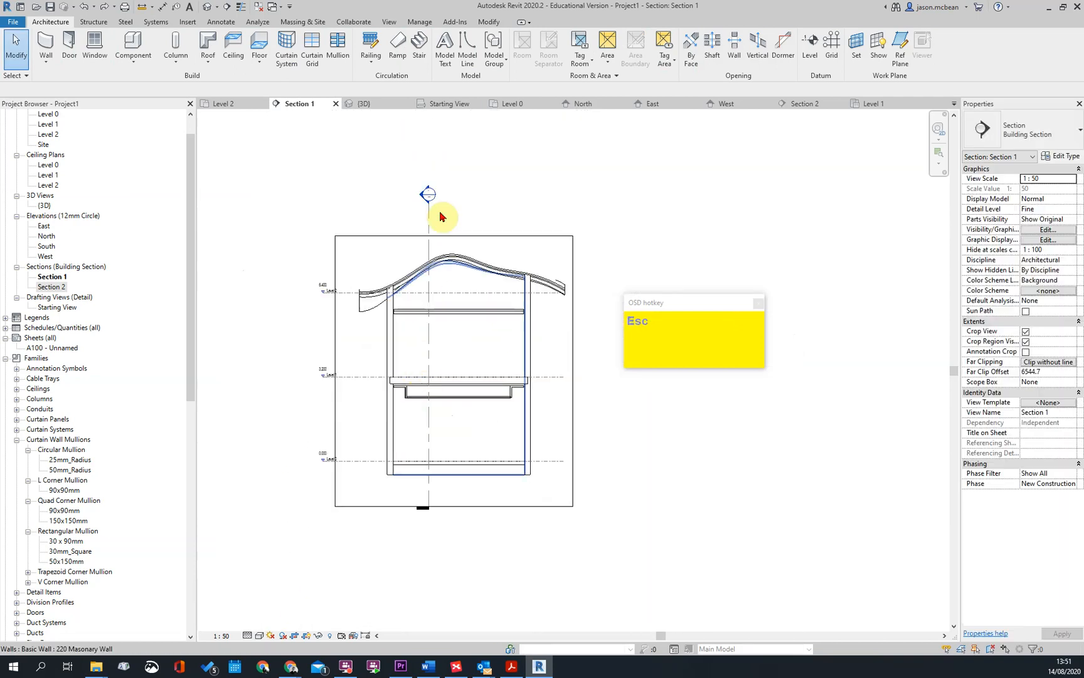
left_click(410, 400)
key("Delete")
scroll(410, 400, "up", 3)
left_click(410, 400)
key("Delete")
Delete the remaining perimeter ceiling beneath the Level 1 slab and the upper storey's ceiling
left_click(380, 376)
key("Delete")
key("Delete")
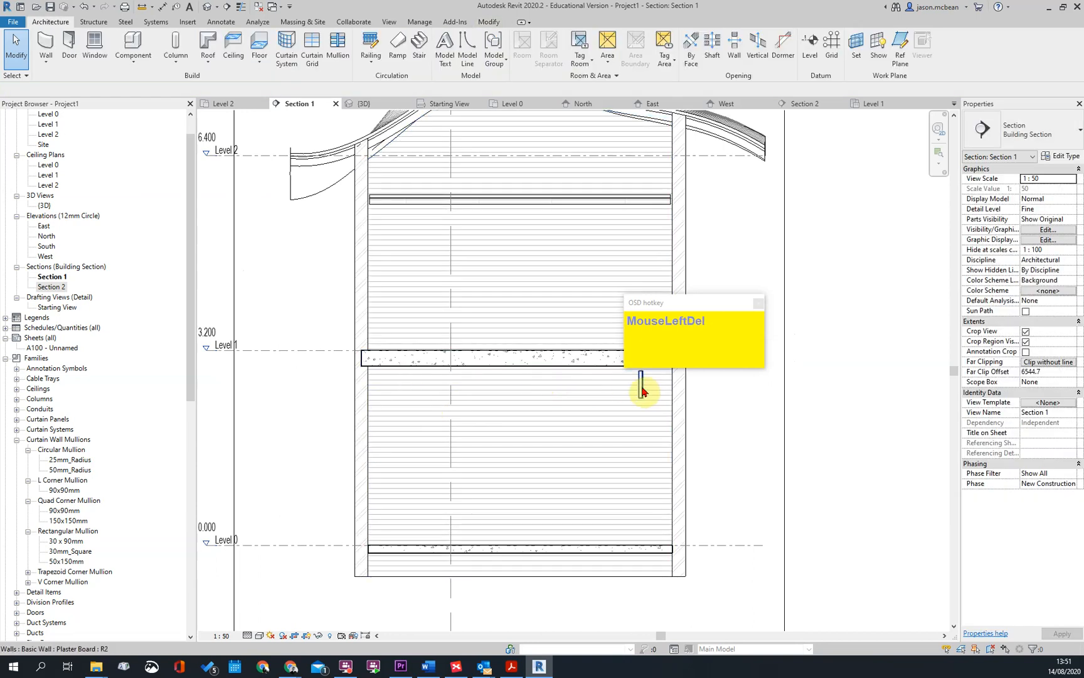
left_click(631, 201)
key("Delete")
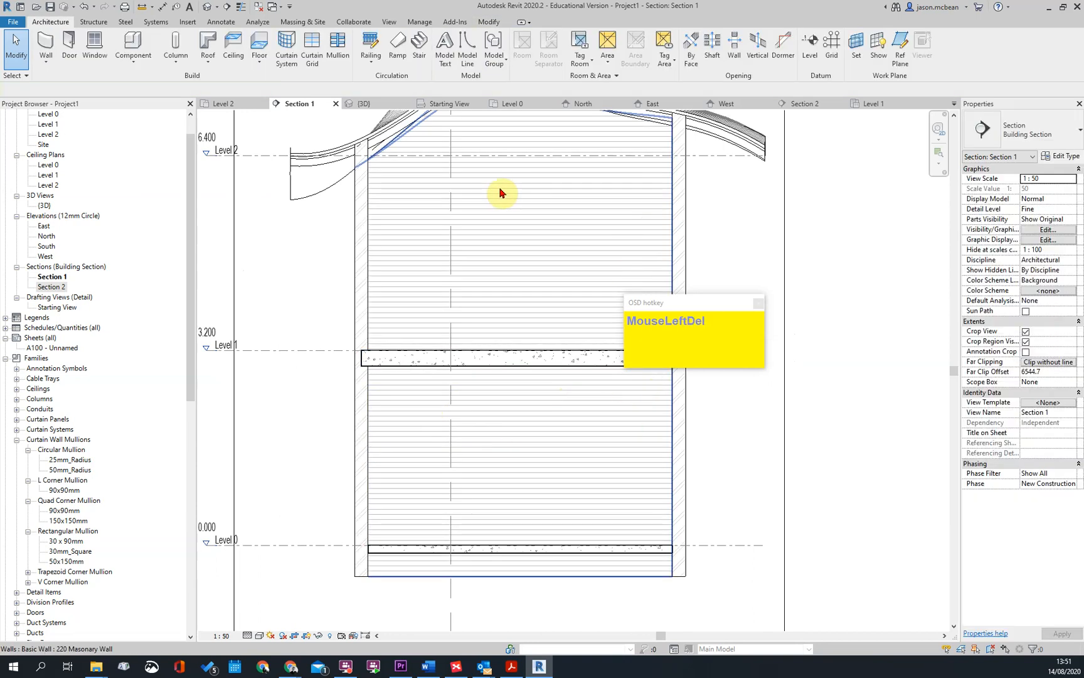
Open Section 2 and delete the leftover plasterboard wall piece beneath the Level 1 slab
scroll(584, 213, "down", 3)
scroll(667, 242, "down", 2)
middle_click_drag(616, 197, 508, 251)
double_click(493, 234)
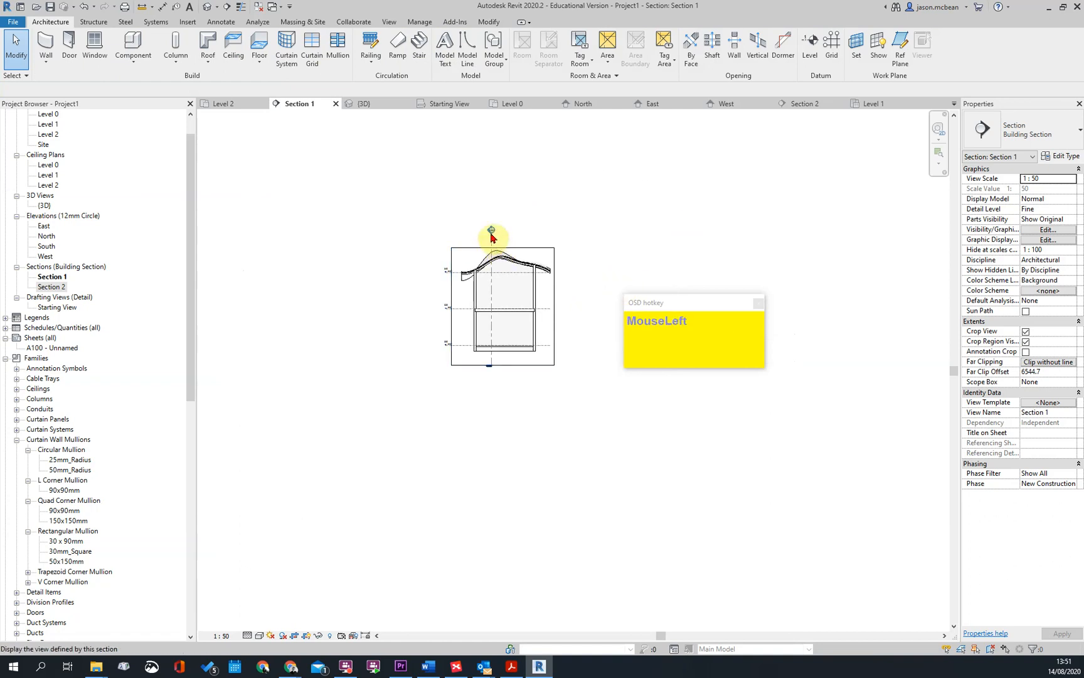
key("Escape")
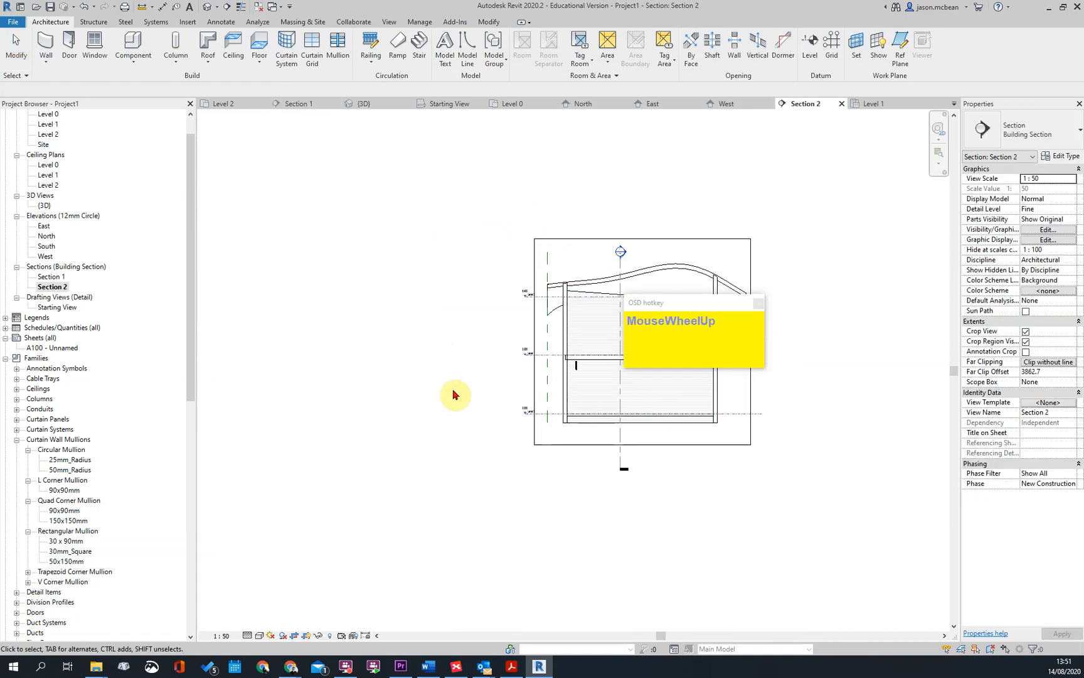
scroll(453, 392, "up", 2)
scroll(584, 375, "up", 3)
scroll(382, 412, "down", 3)
key("Escape")
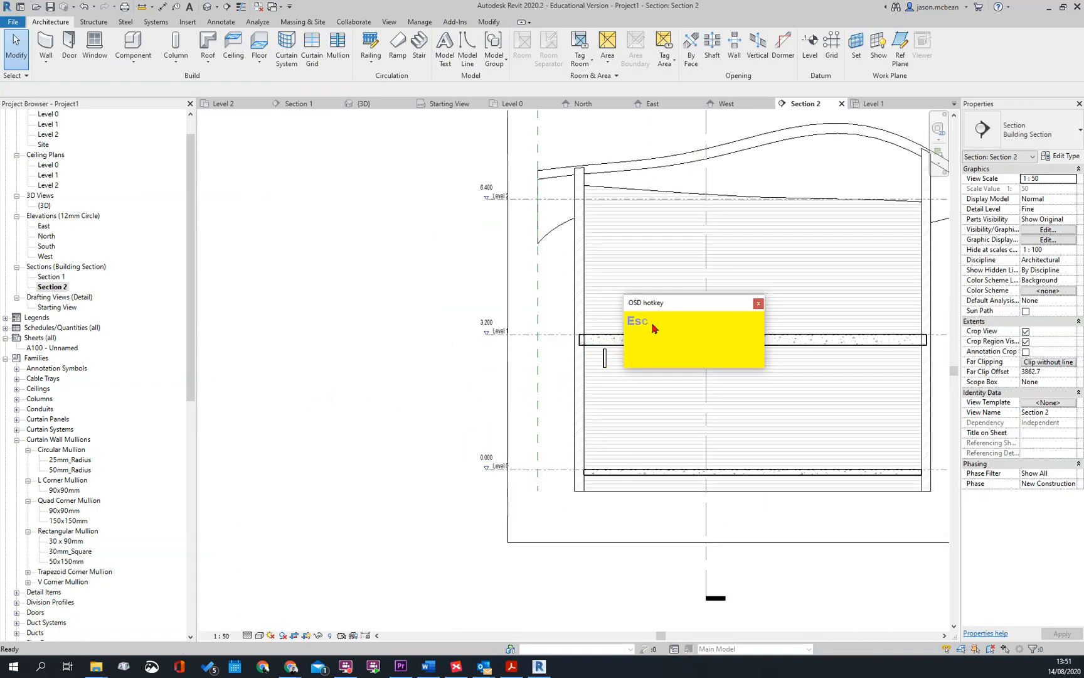
left_click(605, 359)
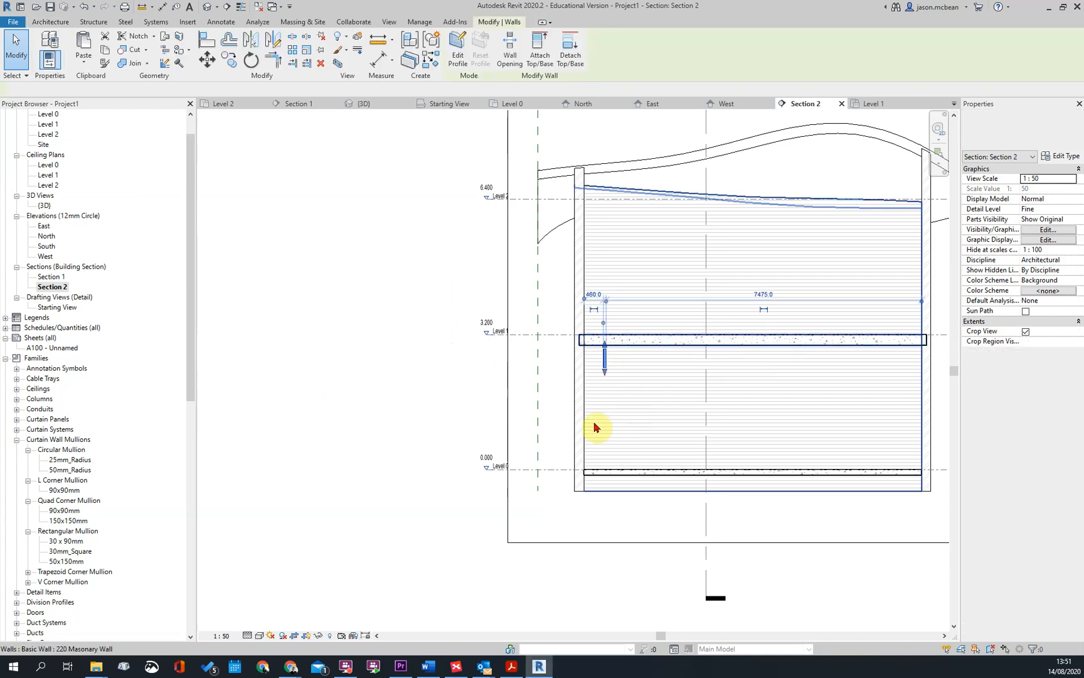
key("Escape")
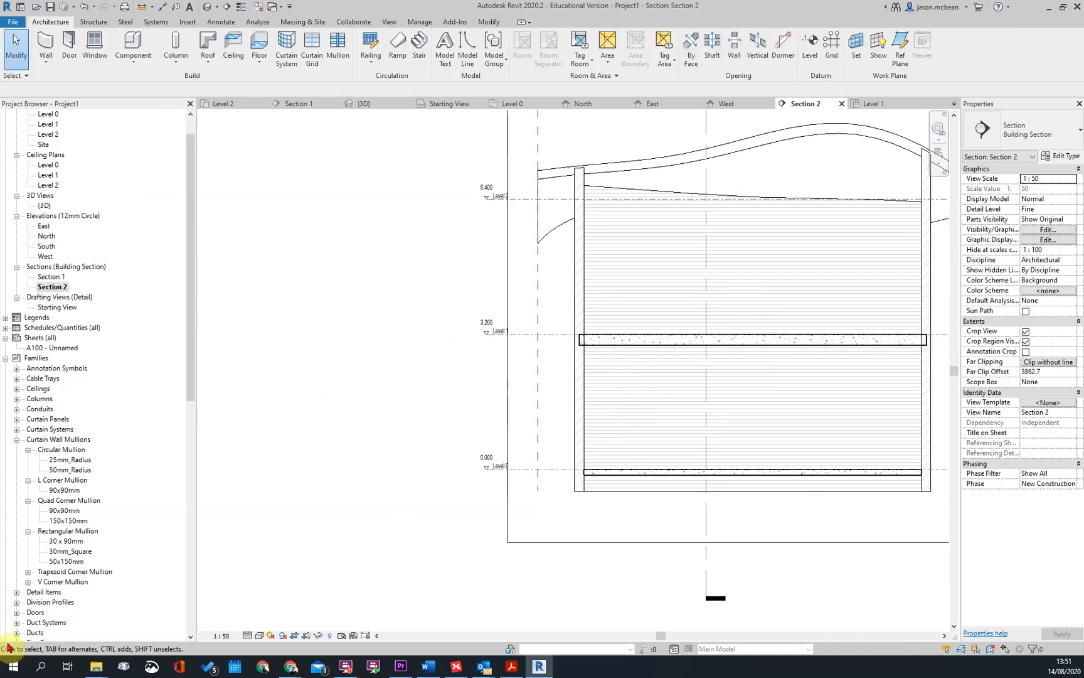
key("super")
left_click(117, 398)
left_click(820, 420)
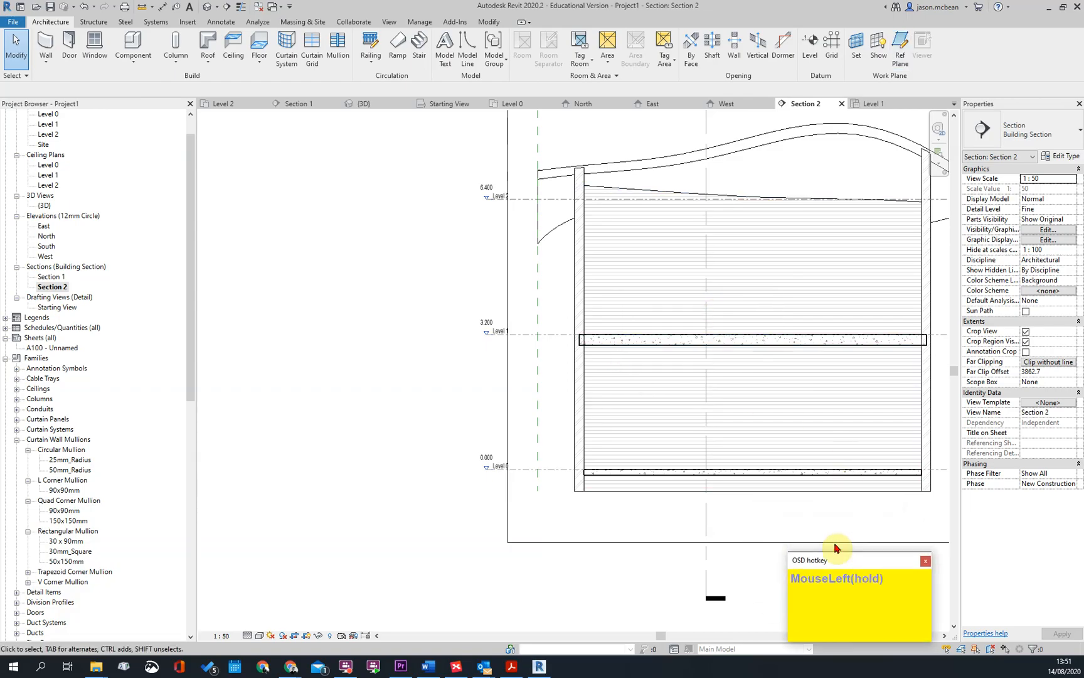
scroll(472, 337, "down", 3)
middle_click(566, 375)
scroll(503, 262, "up", 4)
middle_click_drag(685, 304, 633, 305)
scroll(633, 305, "down", 1)
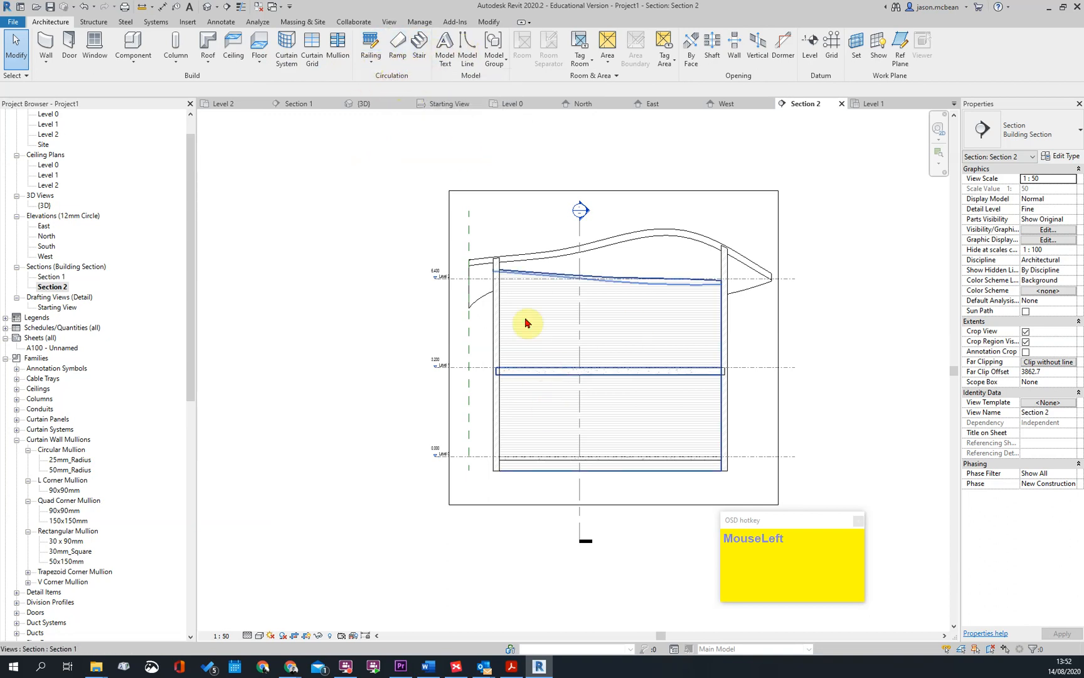
Join the geometry of the Level 1 concrete floor slab with the masonry wall in Section 2
scroll(565, 376, "up", 4)
scroll(609, 333, "down", 3)
key("Escape")
scroll(451, 322, "up", 3)
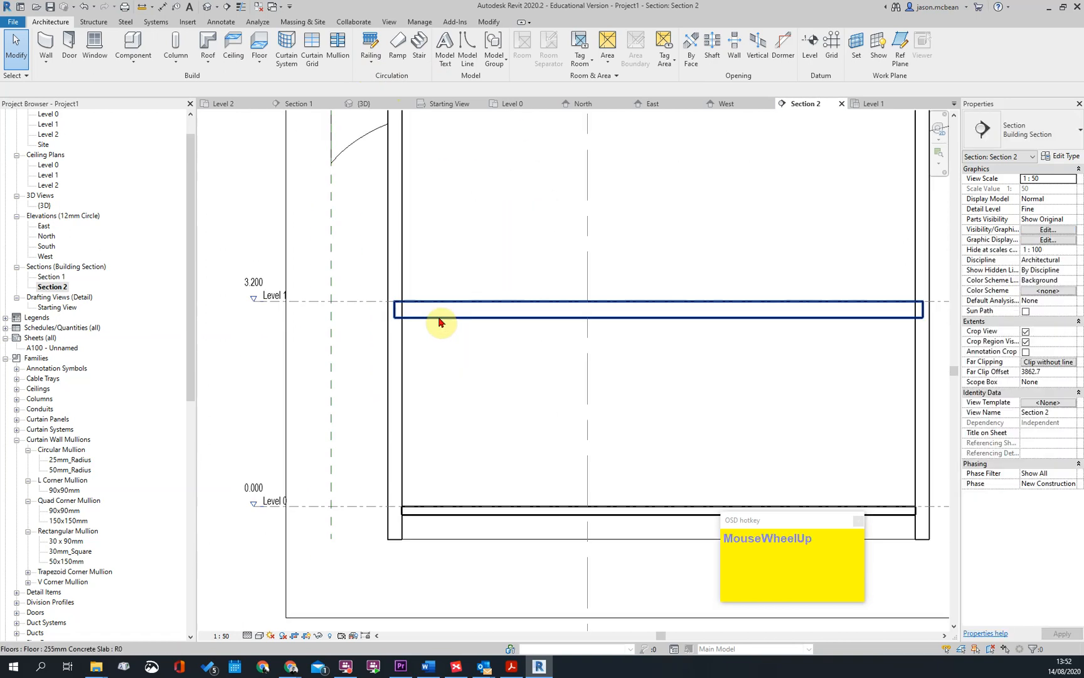
key("j")
key("g")
left_click(438, 317)
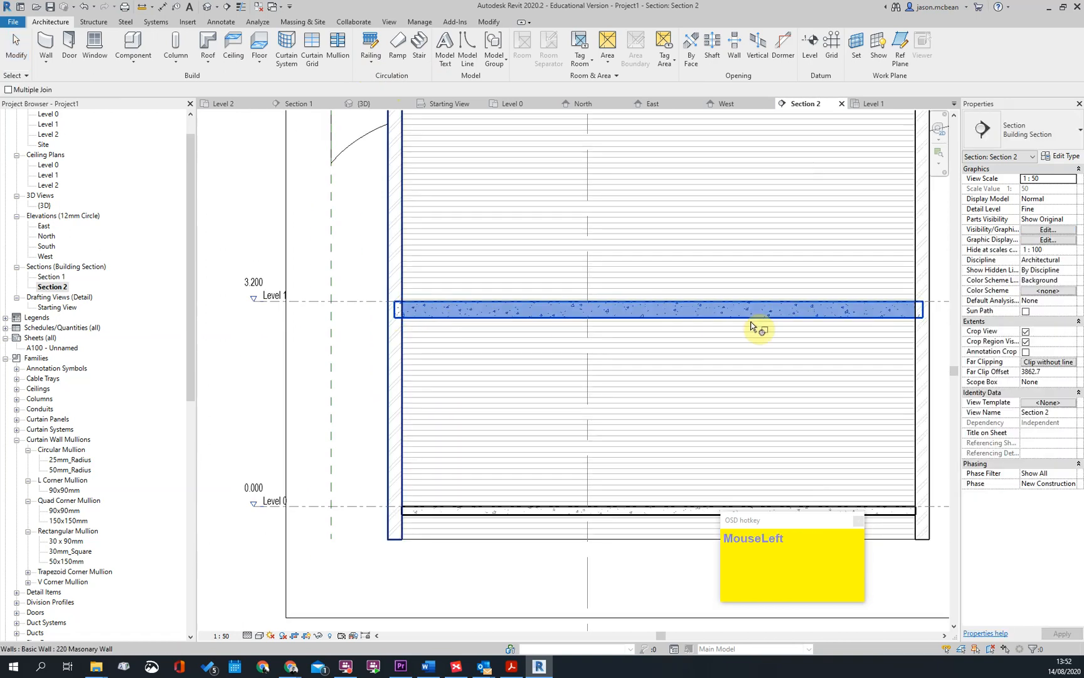
left_click(927, 352)
middle_click_drag(794, 388, 692, 286)
Check the visibility/graphics overrides of Section 2 and leave them as they are
key("v")
key("g")
left_click(644, 486)
scroll(646, 336, "down", 2)
scroll(587, 334, "up", 2)
key("Escape")
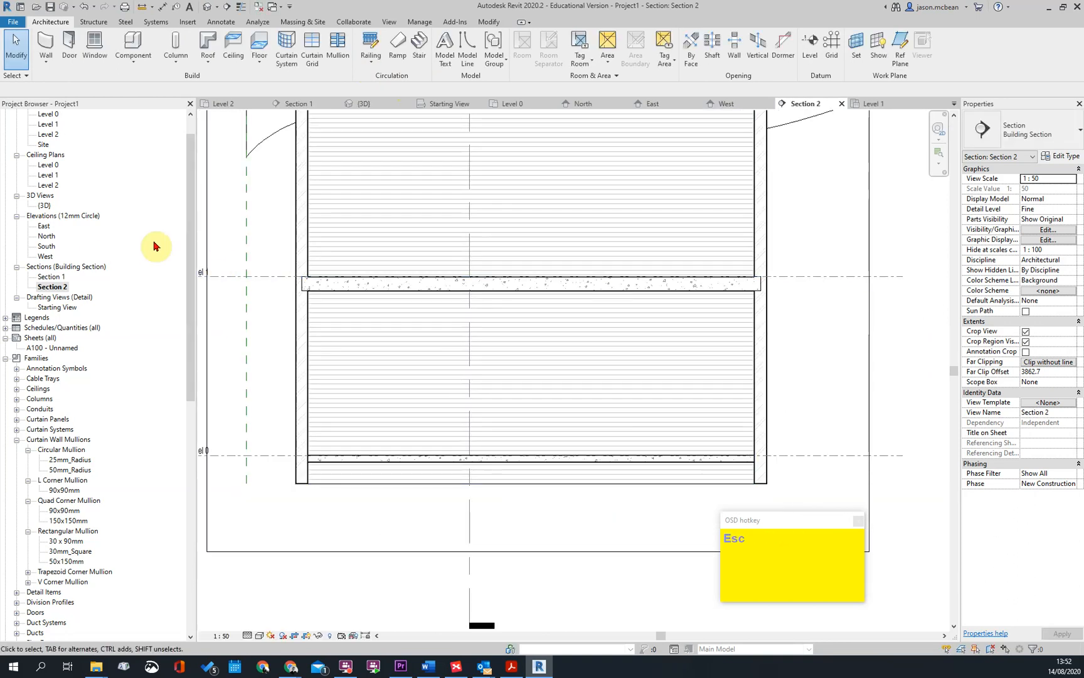
key("v")
key("g")
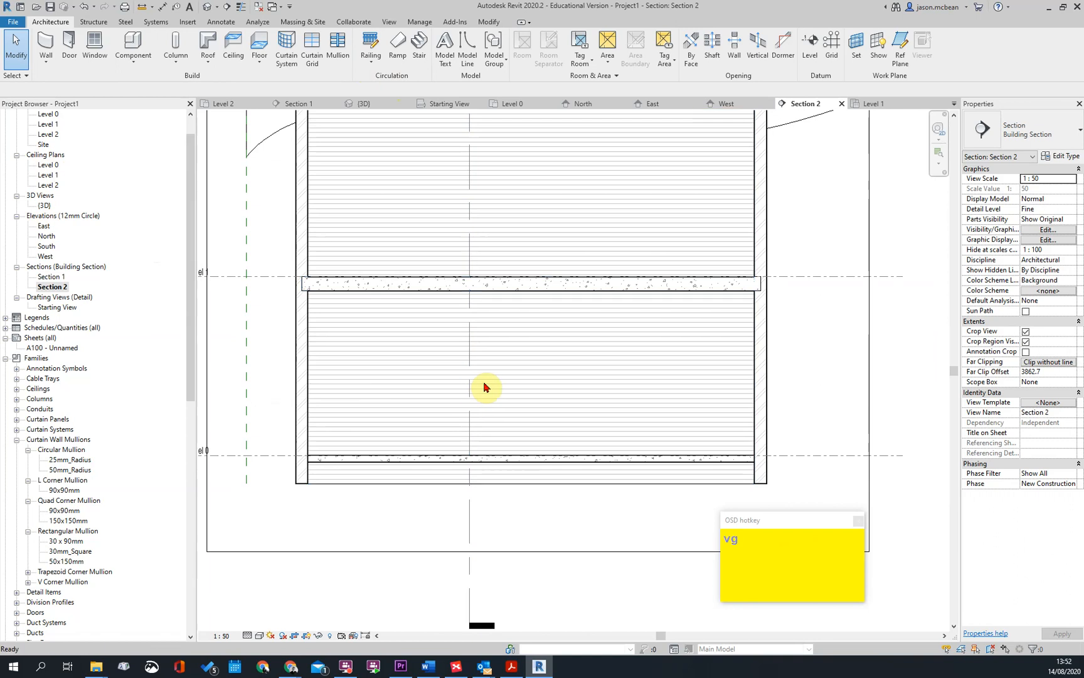
key("Escape")
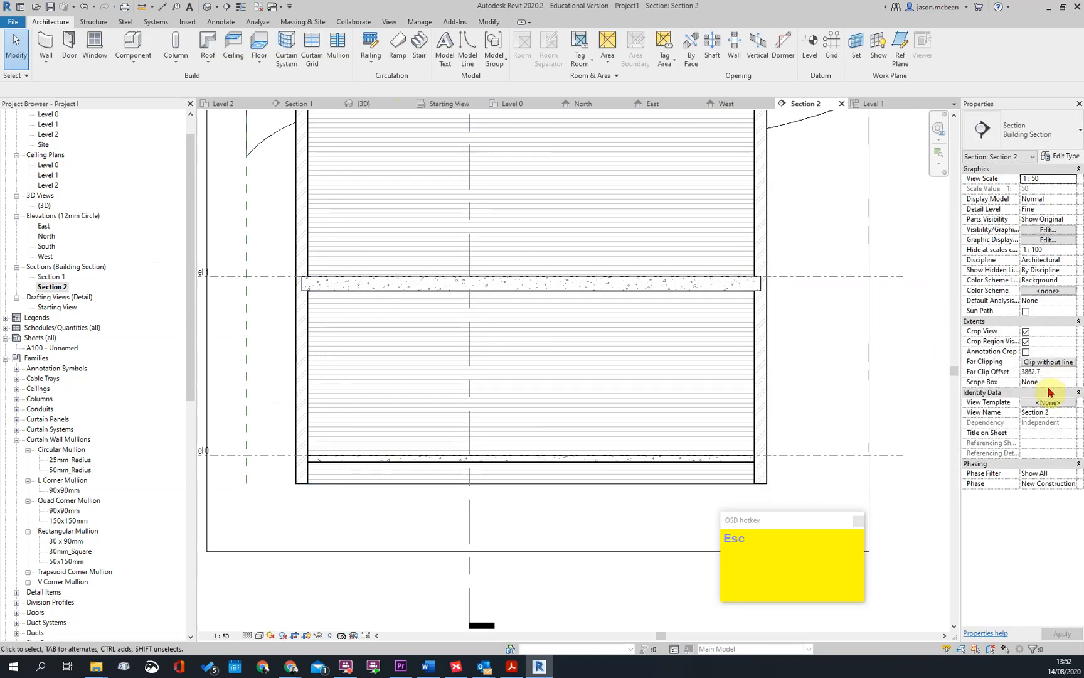
Check the view templates available for Section 2 without assigning one
left_click(1058, 405)
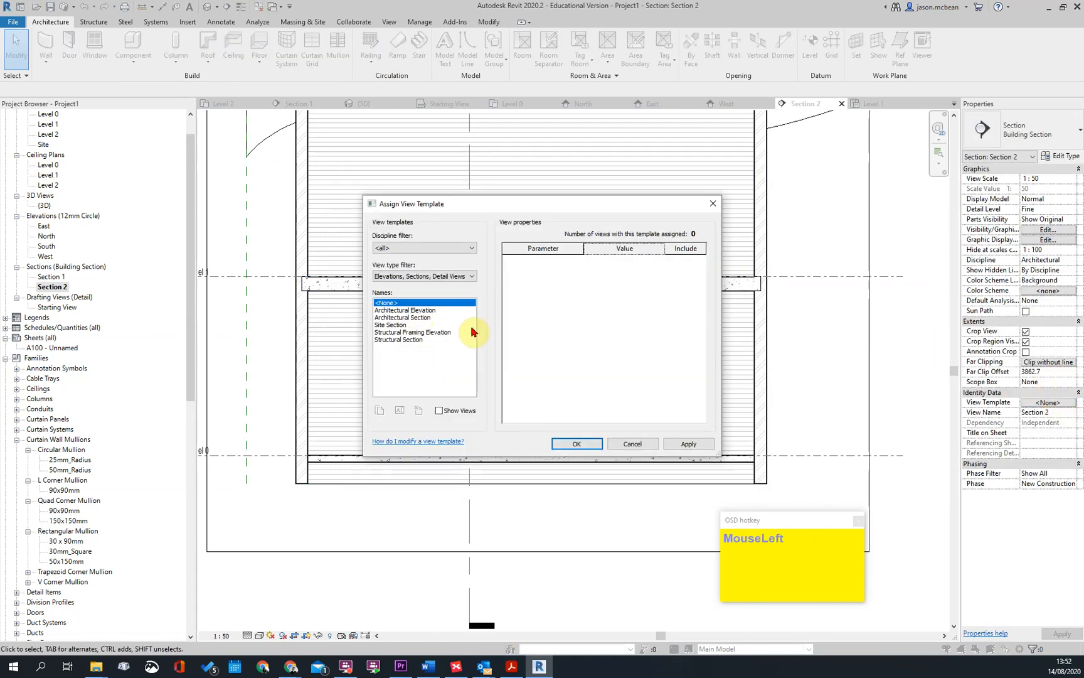
key("Escape")
scroll(790, 350, "down", 4)
scroll(728, 353, "up", 5)
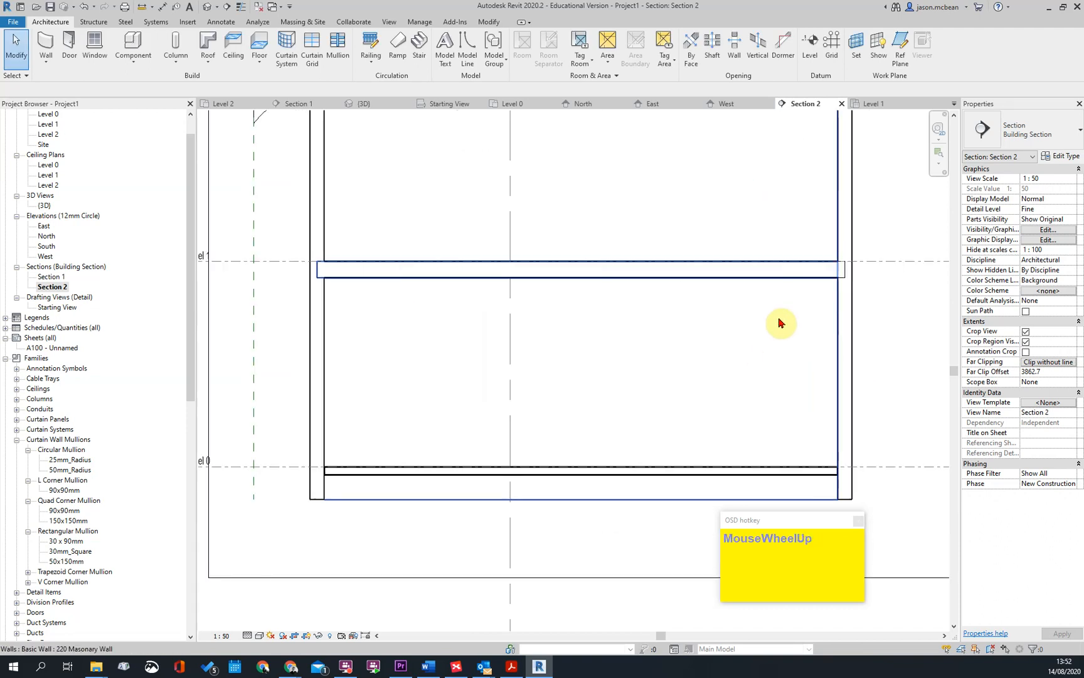
Examine the slab-to-wall junctions across Section 2 and check the view's visibility/graphics overrides without changing them
middle_click_drag(868, 275, 824, 325)
scroll(690, 339, "down", 3)
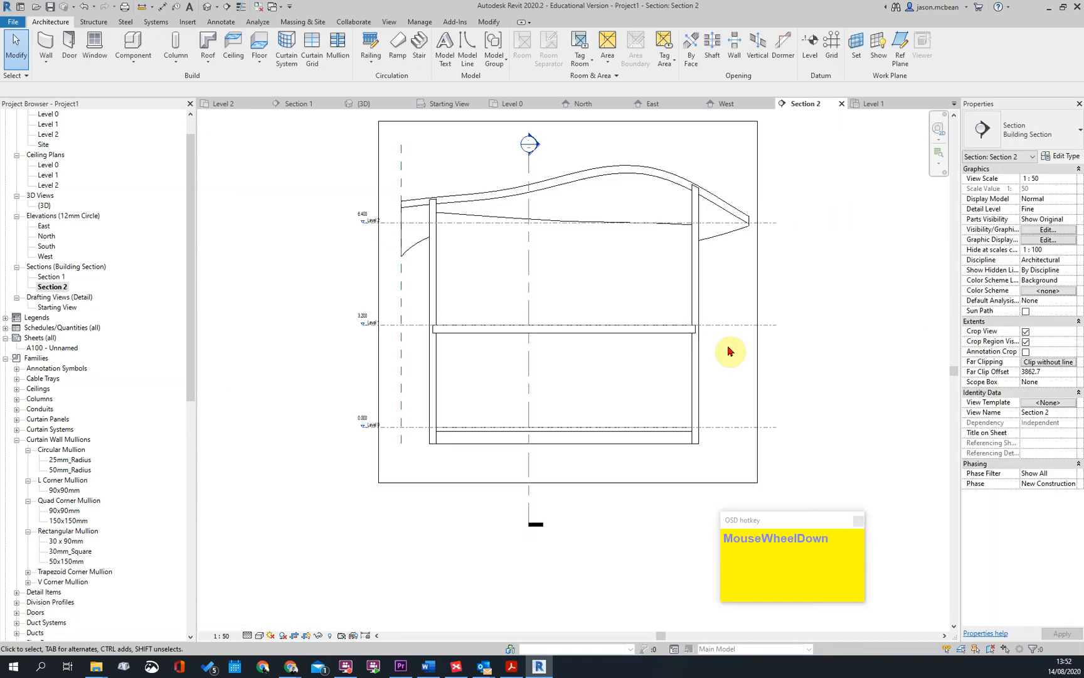
scroll(728, 351, "up", 2)
mouse_move(730, 351)
middle_mouse_down()
mouse_move(699, 334)
mouse_move(691, 352)
middle_mouse_up()
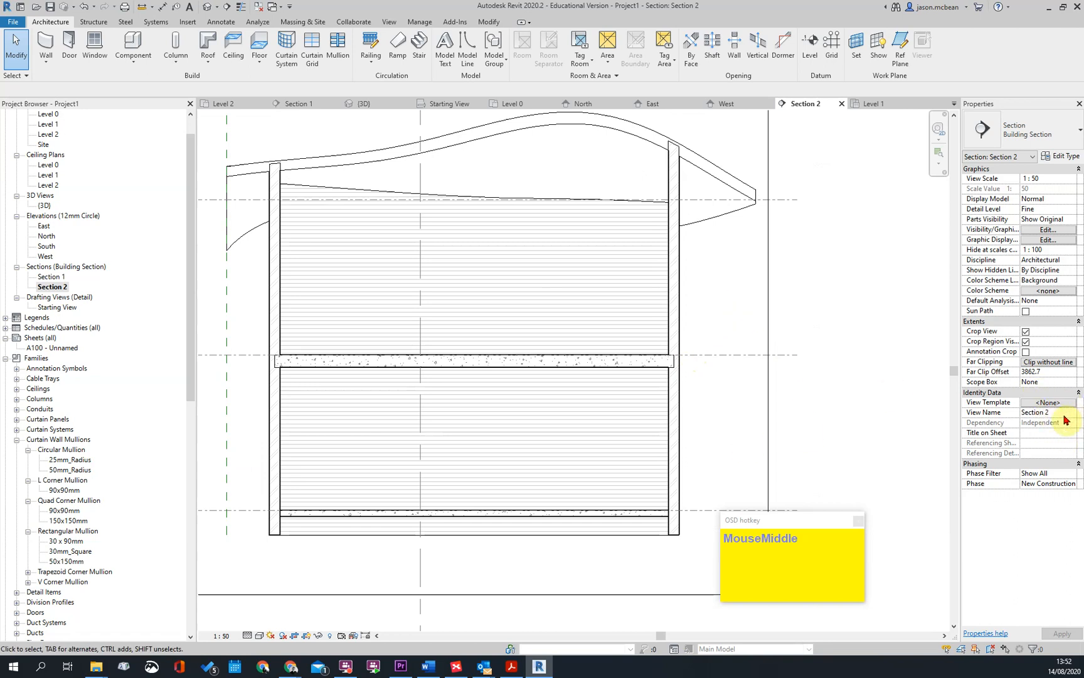
scroll(686, 353, "down", 5)
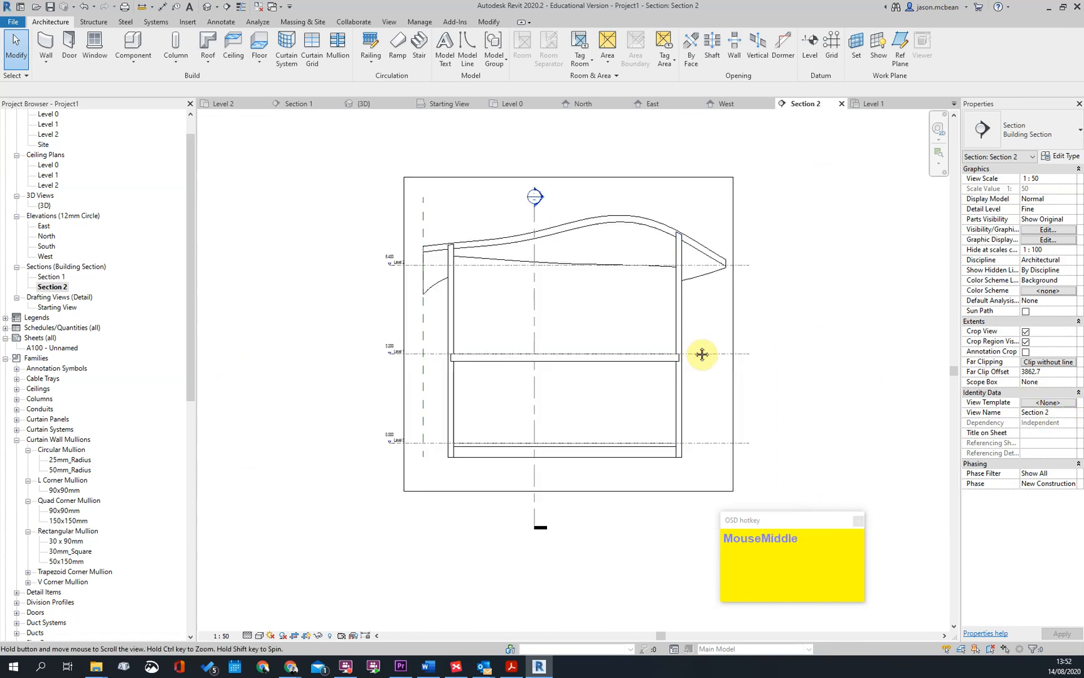
middle_click_drag(702, 353, 735, 354)
scroll(734, 354, "up", 2)
middle_click_drag(565, 356, 497, 356)
key("v")
key("g")
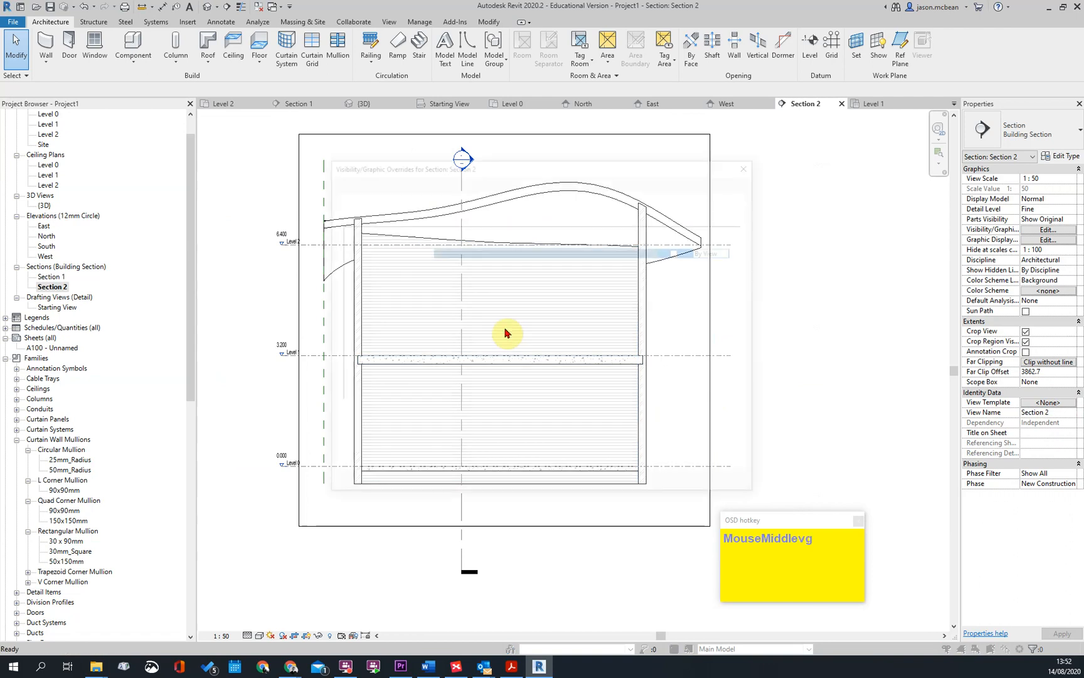
key("Escape")
Open Section 1 and examine its floor slabs, walls and curved roof
double_click(52, 277)
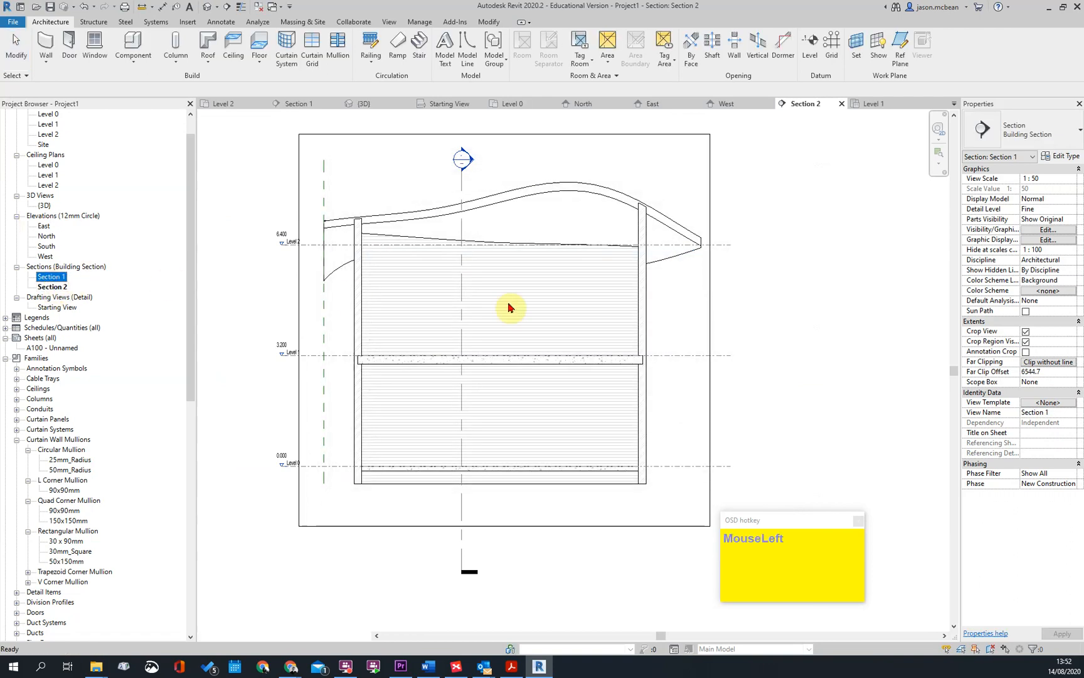
scroll(471, 324, "down", 6)
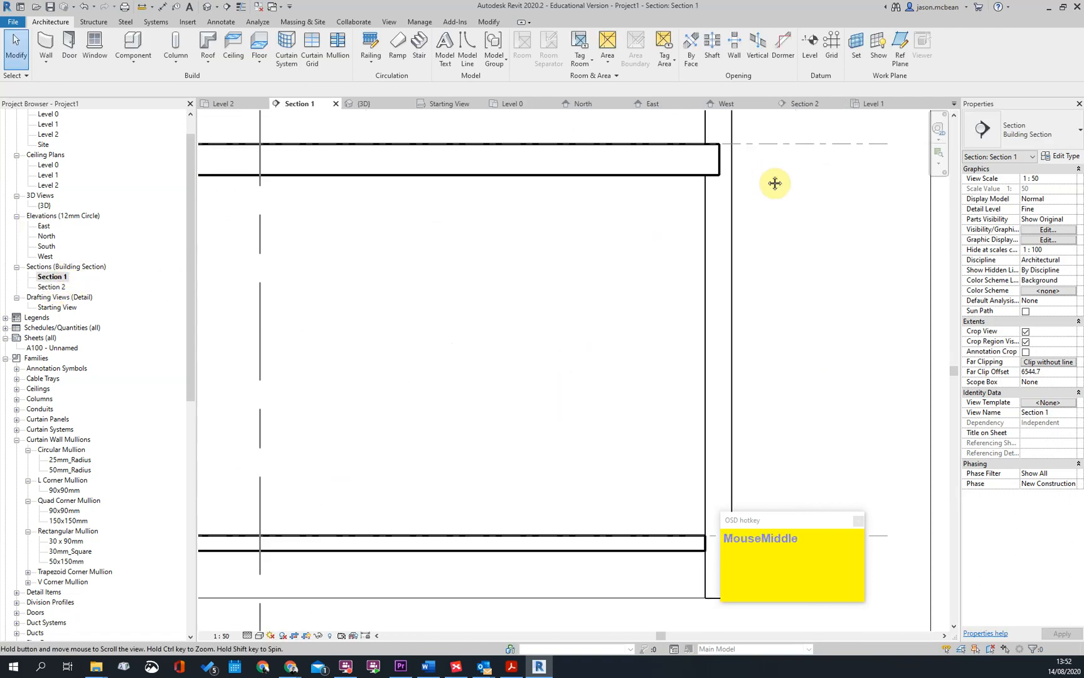
middle_click_drag(715, 208, 634, 246)
scroll(568, 259, "down", 2)
middle_click_drag(568, 259, 568, 310)
scroll(511, 232, "up", 2)
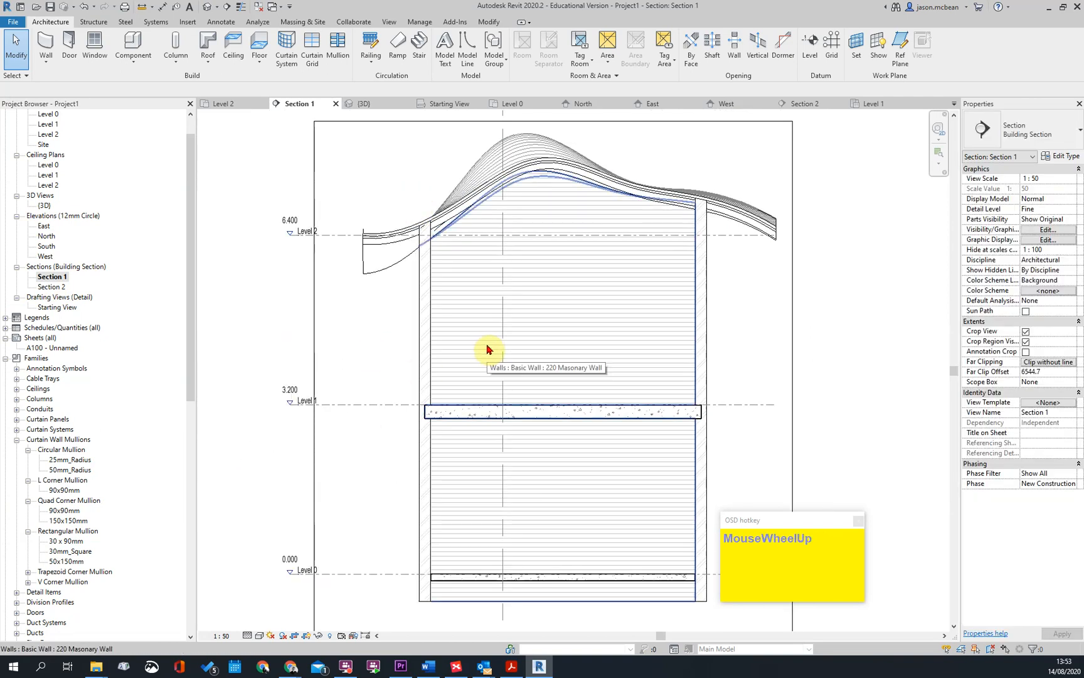
Create a view template from Section 1 named "wk sECTIONS", keeping its default included properties
right_click(51, 278)
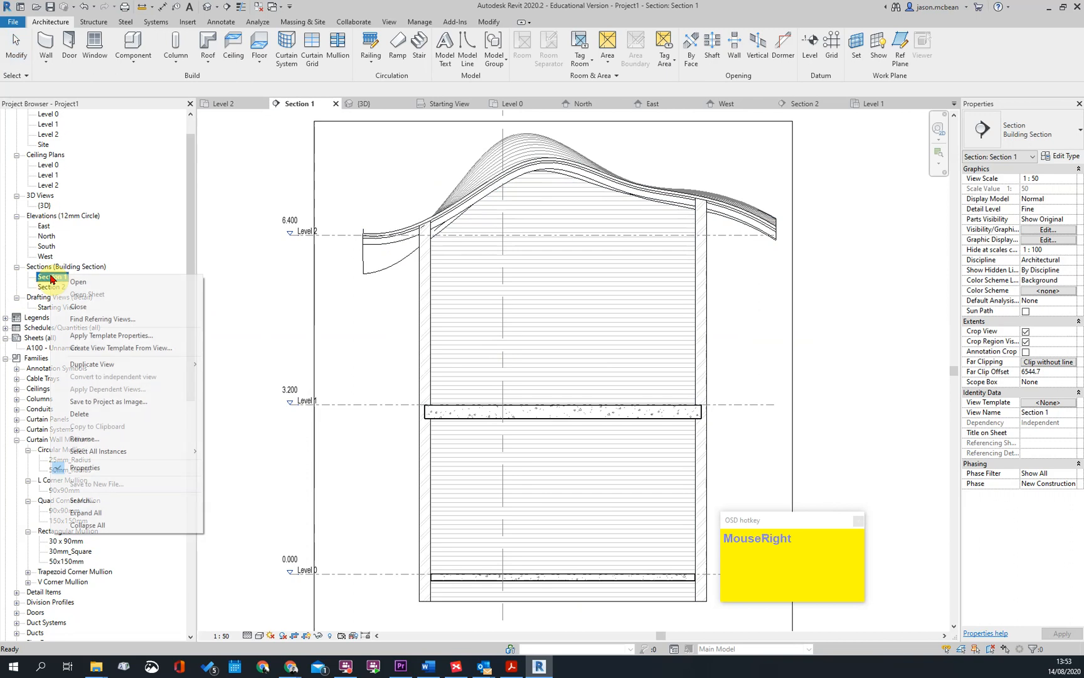
left_click(107, 354)
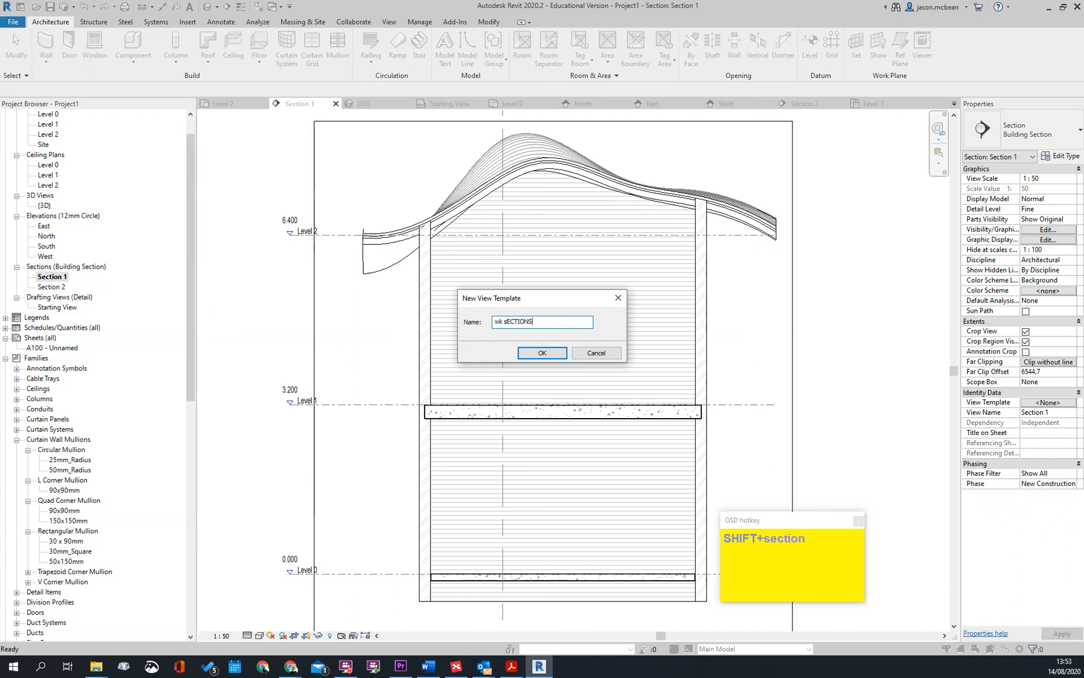
key("Return")
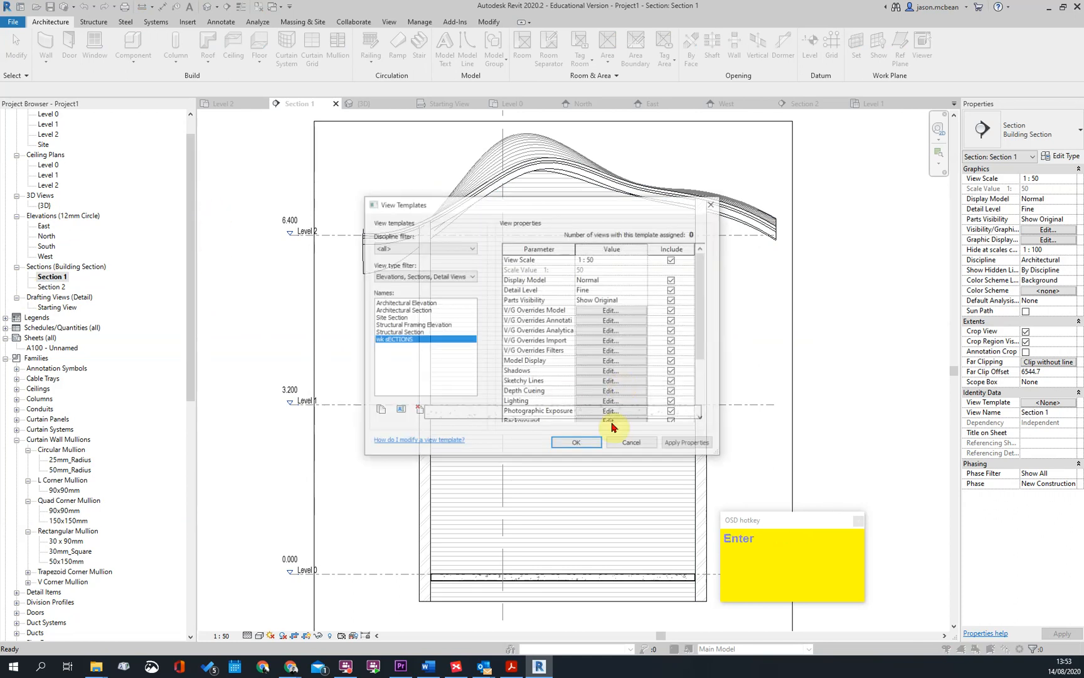
left_click(574, 443)
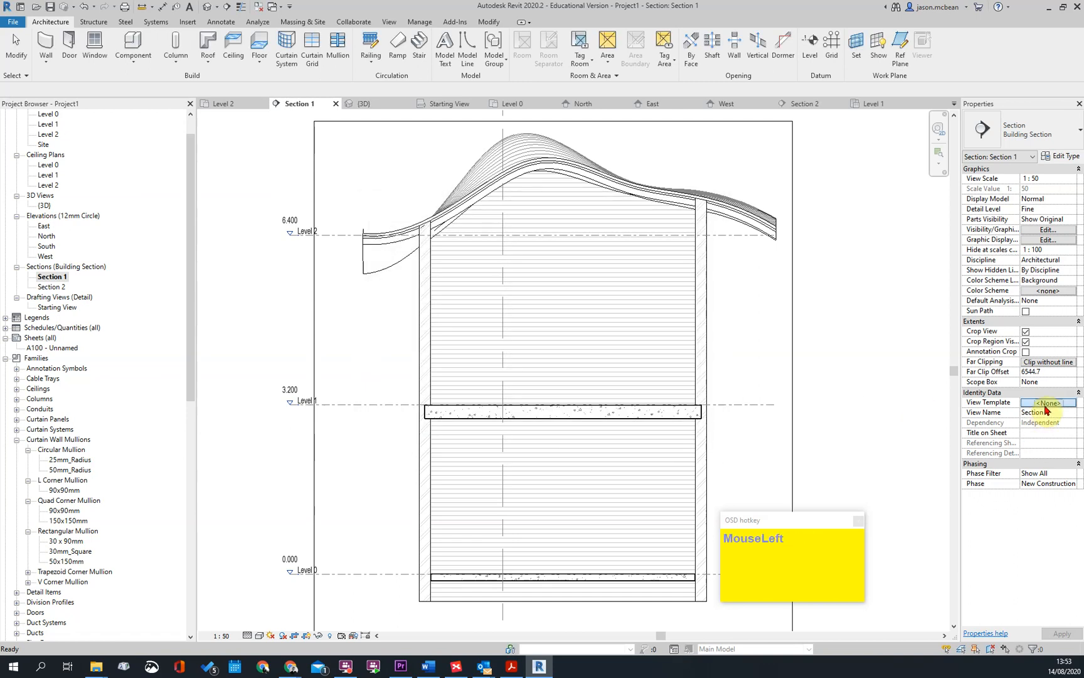
Assign the "wk sECTIONS" view template to Section 1 and Section 2 together
key("Escape")
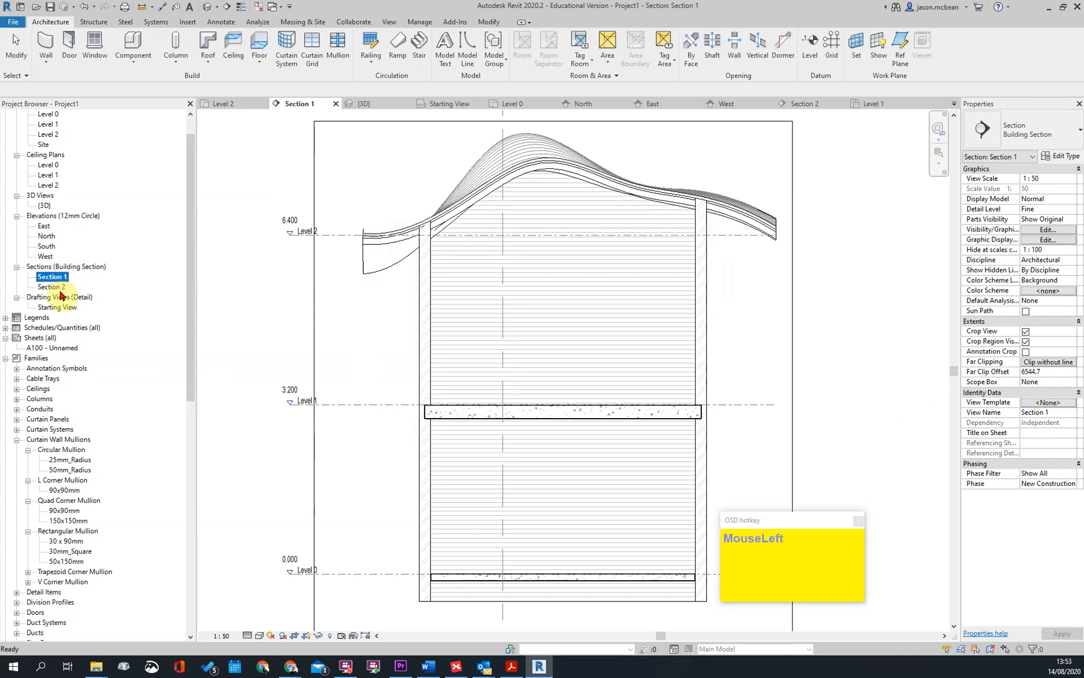
left_click(51, 287, "ctrl")
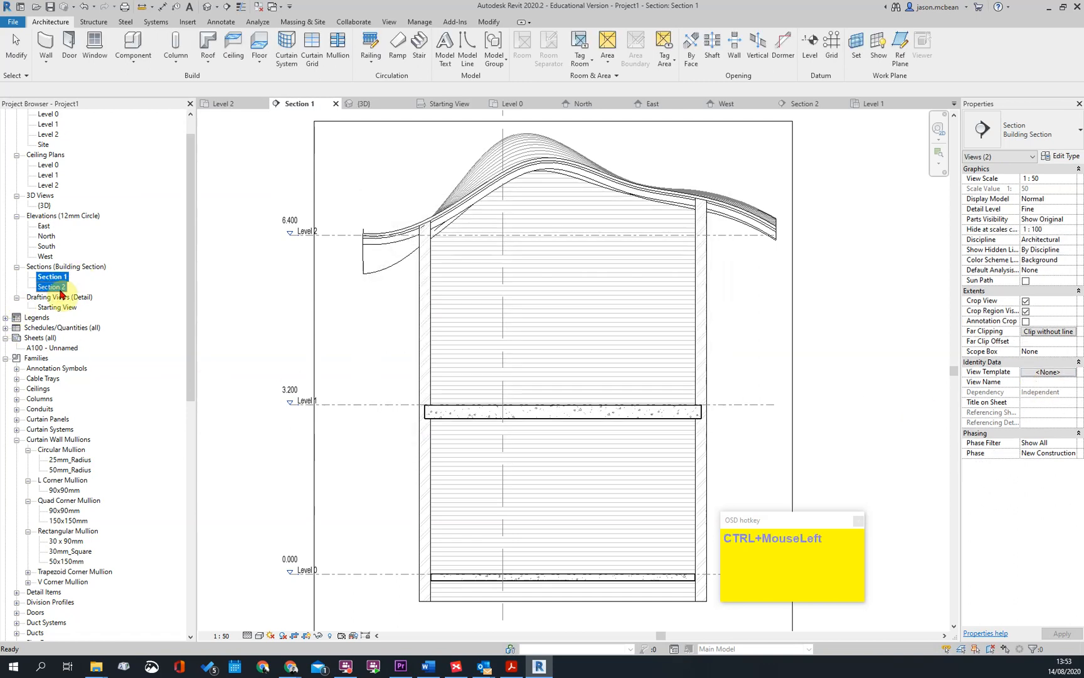
left_click(1058, 372)
left_click(389, 347)
left_click(621, 441)
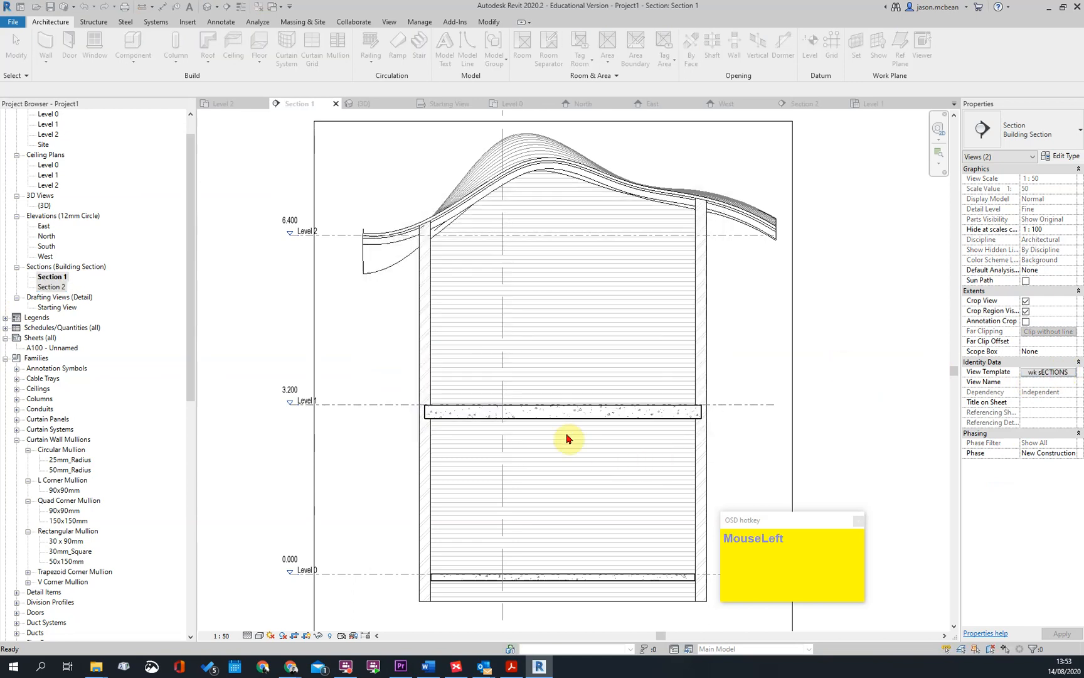
key("Escape")
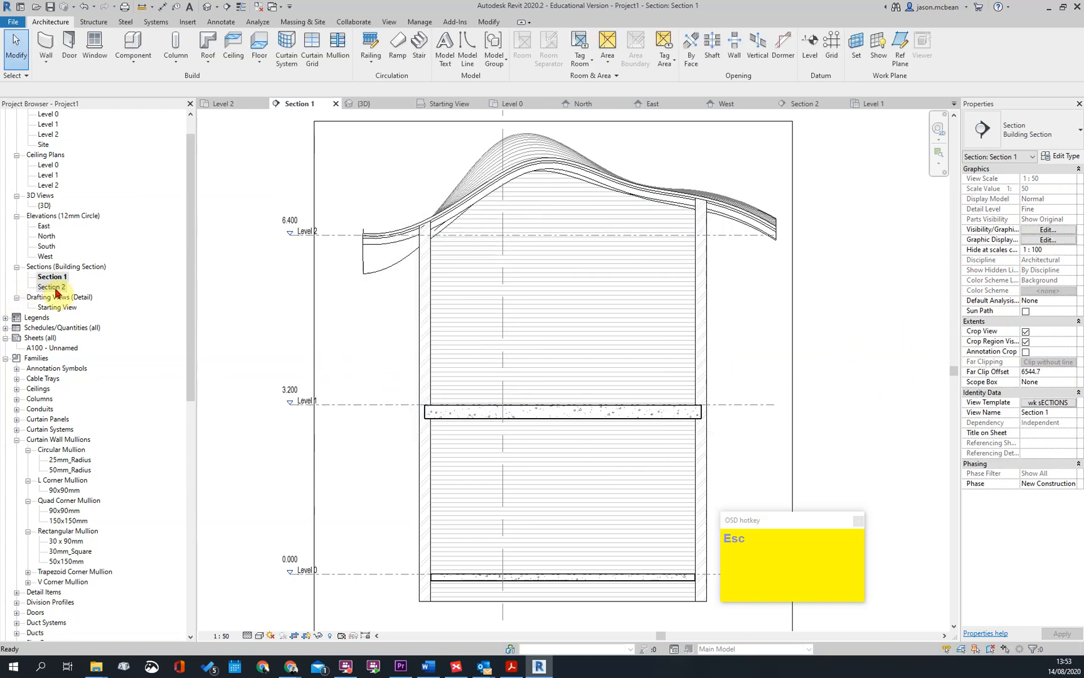
Open Section 2 and inspect how the slab and walls display under the assigned view template
double_click(55, 289)
scroll(702, 300, "up", 5)
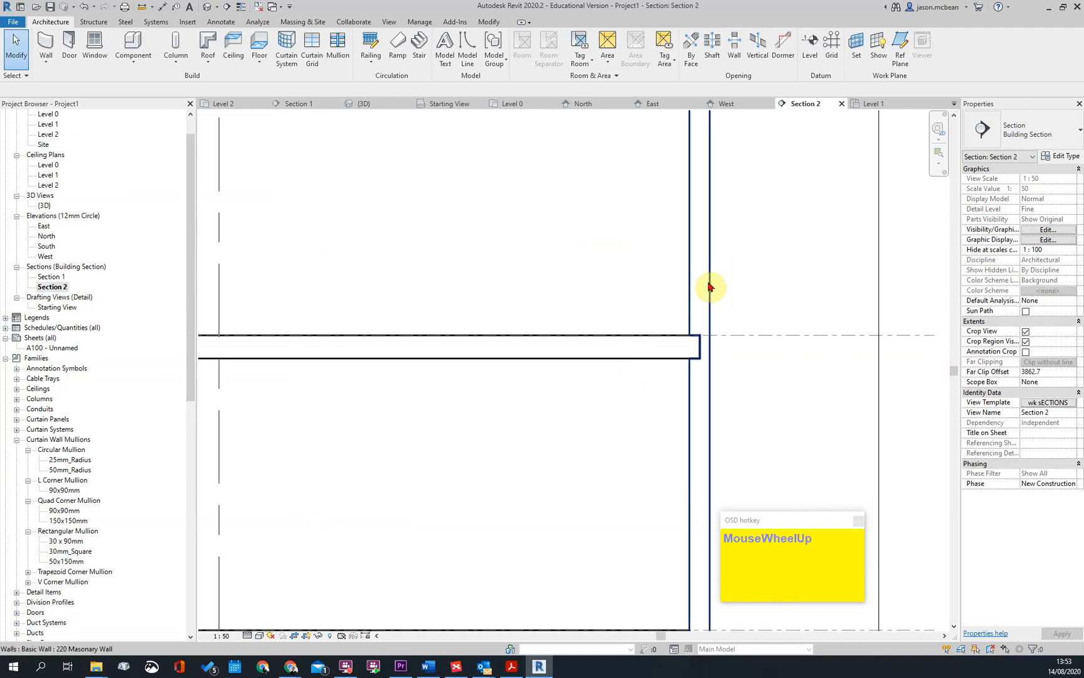
scroll(816, 331, "down", 5)
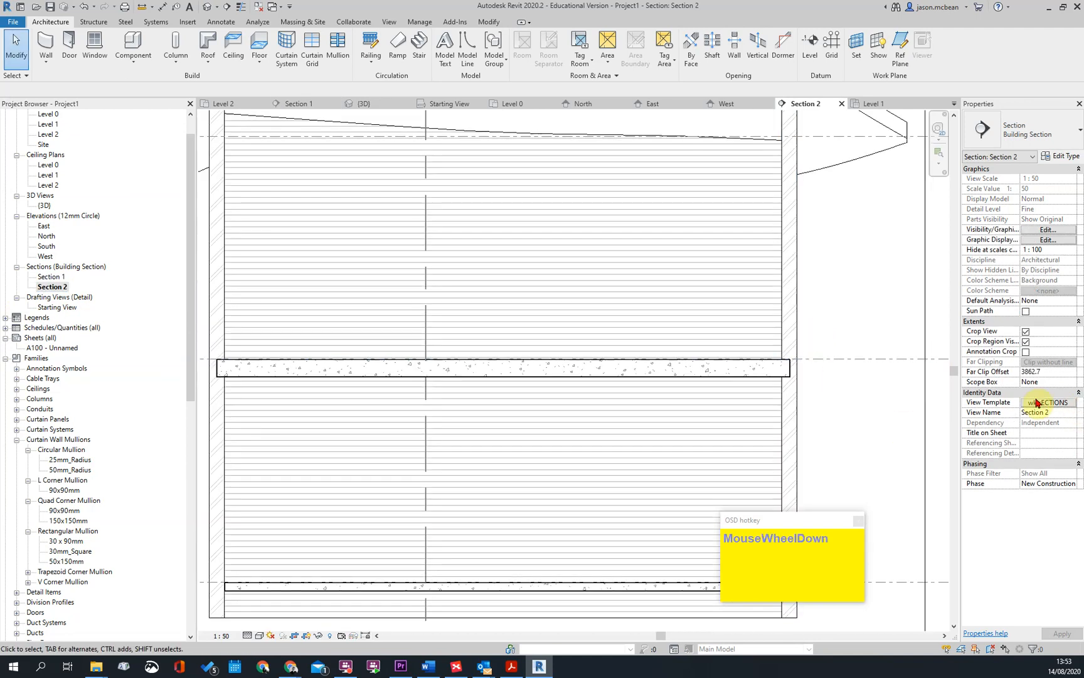
scroll(678, 225, "down", 3)
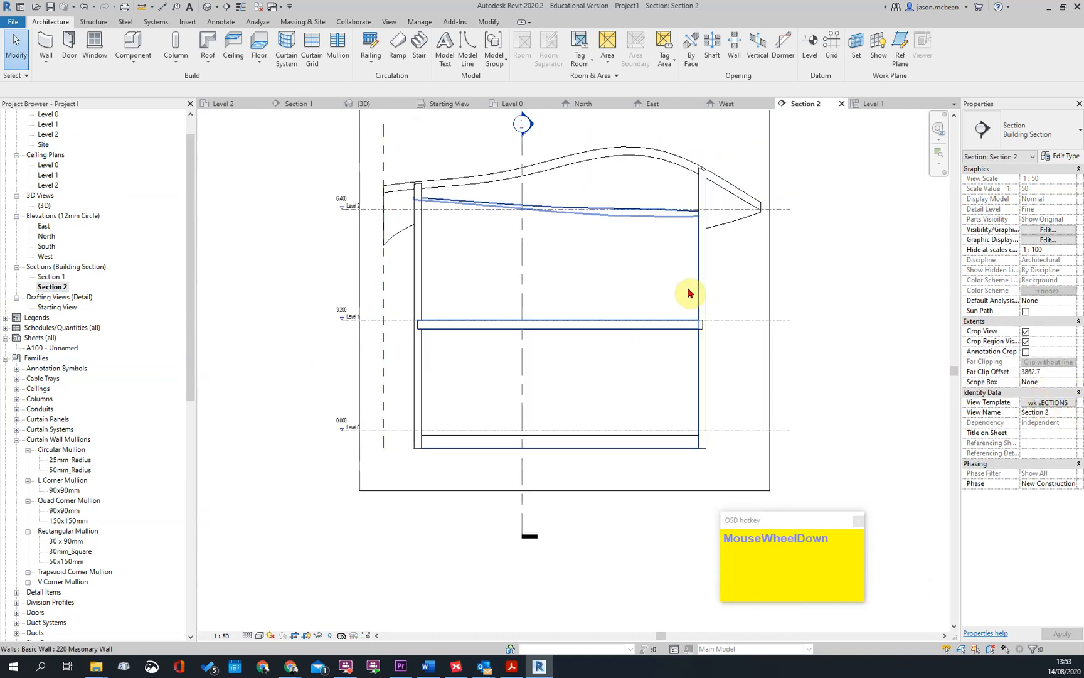
Check whether the model categories in Section 2's visibility/graphics overrides can be edited under the template, then cancel
left_click(551, 363)
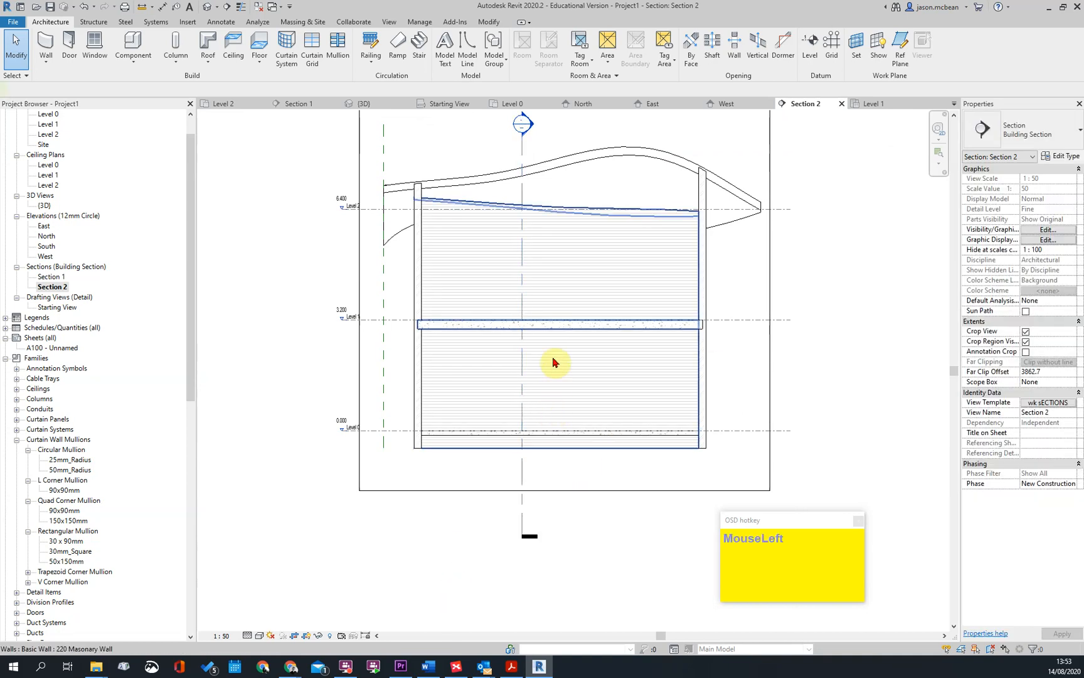
key("v")
key("g")
left_click(375, 323)
left_click(376, 344)
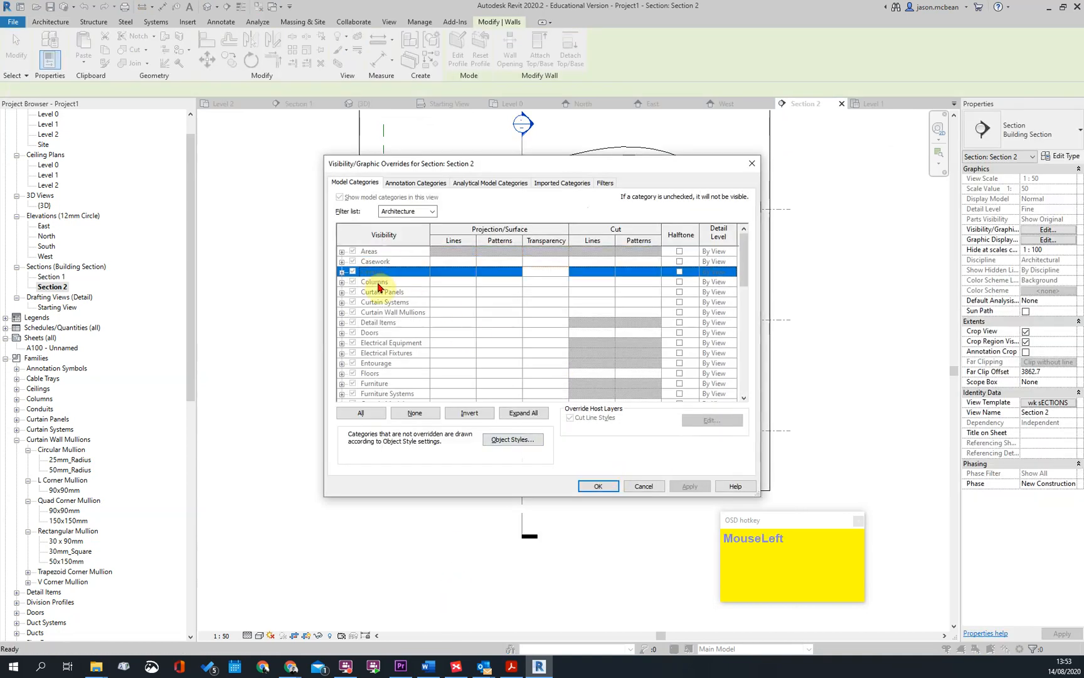
left_click(392, 375)
left_click(421, 305)
left_click(419, 295)
left_click(641, 489)
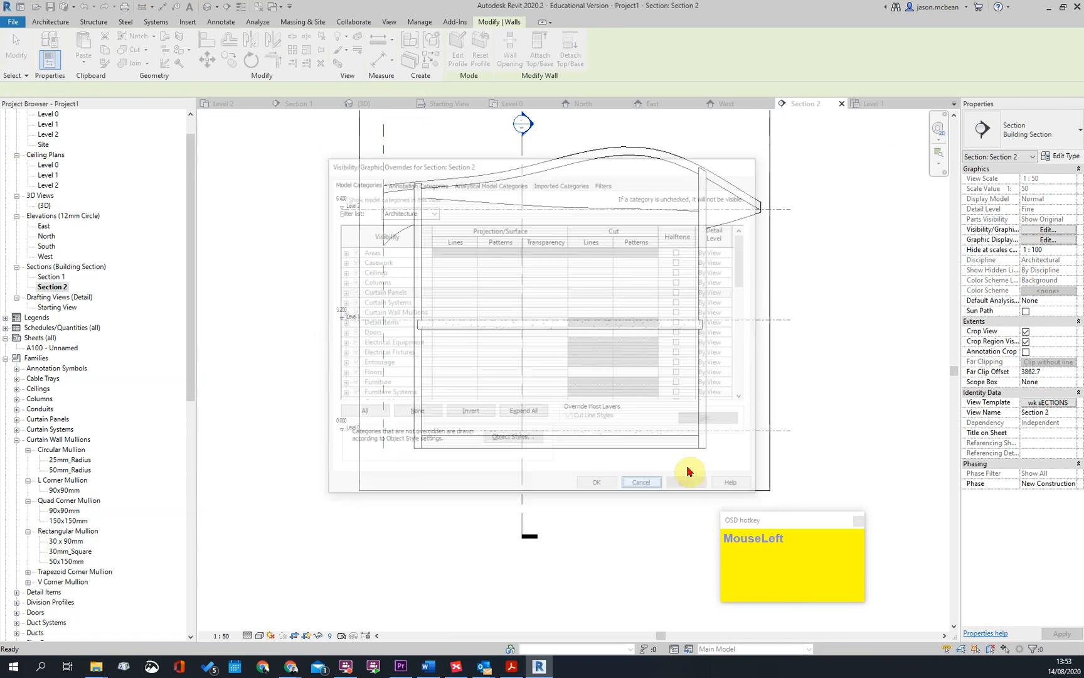
Remove the view template from Section 2 by setting it to <None>
left_click(1048, 402)
left_click(385, 304)
left_click(578, 447)
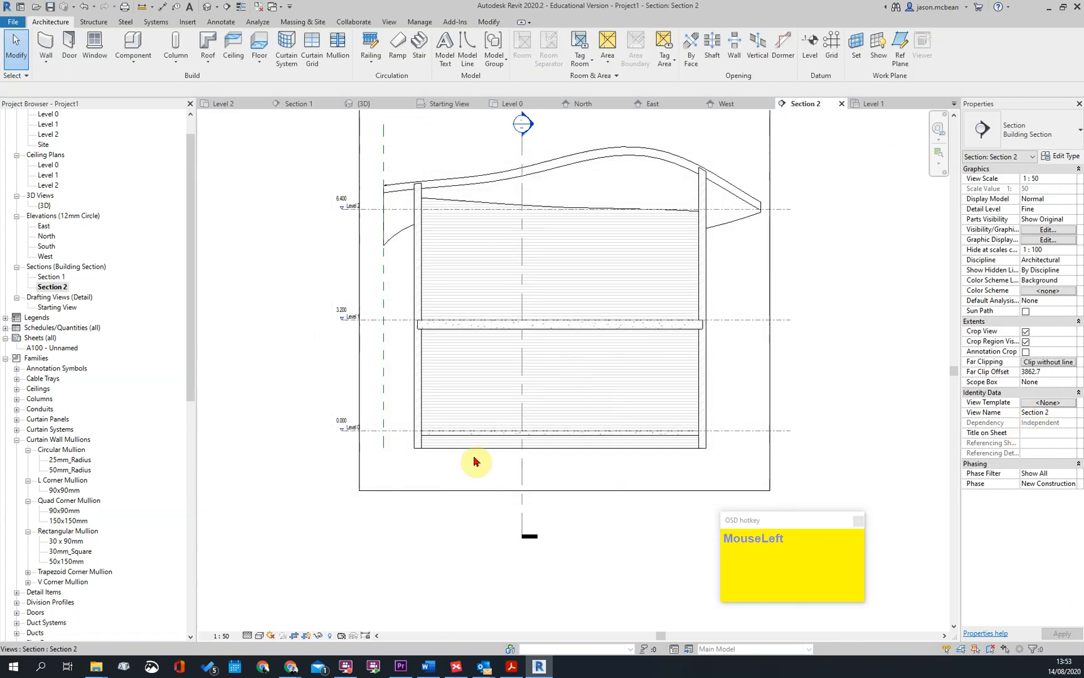
Check Section 2's visibility/graphics overrides again without the template and close them unchanged
scroll(476, 377, "up", 1)
key("v")
key("g")
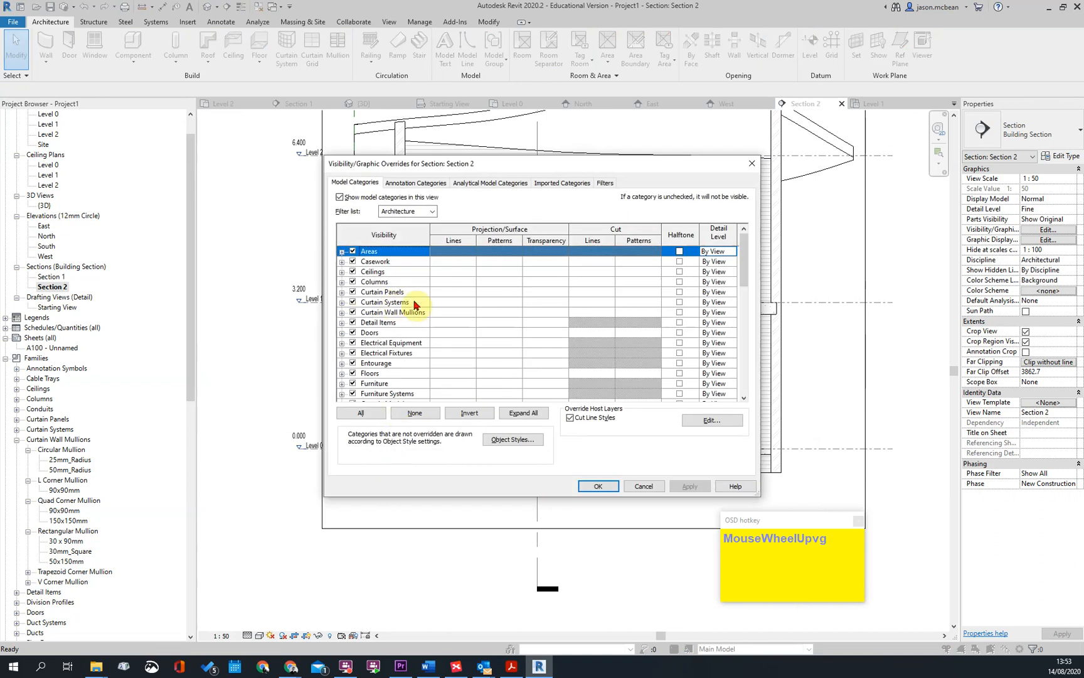
key("Escape")
scroll(540, 182, "down", 2)
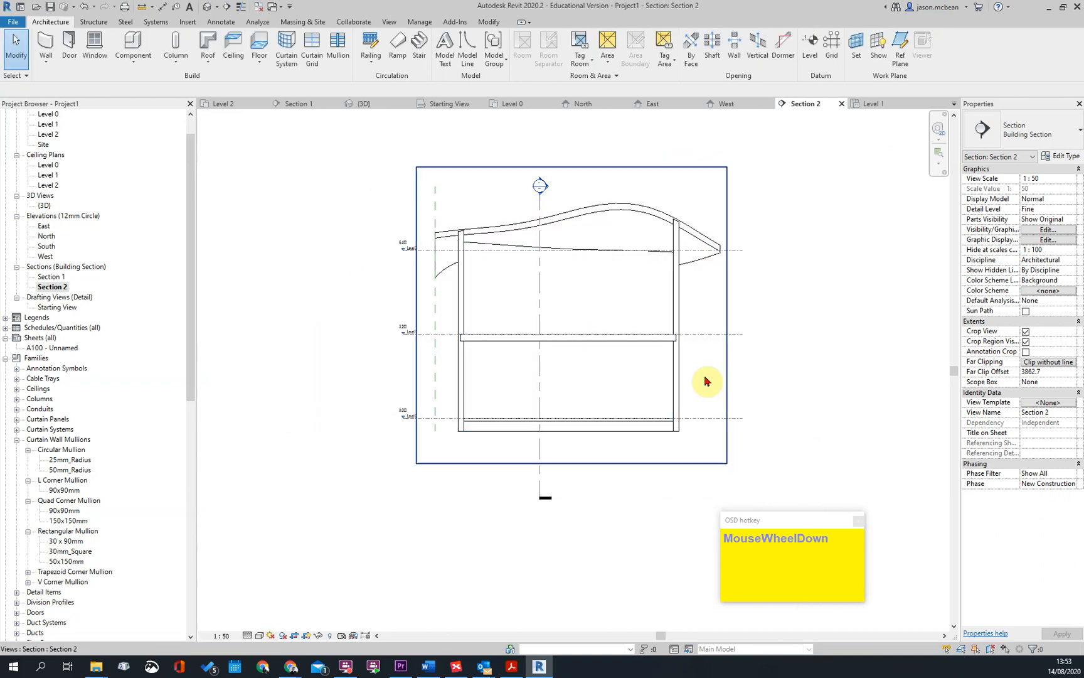
Assign the "wk sECTIONS" view template to the East, North, South and West elevations together
left_click(44, 226)
left_click(50, 257, "shift")
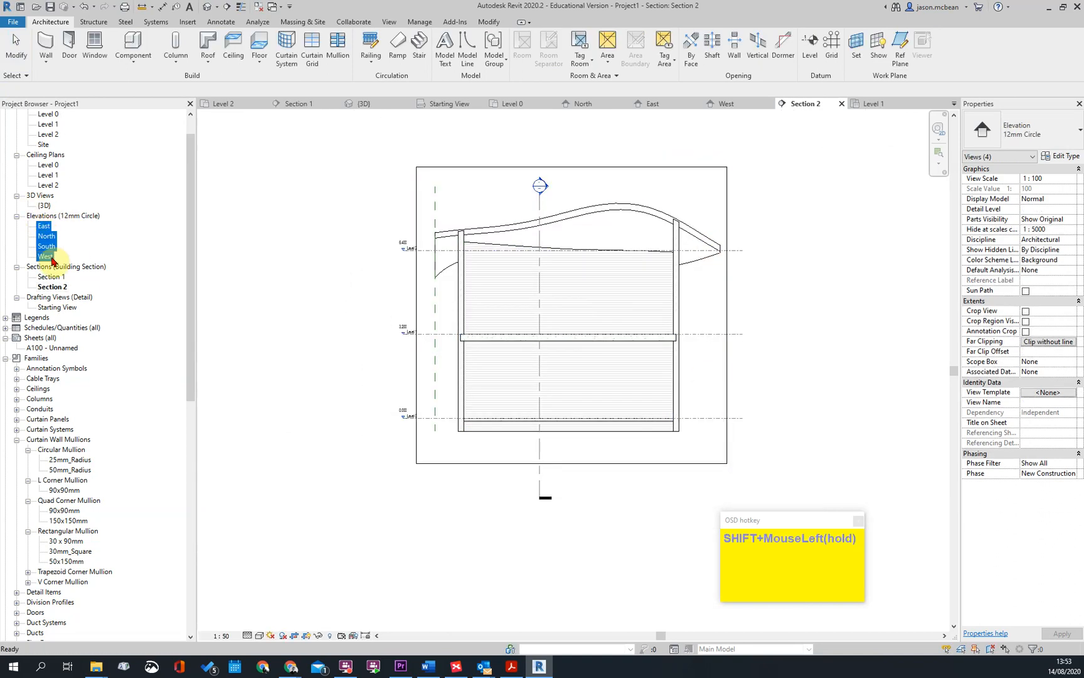
left_click(1054, 395)
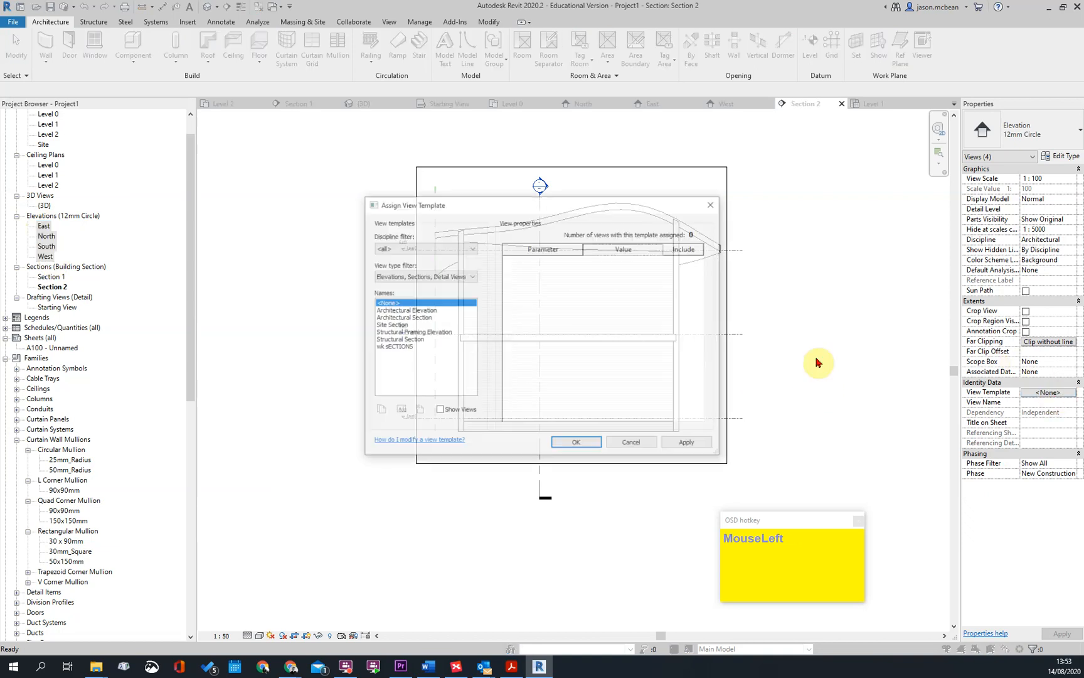
left_click(577, 443)
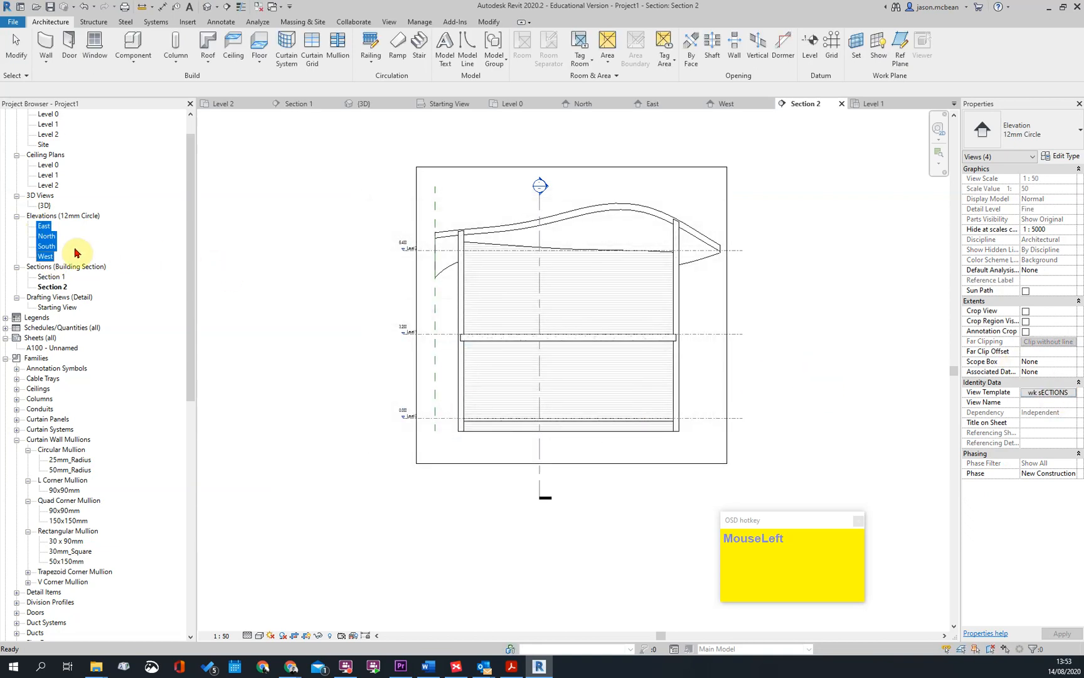
Open the North elevation and examine how it displays with the assigned view template
left_click(48, 241)
key("Escape")
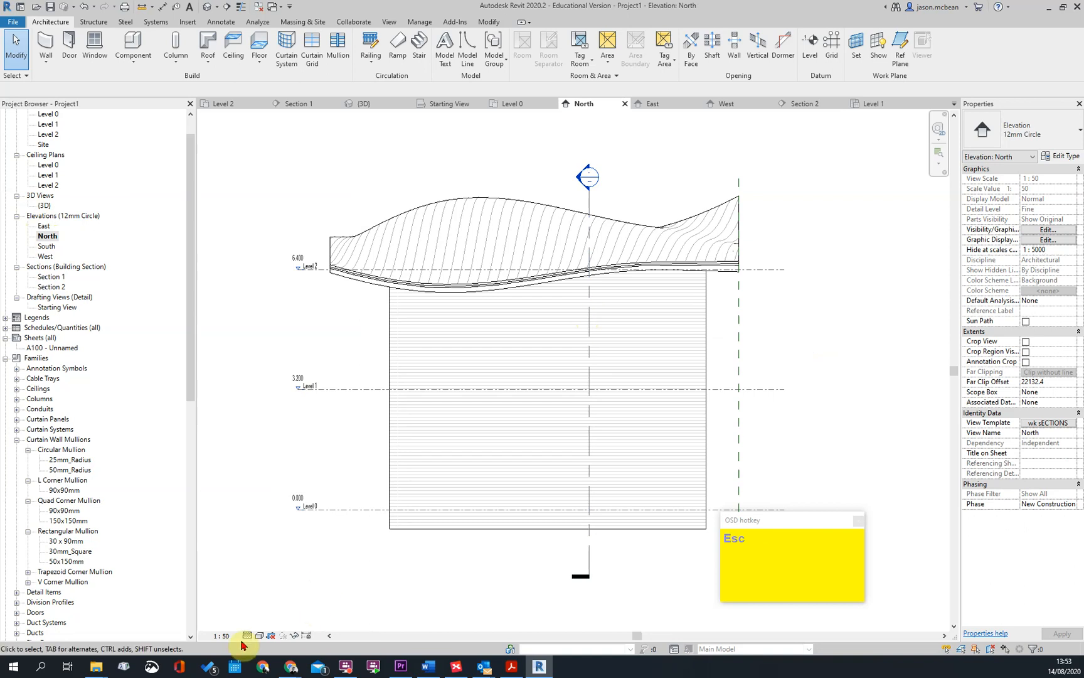
scroll(717, 300, "down", 2)
scroll(779, 322, "down", 1)
left_click(751, 300)
scroll(557, 353, "up", 3)
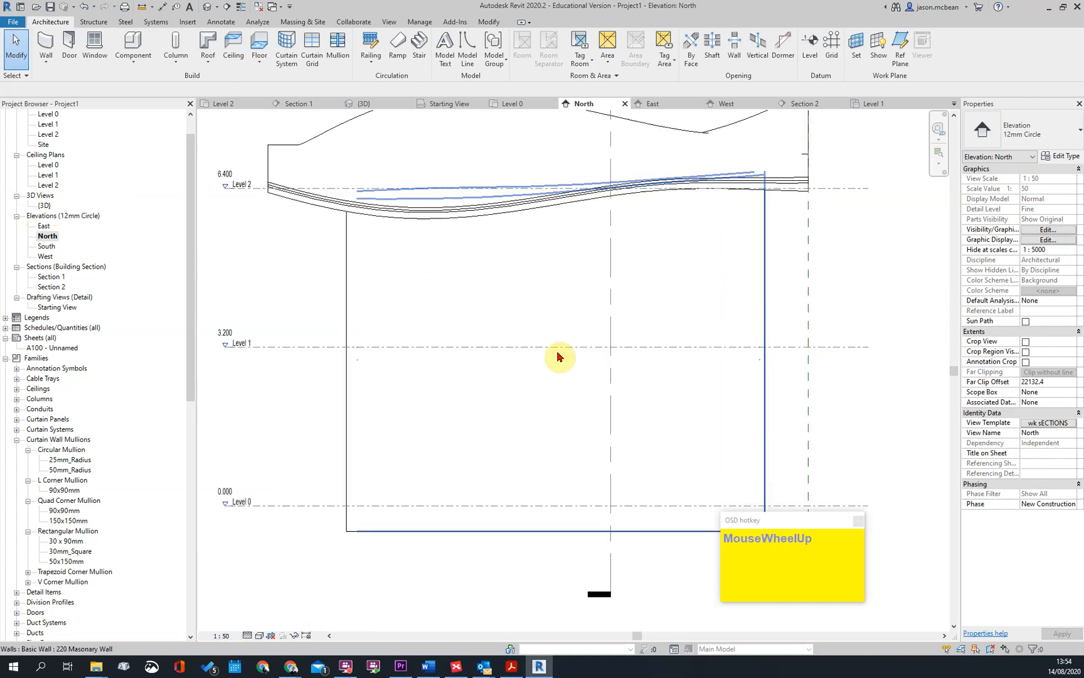
Remove the view template from the North elevation by setting it to <None>
left_click(1048, 422)
left_click(386, 302)
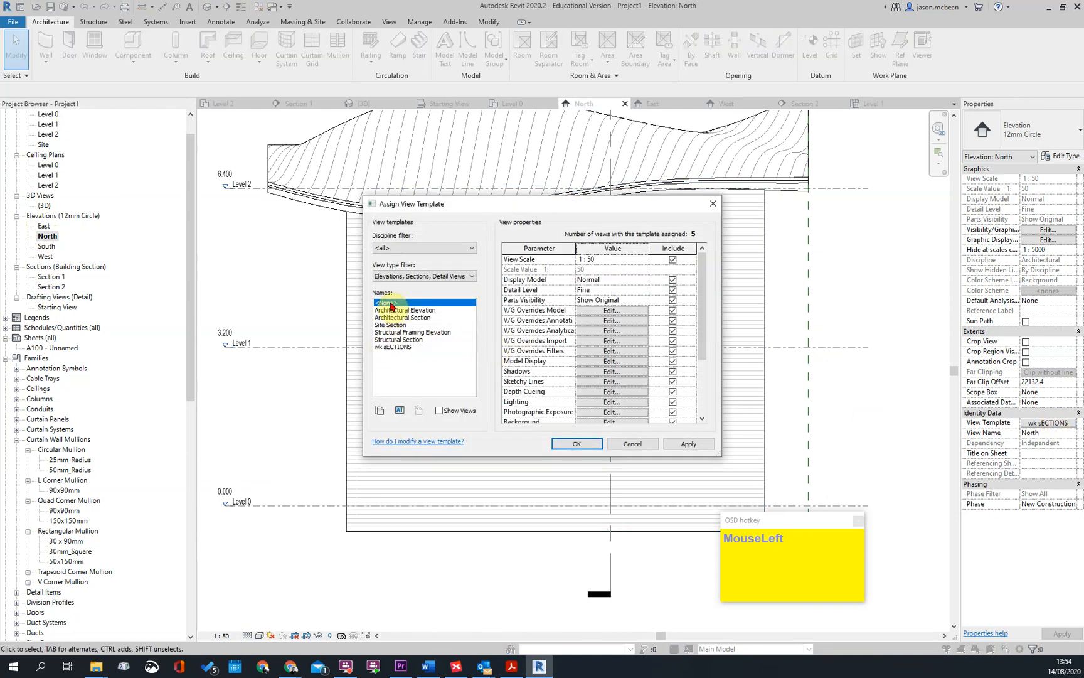
left_click(576, 443)
key("Escape")
middle_click_drag(705, 456, 641, 424)
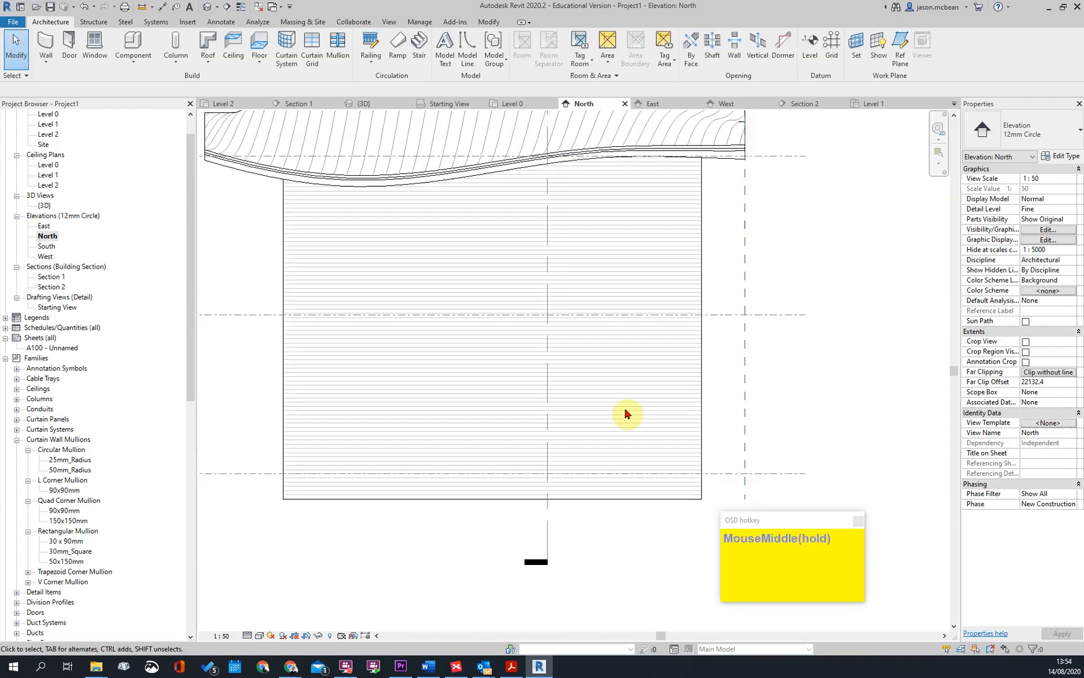
middle_click(638, 408)
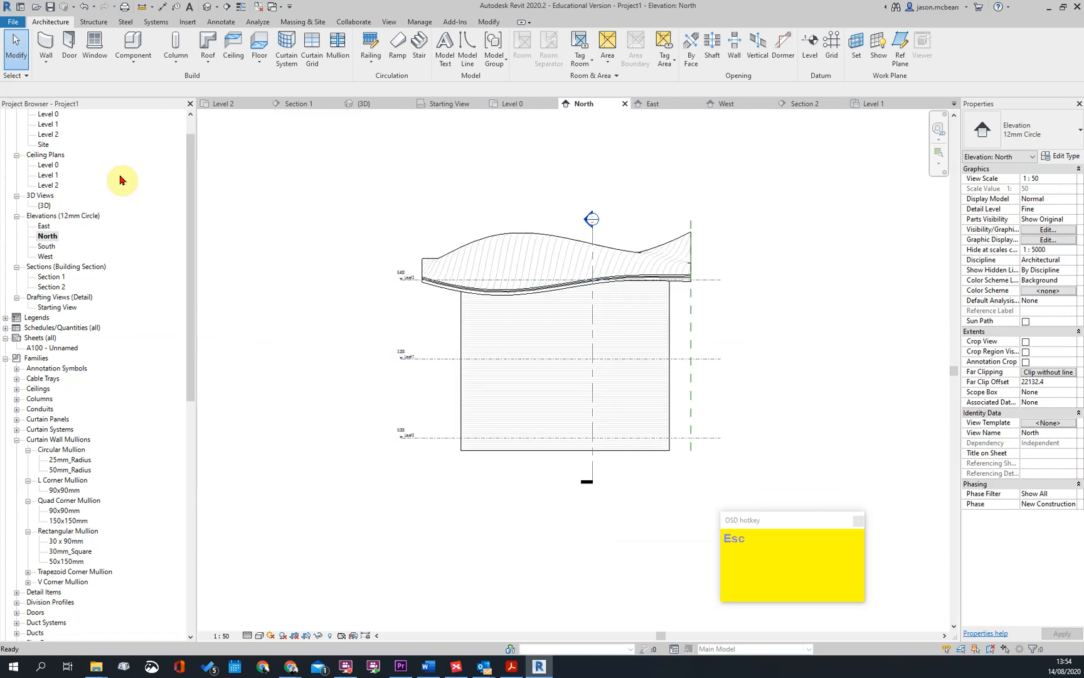
Open the Level 0 floor plan, go to Section 1 from its section marker, and review the section
double_click(48, 114)
scroll(435, 337, "up", 1)
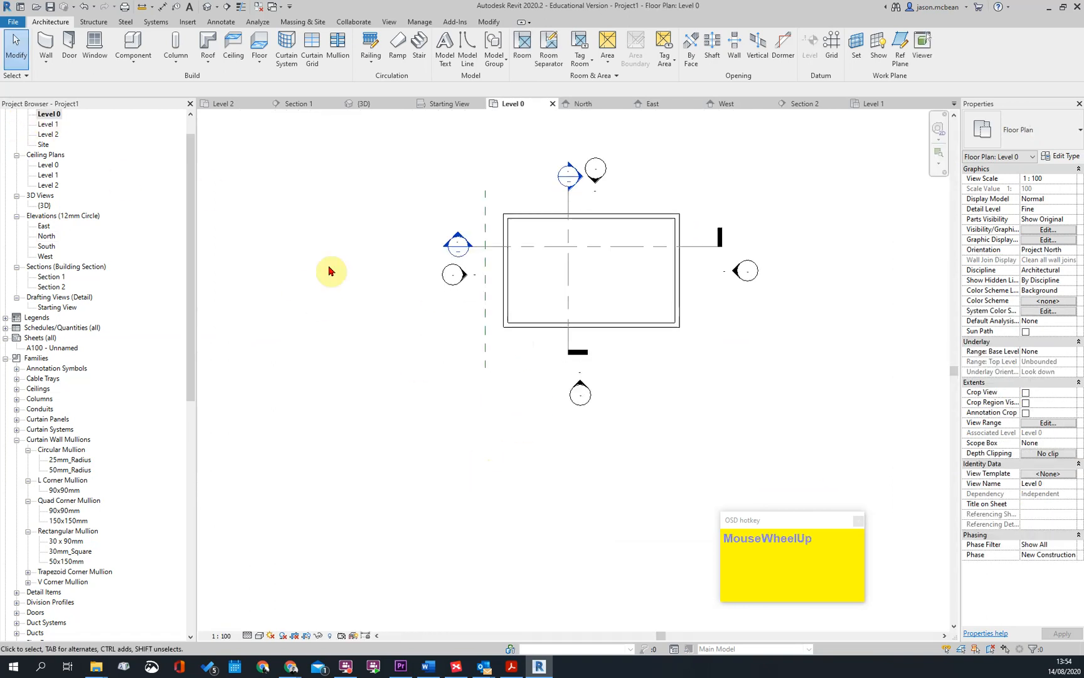
double_click(568, 176)
middle_click_drag(402, 382, 412, 278)
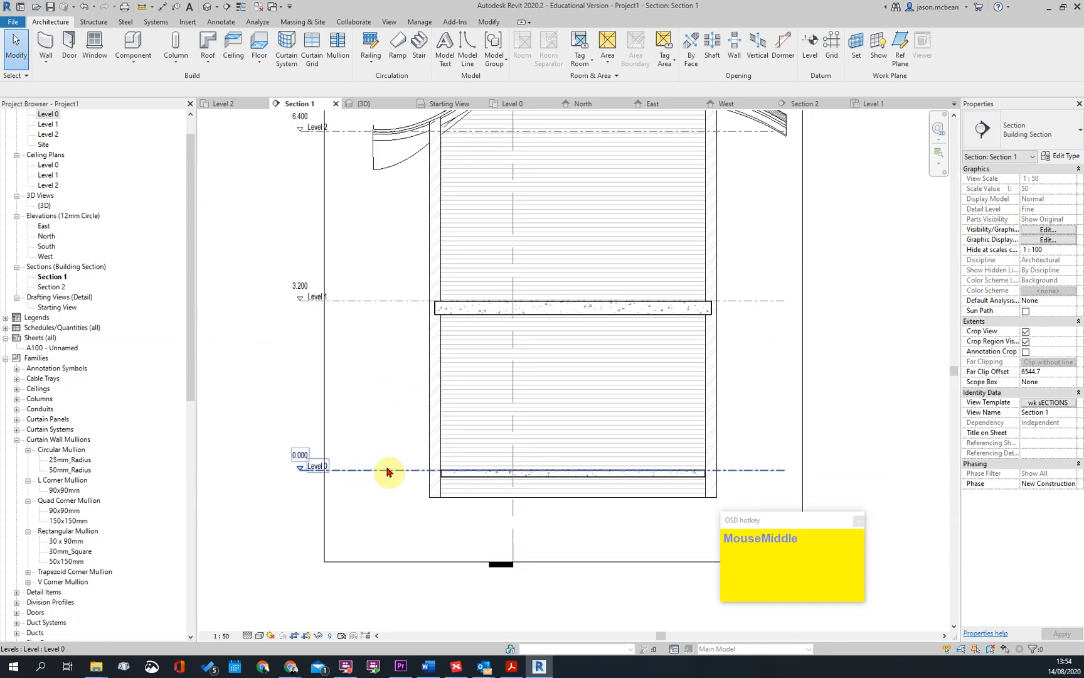
scroll(387, 470, "down", 3)
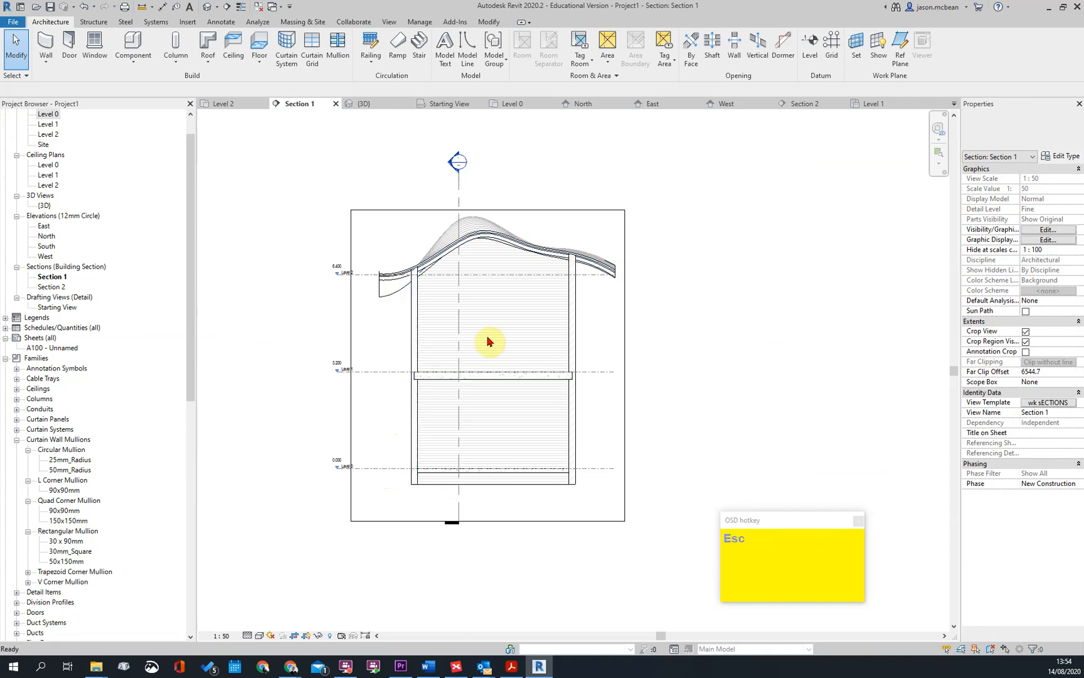
Leave Section 1 and open the Level 0 floor plan, framing the rectangular wall layout
scroll(489, 339, "up", 2)
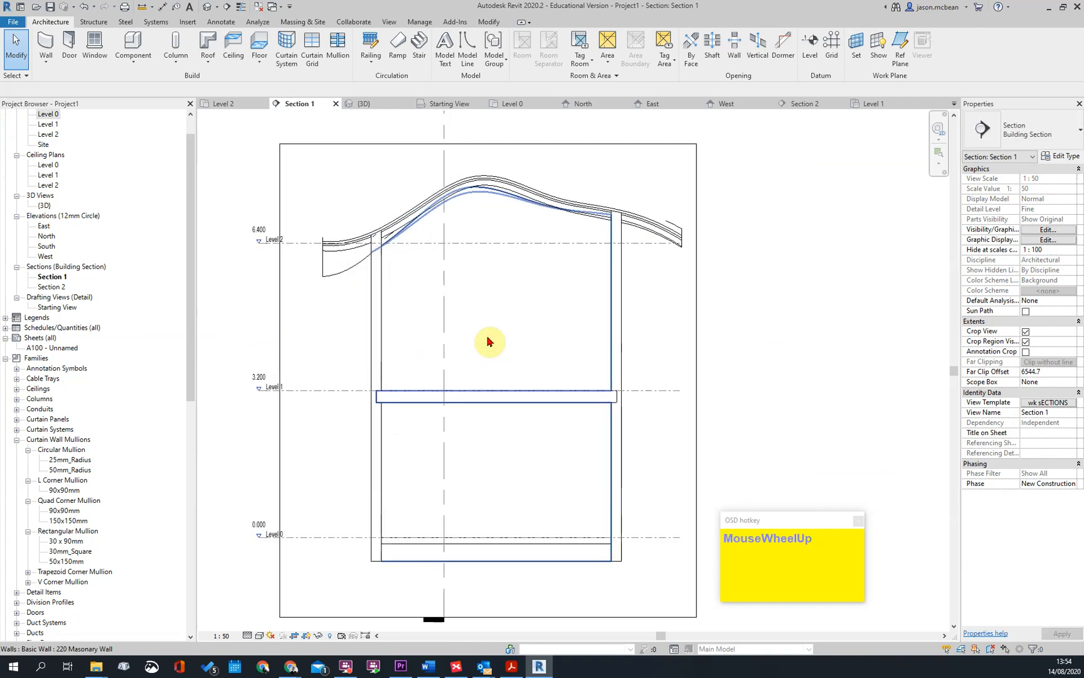
left_click(48, 115)
double_click(50, 117)
scroll(627, 254, "up", 3)
middle_click_drag(543, 282, 489, 430)
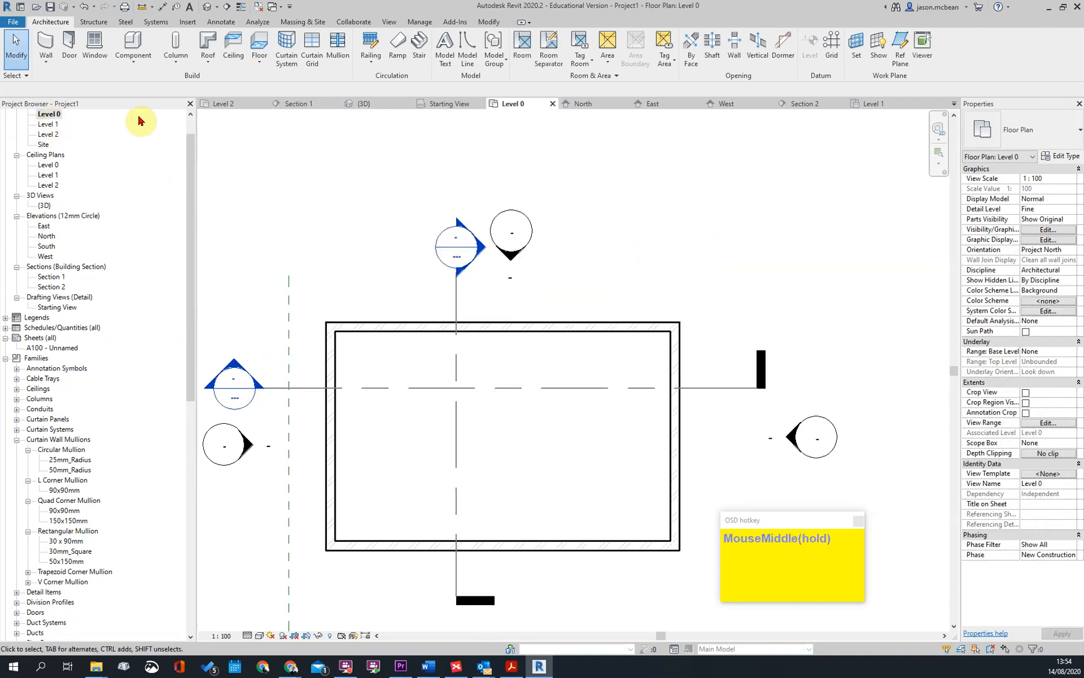
Start a stair of type Insitu_Concrete_150mm_Waist and turn off Tread in its 1mm_Tread-150mm_Depth run type
left_click(417, 47)
left_click(1058, 148)
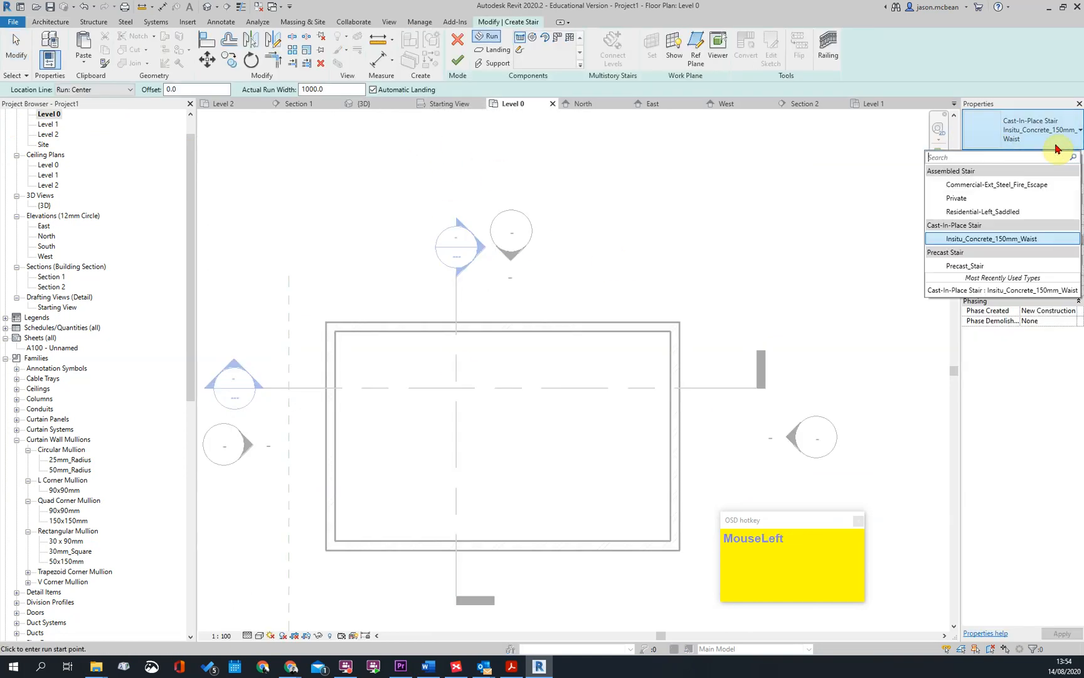
left_click(984, 242)
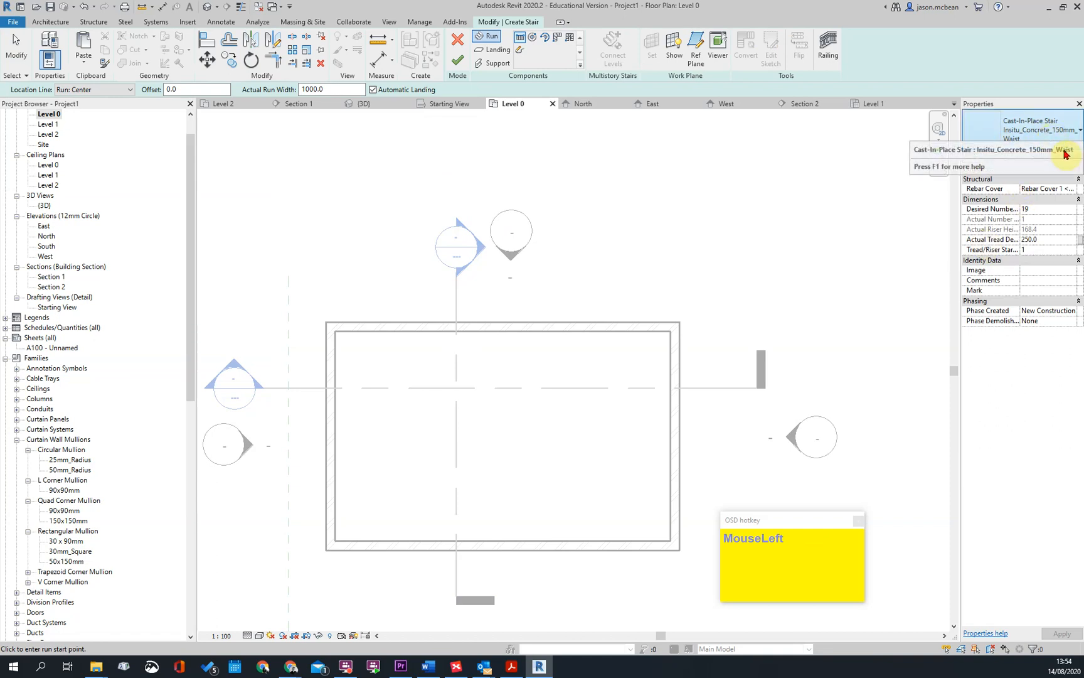
left_click(1069, 161)
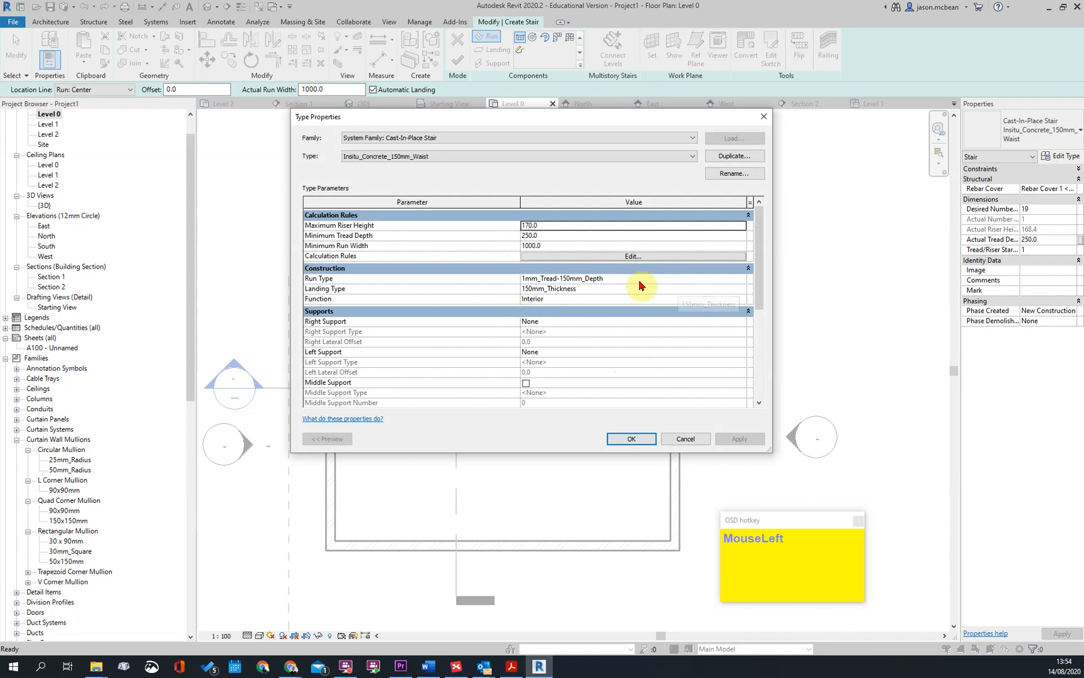
left_click(741, 282)
left_click(741, 282)
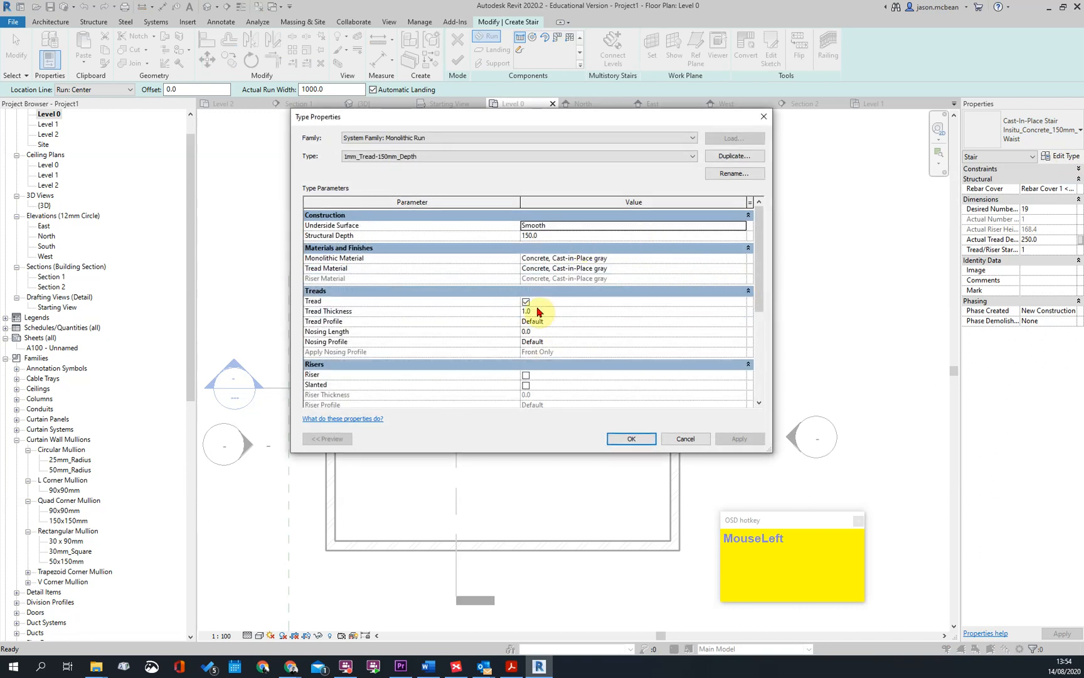
left_click(527, 302)
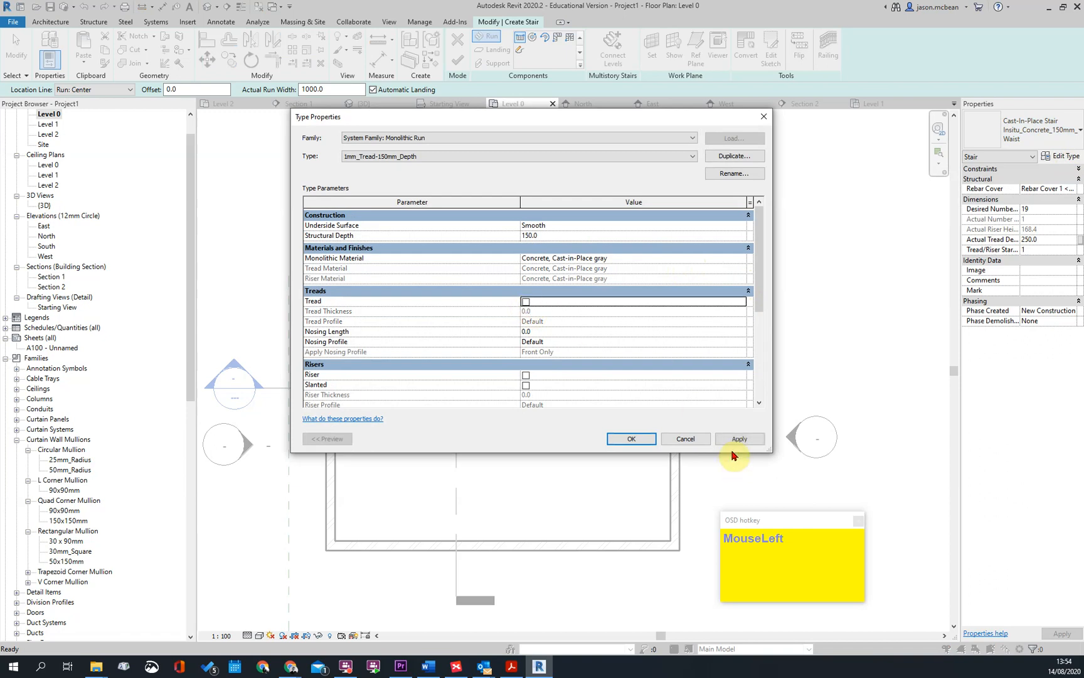
left_click(631, 440)
Recheck the monolithic run's settings, review the stair type's calculation rules, and accept the type properties
left_click(745, 283)
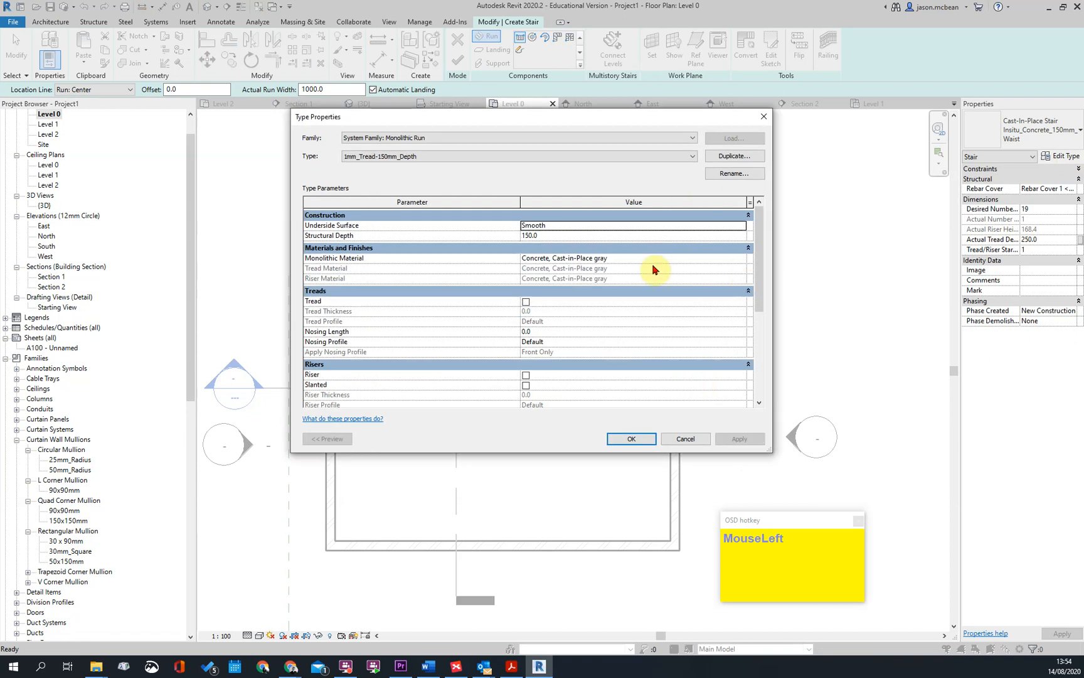
key("Escape")
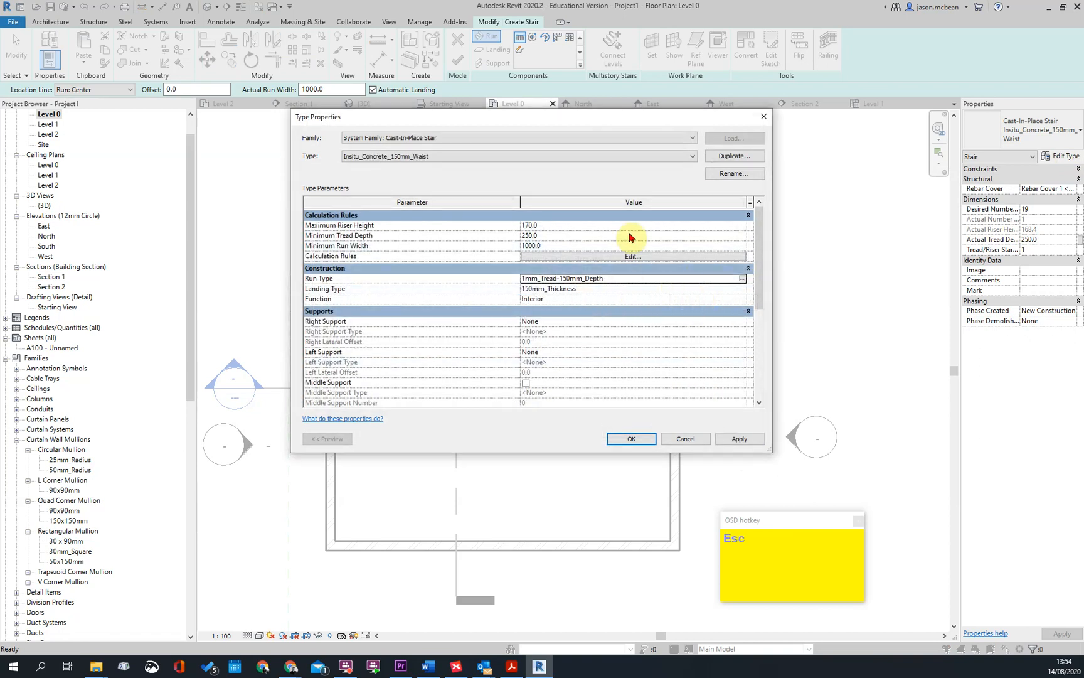
left_click(556, 245)
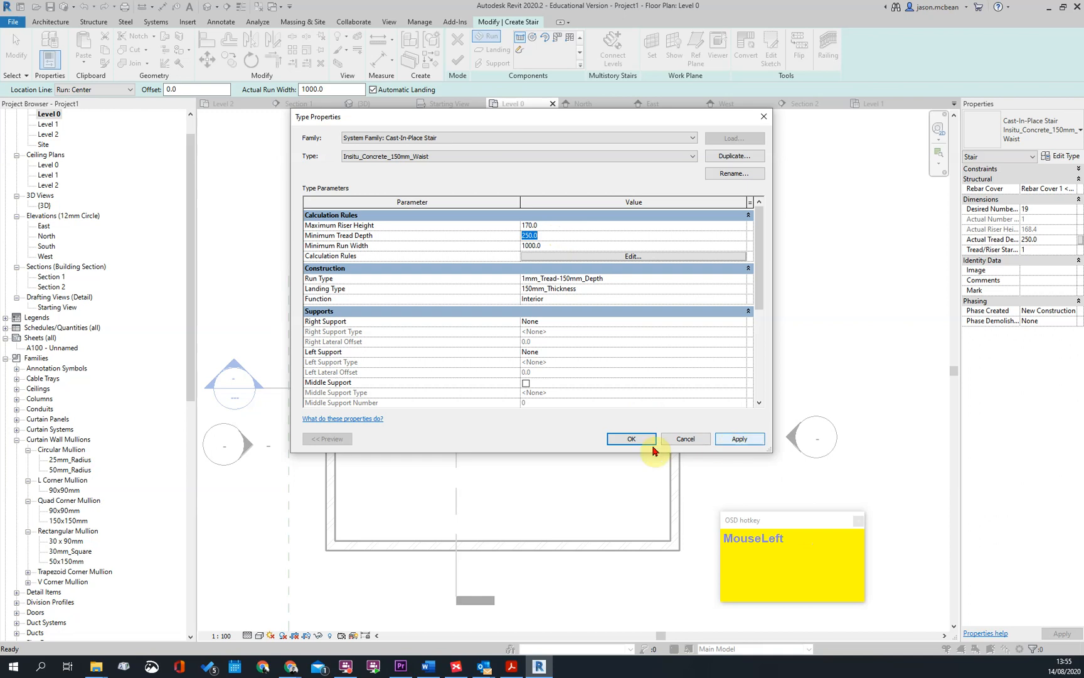
left_click(734, 439)
left_click(646, 441)
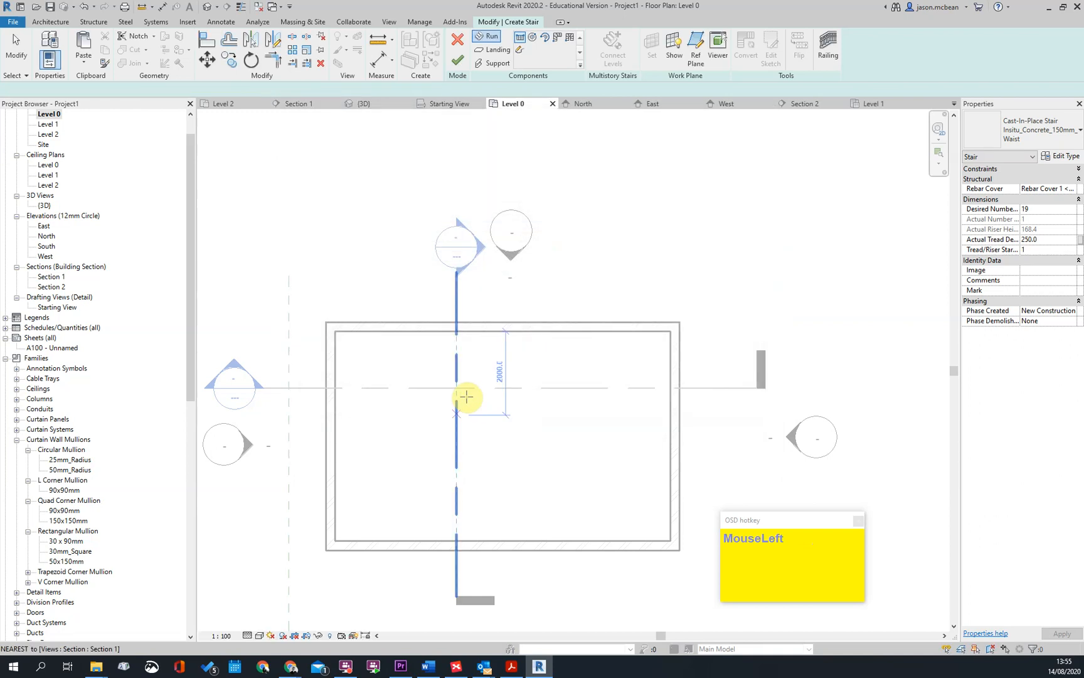
scroll(597, 269, "up", 4)
scroll(443, 339, "down", 4)
left_click(434, 310)
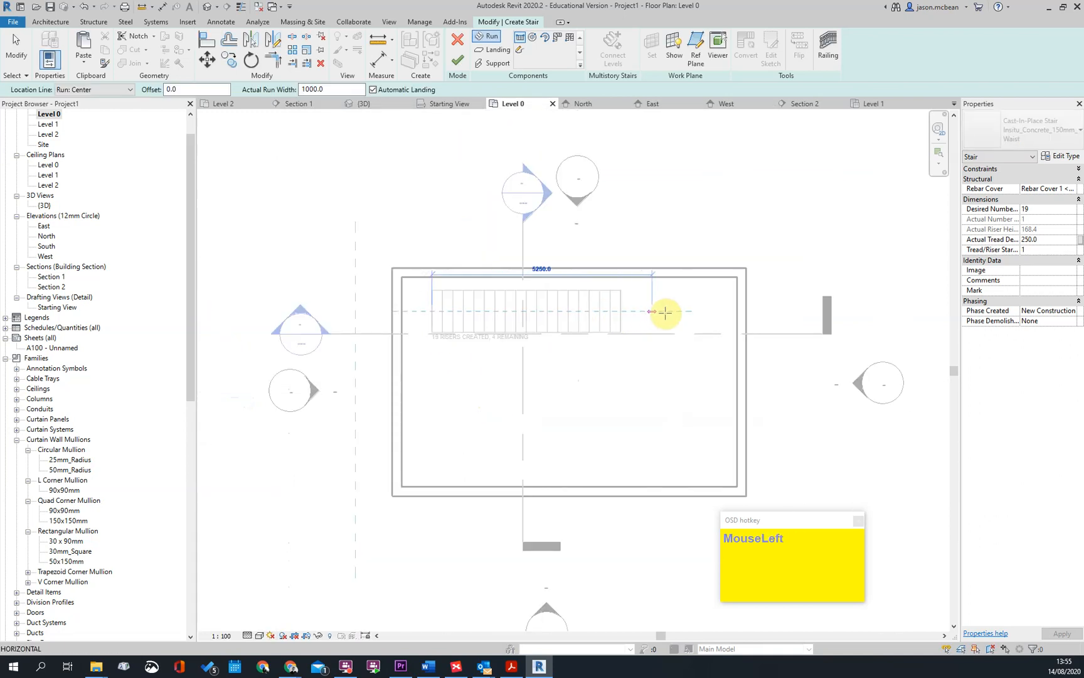
scroll(594, 311, "up", 3)
scroll(699, 314, "down", 1)
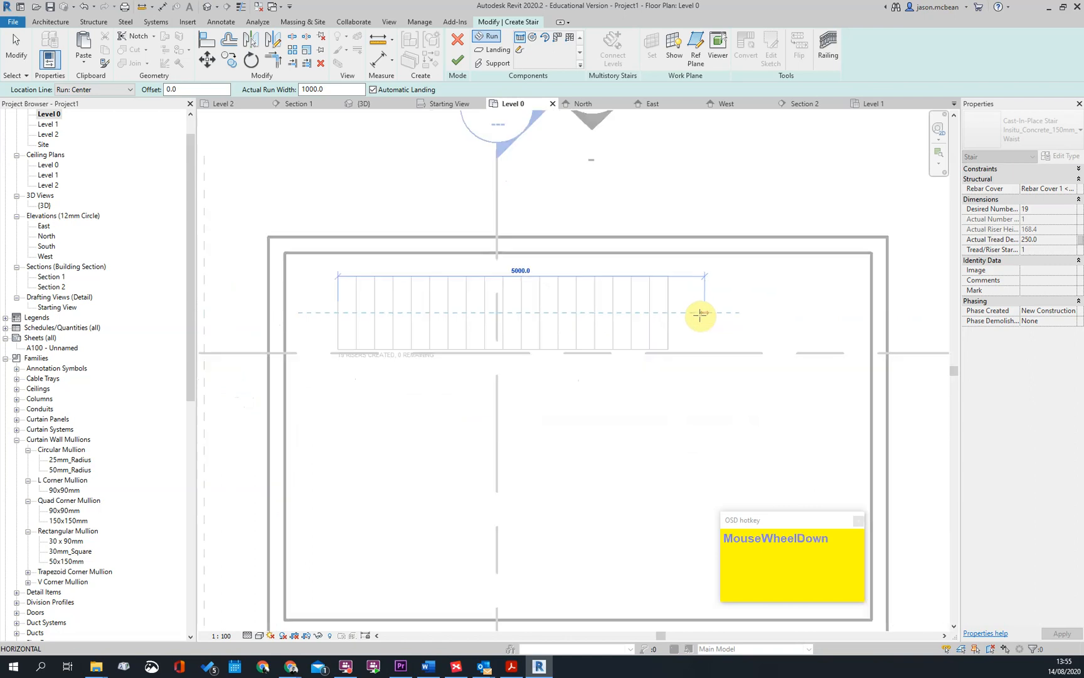
key("Escape")
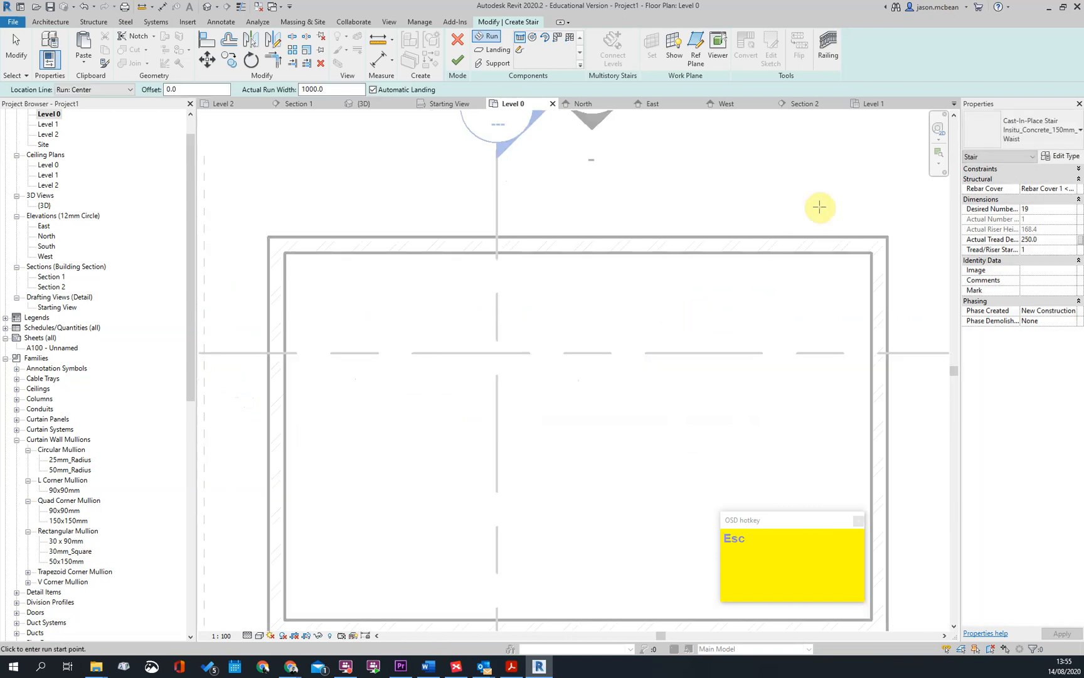
left_click(457, 40)
key("Escape")
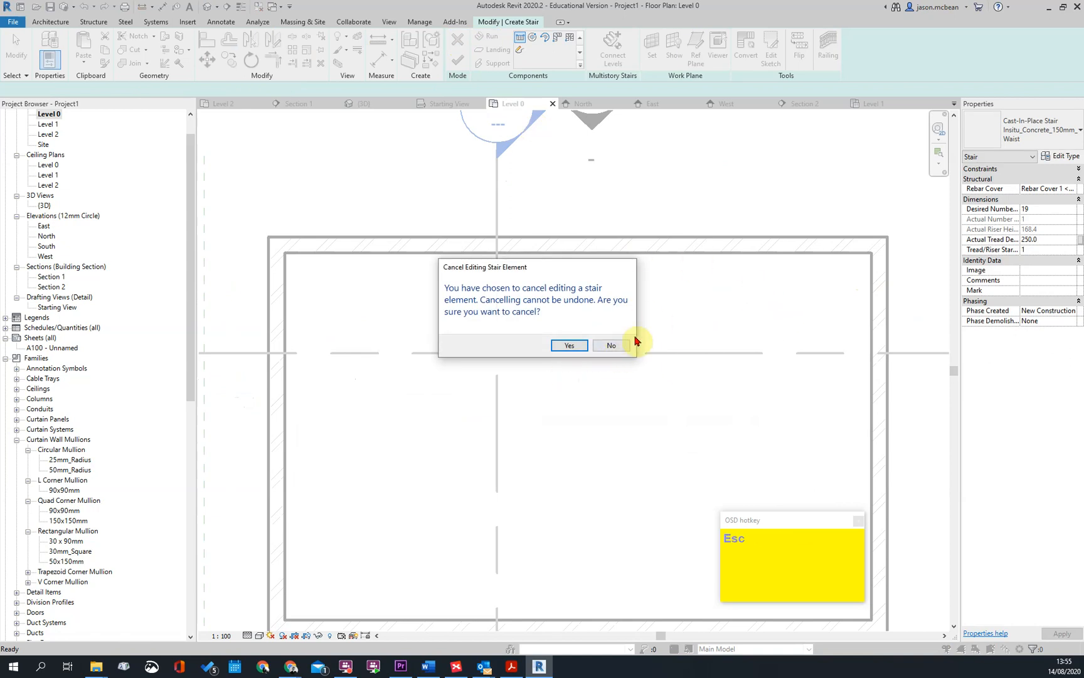
left_click(567, 346)
Start a new Insitu_Concrete_150mm_Waist stair and turn off Tread in its 1mm_Tread-150mm_Depth run type
scroll(577, 333, "down", 1)
scroll(640, 323, "down", 1)
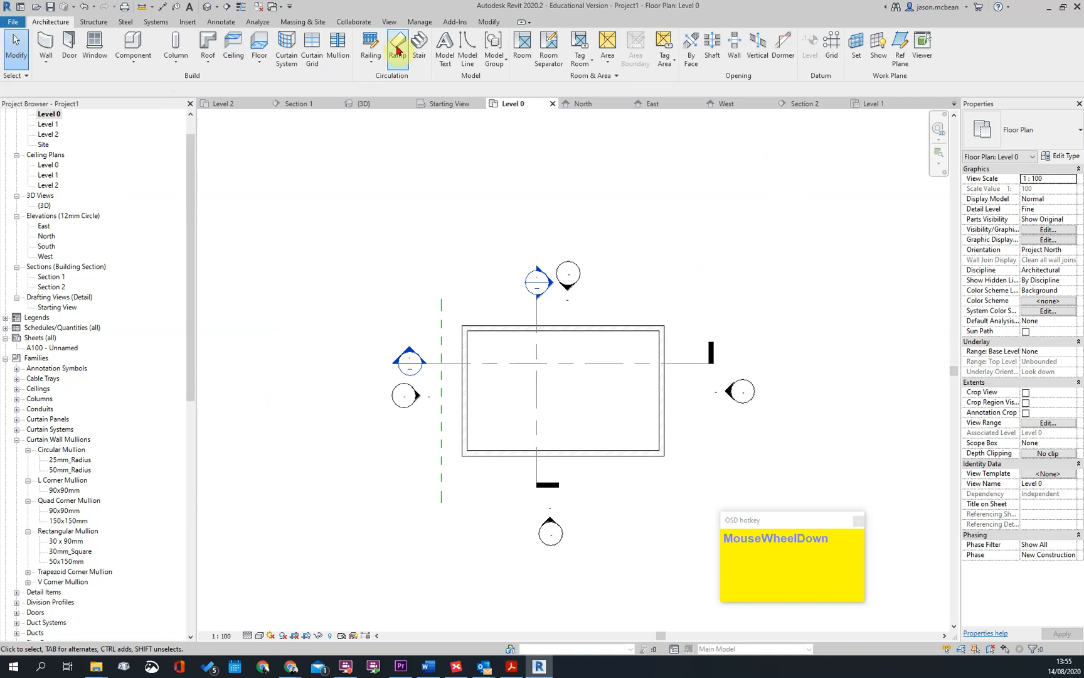
left_click(418, 46)
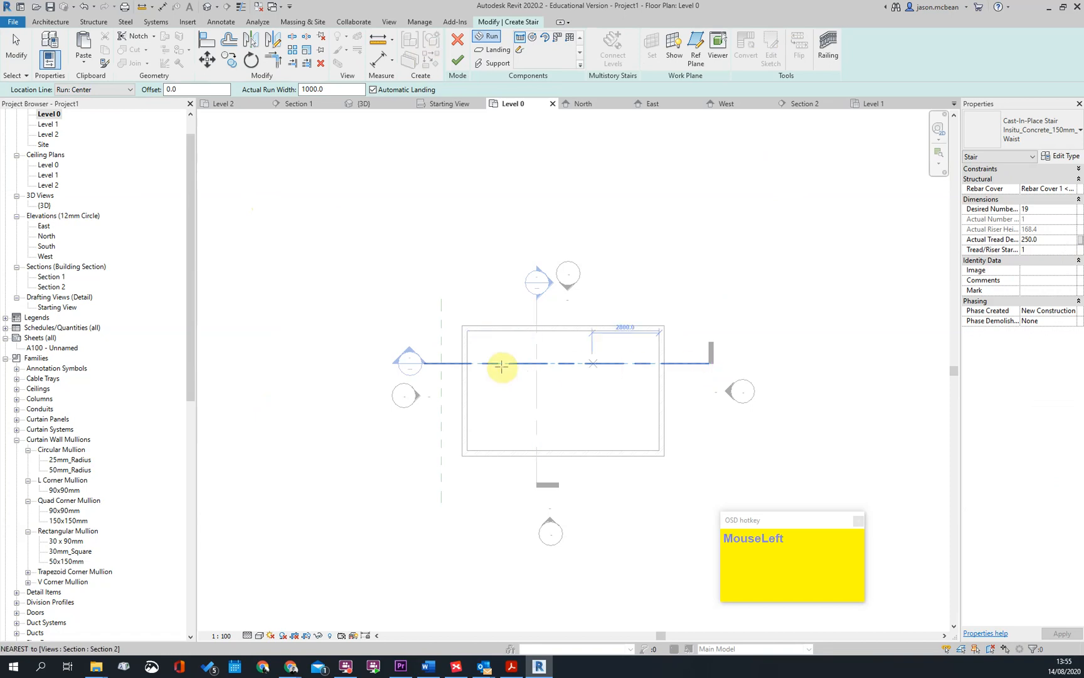
scroll(480, 370, "up", 3)
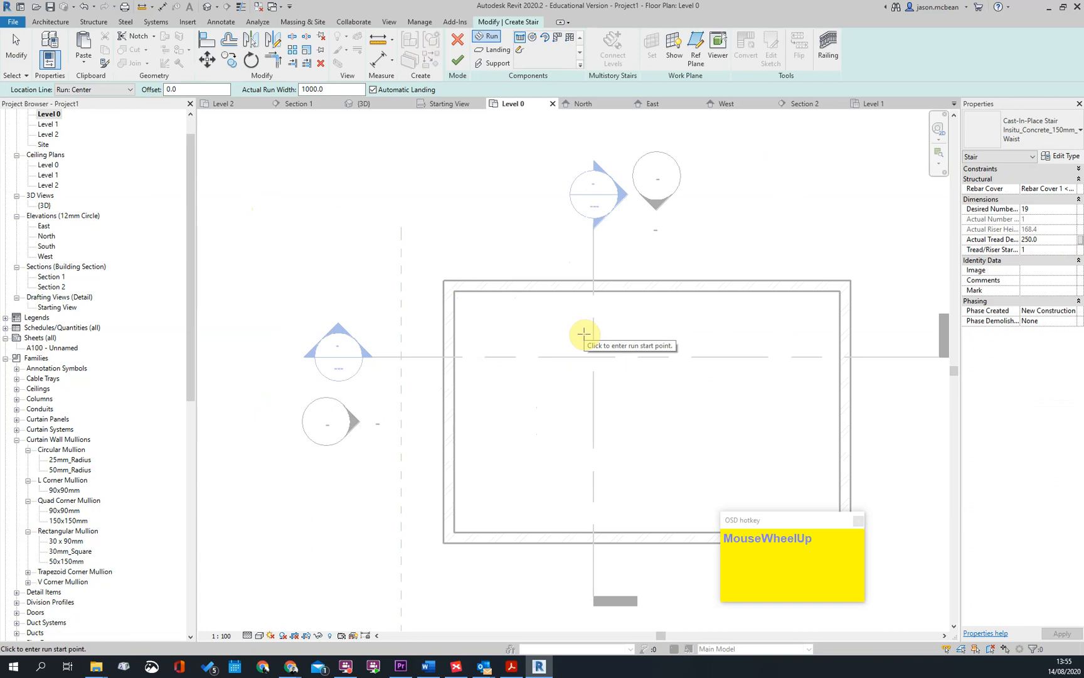
scroll(543, 353, "up", 1)
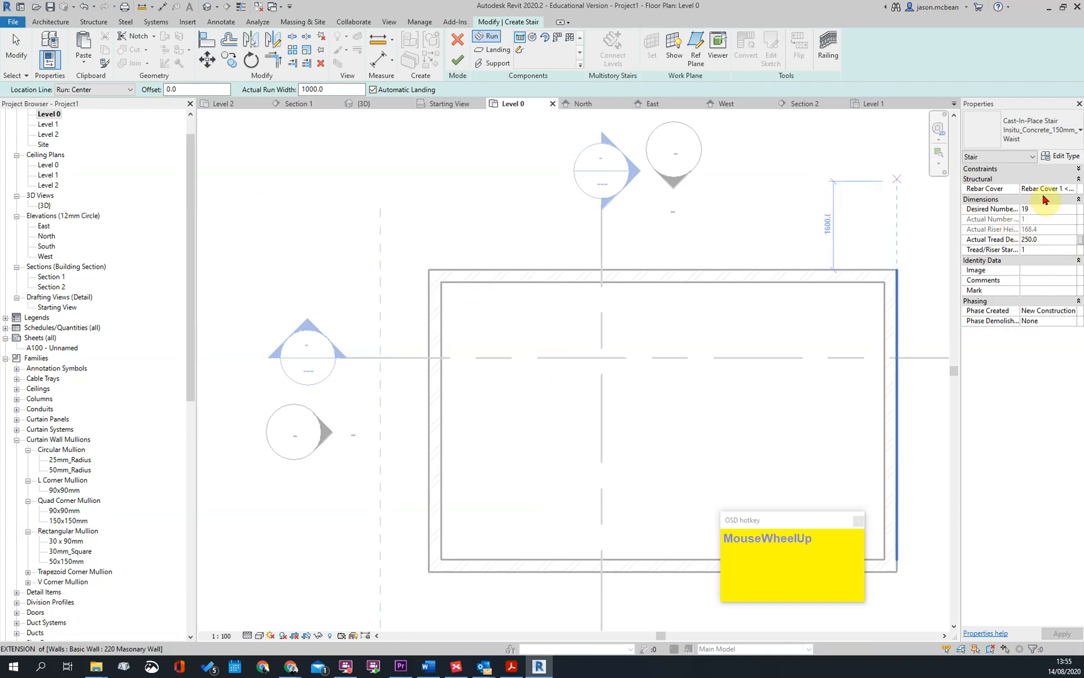
left_click(1073, 158)
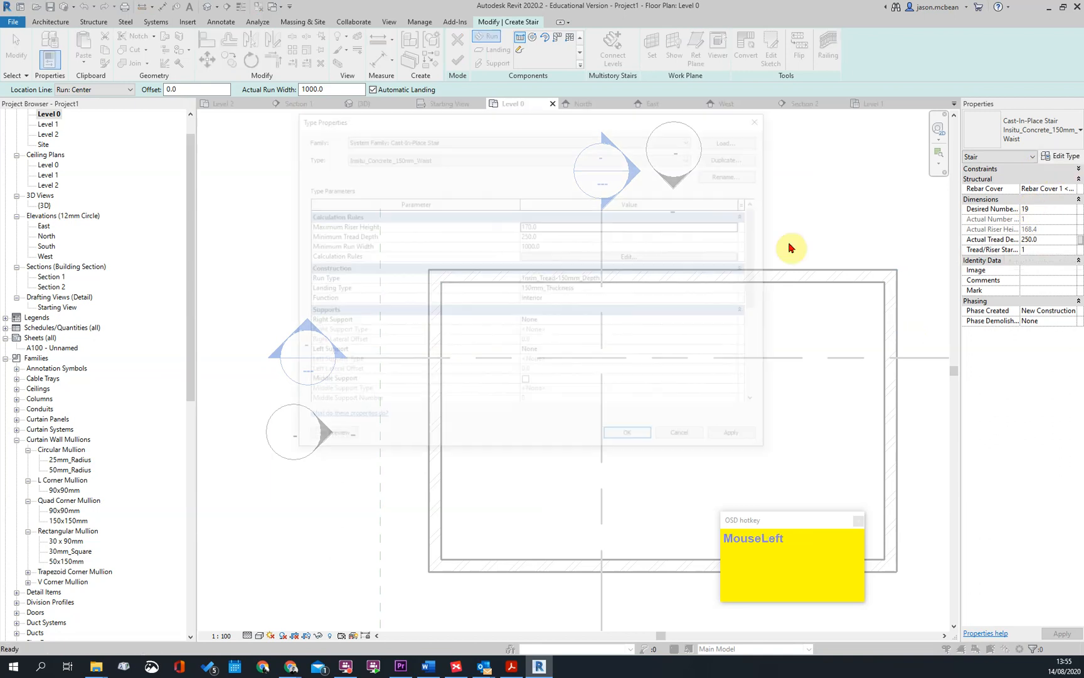
left_click(721, 282)
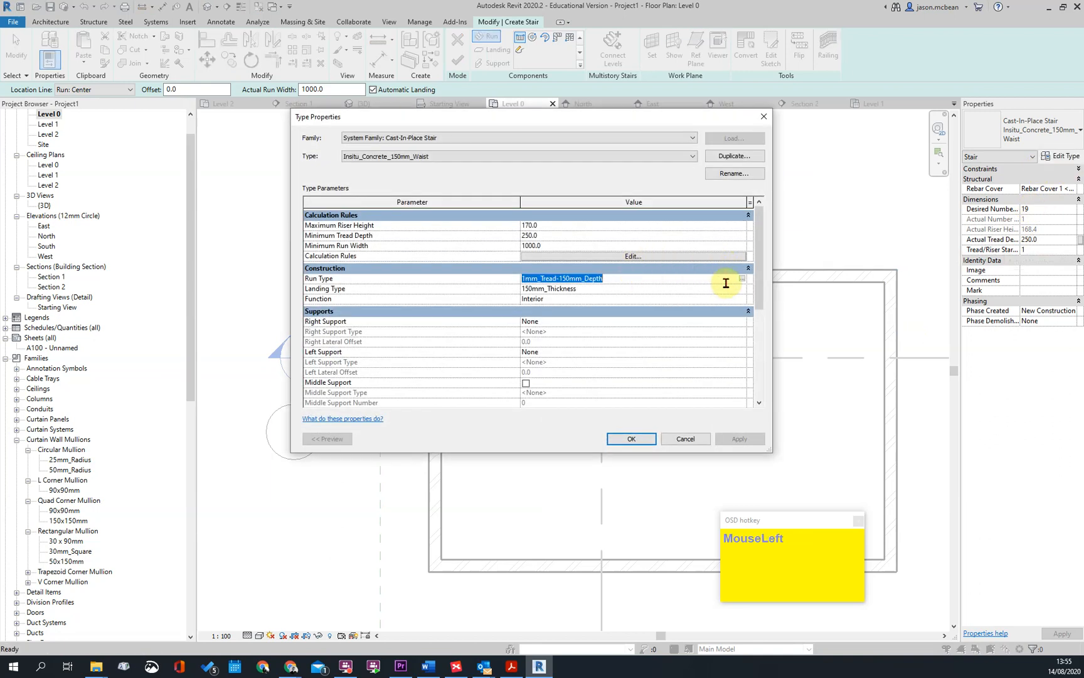
left_click(742, 279)
left_click(525, 302)
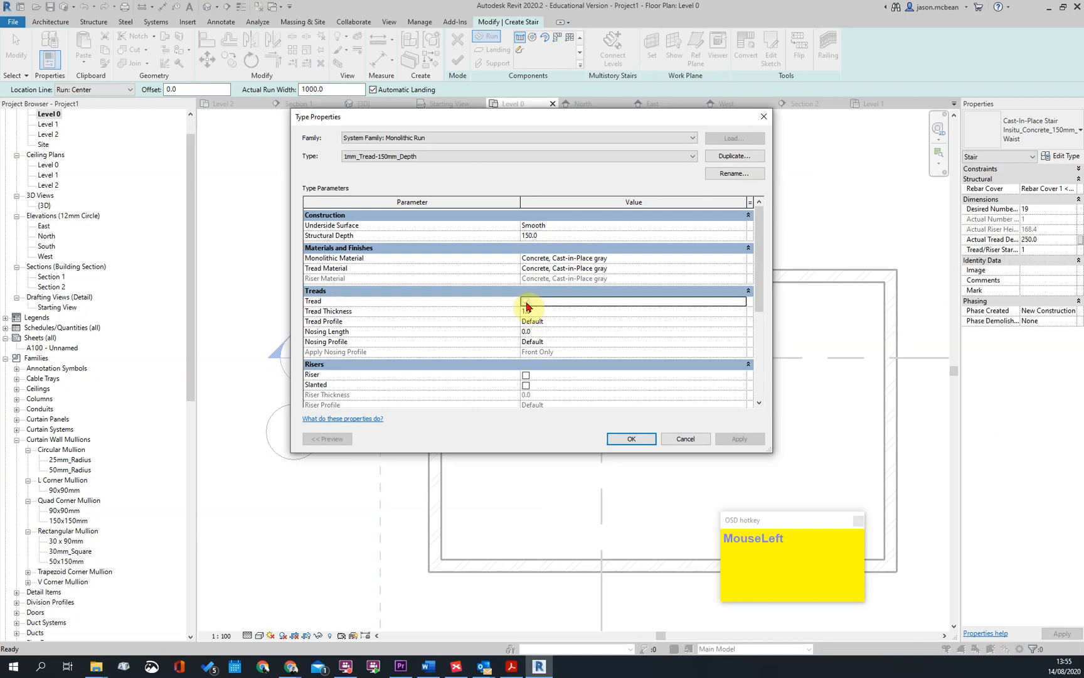
left_click(631, 438)
left_click(631, 439)
Draw a straight stair run about 4500 mm long inside the plan's upper wall and move it against the wall's inner face
left_click(498, 314)
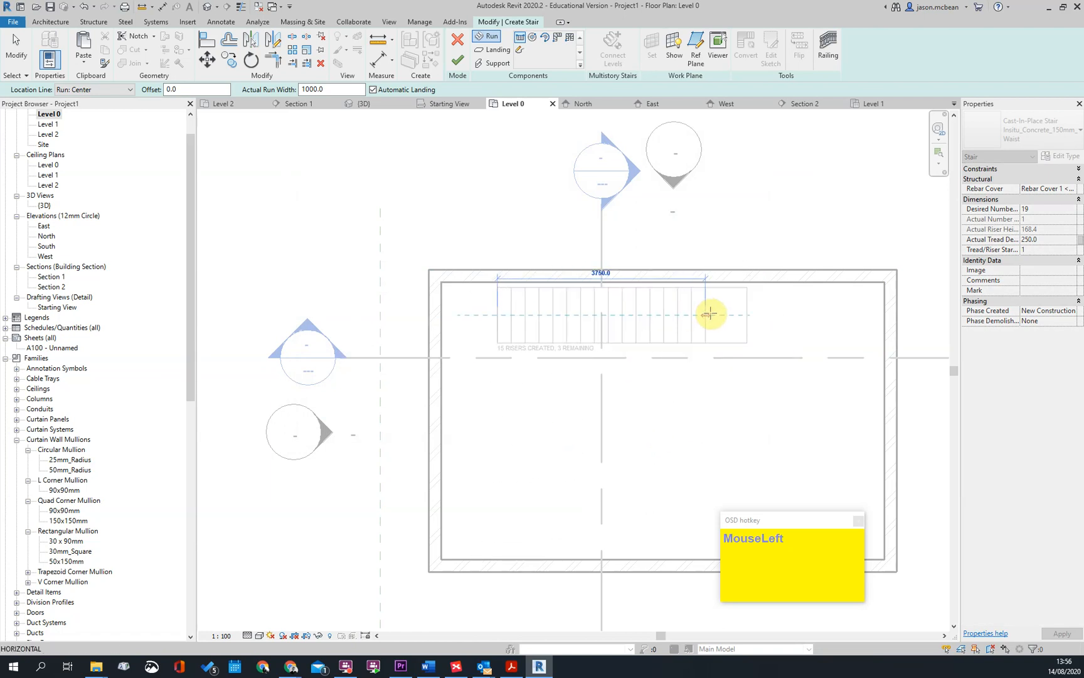
left_click(755, 317)
scroll(583, 298, "up", 2)
left_click(660, 324)
scroll(447, 279, "up", 8)
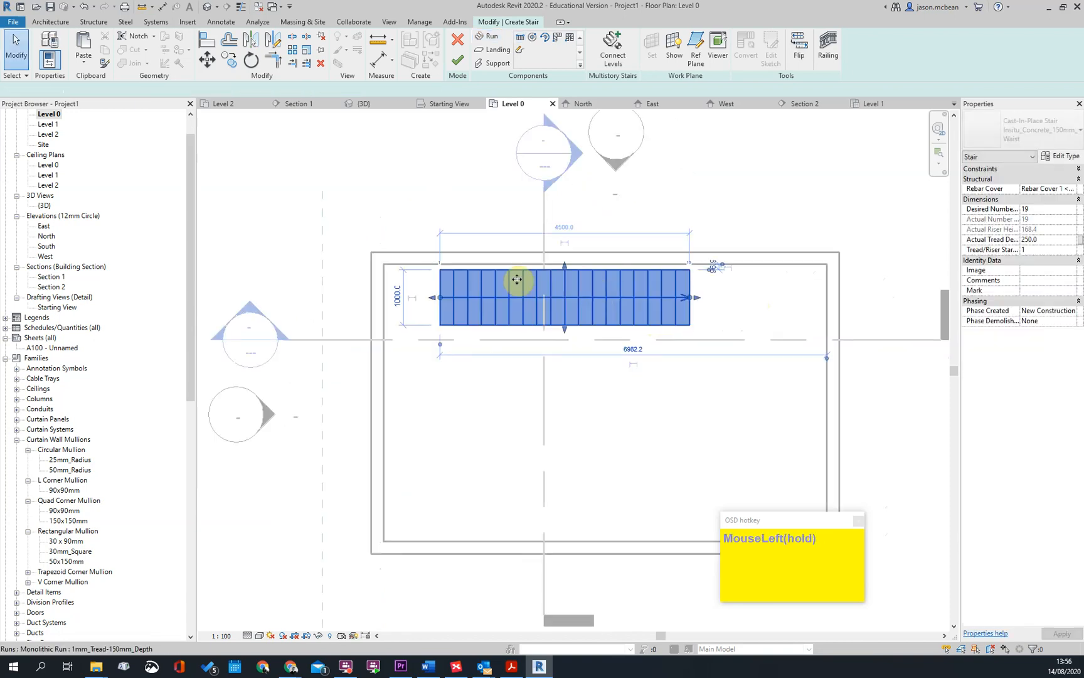
left_click(436, 256)
left_click(436, 238)
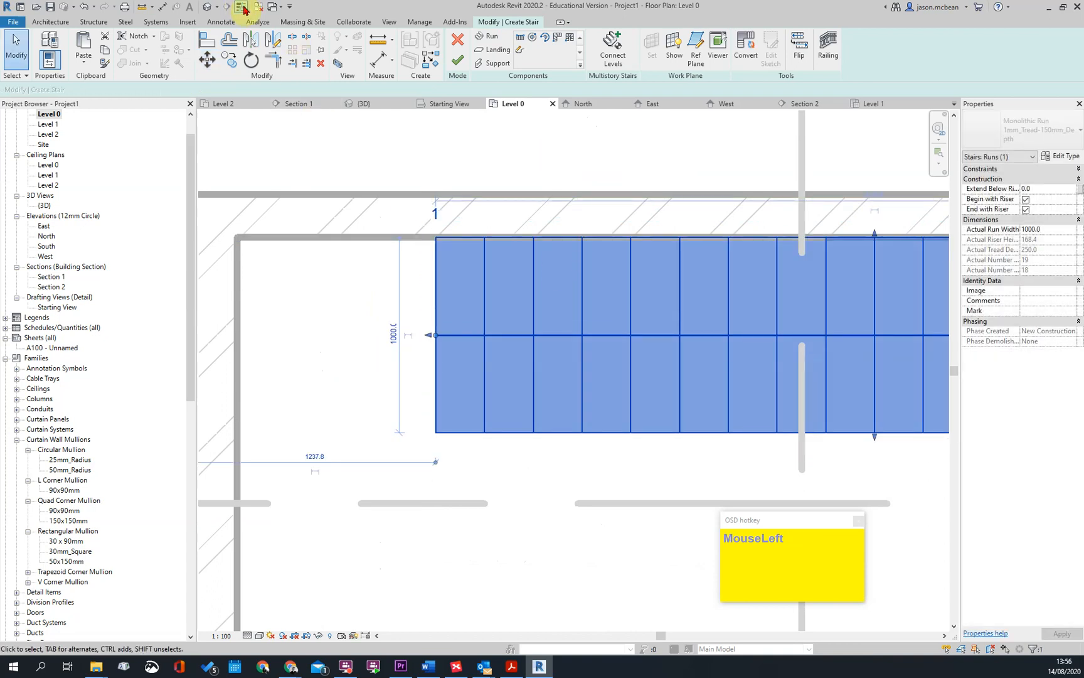
Turn on thin line display and set the stair run's width to 900 mm
left_click(241, 7)
scroll(436, 237, "up", 2)
scroll(448, 419, "down", 3)
left_click(444, 421)
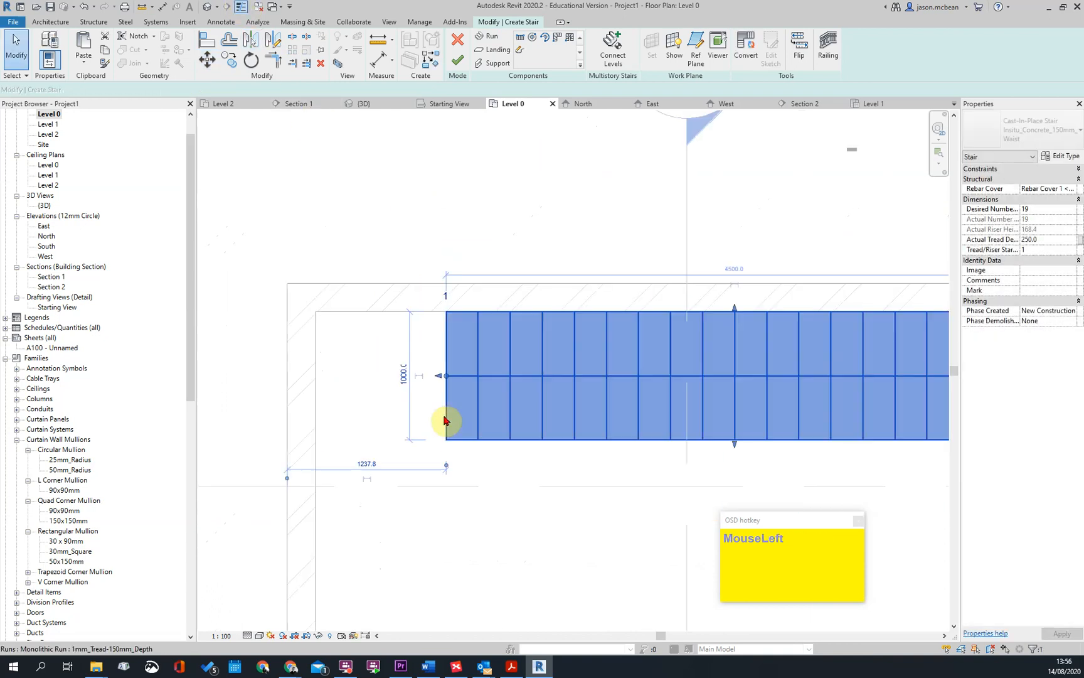
left_click(403, 375)
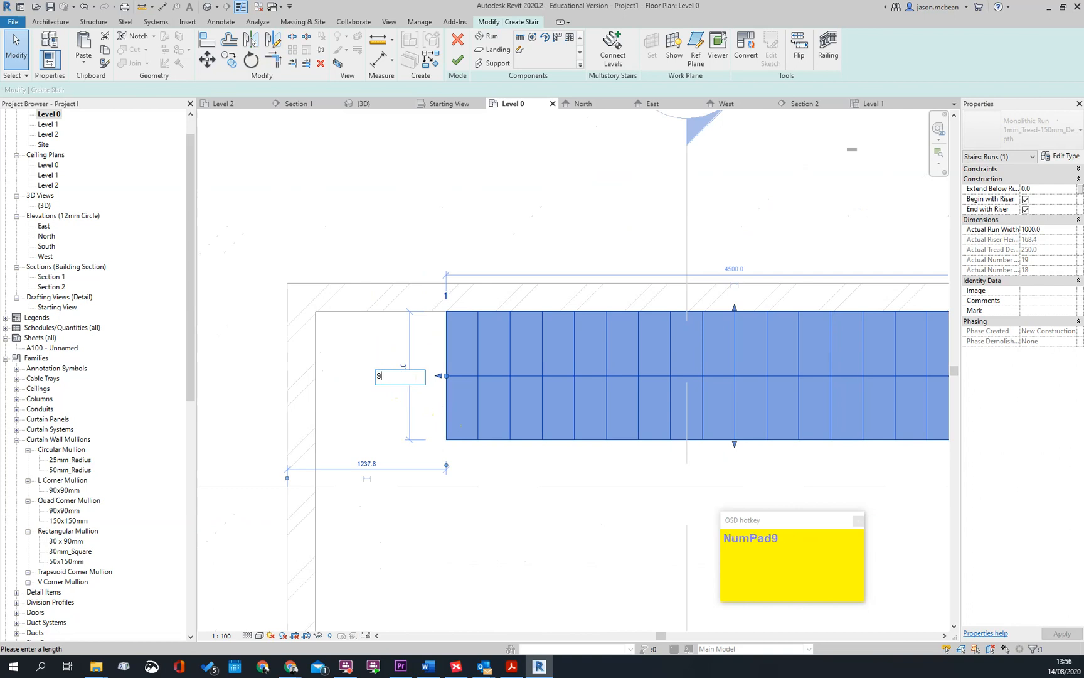
key("Return")
key("Escape")
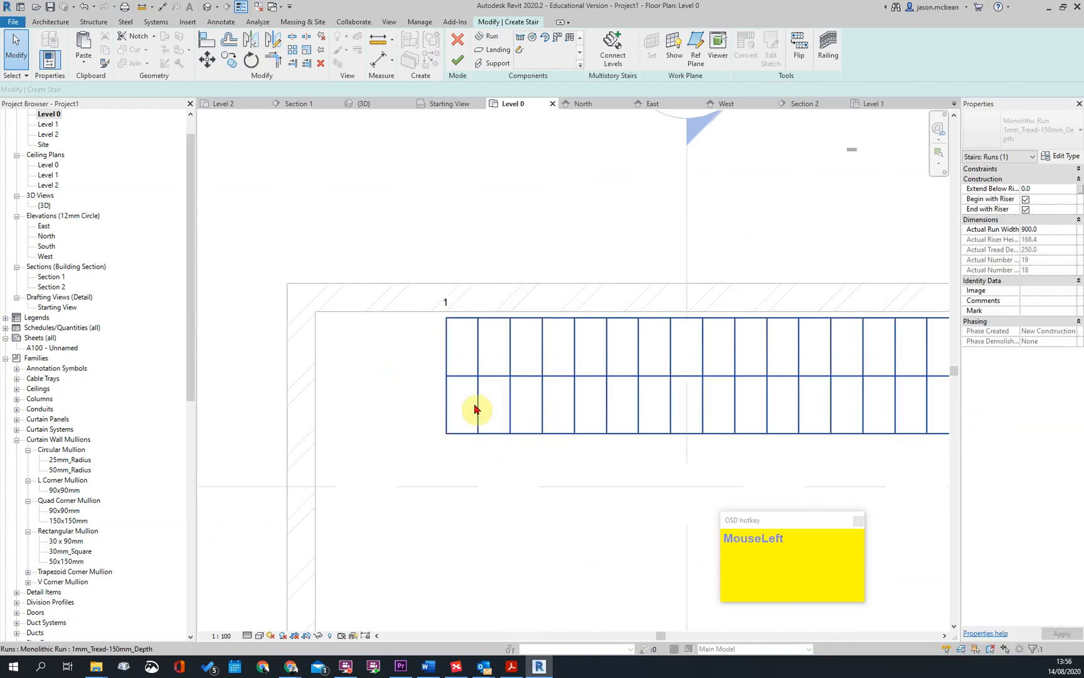
Move the narrowed run about 50 mm onto the upper wall's inner face and finish the stair
scroll(478, 327, "up", 2)
left_click(482, 349)
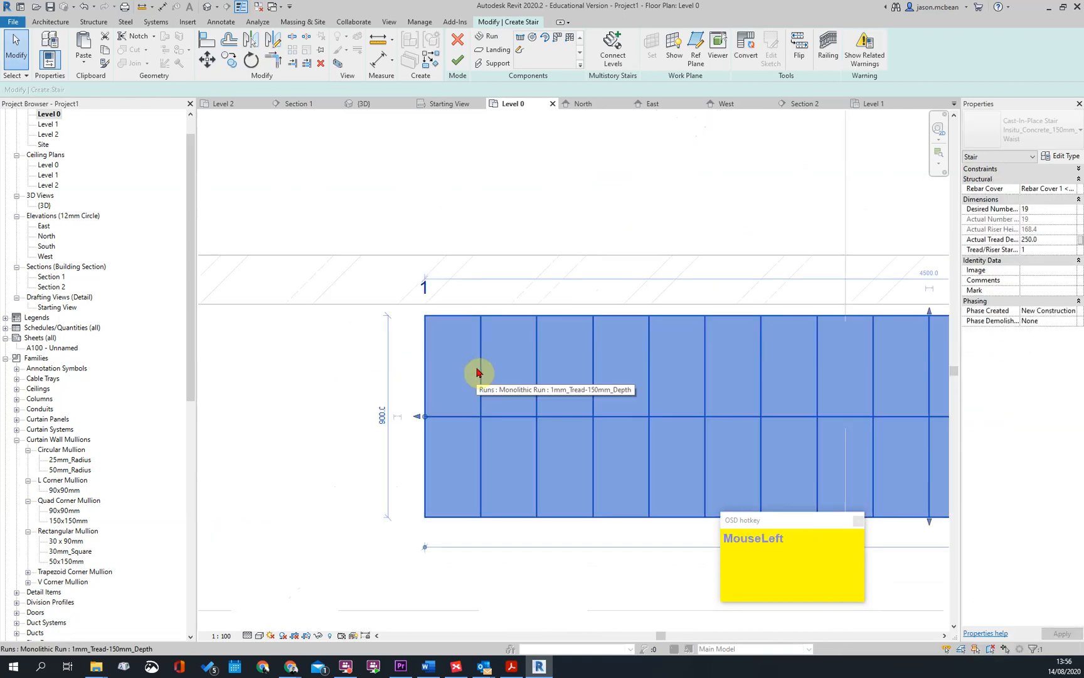
key("m")
key("v")
left_click(425, 316)
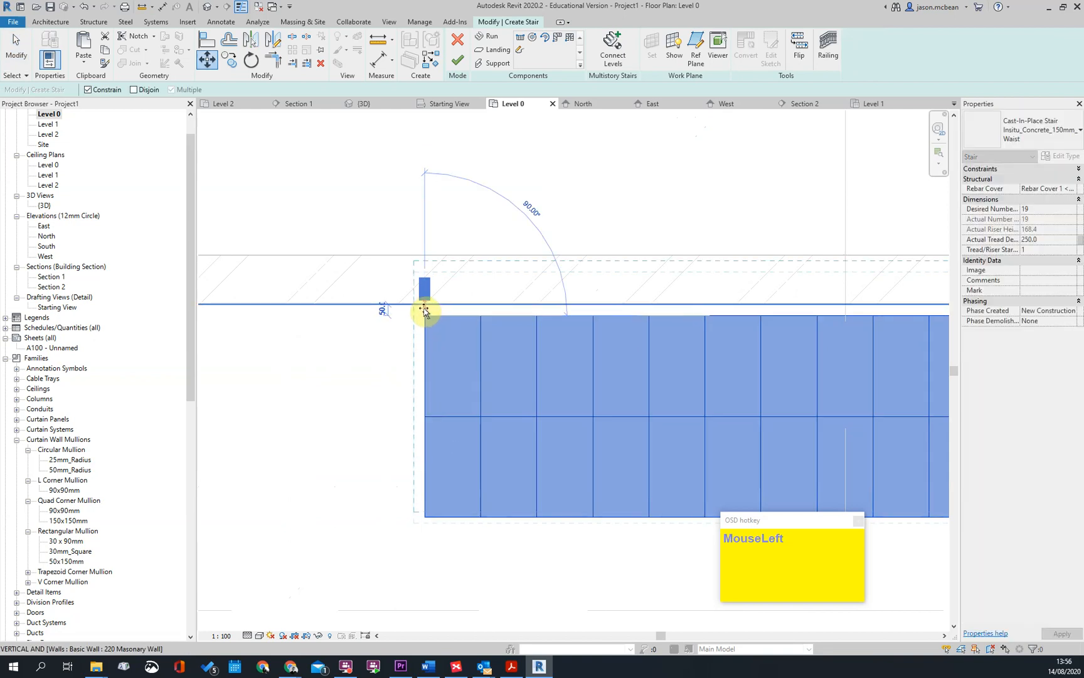
left_click(424, 304)
scroll(511, 327, "down", 2)
scroll(452, 349, "down", 3)
left_click(457, 63)
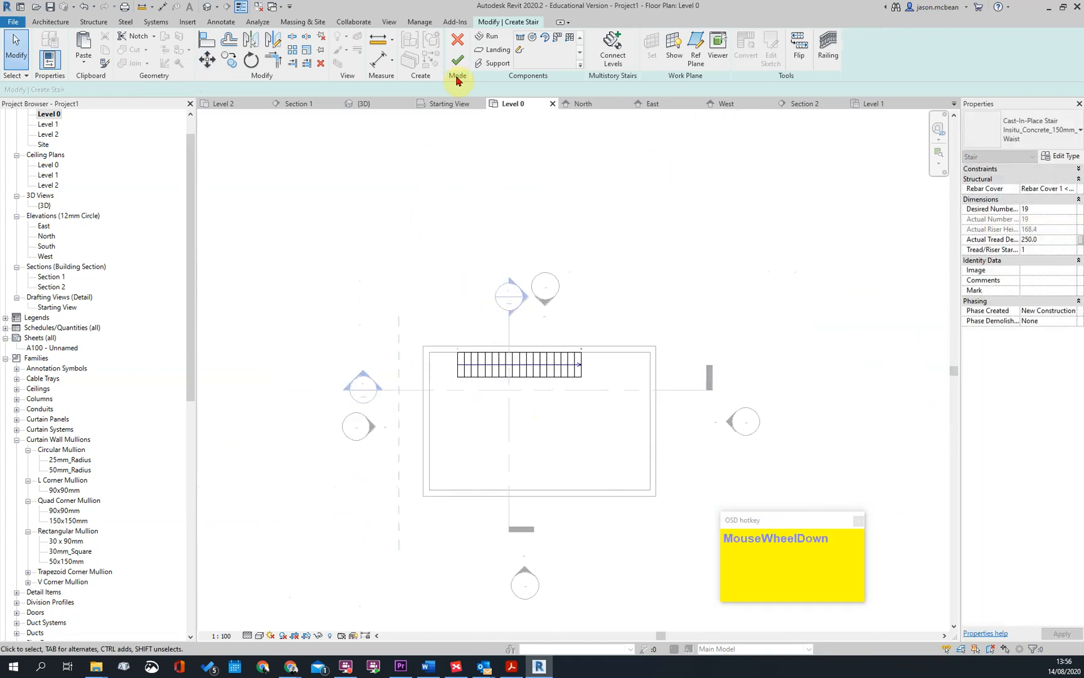
Open Section 2 from its section marker and delete both railings from the stair
left_click(483, 389)
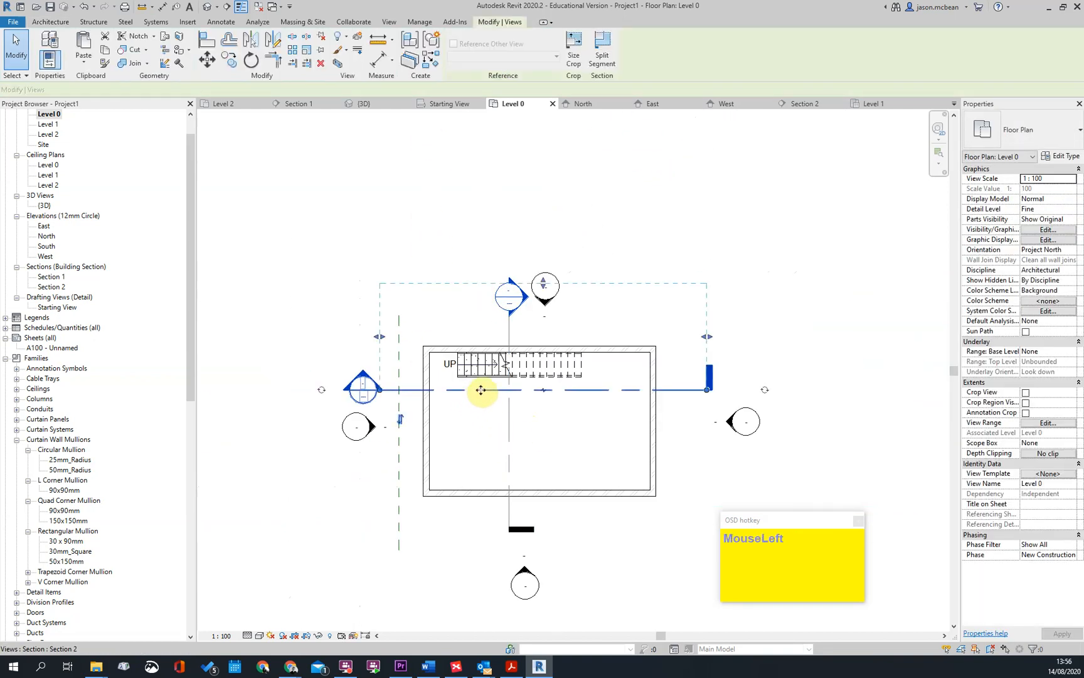
double_click(363, 384)
scroll(579, 364, "up", 3)
left_click(624, 266)
key("Delete")
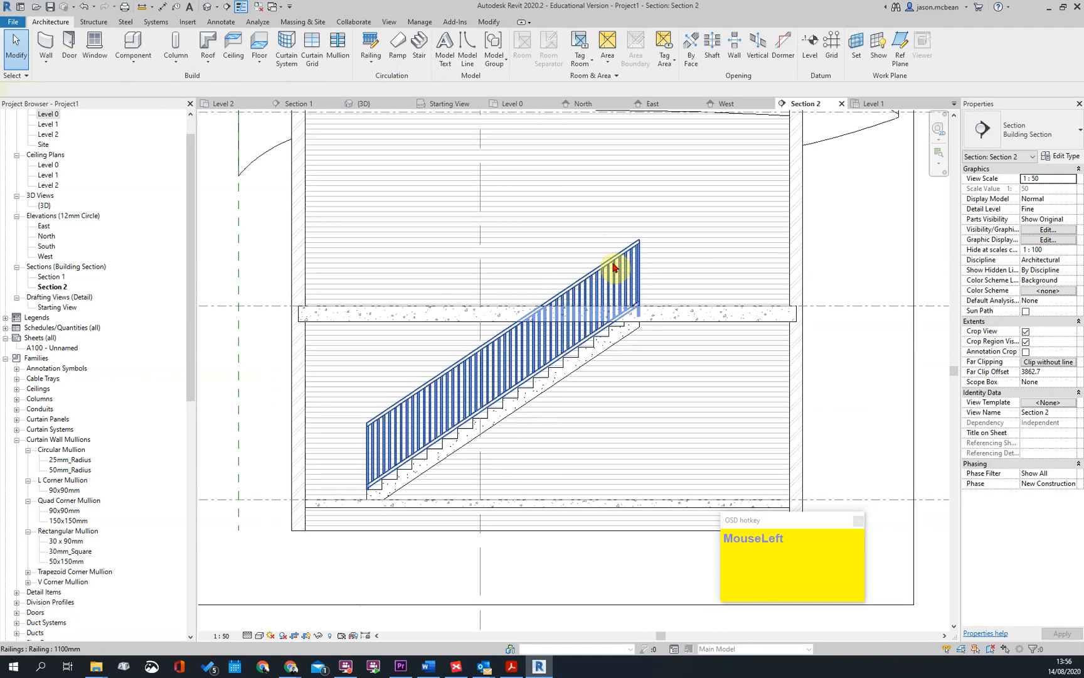
key("Delete")
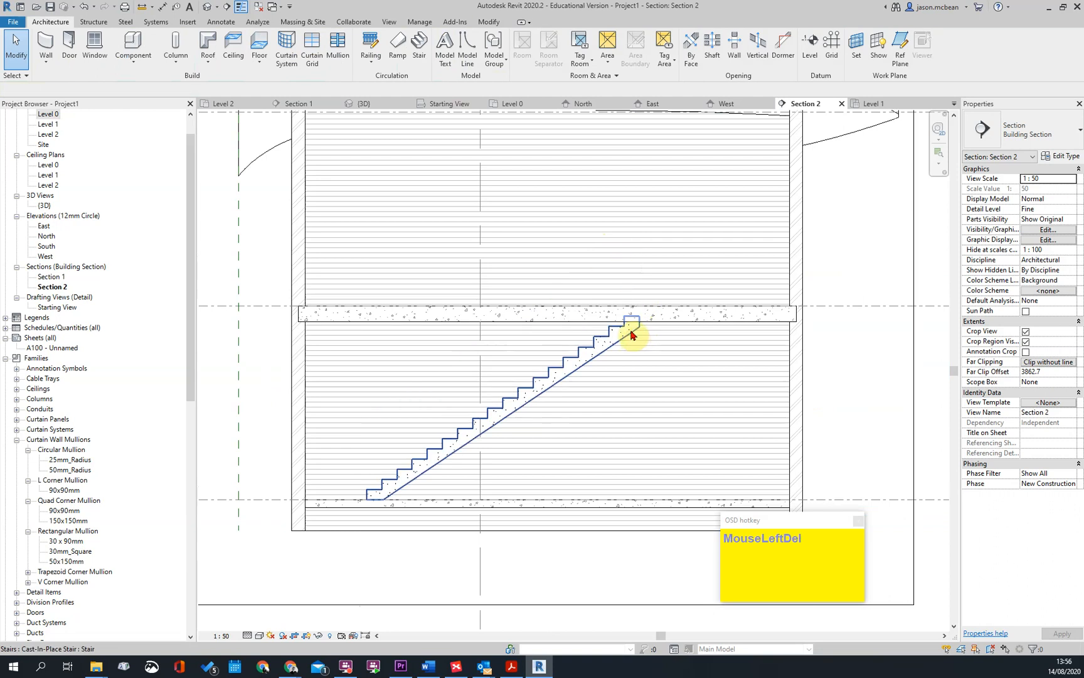
Examine the top end of the stair where it meets the Level 1 floor slab in Section 2
scroll(643, 301, "up", 2)
scroll(653, 301, "down", 1)
scroll(656, 303, "up", 2)
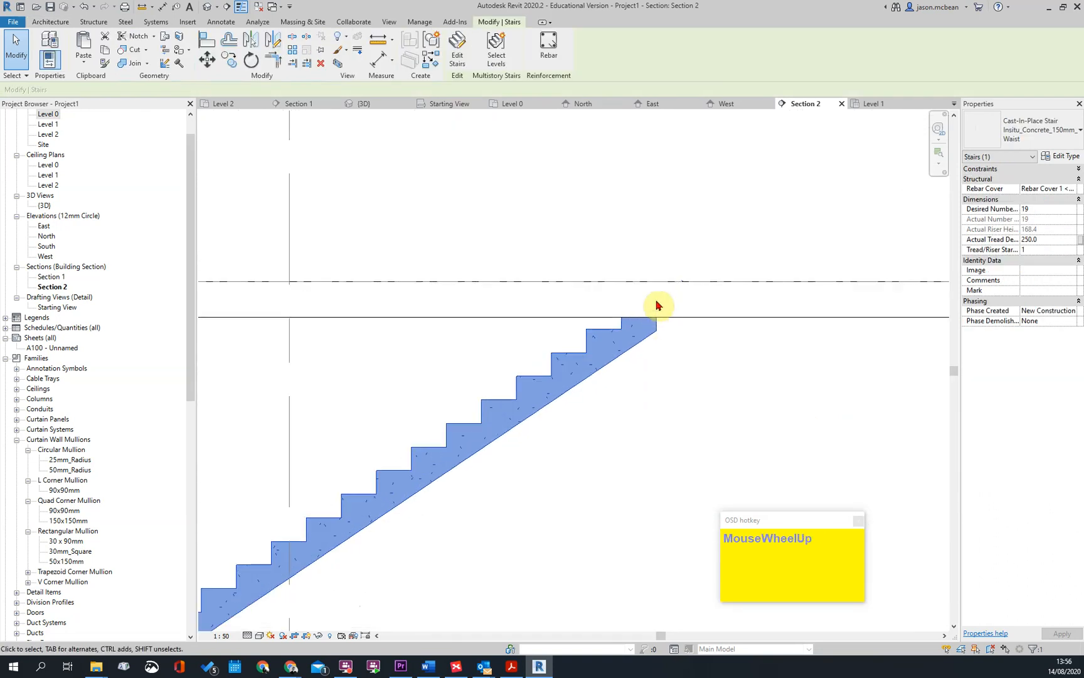
scroll(671, 301, "down", 3)
key("Escape")
left_click(665, 312)
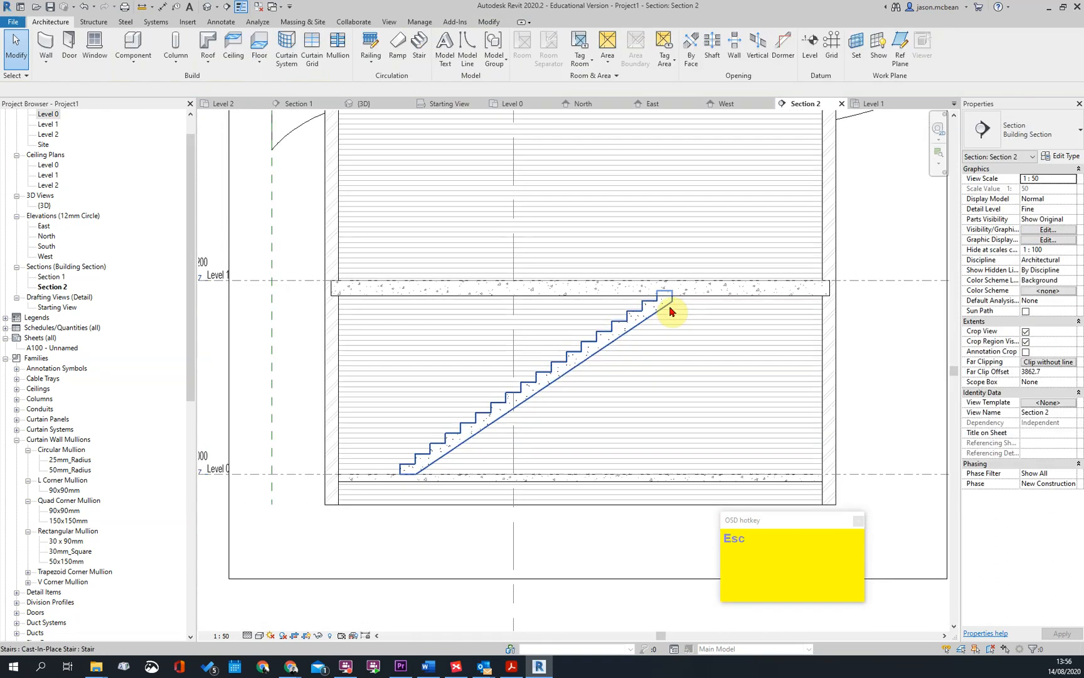
Open the Level 1 floor plan and set its underlay range base level to None
double_click(56, 123)
key("Escape")
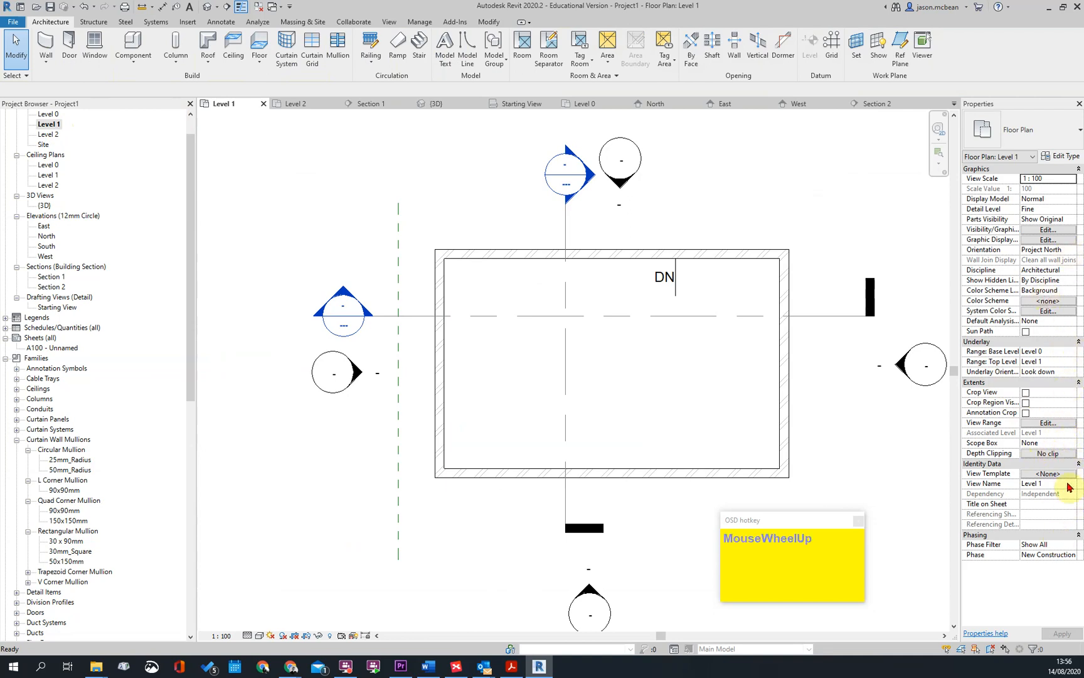
left_click(1066, 354)
left_click(1072, 354)
left_click(1072, 354)
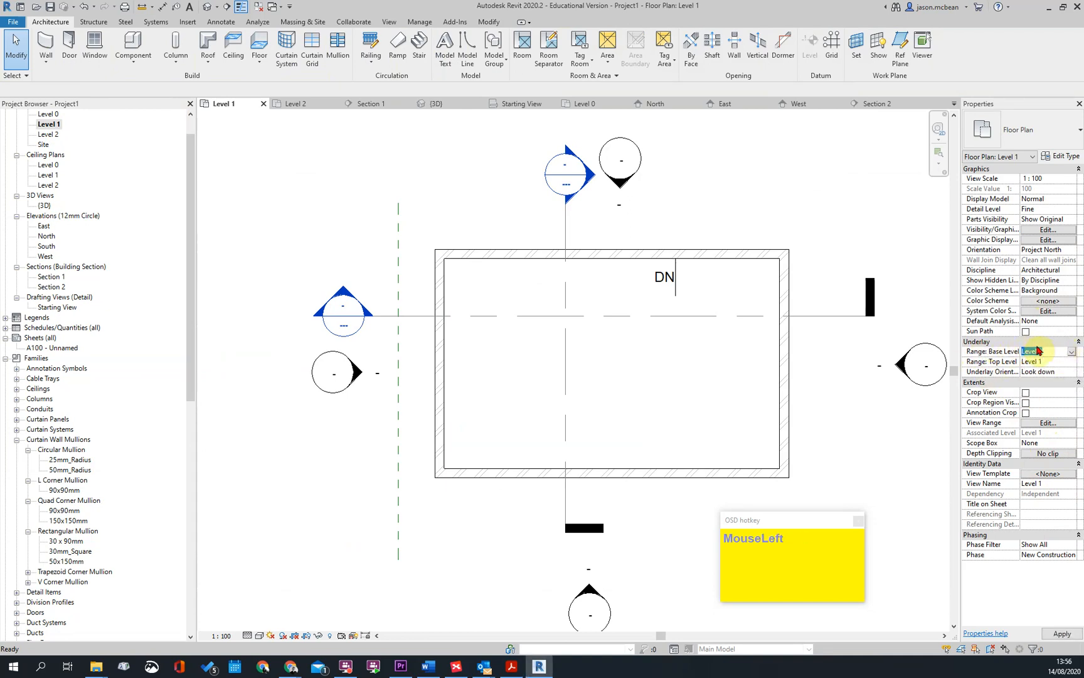
scroll(664, 285, "up", 2)
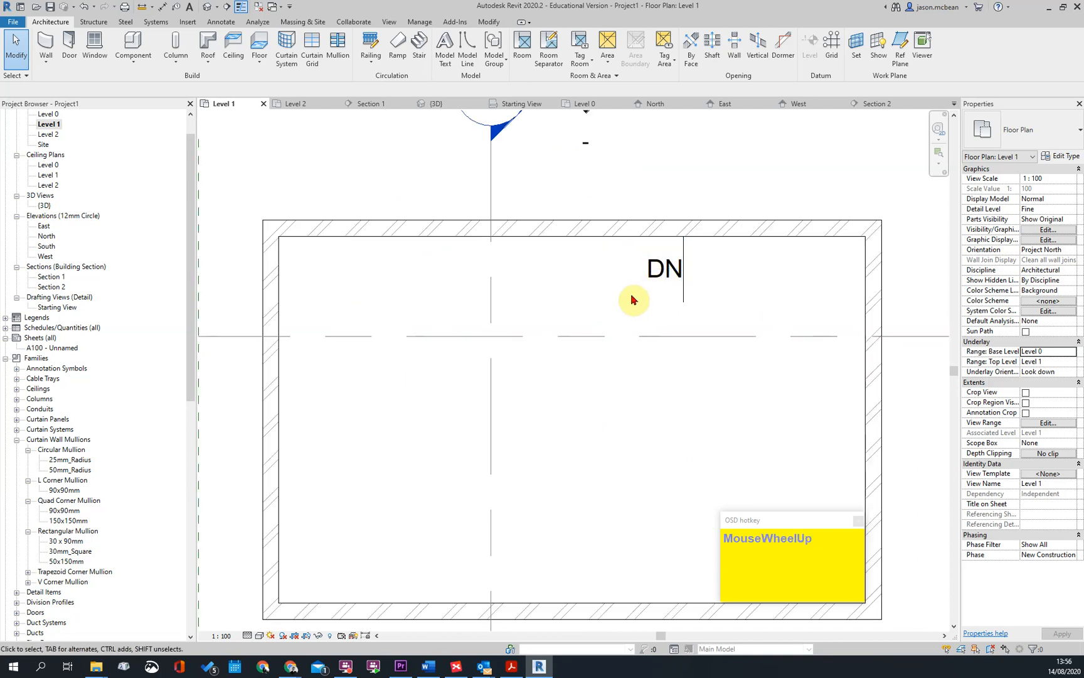
left_click(1071, 354)
left_click(1037, 360)
scroll(710, 321, "down", 4)
key("Escape")
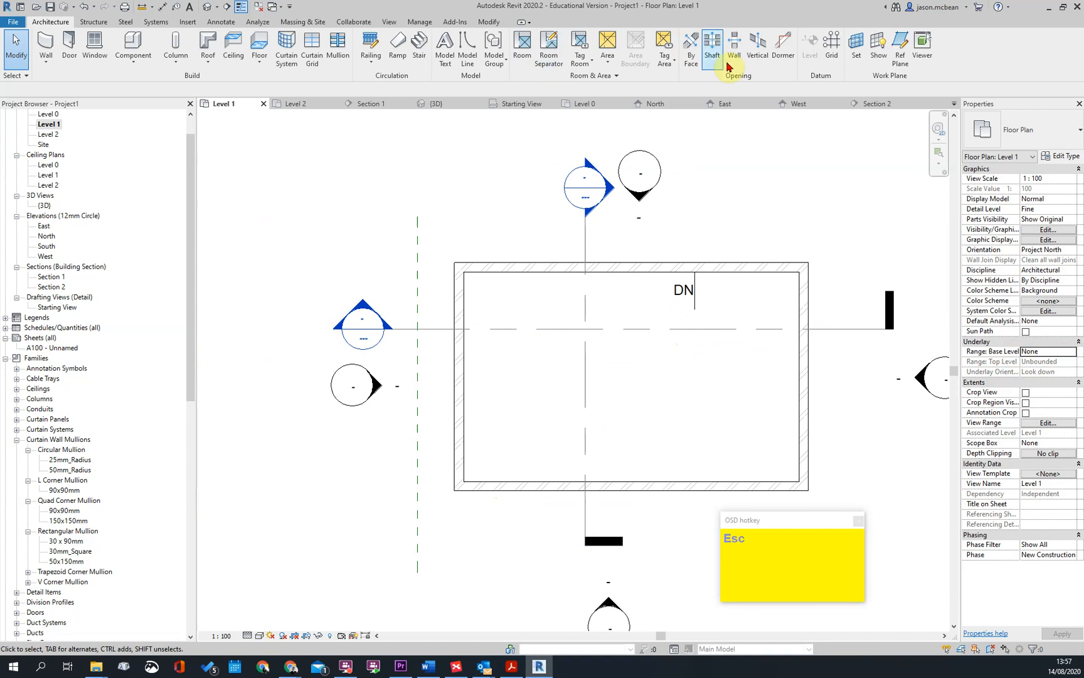
Create a shaft opening from the Level 0 plan, with its boundary picked along the stair run's rectangular outline
left_click(714, 47)
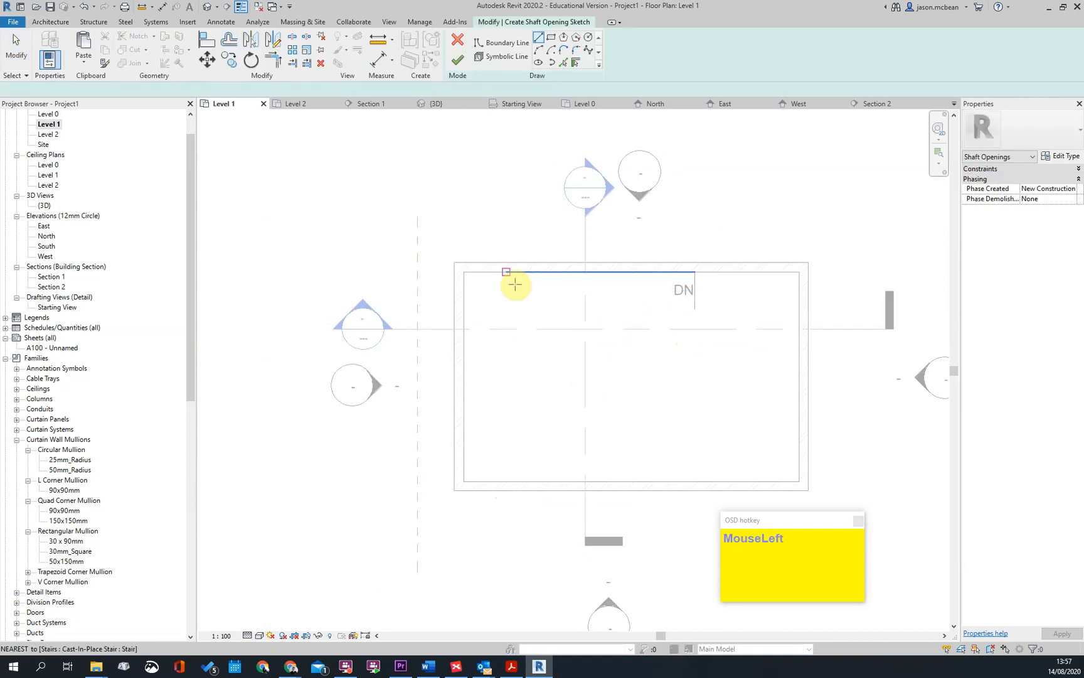
double_click(48, 114)
scroll(578, 366, "up", 3)
left_click(588, 368)
scroll(583, 390, "down", 1)
left_click(573, 389)
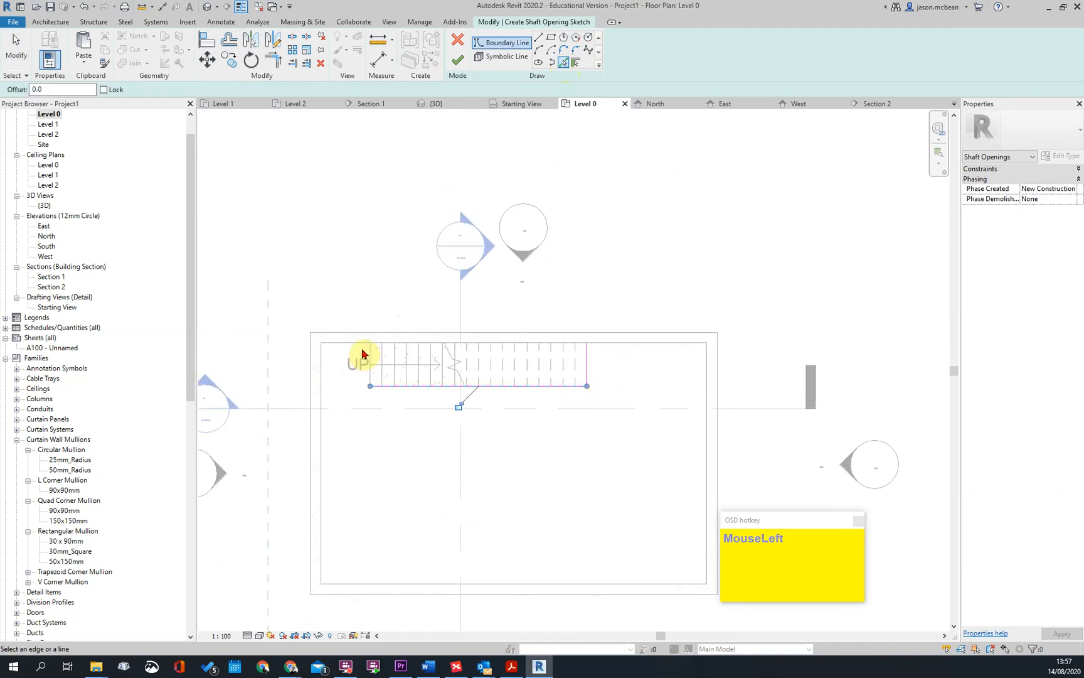
key("Escape")
key("Escape")
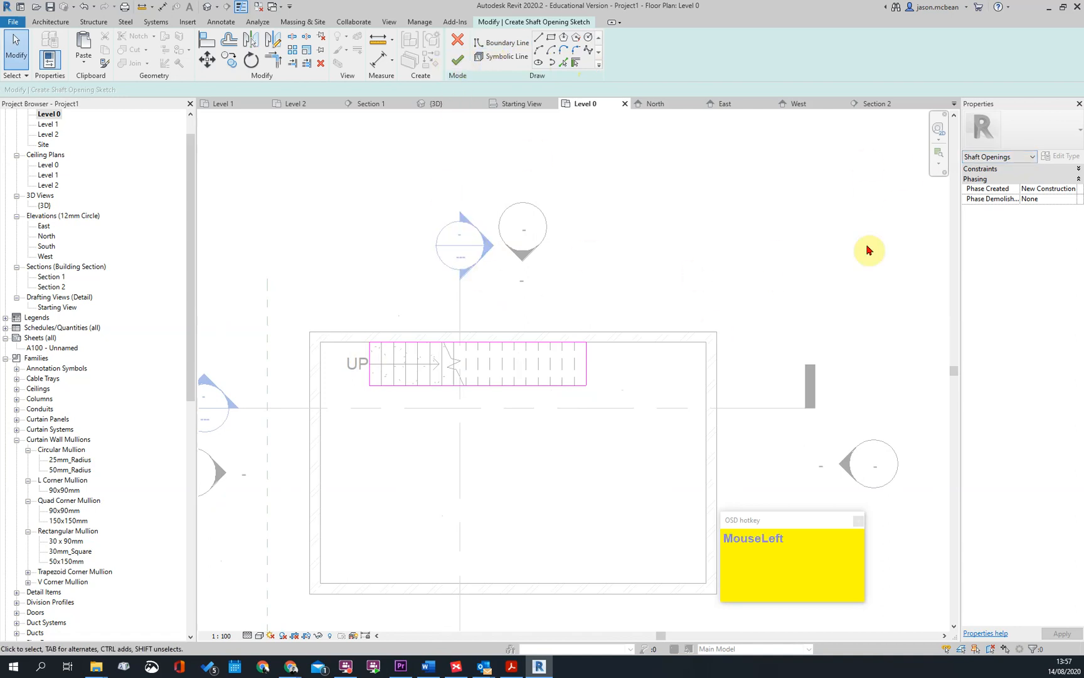
scroll(520, 358, "down", 3)
scroll(654, 254, "up", 5)
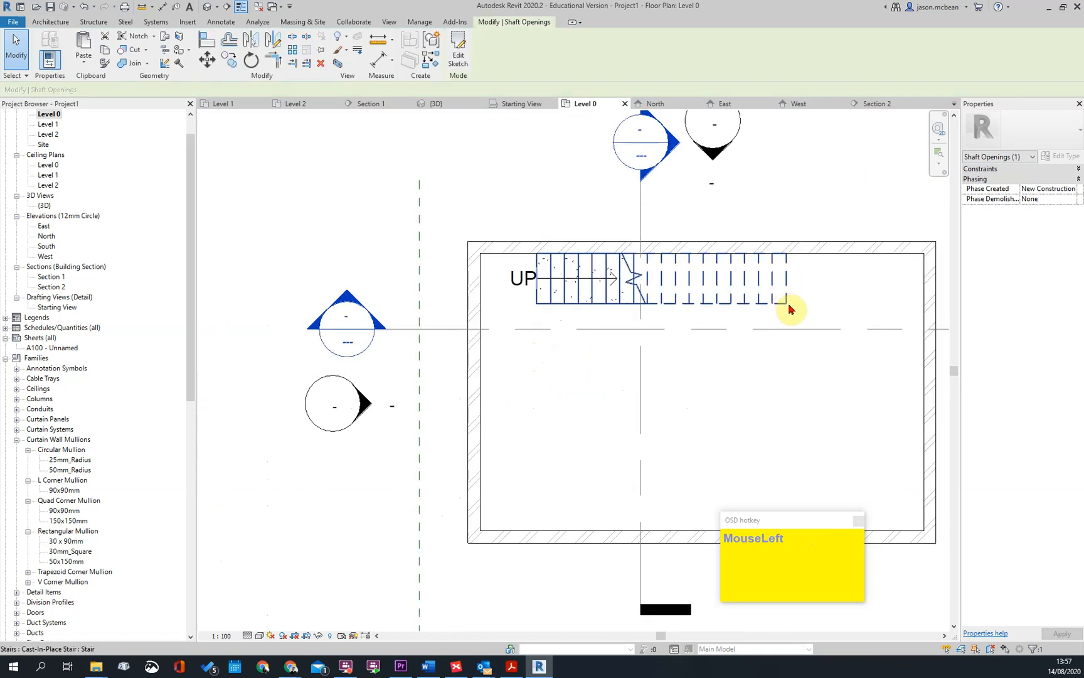
Open the Level 1 plan and select the shaft opening around the stair to check it
double_click(48, 134)
left_click(705, 304)
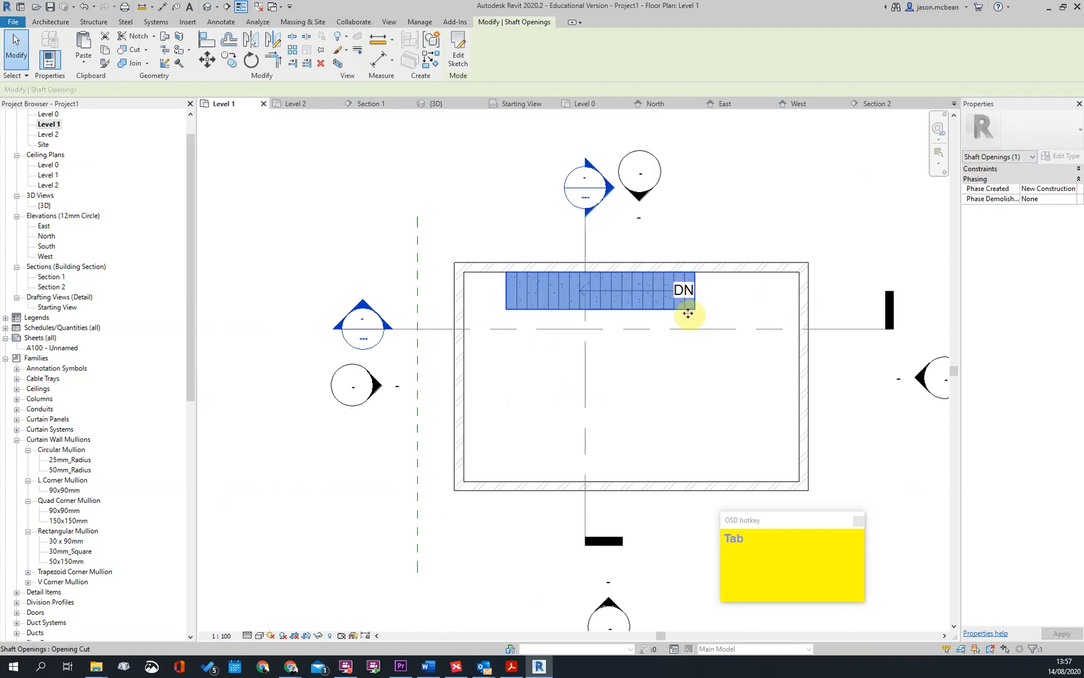
key("Escape")
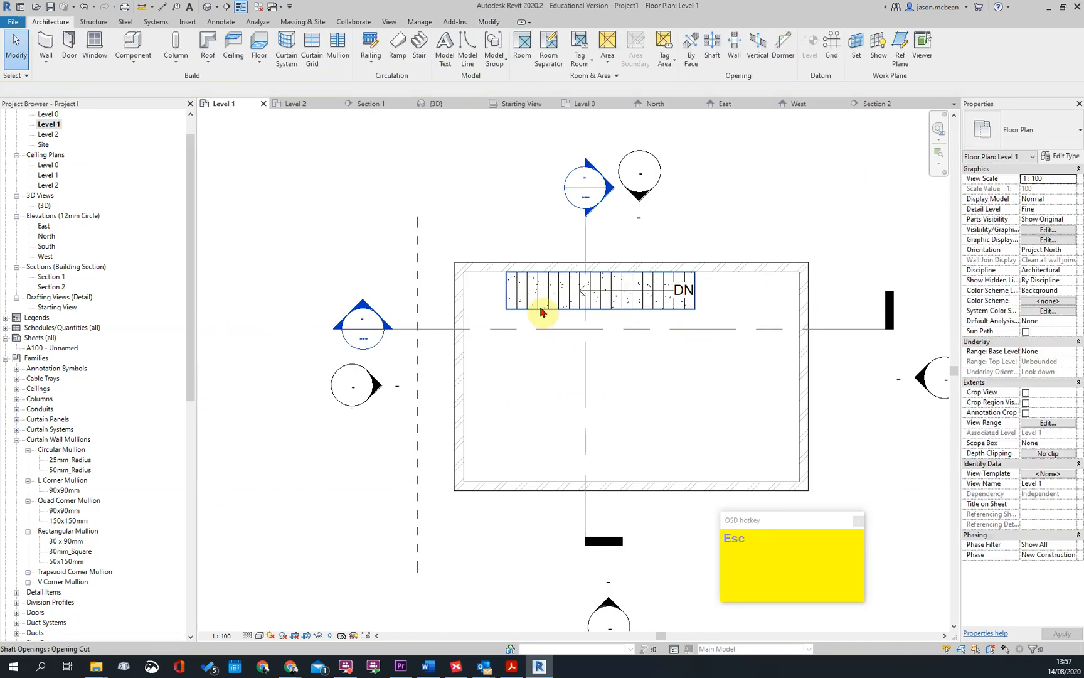
left_click(541, 311)
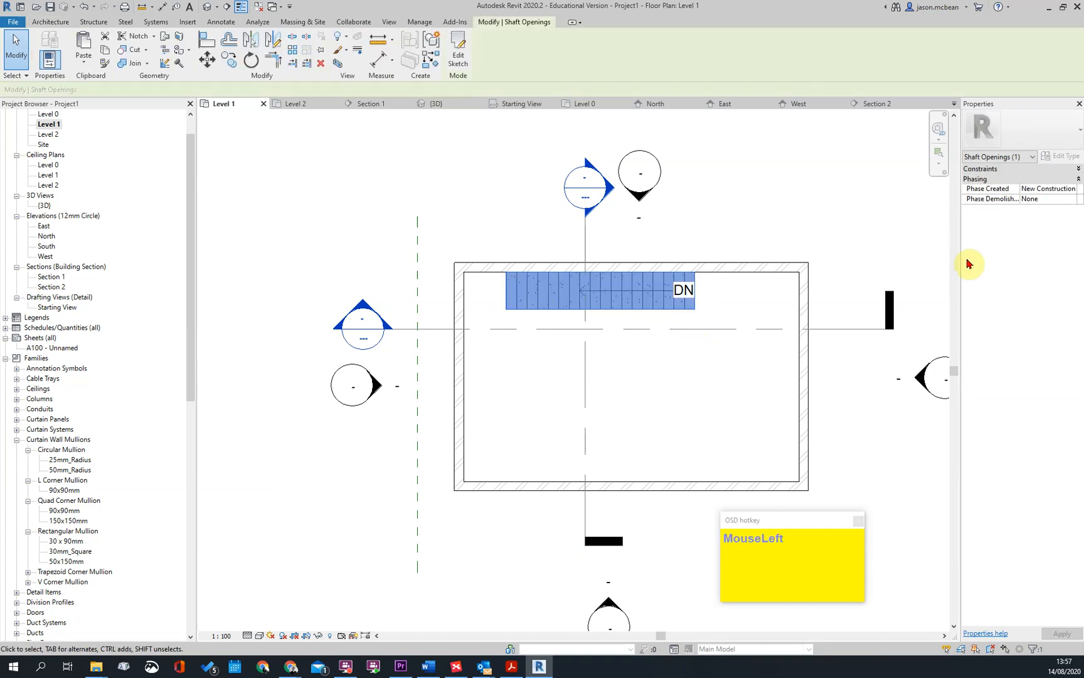
Open Section 1 from its marker and stretch the shaft opening from just above Level 0 to partway between Level 1 and Level 2
left_click_drag(614, 197, 614, 197)
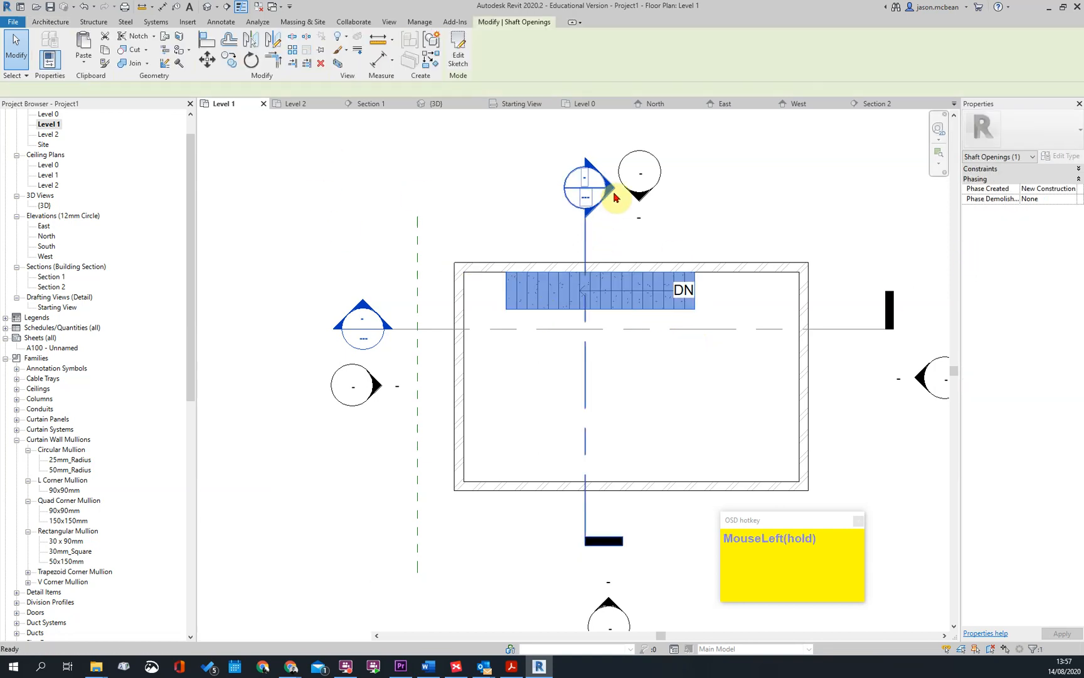
double_click(609, 196)
key("Escape")
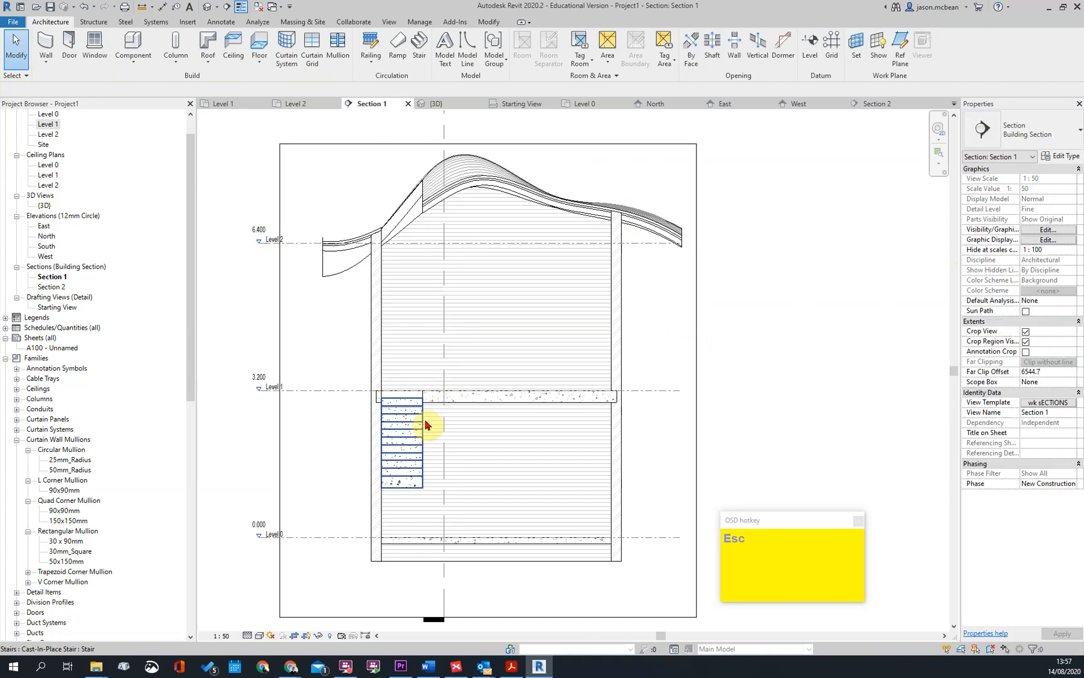
left_click(425, 387)
scroll(415, 402, "down", 2)
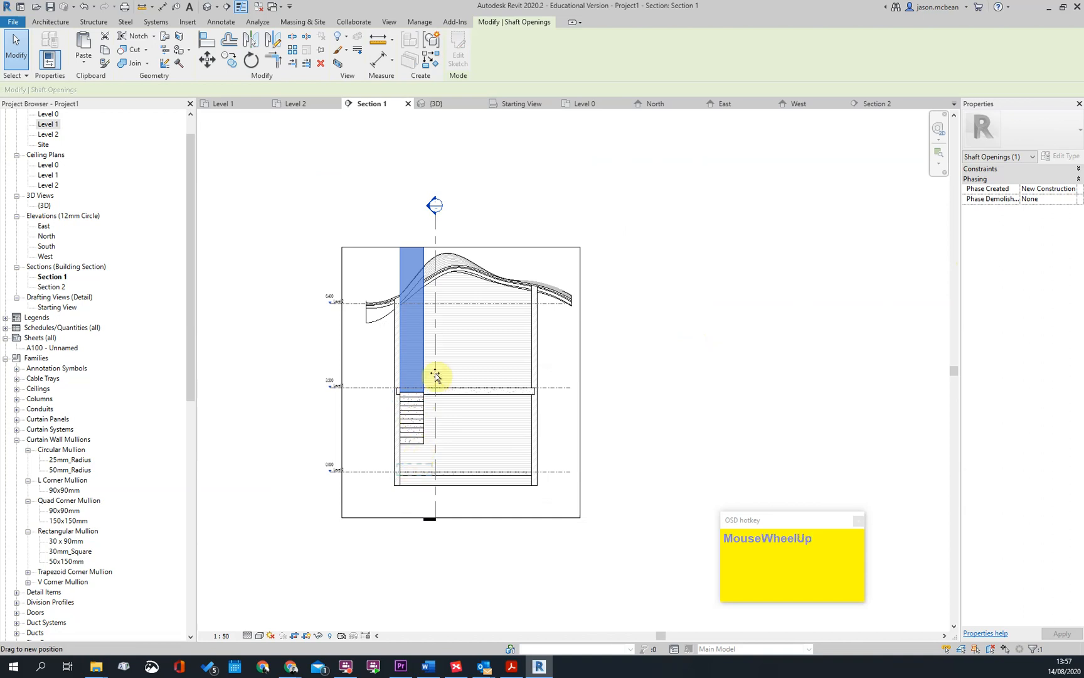
scroll(440, 346, "up", 1)
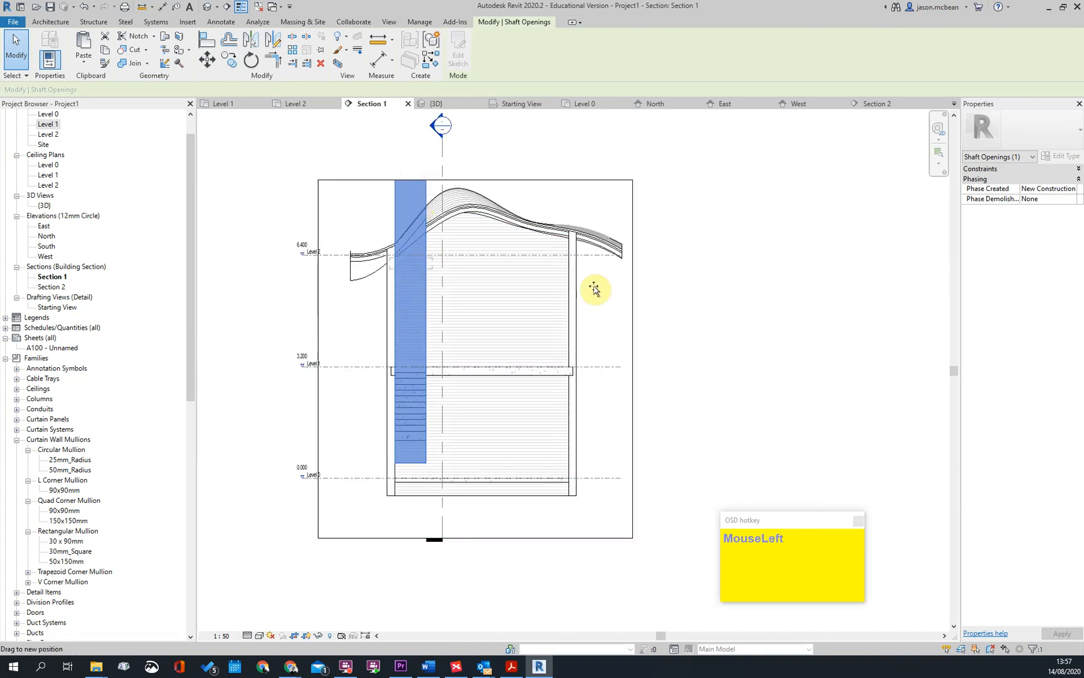
left_click_drag(594, 288, 595, 291)
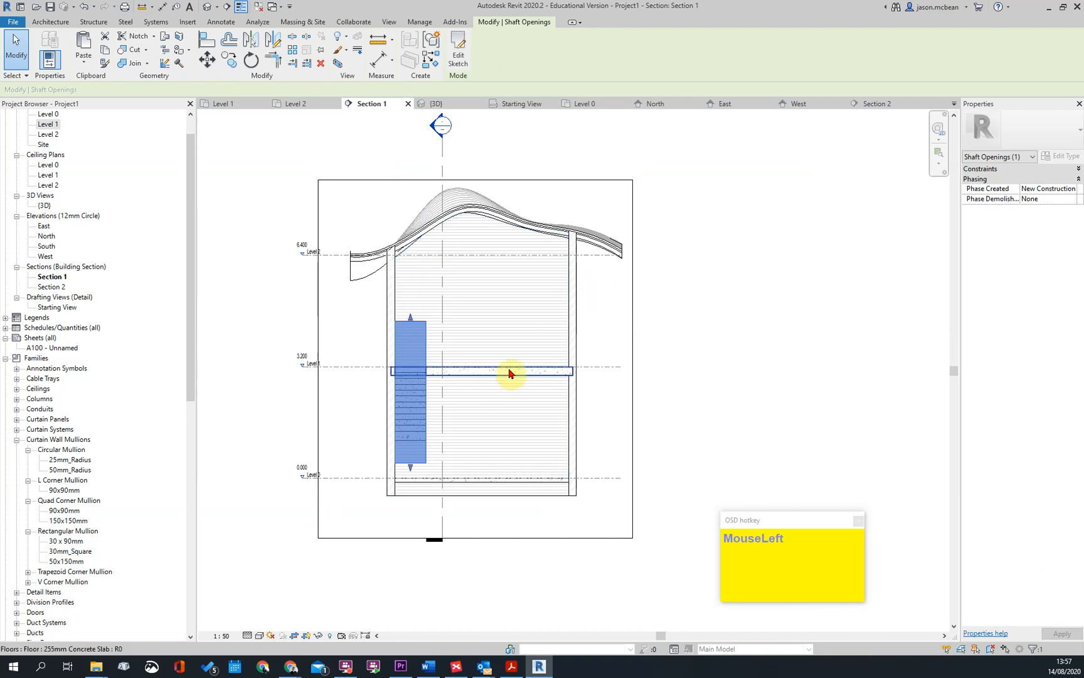
key("Escape")
left_click(425, 339)
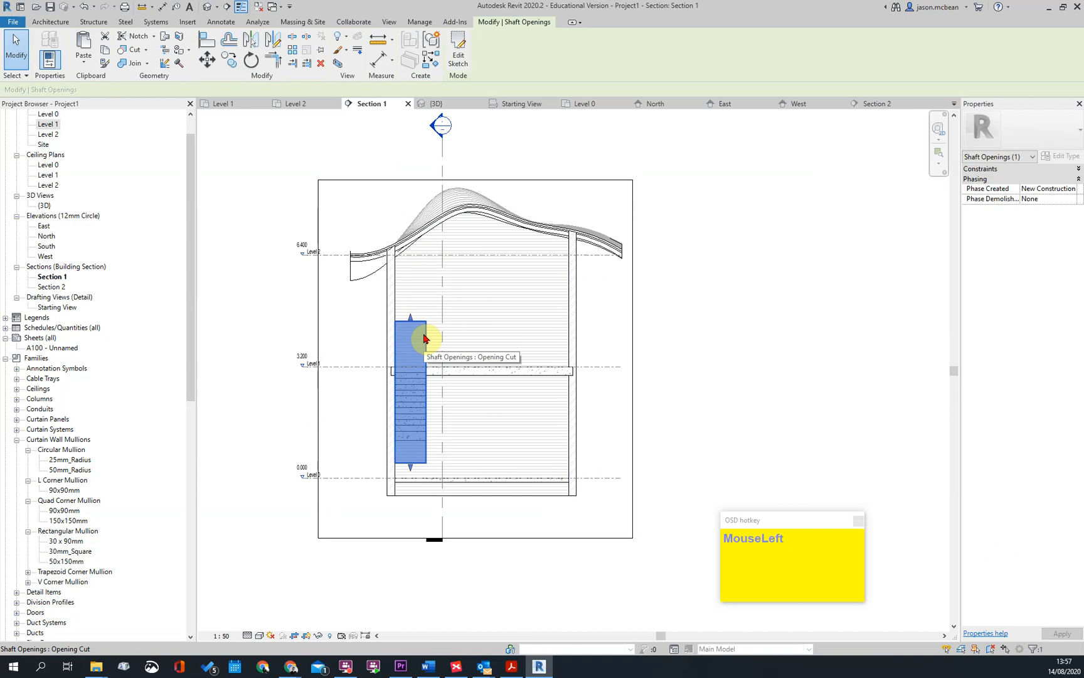
key("Escape")
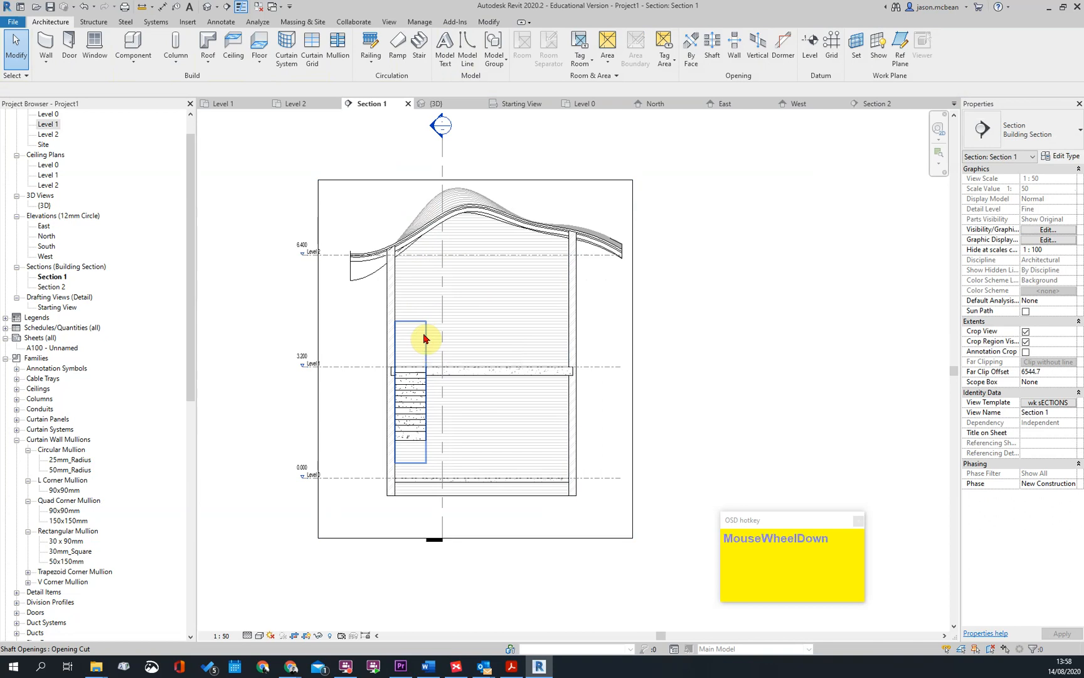
Move the Section 2 line so it cuts through the stair flight, and open Section 2 from its marker
scroll(424, 339, "down", 2)
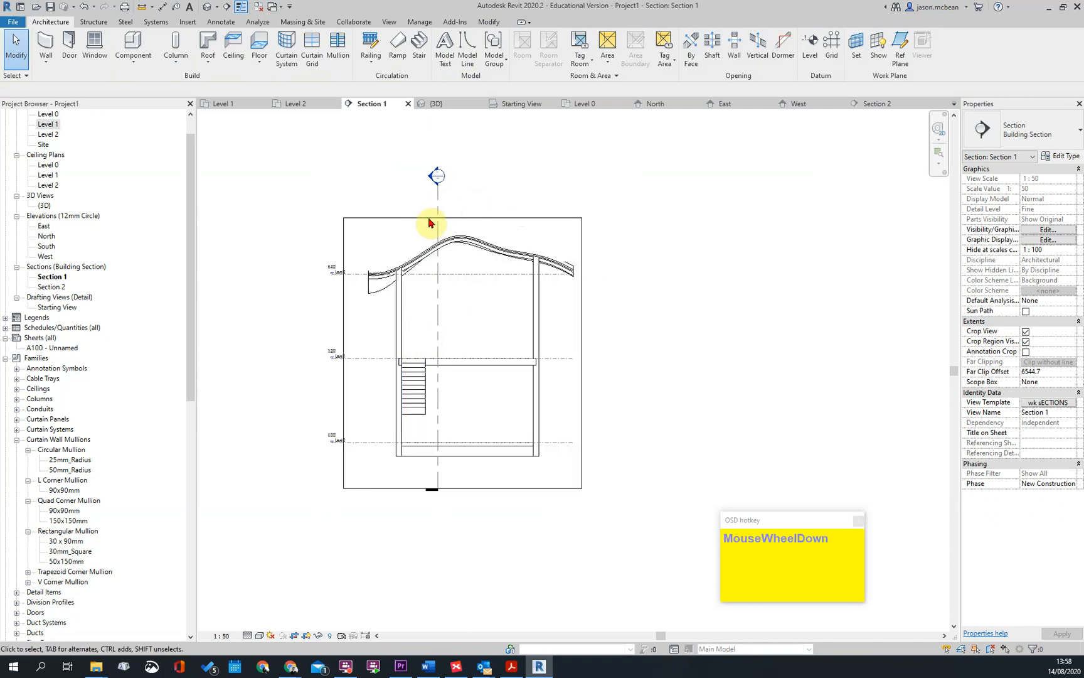
left_click(437, 390)
left_click_drag(438, 391, 418, 391)
key("Escape")
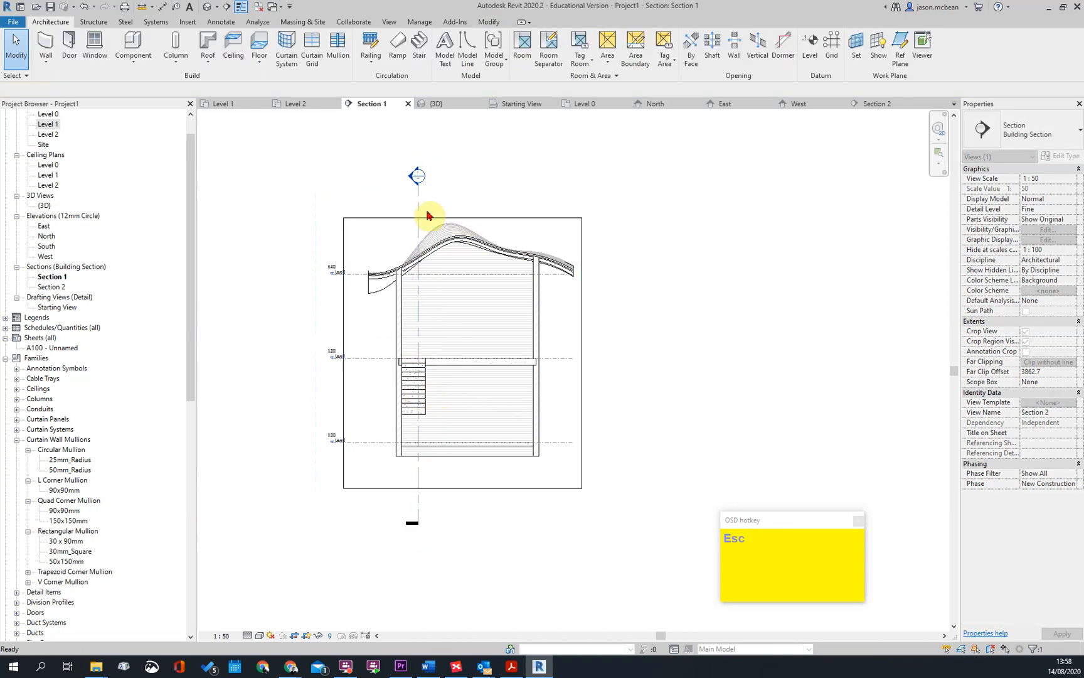
double_click(414, 178)
scroll(562, 443, "down", 3)
scroll(576, 341, "up", 4)
key("Escape")
Join the concrete stair to the 255mm Concrete Slab floor at Level 1
left_click(637, 357)
scroll(676, 326, "up", 2)
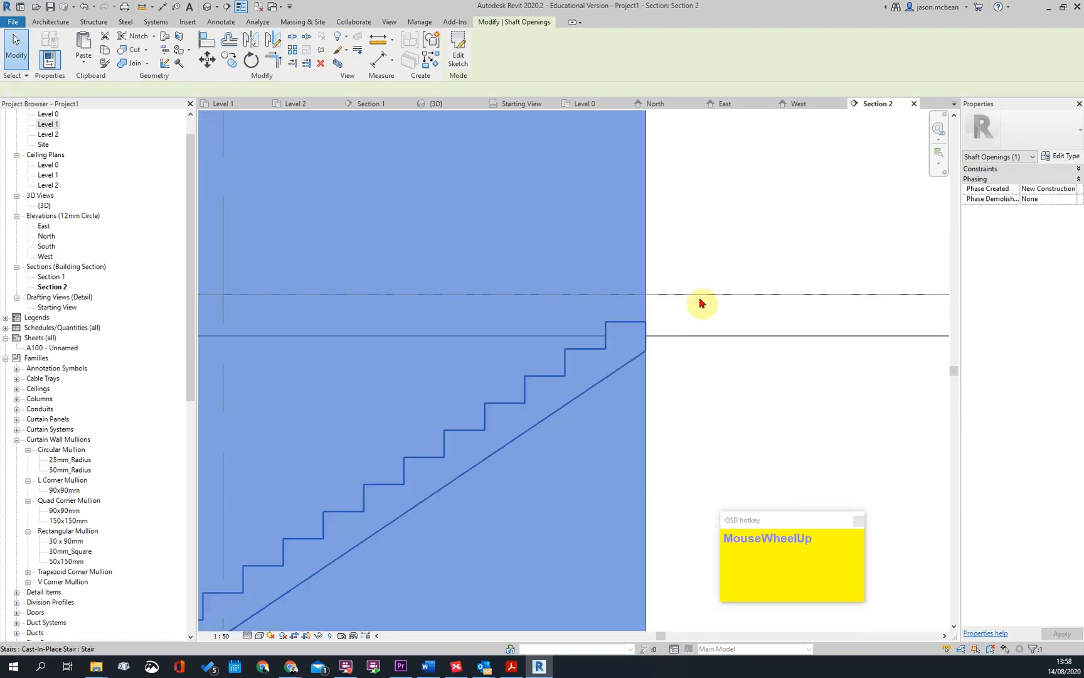
key("Escape")
scroll(647, 329, "down", 2)
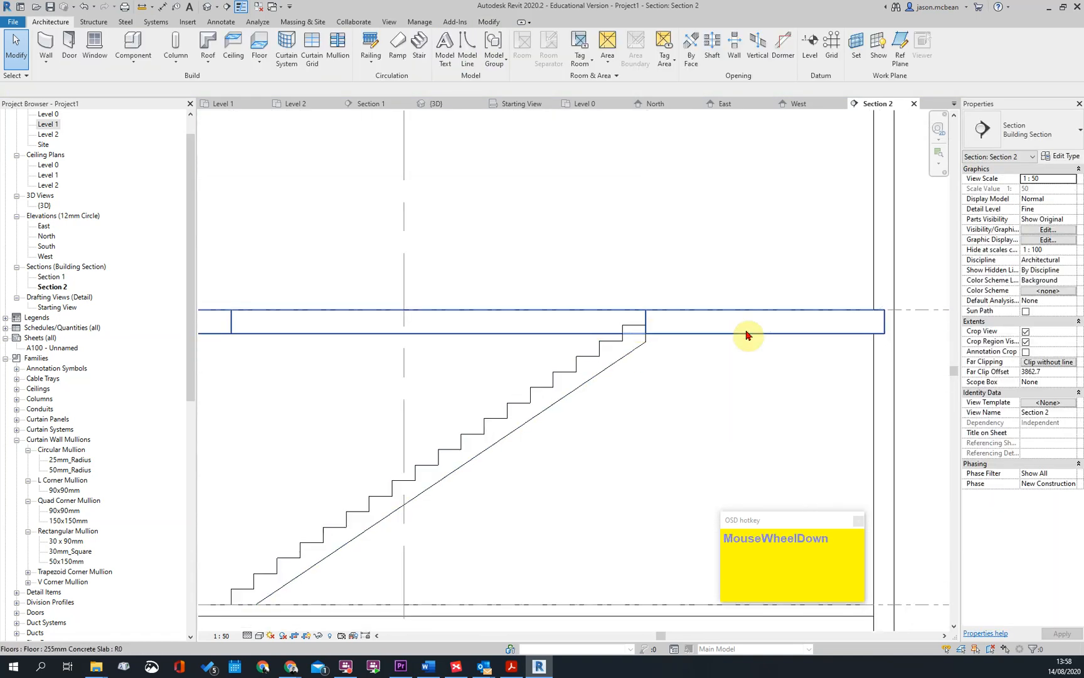
scroll(648, 353, "down", 2)
scroll(647, 353, "up", 4)
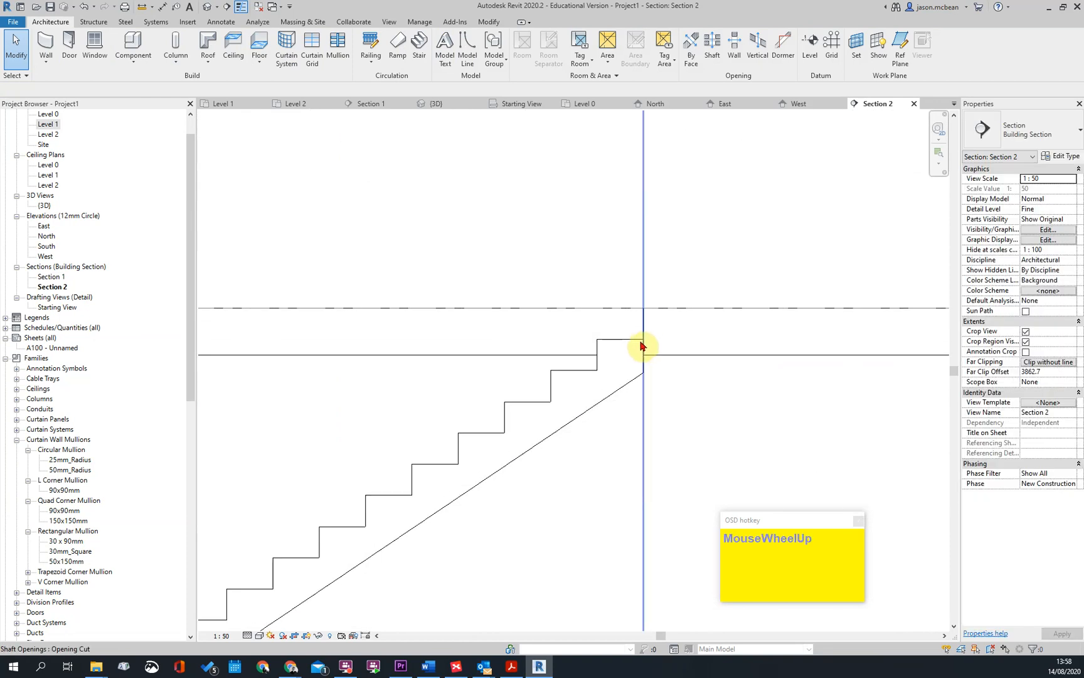
key("j")
left_click(642, 380)
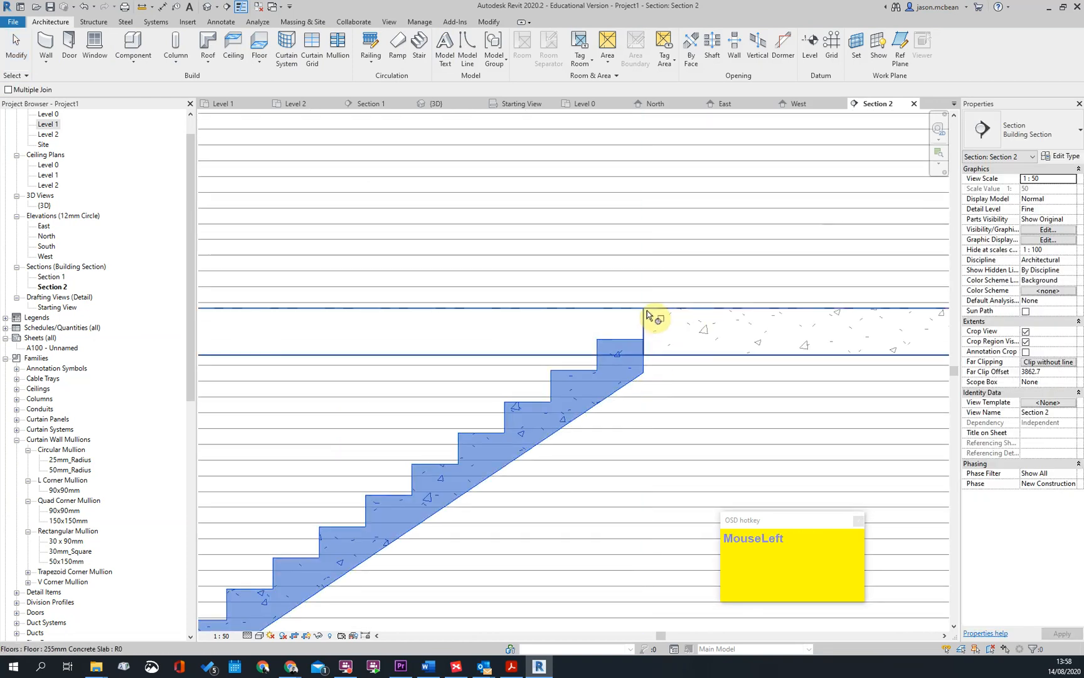
left_click(657, 316)
scroll(653, 290, "down", 6)
key("Escape")
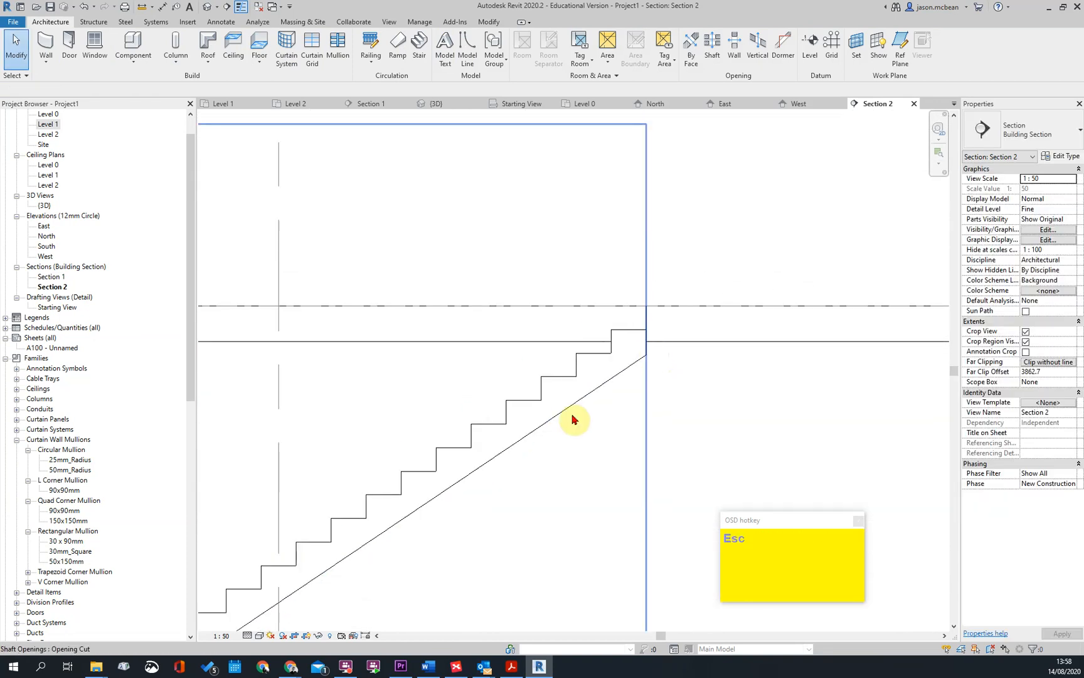
Examine the foot of the stair at the Level 0 slab and the full flight in Section 2
scroll(589, 422, "up", 1)
scroll(490, 459, "up", 5)
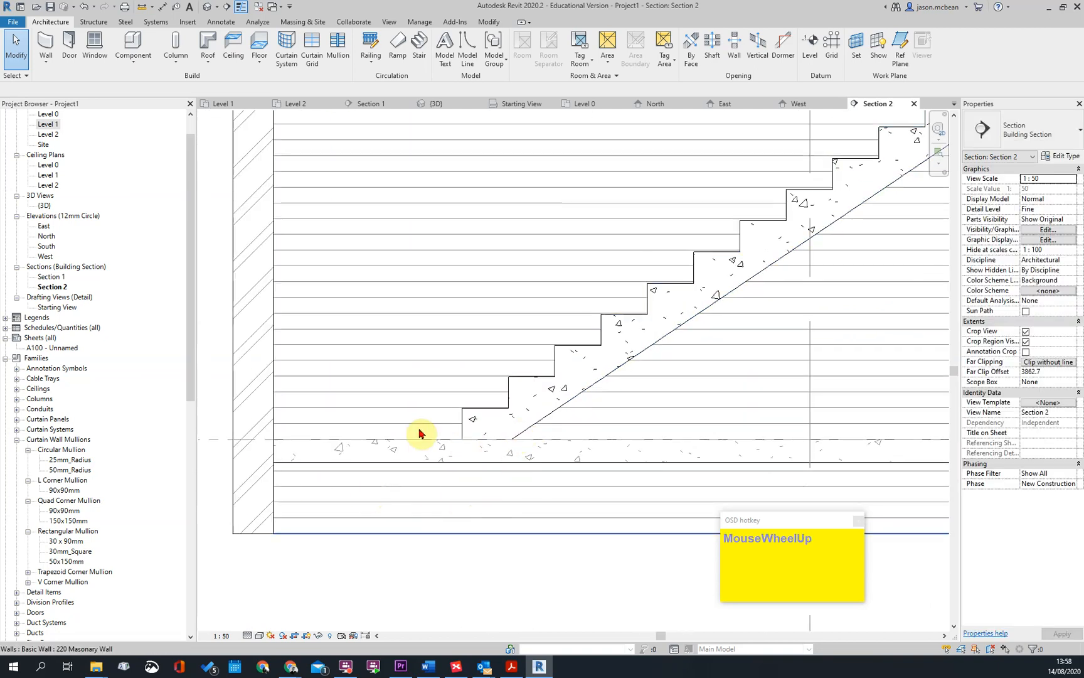
left_click(468, 427)
scroll(483, 492, "down", 1)
key("Escape")
scroll(627, 279, "down", 3)
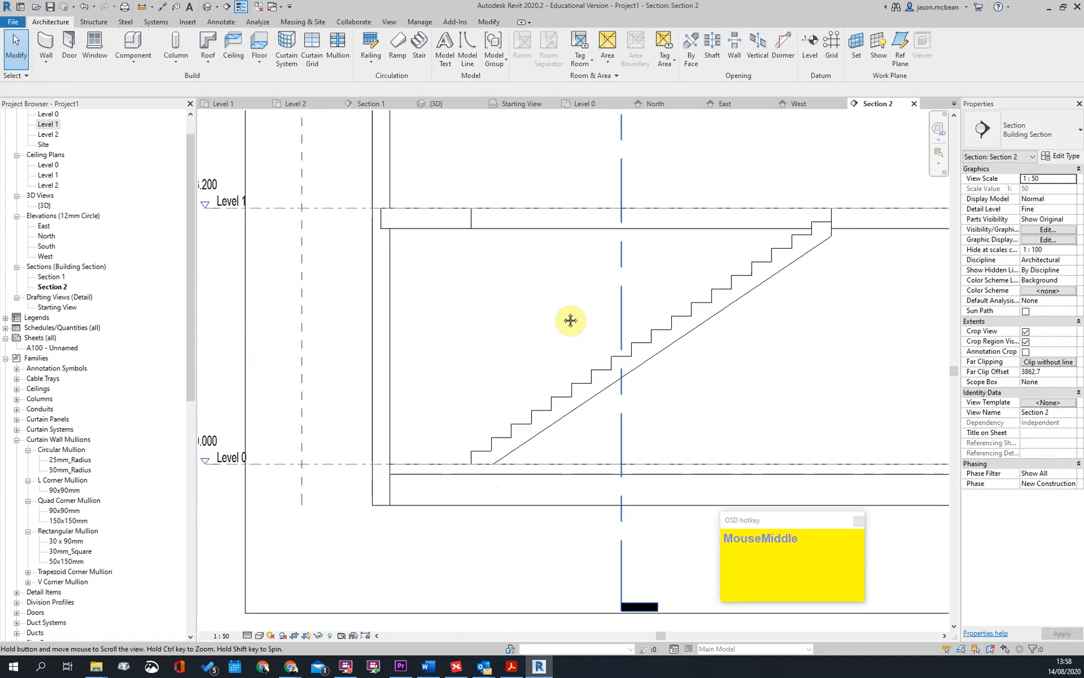
left_click(771, 353)
scroll(641, 314, "down", 3)
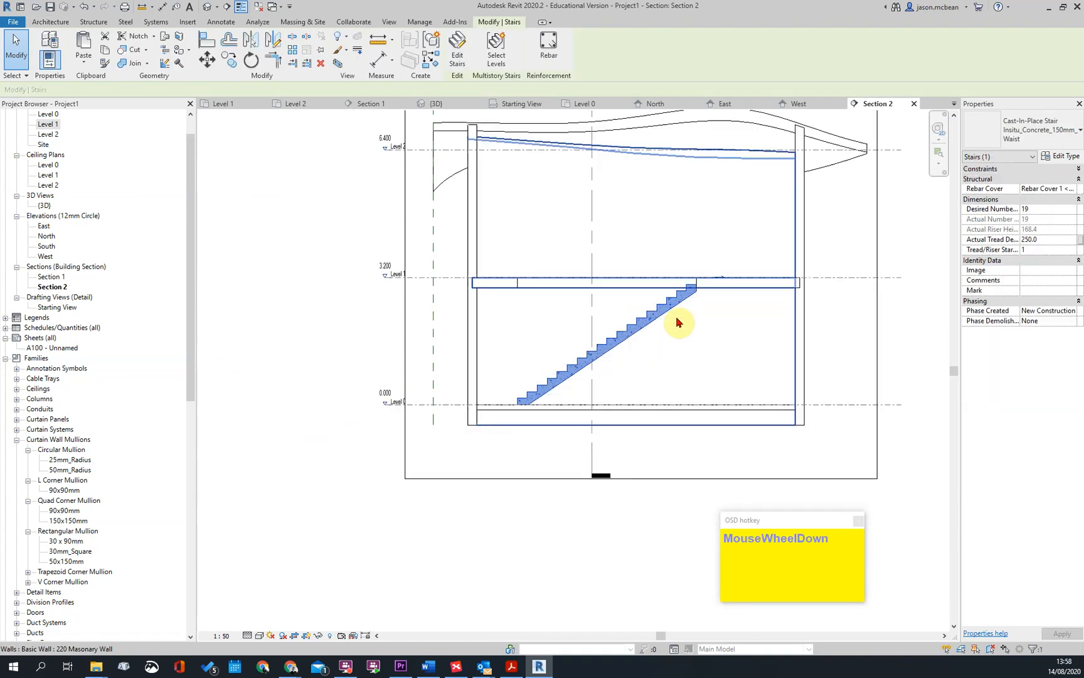
key("Escape")
Open the 3D view, fit a selection box around the stair, and orbit to see the flight from its open side
left_click(209, 11)
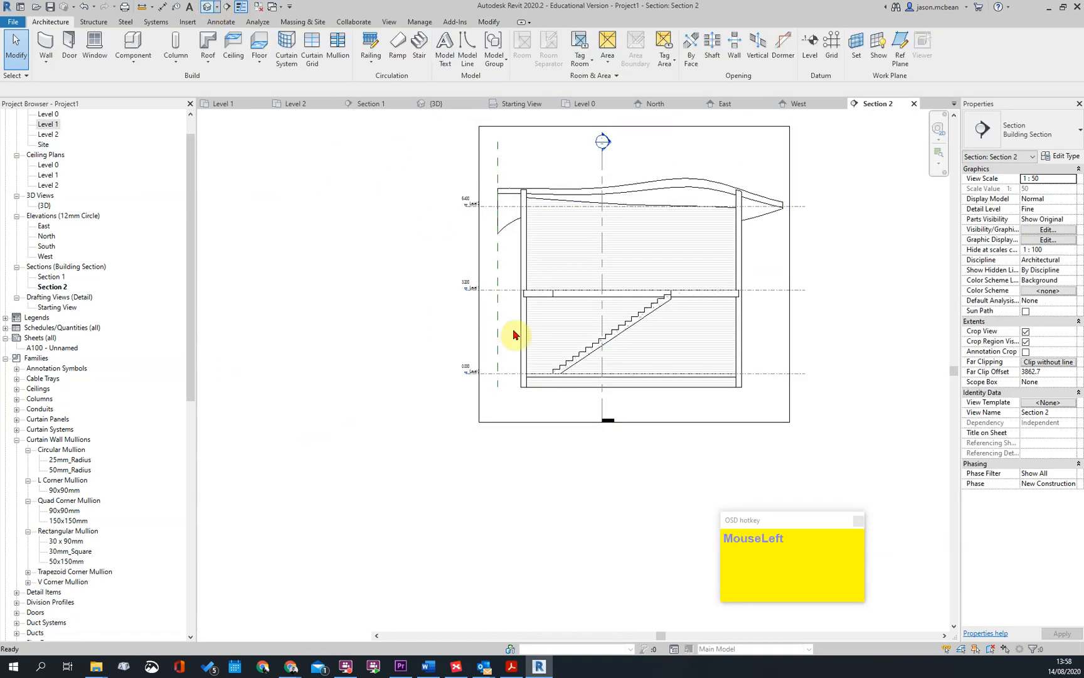
scroll(637, 379, "down", 2)
scroll(484, 516, "up", 2)
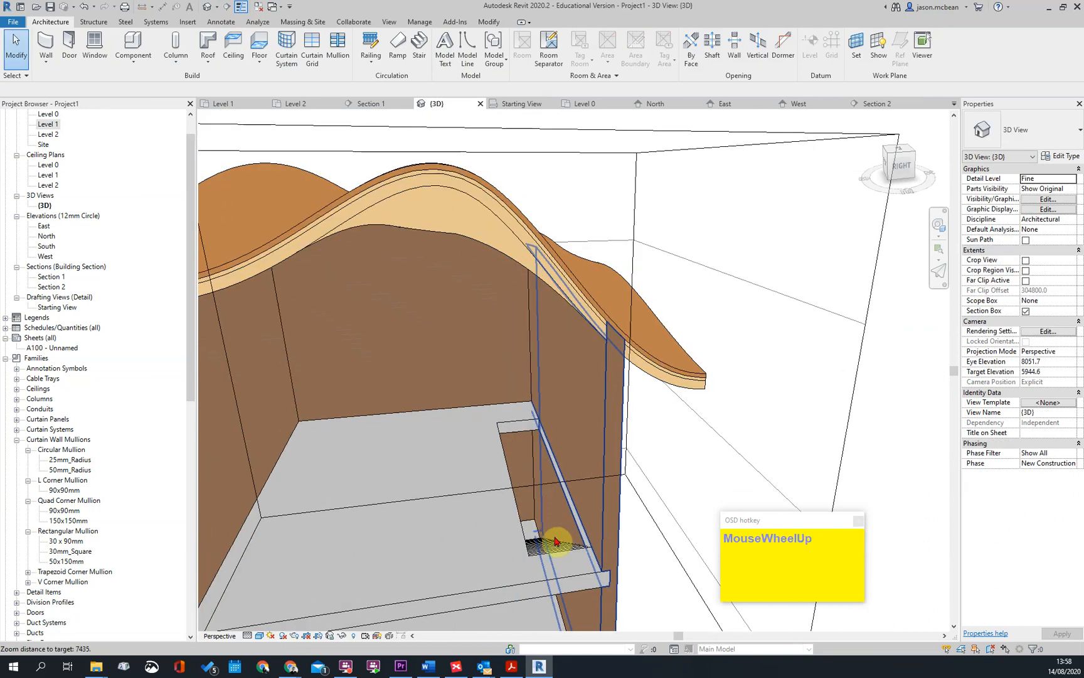
left_click(516, 552)
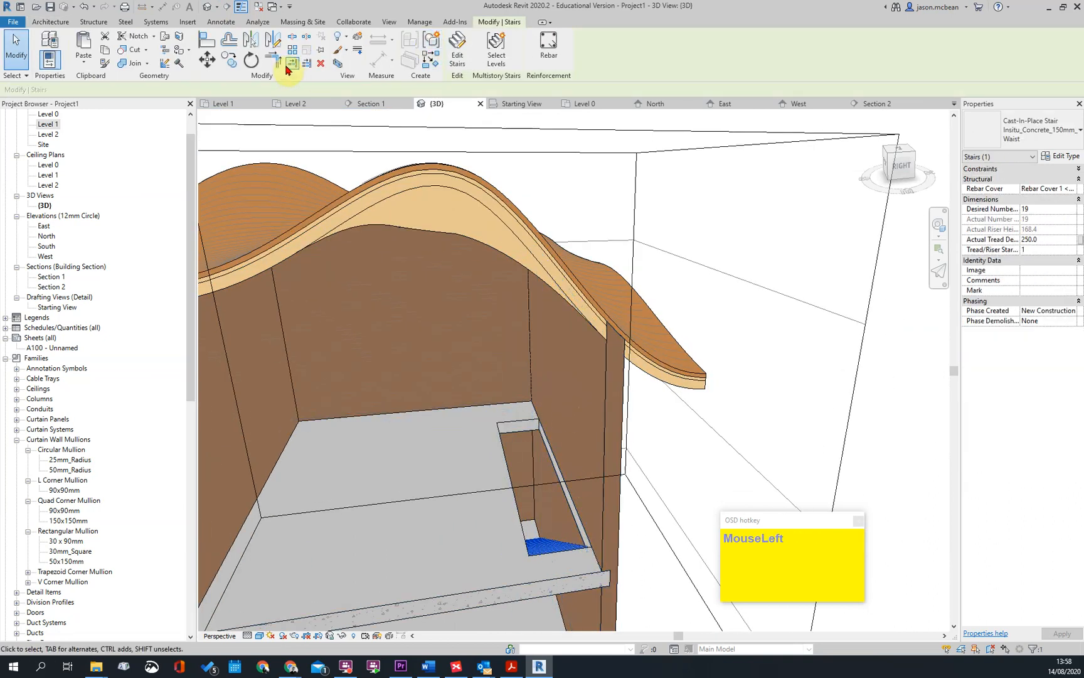
scroll(617, 467, "down", 4)
mouse_move(617, 467)
middle_mouse_down("shift")
mouse_move(721, 435)
mouse_move(606, 457)
middle_mouse_up("shift")
left_click(606, 452)
middle_click_drag(547, 320, 545, 515, "shift")
key("Escape")
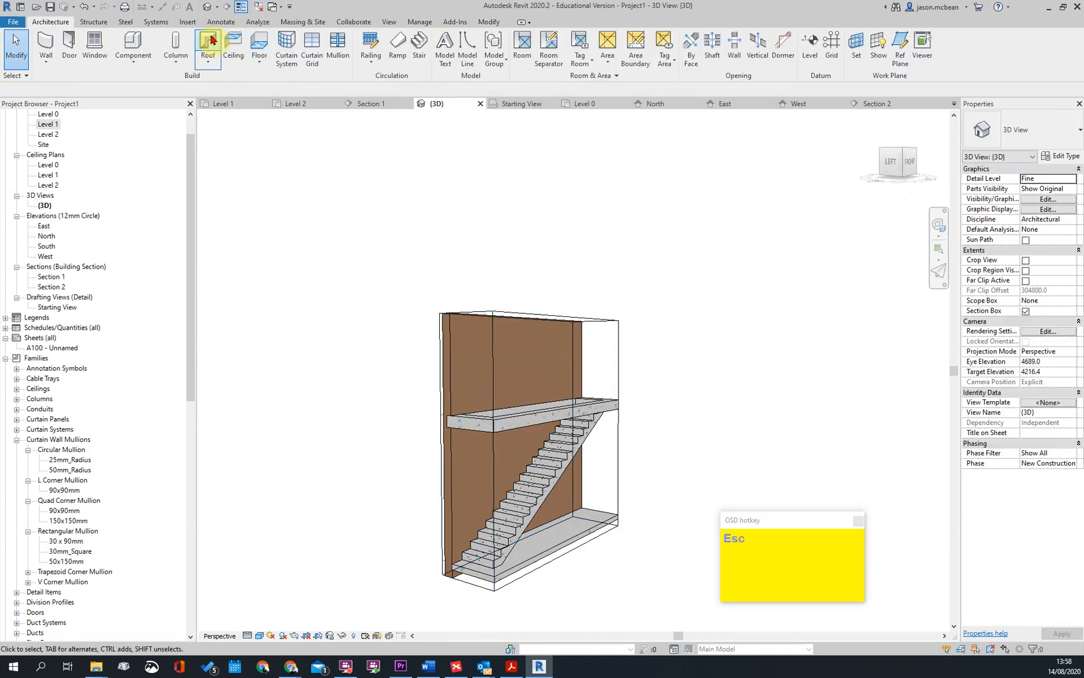
Place 1100mm railings on the treads along both sides of the concrete stair
left_click(371, 45)
key("Escape")
left_click(371, 62)
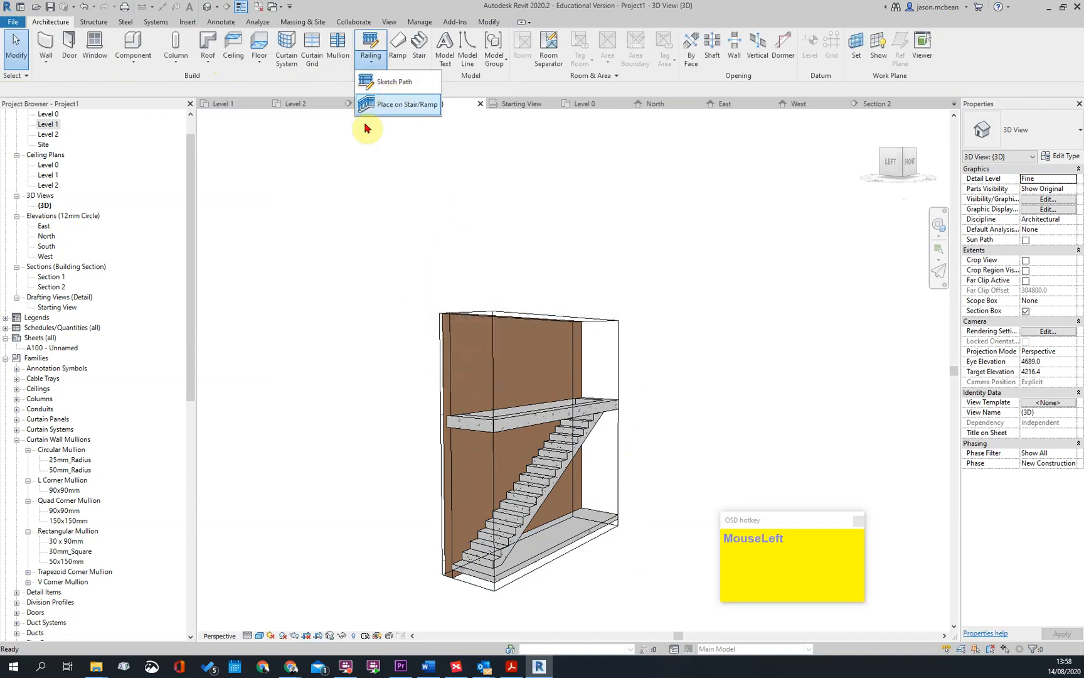
left_click(381, 108)
left_click(561, 478)
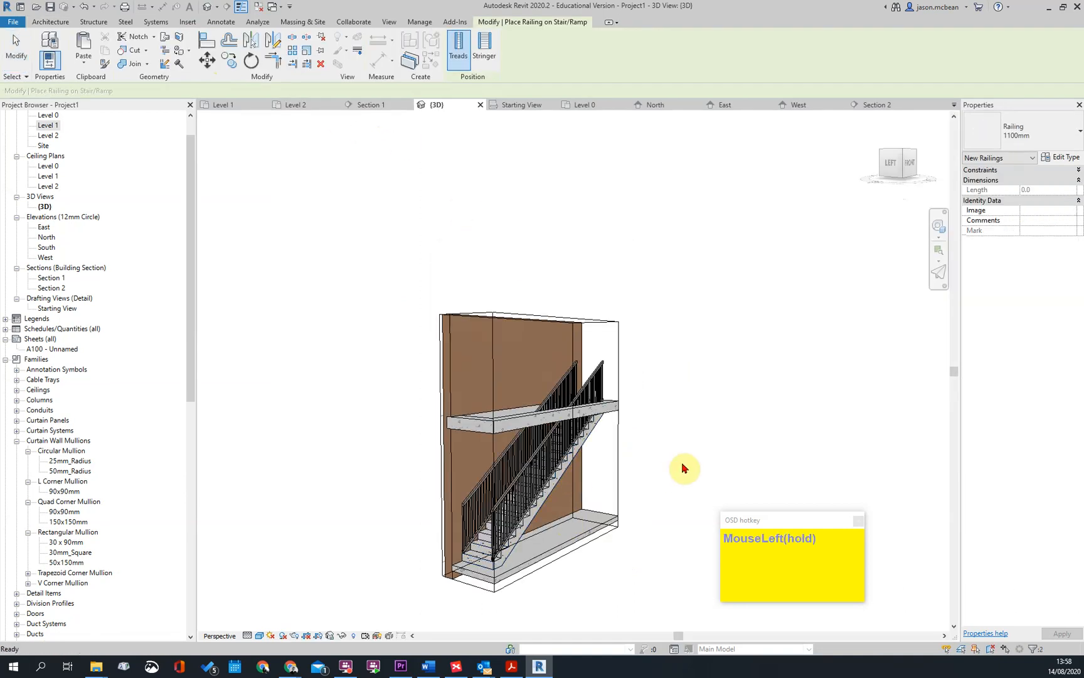
key("Escape")
Delete the stair railing on the wall side
left_click(584, 404)
scroll(571, 399, "up", 2)
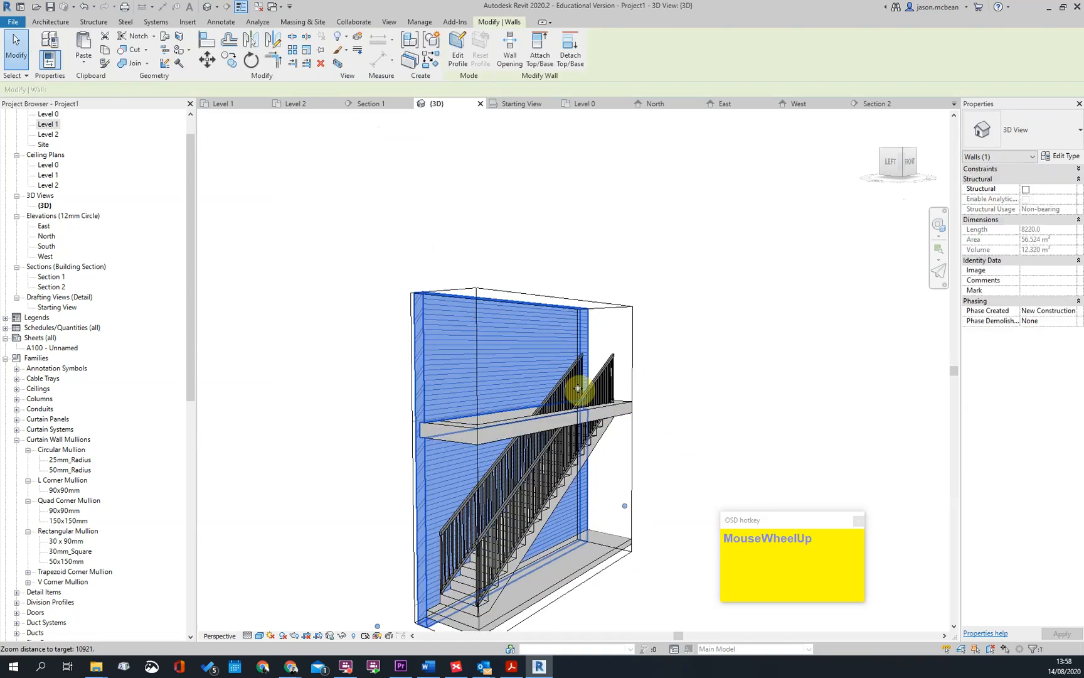
key("Escape")
left_click(563, 394)
key("Delete")
Examine the shaft opening and the remaining open-side railing around the stair in the 3D view
scroll(584, 468, "down", 2)
middle_click_drag(513, 499, 575, 487, "shift")
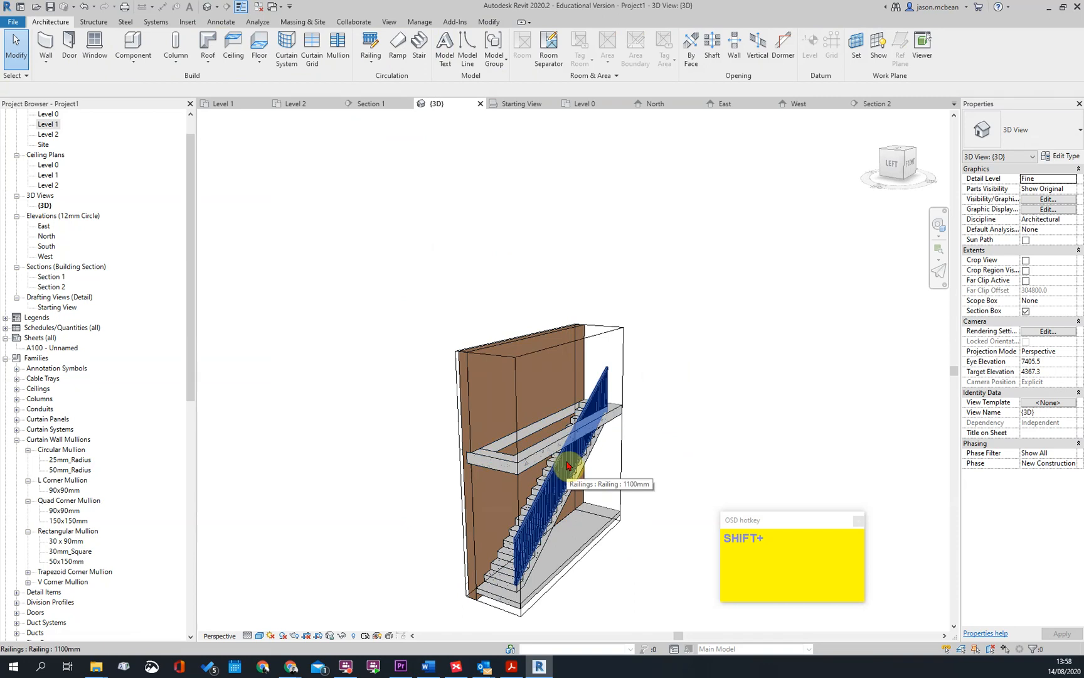
scroll(528, 551, "down", 2)
scroll(540, 413, "up", 3)
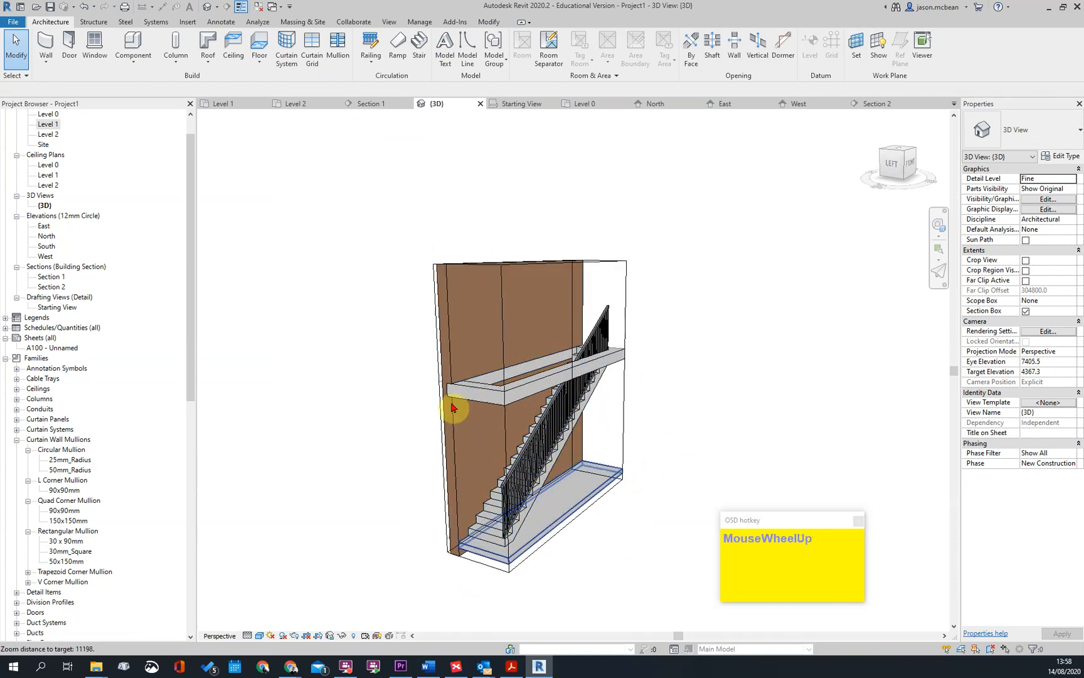
left_click(536, 317)
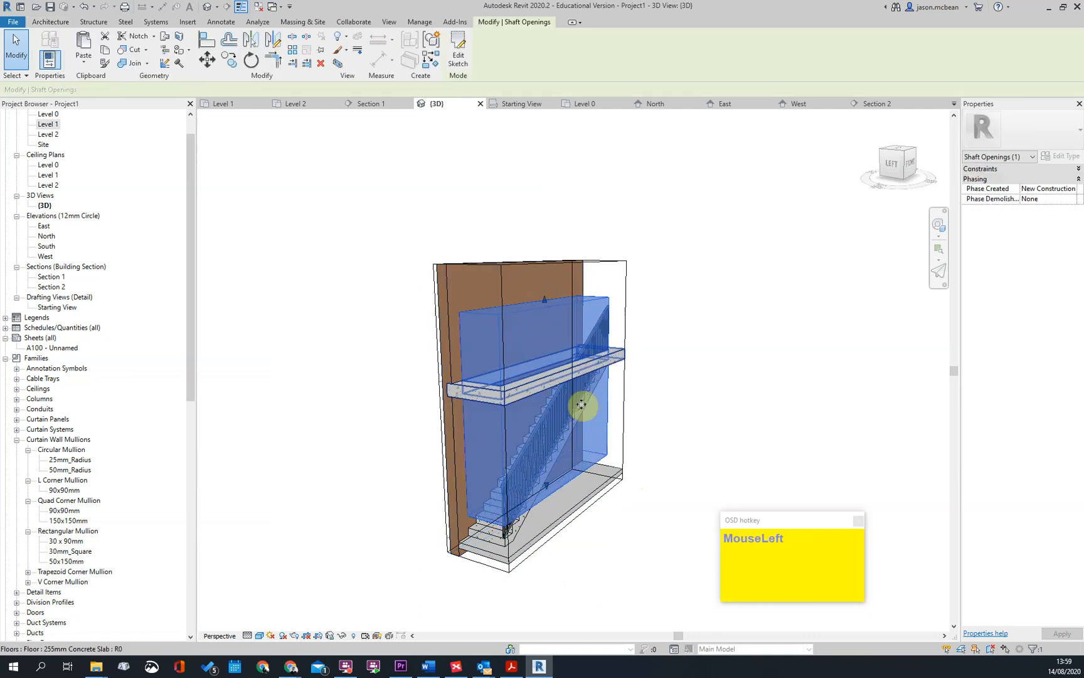
scroll(571, 538, "up", 3)
middle_click_drag(571, 537, 526, 416, "shift")
key("Escape")
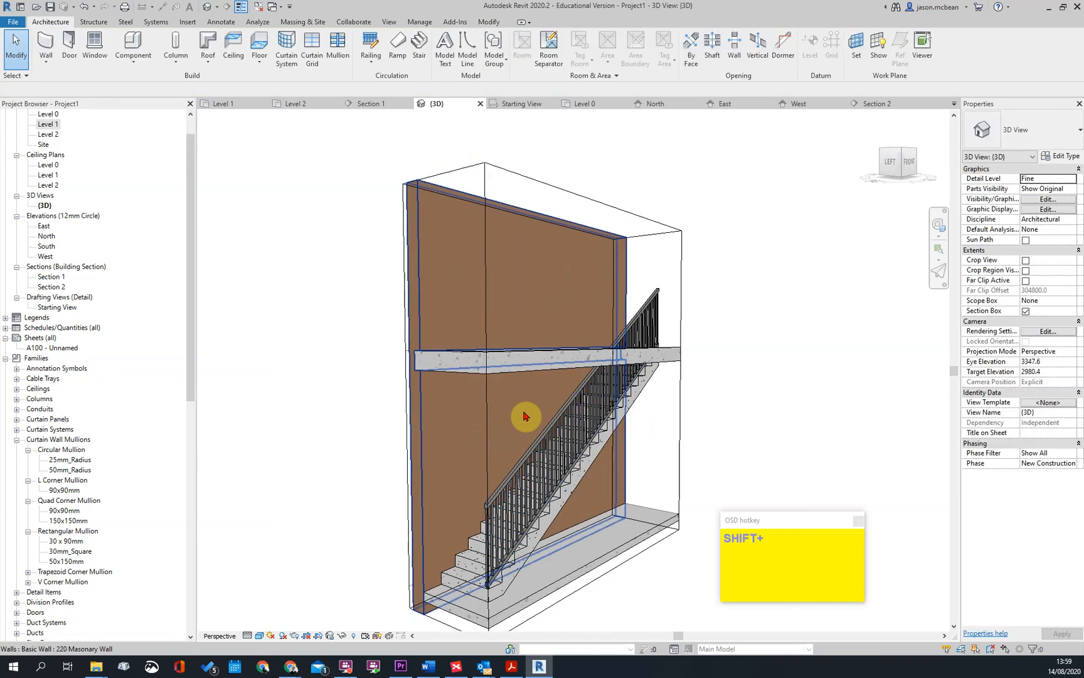
Change the open-side stair railing to the 900mm type
left_click(543, 444)
left_click(1021, 131)
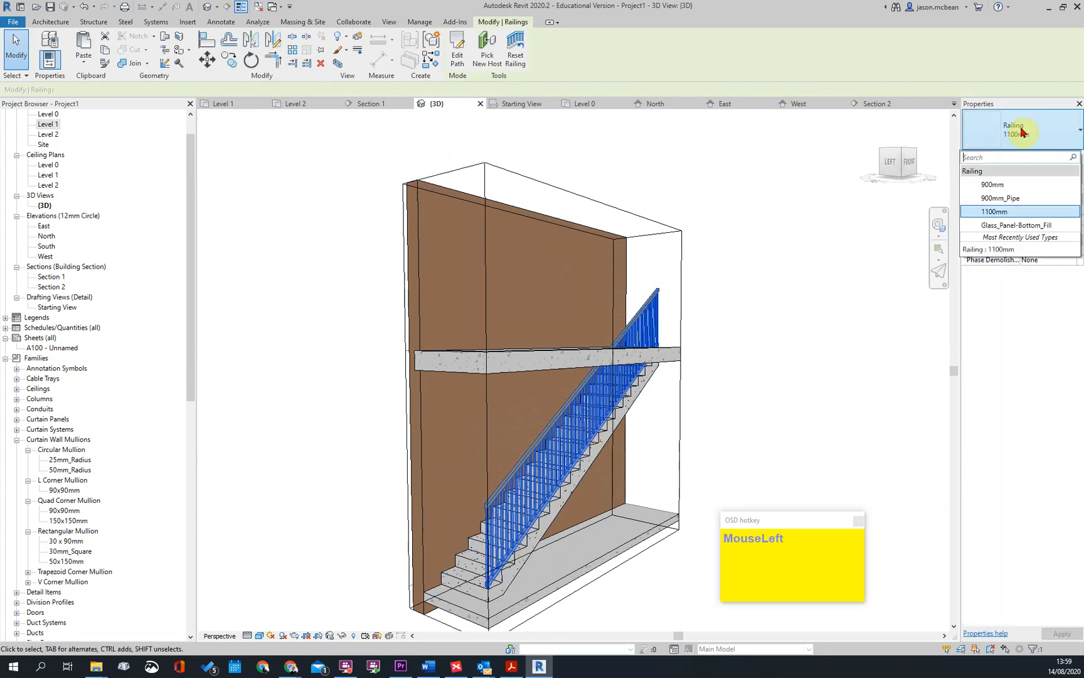
left_click(1003, 184)
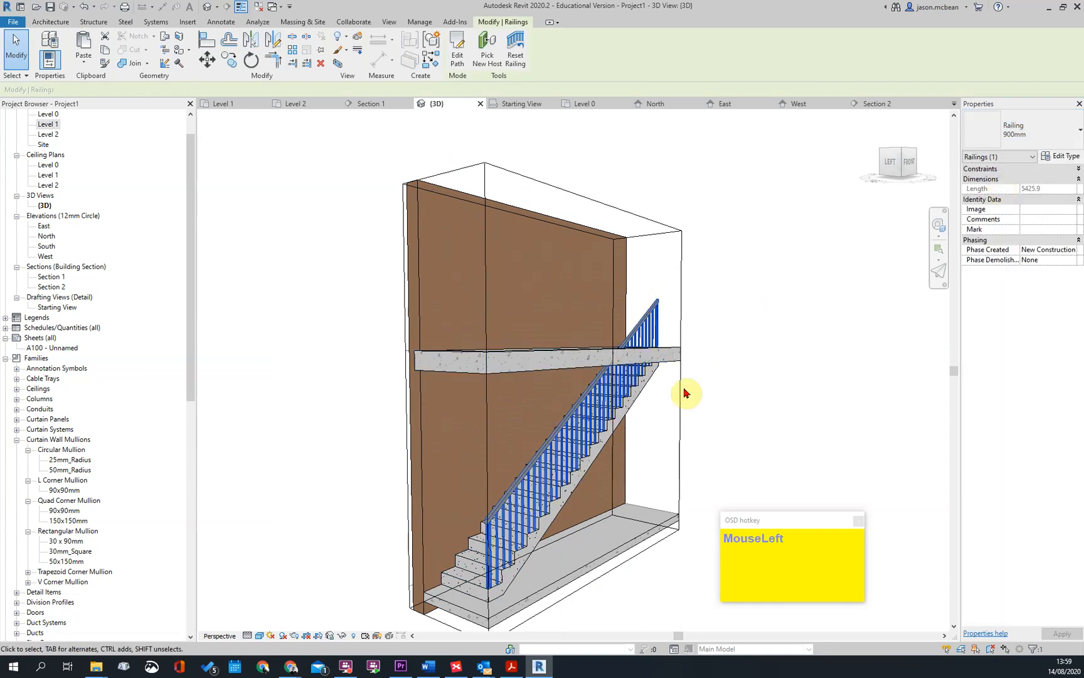
key("Escape")
Change the open-side stair railing to the Glass_Panel-Bottom_Fill type
scroll(487, 568, "up", 2)
left_click(609, 363)
left_click(1011, 145)
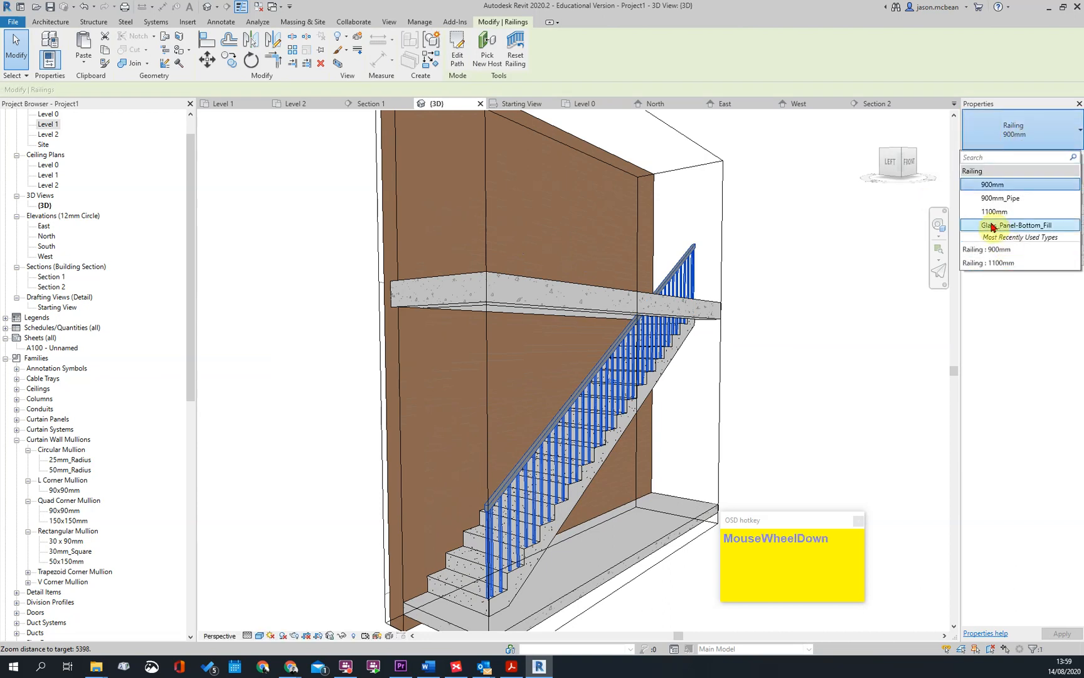
left_click(1011, 225)
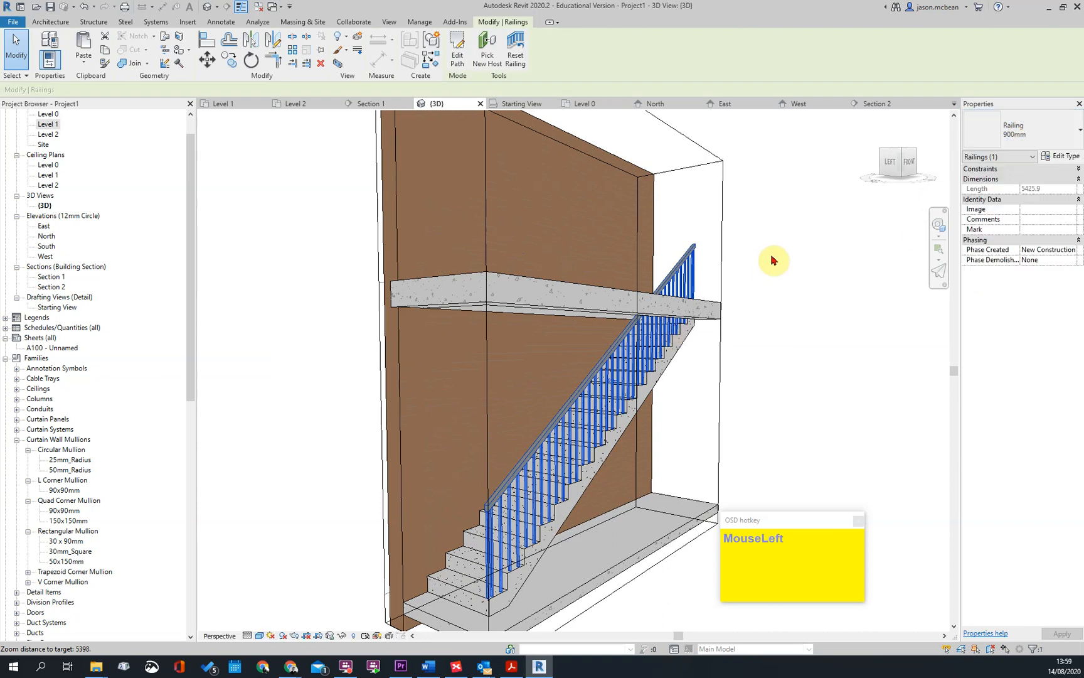
key("Escape")
Examine how the glass railing passes the edge of the Level 1 slab opening, seen from above
middle_click_drag(564, 508, 532, 503, "shift")
left_click(513, 494)
middle_click_drag(615, 431, 504, 381, "shift")
left_click(488, 402)
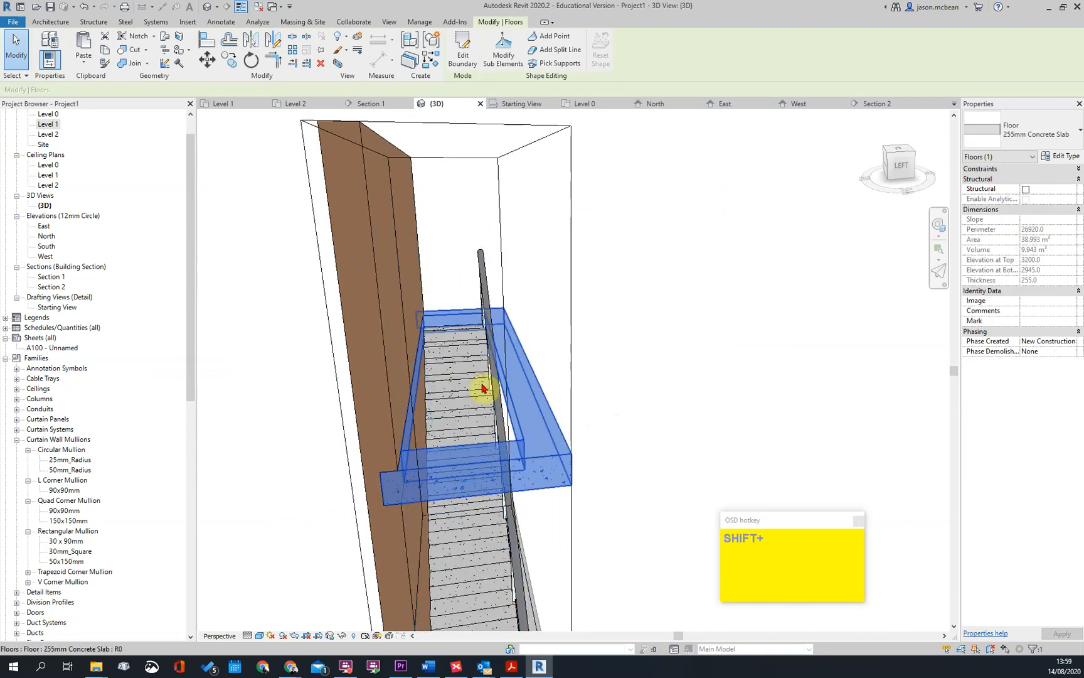
scroll(526, 433, "up", 2)
scroll(605, 399, "down", 3)
middle_click_drag(605, 399, 475, 383, "shift")
key("Escape")
Select the shaft opening over the stair and open its boundary sketch for editing
left_click(443, 462)
key("Escape")
key("Tab")
key("Tab")
left_click(443, 463)
scroll(646, 291, "down", 1)
key("Escape")
key("Tab")
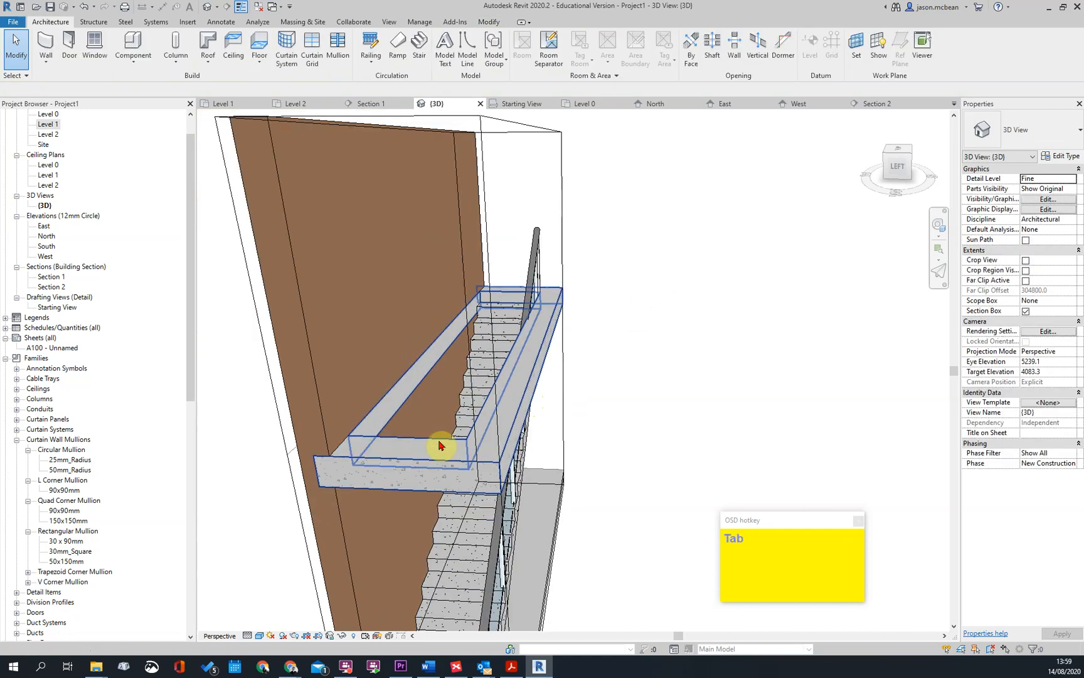
left_click(427, 446)
scroll(427, 445, "down", 2)
key("Escape")
left_click(437, 358)
scroll(496, 364, "up", 1)
left_click(460, 58)
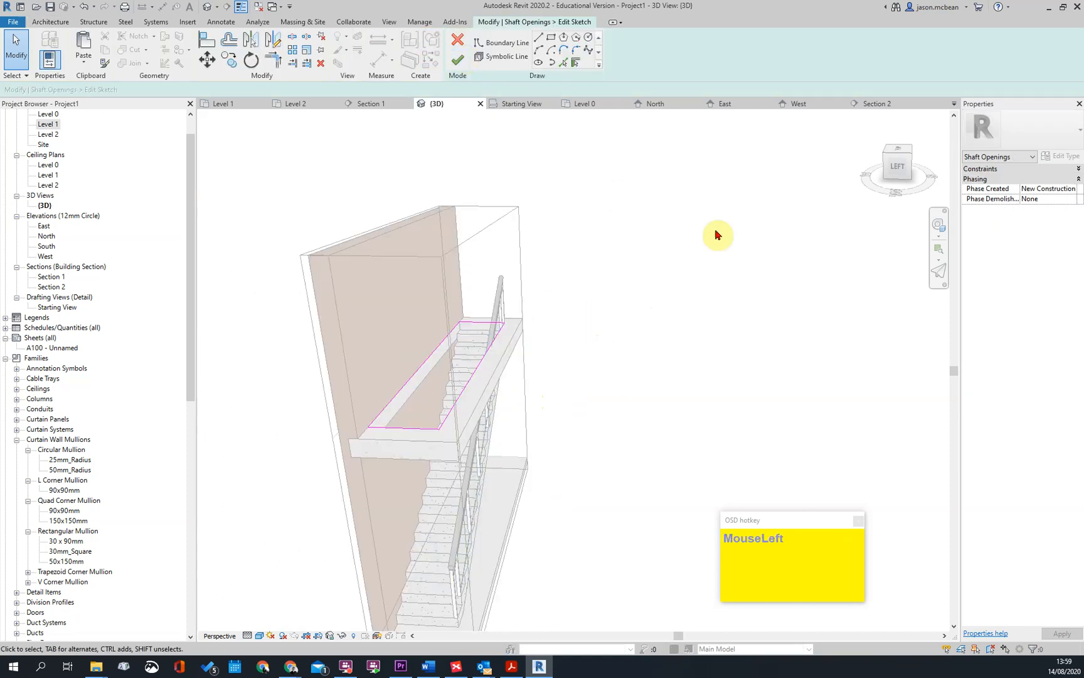
In the Level 1 plan, move the shaft's long room-side boundary line 50 mm away from the stair and finish the sketch
double_click(49, 125)
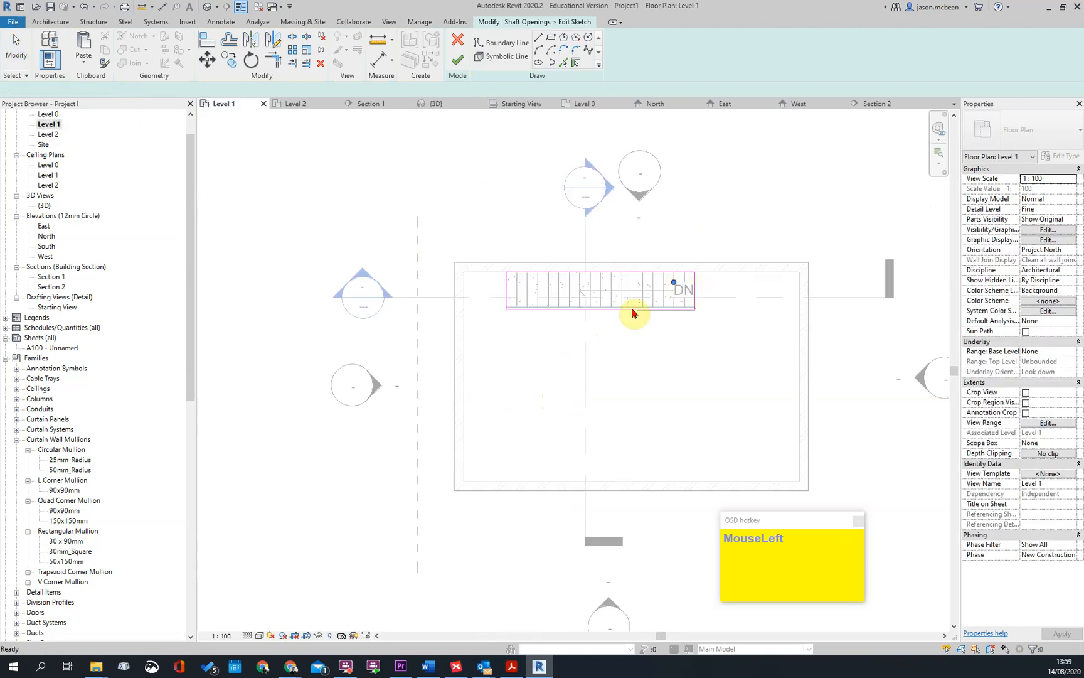
scroll(659, 291, "up", 3)
scroll(487, 290, "up", 2)
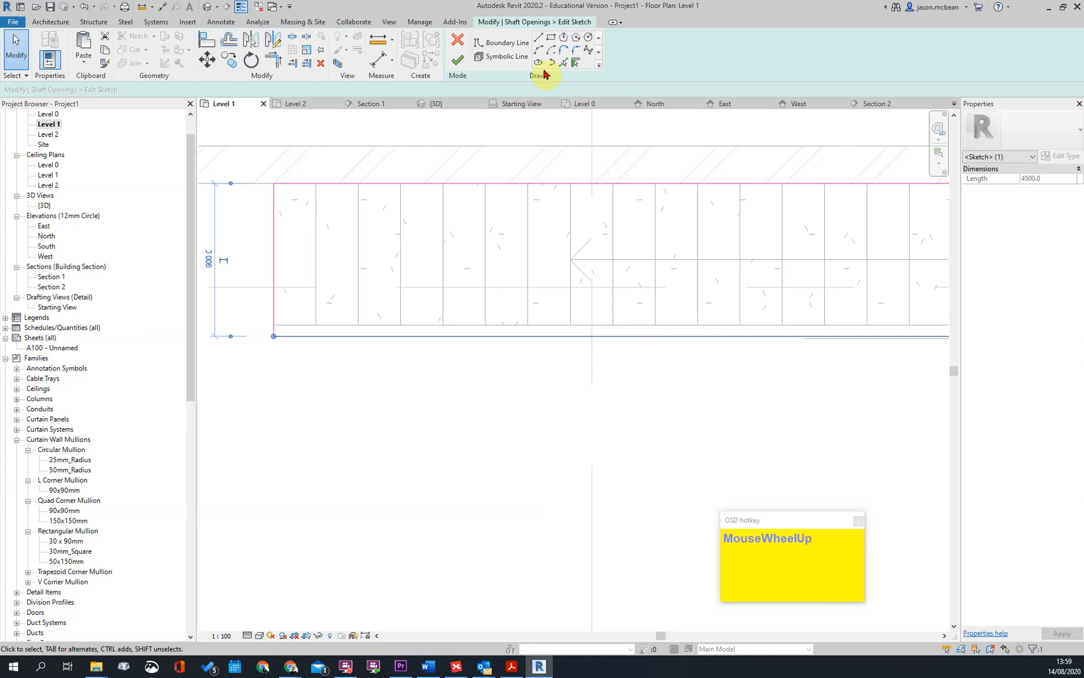
left_click(208, 60)
left_click_drag(407, 394, 398, 394)
type("50")
key("Return")
scroll(571, 380, "down", 4)
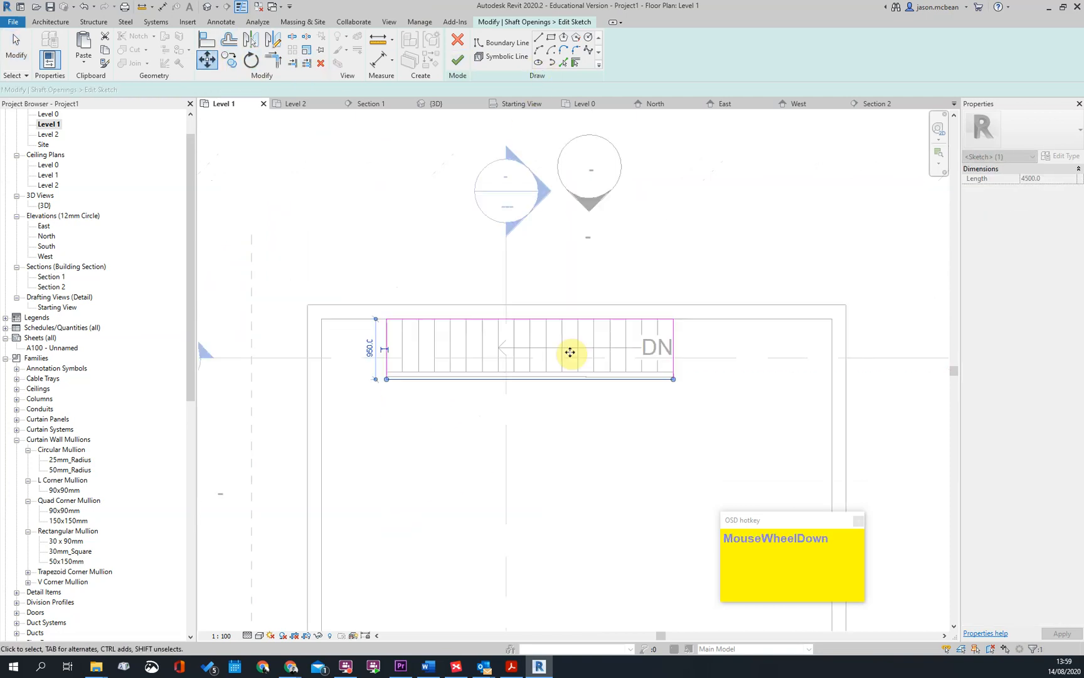
left_click(552, 244)
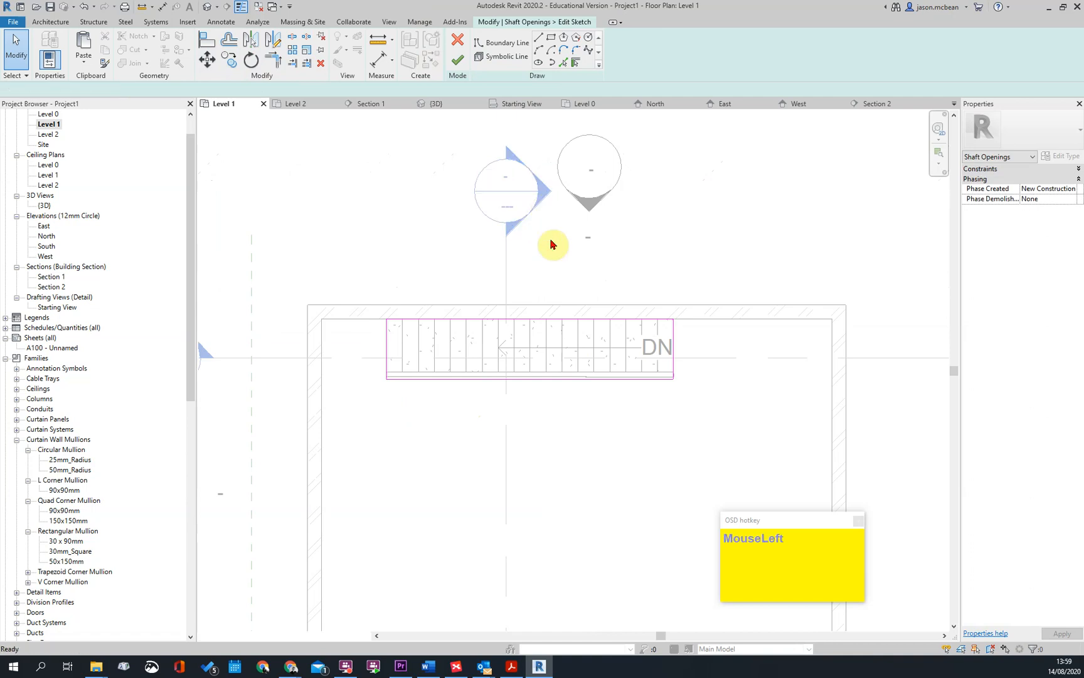
left_click(458, 61)
Examine the clearance between the glass railing and the Level 1 slab edge in Section 1
scroll(430, 341, "up", 5)
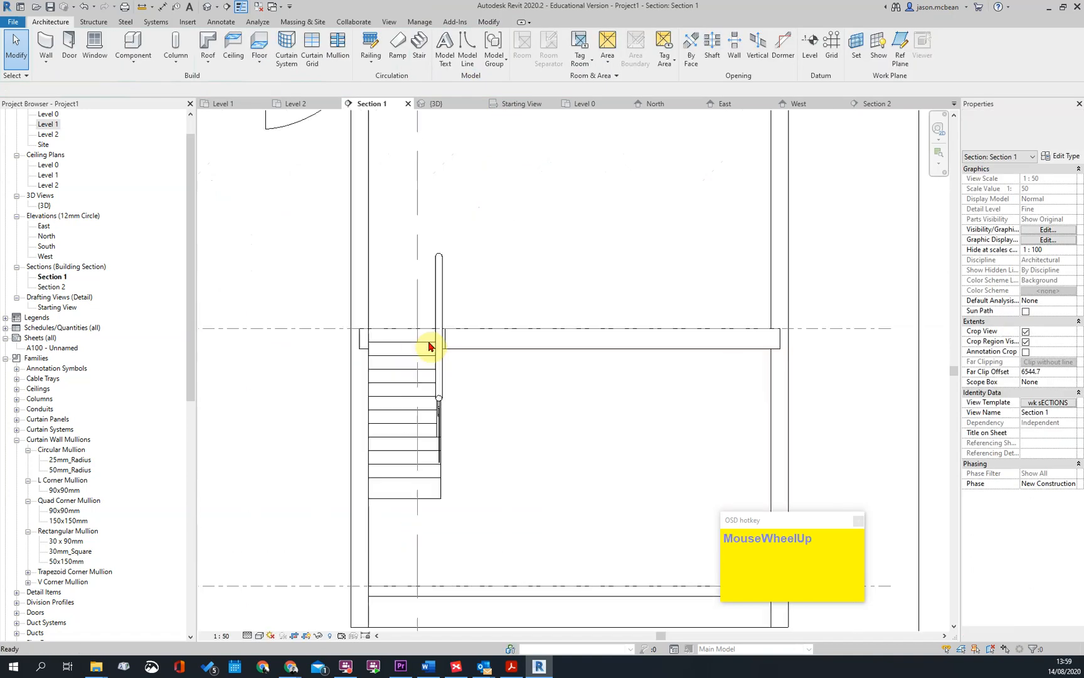
left_click(450, 415)
key("Escape")
left_click(450, 386)
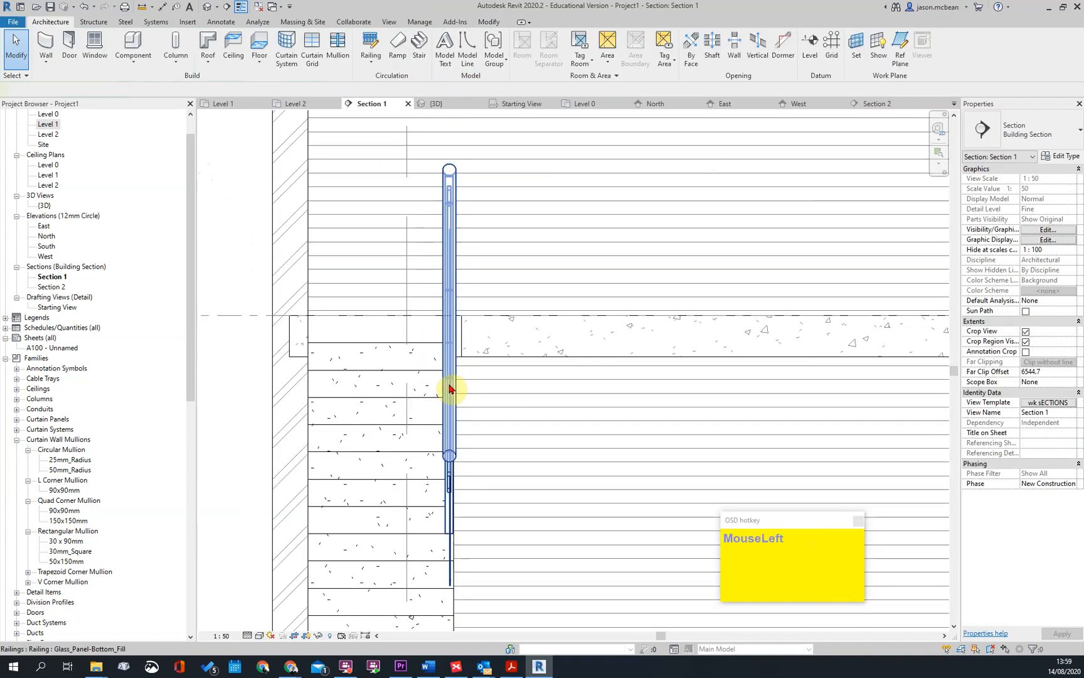
scroll(511, 436, "down", 5)
key("Escape")
In Section 2, change the stair to the Commercial-Ext_Steel_Fire_Escape type and unjoin the elements that no longer intersect
double_click(487, 168)
scroll(634, 332, "up", 4)
left_click(633, 331)
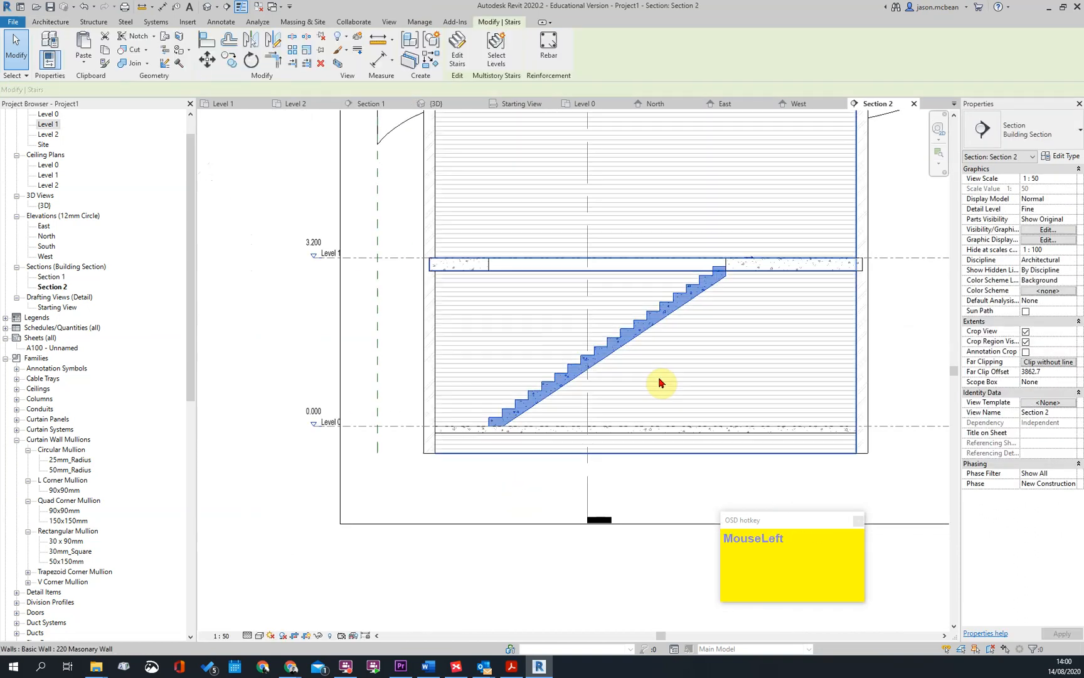
left_click(1034, 125)
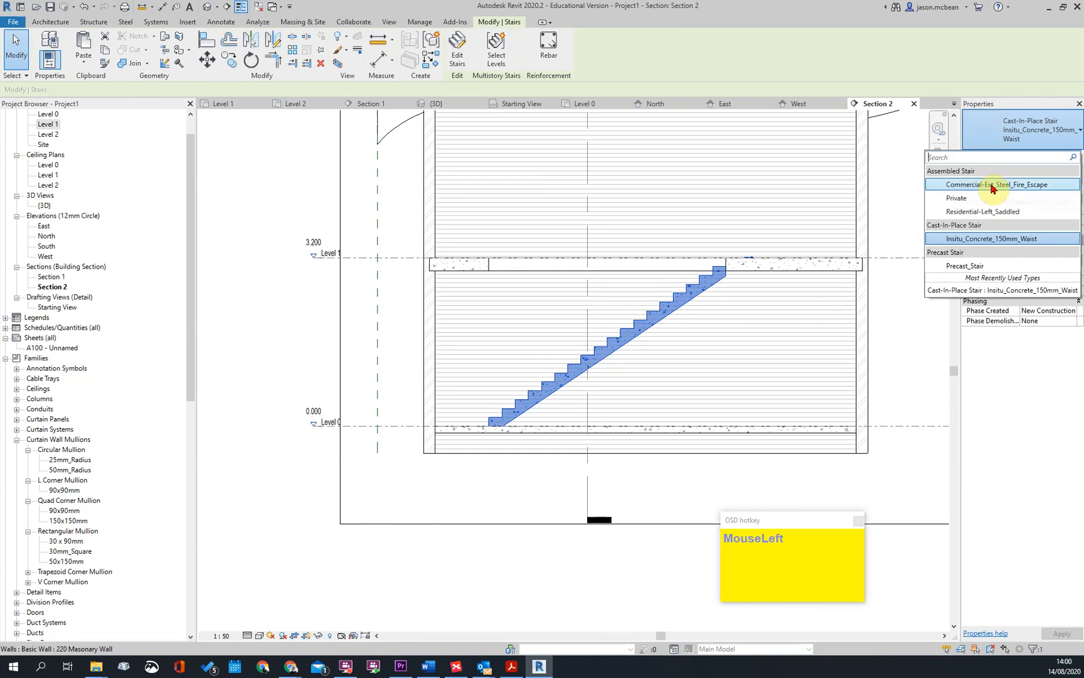
left_click(588, 338)
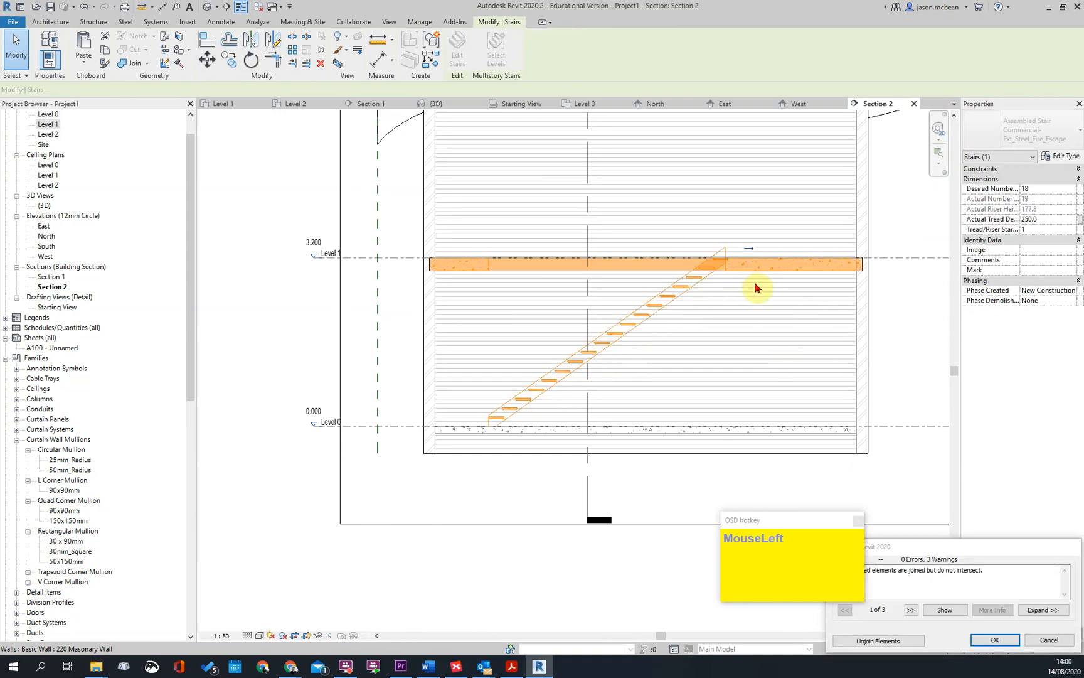
left_click(895, 641)
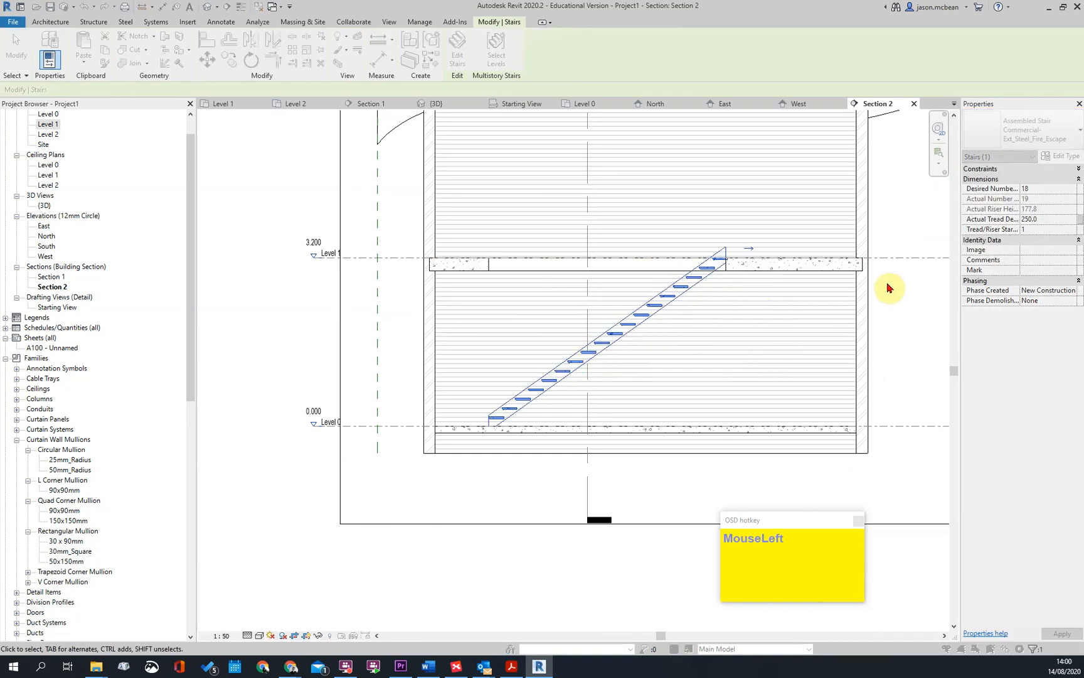
key("Escape")
Examine the stair's open treads and its top connection to the Level 1 slab in Section 2
left_click(565, 367)
scroll(723, 300, "up", 3, "shift")
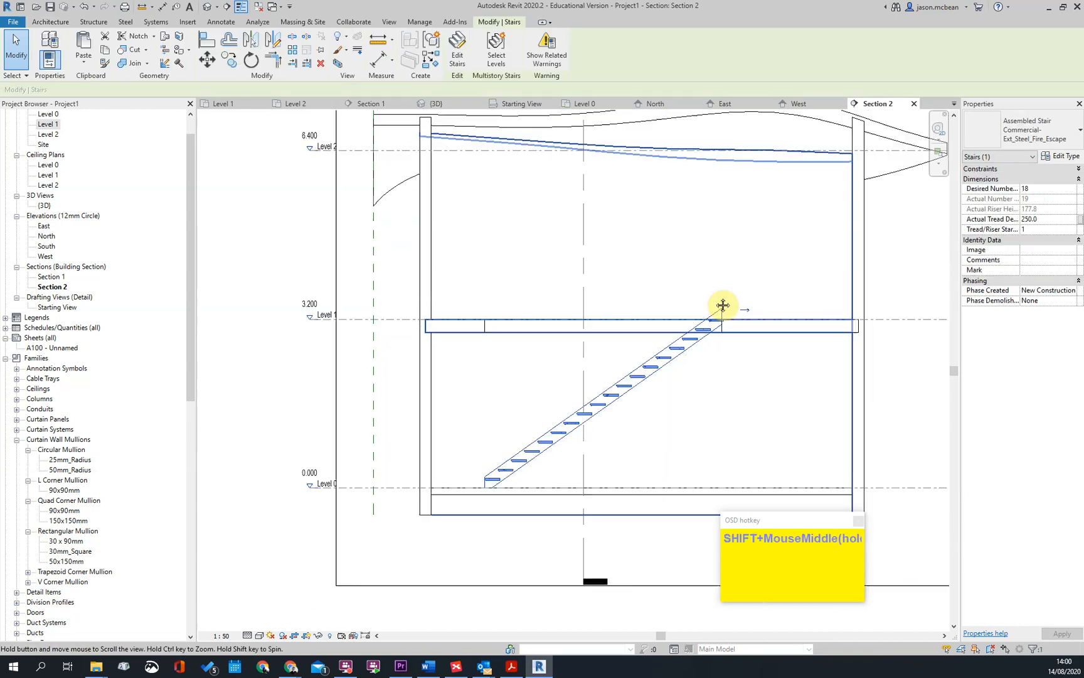
scroll(530, 325, "down", 1)
scroll(531, 325, "down", 3)
key("Escape")
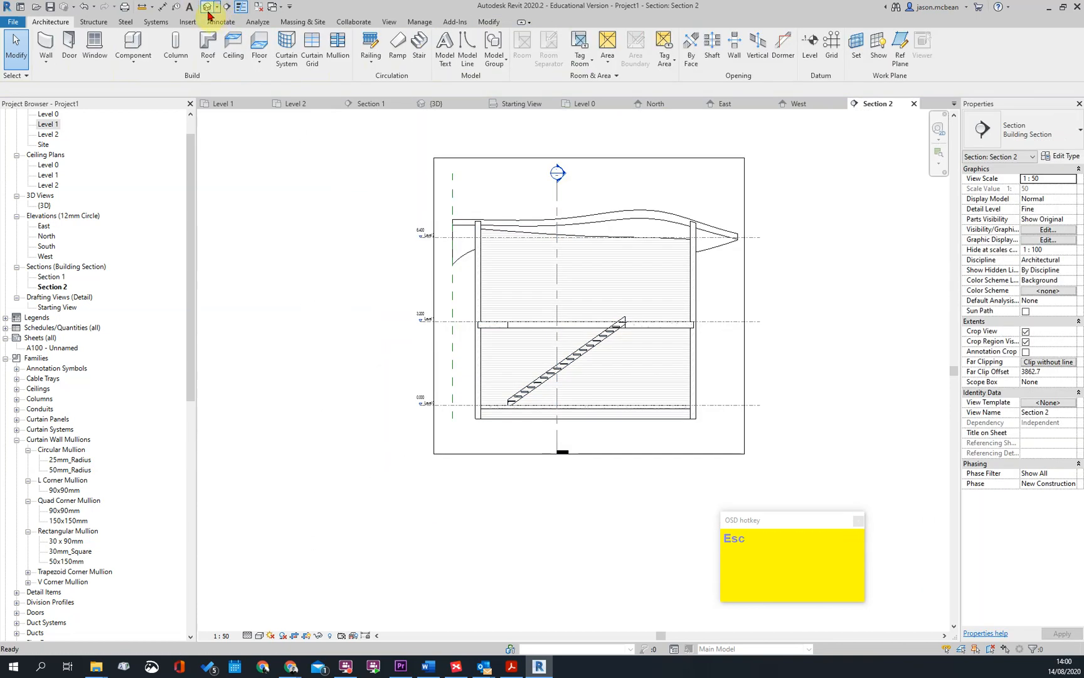
Open the 3D view and examine the steel stair's treads, stringers and glass railing from the foot of the flight
left_click(209, 9)
scroll(478, 458, "up", 1)
middle_click_drag(478, 459, 537, 395, "shift")
scroll(511, 358, "down", 2)
scroll(511, 357, "down", 3)
left_click(455, 511)
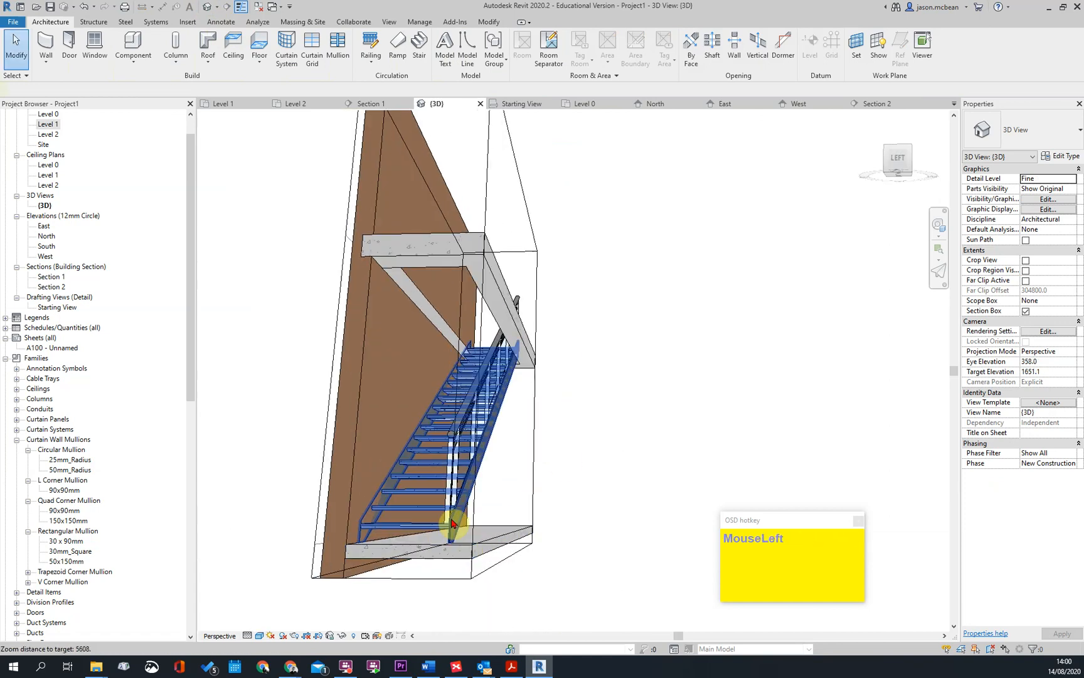
key("Escape")
left_click(422, 483)
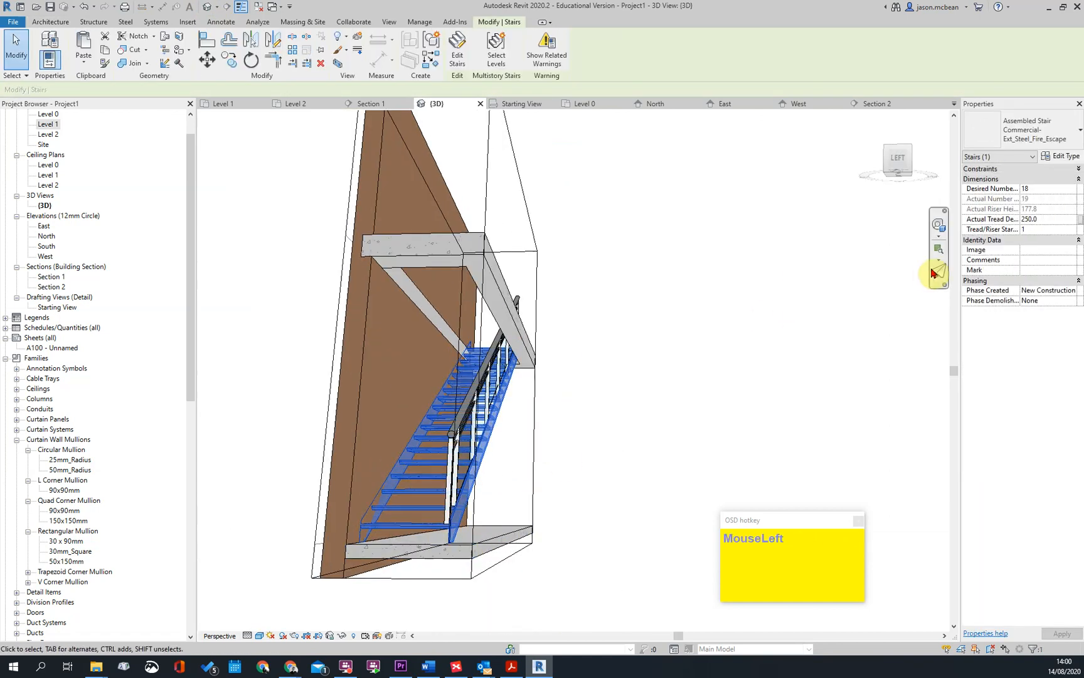
scroll(687, 336, "down", 3)
key("Escape")
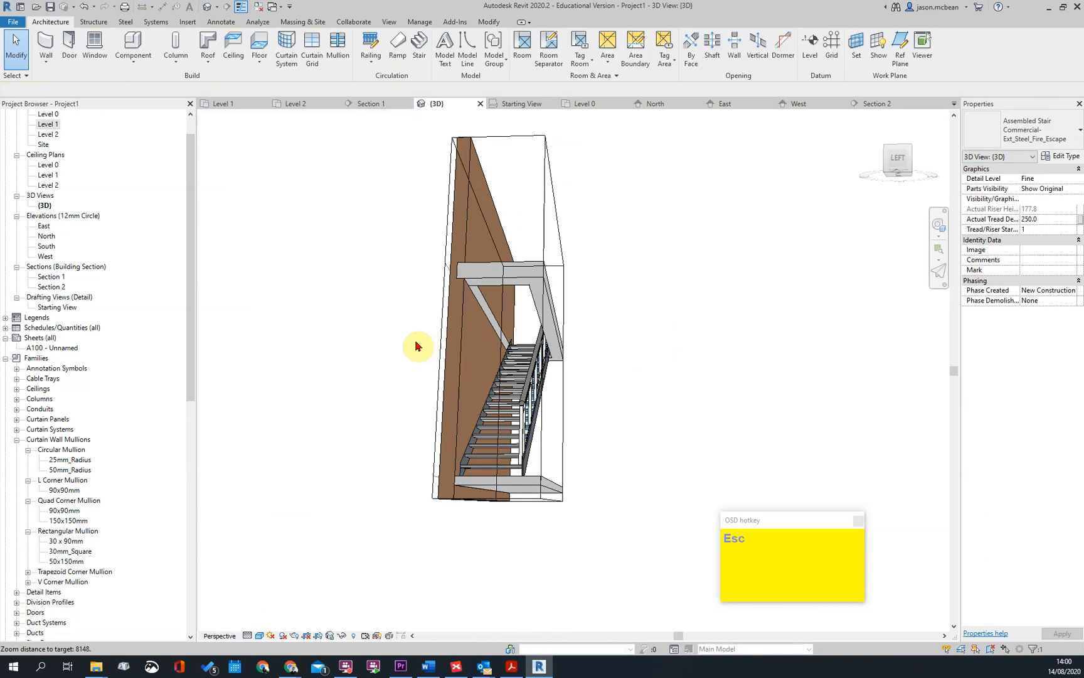
Open the Level 0 plan, select the stair and show its level and offset constraints
double_click(48, 115)
key("Escape")
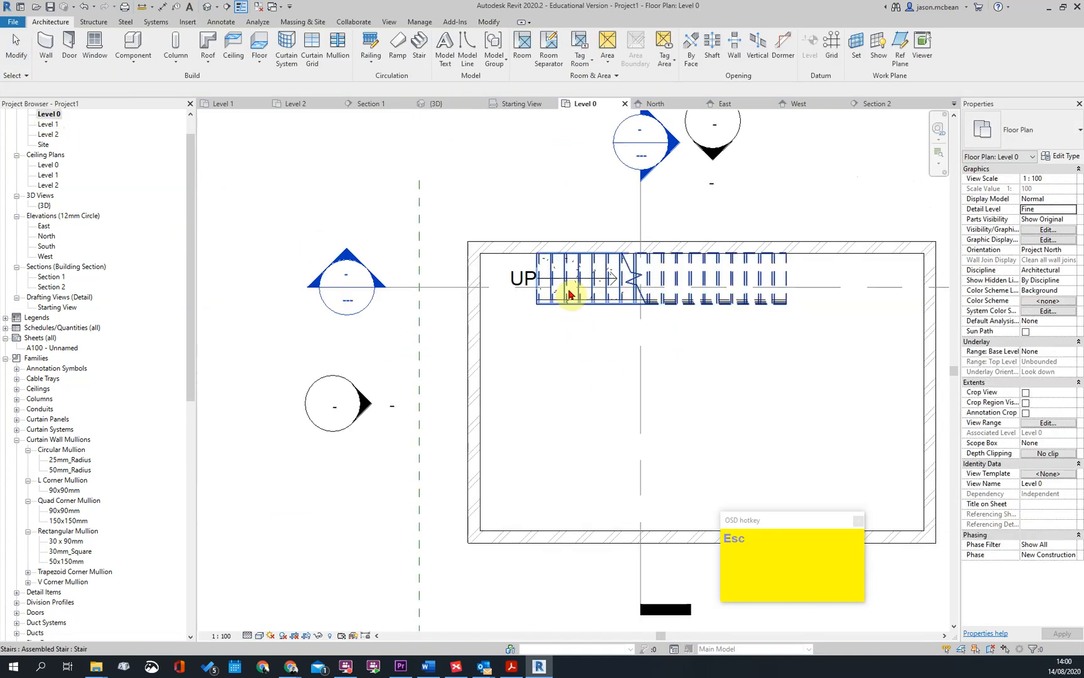
left_click(551, 297)
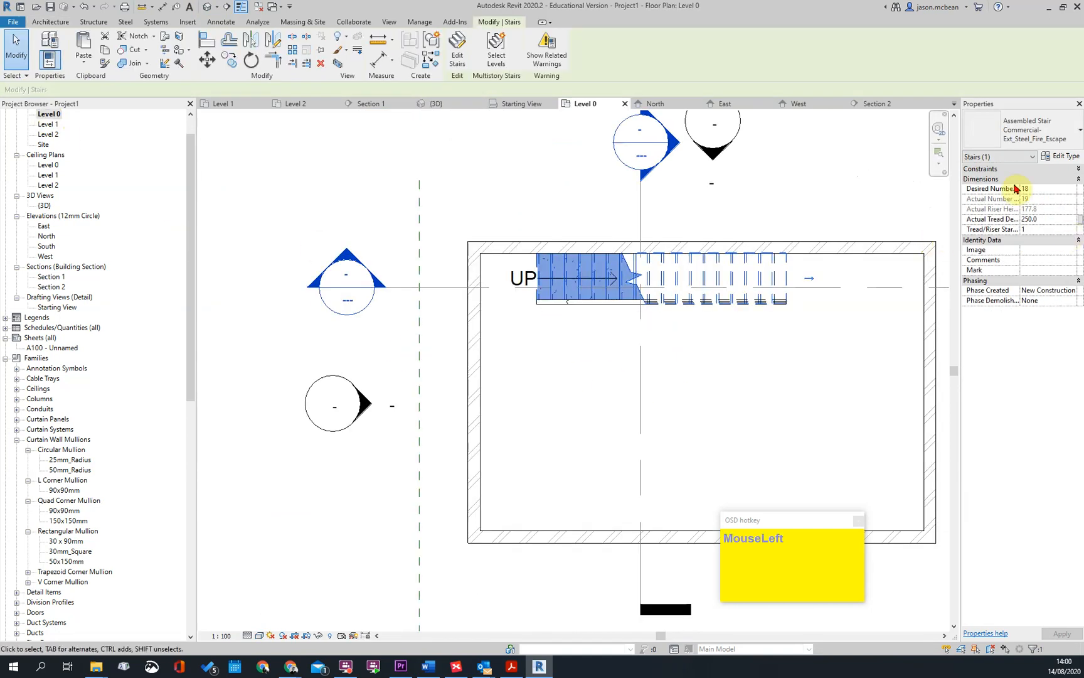
left_click(1069, 170)
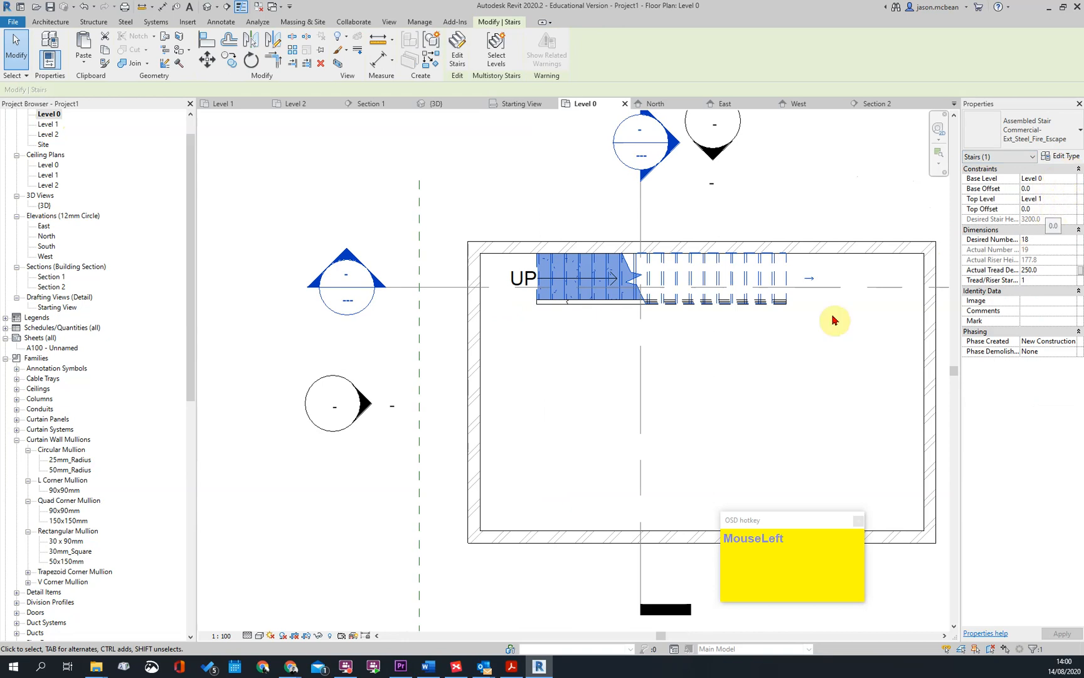
key("Escape")
Check the shaft opening's boundary sketch against the stair in the Level 0 plan
left_click(785, 276)
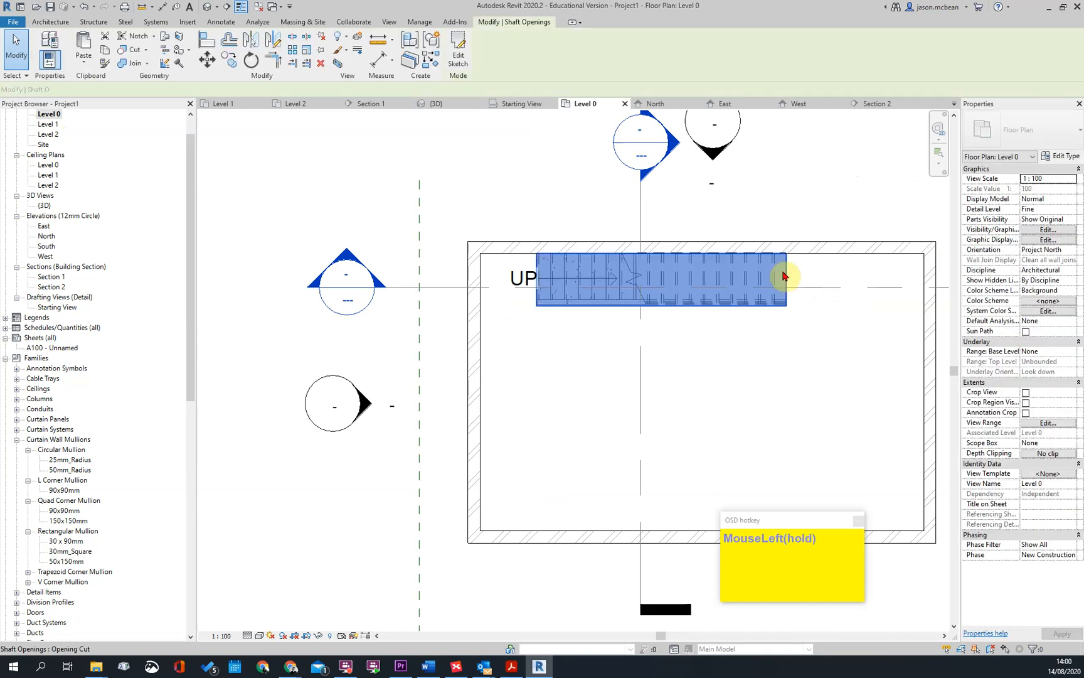
left_click(459, 50)
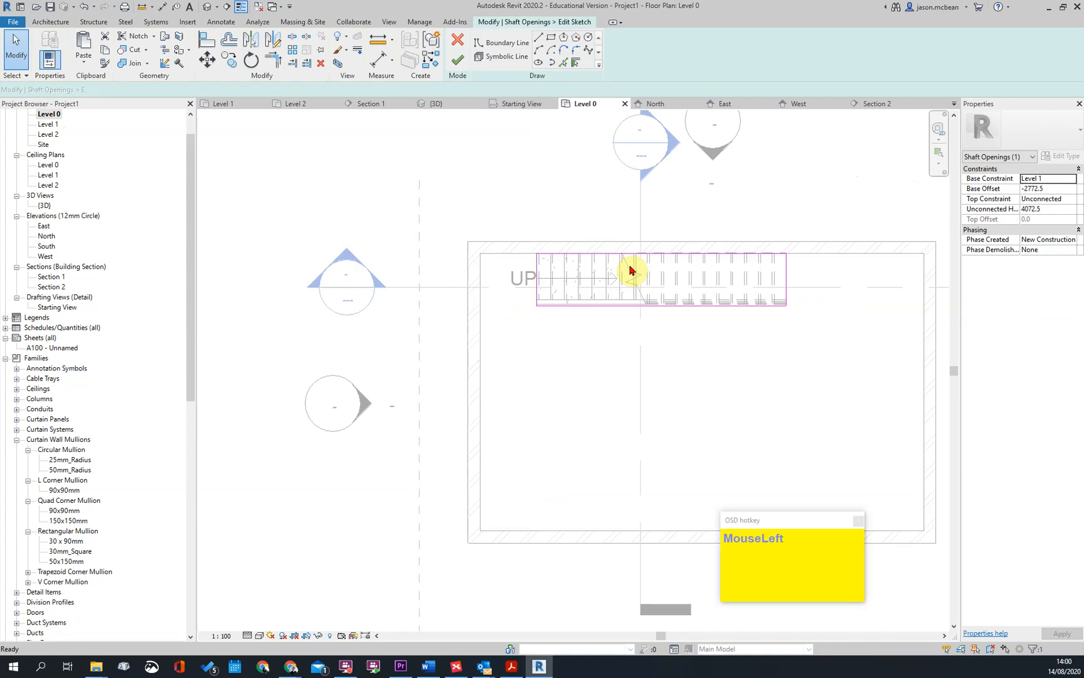
left_click(457, 68)
left_click(609, 341)
Open the Level 1 plan and check the level and offset constraints of the shaft opening and the stair
left_click(41, 127)
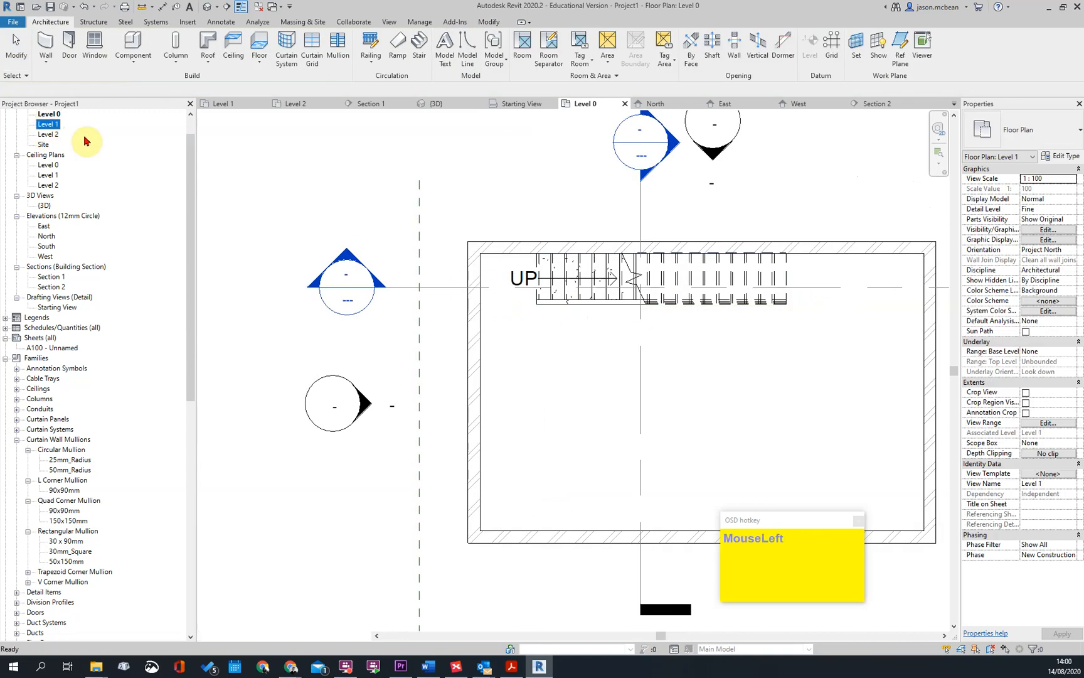
double_click(41, 127)
key("Escape")
left_click(385, 347)
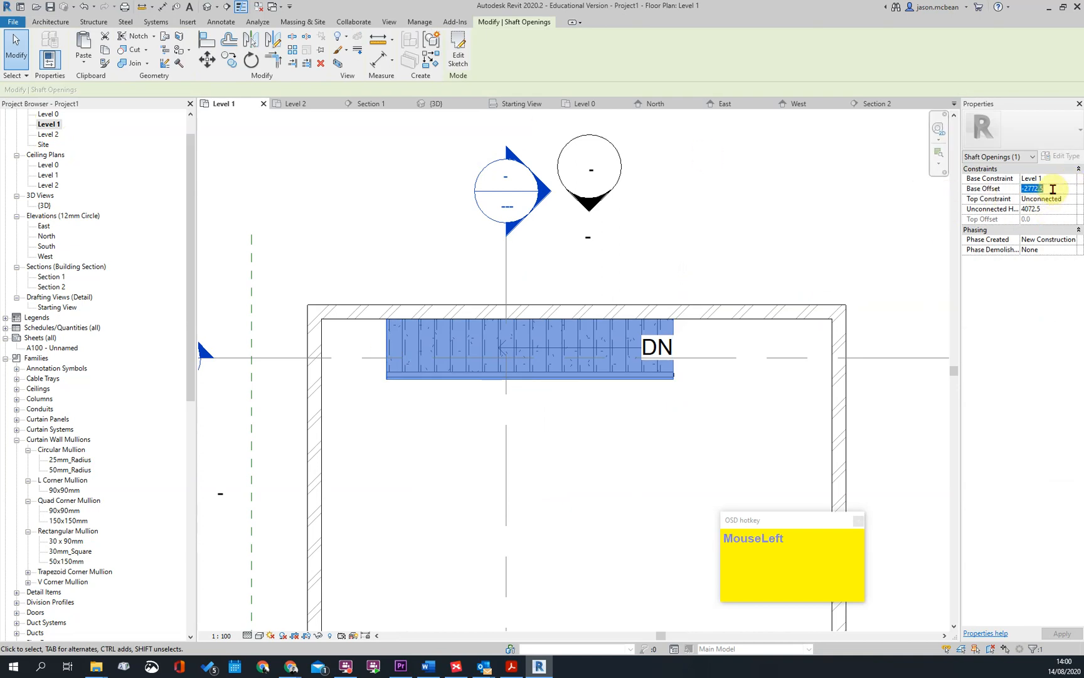
key("Escape")
left_click(443, 348)
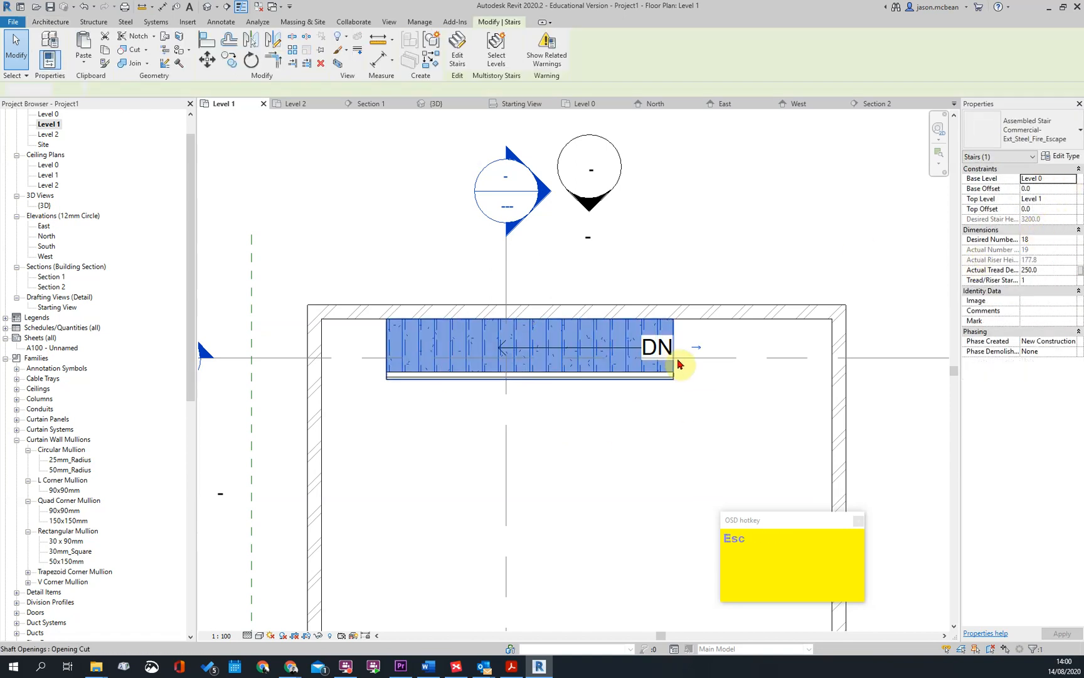
Open the stair for editing in the Level 1 plan, inspect its run's properties and type, and finish editing
key("Escape")
left_click(576, 368)
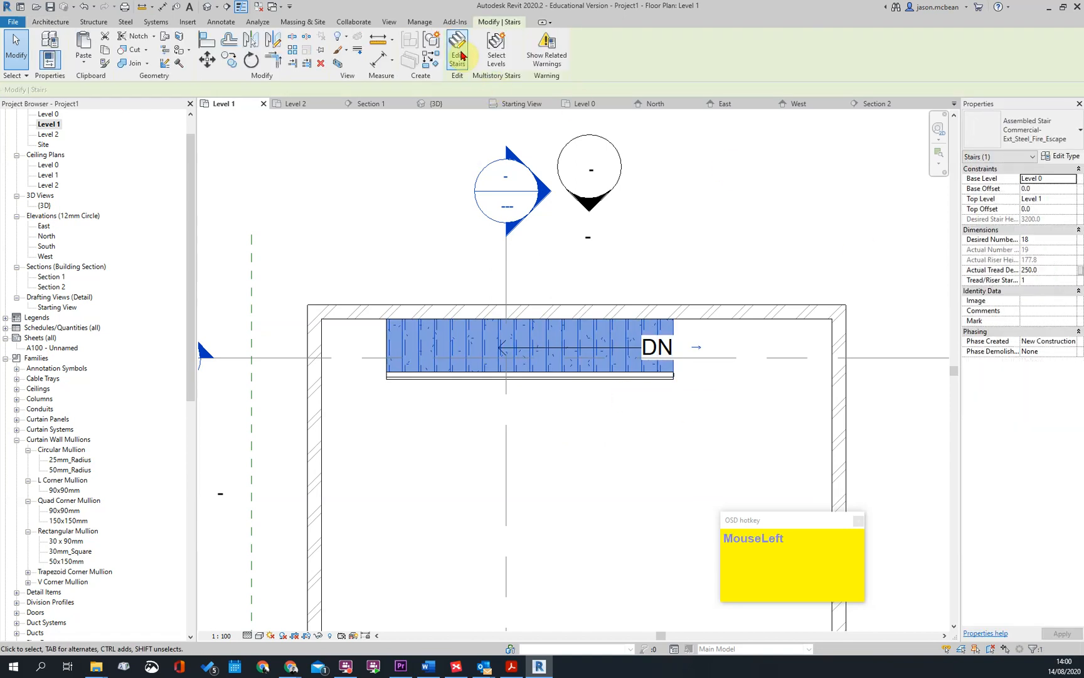
double_click(616, 367)
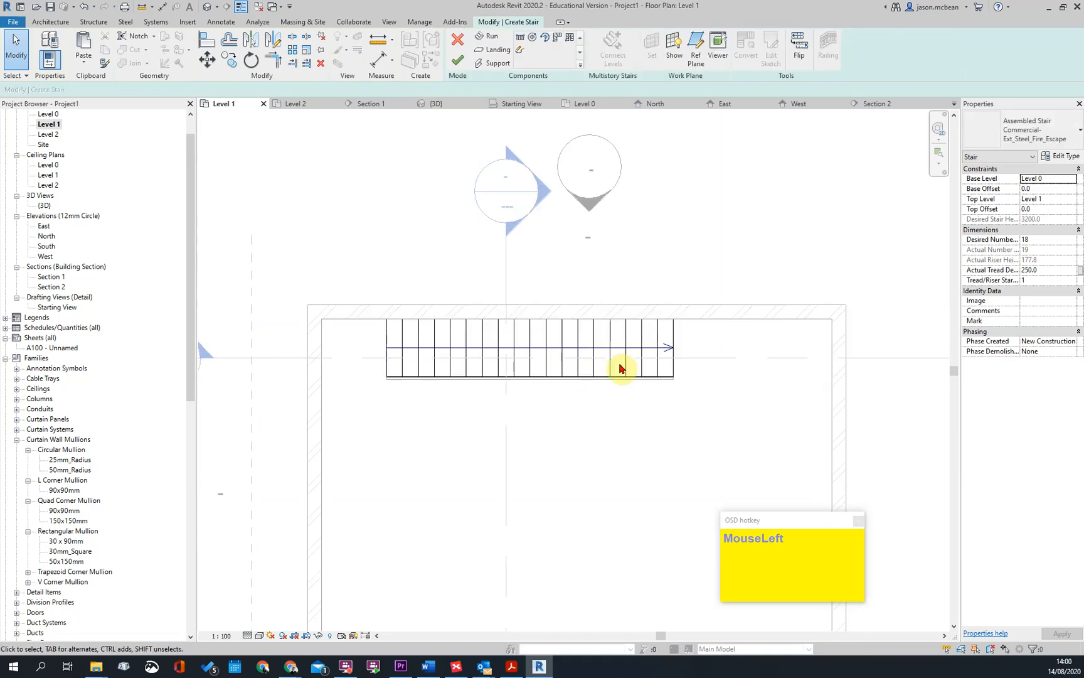
left_click(623, 369)
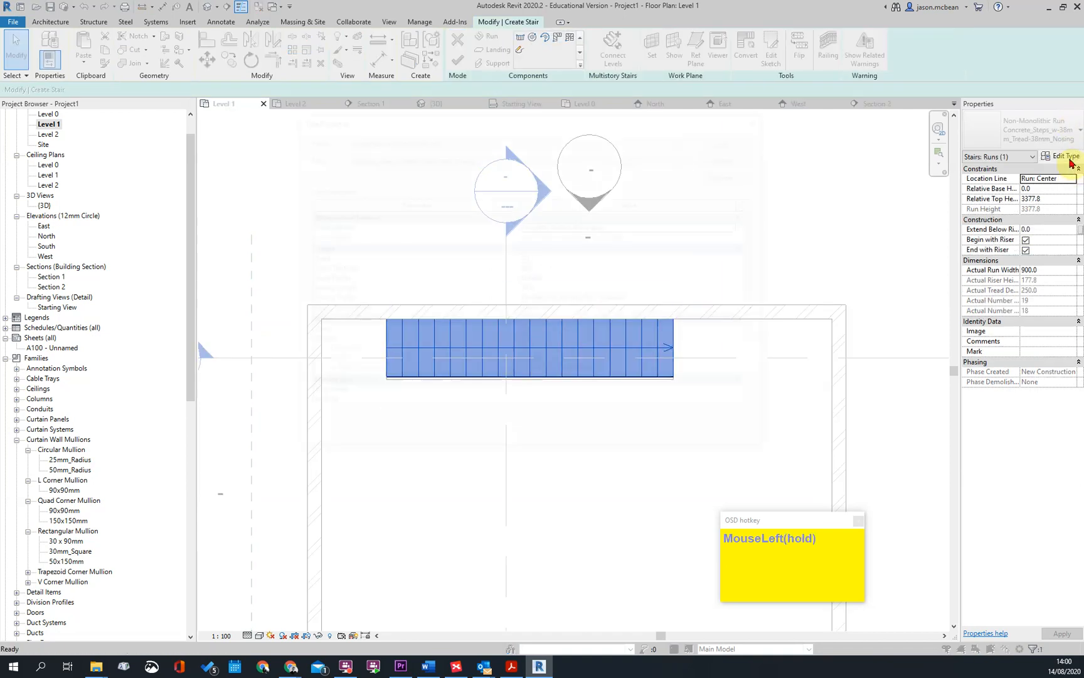
left_click(1067, 157)
key("Escape")
key("Escape")
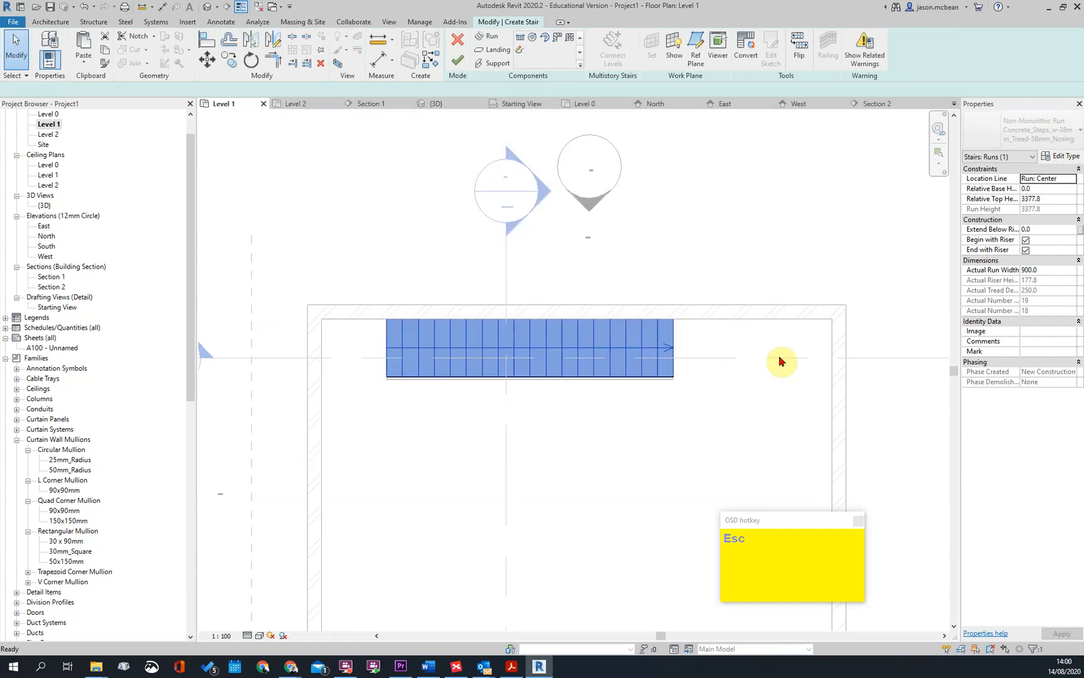
left_click(467, 67)
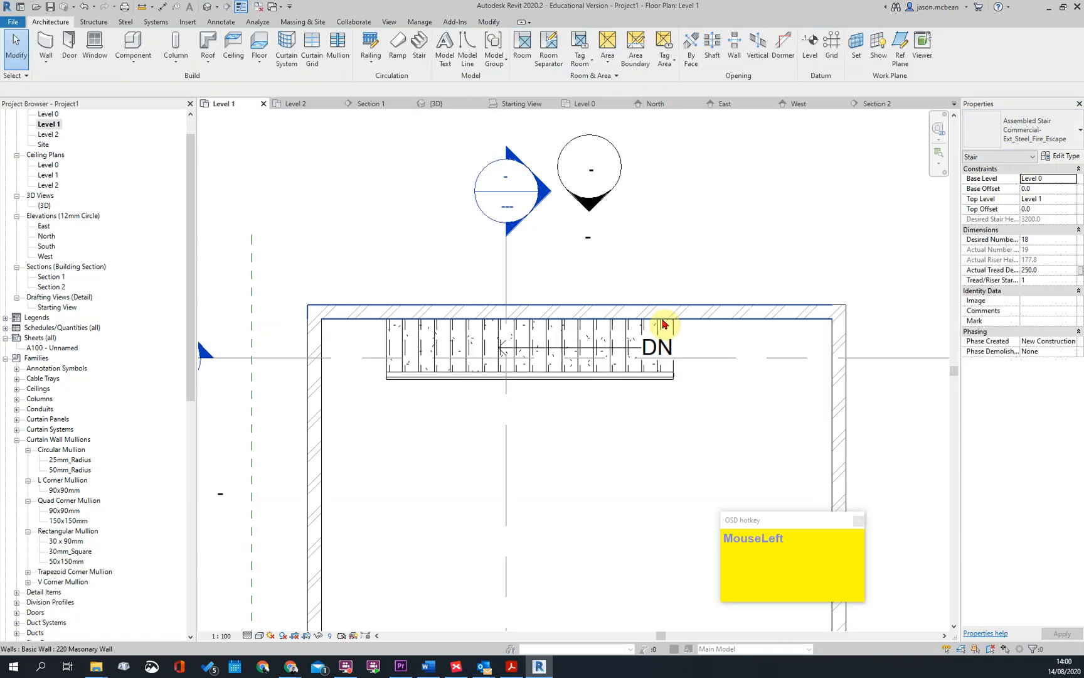
Set the stair type's maximum riser height to 170 and minimum tread depth to 250, and accept the changes
left_click(648, 339)
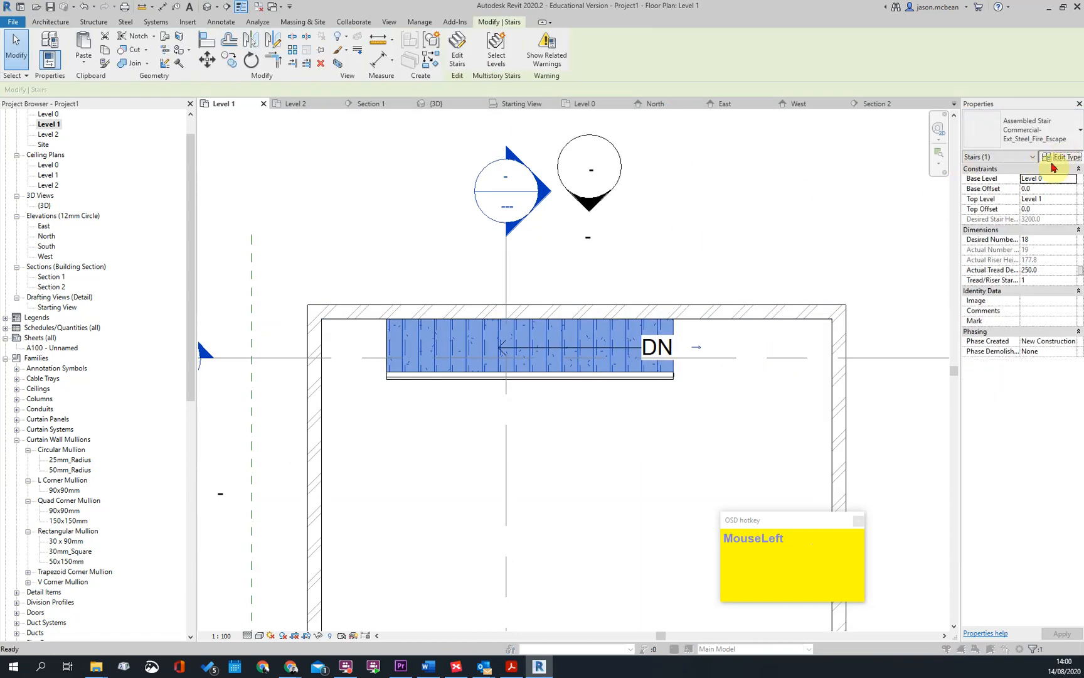
left_click(1064, 156)
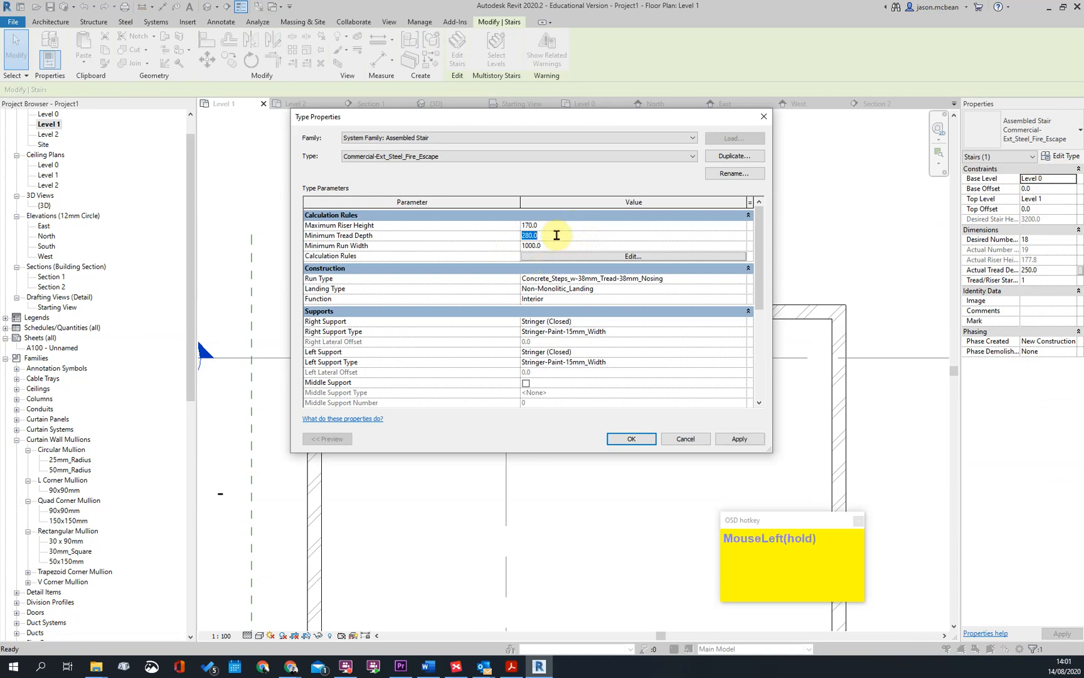
left_click(741, 439)
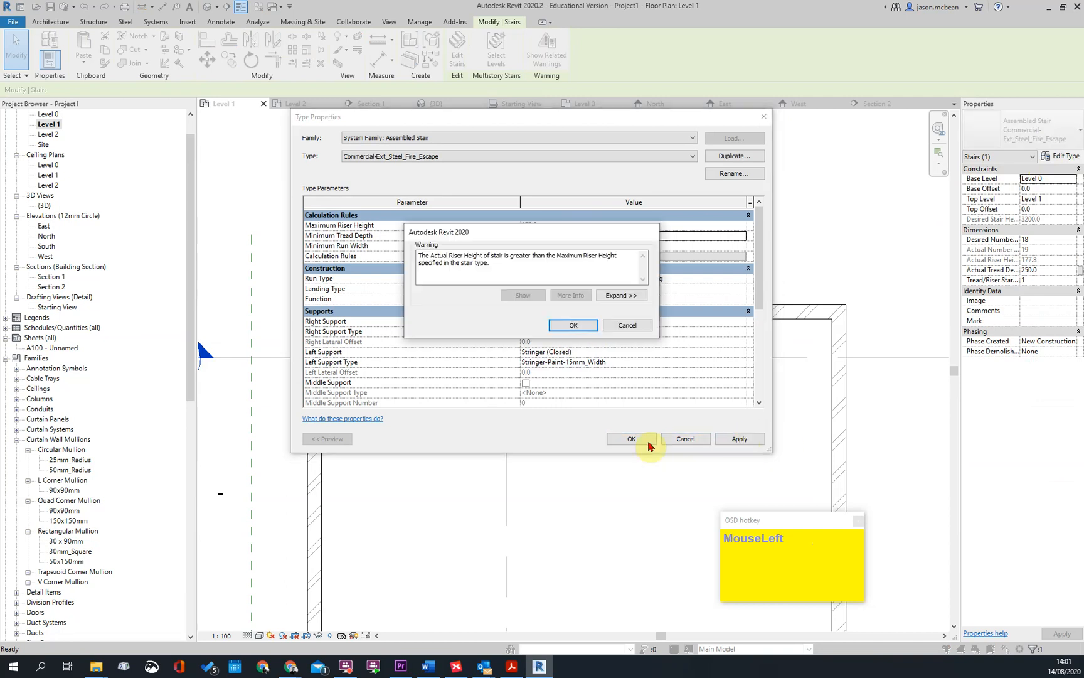
left_click(567, 324)
left_click(632, 439)
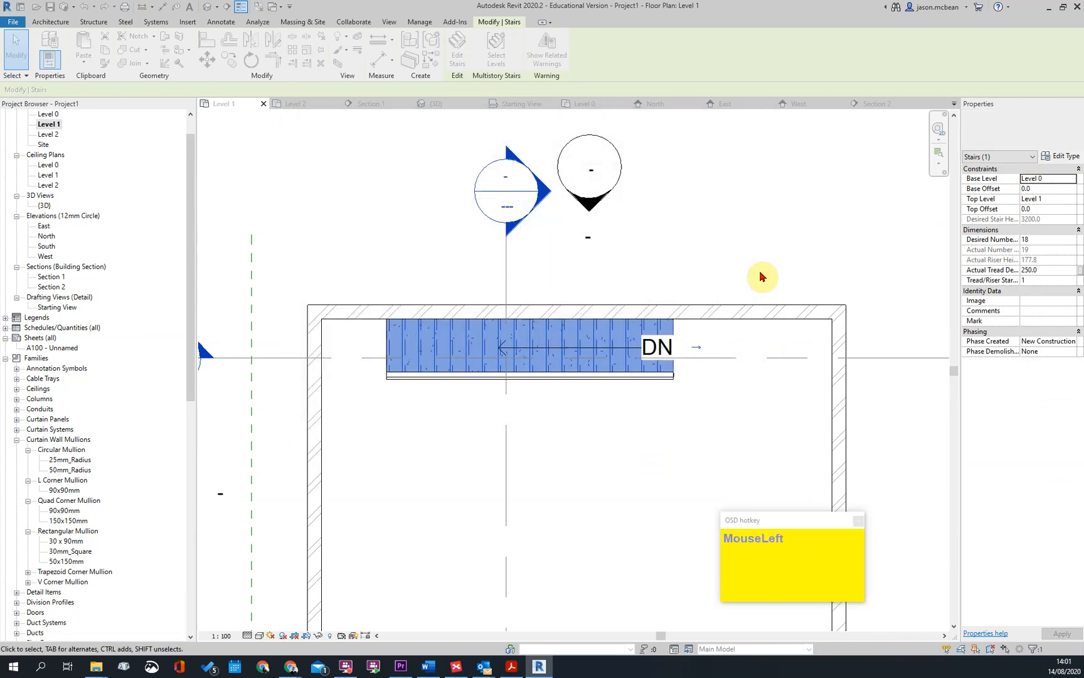
Edit the stair, shorten its run by one tread at the upper end to 18 risers, and finish editing
left_click(636, 387)
left_click(610, 375)
left_click(615, 347)
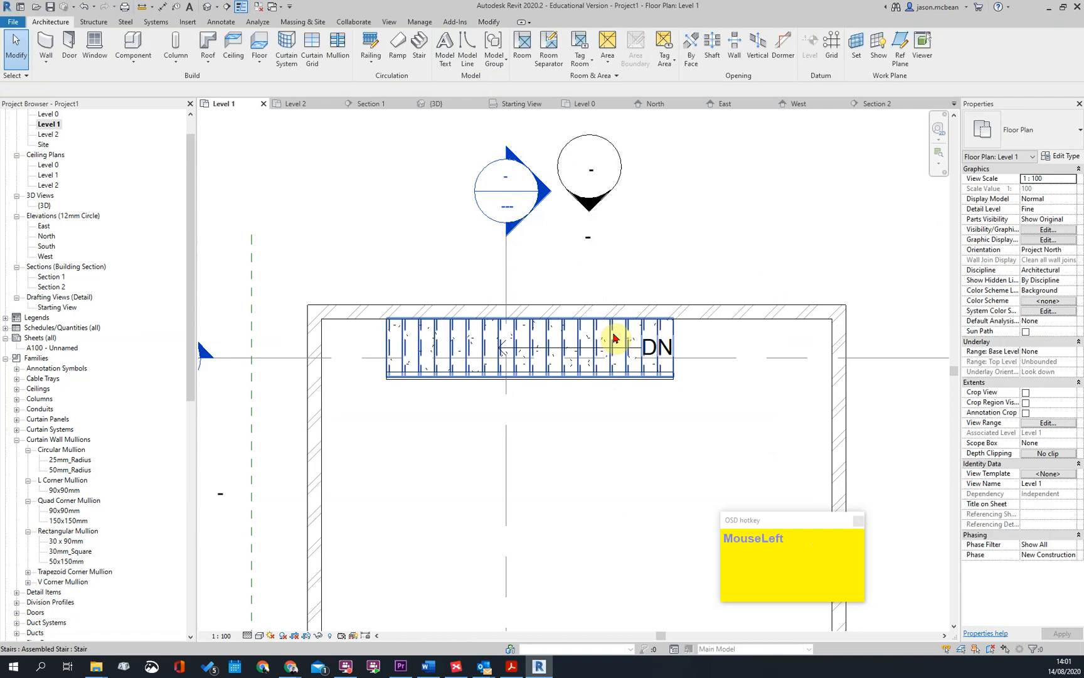
double_click(621, 340)
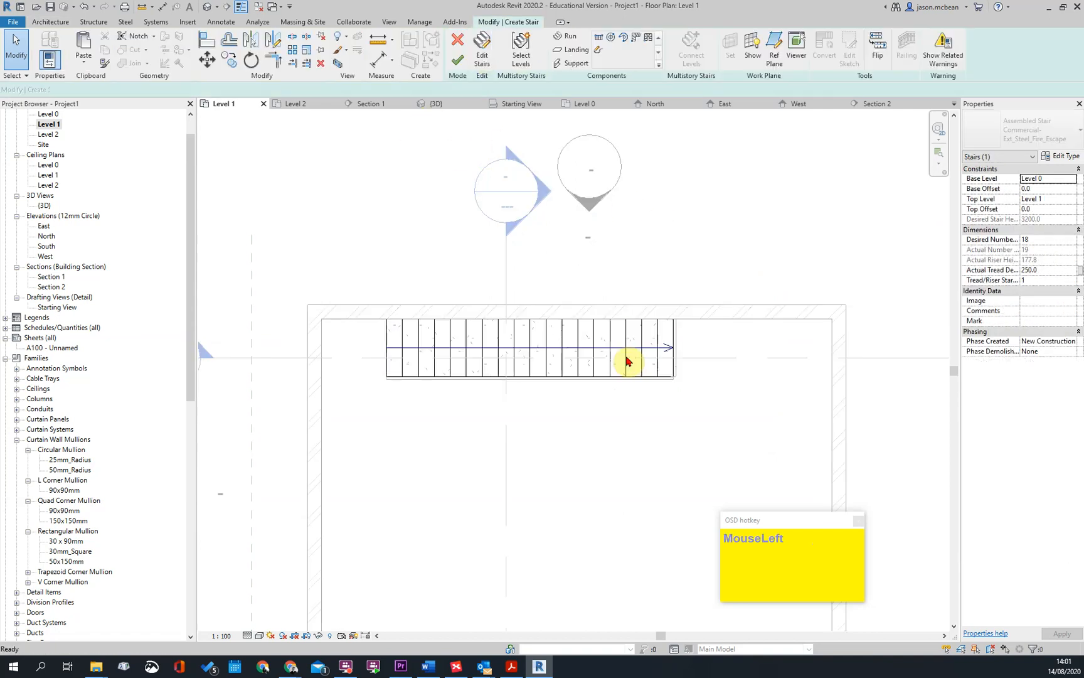
left_click(630, 361)
scroll(675, 354, "up", 2)
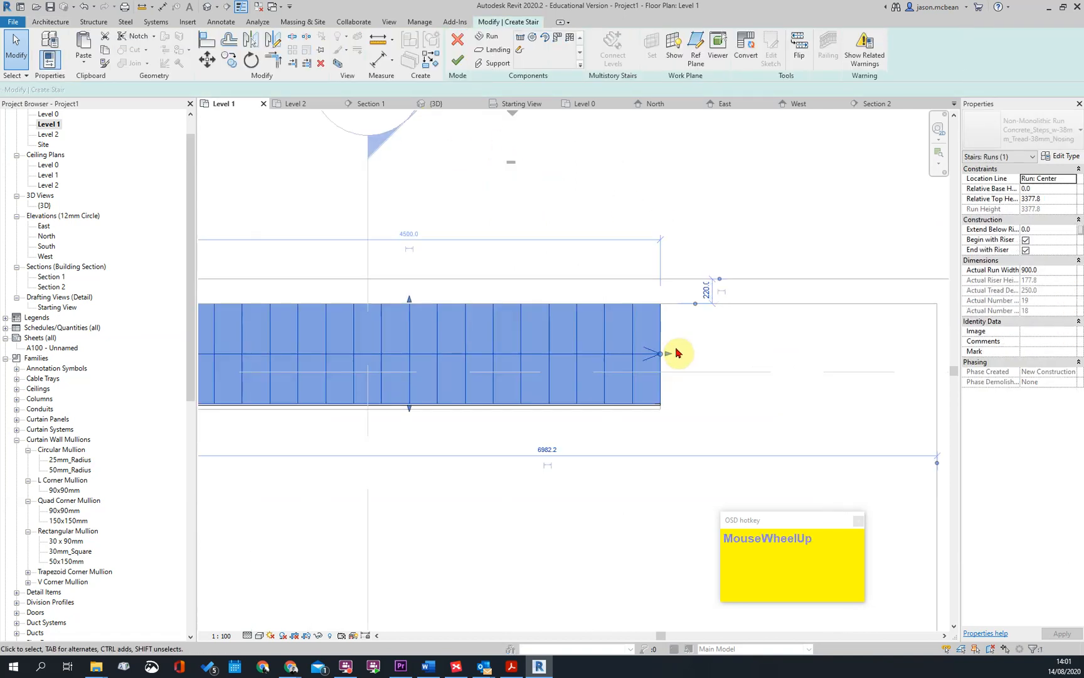
left_click_drag(668, 359, 645, 358)
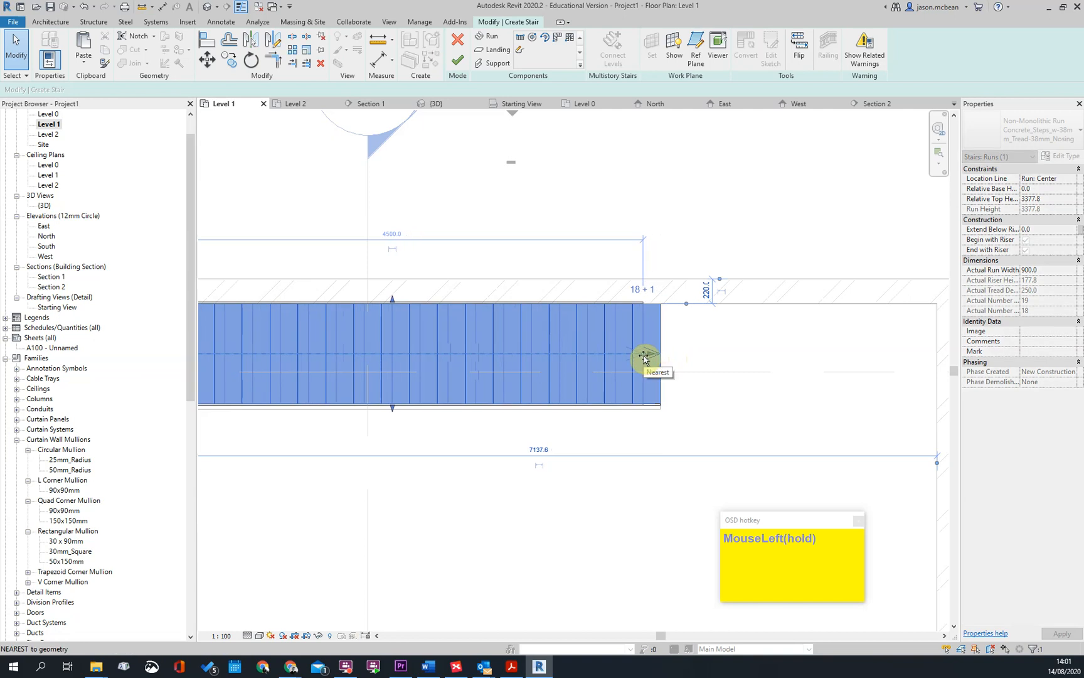
left_click(654, 356)
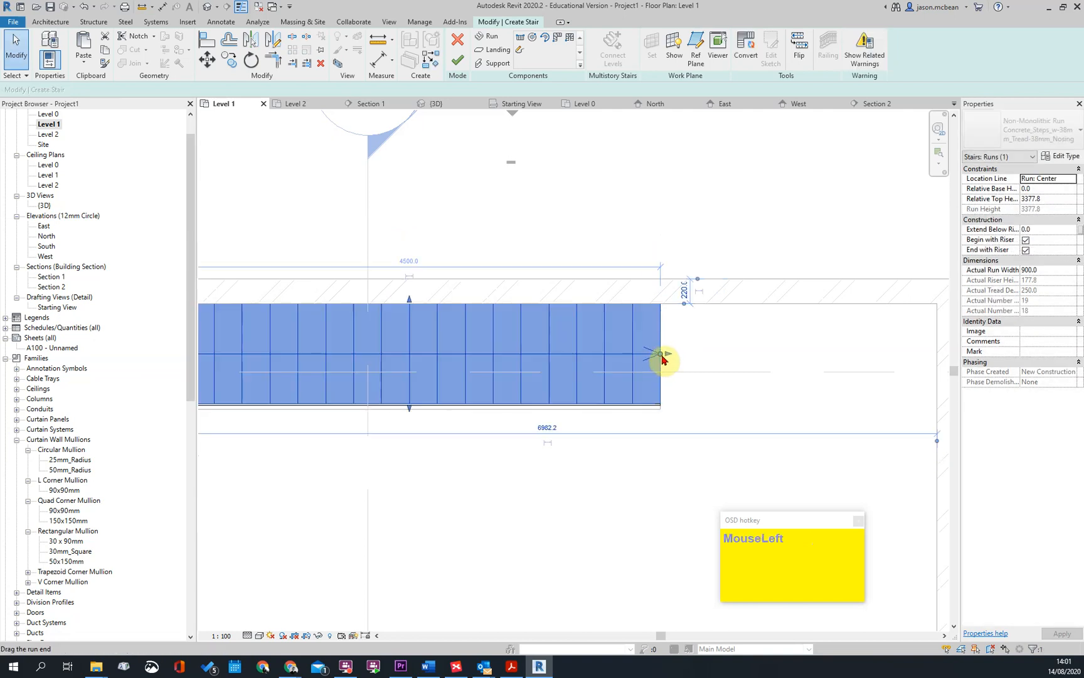
scroll(666, 361, "up", 2)
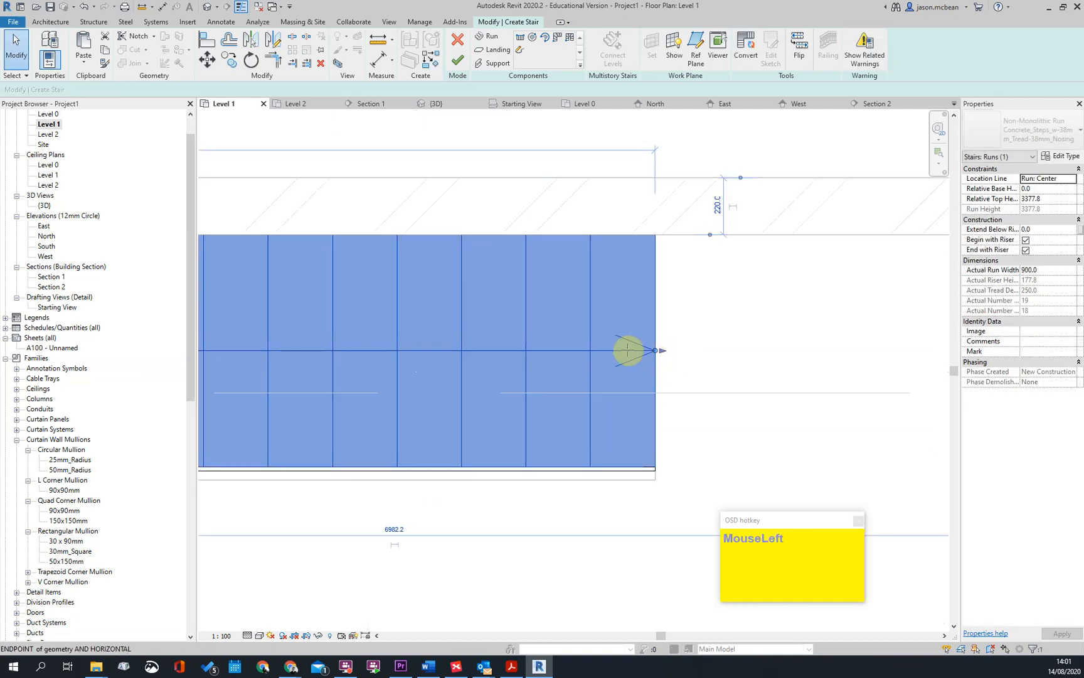
scroll(699, 375, "down", 4)
scroll(715, 389, "down", 2)
scroll(653, 351, "up", 2)
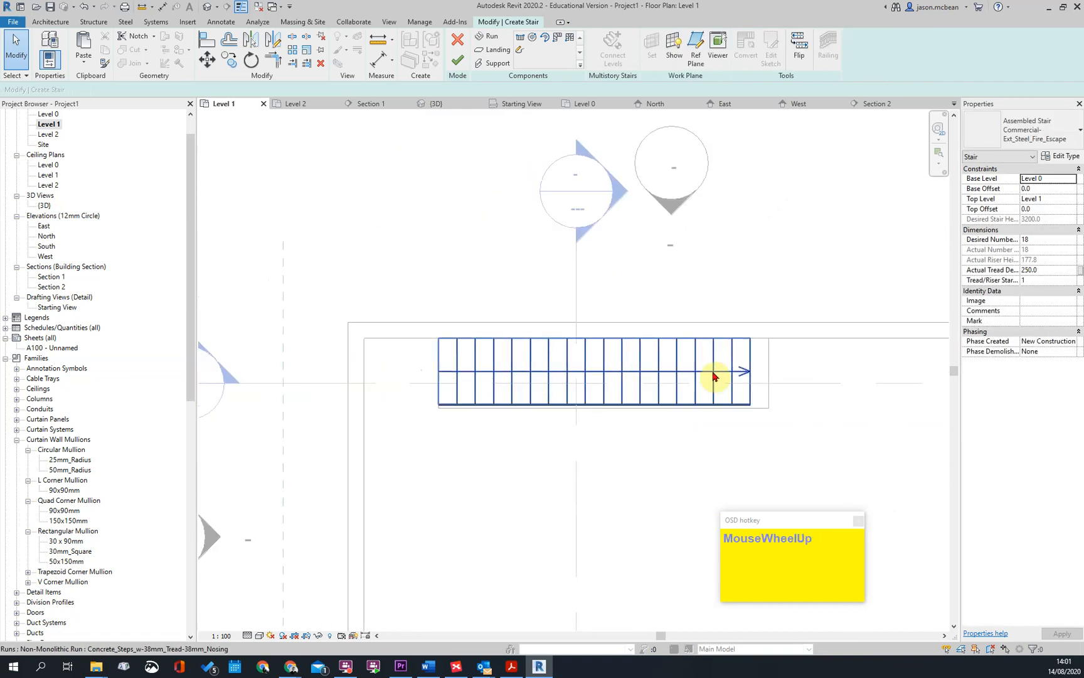
left_click(455, 62)
left_click(619, 273)
Open Section 2 and examine how the shortened flight's top tread meets the Level 1 slab
scroll(564, 347, "down", 3)
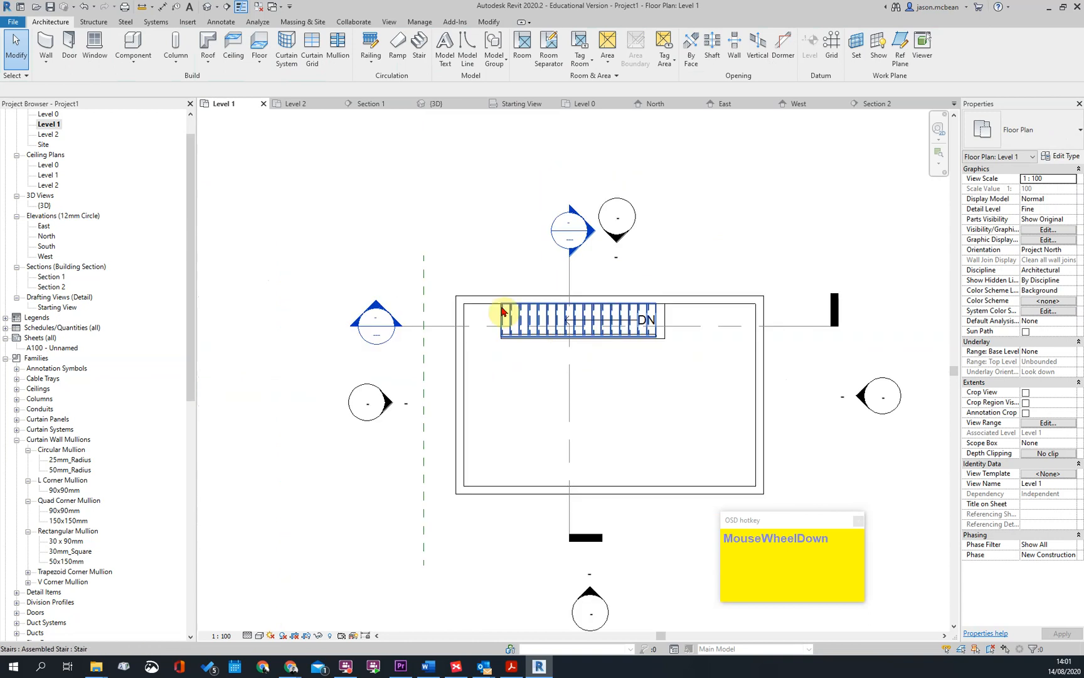
double_click(376, 314)
scroll(640, 326, "up", 3)
left_click(643, 329)
scroll(673, 325, "up", 4)
left_click_drag(618, 304, 752, 315)
key("Escape")
scroll(667, 380, "down", 3)
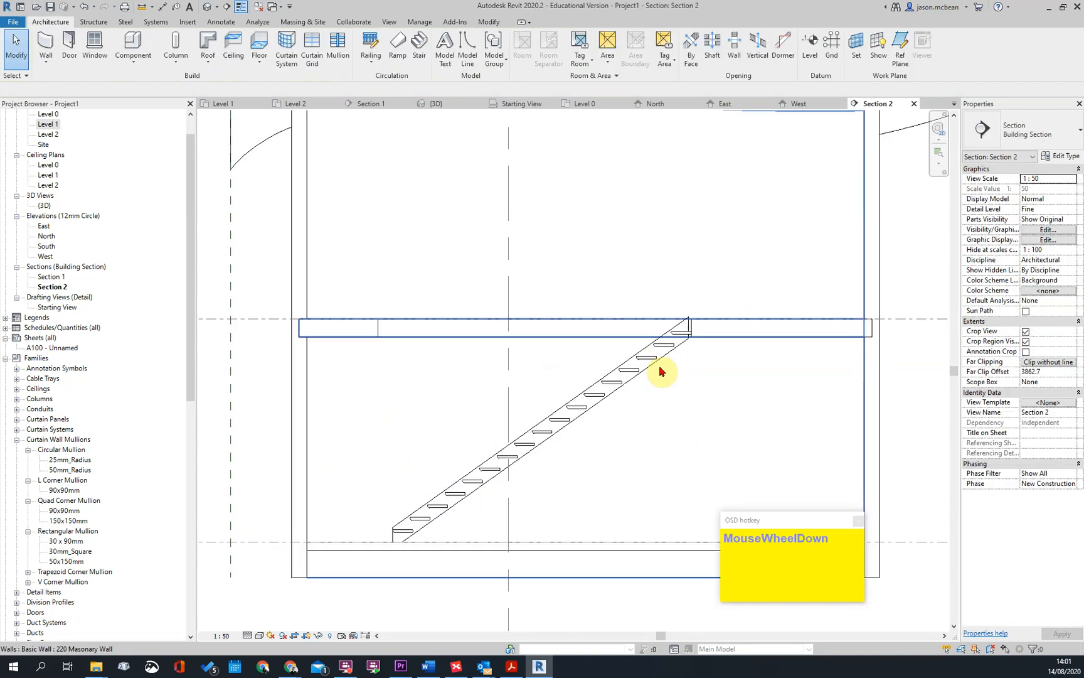
scroll(484, 474, "up", 4)
Inspect the stair calculator in the stair type's calculation rules and leave it without changes
left_click(511, 475)
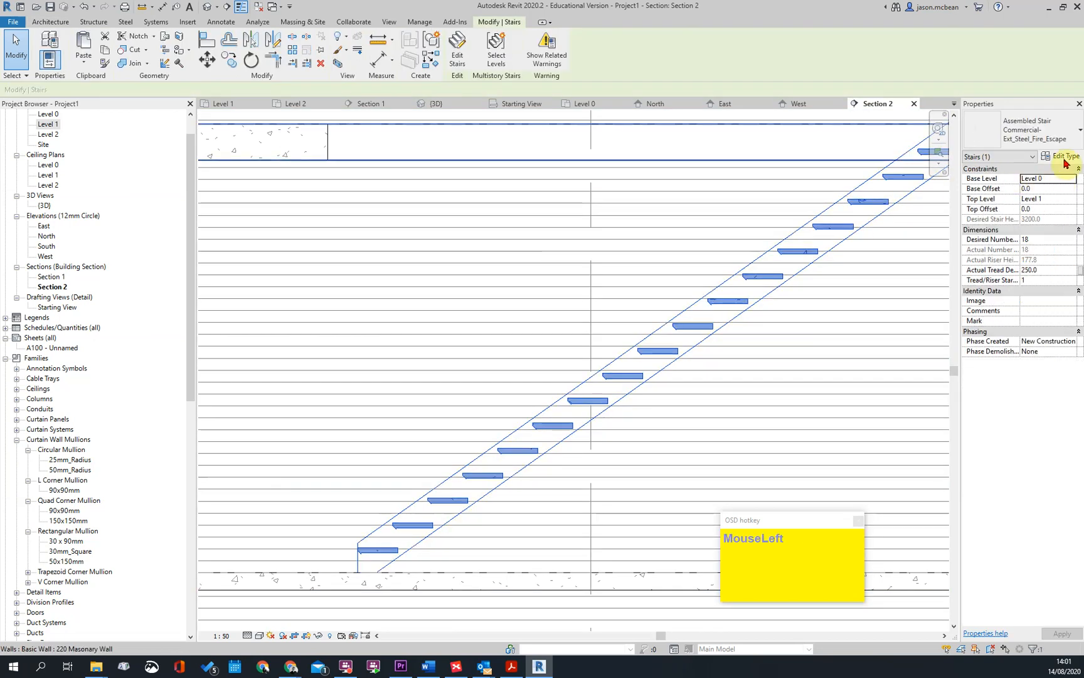
left_click(1064, 158)
left_click(637, 258)
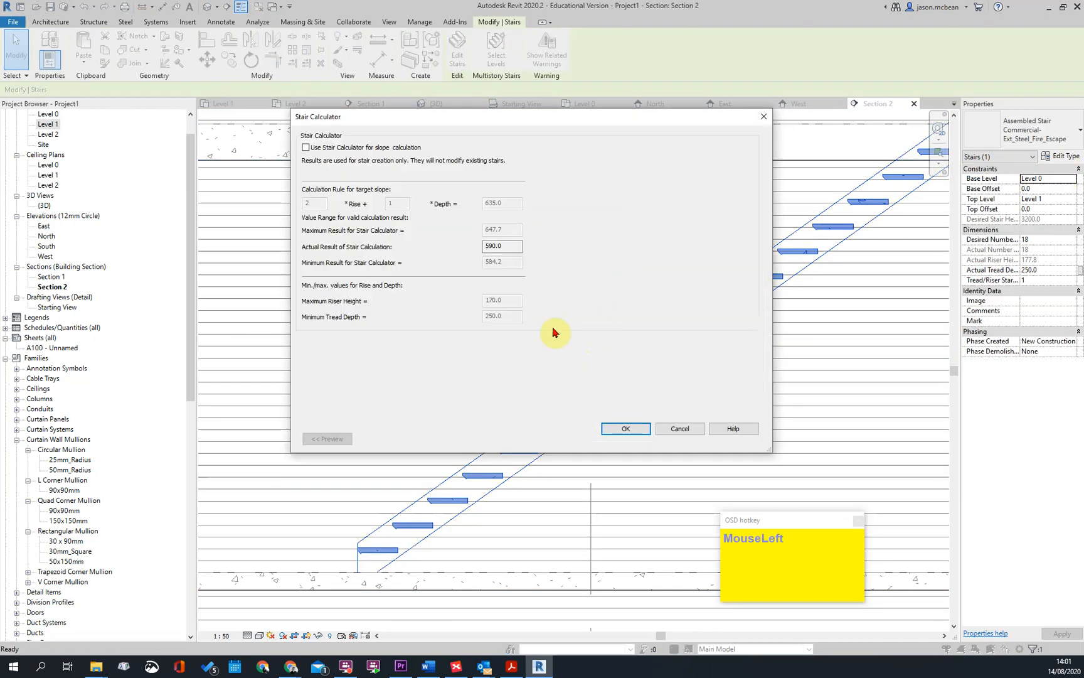
left_click(679, 431)
key("Escape")
key("Escape")
Set the nosing profile of the stair's run type Concrete_Steps_w-38mm_Tread-38mm_Nosing to Default
left_click(765, 276)
left_click(1064, 156)
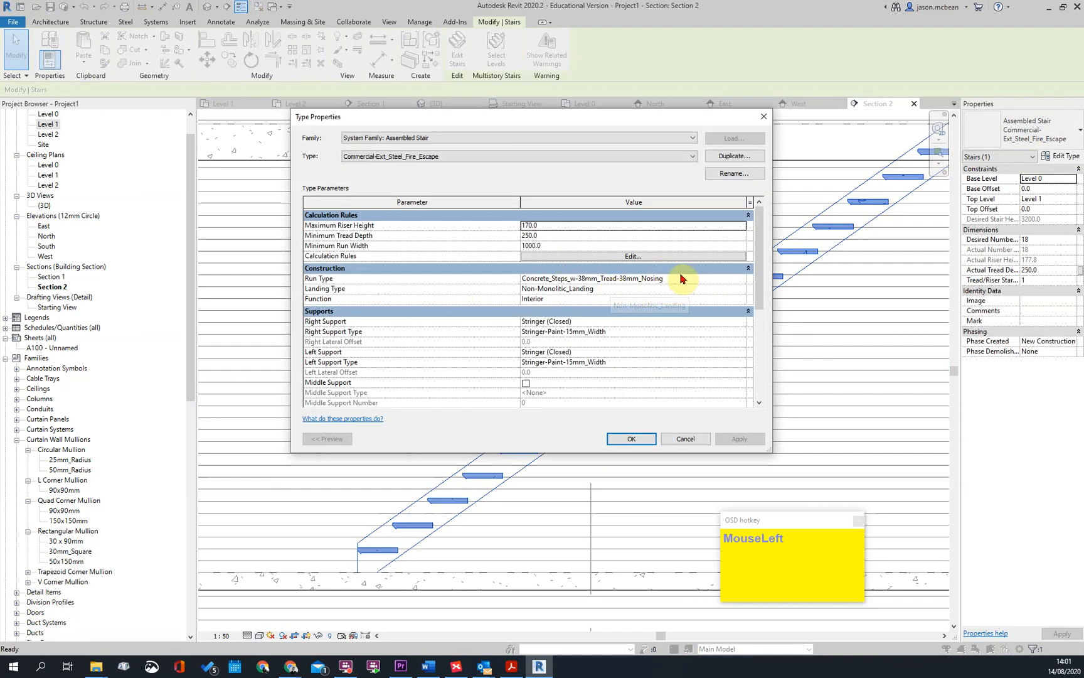
left_click(743, 279)
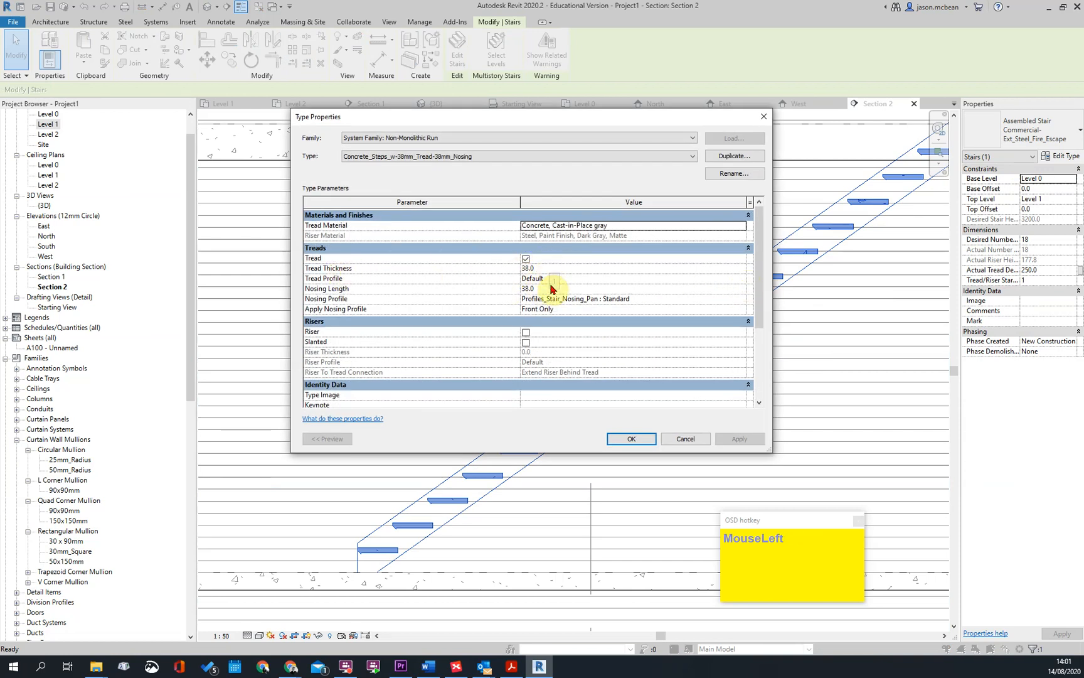
left_click(741, 300)
scroll(555, 319, "up", 3)
left_click(540, 309)
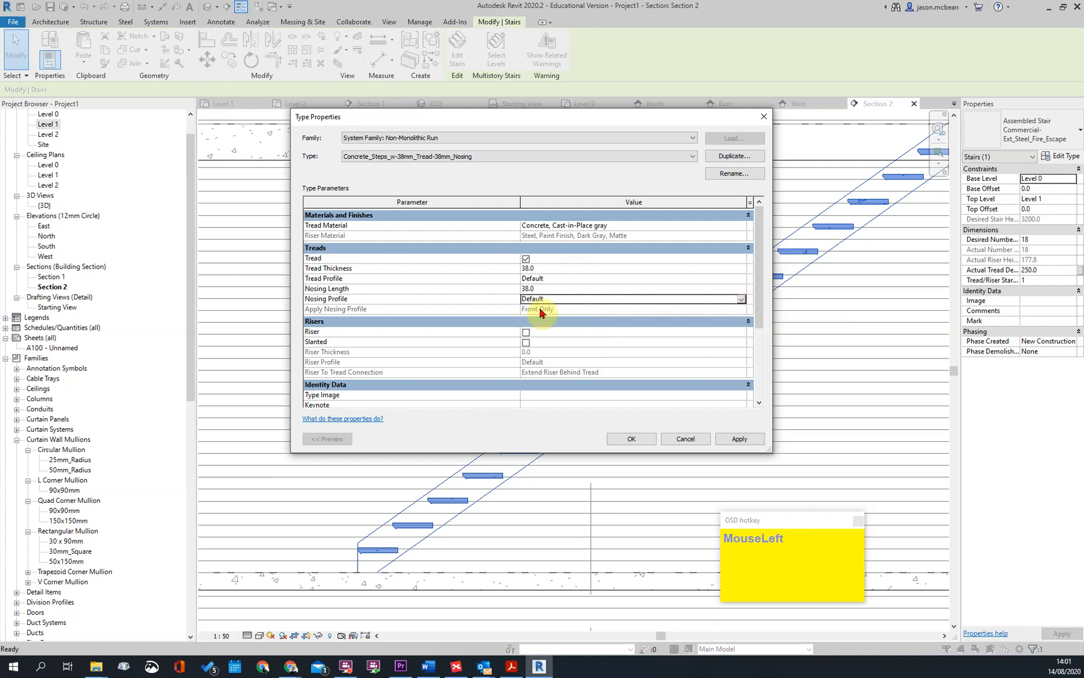
left_click(631, 438)
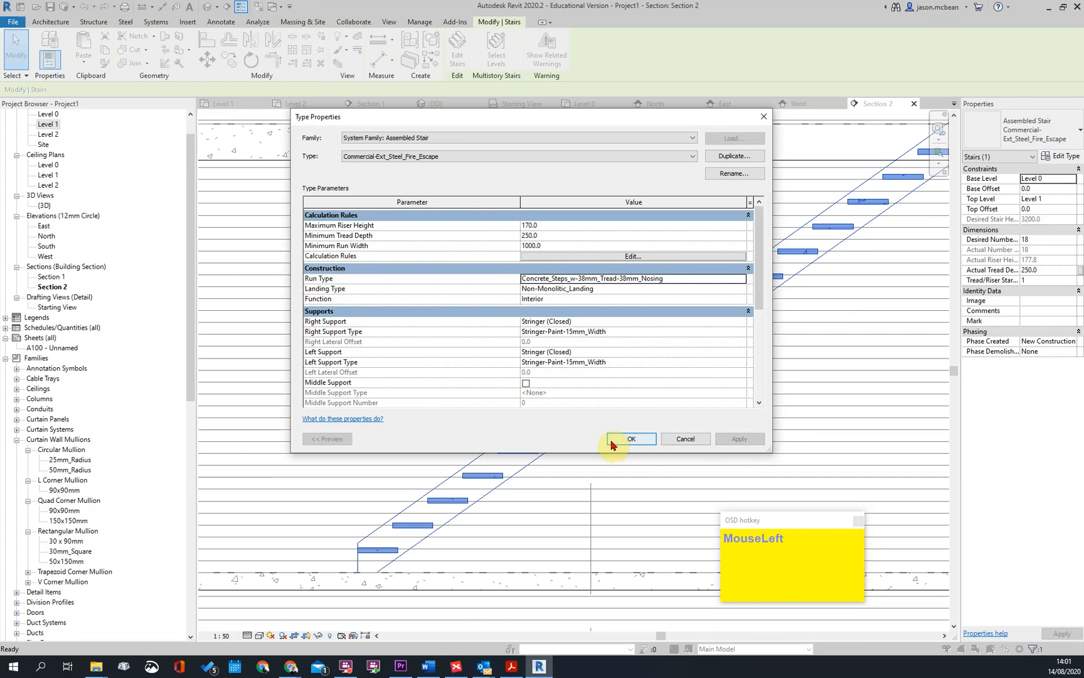
left_click(617, 443)
scroll(522, 412, "down", 2)
key("Escape")
Move the stair horizontally in Section 2 so its upper stringer end meets the edge of the Level 1 slab
scroll(668, 288, "up", 2)
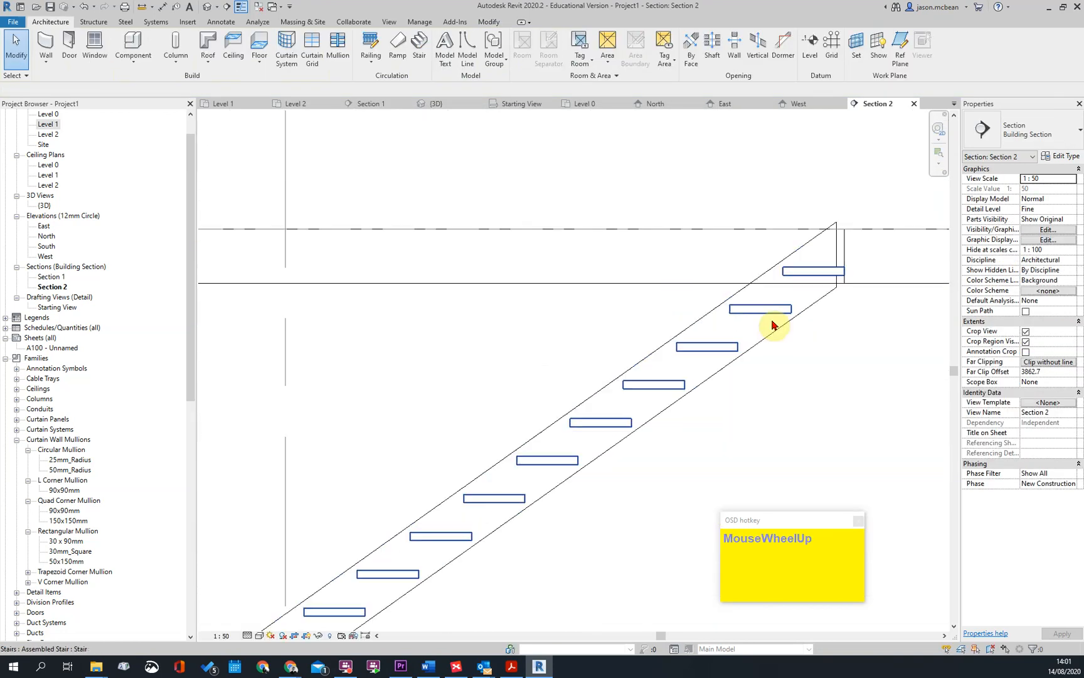
scroll(786, 293, "up", 2)
scroll(753, 307, "down", 1)
scroll(778, 290, "down", 1)
scroll(751, 295, "up", 1)
left_click(753, 297)
left_click(750, 300)
scroll(743, 301, "up", 2)
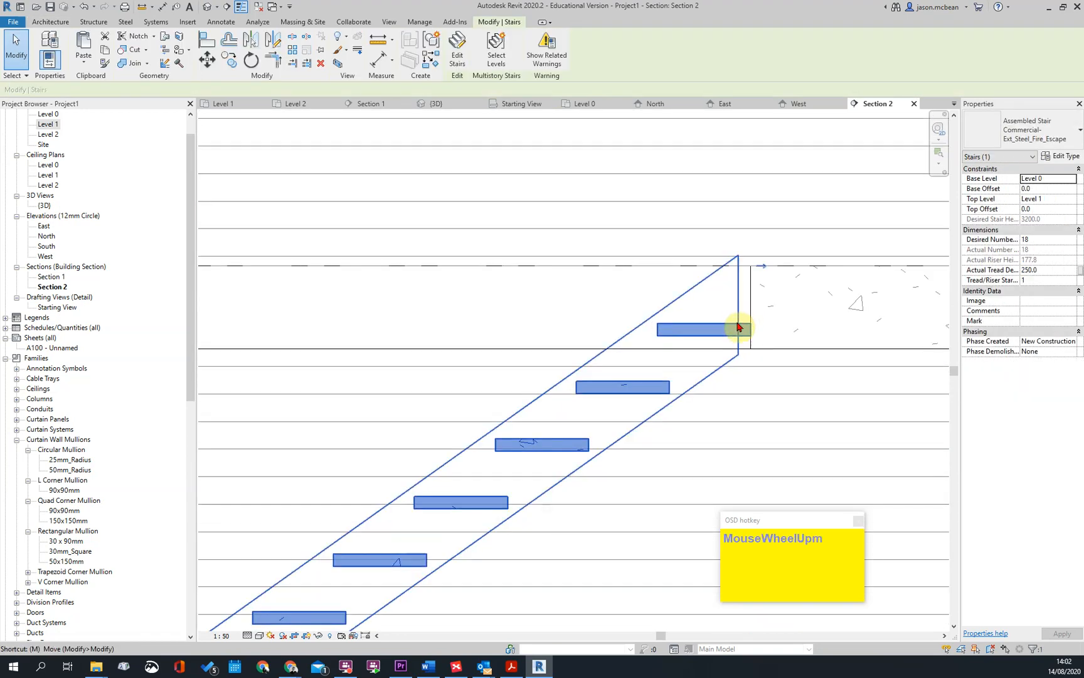
key("v")
left_click(739, 326)
left_click(751, 325)
scroll(753, 306, "down", 1)
scroll(762, 304, "down", 3)
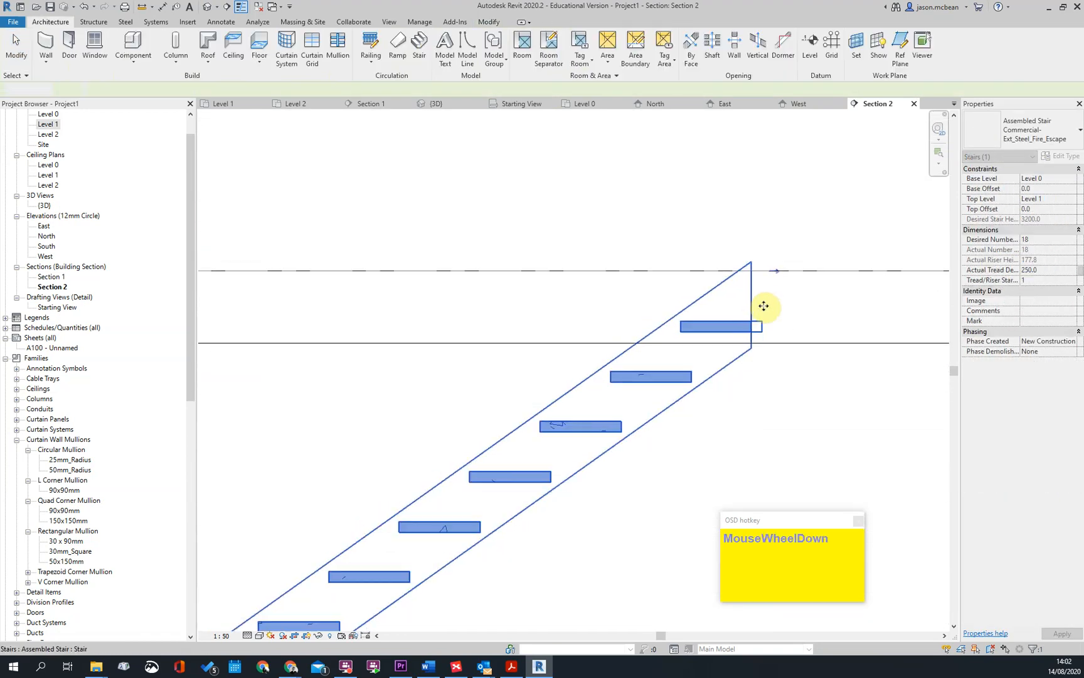
scroll(714, 314, "up", 3)
key("Escape")
Measure the three lowest riser heights above Level 0 with an aligned dimension in Section 2
scroll(655, 281, "down", 4)
scroll(652, 274, "up", 5)
key("d")
key("i")
left_click(620, 312)
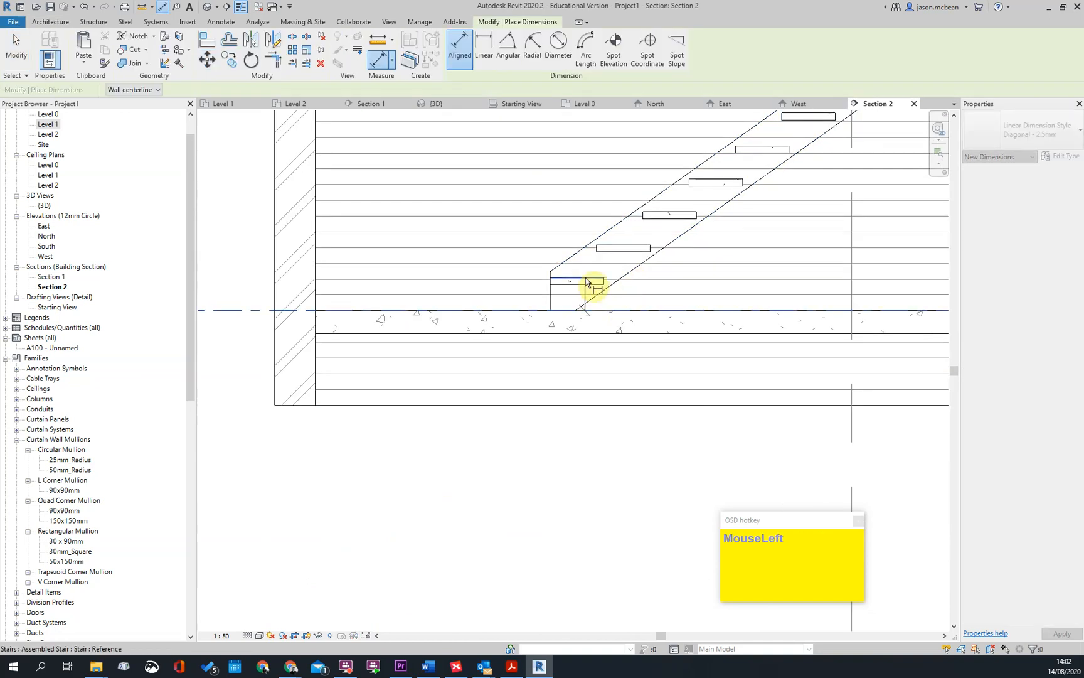
left_click(624, 245)
left_click(670, 212)
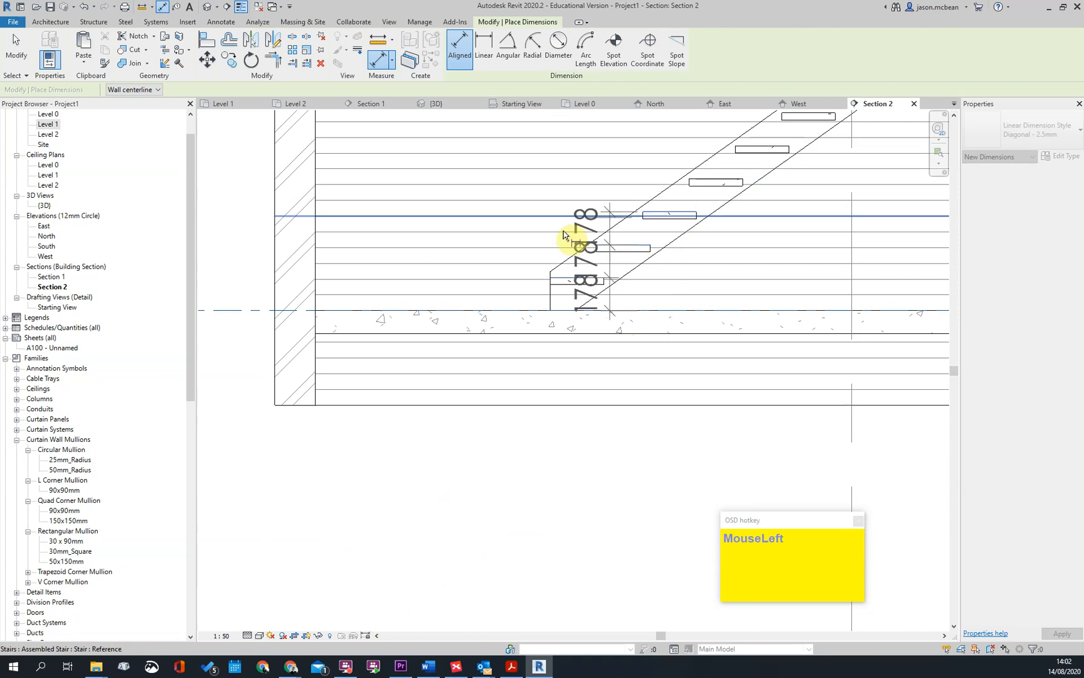
scroll(555, 232, "down", 3)
left_click(543, 241)
left_click(560, 309)
scroll(559, 310, "down", 3)
key("Escape")
key("Escape")
Open the stair's type properties and review the riser, tread and calculation rule settings
left_click(593, 279)
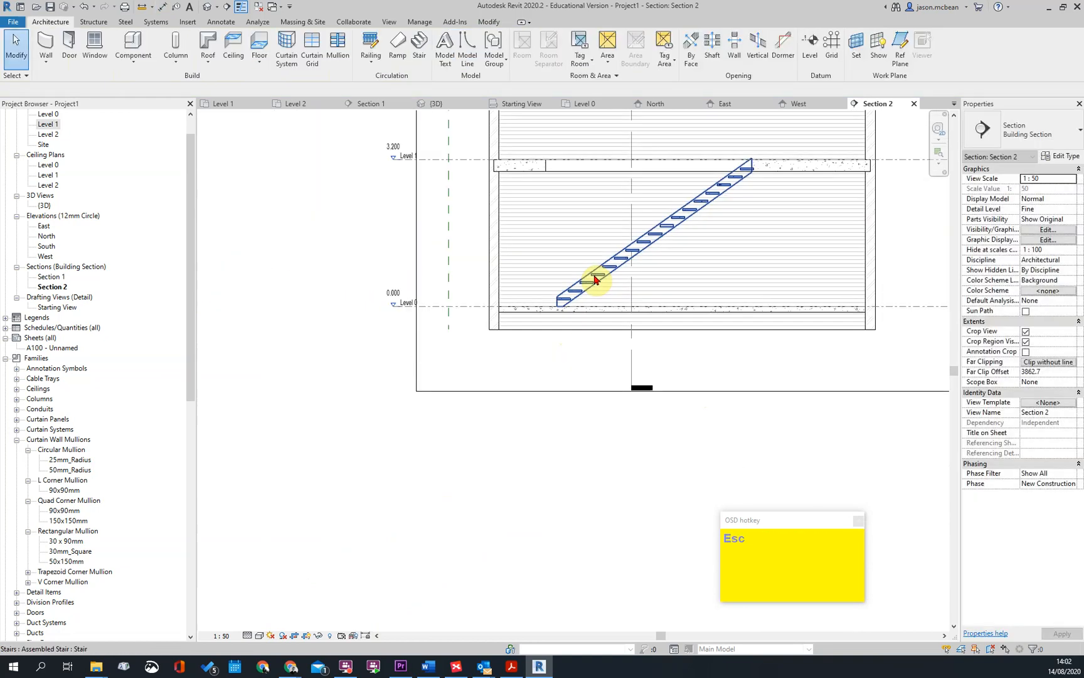
left_click(1064, 157)
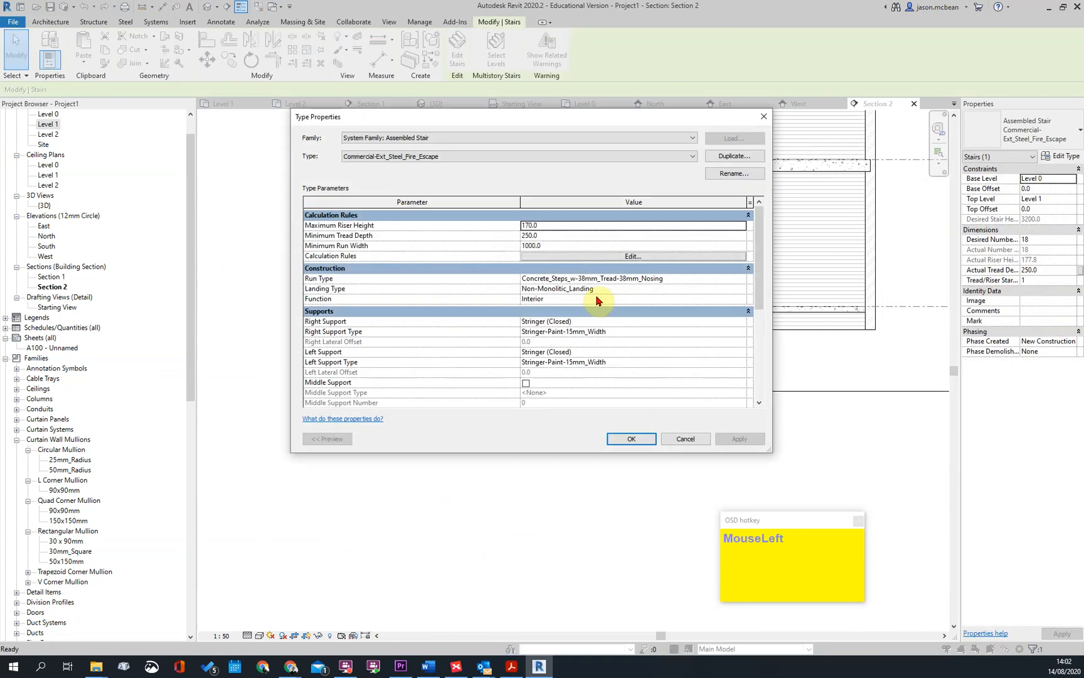
left_click(646, 263)
key("Escape")
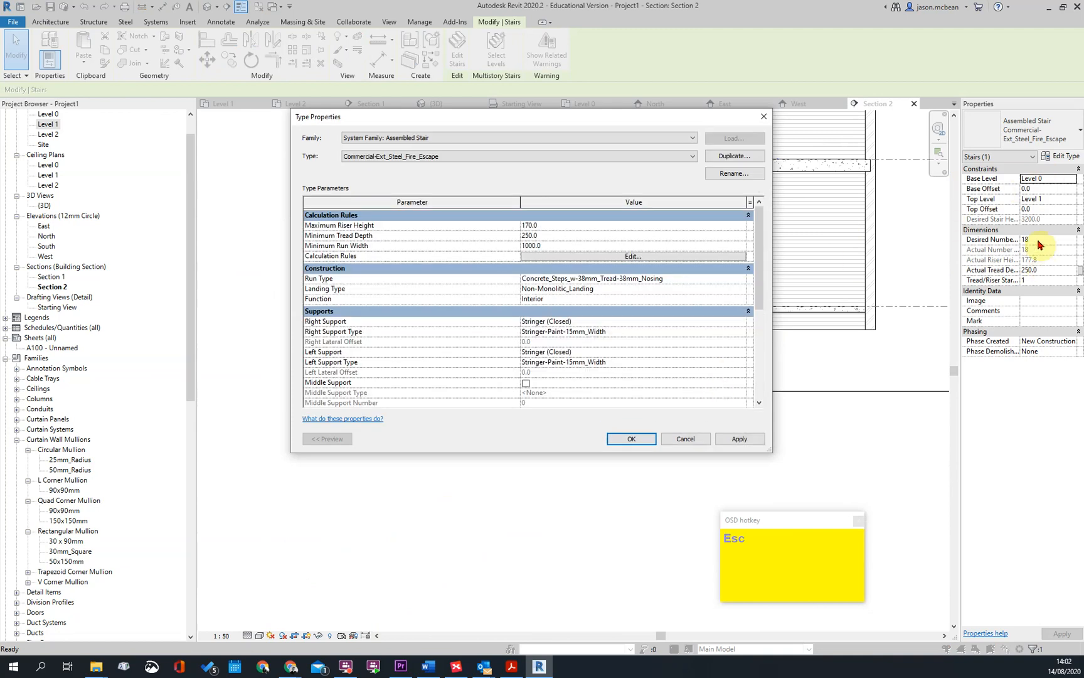
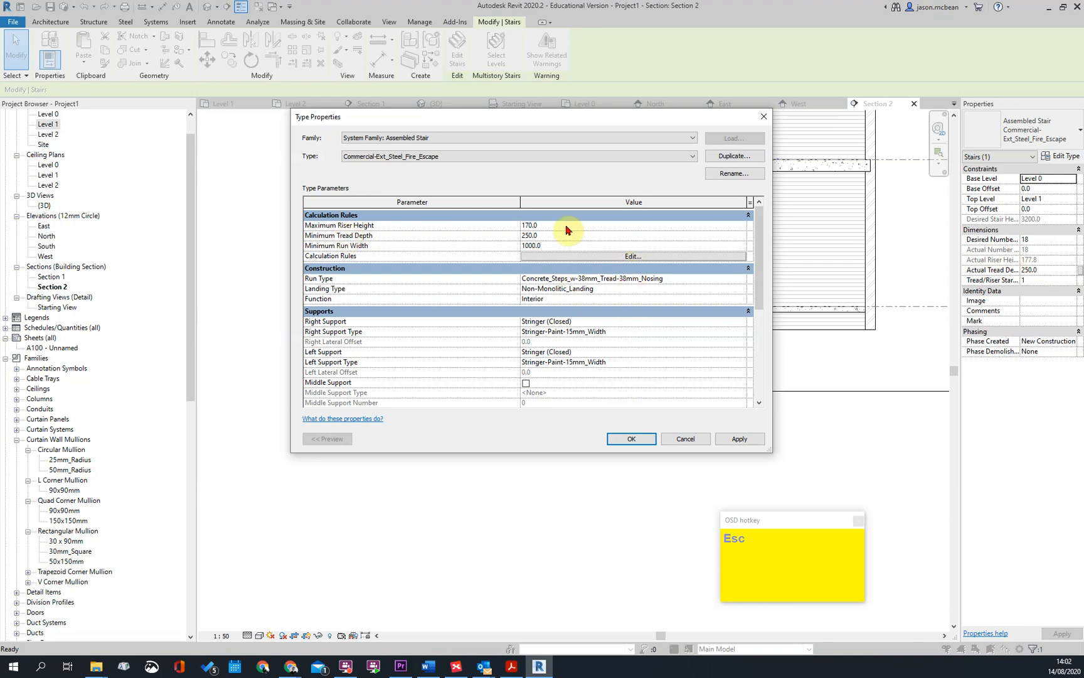
Close the type properties and delete the existing stair in Section 2
left_click(618, 441)
key("Escape")
left_click(666, 228)
key("Delete")
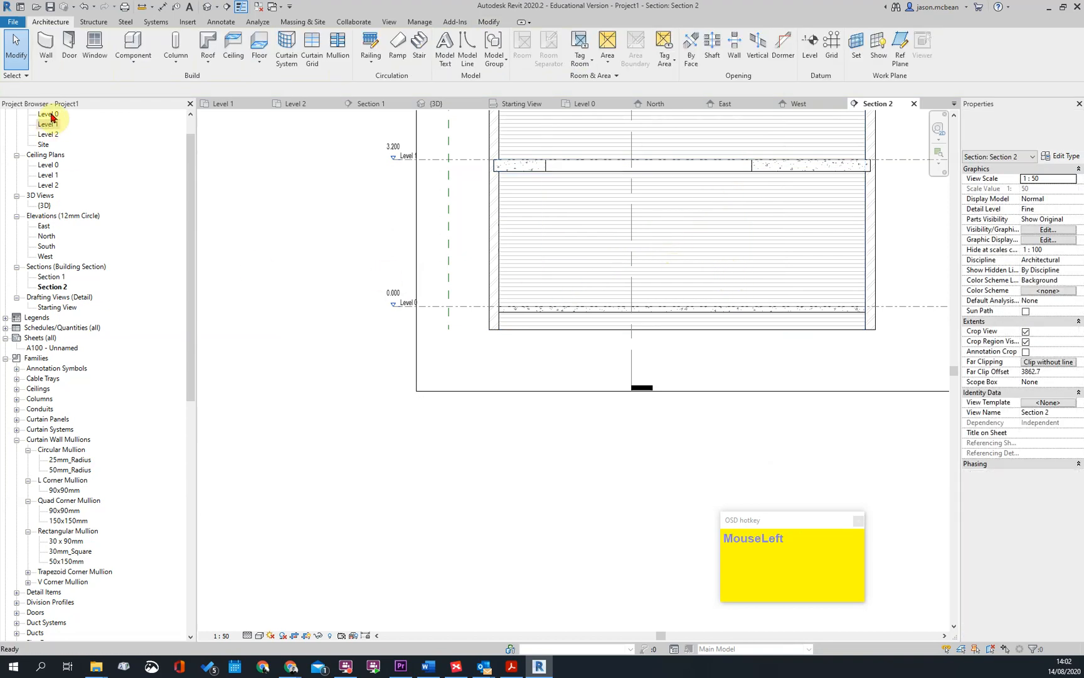
Start a Commercial-Ext_Steel_Fire_Escape stair on the Level 0 plan and draw a straight 4500 mm run along the long wall beside the shaft opening
double_click(47, 114)
middle_click_drag(620, 285, 399, 150)
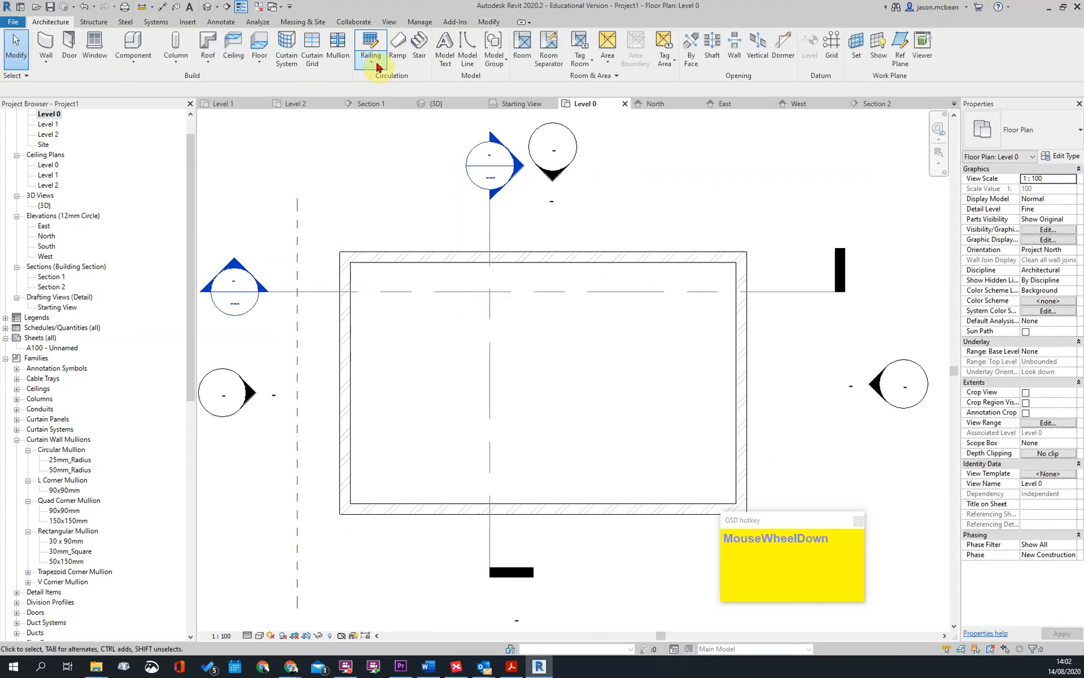
left_click(418, 51)
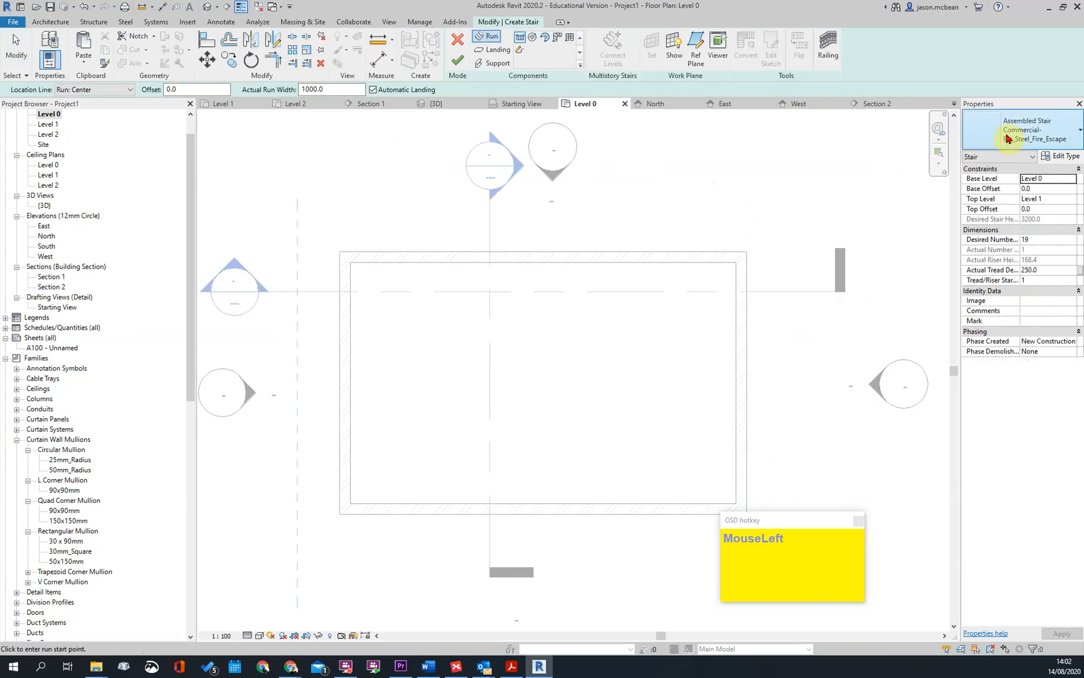
left_click(1056, 128)
left_click(1032, 135)
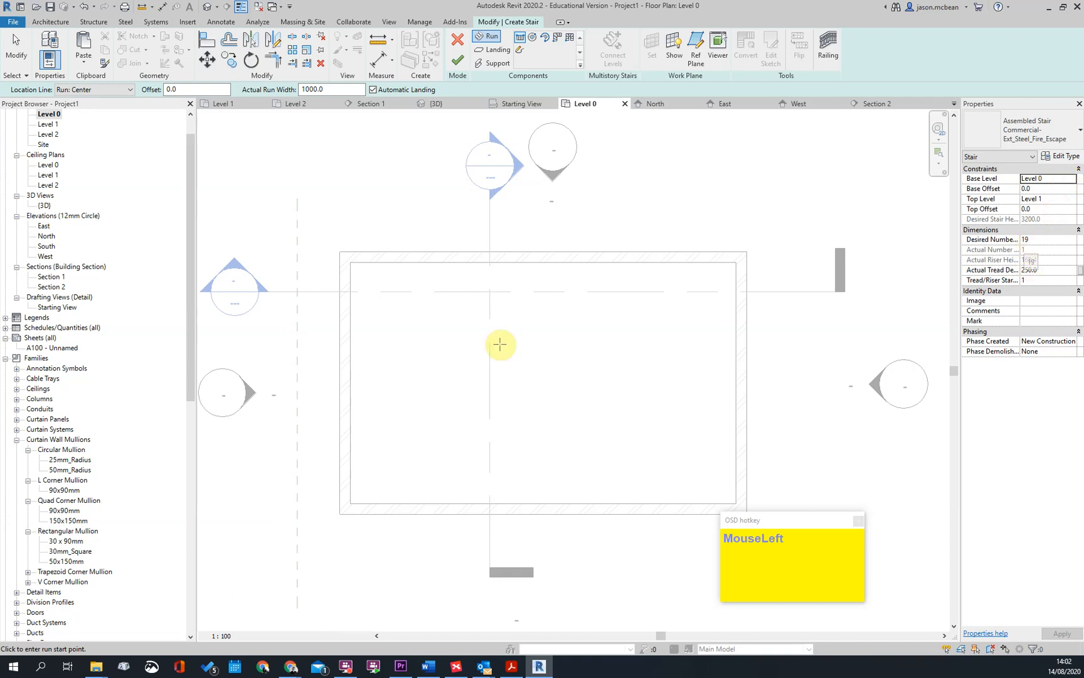
scroll(443, 266, "up", 2)
left_click(375, 293)
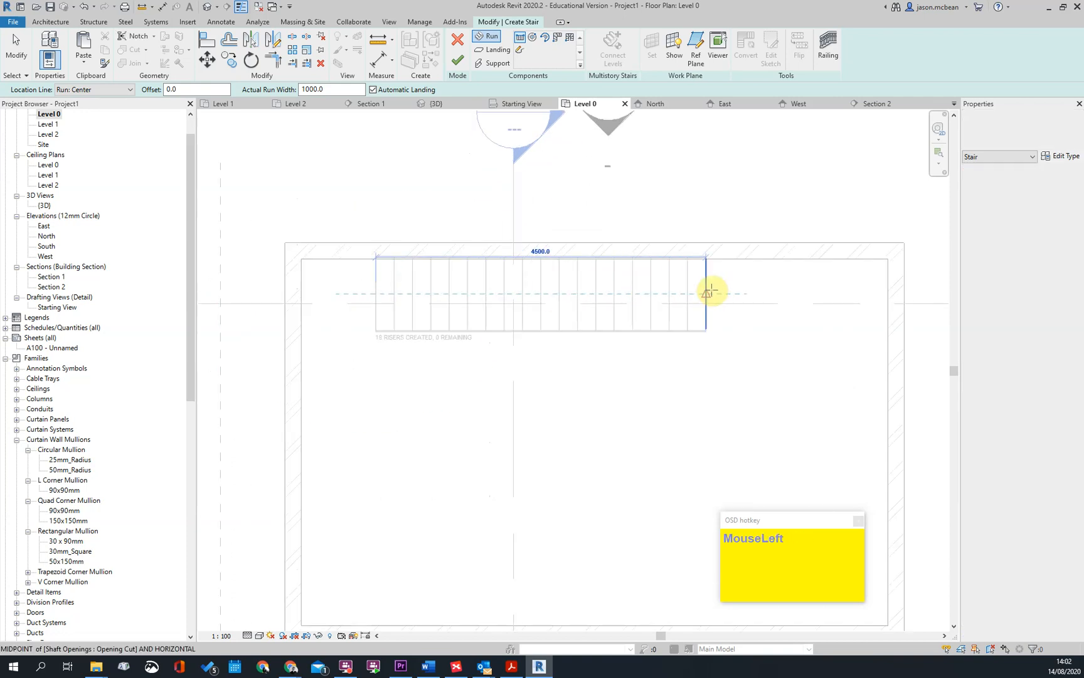
left_click(707, 293)
Set the new stair run's width to 900 mm
scroll(578, 309, "down", 1)
left_click(466, 295)
type("900")
key("Return")
Move the run so its outer stringer sits against the inner face of the long wall, and finish the stair
scroll(465, 287, "up", 3)
left_click(487, 414)
scroll(465, 266, "up", 3)
left_click(486, 240)
scroll(479, 257, "up", 2)
scroll(532, 333, "down", 1)
scroll(535, 326, "down", 4)
scroll(537, 307, "up", 3)
key("m")
key("v")
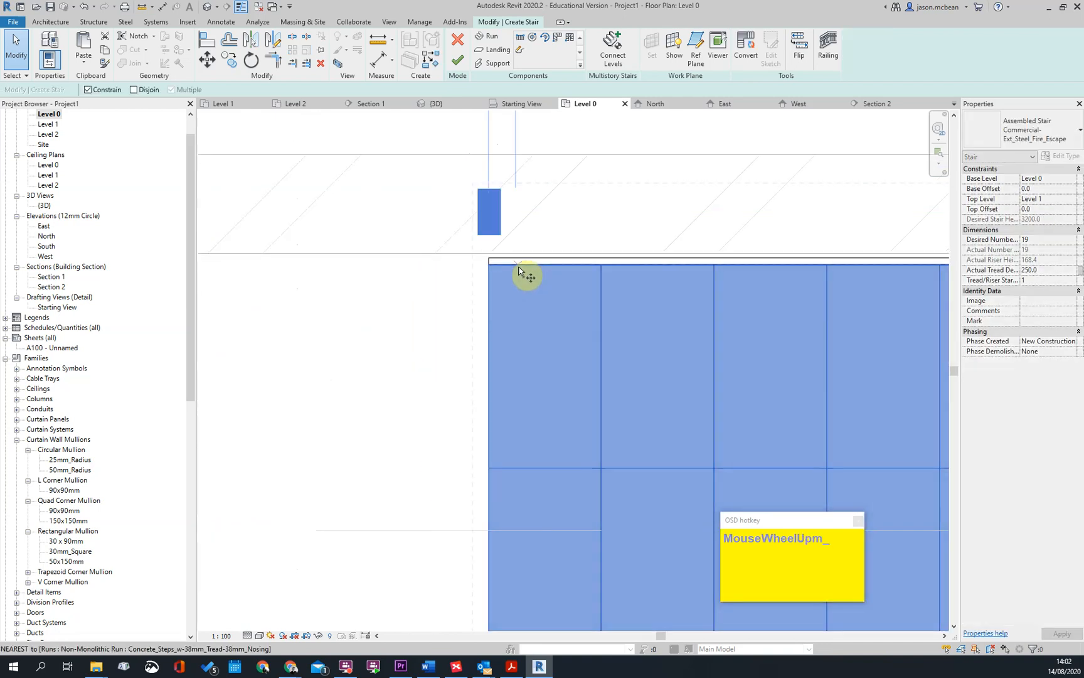
left_click(515, 265)
left_click(555, 305)
scroll(547, 296, "down", 5)
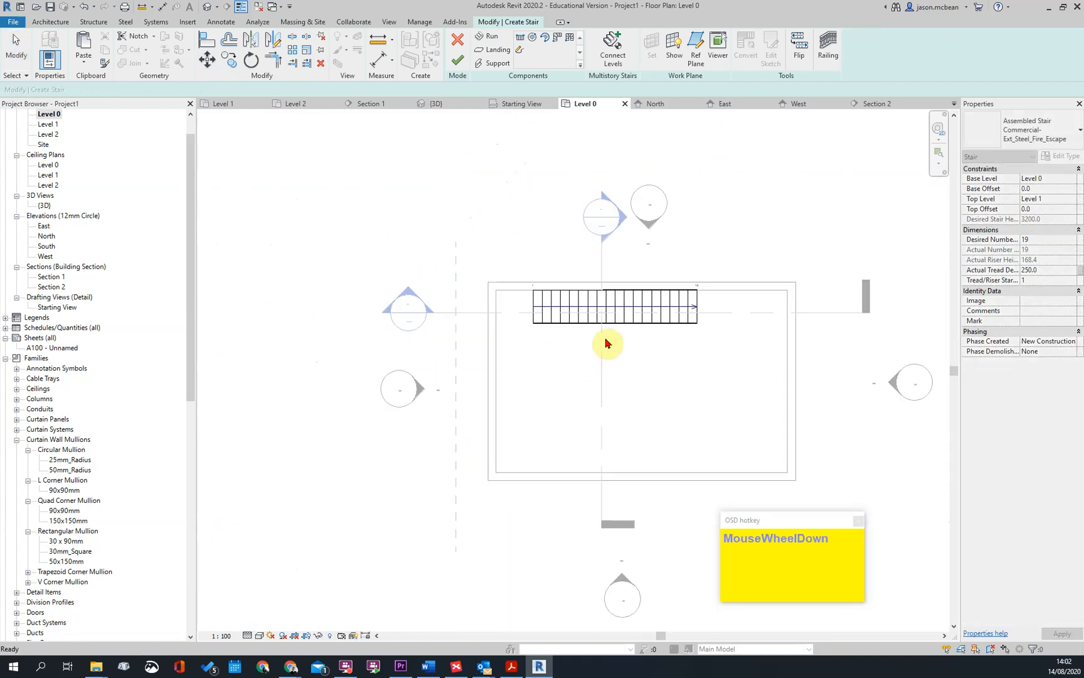
scroll(600, 329, "up", 2)
left_click(457, 61)
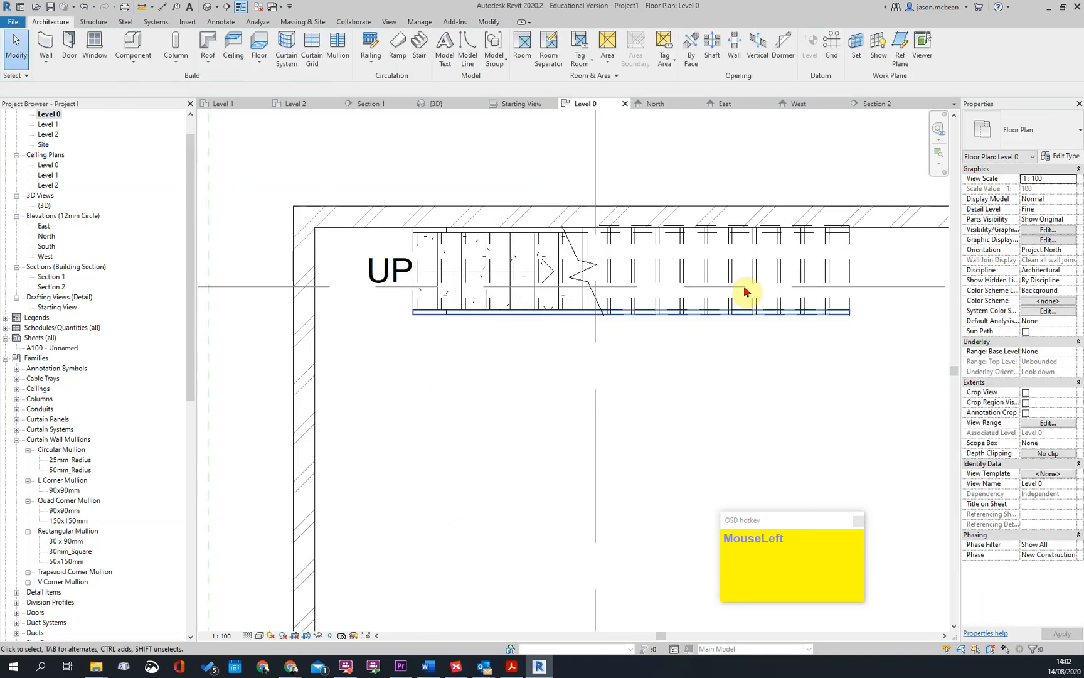
Examine in Section 1 how the new stair sits against the wall and between Level 0 and Level 1
scroll(447, 246, "up", 1)
scroll(460, 308, "down", 5)
key("Escape")
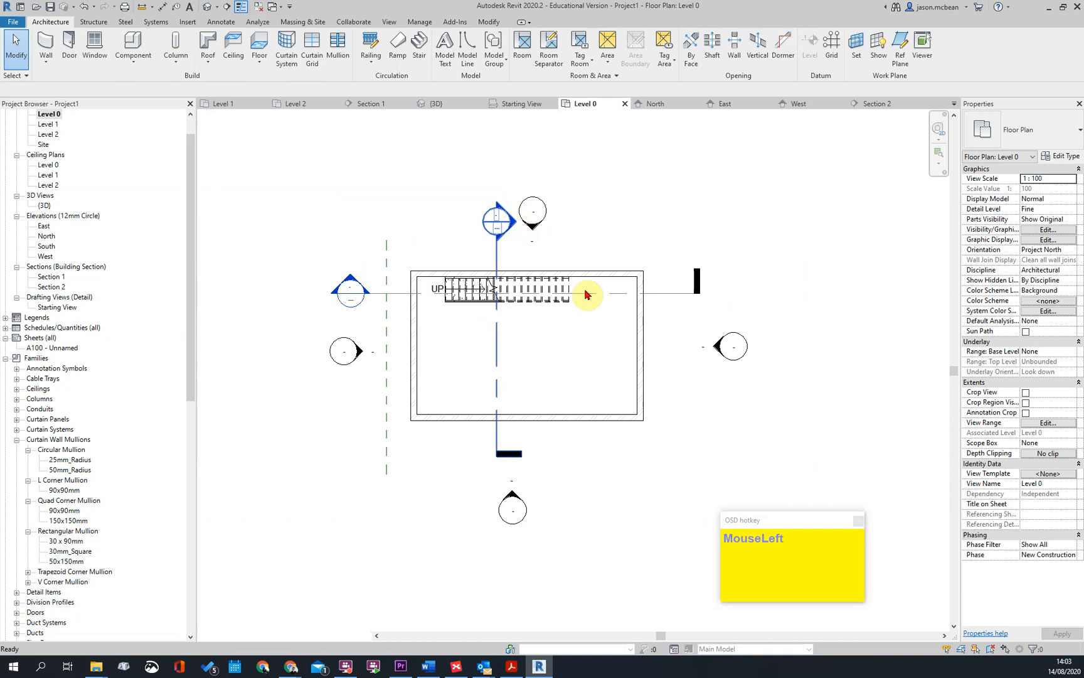
scroll(496, 481, "up", 5)
key("Escape")
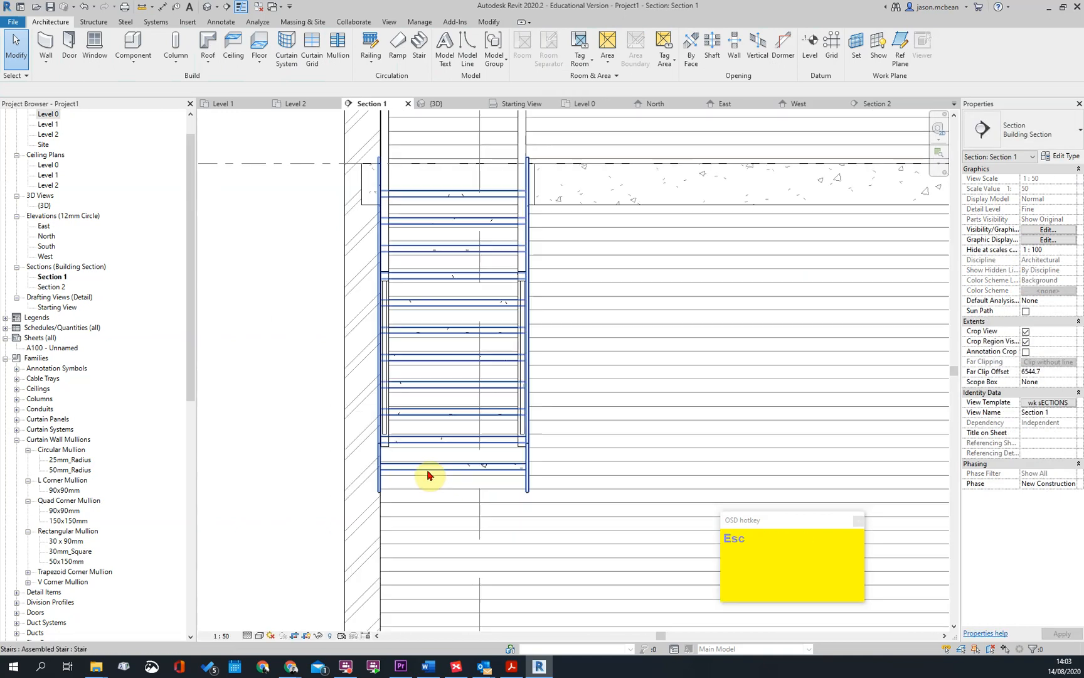
left_click(429, 475)
scroll(404, 474, "up", 2)
left_click(352, 516)
scroll(426, 440, "down", 5)
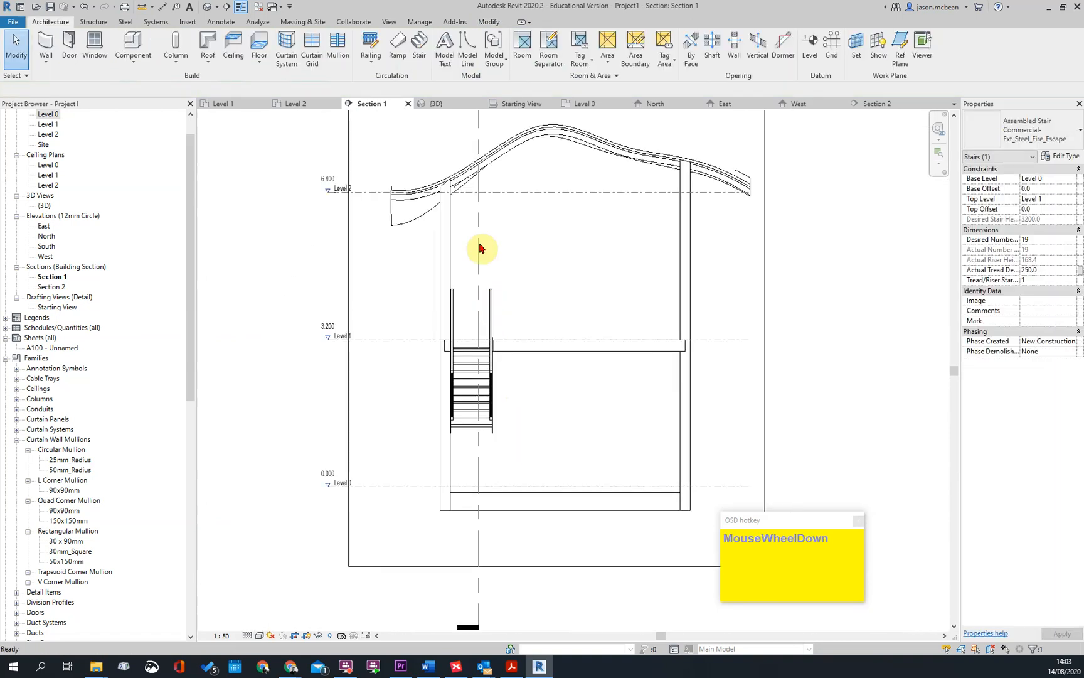
middle_click_drag(484, 421, 500, 629)
scroll(500, 628, "down", 1)
Measure the four lowest riser heights above Level 0 in Section 2 with an aligned dimension
double_click(492, 298)
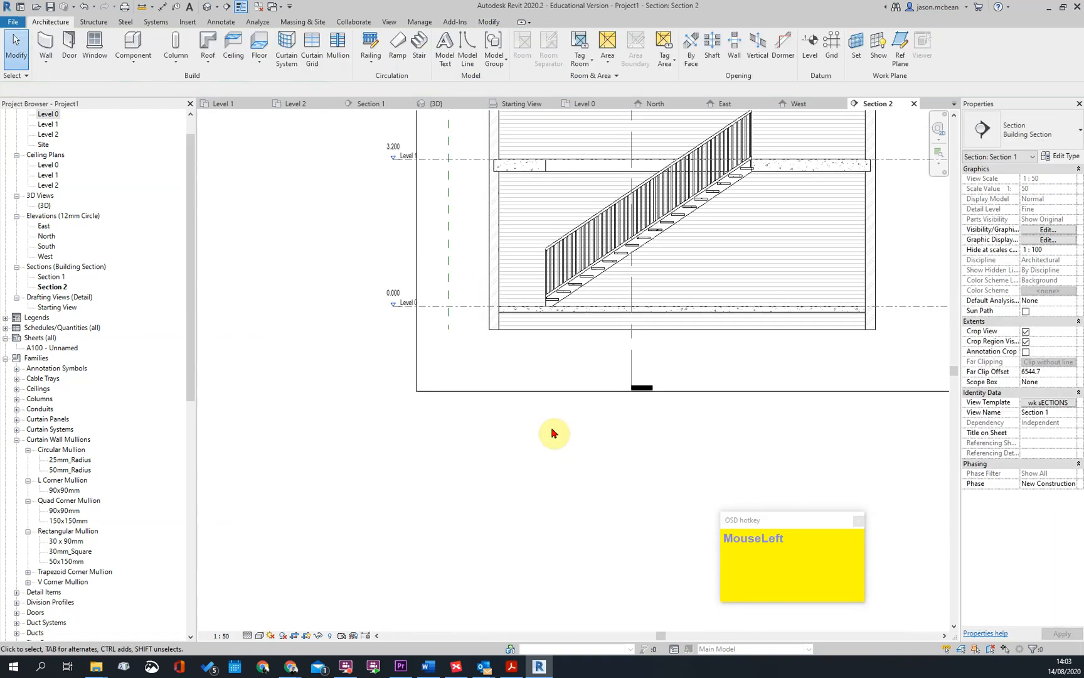
scroll(754, 161, "up", 5)
left_click(736, 158)
key("Escape")
scroll(690, 246, "down", 5)
key("Escape")
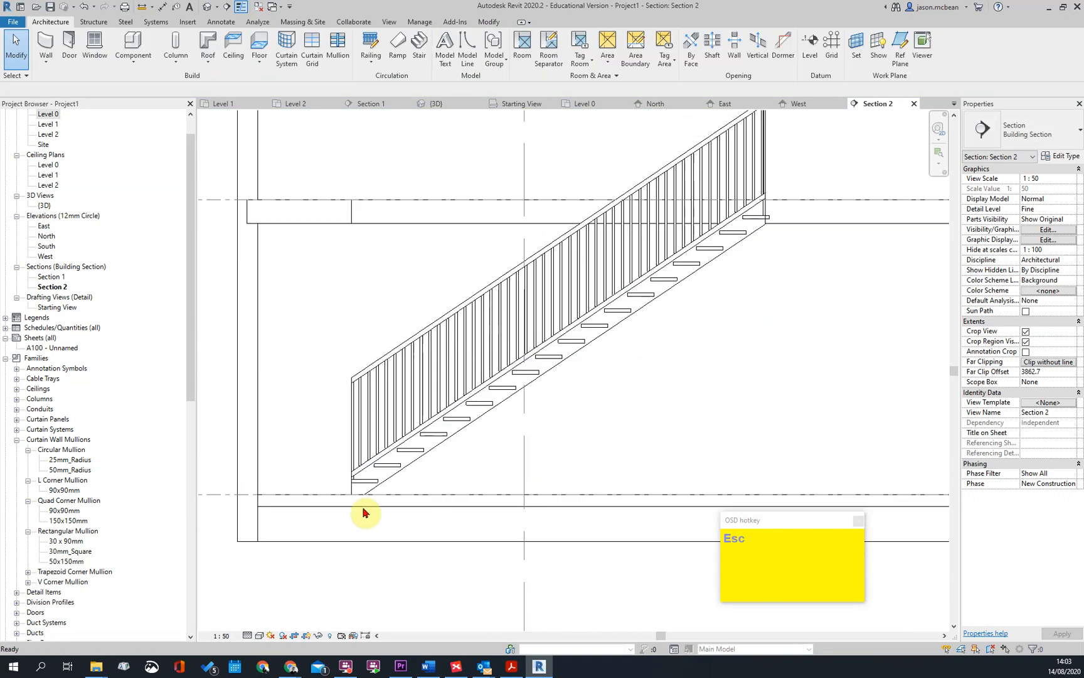
scroll(358, 509, "up", 5)
key("d")
key("i")
left_click(430, 469)
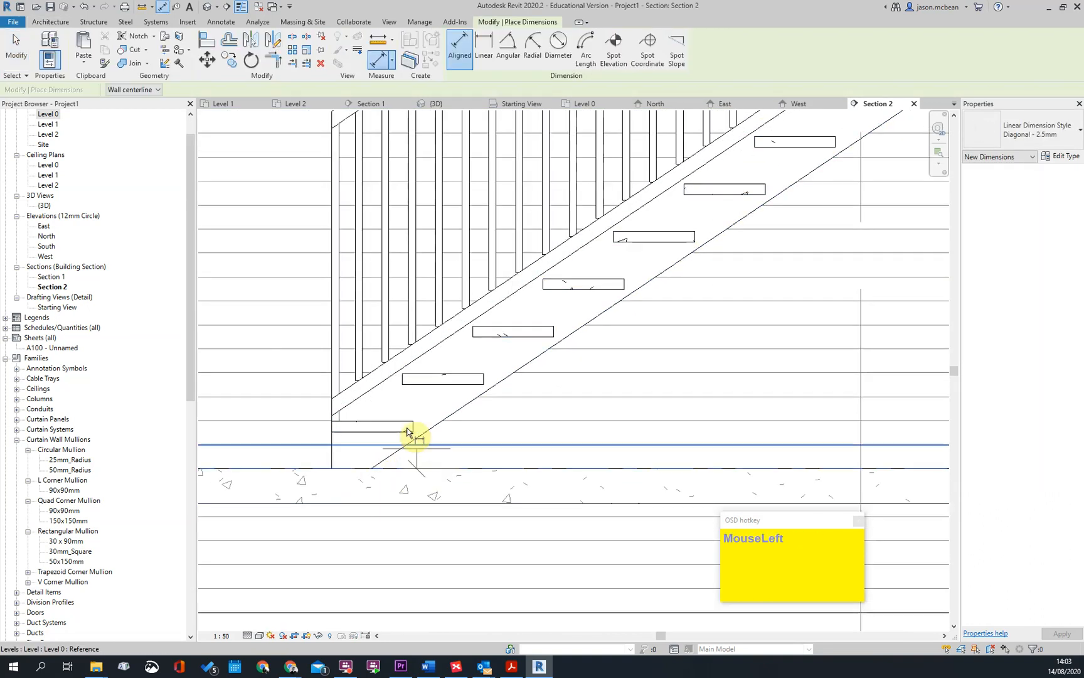
left_click(443, 377)
left_click(507, 327)
left_click(587, 281)
scroll(478, 297, "down", 3)
left_click(275, 336)
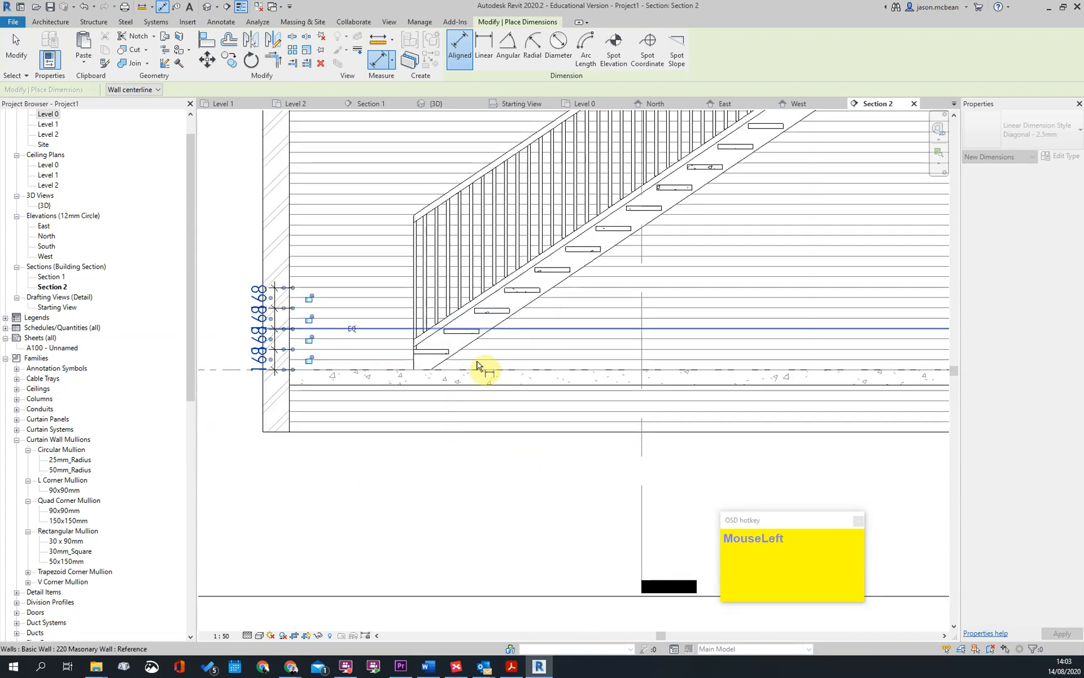
key("Escape")
left_click(352, 317)
Delete the 1100mm railings from the stair in Section 2
scroll(439, 249, "down", 2)
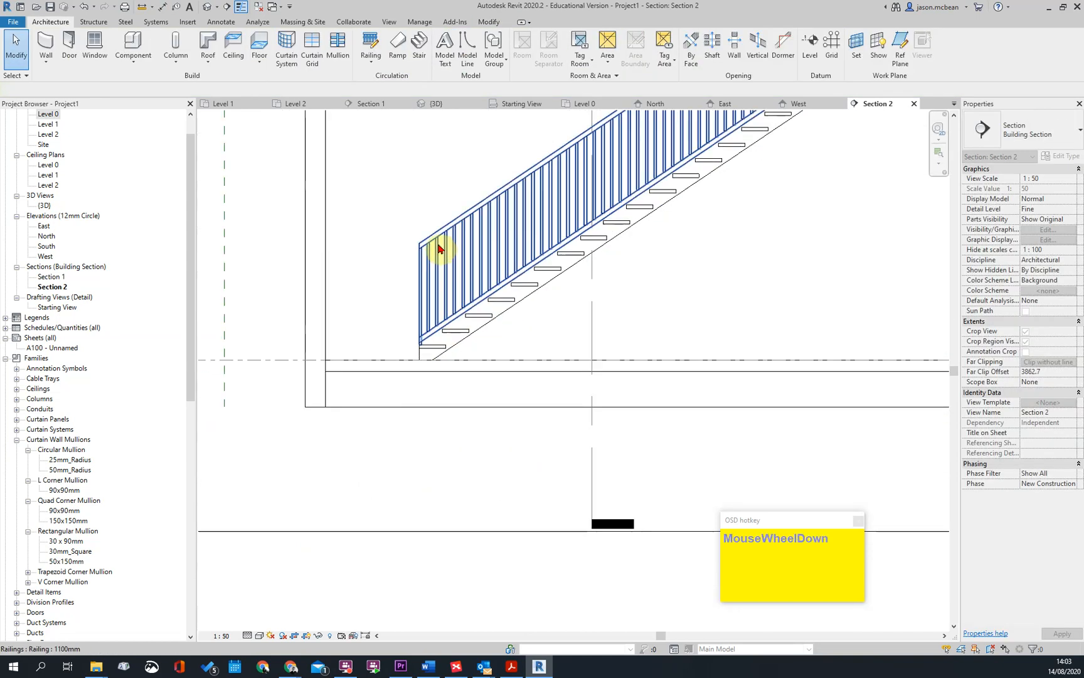
left_click(439, 249)
key("Delete")
scroll(433, 182, "down", 3)
middle_click_drag(434, 182, 416, 305)
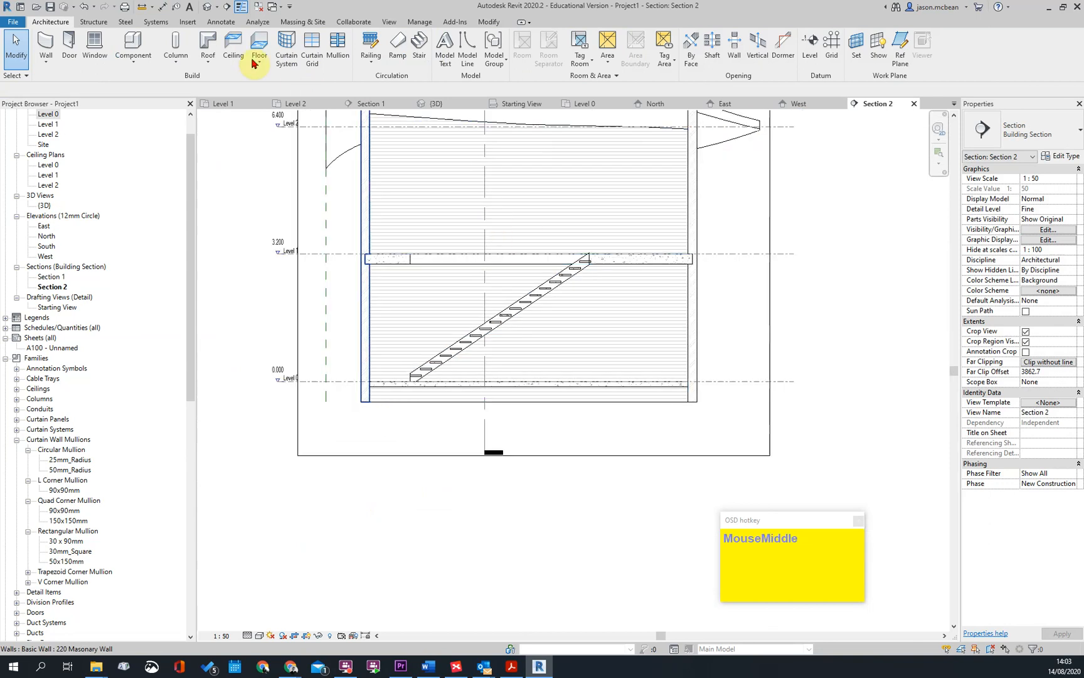
Examine the stair from several angles in the 3D view, including its treads, stringers and the Level 1 slab opening
left_click(225, 9)
middle_click_drag(448, 442, 516, 448, "shift")
scroll(516, 358, "up", 3)
left_click(515, 358)
left_click(680, 403)
scroll(682, 404, "down", 3)
middle_click_drag(682, 404, 653, 453, "shift")
middle_click_drag(557, 432, 598, 448, "shift")
scroll(598, 448, "up", 2)
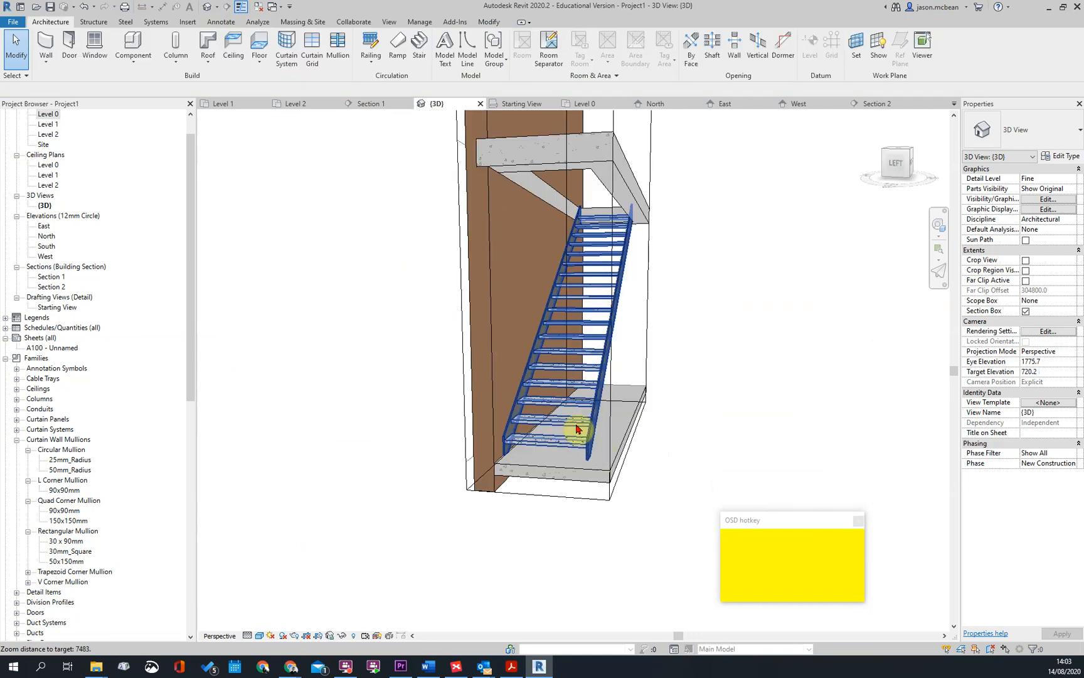
scroll(666, 447, "down", 1)
middle_click_drag(666, 447, 617, 376, "shift")
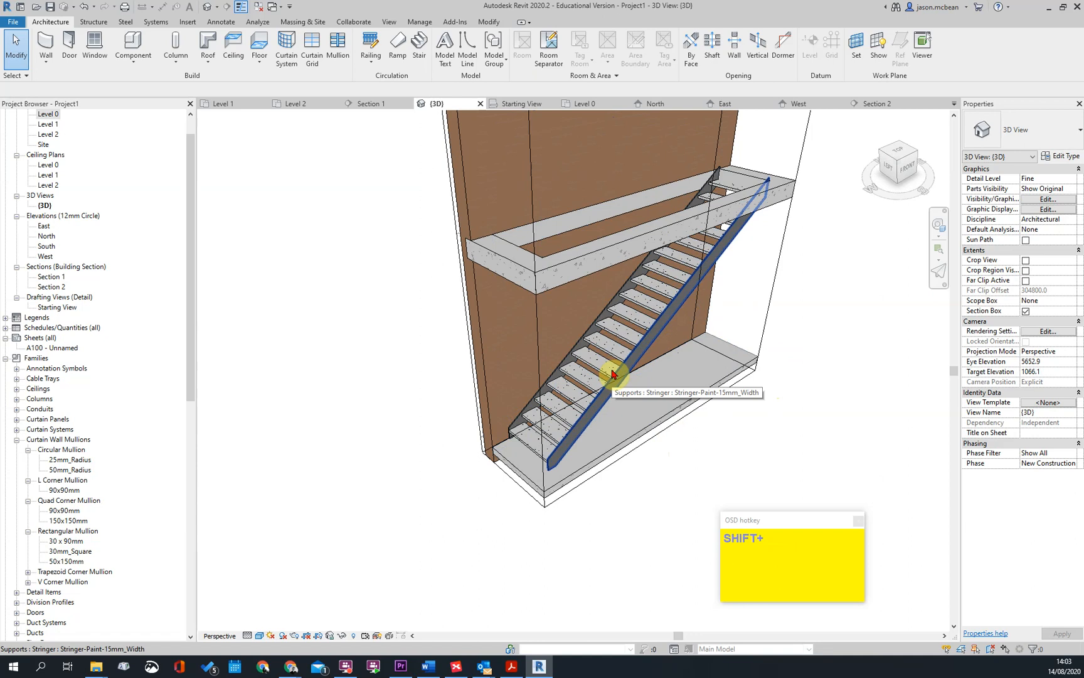
scroll(690, 452, "down", 3)
middle_click_drag(690, 452, 628, 325, "shift")
scroll(627, 325, "up", 3)
middle_click_drag(702, 339, 644, 430, "shift")
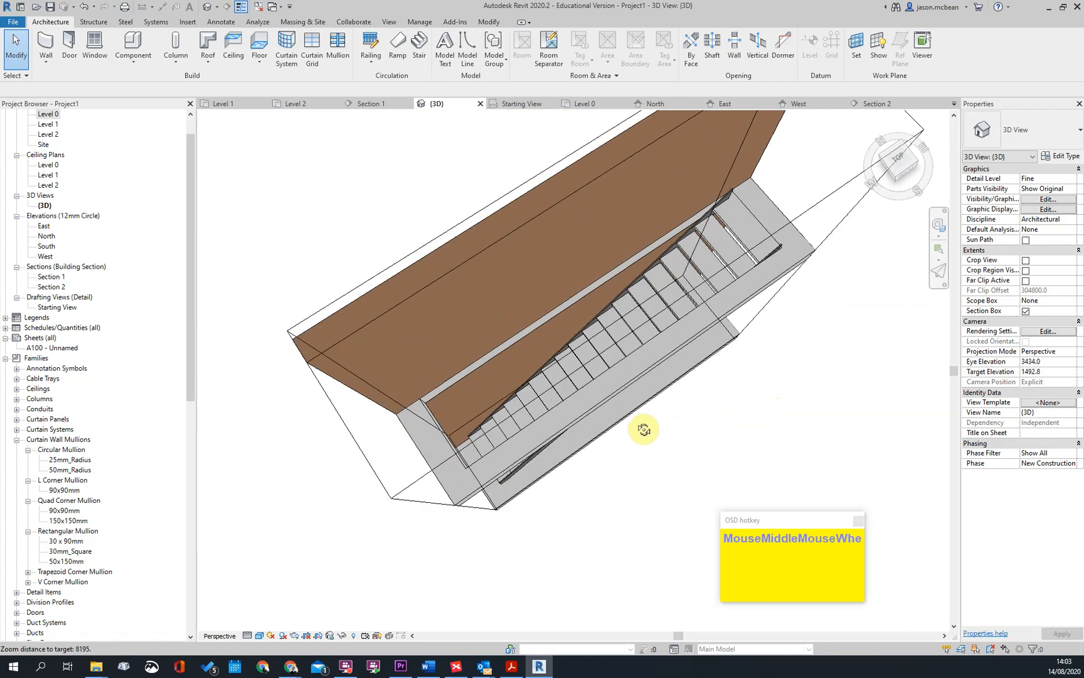
scroll(737, 183, "up", 2)
middle_click_drag(808, 426, 777, 342, "shift")
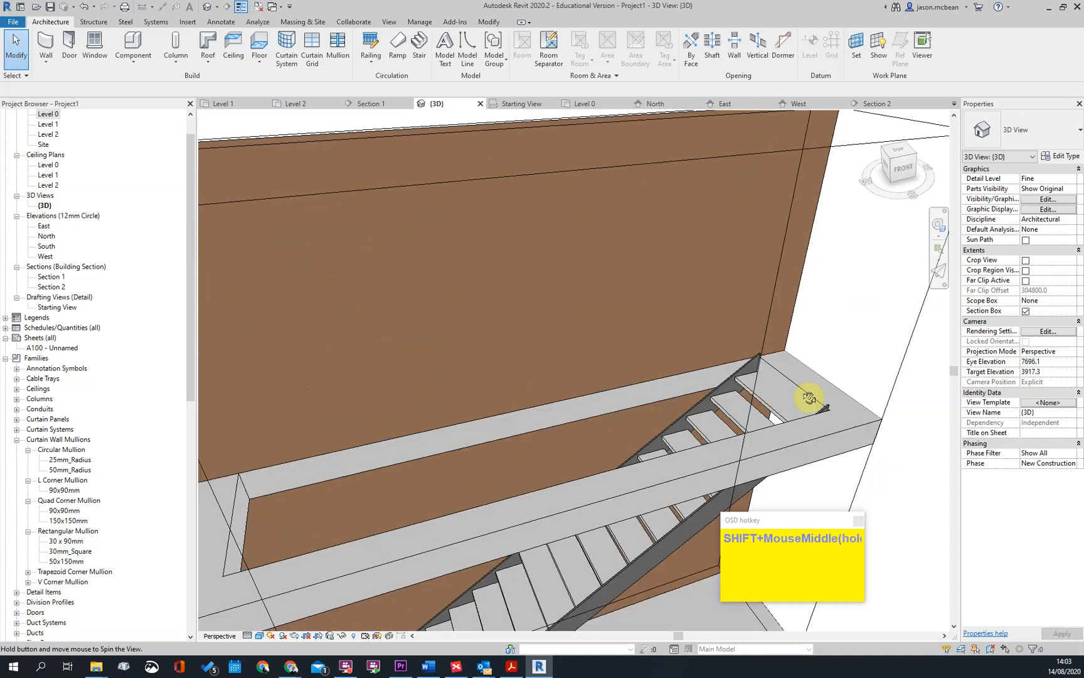
Inspect the stair's stringers individually in the 3D view where their upper ends meet the Level 1 slab
left_click(756, 362)
scroll(759, 370, "down", 2)
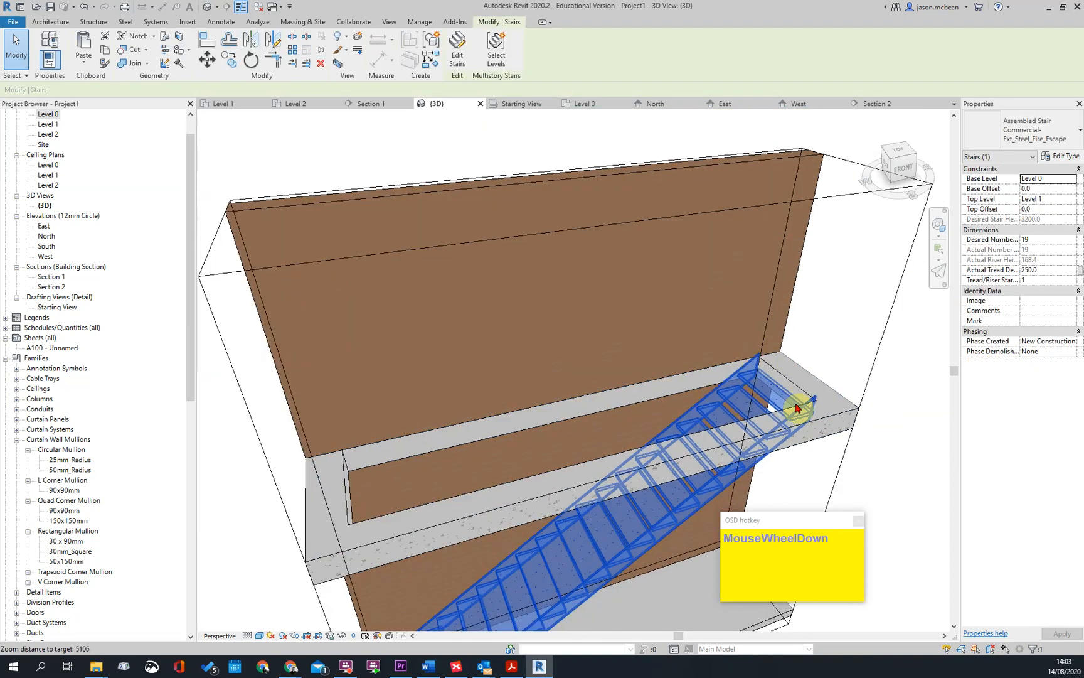
key("Escape")
key("Tab")
left_click(753, 369)
key("Escape")
key("Tab")
left_click(812, 401)
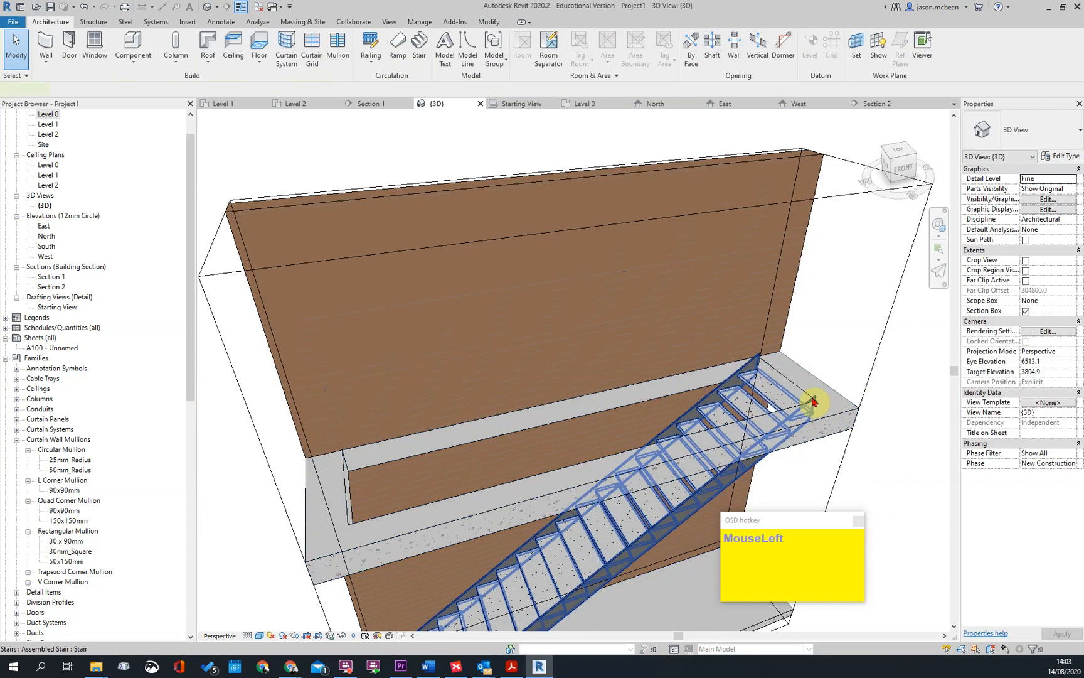
key("Escape")
middle_click_drag(793, 396, 697, 450, "shift")
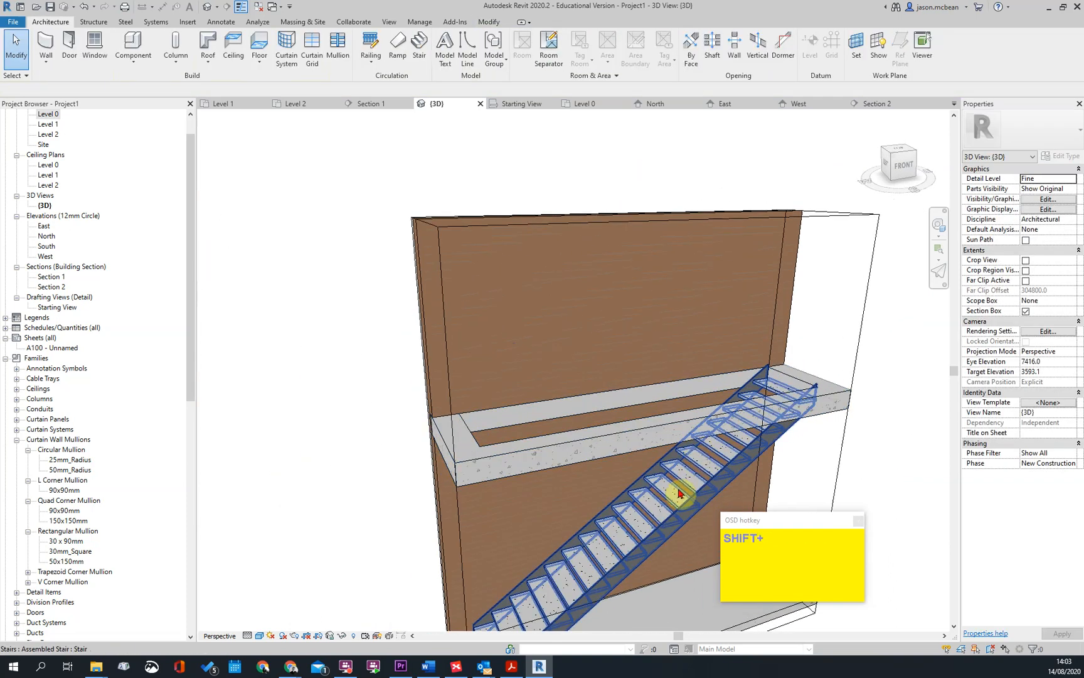
scroll(800, 383, "up", 2)
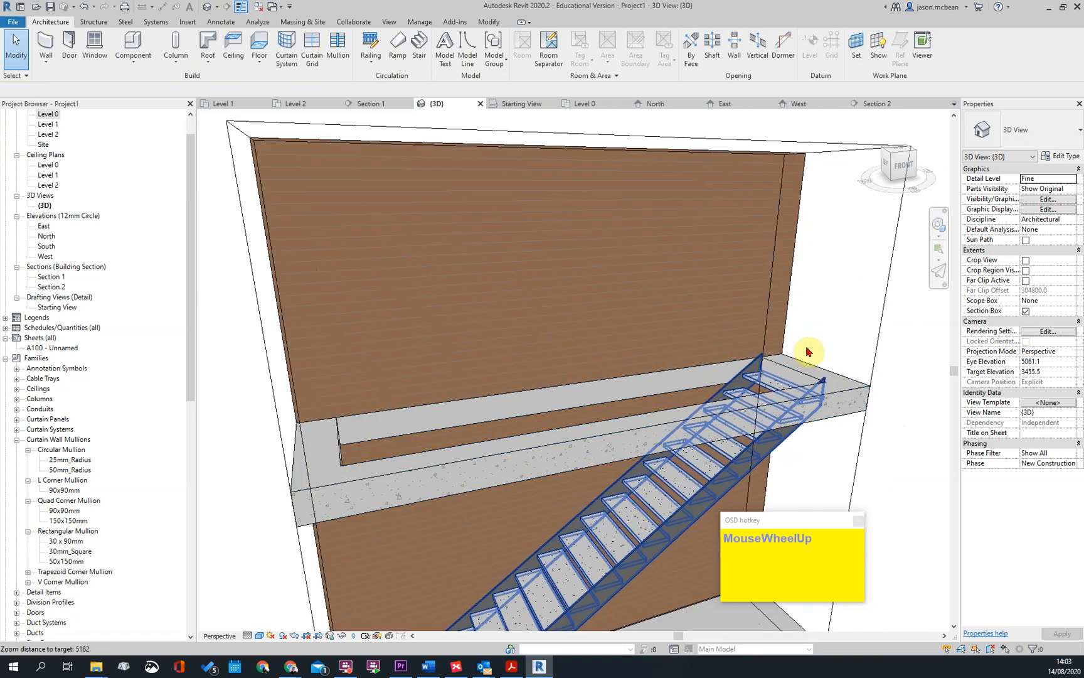
scroll(490, 563, "down", 2)
scroll(741, 369, "down", 3)
middle_click_drag(687, 443, 665, 376, "shift")
middle_click_drag(670, 418, 722, 439, "shift")
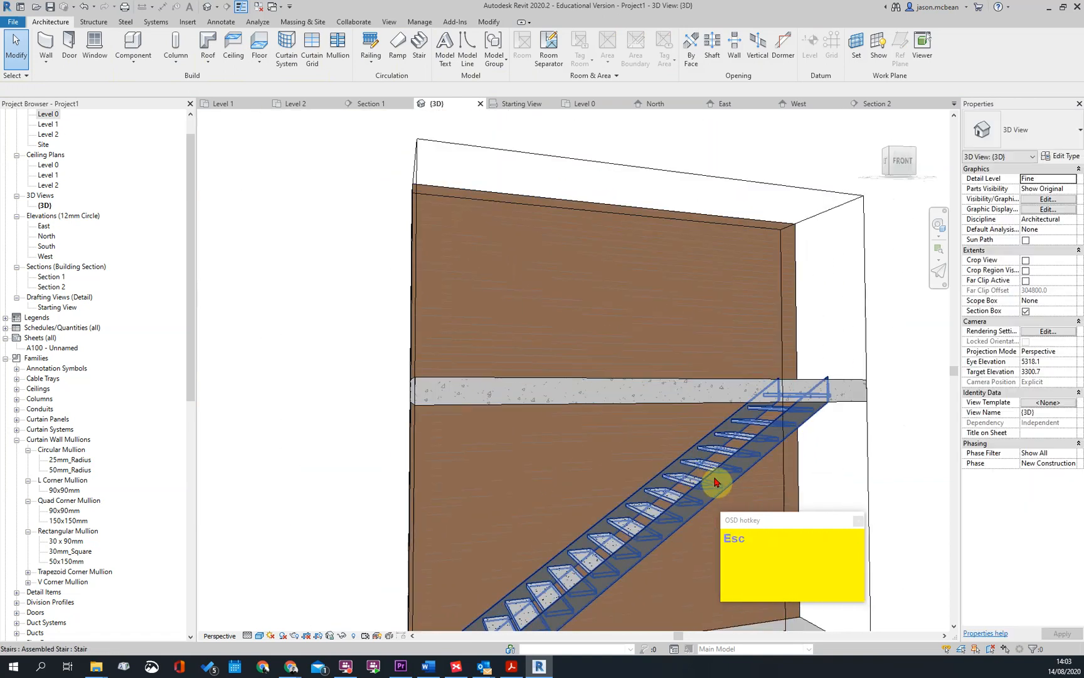
Set the Right Support of the Commercial-Ext_Steel_Fire_Escape stair type to None and apply it
left_click(729, 441)
double_click(730, 441)
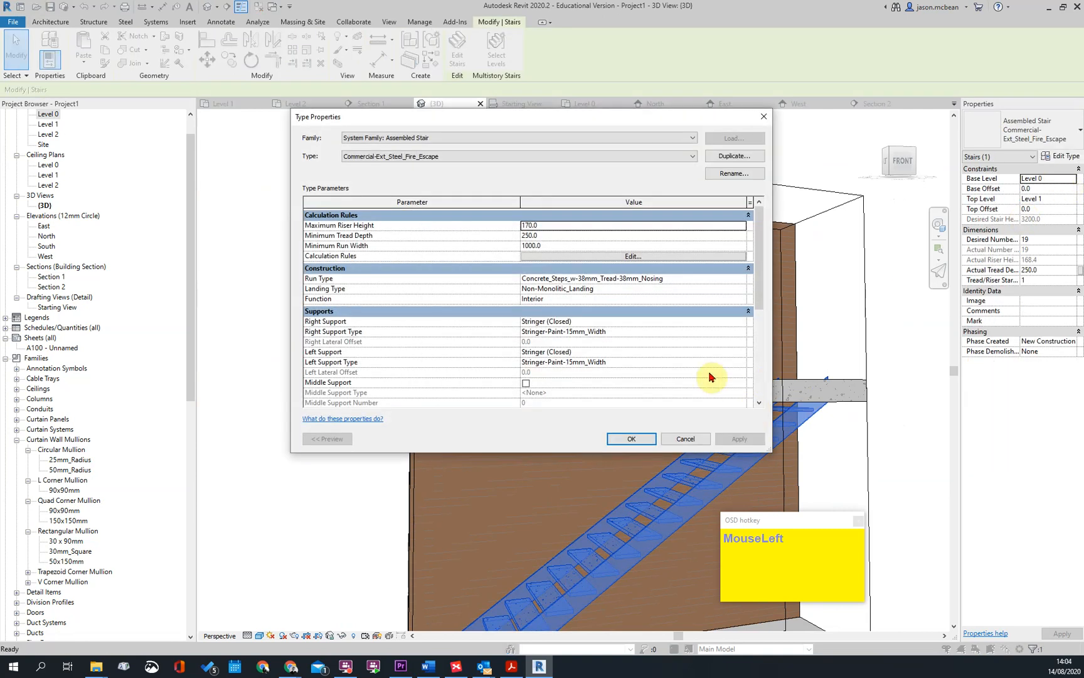
left_click(632, 257)
key("Escape")
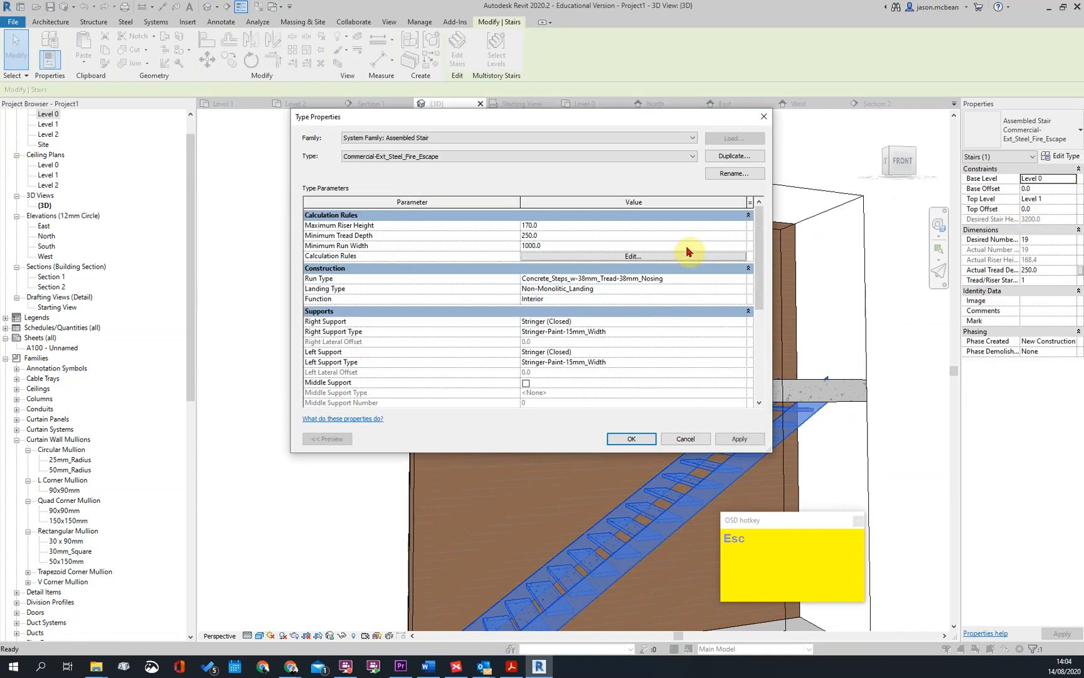
left_click(745, 322)
left_click(540, 331)
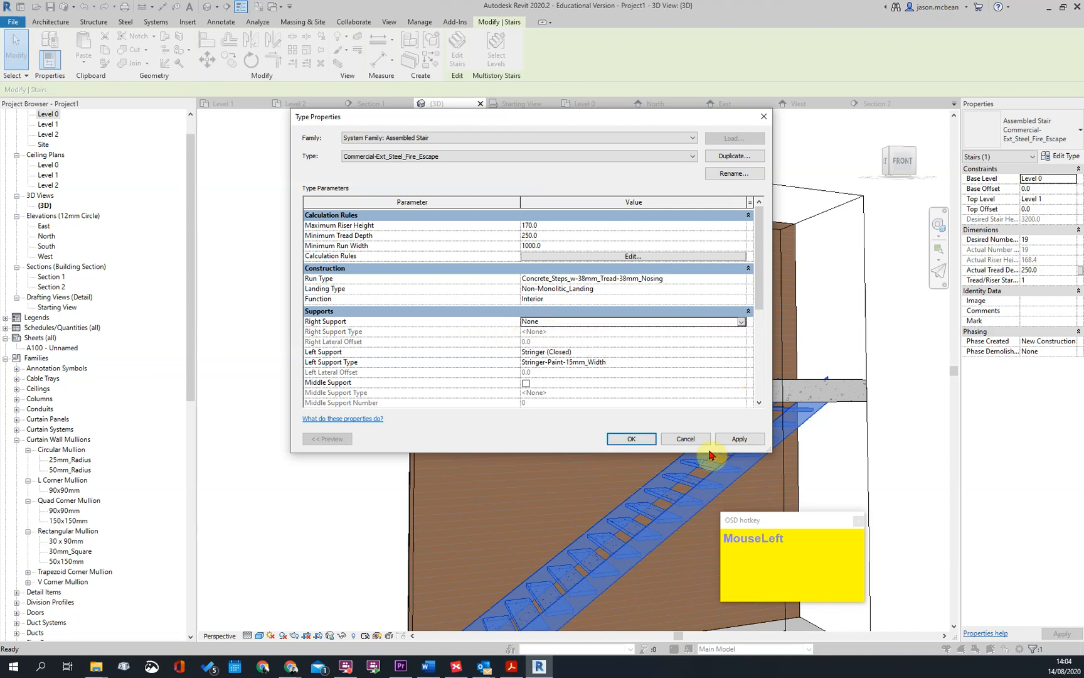
left_click(738, 439)
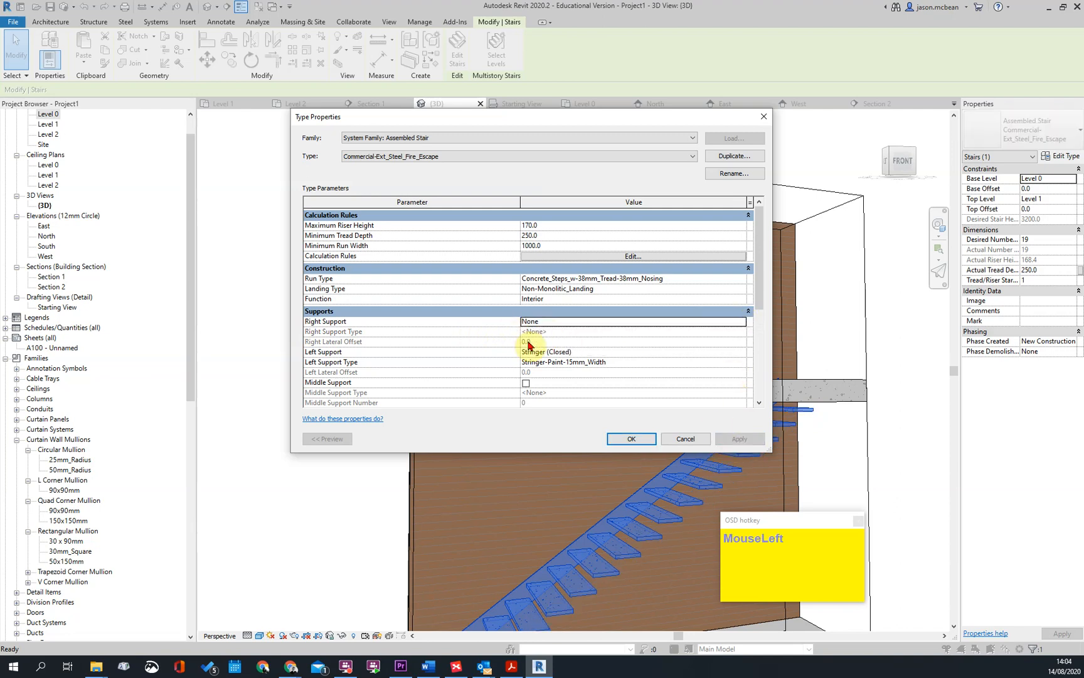
Set the Left Support of the Commercial-Ext_Steel_Fire_Escape stair type to None
scroll(619, 352, "down", 1)
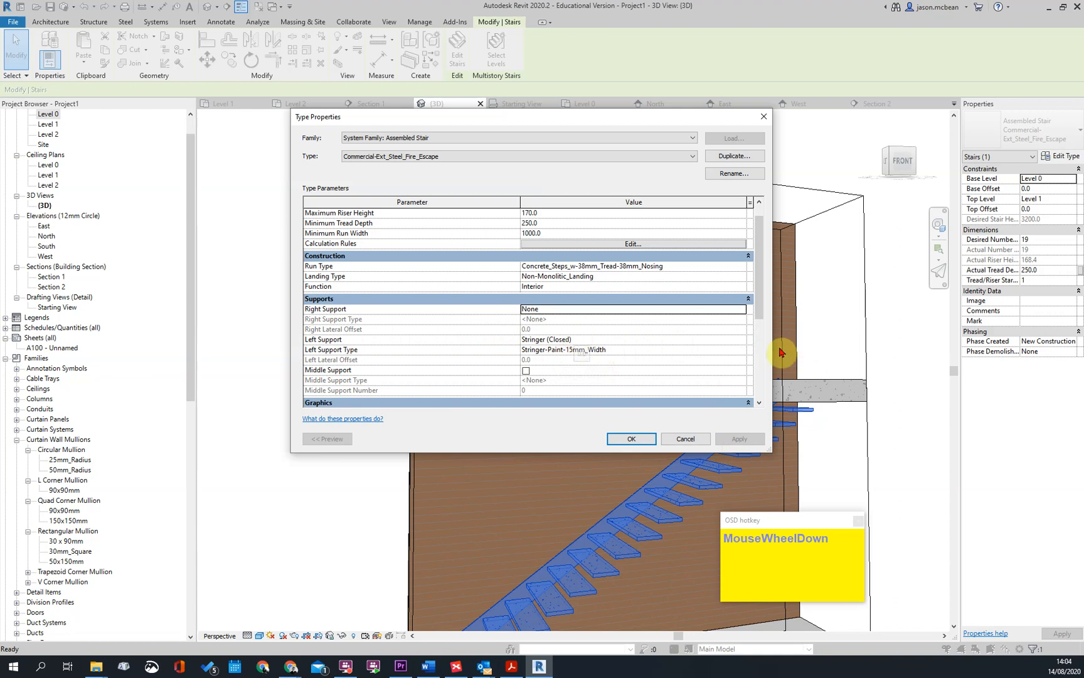
left_click(739, 340)
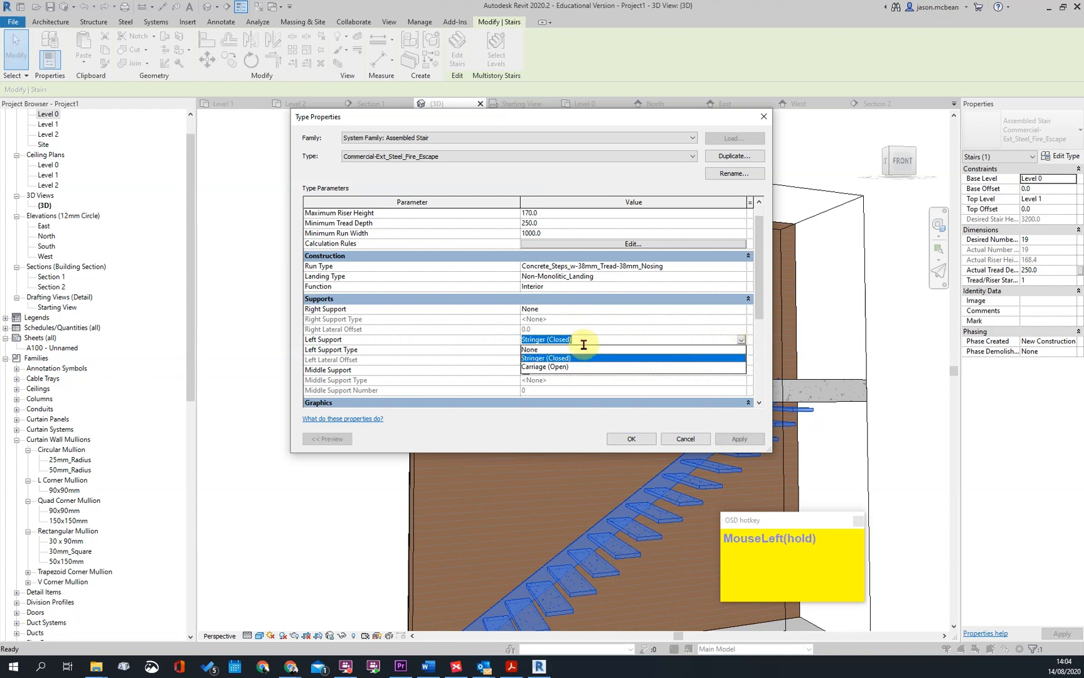
left_click(538, 349)
left_click(621, 444)
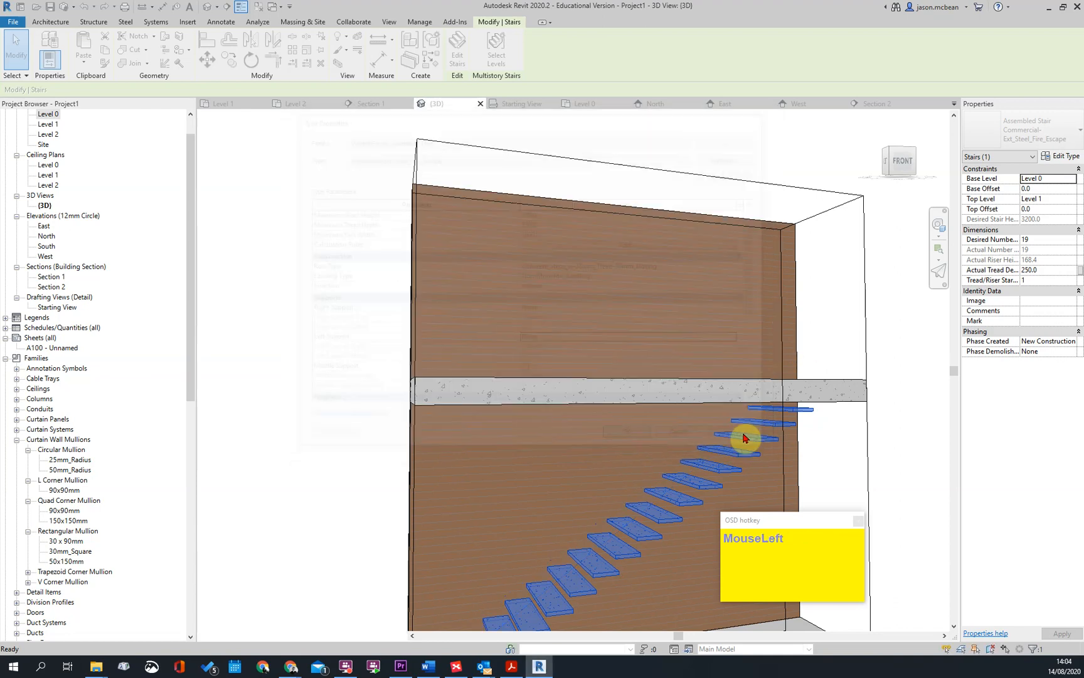
Examine the stair without its side stringers from several angles in the 3D view
key("Escape")
scroll(745, 349, "down", 1)
middle_click_drag(616, 507, 598, 448, "shift")
scroll(597, 451, "down", 1)
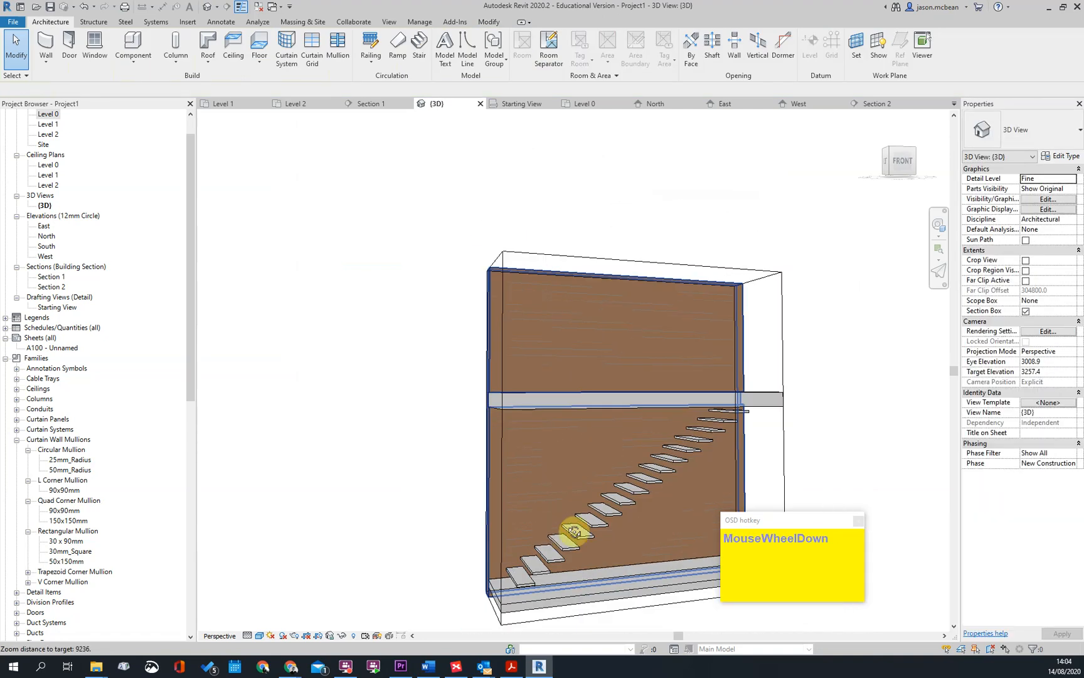
middle_click_drag(551, 533, 496, 587, "shift")
left_click(641, 496)
middle_click_drag(552, 507, 568, 551, "shift")
scroll(653, 358, "down", 1)
key("Escape")
middle_click_drag(634, 552, 549, 455, "shift")
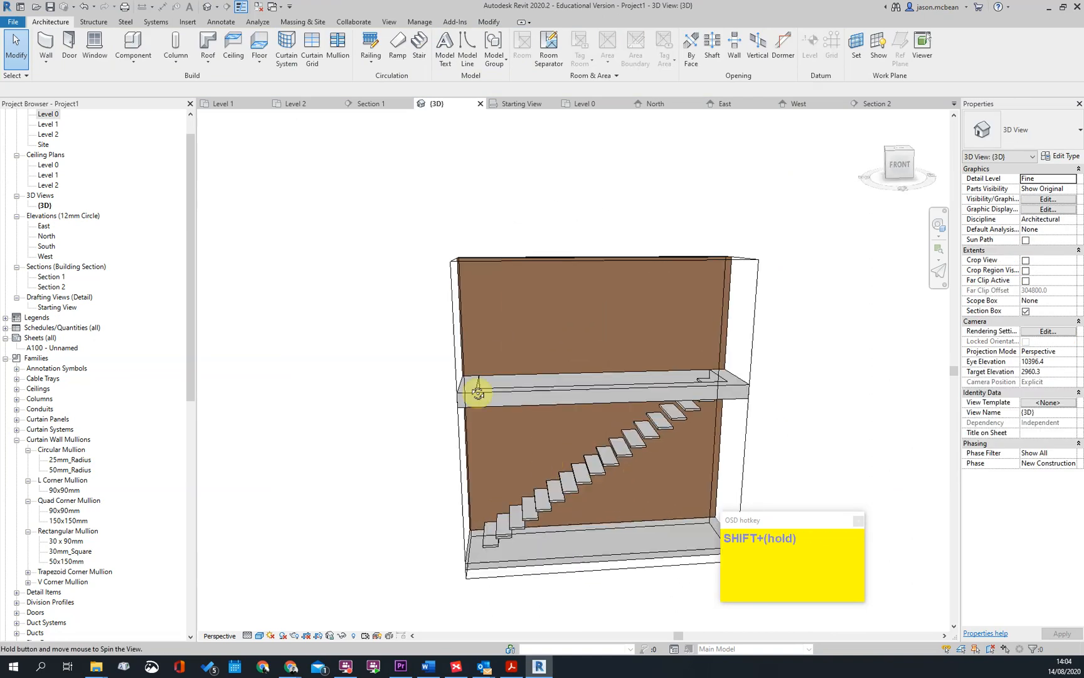
Delete the steel fire-escape stair from the 3D model
scroll(554, 287, "down", 1)
left_click(443, 310)
middle_click_drag(443, 310, 542, 412, "shift")
key("Escape")
scroll(604, 341, "down", 1)
scroll(606, 341, "up", 1)
left_click(620, 345)
key("Delete")
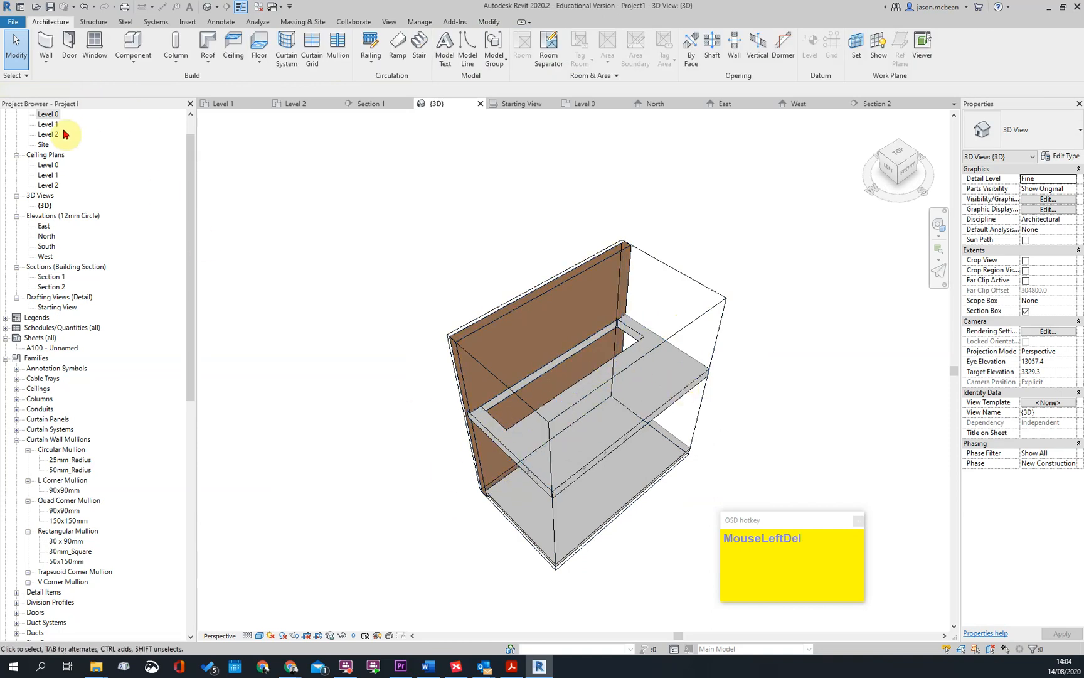
On the Level 0 floor plan, begin a new stair of the cast-in-place type Insitu_Concrete_150mm_Waist
double_click(48, 114)
scroll(673, 302, "up", 2)
middle_click_drag(624, 317, 578, 376)
left_click(418, 57)
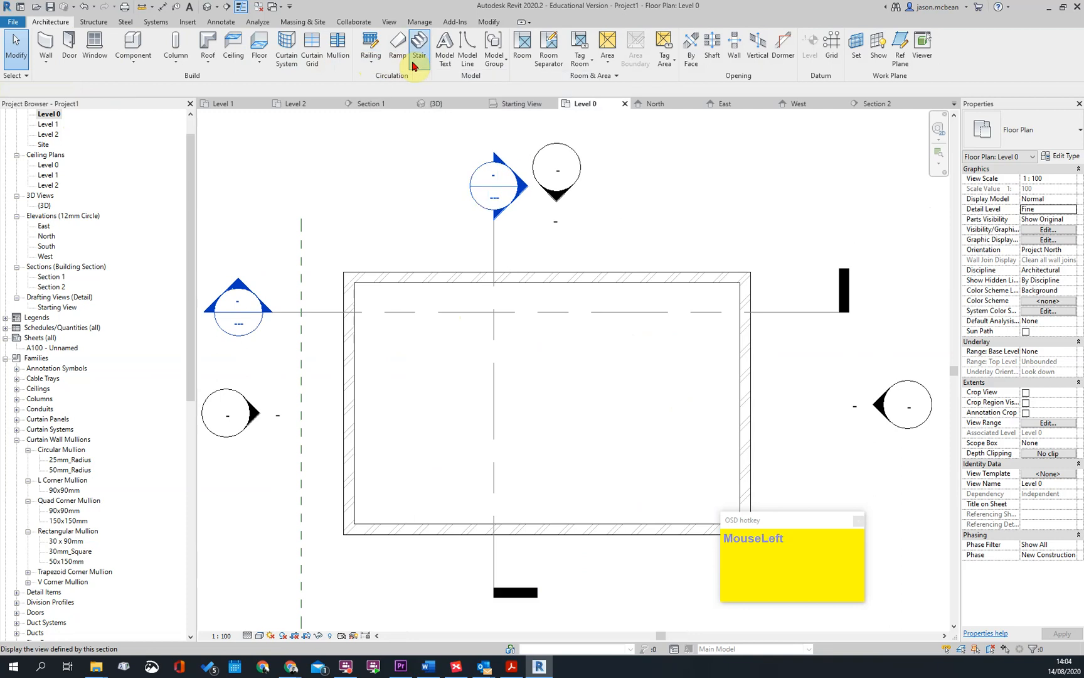
left_click(1058, 134)
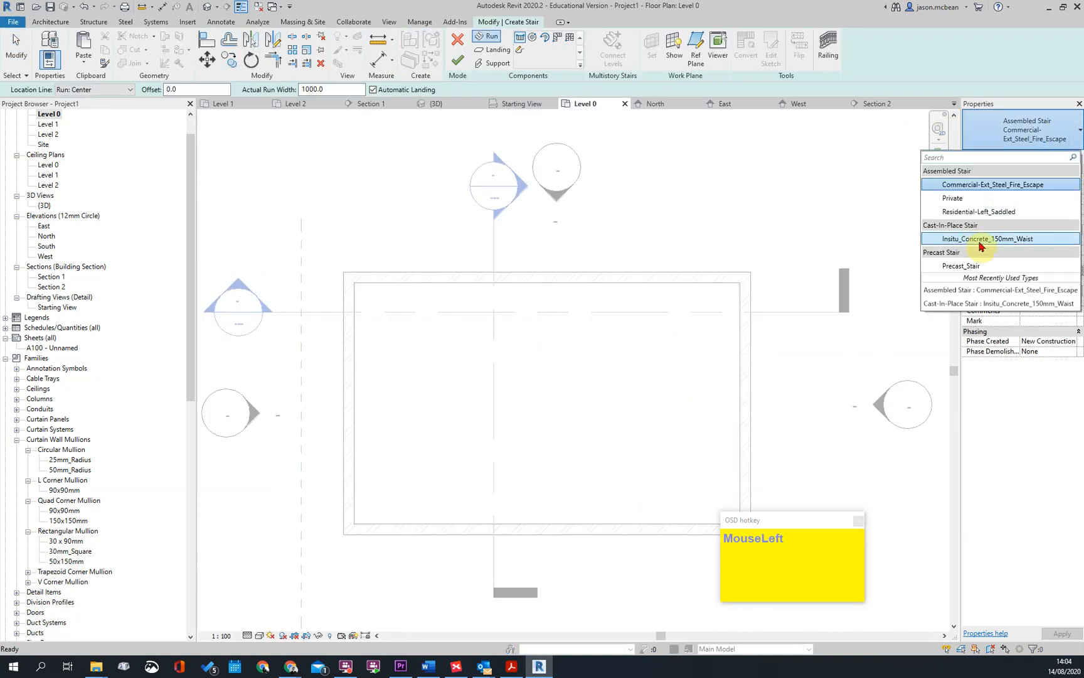
left_click(974, 239)
Draw two parallel 1000 mm wide runs of 9 risers each, running in opposite directions and joined by an automatic half landing
scroll(424, 314, "up", 3)
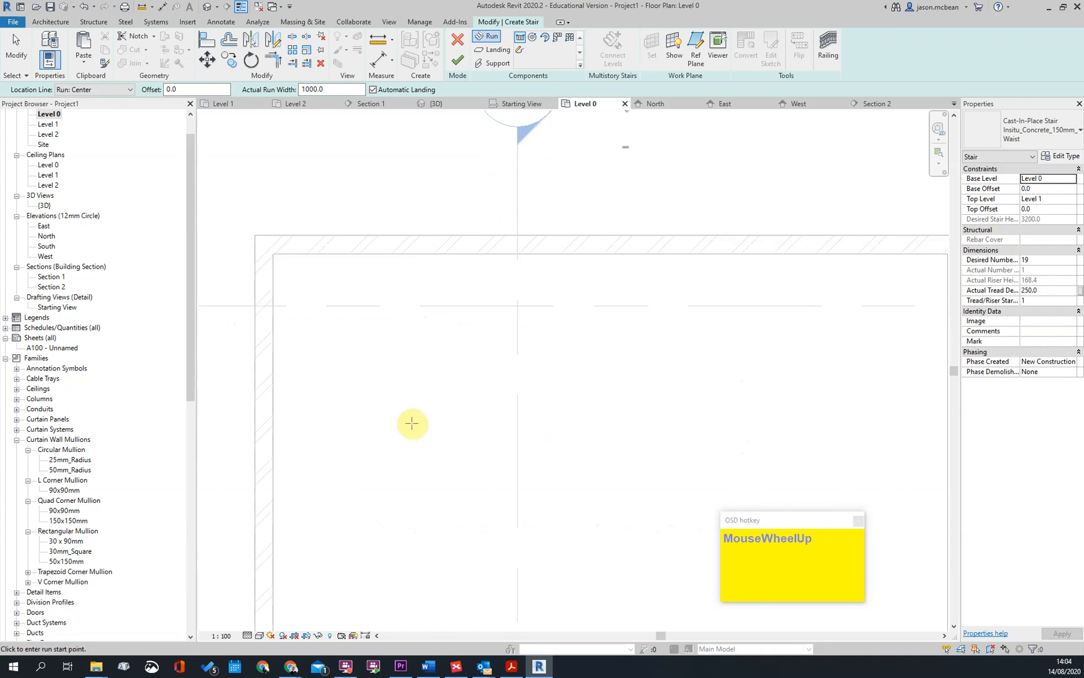
scroll(484, 322, "down", 3)
scroll(482, 324, "up", 1)
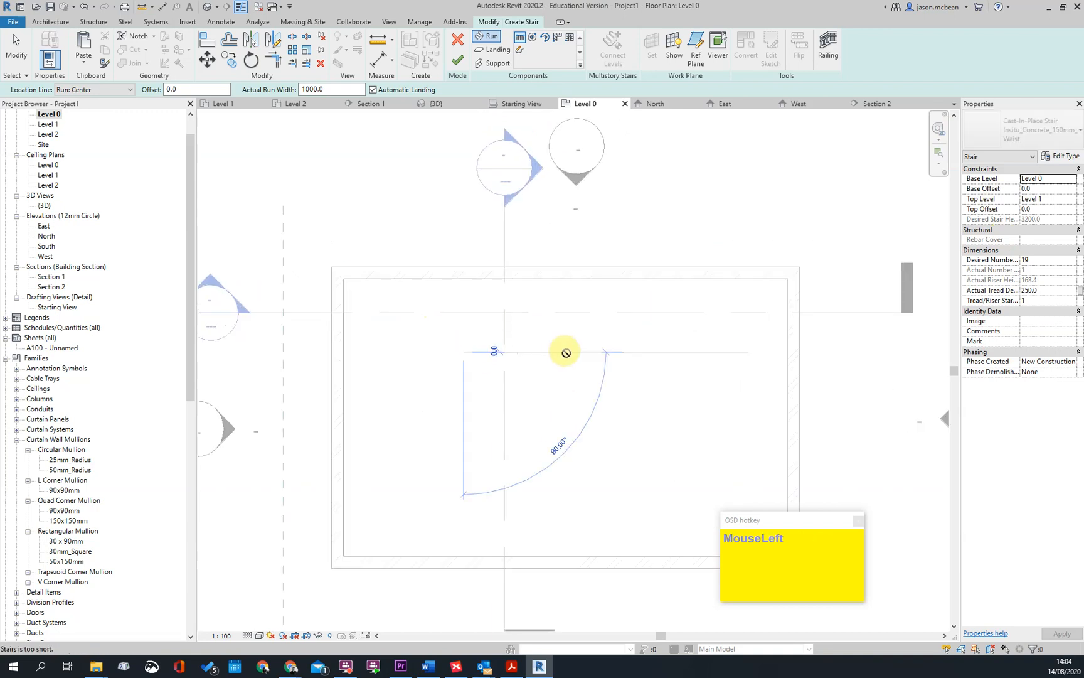
scroll(559, 353, "up", 2)
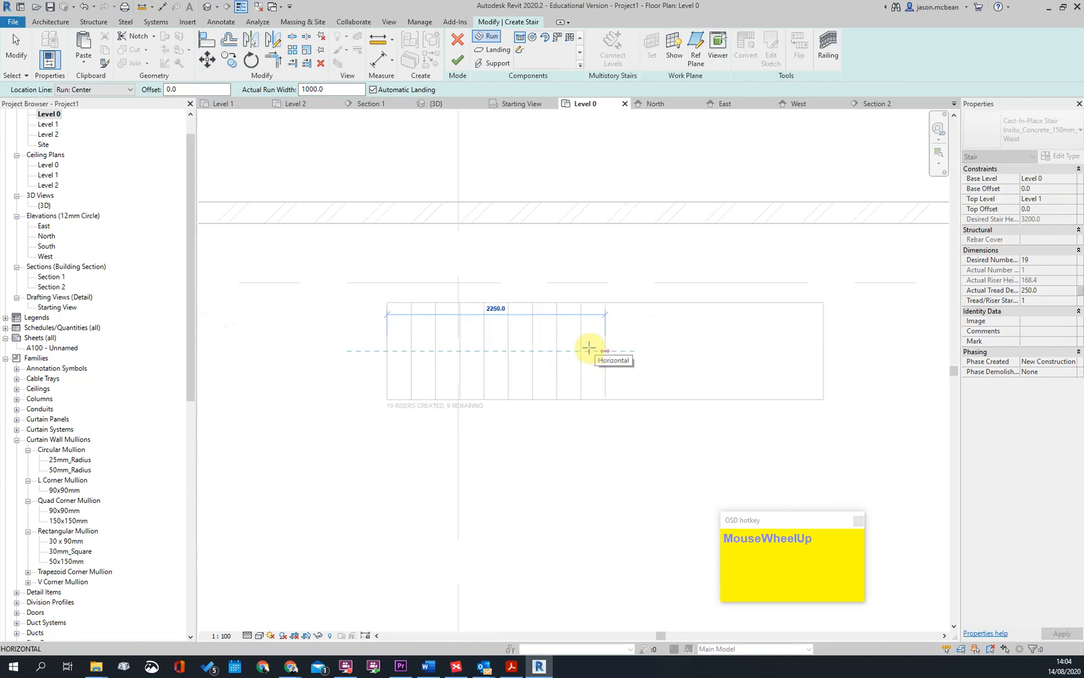
left_click(582, 349)
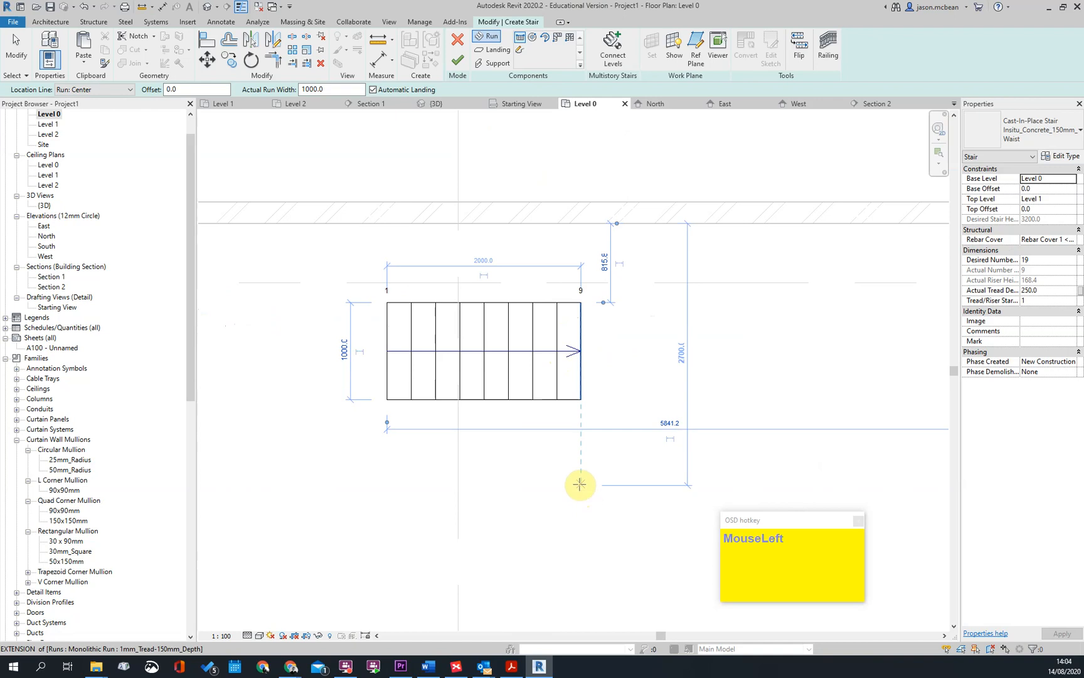
left_click(579, 483)
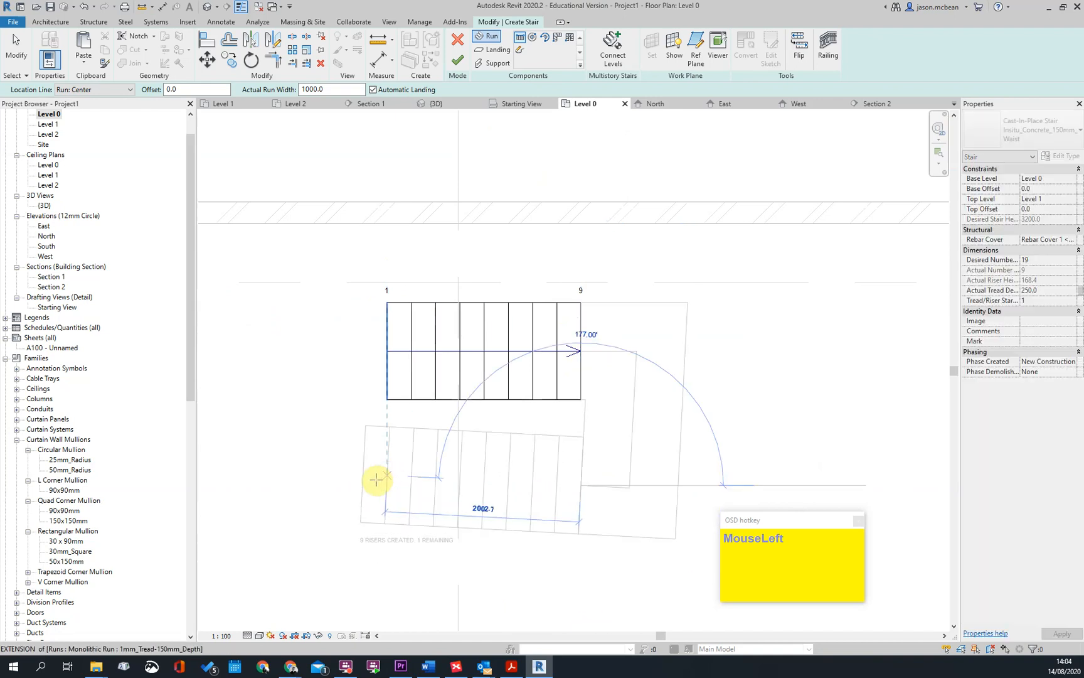
left_click(376, 480)
key("Escape")
scroll(501, 409, "down", 3)
scroll(534, 491, "up", 3)
left_click(500, 271)
scroll(402, 356, "up", 2)
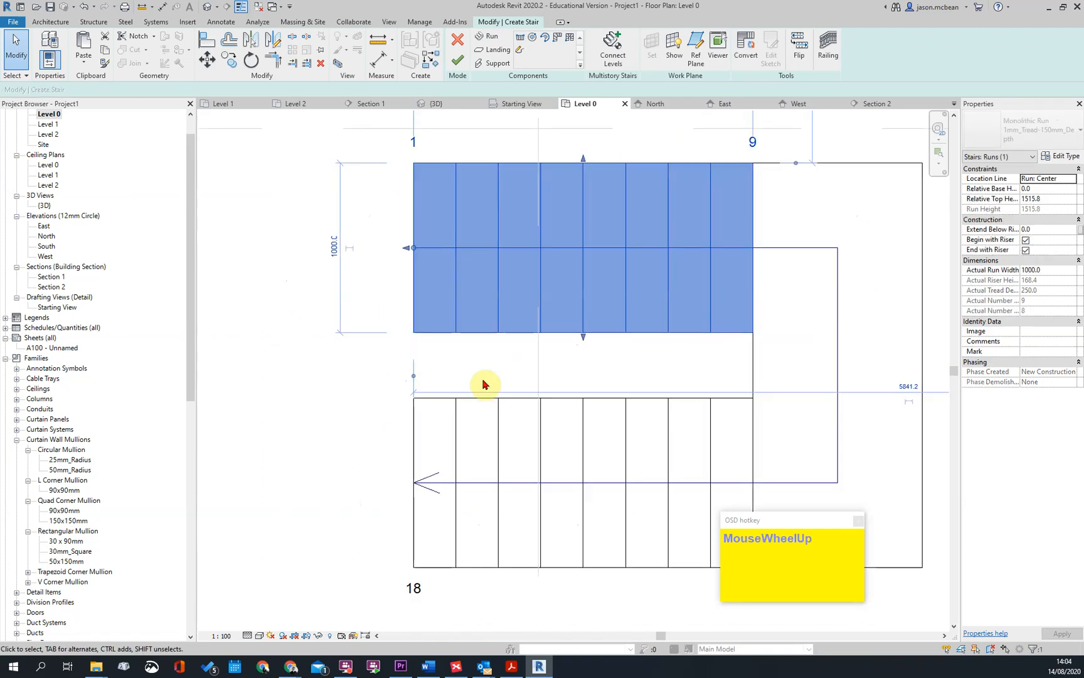
key("v")
scroll(477, 375, "down", 2)
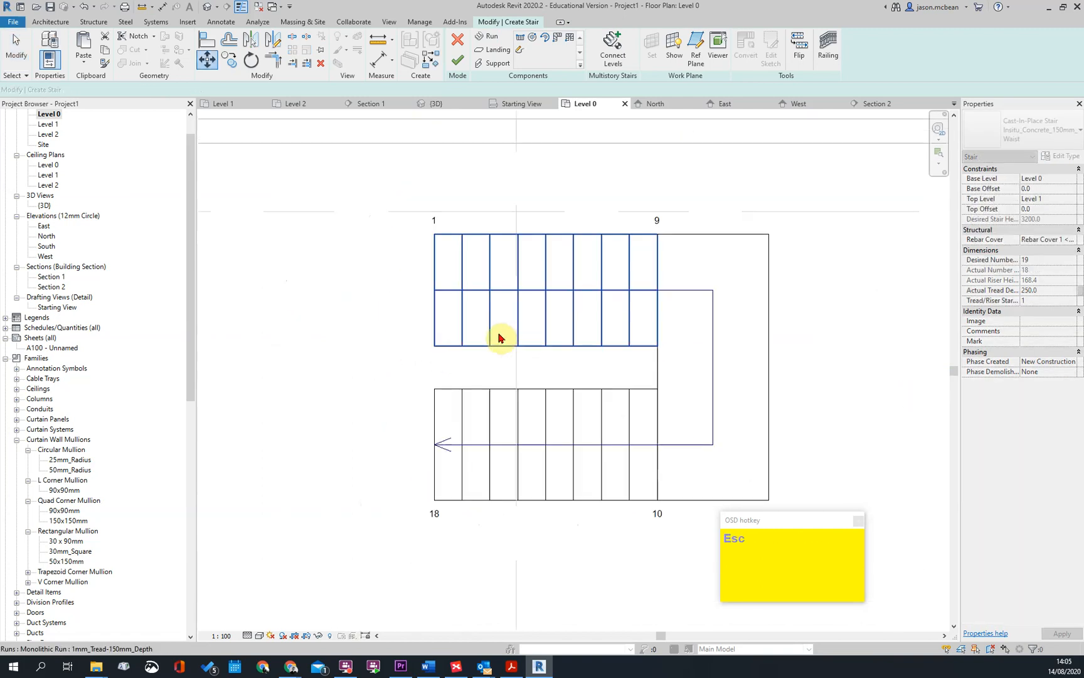
key("Escape")
key("Escape")
Nudge the second stair run closer to the first run
middle_click_drag(643, 364, 617, 395)
left_click(581, 395)
key("Up")
key("Up")
key("Up")
key("Up")
key("Up")
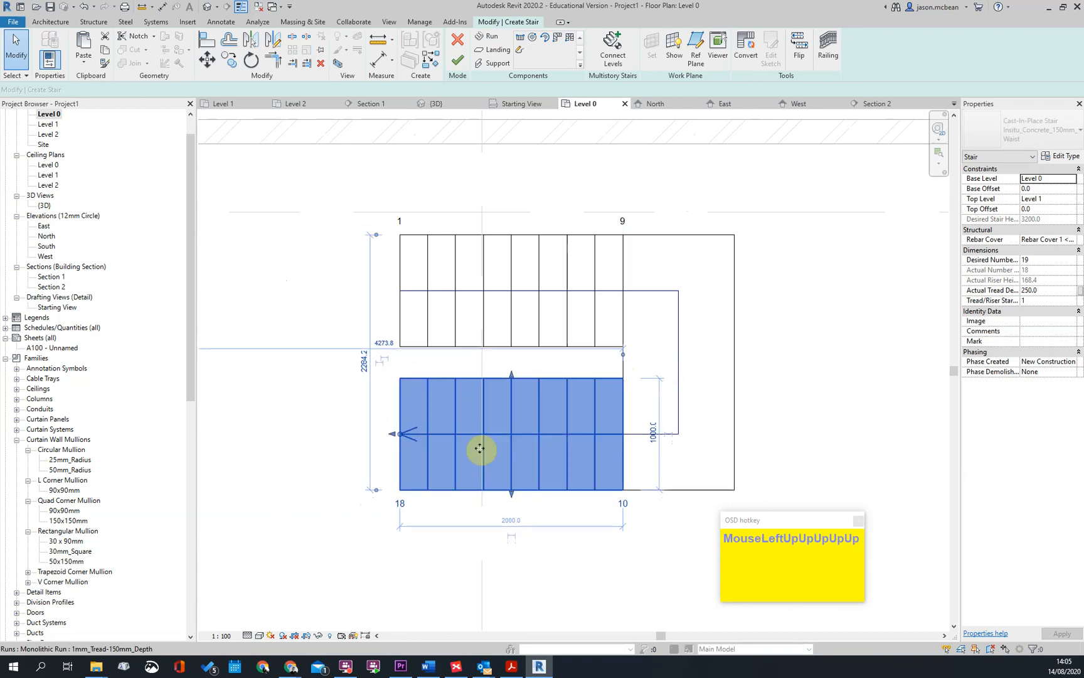
left_click(519, 568)
key("Escape")
Set the width of the first run, risers 1 to 9, to 900 mm
scroll(605, 465, "down", 2)
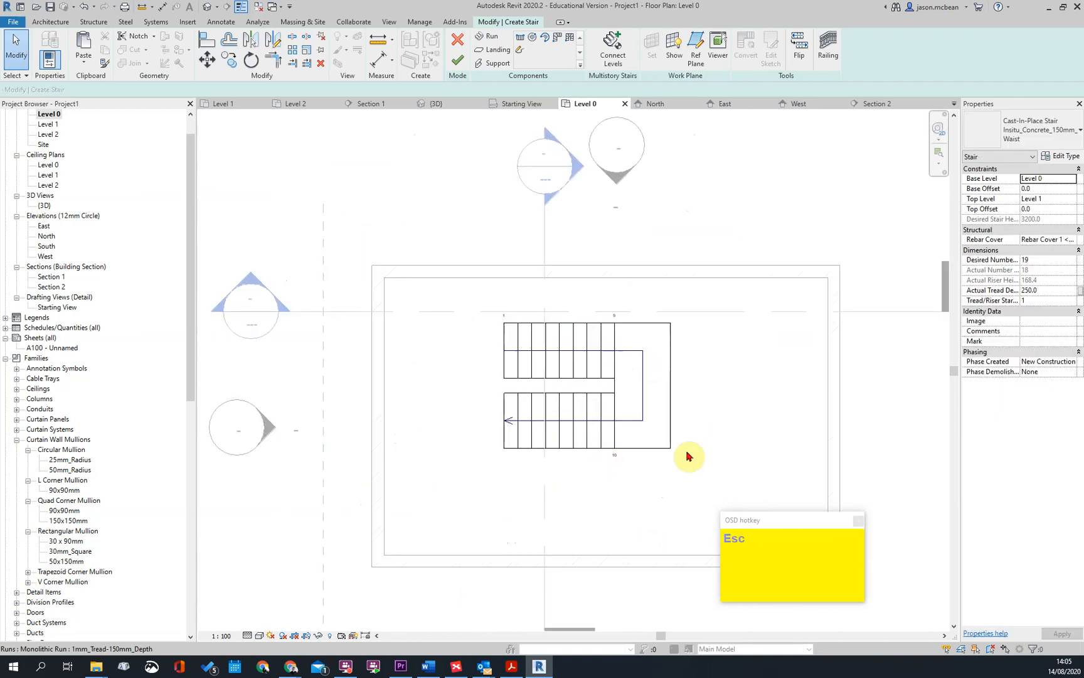
left_click_drag(463, 309, 709, 490)
key("Escape")
left_click(510, 379)
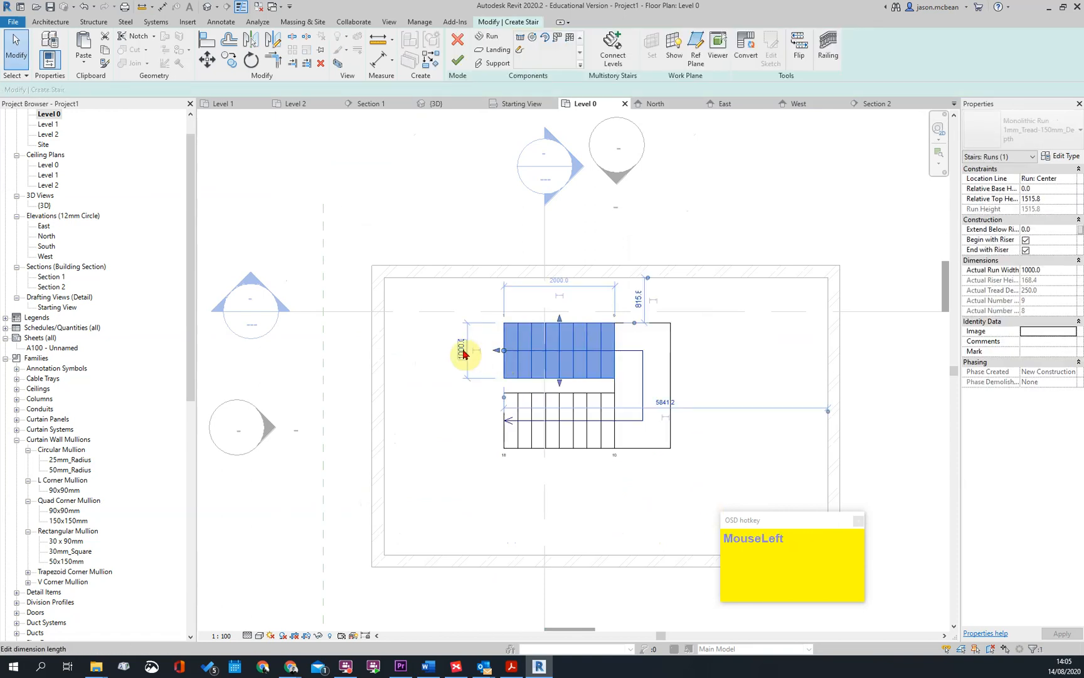
key("Return")
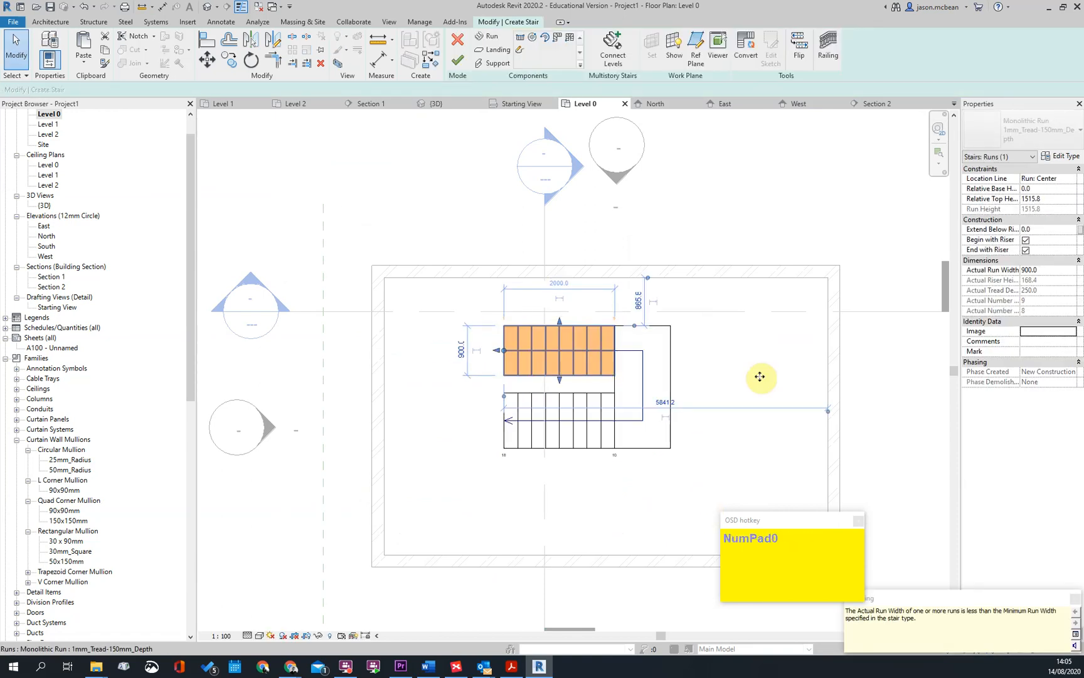
key("Escape")
Reduce the depth of the half landing to match the 900 mm width of the first run
left_click(677, 384)
scroll(643, 381, "up", 2)
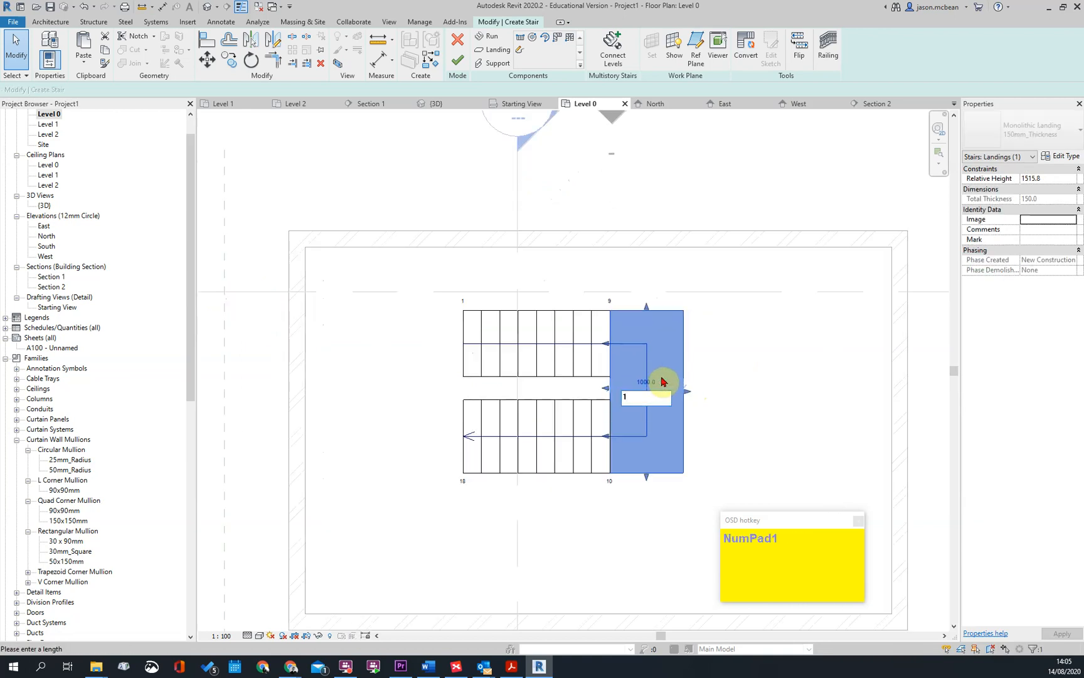
type("0")
key("Return")
left_click(747, 426)
Set the width of the second run, risers 10 to 18, to 900 mm
left_click(457, 432)
left_click(640, 434)
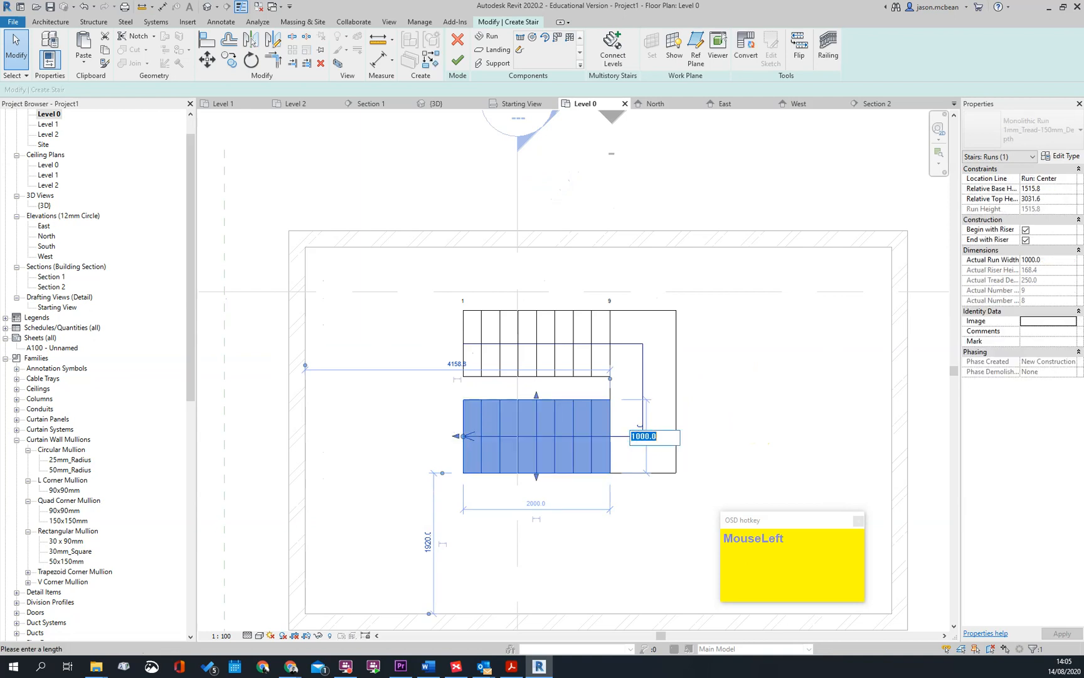
type("900")
key("Return")
left_click(806, 397)
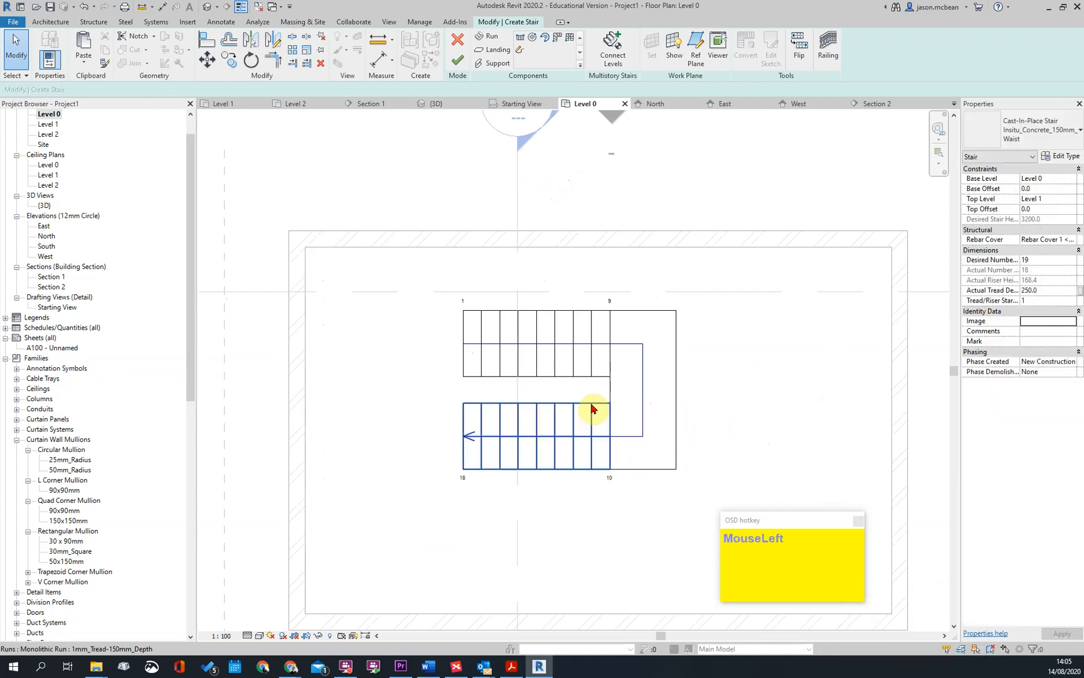
Set the gap between the two stair runs to 120 mm and finish the stair
scroll(578, 409, "up", 2)
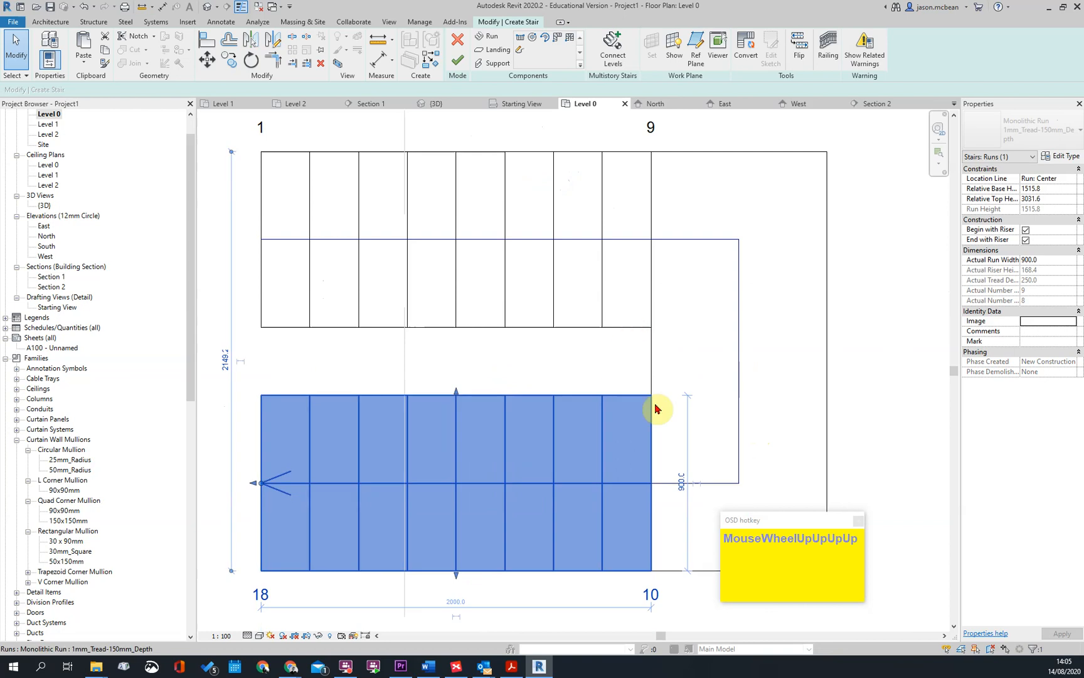
scroll(672, 406, "down", 1)
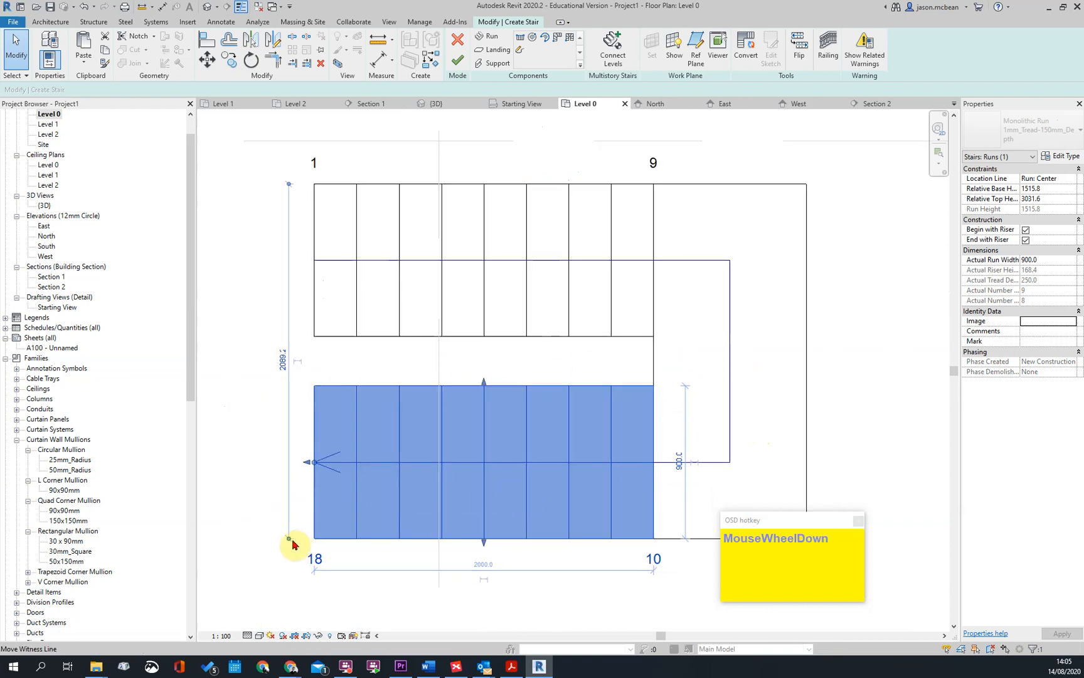
left_click_drag(313, 288, 297, 189)
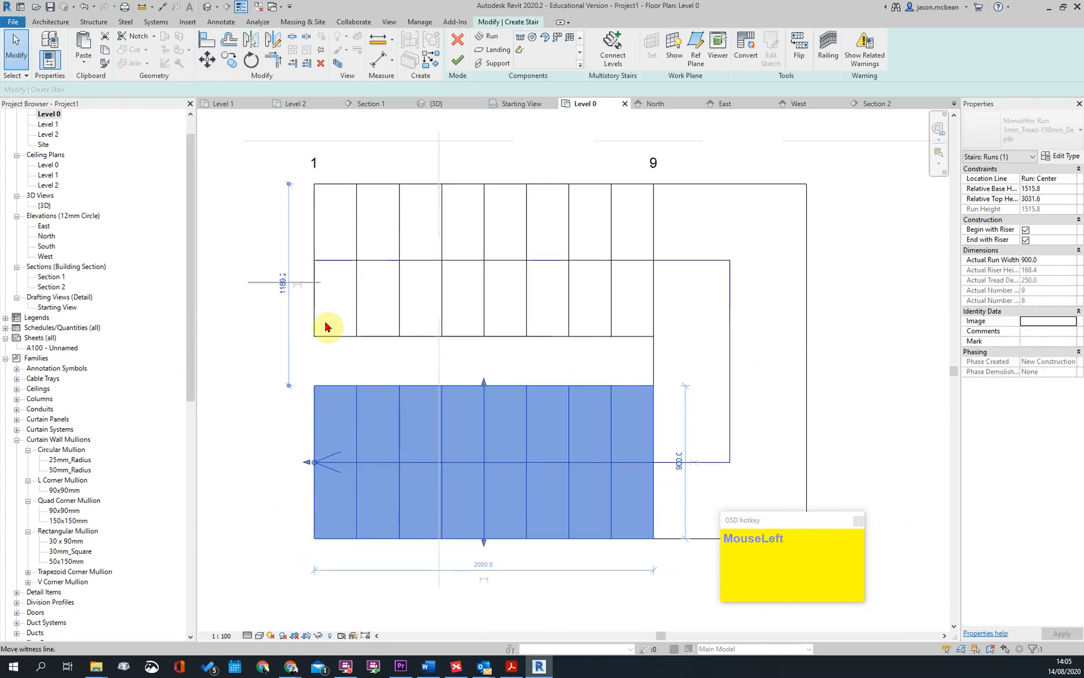
left_click_drag(332, 346, 331, 344)
left_click(283, 362)
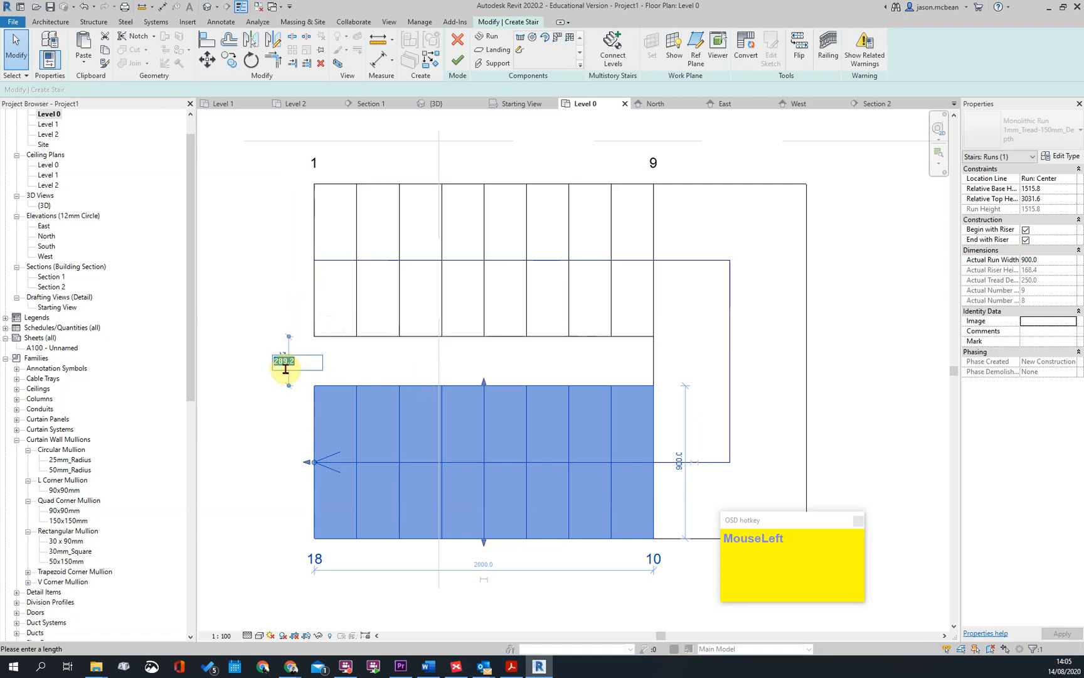
key("Return")
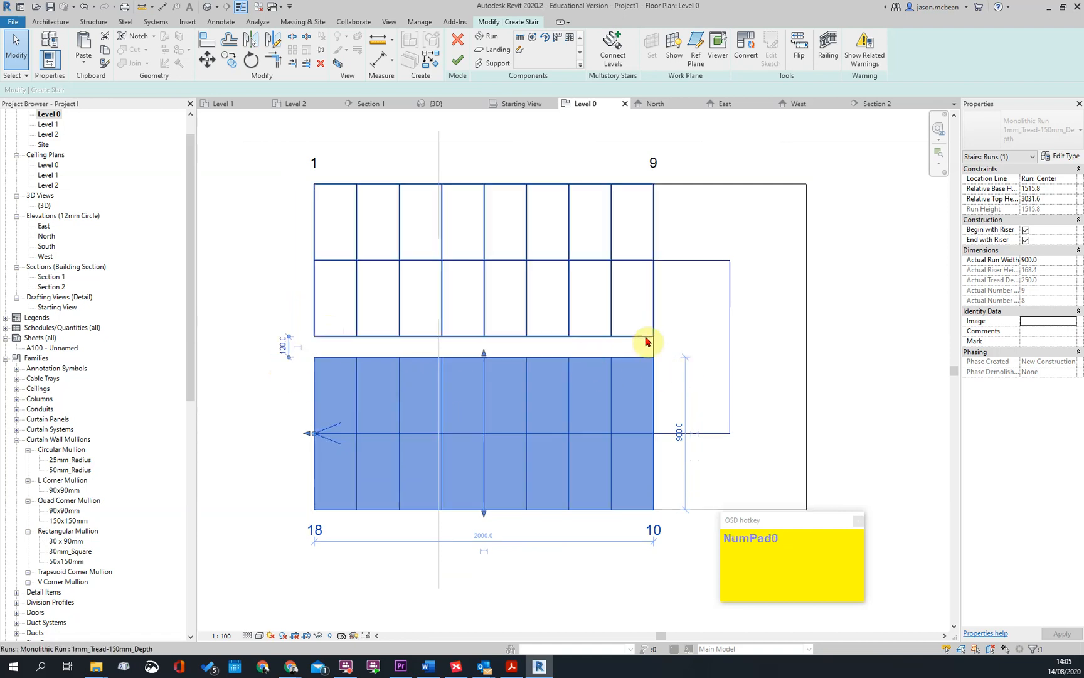
key("Escape")
scroll(574, 500, "down", 3)
key("Escape")
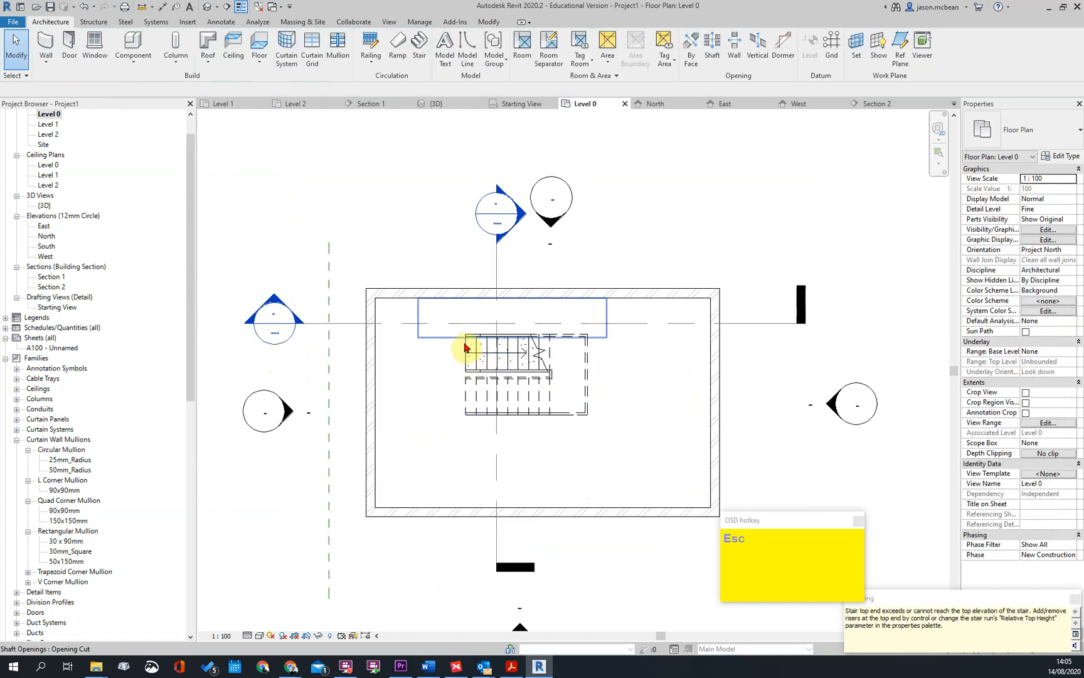
Move the finished concrete stair horizontally so its landing end sits near the room's east wall
scroll(459, 346, "up", 3)
left_click(590, 376)
middle_click_drag(591, 375, 603, 394)
key("m")
key("v")
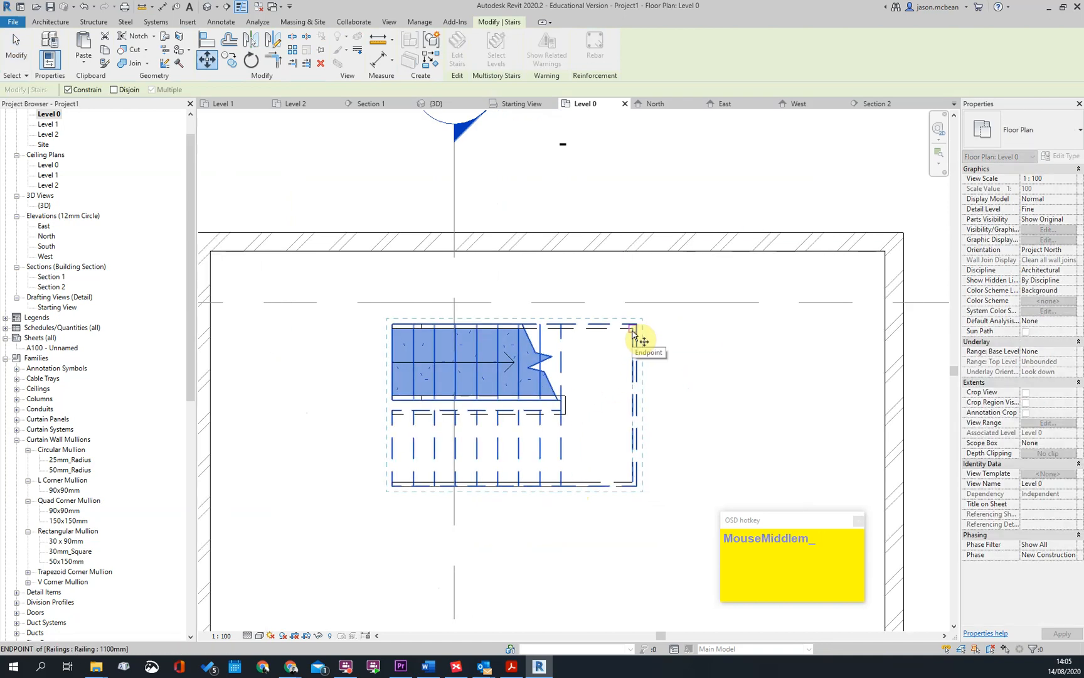
left_click(633, 332)
left_click(905, 325)
scroll(740, 373, "up", 2)
scroll(774, 313, "up", 2)
key("Escape")
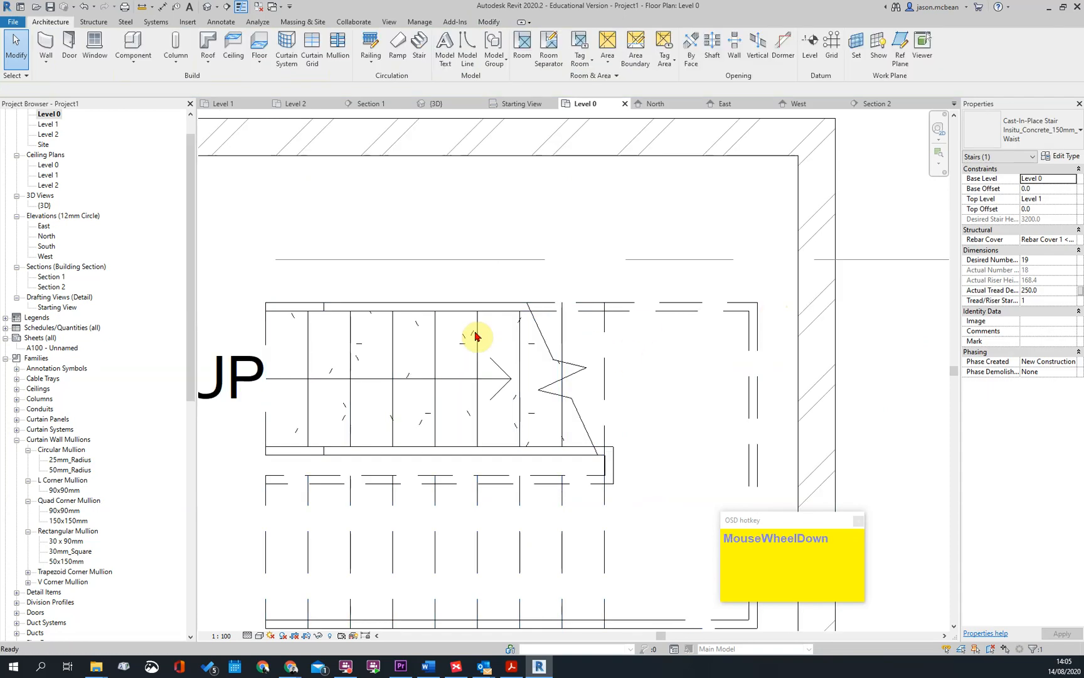
Try deleting the concrete stair's outer and inner railings, and undo the deletions
scroll(456, 328, "down", 2)
left_click(582, 313)
key("Delete")
left_click(549, 418)
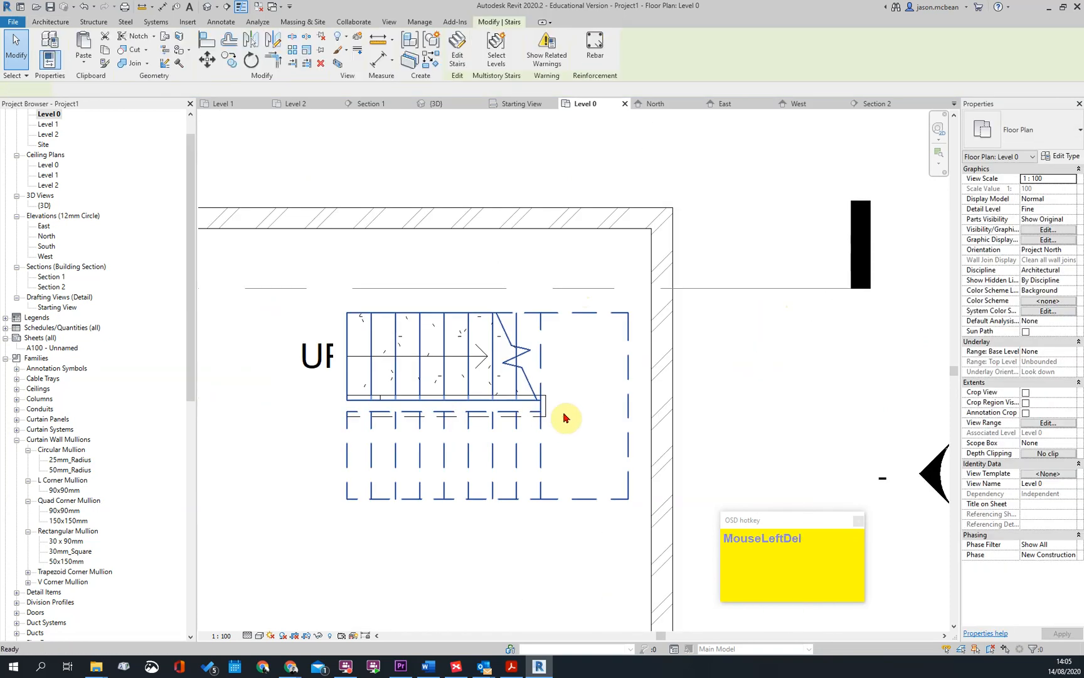
key("Delete")
key("ctrl+z")
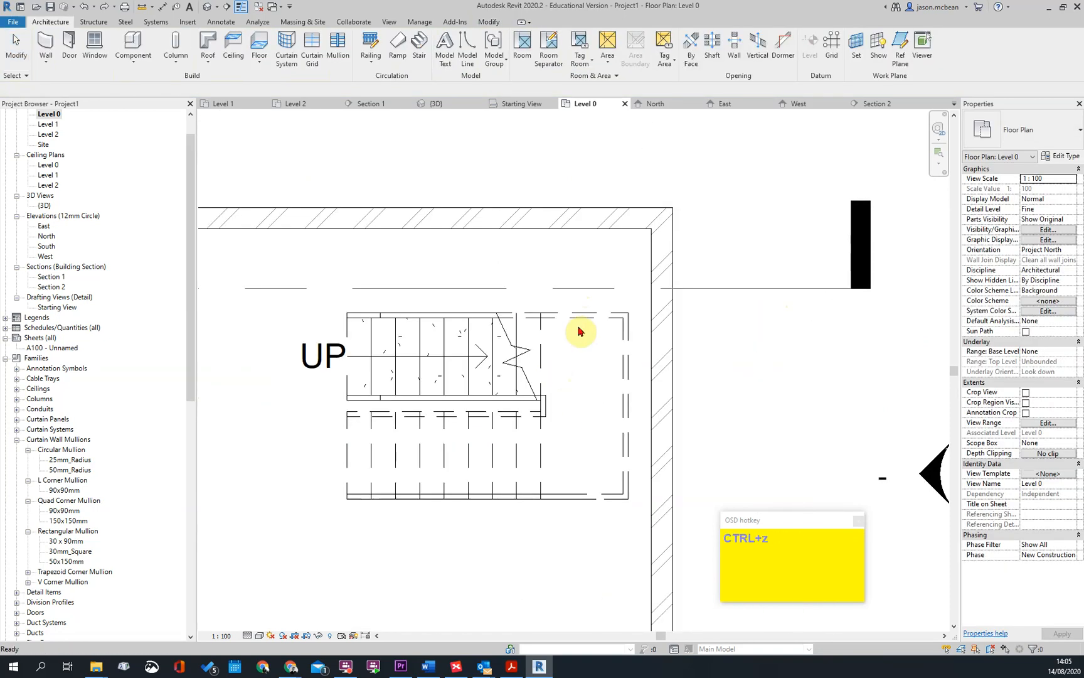
Move the concrete stair so the outer corner of its landing meets the inside corner of the north and east walls
left_click(490, 347)
scroll(614, 313, "up", 2)
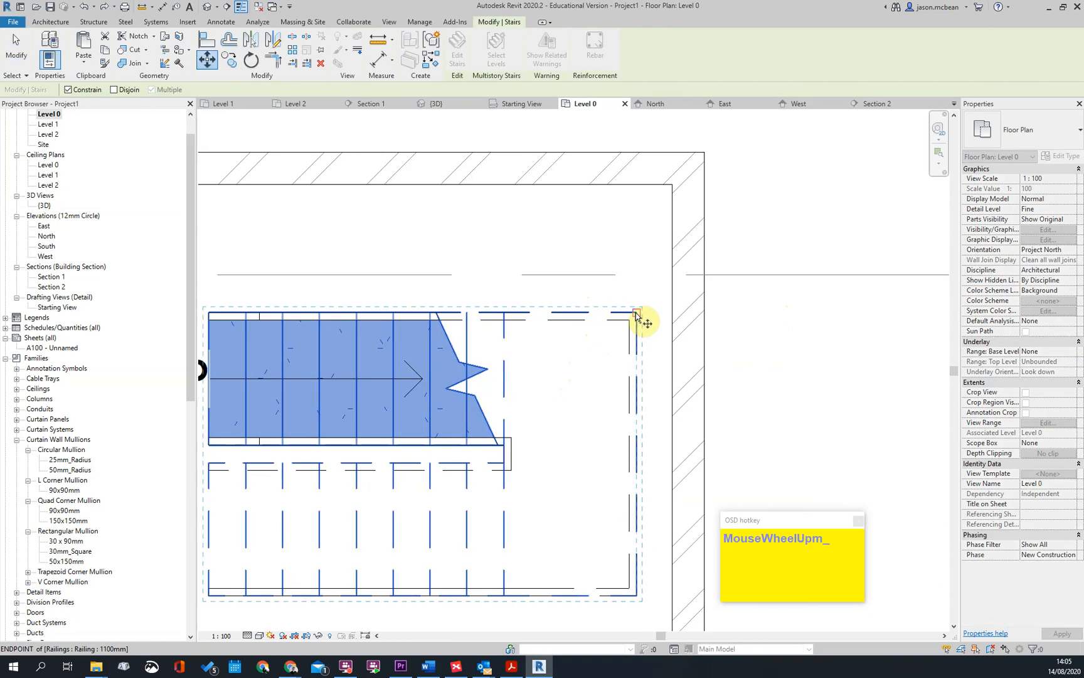
left_click_drag(636, 316, 679, 192)
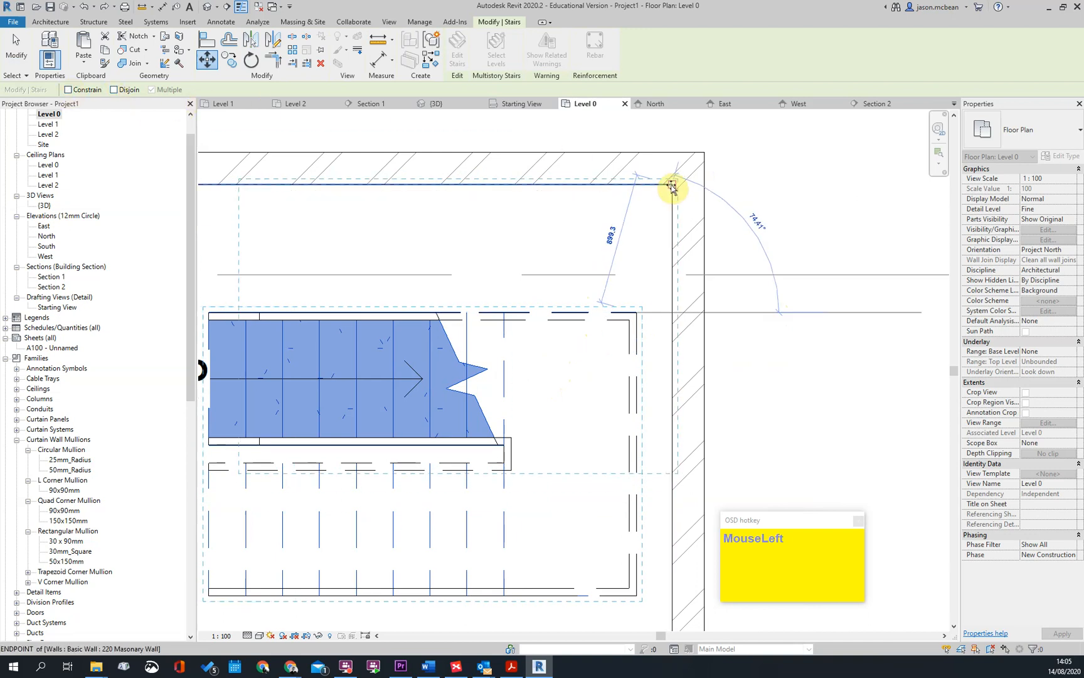
scroll(819, 233, "down", 5)
key("Escape")
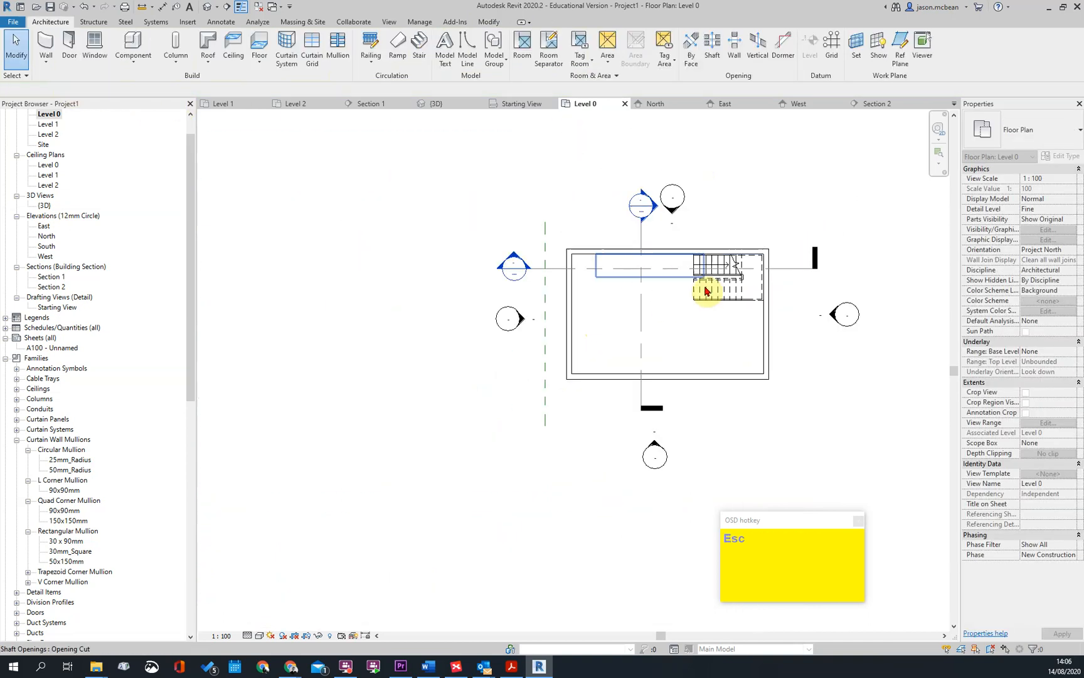
Try giving the shaft opening a Base Offset of -5000, a Top Constraint of Up to level: Level 1 and a Top Offset of 500
left_click(649, 278)
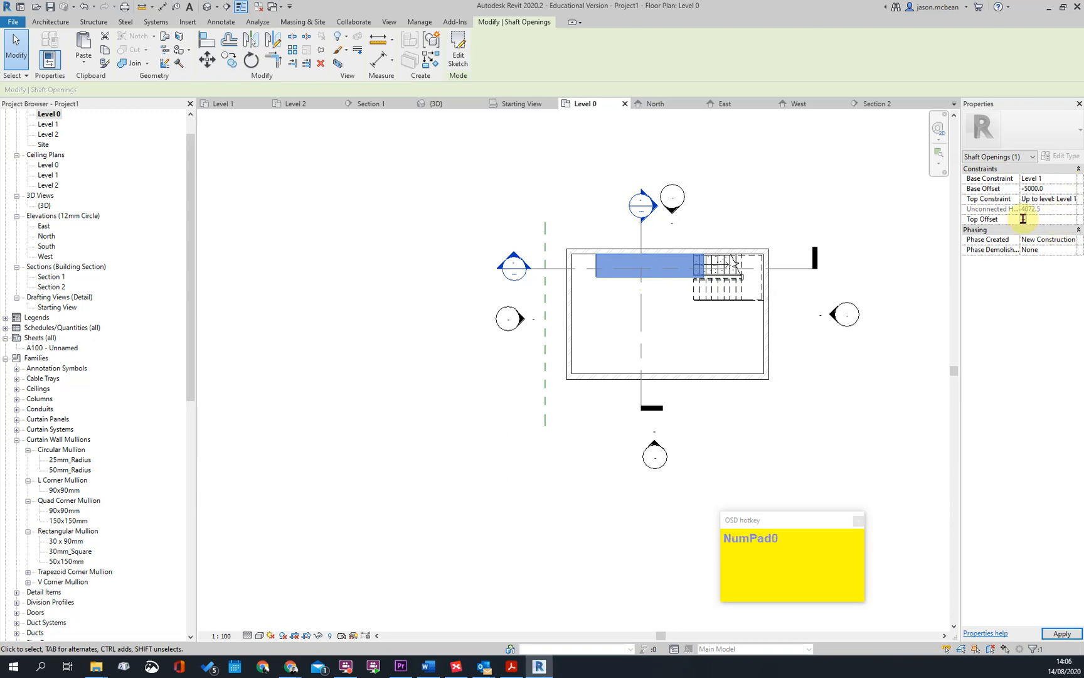
left_click(970, 239)
key("Escape")
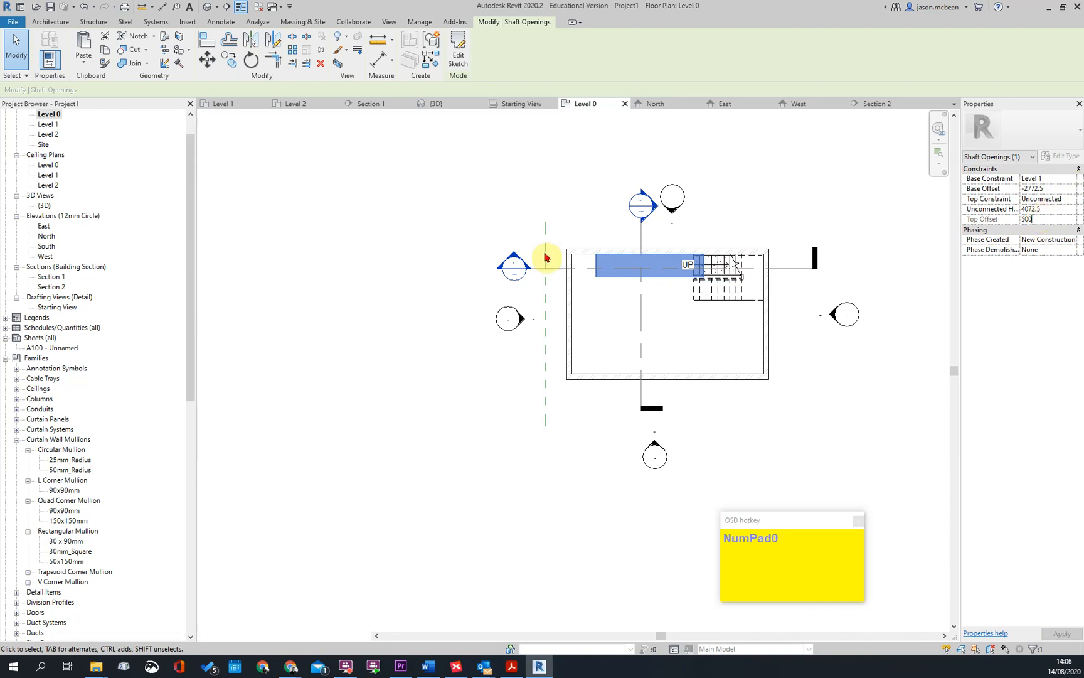
Reshape the shaft opening's boundary to the rectangular footprint of the concrete stair in the room corner and finish the sketch
scroll(809, 276, "up", 2)
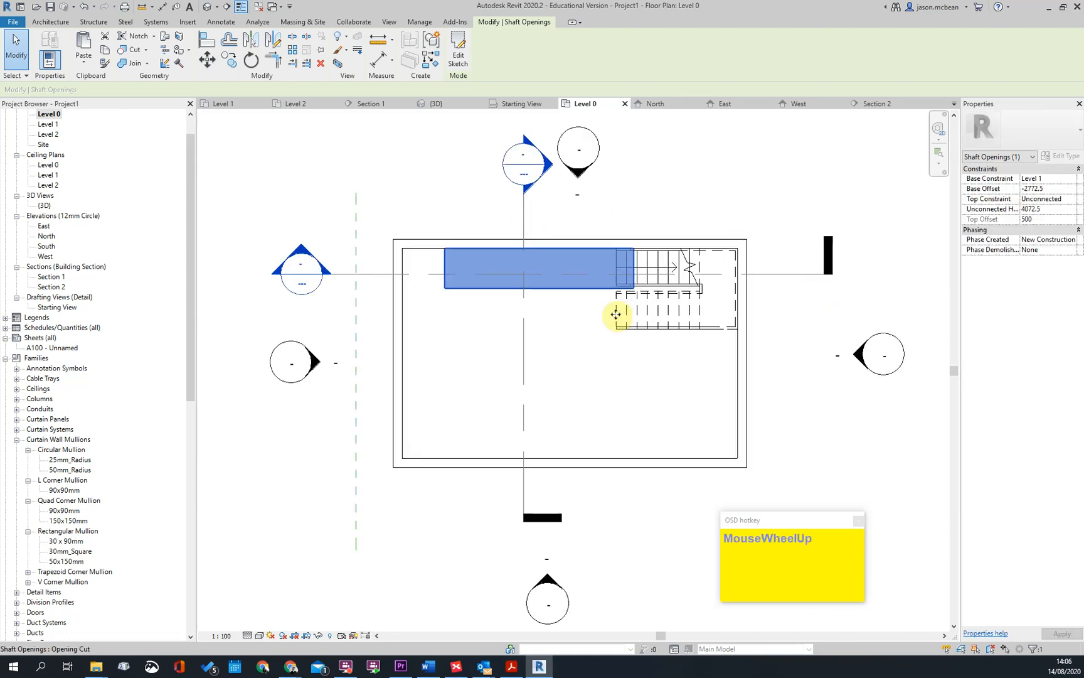
double_click(633, 284)
mouse_move(595, 290)
left_mouse_down()
mouse_move(616, 337)
mouse_move(636, 306)
mouse_move(739, 331)
left_mouse_up()
mouse_move(446, 284)
left_mouse_down()
mouse_move(609, 303)
mouse_move(661, 325)
left_mouse_up()
scroll(661, 339, "up", 2)
key("Escape")
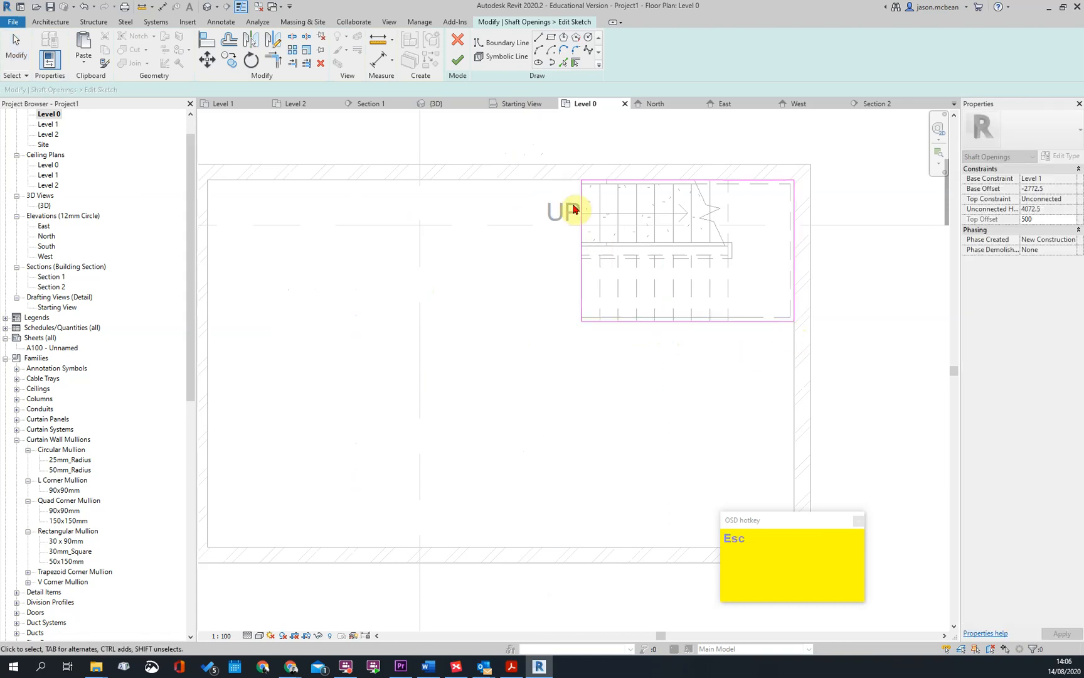
scroll(575, 215, "down", 2)
left_click(460, 66)
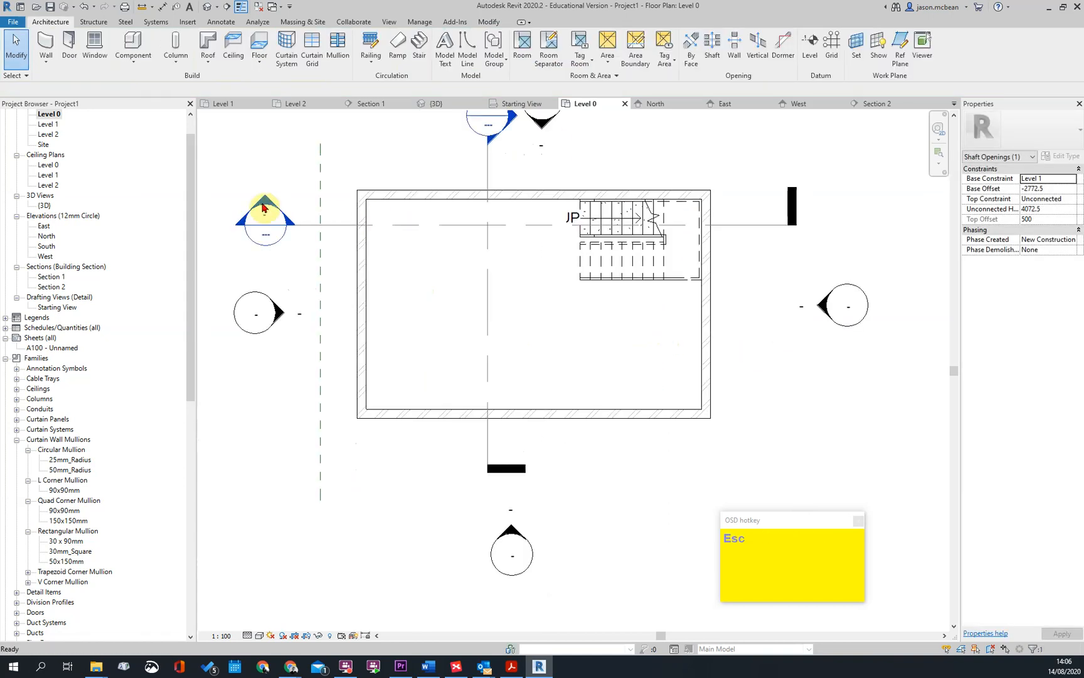
Examine in Section 2 how the concrete stair and the shaft opening sit against the Level 1 slab
scroll(667, 246, "up", 1)
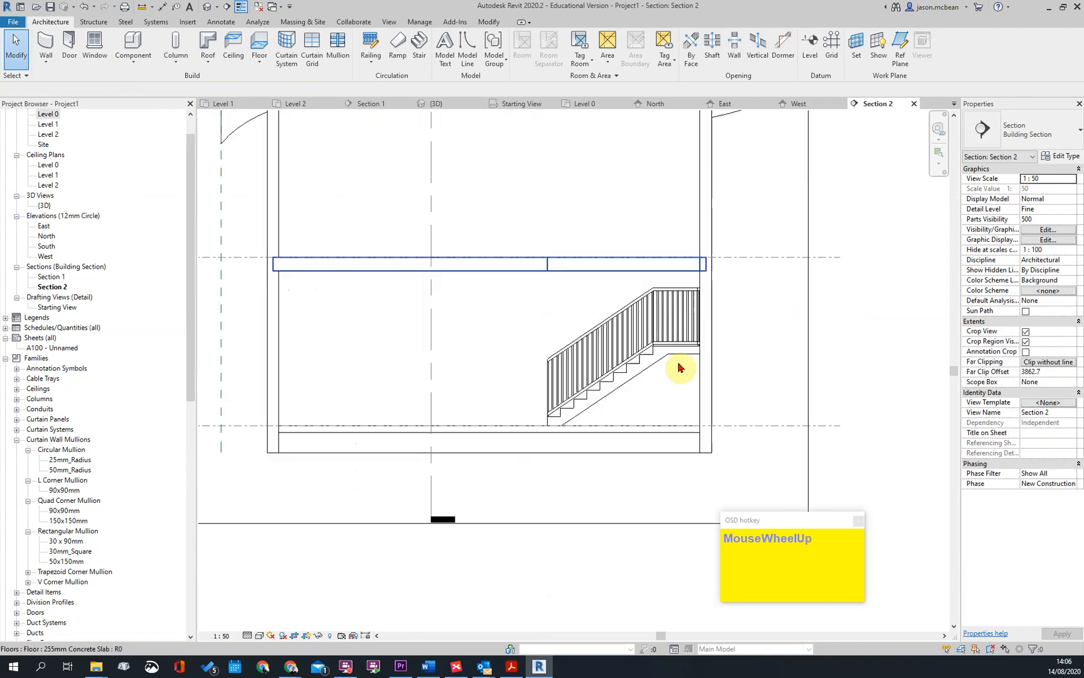
middle_click_drag(635, 371, 678, 353, "shift")
scroll(679, 353, "up", 3)
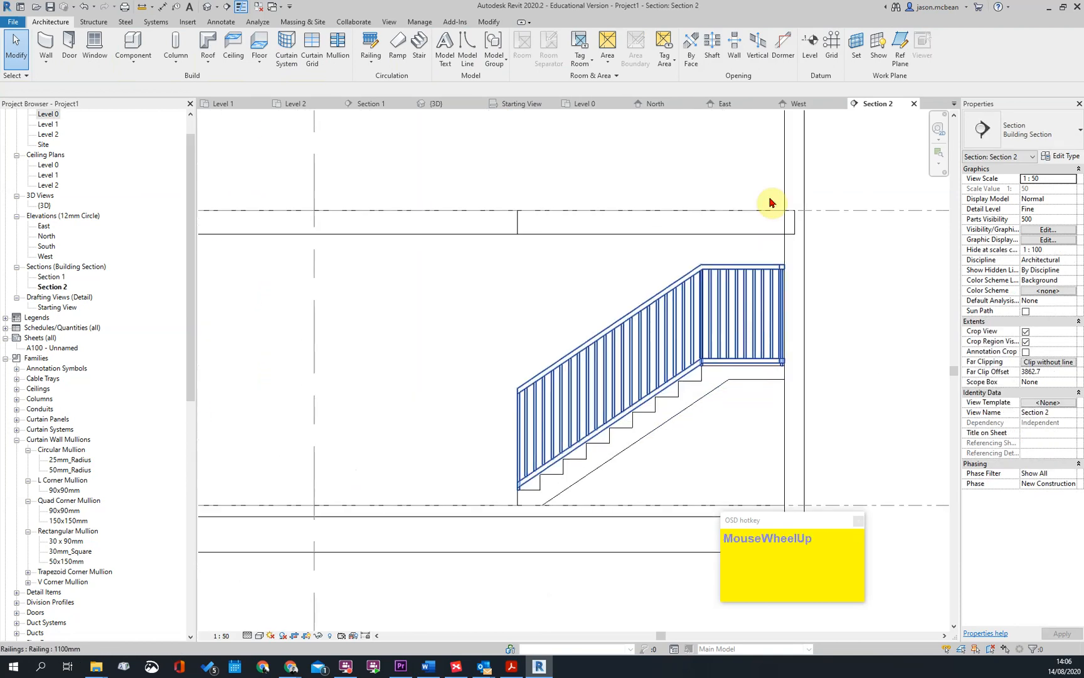
scroll(688, 365, "down", 4)
scroll(689, 364, "up", 2)
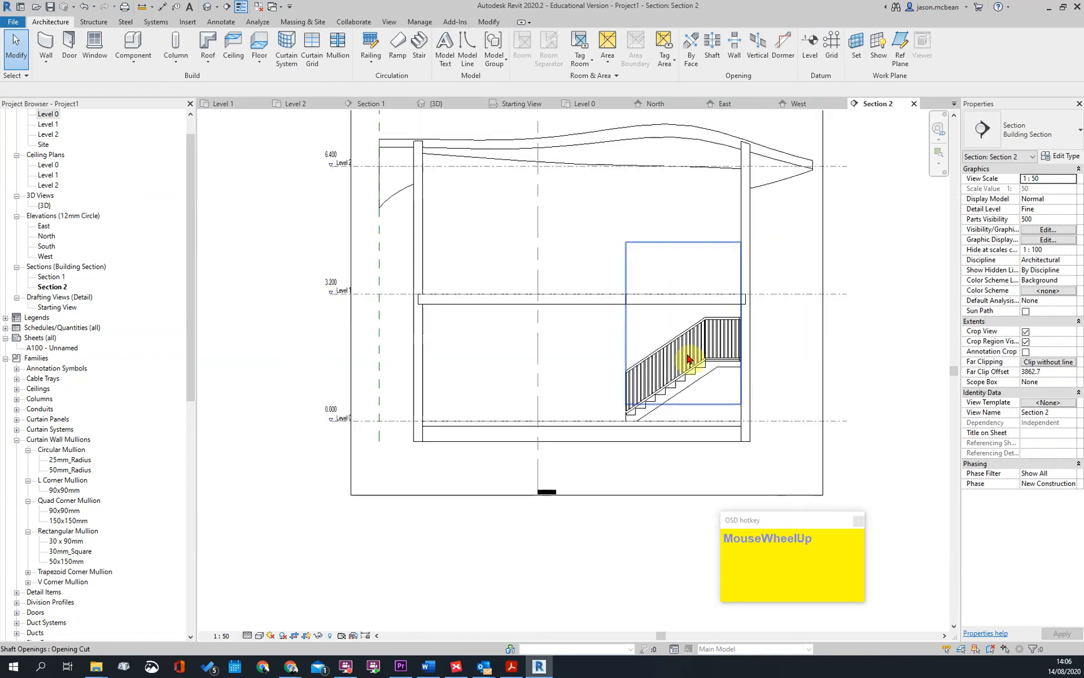
left_click(631, 297)
left_click(600, 331)
scroll(631, 365, "down", 1)
scroll(665, 402, "up", 3)
scroll(718, 310, "down", 4)
key("Escape")
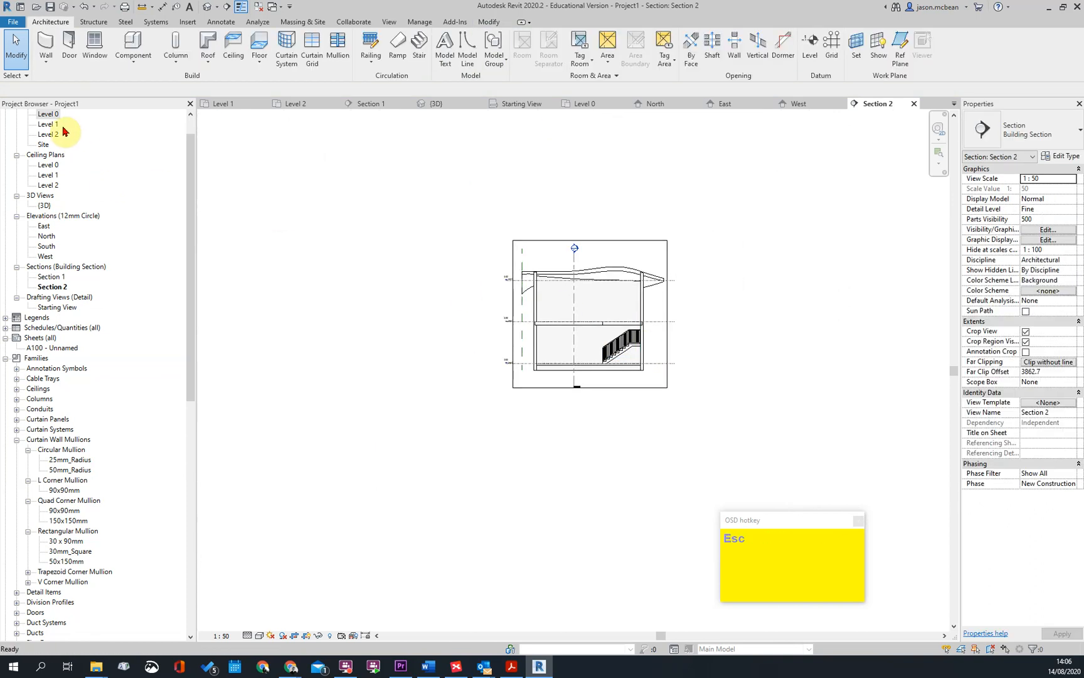
Move the Section 2 line south on the Level 0 plan so it cuts through the stair's upper flight
double_click(49, 114)
scroll(452, 258, "down", 3)
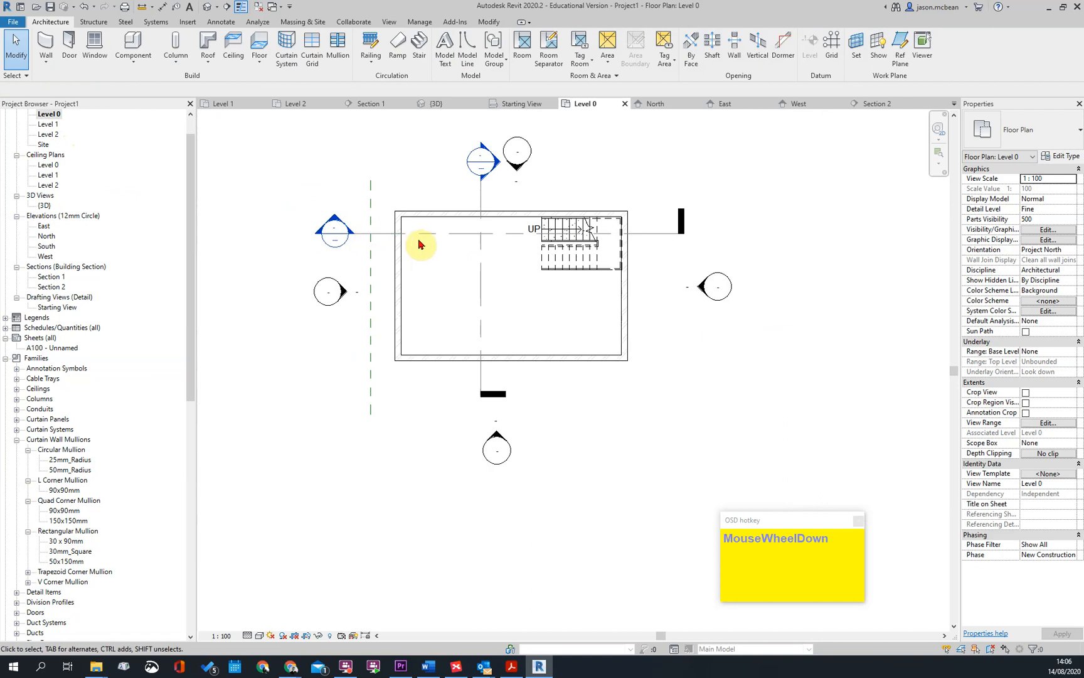
left_click(443, 230)
left_click_drag(443, 229, 443, 258)
left_click(363, 234)
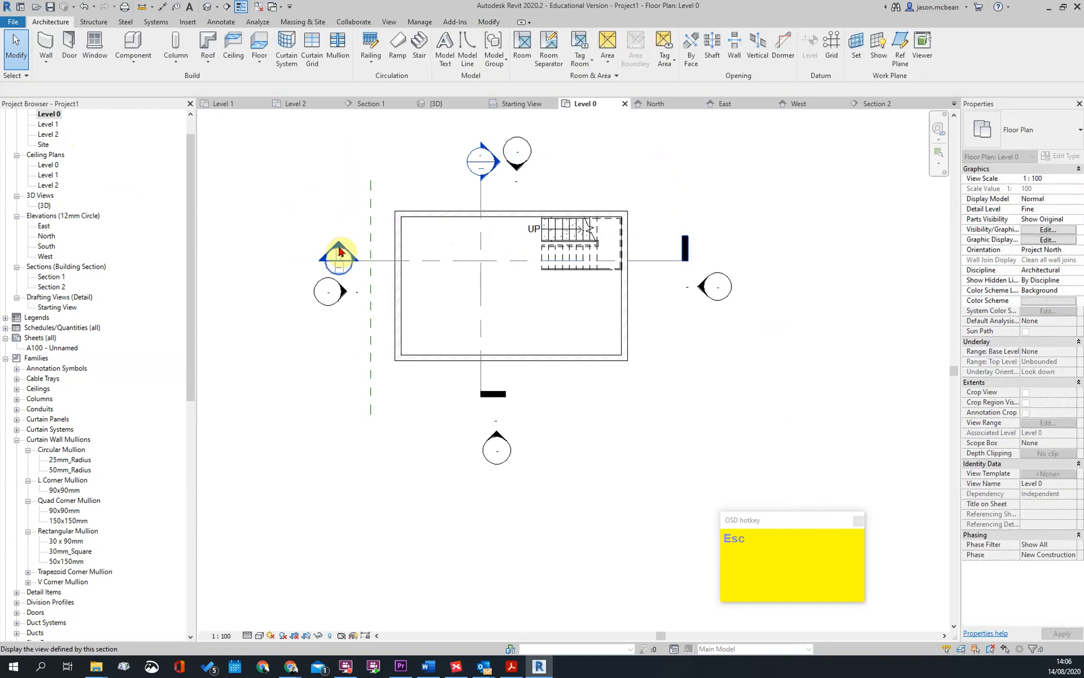
Open Section 2 and check where the top of the upper flight meets the Level 1 slab
double_click(695, 233)
scroll(557, 301, "up", 5)
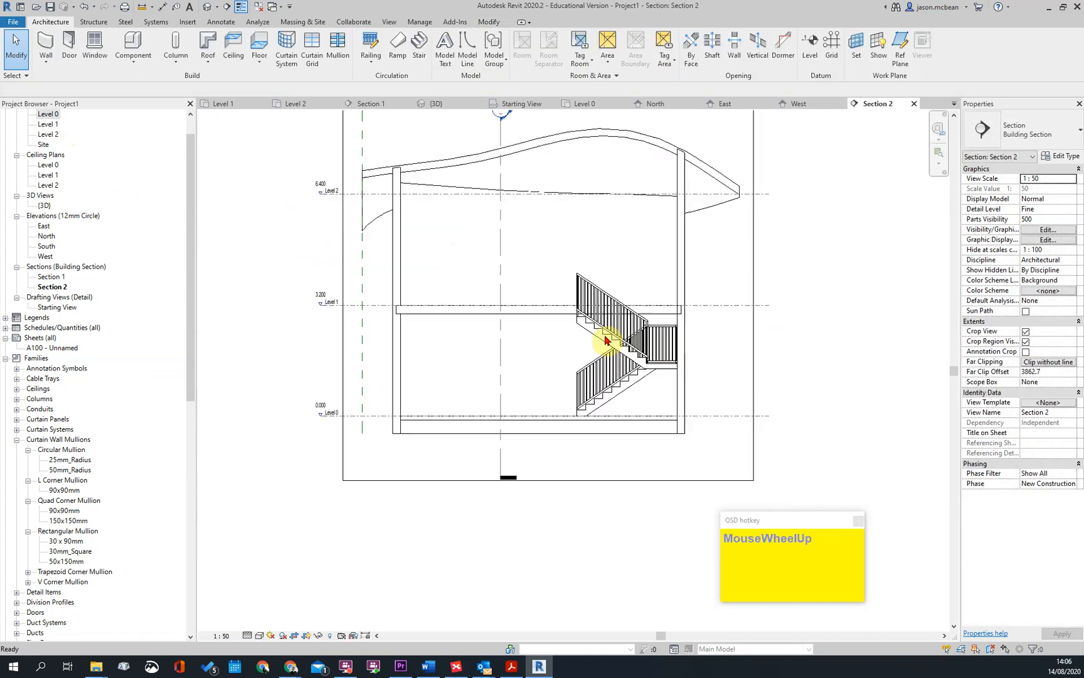
left_click(558, 306)
scroll(561, 307, "down", 3)
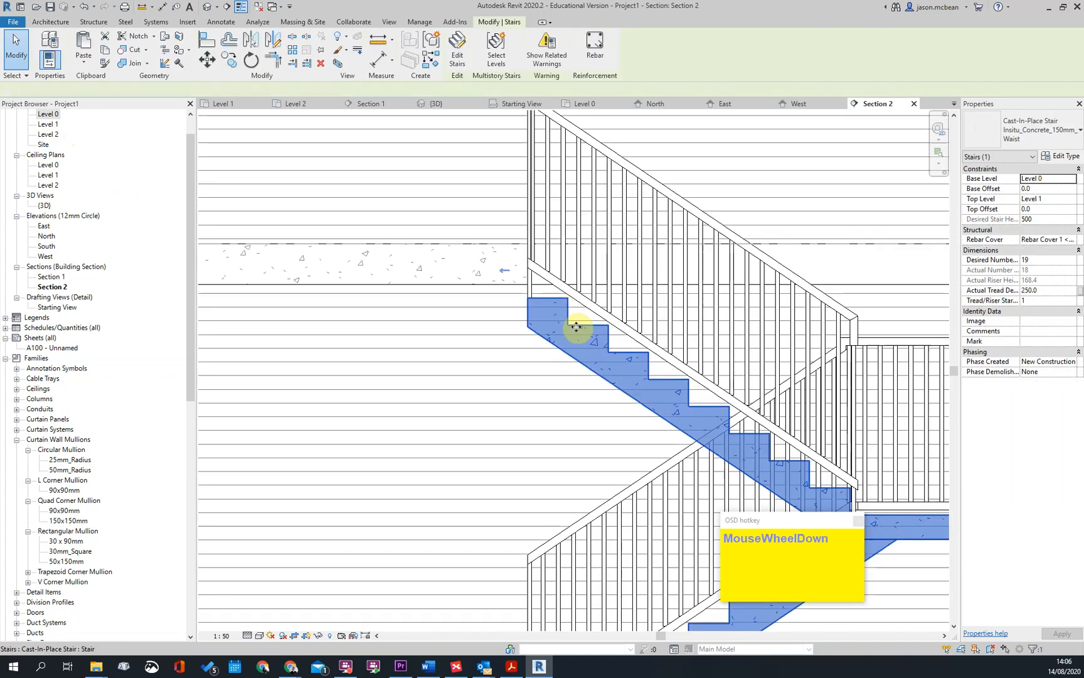
key("Escape")
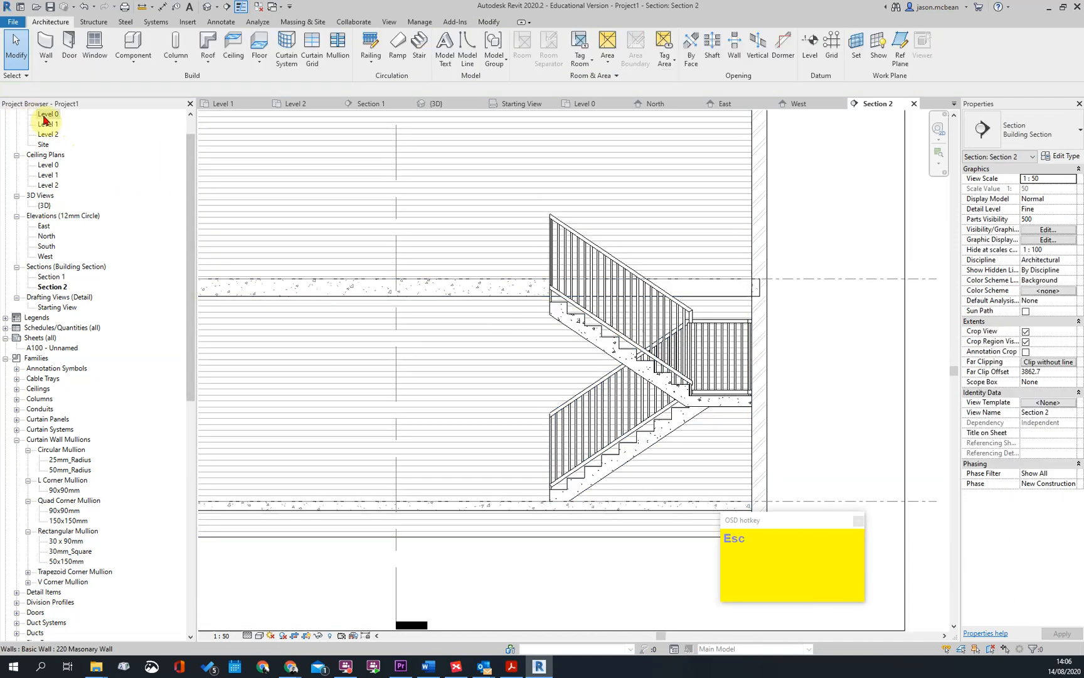
Edit the concrete stair from the Level 0 plan and extend the free end of its upper run to 2250 mm long
double_click(48, 113)
scroll(570, 250, "up", 3)
key("Escape")
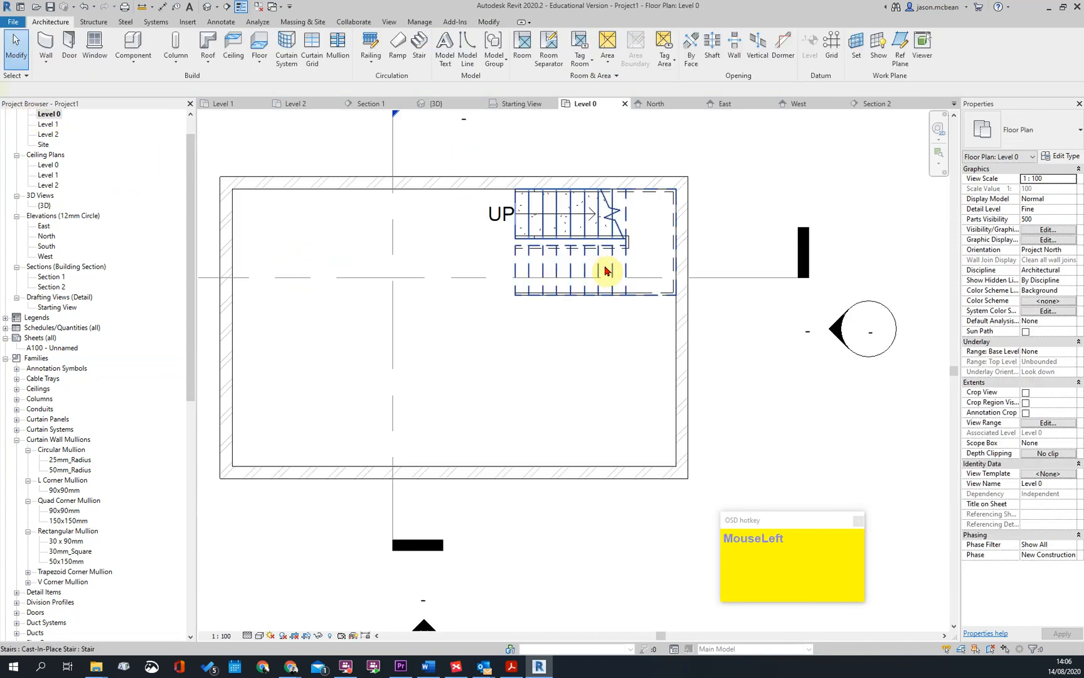
left_click(607, 271)
left_click(457, 50)
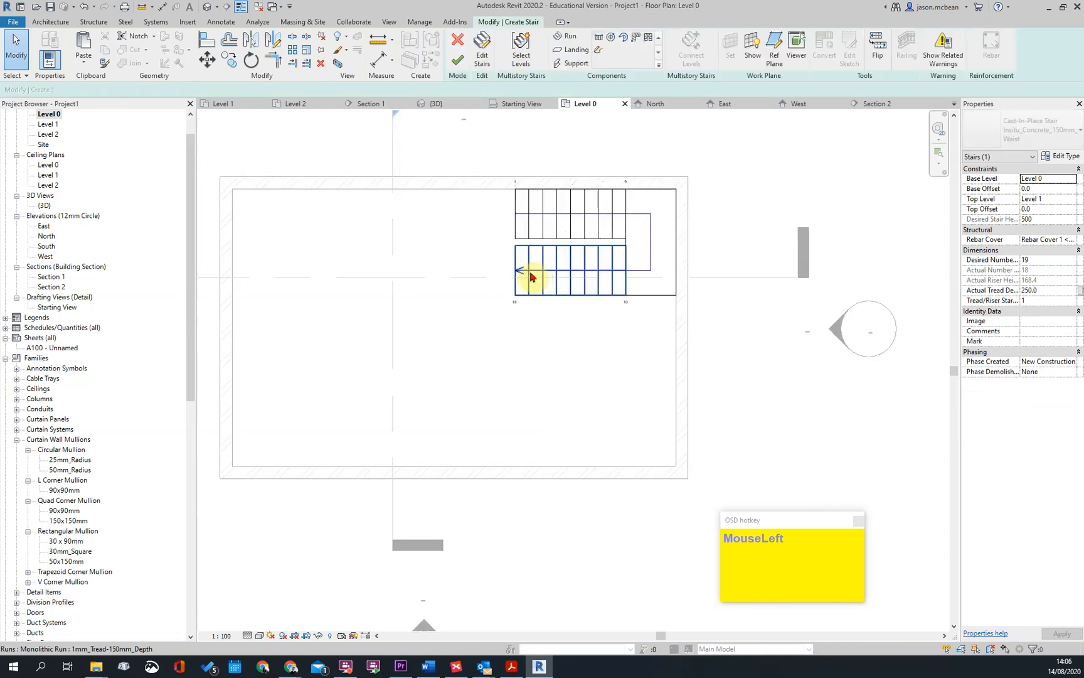
left_click(518, 276)
scroll(518, 278, "up", 4)
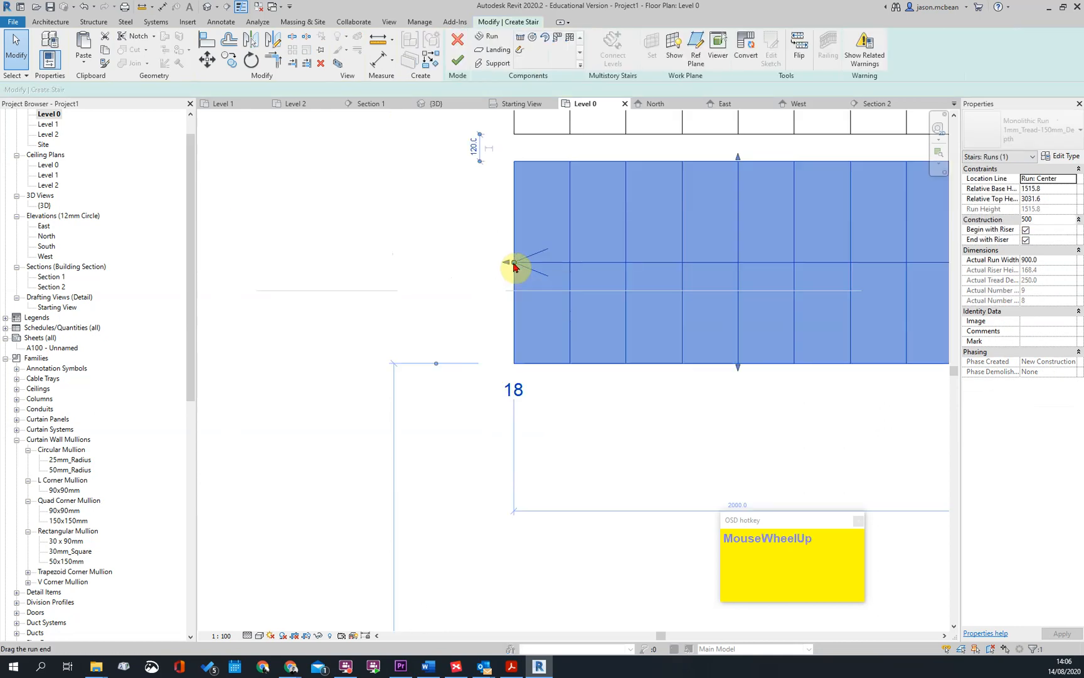
left_click_drag(508, 267, 460, 273)
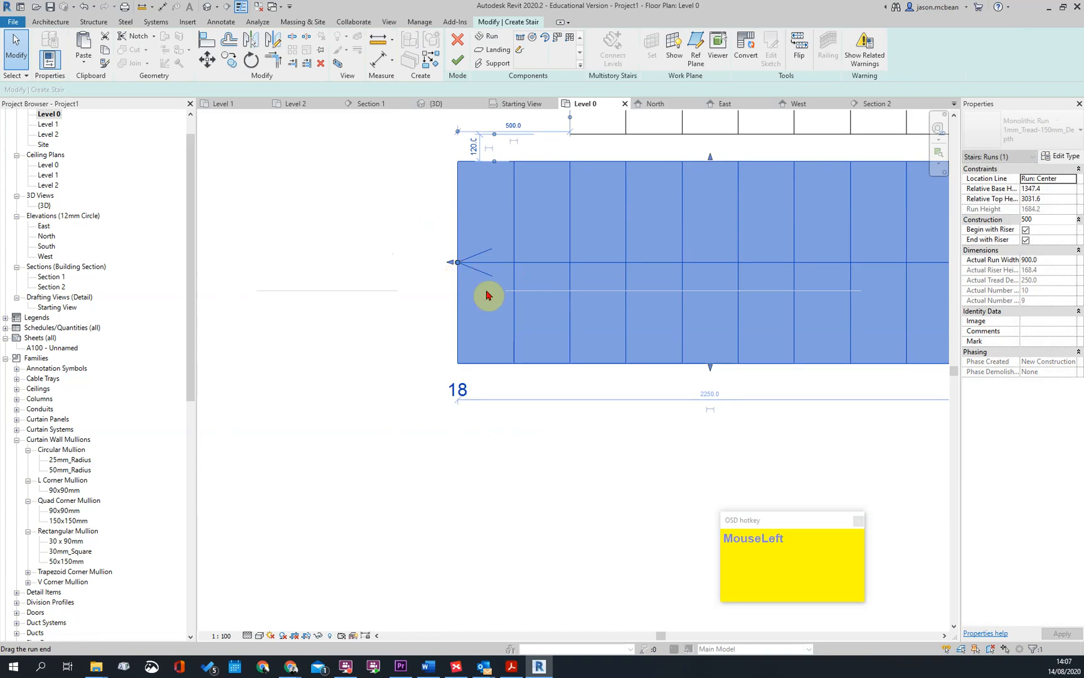
Stretch the stair's upper run further west to 2750 mm long, ending at riser 19
scroll(461, 273, "down", 1)
scroll(530, 318, "down", 3)
scroll(515, 256, "up", 4)
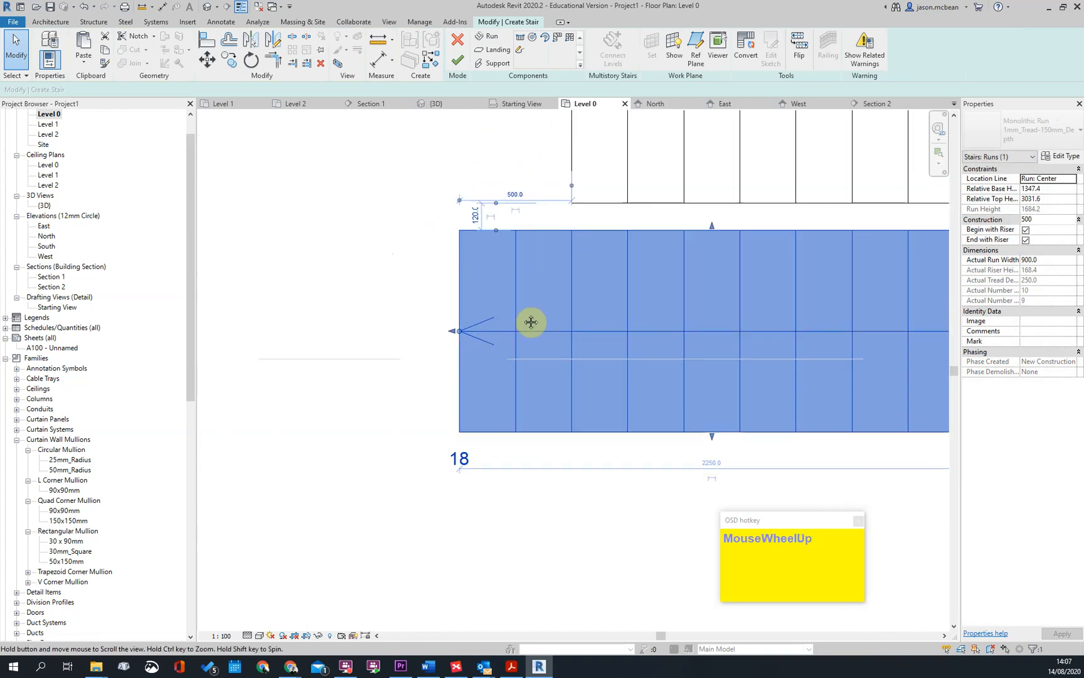
scroll(574, 229, "down", 2)
left_click_drag(518, 311, 441, 294)
scroll(509, 306, "up", 3)
scroll(511, 323, "down", 4)
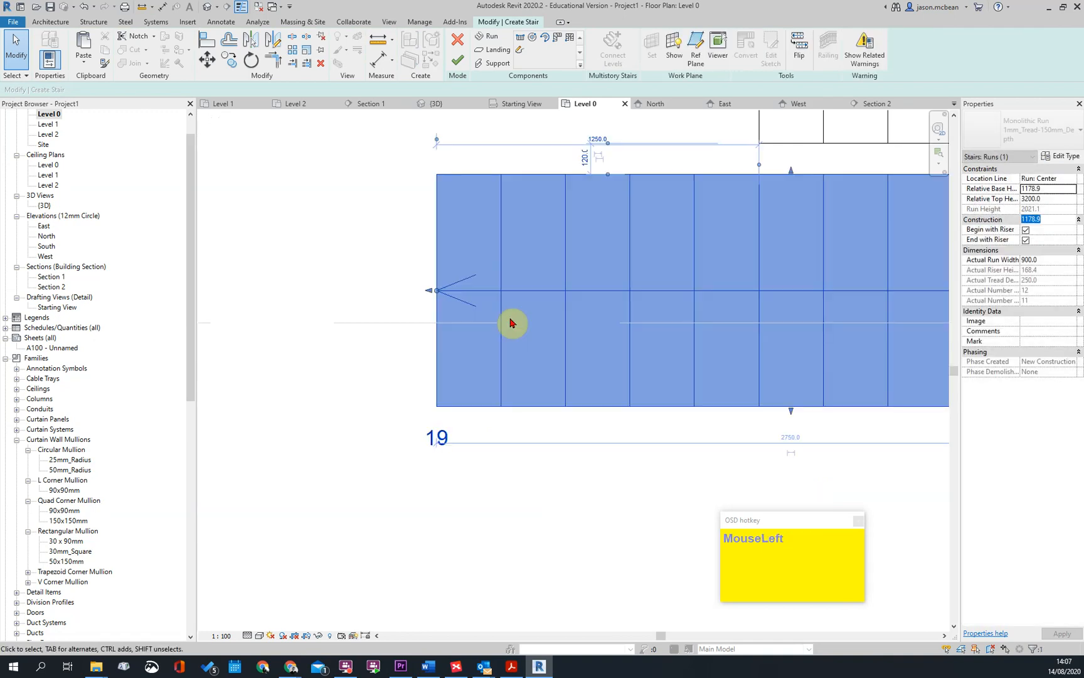
scroll(564, 317, "up", 2)
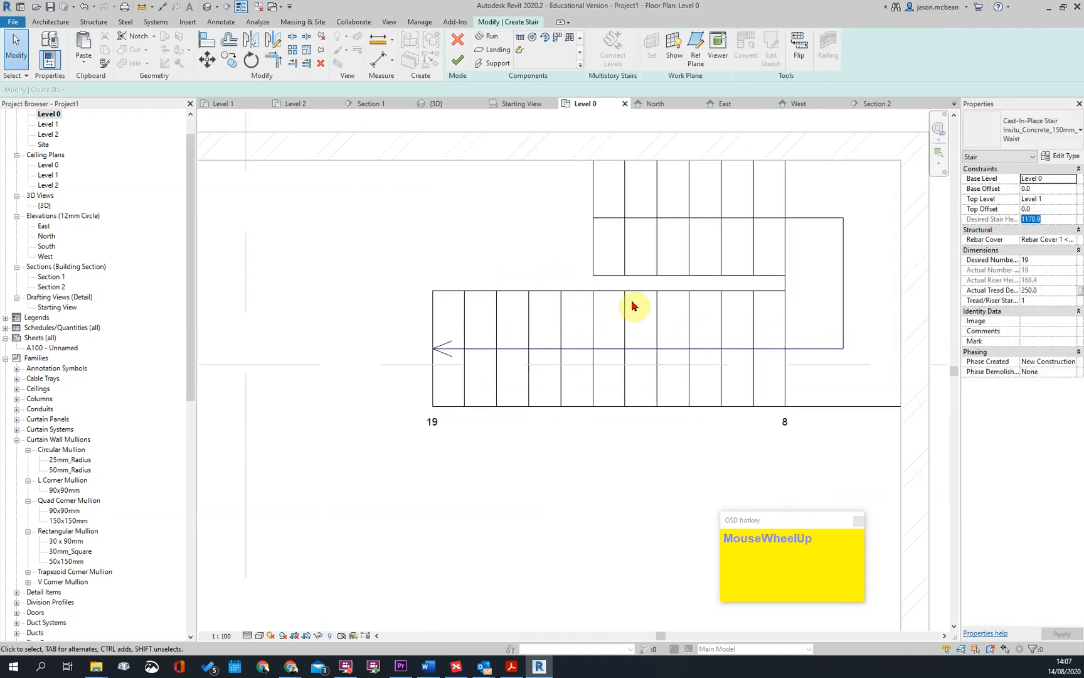
Extend the start of the stair's lower run west until it is 2000 mm long with nine risers
left_click(596, 254)
left_click(588, 226)
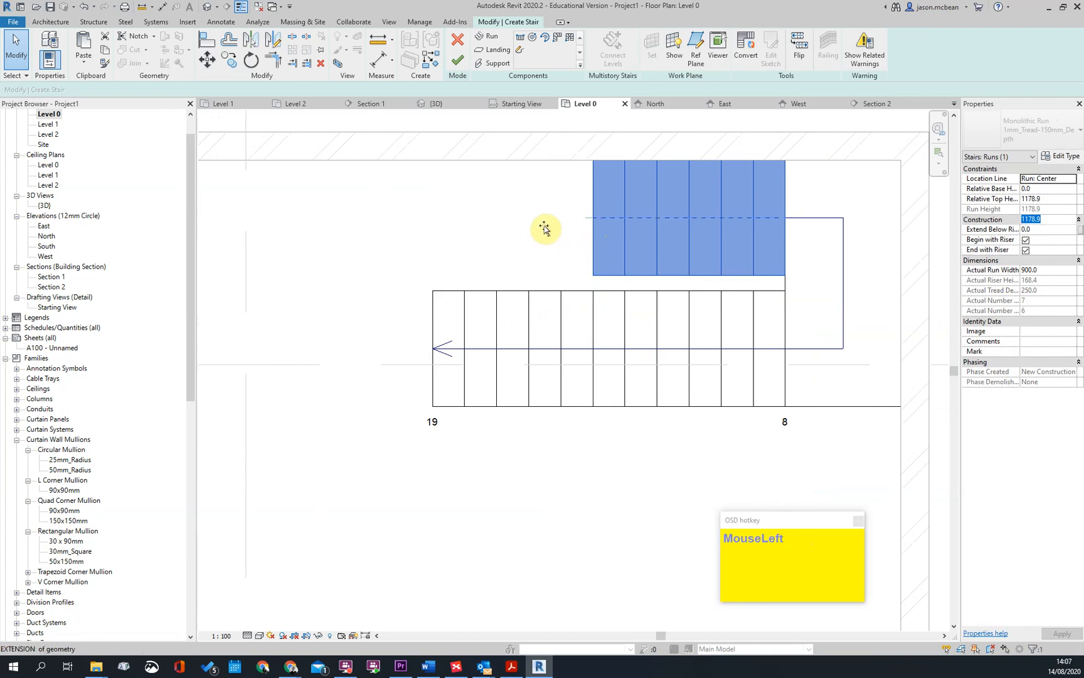
mouse_move(520, 229)
left_mouse_down()
mouse_move(466, 229)
mouse_move(511, 221)
left_mouse_up()
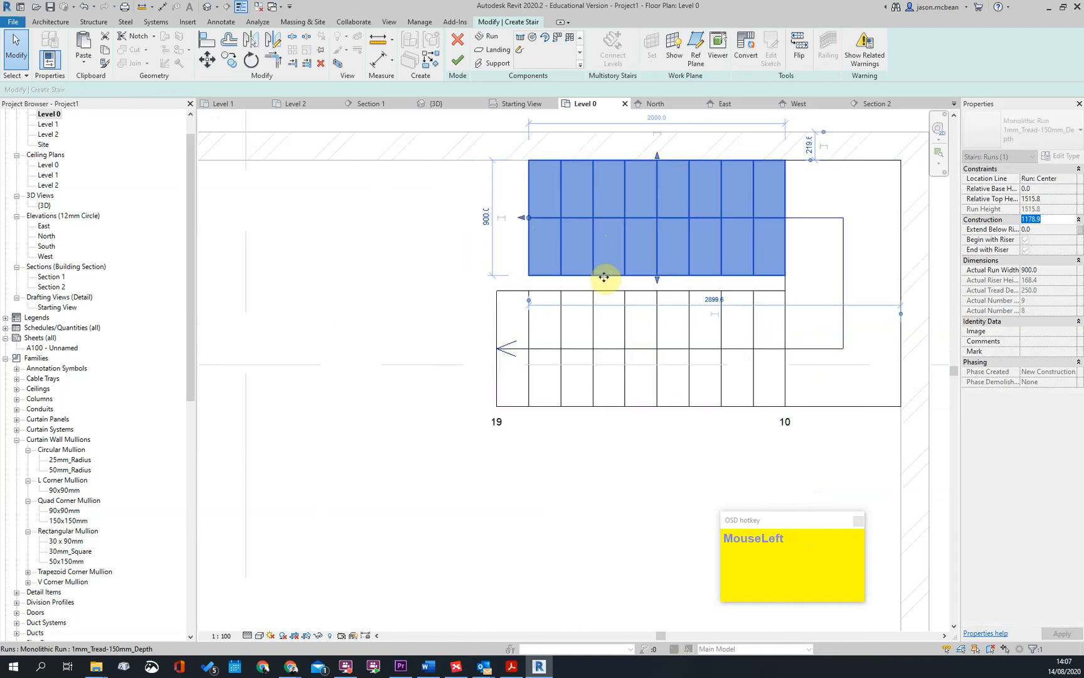
key("Escape")
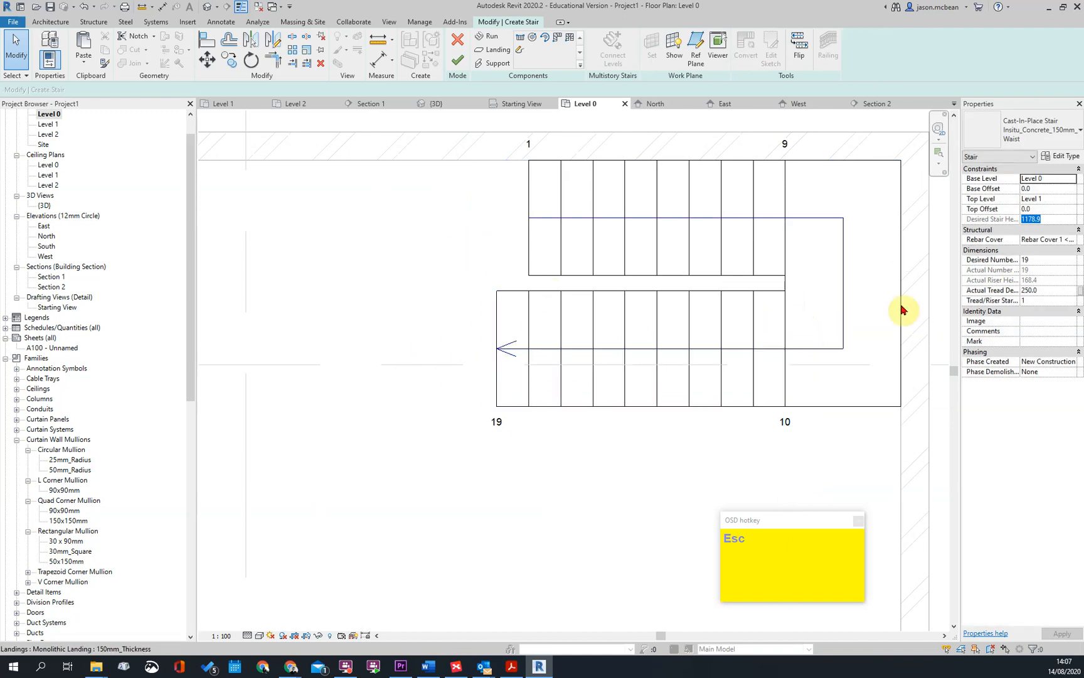
Move the lower run about 260 mm west to bring its start in line with the upper run's end
left_click(594, 283)
scroll(524, 276, "up", 2)
key("m")
key("v")
left_click(535, 276)
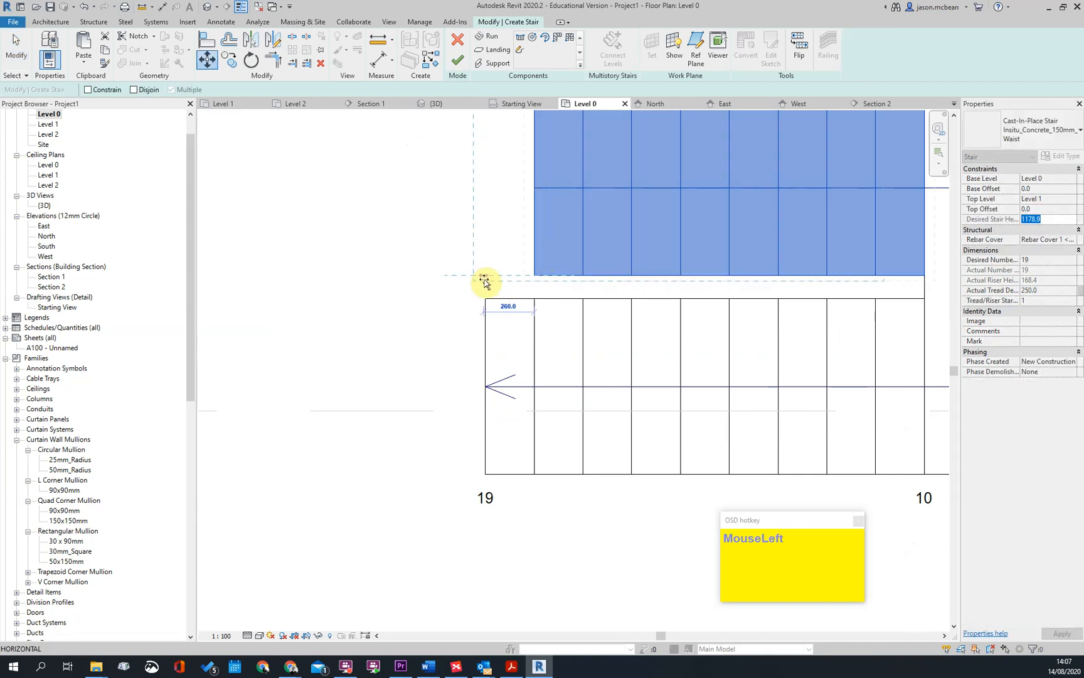
left_click(484, 280)
scroll(628, 289, "down", 2)
key("Escape")
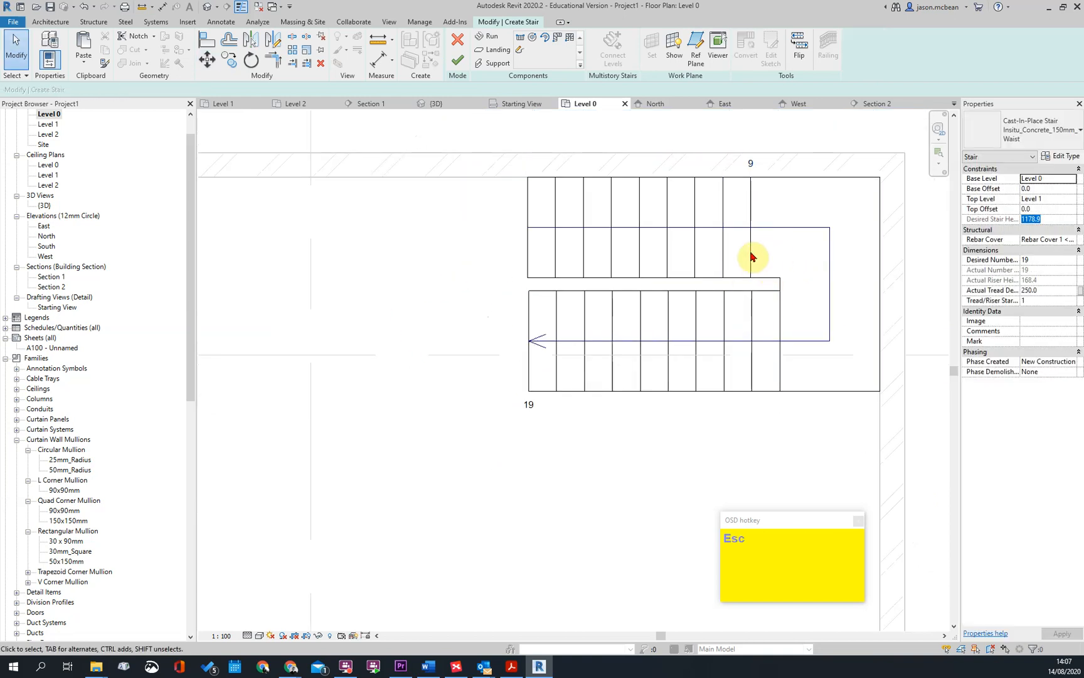
Align the open ends of the two stair runs exactly and finish editing the stair
scroll(517, 302, "up", 2)
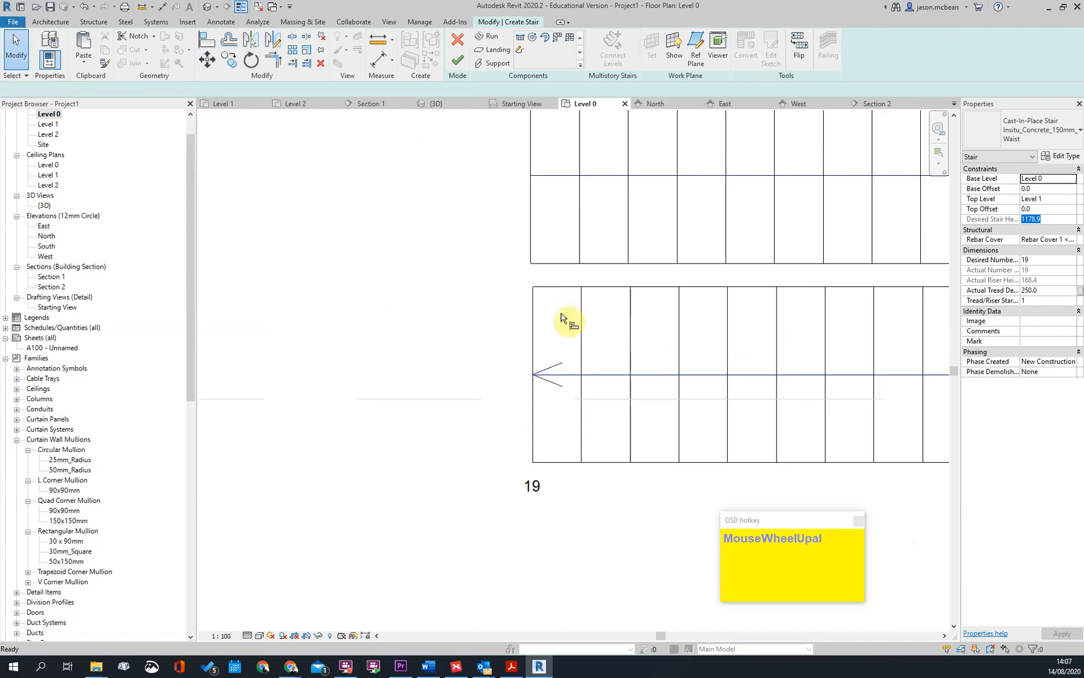
scroll(527, 260, "down", 3)
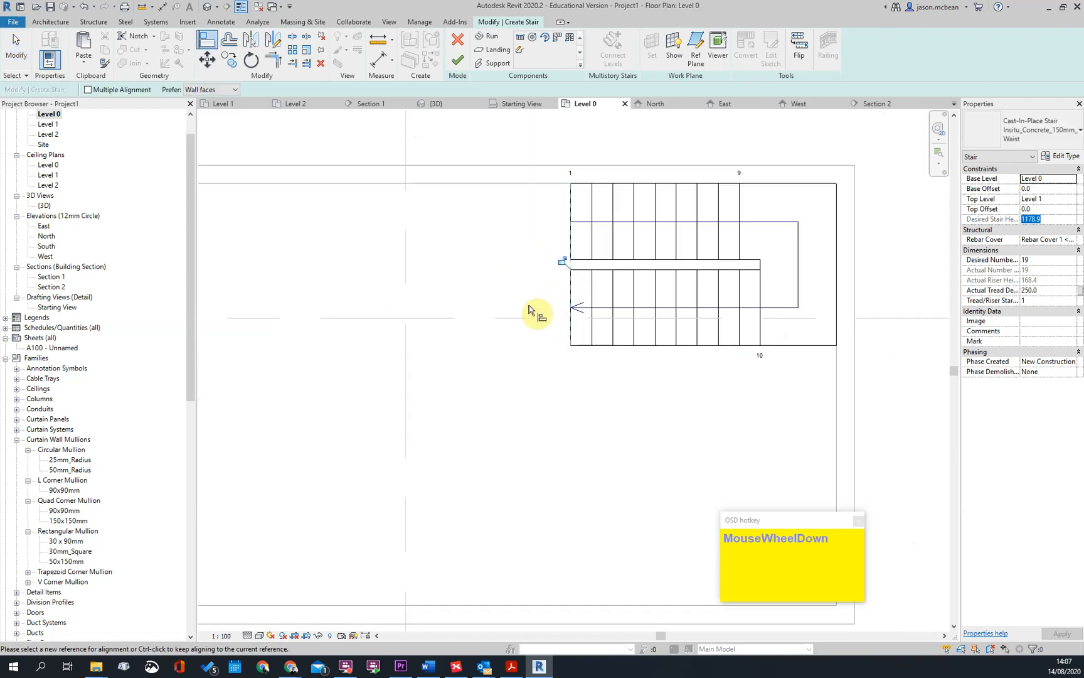
key("Escape")
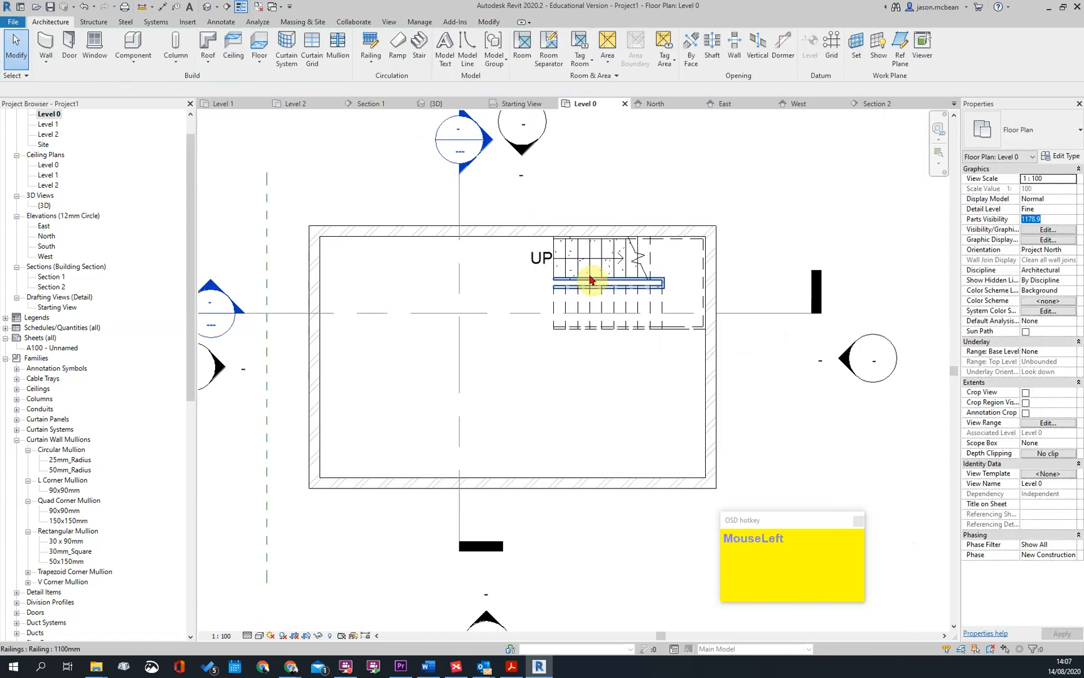
Open the 3D view and examine the stair's flights, landing and railings and their fit to the Level 1 slab inside the section box
scroll(580, 318, "down", 2)
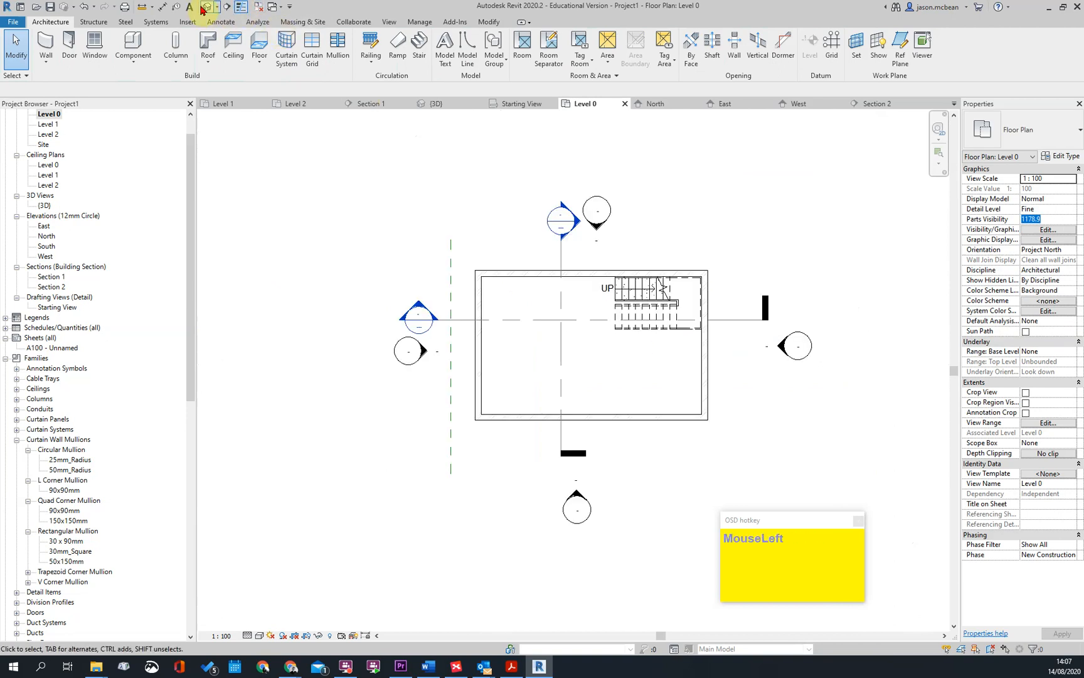
left_click(203, 9)
middle_click_drag(561, 438, 703, 393, "shift")
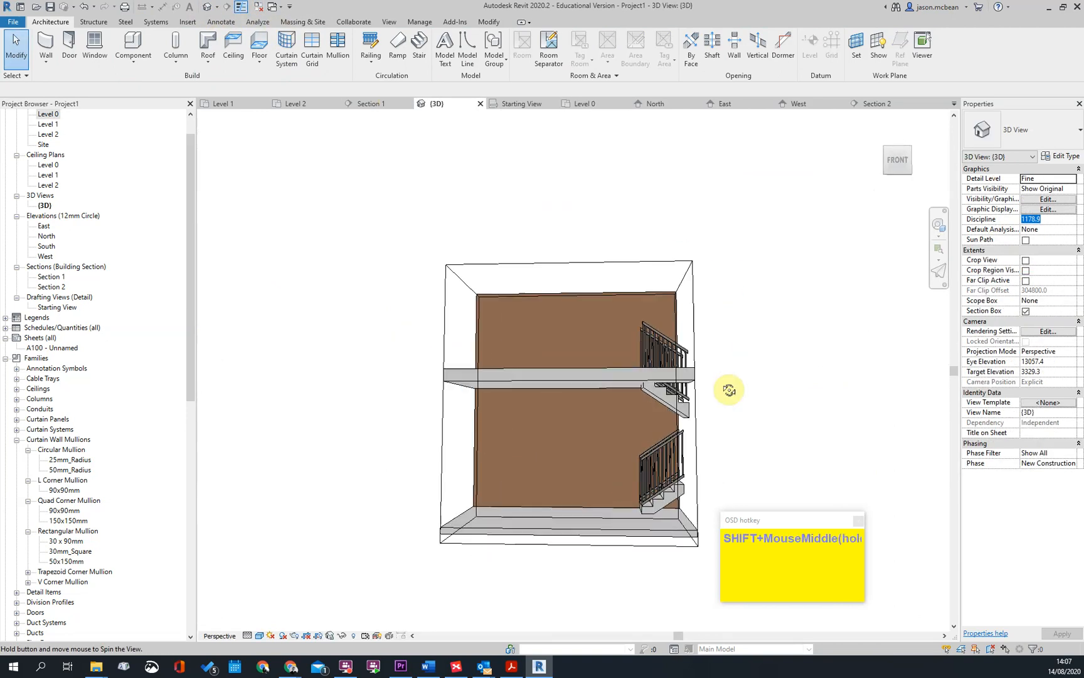
left_click(695, 310)
left_click_drag(685, 407, 813, 411)
middle_click_drag(634, 368, 737, 399, "shift")
scroll(658, 441, "up", 3)
middle_click_drag(658, 441, 750, 480, "shift")
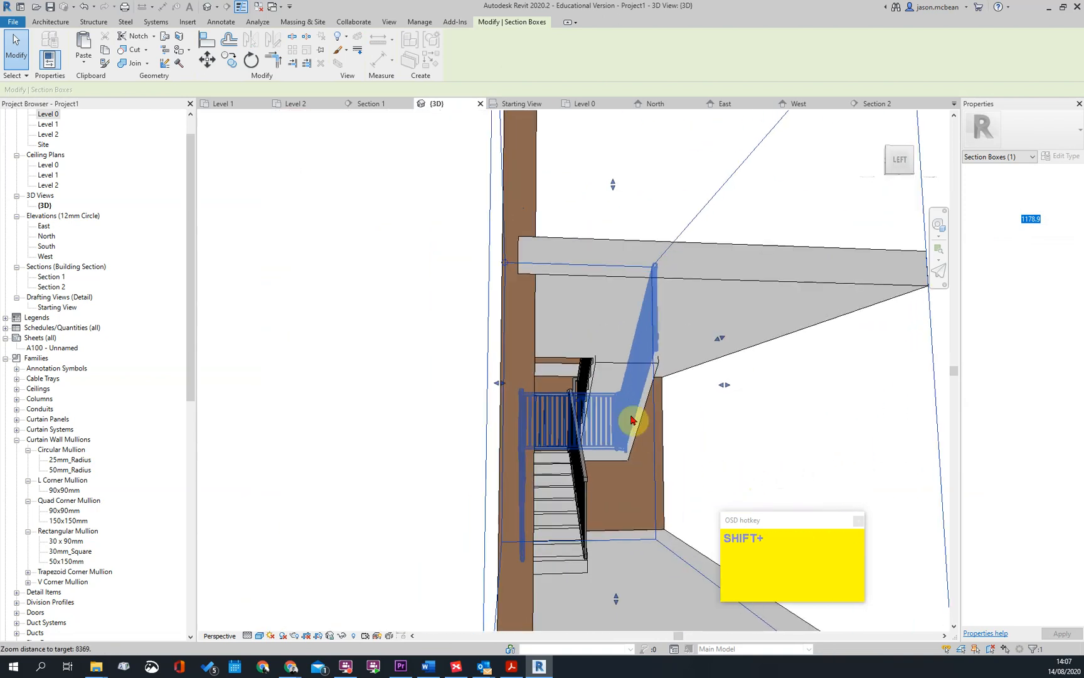
middle_click_drag(632, 419, 508, 387, "shift")
scroll(605, 435, "down", 3)
middle_click_drag(605, 436, 629, 456, "shift")
middle_click_drag(497, 383, 583, 450, "shift")
scroll(478, 407, "up", 3)
middle_click_drag(478, 407, 579, 402, "shift")
scroll(455, 491, "up", 3)
middle_click_drag(455, 491, 419, 506)
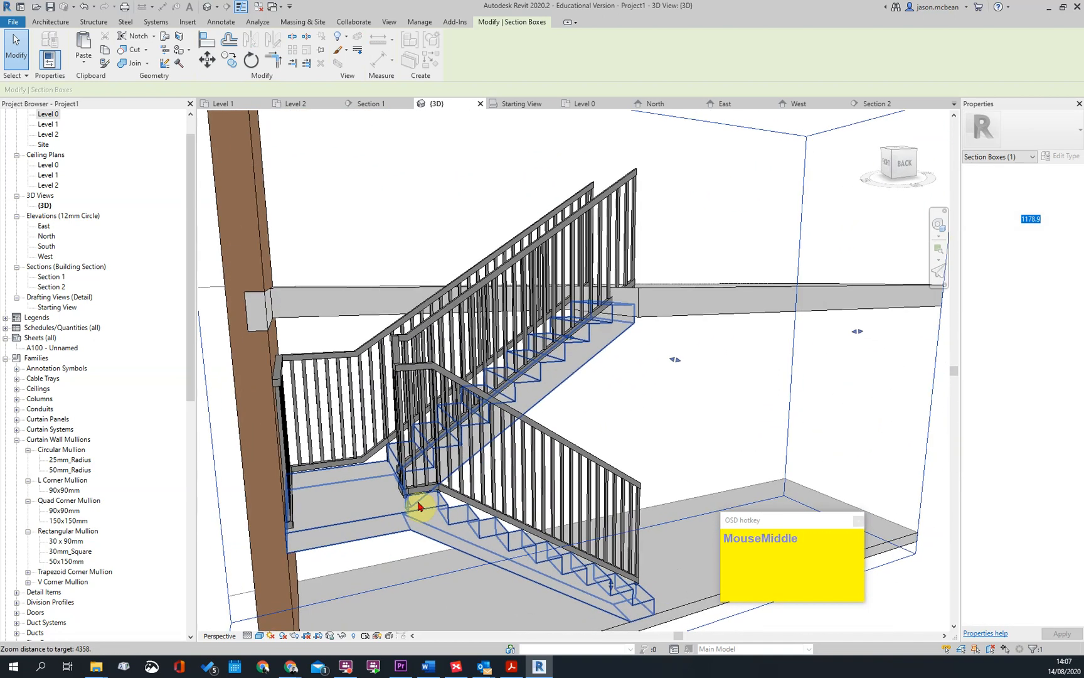
scroll(521, 514, "down", 3)
middle_click_drag(574, 533, 563, 357, "shift")
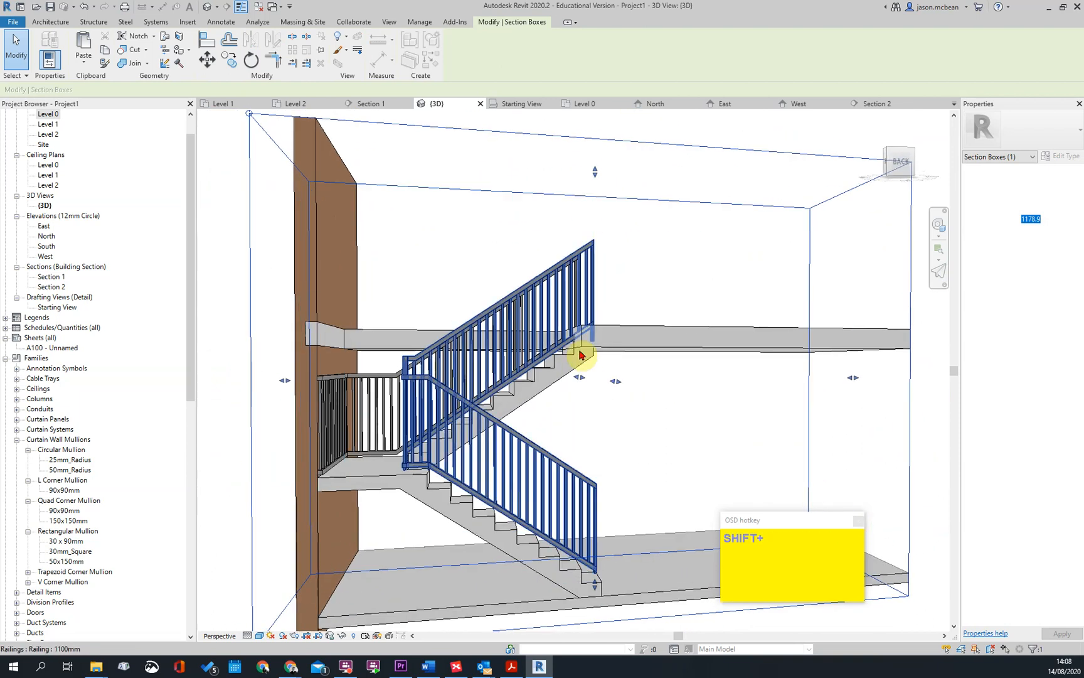
Edit the shaft opening's sketch, align its open-side boundary line with the end face of the upper flight, and finish the sketch
left_click(586, 347)
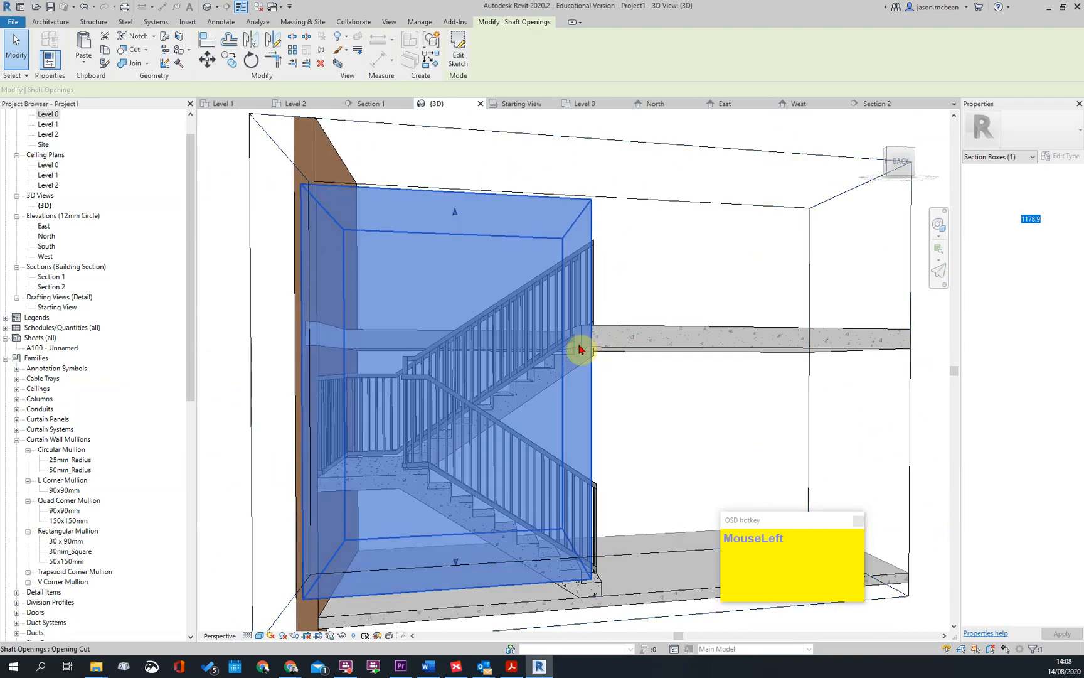
scroll(583, 380, "down", 2)
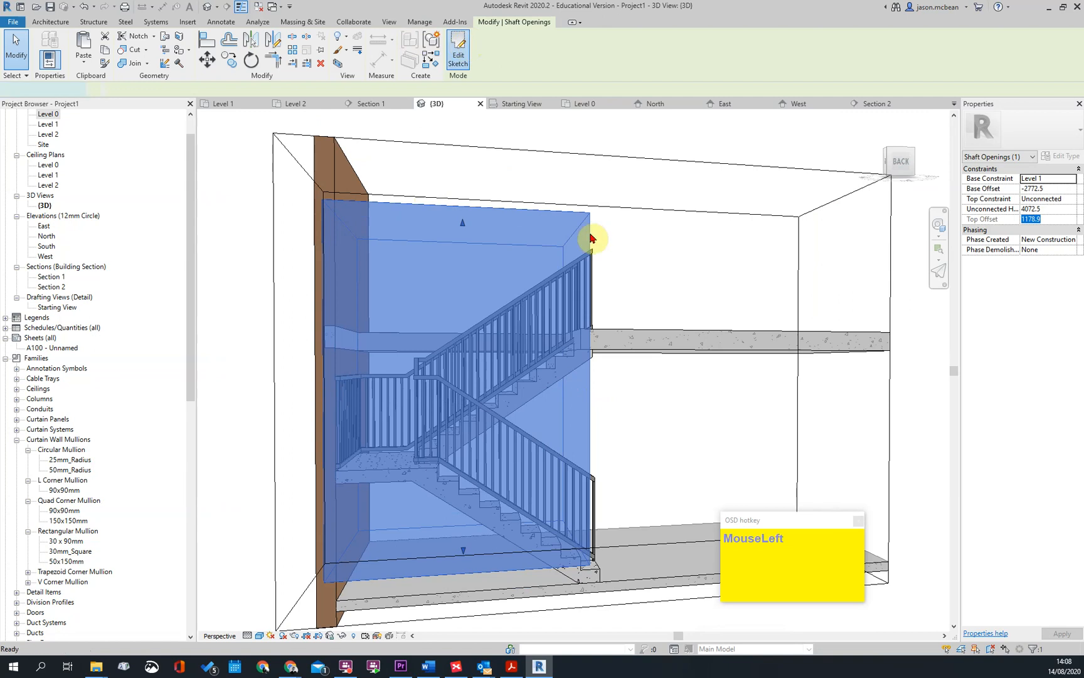
double_click(589, 238)
middle_click_drag(547, 377, 573, 295)
scroll(630, 377, "up", 3)
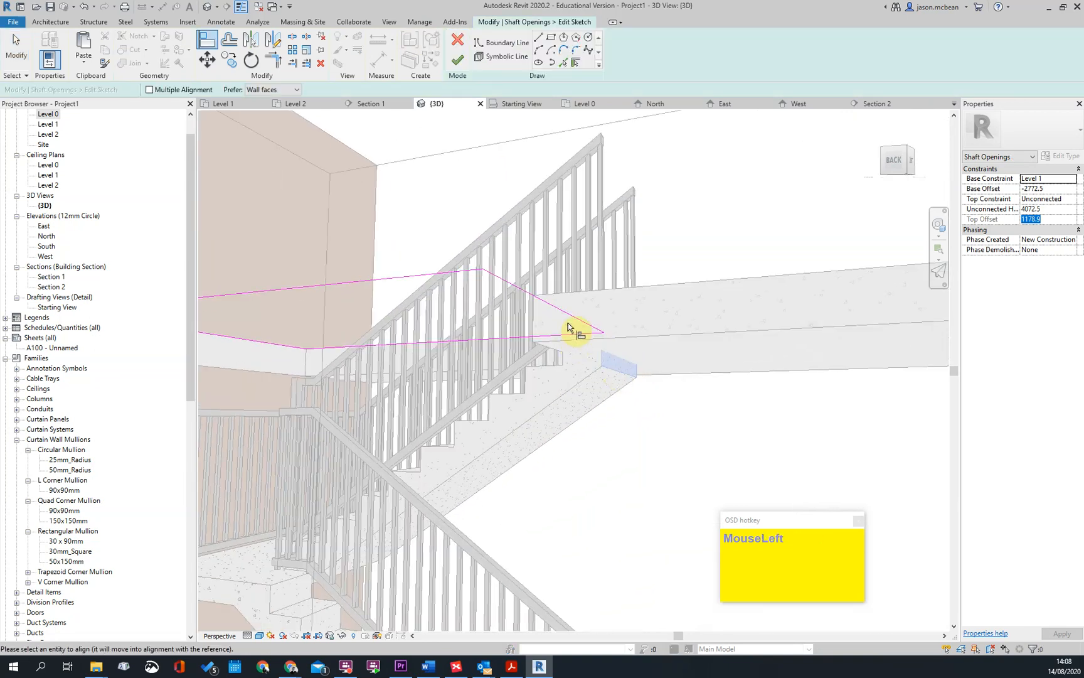
scroll(583, 329, "up", 2)
key("Escape")
left_click(457, 69)
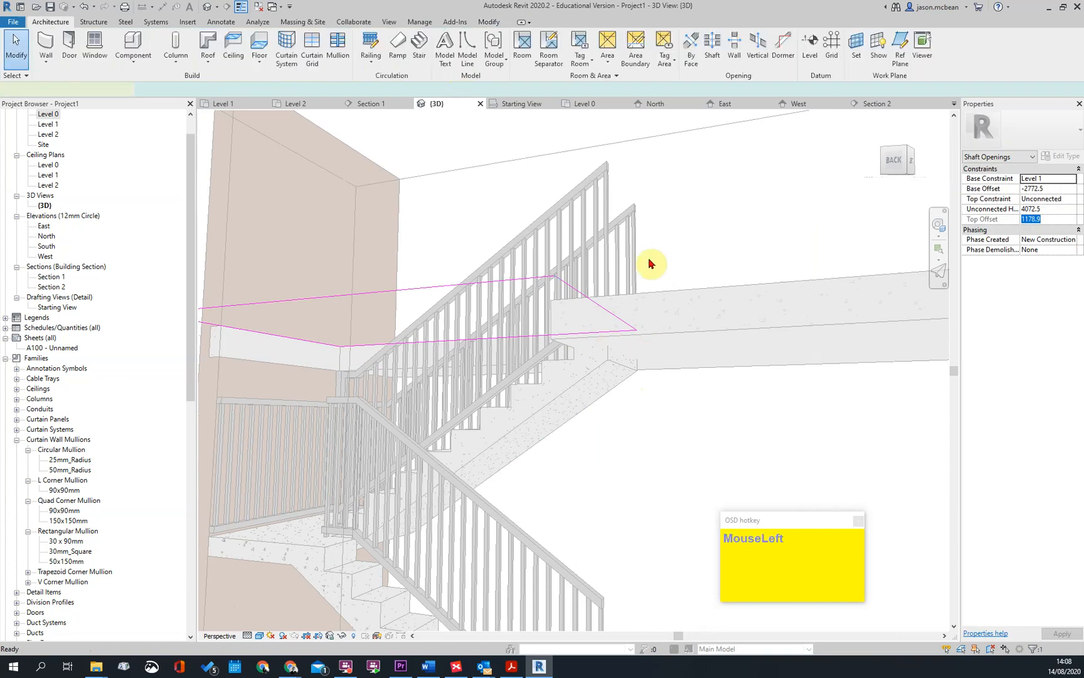
Delete the stair's outer railing that runs along the walls and around the landing
scroll(574, 448, "down", 2)
mouse_move(573, 448)
middle_mouse_down("shift")
mouse_move(653, 465)
mouse_move(624, 479)
mouse_move(565, 455)
middle_mouse_up("shift")
scroll(629, 465, "down", 3)
scroll(628, 458, "down", 2)
middle_click_drag(602, 302, 335, 254, "shift")
left_click(376, 257)
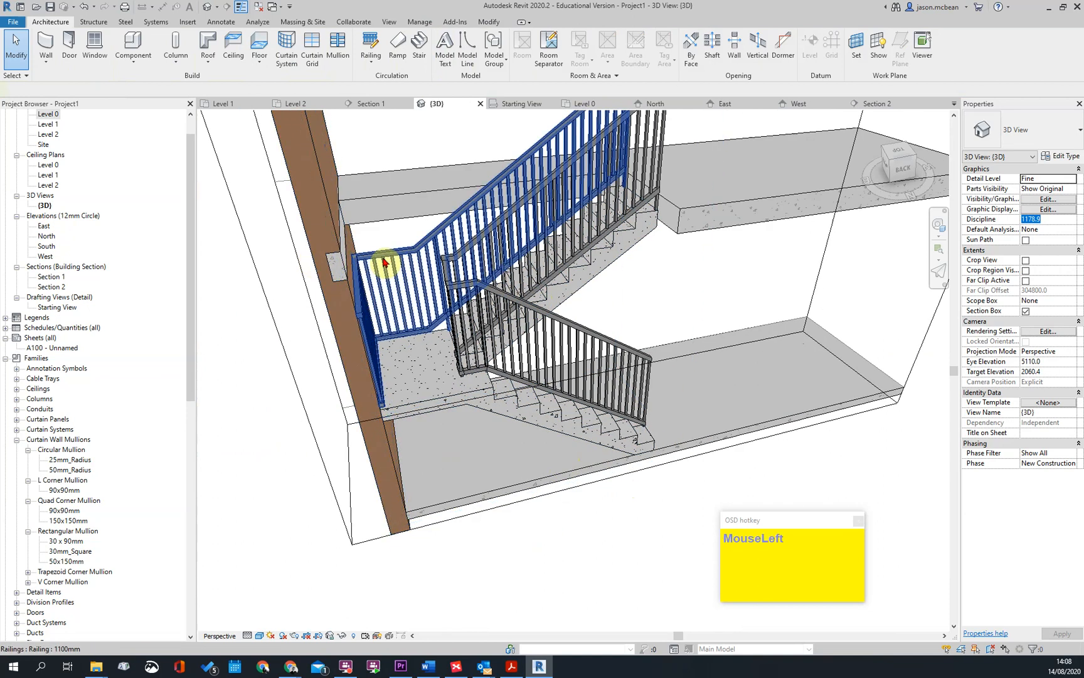
scroll(474, 242, "up", 3)
key("Escape")
scroll(438, 274, "down", 2)
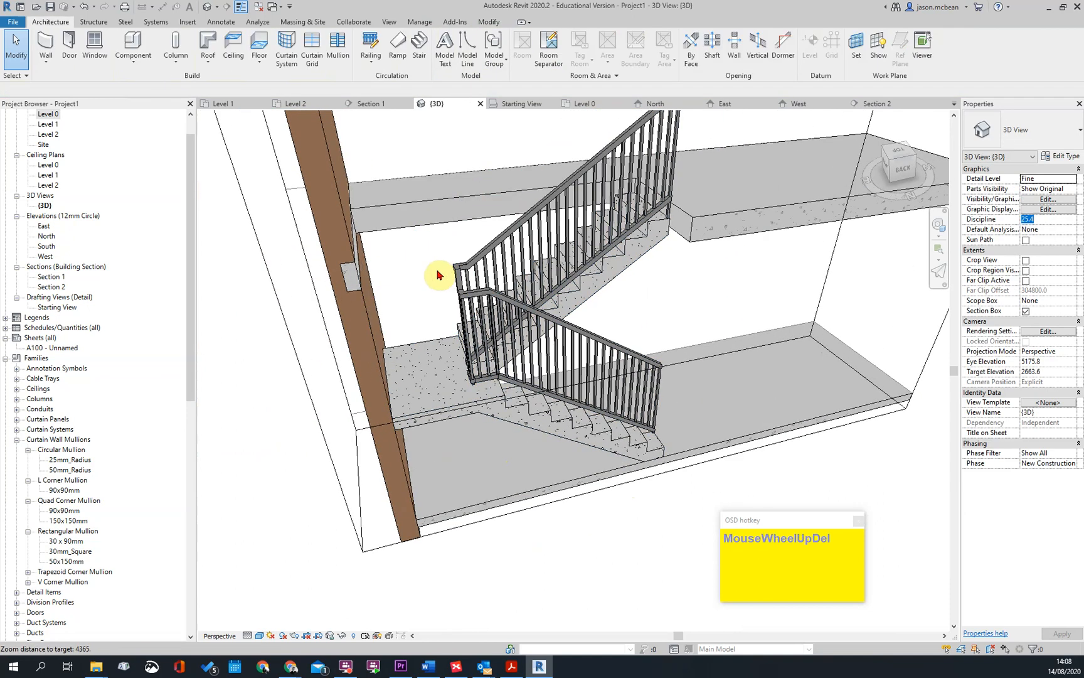
Undo the last railing deletion and change the stair's outer railing to the 900mm_Pipe type
middle_click_drag(634, 350, 569, 361, "shift")
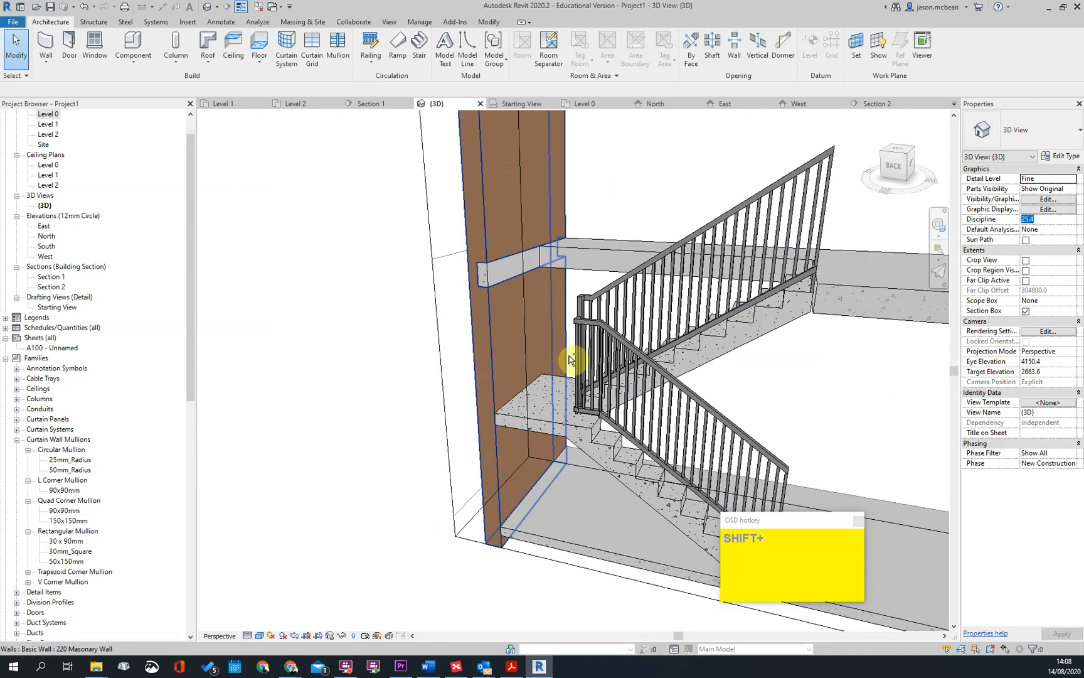
key("Escape")
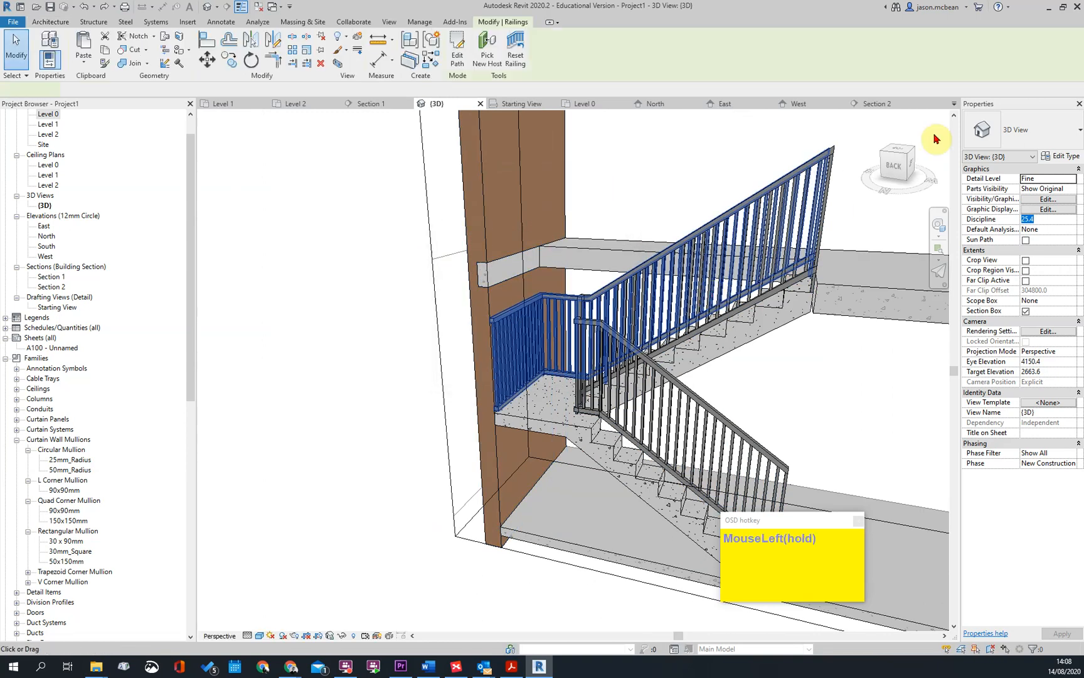
left_click(1028, 125)
left_click(992, 200)
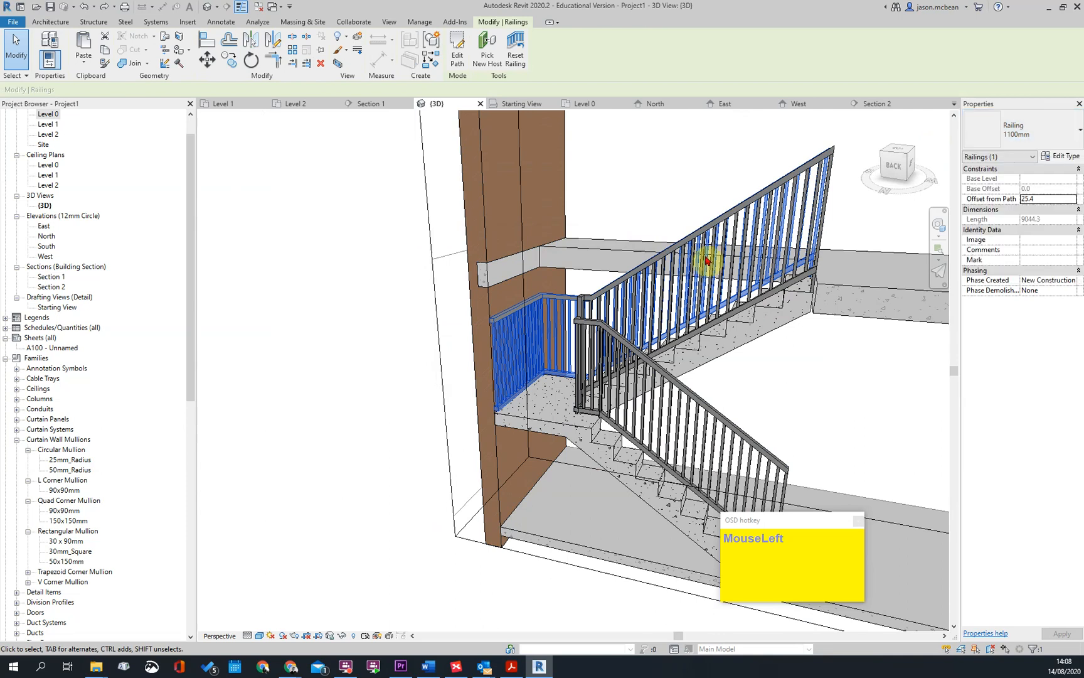
Match the stair's inner railing type to the outer 900mm_Pipe railing
key("Escape")
left_click(584, 314)
key("Escape")
key("m")
key("a")
scroll(577, 313, "up", 2)
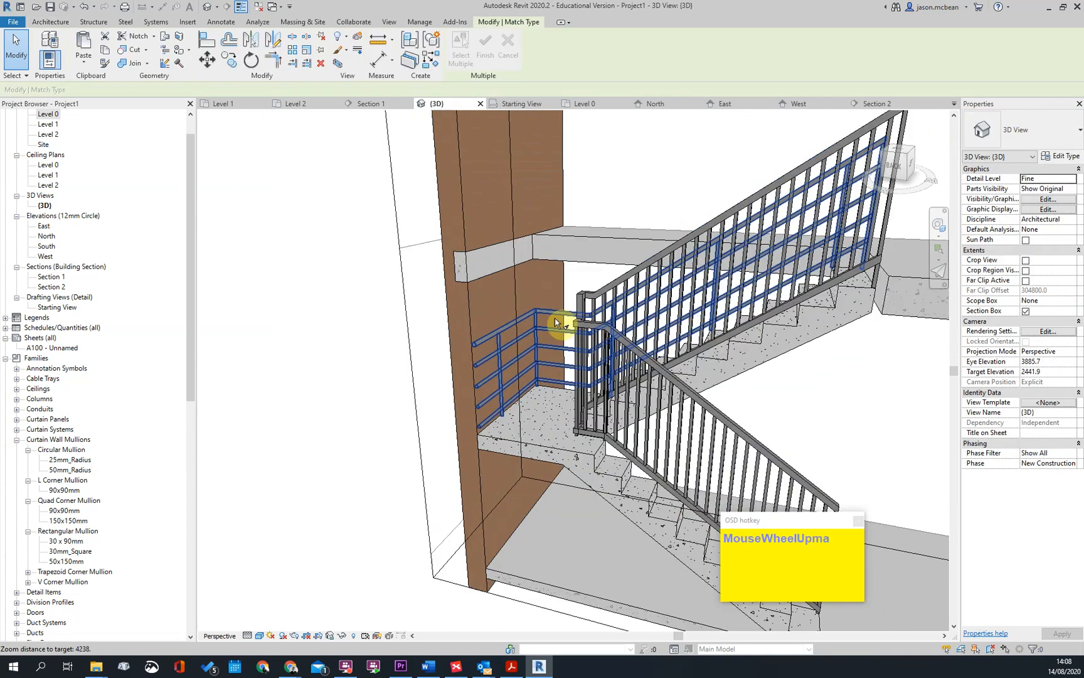
left_click(558, 316)
left_click(623, 290)
key("Escape")
key("Escape")
Change the stair's outer railing along the walls and landing to the 900mm type
middle_click_drag(544, 440, 643, 415, "shift")
middle_click_drag(583, 355, 576, 354, "shift")
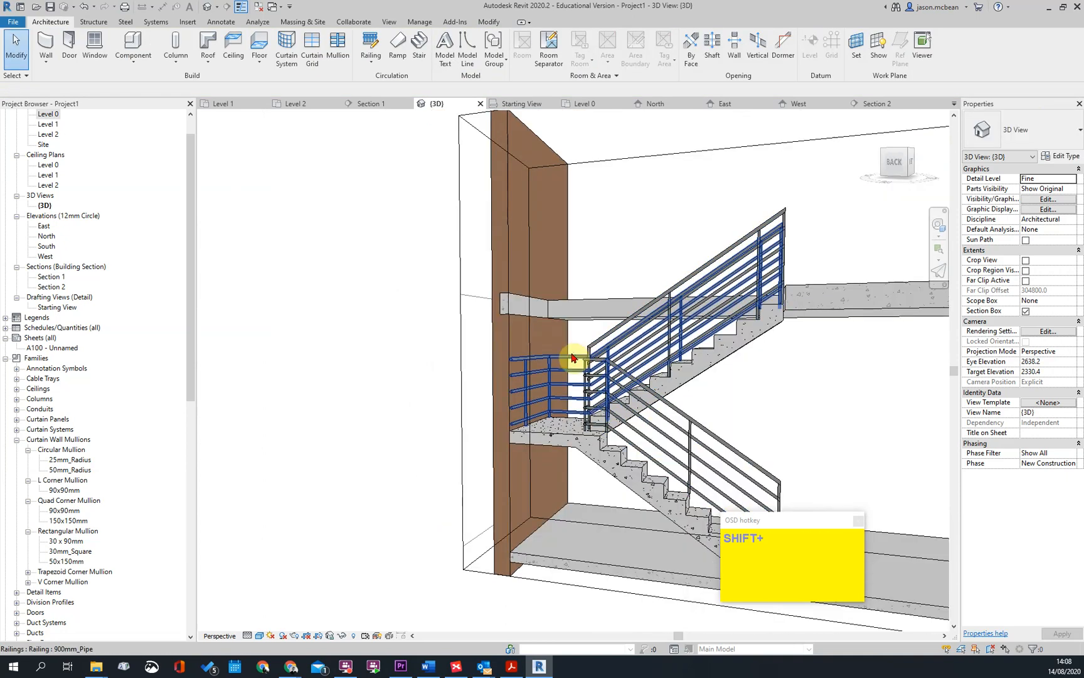
left_click(576, 355)
left_click(1021, 133)
left_click(993, 183)
scroll(587, 377, "up", 2)
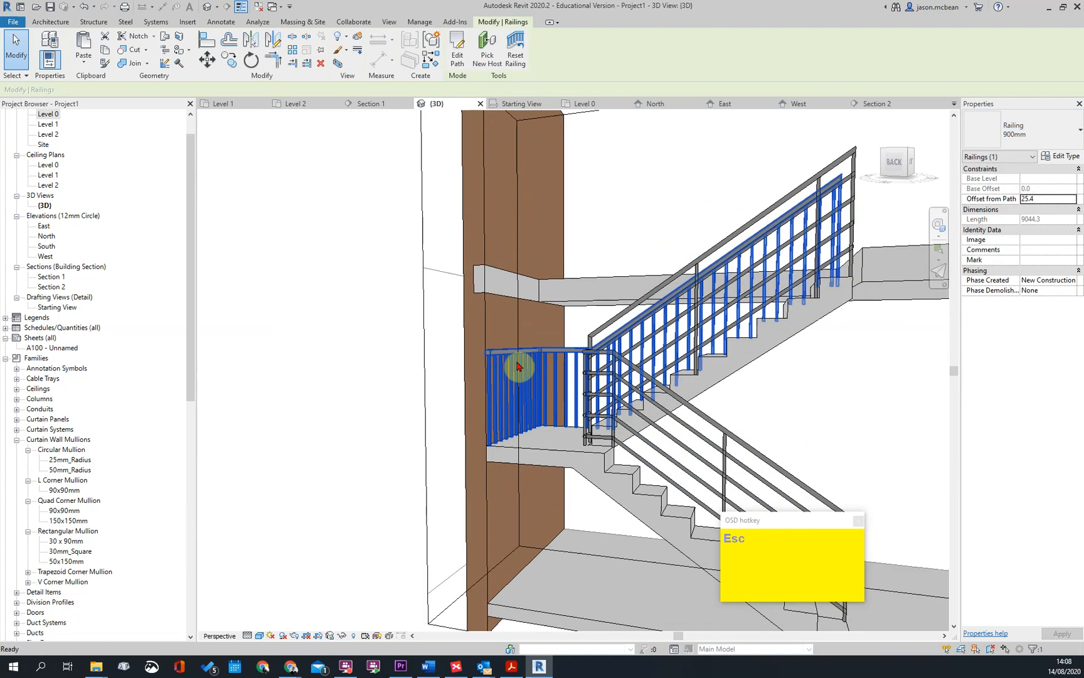
left_click(697, 204)
left_click(1025, 134)
key("Escape")
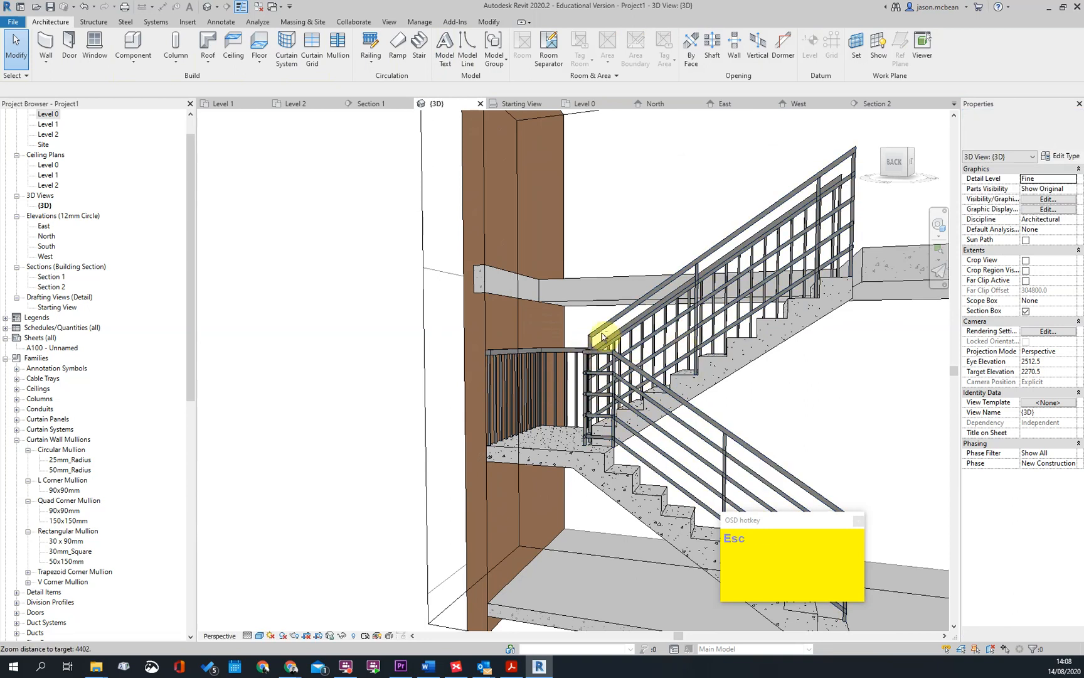
Delete both the inner and the outer railing of the concrete stair
middle_click_drag(602, 337, 514, 362, "shift")
left_click(470, 323)
key("Delete")
scroll(622, 221, "down", 2)
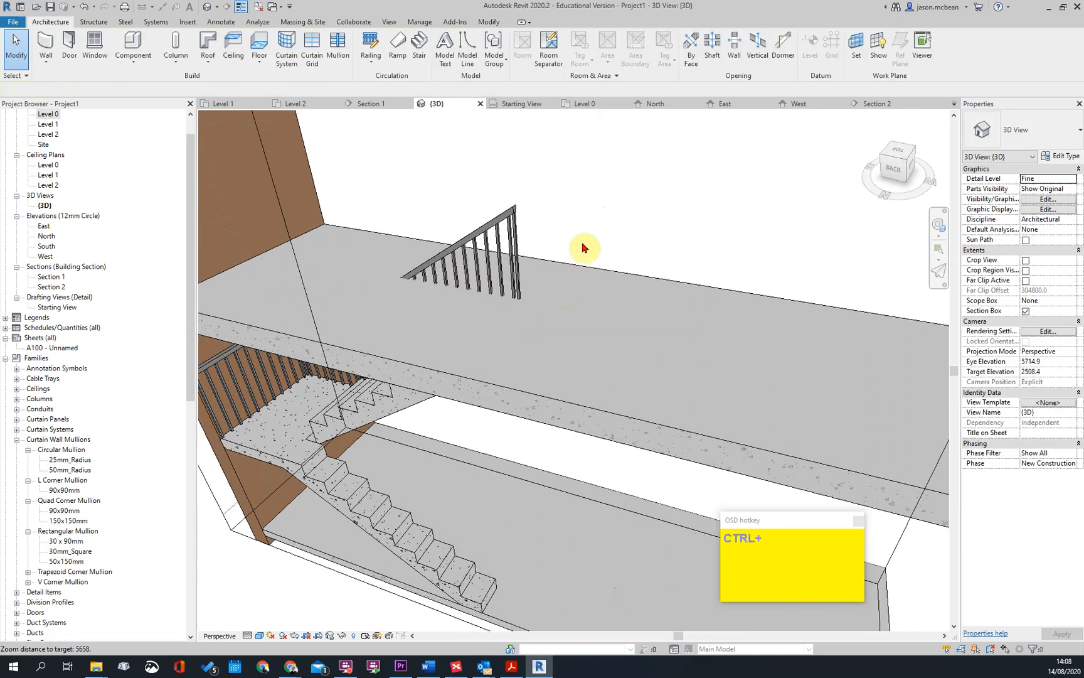
left_click(508, 245)
scroll(713, 207, "down", 2)
key("Delete")
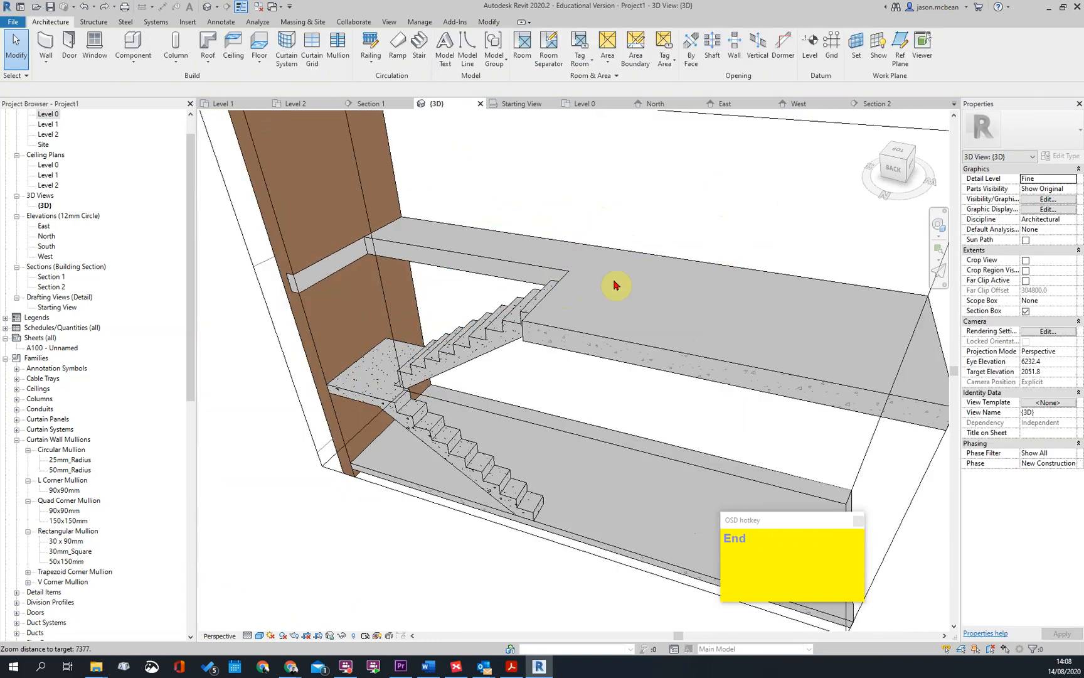
Extend the section box on its back side to include the long masonry wall beside the stair
scroll(418, 428, "down", 1)
scroll(419, 428, "up", 2)
scroll(663, 385, "down", 1)
middle_click_drag(624, 375, 423, 246, "shift")
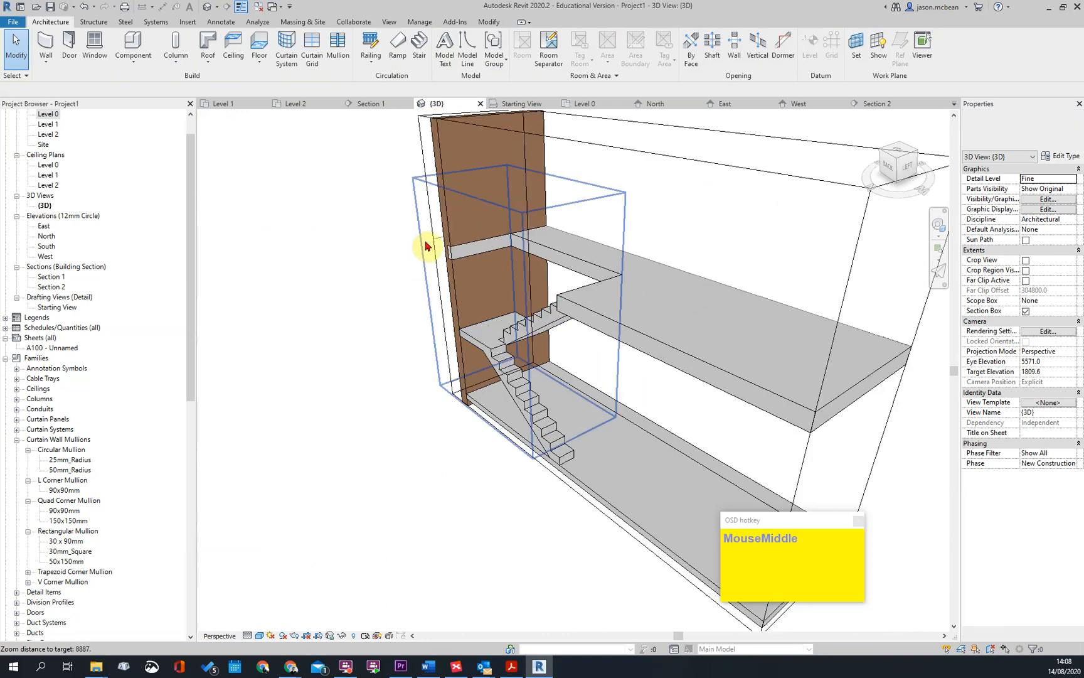
left_click(428, 235)
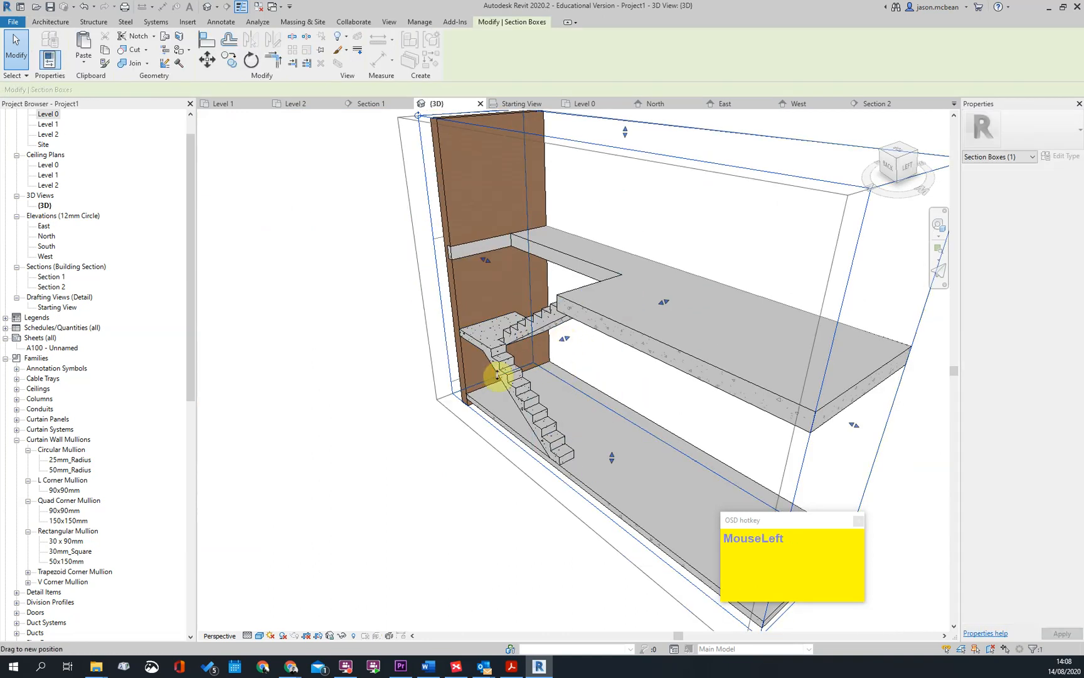
scroll(527, 375, "up", 3)
scroll(543, 344, "down", 3)
middle_click_drag(548, 316, 762, 384, "shift")
middle_click_drag(704, 412, 495, 433)
middle_click_drag(630, 371, 530, 399)
middle_click_drag(671, 395, 721, 375)
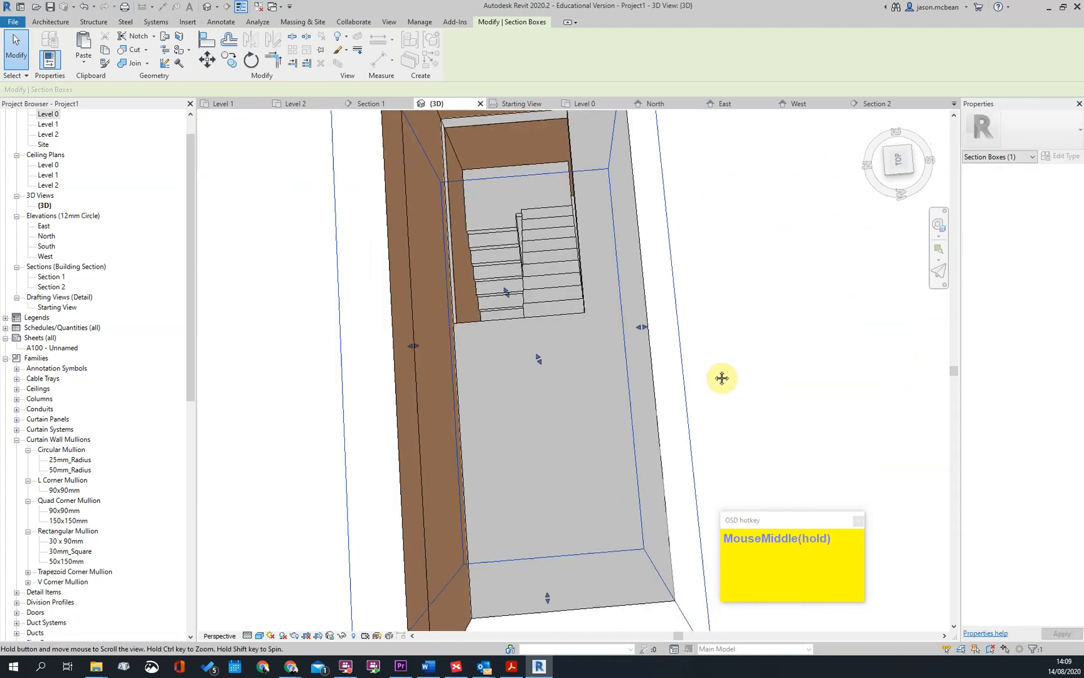
Place 1100mm railings on the stair's treads and delete the outer railing that runs along the walls and landing
left_click(52, 23)
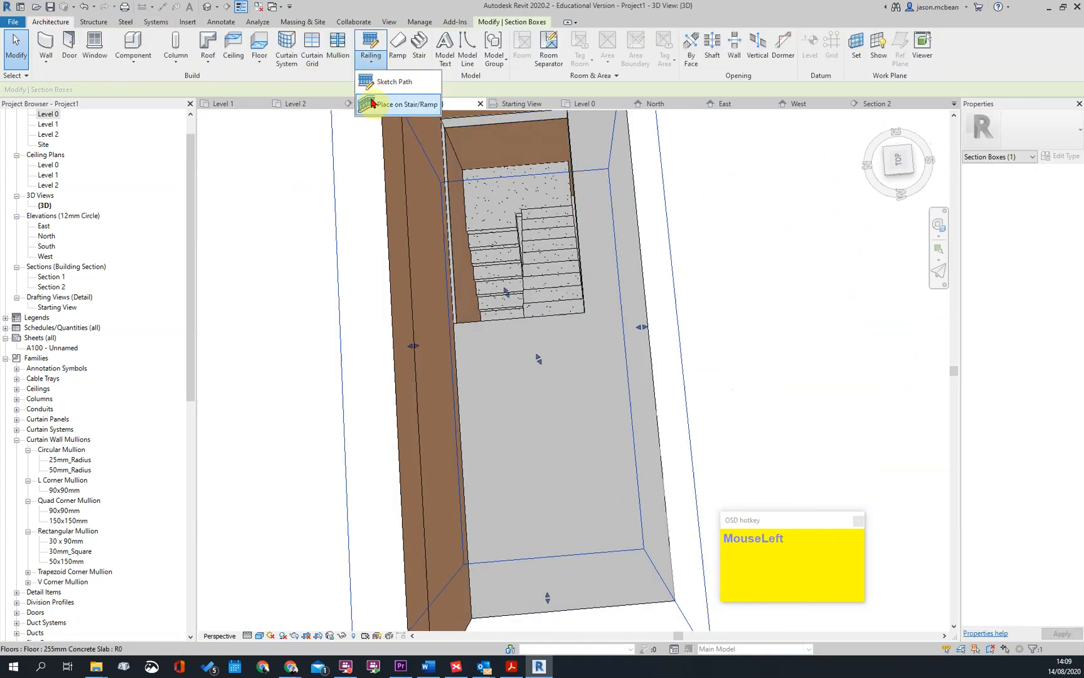
left_click(372, 104)
left_click(503, 230)
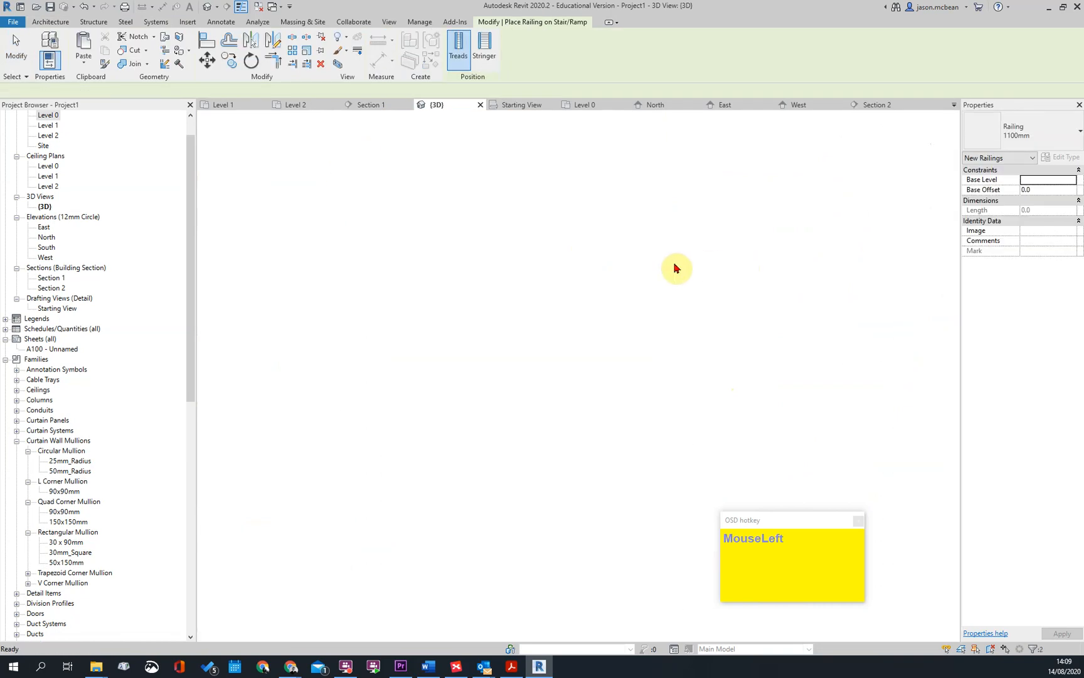
key("Escape")
left_click(513, 147)
key("Delete")
middle_click_drag(570, 474, 599, 227, "shift")
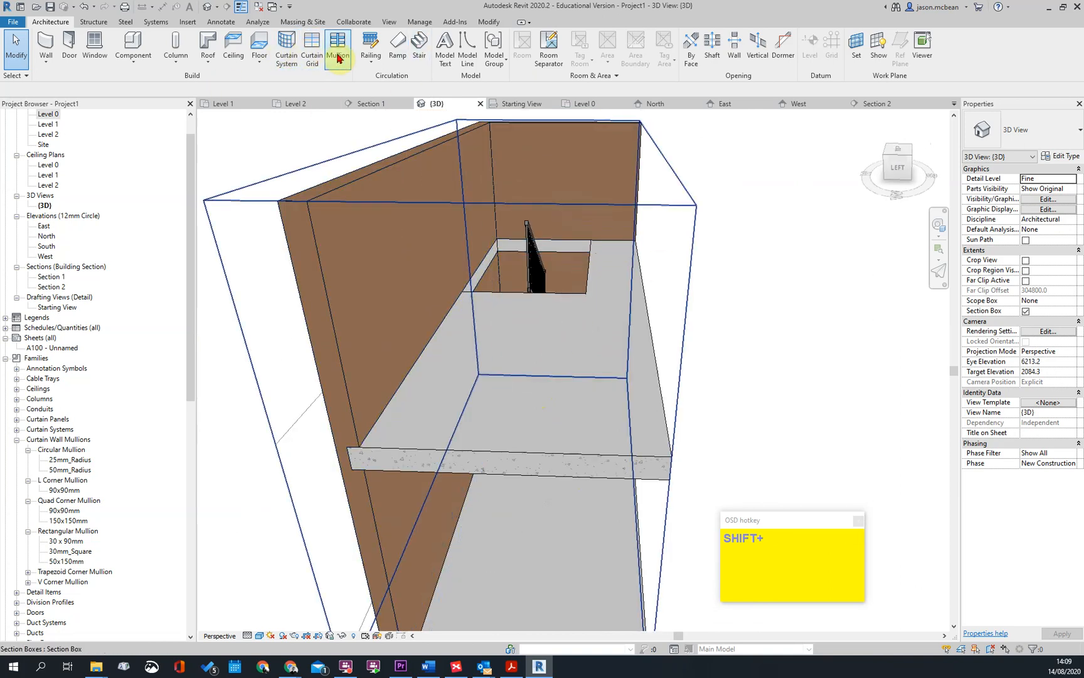
left_click(368, 47)
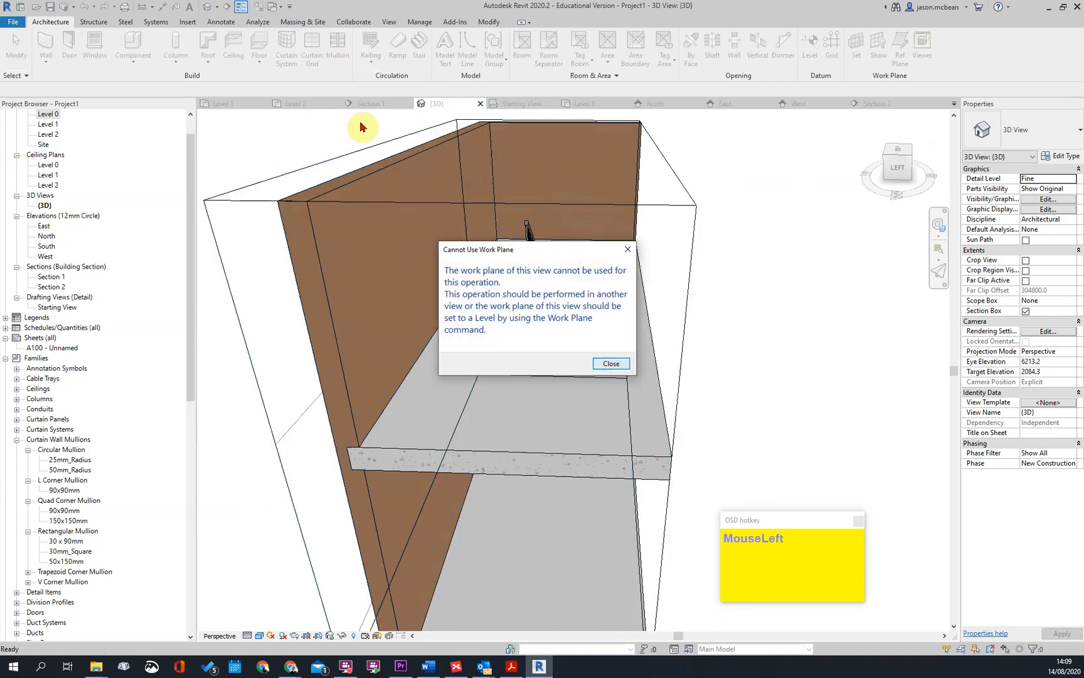
left_click(611, 364)
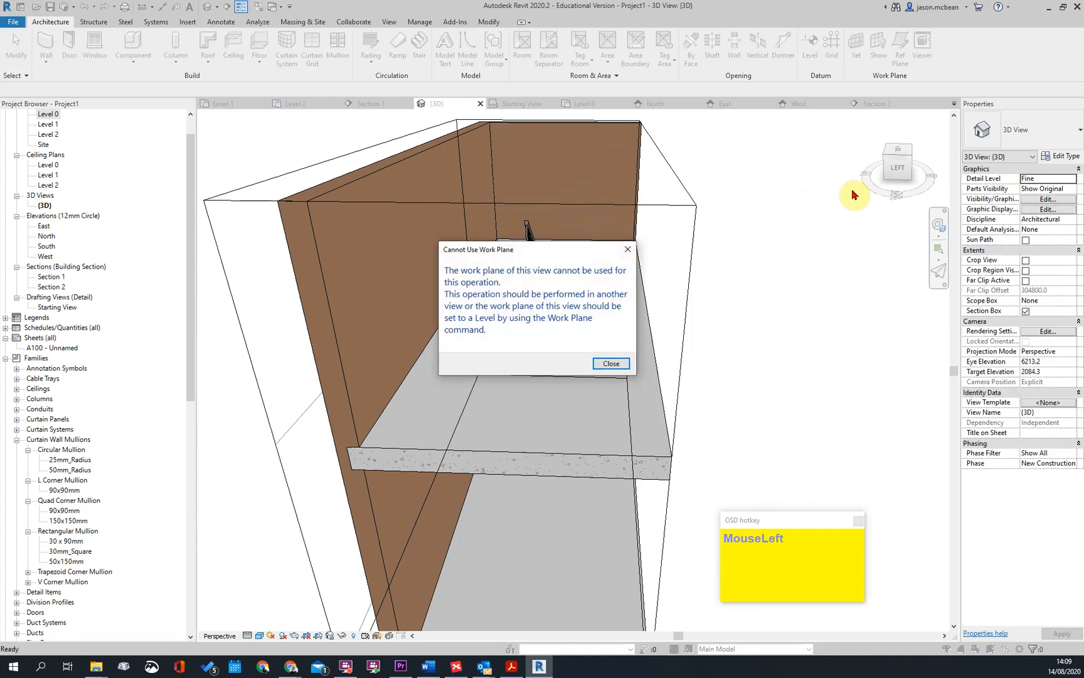
left_click(612, 364)
key("Escape")
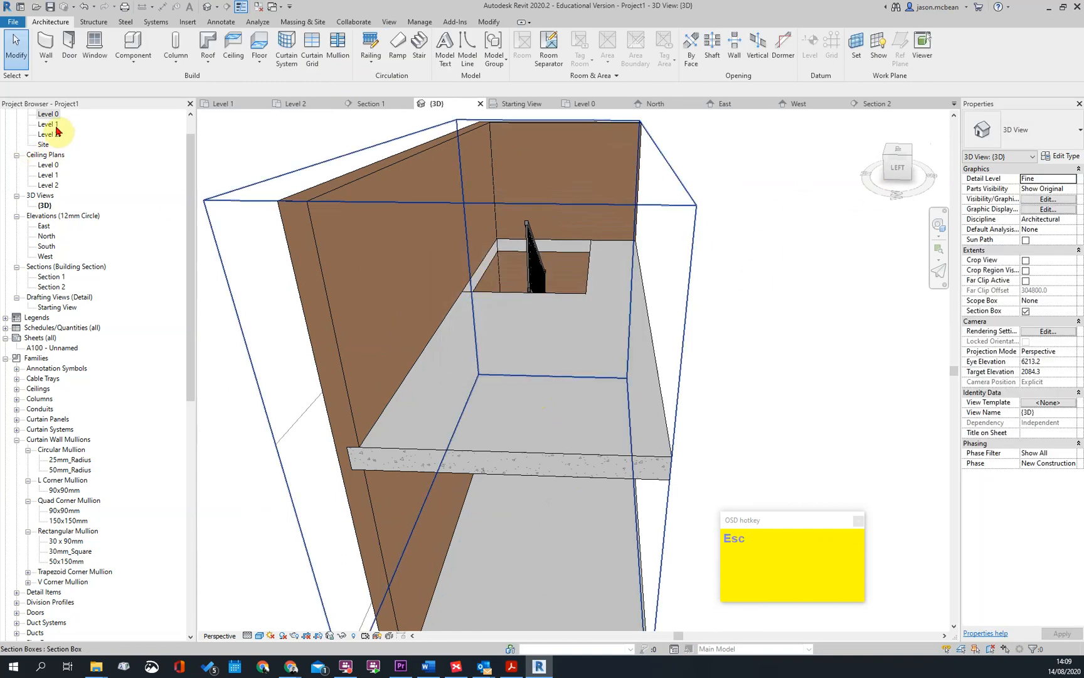
In the Level 1 floor plan, sketch a railing path about 3150 mm long along the opening's long open edge, from the wall to the stair's end
left_click(56, 133)
double_click(47, 135)
double_click(49, 125)
scroll(721, 327, "up", 4)
middle_click_drag(721, 327, 581, 280)
key("Escape")
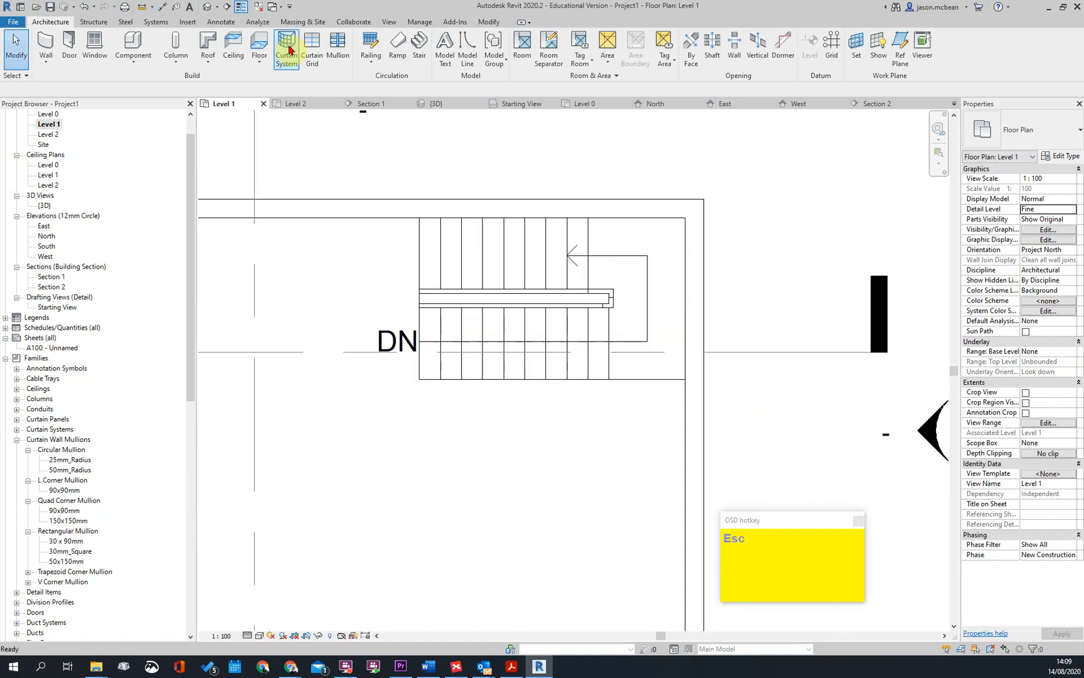
left_click(371, 61)
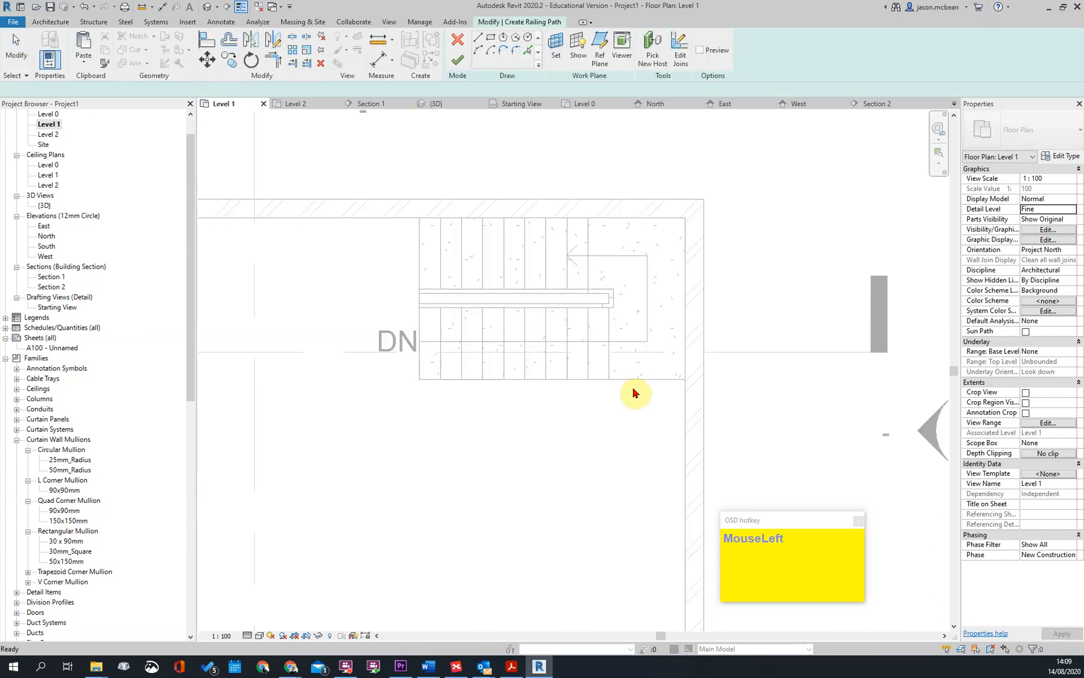
left_click(683, 379)
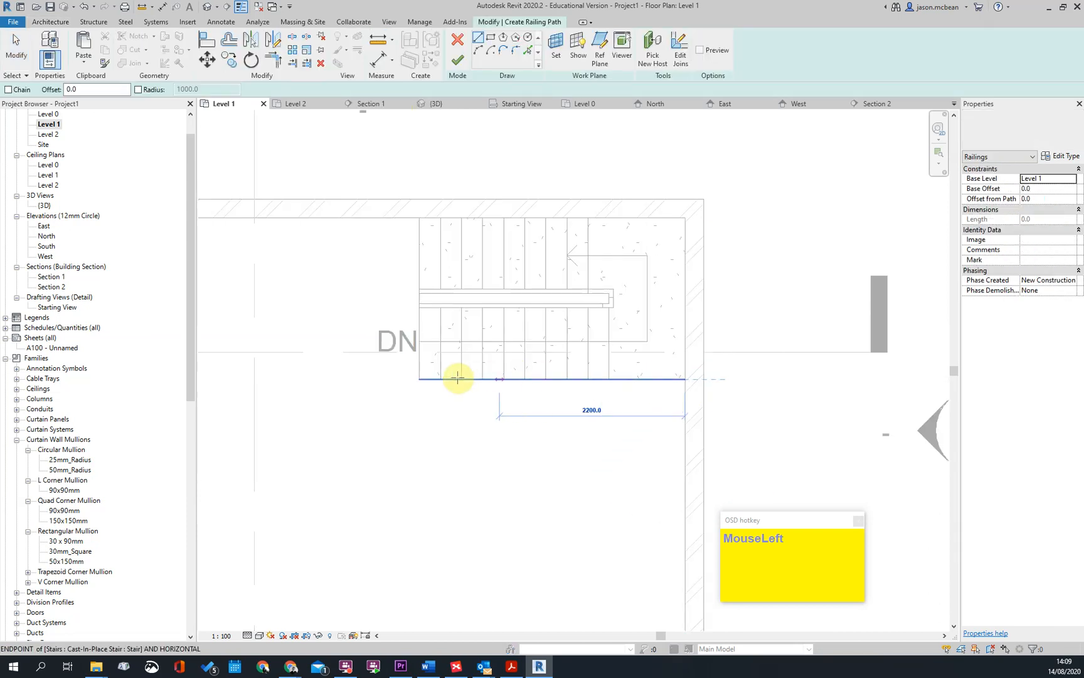
left_click(462, 386)
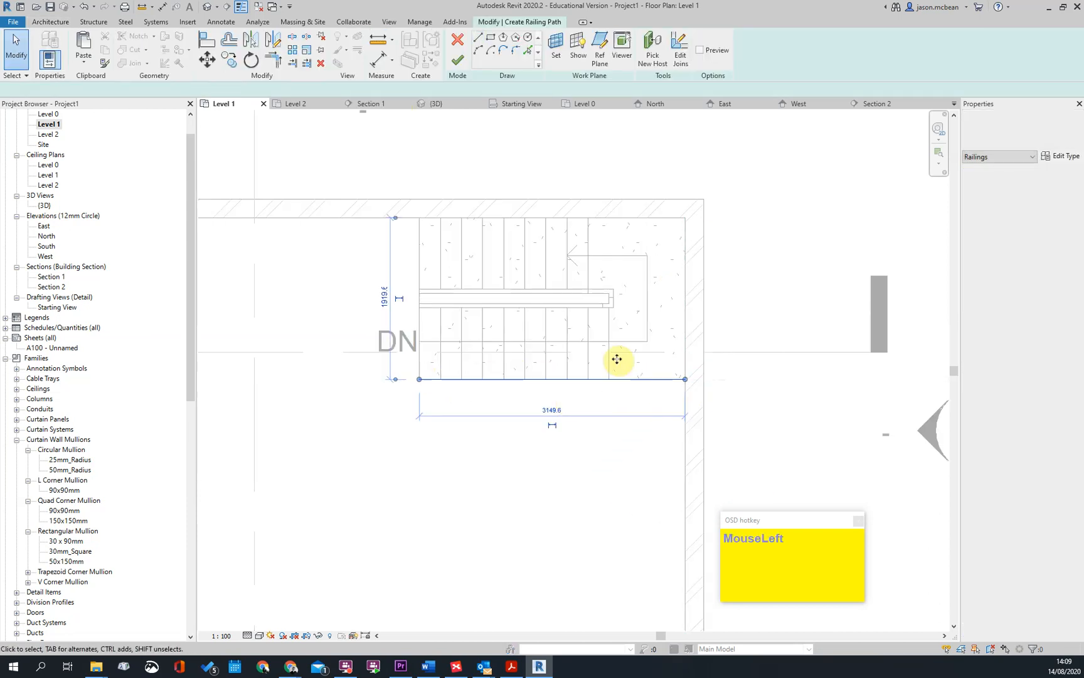
Set the railing path's distance from the opening edge to 50 mm and finish the railing
scroll(496, 437, "up", 2)
scroll(495, 438, "down", 1)
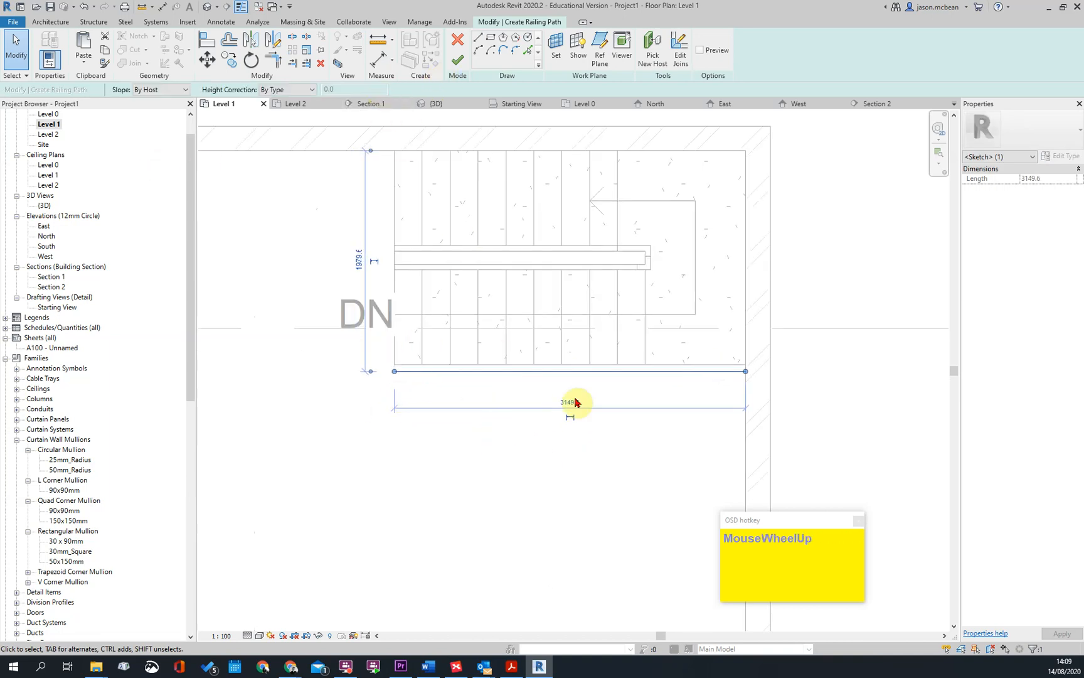
scroll(419, 384, "down", 2)
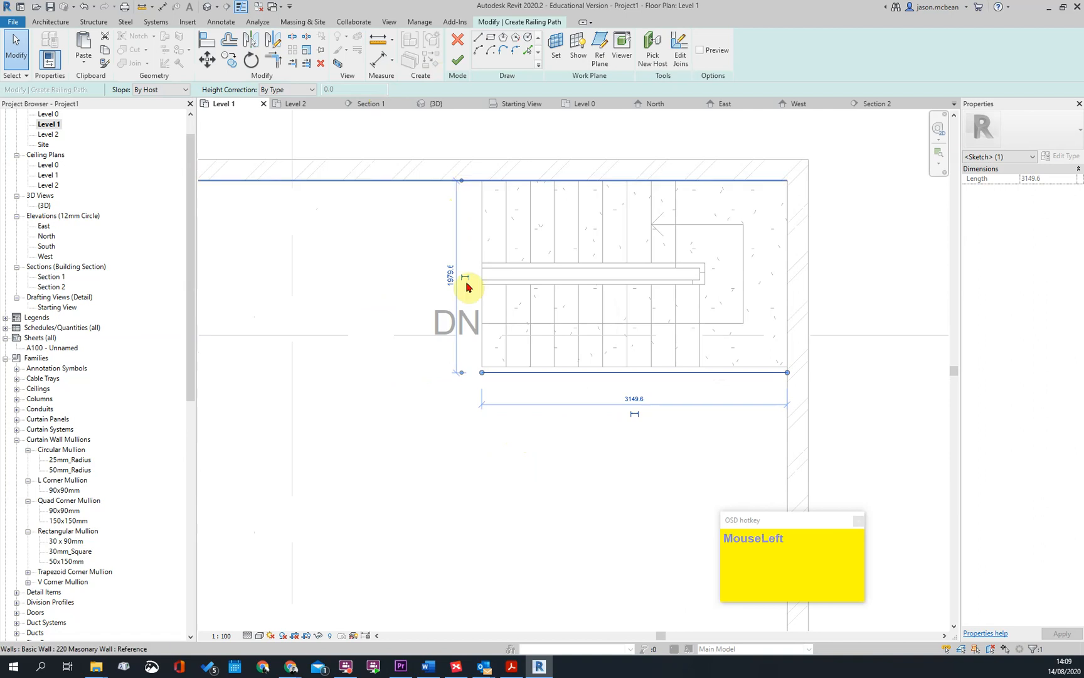
scroll(450, 361, "up", 2)
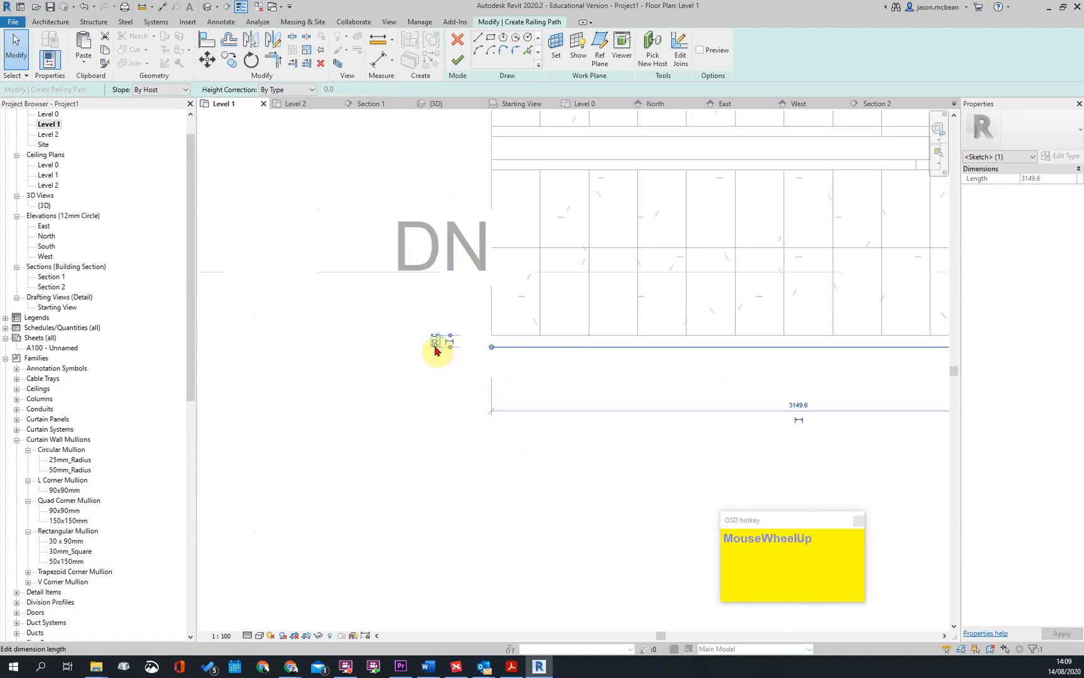
key("Return")
scroll(504, 426, "down", 5)
key("Escape")
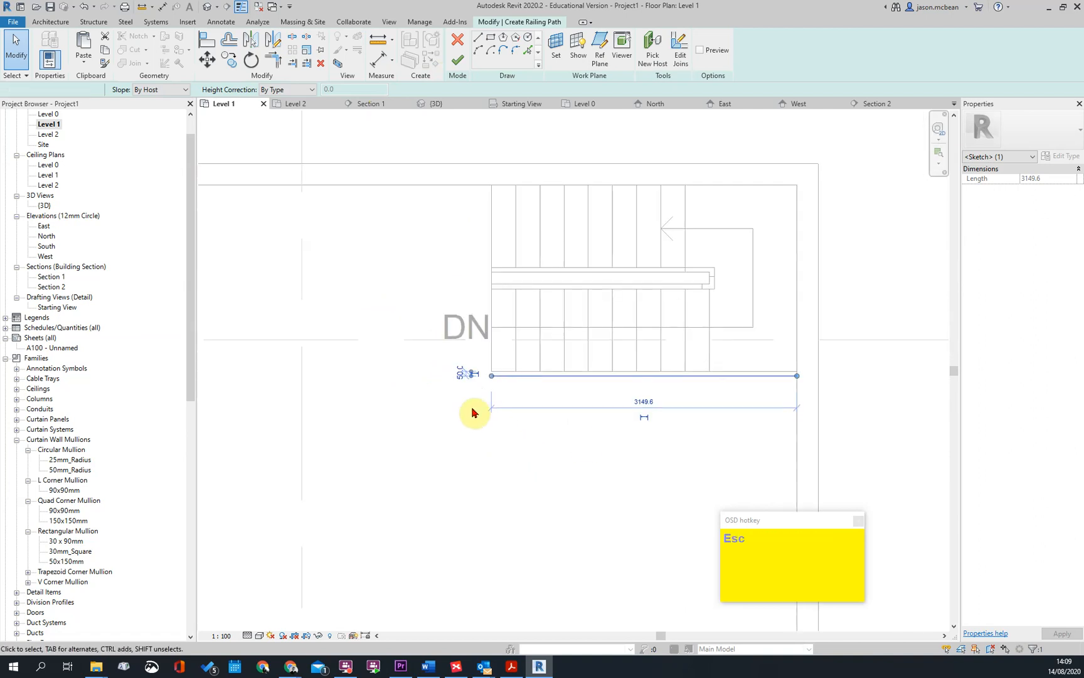
left_click(457, 71)
key("Escape")
In the 3D view, edit the inner stair railing's path to continue along the slab edge above the lower flight to the wall, and finish it
scroll(497, 291, "down", 3)
scroll(516, 329, "up", 3)
left_click(210, 11)
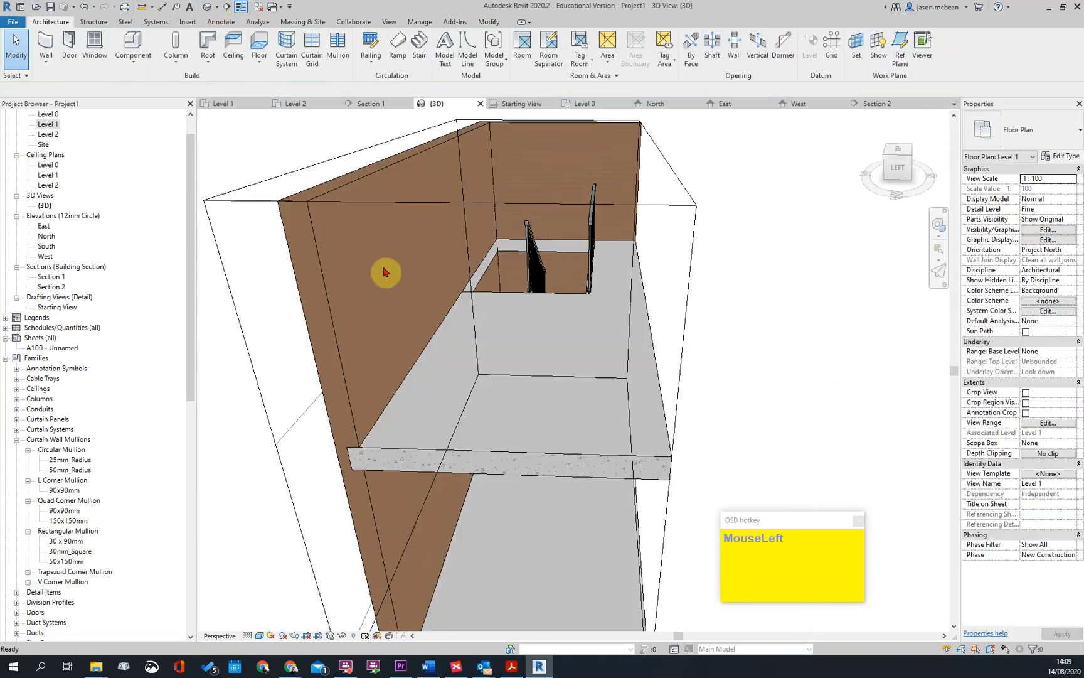
scroll(576, 334, "up", 5)
middle_click_drag(618, 323, 537, 338, "shift")
left_click(590, 398)
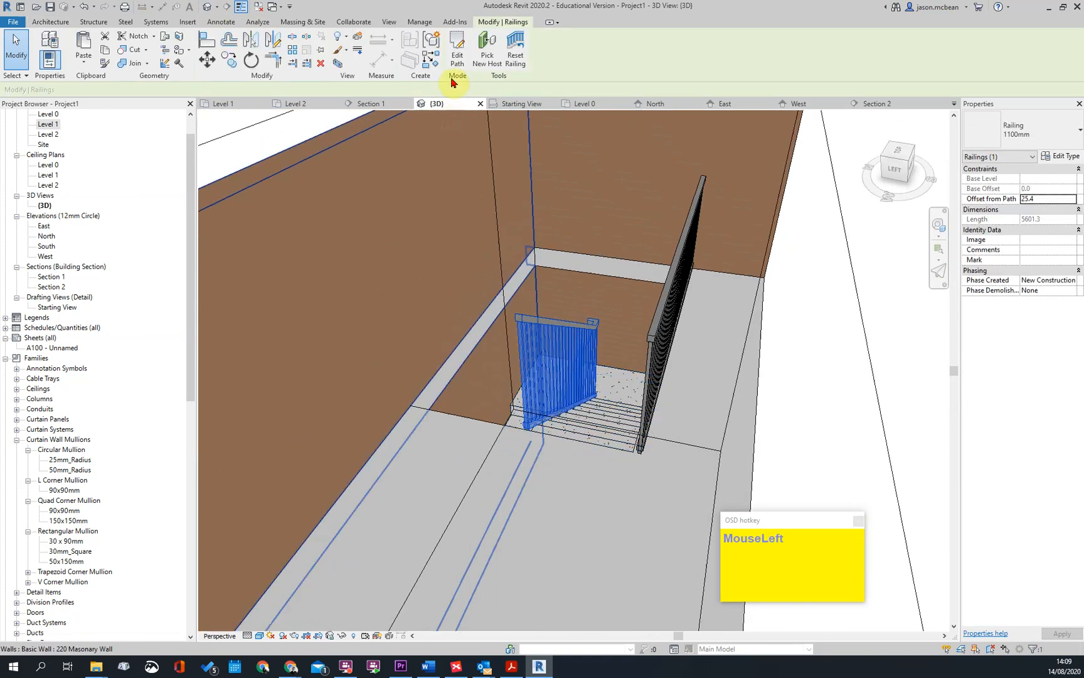
scroll(571, 419, "down", 3)
middle_click_drag(573, 433, 562, 459)
left_click(526, 54)
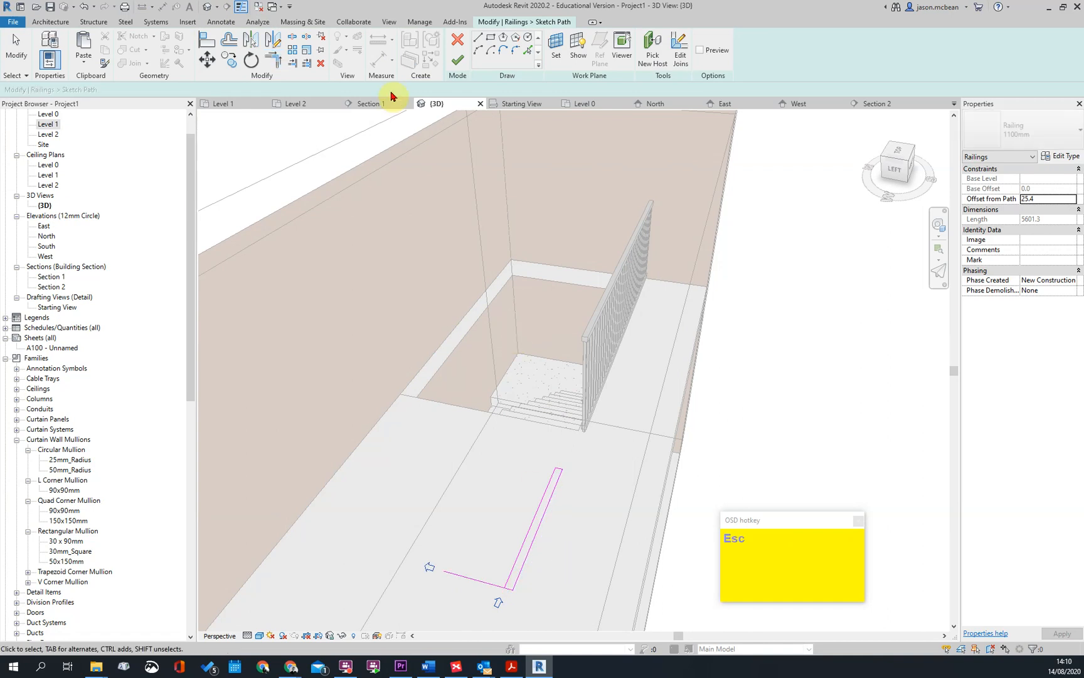
left_click(456, 61)
Examine the stair railings and the Level 1 guard railing from several sides, above and below the slab
scroll(571, 452, "down", 2)
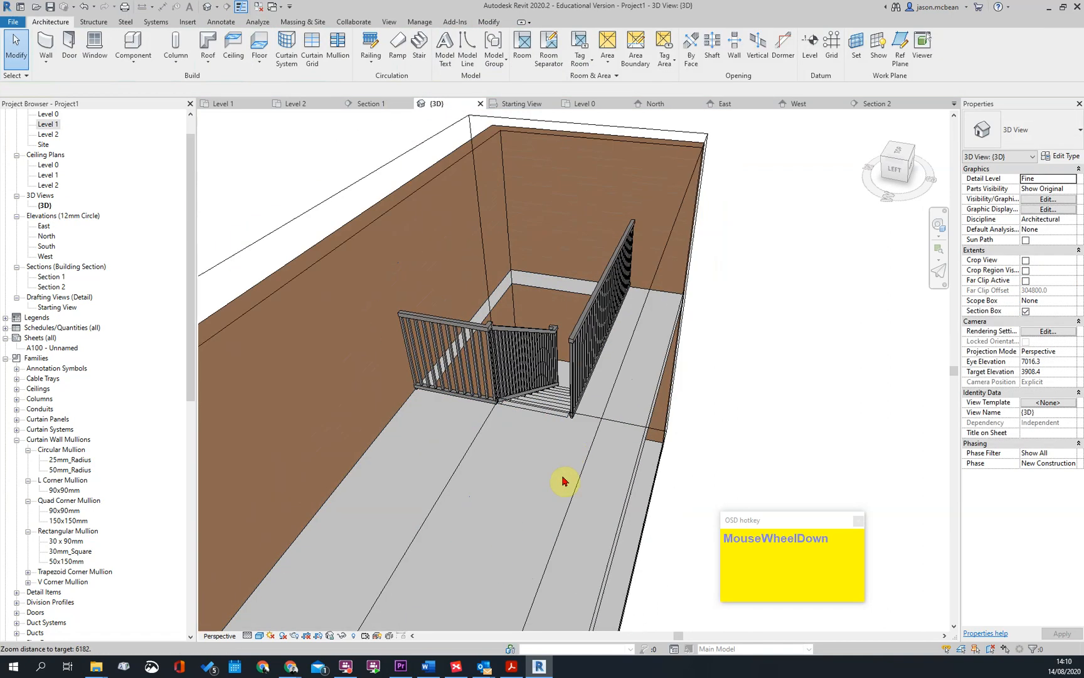
middle_click_drag(551, 497, 606, 501, "shift")
scroll(592, 475, "down", 1)
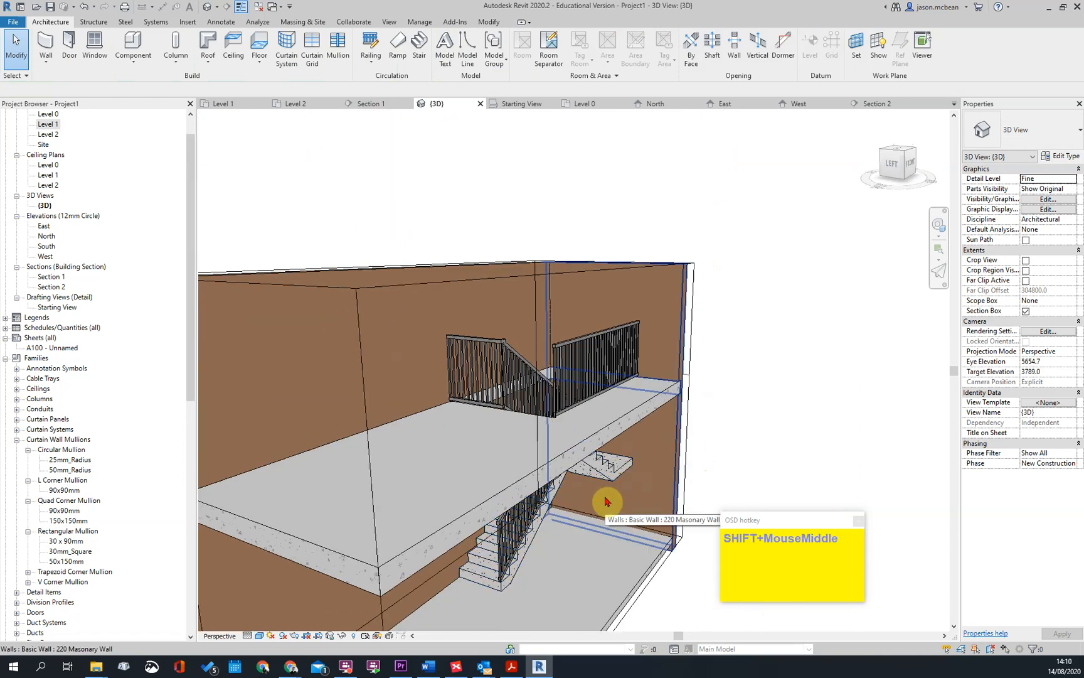
scroll(502, 342, "down", 2)
middle_click_drag(501, 339, 537, 276, "shift")
left_click(501, 377)
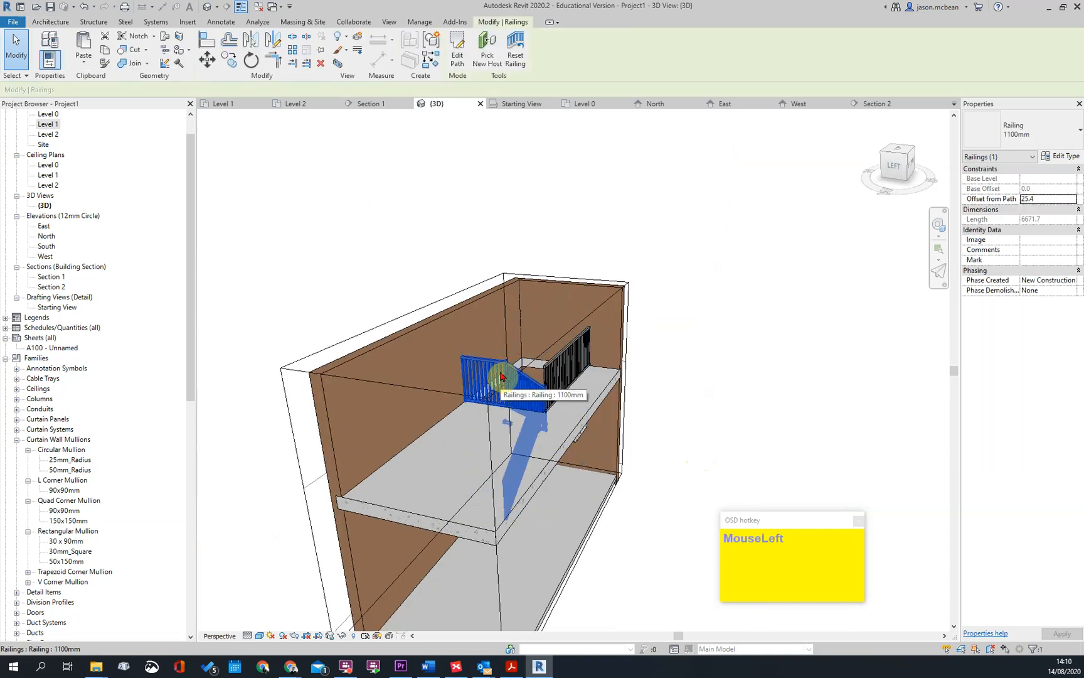
scroll(643, 431, "down", 2)
left_click(644, 414)
scroll(644, 412, "up", 4)
middle_click_drag(551, 443, 607, 399, "shift")
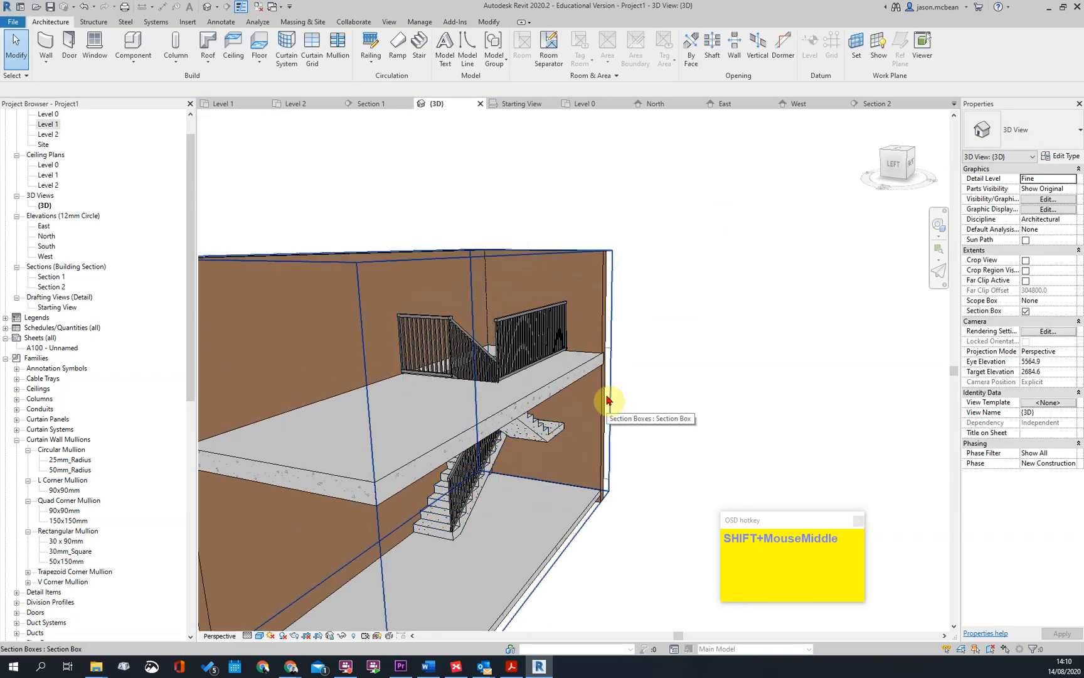
scroll(545, 465, "up", 3)
middle_click_drag(491, 314, 622, 404, "shift")
scroll(644, 368, "up", 1)
scroll(576, 448, "up", 3)
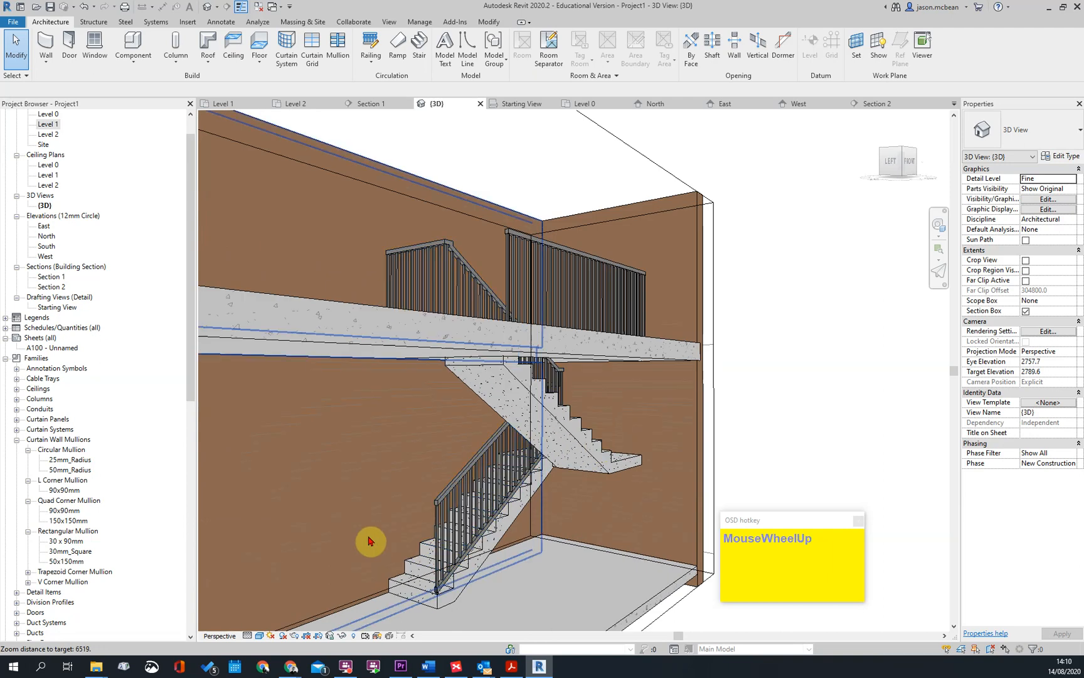
scroll(472, 412, "down", 3)
middle_click_drag(424, 462, 302, 376, "shift")
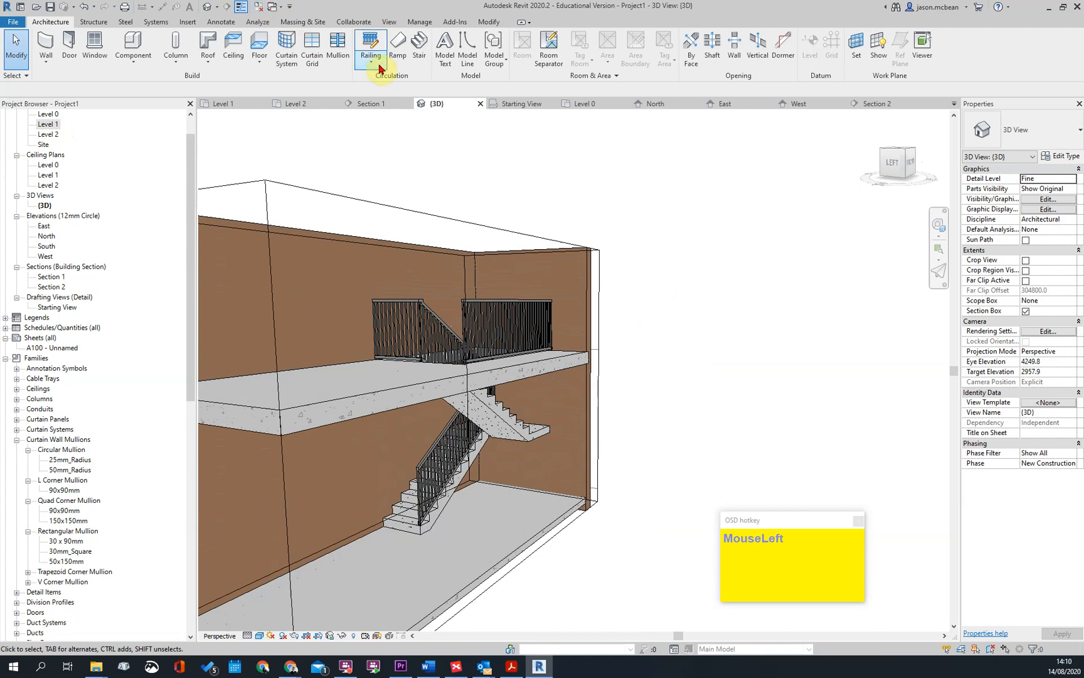
Start placing a railing on the stair and duplicate the 900mm railing type as 900mm WALL
left_click(1062, 158)
left_click(434, 140)
left_click(433, 146)
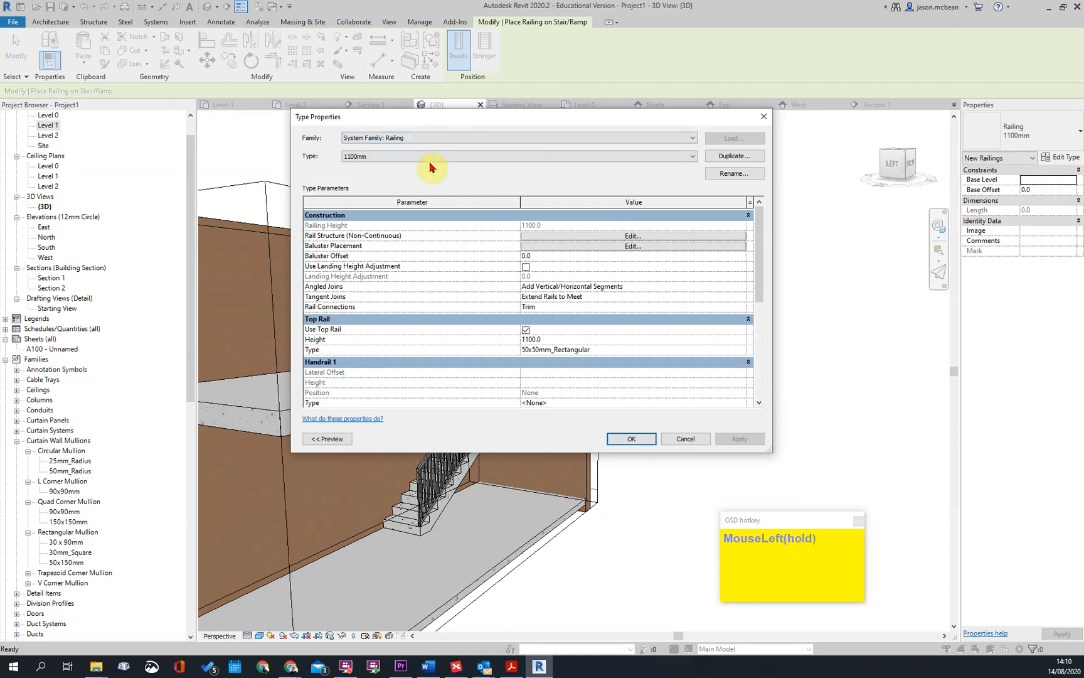
left_click(430, 160)
left_click(381, 171)
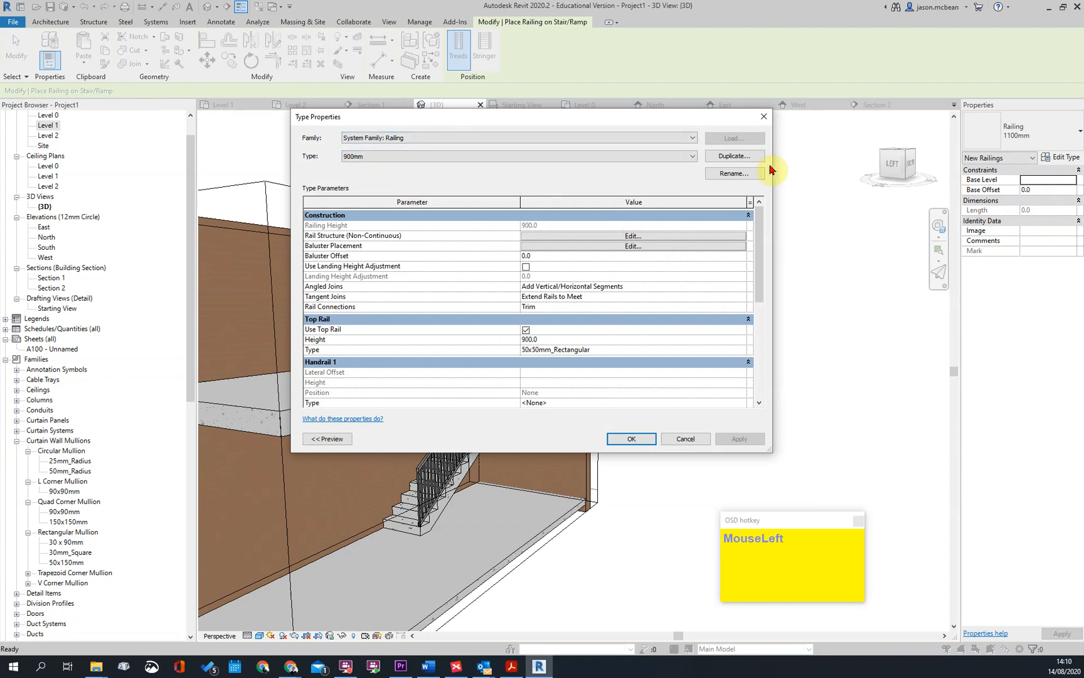
left_click(729, 157)
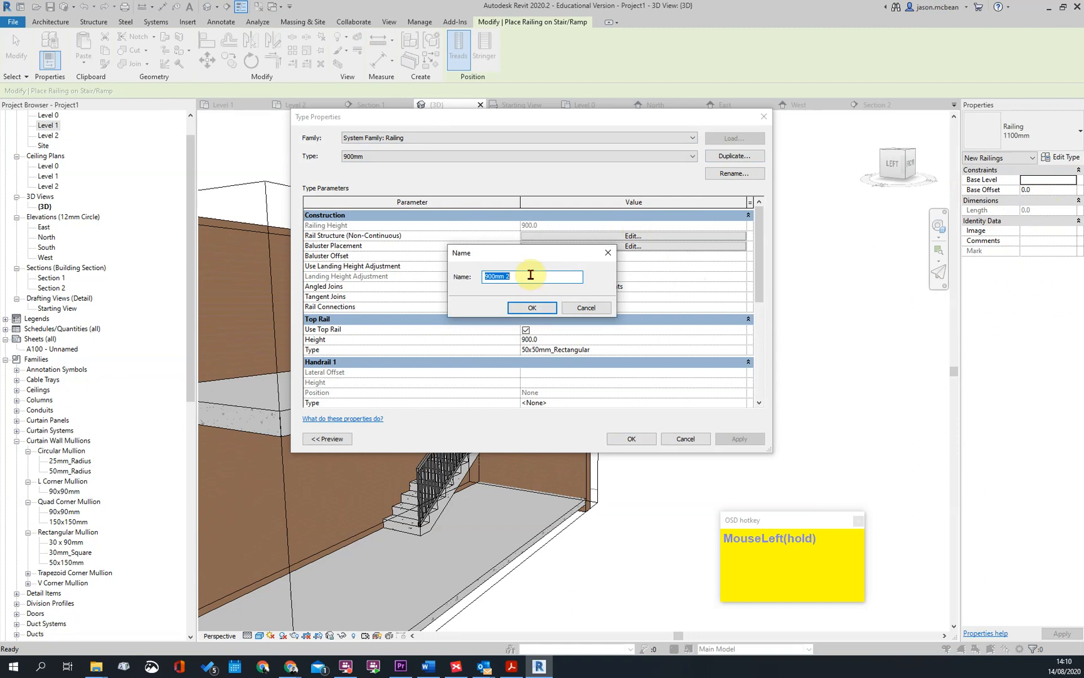
type("900mm WAL")
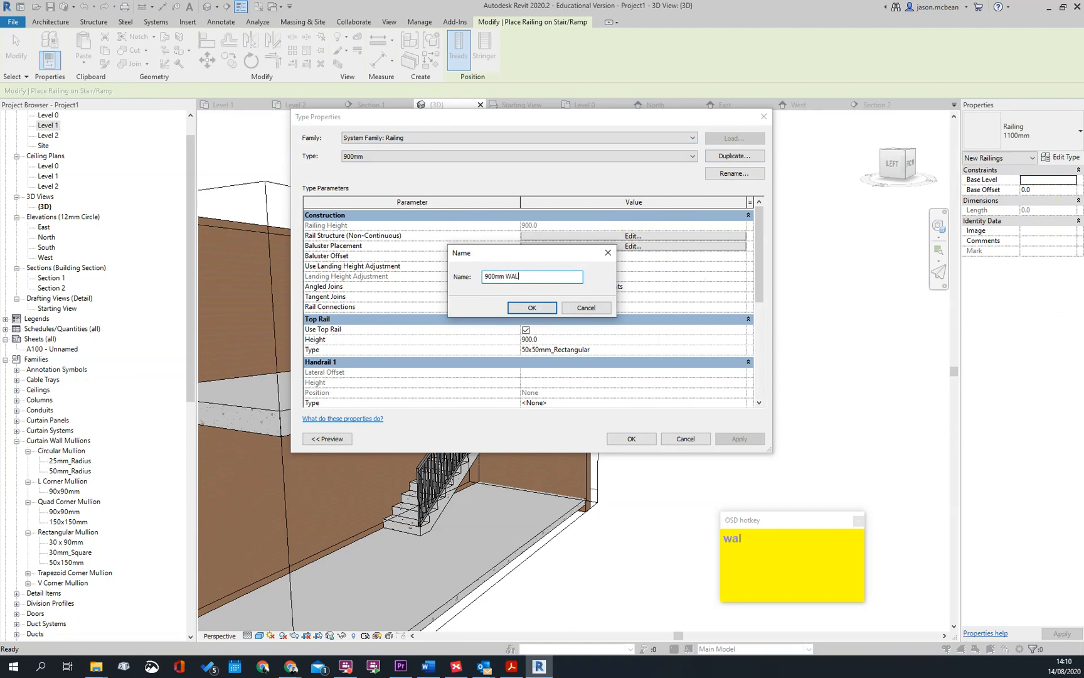
type("L")
key("Return")
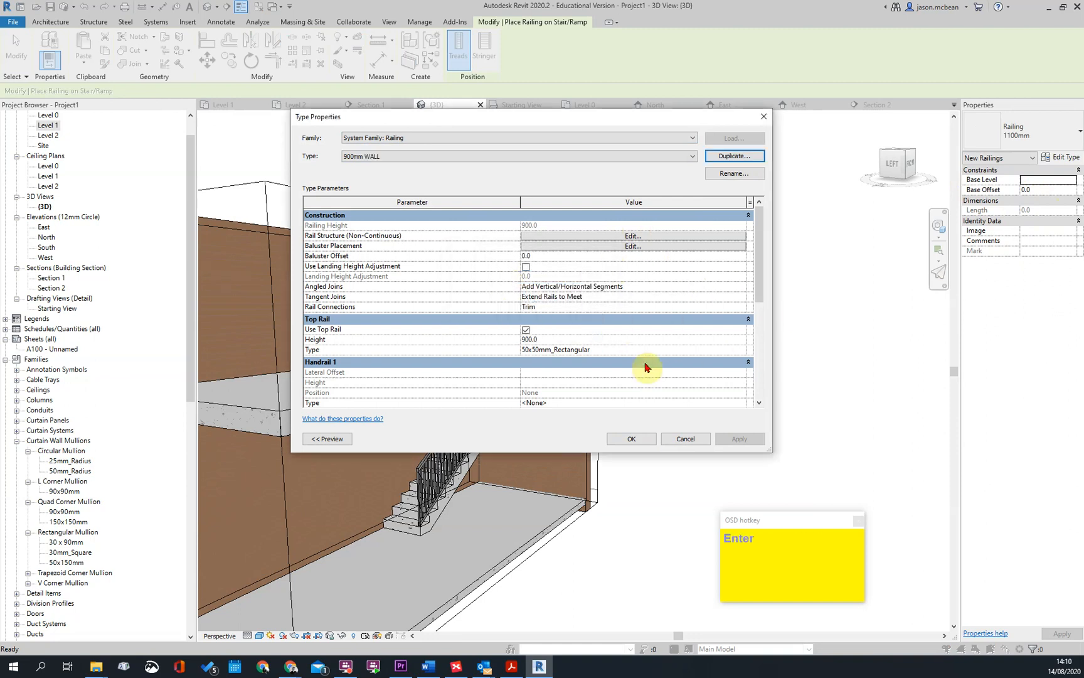
In the baluster placement of the 900mm WALL type, set the regular baluster's family to None
left_click(626, 236)
left_click(626, 429)
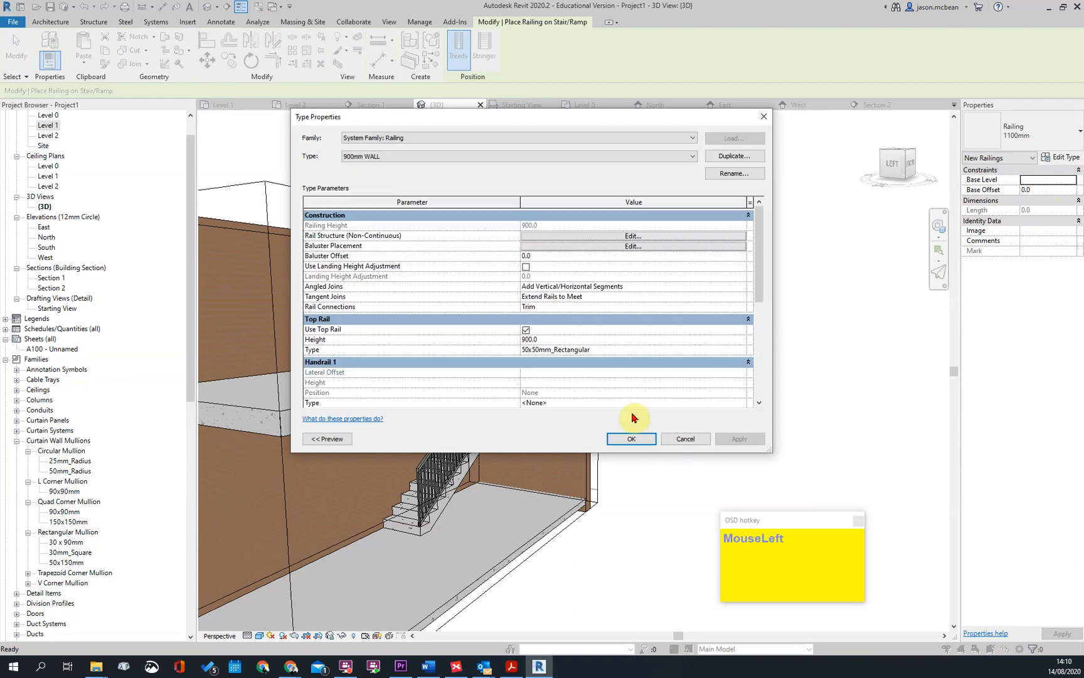
left_click(637, 250)
left_click(446, 189)
left_click(457, 189)
left_click(389, 199)
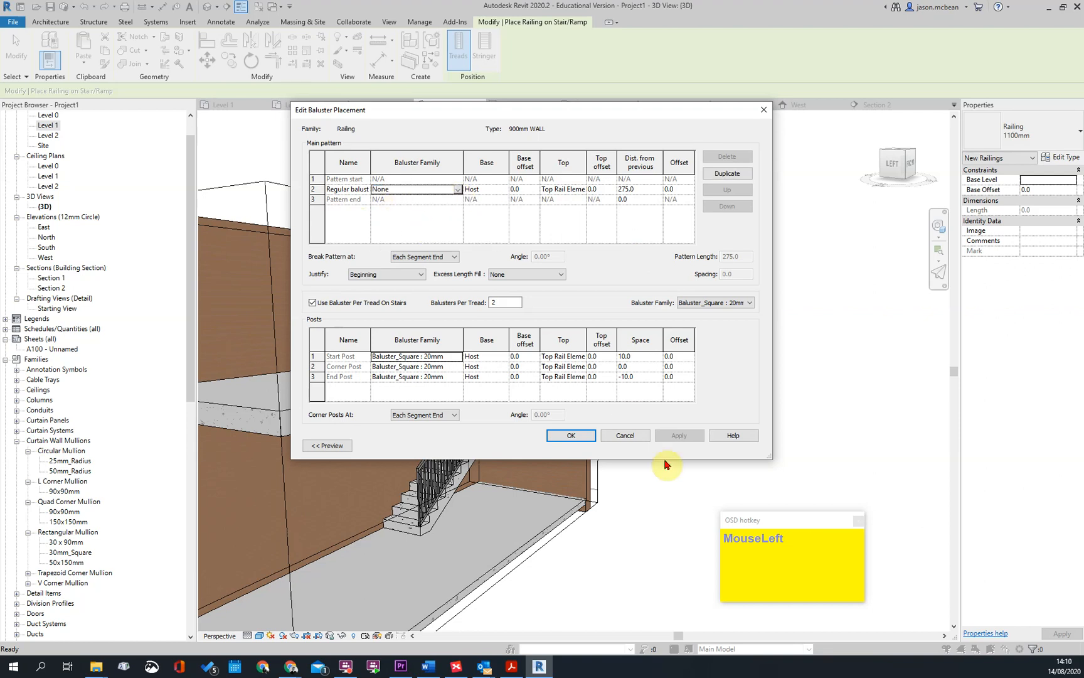
Set the start post to Default and the corner and end posts to None, and confirm the type settings
left_click(458, 356)
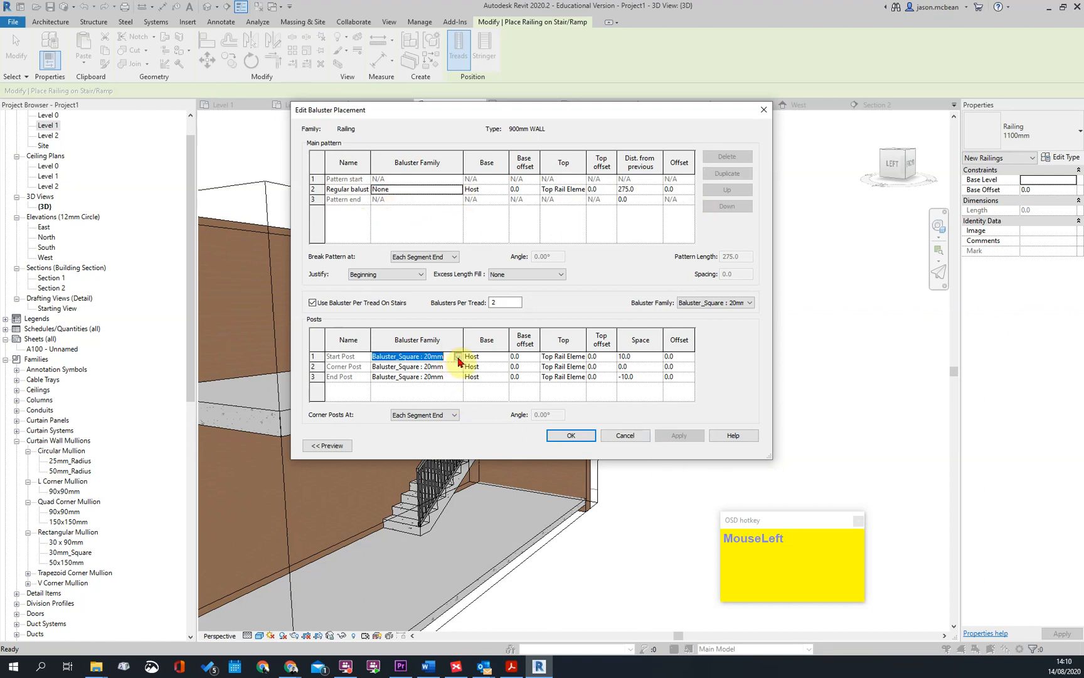
left_click(452, 377)
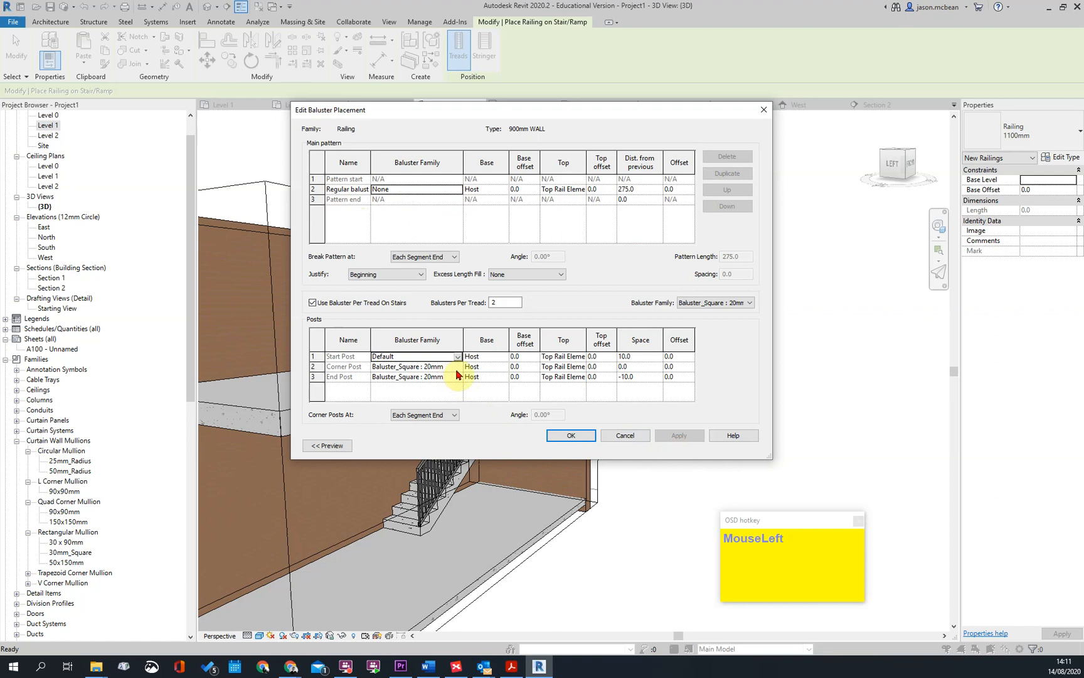
left_click(458, 367)
left_click(379, 378)
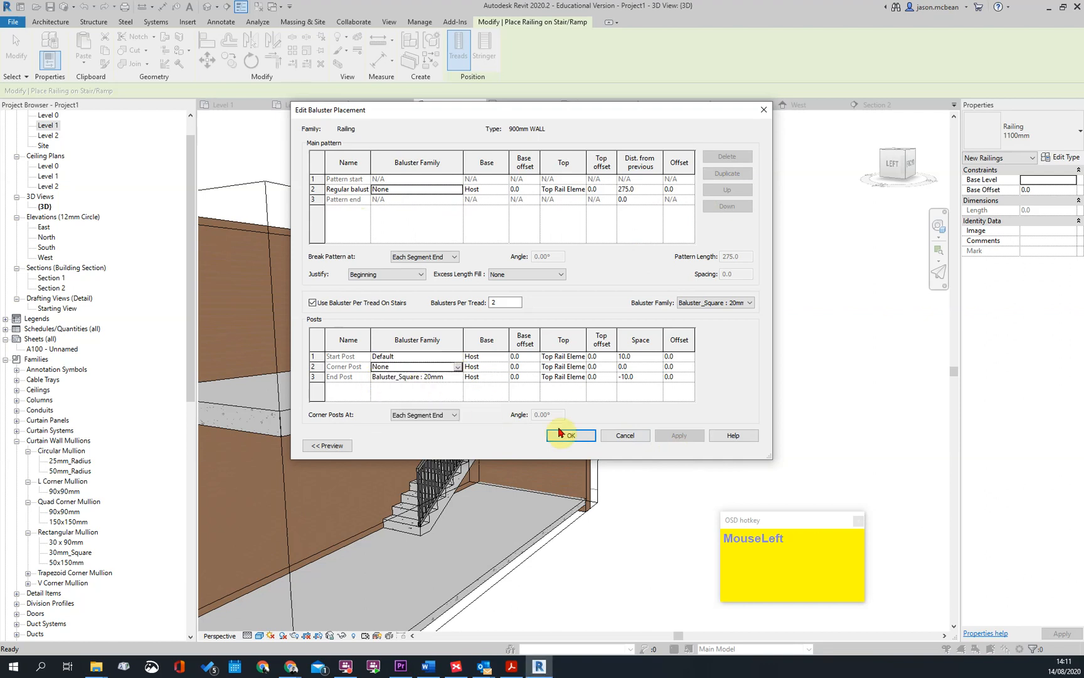
left_click(458, 377)
left_click(381, 387)
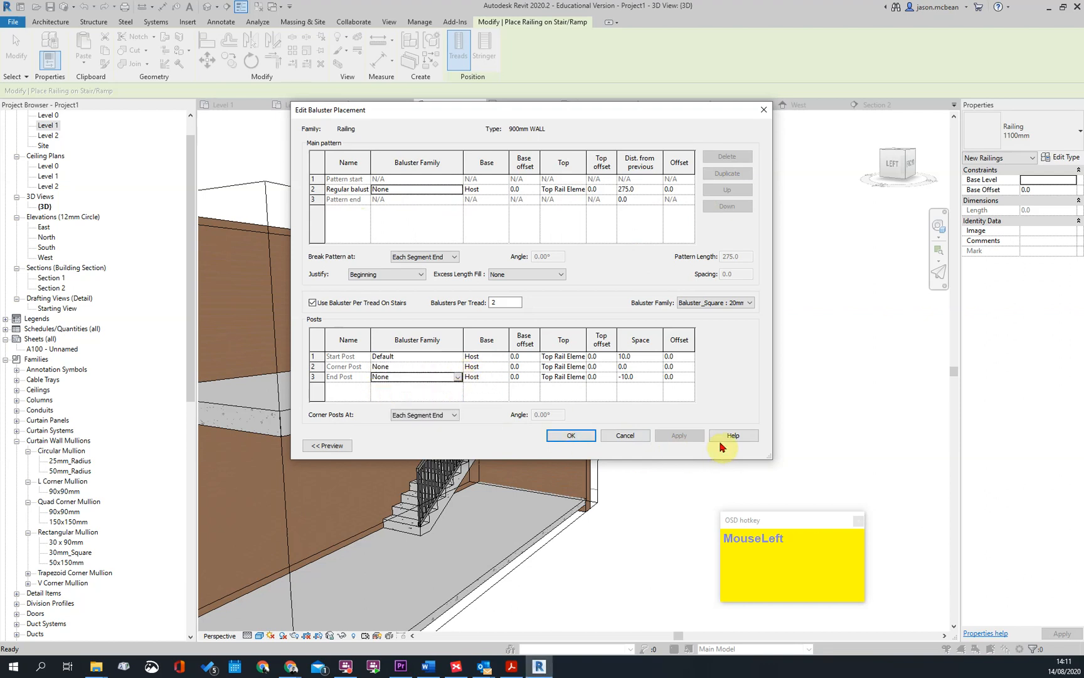
left_click(434, 357)
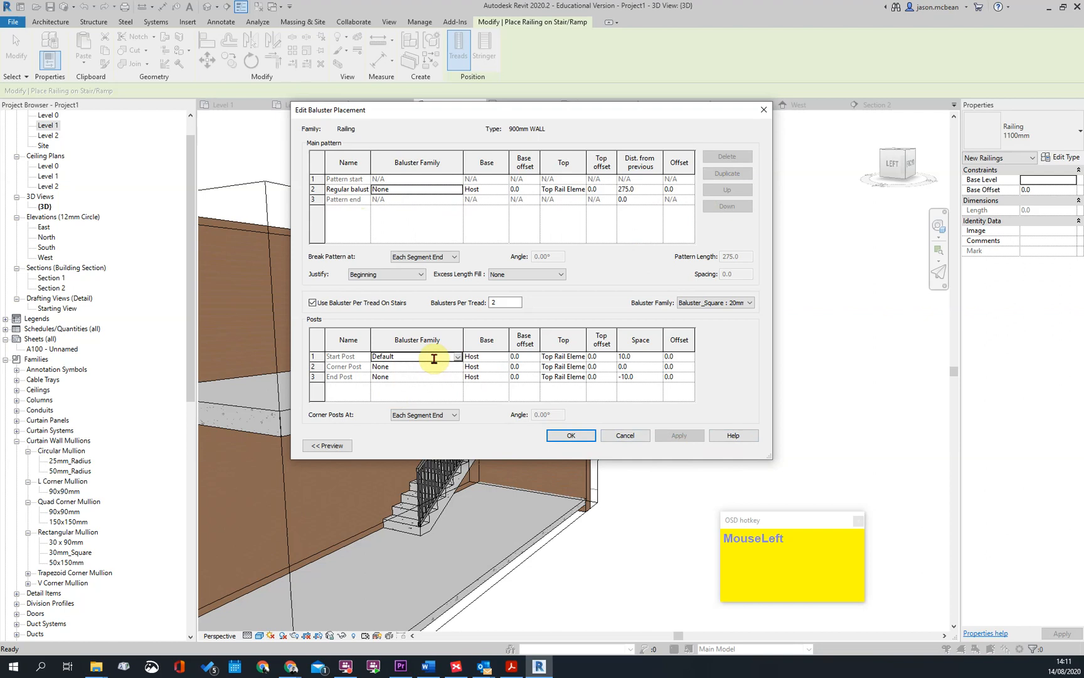
left_click(580, 436)
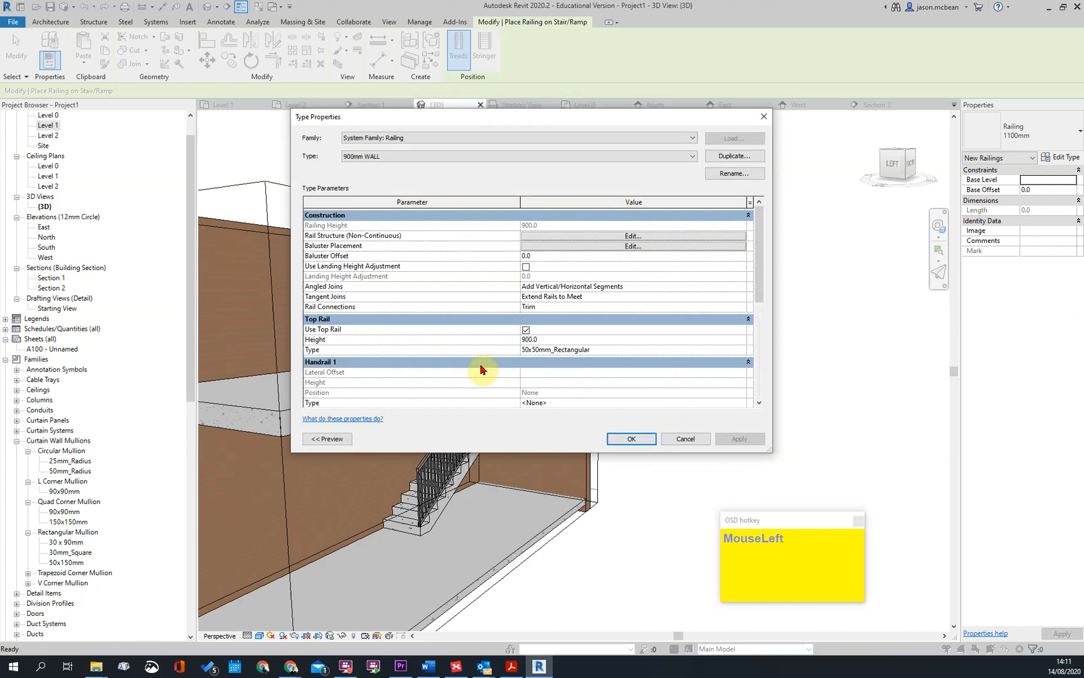
left_click(631, 439)
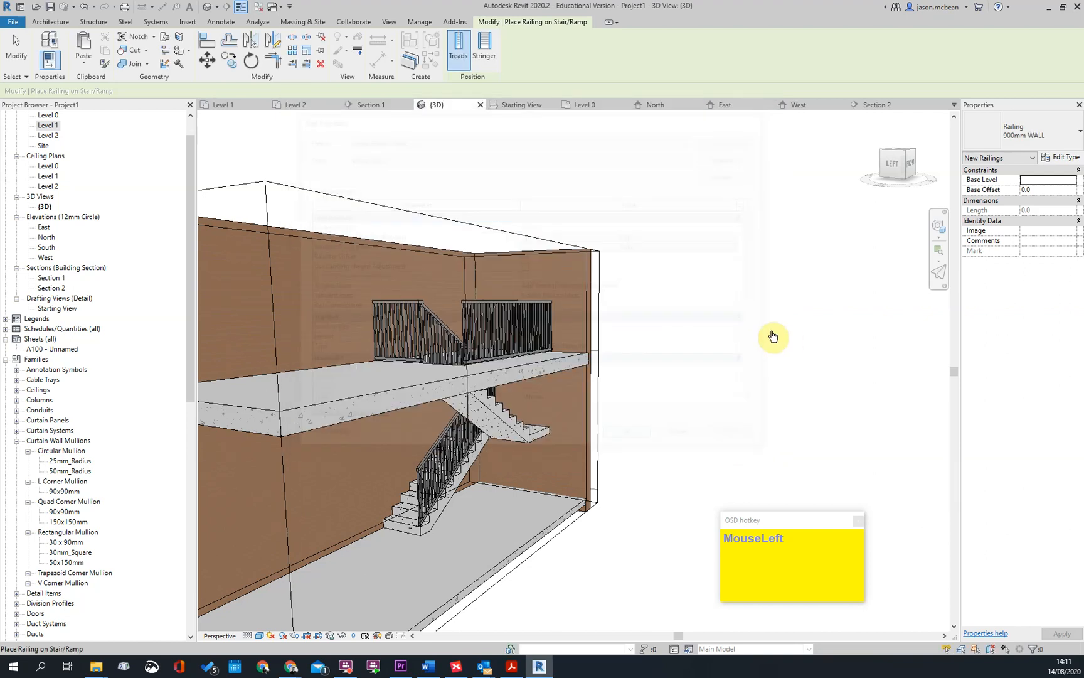
Place 900mm WALL railings on the concrete stair and delete the duplicate along the inner side
scroll(443, 484, "down", 1)
scroll(424, 523, "up", 3)
left_click(433, 519)
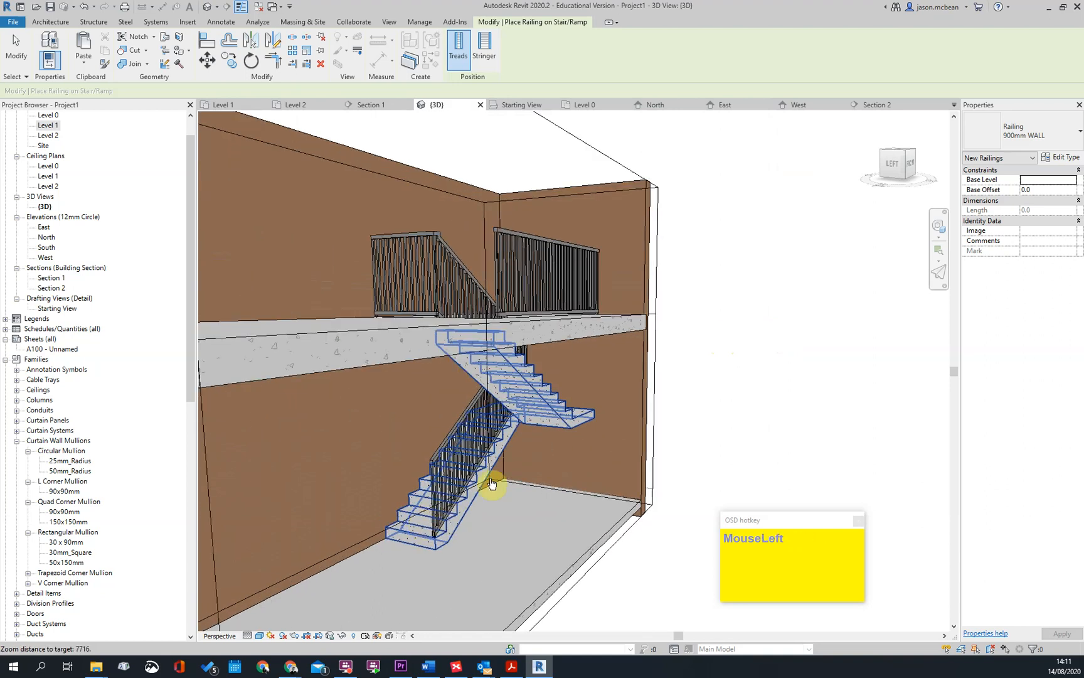
scroll(436, 472, "up", 2)
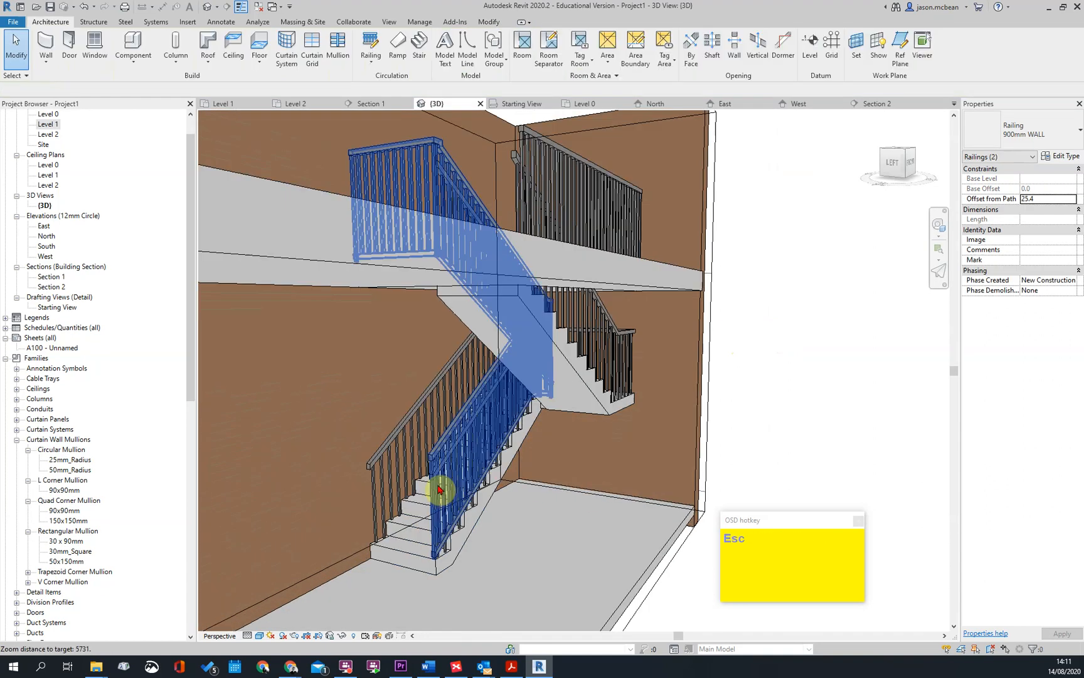
key("Delete")
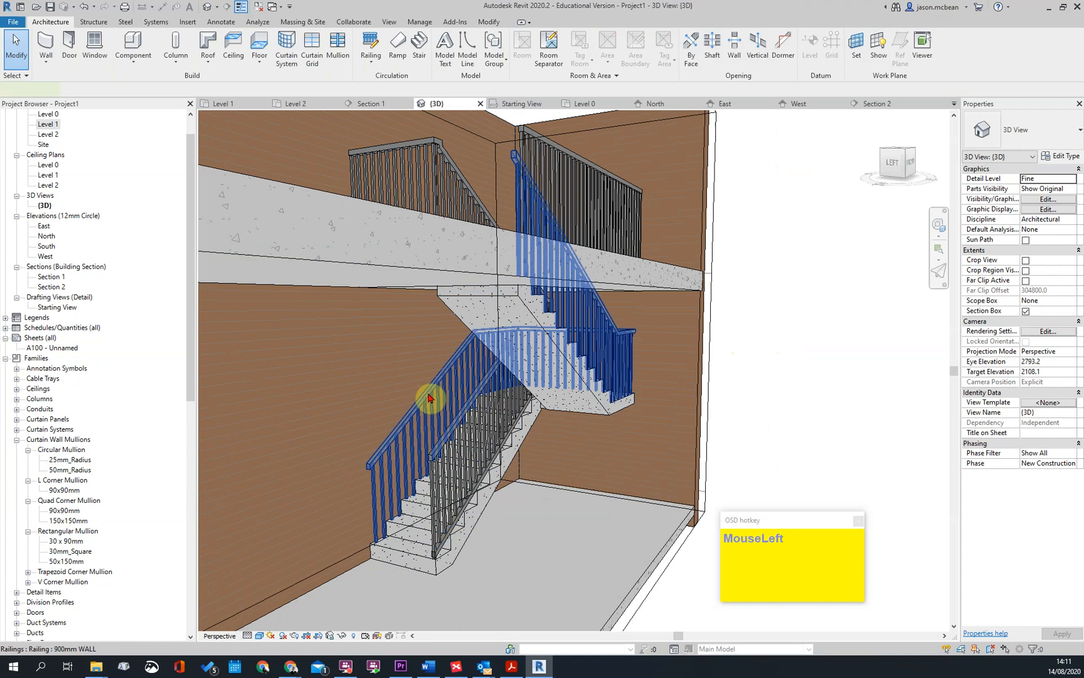
For the wall-side railing's 900mm WALL type, set the start post's baluster family to None and apply the change
left_click(431, 394)
left_click(1044, 127)
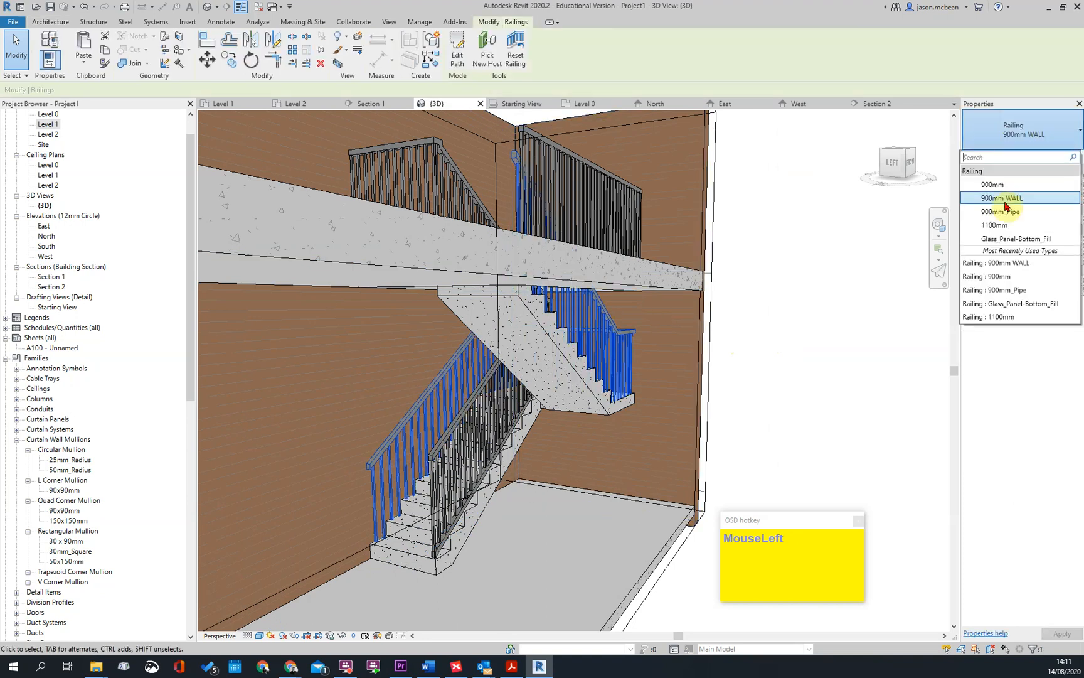
left_click(1019, 201)
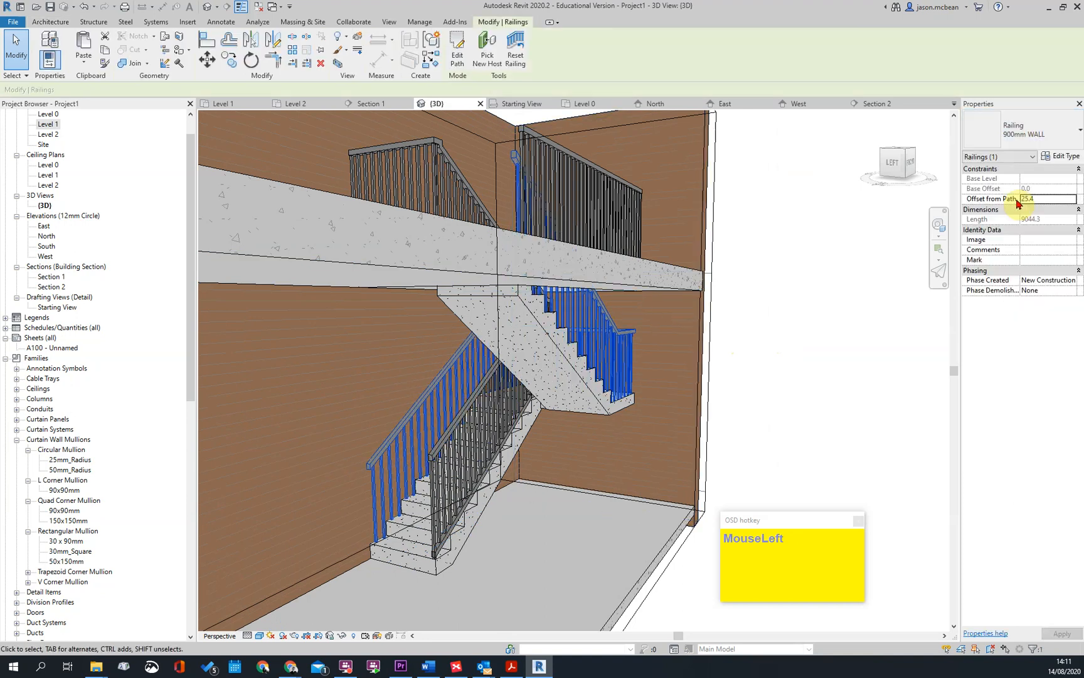
left_click(1066, 157)
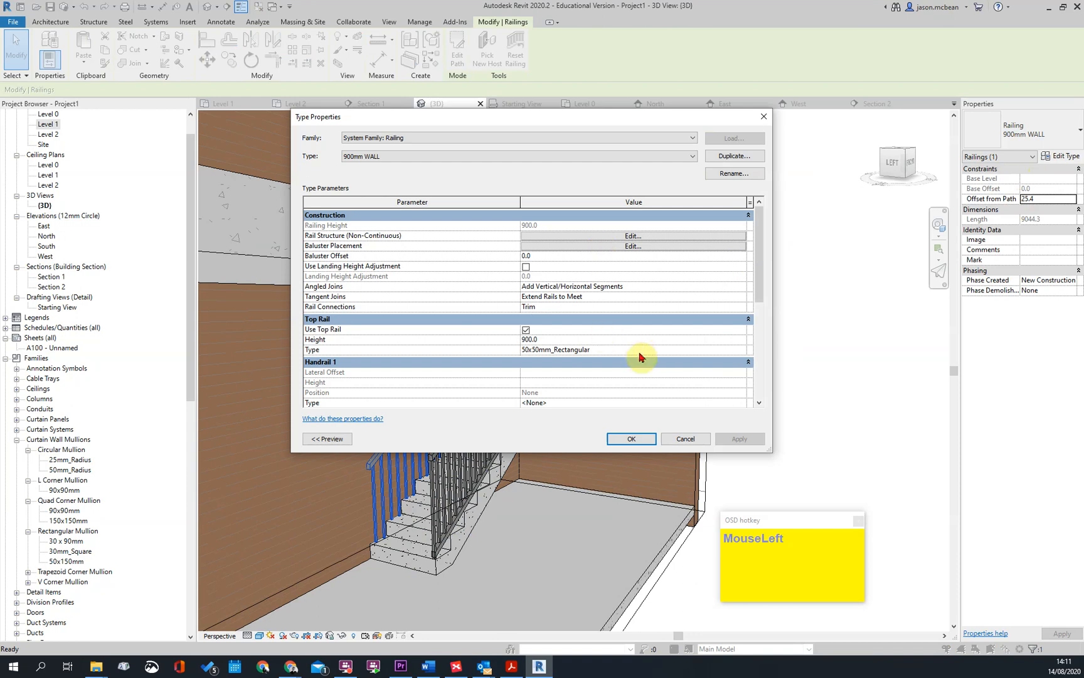
left_click(629, 246)
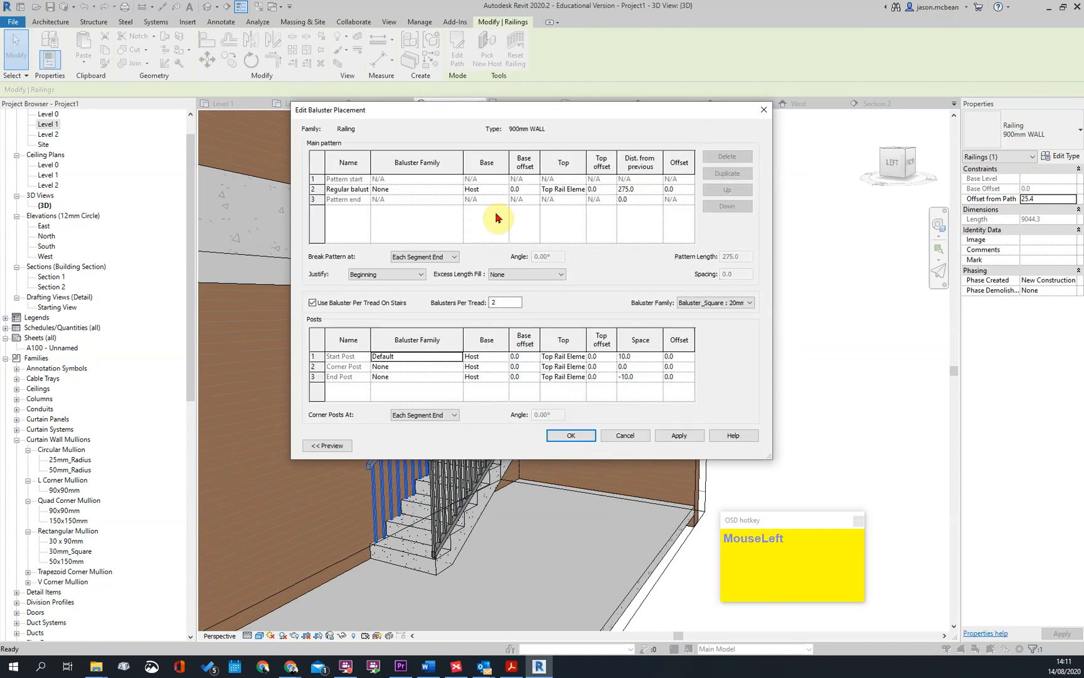
left_click(458, 360)
left_click(511, 367)
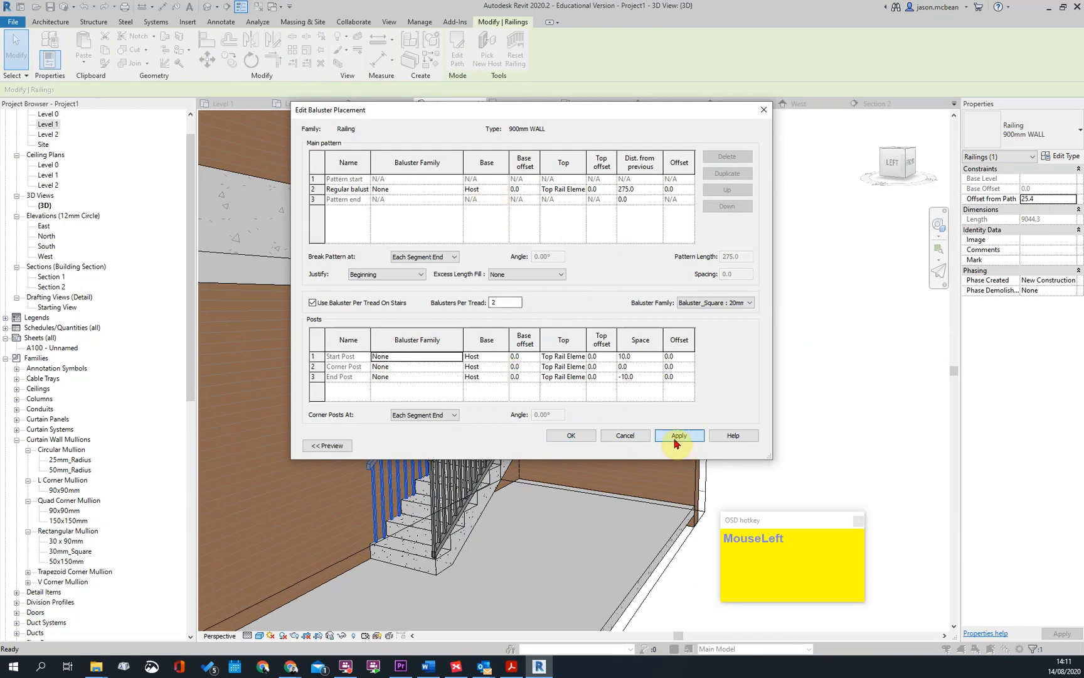
left_click(576, 437)
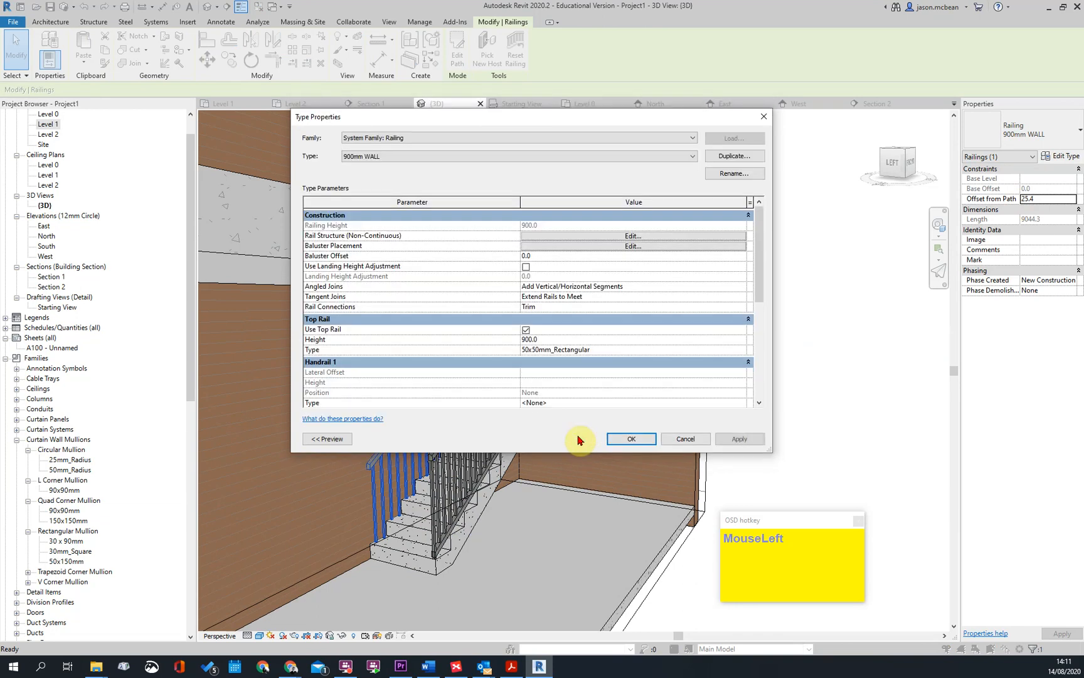
left_click(732, 441)
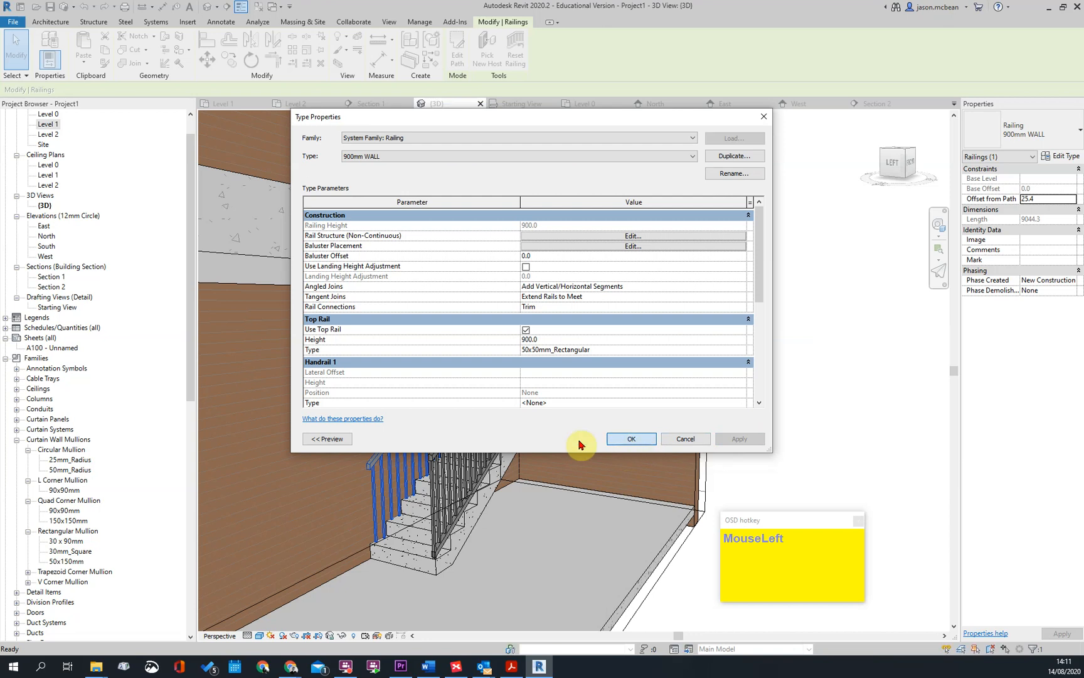
left_click(616, 443)
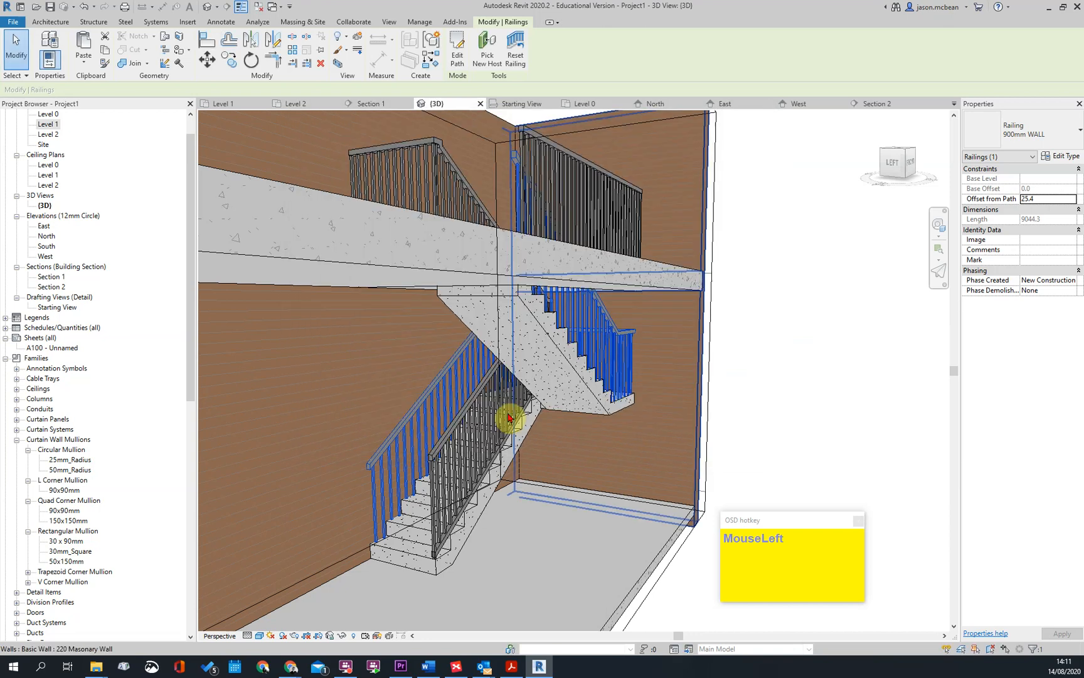
Set the top rail type of the 900mm WALL railing to 40mm_Circular and apply it
left_click(1062, 157)
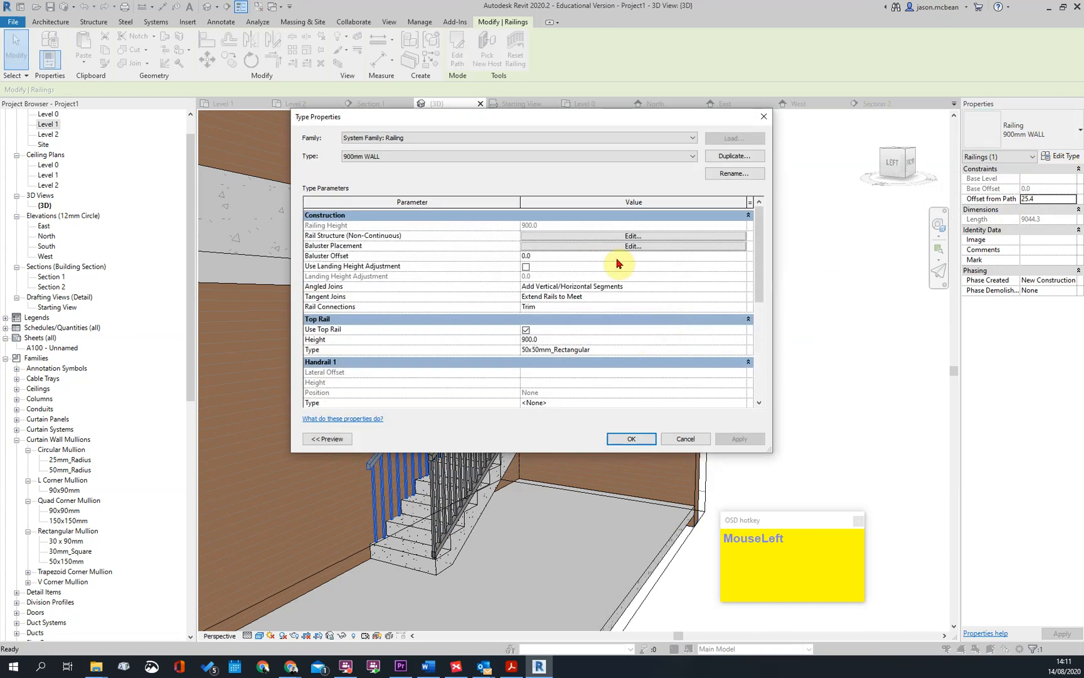
left_click(738, 351)
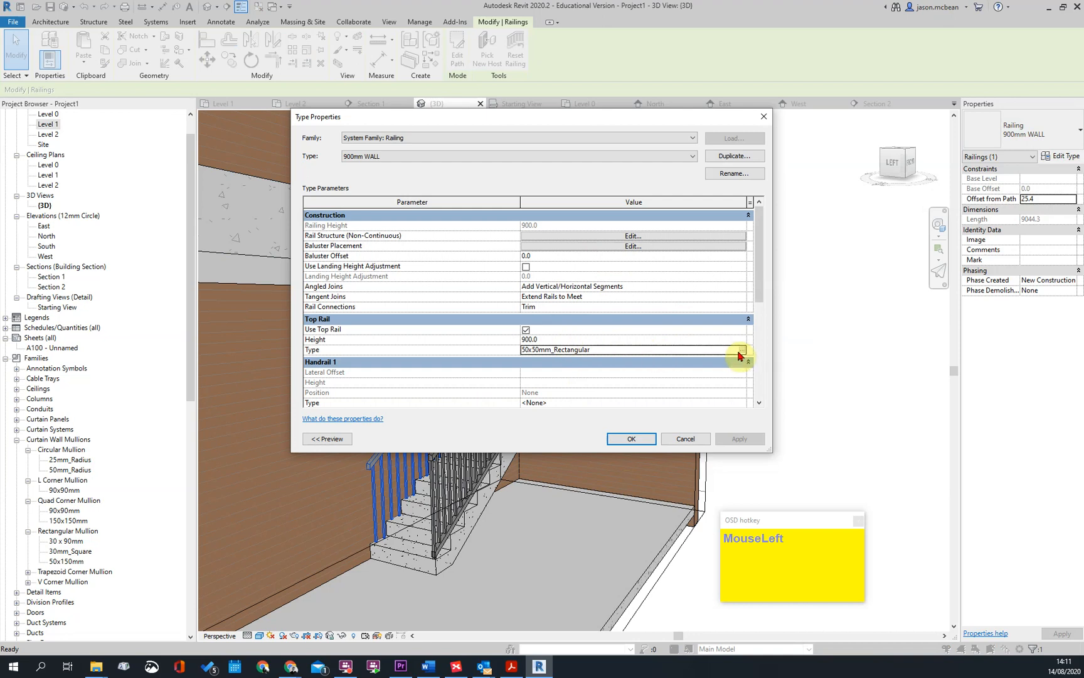
left_click(741, 350)
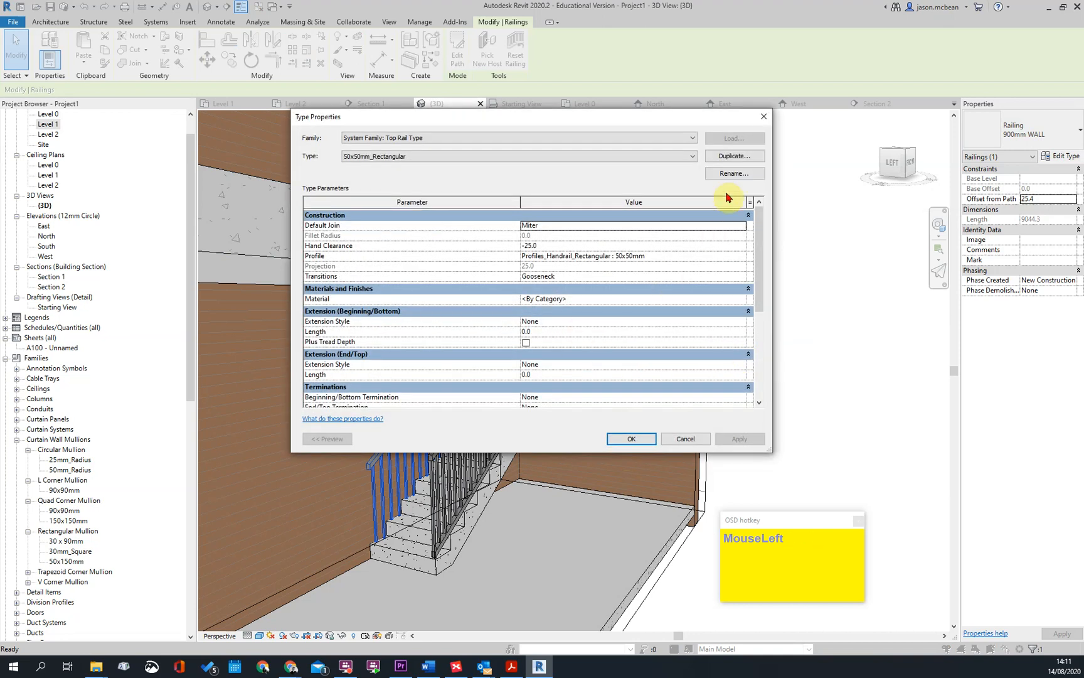
left_click(503, 157)
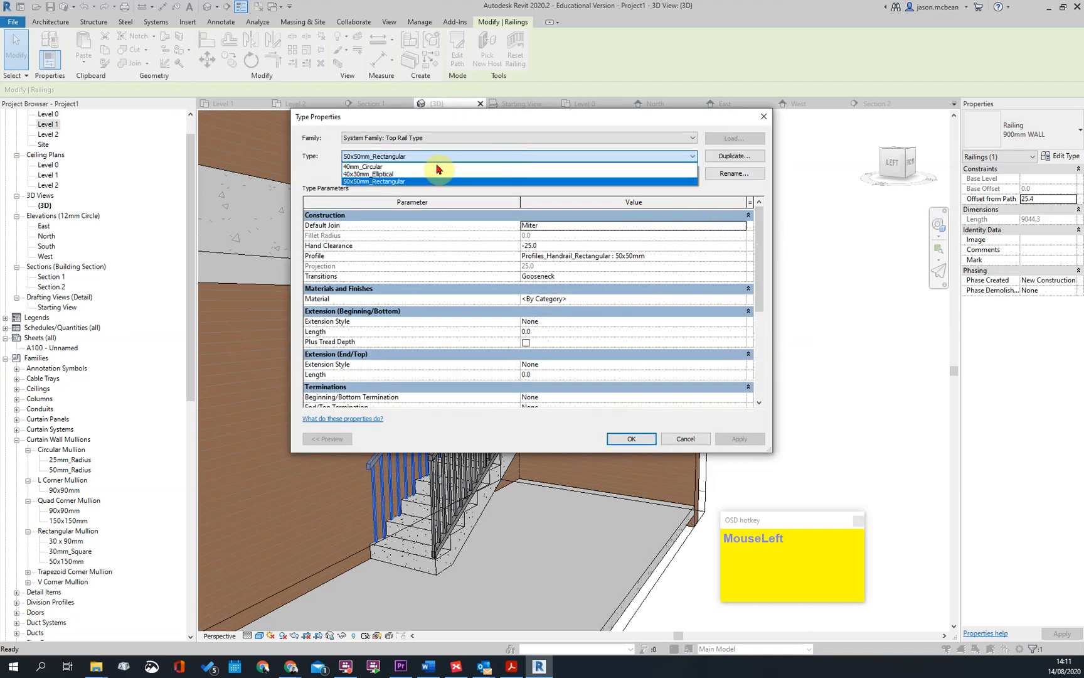
left_click(374, 176)
left_click(377, 156)
left_click(367, 173)
left_click(645, 439)
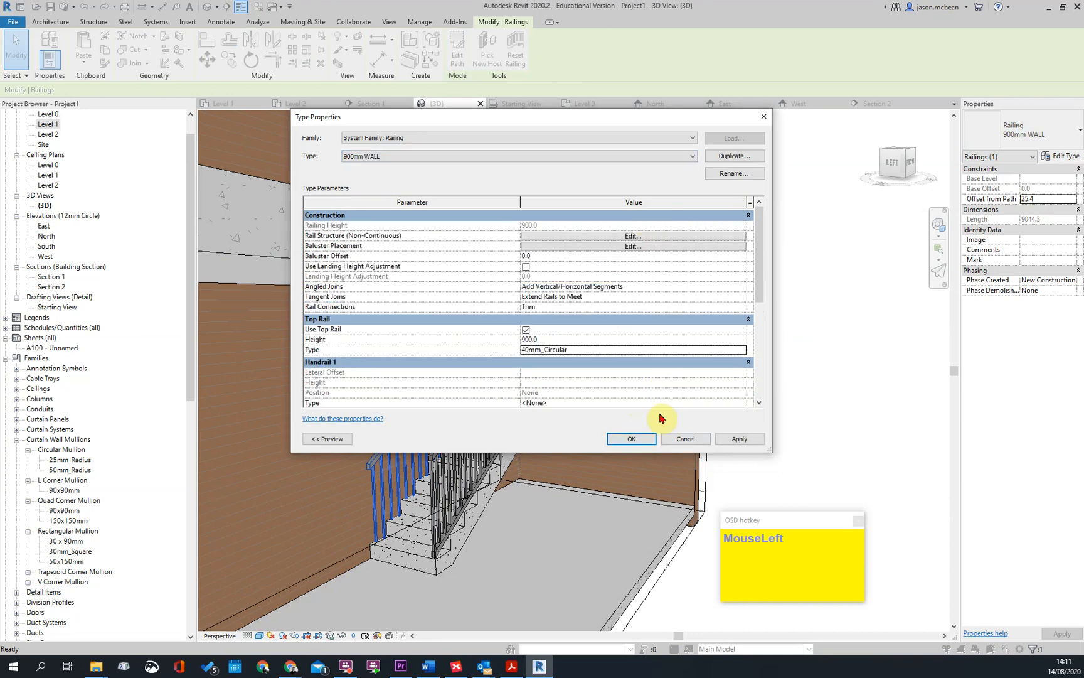
left_click(741, 439)
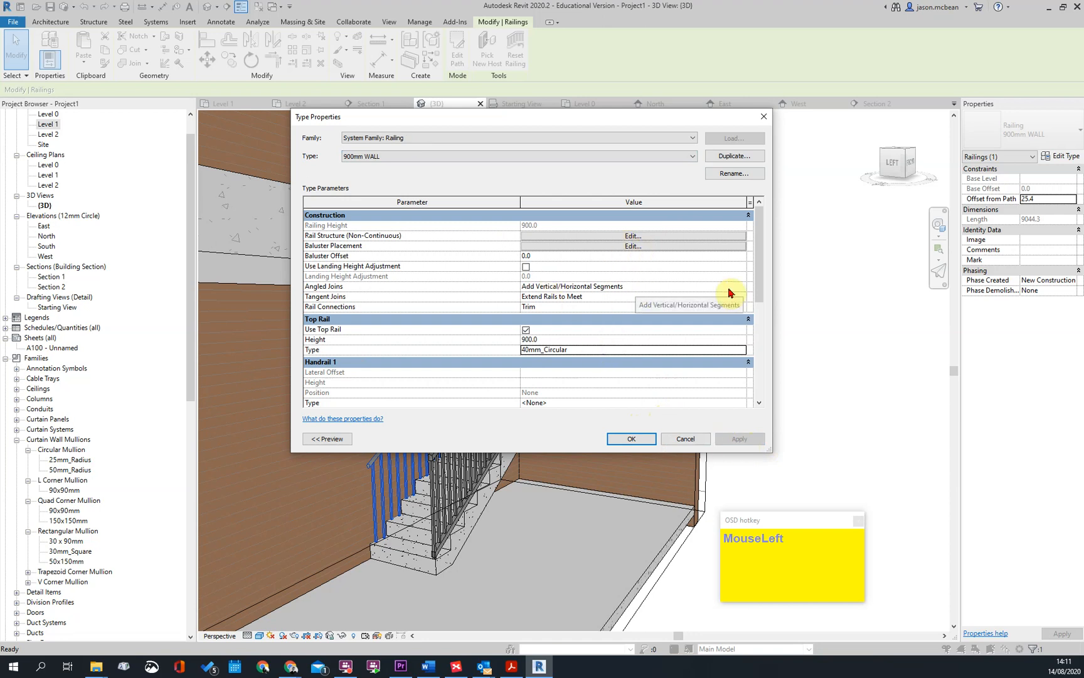
In the 900mm WALL railing's baluster placement, set the pattern to break at Never
left_click(627, 254)
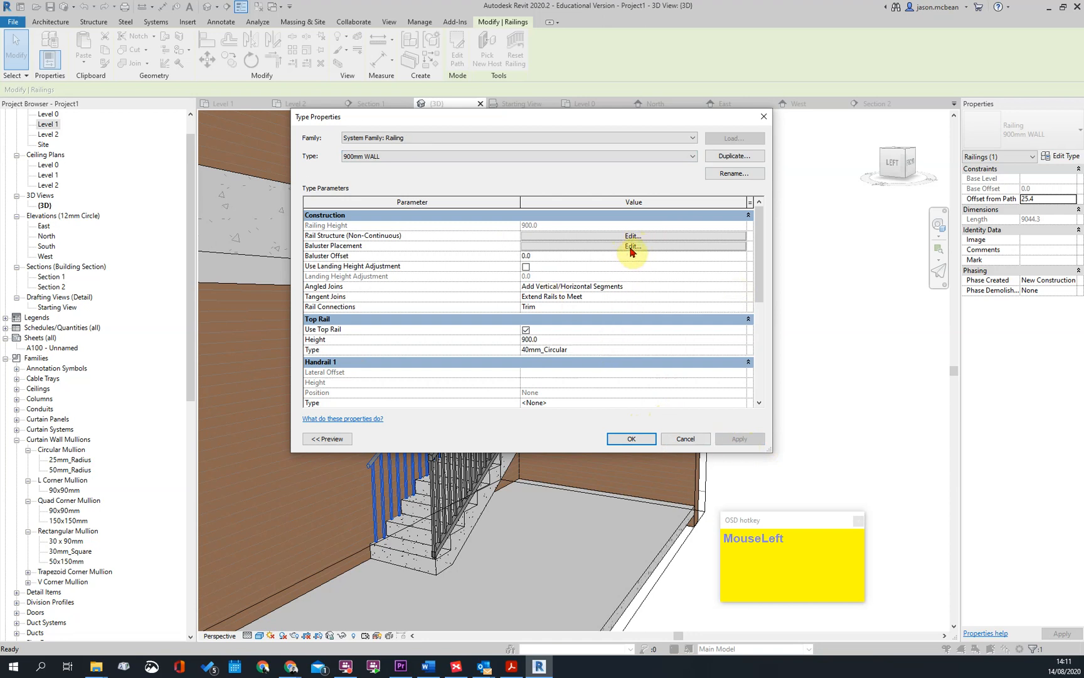
left_click(631, 246)
left_click(433, 258)
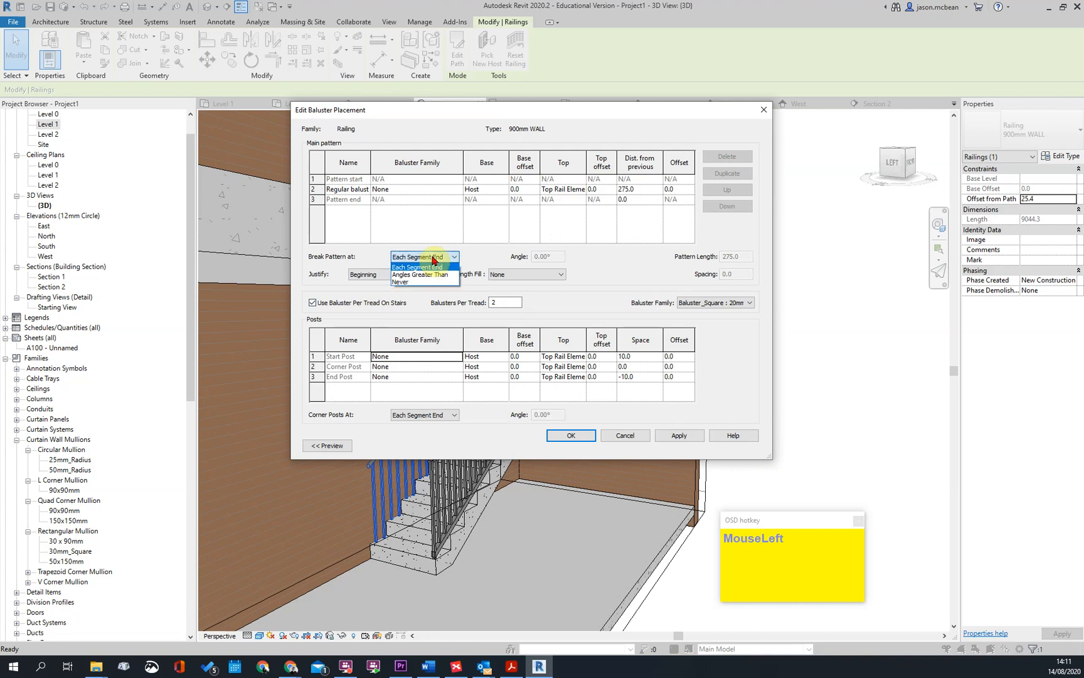
left_click(433, 259)
left_click(433, 258)
left_click(400, 282)
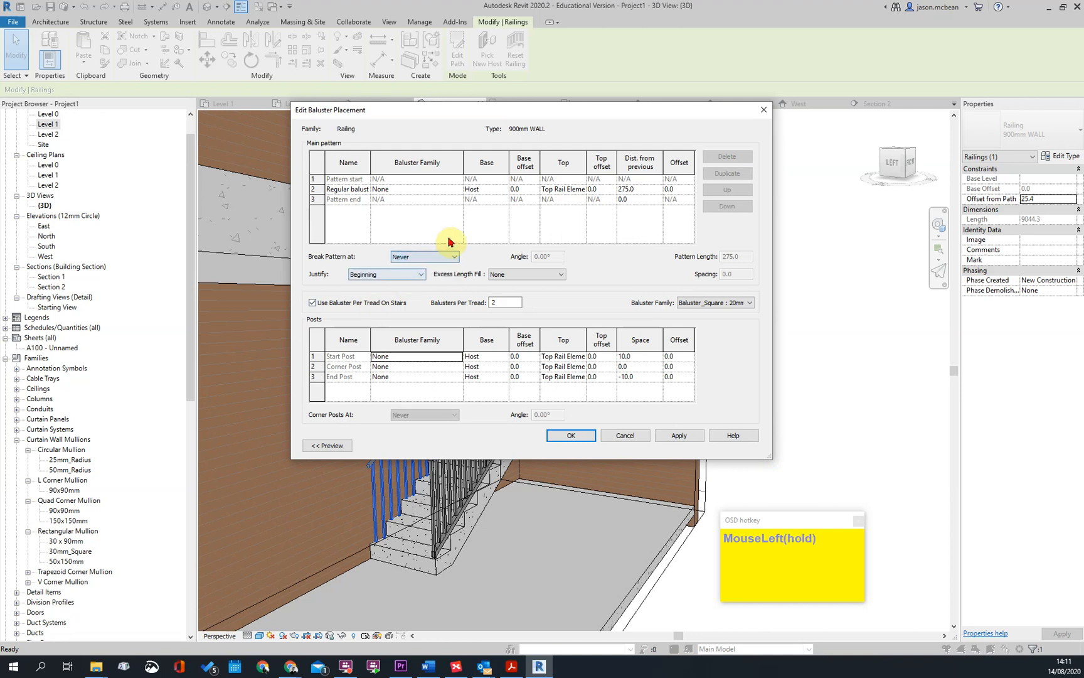
Turn off the use of balusters per tread on stairs for the 900mm WALL type and confirm the type settings
left_click(456, 190)
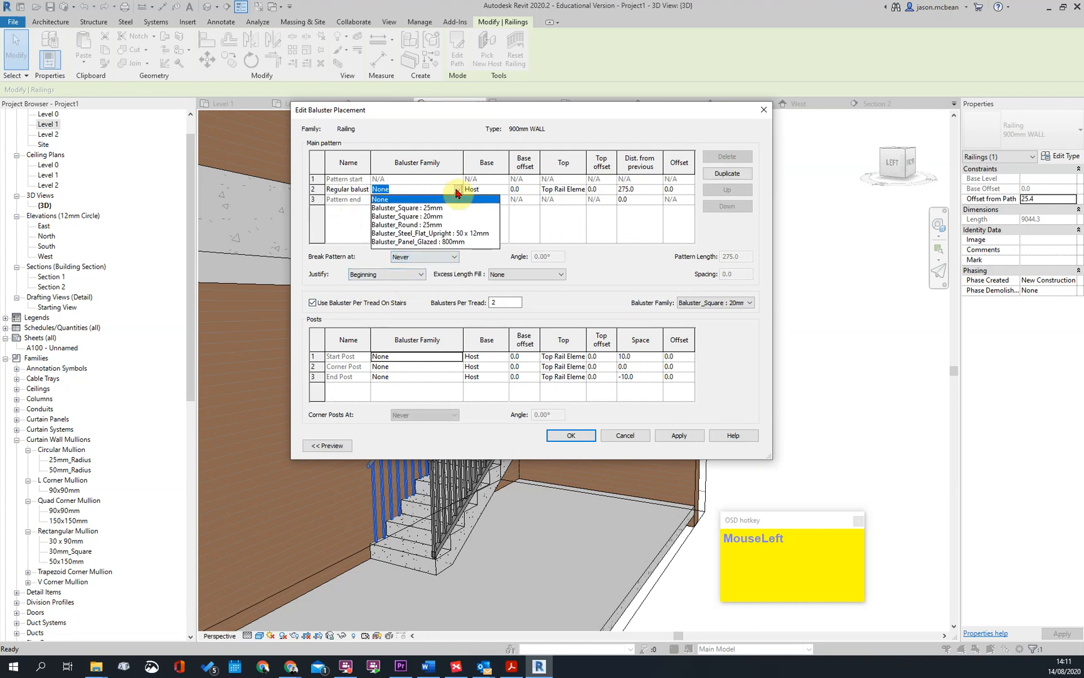
left_click(457, 192)
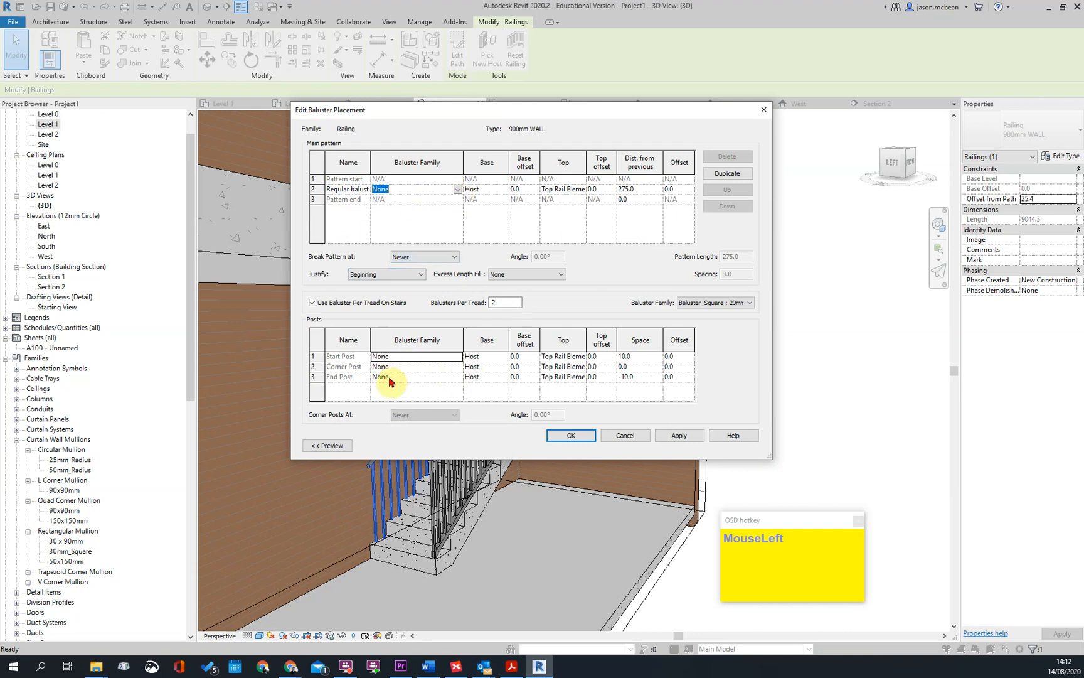
left_click(313, 303)
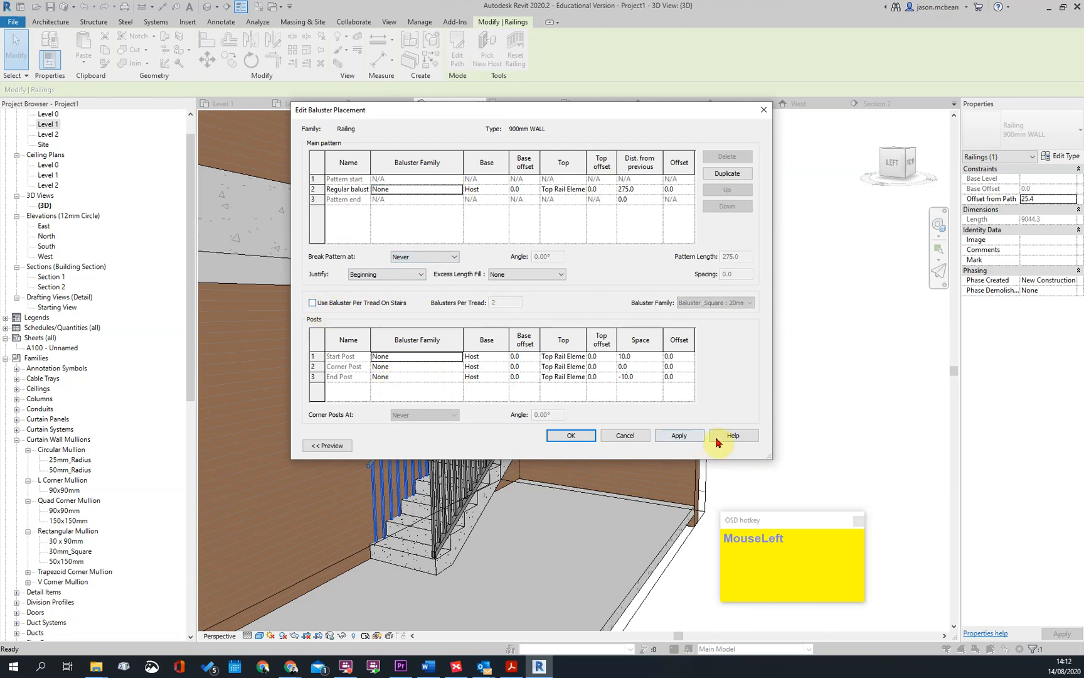
left_click(573, 436)
left_click(631, 439)
left_click(798, 368)
scroll(614, 337, "up", 4)
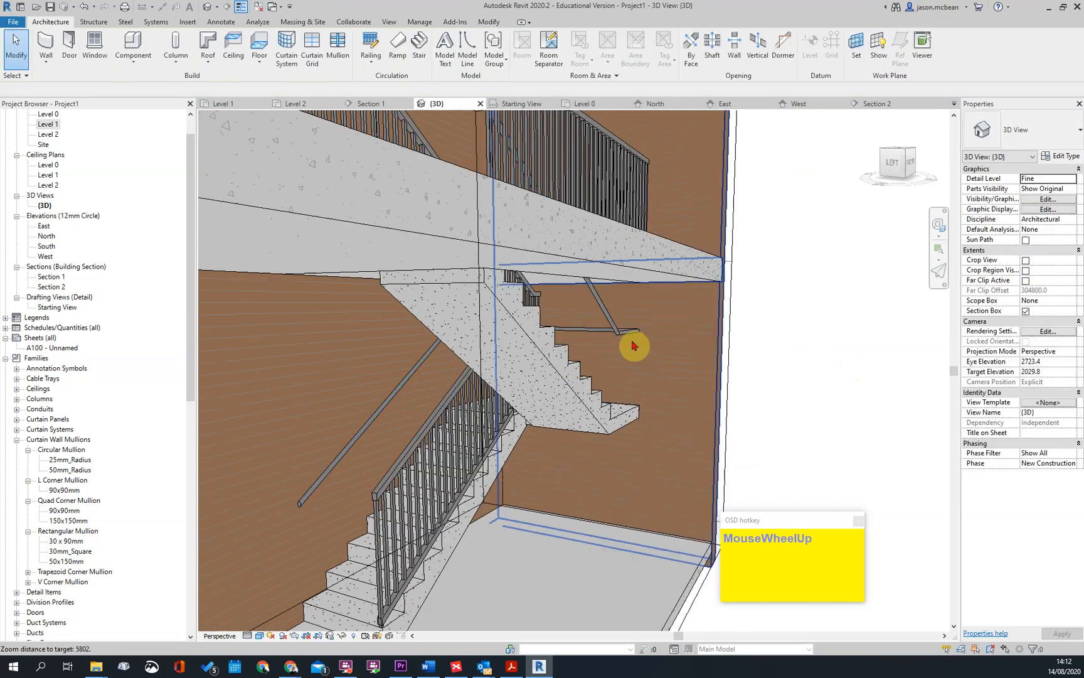
Examine the profile options of the 40mm_Circular top rail type used by the wall-side railing
left_click(528, 359)
scroll(358, 449, "down", 2)
left_click(401, 453)
left_click(379, 440)
left_click(1062, 157)
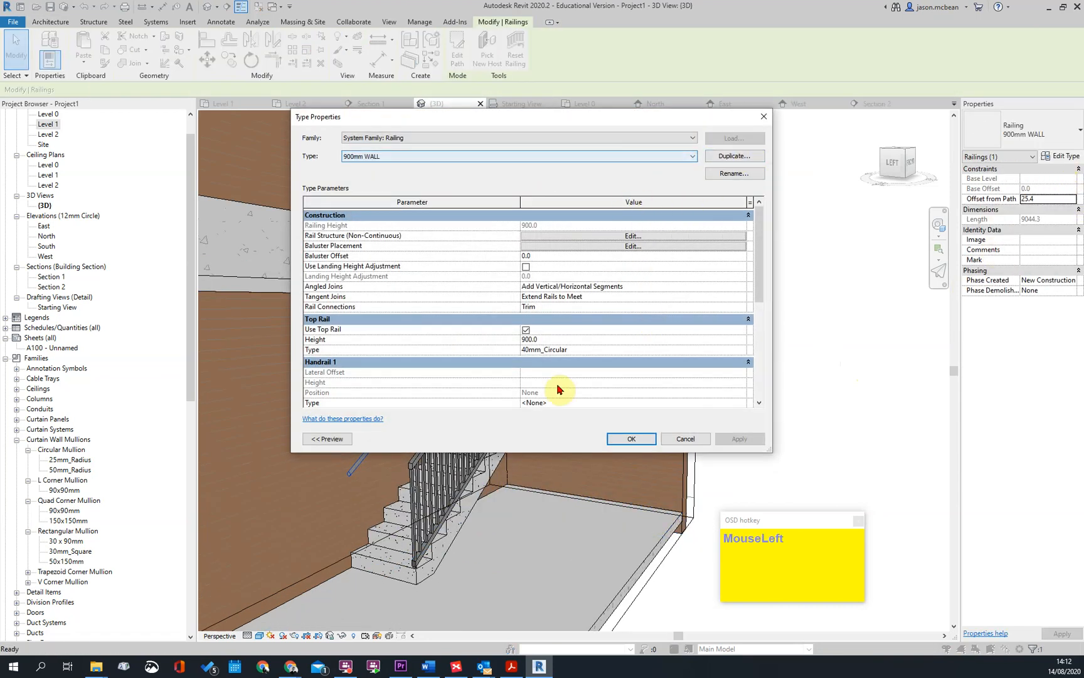
scroll(658, 375, "down", 2)
left_click(743, 279)
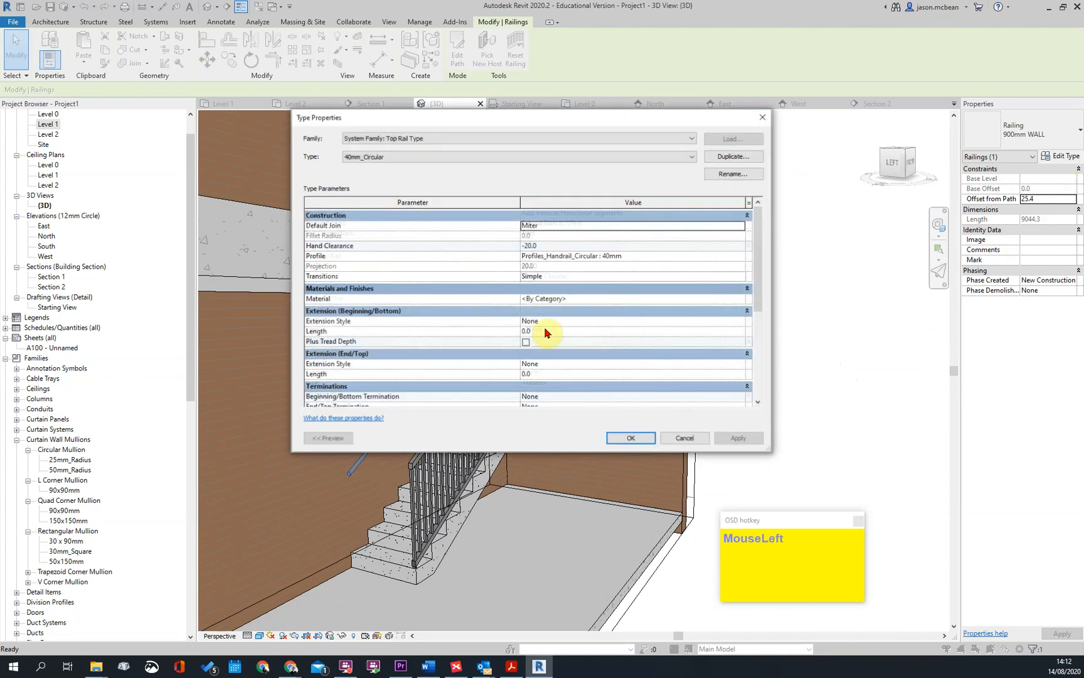
left_click(719, 258)
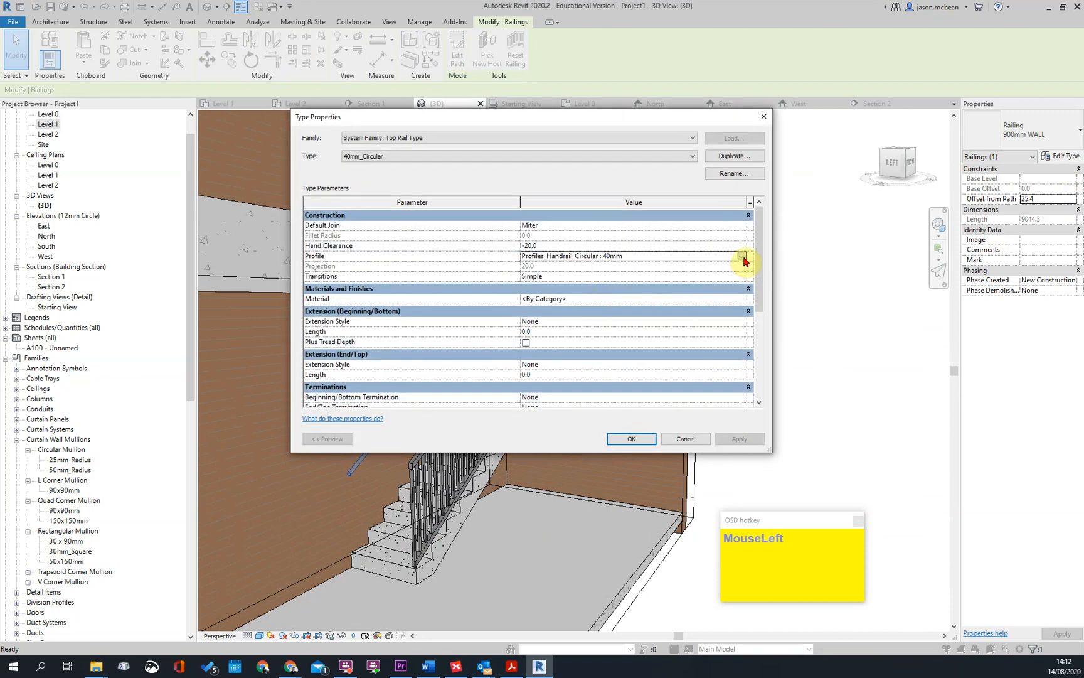
left_click(741, 256)
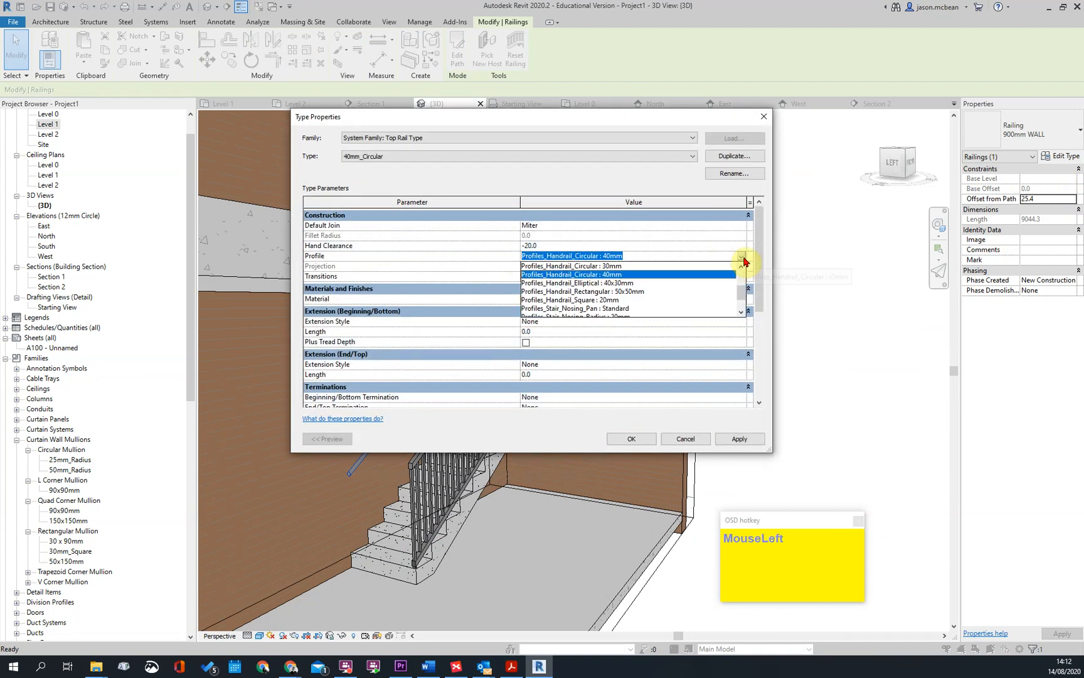
left_click(619, 276)
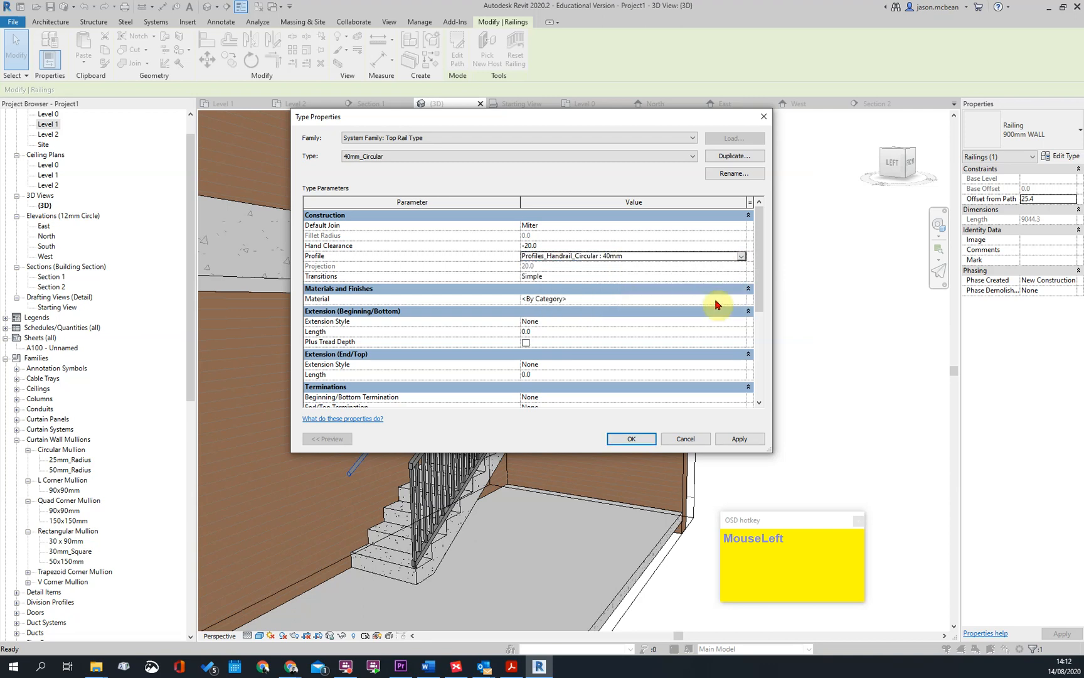
left_click(633, 439)
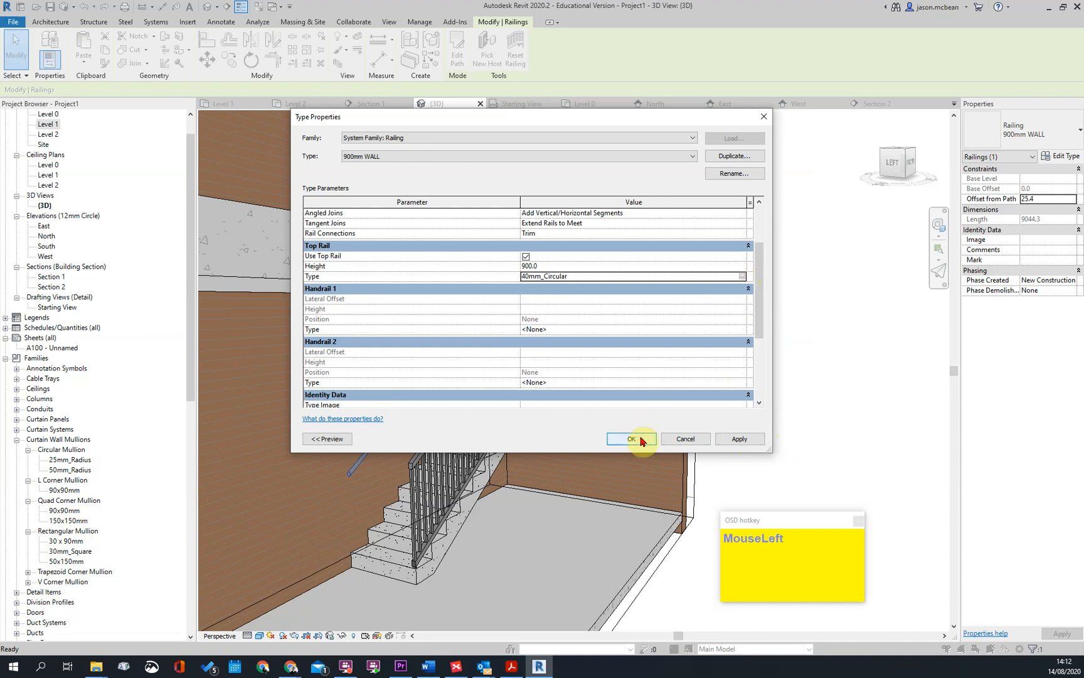
left_click(740, 276)
left_click(741, 279)
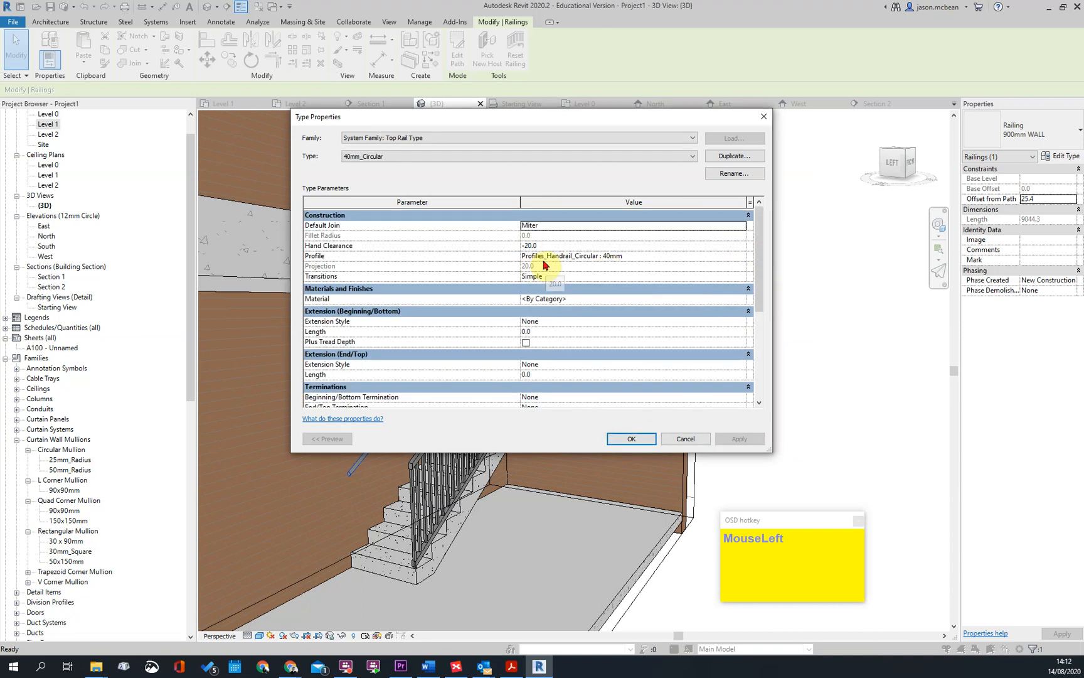
left_click(631, 439)
left_click(630, 440)
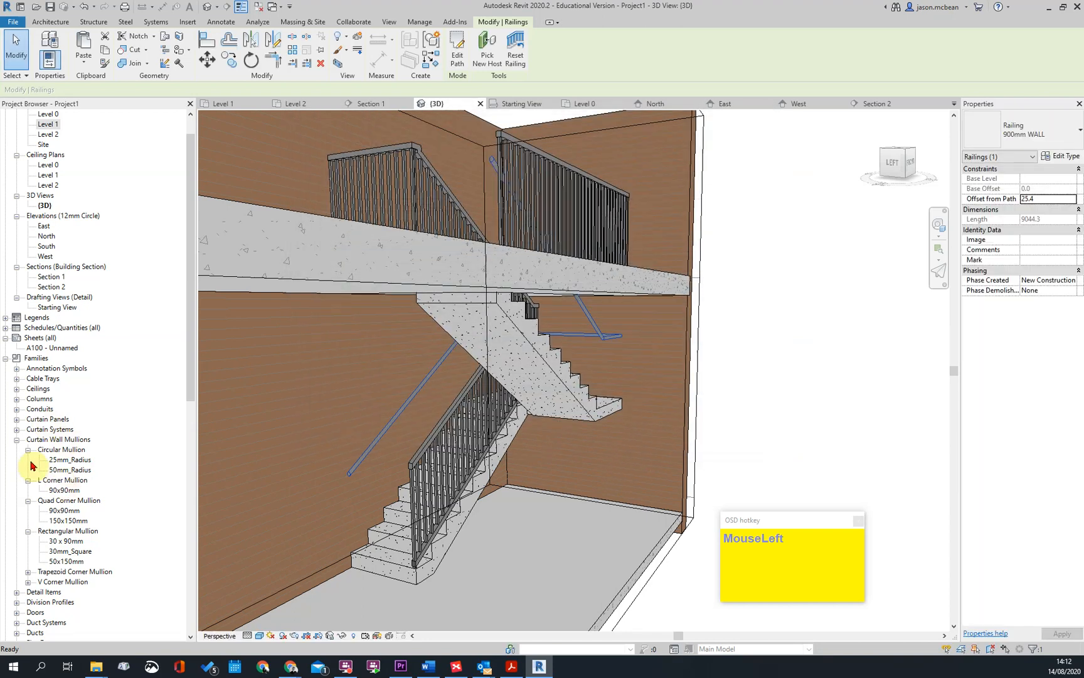
Create a new type named 60MM in the Profiles_Handrail_Circular profile family
left_click(62, 480)
scroll(56, 565, "down", 6)
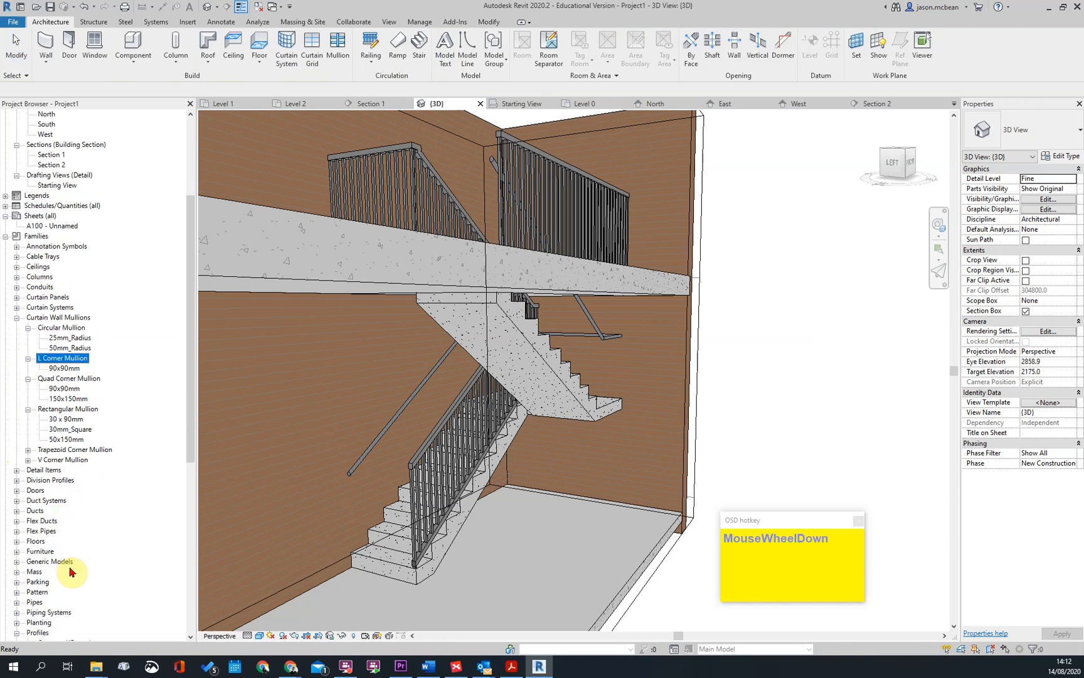
left_click(43, 563)
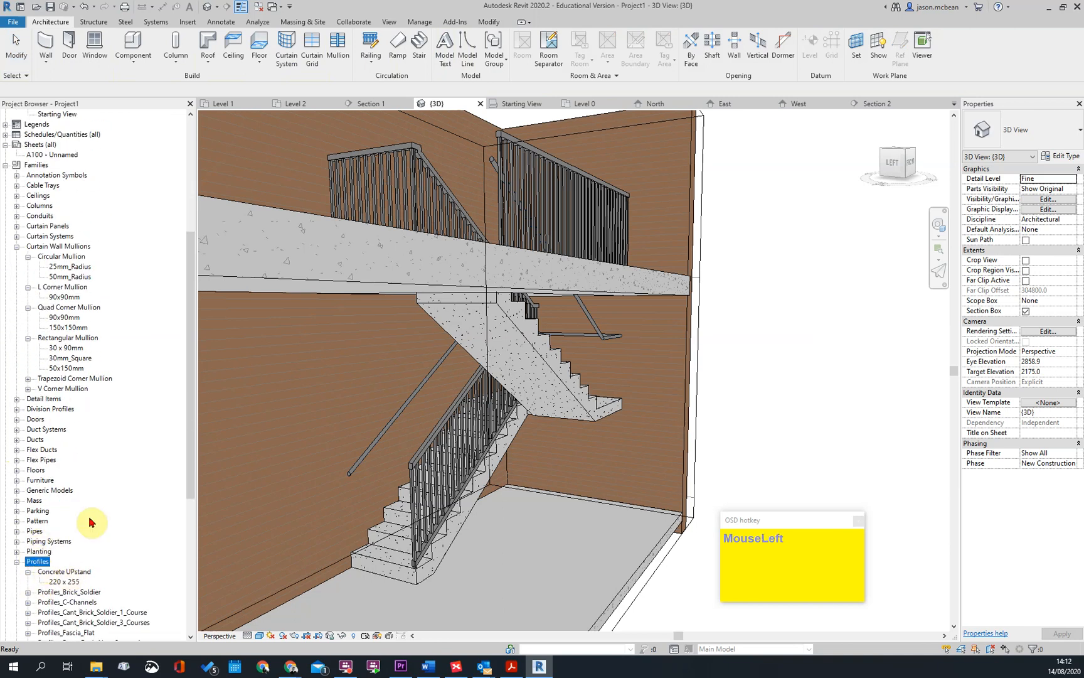
scroll(47, 563, "down", 4)
scroll(105, 530, "down", 2)
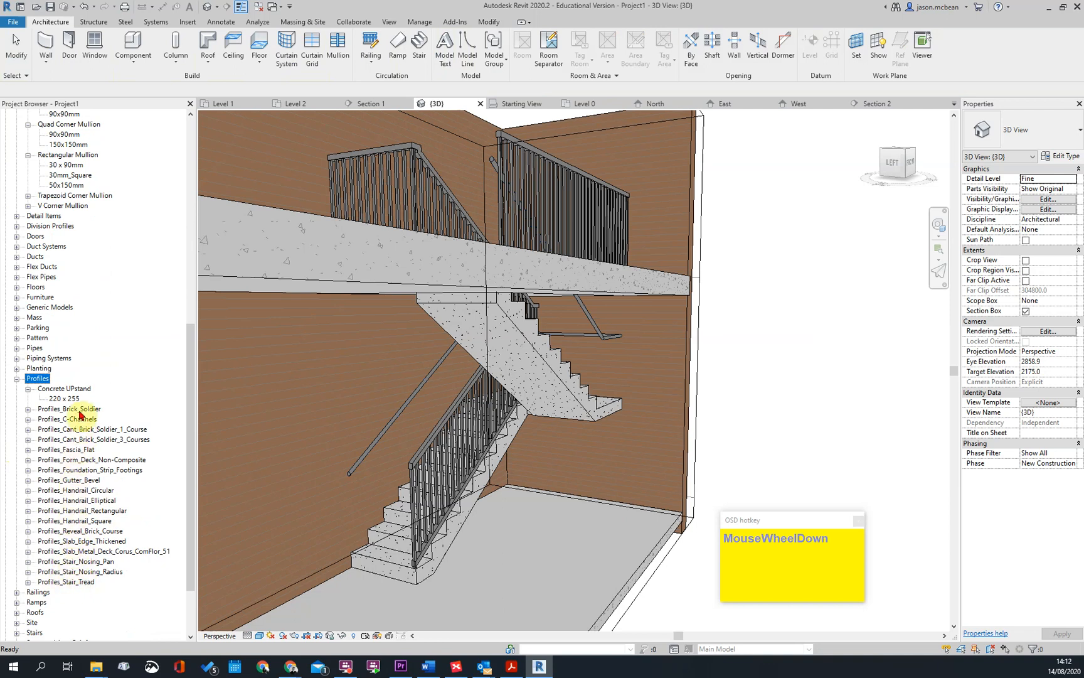
left_click(70, 492)
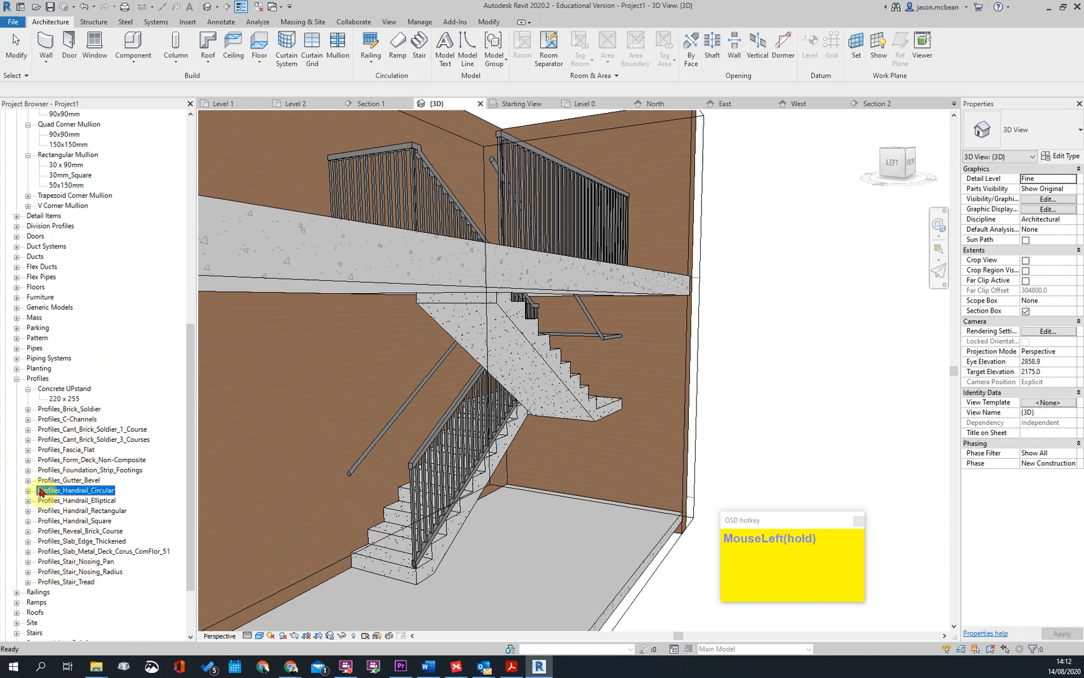
left_click(28, 490)
right_click(69, 492)
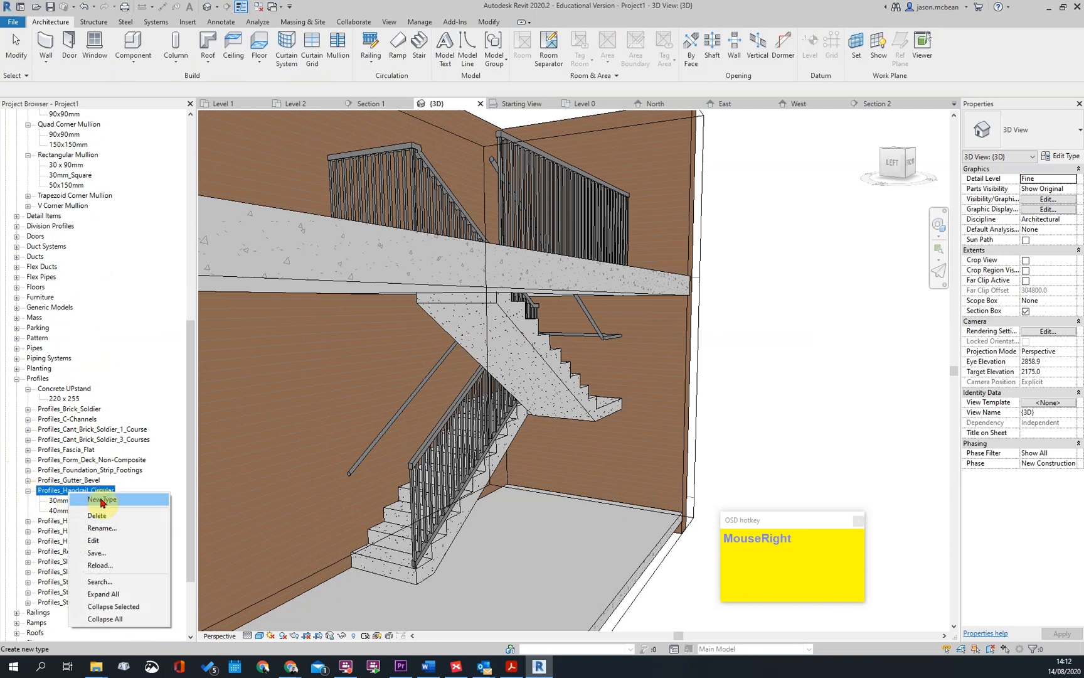
left_click(101, 500)
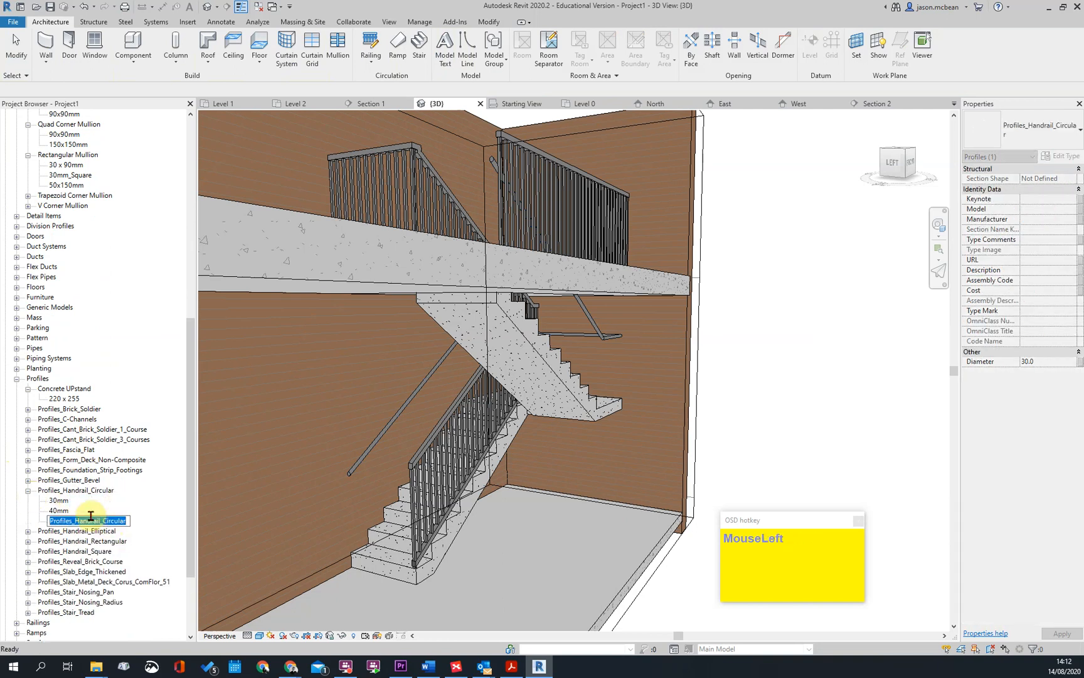
type("60MM")
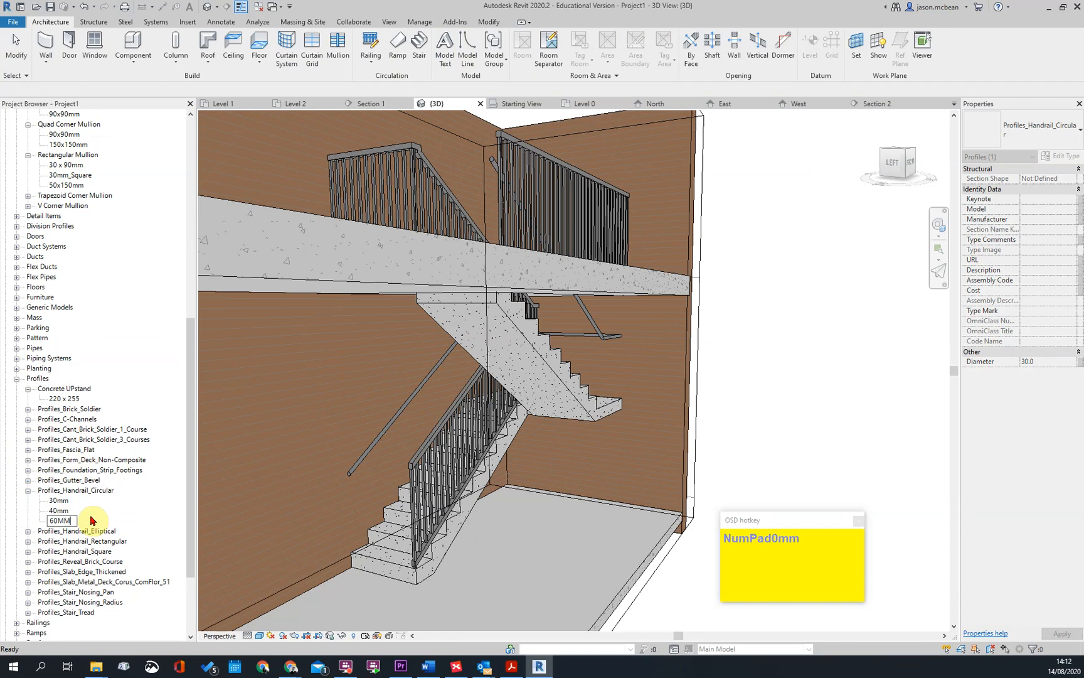
left_click(83, 521)
Set the diameter of the 60MM circular handrail profile to 60 and confirm
right_click(66, 525)
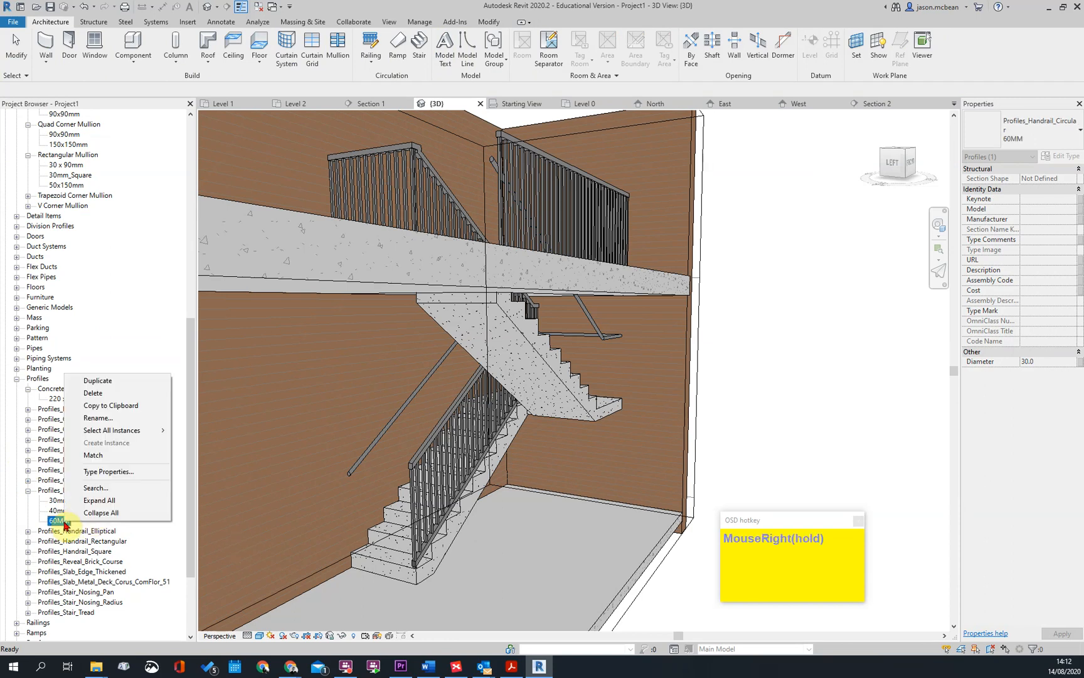
left_click(111, 474)
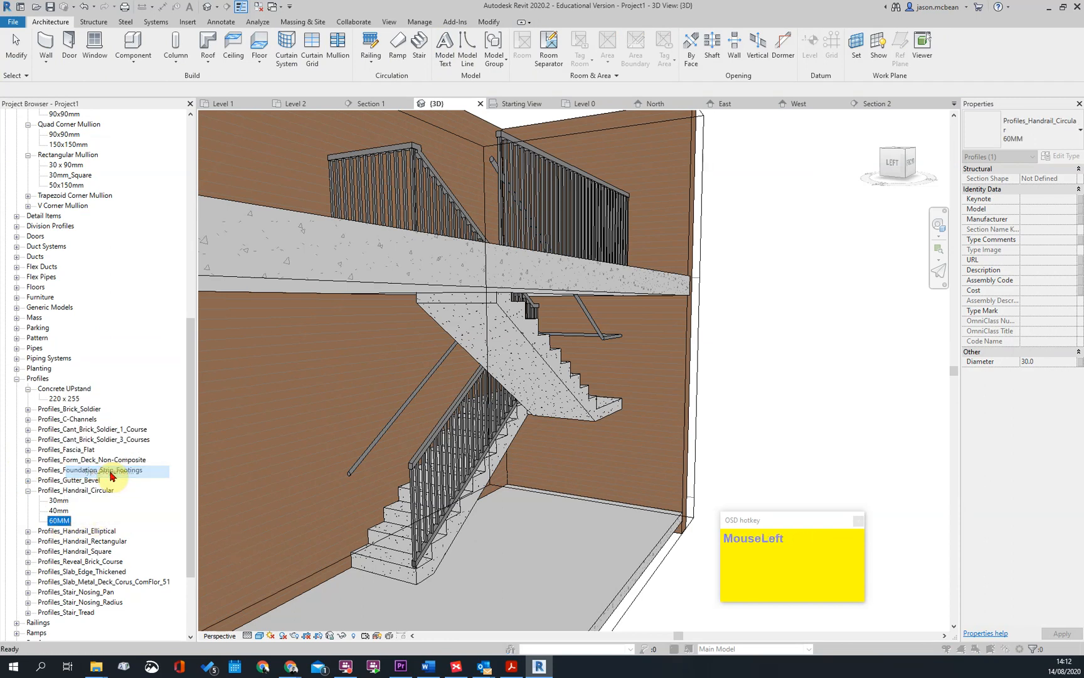
scroll(588, 315, "down", 1)
left_click(554, 390)
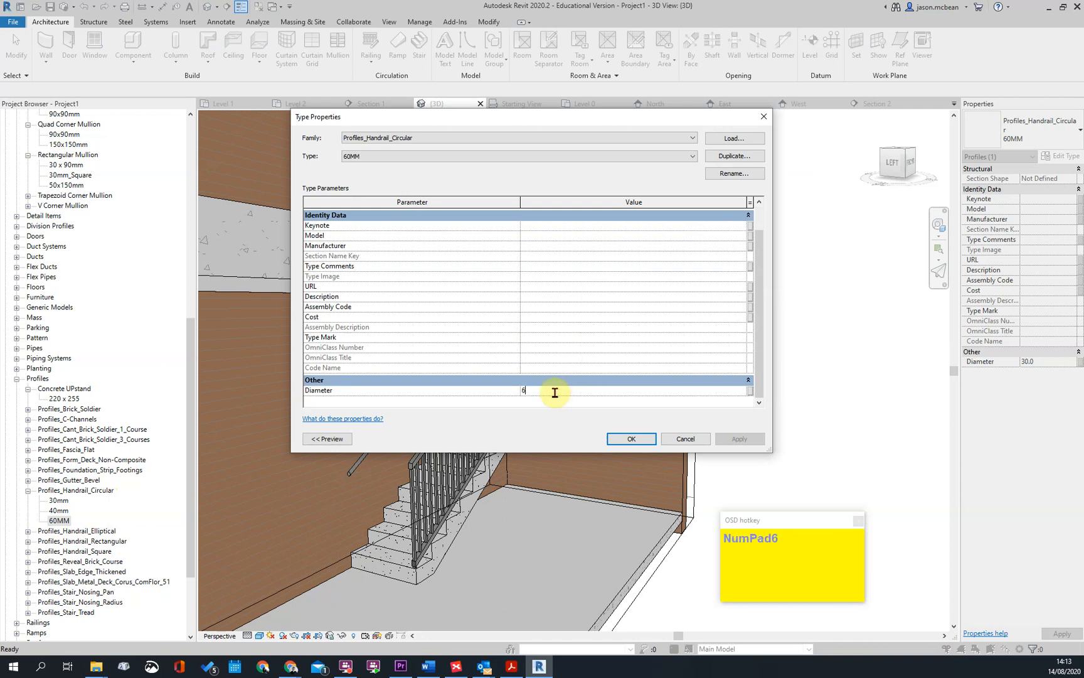
left_click(631, 443)
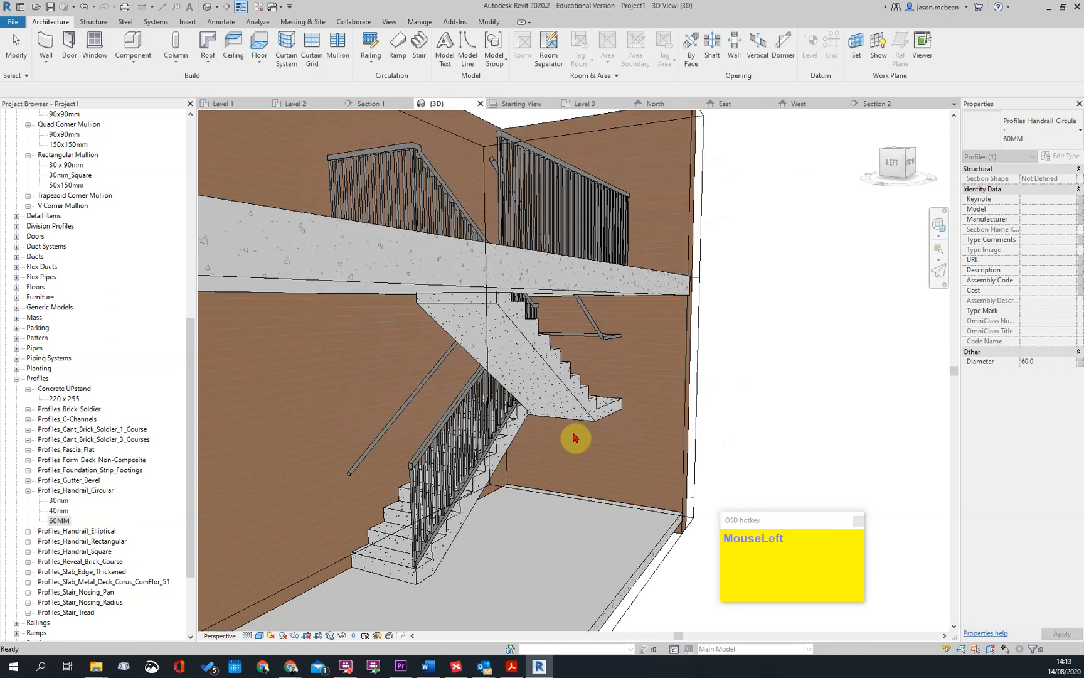
Duplicate the wall-side railing's 40mm_Circular top rail type under the name 60mm_Circular
left_click(593, 319)
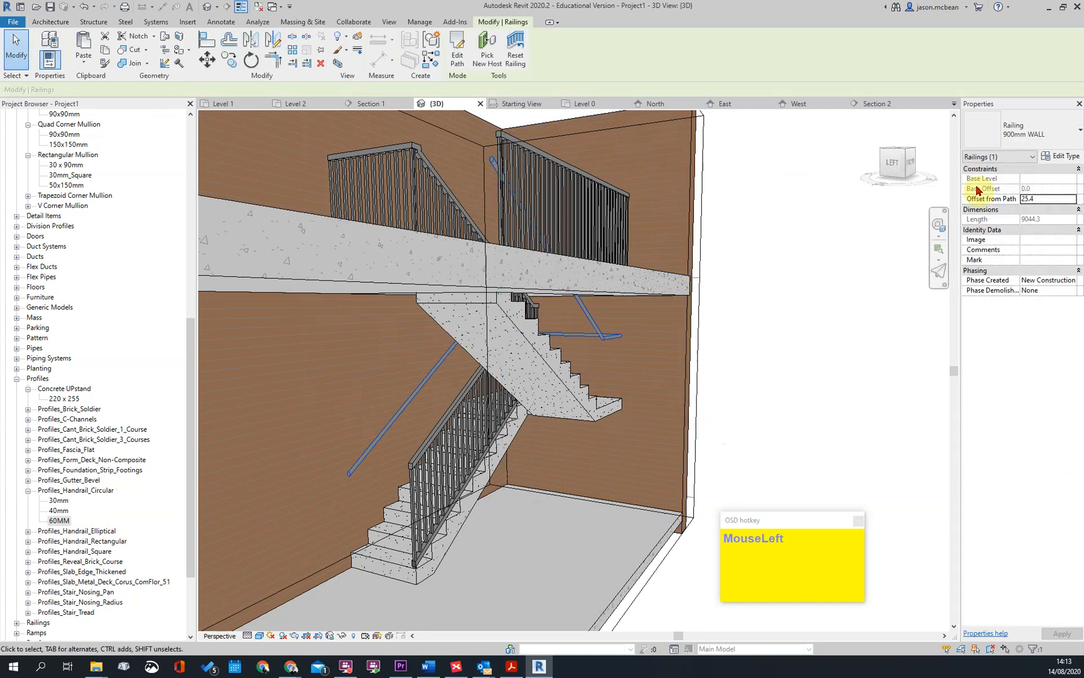
left_click(1062, 156)
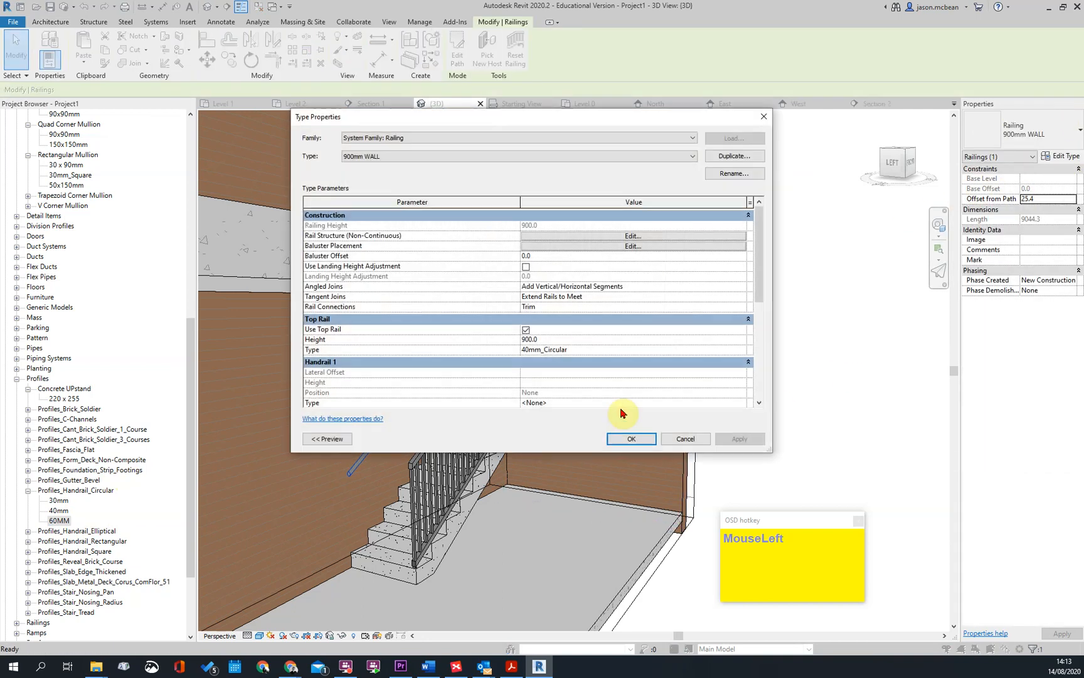
scroll(721, 367, "down", 2)
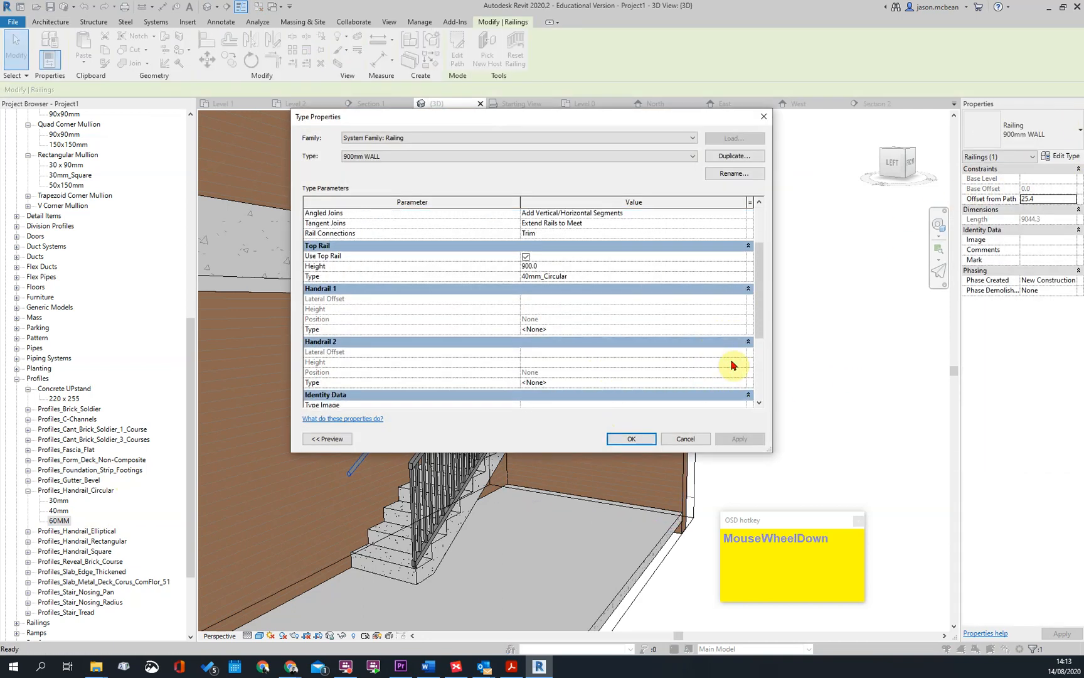
left_click(742, 277)
left_click(742, 278)
left_click(733, 156)
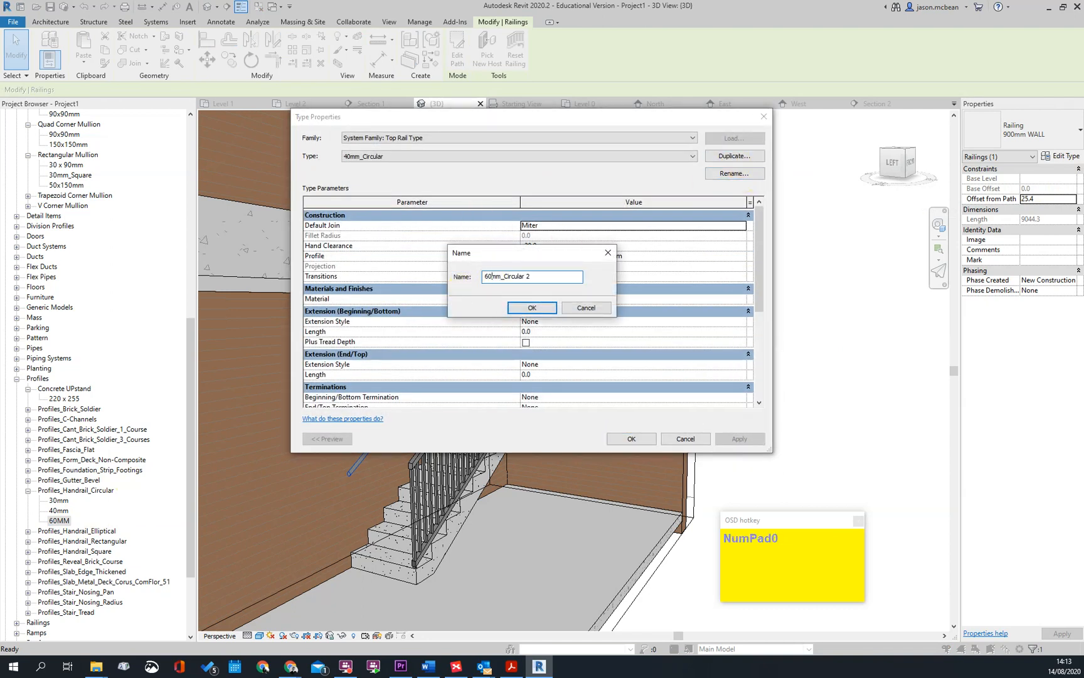
left_click(533, 307)
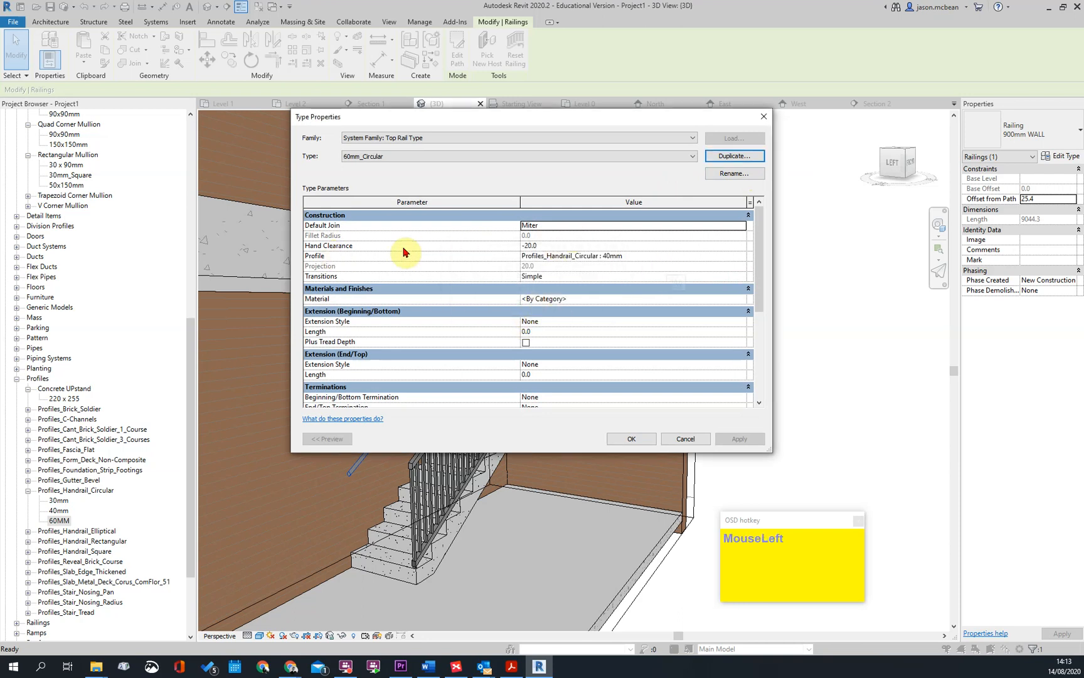
Assign the Profiles_Handrail_Circular : 60MM profile to the 60mm_Circular top rail and confirm it for the 900mm WALL railing
mouse_move(765, 264)
left_mouse_down()
mouse_move(765, 290)
mouse_move(768, 279)
left_mouse_up()
left_click(742, 236)
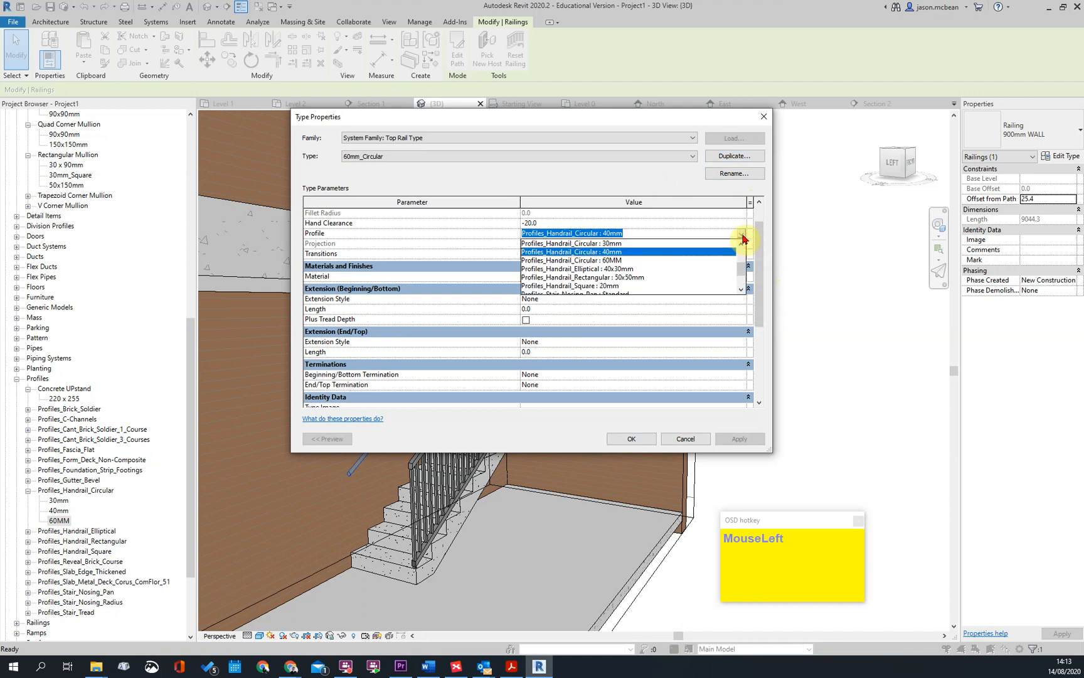
left_click(605, 260)
left_click(632, 439)
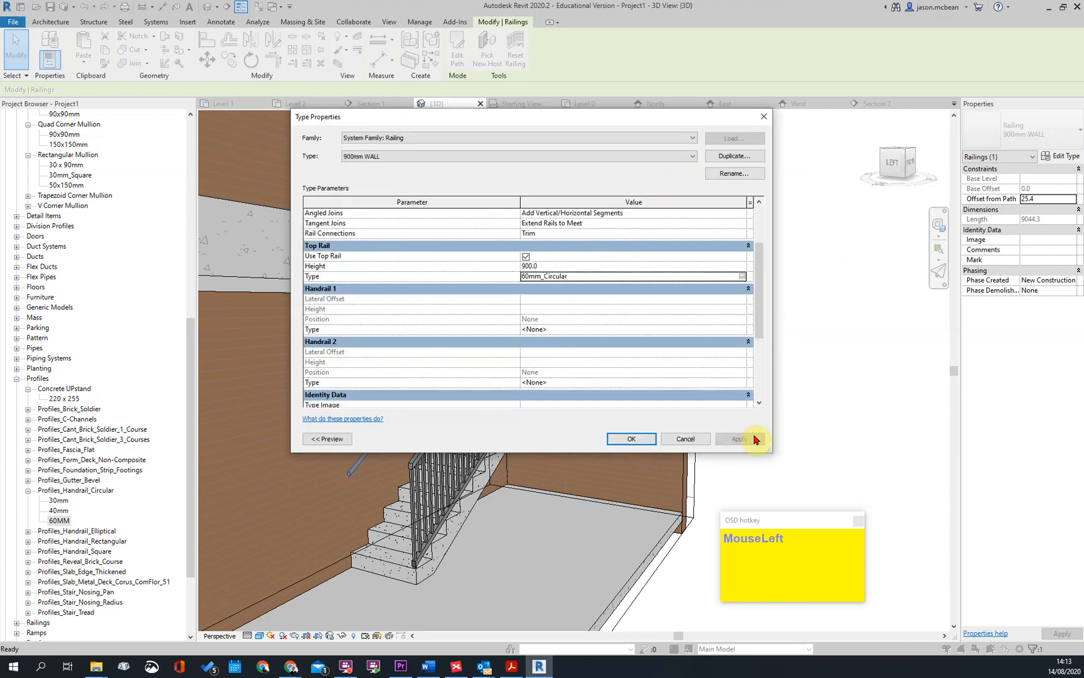
left_click(631, 439)
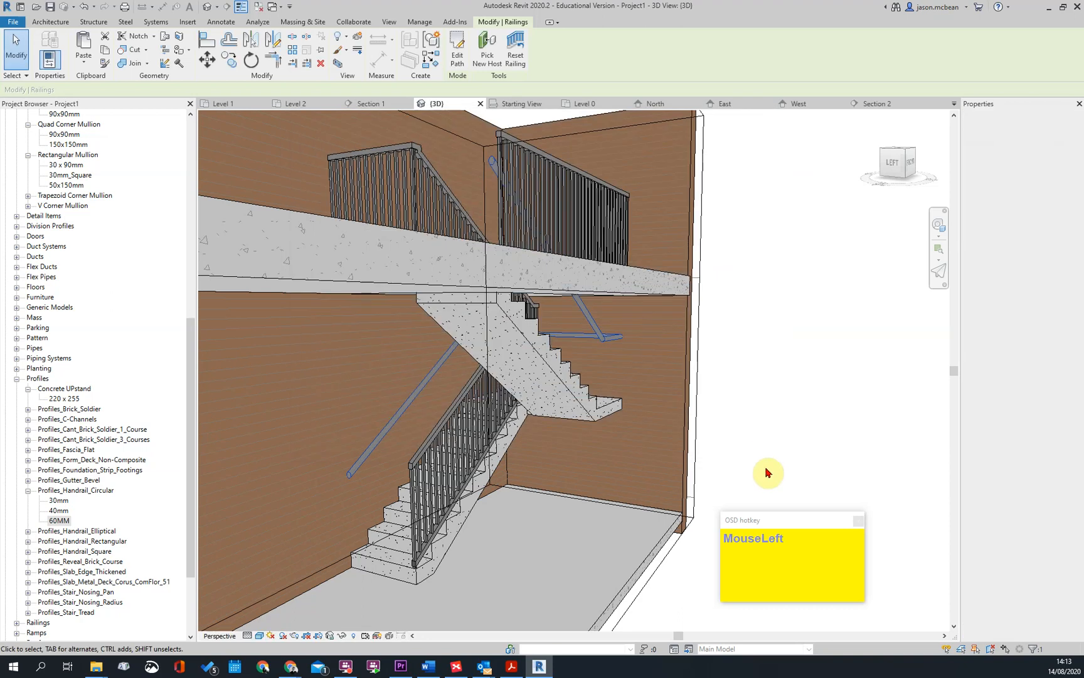
left_click(768, 473)
scroll(634, 317, "up", 1)
scroll(668, 351, "down", 3)
middle_click_drag(455, 438, 424, 426, "shift")
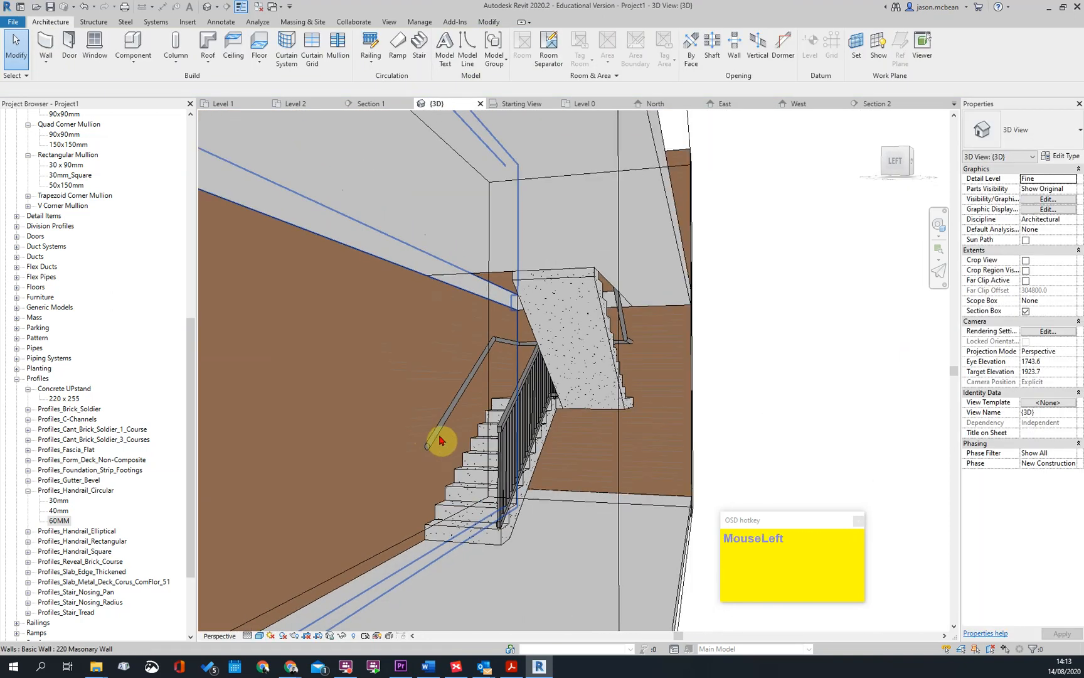
Inspect the wall-side handrail and the stair from several angles in the 3D view
left_click(437, 433)
key("Escape")
middle_click_drag(717, 418, 697, 441, "shift")
middle_click_drag(599, 440, 418, 412, "shift")
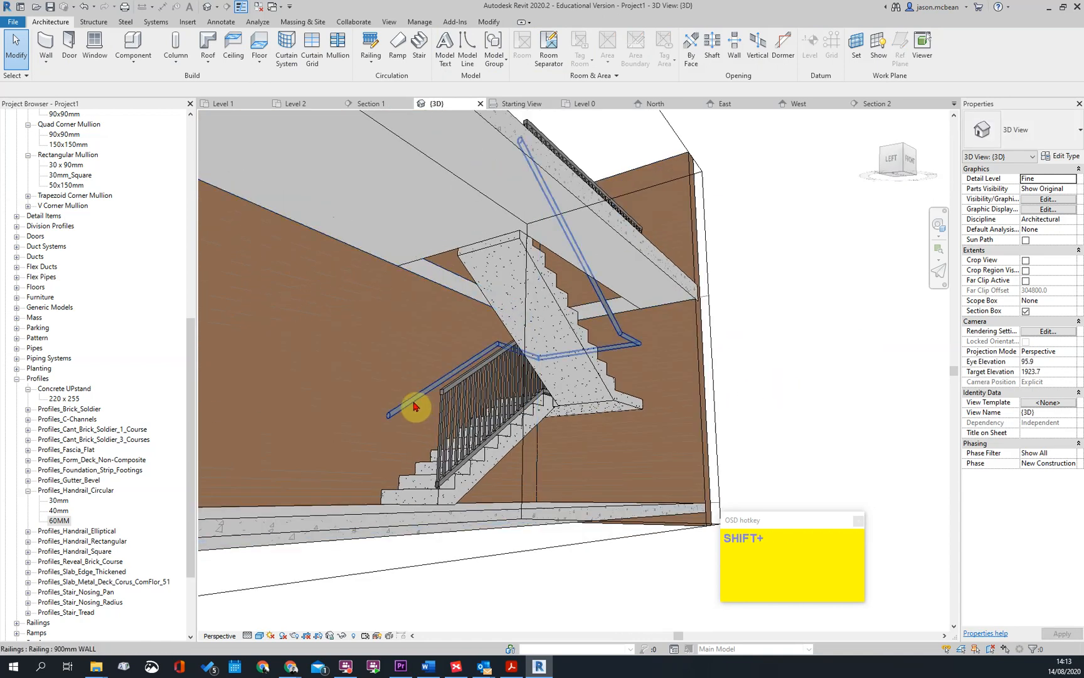
left_click(540, 410)
key("Escape")
middle_click_drag(614, 310, 612, 397, "shift")
Start loading a family and browse the UK library to the Balusters folder under Railings
left_click(187, 21)
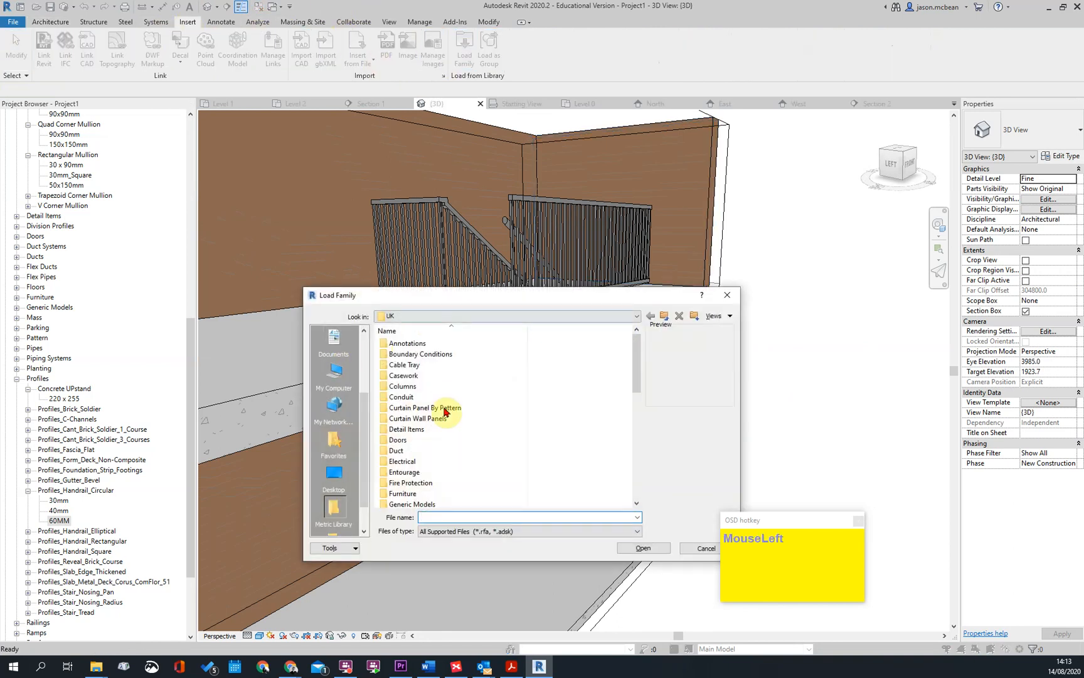
scroll(532, 411, "down", 1)
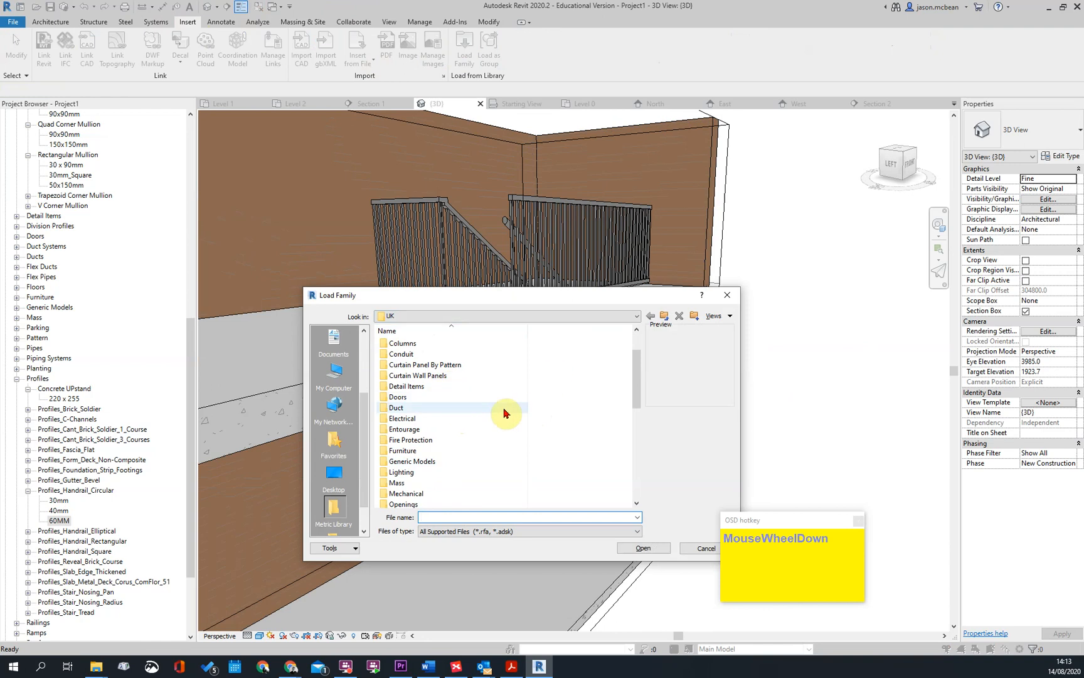
scroll(471, 427, "down", 2)
scroll(456, 414, "down", 4)
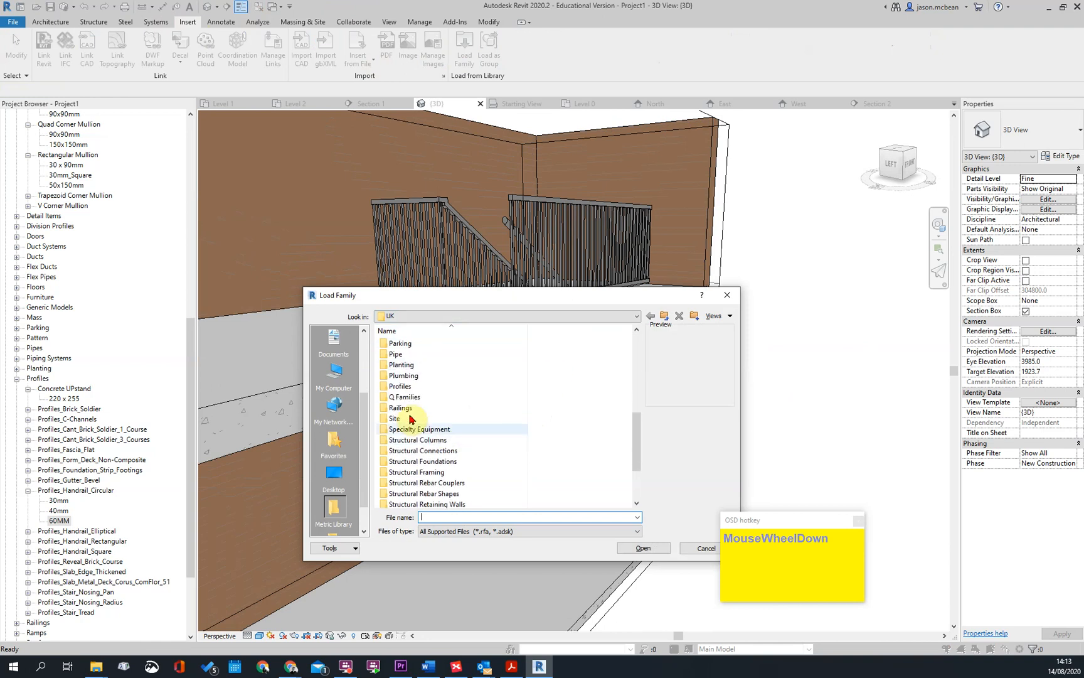
double_click(405, 411)
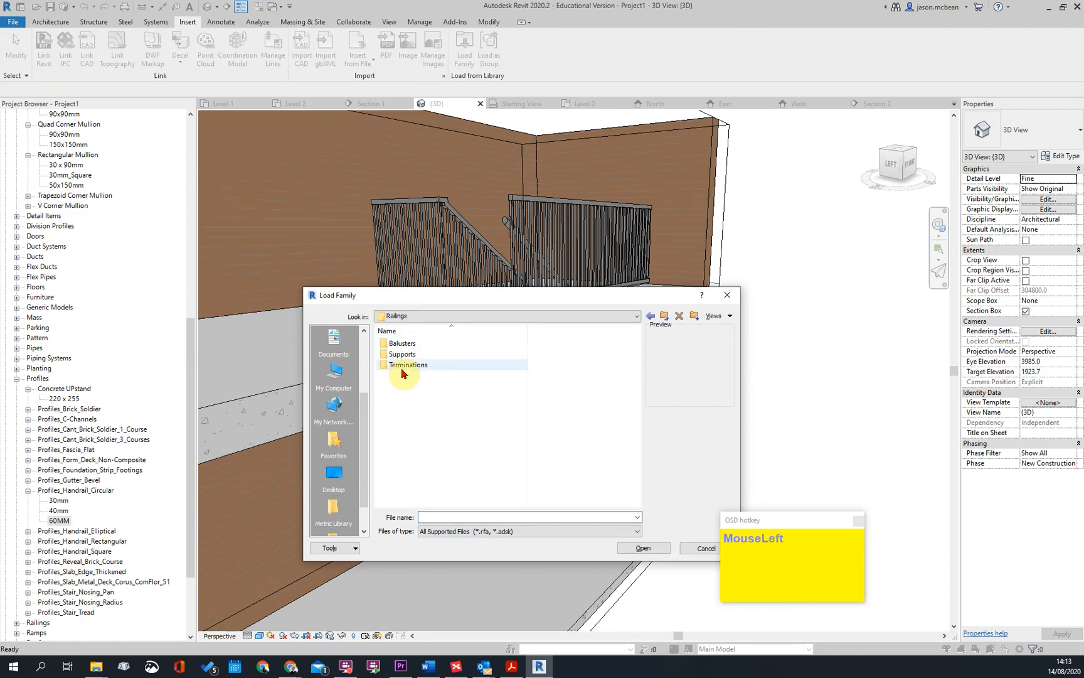
double_click(403, 344)
Preview the baluster families and load Balusters_Bracket_Wall_Mounted_Handrail.rfa into the project
left_click(417, 345)
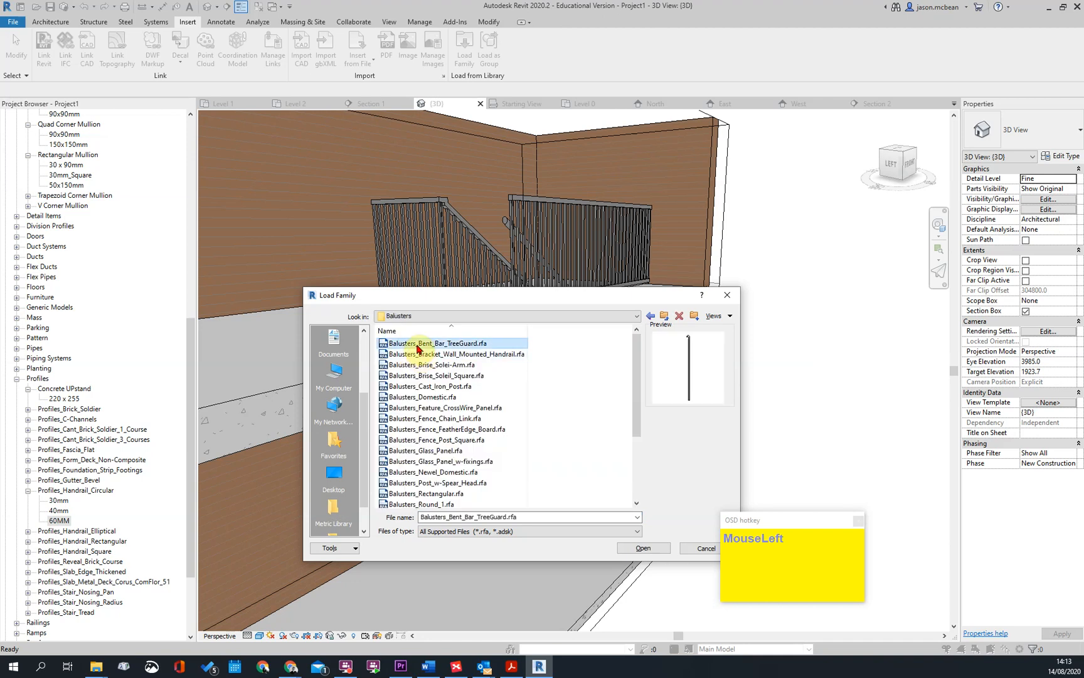
key("Down")
key("Down")
key("Up")
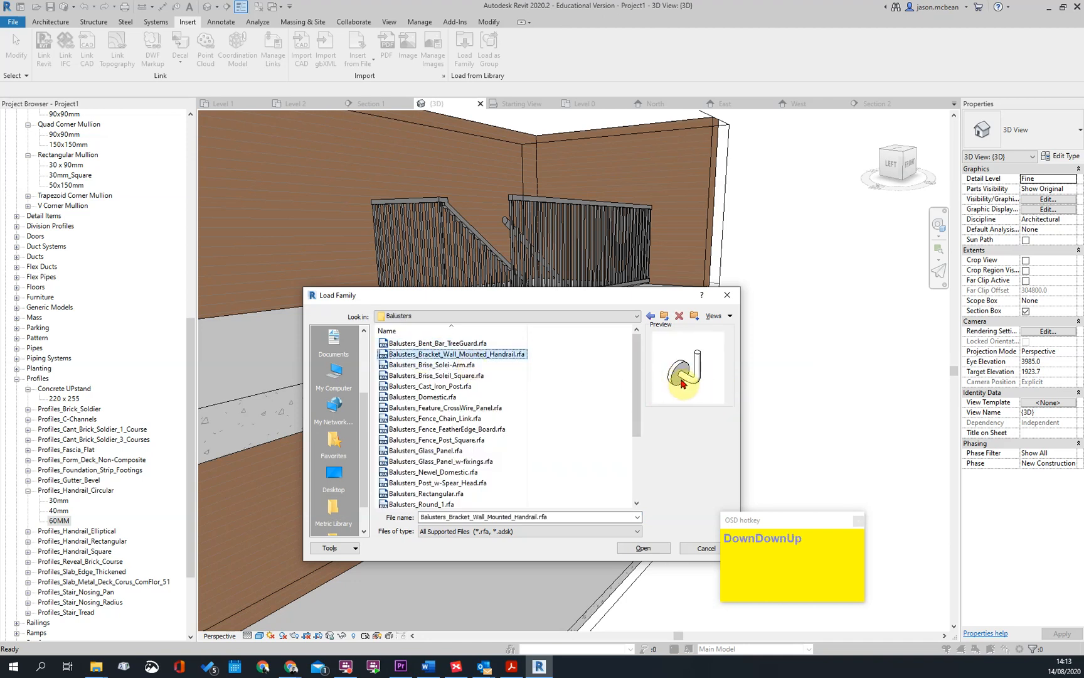
left_click(647, 548)
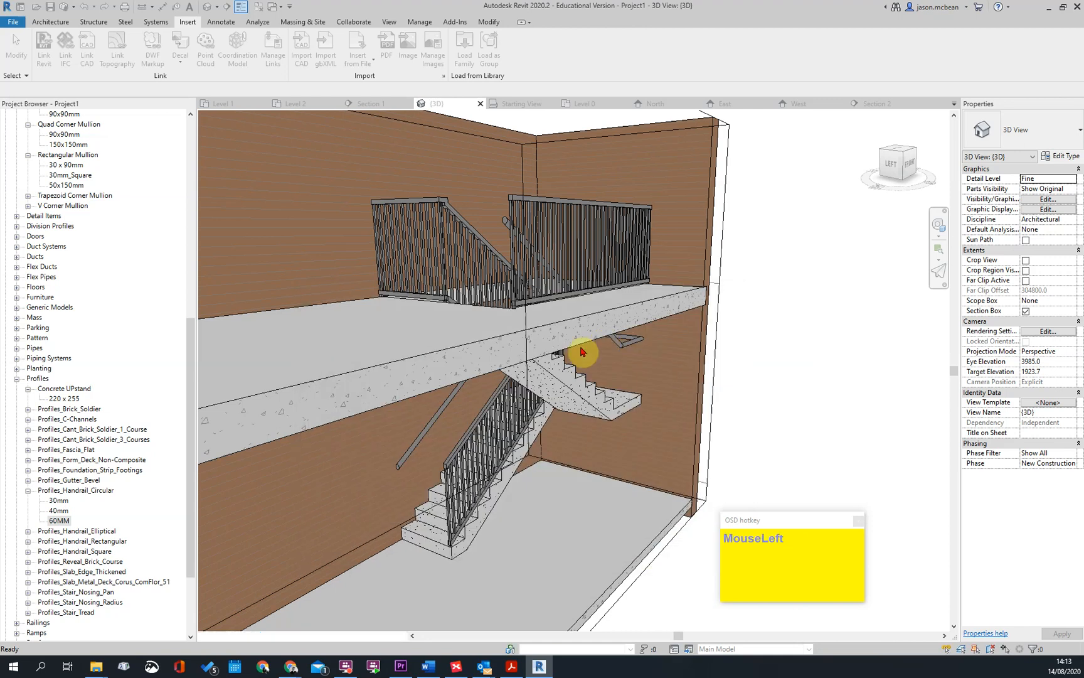
Check the rail structure of the wall-side railing's 900mm WALL type without changing it, and open its baluster placement settings
left_click(624, 350)
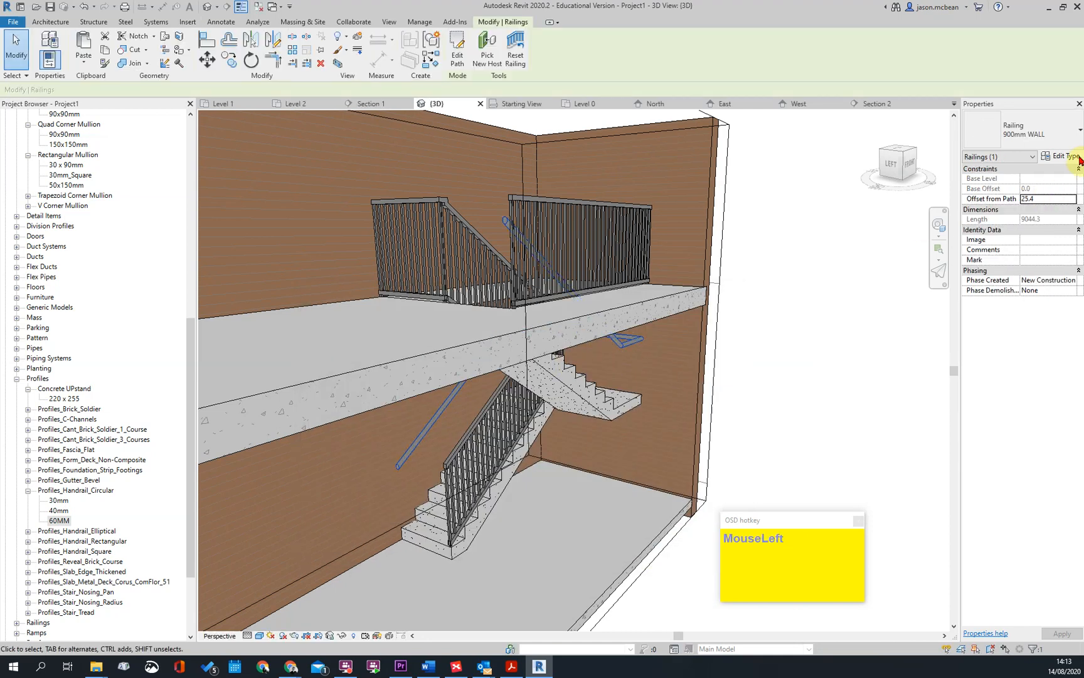
left_click(1060, 156)
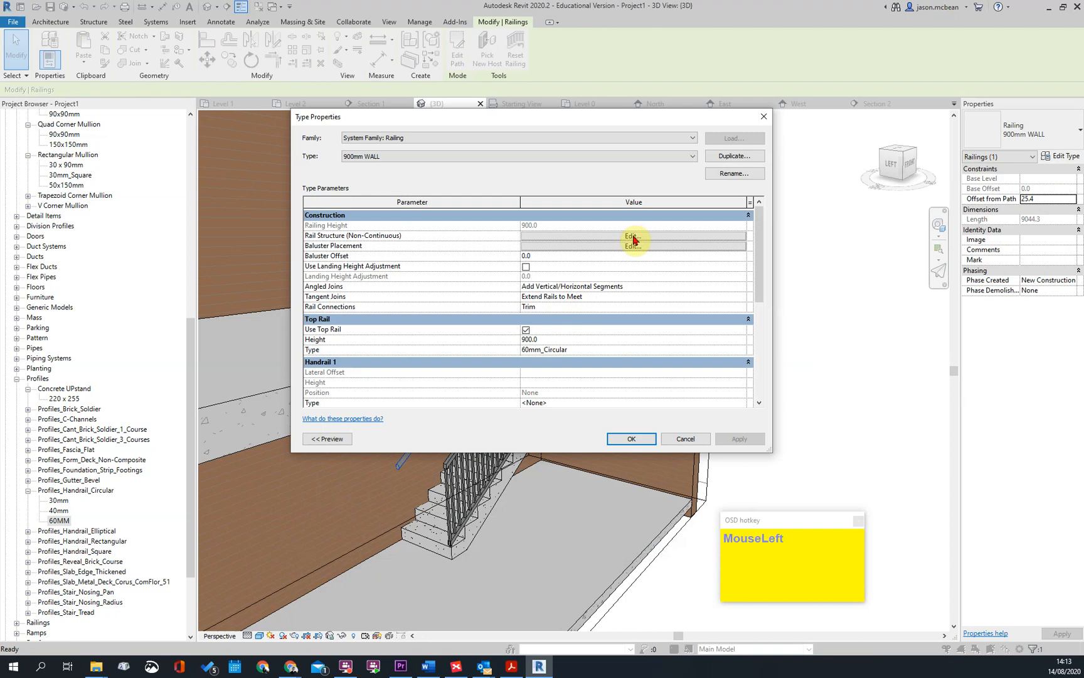
left_click(634, 236)
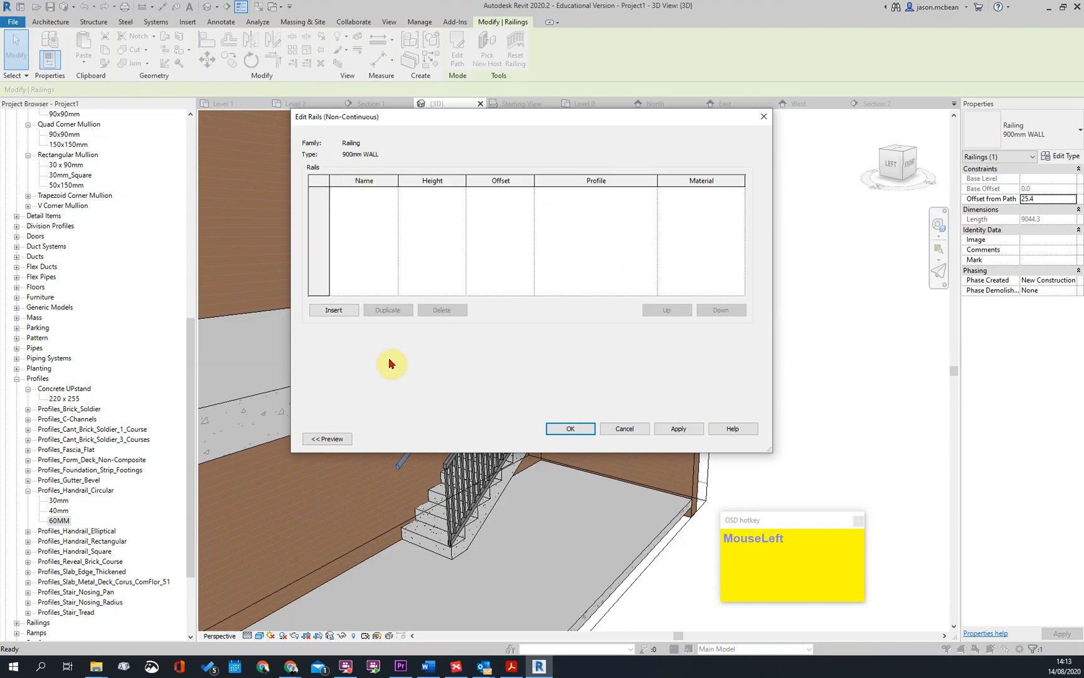
left_click(625, 430)
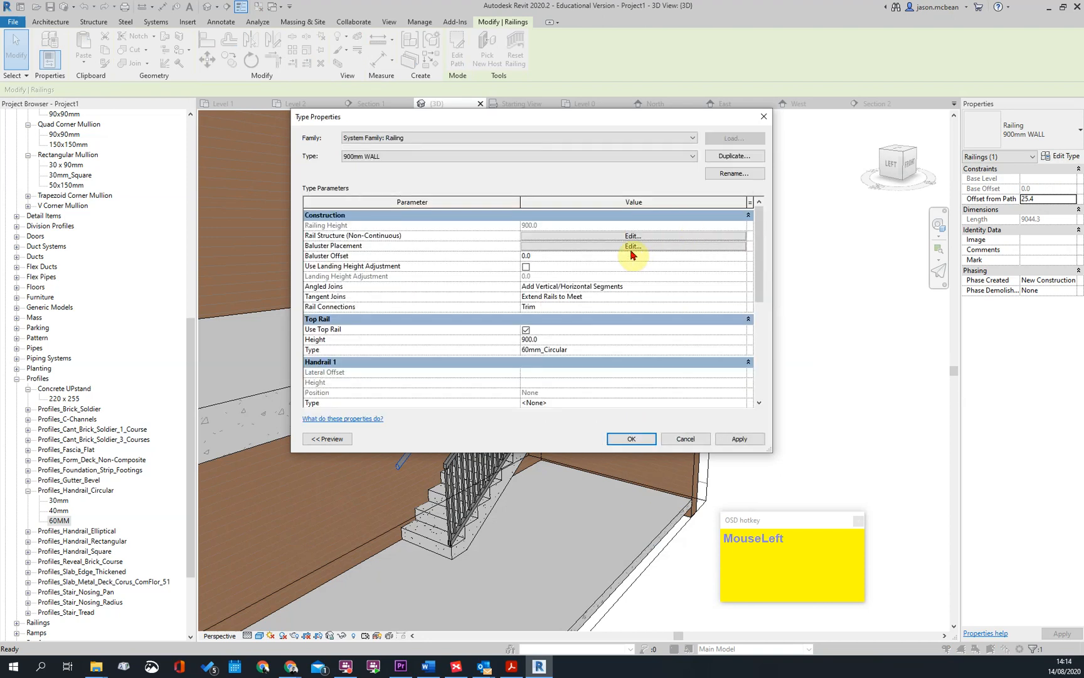
left_click(633, 246)
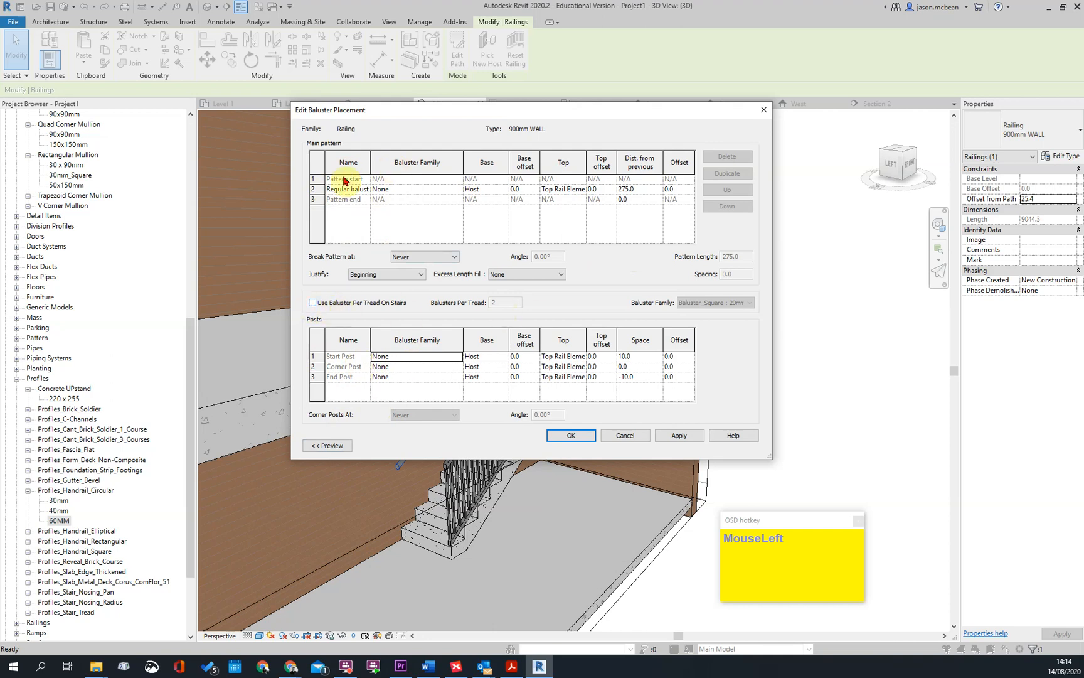
Assign Baluster_Steel_Flat_Upright : 50 x 12mm to the regular baluster of the main pattern and apply it
left_click(458, 191)
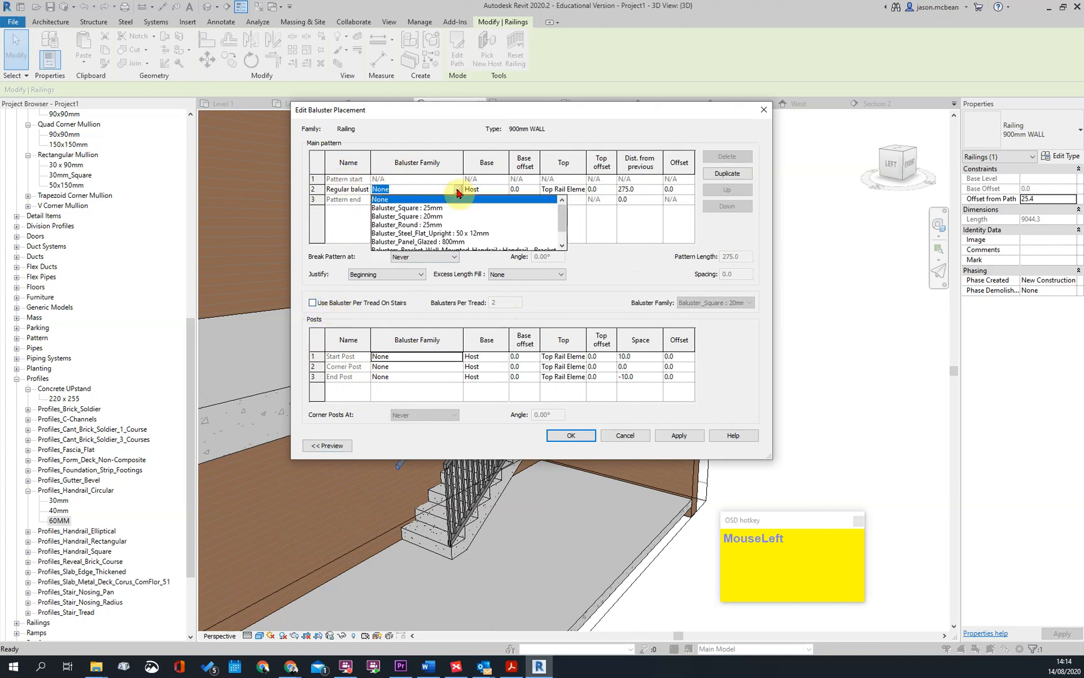
left_click(477, 234)
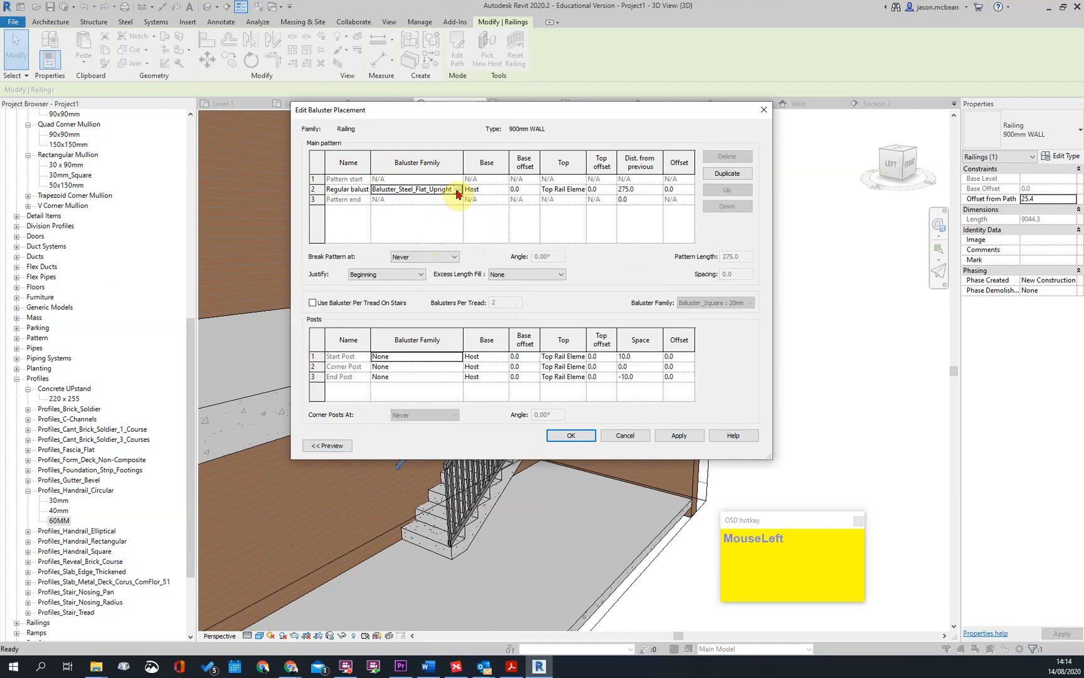
left_click(687, 438)
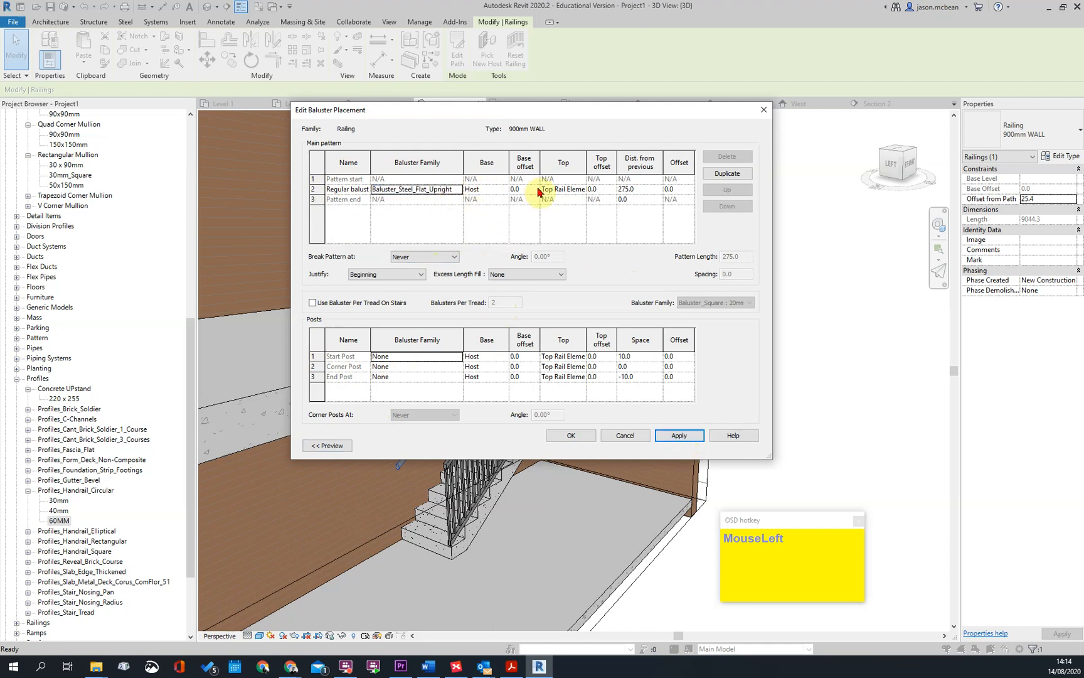
Set the regular baluster's distance from previous to 1000 and confirm the 900mm WALL type changes
left_click(579, 191)
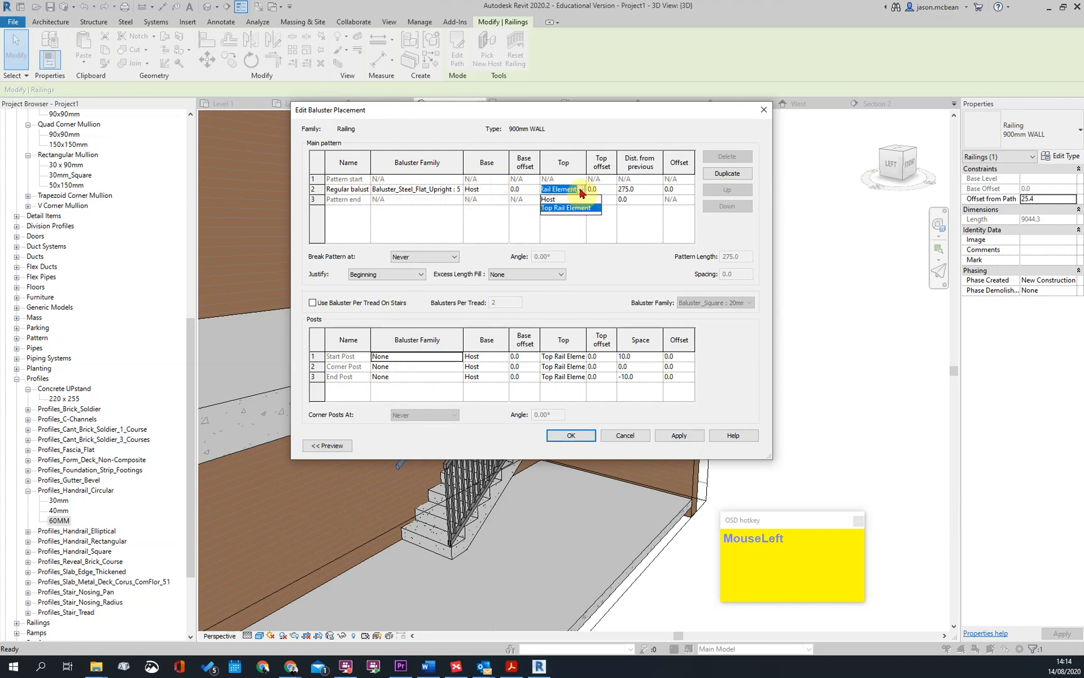
left_click(581, 190)
left_click(630, 188)
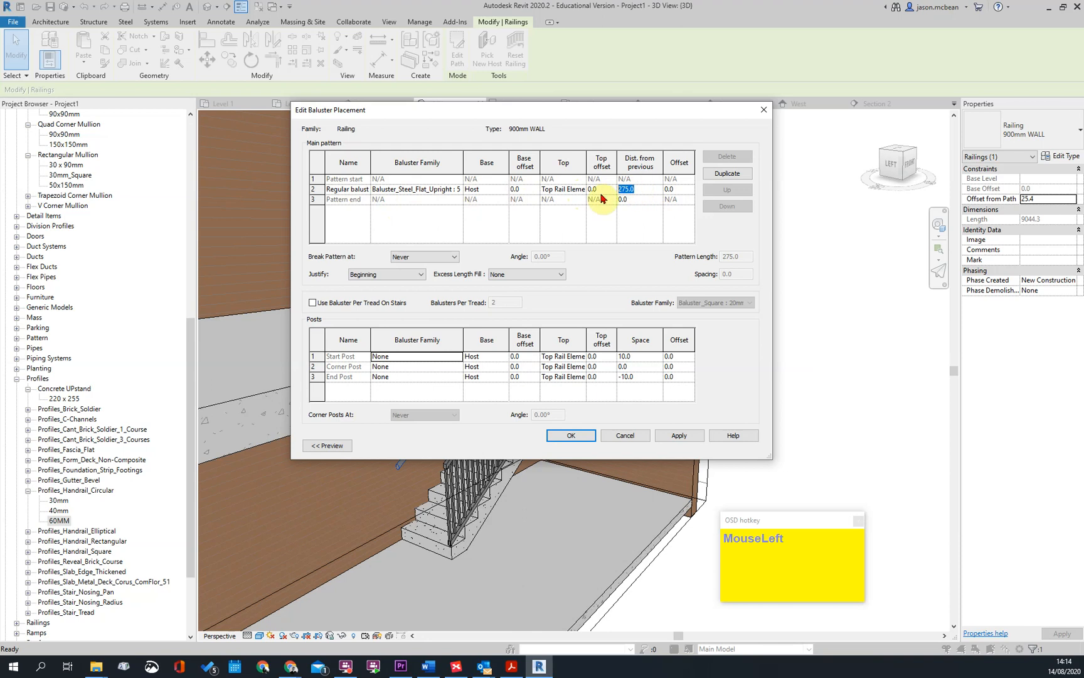
left_click(684, 436)
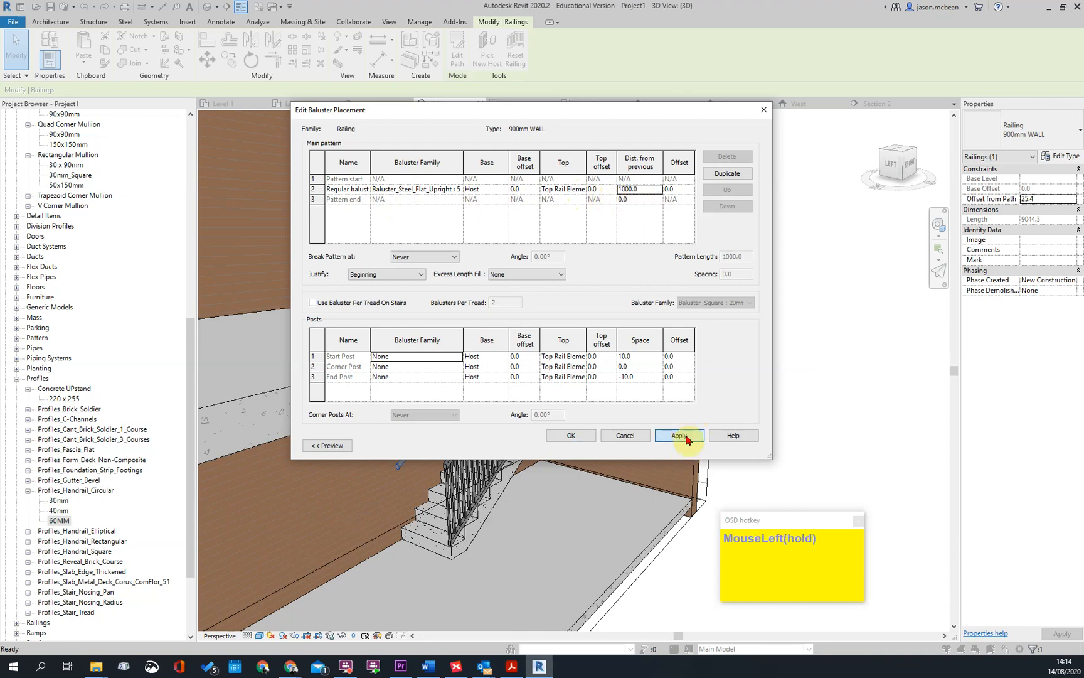
left_click(571, 435)
left_click(630, 438)
Review the wall-side railing's balusters in 3D and reopen the baluster placement settings of its 900mm WALL type
scroll(640, 364, "up", 3)
scroll(640, 364, "up", 2)
scroll(641, 364, "down", 1)
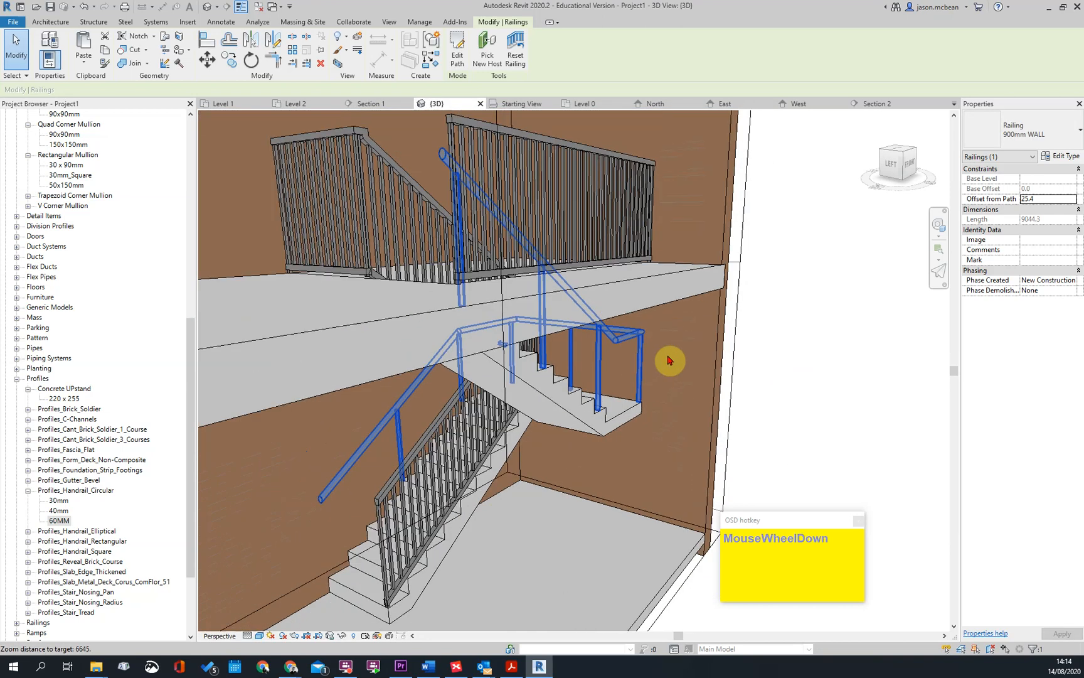
key("Escape")
left_click(640, 349)
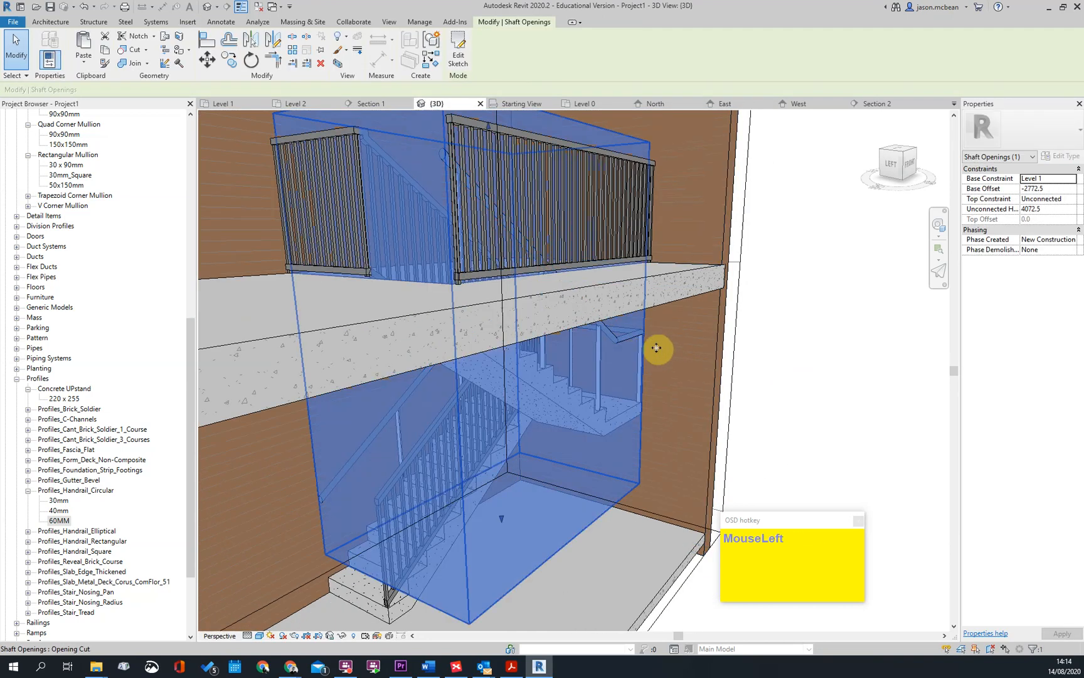
left_click(624, 339)
left_click(1060, 156)
left_click(635, 236)
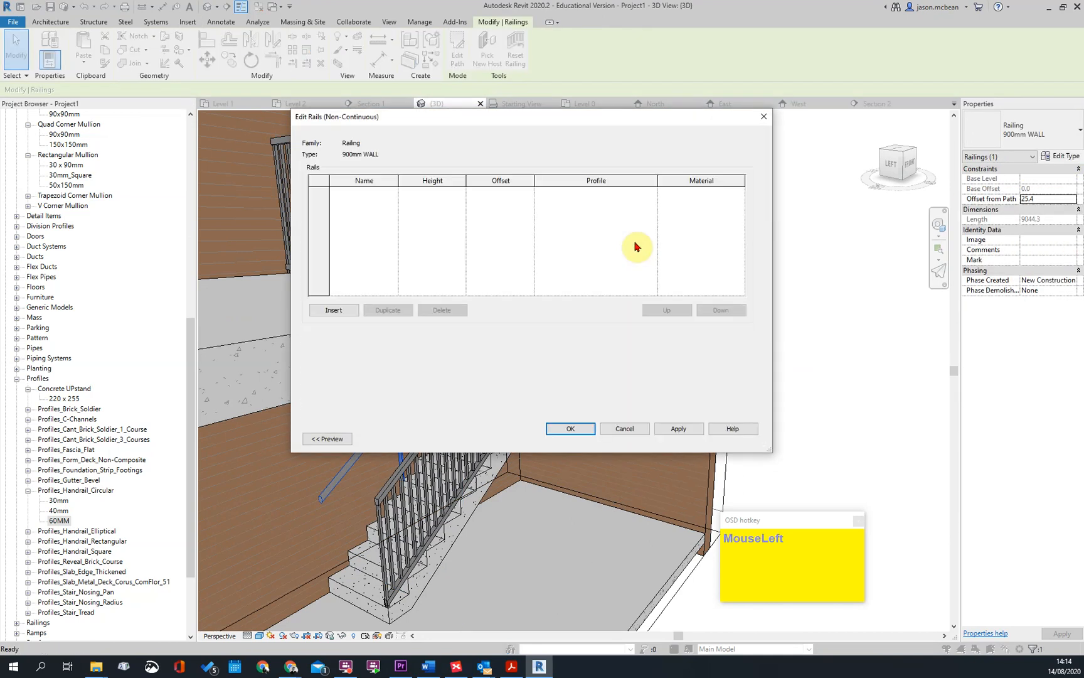
left_click(635, 432)
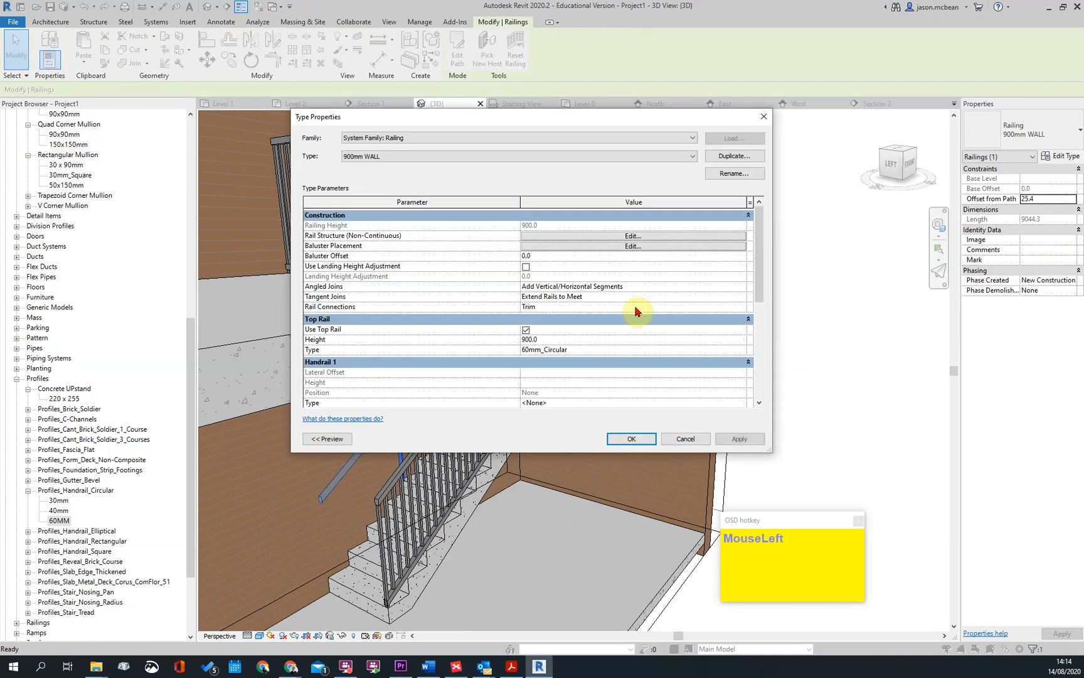
left_click(640, 251)
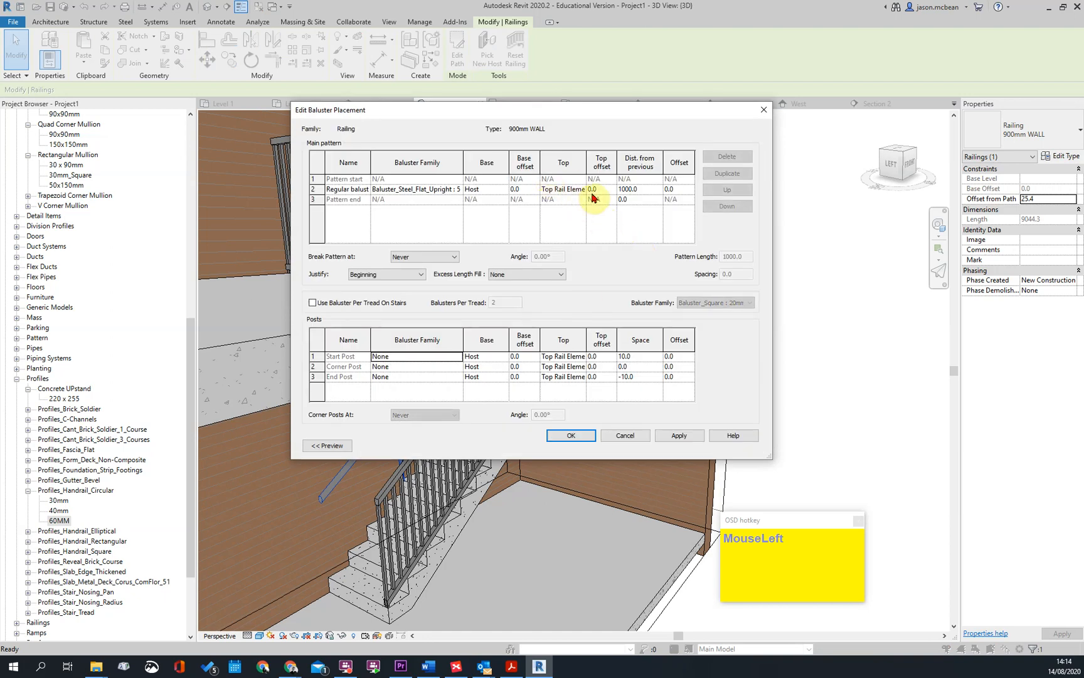
Assign Balusters_Bracket_Wall_Mounted_Handrail : Metal to the regular baluster and confirm the 900mm WALL type changes
left_click(585, 189)
left_click(440, 189)
left_click(457, 190)
scroll(481, 252, "down", 1)
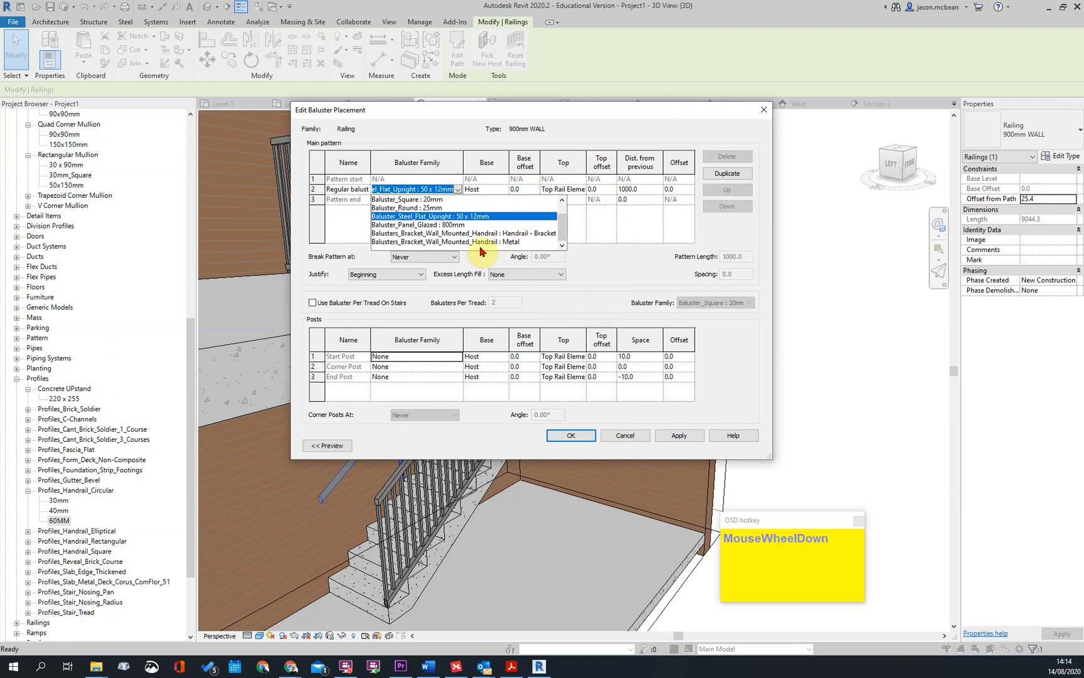
left_click(491, 241)
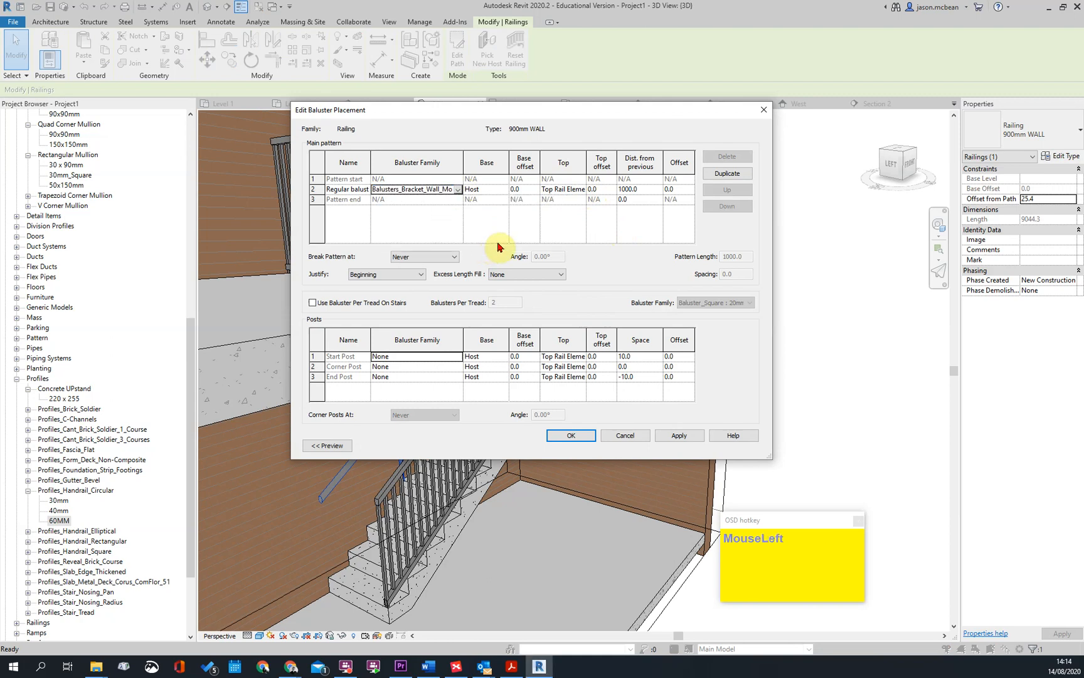
left_click(457, 190)
left_click(444, 243)
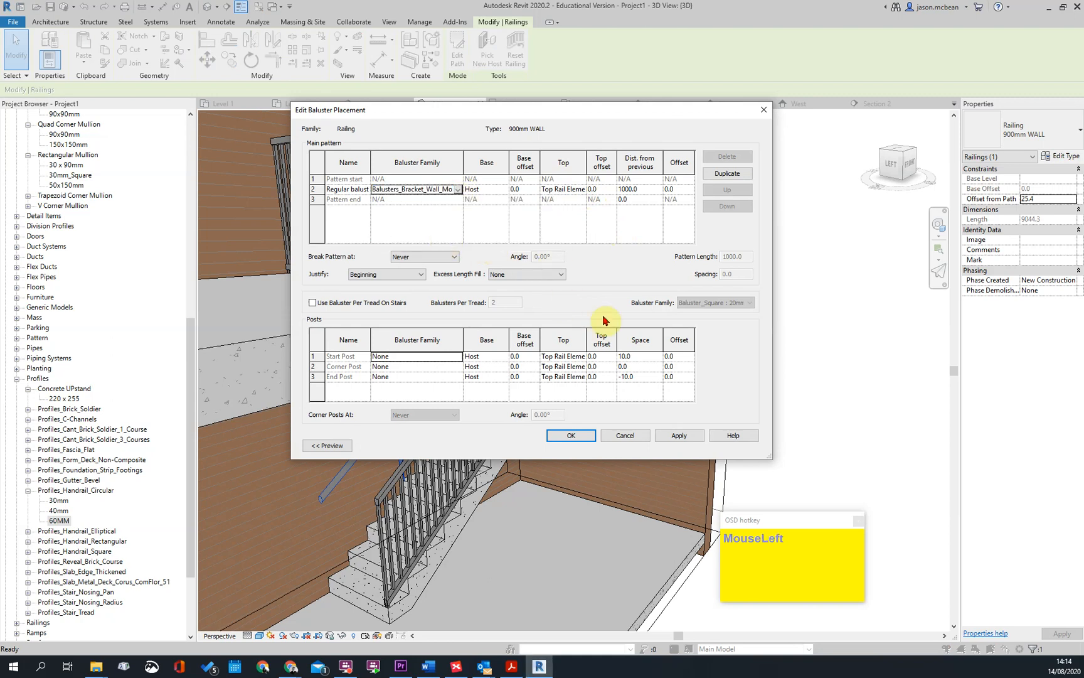
left_click(683, 437)
left_click(574, 434)
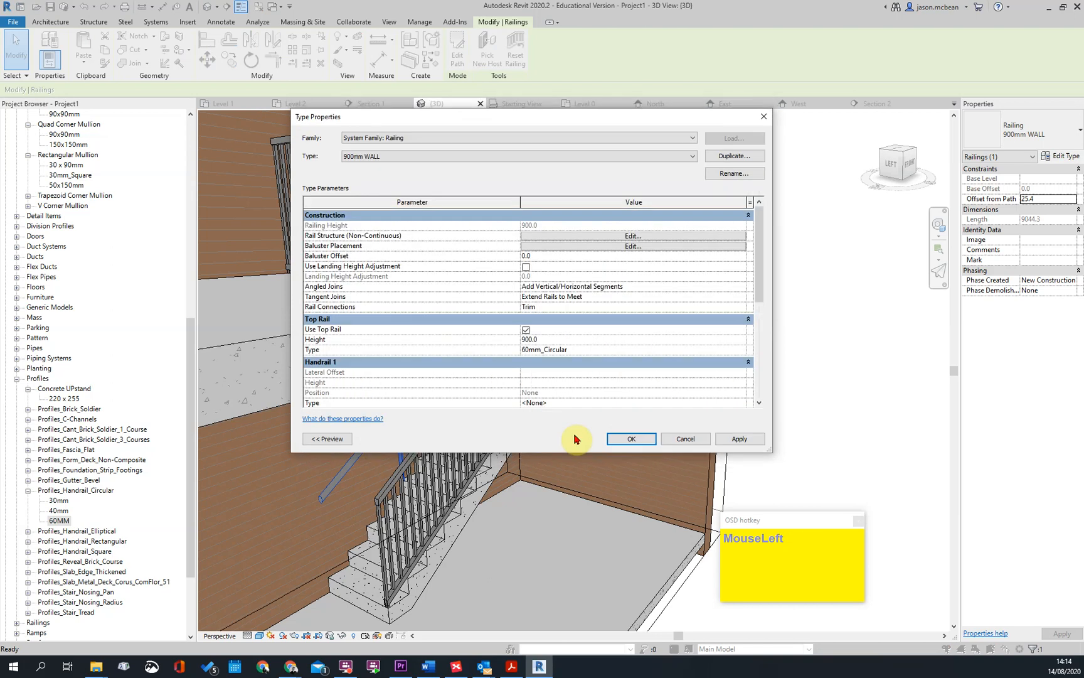
left_click(617, 437)
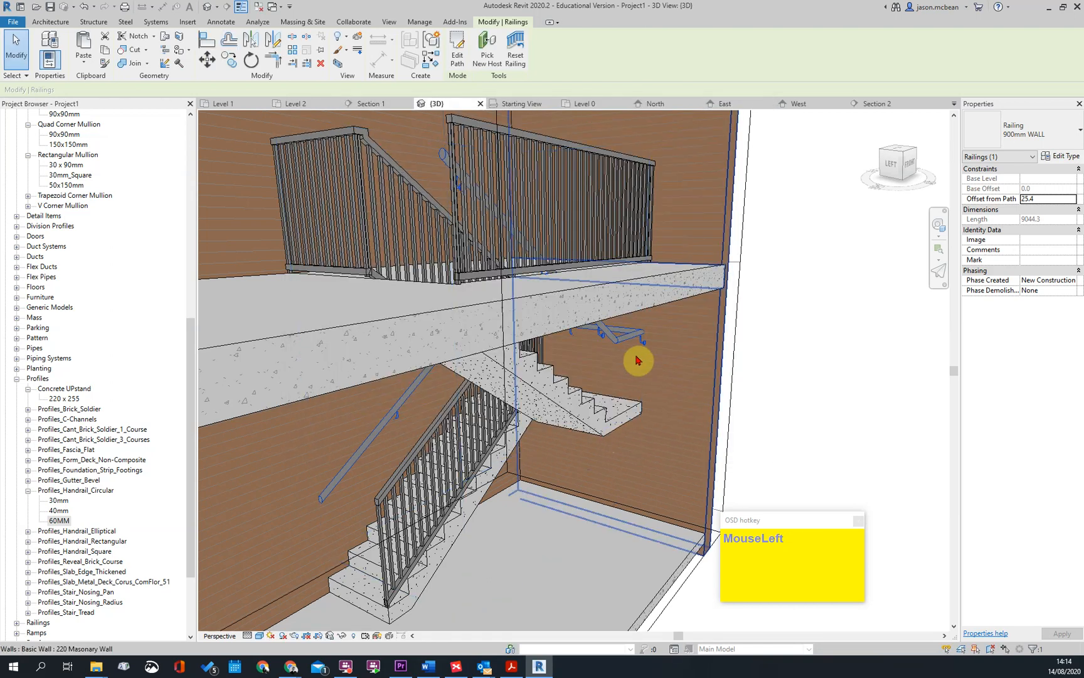
Examine the handrail brackets along the wall from close up at the lower stair flight
scroll(649, 339, "up", 5)
key("Escape")
middle_click_drag(585, 351, 595, 404, "shift")
scroll(391, 442, "down", 2)
middle_click_drag(347, 501, 461, 317, "shift")
scroll(461, 318, "up", 2)
left_click(460, 332)
scroll(480, 290, "down", 2)
Set the wall-side railing's offset from path to 0
left_click(468, 306)
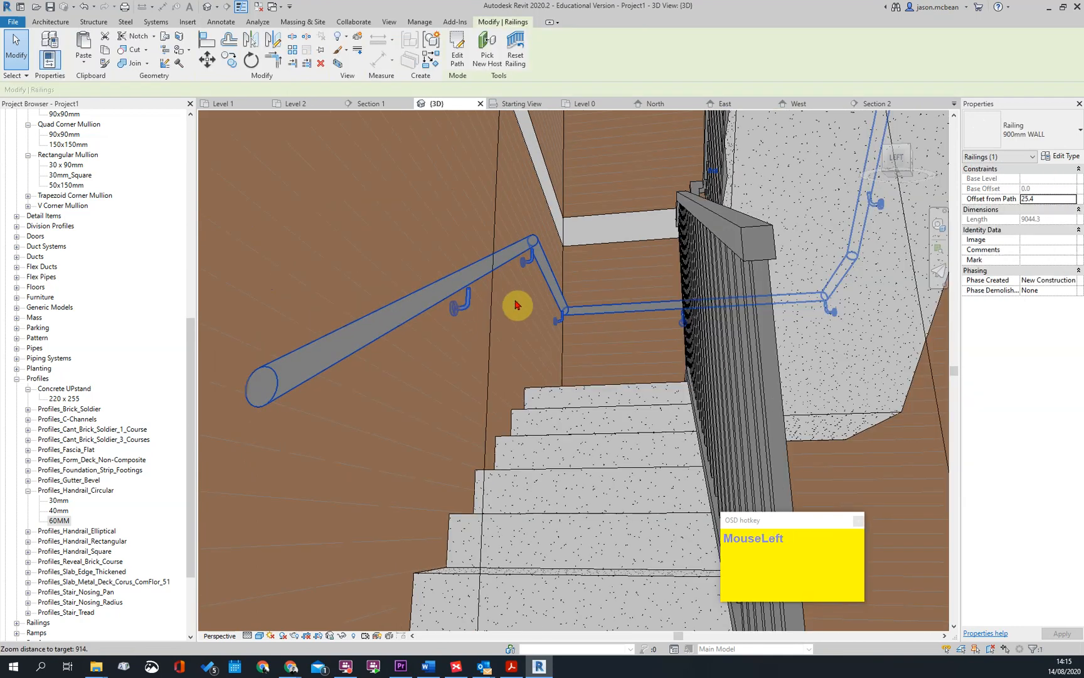
scroll(513, 305, "down", 4)
left_click(1047, 198)
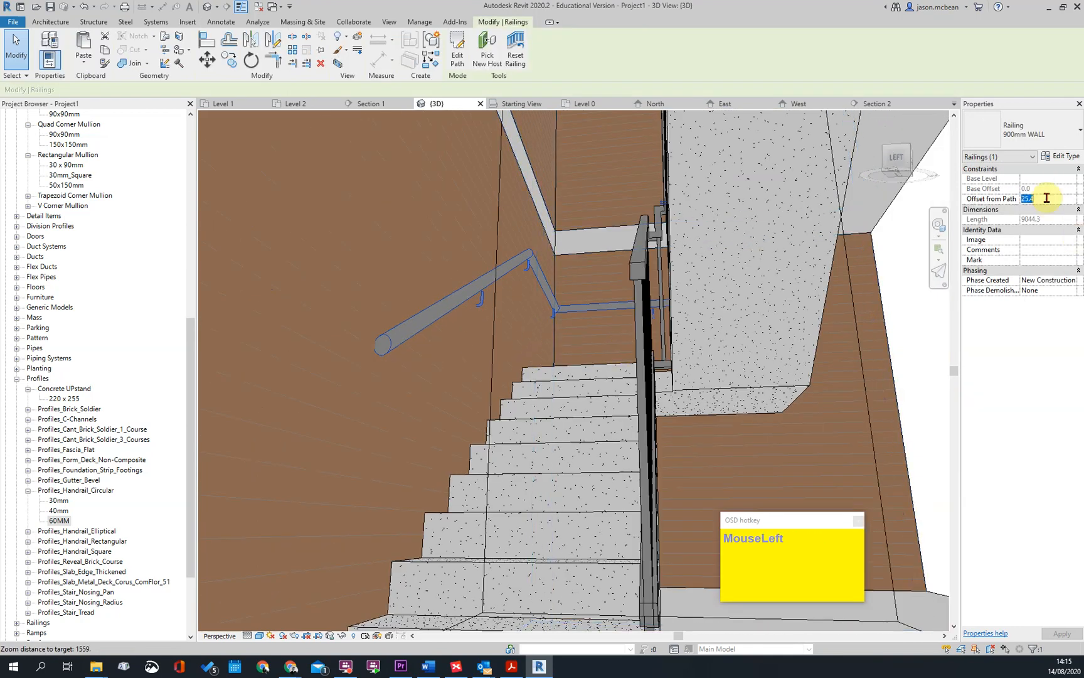
type("0")
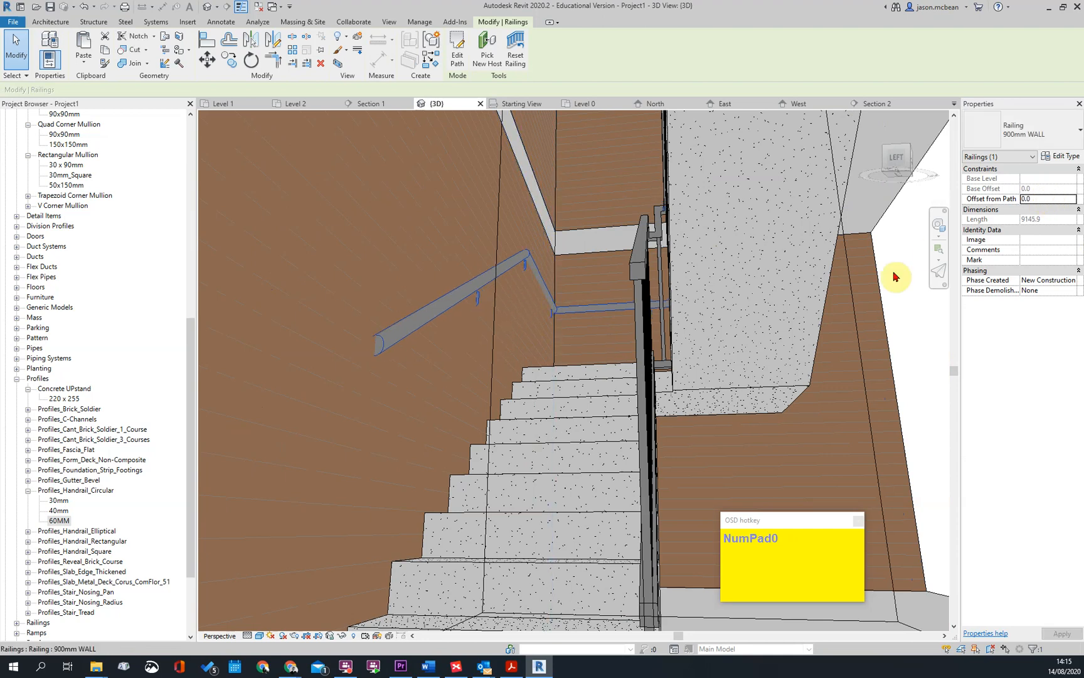
Set the wall-side railing's offset from path to 30 and reselect the railing for a closer look at its brackets
left_click(1041, 201)
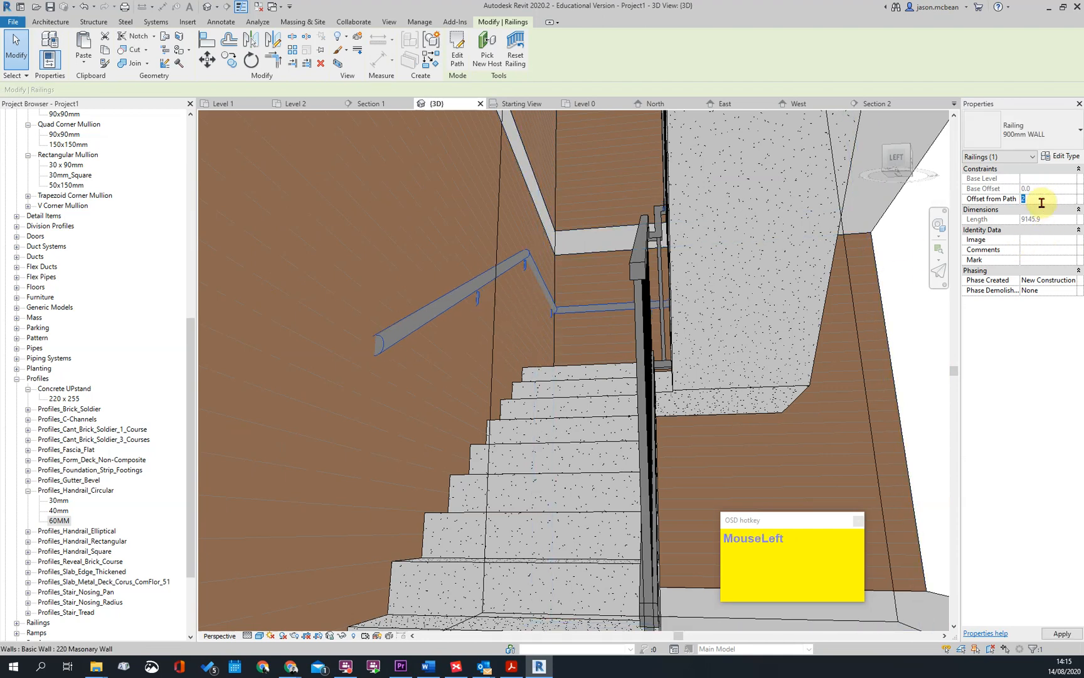
key("Escape")
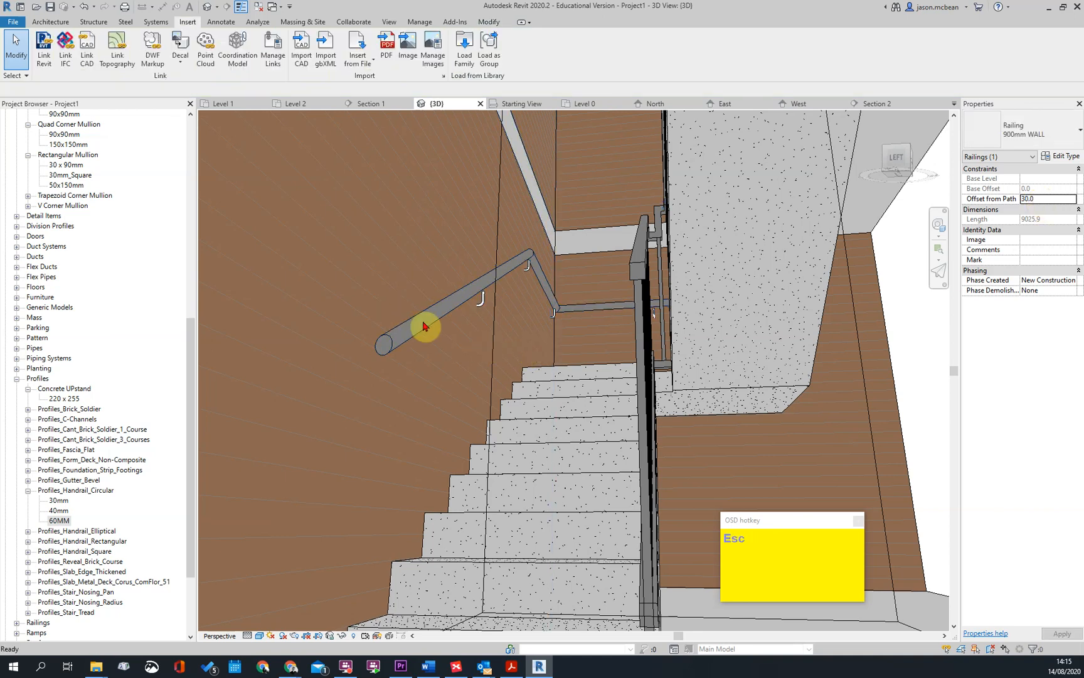
scroll(483, 311, "up", 3)
left_click(508, 293)
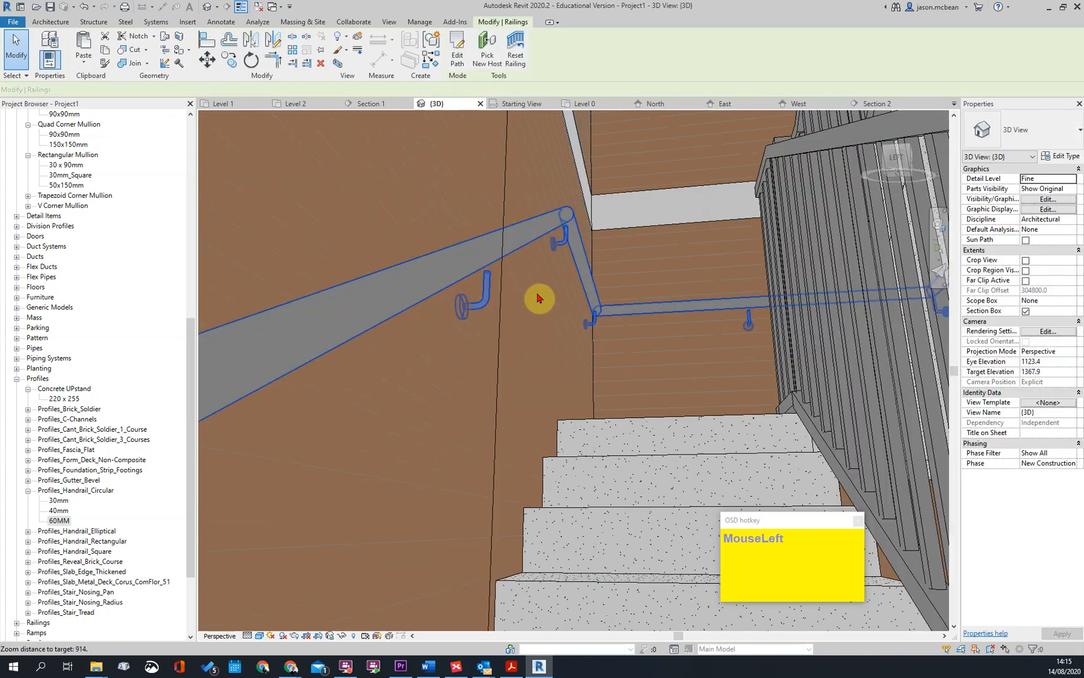
Set the wall-side railing's offset from path to 60
scroll(493, 293, "down", 1)
scroll(493, 293, "down", 2)
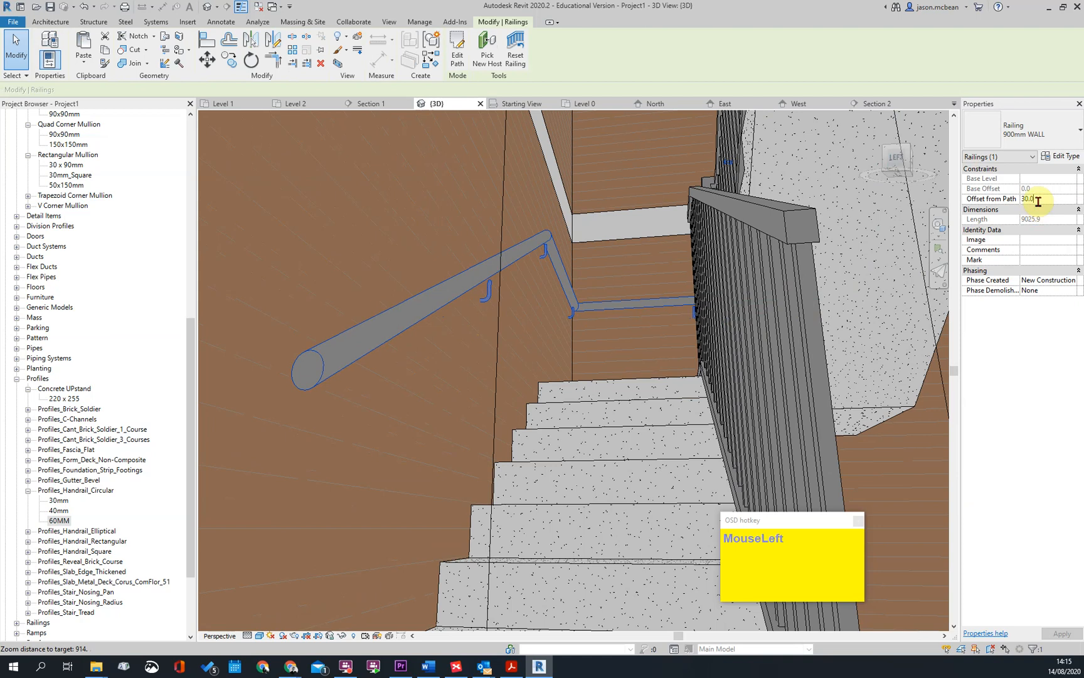
key("Return")
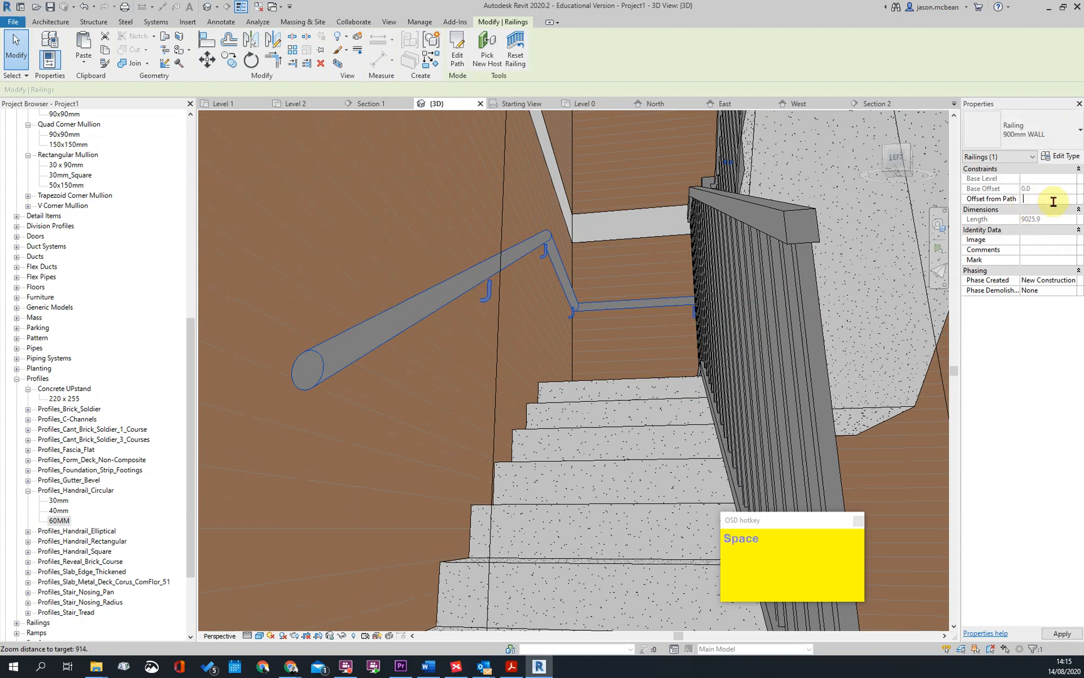
key("Escape")
left_click(481, 273)
left_click(876, 243)
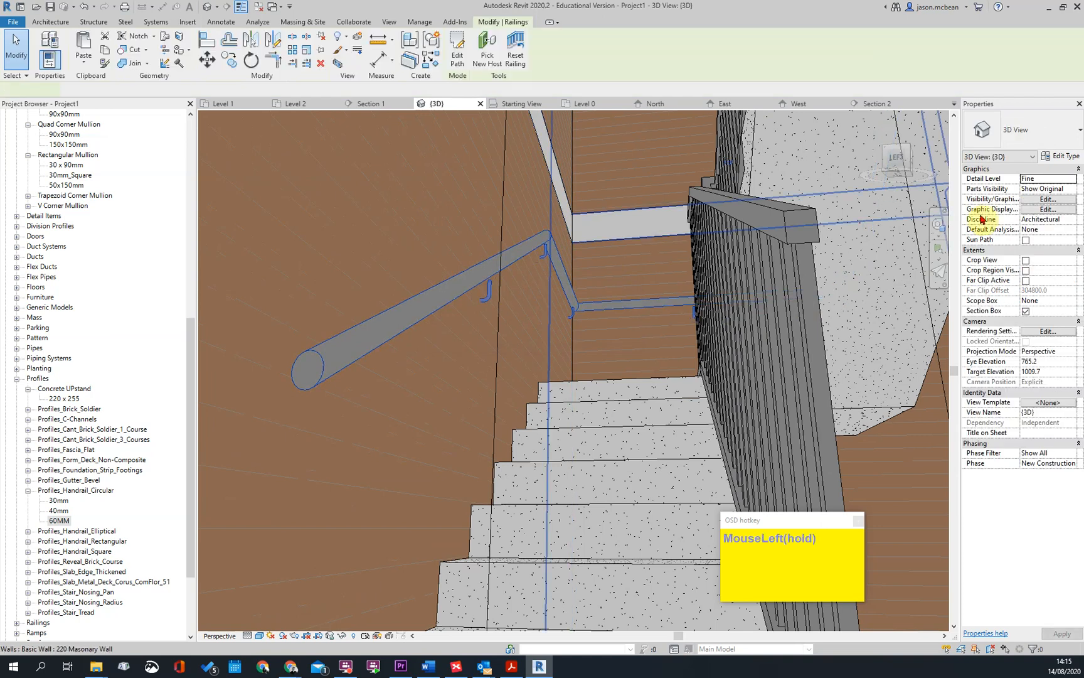
left_click(1056, 209)
double_click(1051, 199)
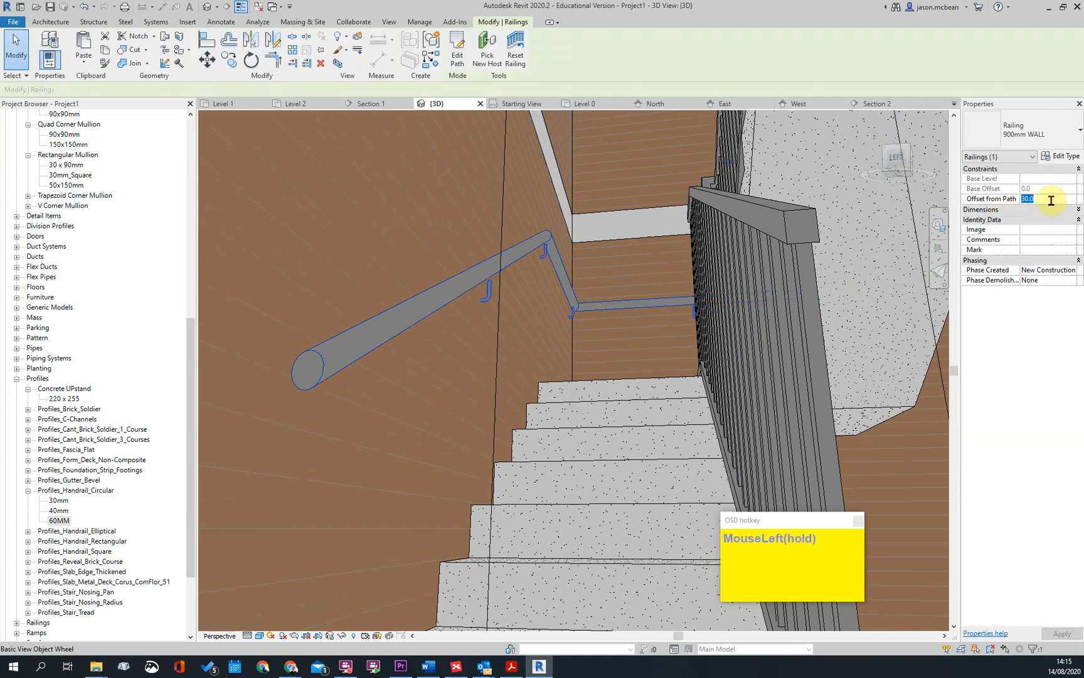
type("60")
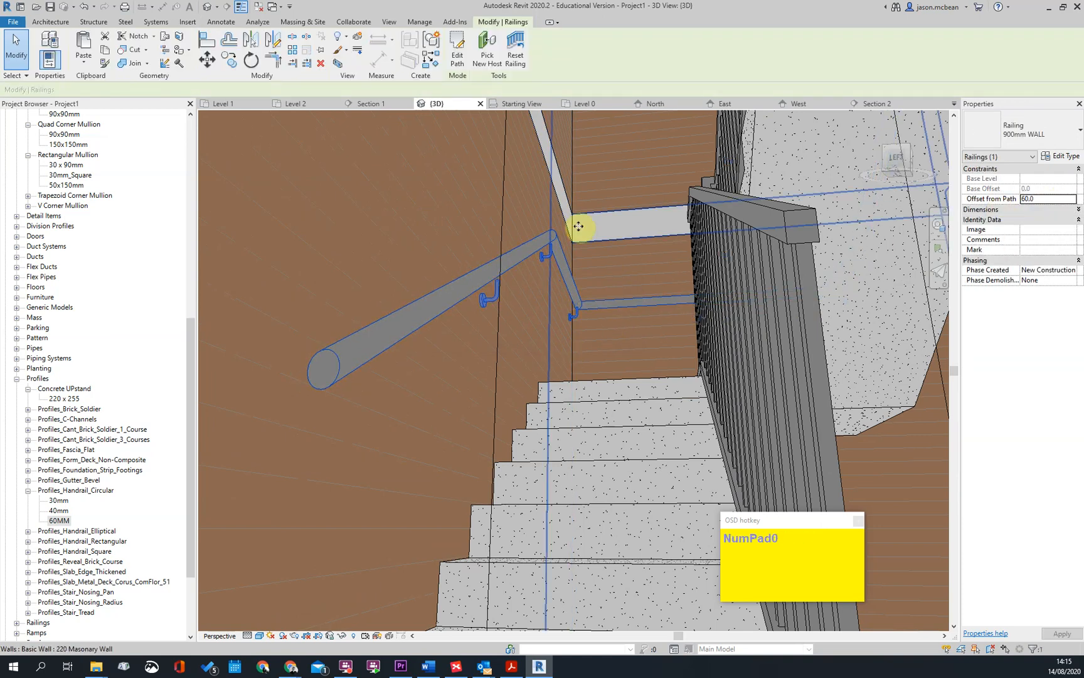
key("Escape")
scroll(495, 295, "up", 3)
Review the 900mm WALL railing's non-continuous rail structure and the regular baluster's base offset in the baluster placement settings
left_click(502, 254)
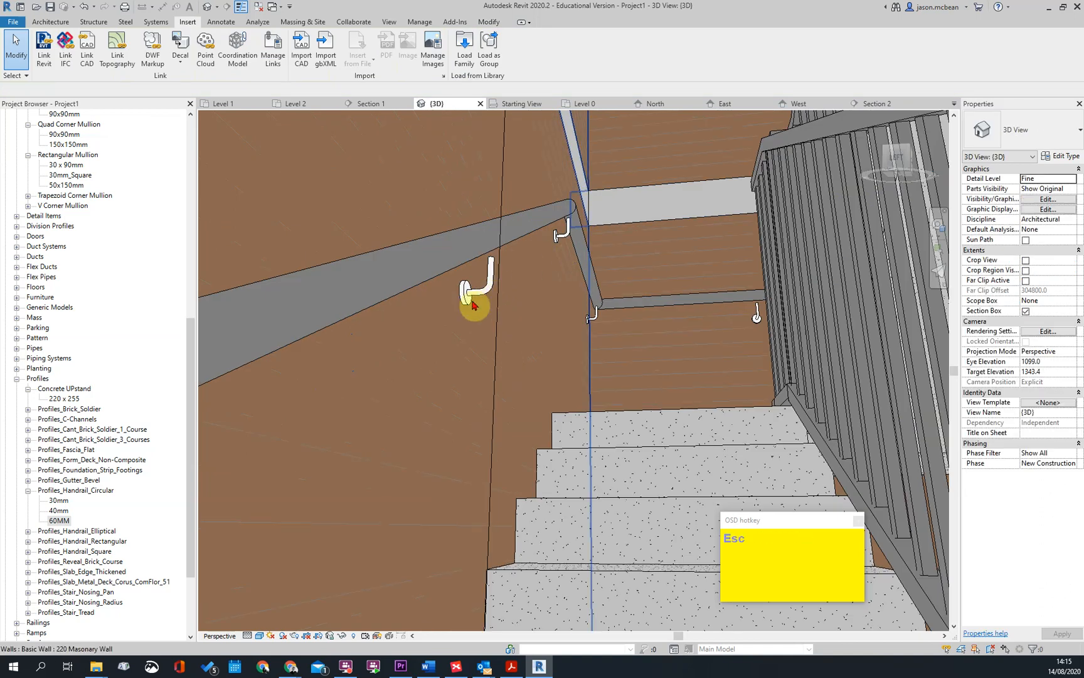
left_click(1061, 155)
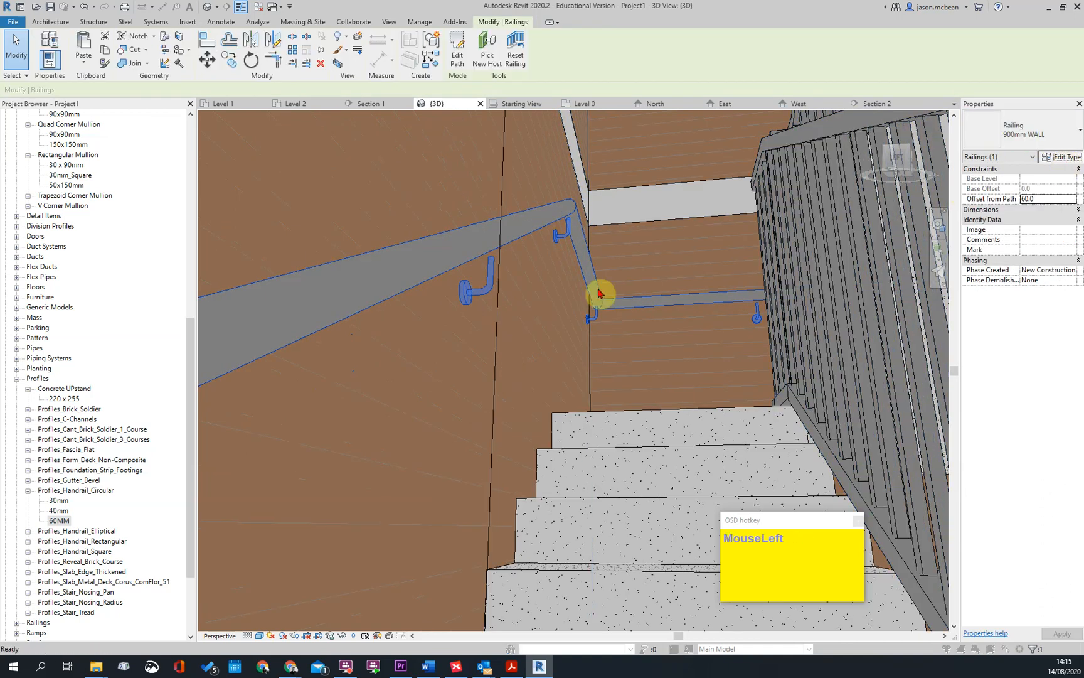
left_click(633, 236)
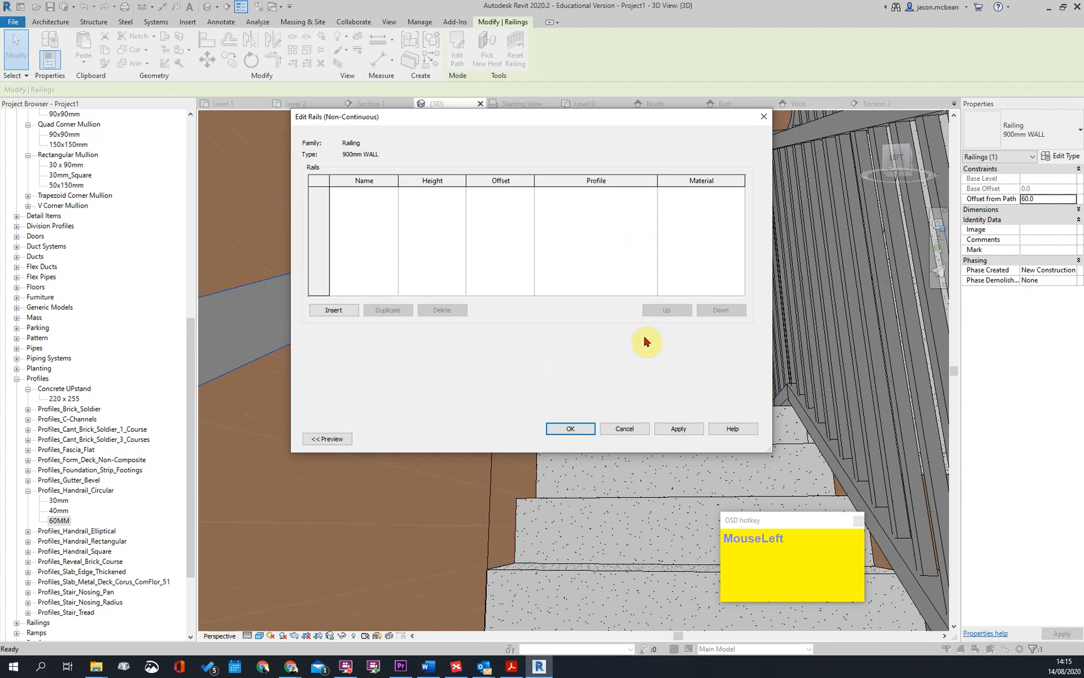
left_click(624, 430)
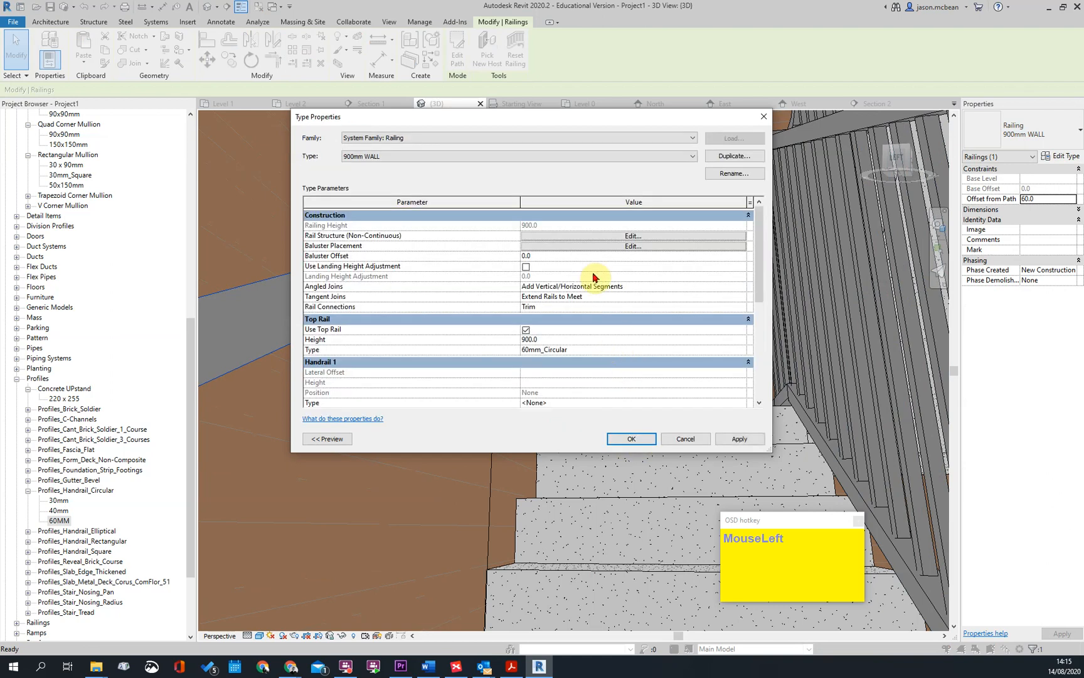
left_click(635, 245)
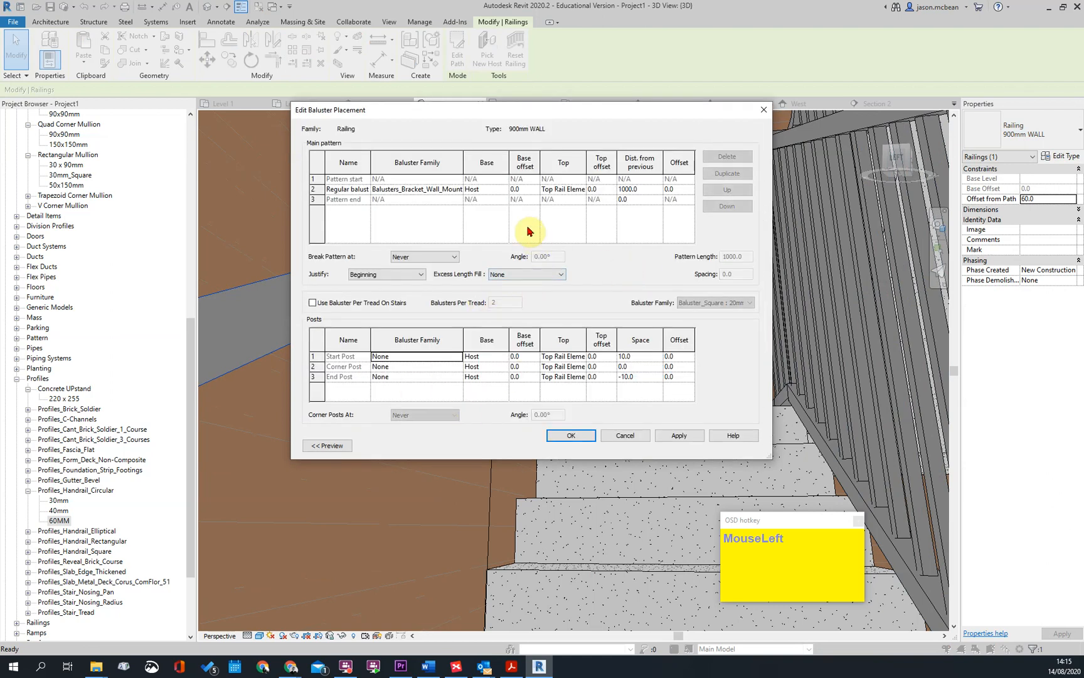
left_click(530, 189)
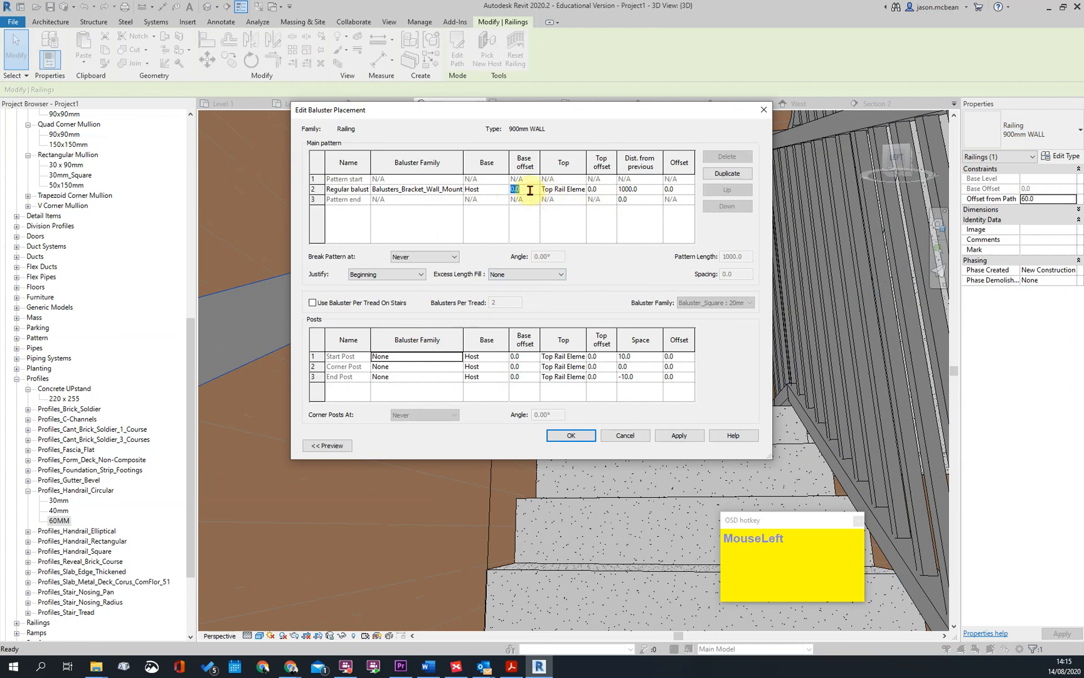
left_click(682, 435)
left_click(571, 436)
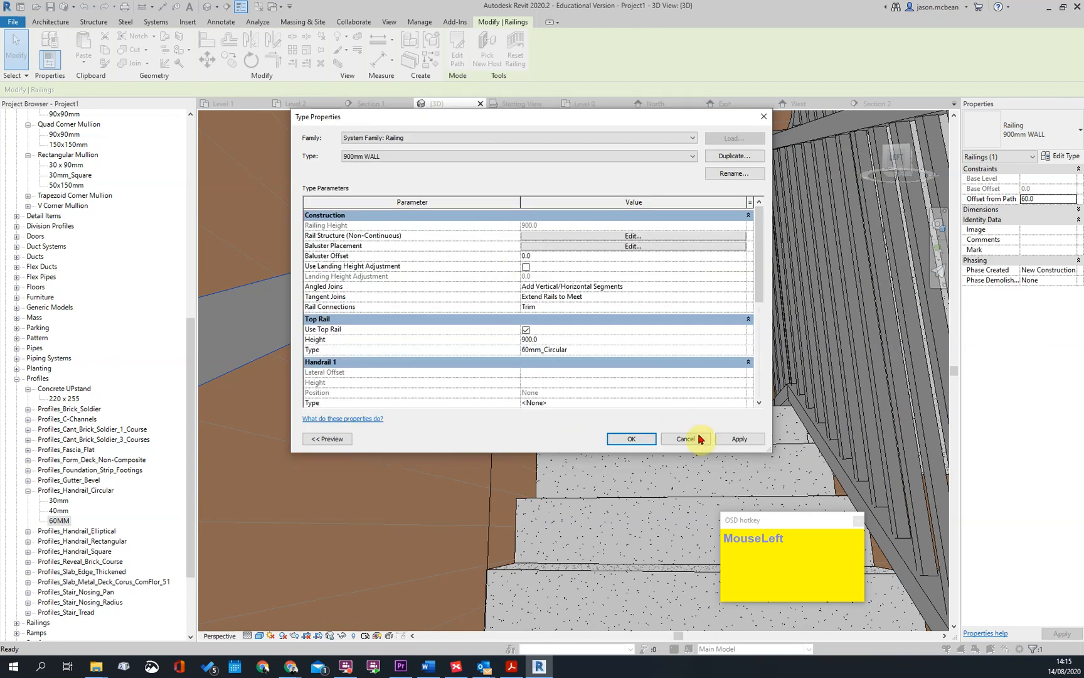
left_click(650, 442)
Examine how the wall brackets meet the handrail and the wall along the lower flight and around the landing corner
scroll(638, 288, "down", 2)
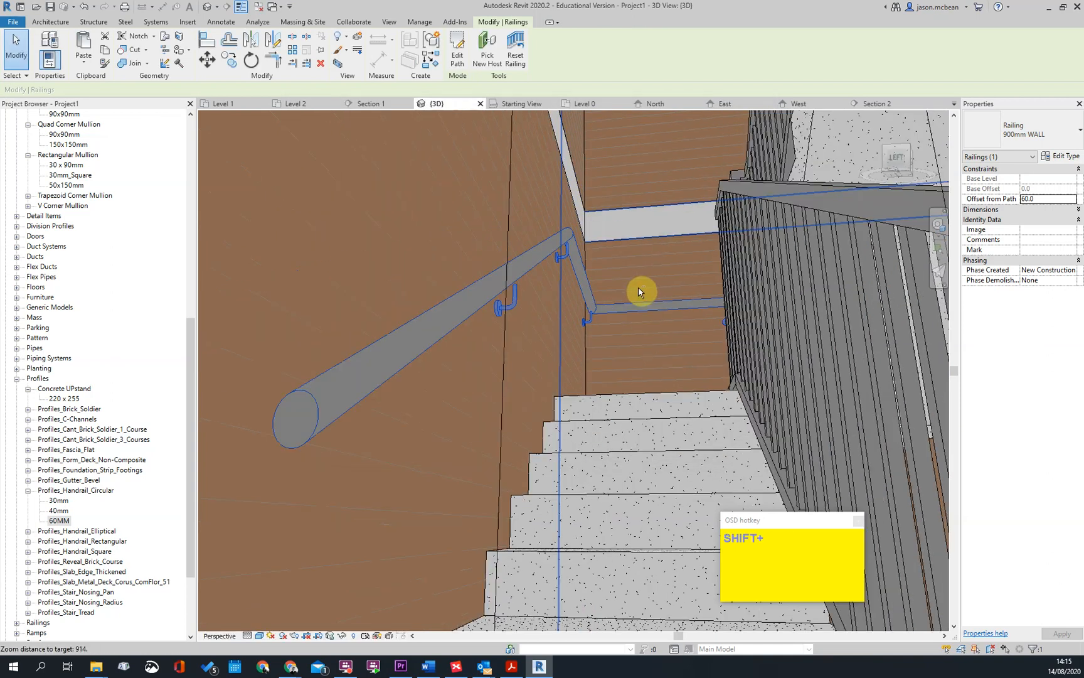
middle_click_drag(638, 288, 568, 359, "shift")
scroll(508, 354, "up", 2)
key("Escape")
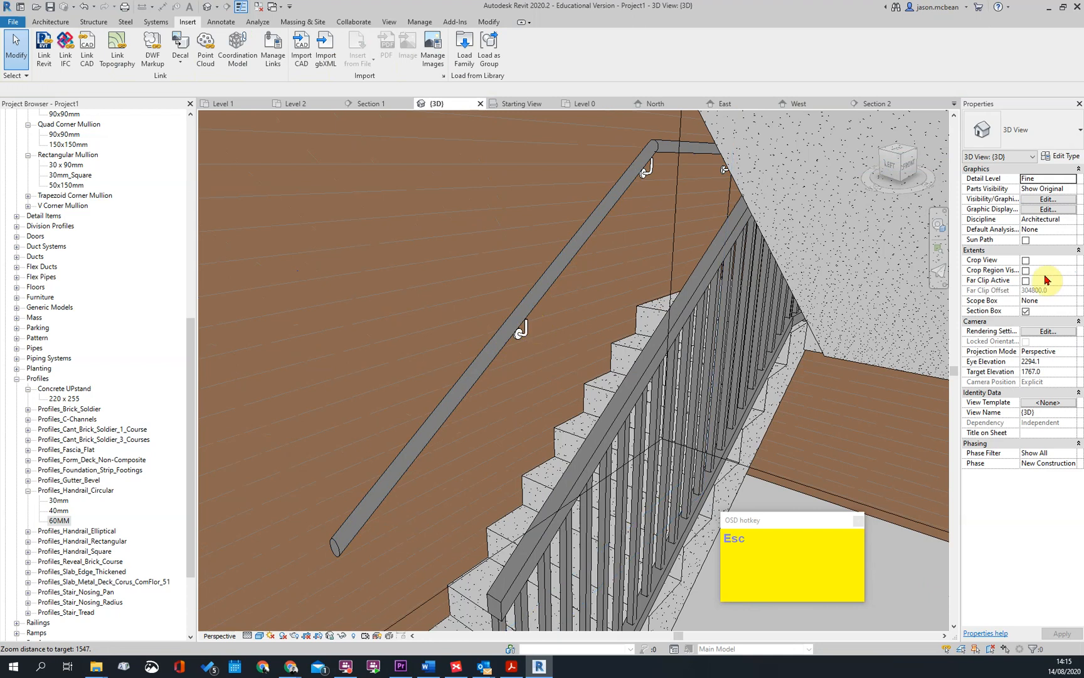
left_click(525, 327)
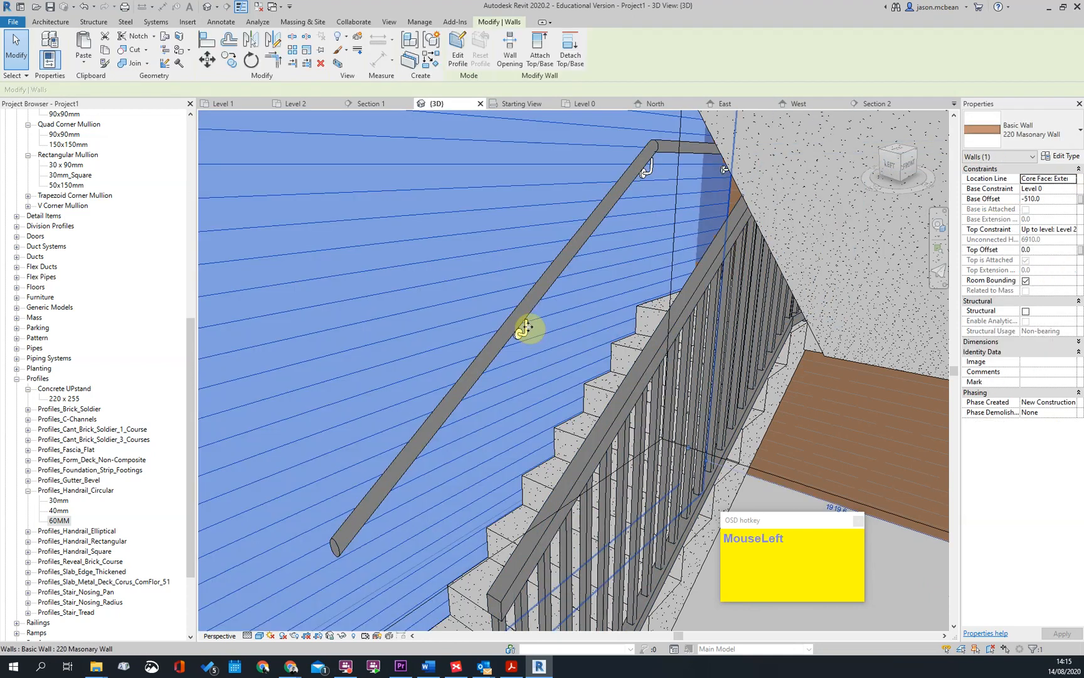
key("Escape")
scroll(625, 334, "down", 2)
middle_click_drag(625, 334, 535, 324, "shift")
scroll(537, 295, "up", 4)
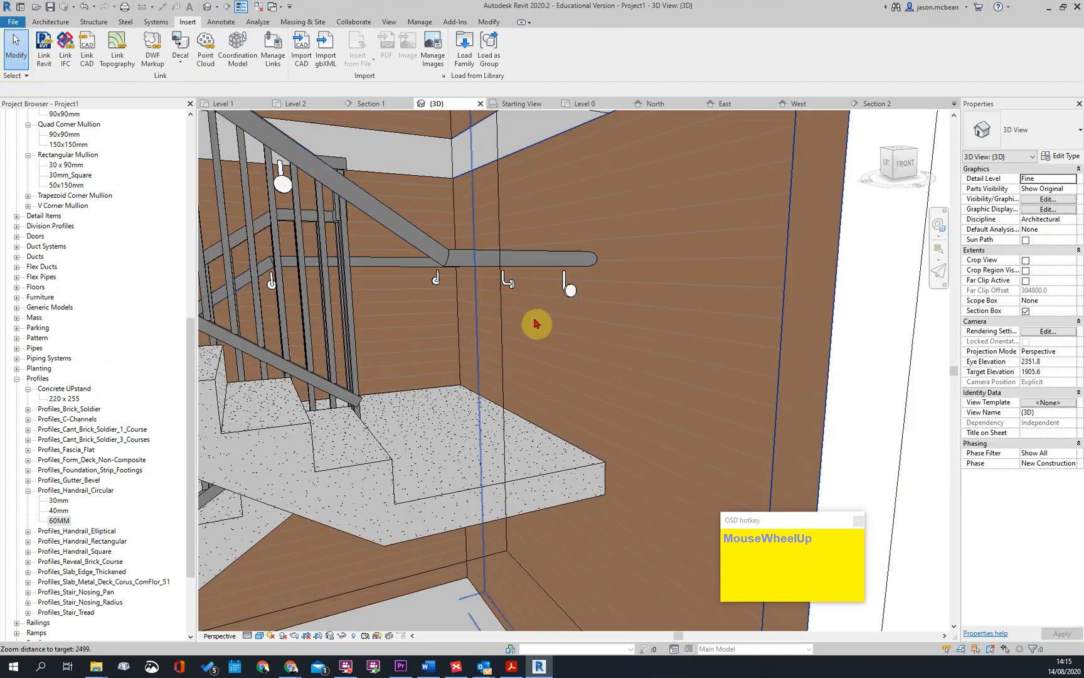
left_click(826, 234)
key("Escape")
Set the top offset of the regular baluster bracket to 50 in the 900mm WALL baluster placement
left_click(450, 258)
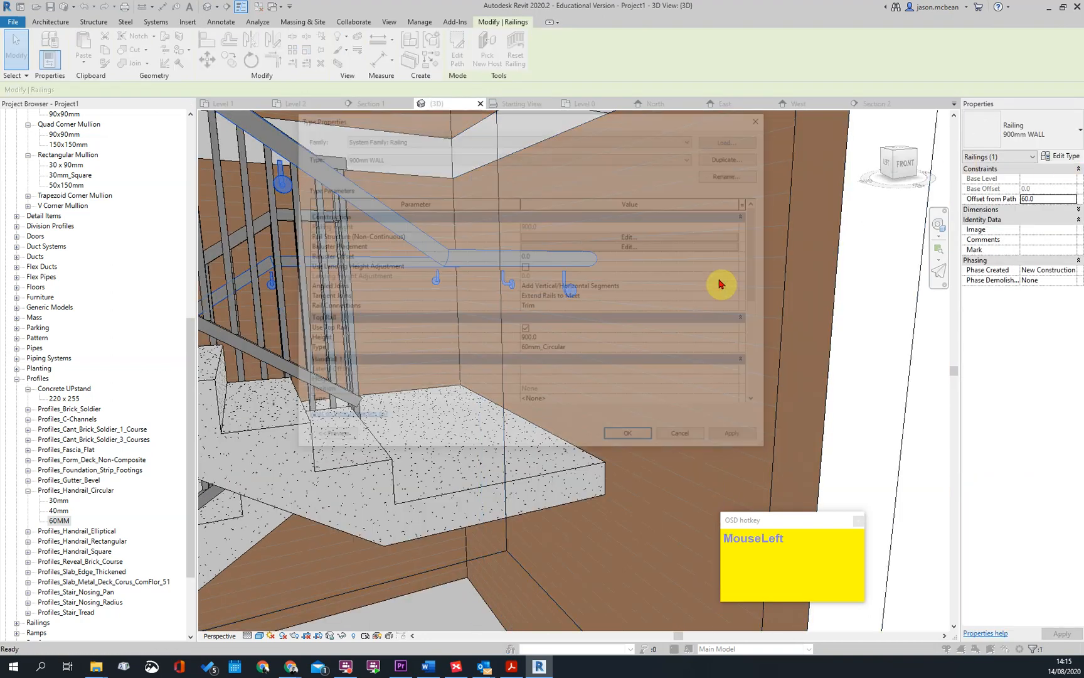
left_click(634, 246)
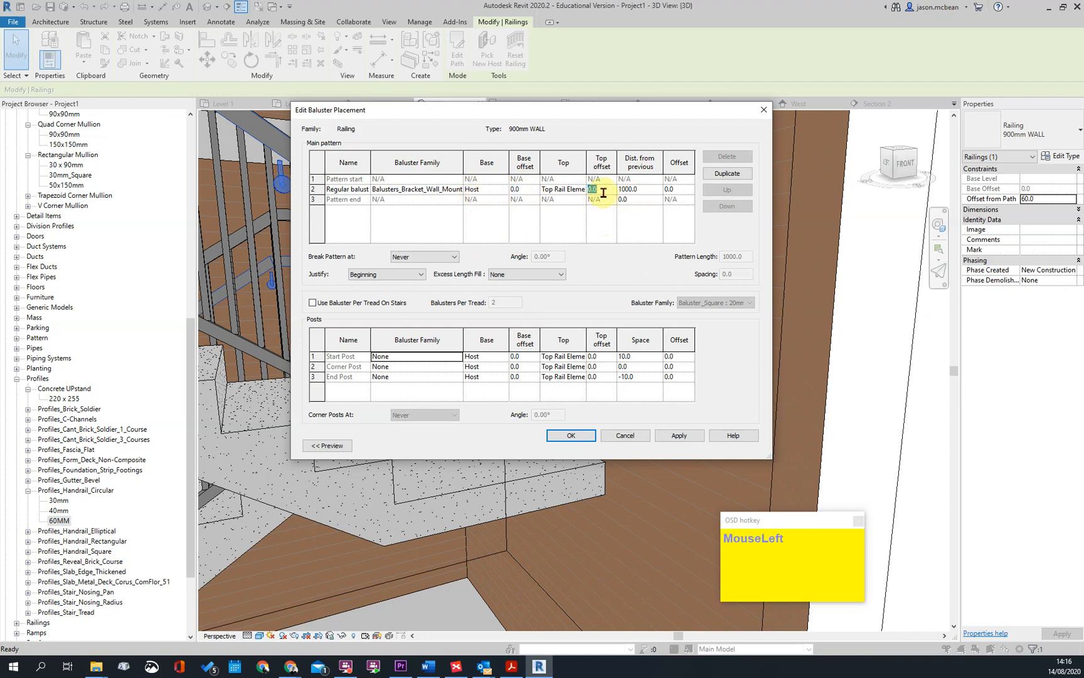
key("Tab")
left_click(684, 434)
left_click(581, 437)
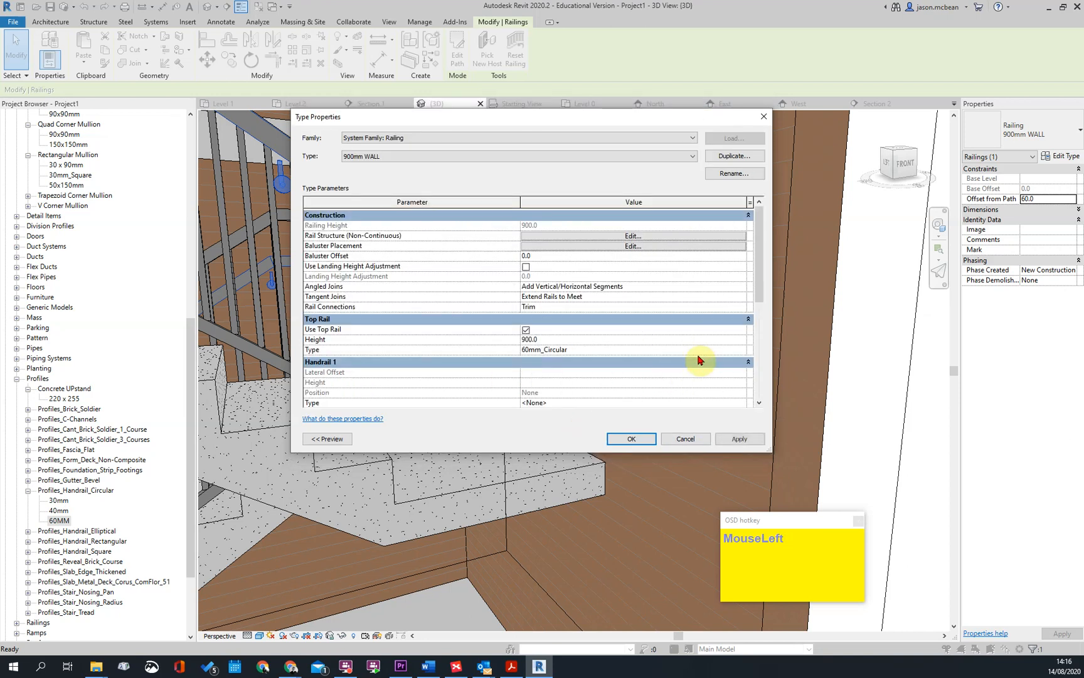
left_click(740, 439)
left_click(630, 438)
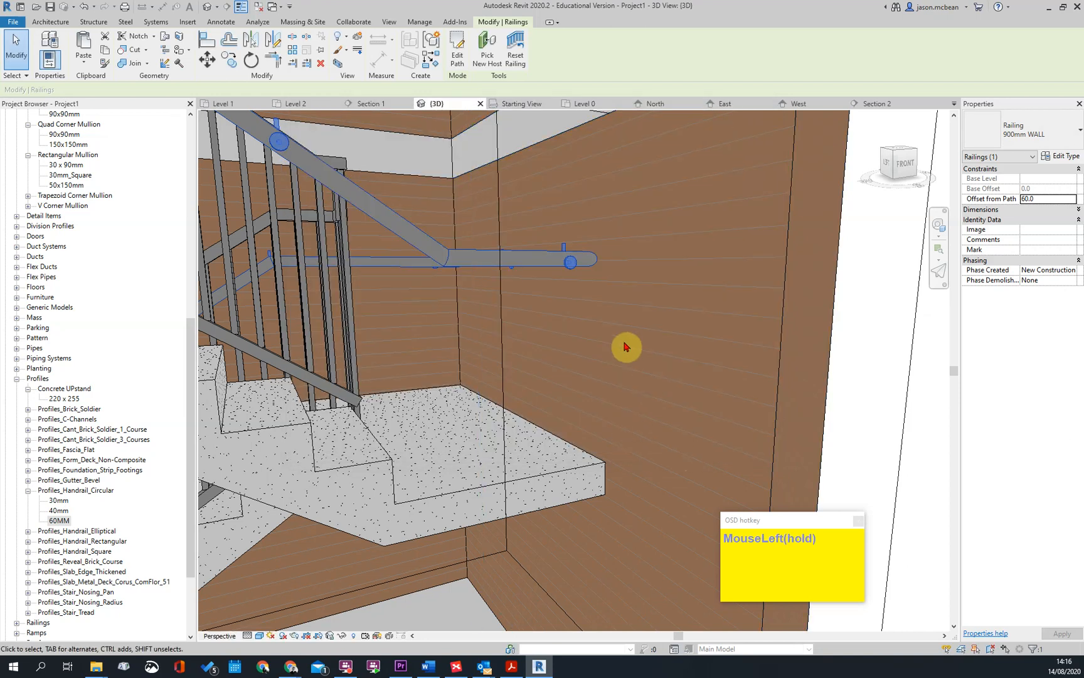
Reduce the regular baluster bracket's top offset to 20 in the 900mm WALL railing type
left_click(1064, 157)
left_click(647, 254)
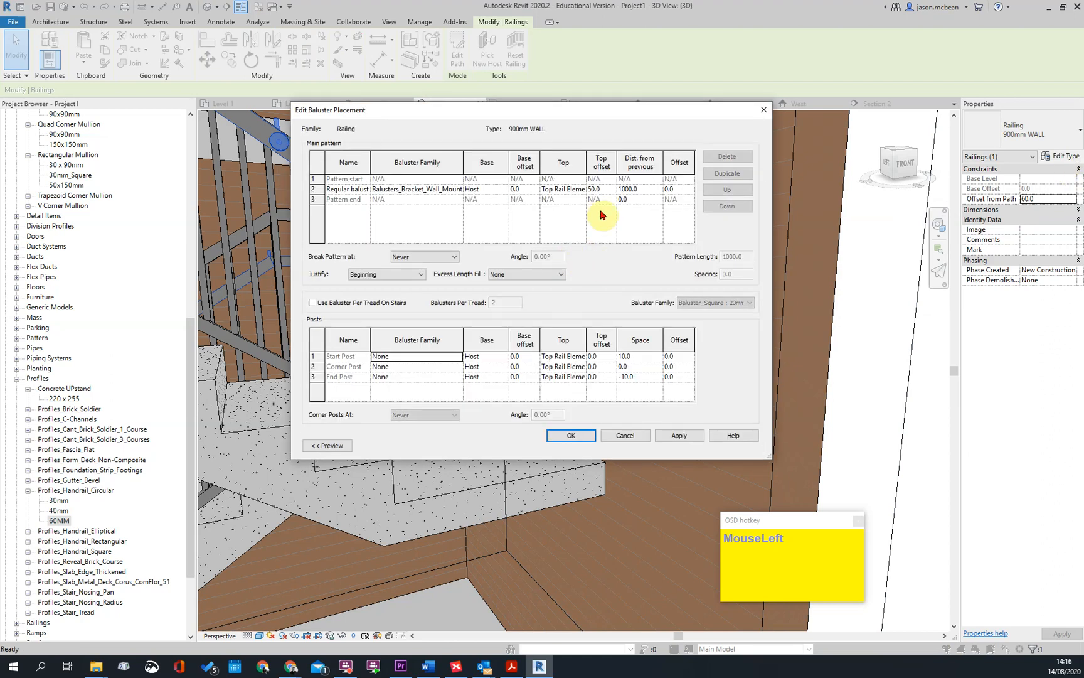
left_click(601, 189)
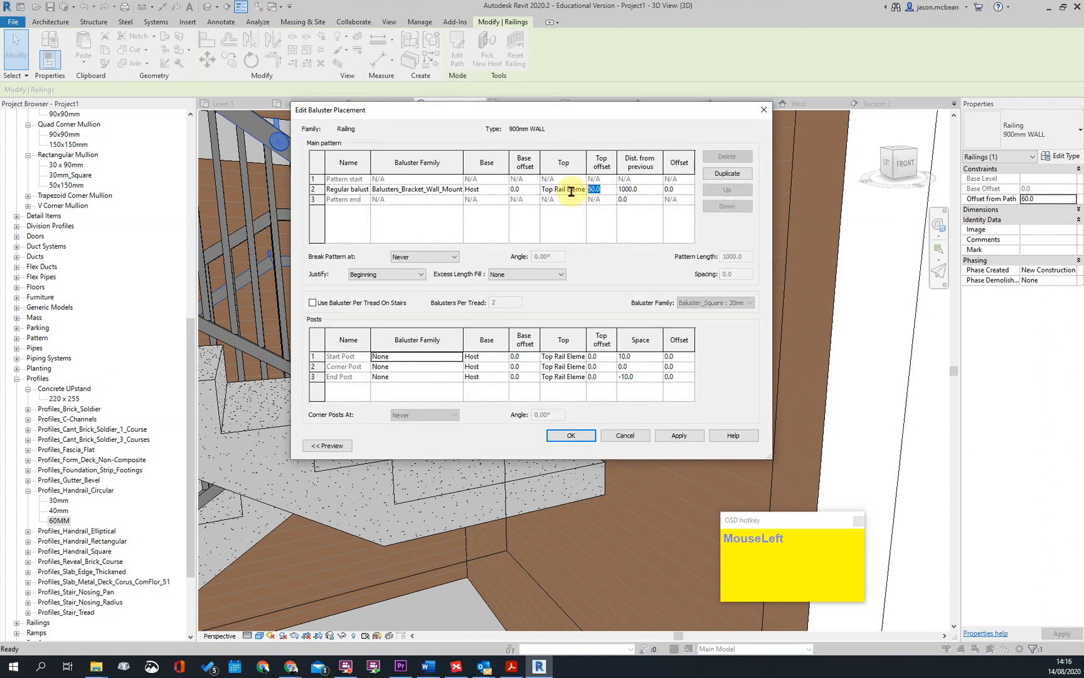
left_click(679, 435)
left_click(578, 445)
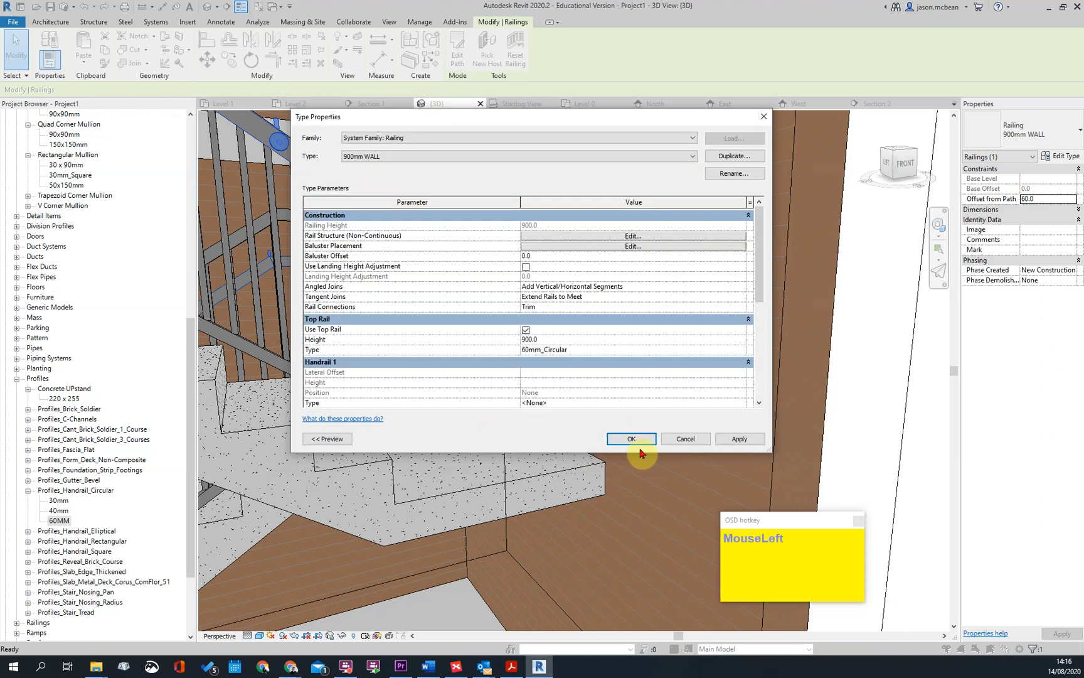
left_click(631, 440)
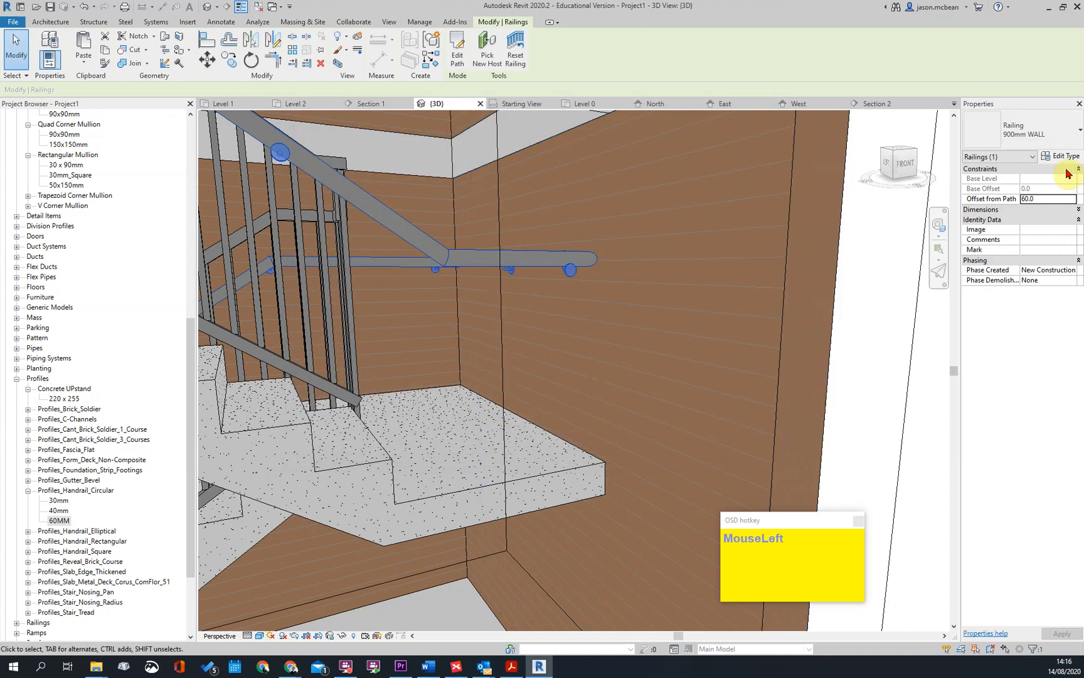
Lower the regular baluster bracket's top offset to 5 in the 900mm WALL railing type
left_click(1063, 155)
left_click(633, 245)
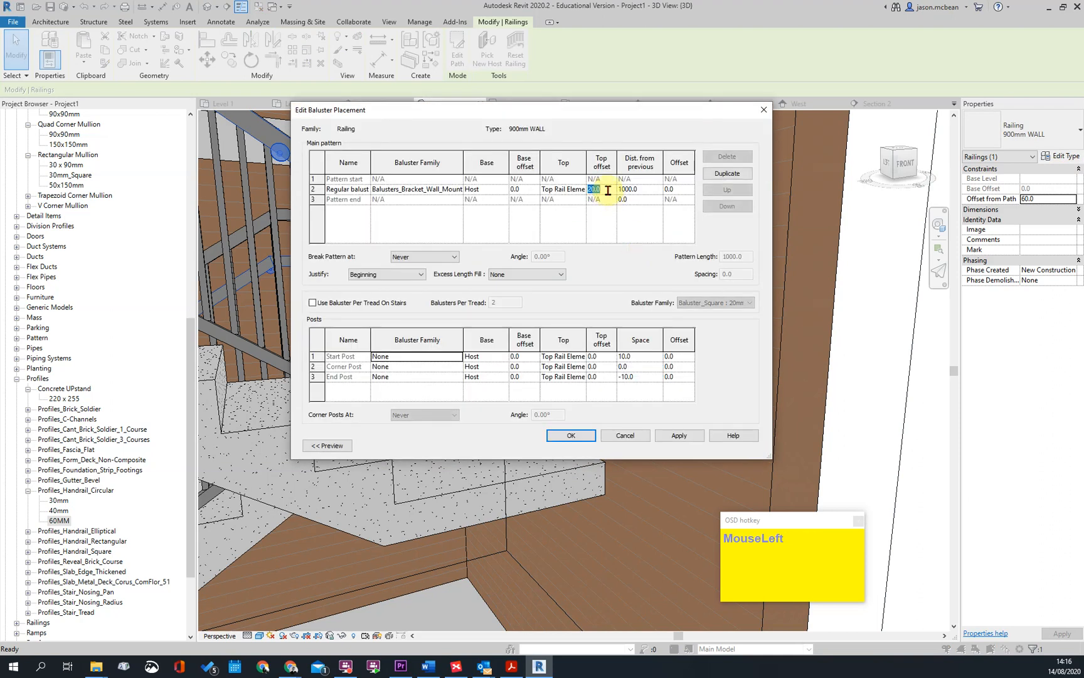
key("Return")
left_click(688, 438)
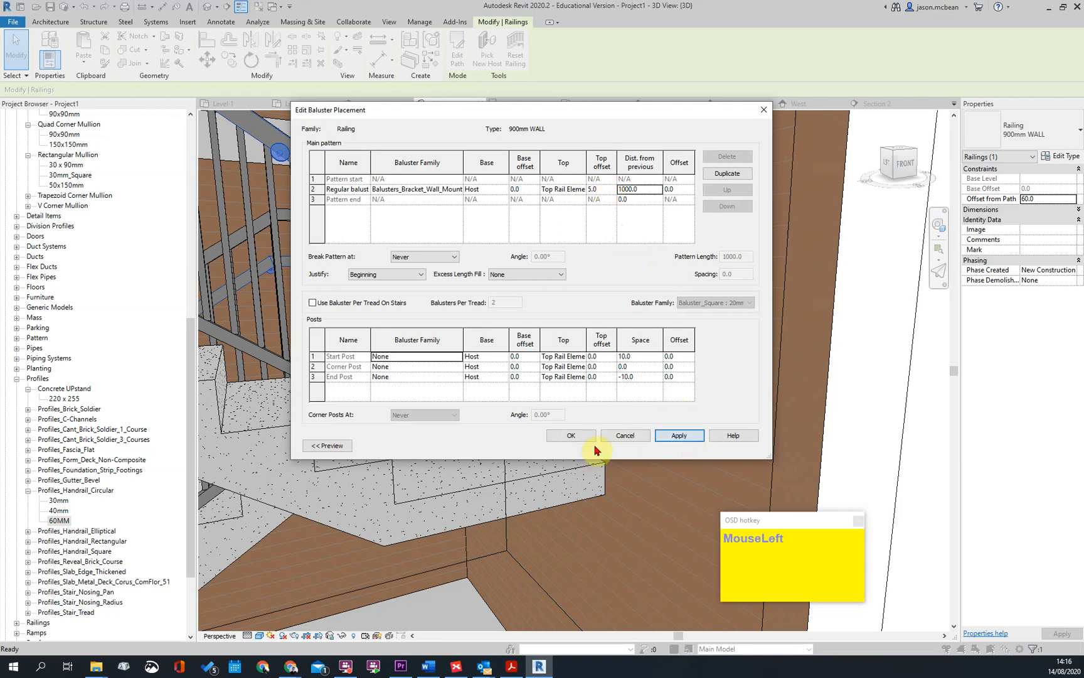
left_click(581, 436)
left_click(625, 437)
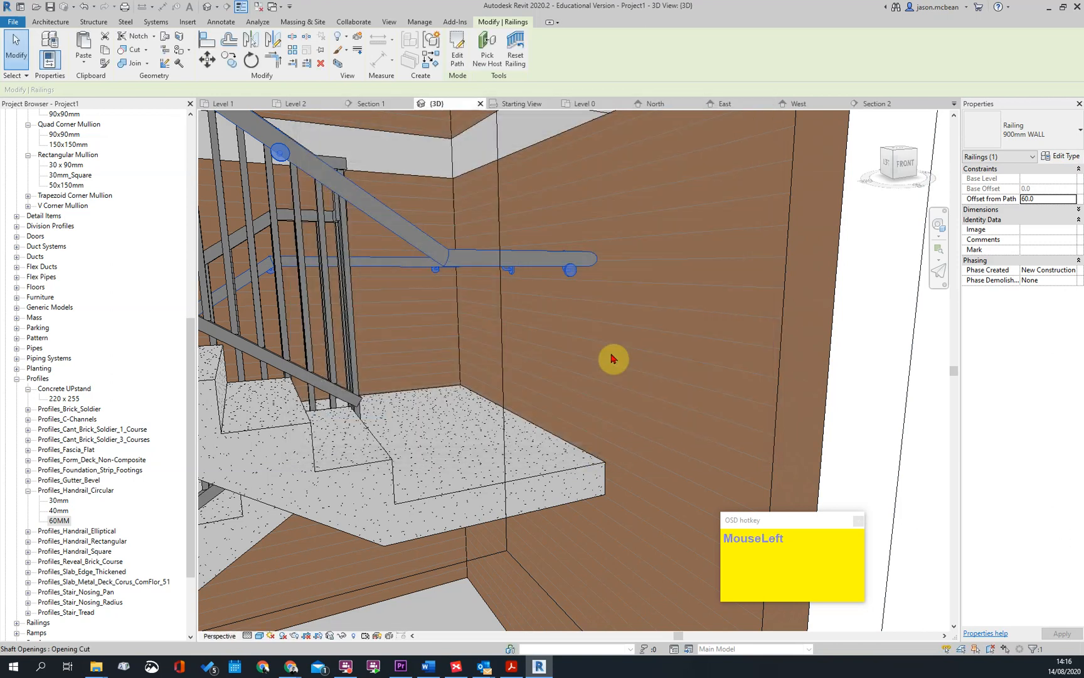
Set the regular baluster bracket's top offset to -5 in the 900mm WALL railing type
scroll(619, 344, "down", 5)
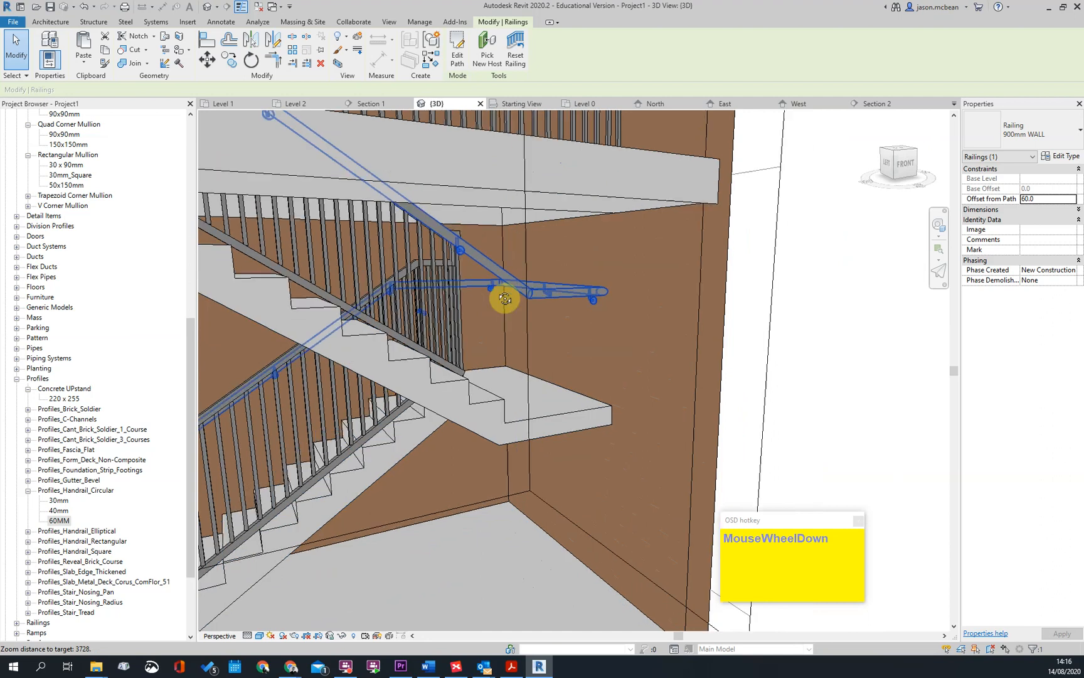
scroll(507, 298, "down", 2)
left_click(1060, 156)
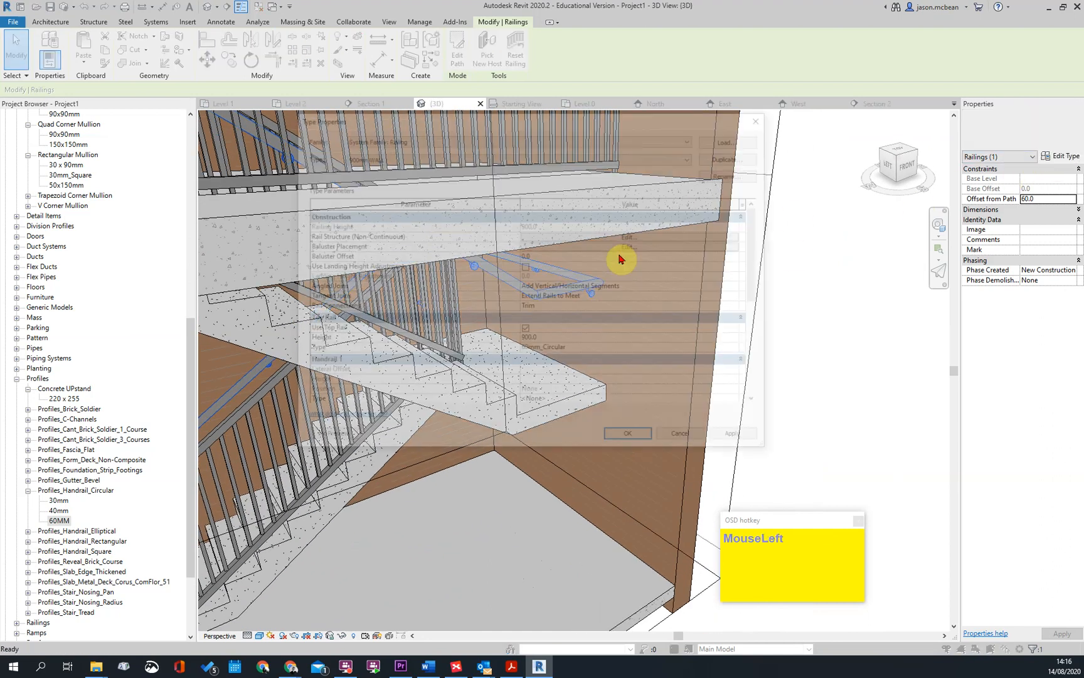
left_click(634, 245)
left_click(607, 188)
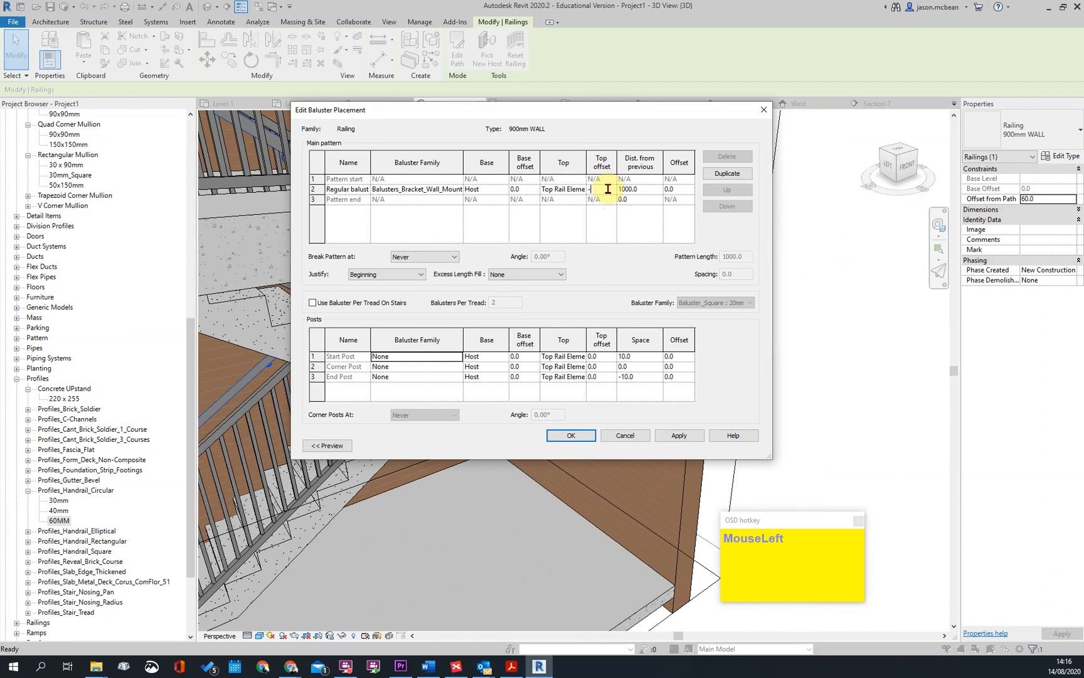
left_click(684, 438)
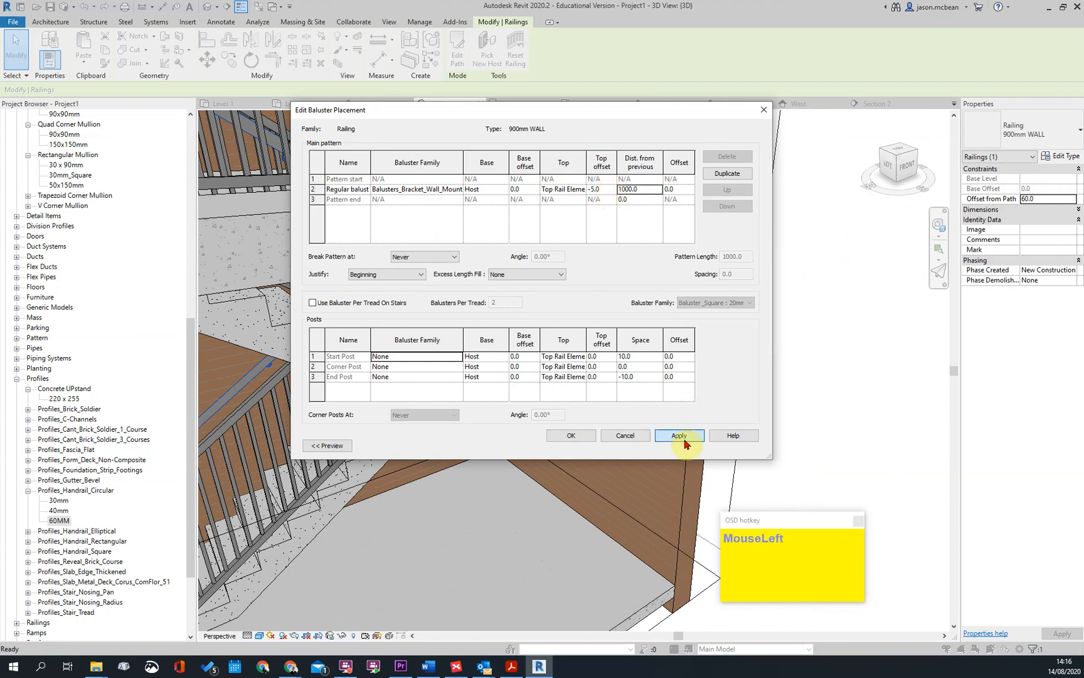
left_click(587, 439)
left_click(632, 433)
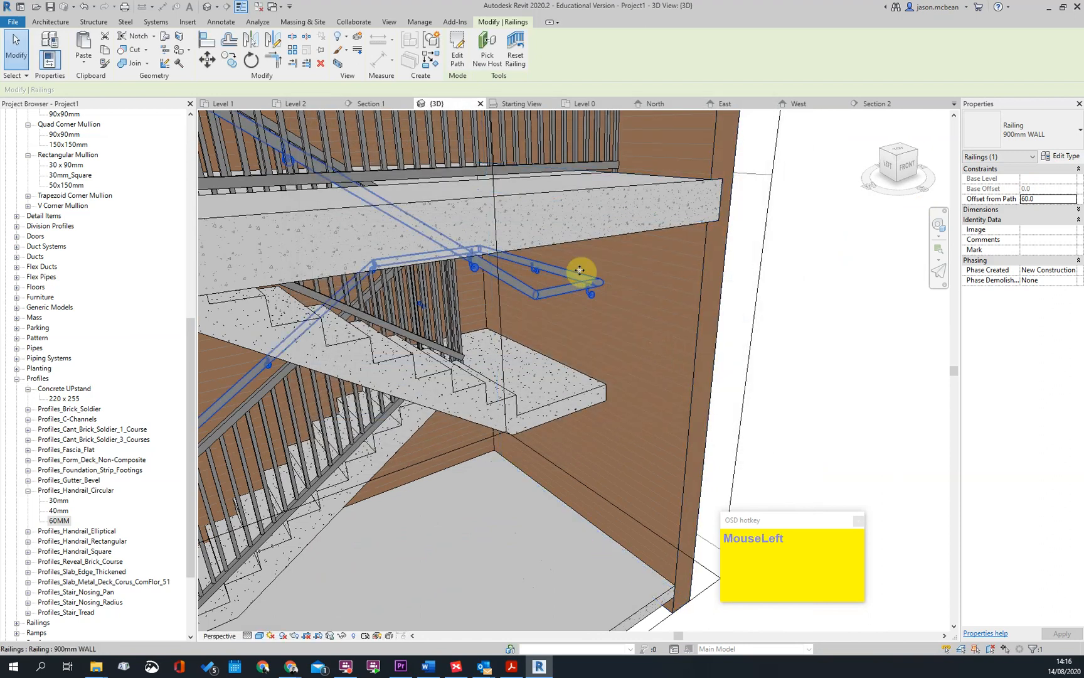
Set the regular baluster bracket's top offset to -20 in the 900mm WALL railing type
scroll(591, 380, "up", 3)
middle_click_drag(590, 380, 576, 286, "shift")
left_click(987, 213)
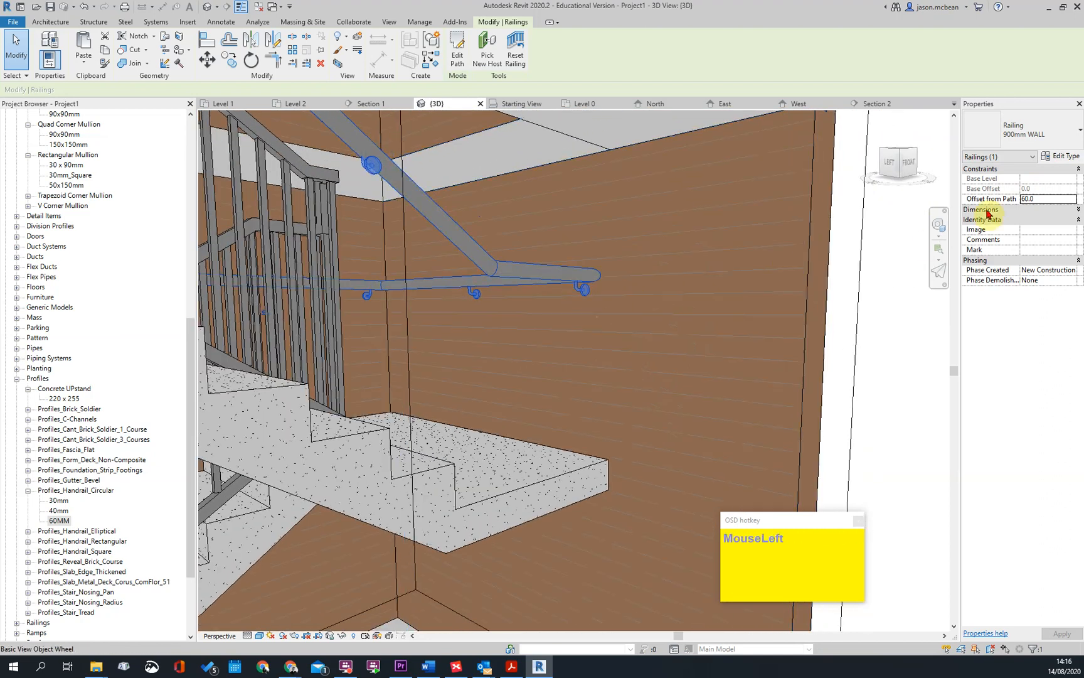
left_click(1052, 162)
left_click(640, 246)
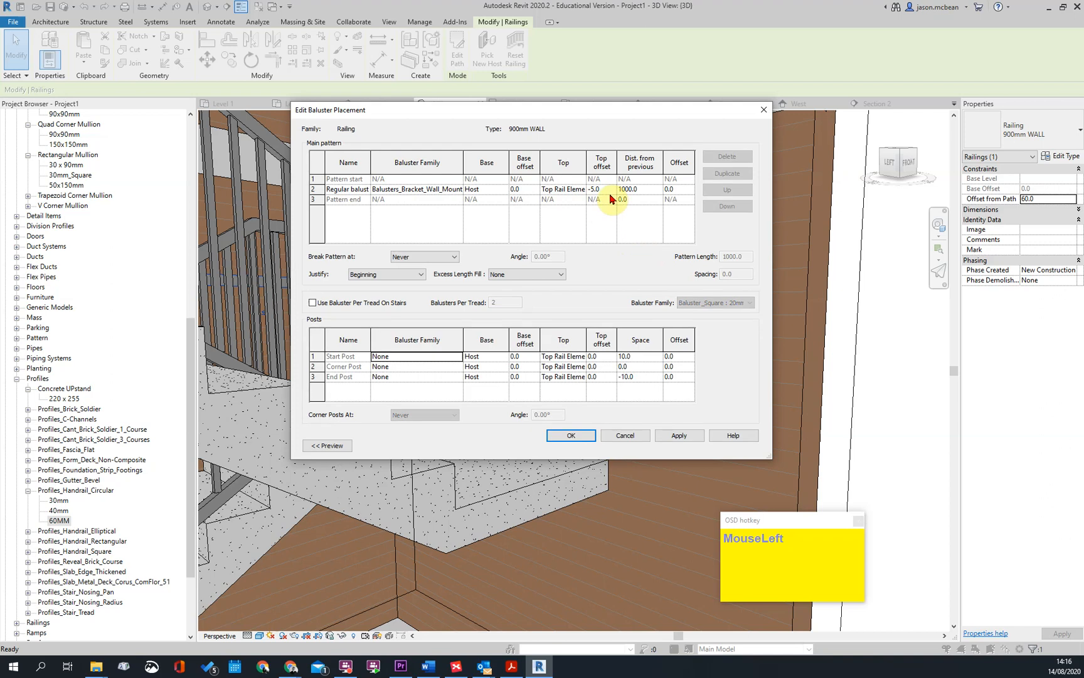
left_click_drag(605, 200, 625, 210)
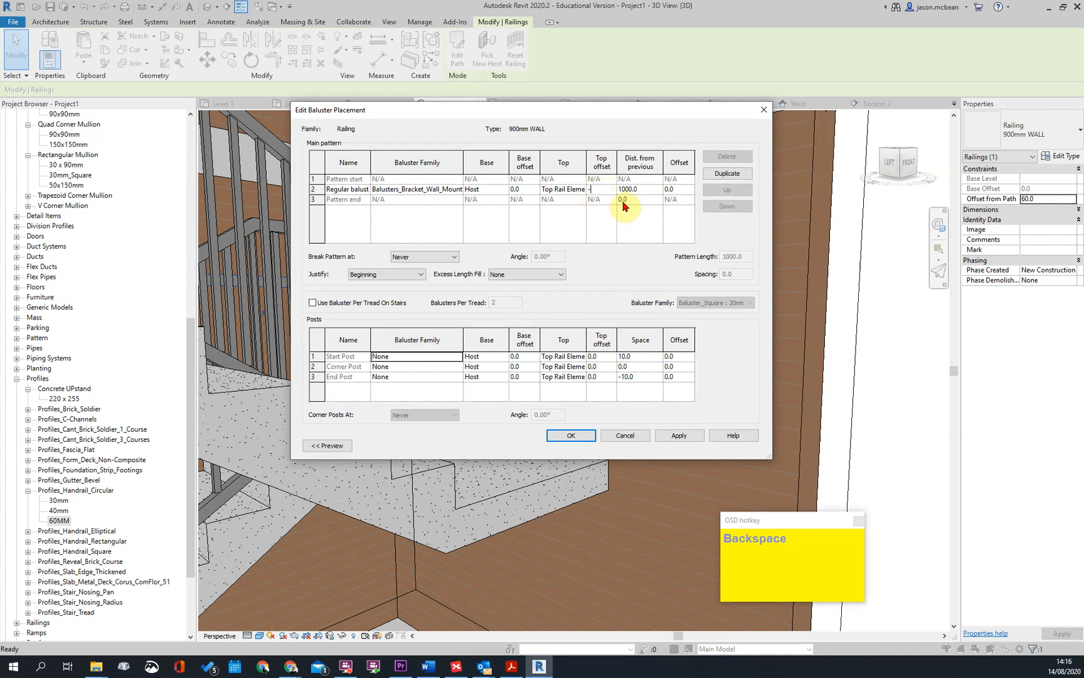
left_click(666, 438)
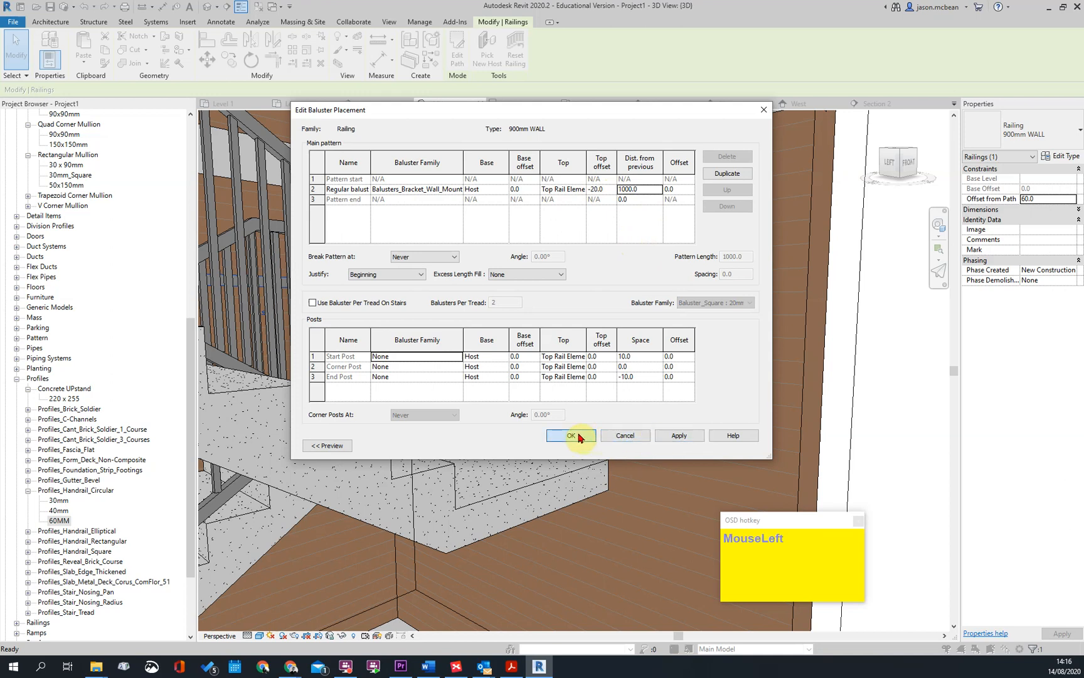
left_click(579, 437)
left_click(638, 437)
scroll(703, 329, "down", 2)
key("Escape")
Assign the Balusters_Bracket_Wall_Mounted_Handrail family to the start post in the 900mm WALL railing's baluster placement
scroll(703, 329, "down", 5)
scroll(381, 481, "up", 1)
middle_click_drag(381, 481, 382, 446, "shift")
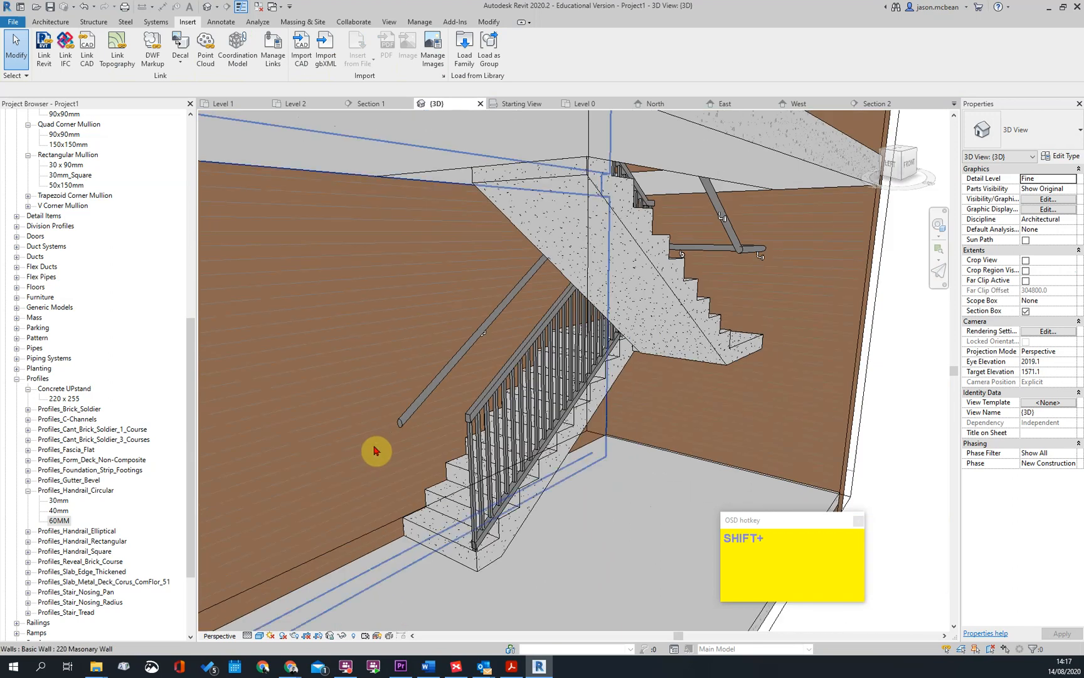
left_click(411, 417)
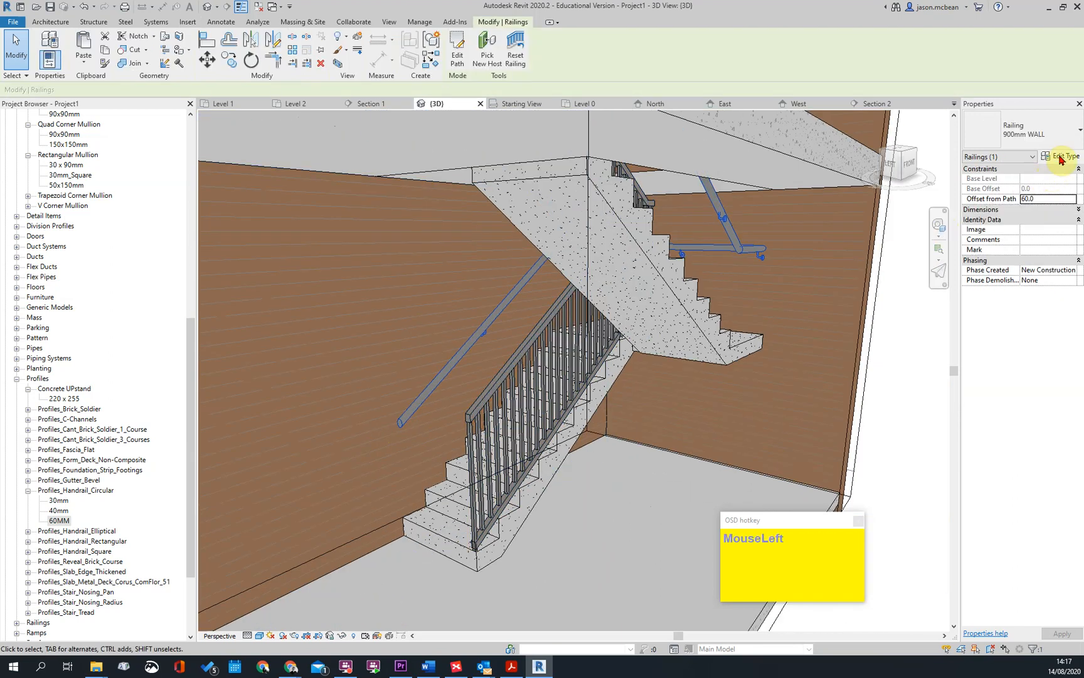
left_click(1059, 156)
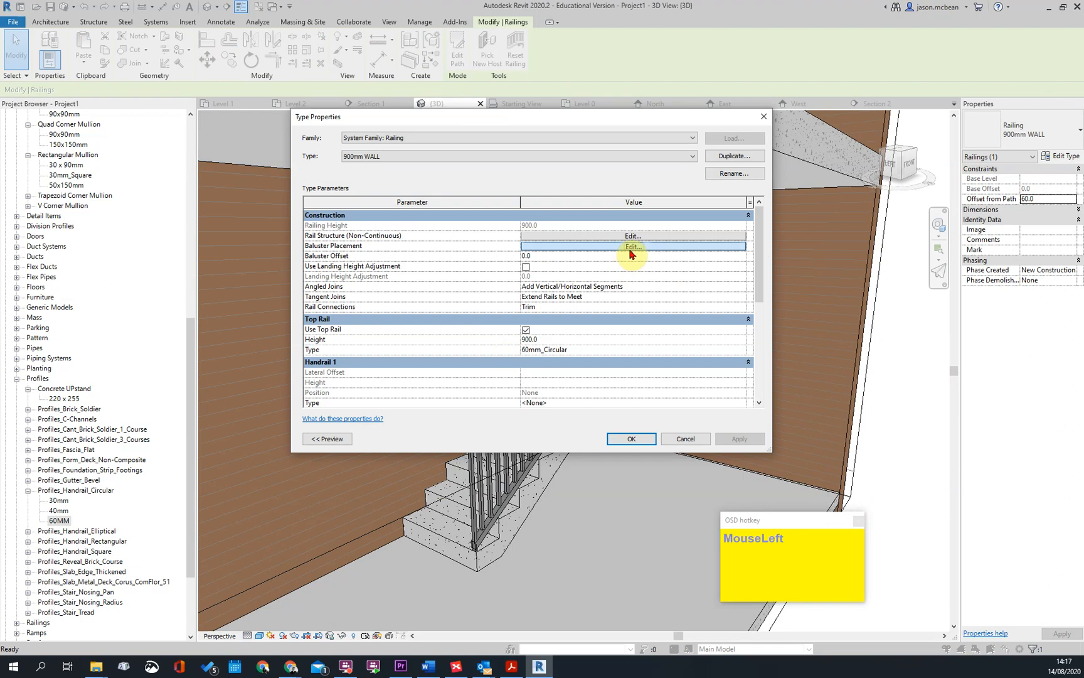
left_click(631, 247)
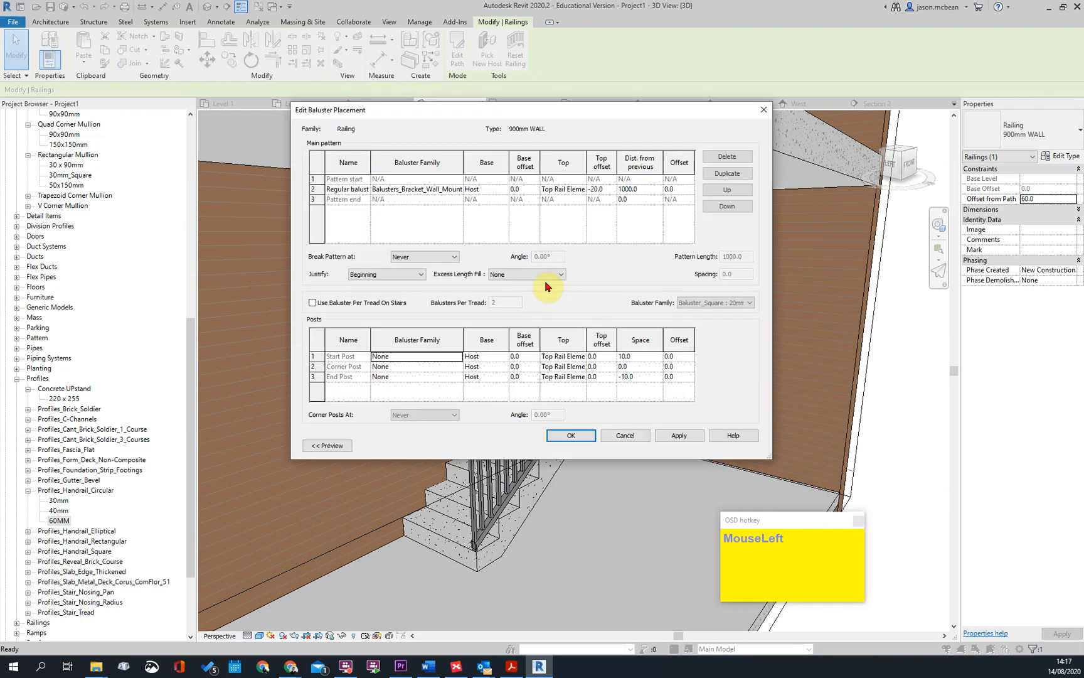
left_click(456, 358)
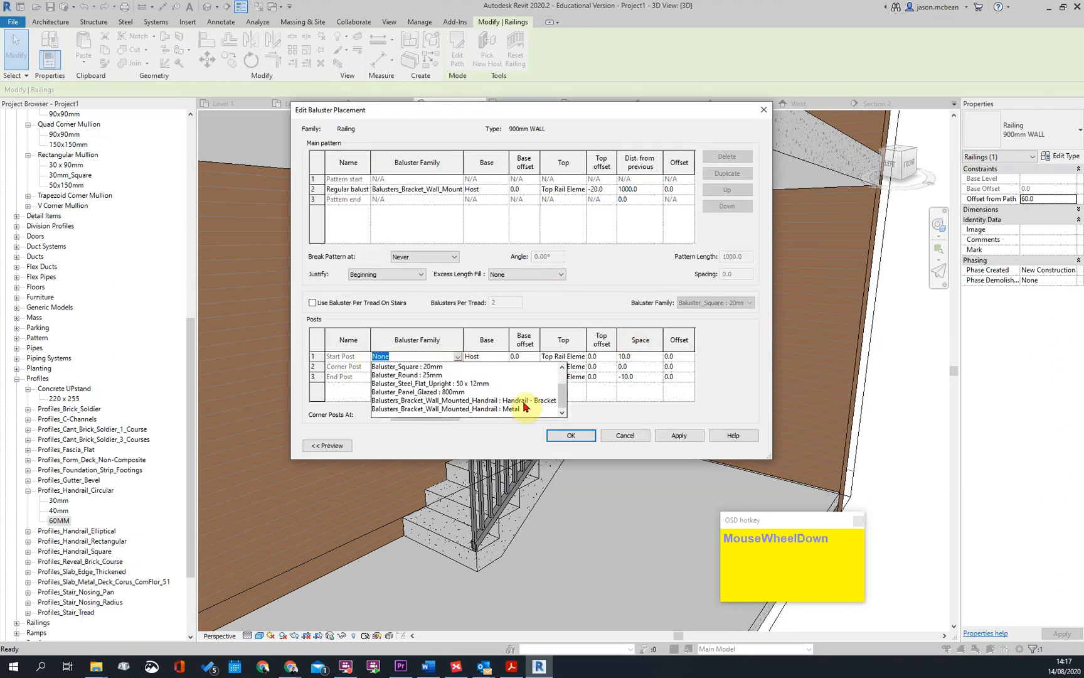
left_click(518, 404)
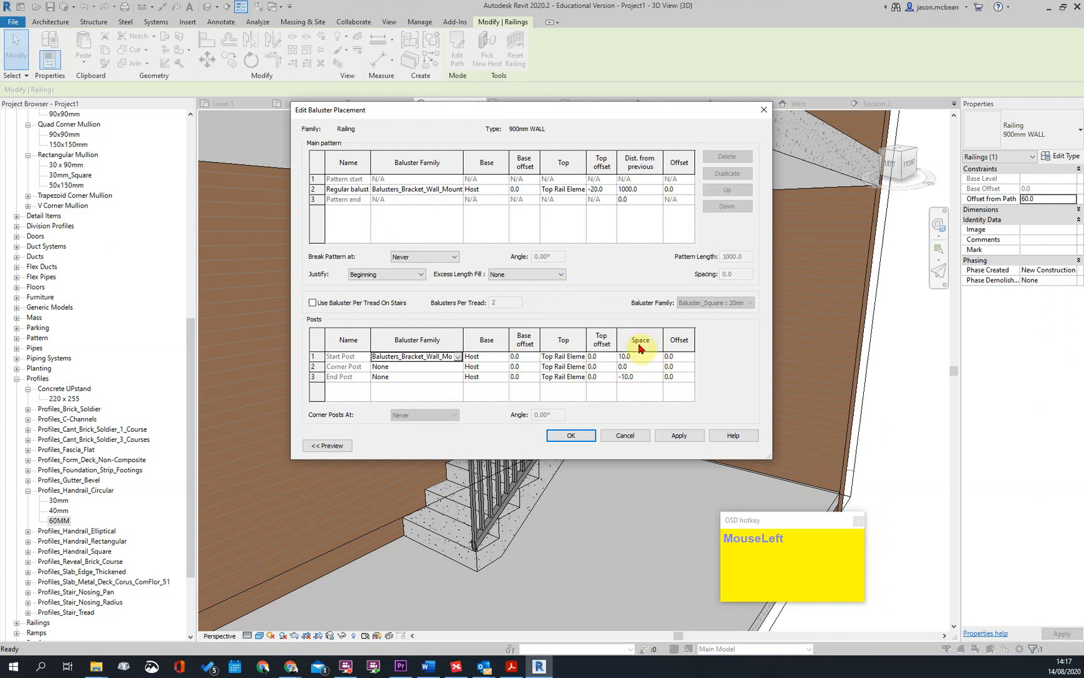
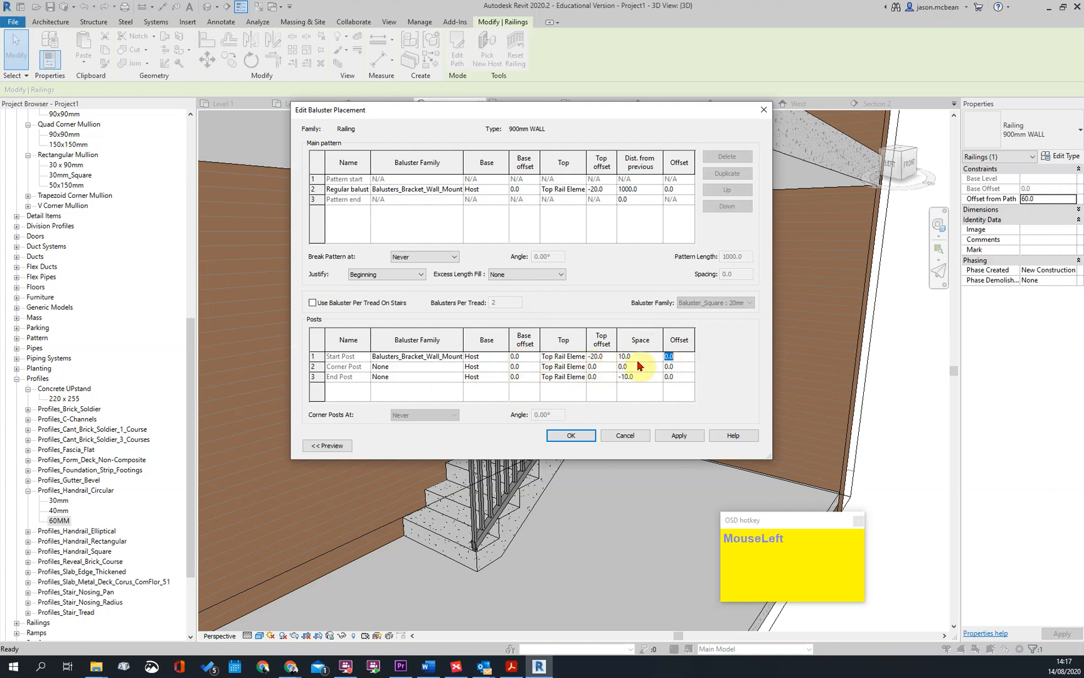
Confirm the baluster placement and type changes for the 900mm WALL railing
left_click(571, 436)
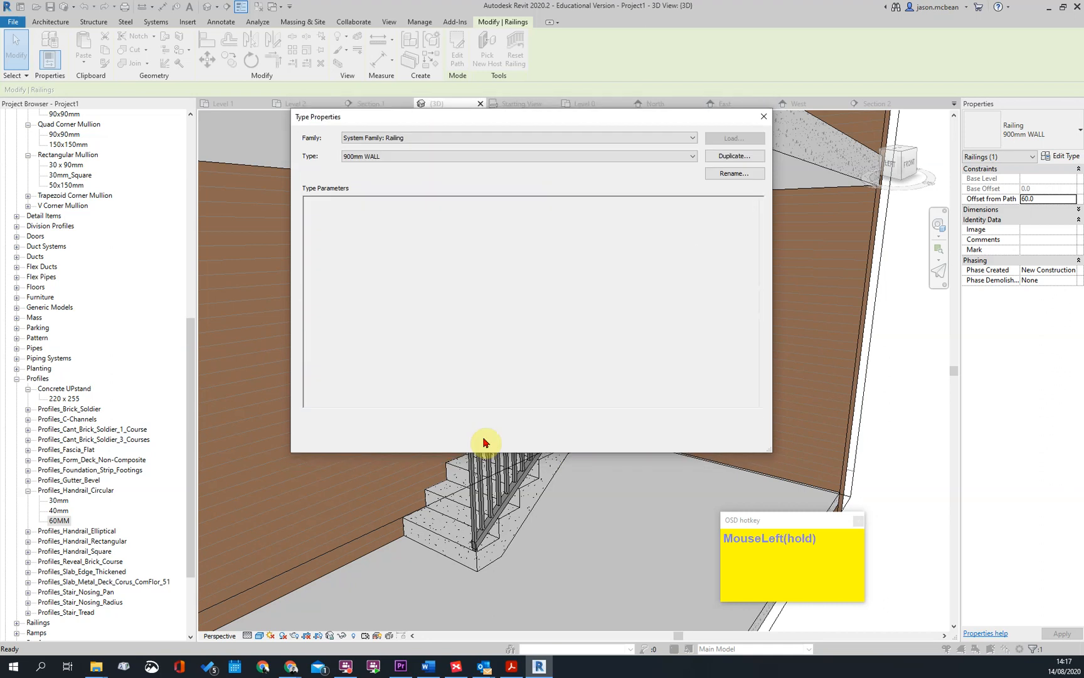
left_click(631, 439)
scroll(389, 443, "up", 10)
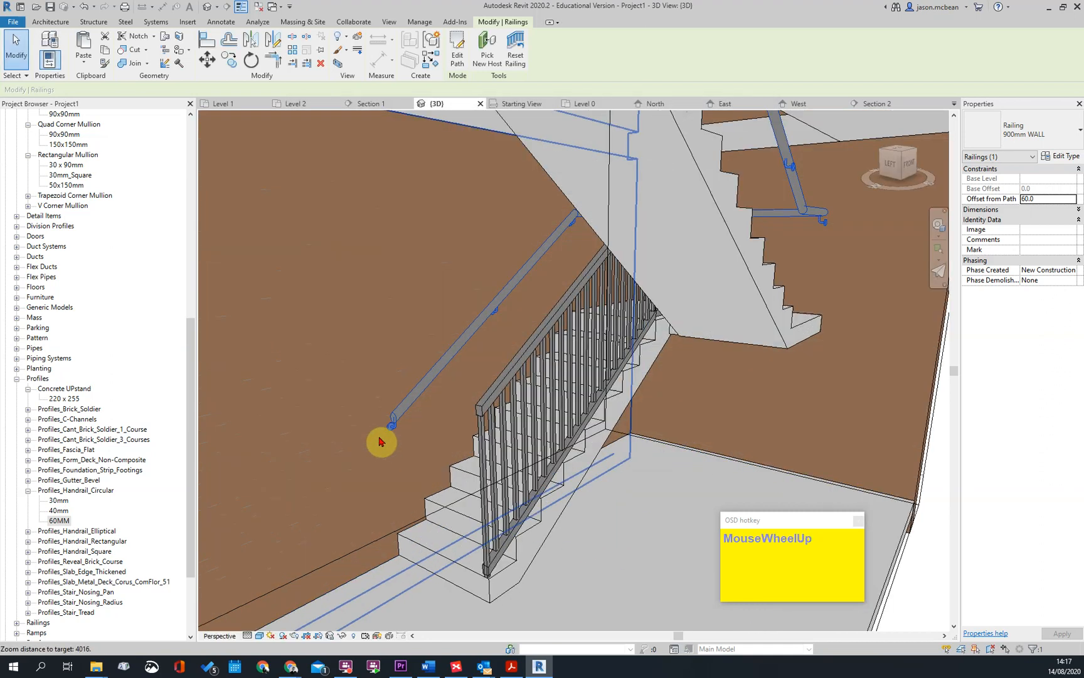
key("Escape")
scroll(398, 414, "down", 5)
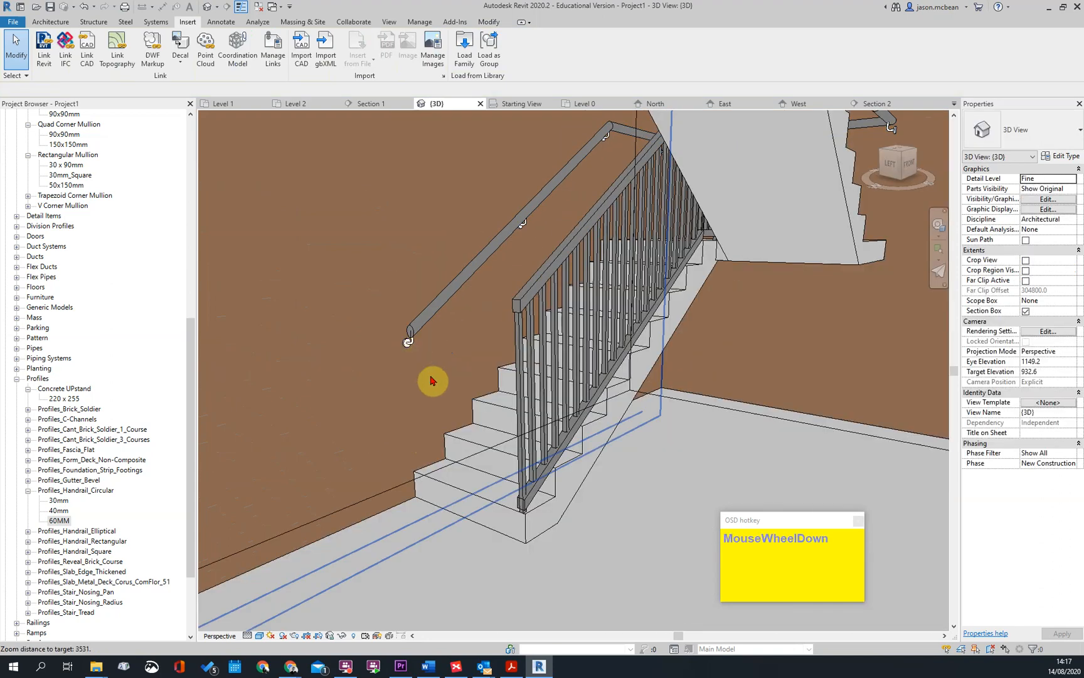
Examine the wall handrail's start post bracket and the brackets along the stair flight
middle_click_drag(484, 338, 708, 236, "shift")
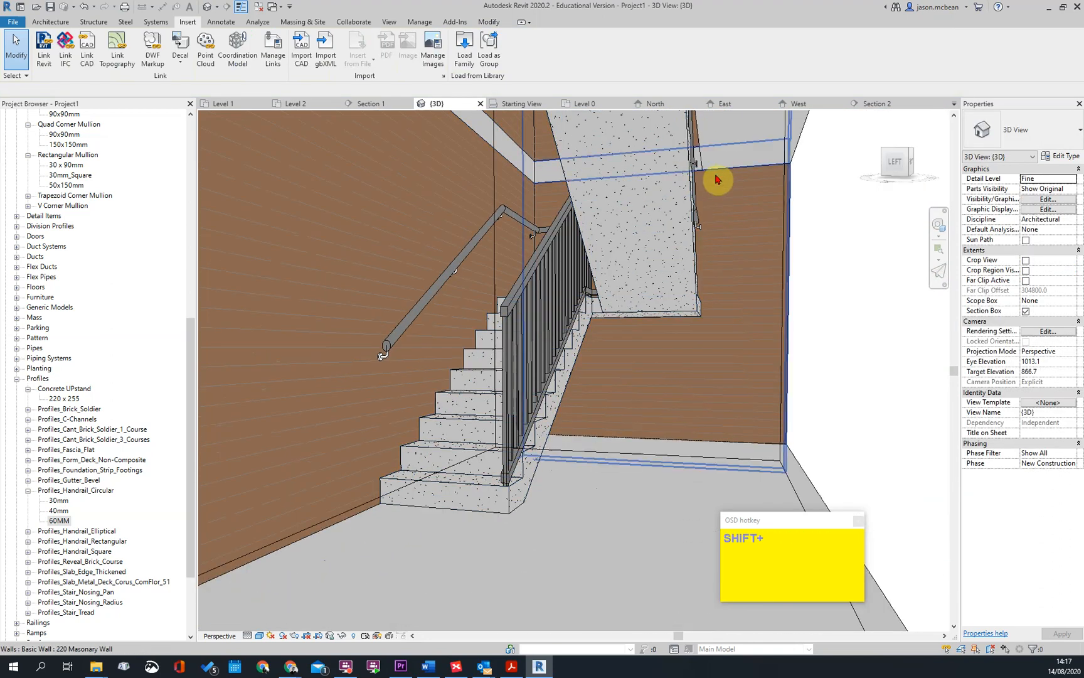
scroll(712, 181, "down", 4)
scroll(555, 272, "up", 1, "shift")
middle_click_drag(555, 273, 552, 301, "shift")
scroll(521, 227, "up", 2)
scroll(533, 270, "up", 1)
key("Escape")
left_click(621, 309)
middle_click_drag(631, 310, 546, 324)
key("Escape")
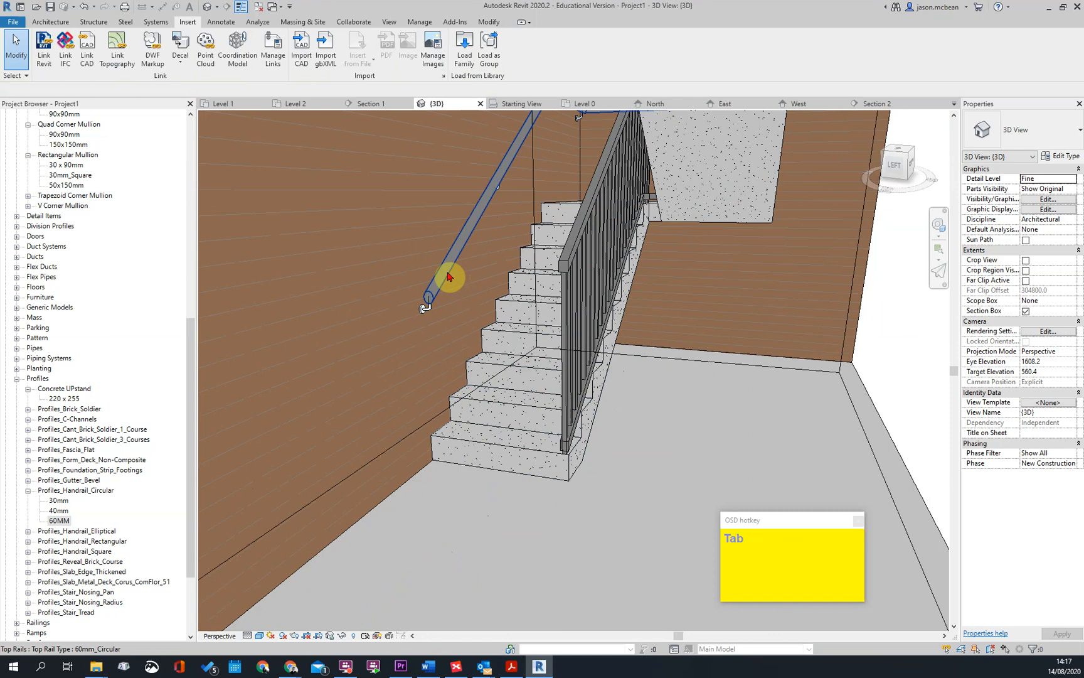
Start editing the wall handrail's 60mm_Circular top rail and keep Extension Plane: Beginning/Bottom as the path's work plane
left_click(450, 277)
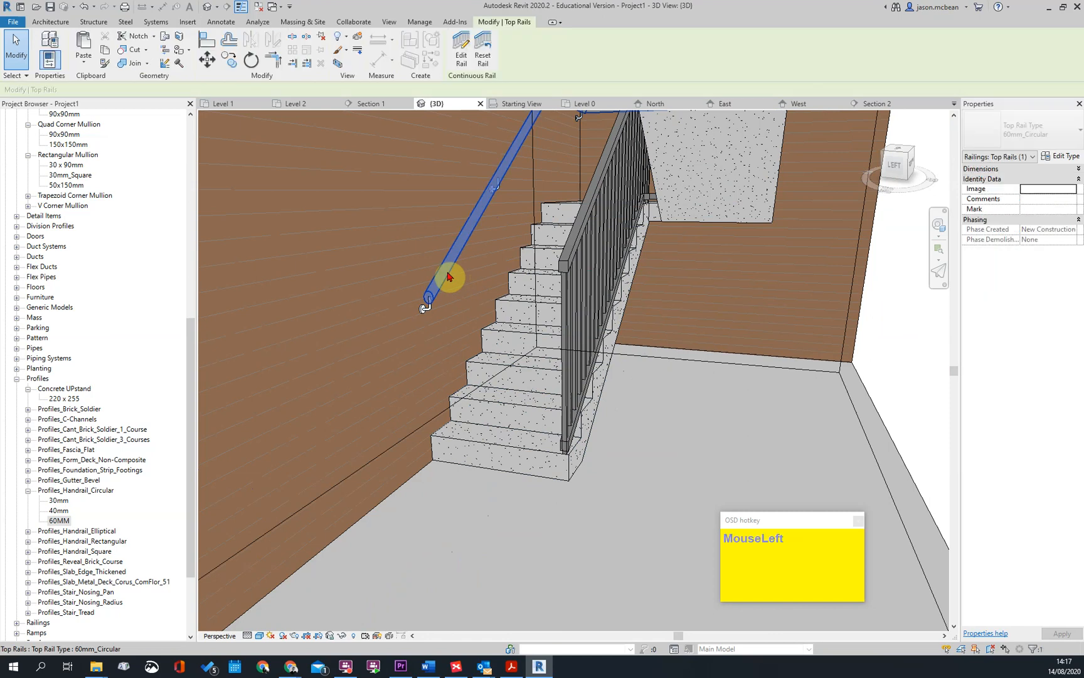
left_click(459, 50)
scroll(431, 294, "up", 1)
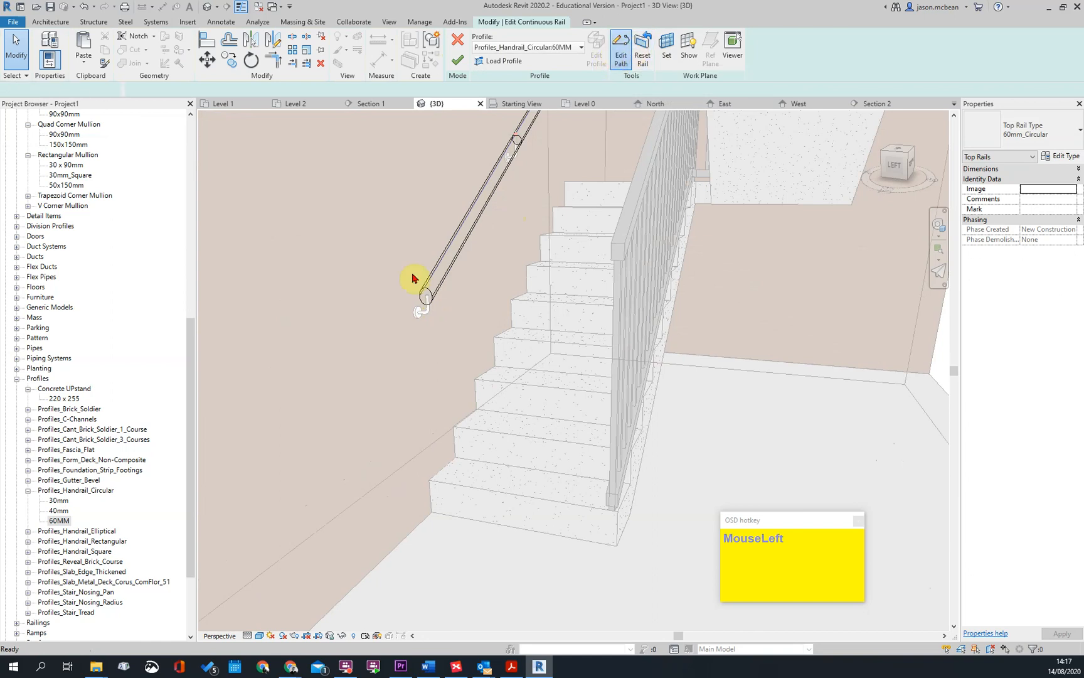
scroll(431, 309, "down", 2)
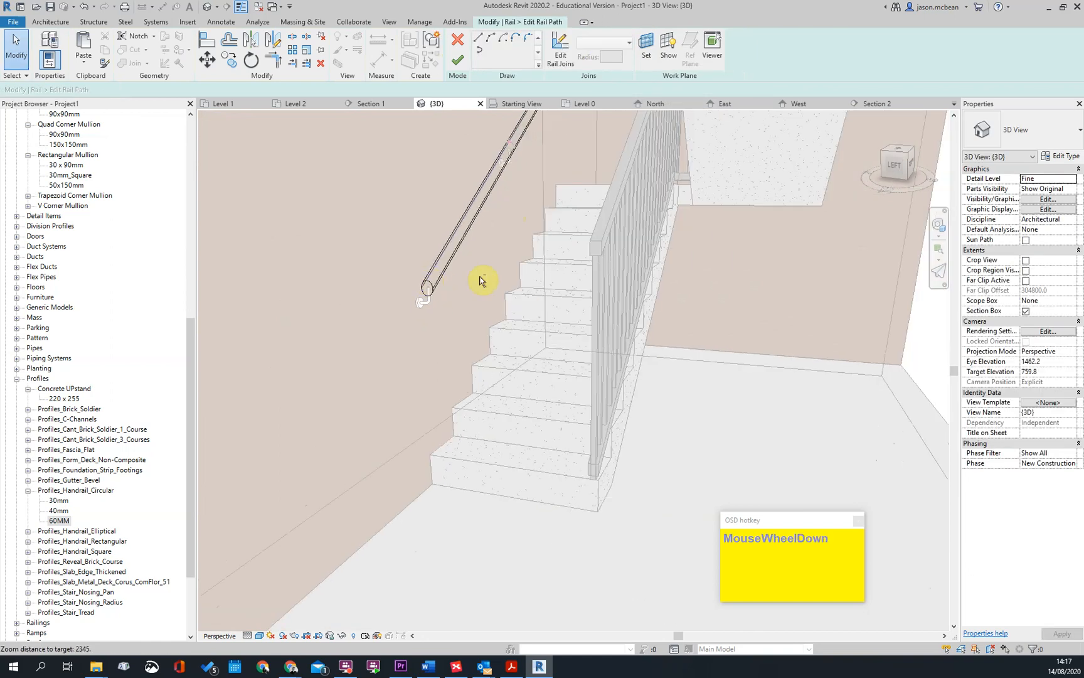
middle_click_drag(438, 307, 445, 316, "shift")
middle_click_drag(568, 121, 559, 48, "shift")
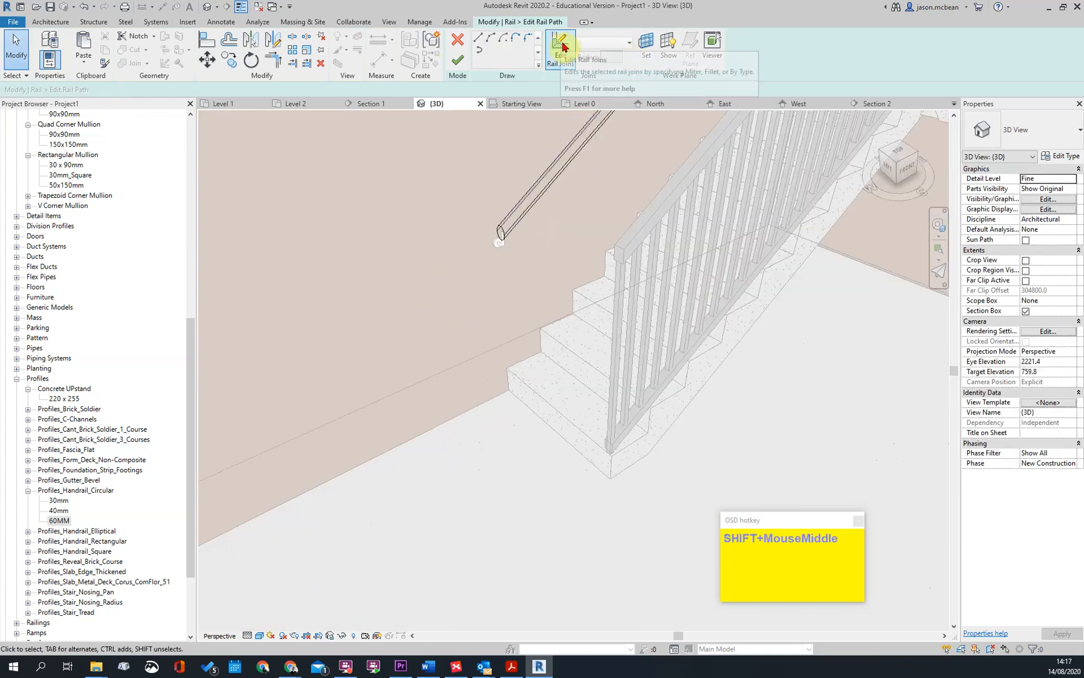
middle_click_drag(562, 137, 525, 186, "shift")
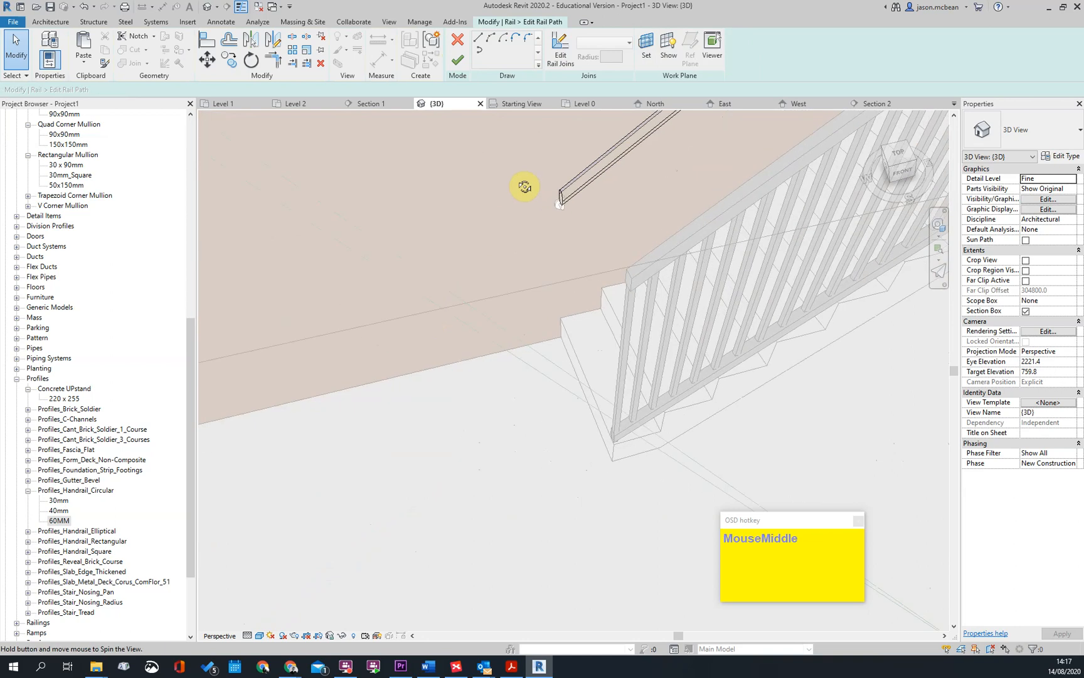
left_click(644, 55)
left_click(565, 400)
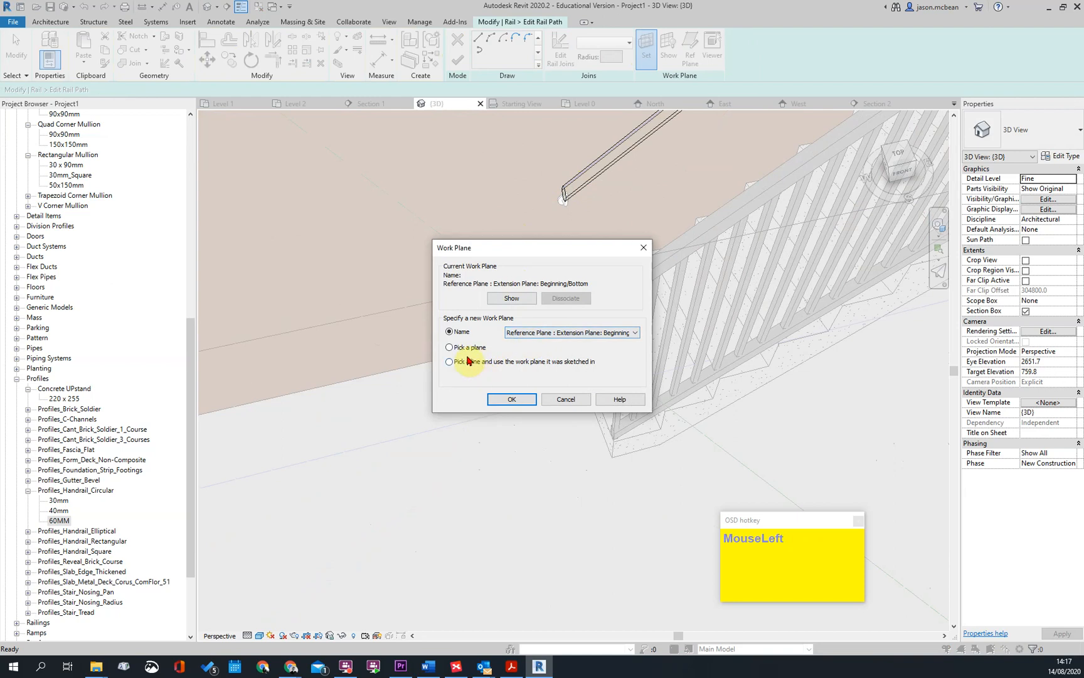
left_click(512, 400)
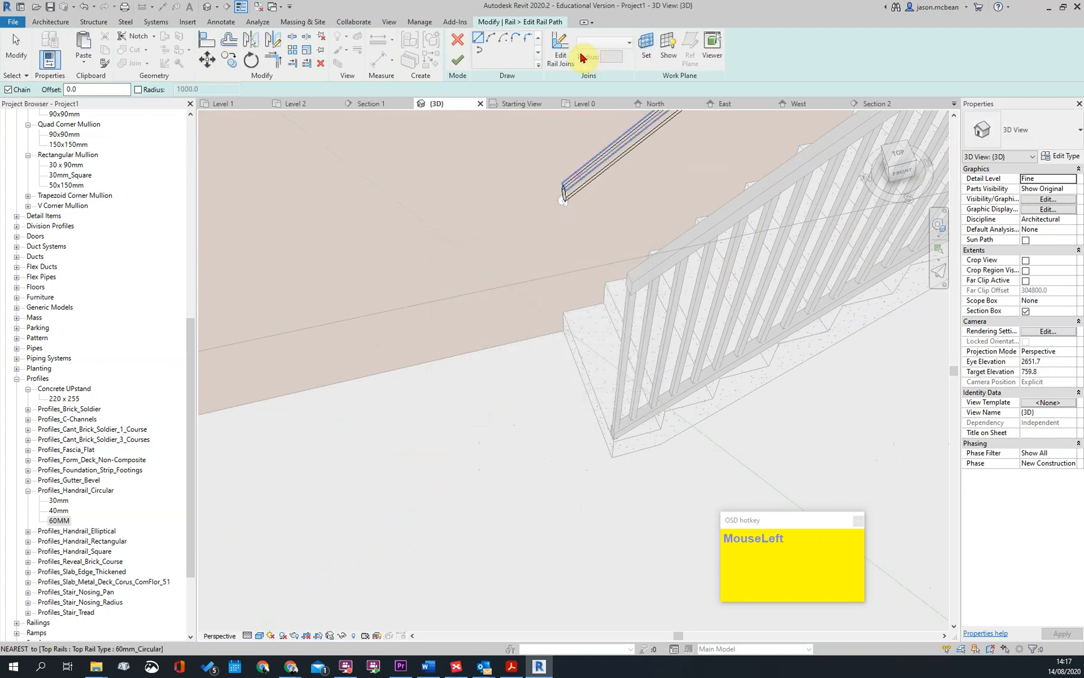
left_click(467, 65)
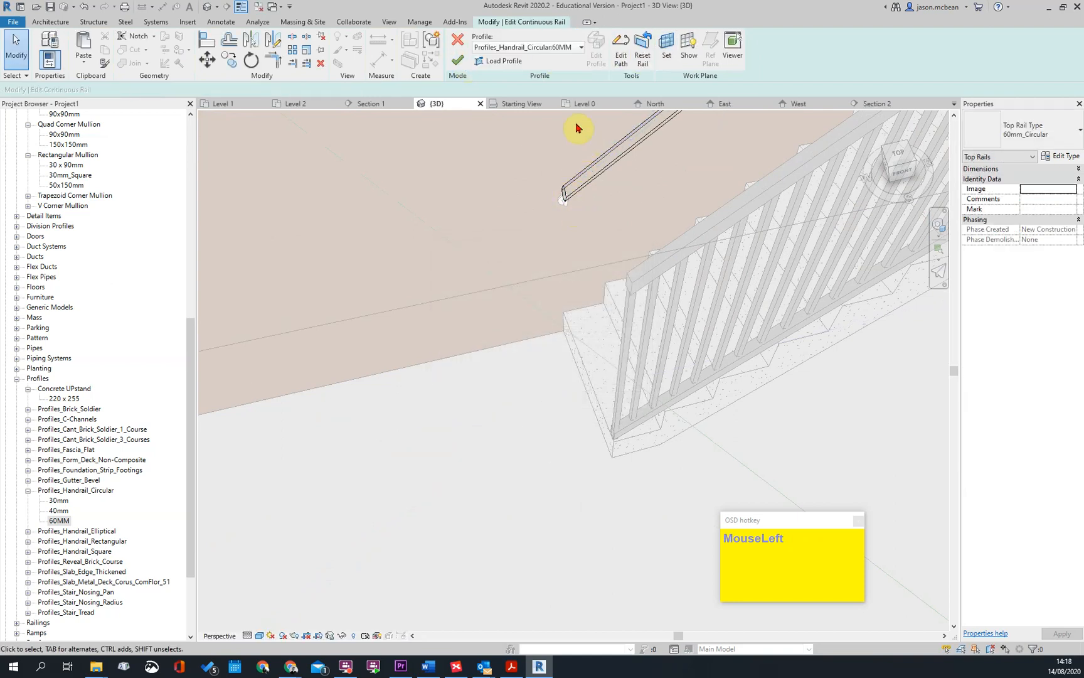
Extend the lower end of the wall handrail with a short sloped line and finish the rail edit
scroll(573, 128, "up", 2)
left_click(623, 46)
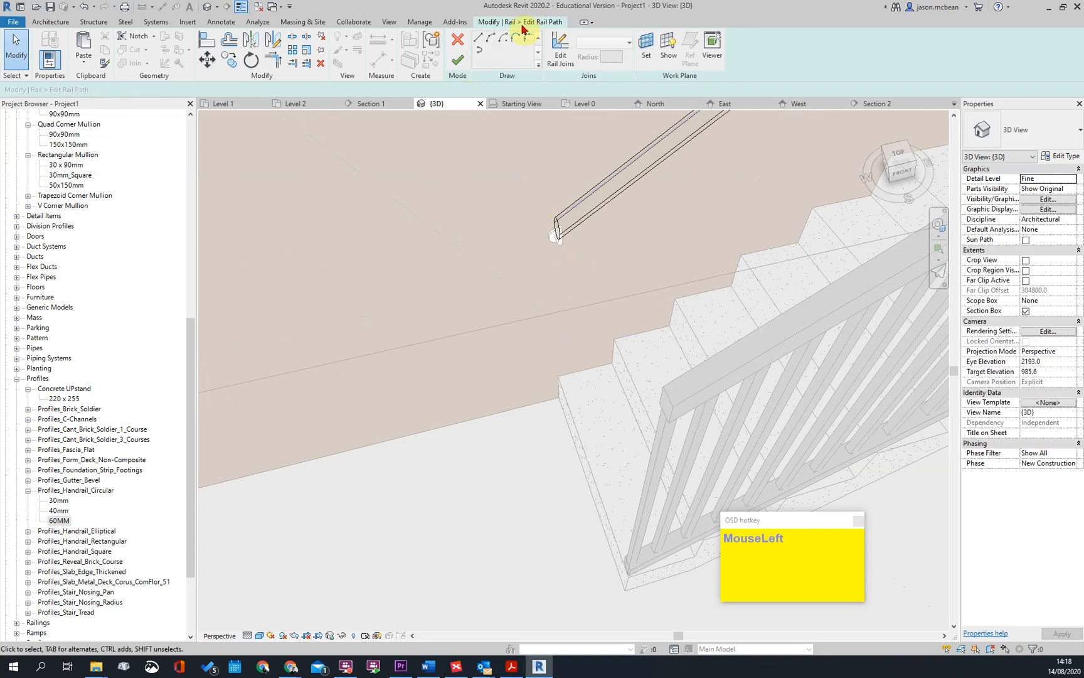
left_click(558, 217)
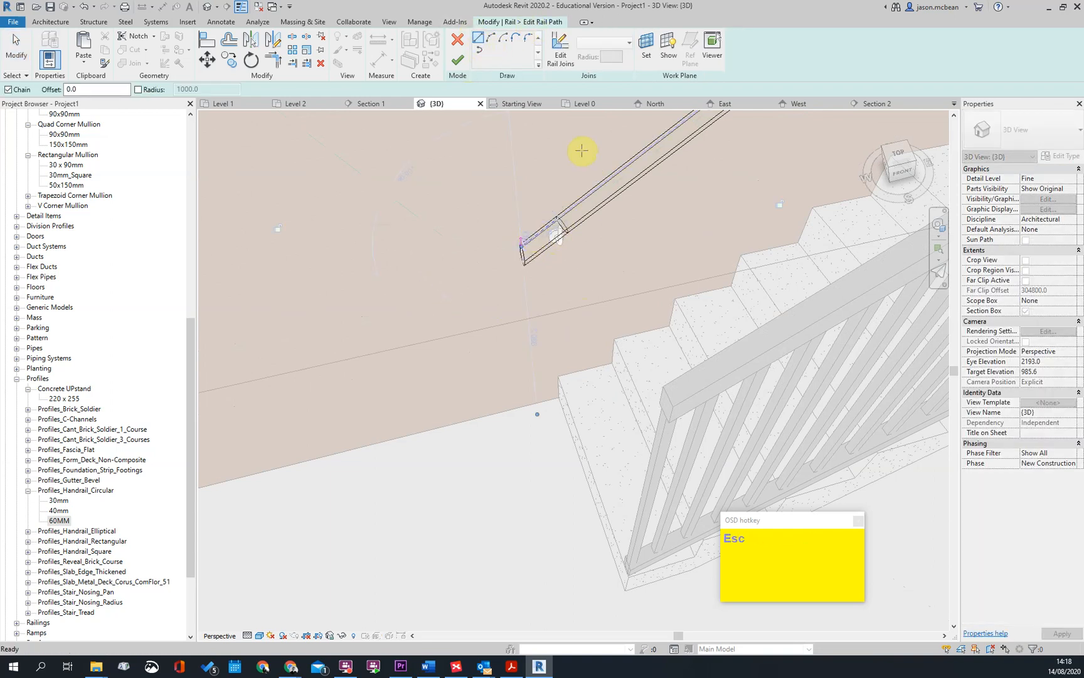
left_click(463, 56)
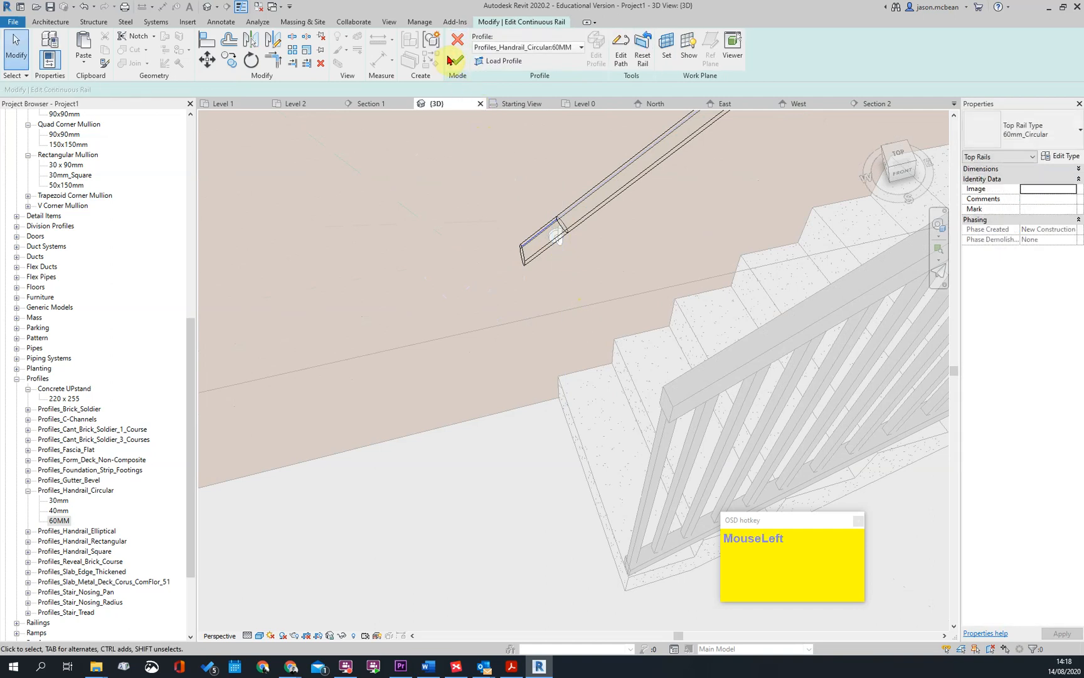
left_click(445, 59)
key("Escape")
scroll(612, 320, "down", 2)
left_click_drag(615, 324, 549, 416, "shift")
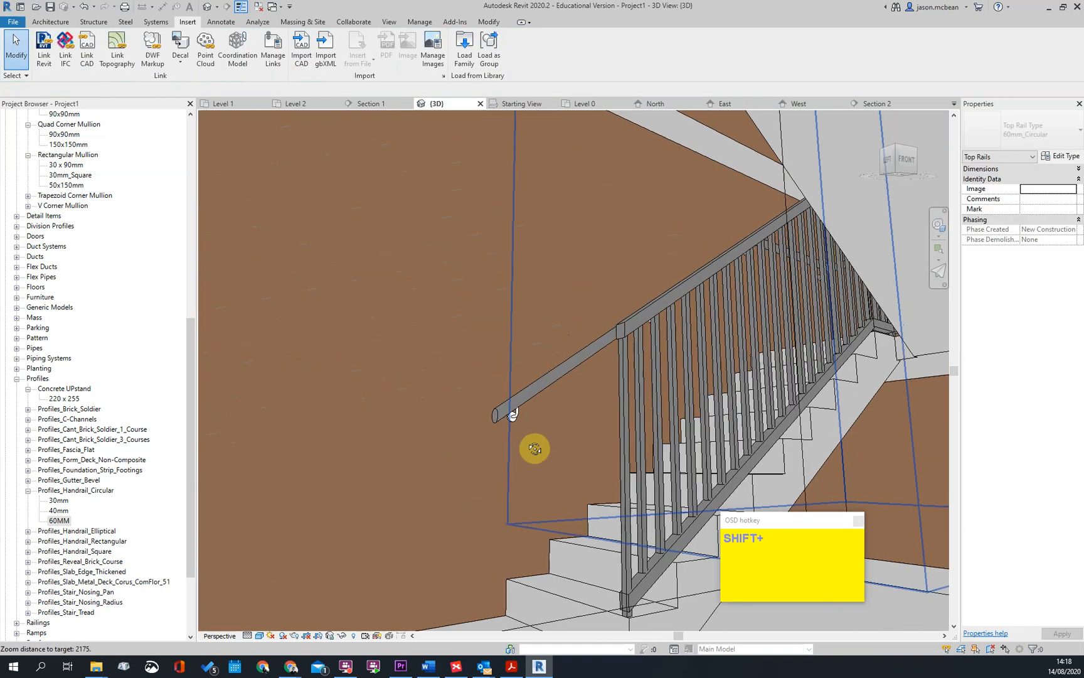
middle_click_drag(549, 416, 544, 419, "shift")
left_click(497, 415)
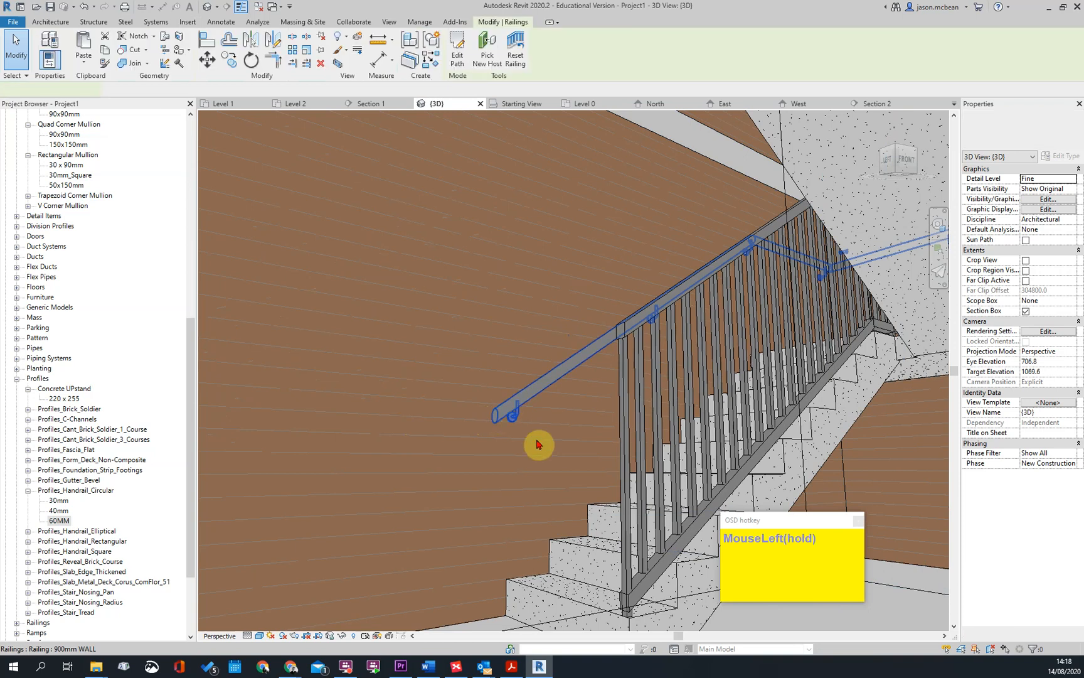
left_click(455, 55)
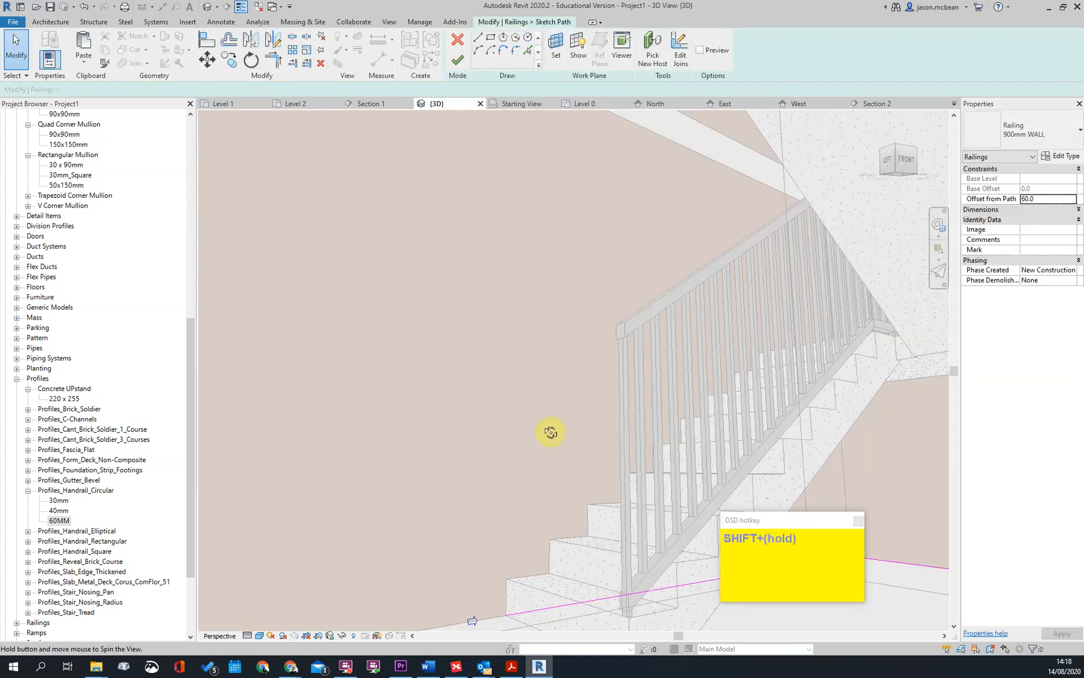
middle_click_drag(552, 431, 536, 448, "shift")
scroll(536, 448, "down", 1)
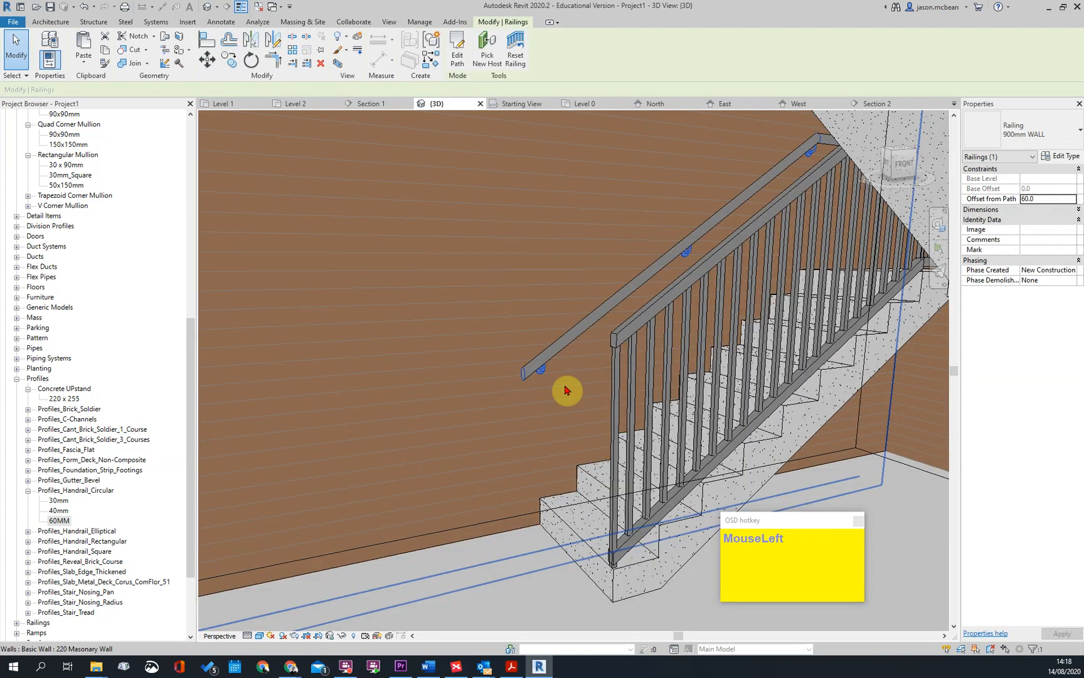
key("Escape")
Add a short horizontal extension along the wall to the handrail's sloped lower end and finish the rail edit
left_click(541, 370)
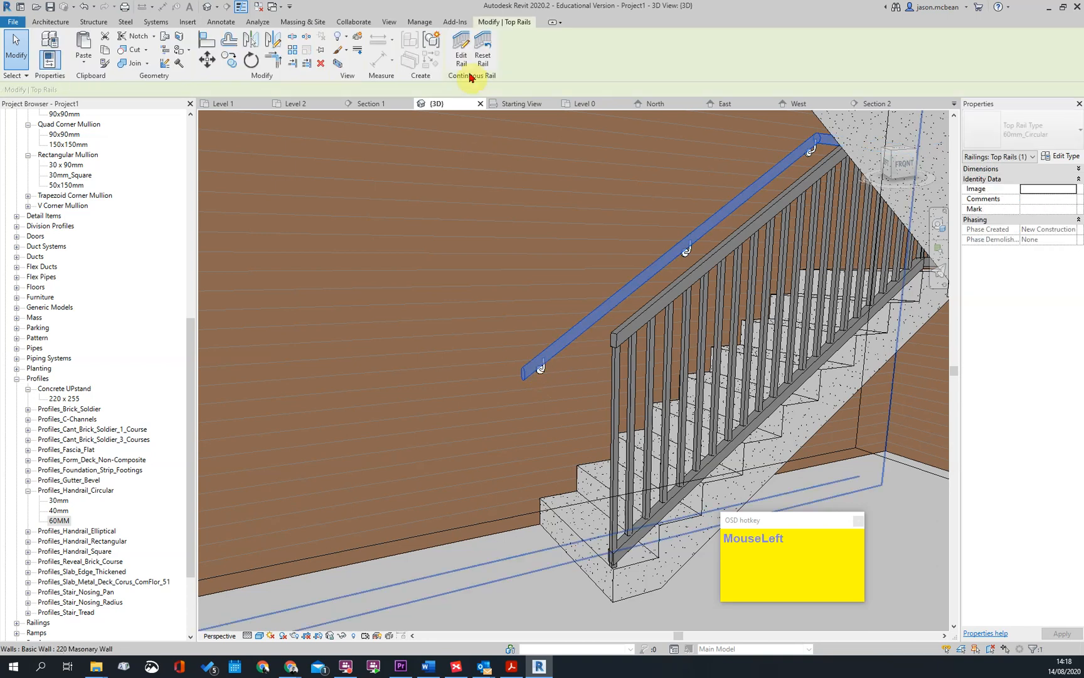
left_click(457, 53)
scroll(518, 384, "up", 1)
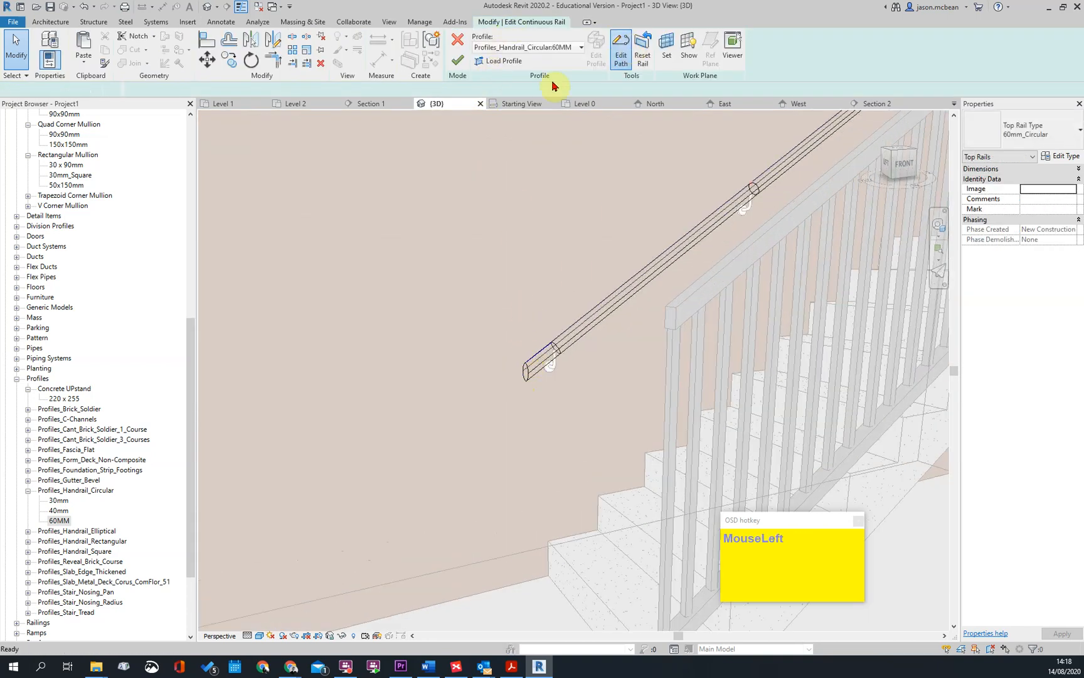
left_click(477, 43)
scroll(525, 357, "up", 1)
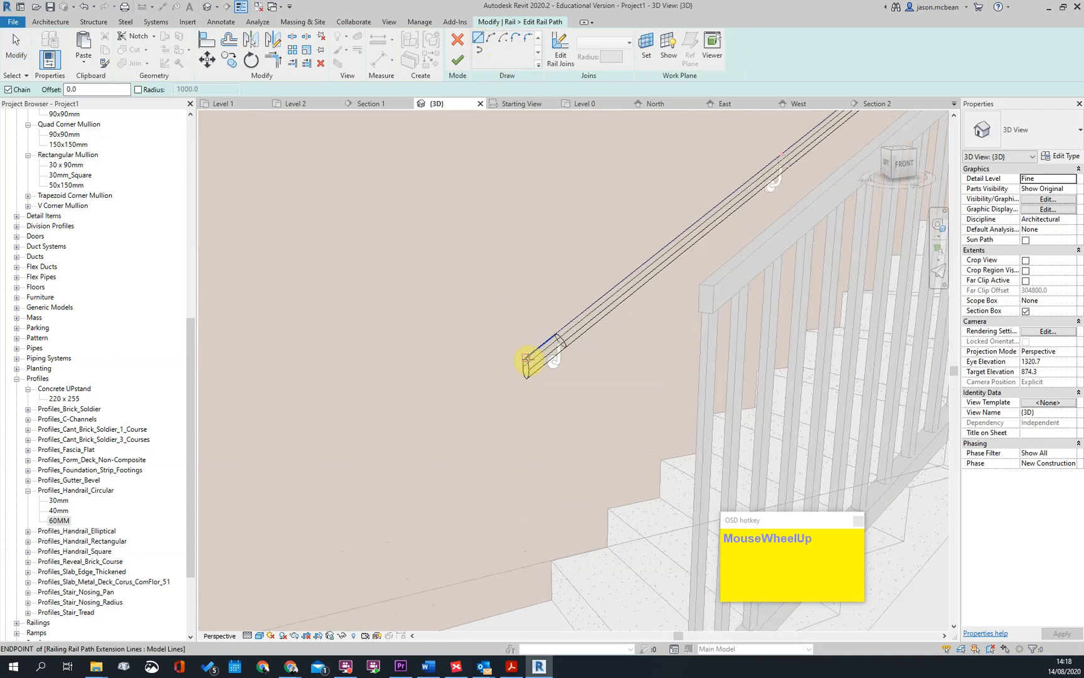
left_click(482, 369)
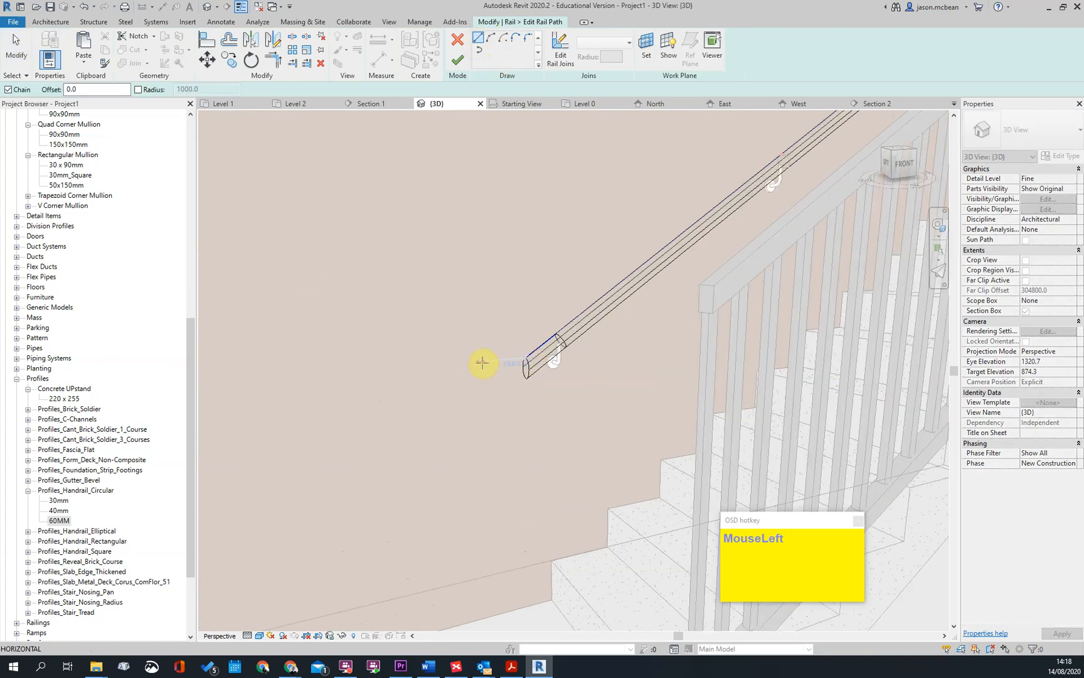
left_click(457, 63)
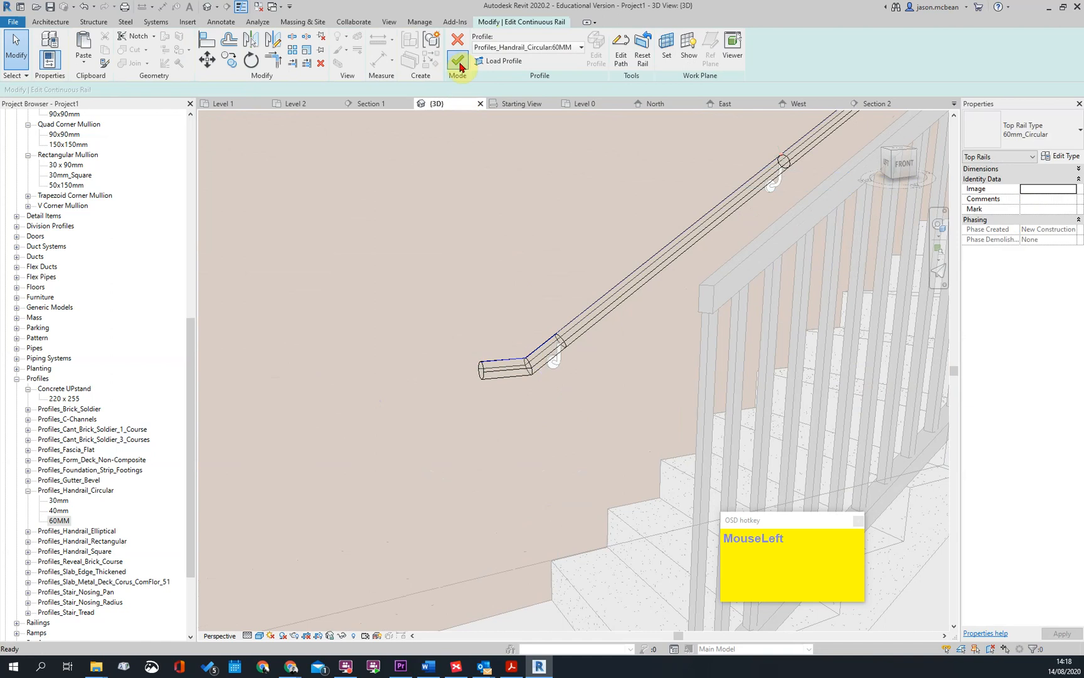
left_click(457, 60)
In the Level 0 floor plan, reduce Section 2's far clip offset to about 2183 mm
scroll(468, 433, "down", 2)
mouse_move(482, 484)
middle_mouse_down("shift")
mouse_move(523, 462)
mouse_move(615, 443)
mouse_move(542, 472)
mouse_move(595, 390)
middle_mouse_up("shift")
scroll(595, 389, "down", 3)
scroll(590, 384, "down", 3)
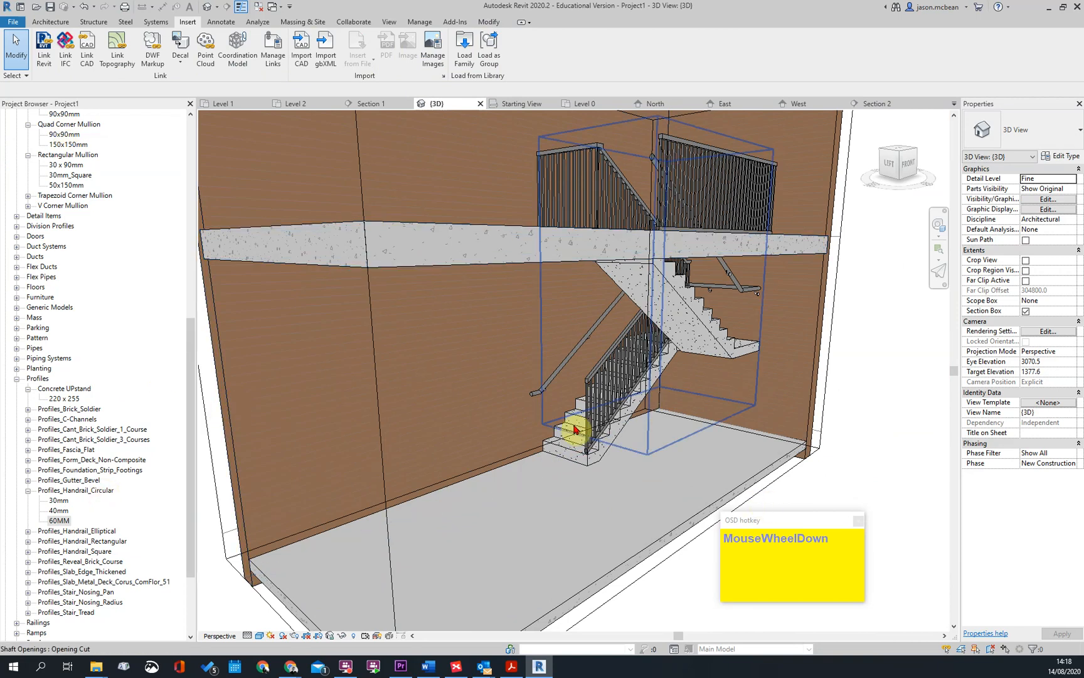
scroll(581, 440, "down", 2)
left_click_drag(194, 380, 195, 126)
double_click(49, 145)
scroll(725, 306, "up", 3)
left_click_drag(733, 336, 805, 285)
scroll(700, 338, "down", 2)
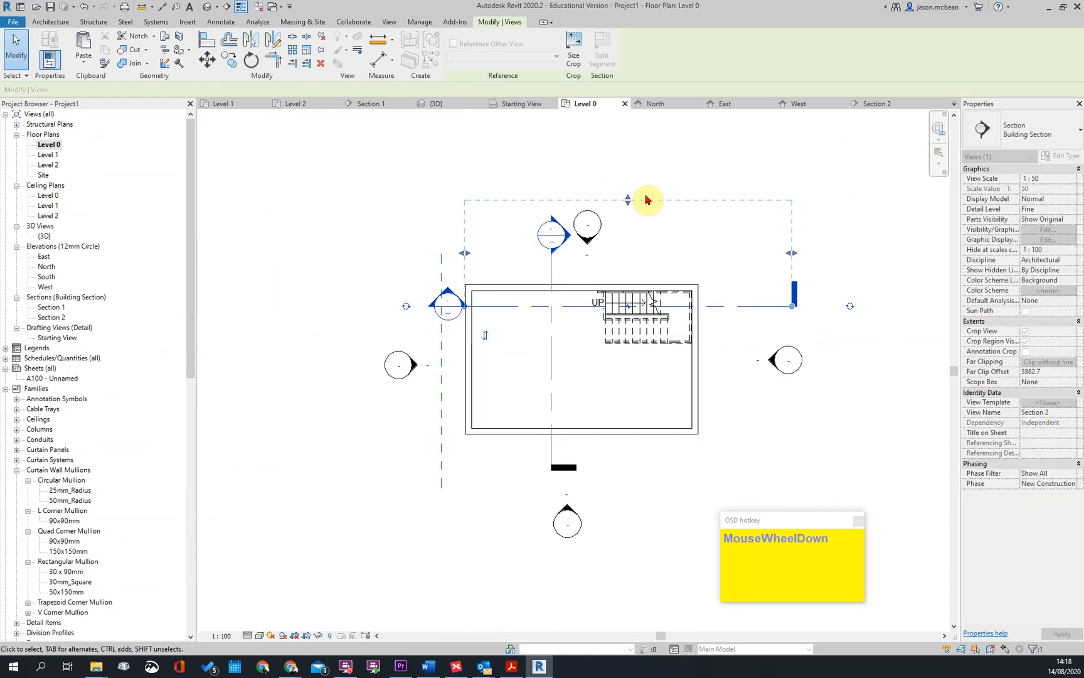
left_click_drag(627, 200, 630, 246)
Open Section 2 and examine the wall handrail, its brackets and the cut concrete stair
double_click(448, 306)
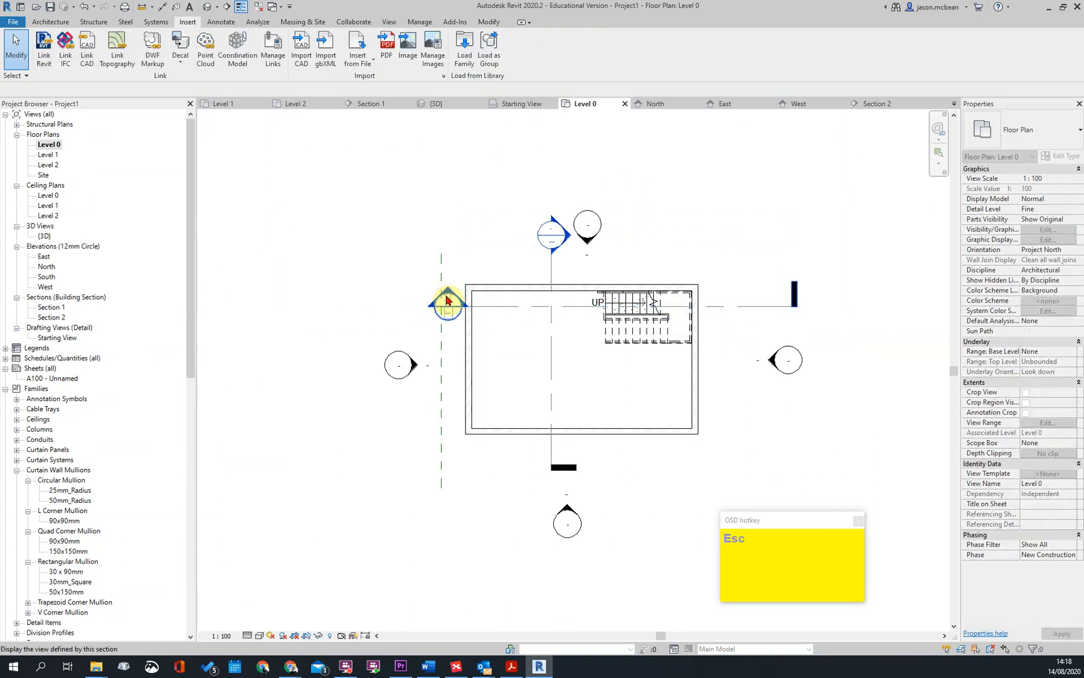
scroll(550, 380, "up", 3)
scroll(616, 375, "down", 2)
key("Escape")
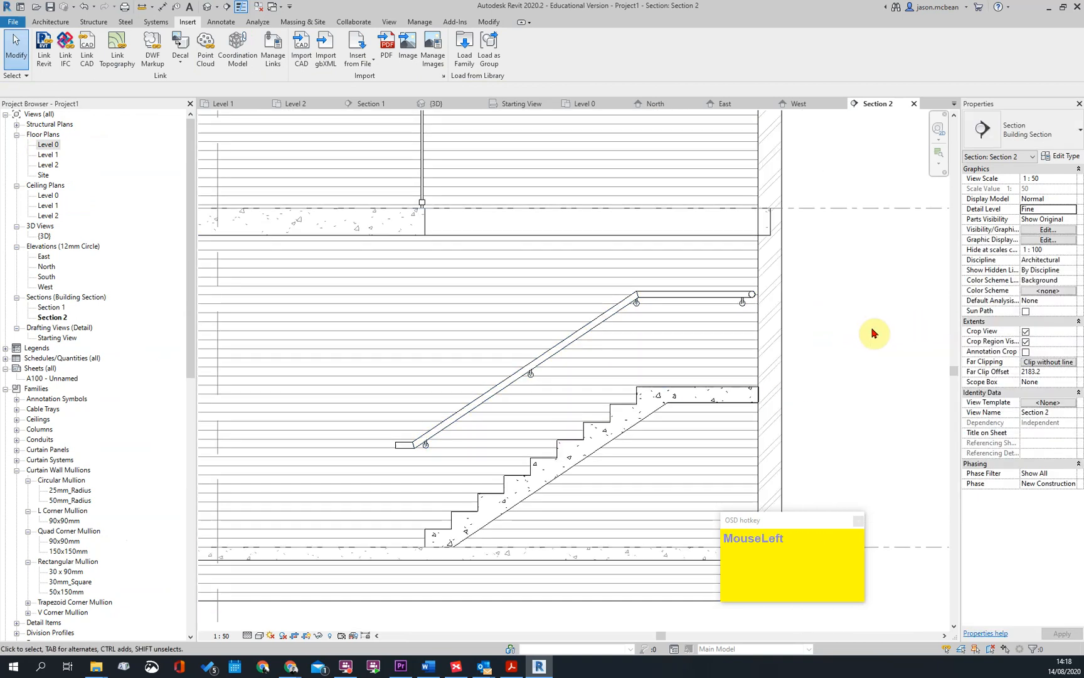
scroll(786, 423, "up", 5)
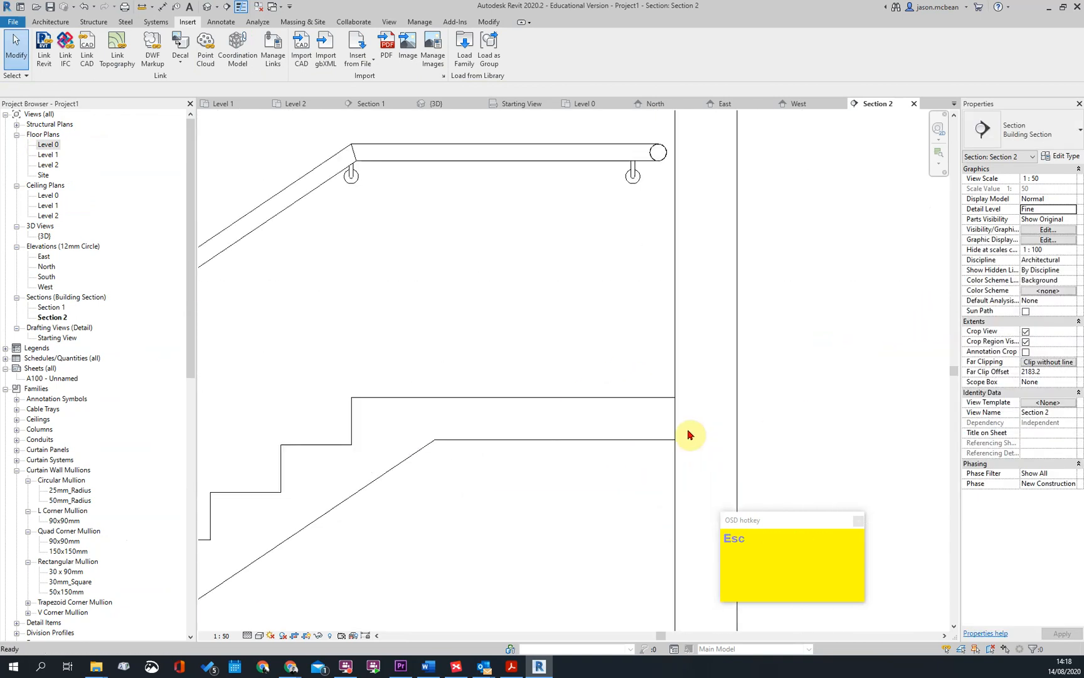
middle_click_drag(697, 443, 647, 355)
scroll(581, 358, "down", 4)
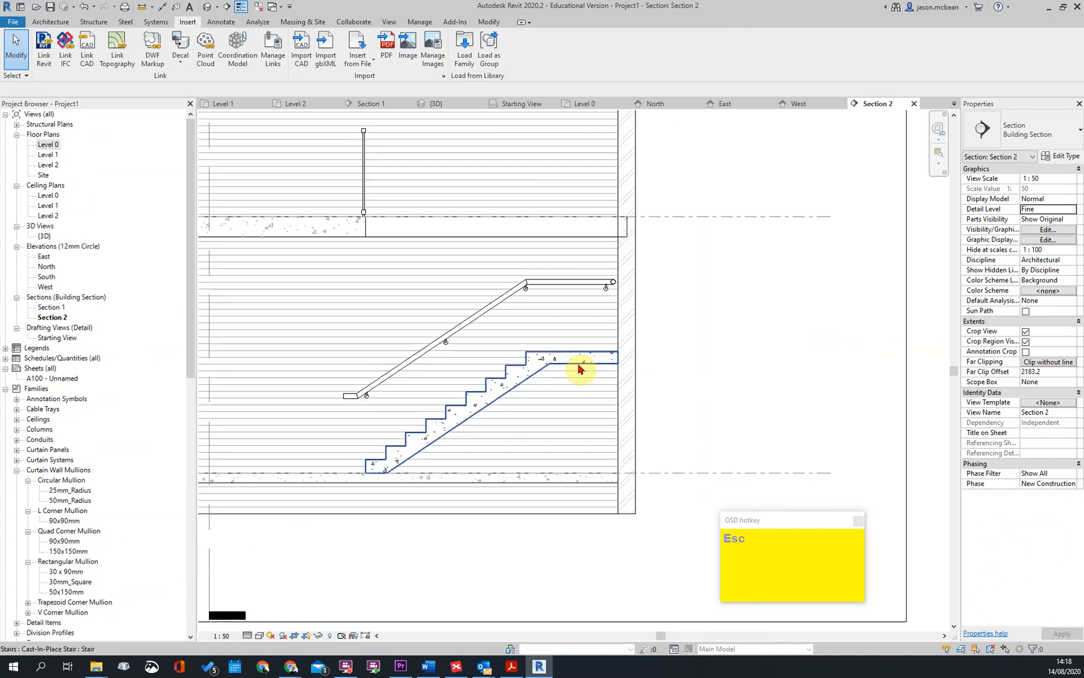
left_click(602, 358)
scroll(603, 358, "down", 2)
key("Escape")
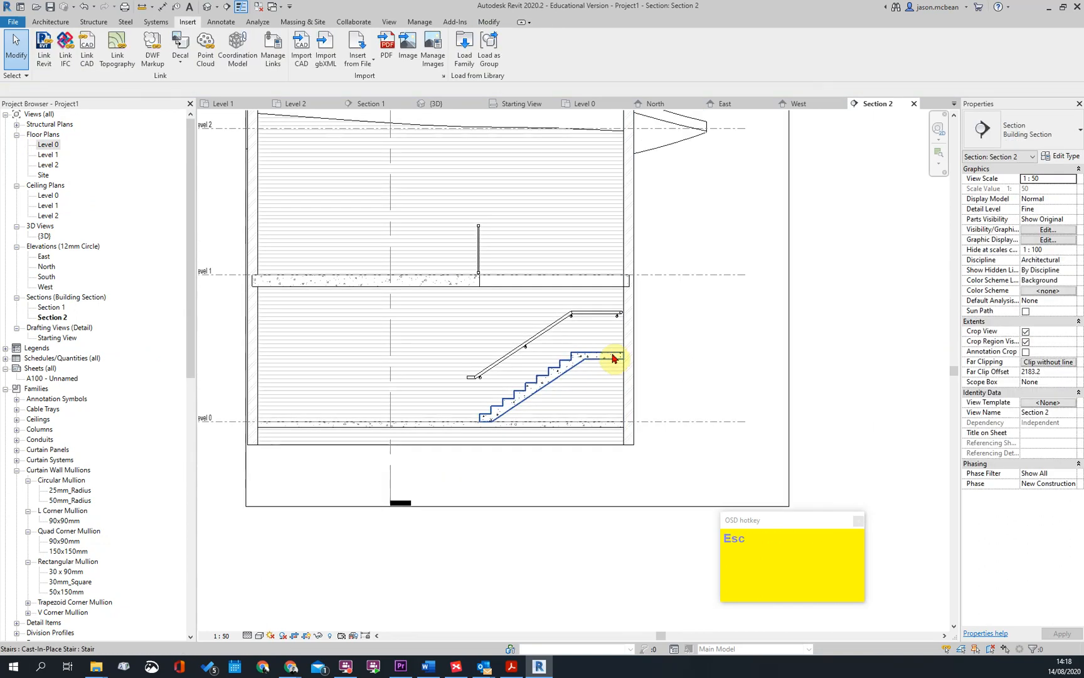
middle_click_drag(560, 369, 460, 288)
Return to the 3D view and raise the top of the section box above the roof
left_click(207, 6)
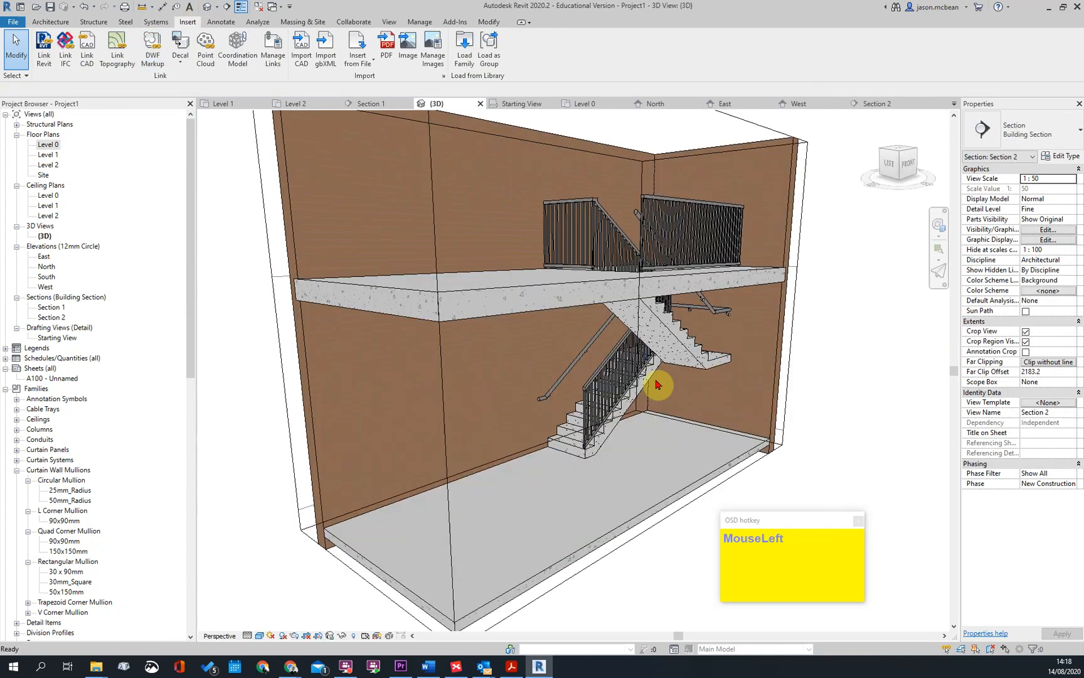
scroll(617, 304, "down", 3)
middle_click_drag(617, 303, 547, 285, "shift")
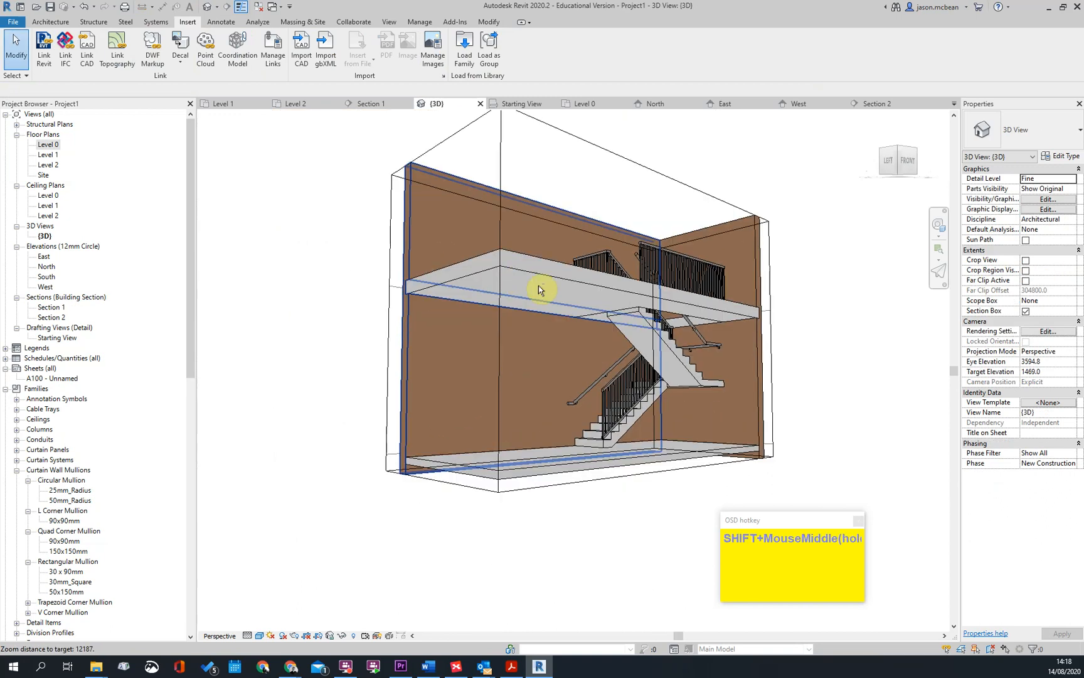
scroll(565, 213, "down", 1)
left_click(573, 185)
scroll(572, 201, "down", 2)
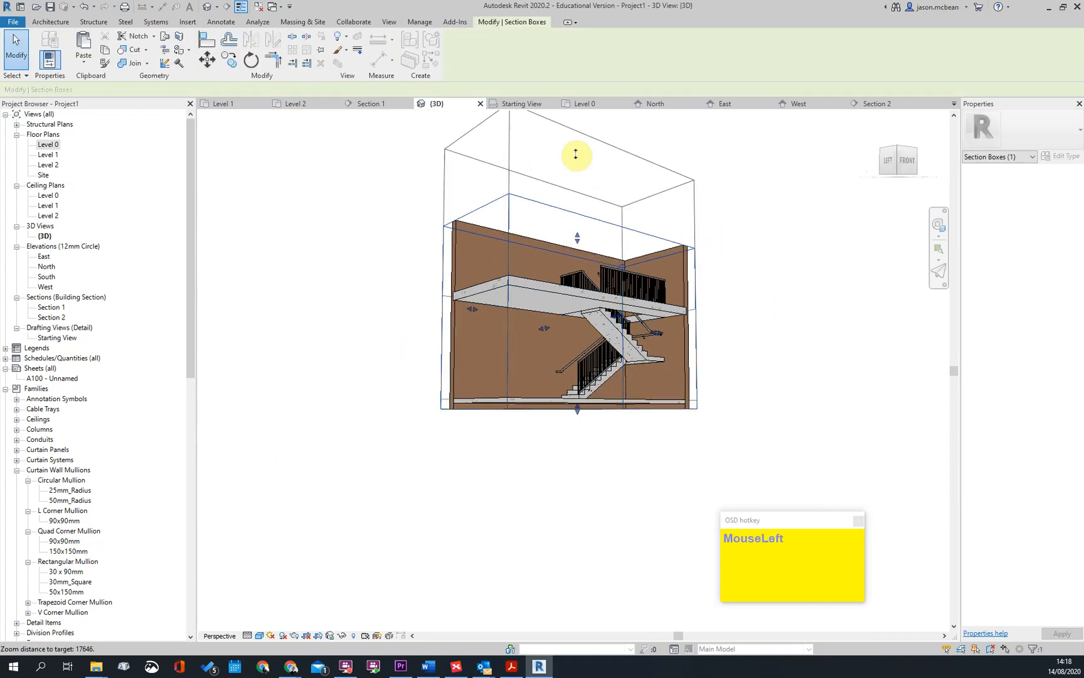
scroll(597, 244, "down", 1)
middle_click_drag(597, 243, 641, 302, "shift")
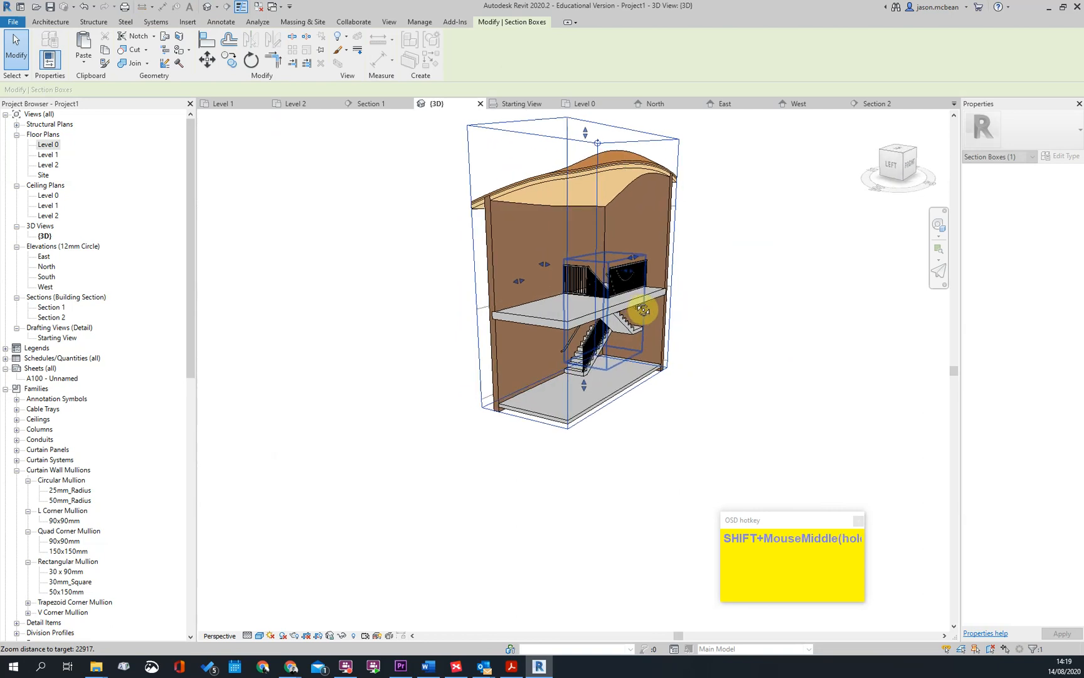
Make the concrete stair a multistory stair by connecting it to Level 2 in the North elevation, and finish the edit
scroll(634, 270, "up", 2)
key("Escape")
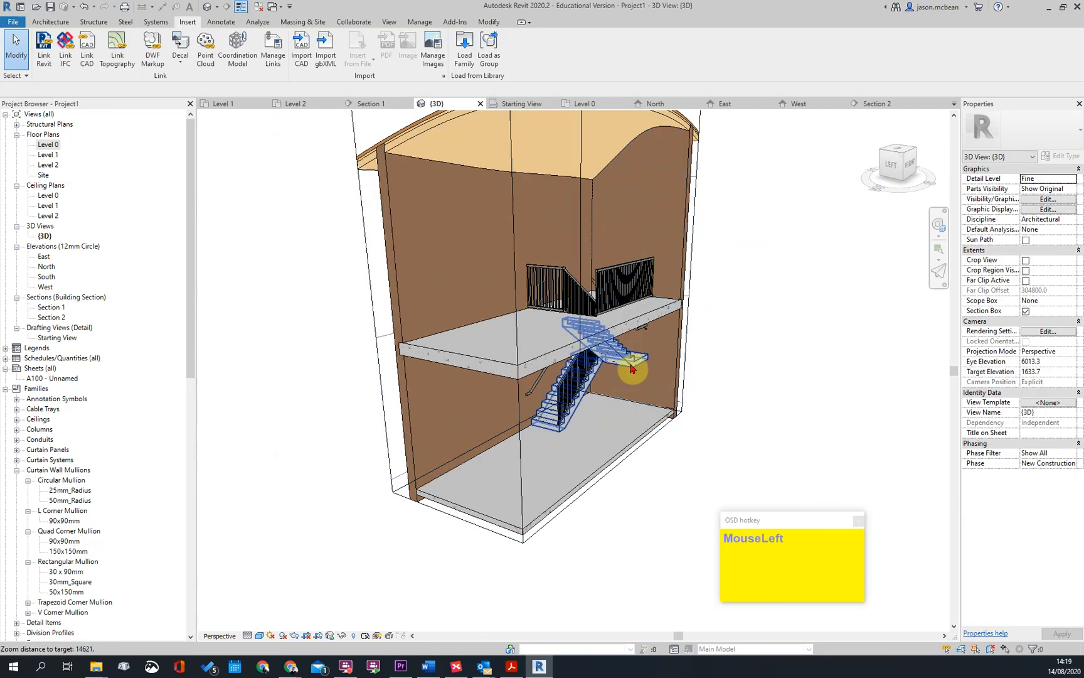
left_click(635, 367)
middle_click_drag(816, 364, 771, 364, "shift")
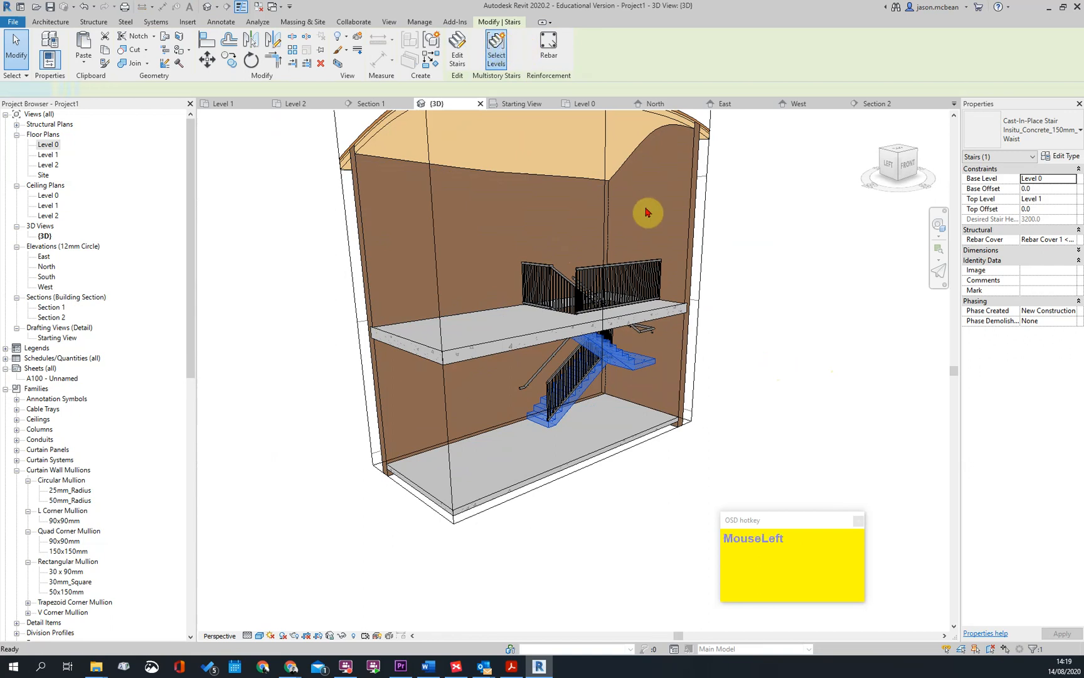
scroll(728, 351, "down", 2)
middle_click_drag(728, 351, 463, 342, "shift")
double_click(45, 207)
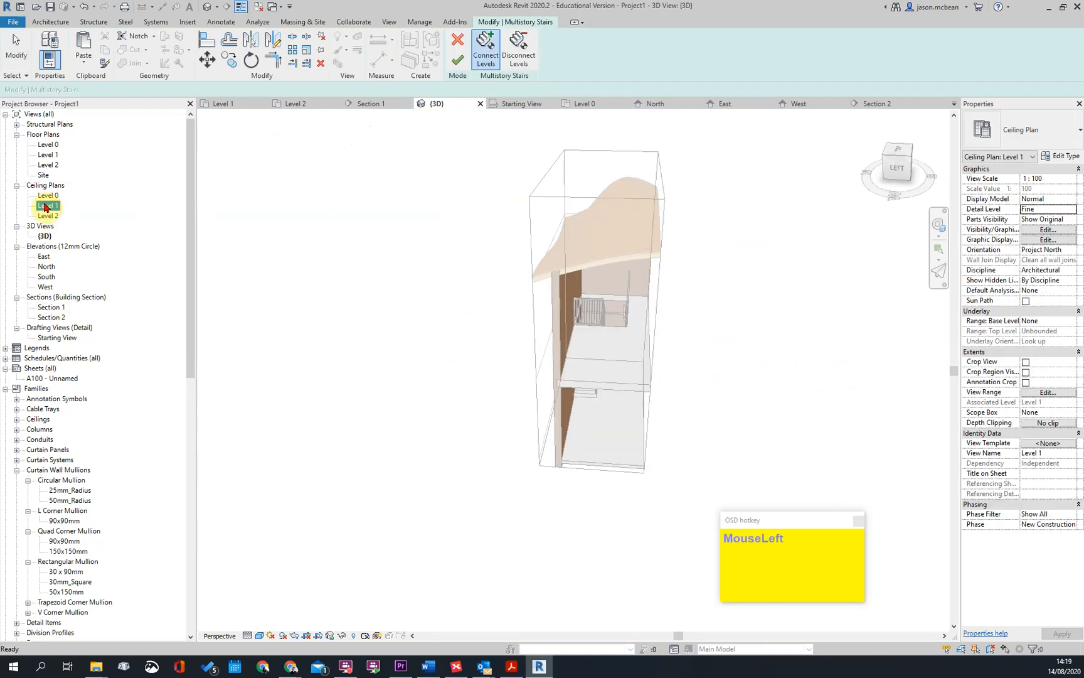
scroll(625, 307, "down", 3)
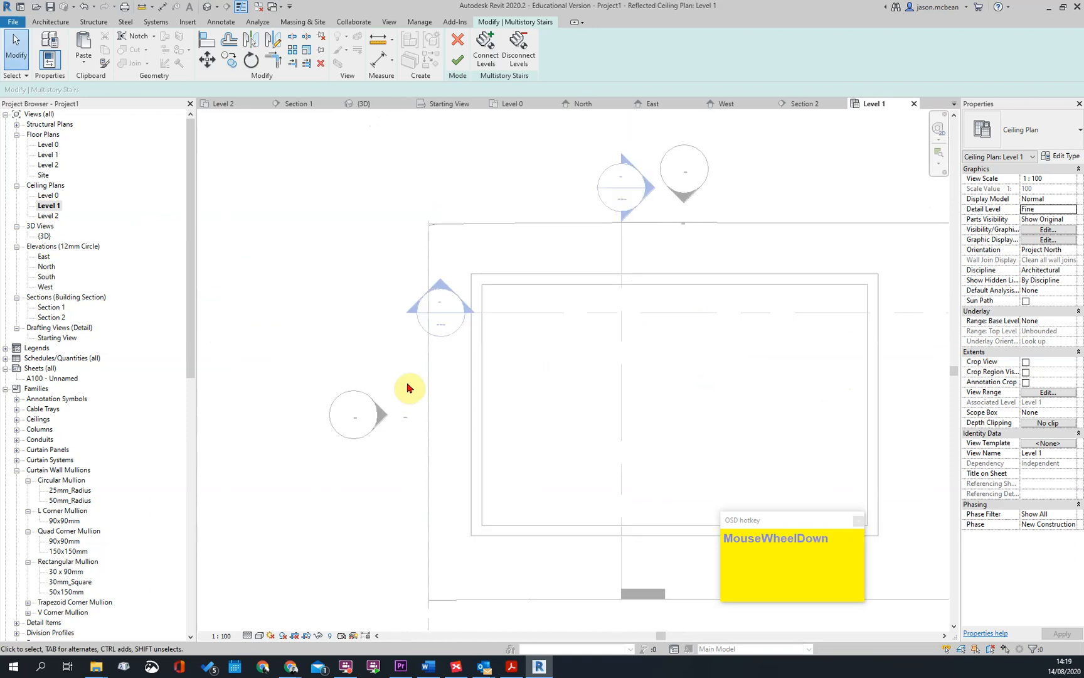
double_click(46, 266)
scroll(619, 331, "down", 3)
scroll(509, 143, "up", 2)
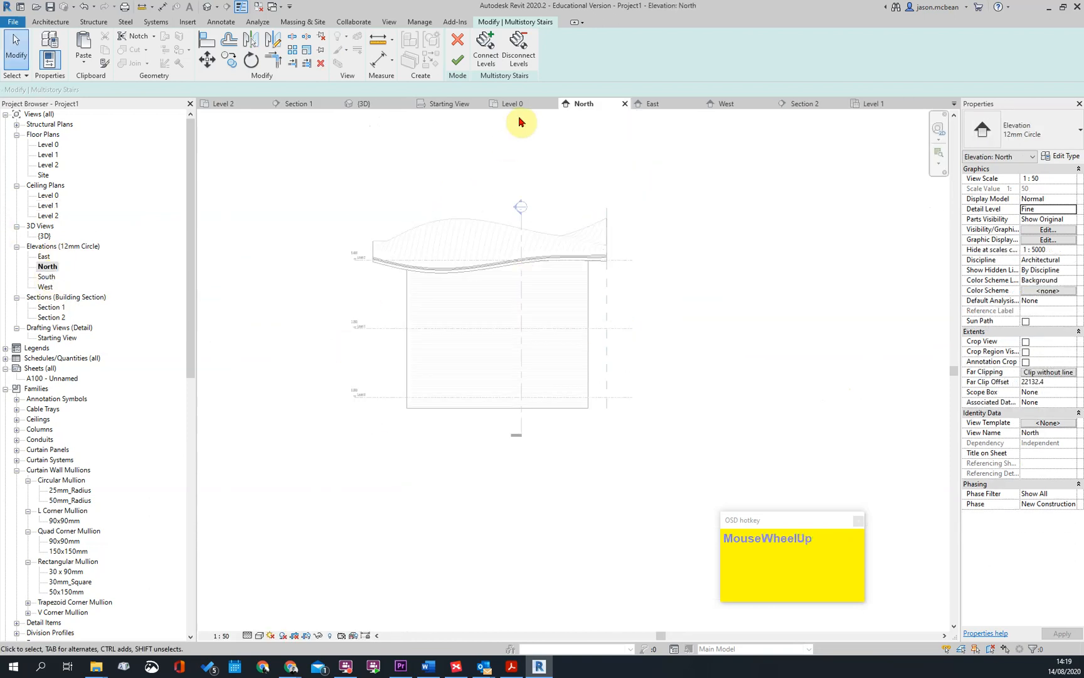
left_click(481, 43)
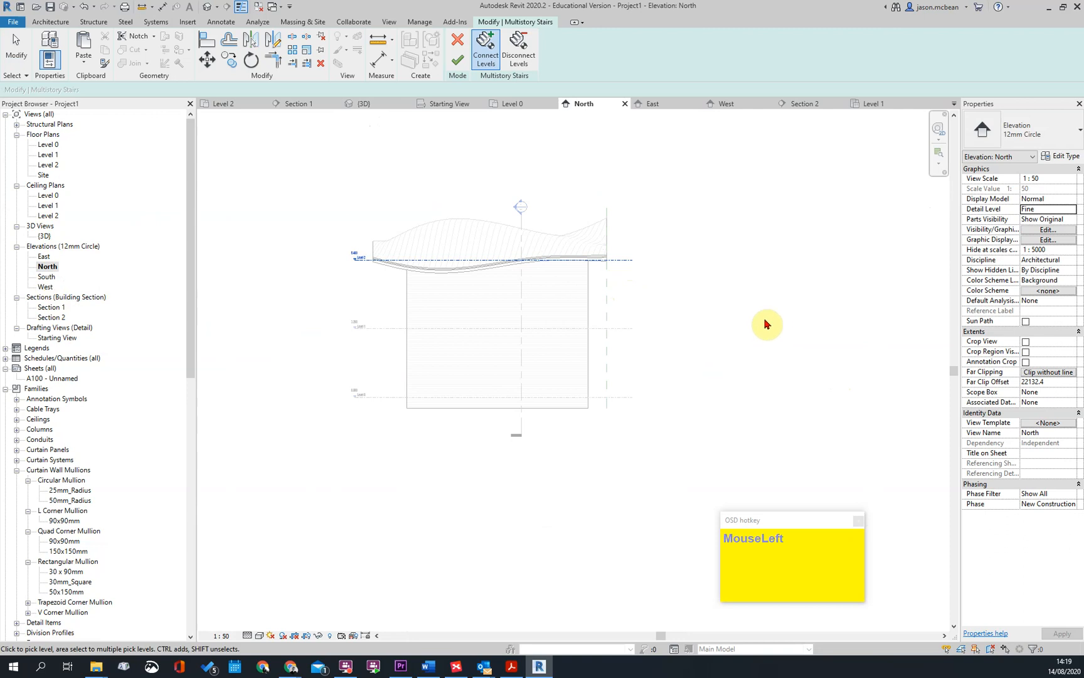
left_click(458, 61)
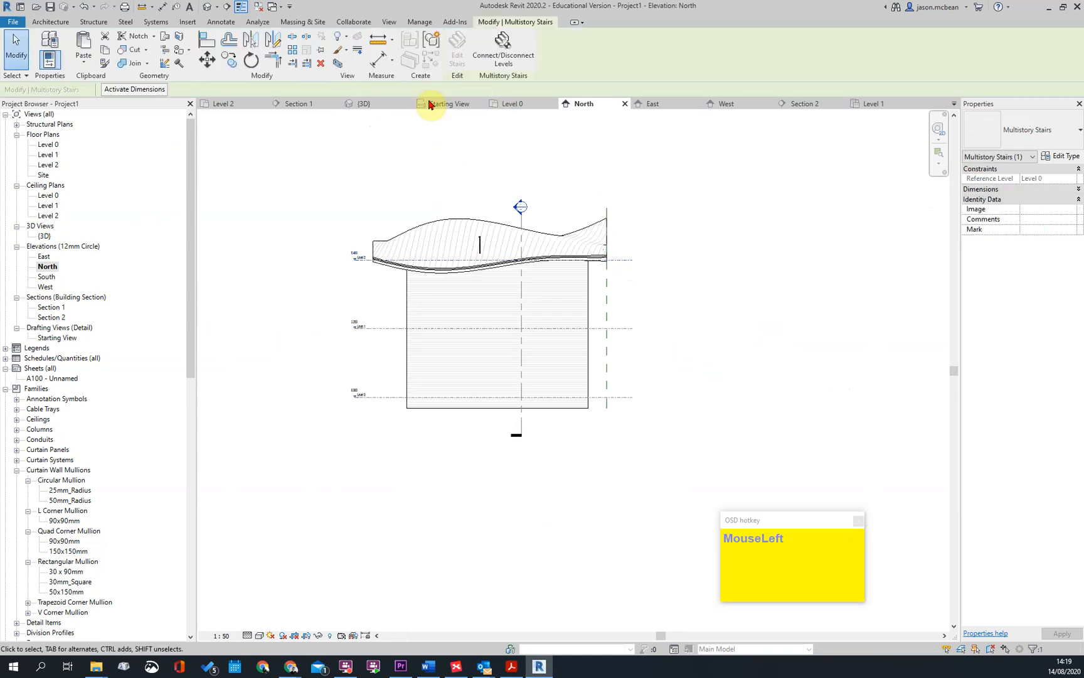
Return to the 3D view and examine the multistory stair's flights and railings up close
left_click(201, 5)
middle_click_drag(503, 271, 543, 329, "shift")
scroll(620, 368, "up", 3)
mouse_move(620, 362)
middle_mouse_down("shift")
mouse_move(734, 315)
mouse_move(704, 366)
mouse_move(641, 332)
mouse_move(615, 341)
middle_mouse_up("shift")
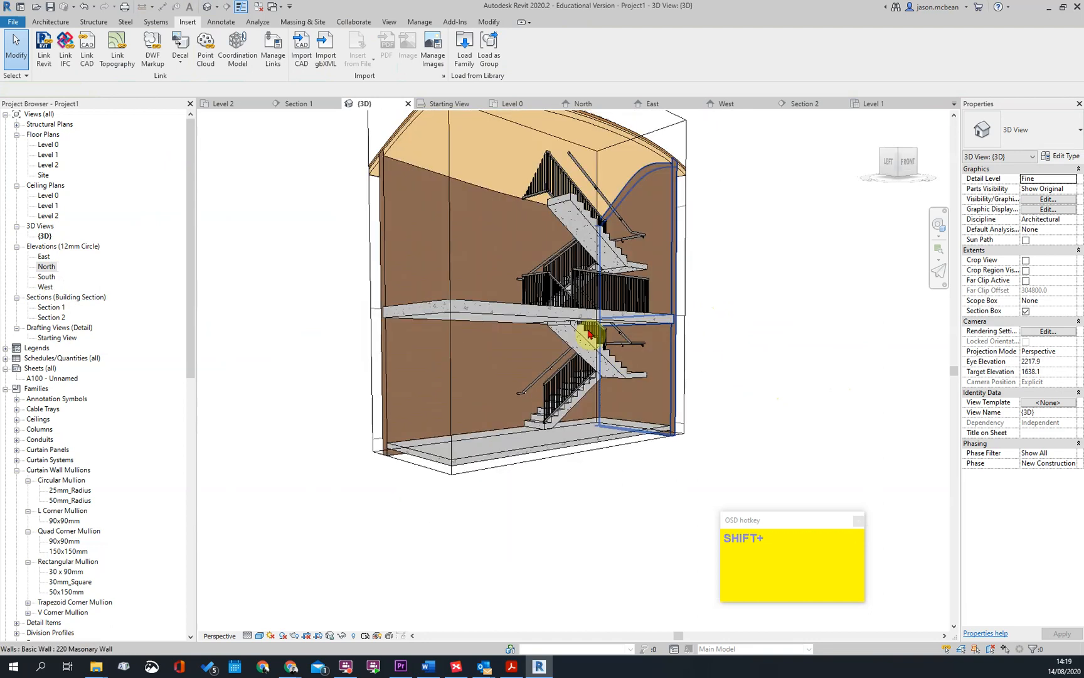
scroll(571, 259, "up", 3)
middle_click_drag(571, 259, 664, 285, "shift")
scroll(479, 261, "up", 3)
middle_click_drag(479, 262, 594, 243, "shift")
Edit the path of the 1100mm guard railing, removing the segment across the foot of the stair, and finish the sketch
left_click(571, 261)
scroll(621, 295, "down", 5)
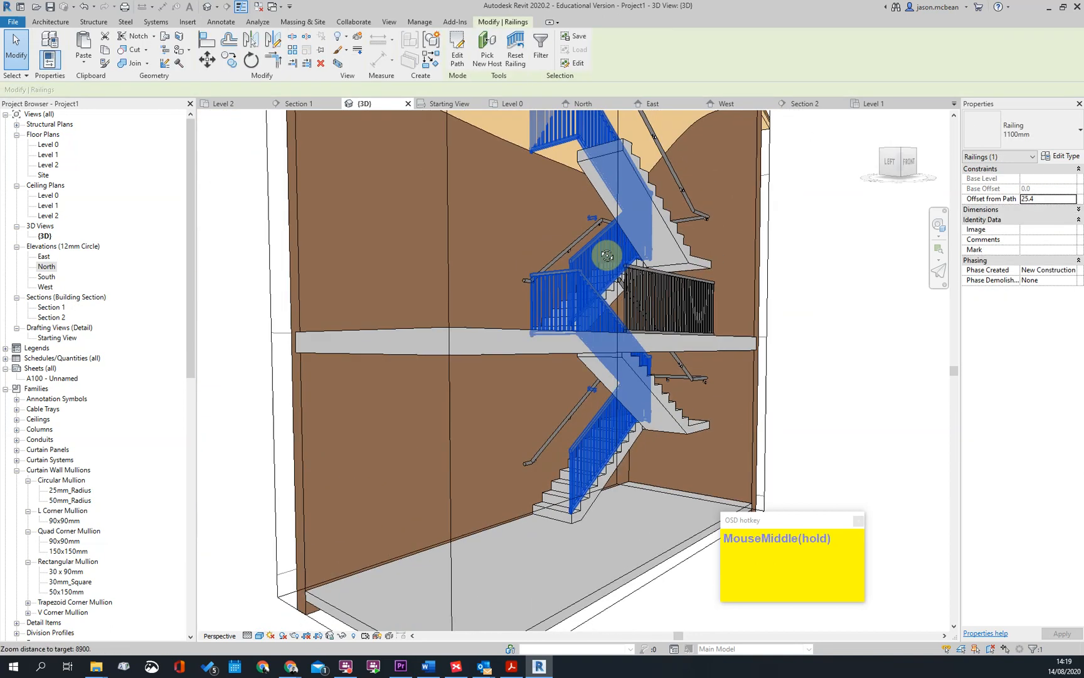
left_click(458, 55)
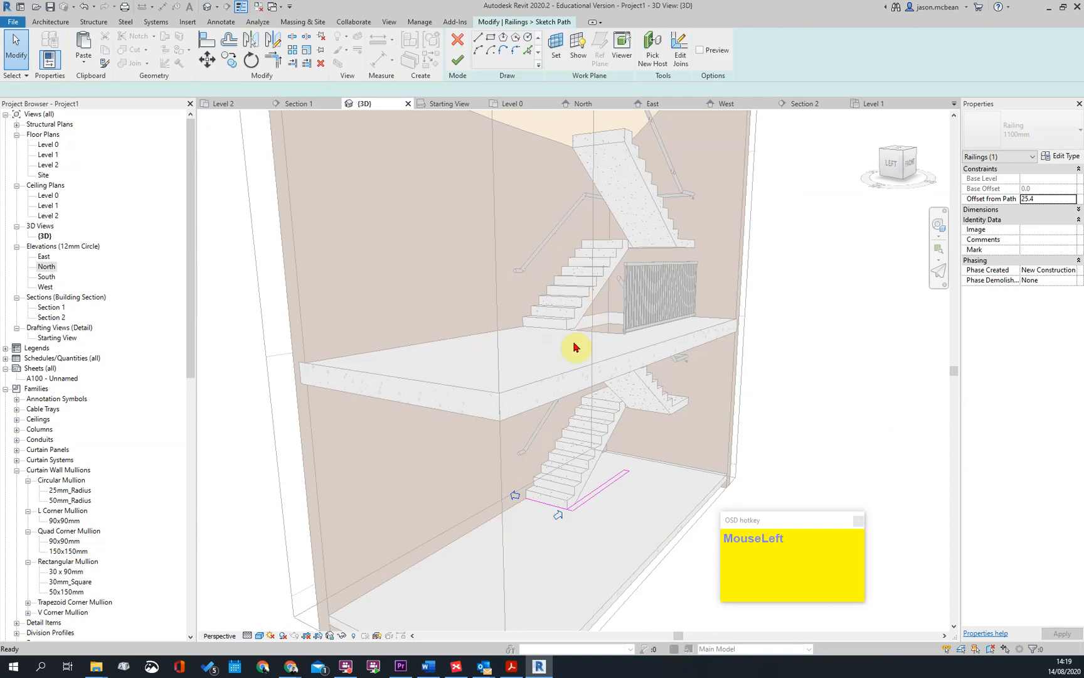
scroll(564, 516, "up", 4)
left_click(554, 509)
scroll(552, 515, "up", 4)
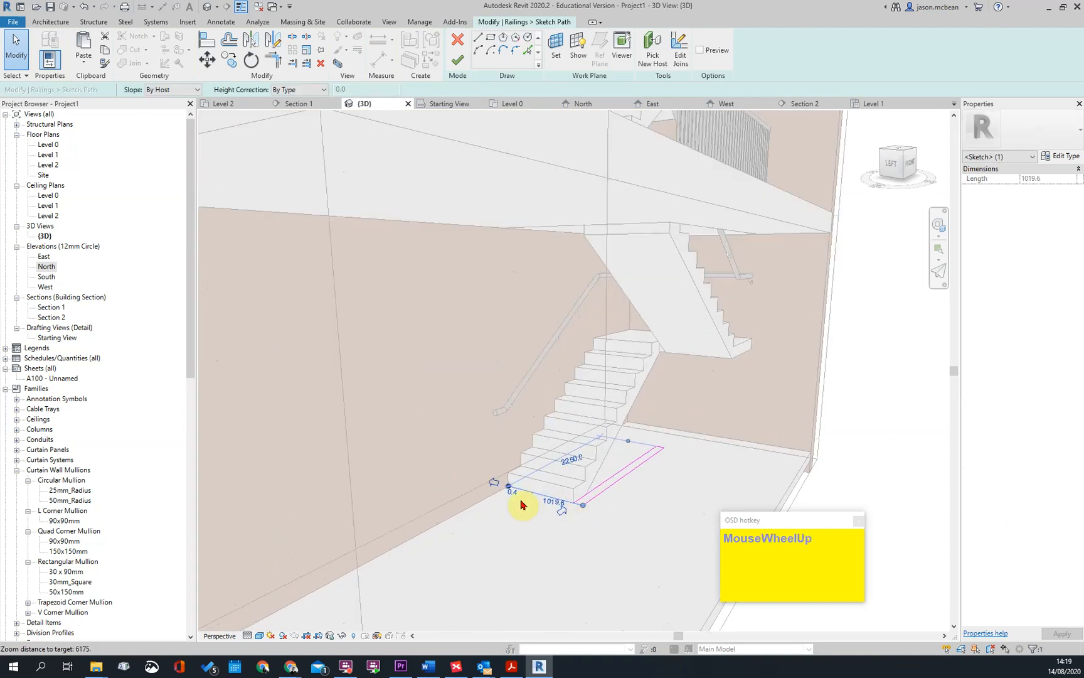
scroll(505, 490, "up", 2)
scroll(653, 537, "up", 3)
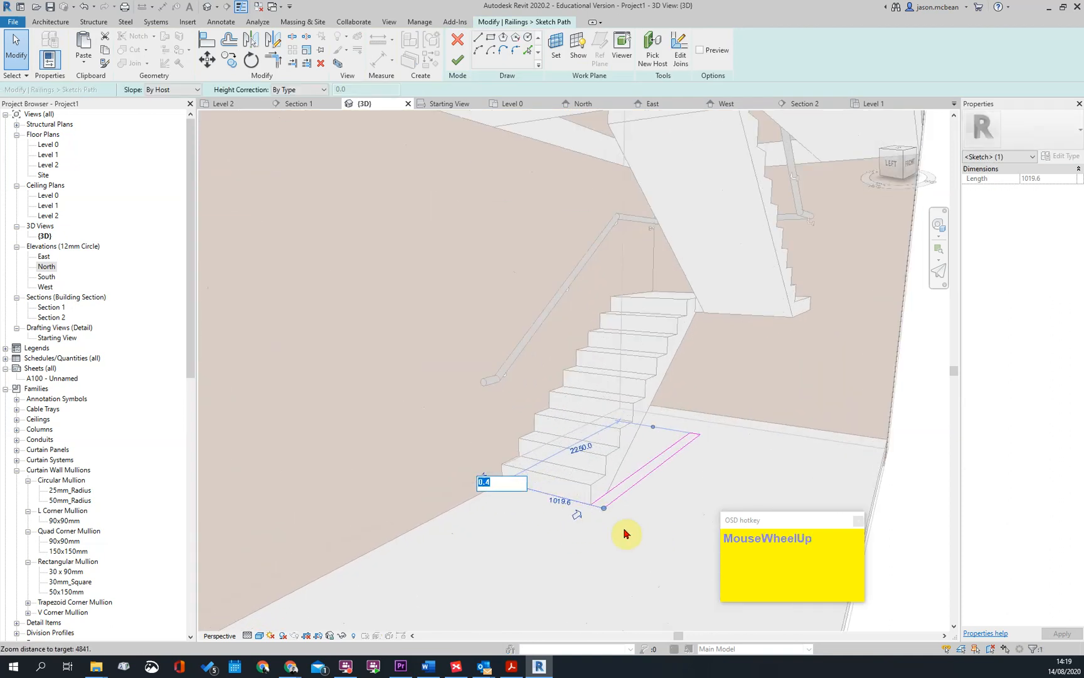
left_click(452, 488)
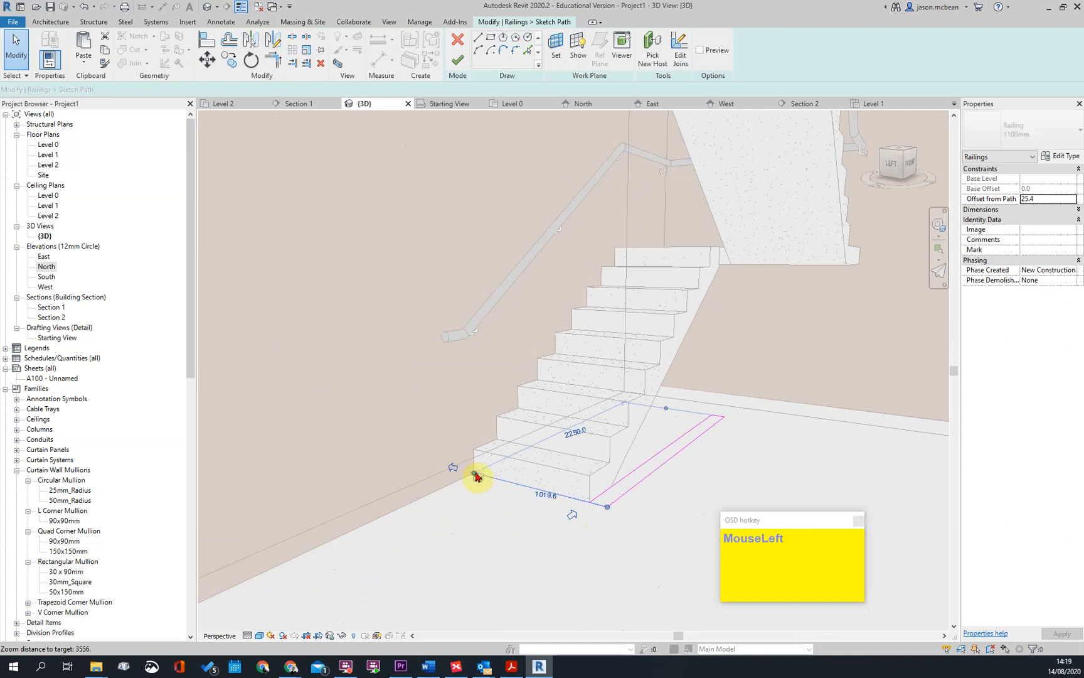
left_click(544, 492)
scroll(602, 492, "up", 3)
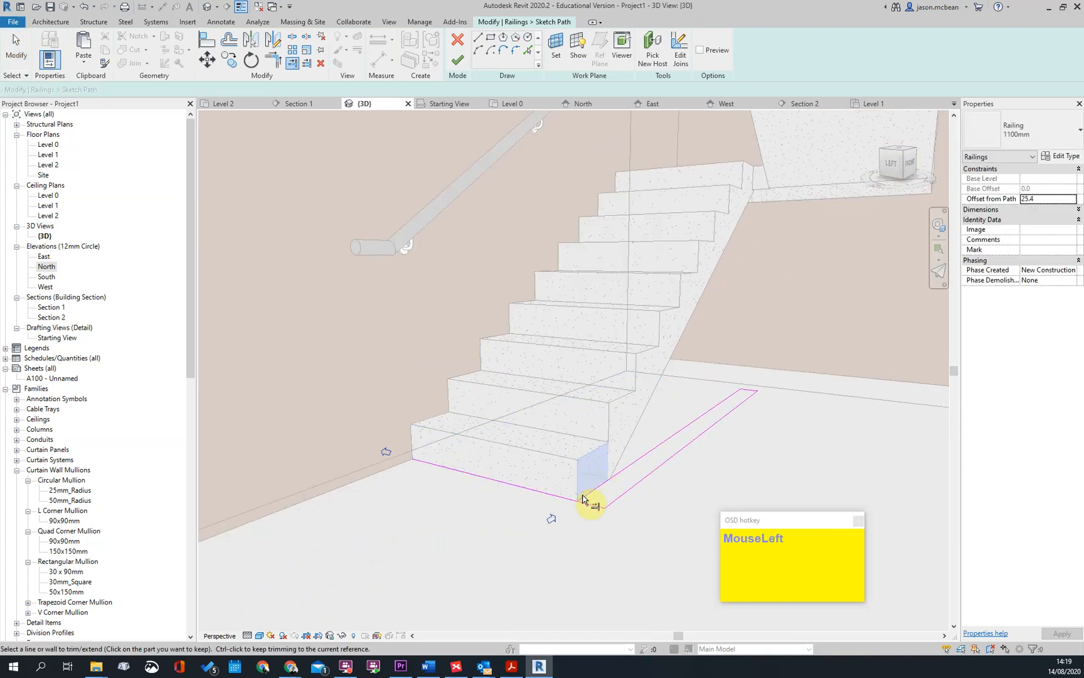
scroll(542, 460, "down", 4)
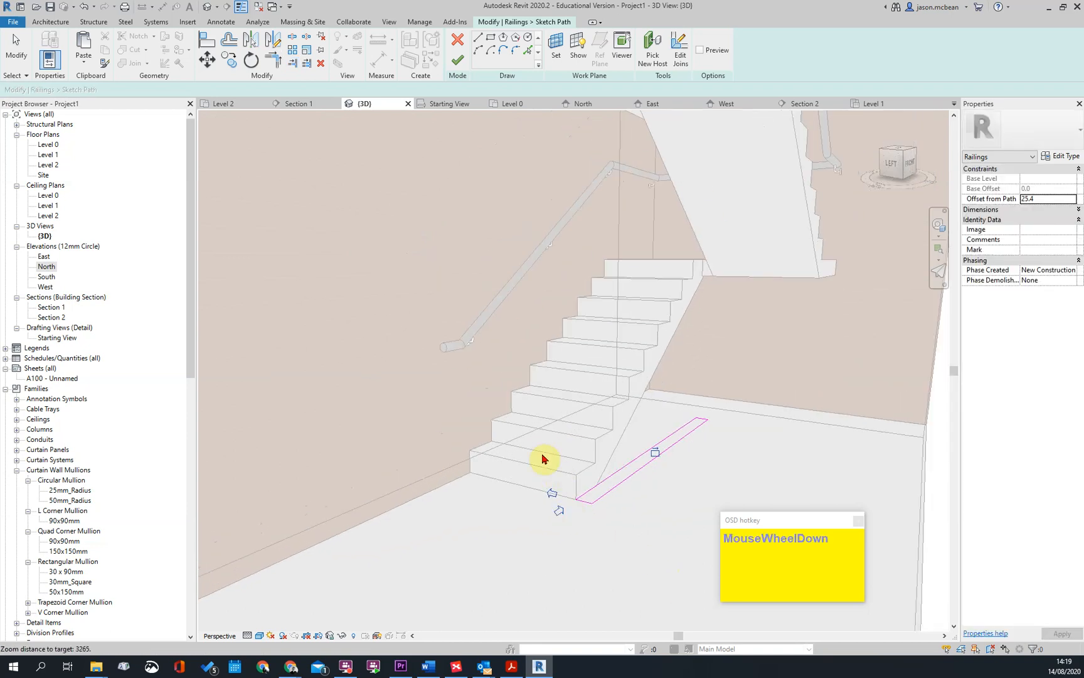
scroll(559, 477, "down", 5)
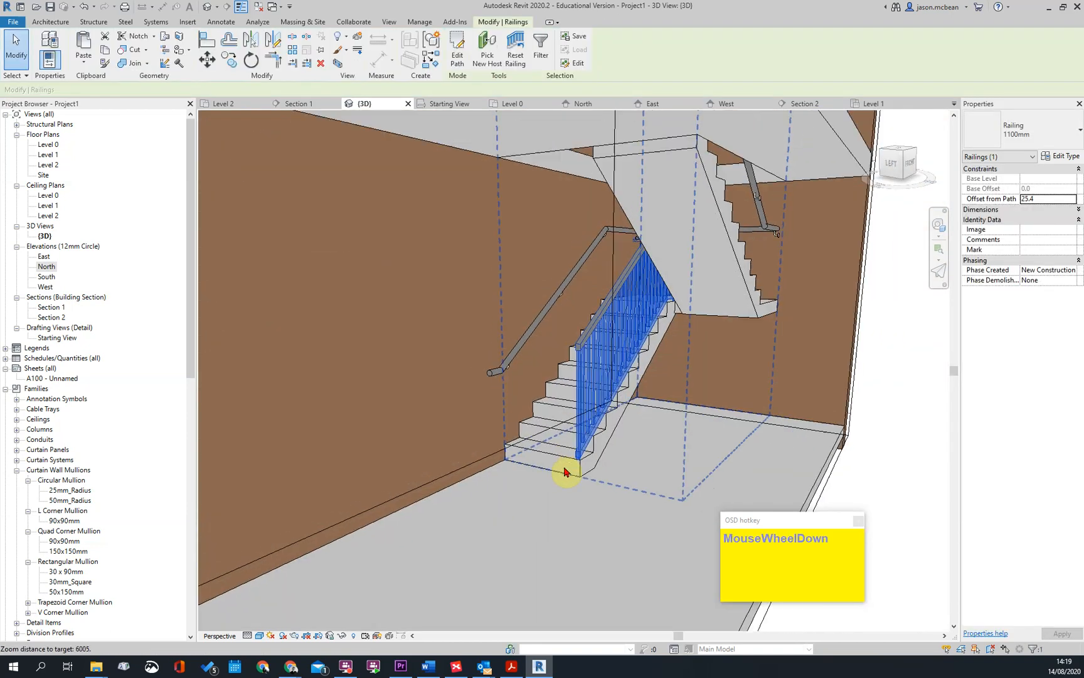
scroll(648, 479, "down", 4)
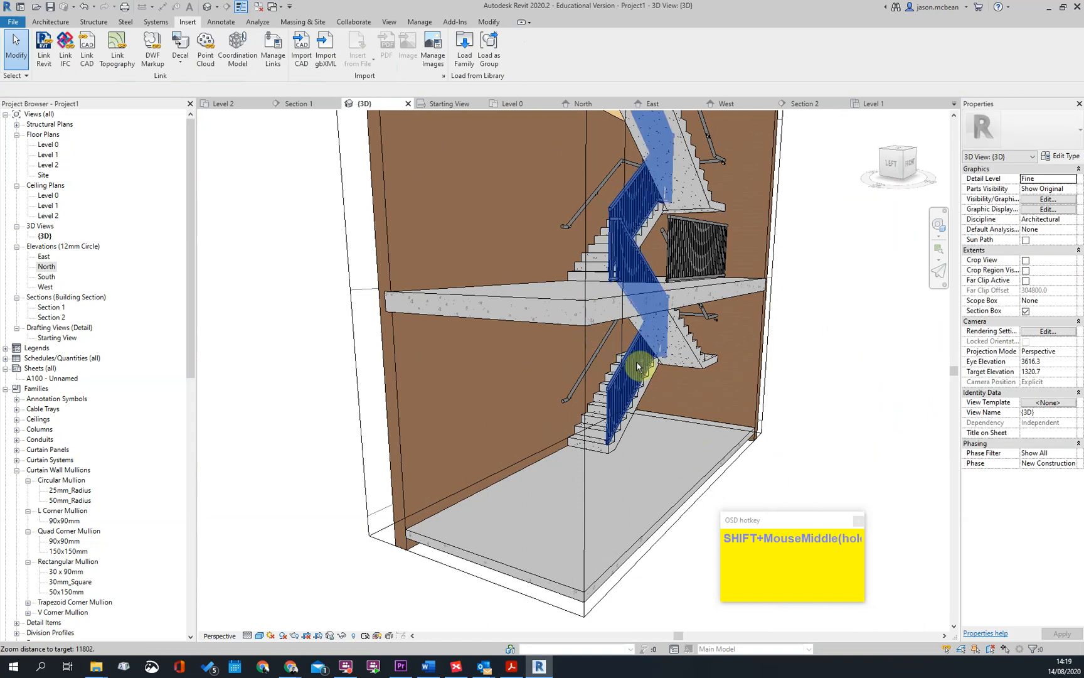
Try pasting a copy of the Level 1 concrete slab in the same place, and delete the duplicate
scroll(651, 248, "down", 3)
middle_click_drag(650, 248, 559, 349, "shift")
left_click(539, 360)
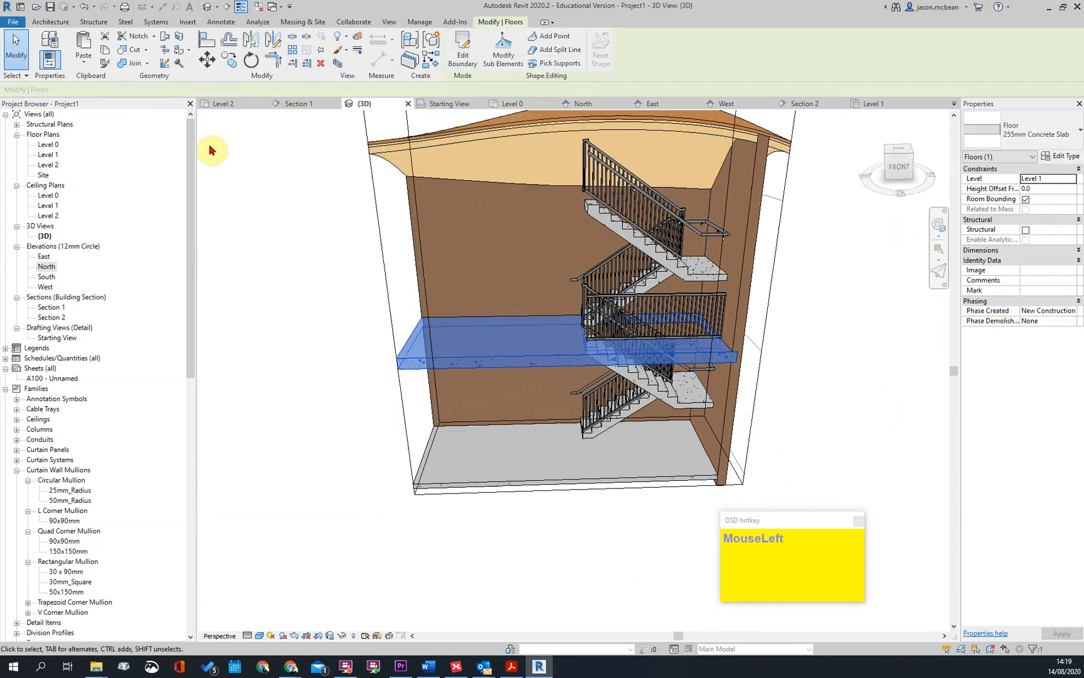
left_click(83, 62)
left_click(123, 176)
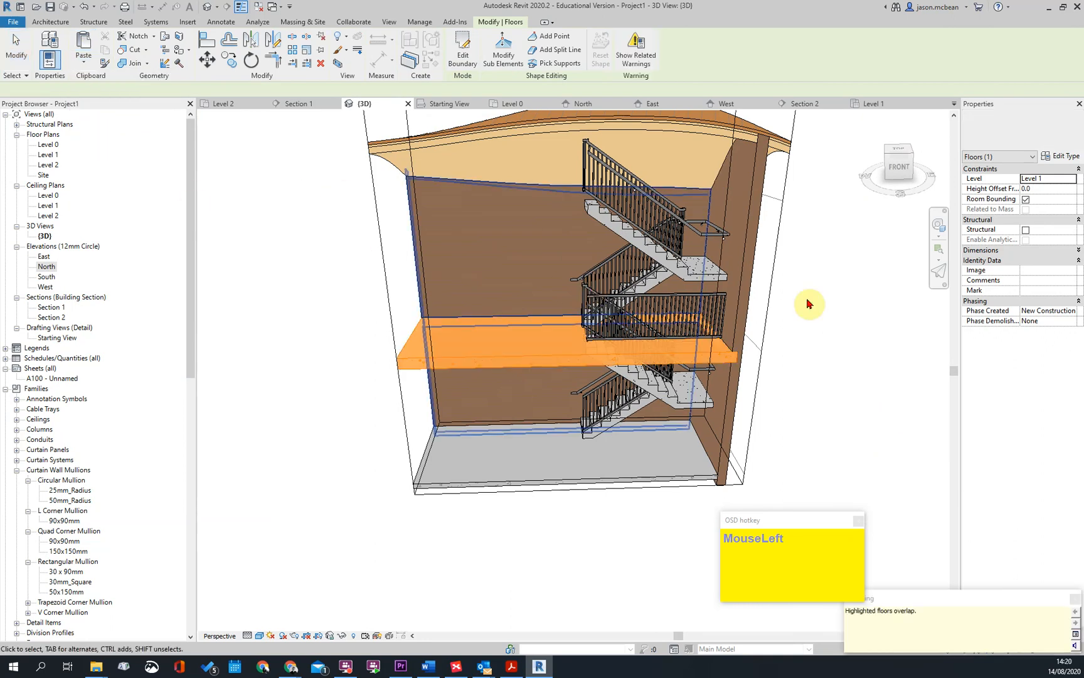
key("Escape")
left_click(482, 365)
key("Delete")
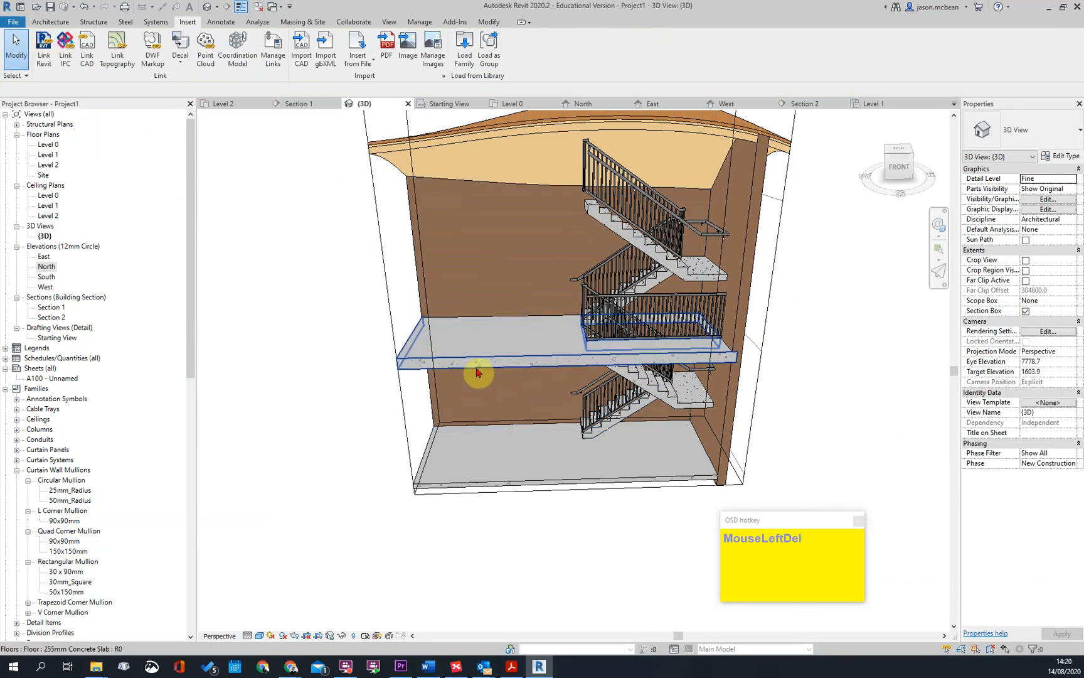
Copy the Level 1 255mm concrete slab and paste it aligned to Level 2
left_click(485, 371)
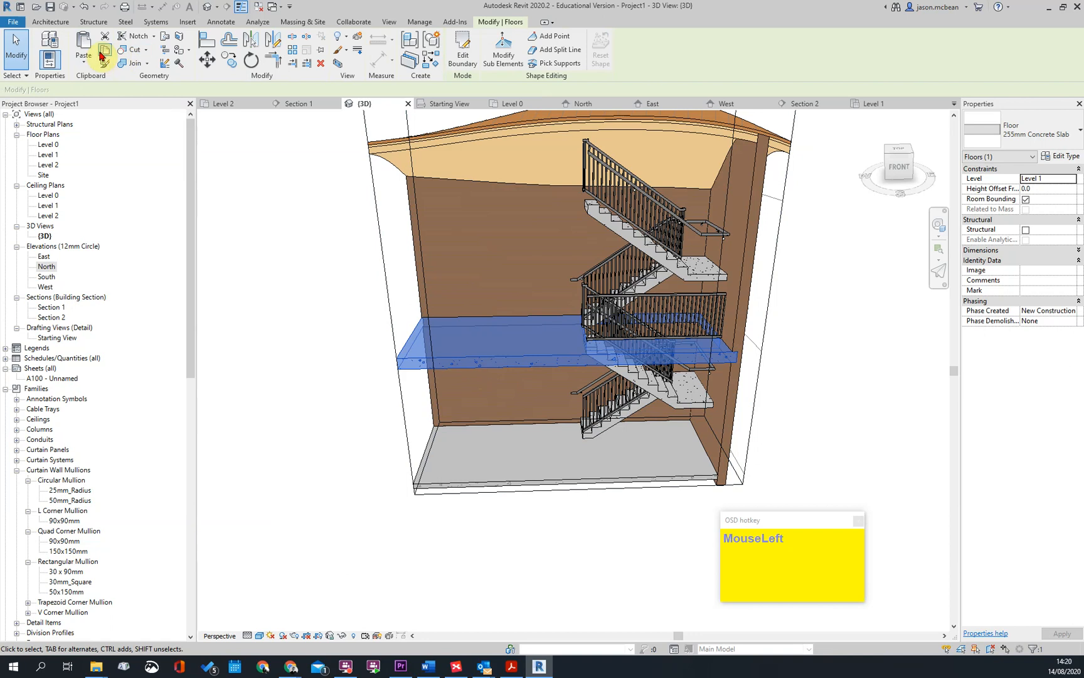
left_click(81, 69)
left_click(104, 102)
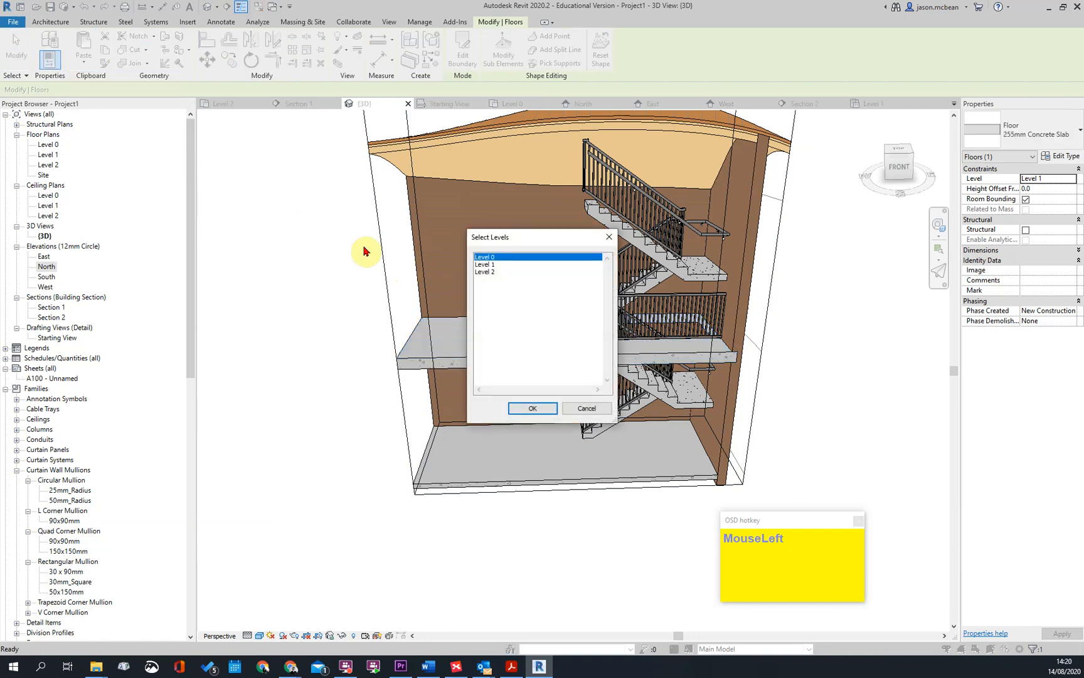
left_click(532, 409)
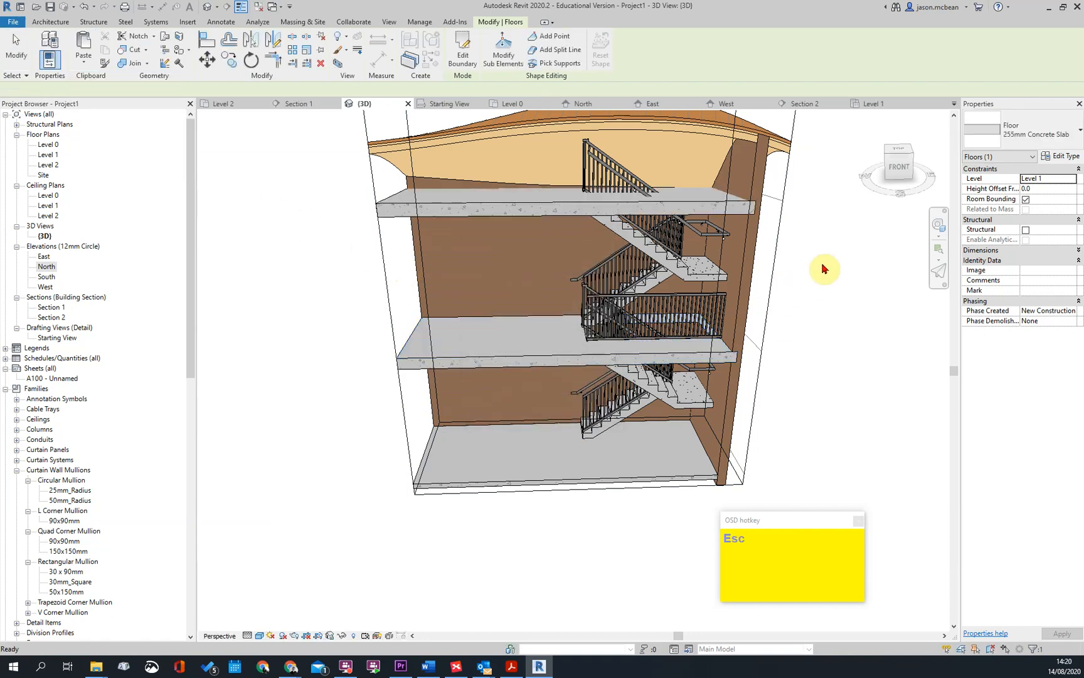
key("Escape")
Examine how the upper flights, railings and floor slabs meet around the stair opening in the 3D view
middle_click_drag(706, 249, 618, 268, "shift")
key("Tab")
key("Tab")
middle_click_drag(601, 378, 286, 472)
scroll(370, 462, "down", 1)
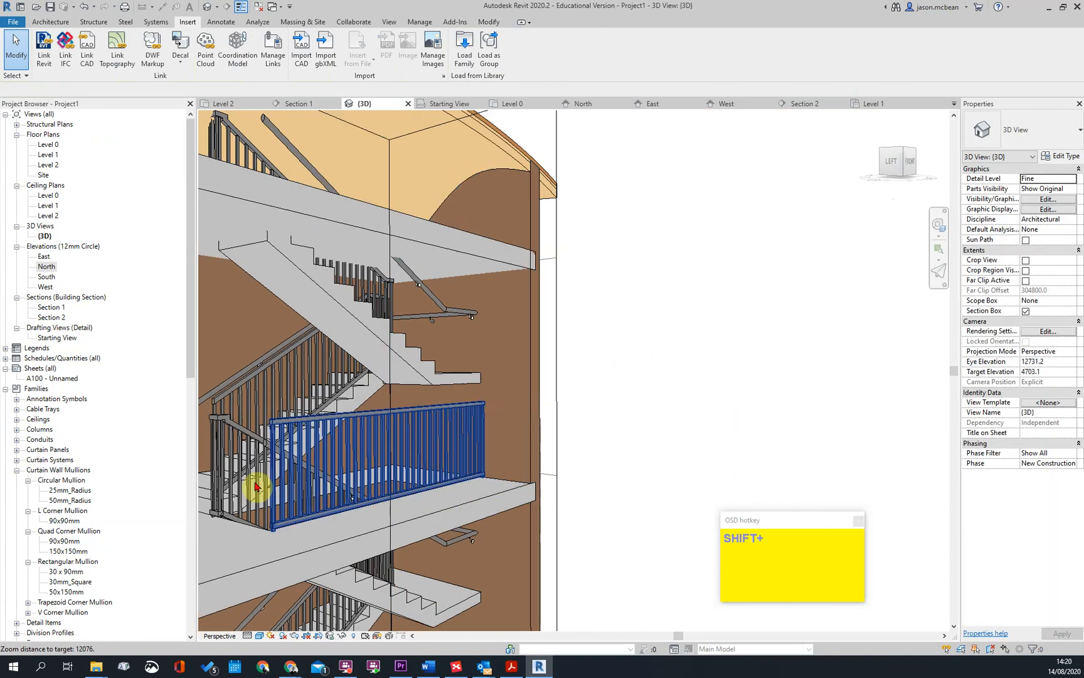
scroll(460, 411, "down", 2)
key("Escape")
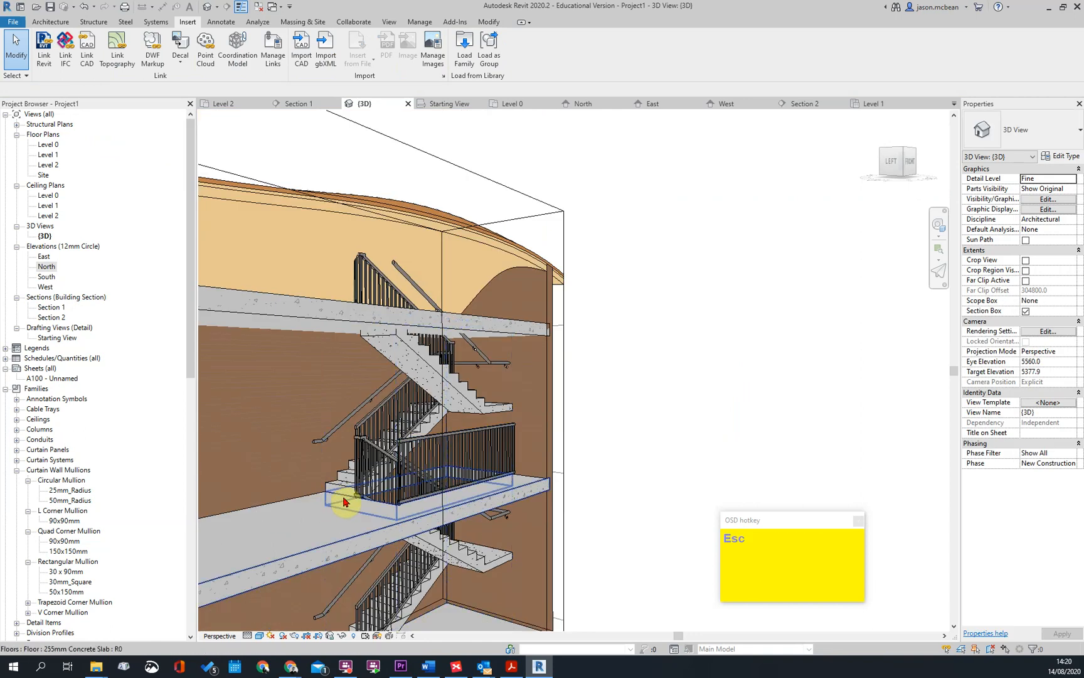
left_click(344, 500)
key("Escape")
key("Tab")
key("Tab")
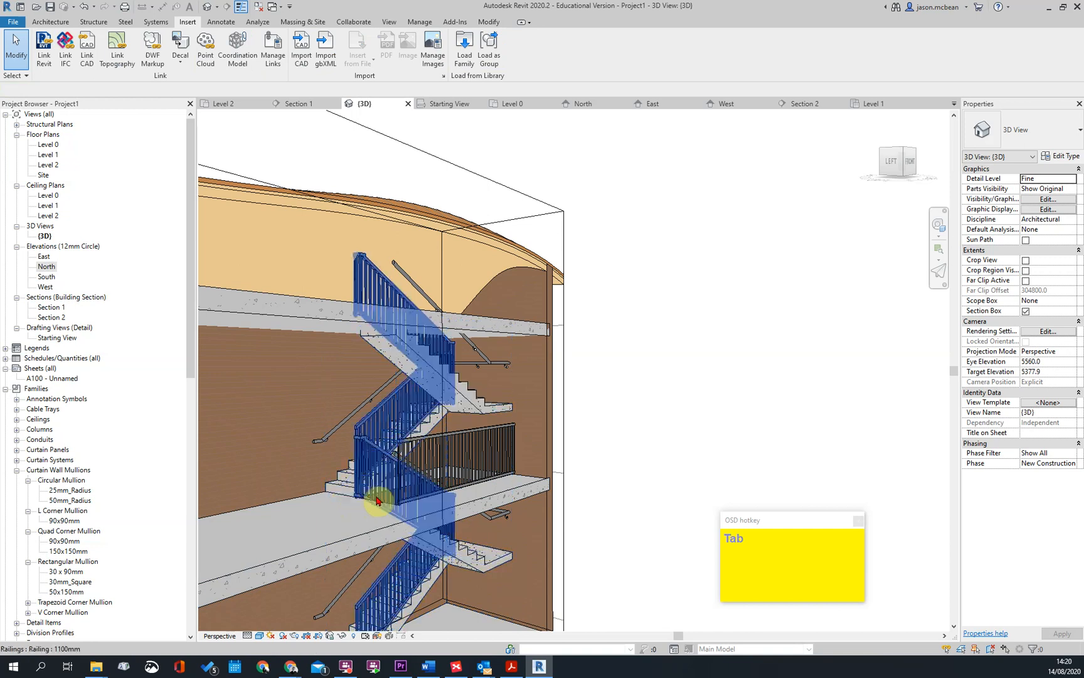
scroll(581, 384, "down", 5)
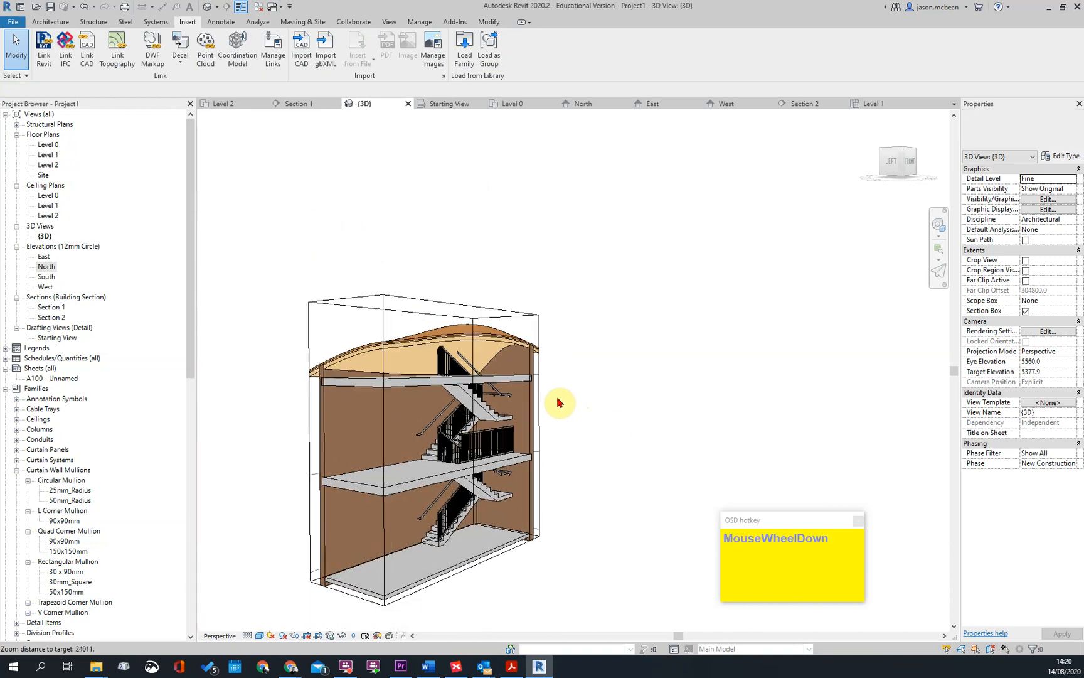
Pull the section box inward so that it cuts through the stair's shaft opening at Level 1
left_click(330, 398)
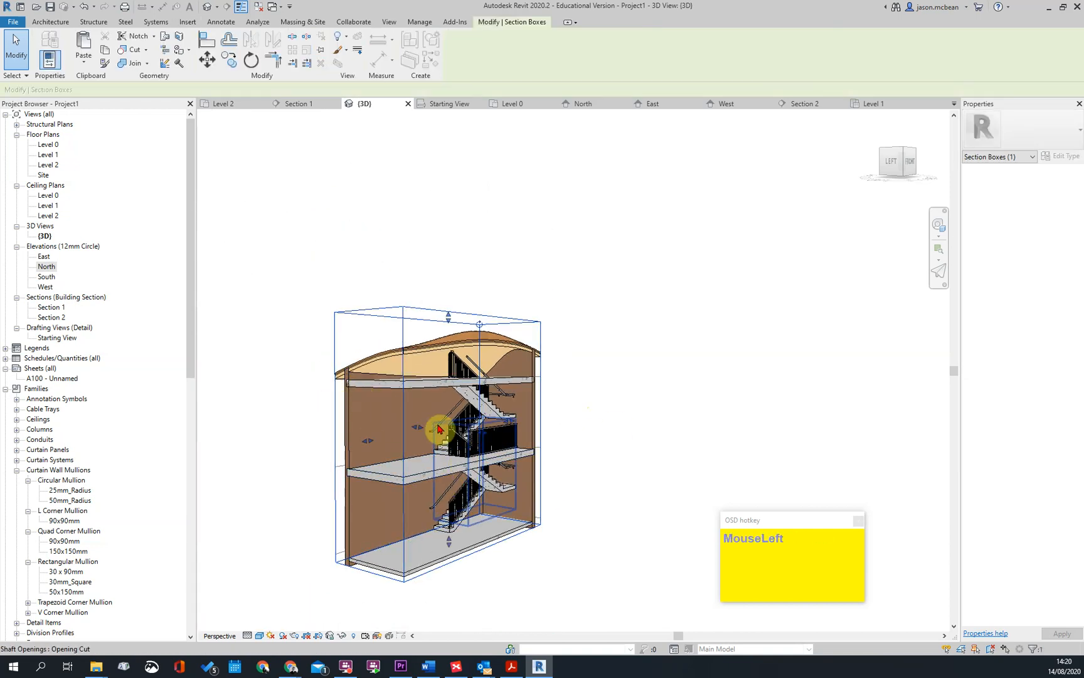
left_click_drag(571, 464, 516, 472)
middle_click_drag(515, 472, 524, 444, "shift")
left_click_drag(500, 430, 448, 443)
middle_click_drag(492, 440, 473, 463, "shift")
scroll(477, 474, "up", 2)
key("Escape")
scroll(530, 461, "up", 3)
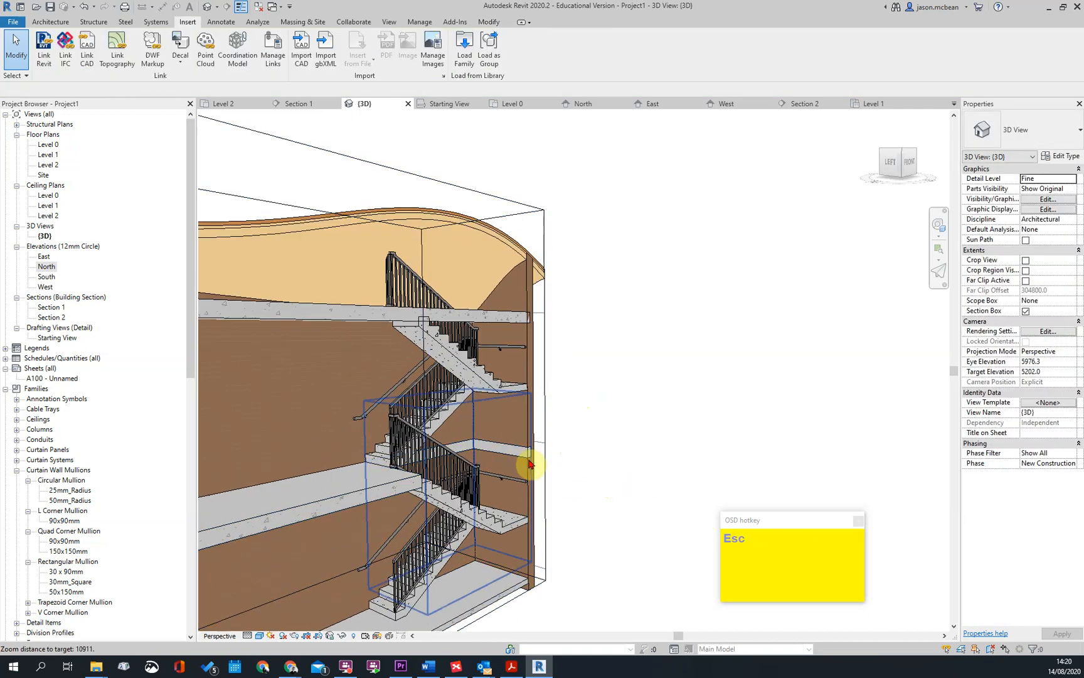
Extend the top of the stair shaft opening upward through the Level 2 slab
left_click(463, 386)
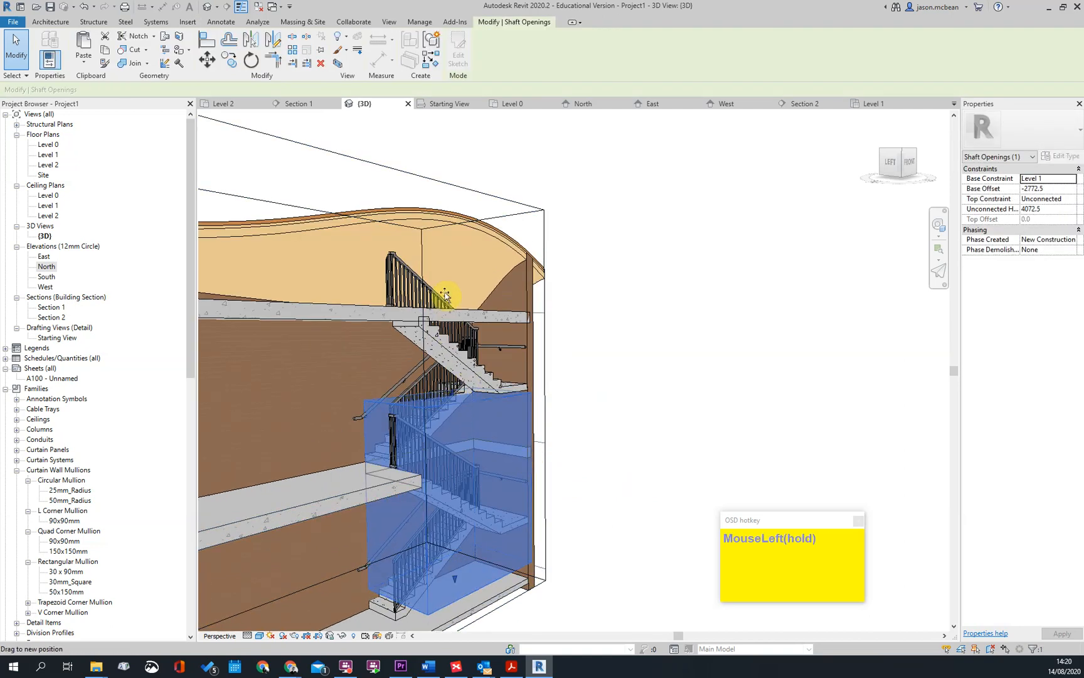
left_click_drag(445, 294, 448, 290)
left_click(653, 345)
Examine the roof, the Level 2 slab and the top flight around the extended shaft opening, including from the front
middle_click_drag(653, 346, 431, 251, "shift")
left_click(431, 251)
middle_click_drag(813, 327, 483, 243, "shift")
middle_click_drag(624, 322, 600, 315)
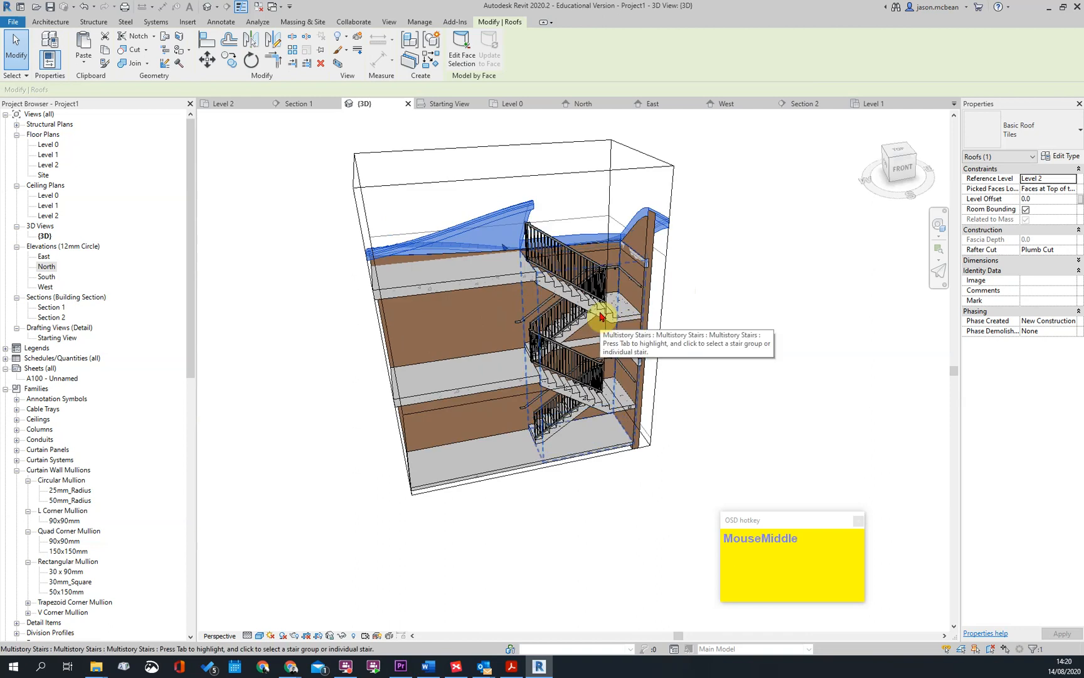
left_click(901, 166)
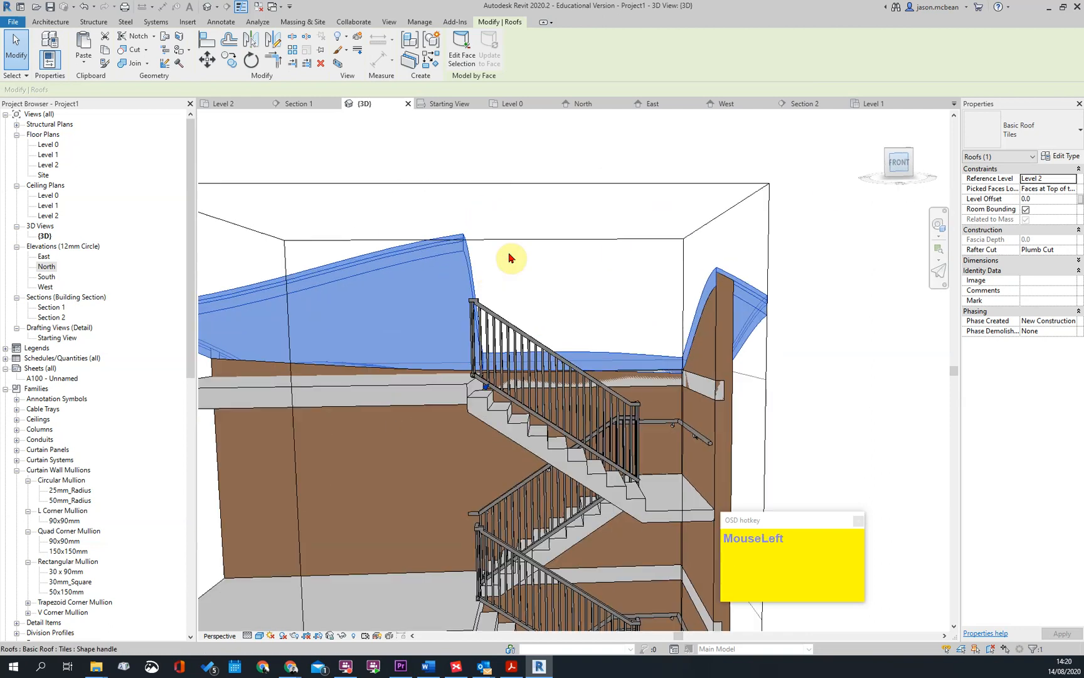
scroll(491, 283, "down", 3)
key("Escape")
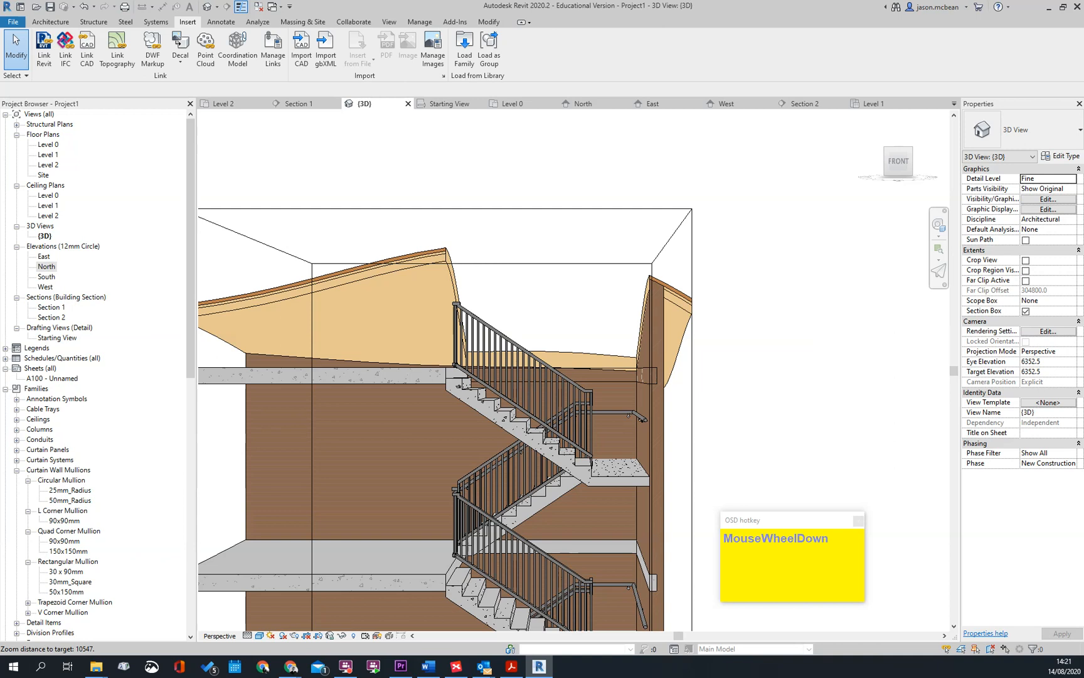
left_click(1083, 152)
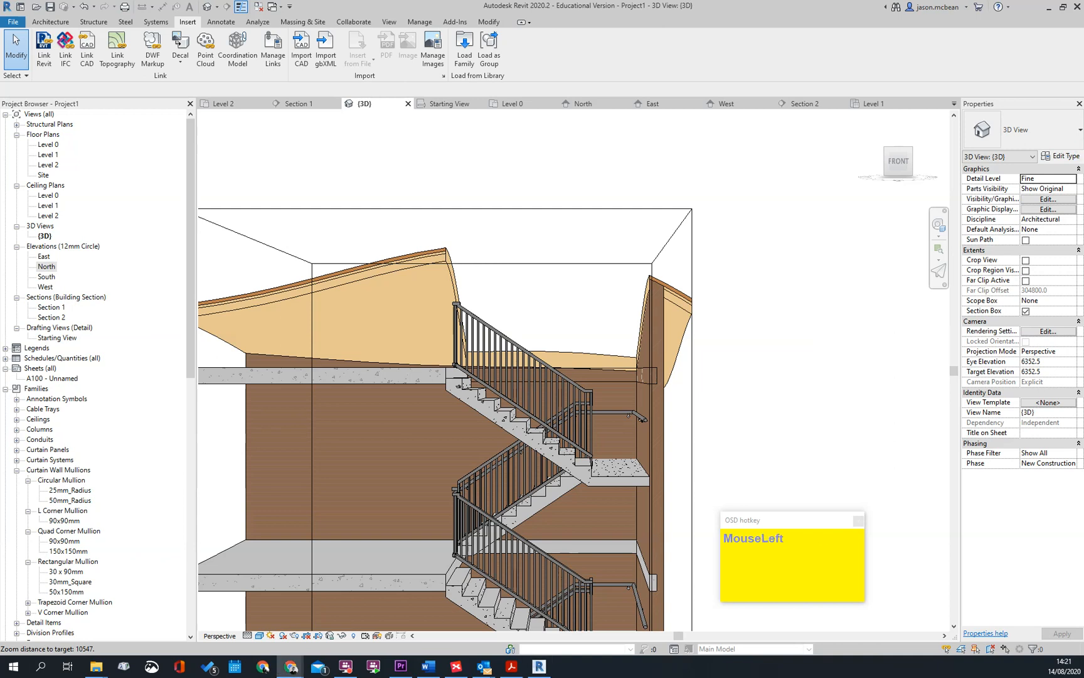